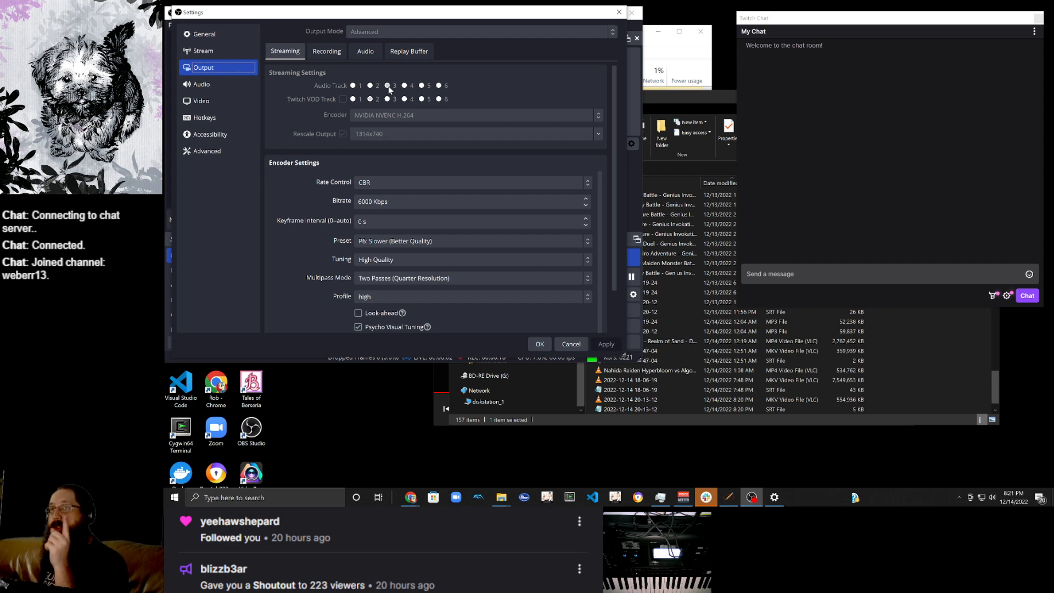
# Review the audio track selection in the recording output settings, and close the settings.
pyautogui.click(322, 52)
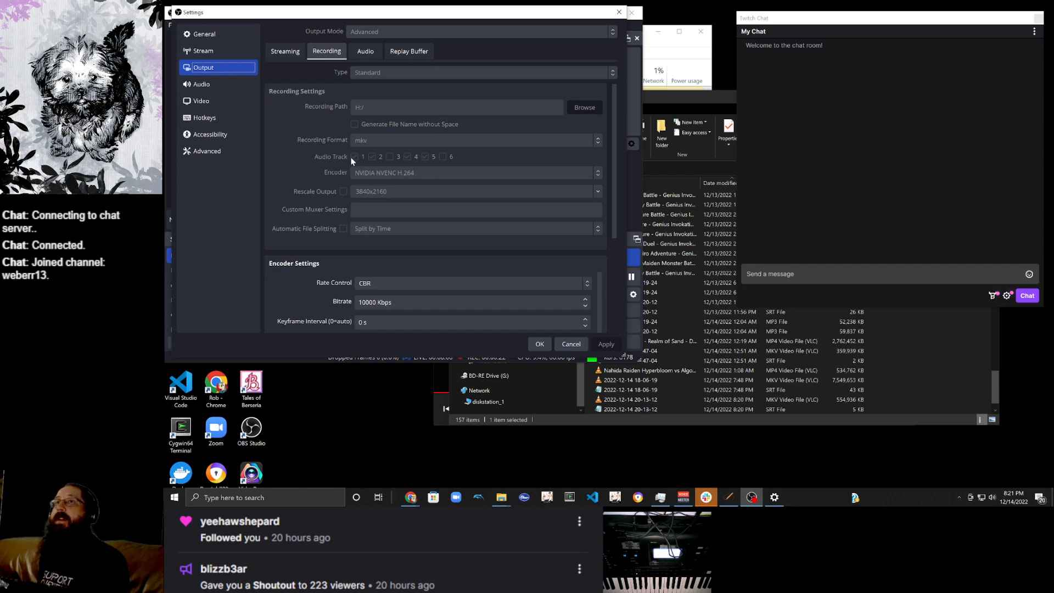
pyautogui.click(425, 156)
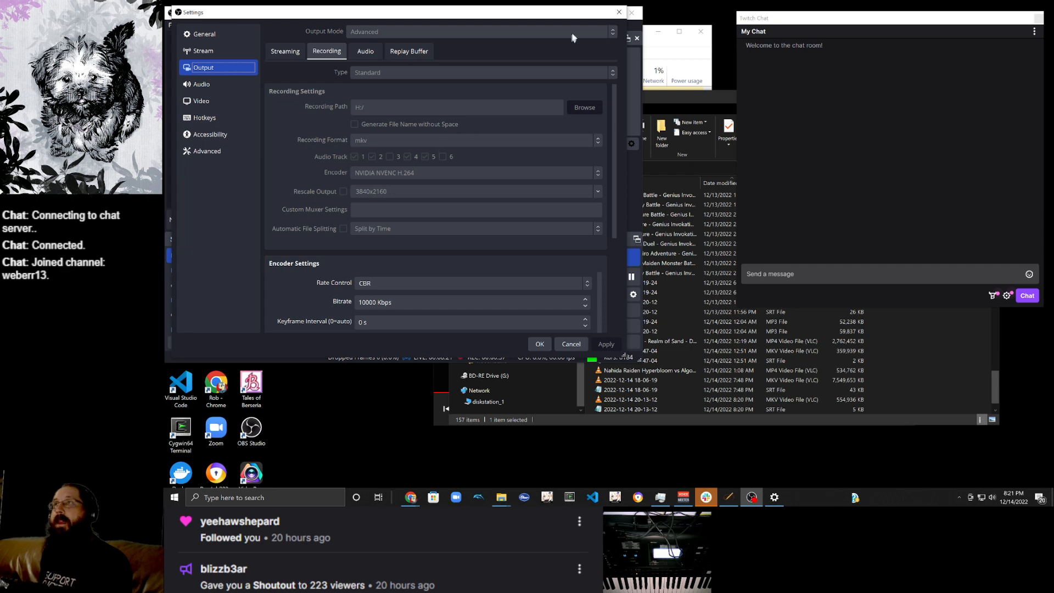
pyautogui.click(619, 12)
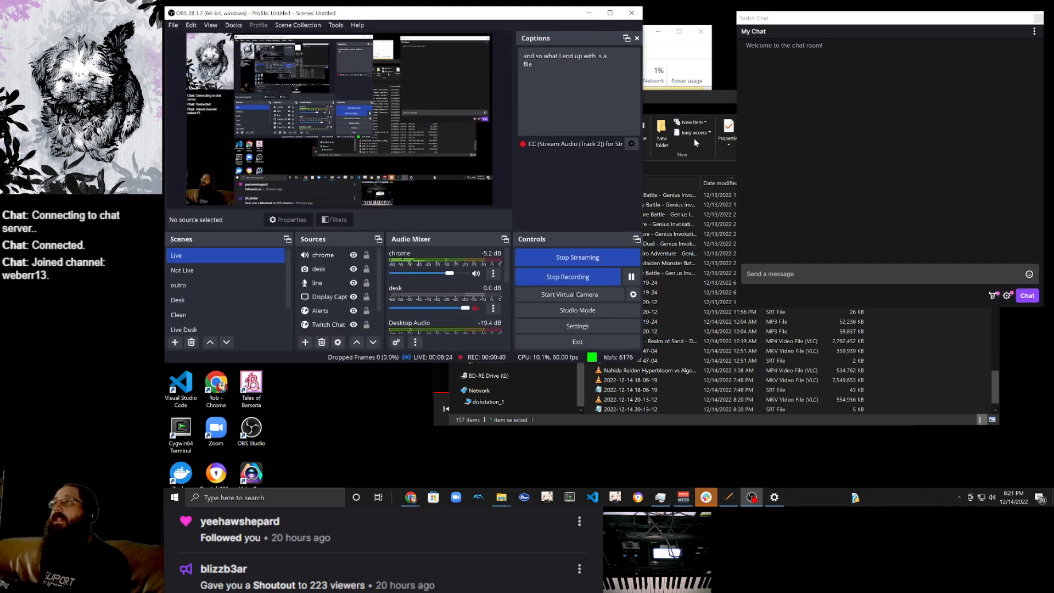
# Switch to MKVToolNix GUI and move its window clear of the file listing.
pyautogui.click(254, 497)
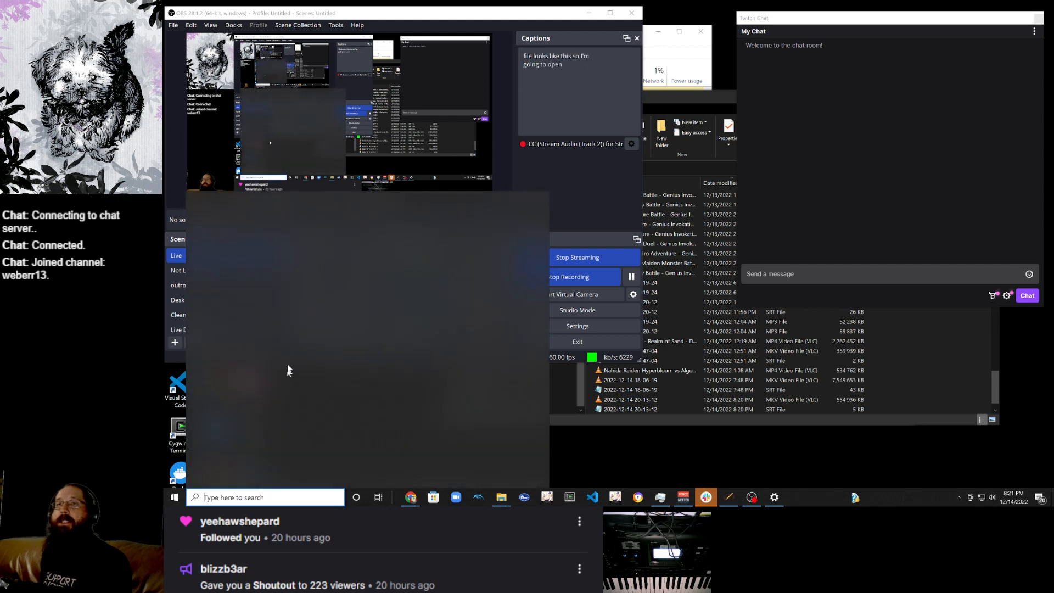
pyautogui.click(290, 391)
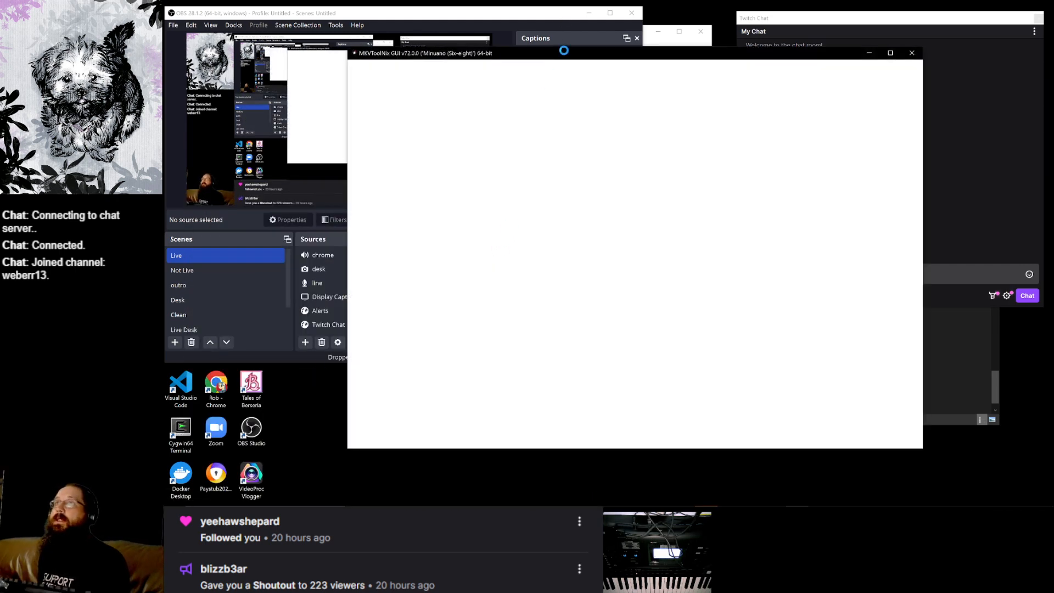
pyautogui.moveTo(564, 53); pyautogui.dragTo(474, 37)
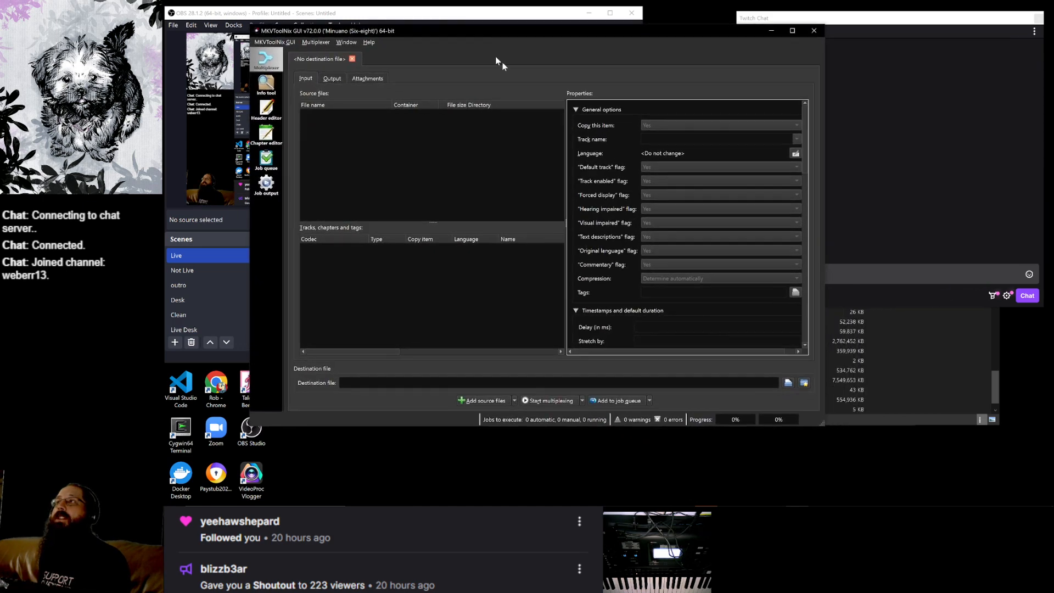
pyautogui.click(896, 410)
pyautogui.scroll(-1, 708, 341)
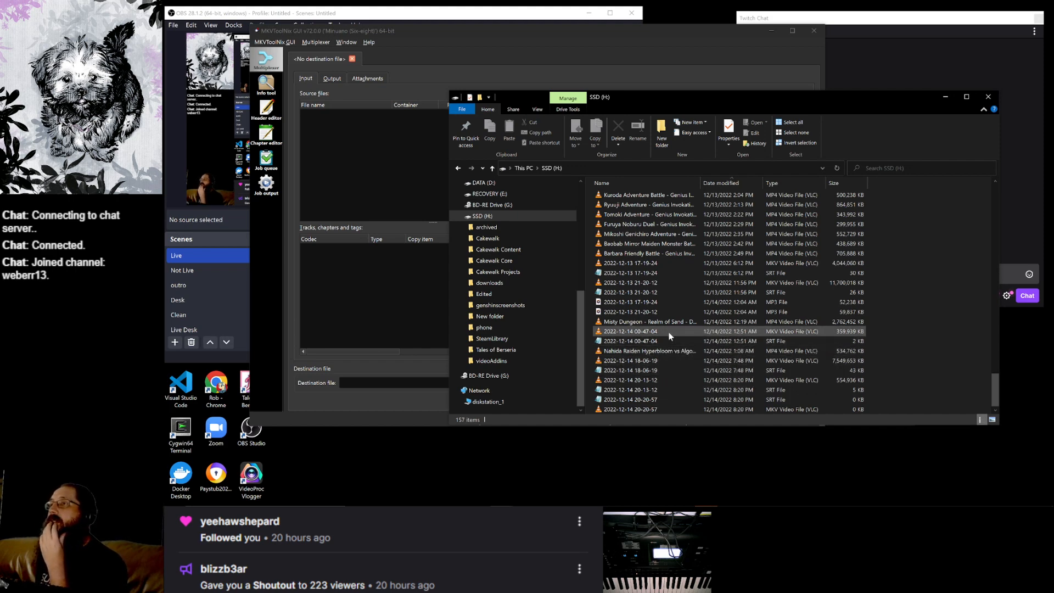
pyautogui.moveTo(969, 506)
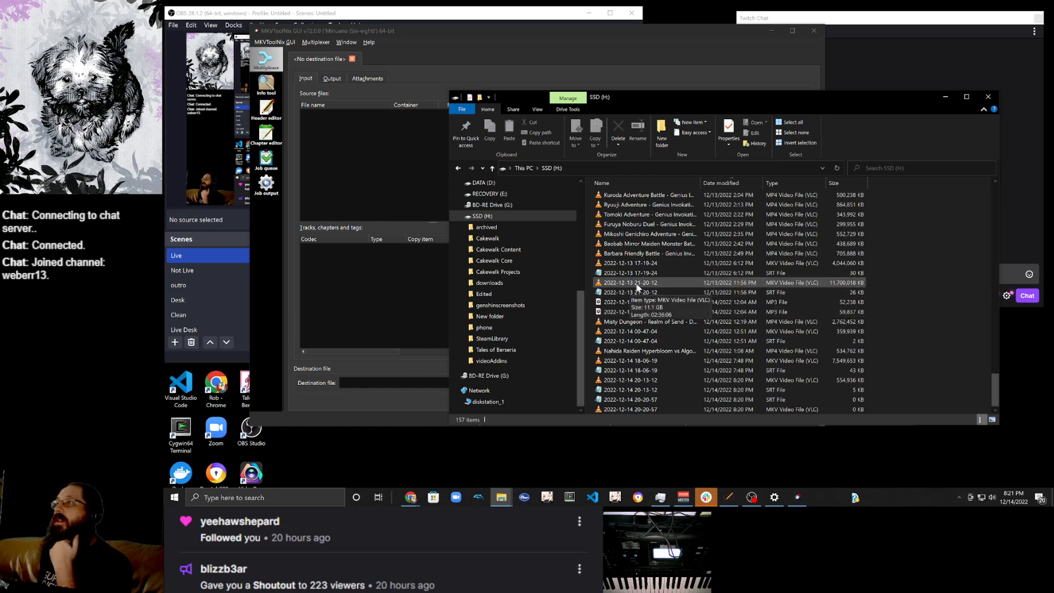
pyautogui.moveTo(653, 282); pyautogui.dragTo(380, 184)
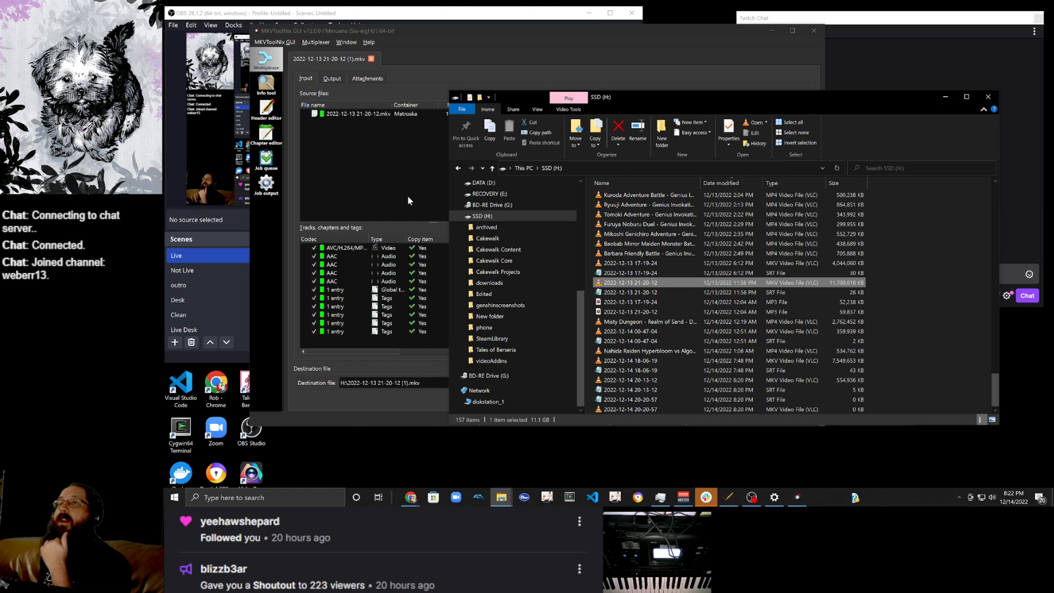
pyautogui.click(446, 133)
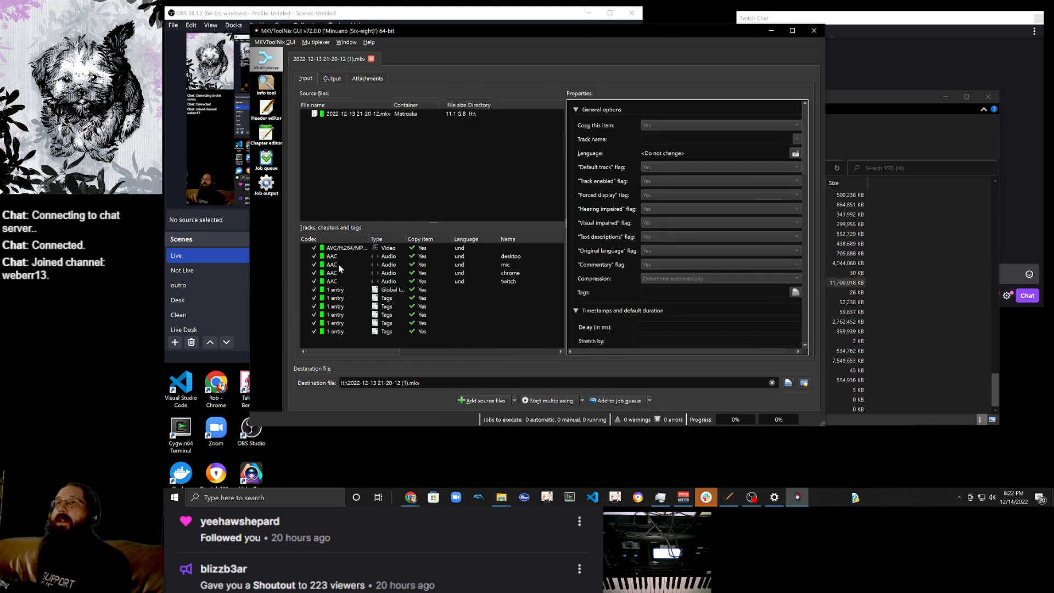
# Exclude the video, the desktop, chrome and twitch audio tracks, and all tag entries, keeping only the mic track.
pyautogui.click(314, 248)
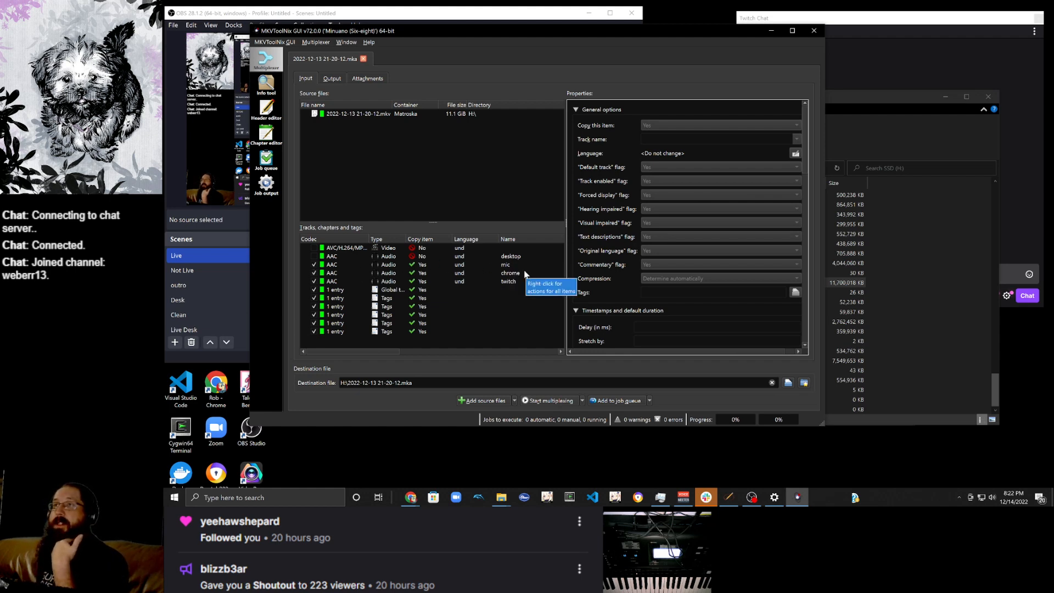
pyautogui.click(314, 273)
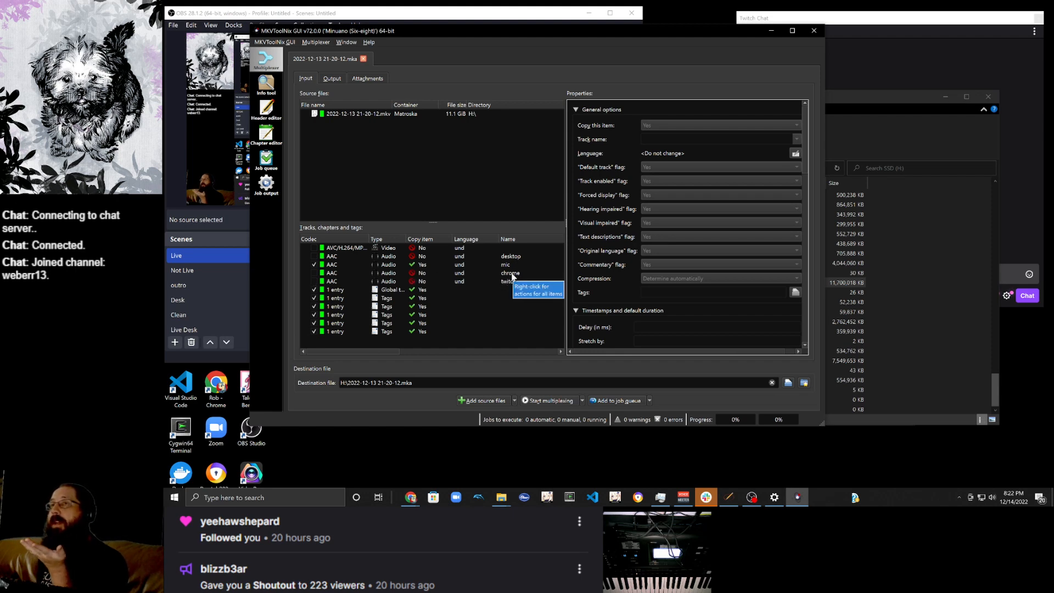
pyautogui.click(314, 290)
pyautogui.click(314, 298)
pyautogui.click(314, 307)
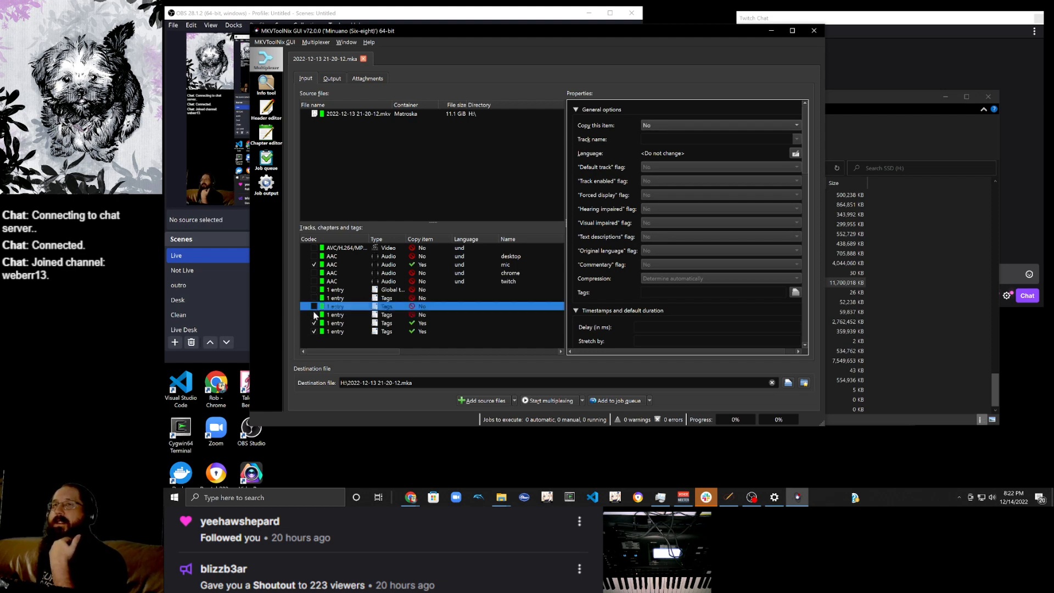
pyautogui.click(313, 315)
pyautogui.click(314, 323)
pyautogui.click(314, 322)
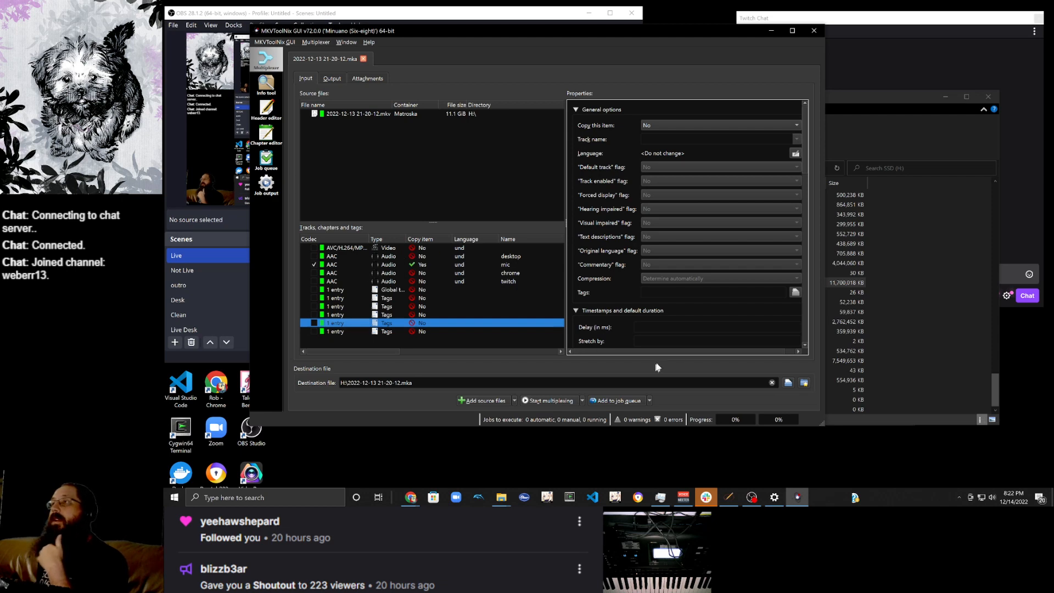
pyautogui.click(789, 382)
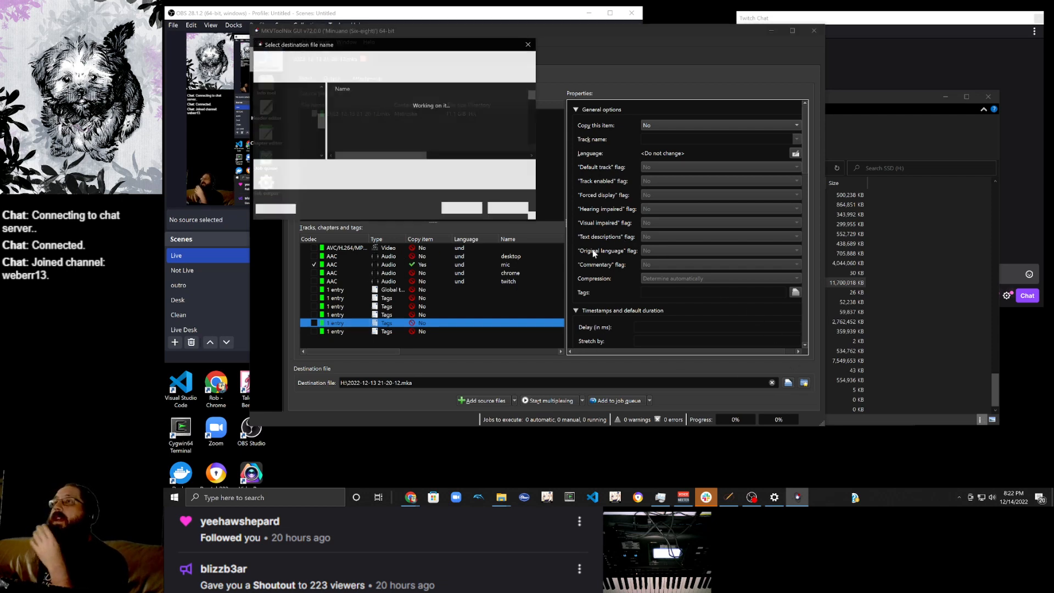
pyautogui.click(401, 180)
pyautogui.click(383, 195)
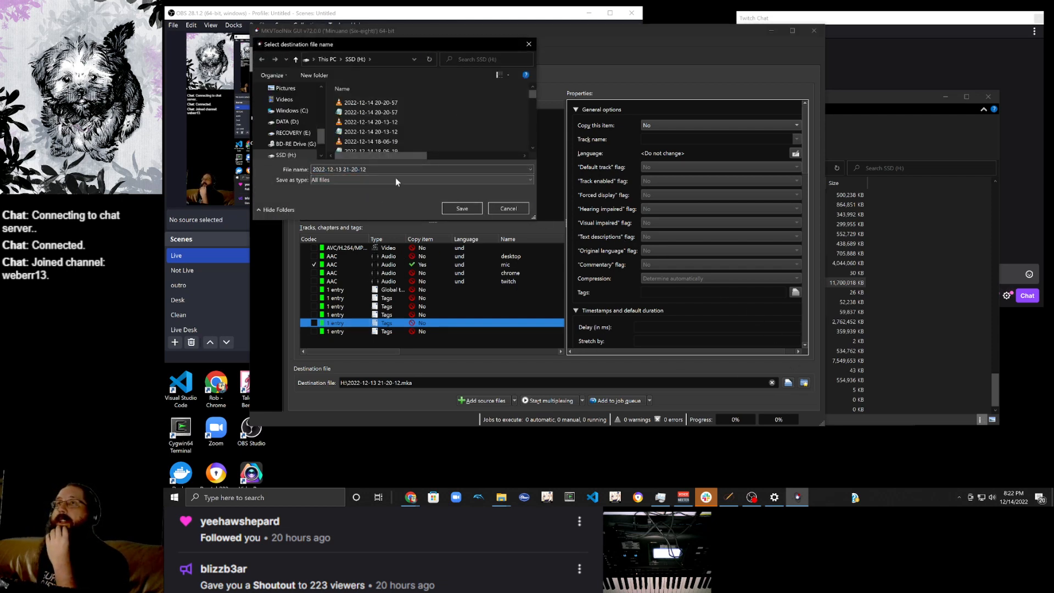
pyautogui.click(406, 170)
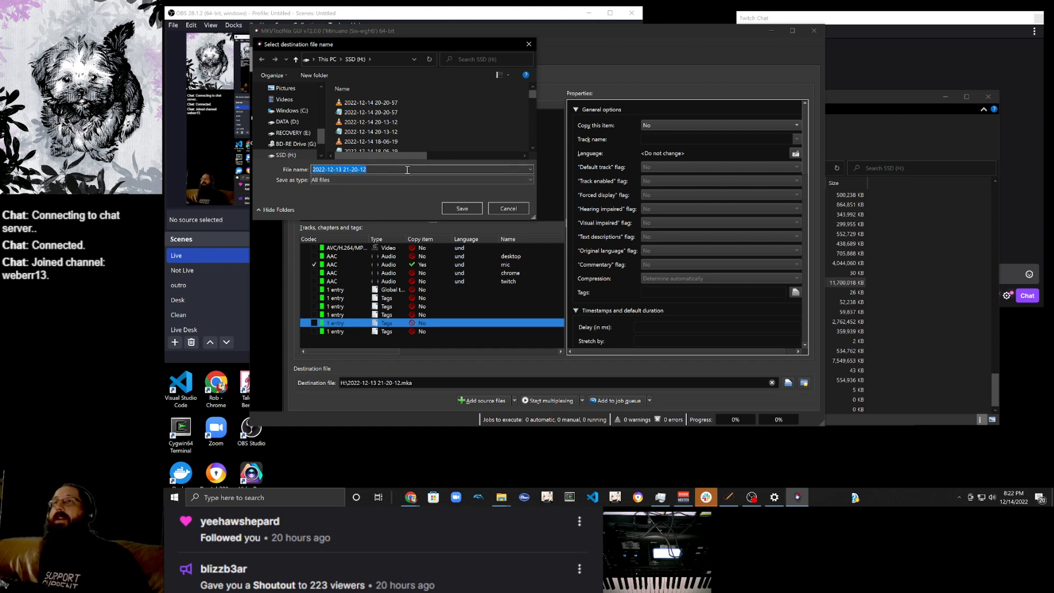
pyautogui.click(409, 170)
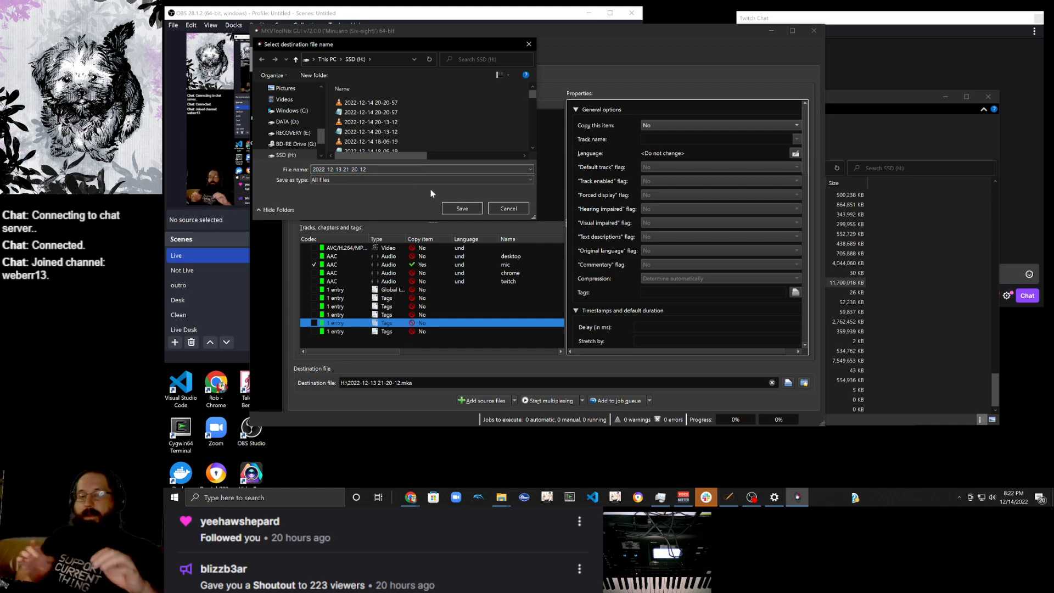
pyautogui.write('.mp4')
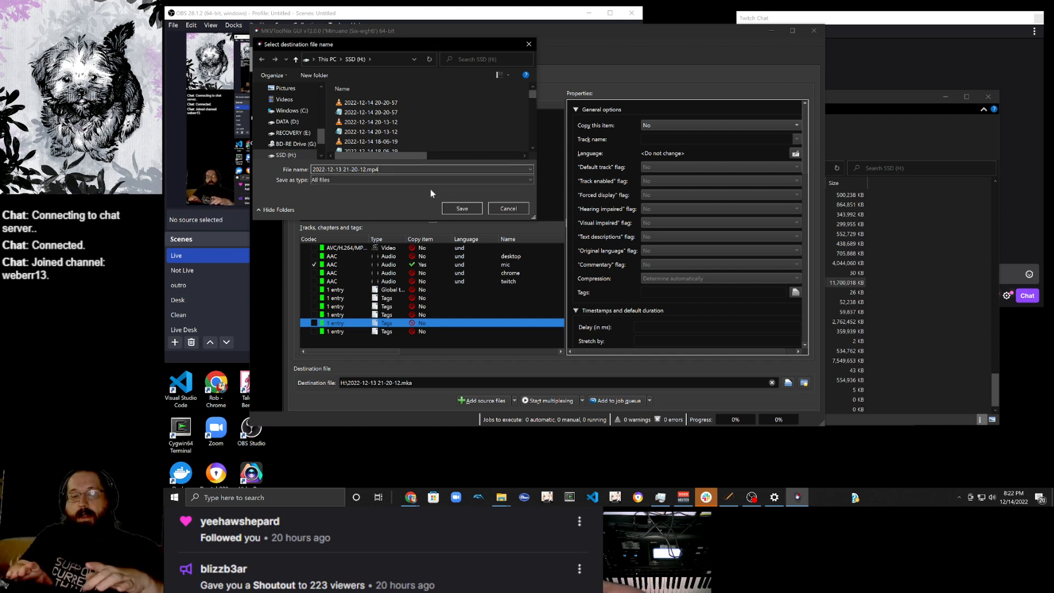
pyautogui.press('BackSpace')
pyautogui.write('3')
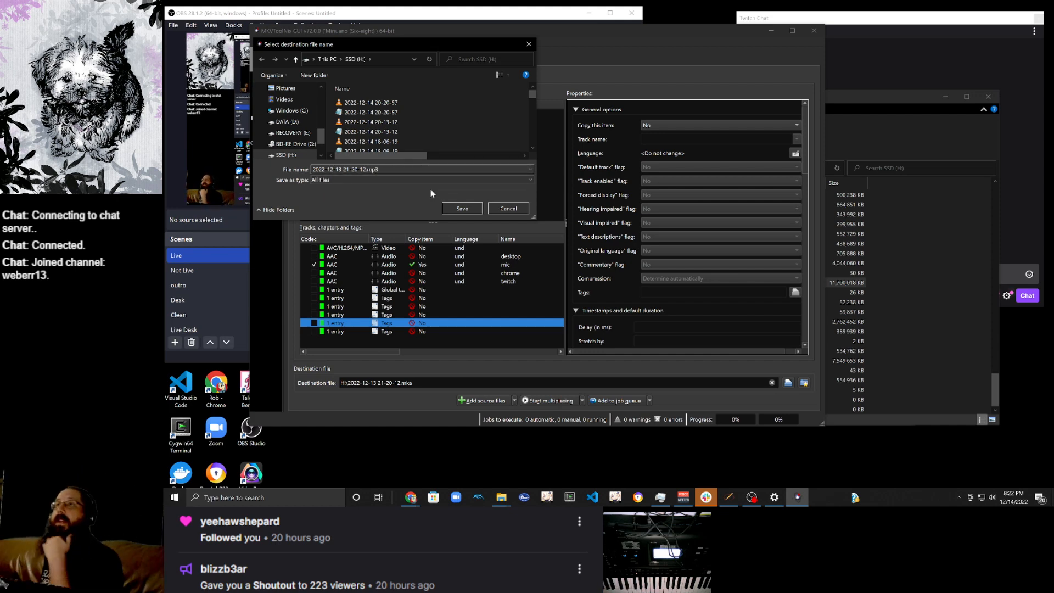
pyautogui.click(462, 208)
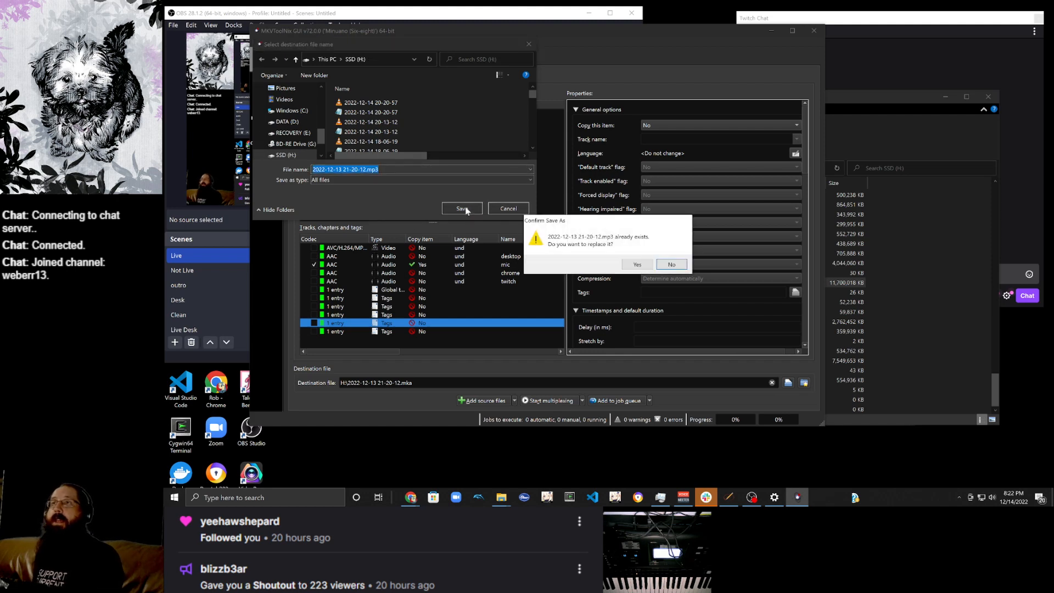
pyautogui.click(672, 265)
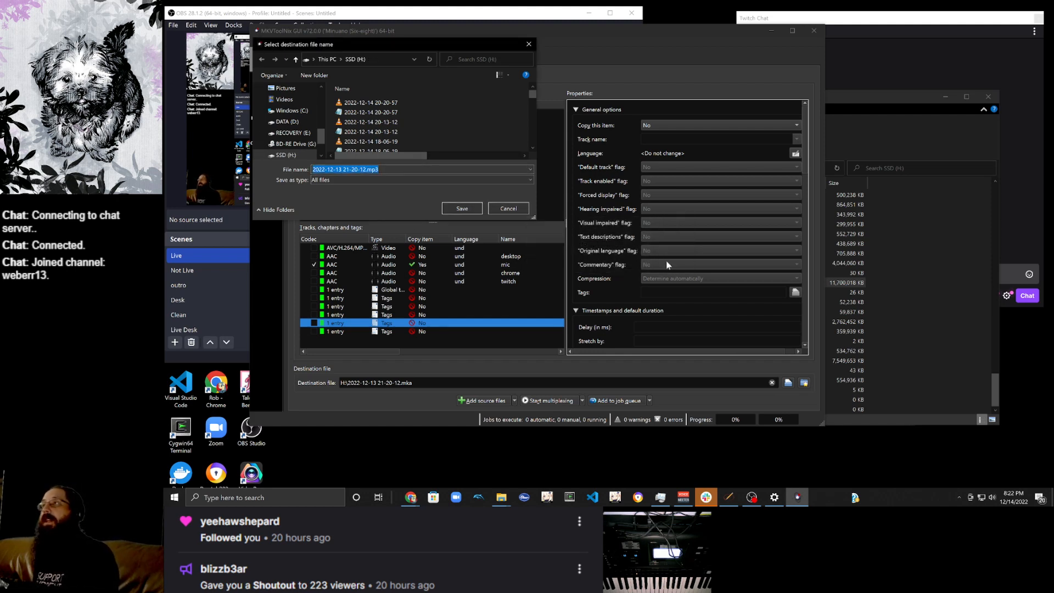
pyautogui.click(464, 210)
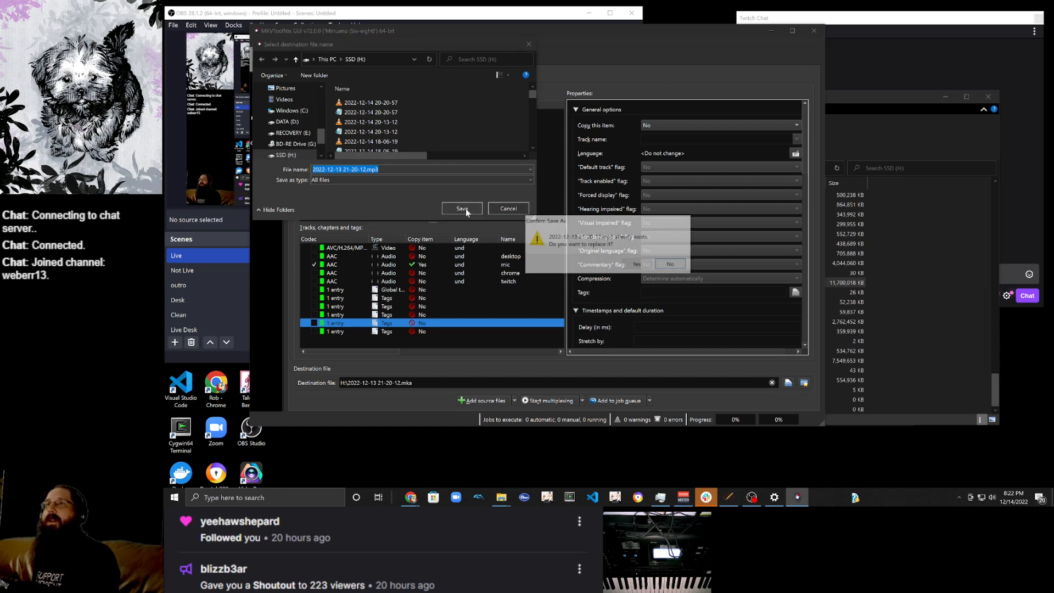
pyautogui.click(637, 264)
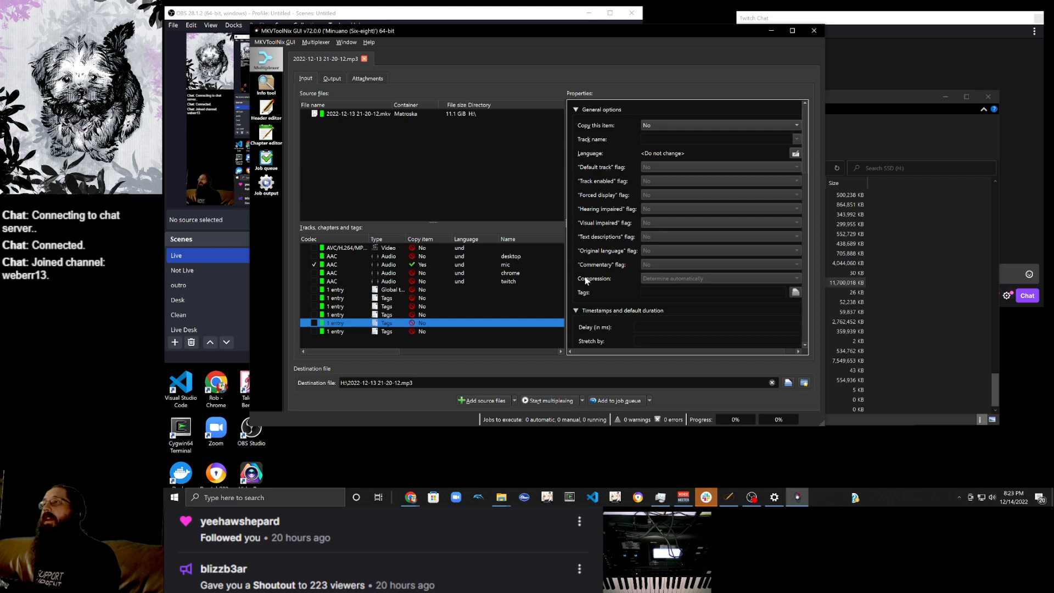
# Start multiplexing with permission to overwrite the existing MP3, and check the exported file beside its source recording on SSD (H:).
pyautogui.click(546, 401)
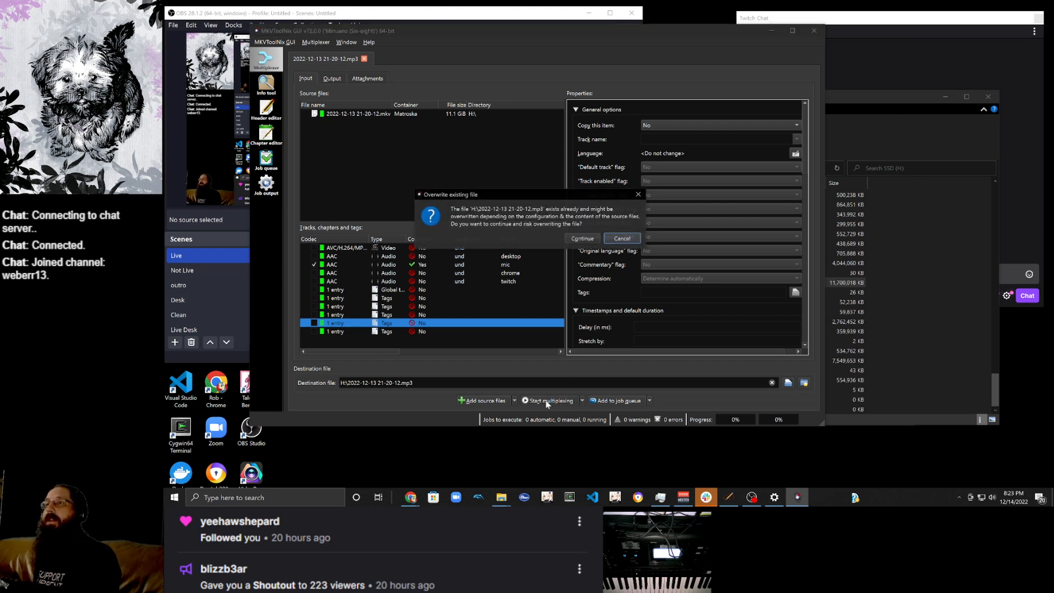
pyautogui.click(582, 239)
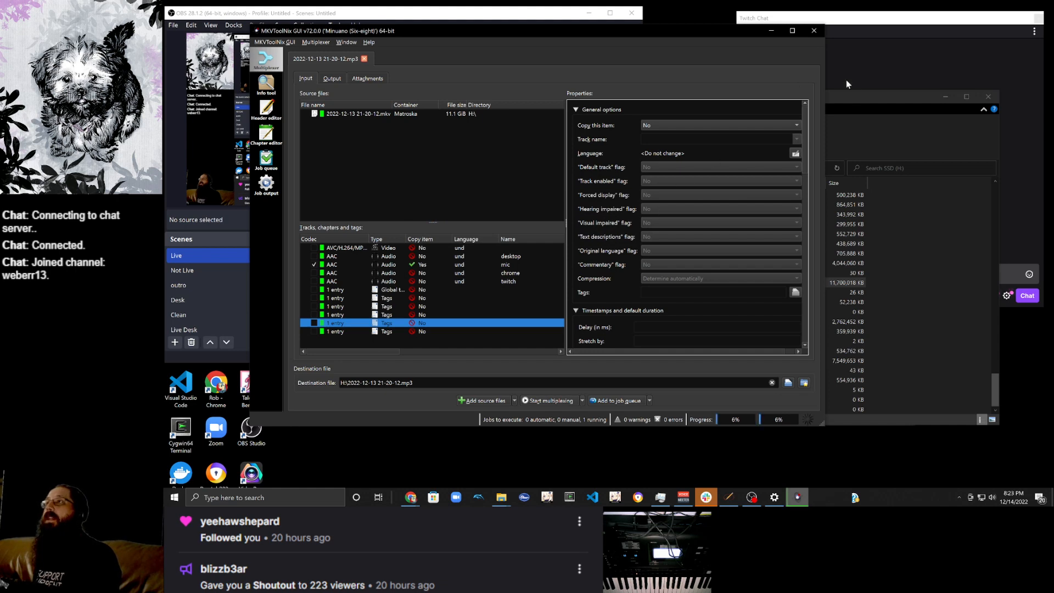
pyautogui.click(854, 96)
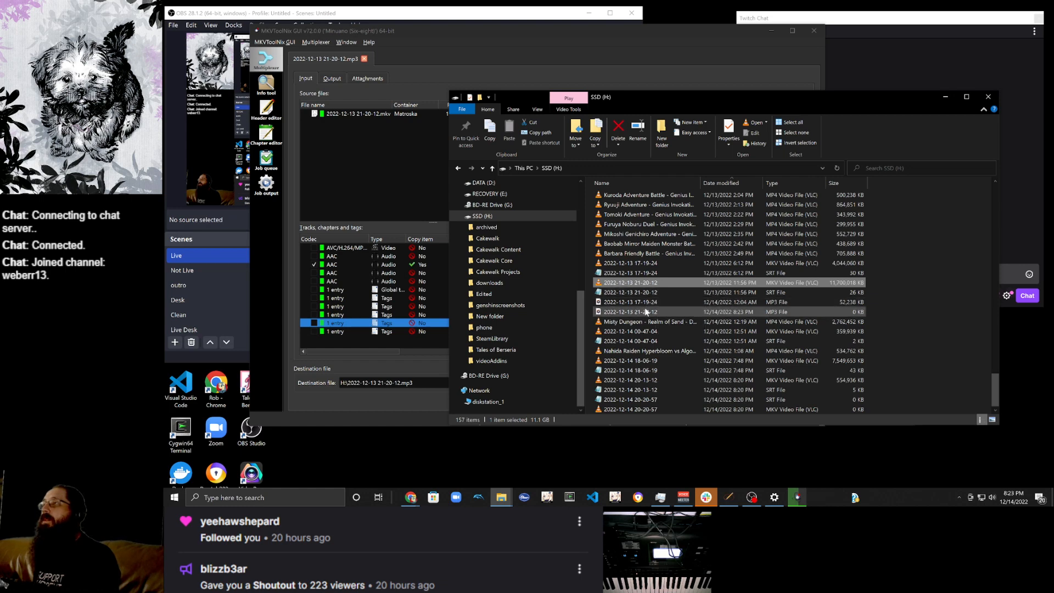
pyautogui.click(546, 55)
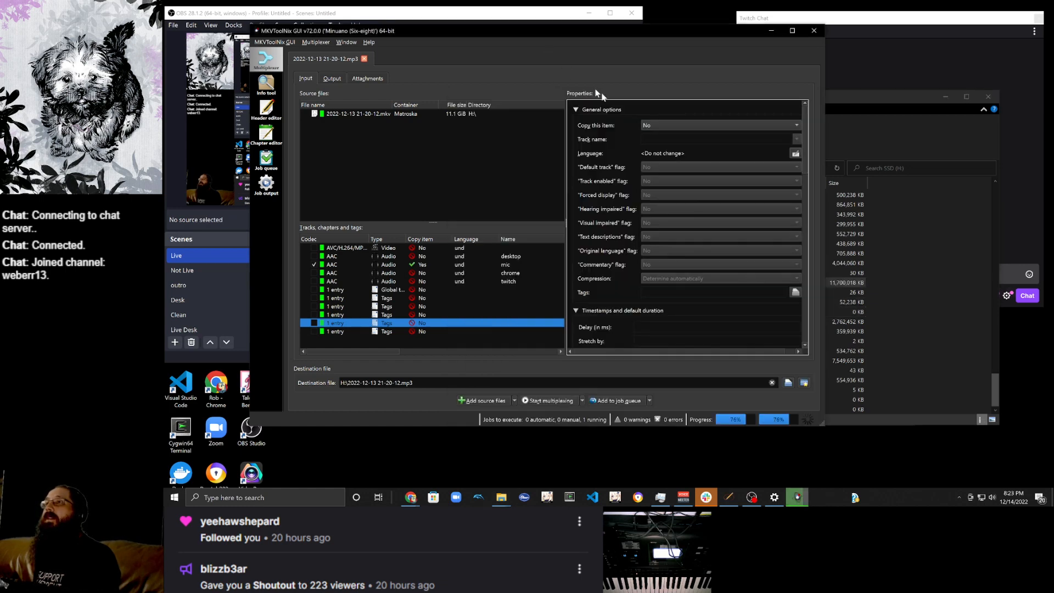
pyautogui.click(907, 252)
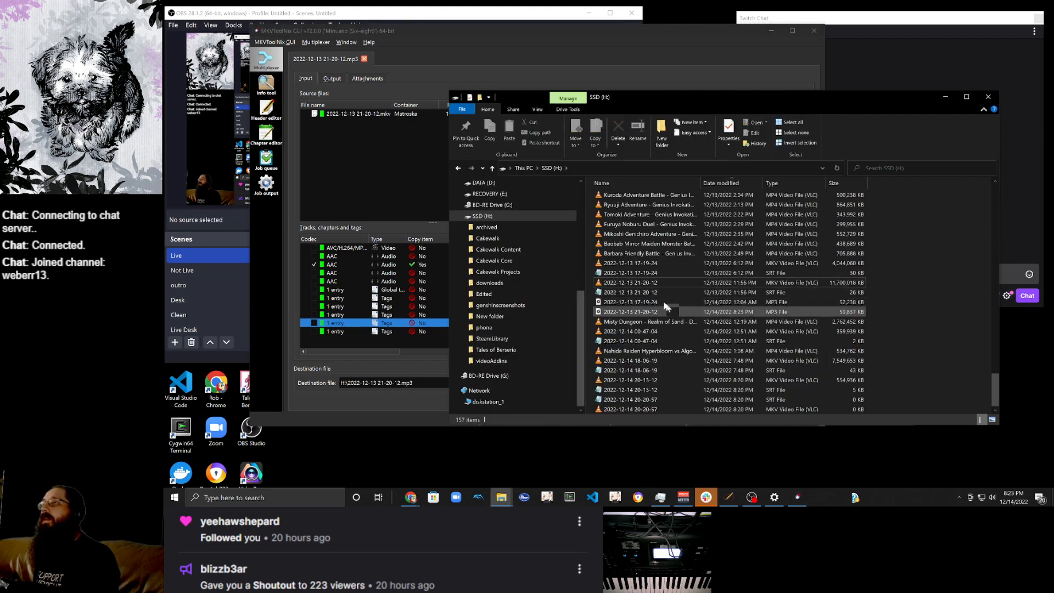
pyautogui.click(652, 283)
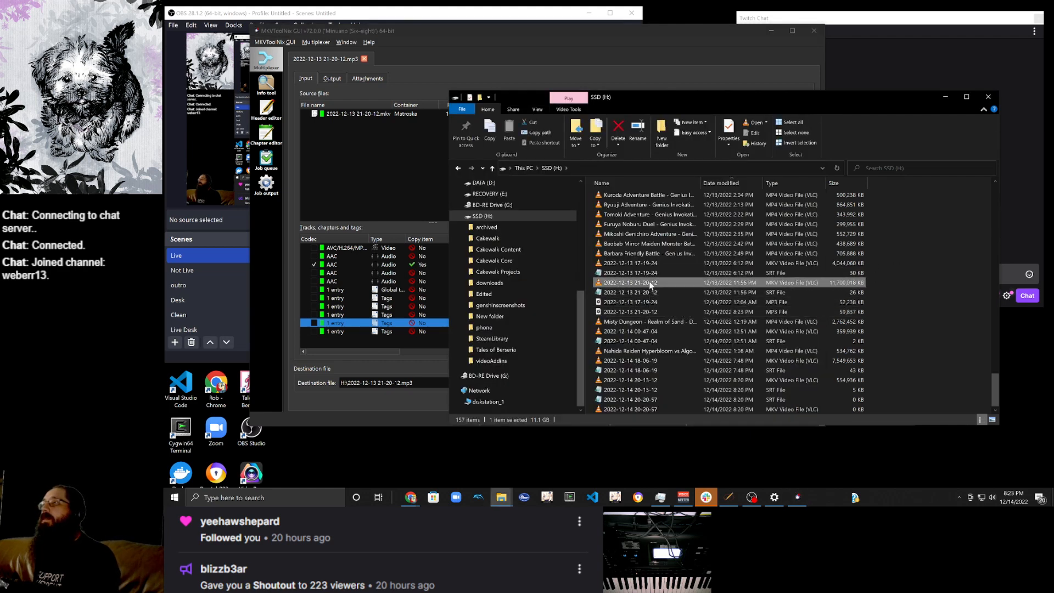
pyautogui.click(657, 312)
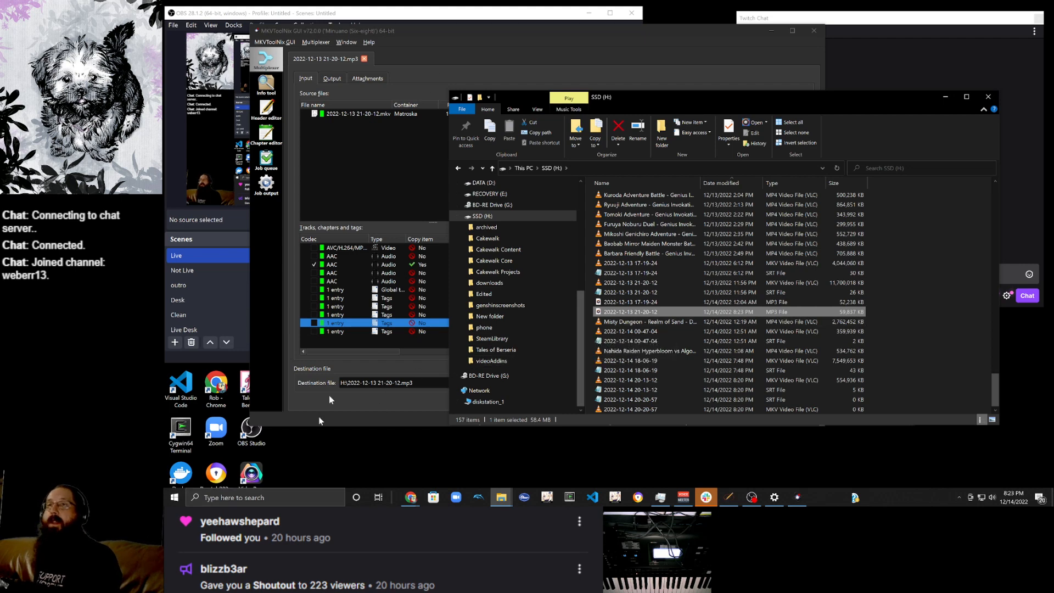
pyautogui.click(660, 334)
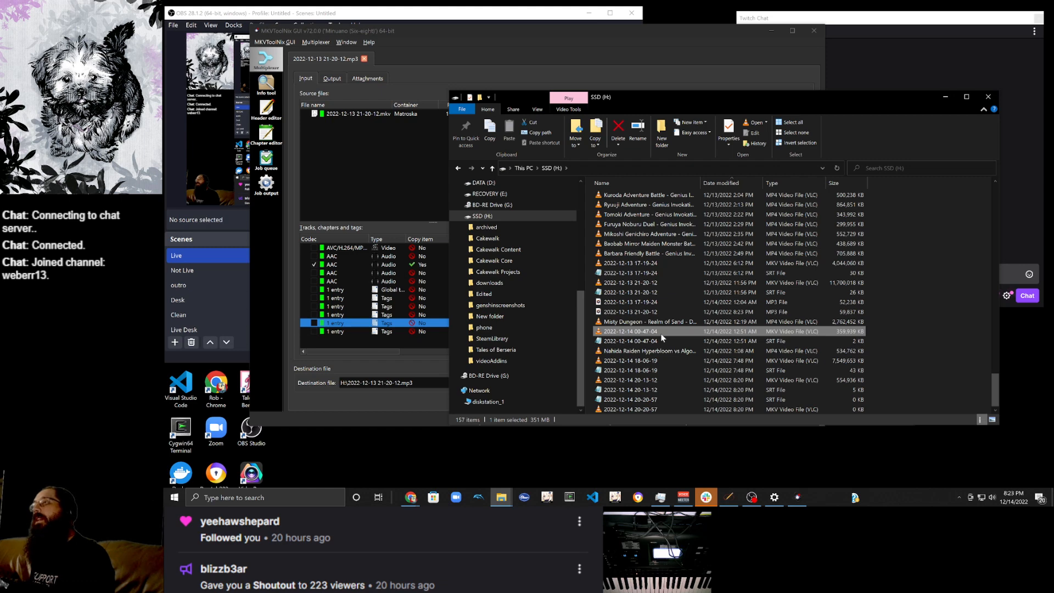
pyautogui.moveTo(661, 334); pyautogui.dragTo(384, 165)
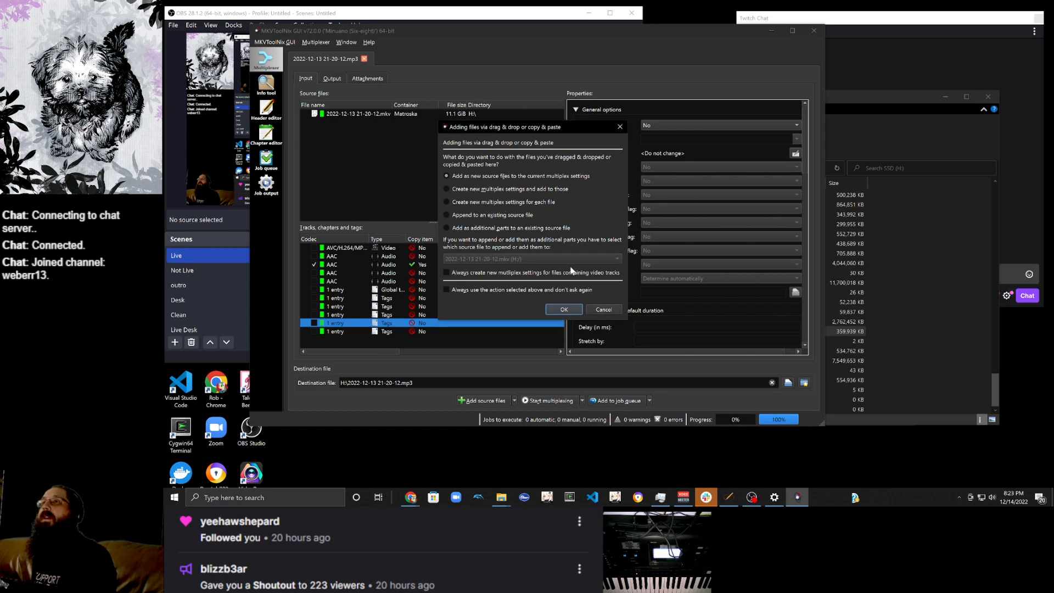
pyautogui.click(546, 187)
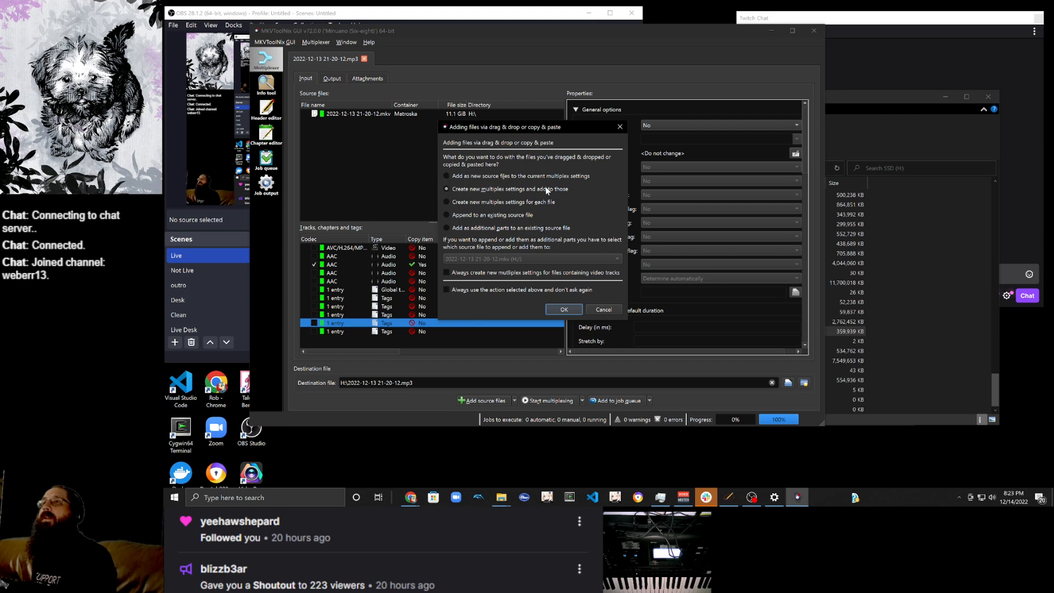
pyautogui.click(564, 309)
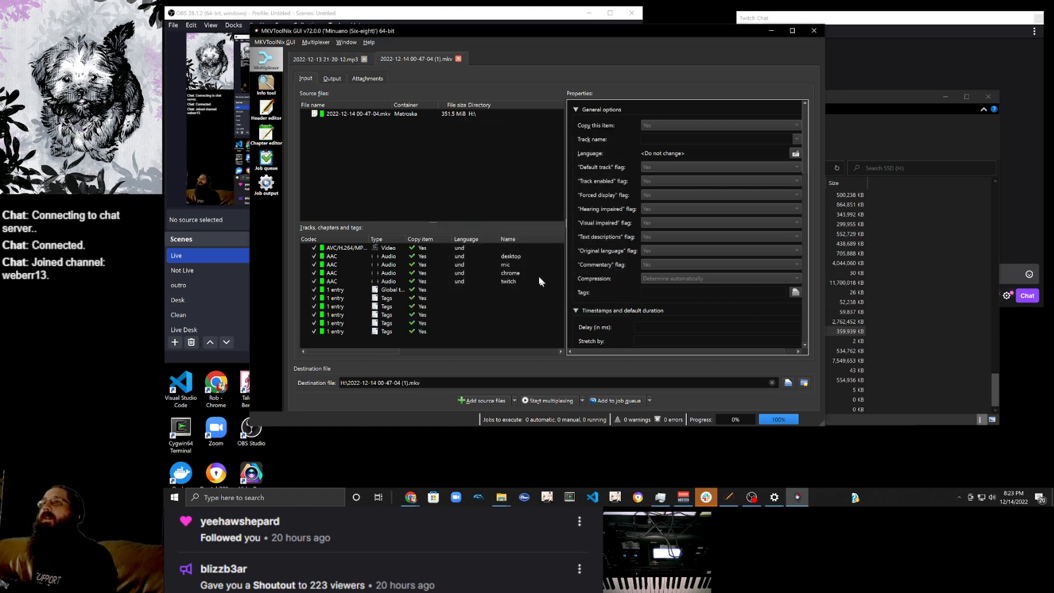
pyautogui.click(313, 248)
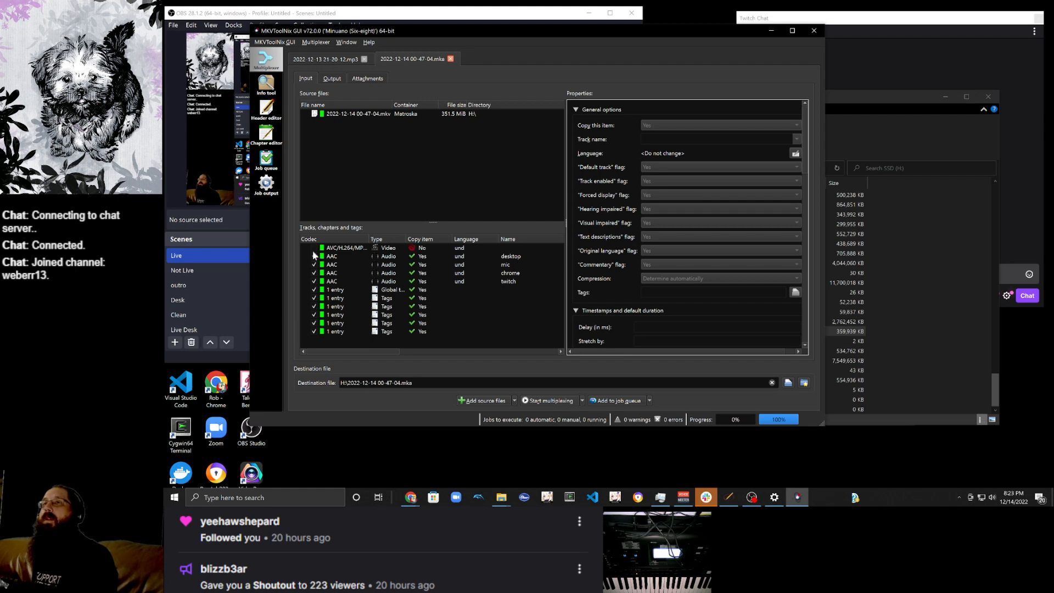
pyautogui.click(314, 272)
pyautogui.click(315, 282)
pyautogui.click(315, 290)
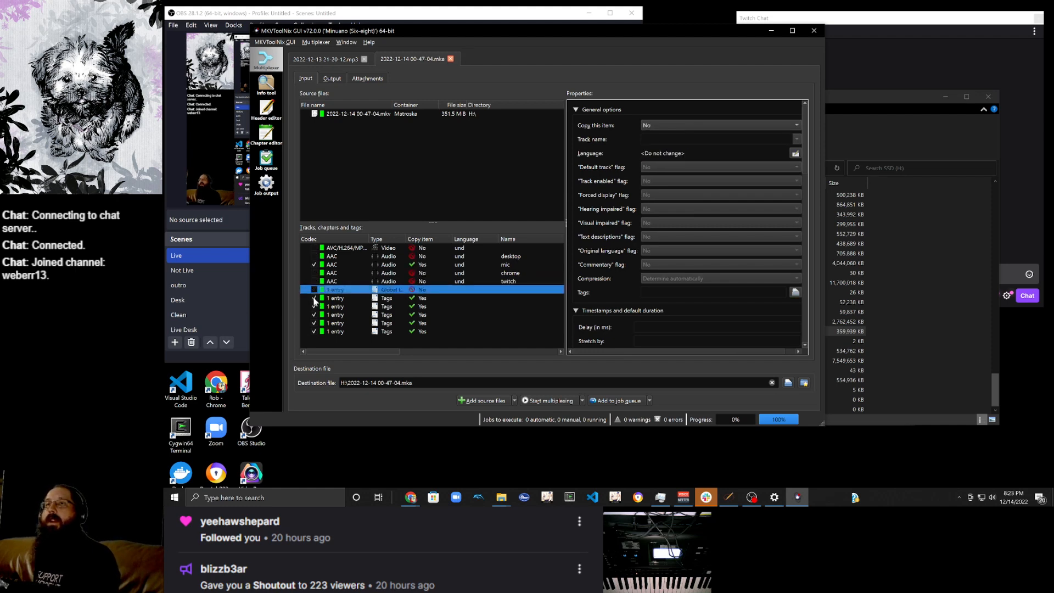
pyautogui.click(314, 306)
pyautogui.click(314, 314)
pyautogui.click(313, 323)
pyautogui.click(314, 331)
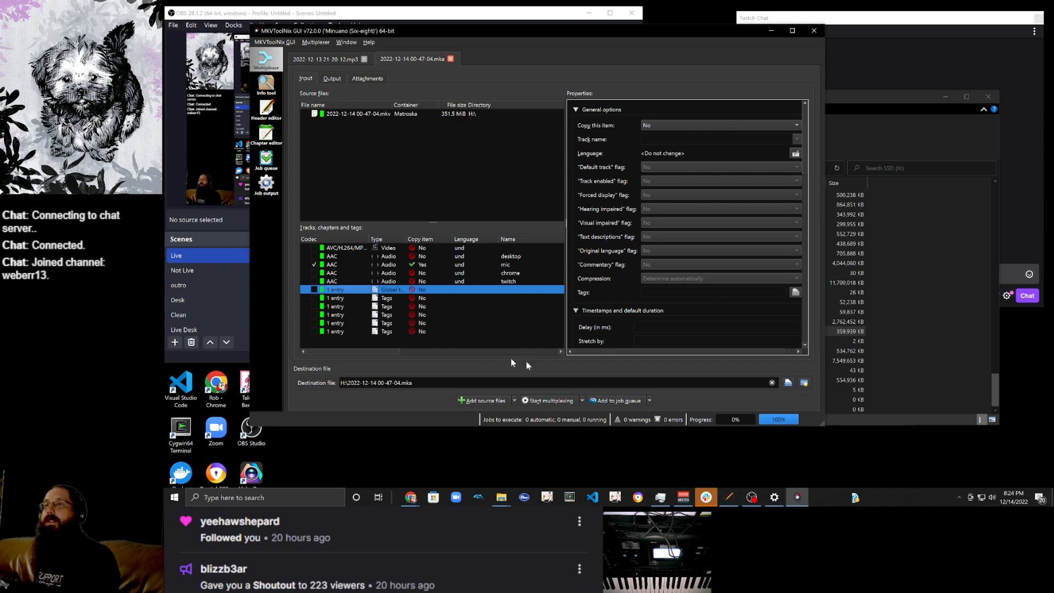
pyautogui.click(788, 383)
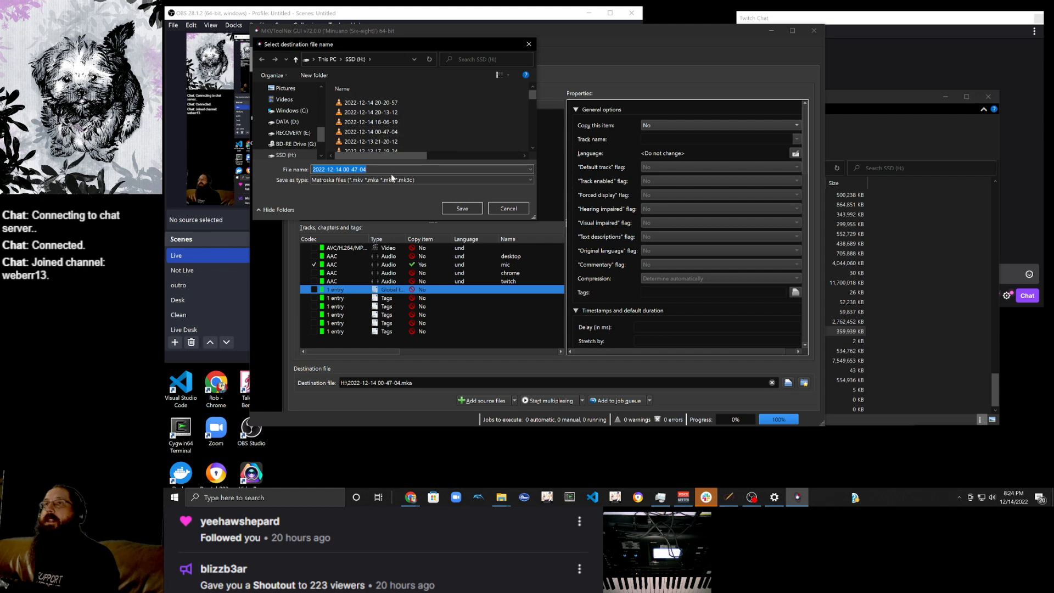
pyautogui.click(412, 181)
pyautogui.click(385, 195)
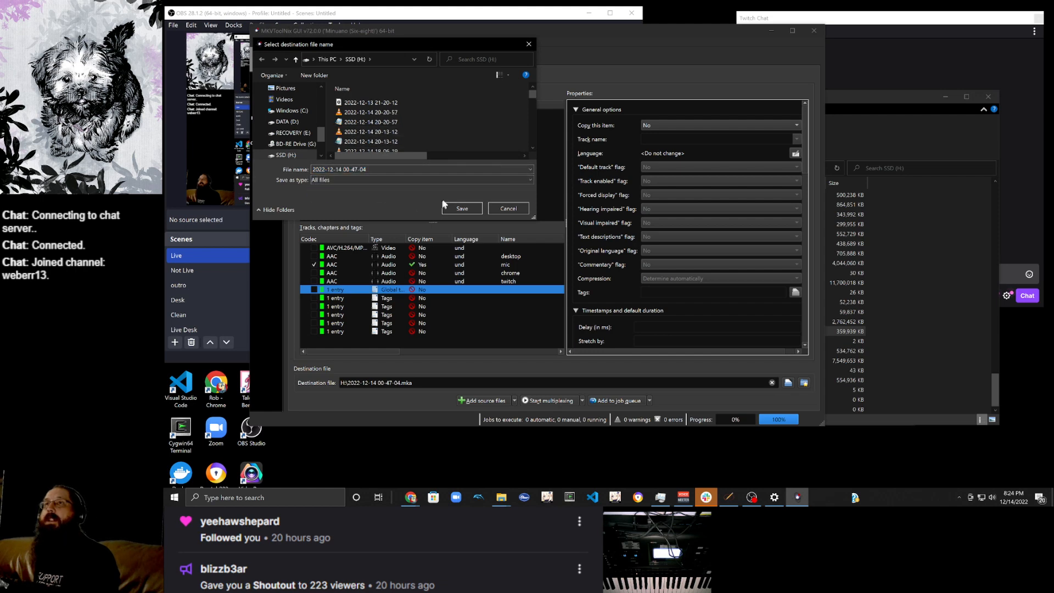
pyautogui.click(434, 168)
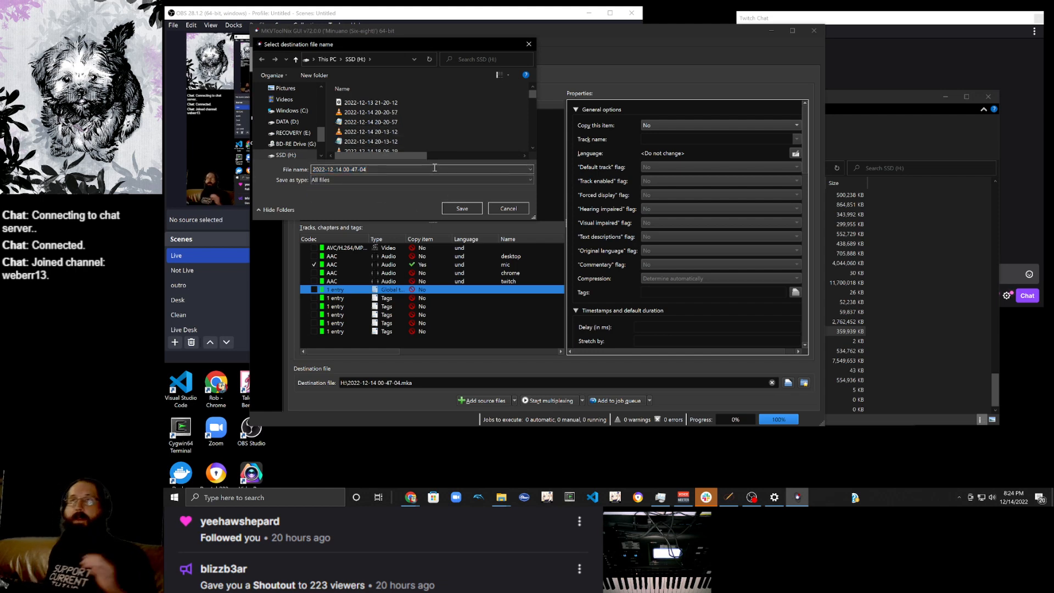
pyautogui.write('.mp')
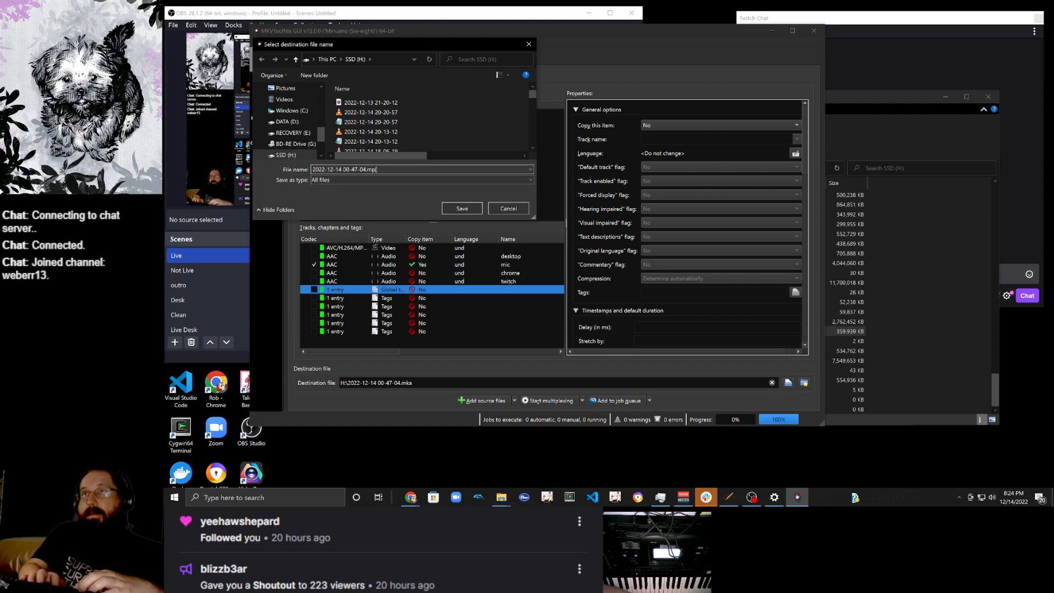
pyautogui.write('3')
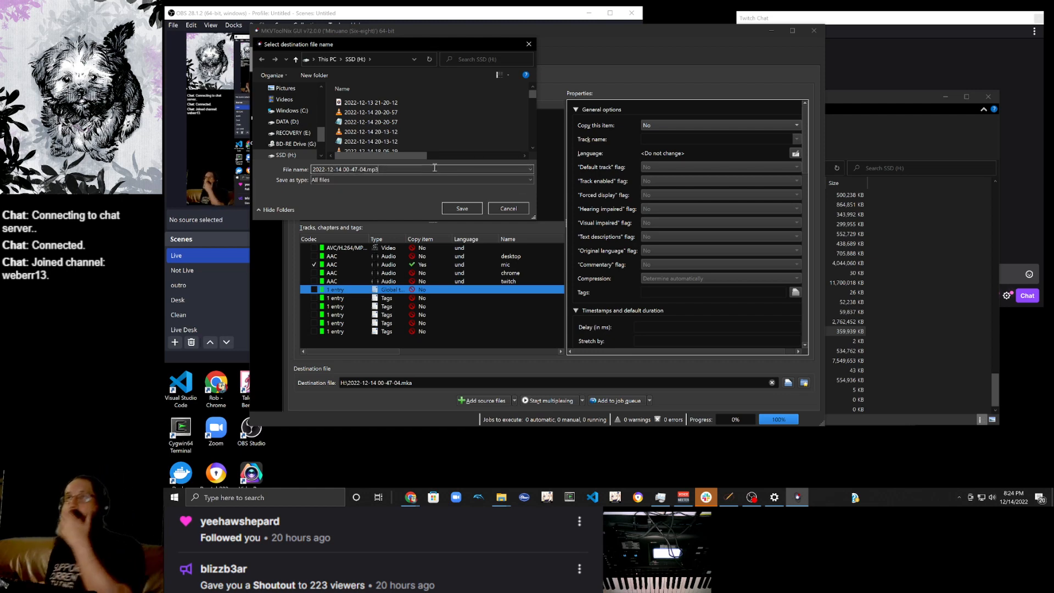
pyautogui.click(460, 207)
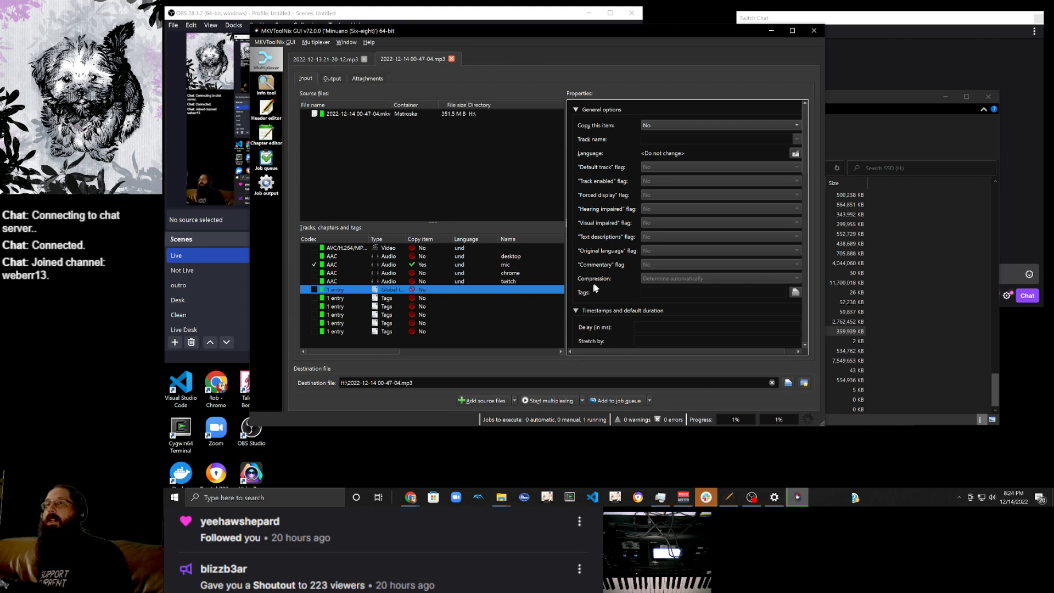
pyautogui.click(855, 105)
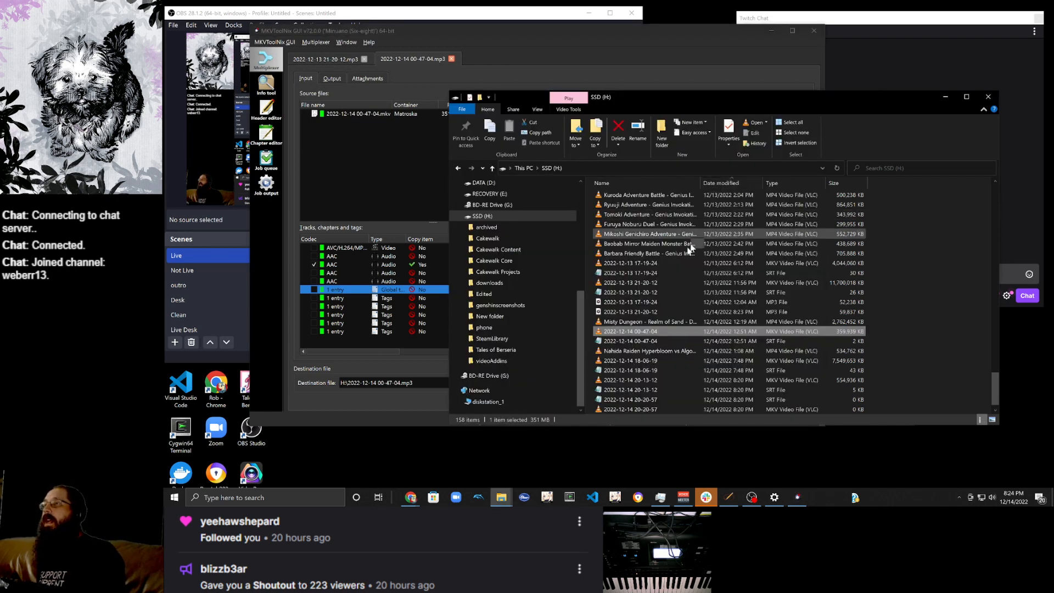
pyautogui.click(666, 185)
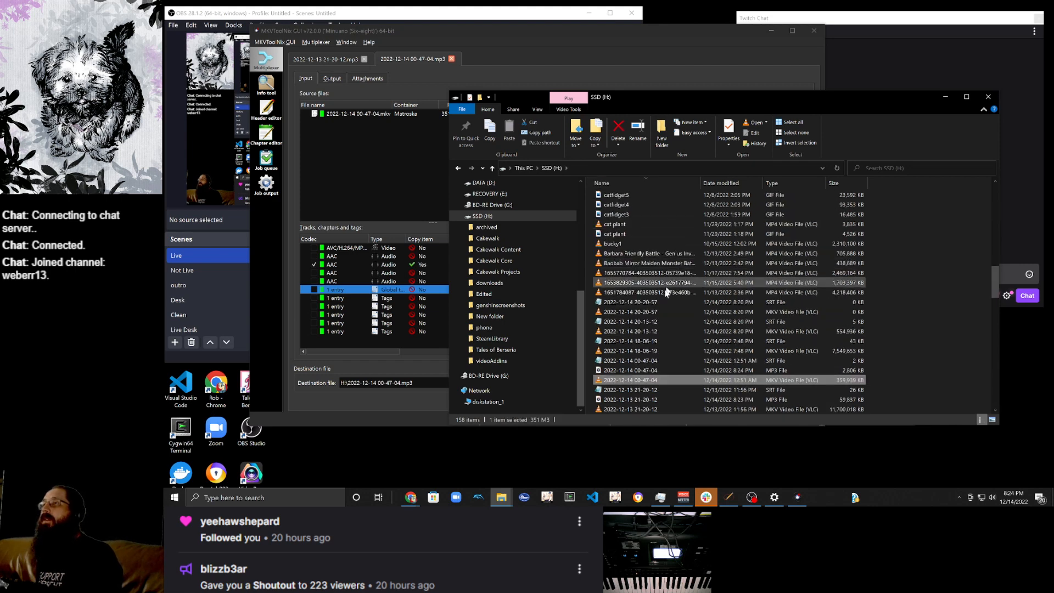
pyautogui.scroll(-2, 671, 323)
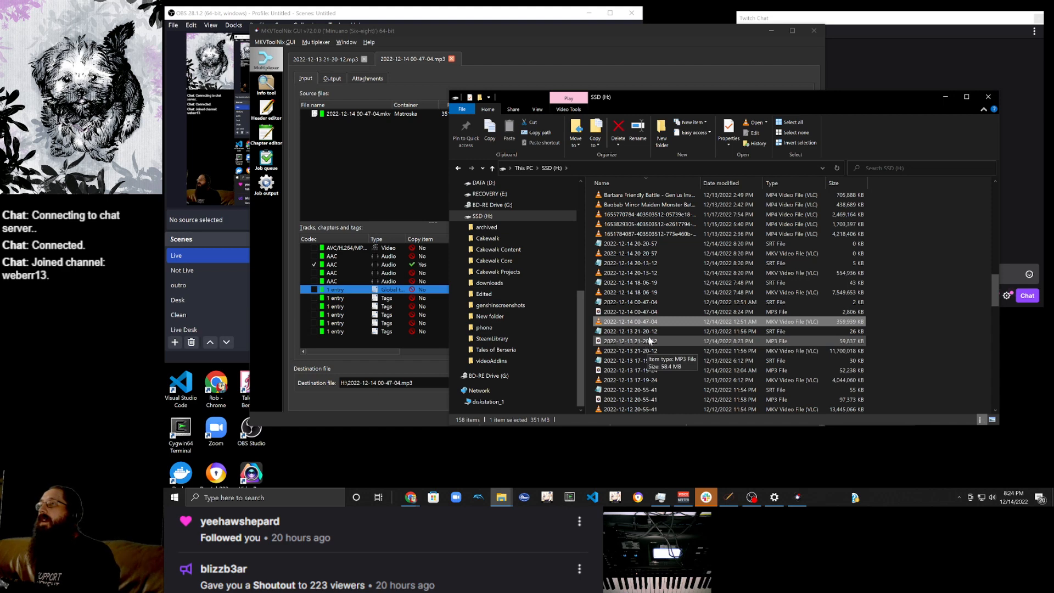
pyautogui.click(647, 302)
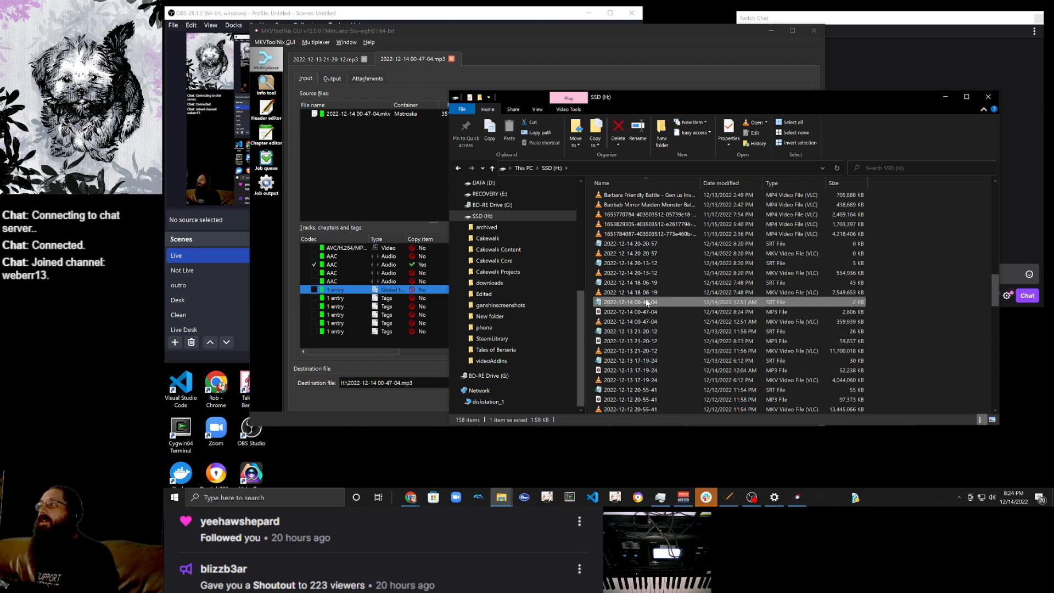
pyautogui.click(643, 311)
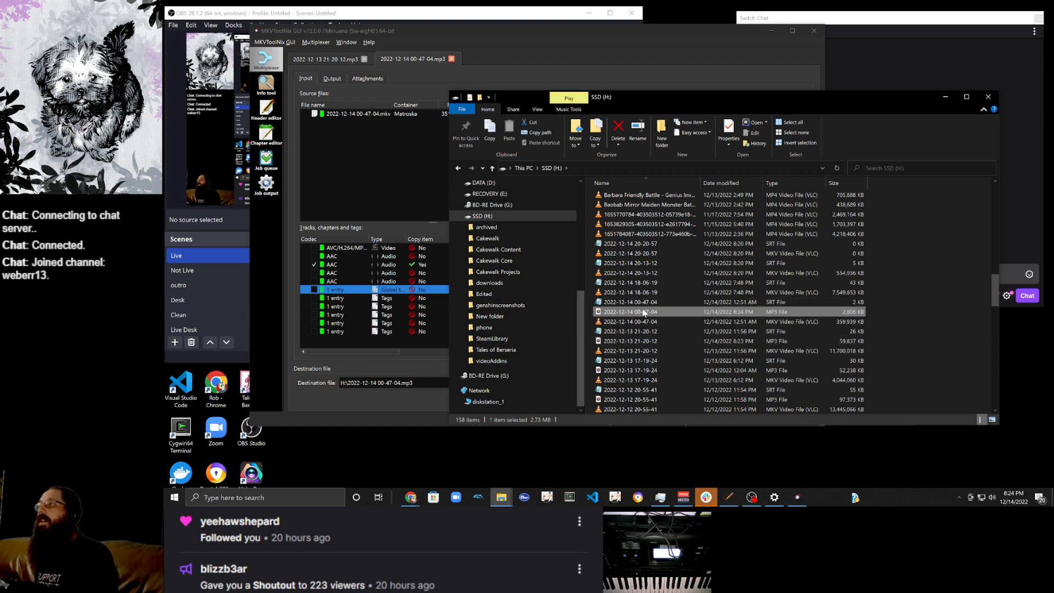
pyautogui.click(646, 325)
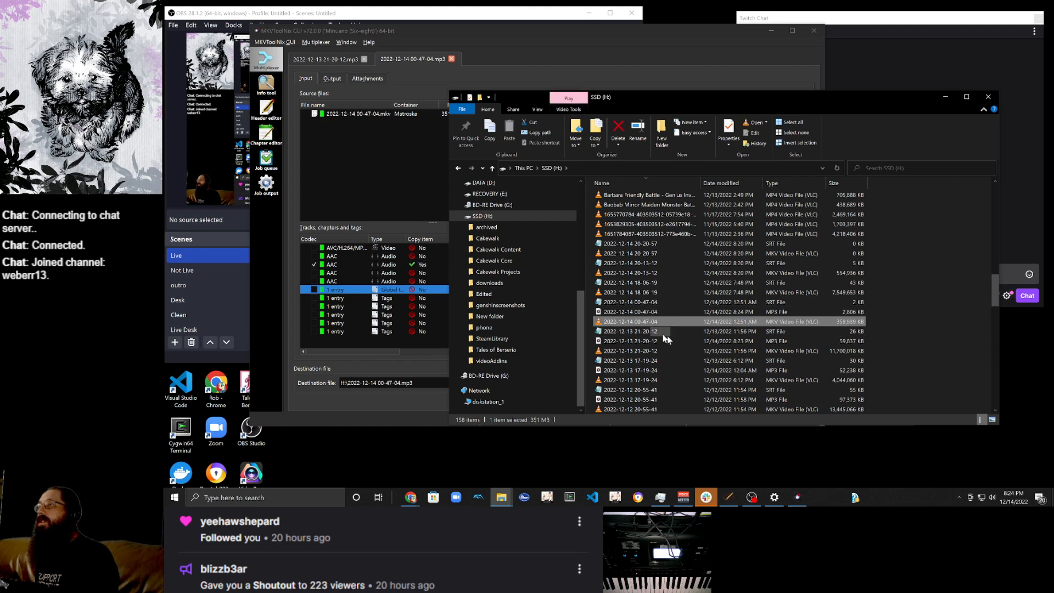
pyautogui.scroll(-1, 664, 332)
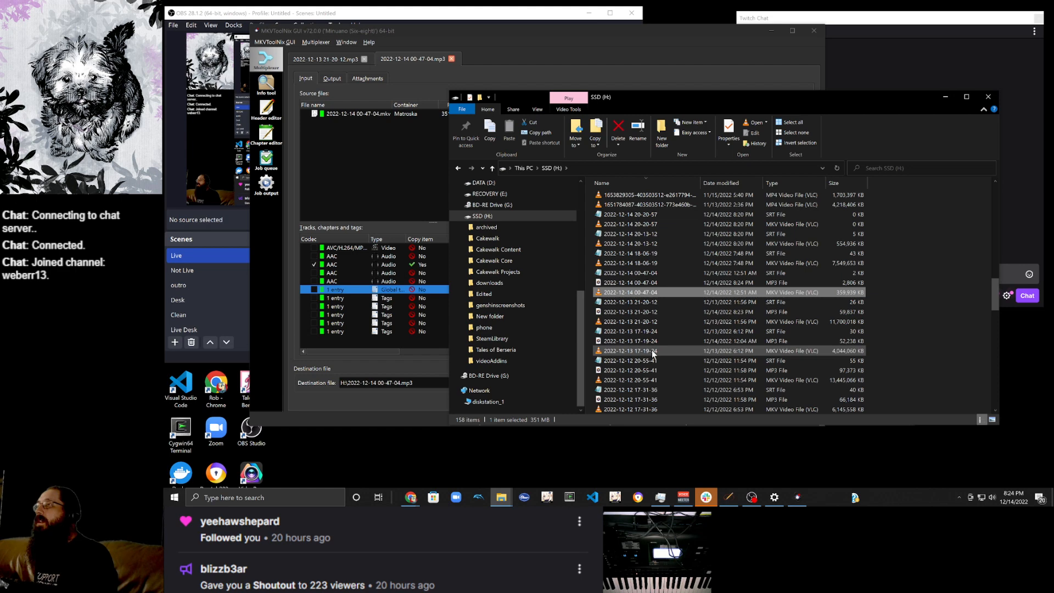
pyautogui.scroll(-1, 651, 350)
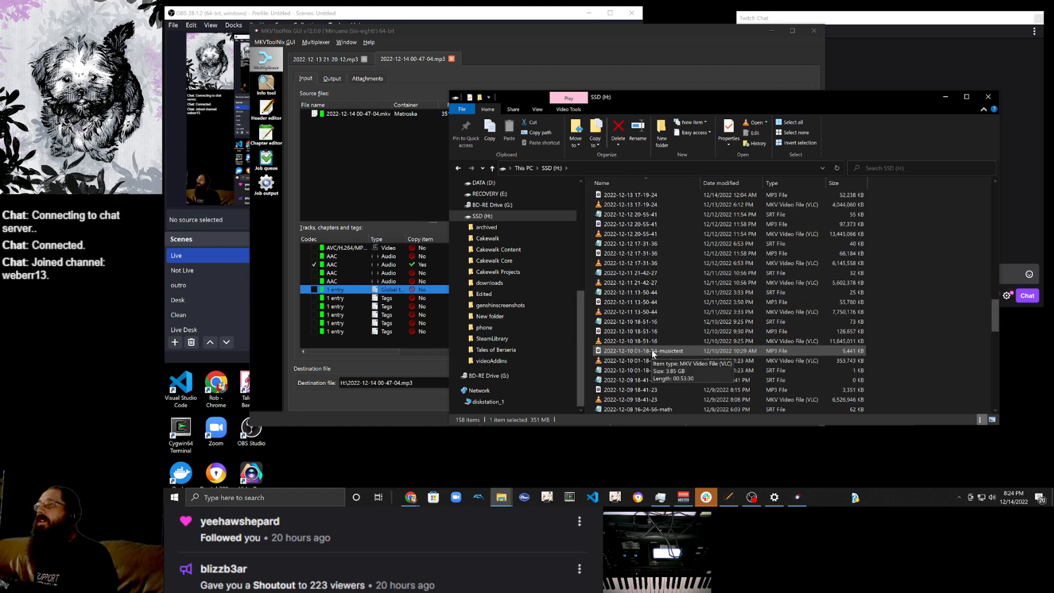
pyautogui.scroll(1, 651, 350)
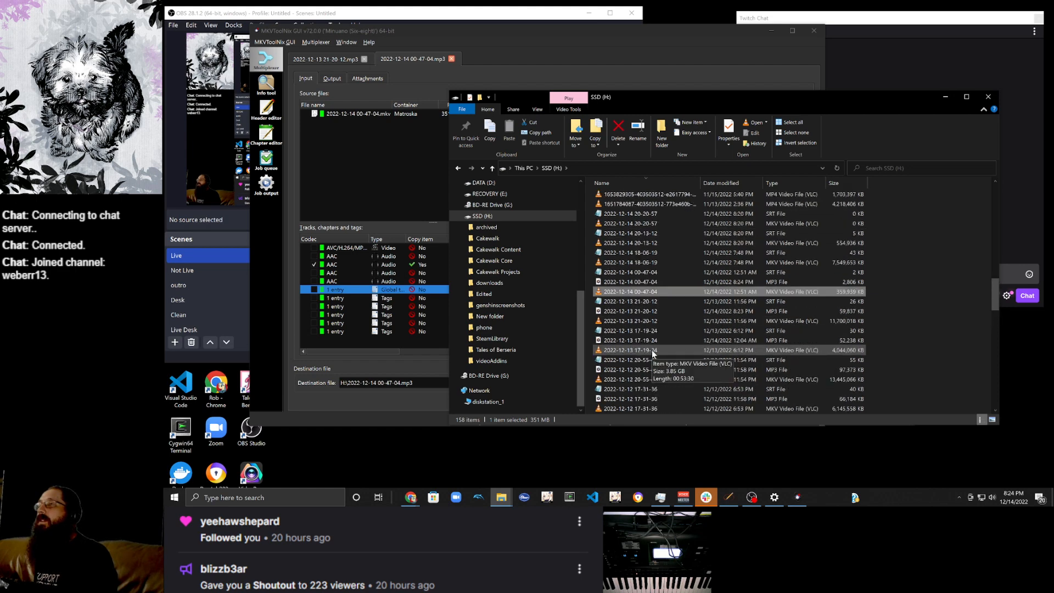
pyautogui.click(733, 184)
pyautogui.scroll(-1, 735, 285)
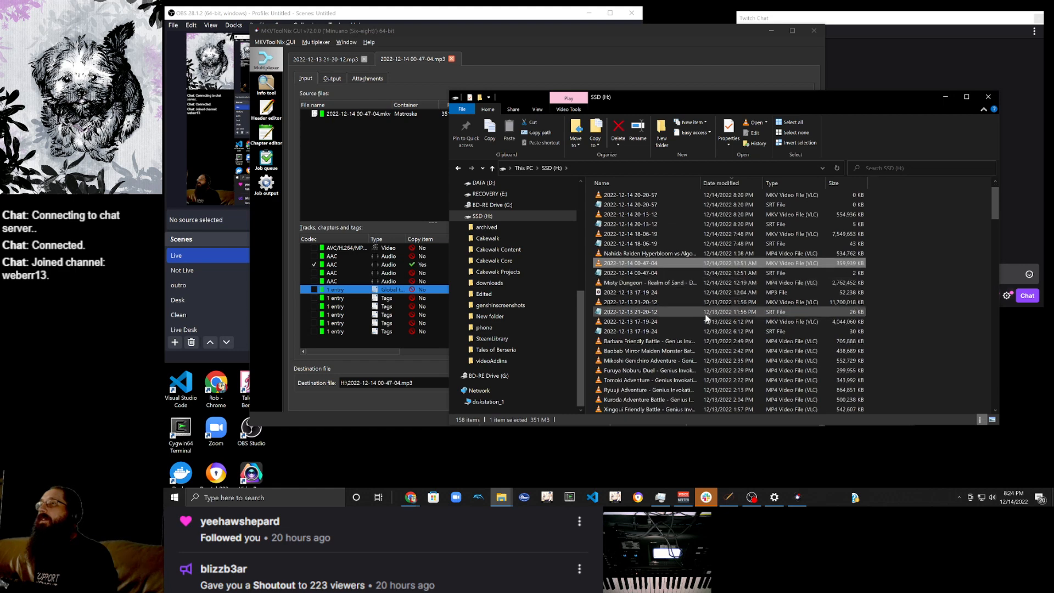
pyautogui.scroll(1, 684, 290)
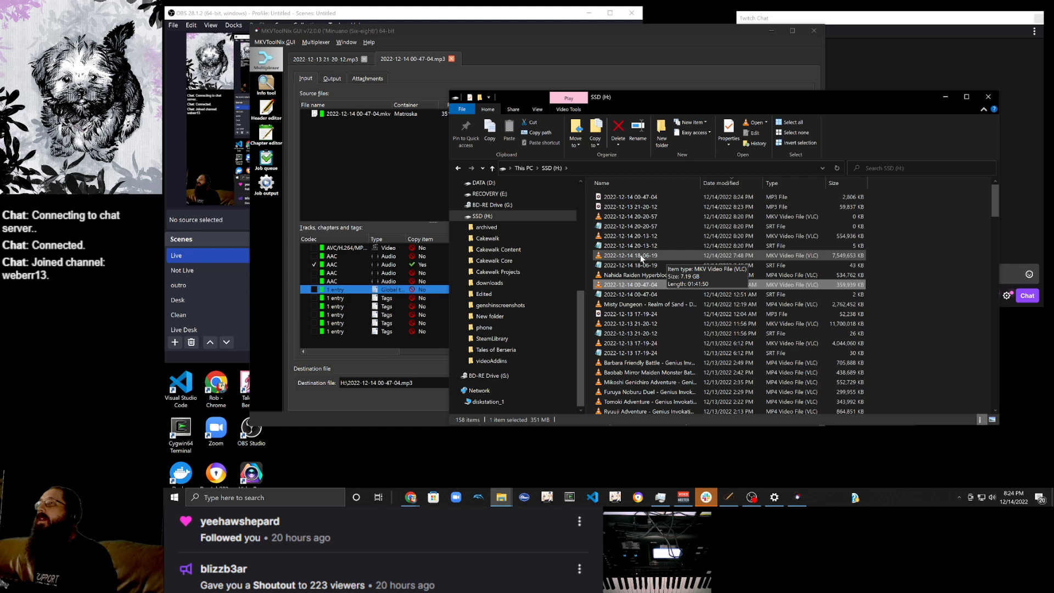
pyautogui.moveTo(640, 255); pyautogui.dragTo(371, 182)
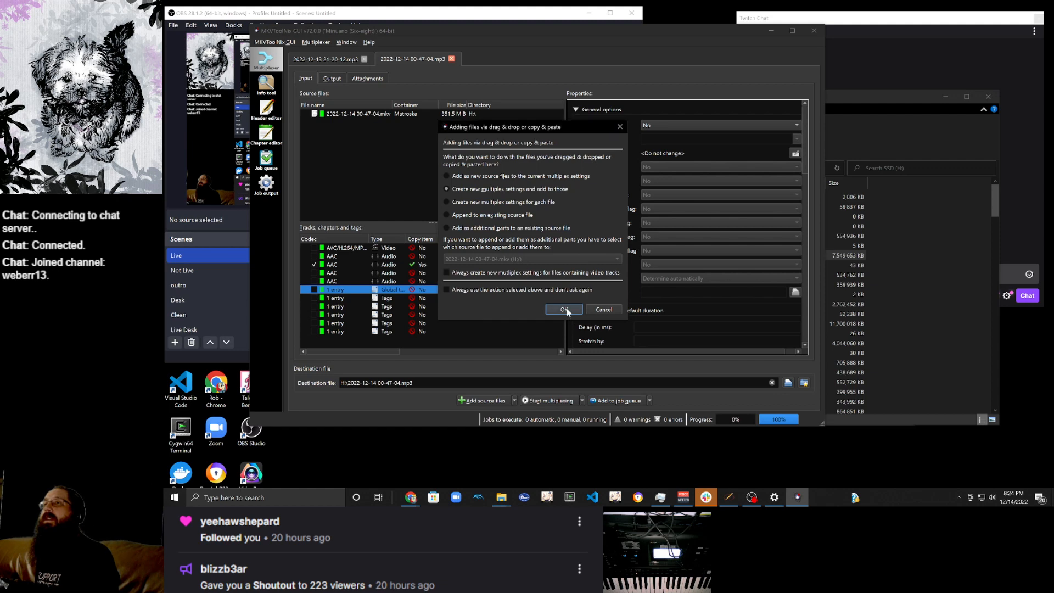
pyautogui.click(564, 309)
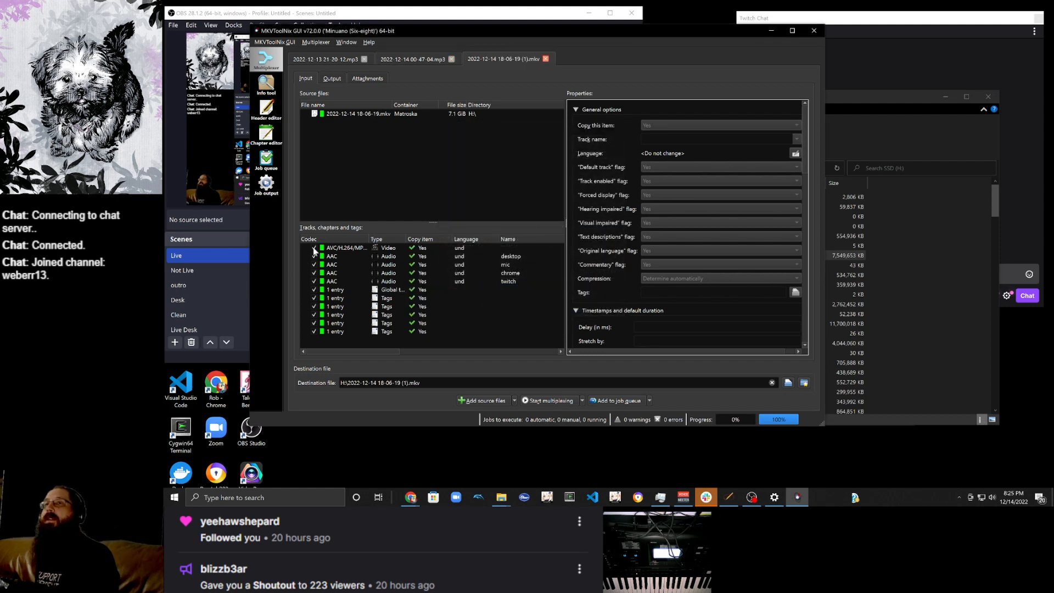
pyautogui.click(314, 247)
pyautogui.click(314, 256)
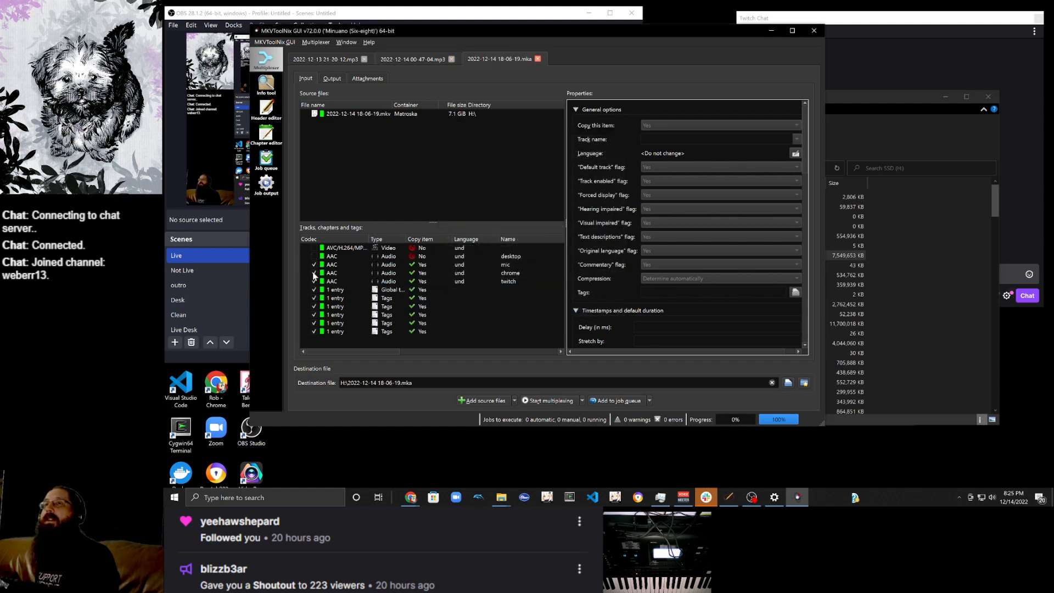
pyautogui.click(314, 282)
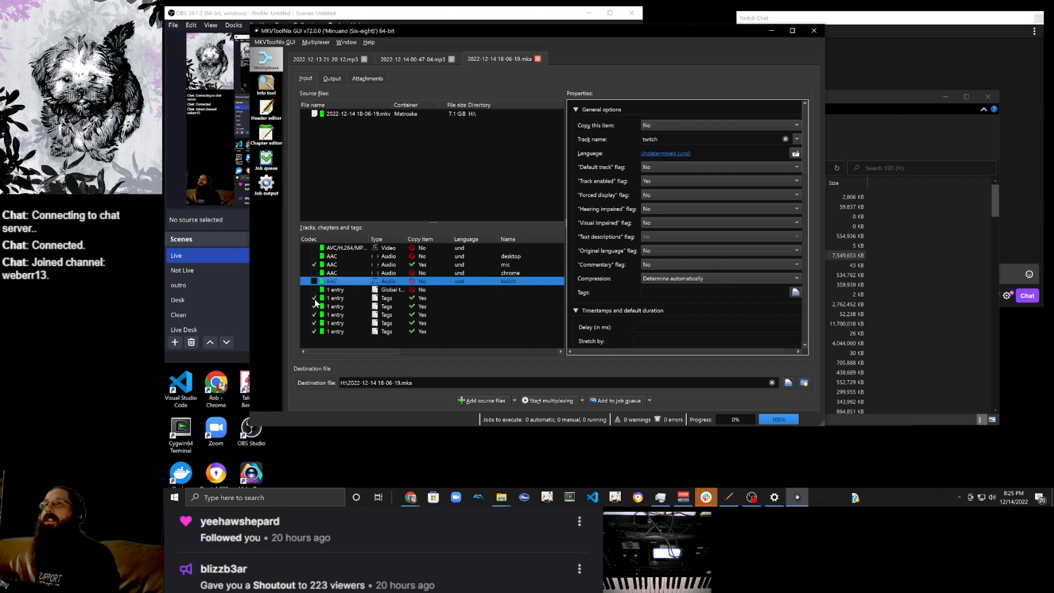
pyautogui.click(314, 307)
pyautogui.click(313, 314)
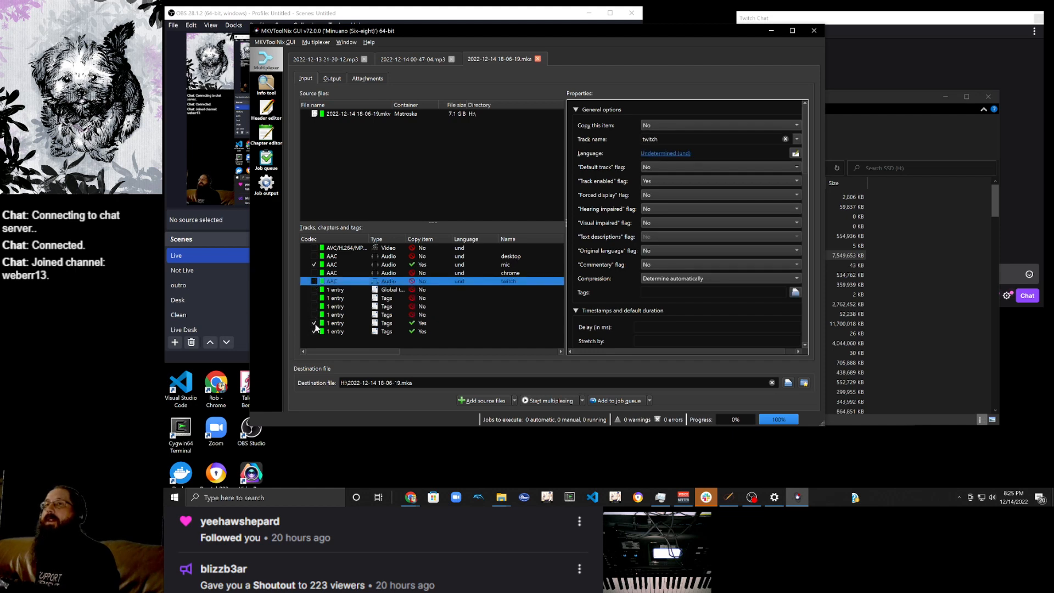
pyautogui.click(315, 332)
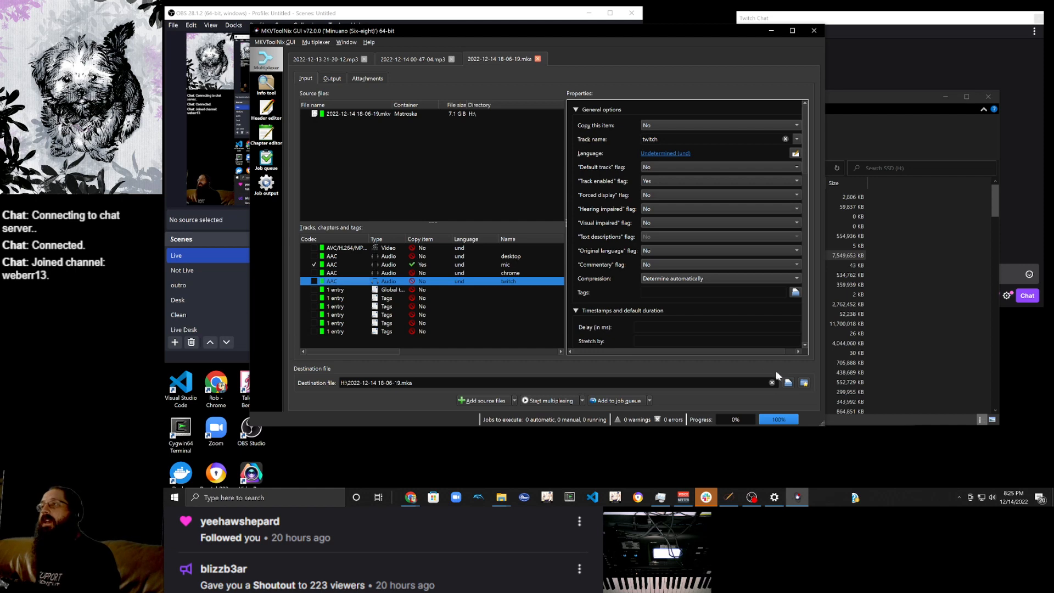
pyautogui.click(788, 383)
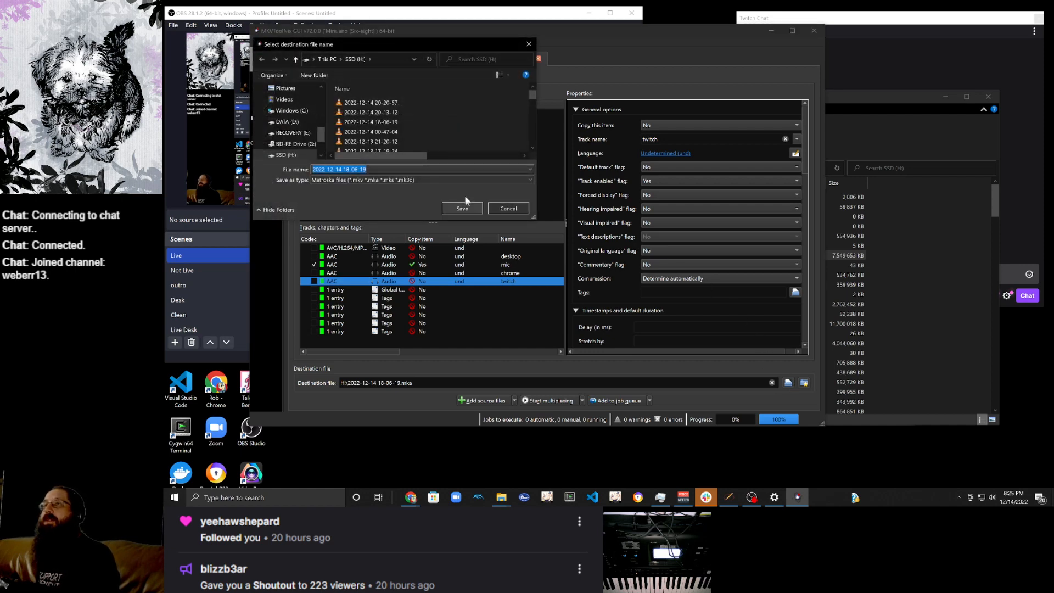
pyautogui.click(472, 179)
pyautogui.click(371, 196)
pyautogui.click(394, 168)
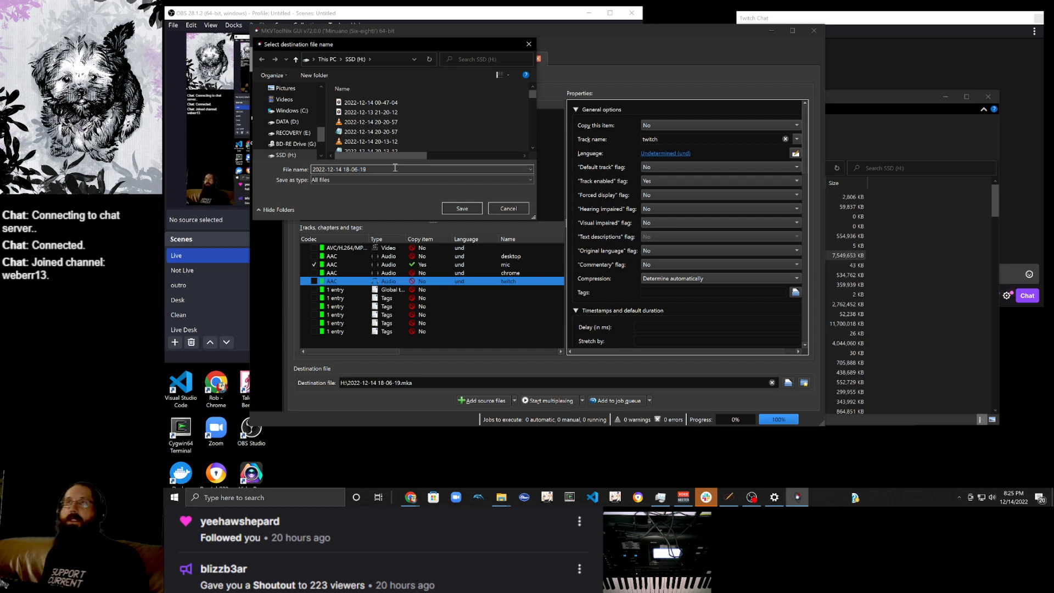
pyautogui.press('End')
pyautogui.write('.')
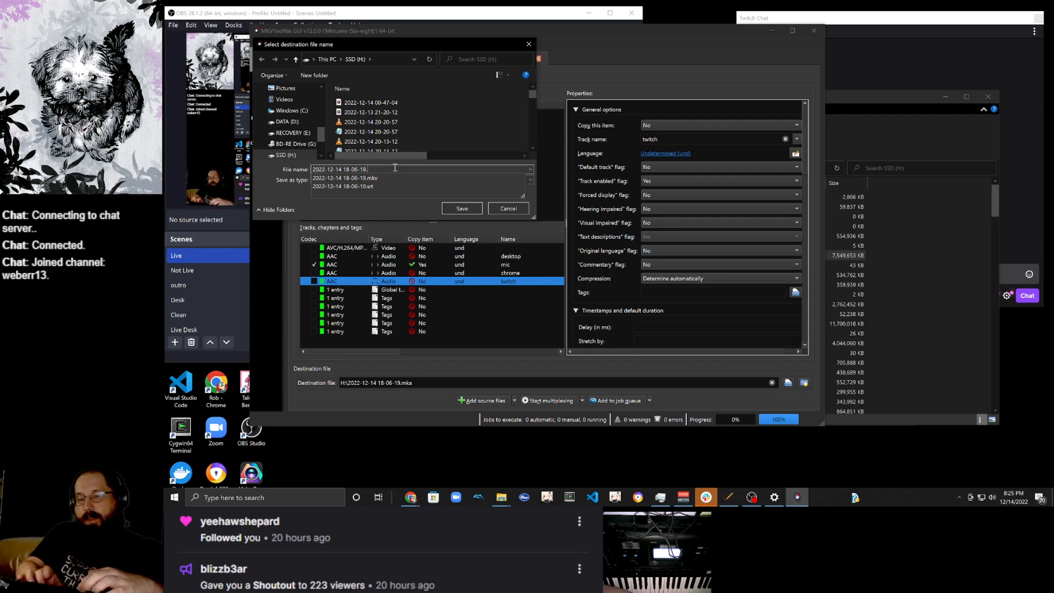
pyautogui.write('mp3')
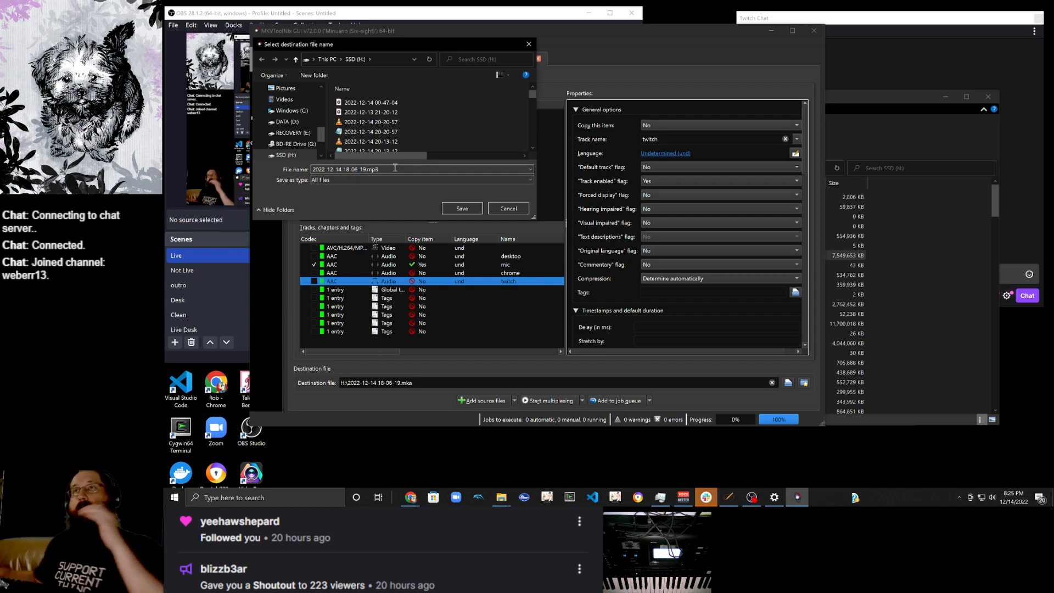
pyautogui.click(462, 208)
pyautogui.click(567, 401)
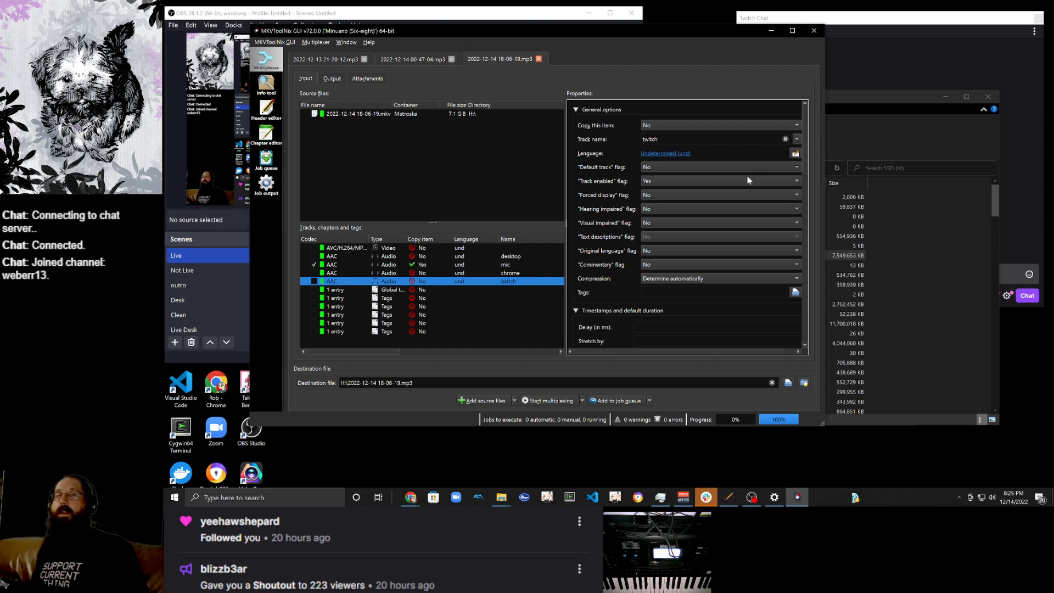
# Close MKVToolNix and open Movavi Video Editor, moving its window so the SSD (H:) file list is partly uncovered.
pyautogui.click(814, 31)
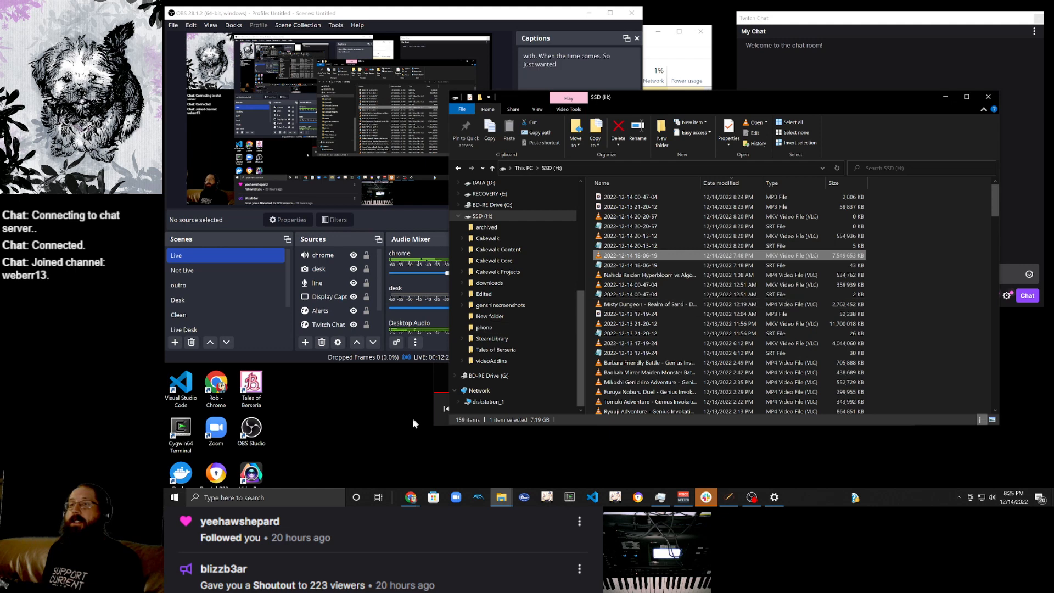
pyautogui.click(260, 497)
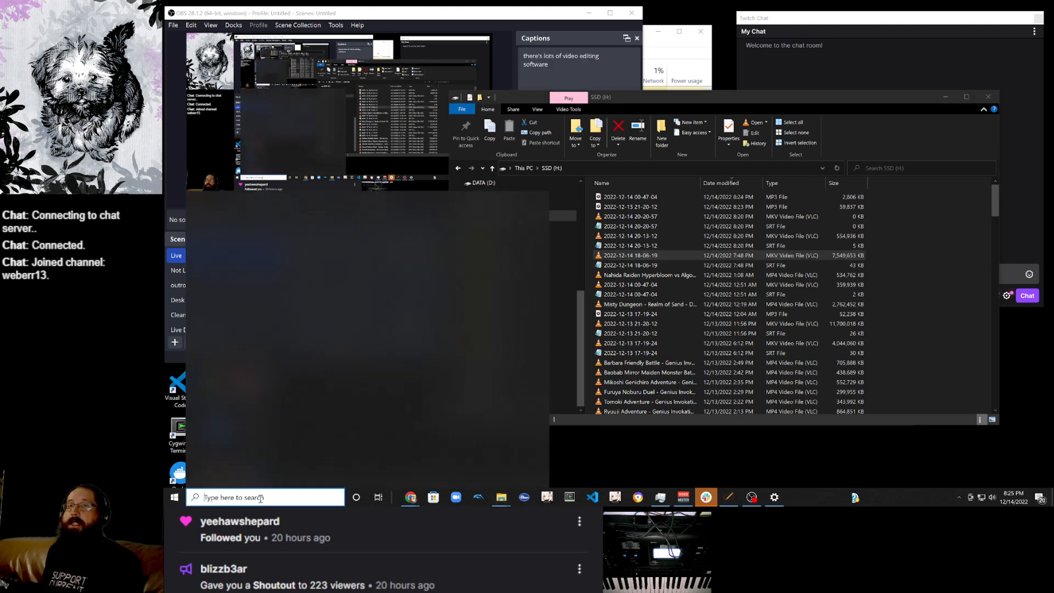
pyautogui.click(276, 368)
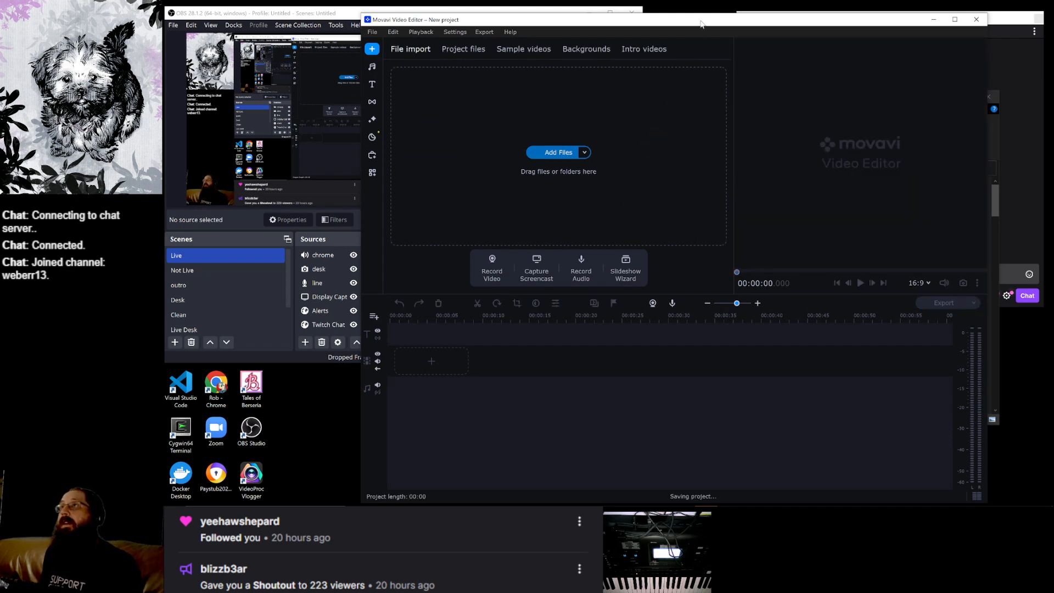
pyautogui.moveTo(629, 22); pyautogui.dragTo(523, 24)
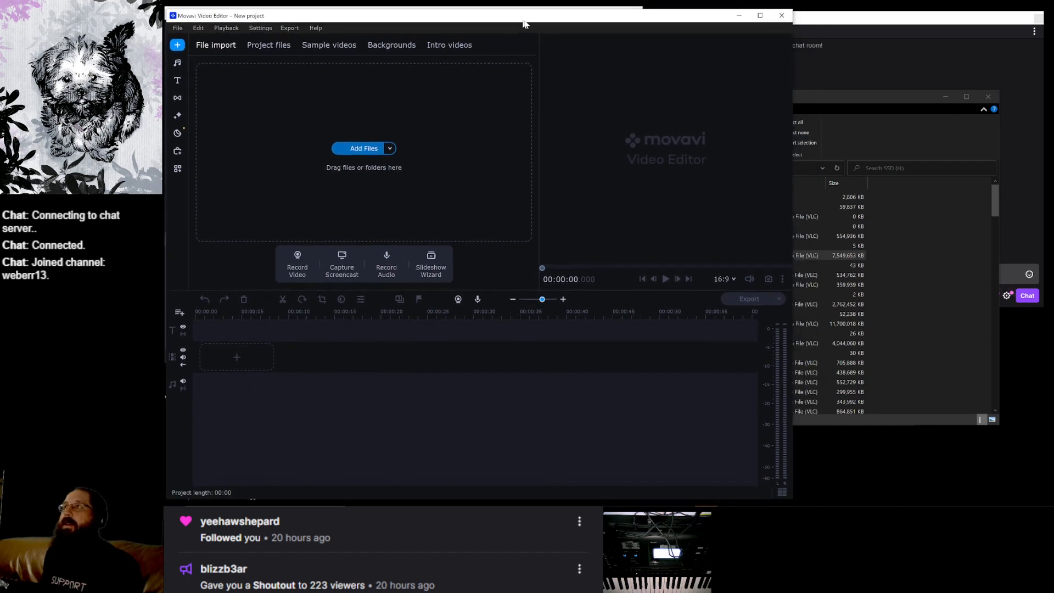
pyautogui.click(834, 31)
pyautogui.moveTo(733, 95); pyautogui.dragTo(796, 94)
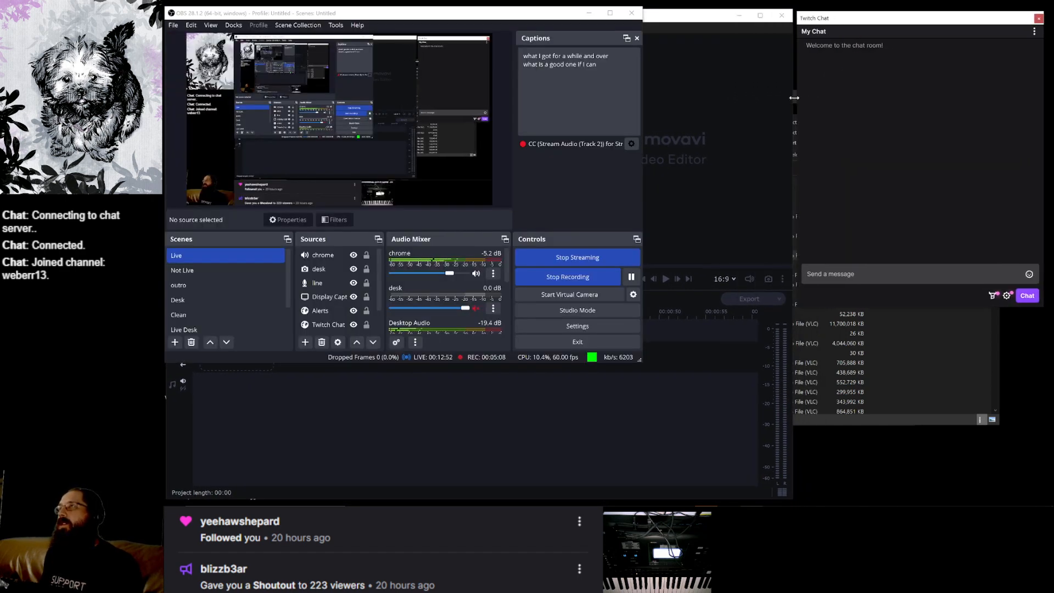
pyautogui.click(718, 33)
pyautogui.click(890, 370)
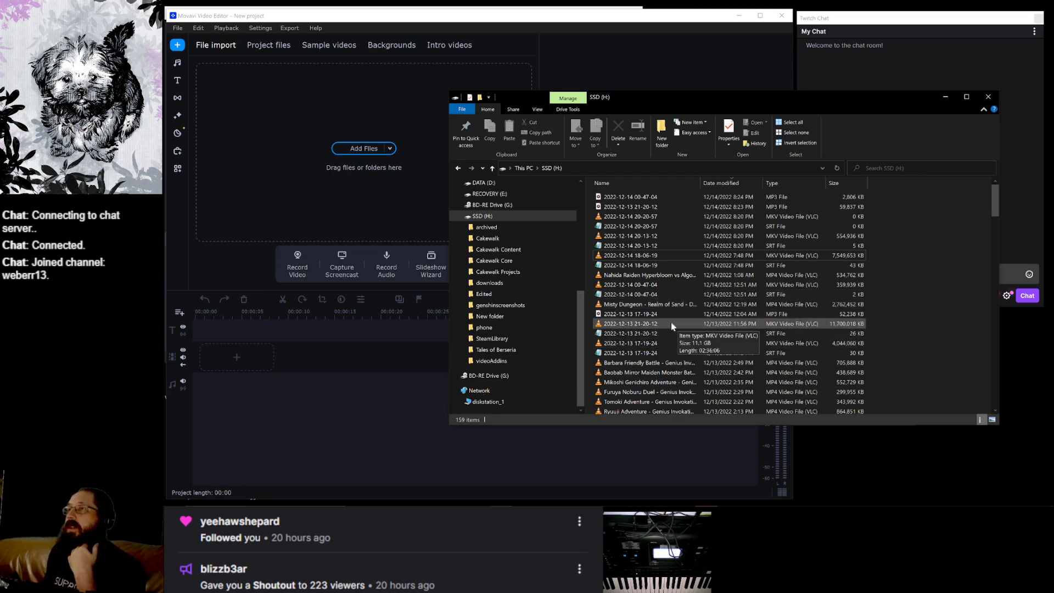
pyautogui.moveTo(657, 326); pyautogui.dragTo(343, 362)
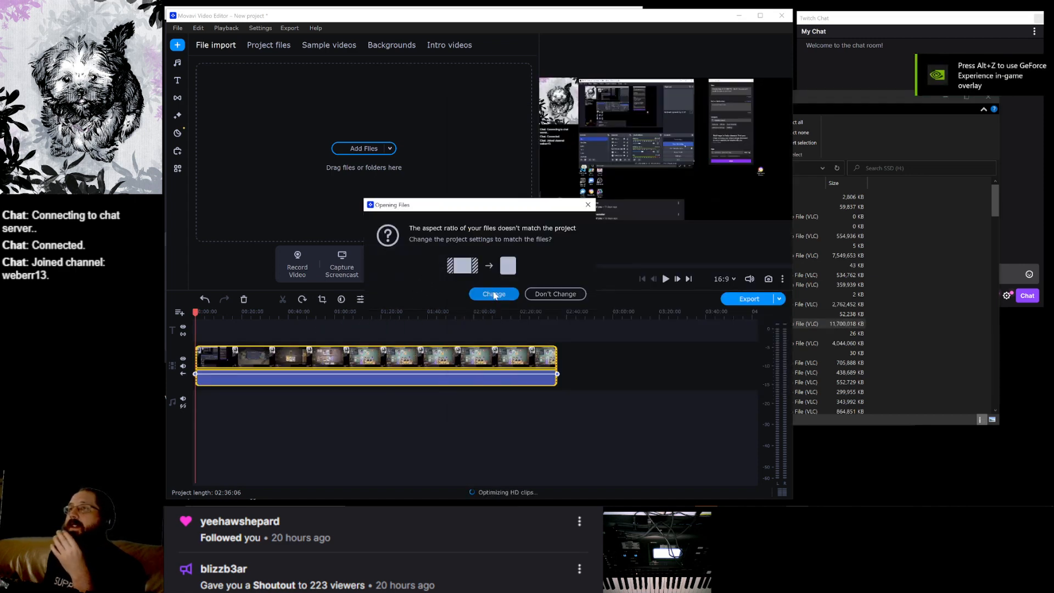
pyautogui.click(561, 294)
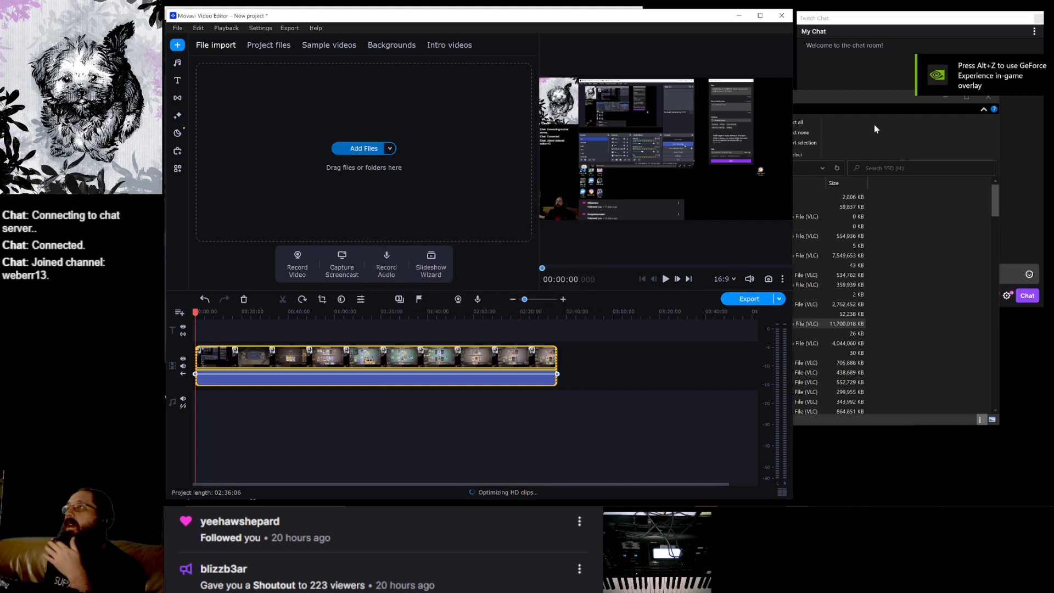
pyautogui.click(867, 94)
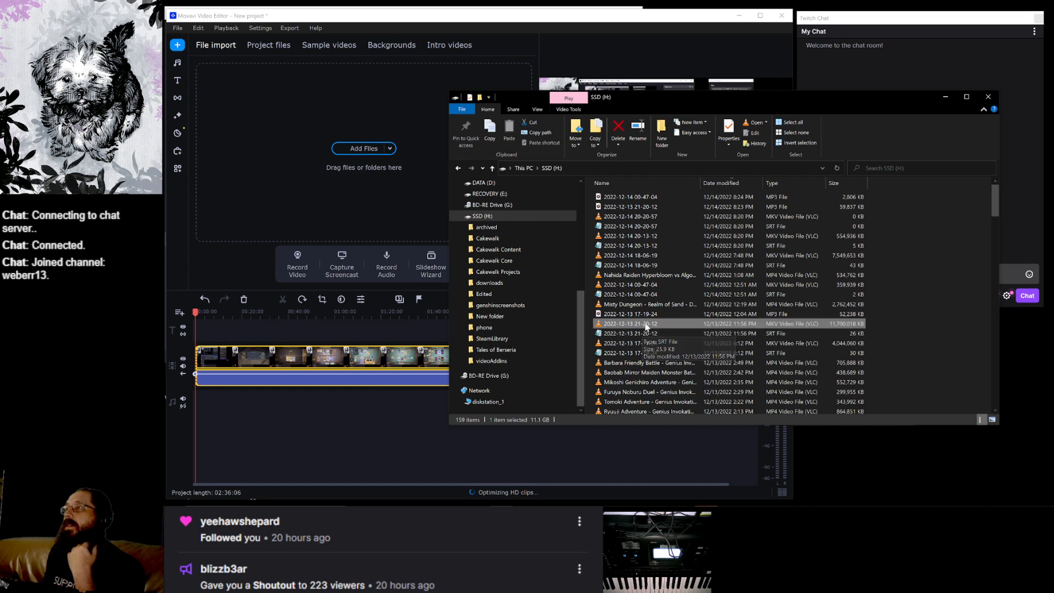
pyautogui.moveTo(649, 314); pyautogui.dragTo(630, 339)
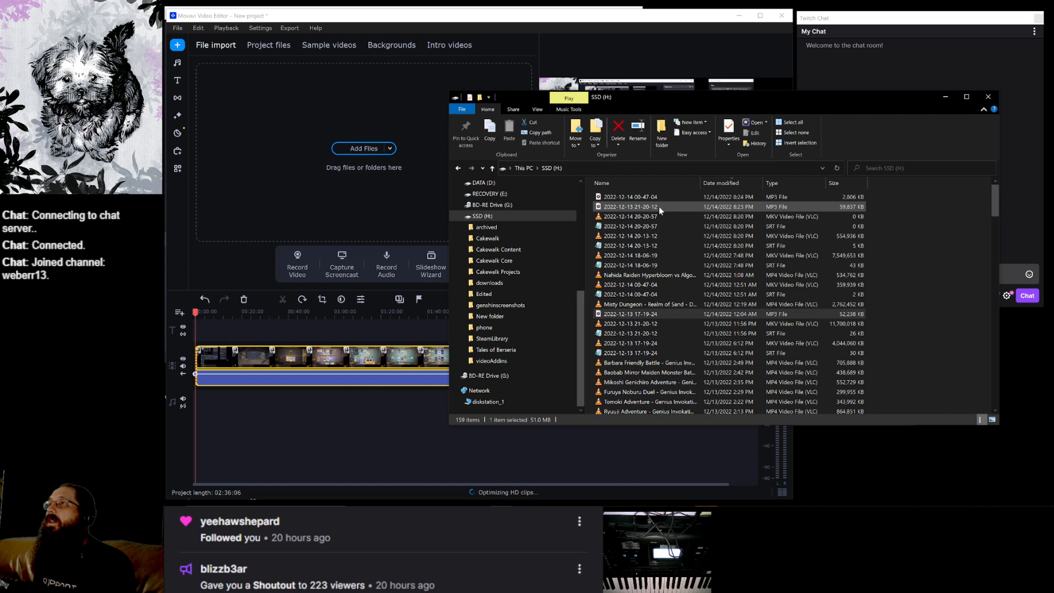
pyautogui.moveTo(656, 209); pyautogui.dragTo(188, 414)
pyautogui.click(340, 442)
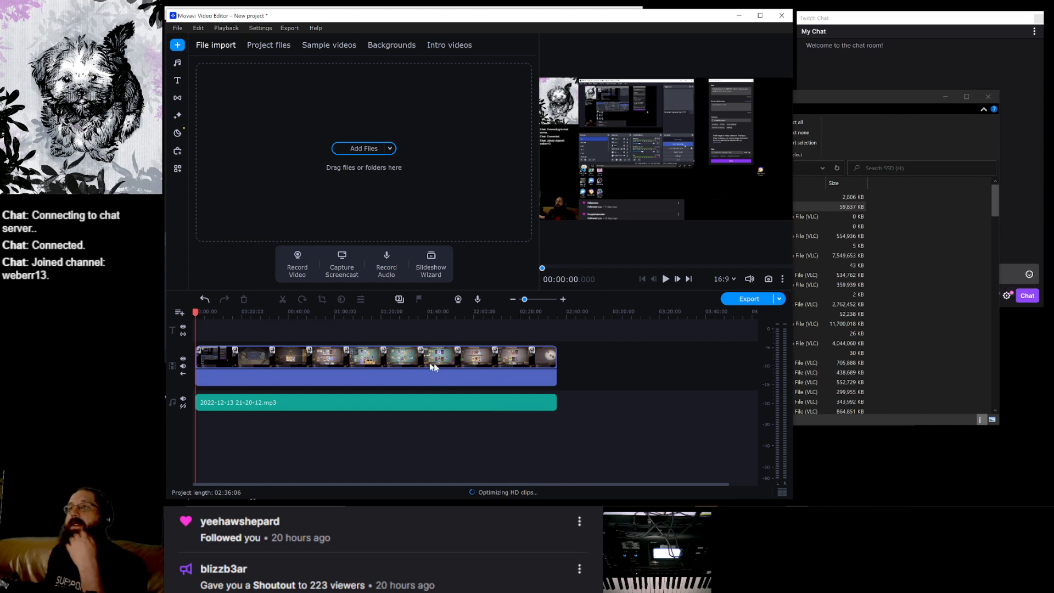
pyautogui.click(340, 366)
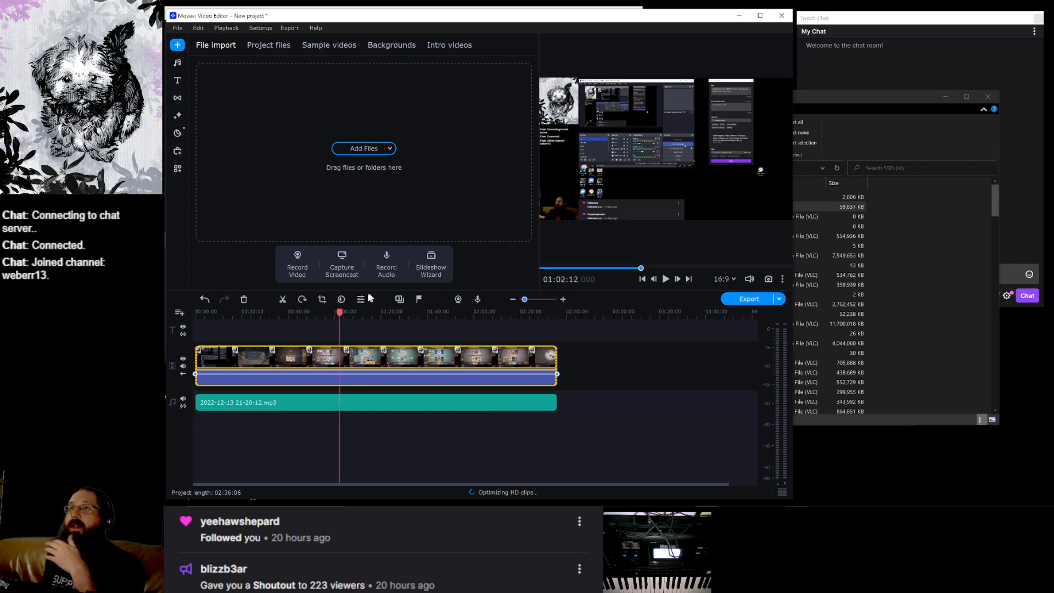
pyautogui.click(562, 299)
pyautogui.scroll(3, 364, 401)
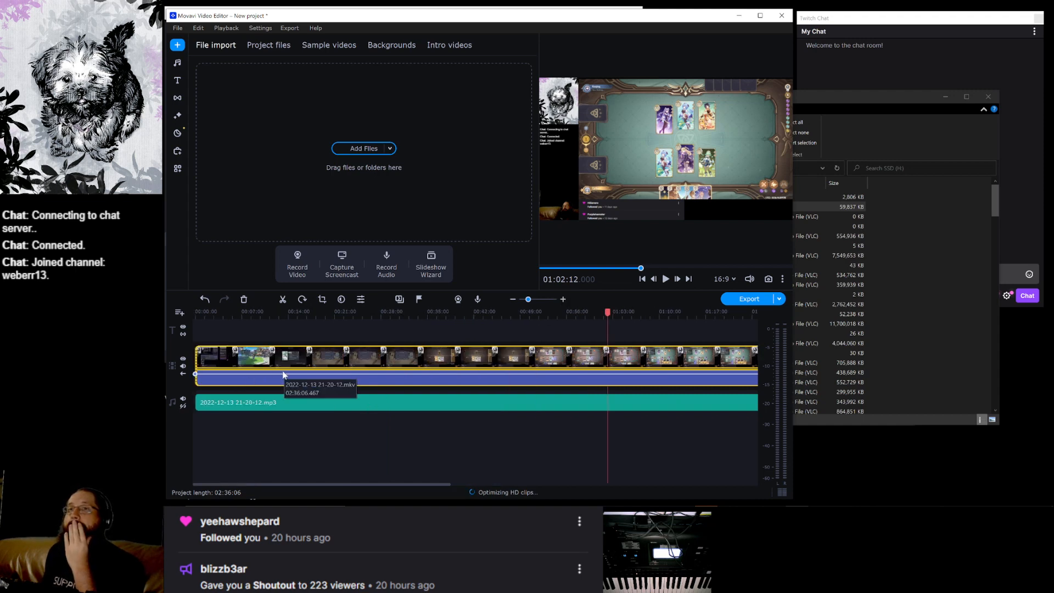
pyautogui.moveTo(277, 410)
pyautogui.mouseDown()
pyautogui.moveTo(268, 410)
pyautogui.moveTo(276, 411)
pyautogui.mouseUp()
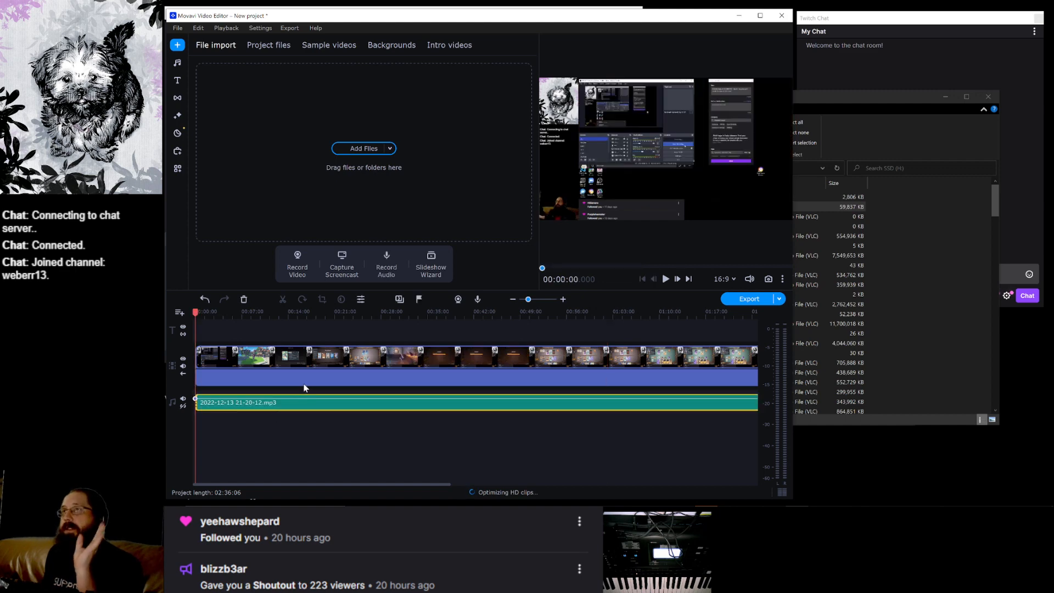
pyautogui.click(224, 354)
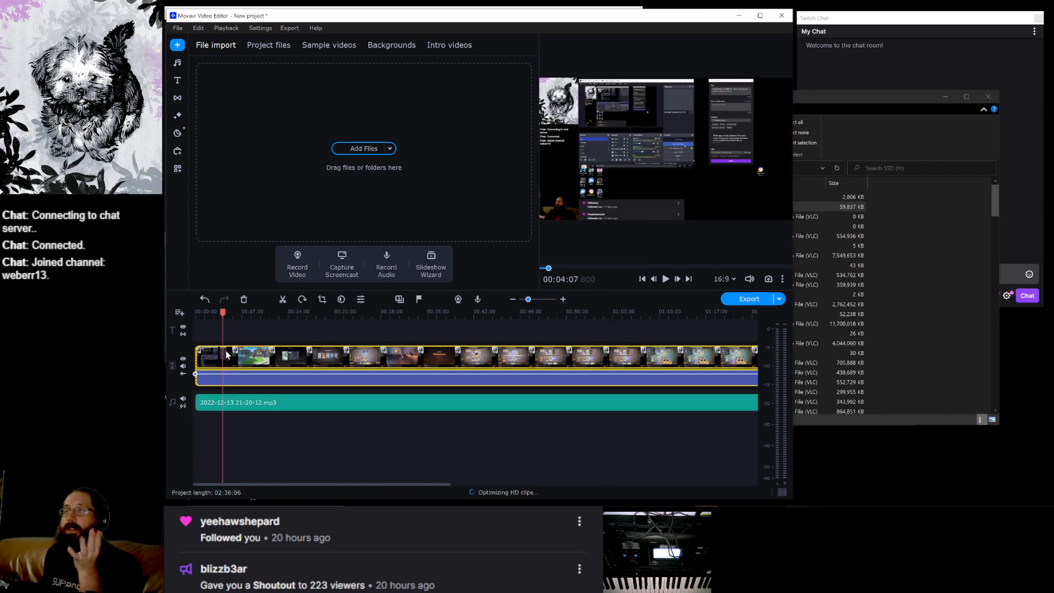
pyautogui.click(216, 359)
pyautogui.click(207, 361)
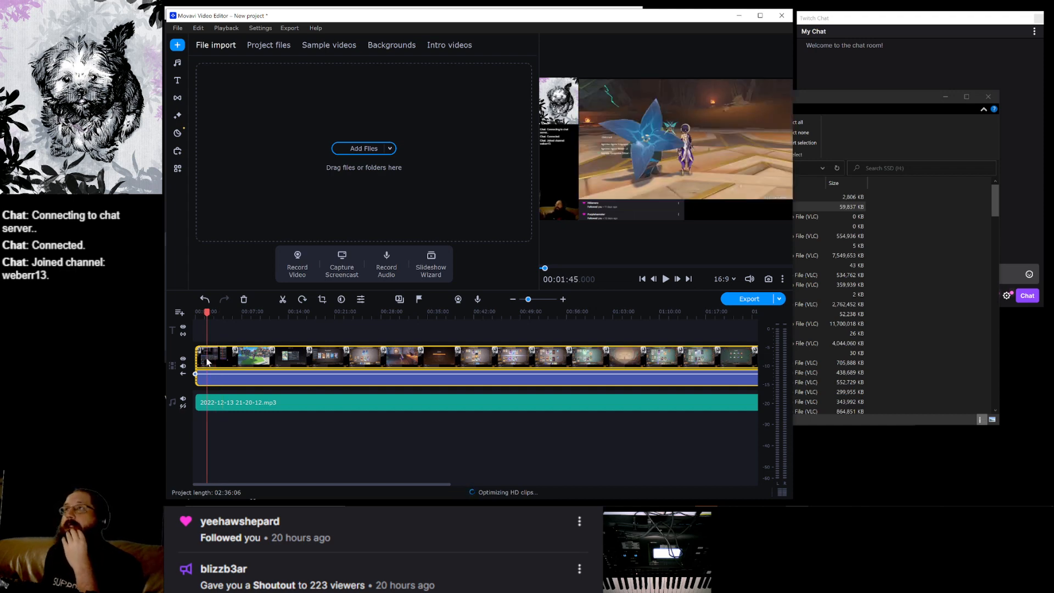
pyautogui.click(214, 357)
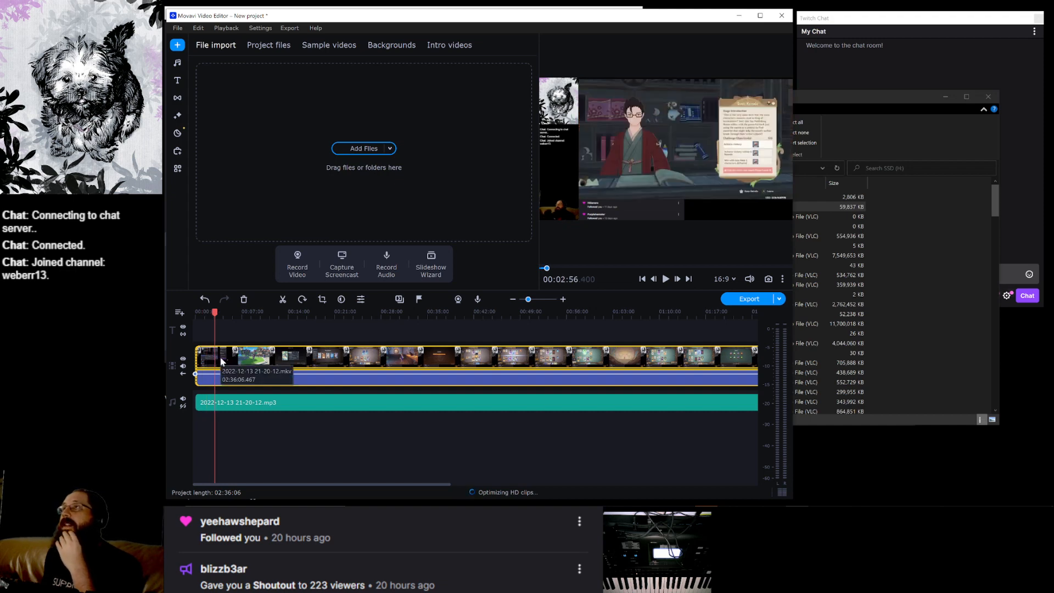
pyautogui.click(224, 359)
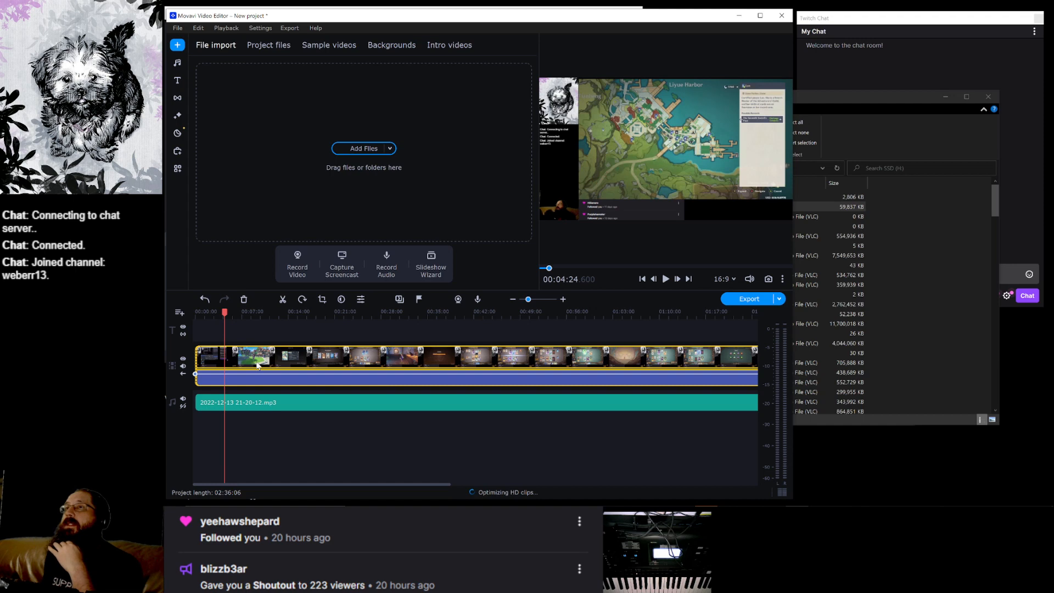
pyautogui.hscroll(3, 257, 366)
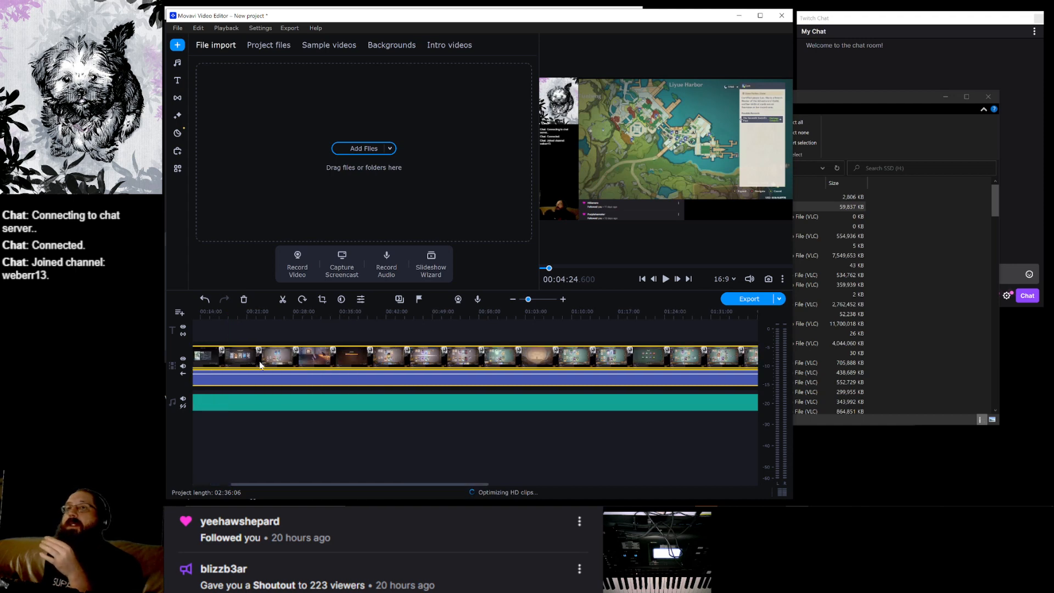
pyautogui.click(260, 364)
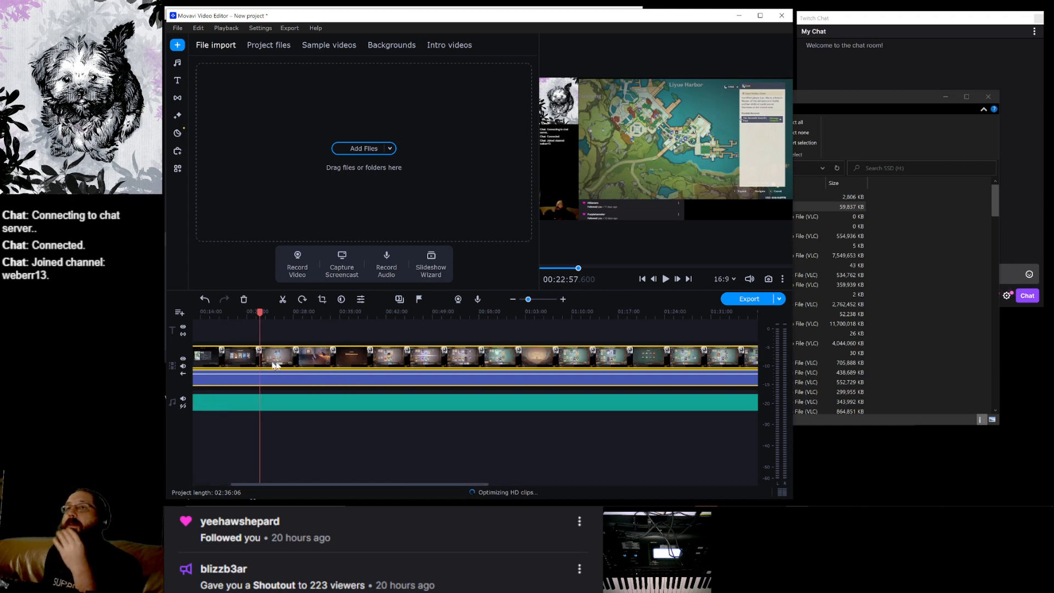
pyautogui.click(327, 361)
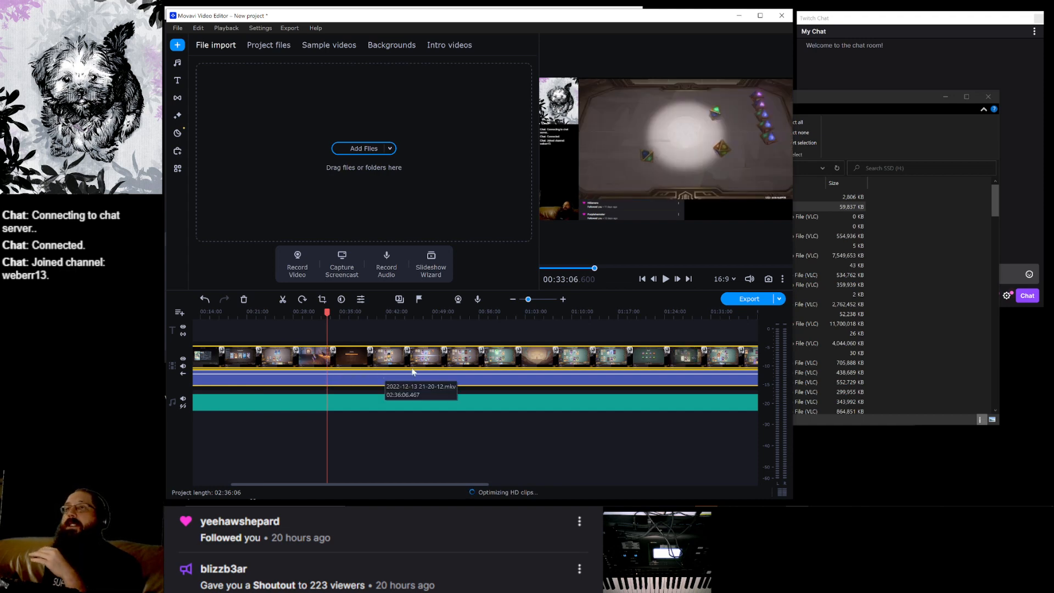
pyautogui.scroll(-5, 412, 371)
pyautogui.click(353, 359)
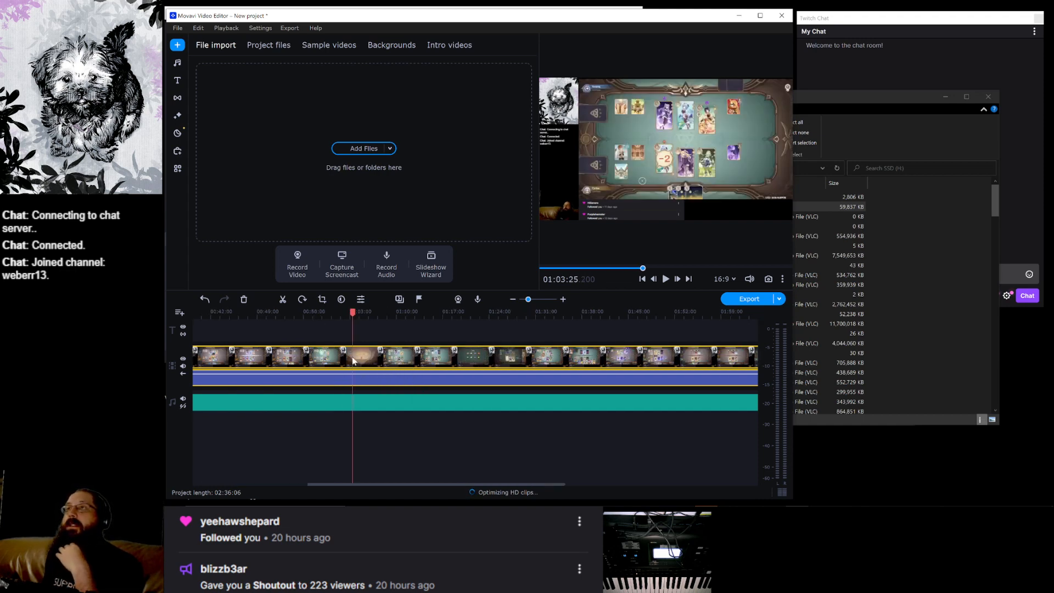
# Split the video clip and the MP3 clip together at 00:00:50.400, near the start of the recording.
pyautogui.scroll(8, 351, 357)
pyautogui.click(204, 361)
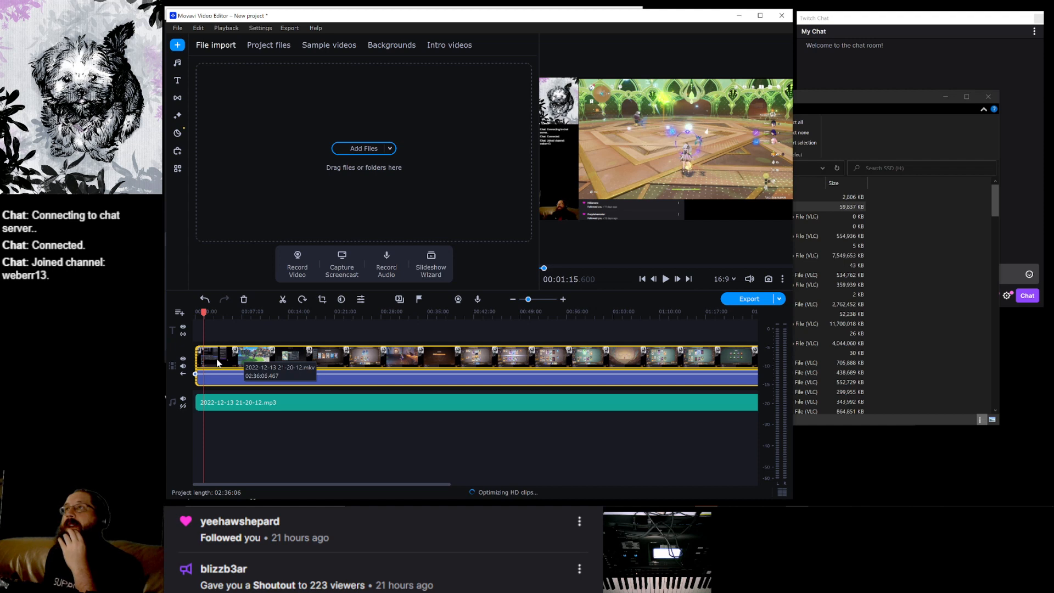
pyautogui.click(217, 362)
pyautogui.click(210, 362)
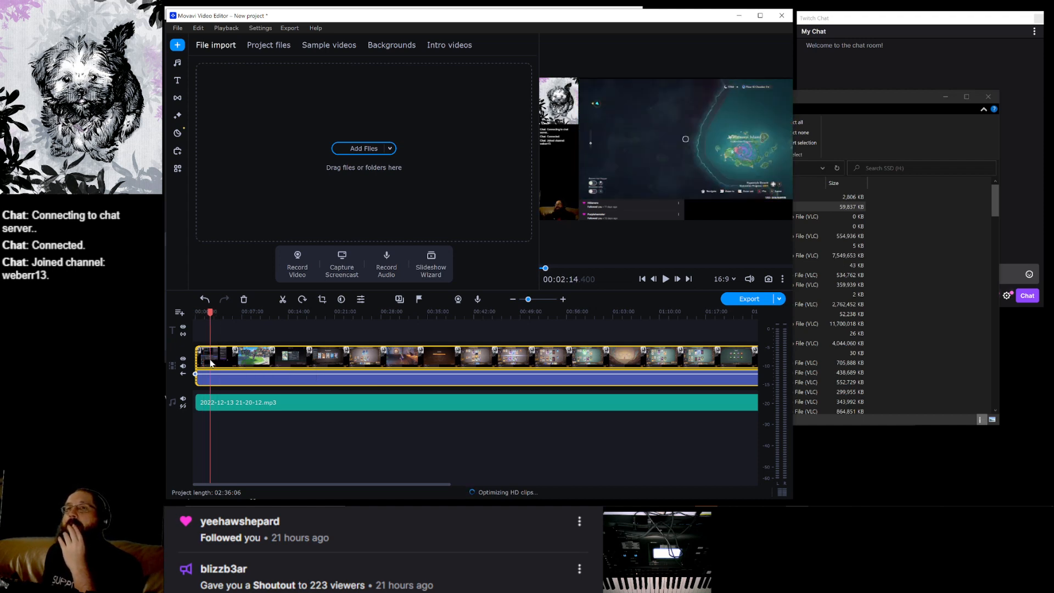
pyautogui.click(204, 363)
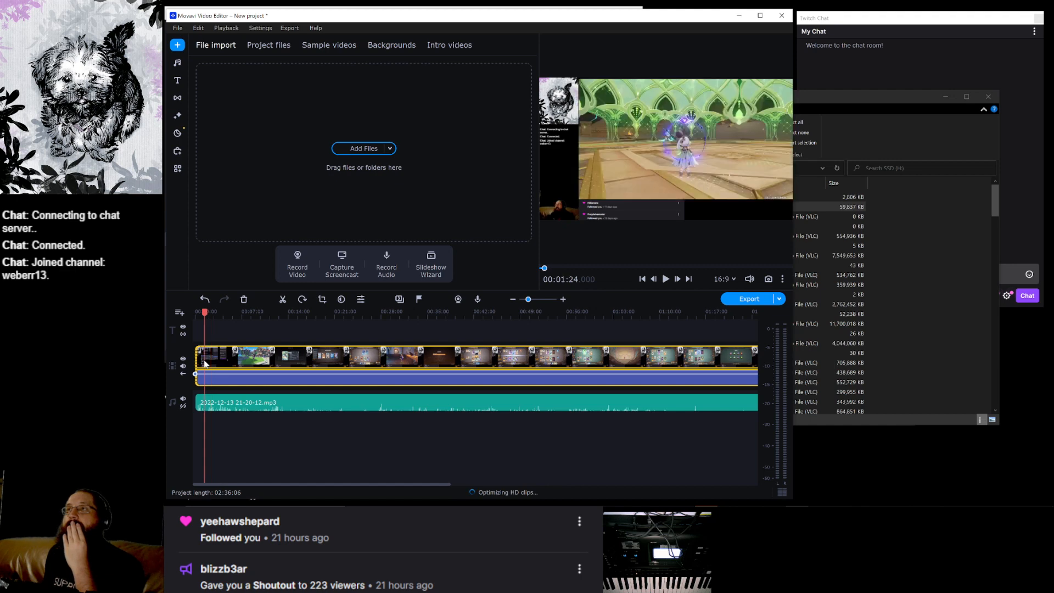
pyautogui.click(201, 365)
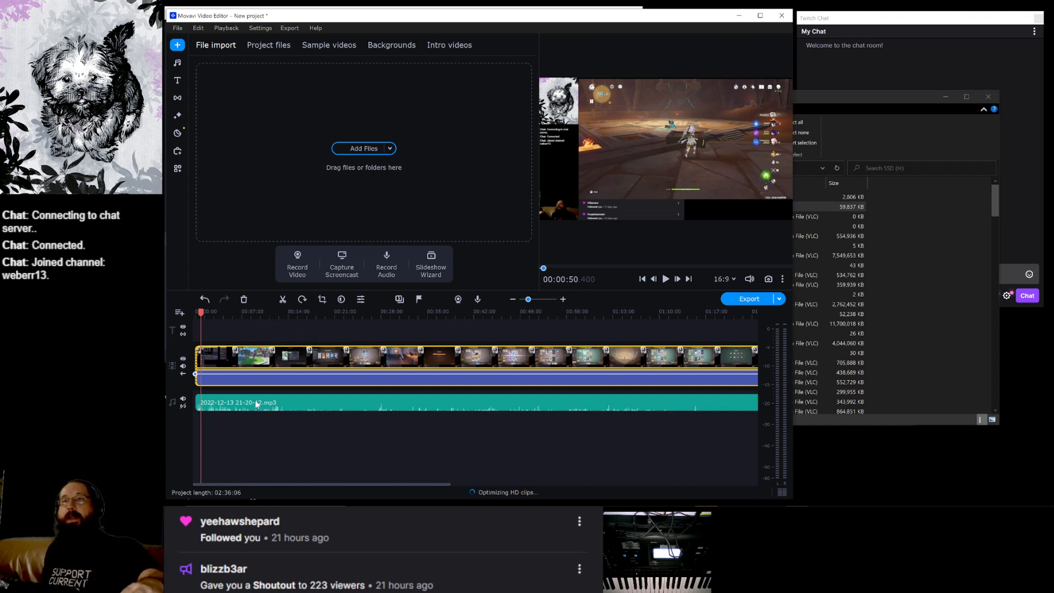
pyautogui.hotkey('ctrl', 'a')
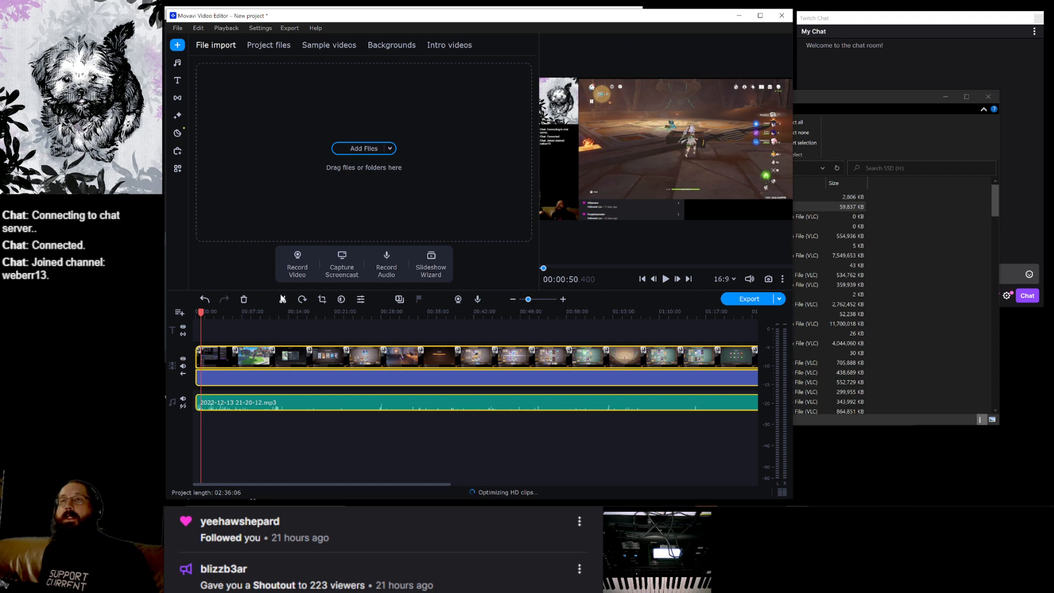
pyautogui.click(281, 299)
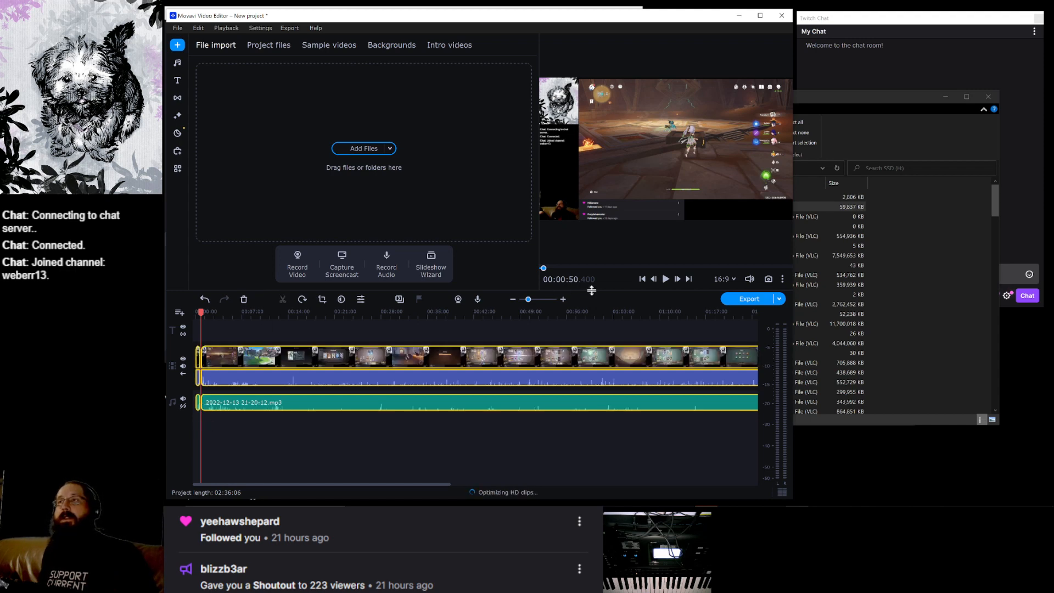
# Delete the short opening pieces of both video and MP3, and move the remaining MP3 clip to the timeline start.
pyautogui.click(562, 299)
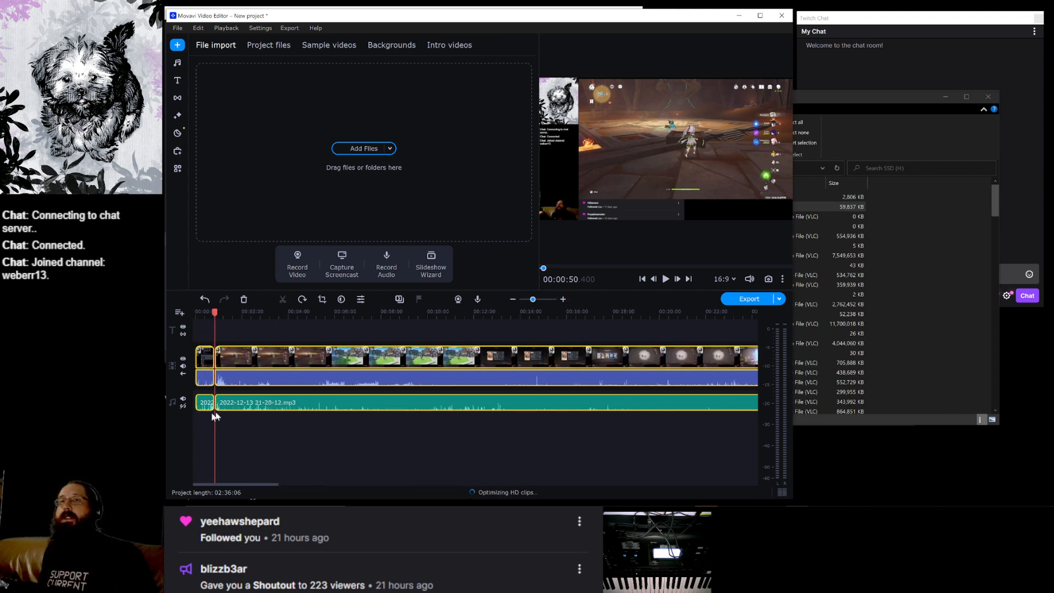
pyautogui.moveTo(201, 427); pyautogui.dragTo(210, 331)
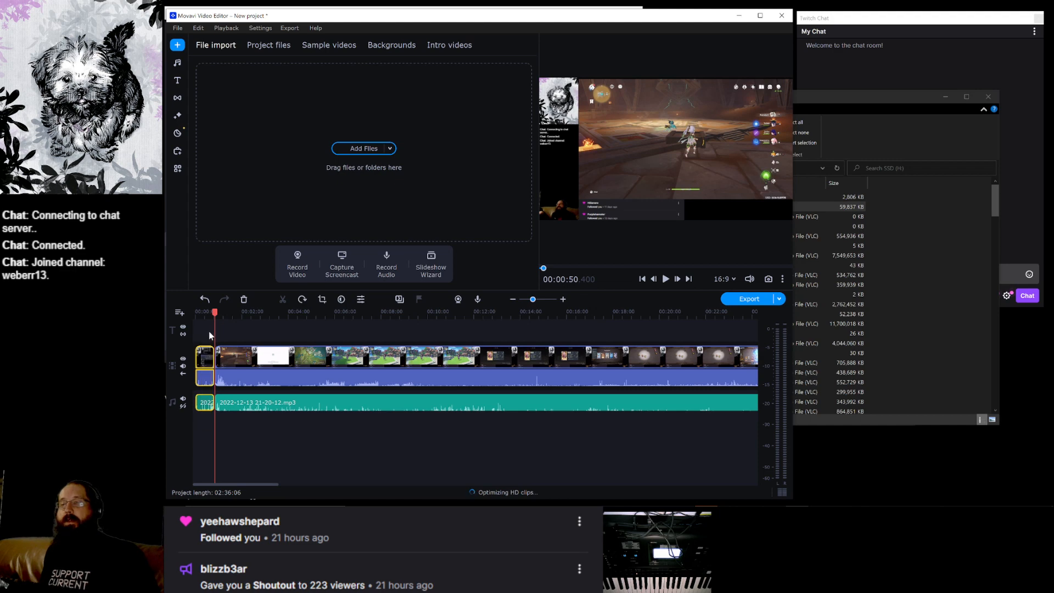
pyautogui.press('Delete')
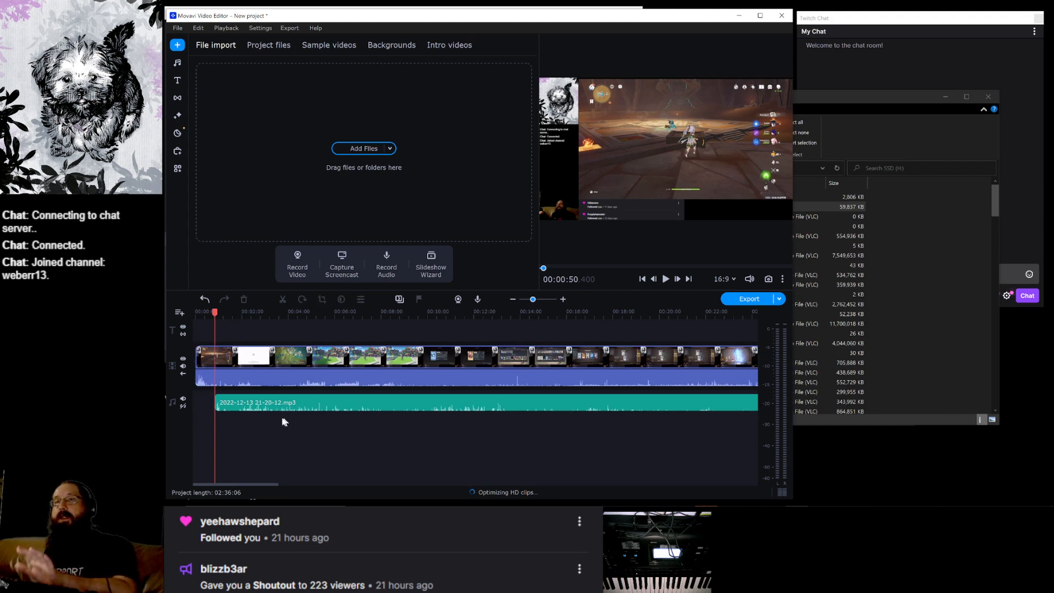
pyautogui.moveTo(298, 408); pyautogui.dragTo(277, 411)
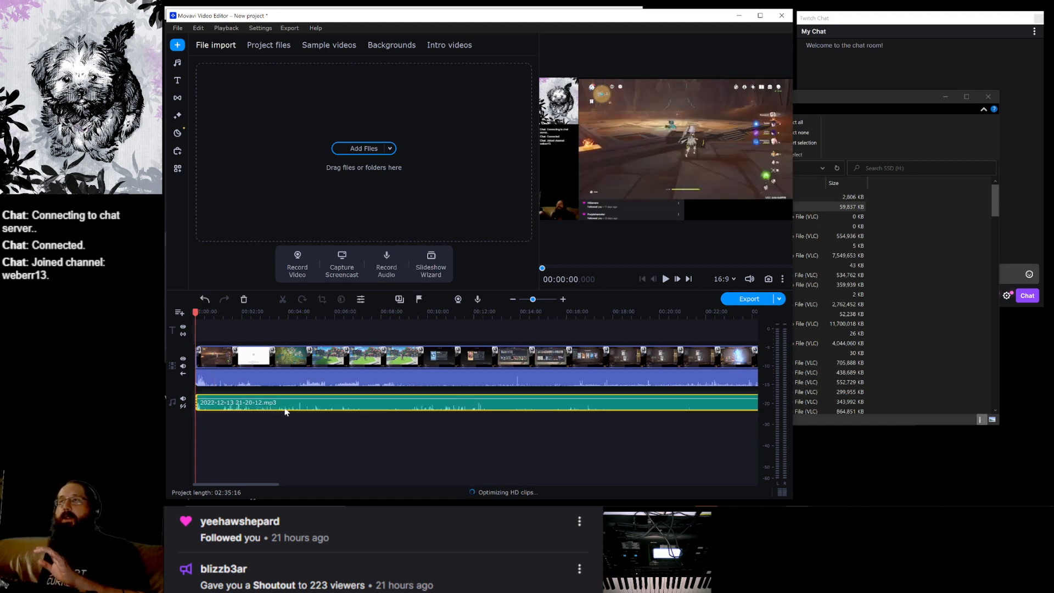
# Turn on Normalize in the general clip properties of the MP3 clip.
pyautogui.rightClick(294, 407)
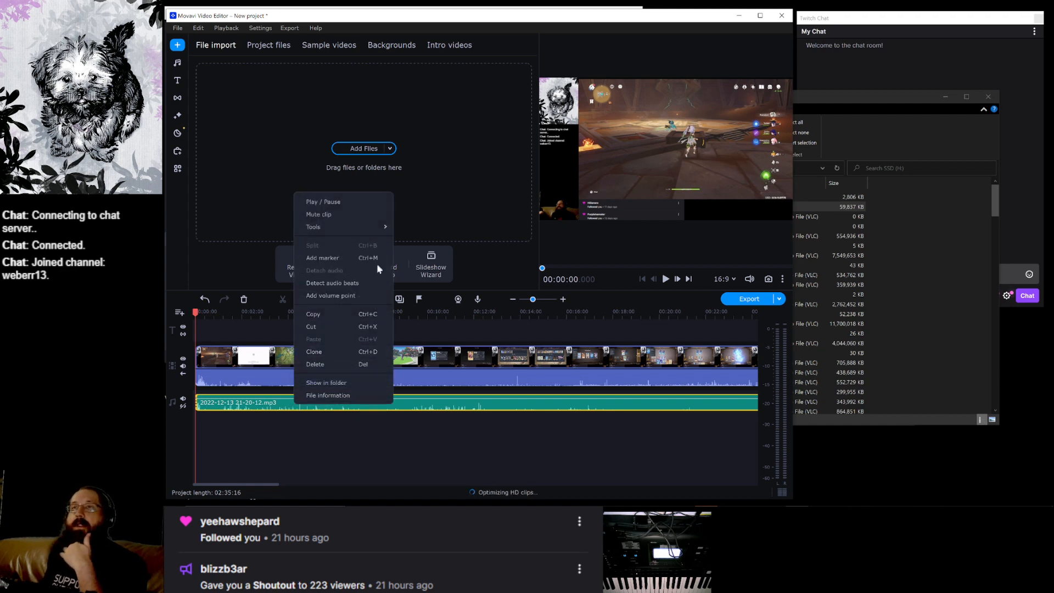
pyautogui.moveTo(351, 226)
pyautogui.click(424, 227)
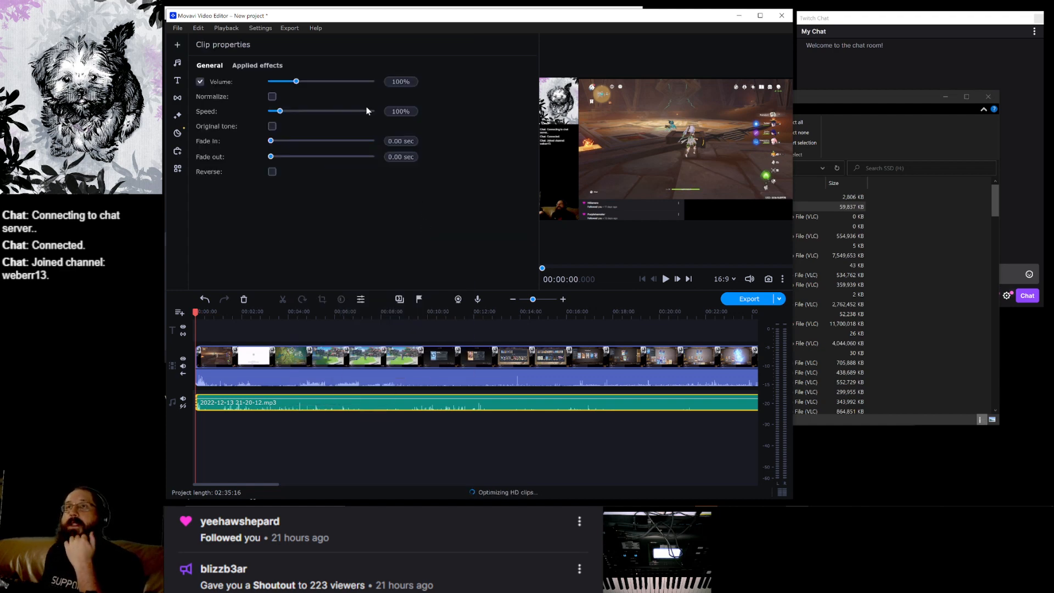
pyautogui.click(271, 98)
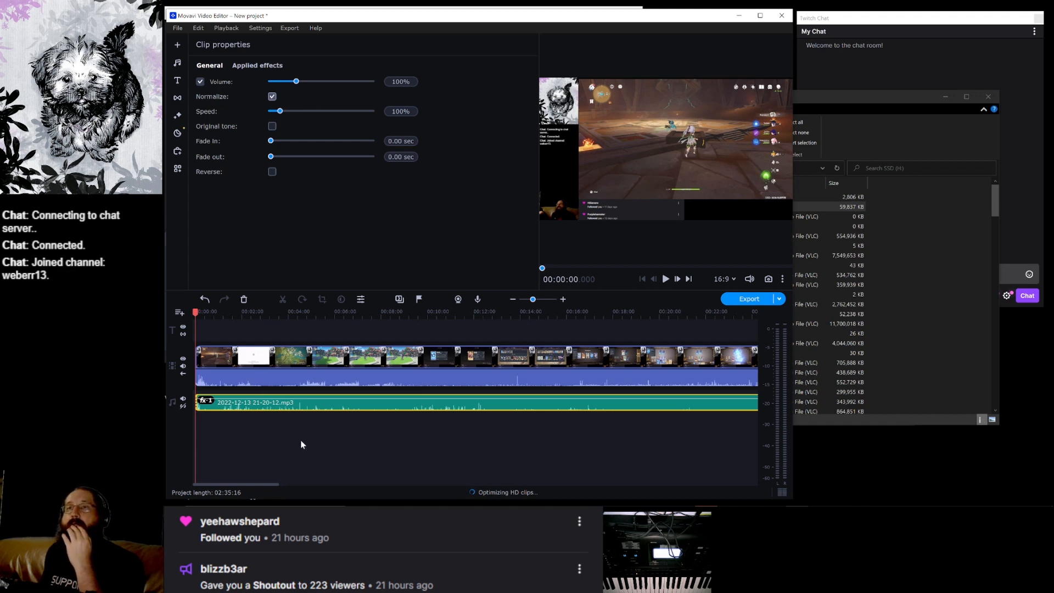
# Apply the Enhanced voice recording preset of Sound autocorrect to the MP3 clip.
pyautogui.rightClick(314, 411)
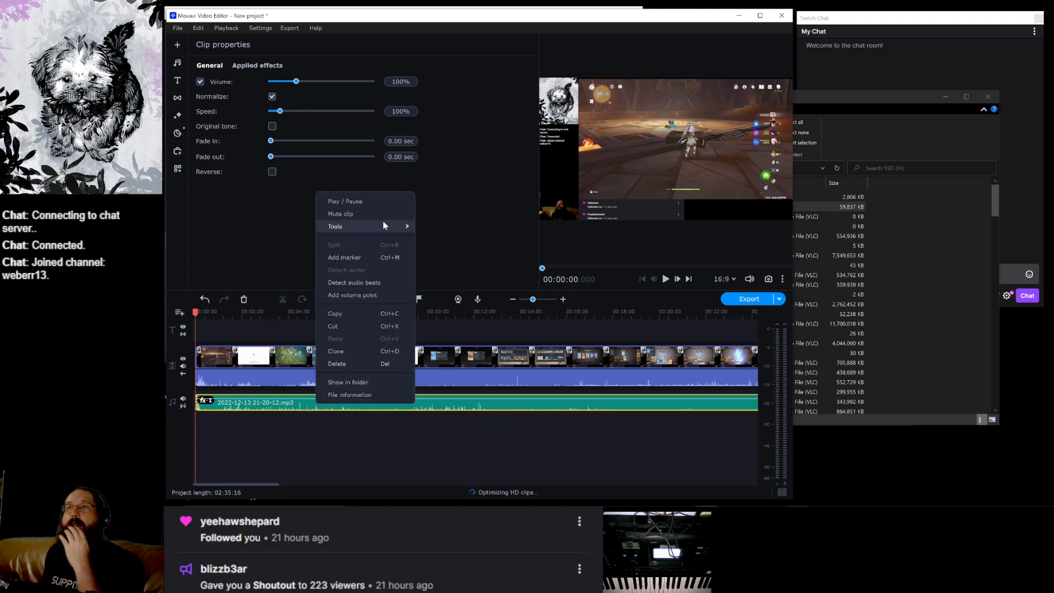
pyautogui.moveTo(391, 221)
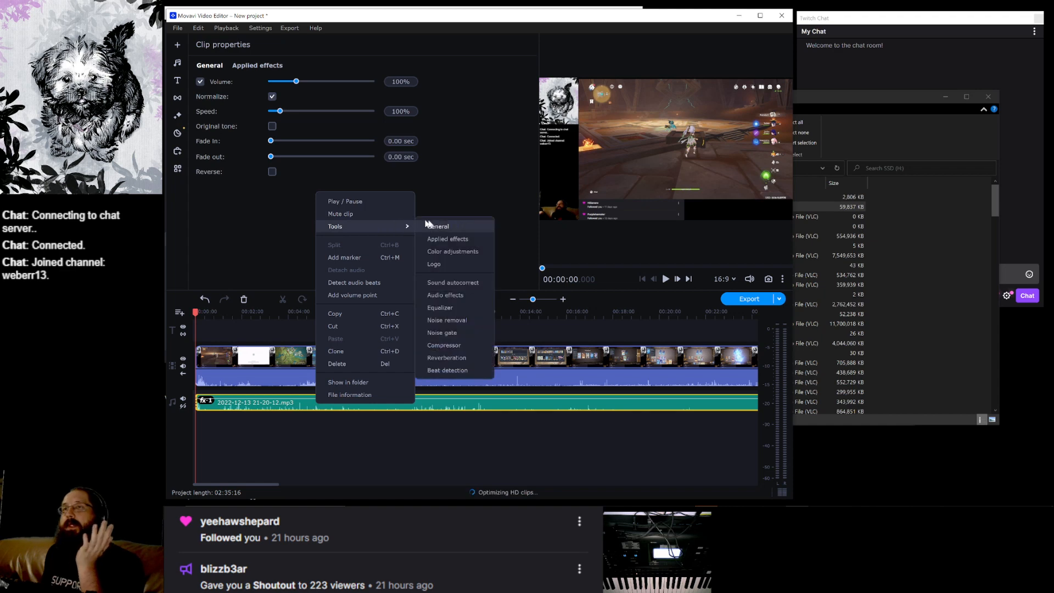
pyautogui.click(466, 282)
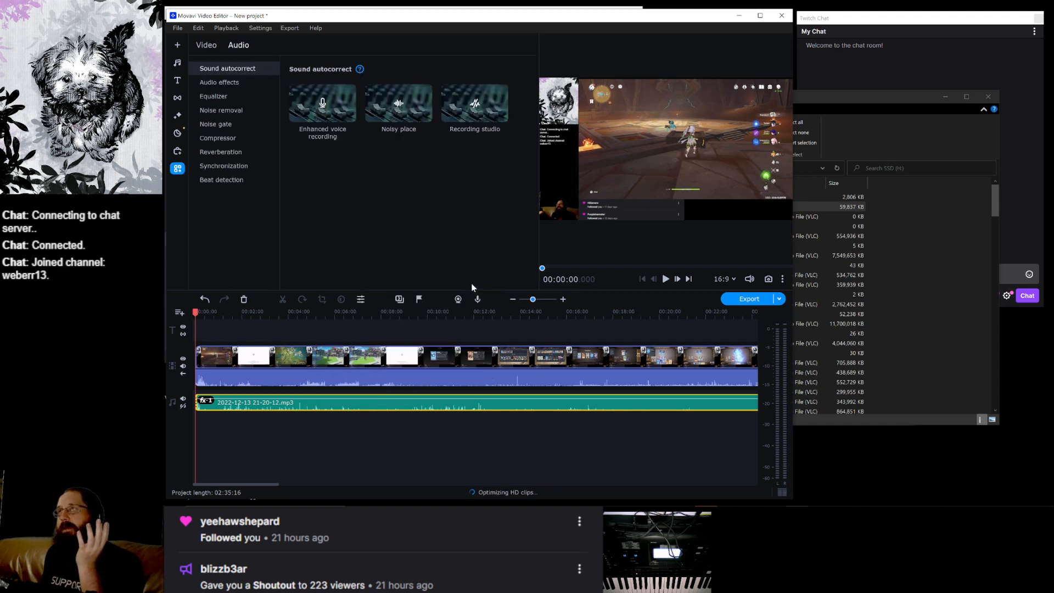
pyautogui.click(313, 99)
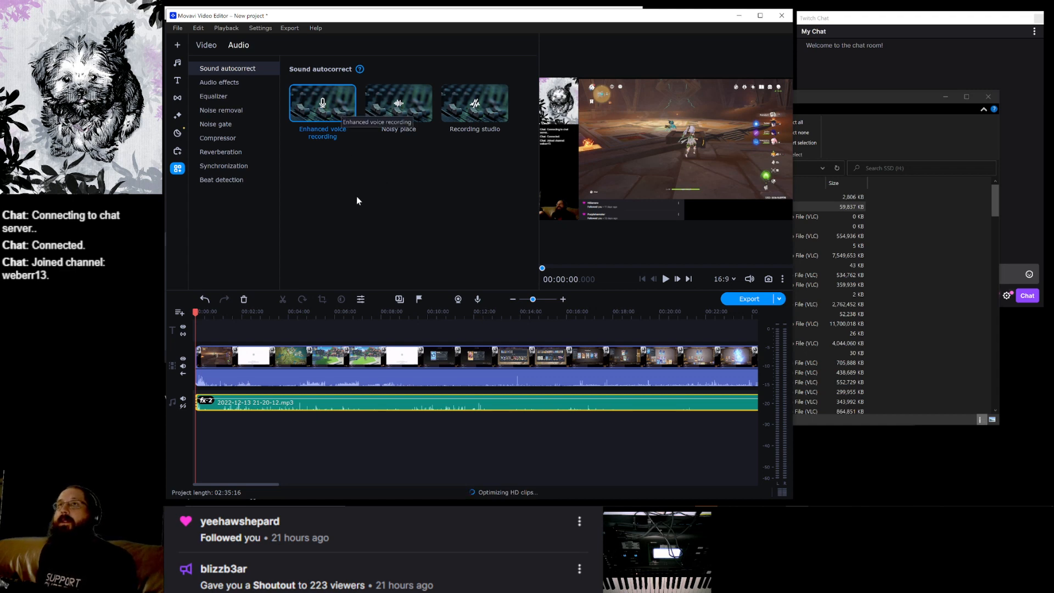
# Split the video clip and the MP3 clip together at 00:00:06.509, where the fight begins.
pyautogui.click(289, 341)
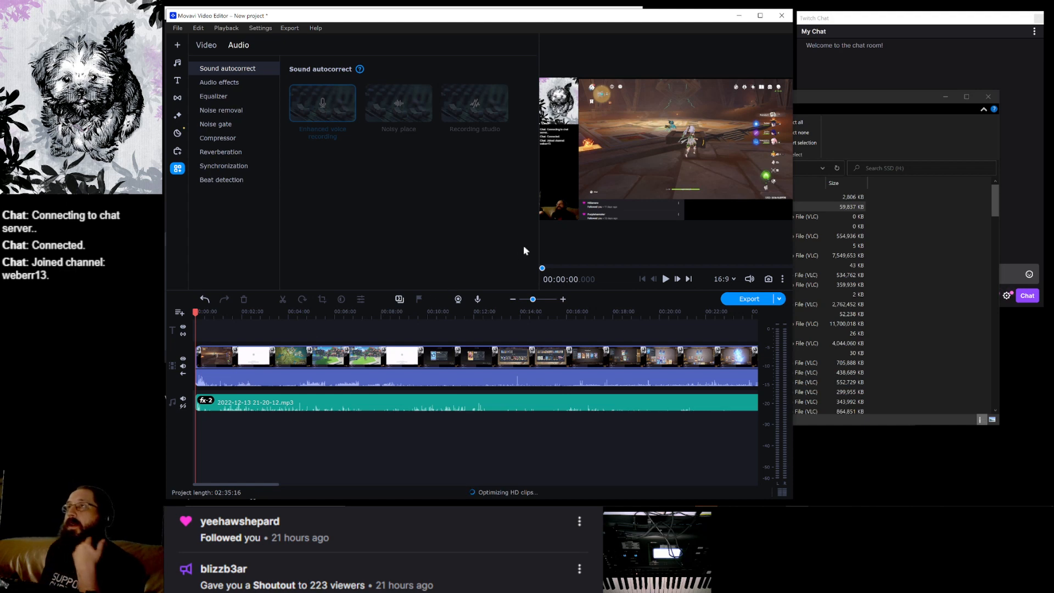
pyautogui.click(563, 300)
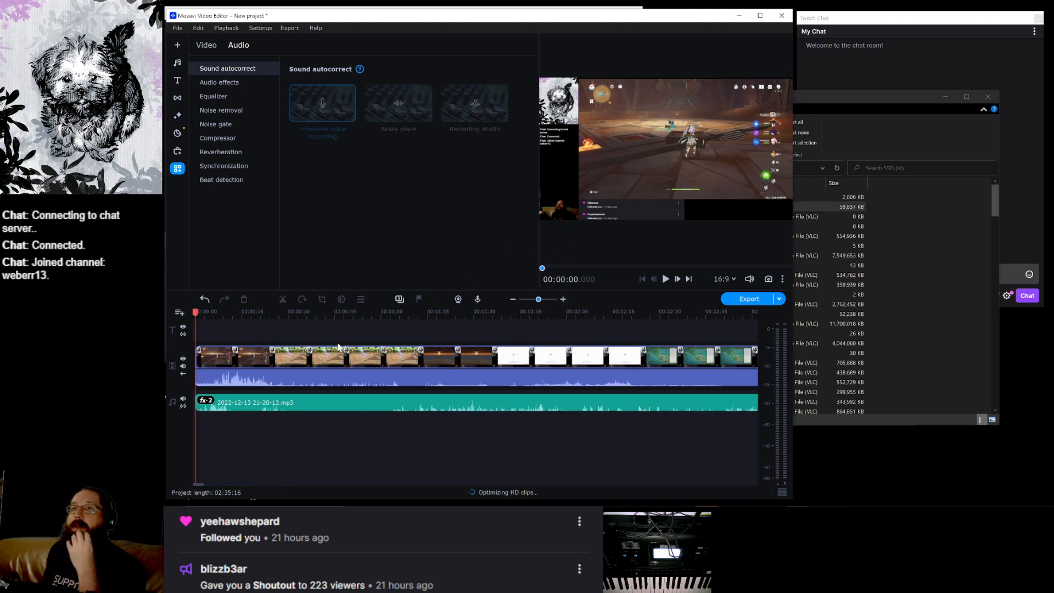
pyautogui.click(217, 365)
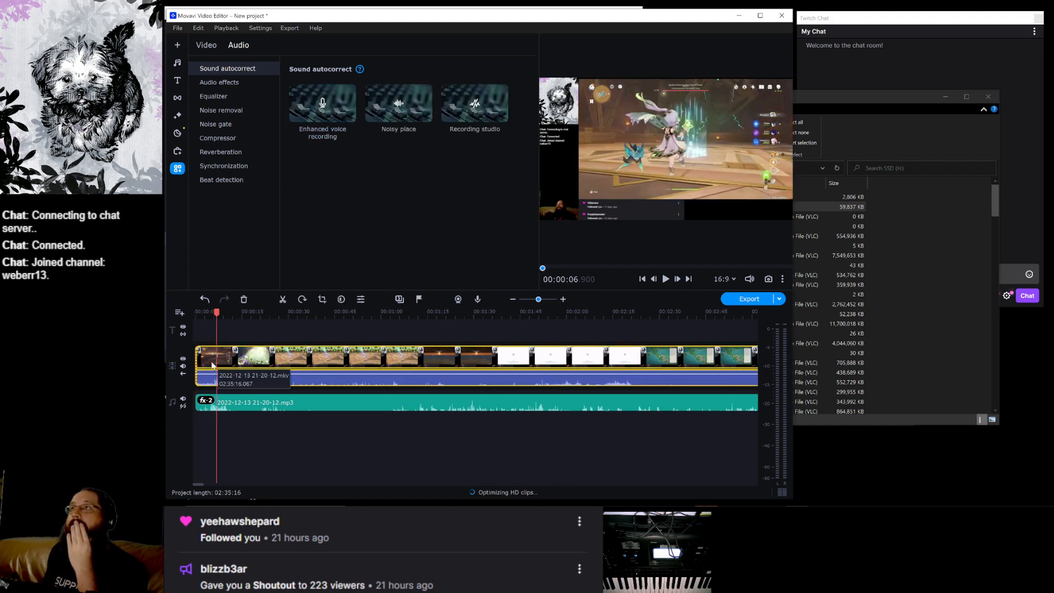
pyautogui.click(211, 365)
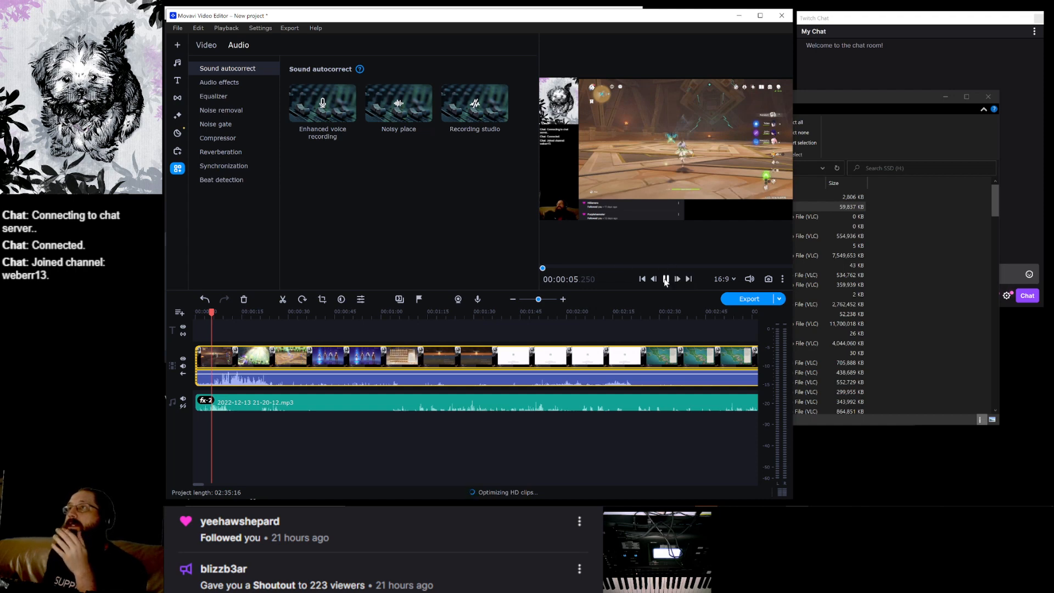
pyautogui.click(665, 279)
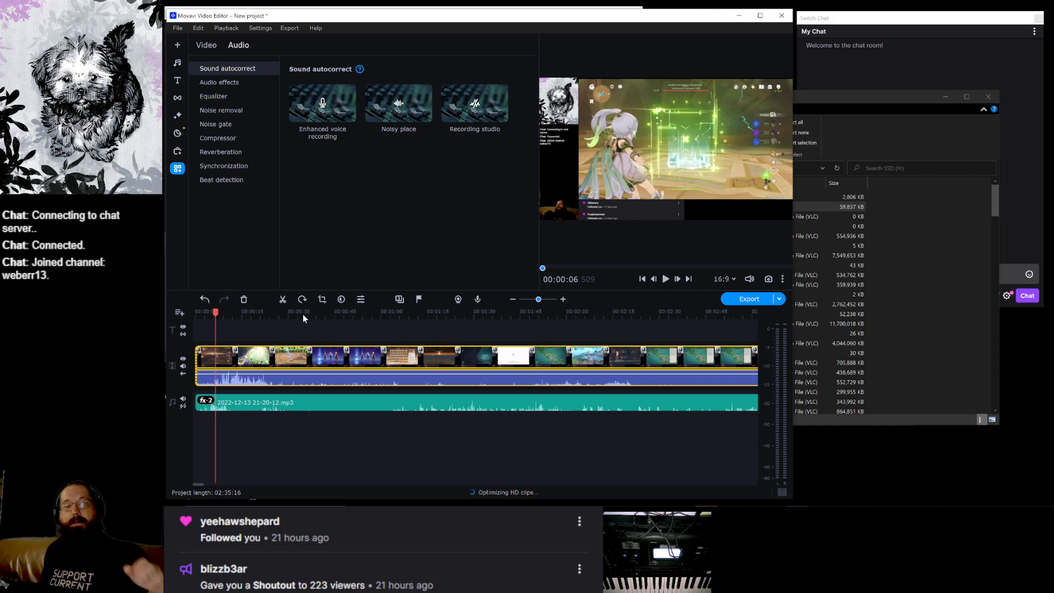
pyautogui.click(254, 410)
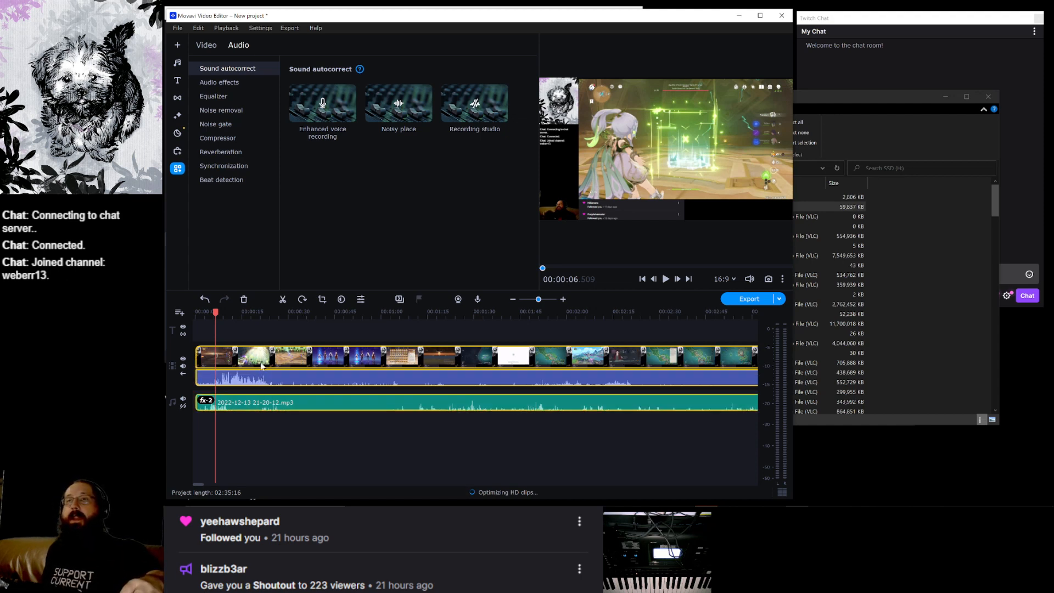
pyautogui.click(283, 299)
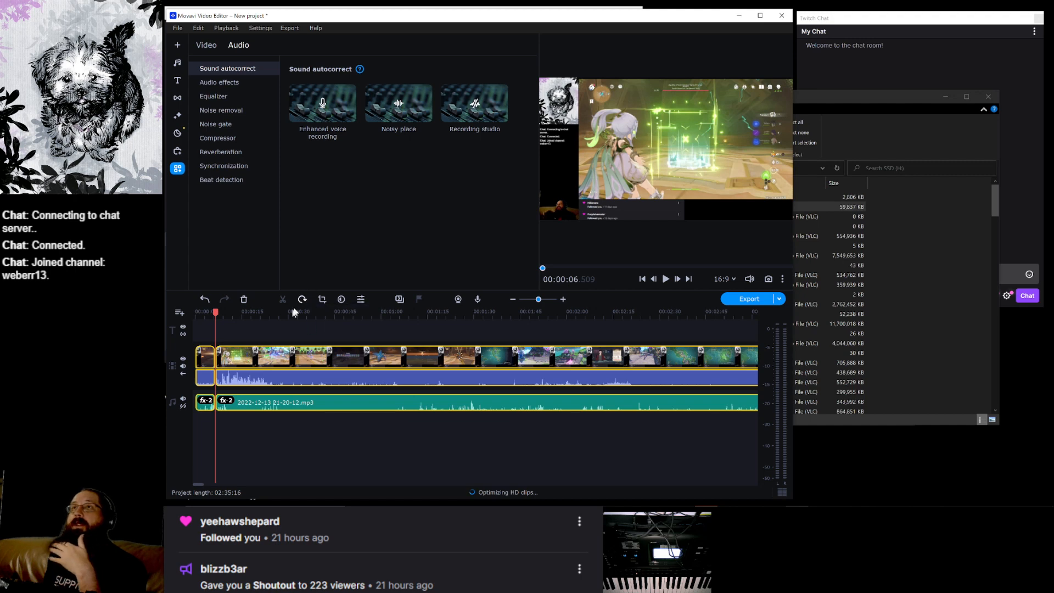
# Split the second video piece and the matching MP3 piece together at 00:00:21.489.
pyautogui.click(269, 366)
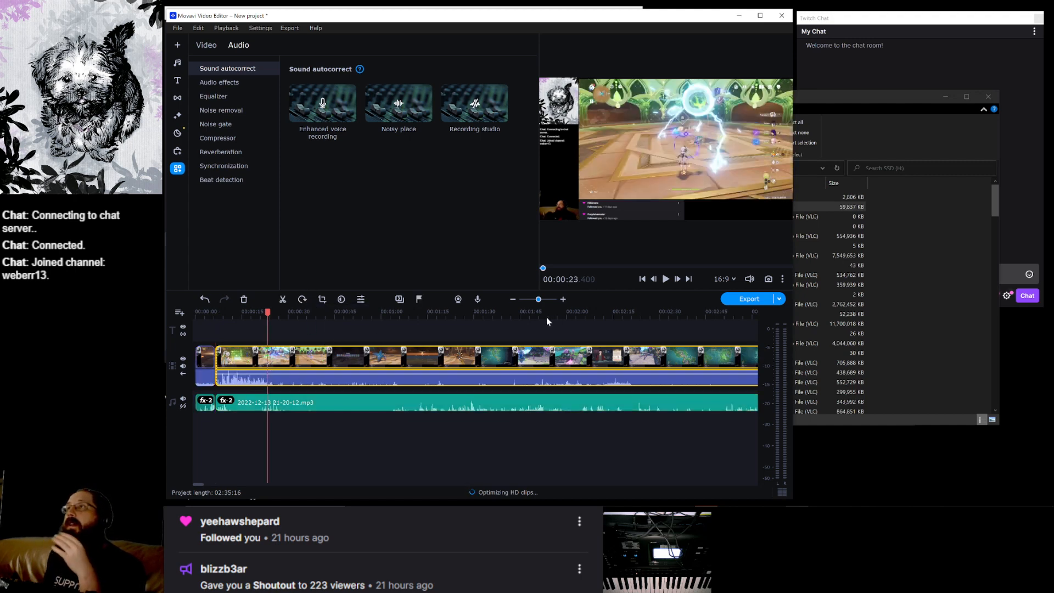
pyautogui.click(263, 357)
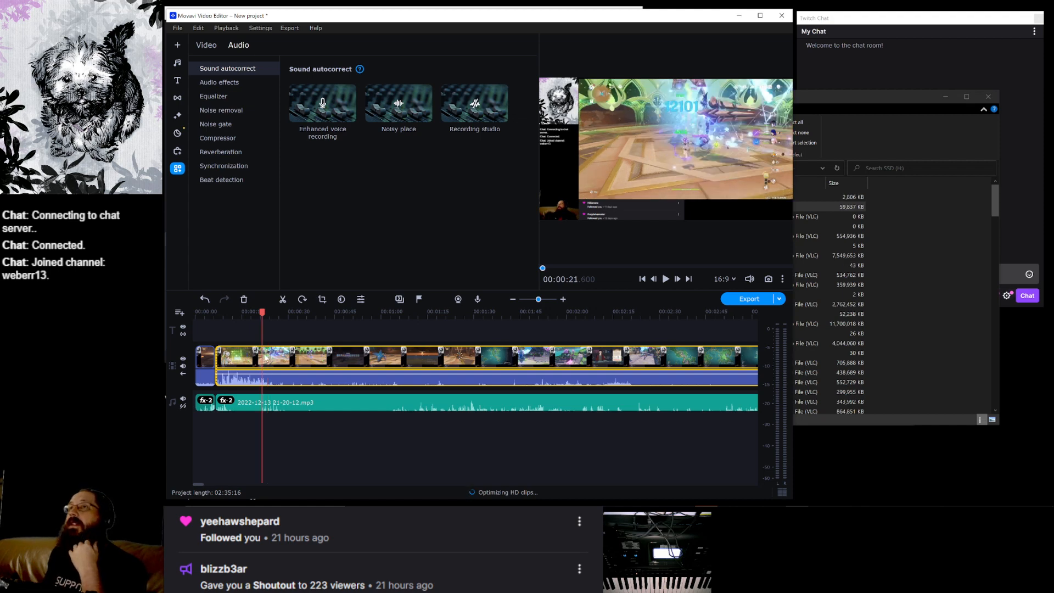
pyautogui.click(261, 358)
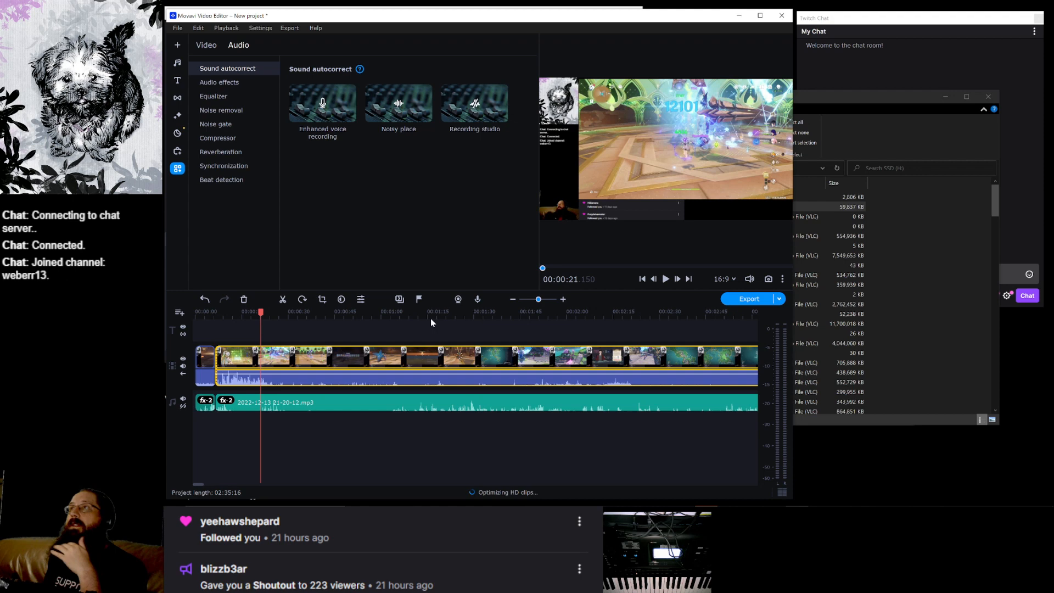
pyautogui.click(563, 299)
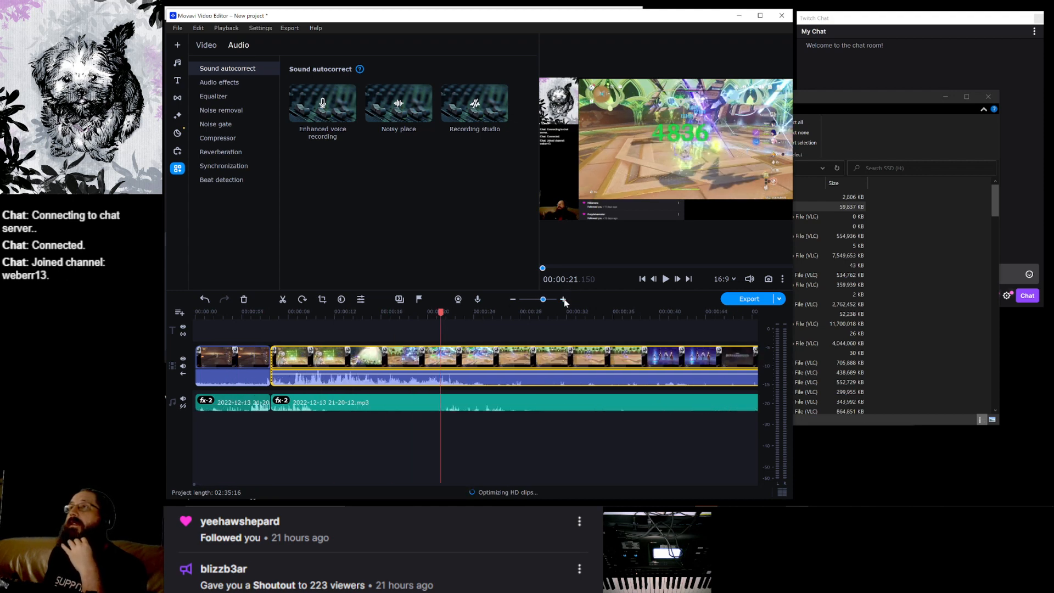
pyautogui.click(666, 279)
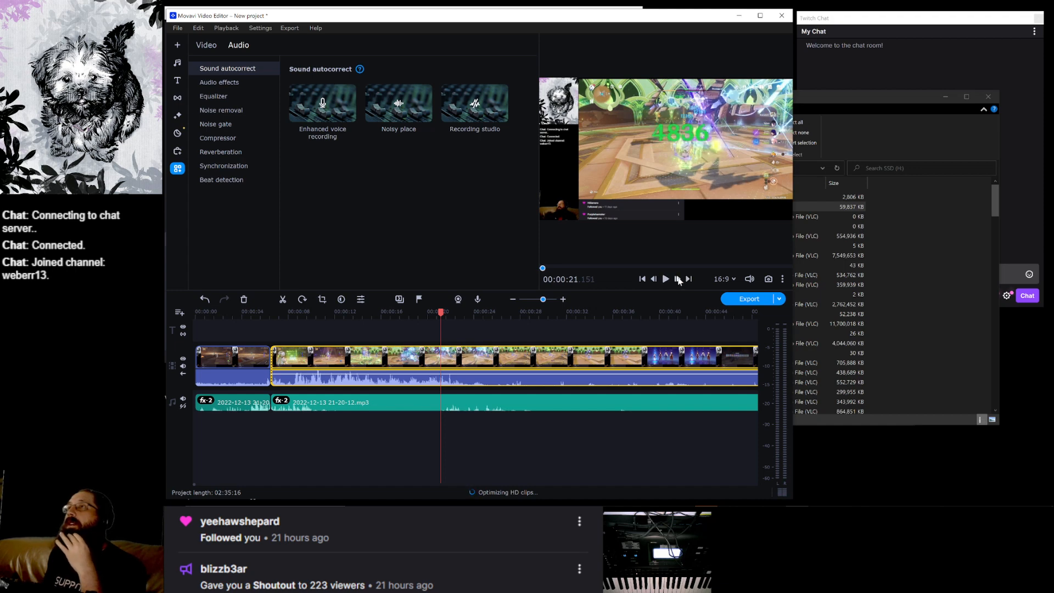
pyautogui.click(678, 279)
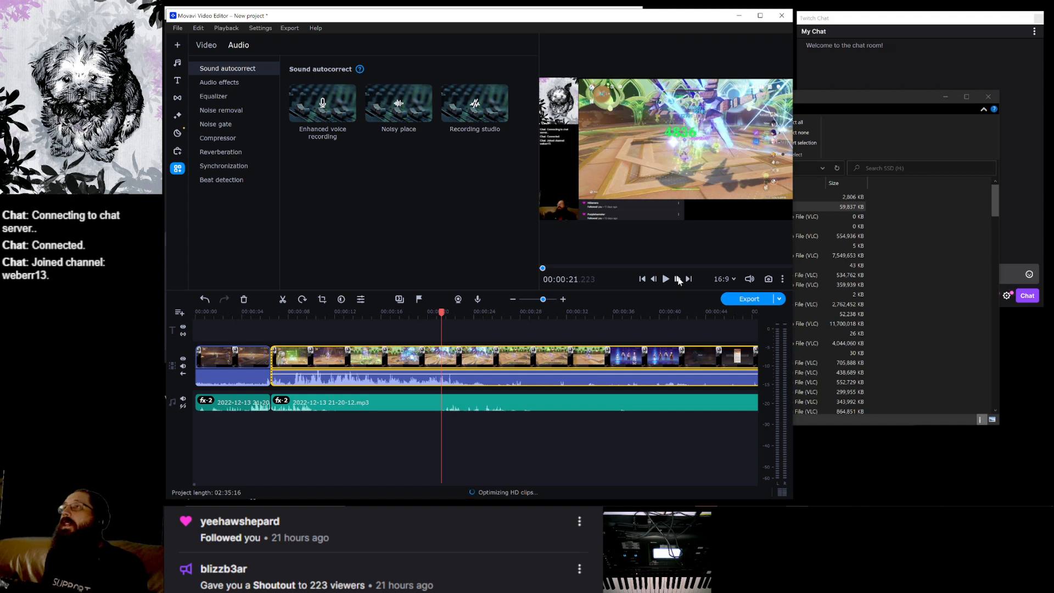
pyautogui.click(678, 279)
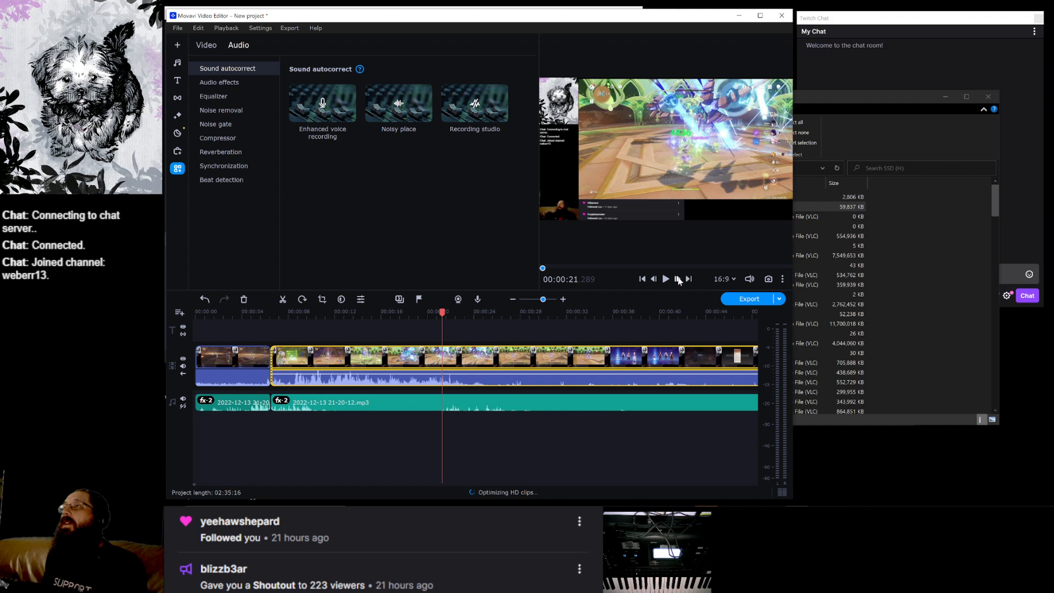
pyautogui.click(678, 279)
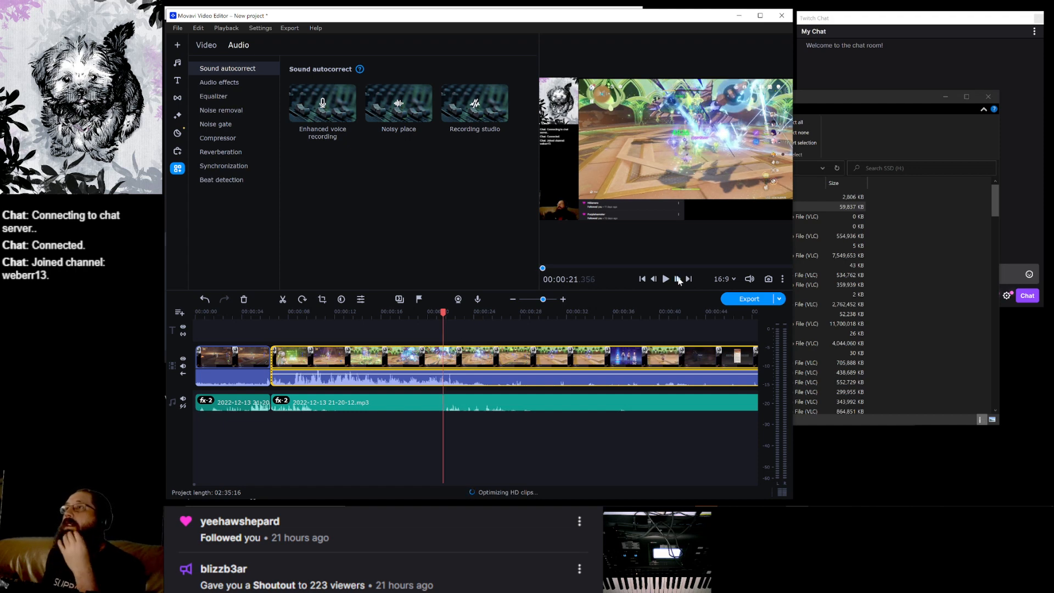
pyautogui.click(678, 279)
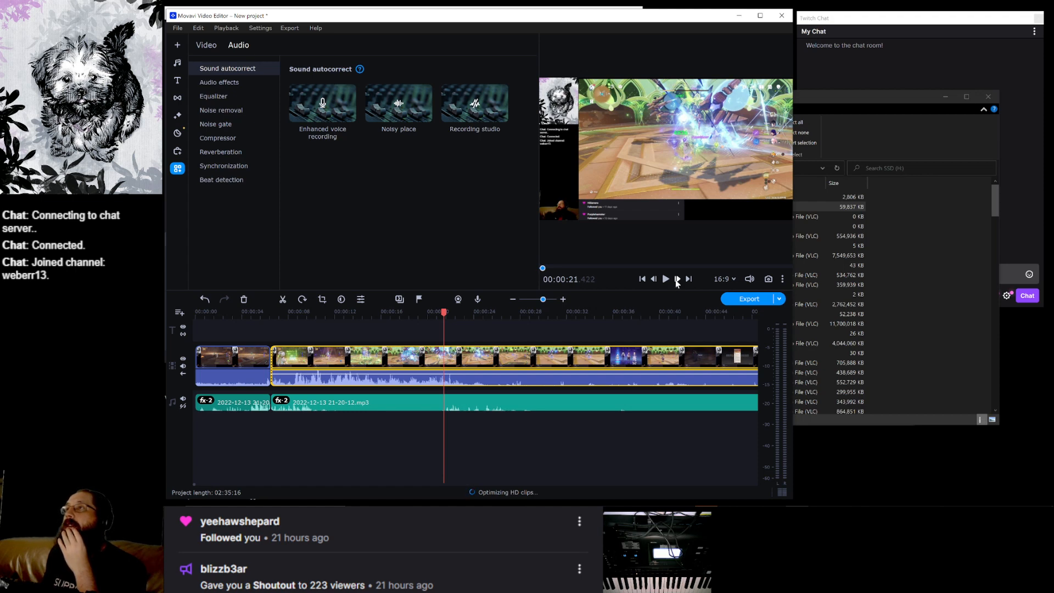
pyautogui.click(678, 280)
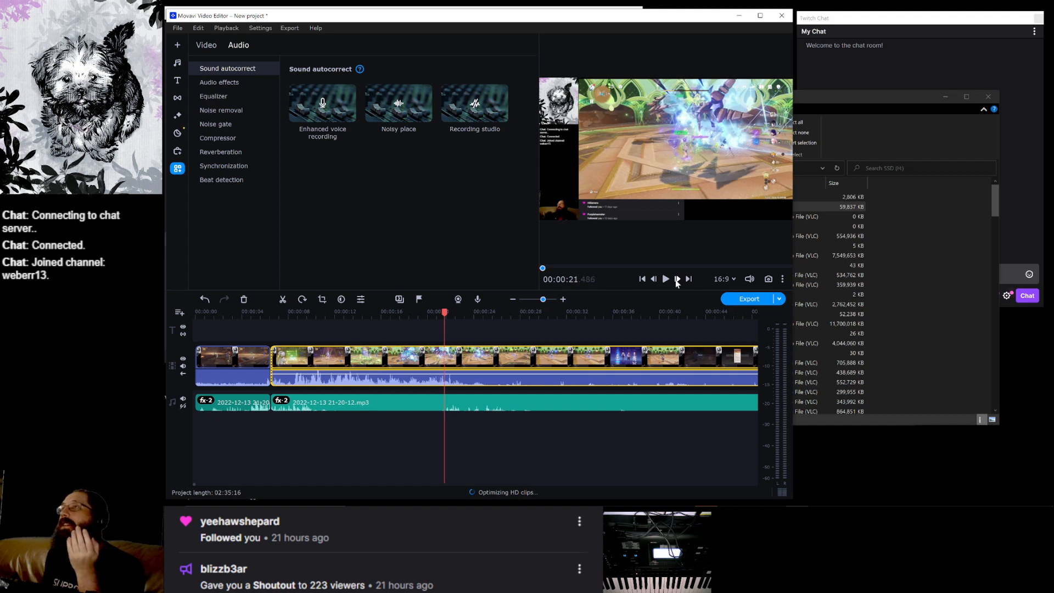
pyautogui.click(677, 279)
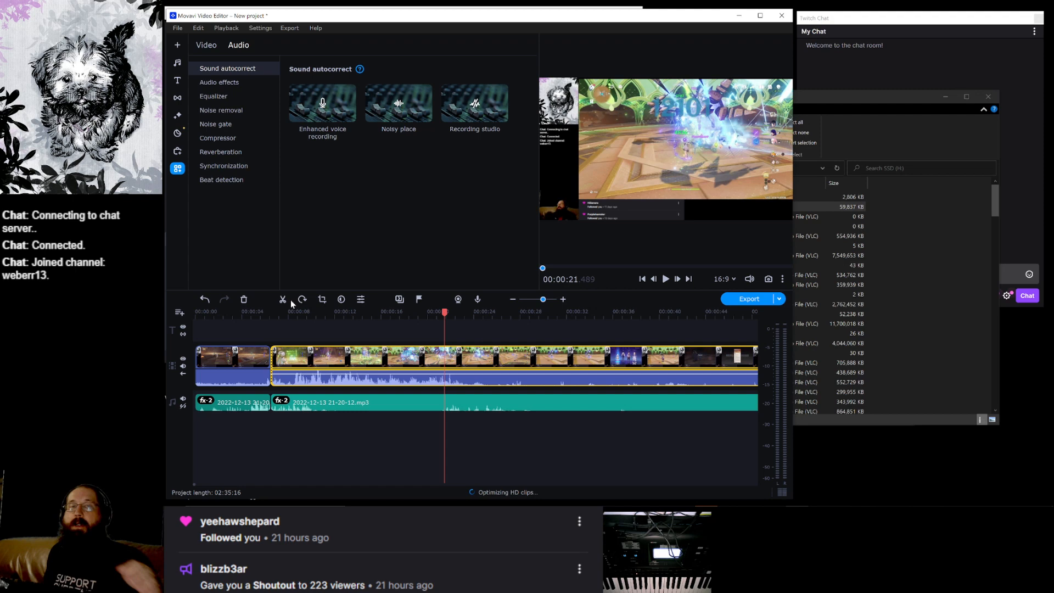
pyautogui.click(401, 409)
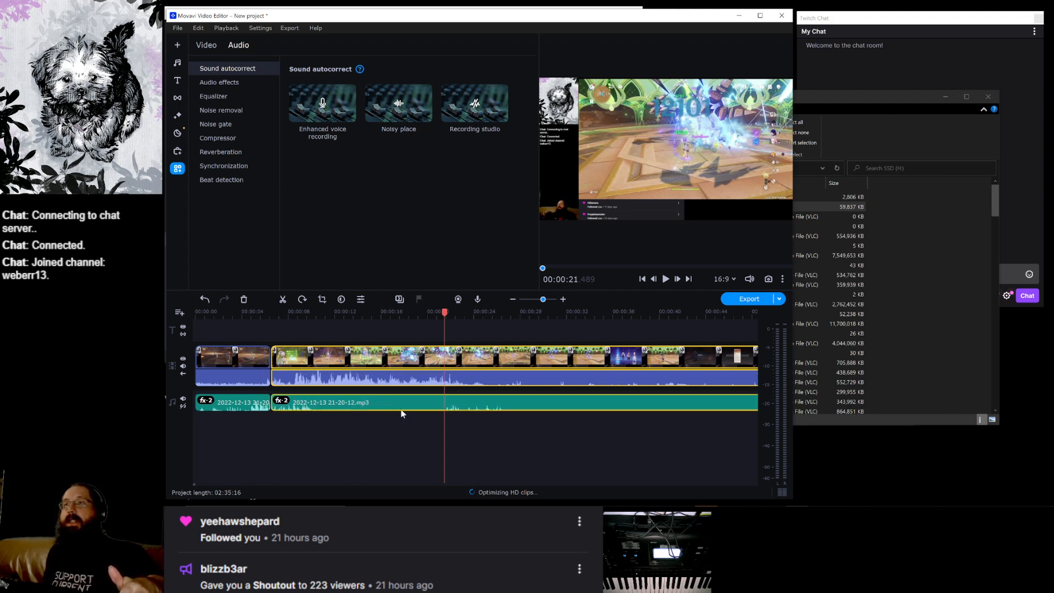
pyautogui.click(282, 299)
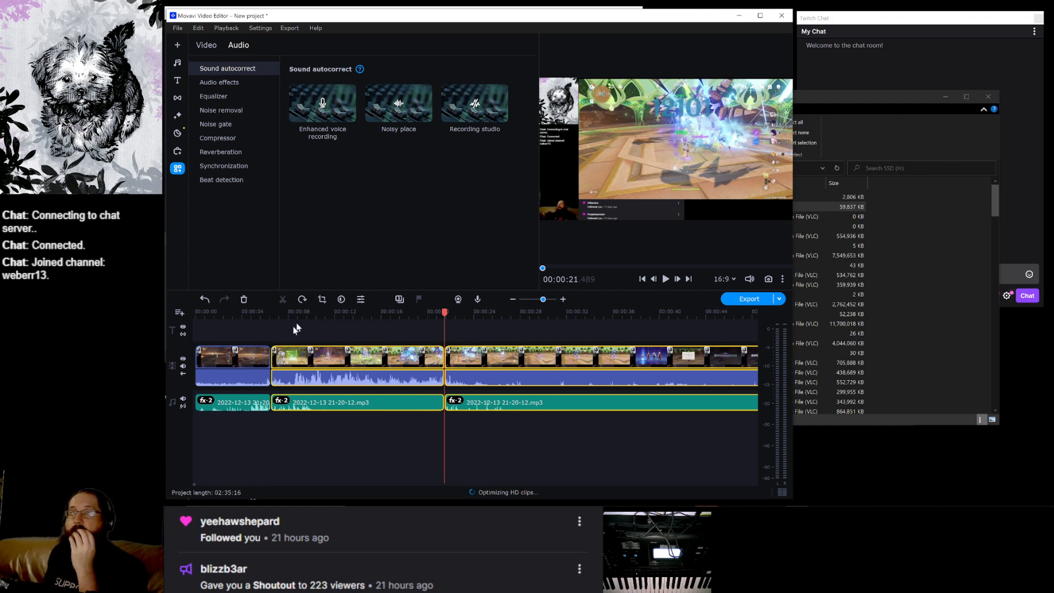
# Add the featured Timer title and fit it exactly over the middle video piece, between the two cuts.
pyautogui.click(177, 80)
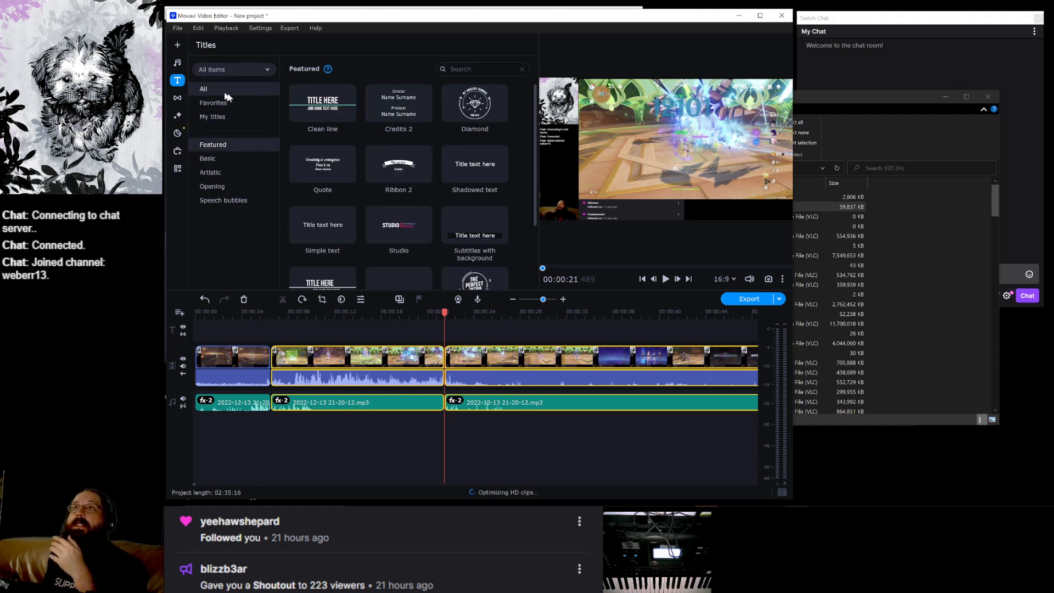
pyautogui.scroll(-1, 368, 166)
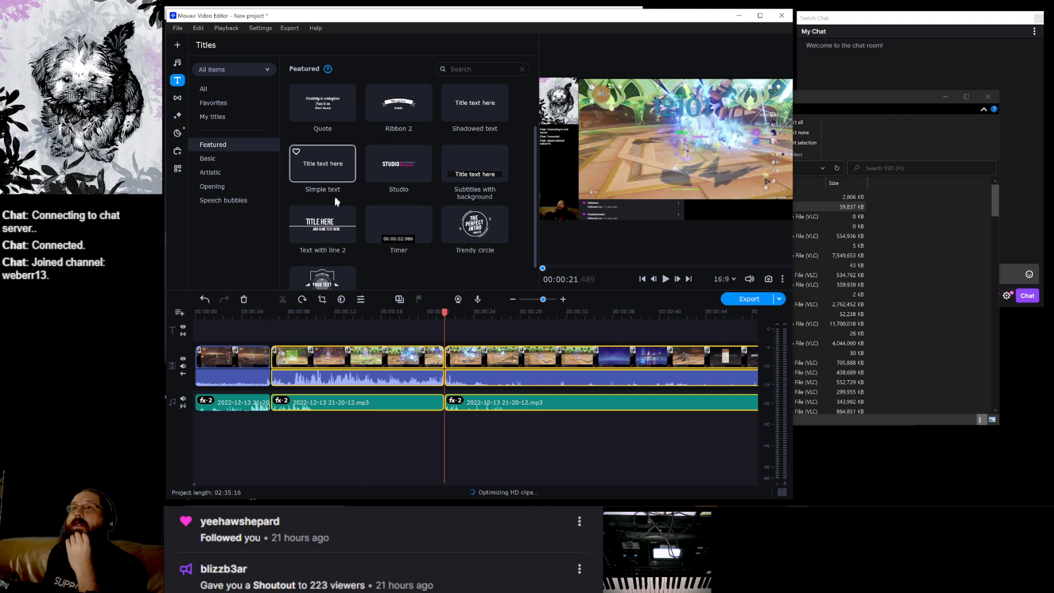
pyautogui.rightClick(393, 219)
pyautogui.click(433, 227)
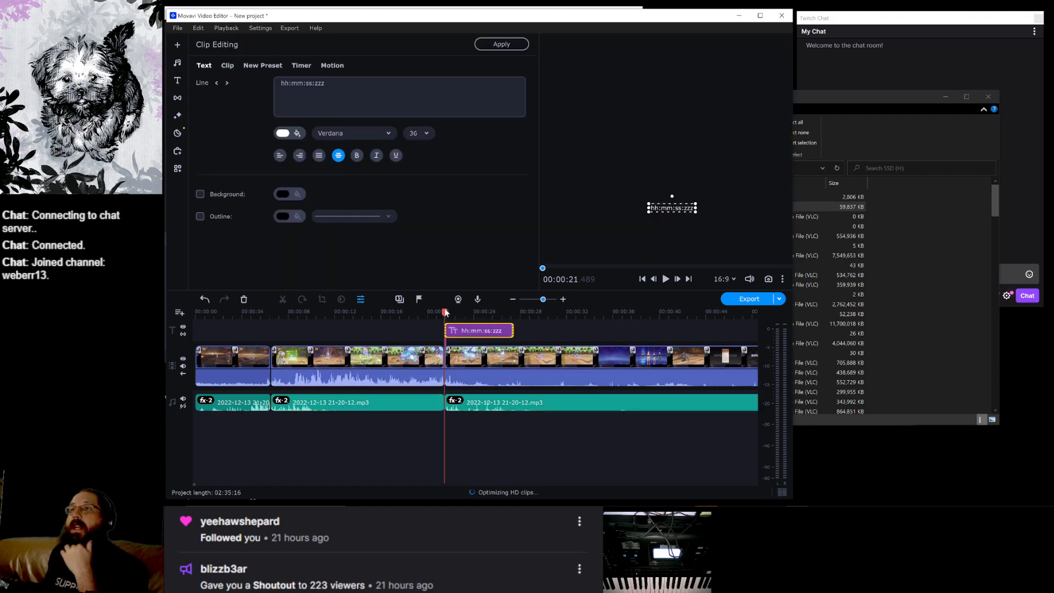
pyautogui.moveTo(497, 333); pyautogui.dragTo(444, 332)
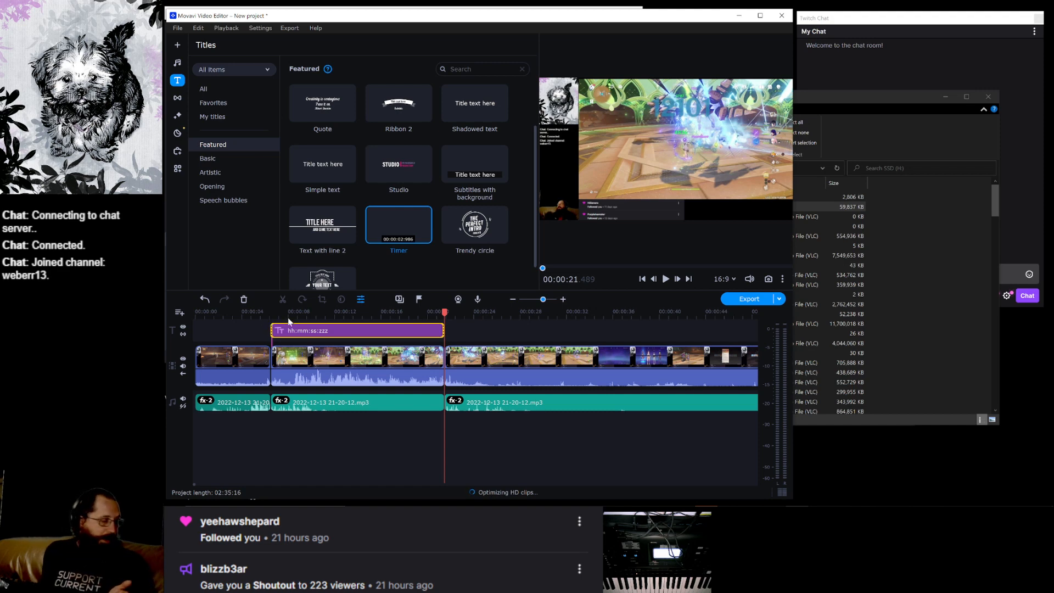
pyautogui.click(263, 333)
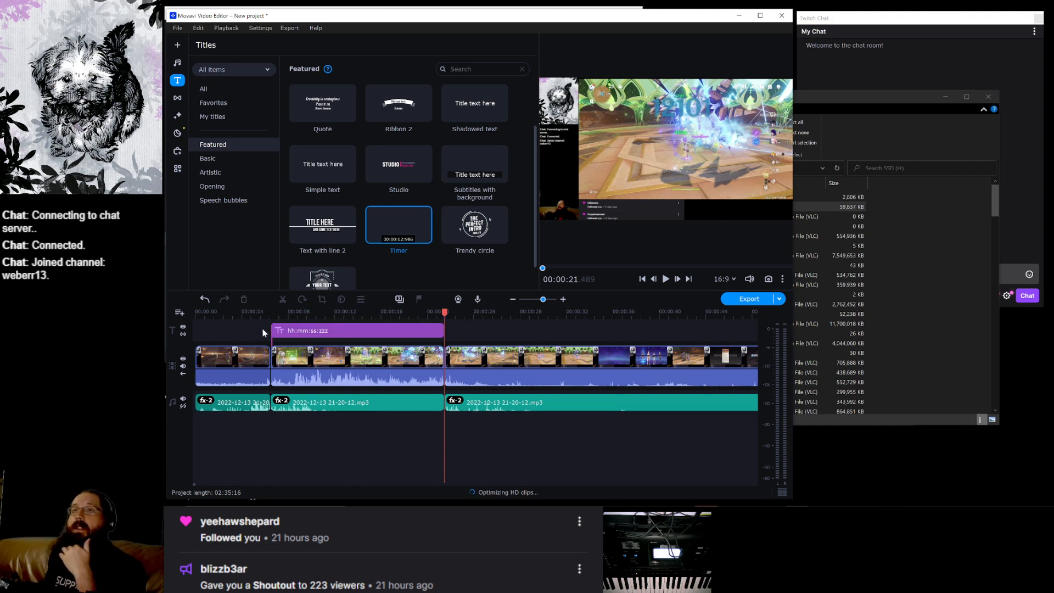
# Play back the timer section and add a Subtitles with background title at 00:00:21.480, where the timer ends.
pyautogui.click(259, 355)
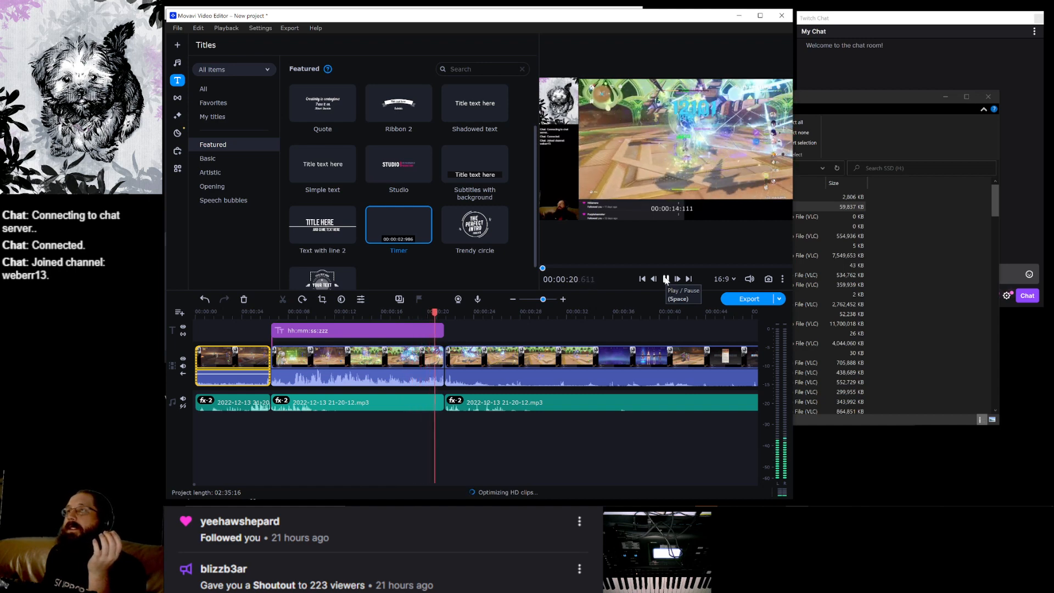
pyautogui.click(666, 280)
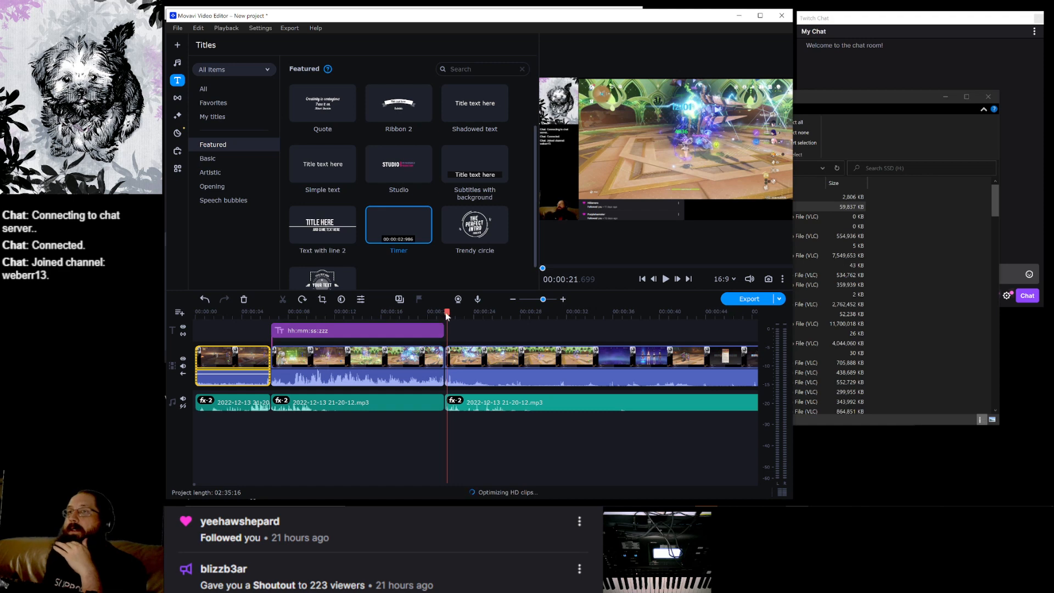
pyautogui.moveTo(446, 312); pyautogui.dragTo(444, 313)
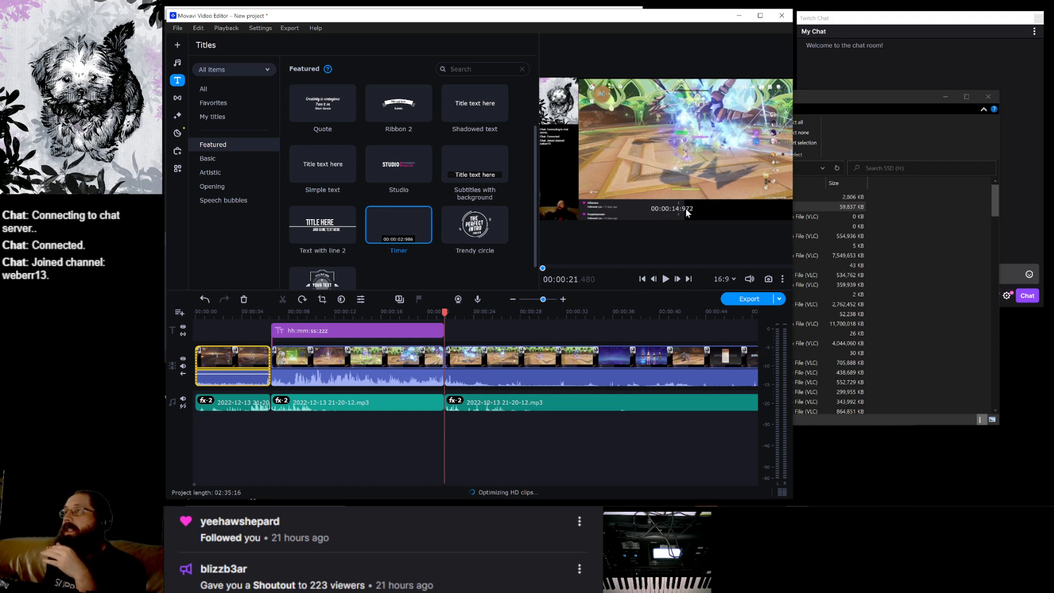
pyautogui.scroll(-1, 338, 225)
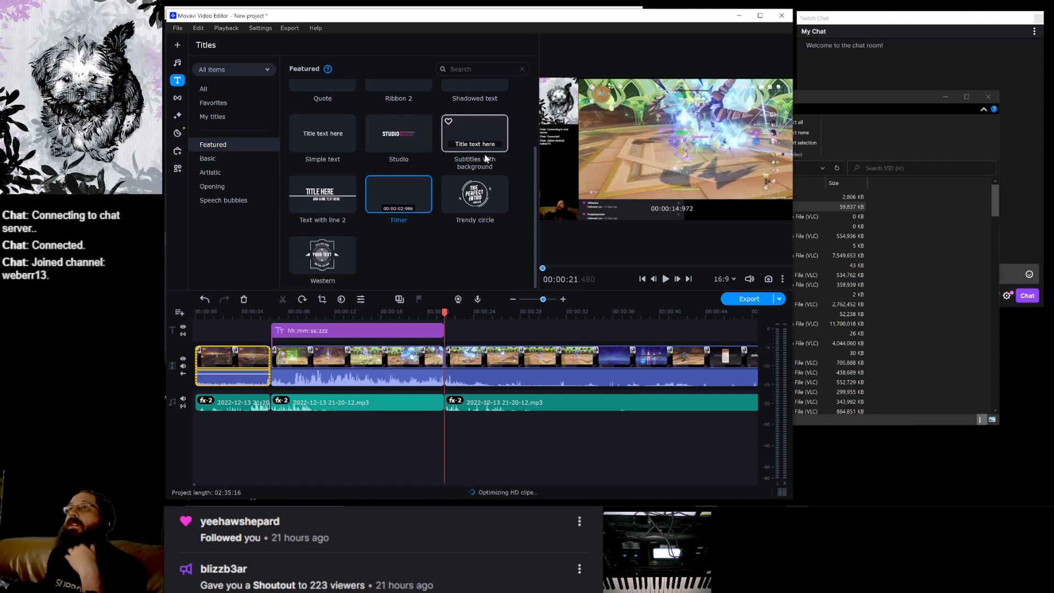
pyautogui.rightClick(477, 138)
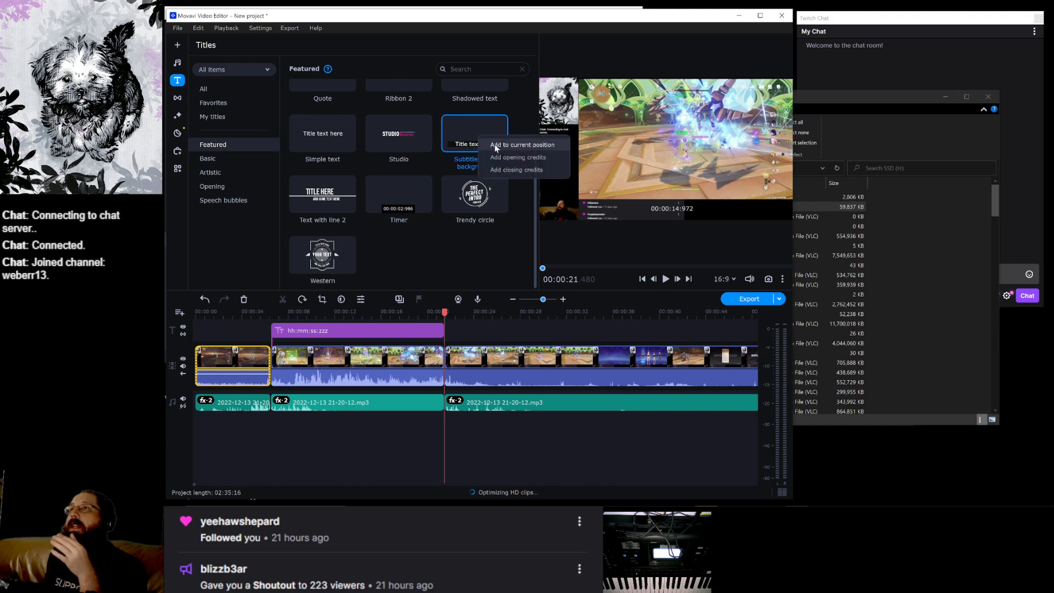
pyautogui.click(496, 145)
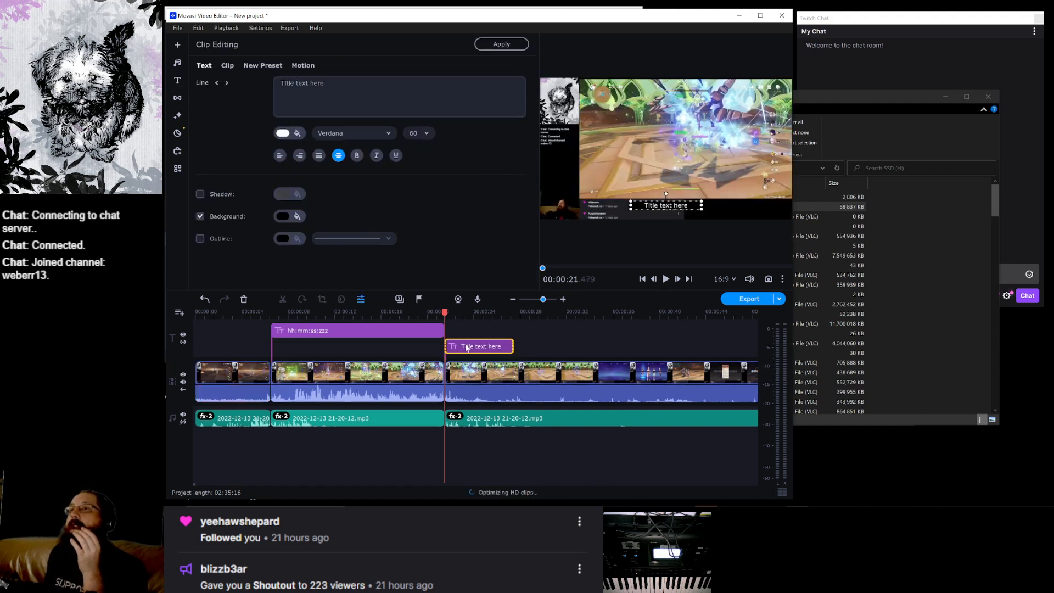
# Replace the placeholder text of the new subtitle title with "00:00:14:972".
pyautogui.moveTo(329, 83); pyautogui.dragTo(218, 103)
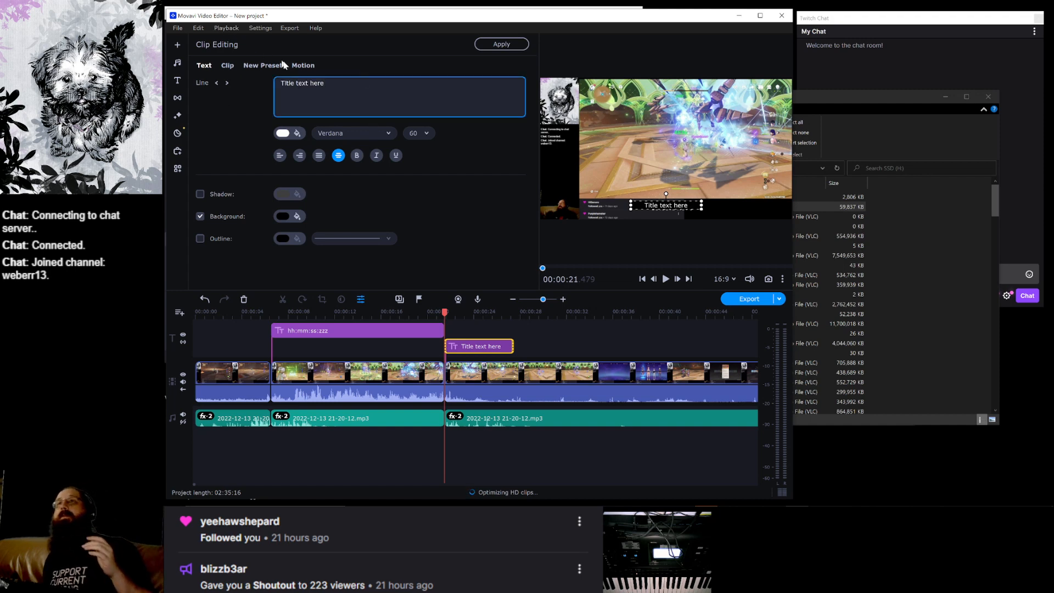
pyautogui.moveTo(332, 84); pyautogui.dragTo(271, 80)
pyautogui.write('00:')
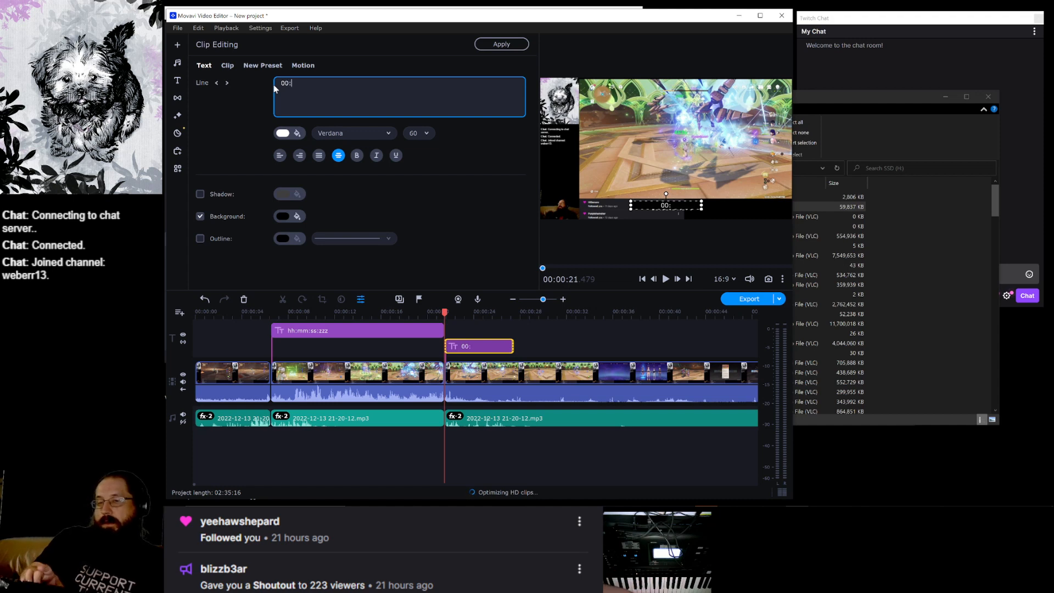
pyautogui.write('00:')
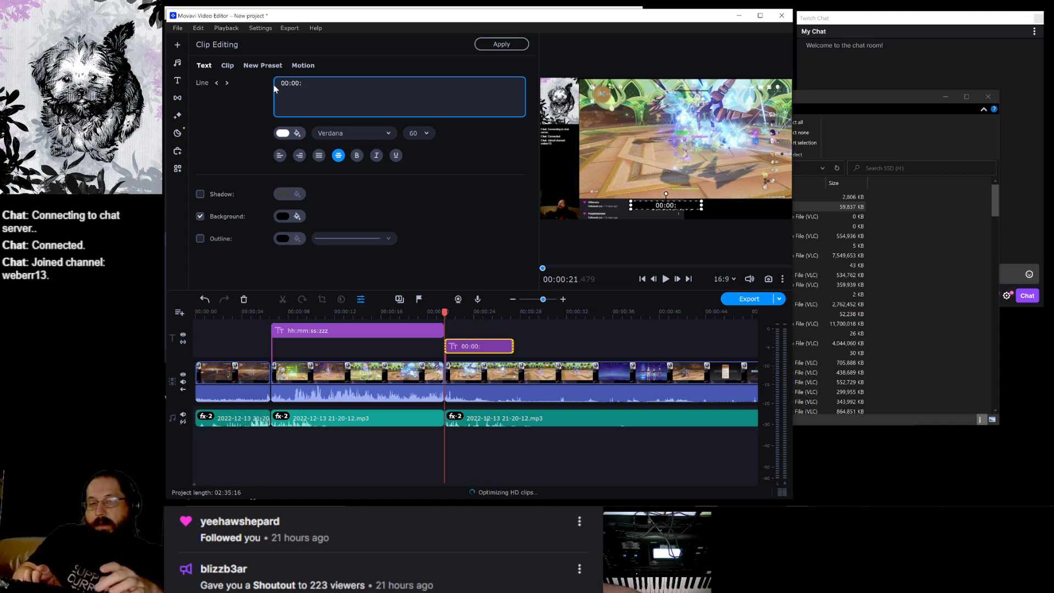
pyautogui.write('14:972')
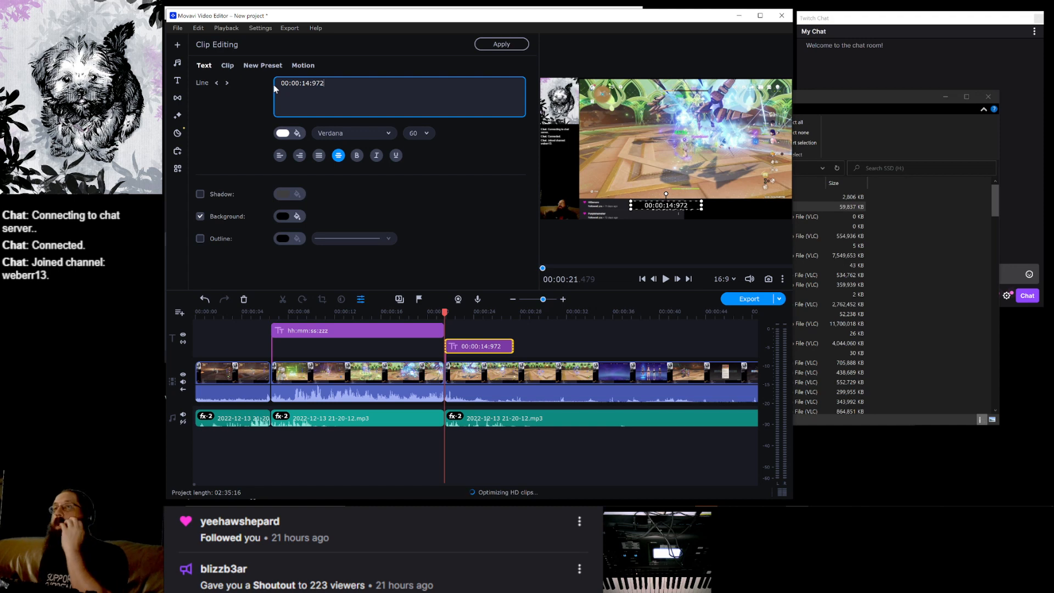
# Put the 00:00:14:972 title directly after the timer on the same title track and play the video from the start to check it.
pyautogui.moveTo(475, 351)
pyautogui.mouseDown()
pyautogui.moveTo(486, 344)
pyautogui.moveTo(473, 344)
pyautogui.mouseUp()
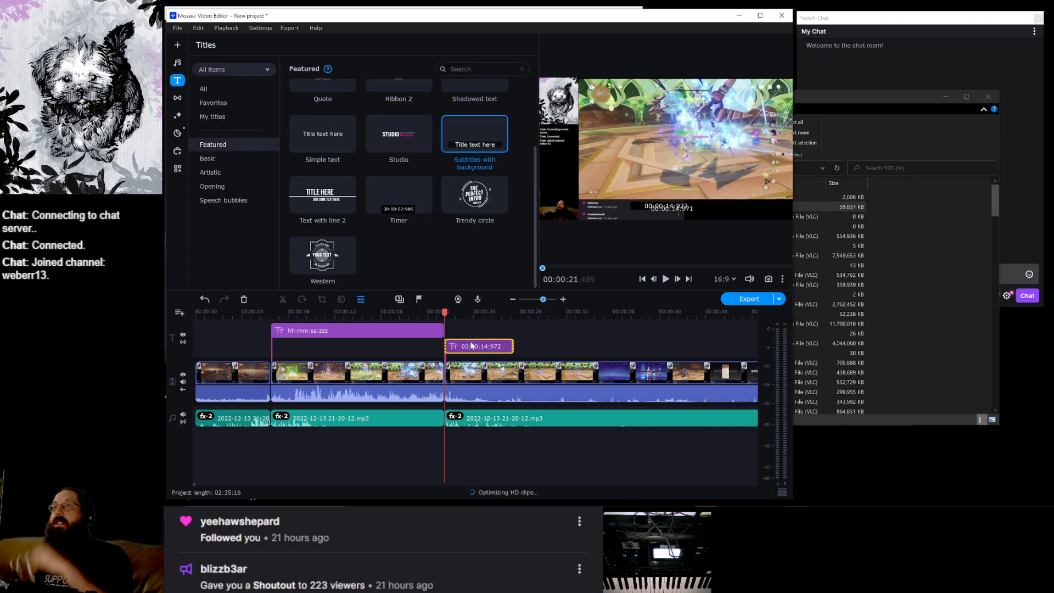
pyautogui.moveTo(364, 328); pyautogui.dragTo(367, 341)
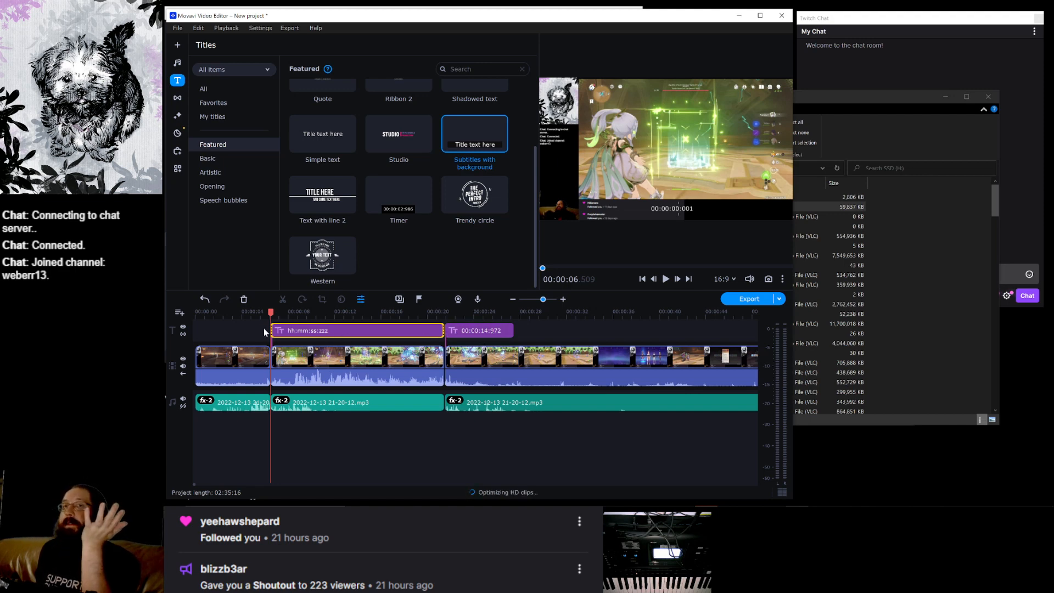
pyautogui.click(217, 336)
pyautogui.click(207, 358)
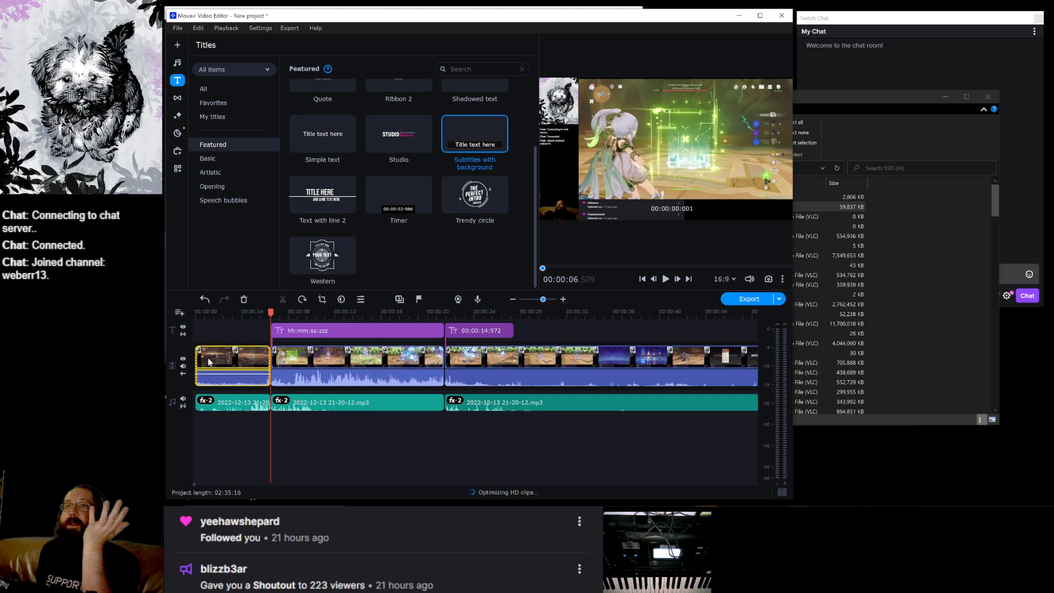
pyautogui.moveTo(210, 312); pyautogui.dragTo(195, 312)
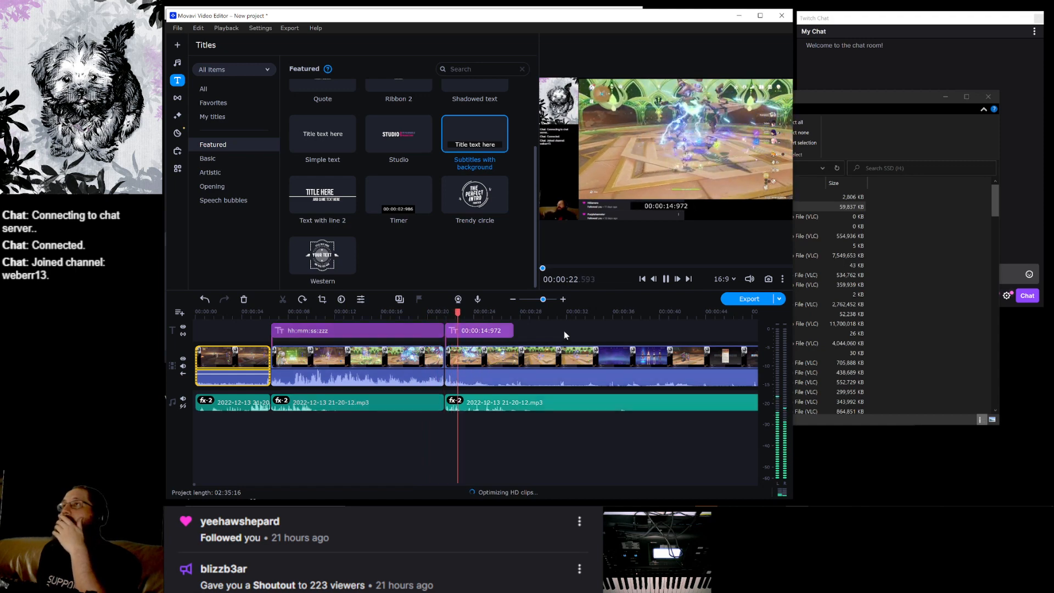
pyautogui.click(666, 279)
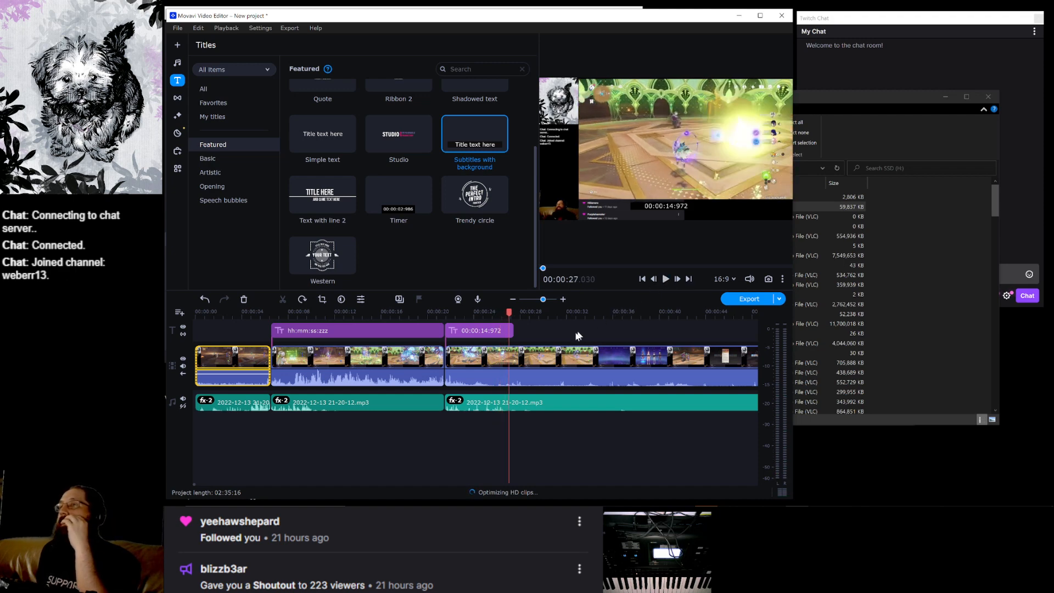
# Find the party lineup screen after the fight and add the featured Simple text title there at 00:00:36.880.
pyautogui.click(525, 360)
pyautogui.click(536, 363)
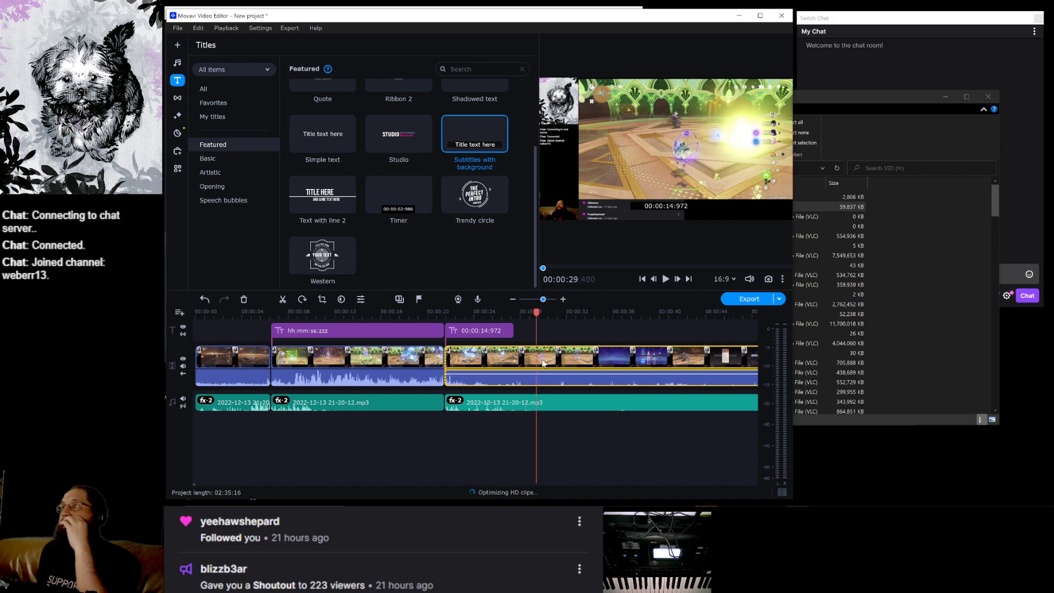
pyautogui.click(555, 363)
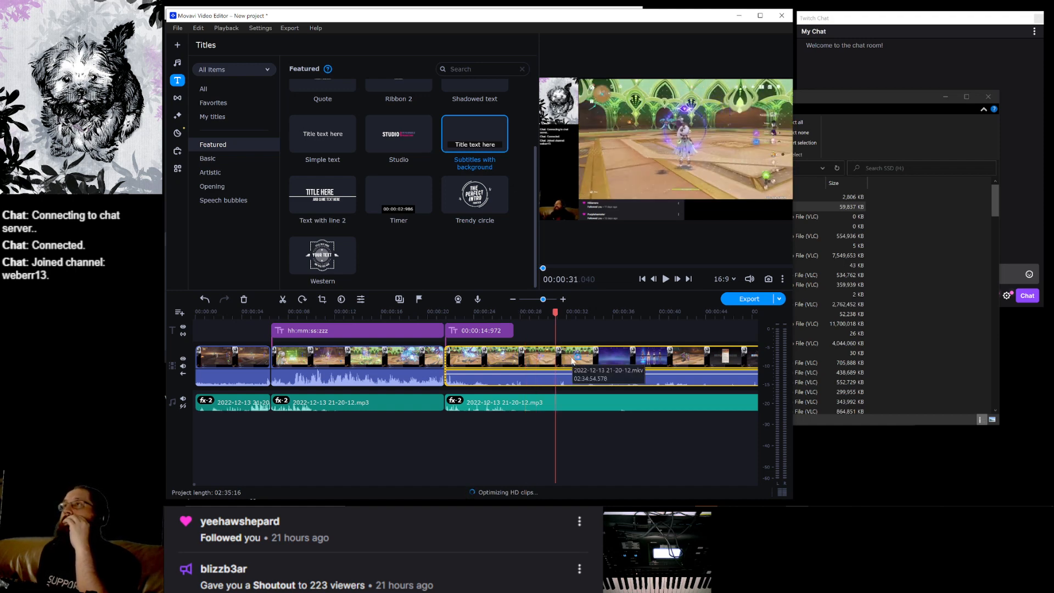
pyautogui.click(597, 358)
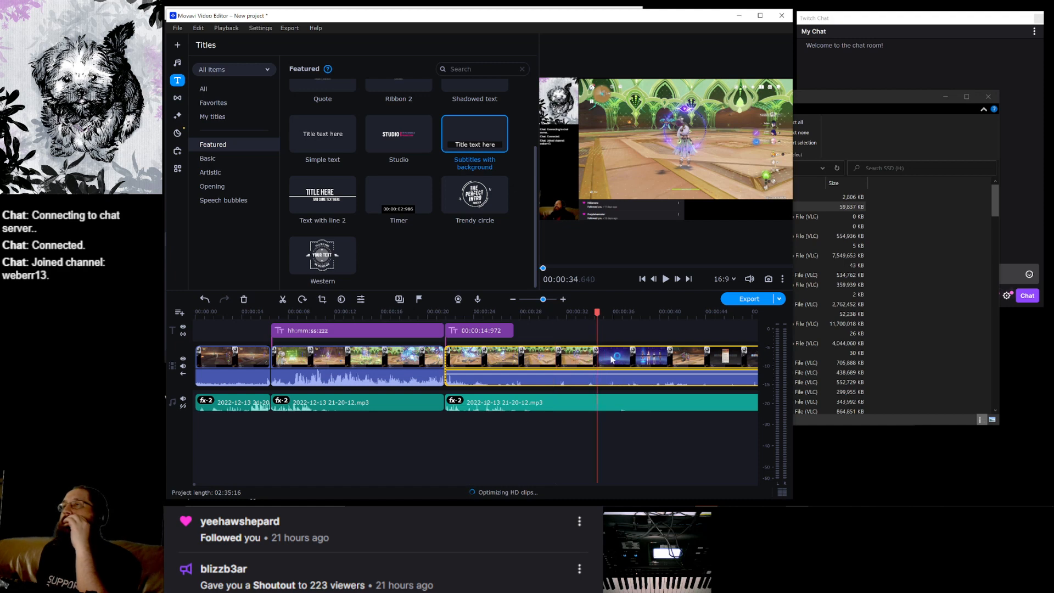
pyautogui.click(611, 359)
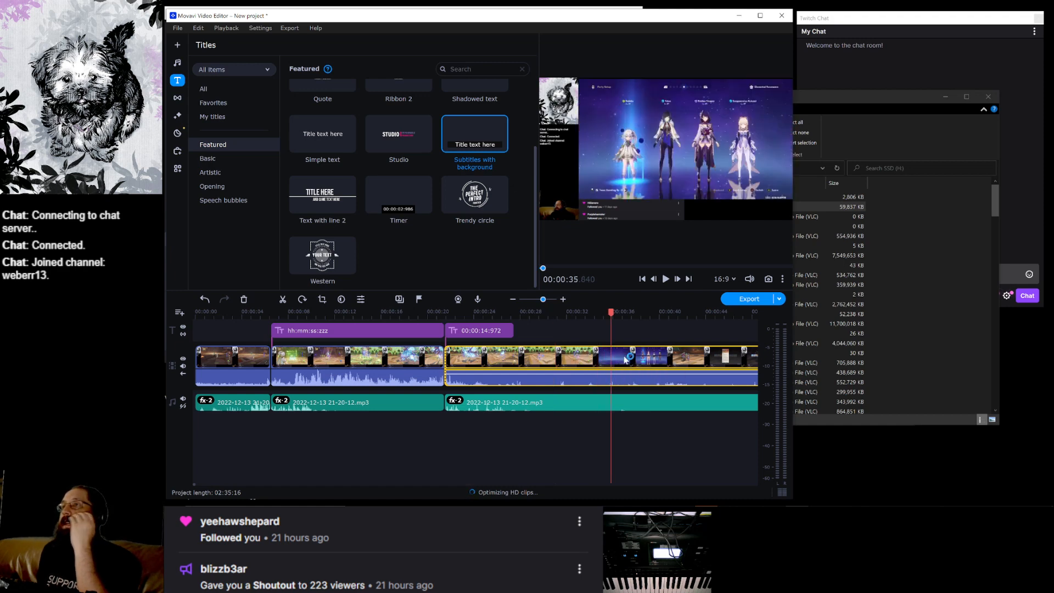
pyautogui.click(645, 359)
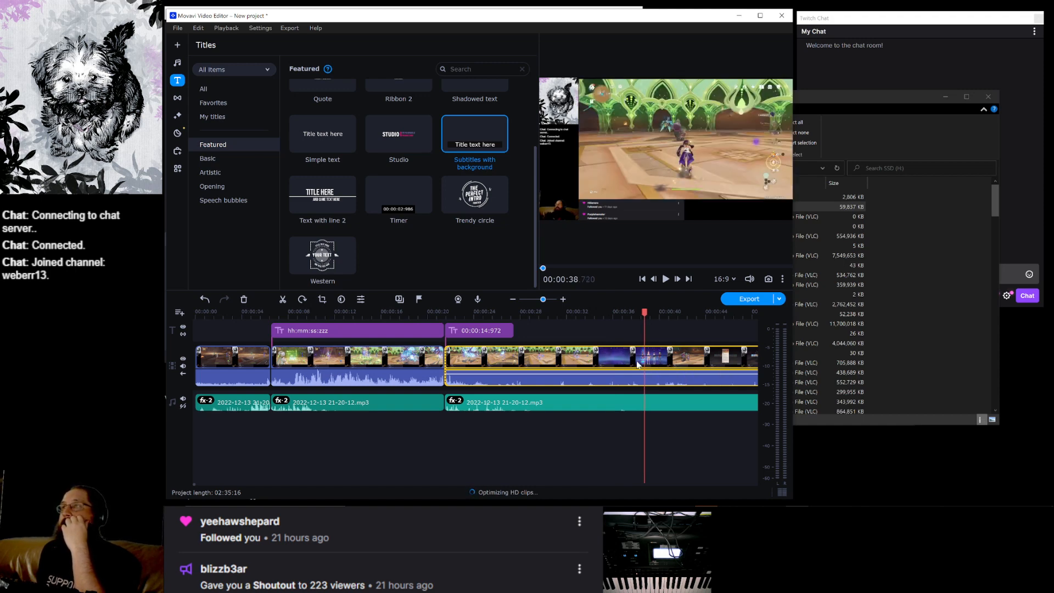
pyautogui.click(638, 364)
pyautogui.click(627, 366)
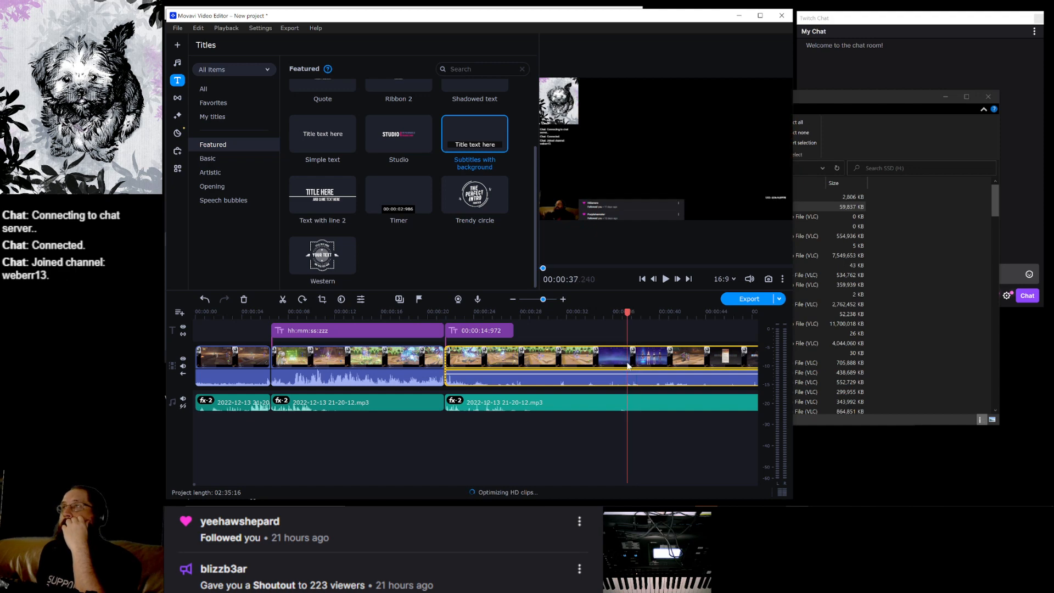
pyautogui.click(666, 280)
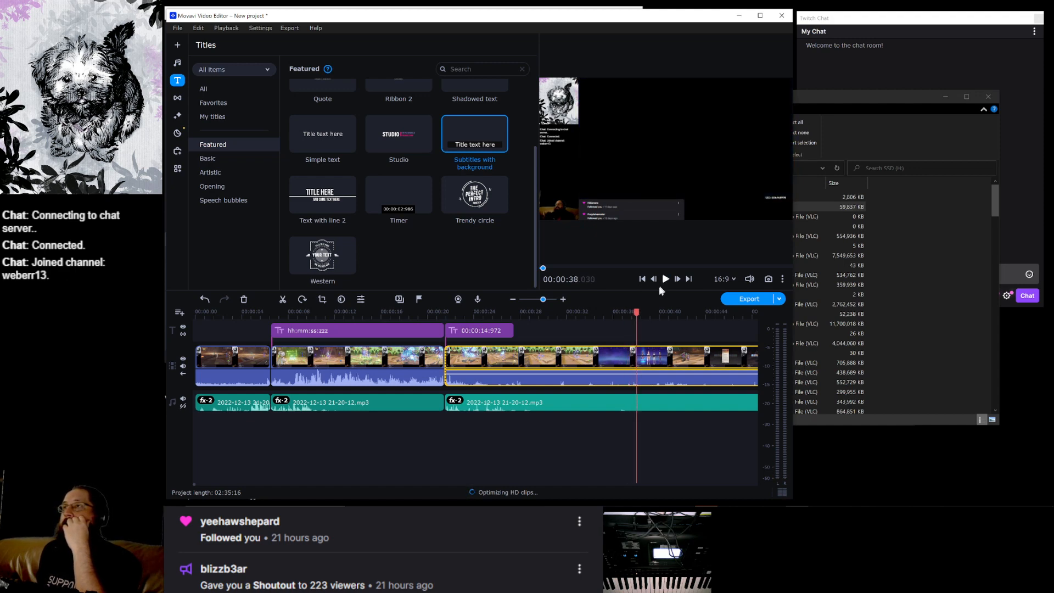
pyautogui.click(622, 354)
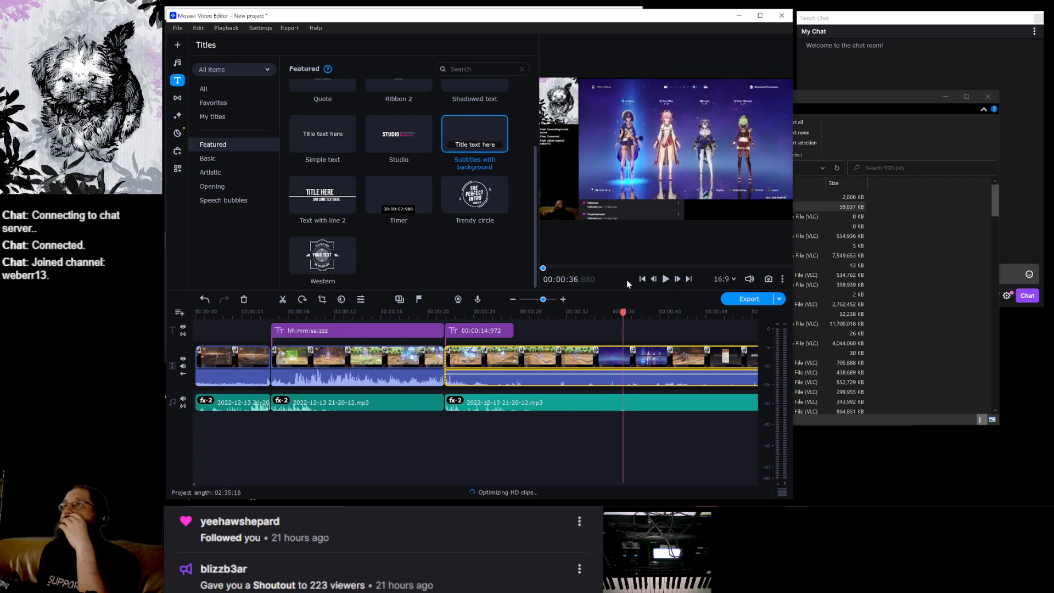
pyautogui.scroll(2, 429, 169)
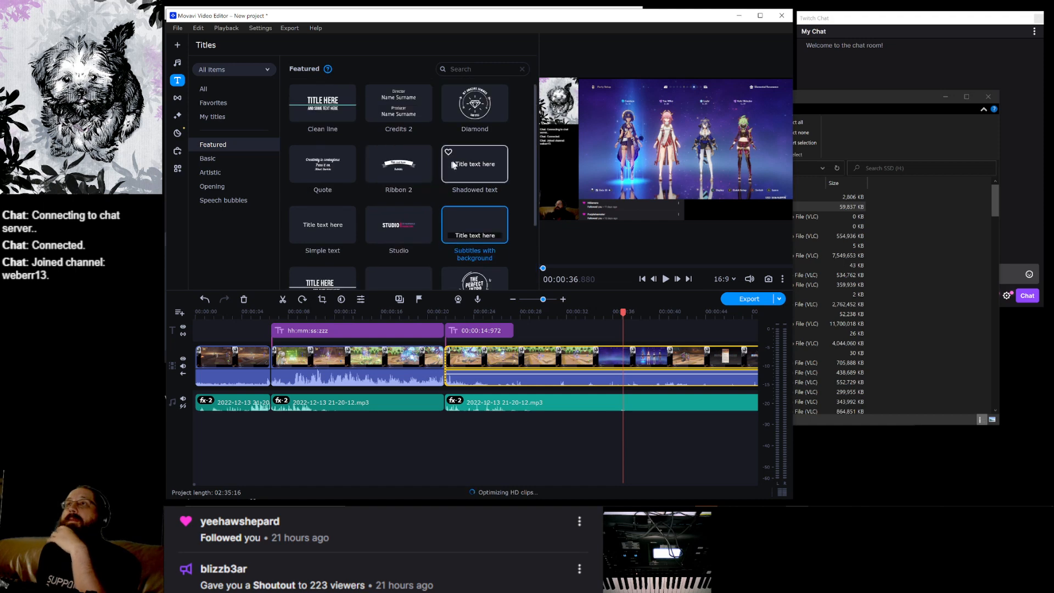
pyautogui.rightClick(334, 224)
pyautogui.click(363, 230)
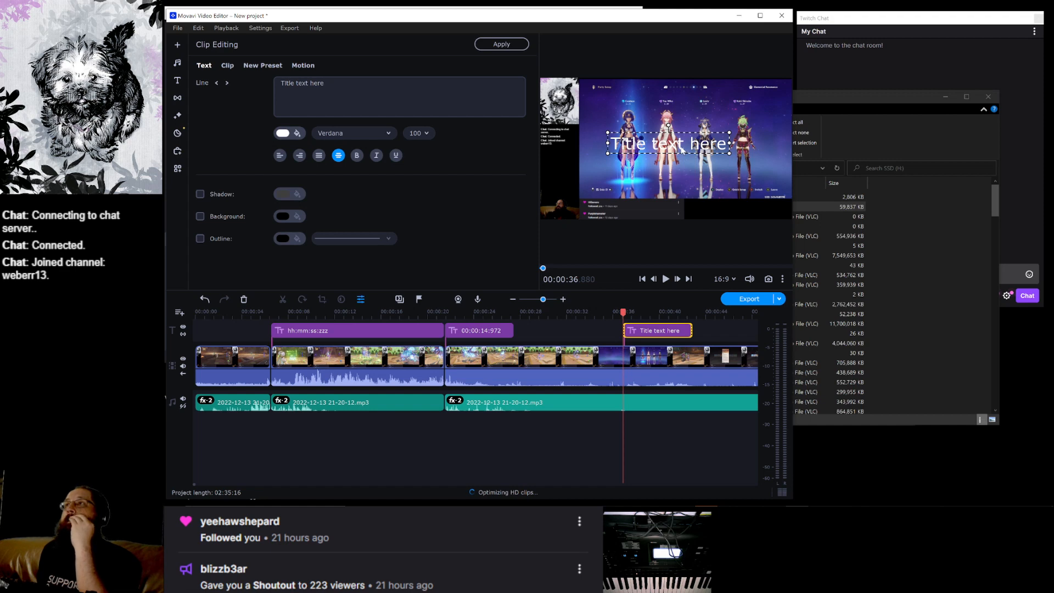
# Replace the placeholder text of the new title with "Friendship party".
pyautogui.click(346, 82)
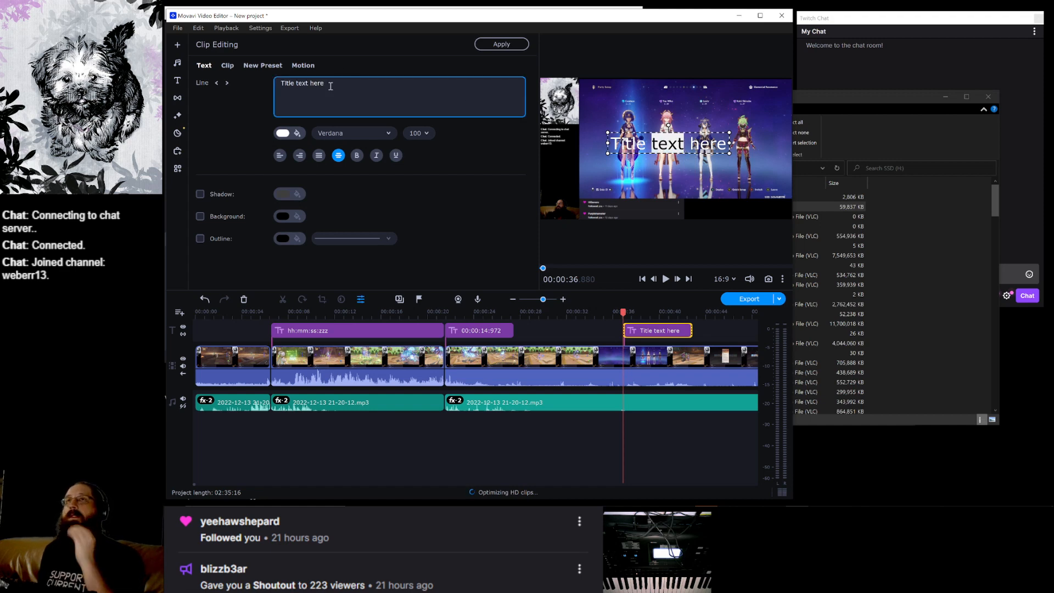
pyautogui.moveTo(330, 86); pyautogui.dragTo(249, 79)
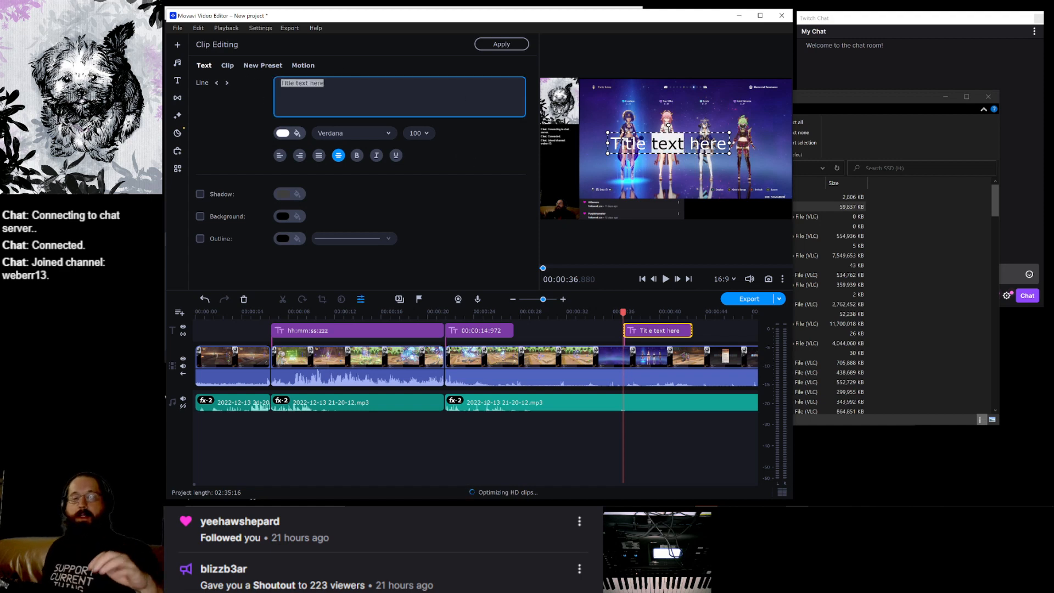
pyautogui.write('F')
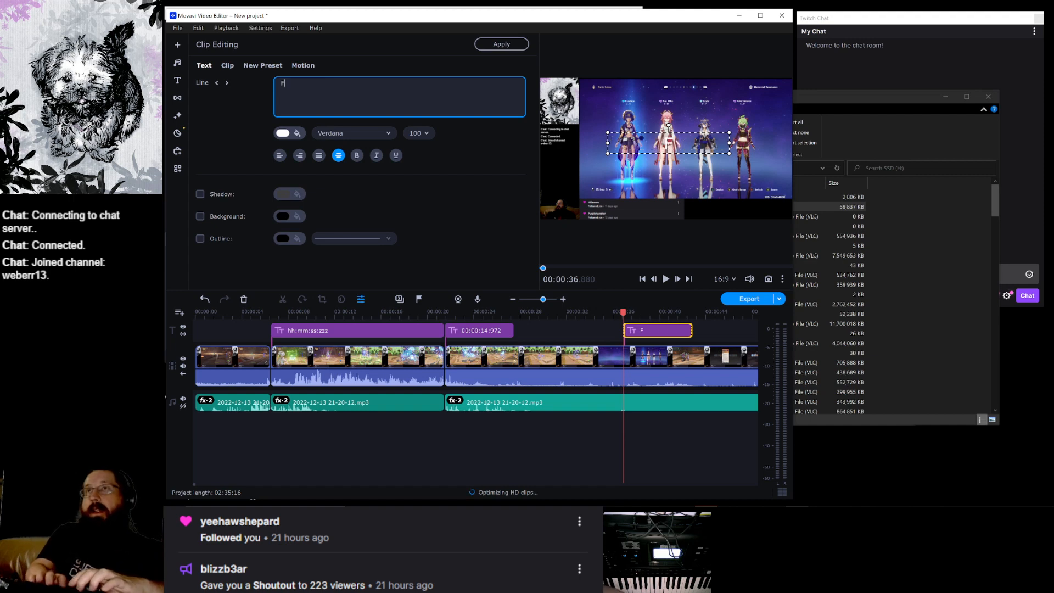
pyautogui.write('riendsjo[')
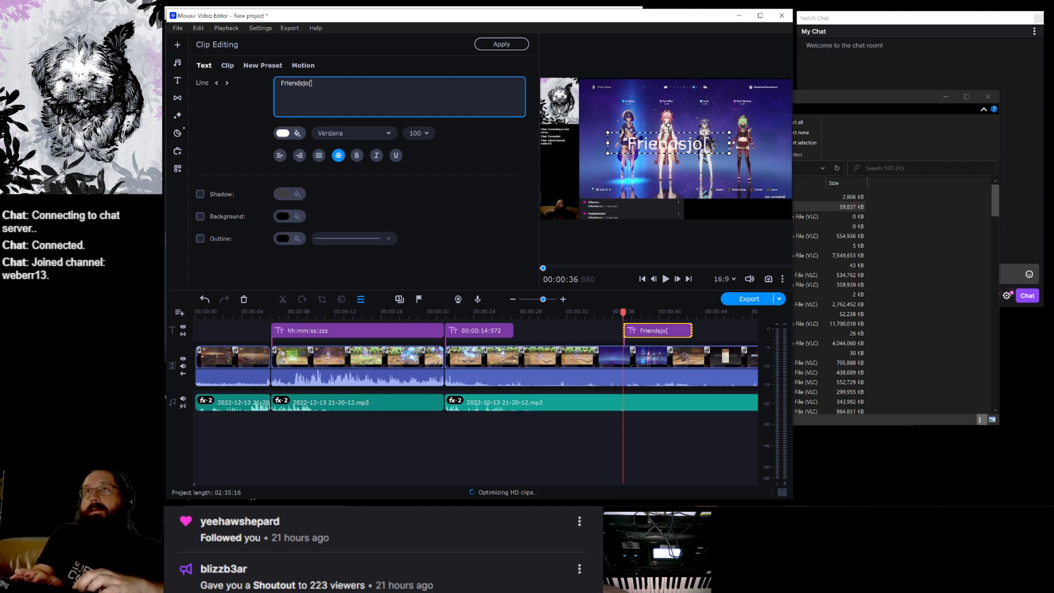
pyautogui.press('BackSpace')
pyautogui.press('BackSpace')
pyautogui.press('BackSpace')
pyautogui.write('hip party')
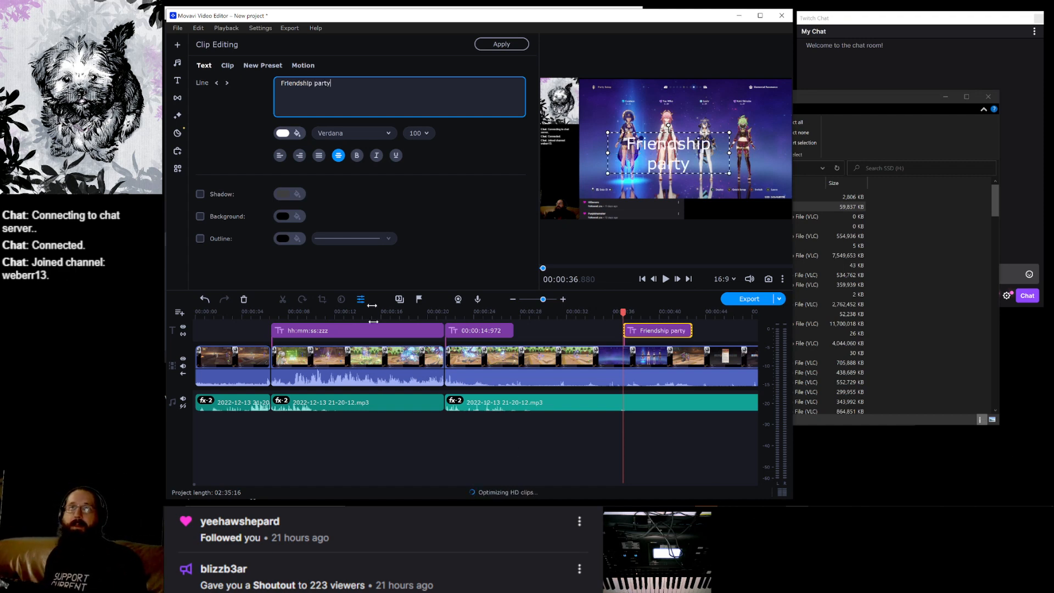
# Enable the outline and shadow for the Friendship party title and move its text above the characters, at the upper edge of the picture.
pyautogui.click(219, 239)
pyautogui.click(201, 193)
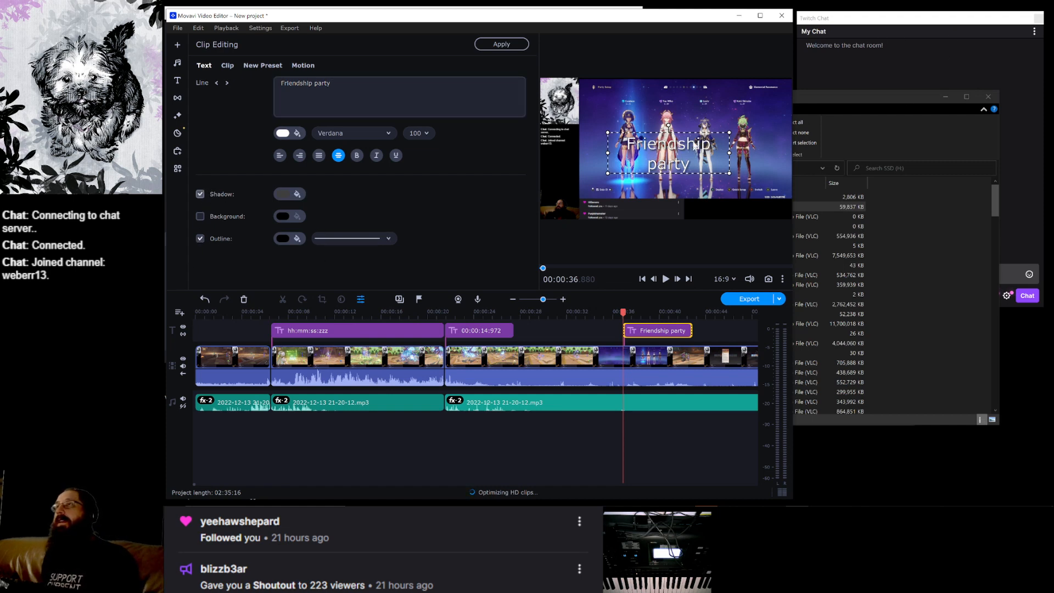
pyautogui.moveTo(696, 144); pyautogui.dragTo(722, 104)
pyautogui.click(719, 142)
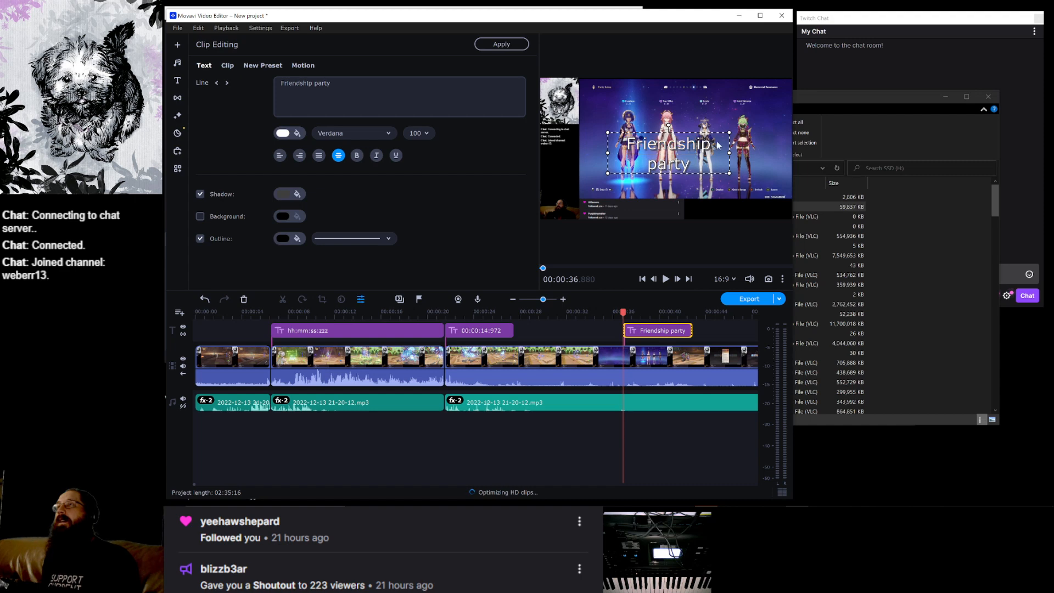
pyautogui.moveTo(708, 148); pyautogui.dragTo(726, 120)
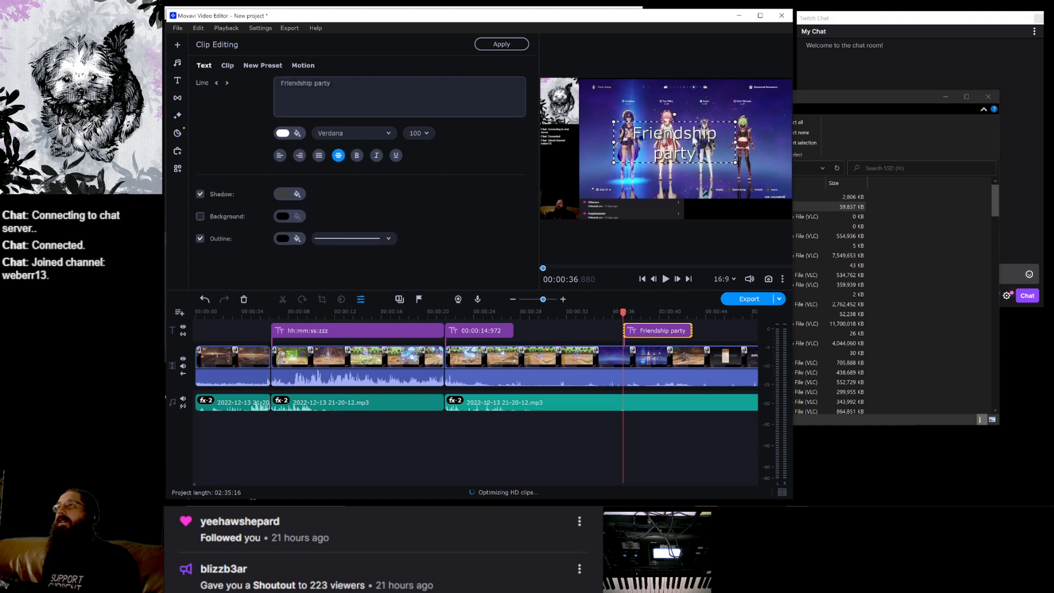
pyautogui.moveTo(710, 158); pyautogui.dragTo(750, 84)
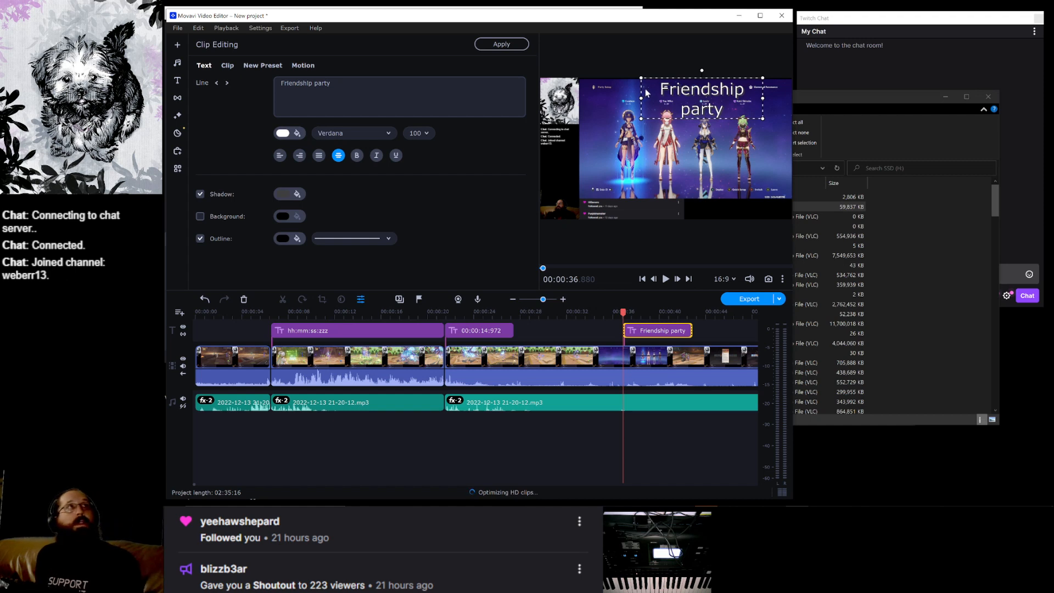
# Move the Friendship party title to start at 00:00:36.360 and shorten it to end at 00:00:37.360.
pyautogui.click(619, 364)
pyautogui.click(618, 361)
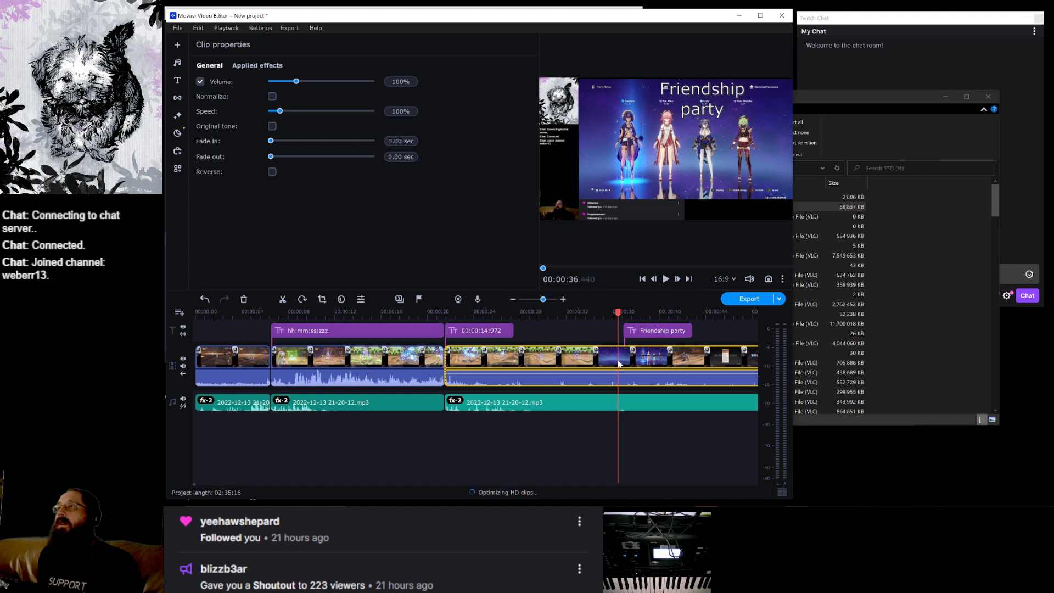
pyautogui.click(616, 361)
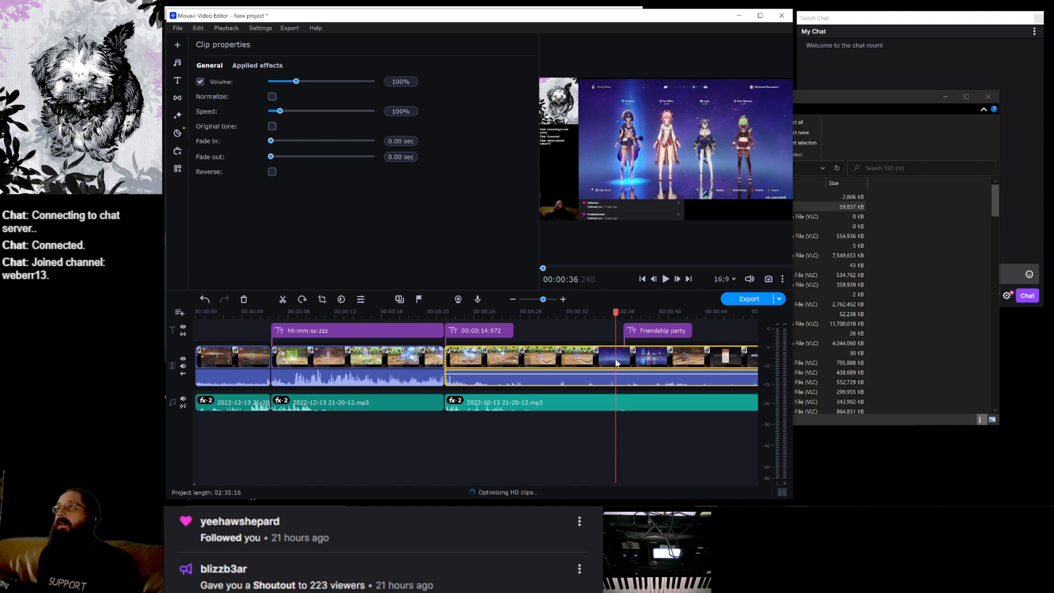
pyautogui.click(611, 361)
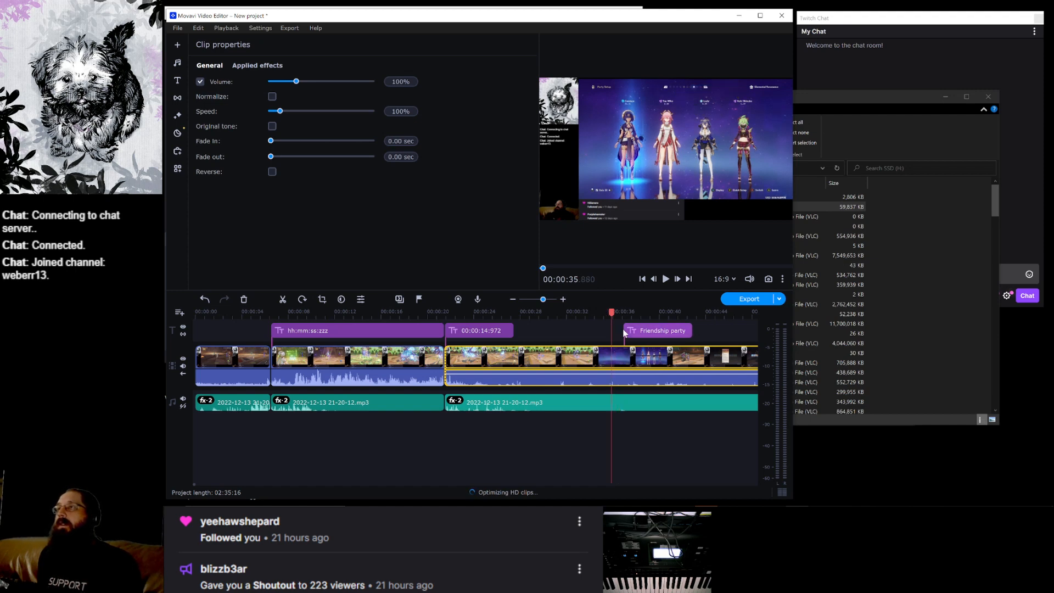
pyautogui.doubleClick(635, 331)
pyautogui.moveTo(624, 332); pyautogui.dragTo(634, 338)
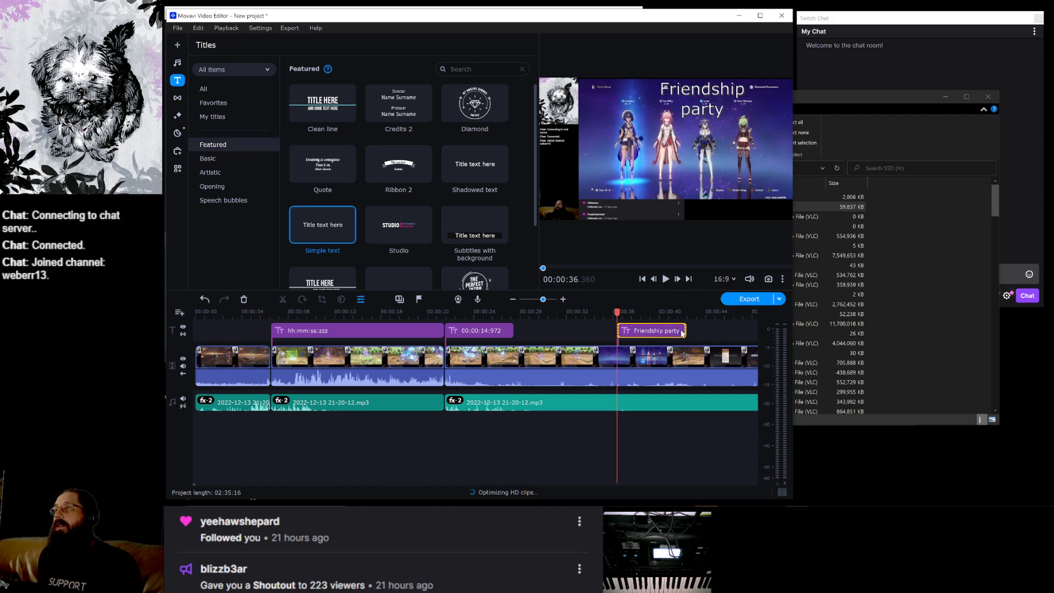
pyautogui.moveTo(687, 335); pyautogui.dragTo(629, 335)
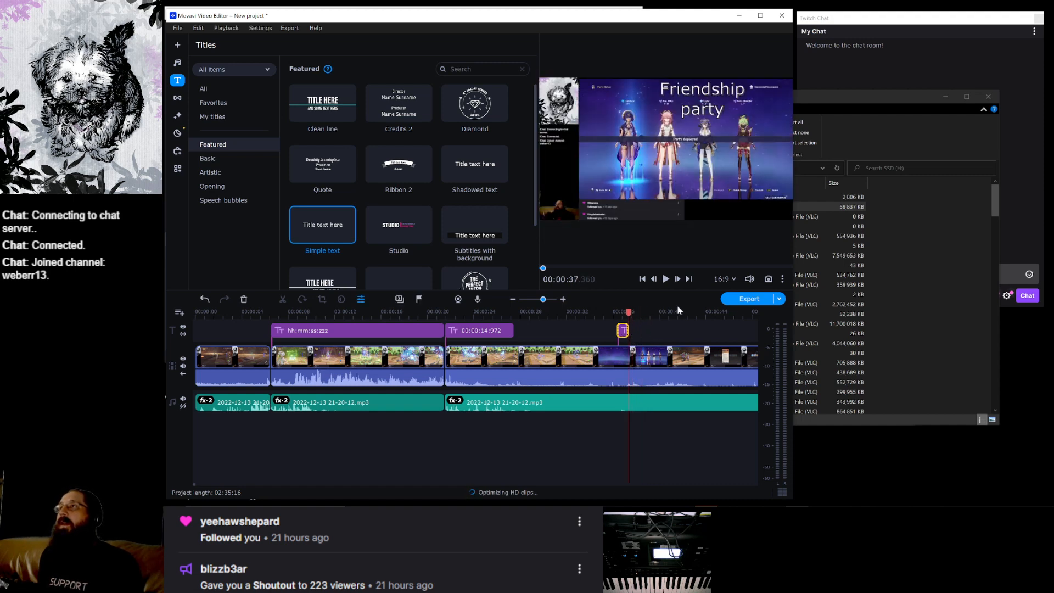
# Review the footage after the Friendship party title and place the playhead on the artifact card of the obtained rewards at 00:00:45.840.
pyautogui.click(667, 279)
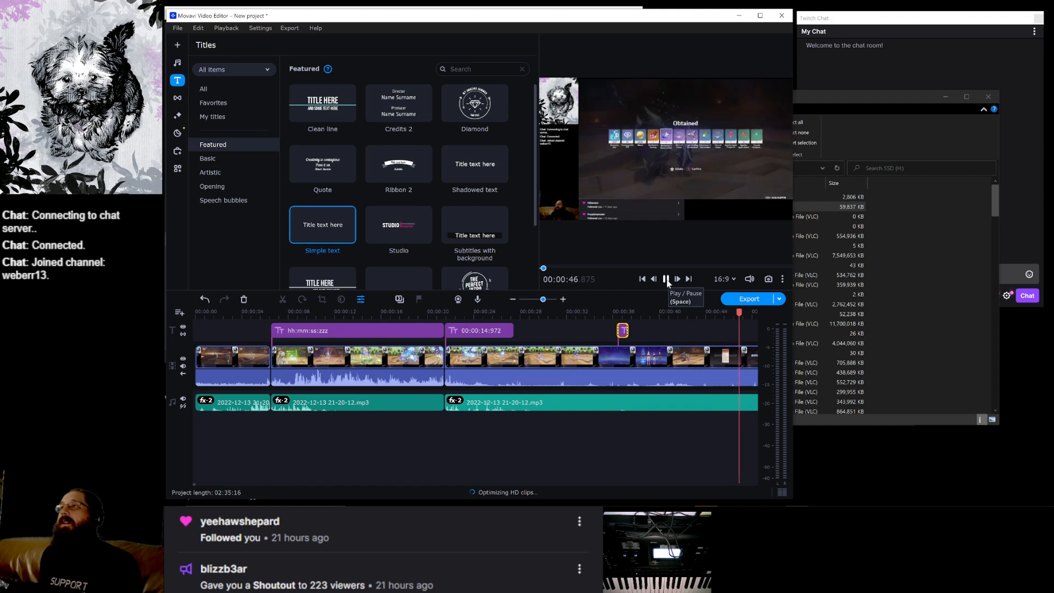
pyautogui.click(667, 279)
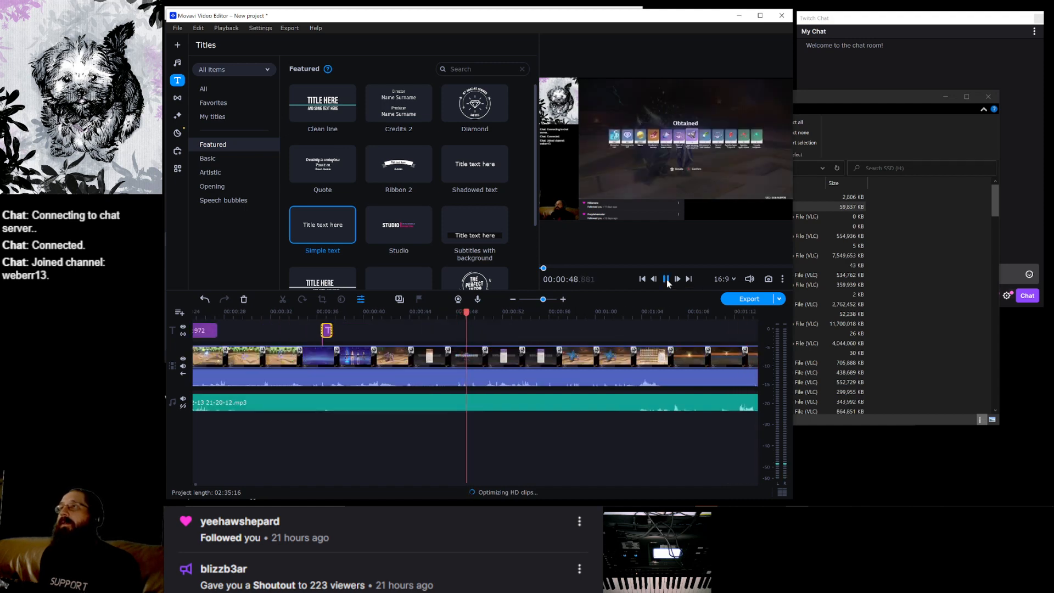
pyautogui.click(456, 358)
pyautogui.click(428, 358)
pyautogui.click(361, 358)
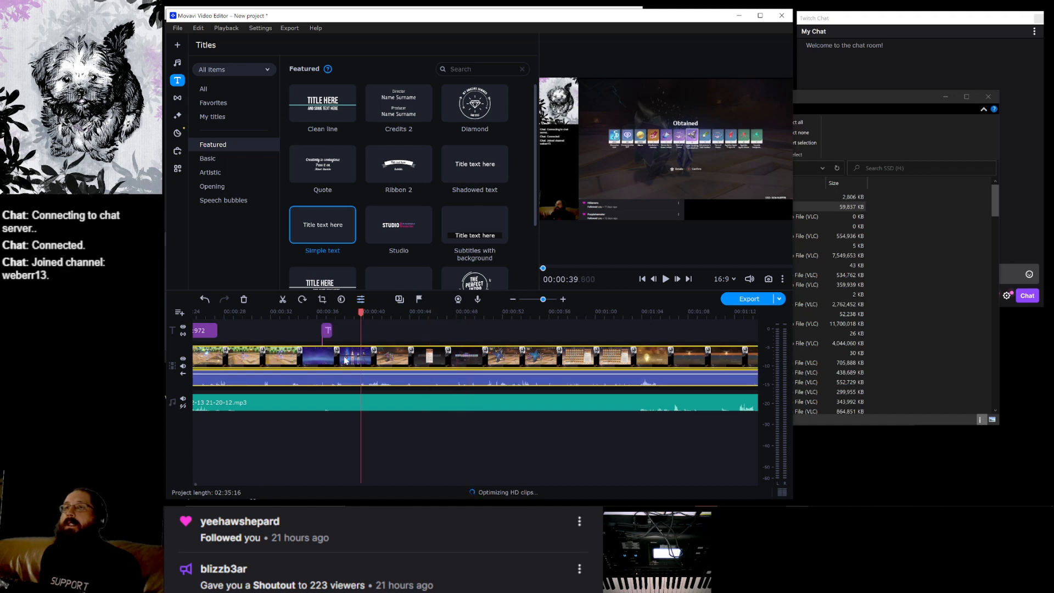
pyautogui.scroll(5, 372, 360)
pyautogui.scroll(-2, 372, 360)
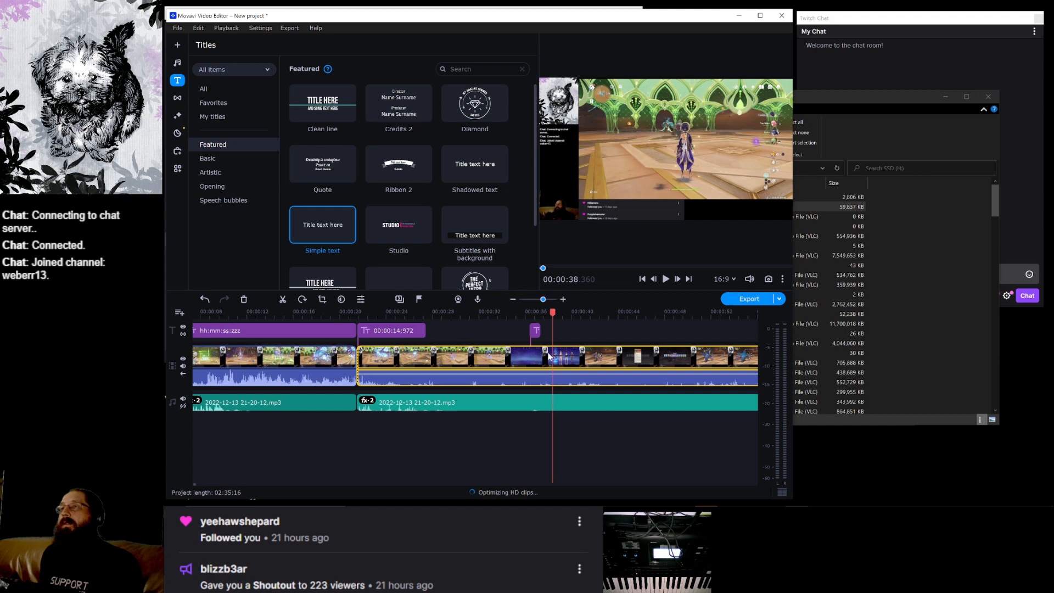
pyautogui.click(543, 360)
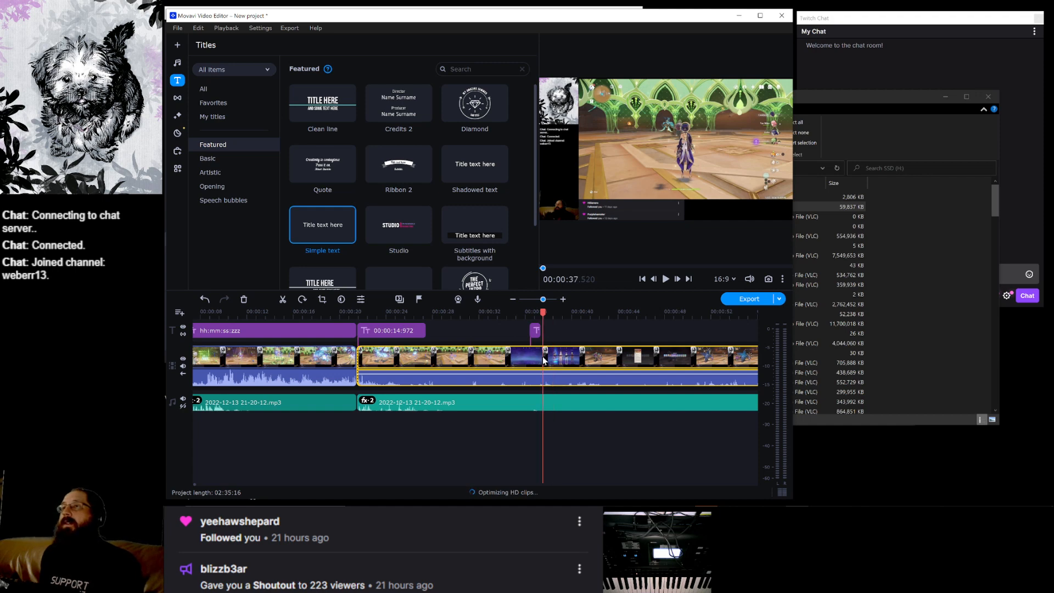
pyautogui.click(537, 363)
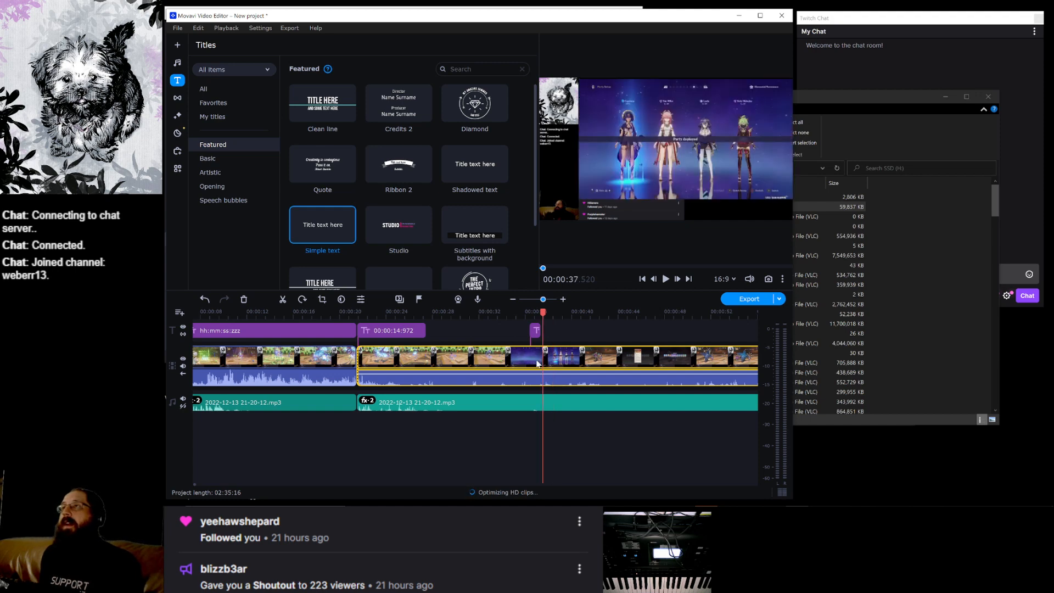
pyautogui.click(646, 362)
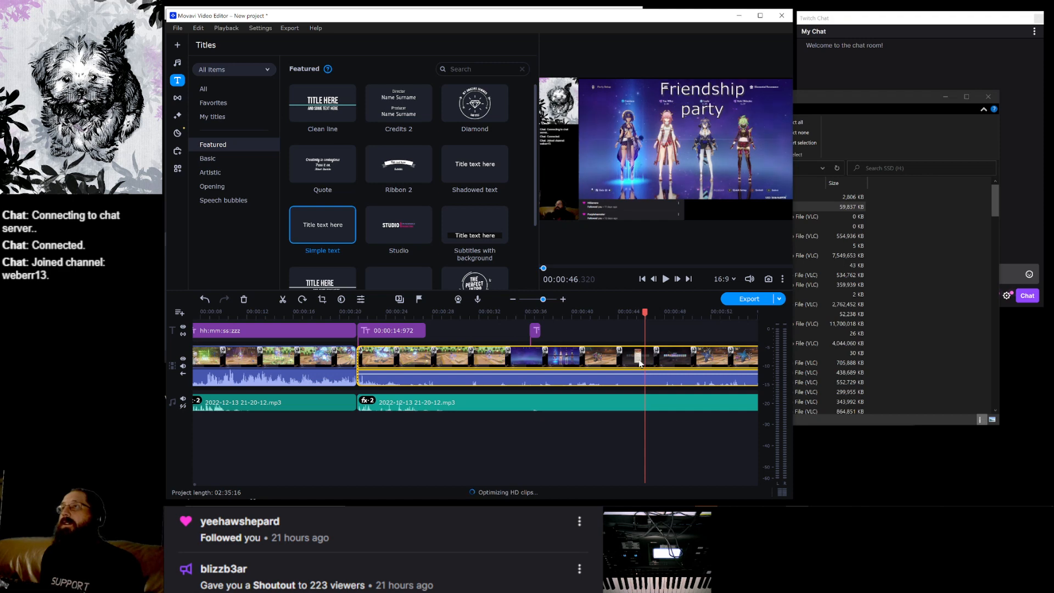
pyautogui.click(640, 362)
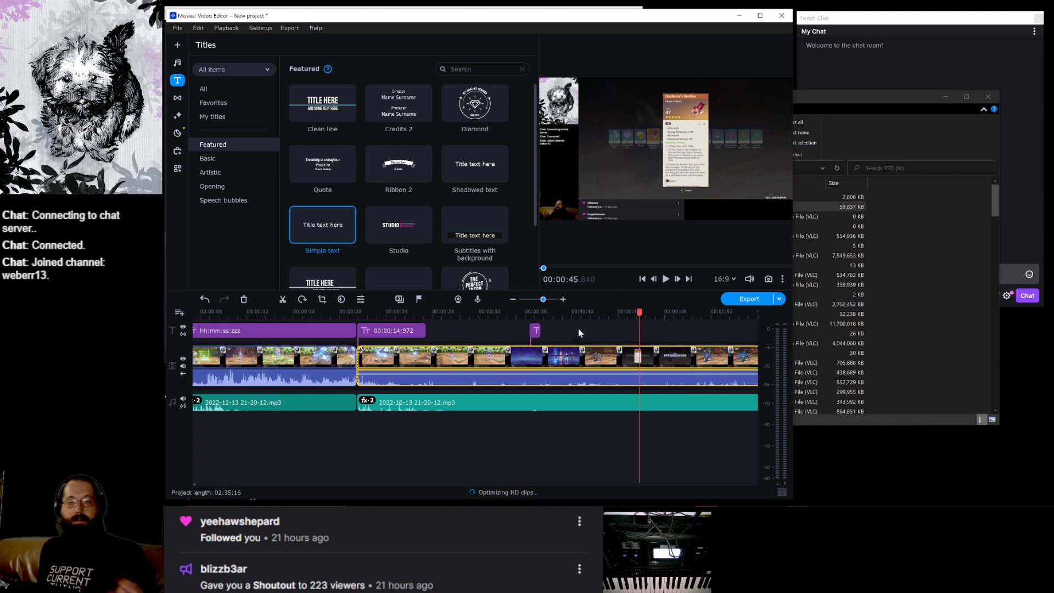
# Bring up the YouTube Music window in Chrome to view the playing track, and return to Movavi Video Editor.
pyautogui.moveTo(471, 509)
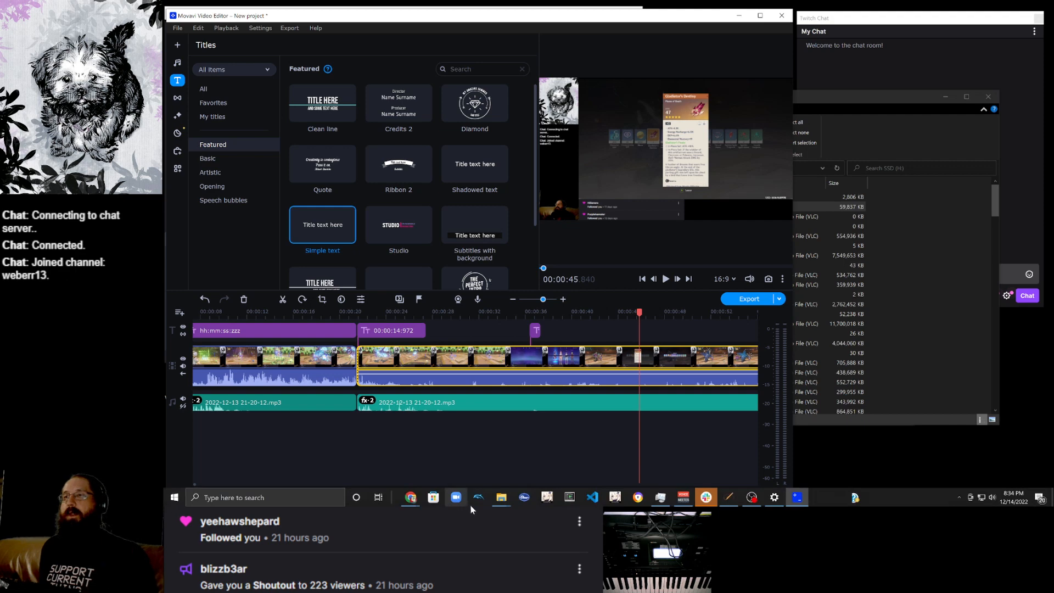
pyautogui.moveTo(415, 500)
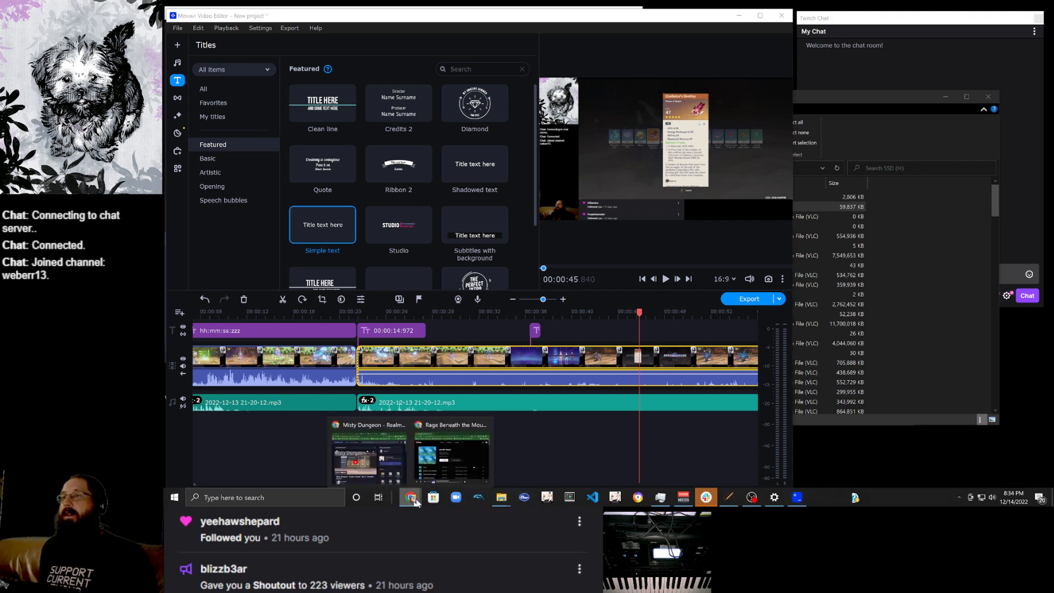
pyautogui.click(465, 476)
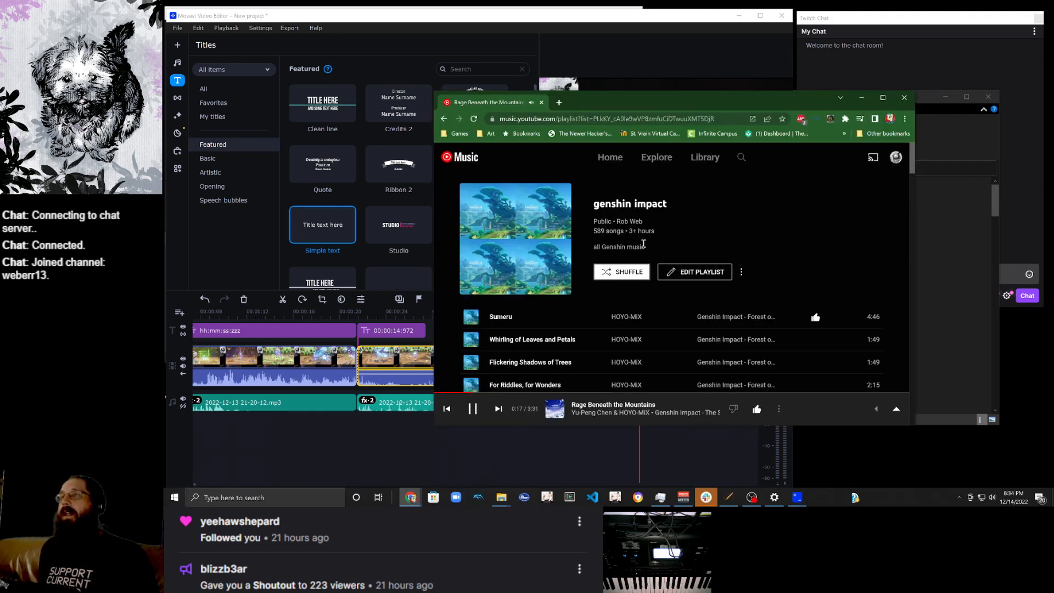
pyautogui.click(582, 15)
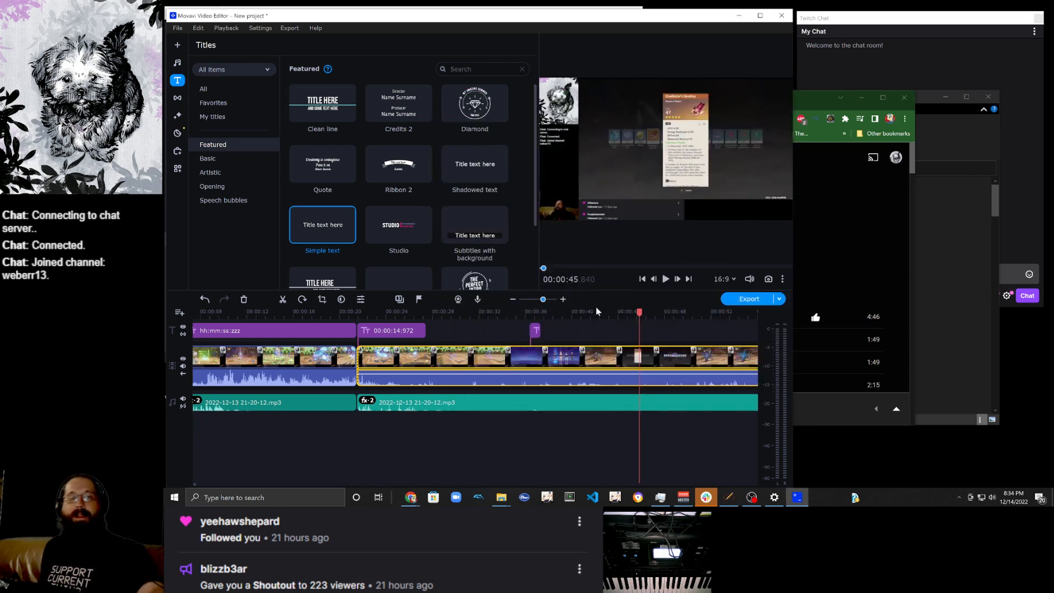
# Split the last video clip and its matching mic audio clip together at 00:00:45.840.
pyautogui.click(638, 410)
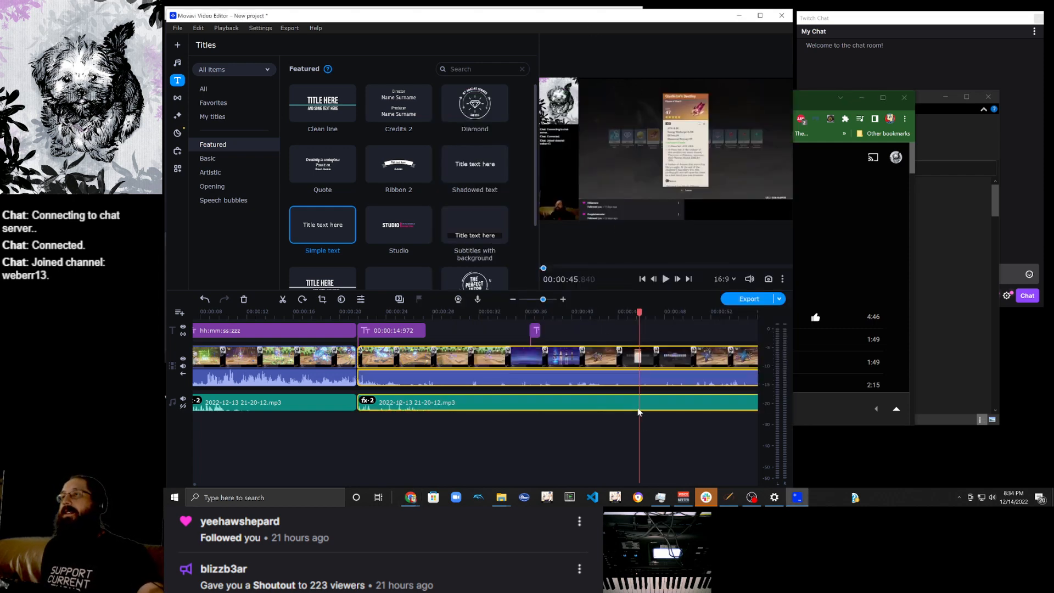
pyautogui.click(282, 300)
pyautogui.hscroll(-4, 495, 407)
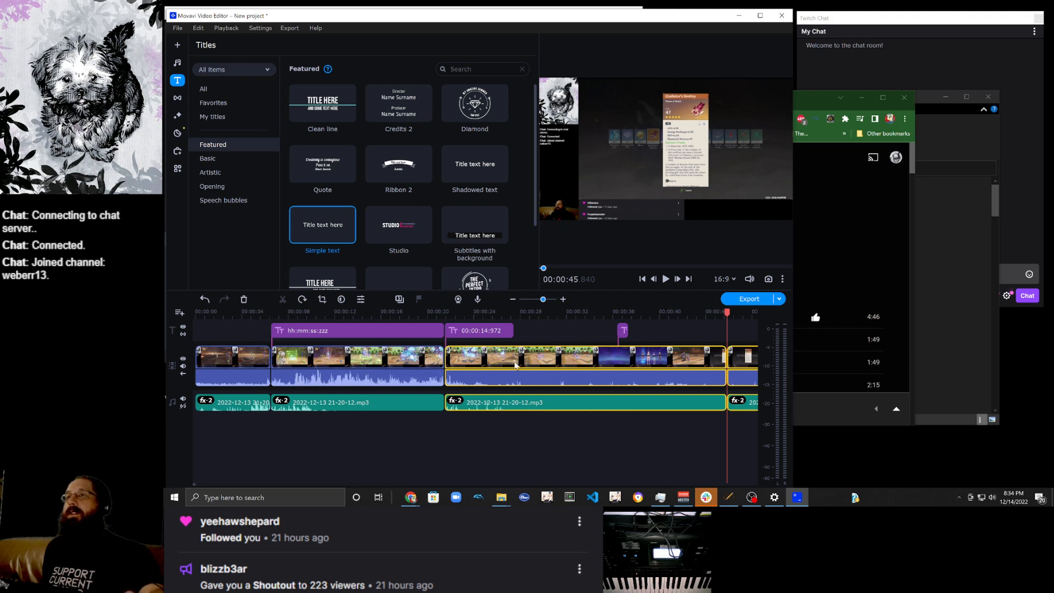
pyautogui.hscroll(10, 516, 363)
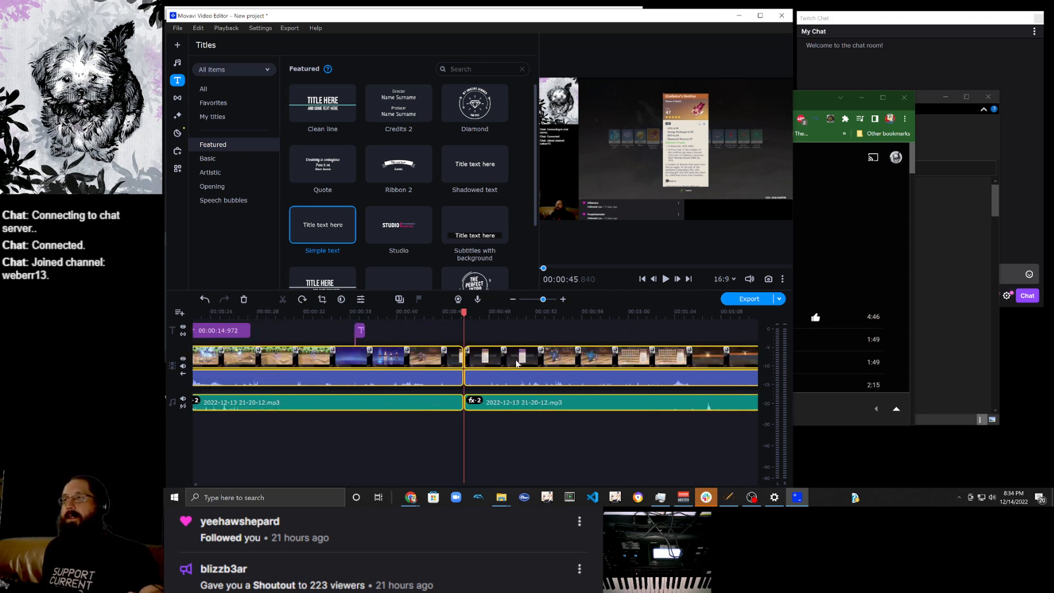
pyautogui.scroll(-3, 516, 362)
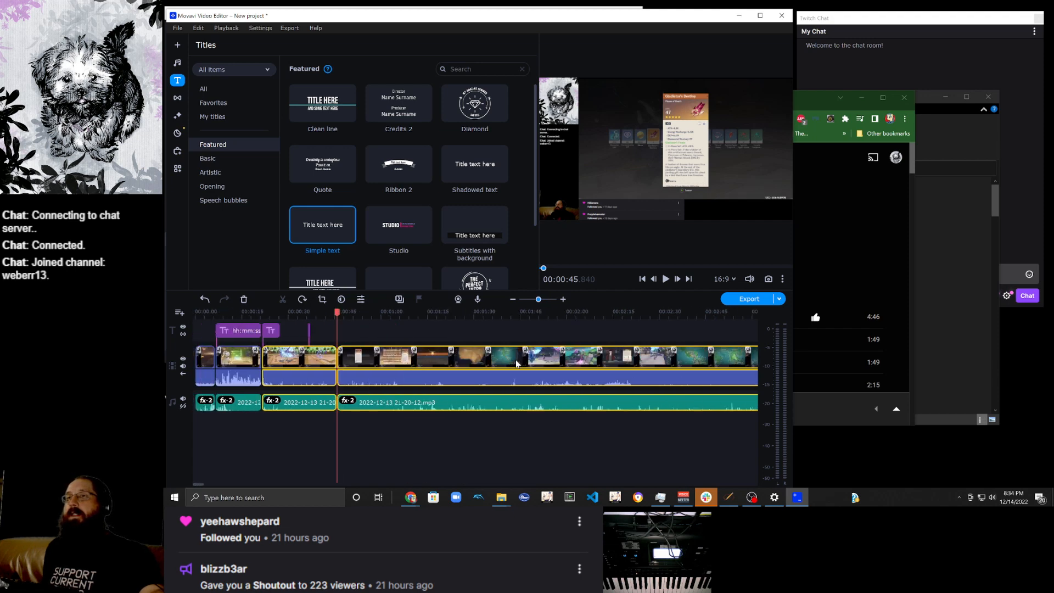
# Save the project as 12-13-complete in the videoAddins folder on the SSD (H:) drive.
pyautogui.click(176, 27)
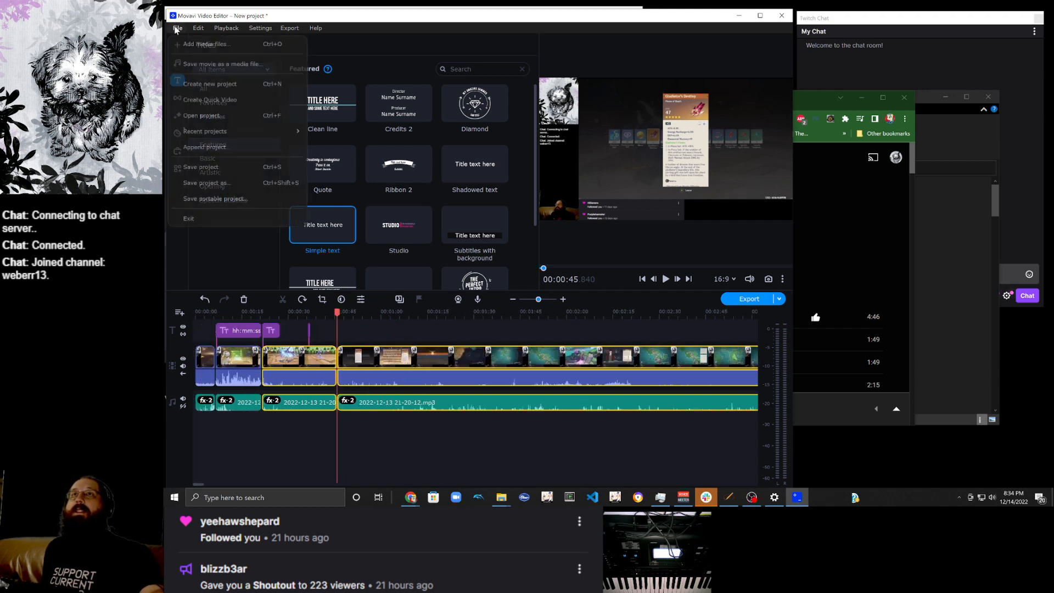
pyautogui.click(230, 180)
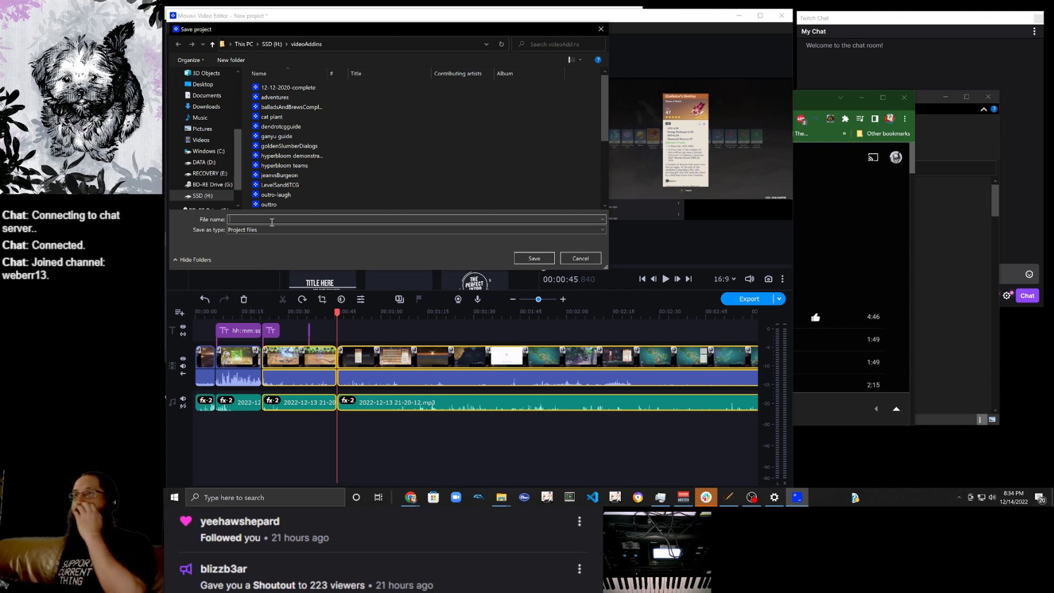
pyautogui.write('12-13-complete')
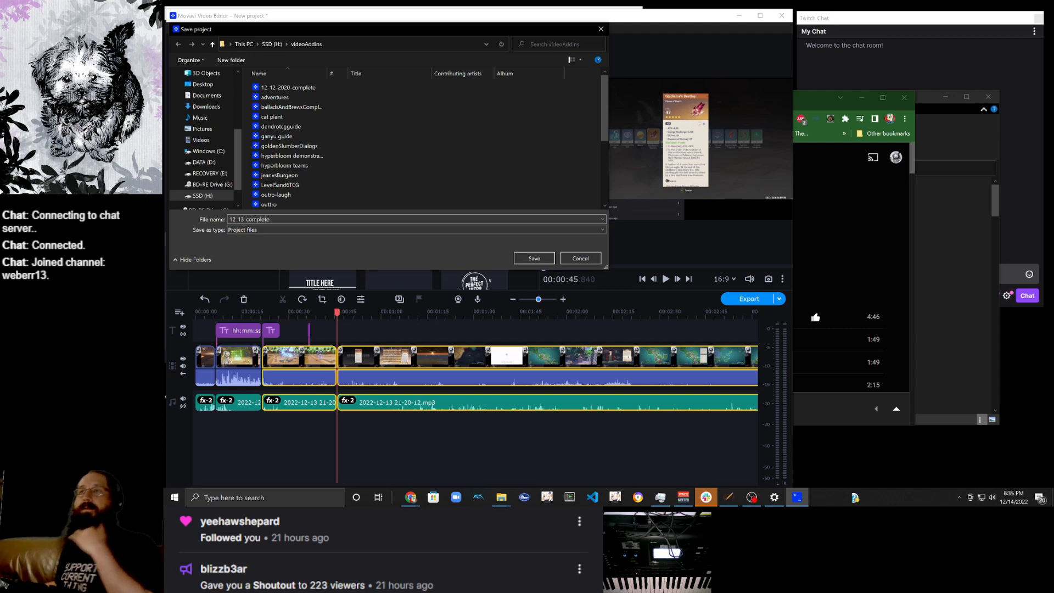
pyautogui.click(531, 259)
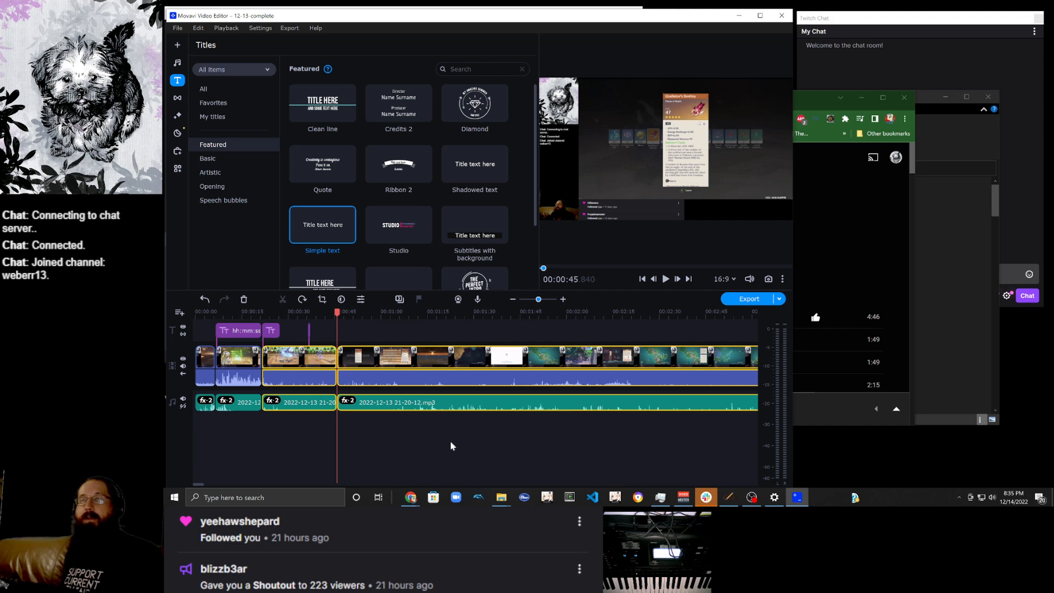
# Add the featured Clean line title at the very start of the timeline, at 00:00:00.000.
pyautogui.scroll(3, 394, 431)
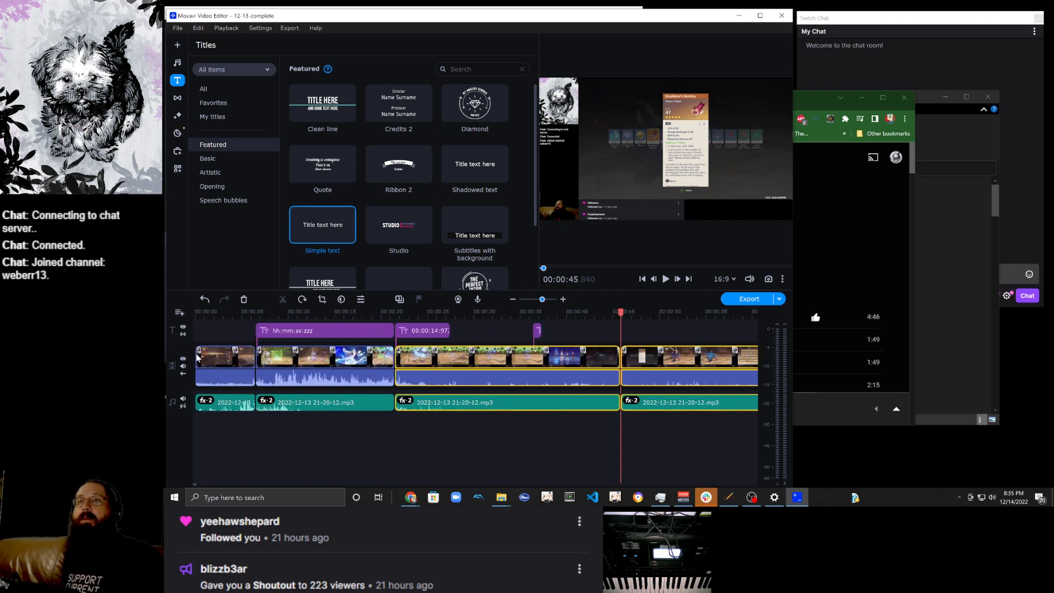
pyautogui.click(198, 356)
pyautogui.click(208, 349)
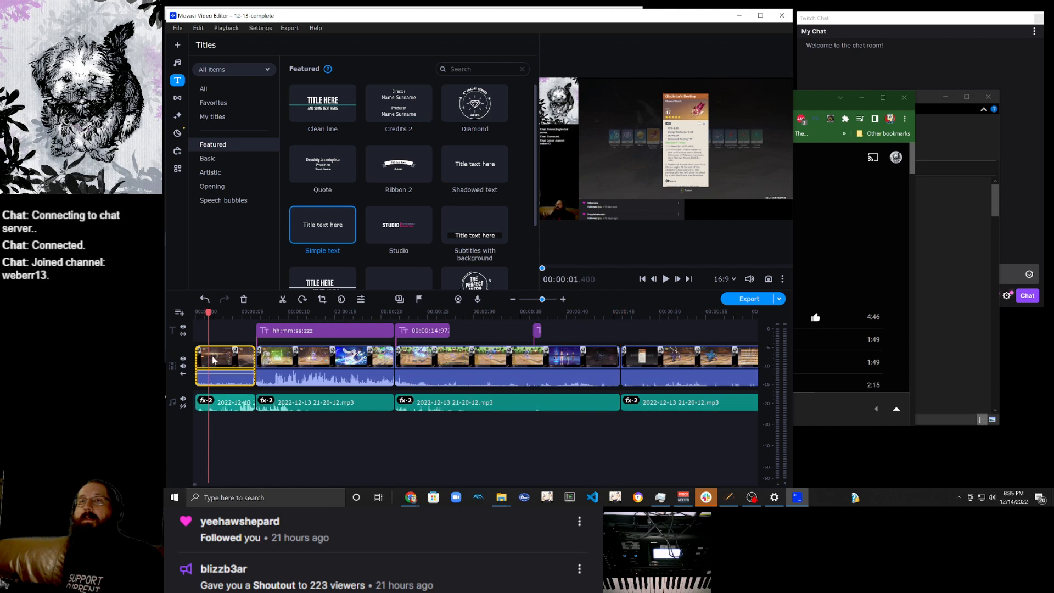
pyautogui.click(198, 313)
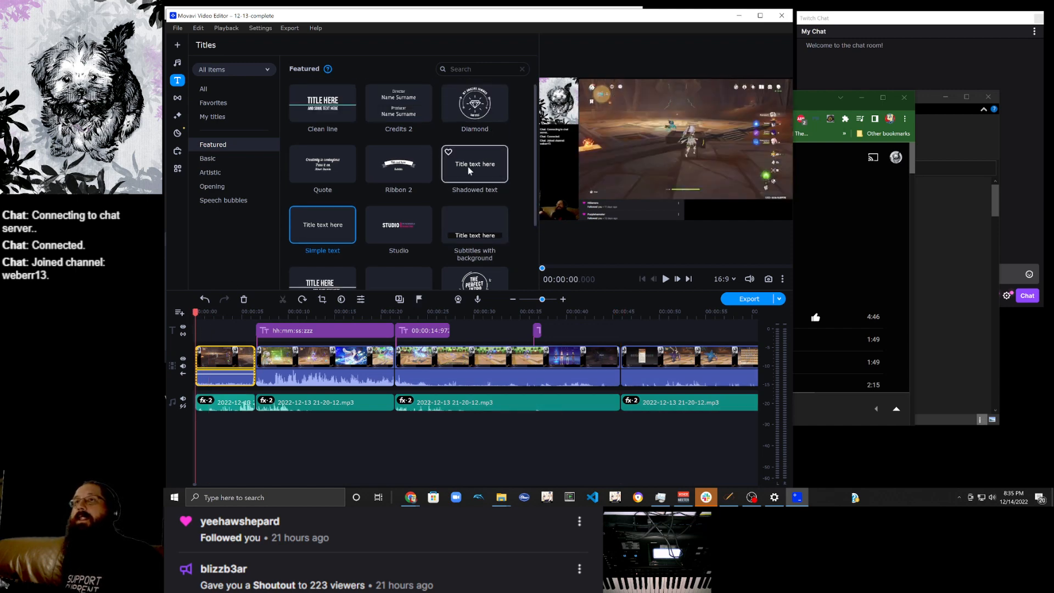
pyautogui.click(334, 117)
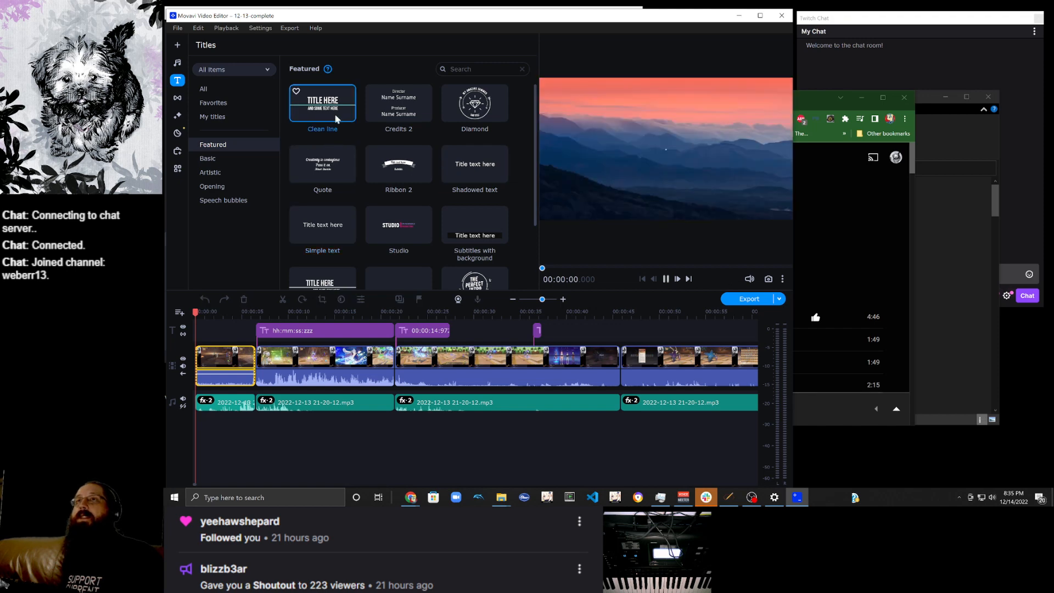
pyautogui.rightClick(339, 111)
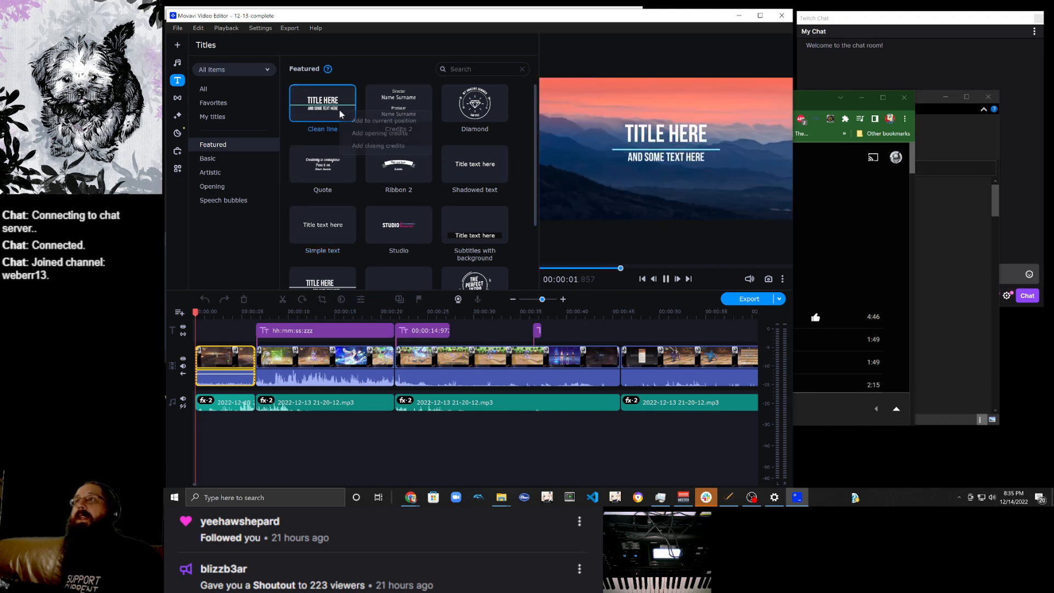
pyautogui.click(384, 122)
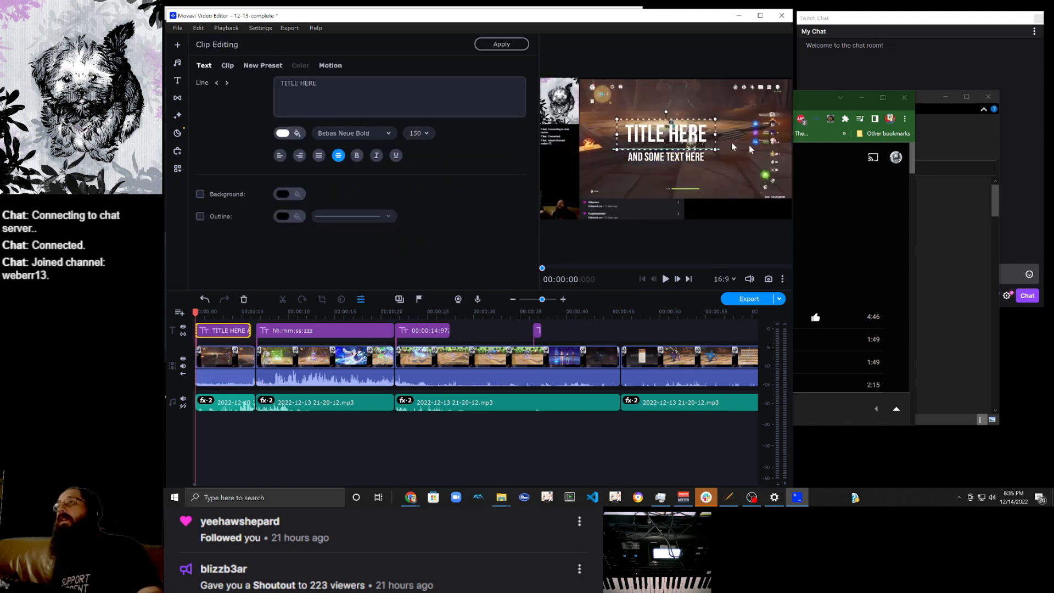
# Move the opening title's main text and dividing line to the picture's upper edge and its secondary text below the character.
pyautogui.moveTo(673, 132); pyautogui.dragTo(683, 90)
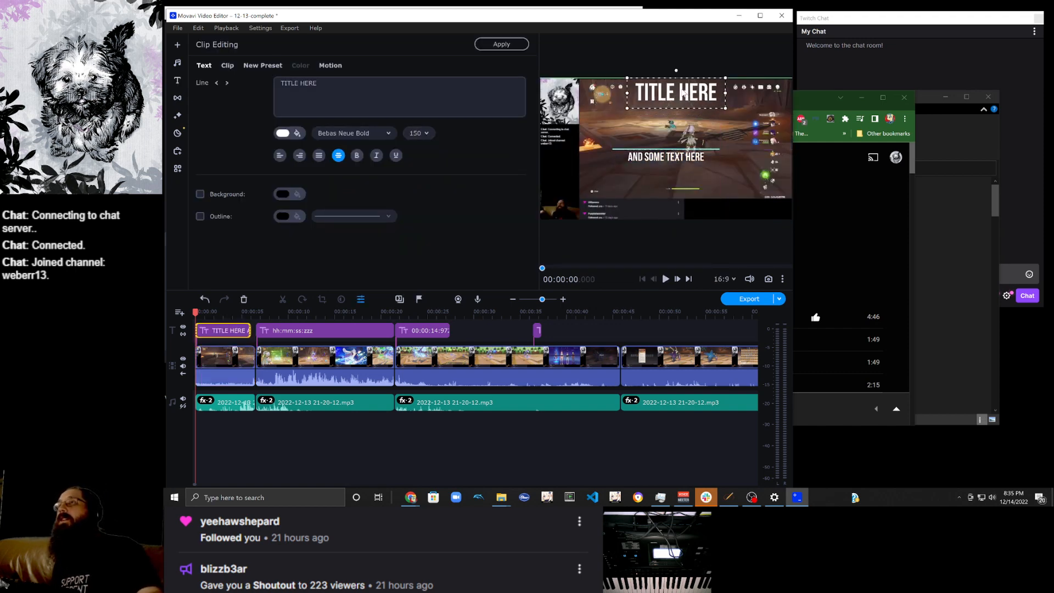
pyautogui.moveTo(673, 149); pyautogui.dragTo(679, 110)
pyautogui.moveTo(669, 153); pyautogui.dragTo(687, 179)
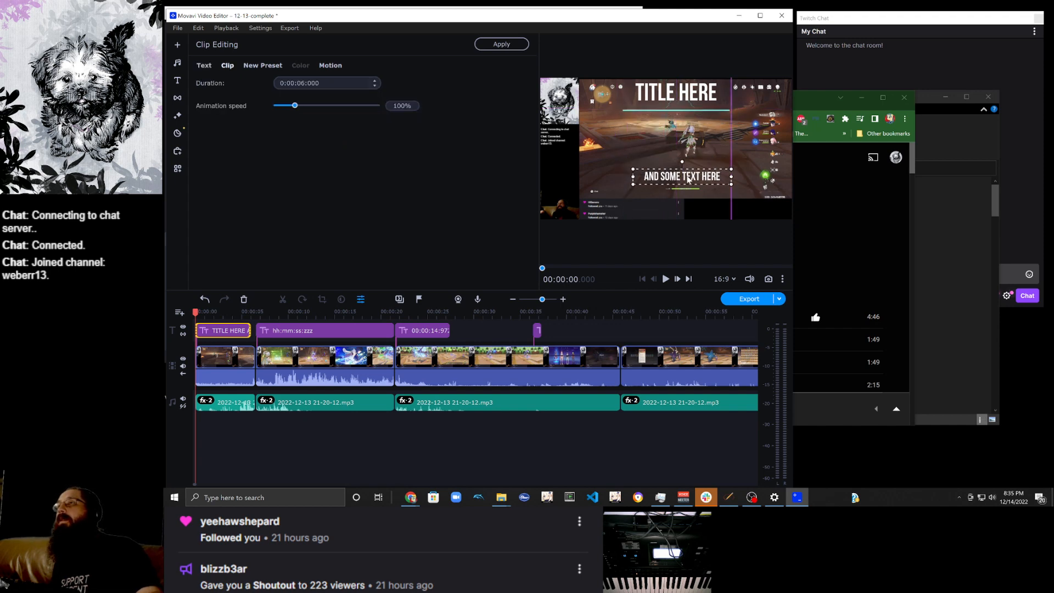
# Replace the opening title's secondary placeholder text with "EM Raiden Hyperbloom".
pyautogui.click(203, 65)
pyautogui.moveTo(359, 84); pyautogui.dragTo(254, 76)
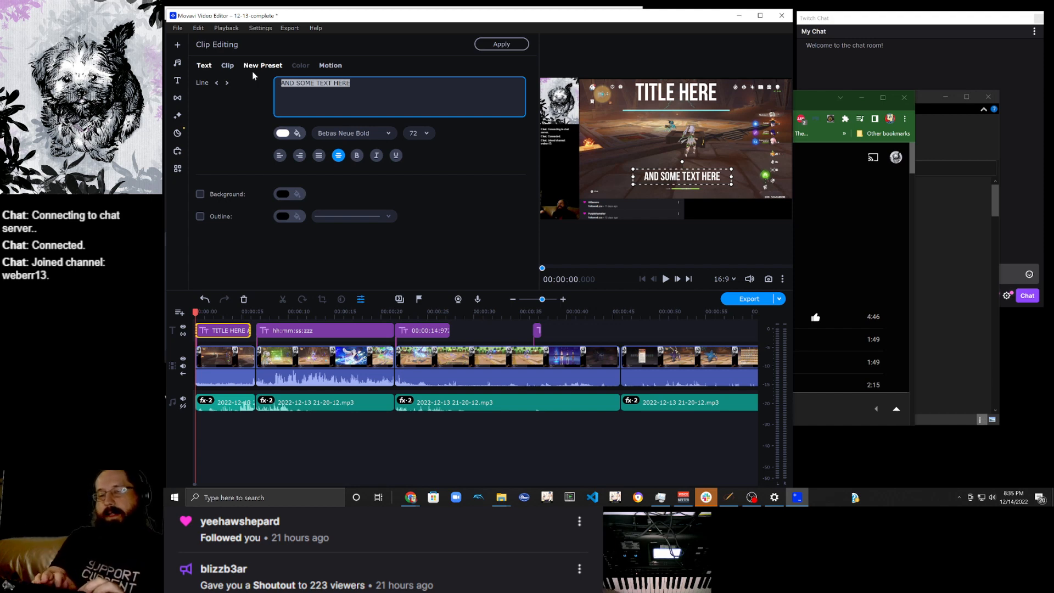
pyautogui.write('Haiden Hyperb')
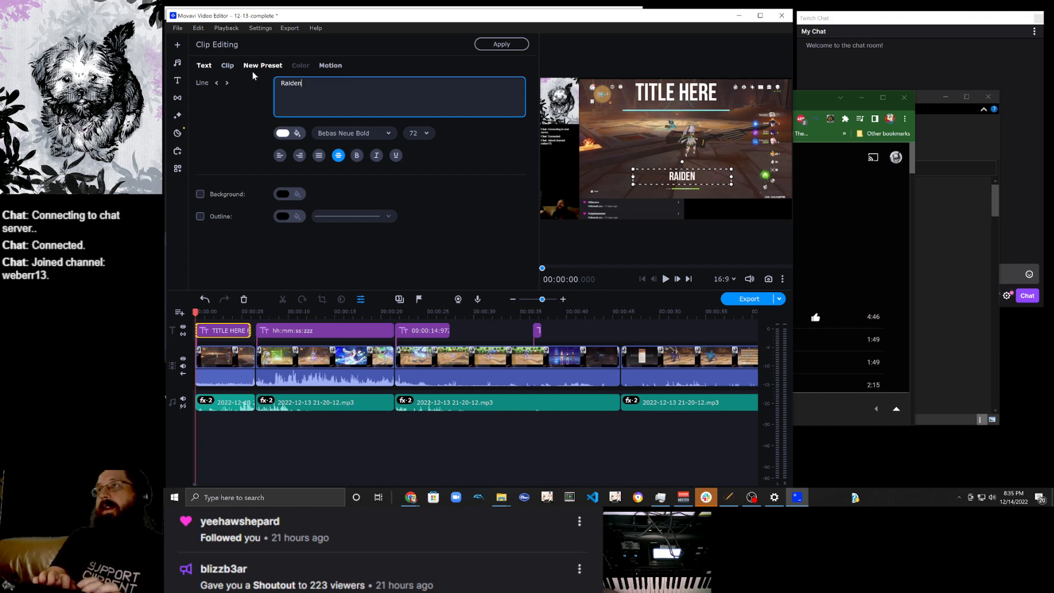
pyautogui.write('loom')
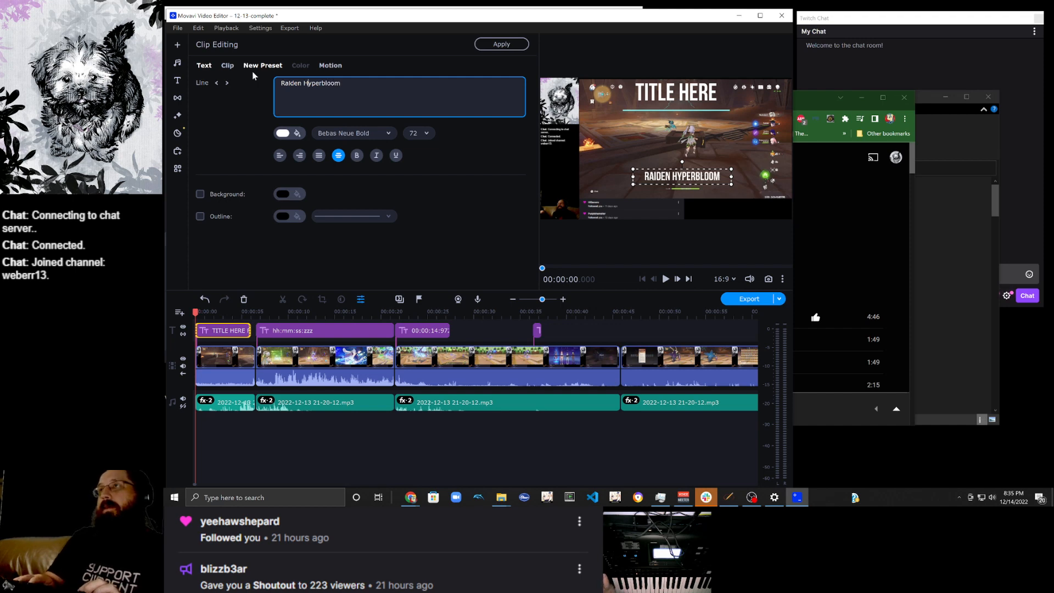
pyautogui.press('Home')
pyautogui.write('EM')
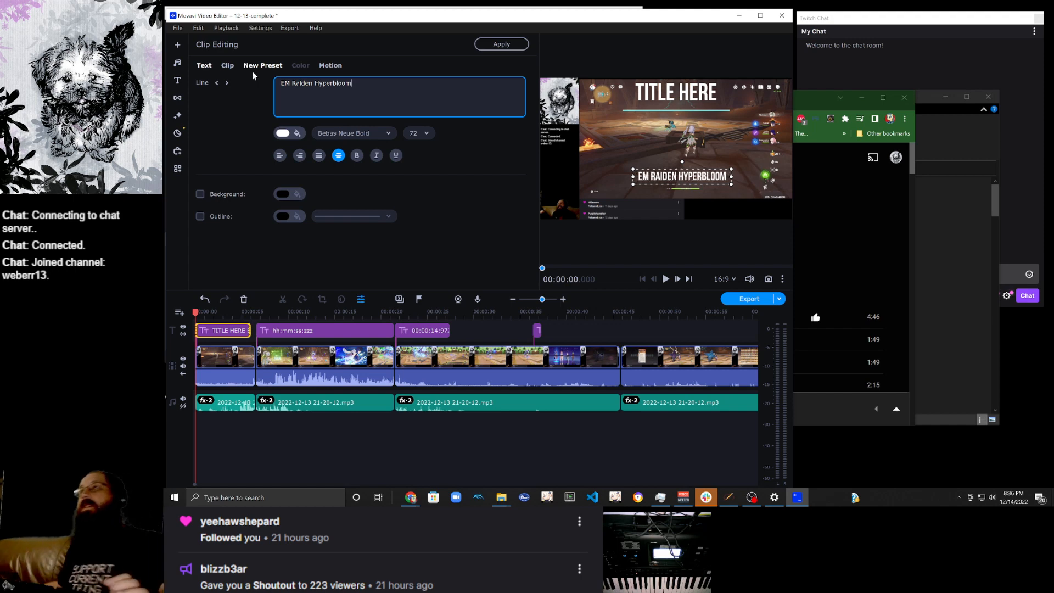
# Replace the opening title's main placeholder text with "Dorito".
pyautogui.click(692, 101)
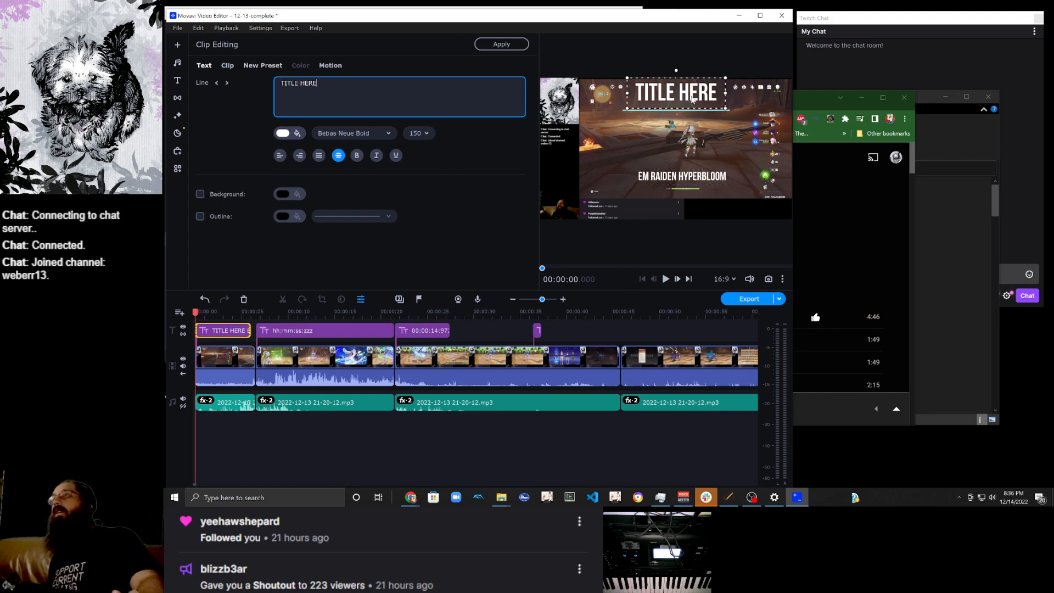
pyautogui.moveTo(345, 82); pyautogui.dragTo(261, 78)
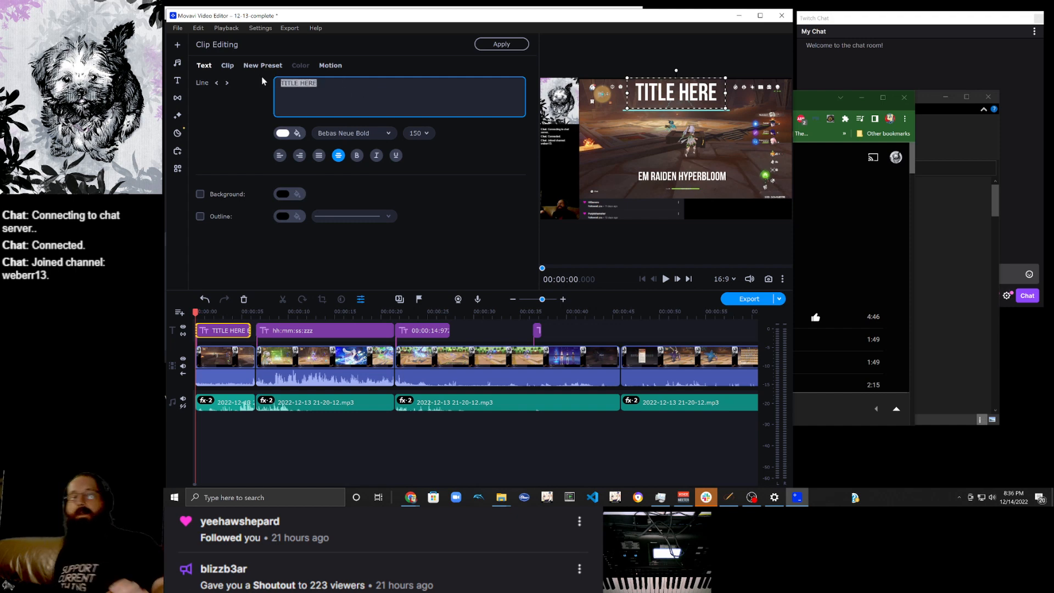
pyautogui.write('Dorito')
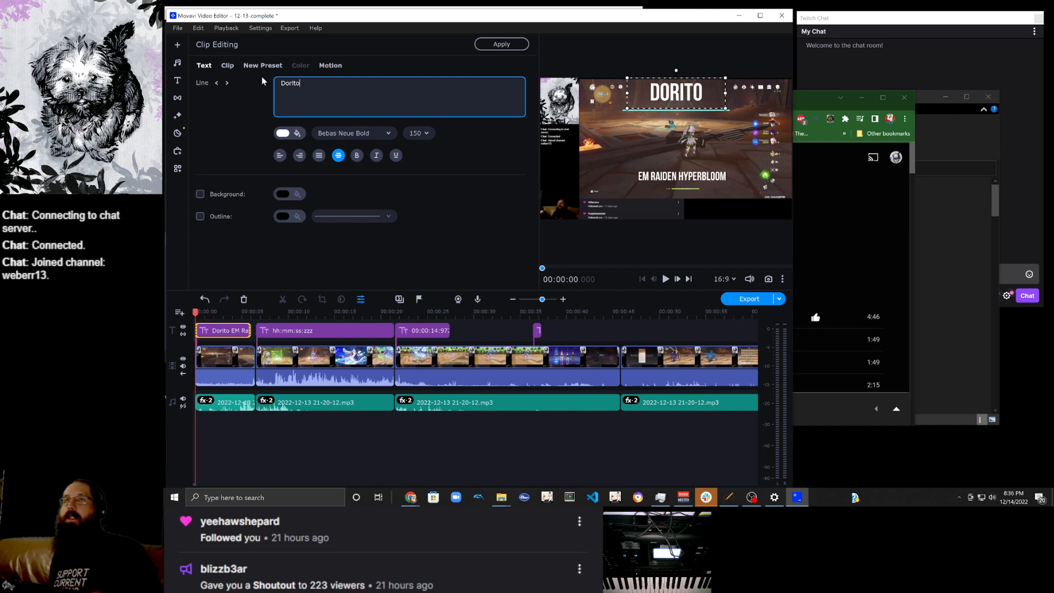
# Turn on the outline for both the "Dorito" and "EM Raiden Hyperbloom" texts of the opening title.
pyautogui.click(220, 216)
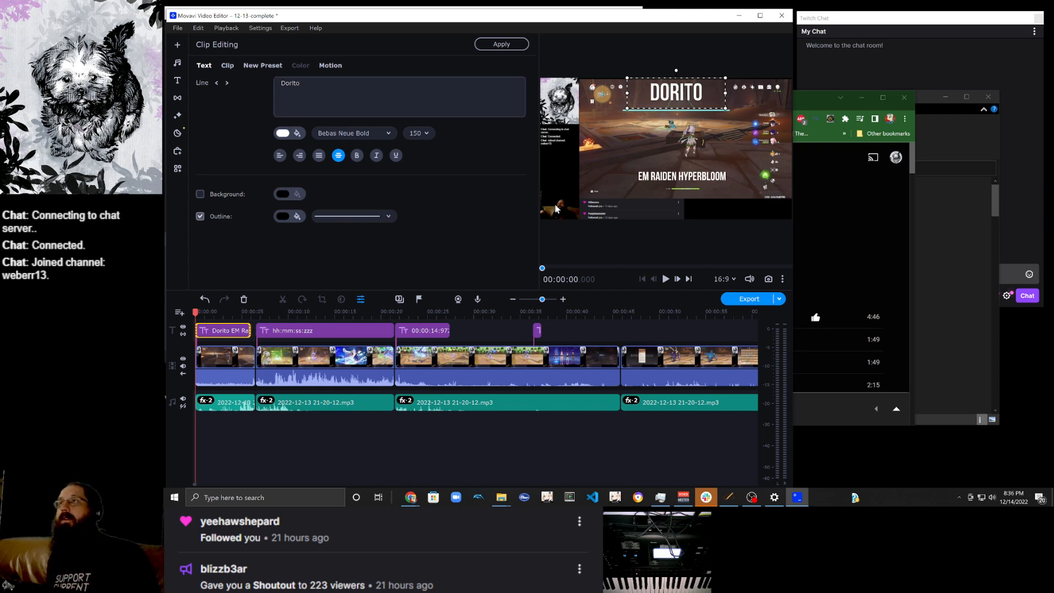
pyautogui.click(686, 173)
pyautogui.click(217, 217)
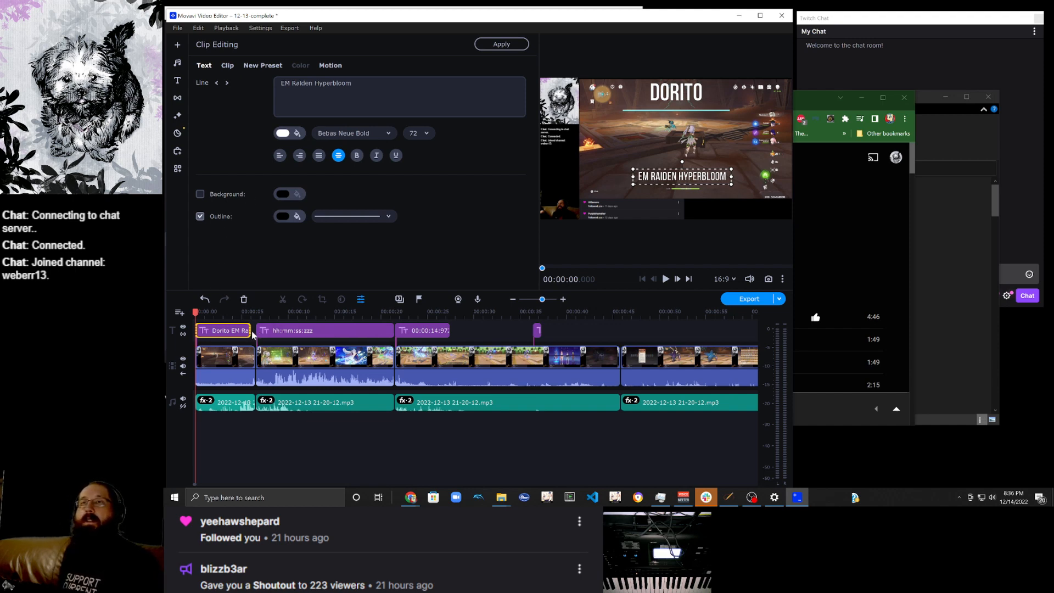
# Extend the opening title to the first clip's end and the 00:00:14:972 title to the start of the following title at 00:00:36.360.
pyautogui.moveTo(250, 332); pyautogui.dragTo(255, 332)
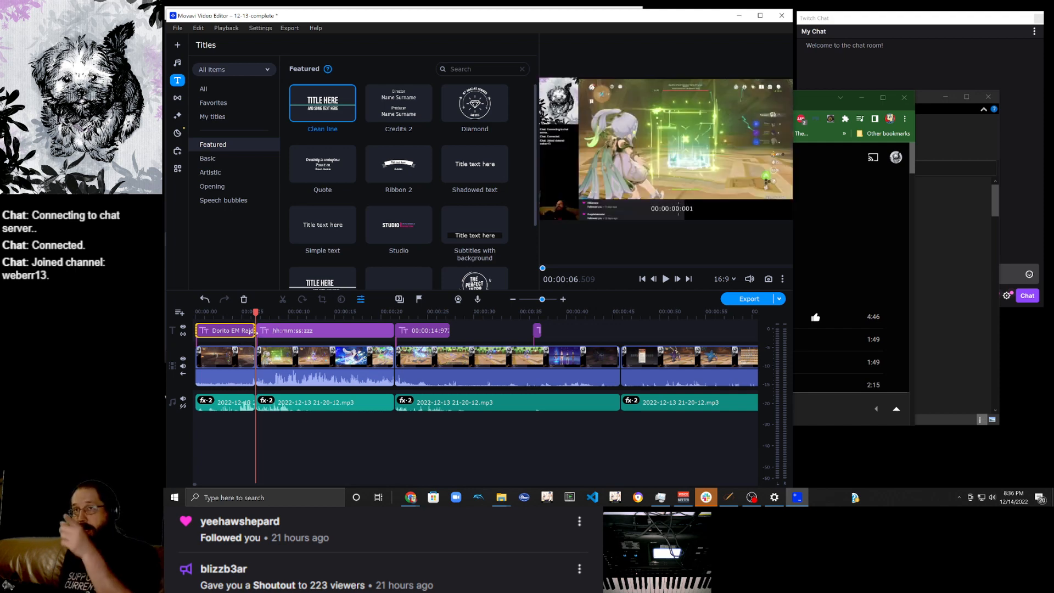
pyautogui.hscroll(3, 254, 331)
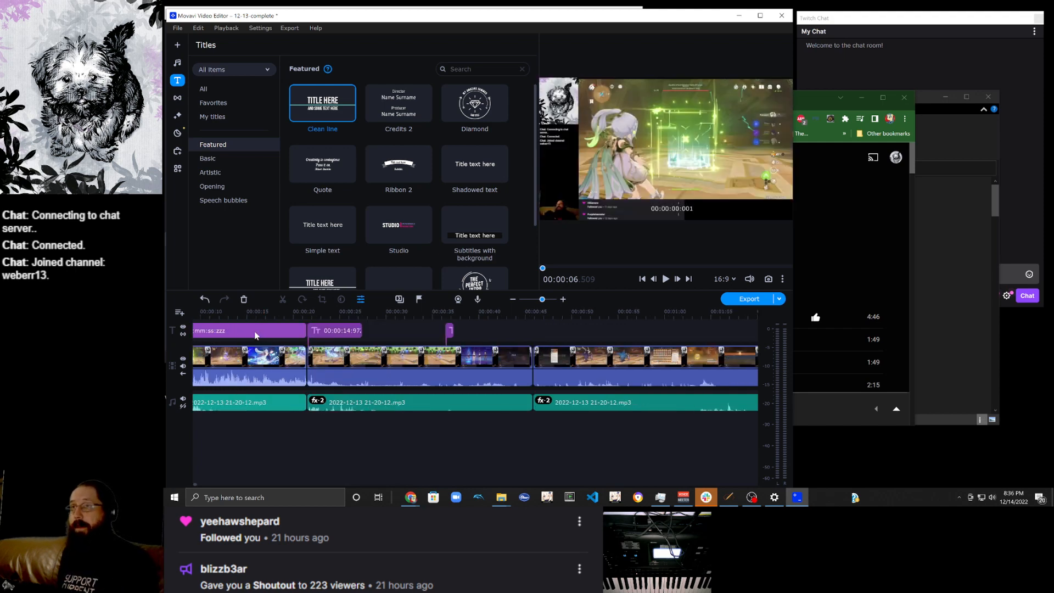
pyautogui.click(364, 328)
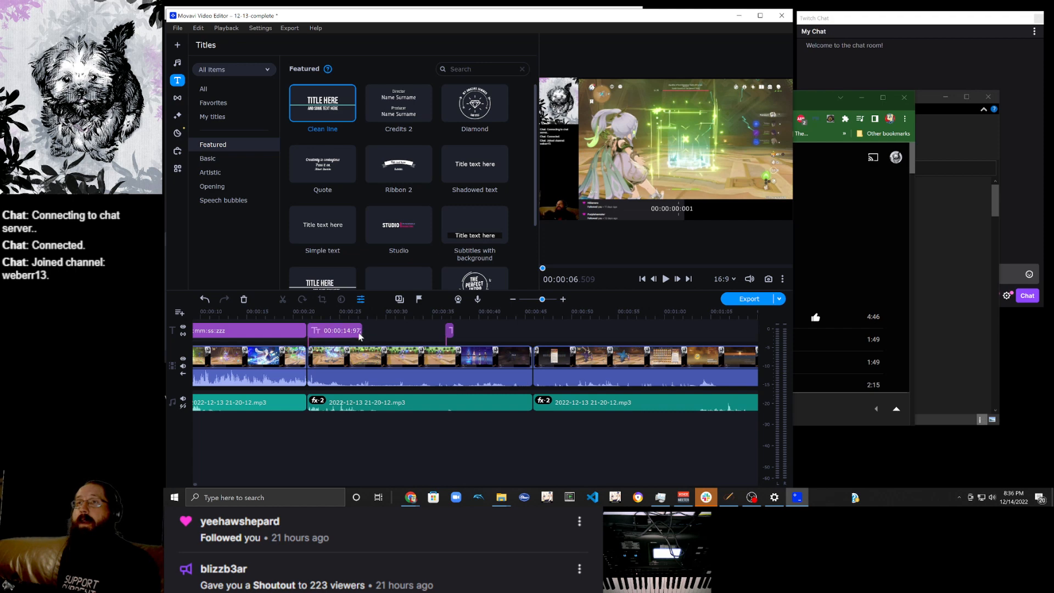
pyautogui.moveTo(364, 330); pyautogui.dragTo(444, 332)
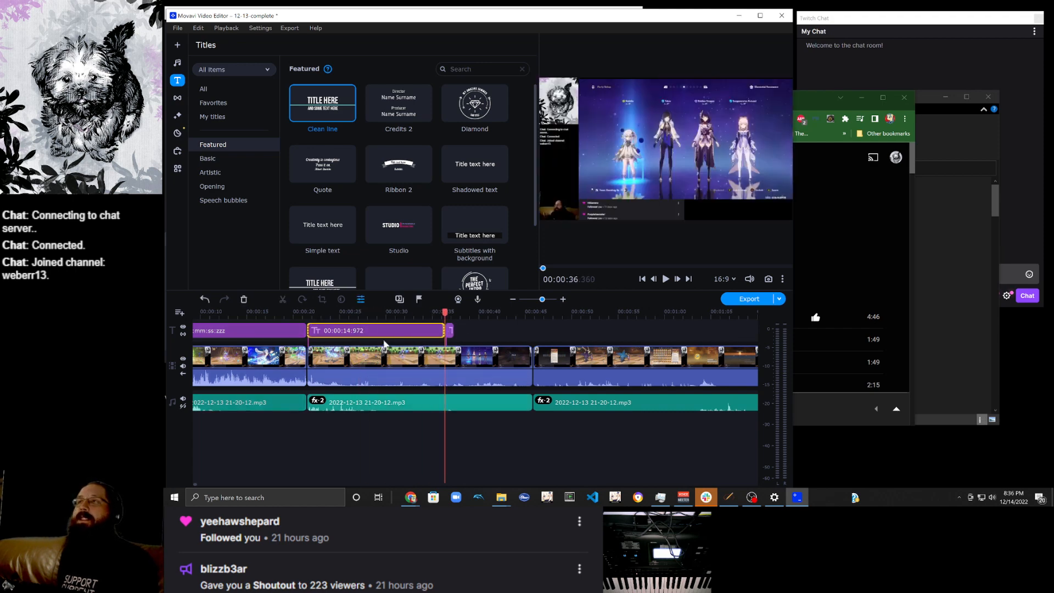
# Delete the long leftover video clip and its mic audio after the third gameplay clip.
pyautogui.hscroll(2, 382, 342)
pyautogui.hscroll(2, 382, 342)
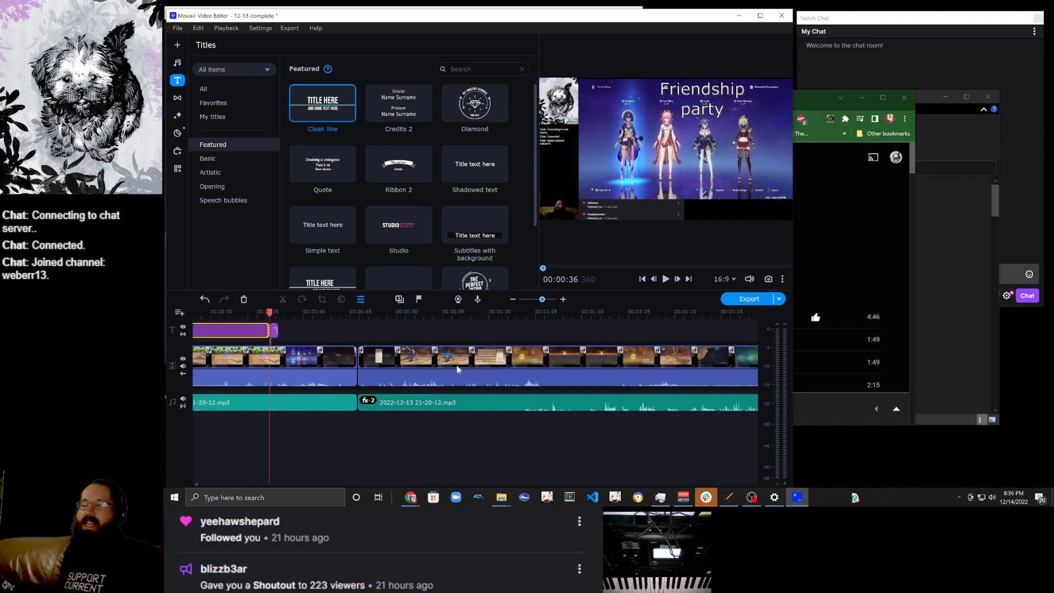
pyautogui.scroll(-3, 456, 364)
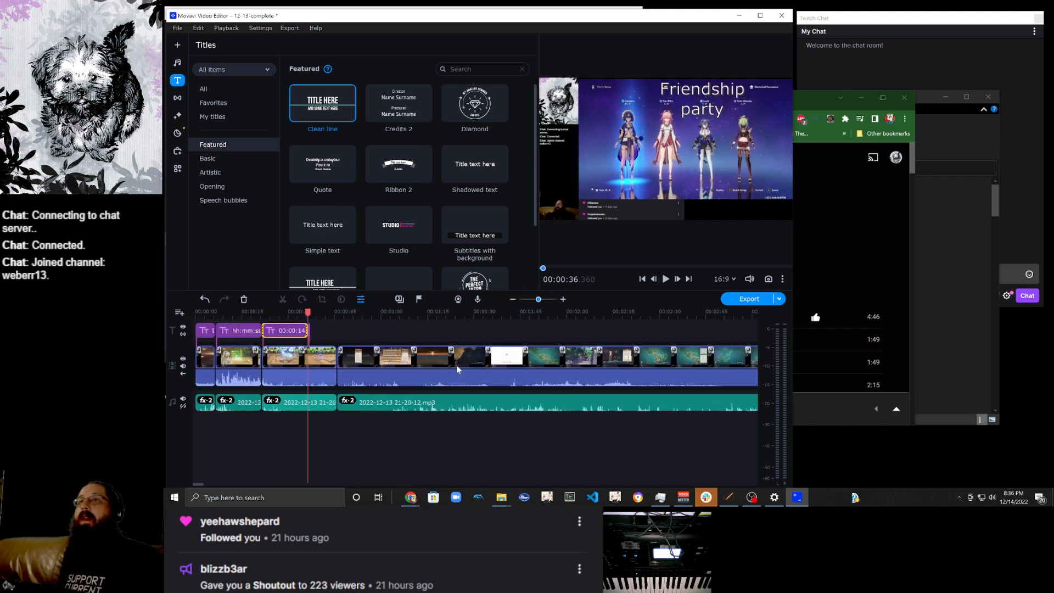
pyautogui.scroll(-5, 457, 365)
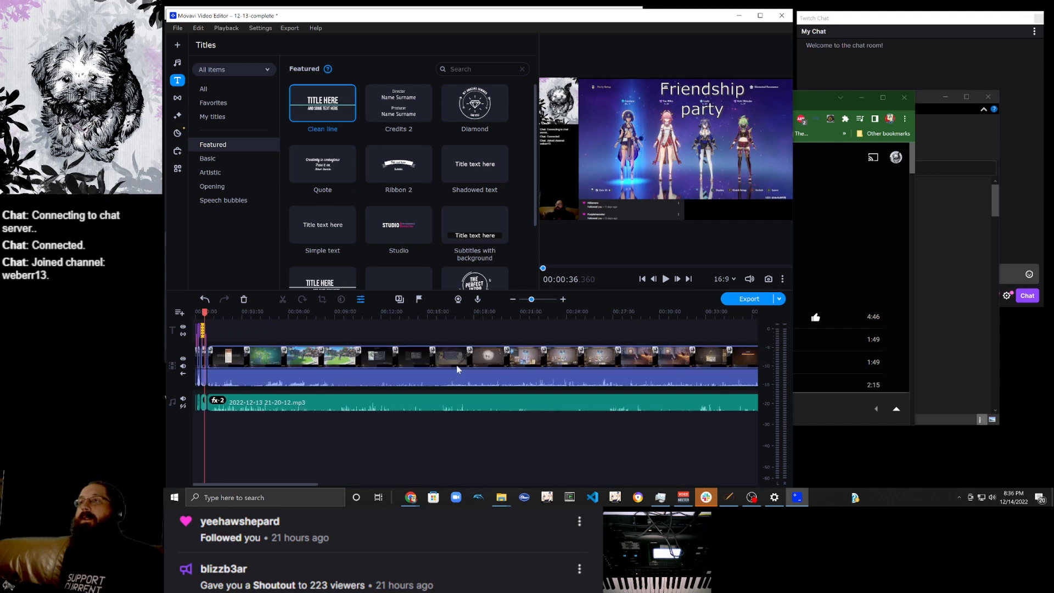
pyautogui.scroll(8, 457, 367)
pyautogui.moveTo(429, 435); pyautogui.dragTo(494, 332)
pyautogui.press('Delete')
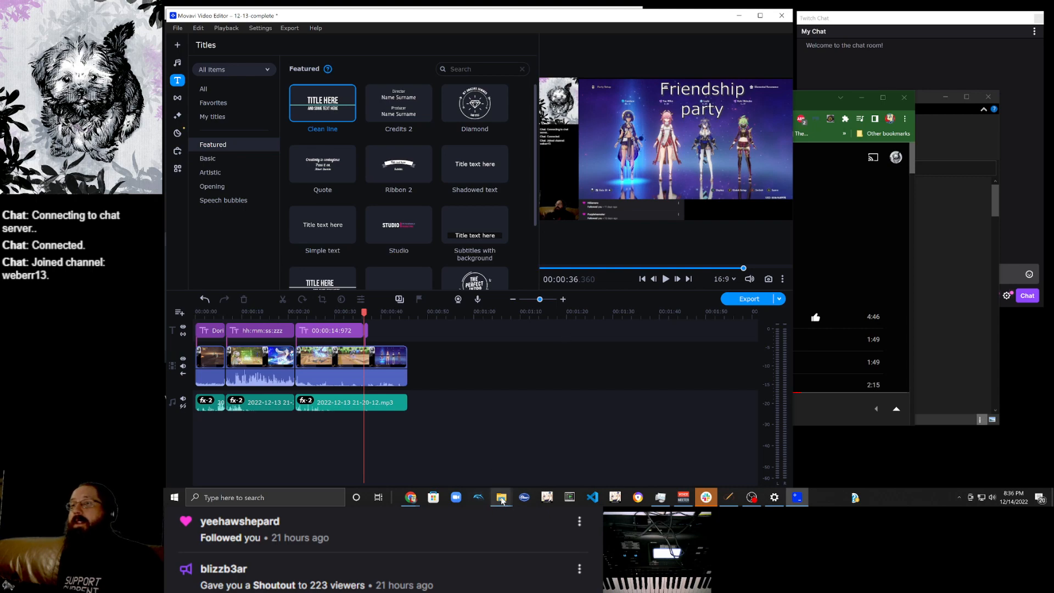
# Add the youtubeEnd video from the videoAddins folder on SSD (H:) right after the last gameplay clip and return to the editor.
pyautogui.moveTo(501, 496)
pyautogui.click(535, 440)
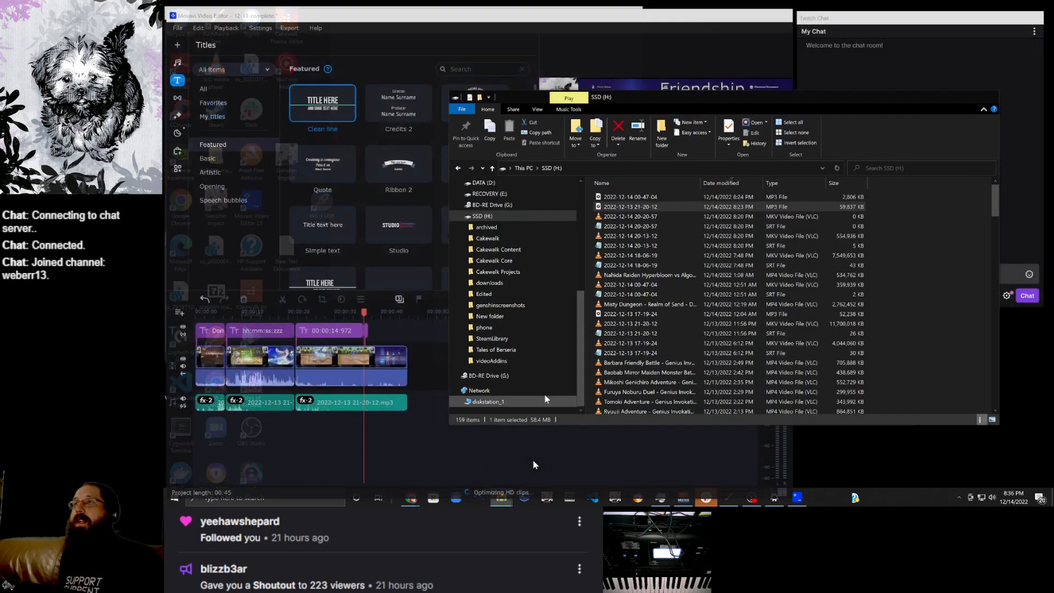
pyautogui.scroll(-20, 684, 282)
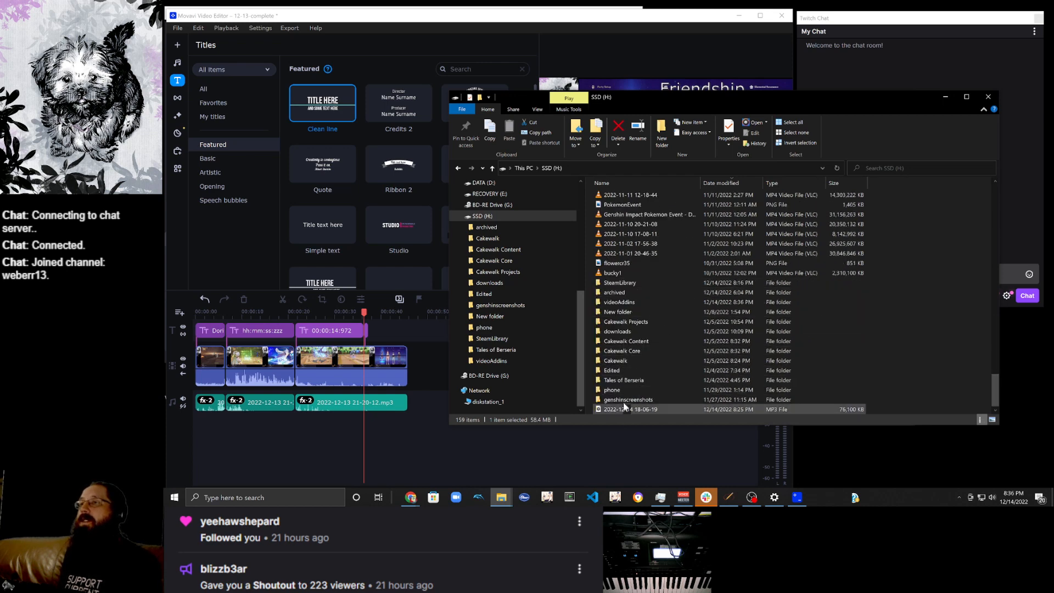
pyautogui.doubleClick(625, 302)
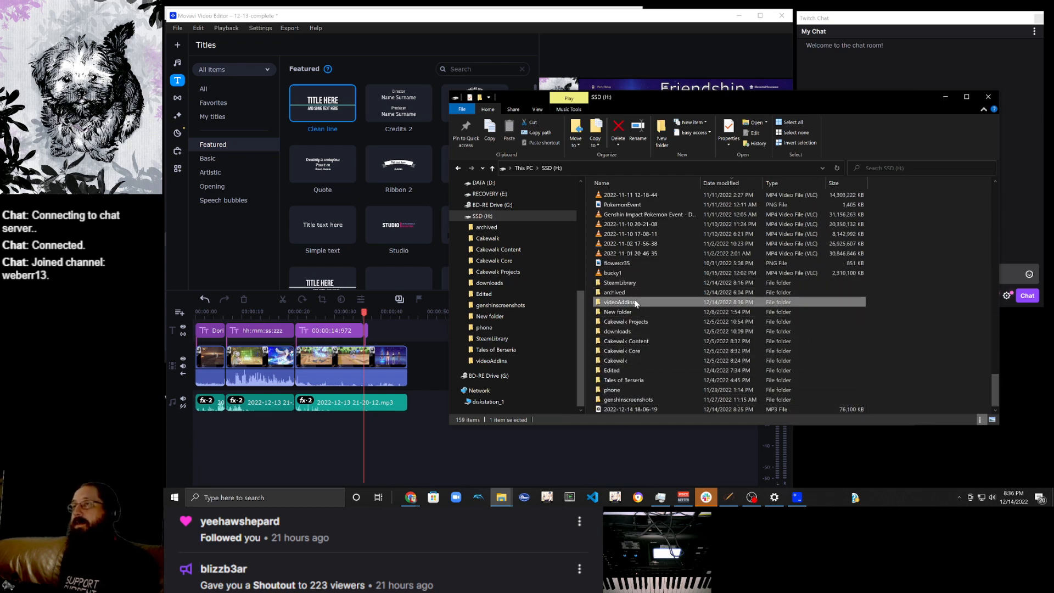
pyautogui.scroll(-6, 708, 303)
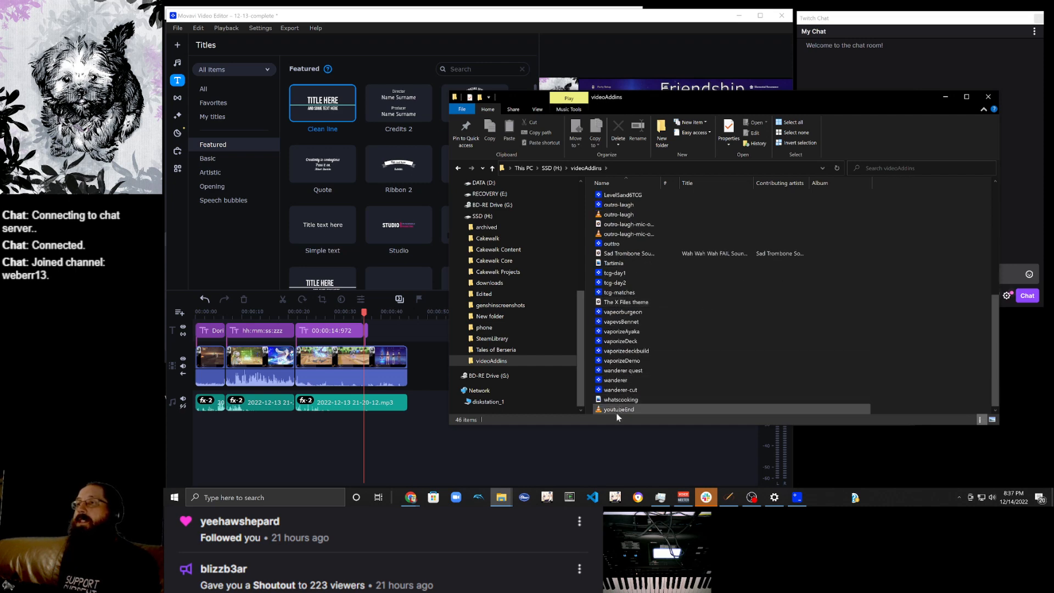
pyautogui.moveTo(619, 411); pyautogui.dragTo(431, 377)
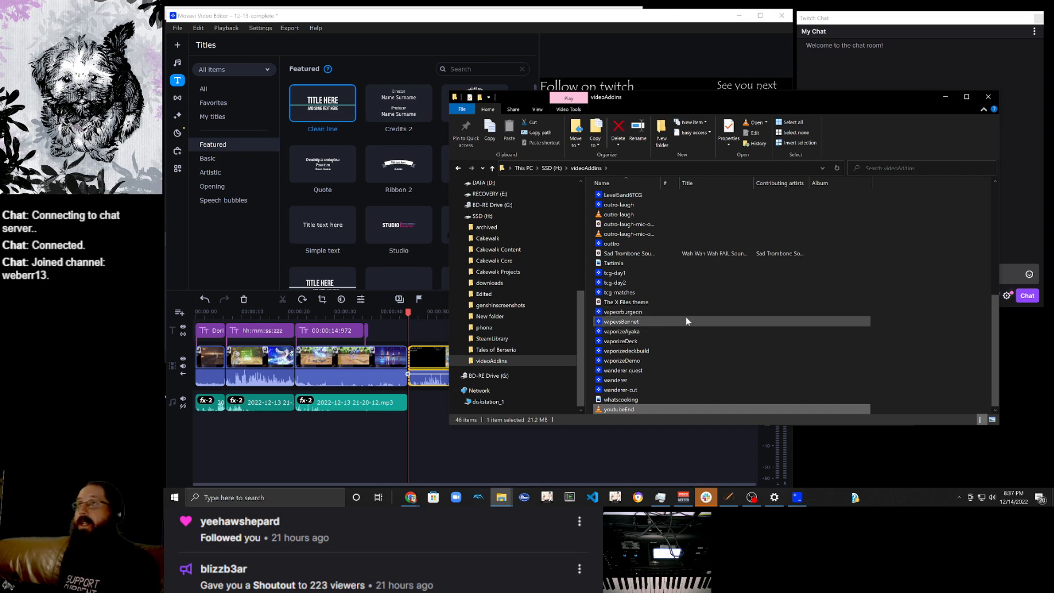
pyautogui.click(519, 16)
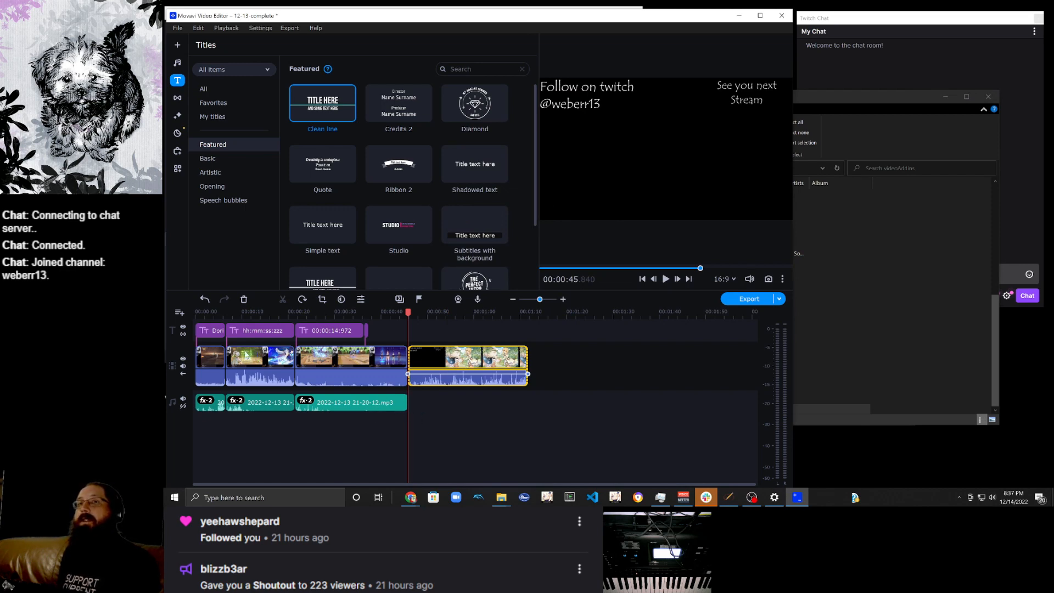
# Pause the YouTube Music playlist in Chrome, then return to Movavi and play the timeline from 00:00:02.200.
pyautogui.click(206, 361)
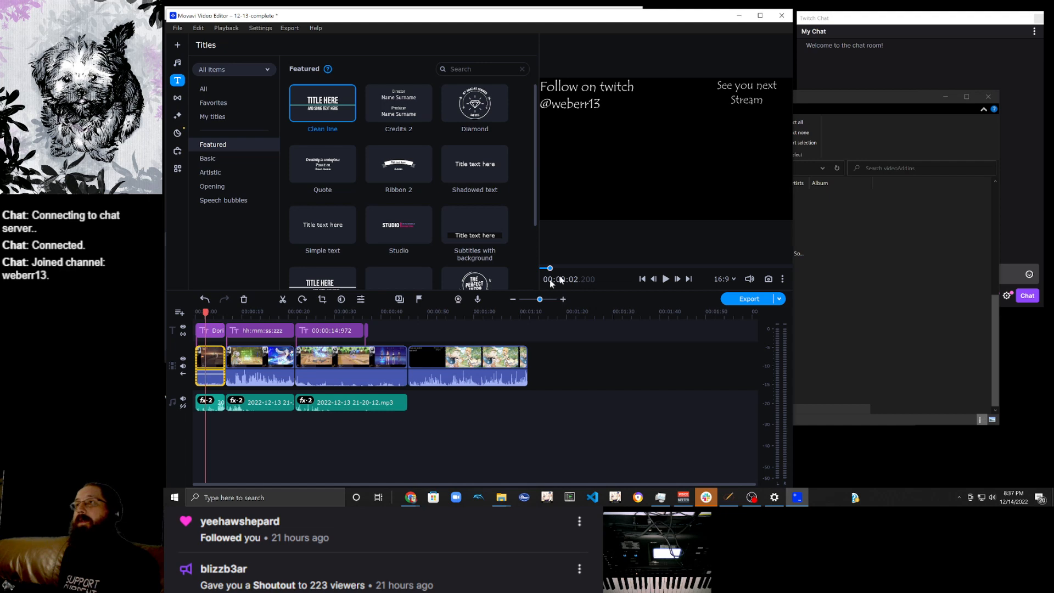
pyautogui.click(414, 498)
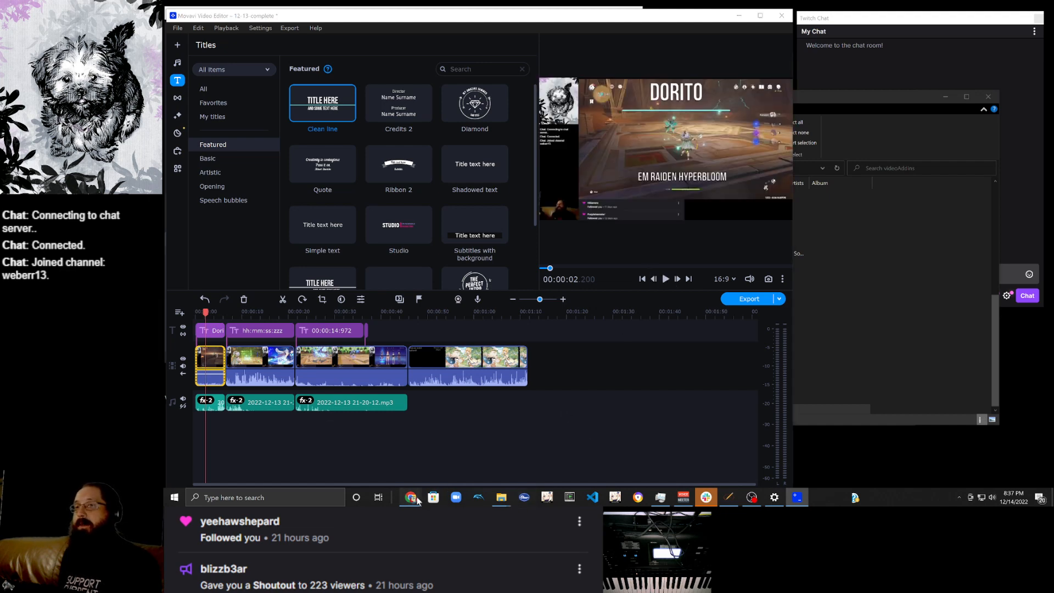
pyautogui.click(471, 450)
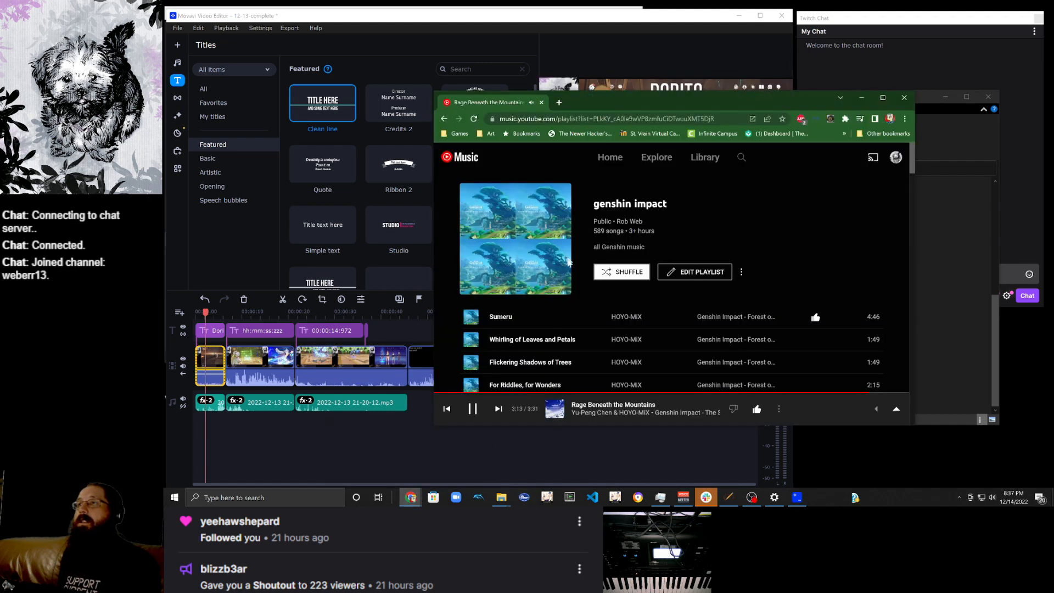
pyautogui.click(471, 409)
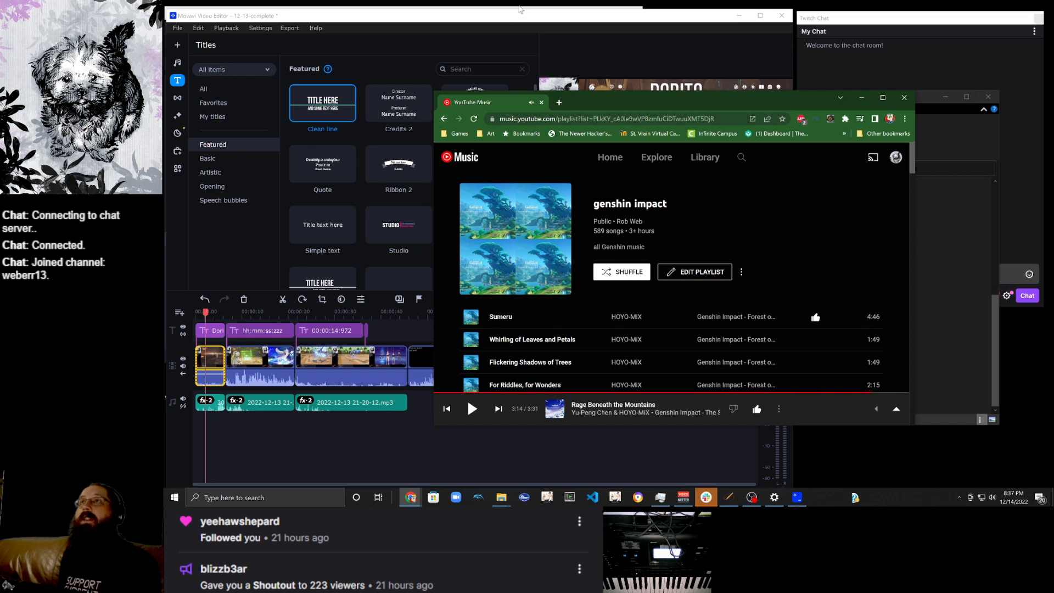
pyautogui.click(520, 12)
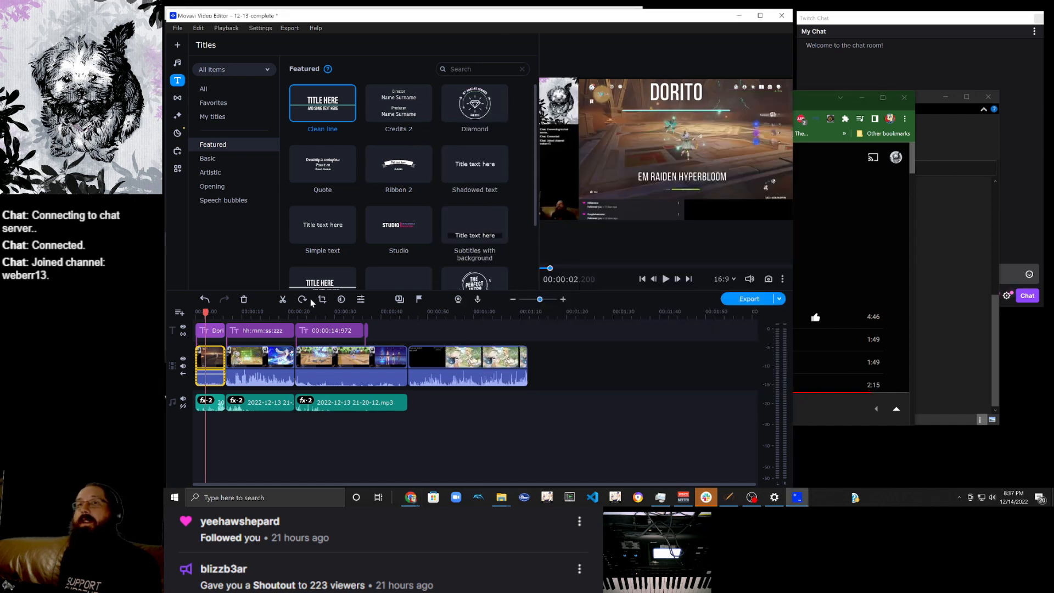
pyautogui.press('space')
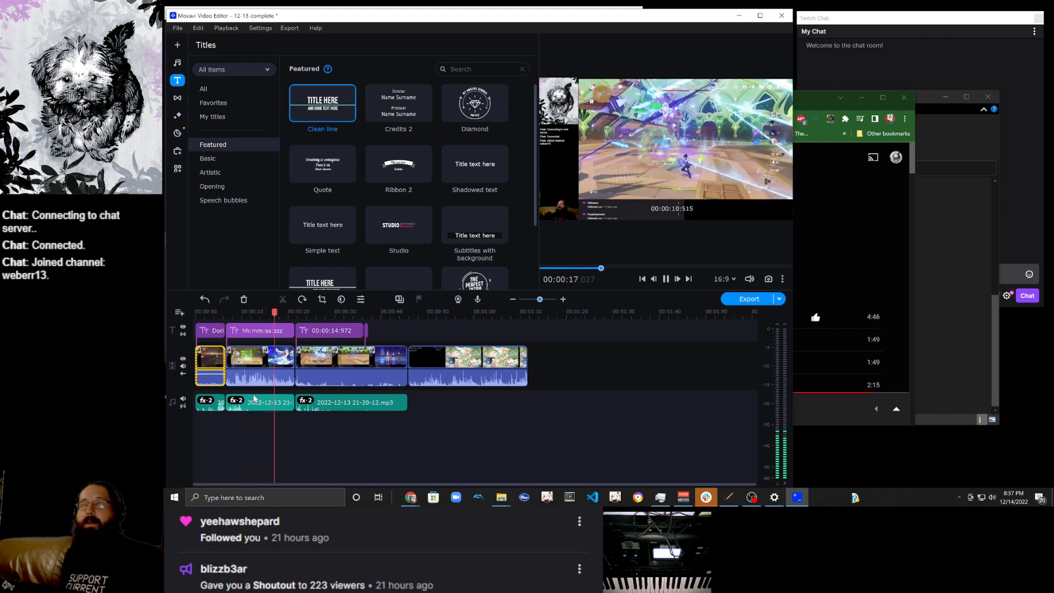
# Set the volume of the three gameplay video clips to 200% and play from the first clip to check the sound.
pyautogui.keyDown('ctrl'); pyautogui.click(341, 377); pyautogui.keyUp('ctrl')
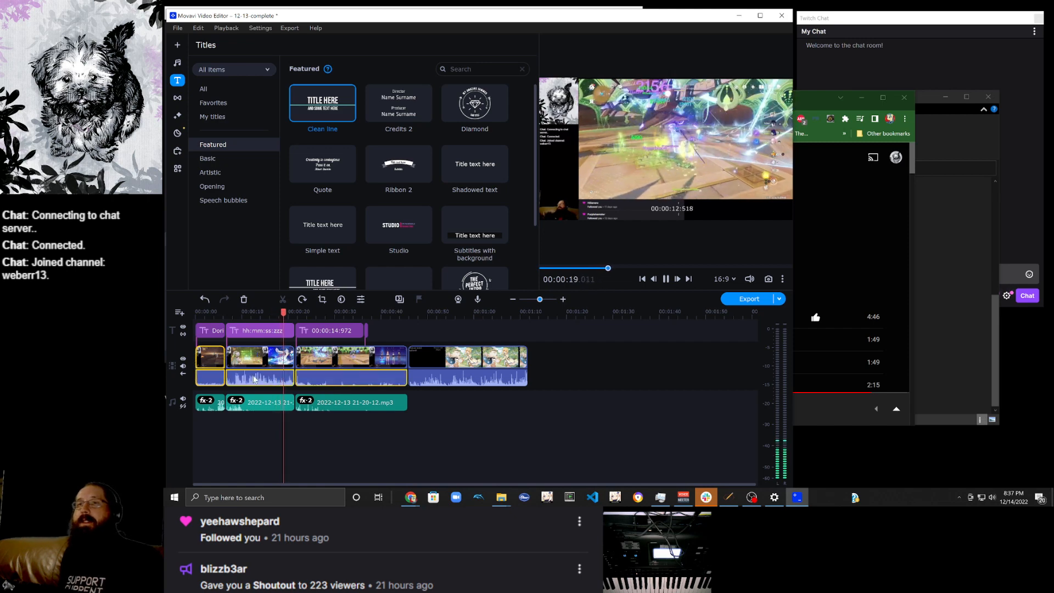
pyautogui.rightClick(254, 379)
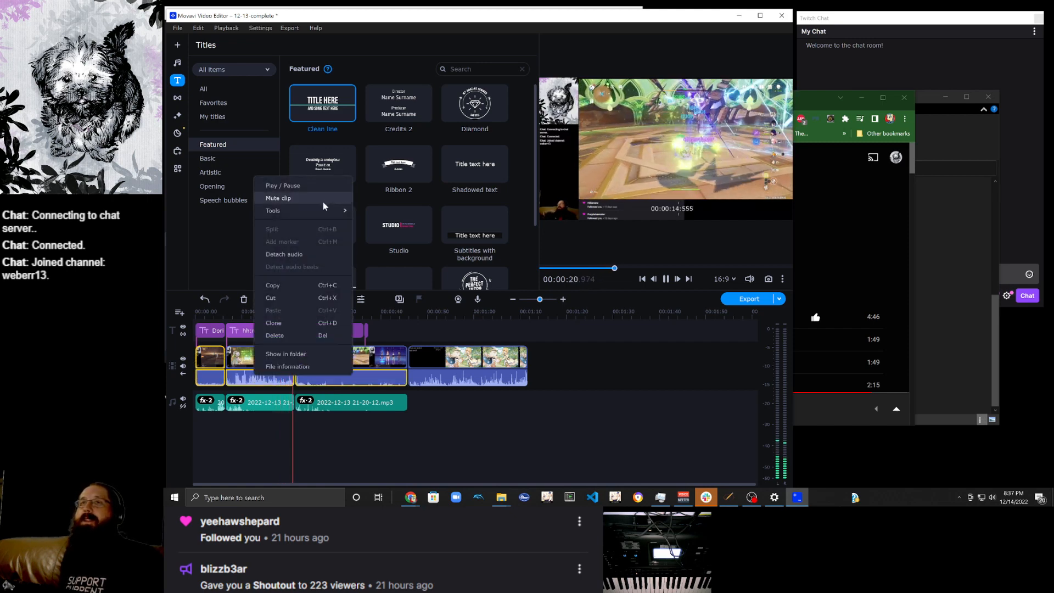
pyautogui.moveTo(323, 209)
pyautogui.click(382, 212)
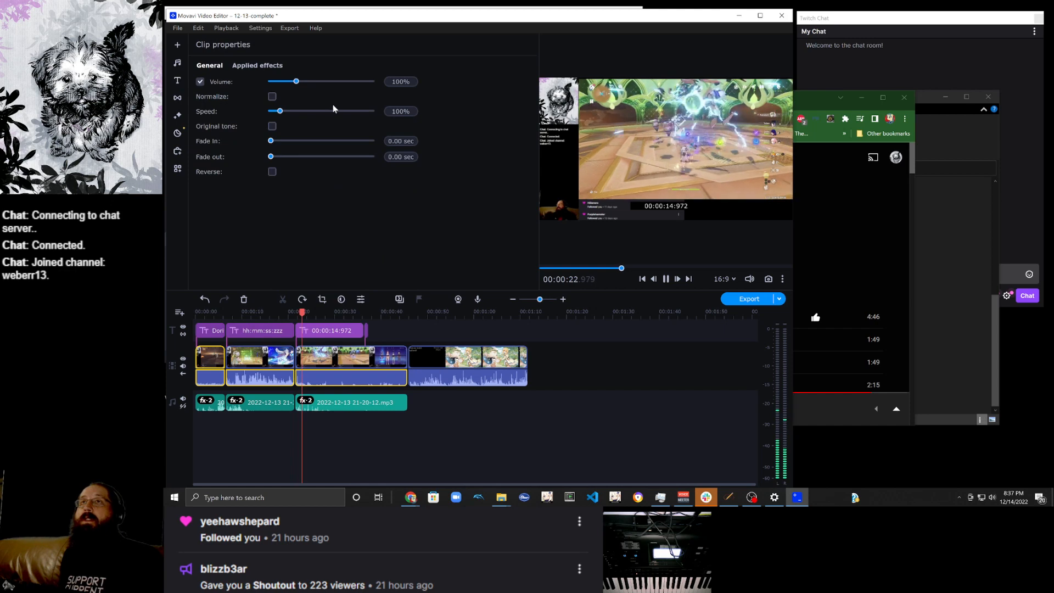
pyautogui.moveTo(296, 81); pyautogui.dragTo(299, 82)
pyautogui.moveTo(316, 80); pyautogui.dragTo(323, 80)
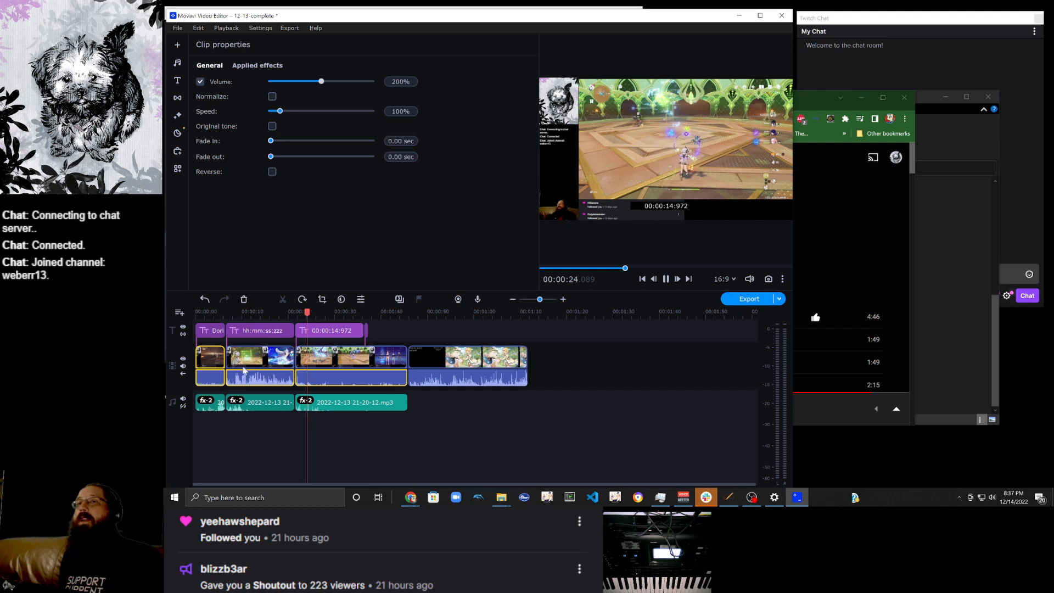
pyautogui.click(215, 378)
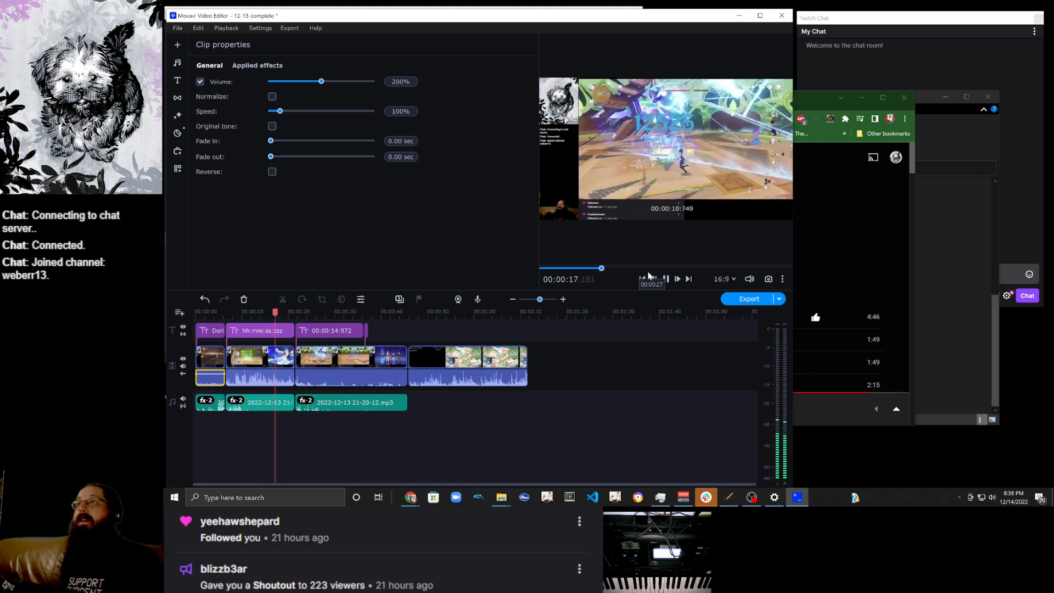
pyautogui.click(666, 279)
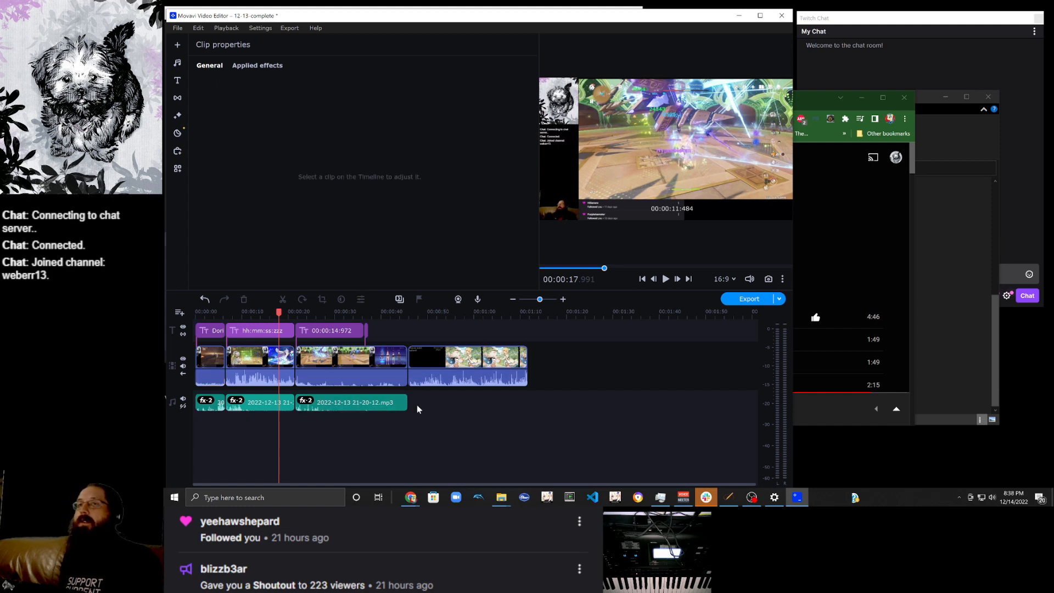
# Record a voice-over with the Yeti Classic microphone over the end-screen clip, starting at 00:00:47.300.
pyautogui.click(410, 361)
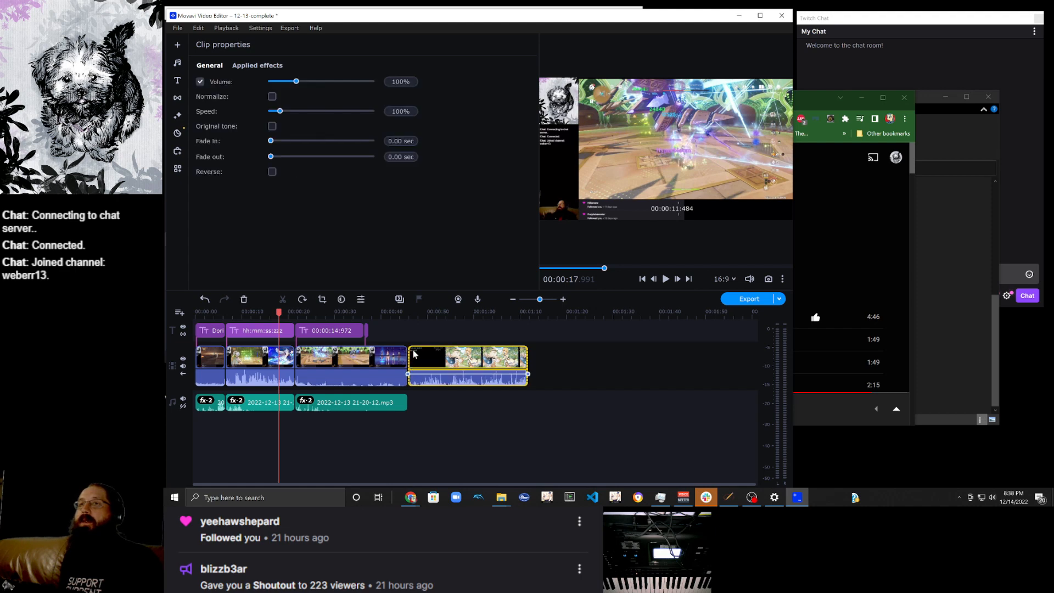
pyautogui.click(415, 355)
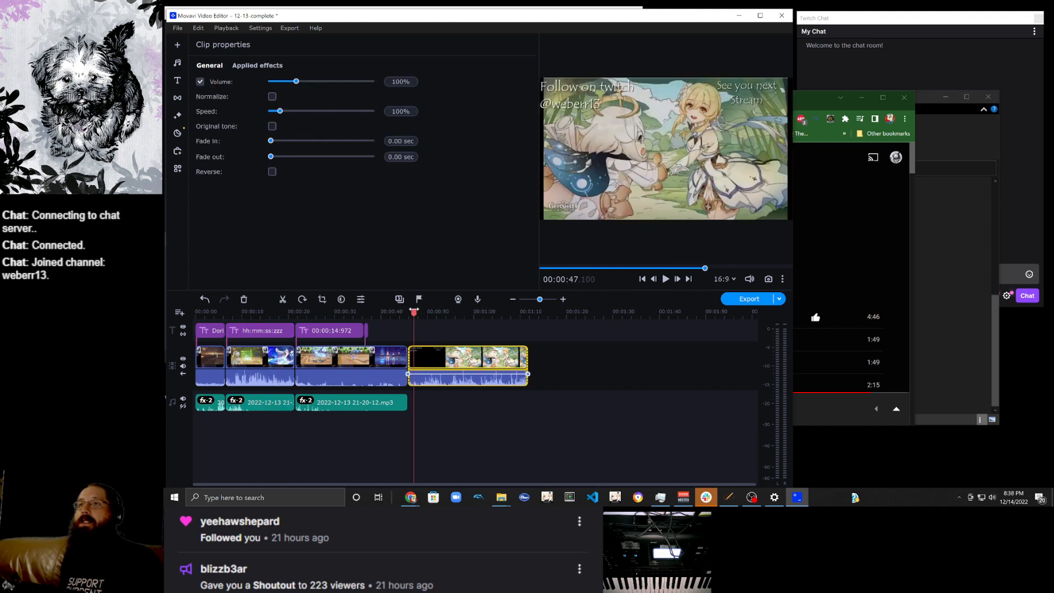
pyautogui.moveTo(414, 310); pyautogui.dragTo(415, 310)
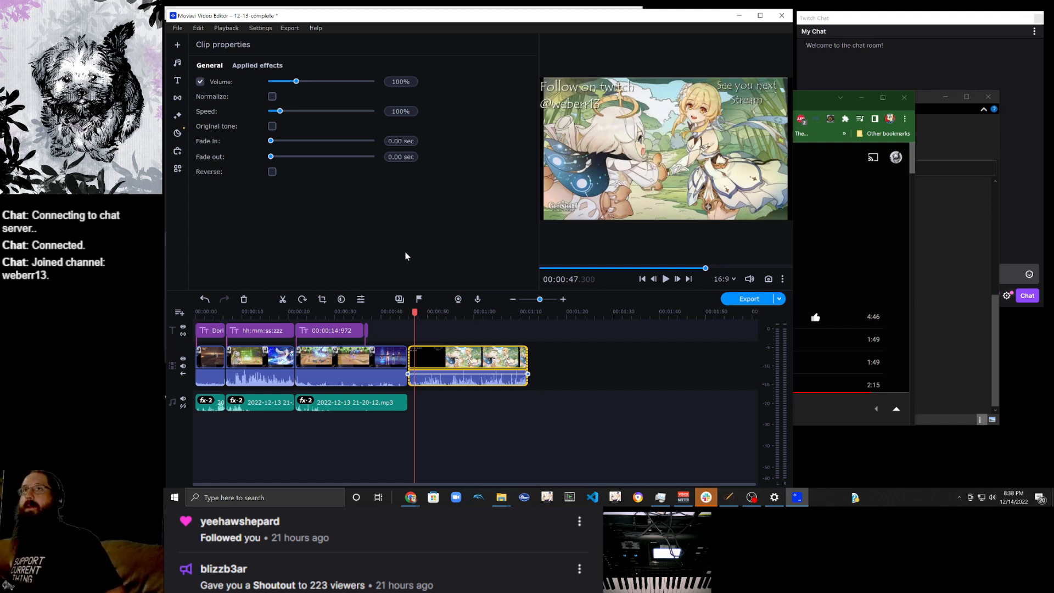
pyautogui.click(477, 299)
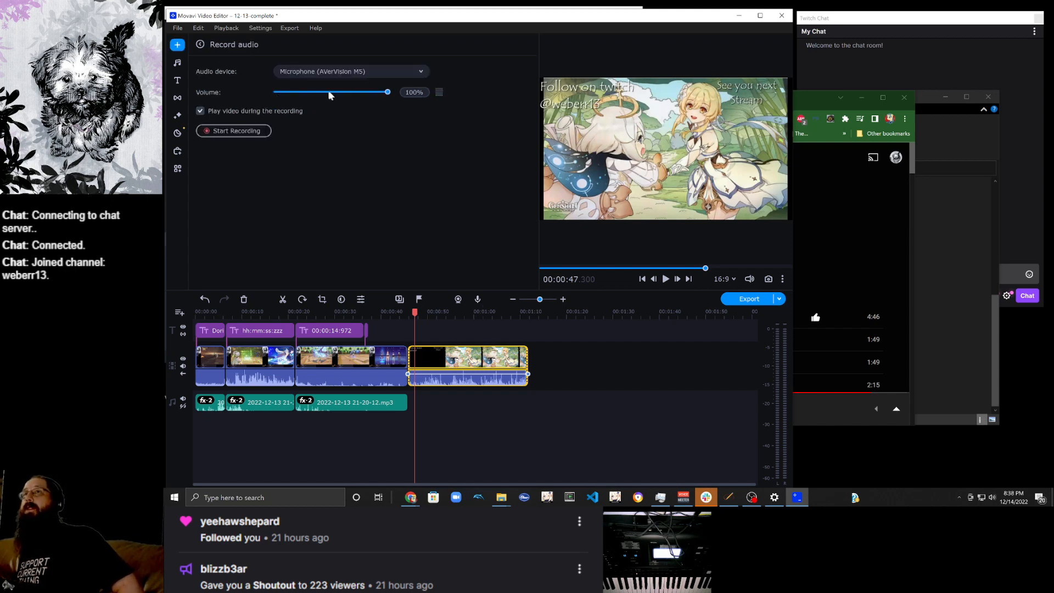
pyautogui.click(383, 71)
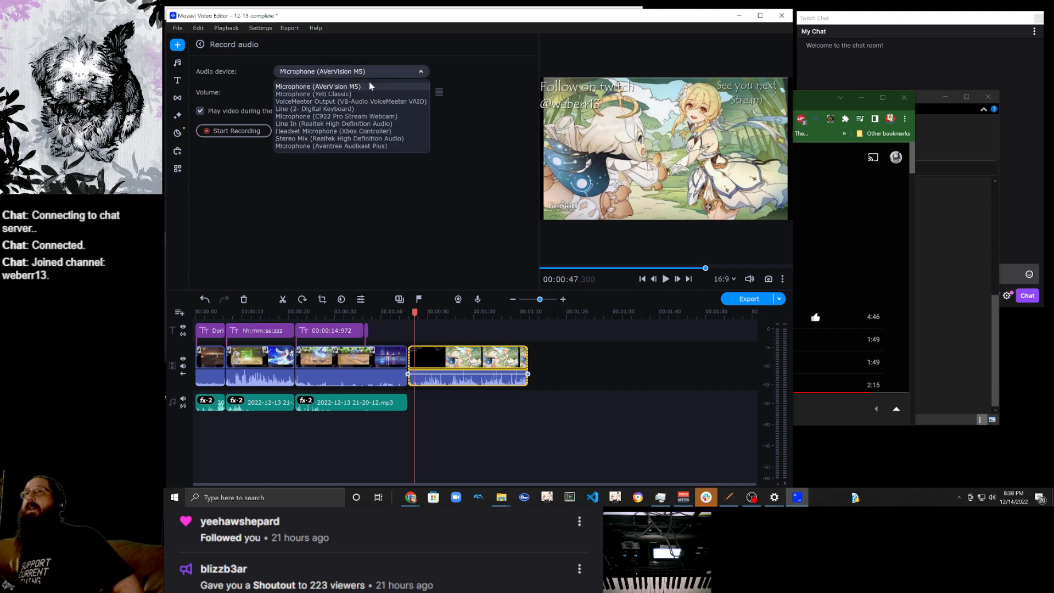
pyautogui.click(358, 91)
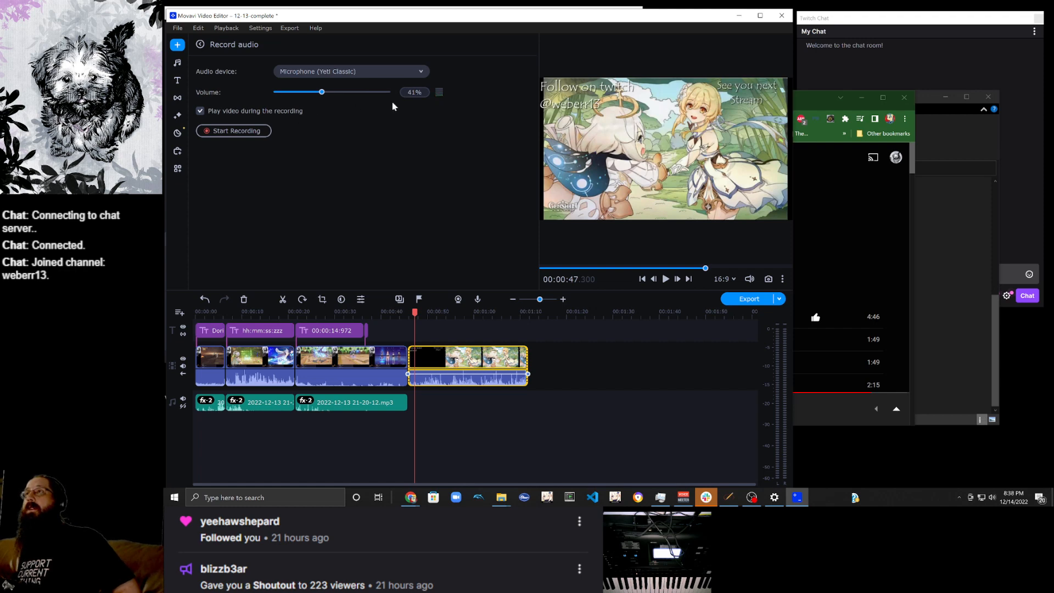
pyautogui.click(247, 134)
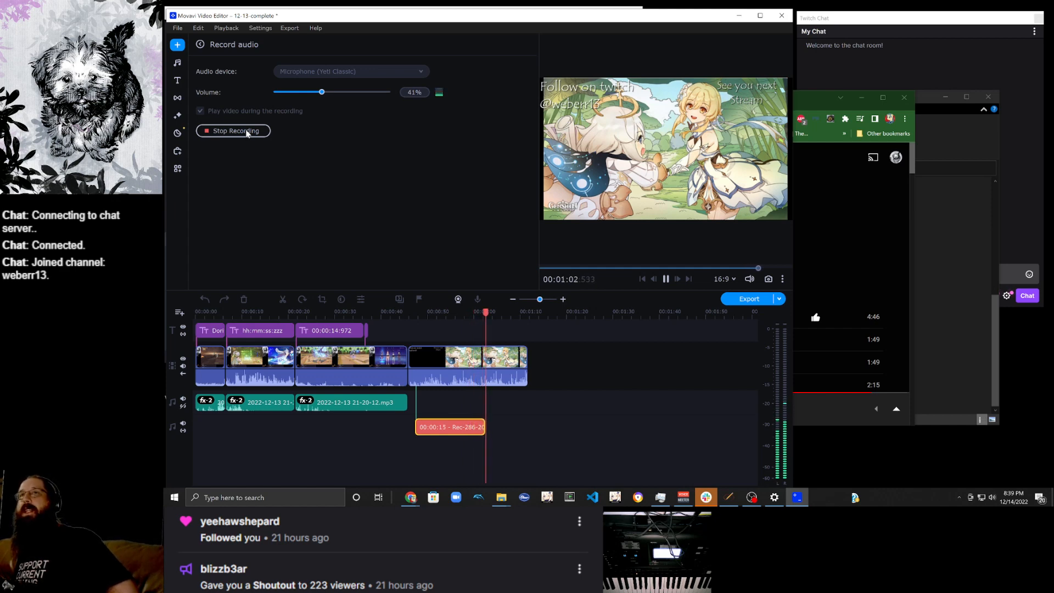
pyautogui.click(247, 132)
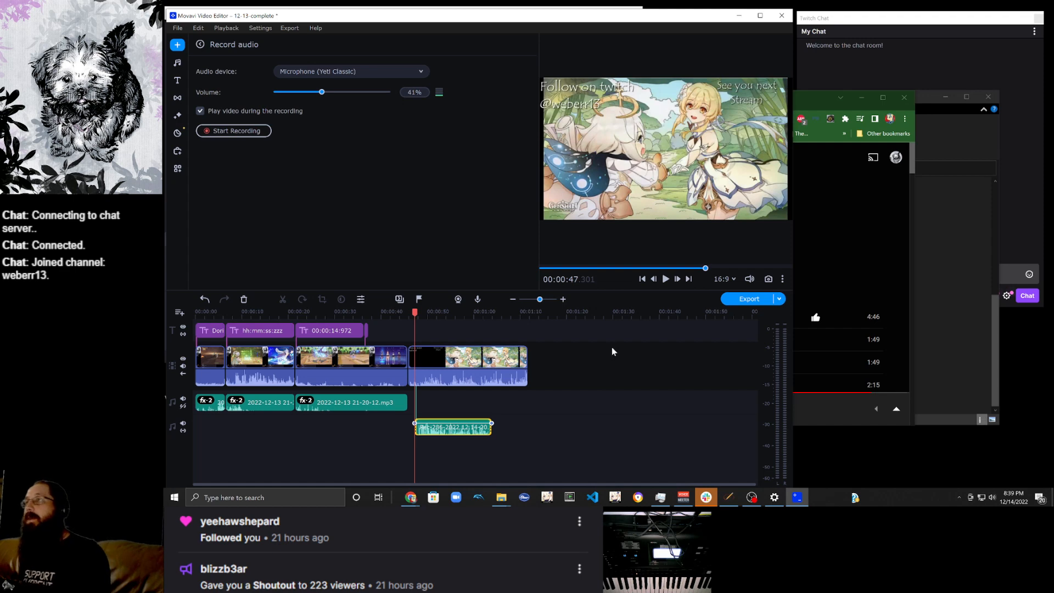
# Apply the Enhanced voice recording sound autocorrection to the voice-over clip and normalize its volume.
pyautogui.rightClick(449, 428)
pyautogui.moveTo(519, 252)
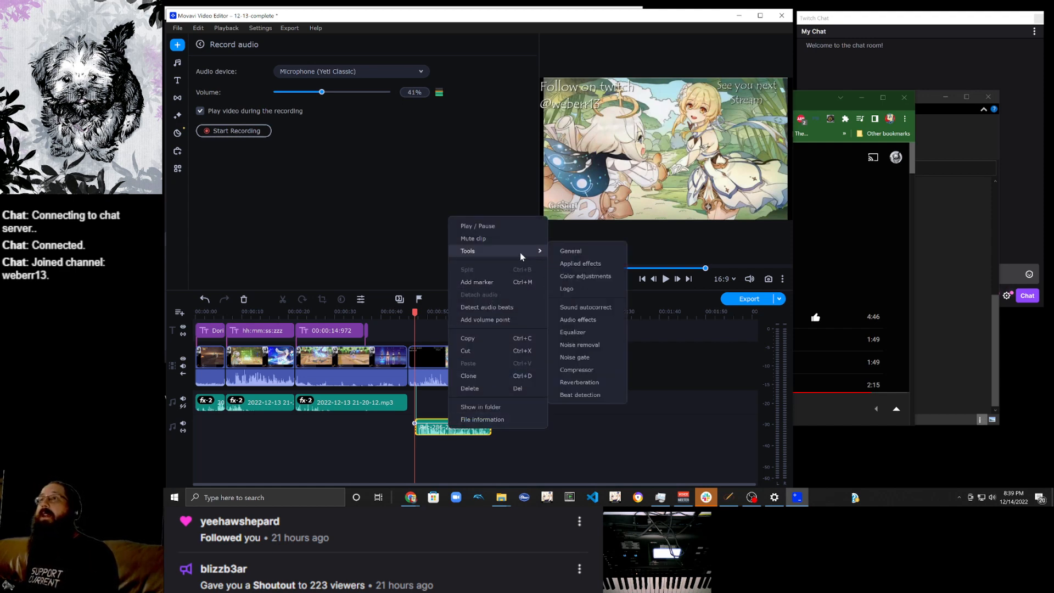
pyautogui.click(601, 305)
pyautogui.click(323, 104)
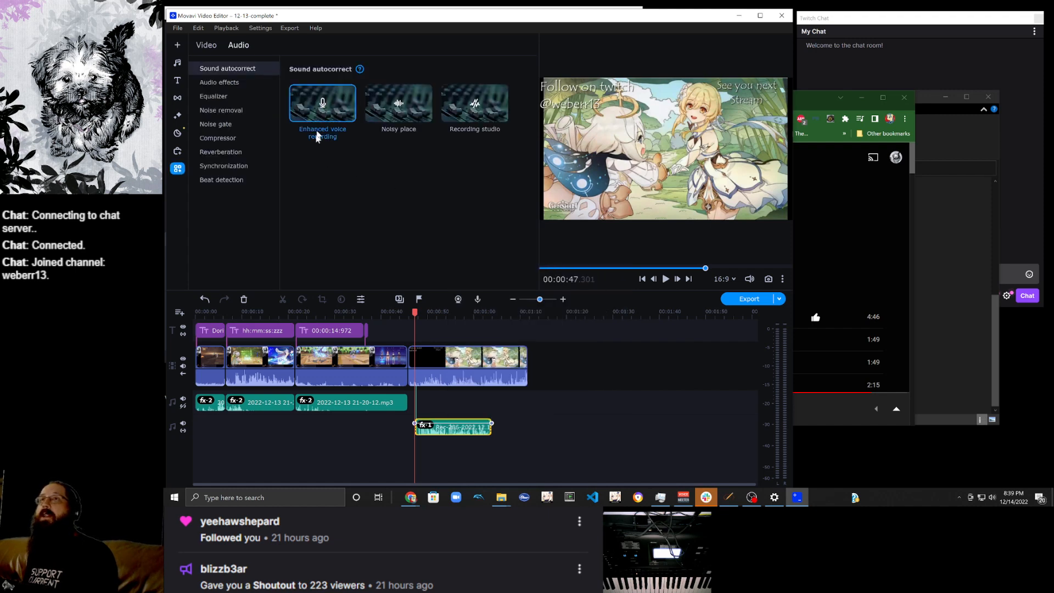
pyautogui.click(177, 63)
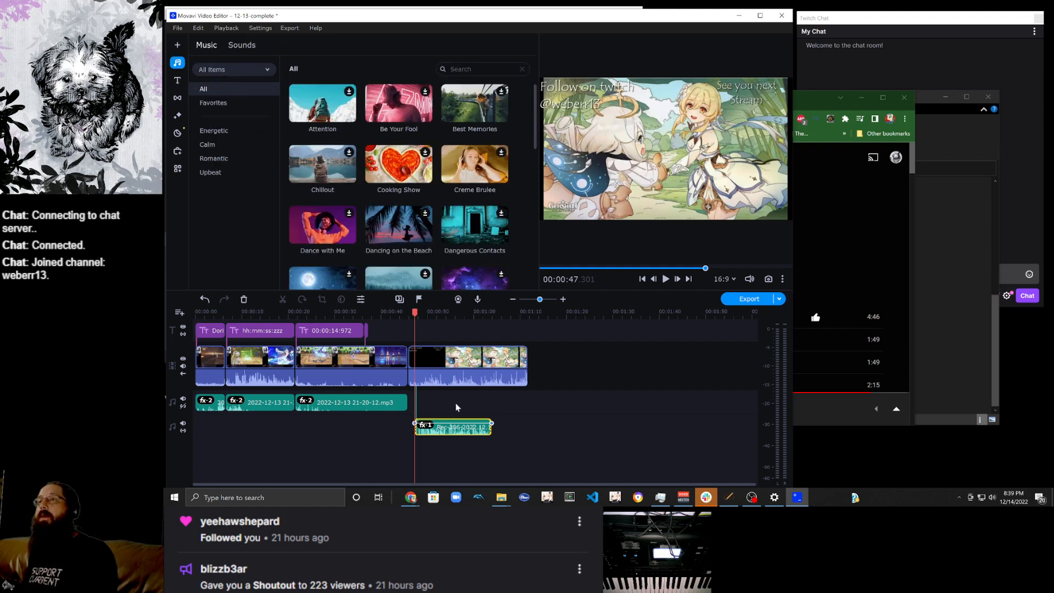
pyautogui.rightClick(448, 435)
pyautogui.moveTo(515, 252)
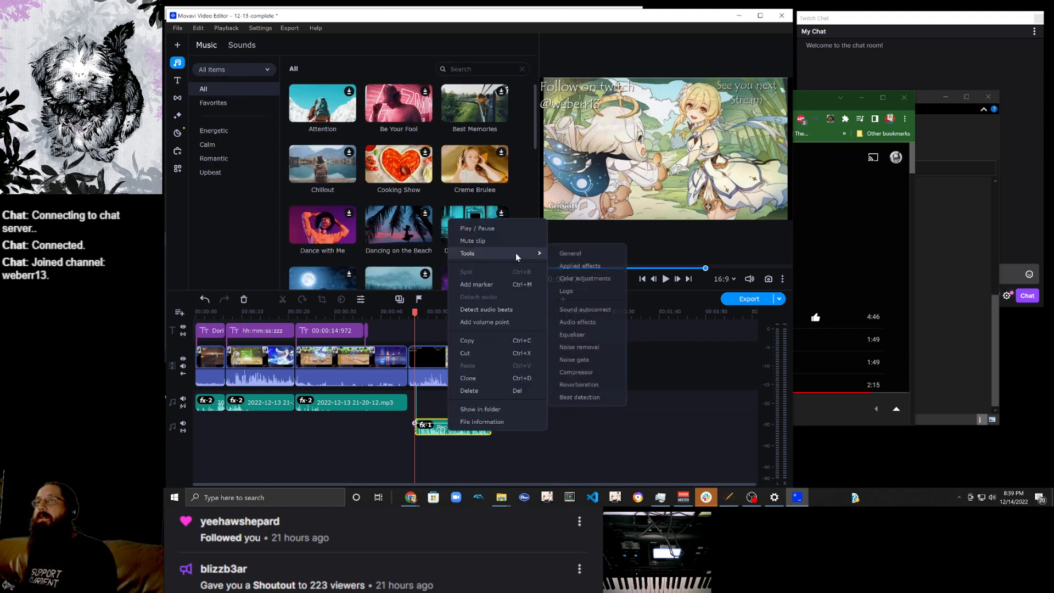
pyautogui.click(584, 253)
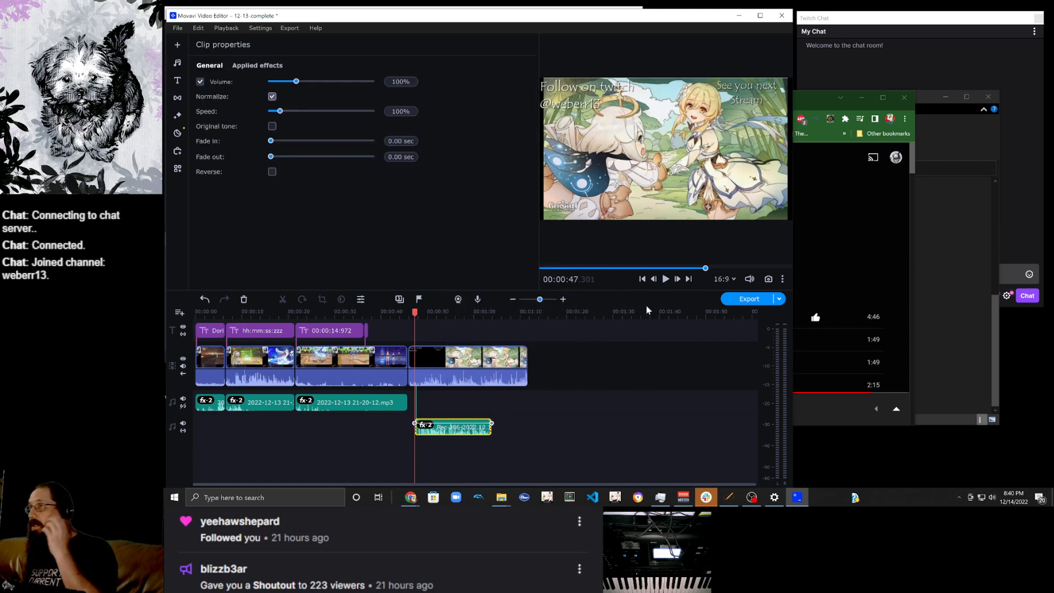
# Play the timeline from 00:00:45.200 to check the change from the last gameplay clip into the end-screen voice-over.
pyautogui.click(406, 361)
pyautogui.moveTo(415, 316); pyautogui.dragTo(405, 319)
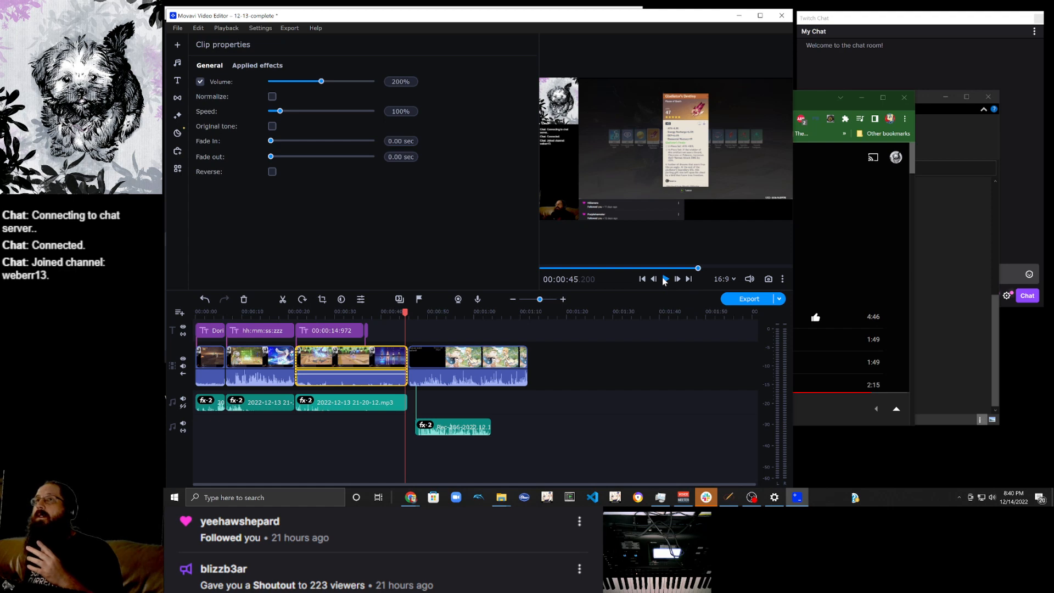
pyautogui.click(665, 279)
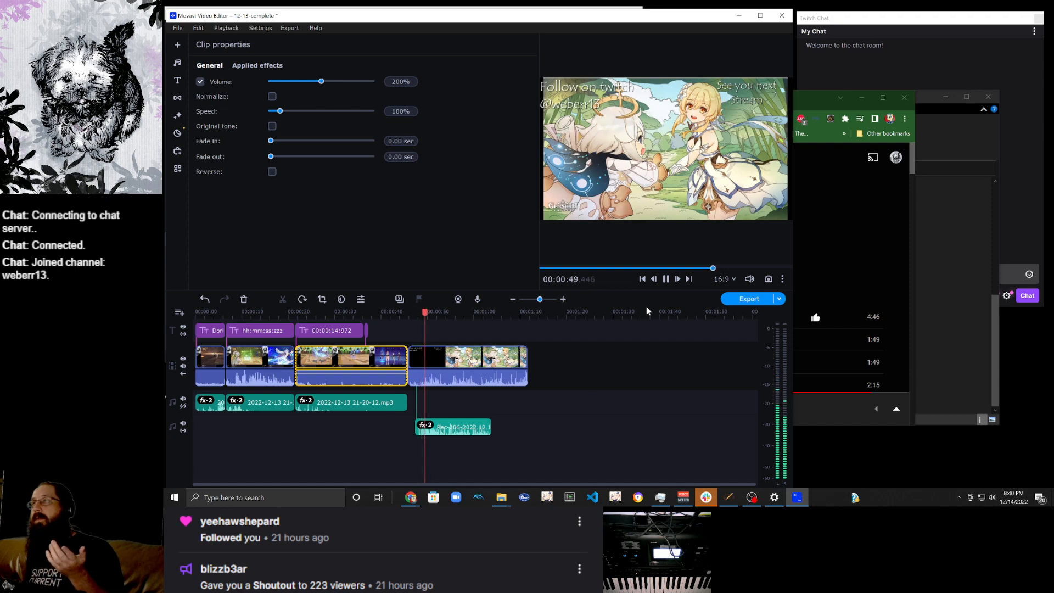
pyautogui.click(666, 279)
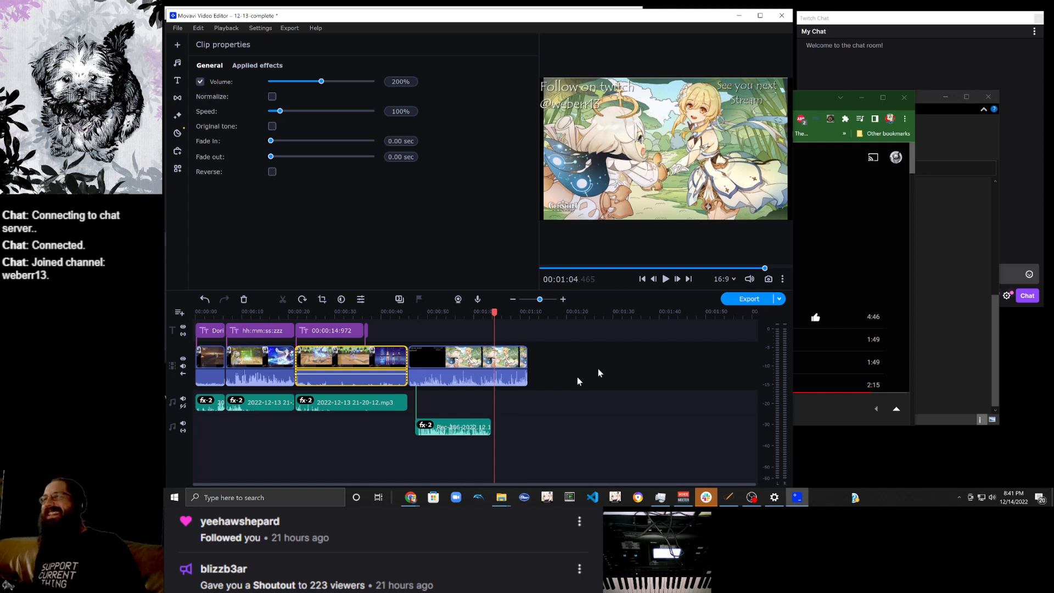
# Replay the start of the end-screen voice-over from 00:00:47.200 and pause it.
pyautogui.click(412, 355)
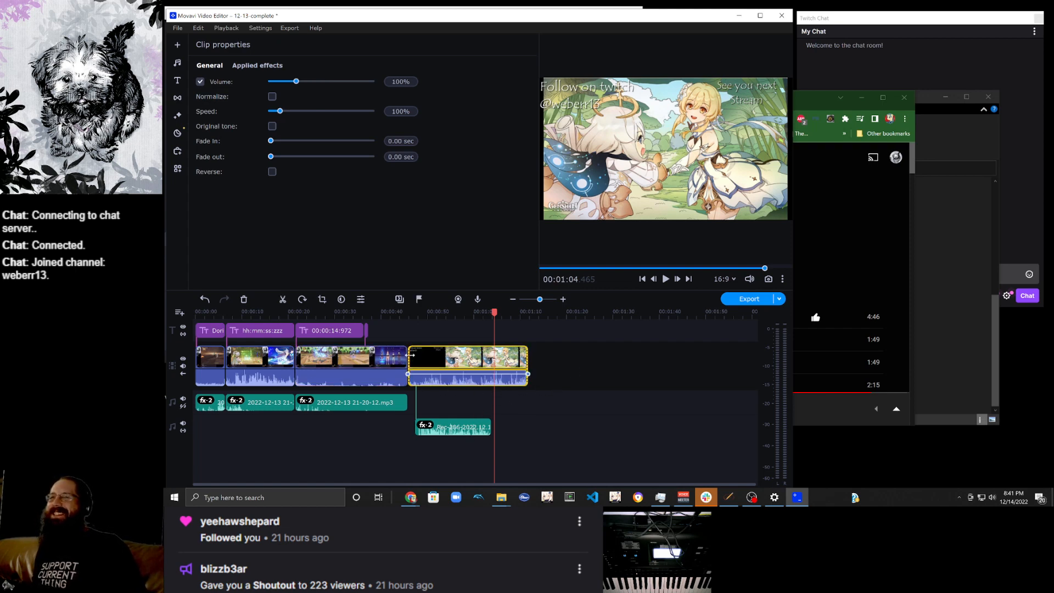
pyautogui.moveTo(494, 311); pyautogui.dragTo(414, 335)
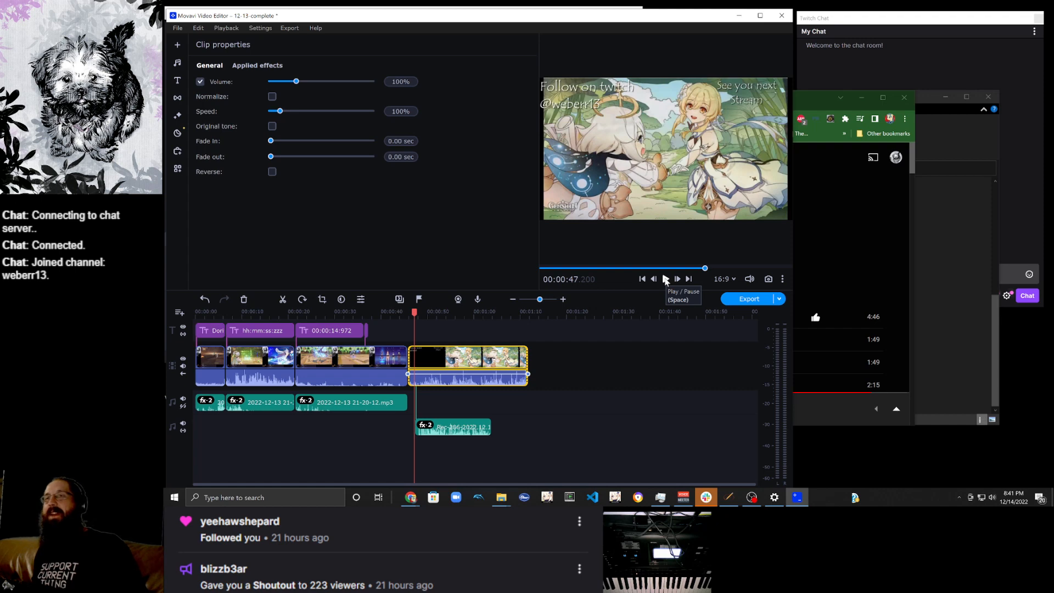
pyautogui.click(665, 280)
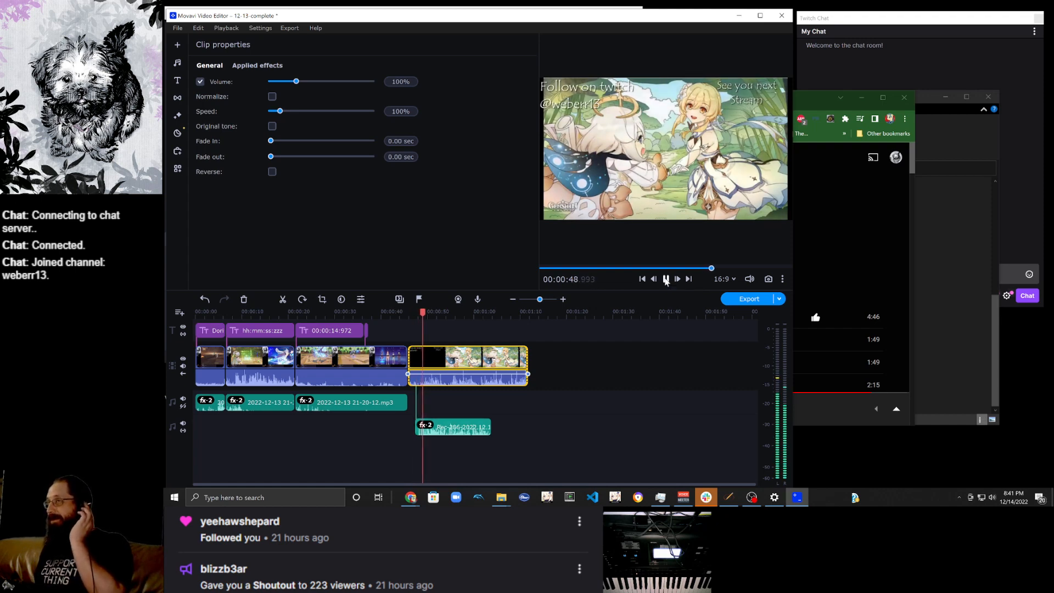
pyautogui.click(665, 280)
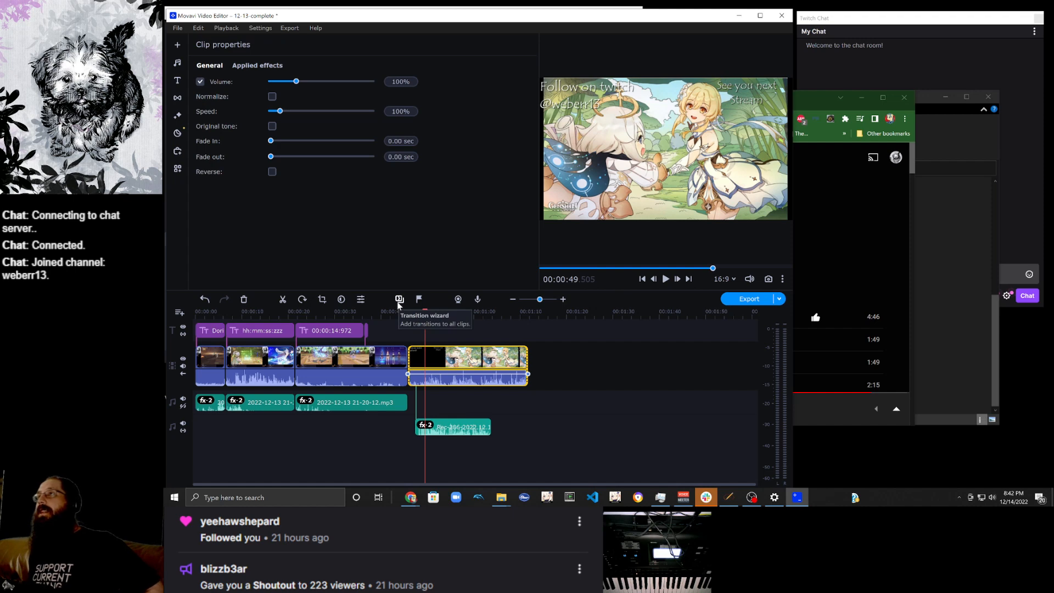
# Look through the files in the videoAddins folder in File Explorer and return to the Movavi editor.
pyautogui.click(940, 135)
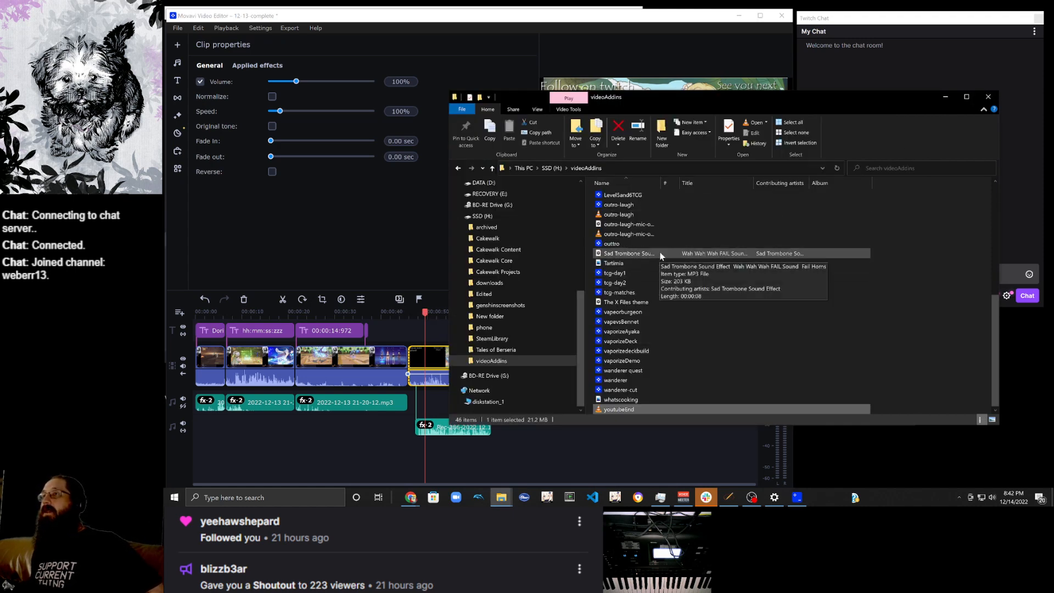
pyautogui.scroll(2, 661, 255)
pyautogui.scroll(5, 661, 256)
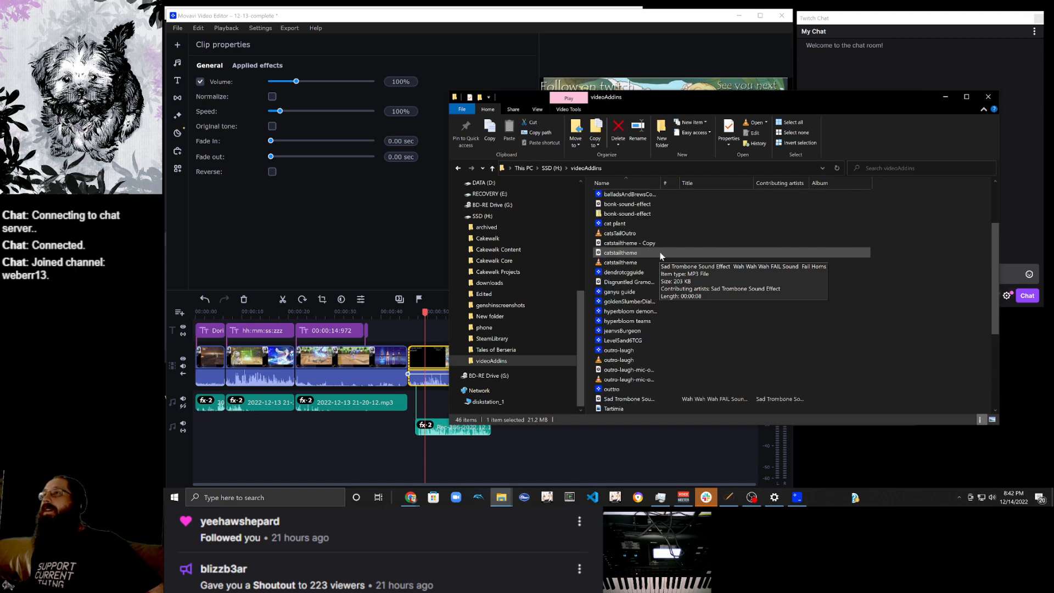
pyautogui.scroll(-3, 658, 262)
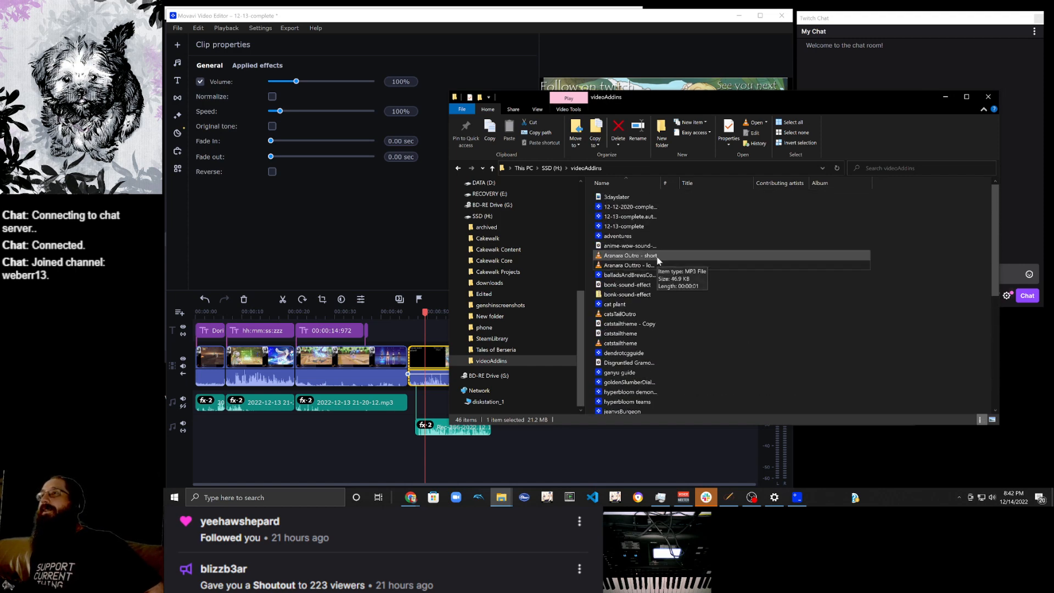
pyautogui.scroll(-3, 657, 261)
pyautogui.scroll(-1, 658, 258)
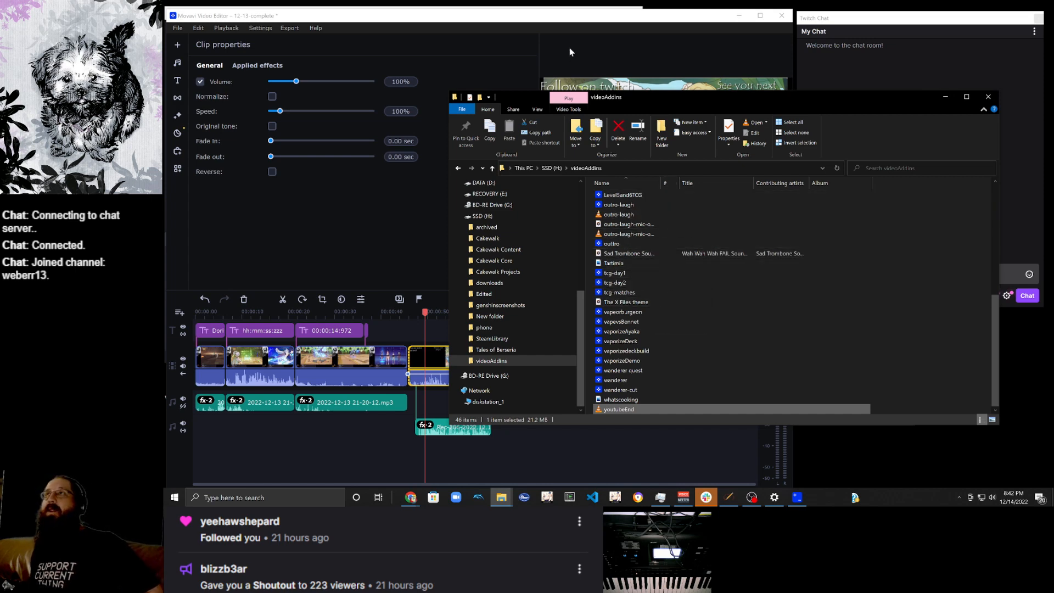
pyautogui.click(559, 23)
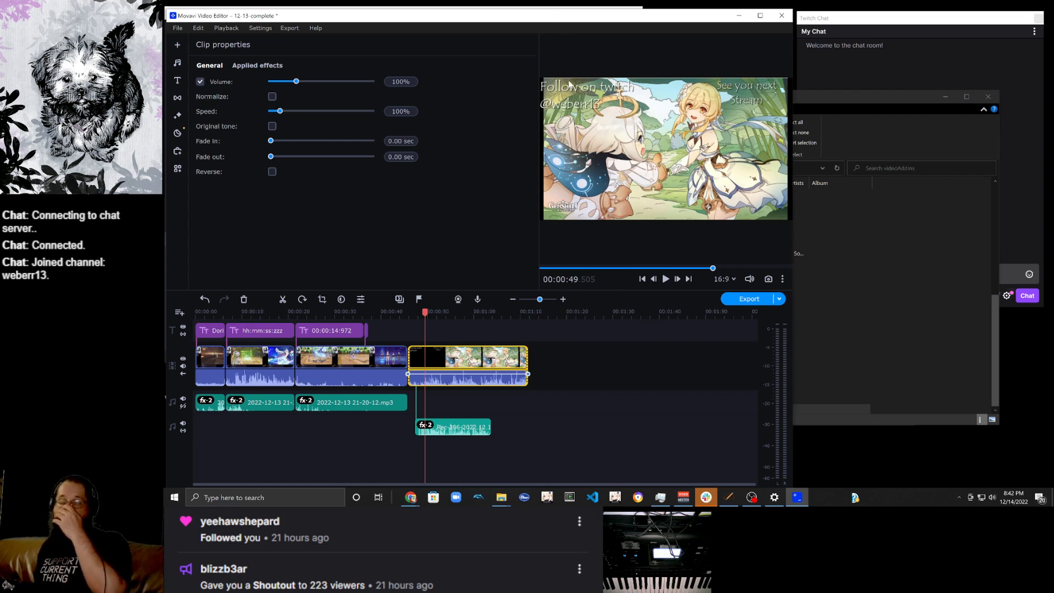
# Start saving the movie as an MP4 file titled "Dorito vs Hyperbloom - Stream Excerpt - Genshin Impact 3.3".
pyautogui.click(178, 29)
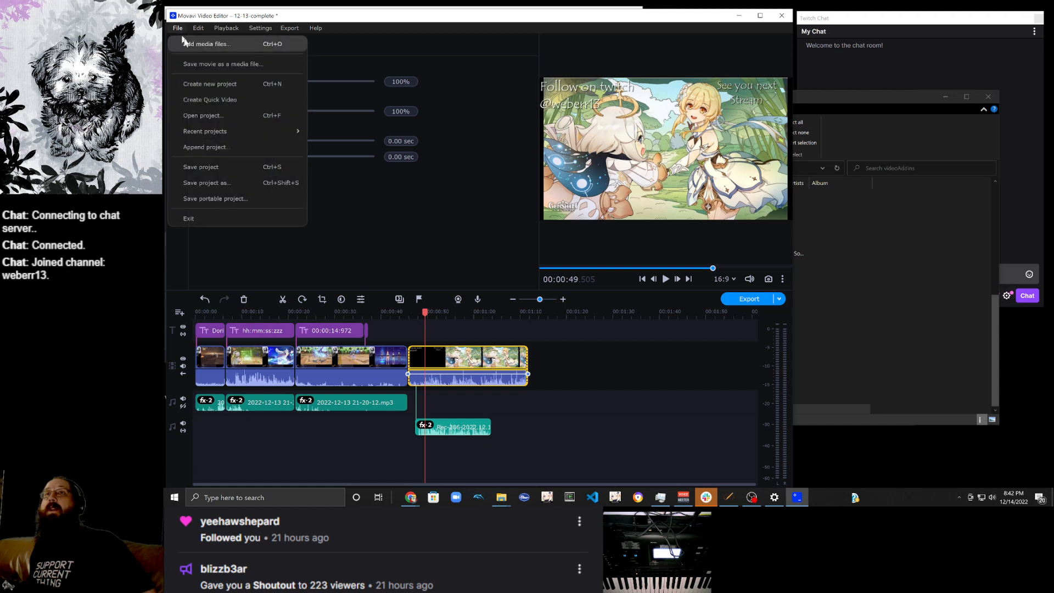
pyautogui.click(217, 64)
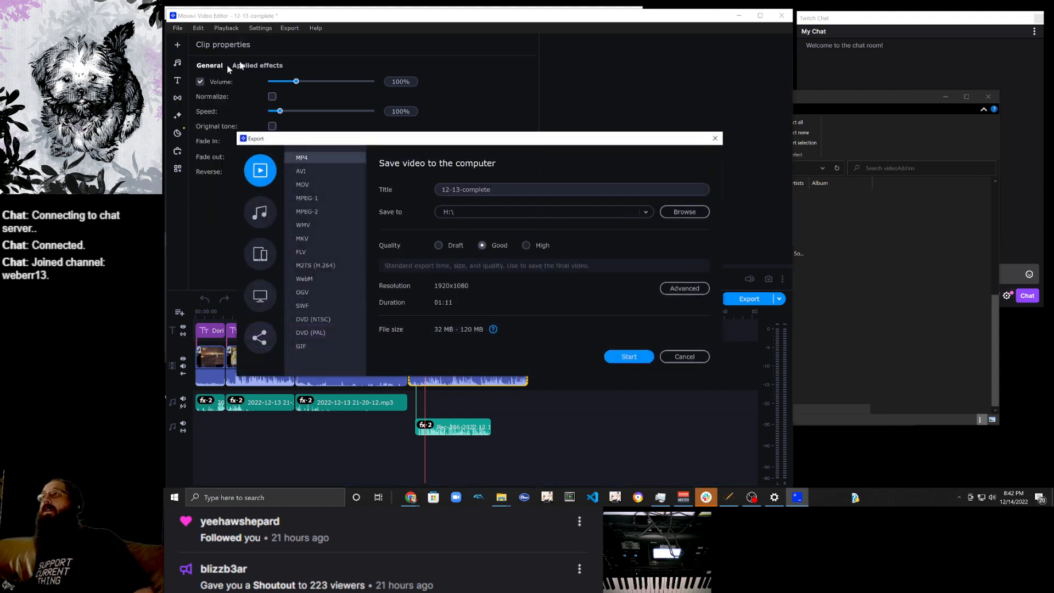
pyautogui.moveTo(566, 192); pyautogui.dragTo(399, 189)
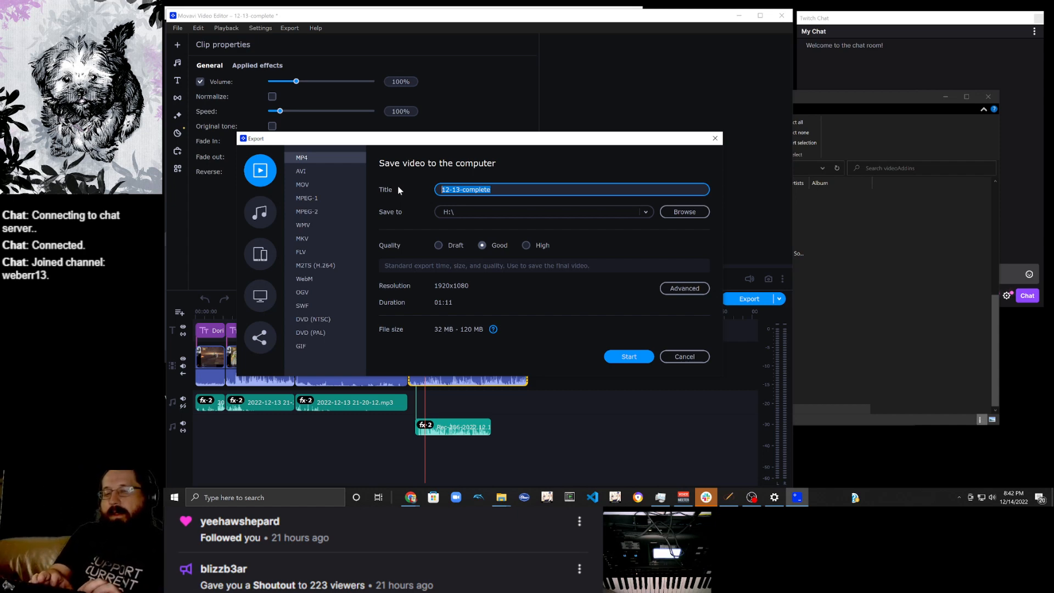
pyautogui.write('Dorito vs ')
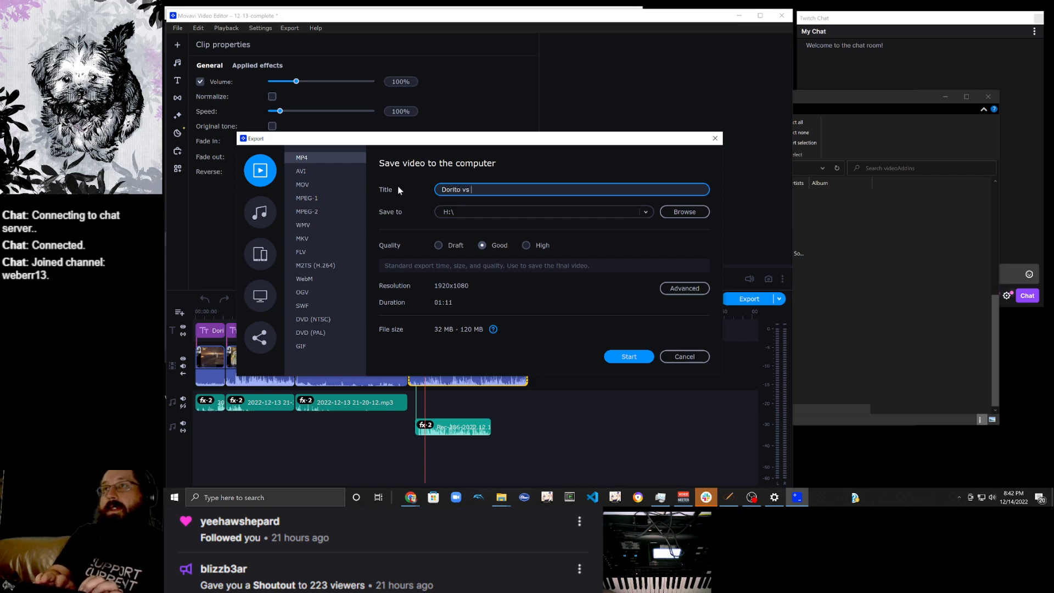
pyautogui.write('Hyperbloom ')
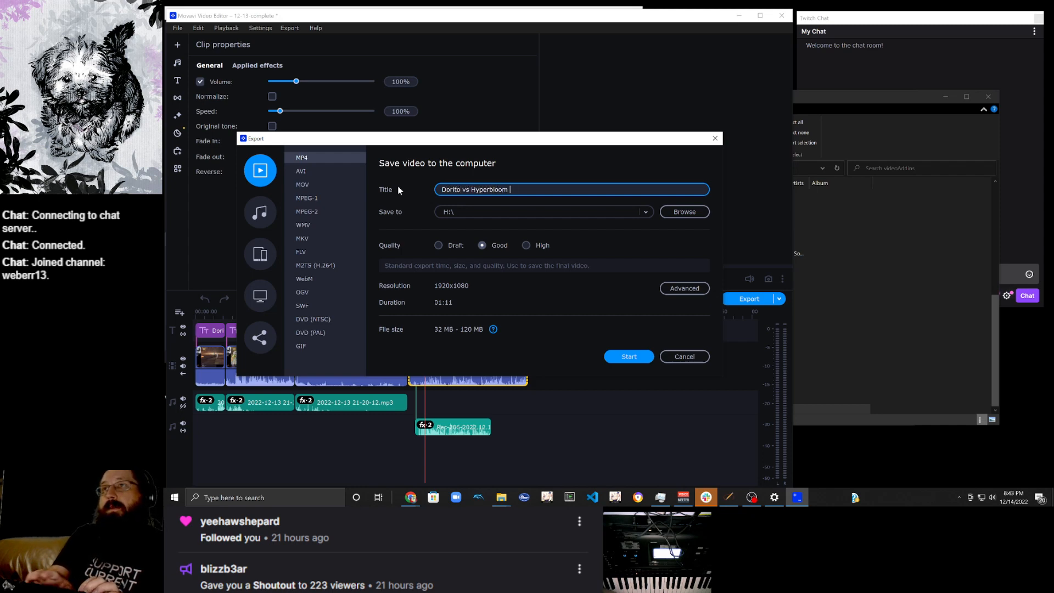
pyautogui.write('- Stream E')
pyautogui.write('xec')
pyautogui.press('BackSpace')
pyautogui.press('BackSpace')
pyautogui.press('BackSpace')
pyautogui.write('xcerpt')
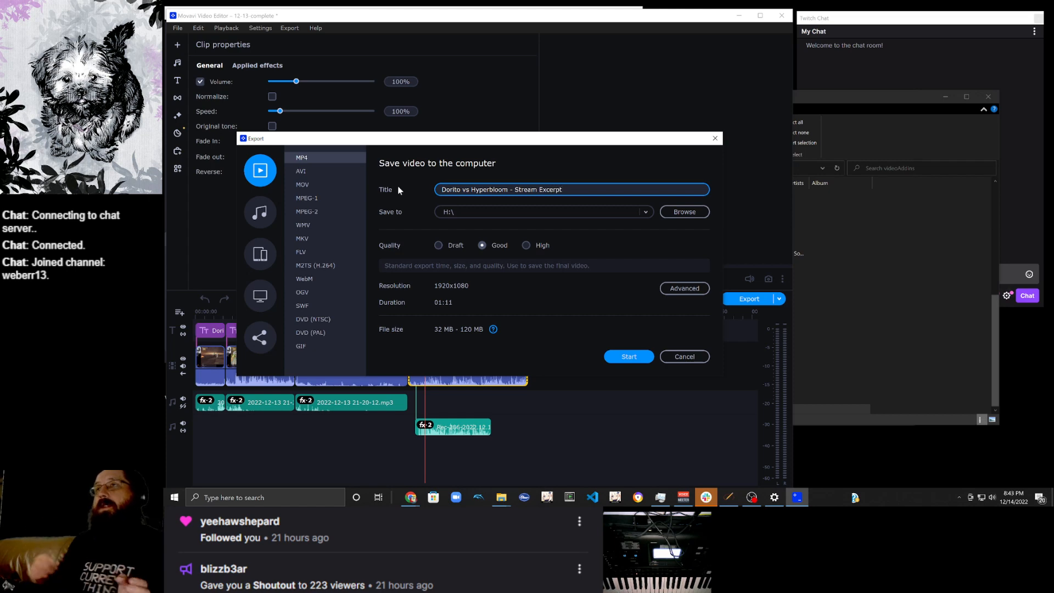
pyautogui.write(' - Genshin Impact 3.3')
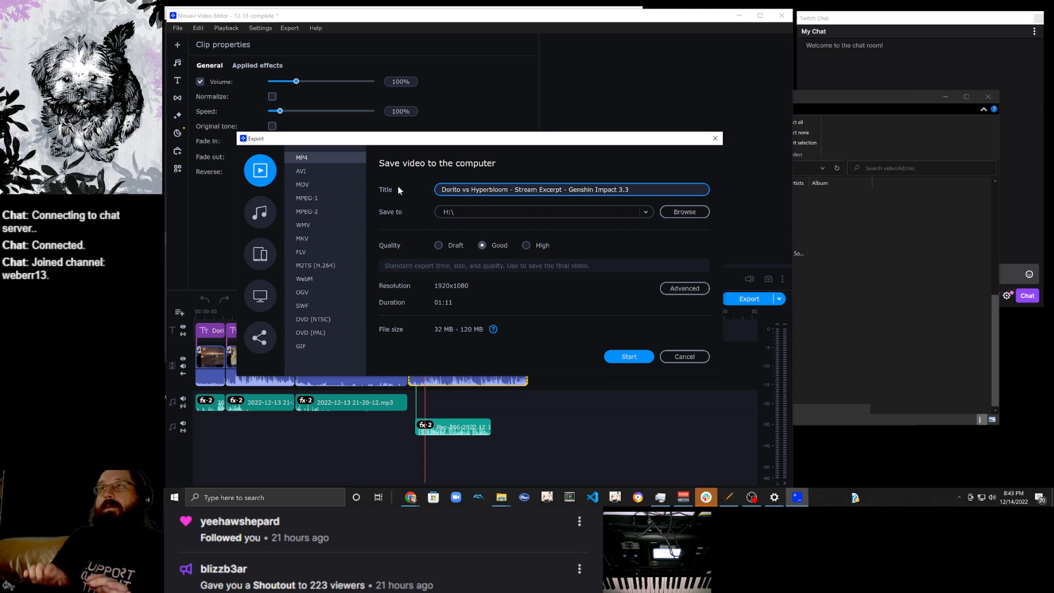
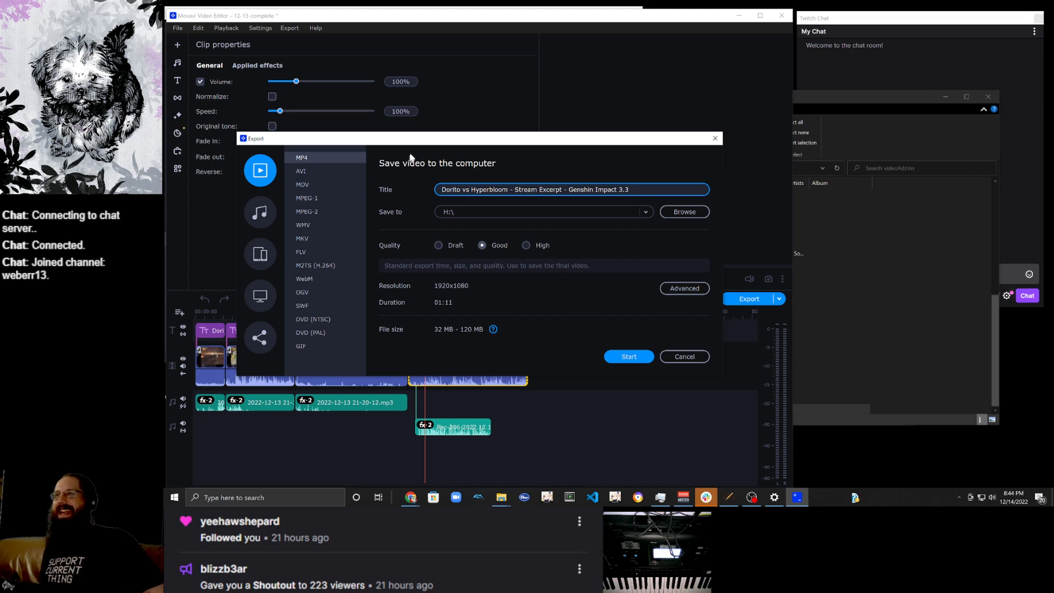
# Set the MP4 export quality to High, review the advanced export settings without changing them, and start saving to H:\.
pyautogui.click(525, 245)
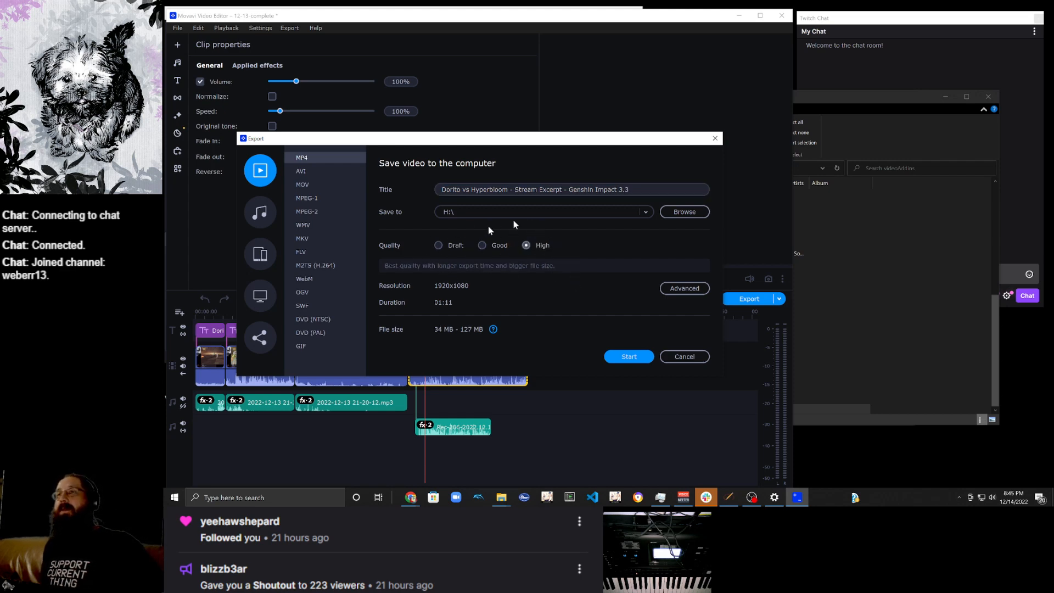
pyautogui.click(687, 290)
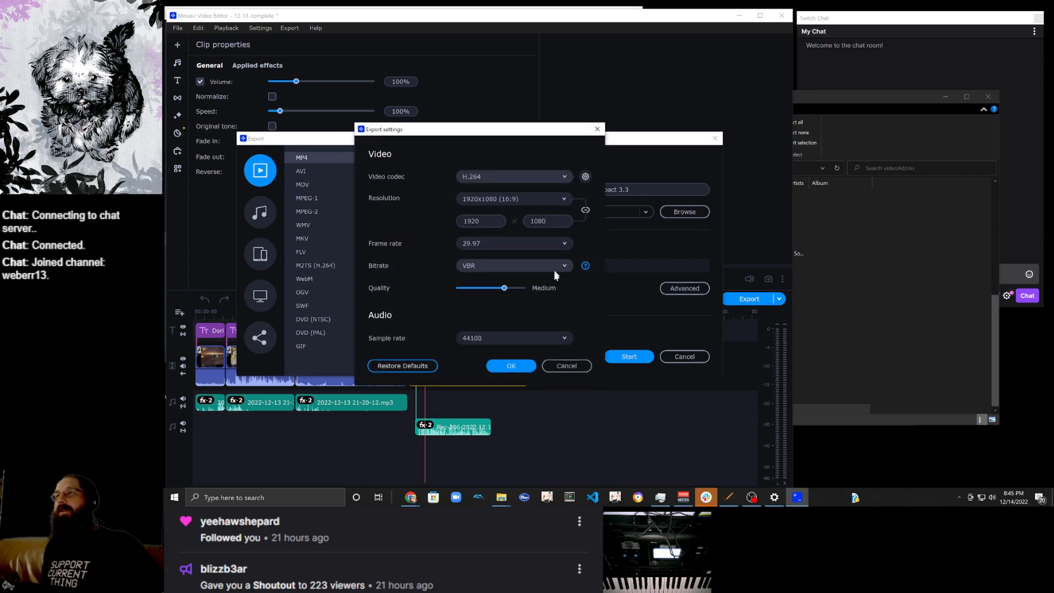
pyautogui.click(562, 371)
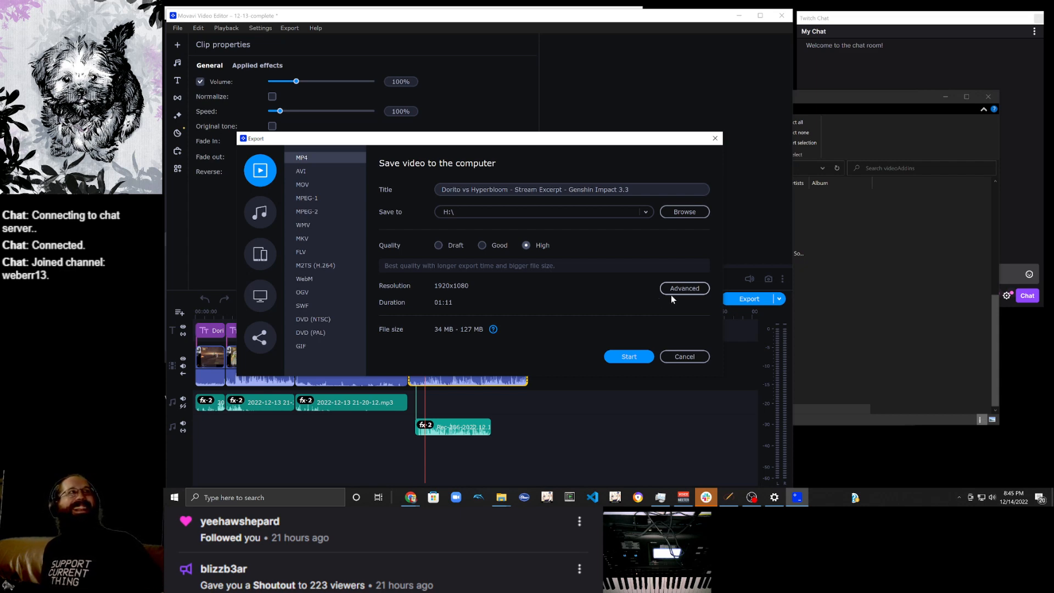
pyautogui.click(632, 356)
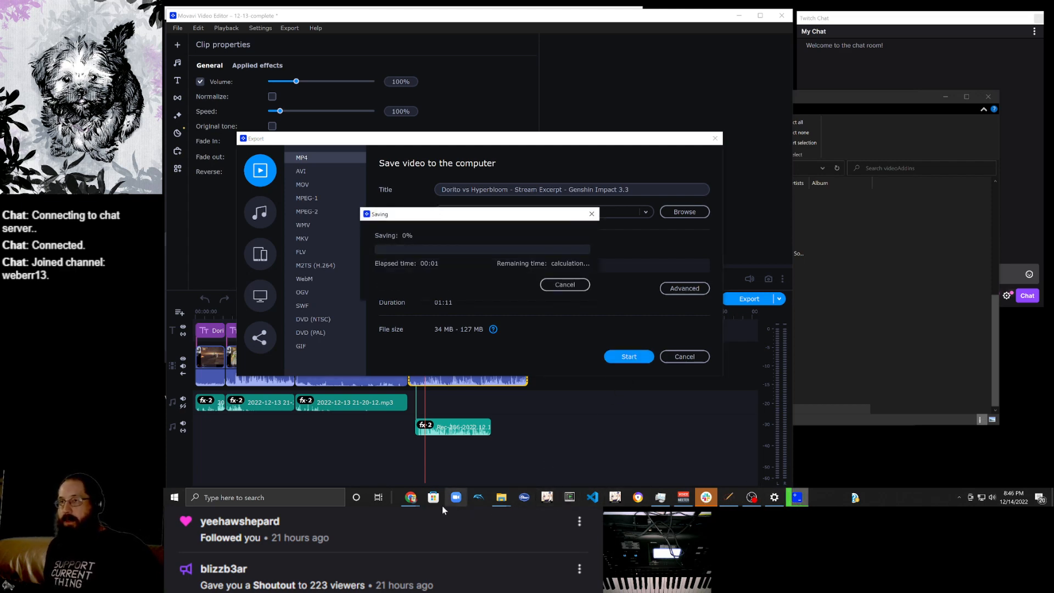
# Switch to YouTube Music in Chrome, resume playback of the current song, and return to the Movavi export.
pyautogui.moveTo(410, 497)
pyautogui.click(458, 440)
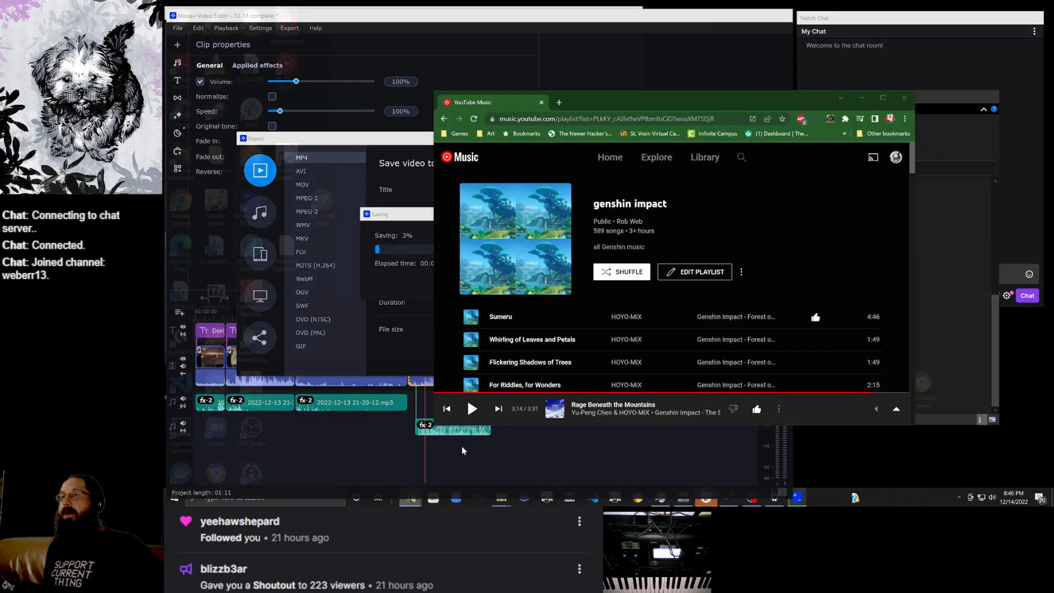
pyautogui.click(472, 409)
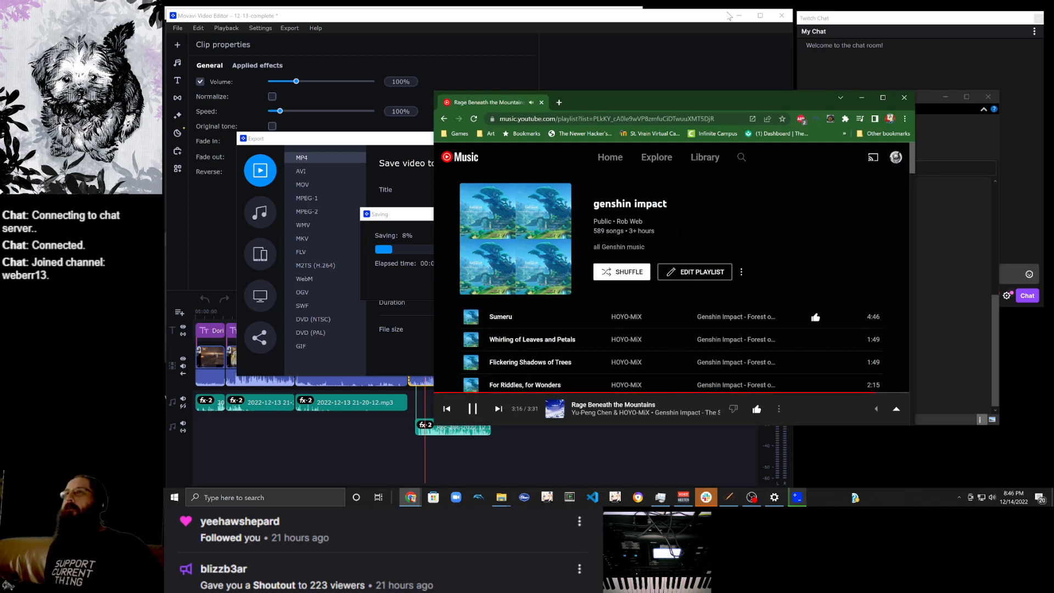
pyautogui.click(402, 139)
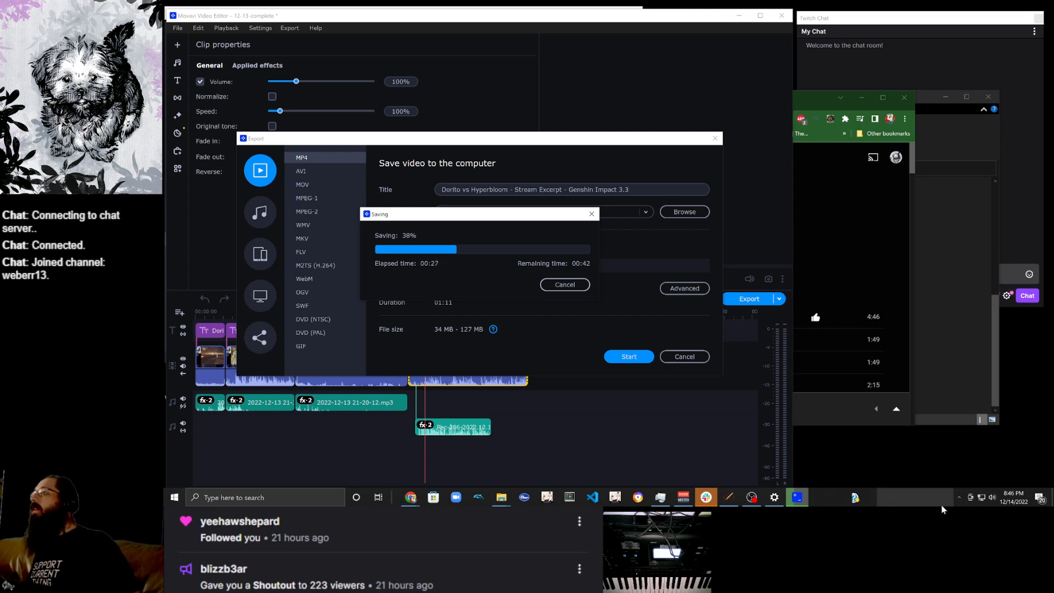
# Check the GPU performance graphs in Task Manager during the export, then close it and dismiss the saved-file notice.
pyautogui.rightClick(913, 497)
pyautogui.click(955, 462)
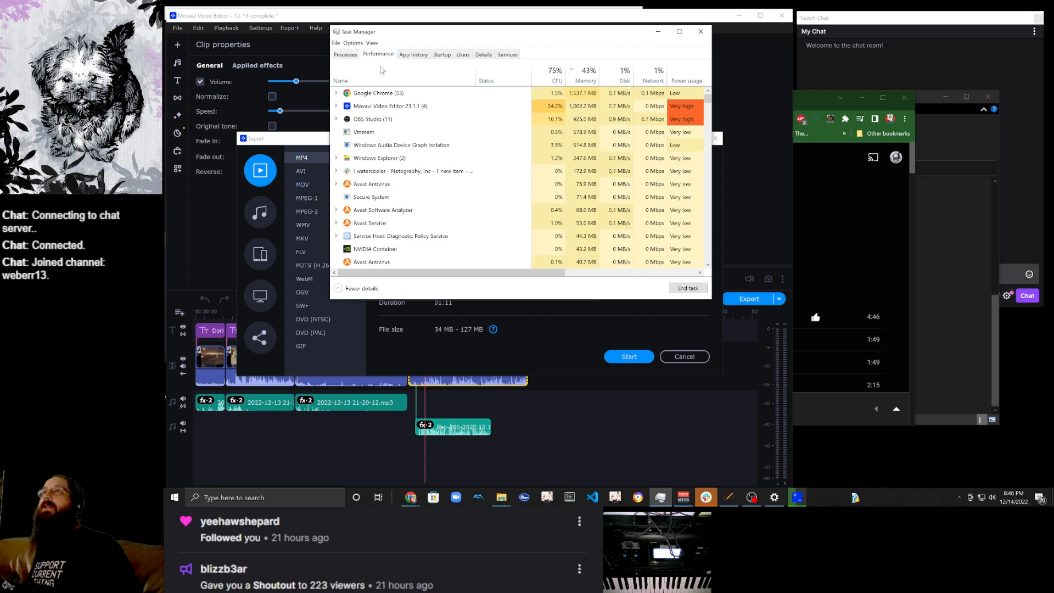
pyautogui.click(378, 54)
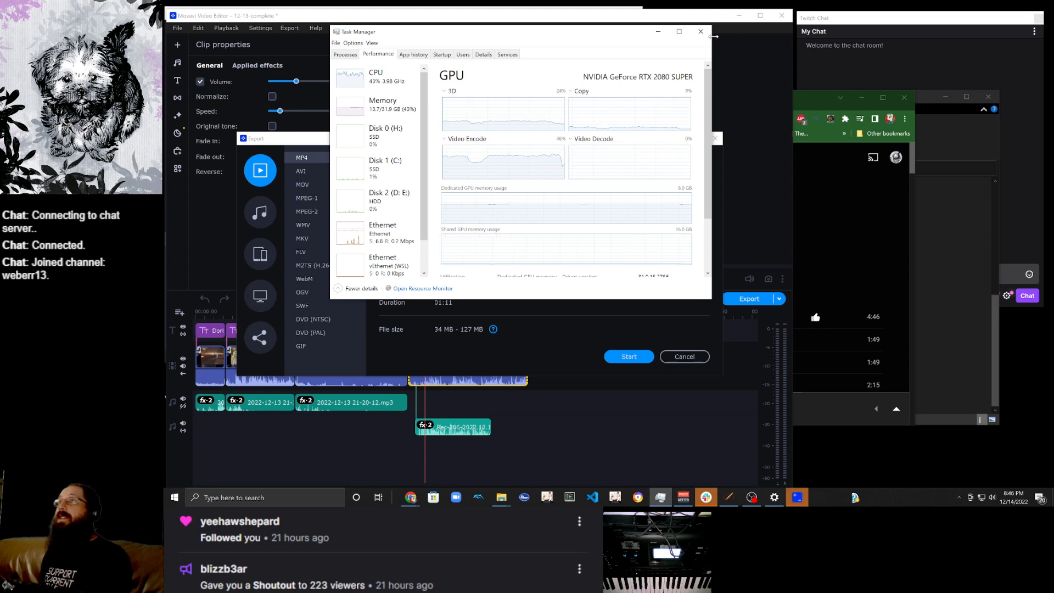
pyautogui.click(700, 31)
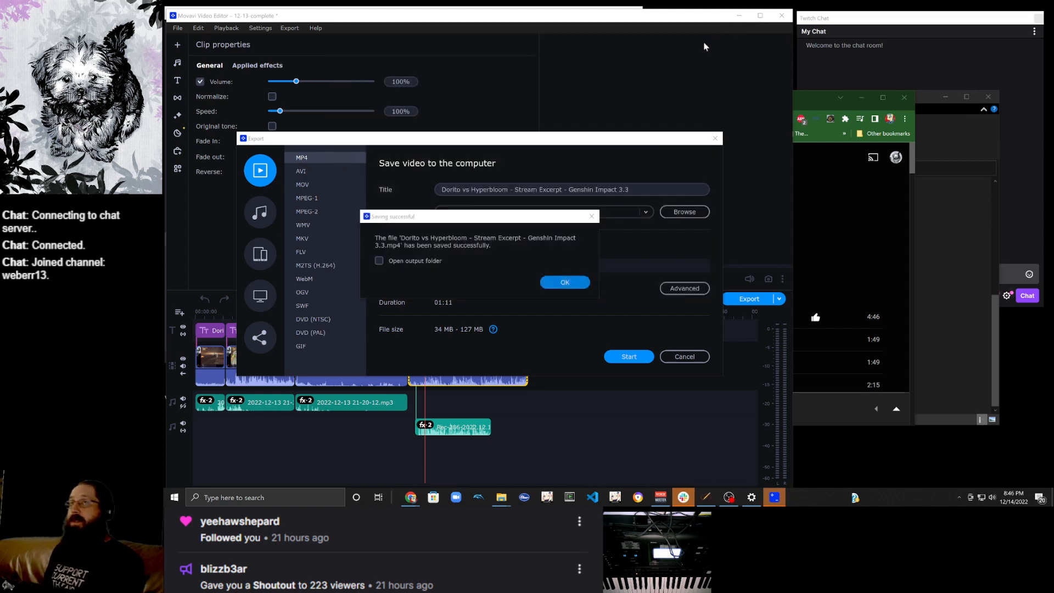
pyautogui.click(571, 282)
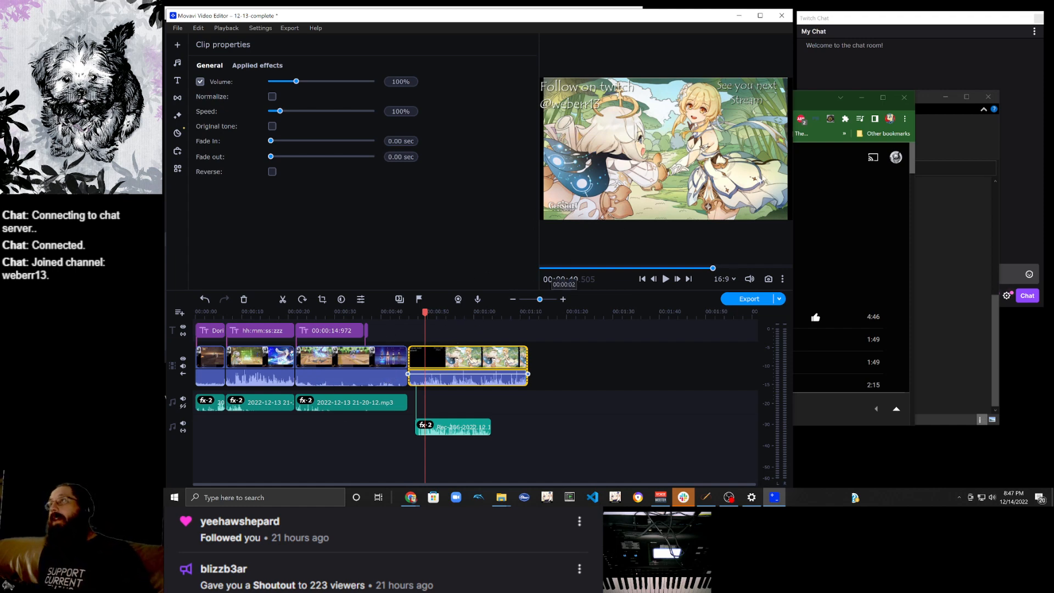
# Switch to the YouTube Studio channel content page in Chrome and look at the latest uploaded videos.
pyautogui.click(818, 108)
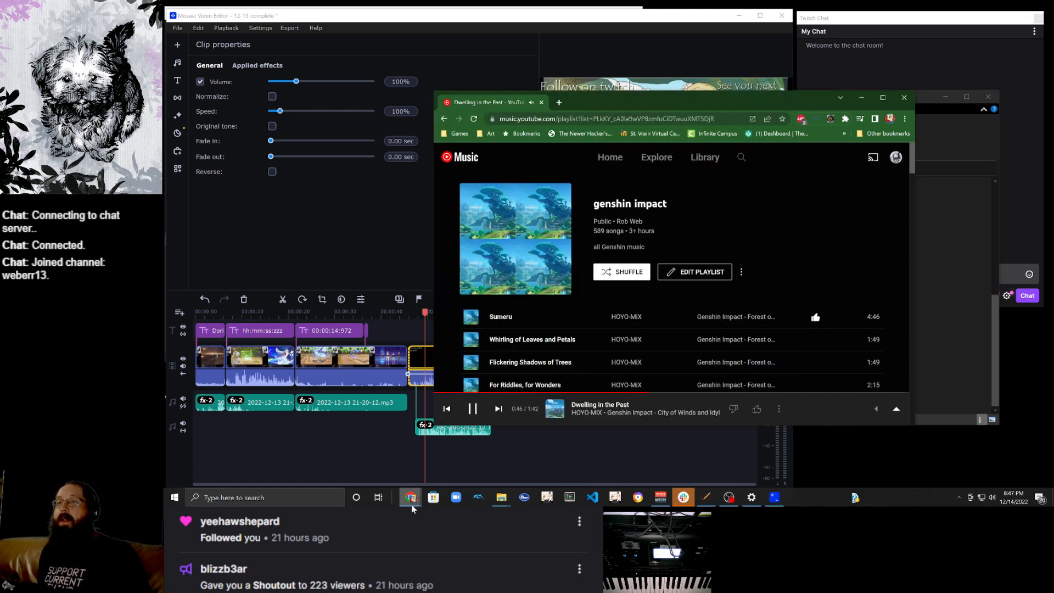
pyautogui.moveTo(411, 498)
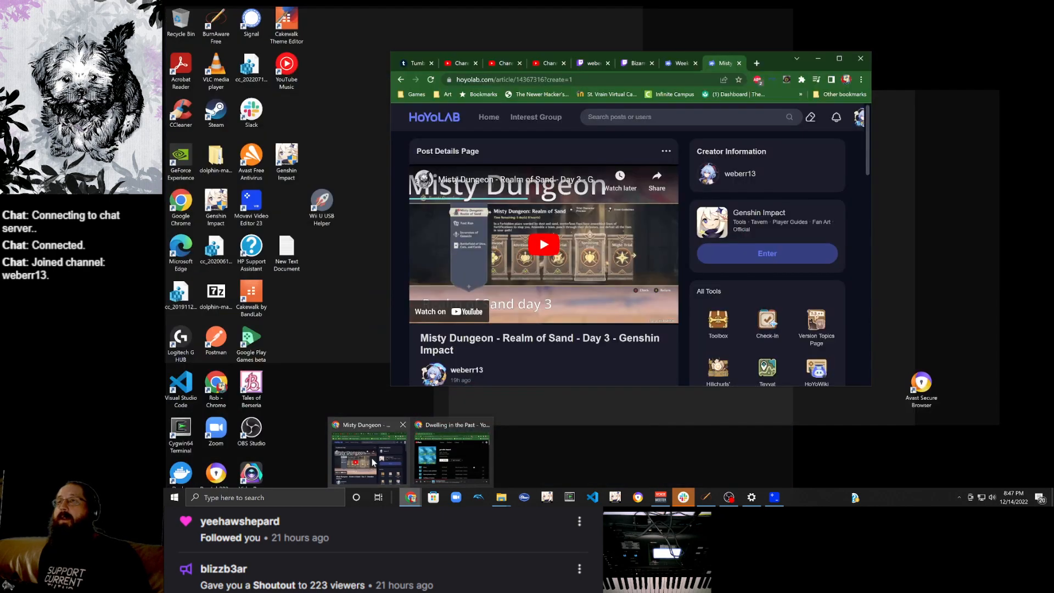
pyautogui.click(372, 460)
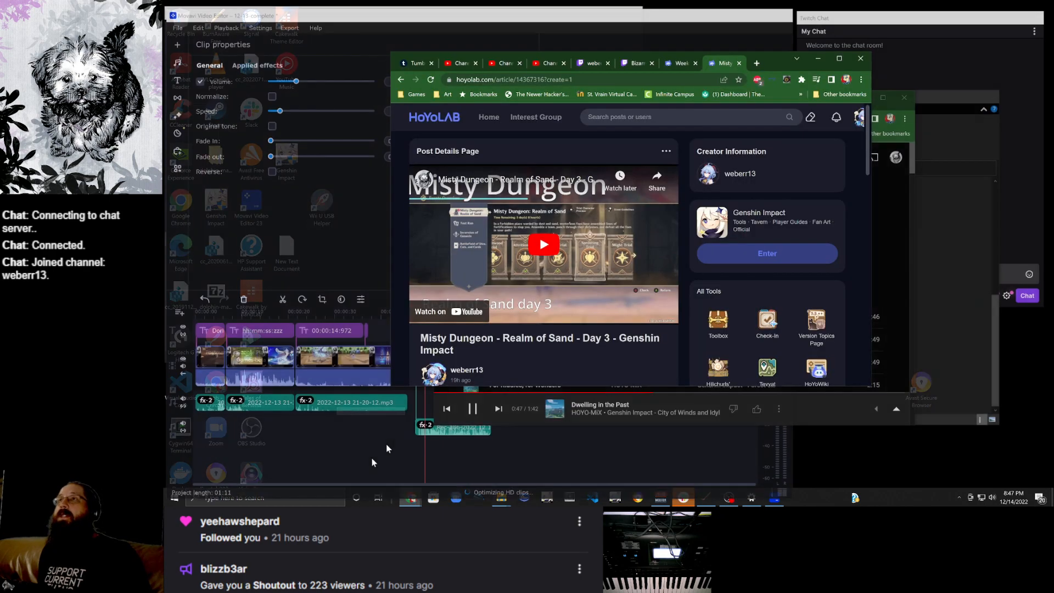
pyautogui.click(507, 62)
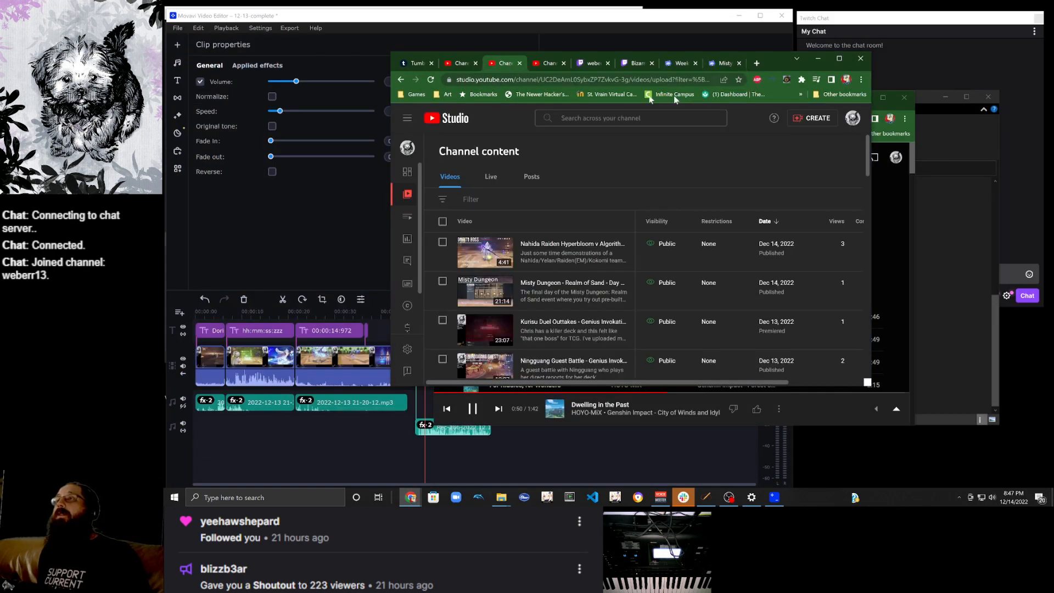
pyautogui.moveTo(565, 251)
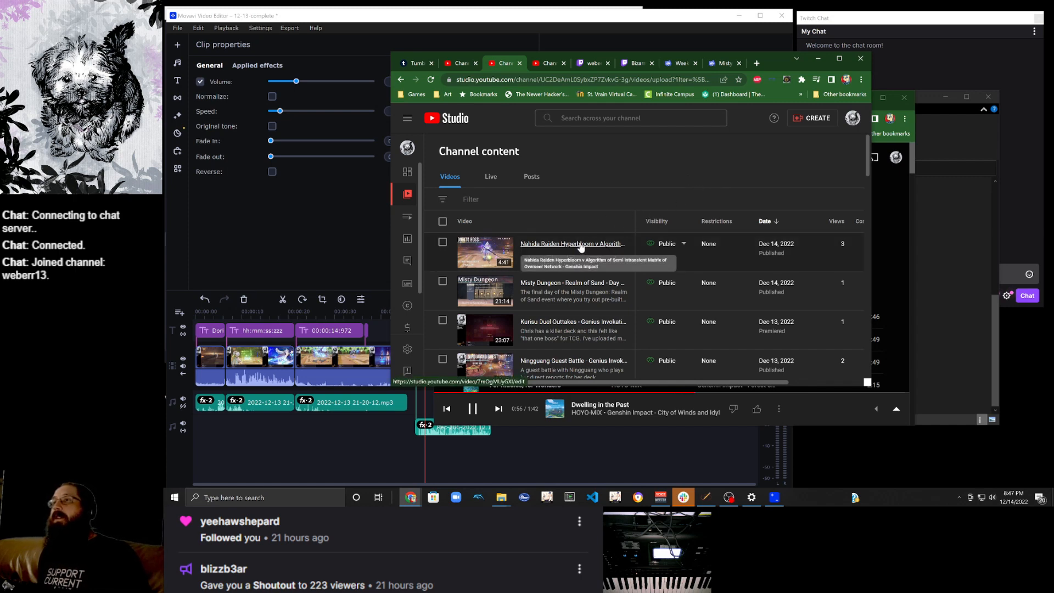
pyautogui.click(614, 201)
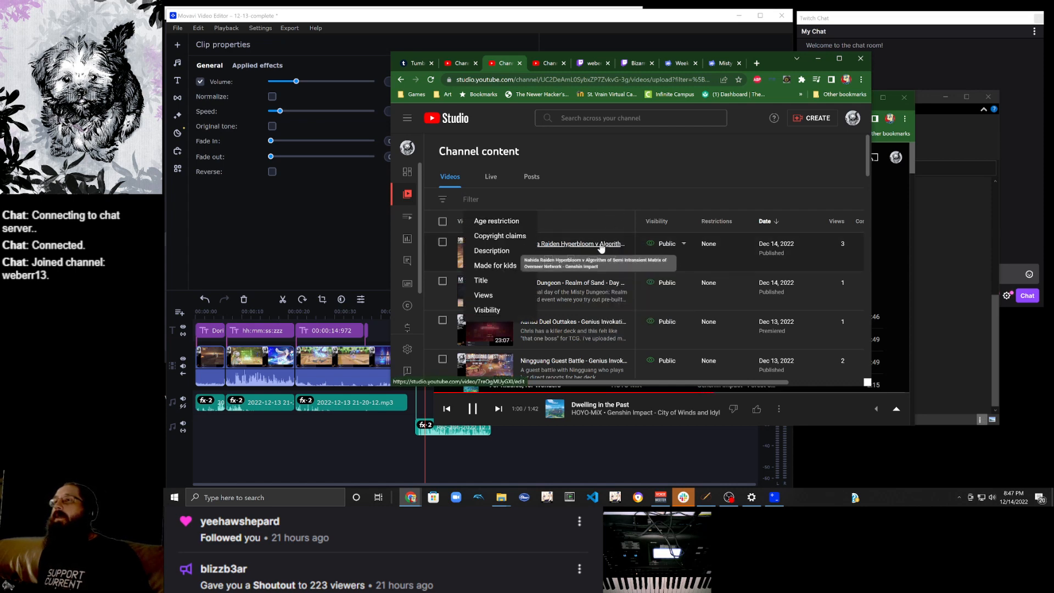
# Upload the video file "Dorito vs Hyperbloom - Stream Excerpt - Genshin Impact 3.3" from SSD (H:) to the channel.
pyautogui.click(804, 119)
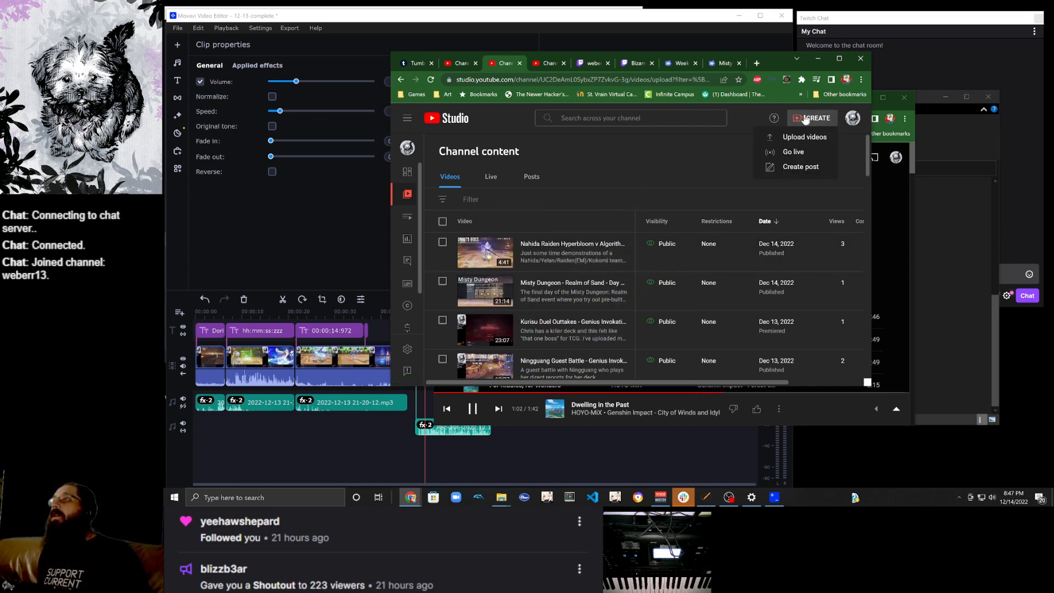
pyautogui.click(790, 138)
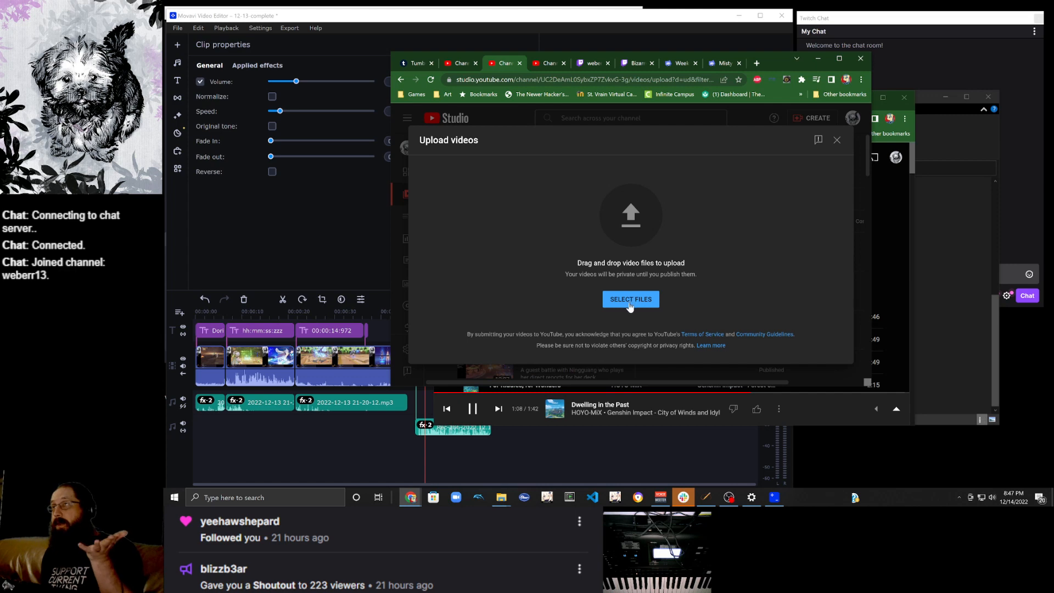
pyautogui.click(633, 303)
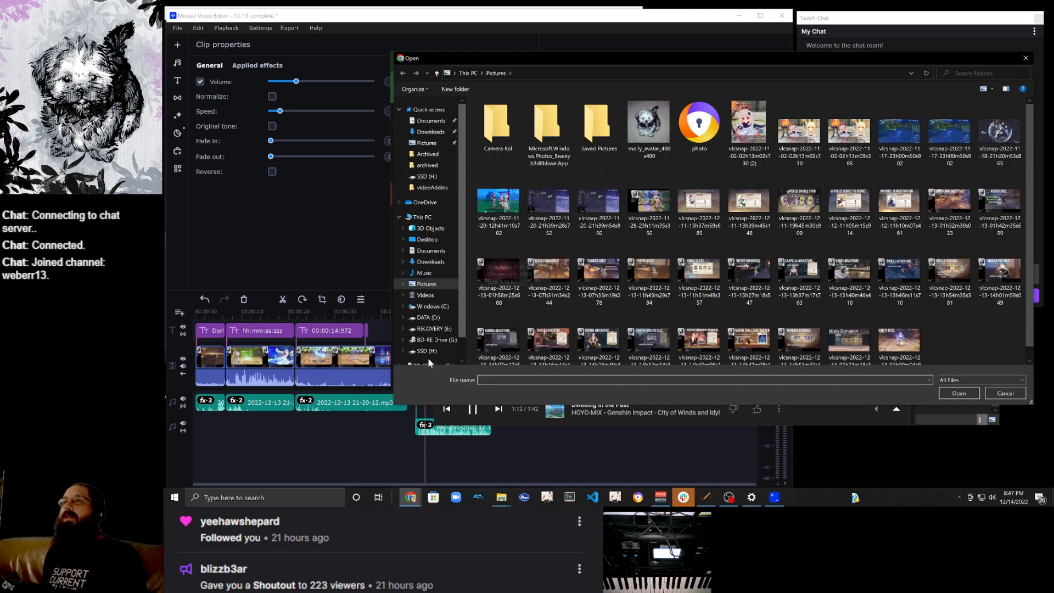
pyautogui.click(430, 350)
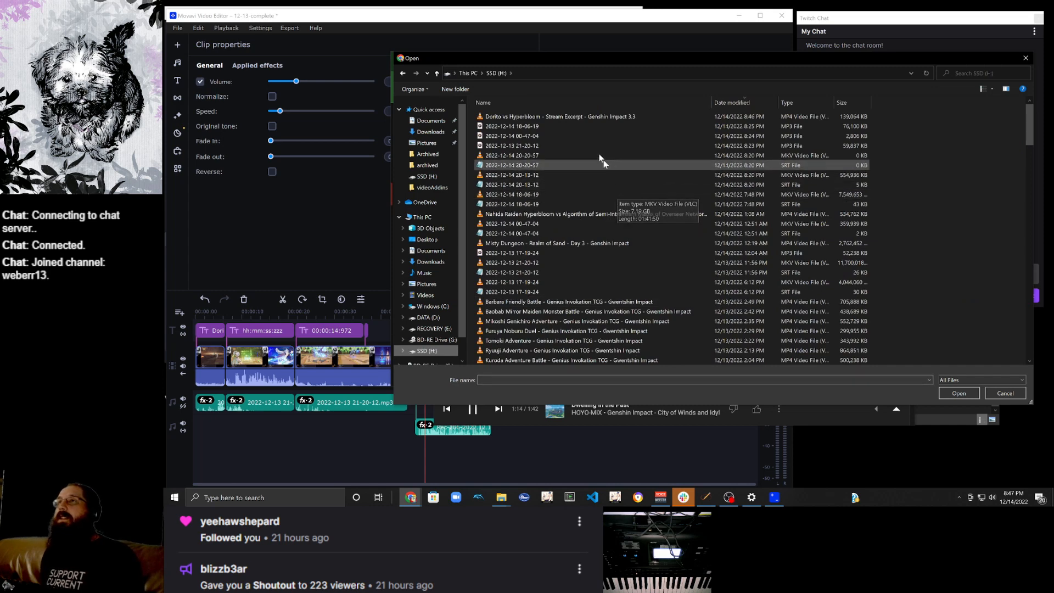
pyautogui.click(575, 117)
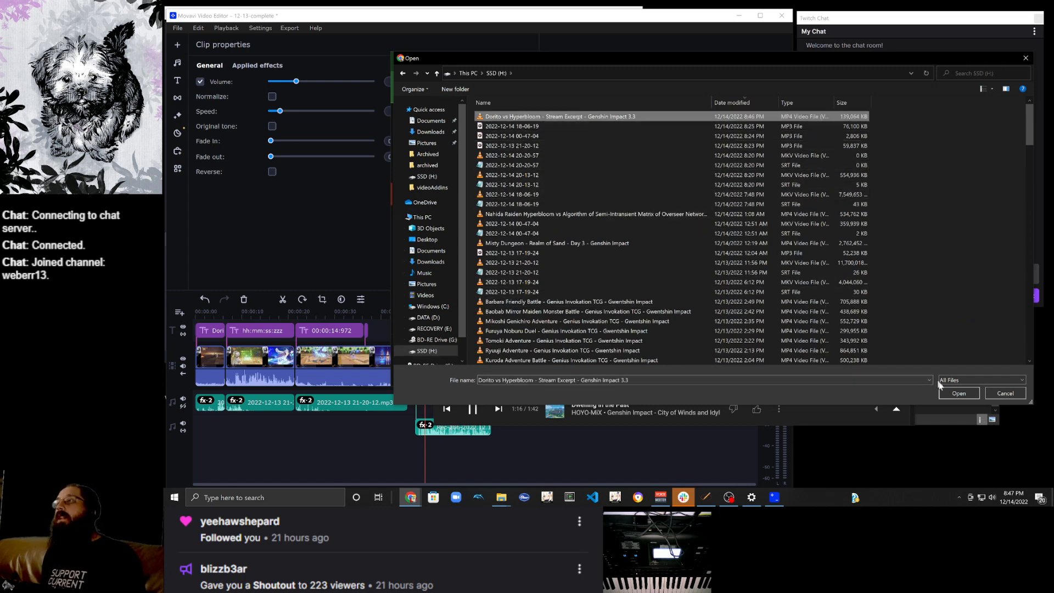
pyautogui.click(958, 393)
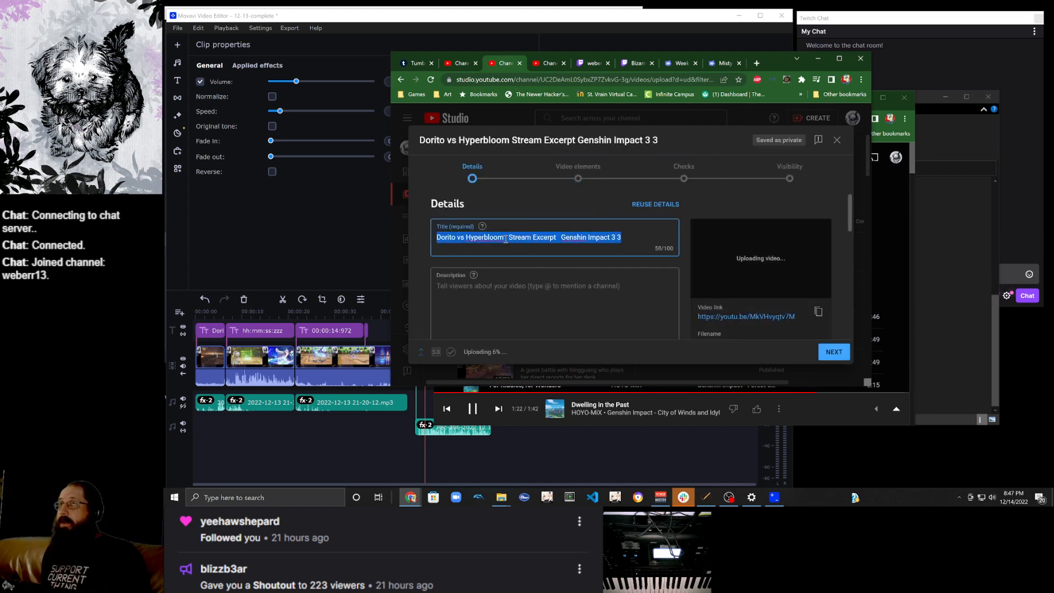
# Correct the punctuation of the video title to read "Dorito vs Hyperbloom - Stream Excerpt - Genshin Impact 3.3".
pyautogui.click(522, 251)
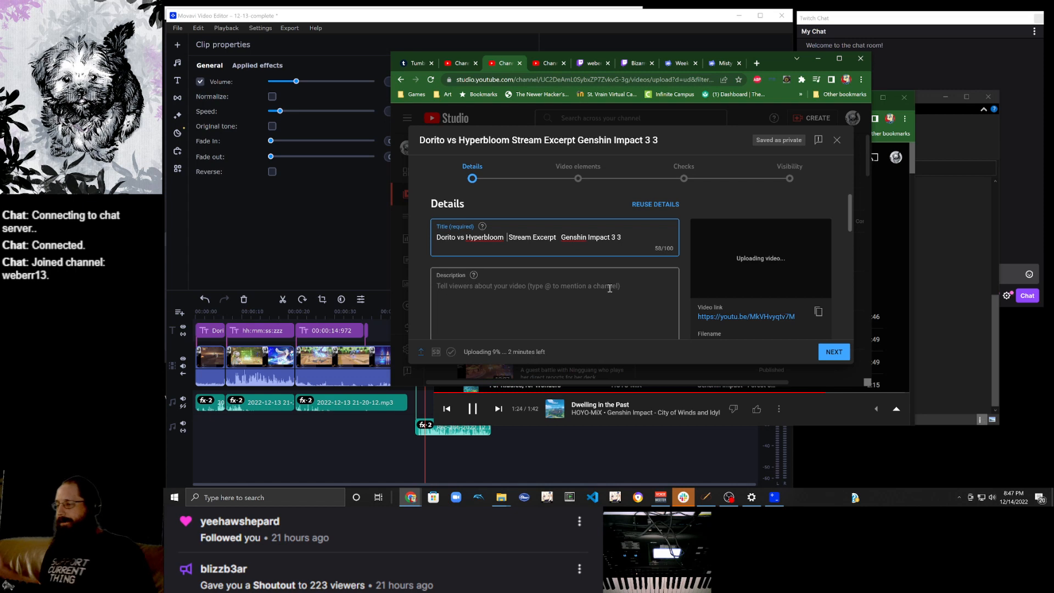
pyautogui.write('-')
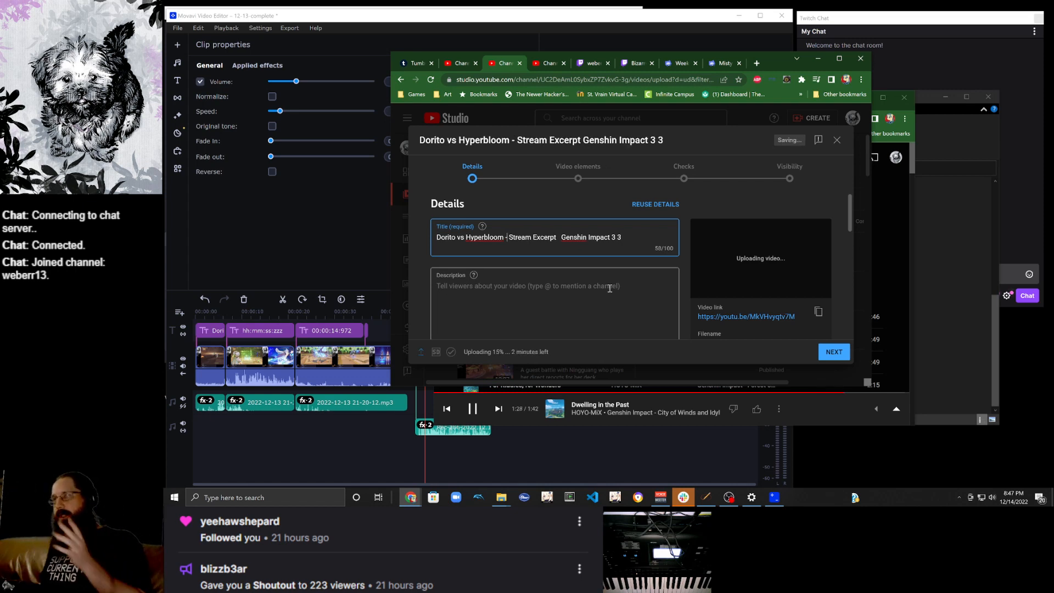
pyautogui.click(485, 248)
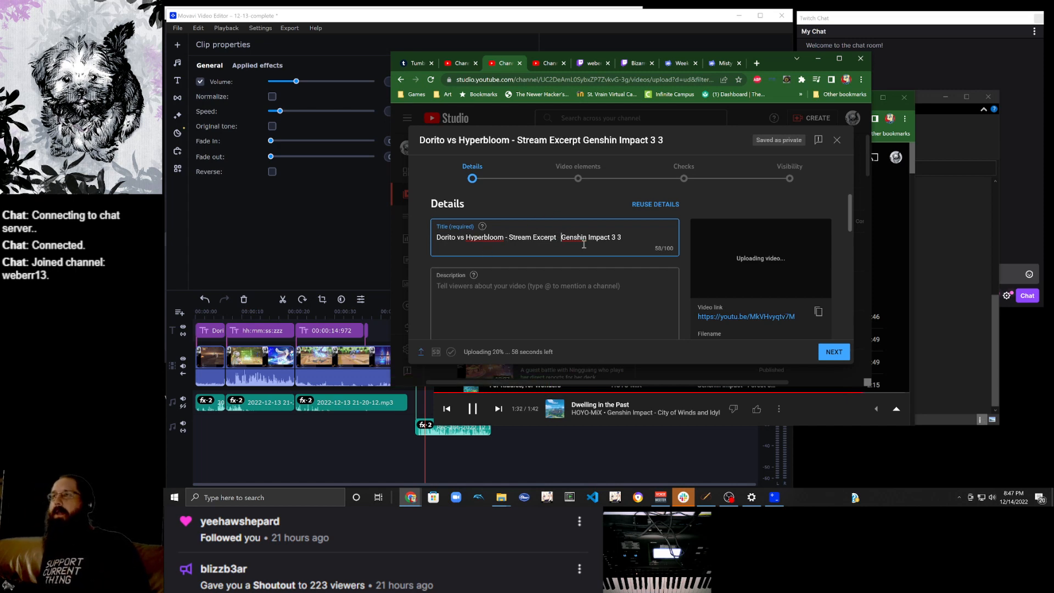
pyautogui.write('-')
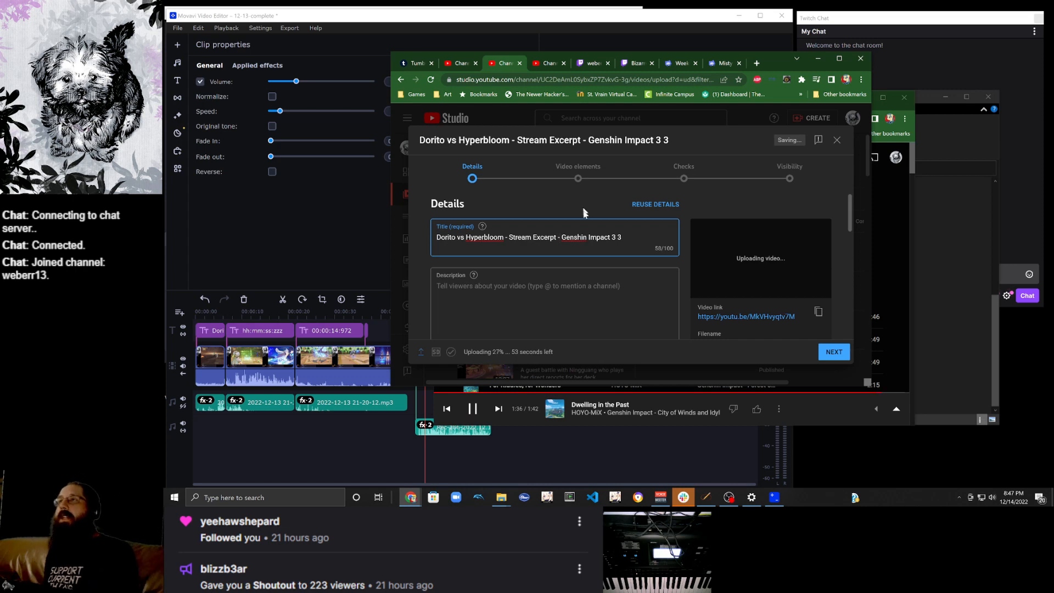
pyautogui.click(616, 236)
pyautogui.press('BackSpace')
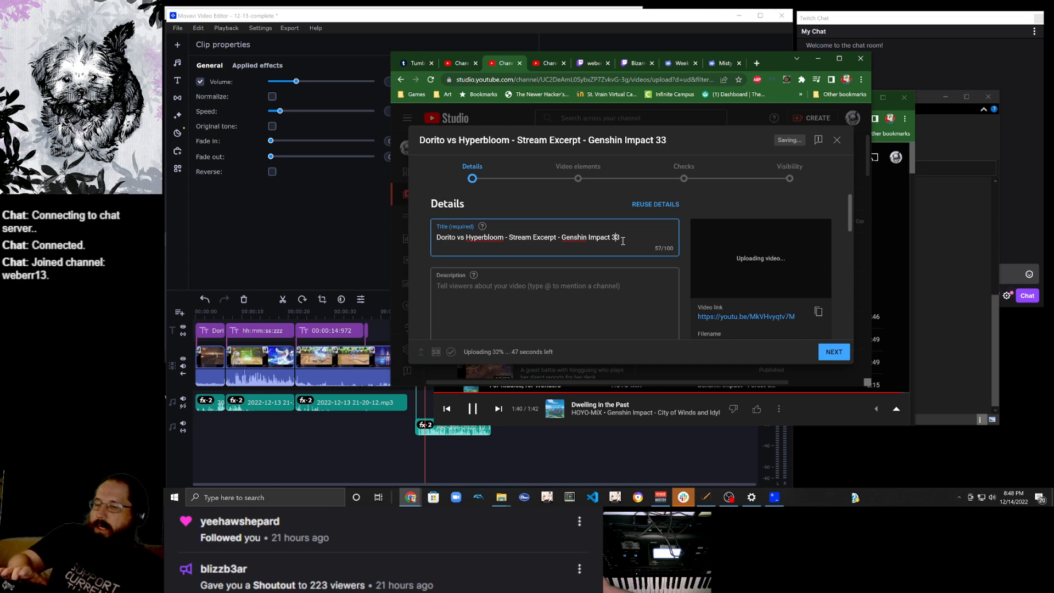
pyautogui.write('.')
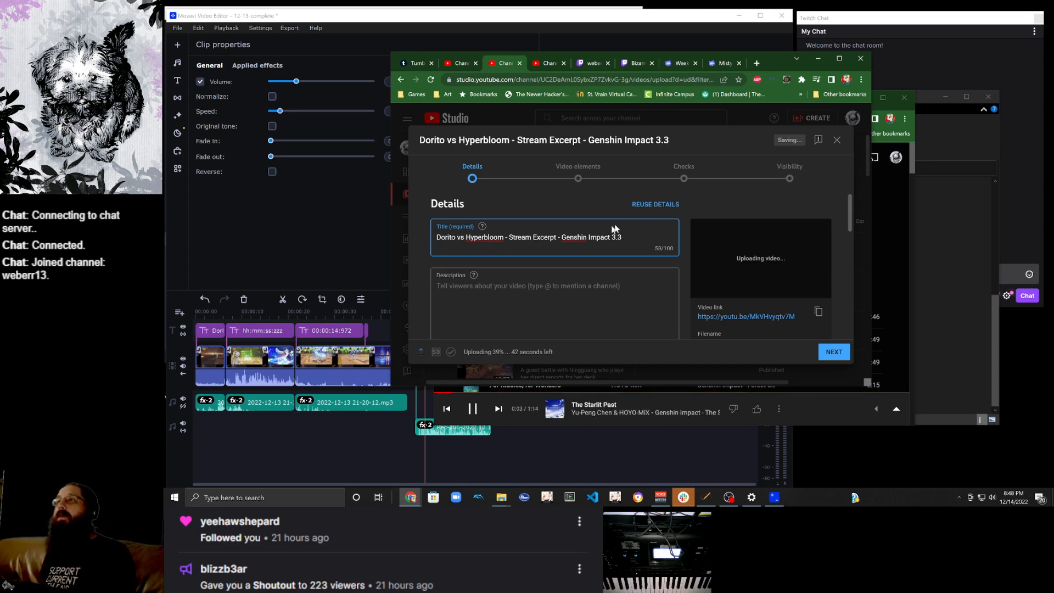
# Enter the video description "EM raiden, Nahida, Yelan, and Kokomi try to beat my best time against the electric dorito overworld boss.".
pyautogui.click(515, 286)
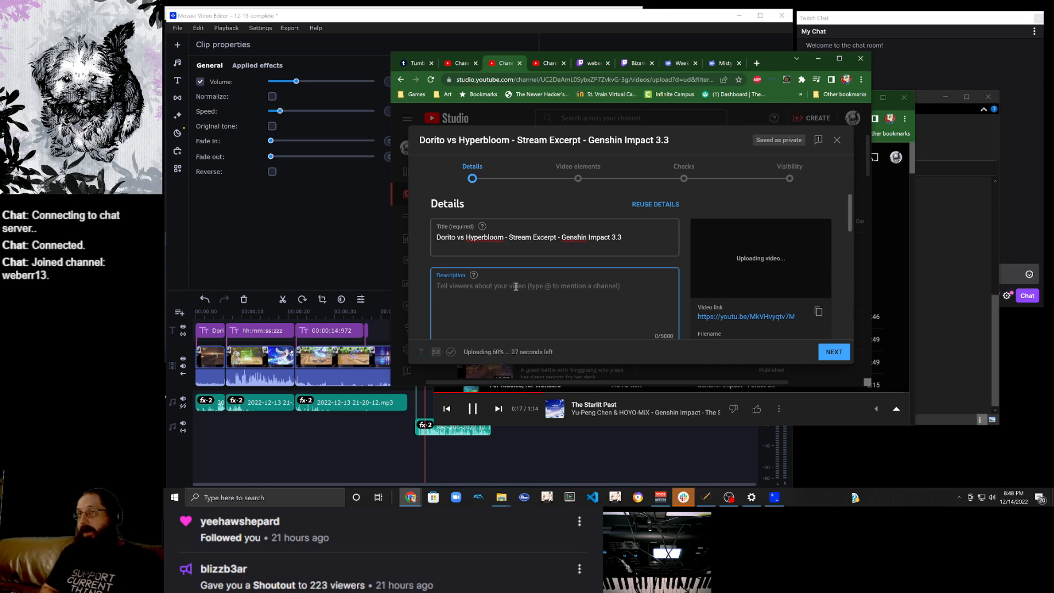
pyautogui.write('Dendro')
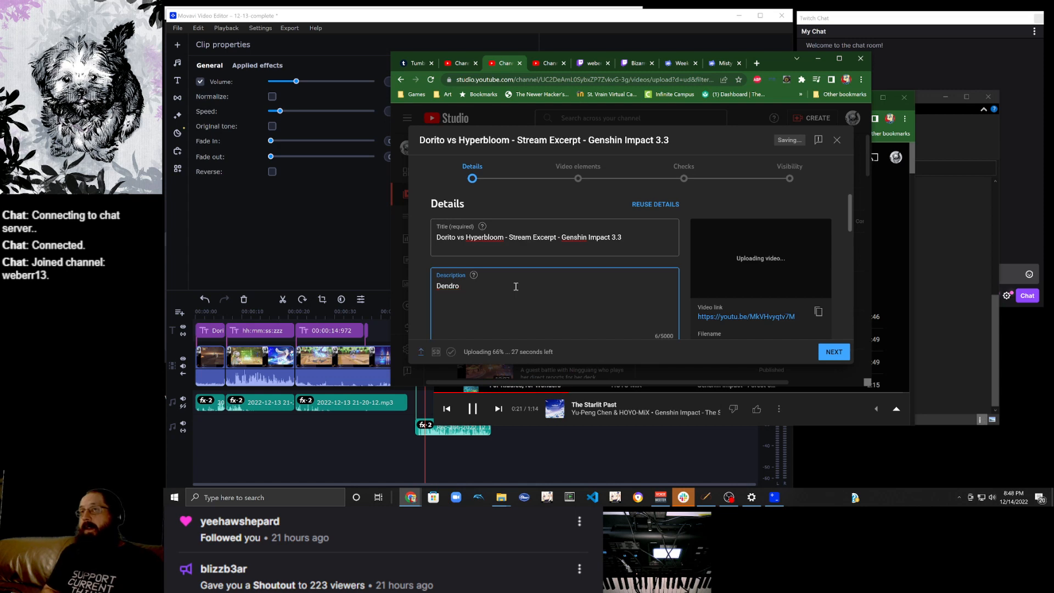
pyautogui.press('BackSpace')
pyautogui.press('BackSpace')
pyautogui.press('BackSpace')
pyautogui.press('BackSpace')
pyautogui.press('BackSpace')
pyautogui.press('BackSpace')
pyautogui.write('Em raiden vs ')
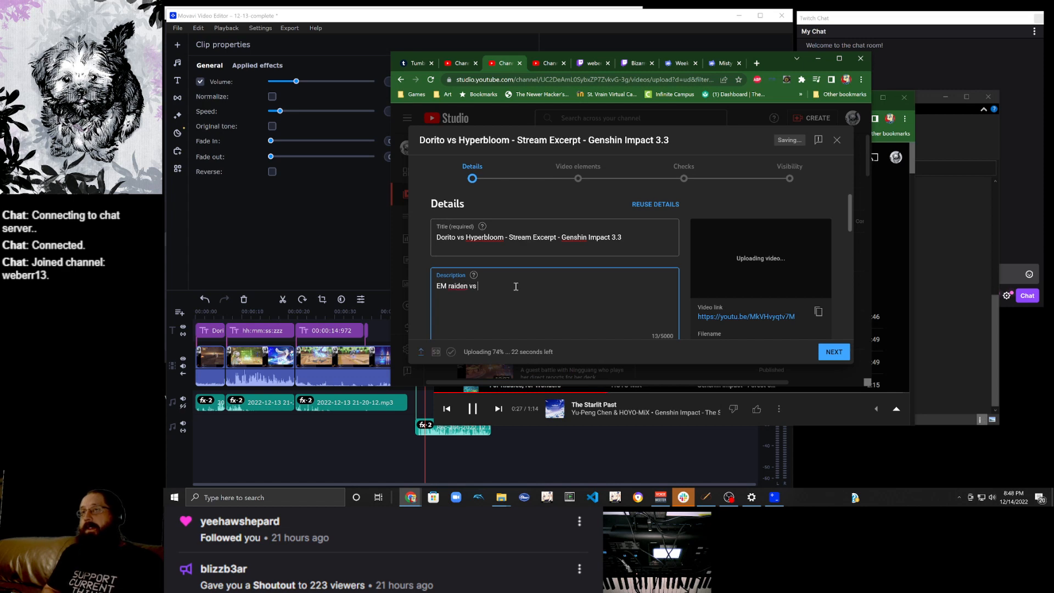
pyautogui.write(' _')
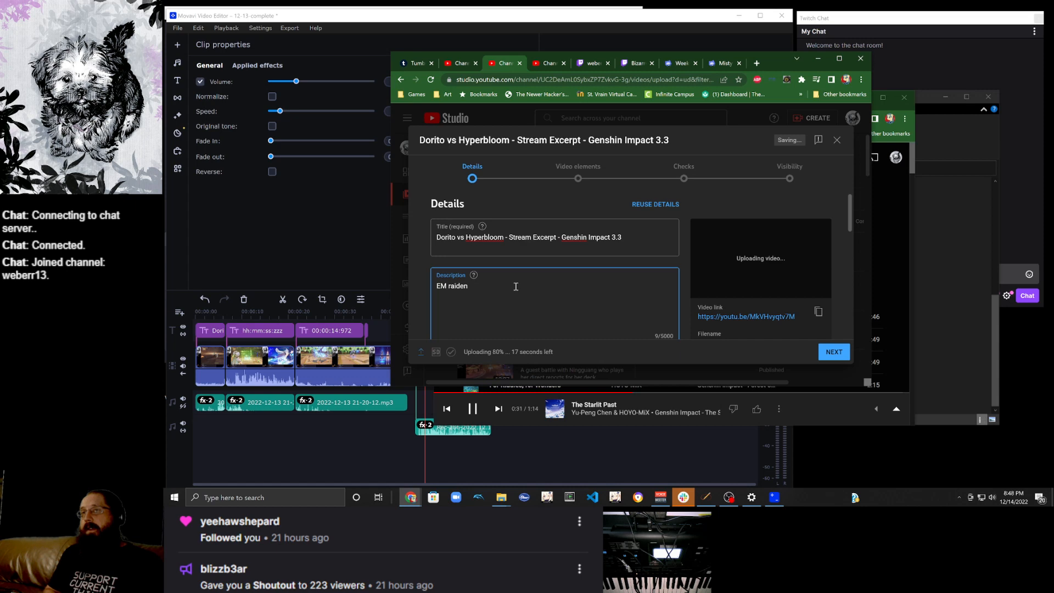
pyautogui.write('Na')
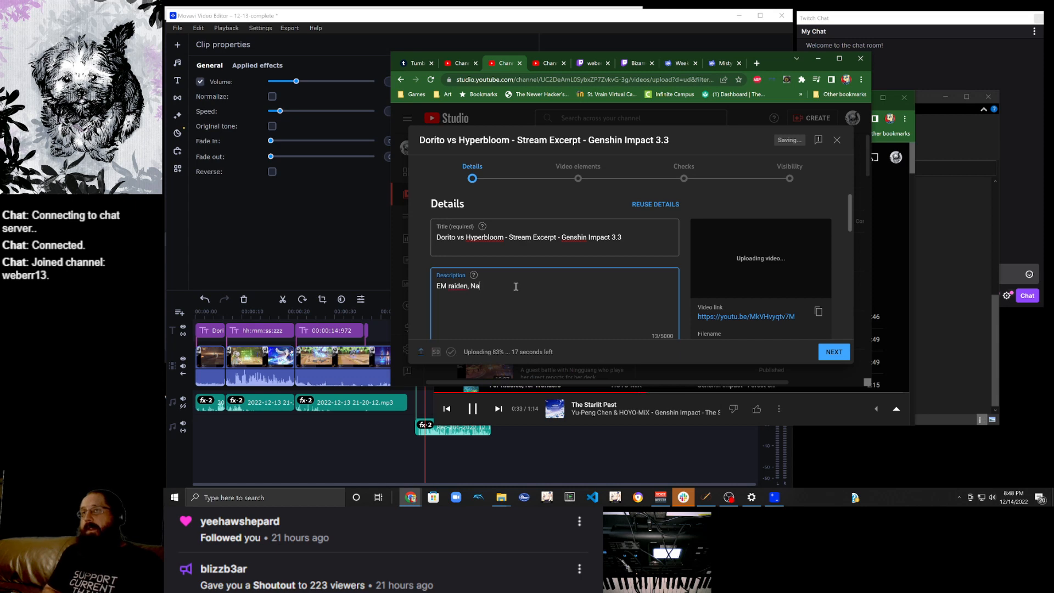
pyautogui.write('hidam,  Yelan, and Kok')
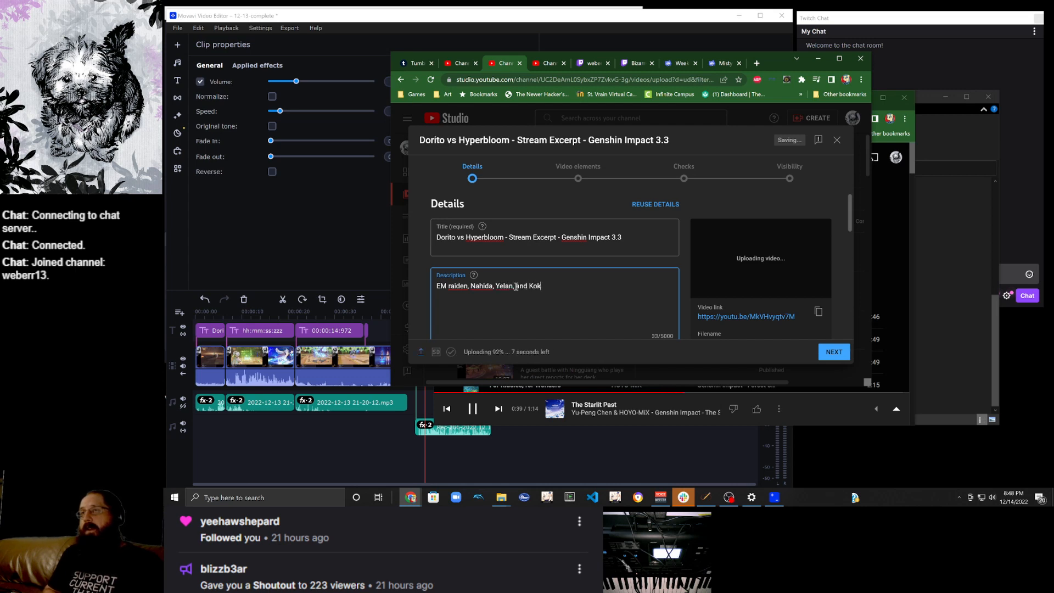
pyautogui.write('omi try to beat my best time against the ele')
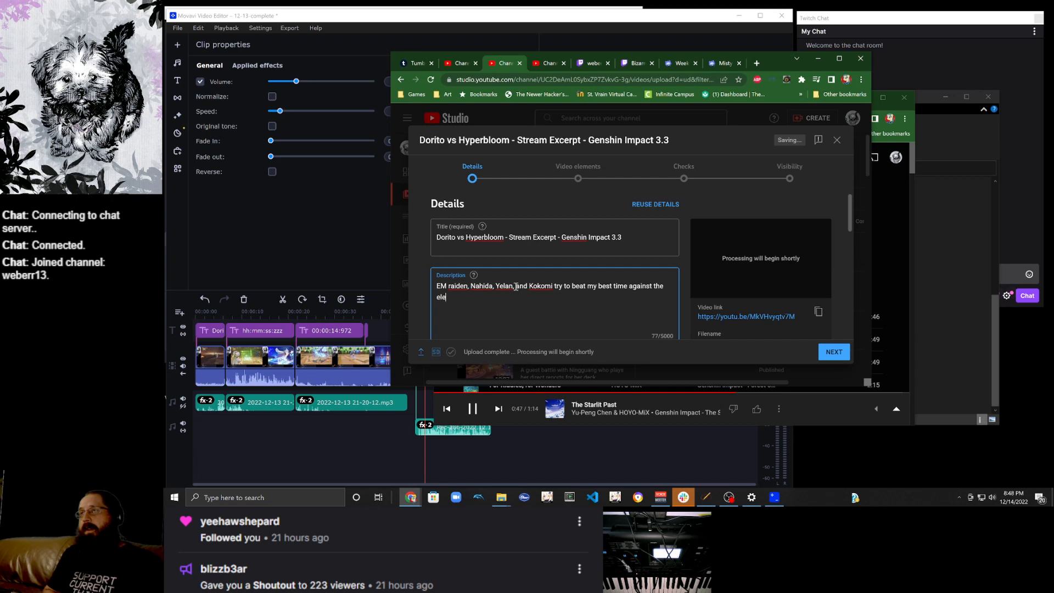
pyautogui.write('ctric dorito ')
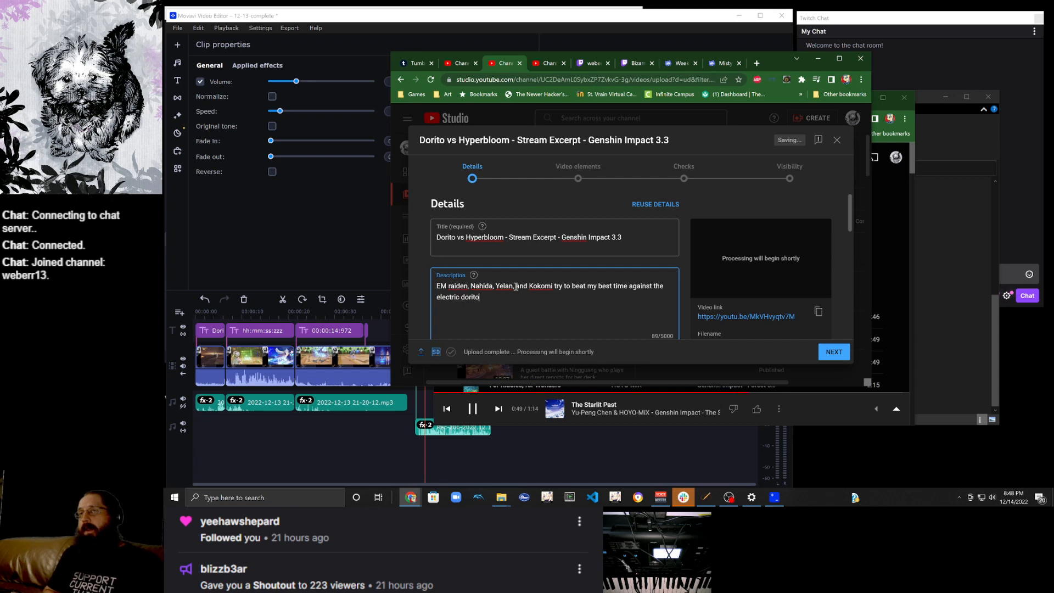
pyautogui.write('overwor')
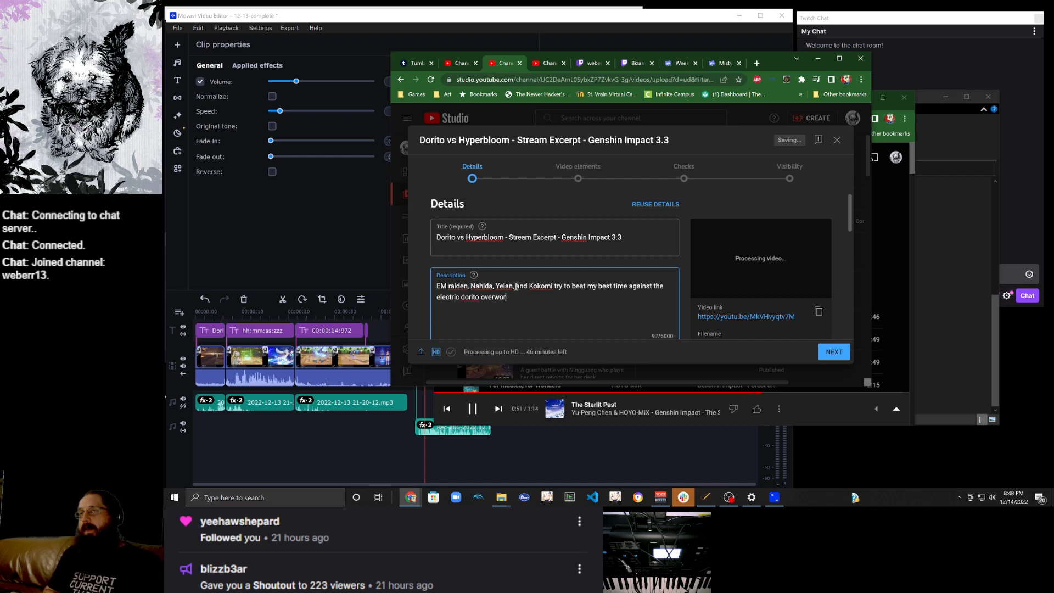
pyautogui.write('ld boss.')
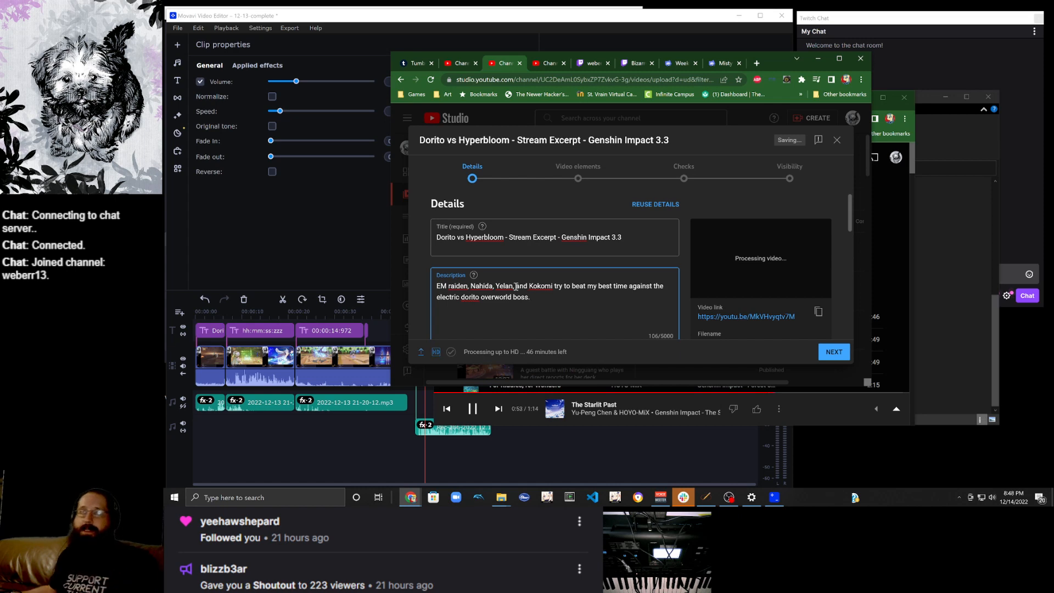
# Replace the misspelled "dorito" in the description with the suggested "Dorito".
pyautogui.rightClick(471, 298)
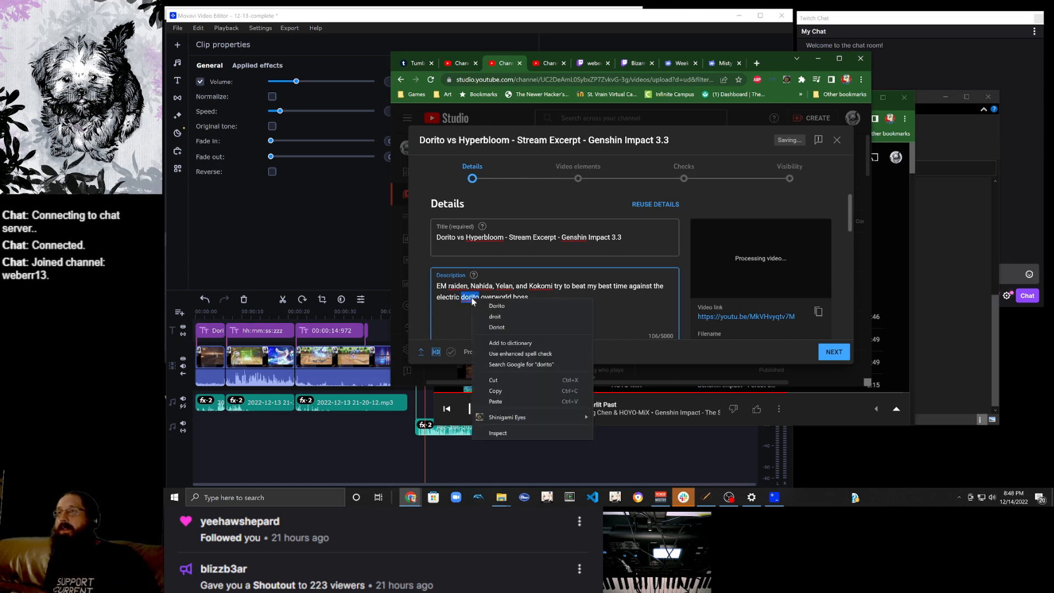
pyautogui.click(485, 305)
pyautogui.click(545, 294)
# Add the line "Follow me on twitch:" with the Twitch channel link to the description, below a blank line.
pyautogui.scroll(-1, 553, 280)
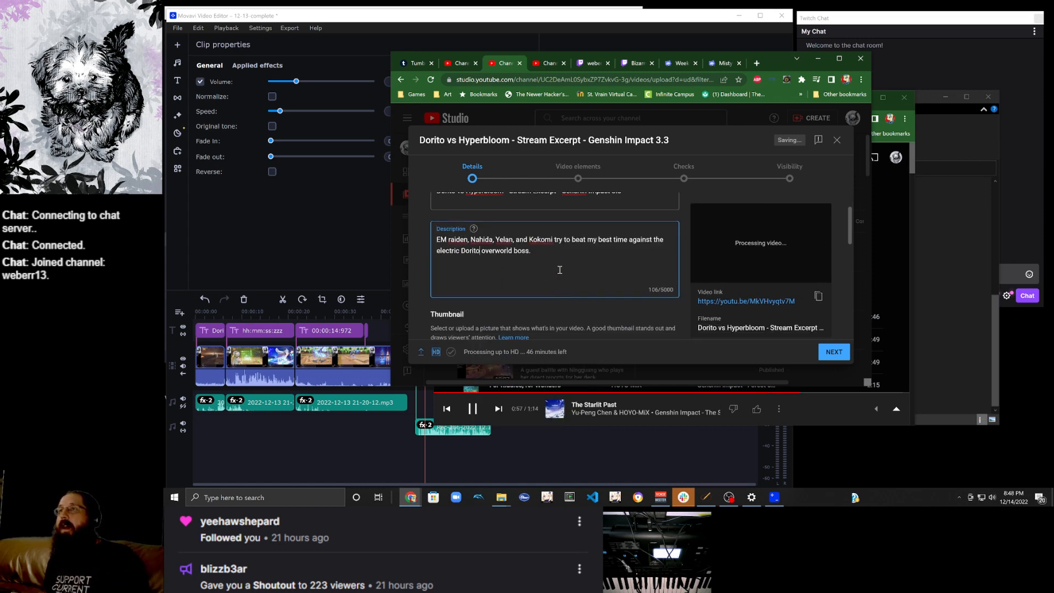
pyautogui.press('Return')
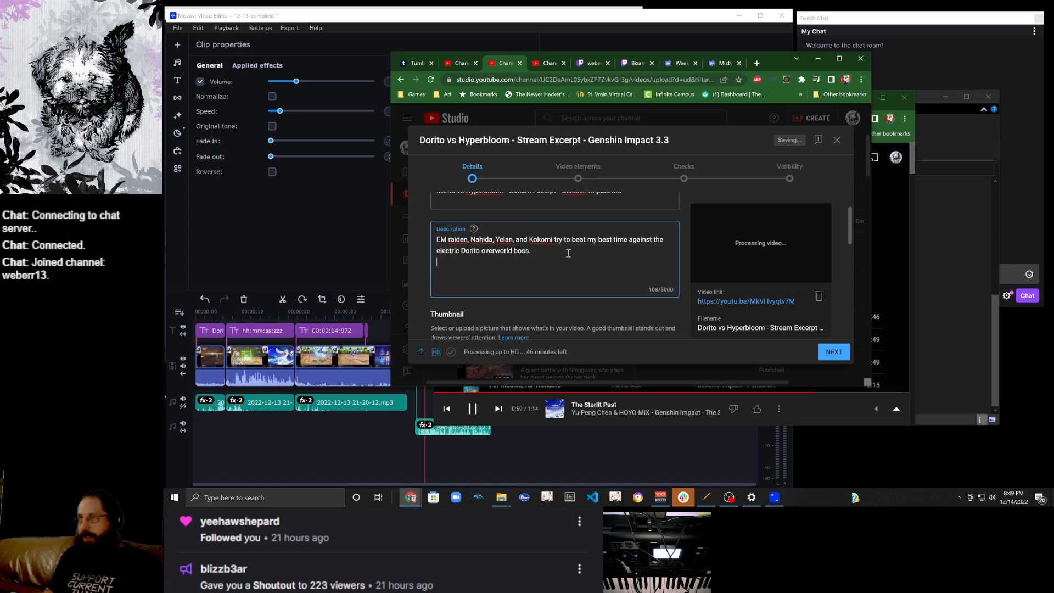
pyautogui.write('F')
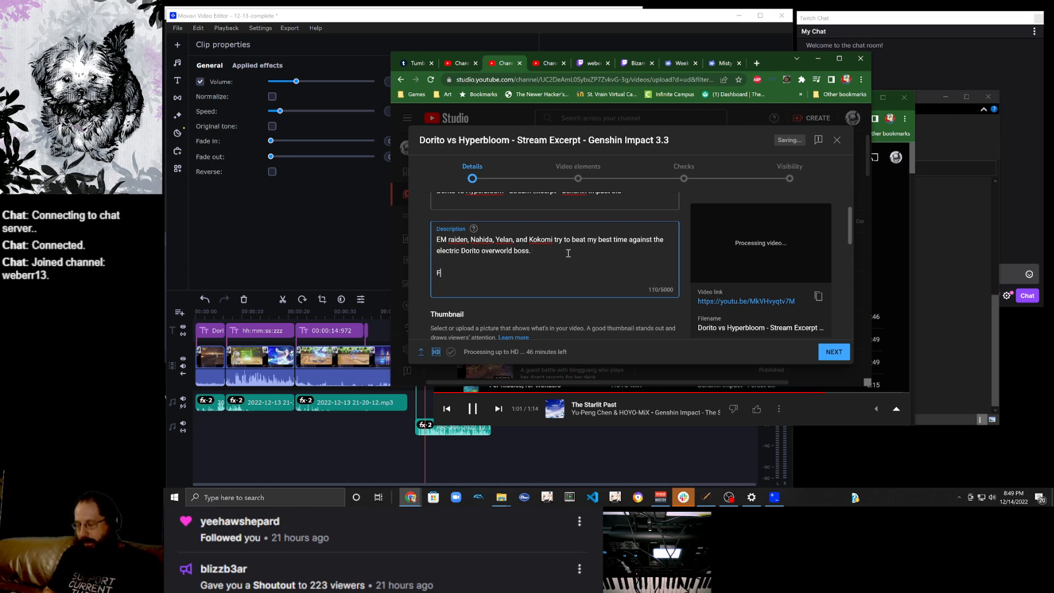
pyautogui.write('ollow me on twith')
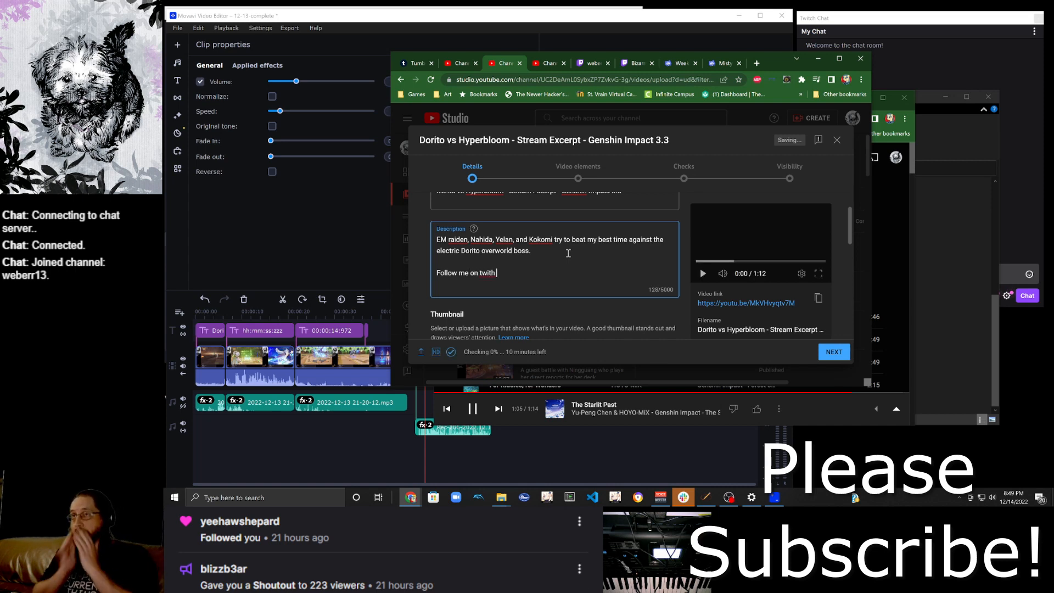
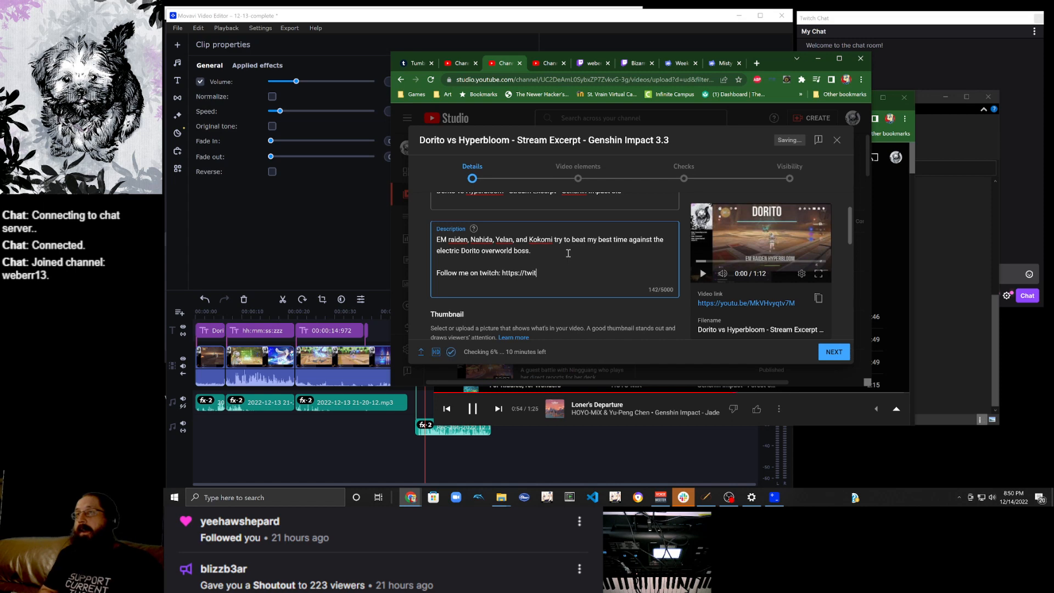
pyautogui.write('tv/weberr13')
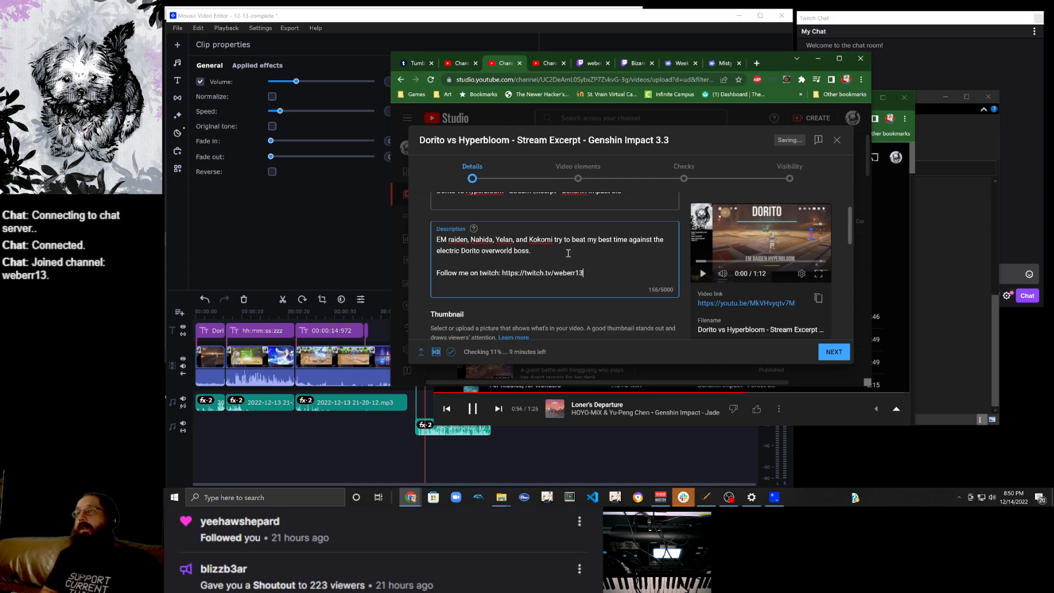
# Copy the shareable link of the latest published video, the "Nahida Raiden Hyperbloom" one, from the other channel content page.
pyautogui.click(551, 65)
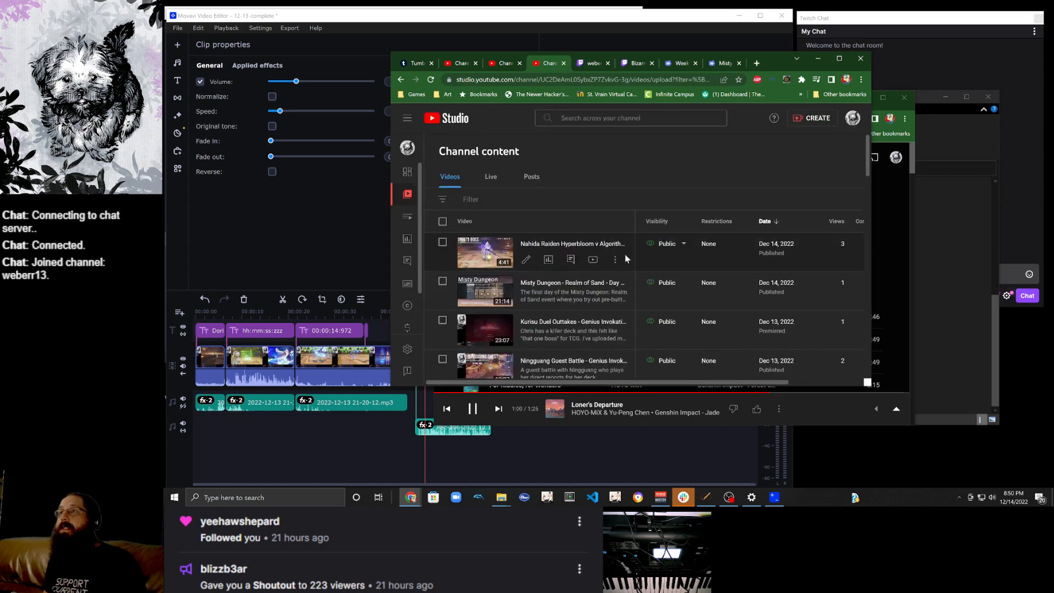
pyautogui.click(614, 259)
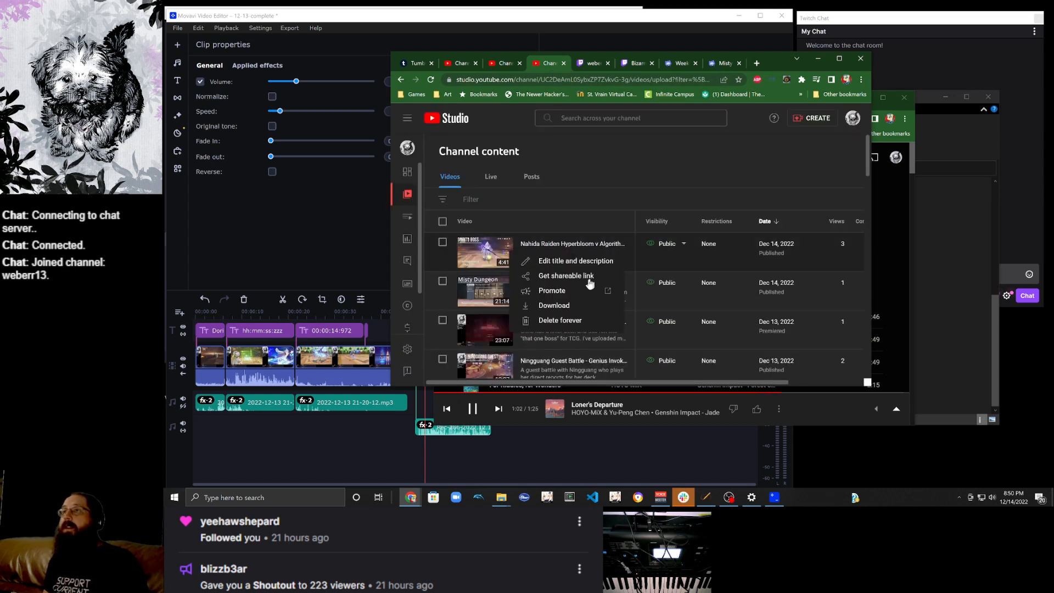
pyautogui.click(565, 276)
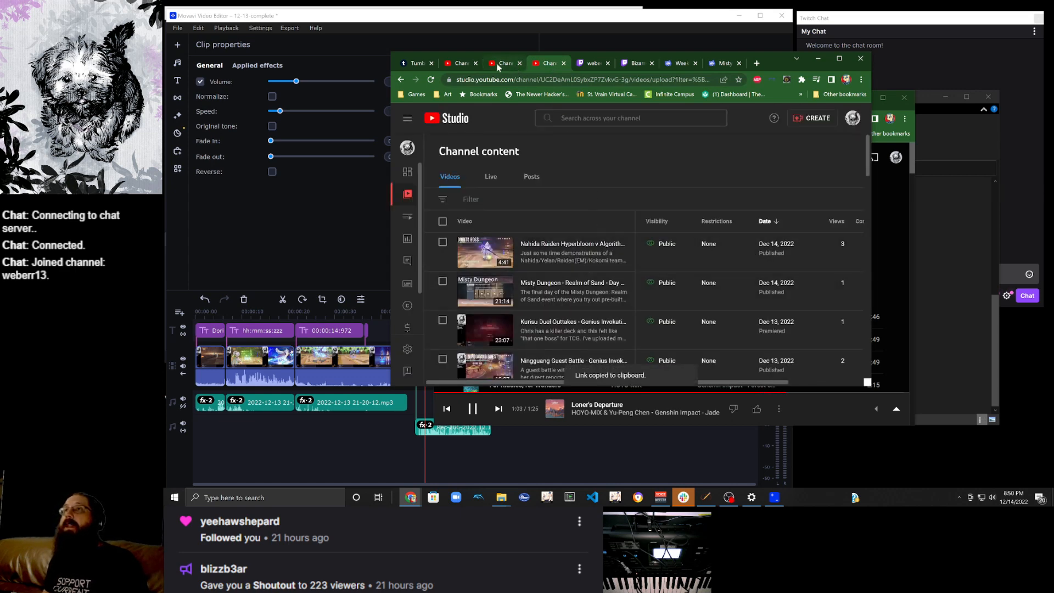
# Insert the line "See the previous run for build:" followed by the copied video link above the Twitch line in the upload's description.
pyautogui.click(497, 64)
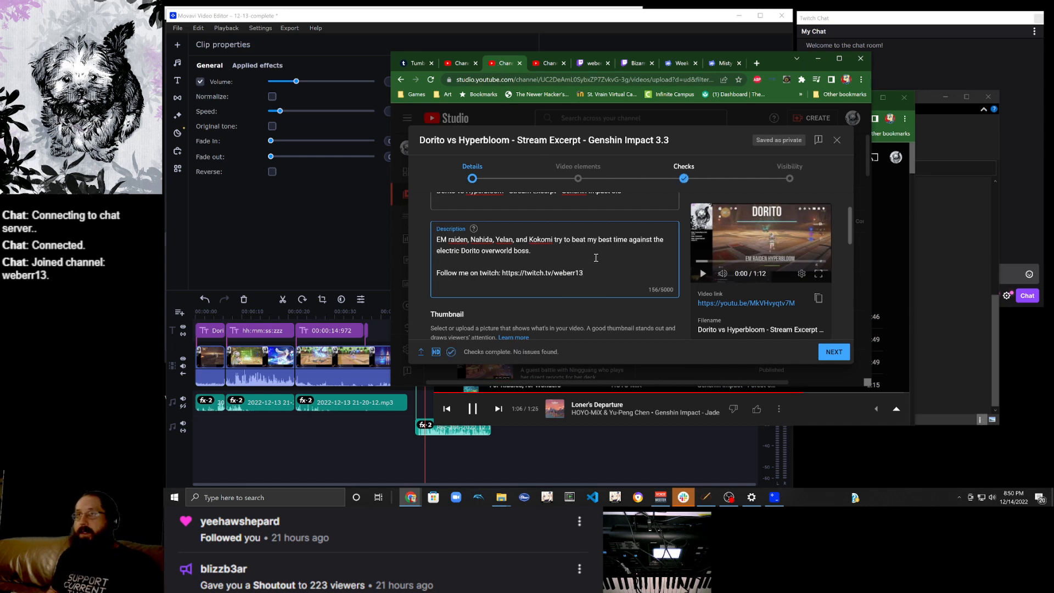
pyautogui.press('Return')
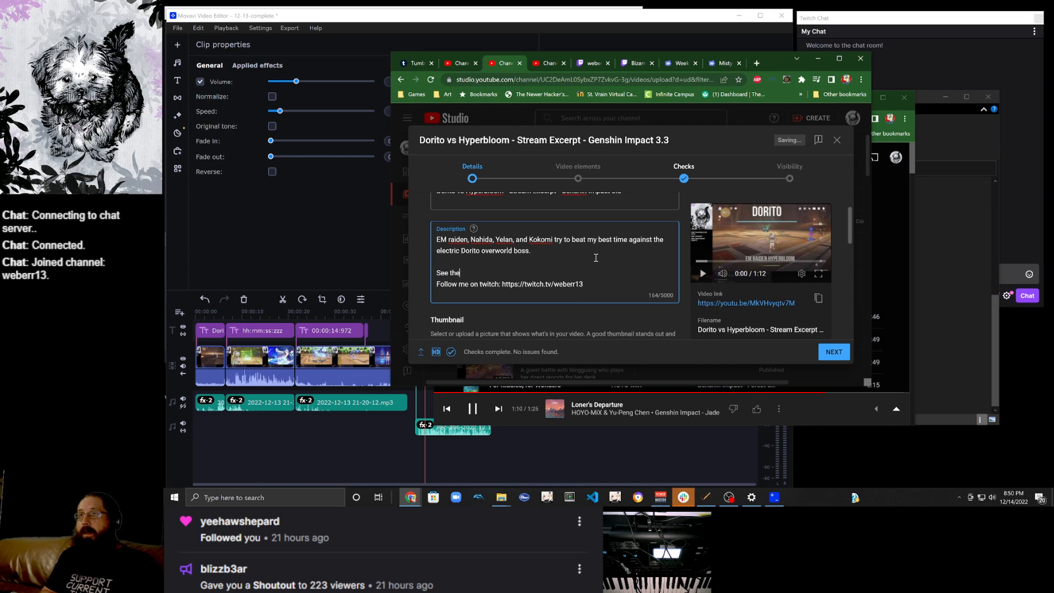
pyautogui.write('See the previous run for build:')
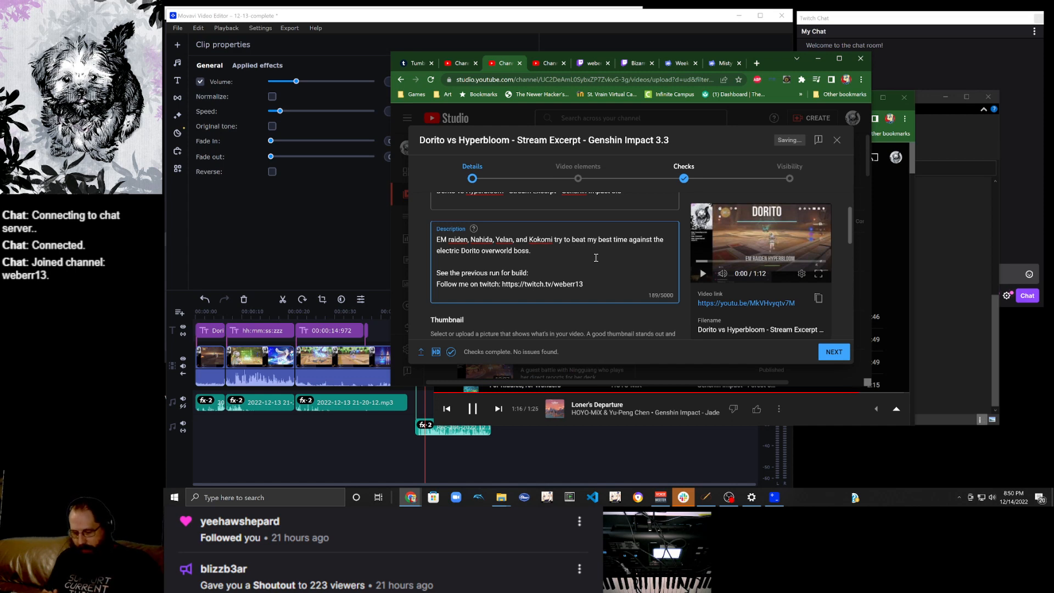
pyautogui.hotkey('ctrl', 'v')
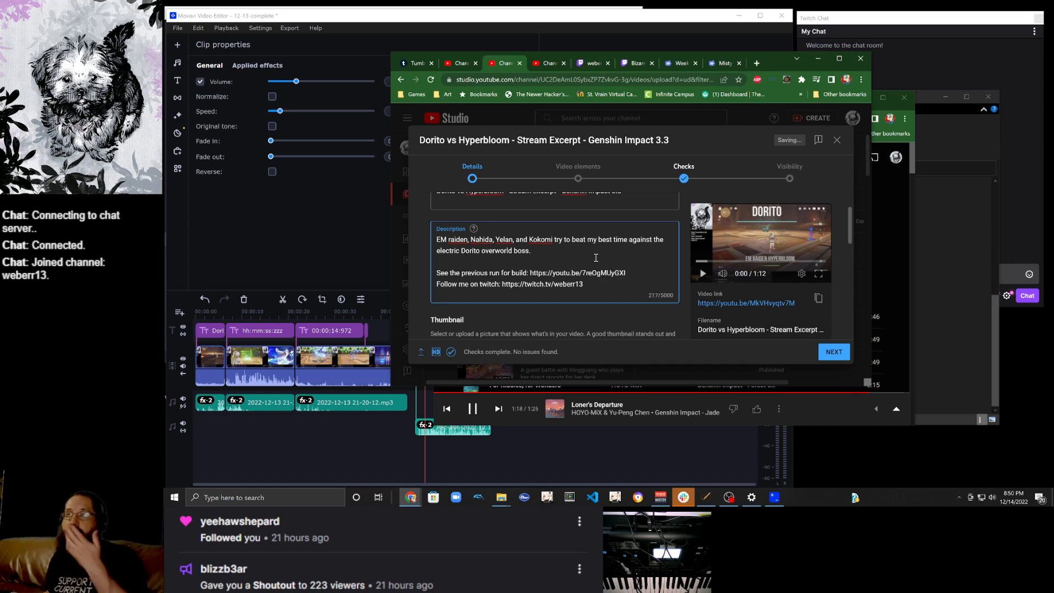
# Review the thumbnail options, then open the exported video "Dorito vs Hyperbloom - Stream Excerpt - Genshin Impact 3.3" from SSD (H:) in VLC.
pyautogui.scroll(-1, 596, 257)
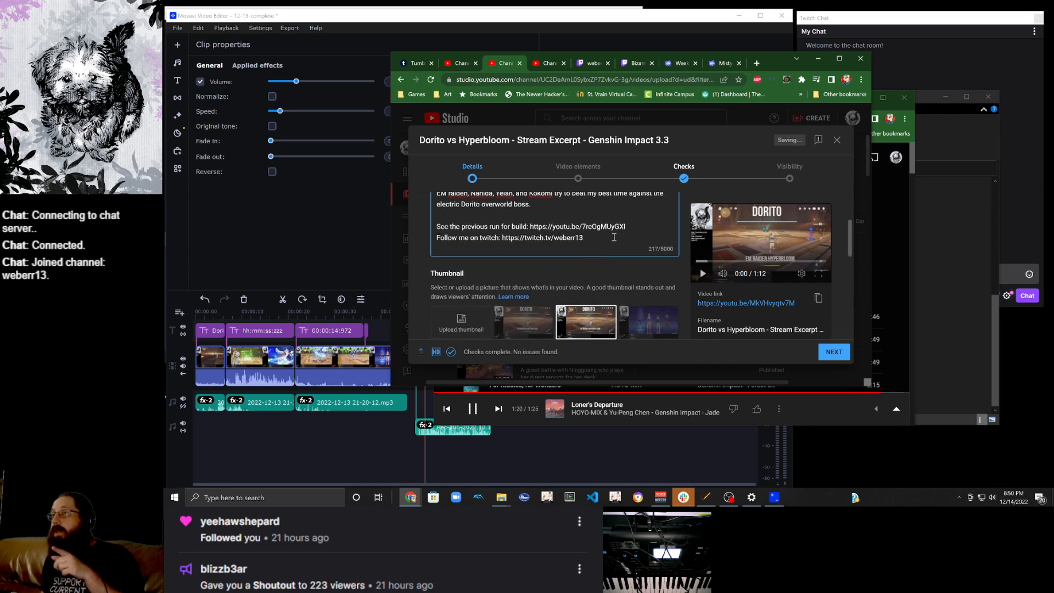
pyautogui.scroll(-1, 613, 294)
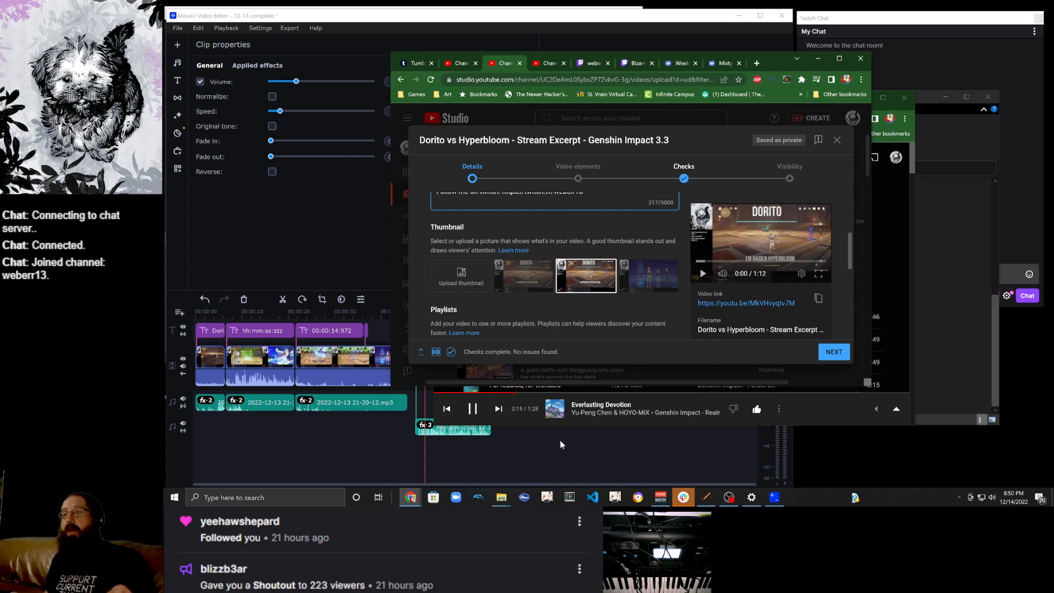
pyautogui.moveTo(501, 499)
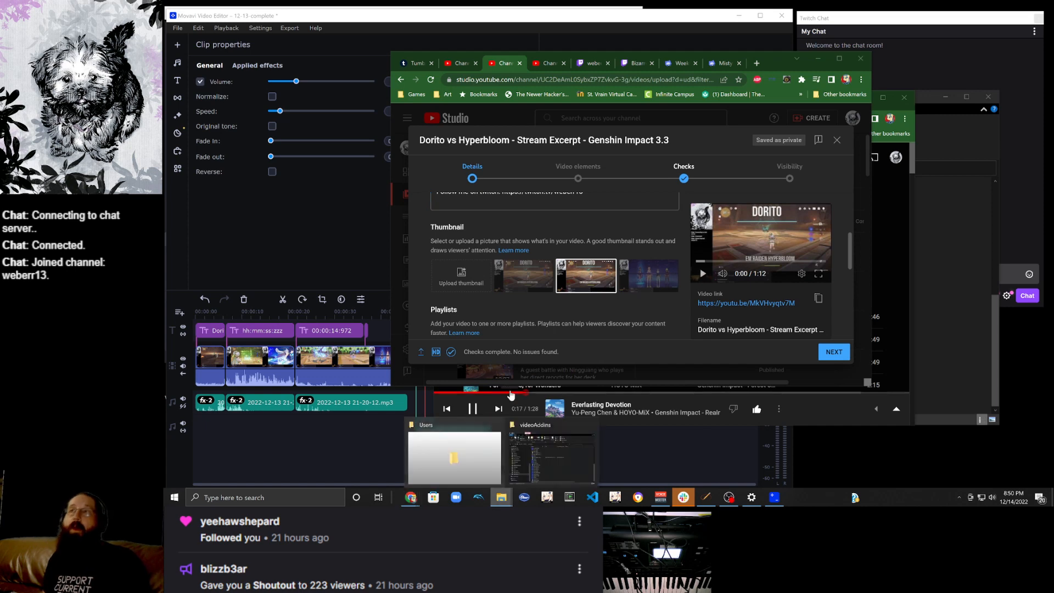
pyautogui.click(549, 461)
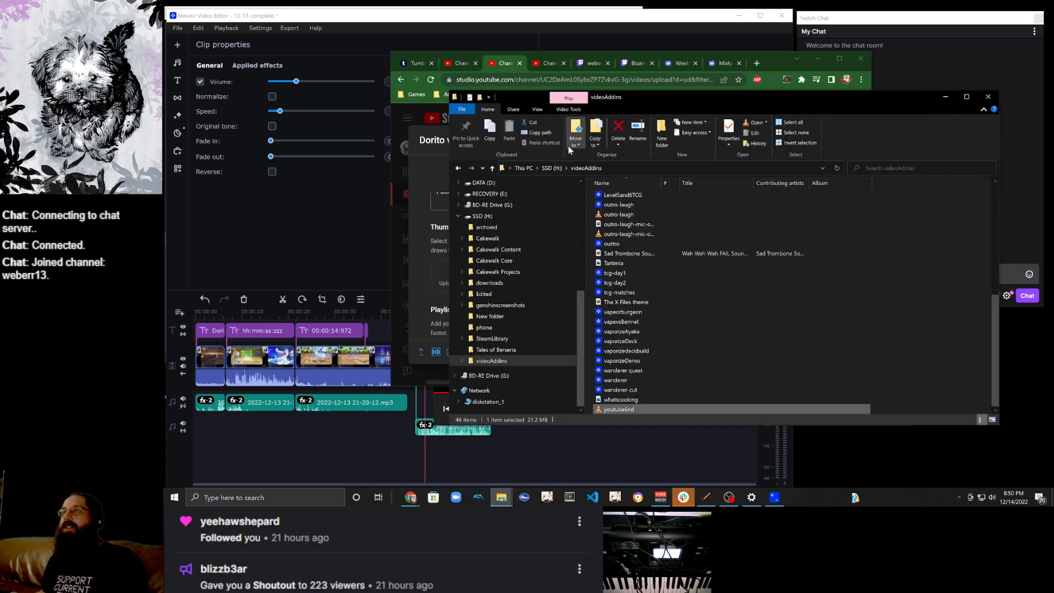
pyautogui.click(549, 168)
pyautogui.scroll(20, 677, 262)
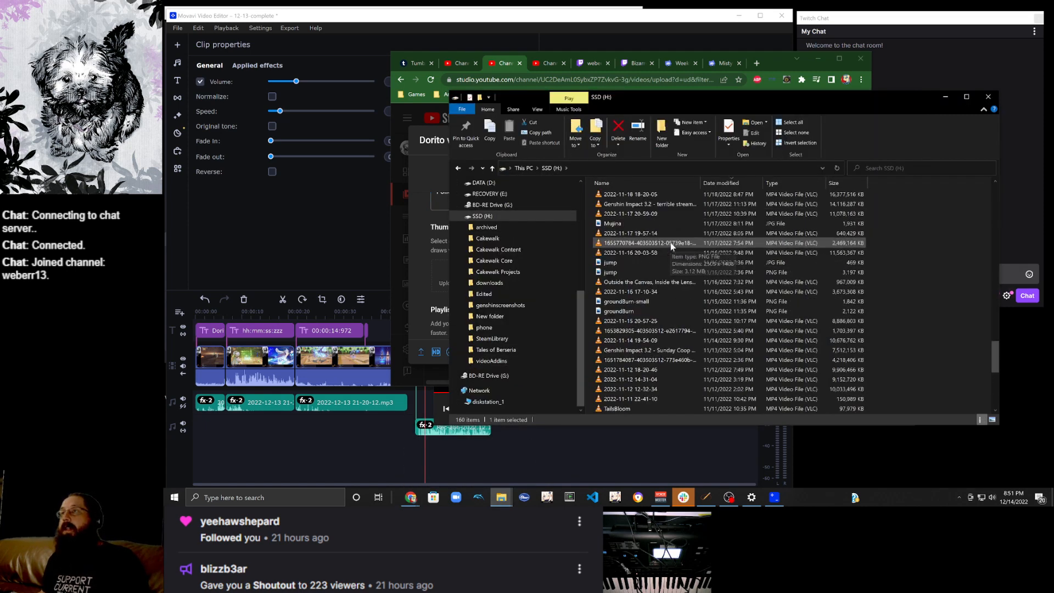
pyautogui.scroll(3, 670, 239)
pyautogui.click(670, 198)
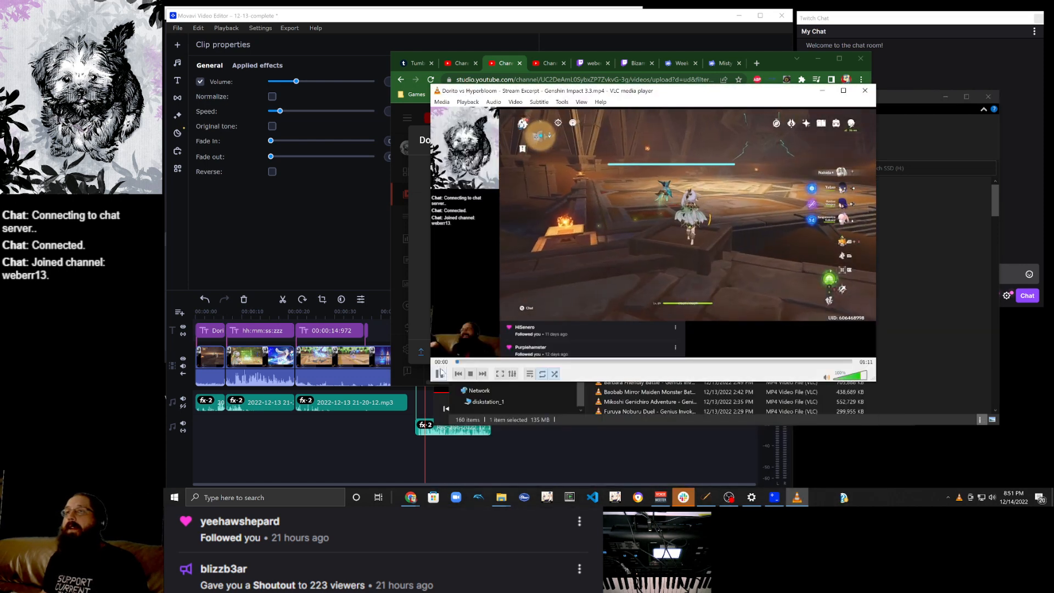
# Pause the video at 00:04, where the "DORITO" and "EM RAIDEN HYPERBLOOM" titles show, and take a snapshot of that frame.
pyautogui.click(440, 374)
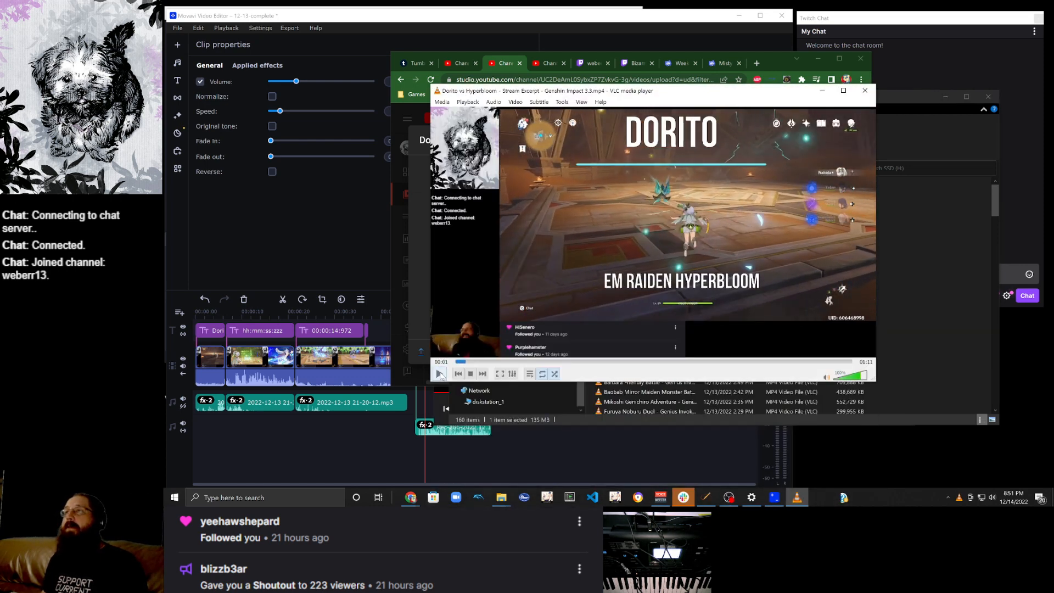
pyautogui.click(439, 374)
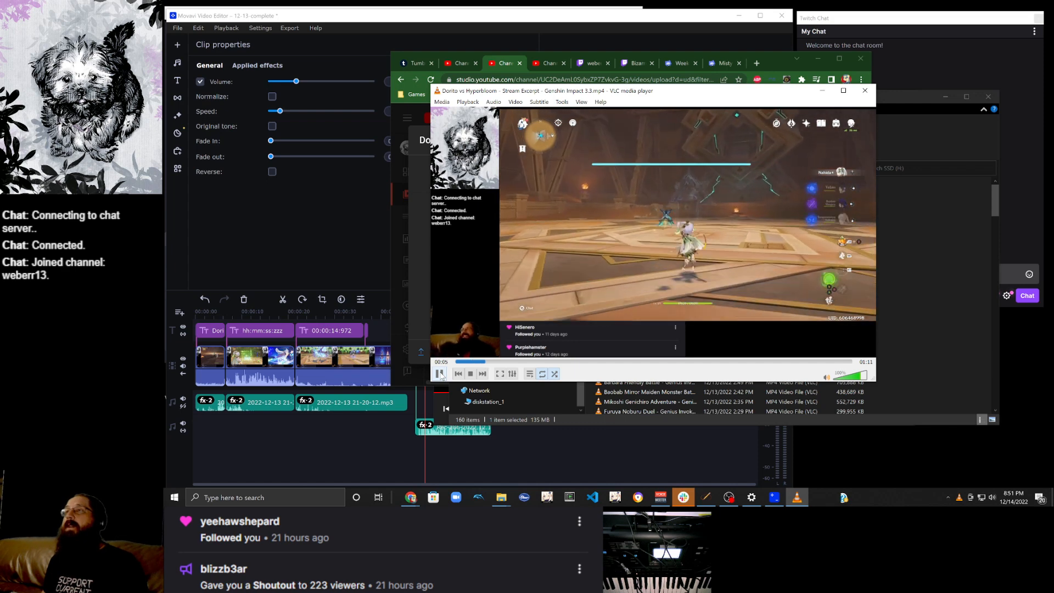
pyautogui.click(440, 374)
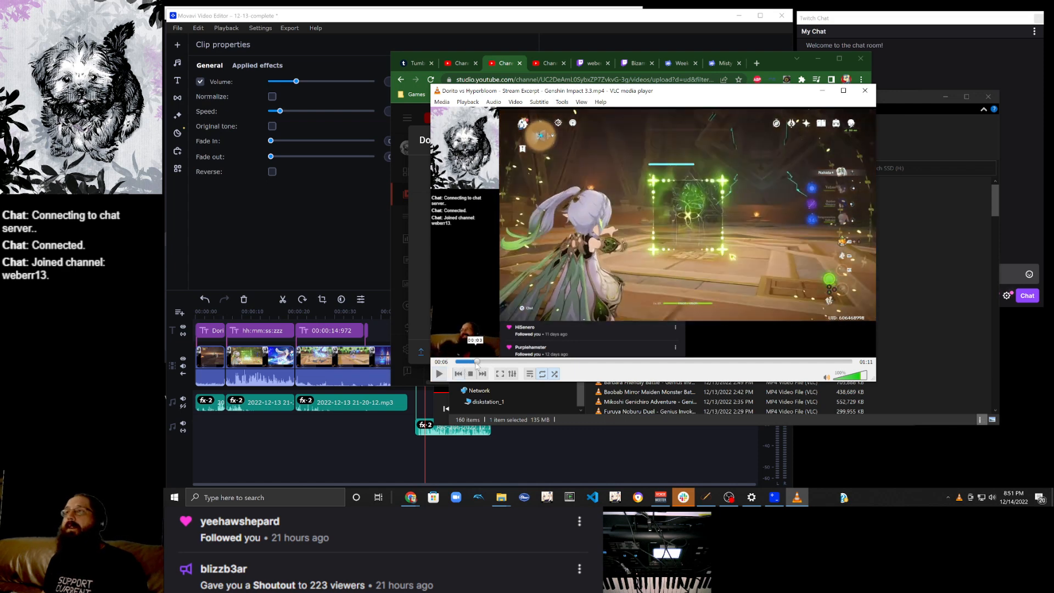
pyautogui.click(473, 363)
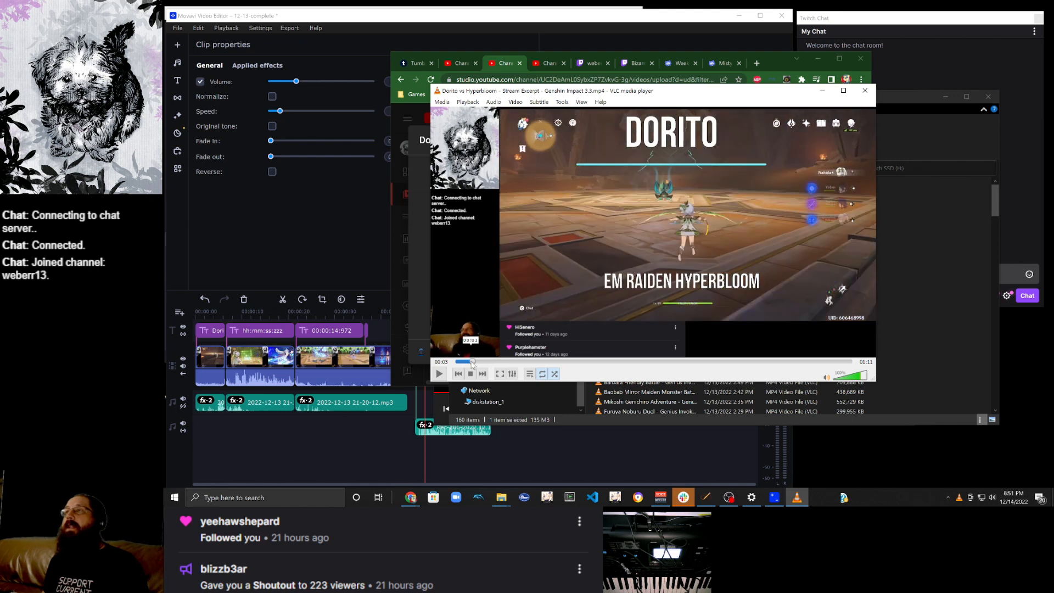
pyautogui.click(440, 375)
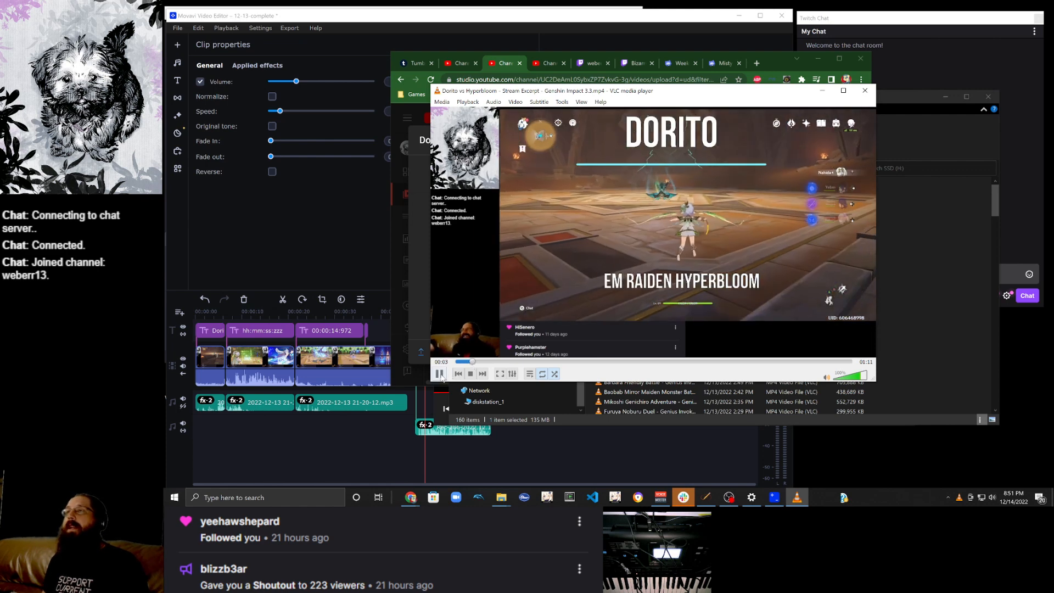
pyautogui.click(439, 374)
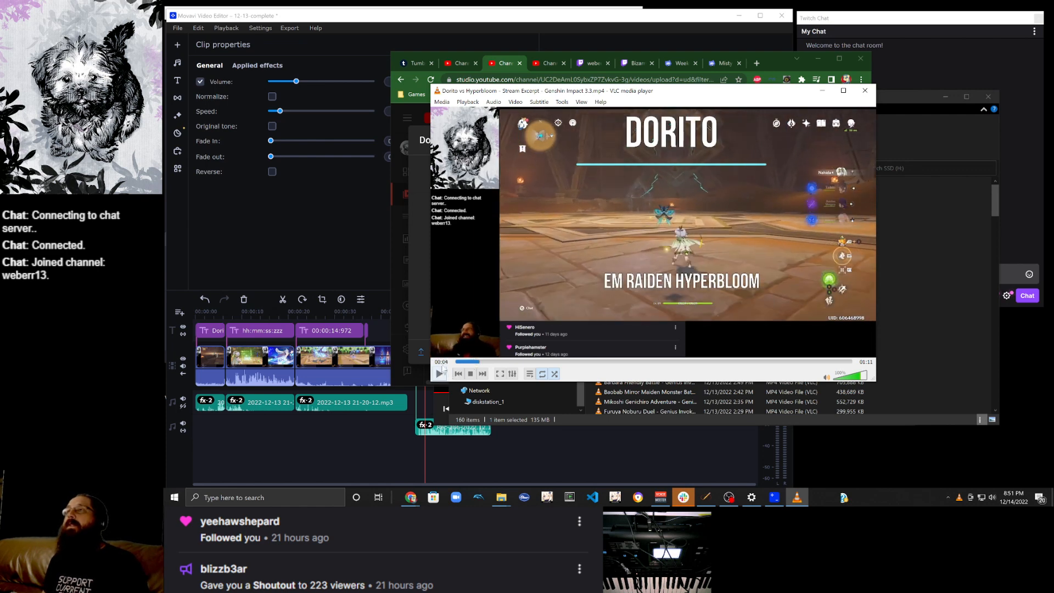
pyautogui.click(515, 101)
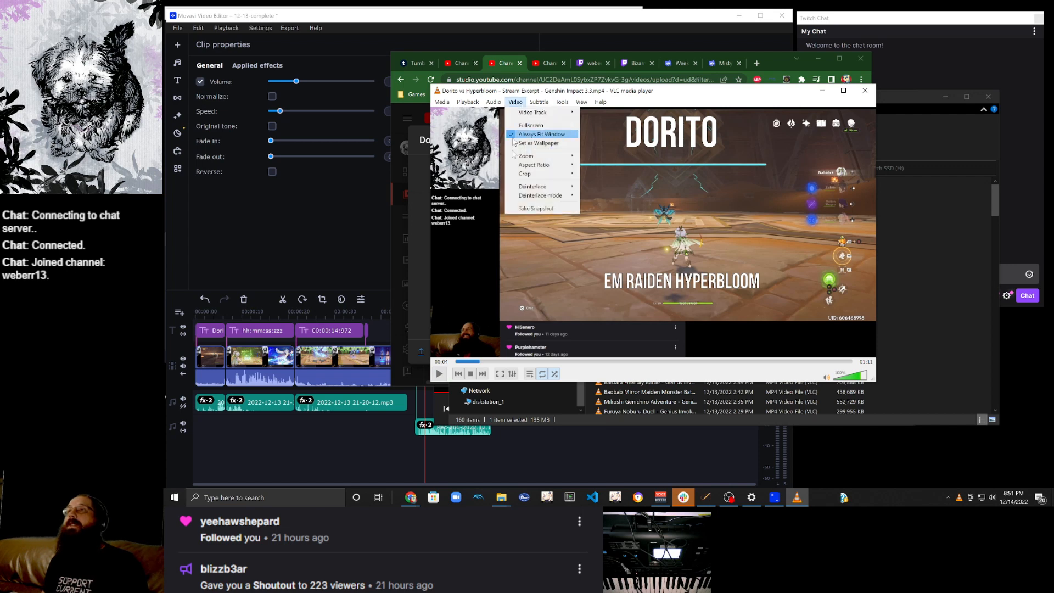
pyautogui.click(518, 208)
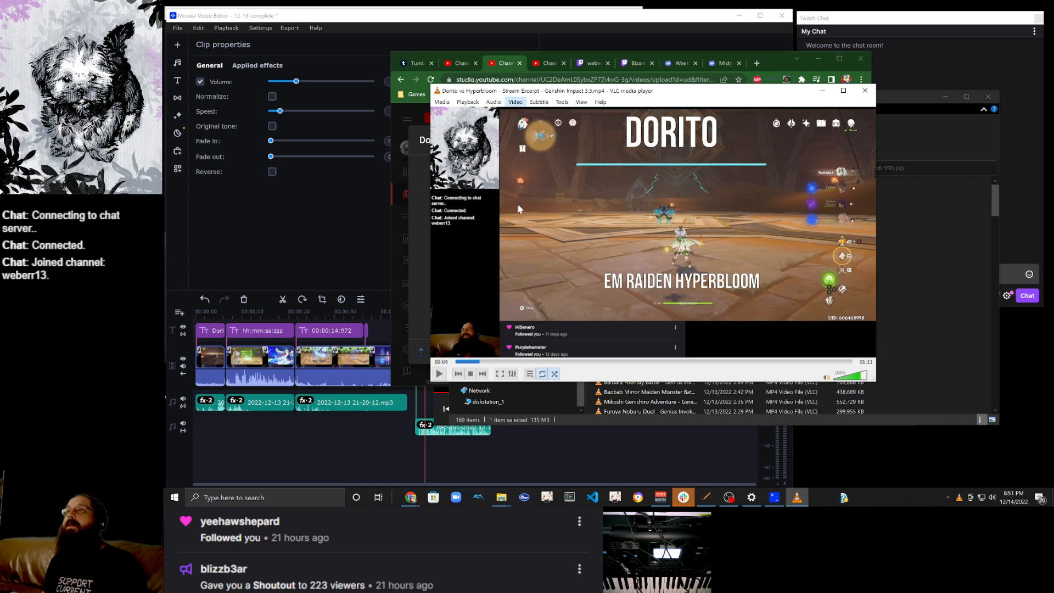
pyautogui.click(508, 64)
pyautogui.click(462, 276)
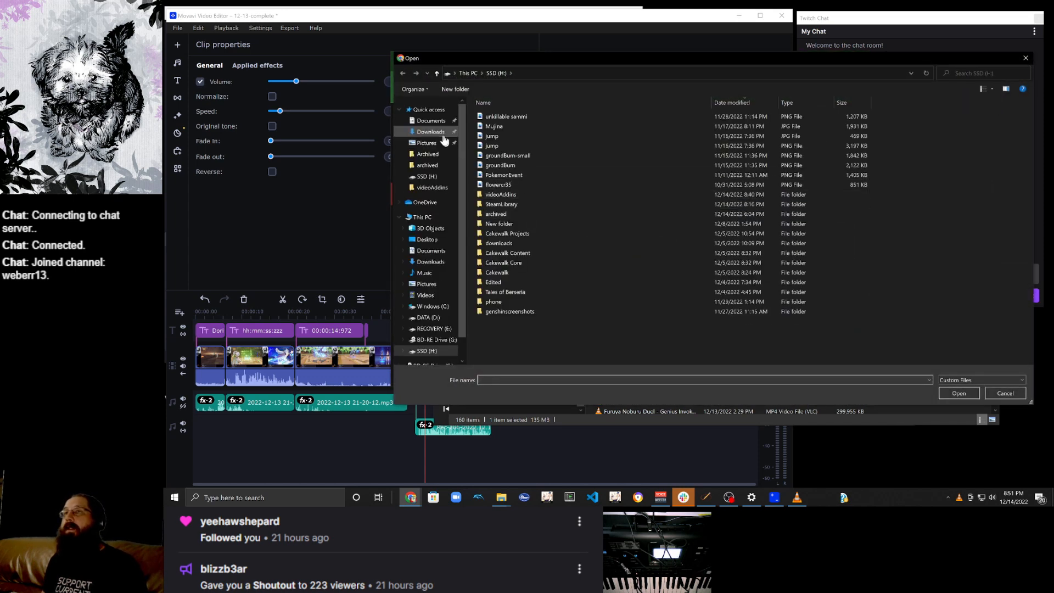
pyautogui.click(431, 144)
pyautogui.scroll(-1, 749, 275)
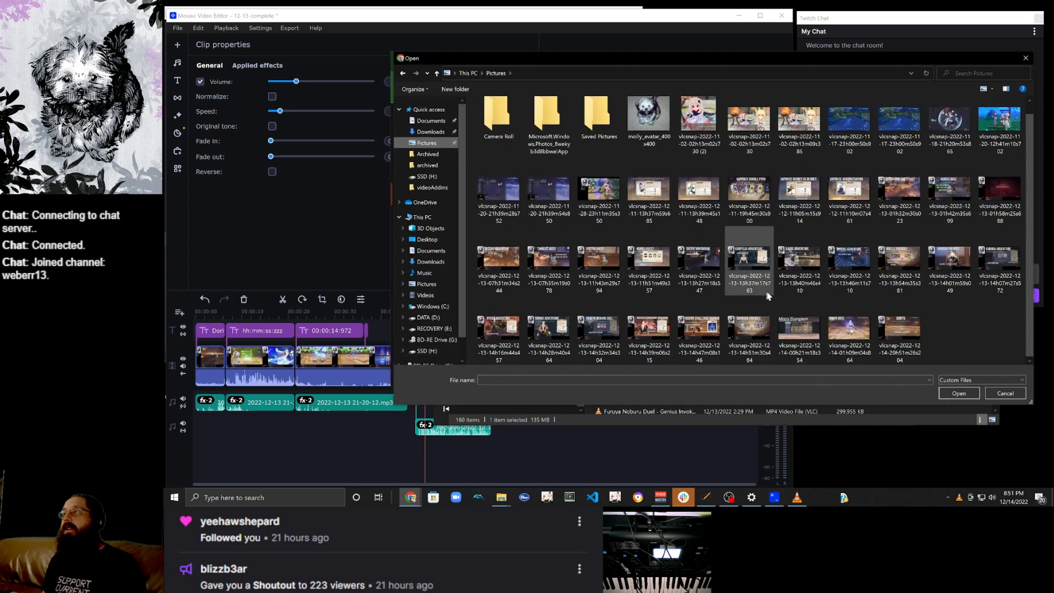
pyautogui.click(900, 330)
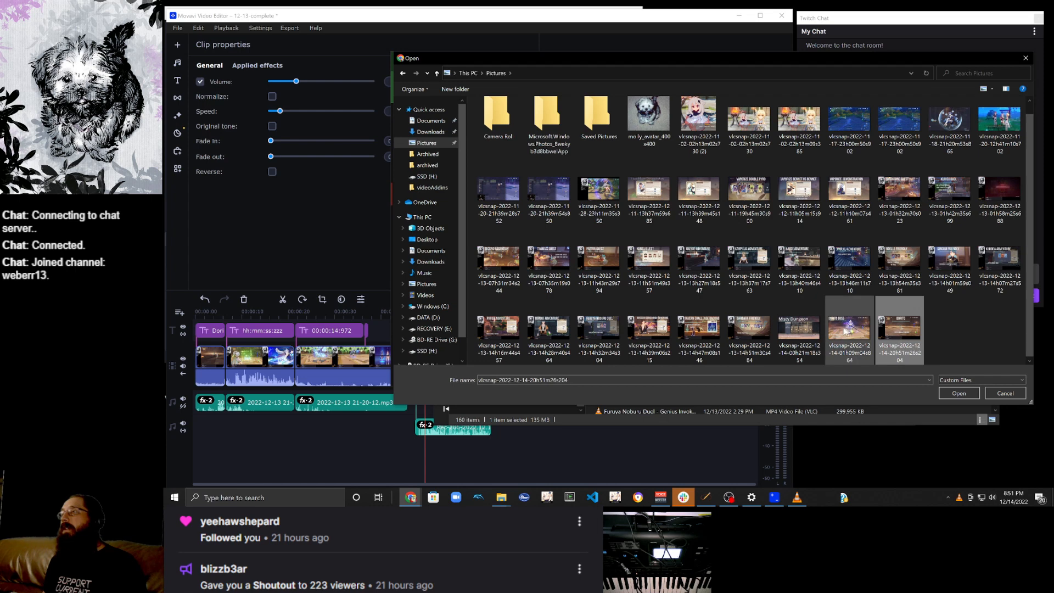
pyautogui.click(964, 394)
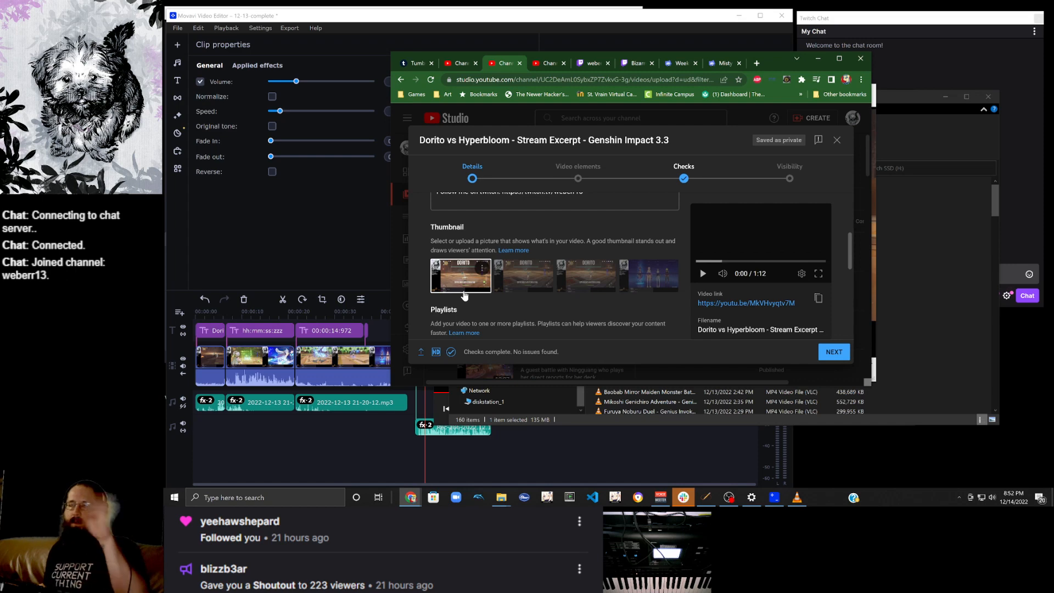
# Add the video to the "Genshin Impact Shorts" playlist.
pyautogui.scroll(-2, 483, 285)
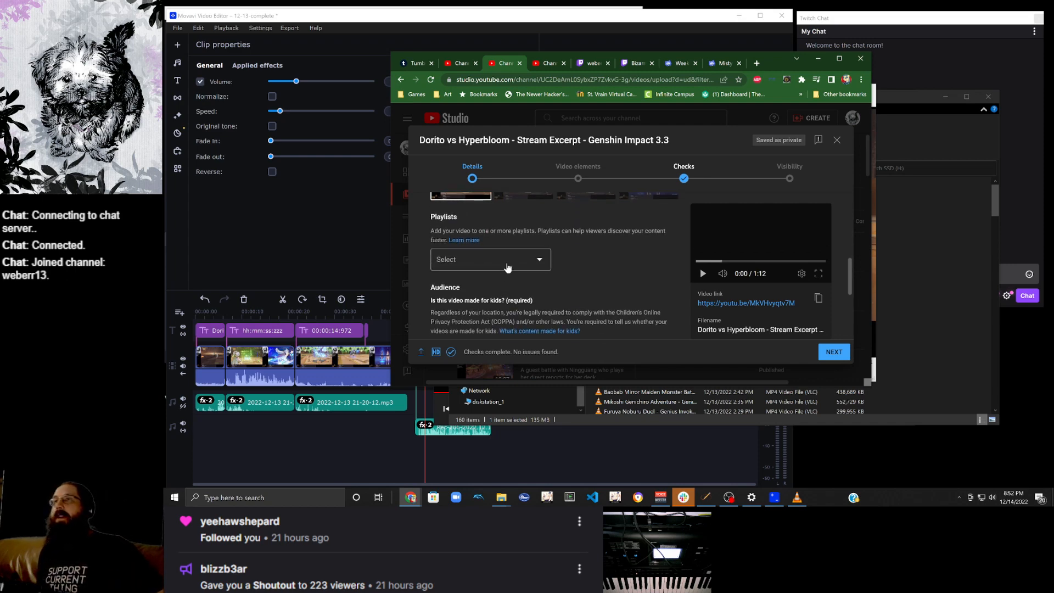
pyautogui.click(507, 267)
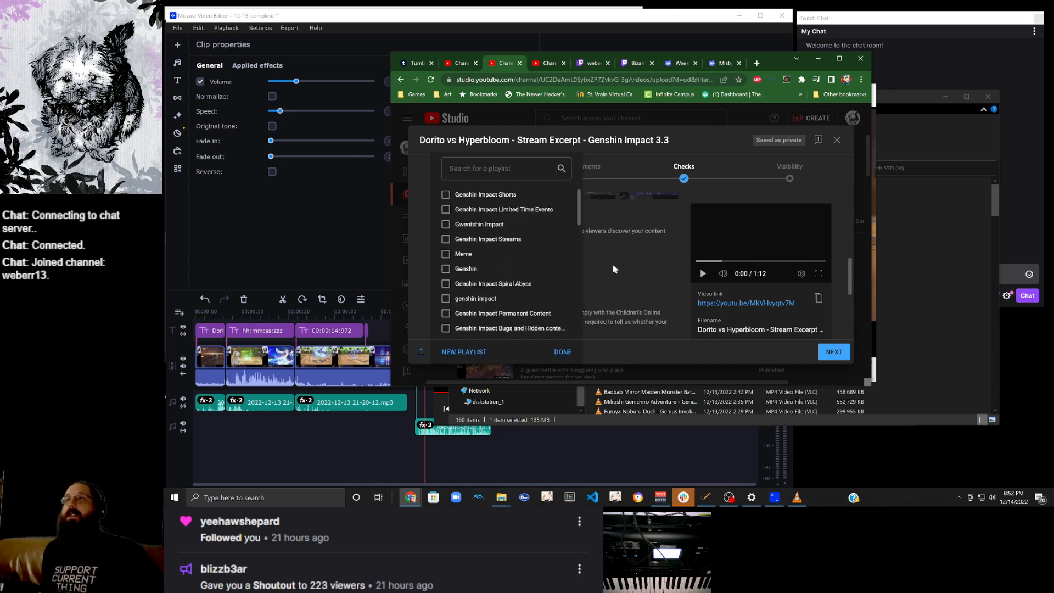
pyautogui.click(446, 195)
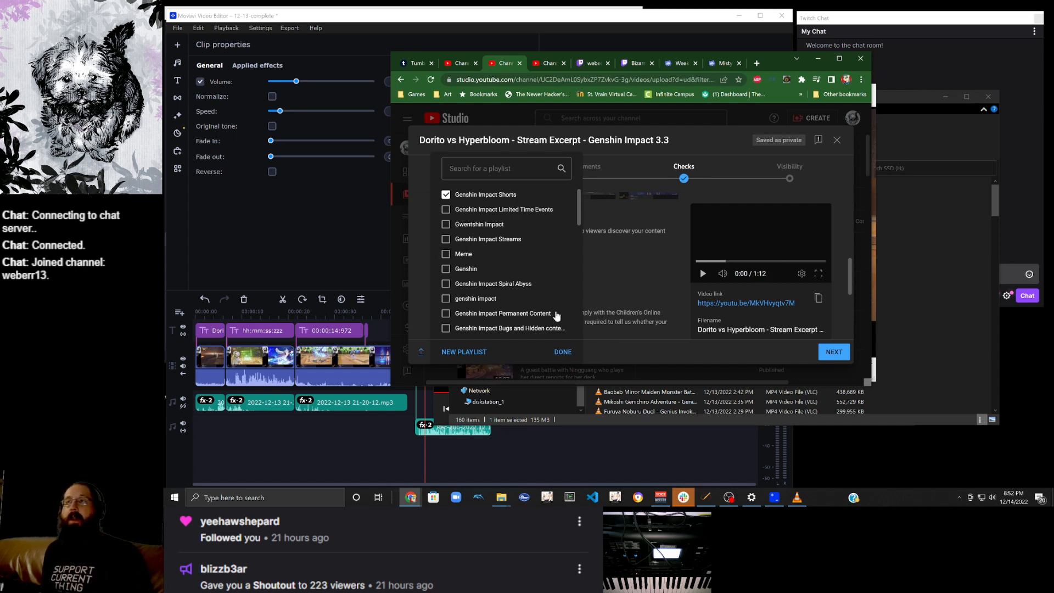
pyautogui.scroll(-10, 556, 312)
pyautogui.scroll(10, 556, 311)
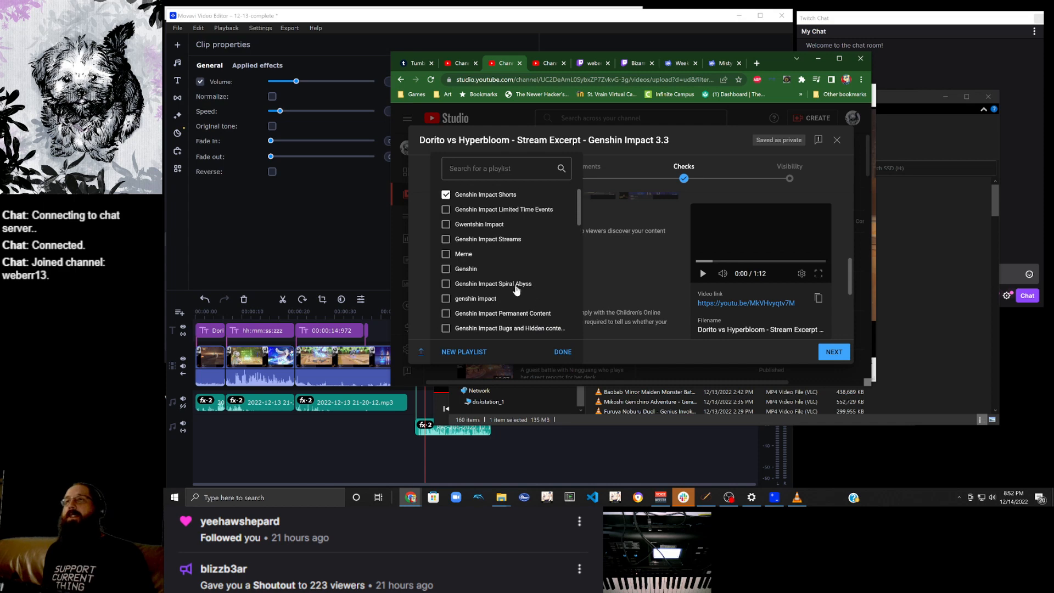
pyautogui.click(562, 354)
# Declare the video as not made for kids and continue to the video elements stage.
pyautogui.scroll(-2, 546, 289)
pyautogui.click(464, 315)
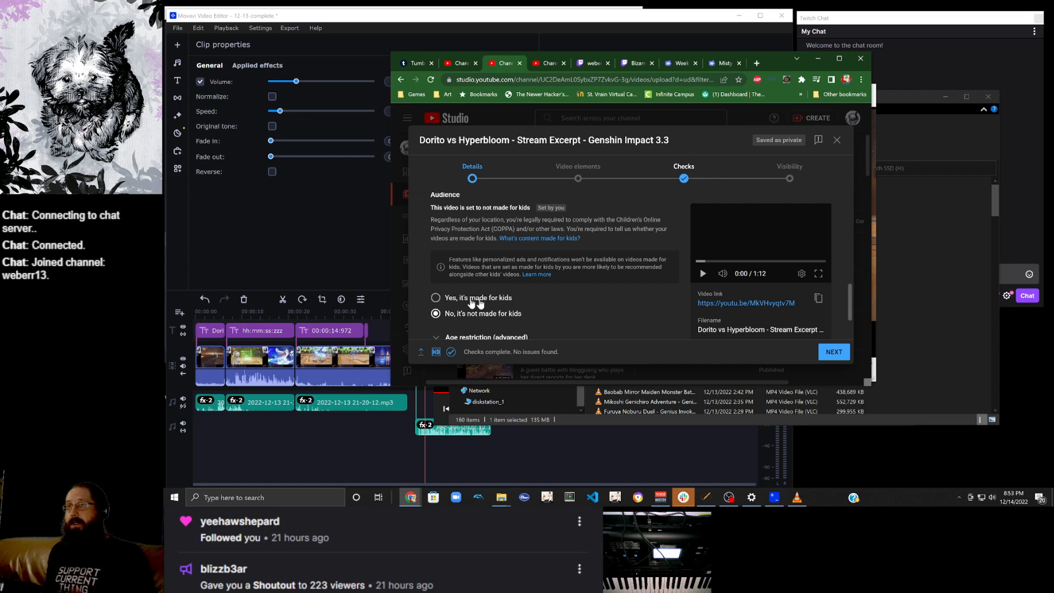
pyautogui.scroll(-1, 623, 281)
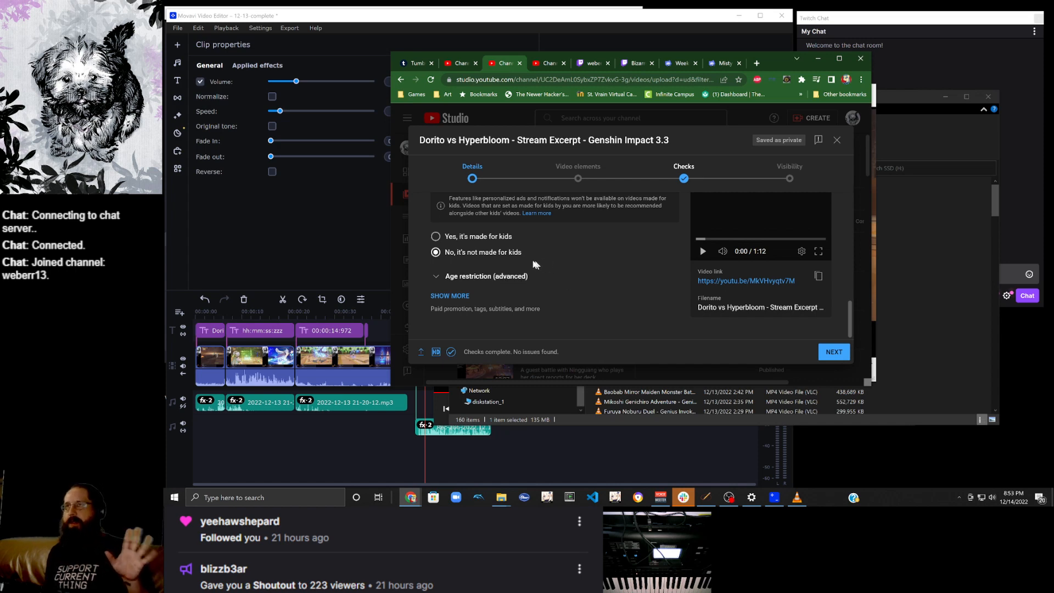
pyautogui.click(828, 354)
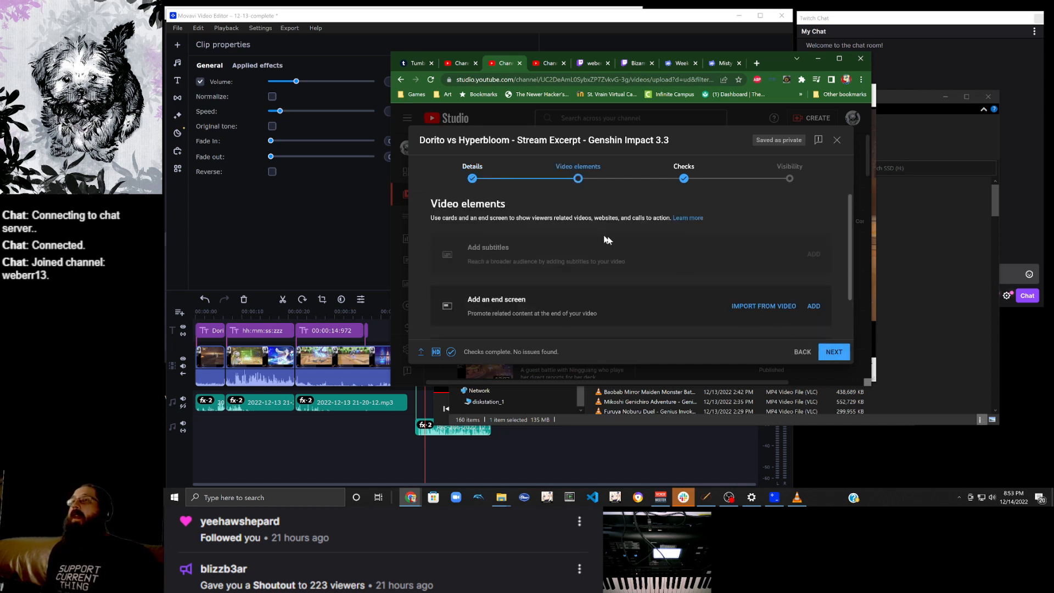
# Add an end screen to the video by importing the layout from the latest video.
pyautogui.click(812, 306)
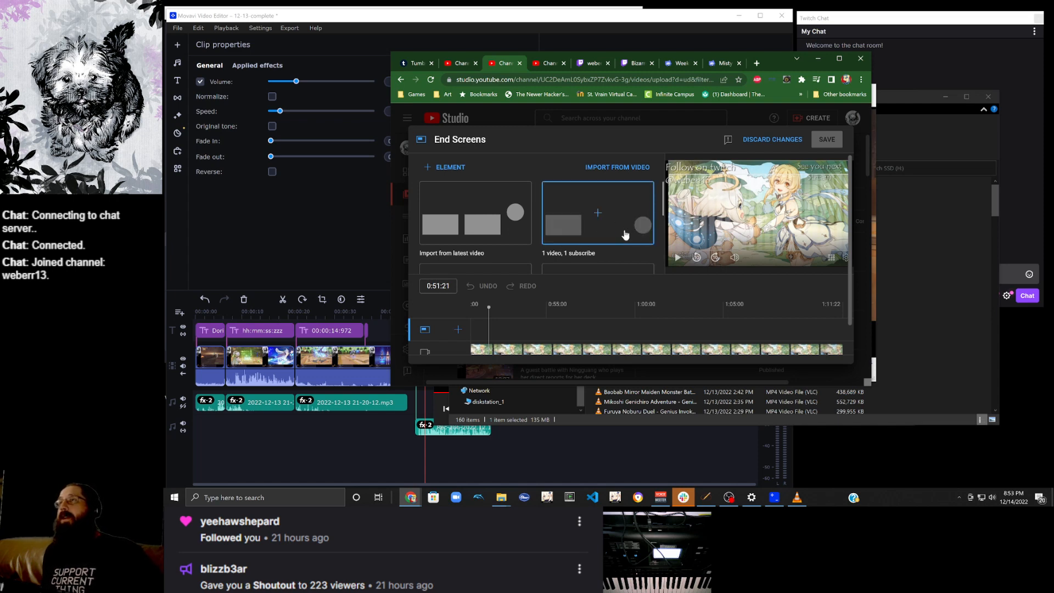
pyautogui.scroll(-1, 604, 230)
pyautogui.scroll(1, 624, 235)
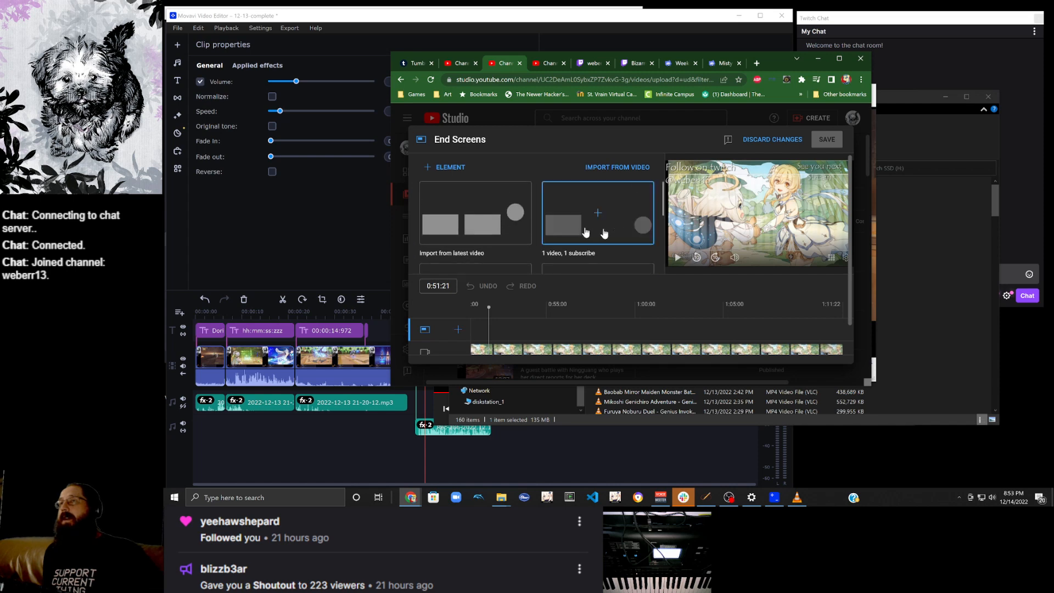
pyautogui.click(493, 208)
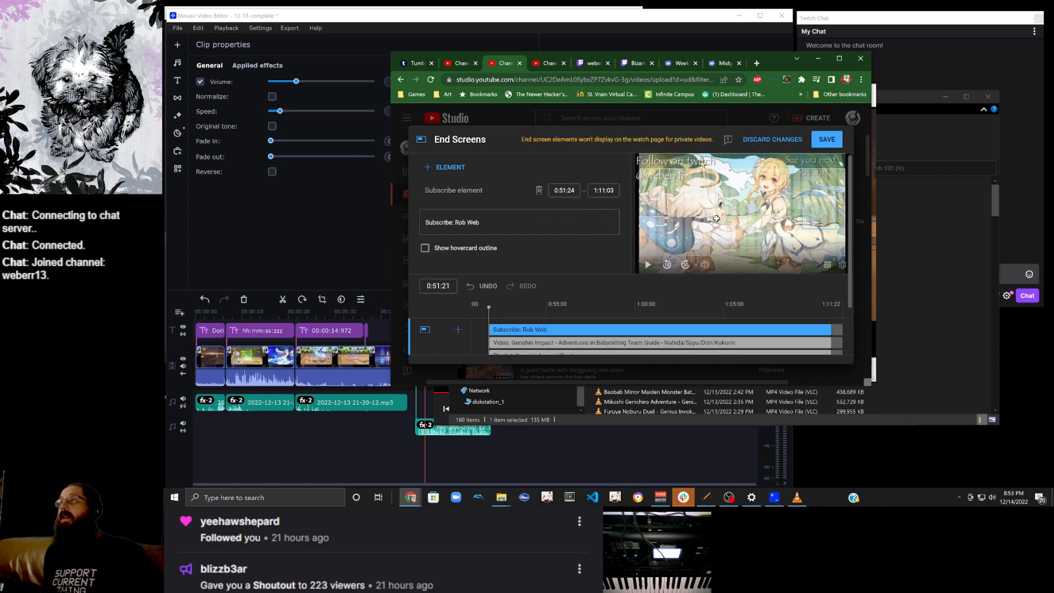
# Replace the end screen's featured video with the "Nahida Raiden Hyperbloom v Algorithm of Semi Intransient Matrix of Overseer Network" video and save the end screen.
pyautogui.click(671, 233)
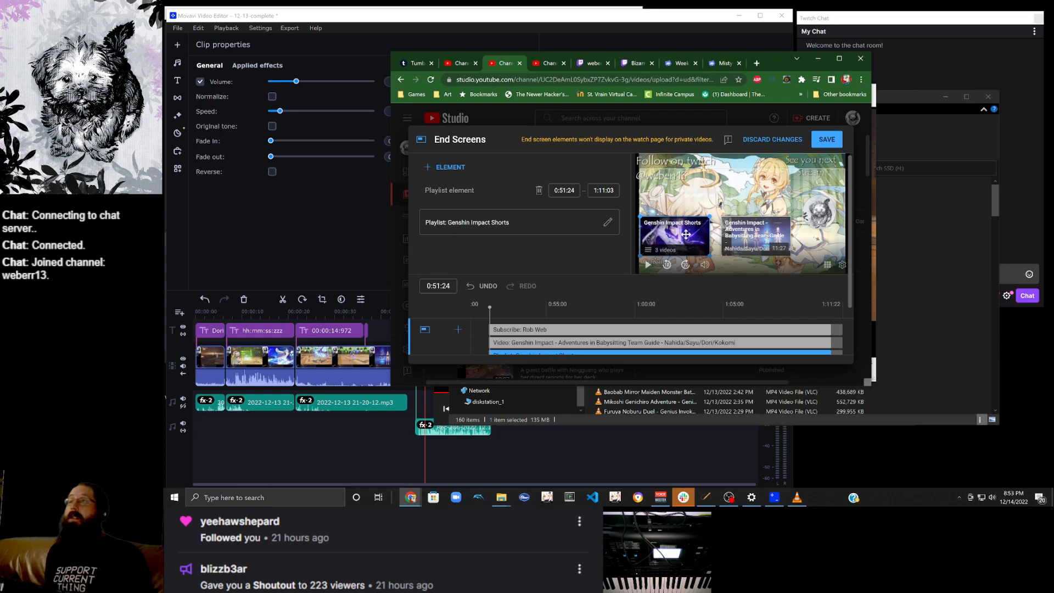
pyautogui.click(760, 240)
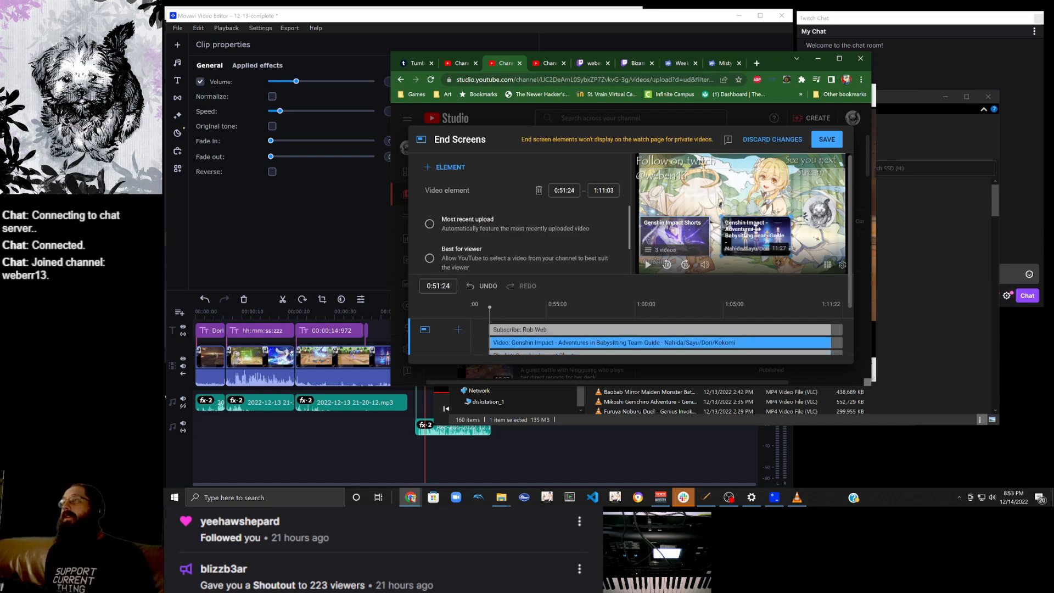
pyautogui.scroll(-1, 552, 233)
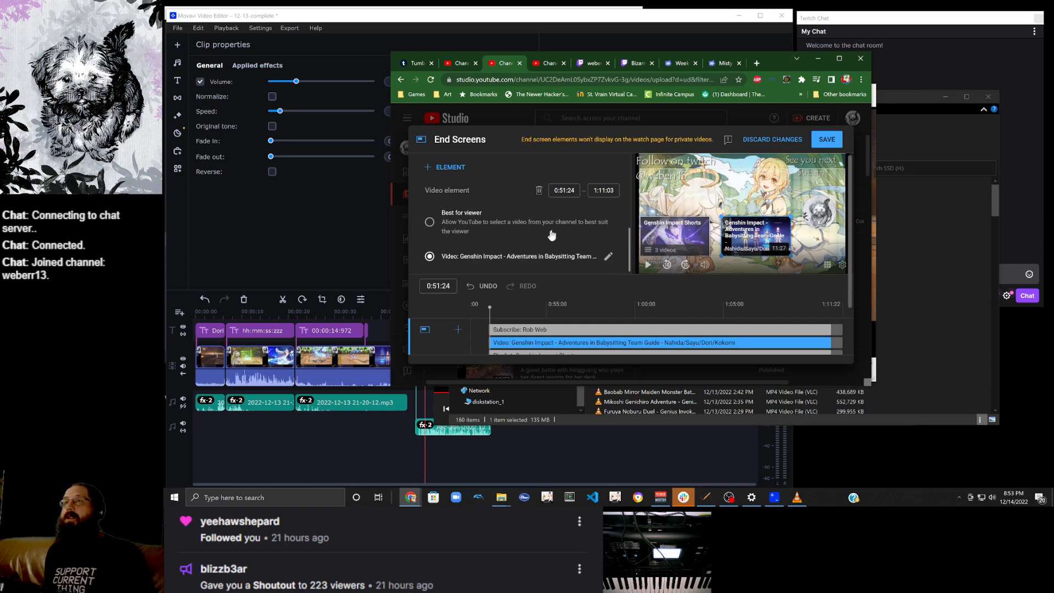
pyautogui.click(607, 258)
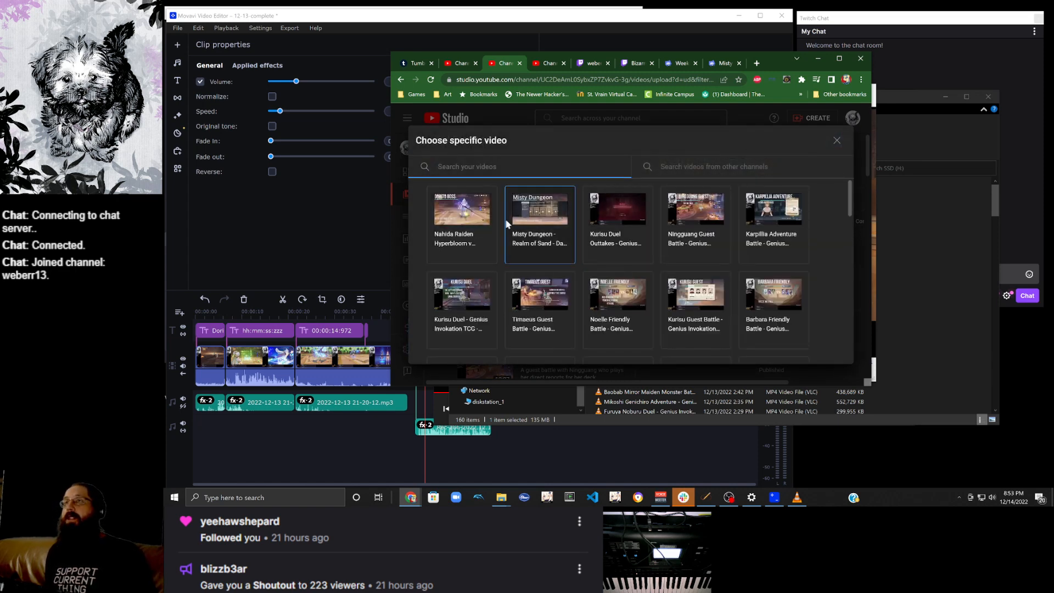
pyautogui.click(466, 229)
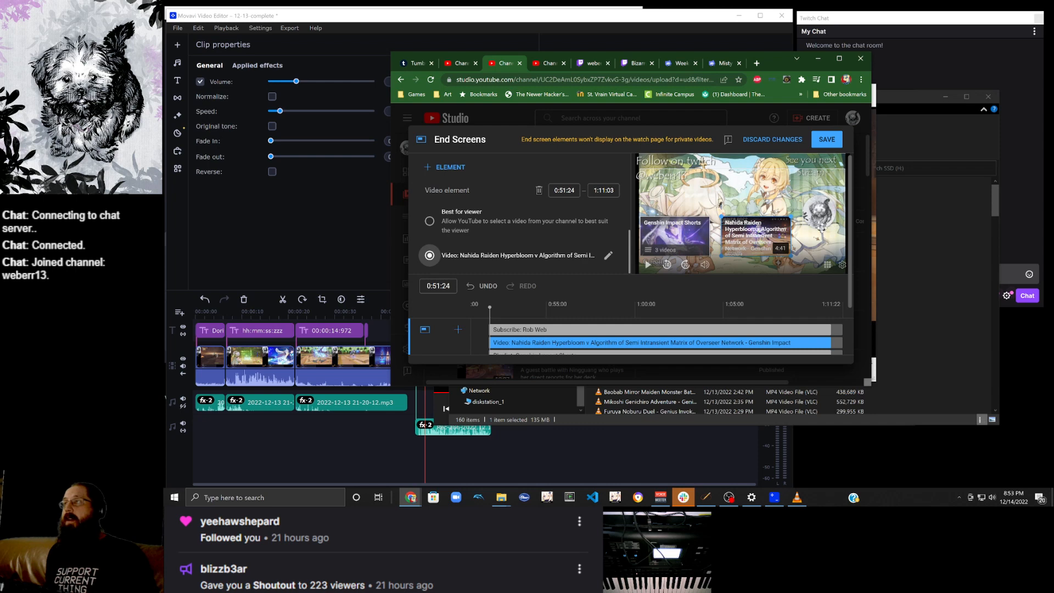
pyautogui.scroll(-1, 558, 264)
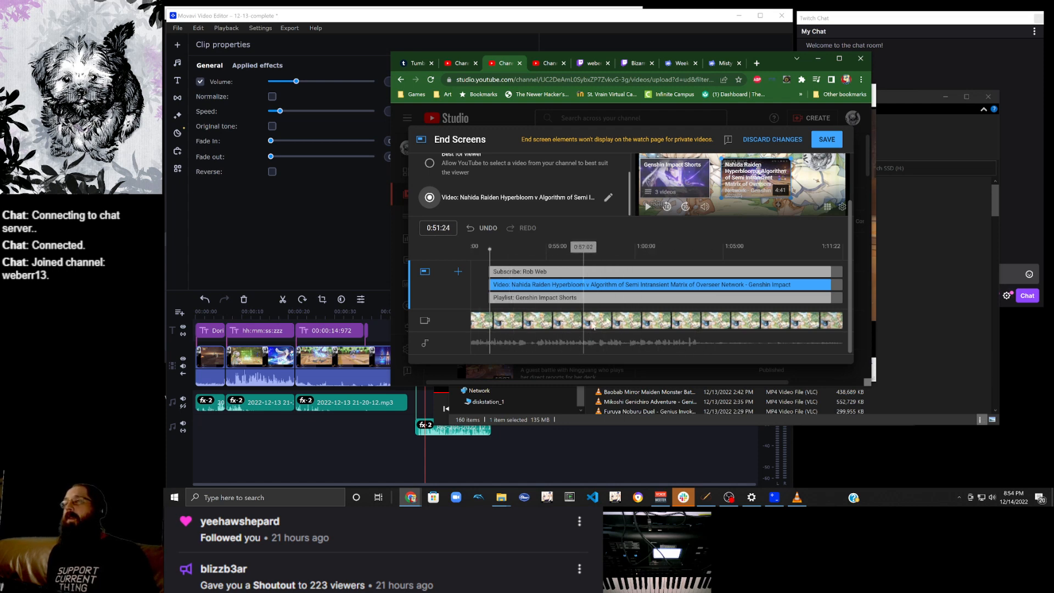
pyautogui.scroll(1, 632, 299)
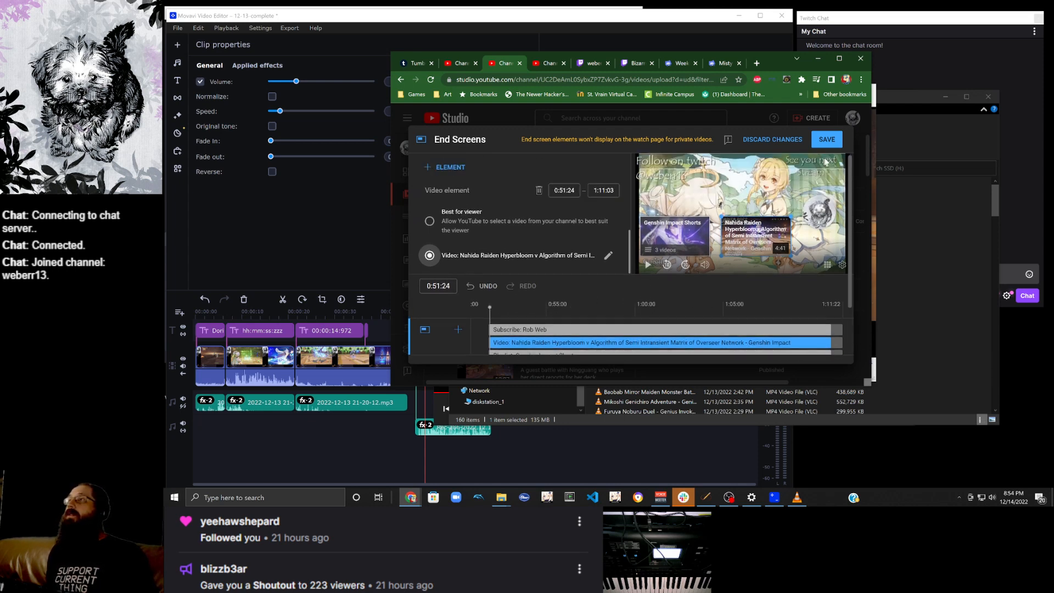
pyautogui.click(826, 139)
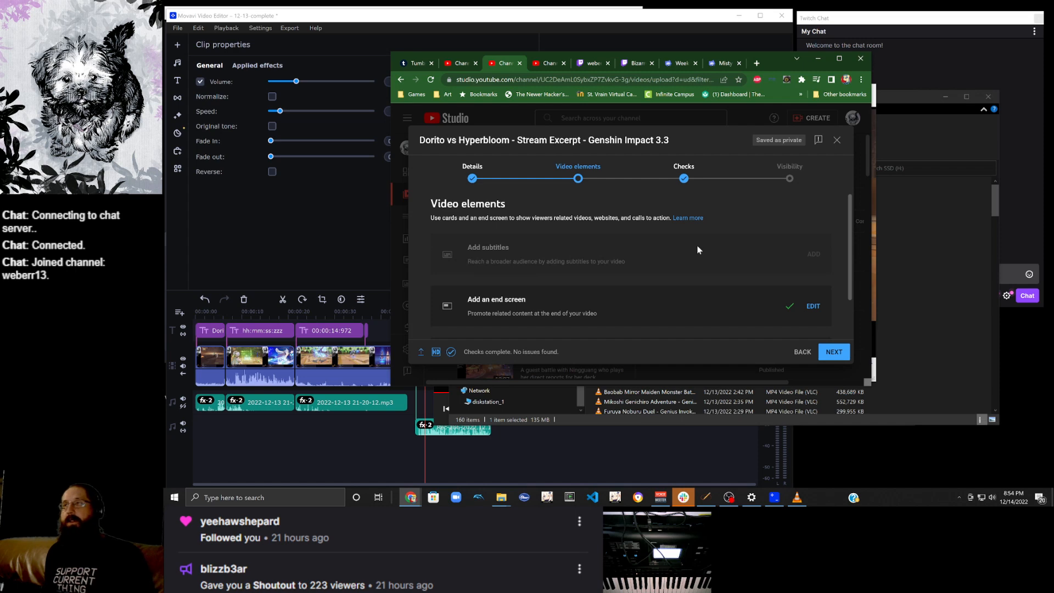
# Continue without adding cards, past the copyright checks, to the visibility stage.
pyautogui.scroll(-1, 697, 250)
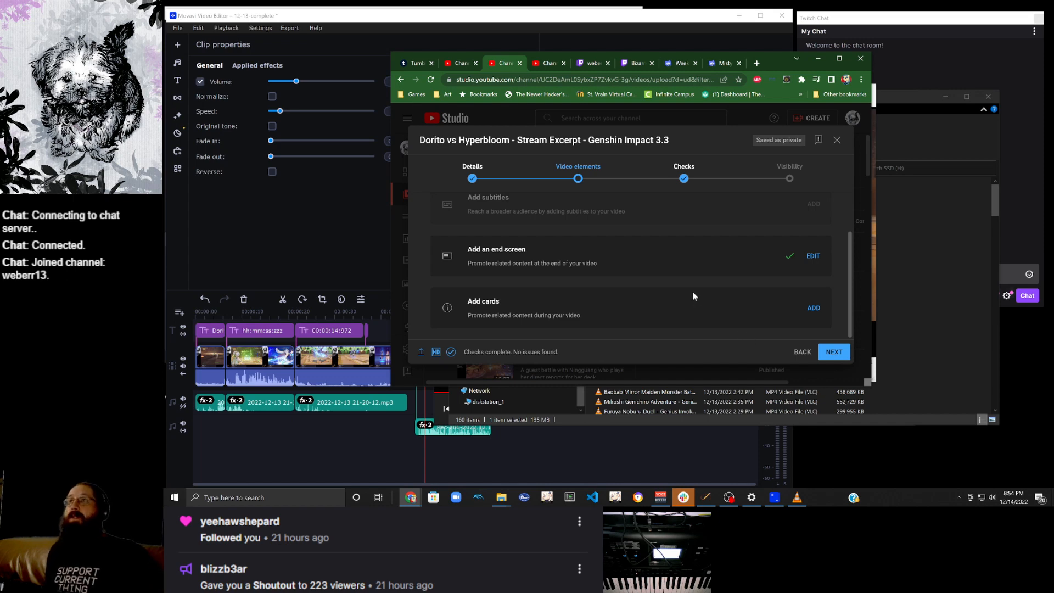
pyautogui.click(838, 352)
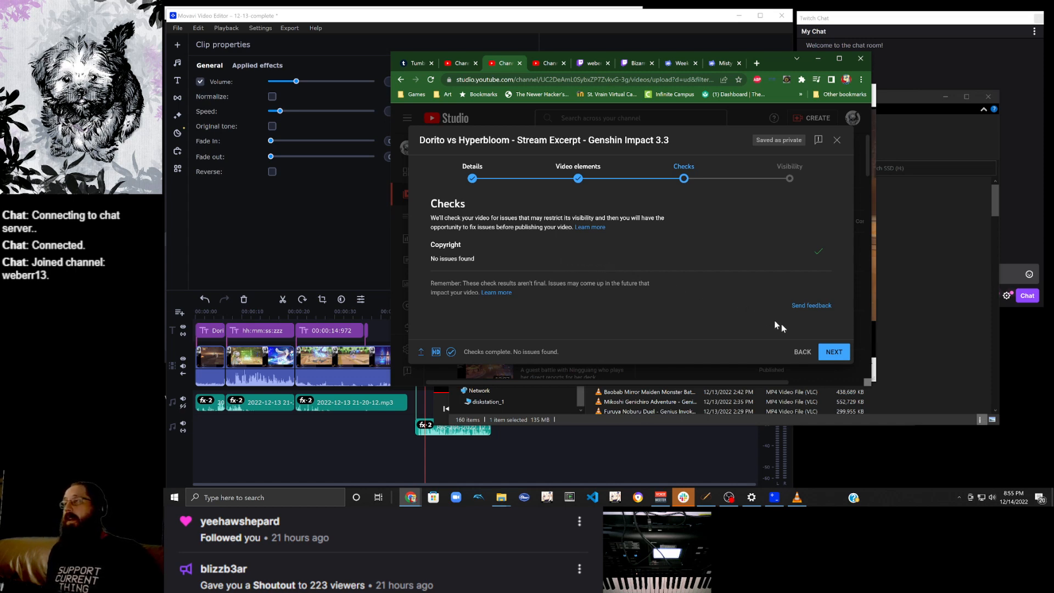
pyautogui.click(833, 354)
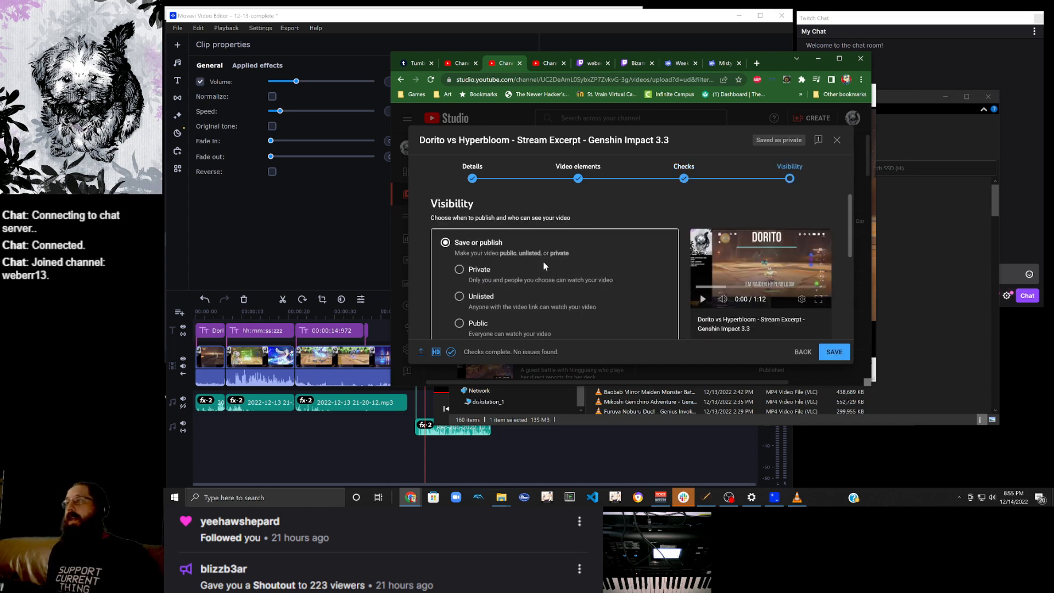
pyautogui.scroll(-2, 544, 266)
pyautogui.scroll(2, 543, 266)
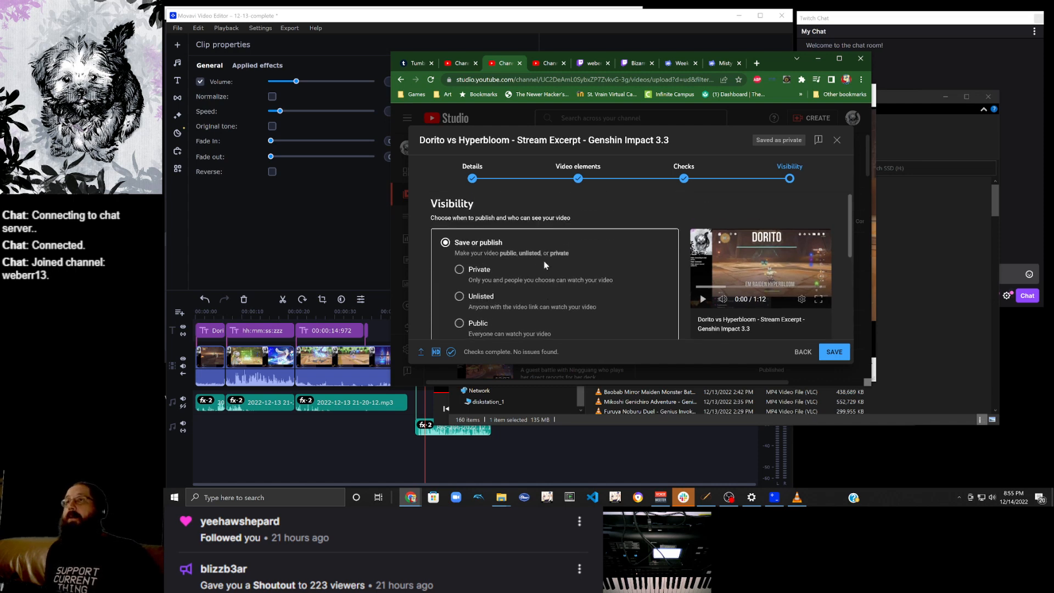
pyautogui.scroll(-2, 544, 258)
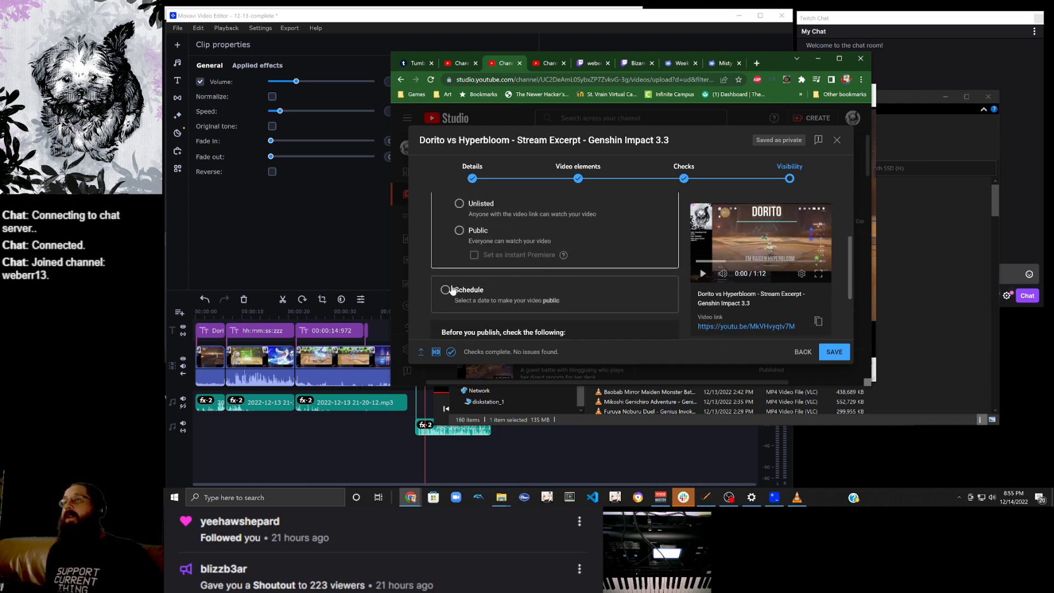
pyautogui.click(445, 290)
pyautogui.scroll(-2, 557, 276)
pyautogui.scroll(3, 557, 276)
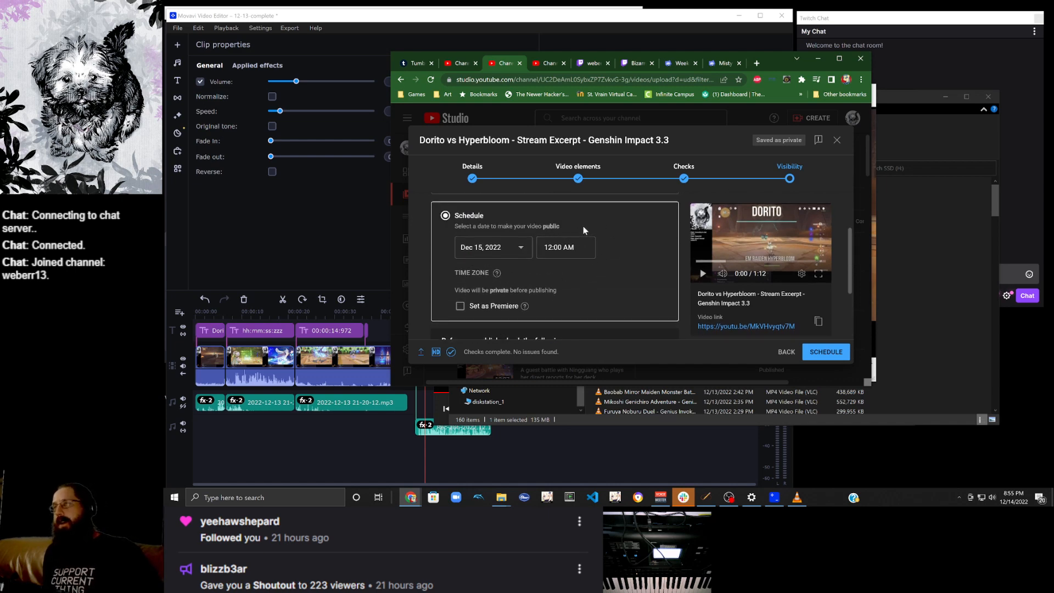
pyautogui.scroll(2, 584, 230)
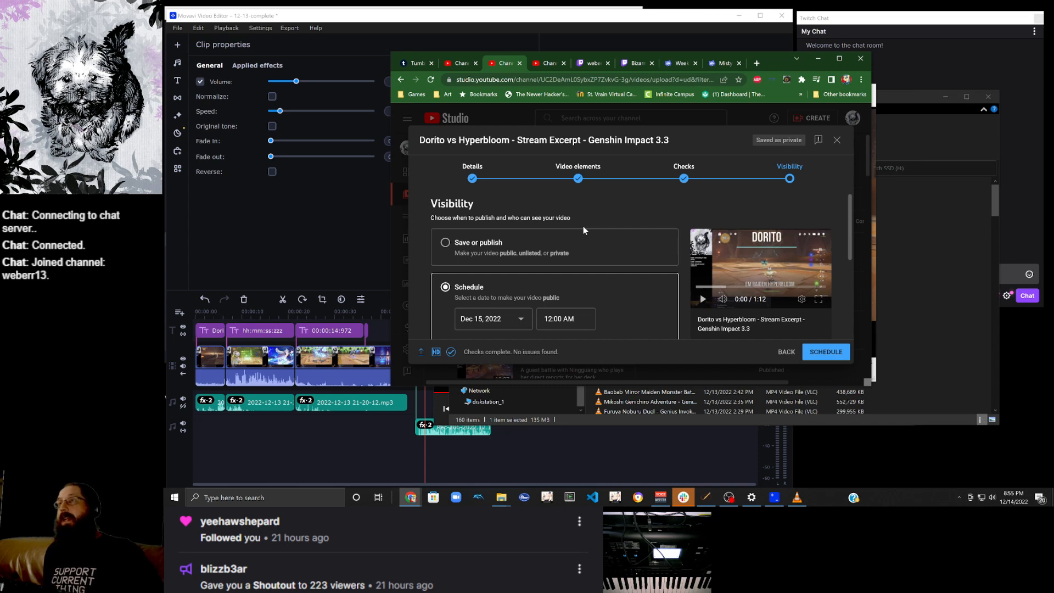
pyautogui.scroll(-2, 584, 229)
pyautogui.scroll(2, 538, 247)
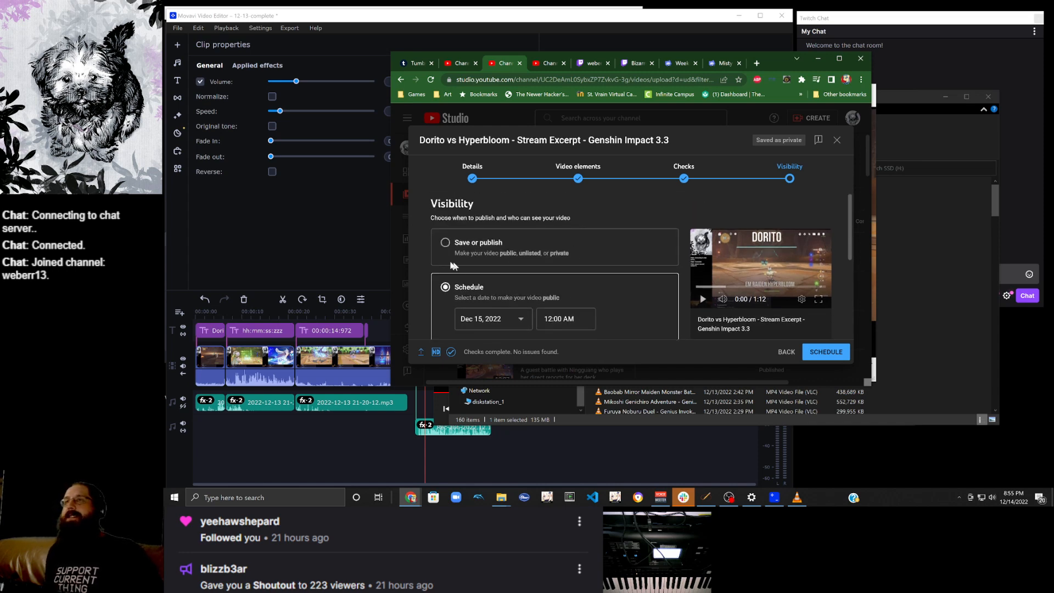
# Choose the save or publish option and set the video's visibility to Public, without an instant Premiere.
pyautogui.click(446, 243)
pyautogui.scroll(-2, 455, 250)
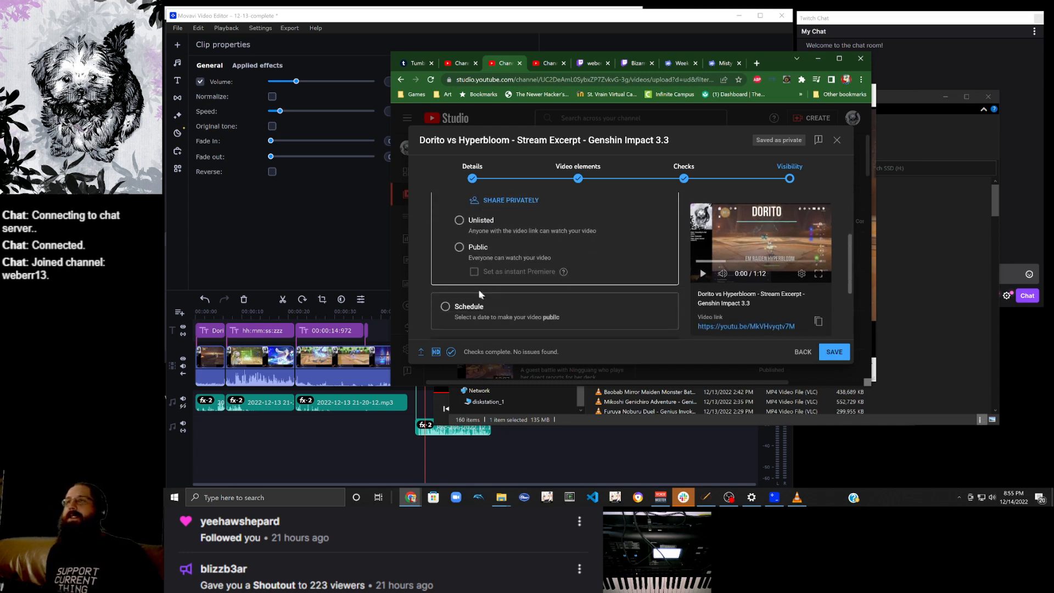
pyautogui.click(458, 248)
pyautogui.scroll(2, 550, 238)
pyautogui.scroll(-1, 549, 238)
pyautogui.scroll(-2, 549, 238)
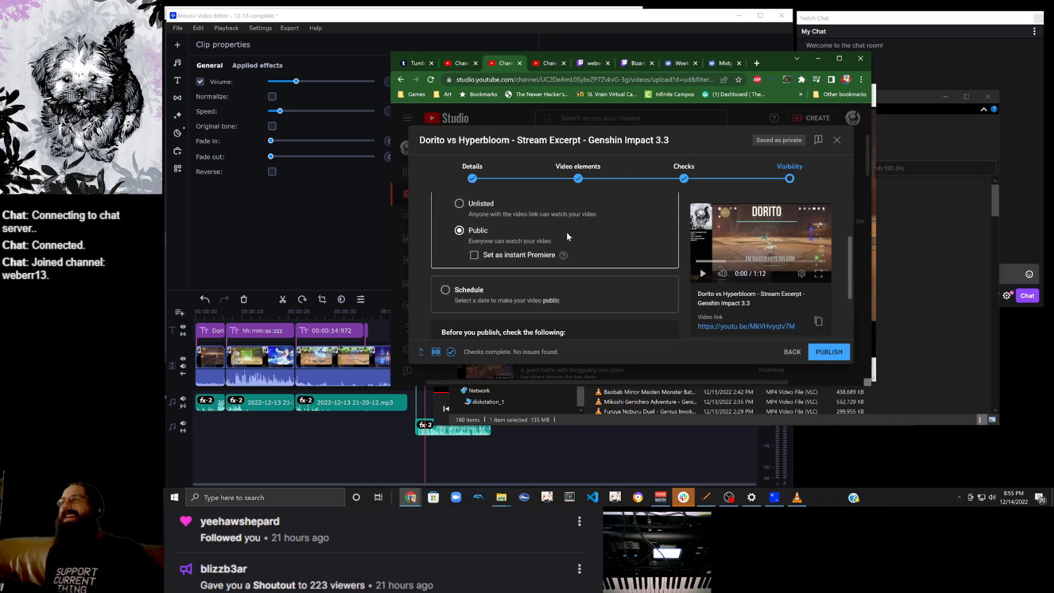
pyautogui.scroll(3, 566, 232)
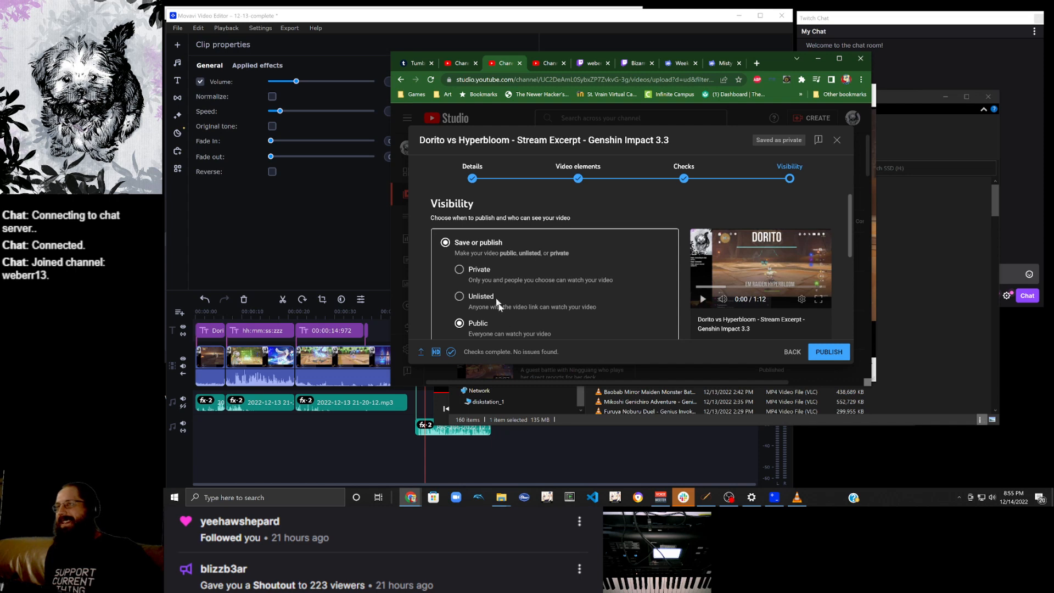
# Review the pre-publishing checklist and publish the video.
pyautogui.scroll(-2, 529, 311)
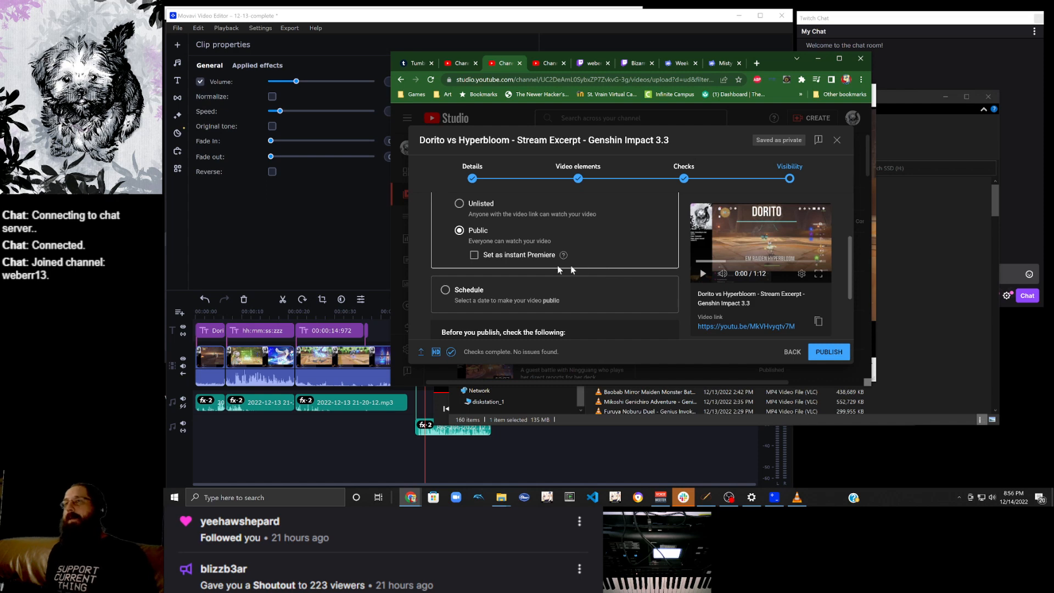
pyautogui.scroll(-2, 657, 310)
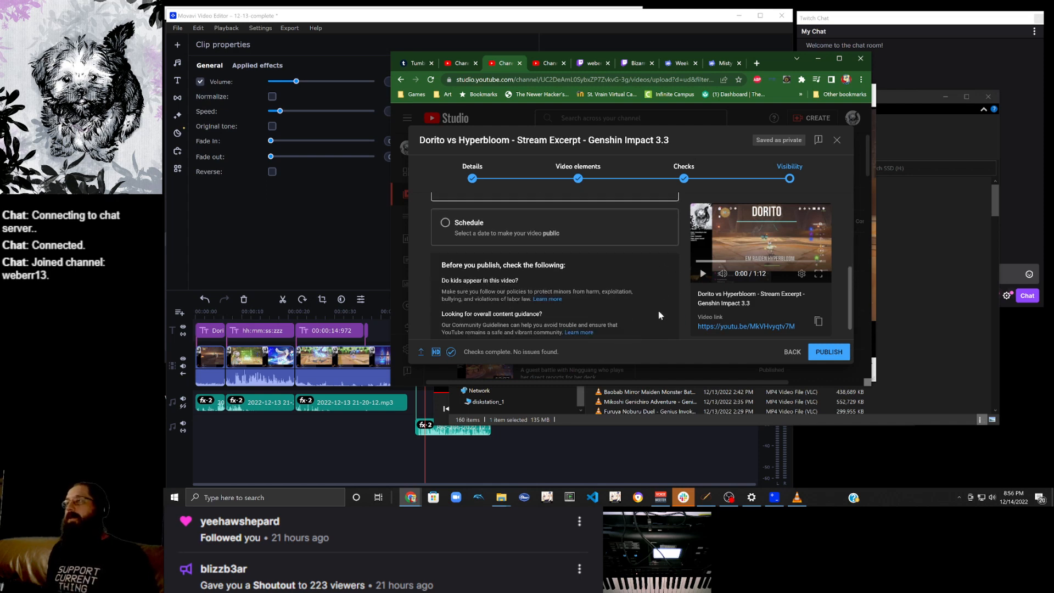
pyautogui.click(827, 353)
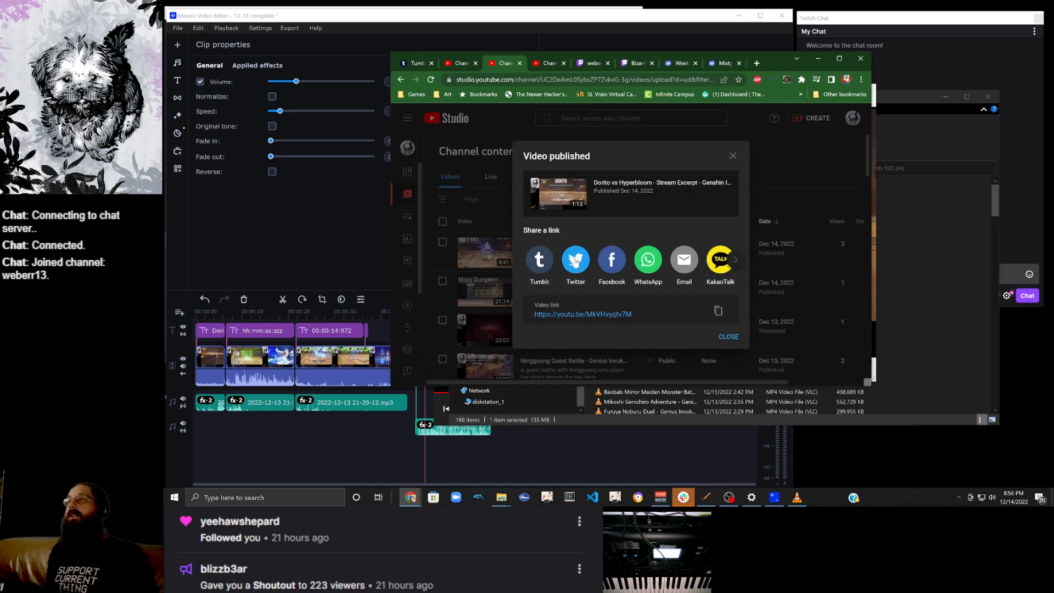
# Share the published video on Twitter with the prefilled tweet, and close the Twitter page once it is sent.
pyautogui.click(574, 262)
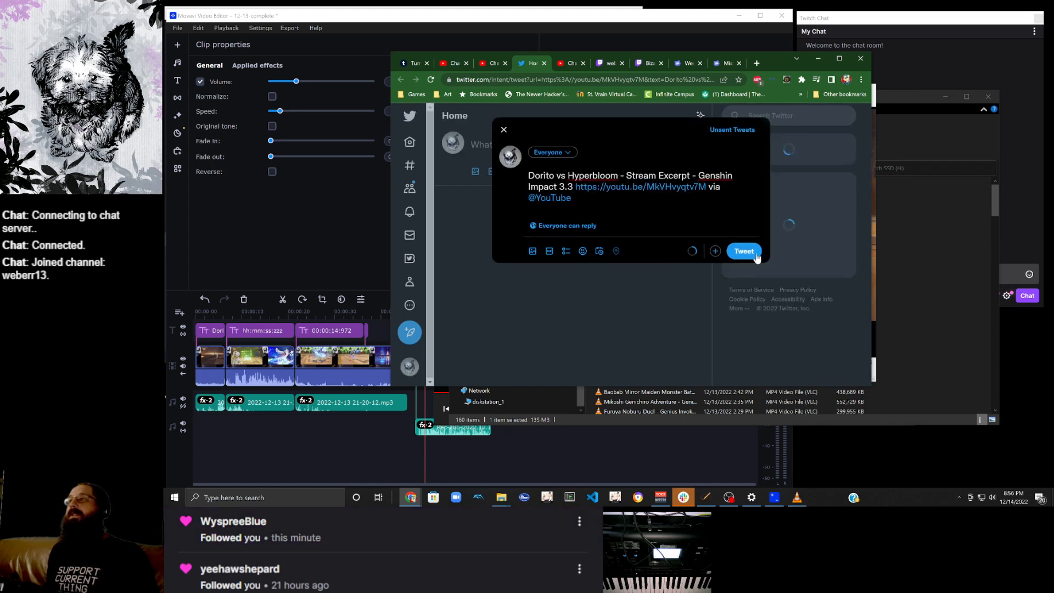
pyautogui.click(756, 252)
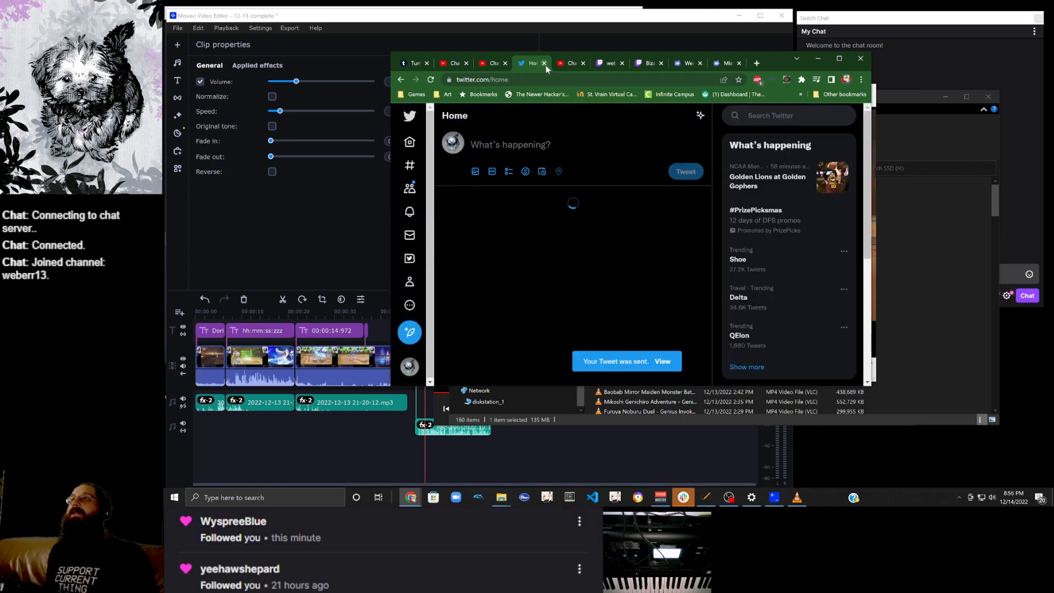
pyautogui.click(544, 64)
# Start a Tumblr share of the published video and add the tags "genshin impact" and "streaming" to the post.
pyautogui.click(537, 259)
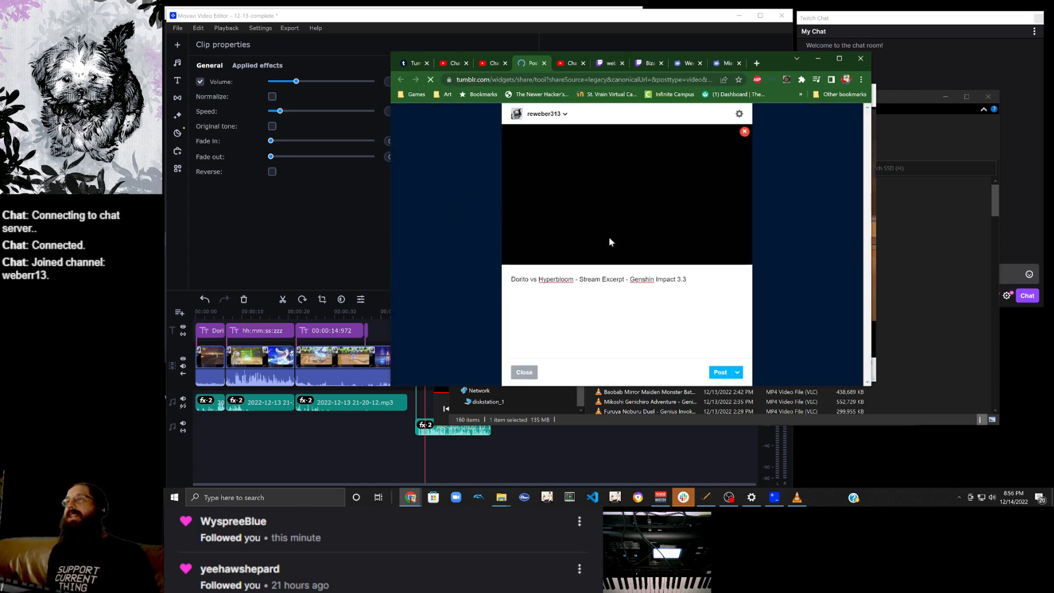
pyautogui.click(560, 320)
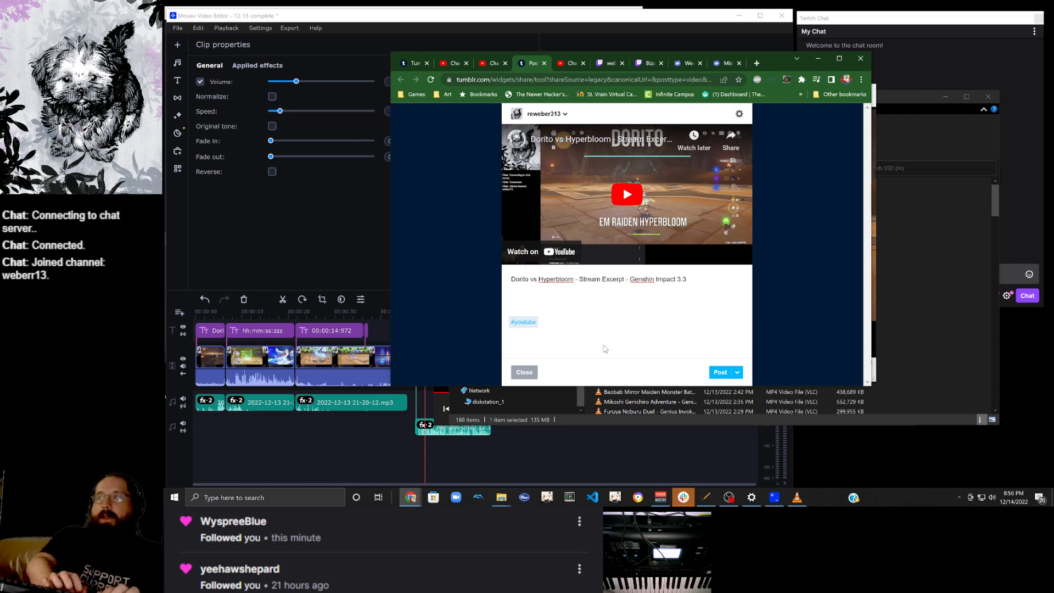
pyautogui.write('ge')
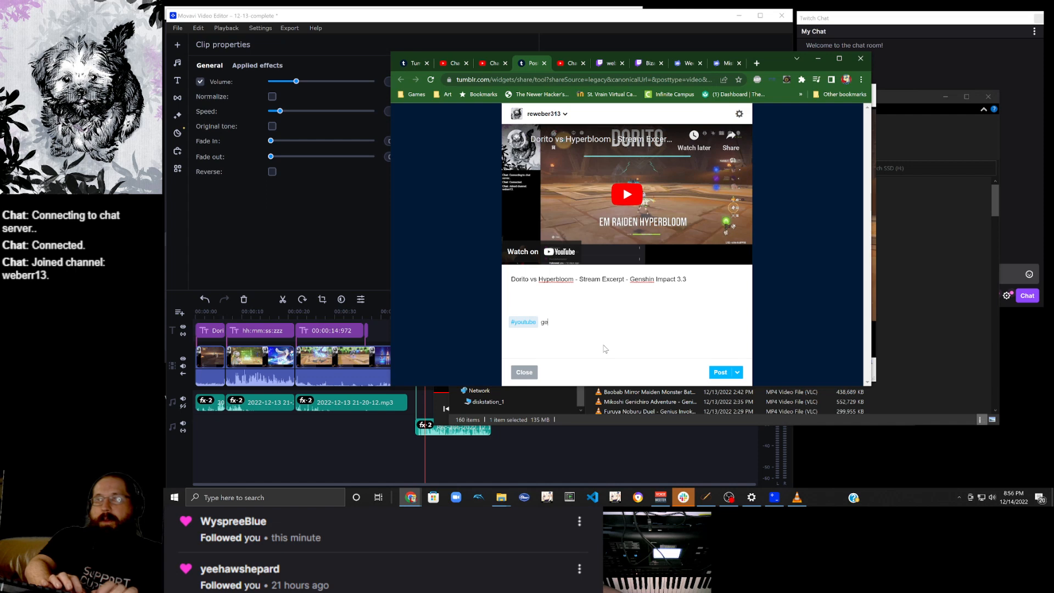
pyautogui.write('nshin')
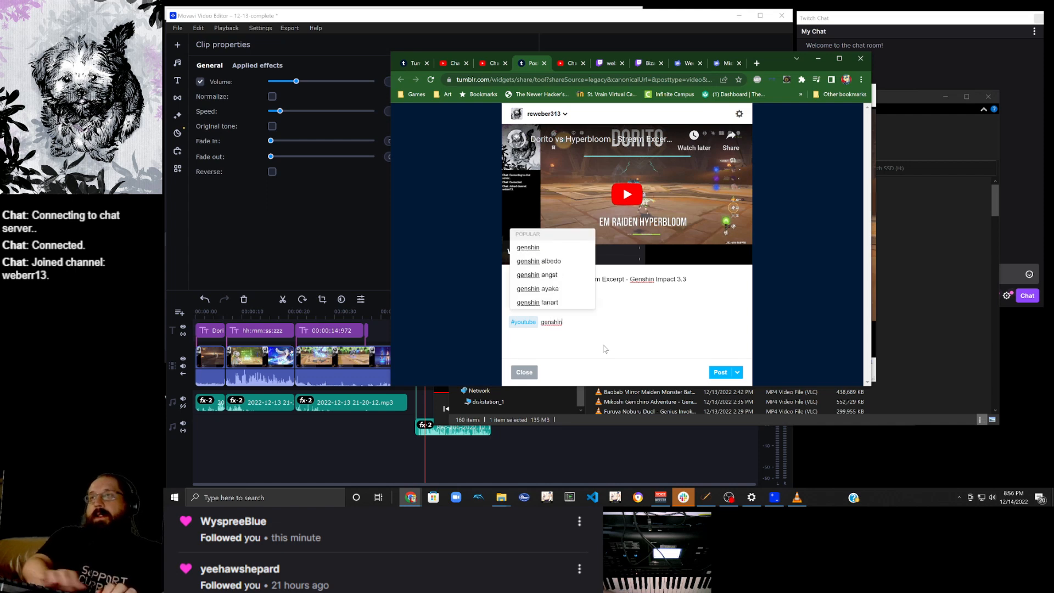
pyautogui.write(' impact')
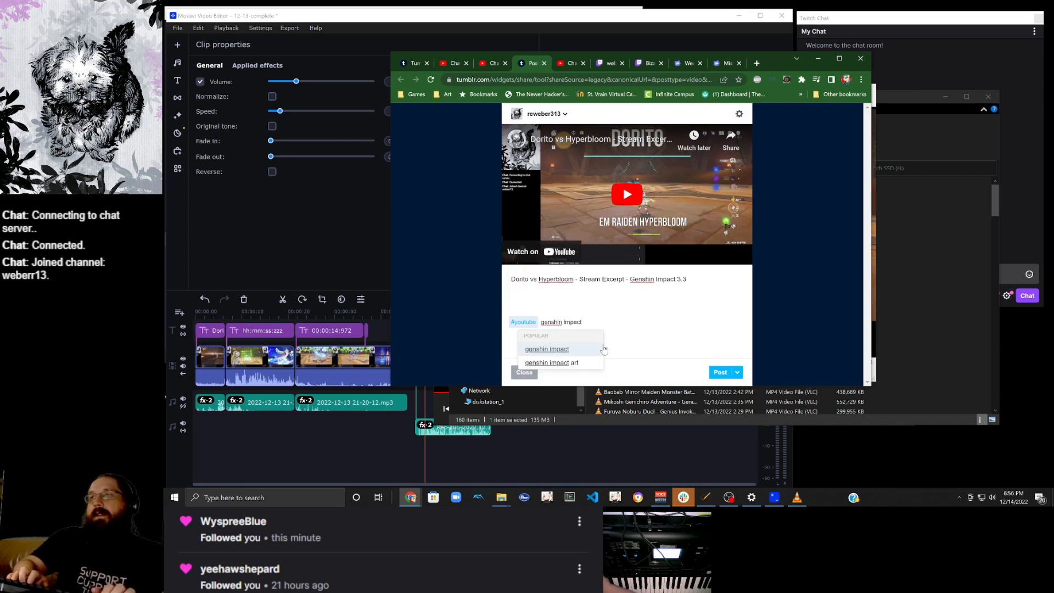
pyautogui.press('Return')
pyautogui.write('streaming')
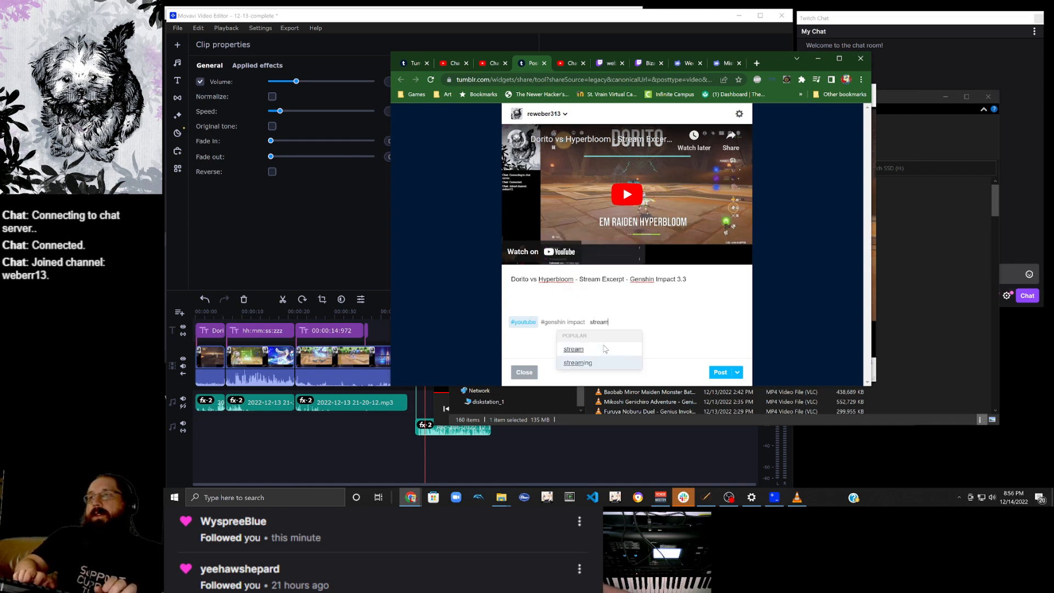
pyautogui.press('Return')
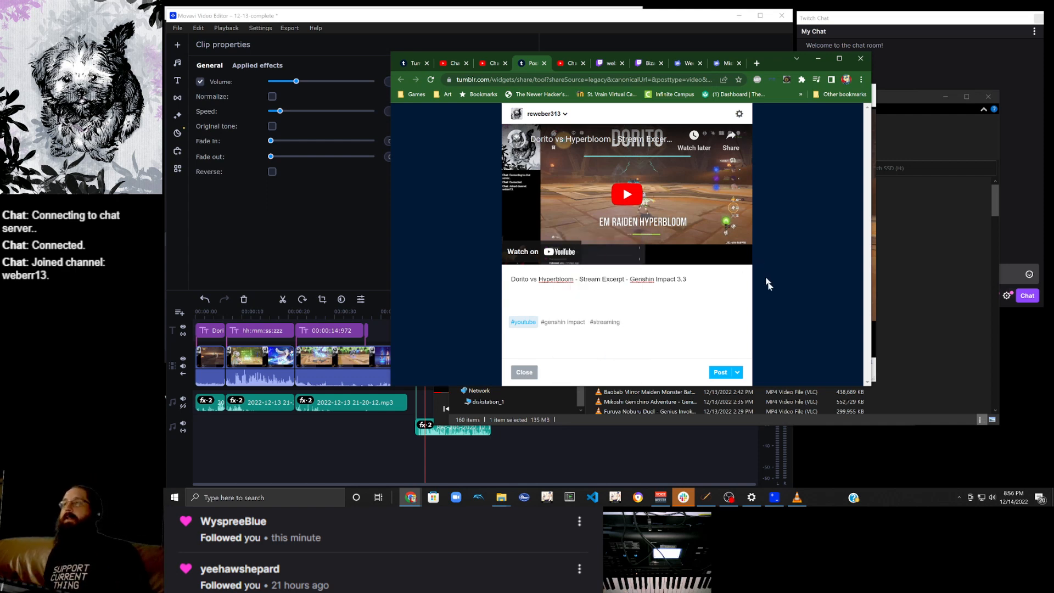
# Submit the Tumblr post, close its page, and dismiss the Video published dialog.
pyautogui.click(716, 372)
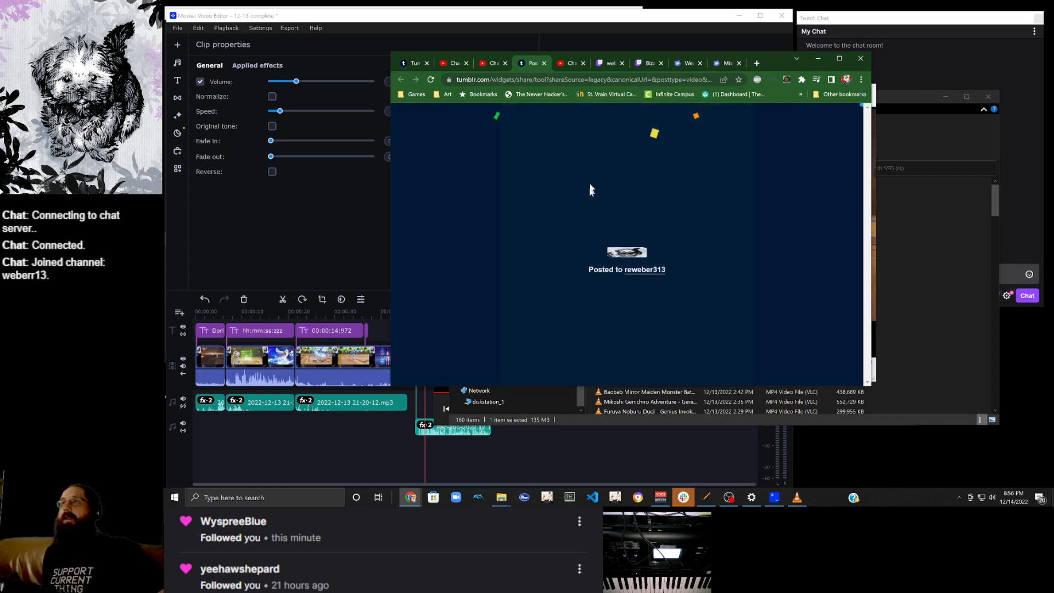
pyautogui.click(544, 63)
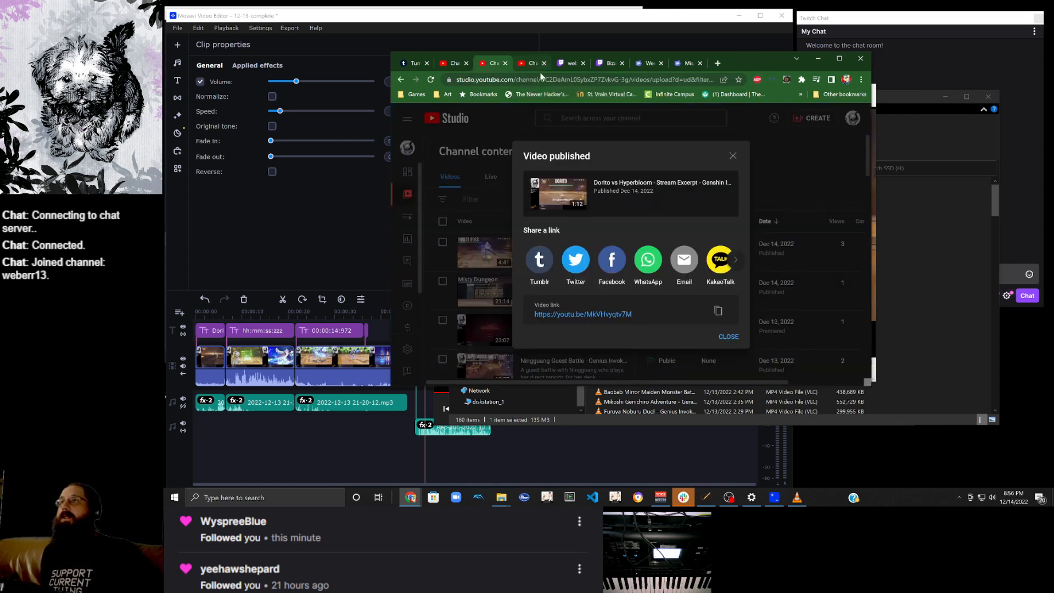
pyautogui.click(728, 336)
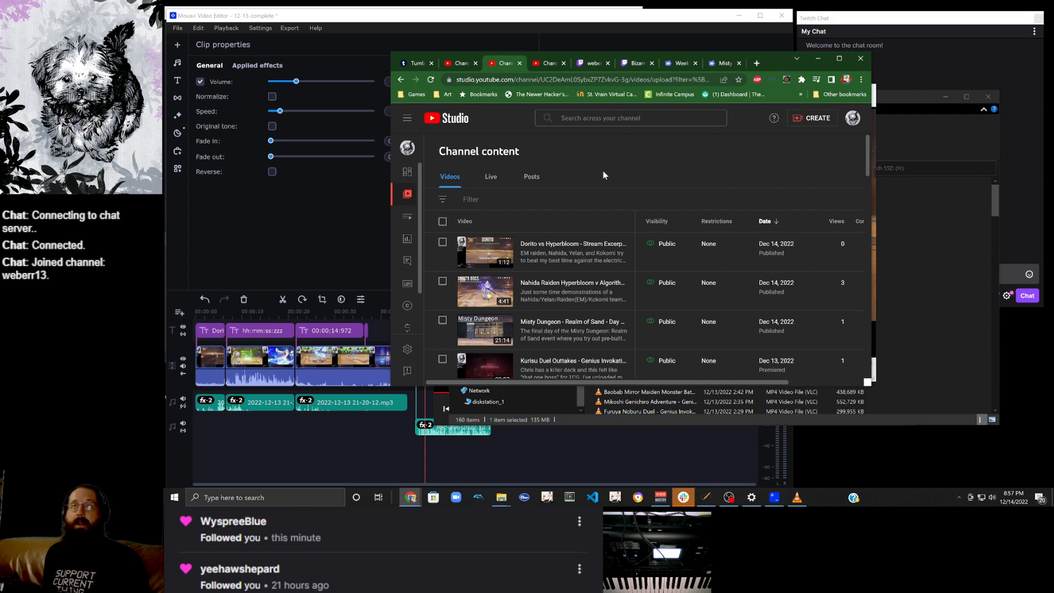
# Find the "Globalization and Ethics (response)" video in the channel content list and open its details.
pyautogui.scroll(-3, 603, 174)
pyautogui.scroll(-5, 603, 172)
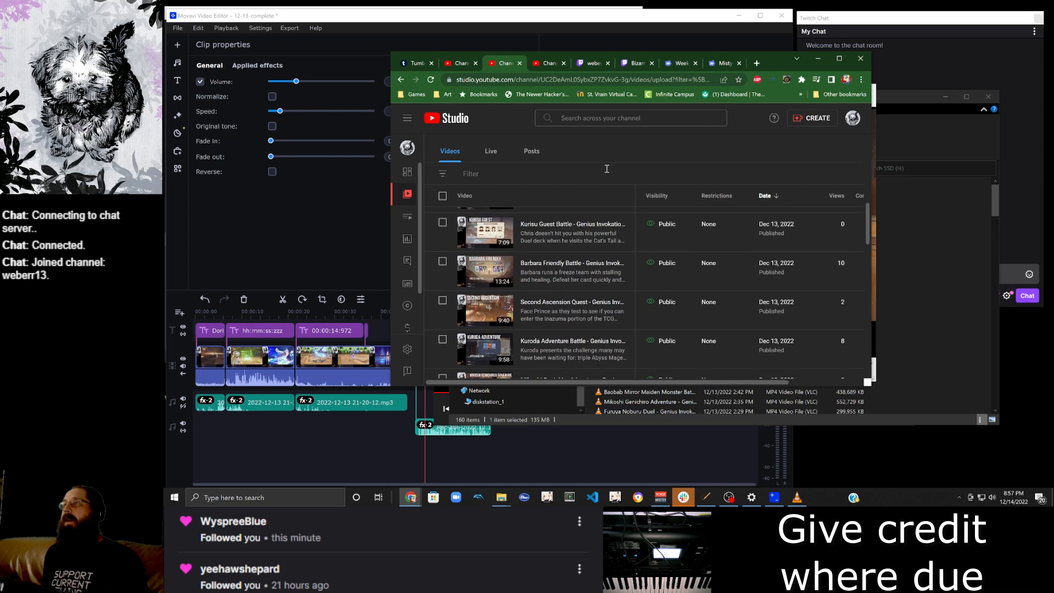
pyautogui.scroll(6, 606, 168)
pyautogui.scroll(-10, 717, 196)
pyautogui.scroll(-10, 717, 196)
pyautogui.click(842, 327)
pyautogui.scroll(-10, 716, 267)
pyautogui.scroll(-5, 716, 268)
pyautogui.click(844, 328)
pyautogui.scroll(-3, 720, 266)
pyautogui.scroll(-10, 719, 266)
pyautogui.scroll(-8, 719, 266)
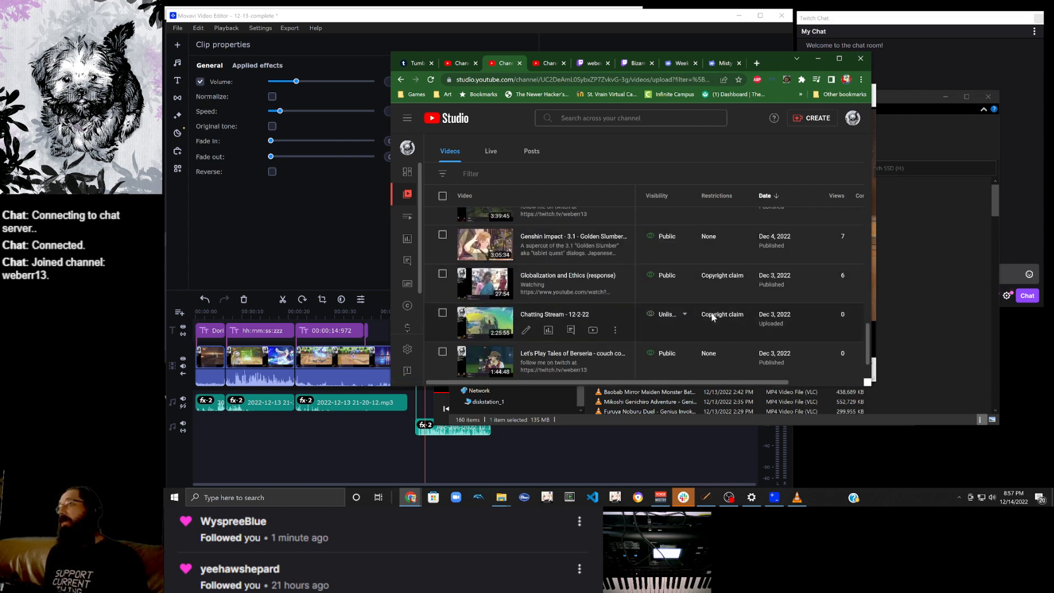
pyautogui.click(561, 276)
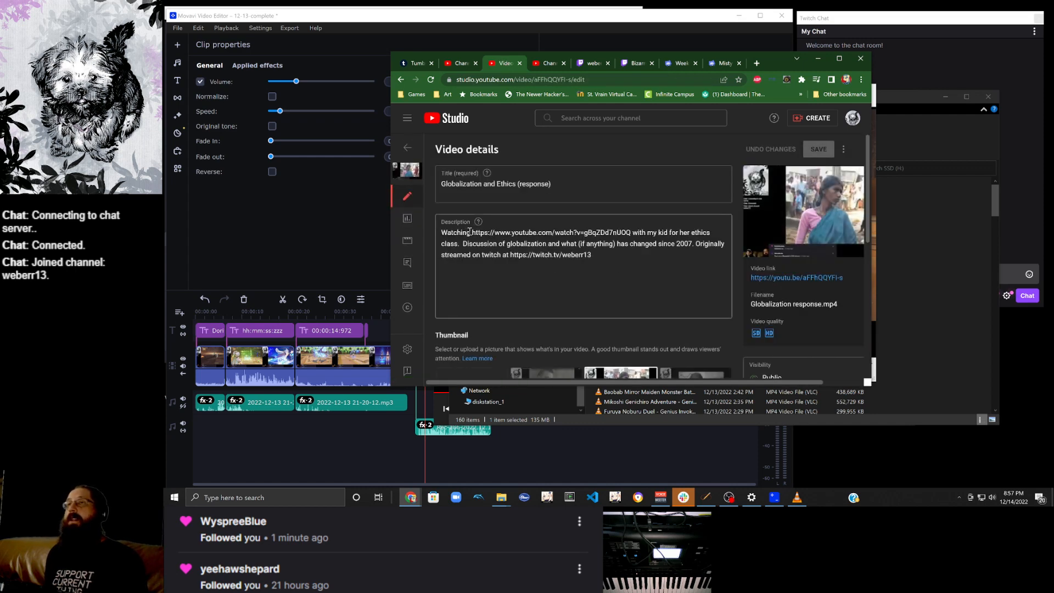
# Copy the source video's YouTube URL from the description.
pyautogui.moveTo(471, 232); pyautogui.dragTo(631, 233)
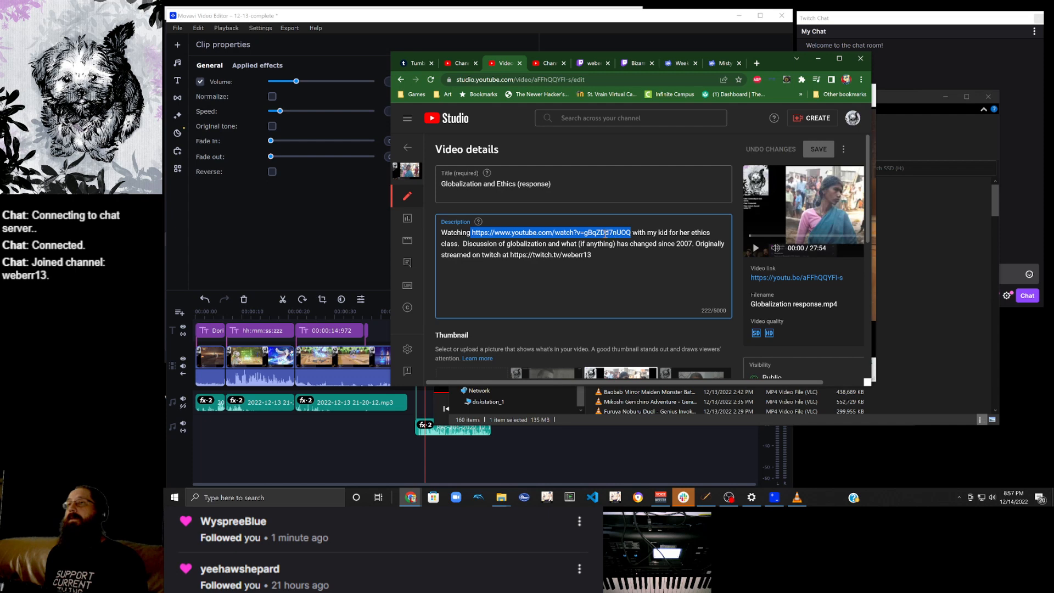
pyautogui.rightClick(610, 233)
pyautogui.click(613, 267)
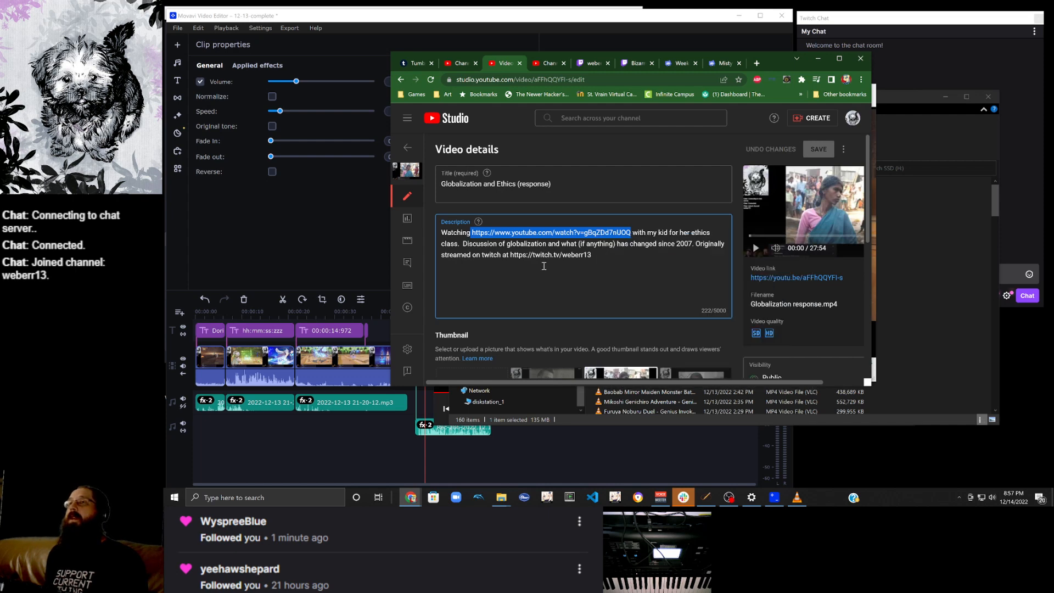
# Add a video card linking to "Globalization and Ethics" from another channel, finding it with the copied URL.
pyautogui.scroll(-6, 544, 266)
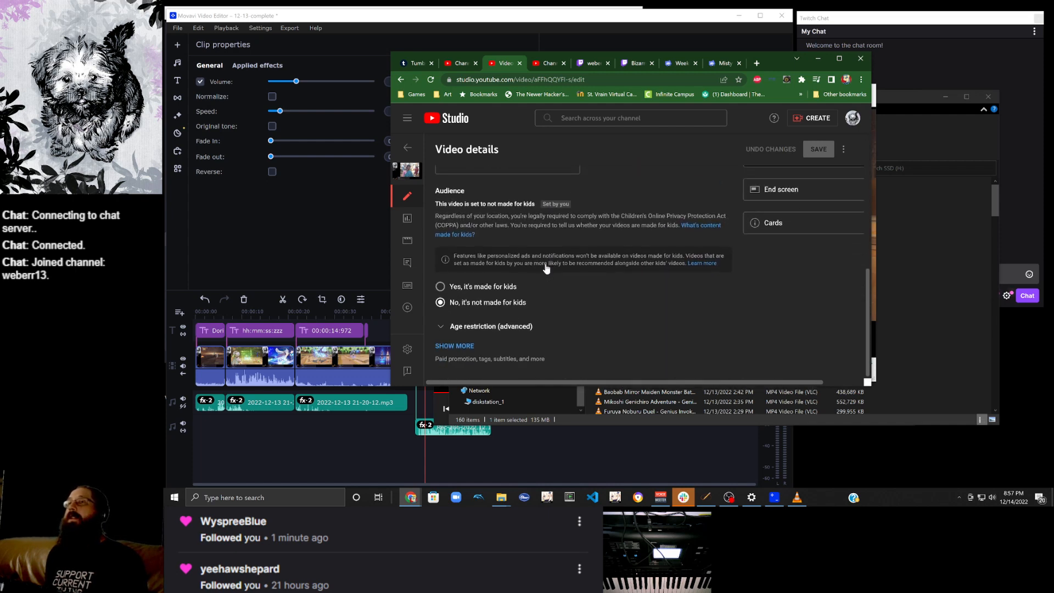
pyautogui.scroll(3, 619, 266)
pyautogui.scroll(-1, 619, 266)
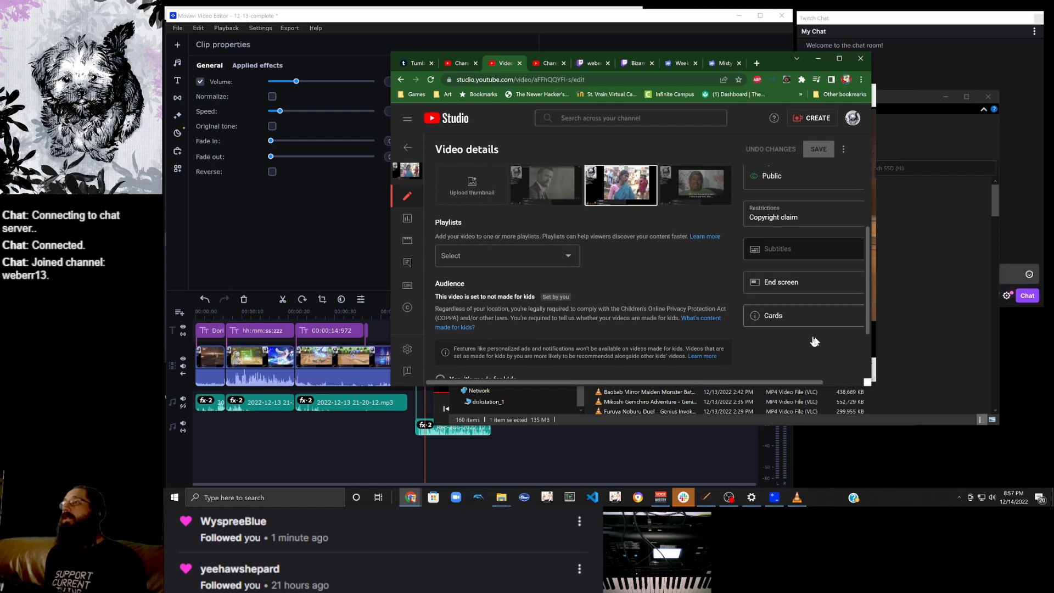
pyautogui.click(792, 315)
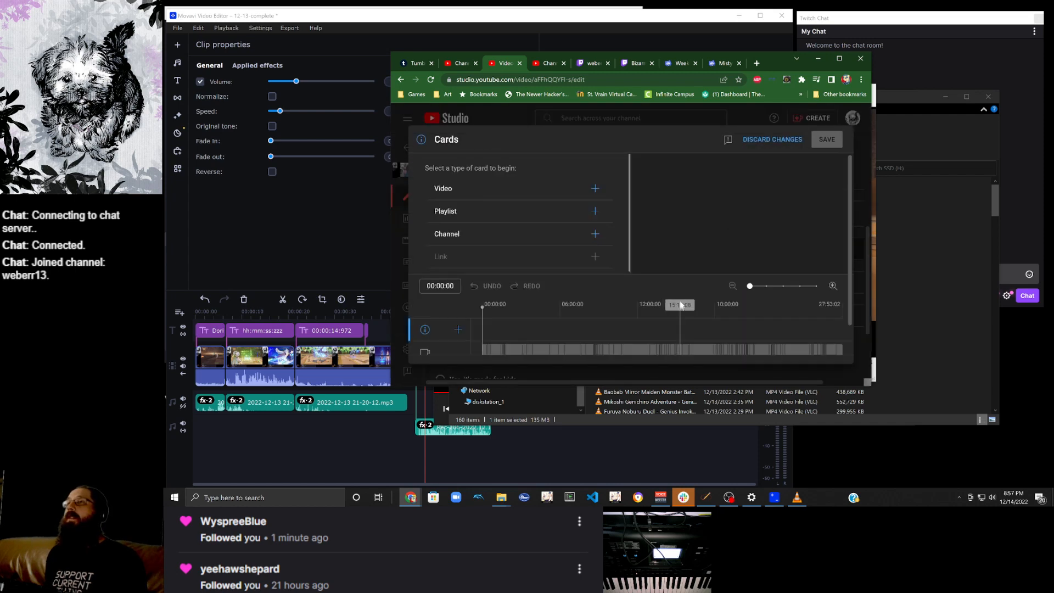
pyautogui.click(565, 189)
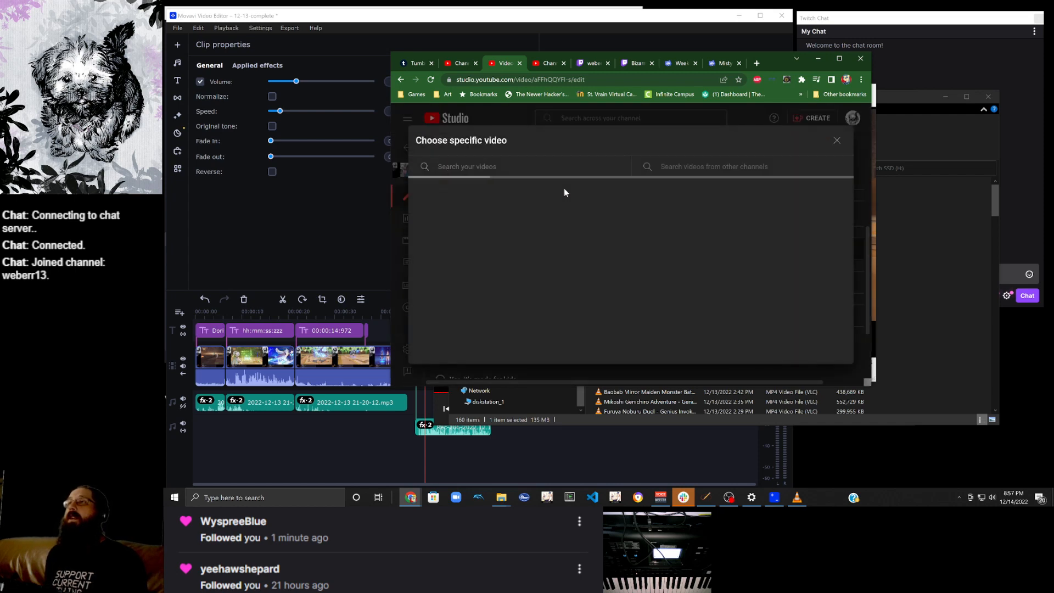
pyautogui.click(688, 163)
pyautogui.rightClick(697, 165)
pyautogui.click(720, 231)
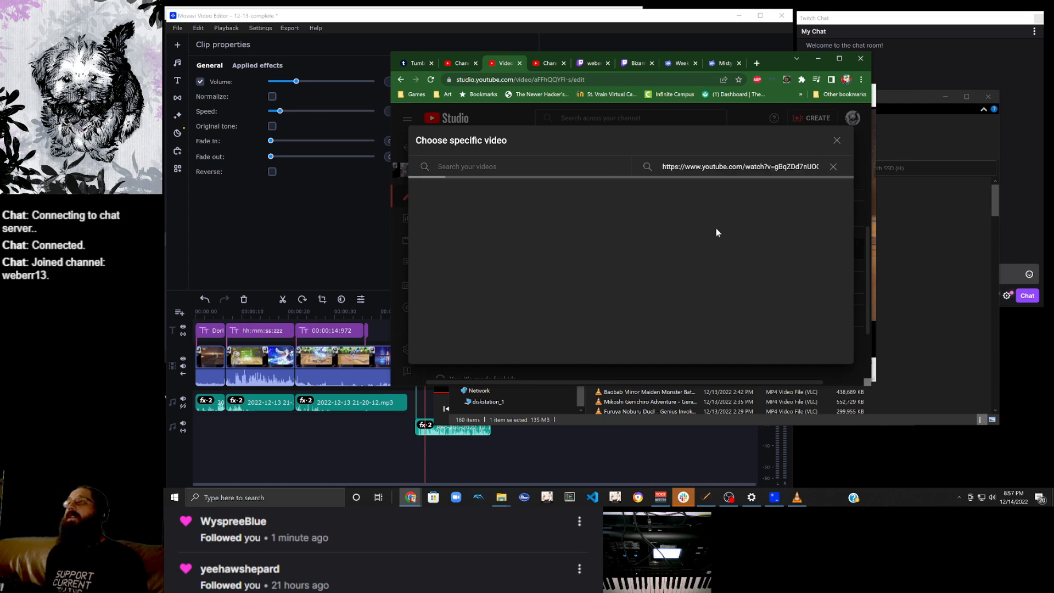
pyautogui.click(466, 220)
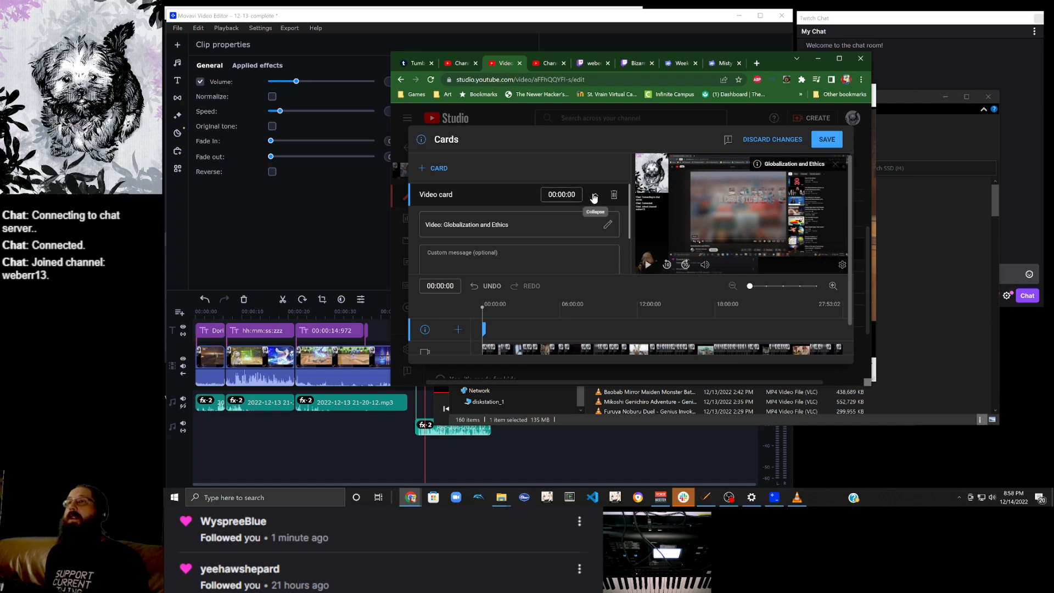
# Set the video card's start time to 00:20:00.
pyautogui.click(561, 195)
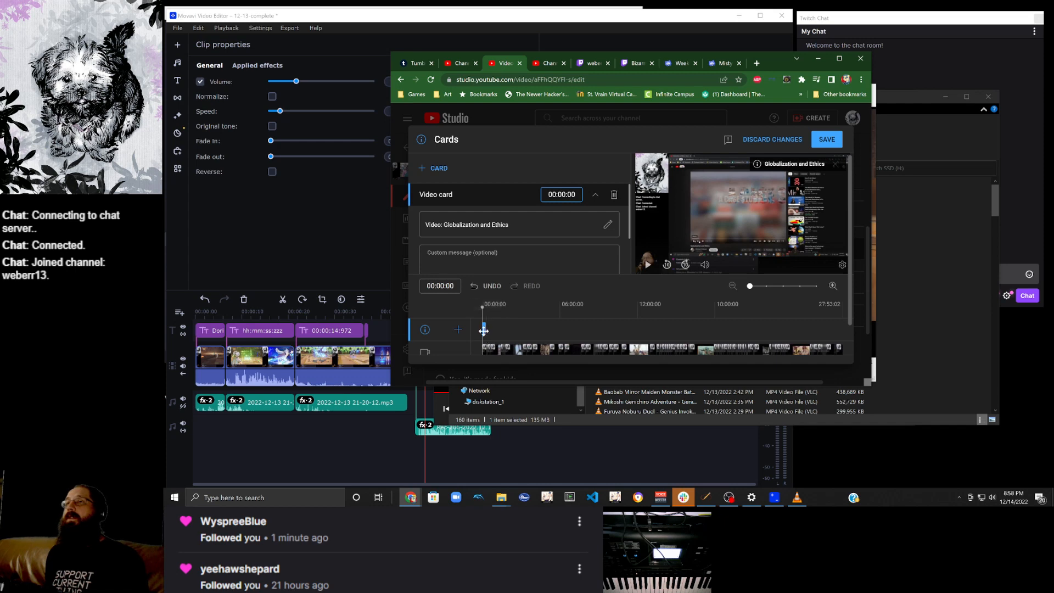
pyautogui.moveTo(483, 329)
pyautogui.mouseDown()
pyautogui.moveTo(501, 329)
pyautogui.moveTo(484, 328)
pyautogui.mouseUp()
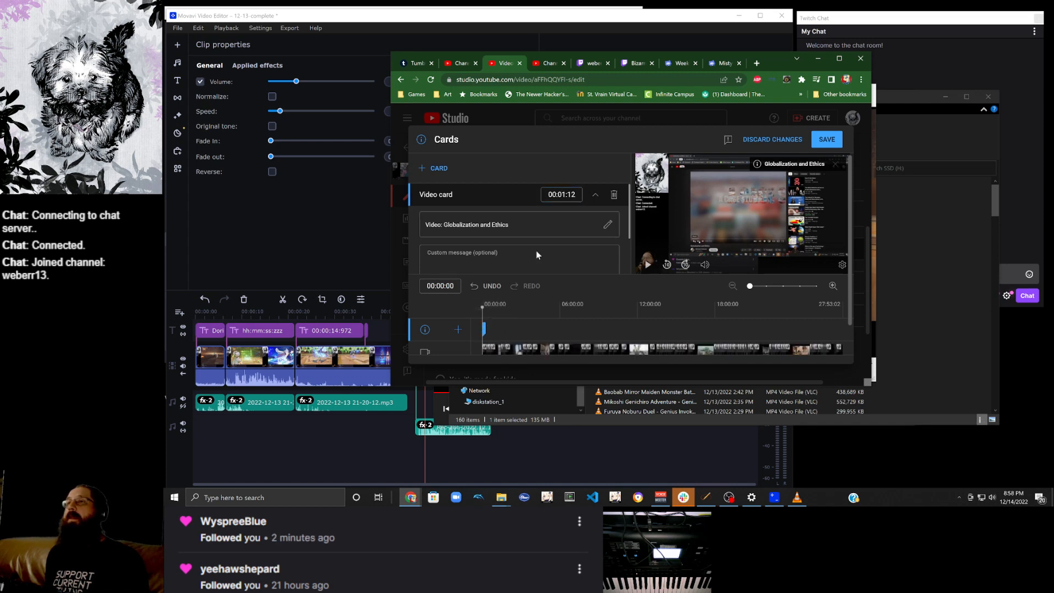
pyautogui.moveTo(484, 329); pyautogui.dragTo(479, 328)
pyautogui.click(568, 194)
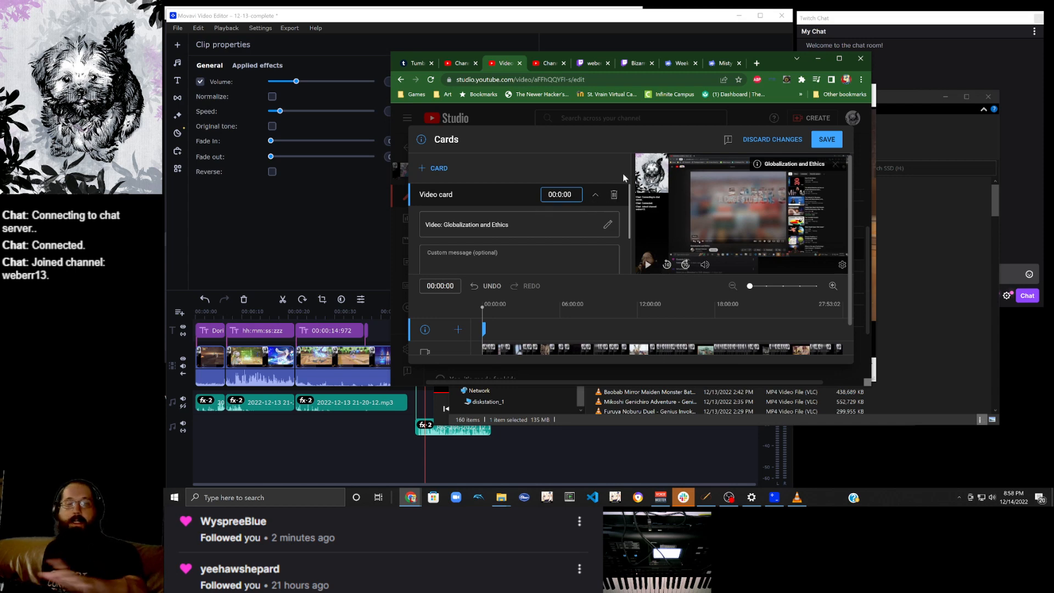
pyautogui.write('2')
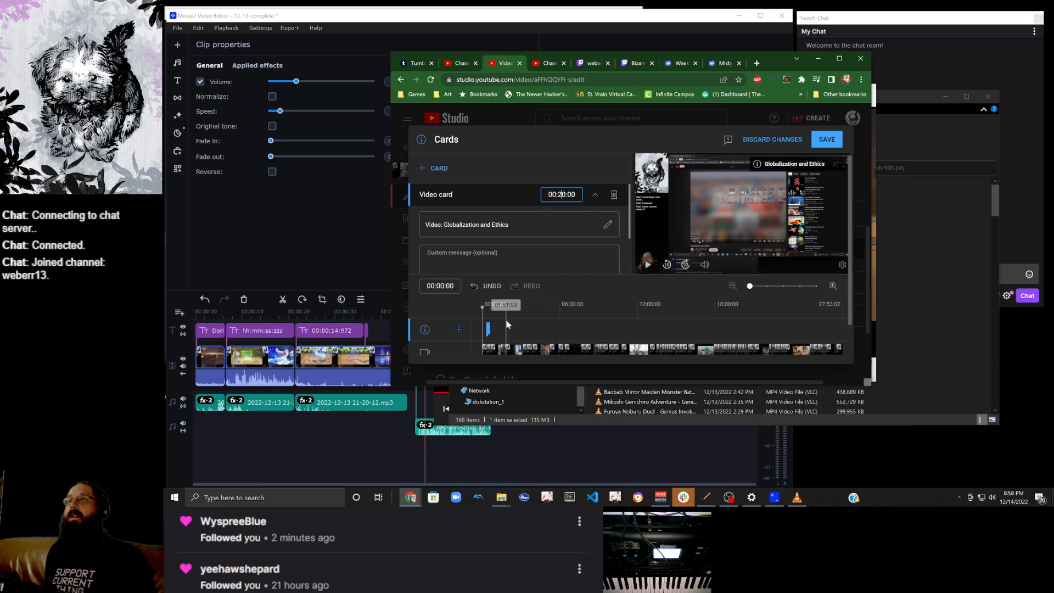
# Check the card's timeline placement and optional text fields, and save the card with its custom message and teaser text blank.
pyautogui.scroll(-1, 617, 315)
pyautogui.scroll(-3, 617, 316)
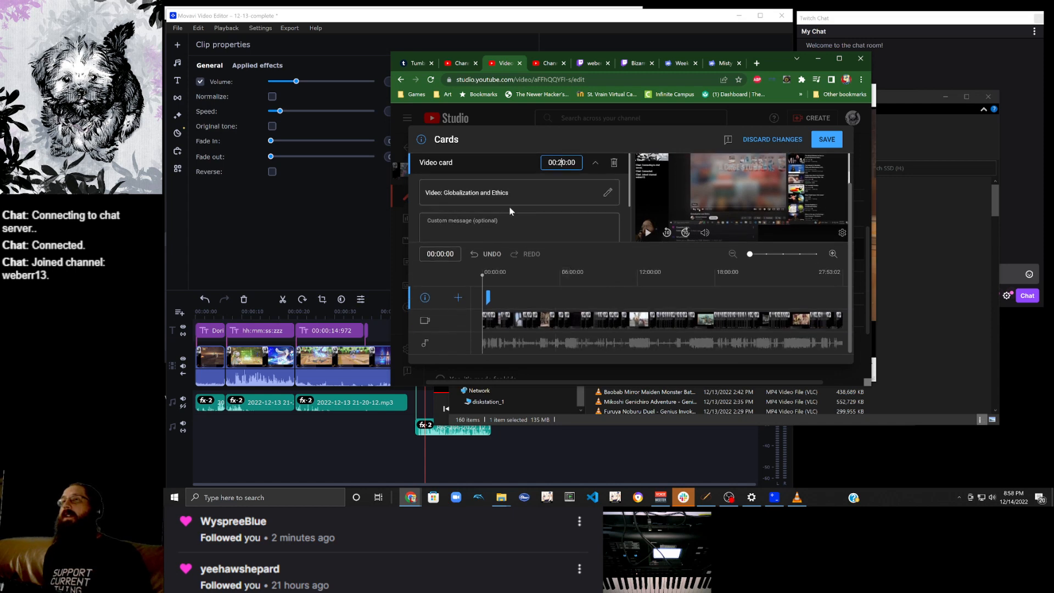
pyautogui.scroll(2, 519, 193)
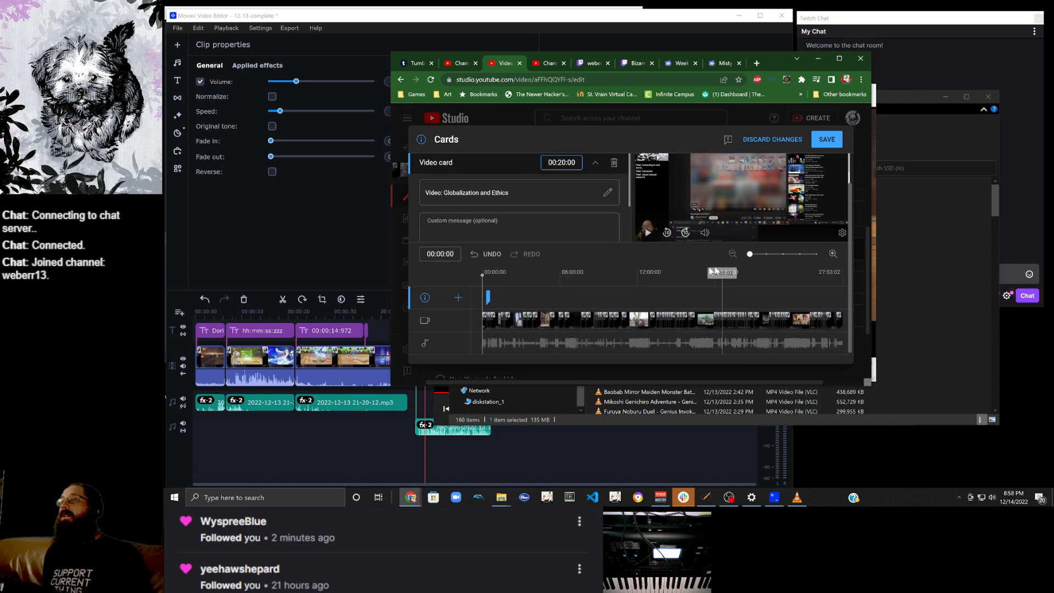
pyautogui.scroll(1, 709, 223)
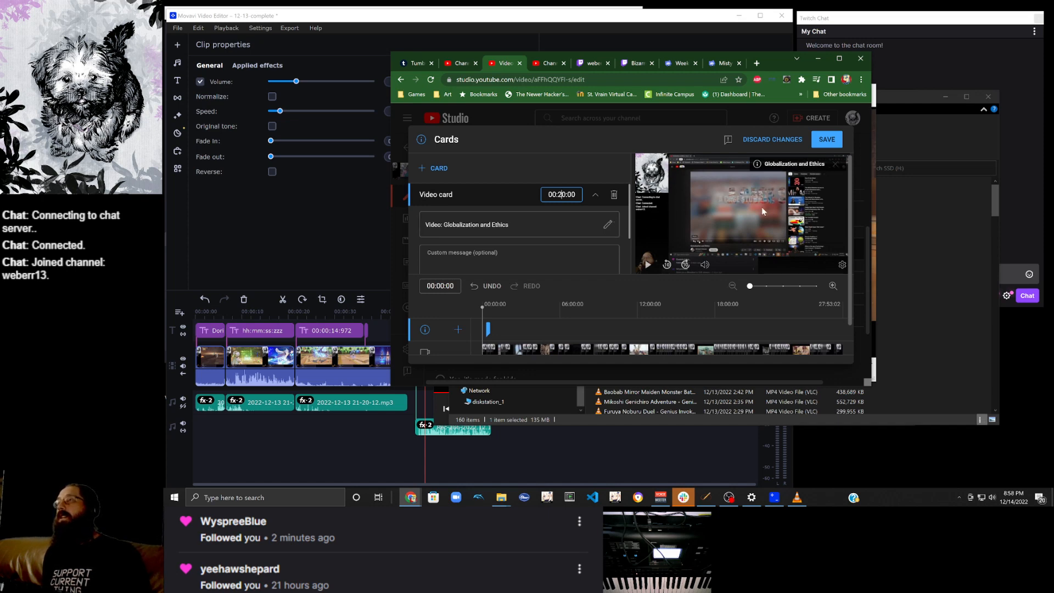
pyautogui.scroll(-3, 600, 240)
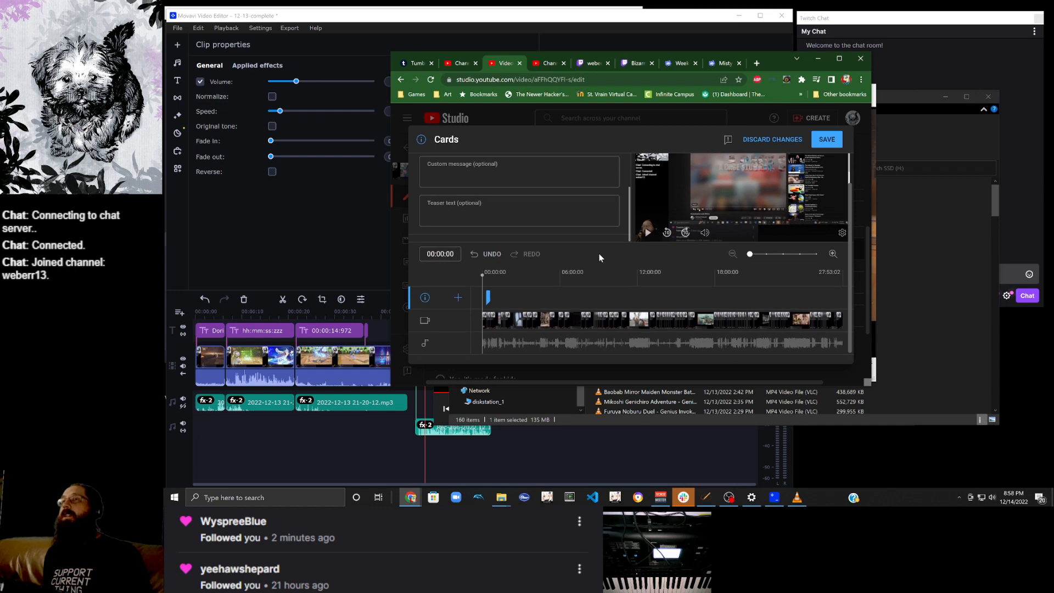
pyautogui.scroll(1, 703, 256)
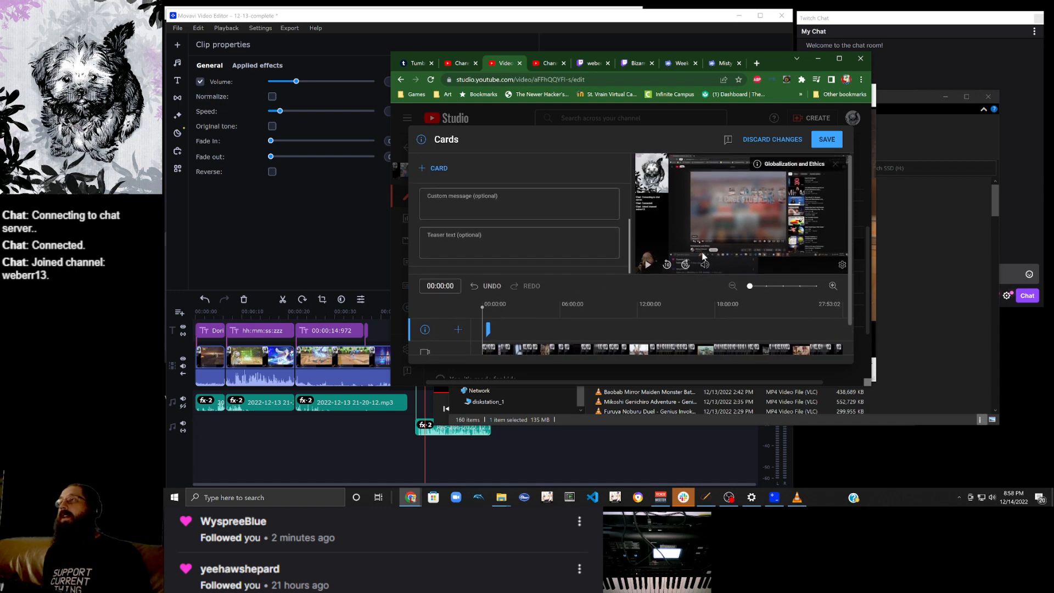
pyautogui.click(826, 139)
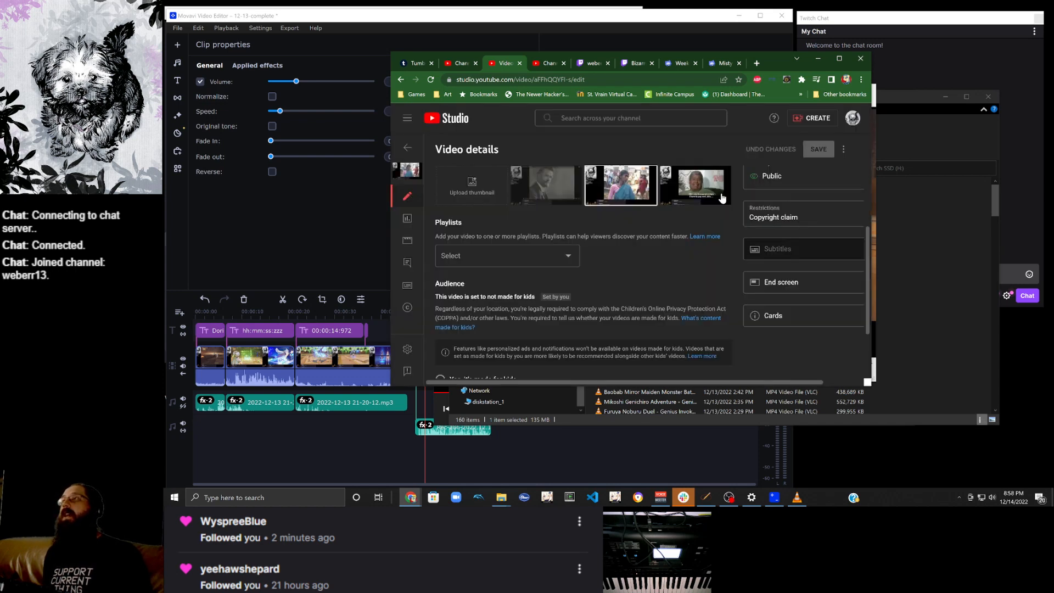
pyautogui.scroll(2, 615, 280)
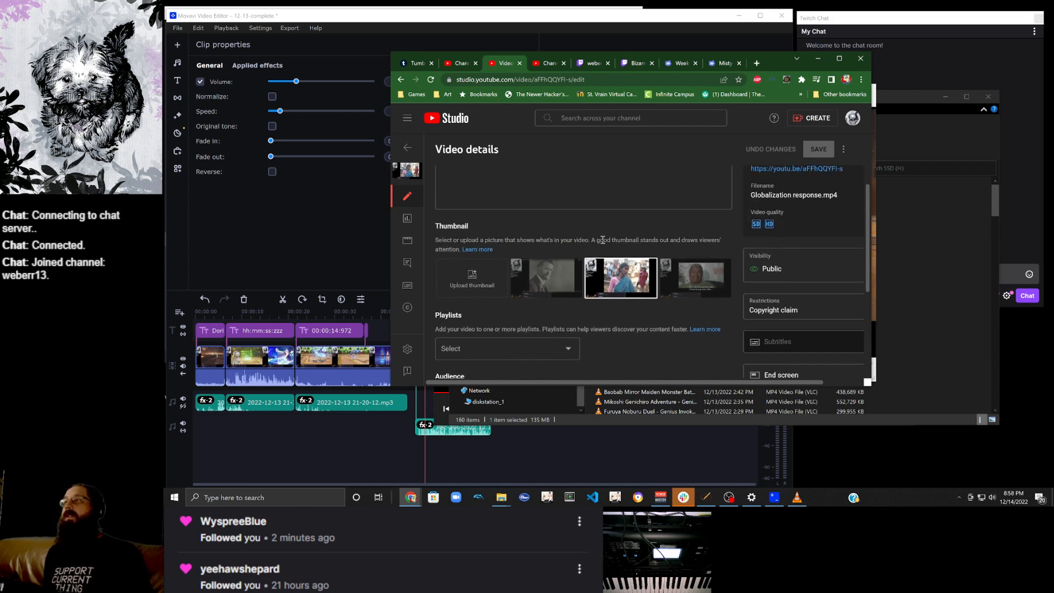
pyautogui.scroll(-4, 663, 262)
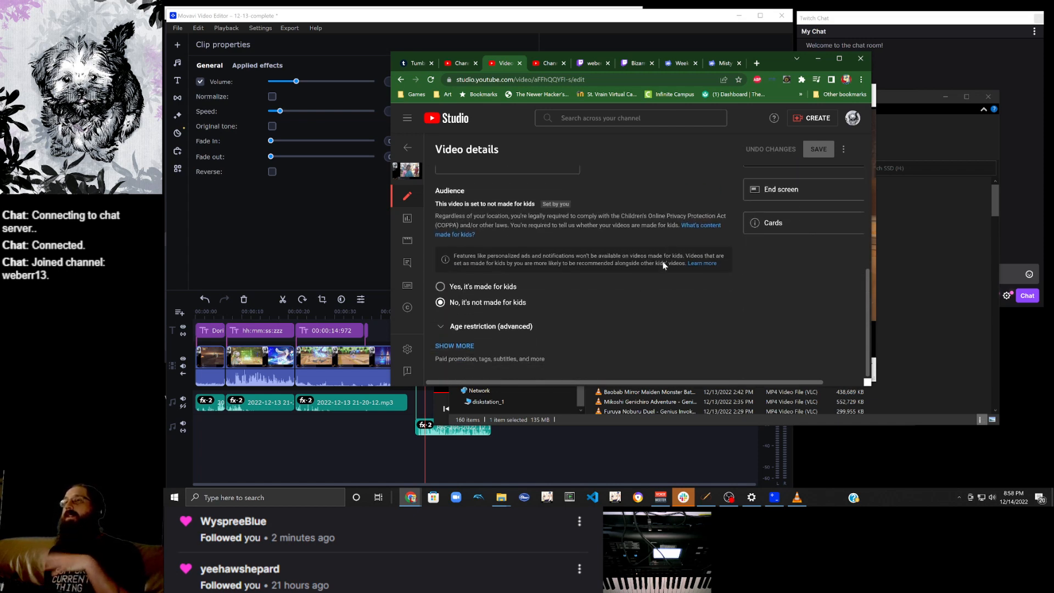
pyautogui.scroll(4, 663, 261)
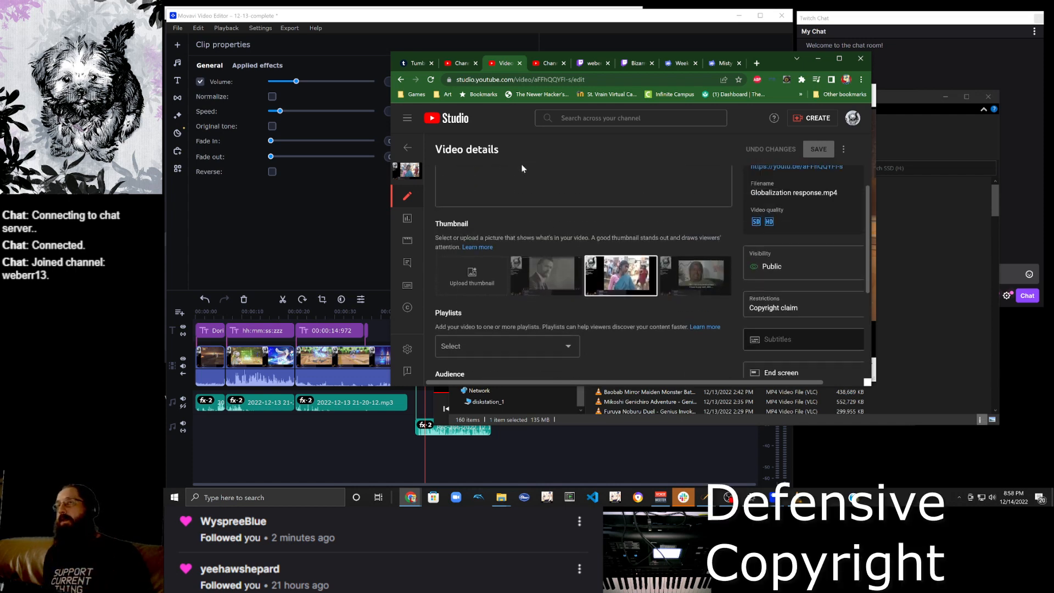
pyautogui.scroll(3, 521, 168)
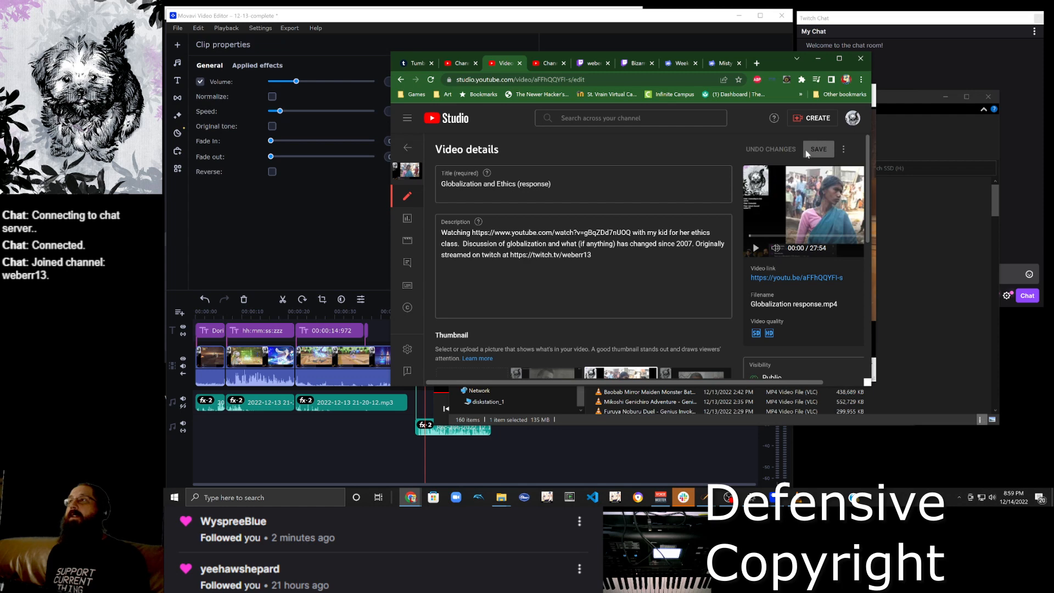
# Return to the channel's video list and review the Restrictions column of the December uploads for copyright claims.
pyautogui.click(408, 147)
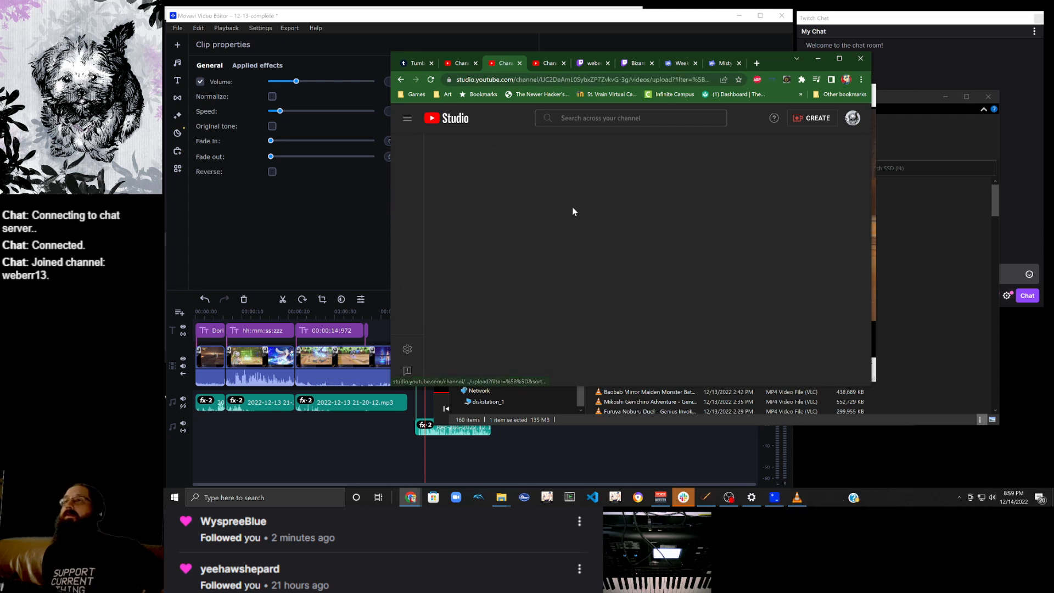
pyautogui.scroll(-3, 573, 211)
pyautogui.scroll(-10, 572, 209)
pyautogui.scroll(-5, 572, 207)
pyautogui.scroll(2, 573, 207)
pyautogui.scroll(-2, 573, 208)
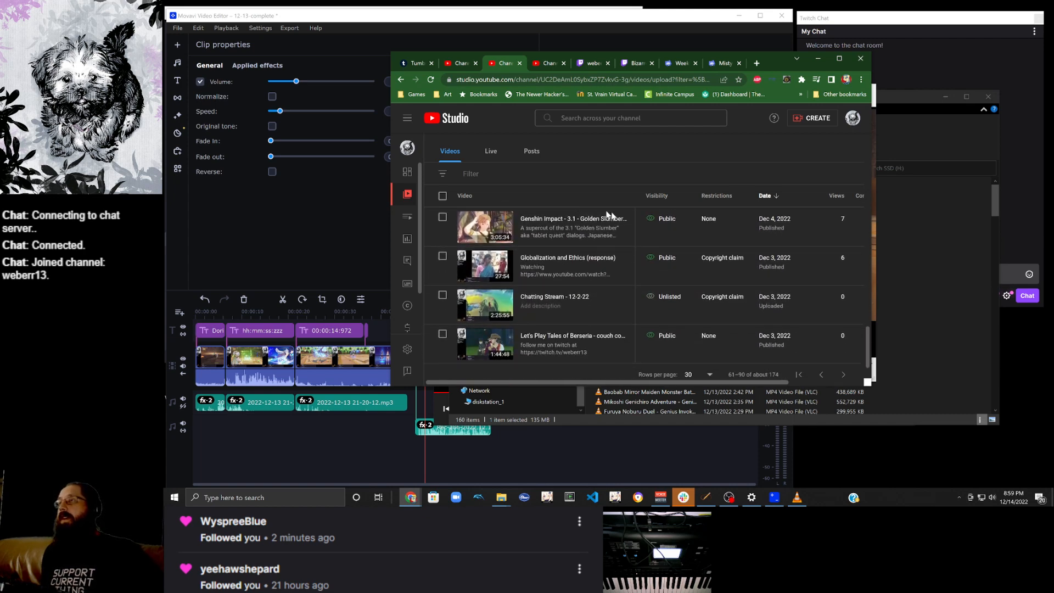
pyautogui.moveTo(725, 263)
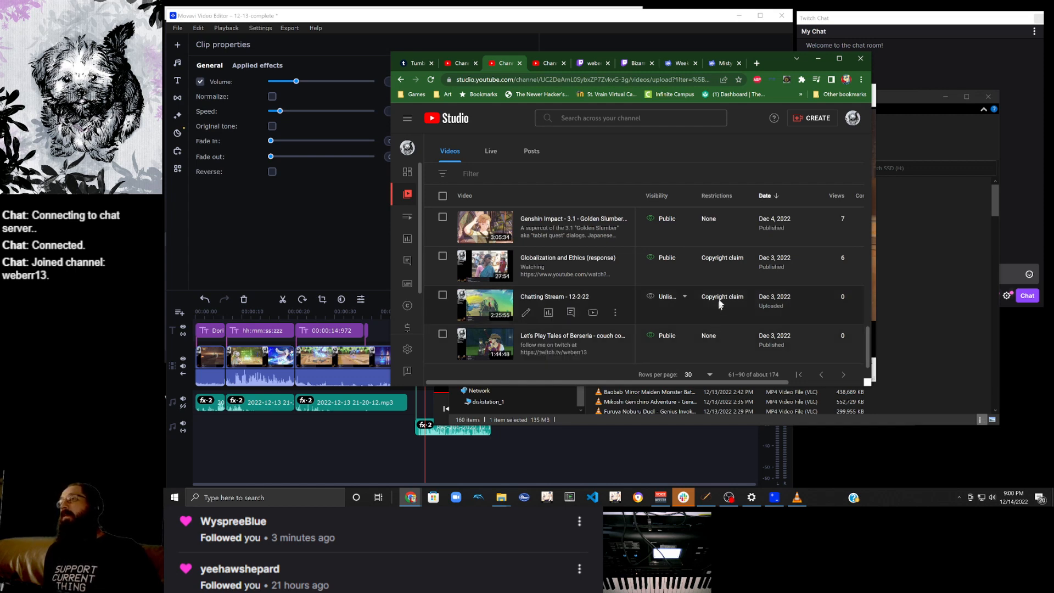
pyautogui.moveTo(720, 296)
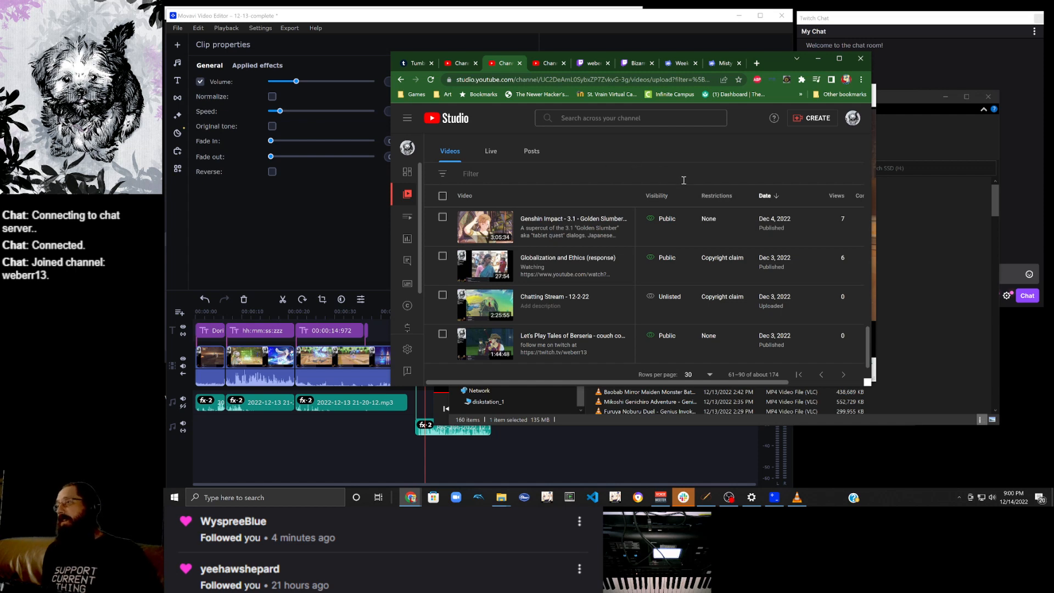
pyautogui.scroll(-2, 683, 180)
pyautogui.scroll(5, 686, 176)
pyautogui.scroll(5, 700, 159)
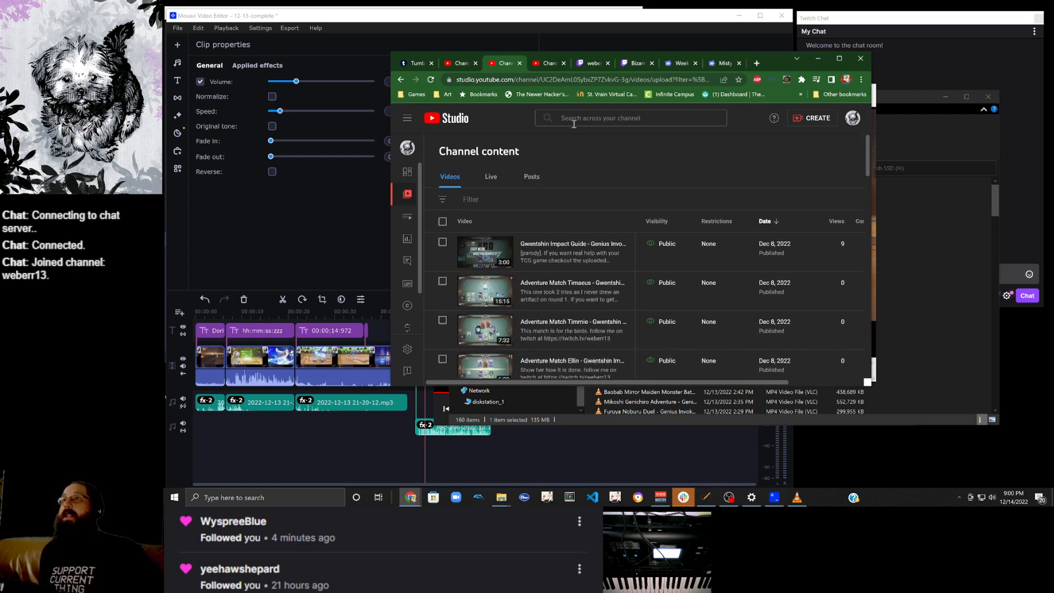
pyautogui.scroll(-8, 757, 203)
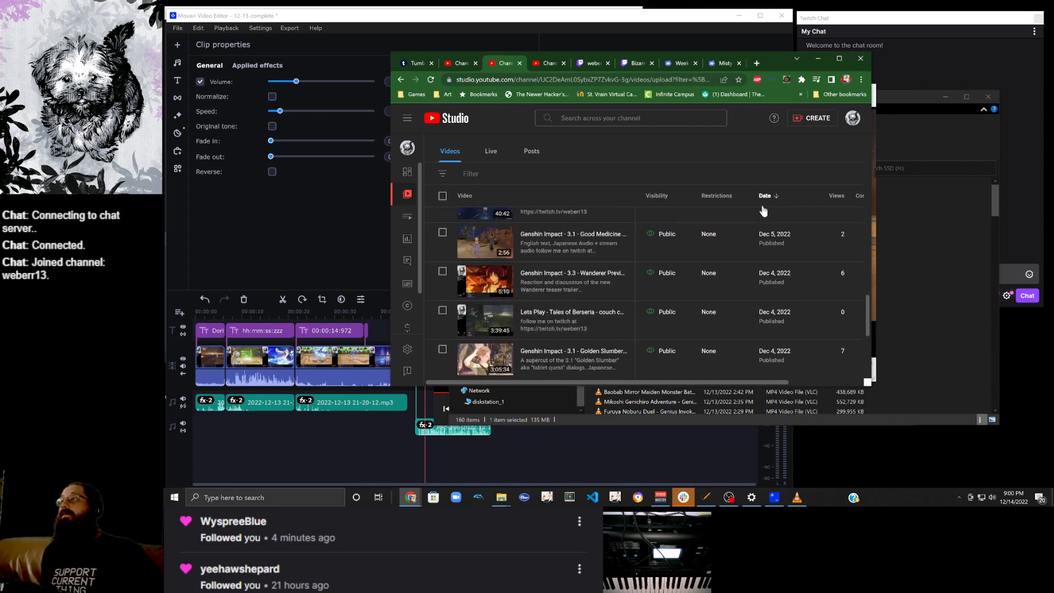
pyautogui.scroll(-1, 763, 211)
# Switch to Movavi Video Editor and undo the recent edits until the full recording after 00:00:45 is back on the timeline.
pyautogui.click(437, 15)
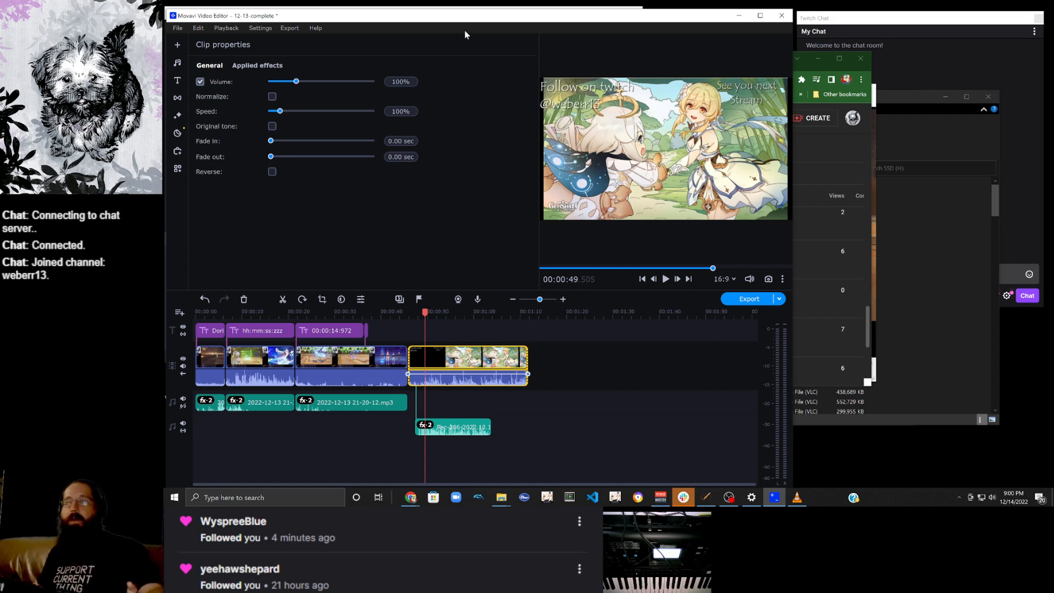
pyautogui.hotkey('ctrl', 'z')
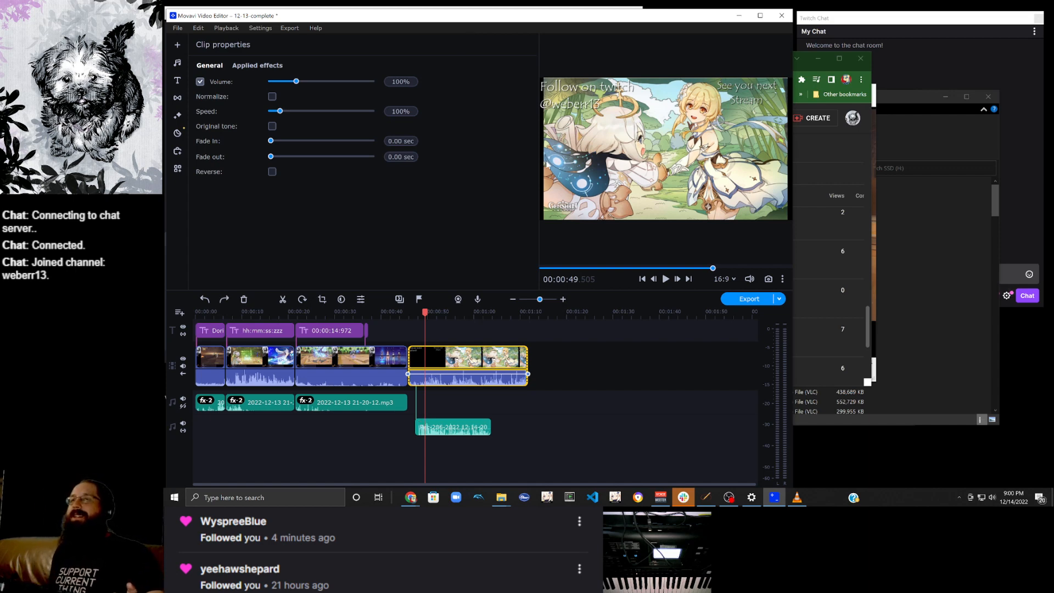
pyautogui.hotkey('ctrl', 'z')
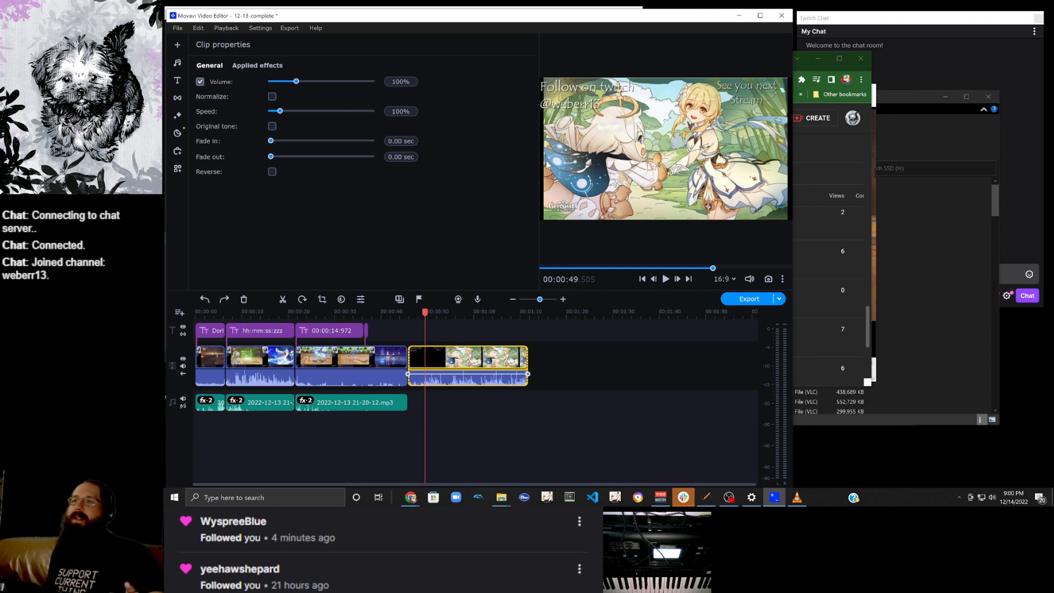
pyautogui.hotkey('ctrl', 'z')
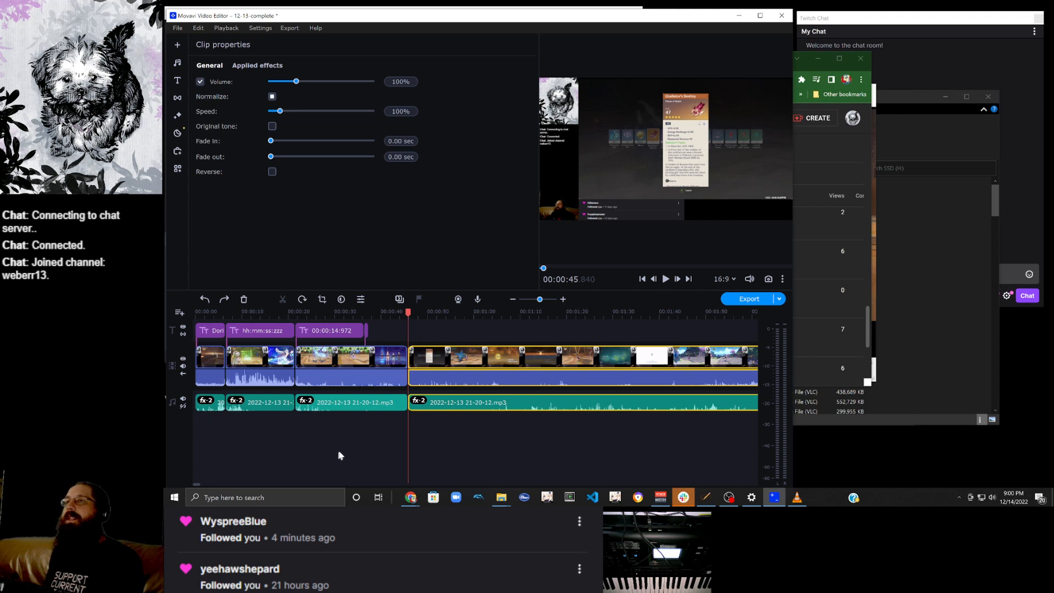
# Delete all title, video and audio clips that lie before the playhead at 00:00:45.
pyautogui.moveTo(362, 450); pyautogui.dragTo(166, 317)
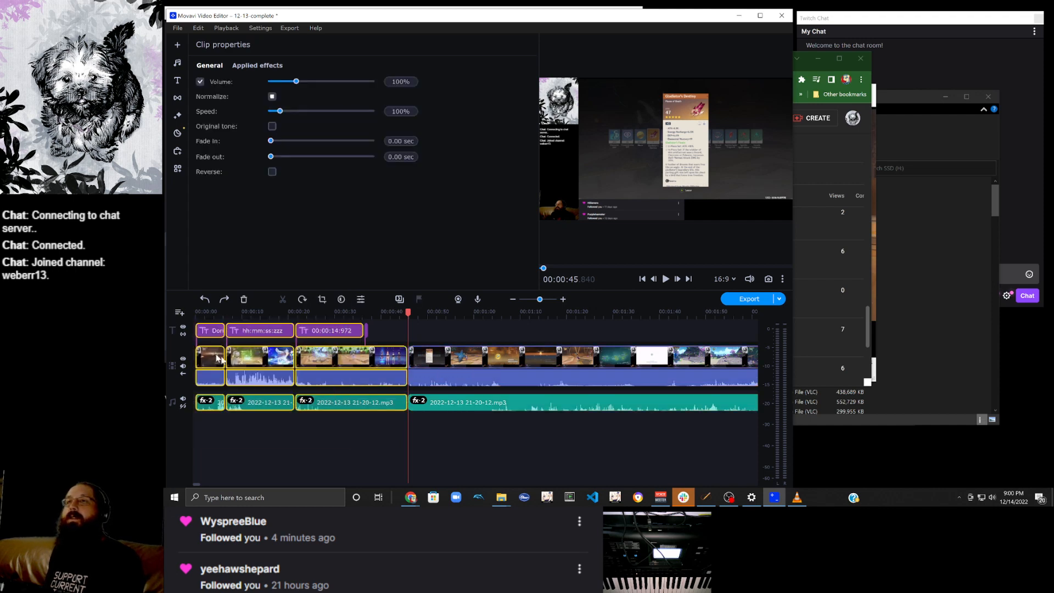
pyautogui.moveTo(406, 438); pyautogui.dragTo(163, 318)
pyautogui.press('Delete')
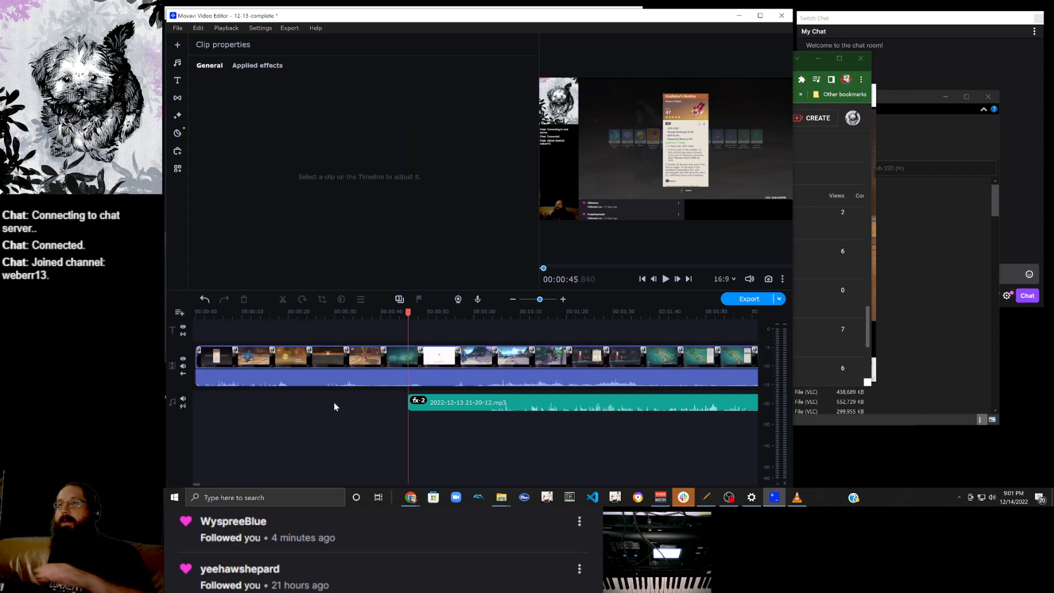
pyautogui.scroll(-5, 350, 406)
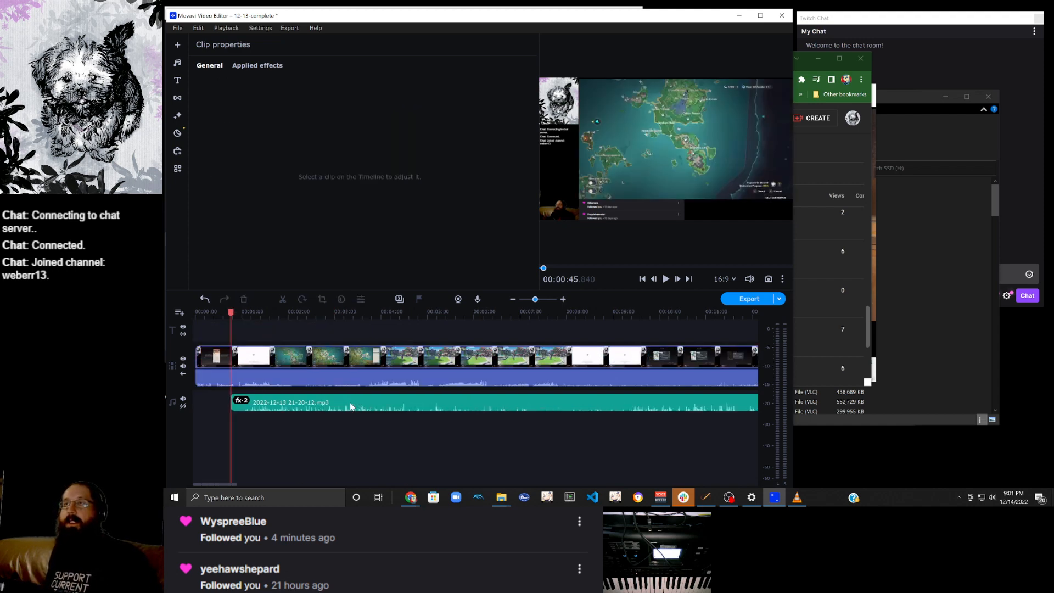
pyautogui.click(350, 406)
pyautogui.scroll(-2, 350, 406)
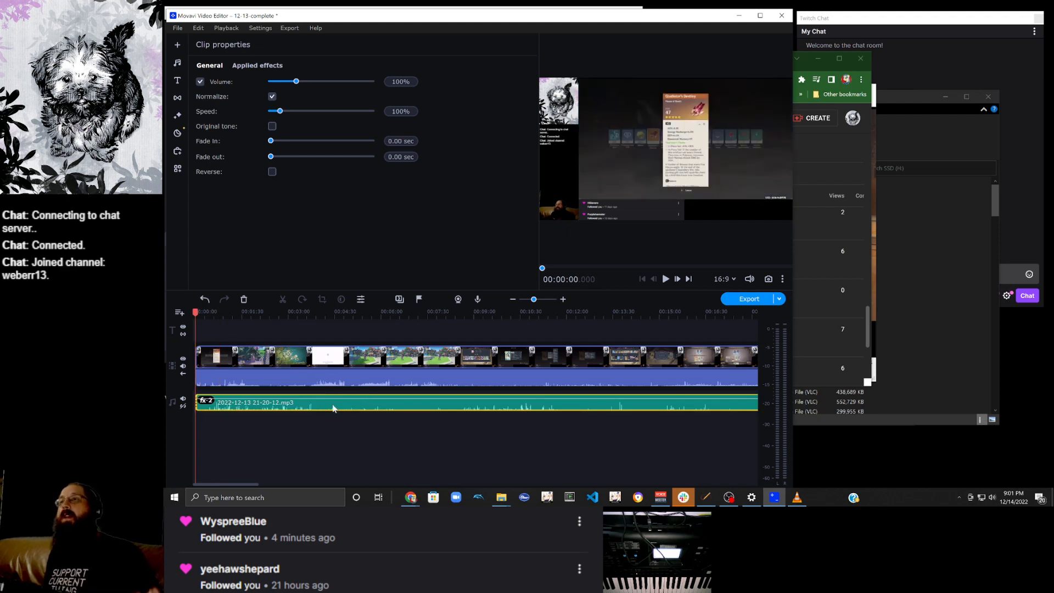
# Skim through the first eight minutes of the recording to locate the card deck section.
pyautogui.click(326, 363)
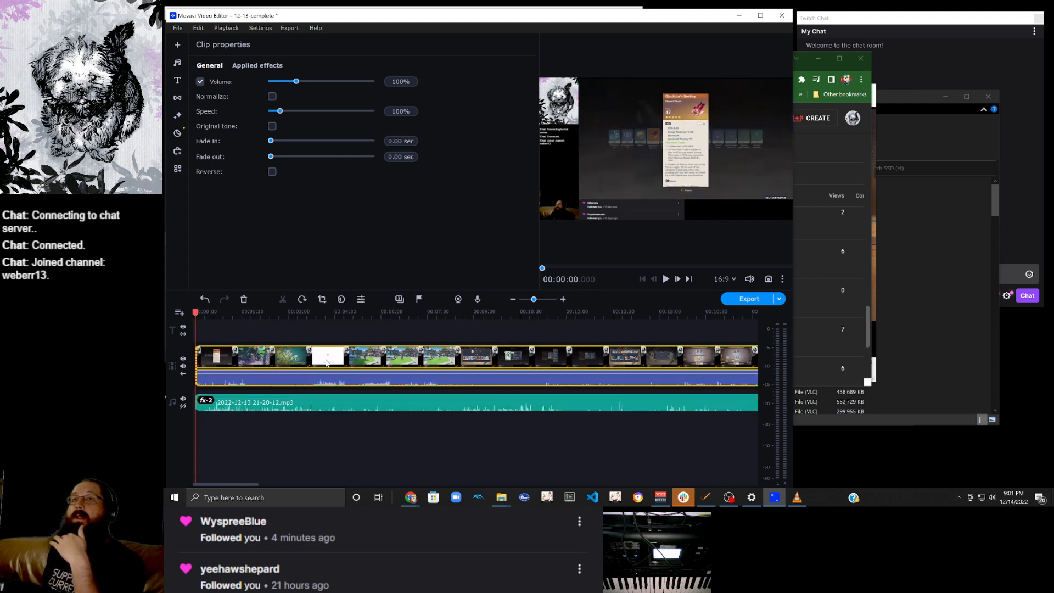
pyautogui.click(269, 366)
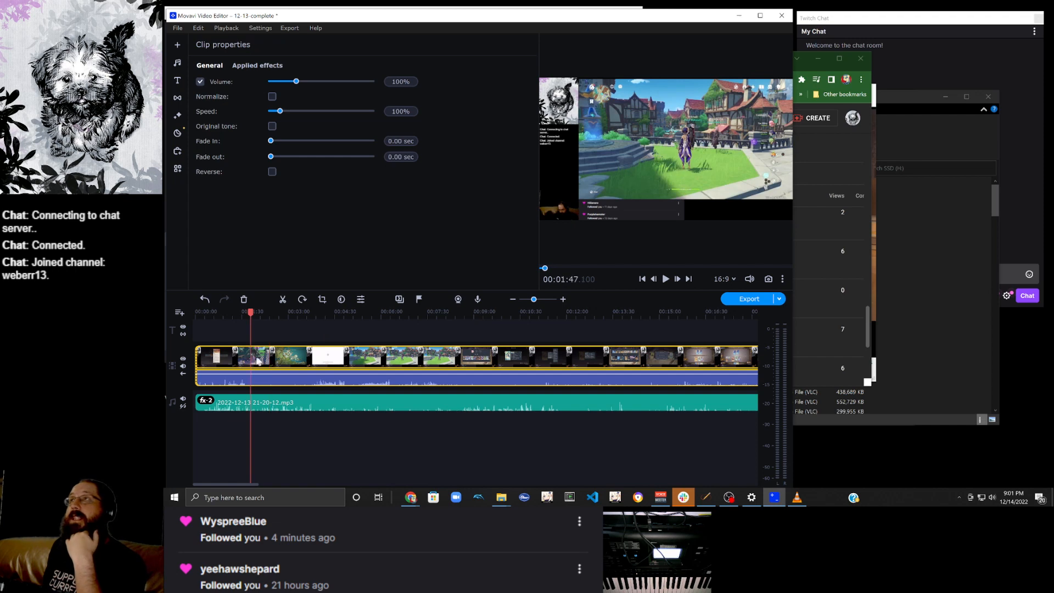
pyautogui.click(291, 355)
pyautogui.click(306, 357)
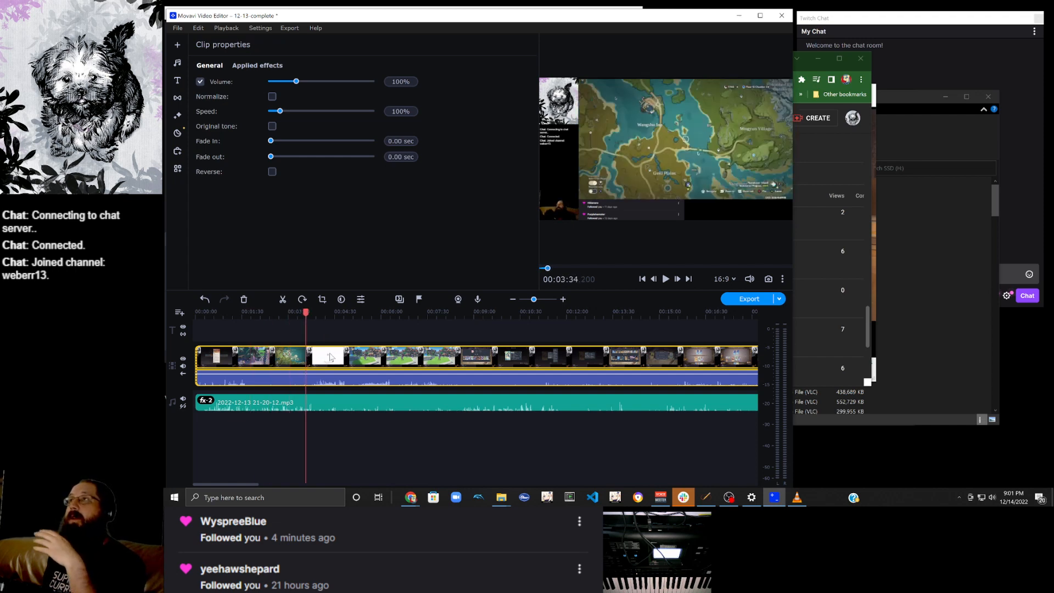
pyautogui.click(330, 357)
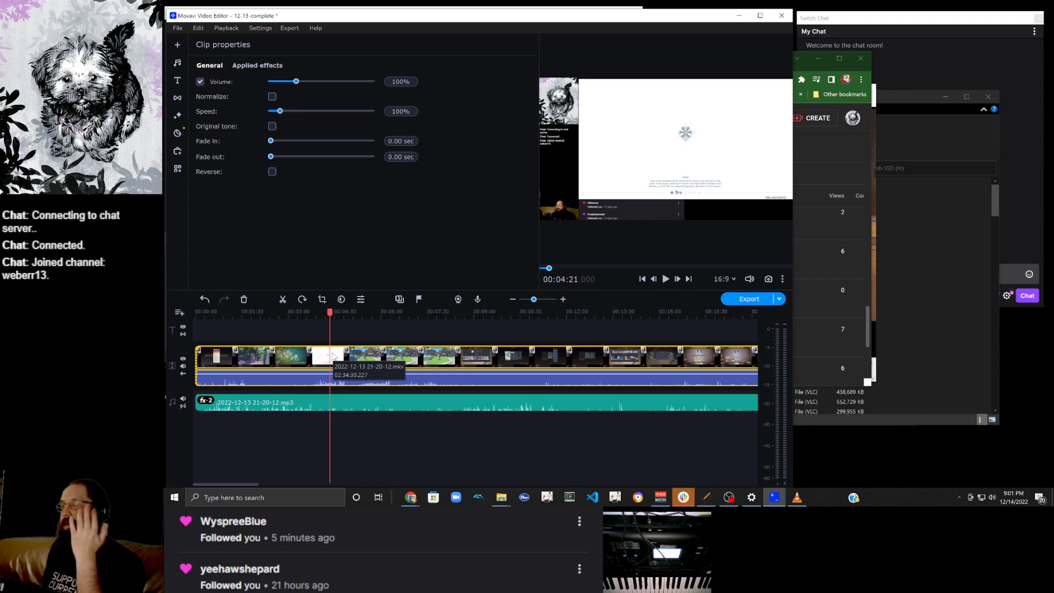
pyautogui.click(347, 356)
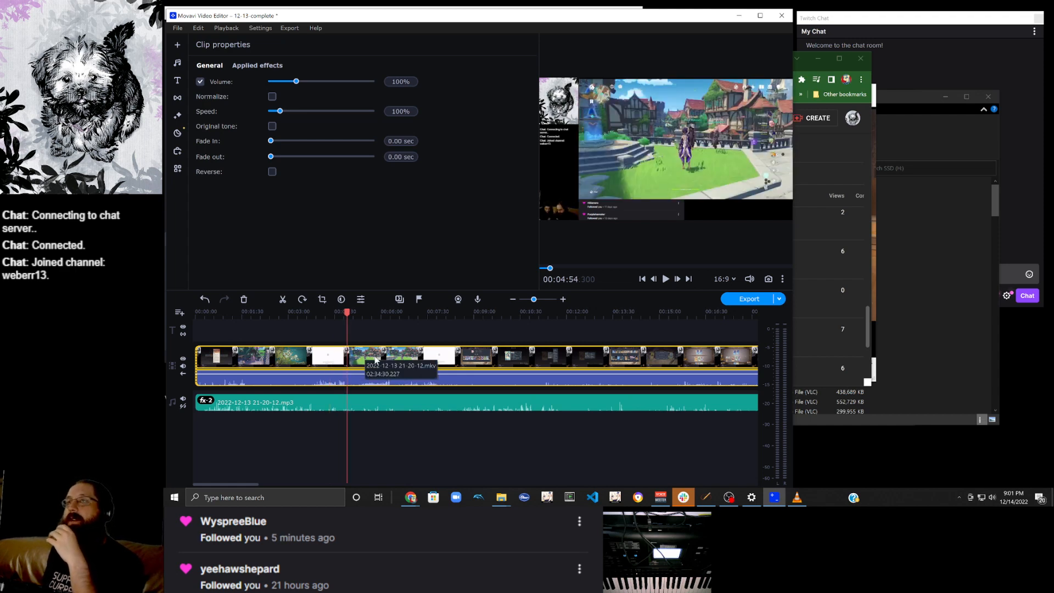
pyautogui.click(376, 358)
pyautogui.click(401, 362)
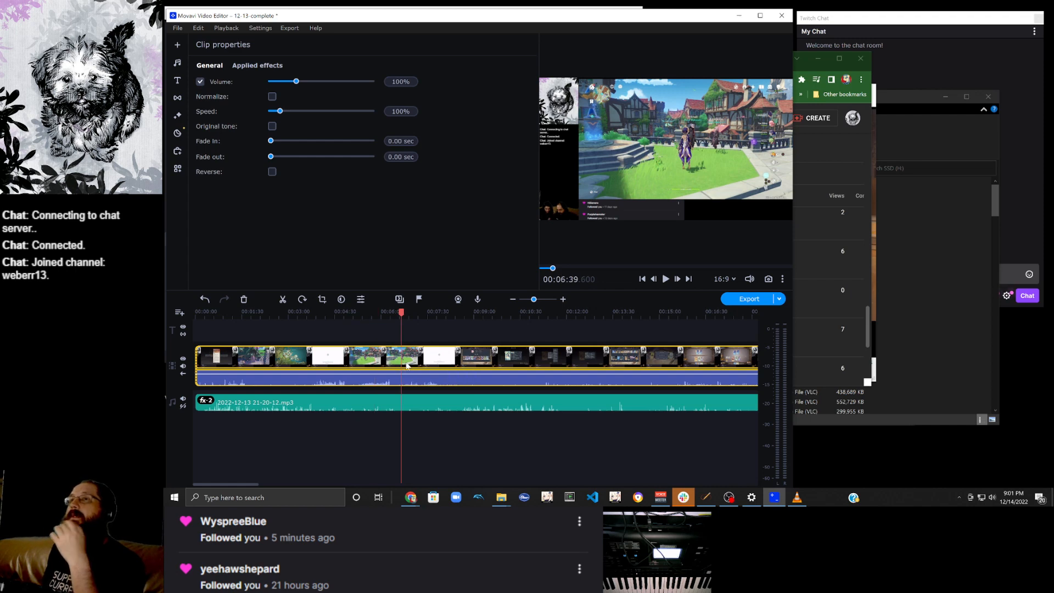
pyautogui.click(421, 363)
pyautogui.click(448, 361)
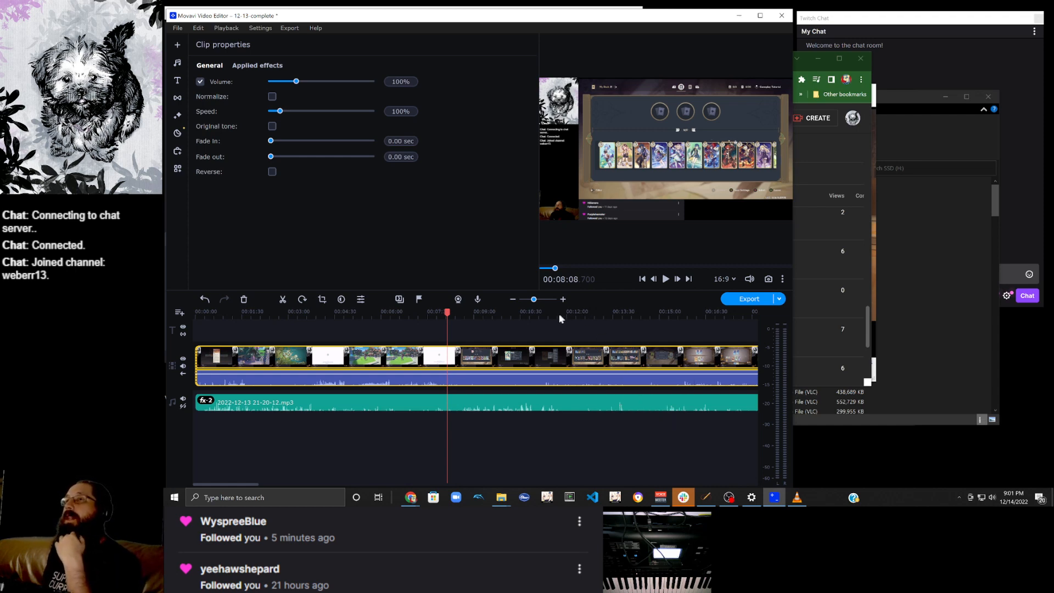
# Examine the frames between about 00:07:53 and 00:08:08 closely for the start of the character card selection.
pyautogui.click(563, 299)
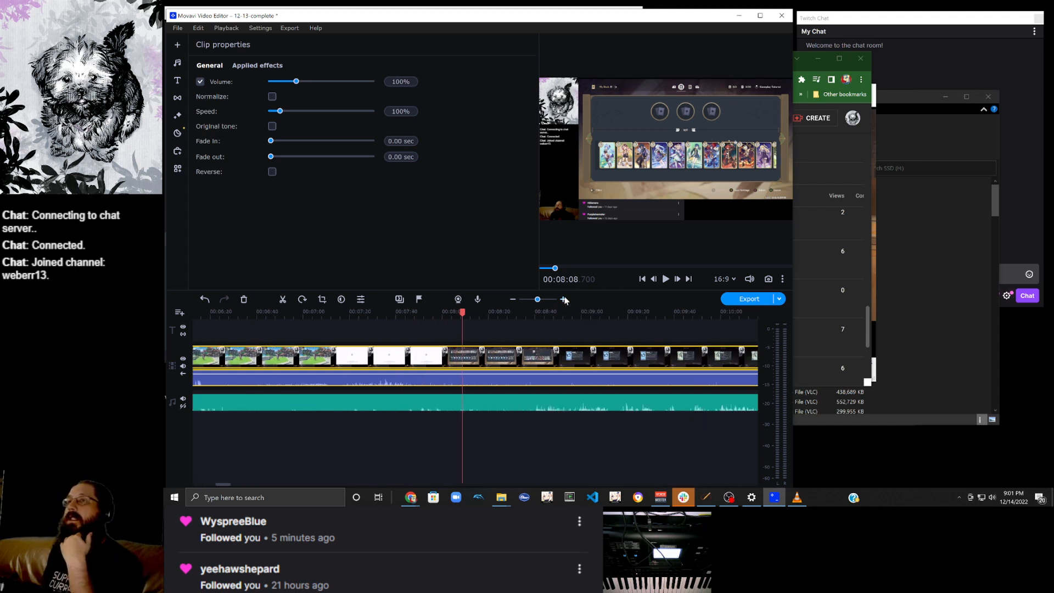
pyautogui.click(438, 364)
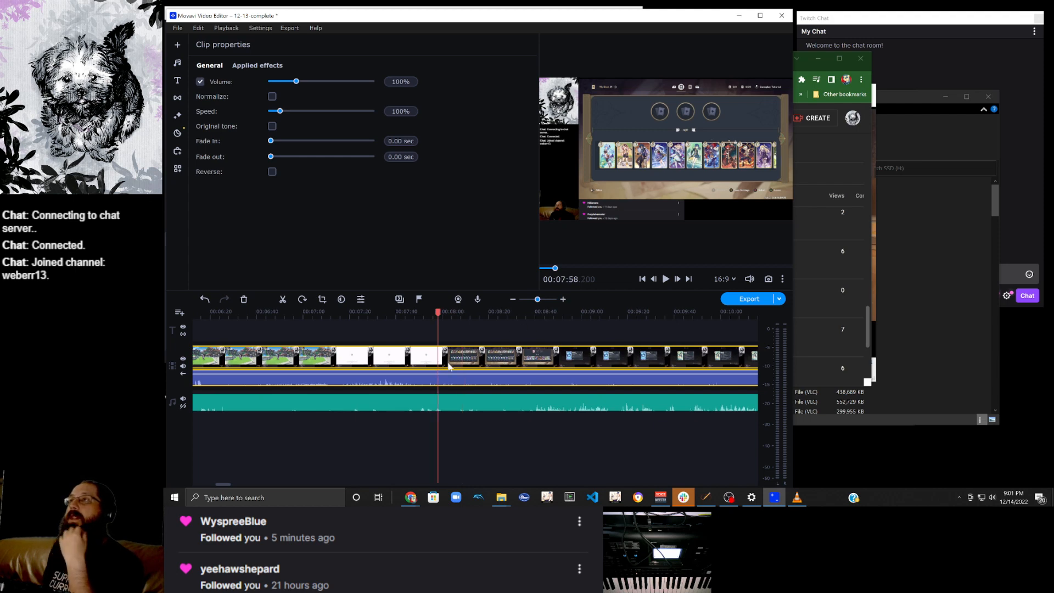
pyautogui.click(426, 363)
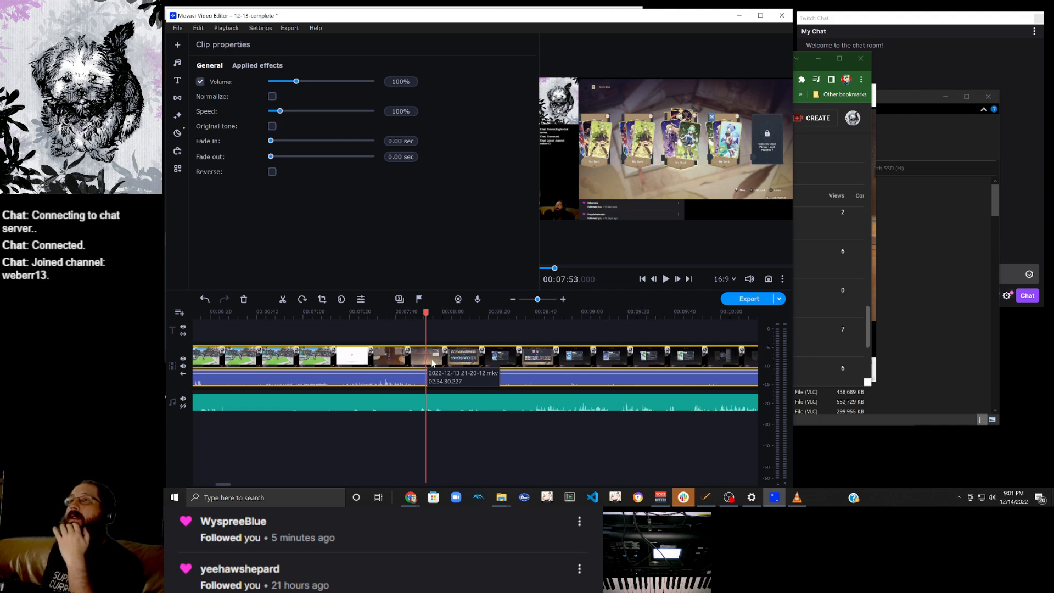
pyautogui.click(433, 362)
pyautogui.click(443, 361)
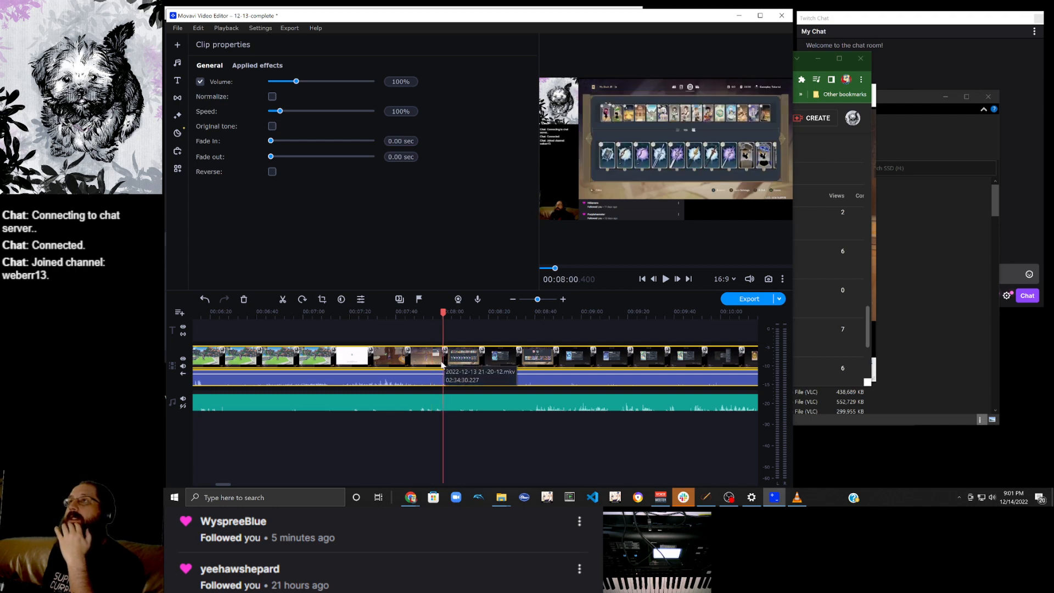
pyautogui.click(451, 361)
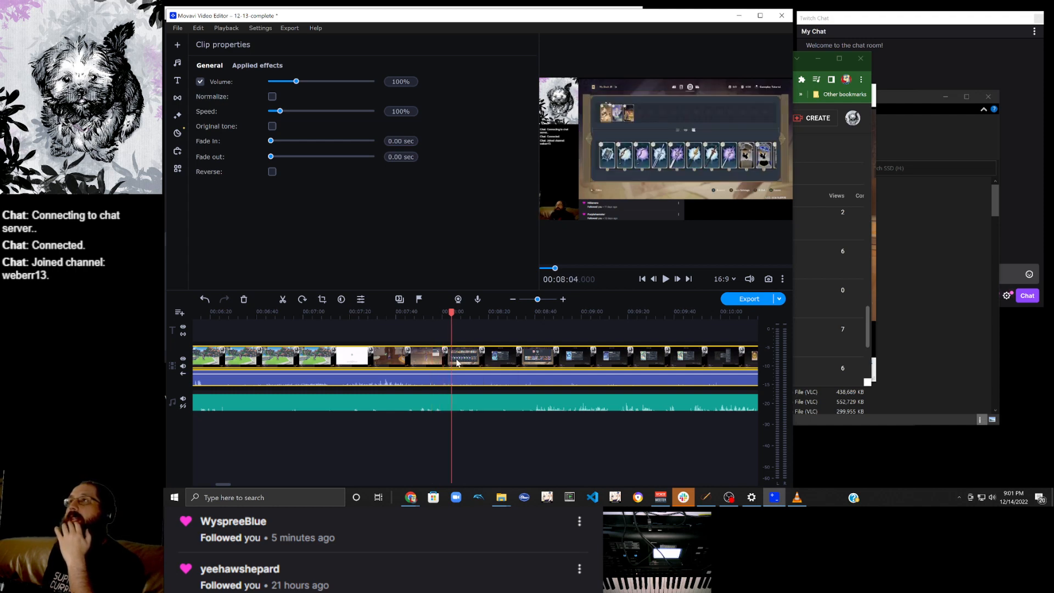
pyautogui.click(462, 361)
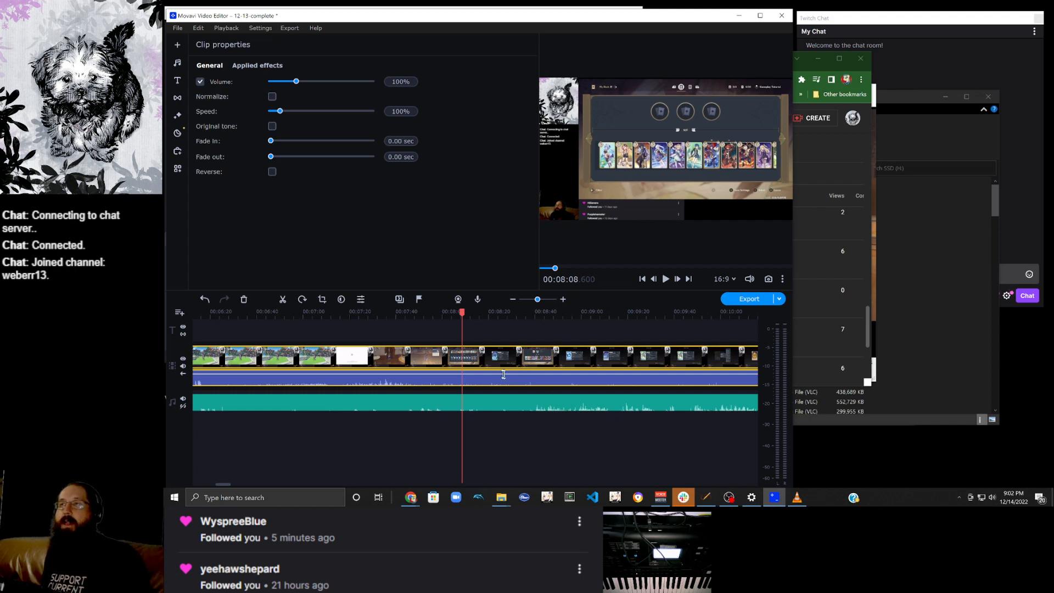
# Play back the deck screen to find the cut point, and split the video and audio clips at 00:08:05.961.
pyautogui.moveTo(463, 316); pyautogui.dragTo(459, 313)
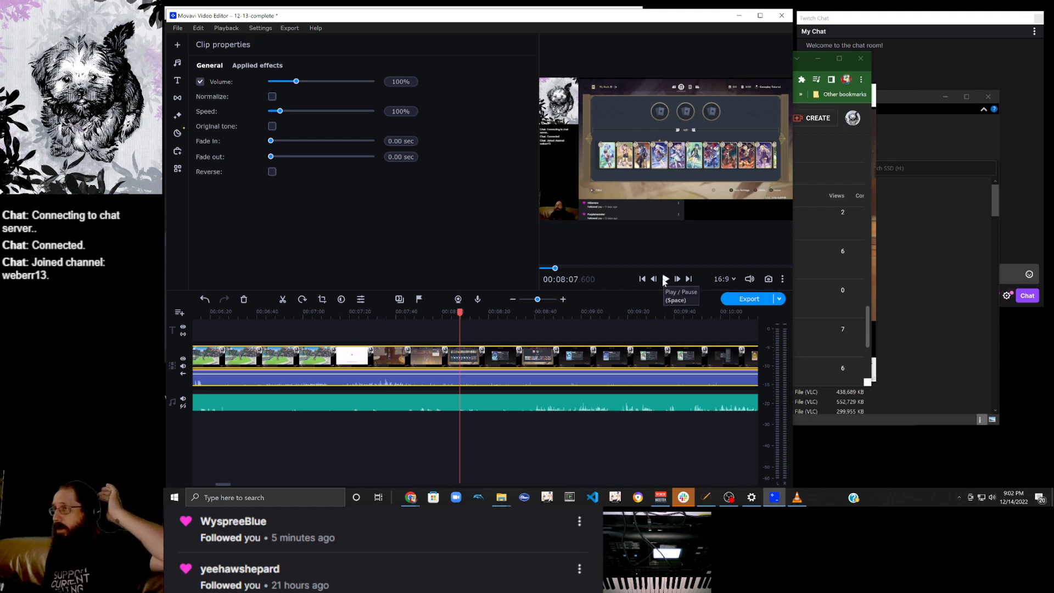
pyautogui.click(664, 280)
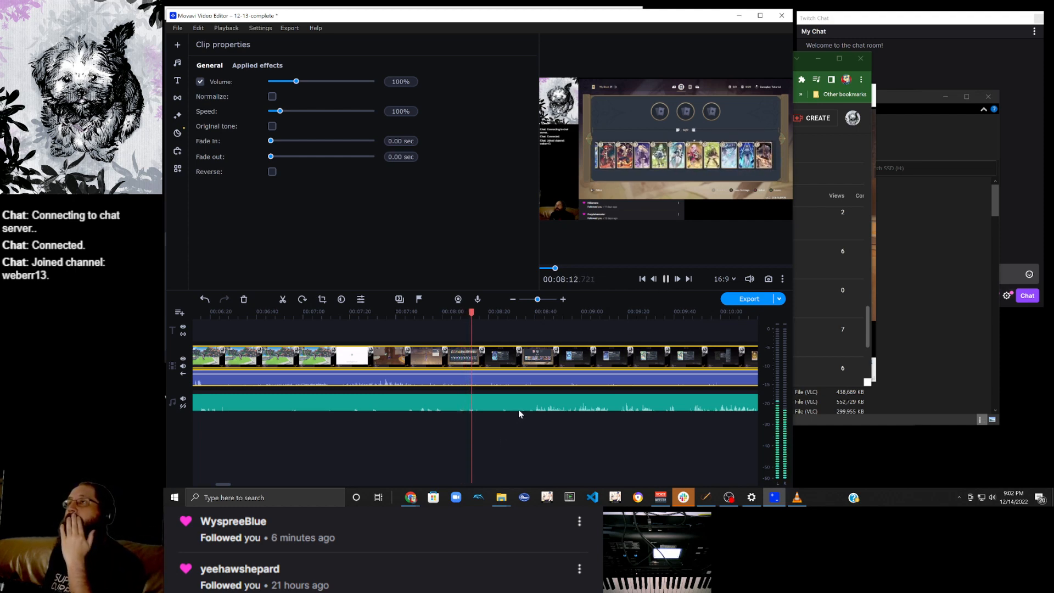
pyautogui.click(666, 278)
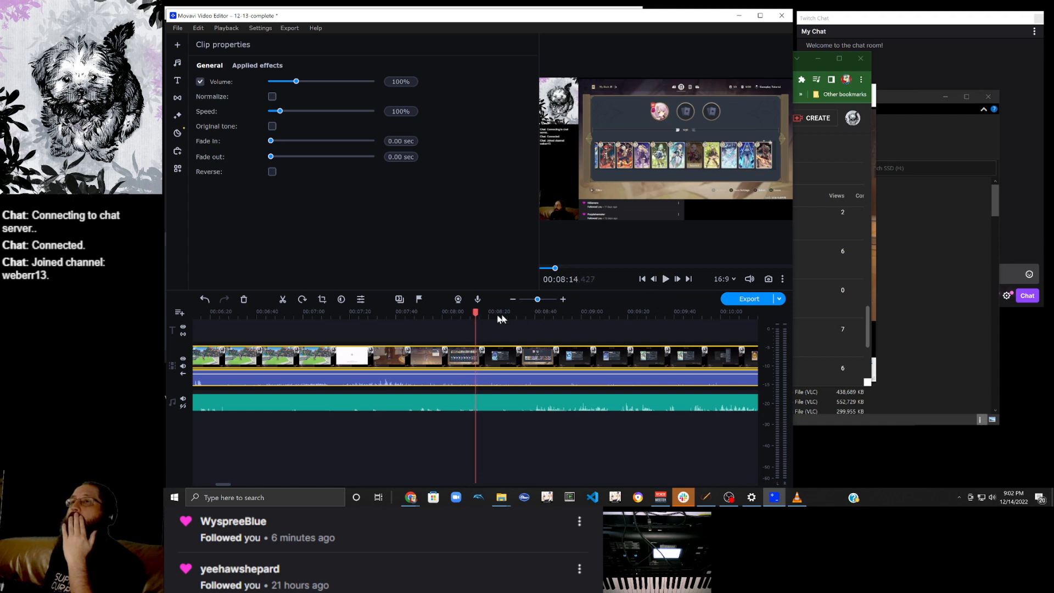
pyautogui.moveTo(475, 313); pyautogui.dragTo(450, 325)
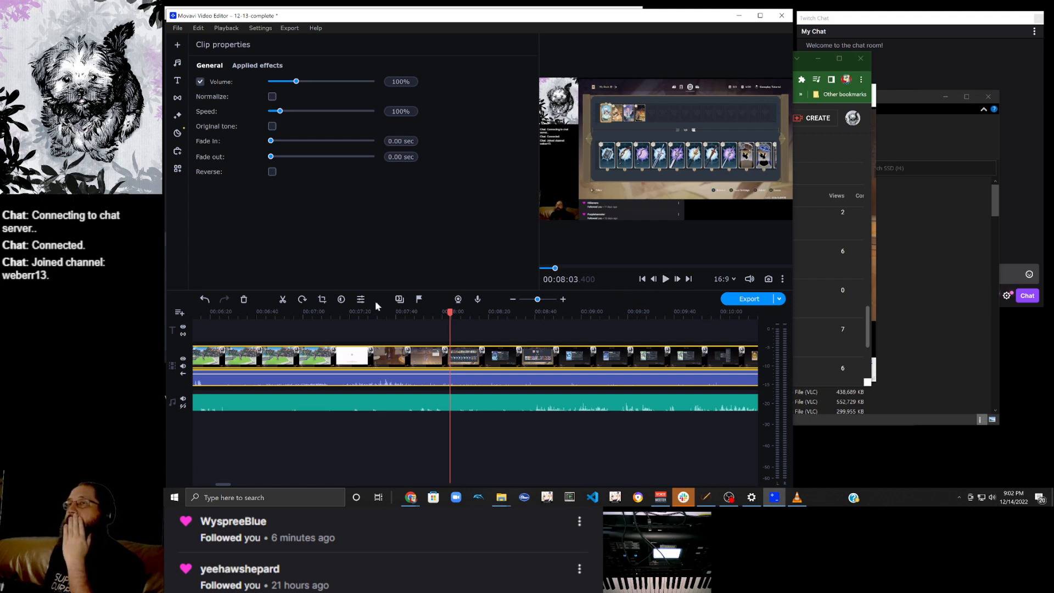
pyautogui.click(666, 279)
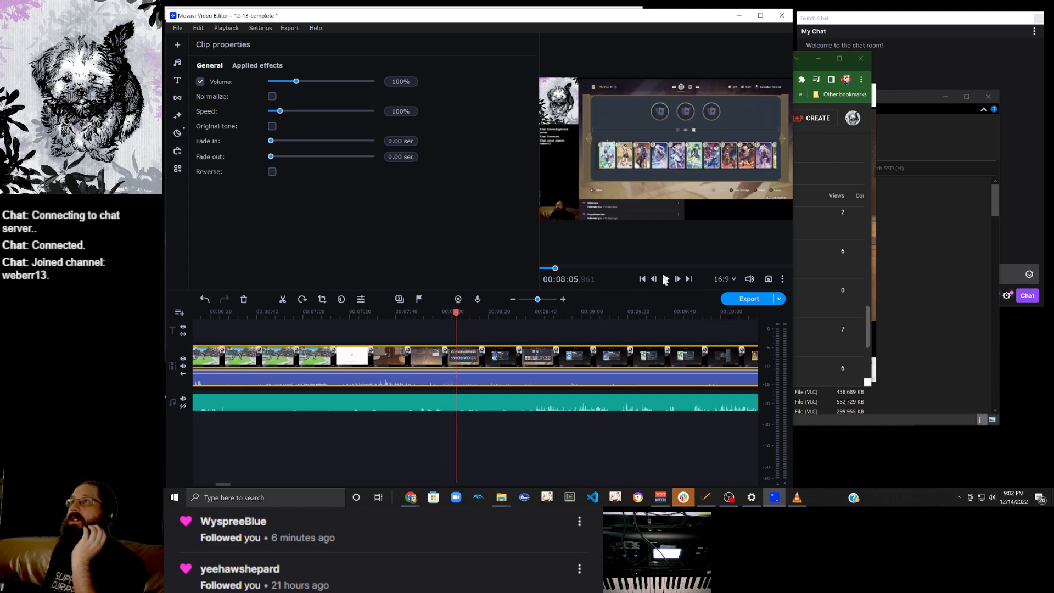
pyautogui.click(471, 403)
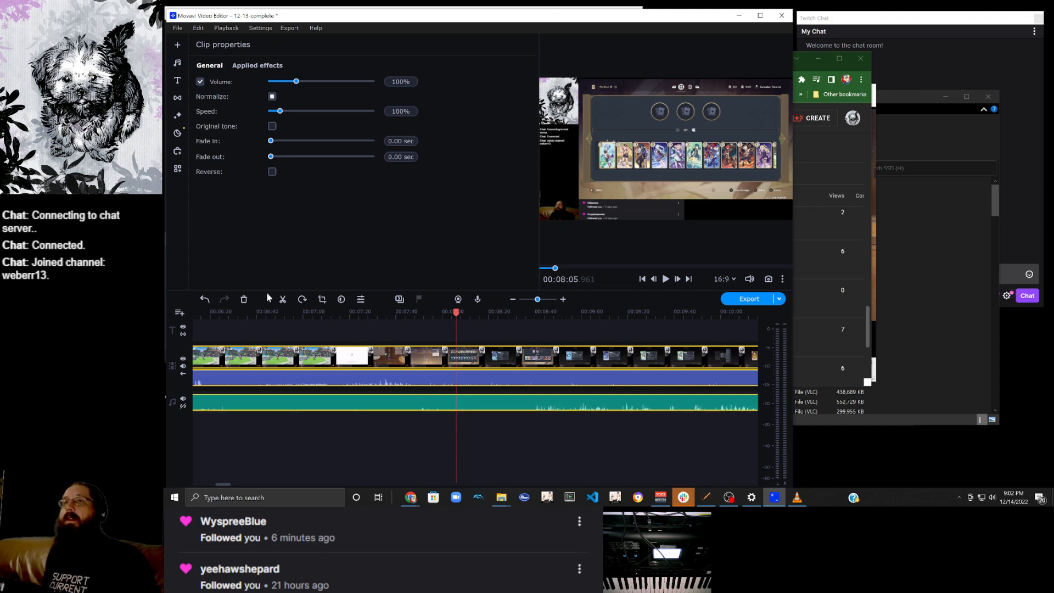
pyautogui.click(283, 299)
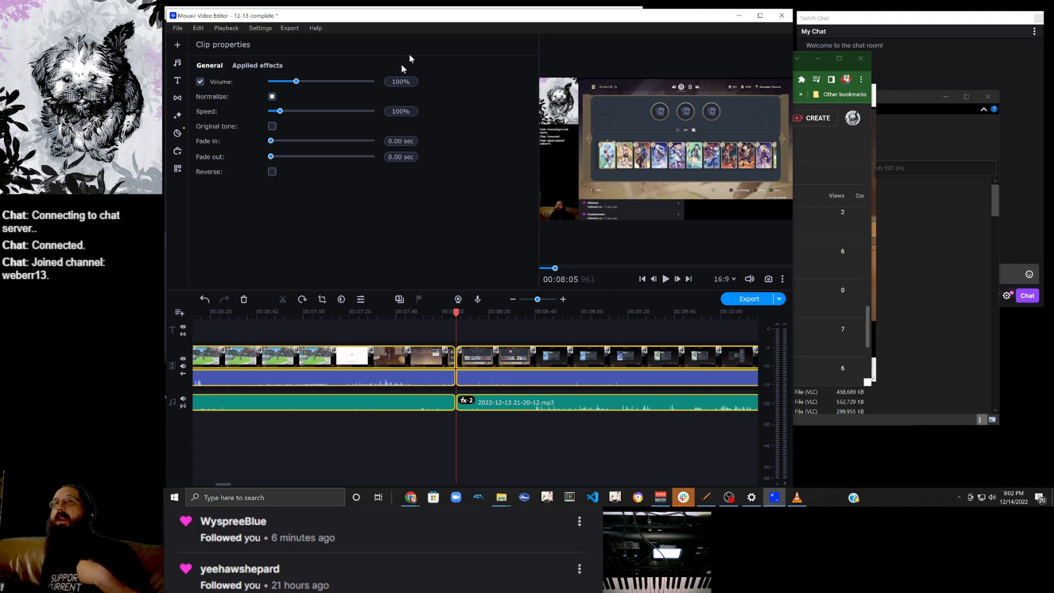
# Add a Clean line title at 00:08:05.961, the start of the second video clip.
pyautogui.click(178, 81)
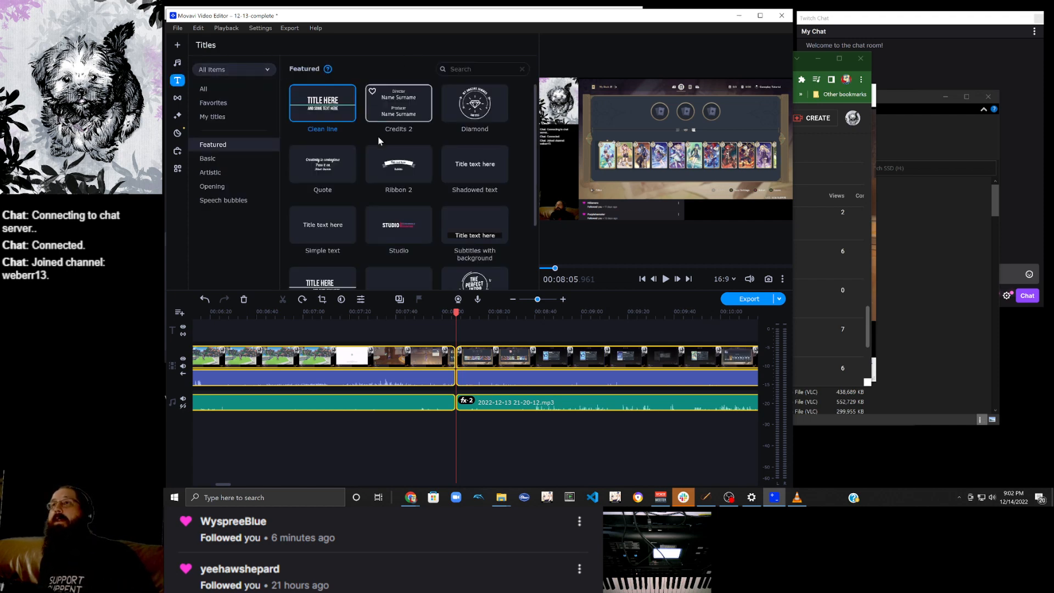
pyautogui.rightClick(341, 108)
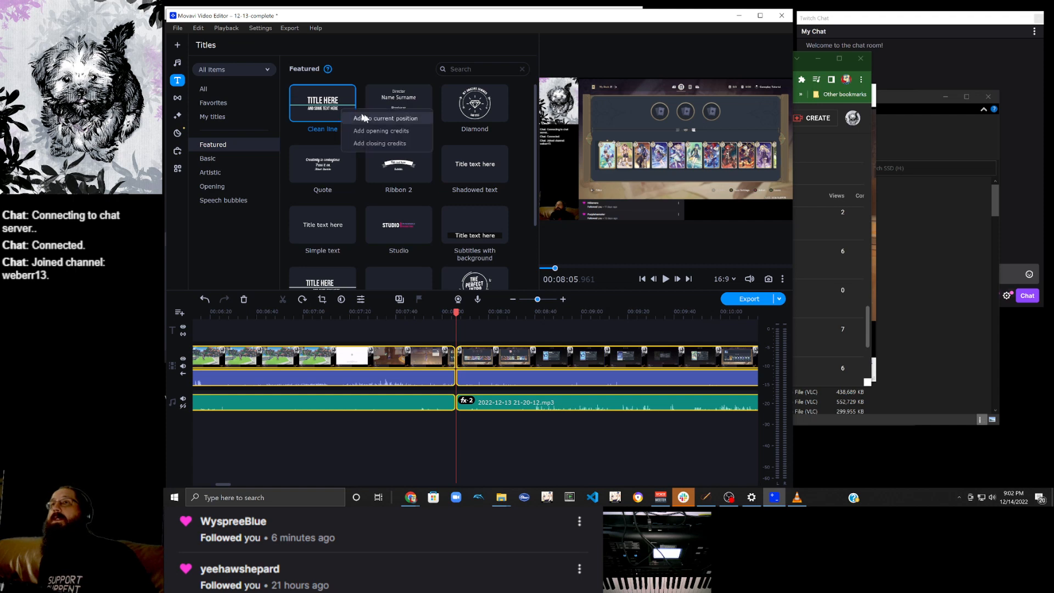
pyautogui.click(373, 117)
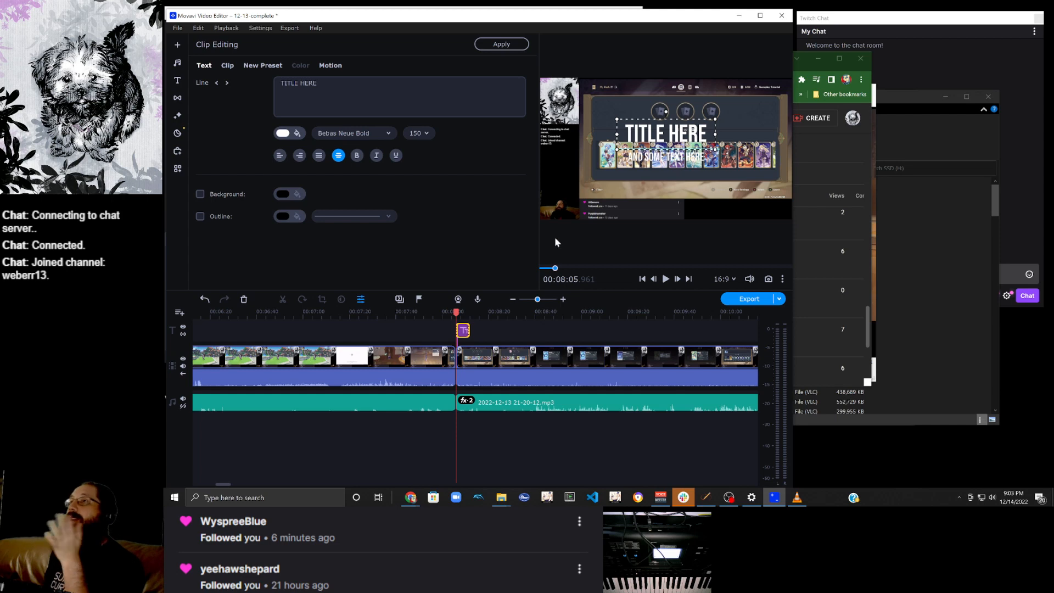
# Crop the second video clip to the game area, cutting off the chat, webcam and follower overlays, and preview the result.
pyautogui.click(468, 360)
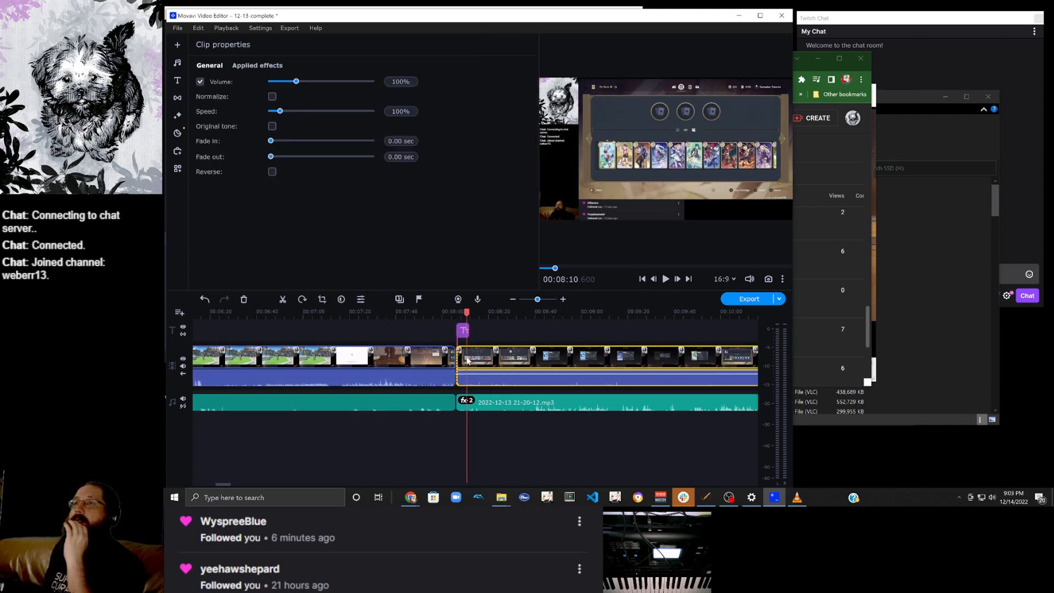
pyautogui.click(323, 300)
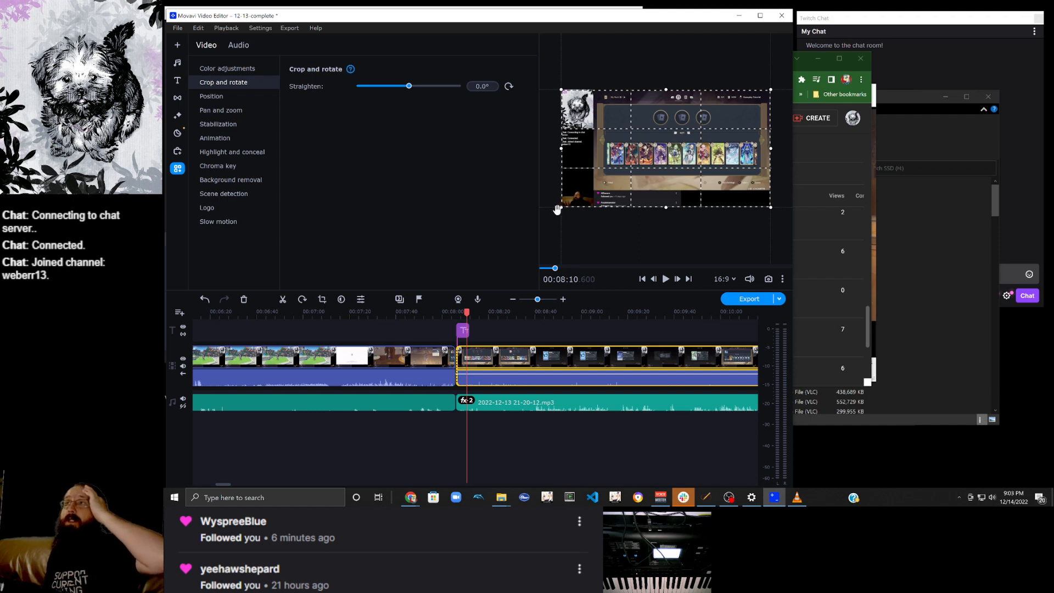
pyautogui.moveTo(559, 207); pyautogui.dragTo(594, 196)
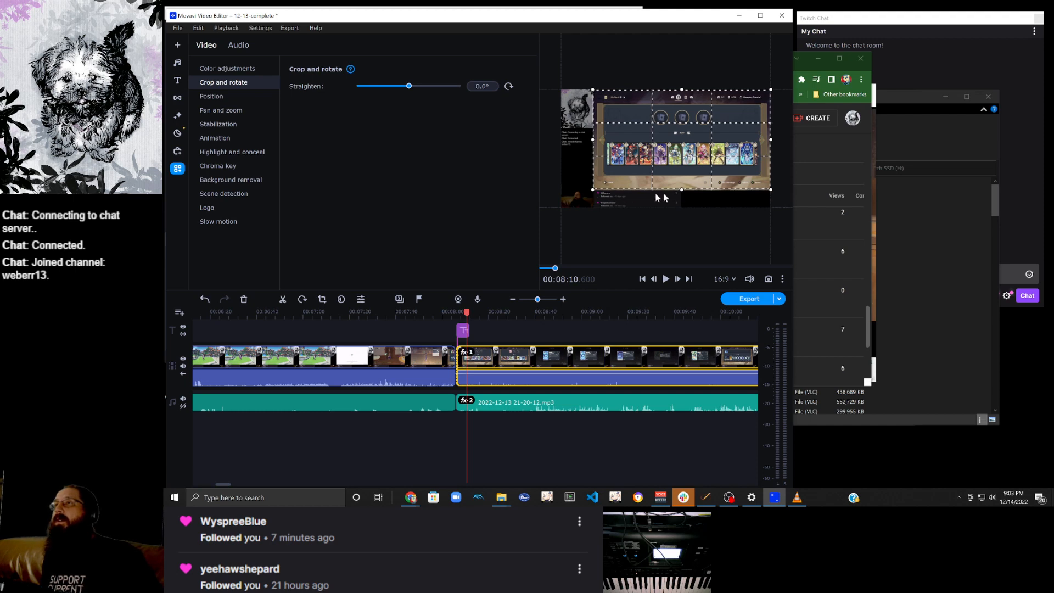
pyautogui.moveTo(681, 191); pyautogui.dragTo(681, 193)
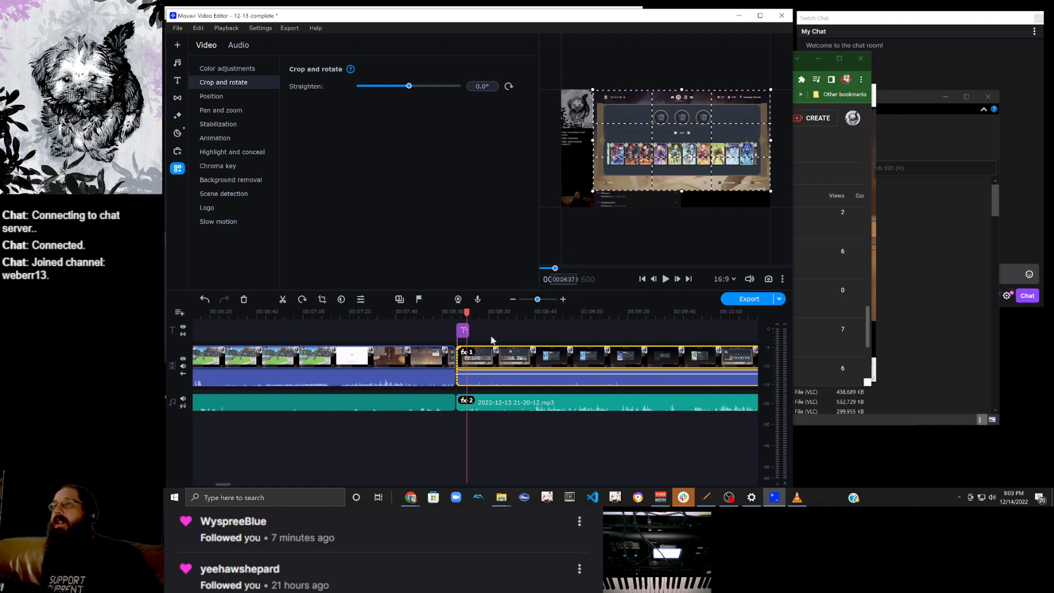
pyautogui.click(666, 279)
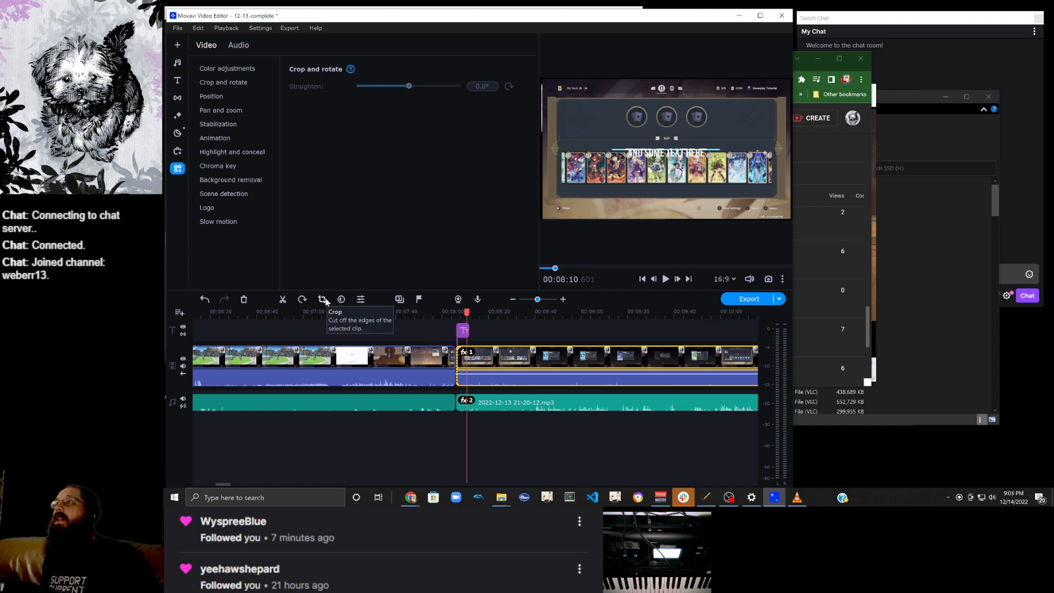
# Tighten the left and bottom edges of the second clip's crop, checking the framing in playback.
pyautogui.click(323, 299)
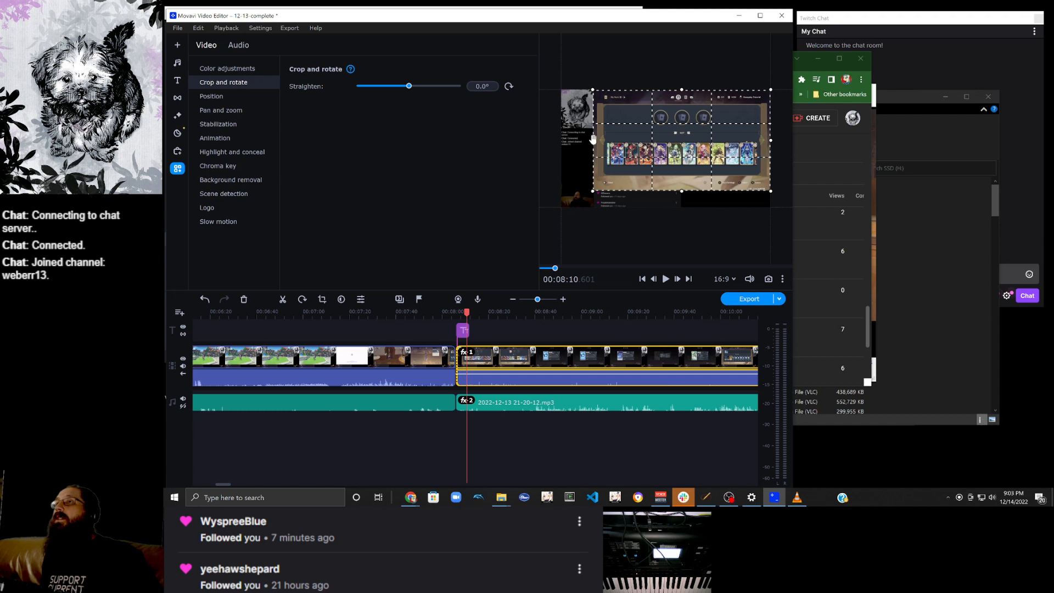
pyautogui.moveTo(593, 141); pyautogui.dragTo(594, 142)
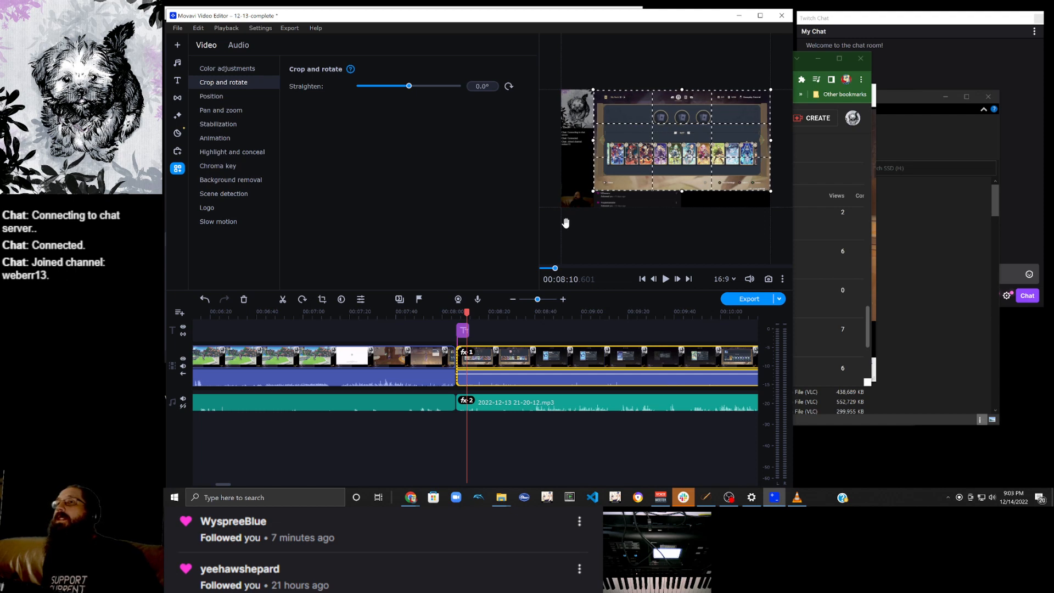
pyautogui.click(665, 280)
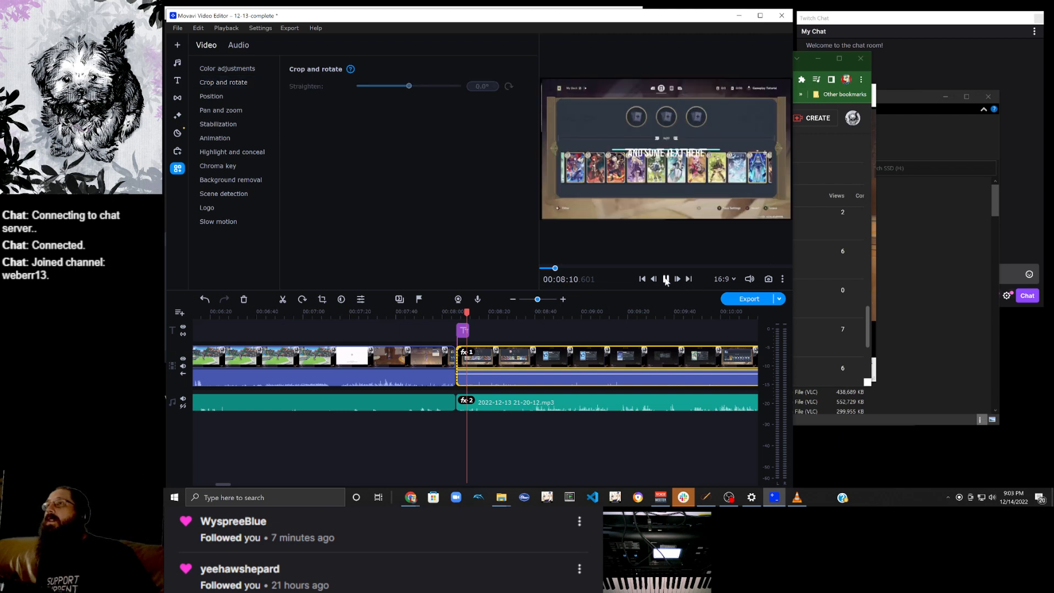
pyautogui.click(319, 301)
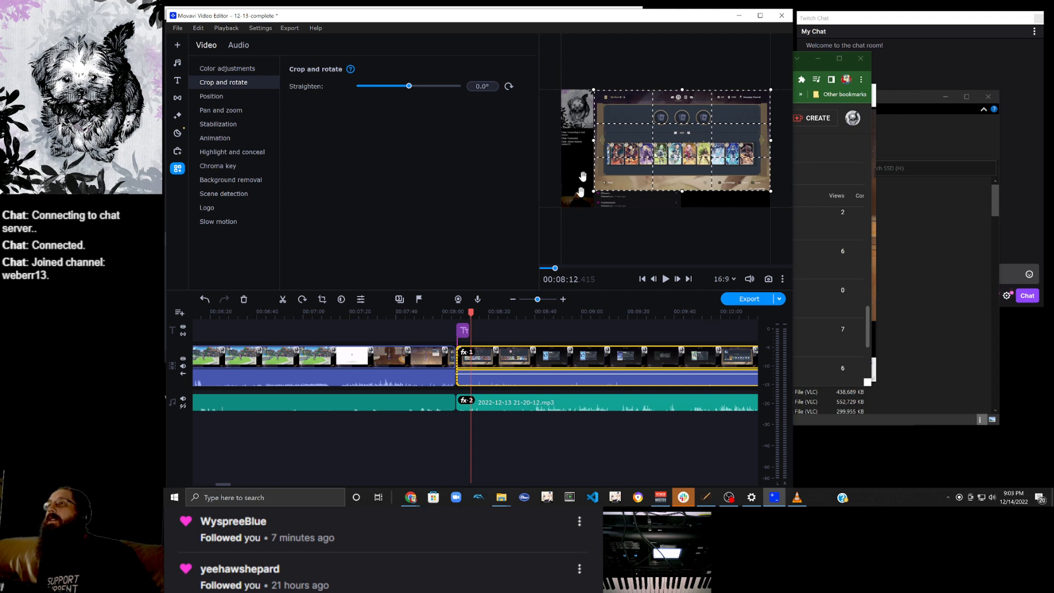
pyautogui.click(665, 280)
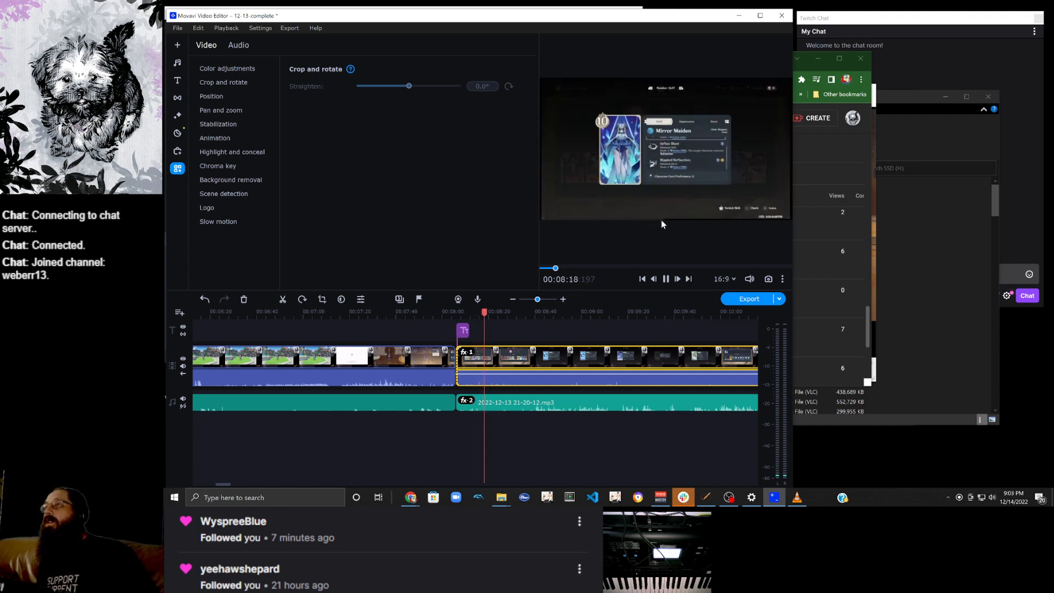
pyautogui.click(664, 279)
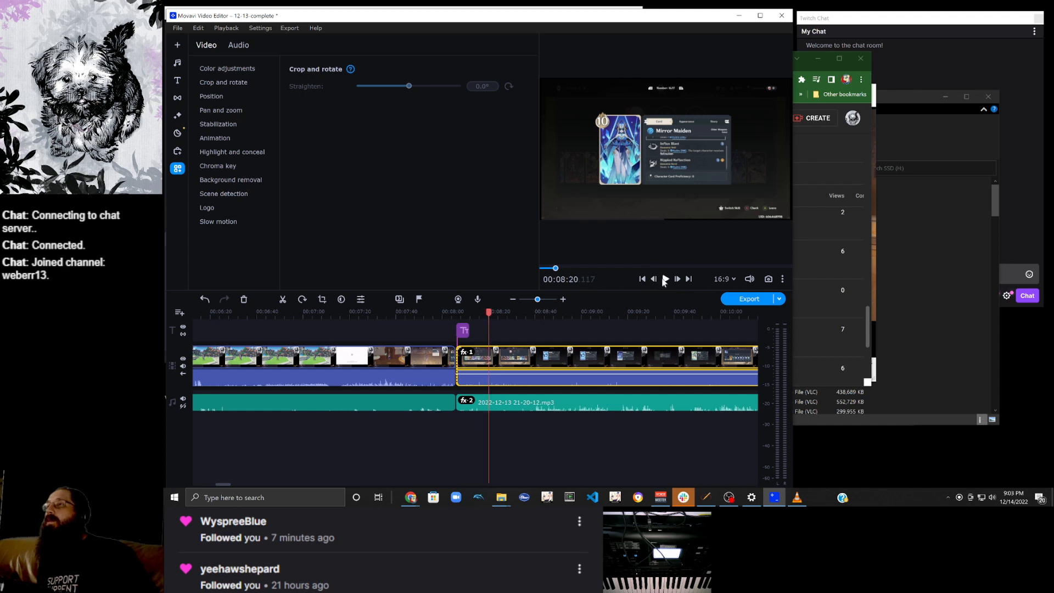
pyautogui.click(324, 301)
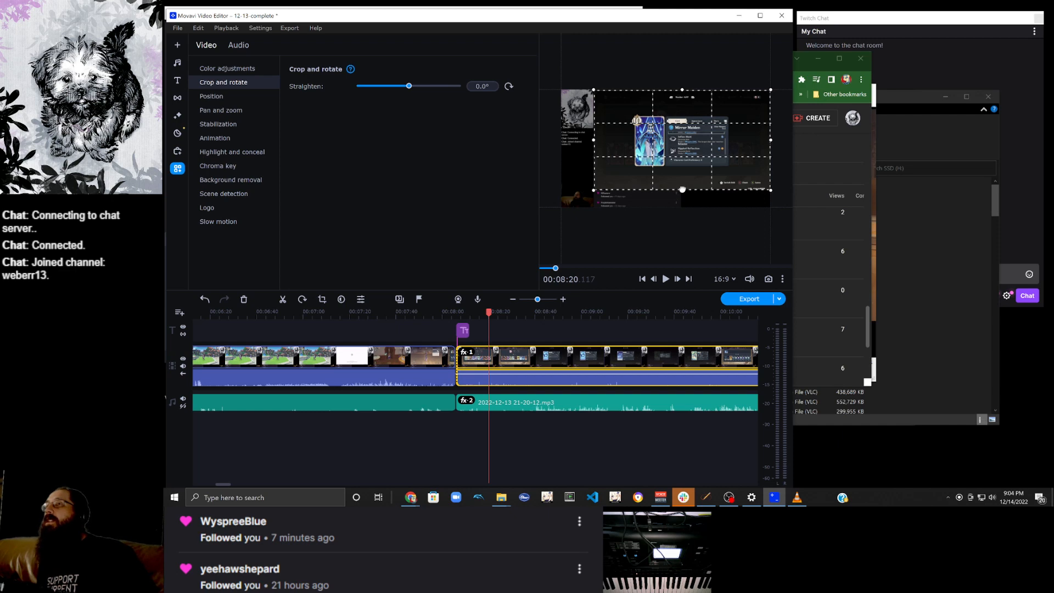
pyautogui.click(665, 278)
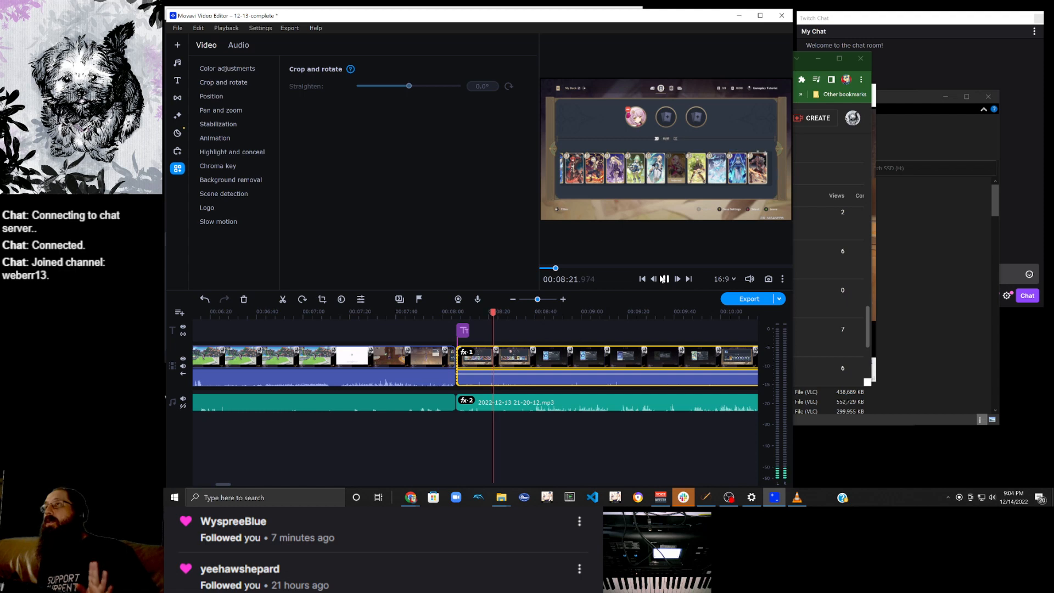
# Lengthen the title clip so that it ends at 00:08:43.761, after the character cards are chosen.
pyautogui.click(463, 330)
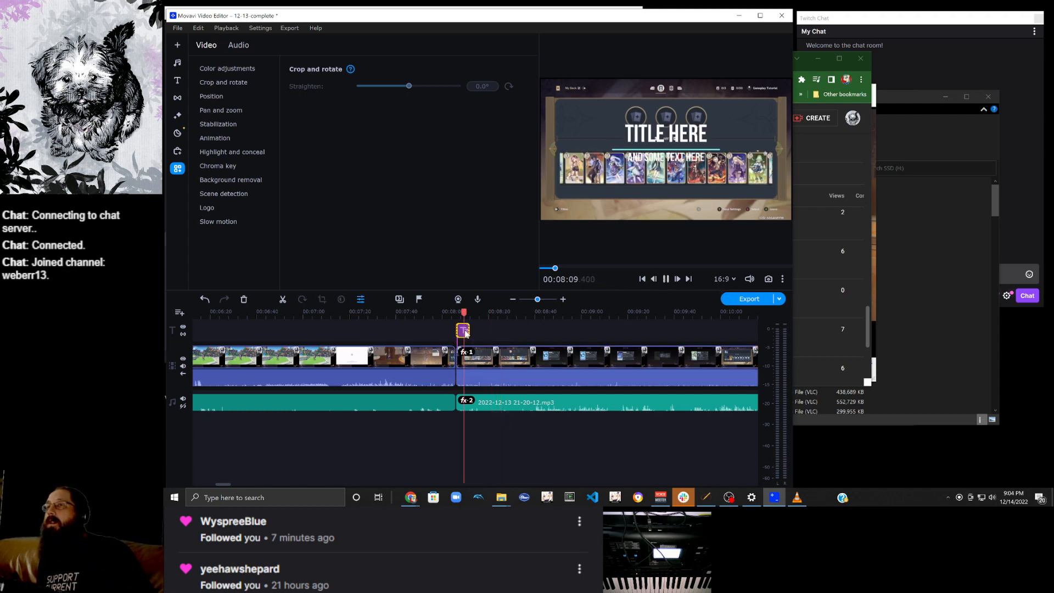
pyautogui.moveTo(466, 331); pyautogui.dragTo(523, 334)
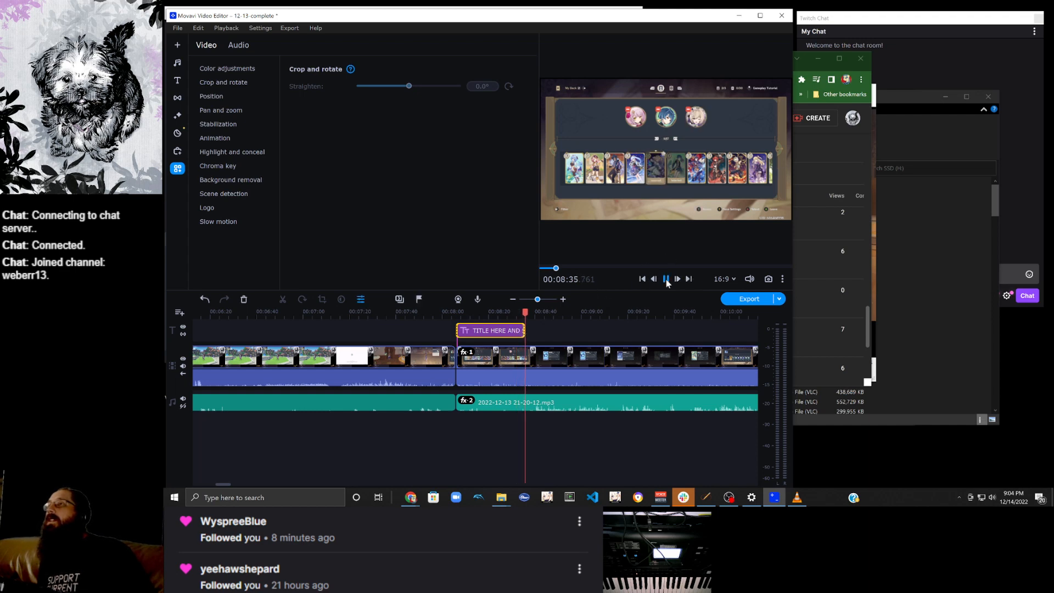
pyautogui.click(666, 280)
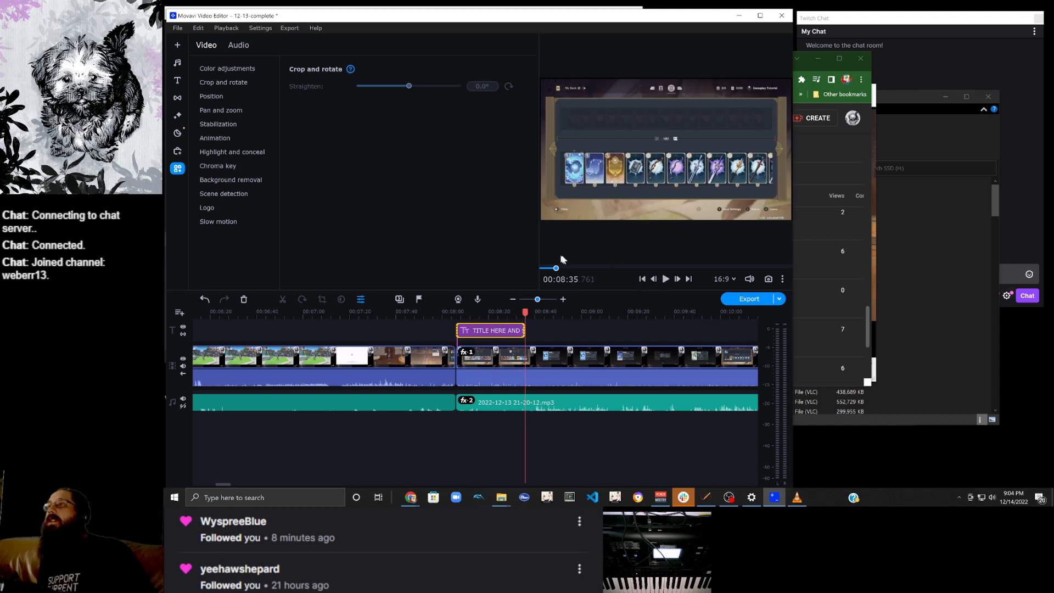
pyautogui.click(654, 280)
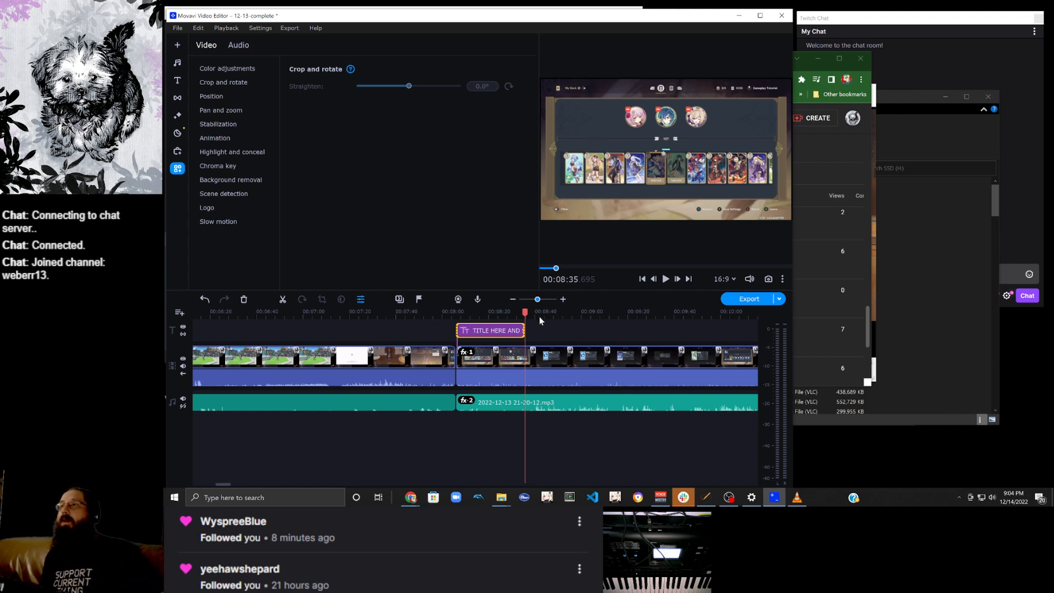
pyautogui.moveTo(523, 332); pyautogui.dragTo(541, 332)
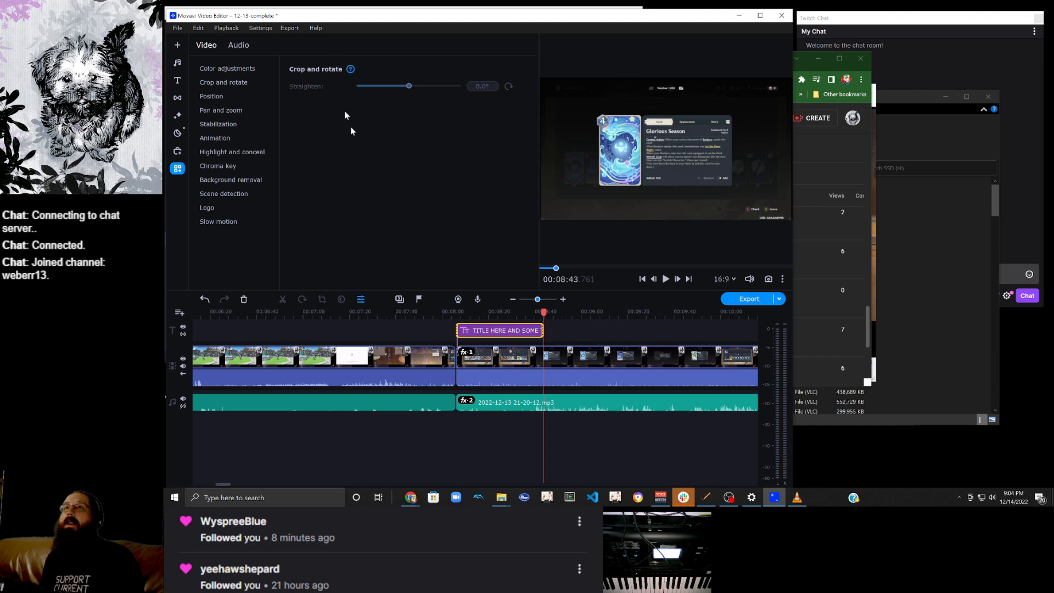
# Move the "TITLE HERE" text and its decorative line to the upper-left corner of the video frame.
pyautogui.click(506, 332)
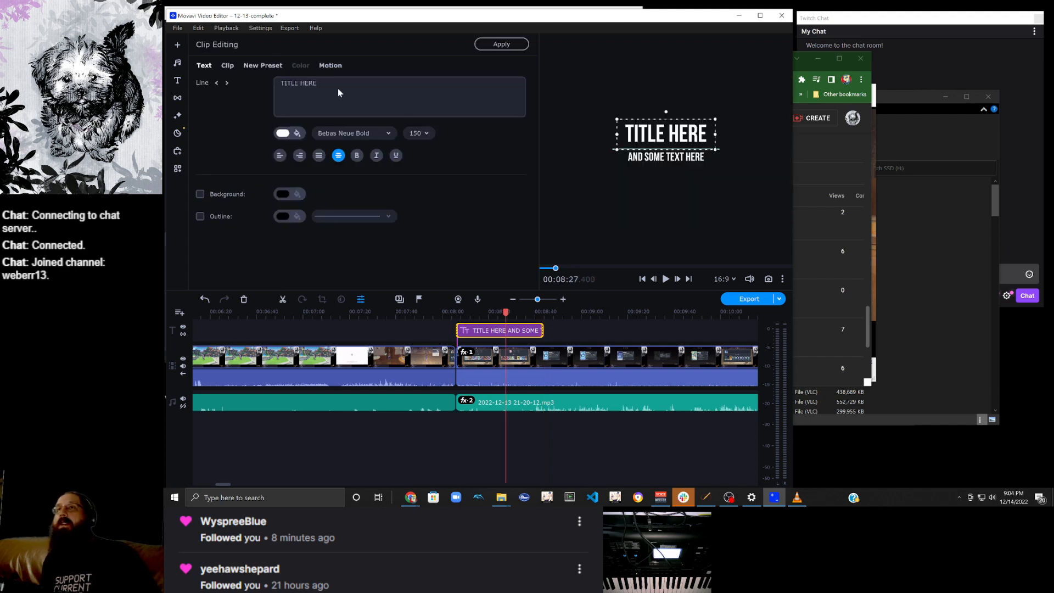
pyautogui.click(380, 103)
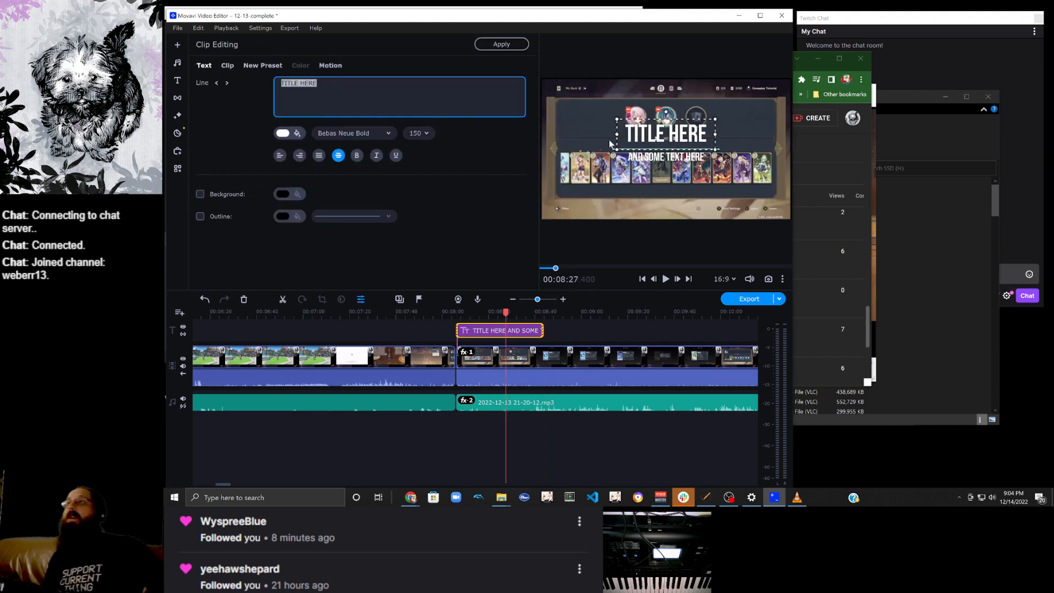
pyautogui.moveTo(668, 139); pyautogui.dragTo(592, 97)
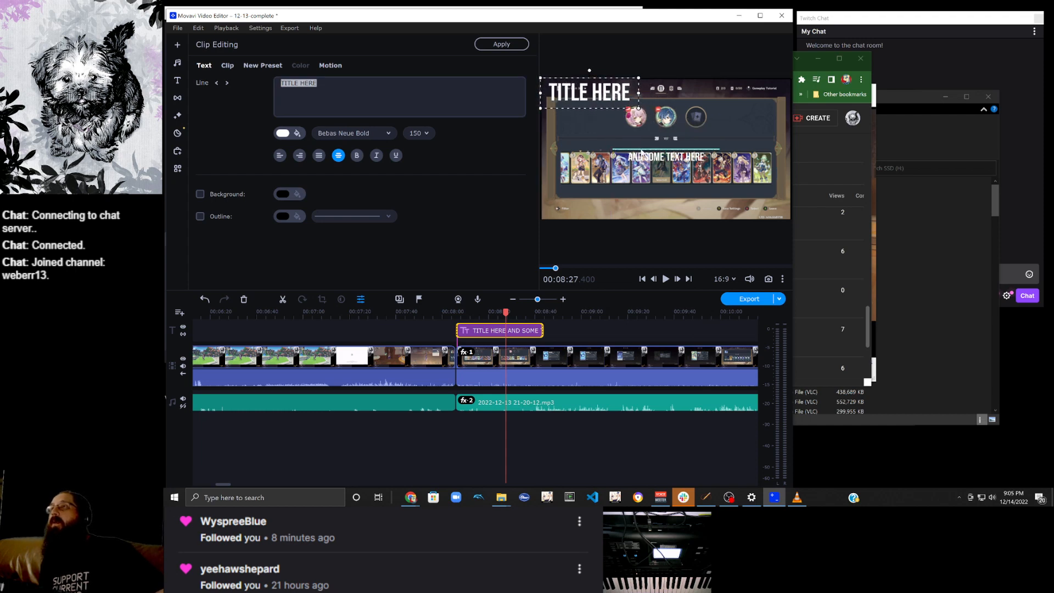
pyautogui.moveTo(641, 153); pyautogui.dragTo(573, 107)
pyautogui.click(572, 107)
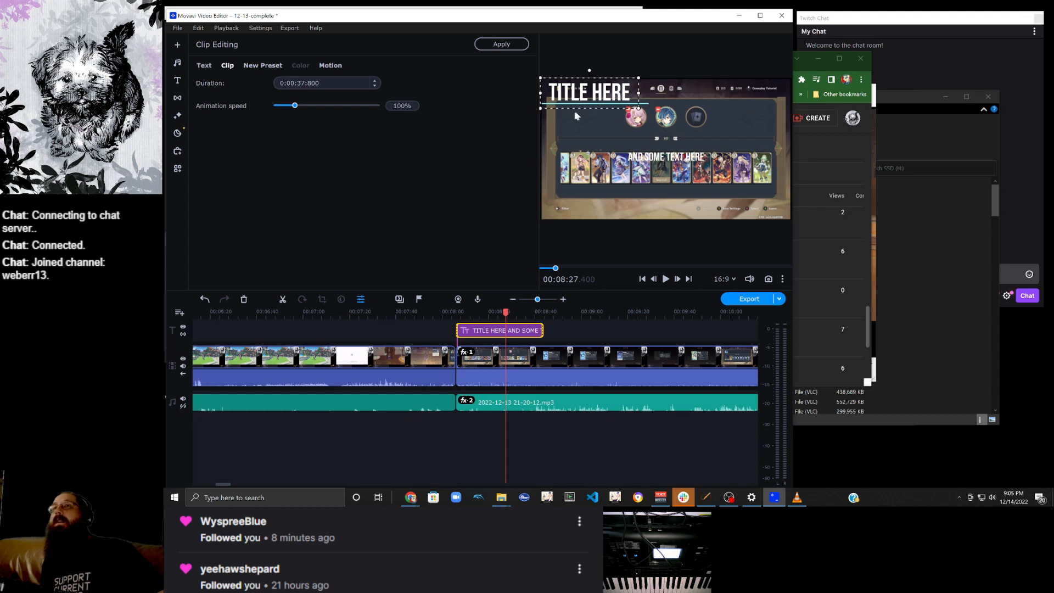
pyautogui.doubleClick(591, 91)
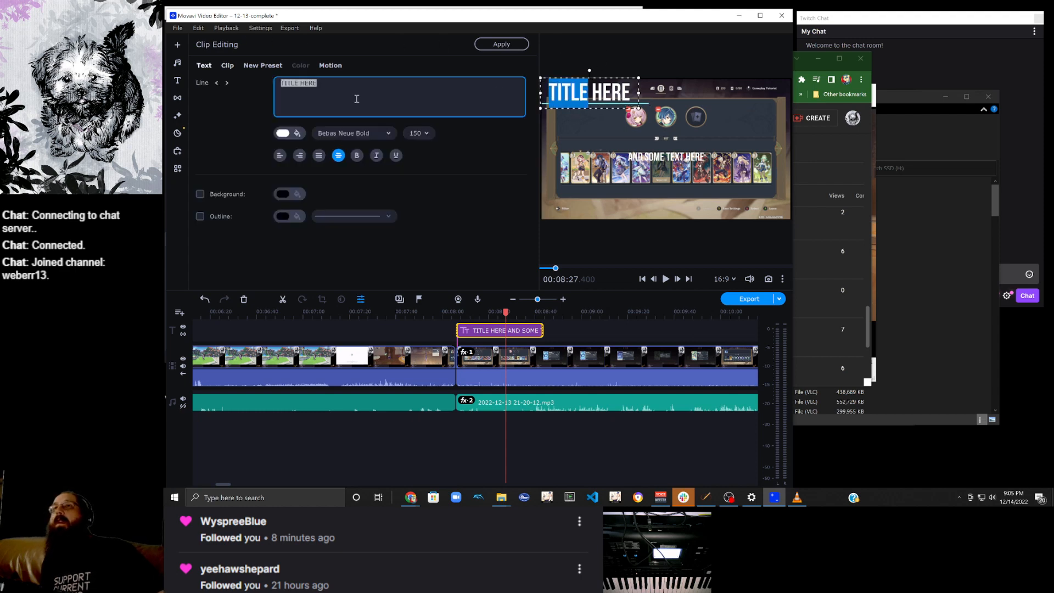
pyautogui.moveTo(357, 81); pyautogui.dragTo(214, 74)
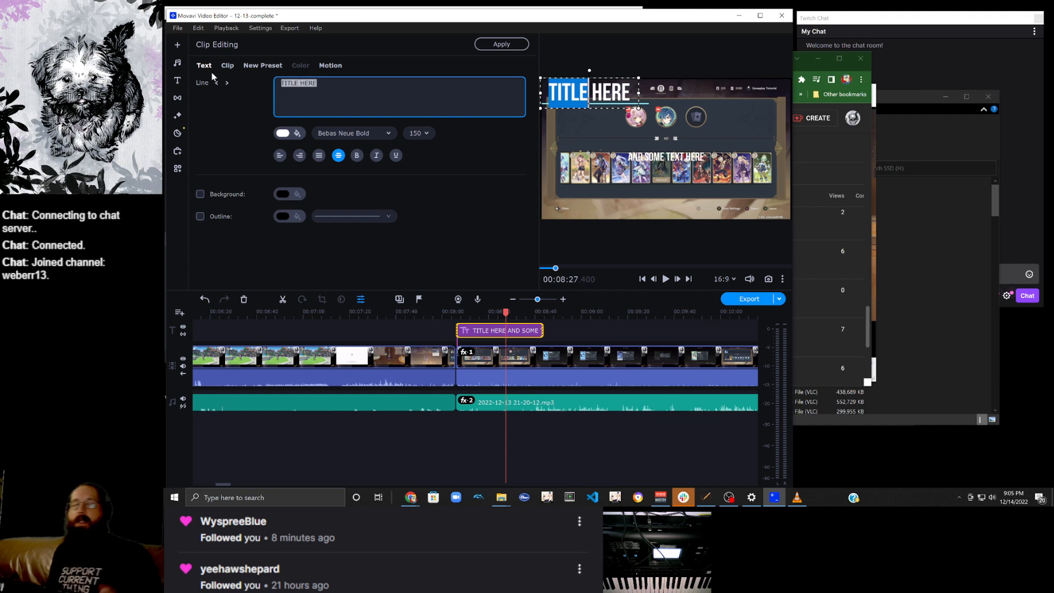
pyautogui.write('N')
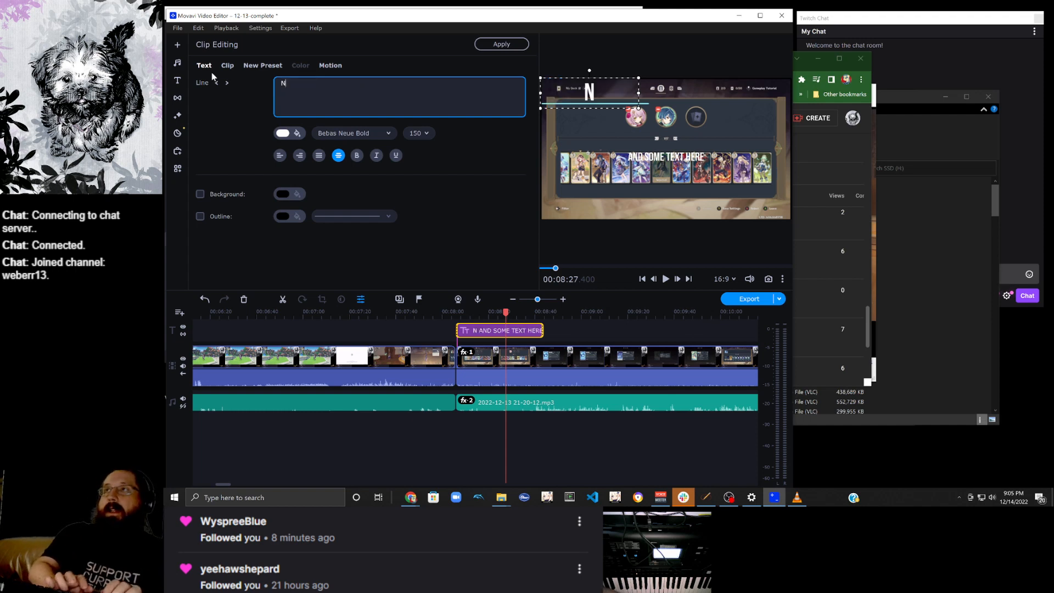
pyautogui.write('oelle Stall')
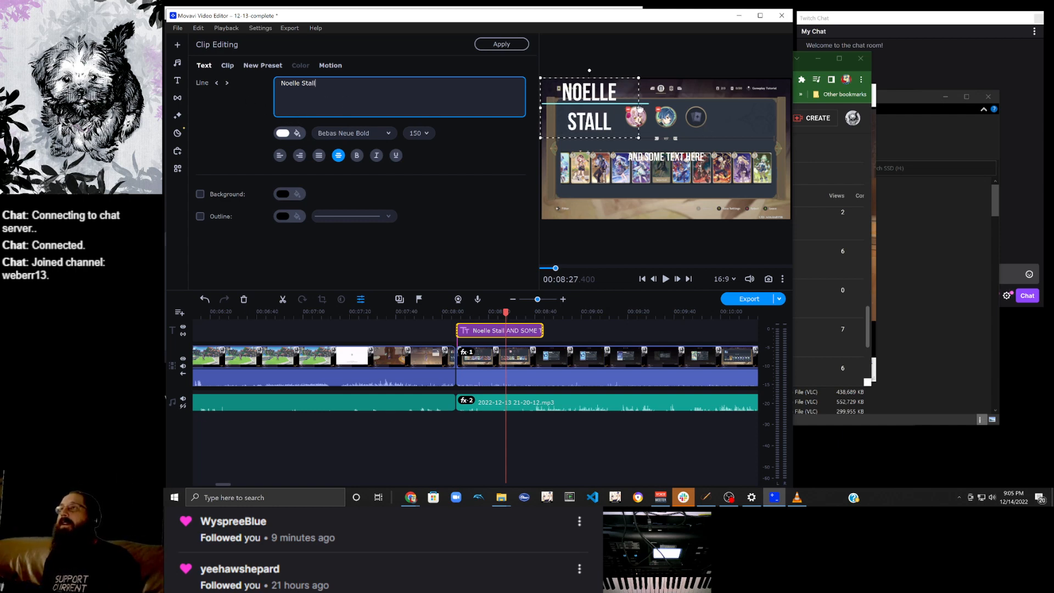
pyautogui.click(662, 109)
pyautogui.moveTo(667, 107); pyautogui.dragTo(668, 101)
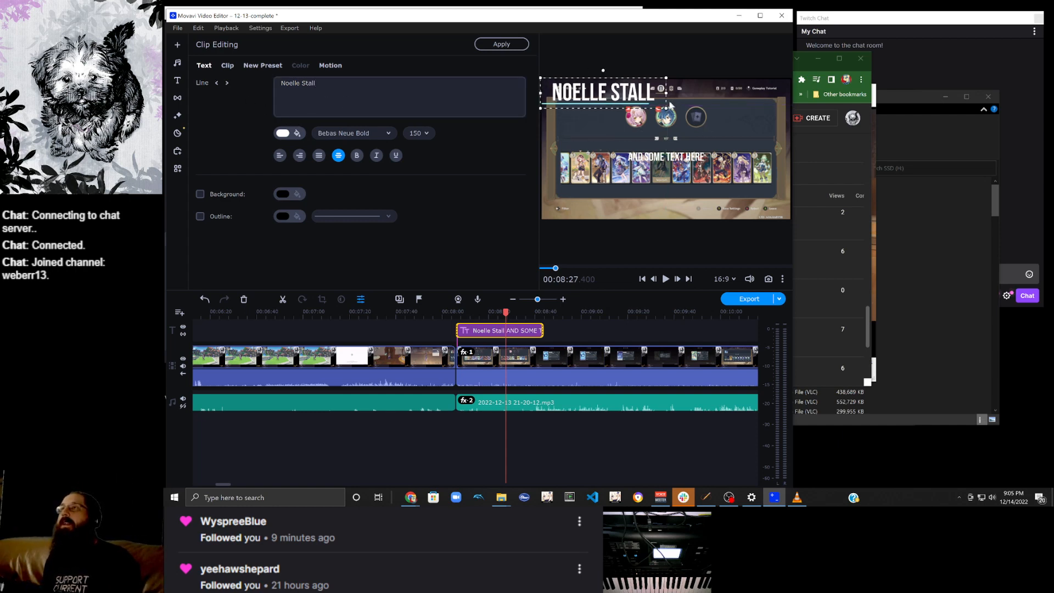
pyautogui.click(216, 218)
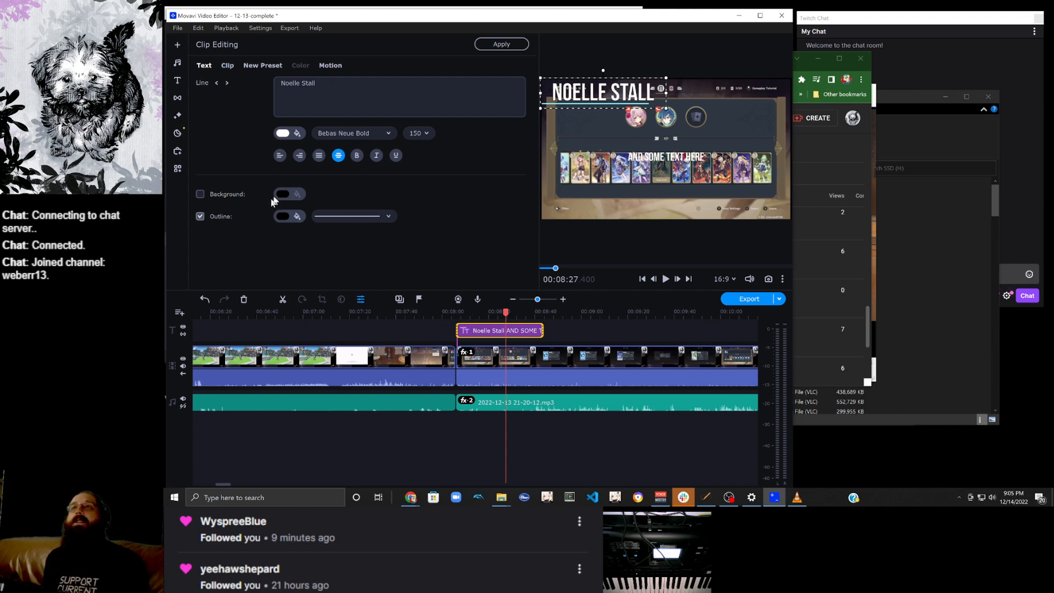
pyautogui.click(353, 135)
pyautogui.scroll(-5, 361, 190)
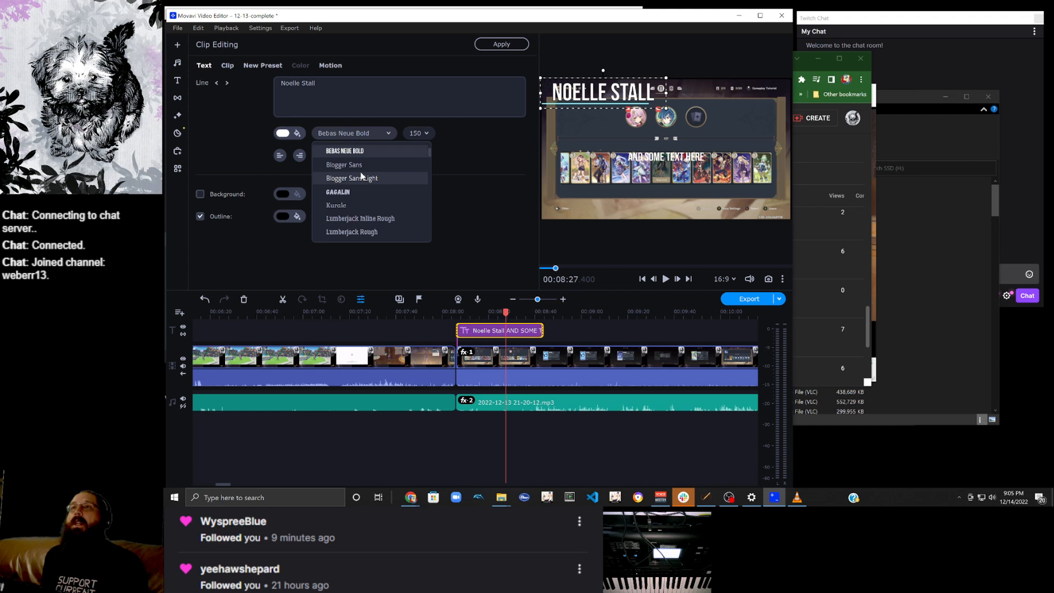
pyautogui.click(362, 219)
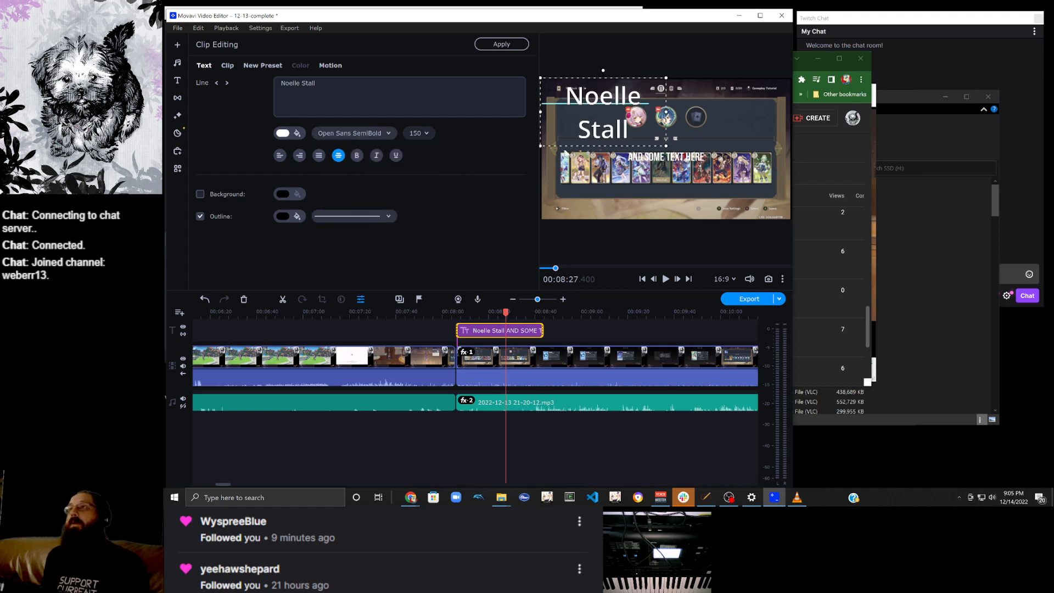
pyautogui.moveTo(666, 111); pyautogui.dragTo(696, 112)
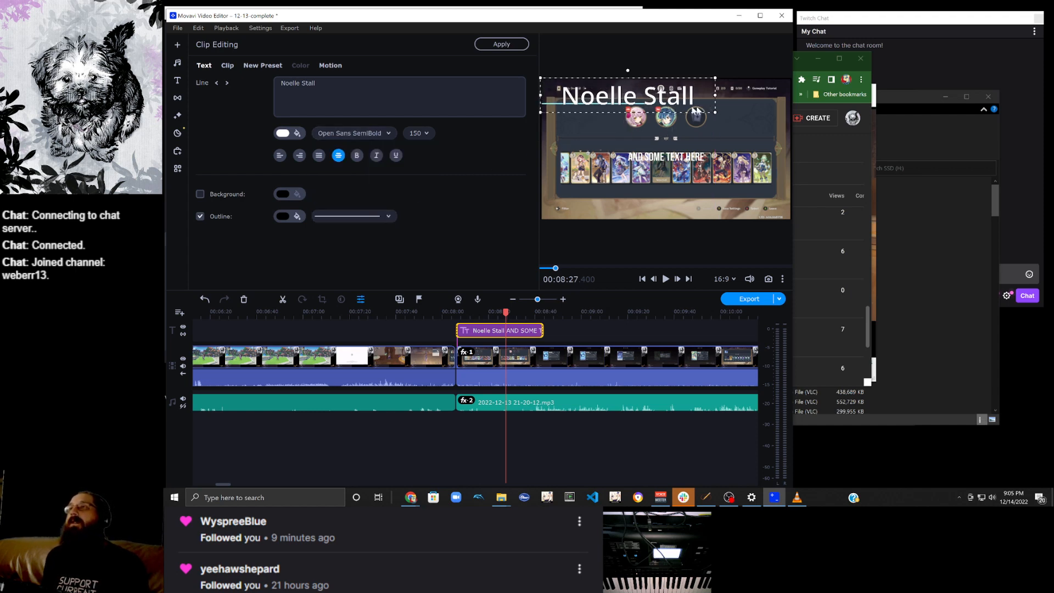
pyautogui.doubleClick(550, 106)
pyautogui.click(549, 126)
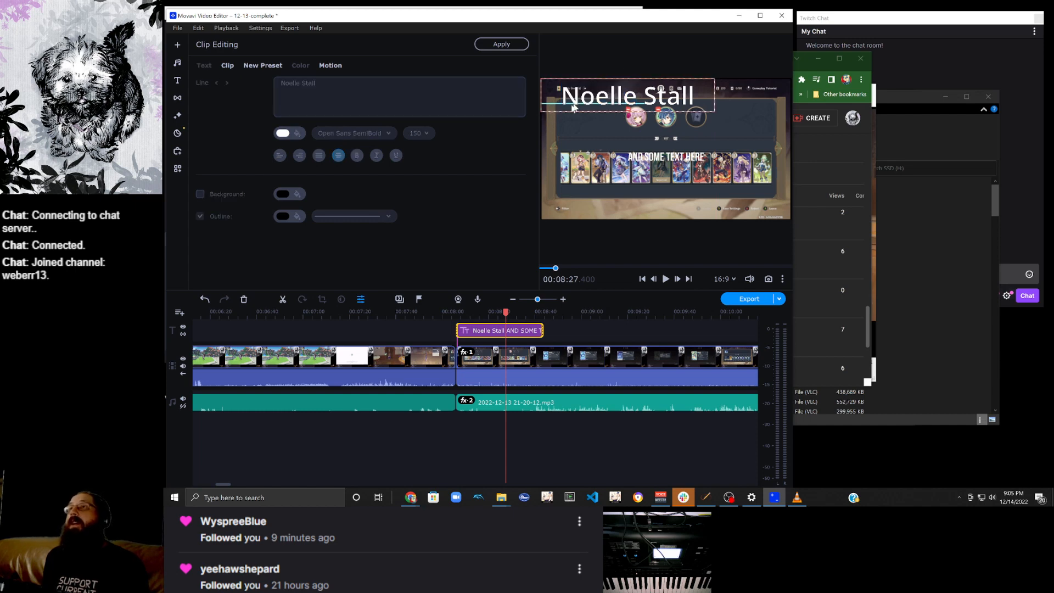
pyautogui.click(549, 104)
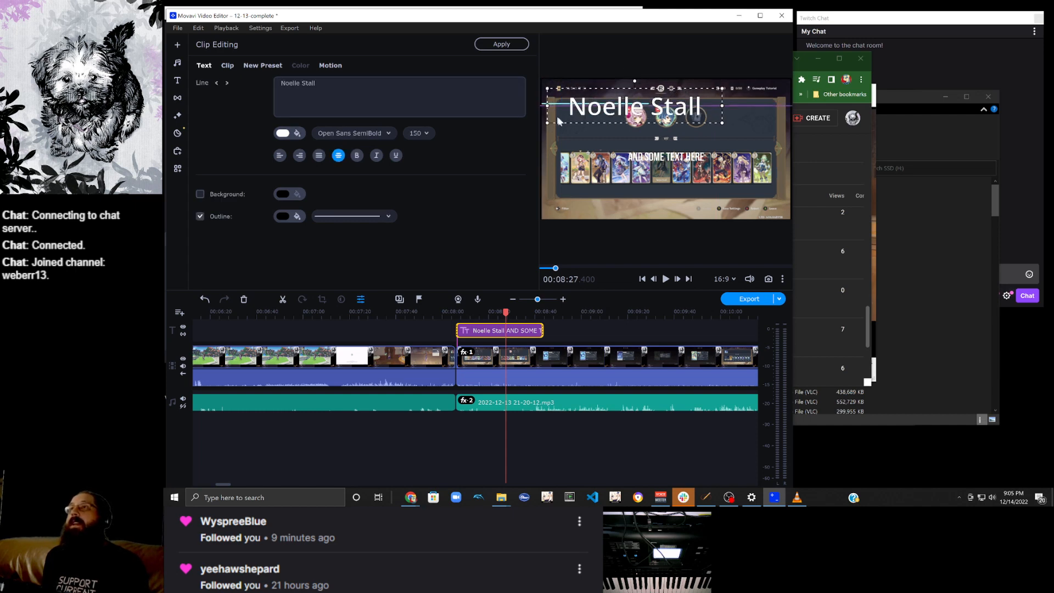
pyautogui.click(555, 106)
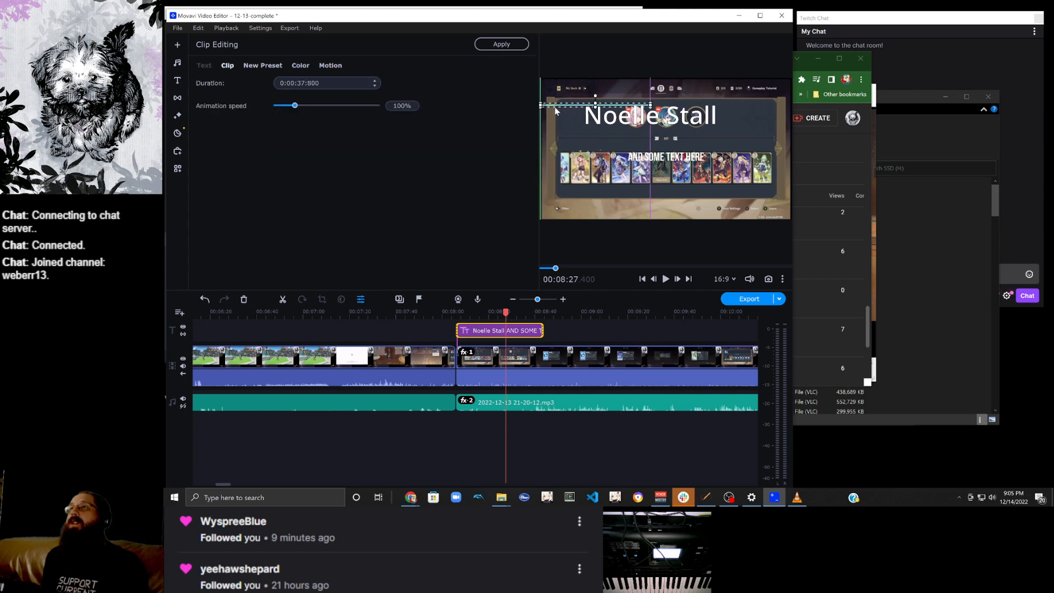
pyautogui.click(595, 104)
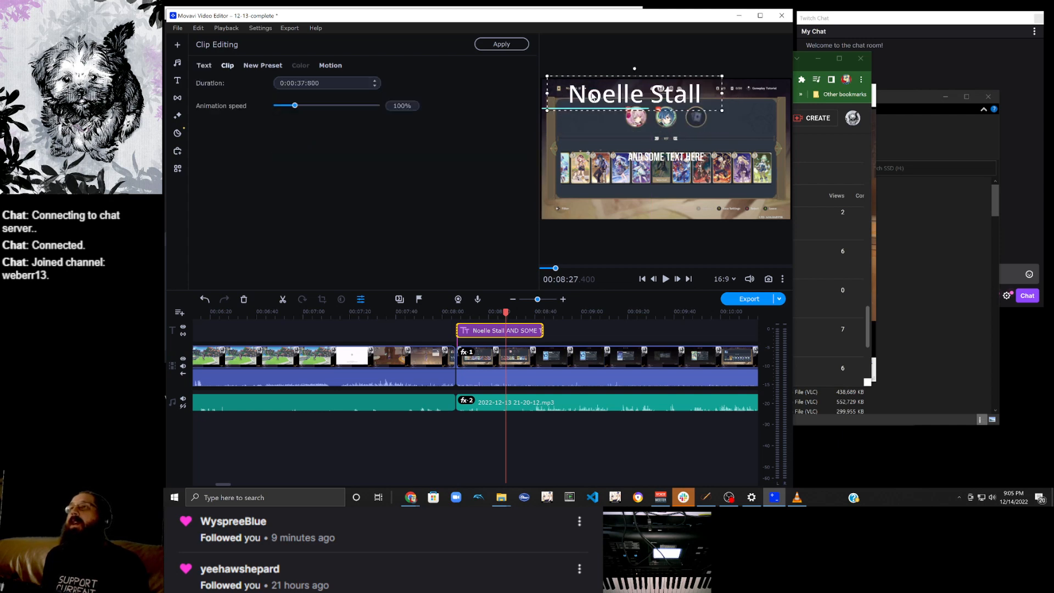
pyautogui.moveTo(582, 93); pyautogui.dragTo(587, 92)
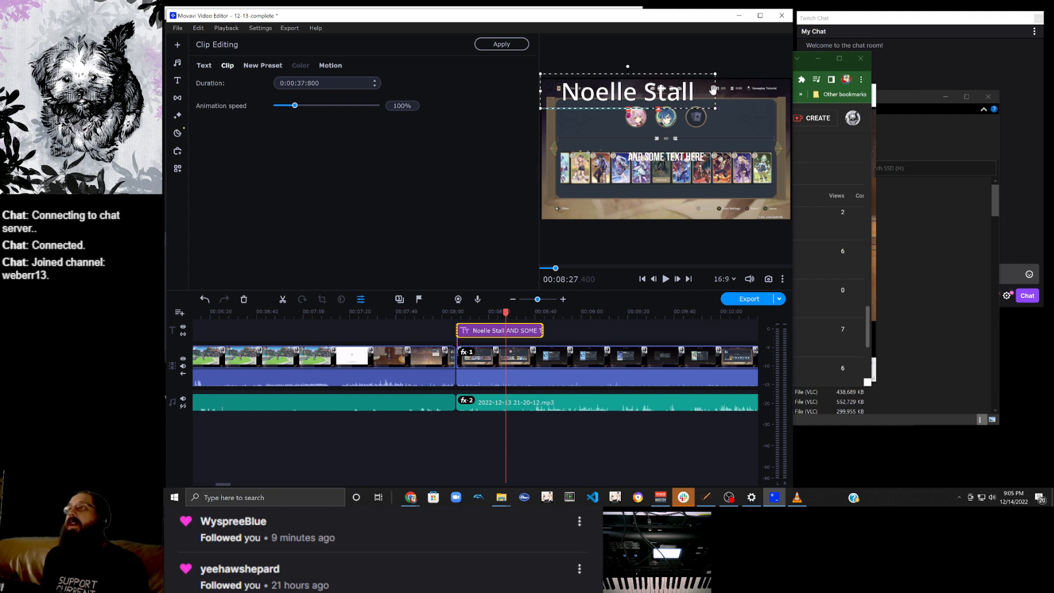
pyautogui.moveTo(714, 91); pyautogui.dragTo(686, 91)
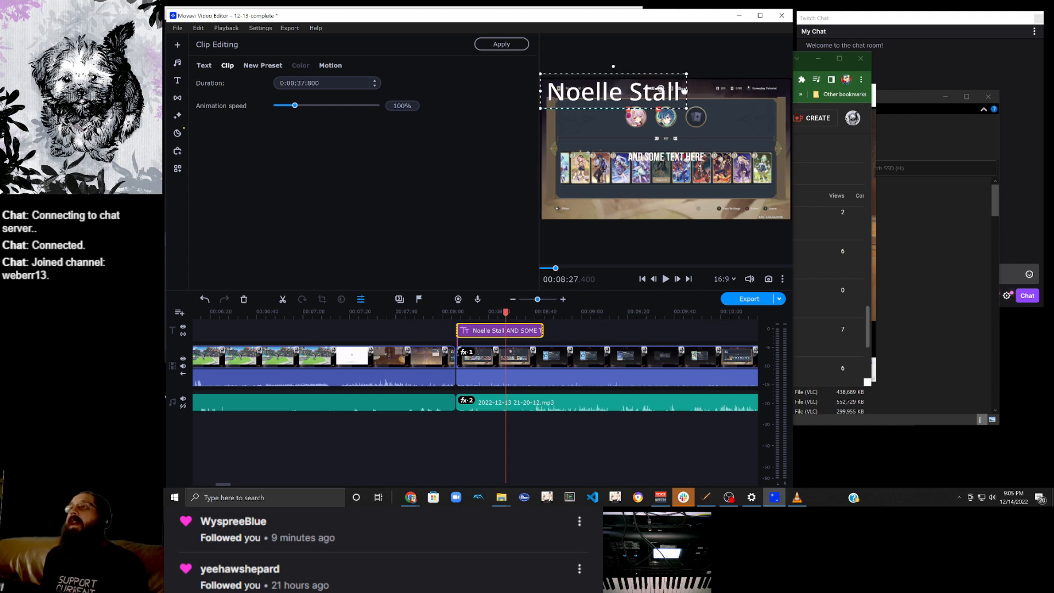
# Move the "AND SOME TEXT HERE" subtitle directly beneath the decorative line at the frame's left edge and narrow its text box.
pyautogui.click(586, 130)
pyautogui.moveTo(651, 157); pyautogui.dragTo(573, 119)
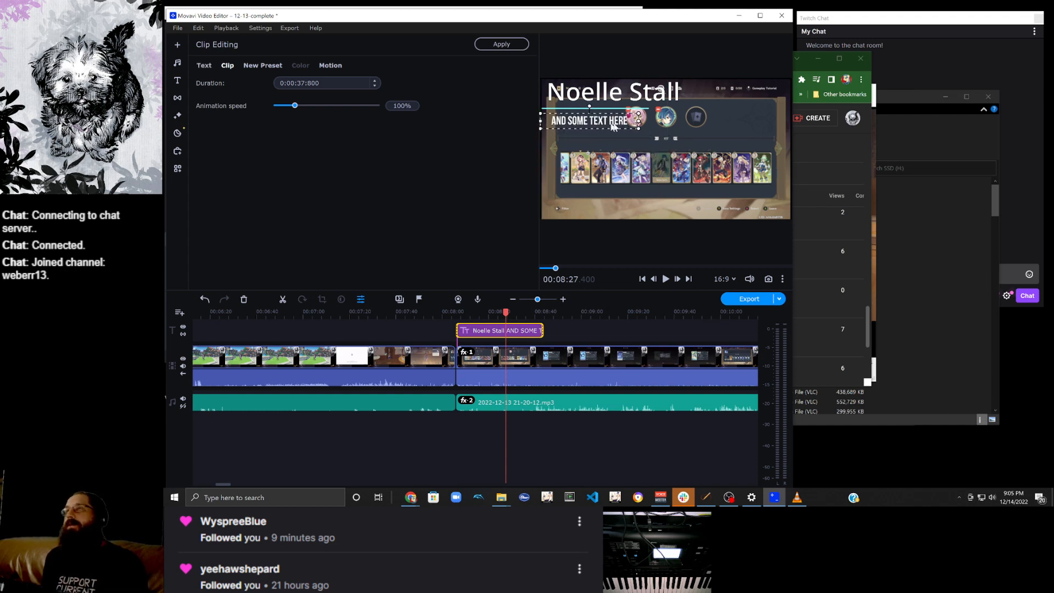
pyautogui.moveTo(638, 117); pyautogui.dragTo(629, 120)
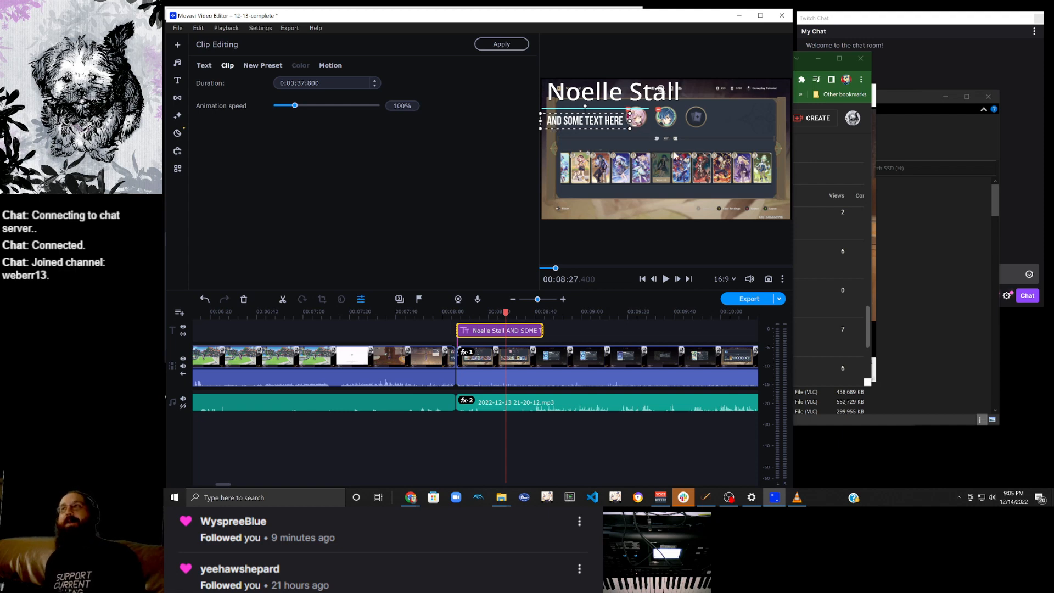
# Replace the subtitle text with "Healing and defense to exhaust opponents".
pyautogui.click(211, 67)
pyautogui.moveTo(383, 87); pyautogui.dragTo(229, 81)
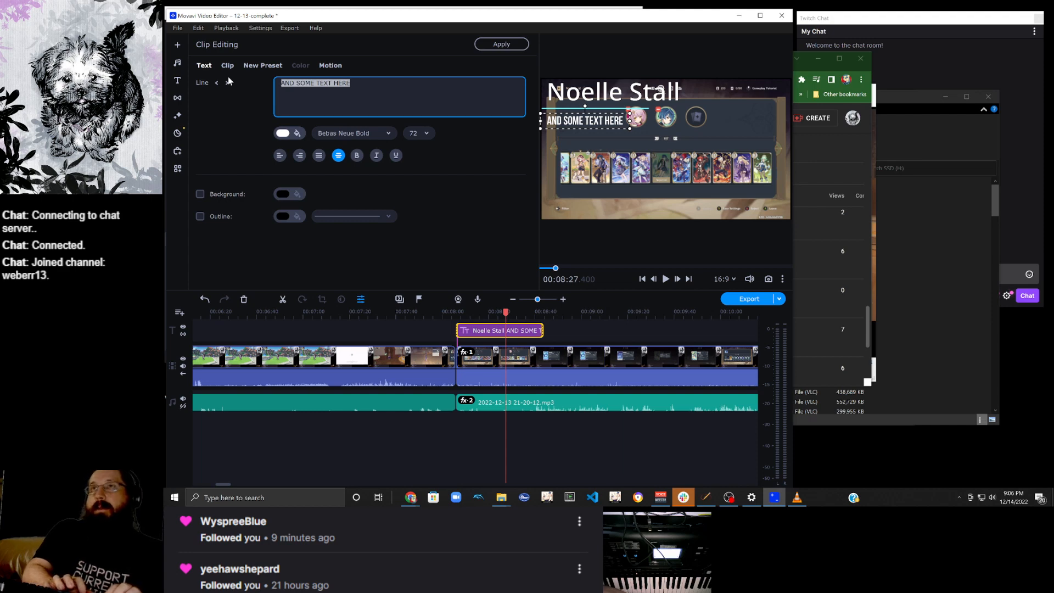
pyautogui.write('HGE')
pyautogui.press('BackSpace')
pyautogui.press('BackSpace')
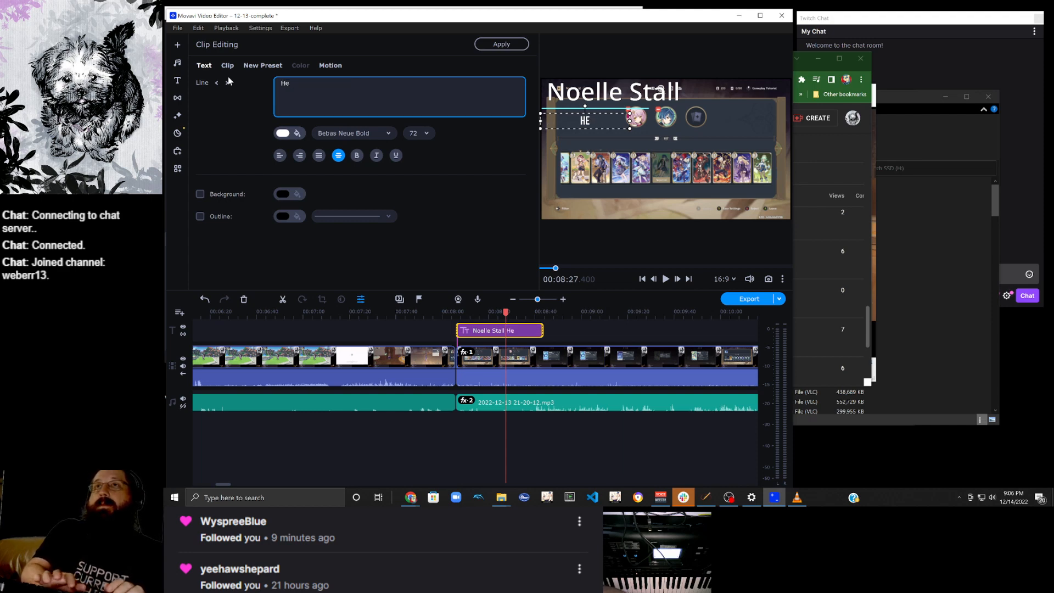
pyautogui.write('ealing and d')
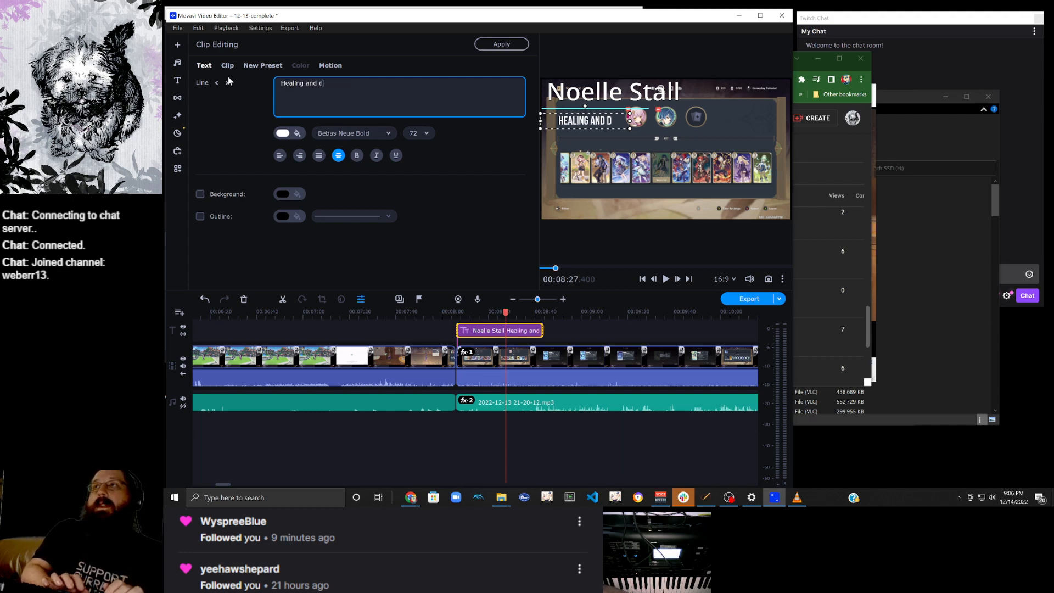
pyautogui.write('efense')
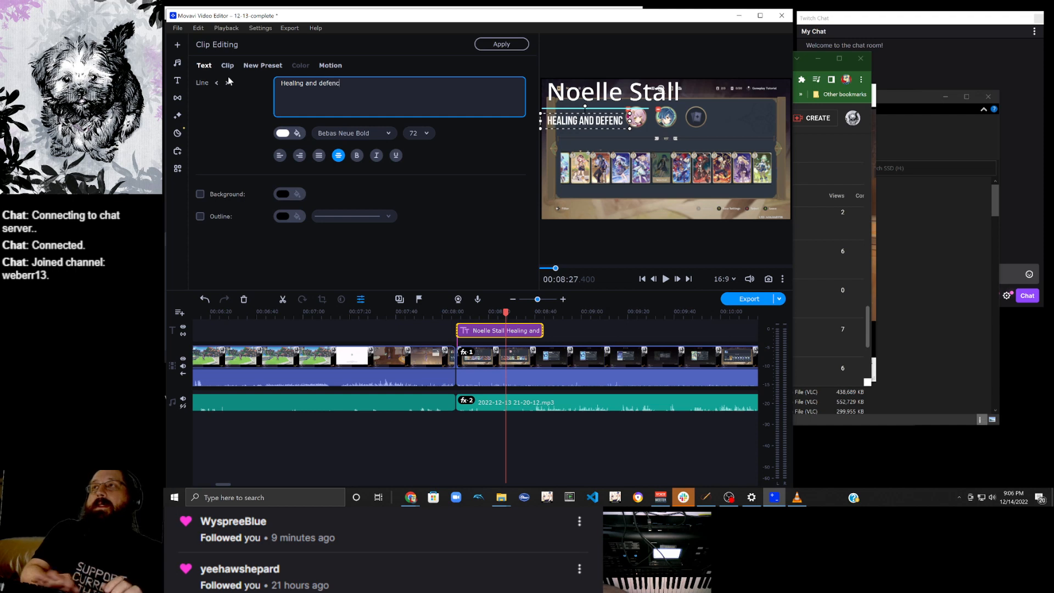
pyautogui.write(' t')
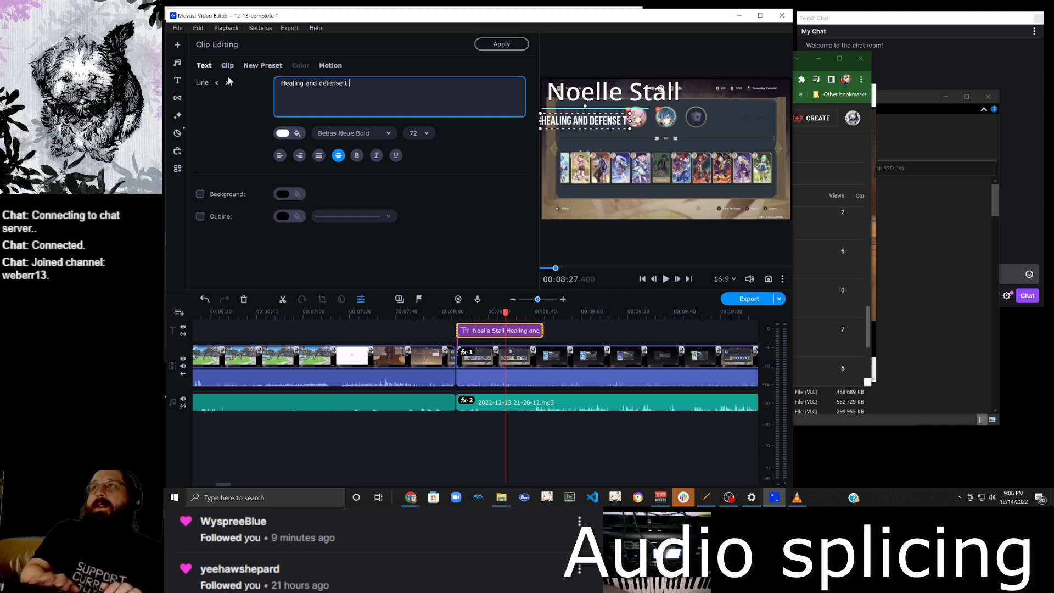
pyautogui.write('o exhaust')
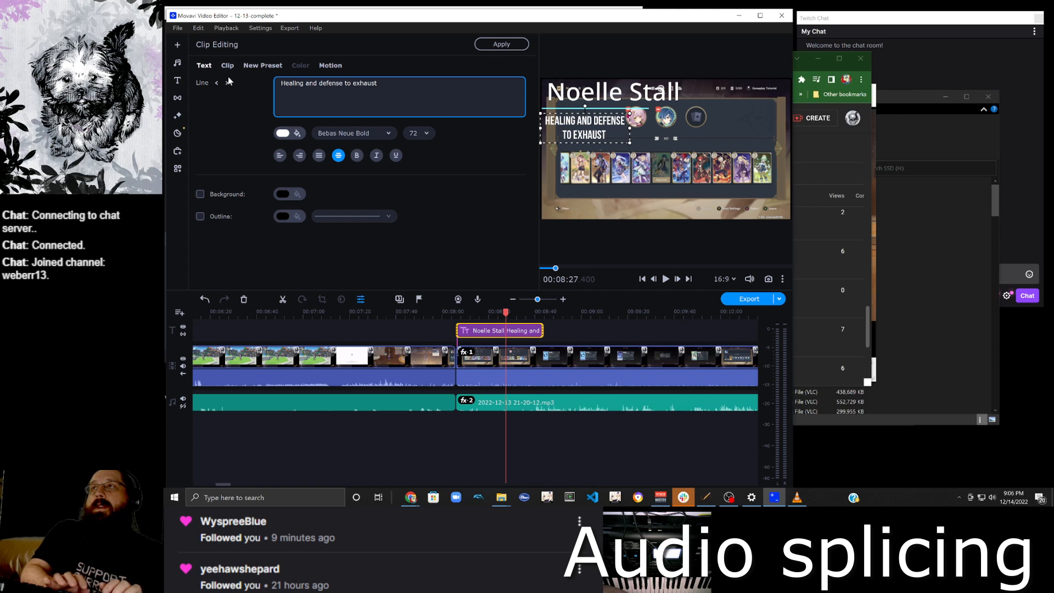
pyautogui.write(' opponenb')
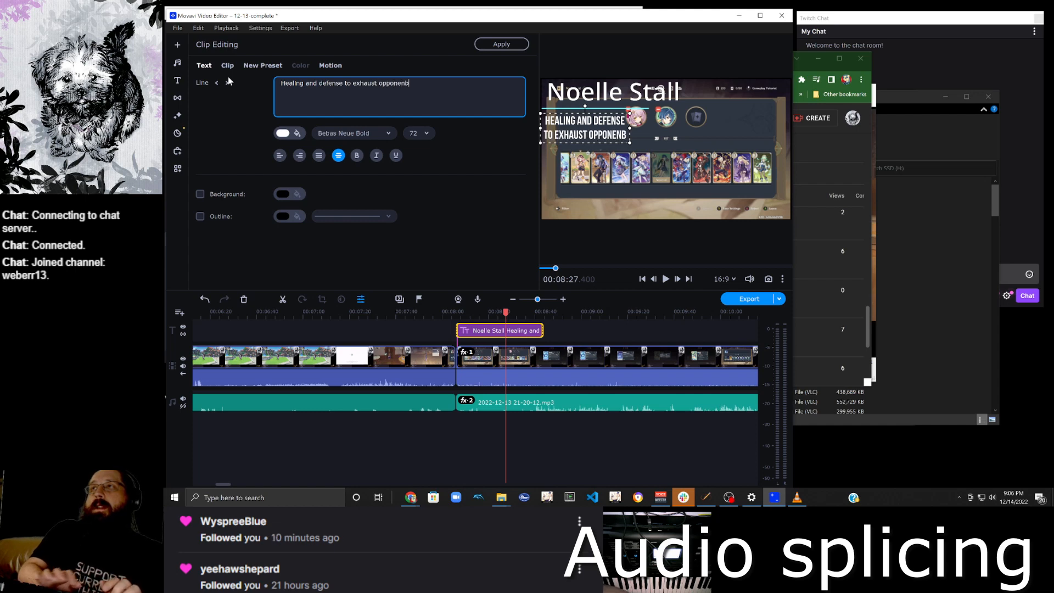
pyautogui.press('BackSpace')
pyautogui.write('ts')
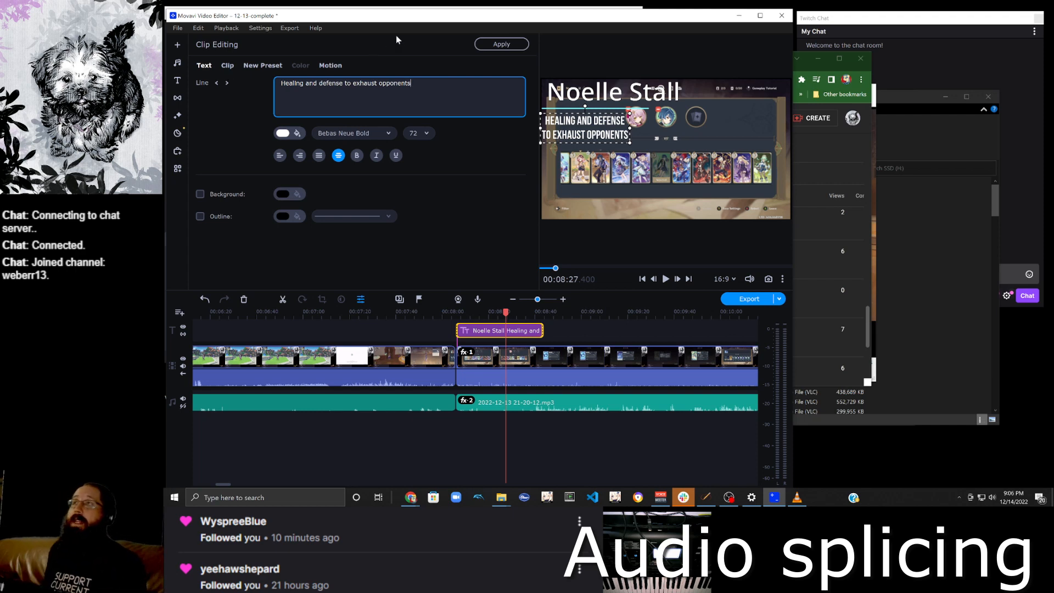
# Set the subtitle's font to Open Sans SemiBold, widen its box to fit two lines and turn on its outline.
pyautogui.click(357, 133)
pyautogui.scroll(-2, 357, 206)
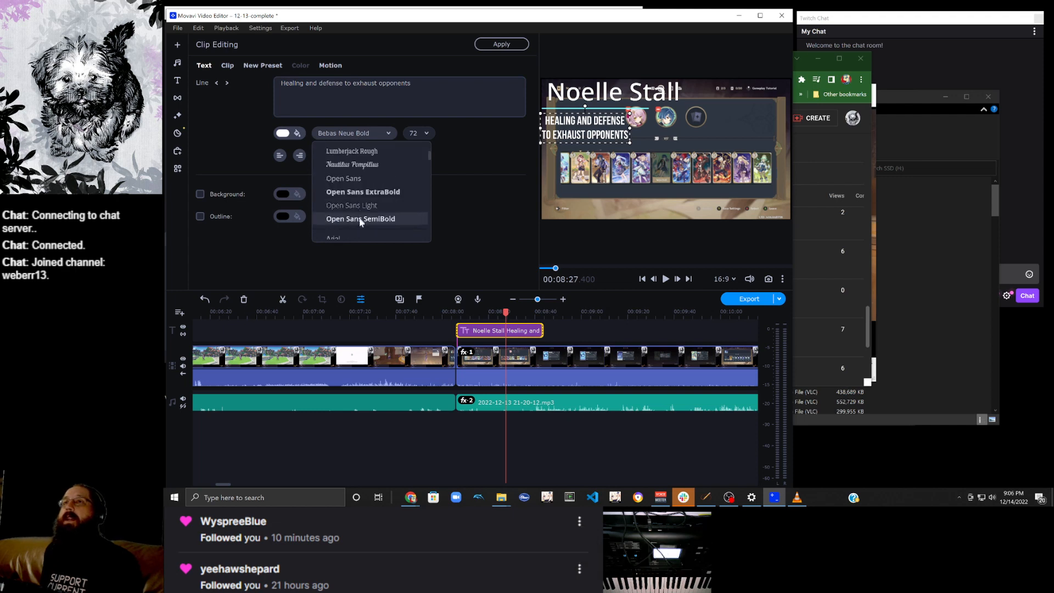
pyautogui.click(359, 219)
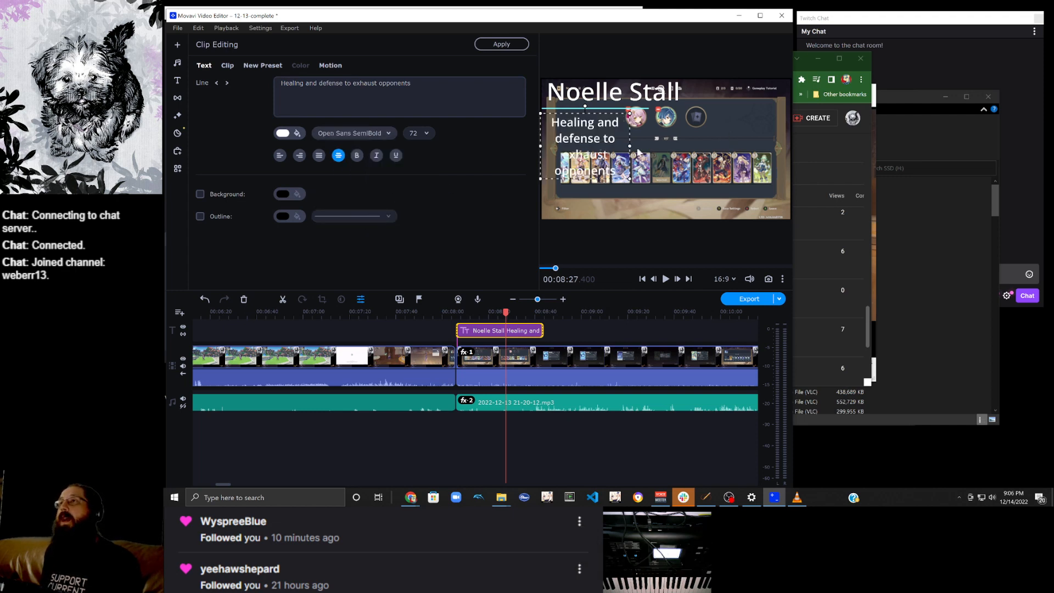
pyautogui.moveTo(630, 146)
pyautogui.mouseDown()
pyautogui.moveTo(696, 144)
pyautogui.moveTo(633, 149)
pyautogui.mouseUp()
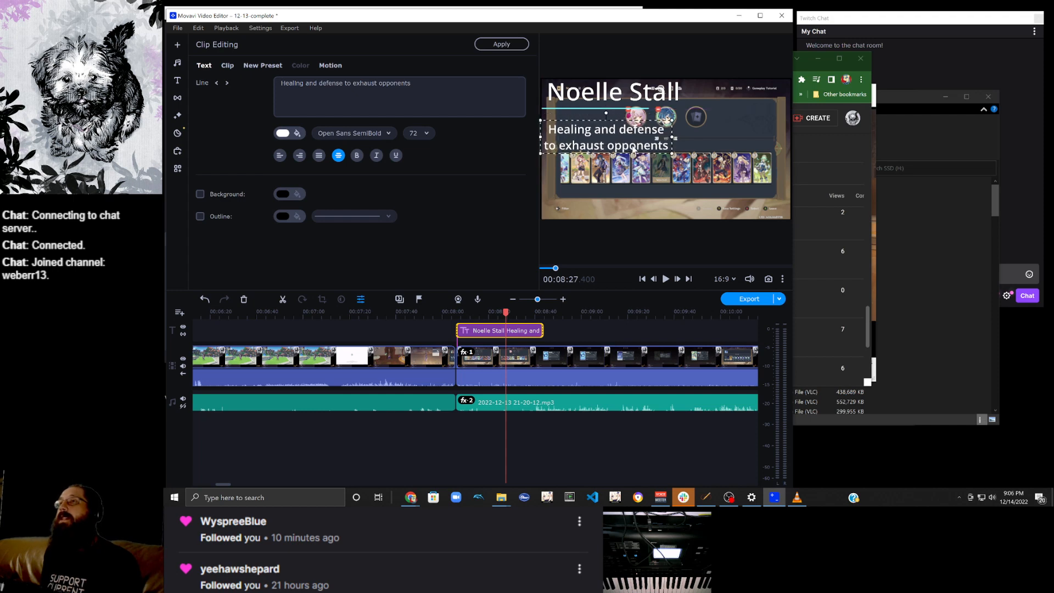
pyautogui.click(211, 217)
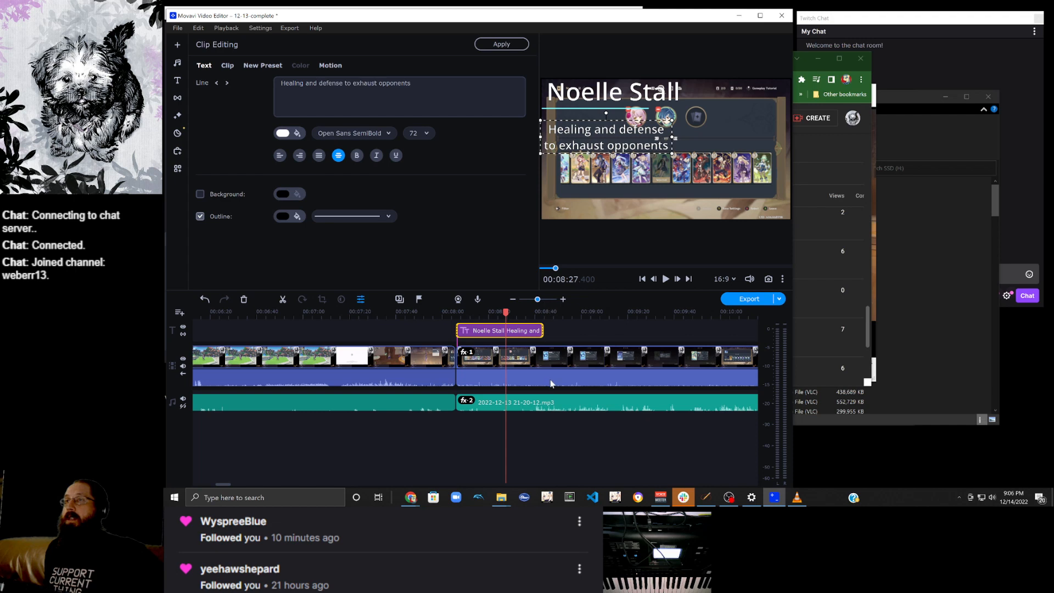
# Split the video and its separate audio clip at 00:14:43.209, where the card menus end and the tavern gameplay resumes.
pyautogui.scroll(-3, 552, 382)
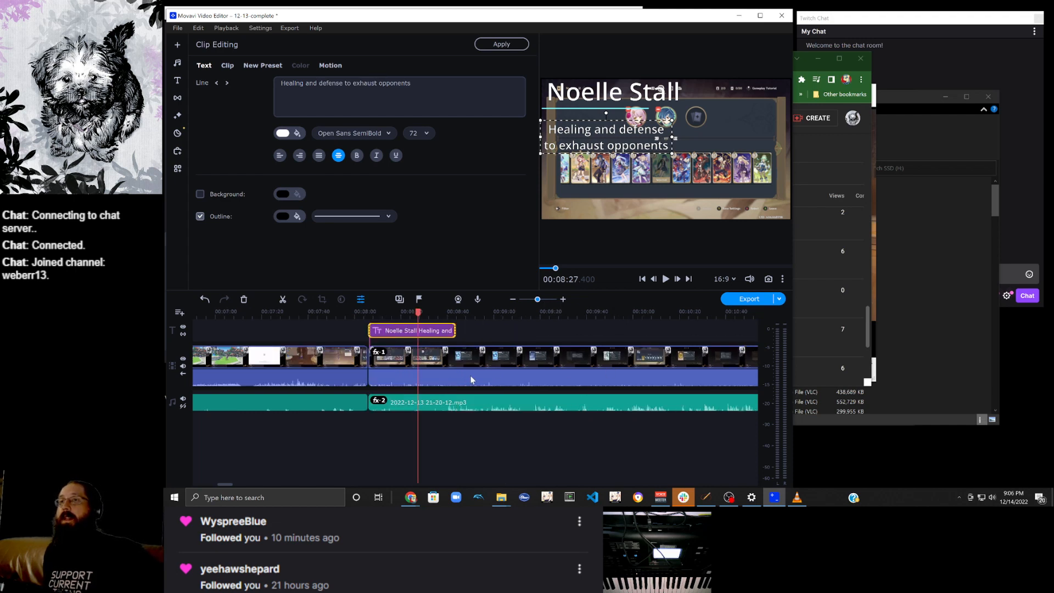
pyautogui.hscroll(2, 469, 373)
pyautogui.hscroll(10, 471, 373)
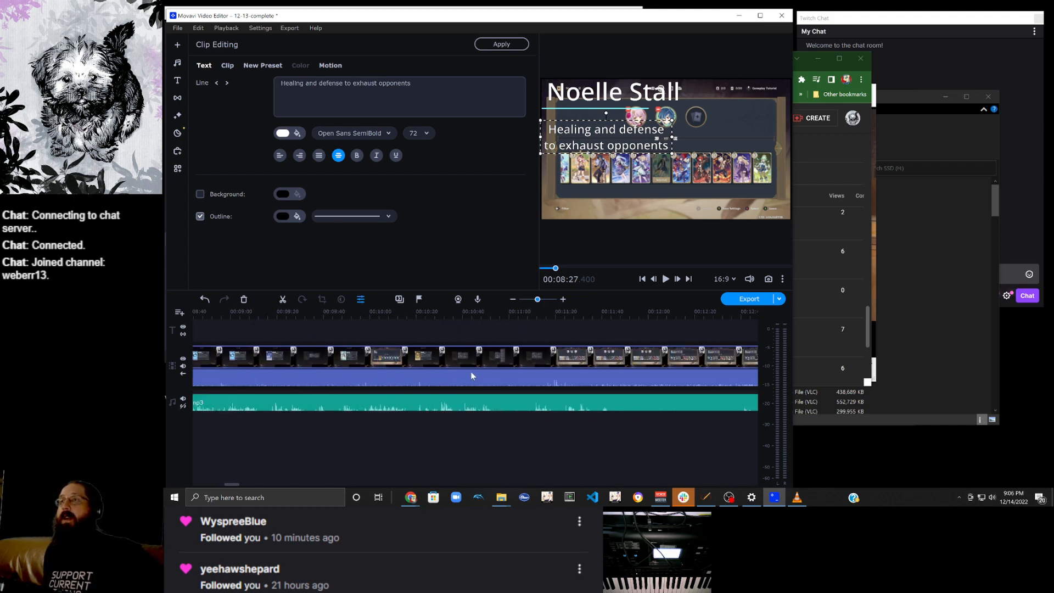
pyautogui.hscroll(2, 471, 373)
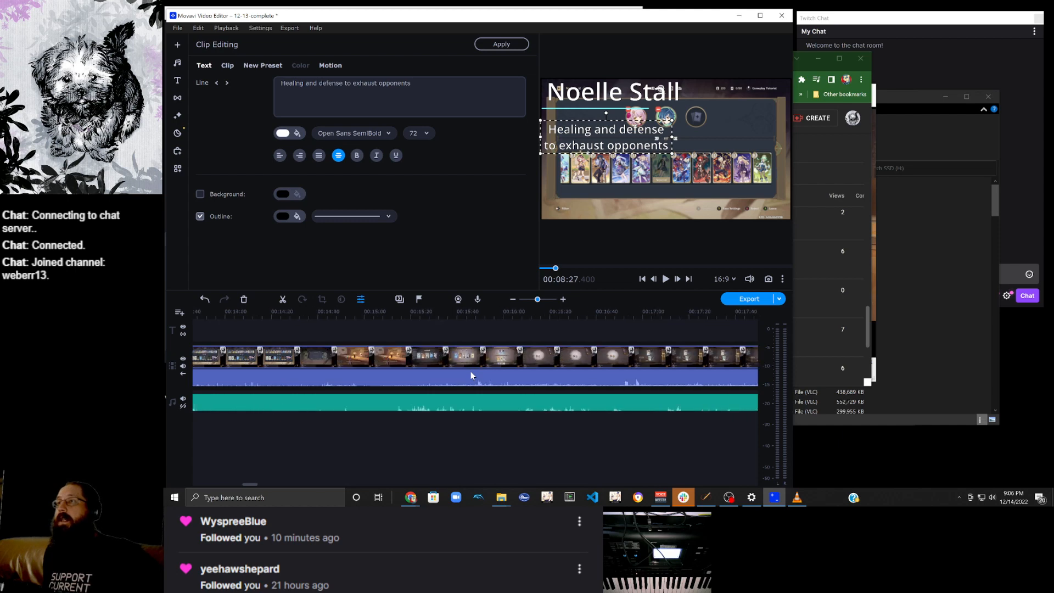
pyautogui.click(479, 358)
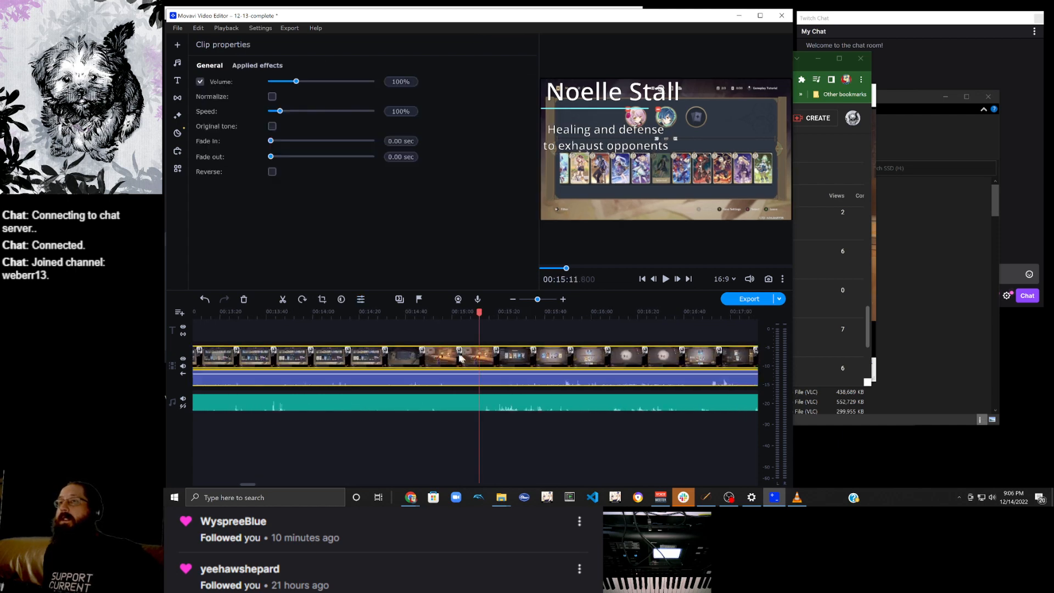
pyautogui.click(434, 355)
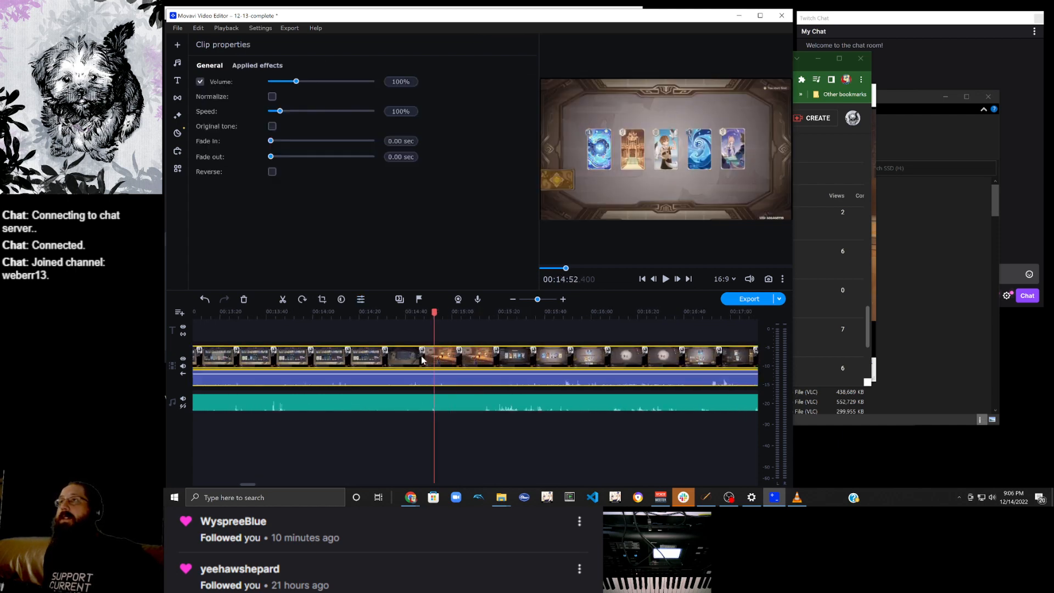
pyautogui.click(422, 359)
pyautogui.click(417, 359)
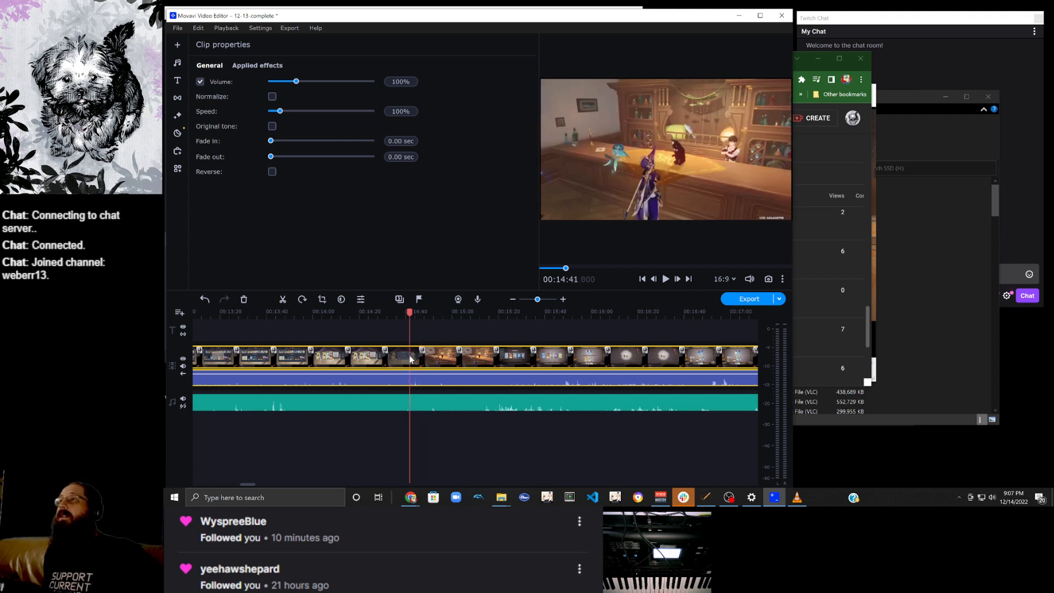
pyautogui.click(410, 360)
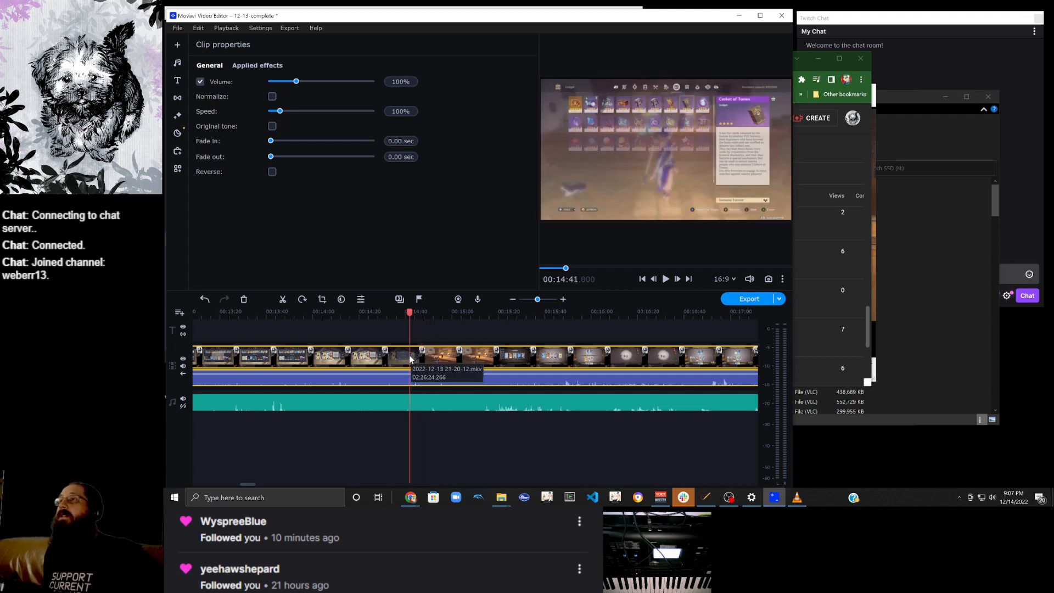
pyautogui.click(665, 280)
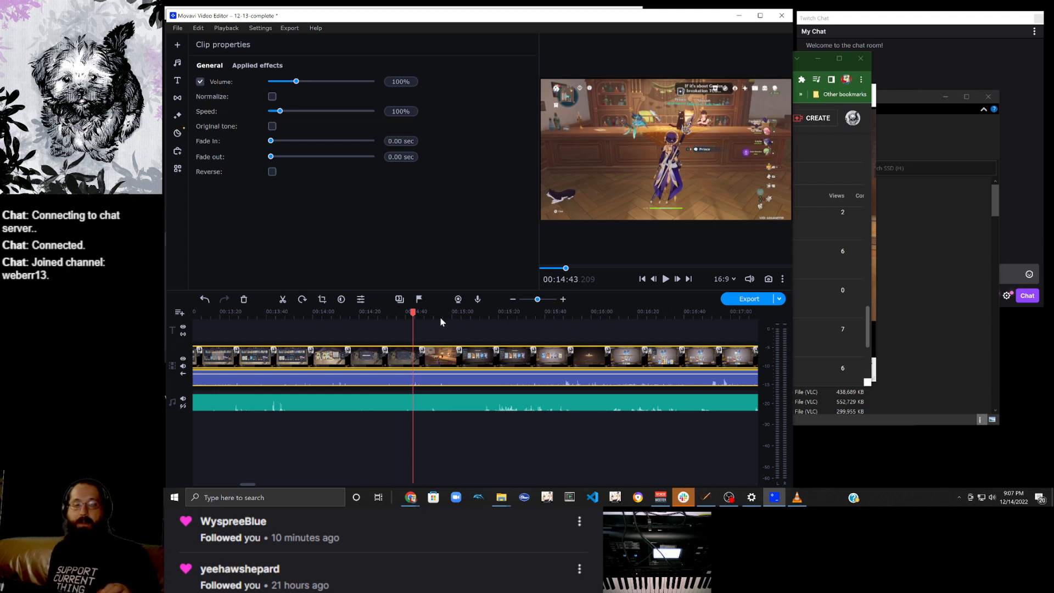
pyautogui.keyDown('ctrl'); pyautogui.click(431, 405); pyautogui.keyUp('ctrl')
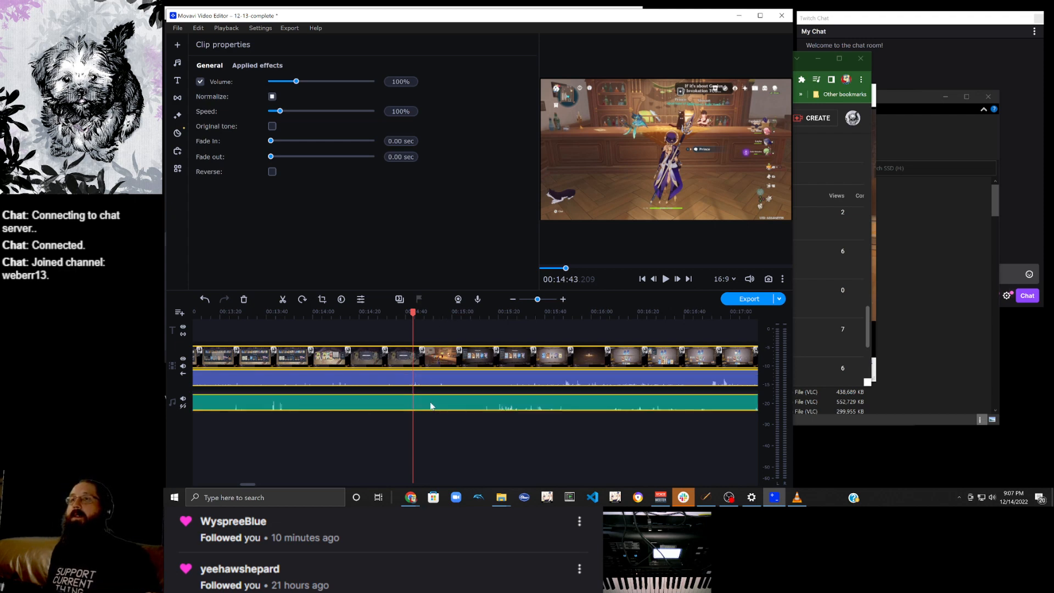
pyautogui.click(282, 301)
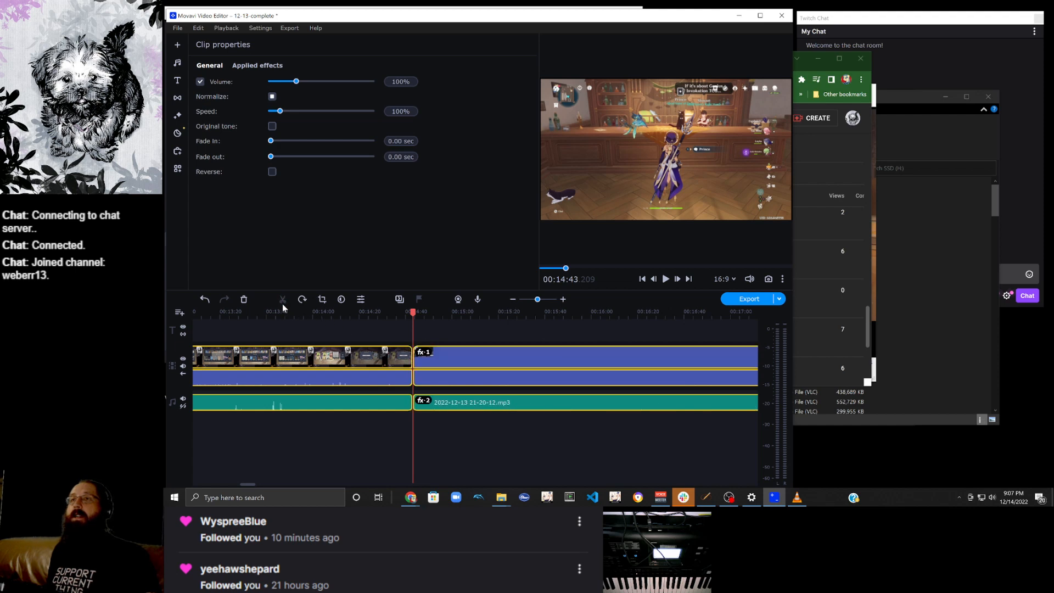
pyautogui.scroll(6, 332, 424)
pyautogui.scroll(3, 332, 424)
pyautogui.moveTo(505, 448); pyautogui.dragTo(549, 405)
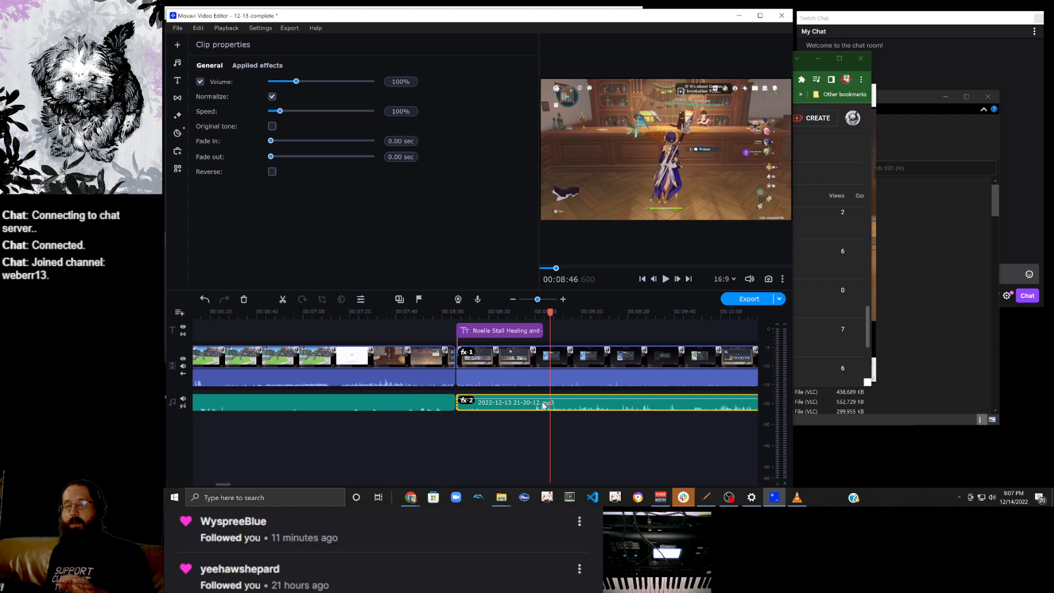
pyautogui.press('Delete')
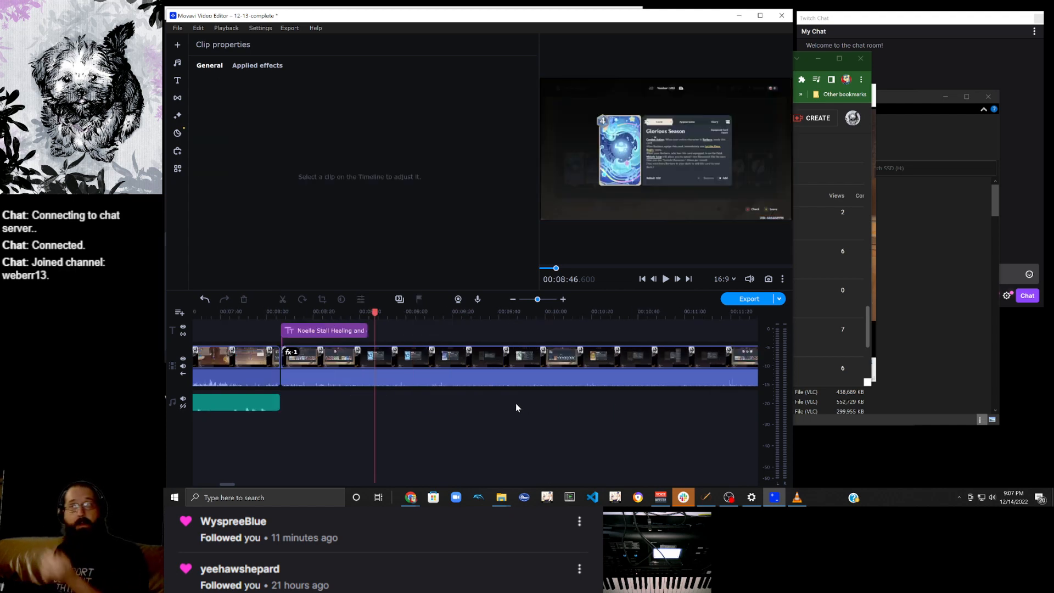
# Normalize the card deck section's own video audio and raise its volume to 246%.
pyautogui.scroll(-5, 512, 390)
pyautogui.scroll(-2, 512, 391)
pyautogui.click(477, 374)
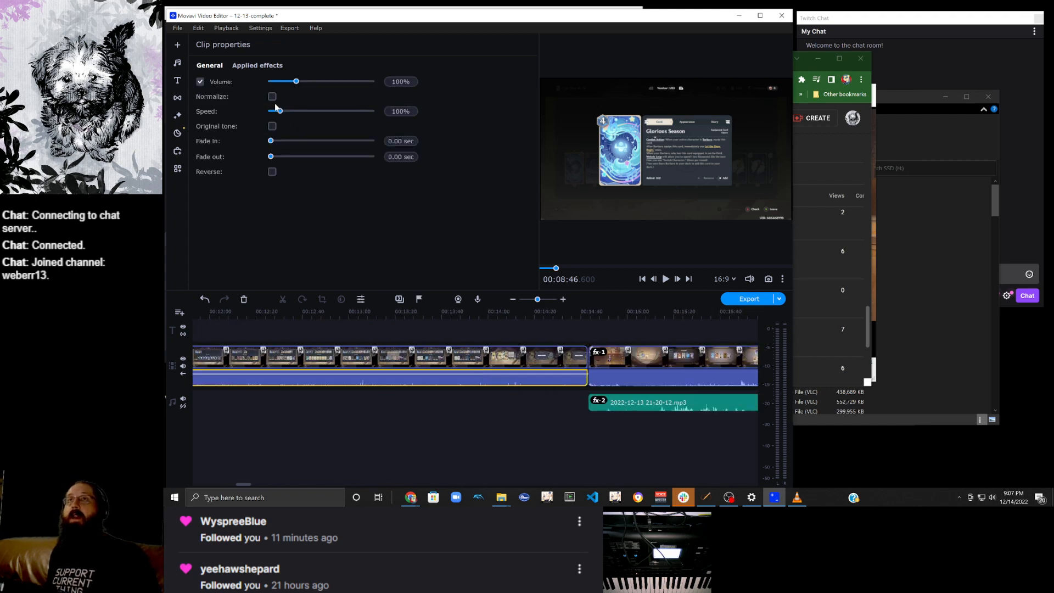
pyautogui.moveTo(296, 83); pyautogui.dragTo(329, 83)
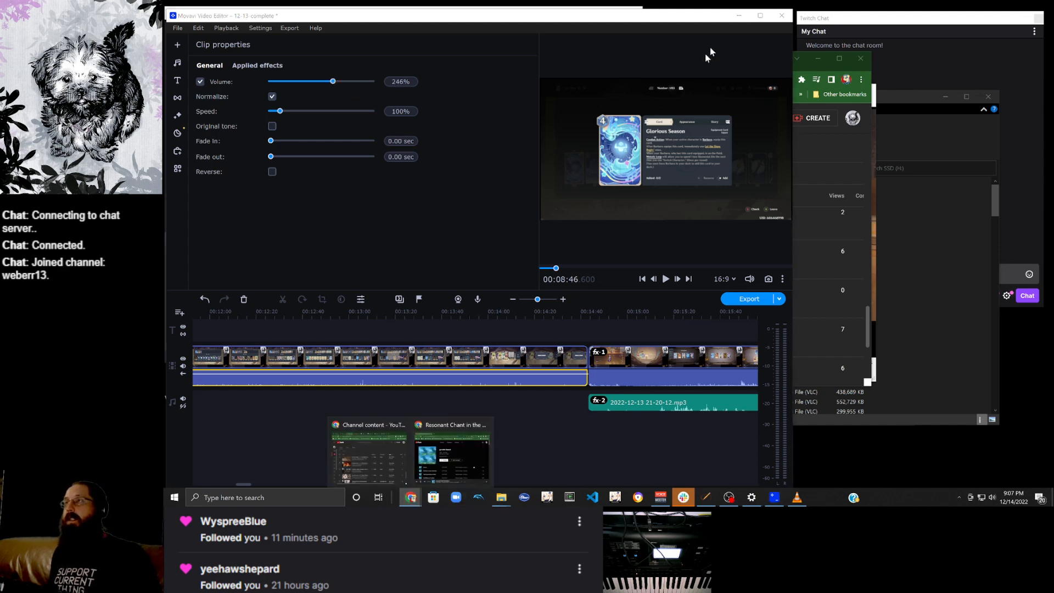
# Switch to YouTube Music and pause the track "Resonant Chant in the Woods".
pyautogui.click(469, 459)
pyautogui.click(470, 409)
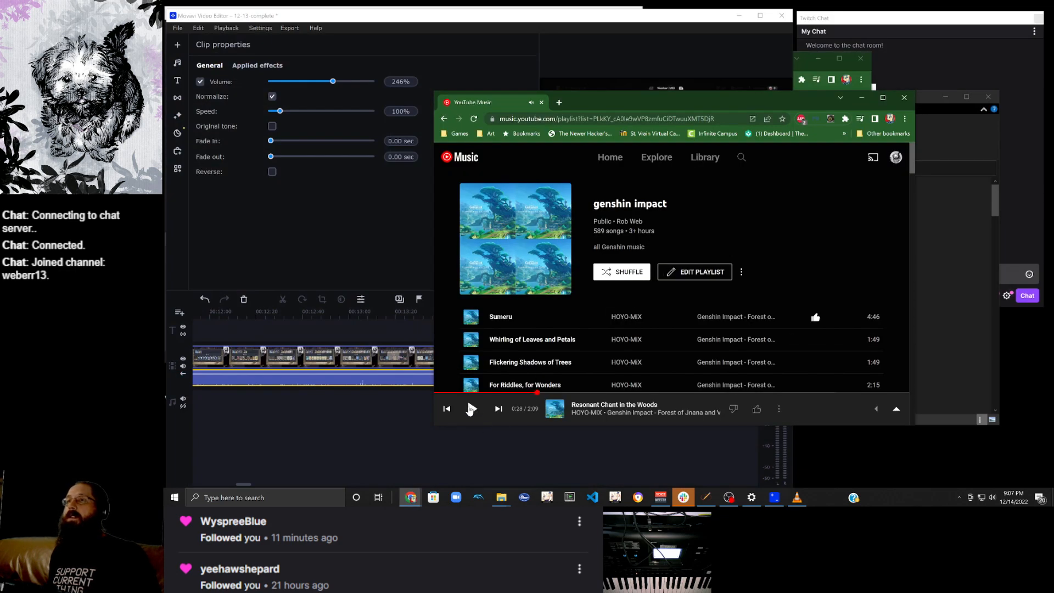
# Play the card deck section briefly from about 00:12:59 and detach its audio from the video.
pyautogui.click(347, 384)
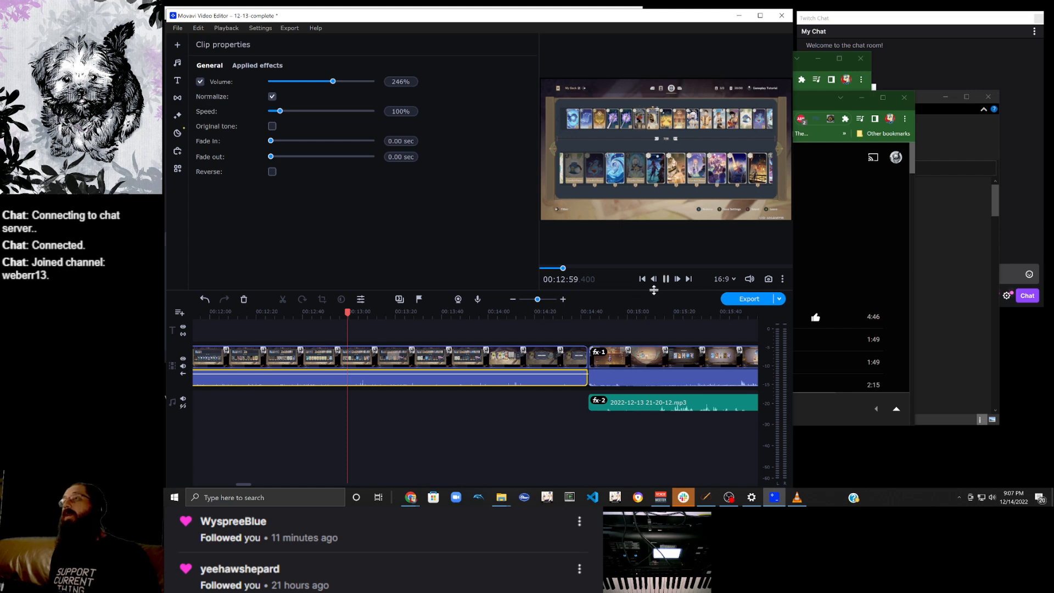
pyautogui.click(666, 279)
pyautogui.moveTo(371, 425); pyautogui.dragTo(388, 385)
pyautogui.rightClick(389, 385)
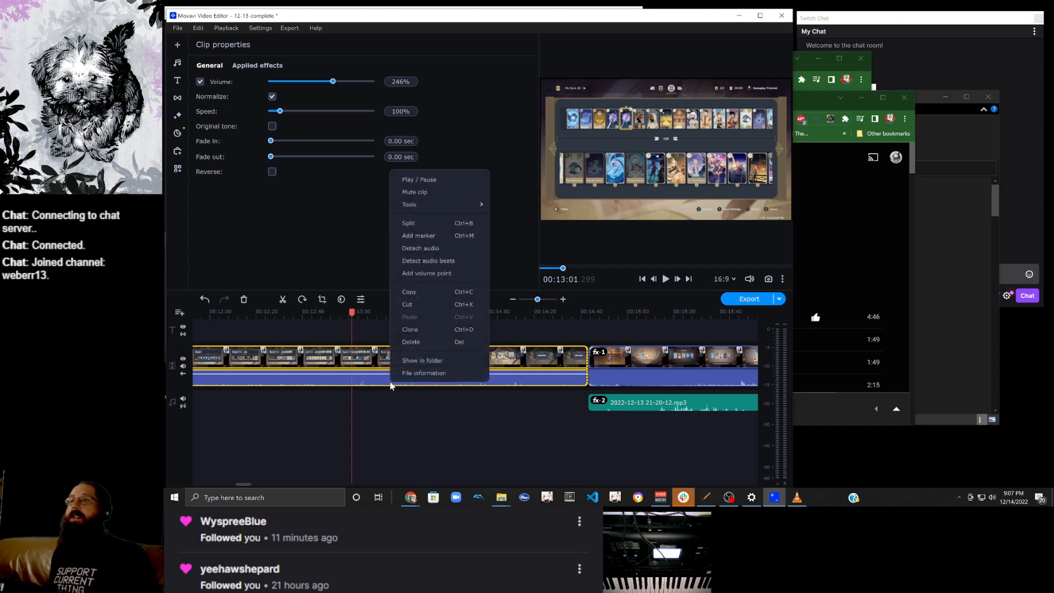
pyautogui.click(455, 261)
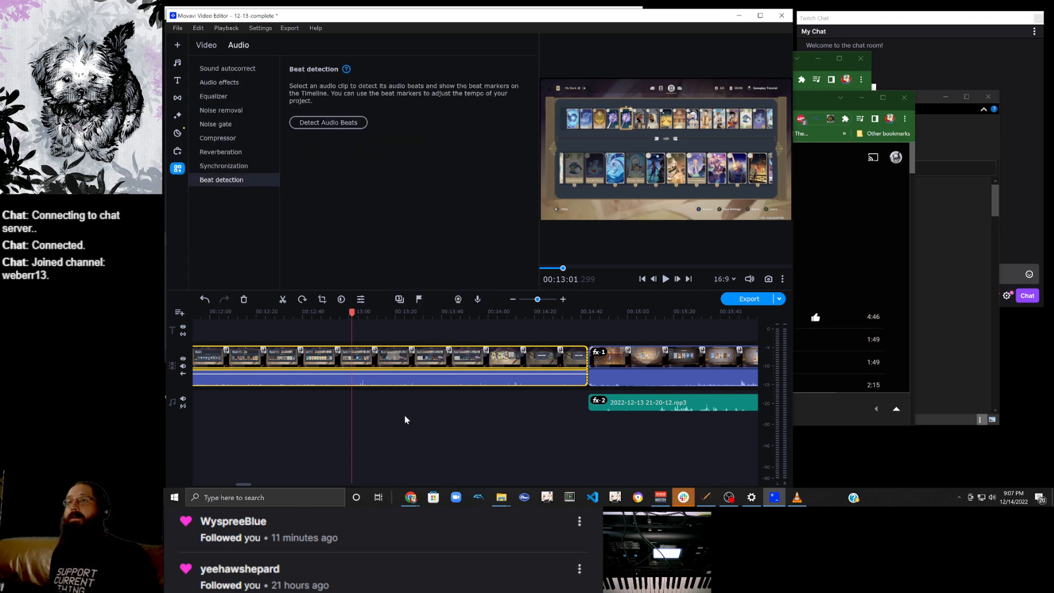
pyautogui.scroll(5, 406, 419)
pyautogui.rightClick(419, 384)
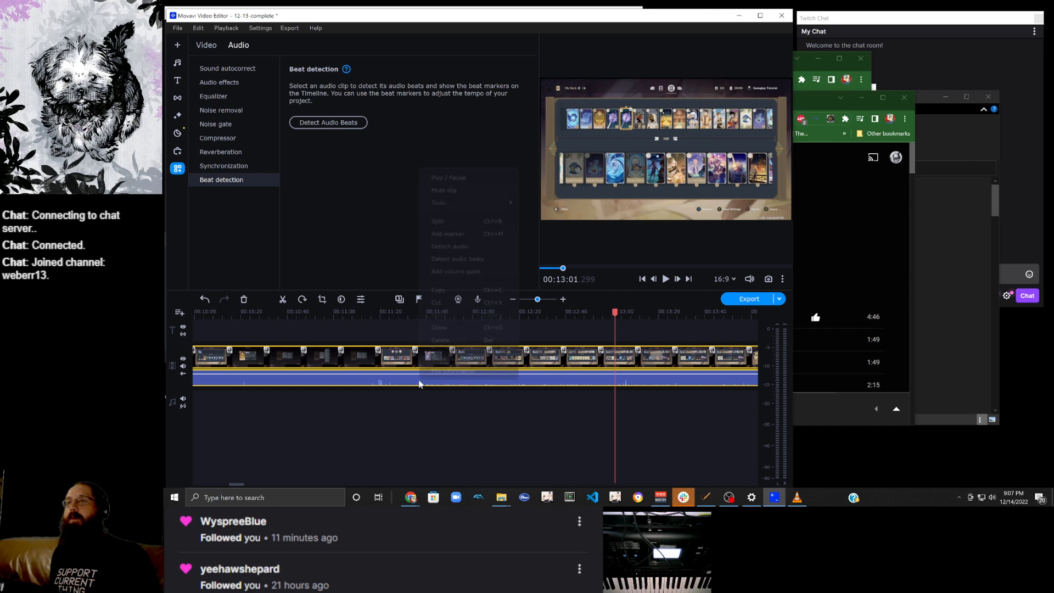
pyautogui.click(468, 248)
# Delete the detached audio clip beneath the card deck section.
pyautogui.scroll(-2, 402, 424)
pyautogui.scroll(5, 400, 422)
pyautogui.click(402, 440)
pyautogui.click(402, 428)
pyautogui.scroll(-5, 409, 423)
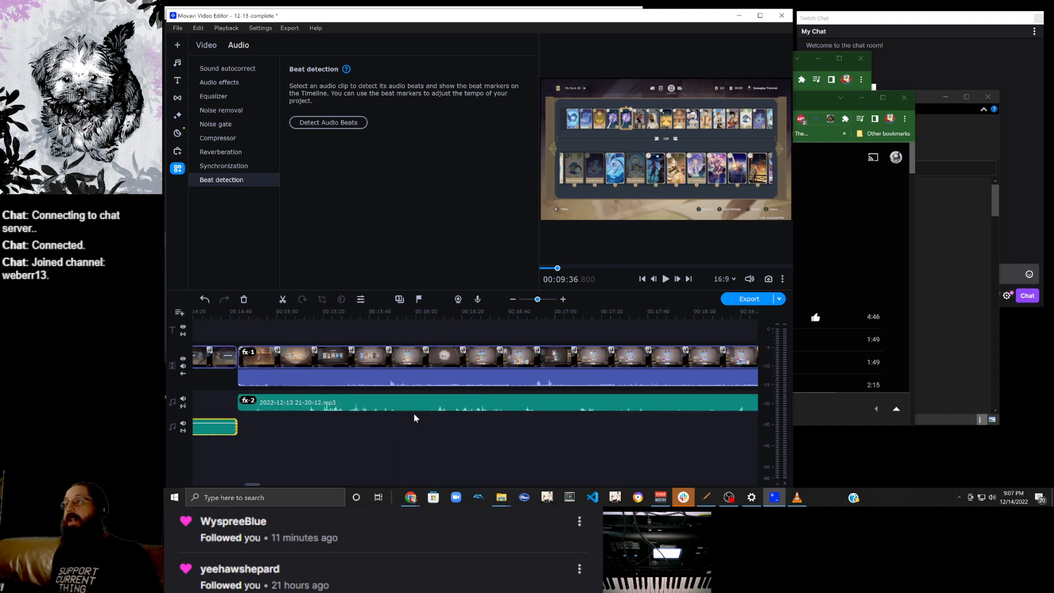
pyautogui.scroll(2, 414, 418)
pyautogui.press('Delete')
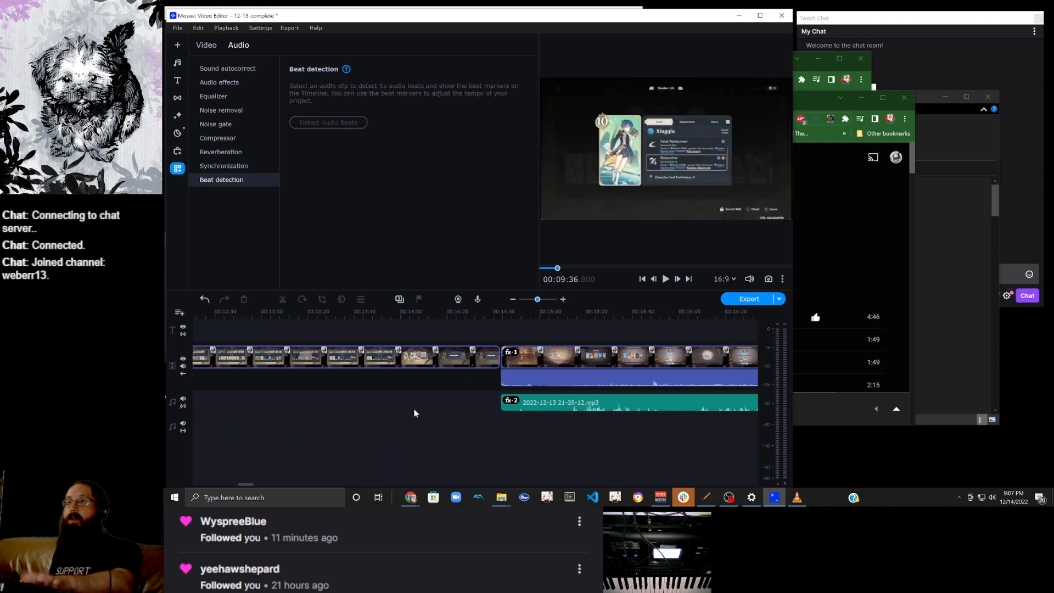
# Insert the catstailtheme video from the videoAddins folder on SSD (H:) just before the "Noelle Stall" section, at about 00:08:05.
pyautogui.scroll(6, 420, 405)
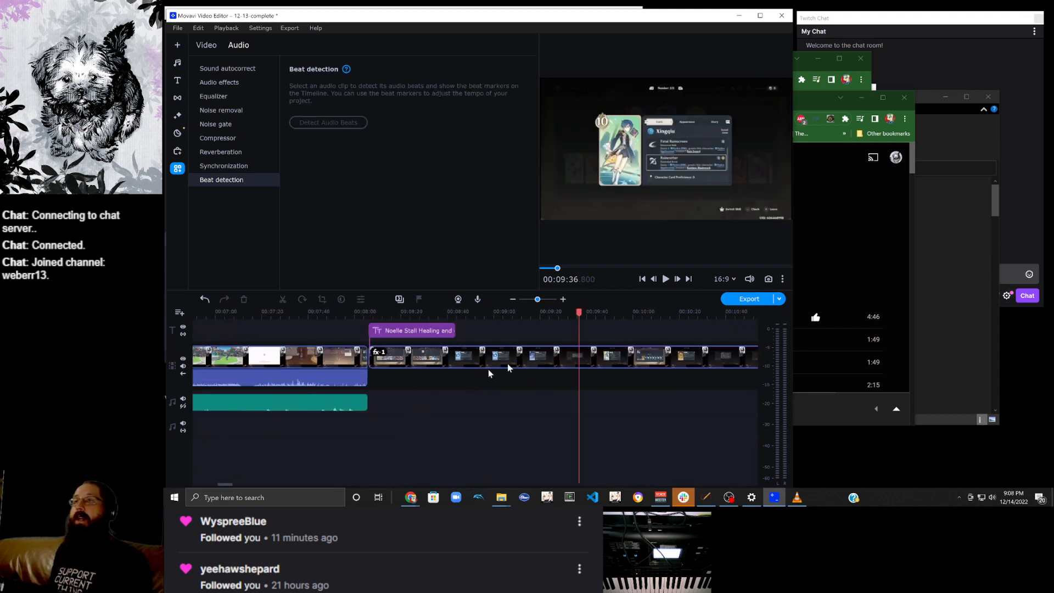
pyautogui.click(936, 120)
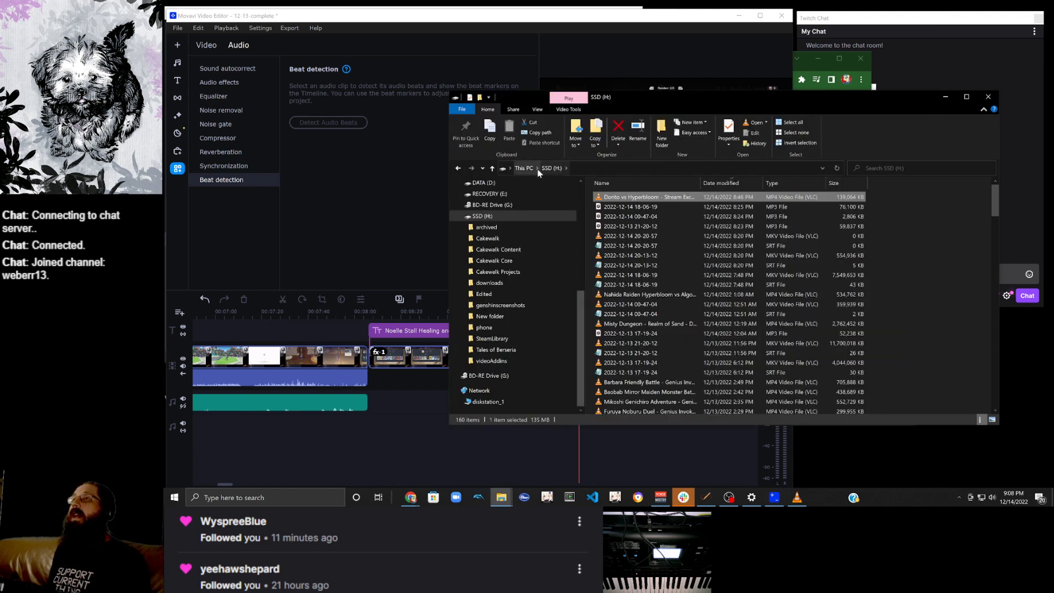
pyautogui.scroll(-20, 708, 239)
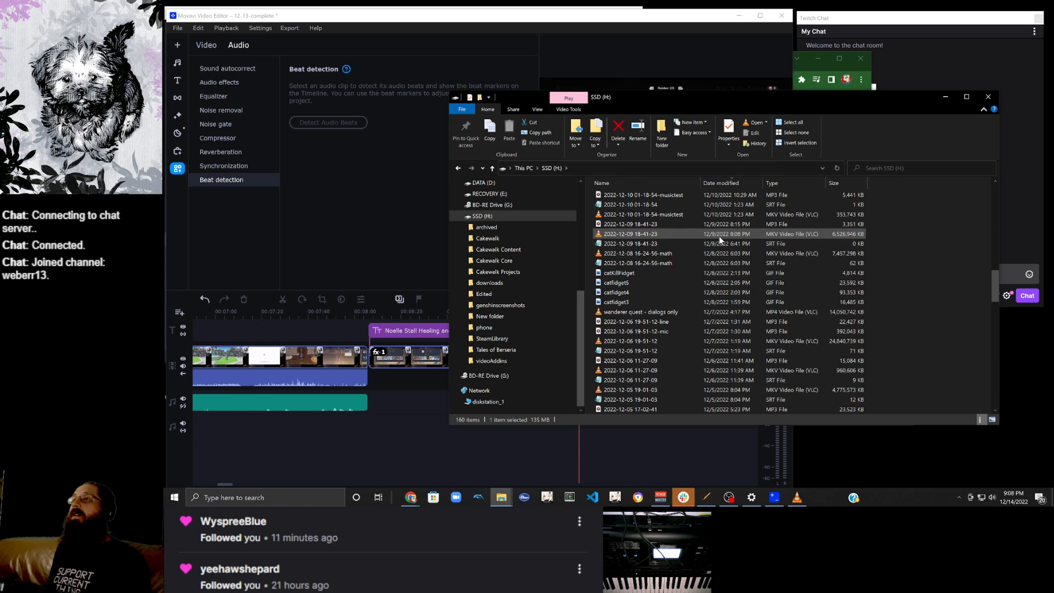
pyautogui.scroll(-10, 721, 239)
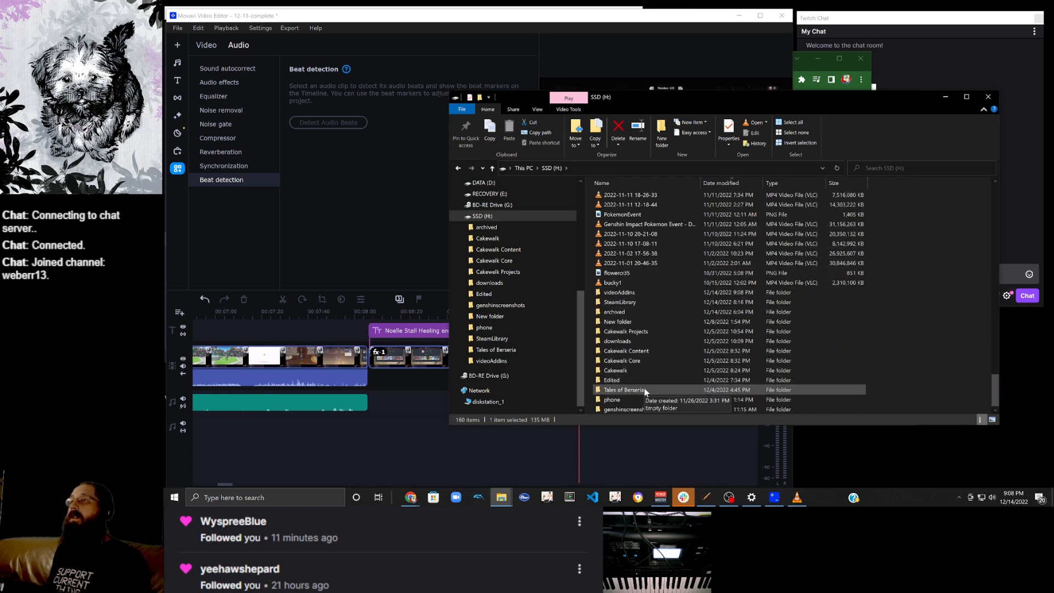
pyautogui.doubleClick(648, 292)
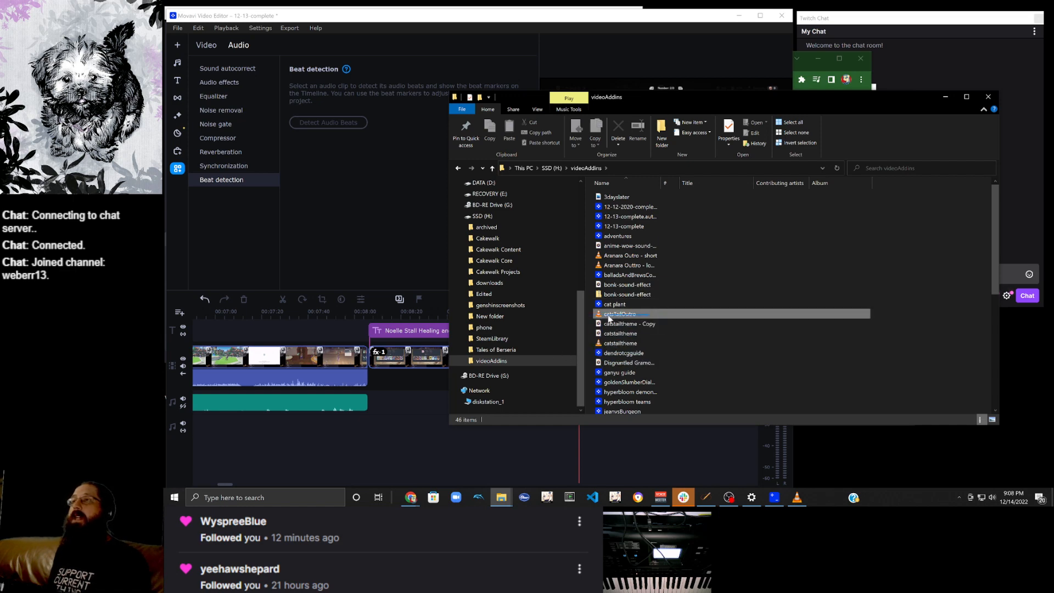
pyautogui.click(619, 317)
pyautogui.moveTo(619, 318); pyautogui.dragTo(384, 378)
pyautogui.click(620, 343)
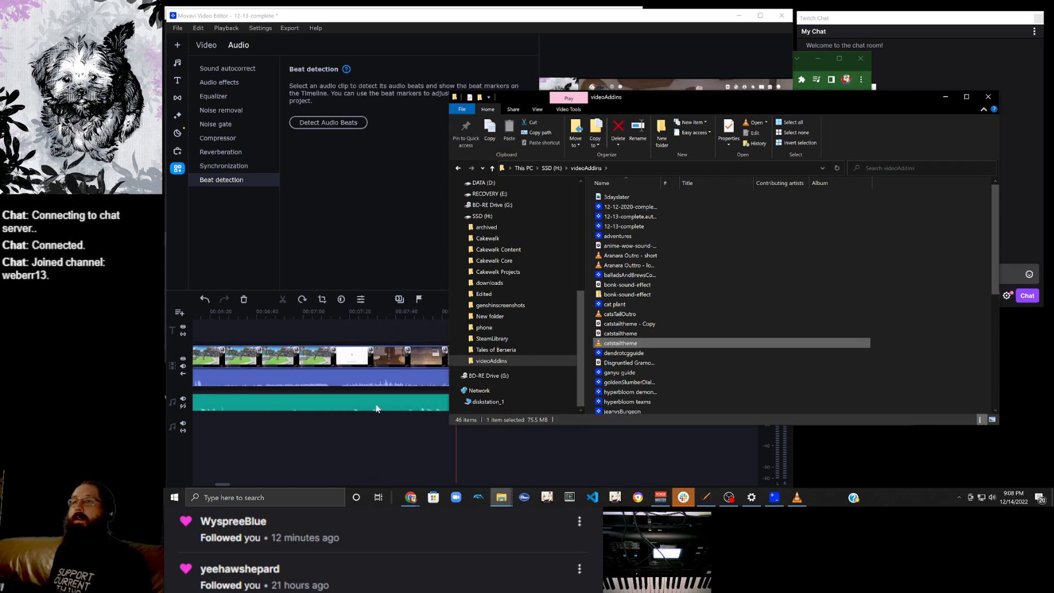
# Detach the audio of the inserted catstailtheme clip.
pyautogui.click(427, 434)
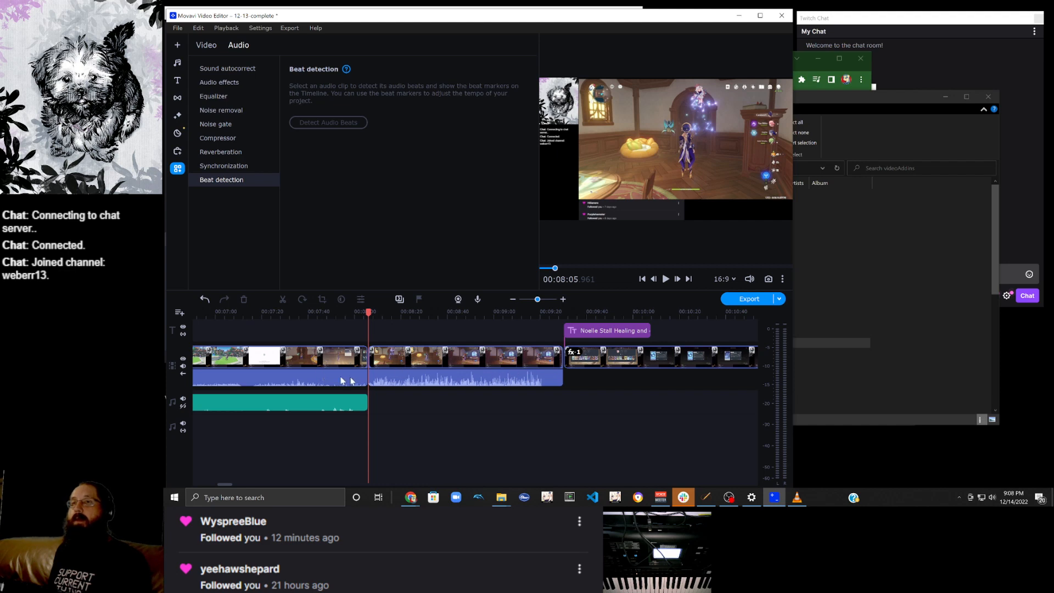
pyautogui.click(476, 383)
pyautogui.rightClick(475, 382)
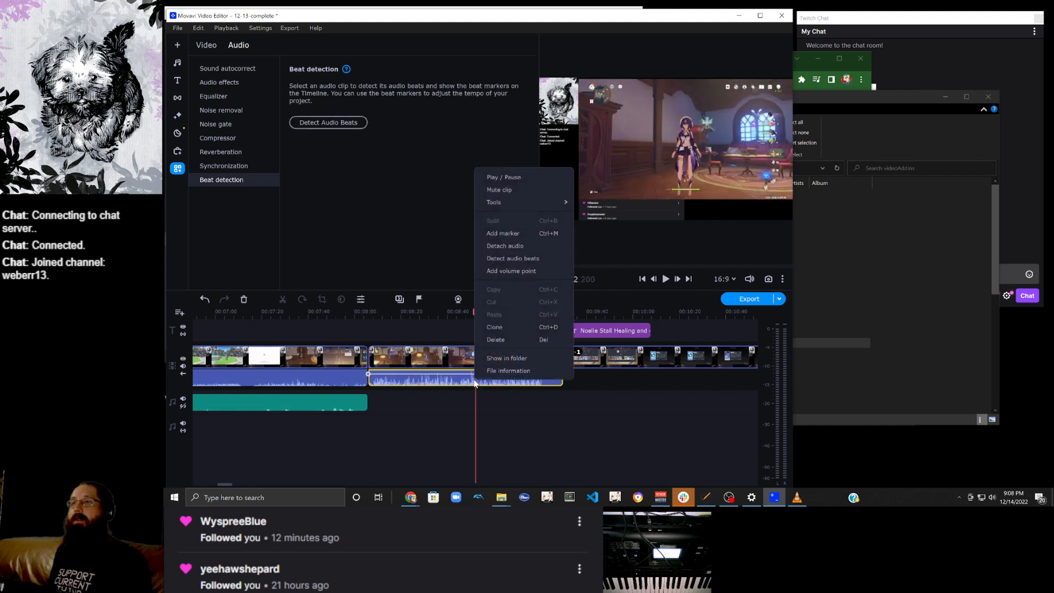
pyautogui.click(525, 247)
# Delete the stream video and separate mp3 audio that precede the catstailtheme clip, so that clip starts the timeline.
pyautogui.hscroll(-10, 337, 386)
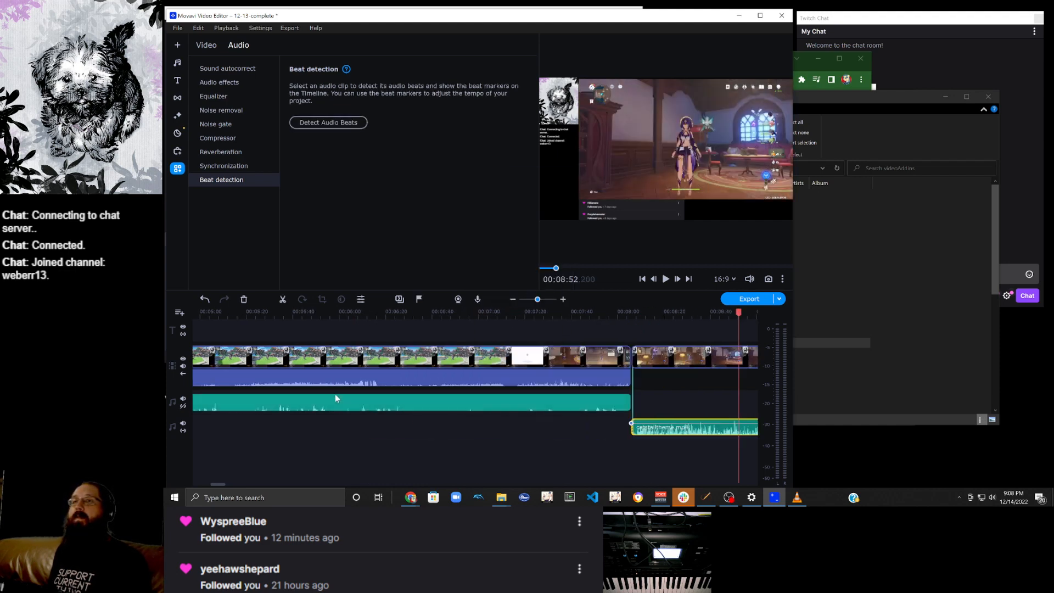
pyautogui.hscroll(3, 339, 393)
pyautogui.moveTo(477, 469); pyautogui.dragTo(427, 342)
pyautogui.press('Delete')
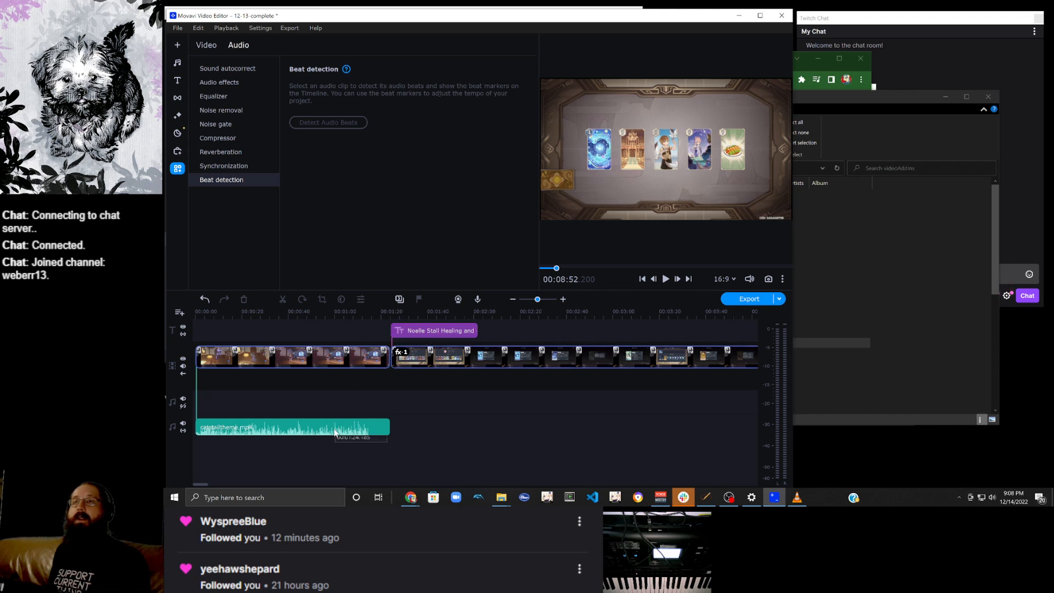
# Skim through the catstailtheme video at the start of the timeline and delete it.
pyautogui.click(329, 364)
pyautogui.click(298, 360)
pyautogui.click(274, 358)
pyautogui.click(237, 358)
pyautogui.click(316, 365)
pyautogui.click(341, 366)
pyautogui.click(365, 366)
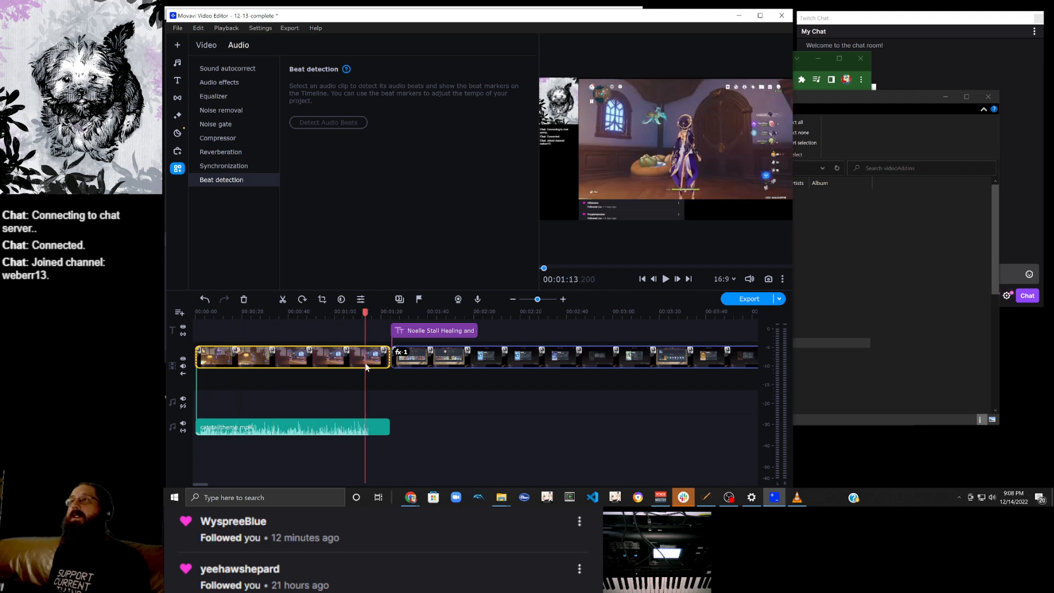
pyautogui.click(412, 362)
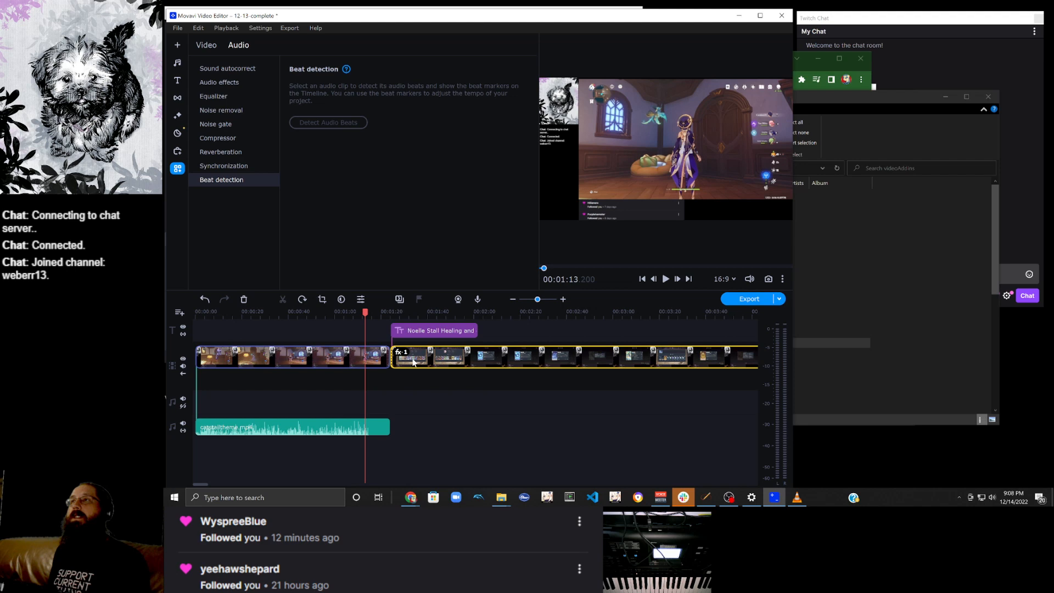
pyautogui.click(318, 363)
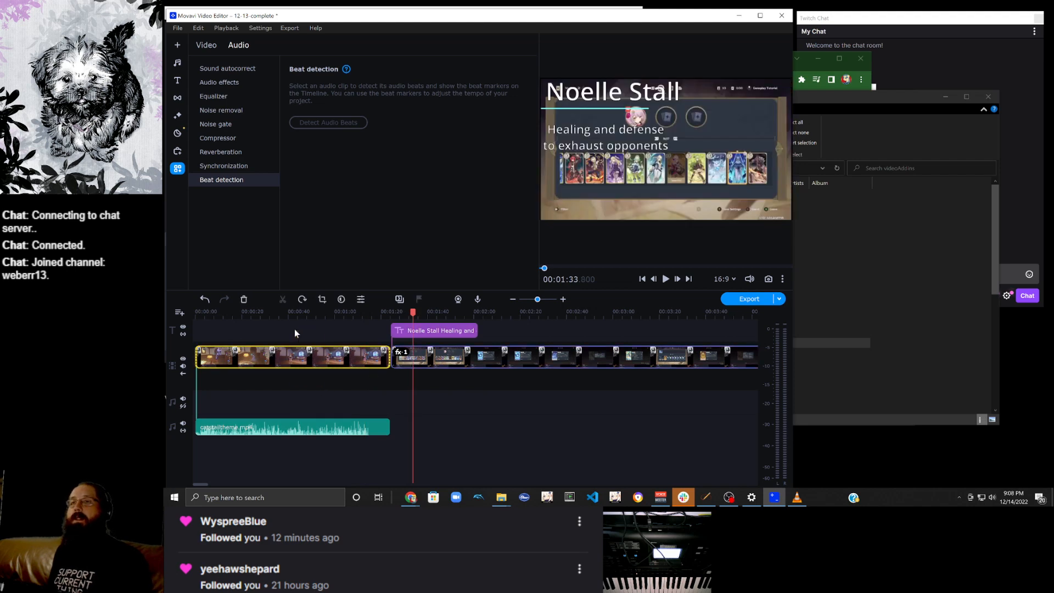
pyautogui.press('Delete')
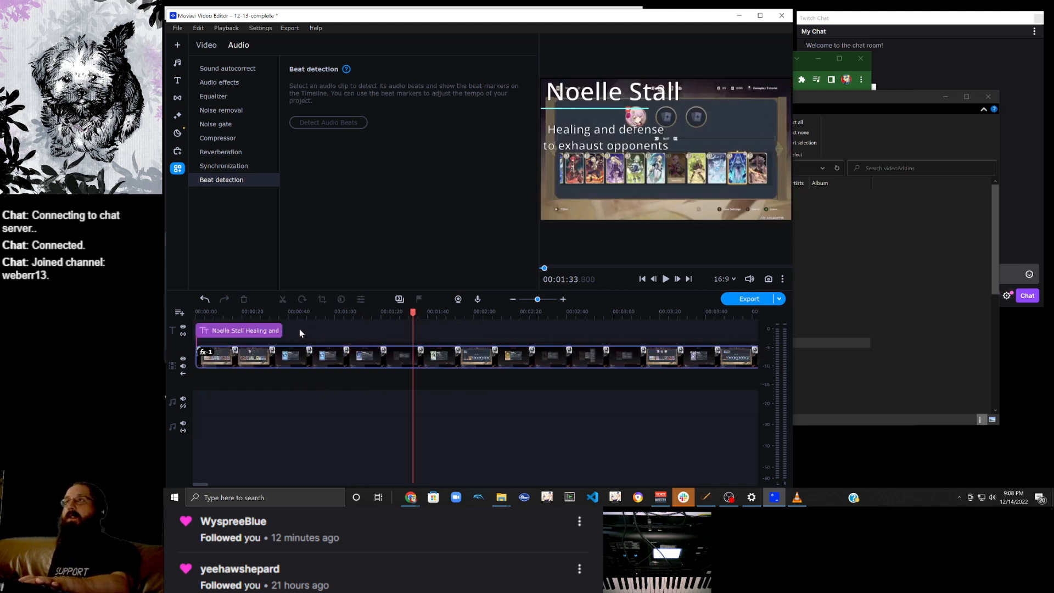
# Insert the catstailtheme video again at the start of the timeline and detach its audio.
pyautogui.scroll(-5, 303, 398)
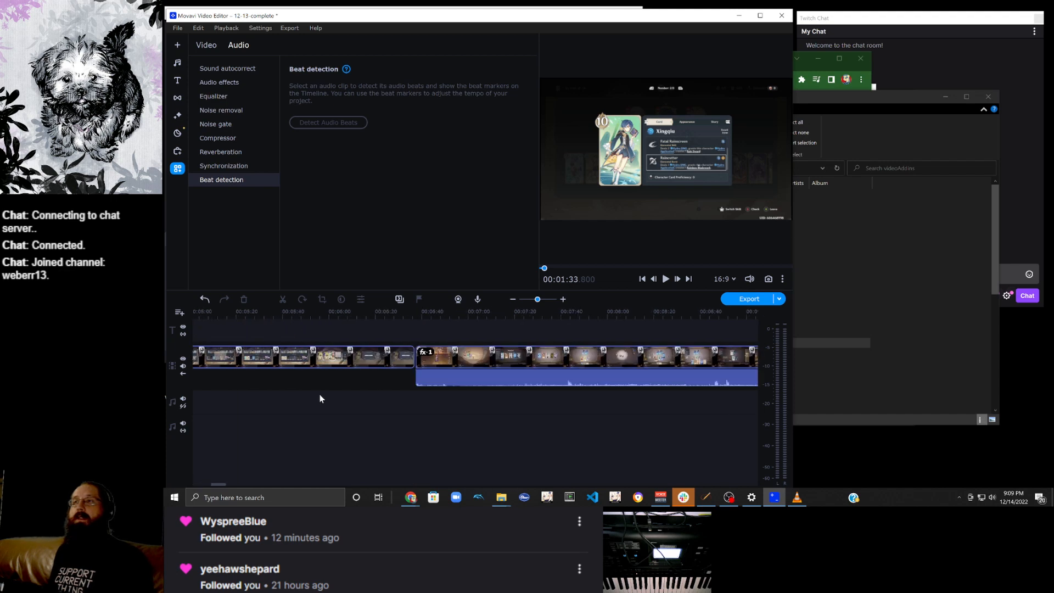
pyautogui.scroll(5, 319, 393)
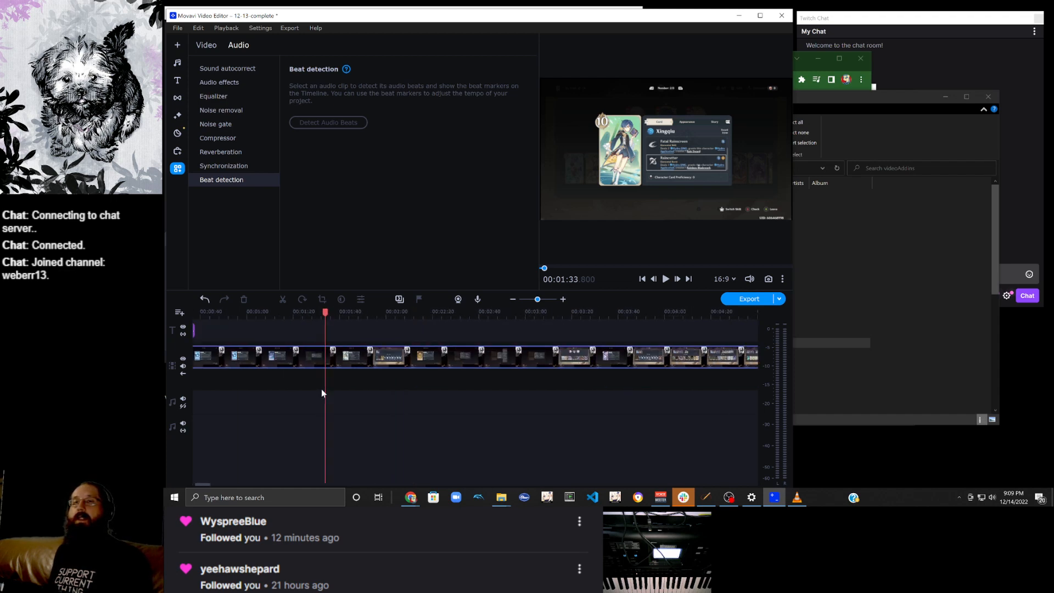
pyautogui.click(843, 314)
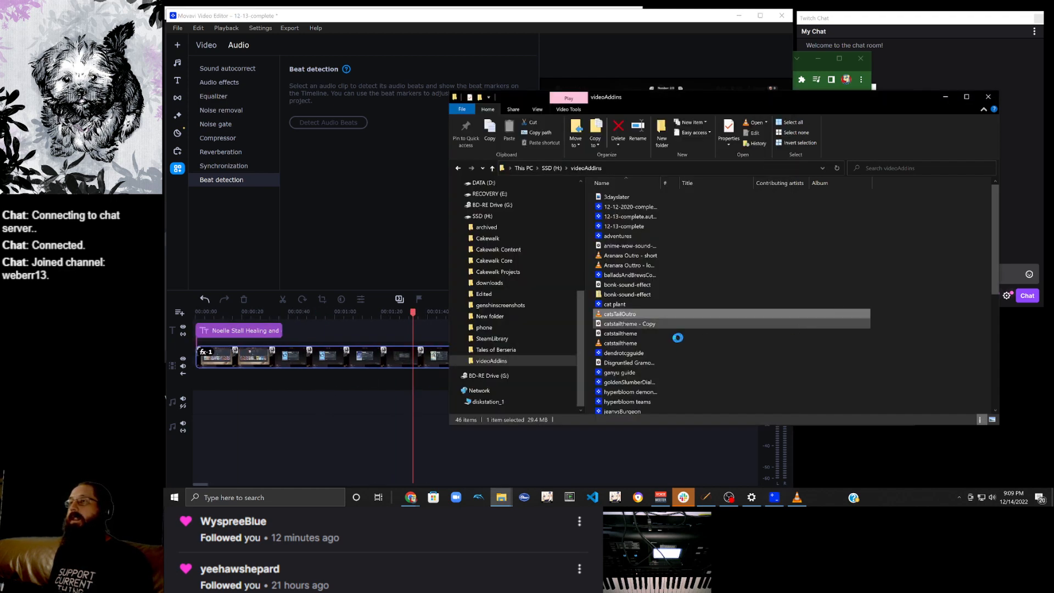
pyautogui.moveTo(626, 343); pyautogui.dragTo(225, 405)
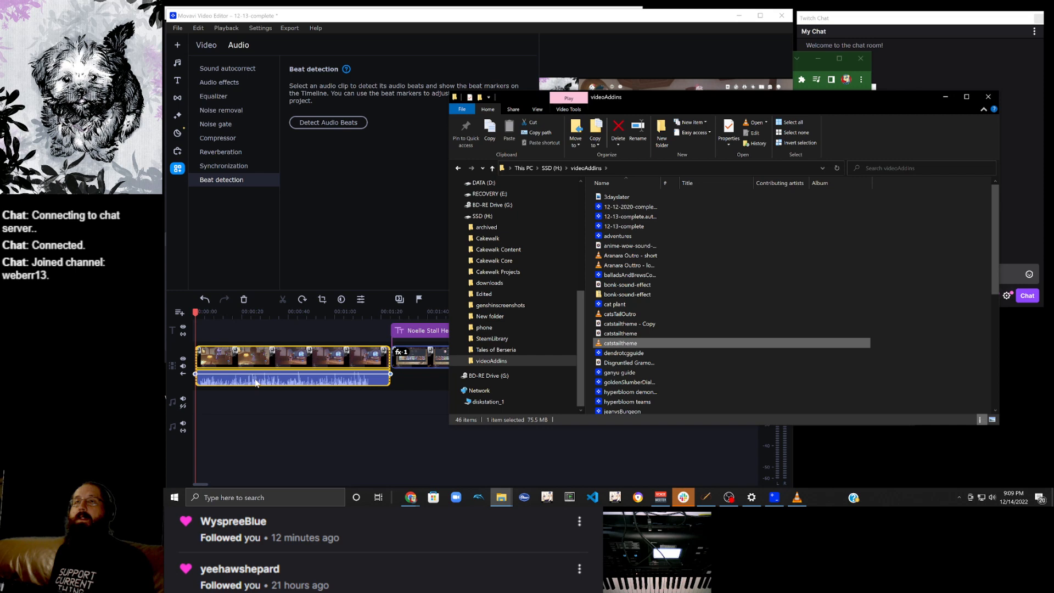
pyautogui.rightClick(256, 382)
pyautogui.click(318, 245)
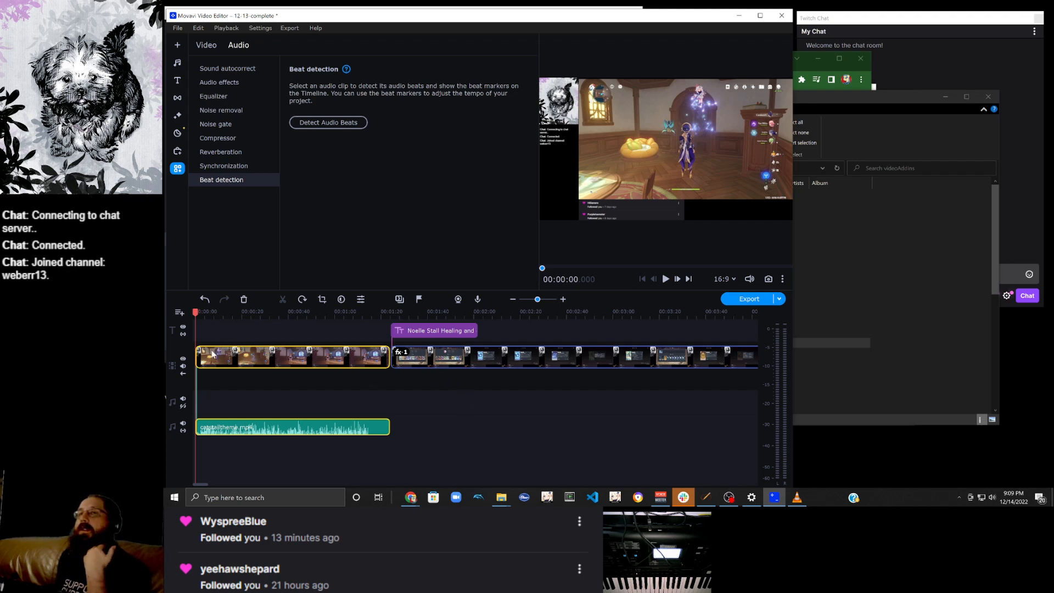
# Delete the video part of the catstailtheme clip ahead of the "Noelle Stall" section.
pyautogui.click(329, 378)
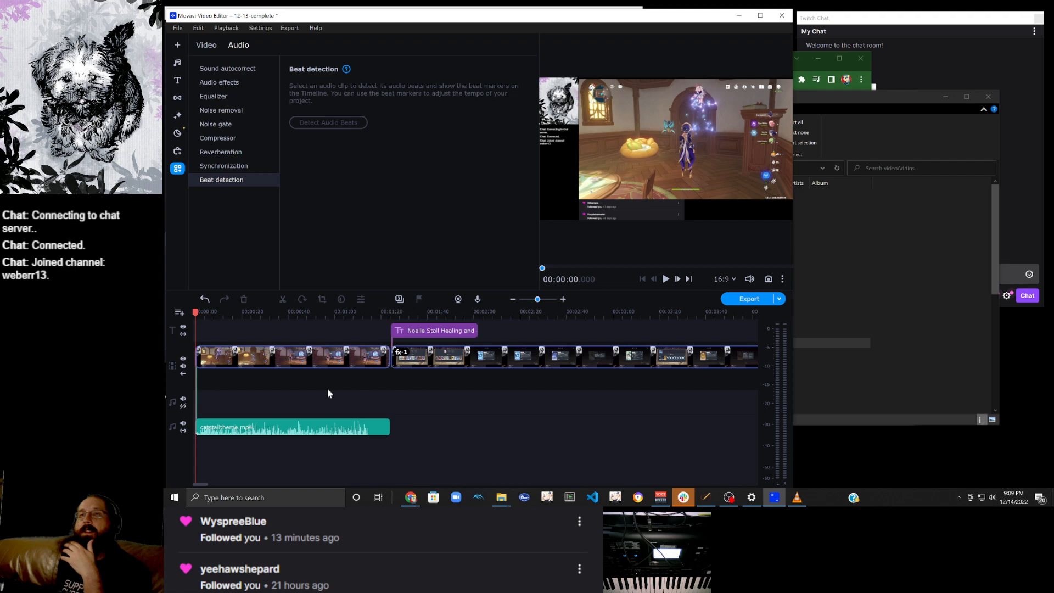
pyautogui.click(326, 355)
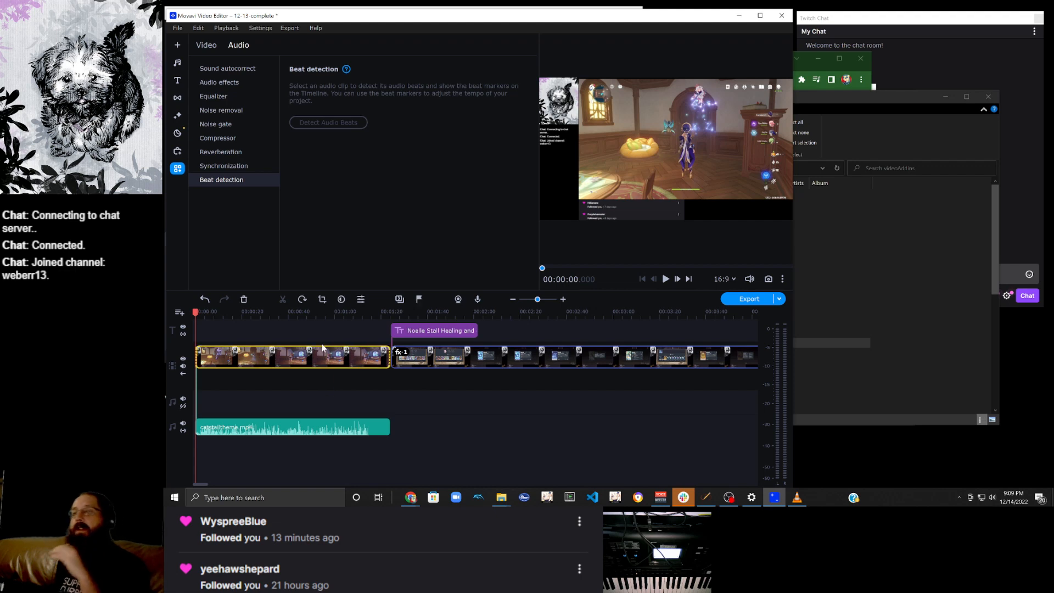
pyautogui.press('Delete')
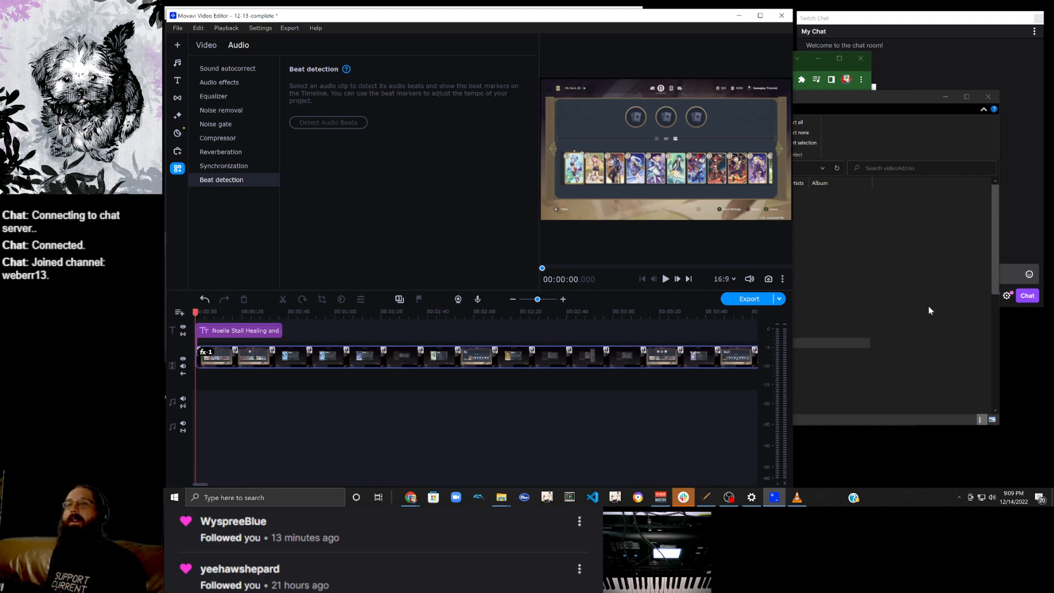
# Insert the catstailtheme video from the videoAddins folder once more before the "Noelle Stall" section.
pyautogui.click(967, 318)
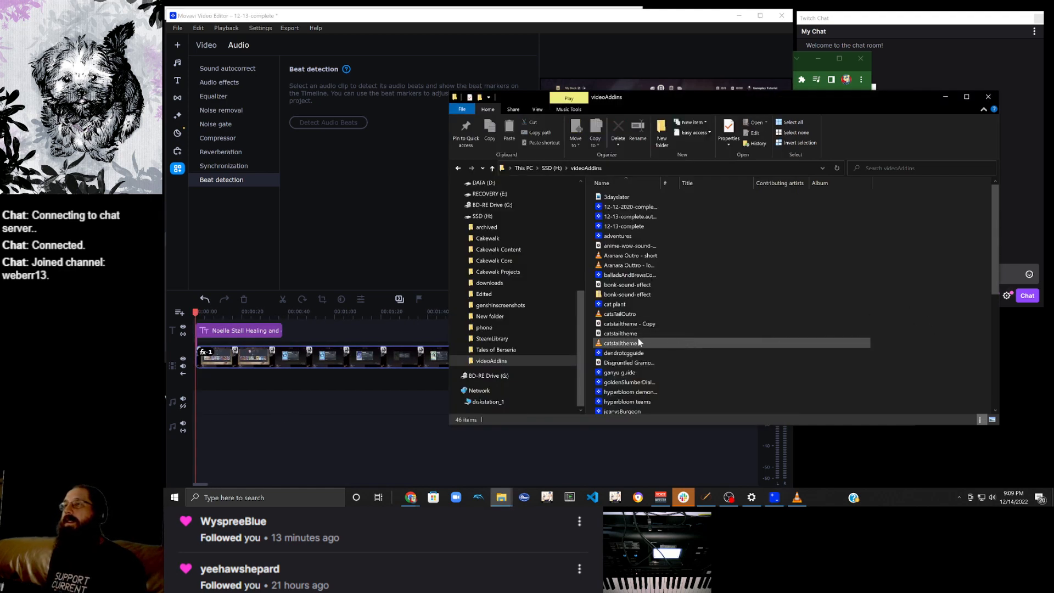
pyautogui.moveTo(631, 343); pyautogui.dragTo(338, 410)
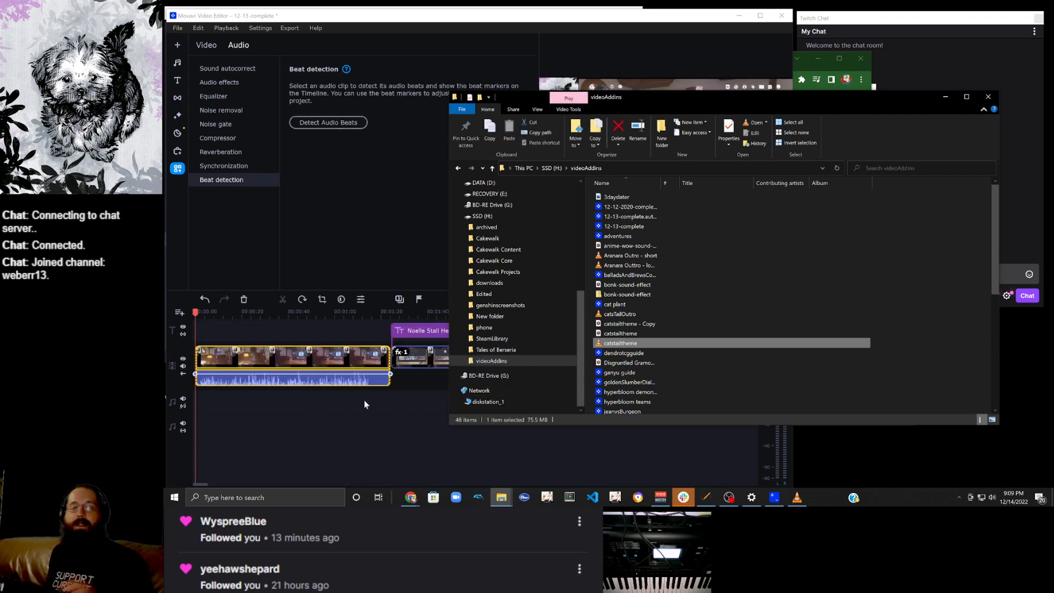
pyautogui.click(381, 403)
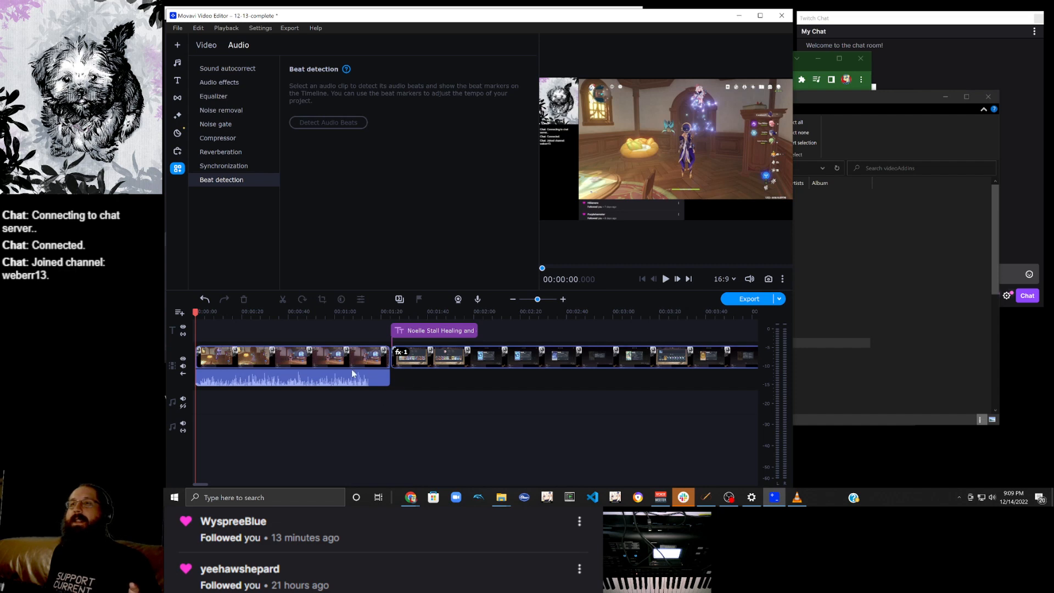
pyautogui.click(377, 380)
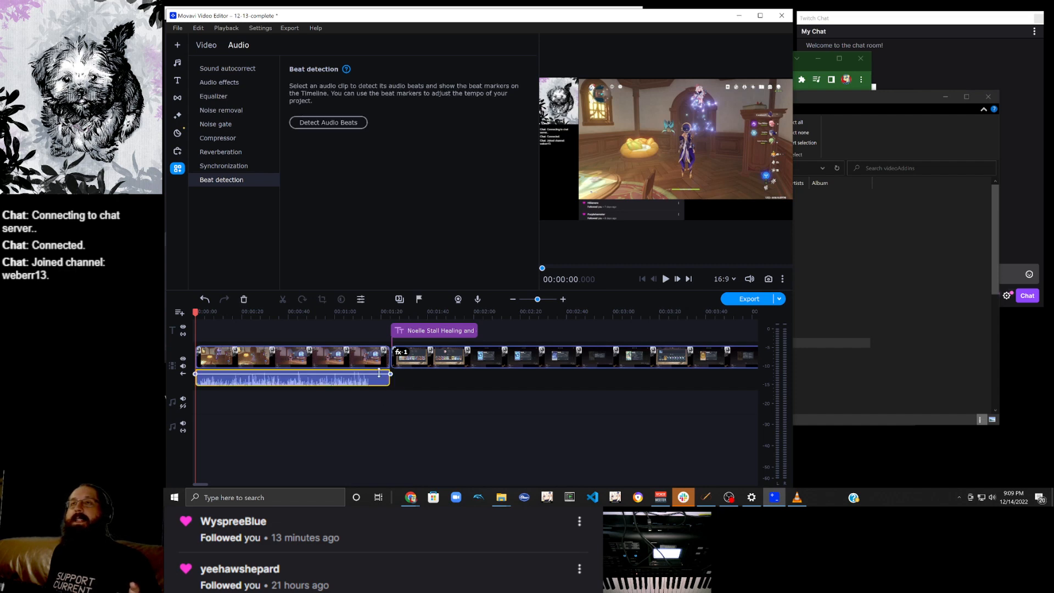
pyautogui.click(378, 402)
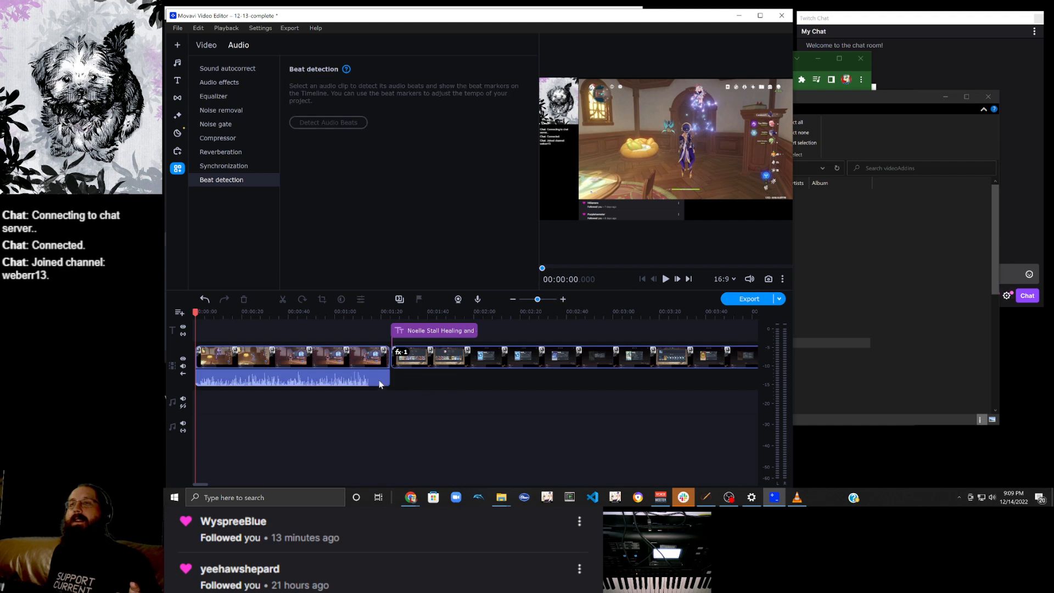
# Delete the reinserted catstailtheme clip together with its audio from the start of the timeline.
pyautogui.rightClick(379, 384)
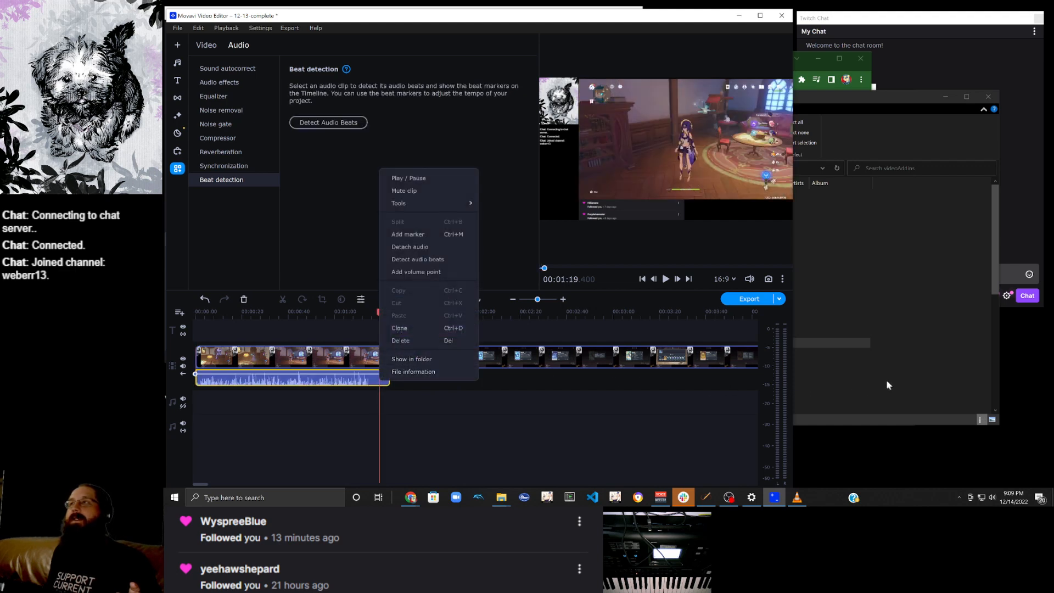
pyautogui.click(396, 359)
pyautogui.moveTo(346, 432); pyautogui.dragTo(305, 337)
pyautogui.press('Delete')
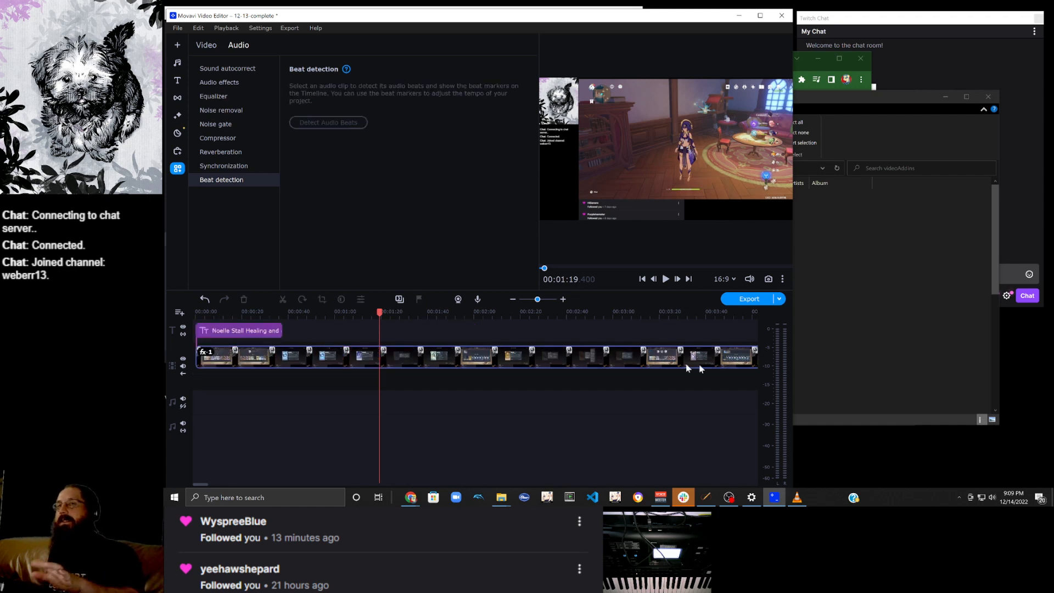
# Add the catstailtheme audio from the videoAddins folder to the audio track at the start of the timeline.
pyautogui.click(882, 343)
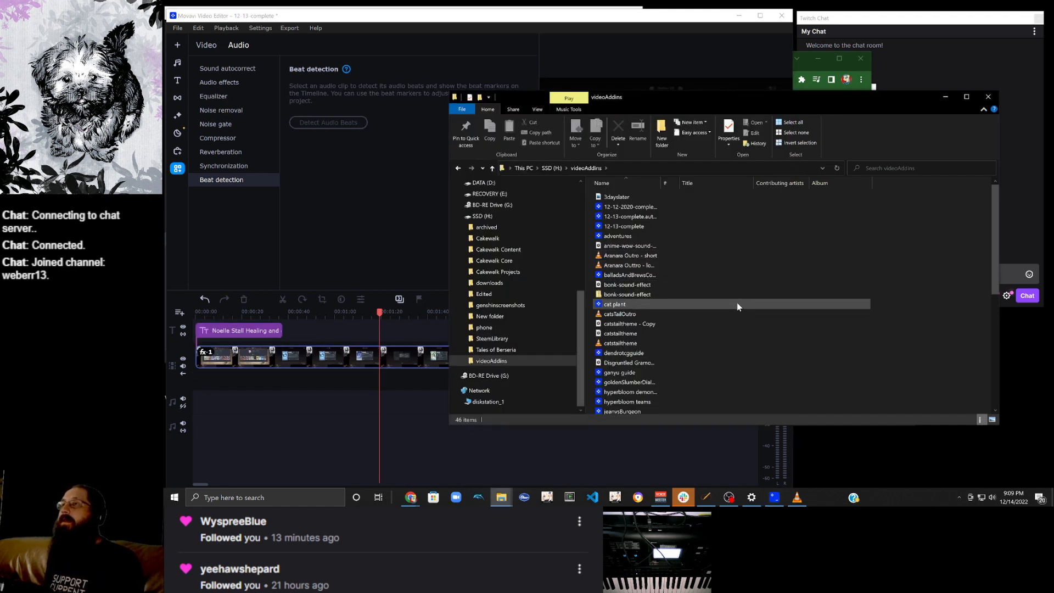
pyautogui.click(628, 332)
pyautogui.moveTo(619, 336); pyautogui.dragTo(203, 418)
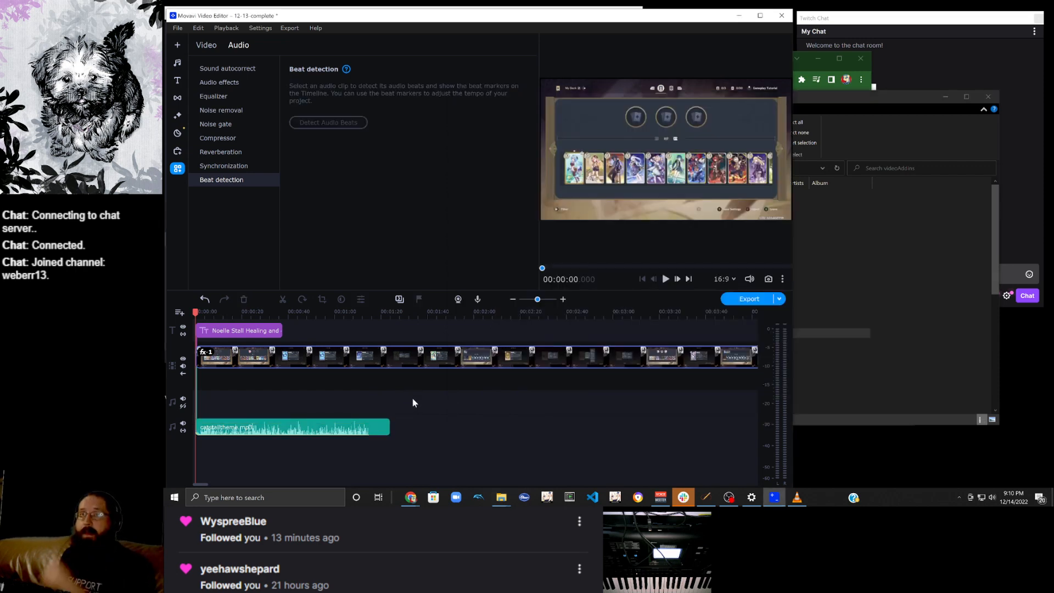
# Split the catstailtheme.mp3 clip at 00:01:14.550, where its music ends, and delete the silent remainder.
pyautogui.click(564, 297)
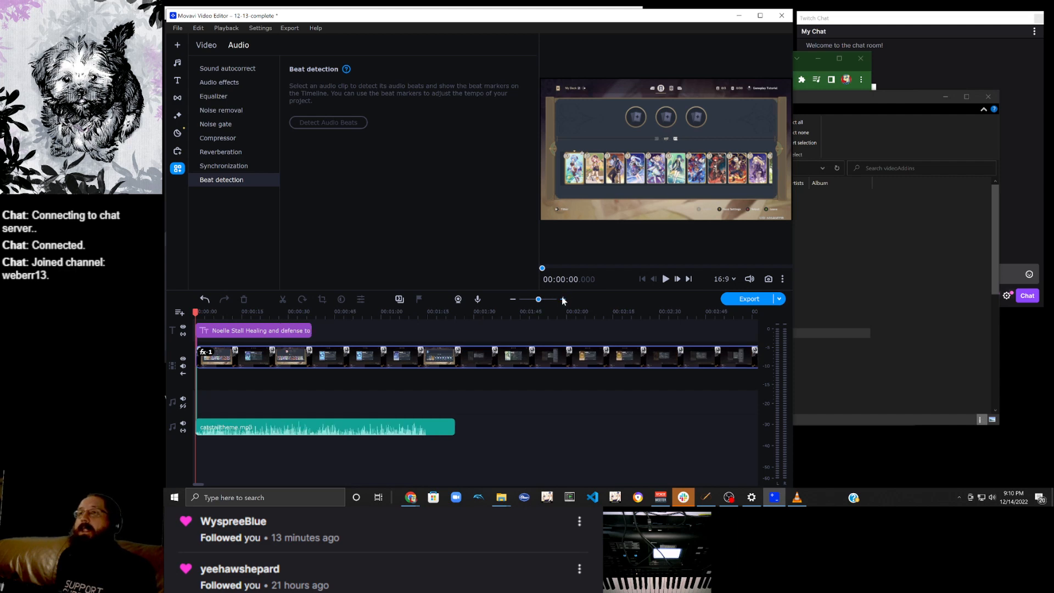
pyautogui.scroll(-10, 487, 395)
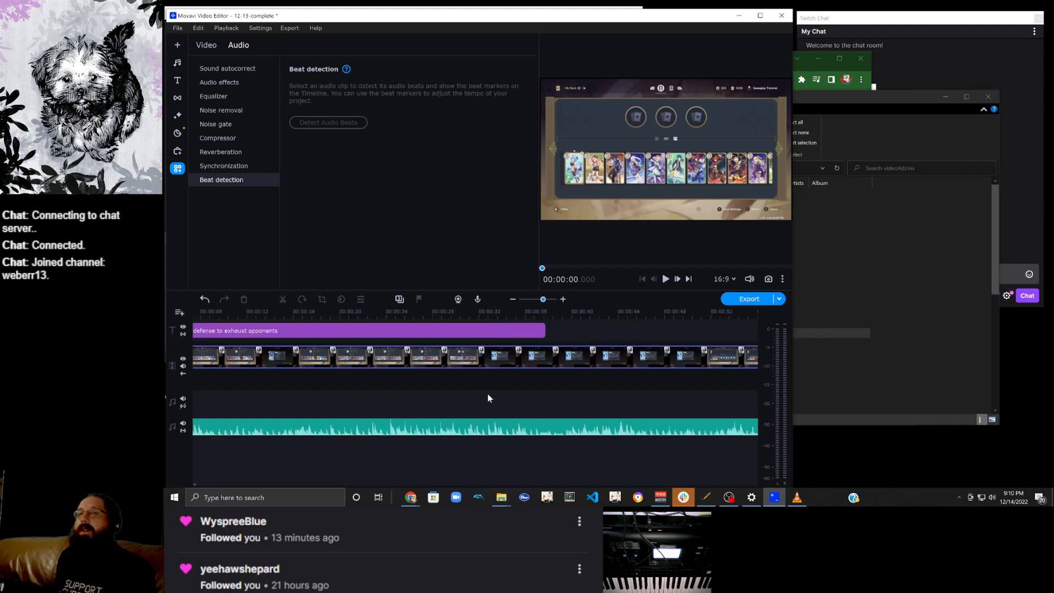
pyautogui.click(533, 434)
pyautogui.click(563, 298)
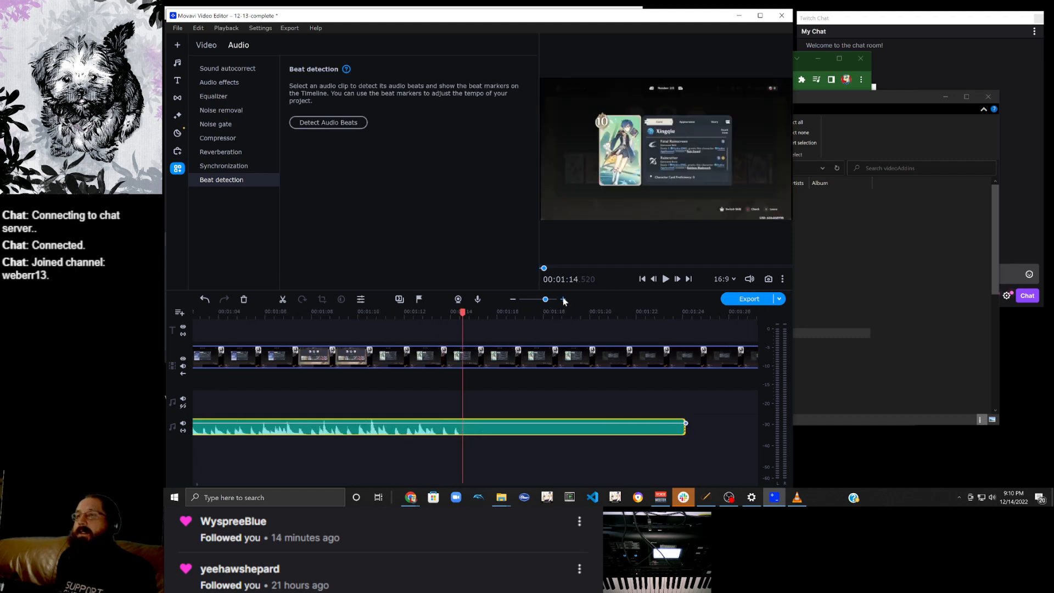
pyautogui.hotkey('ctrl', 'b')
pyautogui.click(483, 432)
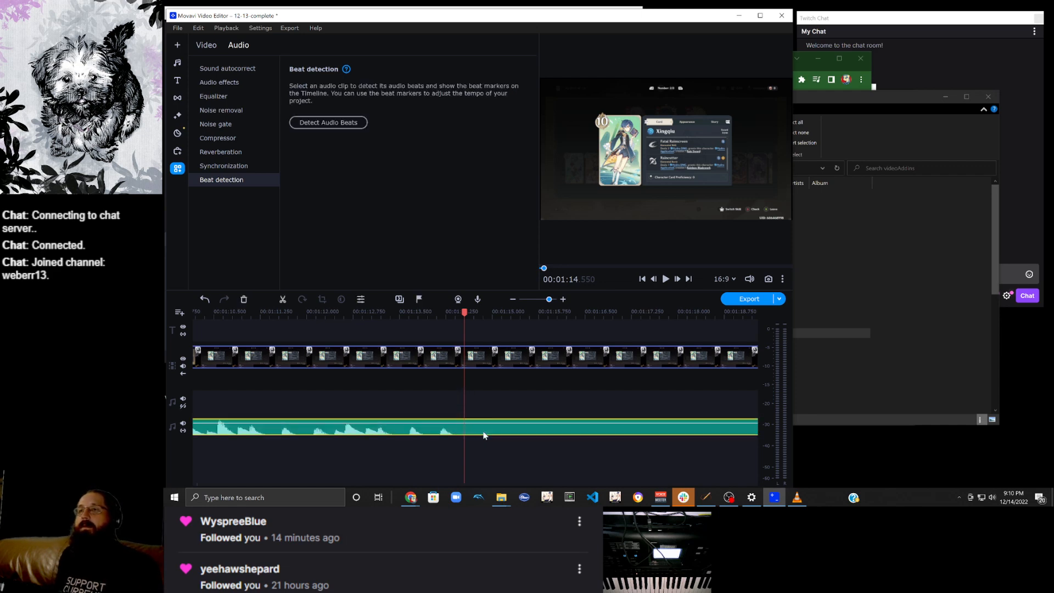
pyautogui.click(281, 302)
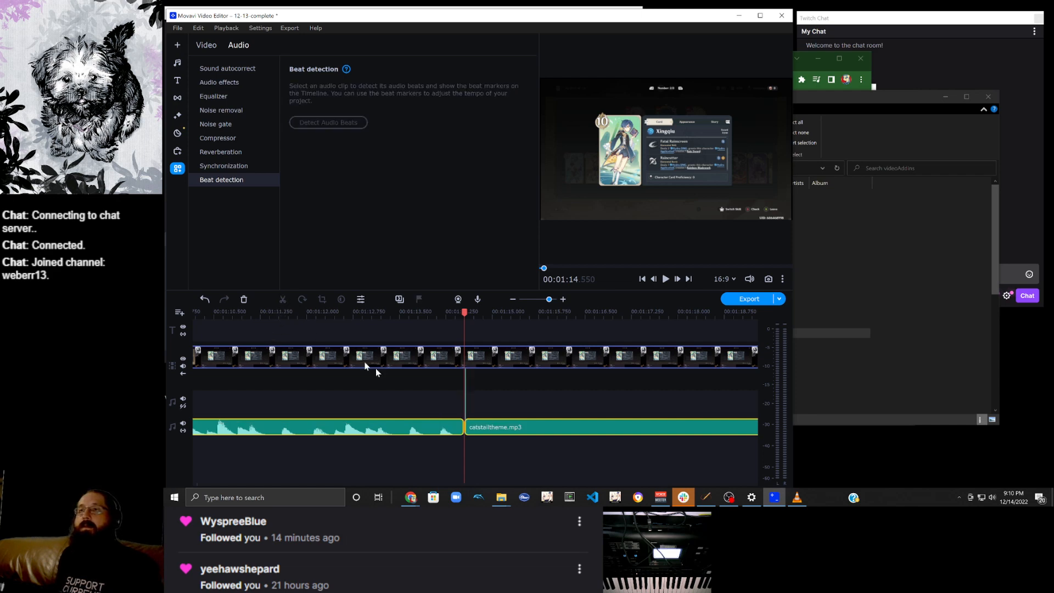
pyautogui.press('Delete')
# Clone the trimmed catstailtheme.mp3 clip at the start of the timeline.
pyautogui.scroll(5, 428, 439)
pyautogui.scroll(10, 429, 439)
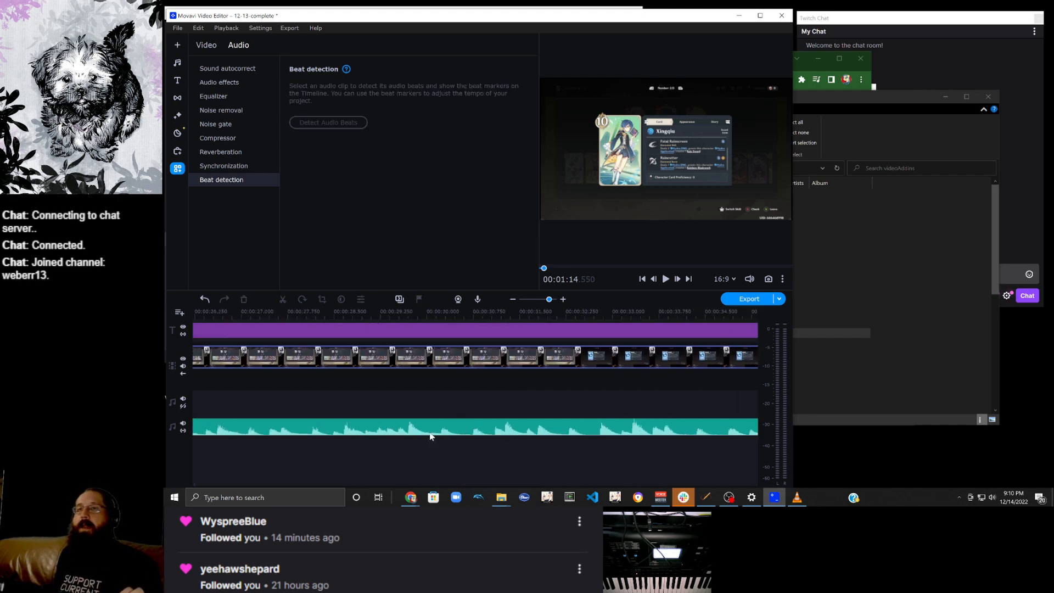
pyautogui.scroll(5, 431, 435)
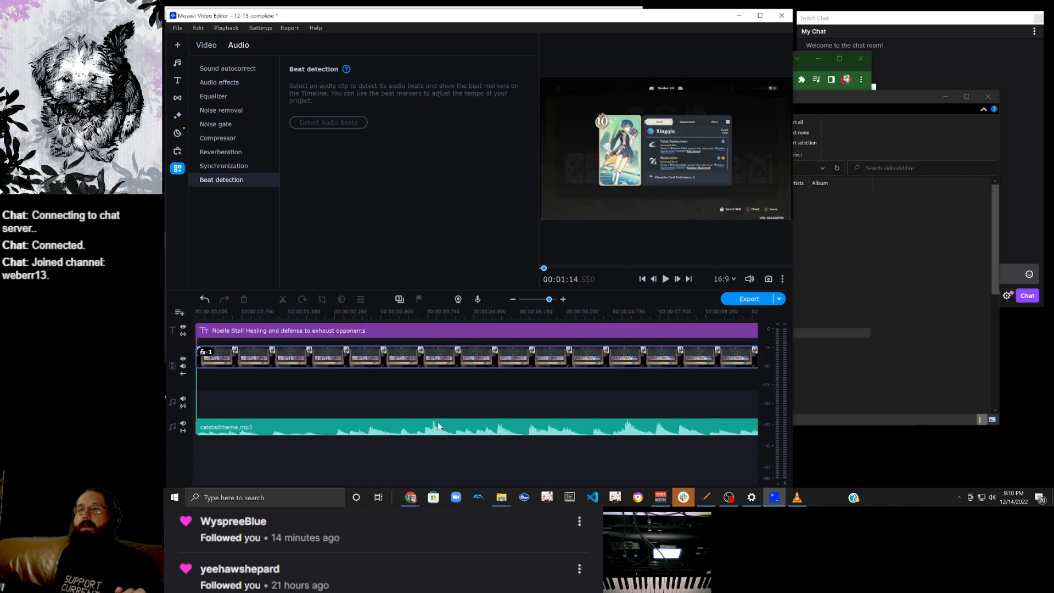
pyautogui.click(439, 424)
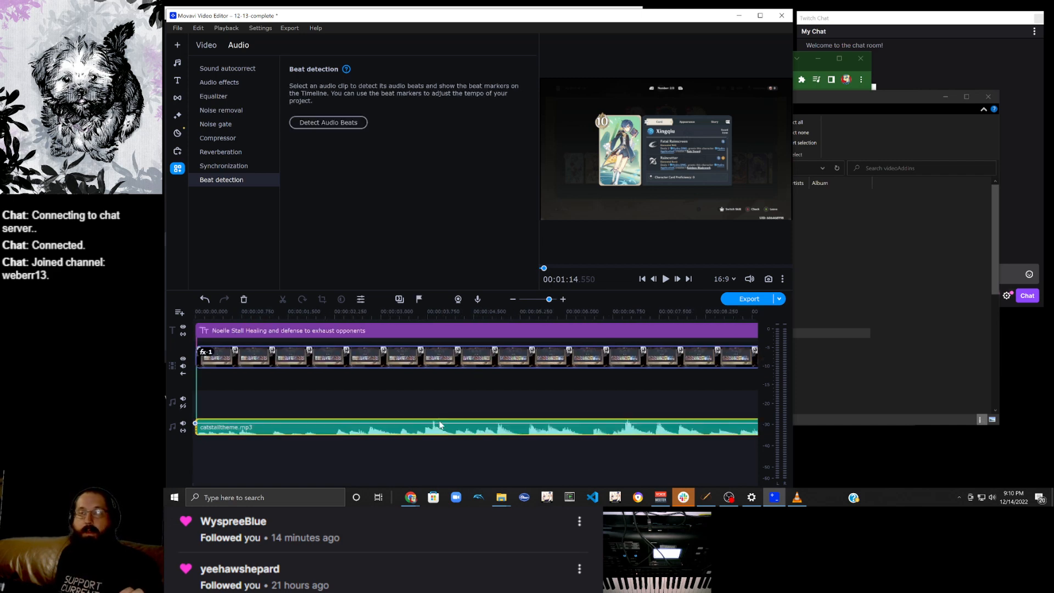
pyautogui.rightClick(396, 430)
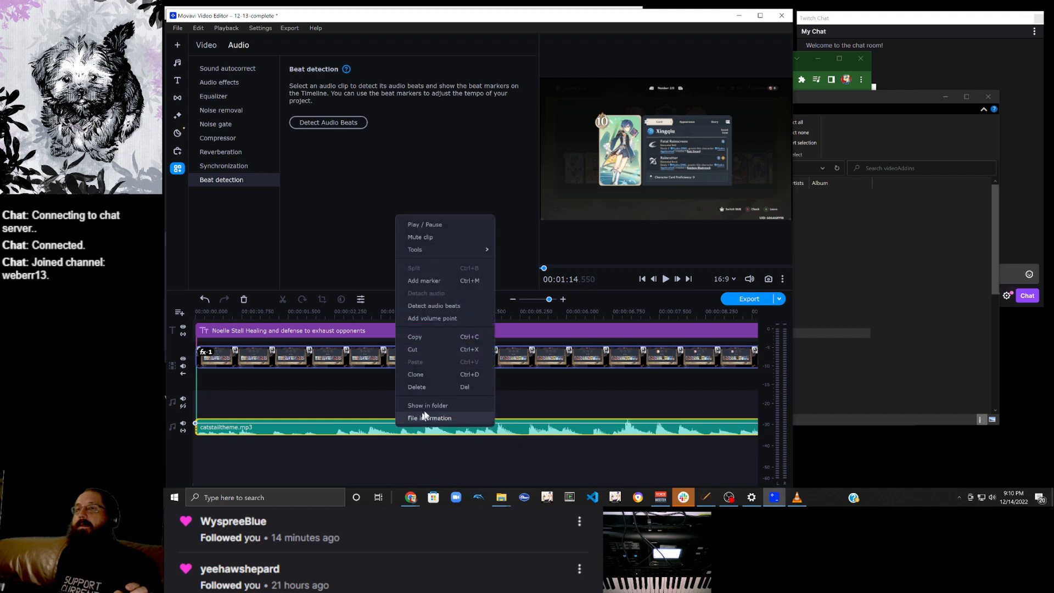
pyautogui.click(443, 373)
# Place the cloned catstailtheme.mp3 clip on the same audio track directly after the first one, starting at 00:01:14.550.
pyautogui.scroll(-15, 448, 390)
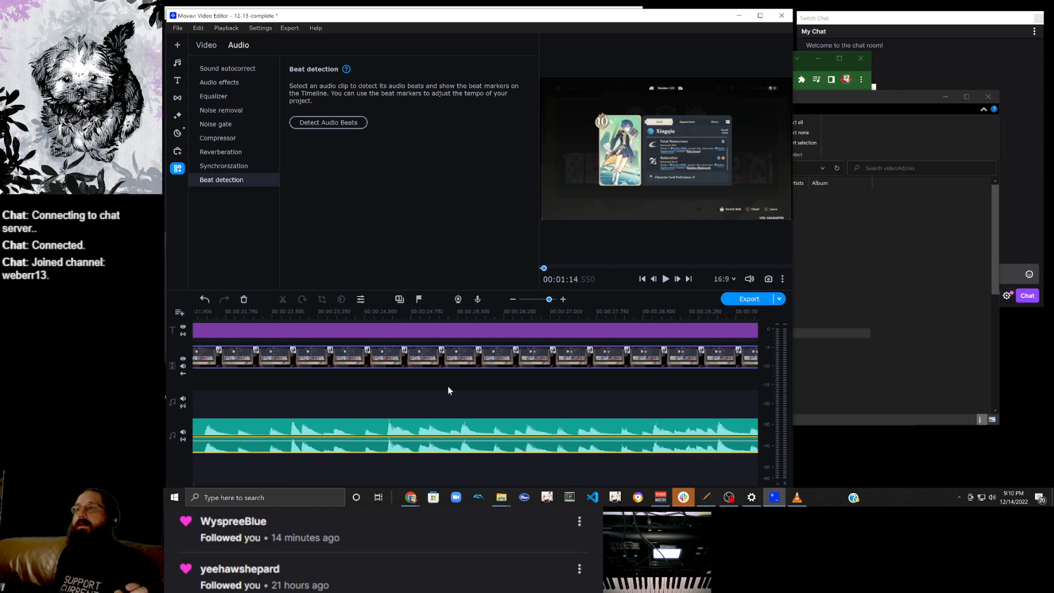
pyautogui.scroll(-12, 448, 391)
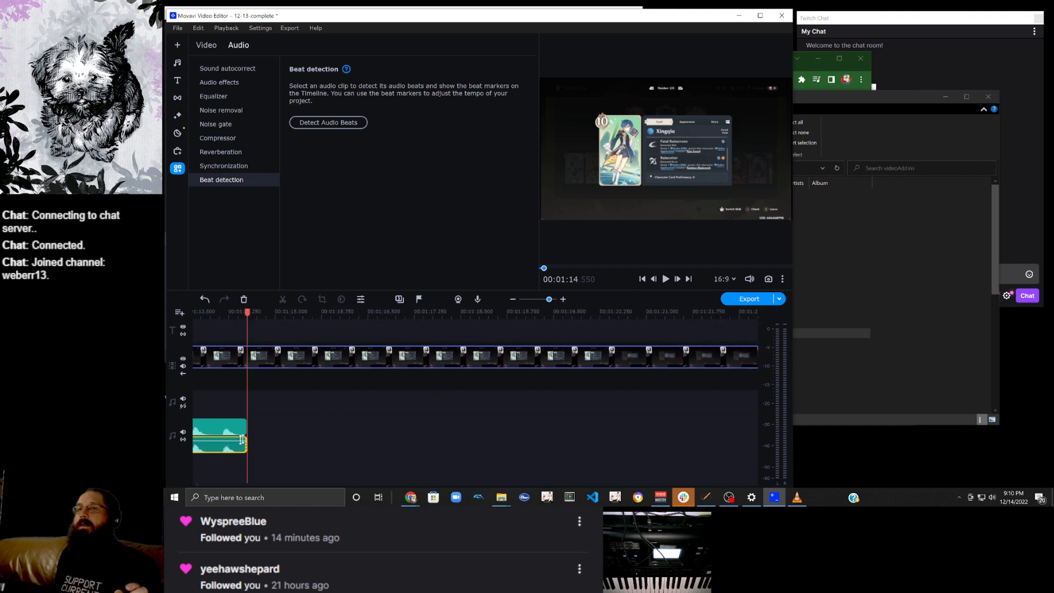
pyautogui.click(513, 300)
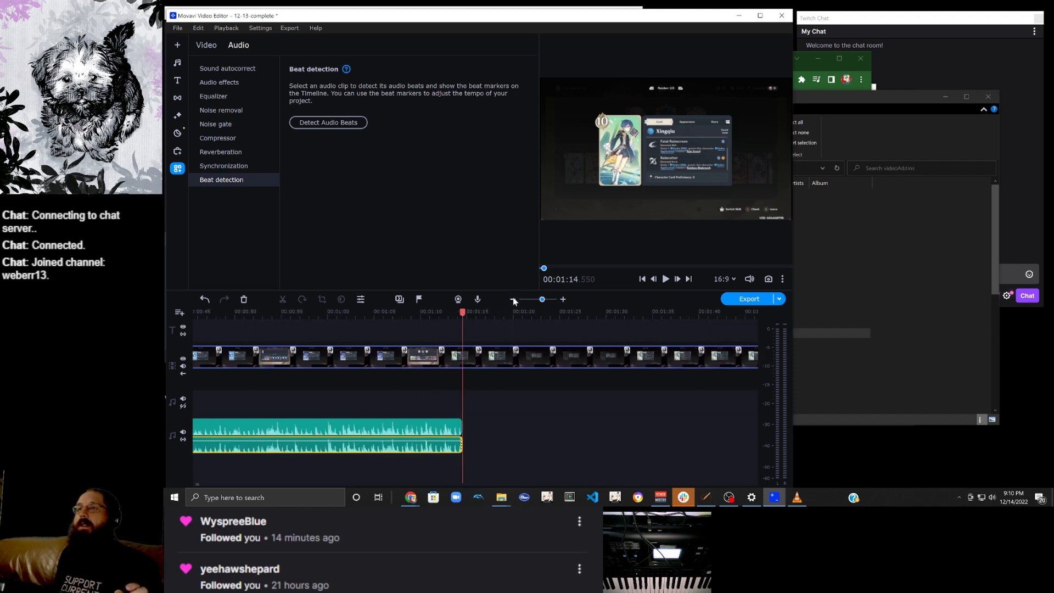
pyautogui.click(513, 299)
pyautogui.moveTo(447, 448); pyautogui.dragTo(164, 442)
pyautogui.moveTo(733, 444); pyautogui.dragTo(691, 428)
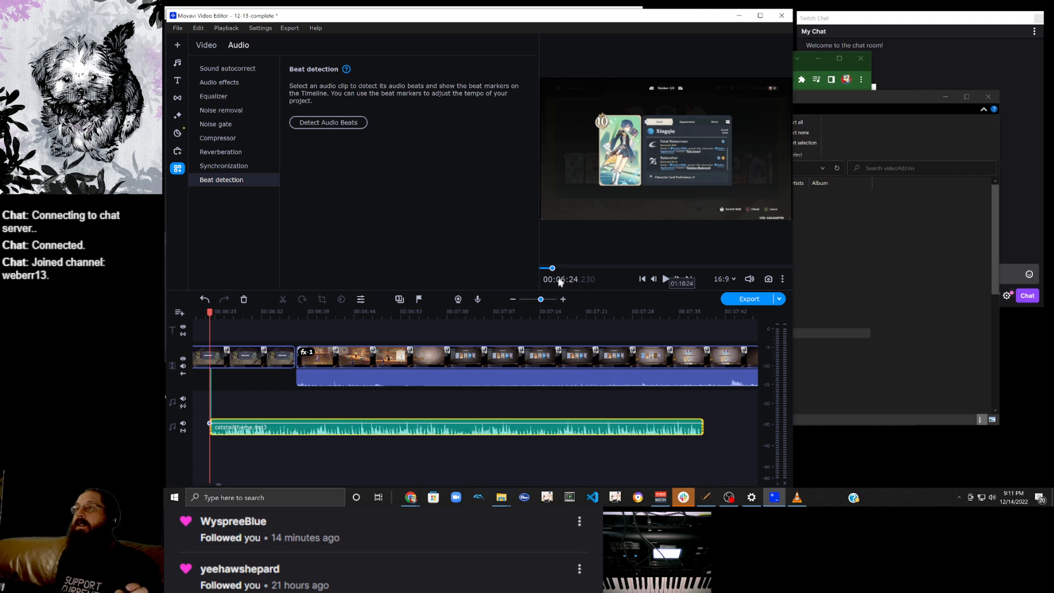
pyautogui.click(512, 300)
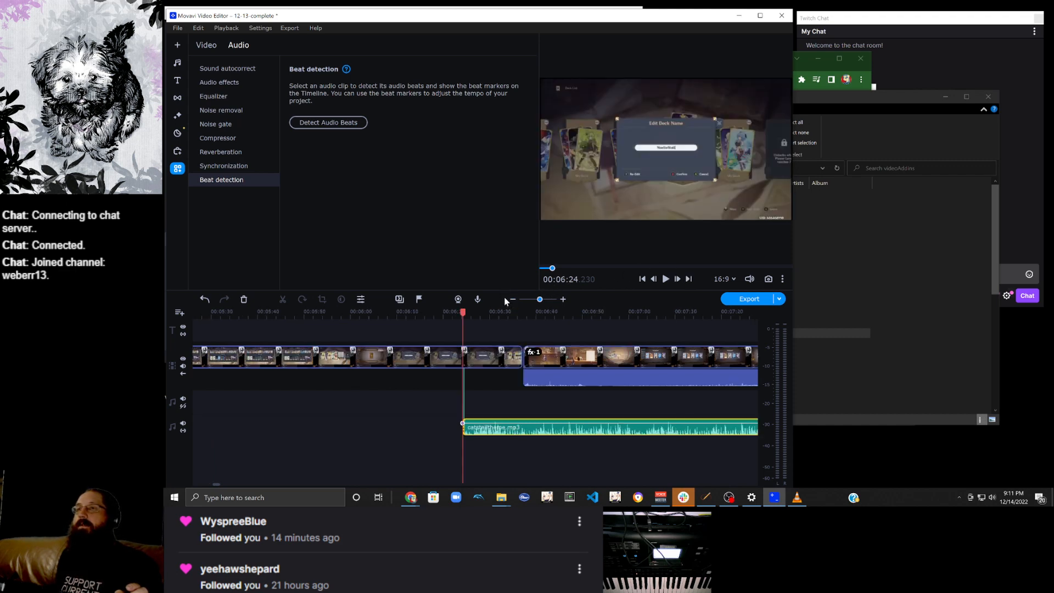
pyautogui.click(511, 299)
pyautogui.click(510, 299)
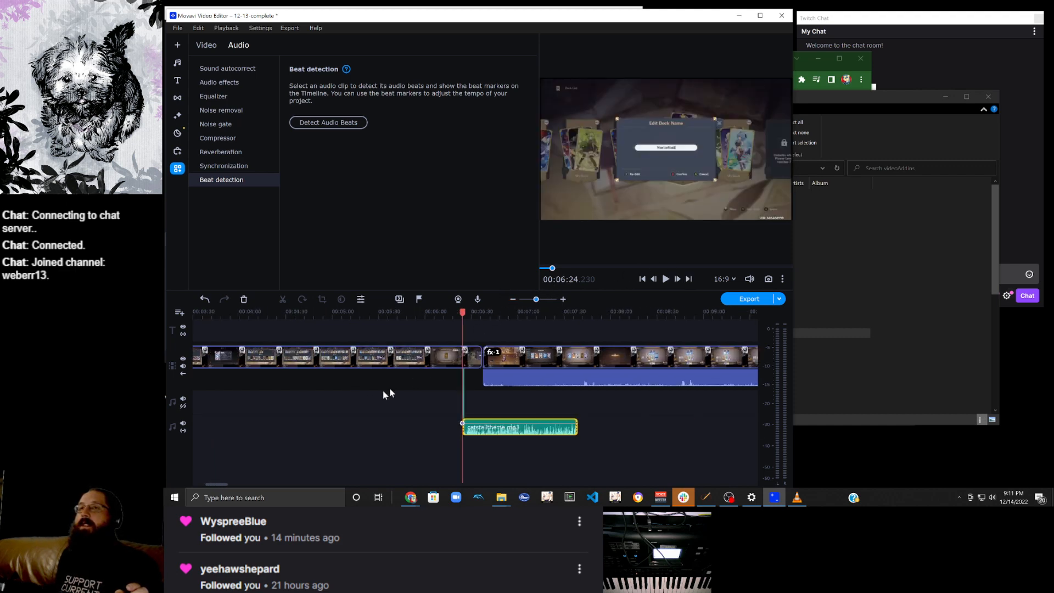
pyautogui.hscroll(-5, 373, 391)
pyautogui.hscroll(4, 367, 390)
pyautogui.moveTo(556, 430); pyautogui.dragTo(266, 412)
pyautogui.hscroll(-5, 326, 409)
pyautogui.moveTo(532, 427); pyautogui.dragTo(345, 433)
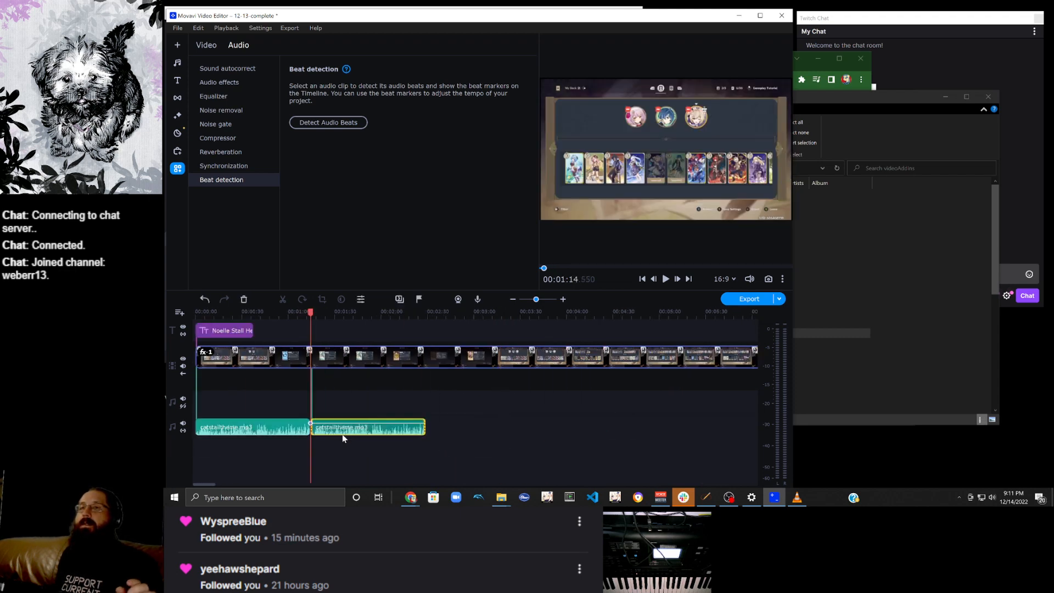
# Play the timeline from 00:00:53.700 to check the transition between the two catstailtheme.mp3 clips.
pyautogui.click(286, 430)
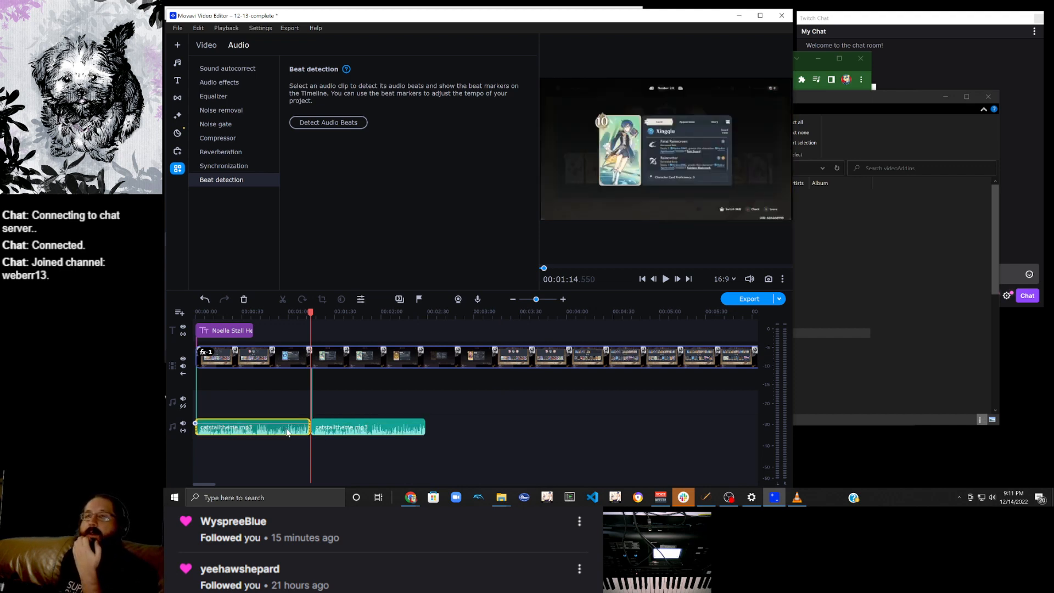
pyautogui.moveTo(307, 312); pyautogui.dragTo(279, 312)
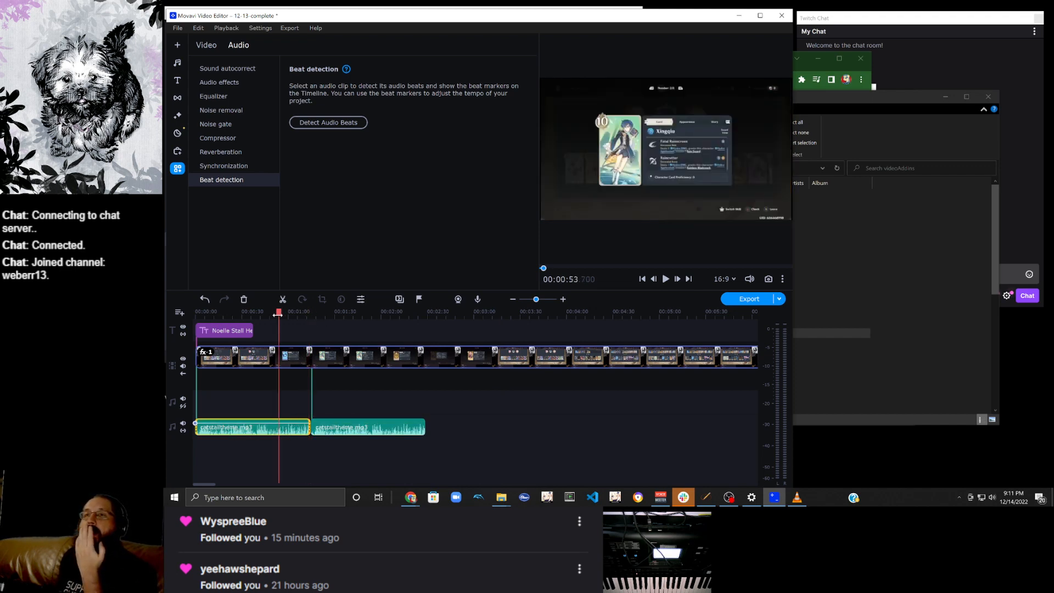
pyautogui.click(666, 279)
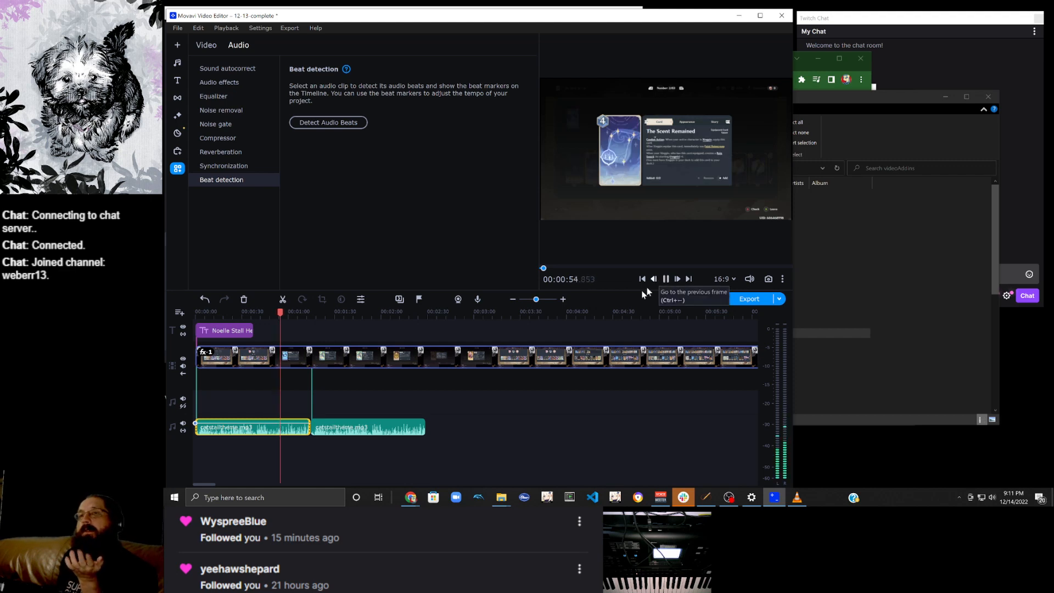
pyautogui.click(295, 362)
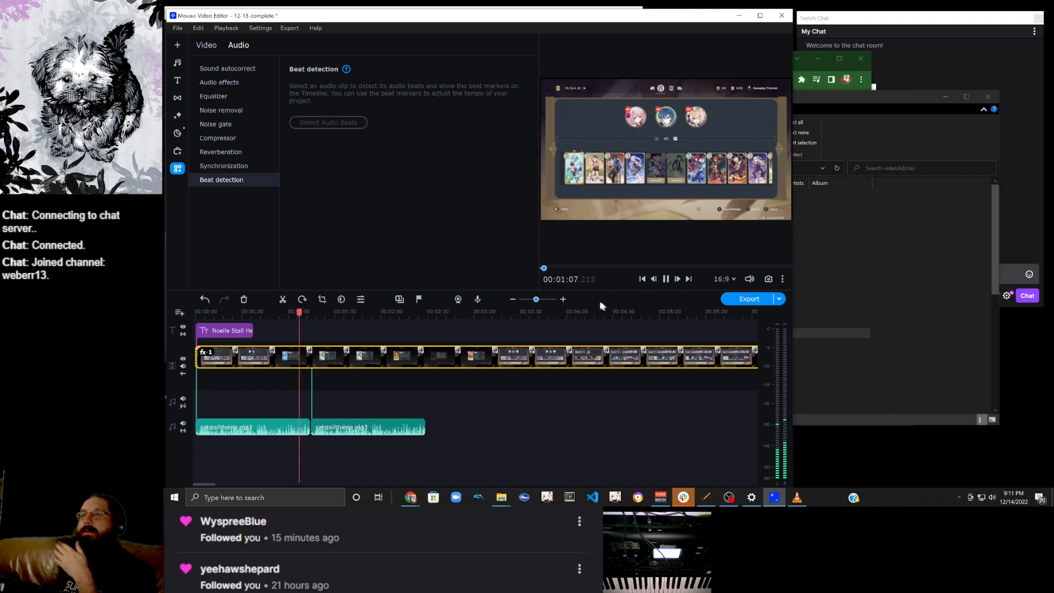
pyautogui.click(563, 299)
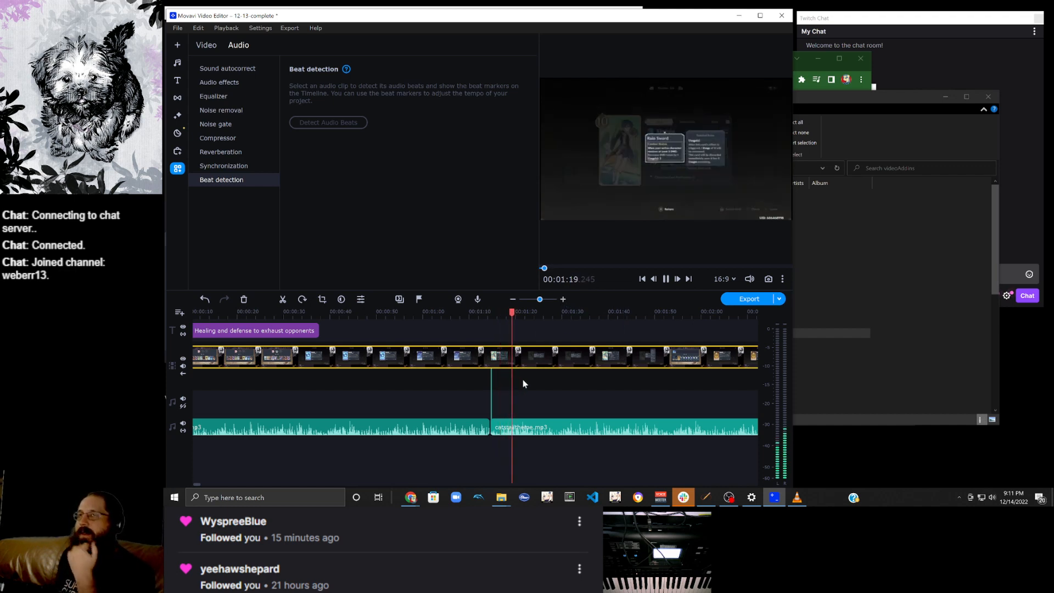
# Clone the second catstailtheme.mp3 clip and move the copy to start at the second clip's end, at 00:02:29.100.
pyautogui.hscroll(5, 522, 378)
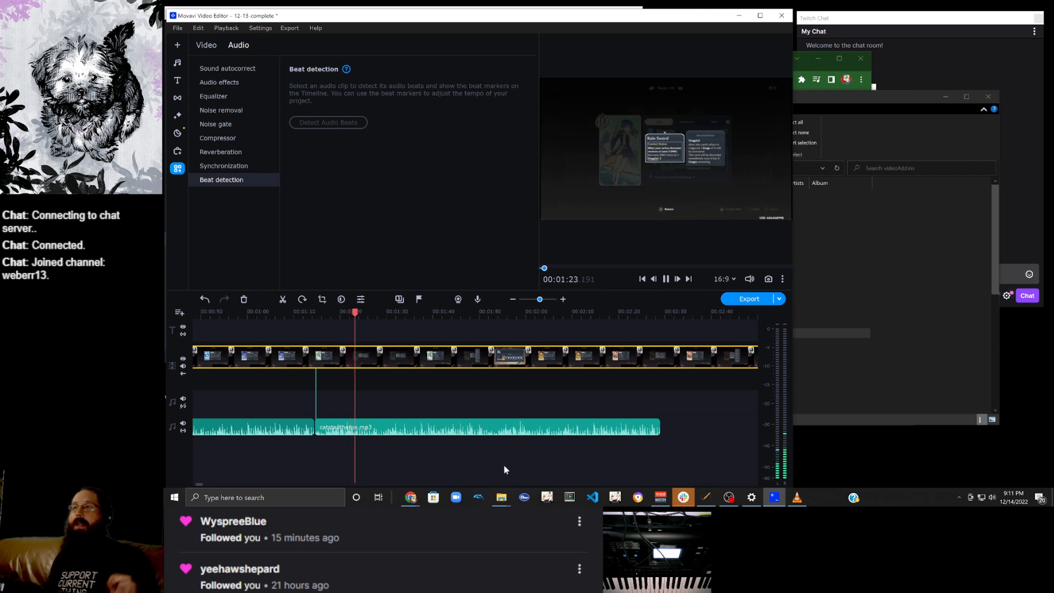
pyautogui.click(459, 428)
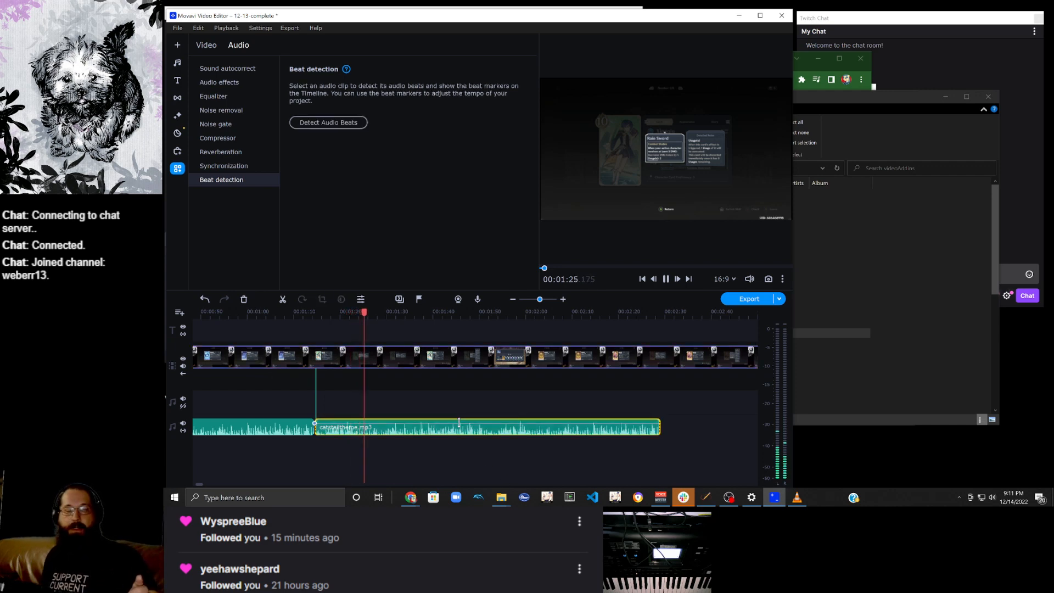
pyautogui.rightClick(456, 432)
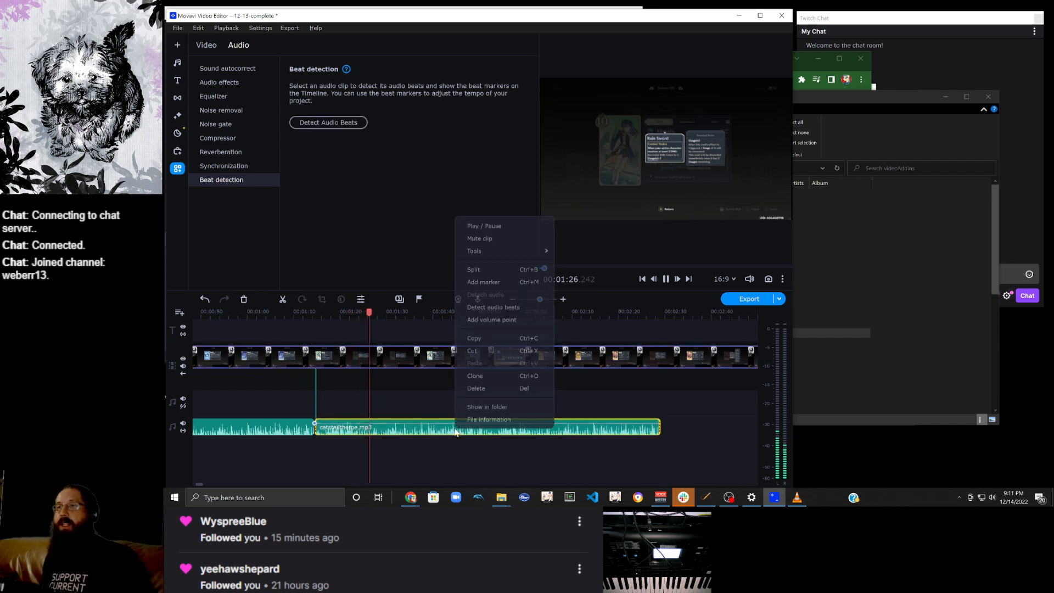
pyautogui.click(506, 377)
pyautogui.moveTo(473, 441); pyautogui.dragTo(713, 424)
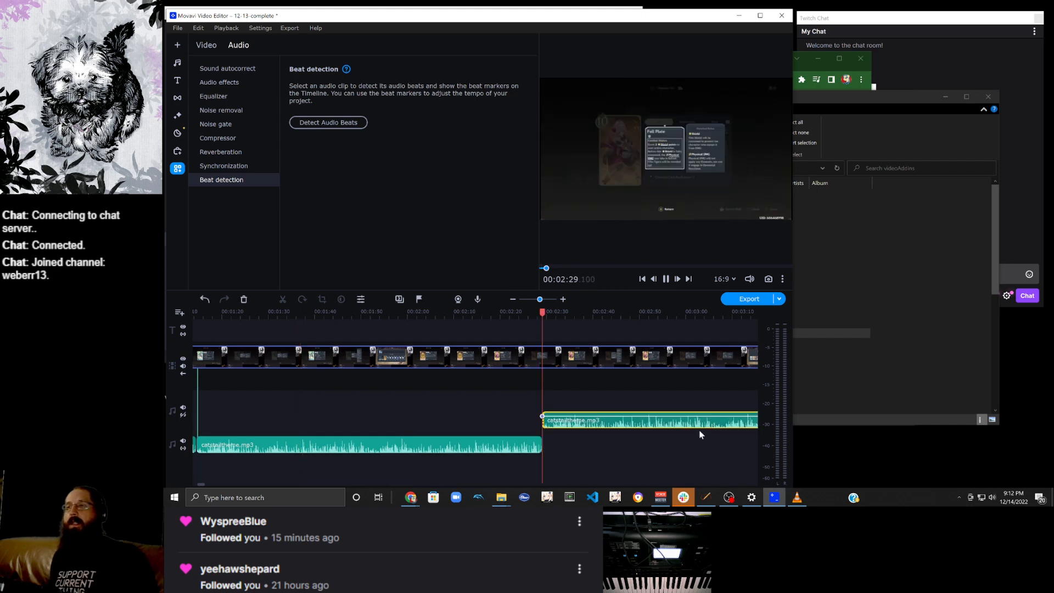
# Move the third catstailtheme.mp3 clip onto the same audio track as the other two, directly after the second.
pyautogui.scroll(-1, 585, 426)
pyautogui.scroll(-1, 585, 428)
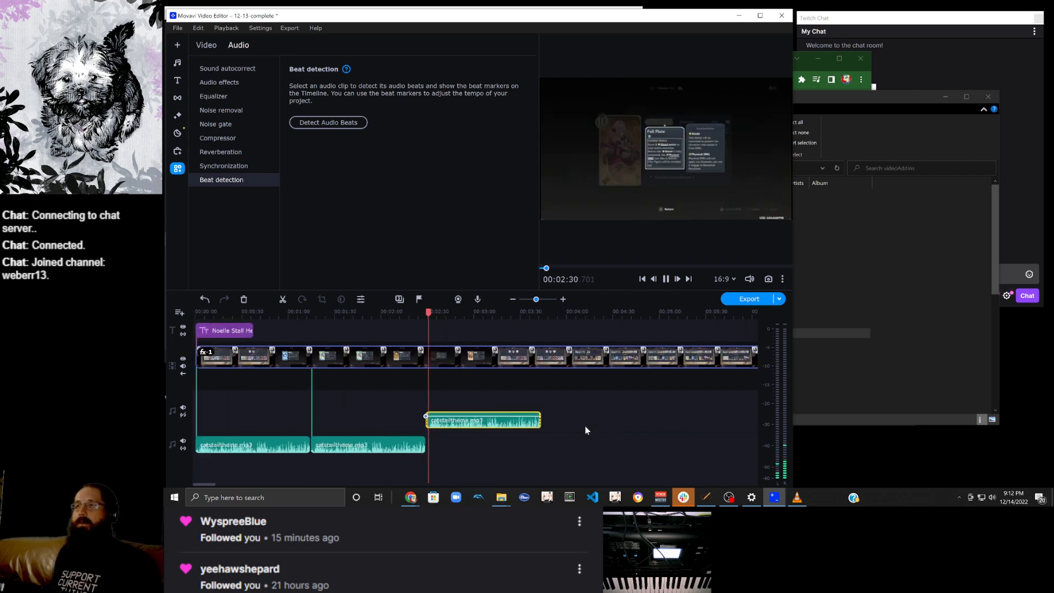
pyautogui.scroll(2, 585, 428)
pyautogui.scroll(-2, 585, 428)
pyautogui.moveTo(455, 432); pyautogui.dragTo(473, 433)
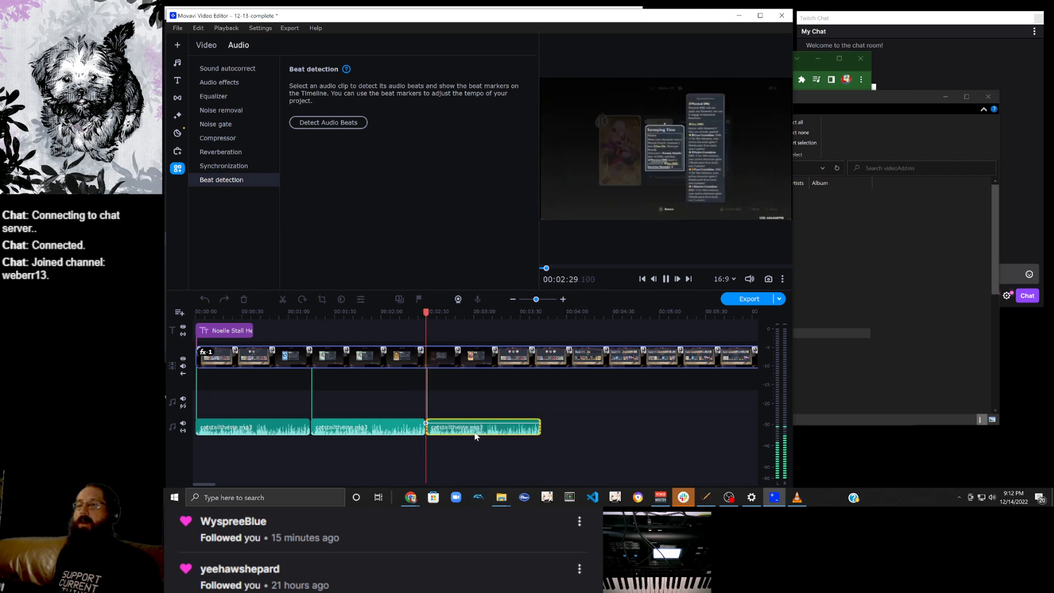
pyautogui.hscroll(3, 509, 439)
pyautogui.hscroll(-3, 494, 449)
pyautogui.moveTo(488, 459); pyautogui.dragTo(399, 450)
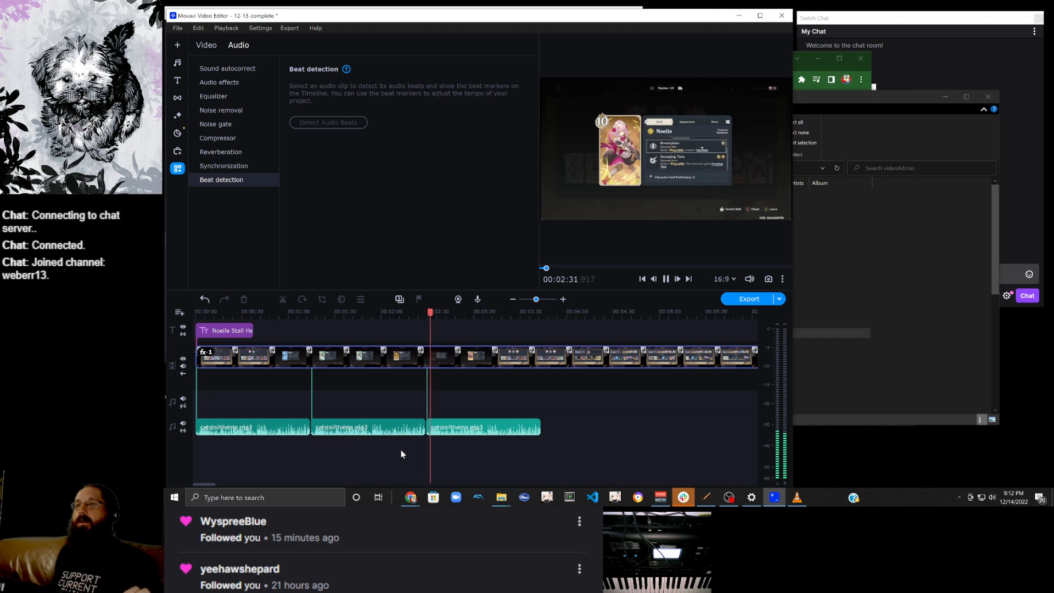
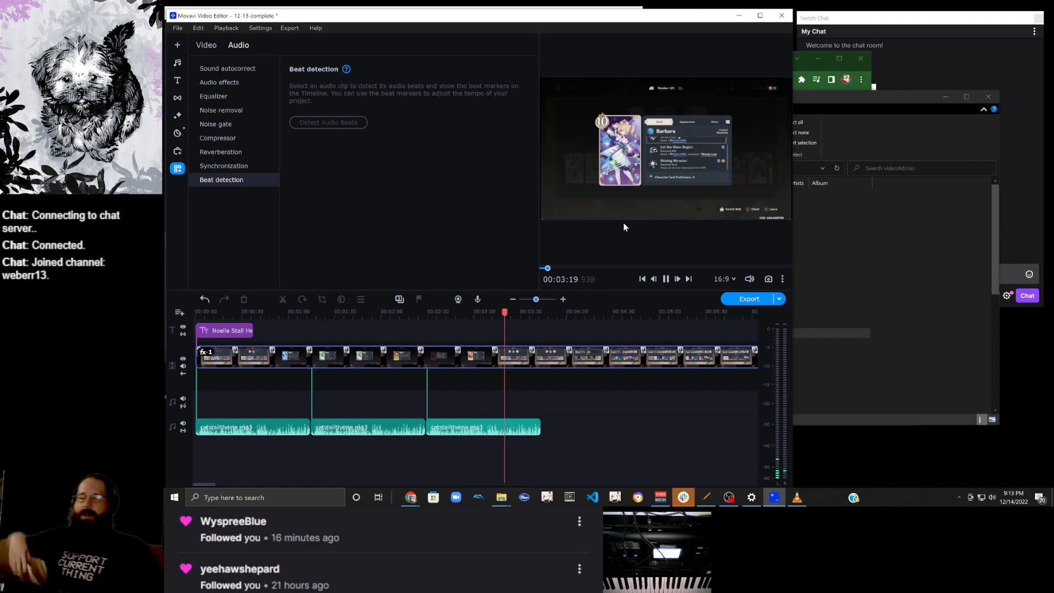
pyautogui.click(496, 356)
pyautogui.click(489, 363)
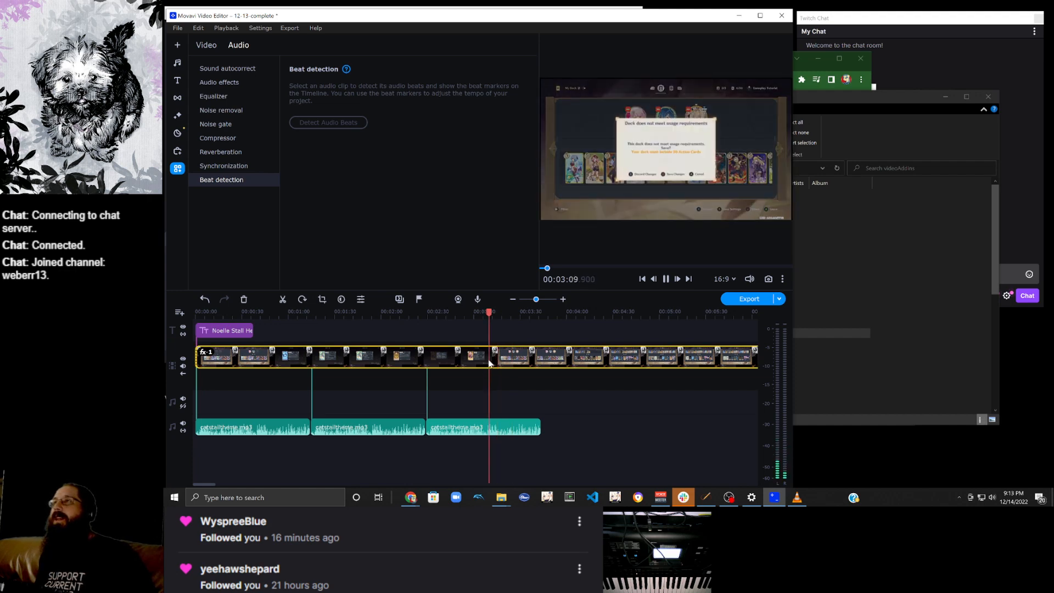
pyautogui.click(666, 278)
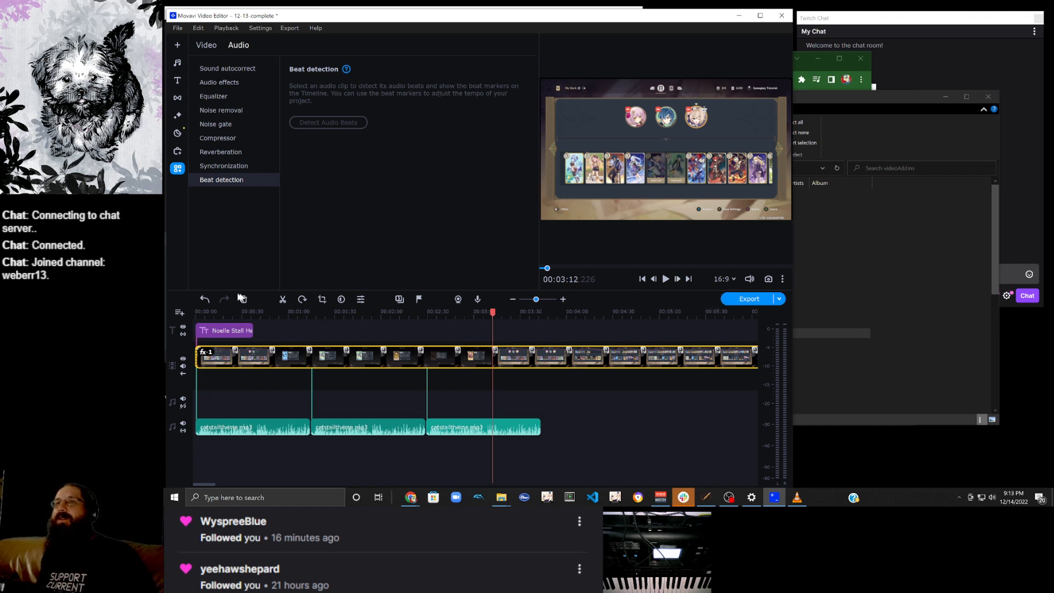
pyautogui.click(286, 301)
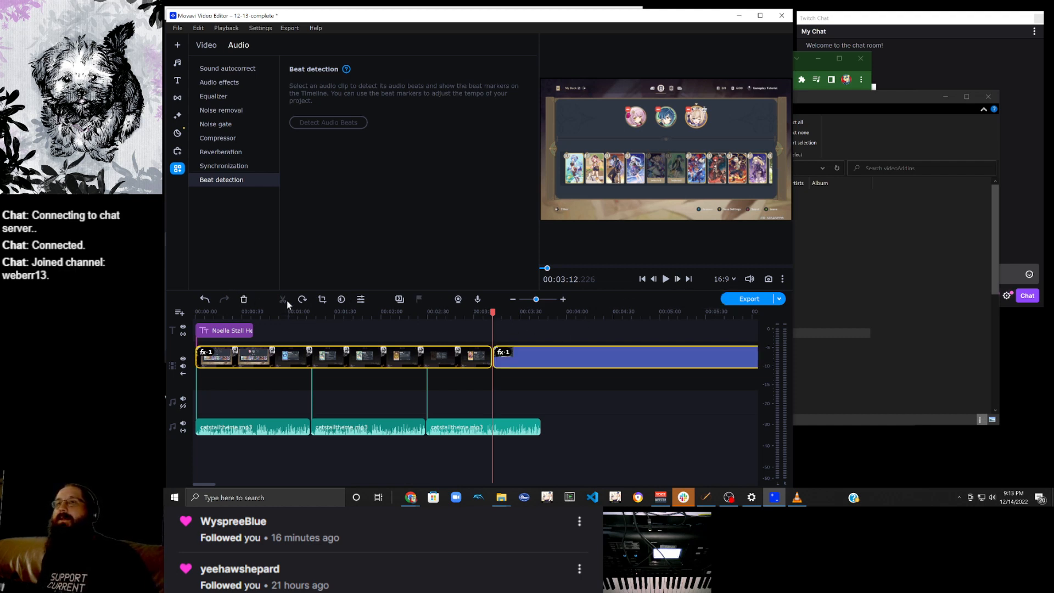
# Split the video clip after the cut at 00:03:17.050 and delete the short piece showing the identical Character Card message.
pyautogui.click(563, 299)
pyautogui.click(477, 365)
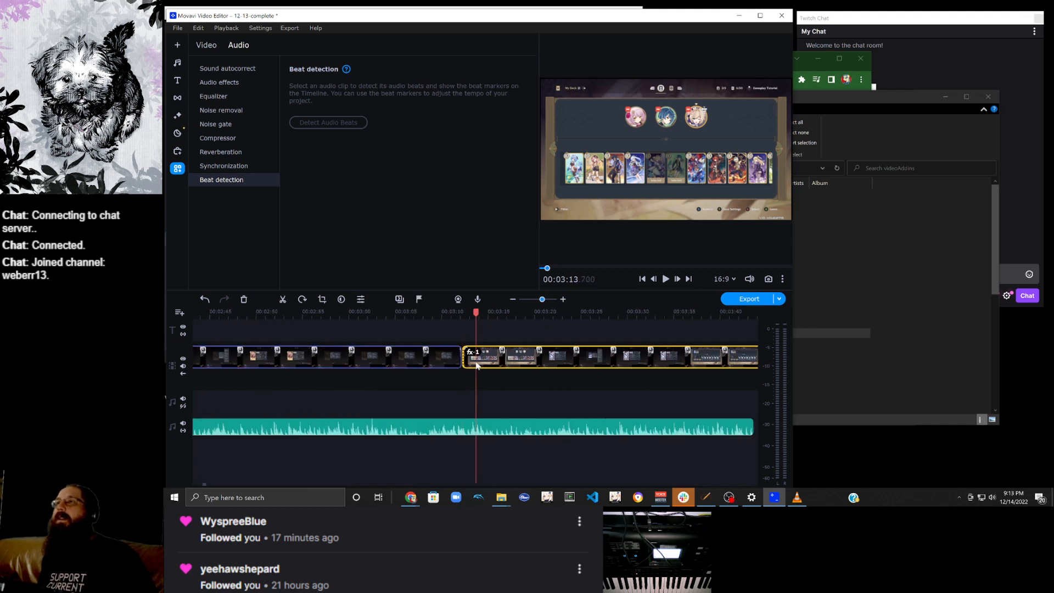
pyautogui.click(482, 364)
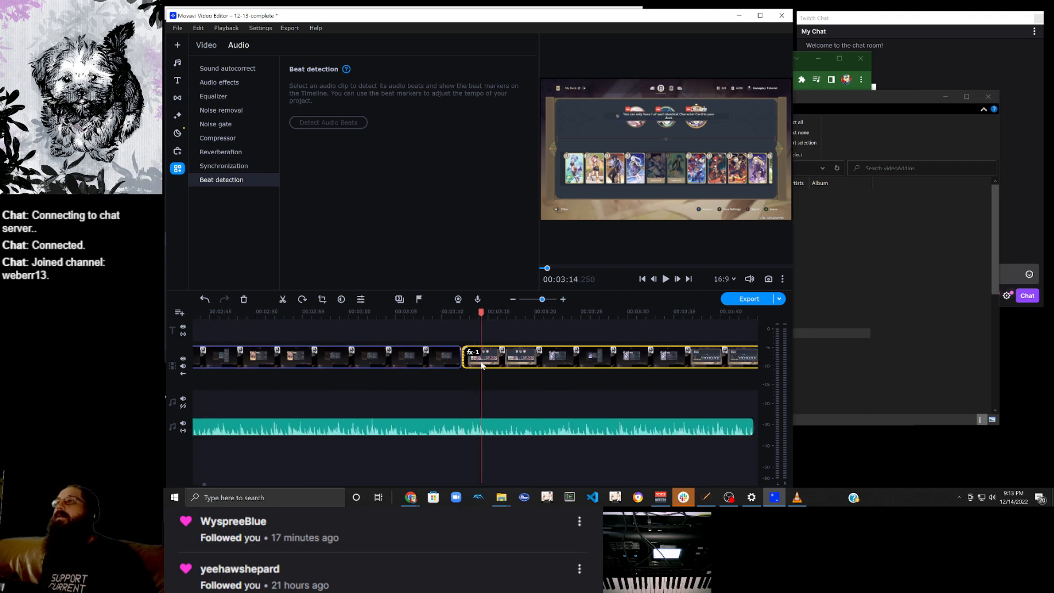
pyautogui.click(483, 365)
pyautogui.click(486, 362)
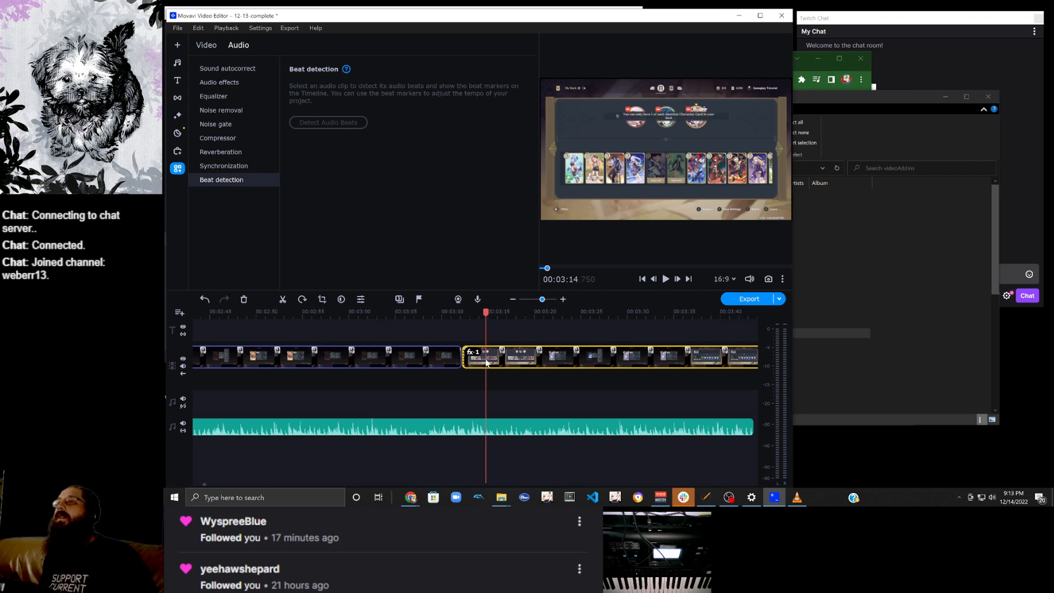
pyautogui.click(494, 359)
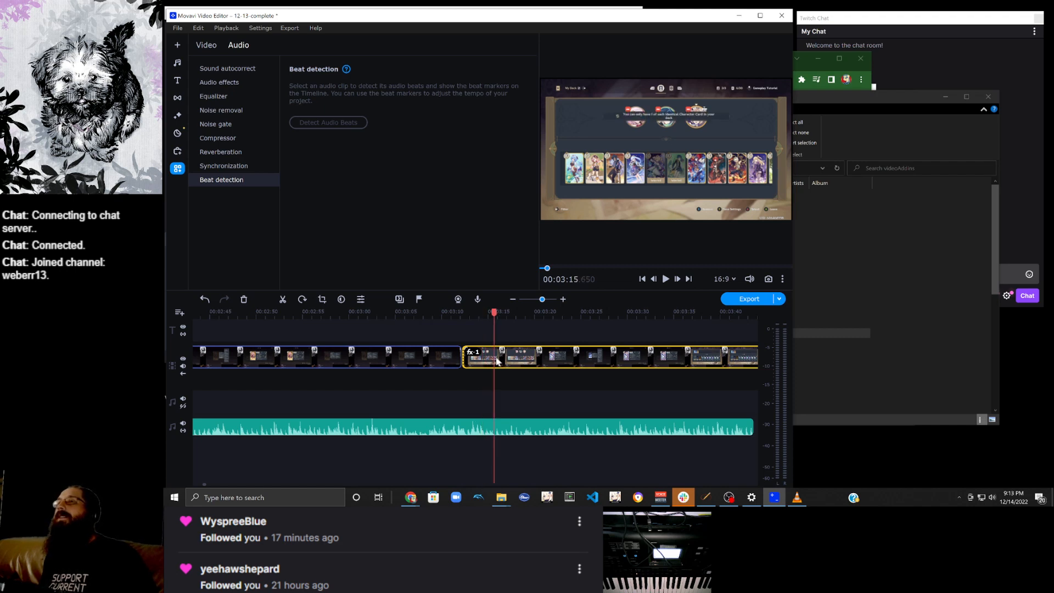
pyautogui.click(507, 359)
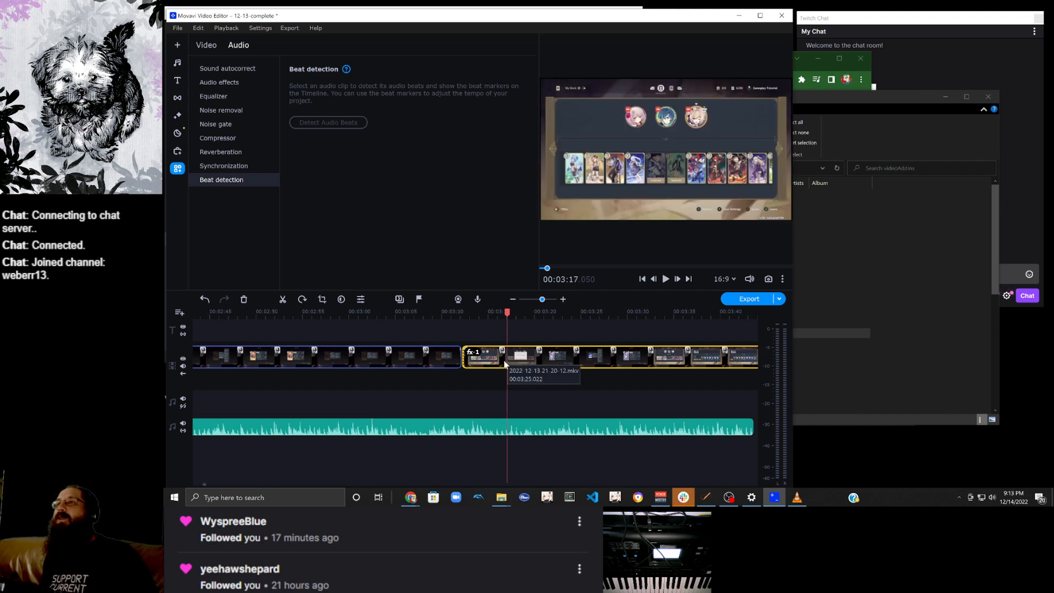
pyautogui.click(283, 300)
pyautogui.click(483, 357)
pyautogui.press('Delete')
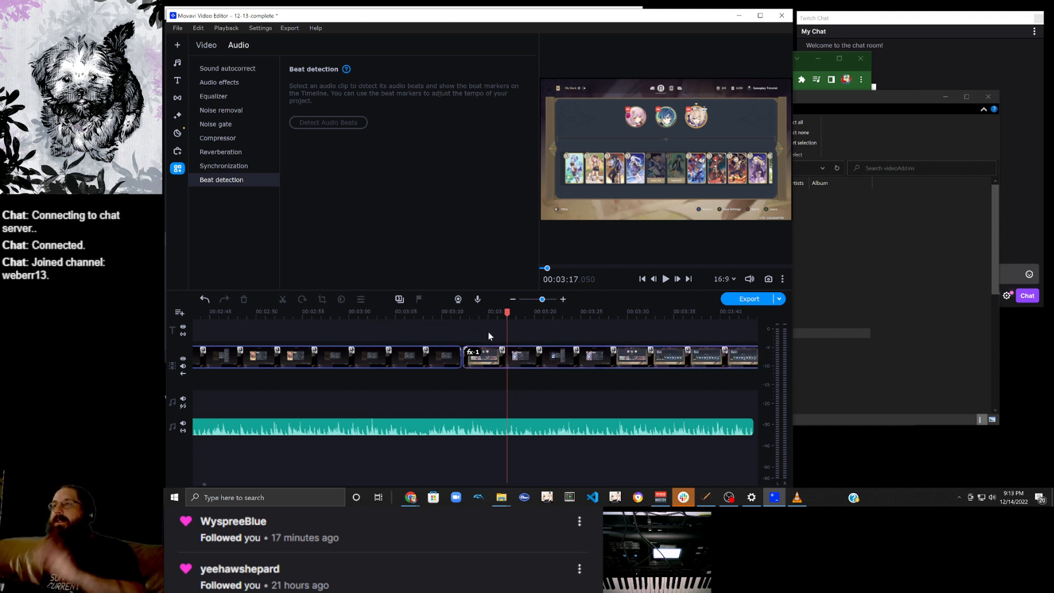
# Look over the timeline from the "Noelle Stall" title to the latest cut, checking the footage above the catstailtheme.mp3 clips.
pyautogui.click(426, 363)
pyautogui.scroll(-5, 503, 354)
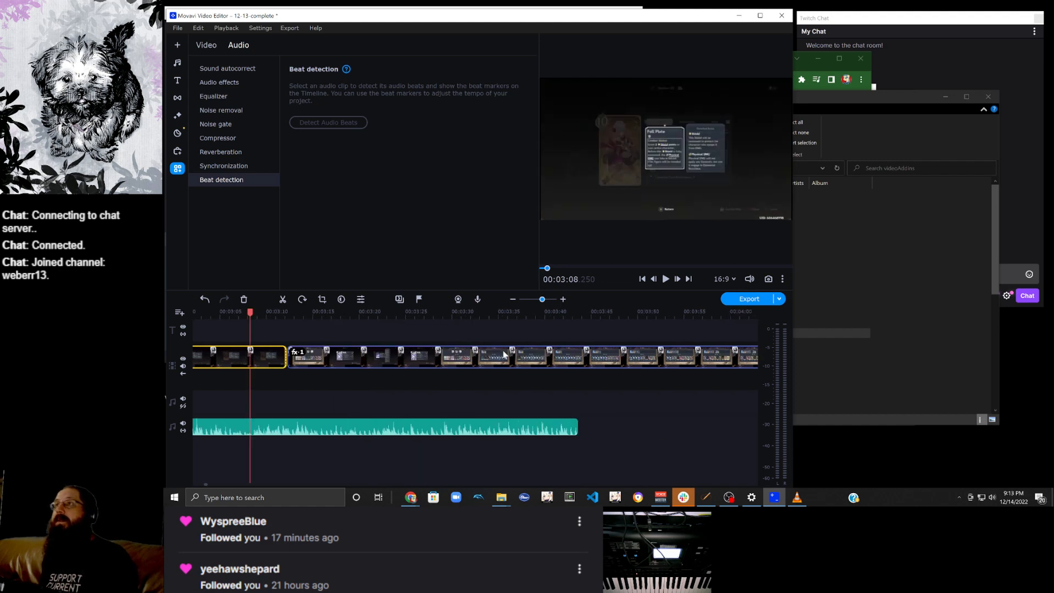
pyautogui.scroll(3, 503, 354)
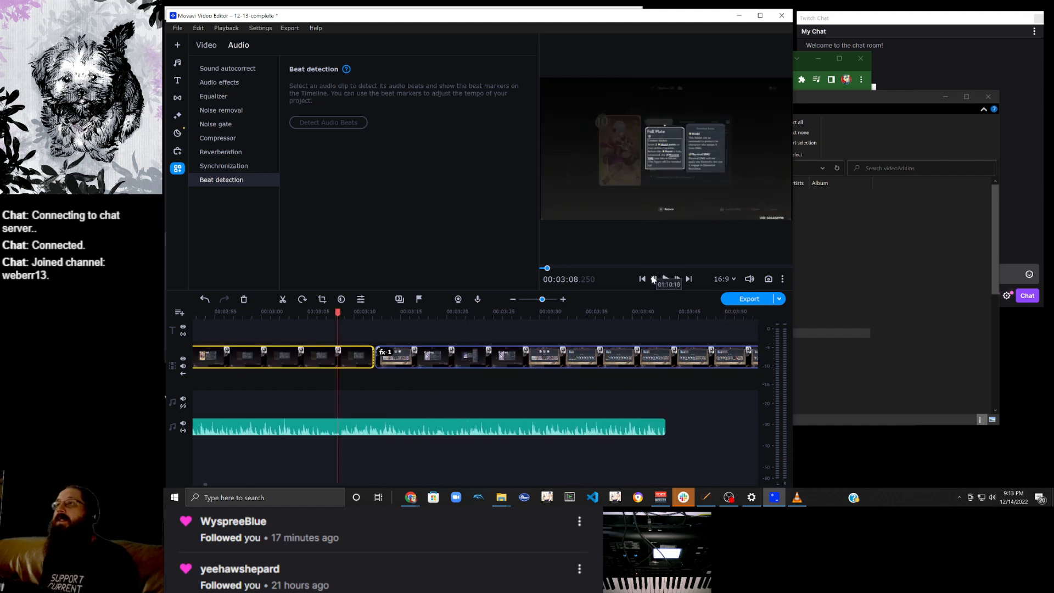
pyautogui.scroll(20, 346, 371)
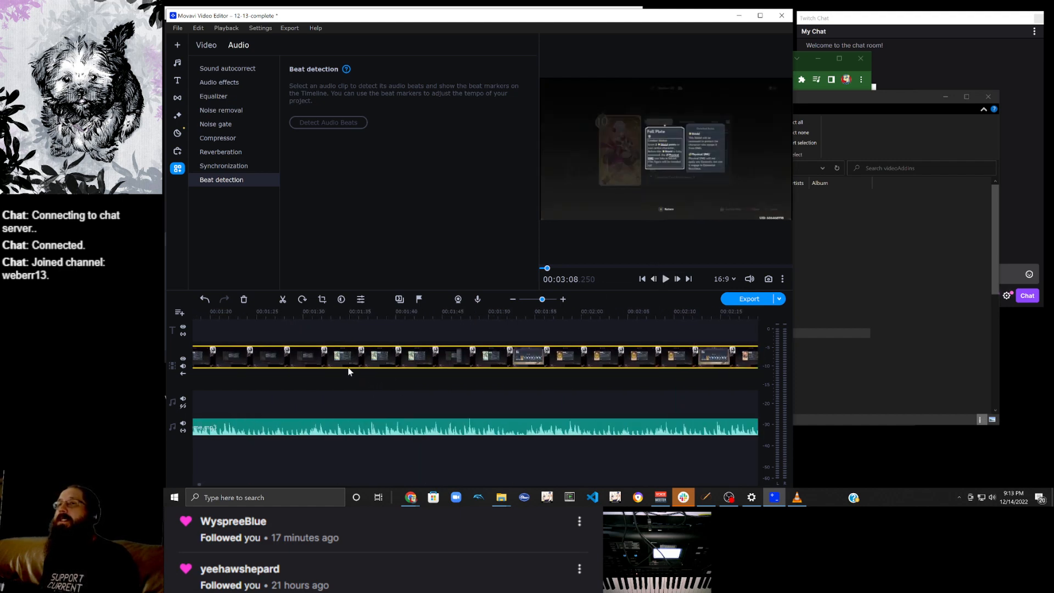
pyautogui.scroll(-8, 462, 356)
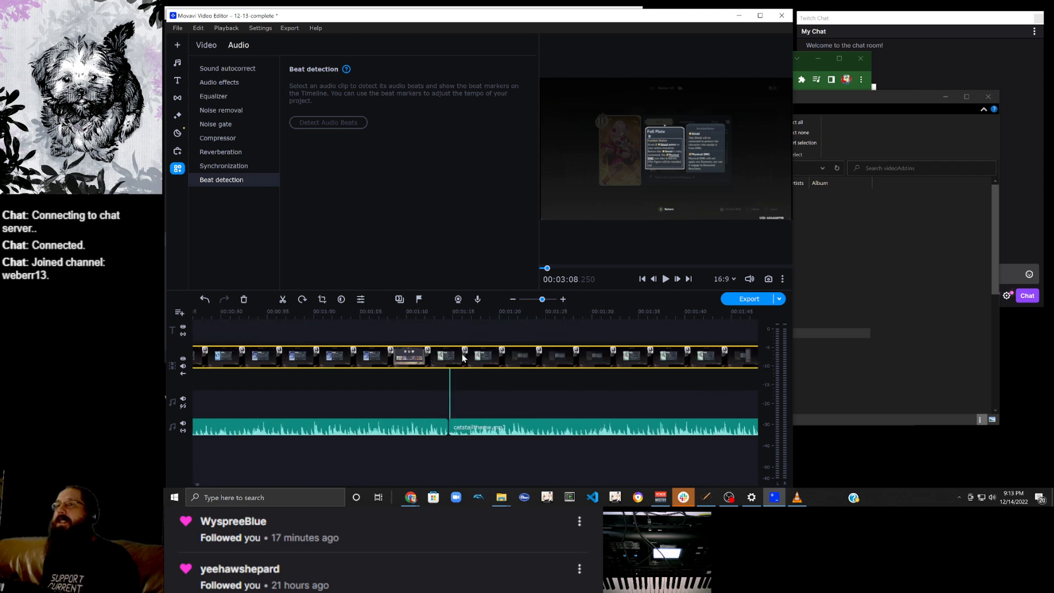
pyautogui.scroll(-2, 462, 357)
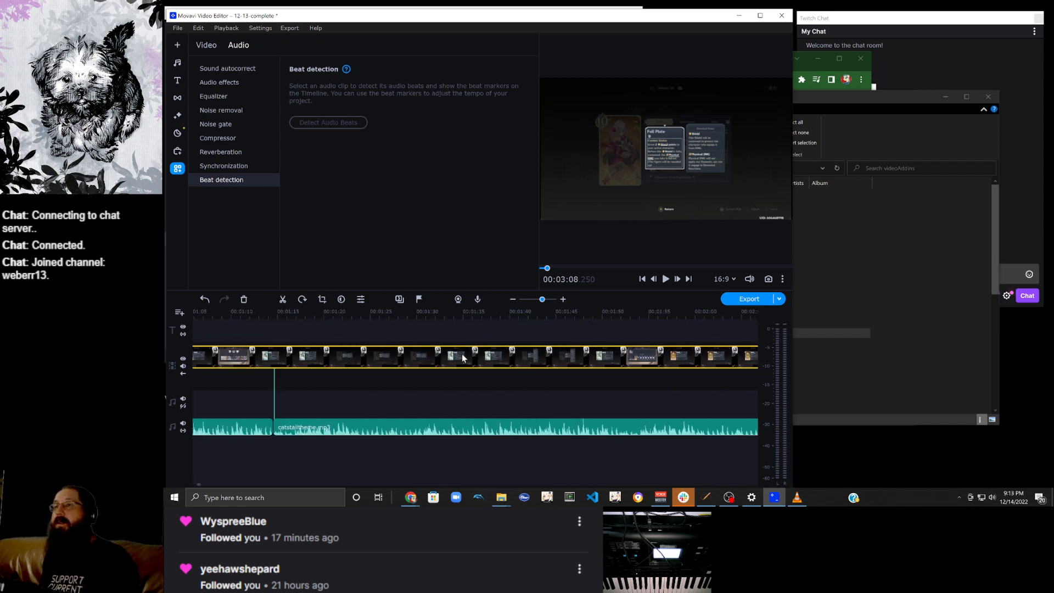
pyautogui.scroll(5, 462, 357)
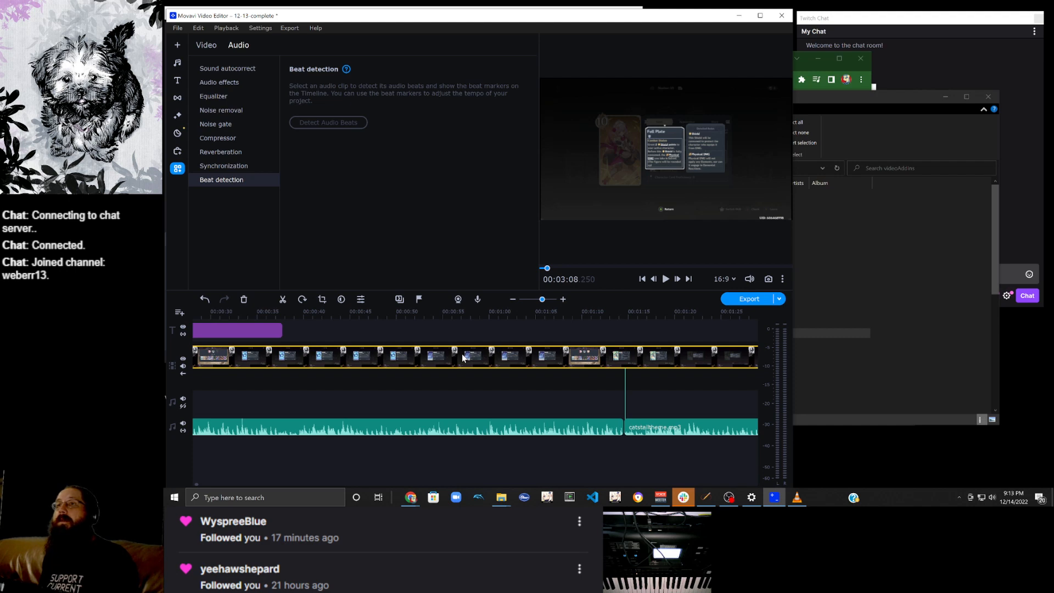
pyautogui.scroll(3, 462, 357)
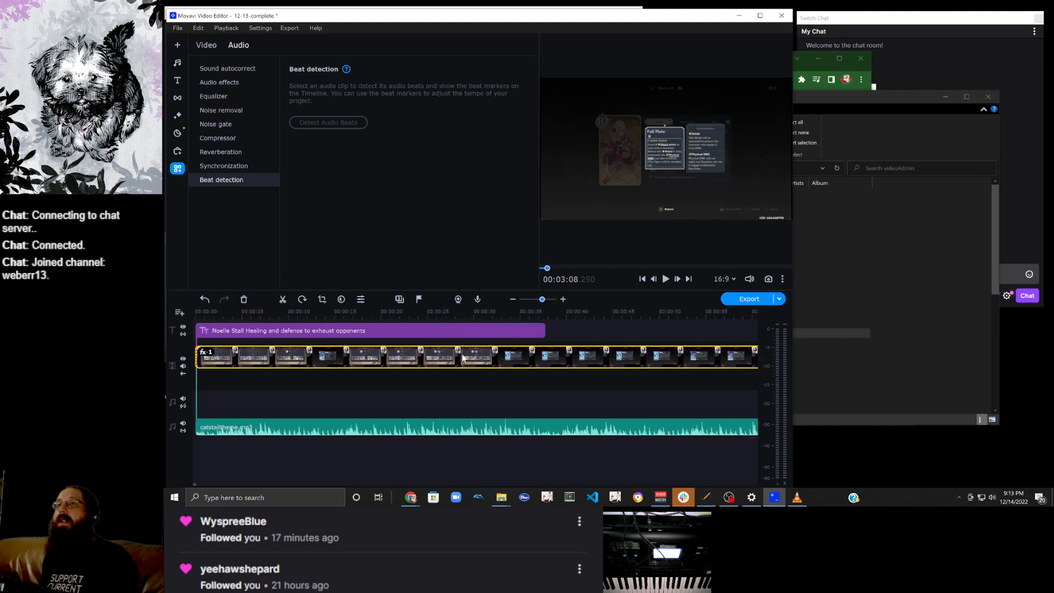
pyautogui.scroll(-15, 462, 358)
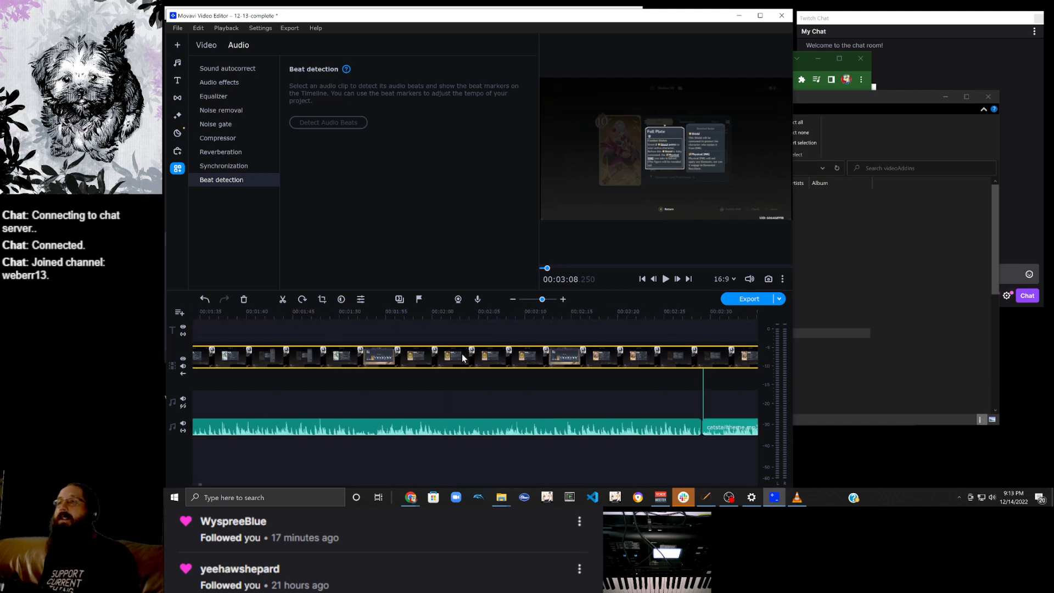
pyautogui.scroll(-5, 462, 357)
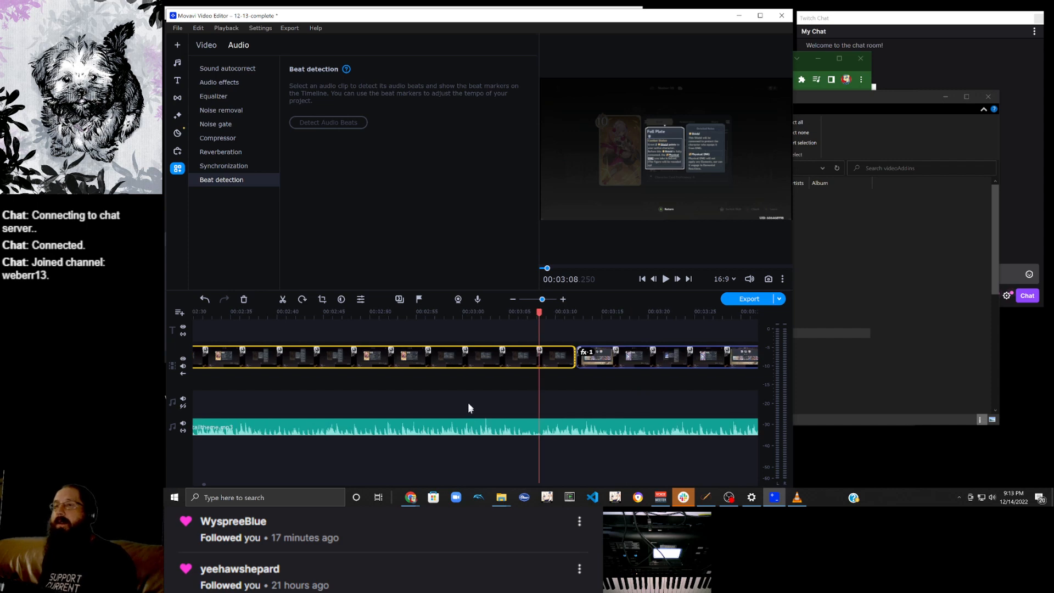
# Switch to YouTube Music in Chrome, resume "Resonant Chant in the Woods", and return to Movavi Video Editor.
pyautogui.click(411, 497)
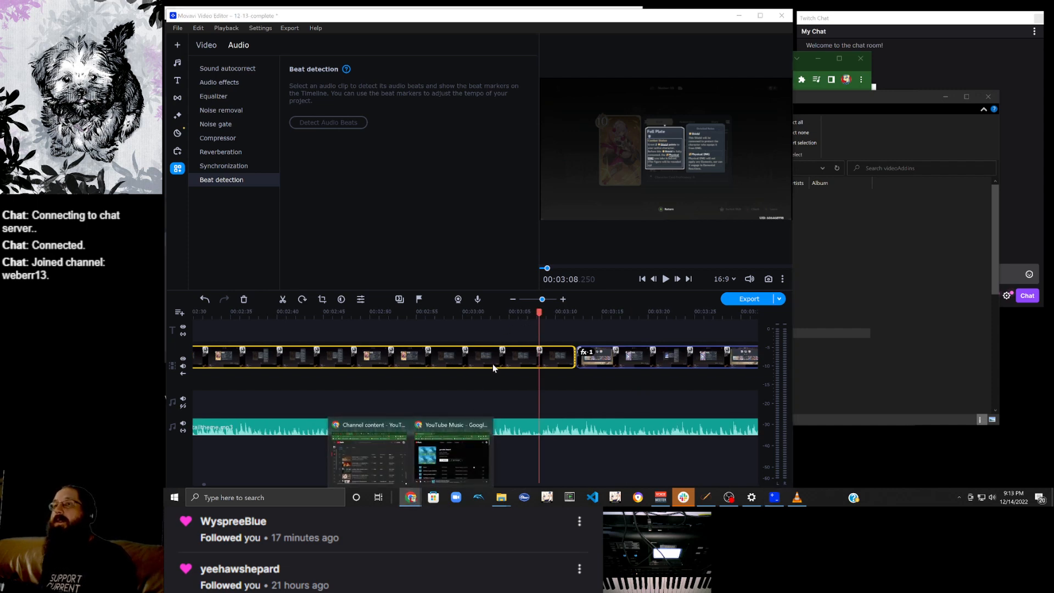
pyautogui.click(480, 453)
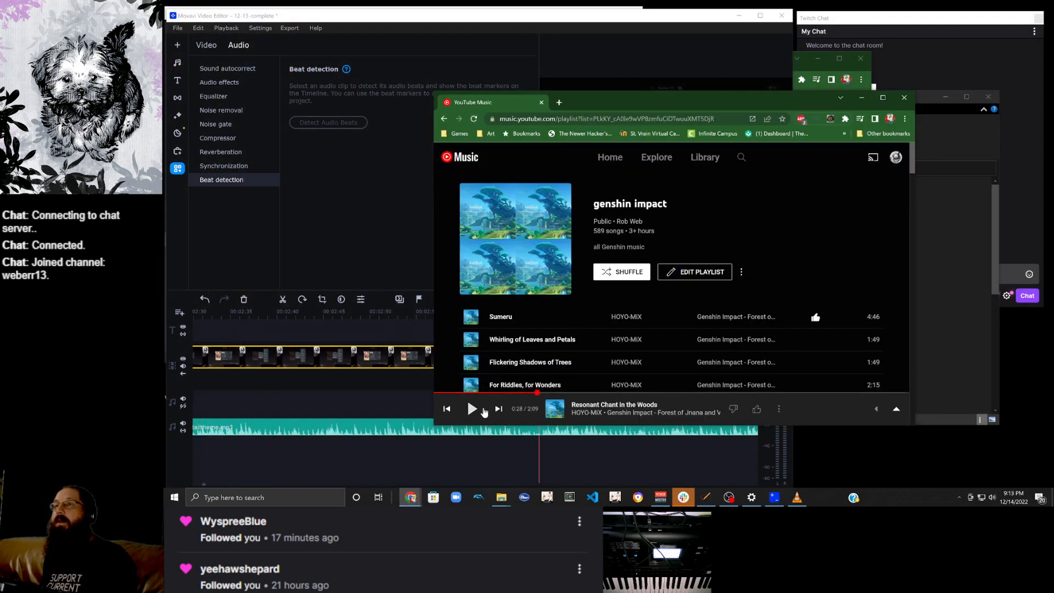
pyautogui.click(471, 410)
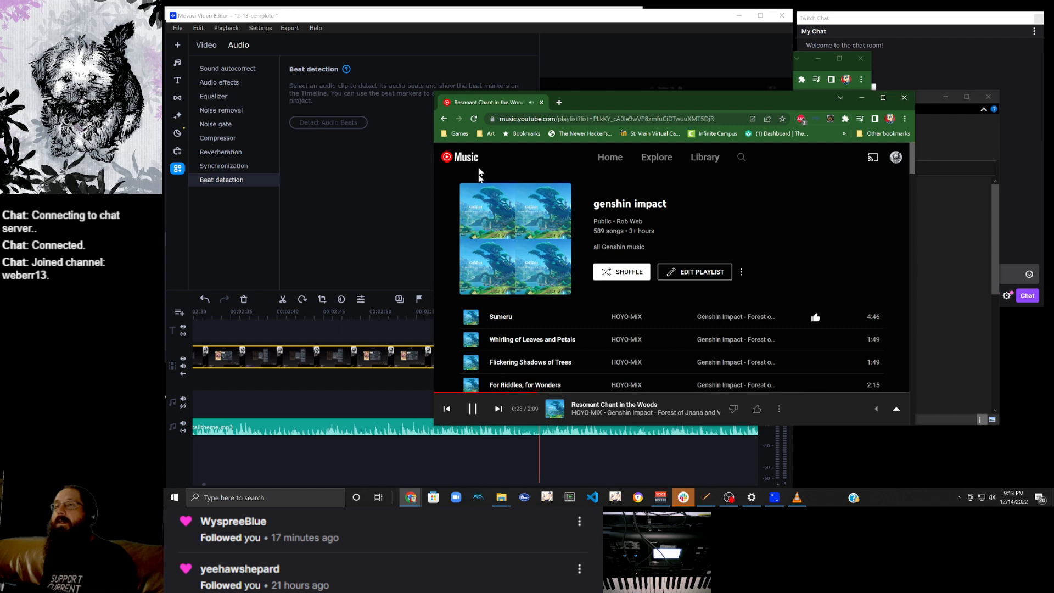
pyautogui.click(516, 21)
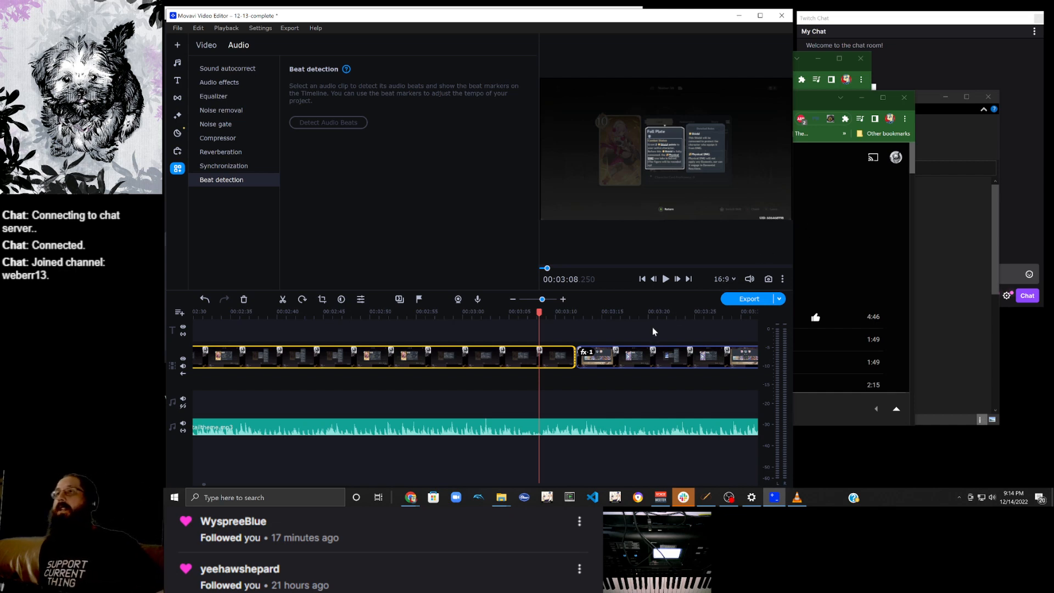
# Examine how far the three catstailtheme.mp3 clips reach under the video and which footage follows them.
pyautogui.hscroll(5, 576, 372)
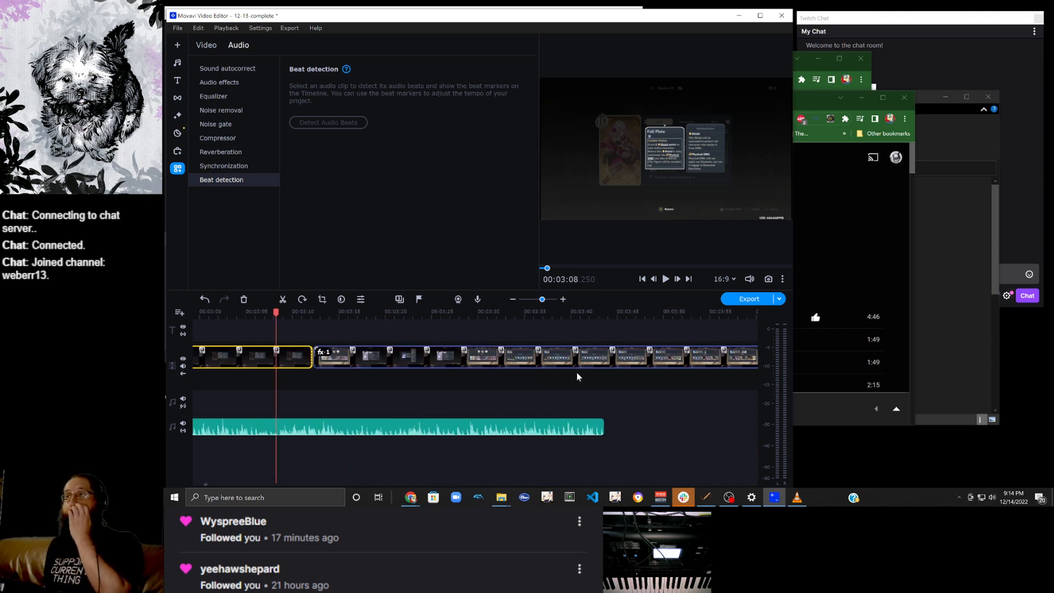
pyautogui.hscroll(4, 576, 373)
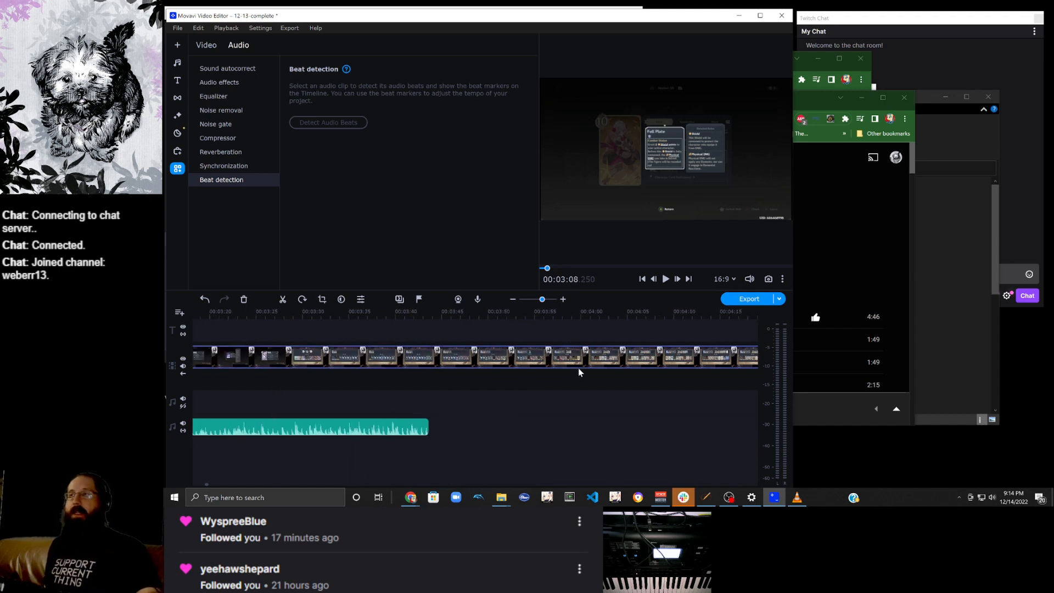
pyautogui.scroll(-3, 578, 369)
pyautogui.hscroll(-3, 449, 394)
pyautogui.hscroll(5, 449, 394)
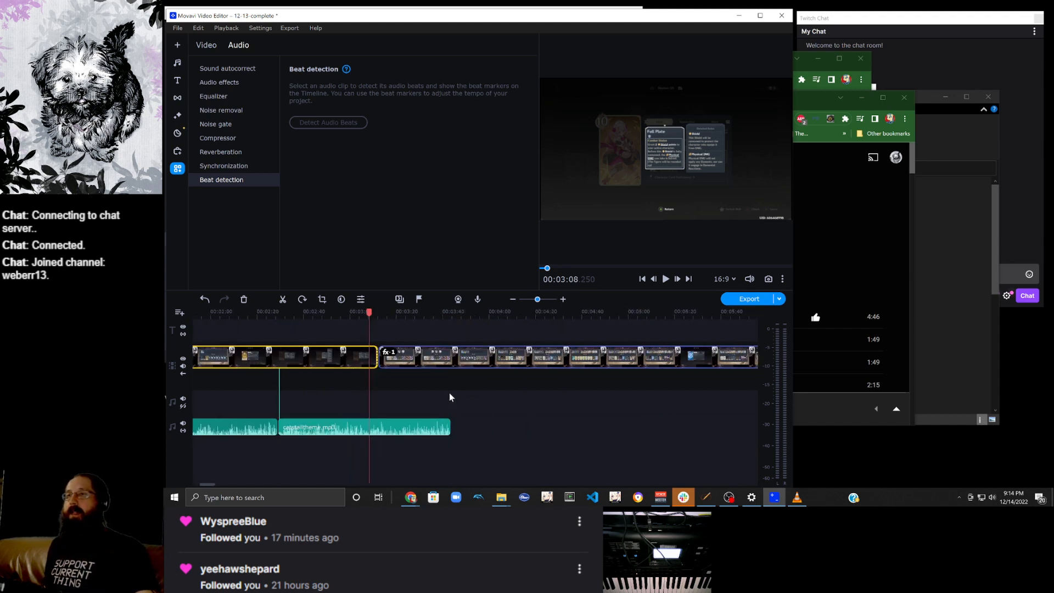
pyautogui.hscroll(2, 454, 387)
pyautogui.hscroll(5, 472, 376)
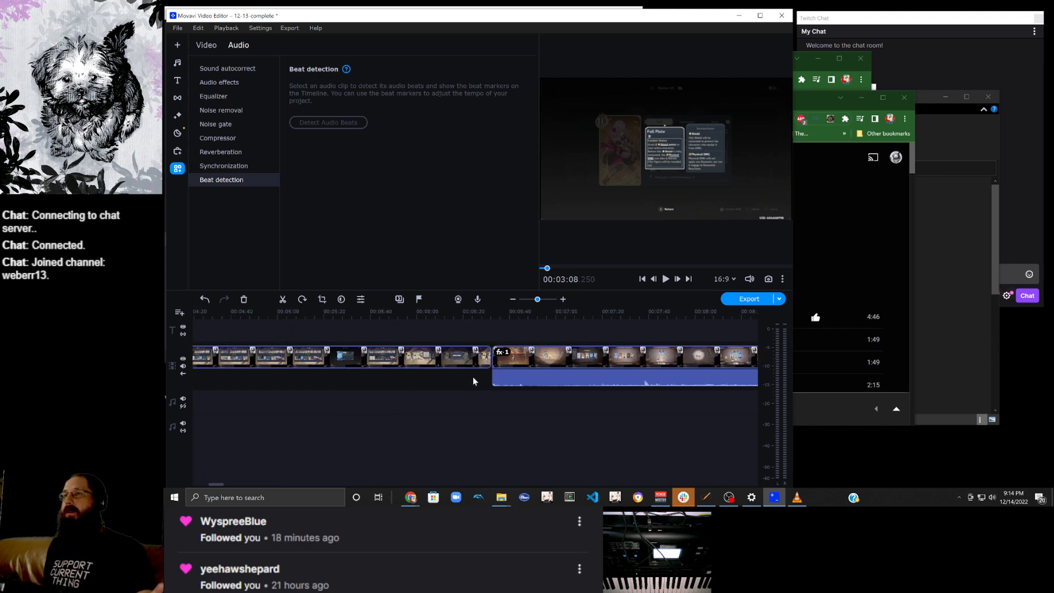
pyautogui.hscroll(-10, 472, 377)
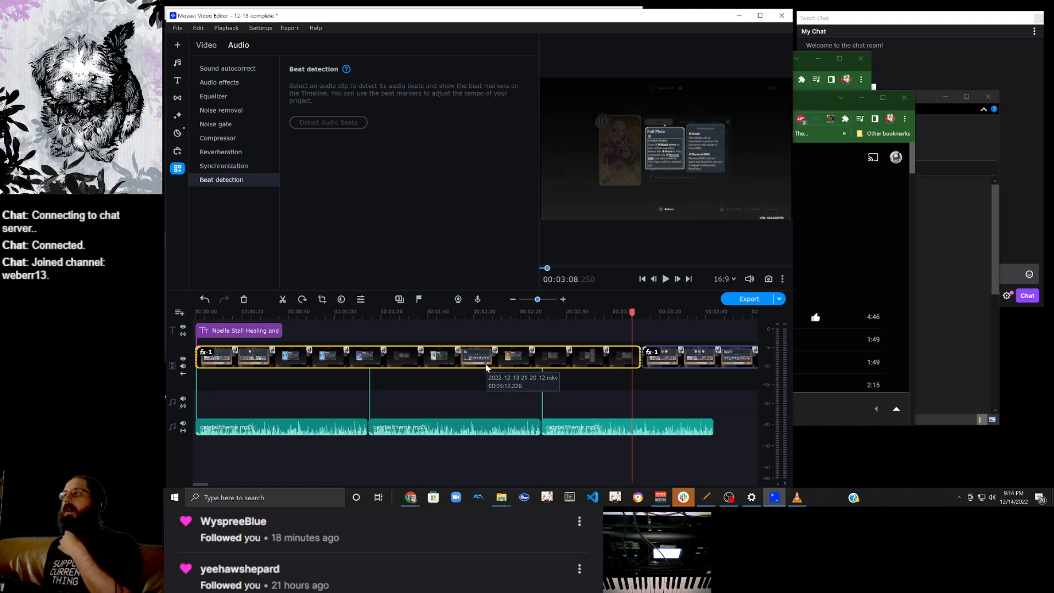
pyautogui.hscroll(8, 486, 368)
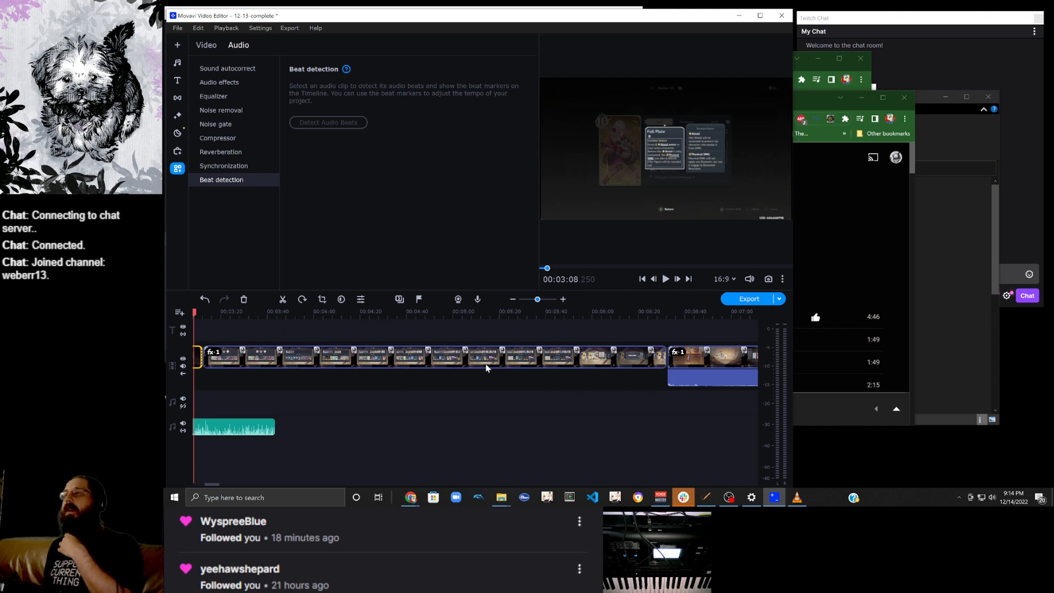
pyautogui.hscroll(-8, 486, 367)
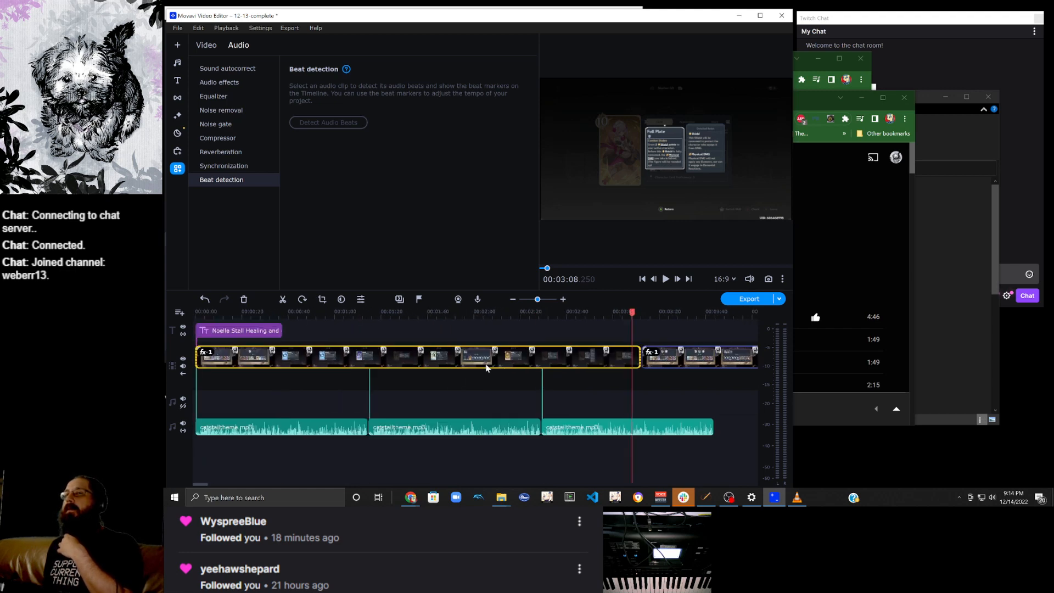
# Scrub and play the footage around the end of the "Noelle Stall" title to check where the title leaves the picture.
pyautogui.click(267, 332)
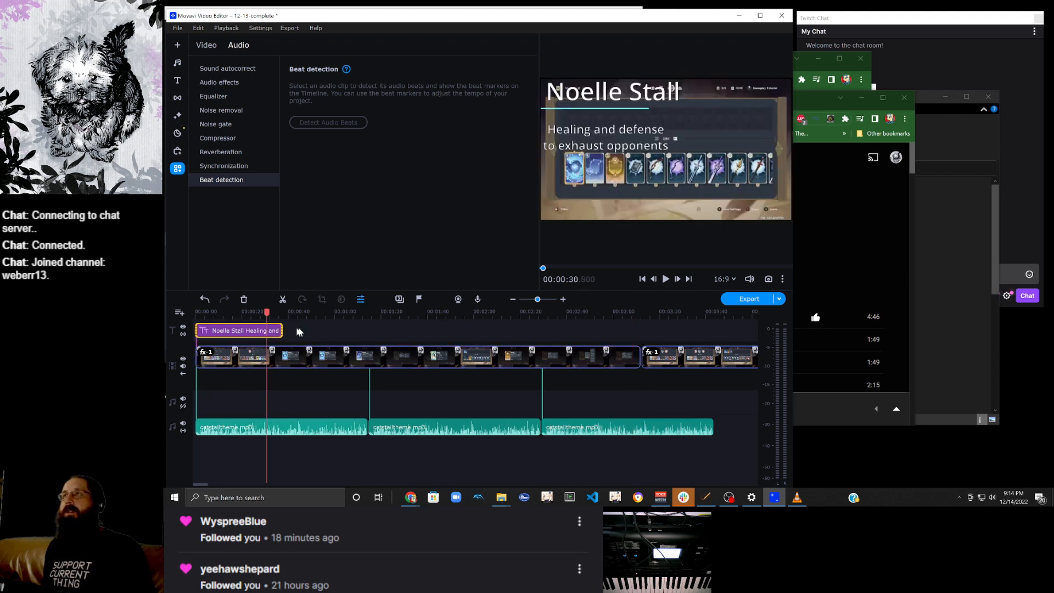
pyautogui.click(284, 355)
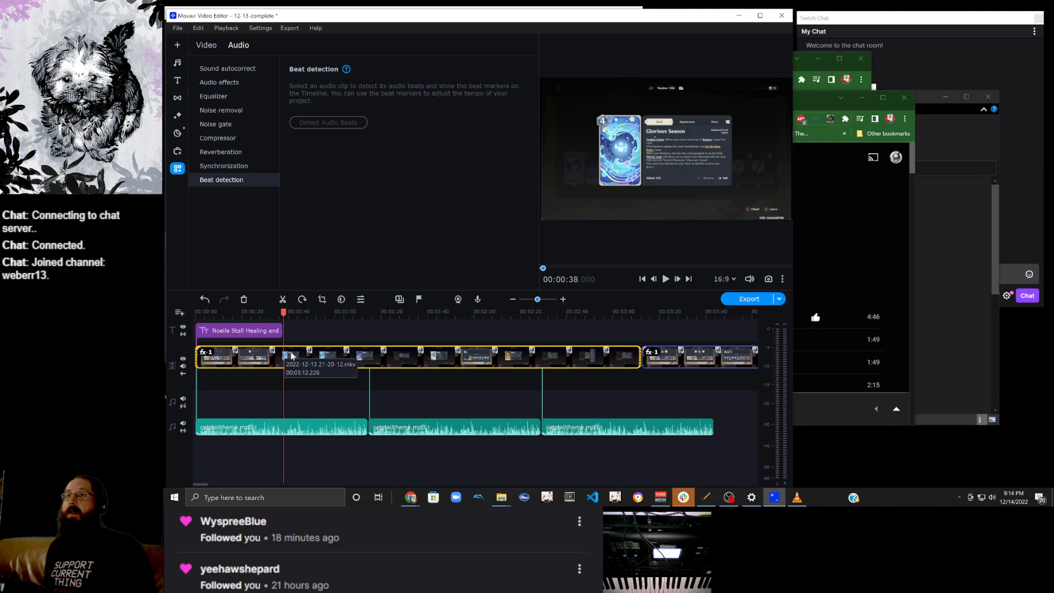
pyautogui.click(277, 355)
pyautogui.click(262, 357)
pyautogui.click(240, 361)
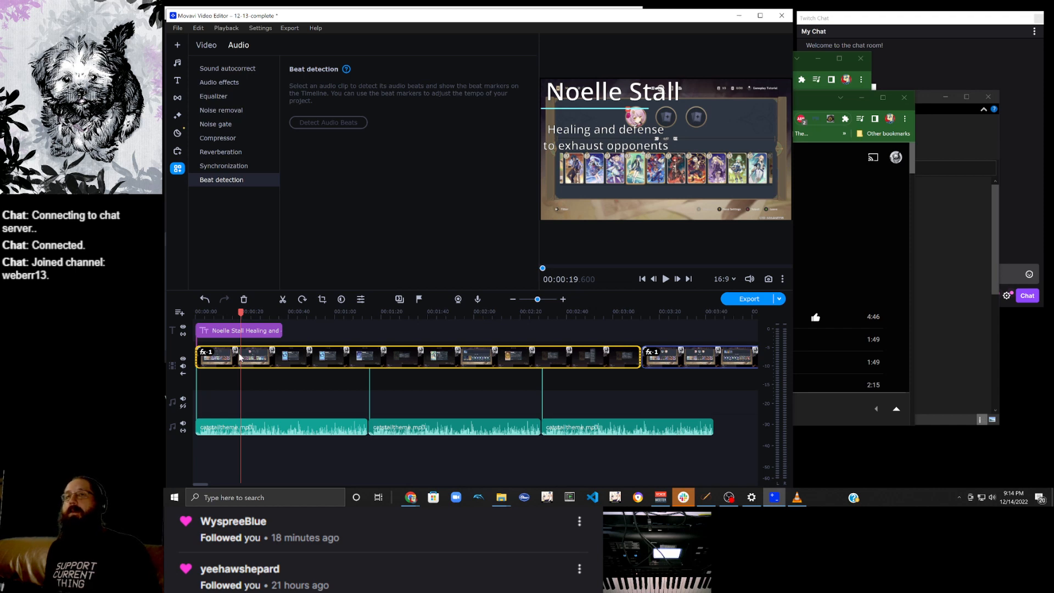
pyautogui.click(289, 359)
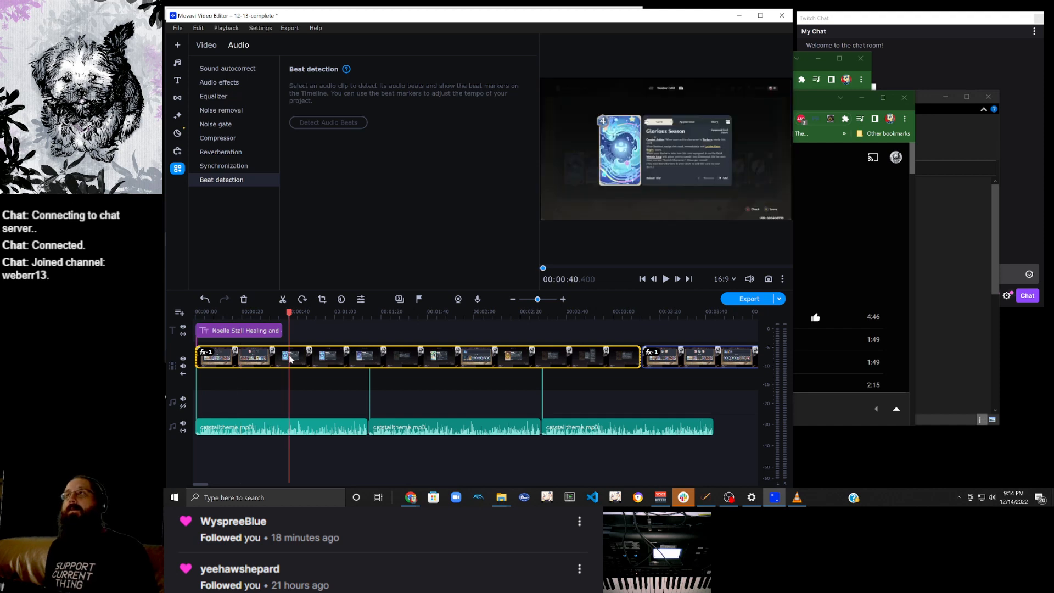
pyautogui.click(285, 360)
pyautogui.click(281, 363)
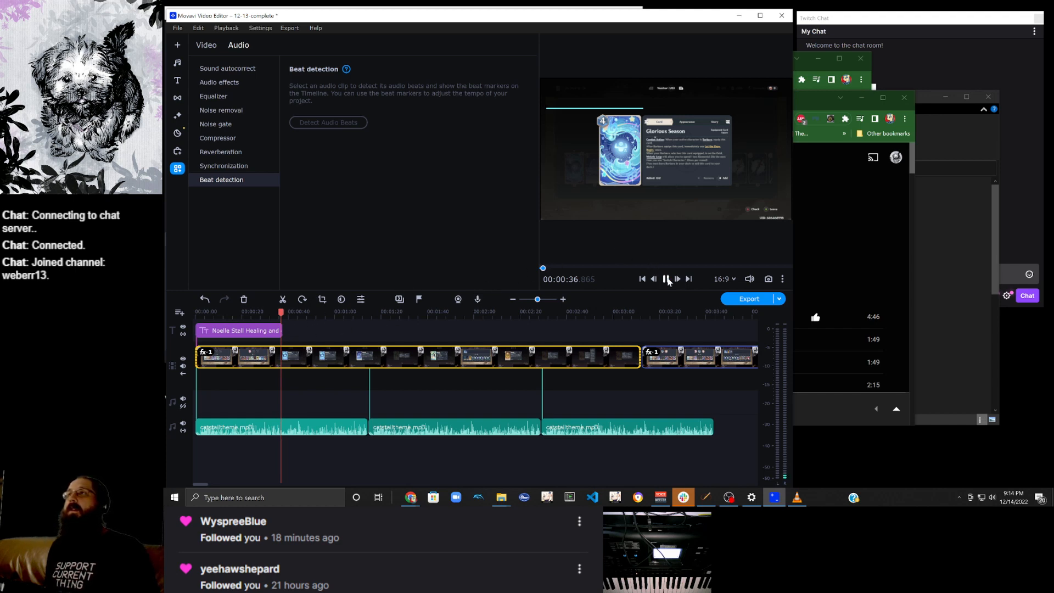
pyautogui.click(667, 279)
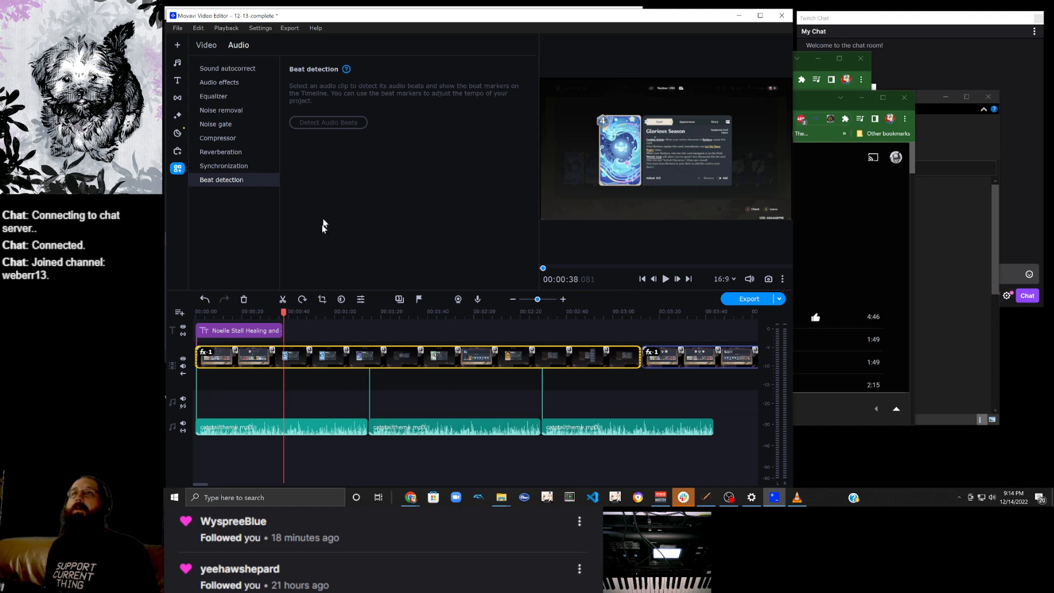
# Add a Clean line title at 00:00:38.000, right after the end of the "Noelle Stall" title.
pyautogui.moveTo(283, 312); pyautogui.dragTo(281, 313)
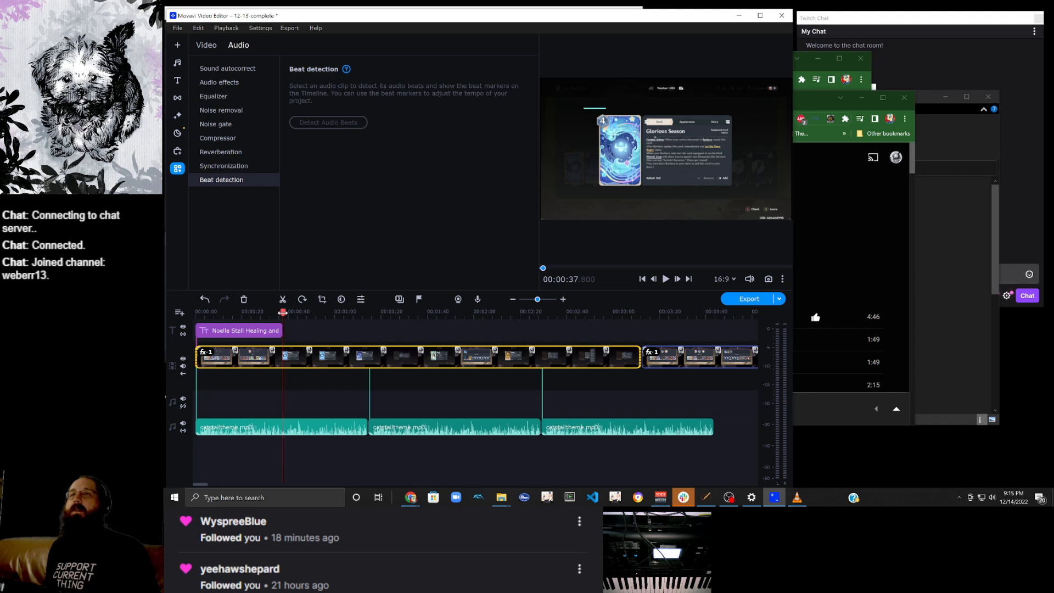
pyautogui.moveTo(282, 313); pyautogui.dragTo(283, 312)
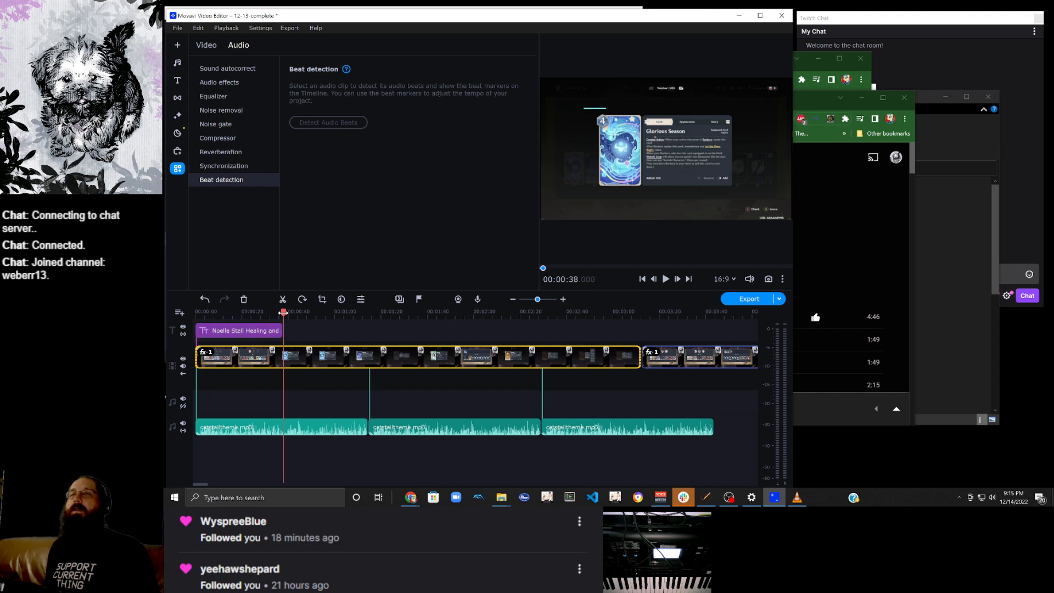
pyautogui.click(177, 80)
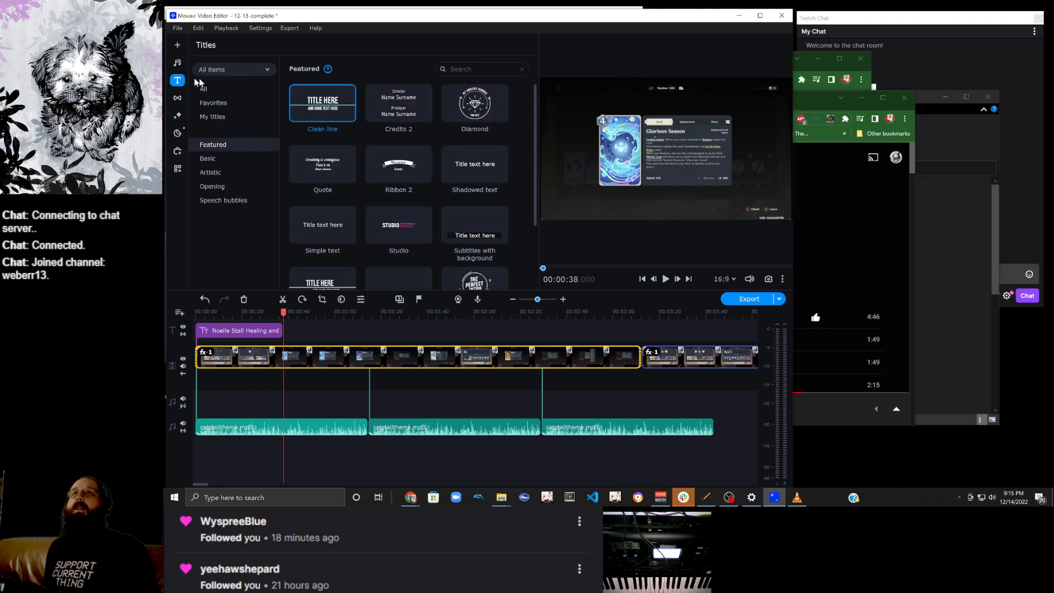
pyautogui.rightClick(334, 109)
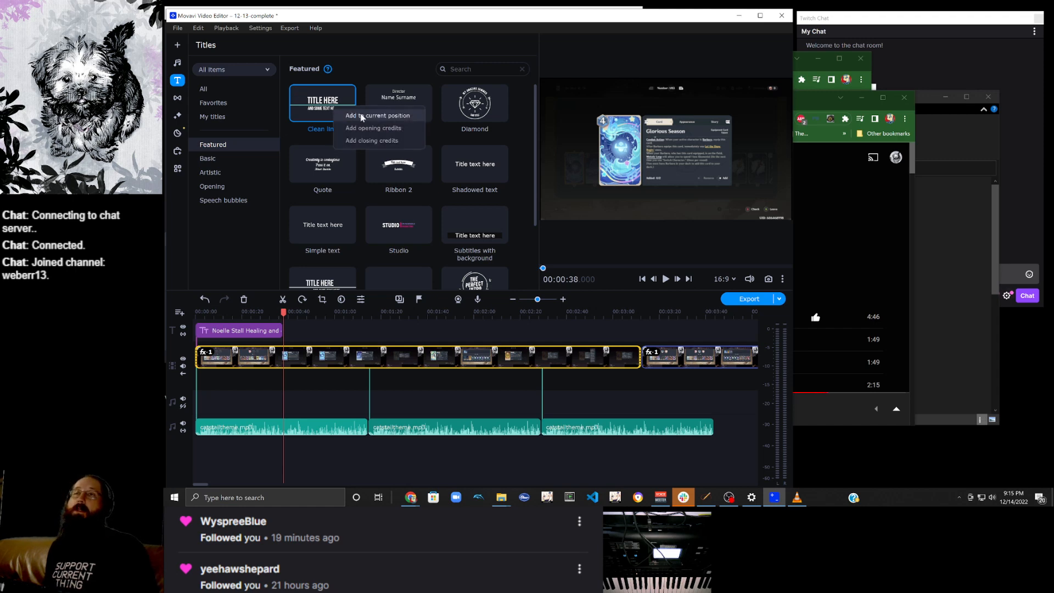
pyautogui.click(361, 116)
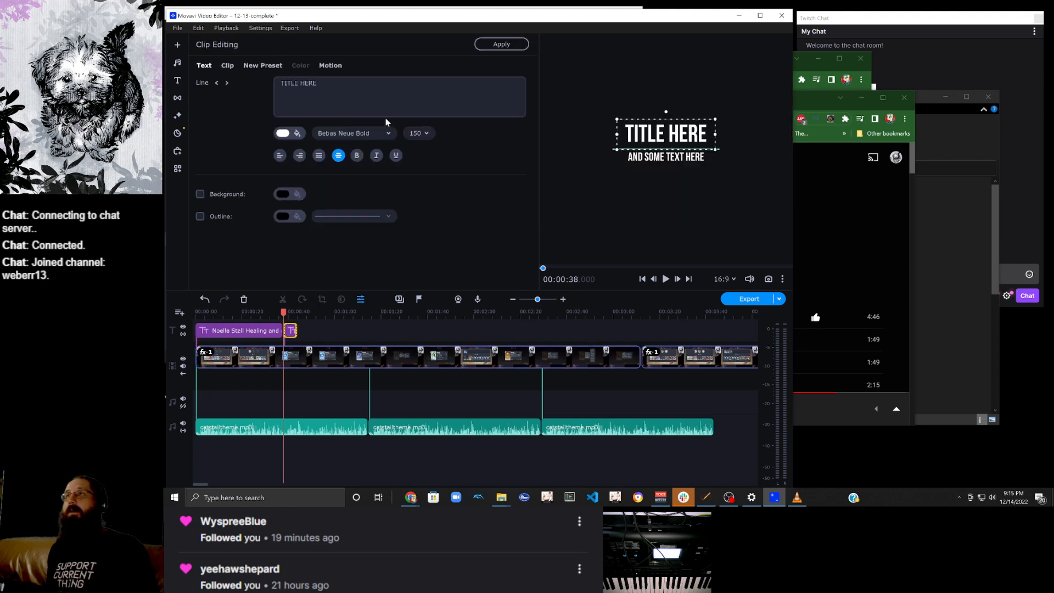
# Replace the new title's heading text with "Barbara Skill".
pyautogui.moveTo(367, 94); pyautogui.dragTo(210, 78)
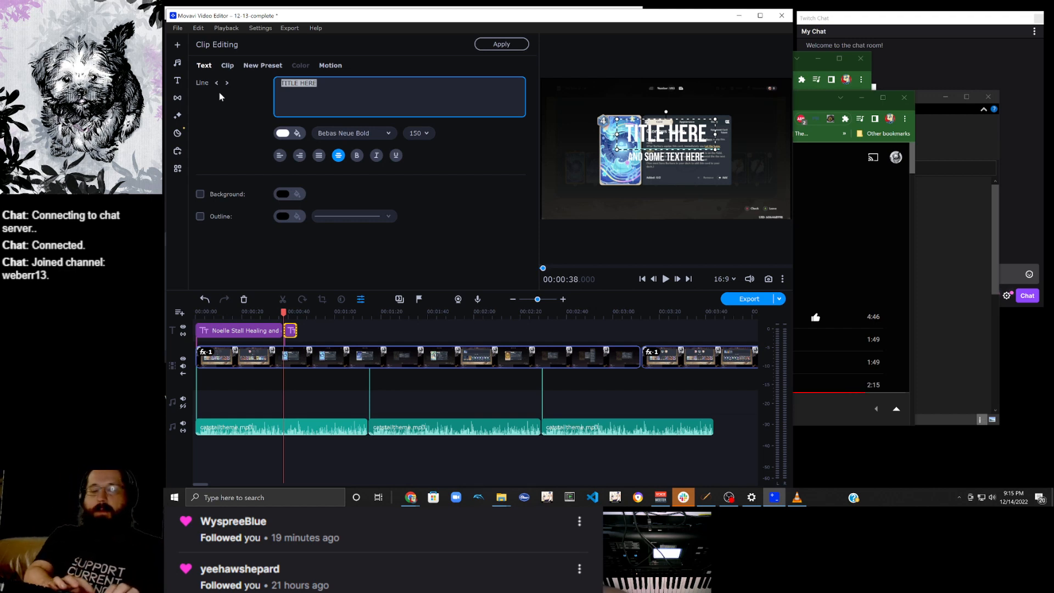
pyautogui.write('Barbar')
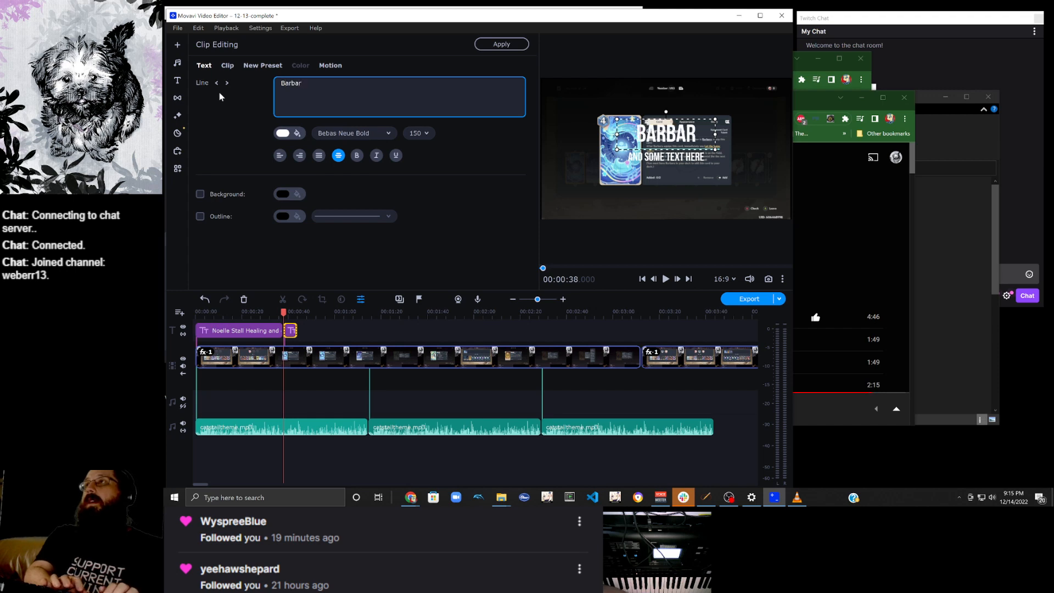
pyautogui.press('BackSpace')
pyautogui.press('BackSpace')
pyautogui.press('BackSpace')
pyautogui.write('b')
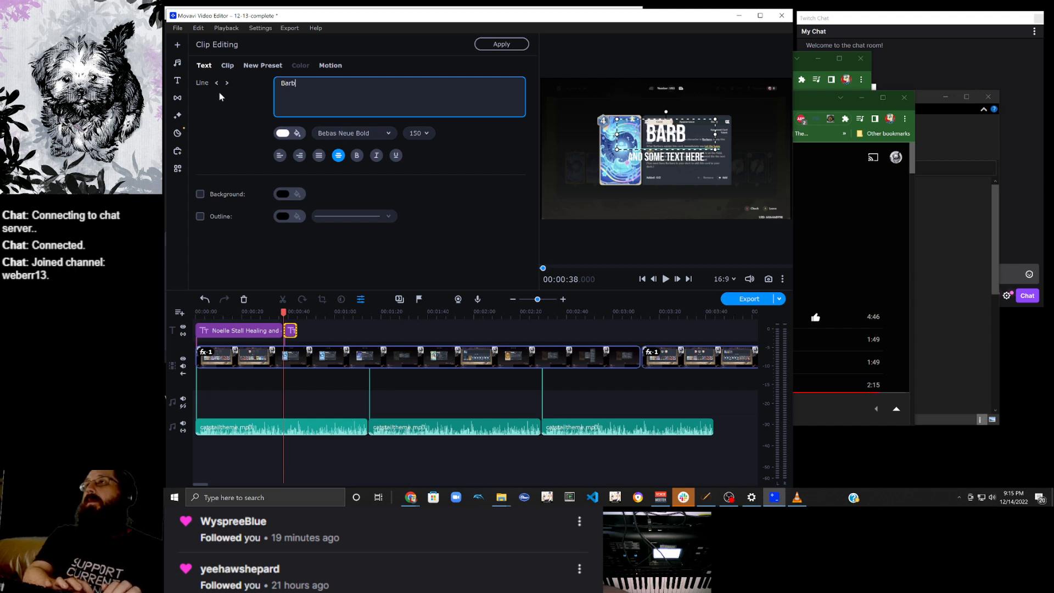
pyautogui.write('ara Skill')
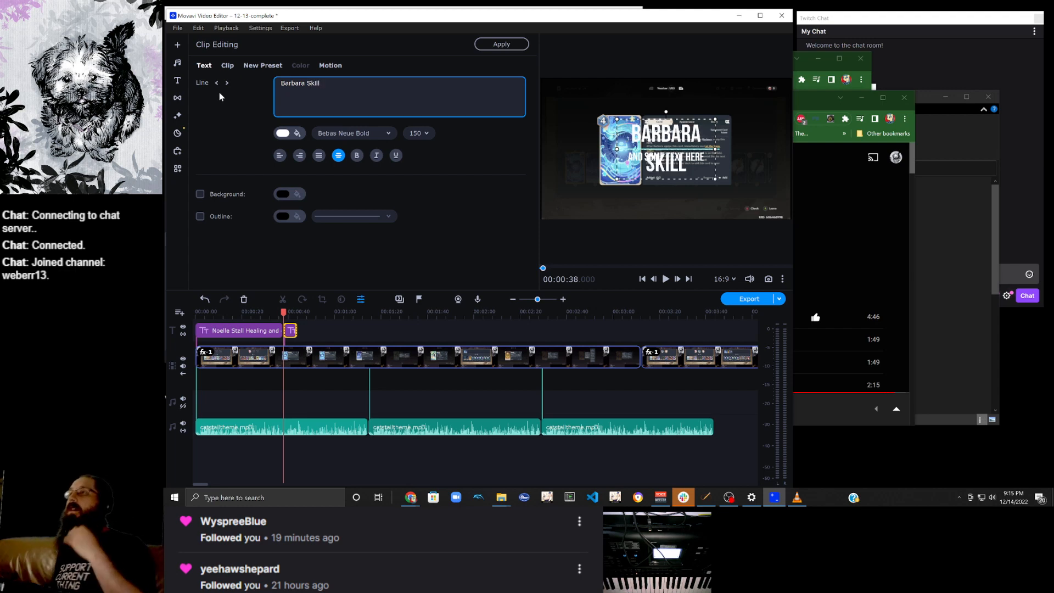
# Outline the "Barbara Skill" heading and arrange it with its underline above the card picture, with the subtitle line below the card.
pyautogui.moveTo(702, 143); pyautogui.dragTo(709, 105)
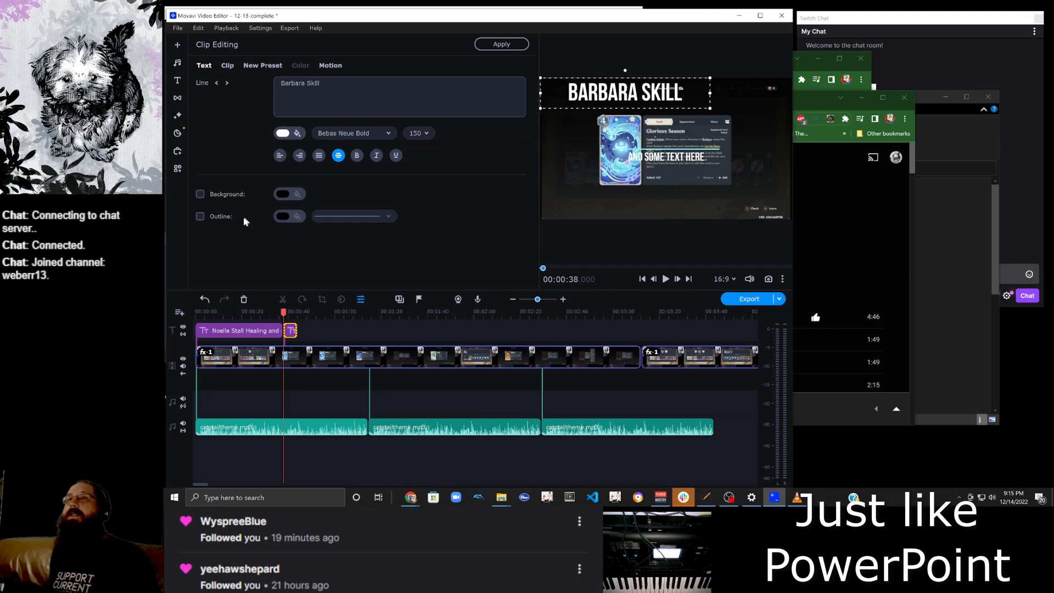
pyautogui.click(228, 220)
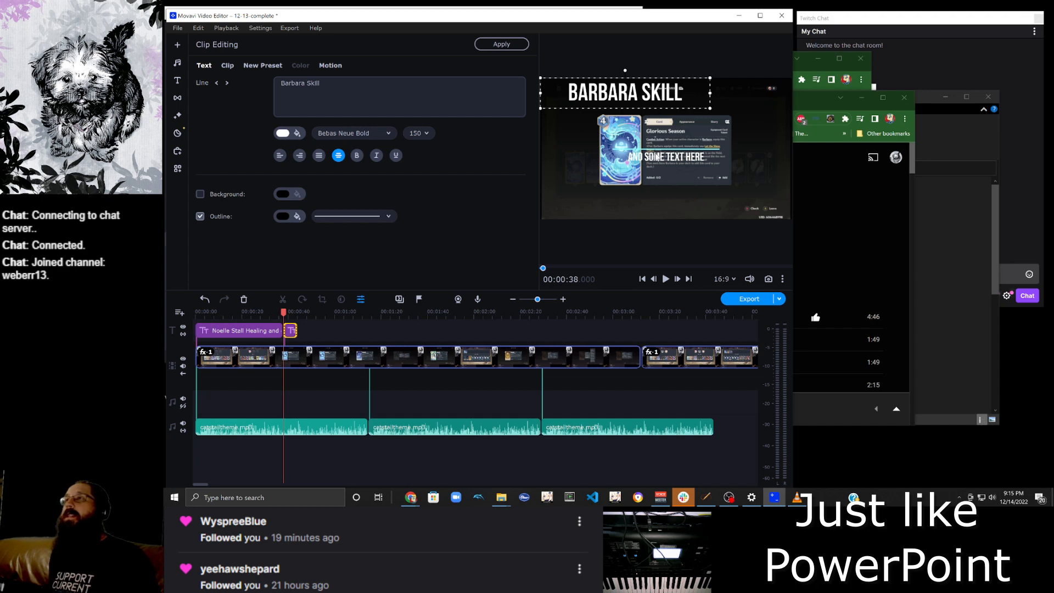
pyautogui.click(658, 155)
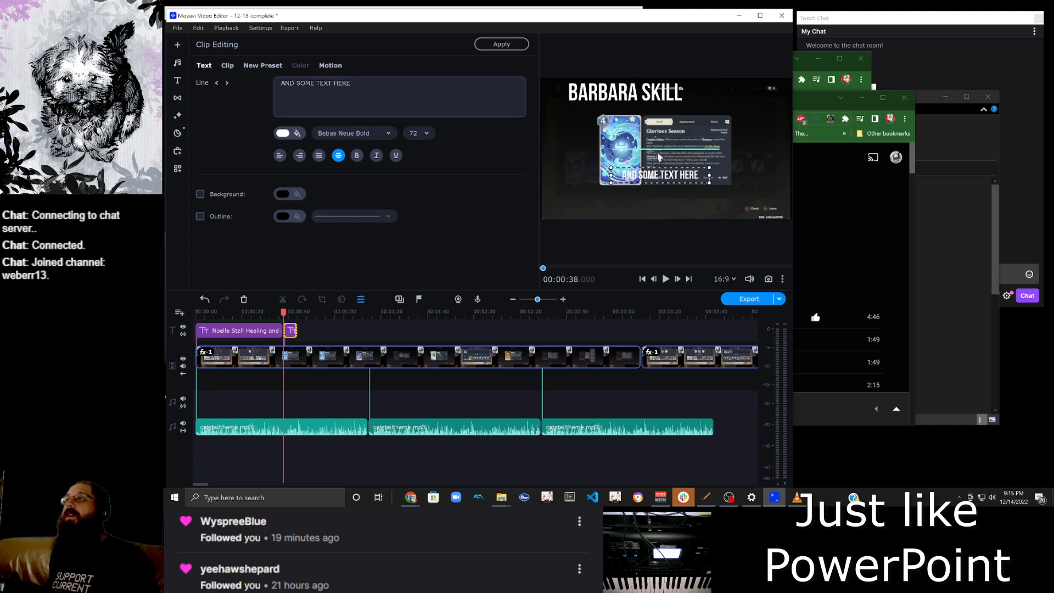
pyautogui.click(620, 108)
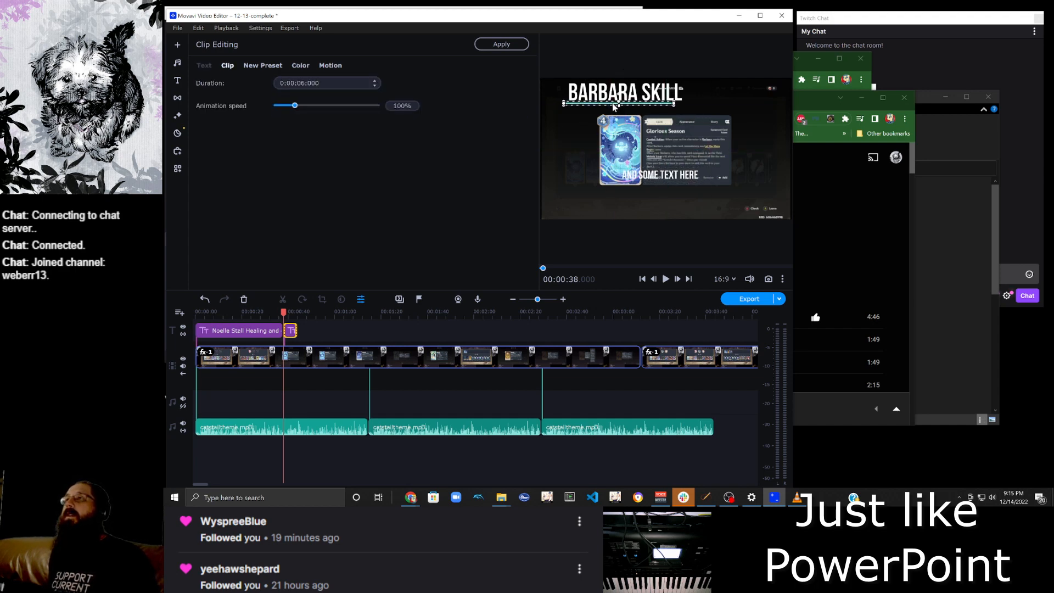
pyautogui.moveTo(651, 188); pyautogui.dragTo(630, 202)
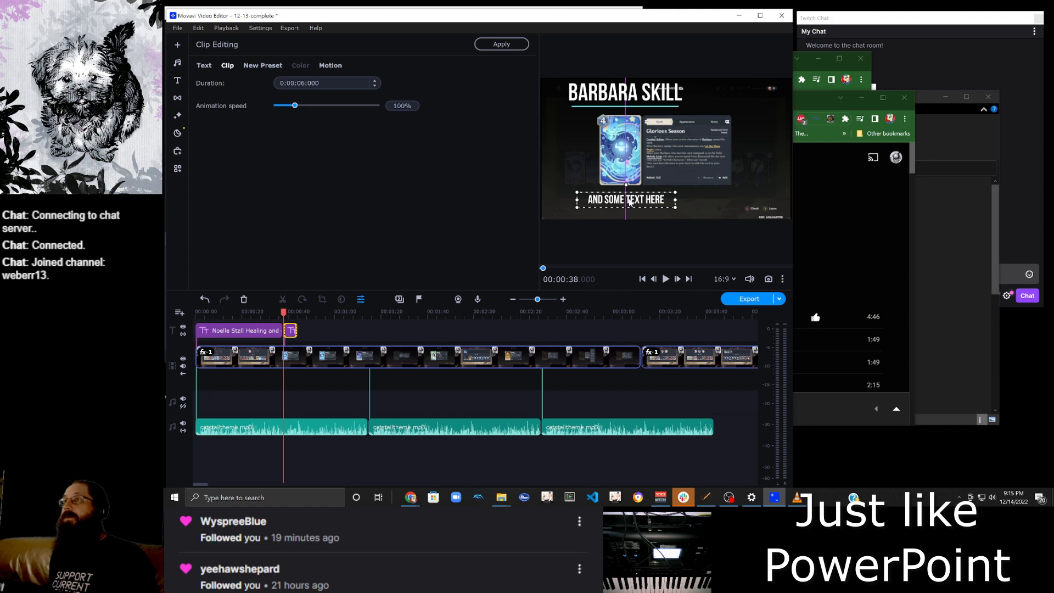
# Turn on the outline for the subtitle line of the "Barbara Skill" title and move that line slightly up toward the card.
pyautogui.click(205, 66)
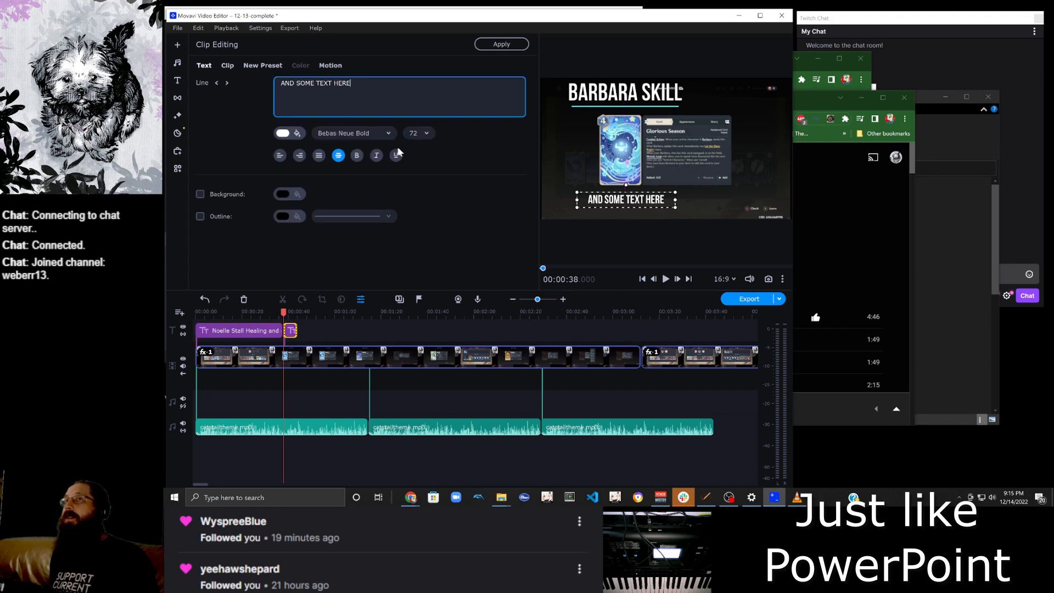
pyautogui.click(600, 89)
pyautogui.click(643, 199)
pyautogui.click(239, 218)
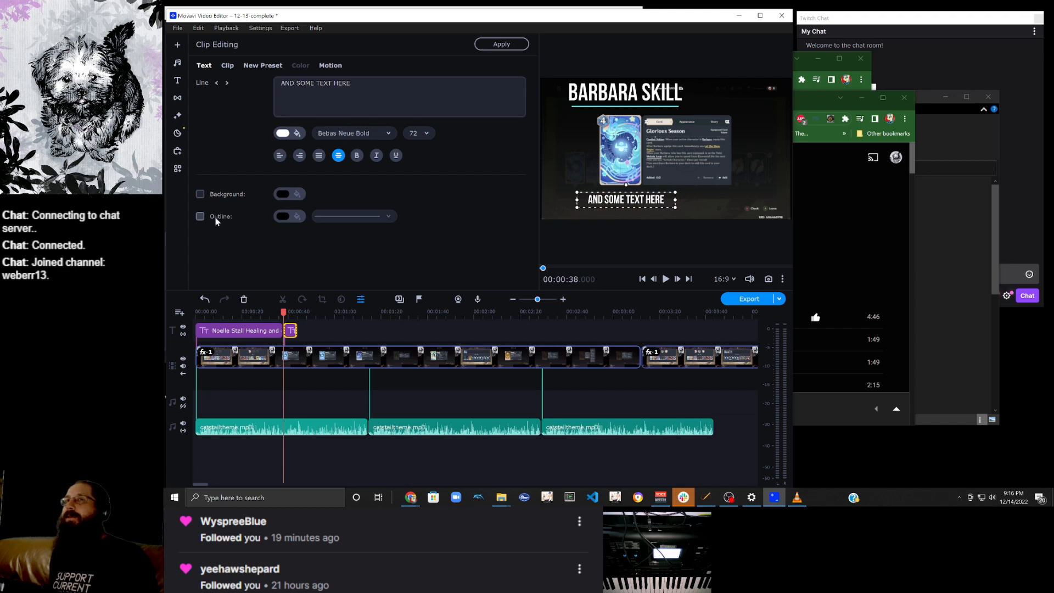
pyautogui.moveTo(620, 205); pyautogui.dragTo(623, 196)
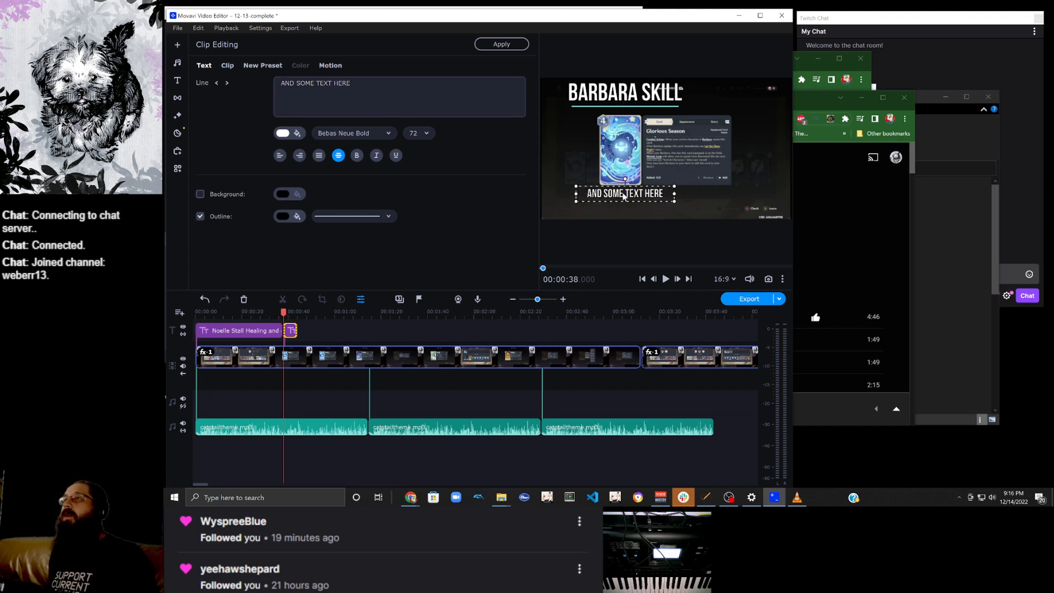
# Replace the subtitle text of the "Barbara Skill" title with "Cheap Swaps".
pyautogui.moveTo(414, 91); pyautogui.dragTo(247, 88)
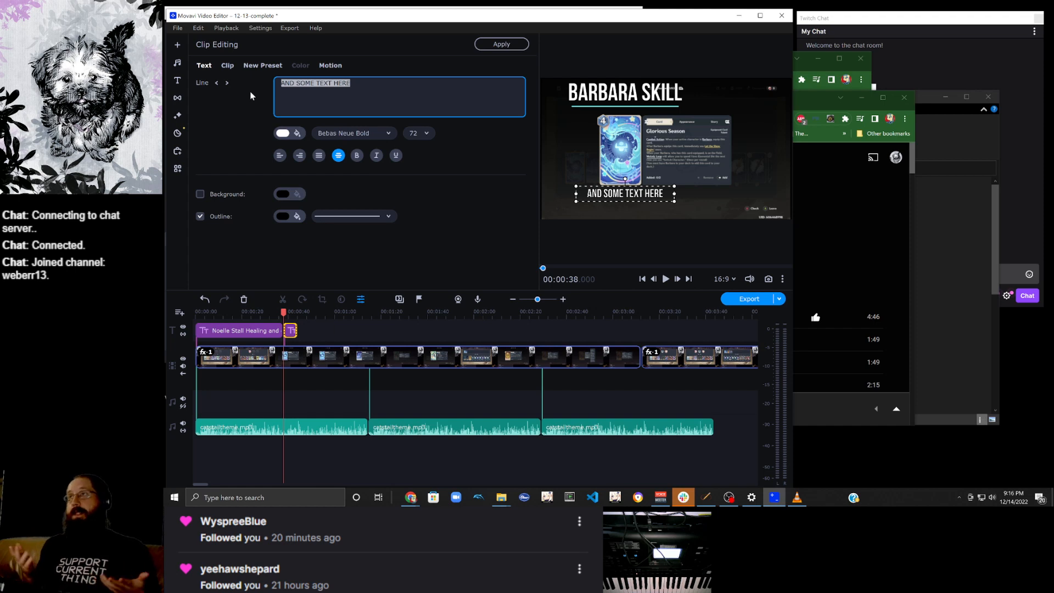
pyautogui.write('F')
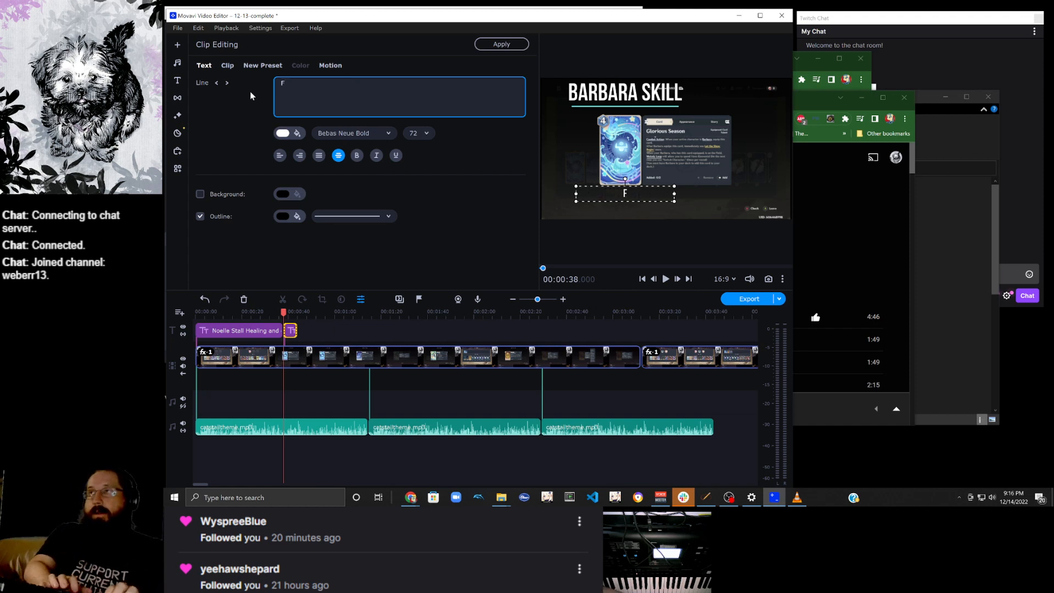
pyautogui.write('Che')
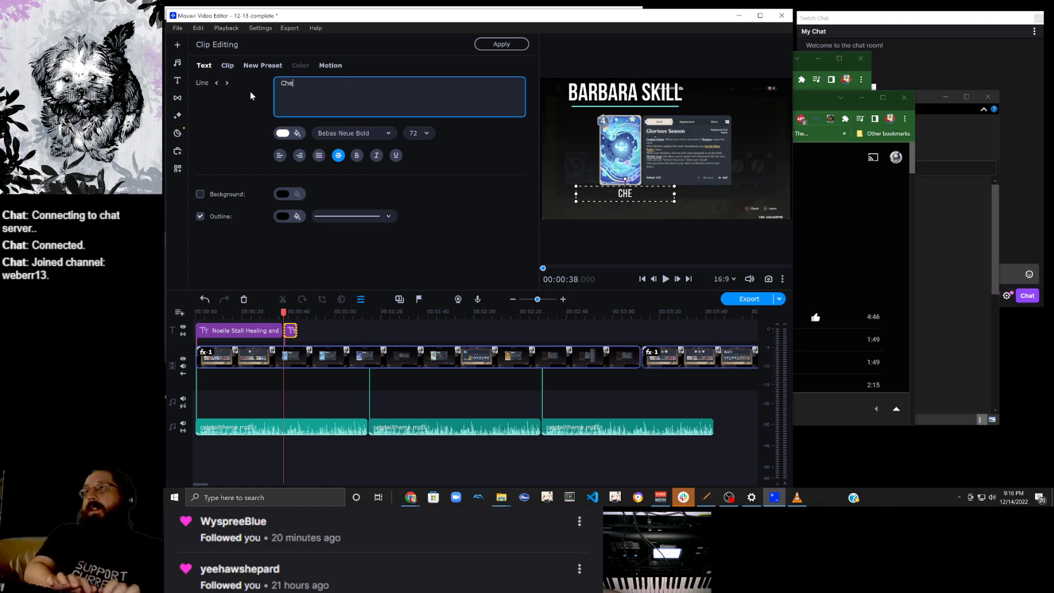
pyautogui.write('ap Swlaps')
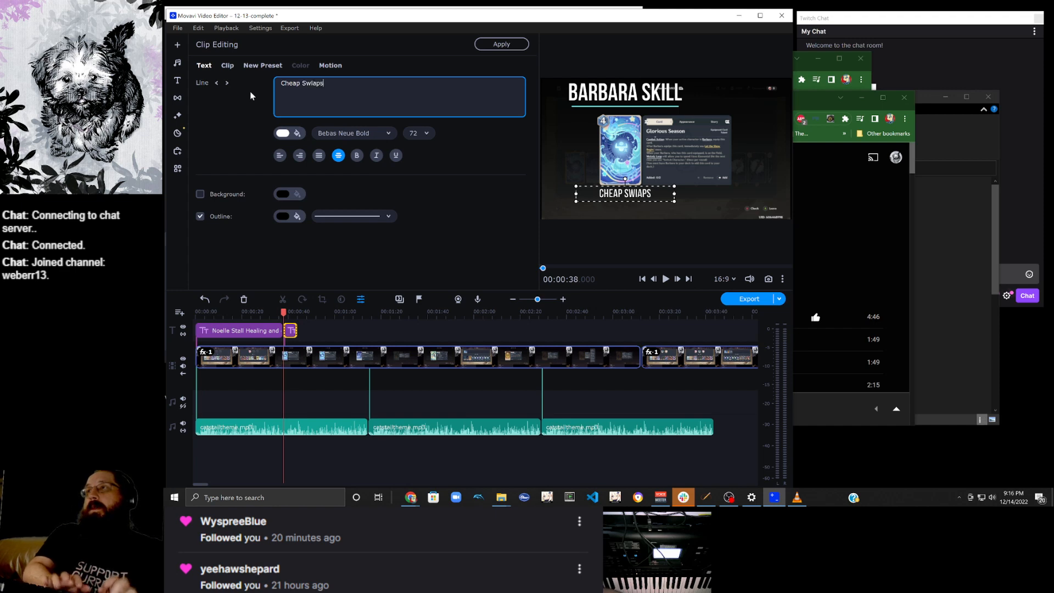
pyautogui.press('BackSpace')
pyautogui.press('BackSpace')
pyautogui.press('BackSpace')
pyautogui.press('BackSpace')
pyautogui.write('aps')
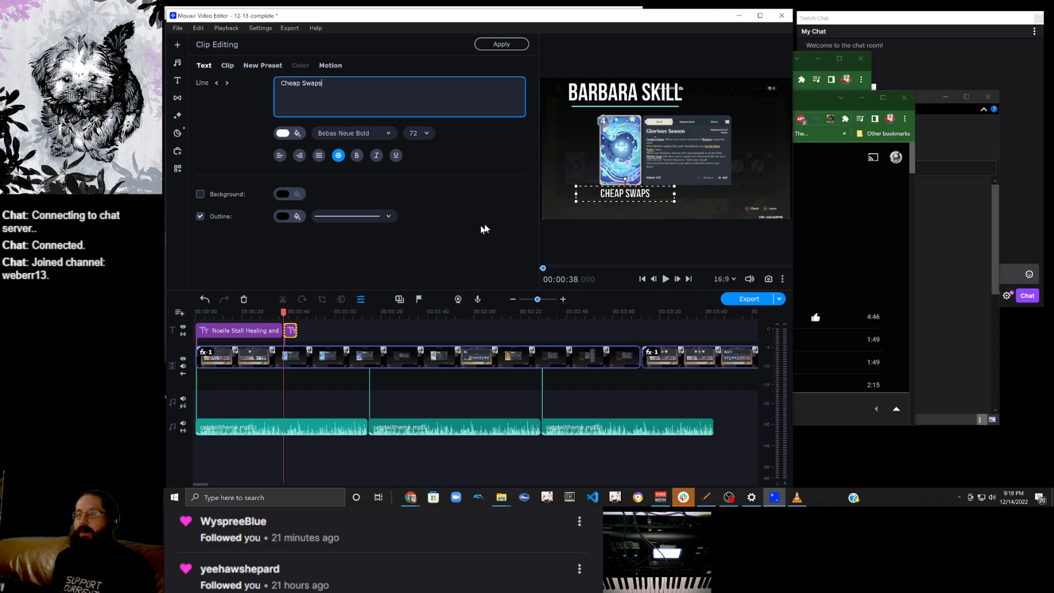
# Add another Clean line title at 00:00:52.400, where the card "The Scent Remained" is shown.
pyautogui.click(562, 301)
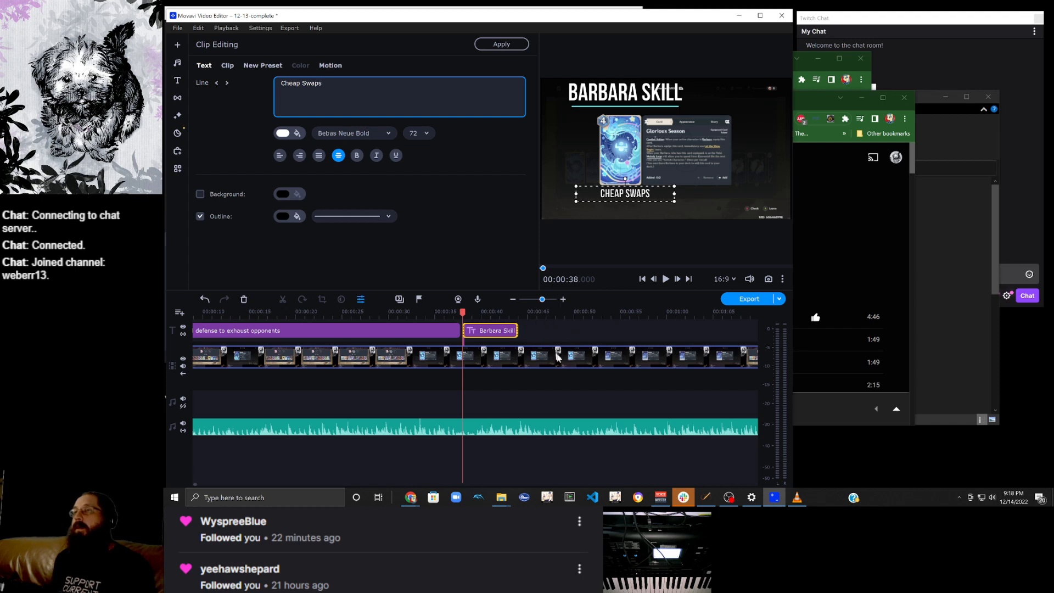
pyautogui.click(596, 358)
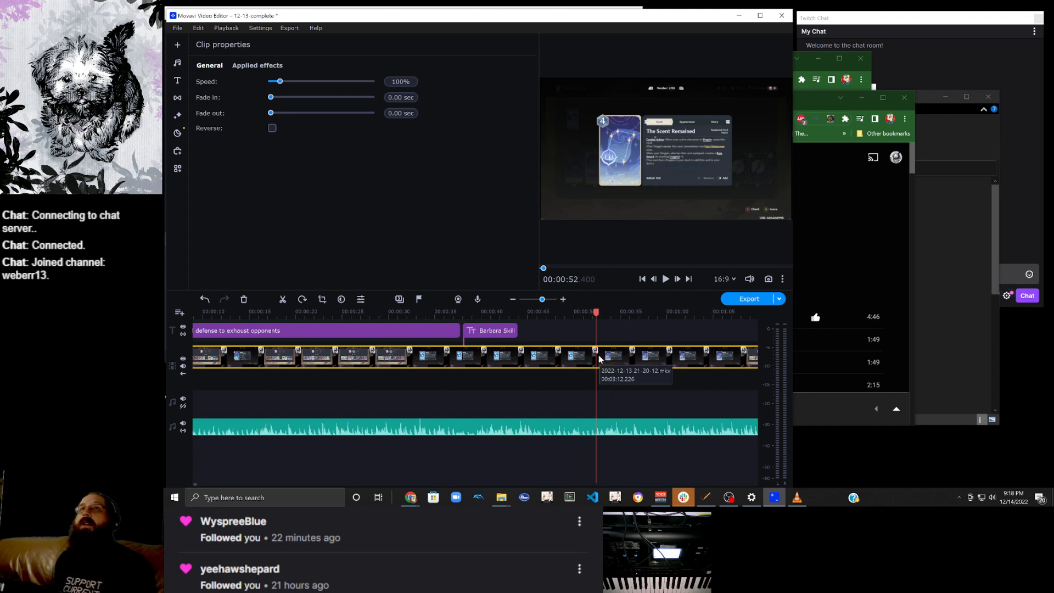
pyautogui.click(177, 80)
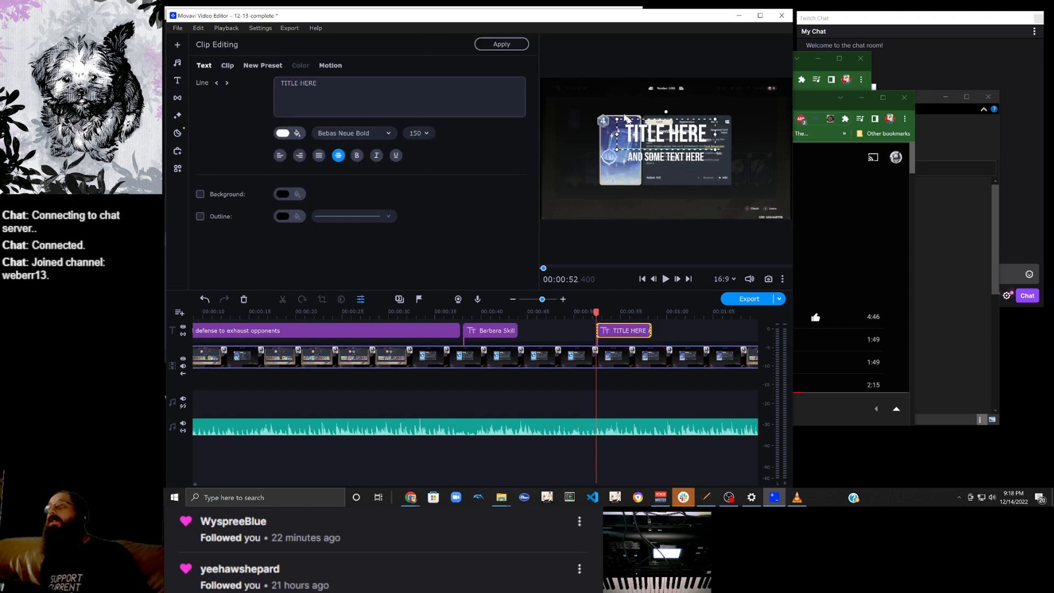
# Arrange the new title around the card, with heading and underline in the picture's upper-left corner and the subtitle line at the lower left.
pyautogui.moveTo(659, 140); pyautogui.dragTo(583, 97)
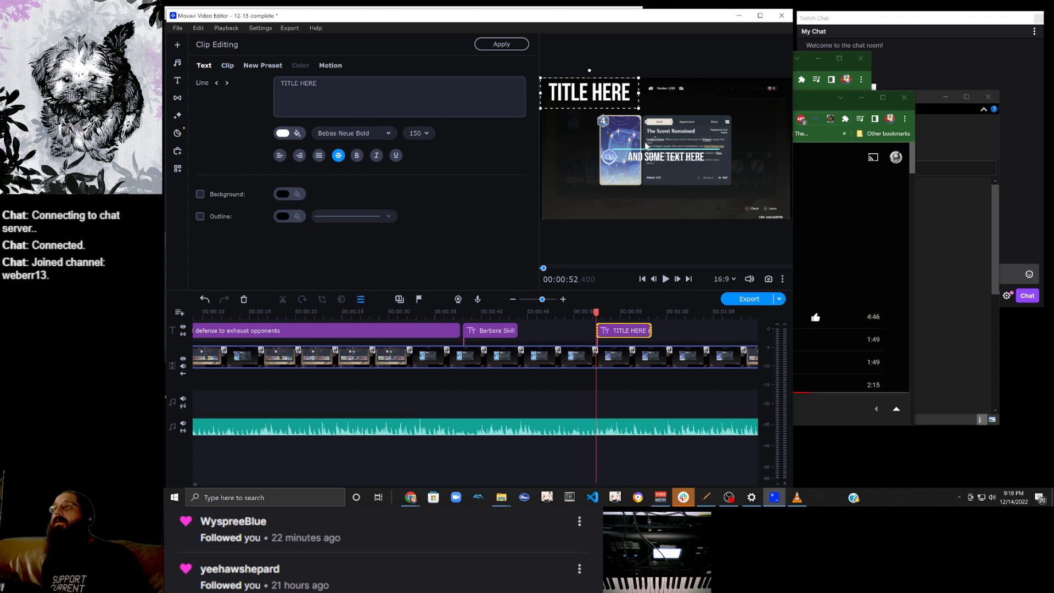
pyautogui.click(577, 106)
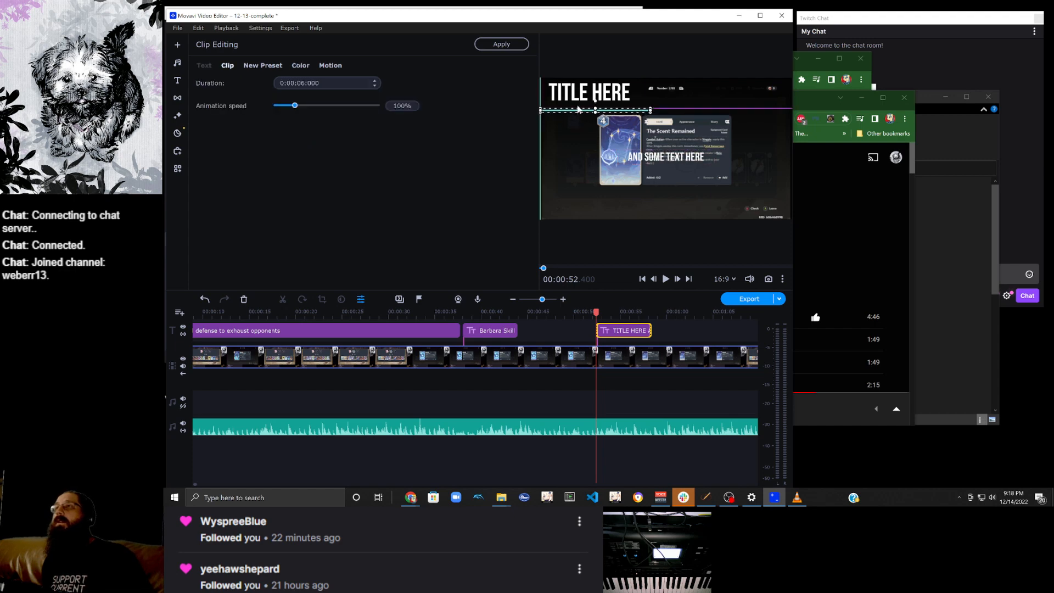
pyautogui.moveTo(666, 157); pyautogui.dragTo(596, 198)
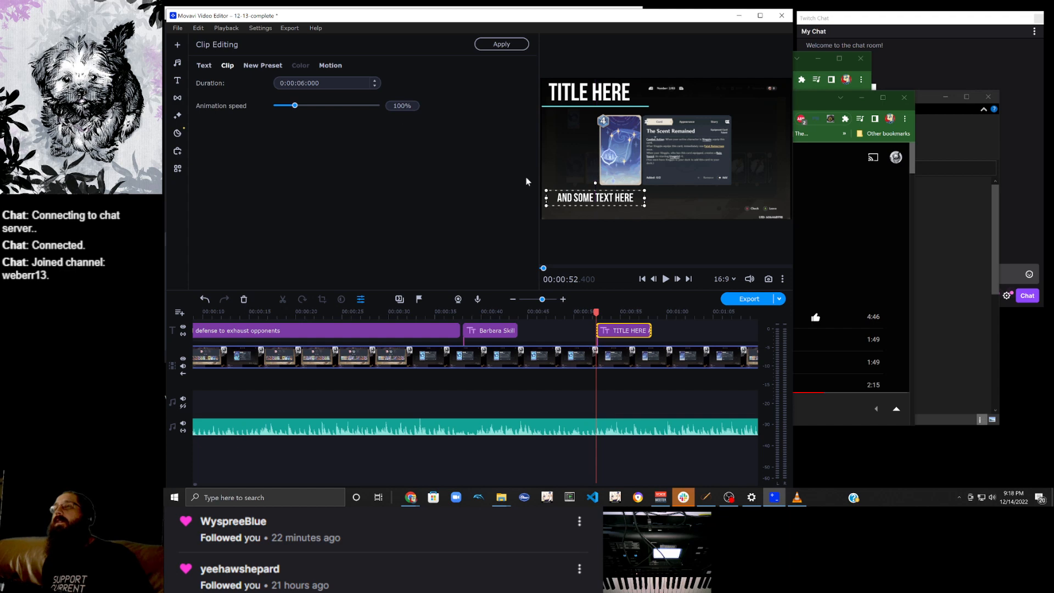
# Replace the placeholder text of the new title's subtitle line with "X".
pyautogui.click(204, 65)
pyautogui.moveTo(354, 84); pyautogui.dragTo(268, 106)
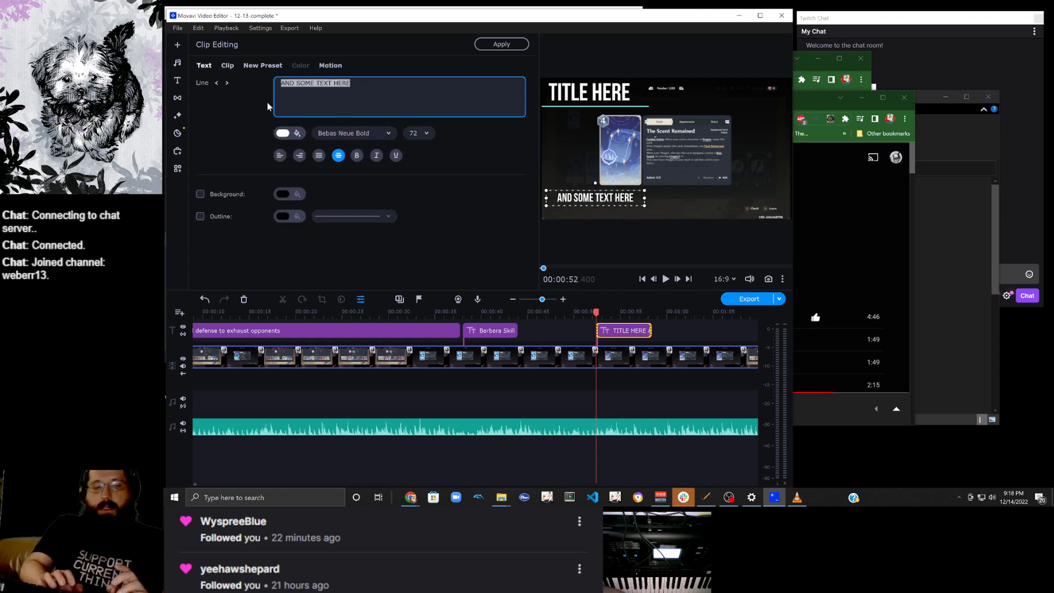
pyautogui.write('Xingqy')
pyautogui.press('BackSpace')
pyautogui.press('BackSpace')
pyautogui.press('BackSpace')
pyautogui.press('BackSpace')
pyautogui.press('BackSpace')
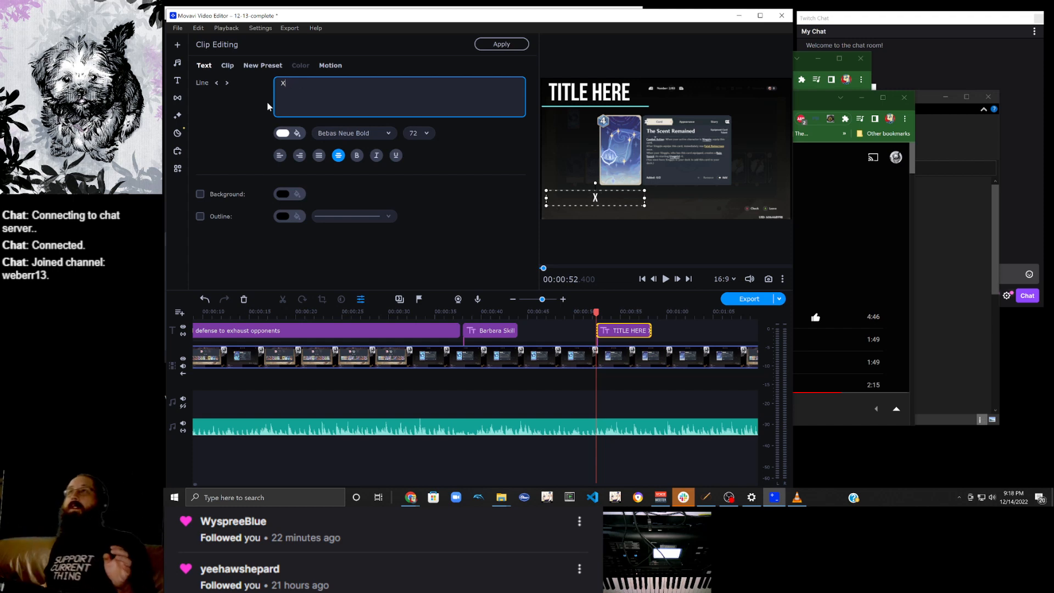
# Turn on the outline for the new title's heading and replace its text with "Xingqui".
pyautogui.click(595, 92)
pyautogui.click(218, 219)
pyautogui.moveTo(330, 83); pyautogui.dragTo(207, 72)
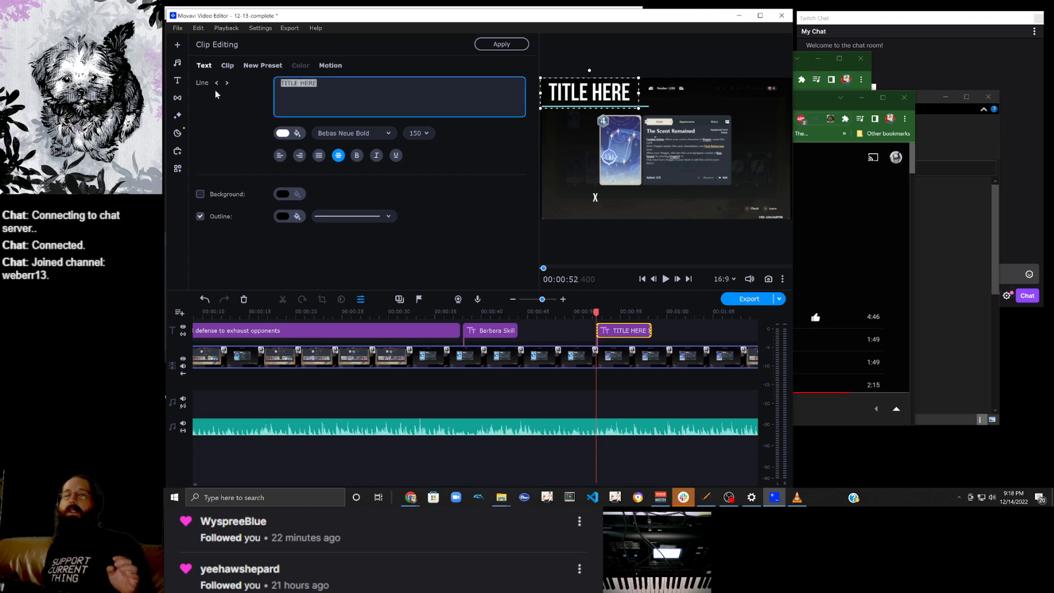
pyautogui.write('Xingqui')
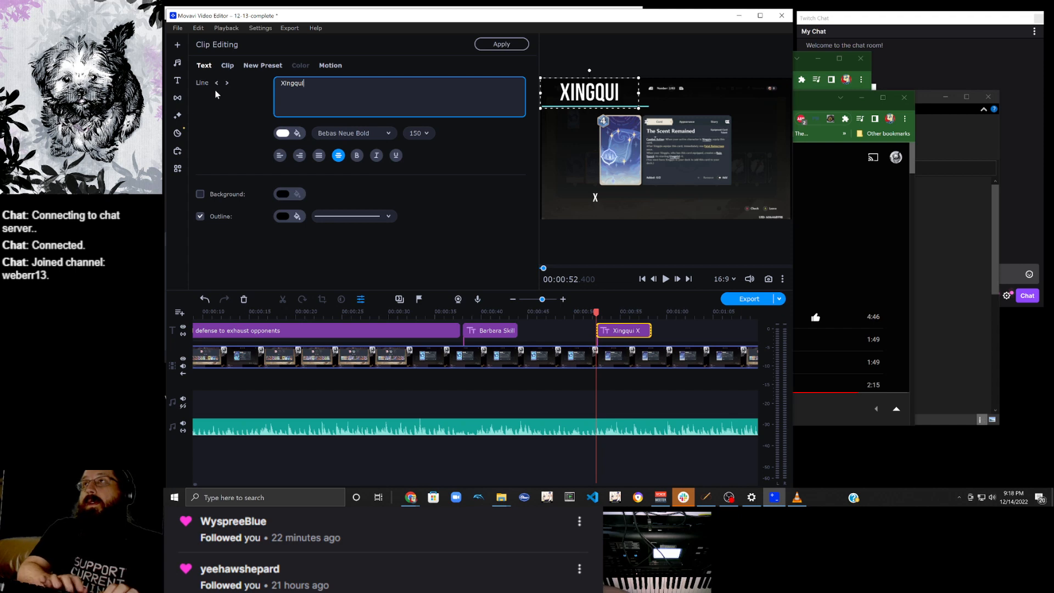
pyautogui.press('BackSpace')
pyautogui.write('i')
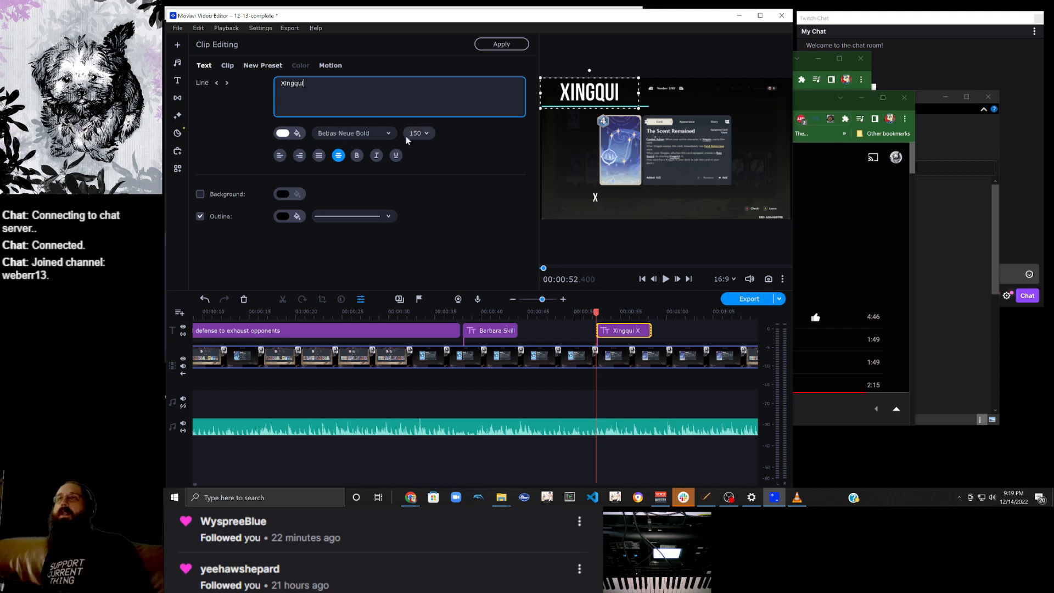
# Change the font of the "Xingqui" heading to Open Sans SemiBold.
pyautogui.click(351, 134)
pyautogui.scroll(-5, 366, 184)
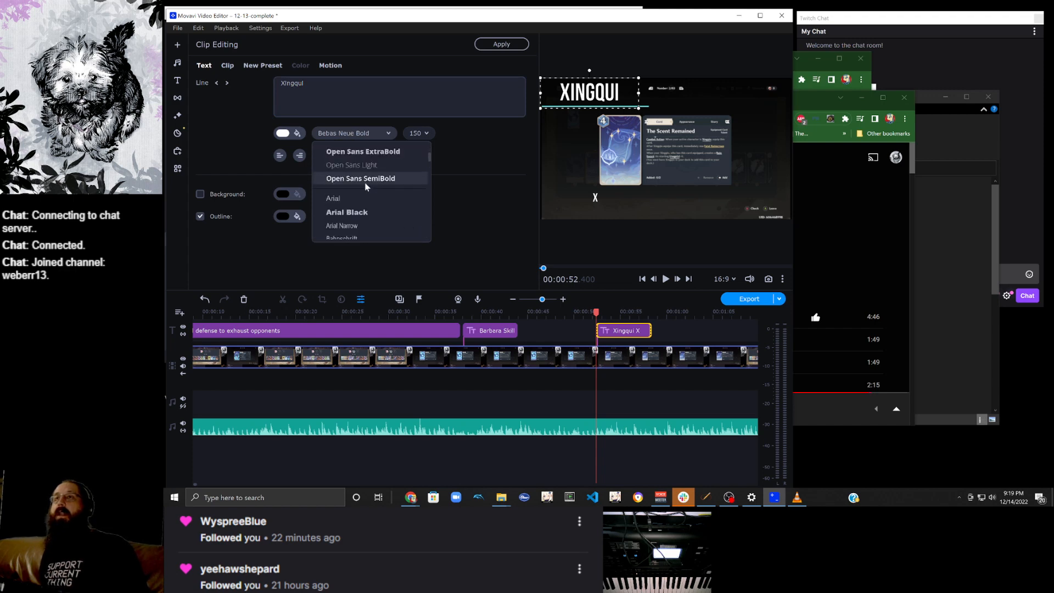
pyautogui.click(365, 179)
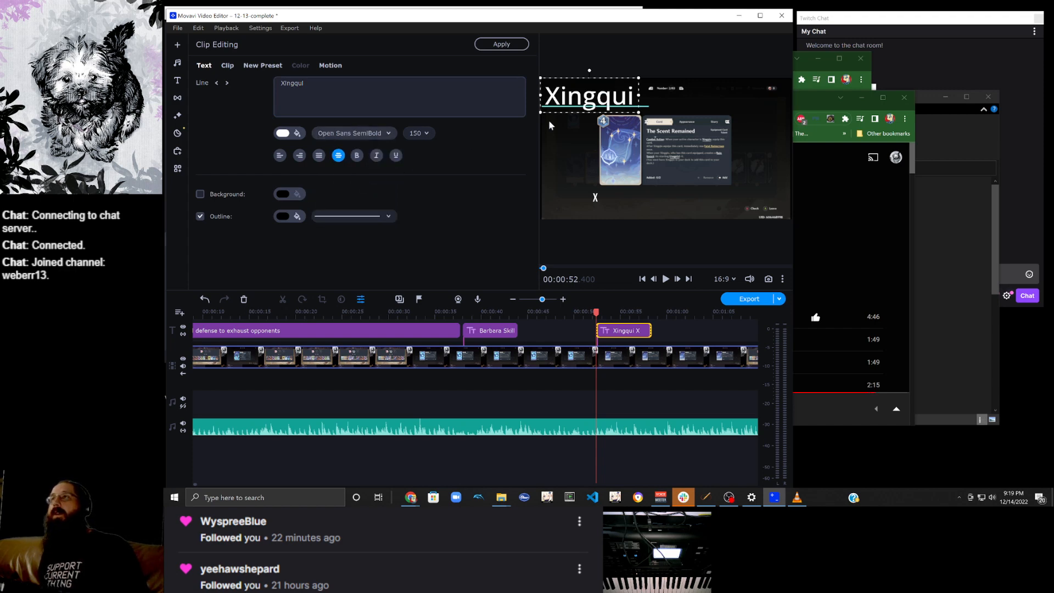
# Extend the heading text to "Xingqui Skill" and widen its text box so it fits on one line.
pyautogui.click(398, 96)
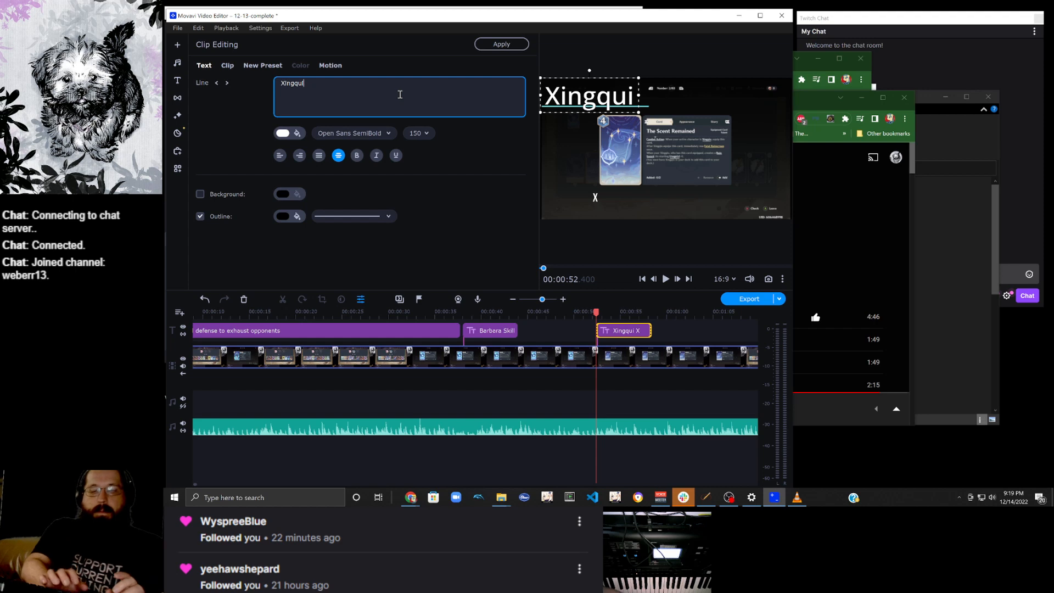
pyautogui.write('Skill')
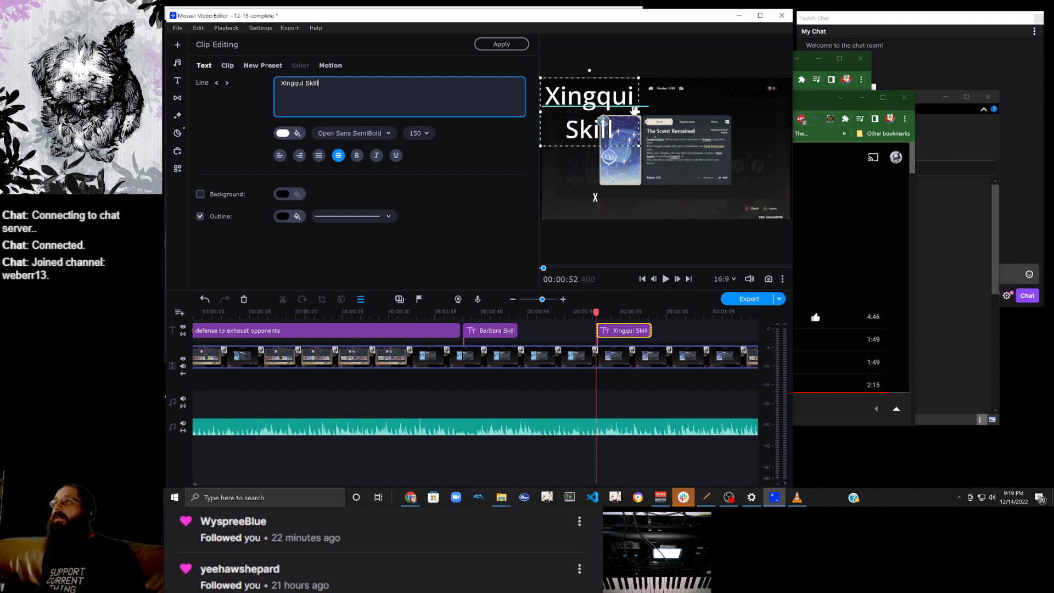
pyautogui.moveTo(635, 110); pyautogui.dragTo(709, 102)
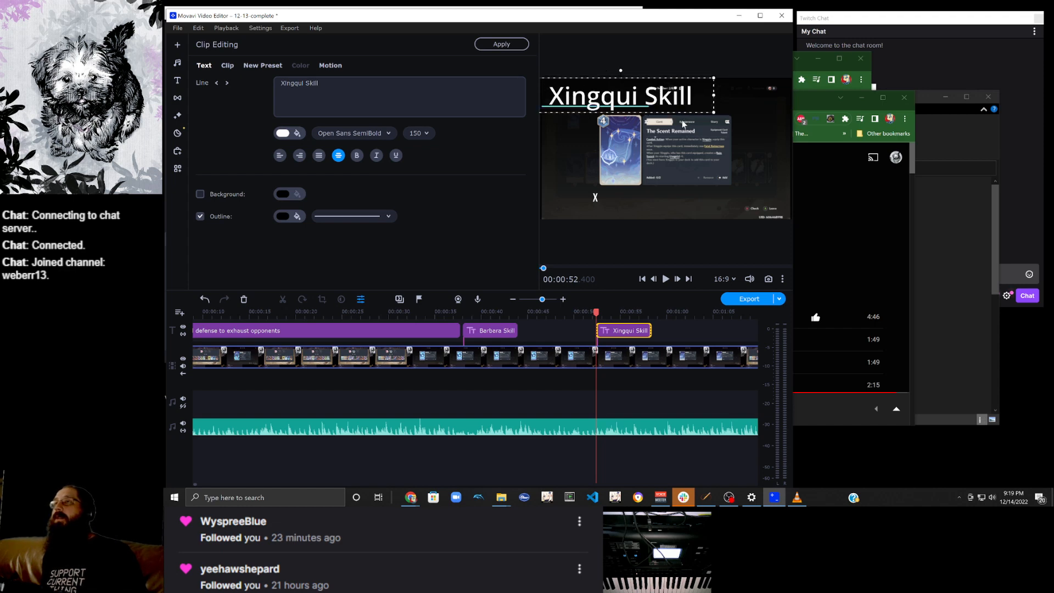
pyautogui.click(812, 102)
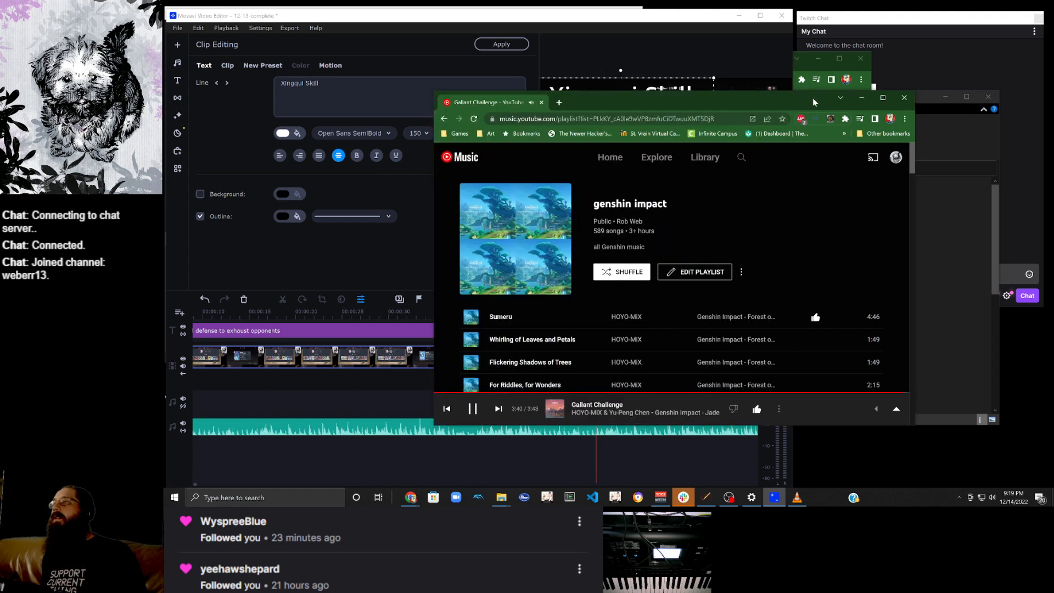
pyautogui.click(559, 102)
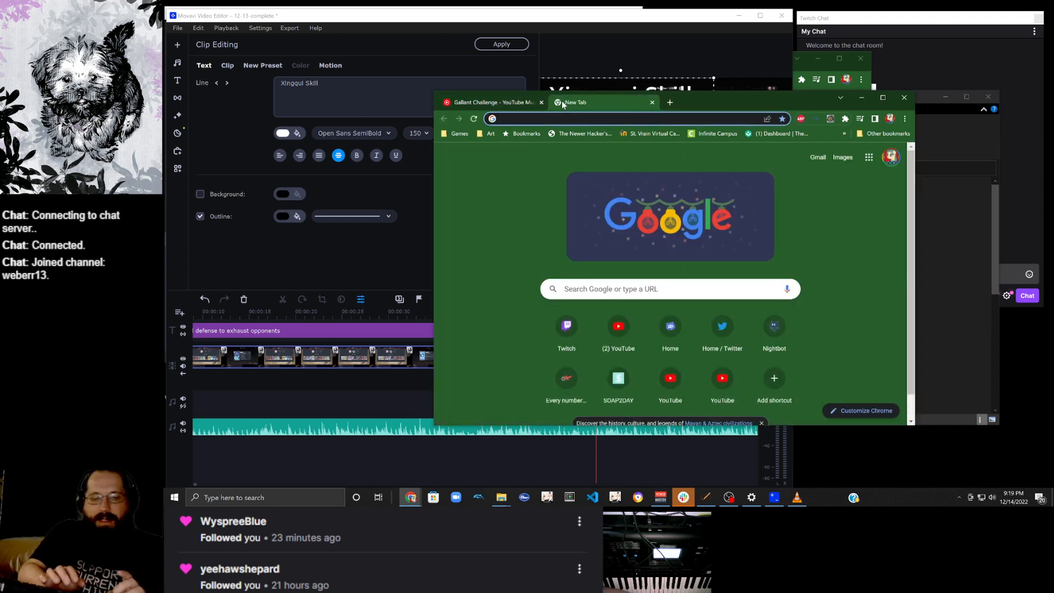
pyautogui.write('xing')
pyautogui.press('BackSpace')
pyautogui.press('BackSpace')
pyautogui.press('BackSpace')
pyautogui.press('BackSpace')
pyautogui.press('BackSpace')
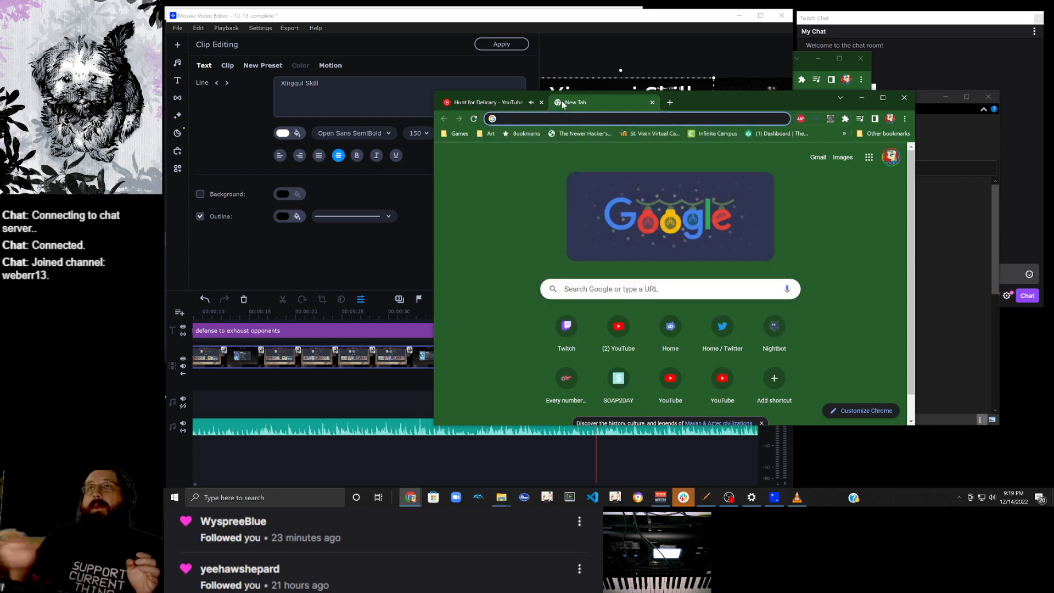
# Correct the spelling of the name in the title heading so it reads "Xingqiu Skill".
pyautogui.click(319, 88)
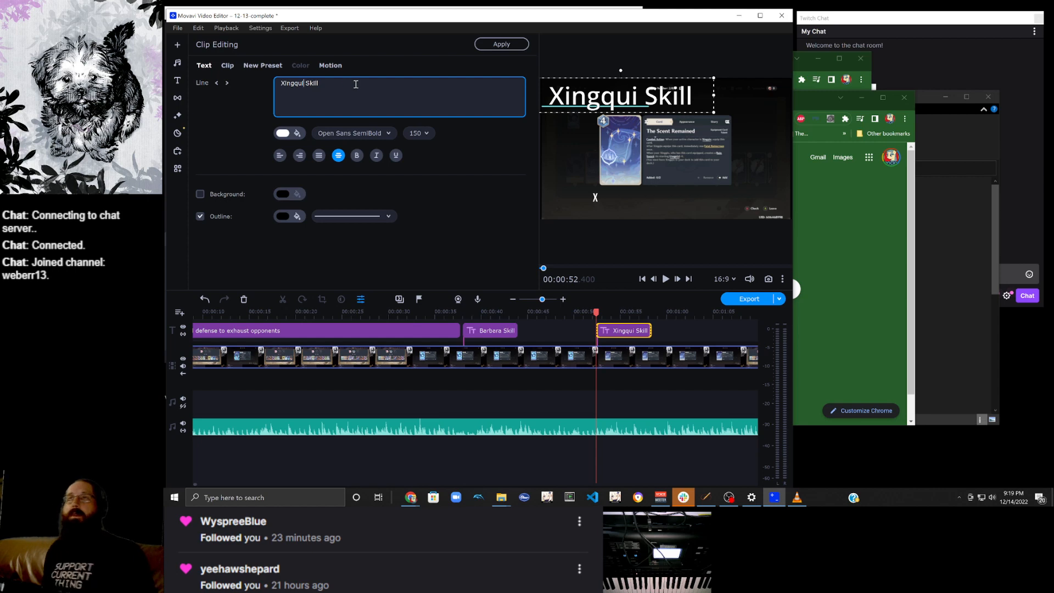
pyautogui.press('Left')
pyautogui.press('Left')
pyautogui.press('Left')
pyautogui.press('Left')
pyautogui.press('Left')
pyautogui.press('Left')
pyautogui.press('BackSpace')
pyautogui.press('BackSpace')
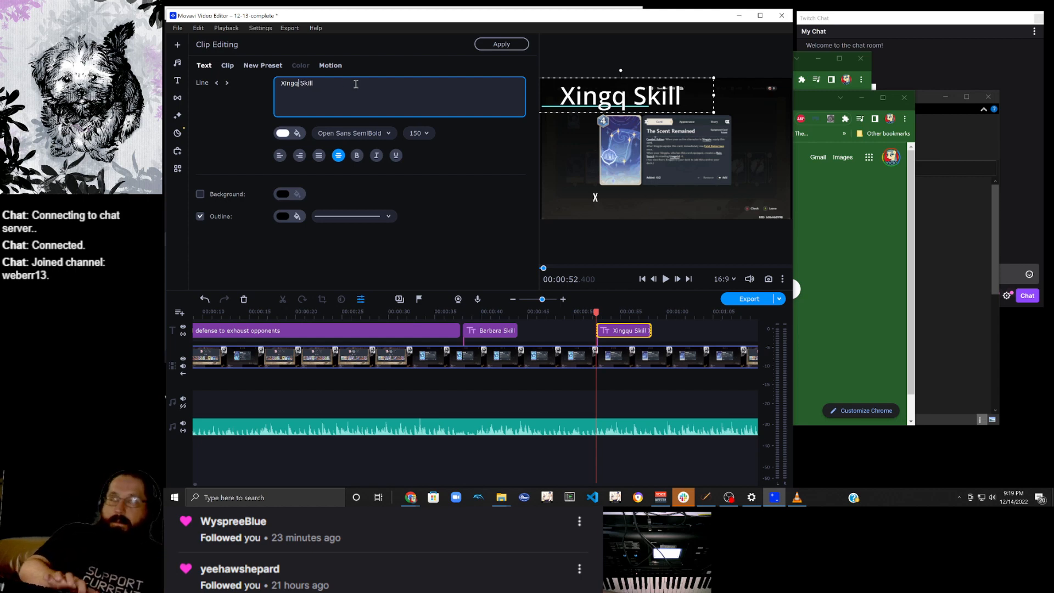
pyautogui.write('iu')
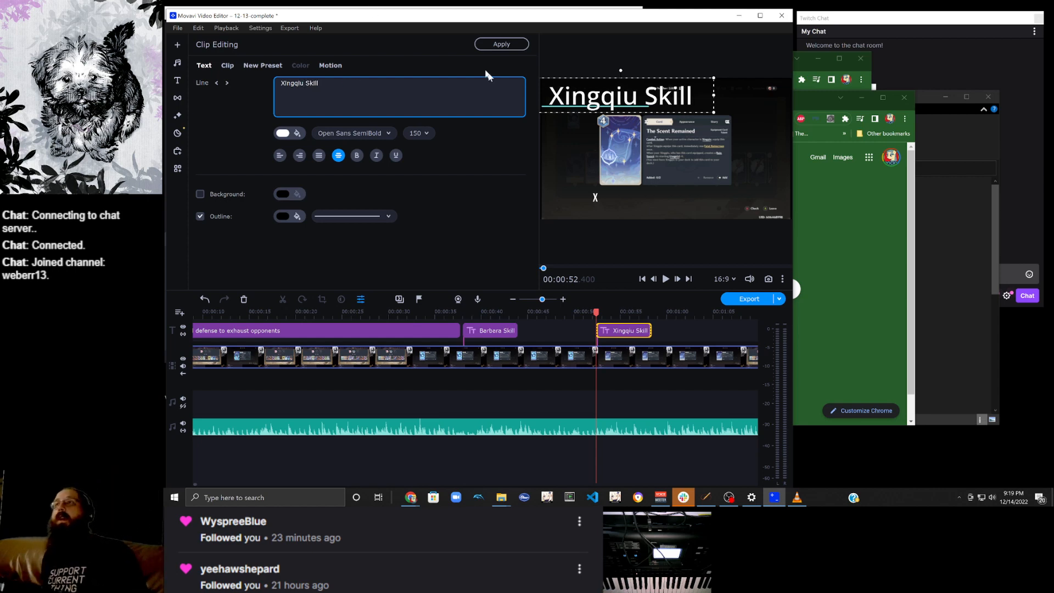
# Turn on the outline for the title's "X" subtitle line and change its font to Open Sans SemiBold.
pyautogui.click(621, 197)
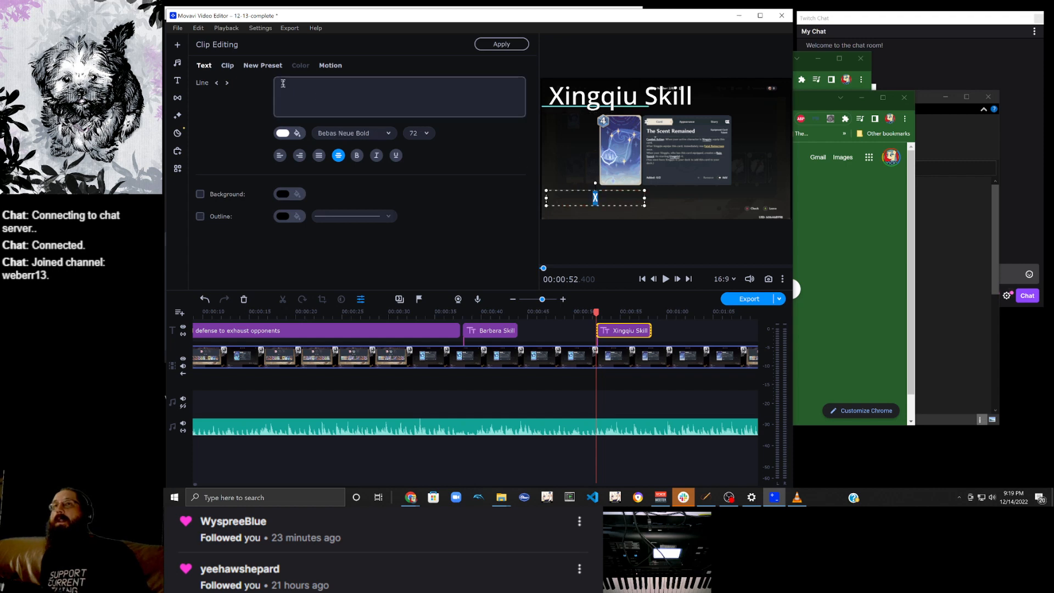
pyautogui.click(199, 215)
pyautogui.click(365, 135)
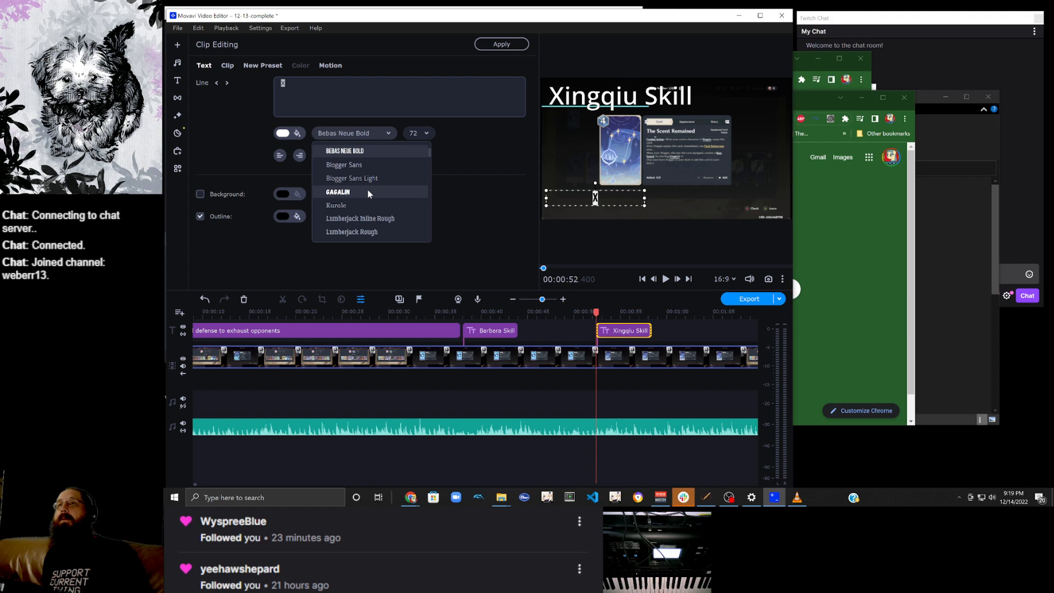
pyautogui.scroll(-1, 369, 190)
pyautogui.click(369, 180)
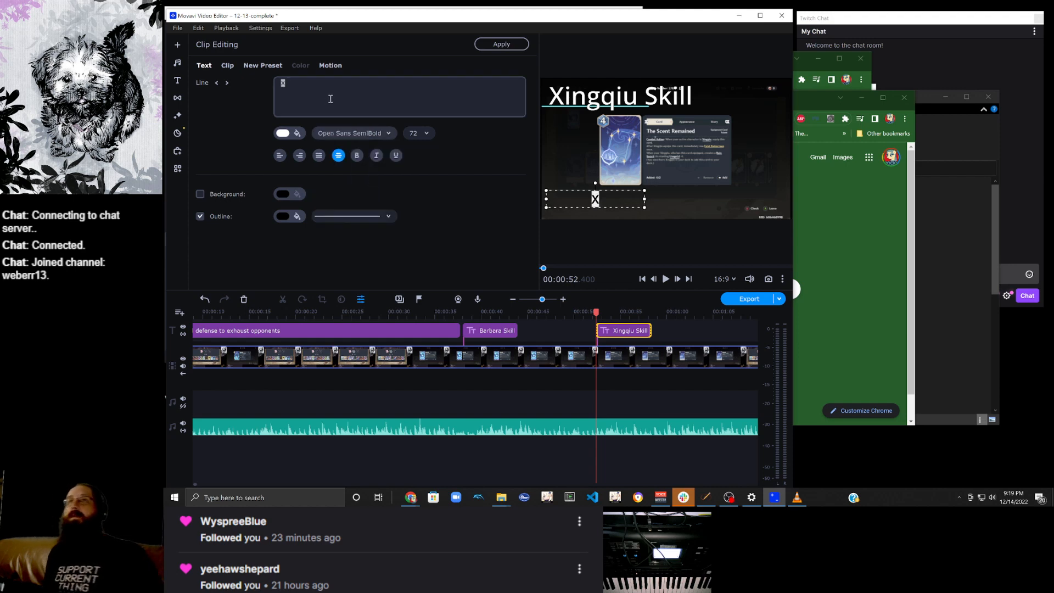
# Replace the "X" text of the subtitle line with "Damage Reduction".
pyautogui.press('Up')
pyautogui.press('Up')
pyautogui.doubleClick(330, 99)
pyautogui.press('BackSpace')
pyautogui.write('da')
pyautogui.press('BackSpace')
pyautogui.press('BackSpace')
pyautogui.write('Dana')
pyautogui.press('BackSpace')
pyautogui.press('BackSpace')
pyautogui.write('mn')
pyautogui.press('BackSpace')
pyautogui.write('afge')
pyautogui.press('BackSpace')
pyautogui.press('BackSpace')
pyautogui.press('BackSpace')
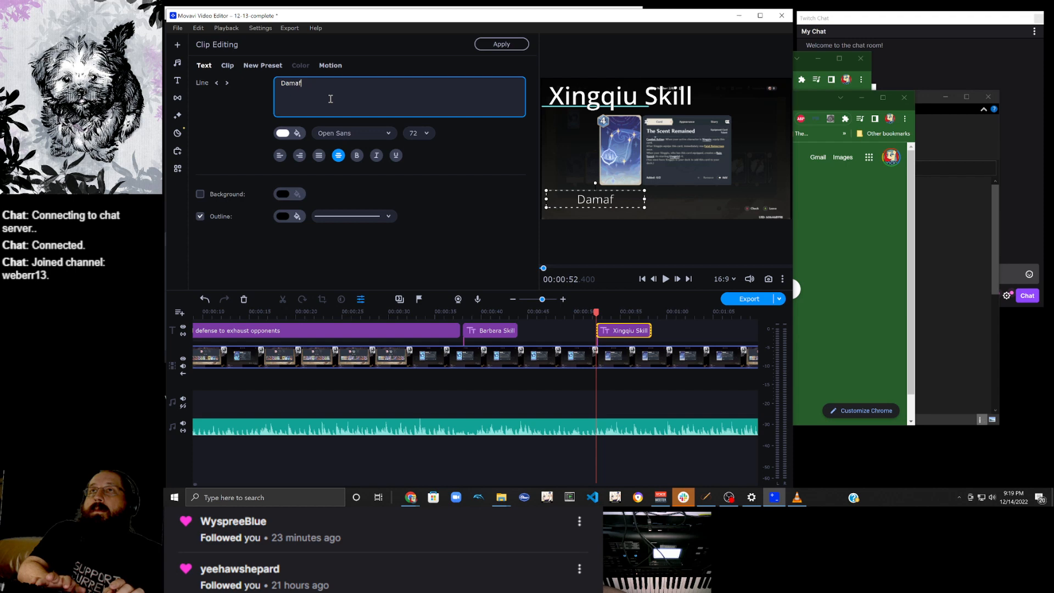
pyautogui.write('ge R')
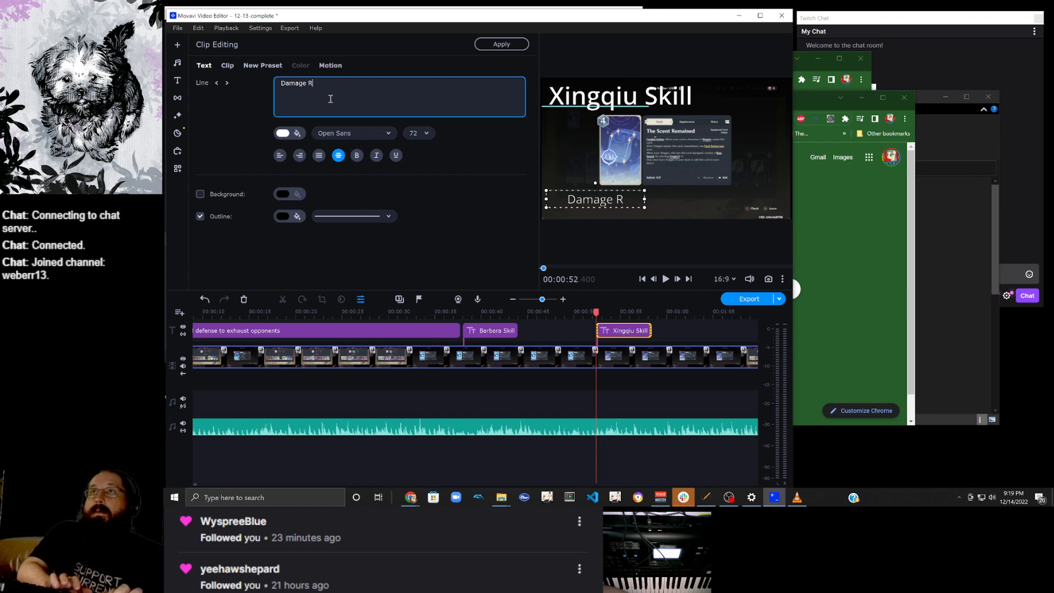
pyautogui.write('eduction')
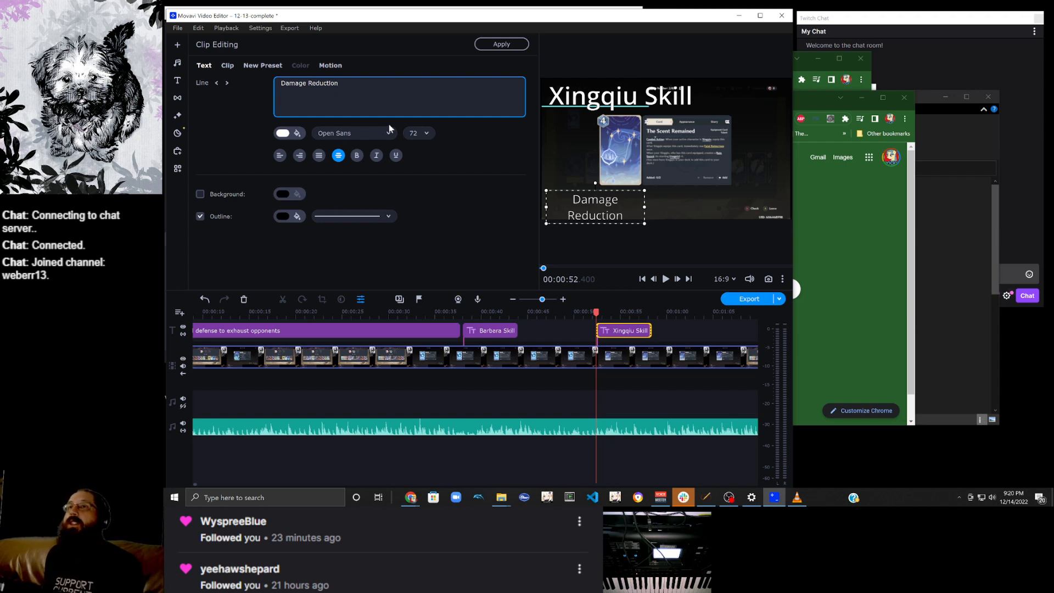
# Set the "Damage Reduction" subtitle's font back to Open Sans SemiBold and place it directly beneath the card.
pyautogui.click(366, 134)
pyautogui.click(379, 193)
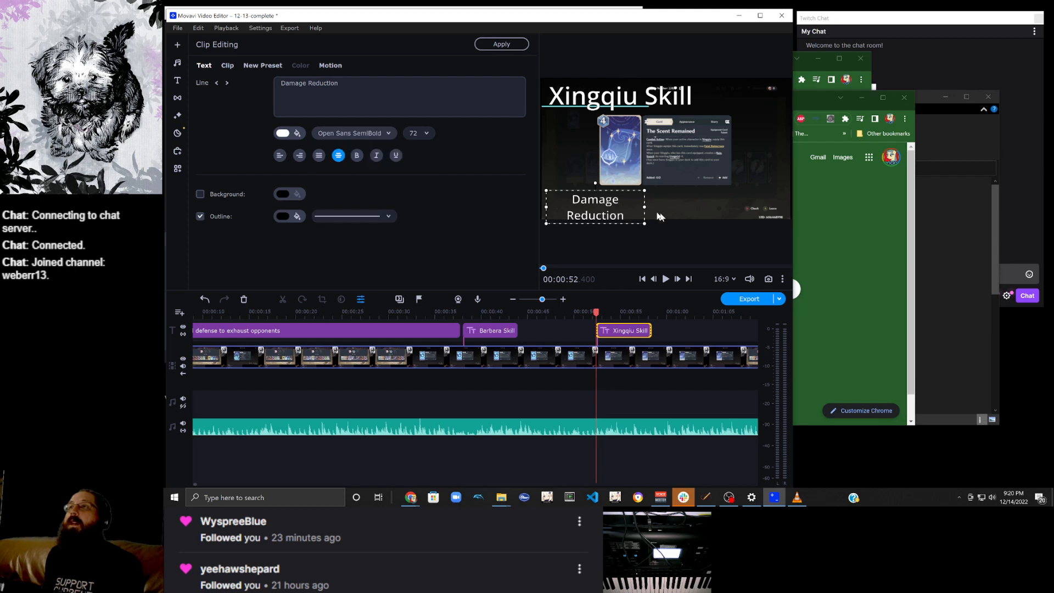
pyautogui.moveTo(606, 215); pyautogui.dragTo(623, 197)
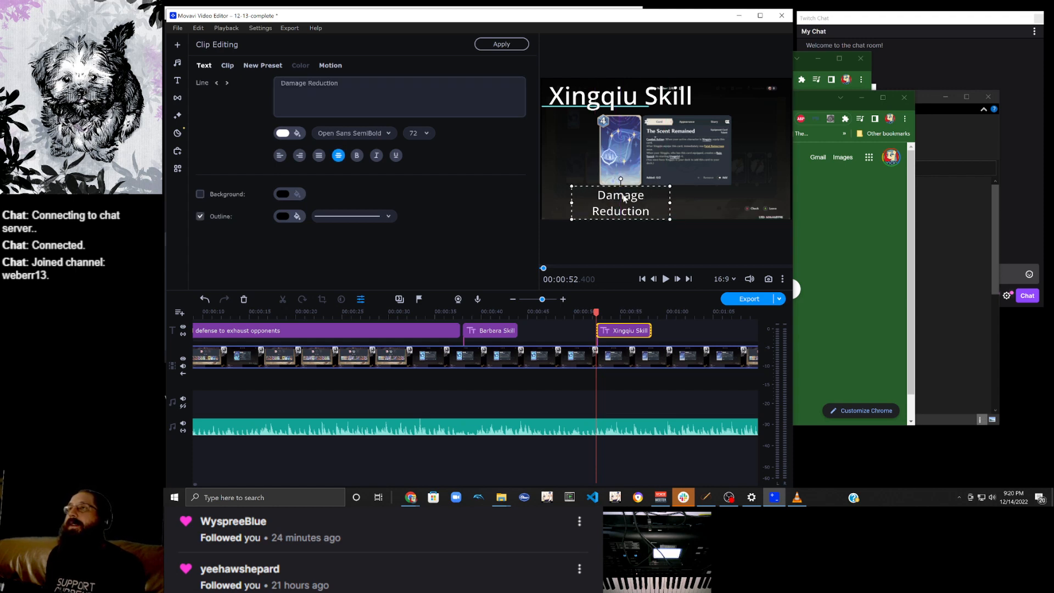
# Split the video clip at 00:01:04.500, while The Scent Remained card is still shown.
pyautogui.scroll(-3, 637, 387)
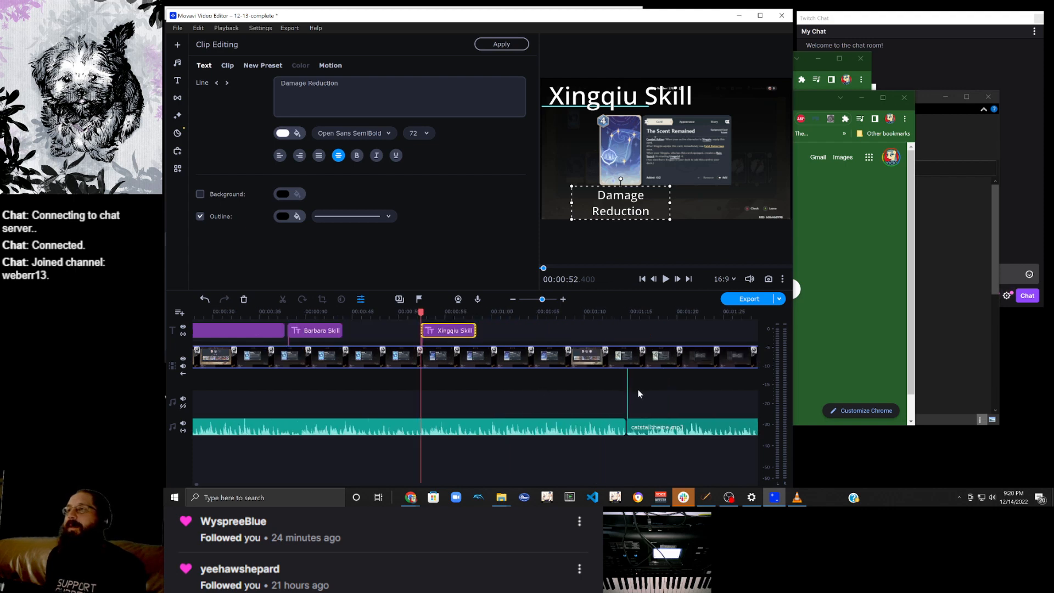
pyautogui.click(486, 357)
pyautogui.click(498, 357)
pyautogui.click(525, 356)
pyautogui.click(546, 353)
pyautogui.click(565, 350)
pyautogui.click(586, 351)
pyautogui.click(601, 356)
pyautogui.click(615, 358)
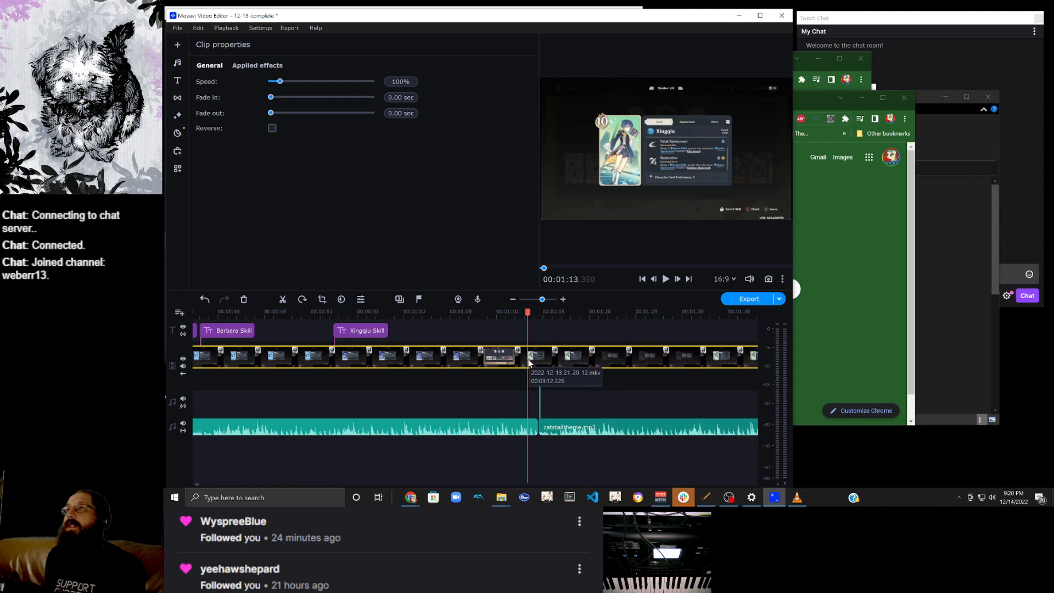
pyautogui.click(471, 360)
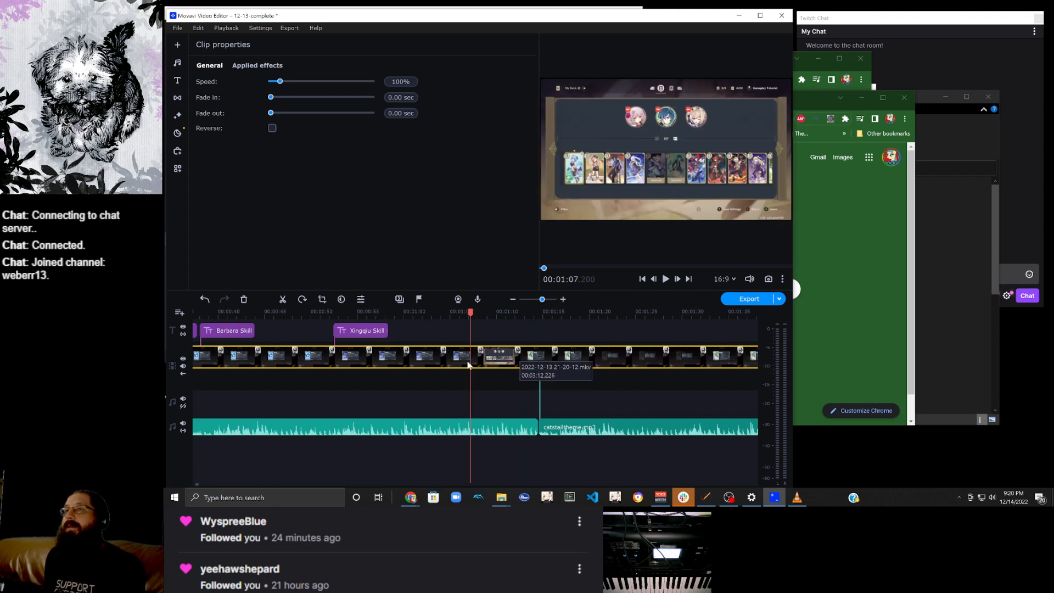
pyautogui.click(445, 365)
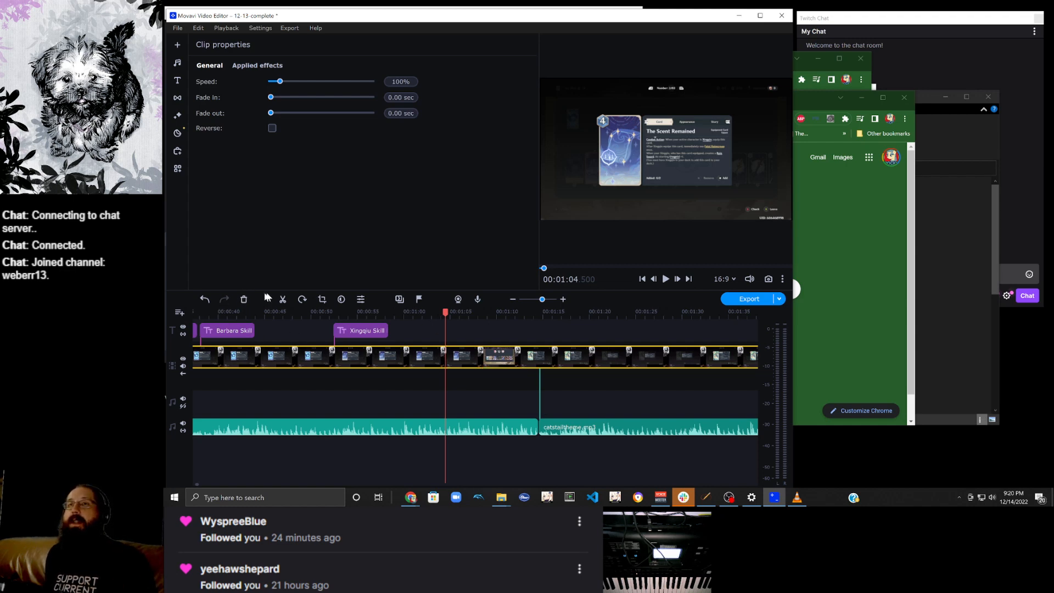
pyautogui.click(283, 299)
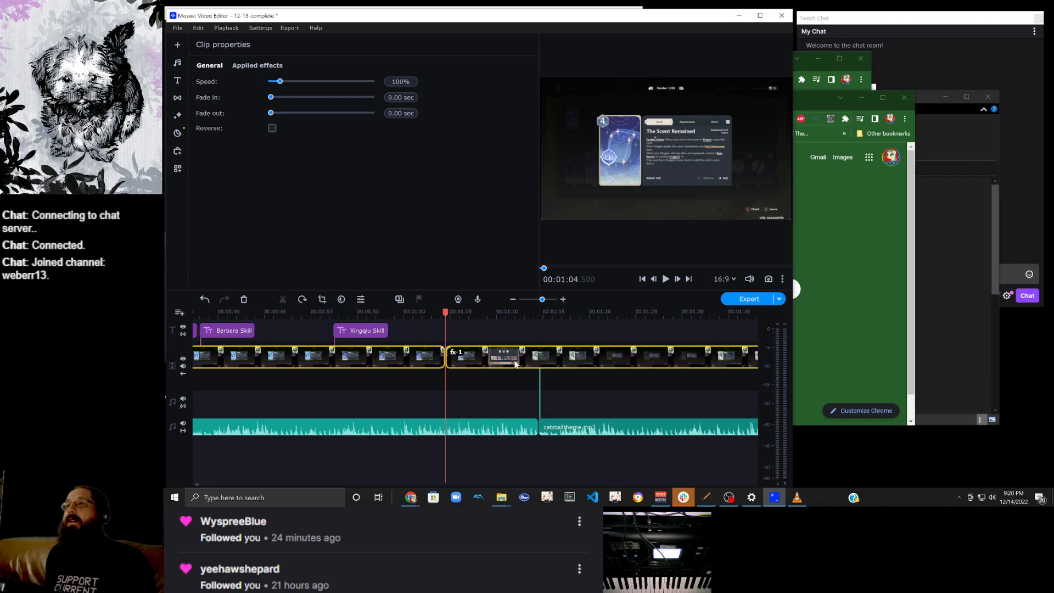
# Look through the footage after the split for the point where the I Got Your Back card comes up.
pyautogui.click(541, 359)
pyautogui.click(541, 361)
pyautogui.click(567, 360)
pyautogui.click(580, 361)
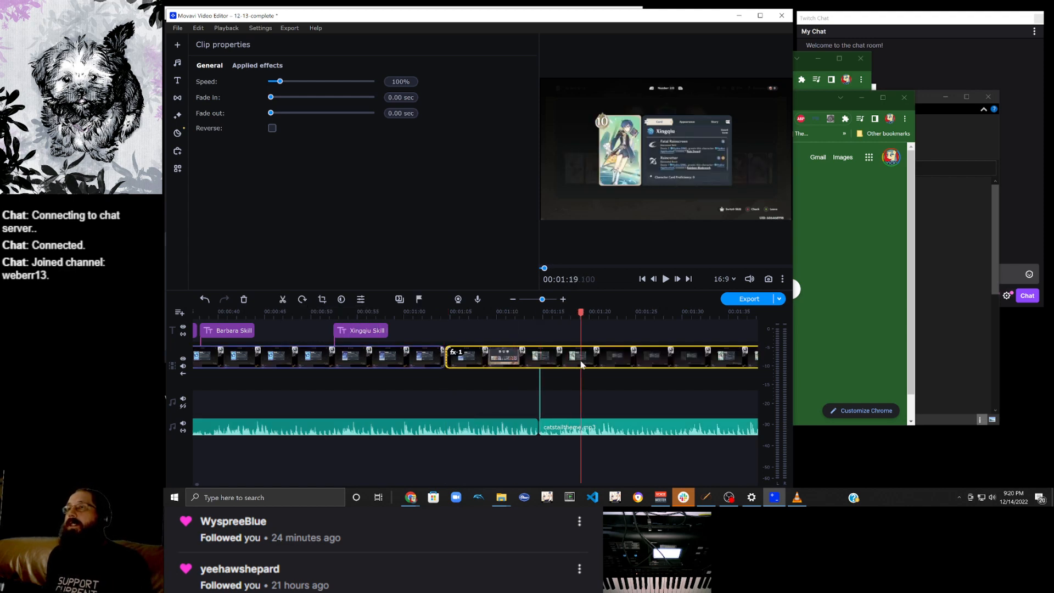
pyautogui.scroll(-3, 580, 361)
pyautogui.click(448, 360)
pyautogui.click(474, 361)
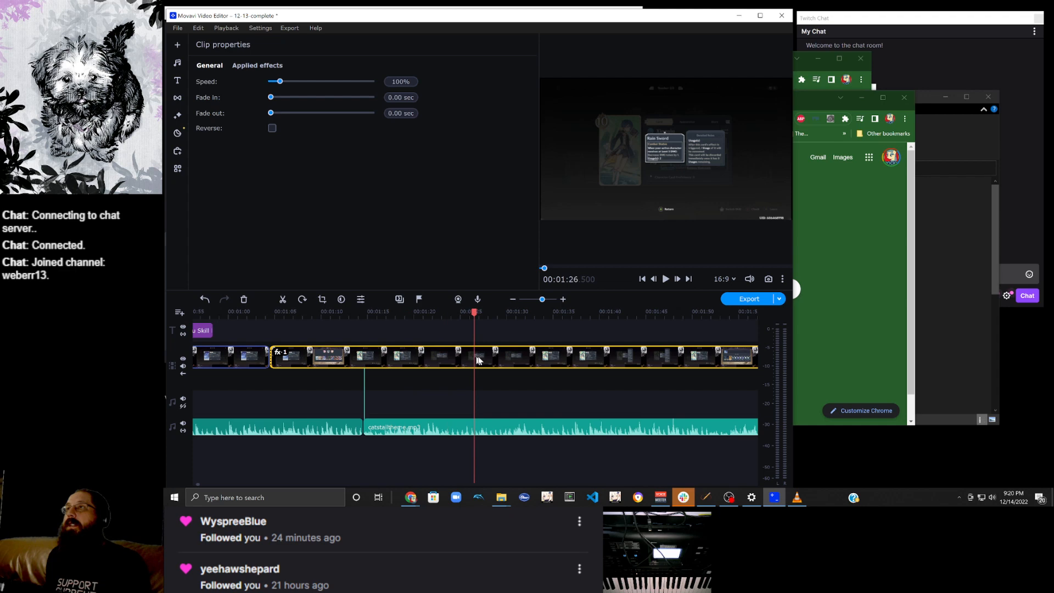
pyautogui.click(494, 360)
pyautogui.click(512, 355)
pyautogui.click(536, 357)
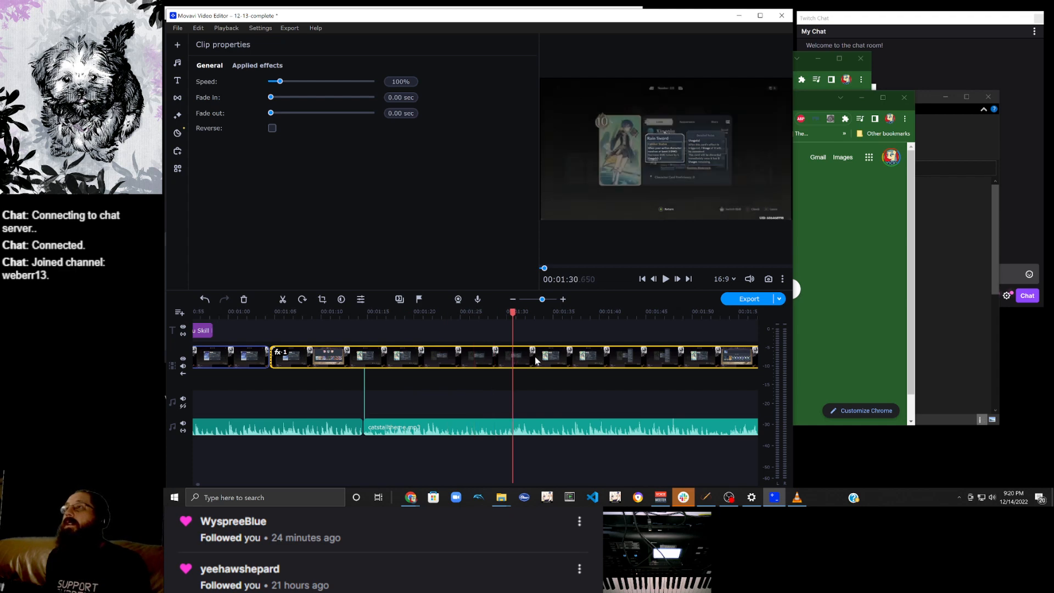
pyautogui.click(551, 360)
pyautogui.scroll(-3, 581, 360)
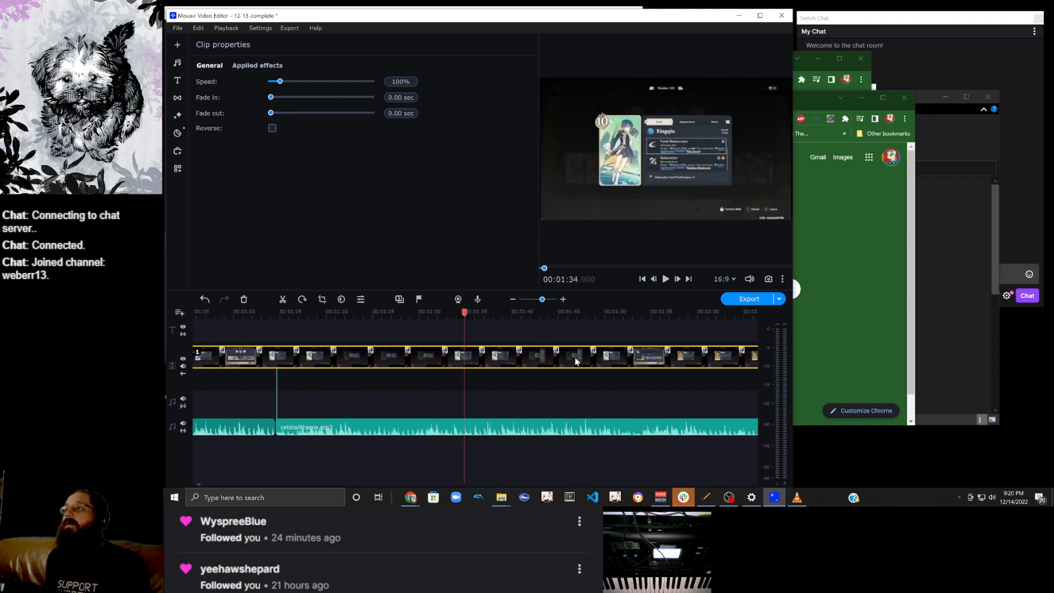
pyautogui.click(564, 360)
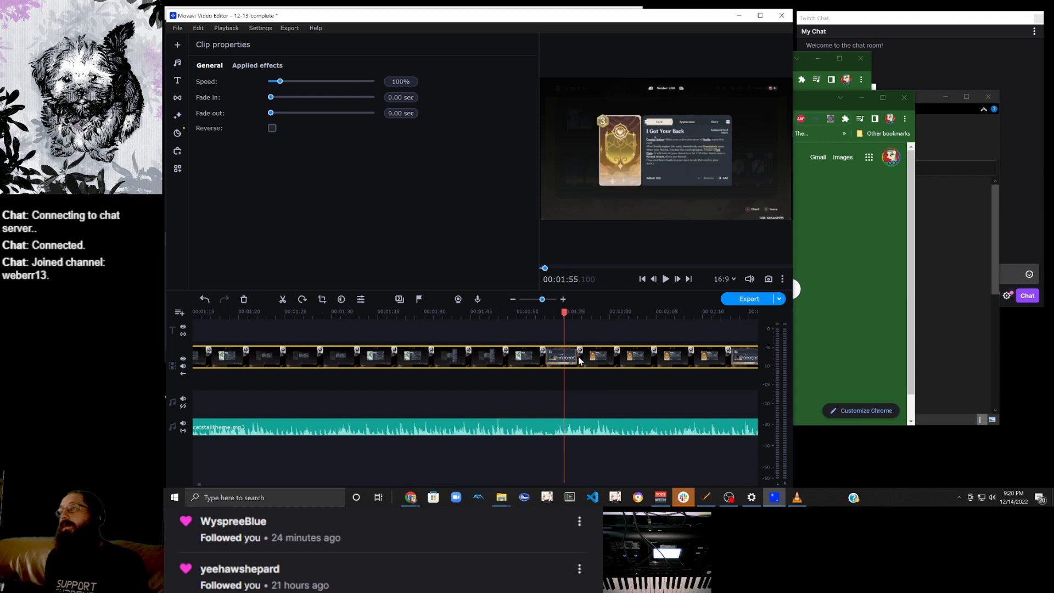
pyautogui.click(561, 361)
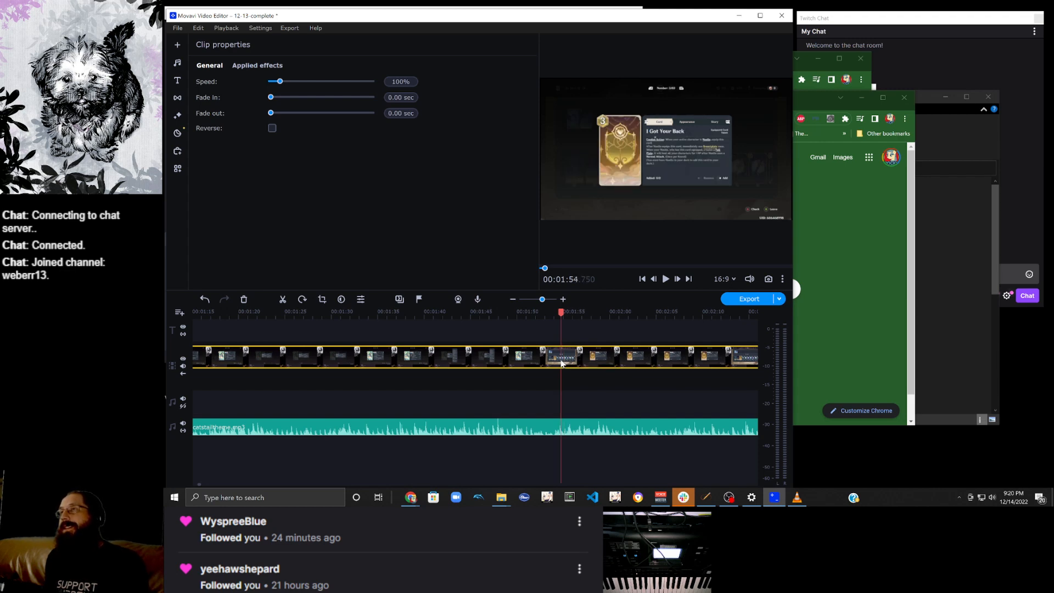
pyautogui.click(555, 361)
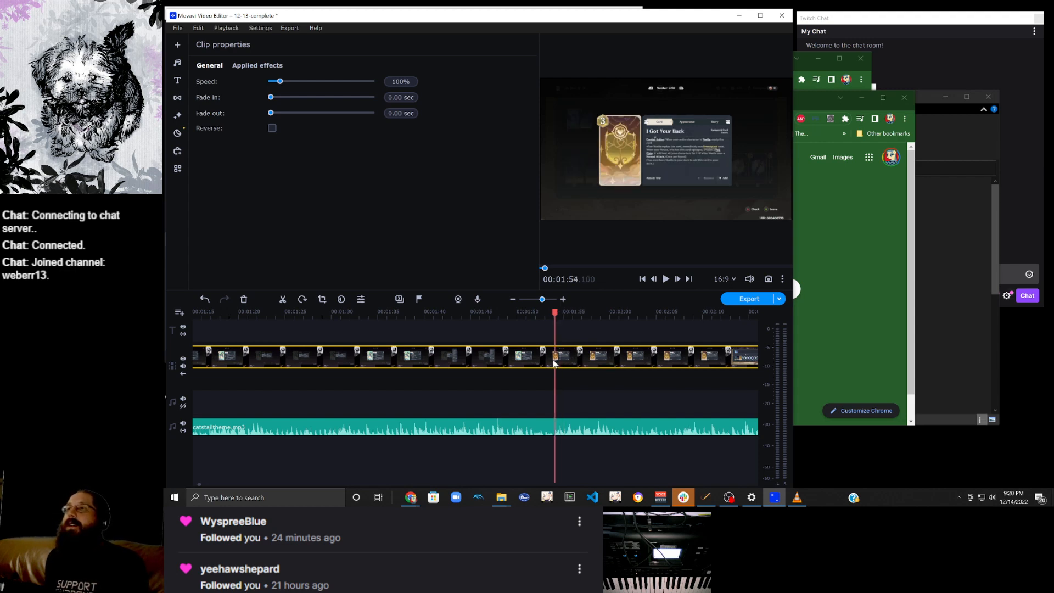
# Split the selected gameplay clip on the video track at 00:01:50.900, just before the I Got Your Back card view.
pyautogui.click(541, 361)
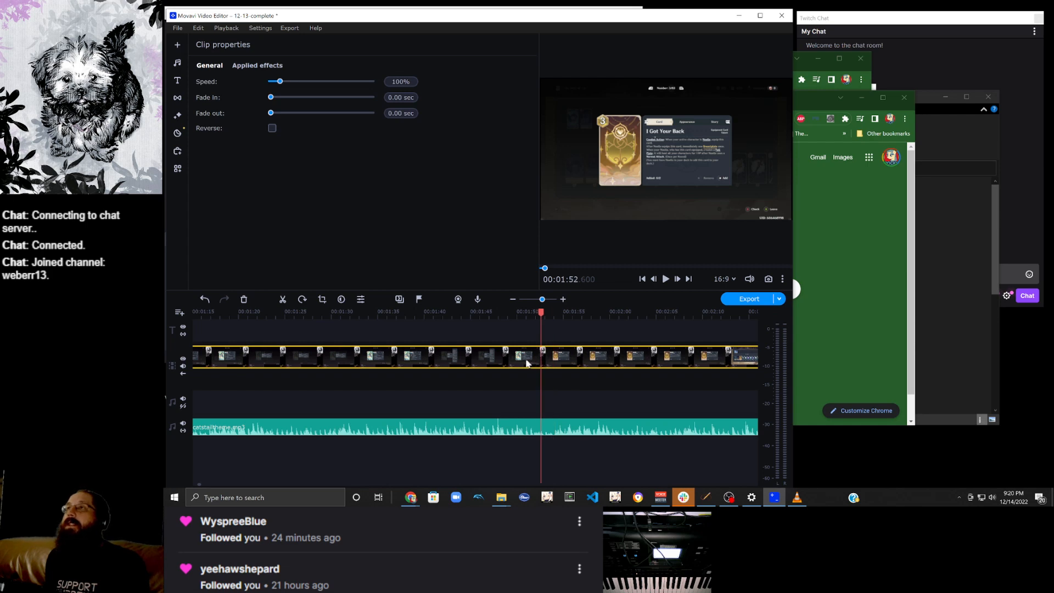
pyautogui.click(525, 363)
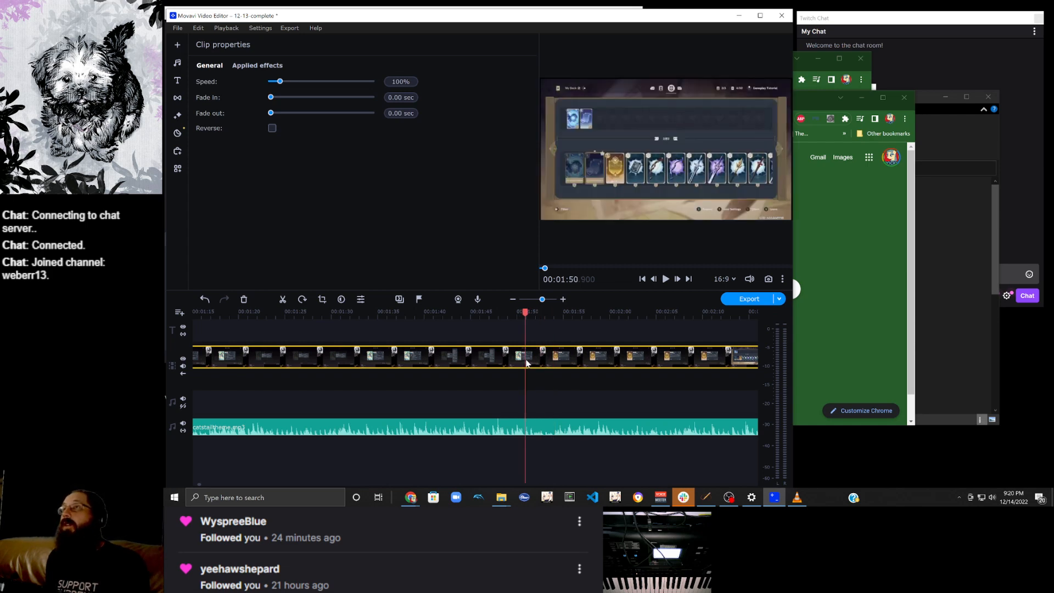
pyautogui.click(283, 300)
pyautogui.click(373, 406)
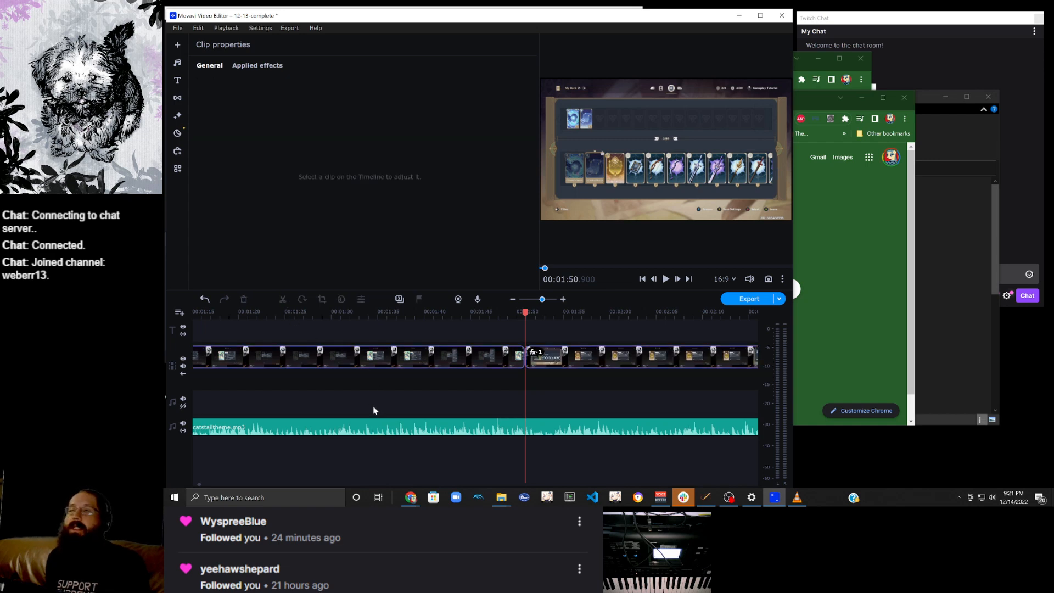
# Delete the video segment directly before the 00:01:50.900 cut, which begins shortly after the Xingqiu Skill title.
pyautogui.scroll(5, 374, 409)
pyautogui.scroll(-4, 374, 402)
pyautogui.scroll(4, 375, 402)
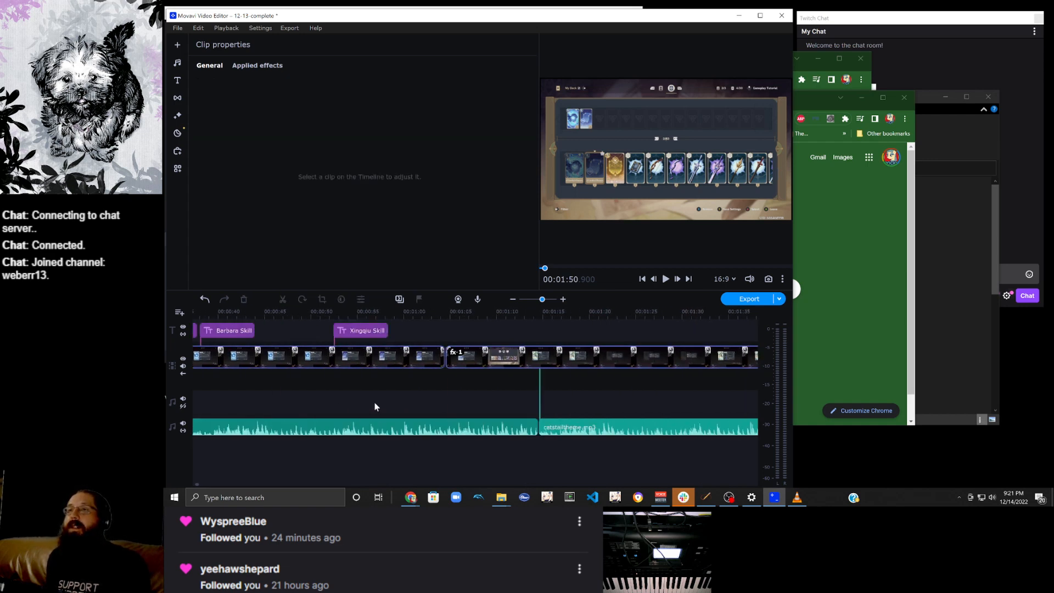
pyautogui.scroll(-3, 374, 405)
pyautogui.click(490, 358)
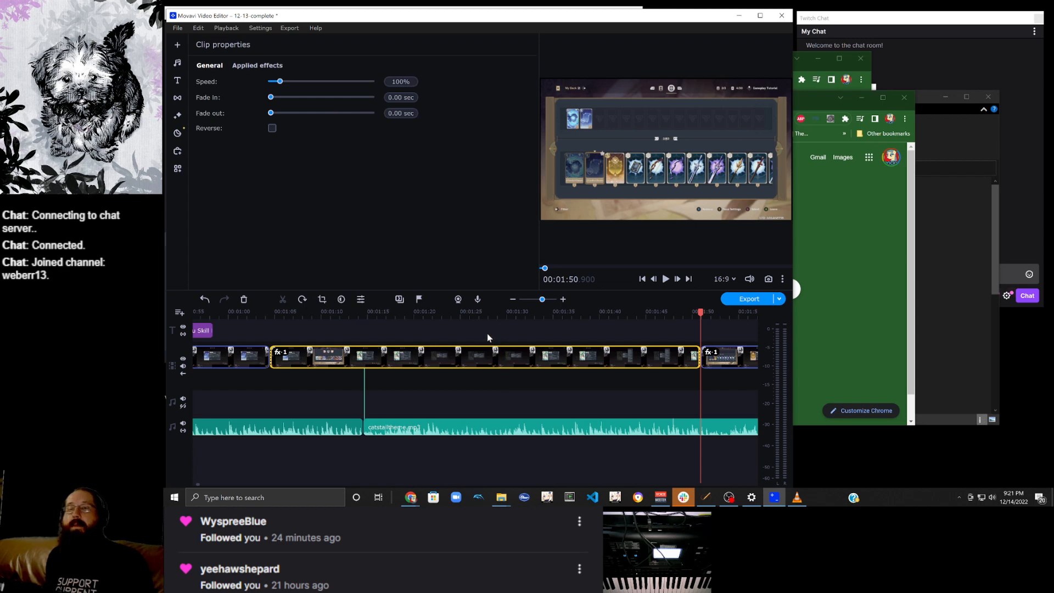
pyautogui.press('Delete')
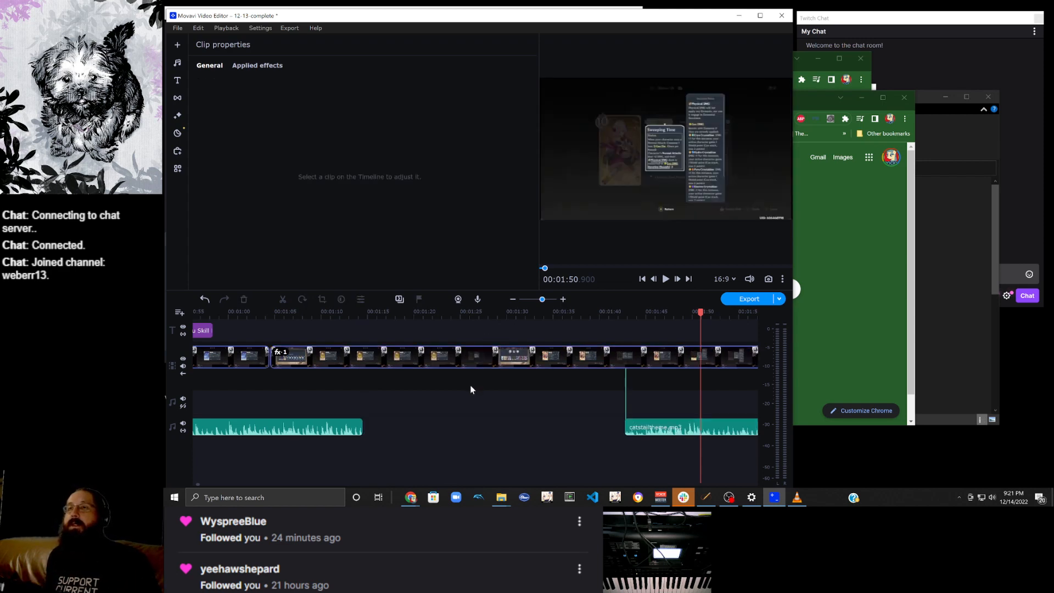
# Move the second catstailtheme.mp3 clip so it starts where the first one ends, at 00:01:14.550.
pyautogui.scroll(-5, 469, 385)
pyautogui.scroll(3, 470, 389)
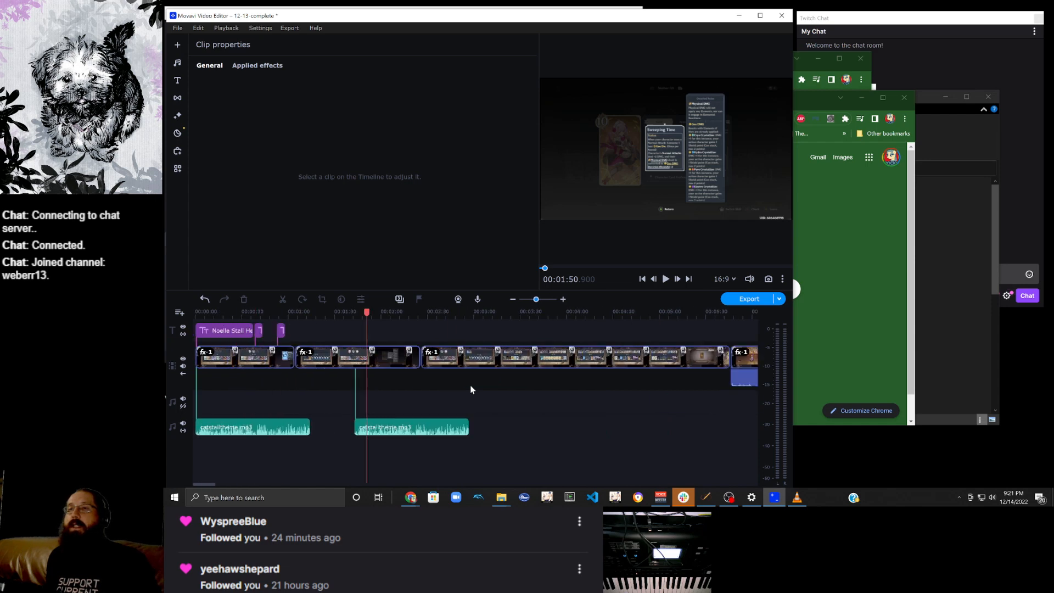
pyautogui.moveTo(525, 424); pyautogui.dragTo(458, 421)
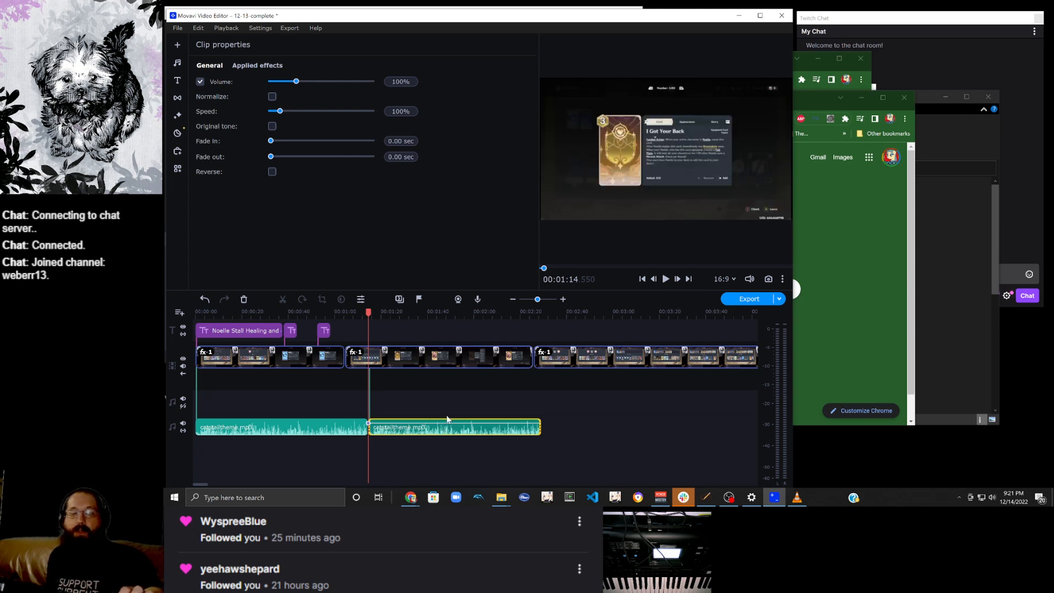
# Paste another copy of catstailtheme.mp3 and place it on the same audio track at 00:02:29.100, directly after the second music clip.
pyautogui.hotkey('ctrl', 'v')
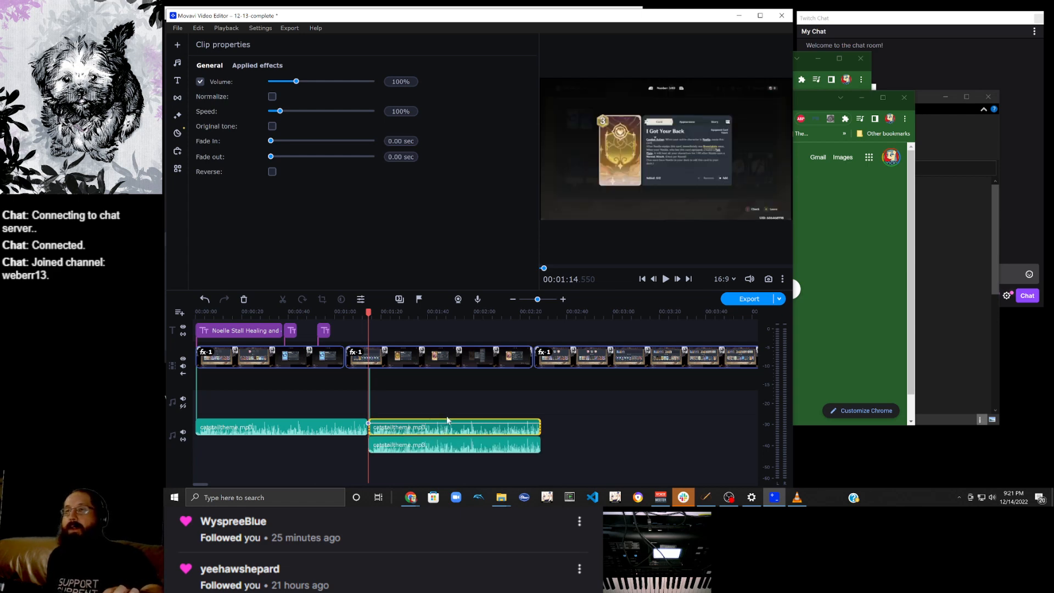
pyautogui.click(455, 437)
pyautogui.moveTo(456, 439); pyautogui.dragTo(629, 420)
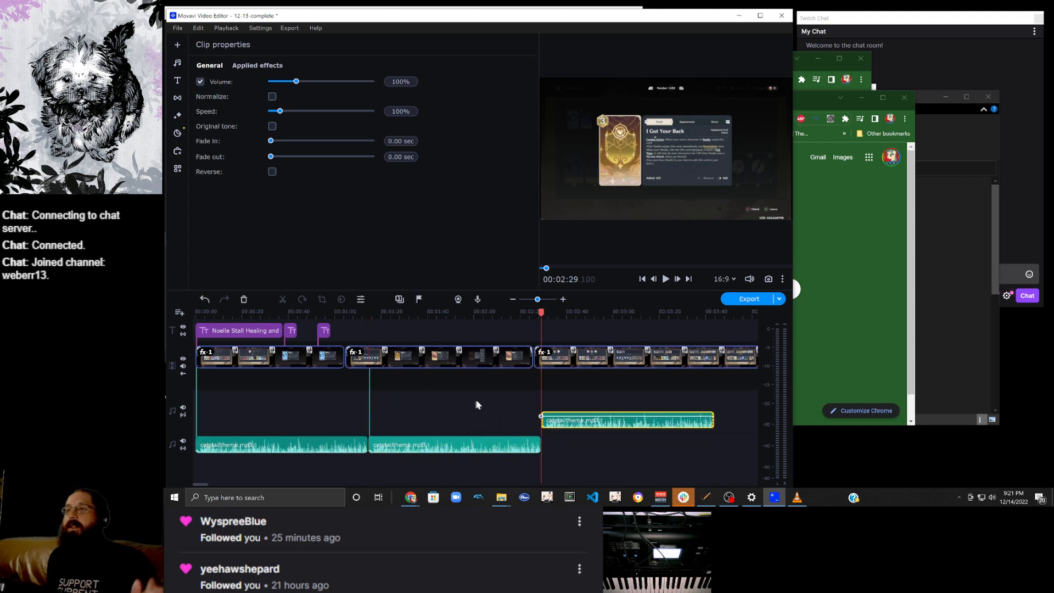
pyautogui.click(613, 422)
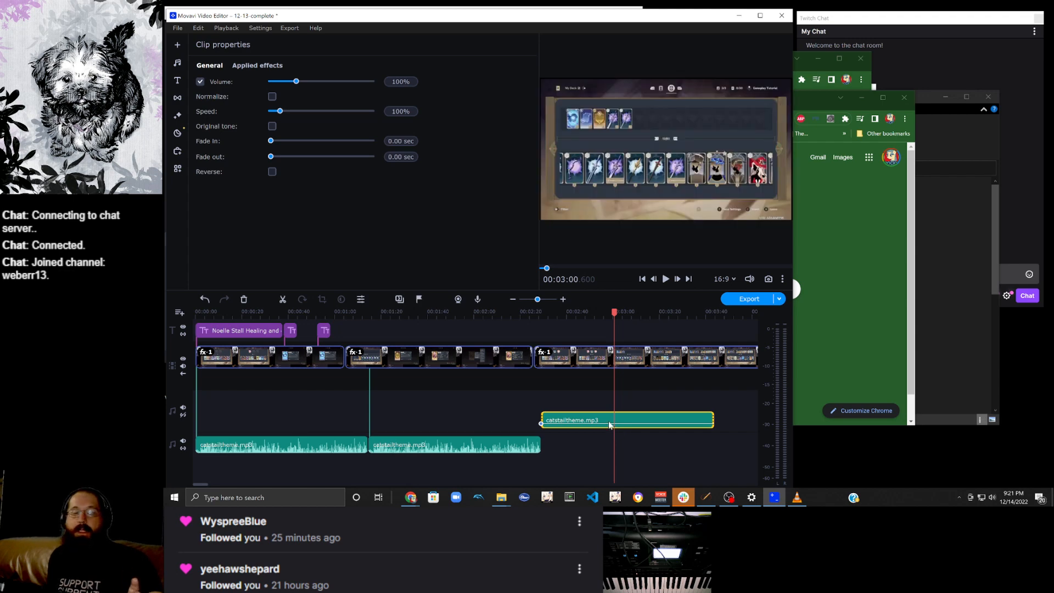
pyautogui.hotkey('ctrl', 'z')
pyautogui.moveTo(630, 426); pyautogui.dragTo(630, 446)
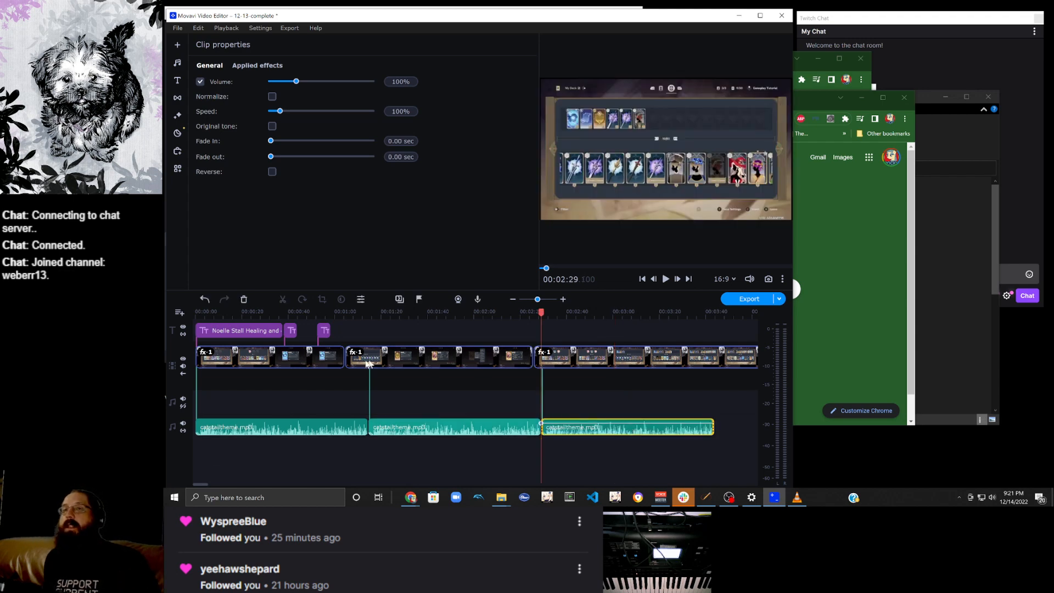
# Scrub through the end of the first video clip and the start of the second to find where the I Got Your Back card section ends.
pyautogui.click(315, 359)
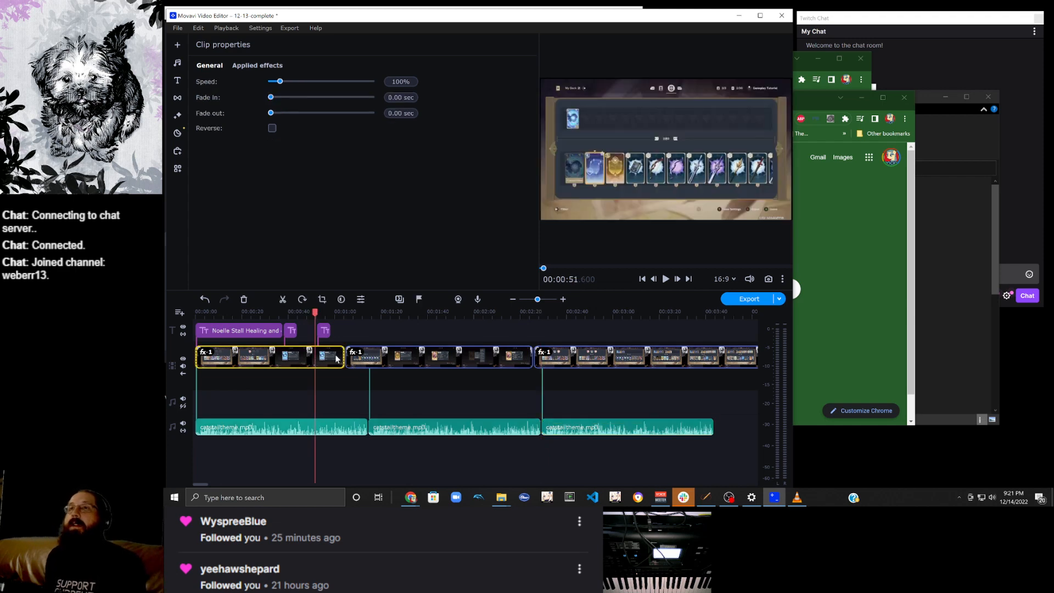
pyautogui.click(324, 356)
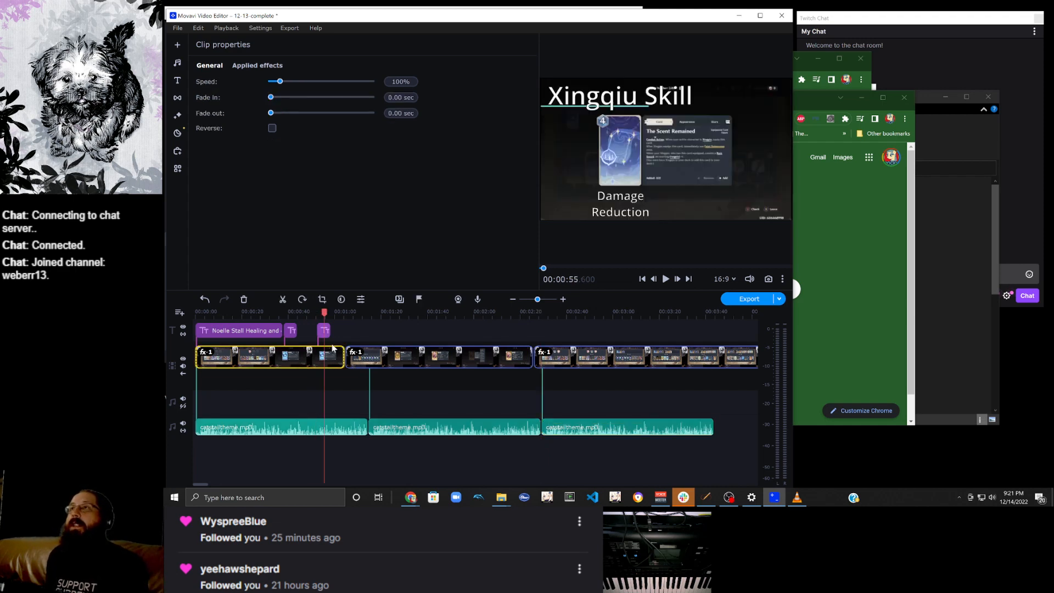
pyautogui.scroll(-2, 342, 344)
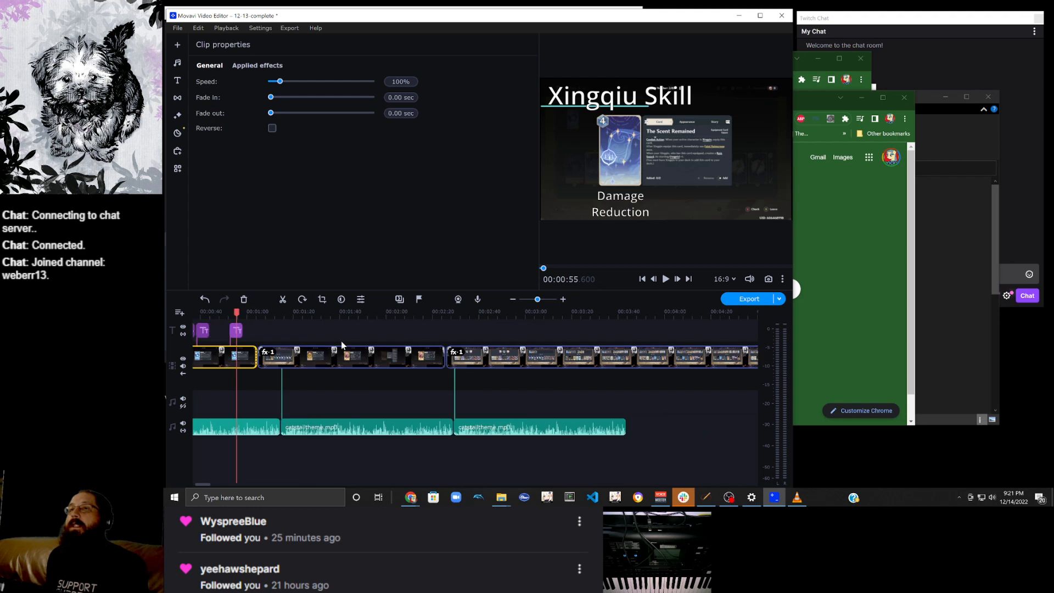
pyautogui.scroll(2, 280, 364)
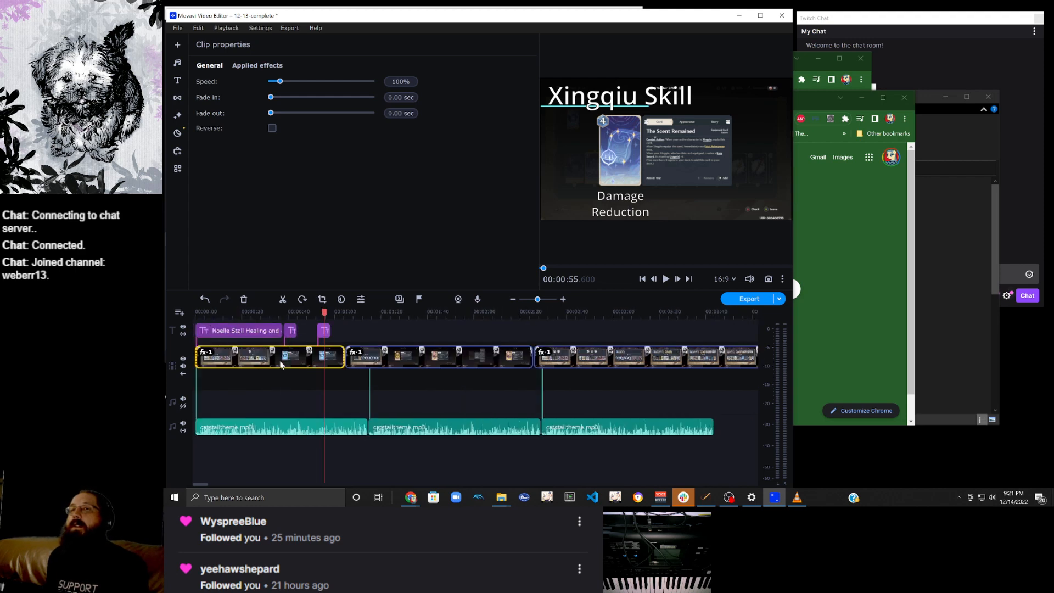
pyautogui.click(355, 361)
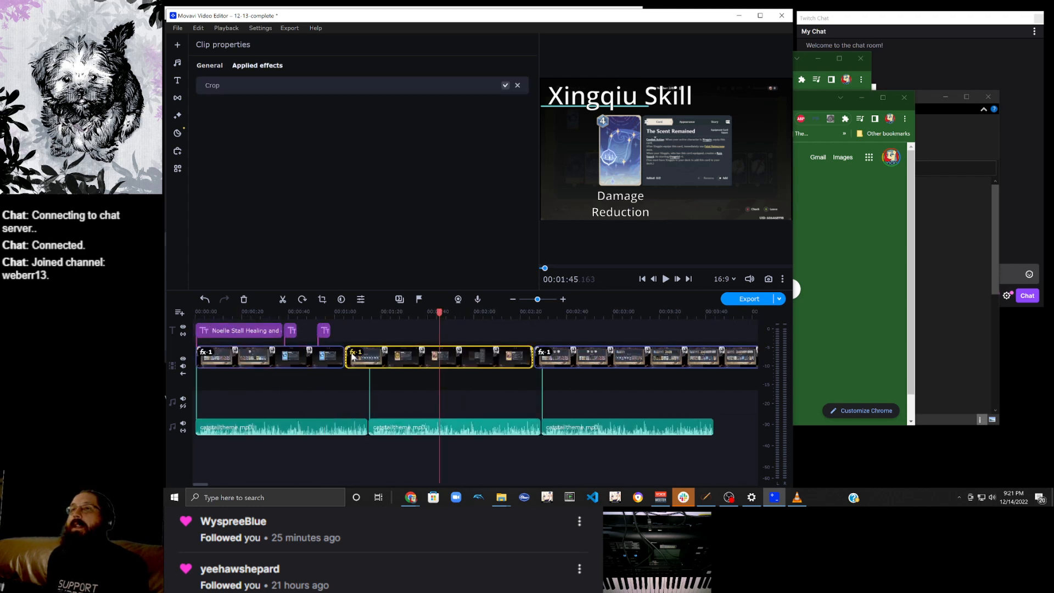
pyautogui.click(355, 363)
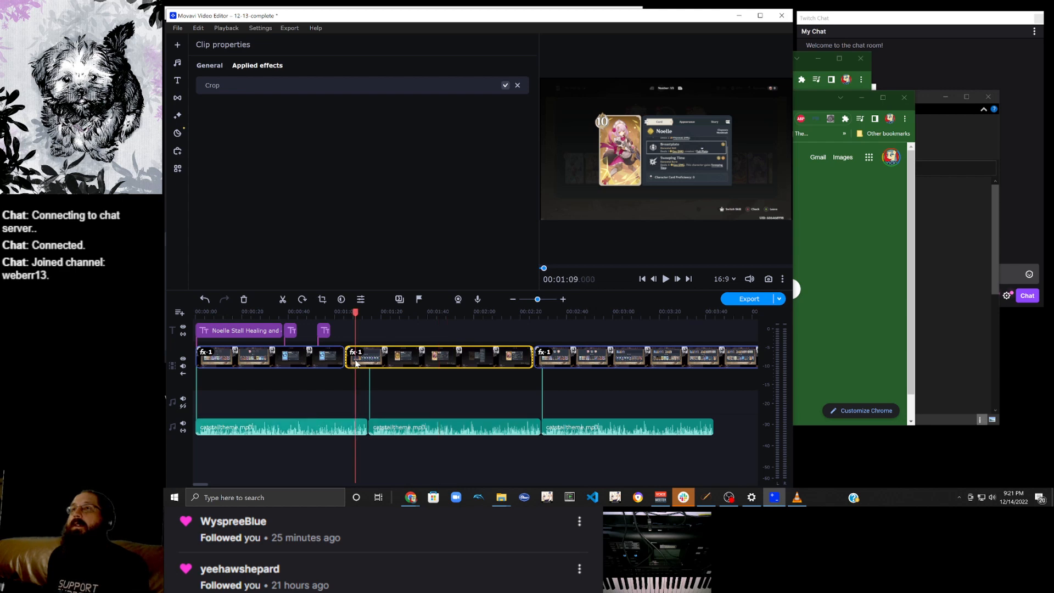
pyautogui.click(360, 363)
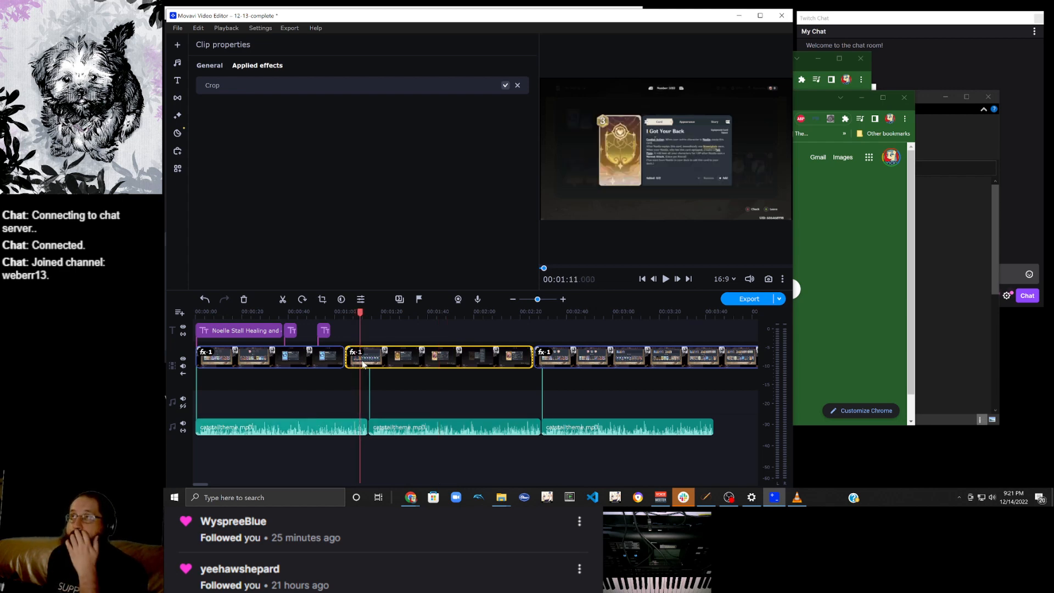
pyautogui.click(362, 364)
pyautogui.click(363, 363)
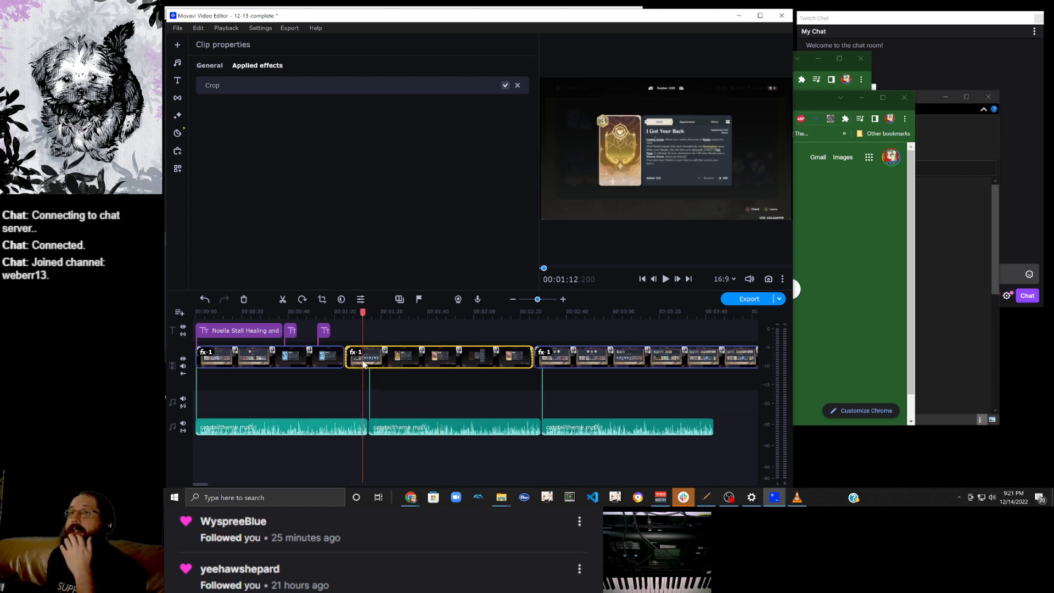
pyautogui.click(369, 364)
pyautogui.click(380, 364)
pyautogui.click(383, 364)
pyautogui.click(391, 362)
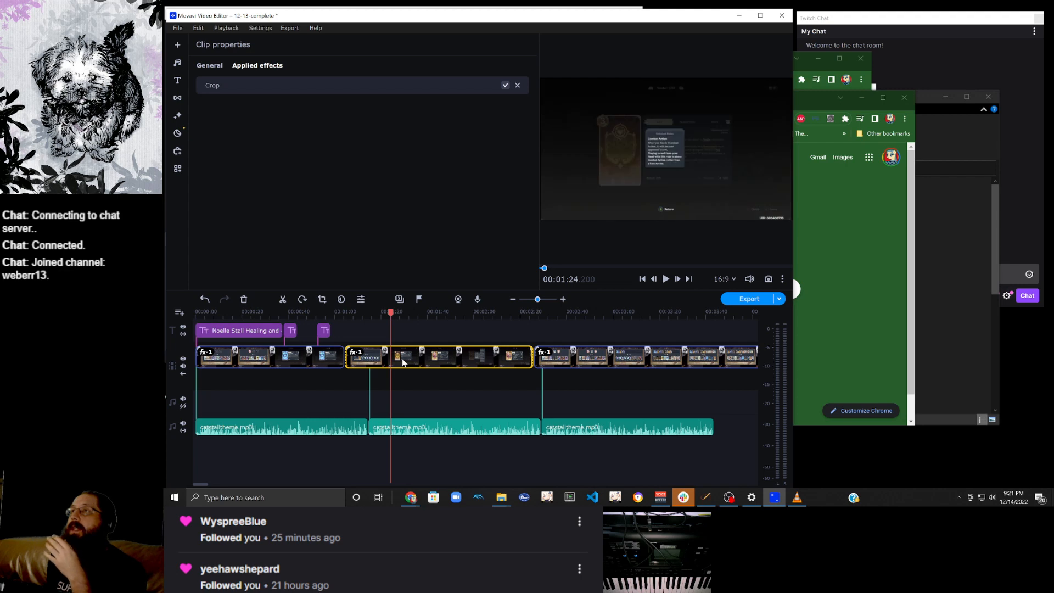
pyautogui.click(402, 362)
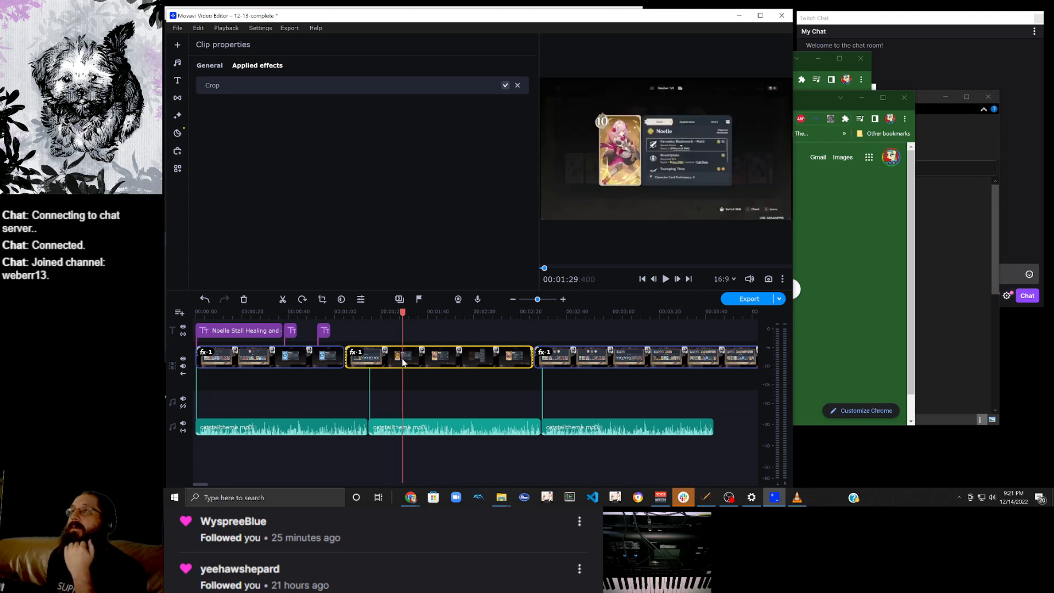
pyautogui.click(400, 362)
pyautogui.click(398, 363)
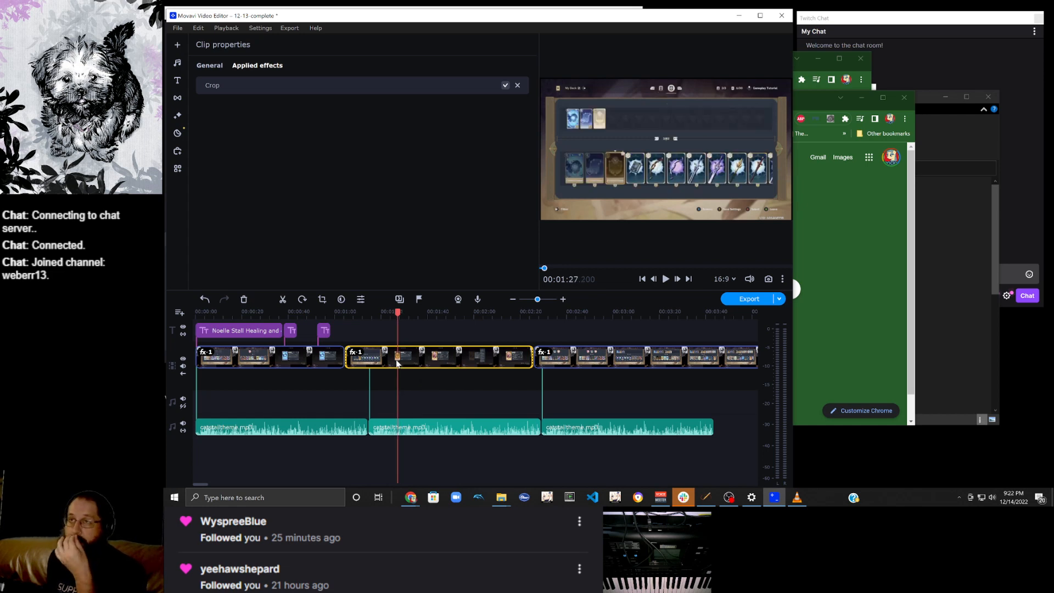
pyautogui.click(394, 362)
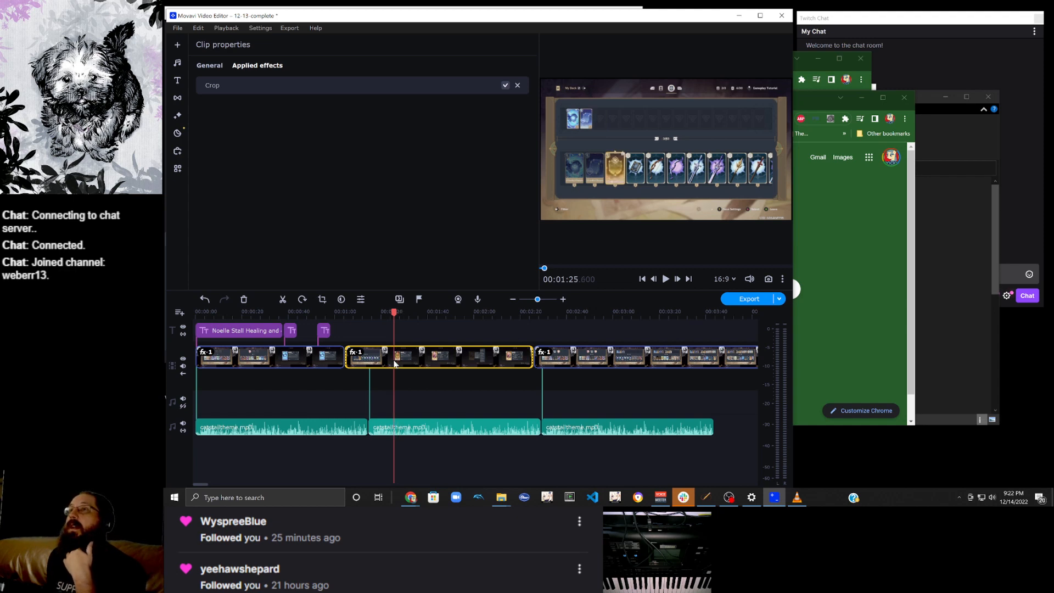
# Play and fine-tune the position after the I Got Your Back card is added to the deck, and split the second video clip at 00:01:27.450.
pyautogui.click(666, 280)
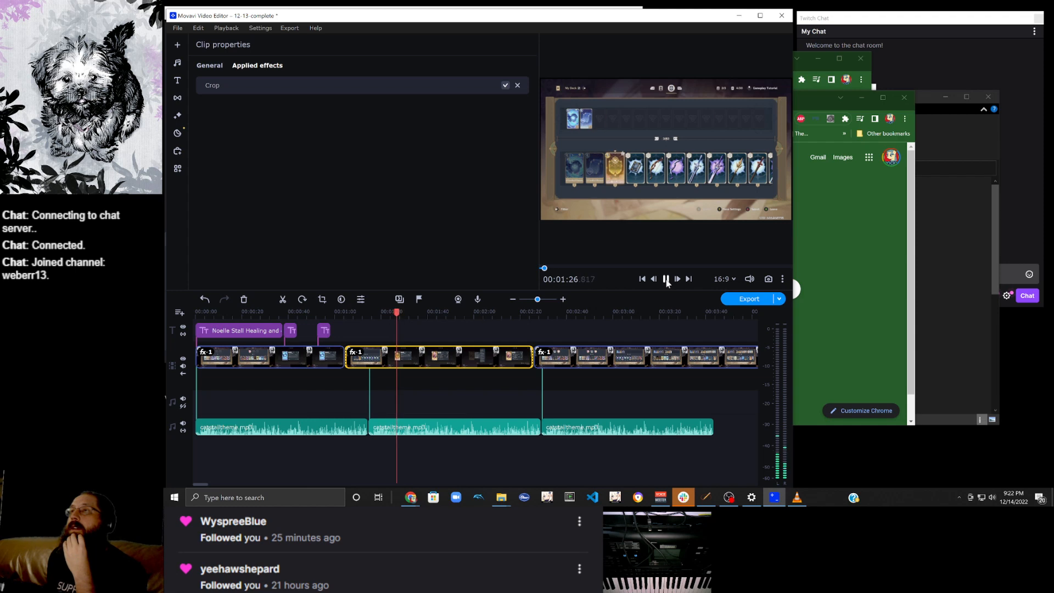
pyautogui.click(666, 280)
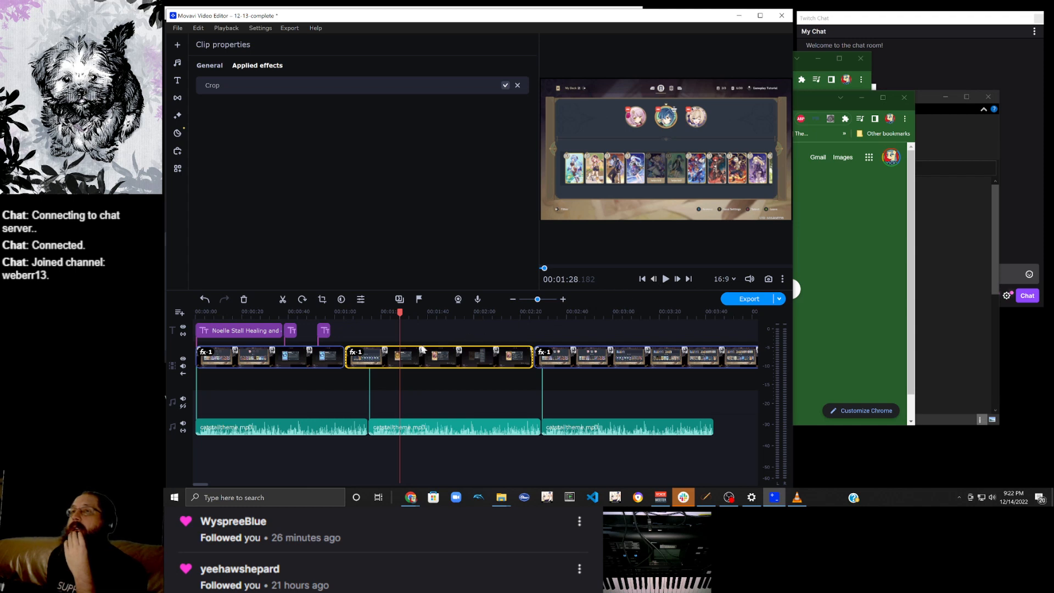
pyautogui.press('Left')
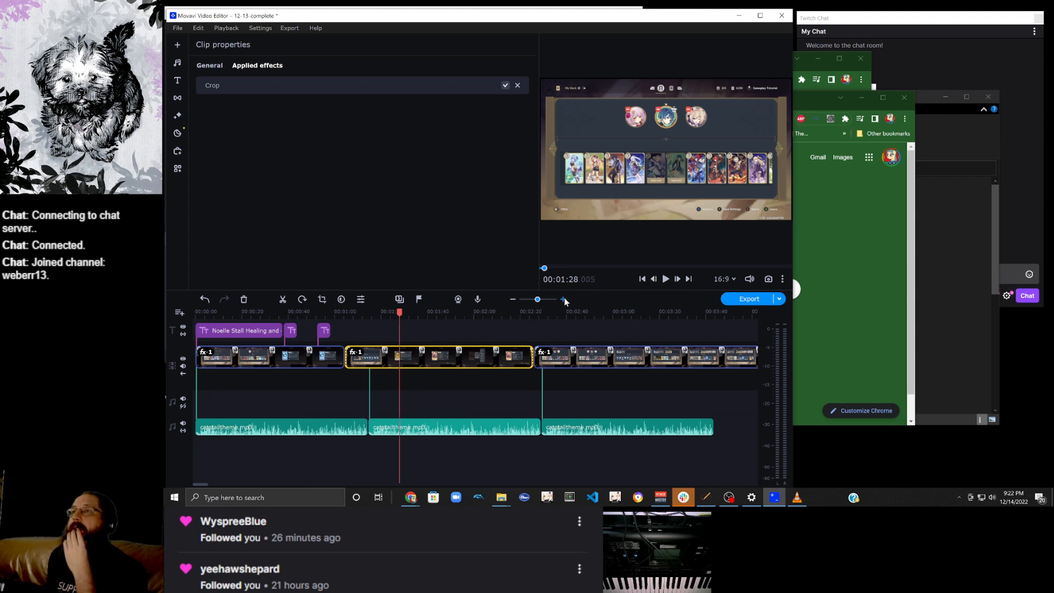
pyautogui.click(563, 299)
pyautogui.press('Left')
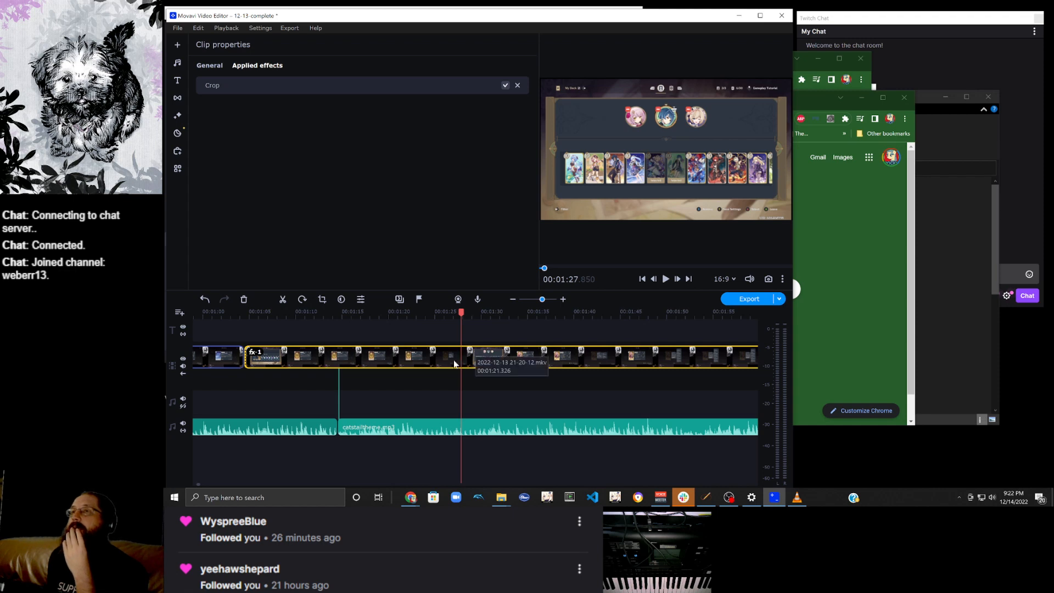
pyautogui.click(456, 358)
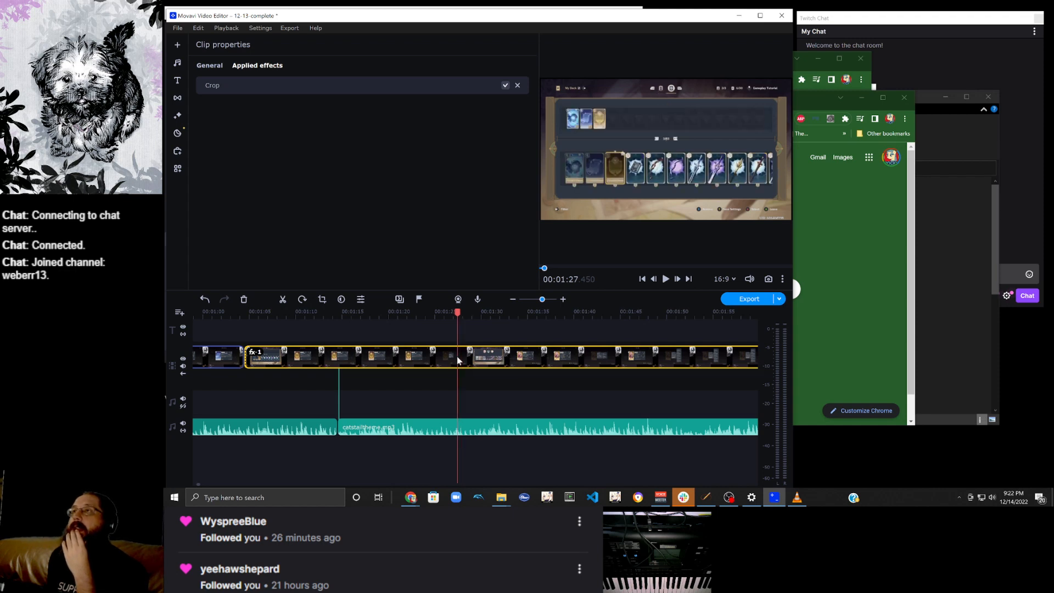
pyautogui.click(665, 280)
pyautogui.click(282, 299)
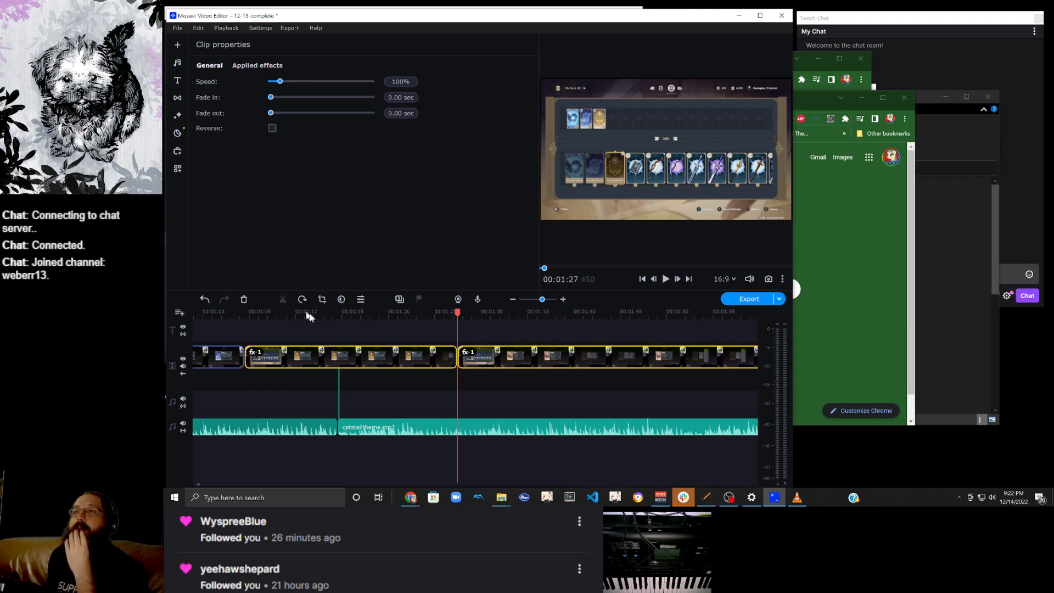
# Scrub through the clip after the 00:01:27.450 split to review the Noelle card details footage.
pyautogui.click(488, 362)
pyautogui.click(523, 362)
pyautogui.click(552, 363)
pyautogui.hscroll(2, 552, 364)
pyautogui.click(474, 364)
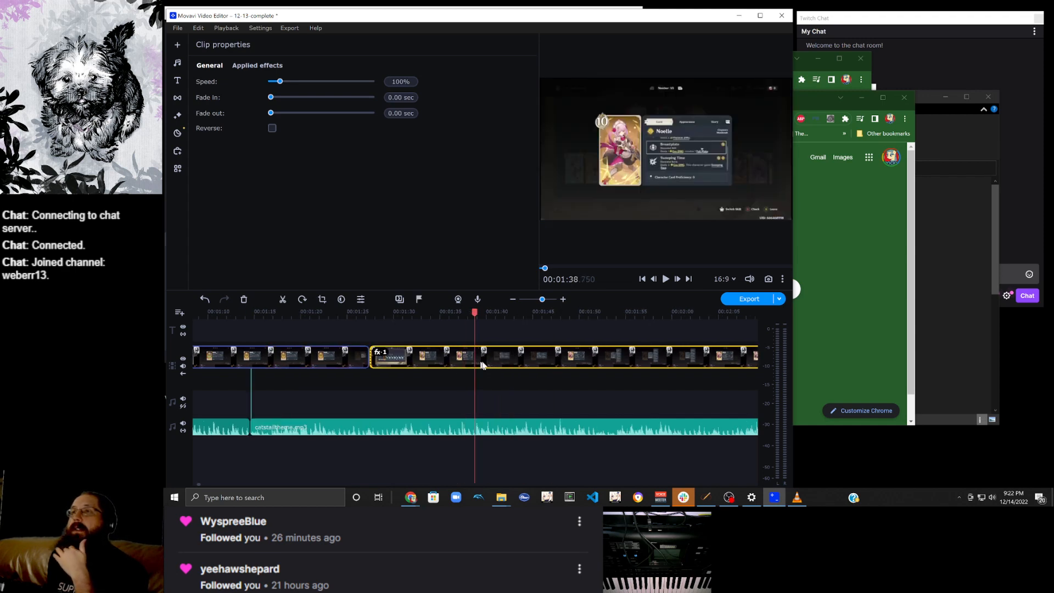
pyautogui.click(502, 362)
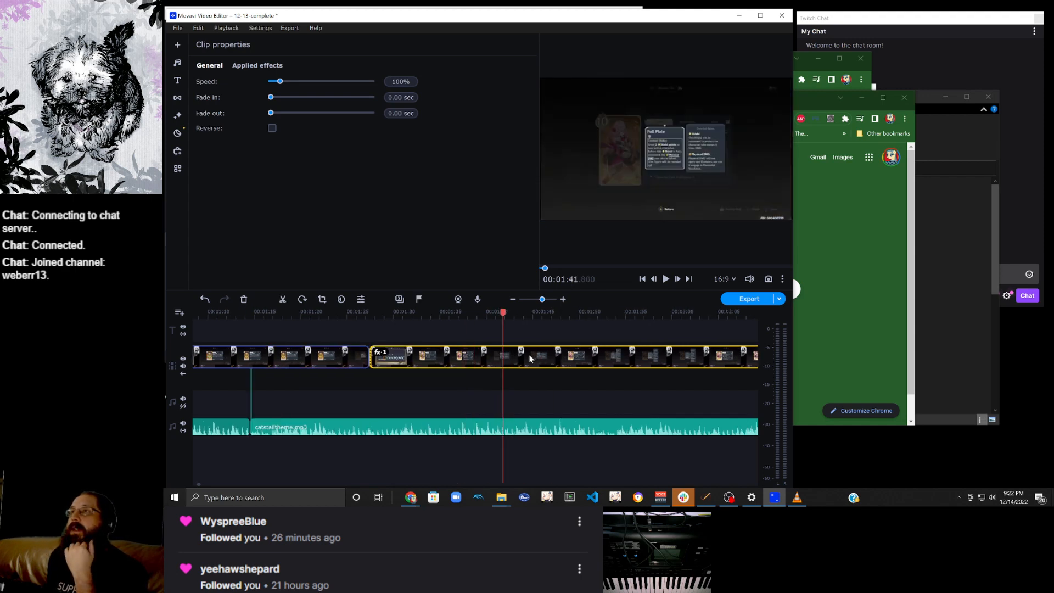
pyautogui.hscroll(2, 528, 354)
pyautogui.click(439, 362)
pyautogui.click(456, 362)
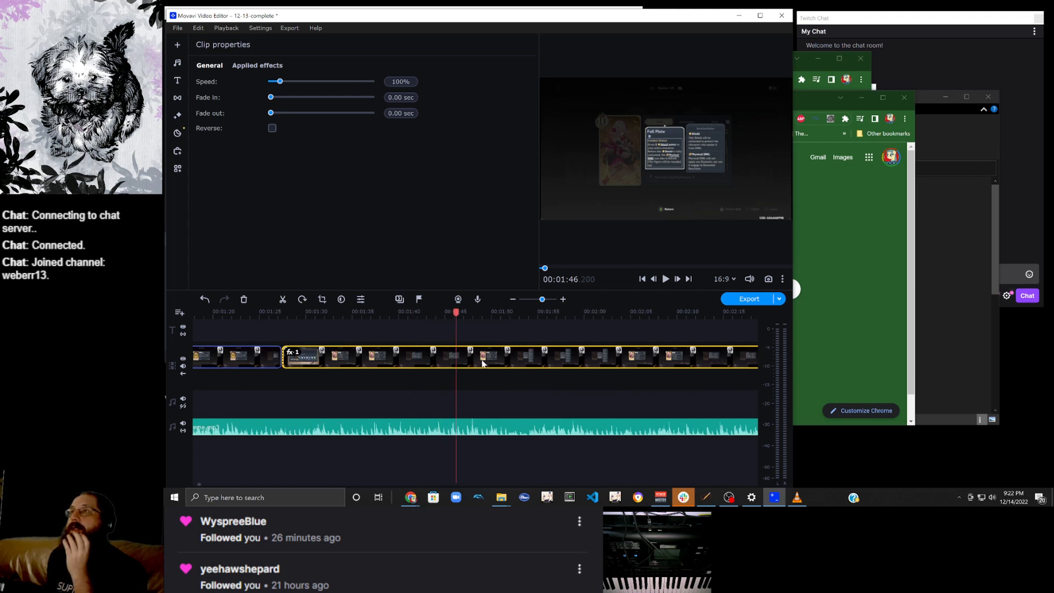
pyautogui.click(483, 362)
pyautogui.click(501, 359)
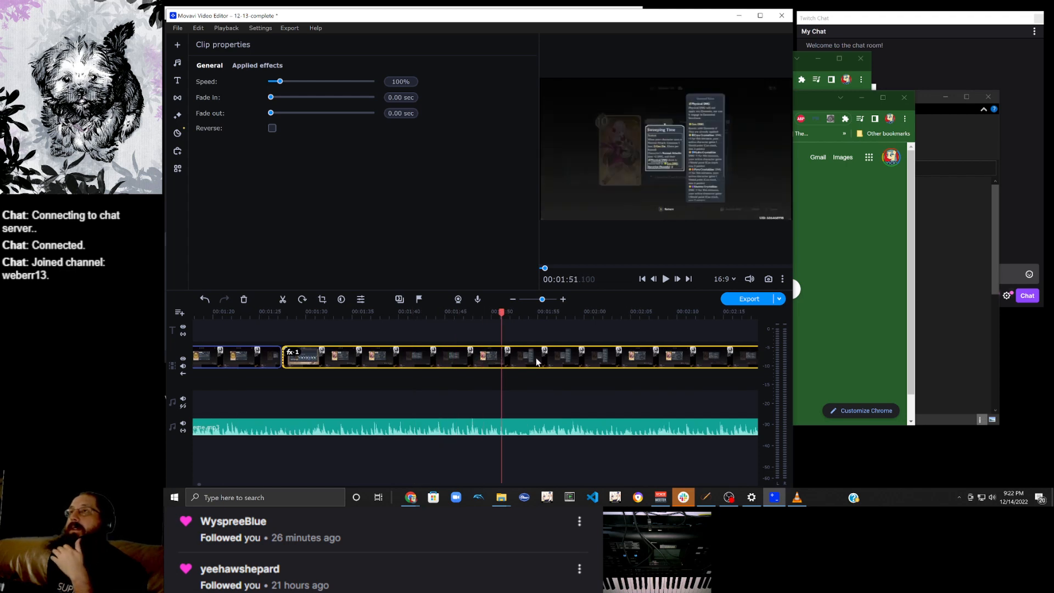
pyautogui.click(537, 361)
pyautogui.scroll(-5, 532, 357)
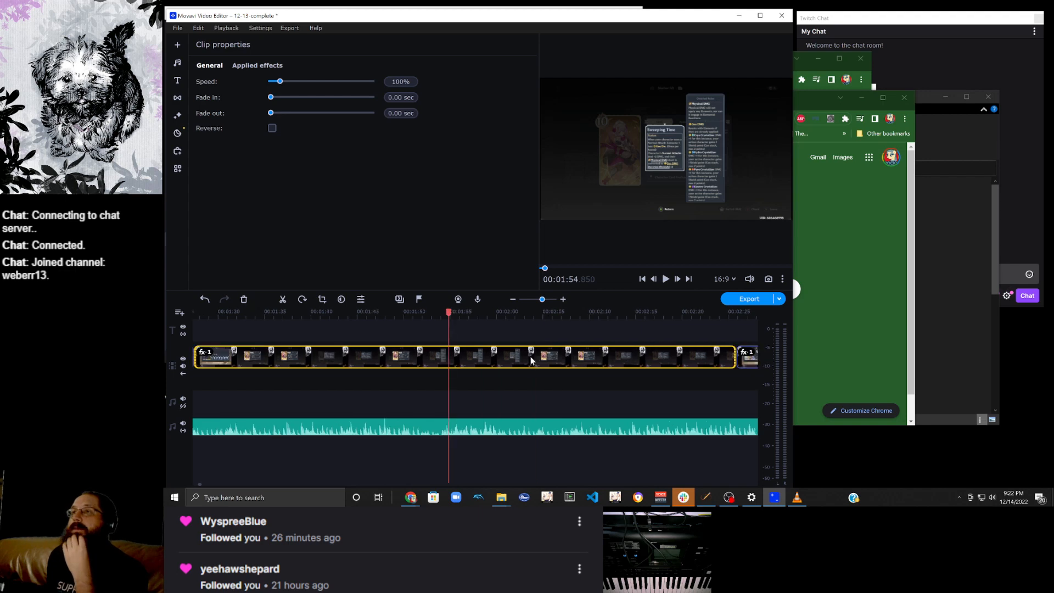
# Scrub through the rest of the Noelle card footage to check whether anything before the clip's end is worth keeping.
pyautogui.click(383, 361)
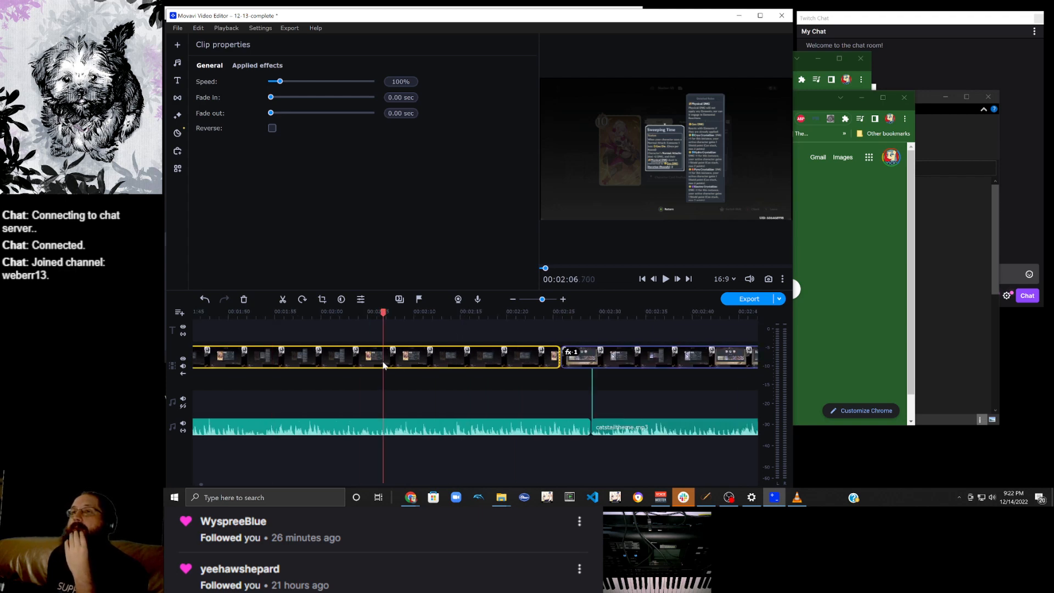
pyautogui.click(409, 362)
pyautogui.click(445, 361)
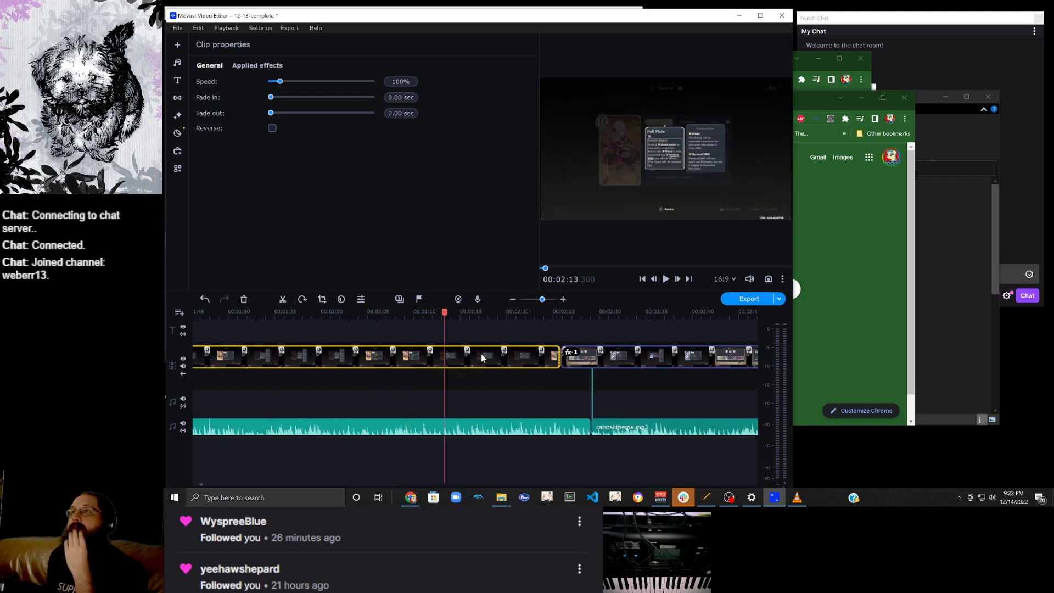
pyautogui.click(490, 357)
pyautogui.click(503, 360)
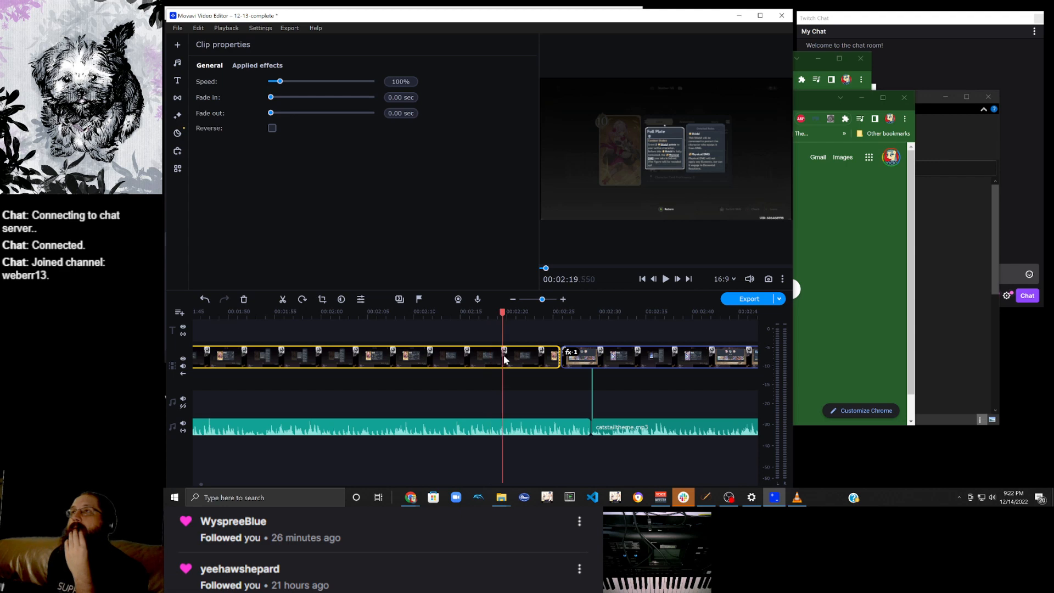
pyautogui.click(522, 360)
pyautogui.click(548, 365)
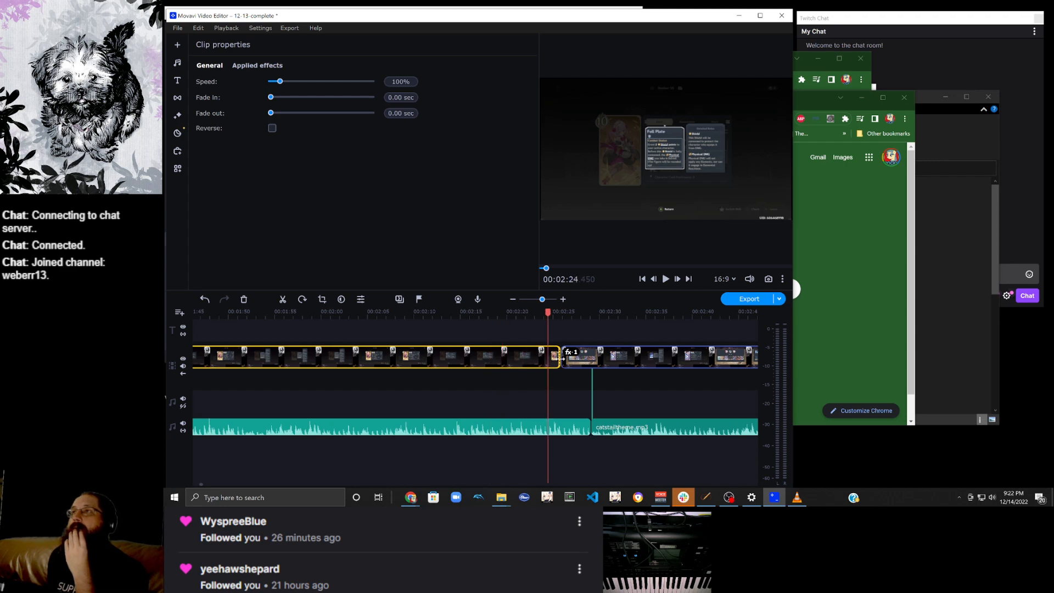
# Find where the Barbara card section in the following clip gives way to action card selection, and split the clip at 00:02:46.850.
pyautogui.scroll(-2, 560, 360)
pyautogui.click(499, 362)
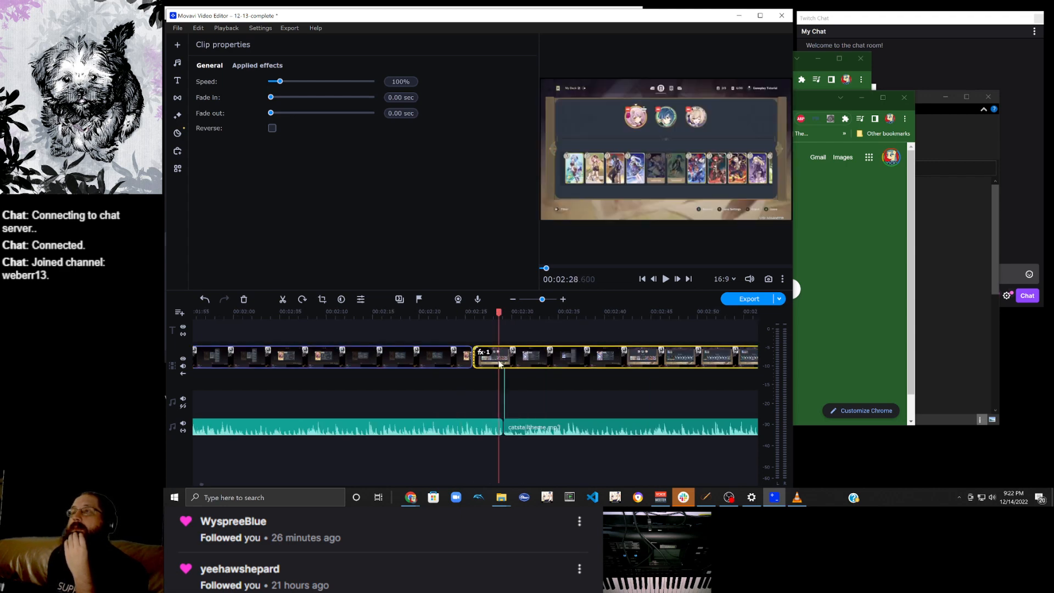
pyautogui.scroll(2, 448, 363)
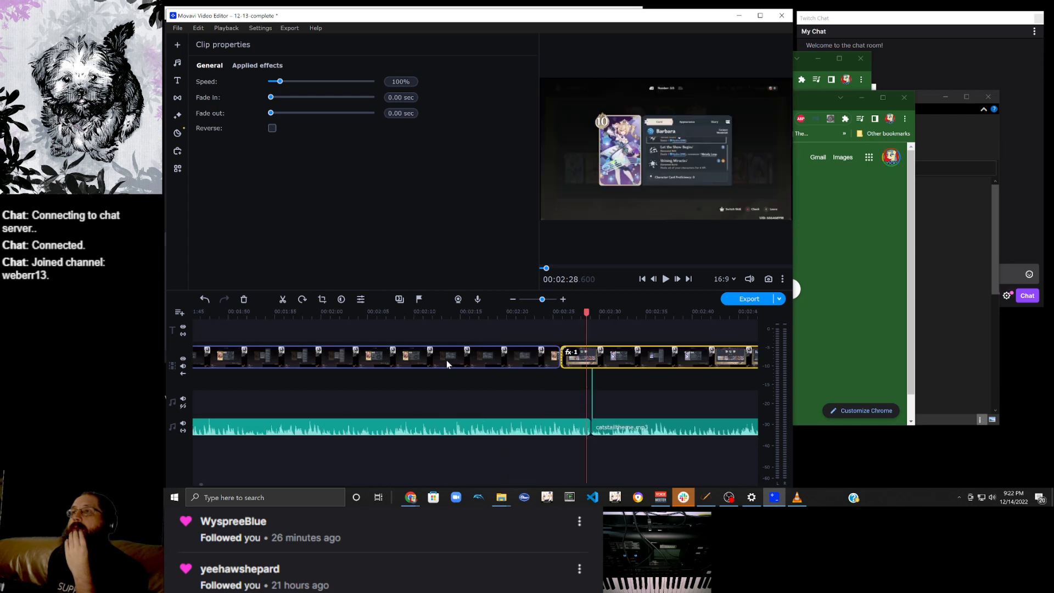
pyautogui.scroll(-4, 447, 363)
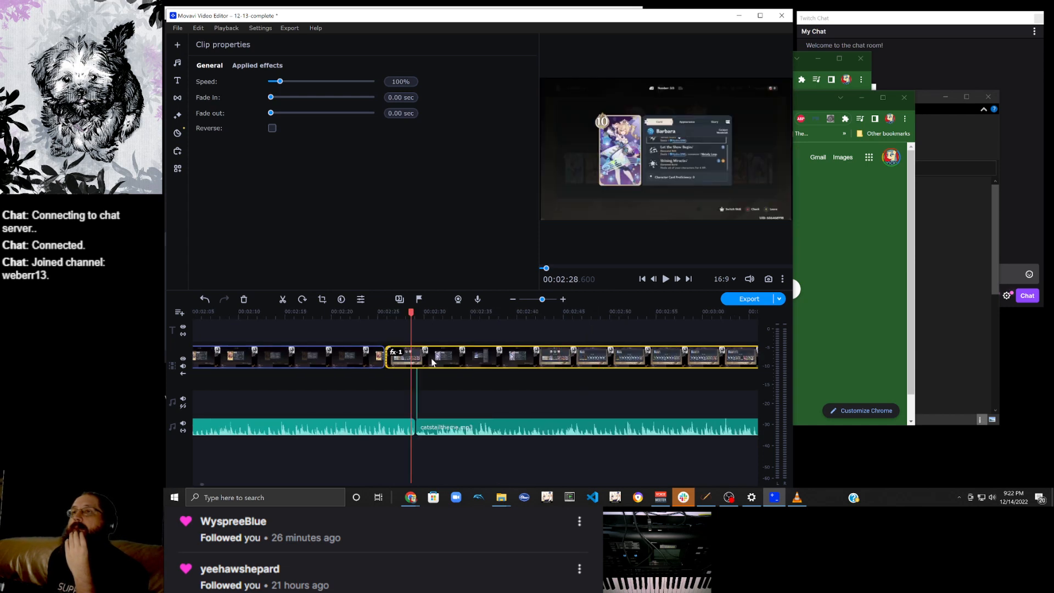
pyautogui.scroll(6, 432, 361)
pyautogui.scroll(-6, 432, 361)
pyautogui.click(450, 360)
pyautogui.click(483, 358)
pyautogui.click(528, 358)
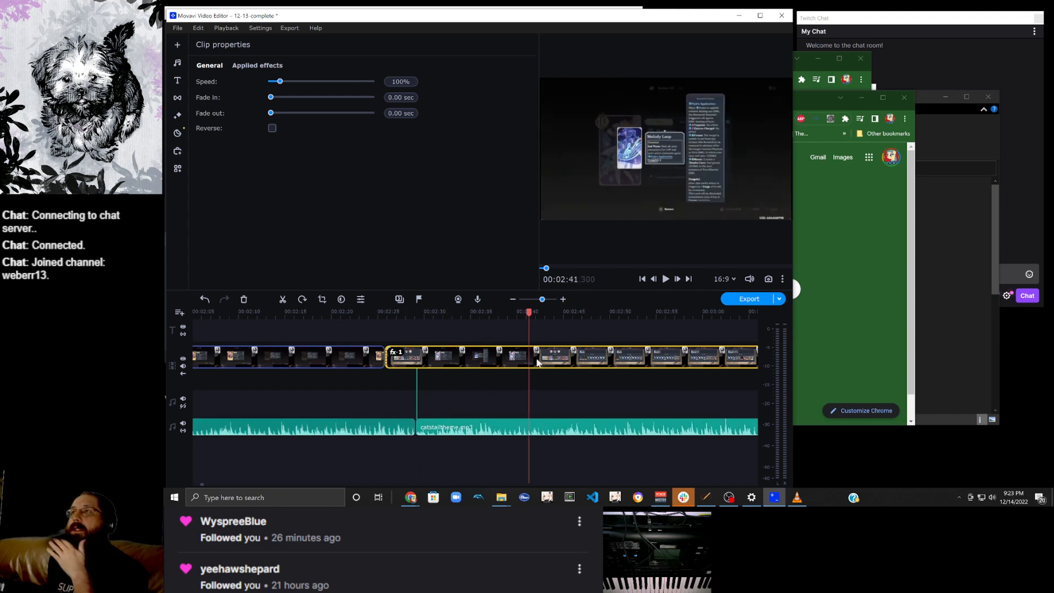
pyautogui.click(541, 359)
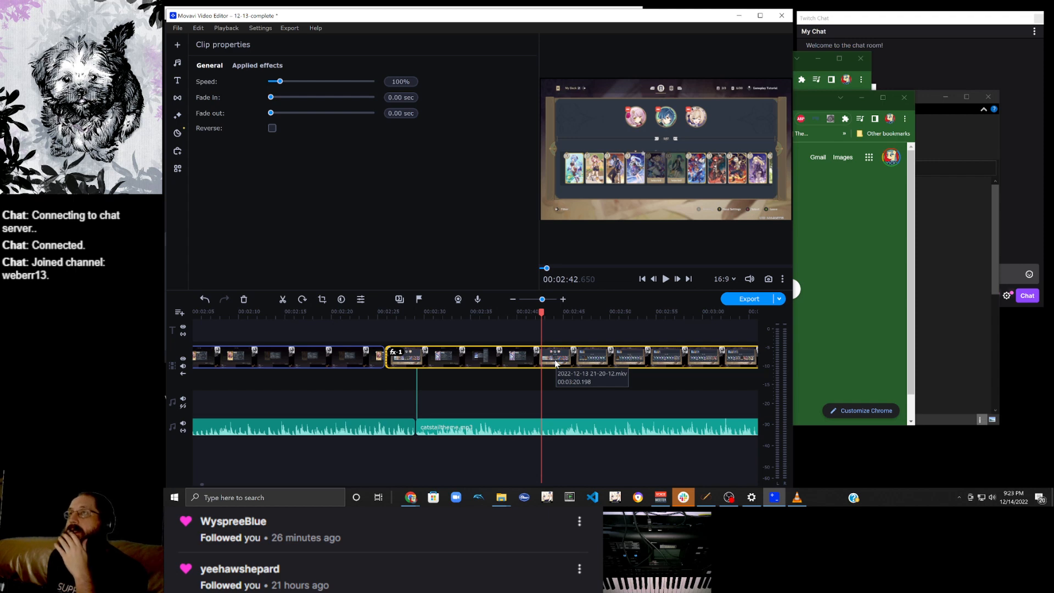
pyautogui.click(555, 362)
pyautogui.scroll(-2, 562, 363)
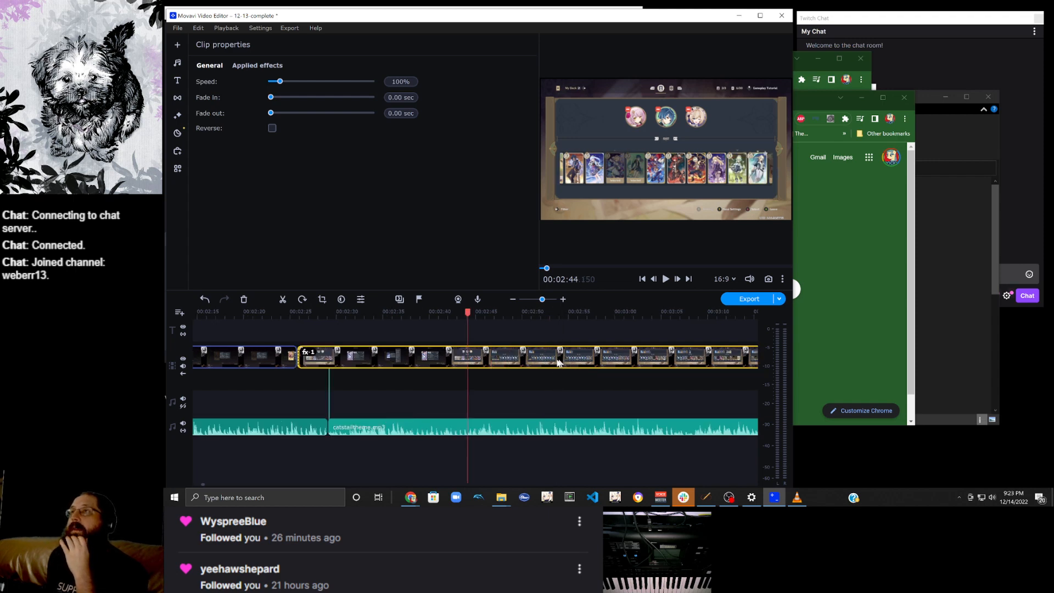
pyautogui.click(493, 363)
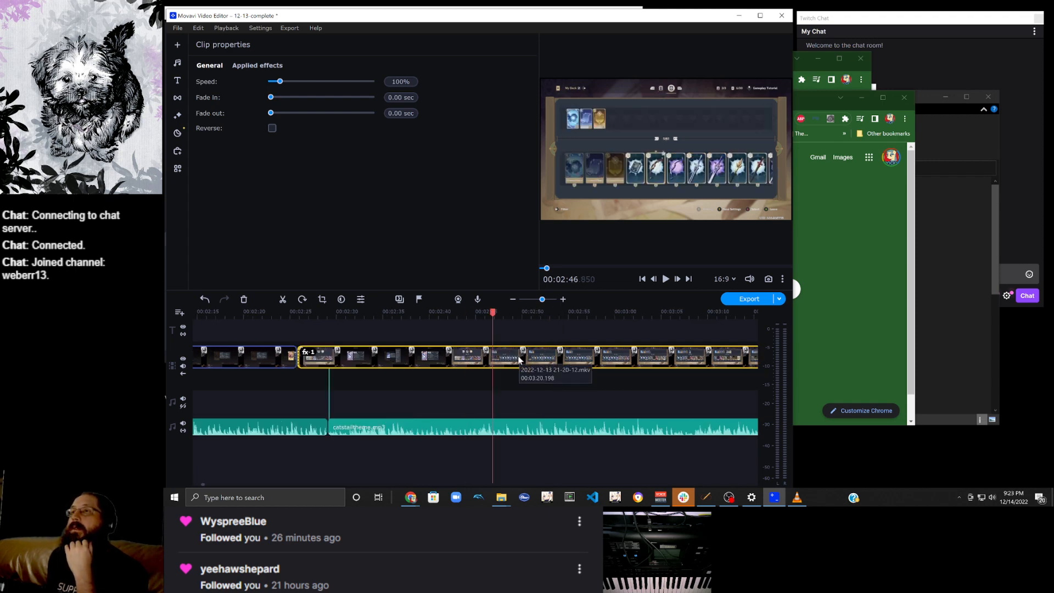
pyautogui.click(282, 299)
# Delete the Barbara card piece that lies before the 00:02:46.850 split.
pyautogui.click(448, 372)
pyautogui.click(434, 363)
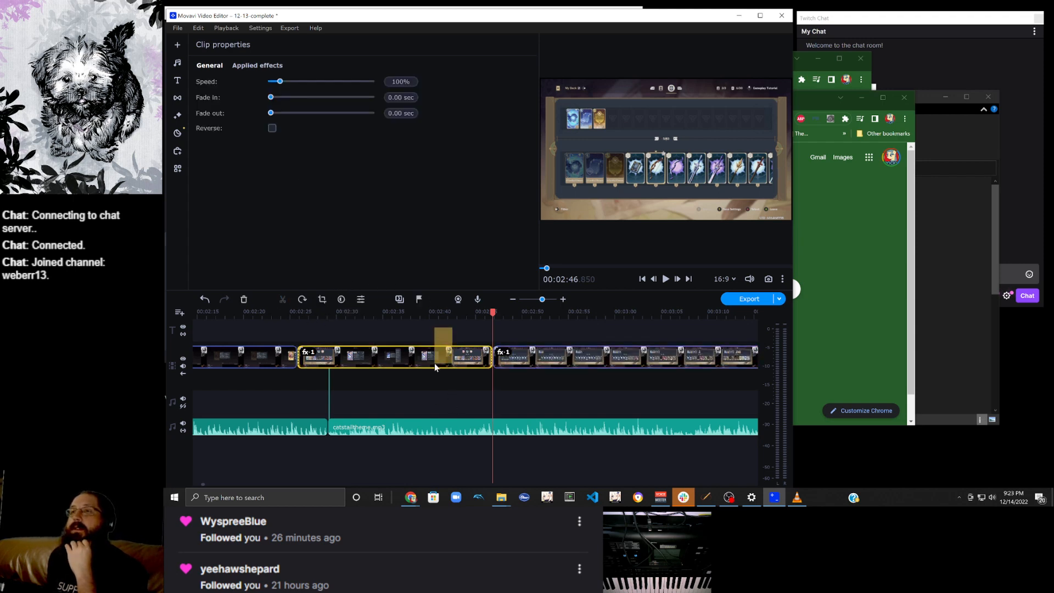
pyautogui.press('Delete')
# Delete the Noelle card footage clip that starts at 00:01:27.450.
pyautogui.scroll(10, 329, 362)
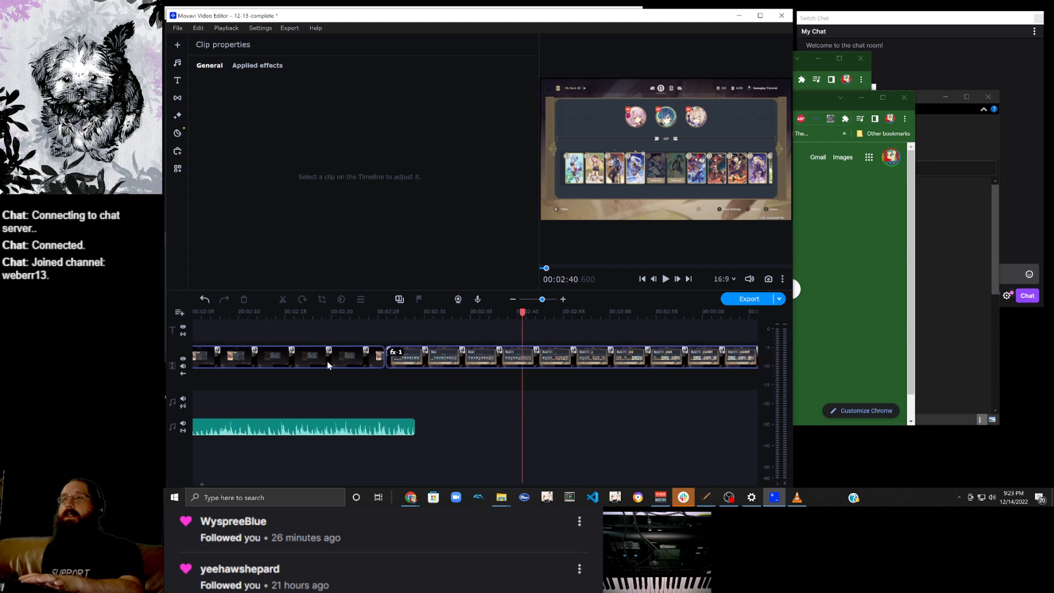
pyautogui.scroll(-2, 328, 364)
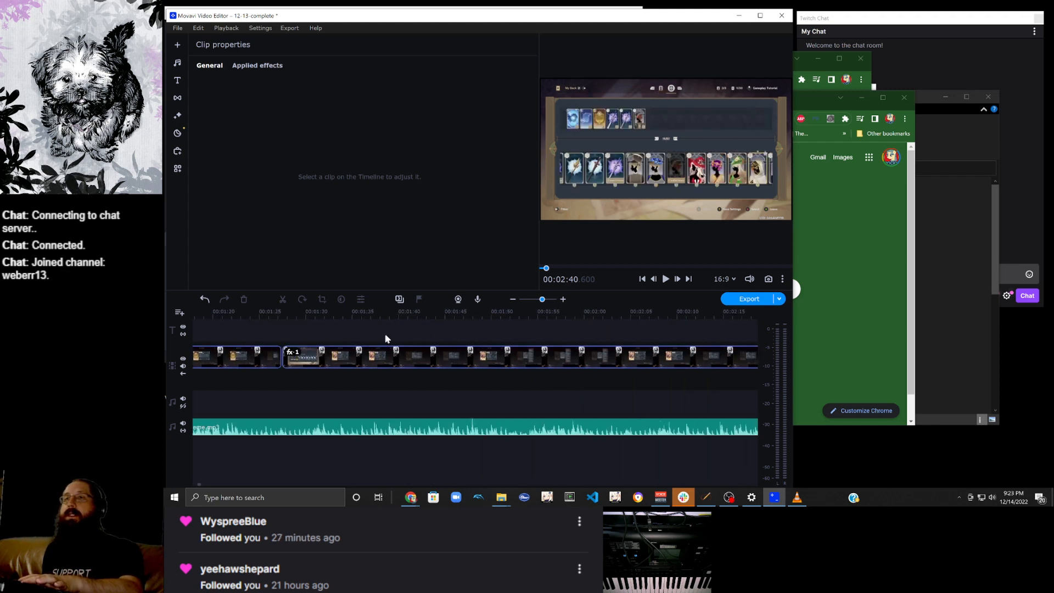
pyautogui.click(400, 361)
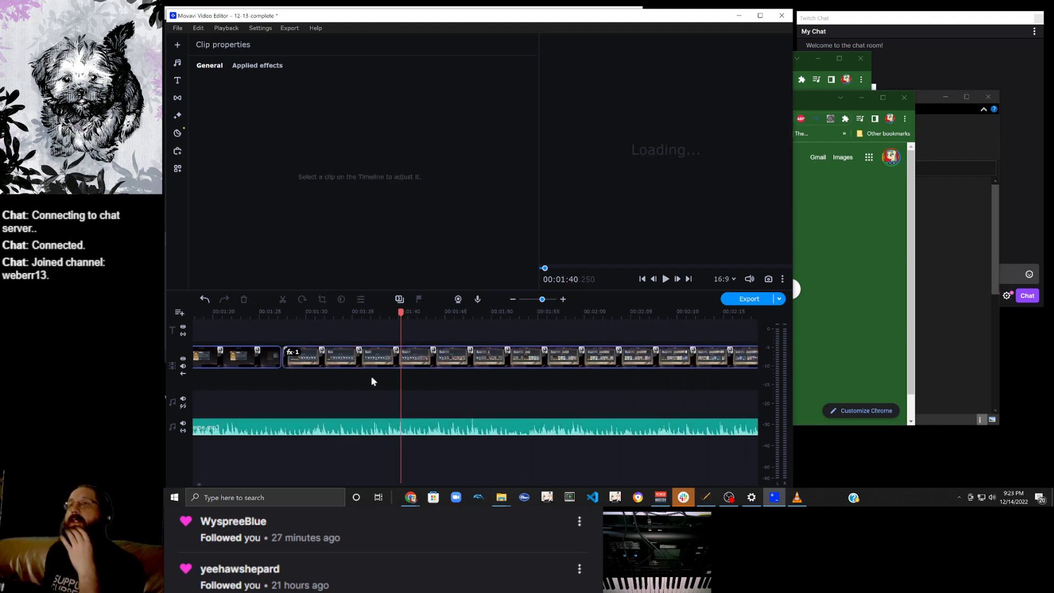
# Play the remaining action card selection footage from 00:01:28.350 up to the Minty Meat Rolls card view.
pyautogui.scroll(5, 343, 383)
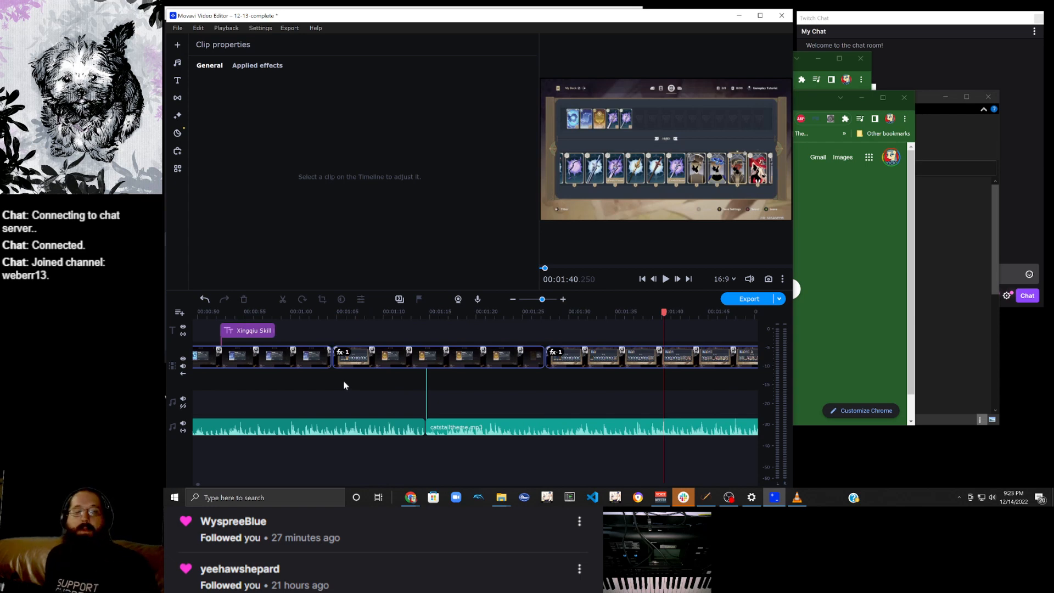
pyautogui.scroll(-4, 343, 383)
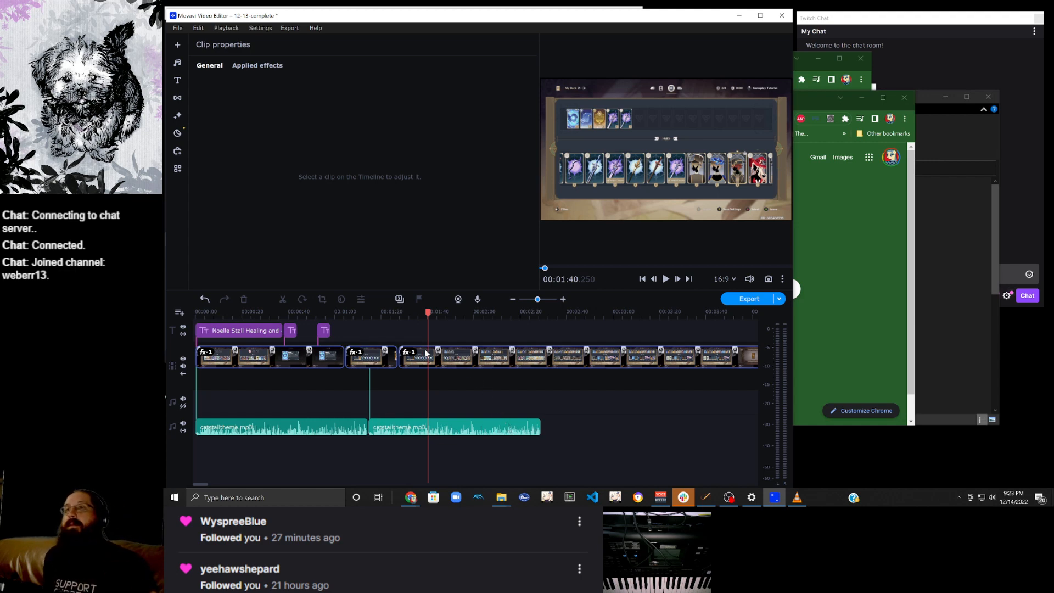
pyautogui.scroll(-3, 426, 353)
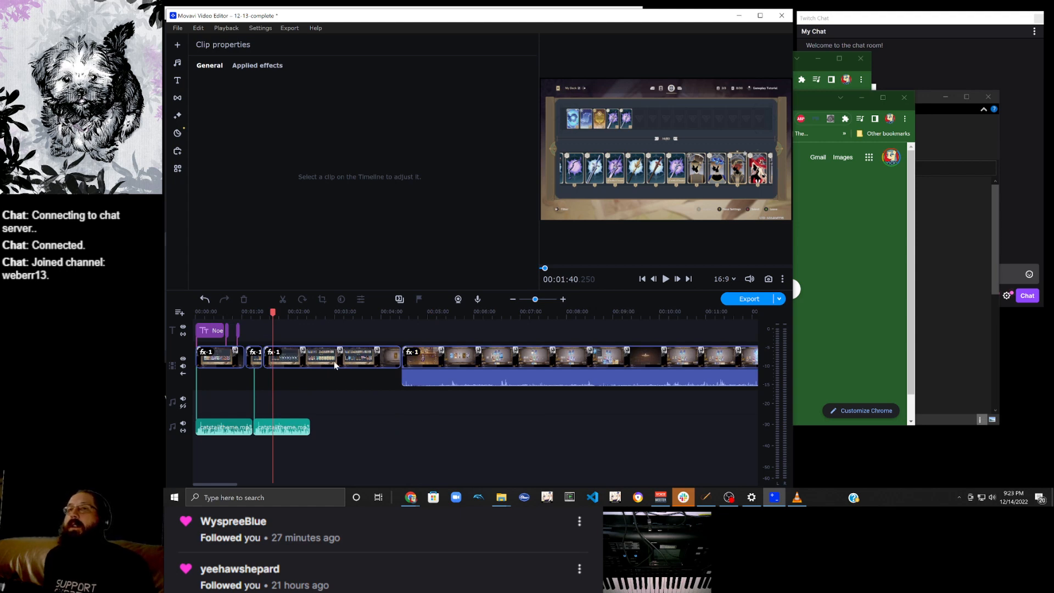
pyautogui.click(563, 299)
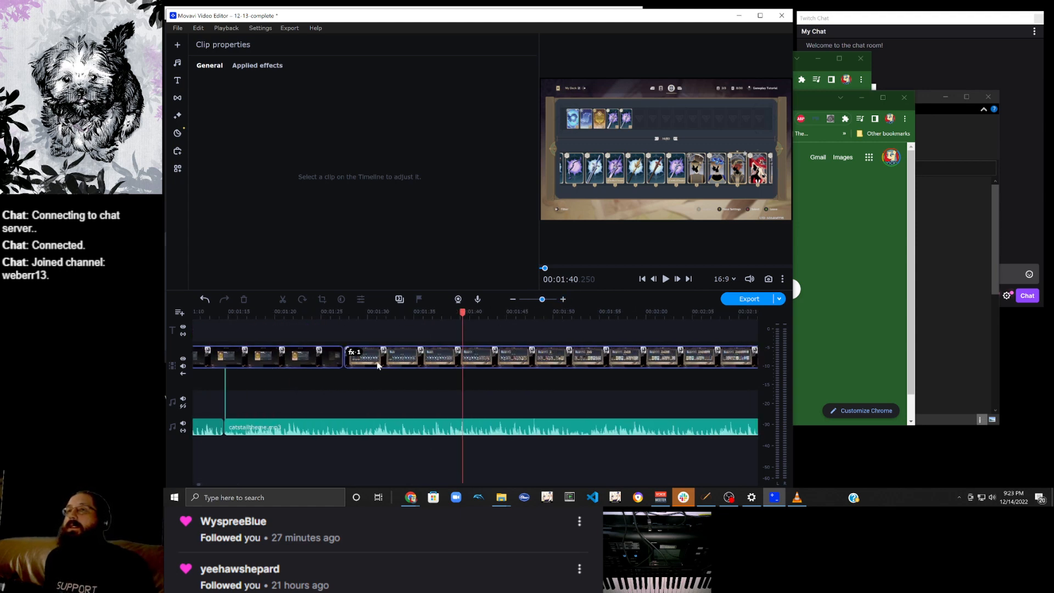
pyautogui.click(351, 364)
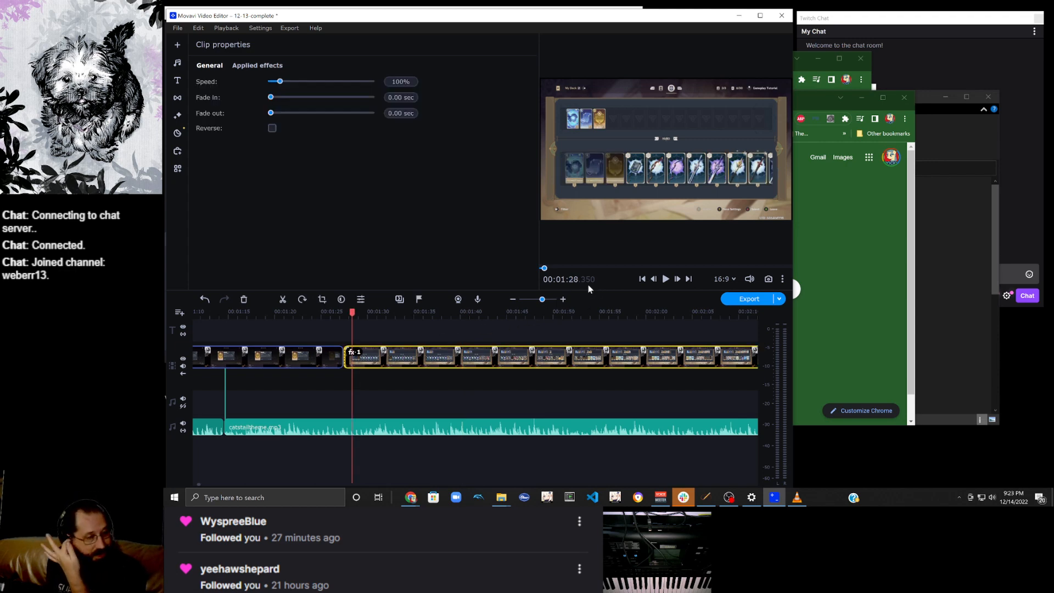
pyautogui.click(665, 279)
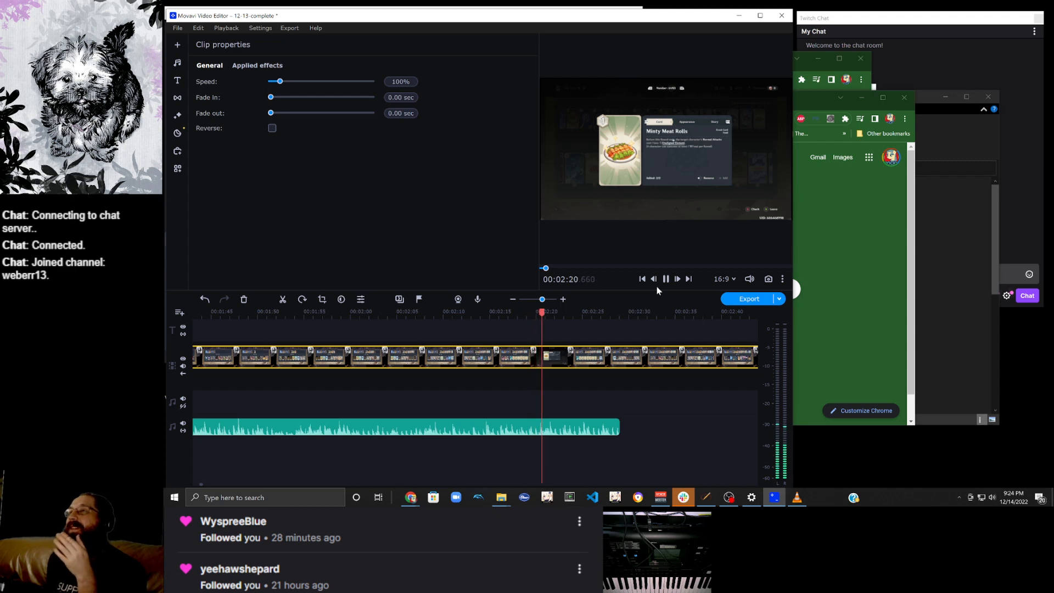
pyautogui.press('space')
# Fine-tune the position just before the Minty Meat Rolls card opens and split the clip at 00:02:18.700.
pyautogui.click(545, 364)
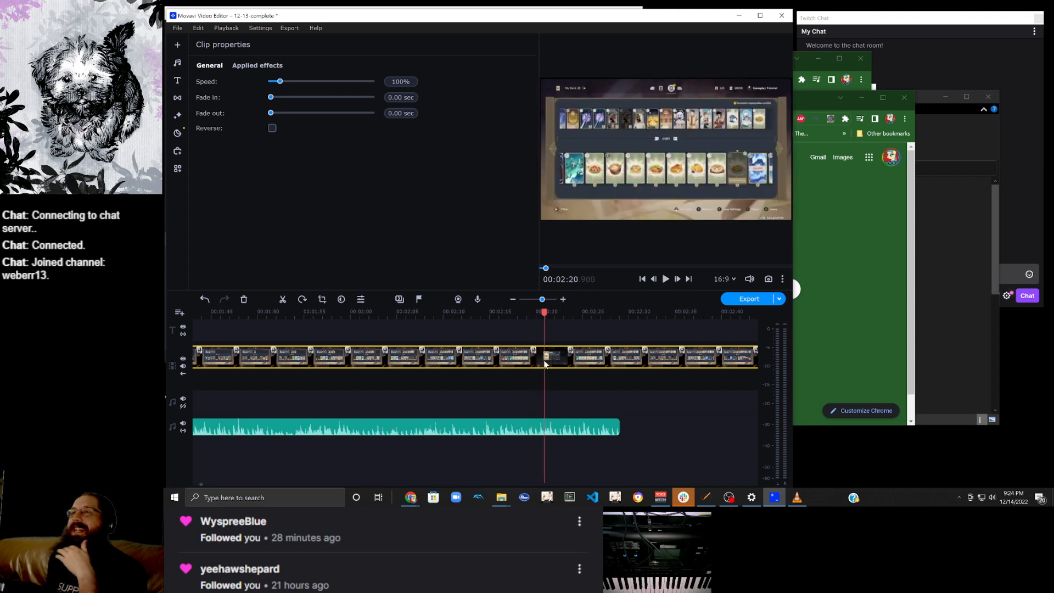
pyautogui.click(542, 364)
pyautogui.click(538, 364)
pyautogui.click(533, 363)
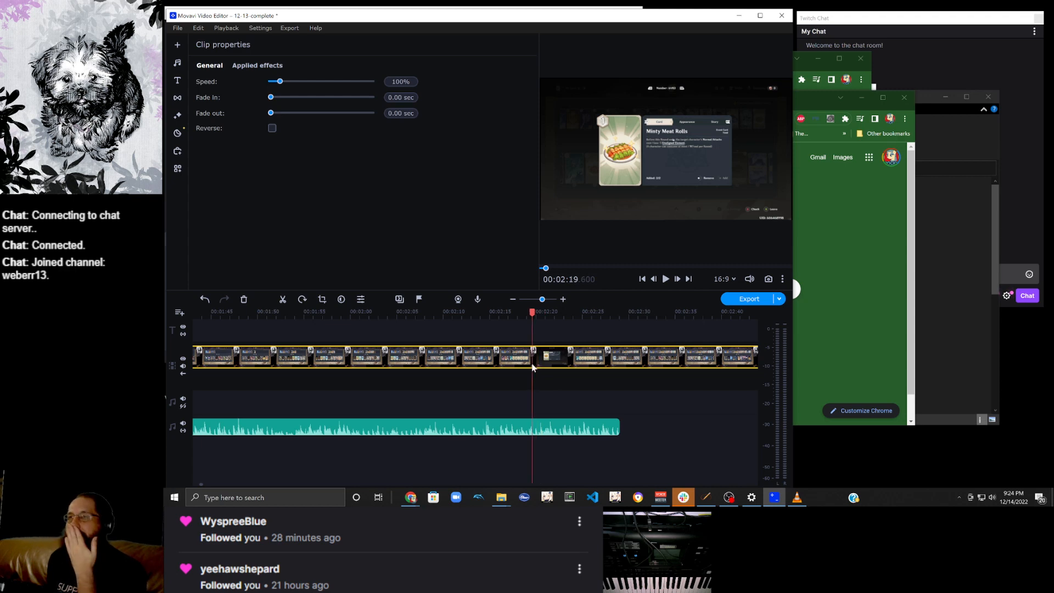
pyautogui.click(527, 365)
pyautogui.click(514, 368)
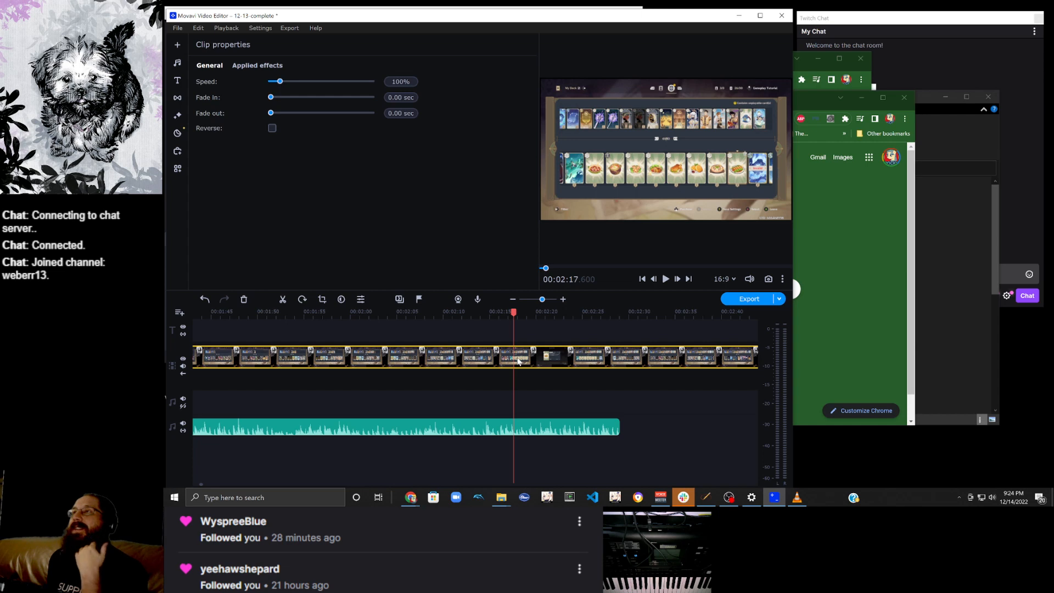
pyautogui.click(665, 278)
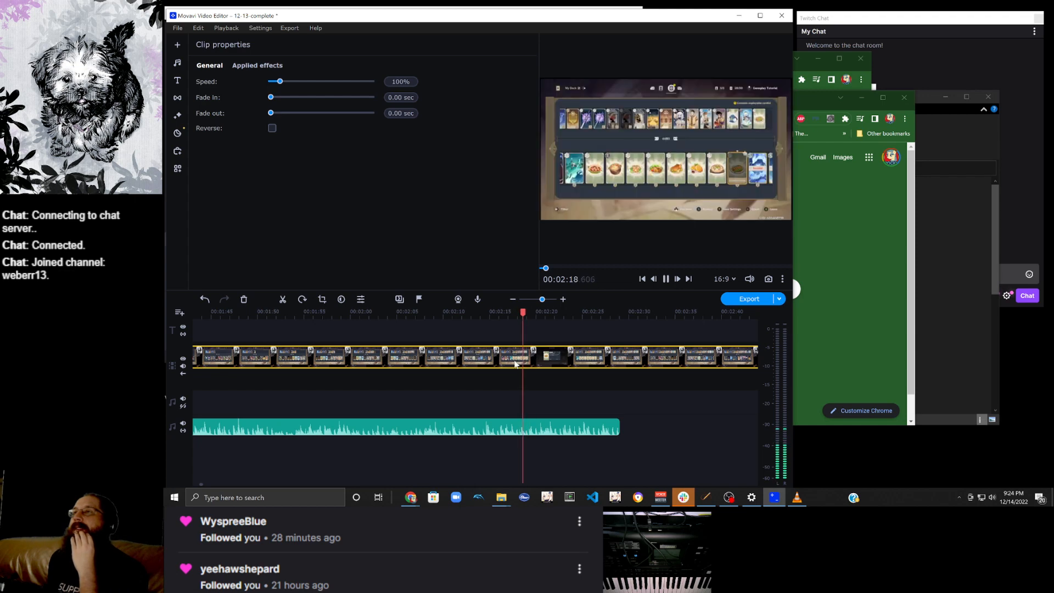
pyautogui.click(666, 278)
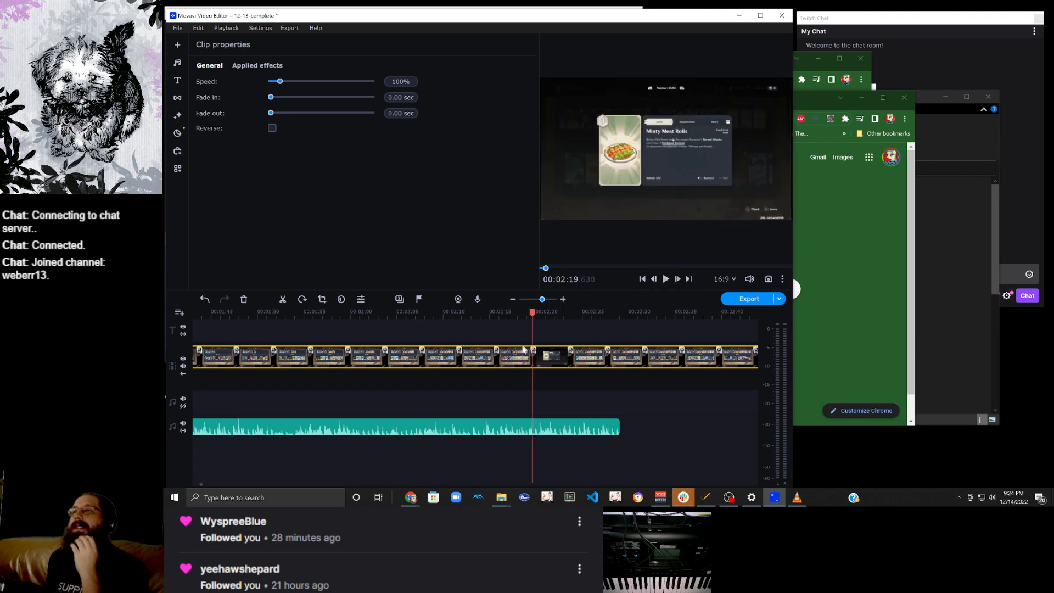
pyautogui.click(528, 362)
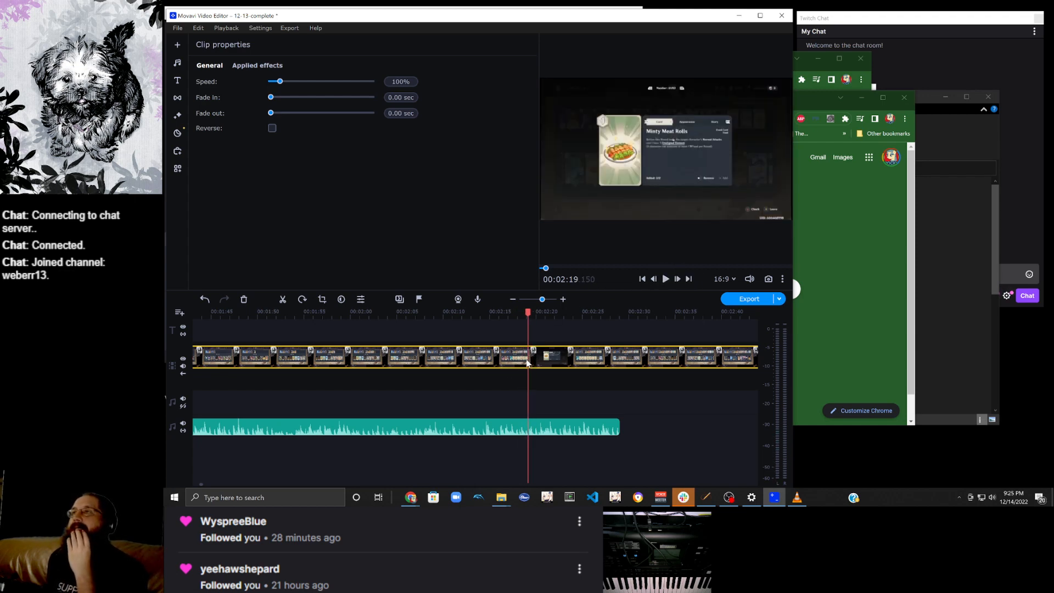
pyautogui.click(524, 362)
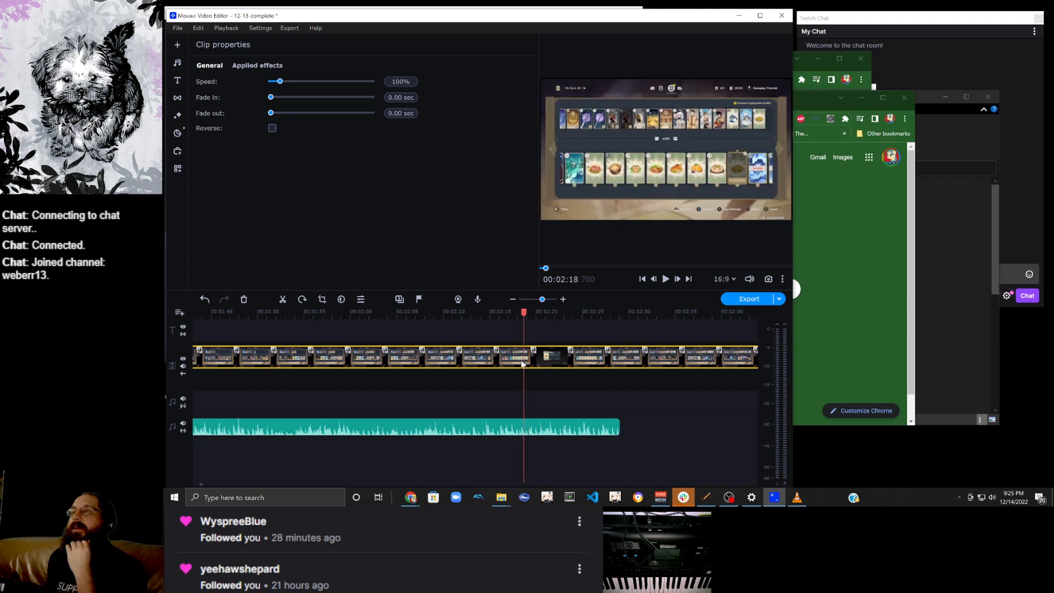
pyautogui.click(283, 300)
# Review the footage around the Minty Meat Rolls card view and split the clip at 00:02:21.507, where the card closes.
pyautogui.click(558, 364)
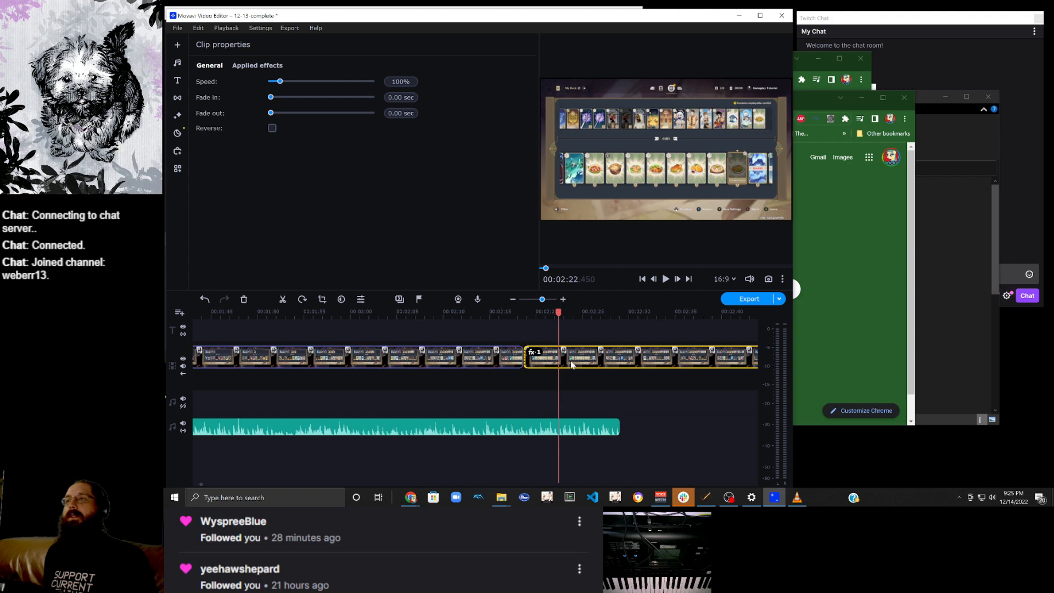
pyautogui.click(532, 367)
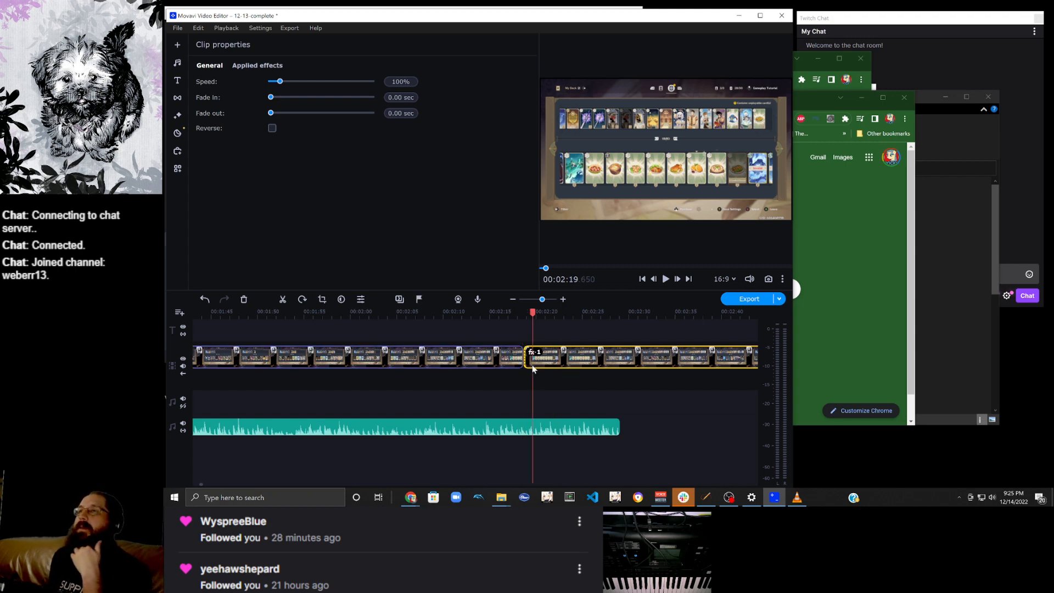
pyautogui.click(666, 280)
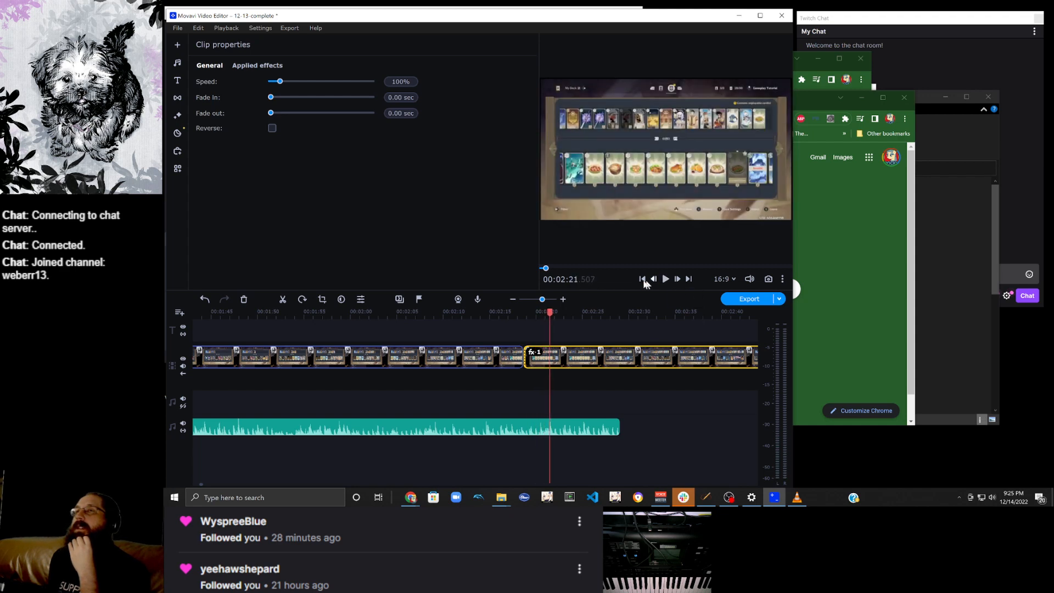
pyautogui.click(283, 301)
# Add a Clean line title above the Minty Meat Rolls piece at 00:02:20.100 and open it for editing.
pyautogui.click(537, 369)
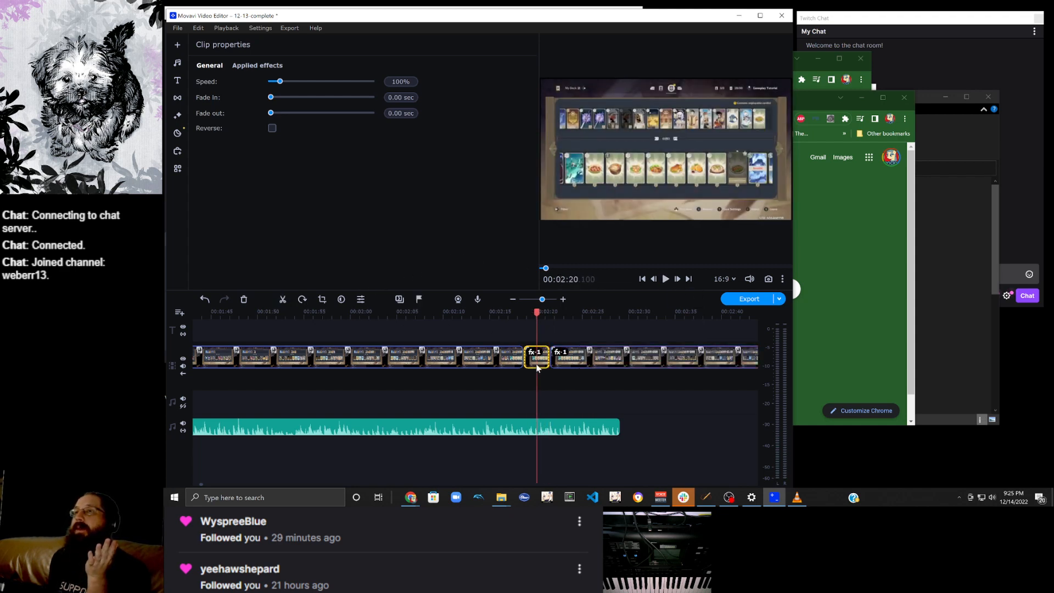
pyautogui.click(177, 82)
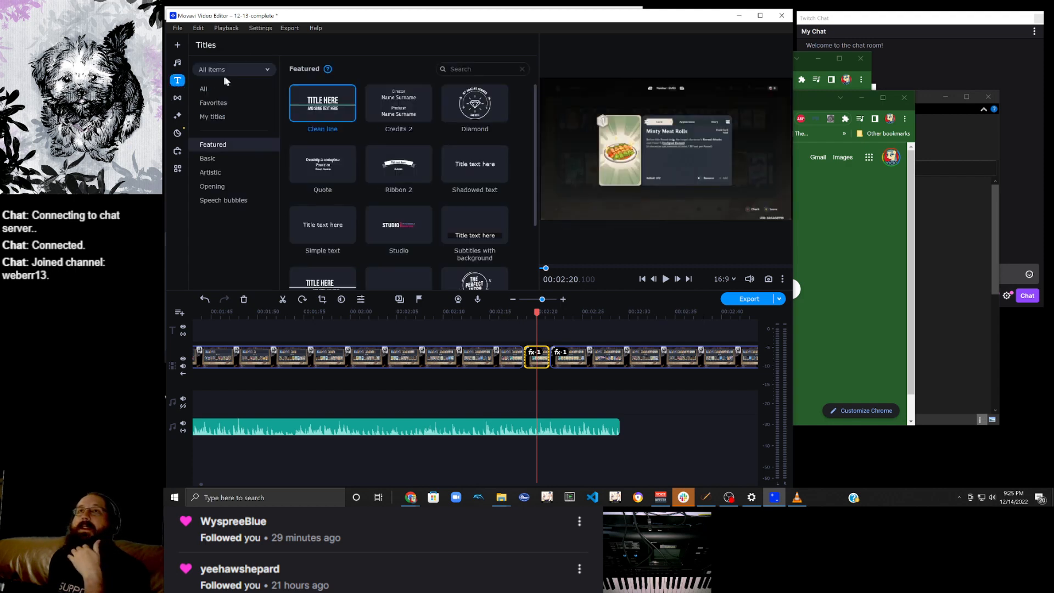
pyautogui.doubleClick(309, 103)
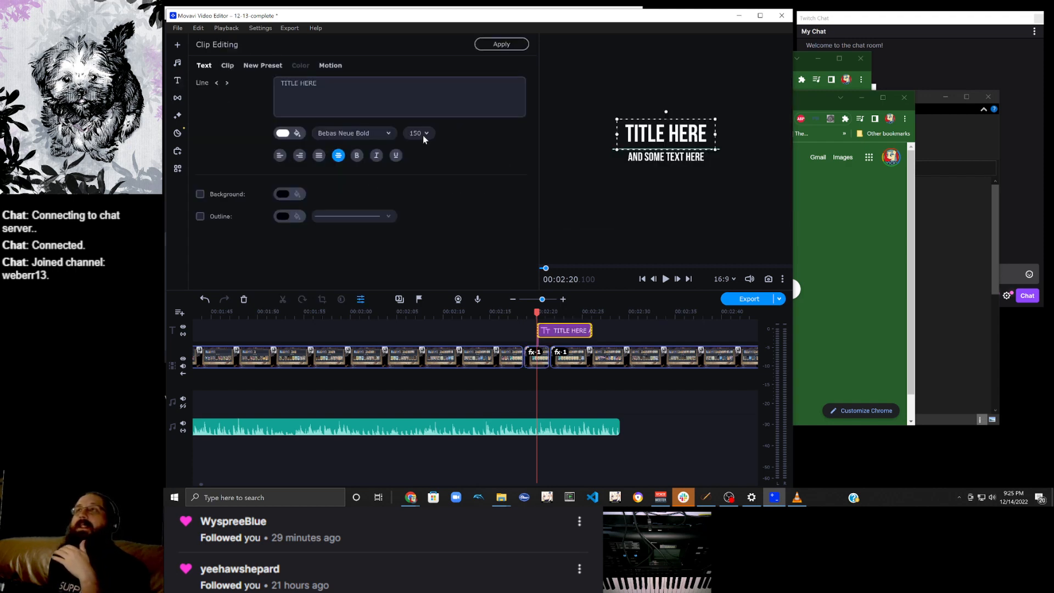
# Replace the title's main line with the text "Minty Meat".
pyautogui.moveTo(419, 94); pyautogui.dragTo(276, 83)
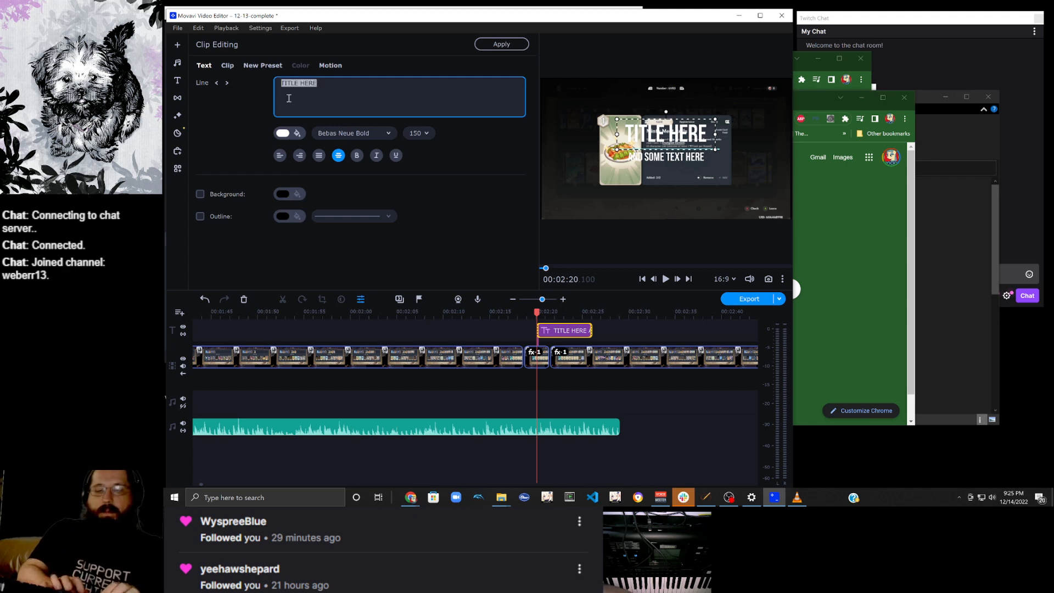
pyautogui.write('Cheap')
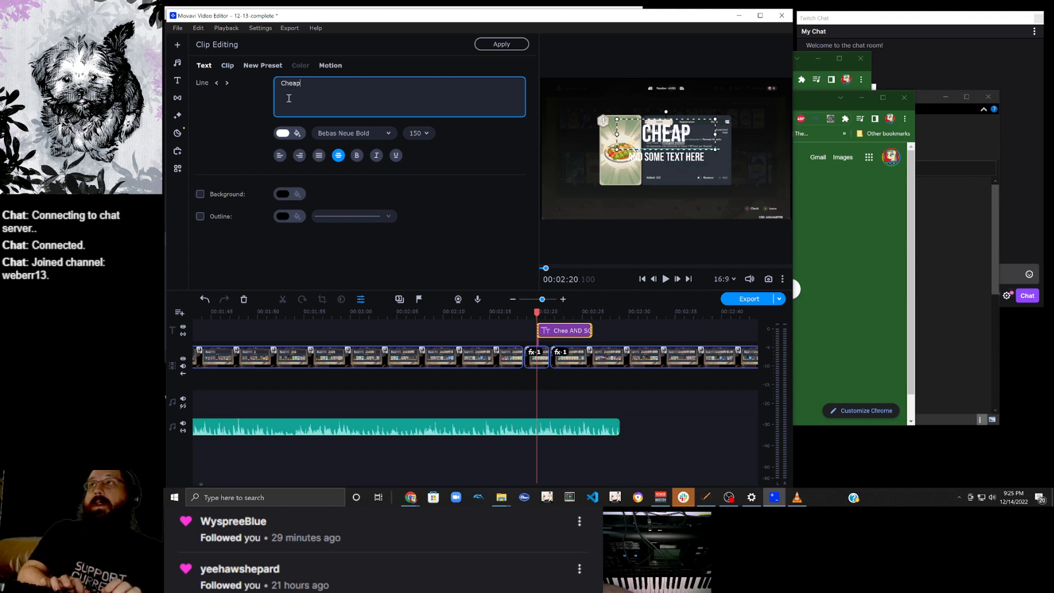
pyautogui.press('BackSpace')
pyautogui.press('BackSpace')
pyautogui.press('BackSpace')
pyautogui.press('BackSpace')
pyautogui.press('BackSpace')
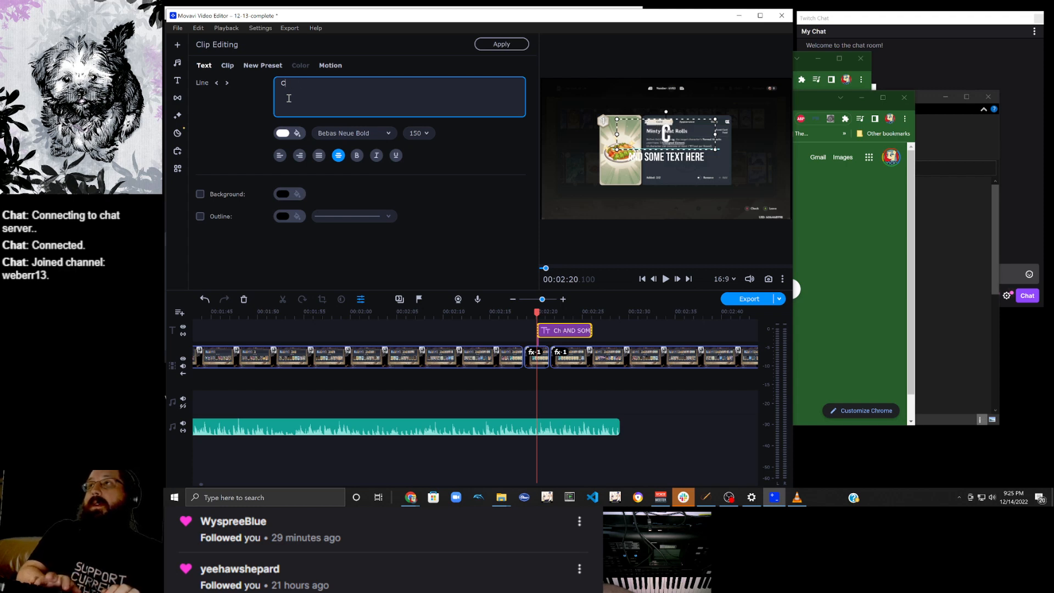
pyautogui.write('MInt')
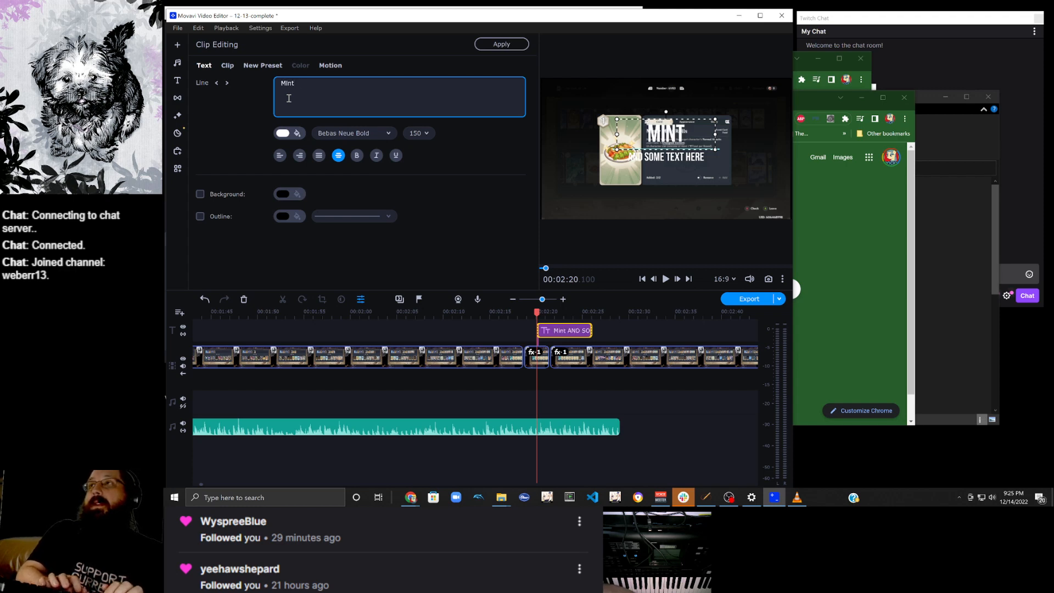
pyautogui.write('t')
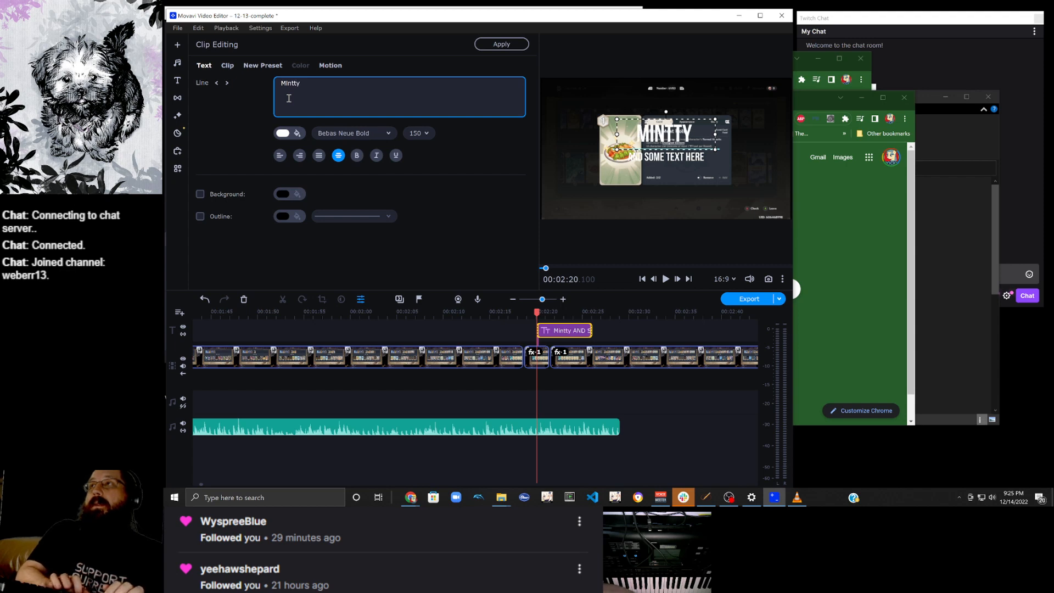
pyautogui.press('BackSpace')
pyautogui.write('y Meat')
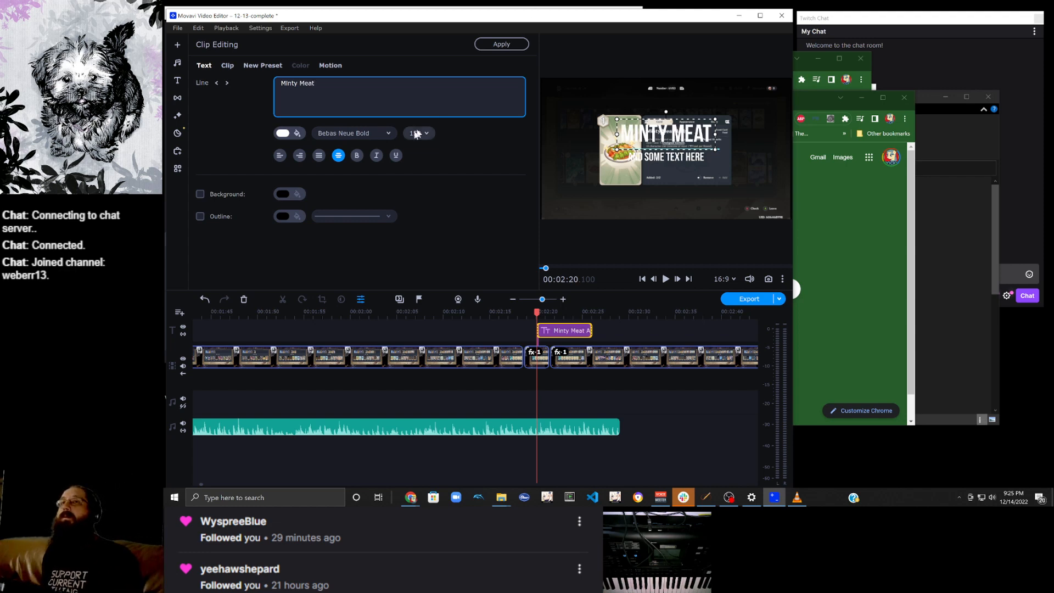
# Outline the Minty Meat text, move it and its divider line to the frame's upper-left corner, and place the secondary text at lower left.
pyautogui.click(209, 217)
pyautogui.moveTo(640, 142); pyautogui.dragTo(567, 94)
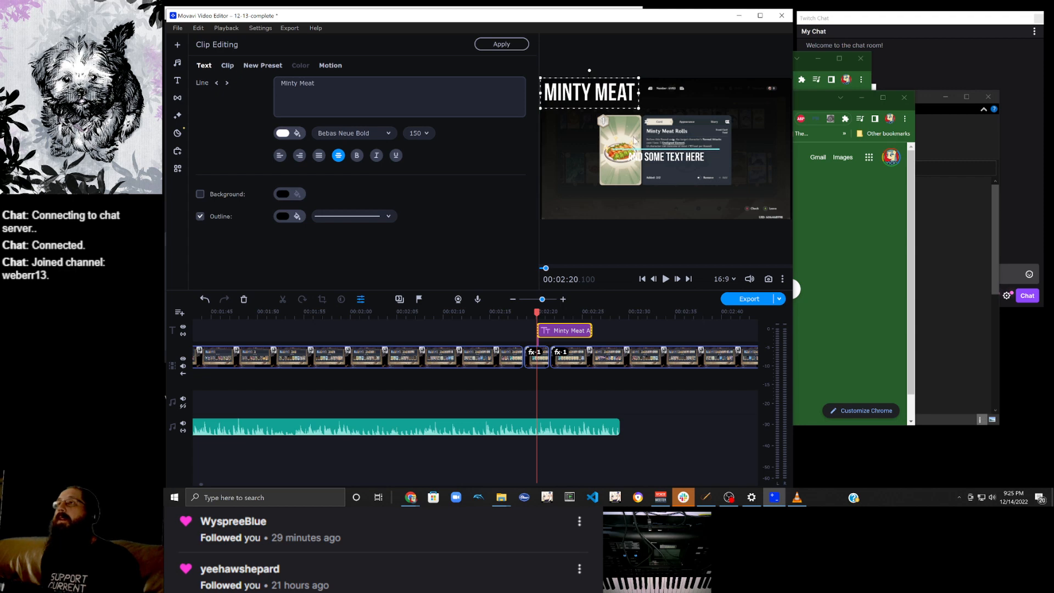
pyautogui.moveTo(636, 147); pyautogui.dragTo(562, 108)
pyautogui.moveTo(639, 161); pyautogui.dragTo(570, 199)
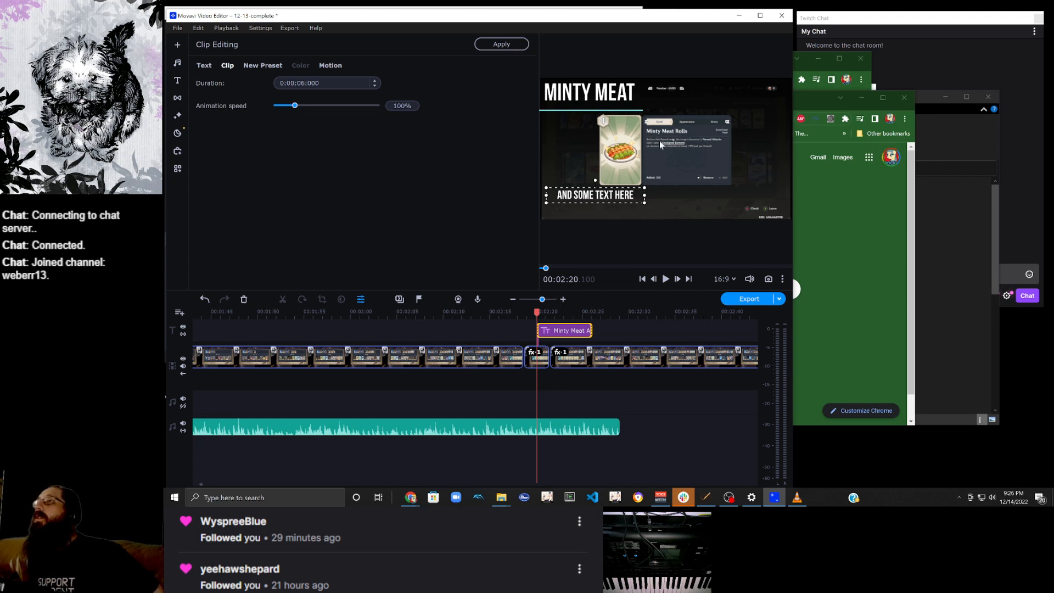
# Change the title's secondary text to "Almost Free Normal attacks" and turn on its outline.
pyautogui.click(203, 65)
pyautogui.moveTo(322, 85); pyautogui.dragTo(251, 82)
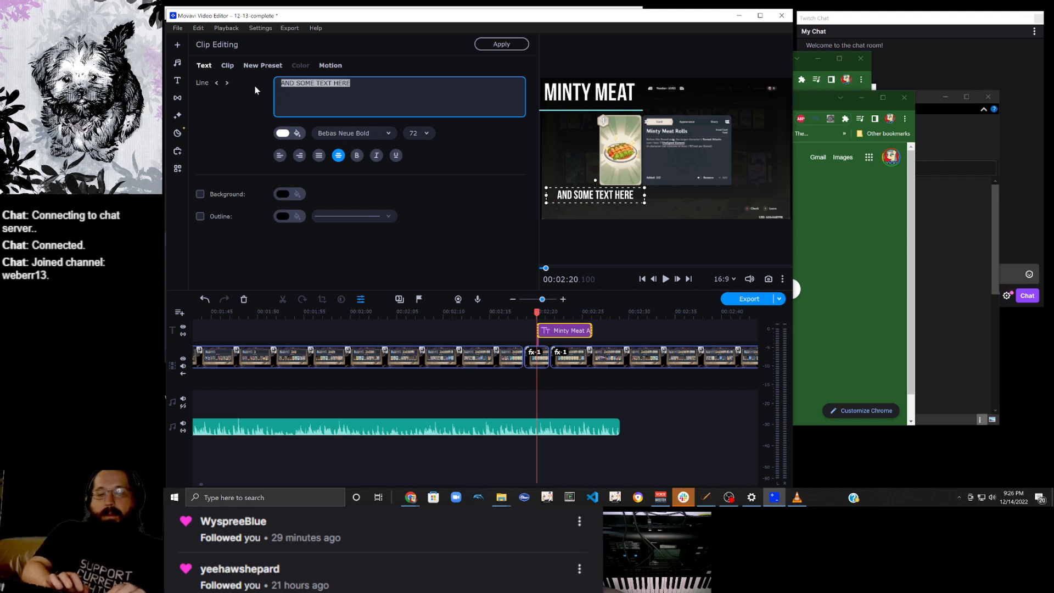
pyautogui.write('Almost Fre')
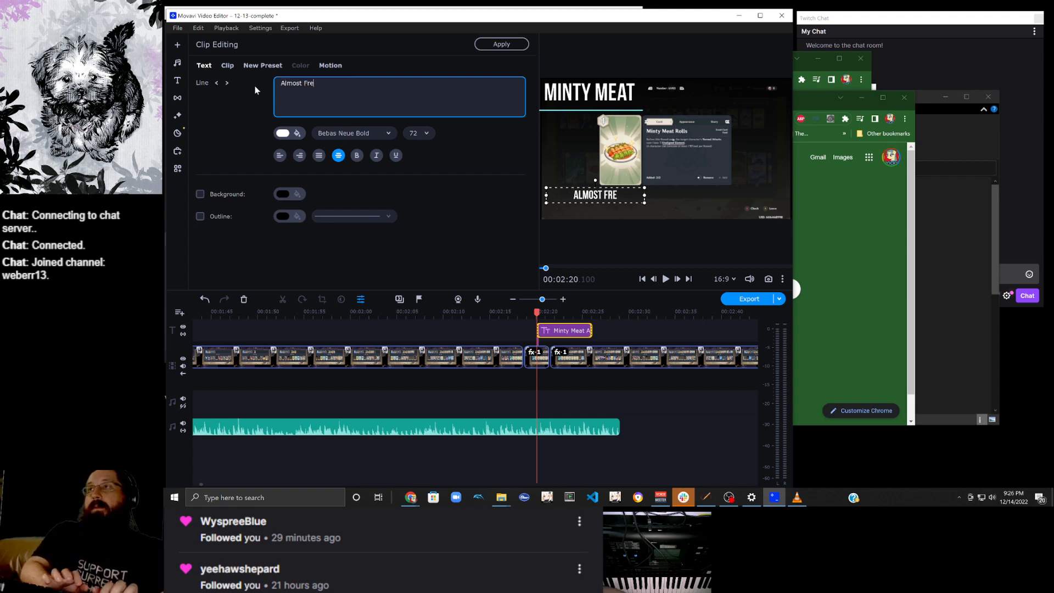
pyautogui.write('e Normal attacks')
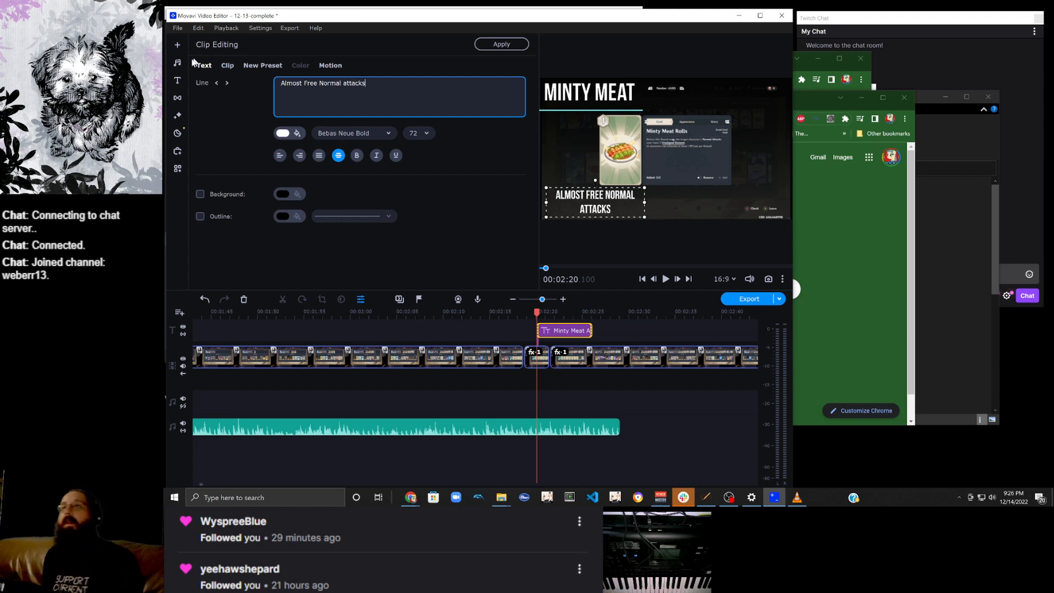
pyautogui.click(214, 224)
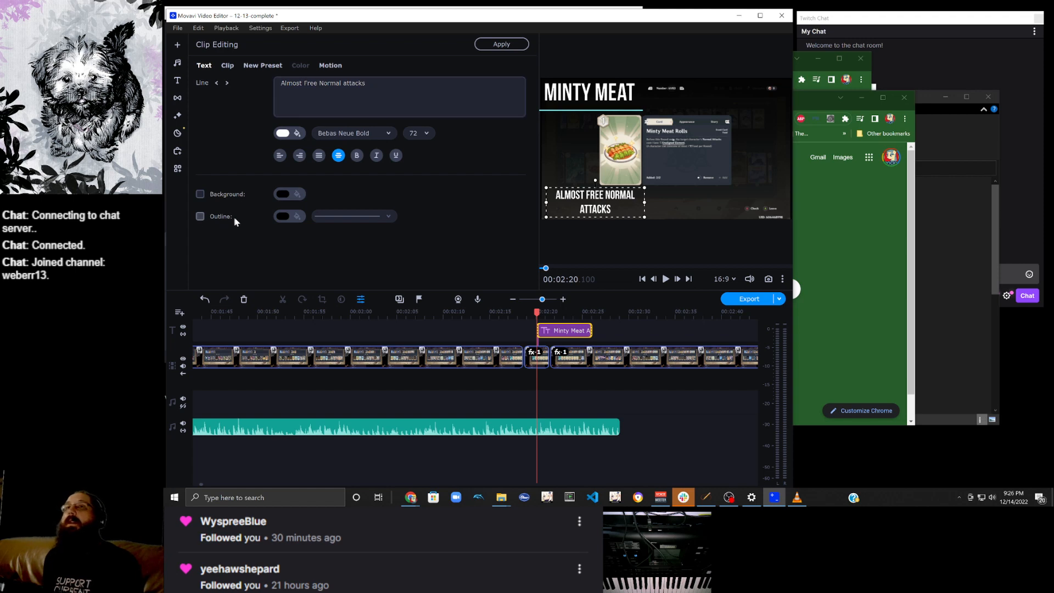
pyautogui.click(216, 218)
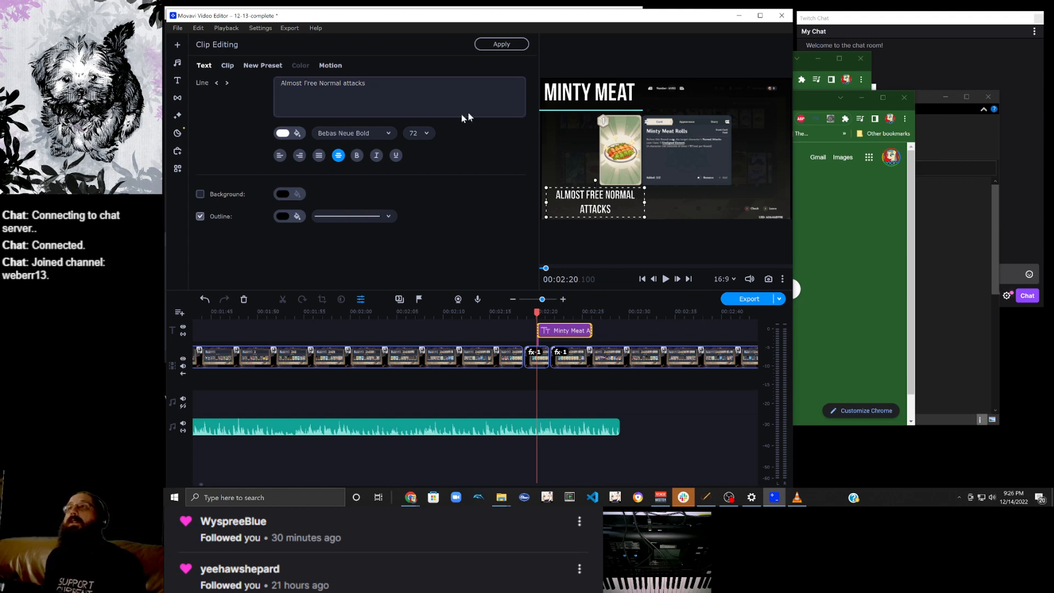
# Set the Minty Meat text's font to Open Sans SemiBold and widen its text box to fit on one line.
pyautogui.click(598, 98)
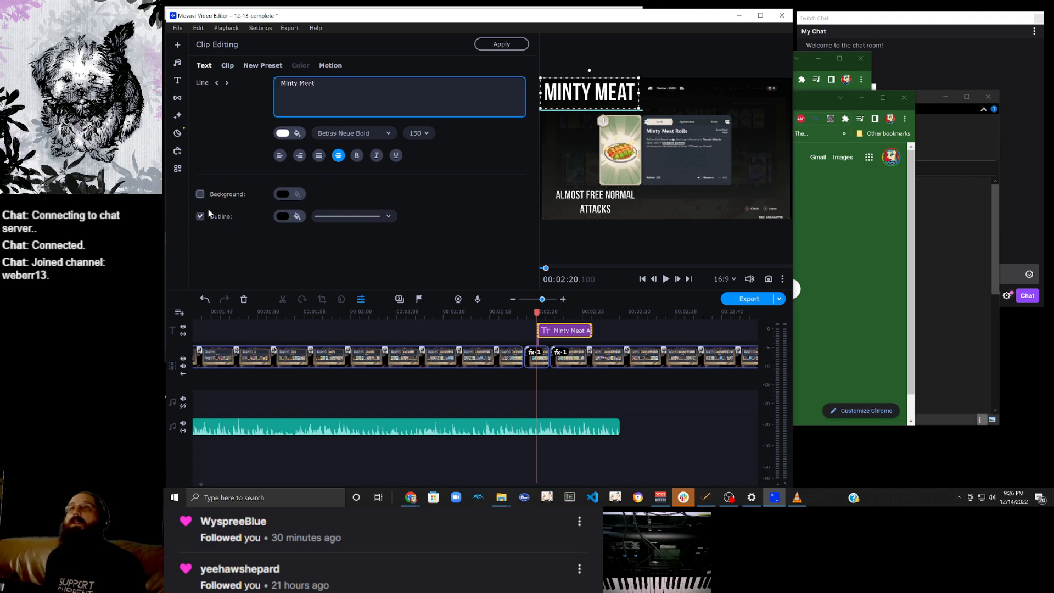
pyautogui.click(371, 134)
pyautogui.scroll(-3, 357, 214)
pyautogui.scroll(-1, 357, 217)
pyautogui.click(357, 218)
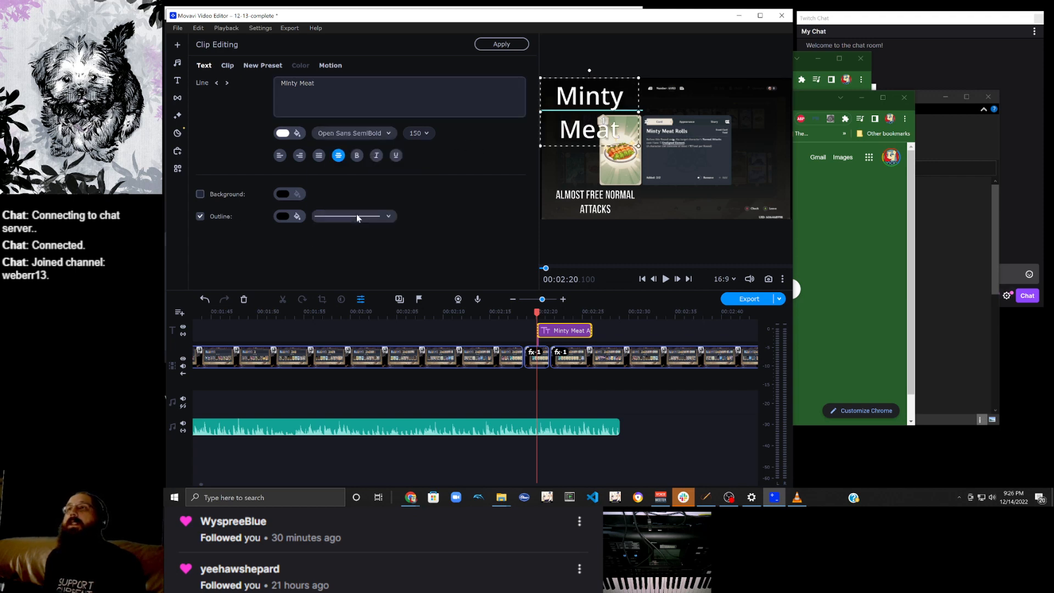
pyautogui.moveTo(635, 113); pyautogui.dragTo(689, 109)
# Set the font of the "Almost Free Normal attacks" text to Open Sans SemiBold.
pyautogui.click(592, 212)
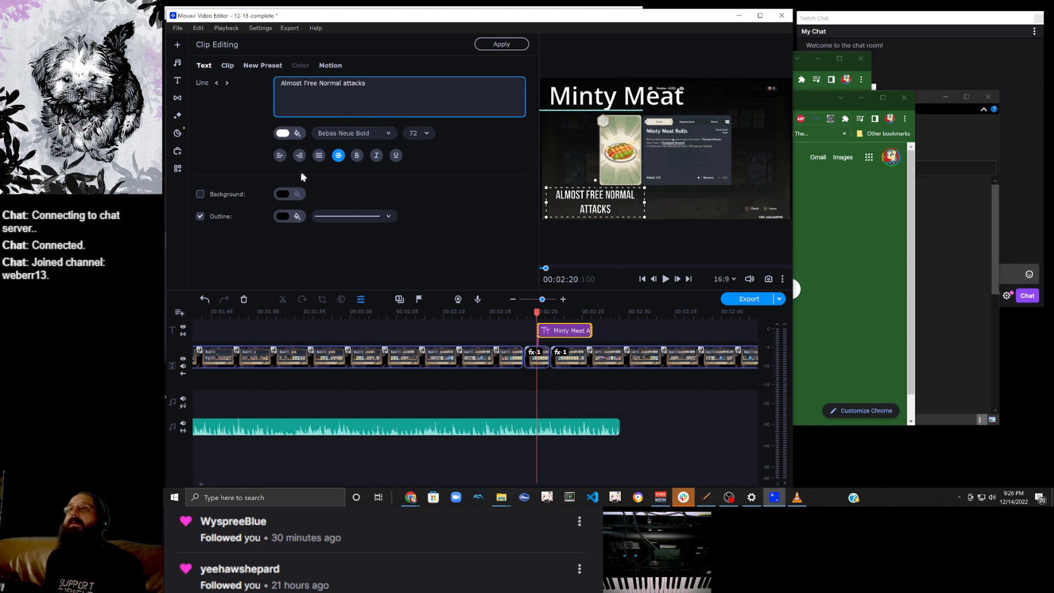
pyautogui.click(354, 133)
pyautogui.scroll(-2, 378, 196)
pyautogui.scroll(2, 378, 194)
pyautogui.click(378, 183)
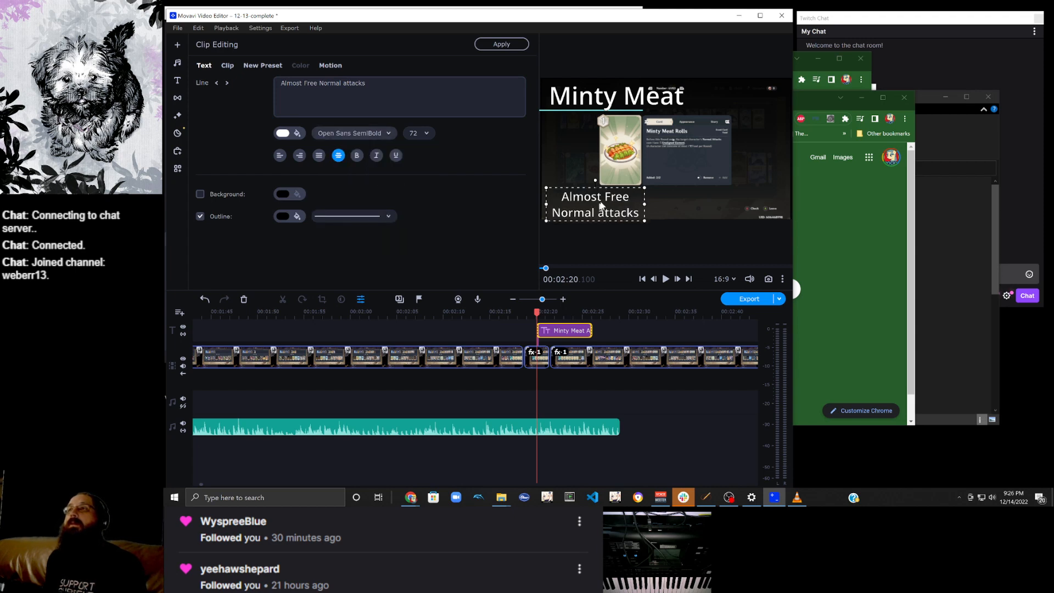
# Switch to Chrome, refresh the Twitch Video Producer list to check the current broadcast, and return to Movavi Video Editor.
pyautogui.click(412, 501)
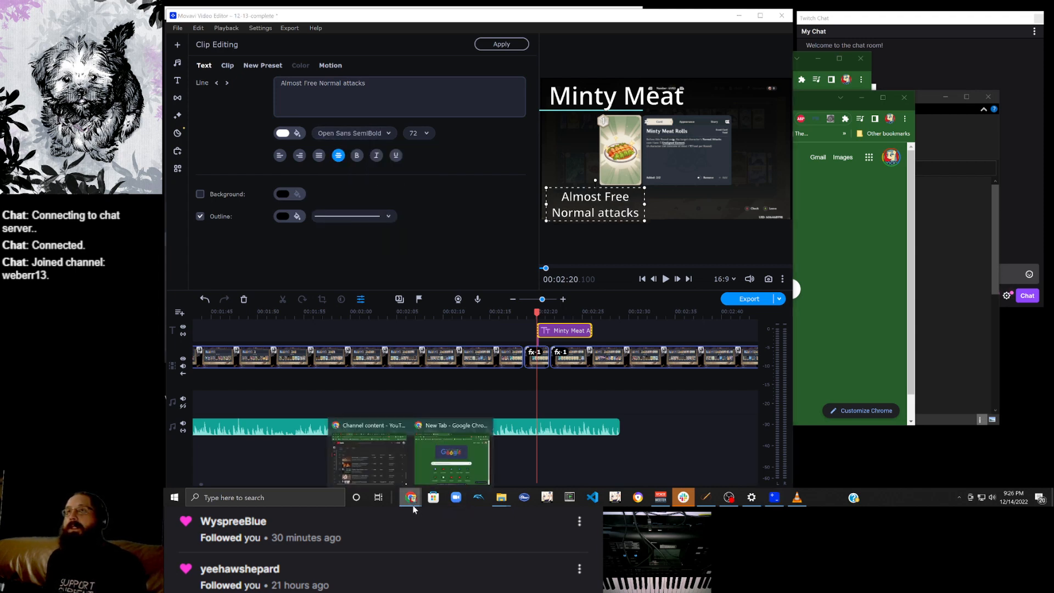
pyautogui.click(384, 449)
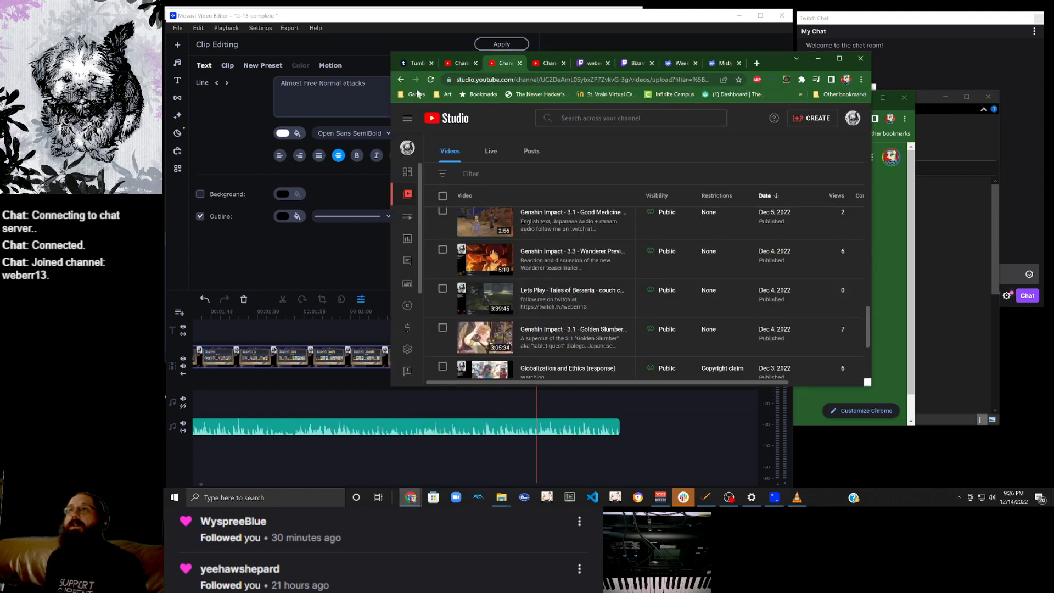
pyautogui.click(586, 62)
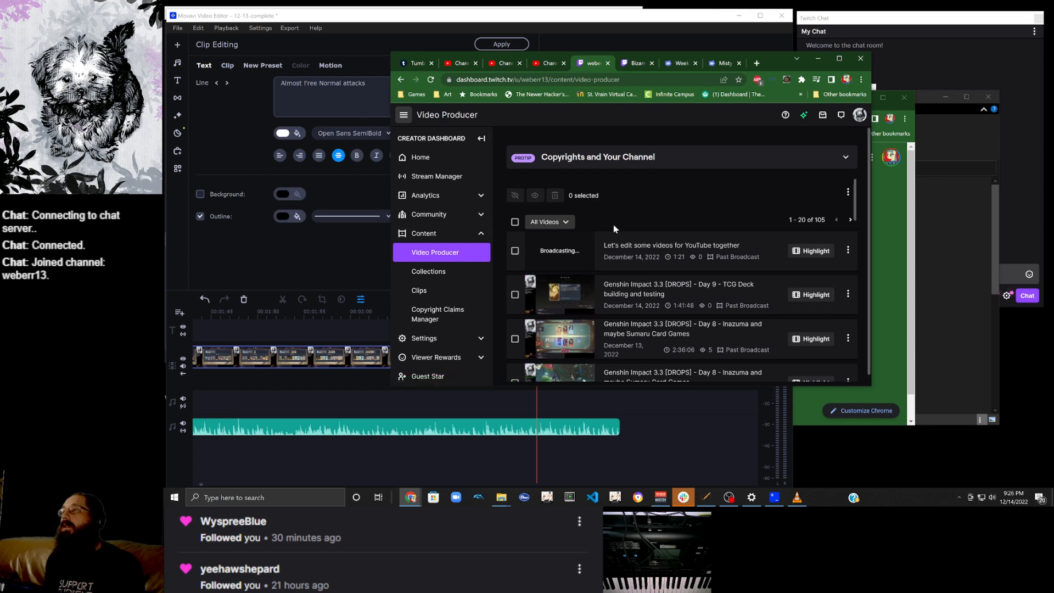
pyautogui.click(431, 80)
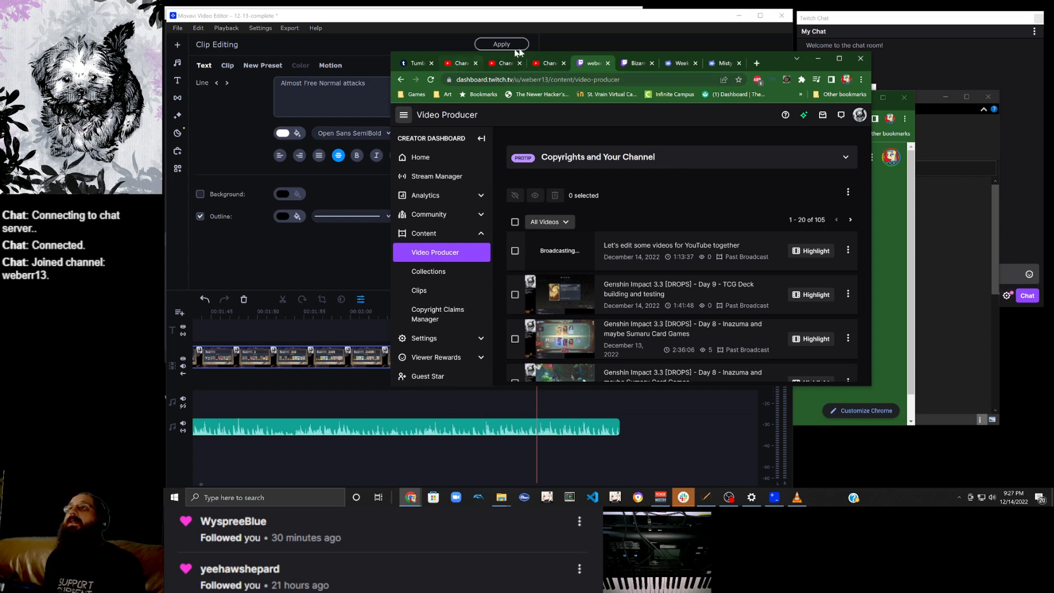
pyautogui.click(817, 59)
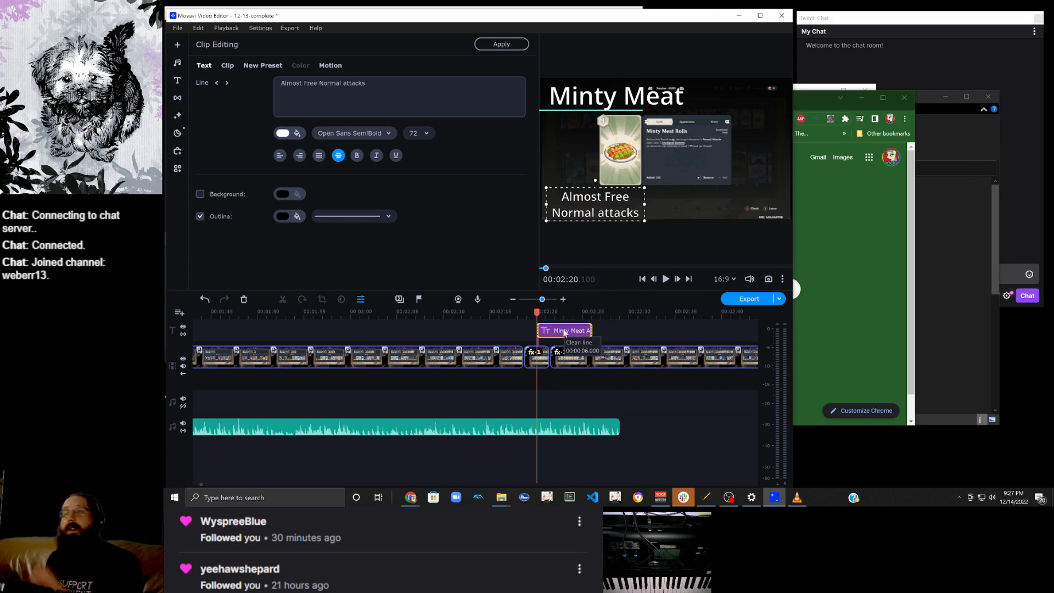
# Insert a freeze frame of the Minty Meat Rolls card at 00:02:20.700 and extend its duration to 5.4 seconds.
pyautogui.click(541, 359)
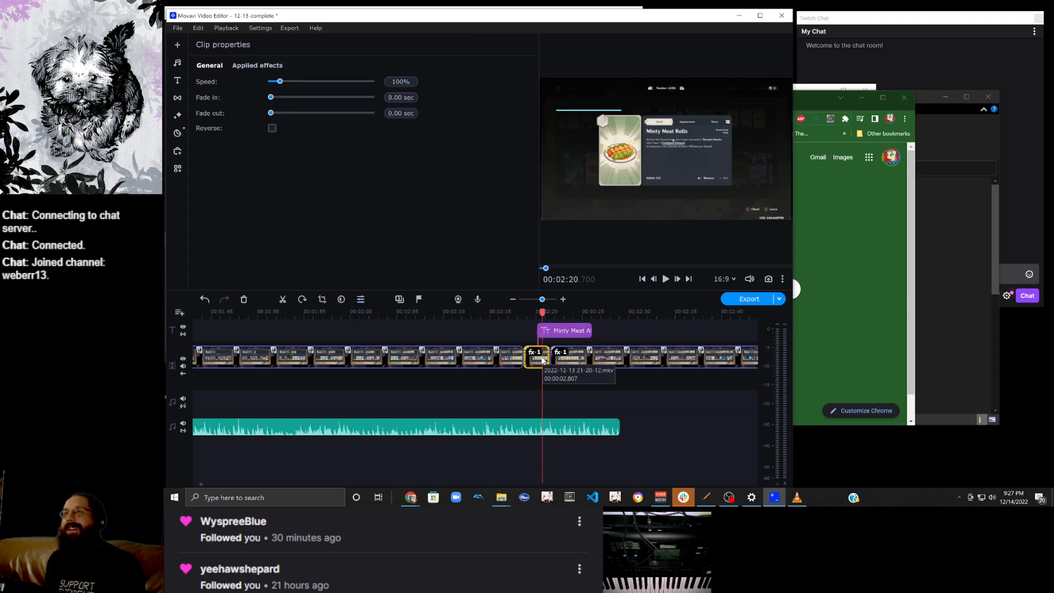
pyautogui.rightClick(542, 359)
pyautogui.click(605, 224)
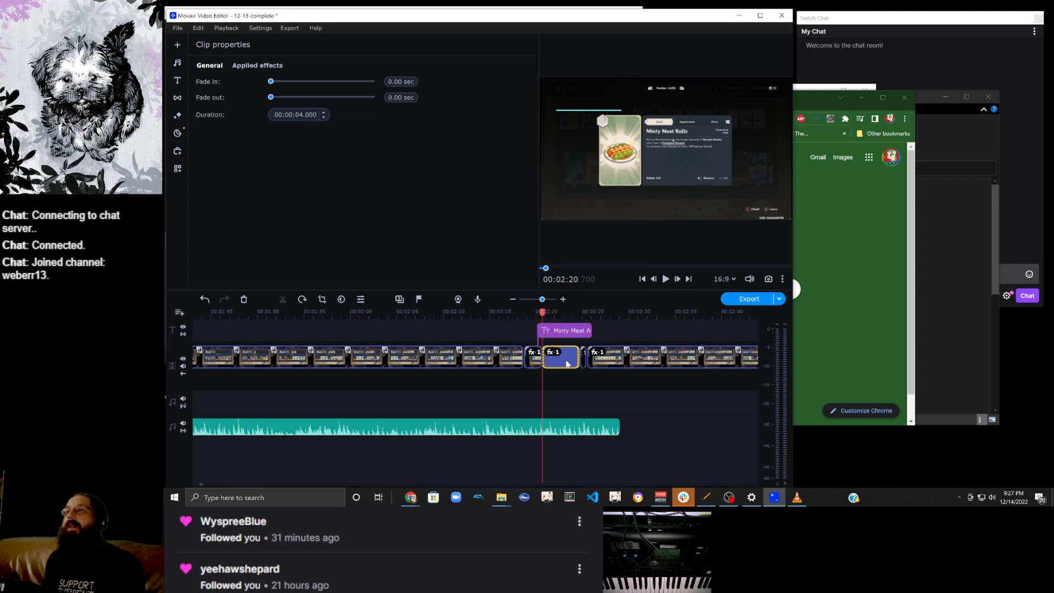
pyautogui.moveTo(578, 356); pyautogui.dragTo(589, 358)
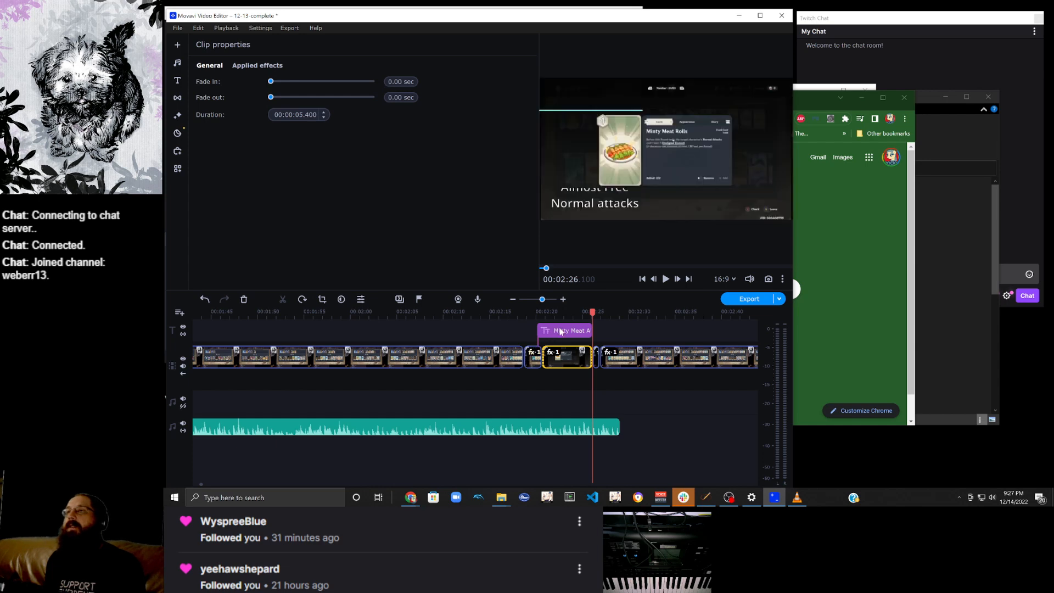
# Reposition and stretch the Minty Meat title so it ends with the freeze frame at 00:02:26.100, and play the short piece that follows.
pyautogui.moveTo(548, 336); pyautogui.dragTo(547, 338)
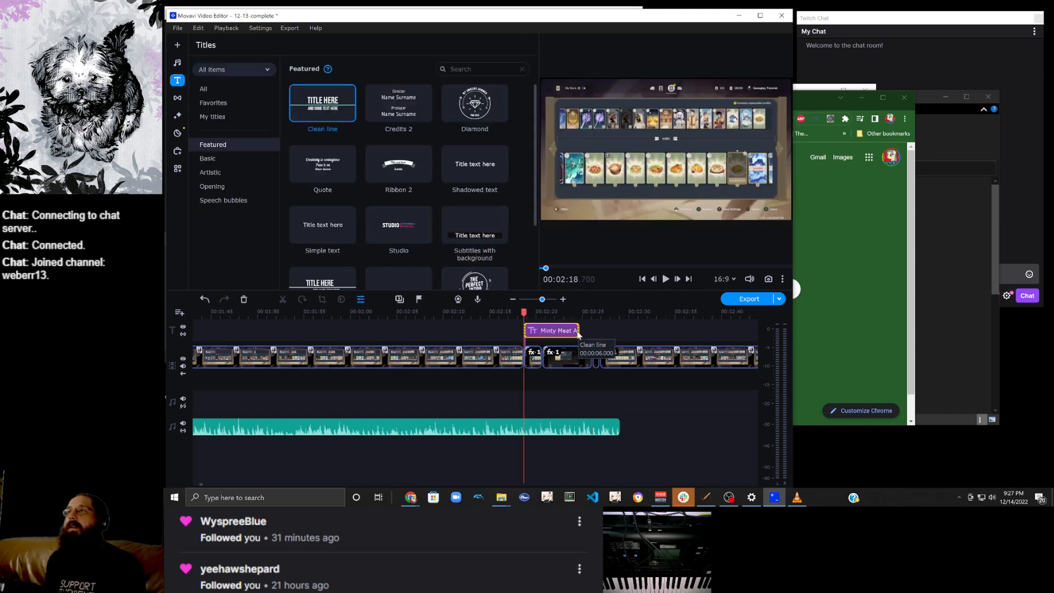
pyautogui.moveTo(566, 334); pyautogui.dragTo(592, 329)
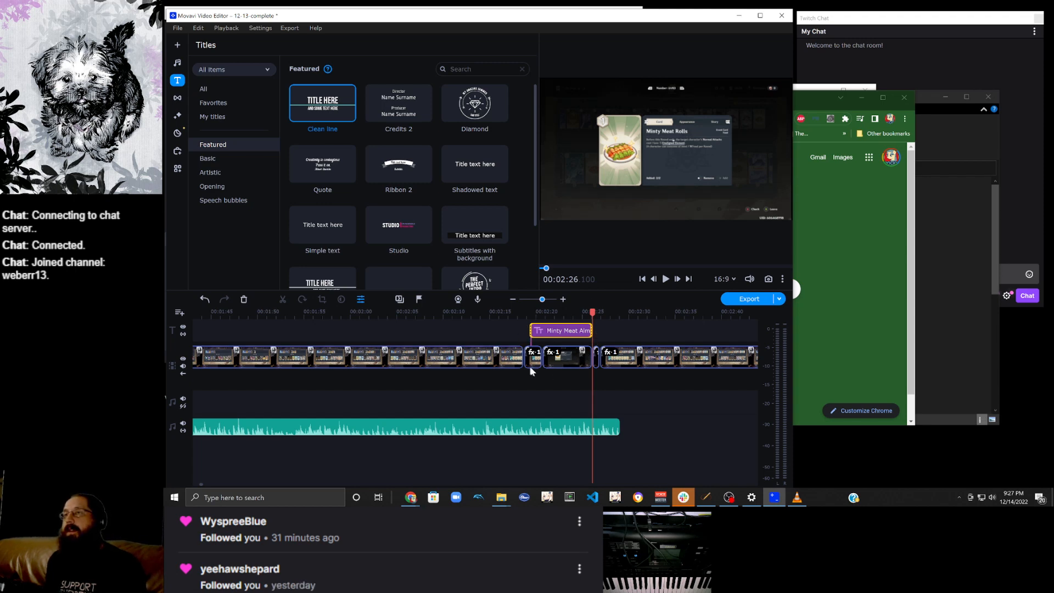
pyautogui.click(596, 359)
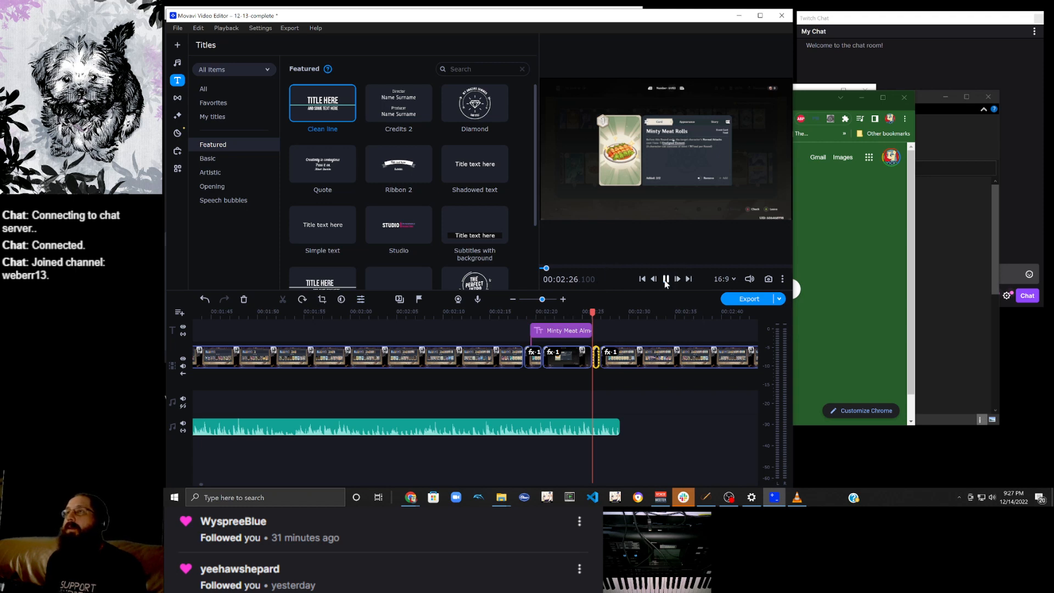
pyautogui.click(665, 280)
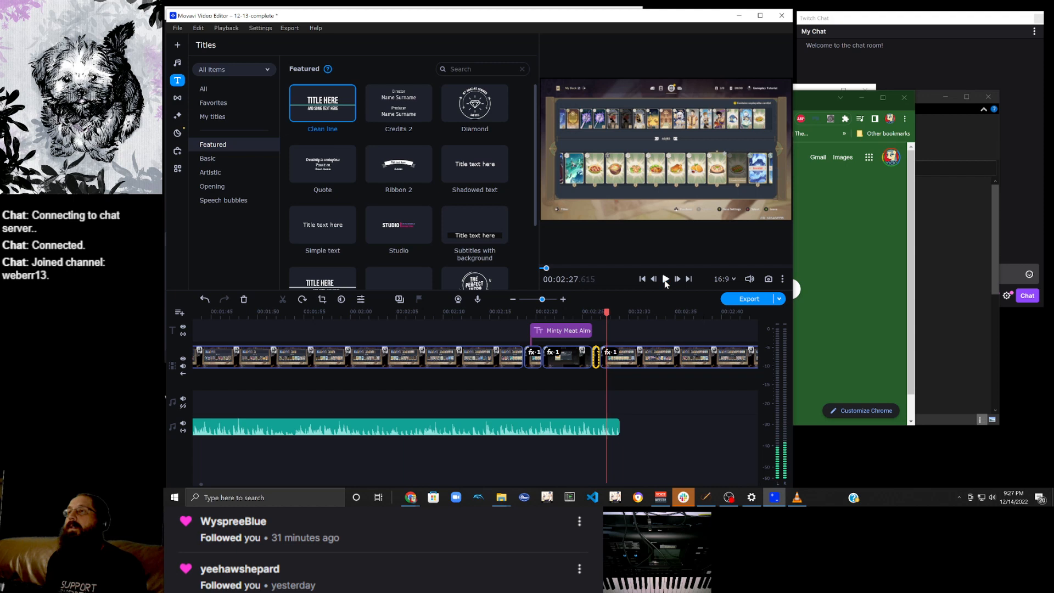
# Extend the end of the Minty Meat title to 00:02:26.907, where the short piece after the freeze frame ends.
pyautogui.click(592, 335)
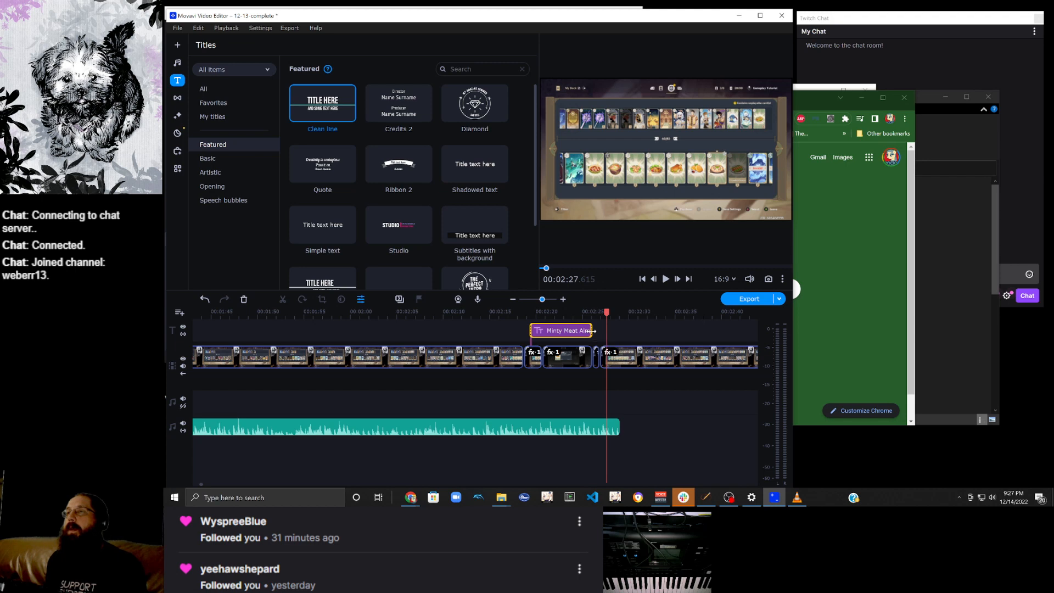
pyautogui.moveTo(592, 330); pyautogui.dragTo(599, 331)
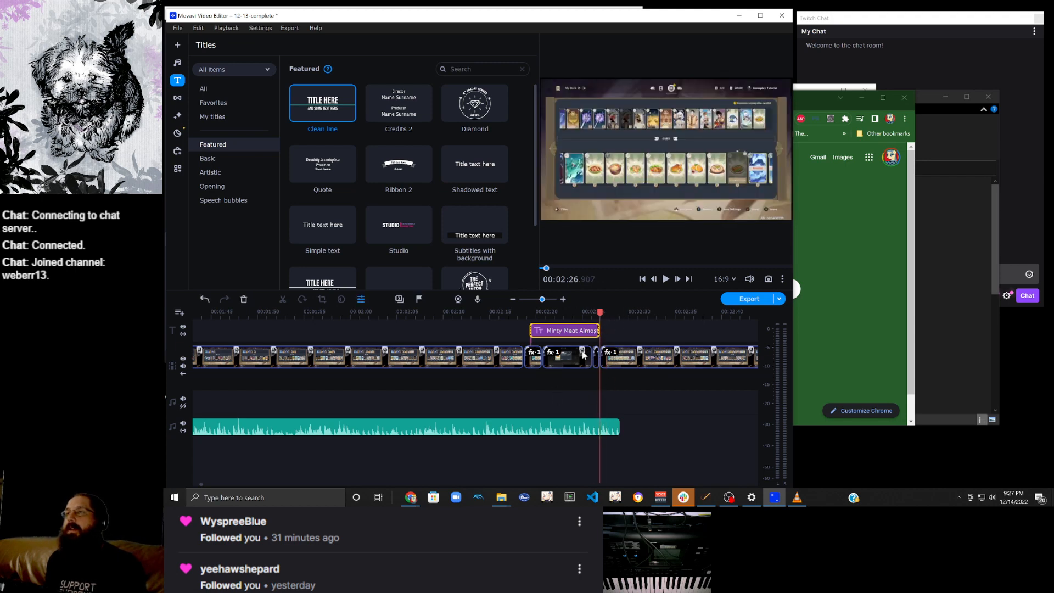
pyautogui.click(583, 356)
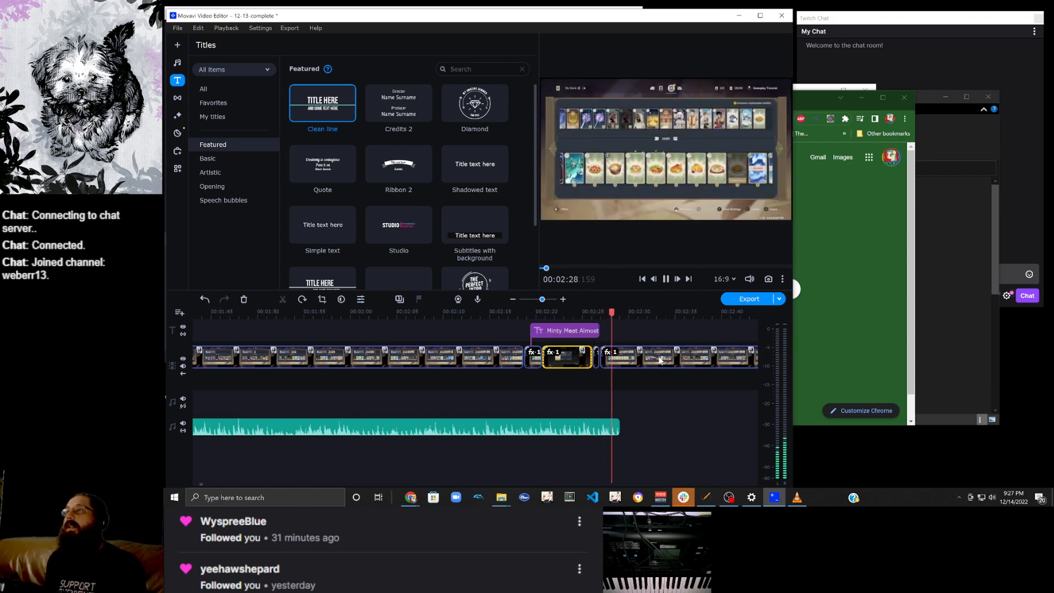
# Split the footage at 00:03:15.550, just before the Soothing Water card opens.
pyautogui.scroll(-3, 660, 359)
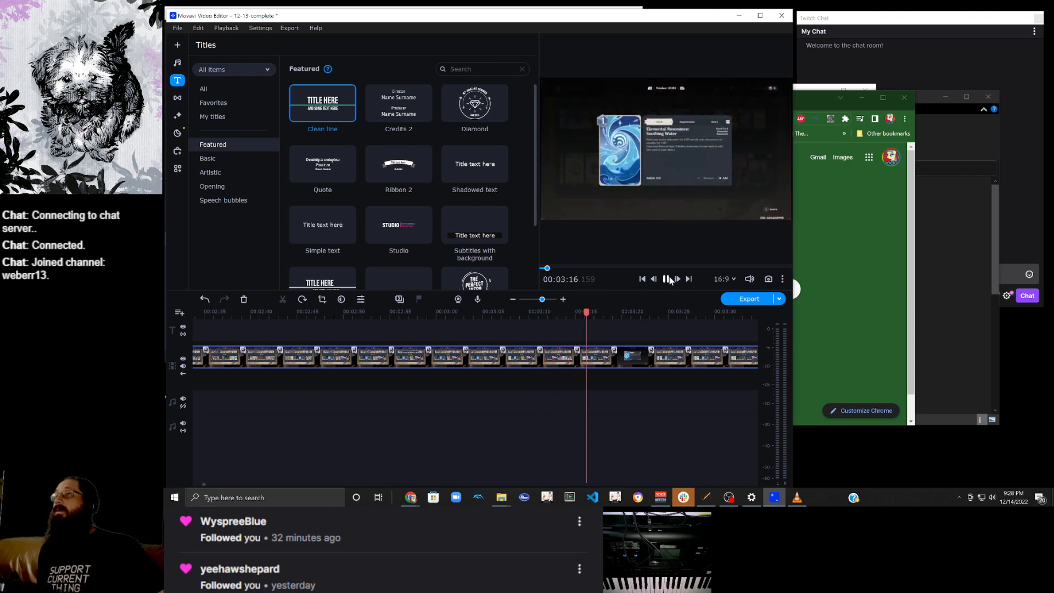
pyautogui.click(668, 279)
pyautogui.click(593, 359)
pyautogui.click(591, 362)
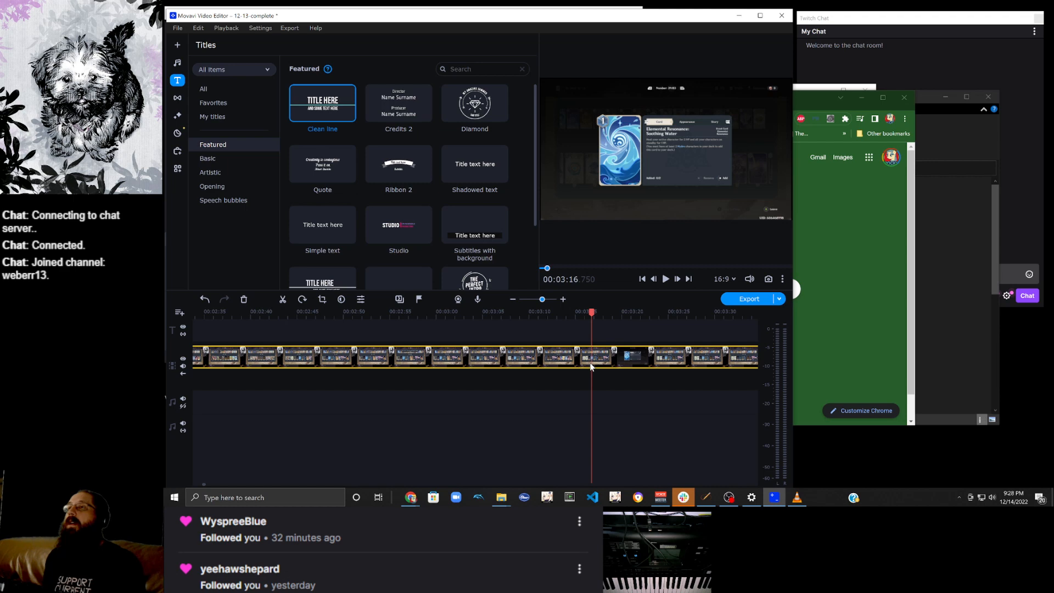
pyautogui.click(591, 367)
pyautogui.click(587, 366)
pyautogui.click(586, 360)
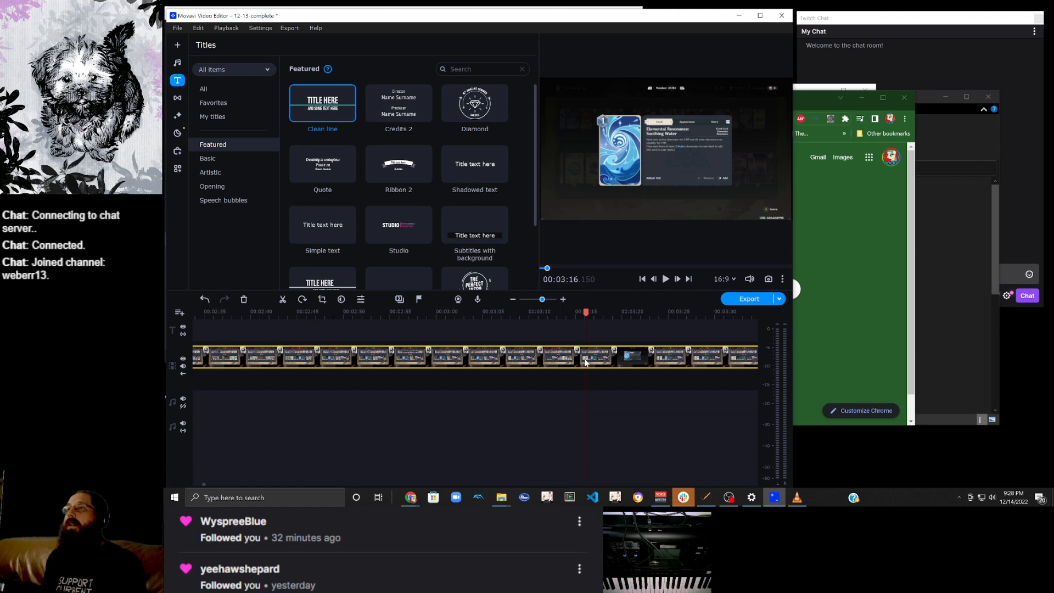
pyautogui.click(582, 367)
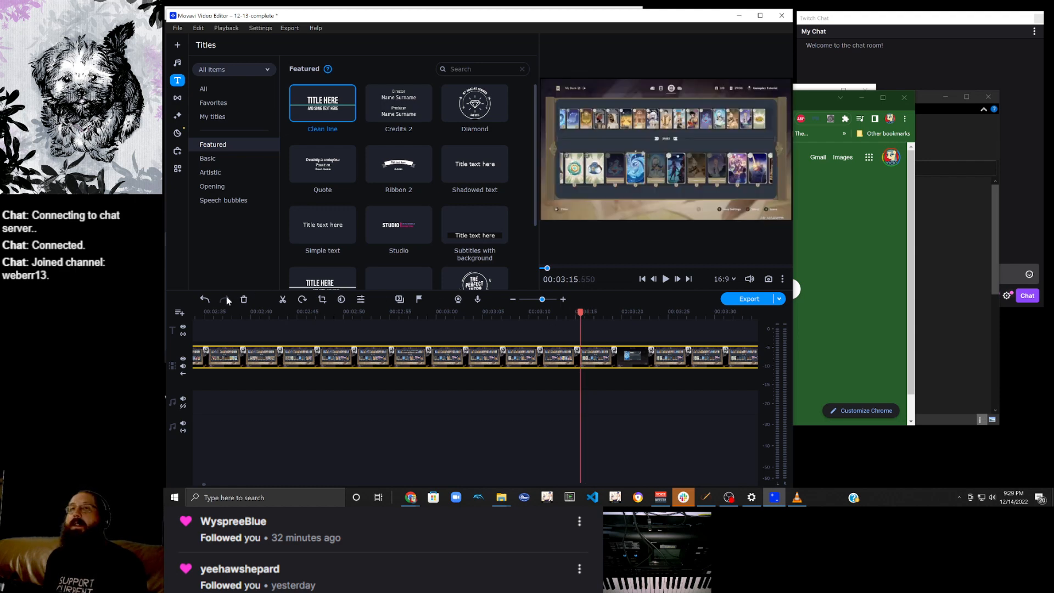
pyautogui.click(284, 299)
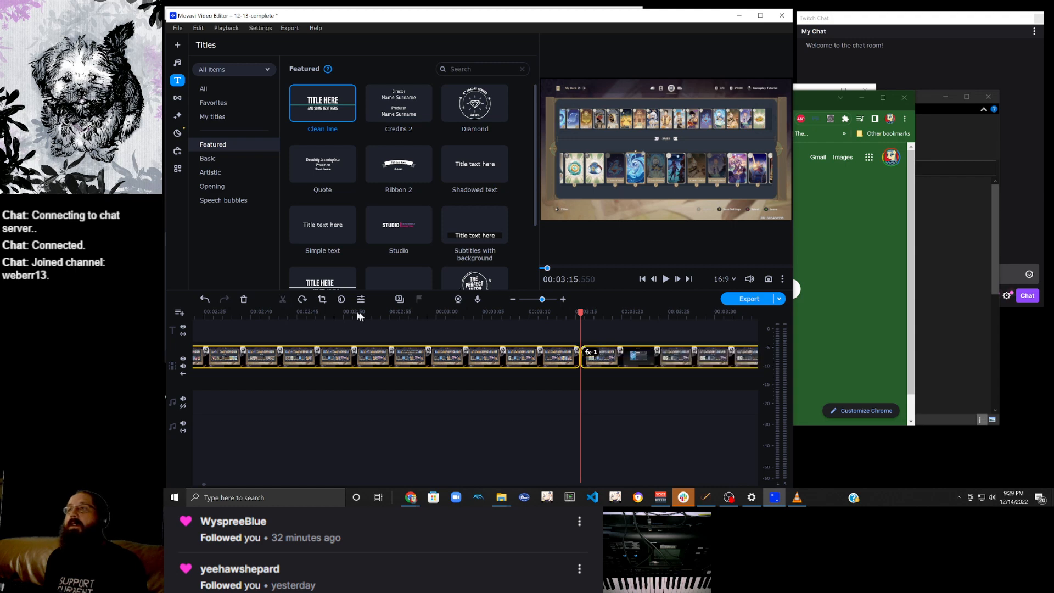
# Split the footage again at 00:03:20.326, after the Soothing Water card closes.
pyautogui.click(597, 363)
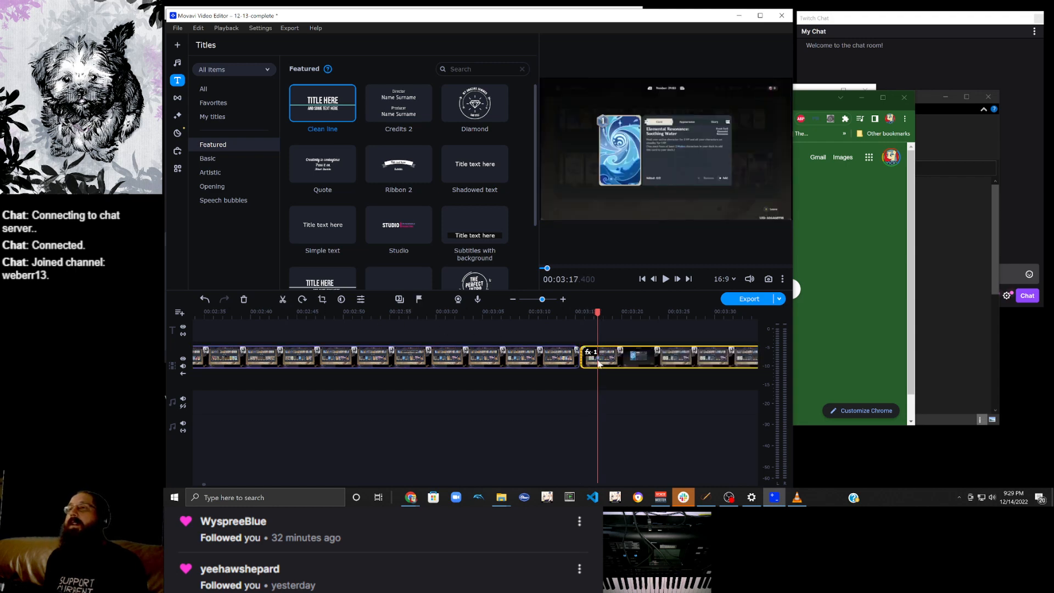
pyautogui.click(614, 362)
pyautogui.click(634, 363)
pyautogui.click(630, 362)
pyautogui.click(623, 363)
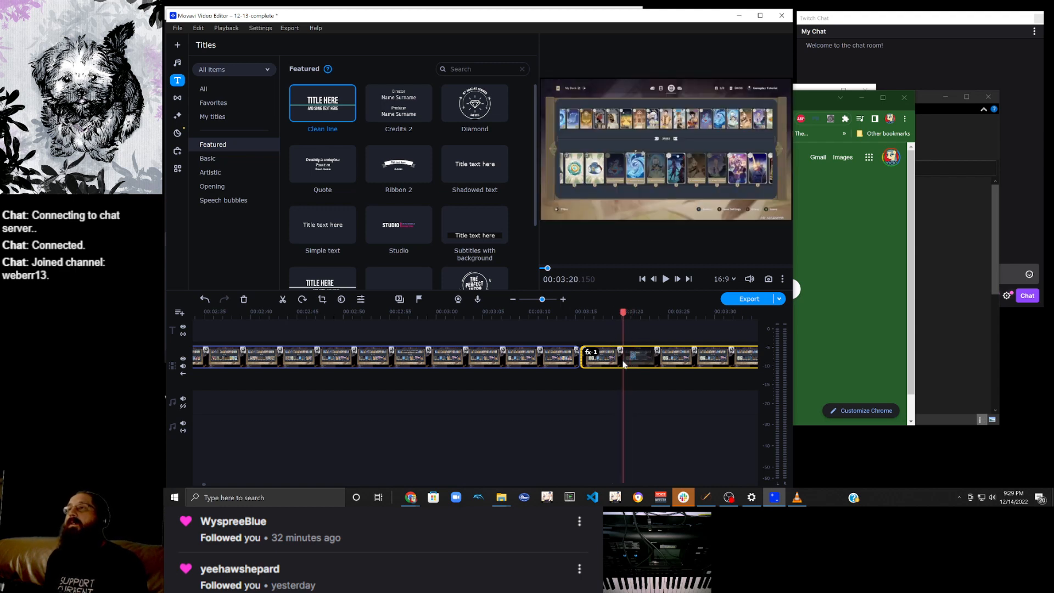
pyautogui.click(618, 365)
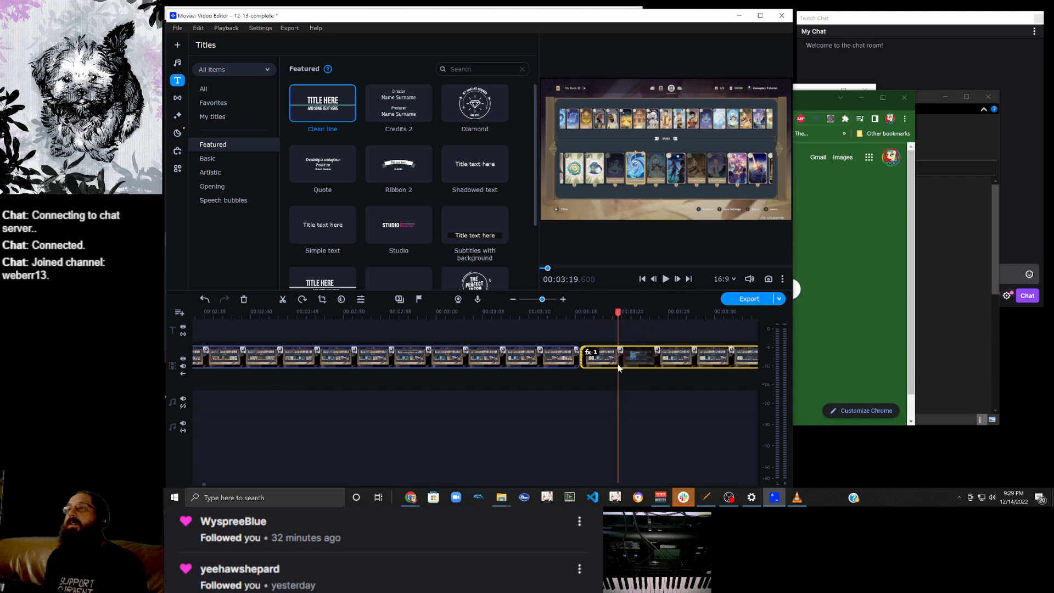
pyautogui.click(667, 279)
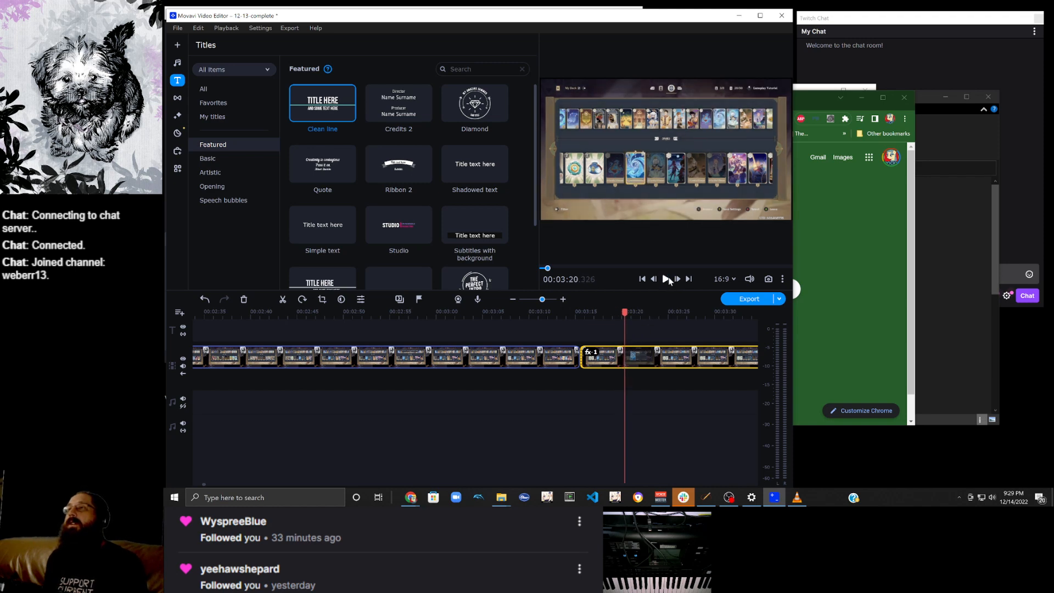
pyautogui.click(284, 300)
# Add a Clean line title at 00:03:16.400 over the Soothing Water card and set its main text to "Soothing Water".
pyautogui.click(589, 364)
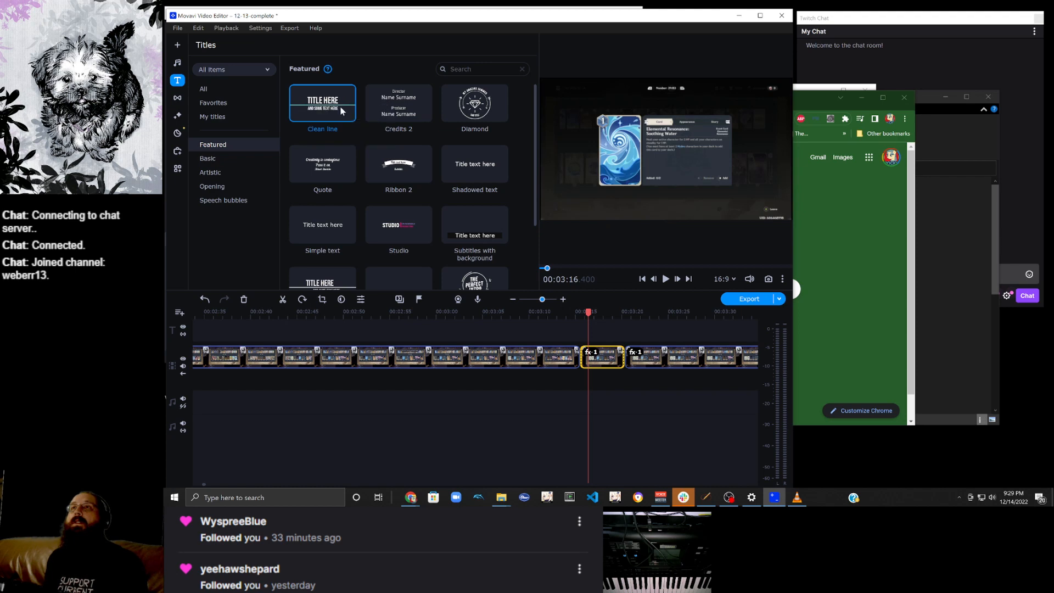
pyautogui.click(341, 111)
pyautogui.click(325, 86)
pyautogui.moveTo(325, 87); pyautogui.dragTo(246, 92)
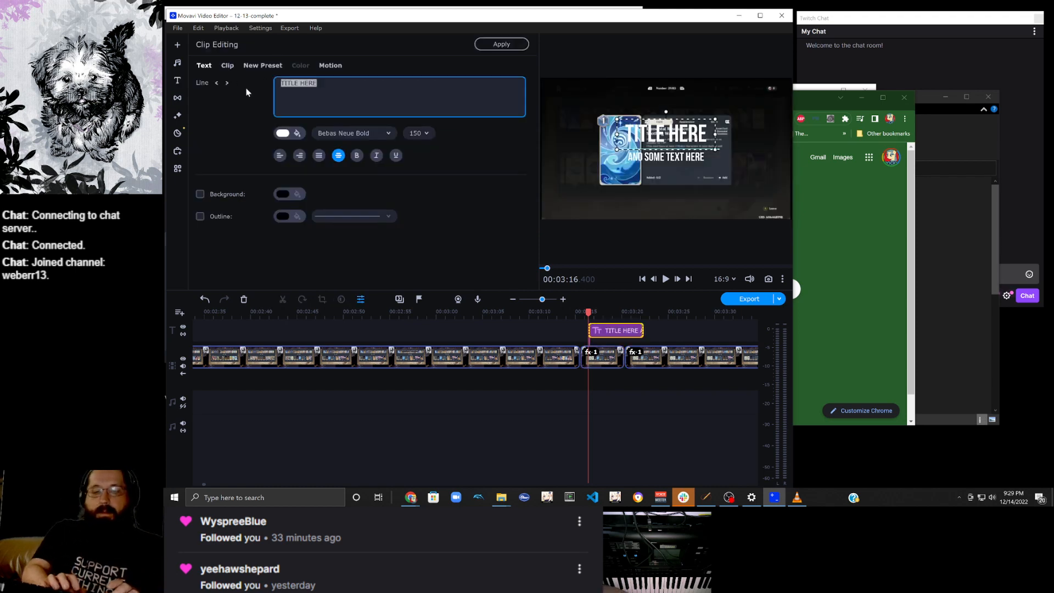
pyautogui.write('S')
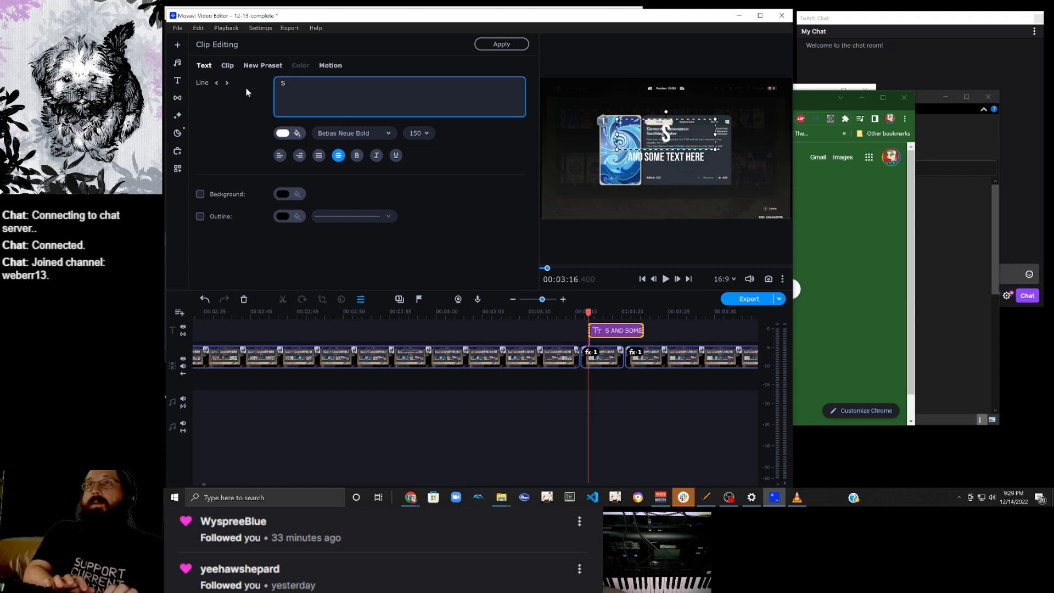
pyautogui.write('oot')
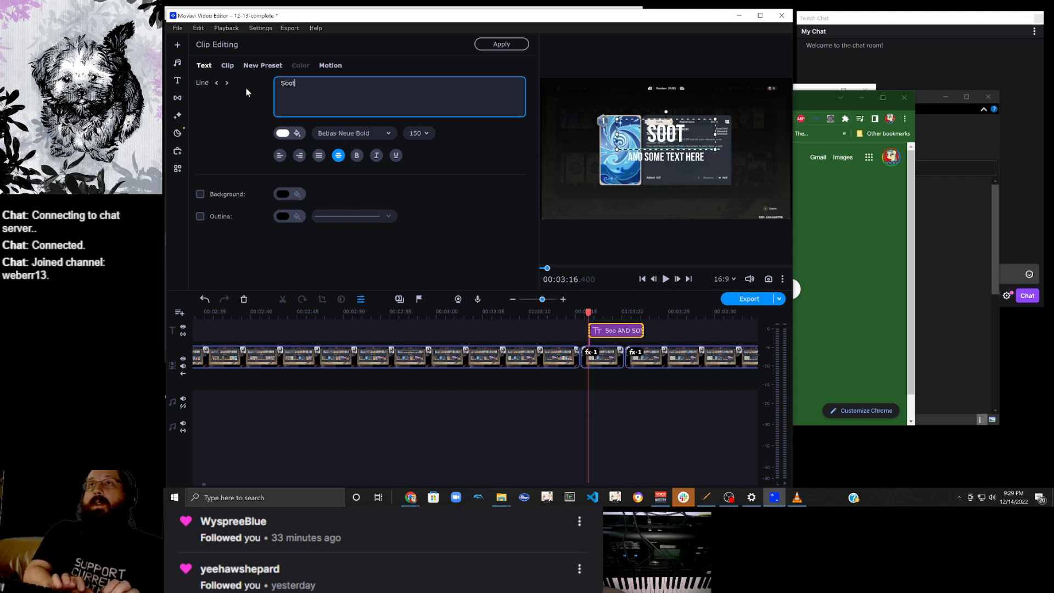
pyautogui.write('hing Water')
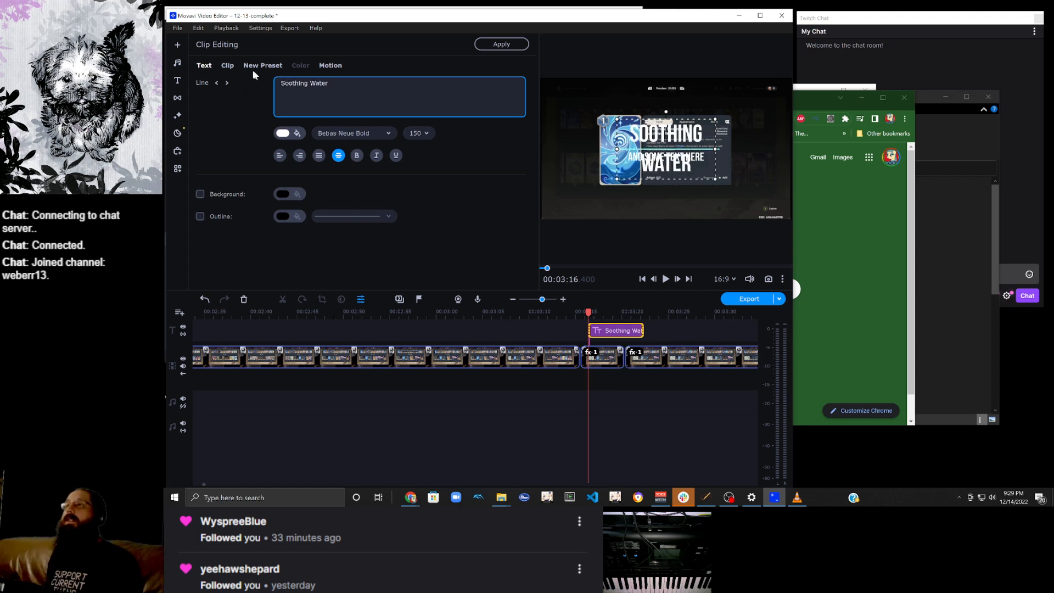
# Enable the outline on the "Soothing Water" text and set its font to Open Sans SemiBold.
pyautogui.click(222, 217)
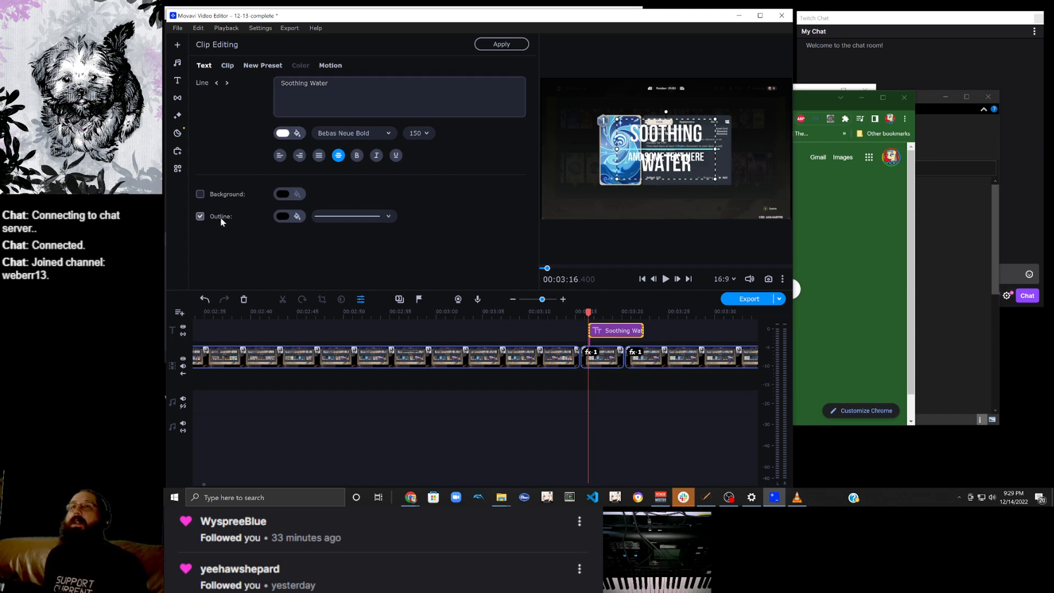
pyautogui.click(347, 134)
pyautogui.scroll(-2, 357, 197)
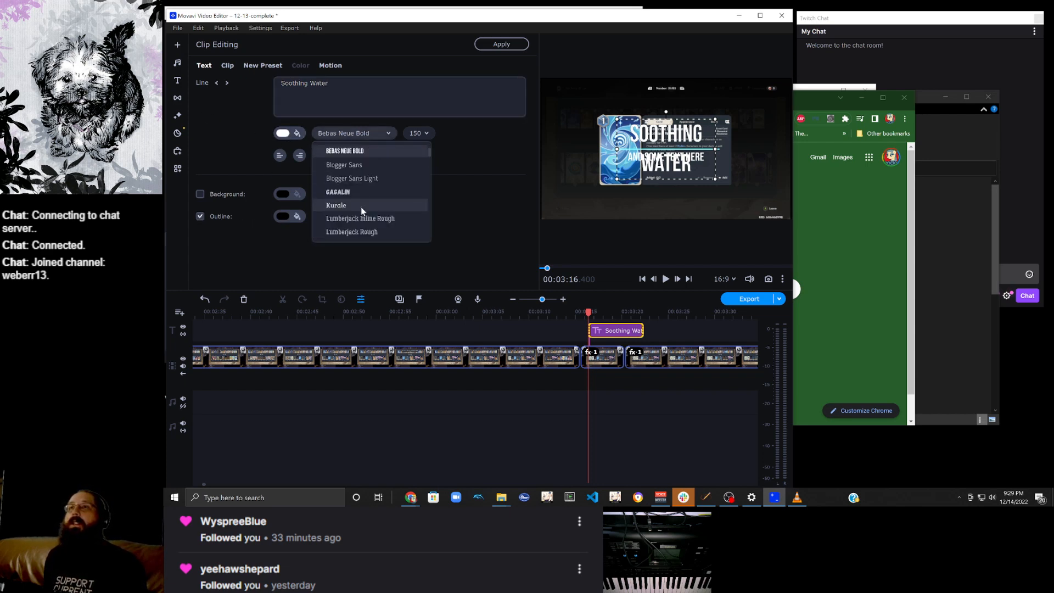
pyautogui.scroll(-3, 361, 207)
pyautogui.click(361, 218)
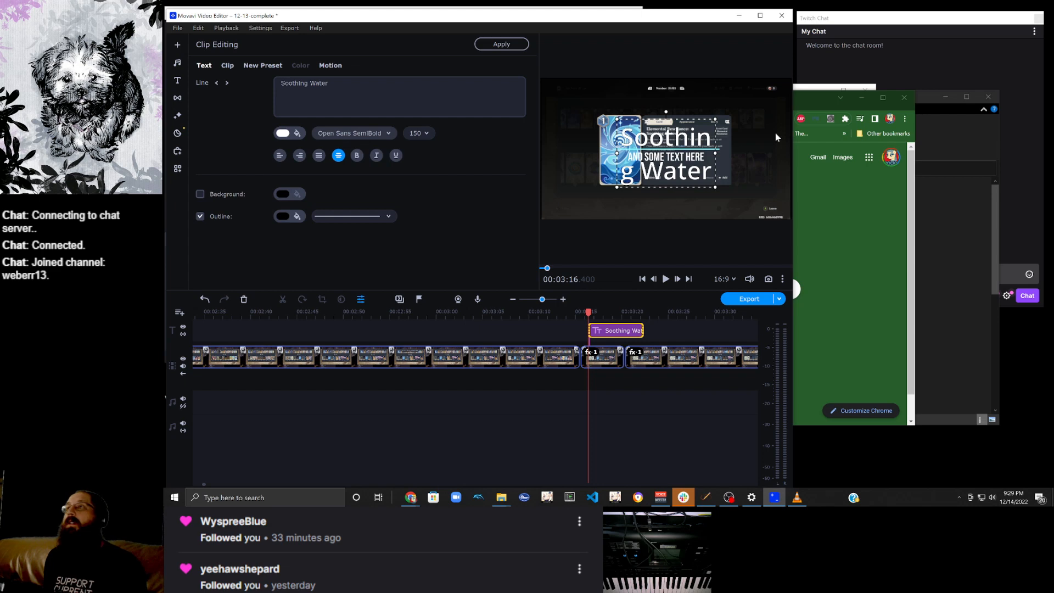
# Widen "Soothing Water" onto one line above the card, with the divider line beneath it and the secondary text below the card.
pyautogui.moveTo(671, 152); pyautogui.dragTo(595, 110)
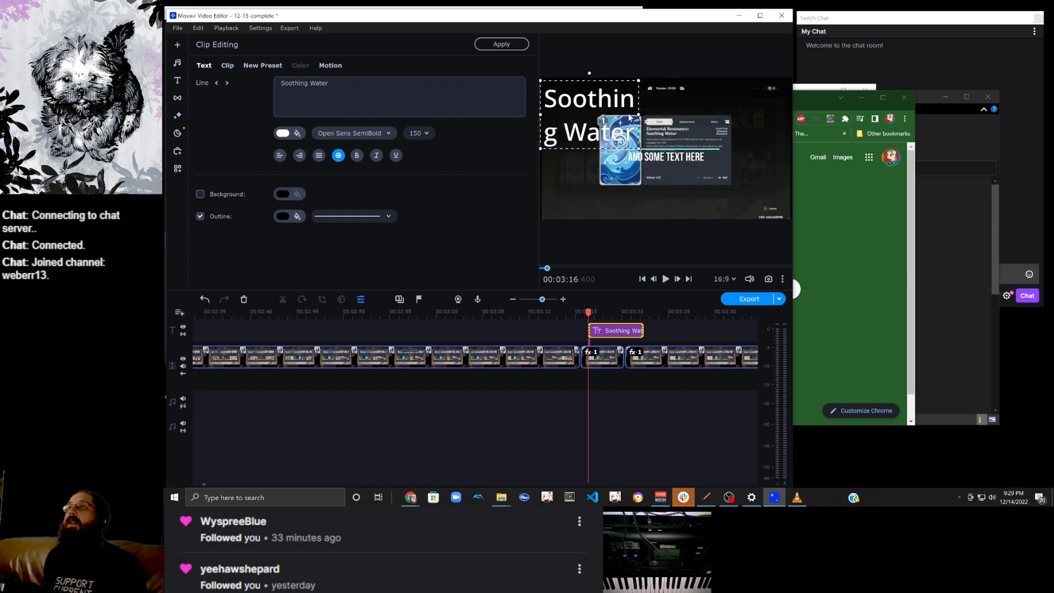
pyautogui.moveTo(635, 114); pyautogui.dragTo(739, 112)
pyautogui.moveTo(669, 152); pyautogui.dragTo(646, 119)
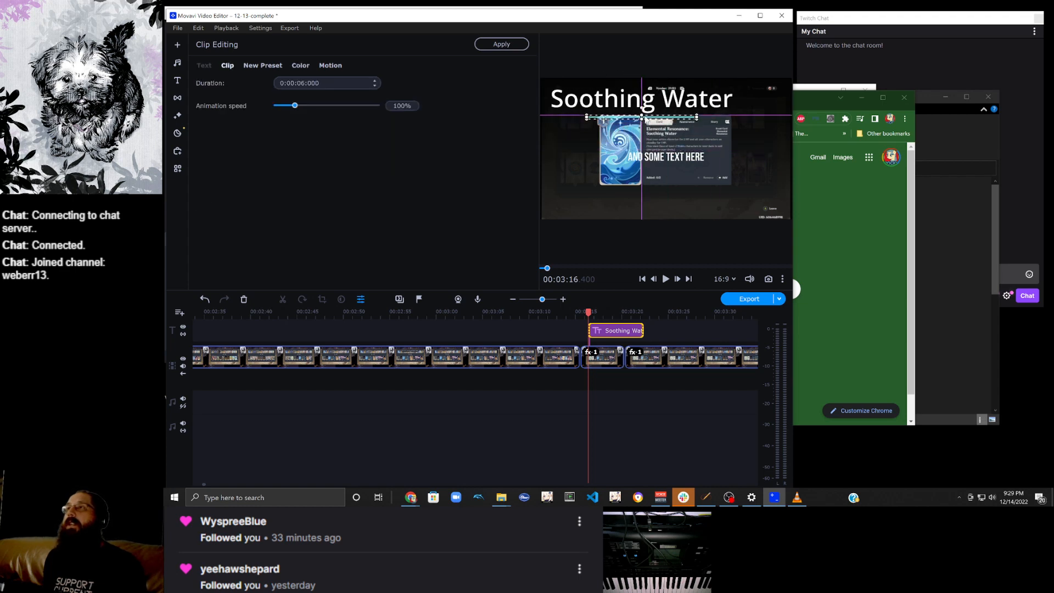
pyautogui.moveTo(630, 176); pyautogui.dragTo(632, 198)
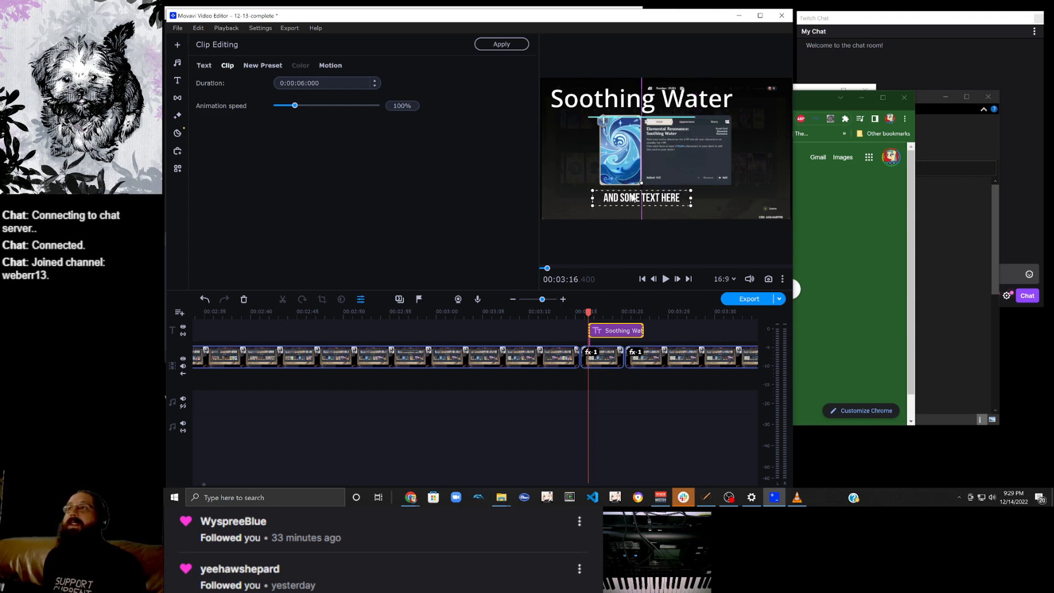
# Set the secondary text's font to Open Sans SemiBold and widen its box so it fits on one line.
pyautogui.click(205, 66)
pyautogui.tripleClick(349, 86)
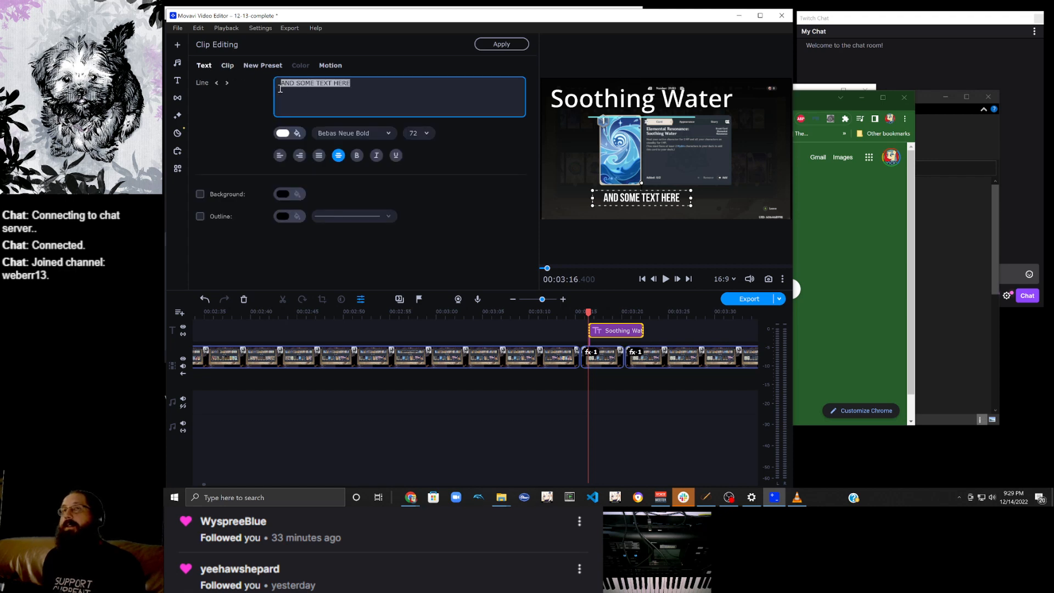
pyautogui.click(364, 137)
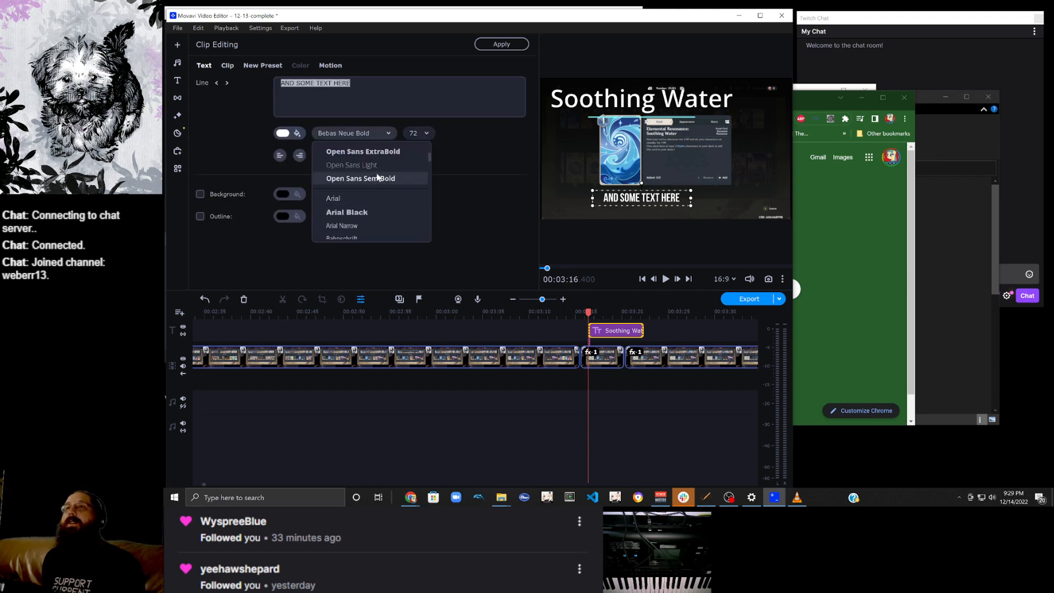
pyautogui.click(362, 178)
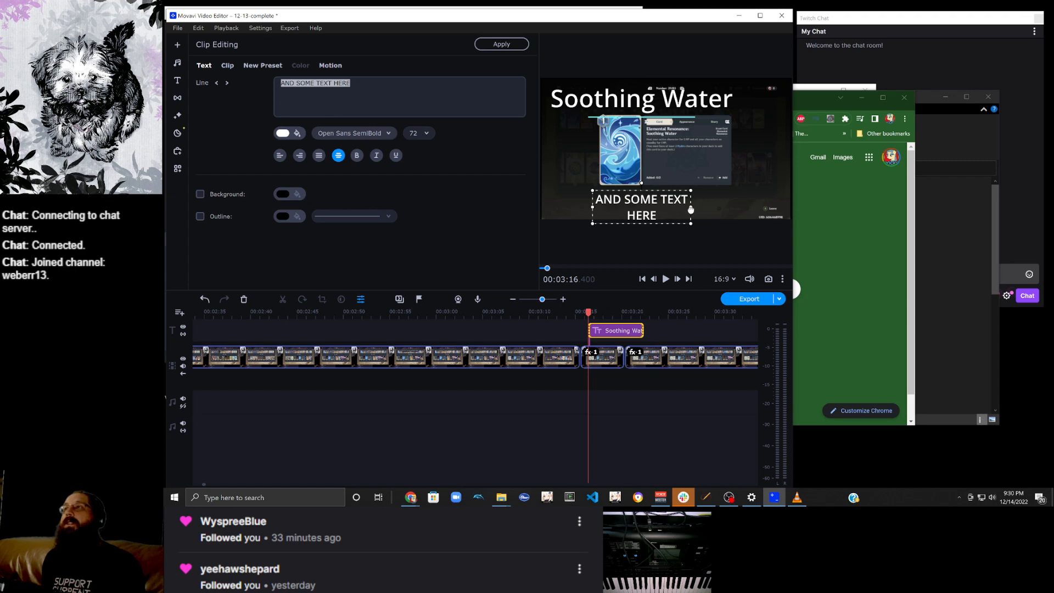
pyautogui.moveTo(691, 208); pyautogui.dragTo(732, 205)
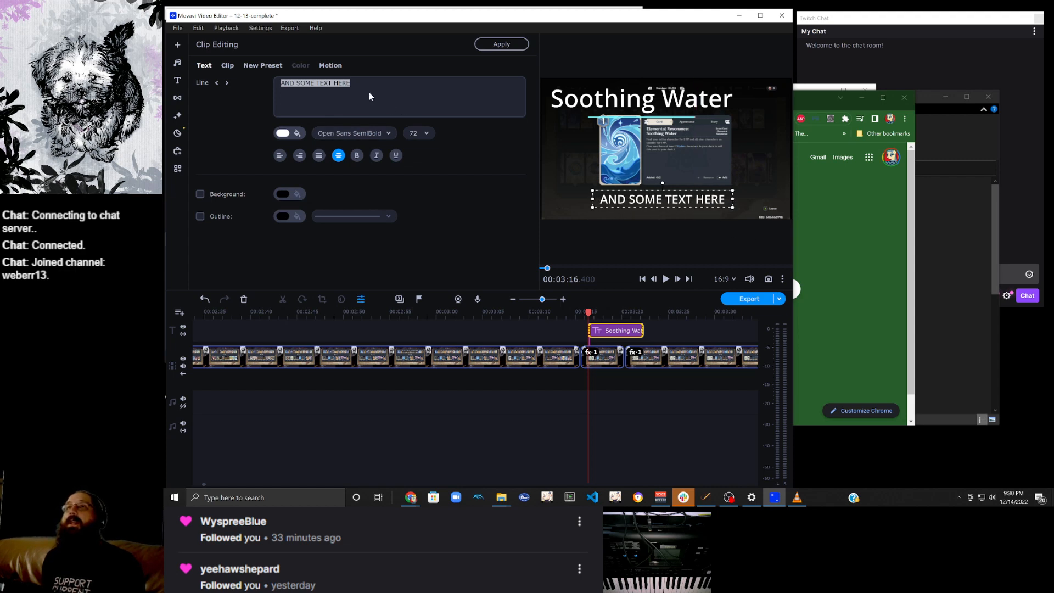
pyautogui.click(359, 134)
pyautogui.click(395, 118)
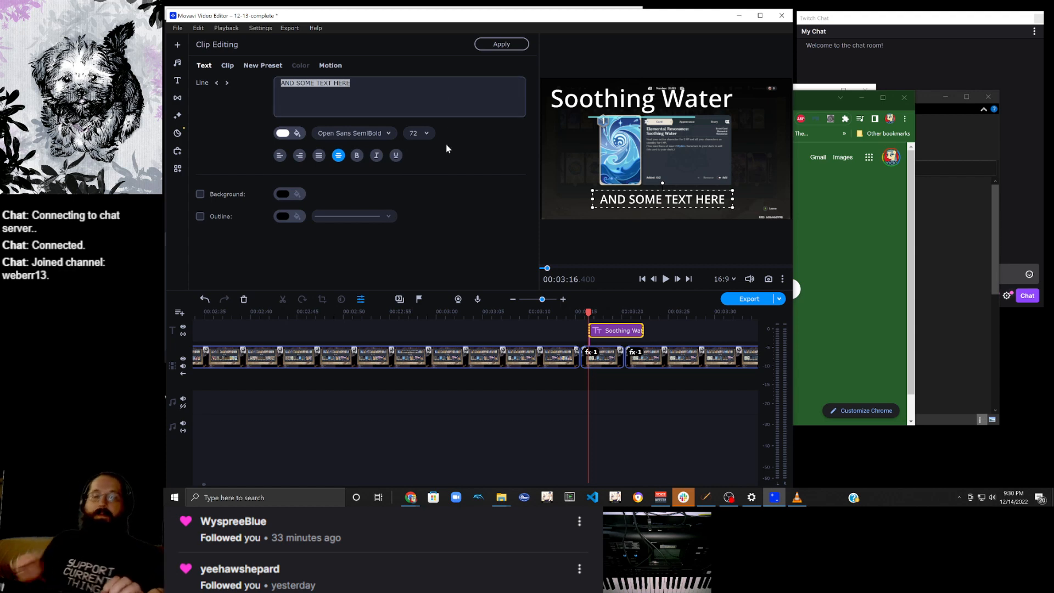
pyautogui.press('space')
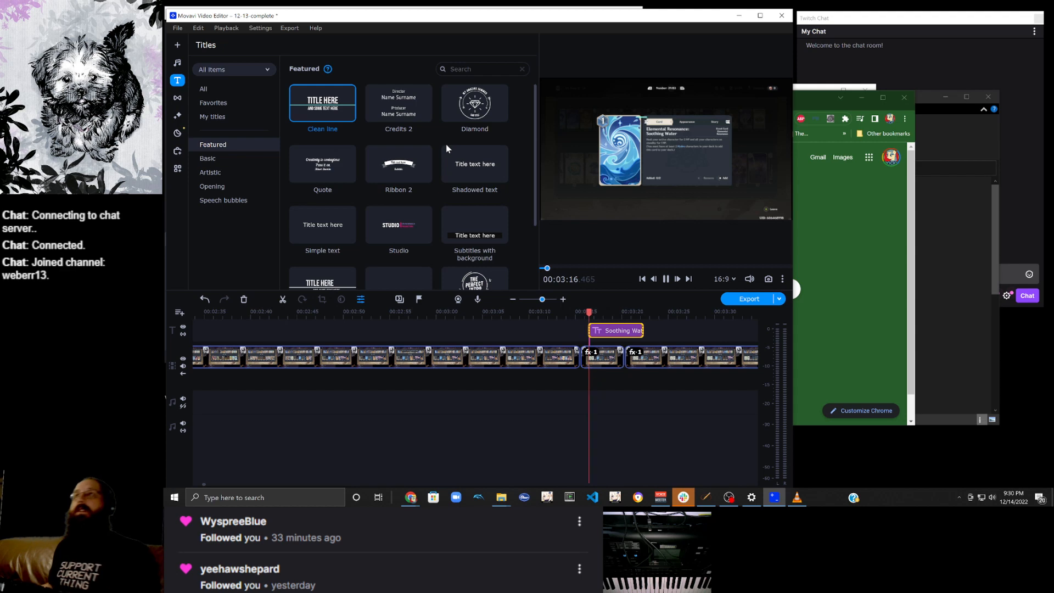
pyautogui.click(665, 279)
# Replace the secondary placeholder text of the Soothing Water title with "Super Heals".
pyautogui.doubleClick(663, 214)
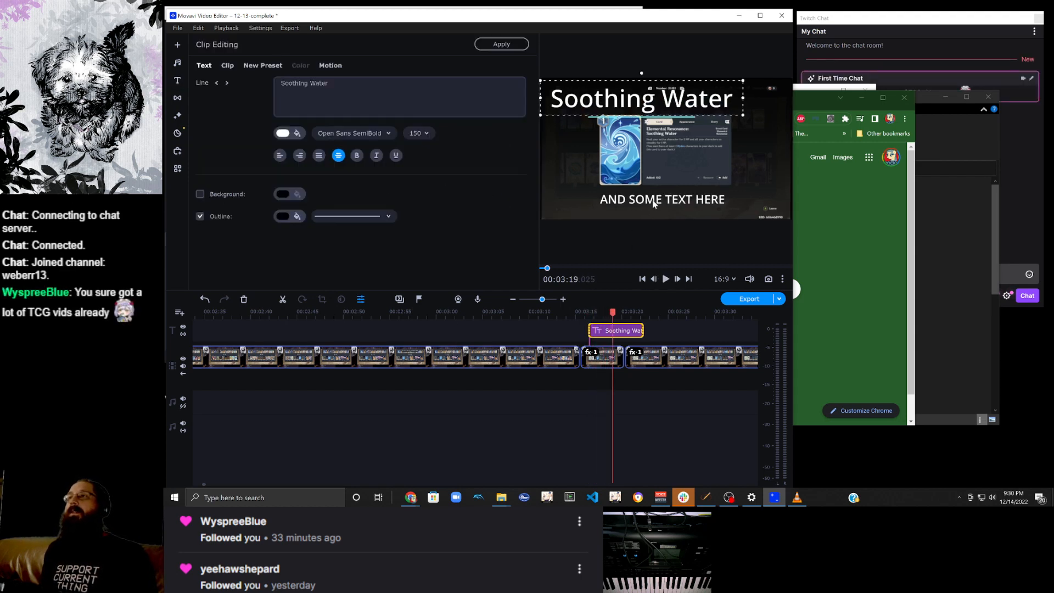
pyautogui.click(678, 199)
pyautogui.doubleClick(678, 200)
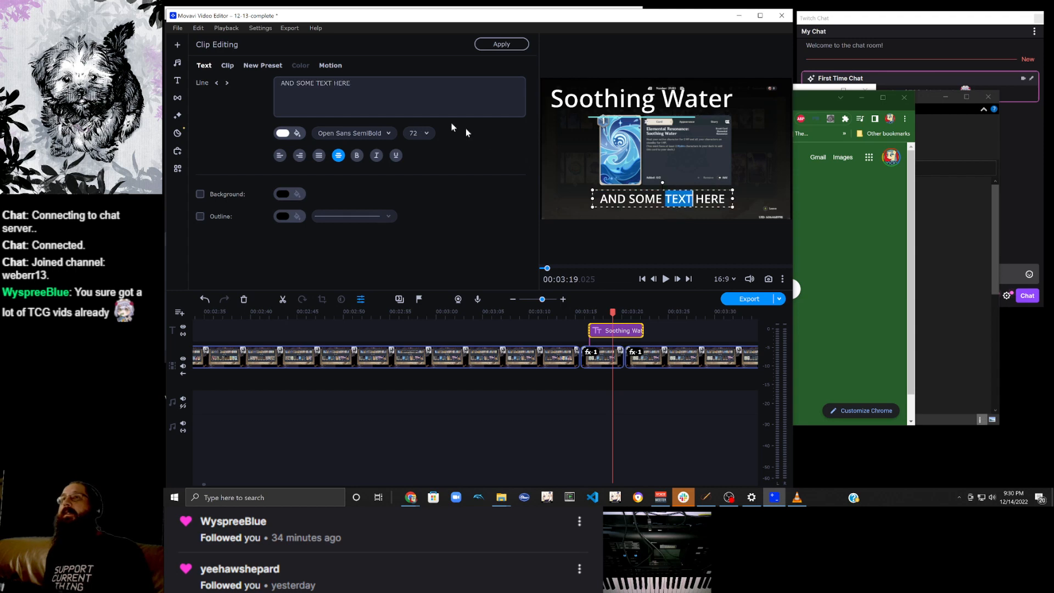
pyautogui.click(379, 80)
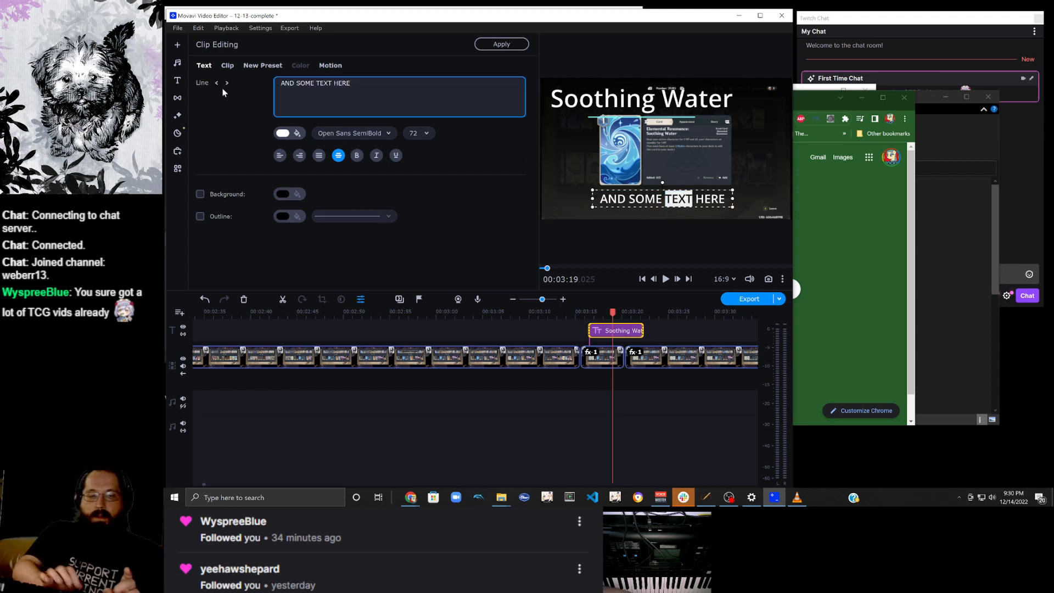
pyautogui.write('super')
pyautogui.press('BackSpace')
pyautogui.press('BackSpace')
pyautogui.press('BackSpace')
pyautogui.press('BackSpace')
pyautogui.press('BackSpace')
pyautogui.press('BackSpace')
pyautogui.press('BackSpace')
pyautogui.press('BackSpace')
pyautogui.press('BackSpace')
pyautogui.press('BackSpace')
pyautogui.press('BackSpace')
pyautogui.press('BackSpace')
pyautogui.press('BackSpace')
pyautogui.press('BackSpace')
pyautogui.press('BackSpace')
pyautogui.press('BackSpace')
pyautogui.press('BackSpace')
pyautogui.press('BackSpace')
pyautogui.press('BackSpace')
pyautogui.press('BackSpace')
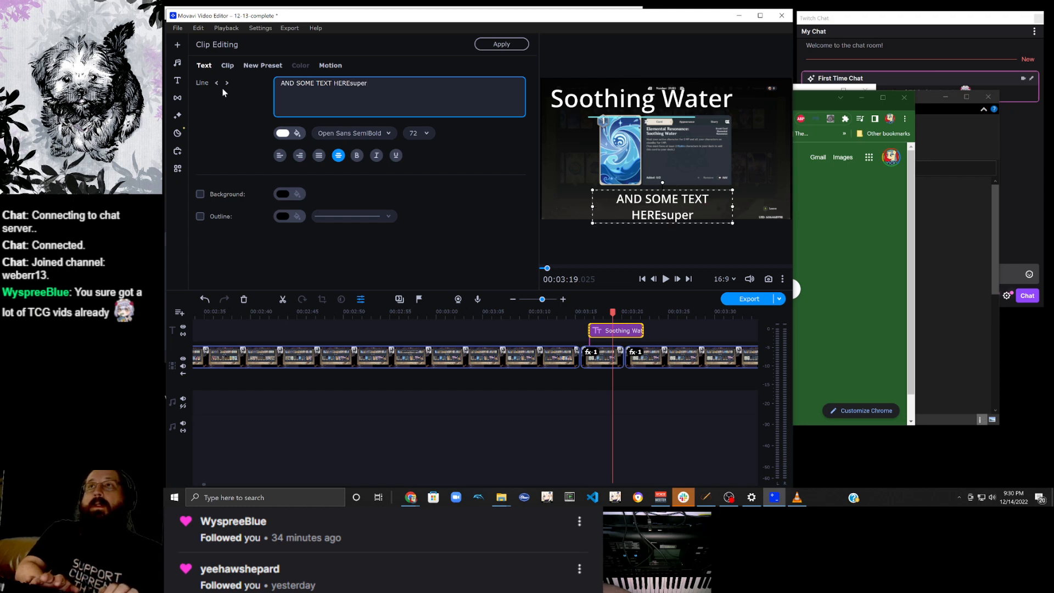
pyautogui.write('S')
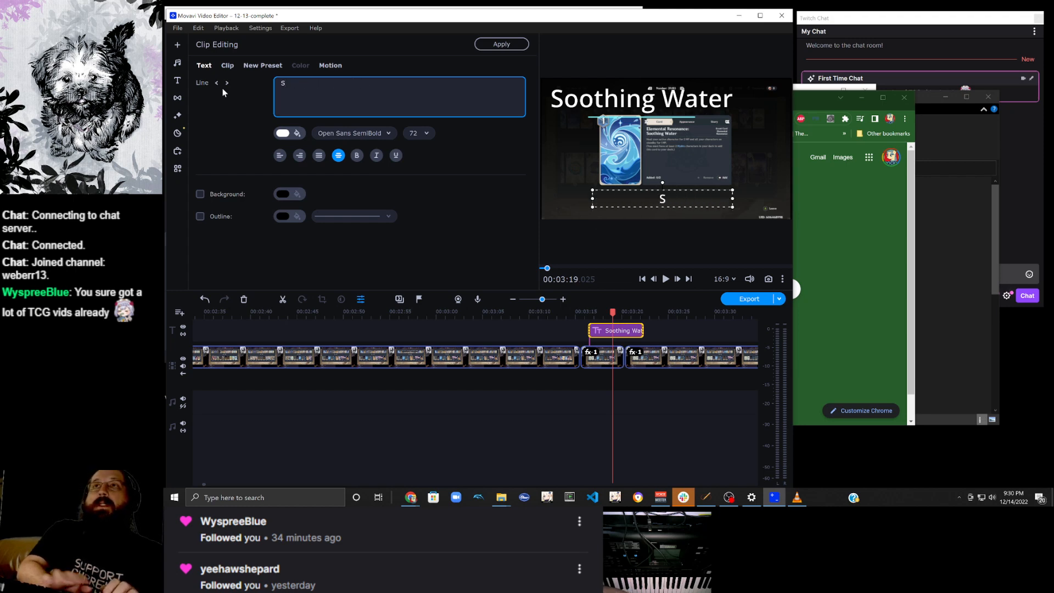
pyautogui.write('uper Heals')
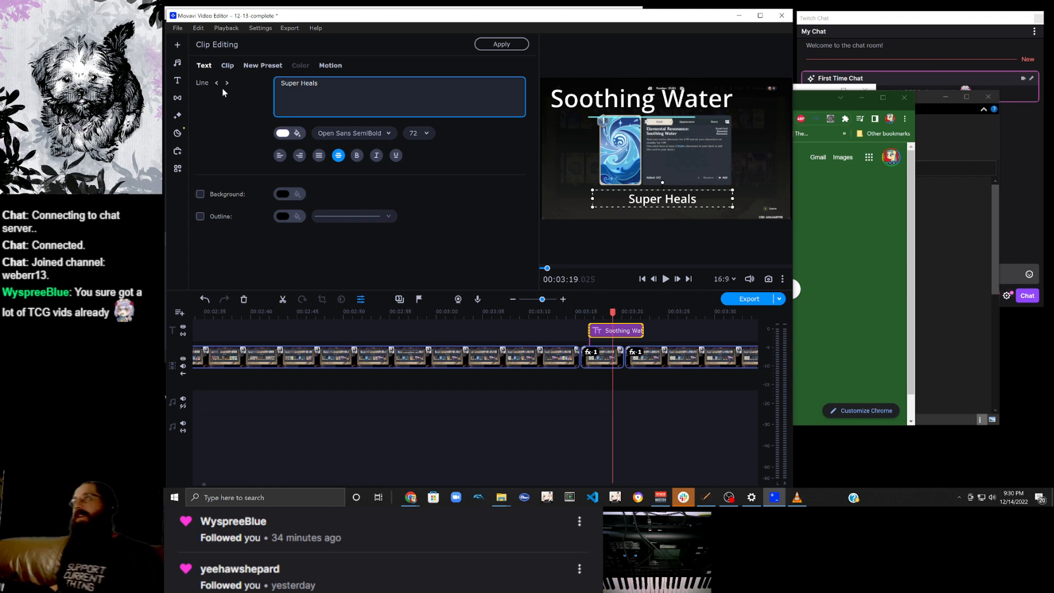
pyautogui.click(943, 181)
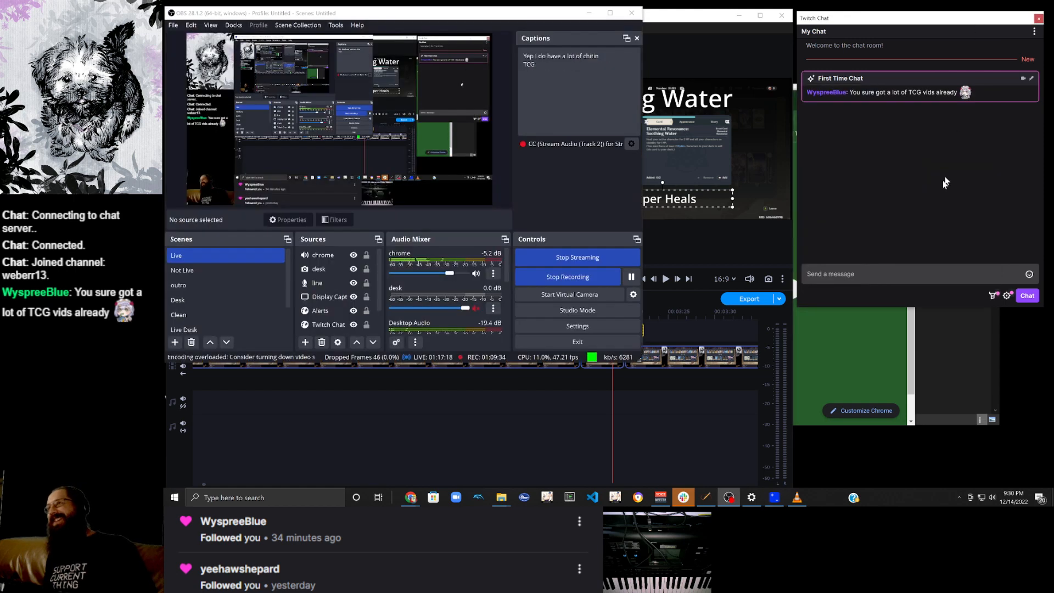
pyautogui.click(925, 269)
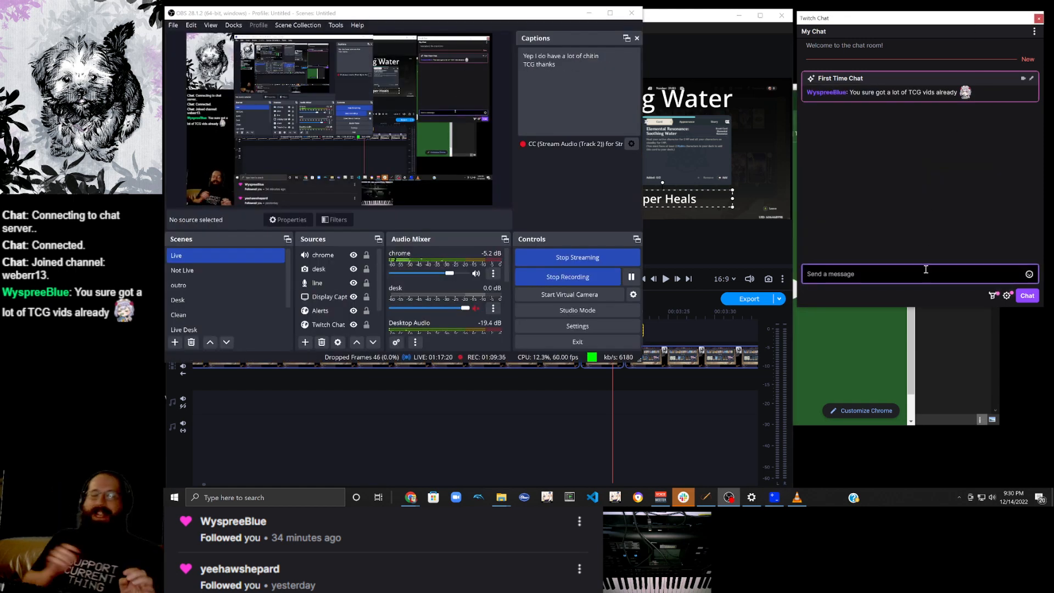
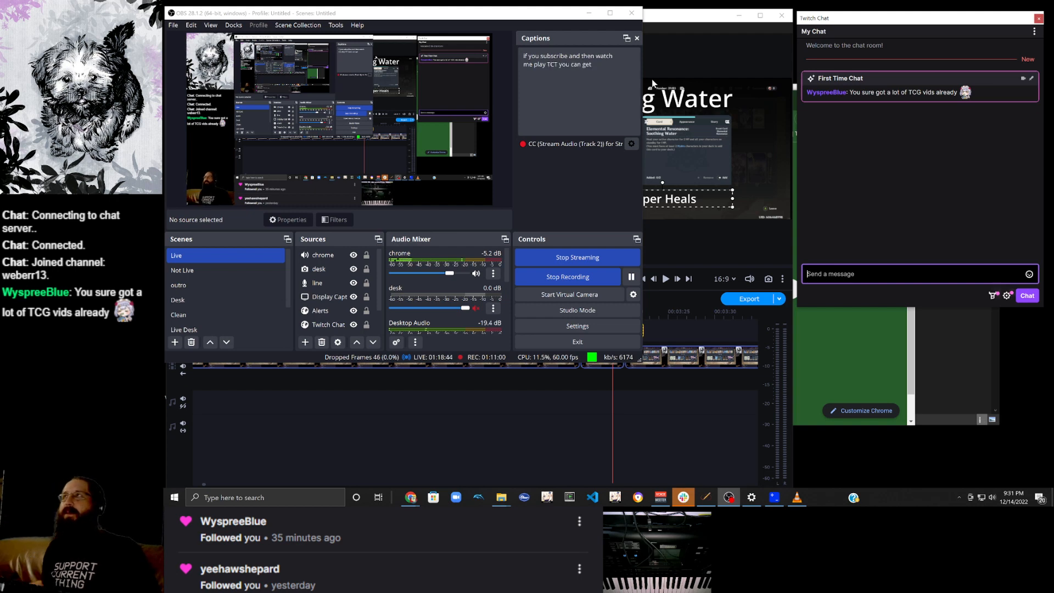
pyautogui.click(675, 17)
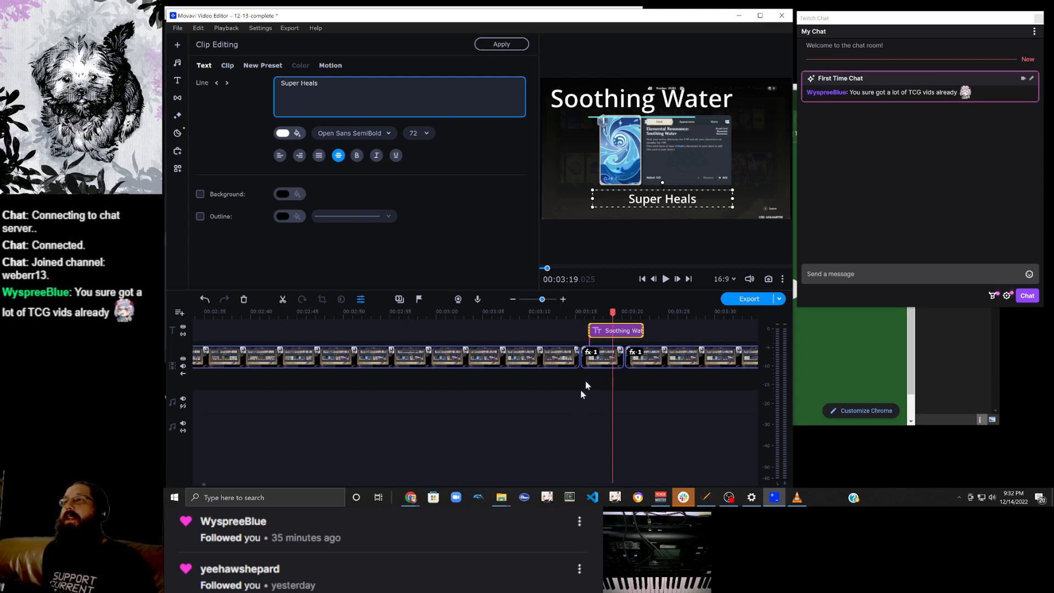
# Insert a freeze frame at 00:03:18.150 in the Soothing Water clip and shorten its duration to 2.05 seconds.
pyautogui.click(604, 359)
pyautogui.rightClick(604, 355)
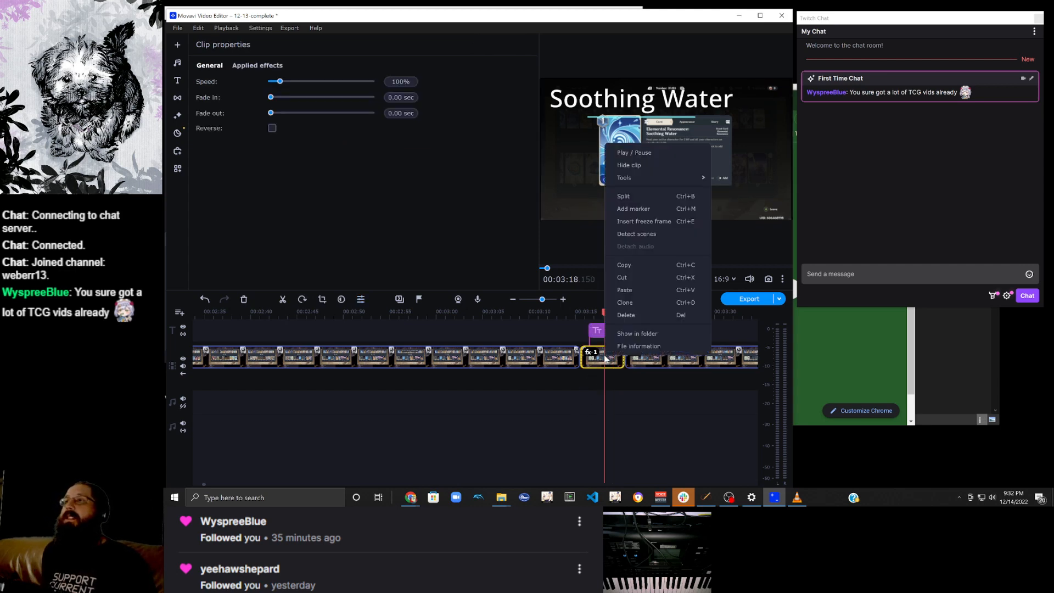
pyautogui.click(657, 221)
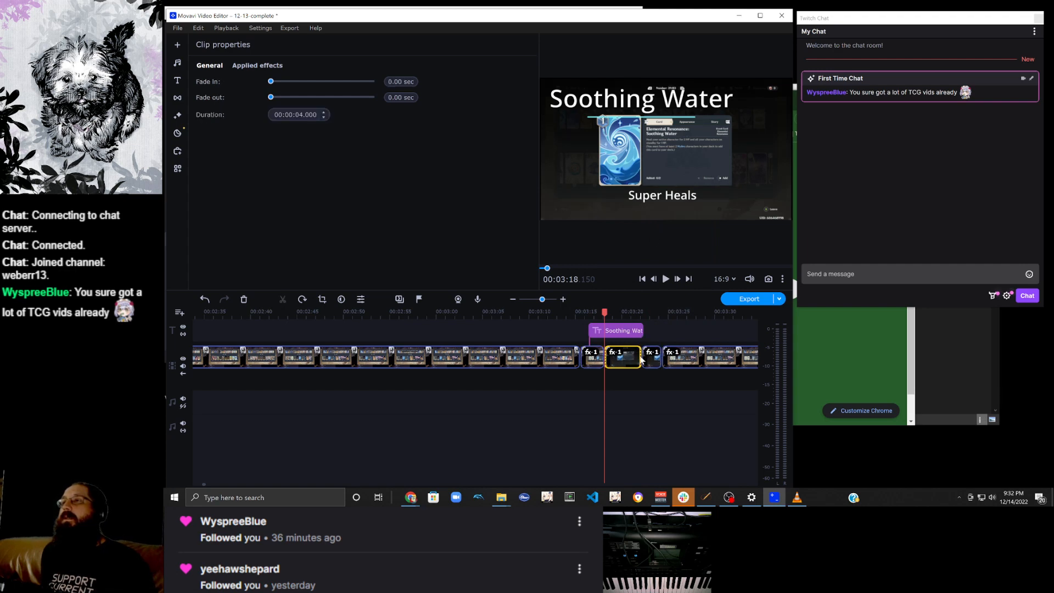
pyautogui.moveTo(641, 358); pyautogui.dragTo(623, 356)
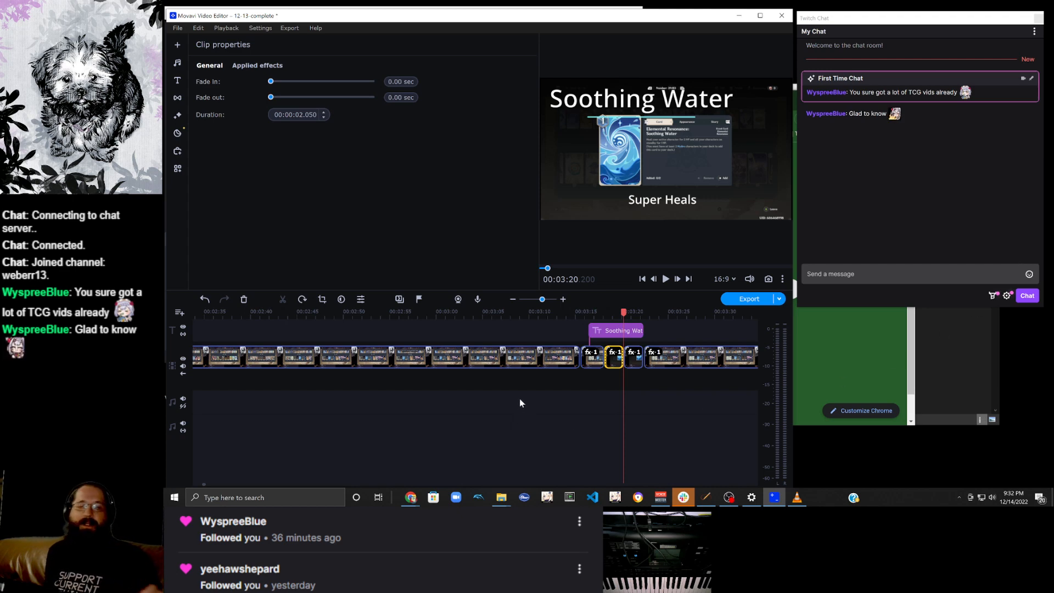
# Paste another copy of catstailtheme.mp3 and place it directly after the end of the existing music.
pyautogui.scroll(3, 467, 416)
pyautogui.scroll(-4, 468, 416)
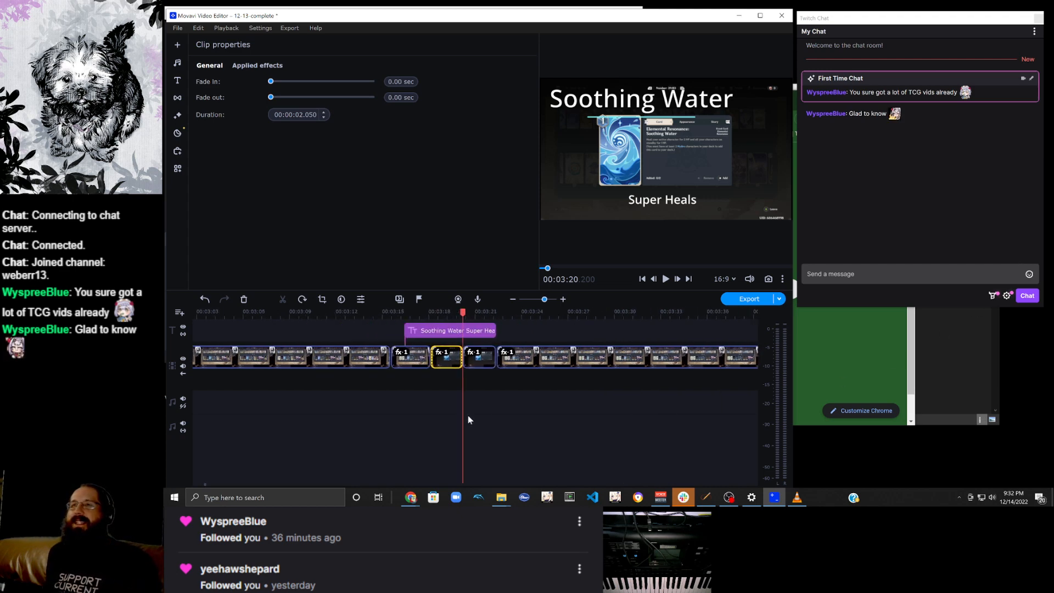
pyautogui.click(297, 427)
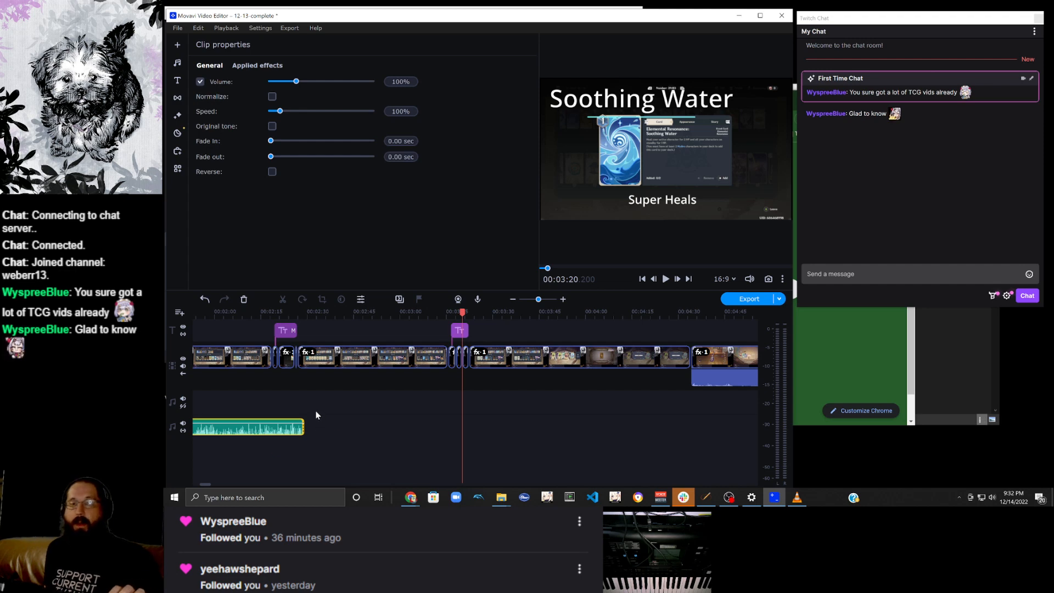
pyautogui.hotkey('ctrl', 'v')
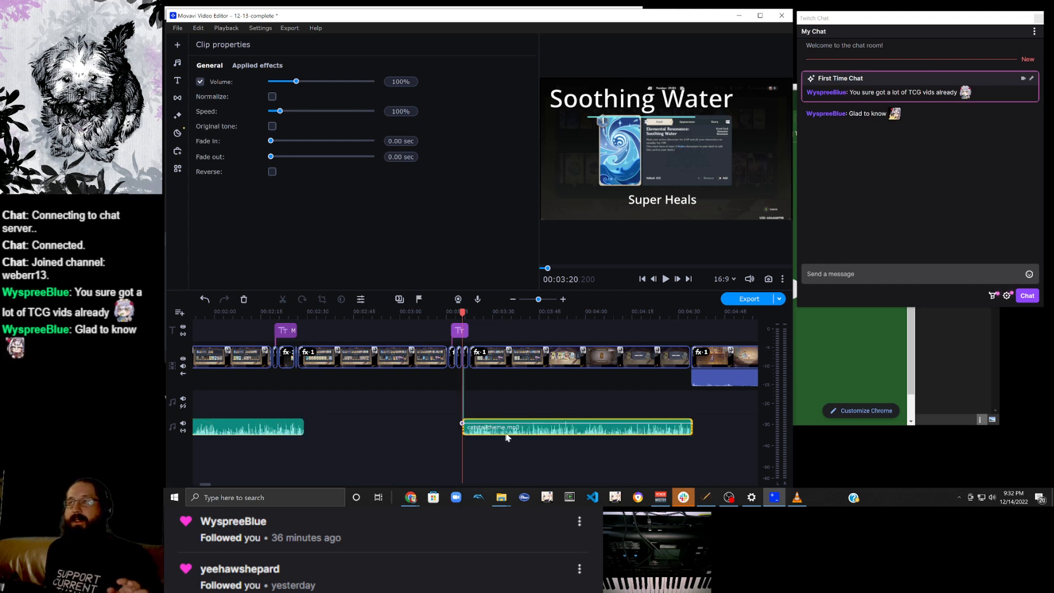
pyautogui.moveTo(508, 437); pyautogui.dragTo(379, 439)
# Skim the long deck-editing clip between the Minty Meat and Soothing Water titles and delete it.
pyautogui.click(387, 358)
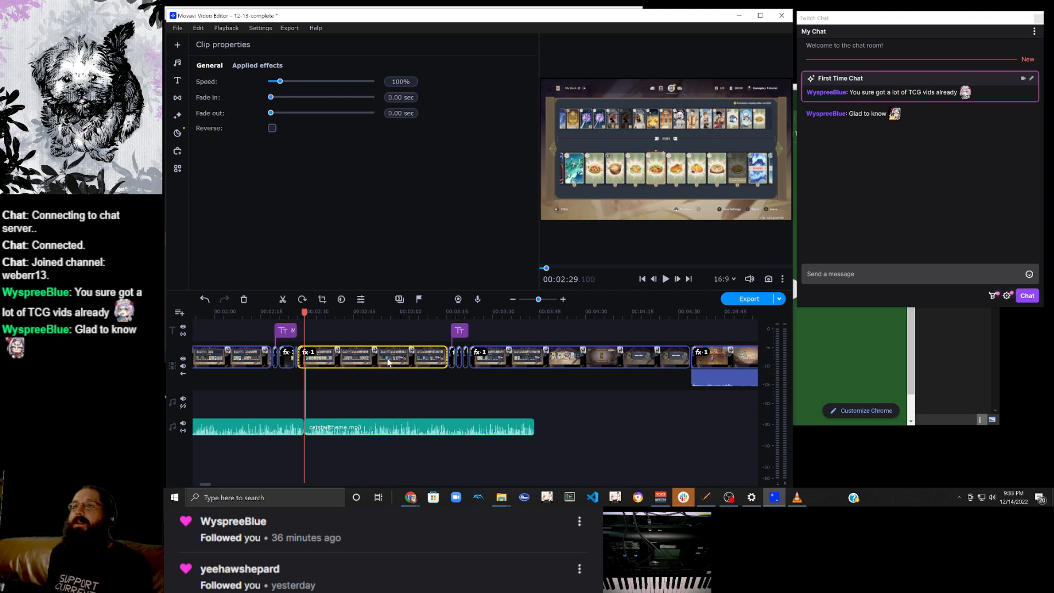
pyautogui.click(345, 361)
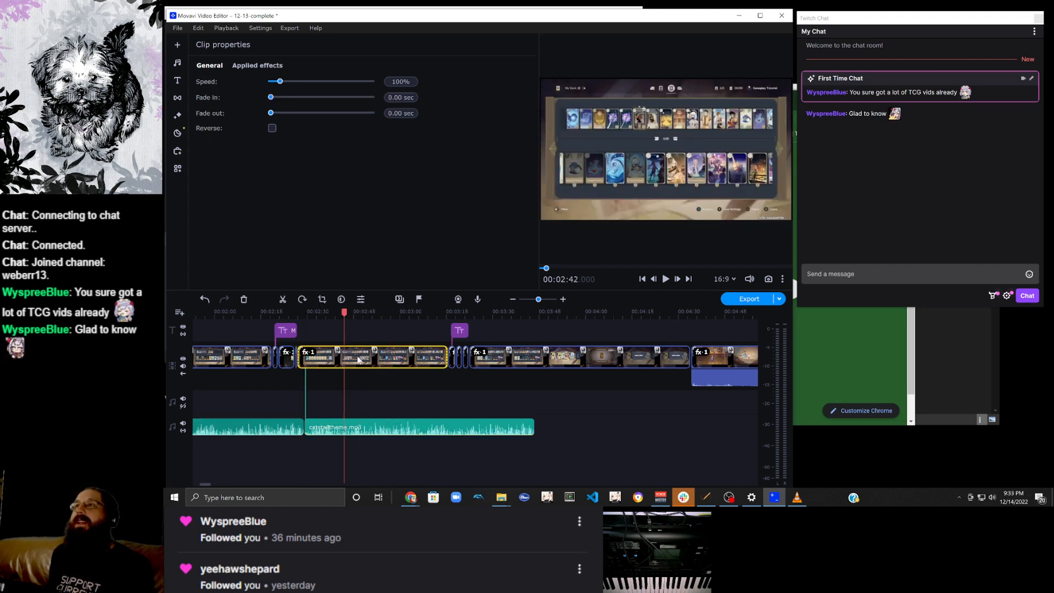
pyautogui.click(390, 384)
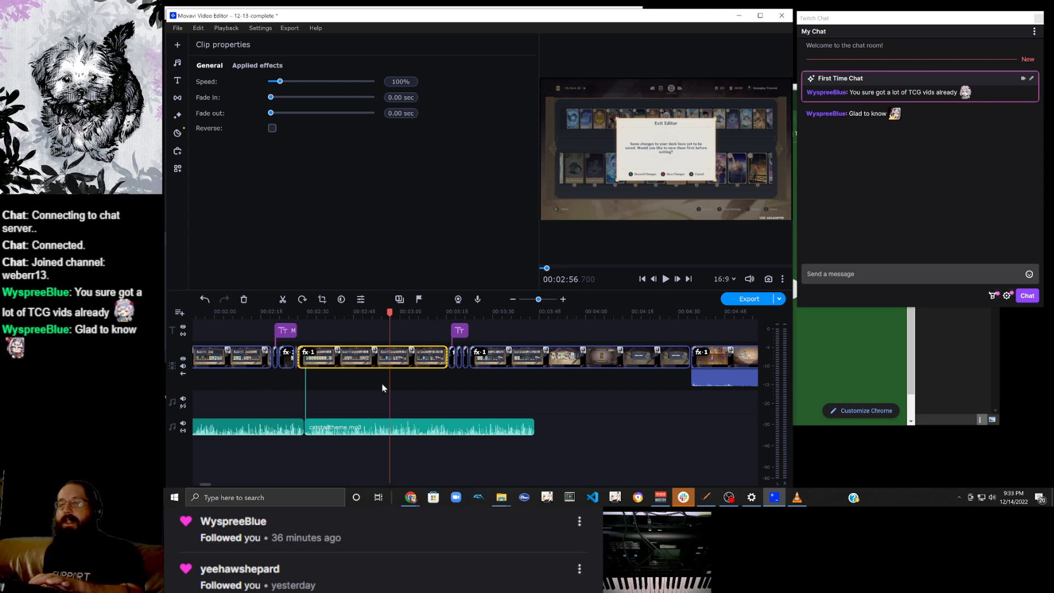
pyautogui.press('Delete')
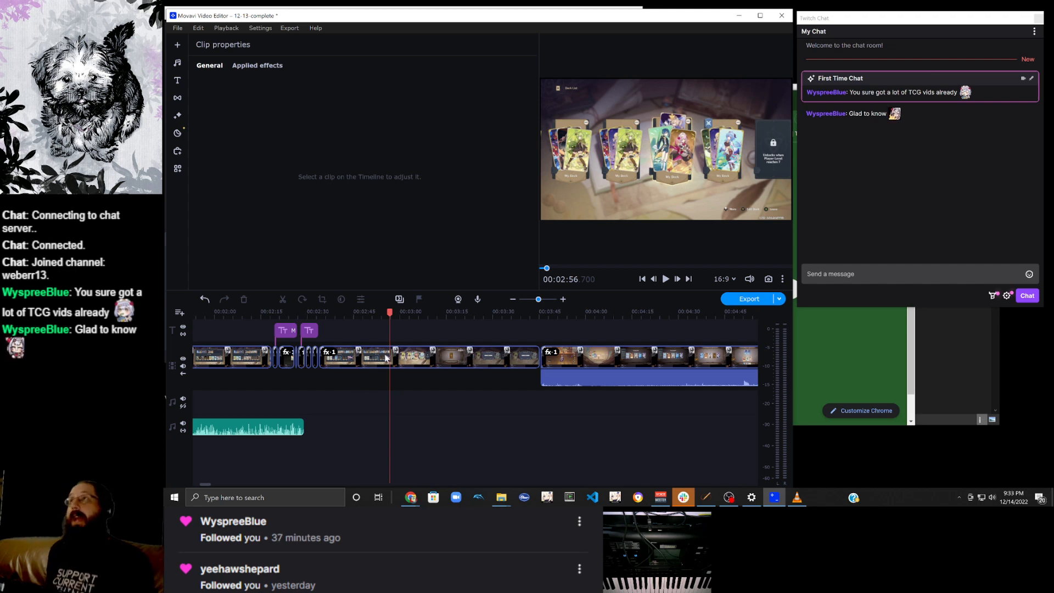
# Skim through the long deck-editing clip that precedes the Minty Meat title and delete it.
pyautogui.scroll(3, 352, 368)
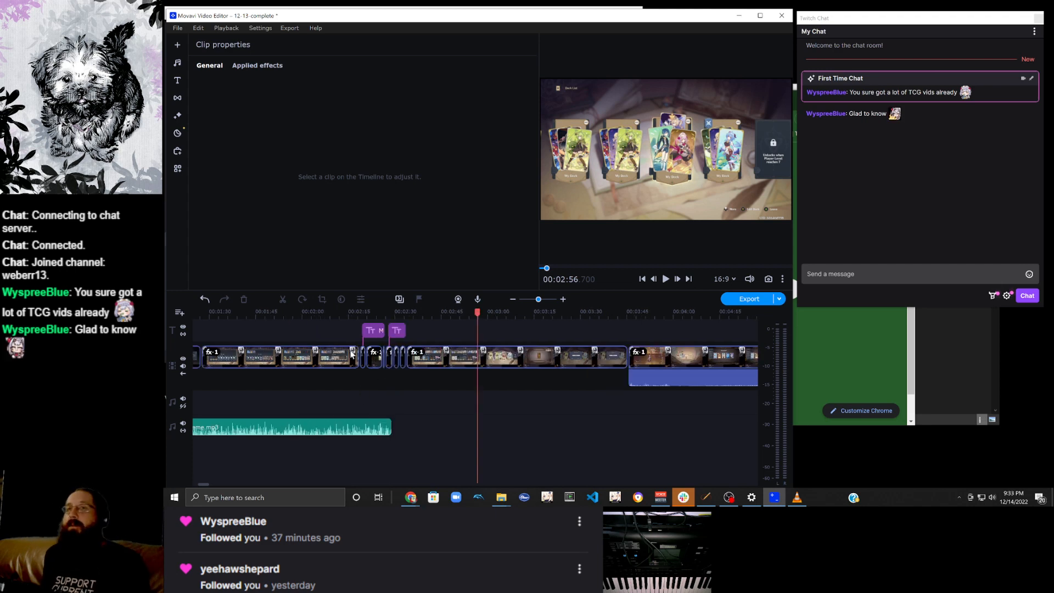
pyautogui.click(362, 362)
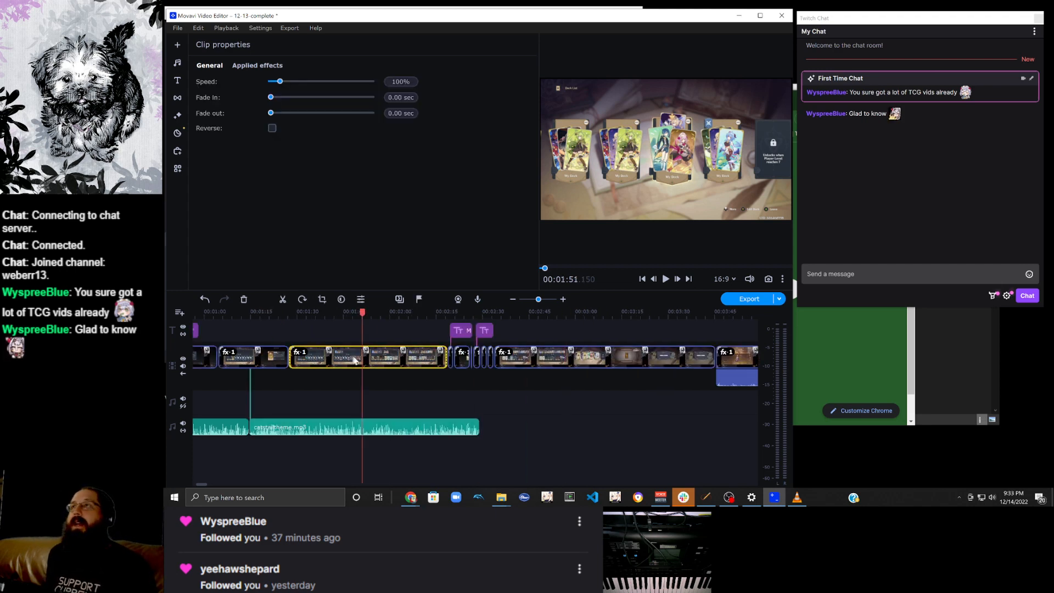
pyautogui.click(316, 360)
pyautogui.click(302, 364)
pyautogui.click(313, 364)
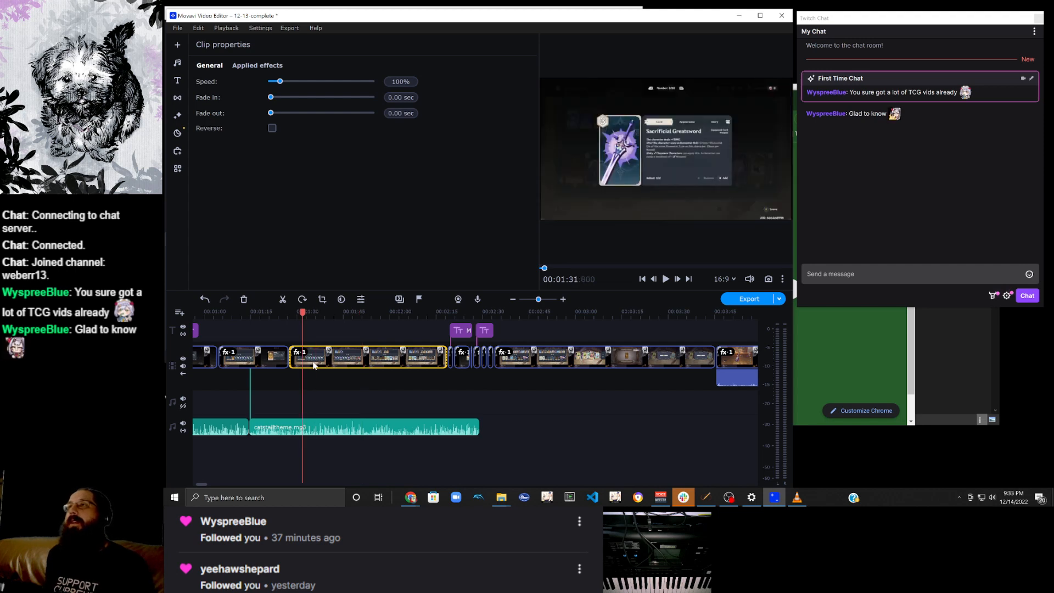
pyautogui.click(329, 365)
pyautogui.click(351, 364)
pyautogui.click(370, 361)
pyautogui.click(390, 359)
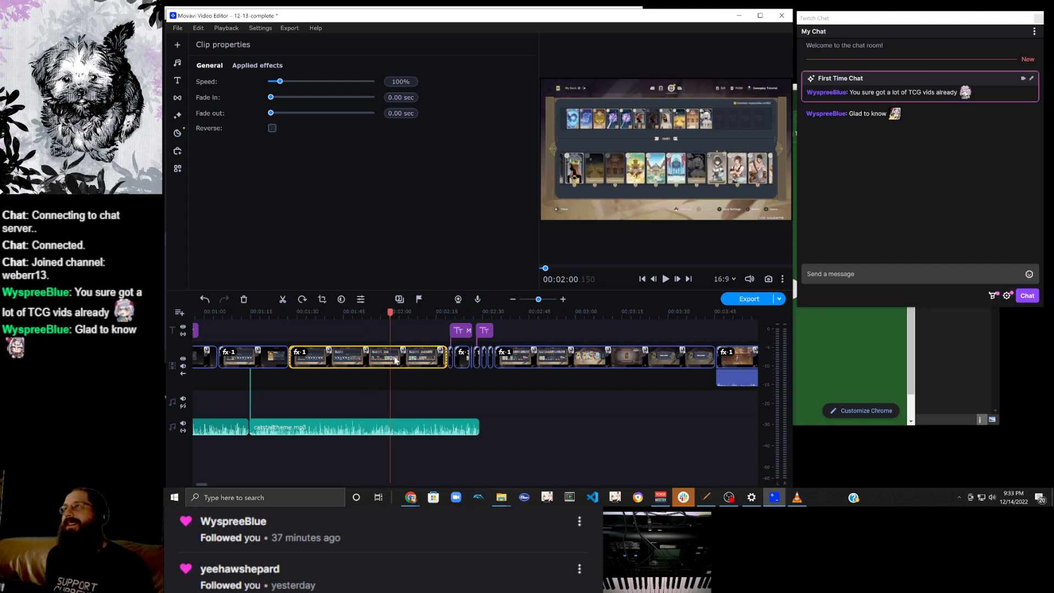
pyautogui.click(395, 360)
pyautogui.click(405, 361)
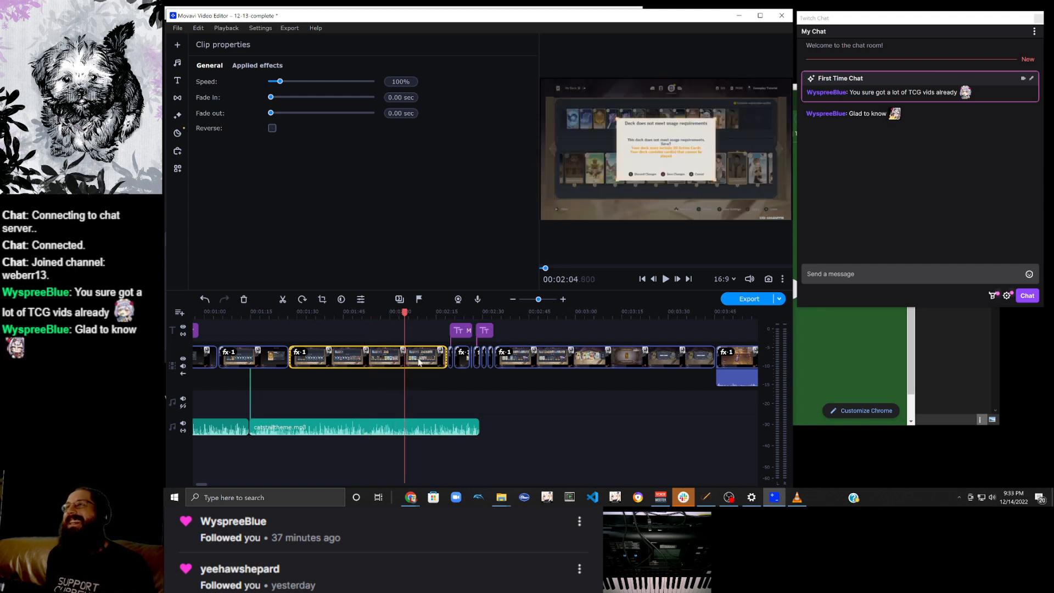
pyautogui.click(414, 360)
pyautogui.click(425, 359)
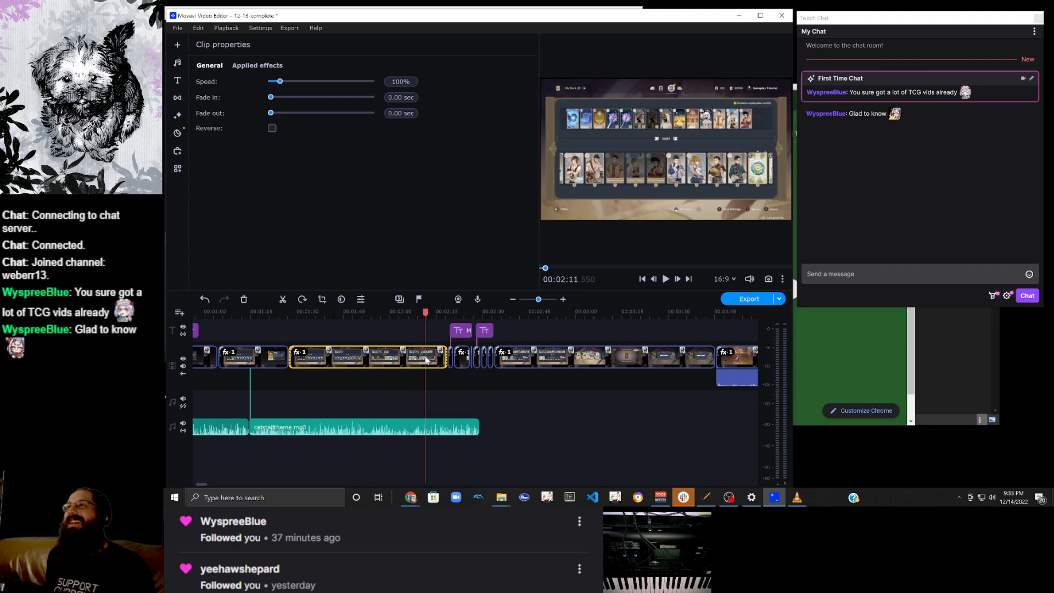
pyautogui.click(437, 360)
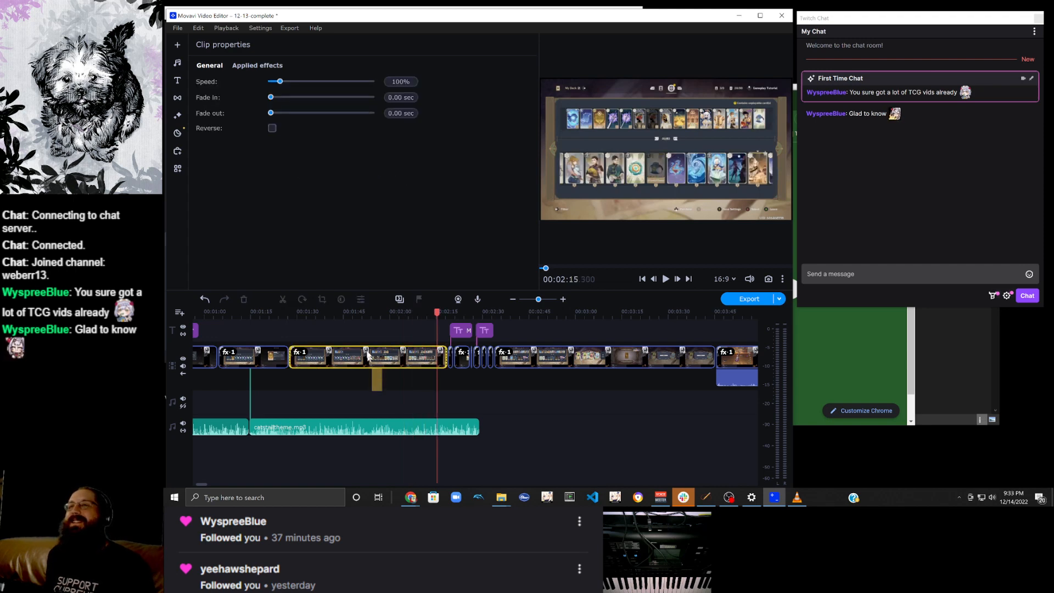
pyautogui.press('Delete')
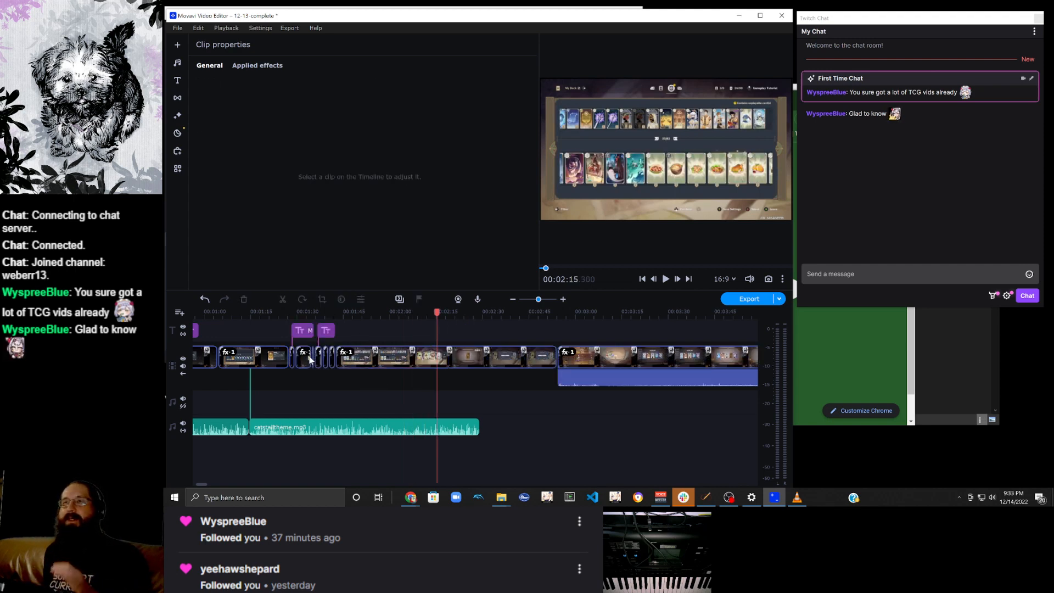
# Add the first featured "TITLE HERE" title at 00:01:07.350, over the "I Got Your Back" card.
pyautogui.scroll(3, 297, 388)
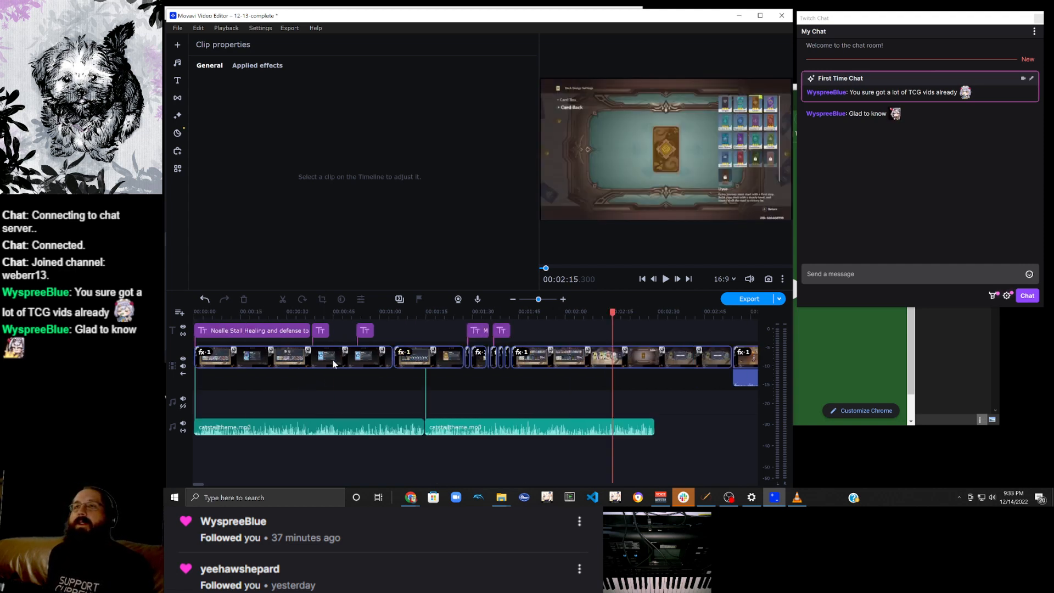
pyautogui.scroll(1, 332, 360)
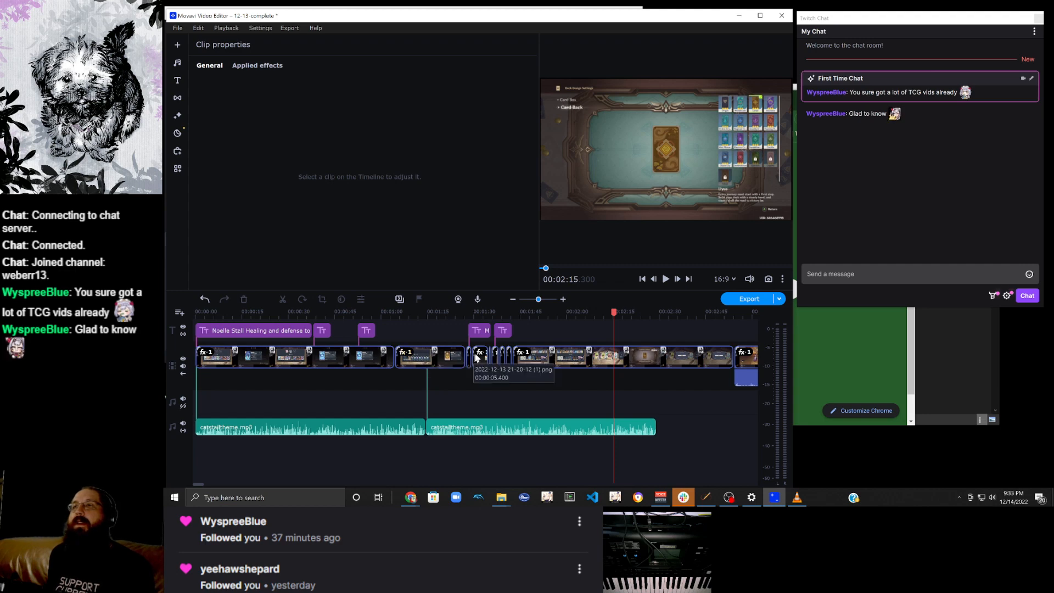
pyautogui.click(482, 331)
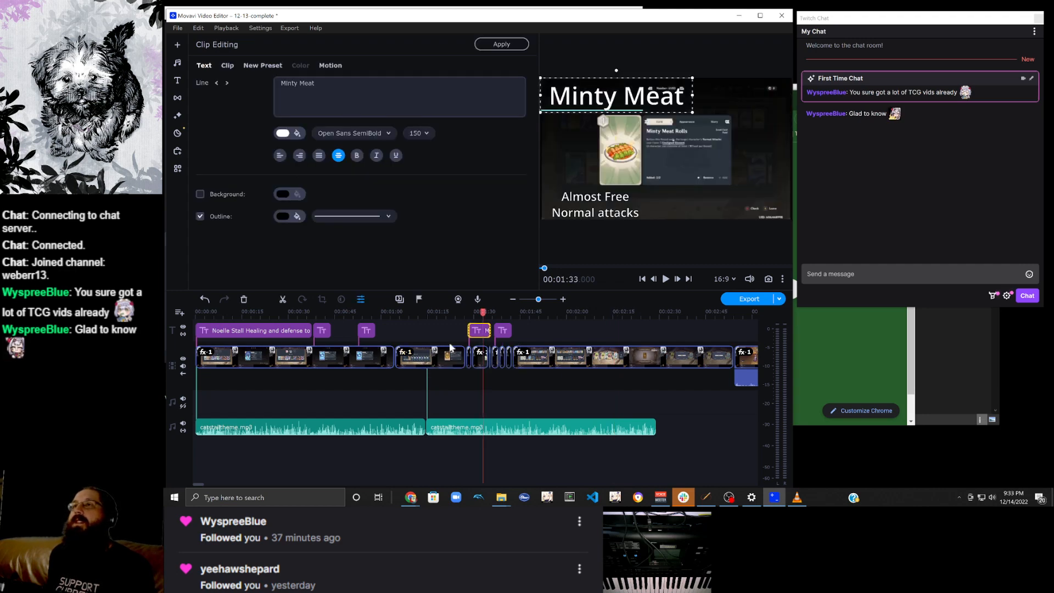
pyautogui.click(367, 333)
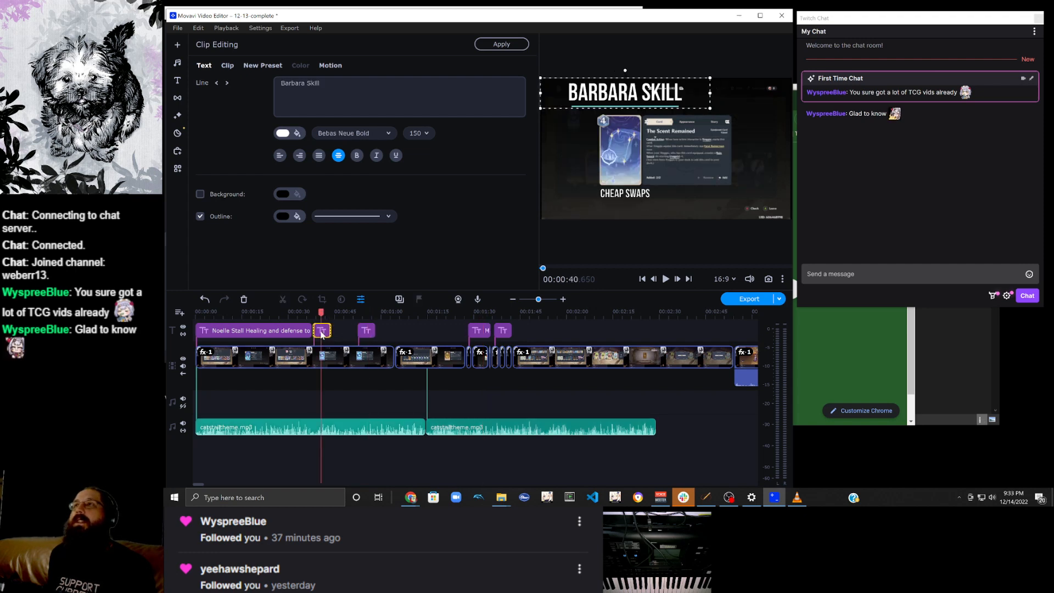
pyautogui.click(418, 360)
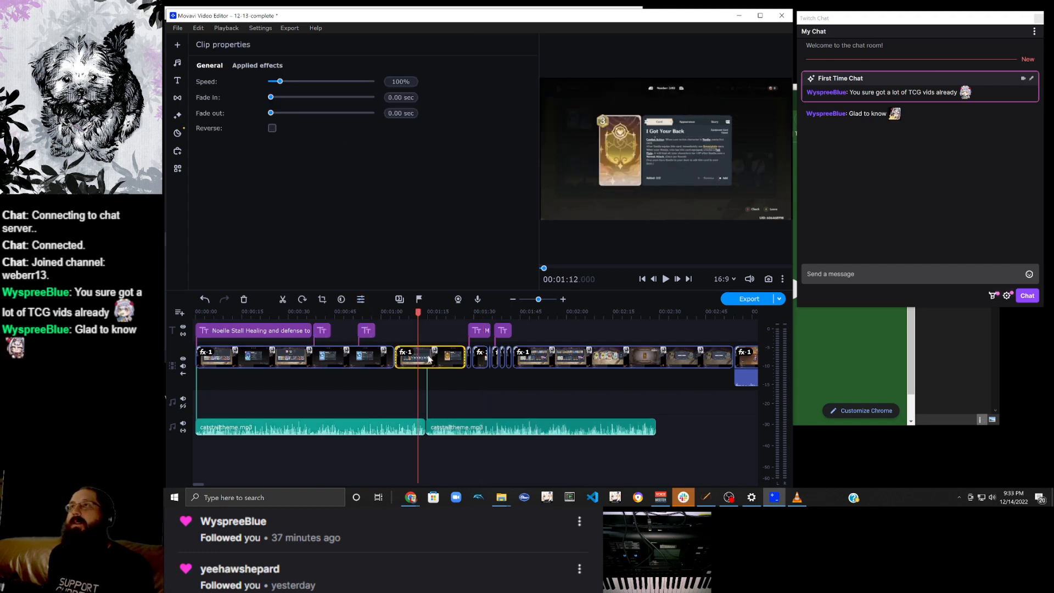
pyautogui.click(412, 362)
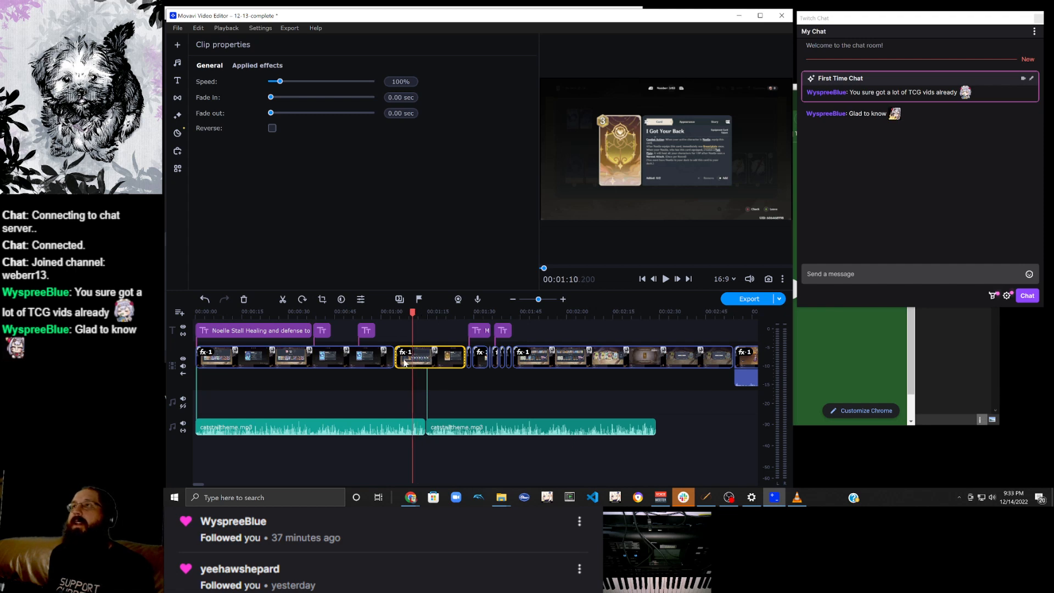
pyautogui.click(404, 360)
pyautogui.click(395, 360)
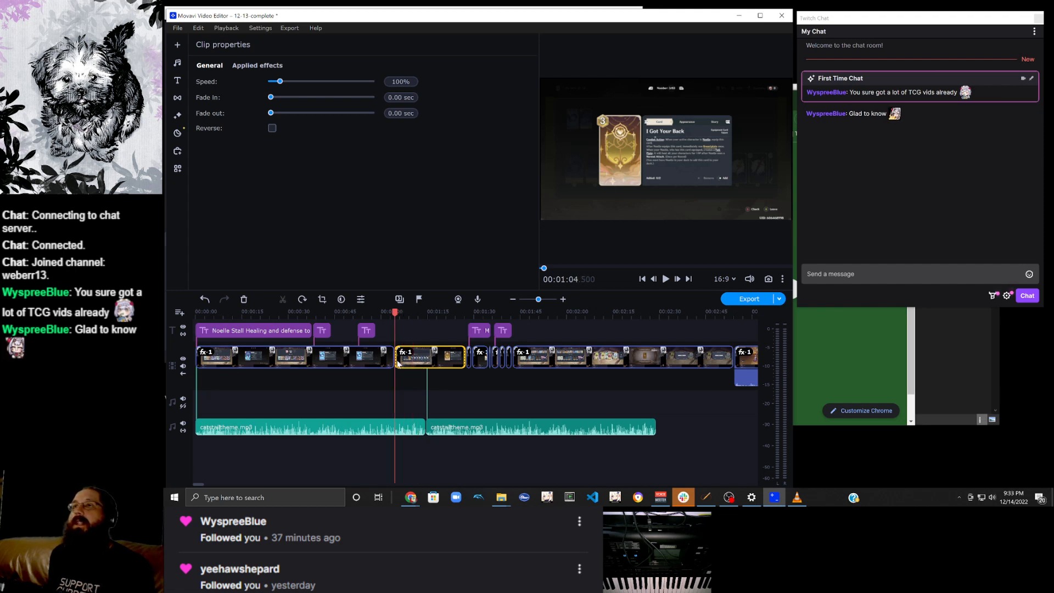
pyautogui.click(403, 362)
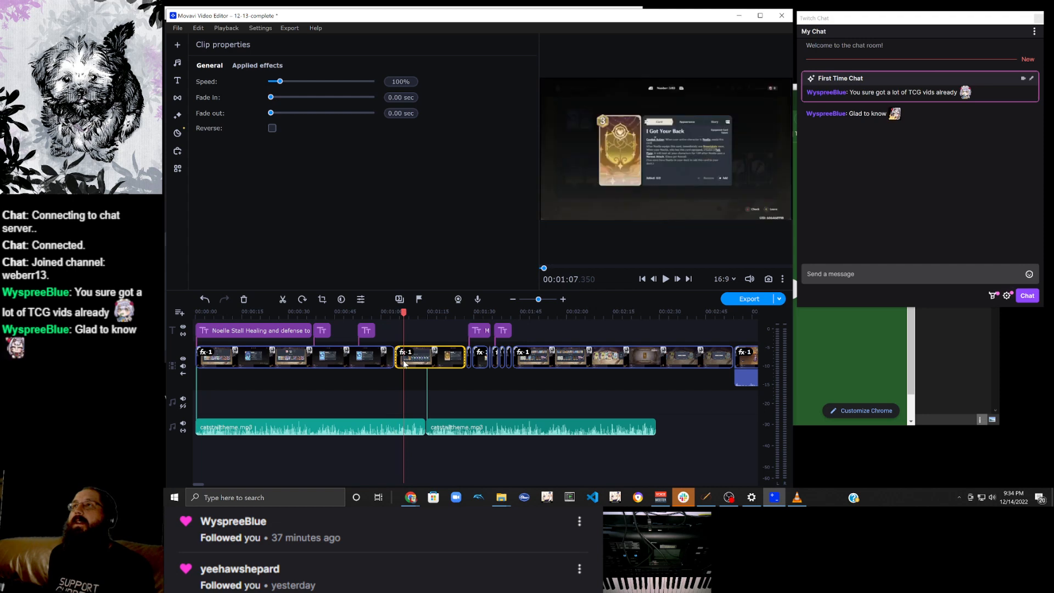
pyautogui.click(177, 80)
pyautogui.rightClick(298, 107)
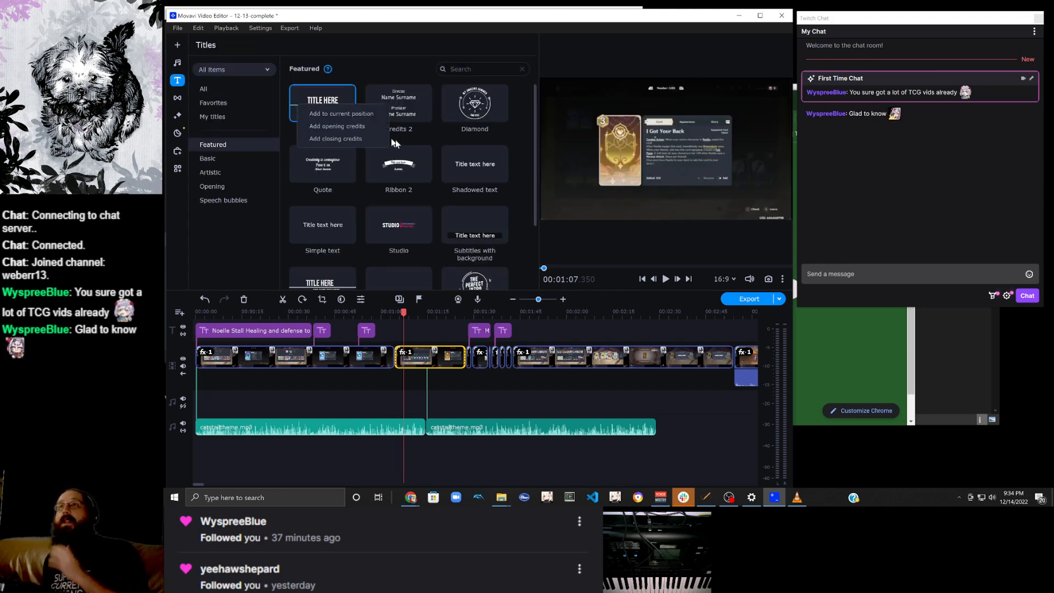
pyautogui.click(352, 114)
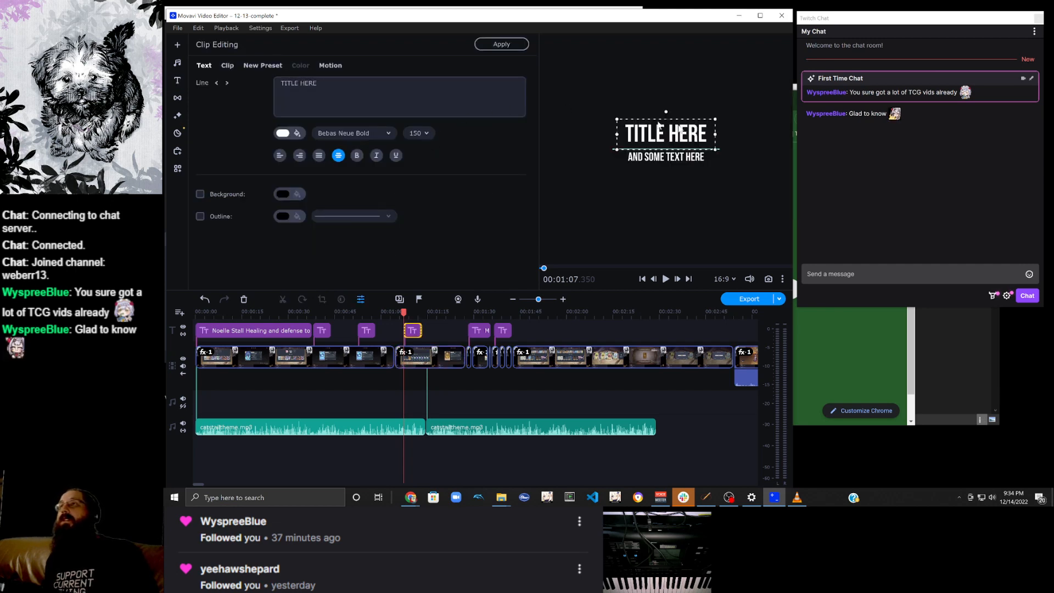
# Replace the "TITLE HERE" text with "Noelle Skill" and move it to the upper left of the frame, above the card.
pyautogui.moveTo(324, 88); pyautogui.dragTo(251, 90)
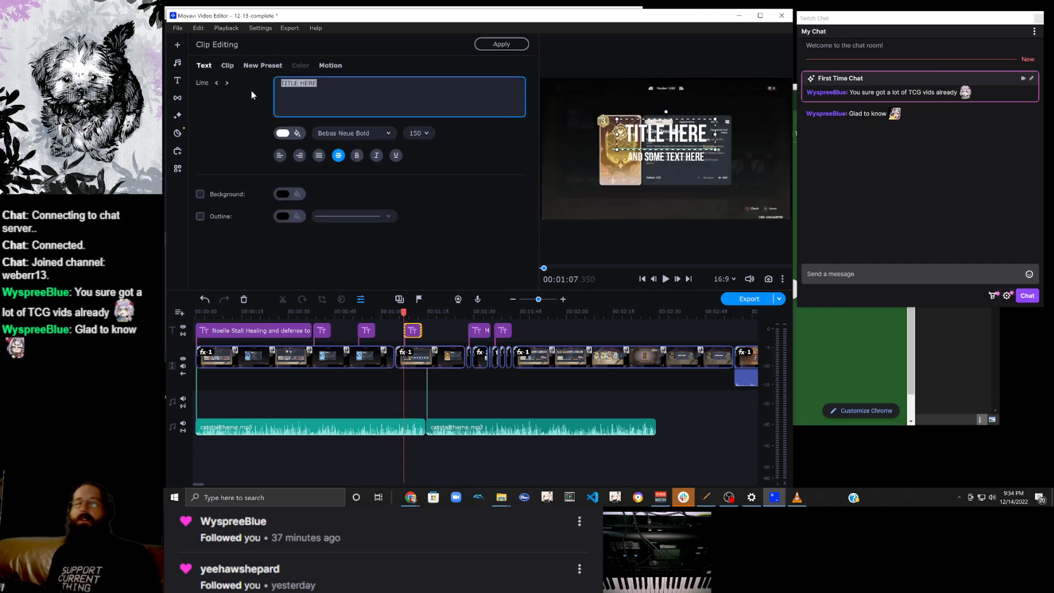
pyautogui.write('Nopel')
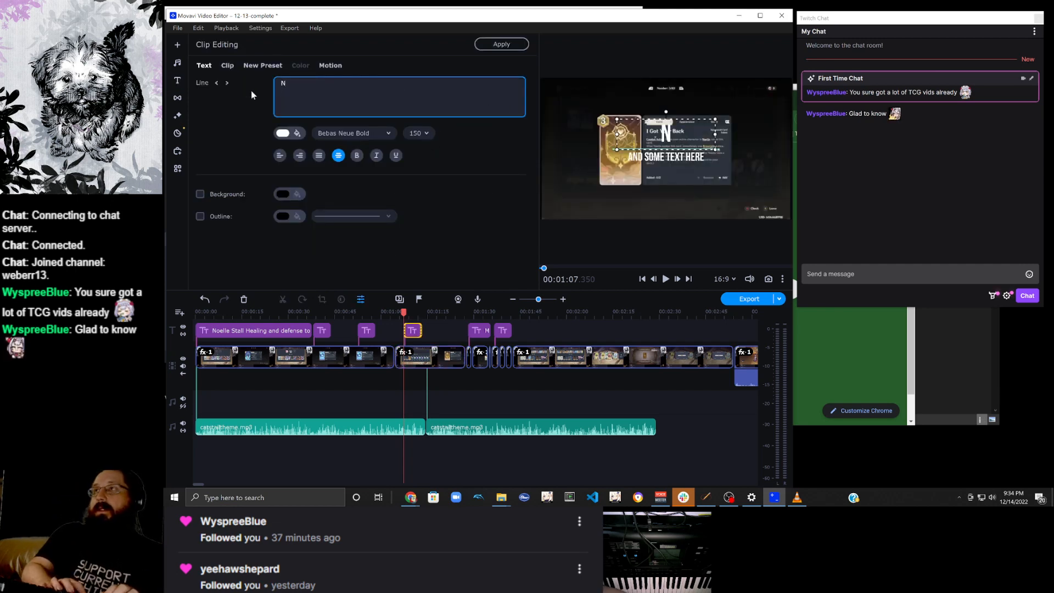
pyautogui.press('BackSpace')
pyautogui.press('BackSpace')
pyautogui.press('BackSpace')
pyautogui.write('e')
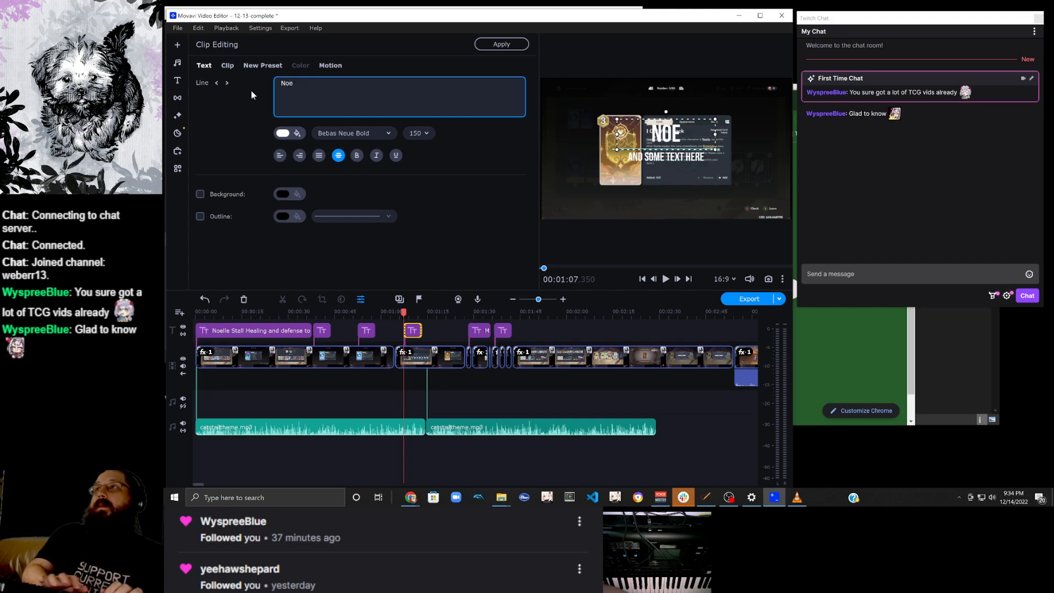
pyautogui.write('lle Skill')
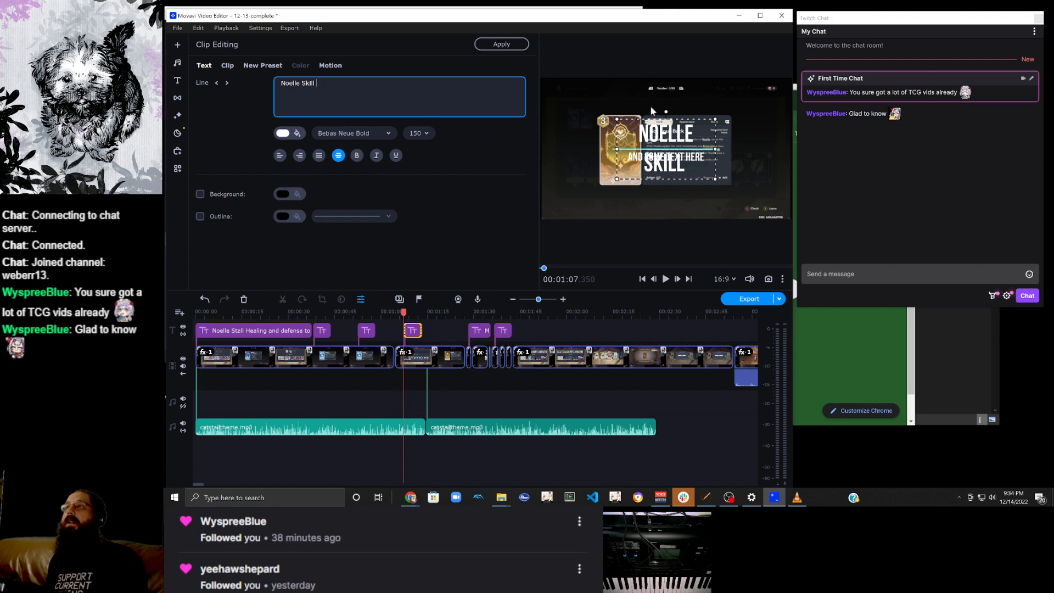
pyautogui.moveTo(659, 141); pyautogui.dragTo(671, 107)
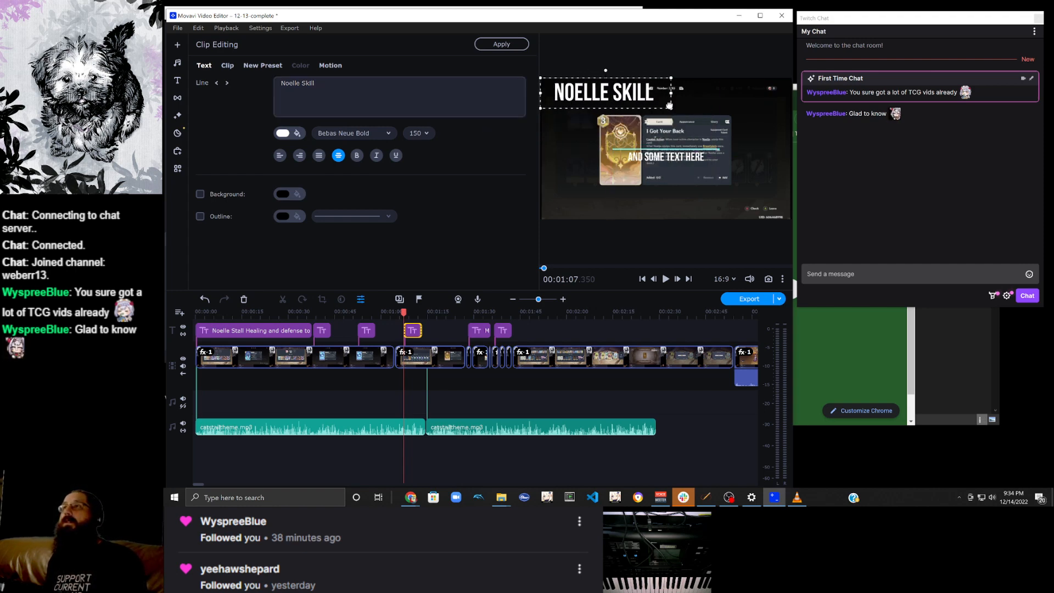
# Give the "Noelle Skill" heading an outline and the Open Sans SemiBold font, and widen its text box to fit one line.
pyautogui.click(200, 216)
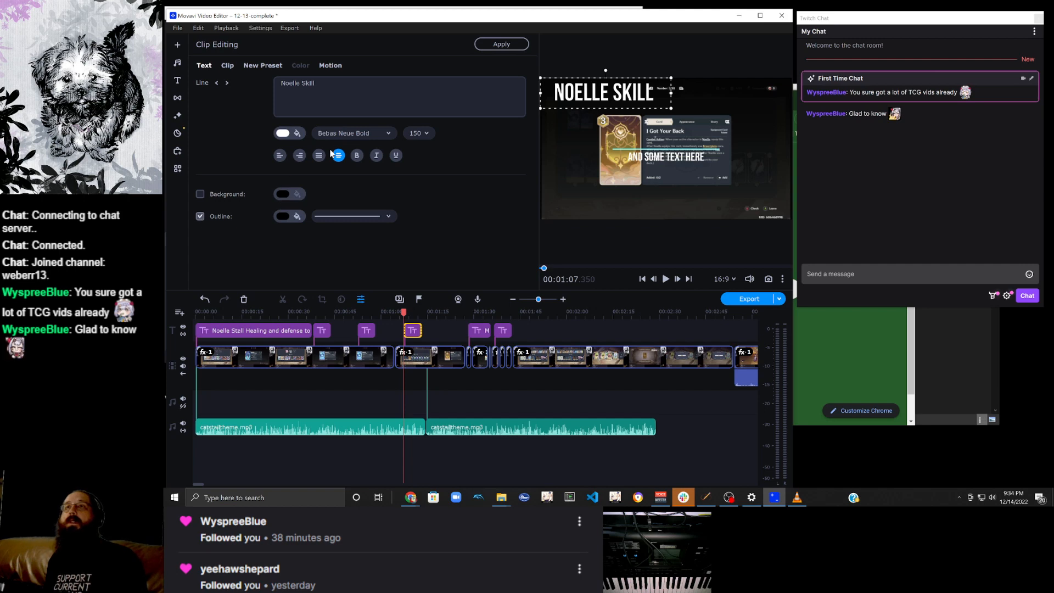
pyautogui.click(351, 133)
pyautogui.scroll(-2, 373, 197)
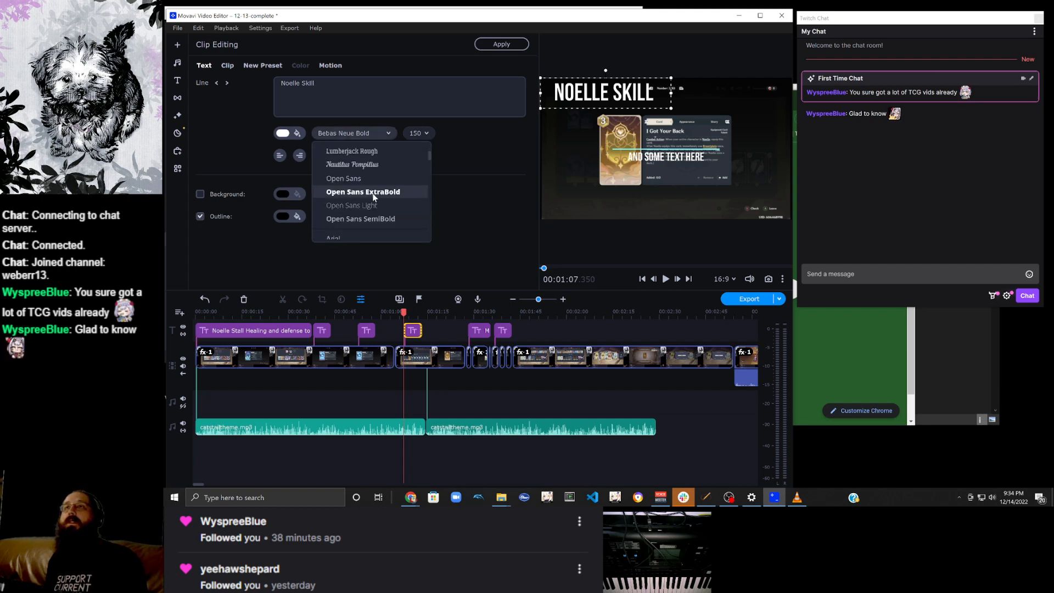
pyautogui.click(363, 222)
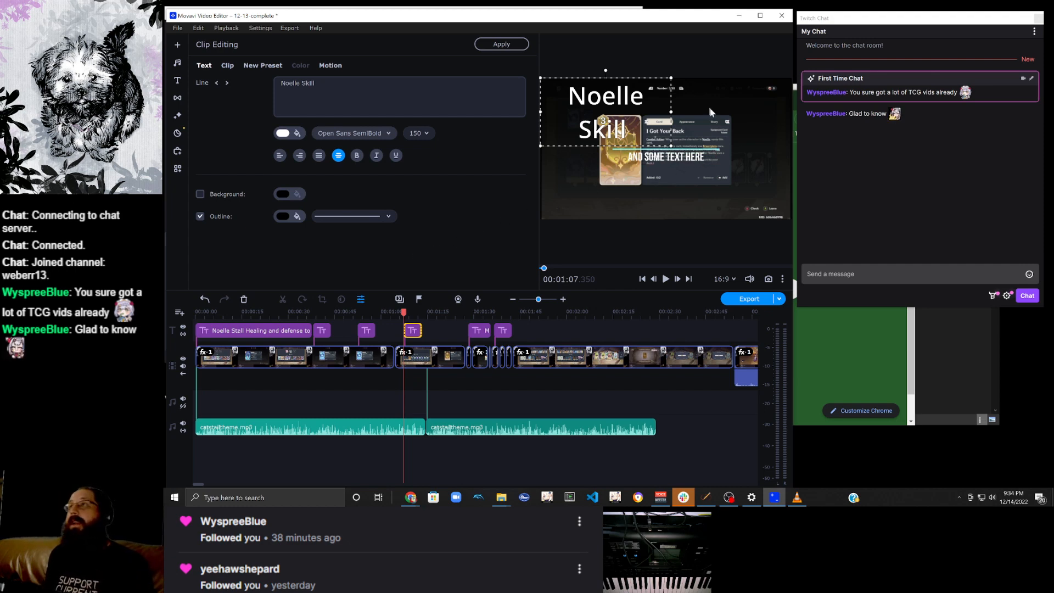
pyautogui.moveTo(670, 111); pyautogui.dragTo(697, 121)
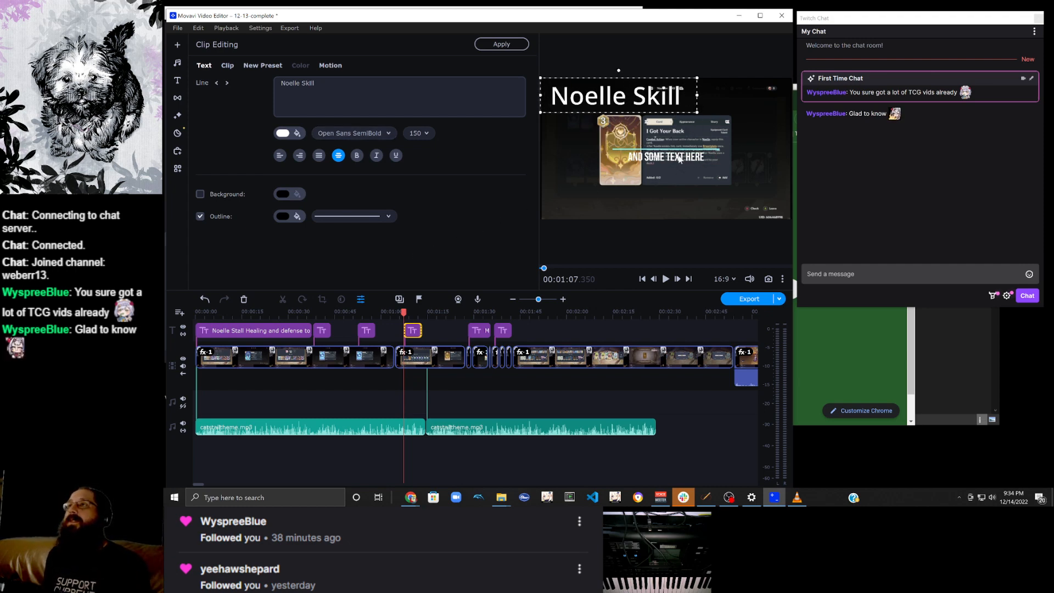
# Move the title's decorative line beneath the "Noelle Skill" heading and its "AND SOME TEXT HERE" subtitle below the card.
pyautogui.click(633, 123)
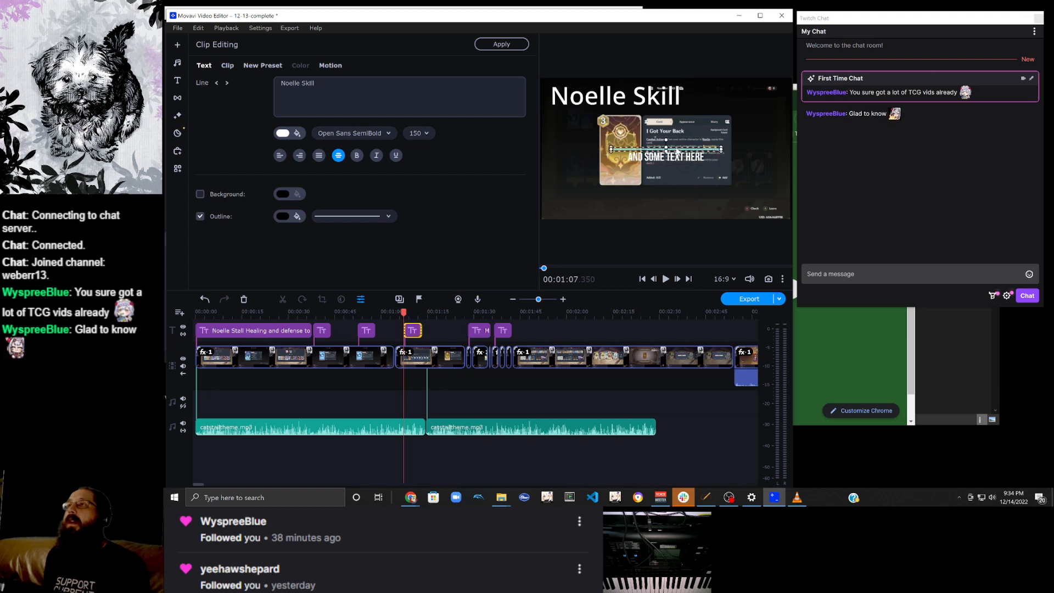
pyautogui.moveTo(633, 121)
pyautogui.mouseDown()
pyautogui.moveTo(616, 111)
pyautogui.moveTo(625, 108)
pyautogui.mouseUp()
pyautogui.moveTo(665, 159); pyautogui.dragTo(618, 198)
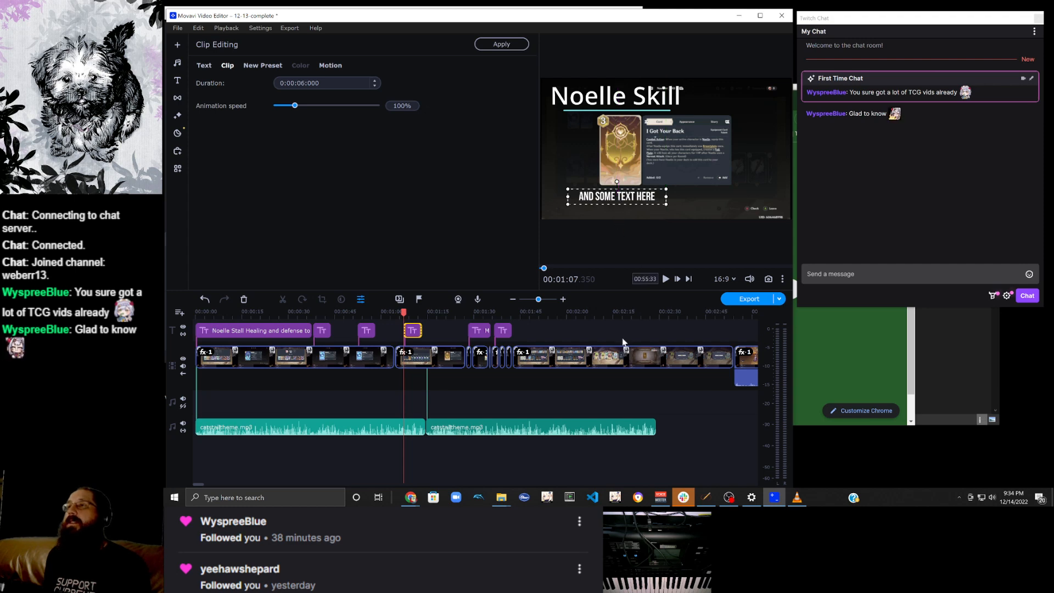
# Look over the remaining gameplay footage along the timeline, and skim the clip showing the "I Got Your Back" card.
pyautogui.scroll(-3, 619, 360)
pyautogui.scroll(-10, 619, 361)
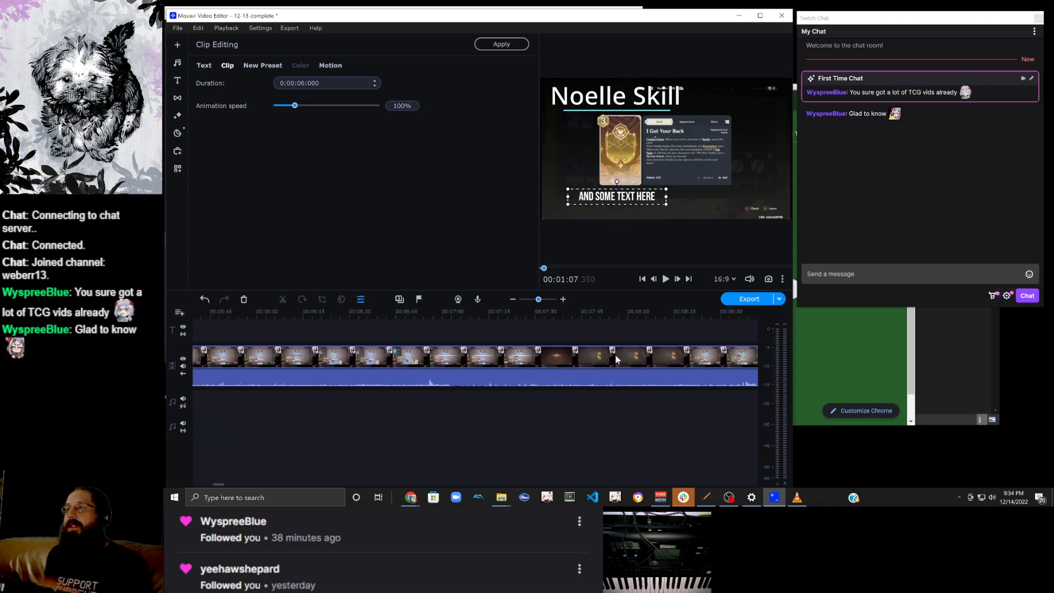
pyautogui.scroll(-7, 616, 359)
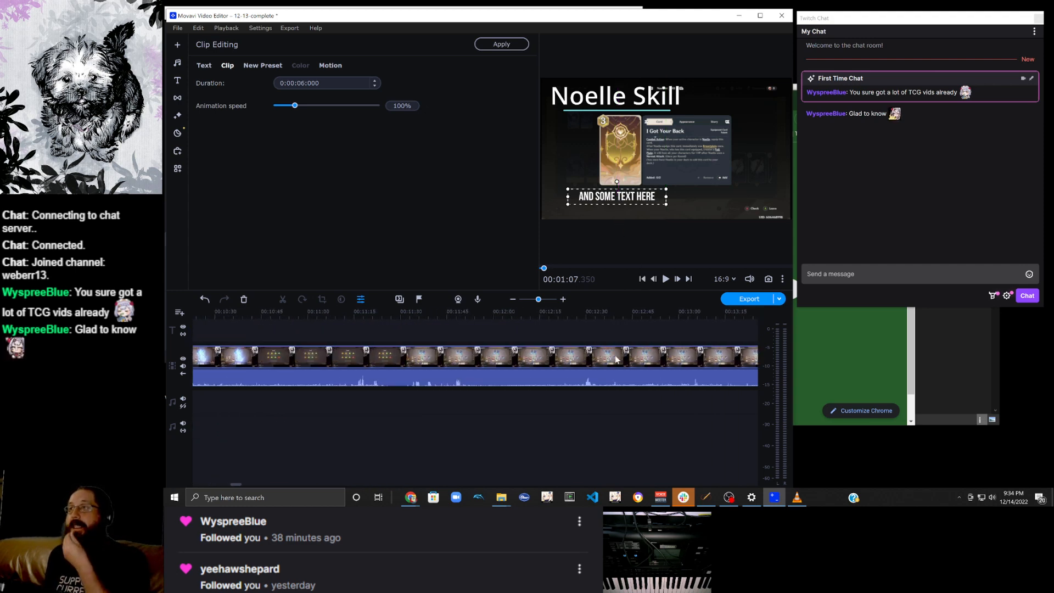
pyautogui.scroll(-8, 617, 359)
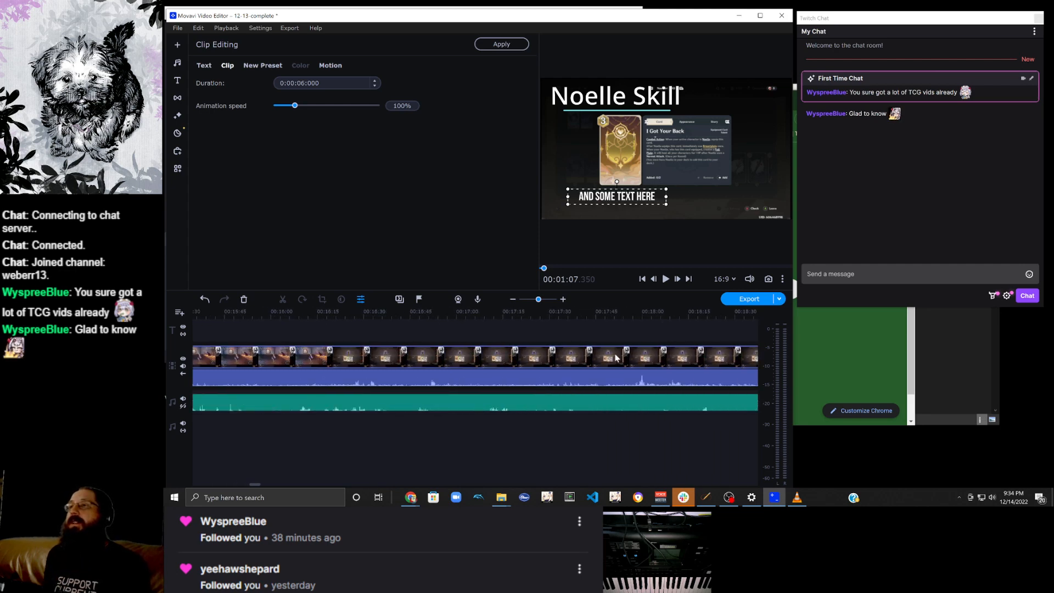
pyautogui.scroll(-1, 617, 358)
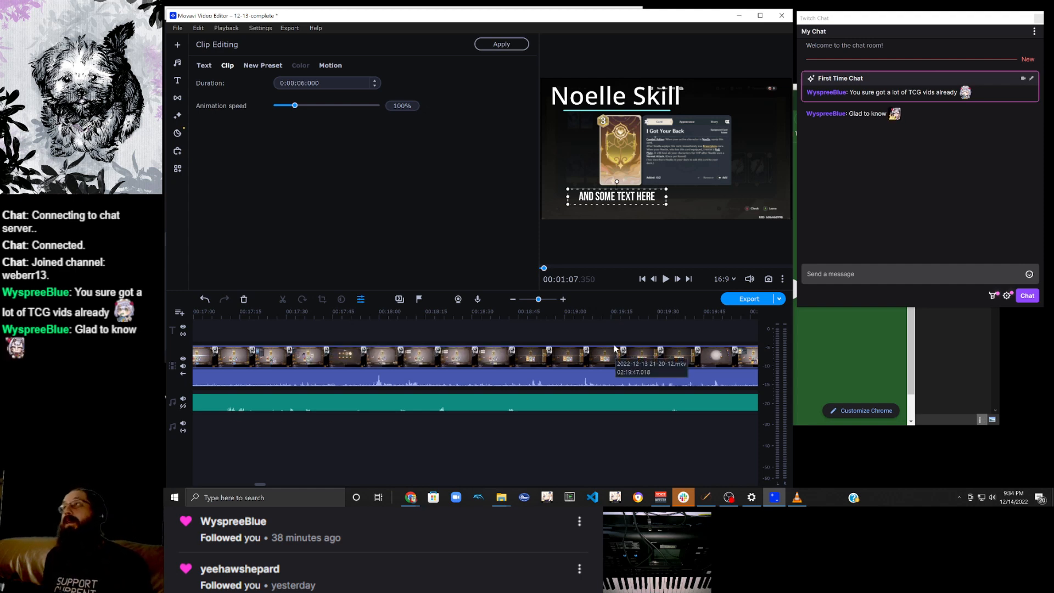
pyautogui.scroll(5, 614, 338)
pyautogui.scroll(20, 614, 342)
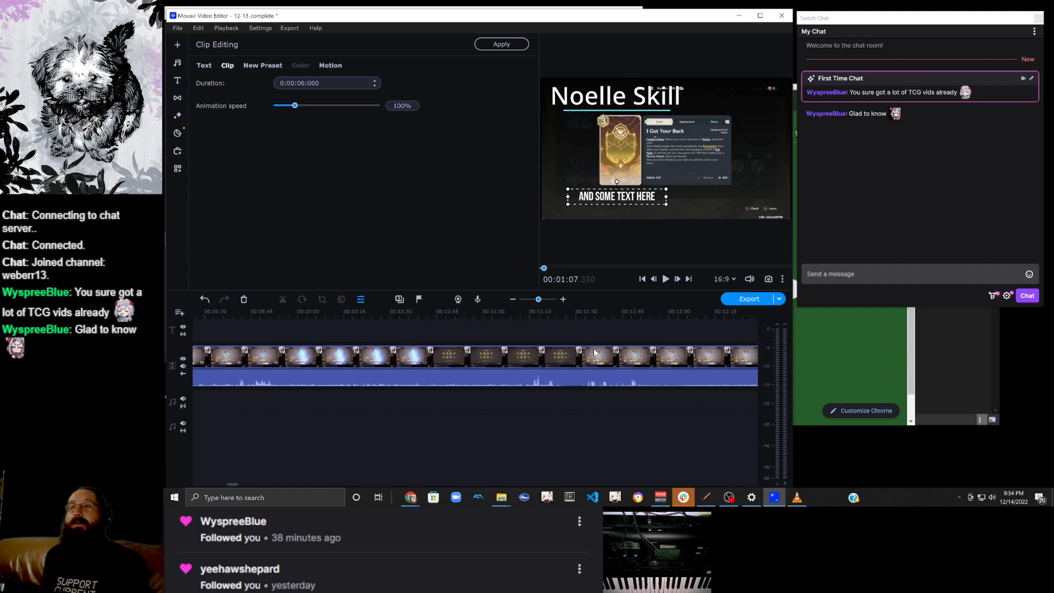
pyautogui.scroll(3, 598, 343)
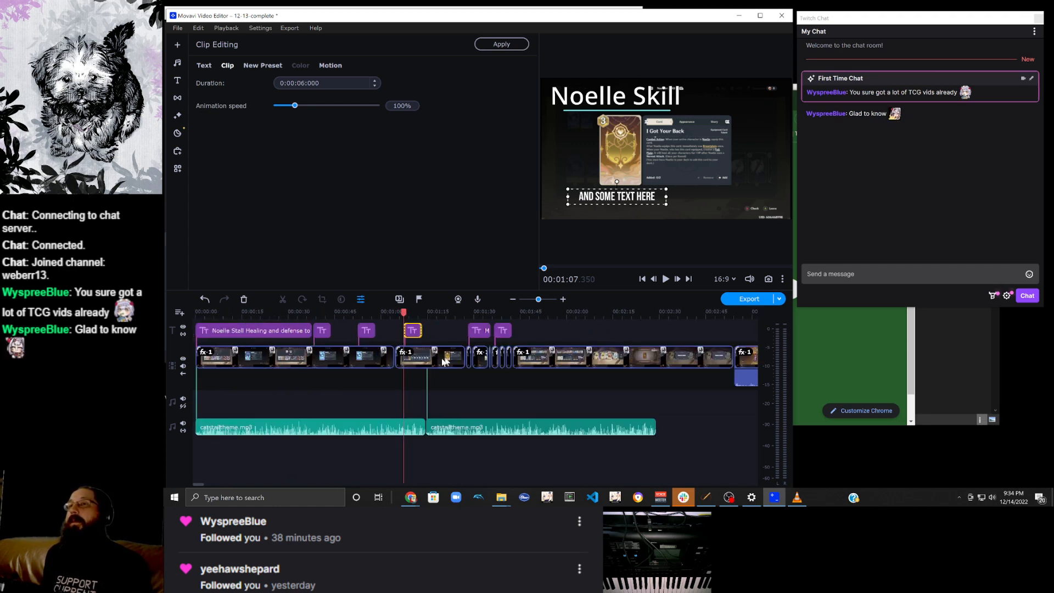
pyautogui.click(415, 361)
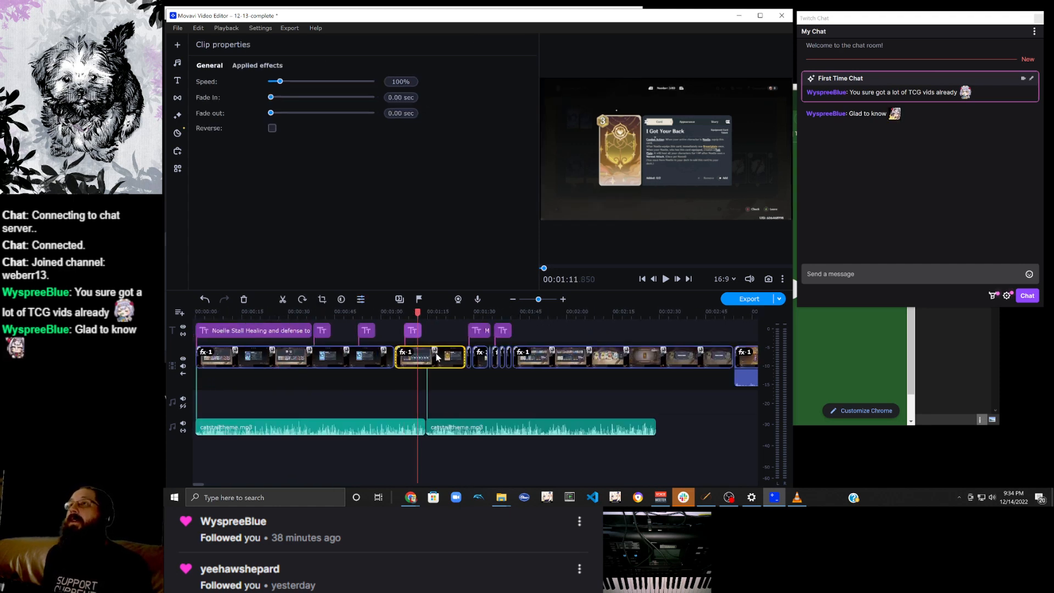
pyautogui.click(444, 357)
pyautogui.click(450, 353)
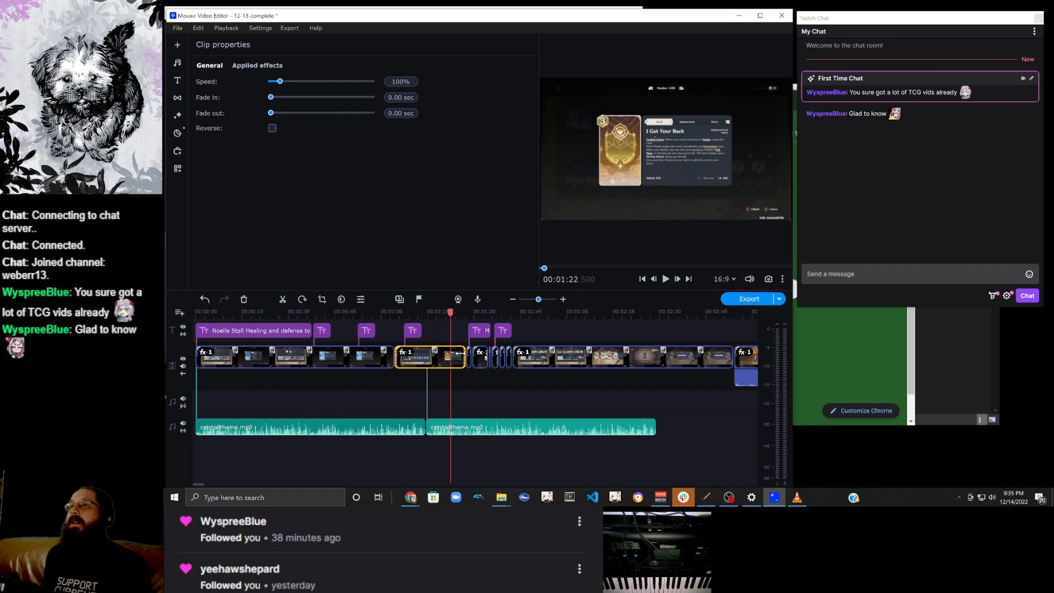
pyautogui.click(458, 352)
pyautogui.click(414, 360)
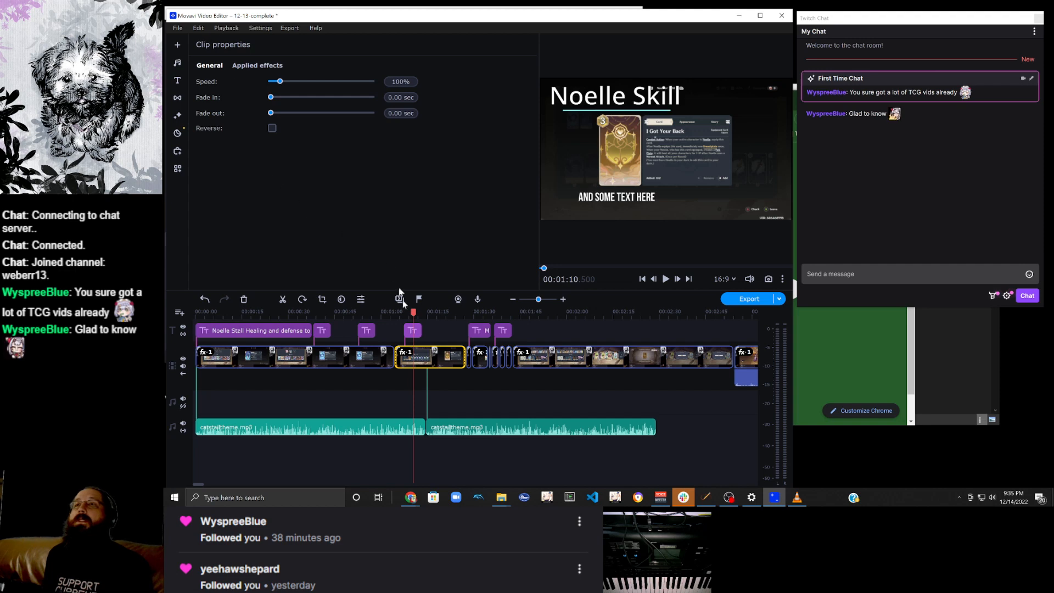
# Replace the "AND SOME TEXT HERE" subtitle of the "Noelle Skill" title with "Imortality through normal attacks".
pyautogui.click(410, 332)
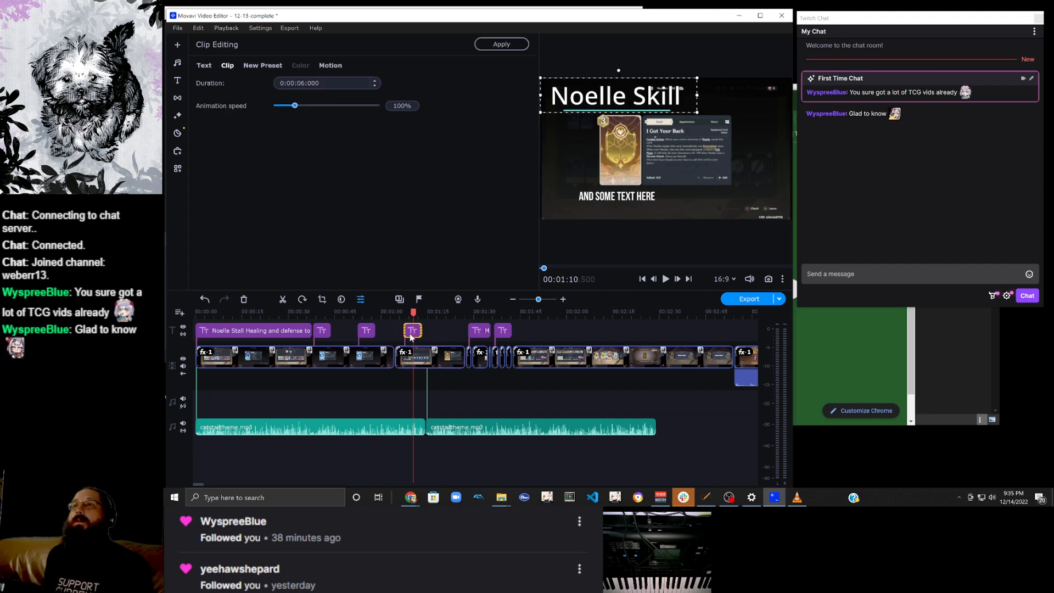
pyautogui.click(203, 66)
pyautogui.click(644, 193)
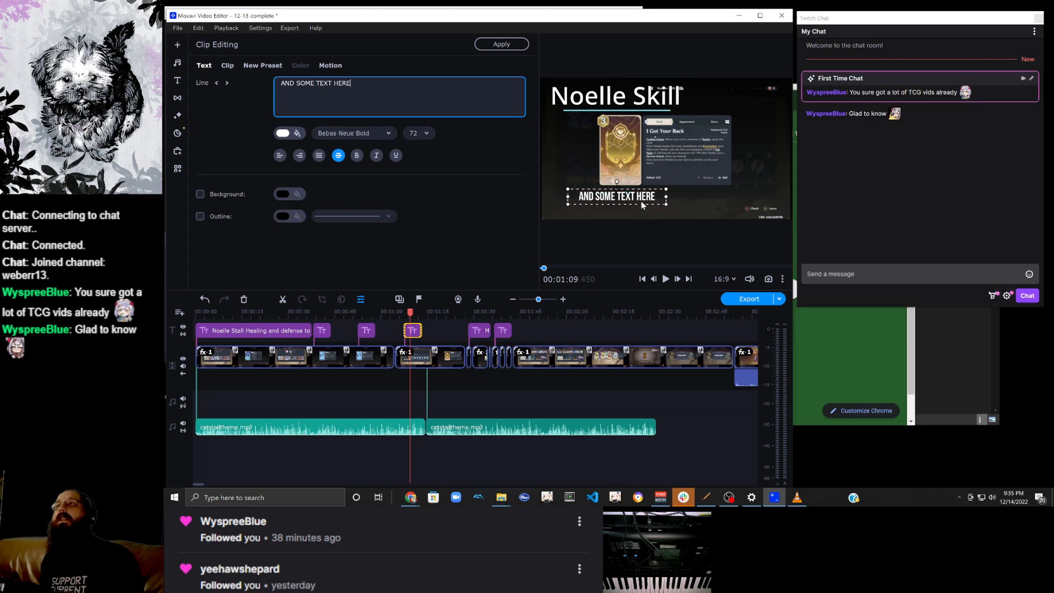
pyautogui.moveTo(350, 83); pyautogui.dragTo(261, 83)
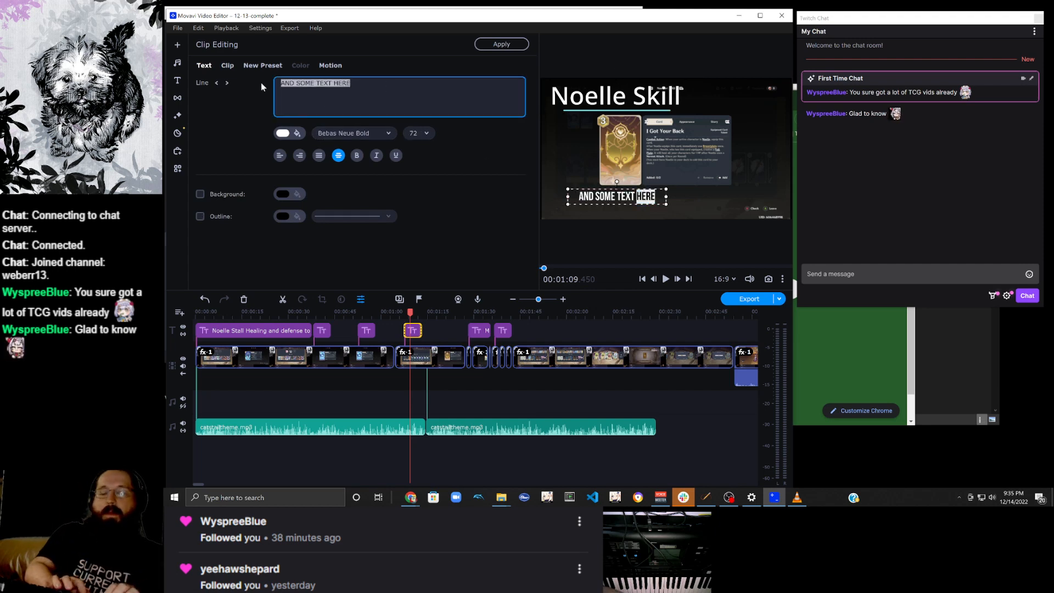
pyautogui.press('BackSpace')
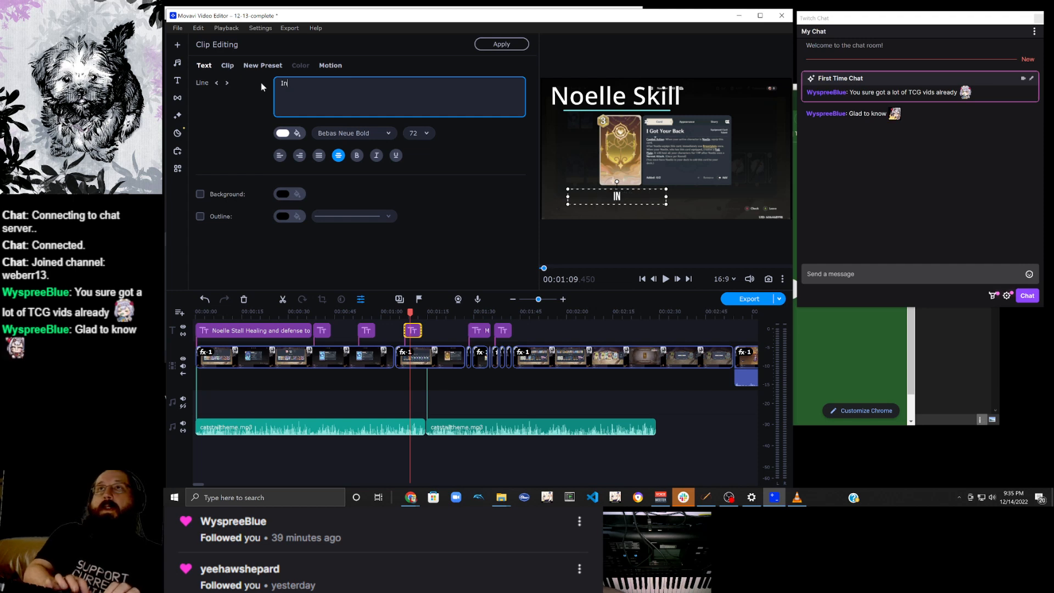
pyautogui.write('Imortal')
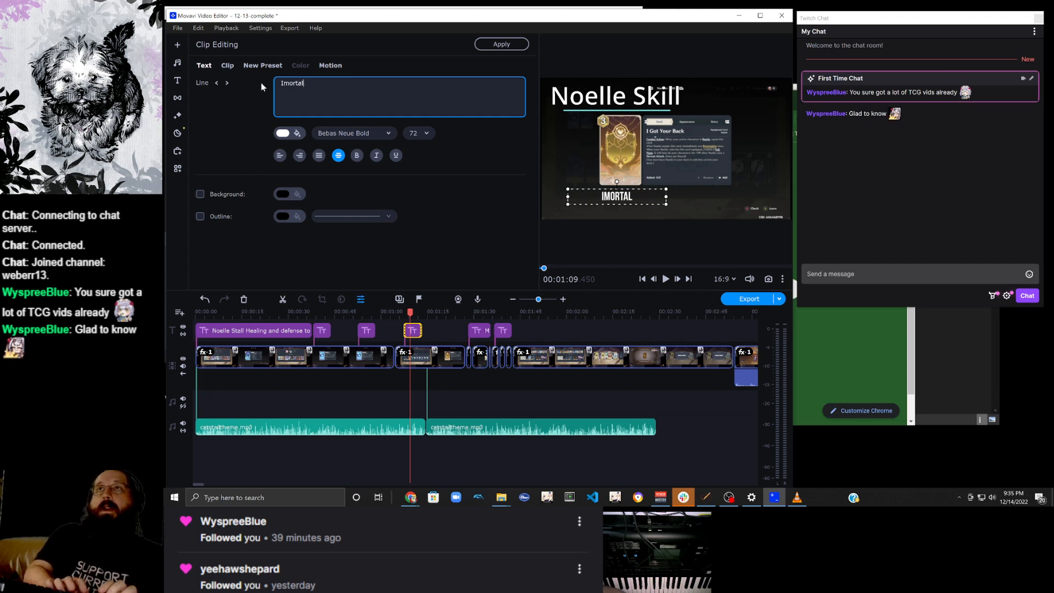
pyautogui.write('ity t')
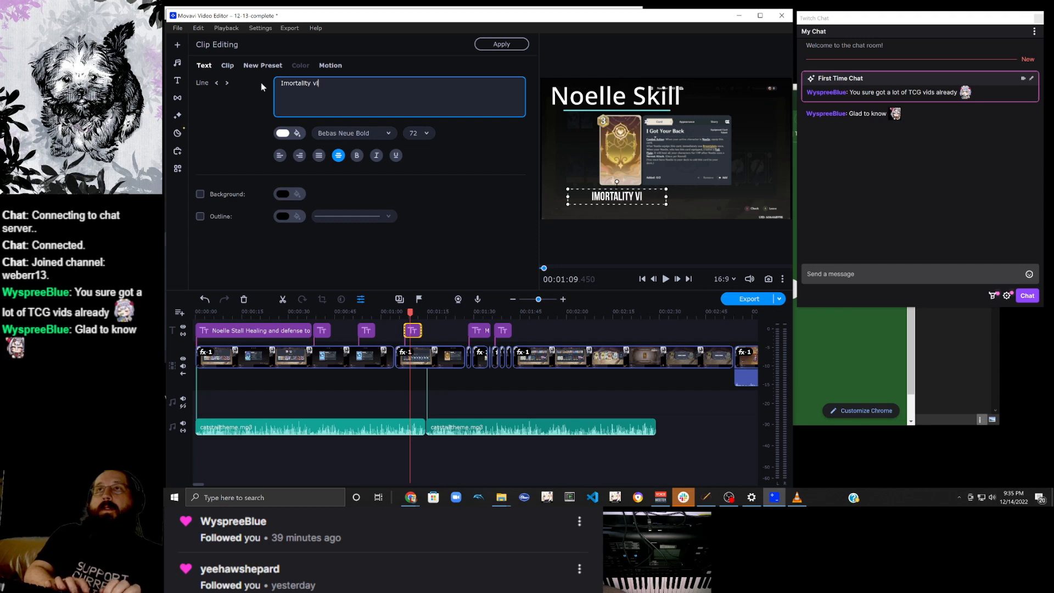
pyautogui.write('hrough n')
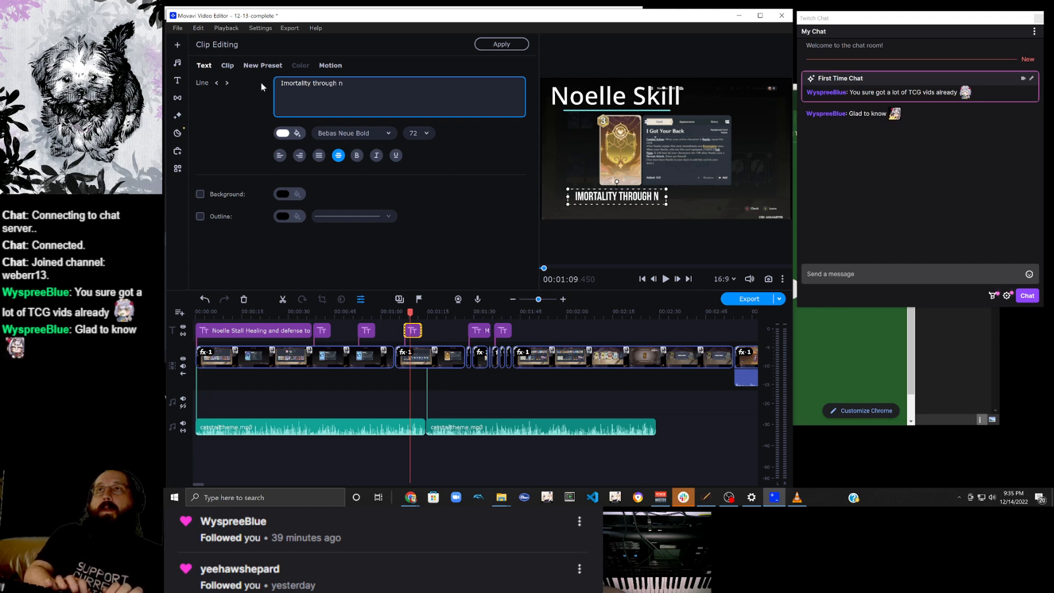
pyautogui.write('ormal atac')
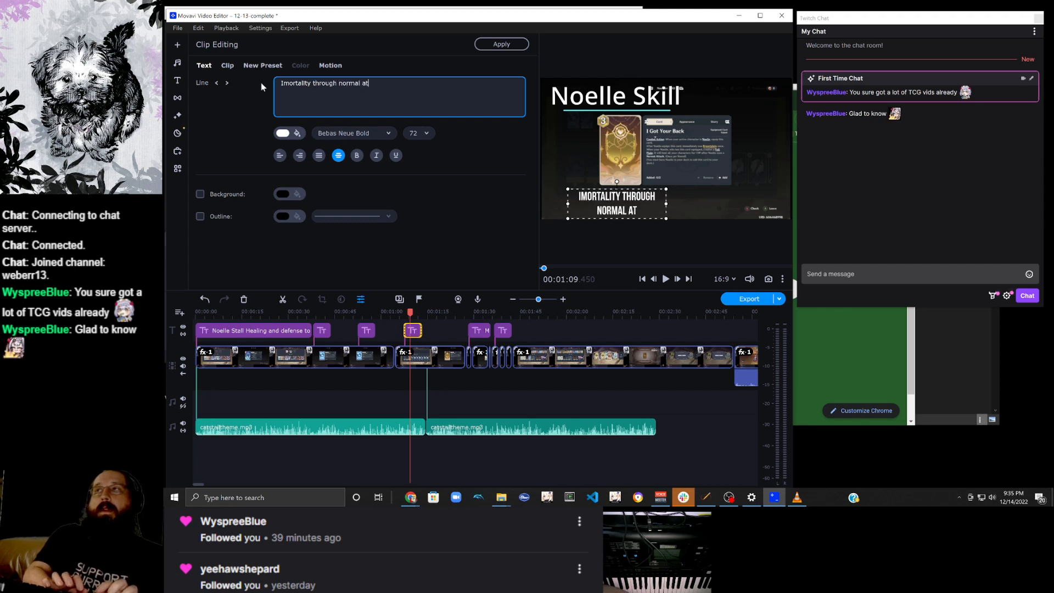
pyautogui.press('BackSpace')
pyautogui.press('BackSpace')
pyautogui.write('tacks')
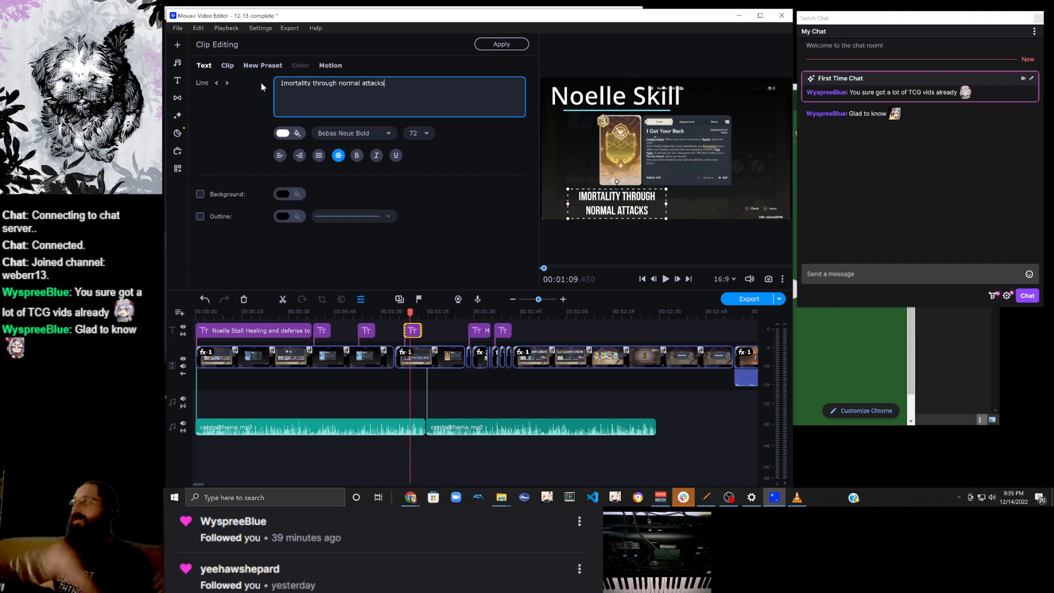
# Set the subtitle's font to Open Sans SemiBold and widen its text box so the text wraps onto two lines.
pyautogui.click(352, 132)
pyautogui.scroll(-3, 358, 196)
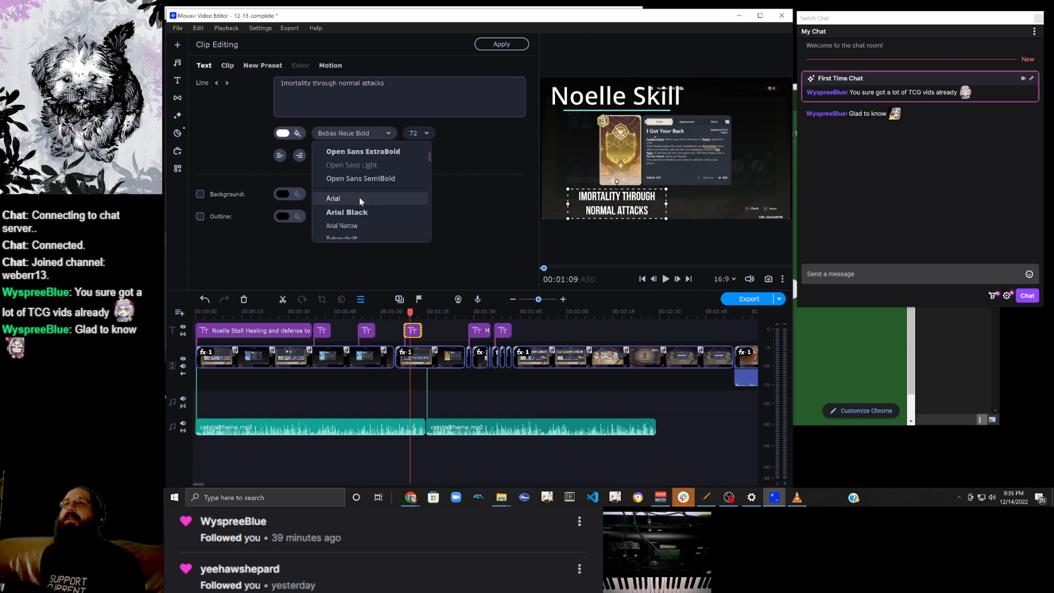
pyautogui.click(377, 181)
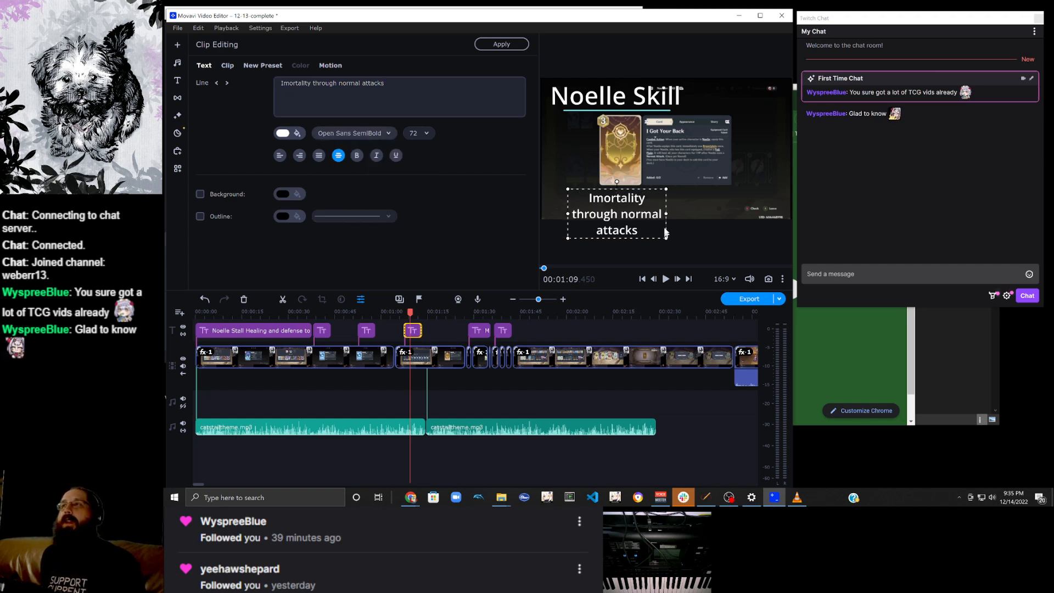
pyautogui.moveTo(667, 214); pyautogui.dragTo(738, 207)
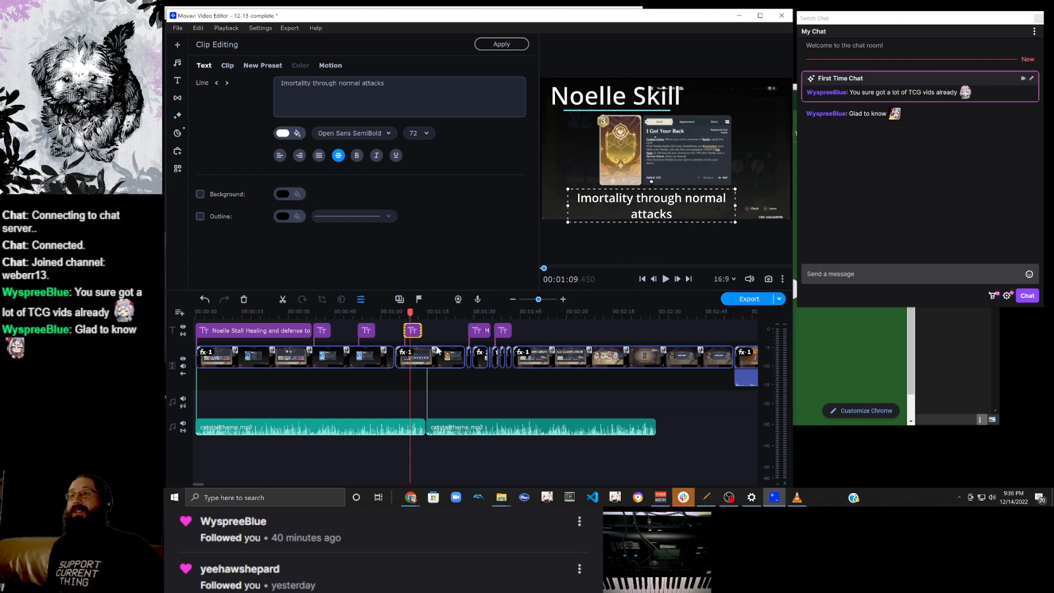
# Skim the "I Got Your Back" clip past the "Noelle Skill" title and park the playhead at 00:01:13.500.
pyautogui.click(430, 358)
pyautogui.click(438, 354)
pyautogui.click(448, 354)
pyautogui.click(459, 355)
pyautogui.click(436, 361)
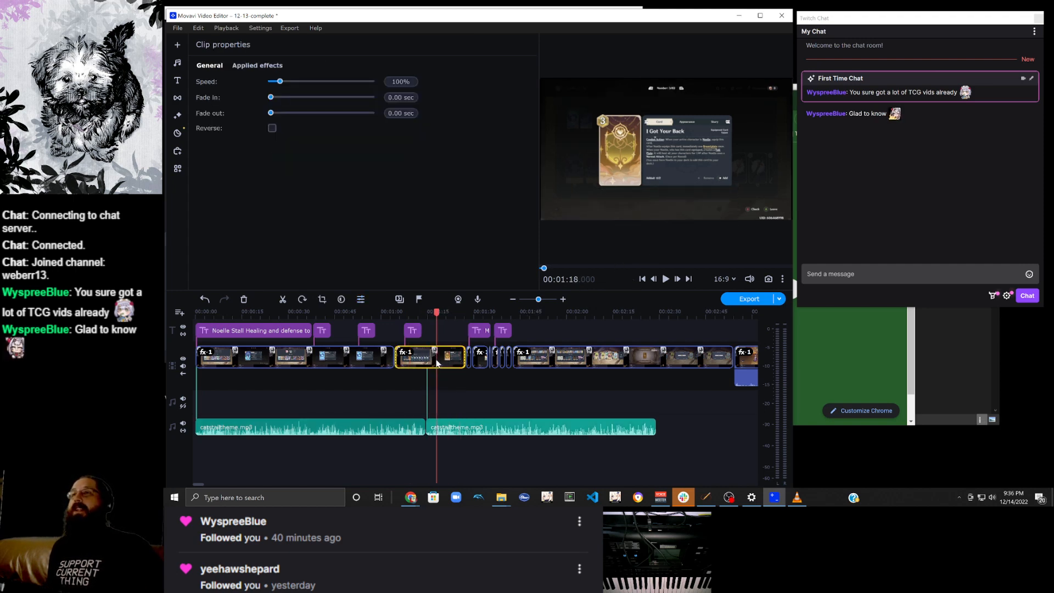
pyautogui.click(430, 357)
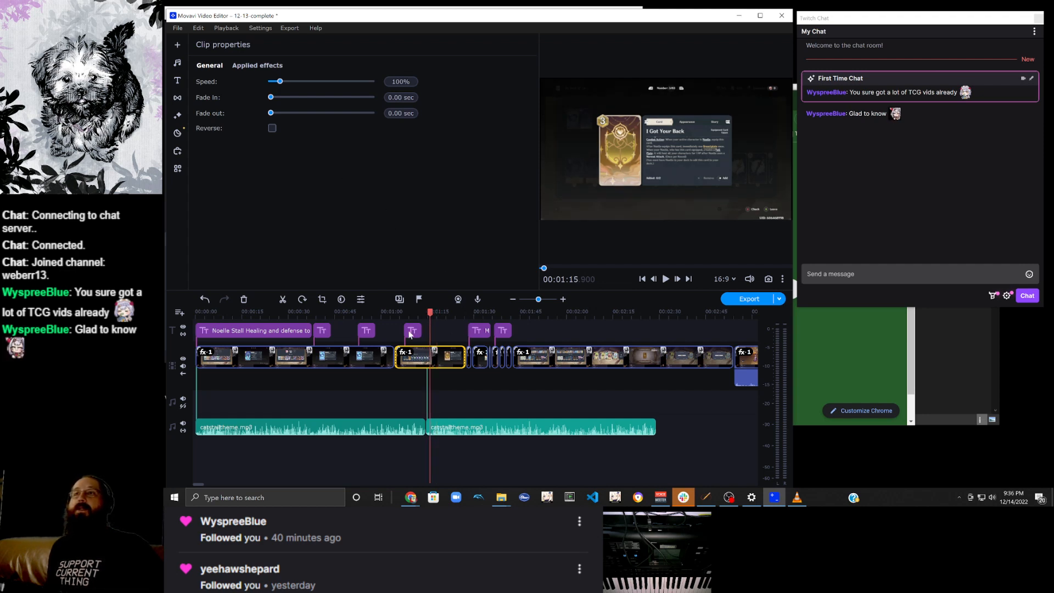
pyautogui.click(423, 361)
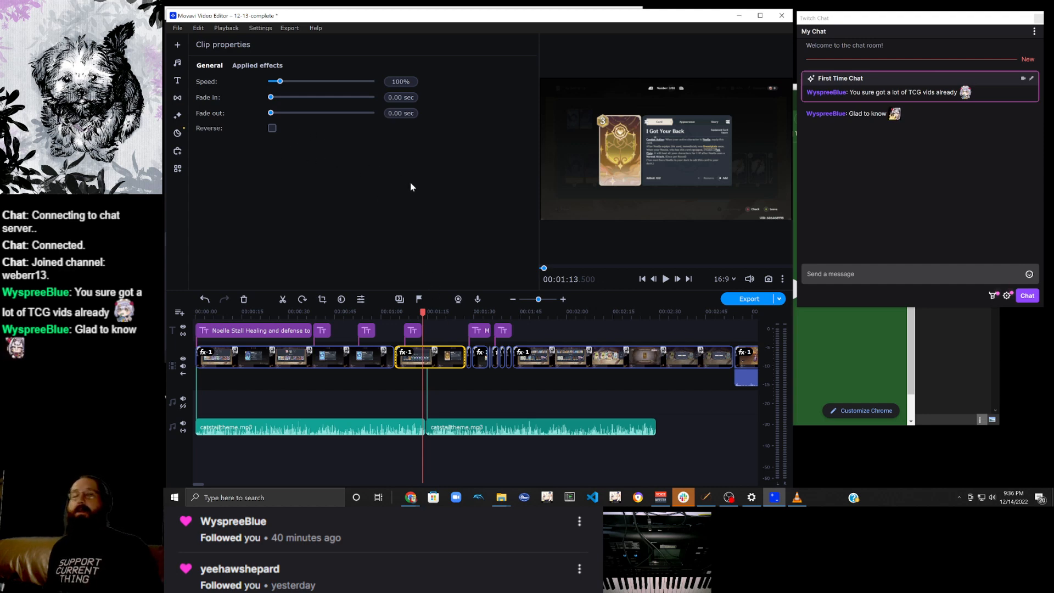
# Split the "I Got Your Back" clip at 00:01:13.500 and check the footage near the end of the second piece.
pyautogui.click(283, 299)
pyautogui.click(454, 361)
pyautogui.click(461, 360)
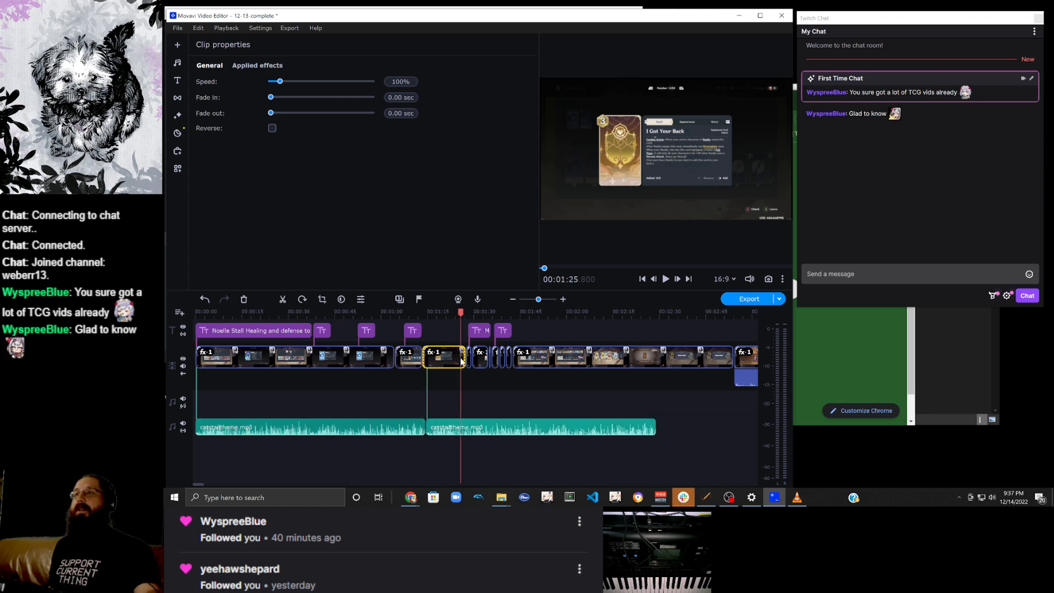
# Cut the "I Got Your Back" clip again at 00:01:16.050 and delete the footage after that cut.
pyautogui.click(430, 362)
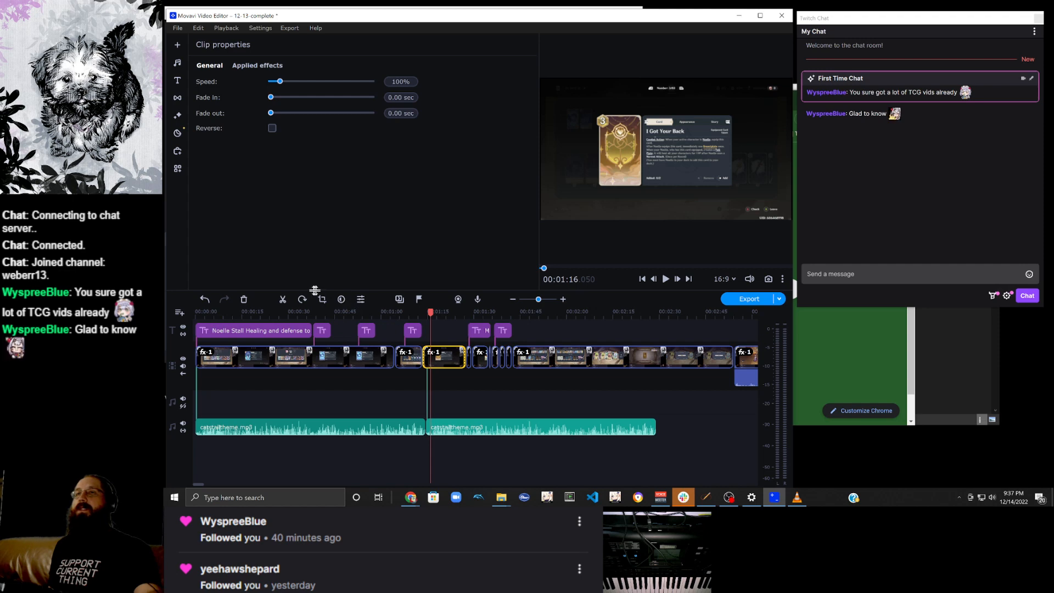
pyautogui.click(283, 299)
pyautogui.click(448, 389)
pyautogui.click(448, 353)
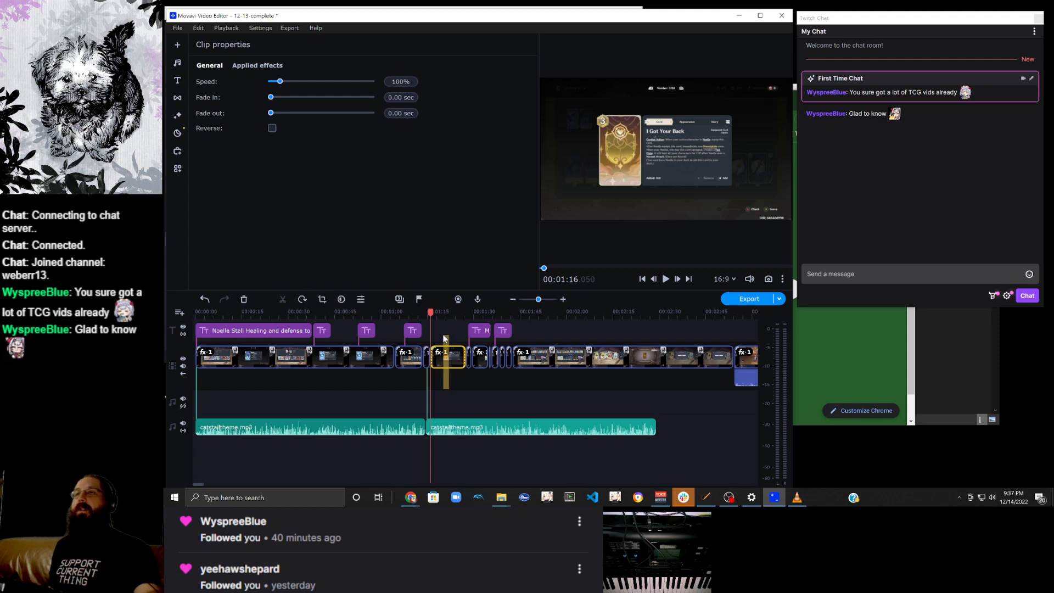
pyautogui.press('Delete')
# Lengthen the "Noelle Skill", Xingqiu and Barbara titles so each one runs up to the start of the next title.
pyautogui.doubleClick(419, 331)
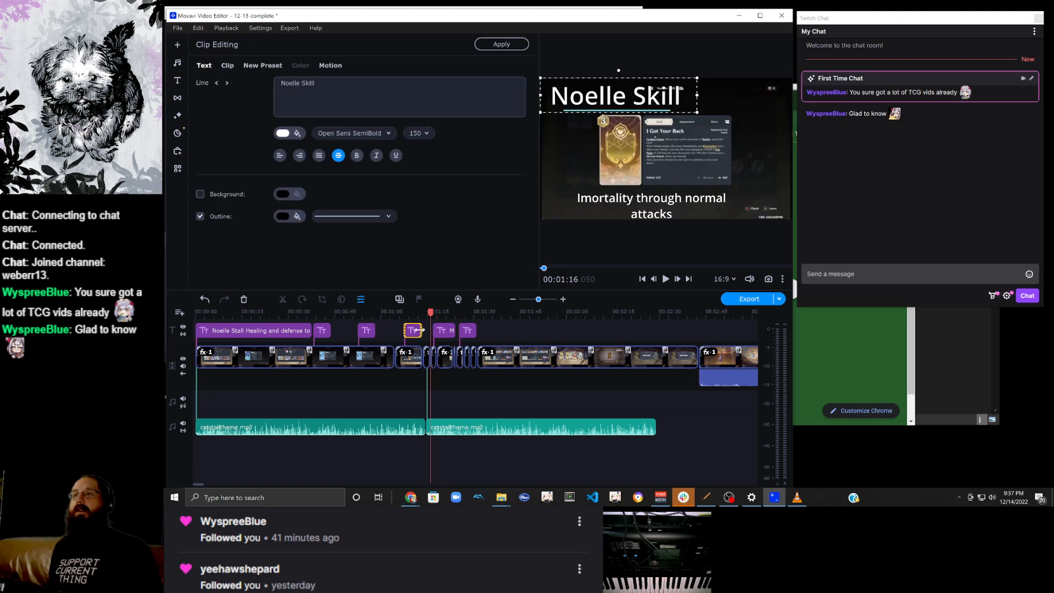
pyautogui.moveTo(422, 330); pyautogui.dragTo(432, 330)
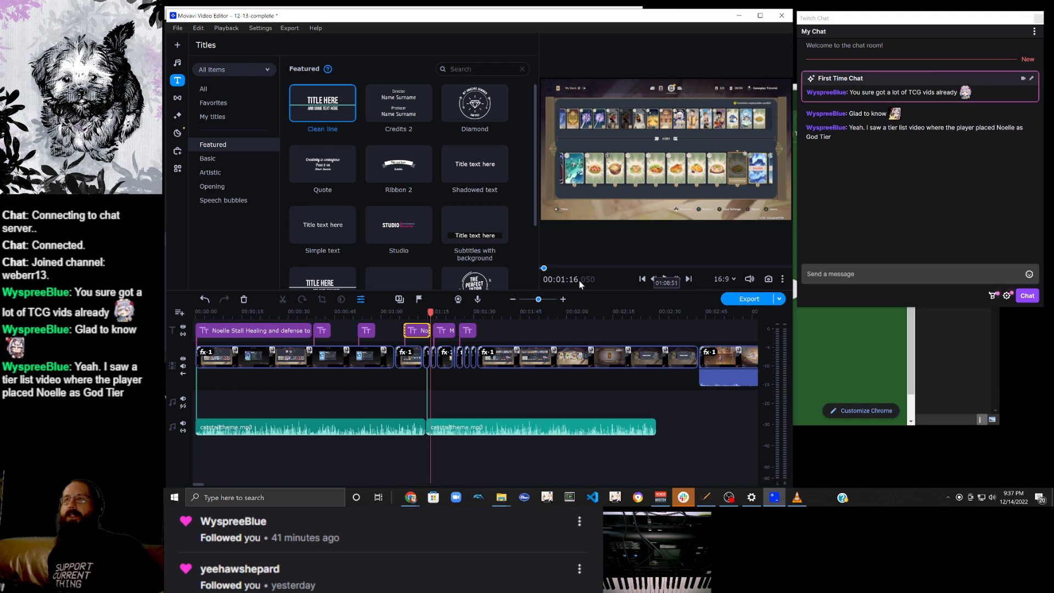
pyautogui.click(371, 331)
pyautogui.moveTo(373, 330); pyautogui.dragTo(402, 329)
pyautogui.moveTo(331, 329); pyautogui.dragTo(357, 329)
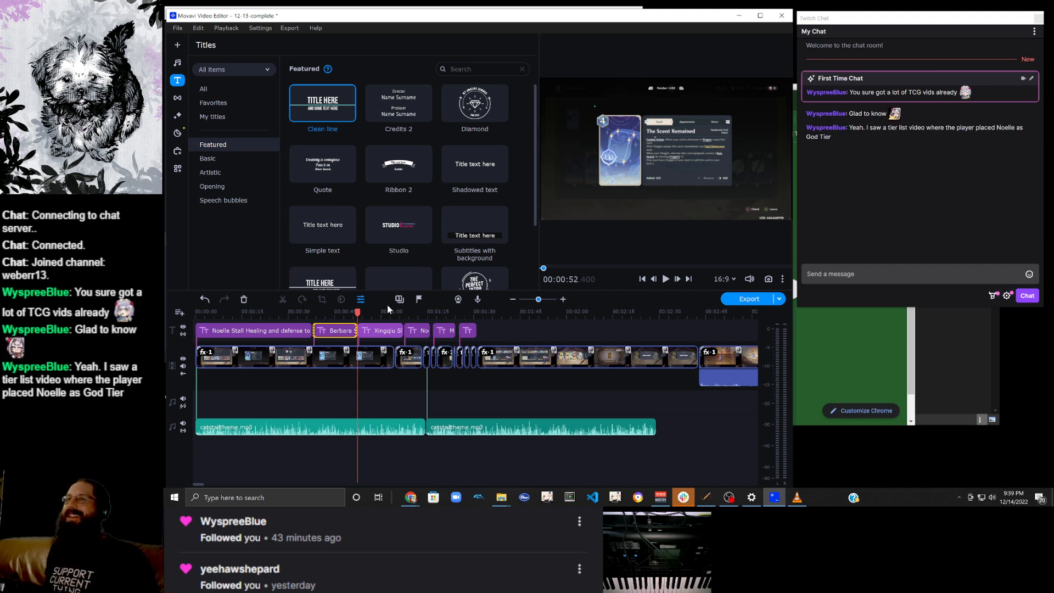
# Split the long deck-overview clip at 00:01:53.700, where the footage changes to the deck selection screen.
pyautogui.click(485, 367)
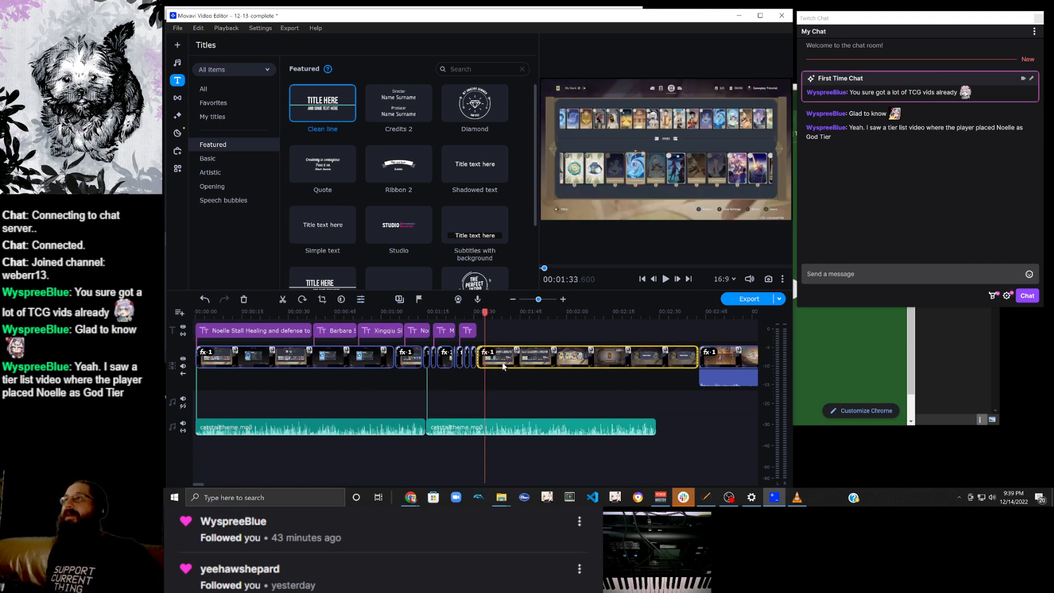
pyautogui.click(490, 362)
pyautogui.click(501, 363)
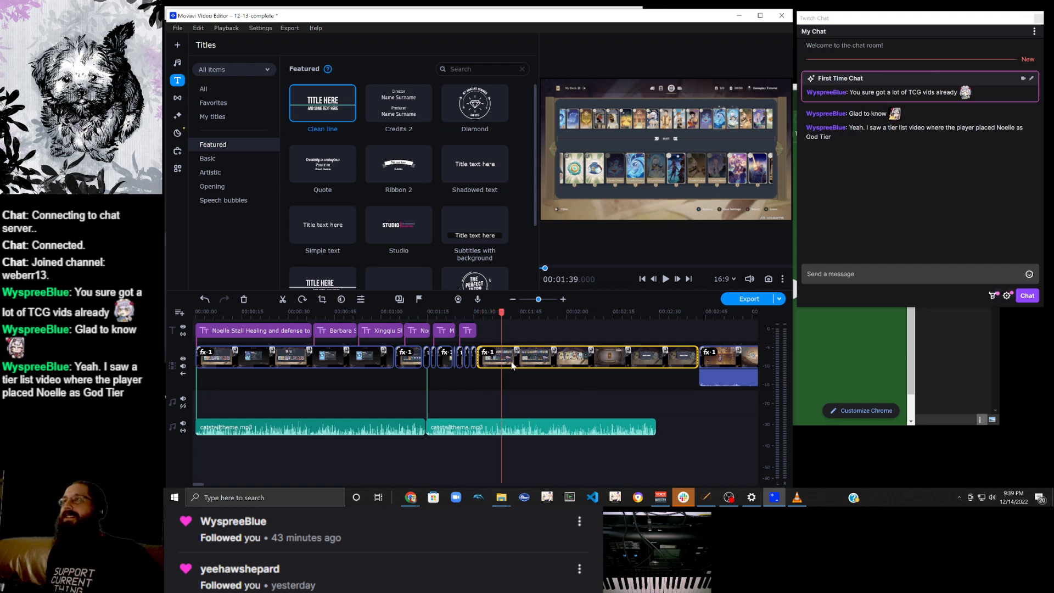
pyautogui.click(505, 364)
pyautogui.click(520, 365)
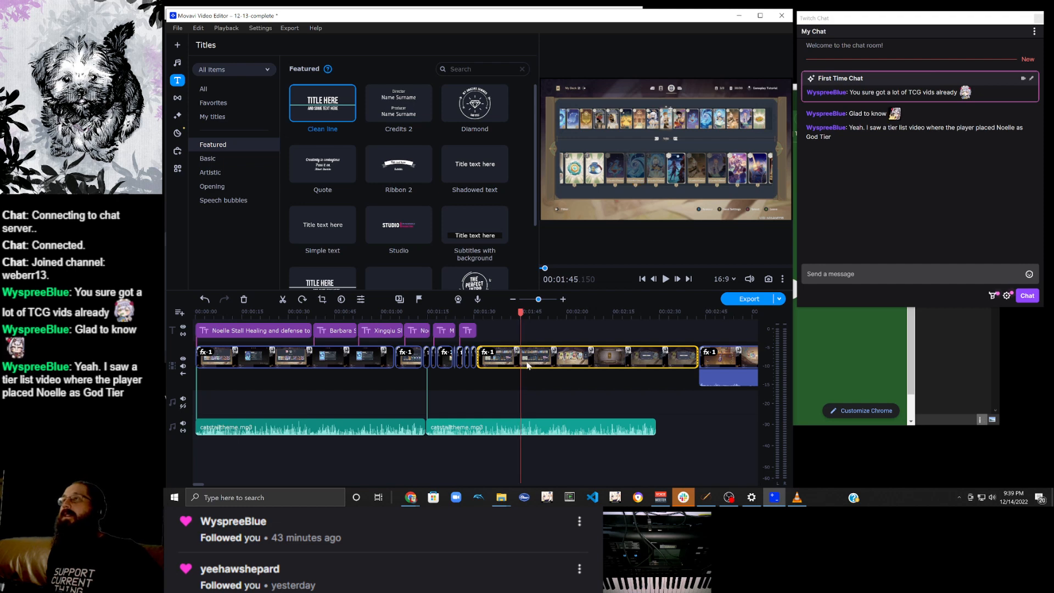
pyautogui.click(527, 365)
pyautogui.click(532, 365)
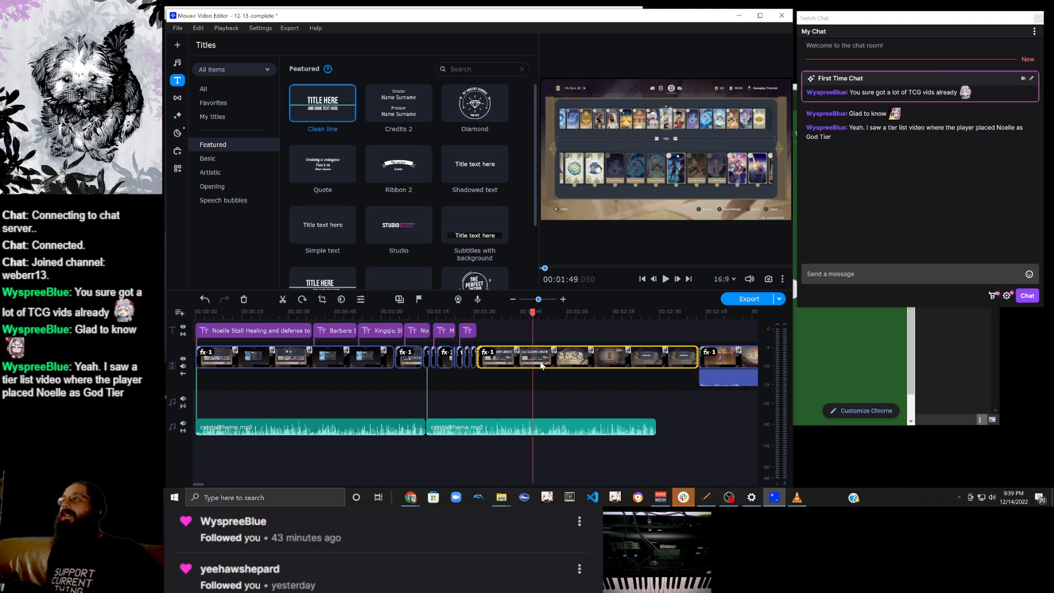
pyautogui.click(546, 365)
pyautogui.click(557, 364)
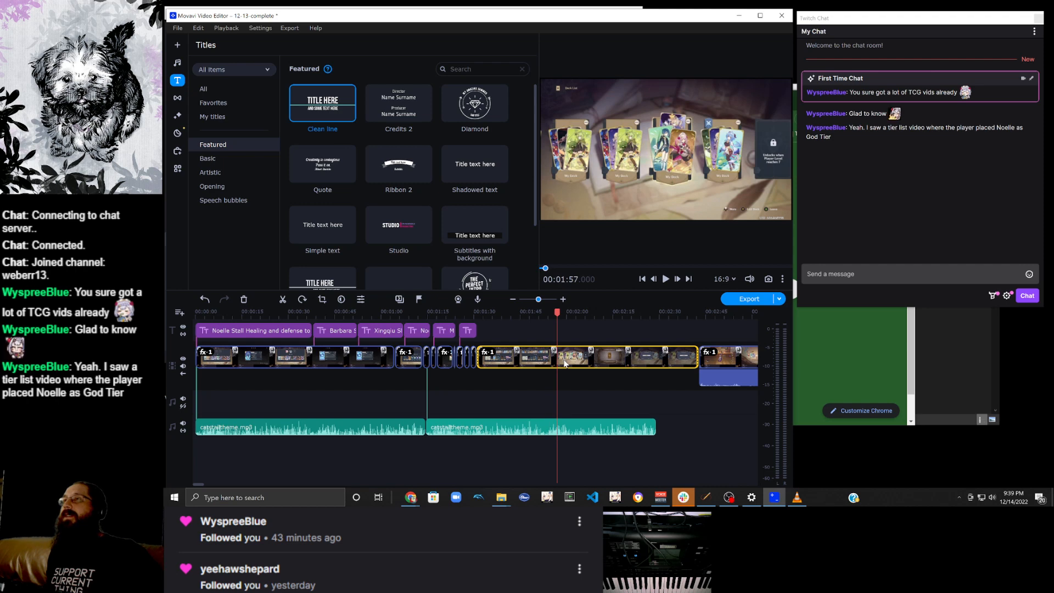
pyautogui.click(546, 365)
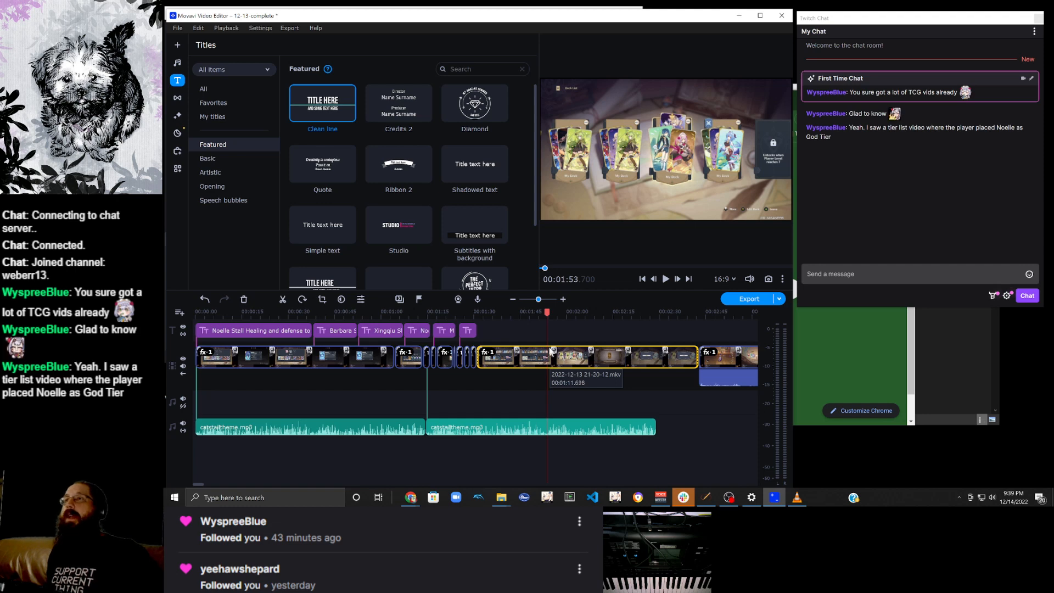
pyautogui.click(283, 299)
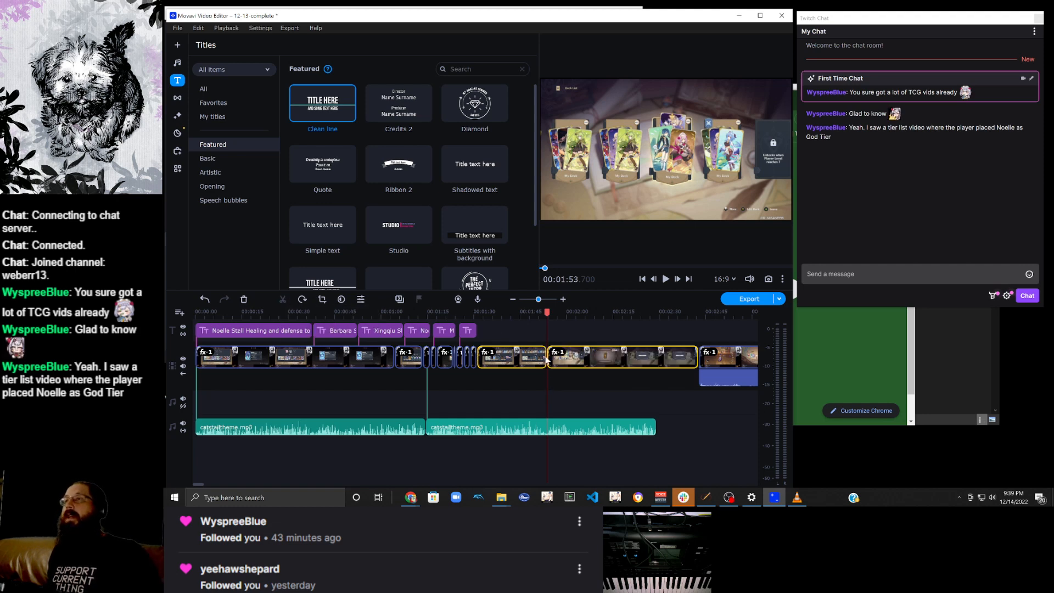
# Split the deck selection clip at 00:02:17.850, around the start of the deck renaming footage.
pyautogui.click(577, 363)
pyautogui.click(608, 362)
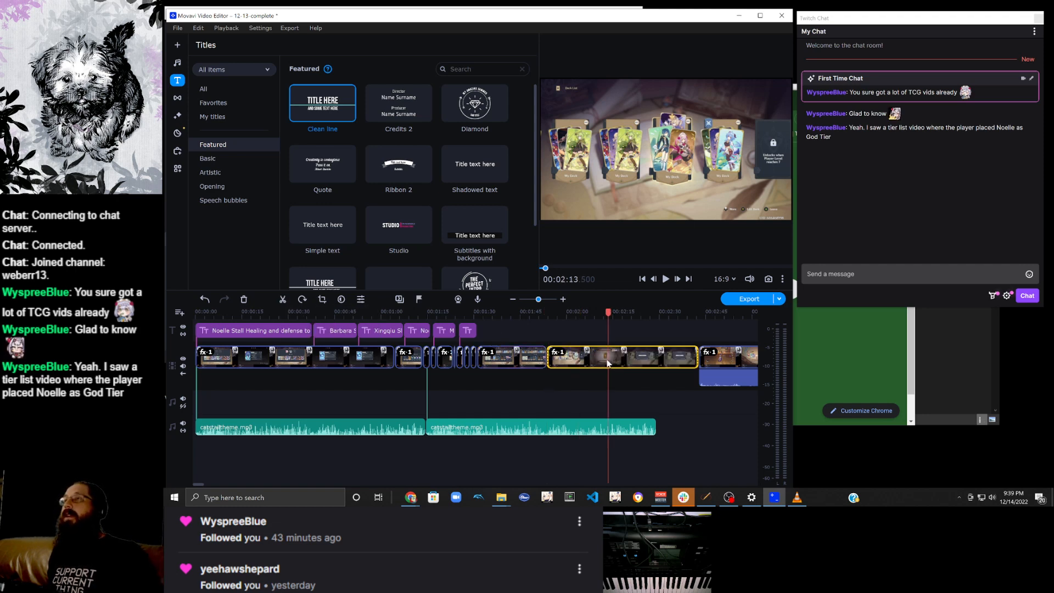
pyautogui.click(619, 363)
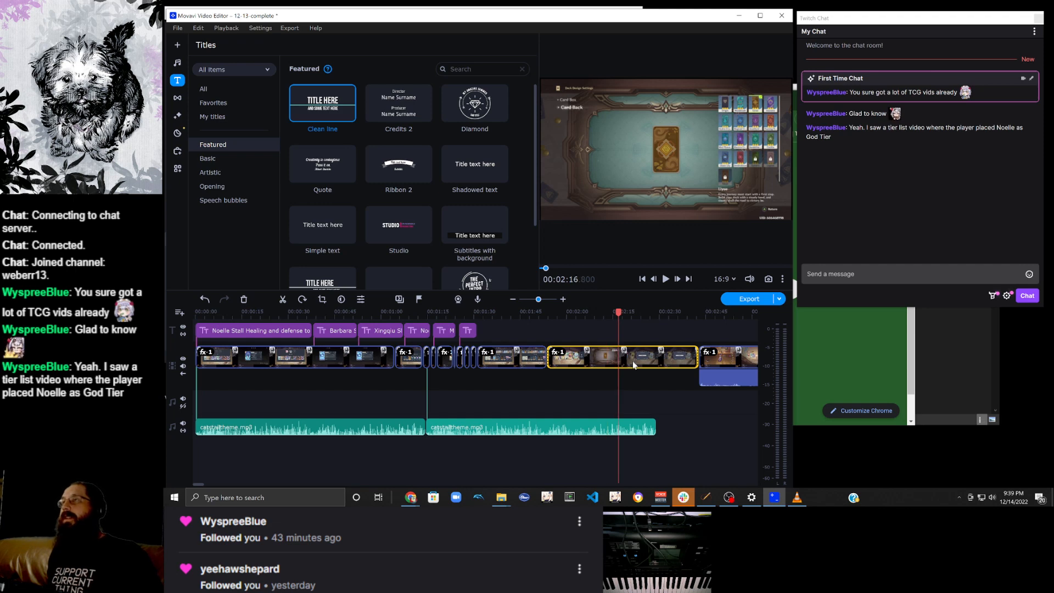
pyautogui.click(638, 365)
pyautogui.click(653, 364)
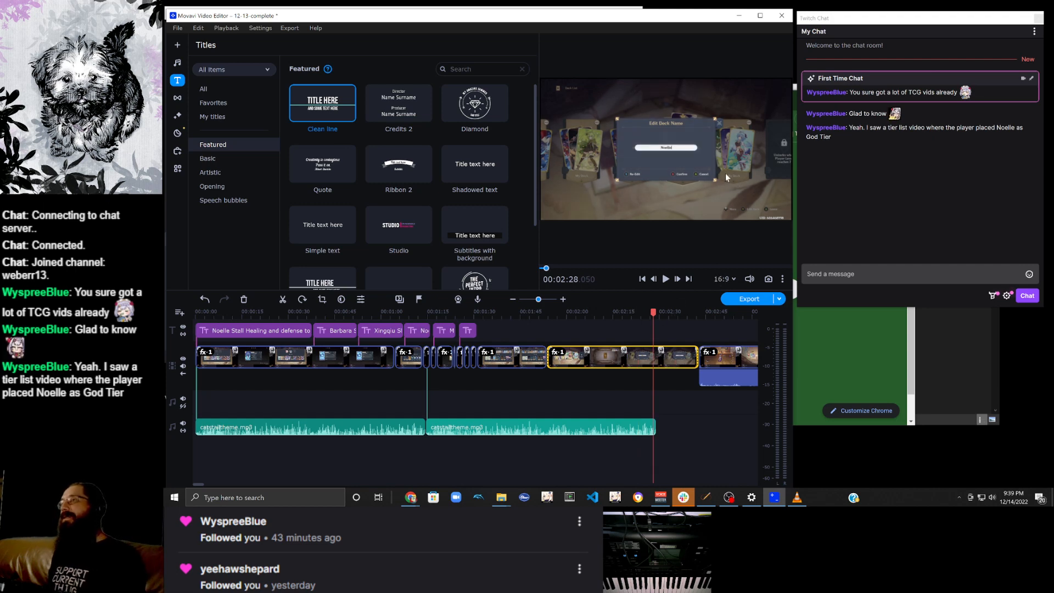
pyautogui.click(634, 365)
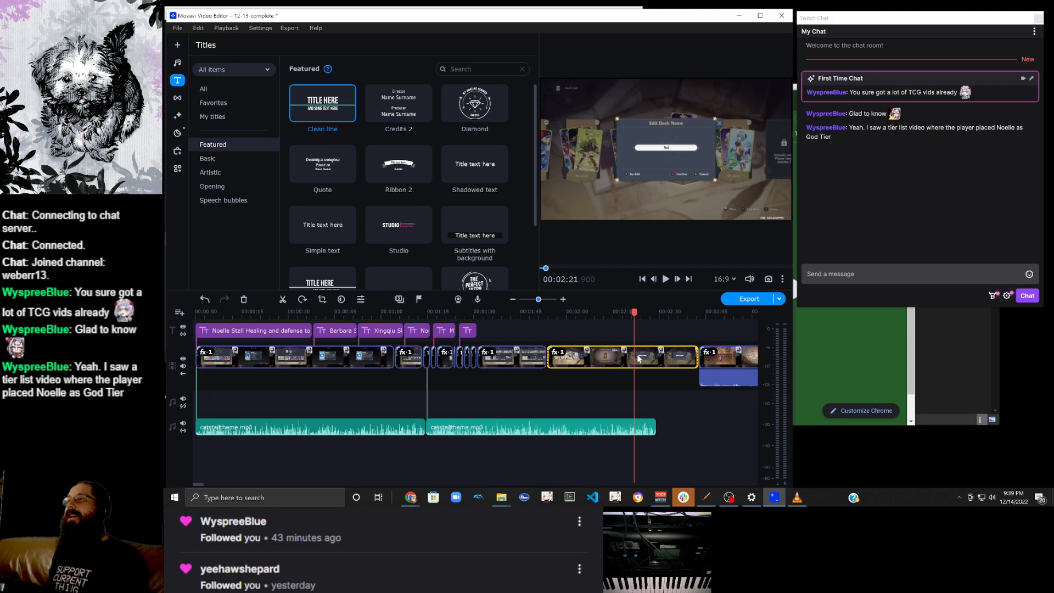
pyautogui.click(632, 365)
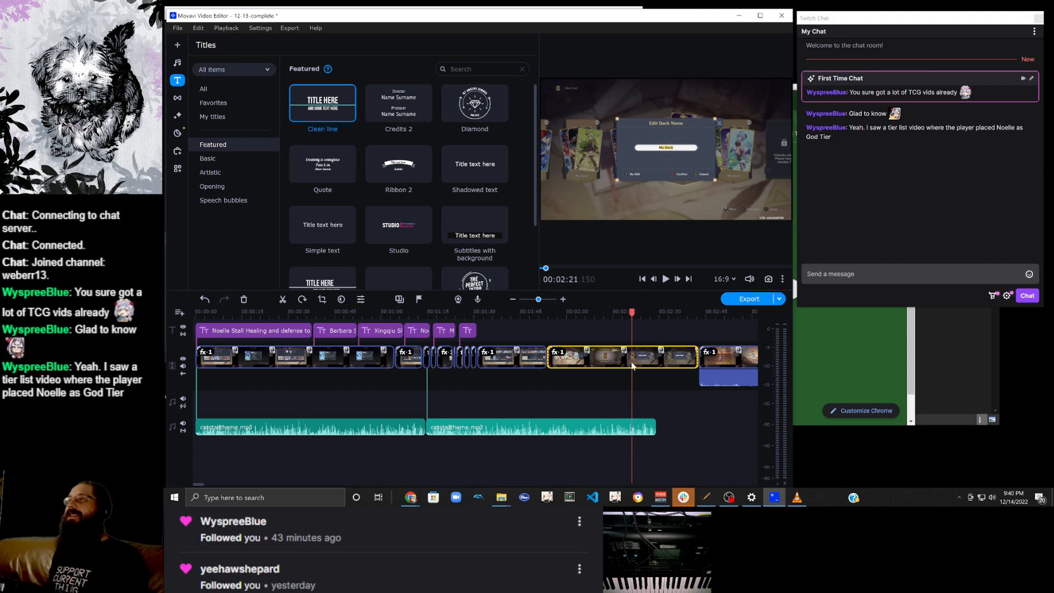
pyautogui.click(636, 365)
pyautogui.click(640, 363)
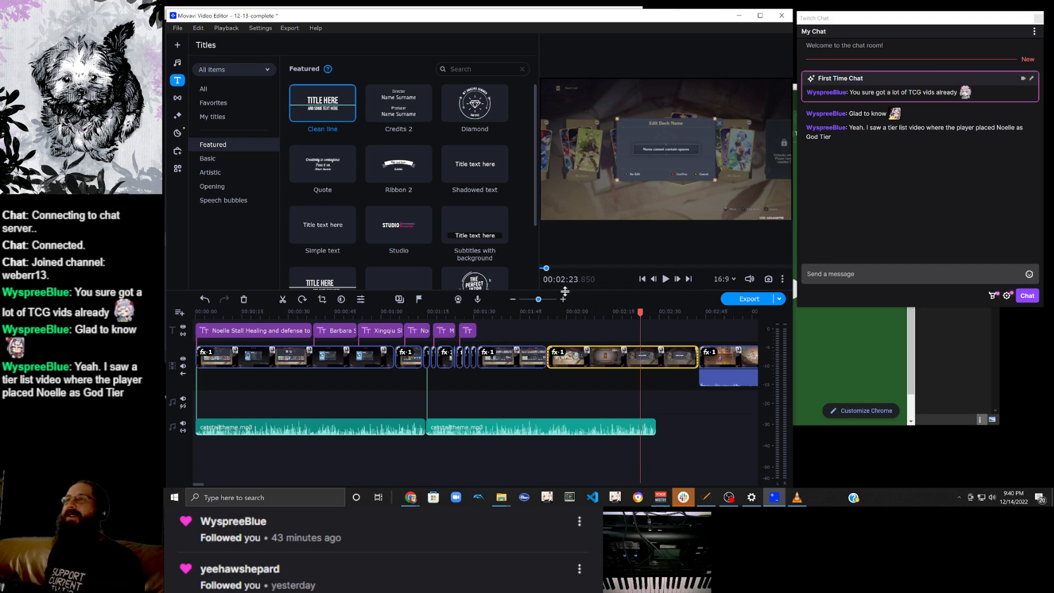
pyautogui.click(635, 364)
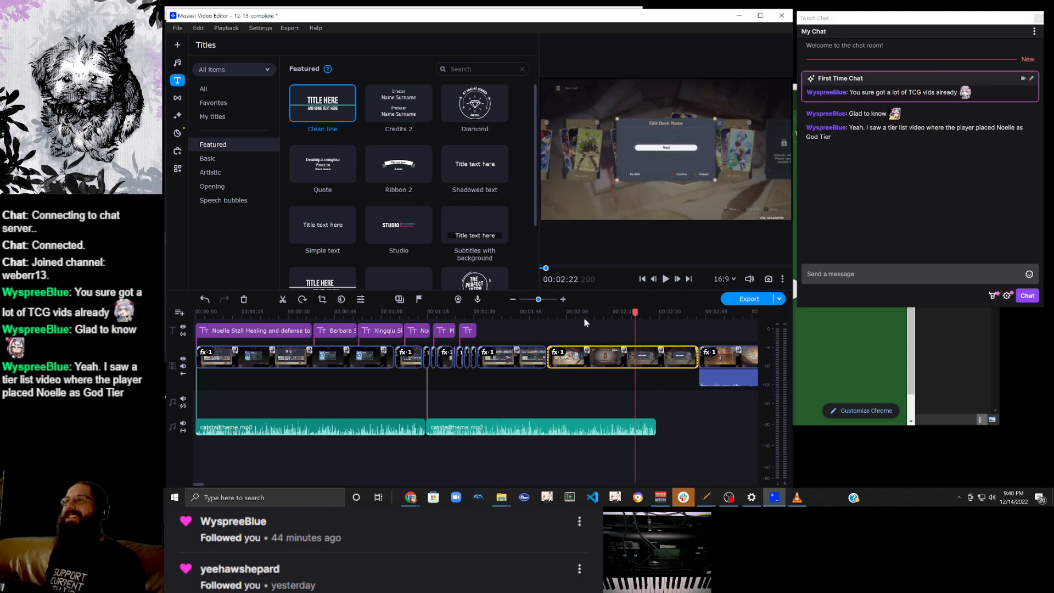
pyautogui.click(628, 357)
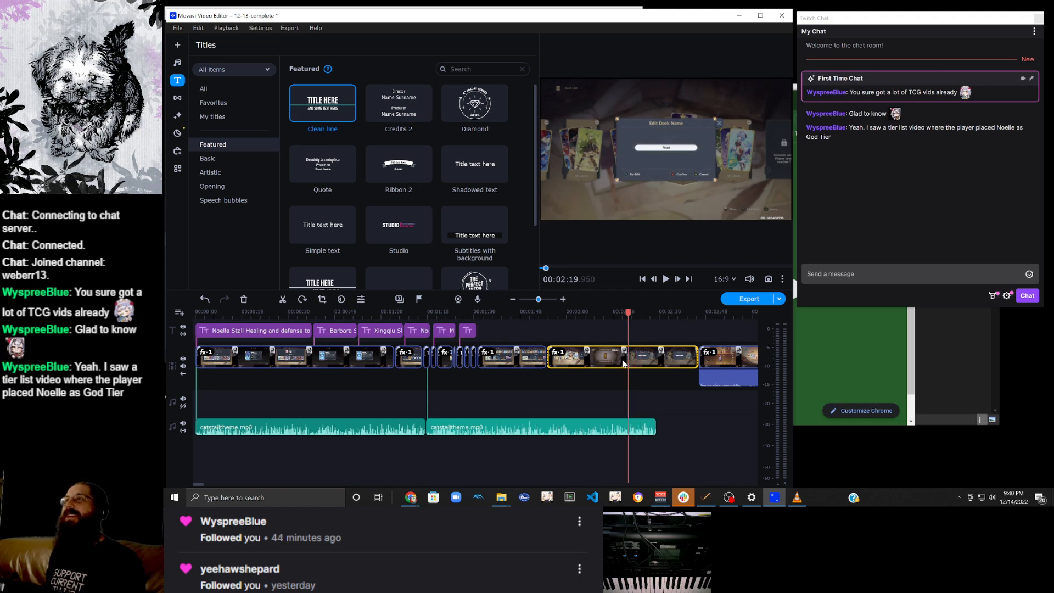
pyautogui.click(622, 364)
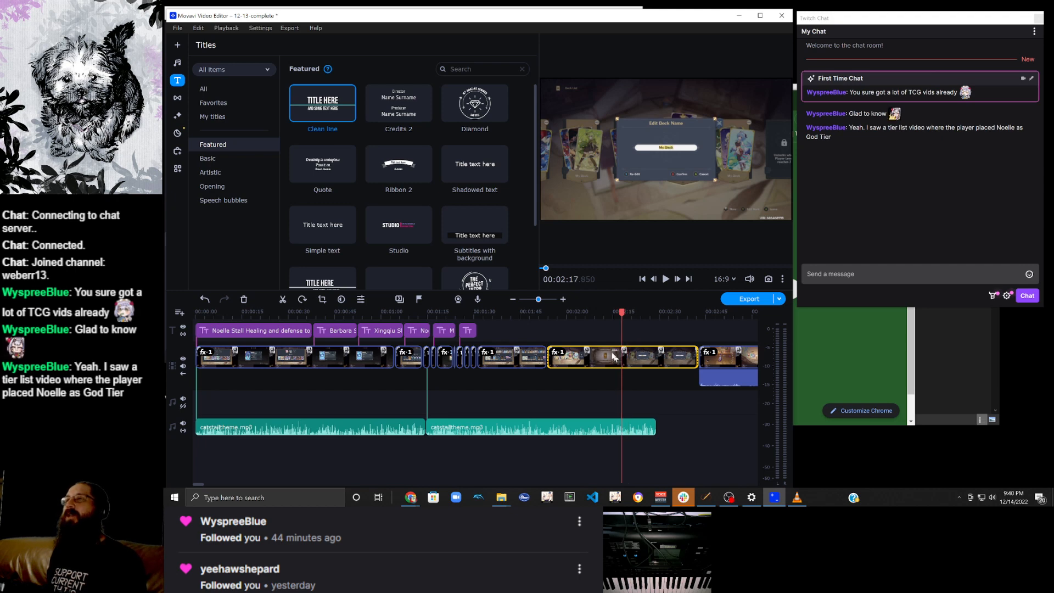
pyautogui.click(284, 300)
# Skim the deck-overview clip from its start to its end at about 00:01:53 to review the card list footage.
pyautogui.moveTo(561, 399); pyautogui.dragTo(577, 341)
pyautogui.click(531, 360)
pyautogui.click(535, 360)
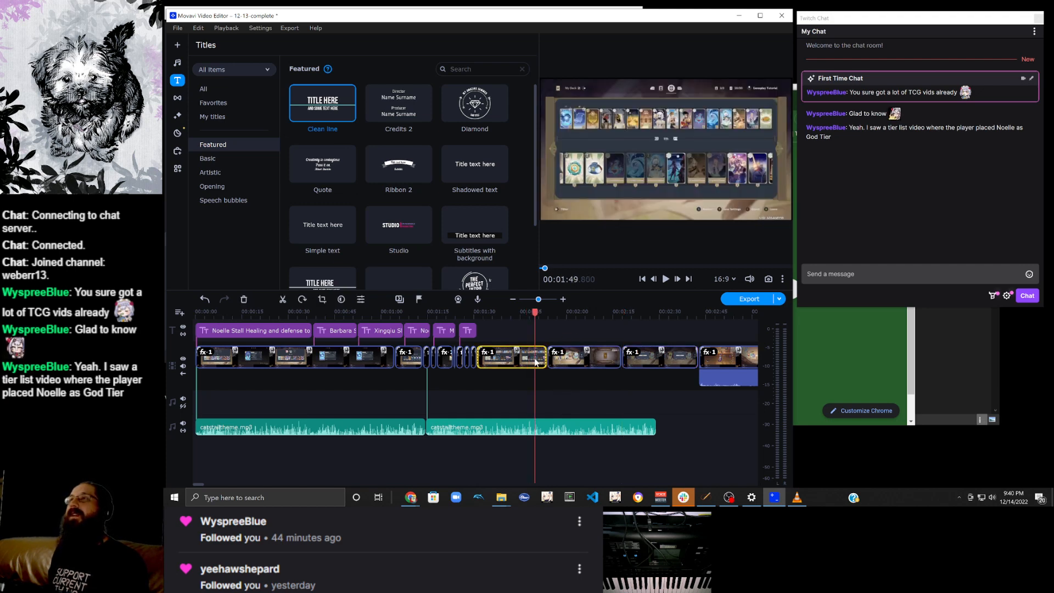
pyautogui.moveTo(515, 383); pyautogui.dragTo(506, 335)
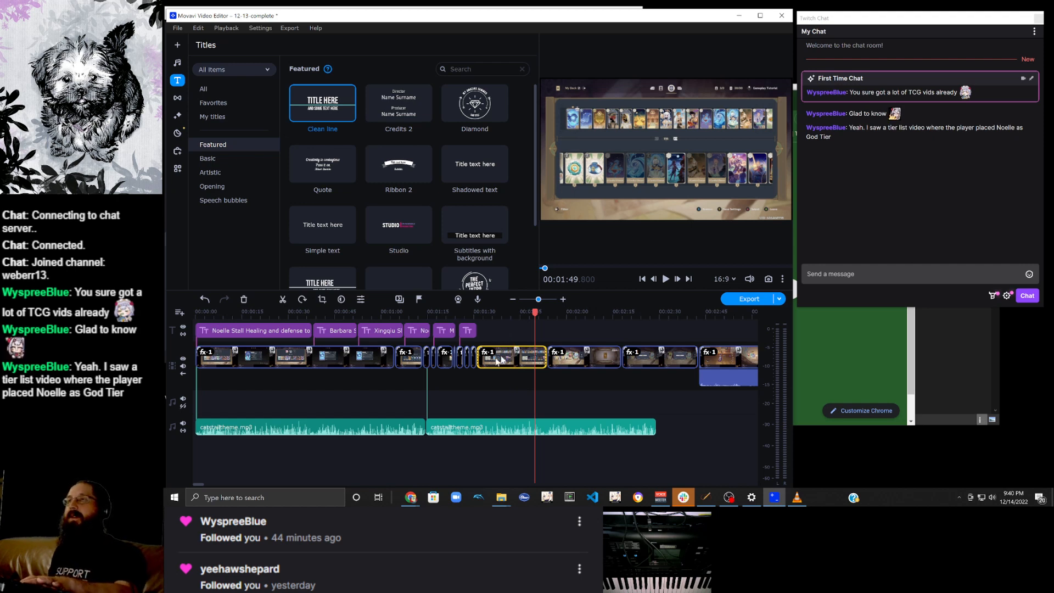
pyautogui.click(512, 354)
pyautogui.click(496, 359)
pyautogui.click(488, 360)
pyautogui.click(478, 360)
pyautogui.click(506, 366)
pyautogui.click(520, 363)
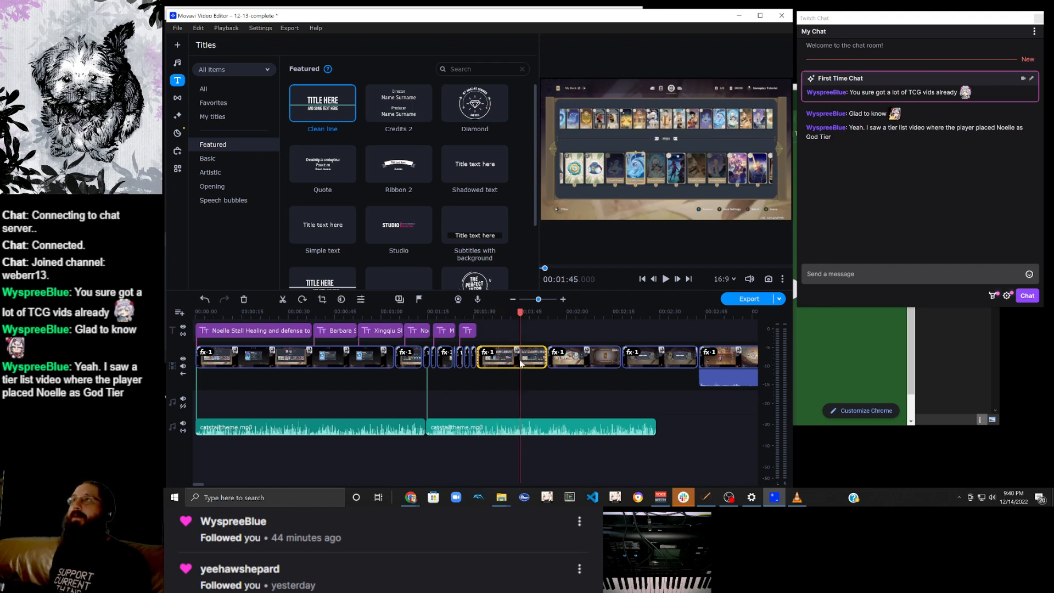
pyautogui.click(535, 365)
pyautogui.click(546, 361)
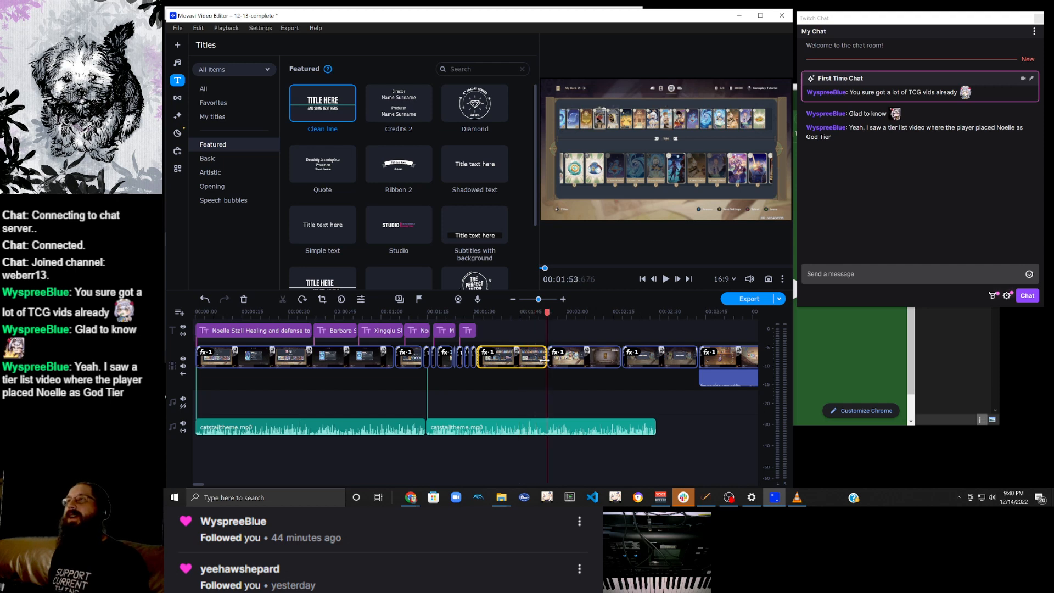
# Skim the deck design settings footage in the following clip and park the playhead at 00:01:55.500.
pyautogui.click(555, 363)
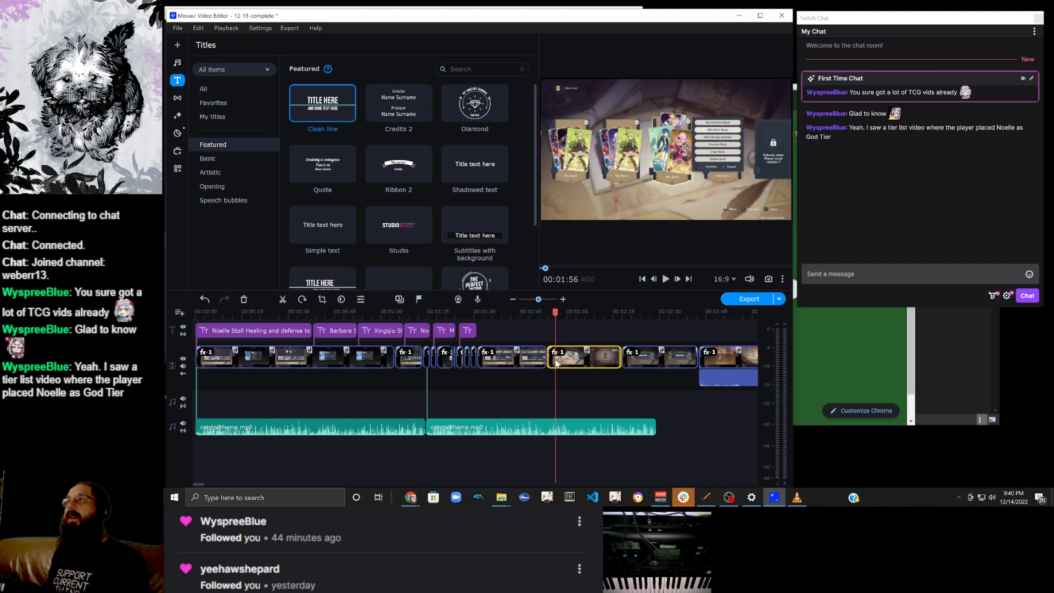
pyautogui.click(590, 356)
pyautogui.click(604, 360)
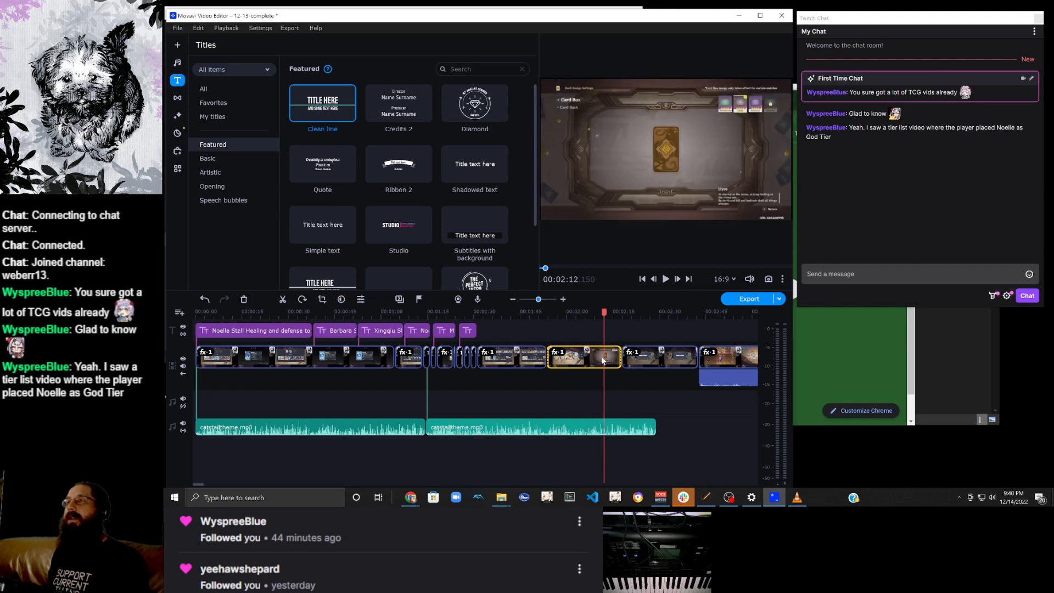
pyautogui.hscroll(3, 598, 358)
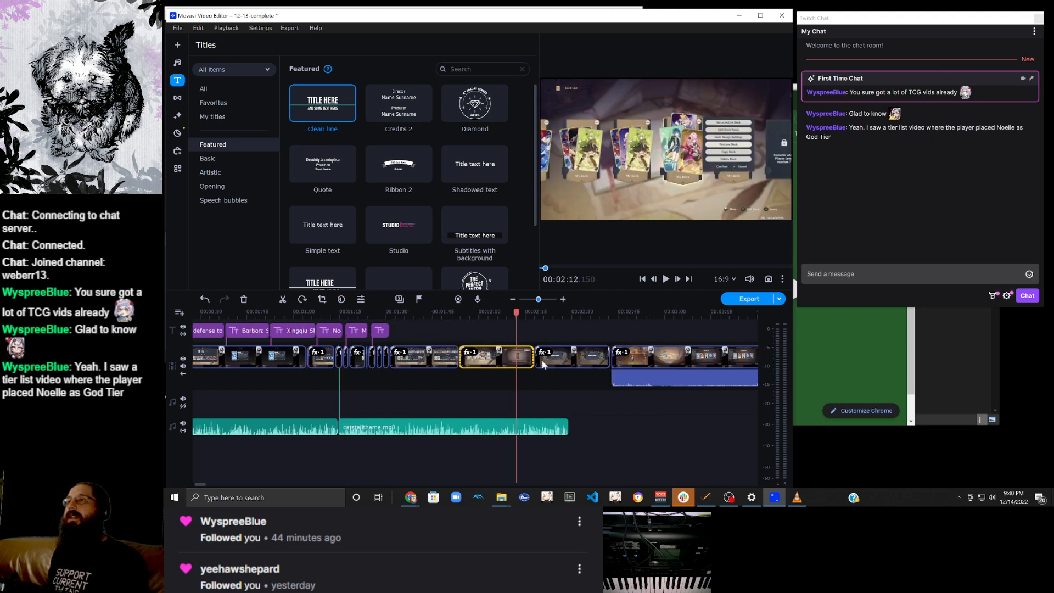
pyautogui.click(502, 361)
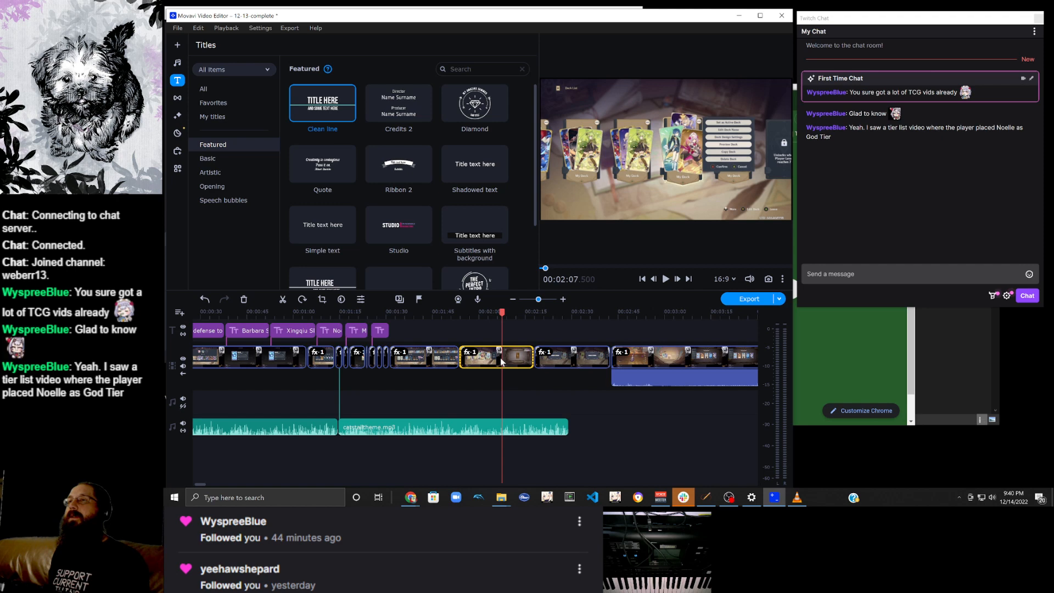
pyautogui.click(489, 363)
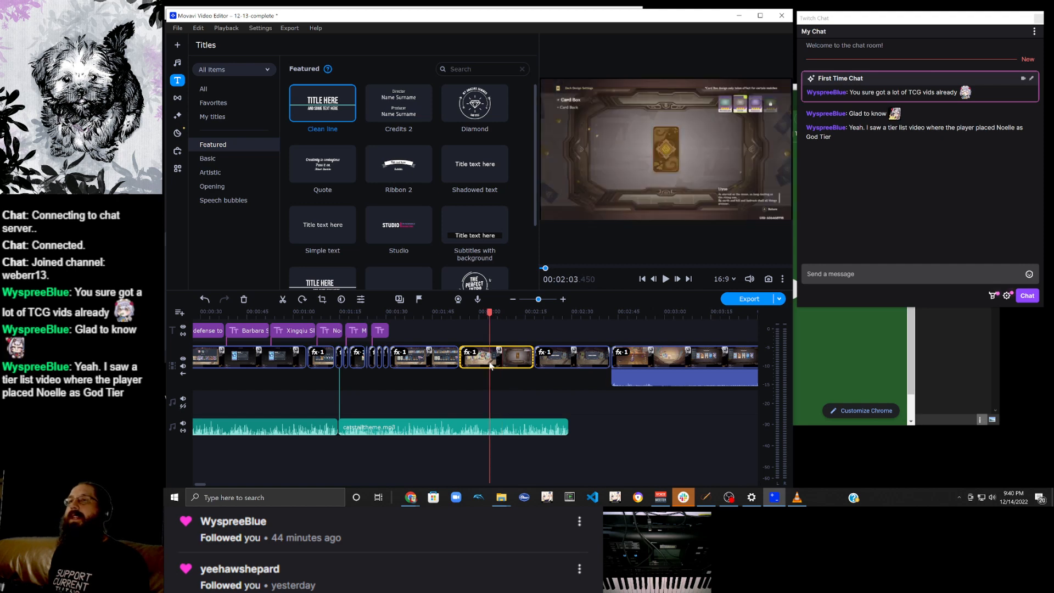
pyautogui.click(480, 365)
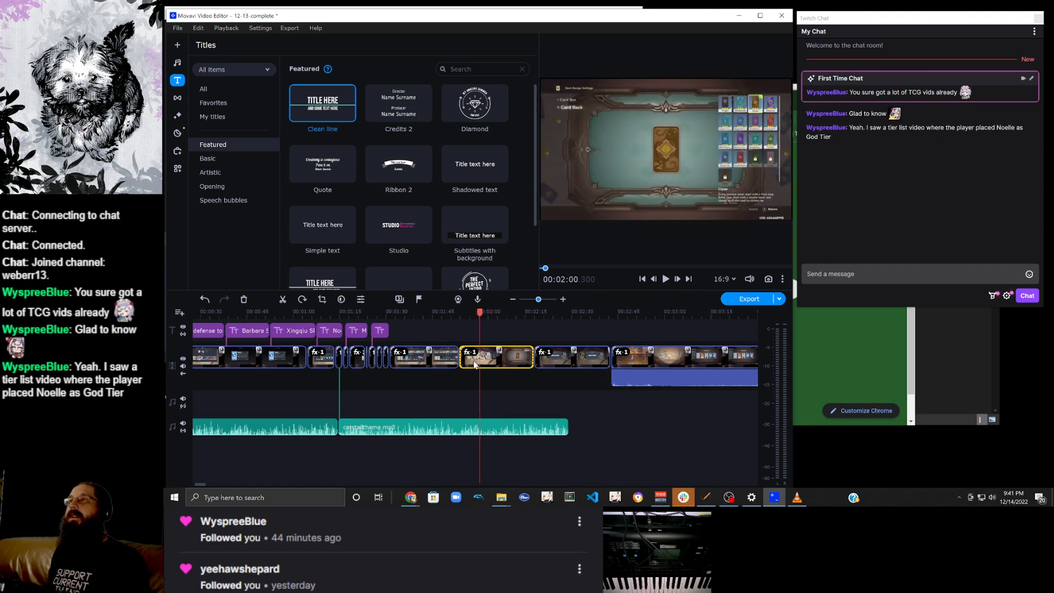
pyautogui.click(473, 362)
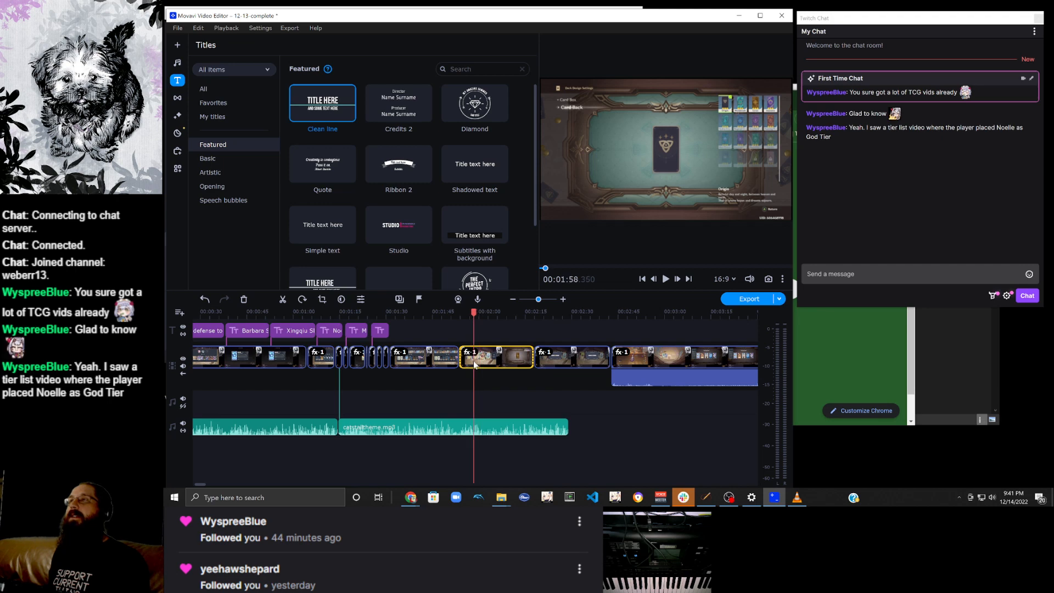
pyautogui.click(470, 363)
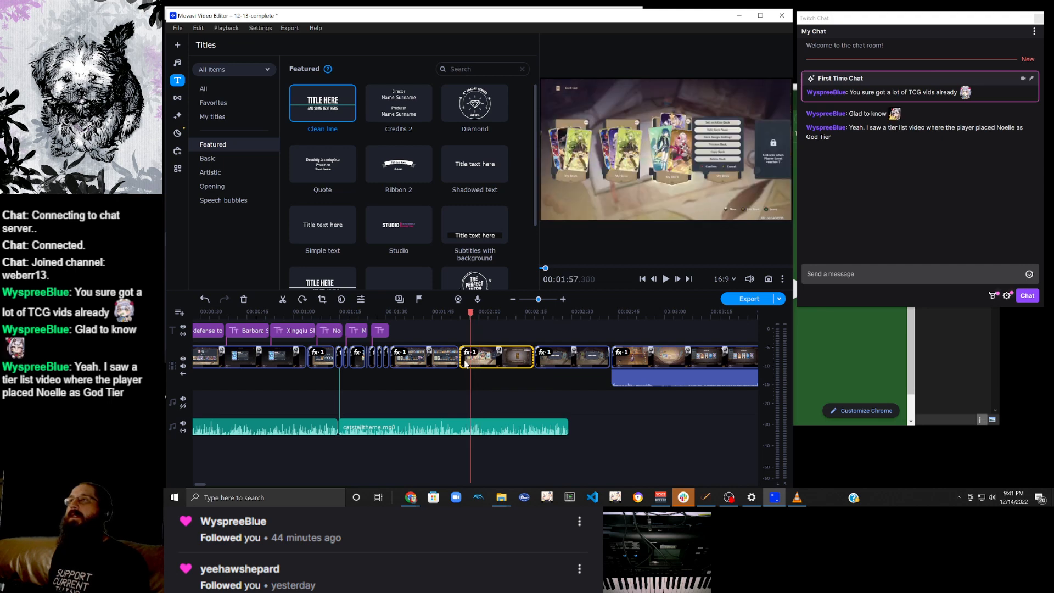
pyautogui.click(465, 363)
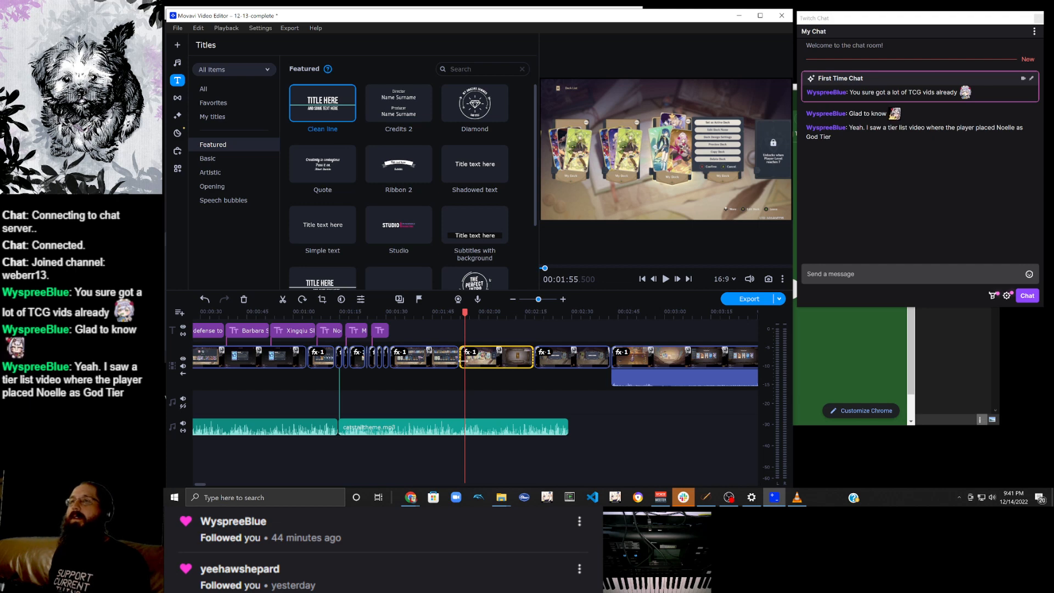
# Split the deck selection clip at 00:01:54.167 and delete the part from there up to the deck renaming footage.
pyautogui.click(459, 363)
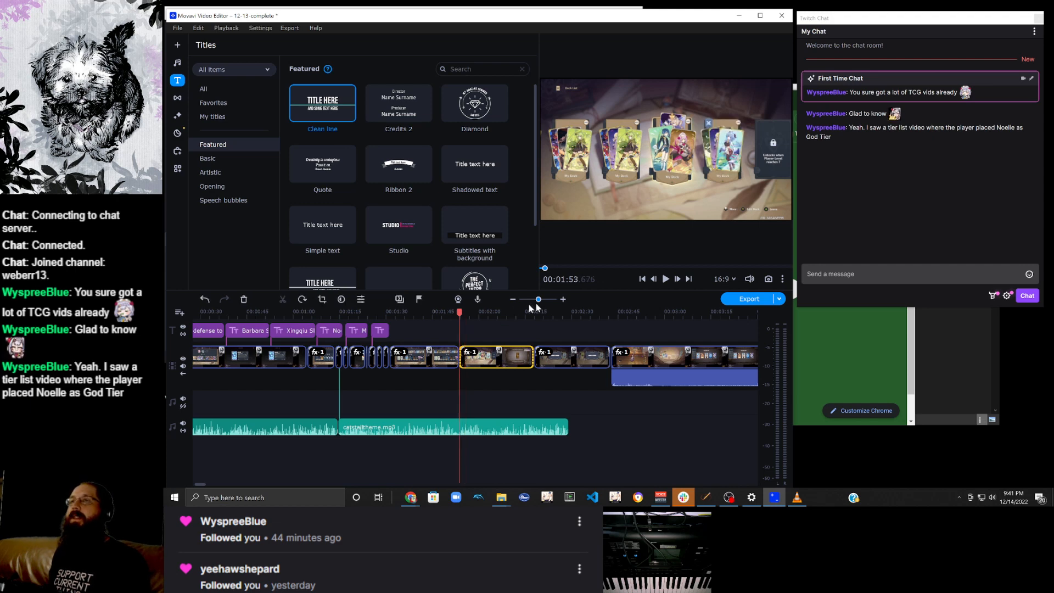
pyautogui.click(665, 280)
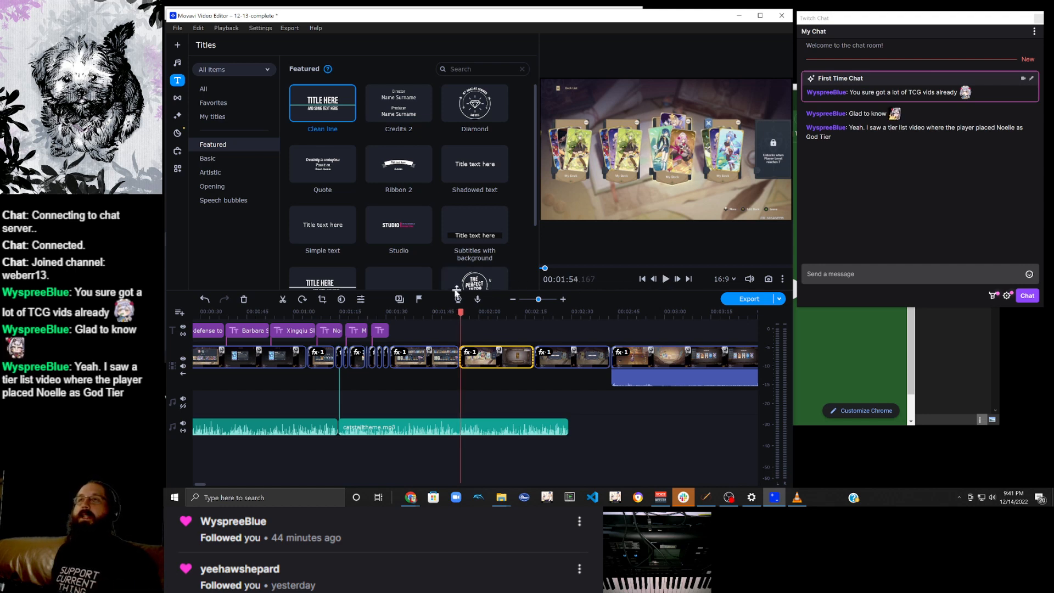
pyautogui.click(283, 300)
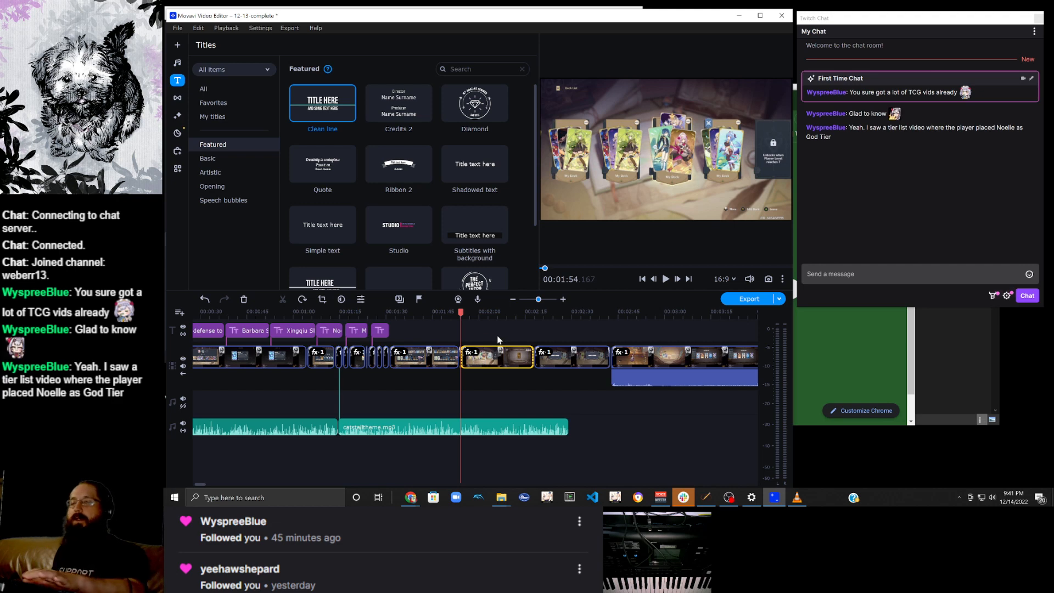
pyautogui.press('Delete')
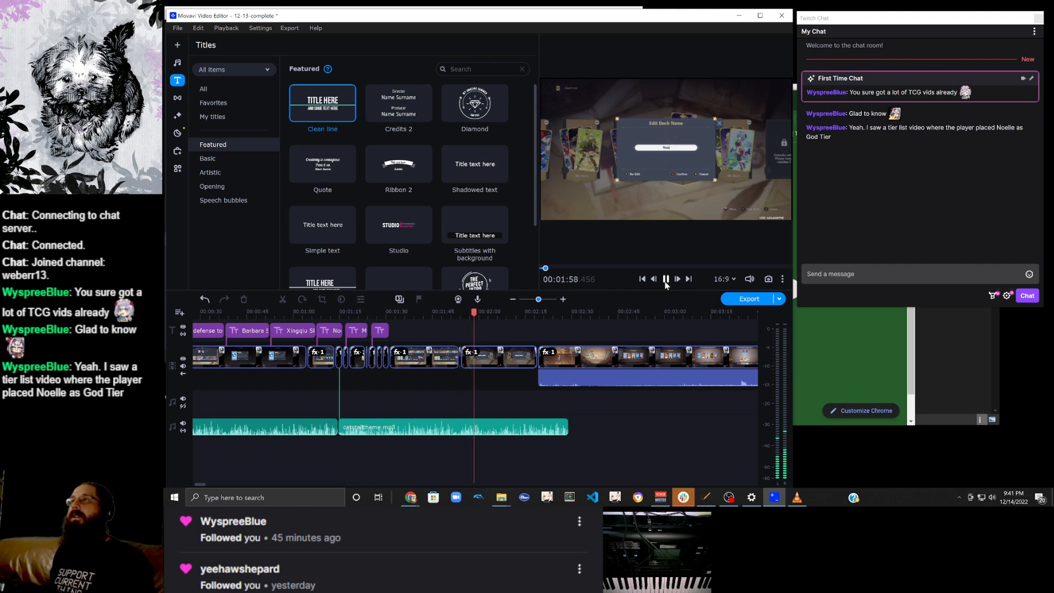
# Add the bonk-sound-effect audio file from the videoAddins folder to the upper audio track at 00:01:59.885, where the deck name is rejected.
pyautogui.click(664, 284)
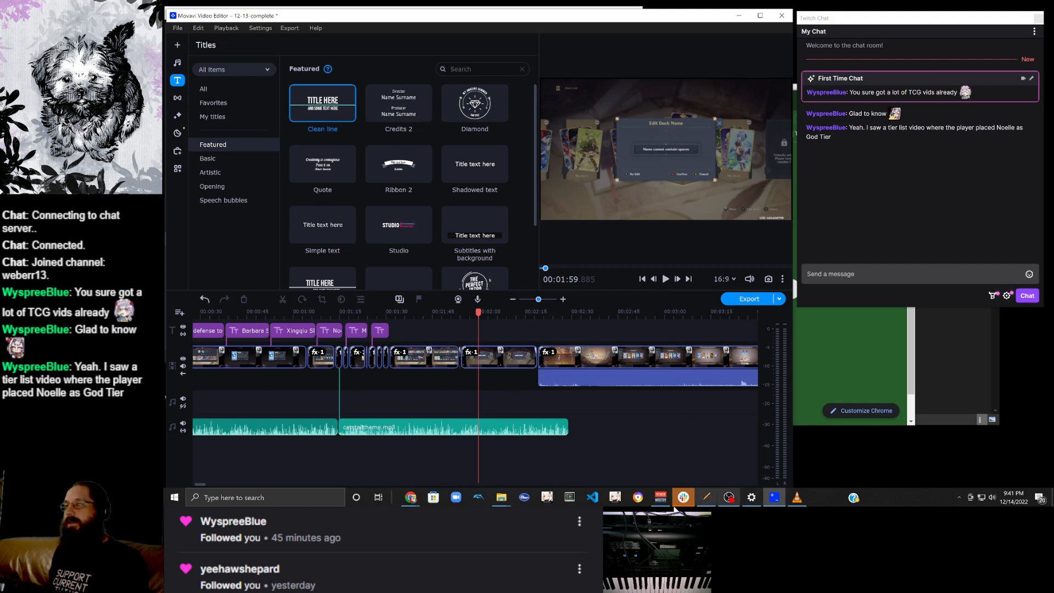
pyautogui.moveTo(500, 508)
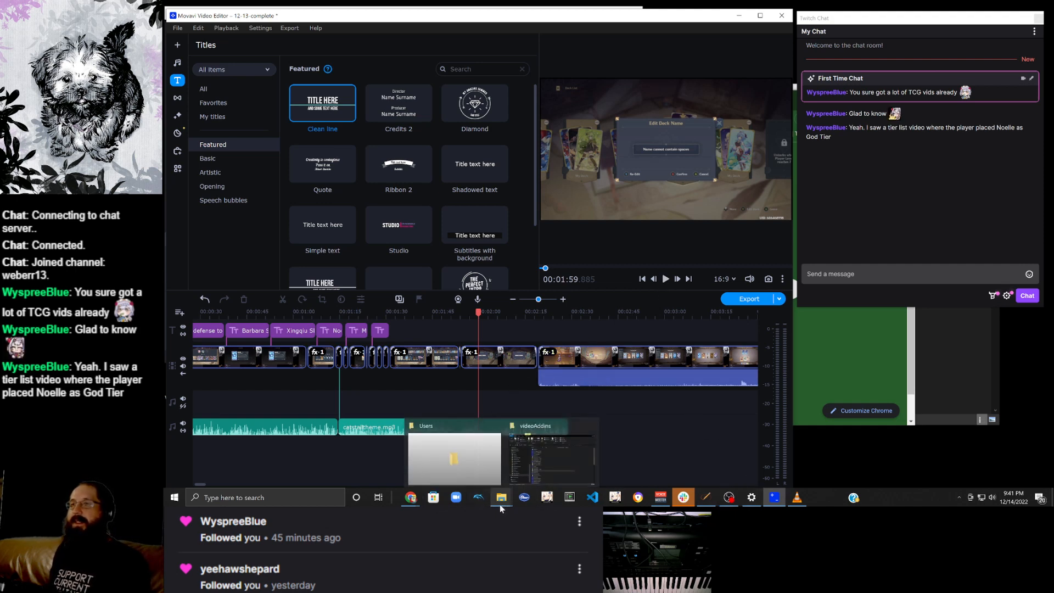
pyautogui.click(554, 483)
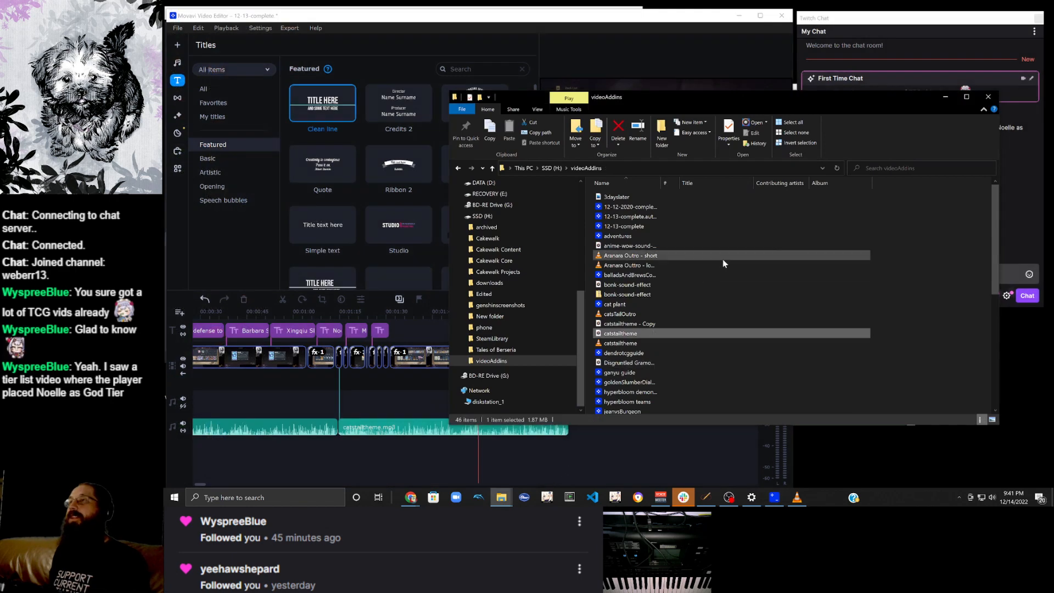
pyautogui.scroll(-7, 719, 259)
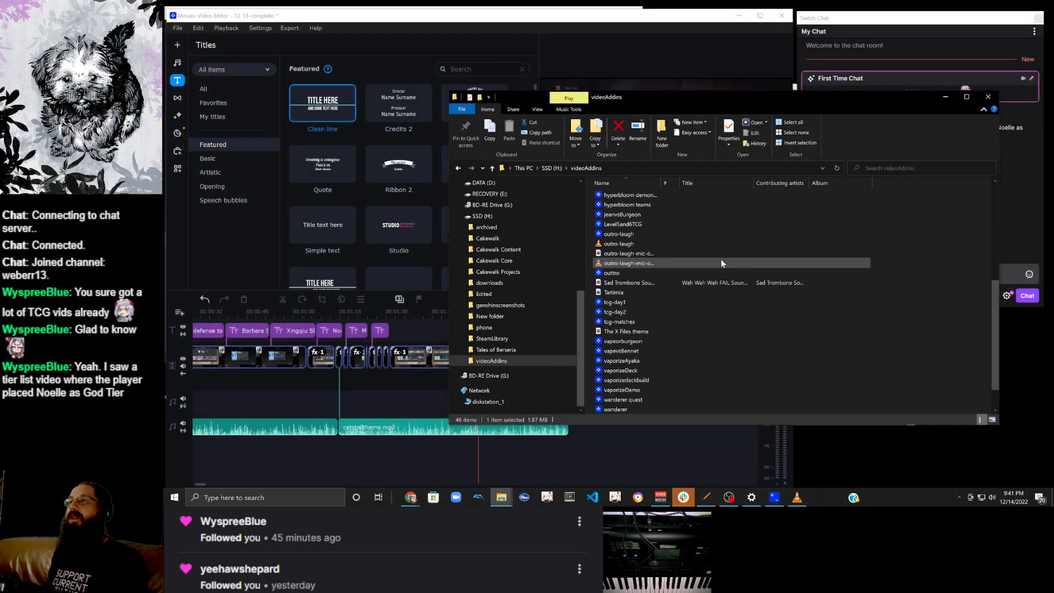
pyautogui.scroll(-1, 720, 259)
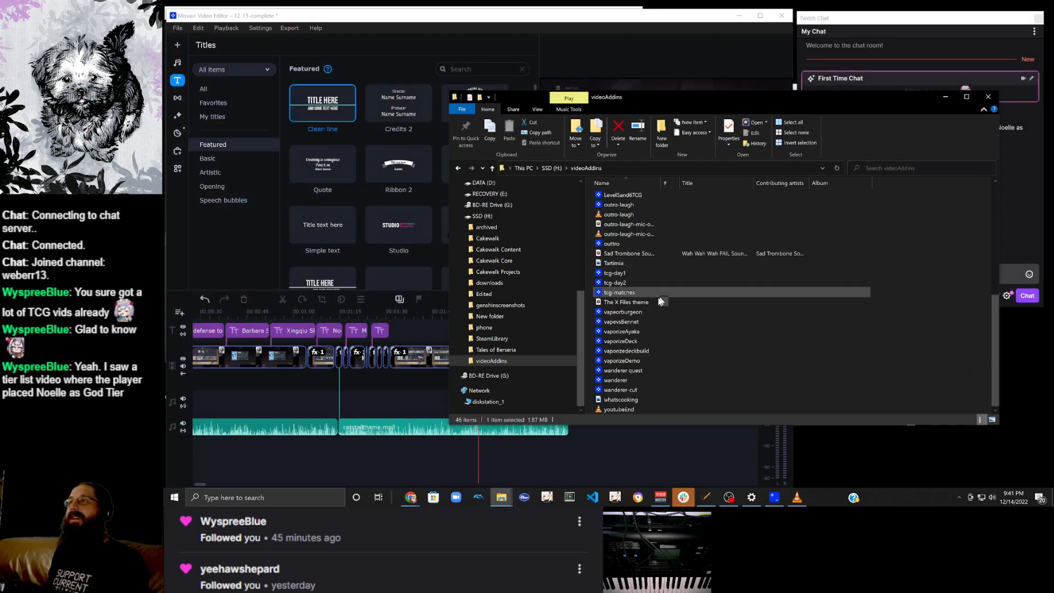
pyautogui.scroll(7, 654, 302)
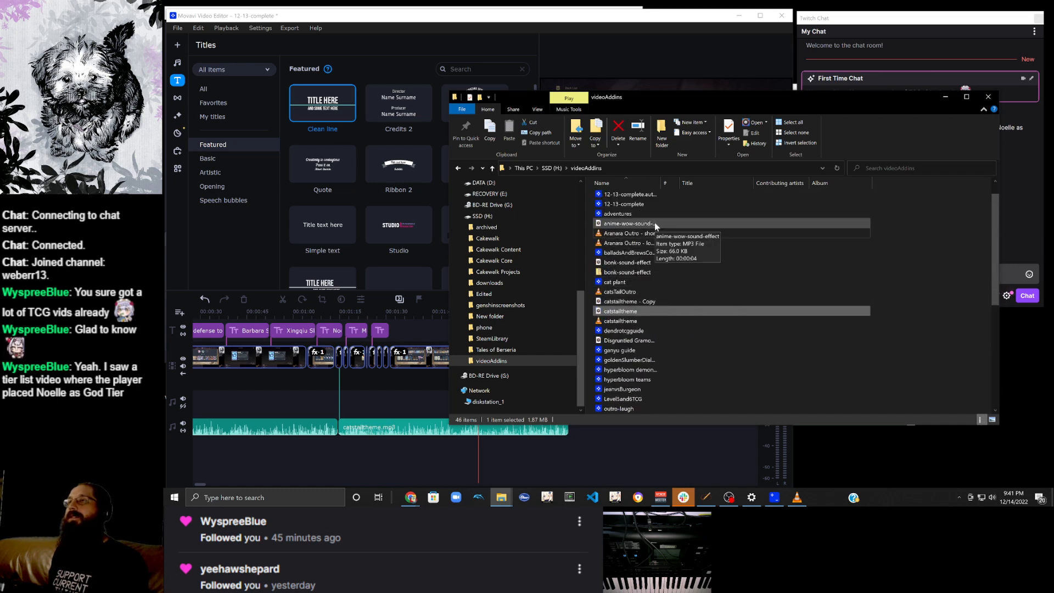
pyautogui.moveTo(688, 98); pyautogui.dragTo(876, 87)
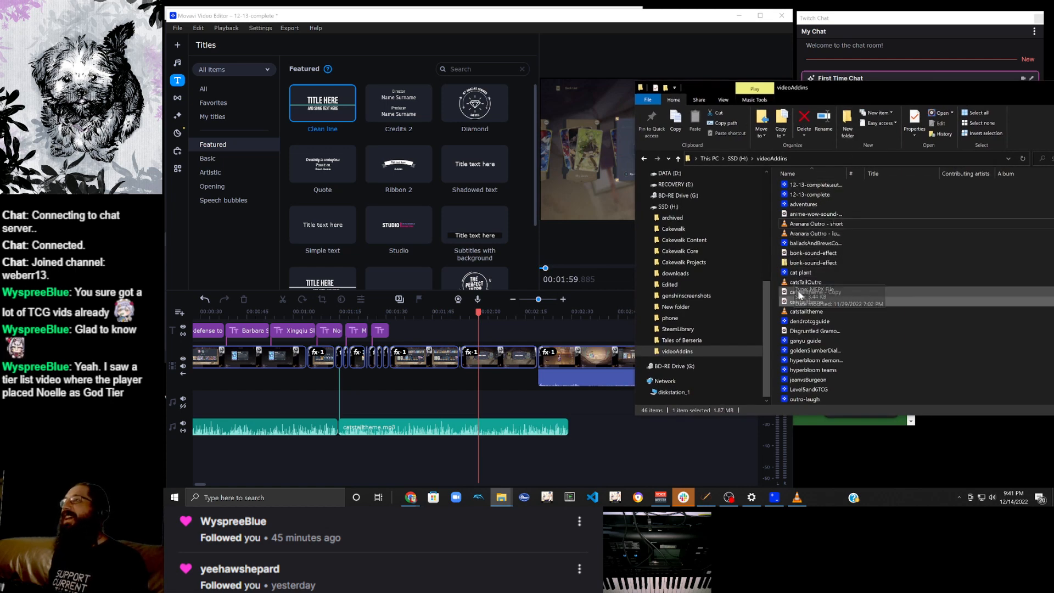
pyautogui.scroll(1, 826, 322)
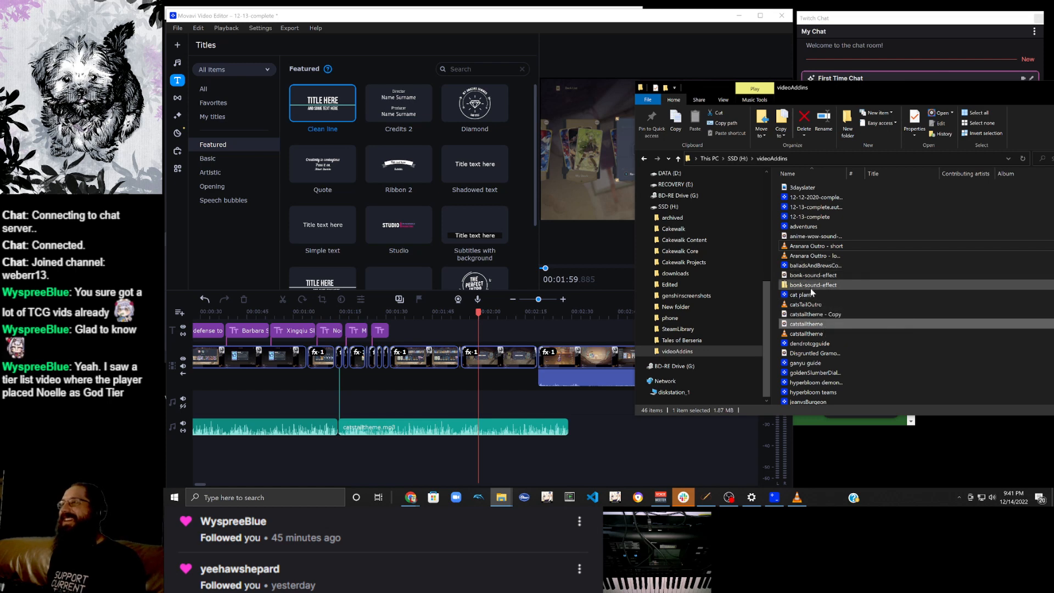
pyautogui.moveTo(809, 275); pyautogui.dragTo(480, 399)
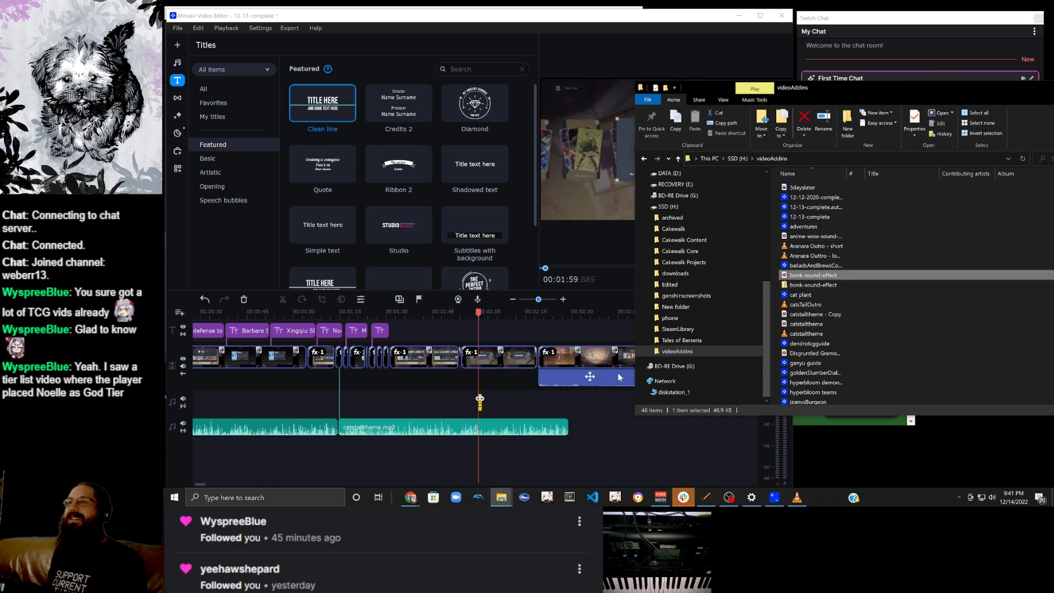
pyautogui.click(607, 16)
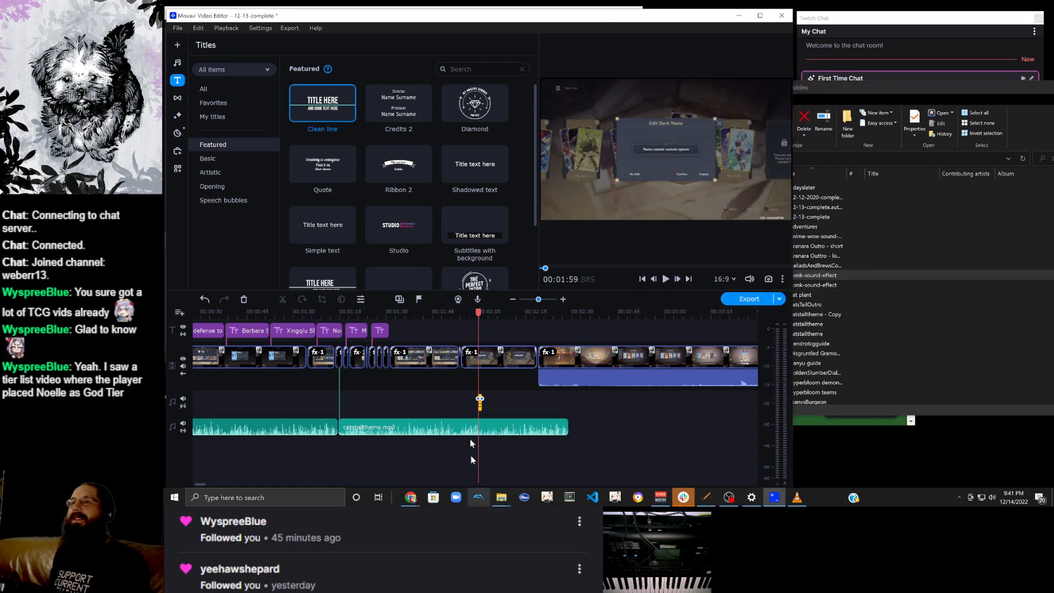
# Play the deck renaming footage from about 00:01:57 to review the bonk sound's timing, bringing the Twitch chat window forward during playback.
pyautogui.click(470, 366)
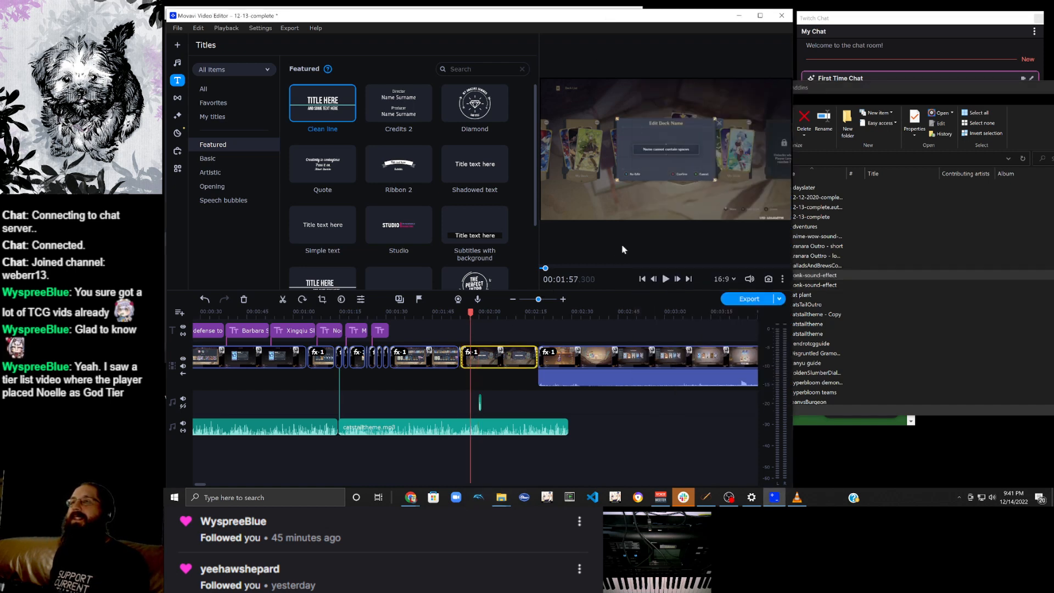
pyautogui.click(472, 363)
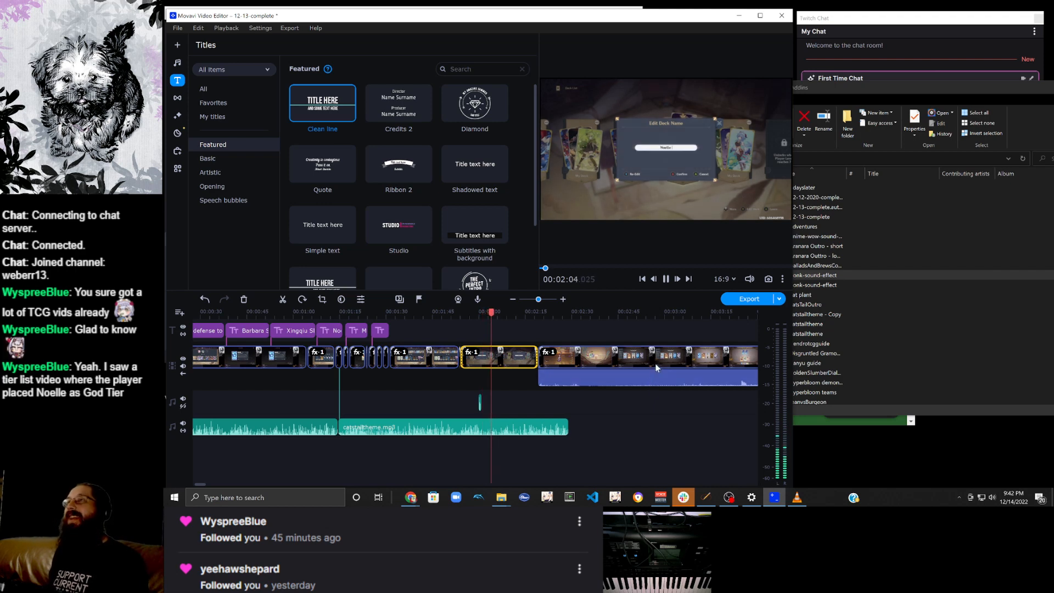
pyautogui.click(875, 28)
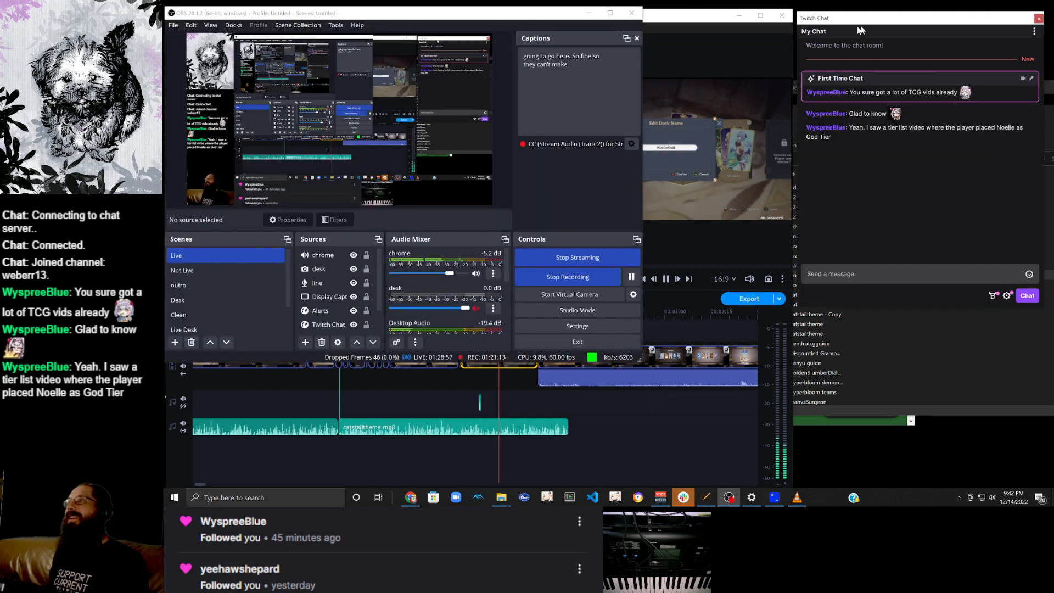
pyautogui.click(693, 22)
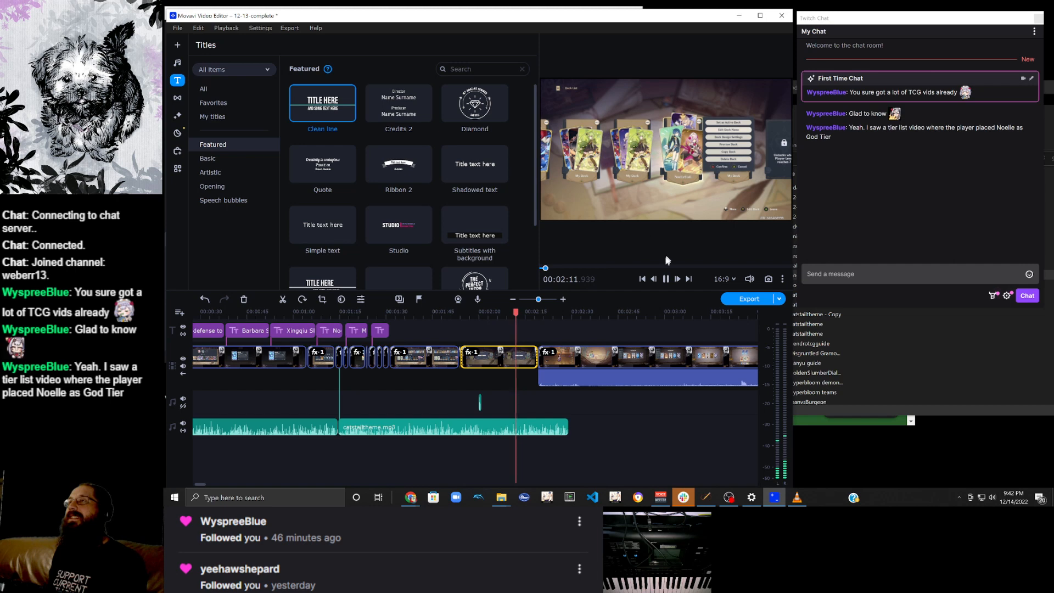
# Split the deck renaming clip at 00:02:09.750 and delete the remaining part up to the following gameplay clip.
pyautogui.click(513, 365)
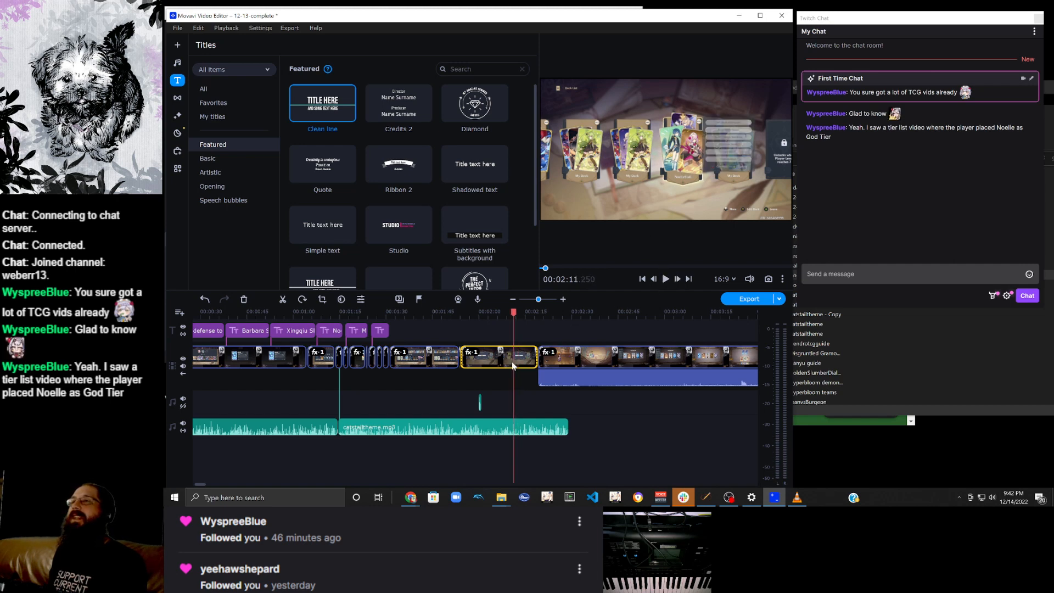
pyautogui.click(509, 366)
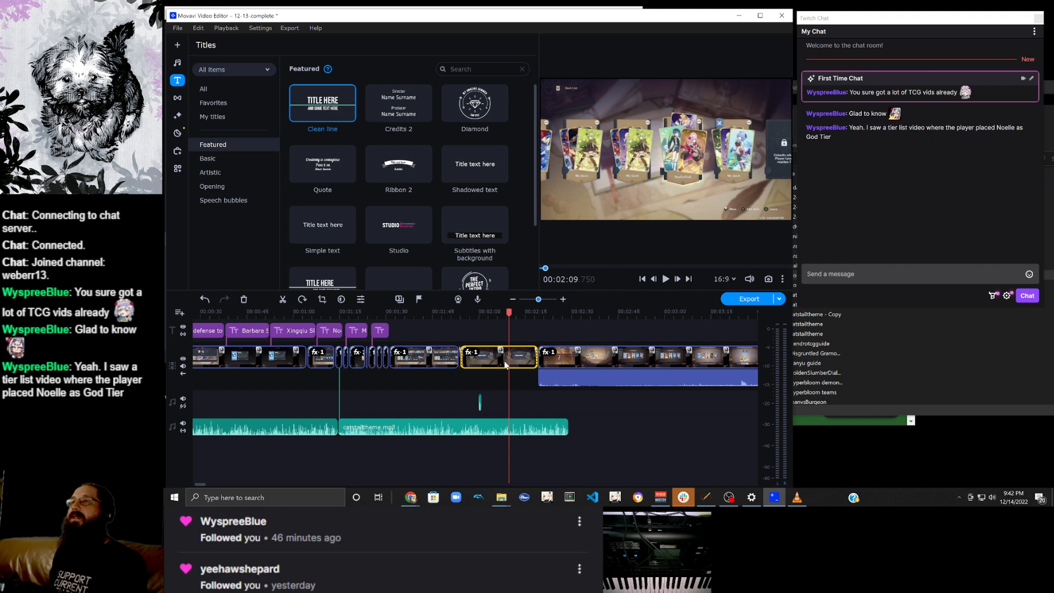
pyautogui.click(283, 299)
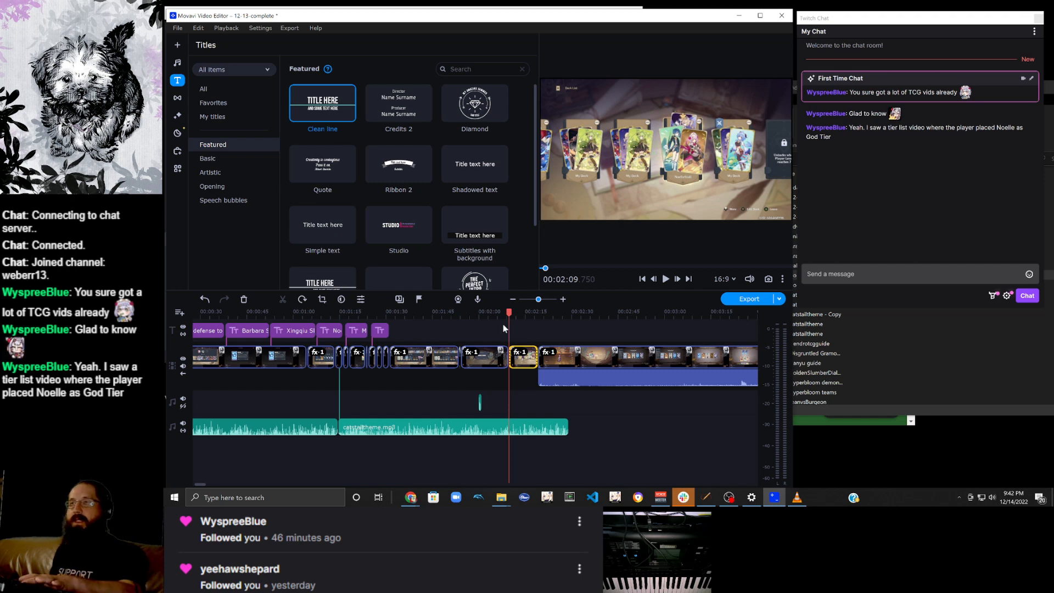
pyautogui.press('Delete')
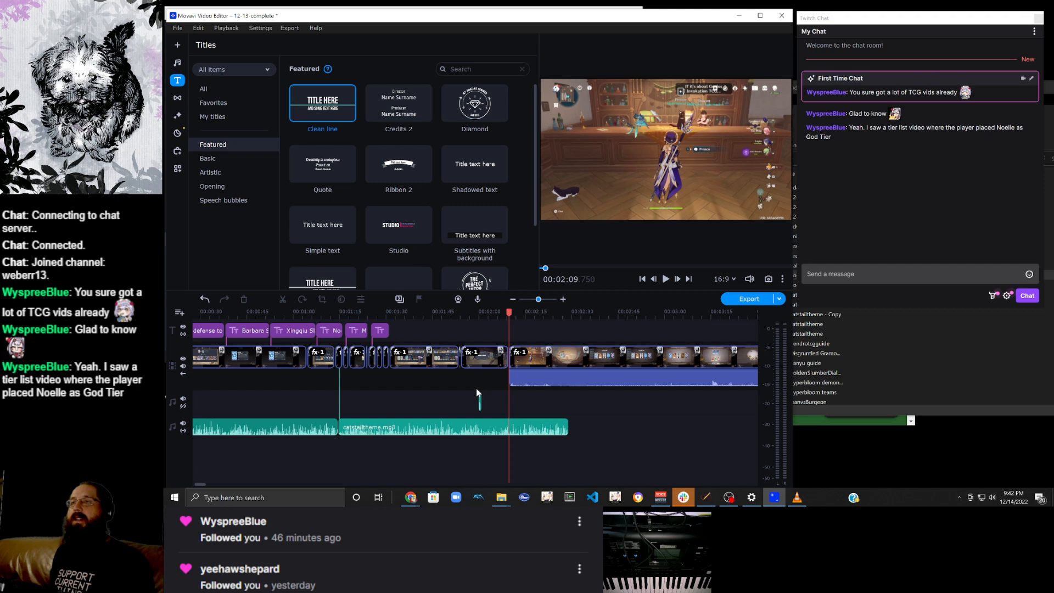
# Split the deck renaming clip at 00:01:59.850, where the name error appears beside the bonk sound.
pyautogui.click(480, 365)
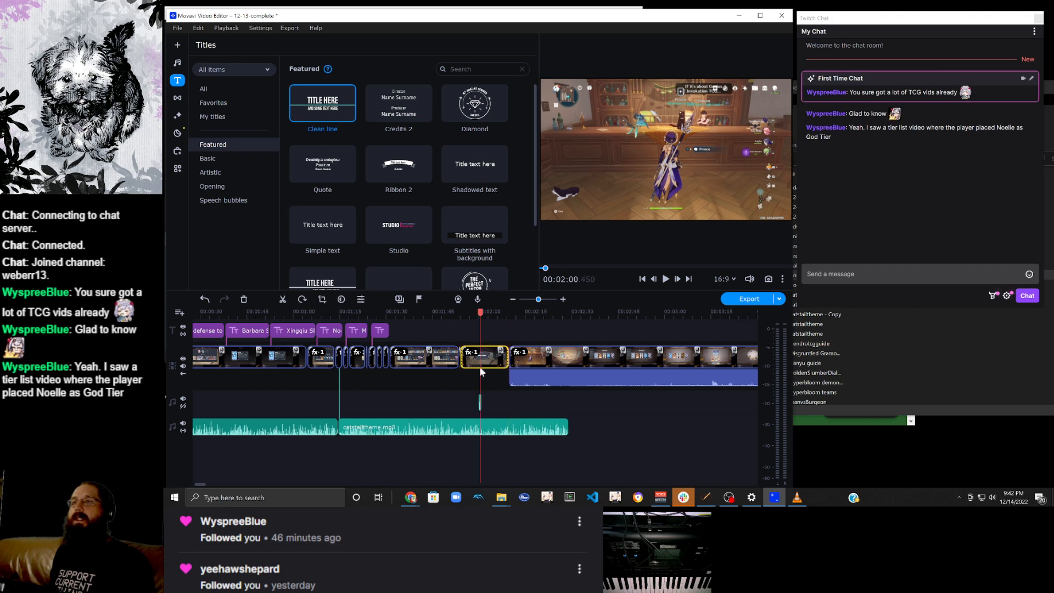
pyautogui.moveTo(480, 312); pyautogui.dragTo(478, 312)
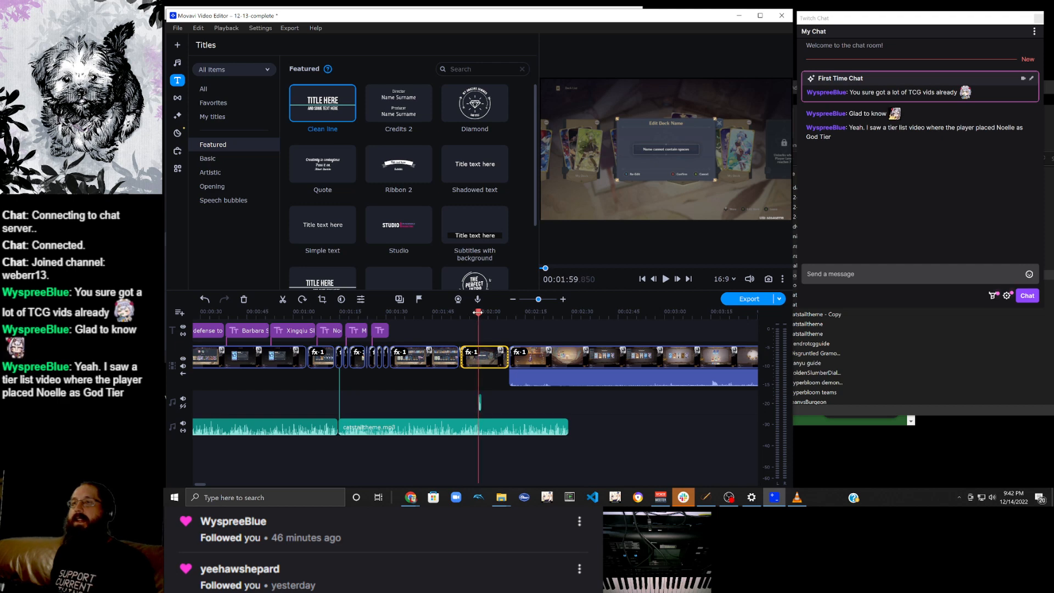
pyautogui.click(282, 299)
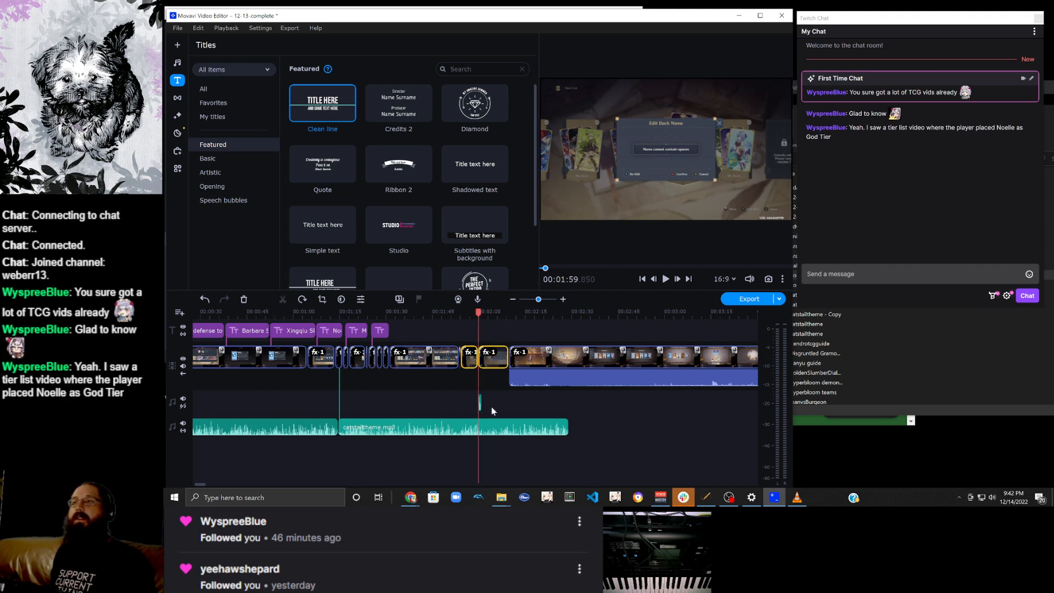
pyautogui.moveTo(477, 404)
pyautogui.mouseDown()
pyautogui.moveTo(479, 383)
pyautogui.moveTo(480, 404)
pyautogui.mouseUp()
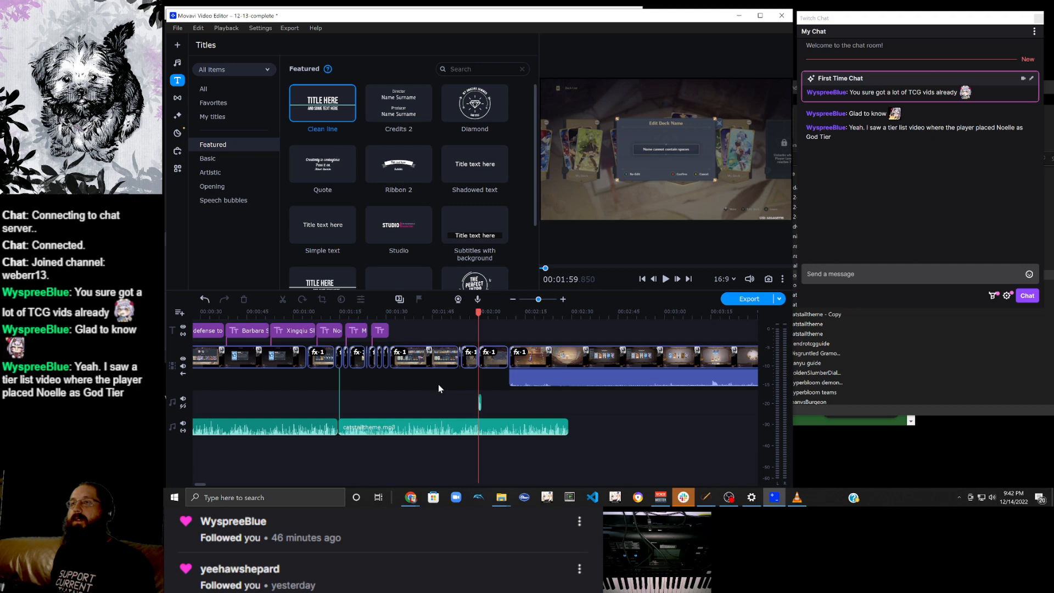
pyautogui.click(449, 358)
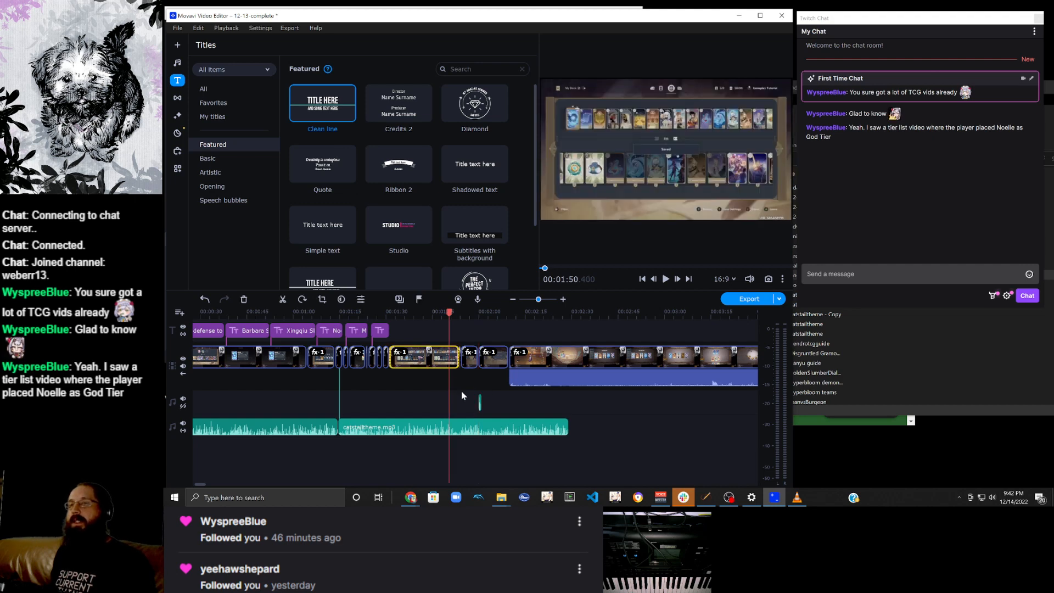
pyautogui.rightClick(480, 404)
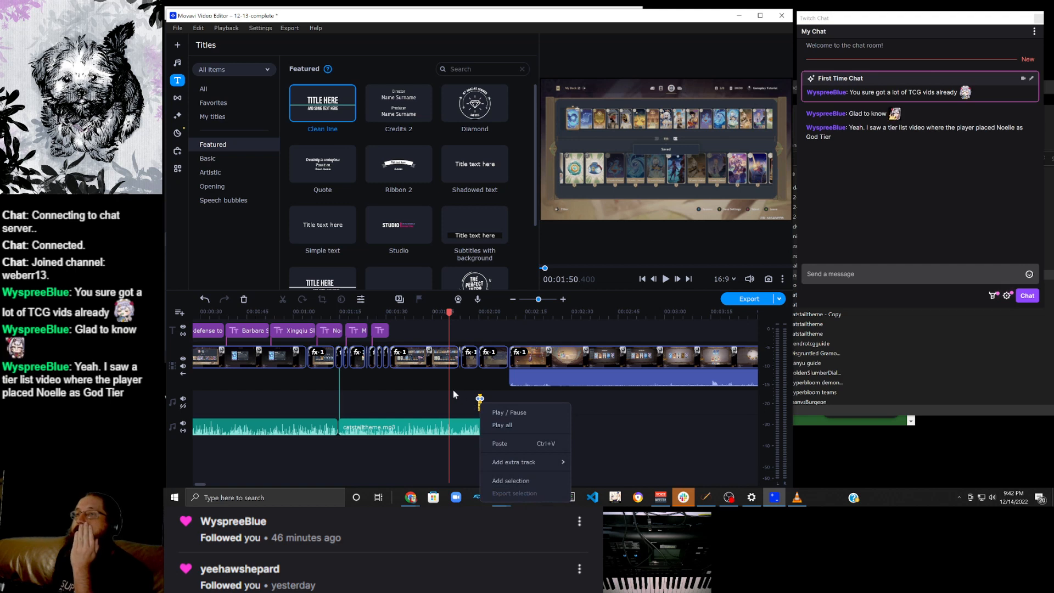
pyautogui.click(471, 378)
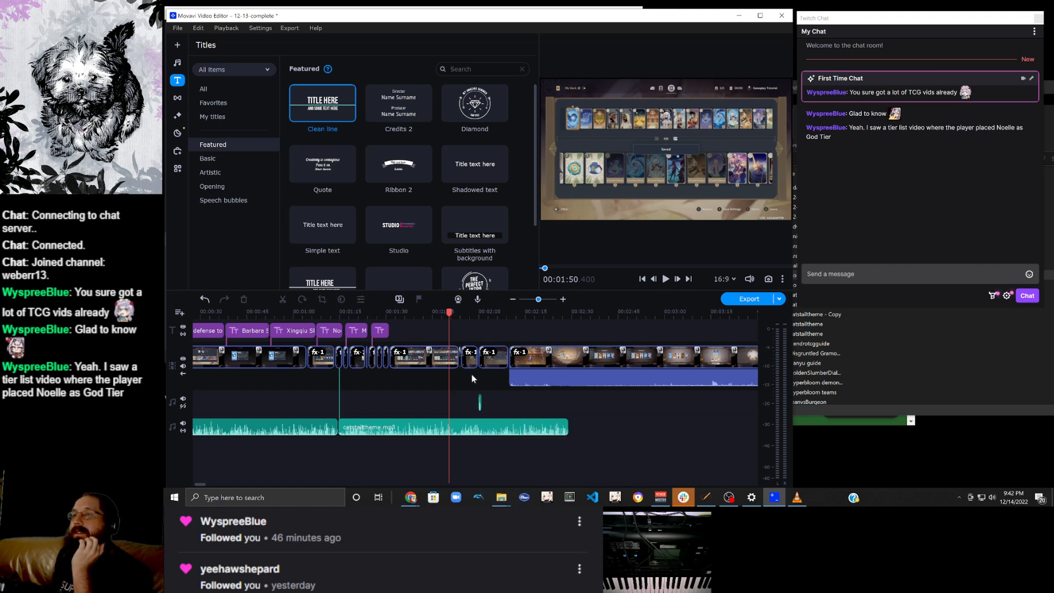
# Add a Shadowed text title to the title track at 00:02:00.000, where the deck name error appears.
pyautogui.hscroll(-3, 441, 404)
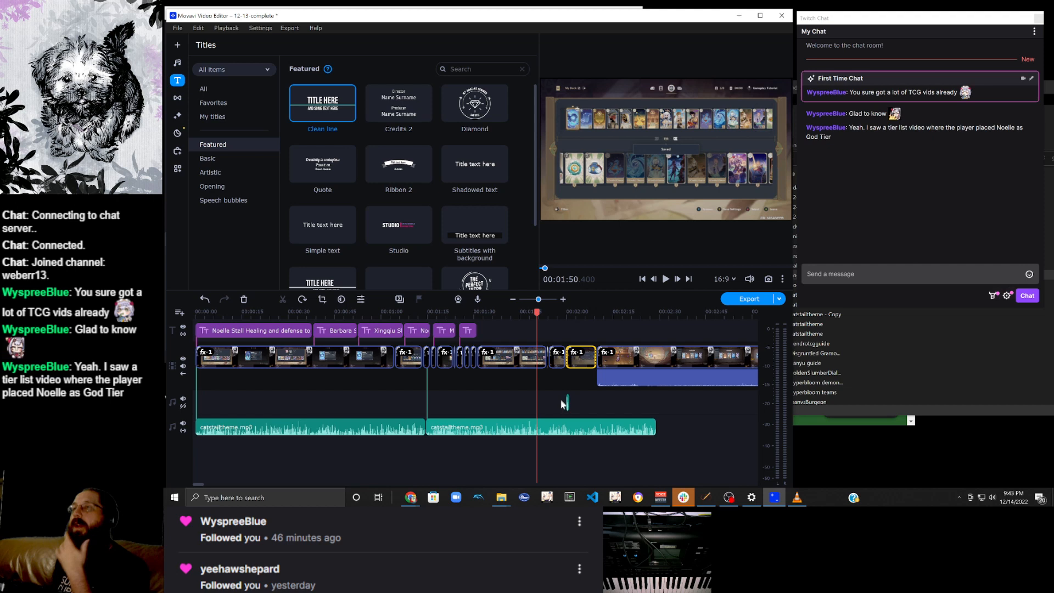
pyautogui.click(571, 363)
pyautogui.moveTo(539, 312); pyautogui.dragTo(567, 312)
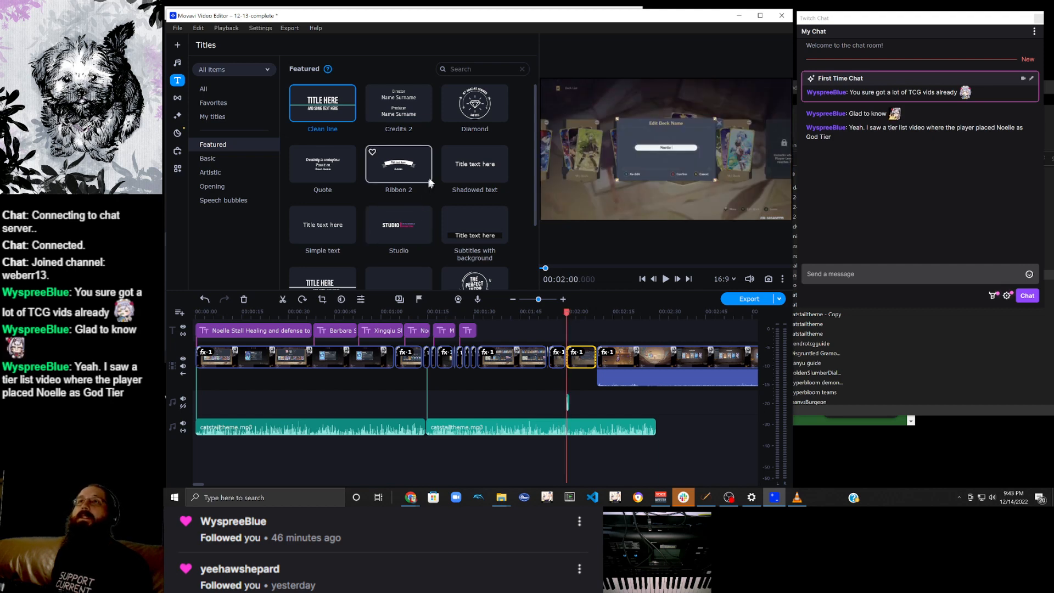
pyautogui.click(464, 181)
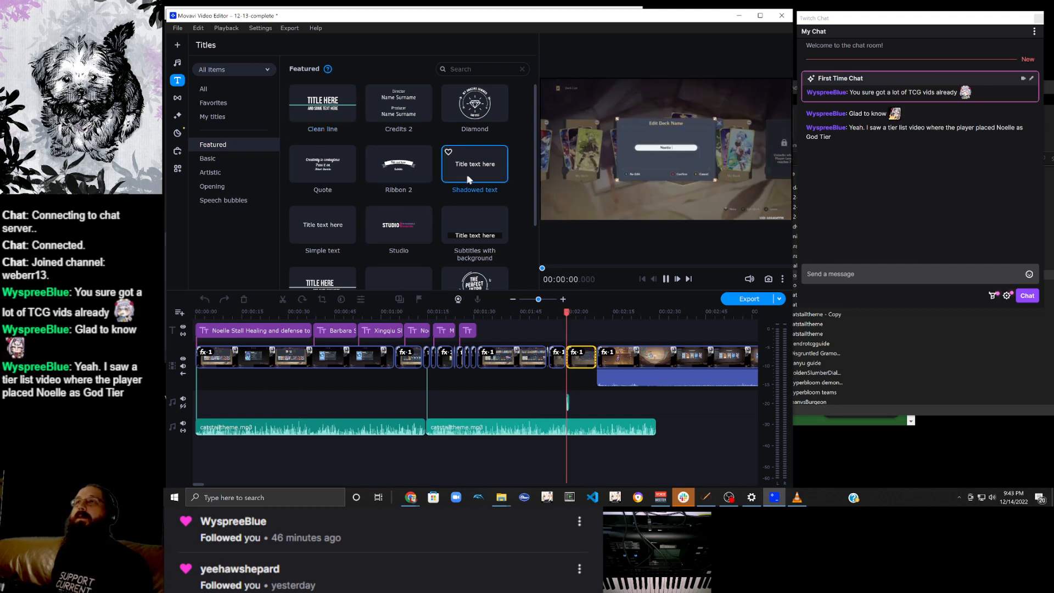
pyautogui.rightClick(475, 175)
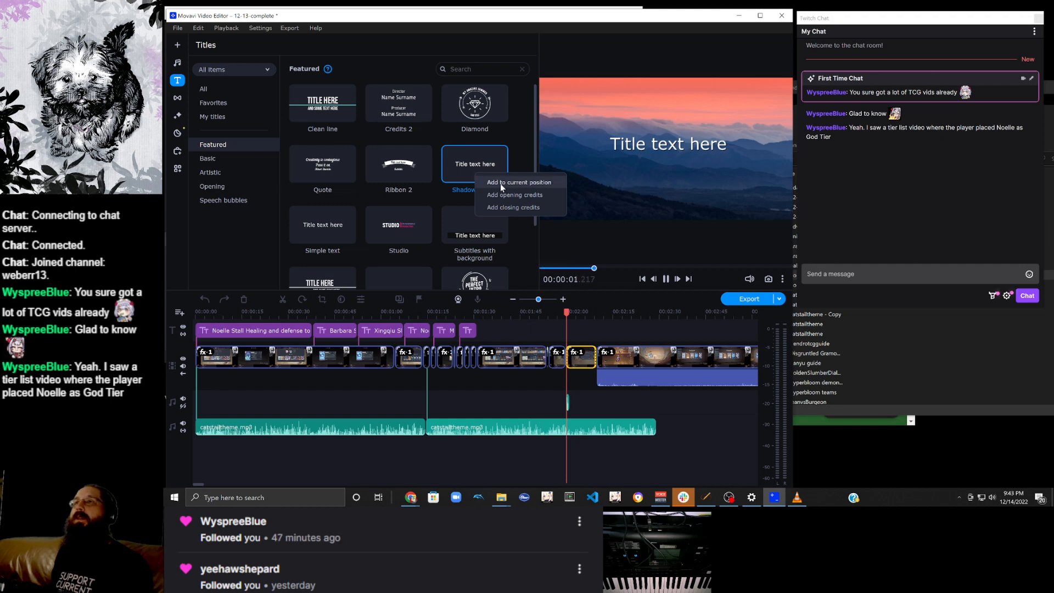
pyautogui.click(499, 183)
# Set the new title's text to "But!?" and move it above the Edit Deck Name dialog in the frame.
pyautogui.click(332, 80)
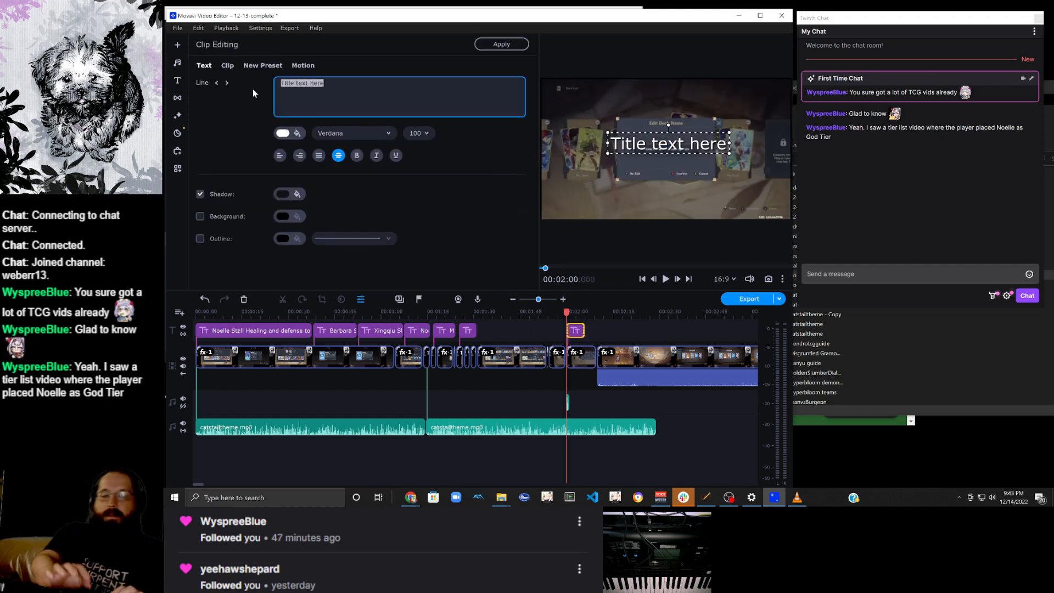
pyautogui.write('But')
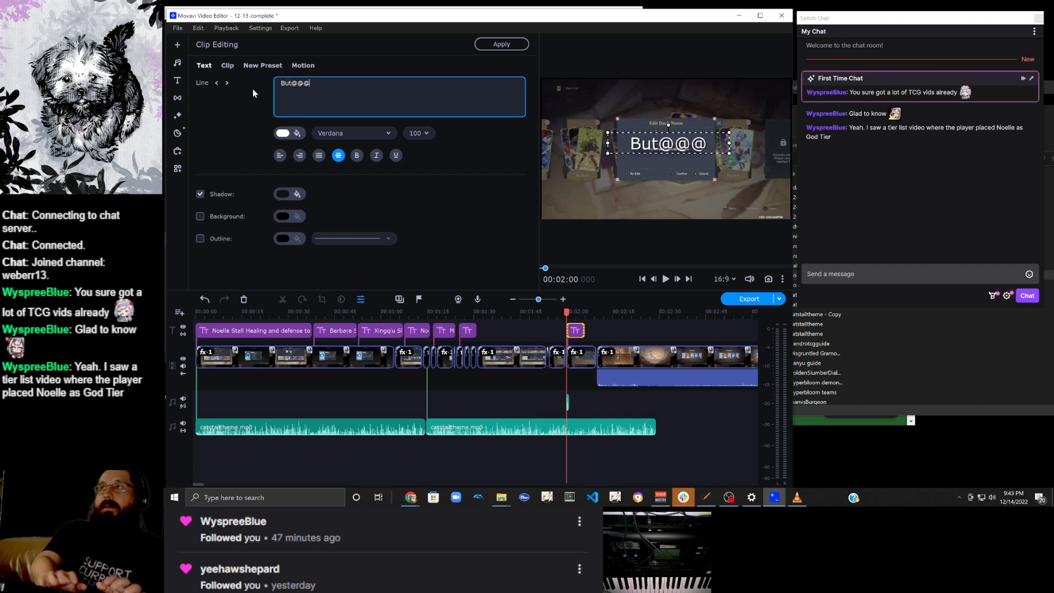
pyautogui.write('!!')
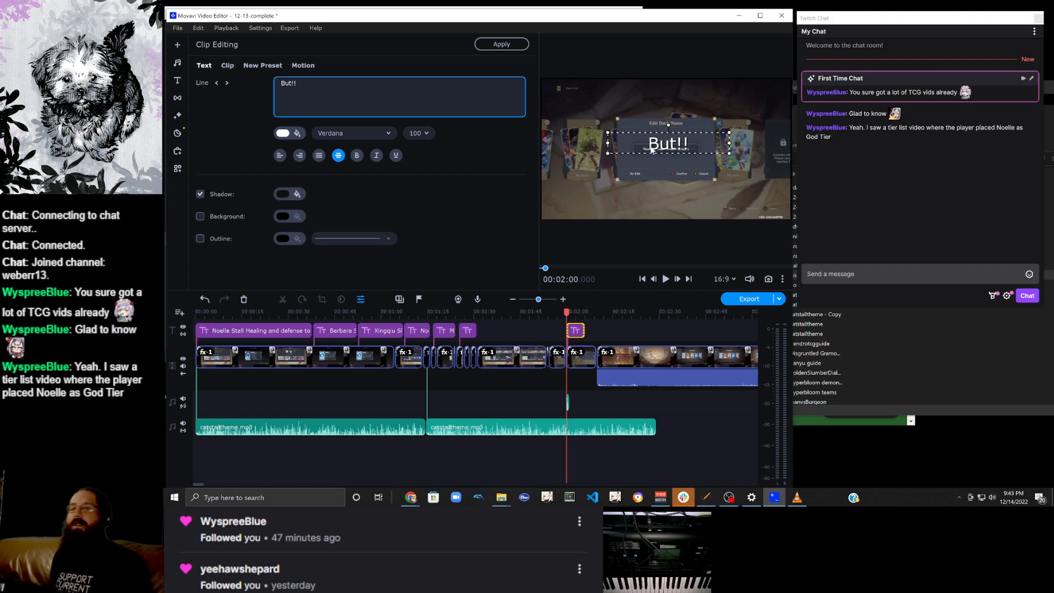
pyautogui.press('BackSpace')
pyautogui.write('?')
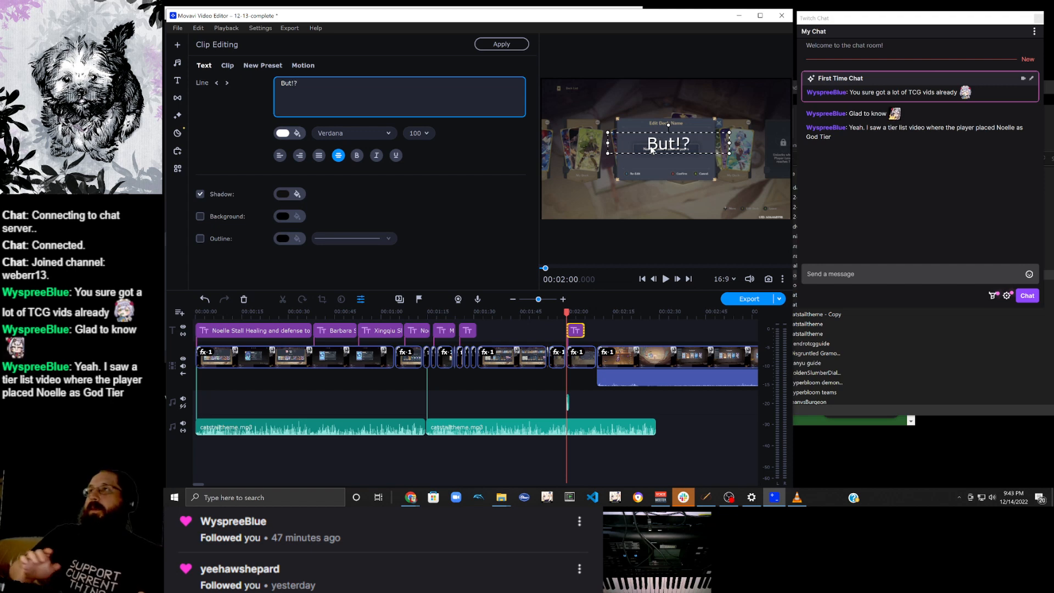
pyautogui.moveTo(649, 146); pyautogui.dragTo(649, 103)
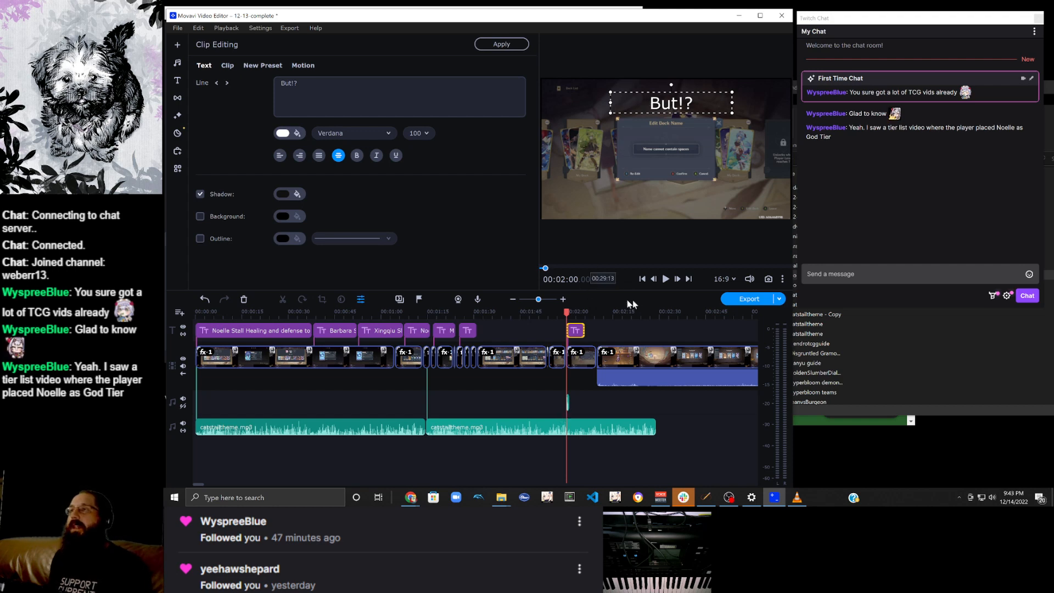
# Align the bonk sound's start with the "But!?" title at 00:02:00.000 and shorten the title to the sound's length, ending about 00:02:01.2.
pyautogui.click(563, 300)
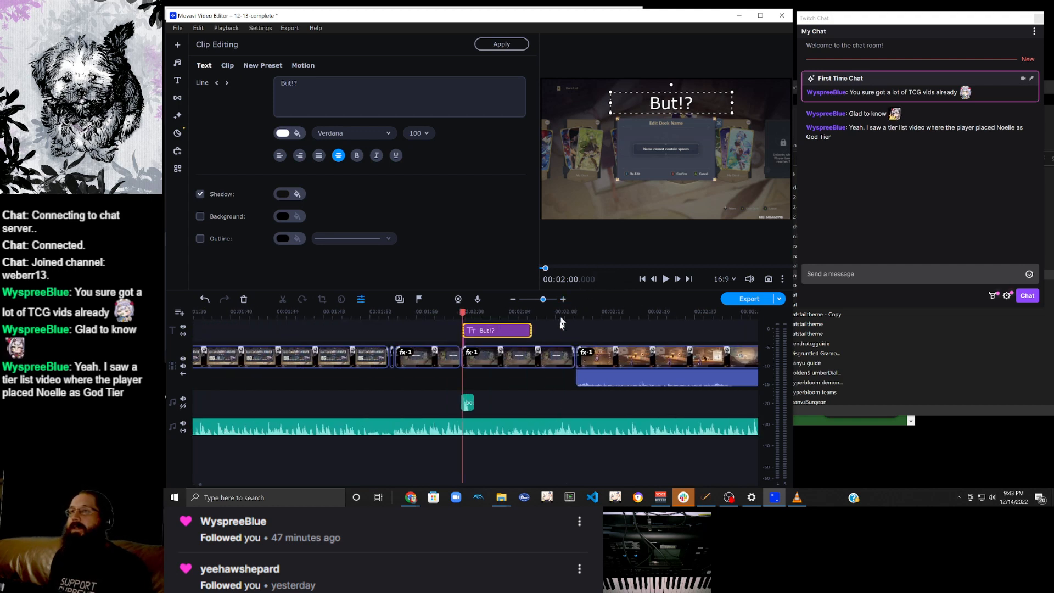
pyautogui.moveTo(467, 406); pyautogui.dragTo(469, 403)
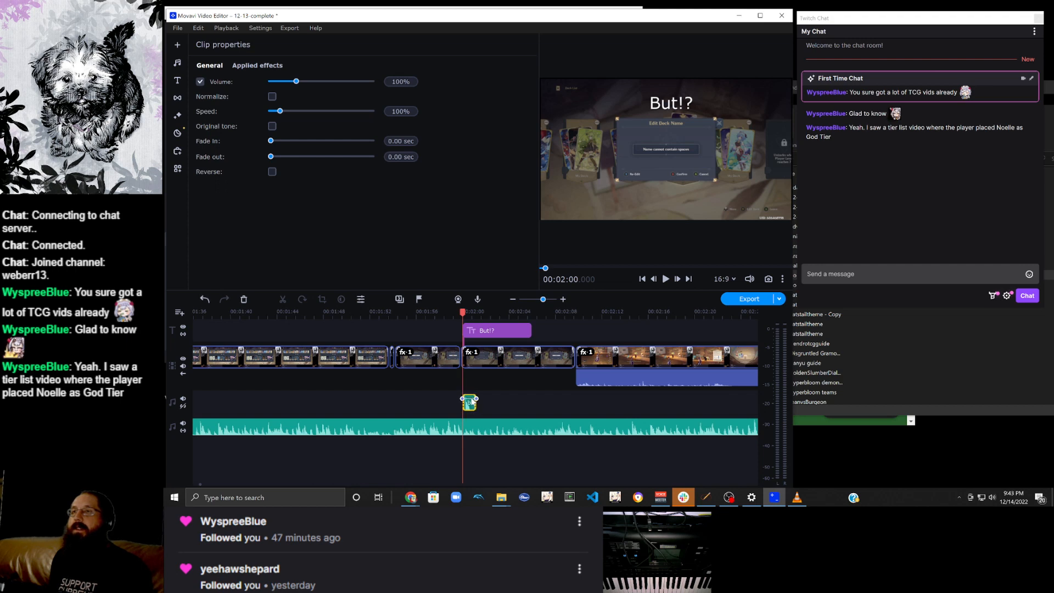
pyautogui.click(529, 336)
pyautogui.moveTo(529, 337); pyautogui.dragTo(479, 331)
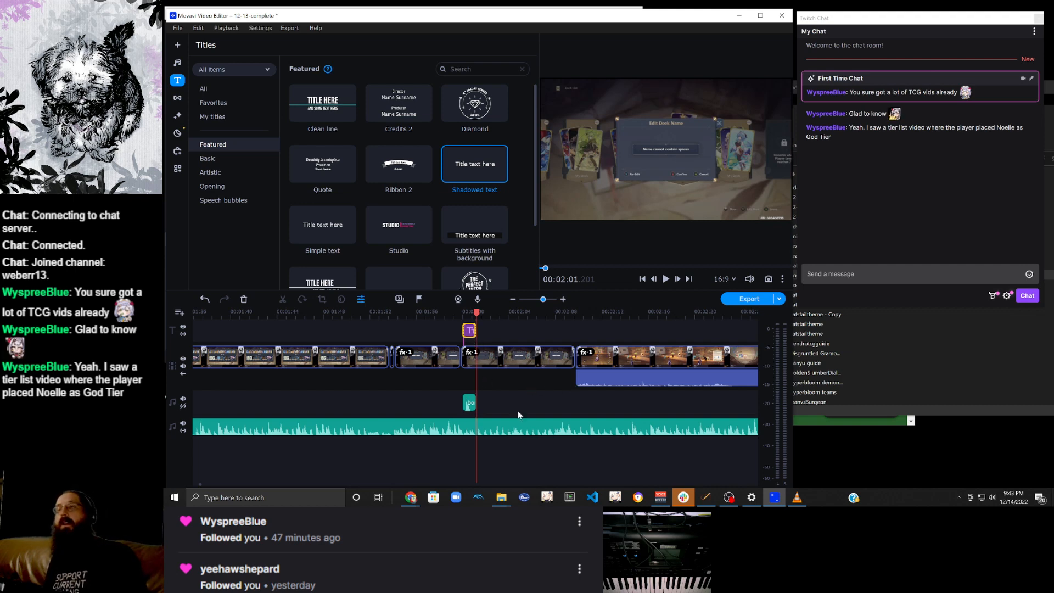
# Skim the deck-building footage from about 00:01:37 to 00:01:54, including the very short clip before the deck renaming footage.
pyautogui.hscroll(-15, 407, 366)
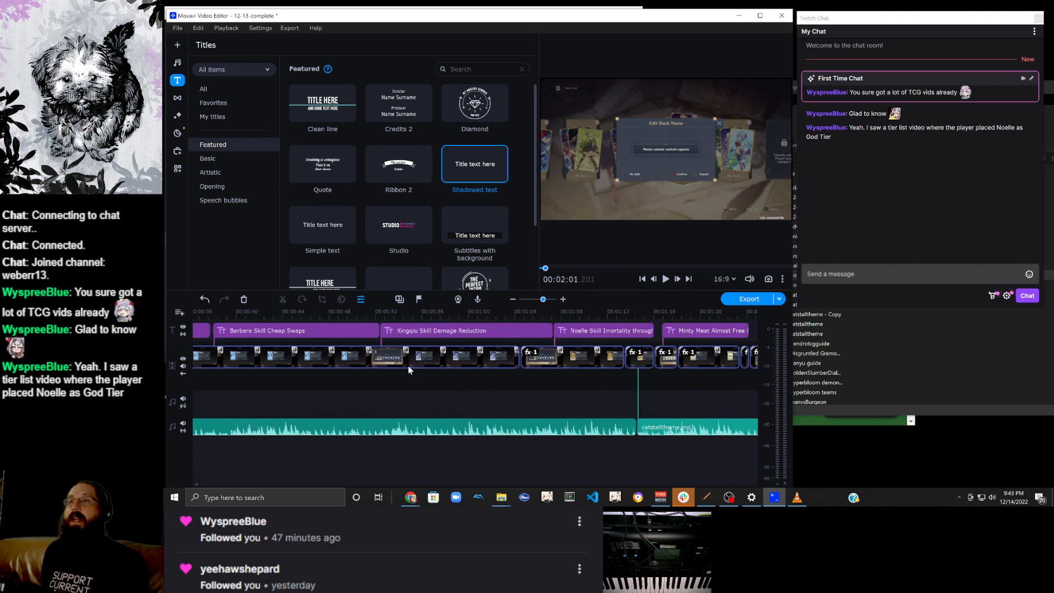
pyautogui.hscroll(10, 407, 366)
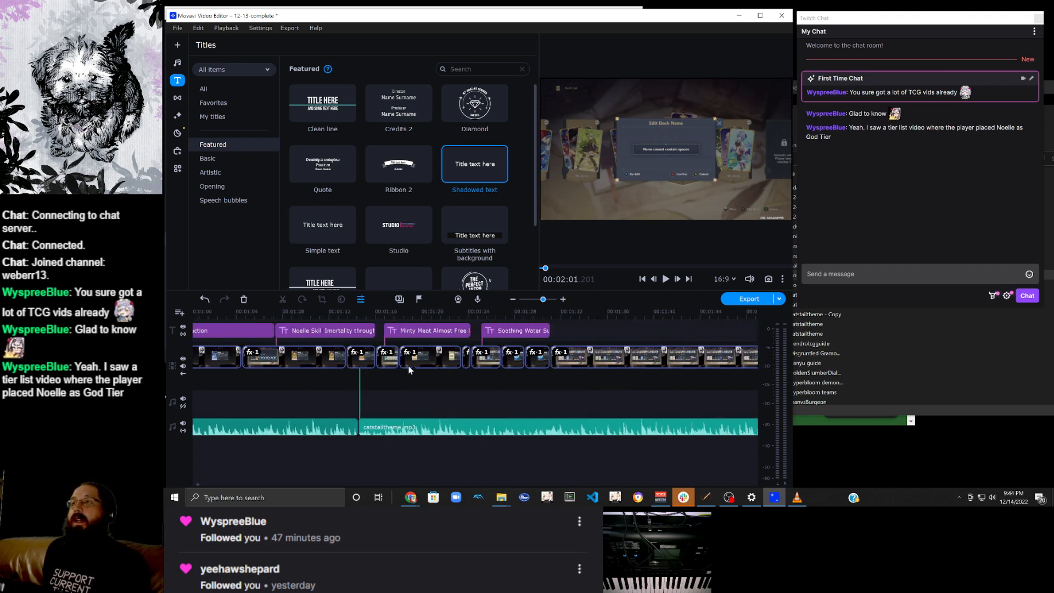
pyautogui.click(407, 361)
pyautogui.click(451, 362)
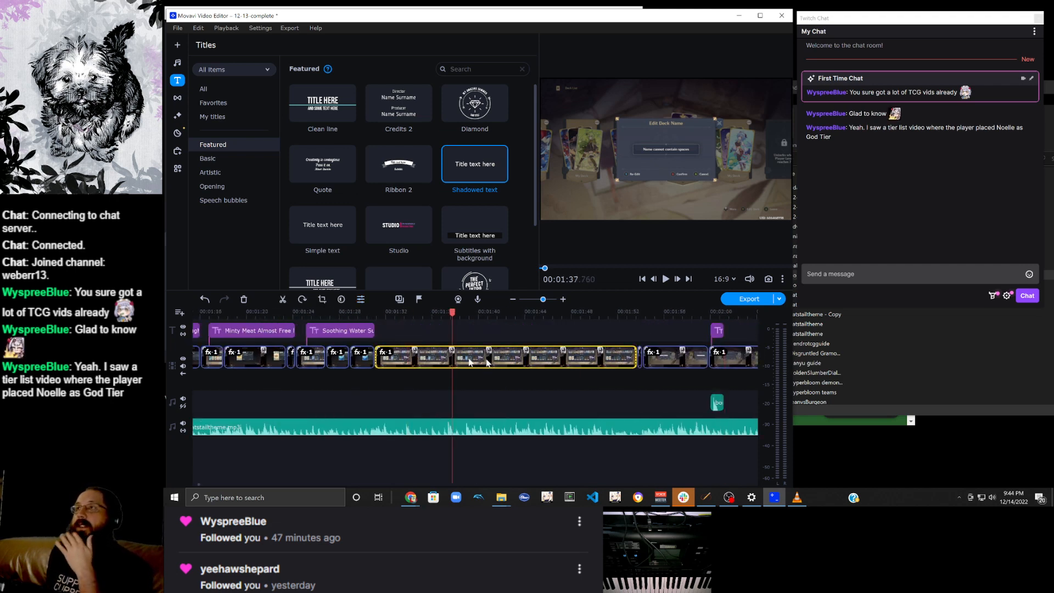
pyautogui.click(477, 360)
pyautogui.click(520, 360)
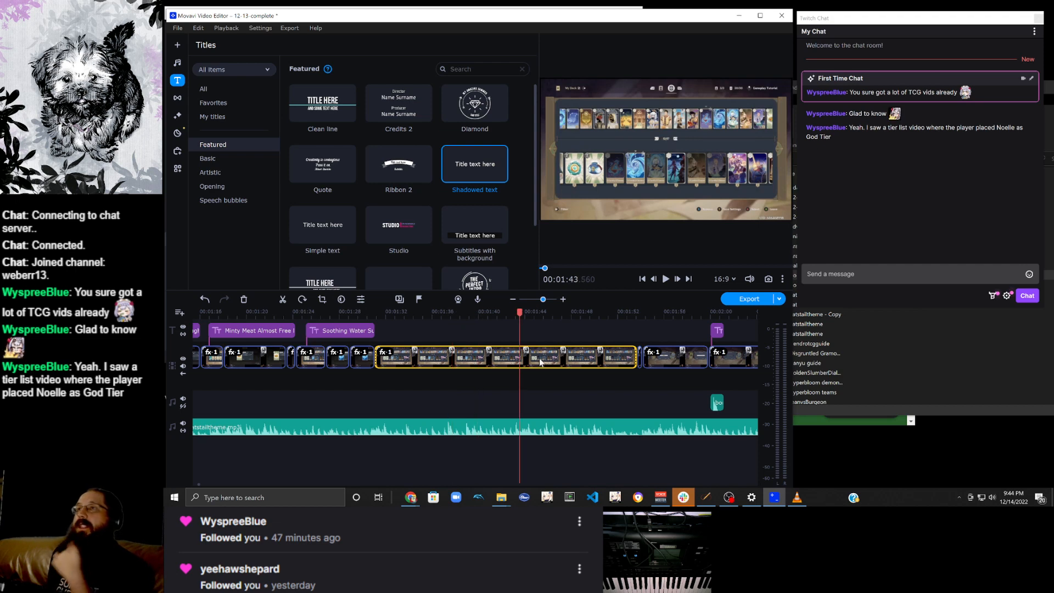
pyautogui.click(541, 360)
pyautogui.click(578, 360)
pyautogui.hscroll(5, 578, 361)
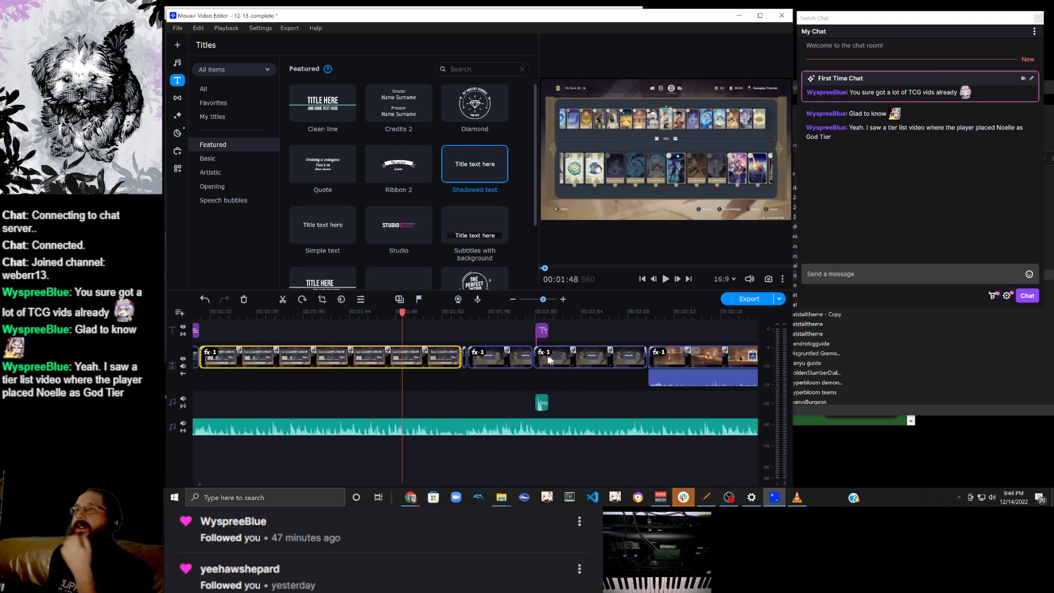
pyautogui.click(464, 358)
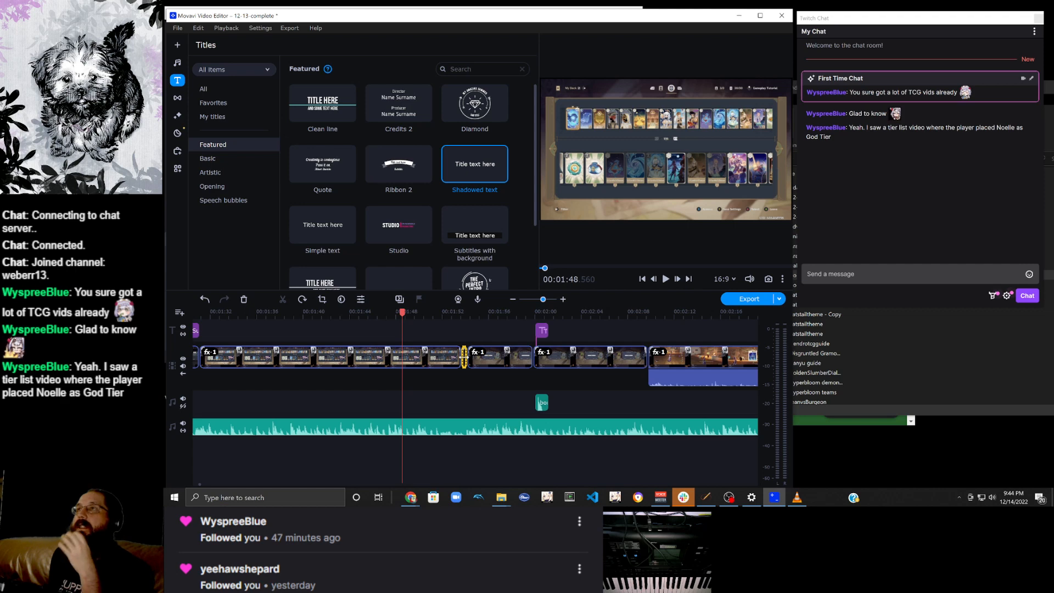
pyautogui.click(562, 300)
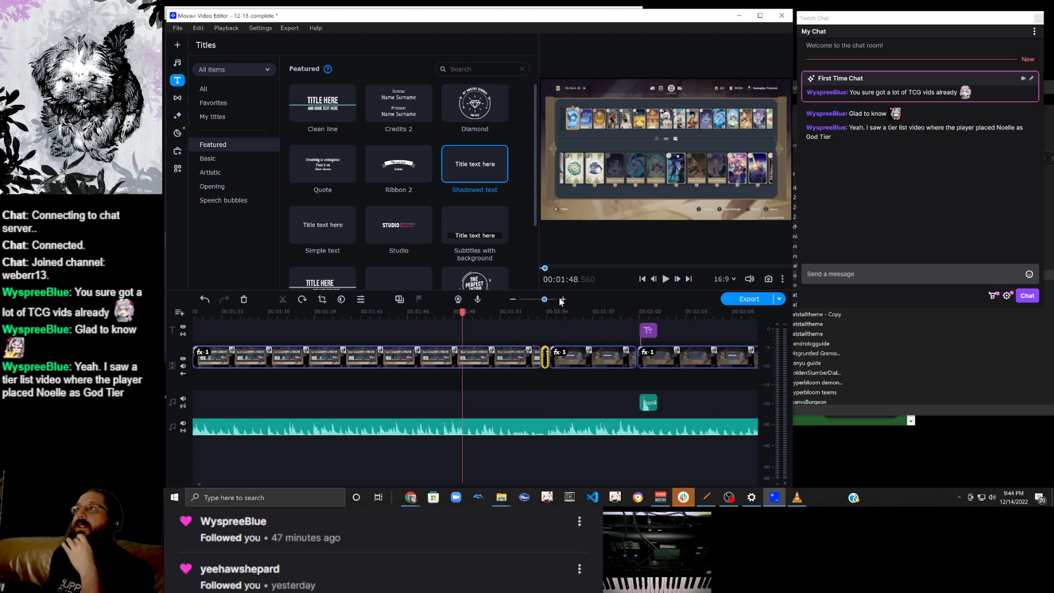
pyautogui.click(544, 359)
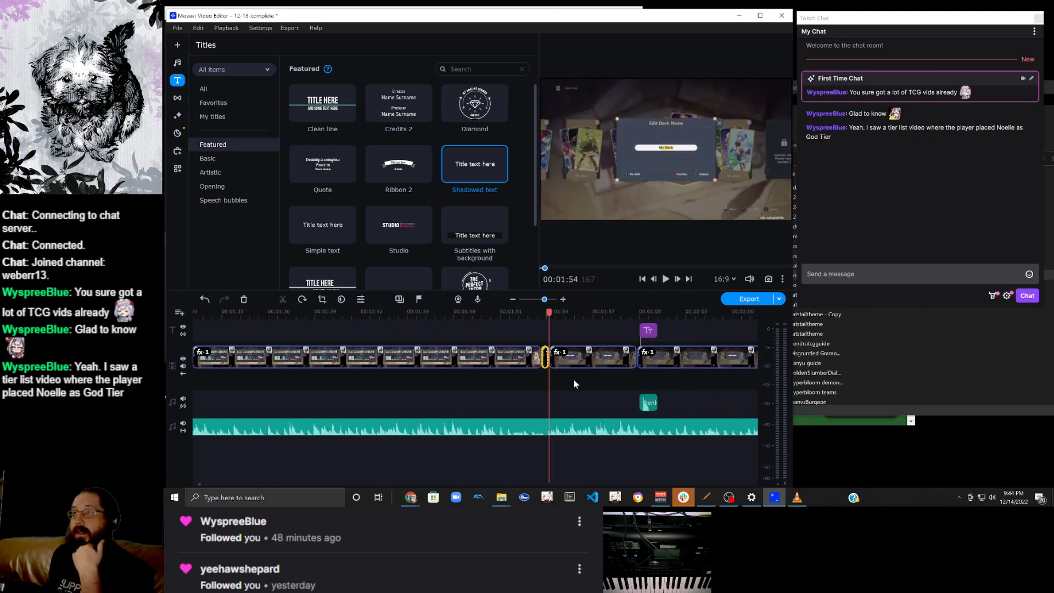
# Look over the sequence of titles, clips and music from the start of the timeline to the gameplay footage.
pyautogui.scroll(-2, 574, 379)
pyautogui.scroll(-4, 574, 380)
pyautogui.scroll(12, 574, 380)
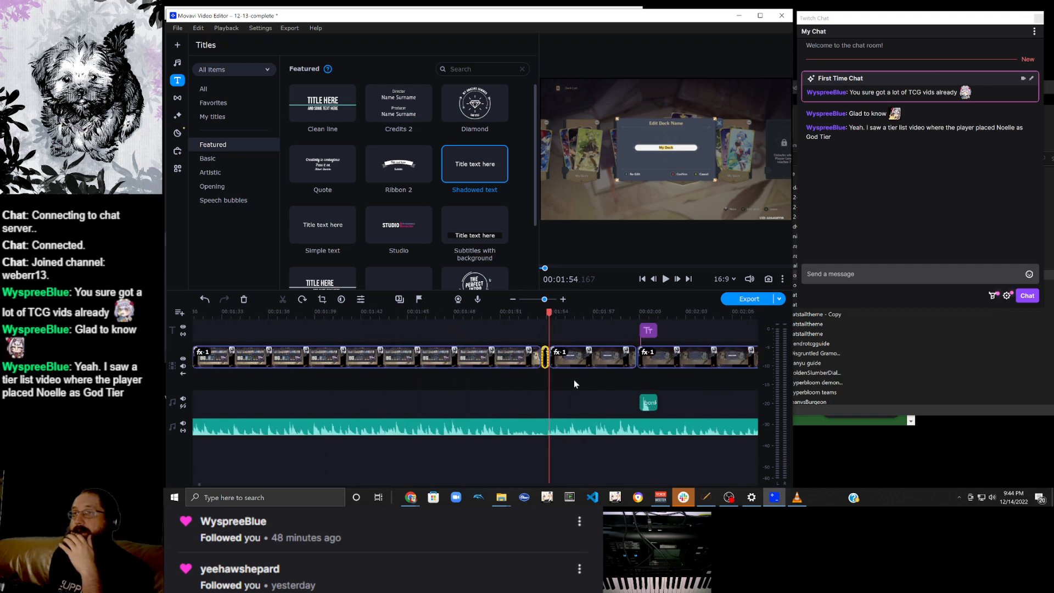
pyautogui.scroll(15, 465, 363)
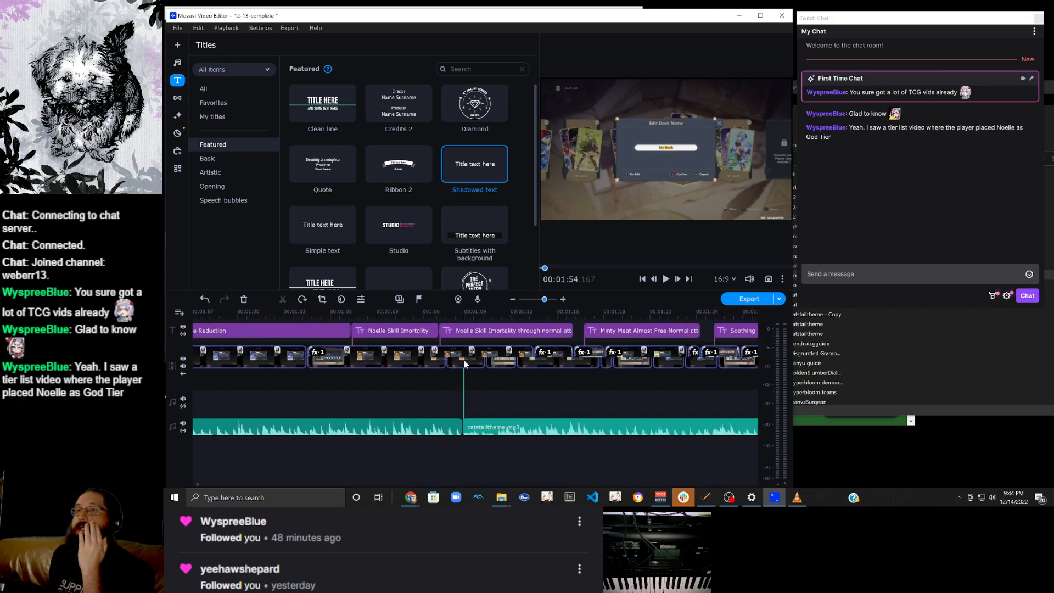
pyautogui.click(513, 299)
pyautogui.click(513, 299)
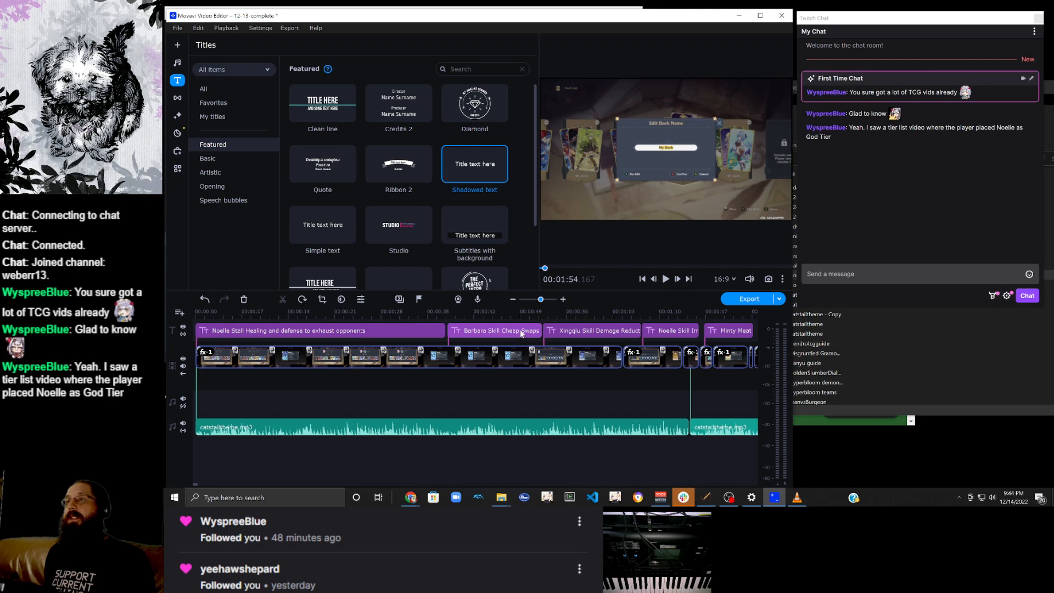
pyautogui.hscroll(3, 522, 332)
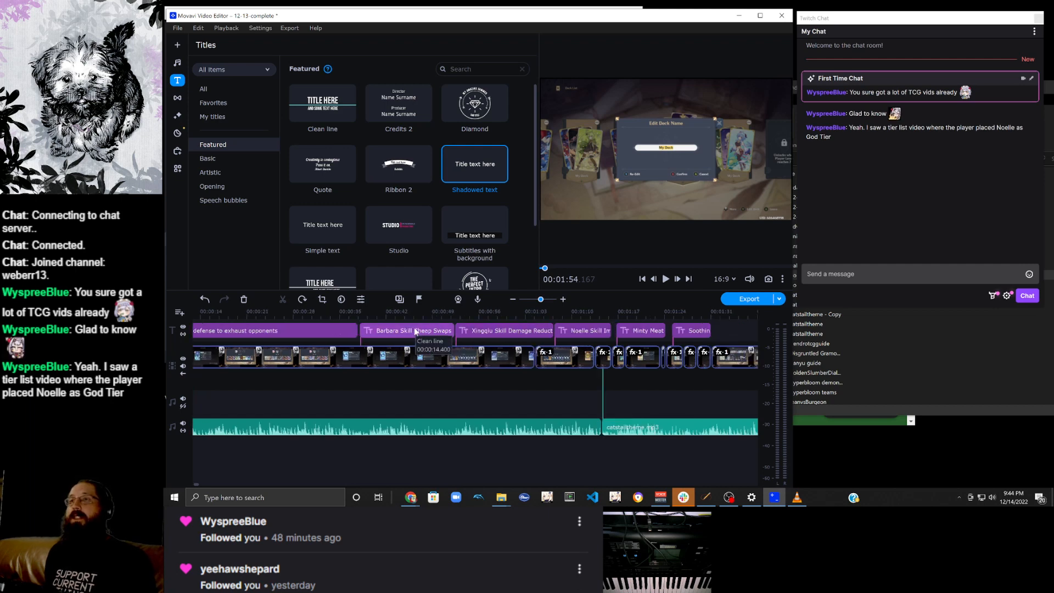
pyautogui.hscroll(3, 505, 333)
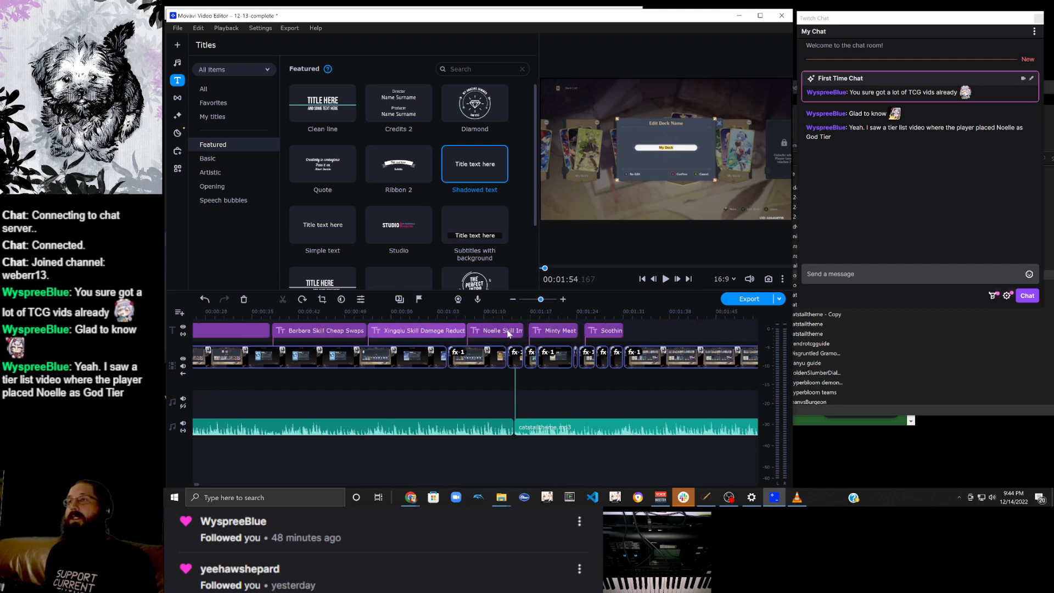
pyautogui.hscroll(3, 511, 333)
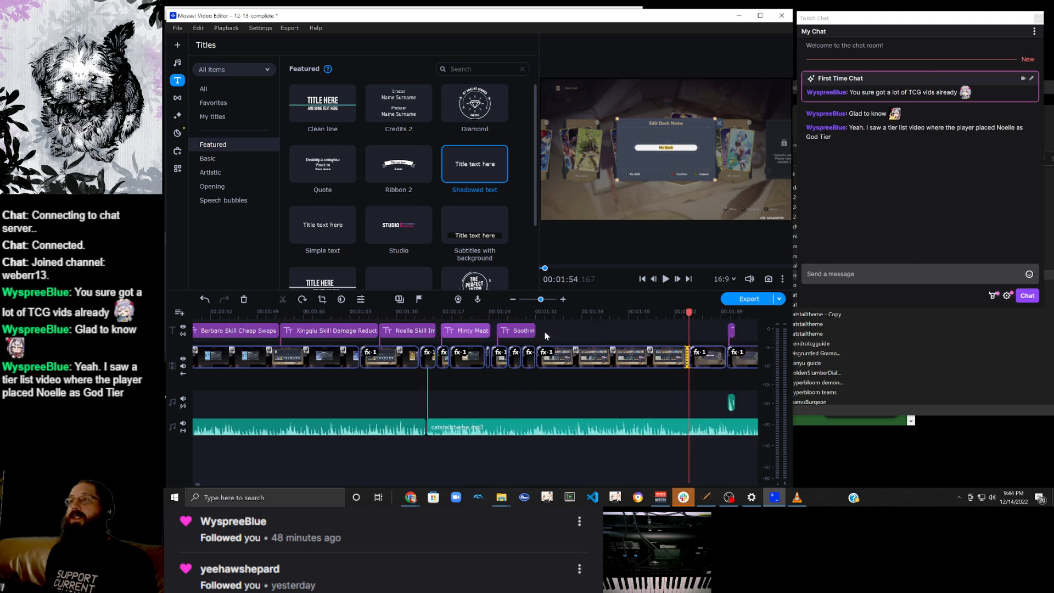
pyautogui.hscroll(5, 518, 337)
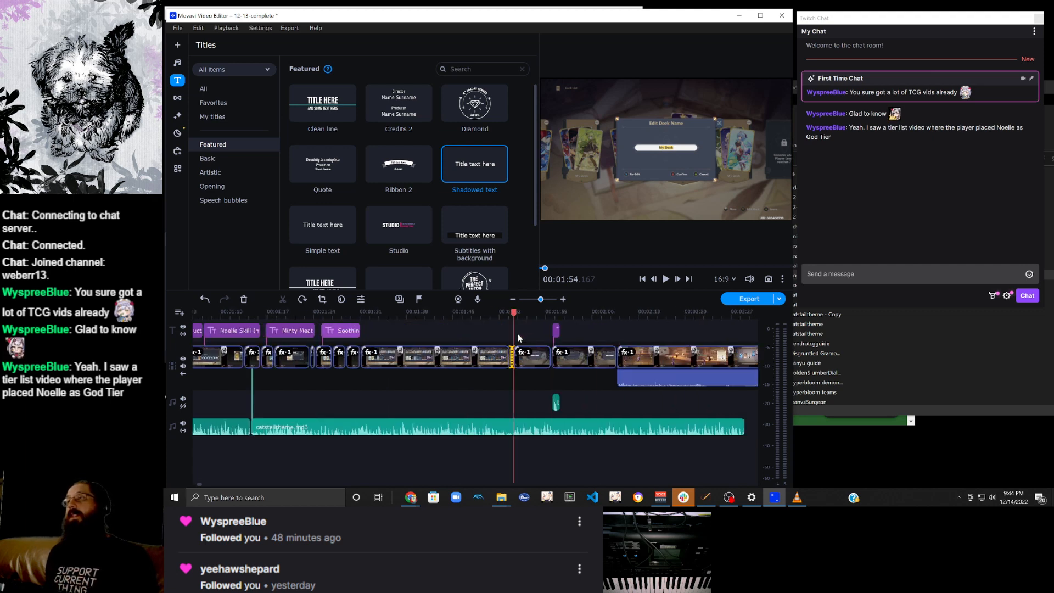
pyautogui.hscroll(-12, 518, 337)
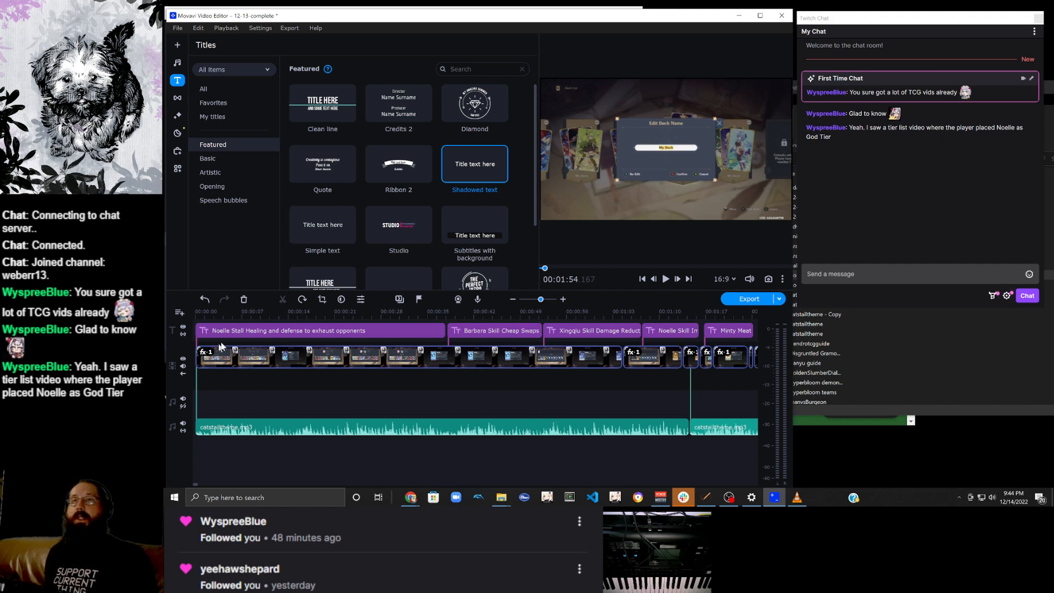
# Record about 29 seconds of voice narration from 00:00:00 with Microphone (Yeti Classic), playing the video during the recording.
pyautogui.click(232, 355)
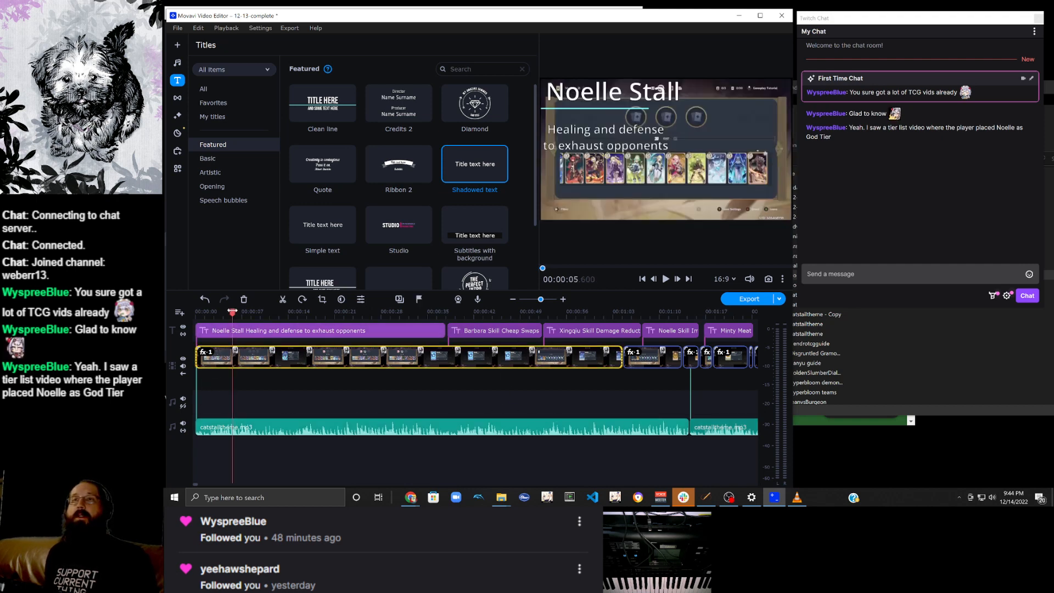
pyautogui.moveTo(230, 312); pyautogui.dragTo(195, 311)
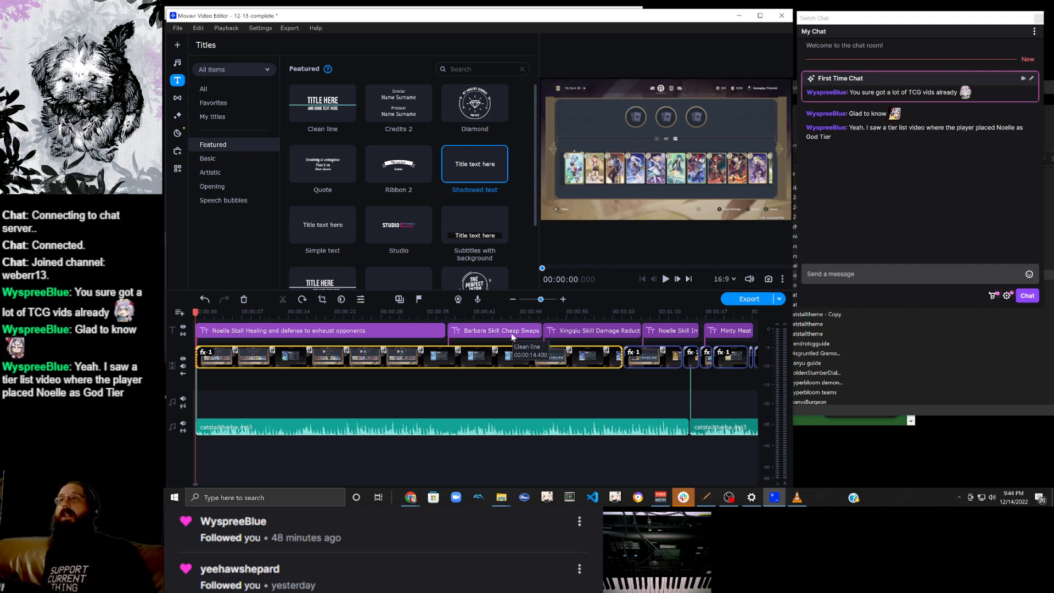
pyautogui.click(478, 299)
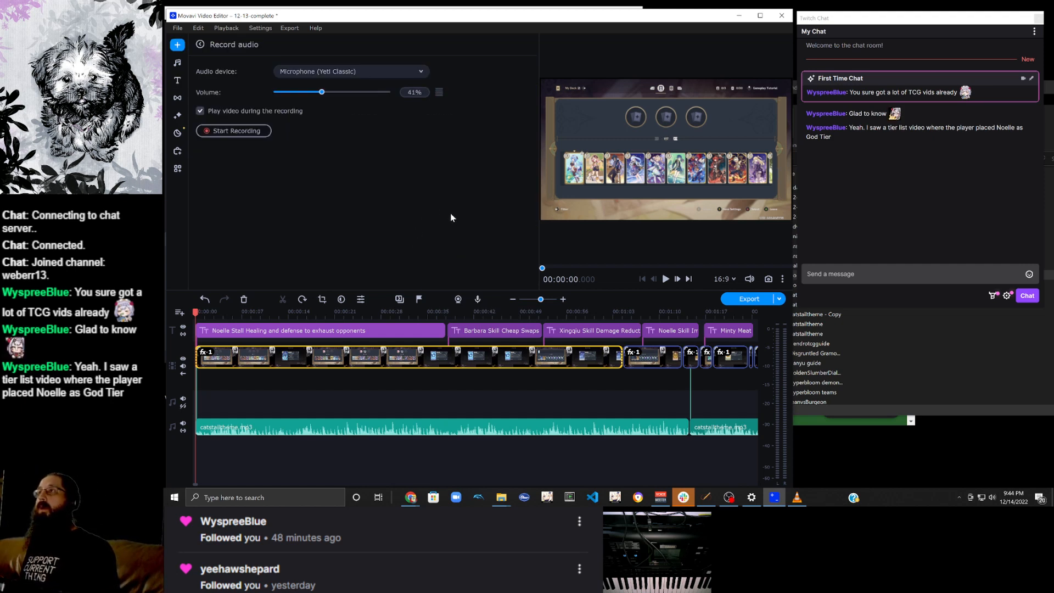
pyautogui.click(252, 135)
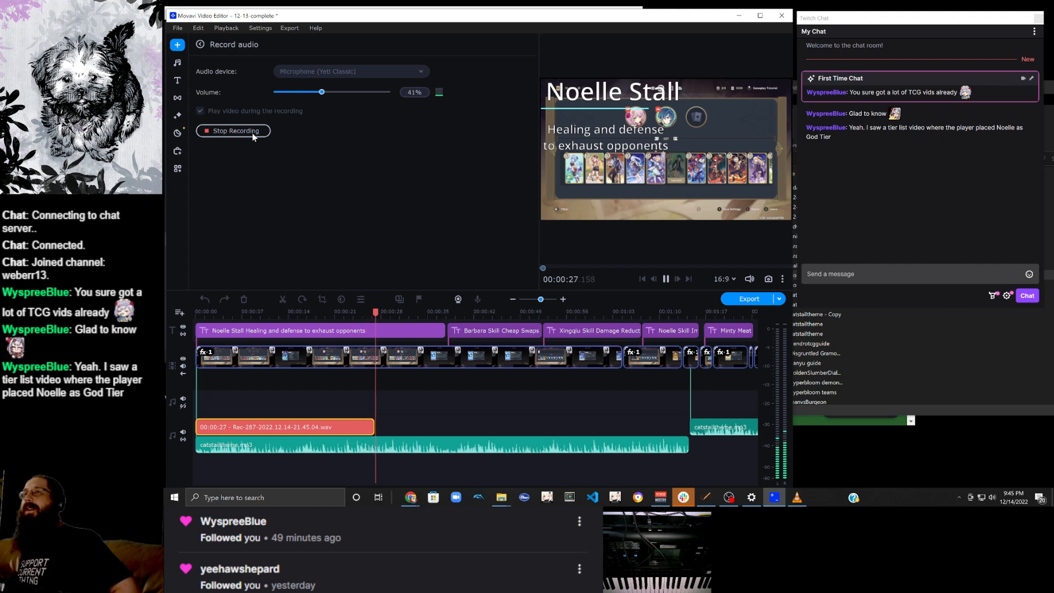
pyautogui.click(252, 133)
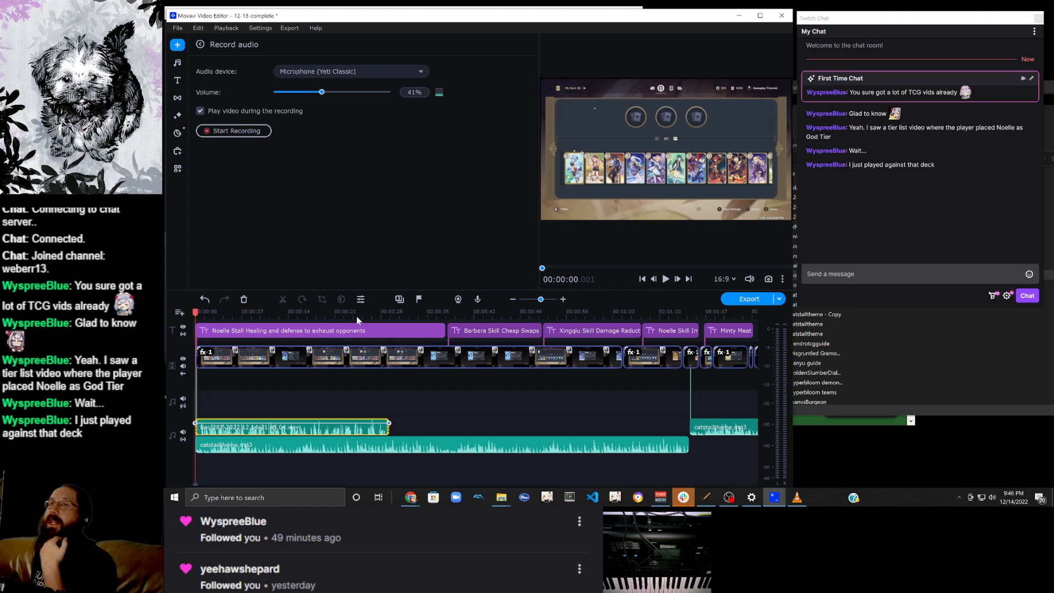
# Cut the narration recording between 00:00:25.260 and 00:00:25.740, delete that short piece, and move the remainder up to close the gap.
pyautogui.click(563, 299)
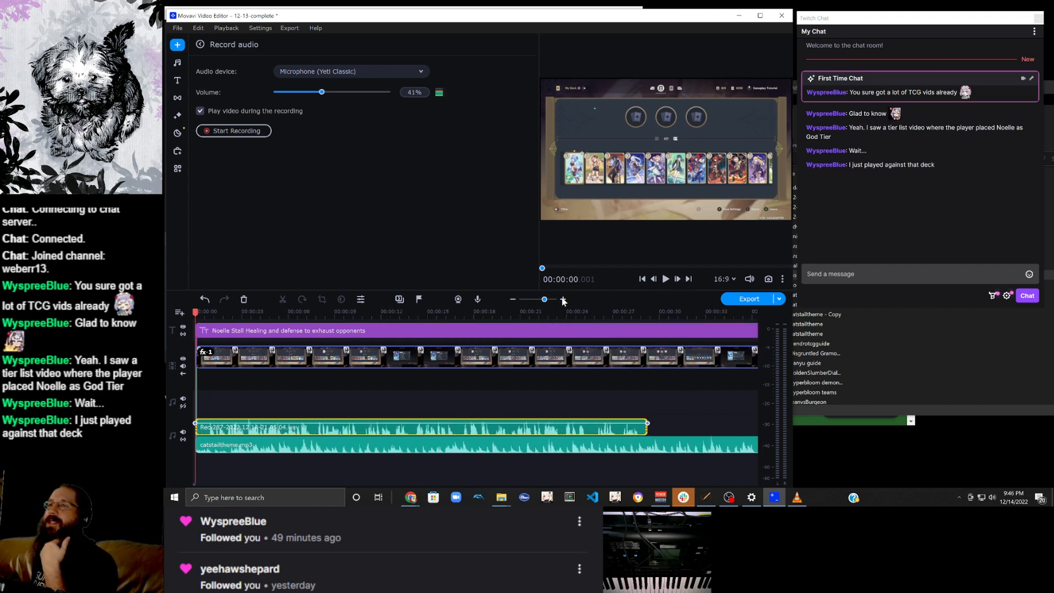
pyautogui.click(585, 429)
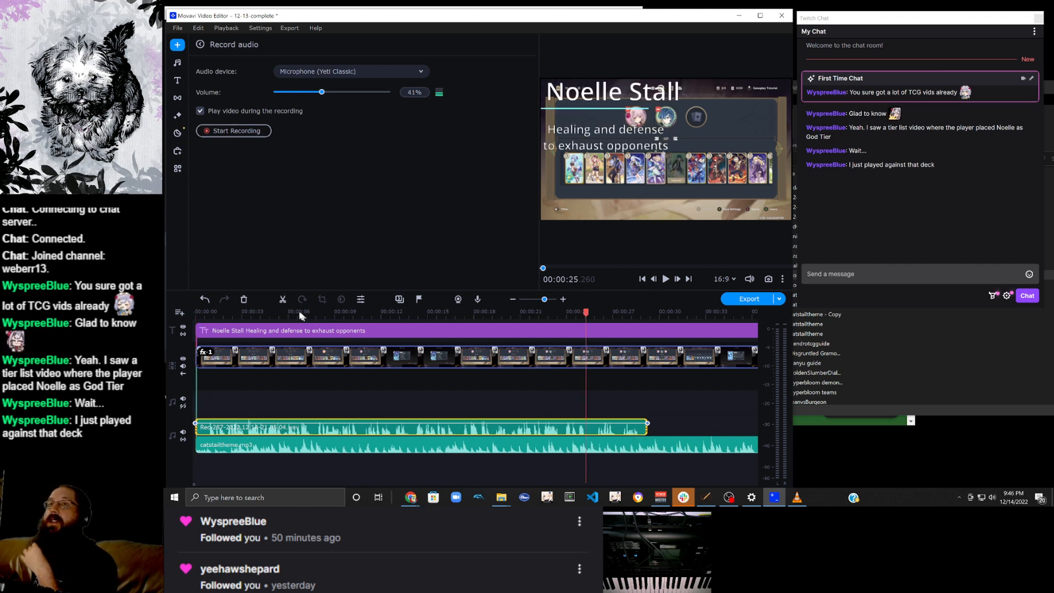
pyautogui.click(282, 299)
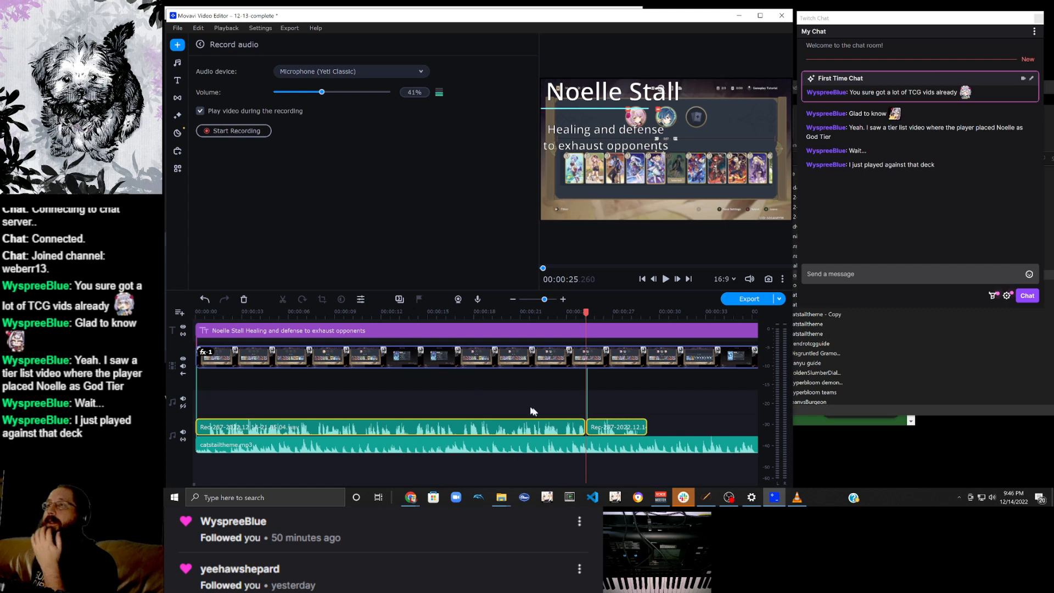
pyautogui.click(593, 431)
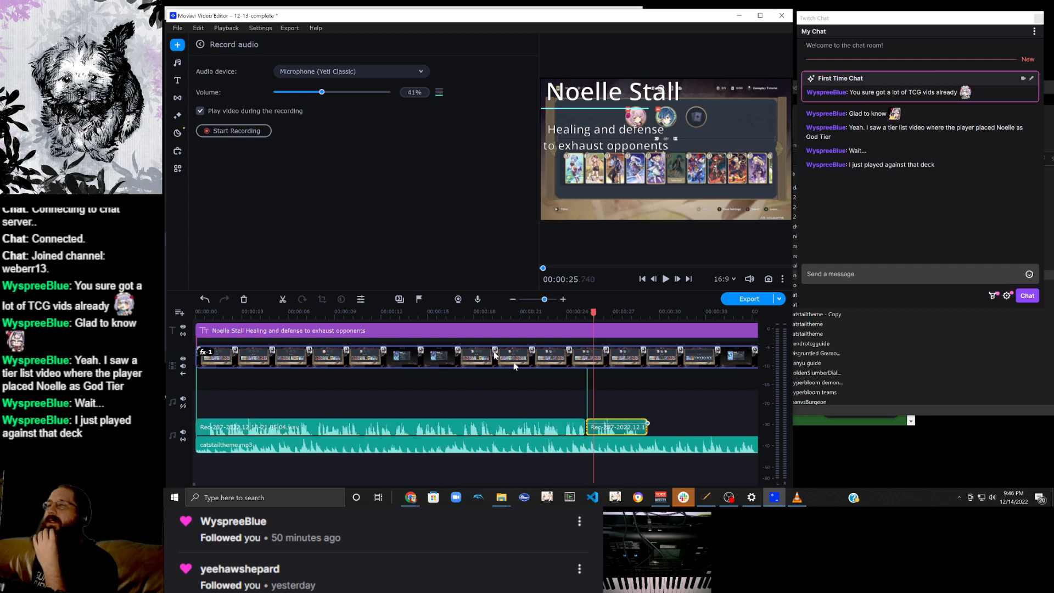
pyautogui.click(282, 299)
pyautogui.click(583, 402)
pyautogui.click(590, 425)
pyautogui.press('Delete')
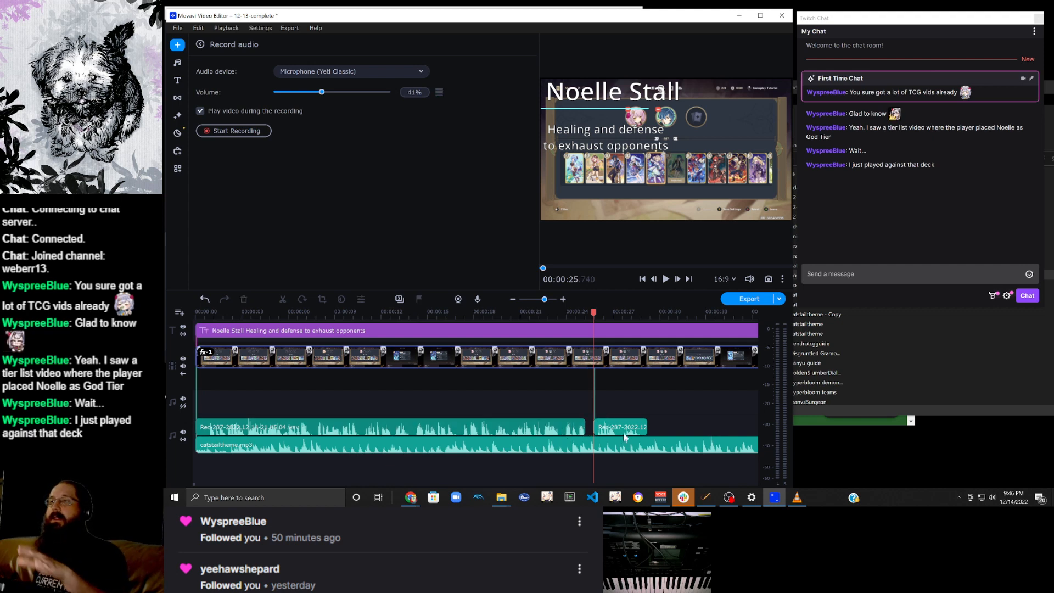
pyautogui.click(616, 430)
pyautogui.moveTo(617, 431); pyautogui.dragTo(610, 430)
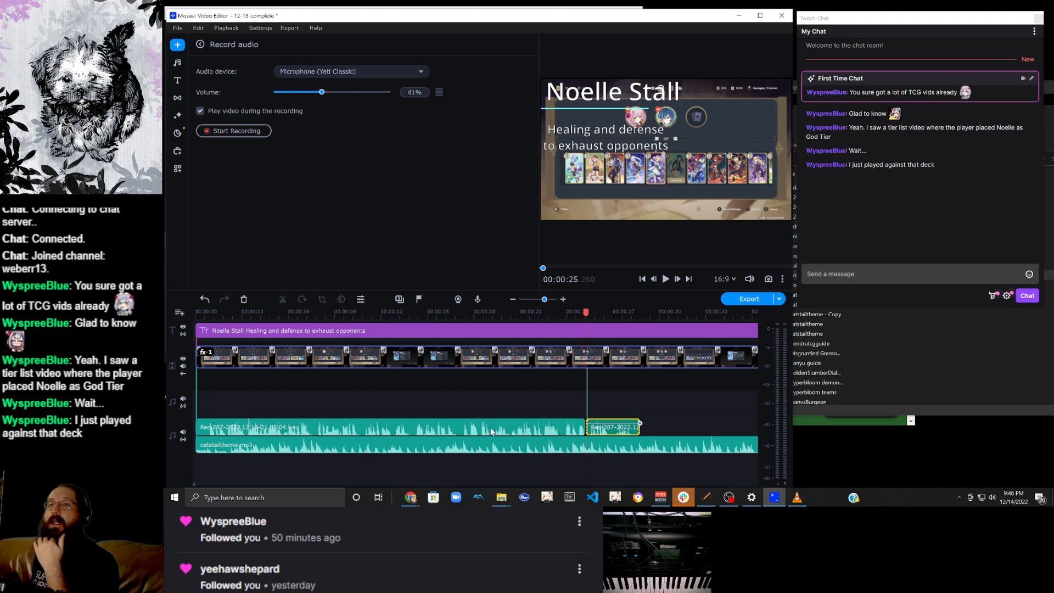
# Shorten the "Noelle Stall" title so it ends together with the narration at about 00:00:28.774.
pyautogui.hscroll(2, 491, 431)
pyautogui.hscroll(-2, 491, 431)
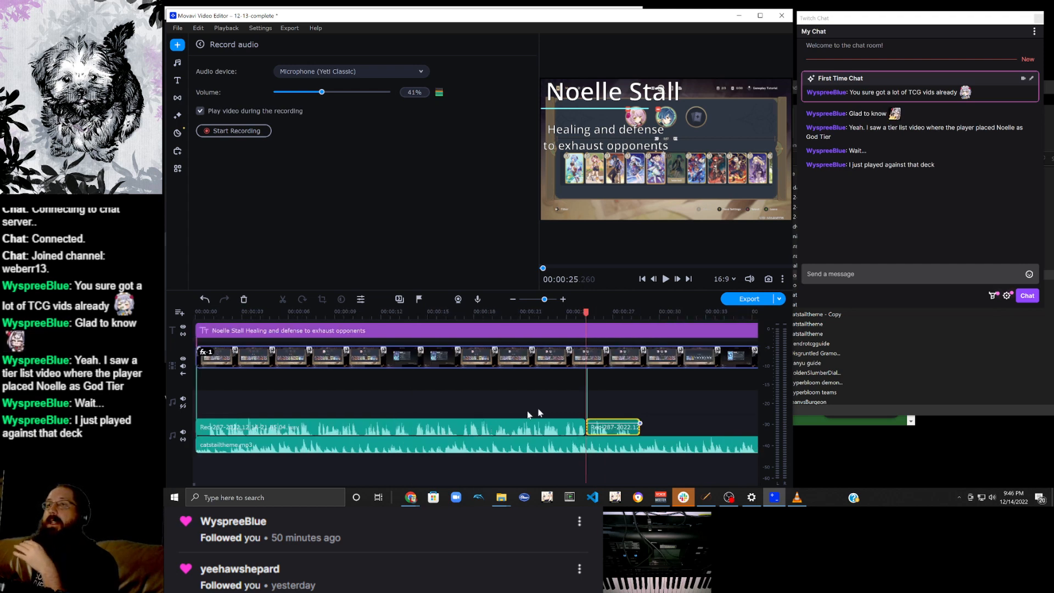
pyautogui.moveTo(571, 426); pyautogui.dragTo(482, 436)
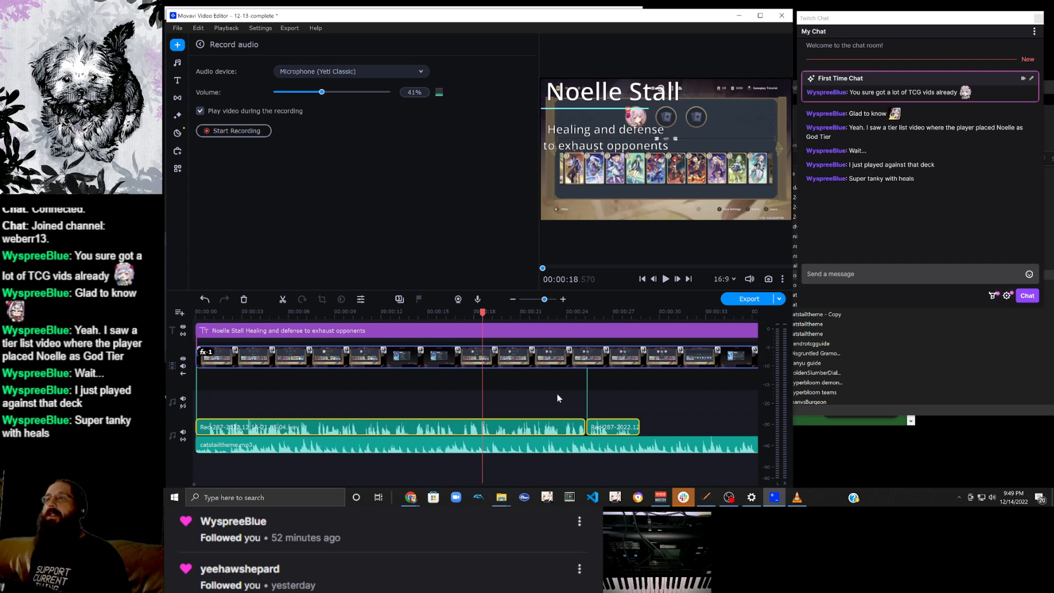
pyautogui.hscroll(2, 556, 393)
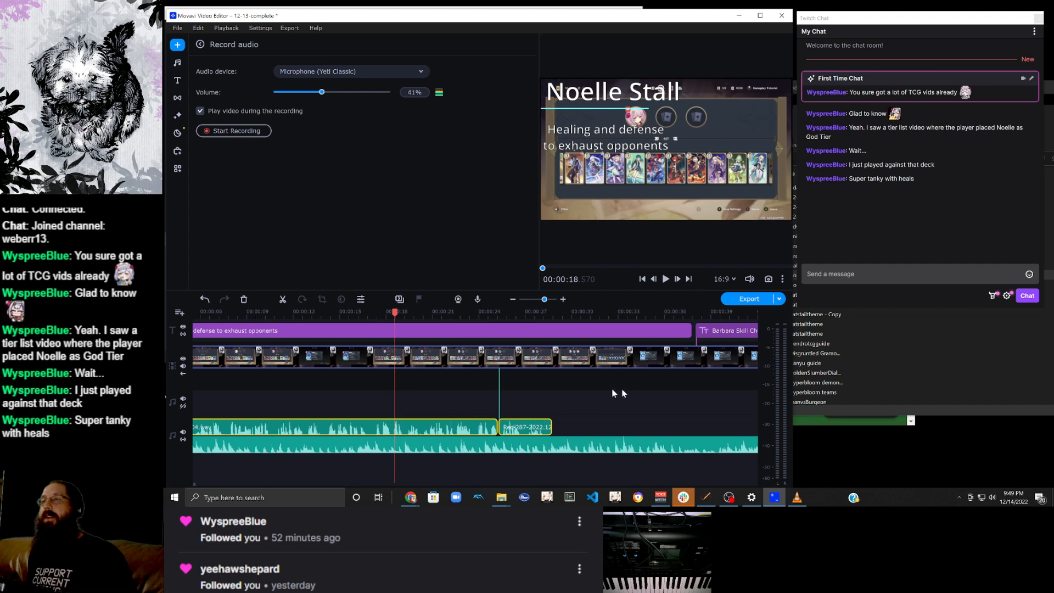
pyautogui.hscroll(4, 602, 377)
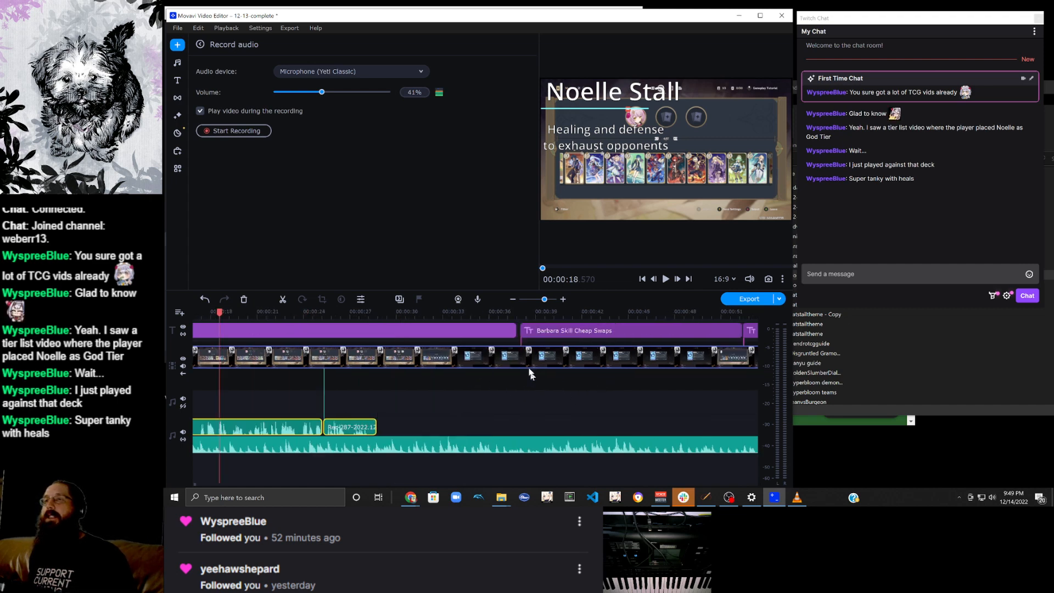
pyautogui.click(497, 329)
pyautogui.moveTo(516, 330); pyautogui.dragTo(378, 357)
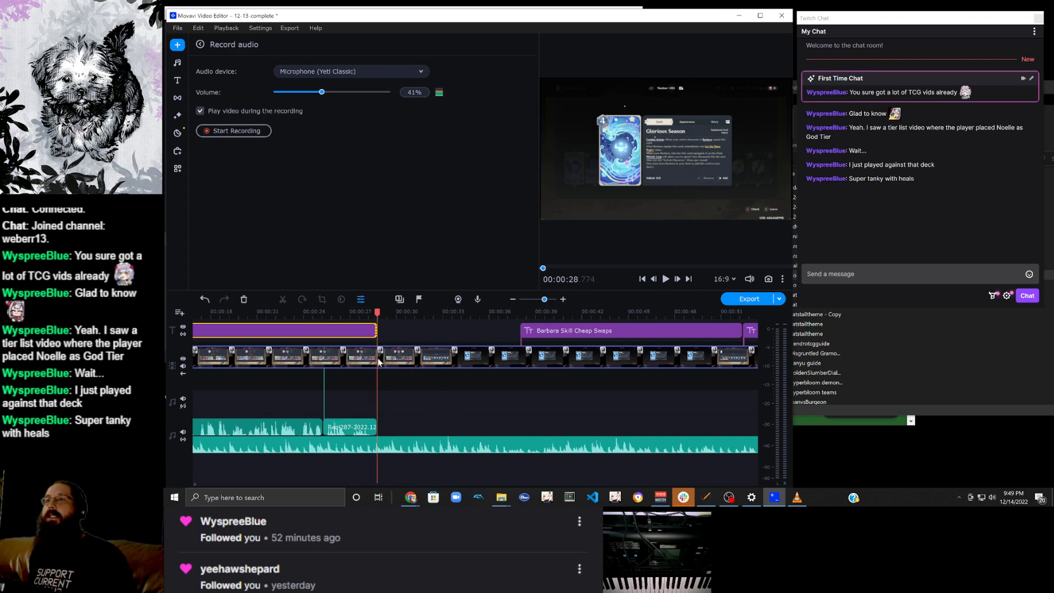
# Try to cut the footage from 00:00:21.780 to 00:00:27.720 out of the first clip.
pyautogui.click(378, 357)
pyautogui.click(340, 360)
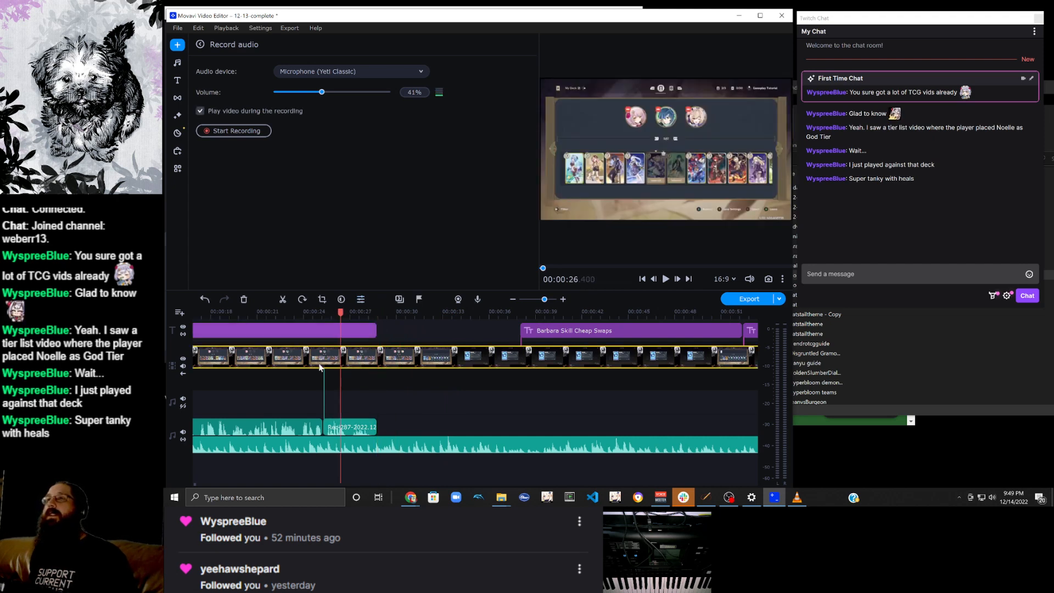
pyautogui.scroll(3, 324, 364)
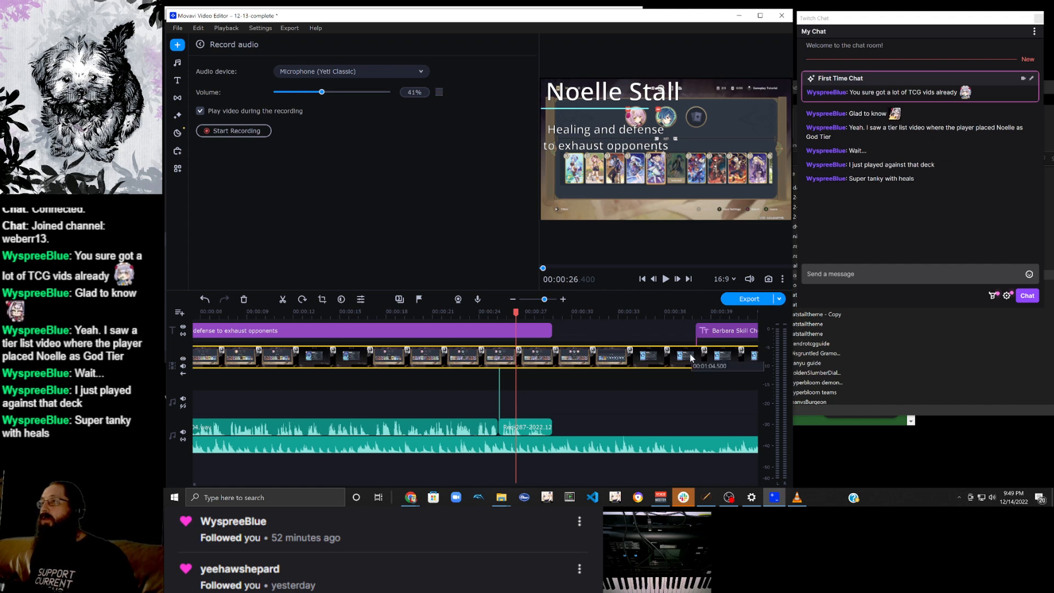
pyautogui.click(445, 363)
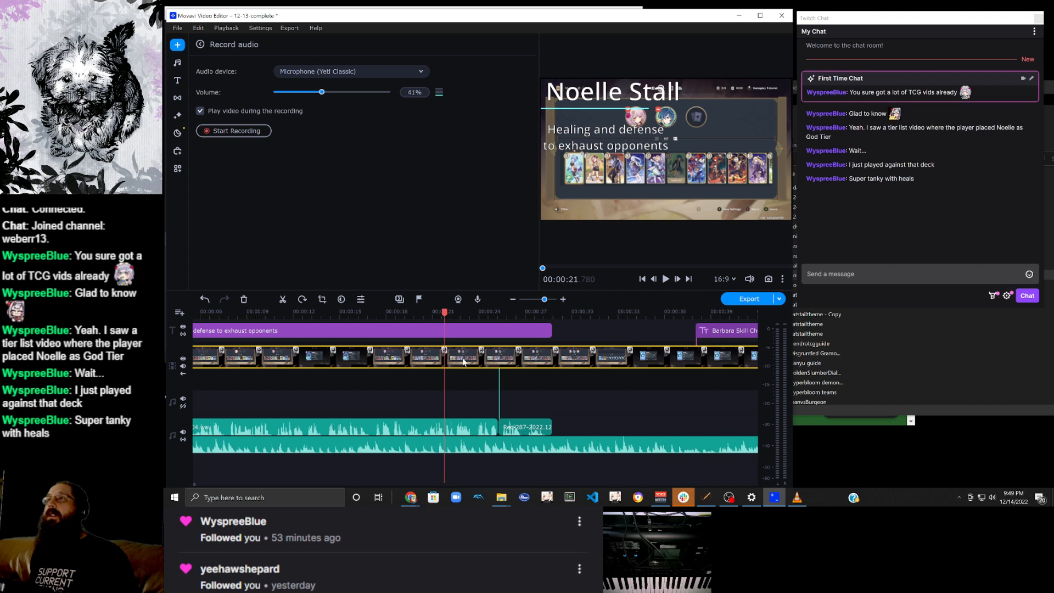
pyautogui.click(282, 299)
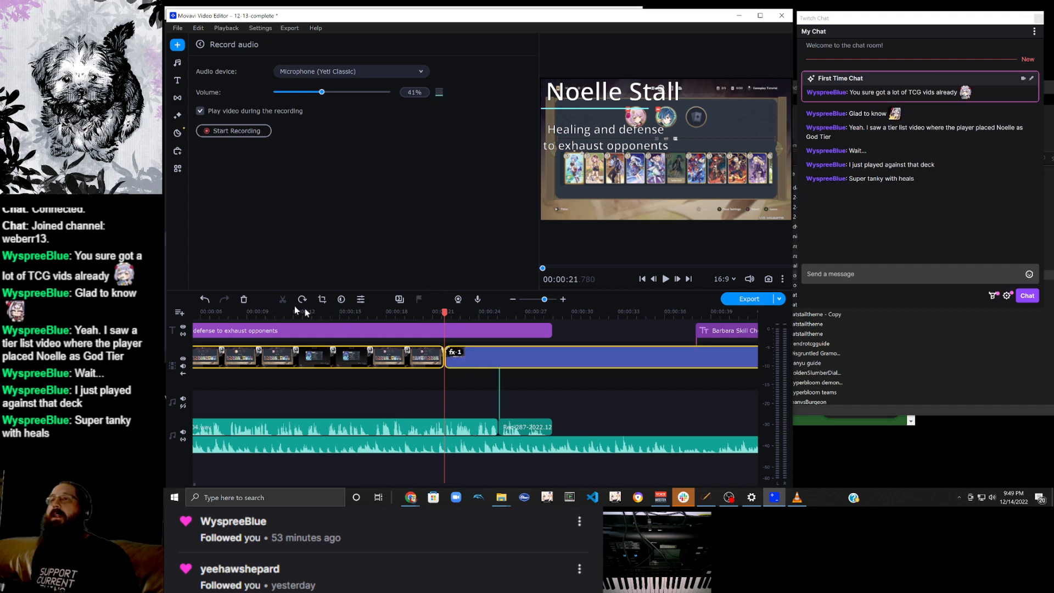
pyautogui.click(536, 358)
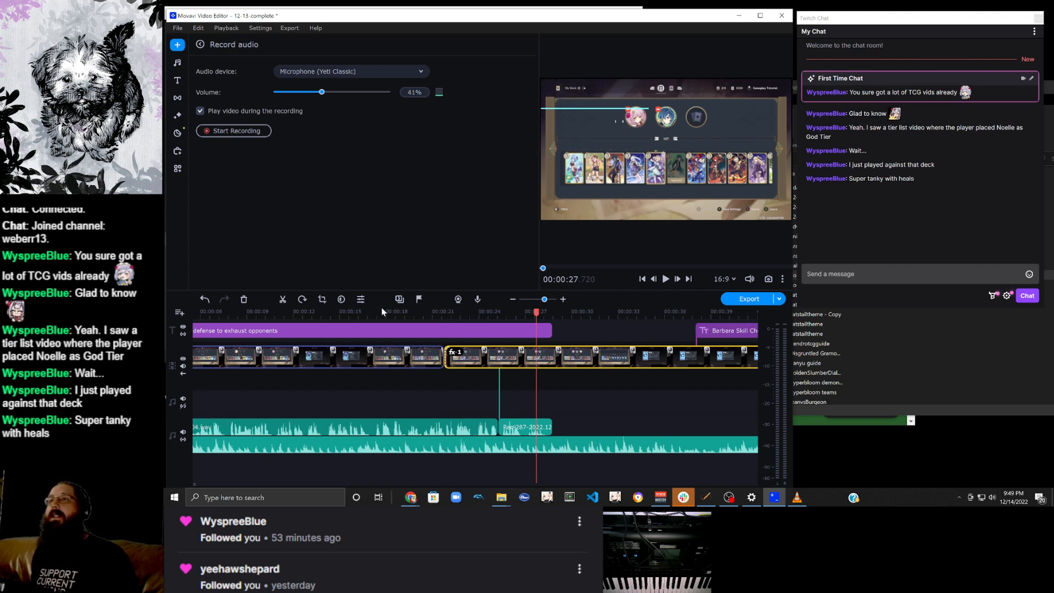
pyautogui.click(282, 300)
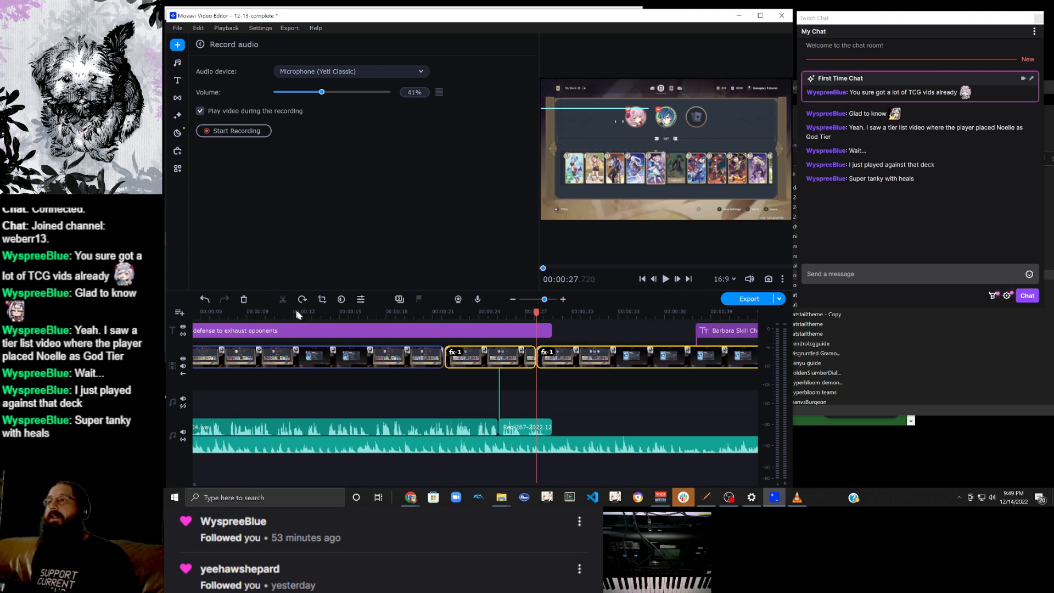
pyautogui.moveTo(525, 426); pyautogui.dragTo(563, 424)
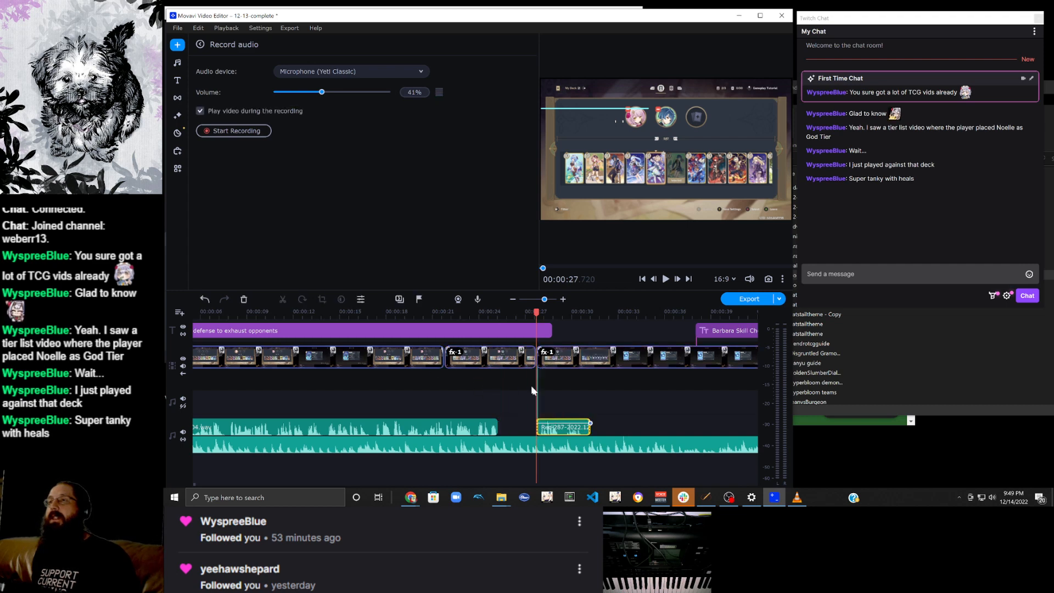
pyautogui.click(488, 357)
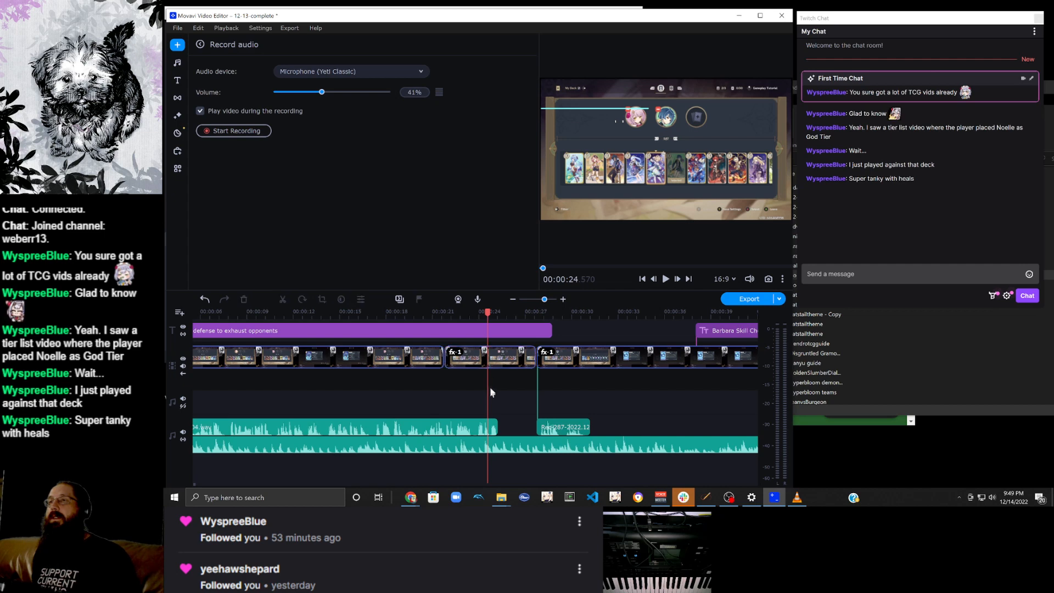
pyautogui.press('Delete')
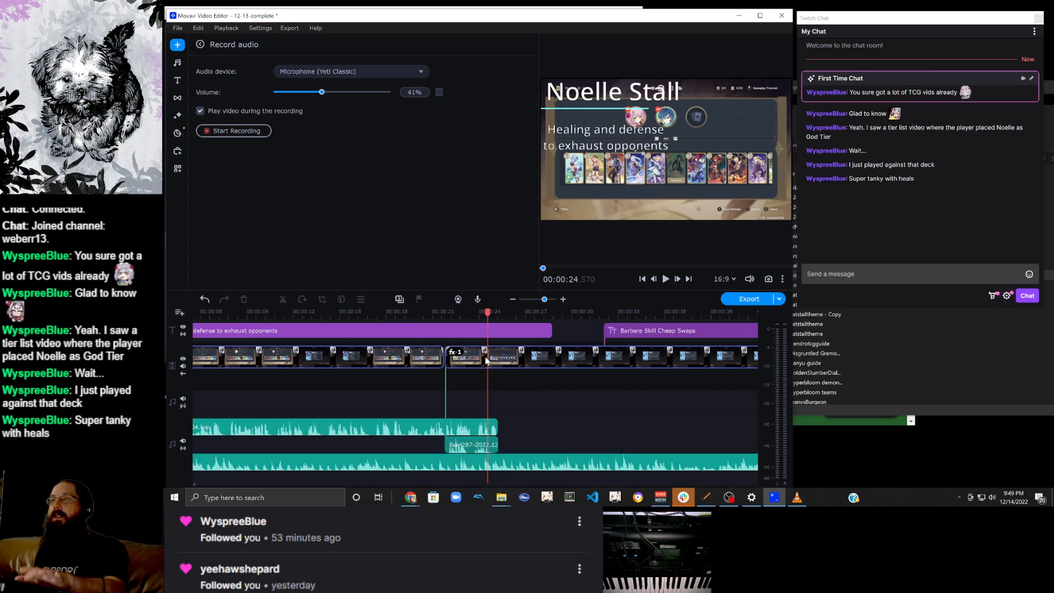
pyautogui.moveTo(483, 445); pyautogui.dragTo(508, 428)
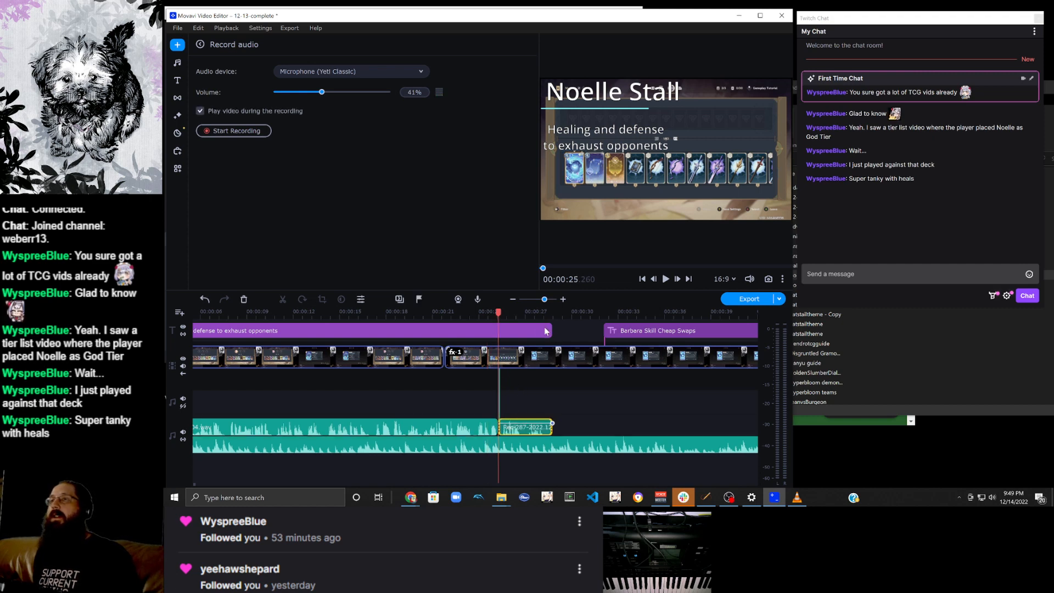
pyautogui.moveTo(550, 333); pyautogui.dragTo(498, 332)
pyautogui.scroll(2, 330, 357)
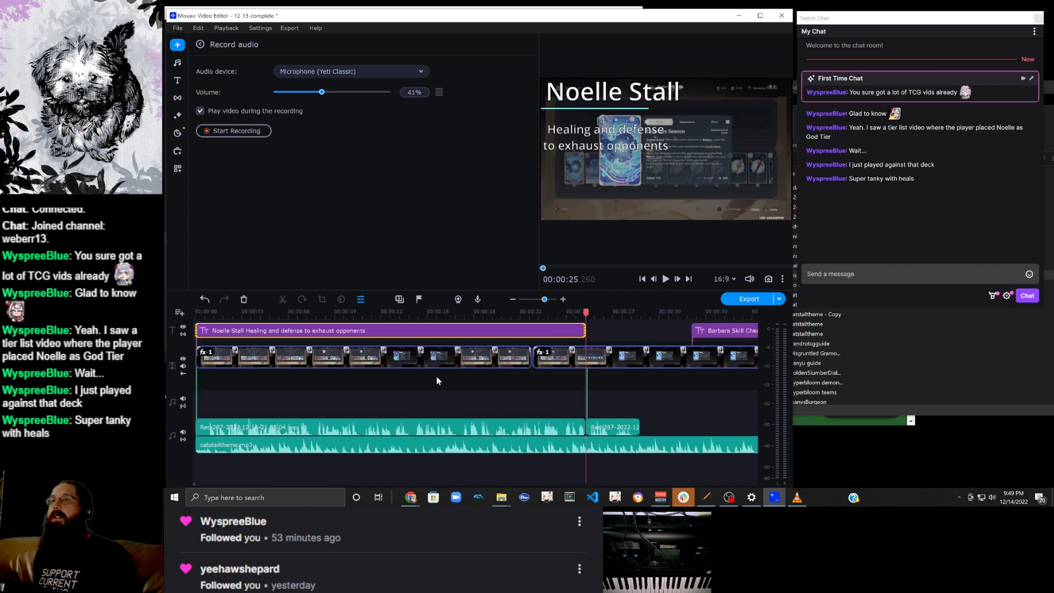
# Undo the last title trim, narration moves, footage deletion and both splits in the first clip.
pyautogui.click(328, 360)
pyautogui.click(349, 360)
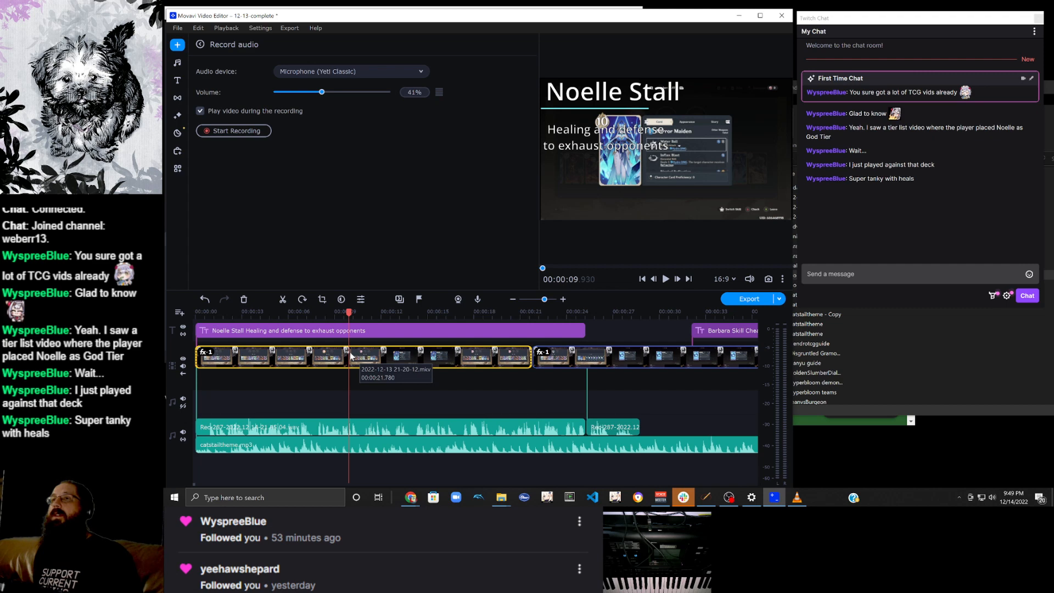
pyautogui.click(348, 359)
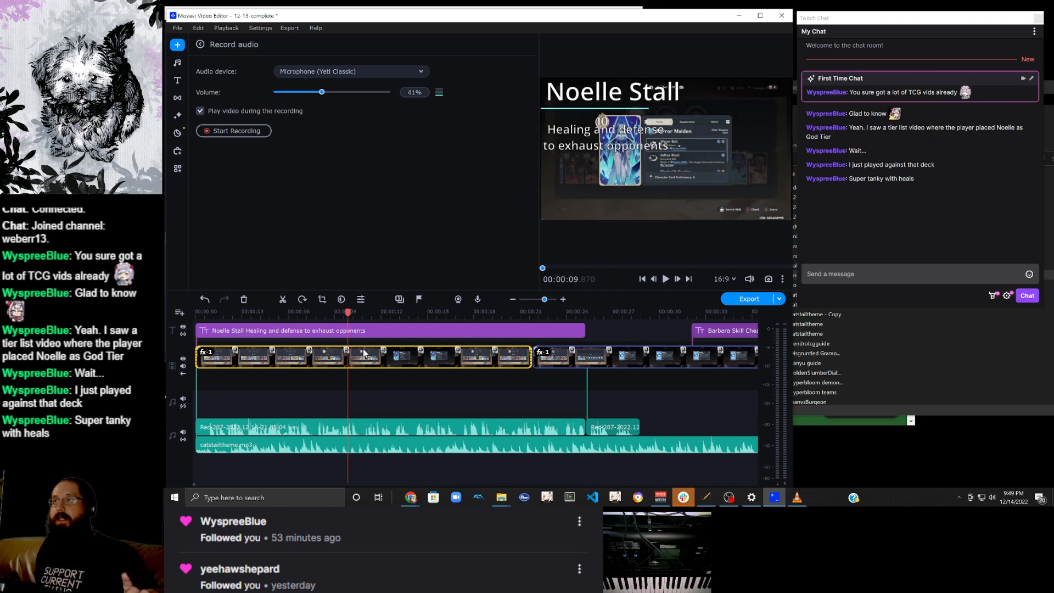
pyautogui.hotkey('ctrl', 'z')
pyautogui.hotkey('ctrl', 'z')
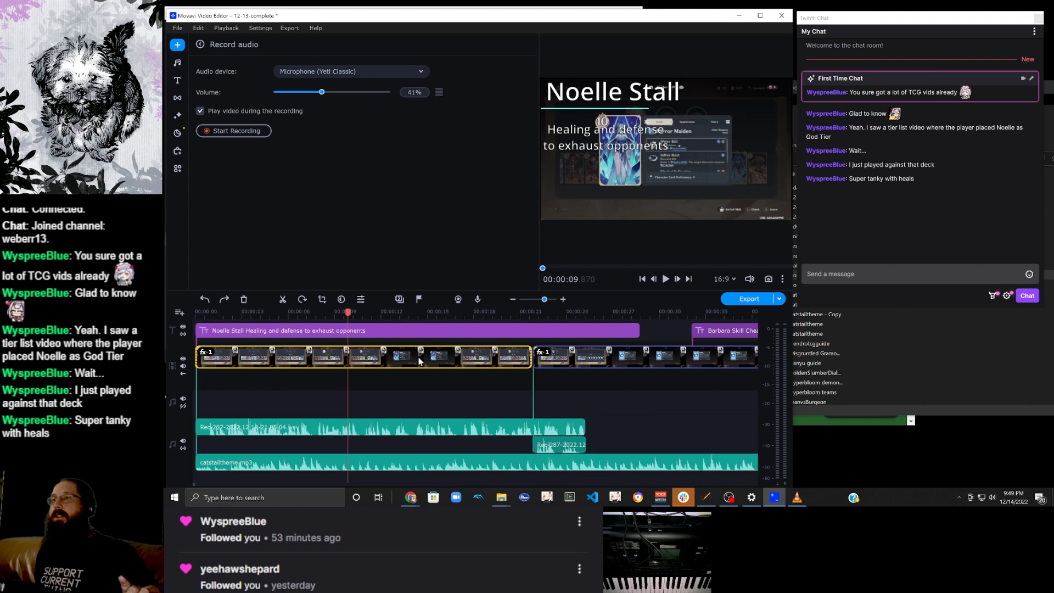
pyautogui.hotkey('ctrl', 'y')
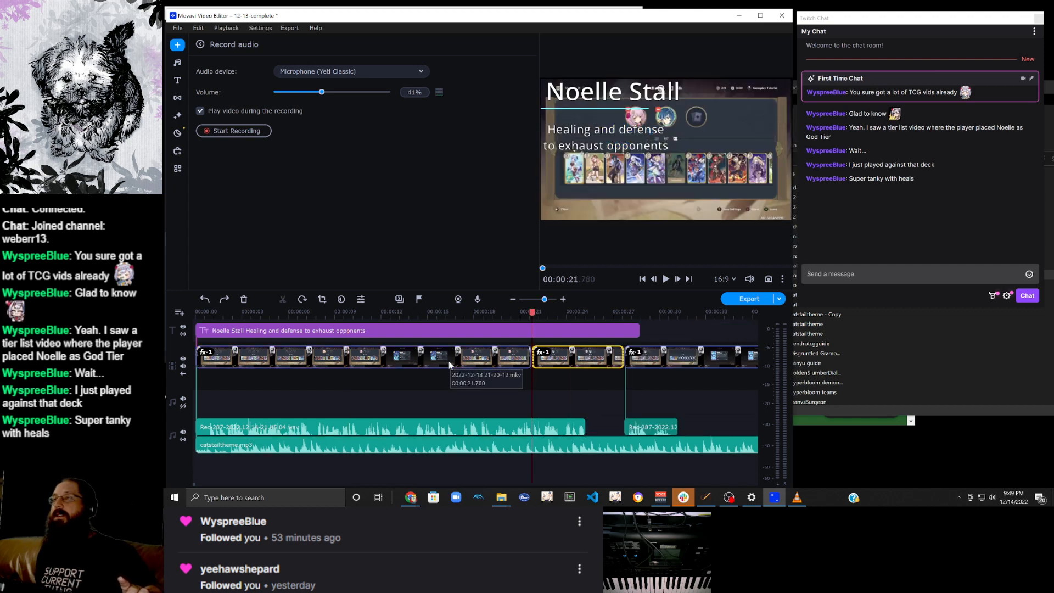
pyautogui.hotkey('ctrl', 'z')
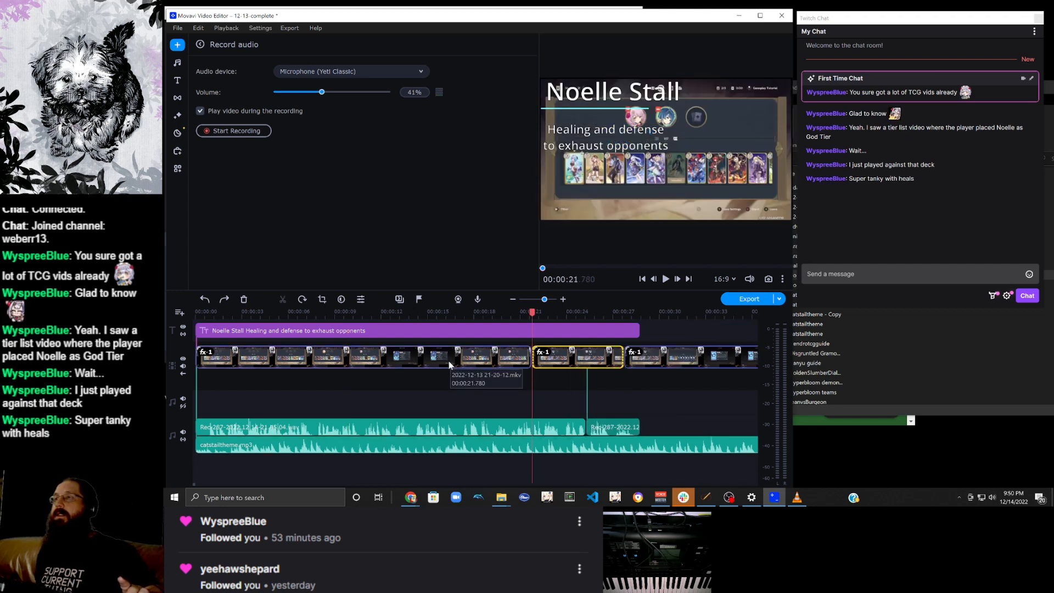
pyautogui.hotkey('ctrl', 'z')
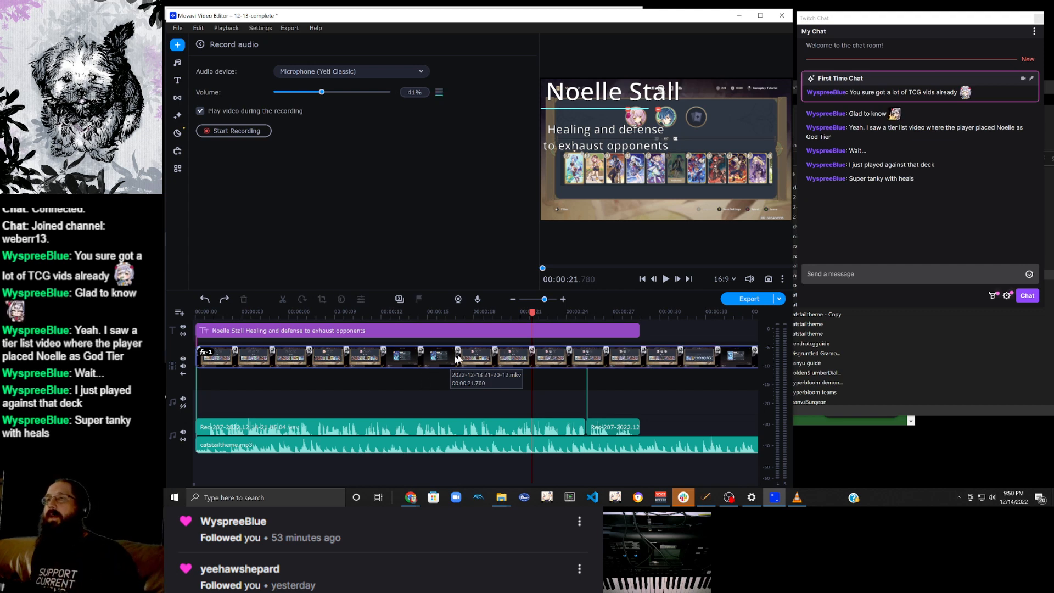
# Find where the card details open in the first clip and split it just before, at 00:00:09.630.
pyautogui.click(427, 357)
pyautogui.click(407, 361)
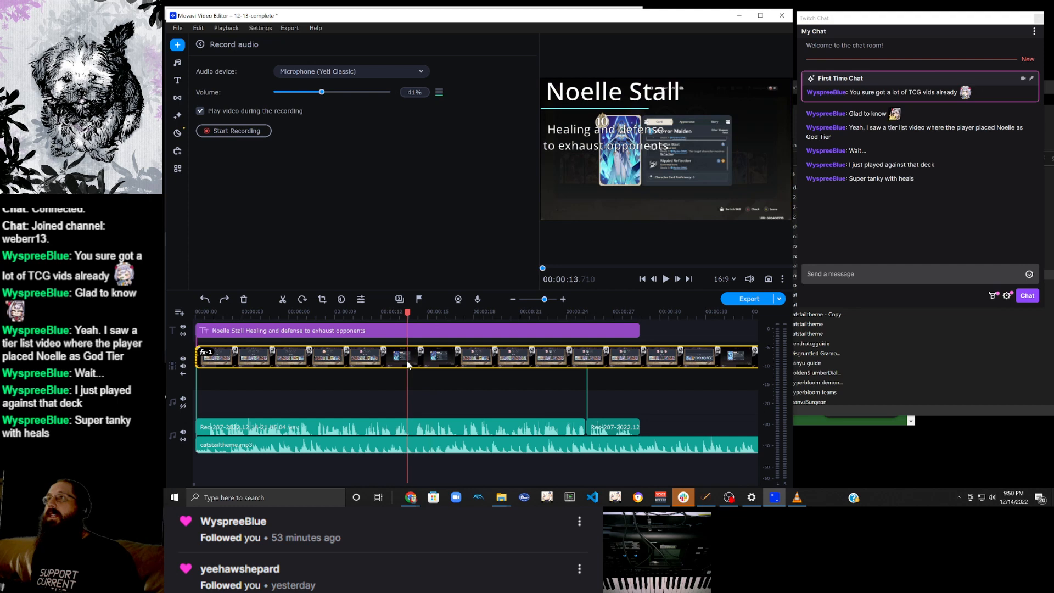
pyautogui.click(398, 365)
pyautogui.click(389, 365)
pyautogui.click(382, 364)
pyautogui.click(372, 365)
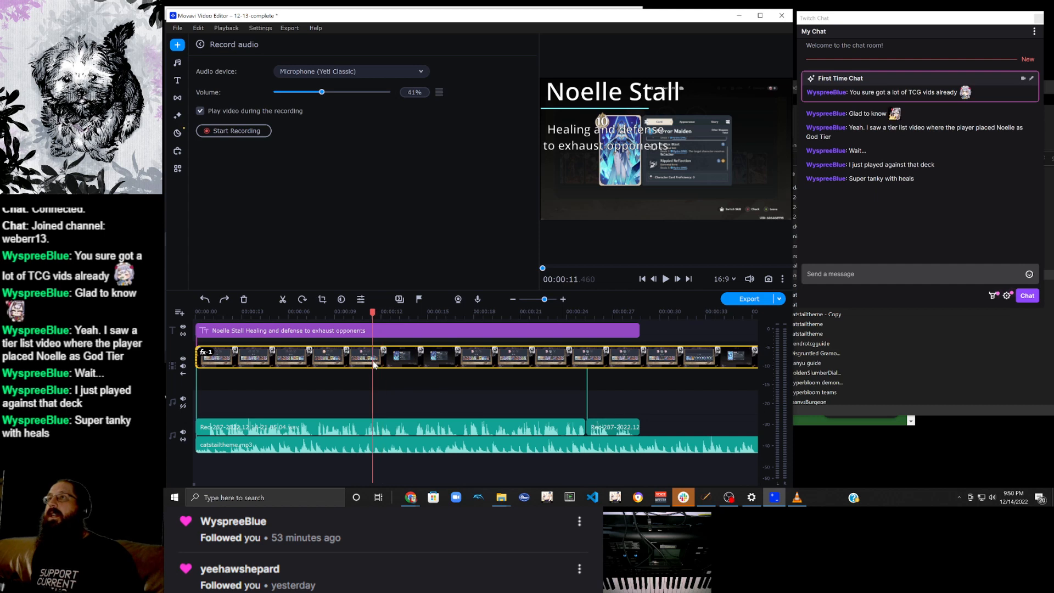
pyautogui.click(365, 363)
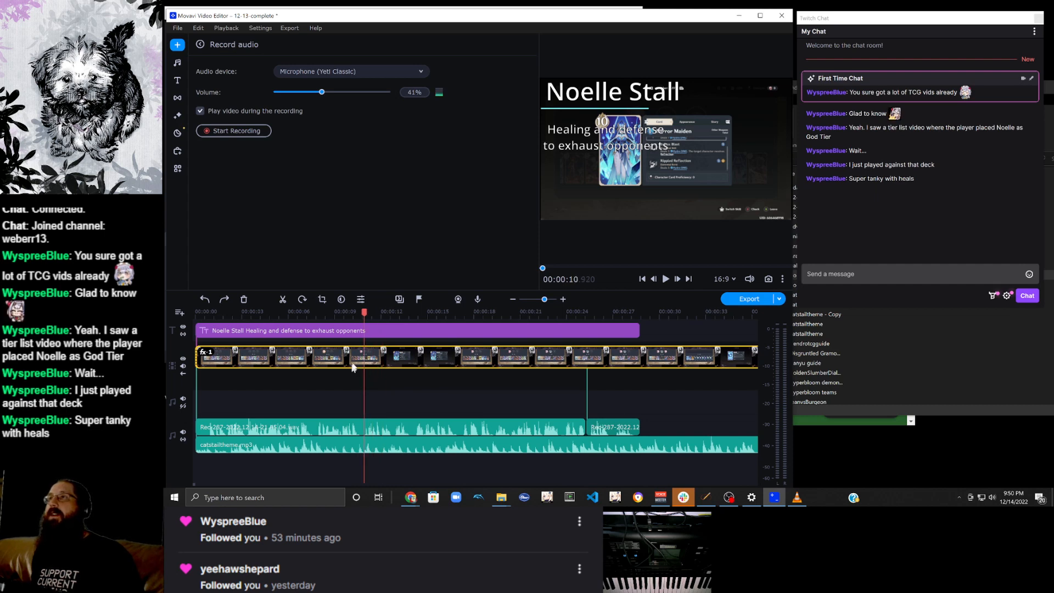
pyautogui.click(354, 364)
pyautogui.click(351, 364)
pyautogui.click(344, 365)
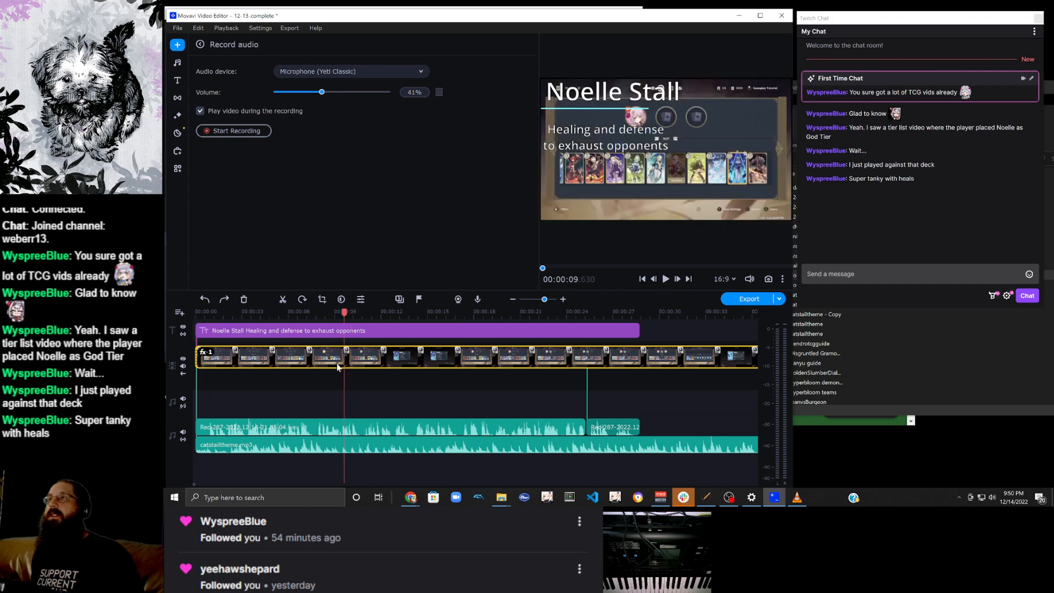
pyautogui.click(346, 362)
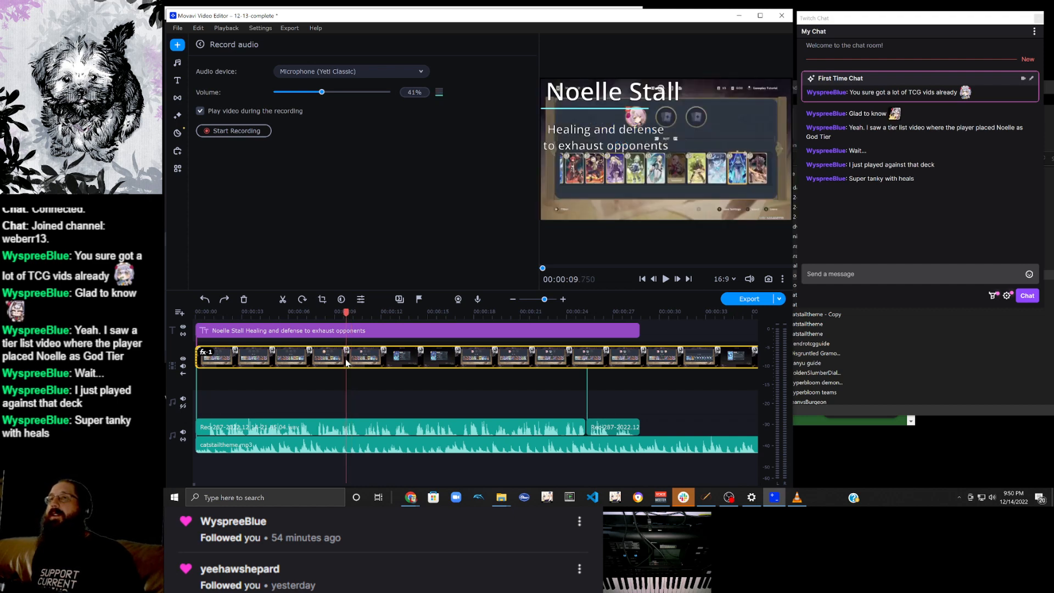
pyautogui.click(348, 362)
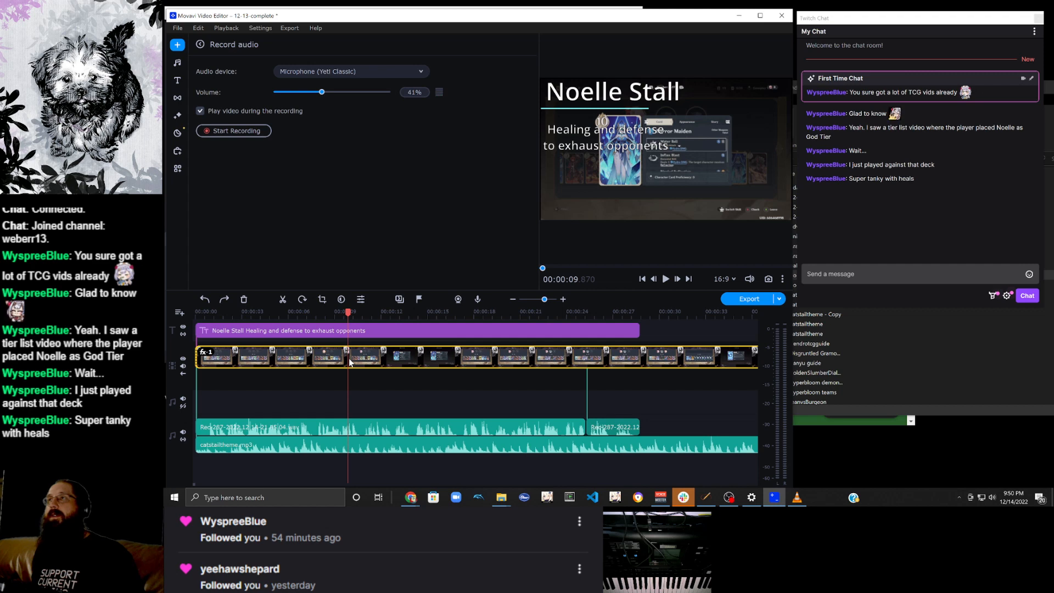
pyautogui.click(344, 363)
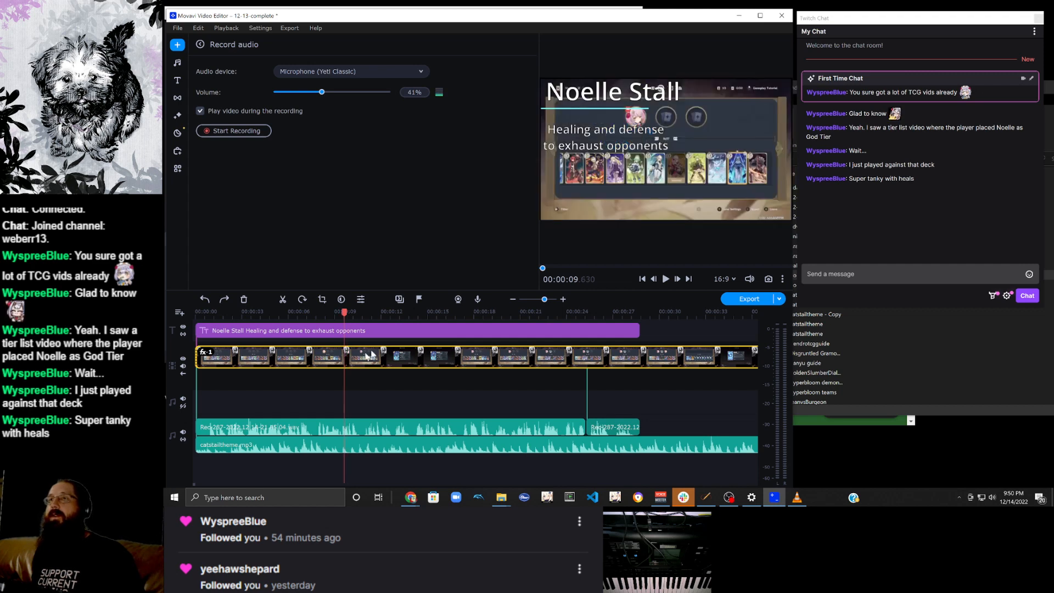
pyautogui.click(286, 301)
# Delete the card details footage from 00:00:09.630 to 00:00:16.680 and return the displaced narration piece to 00:00:25.260, directly after the first.
pyautogui.click(413, 352)
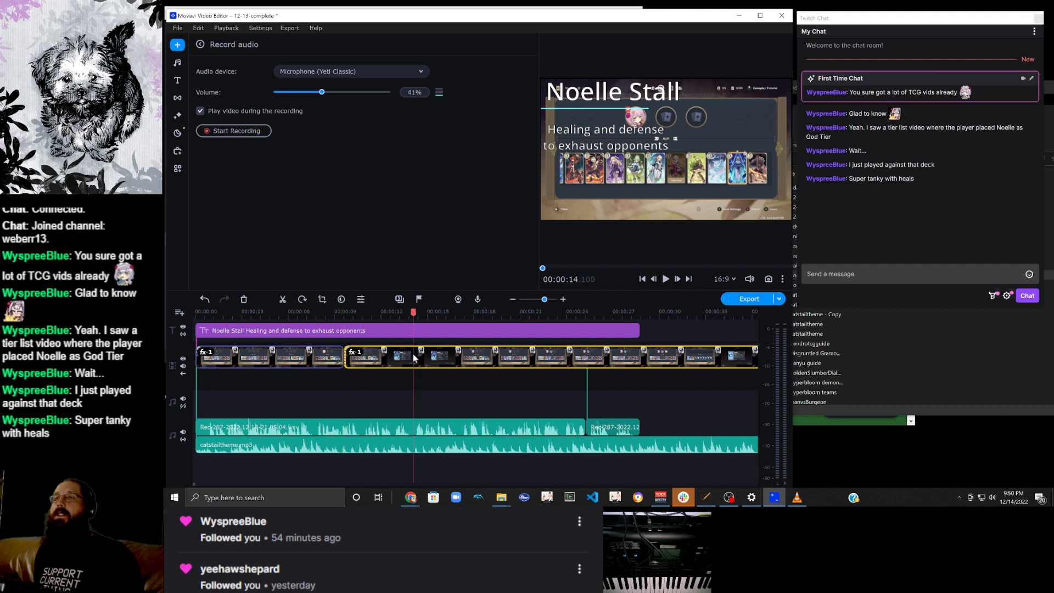
pyautogui.click(437, 363)
pyautogui.click(453, 363)
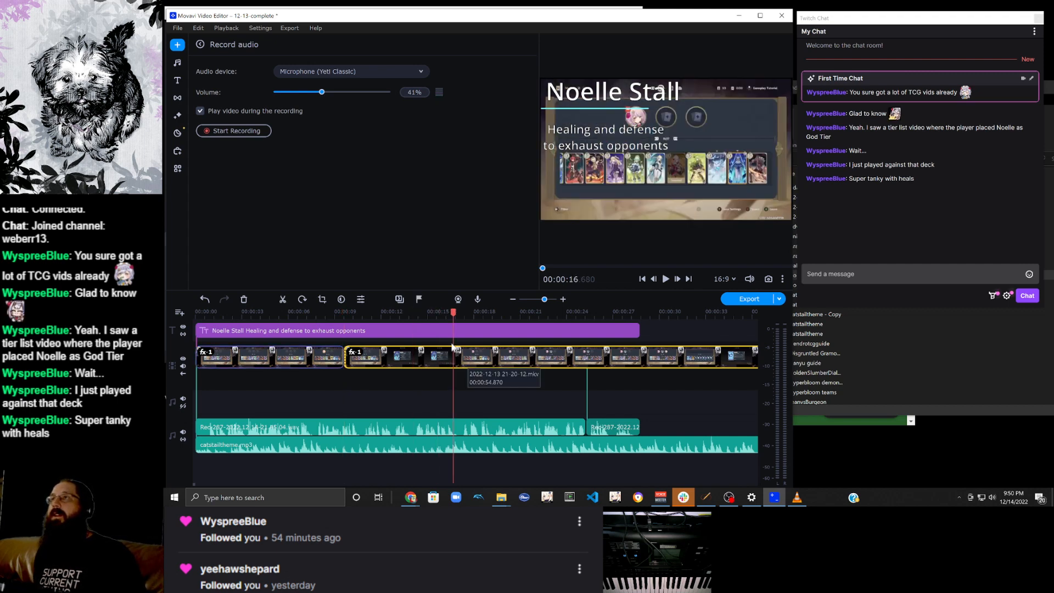
pyautogui.click(284, 300)
pyautogui.click(390, 355)
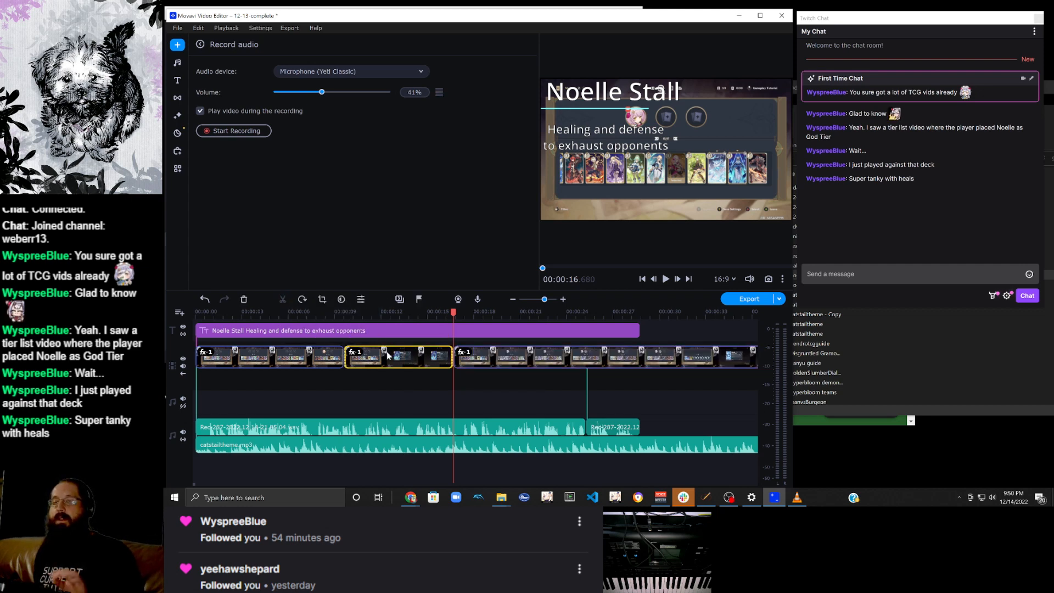
pyautogui.press('Delete')
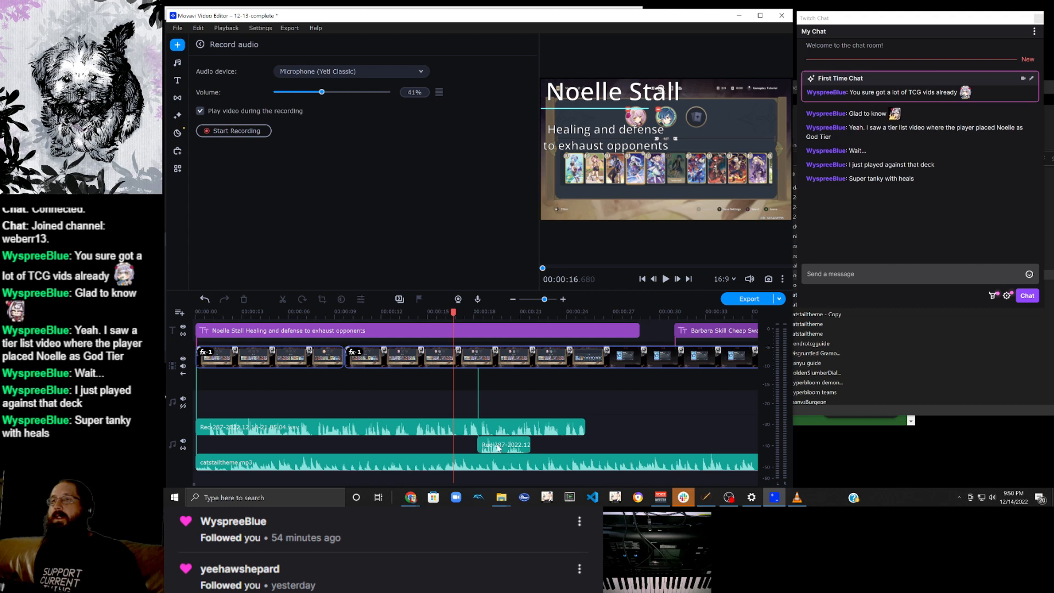
pyautogui.moveTo(500, 447); pyautogui.dragTo(609, 432)
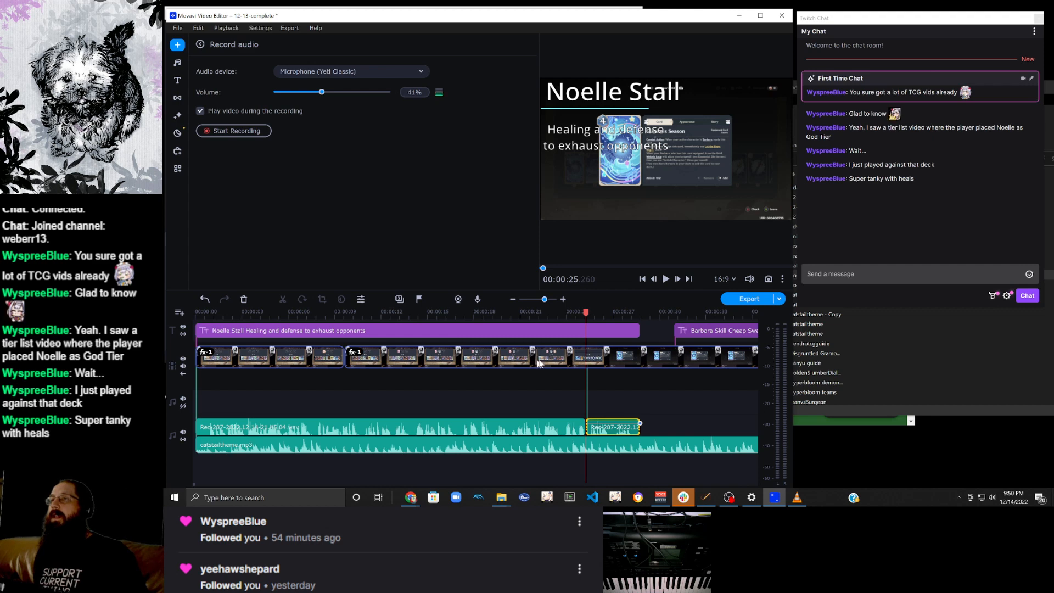
# Insert a freeze frame at 00:00:22.530, extend it to the Noelle Stall title's end, and move the displaced narration segment back against the preceding one.
pyautogui.click(442, 358)
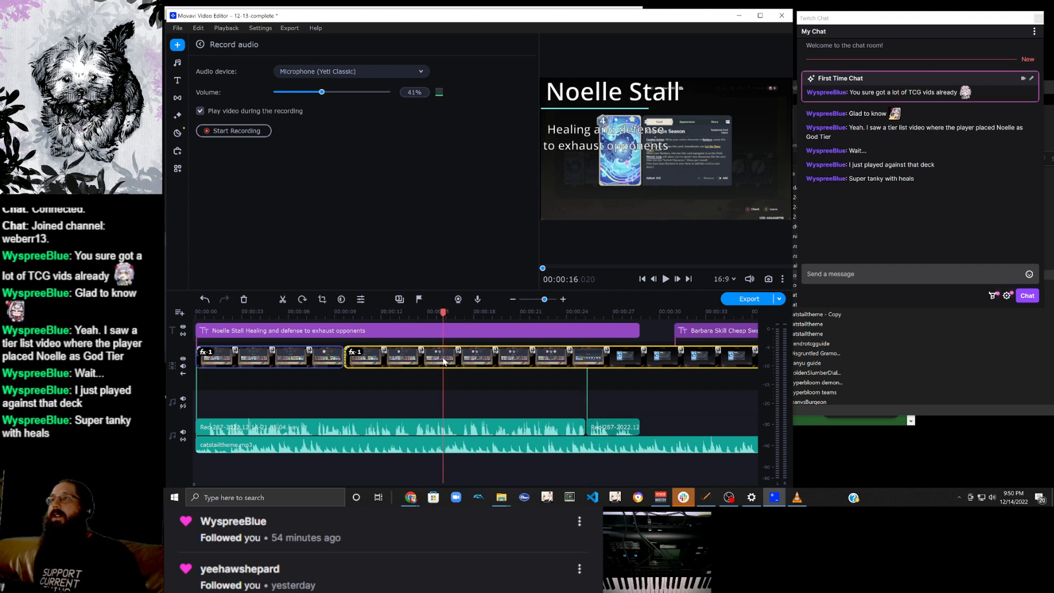
pyautogui.click(525, 357)
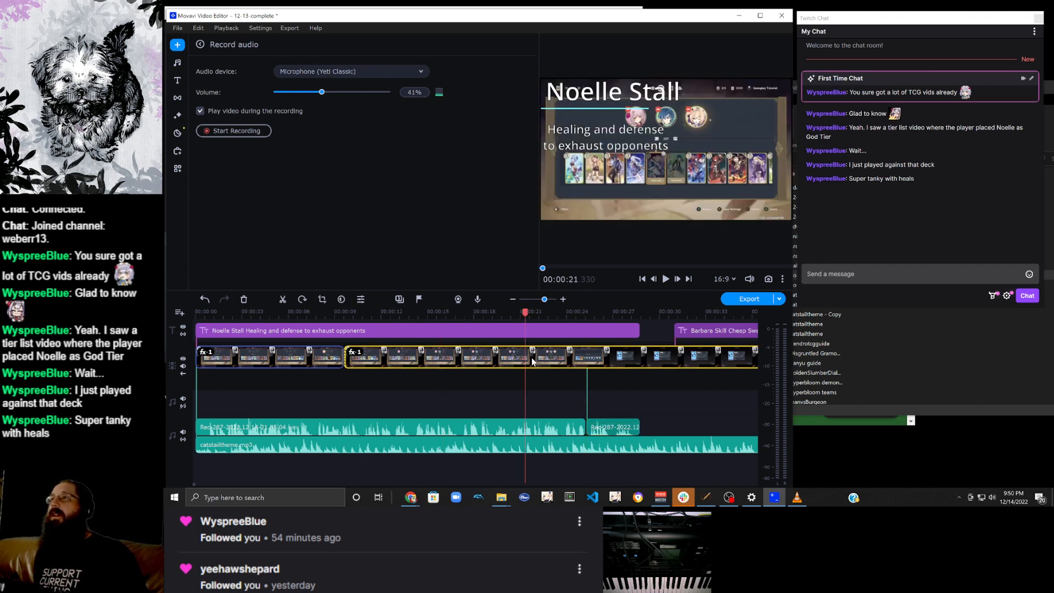
pyautogui.click(551, 359)
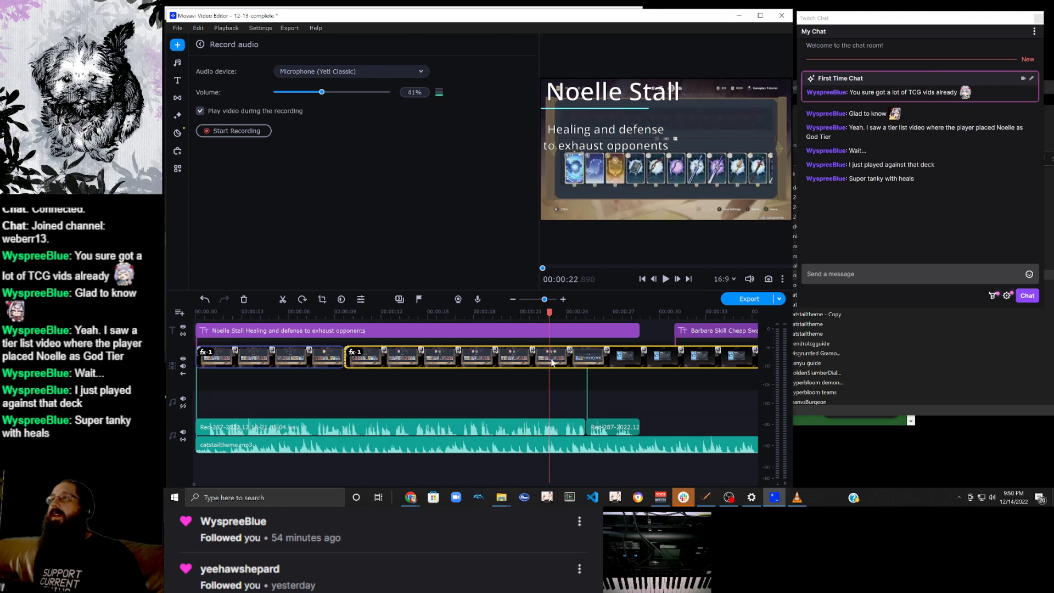
pyautogui.click(544, 359)
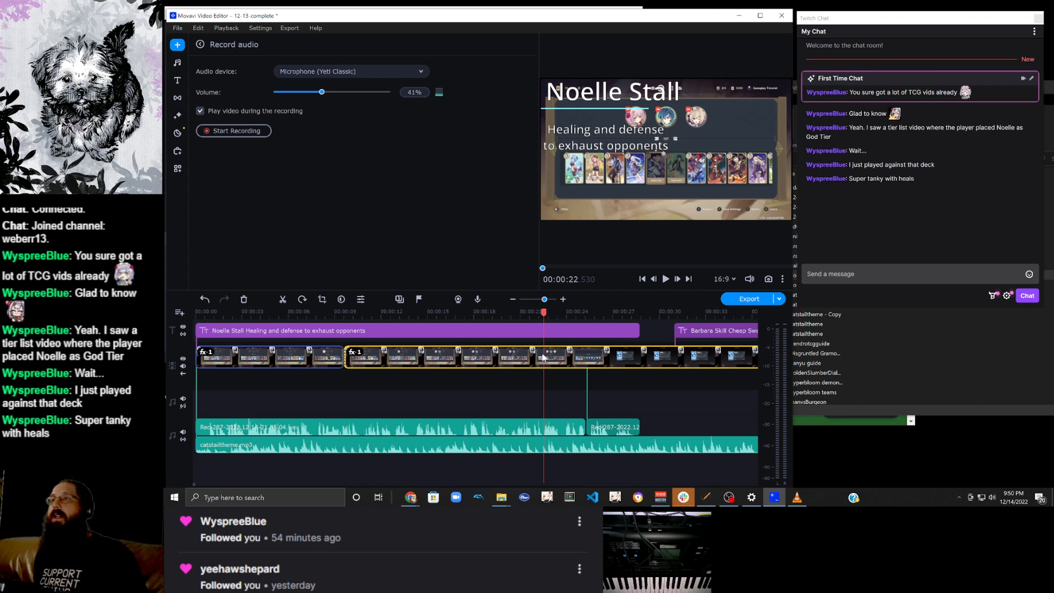
pyautogui.rightClick(542, 358)
pyautogui.click(573, 230)
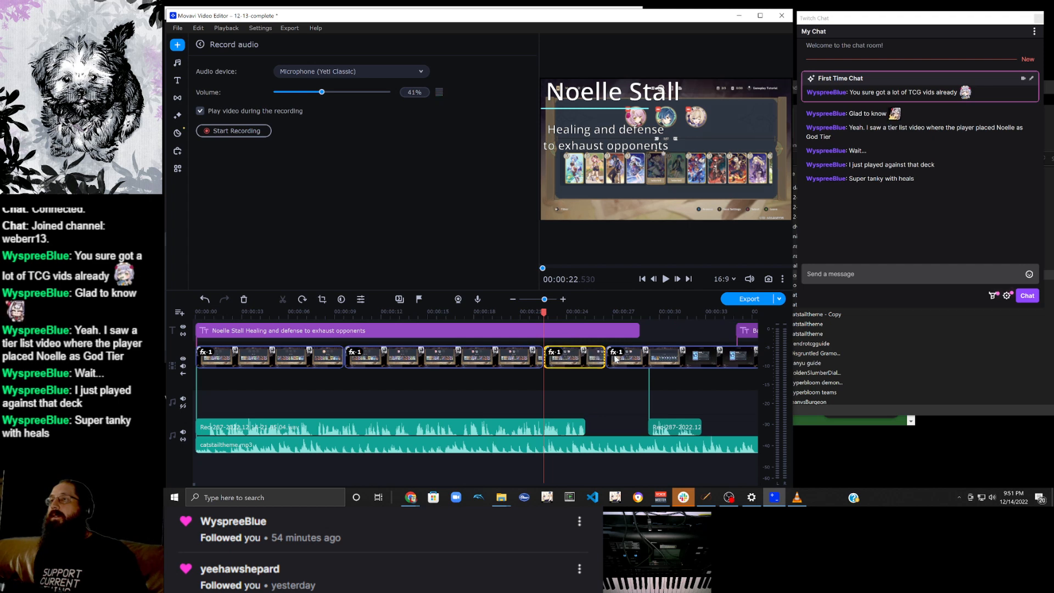
pyautogui.moveTo(603, 356); pyautogui.dragTo(639, 357)
pyautogui.moveTo(719, 439); pyautogui.dragTo(627, 424)
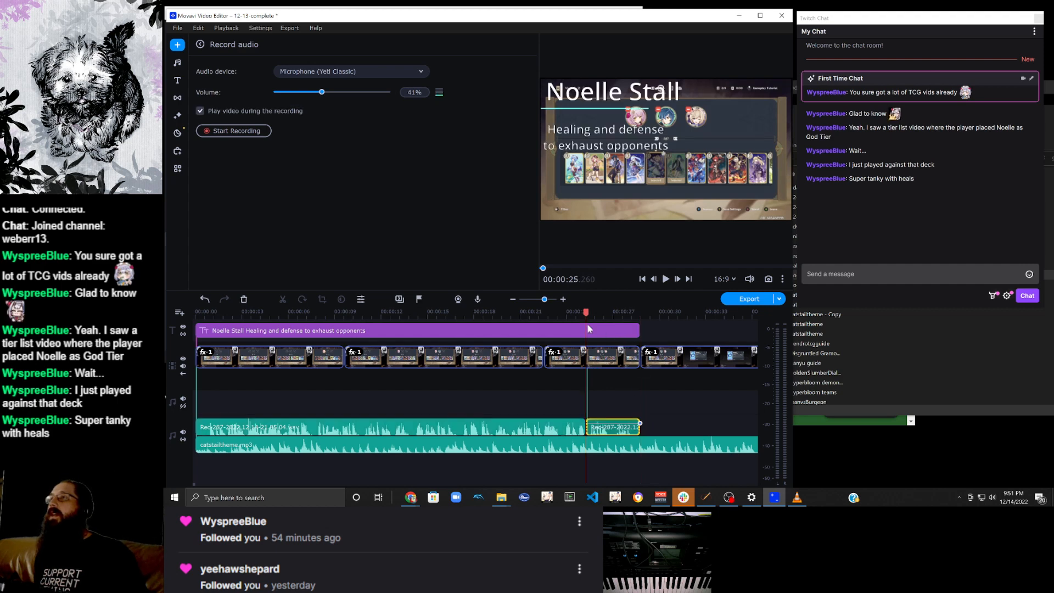
# Play past the Noelle Stall title's end and move the Barbara Skill Cheap Swaps title earlier to start at about 00:00:32.
pyautogui.click(619, 361)
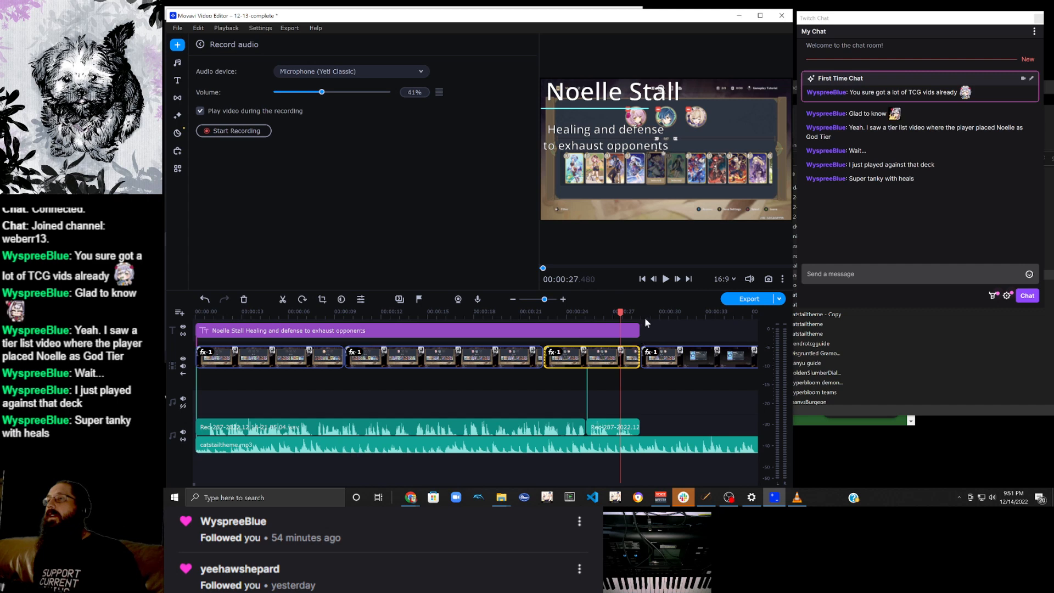
pyautogui.click(633, 333)
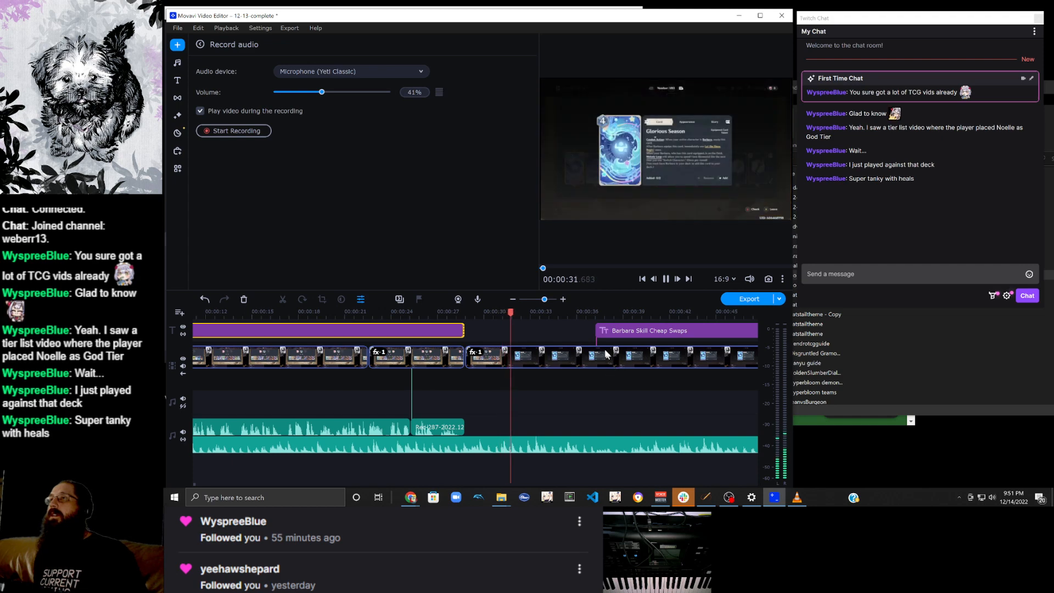
pyautogui.click(660, 280)
pyautogui.moveTo(668, 333); pyautogui.dragTo(588, 335)
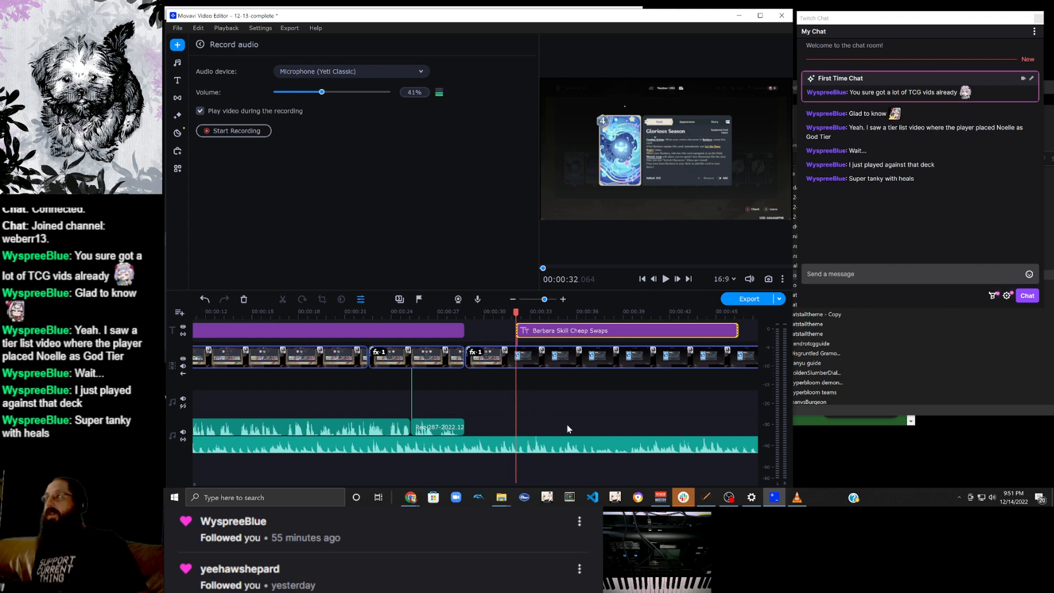
pyautogui.click(263, 136)
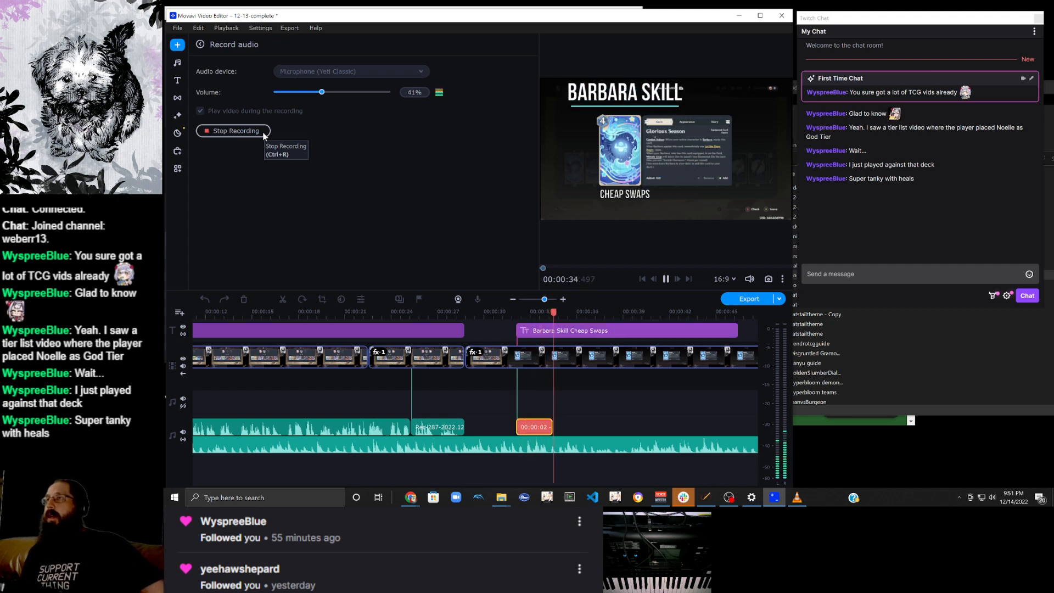
pyautogui.click(264, 134)
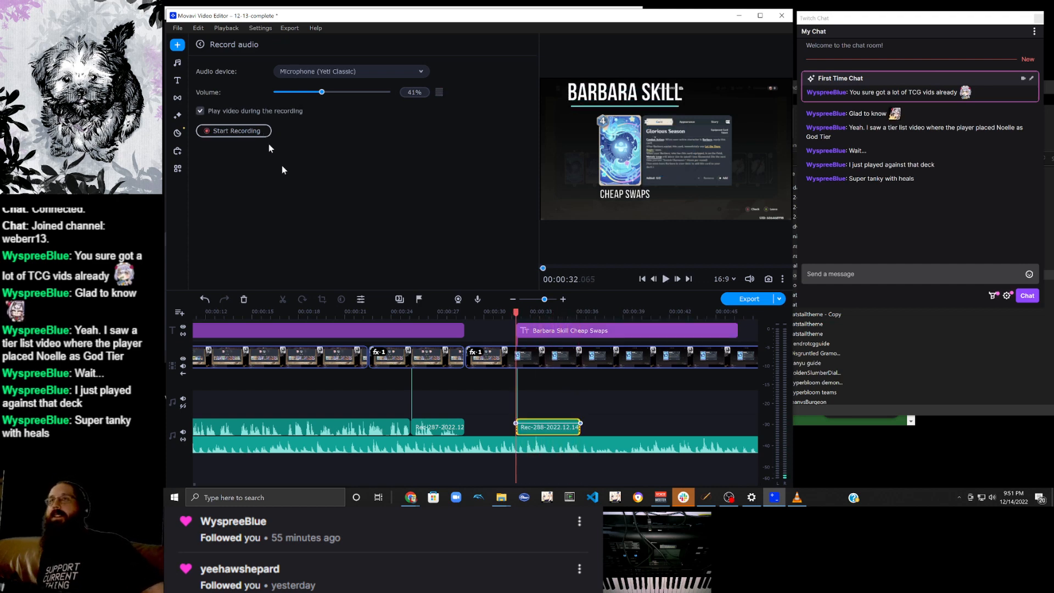
pyautogui.click(564, 412)
pyautogui.press('Delete')
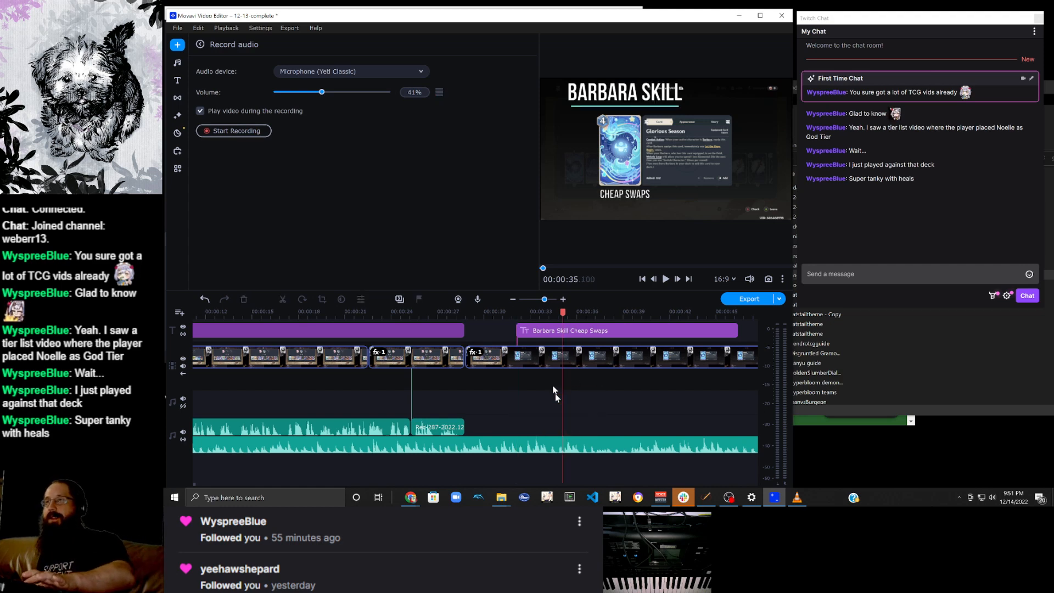
# Record narration from the start of the Barbara Skill Cheap Swaps title and extend that title to the end of the recording.
pyautogui.moveTo(556, 315); pyautogui.dragTo(516, 314)
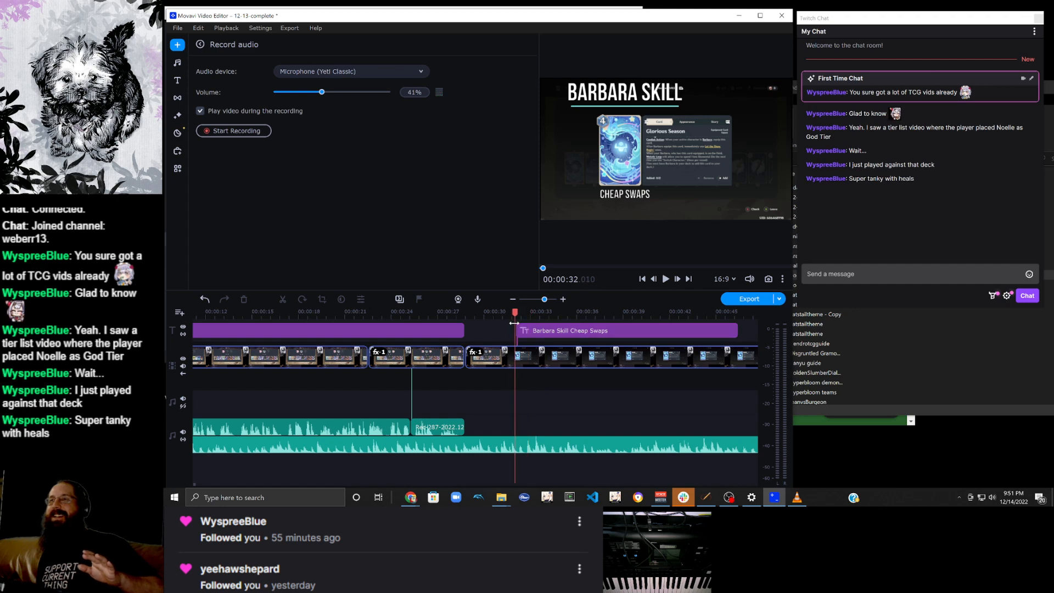
pyautogui.click(242, 131)
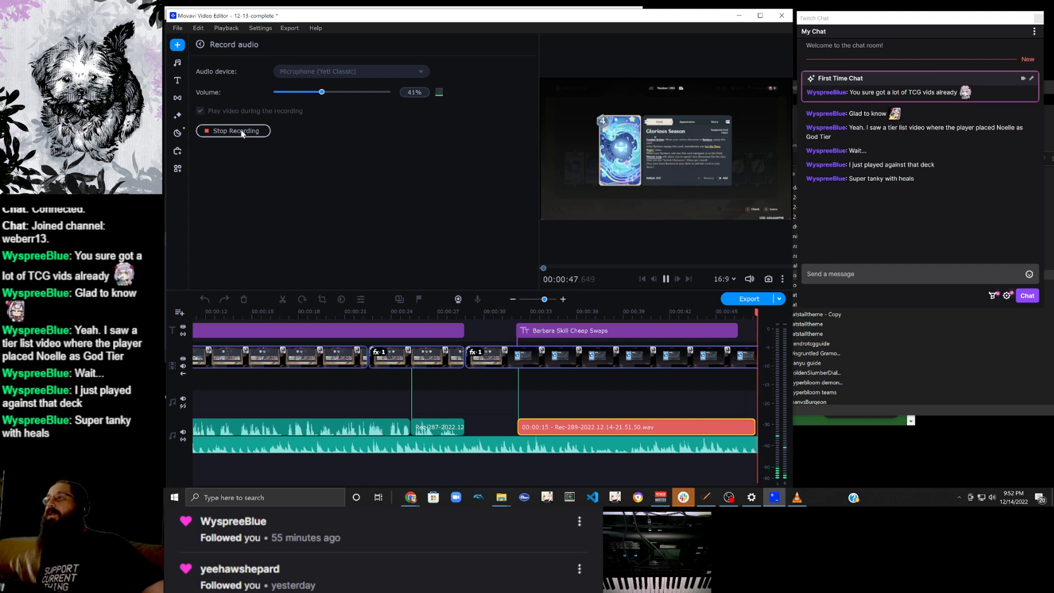
pyautogui.click(242, 132)
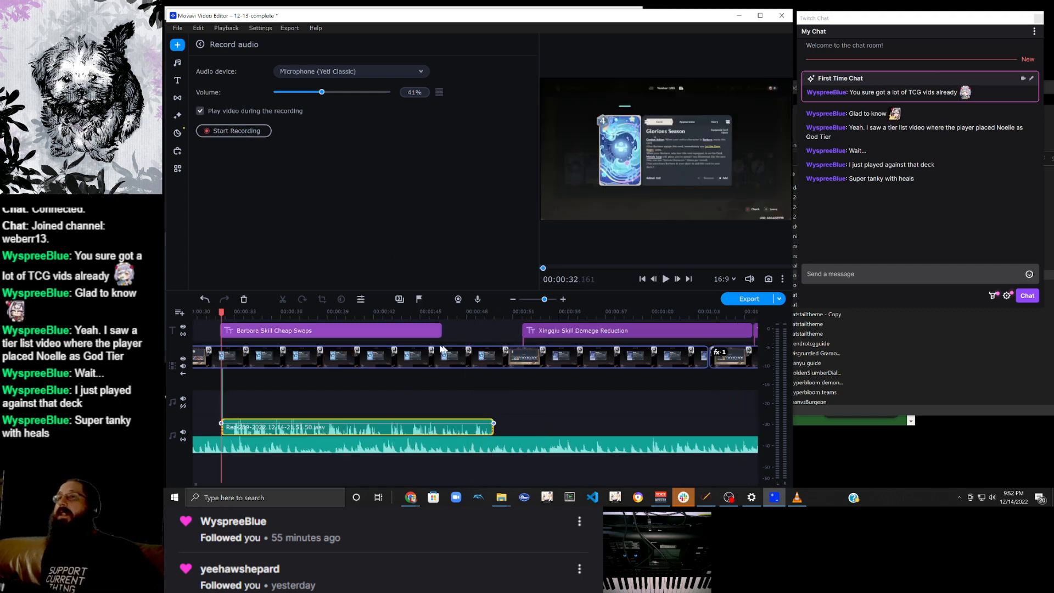
pyautogui.click(412, 331)
pyautogui.moveTo(440, 332); pyautogui.dragTo(489, 335)
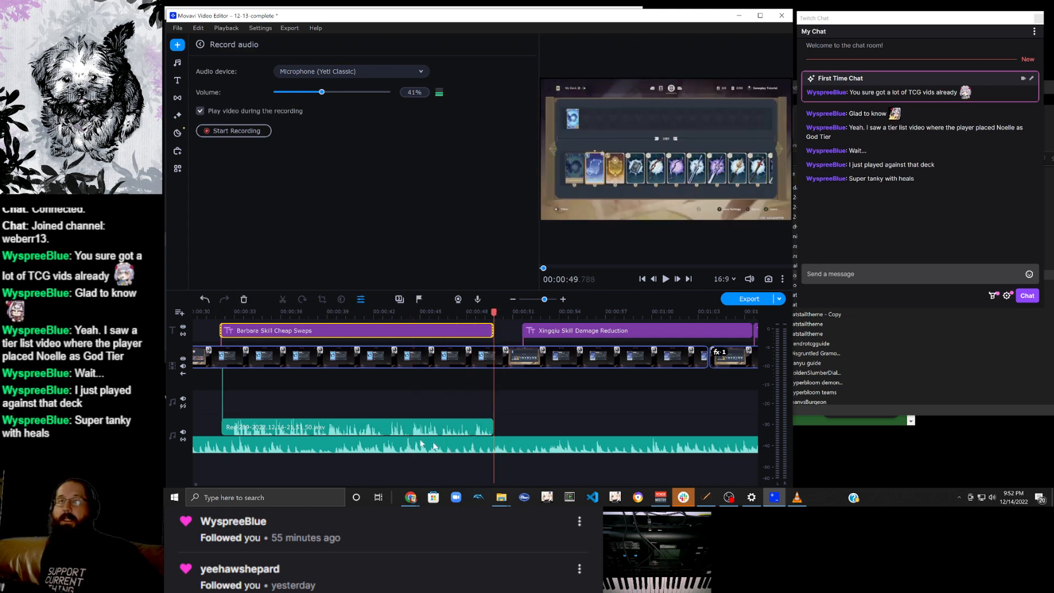
# Cut off the Barbara narration's opening before 00:00:32.670 and move the remaining audio back to the title's start.
pyautogui.click(230, 436)
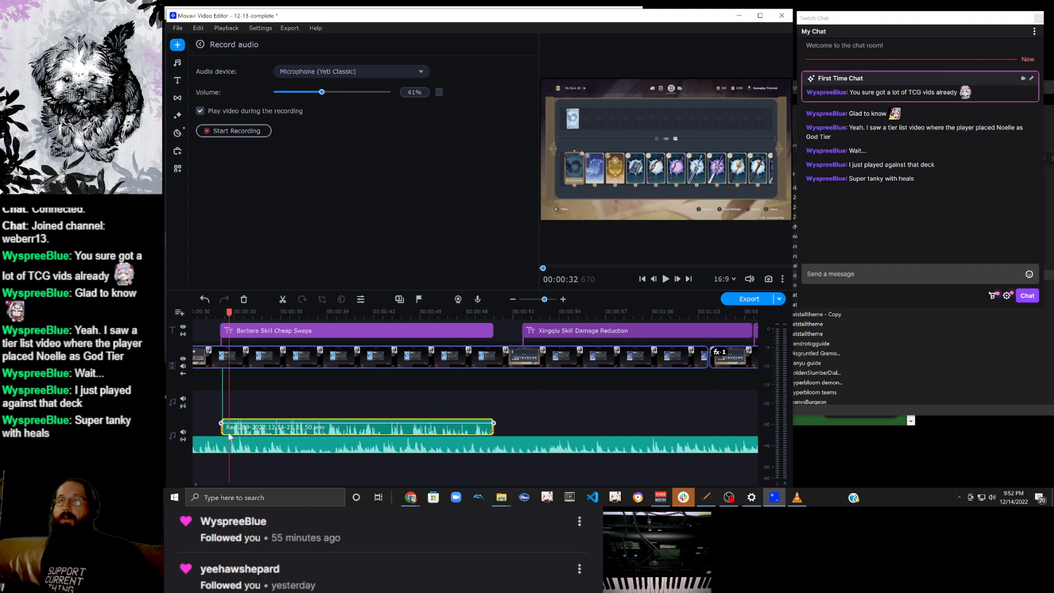
pyautogui.click(282, 299)
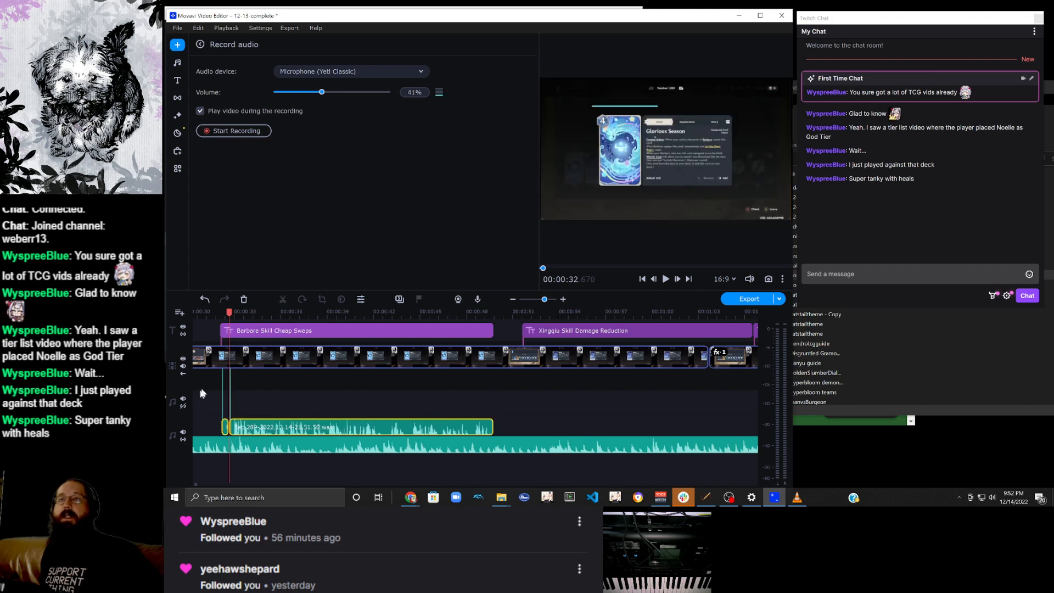
pyautogui.click(224, 426)
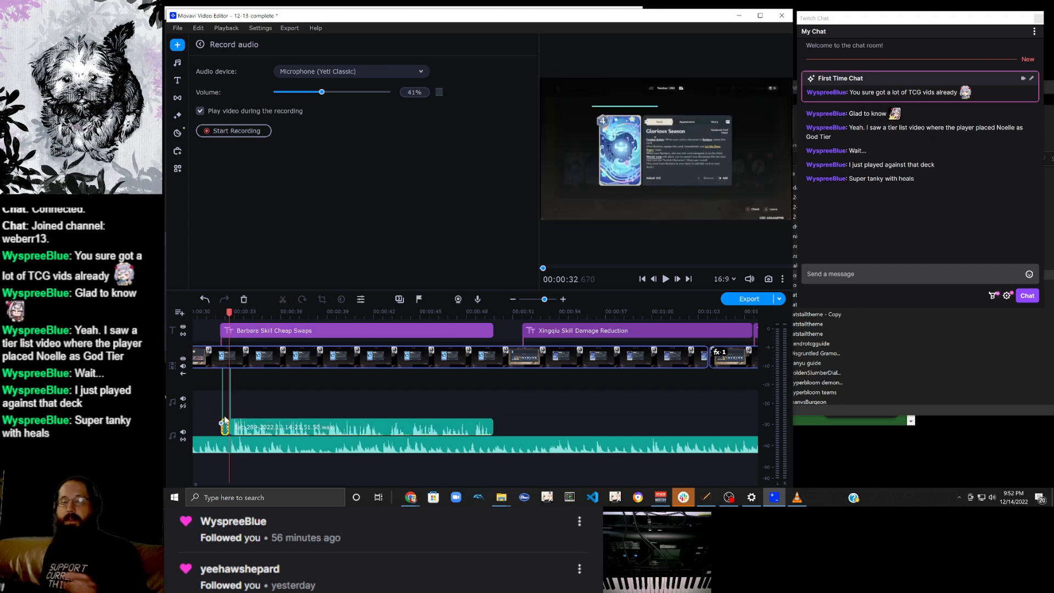
pyautogui.press('Delete')
pyautogui.moveTo(307, 425); pyautogui.dragTo(300, 428)
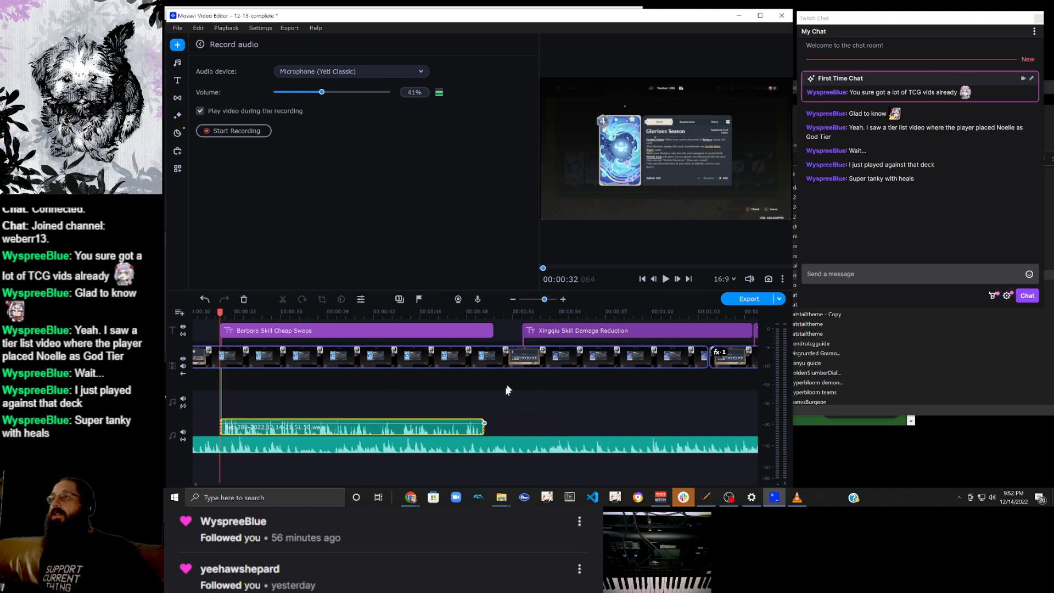
# Find where the card menu reappears in the footage and move the Xingqiu Skill Damage Reduction title to start at 00:00:50.490.
pyautogui.click(522, 358)
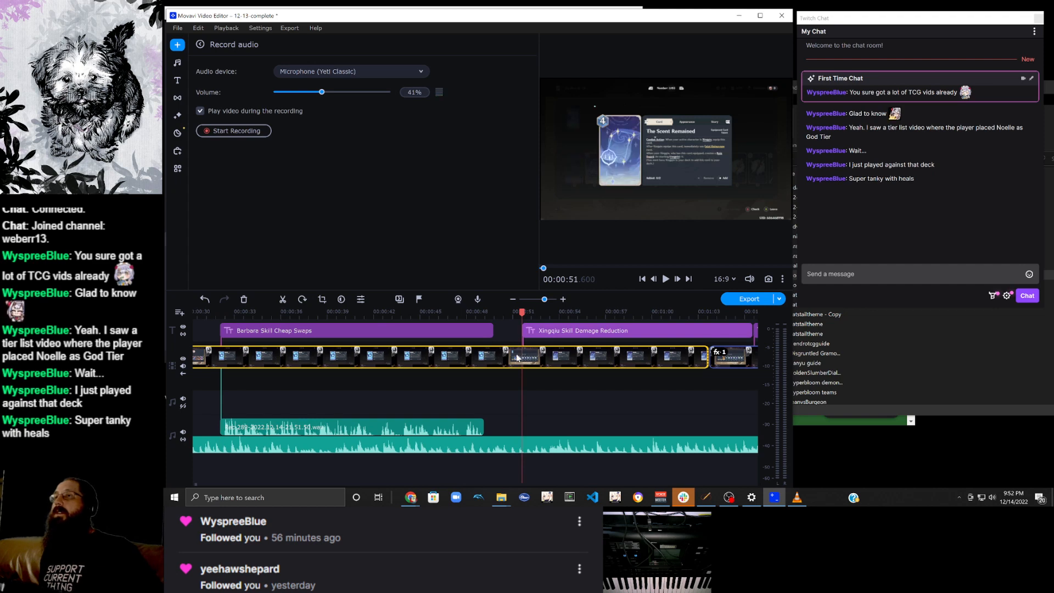
pyautogui.click(512, 355)
pyautogui.click(505, 358)
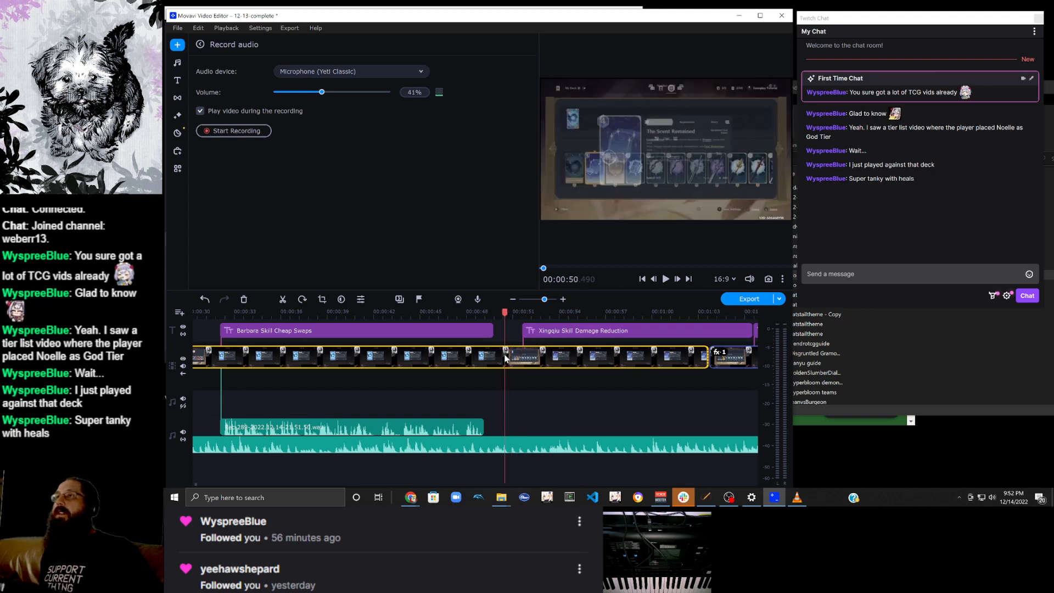
pyautogui.click(552, 333)
pyautogui.moveTo(551, 332); pyautogui.dragTo(541, 332)
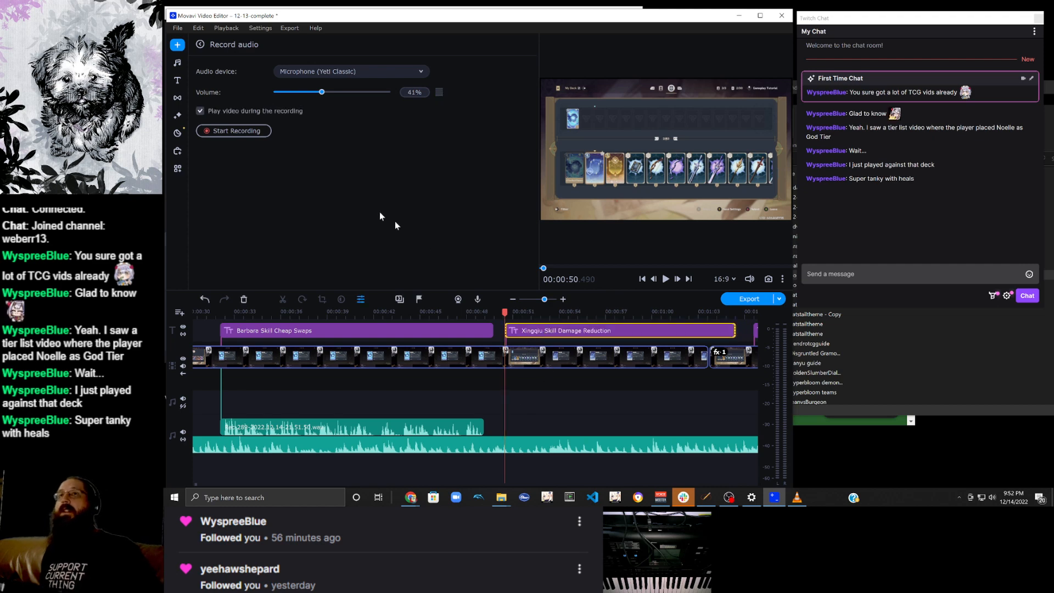
# Record a narration clip of about 16 seconds from the start of the Xingqiu Skill Damage Reduction title.
pyautogui.click(218, 131)
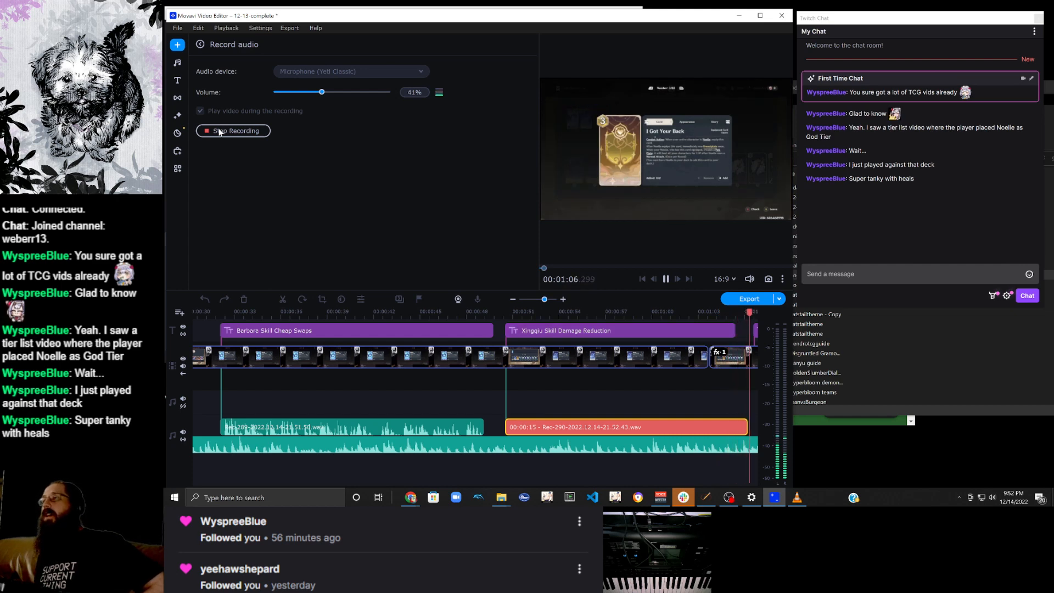
pyautogui.click(219, 132)
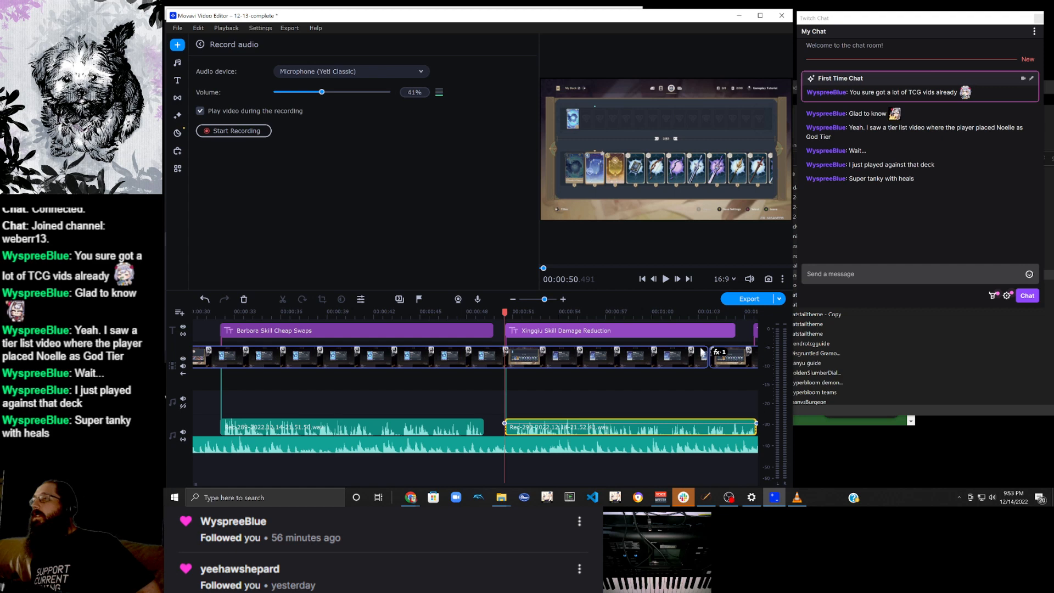
pyautogui.hscroll(2, 680, 387)
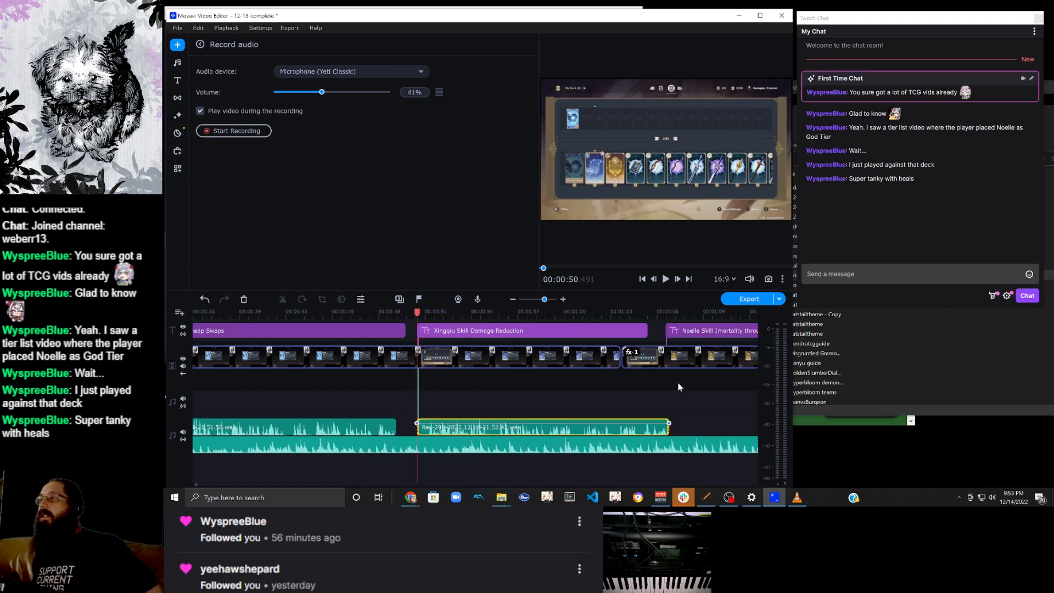
# Cut the section between 00:01:04.630 and 00:01:05.000 out of the Xingqiu narration and close the gap it leaves.
pyautogui.click(571, 430)
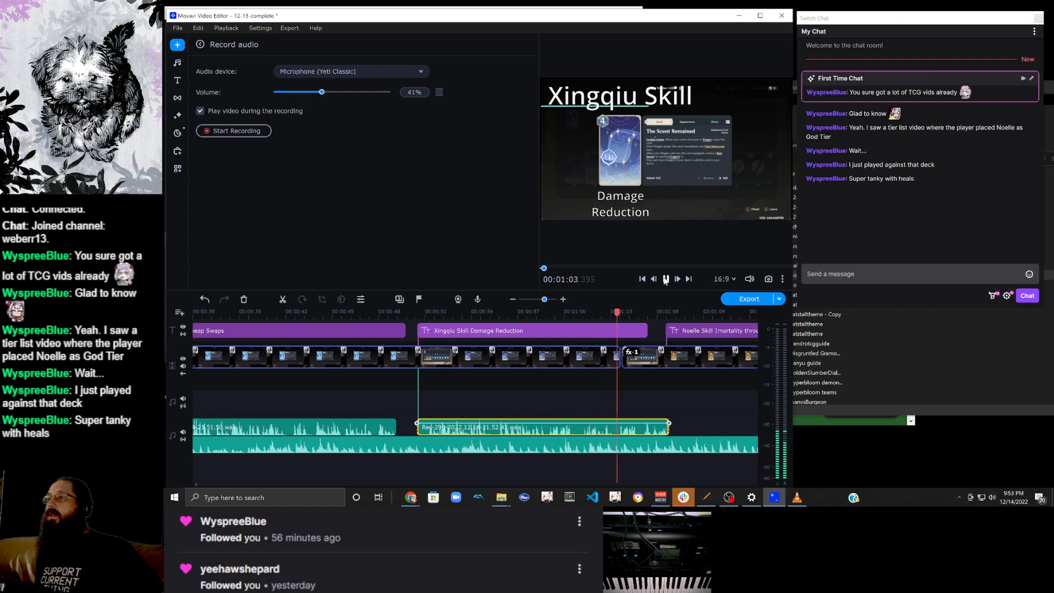
pyautogui.click(665, 278)
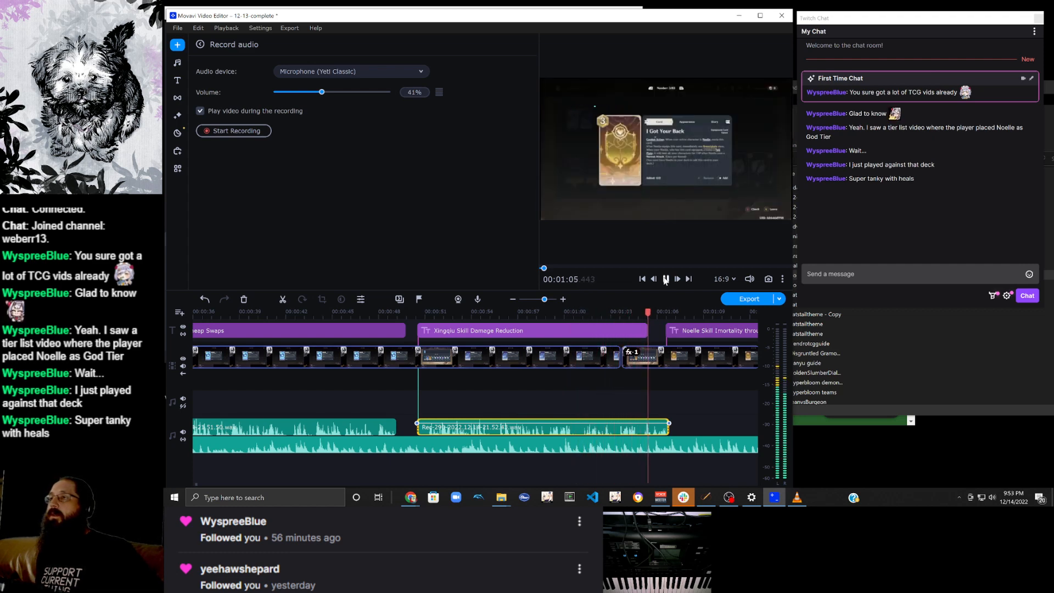
pyautogui.click(563, 299)
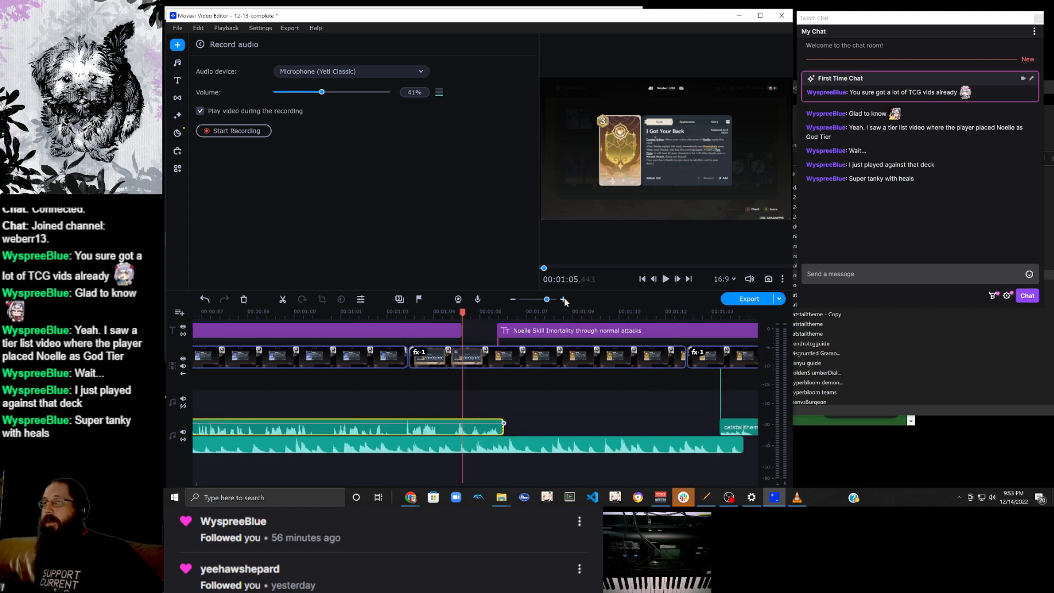
pyautogui.click(422, 429)
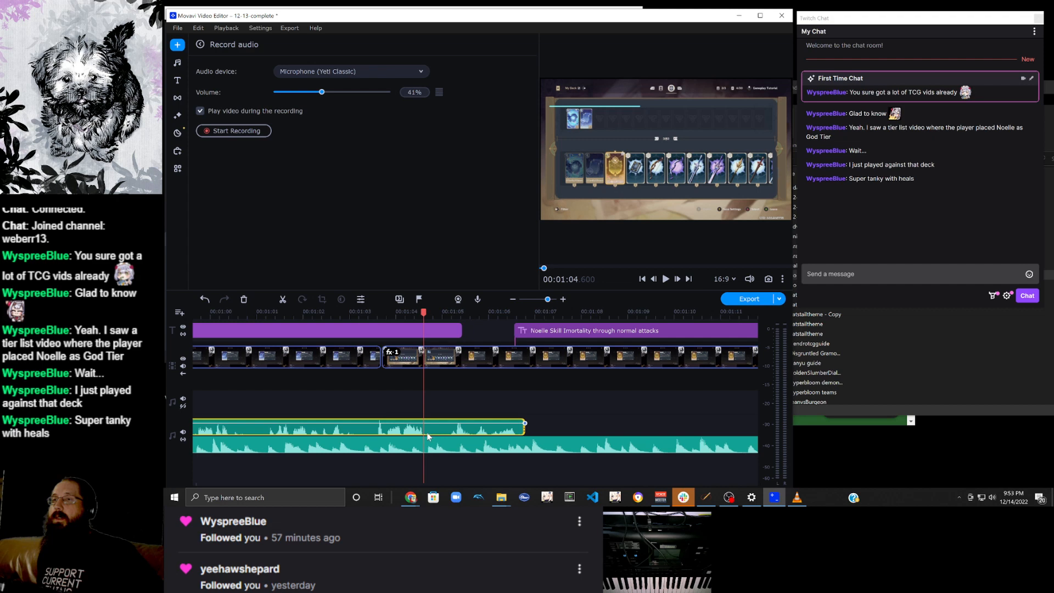
pyautogui.click(665, 279)
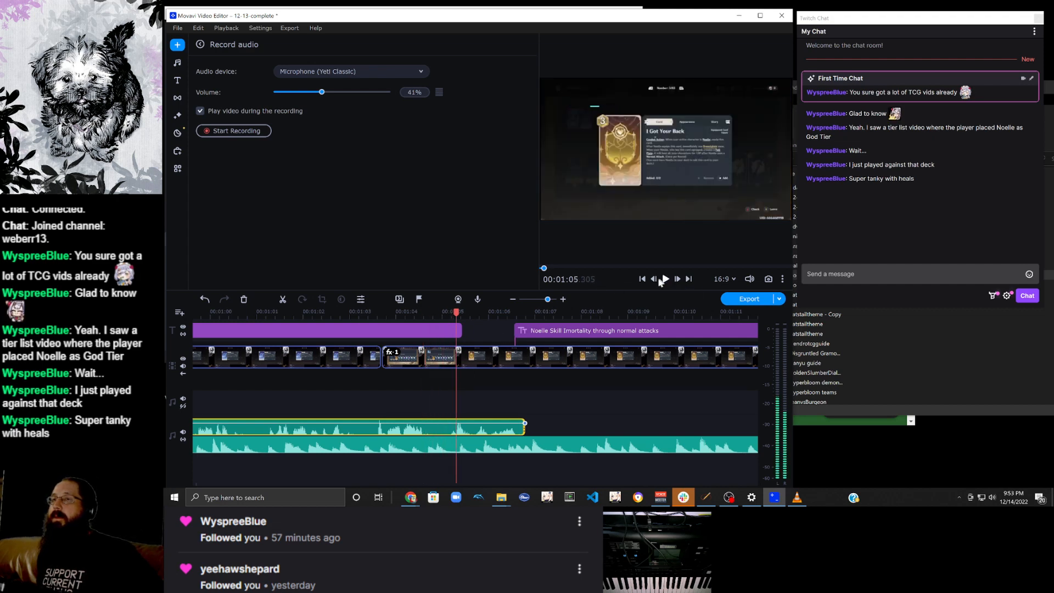
pyautogui.click(426, 436)
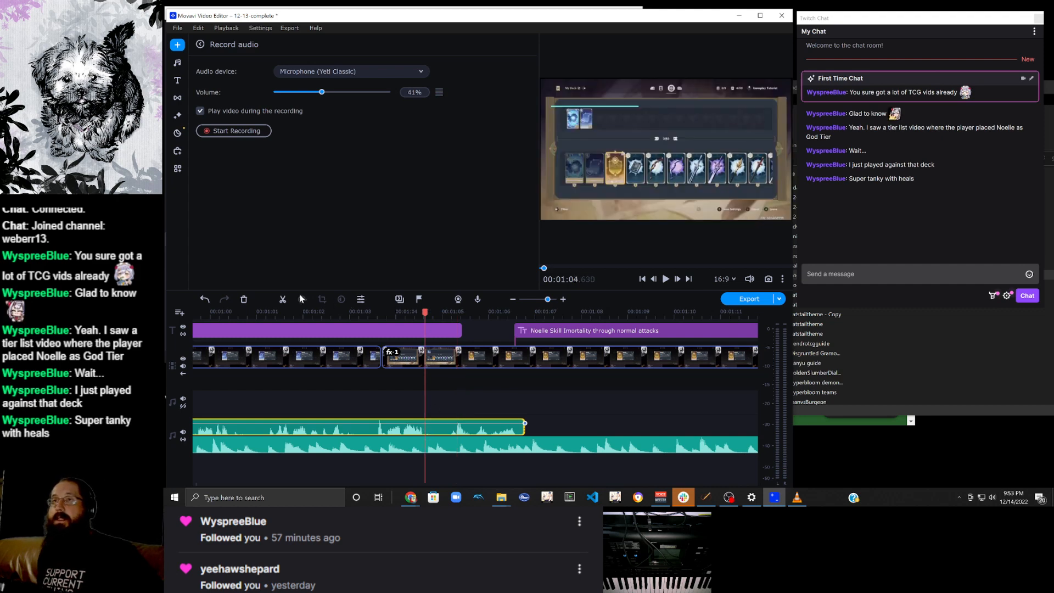
pyautogui.click(282, 300)
pyautogui.click(442, 429)
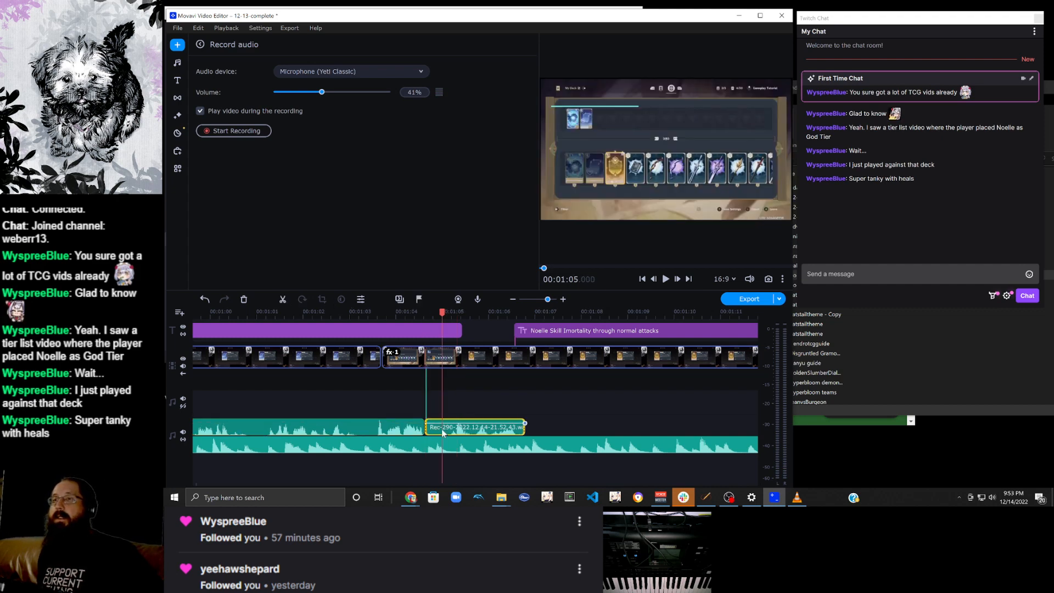
pyautogui.click(283, 297)
pyautogui.click(434, 427)
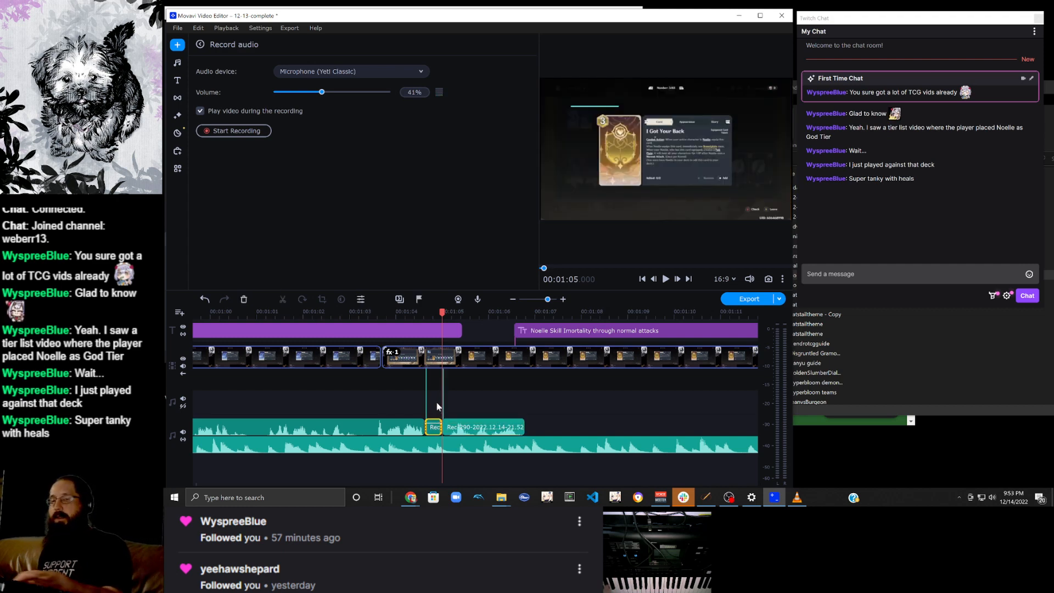
pyautogui.press('Delete')
pyautogui.moveTo(498, 432); pyautogui.dragTo(481, 431)
# Play back the Xingqiu narration from 00:01:03.300 to check the audio around the closed gap.
pyautogui.click(383, 424)
pyautogui.click(362, 358)
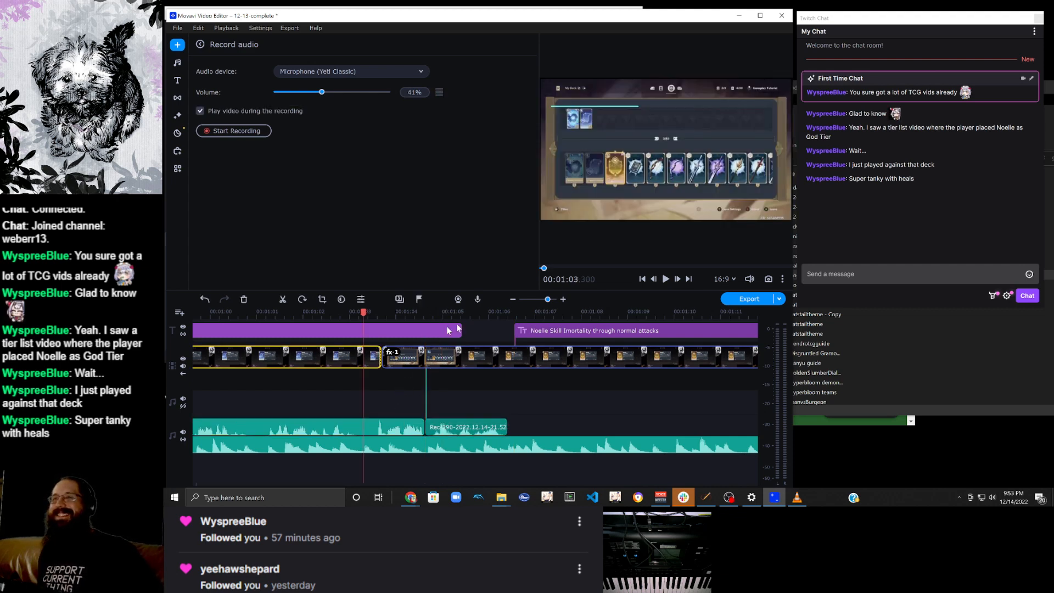
pyautogui.click(664, 280)
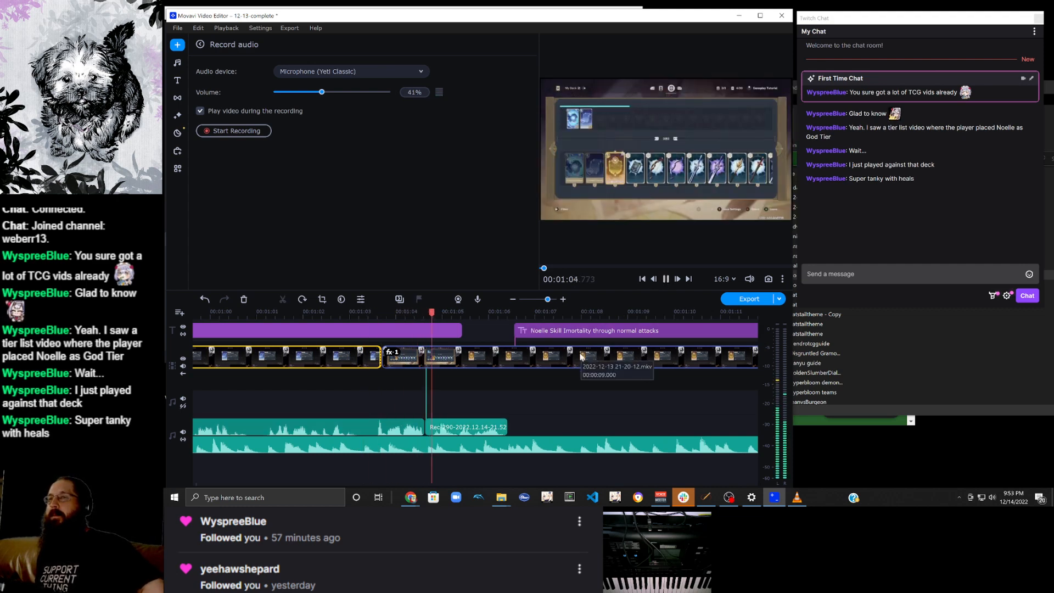
pyautogui.click(666, 279)
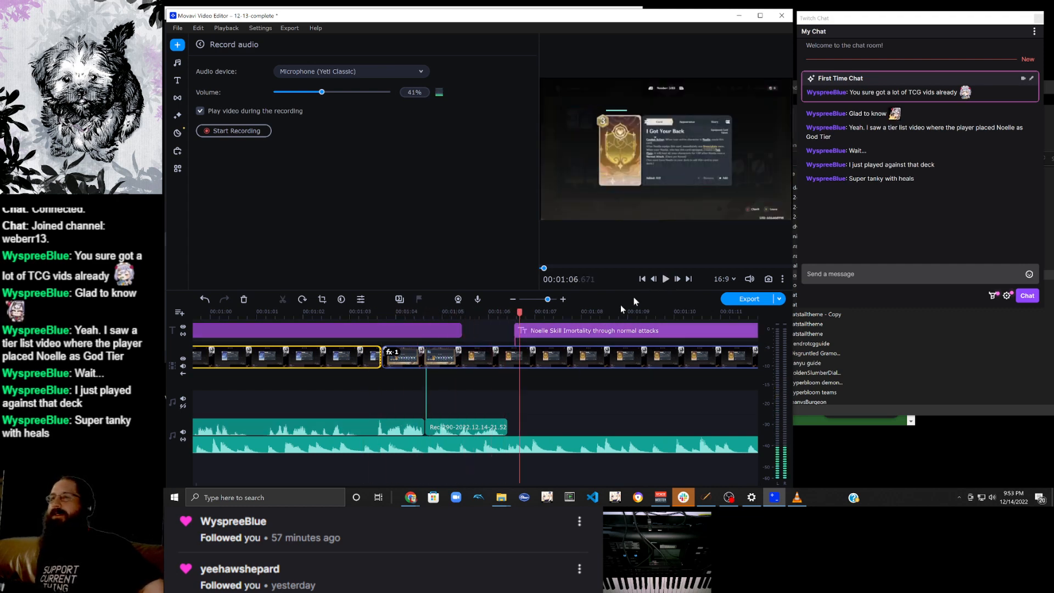
# Split the Xingqiu narration at 00:01:03.360 and delete all of its audio after that point.
pyautogui.click(366, 427)
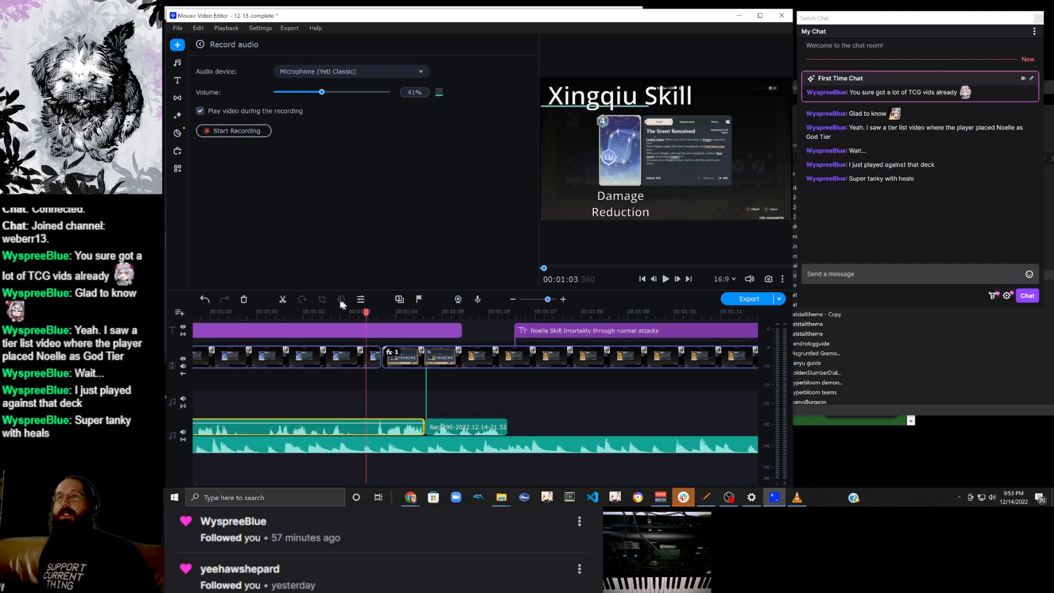
pyautogui.click(287, 299)
pyautogui.moveTo(551, 394); pyautogui.dragTo(406, 428)
pyautogui.press('Delete')
pyautogui.click(406, 429)
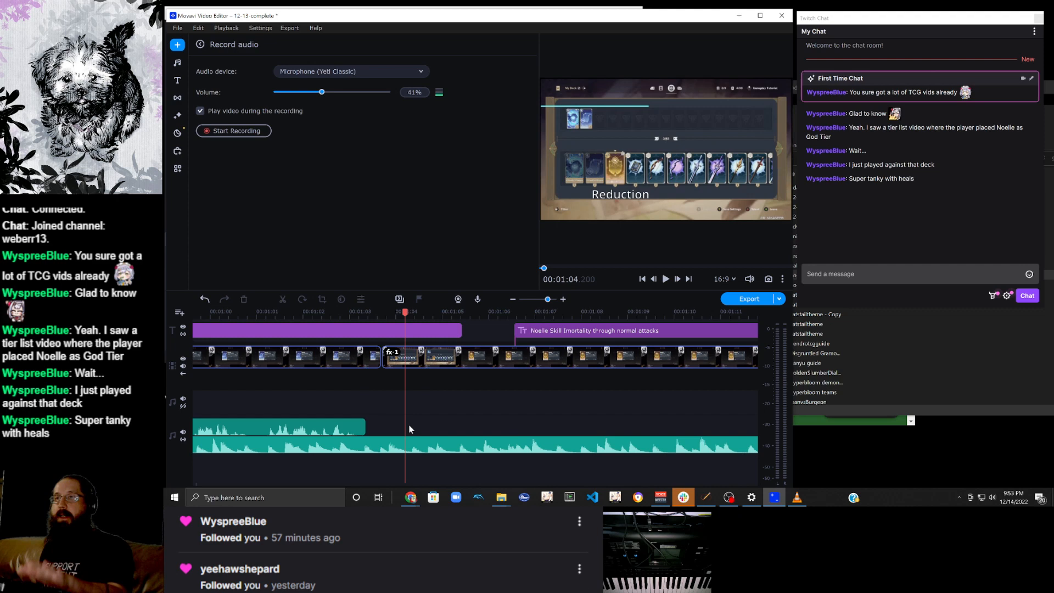
# Record a replacement narration clip of about 5 seconds from the end of the remaining Xingqiu audio at 00:01:03.350.
pyautogui.moveTo(405, 315); pyautogui.dragTo(365, 322)
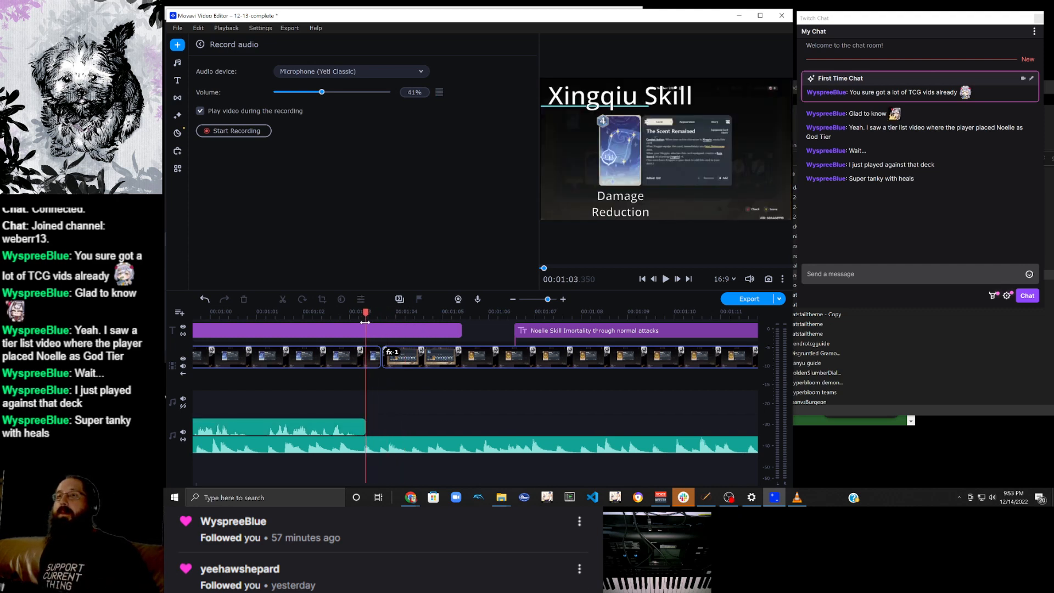
pyautogui.click(239, 133)
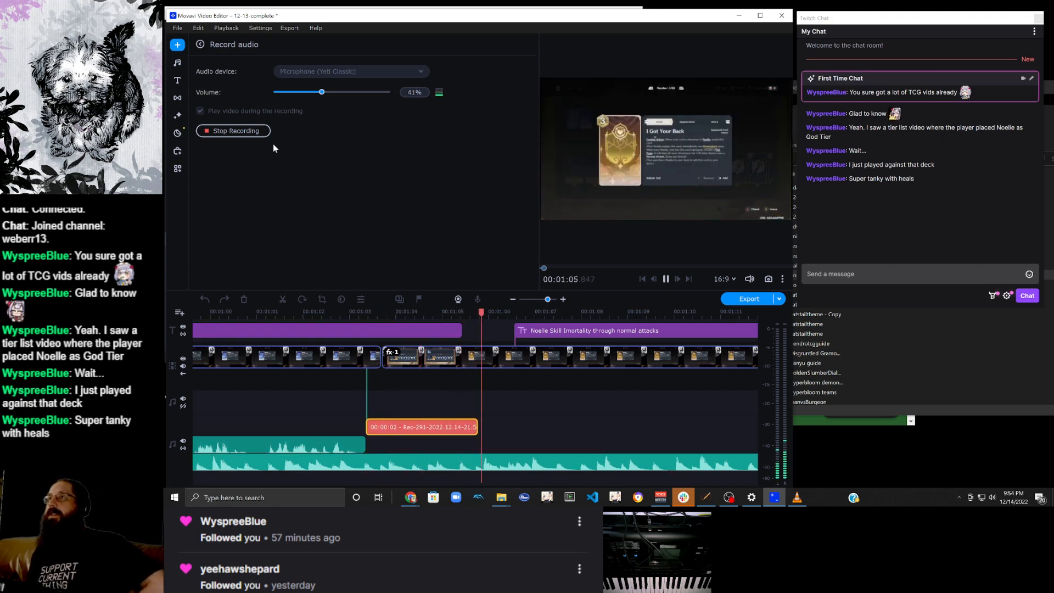
pyautogui.click(259, 130)
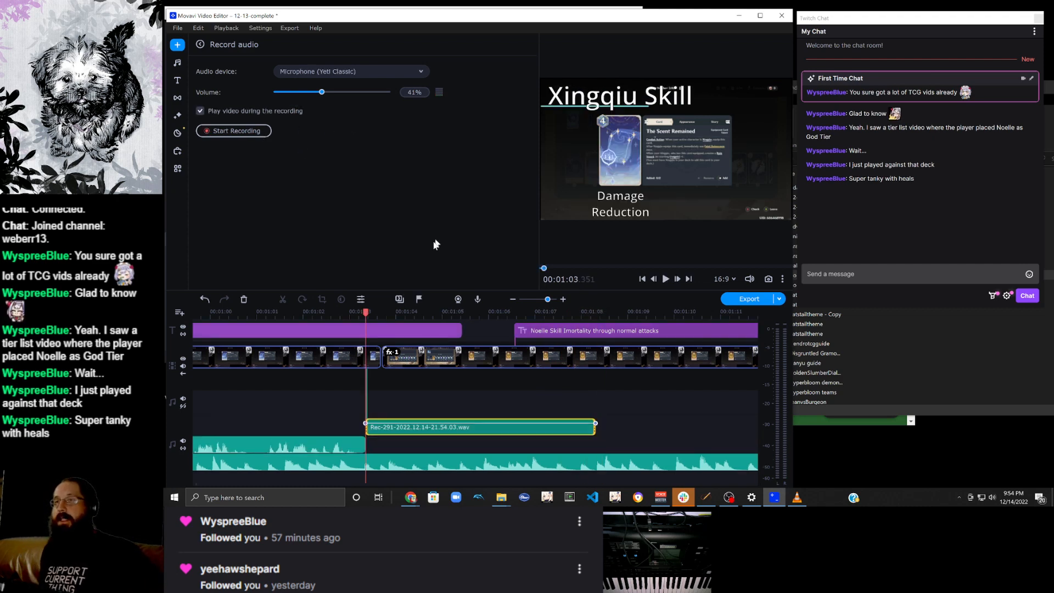
# Cut off the new narration's opening before 00:01:04.070 and attach the remaining audio to the end of the earlier Xingqiu narration.
pyautogui.click(399, 436)
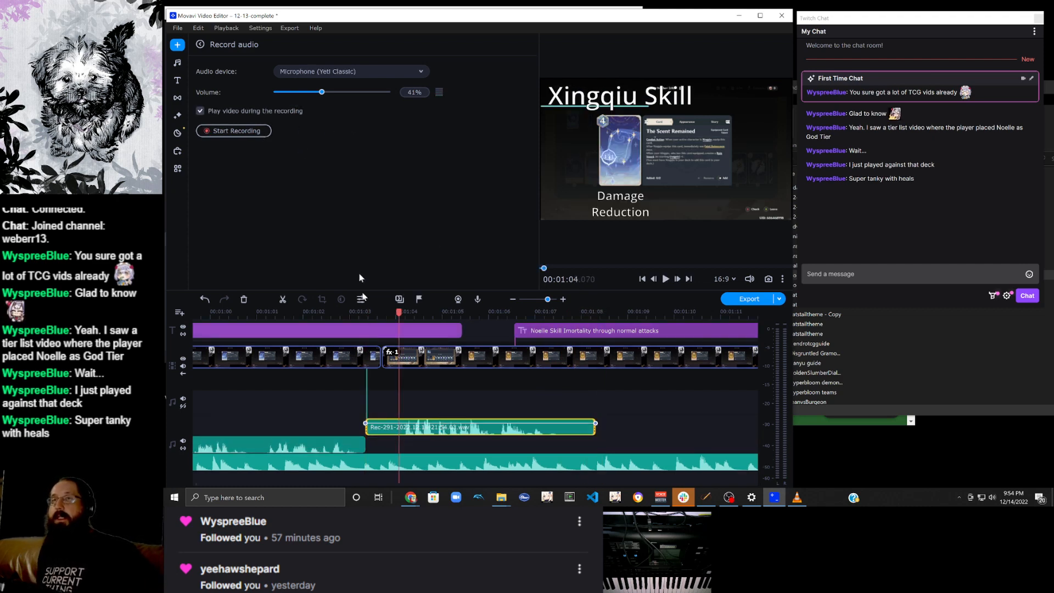
pyautogui.click(282, 300)
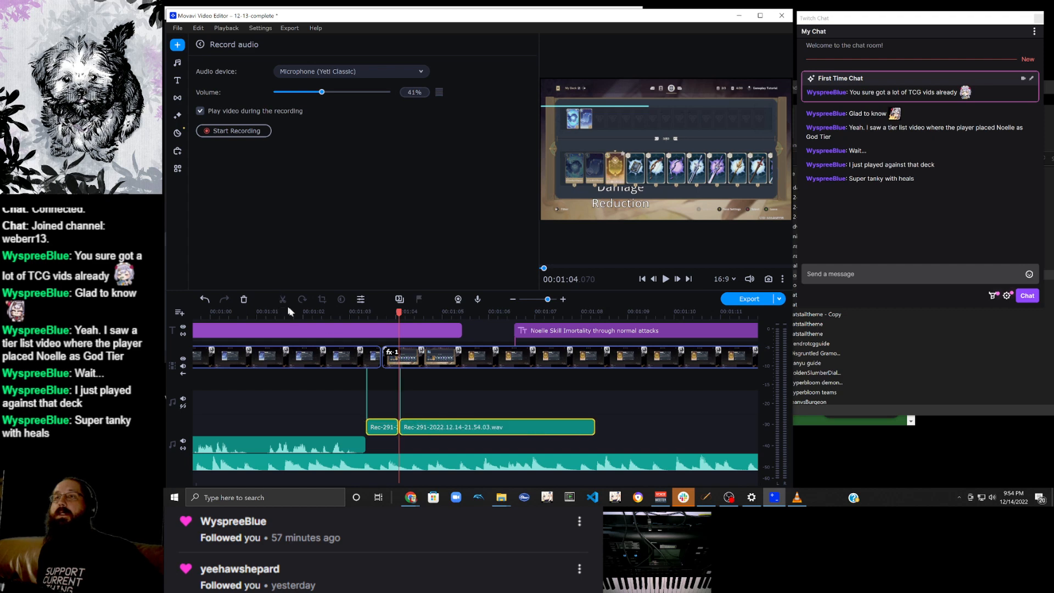
pyautogui.click(378, 426)
pyautogui.press('Delete')
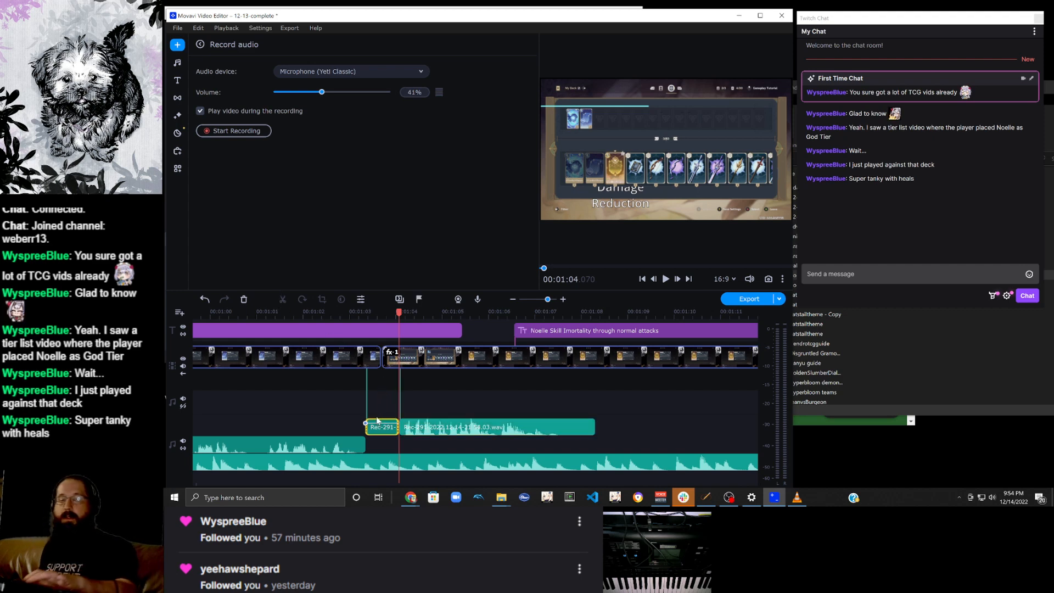
pyautogui.moveTo(480, 437); pyautogui.dragTo(447, 449)
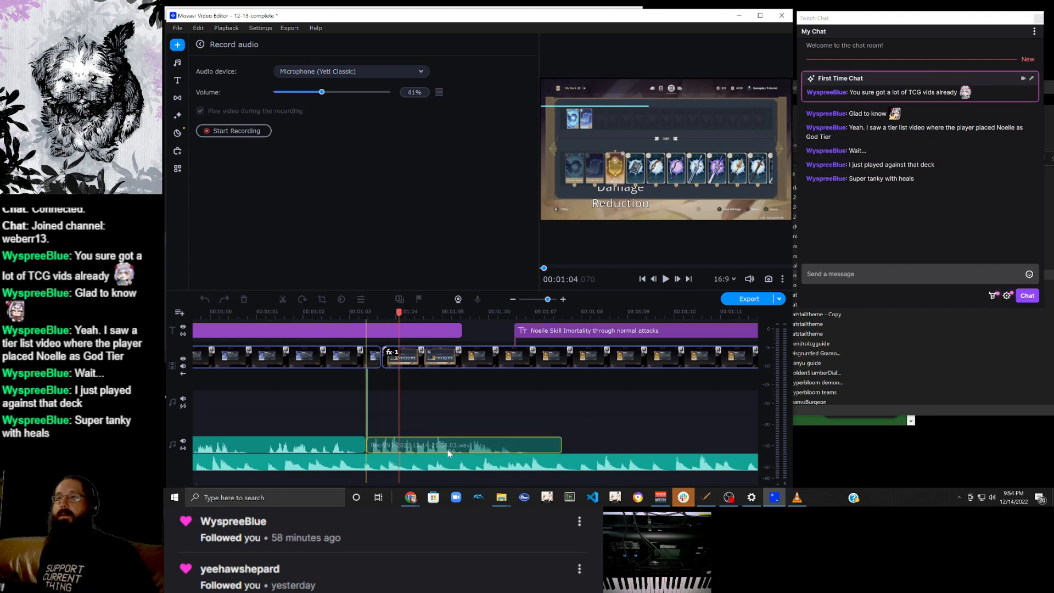
# Insert a freeze frame in the footage at 00:01:03.360 and move the new narration clip back to the freeze frame's start.
pyautogui.rightClick(366, 357)
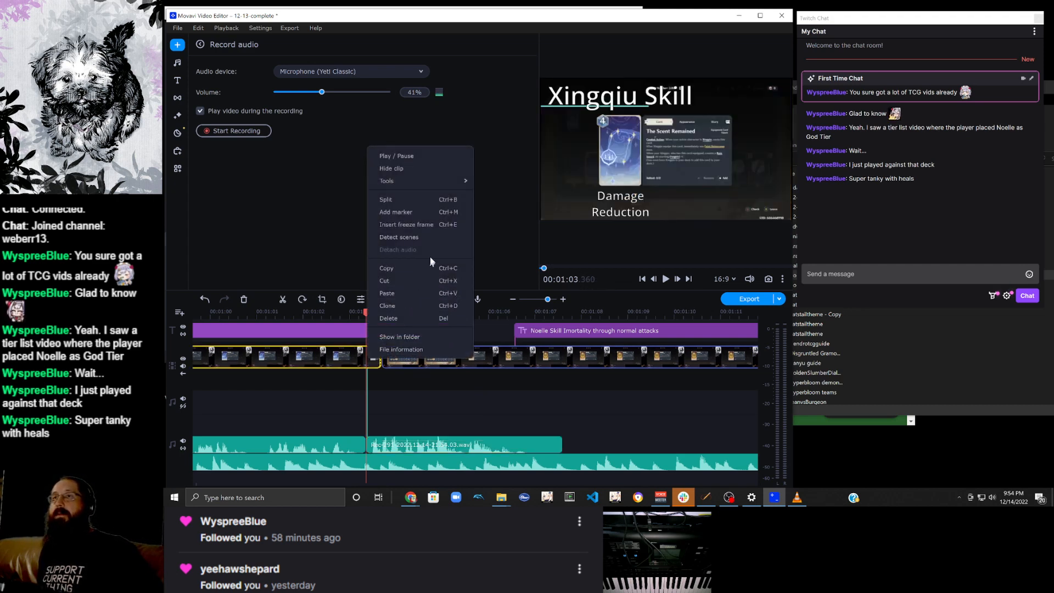
pyautogui.click(436, 226)
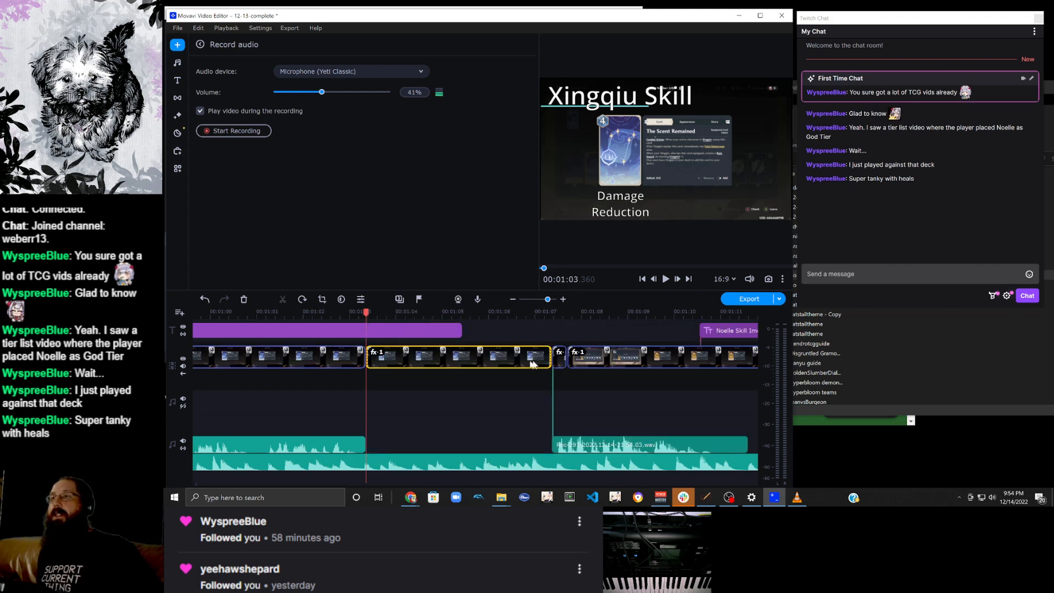
pyautogui.moveTo(632, 444); pyautogui.dragTo(437, 439)
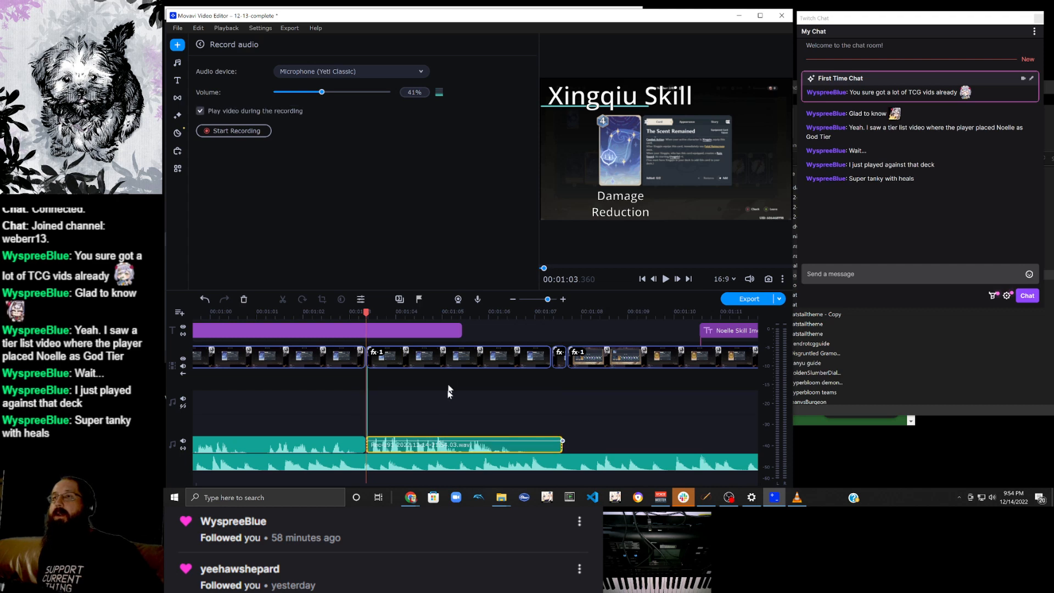
# Split the new Xingqiu narration clip at 00:01:06.900 and delete its tail.
pyautogui.click(460, 330)
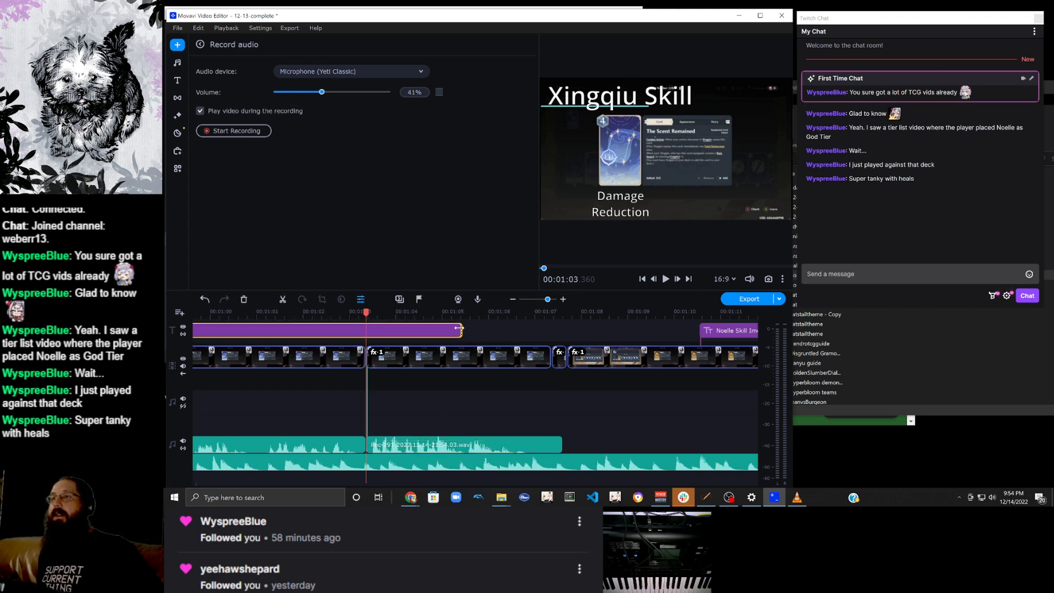
pyautogui.click(531, 445)
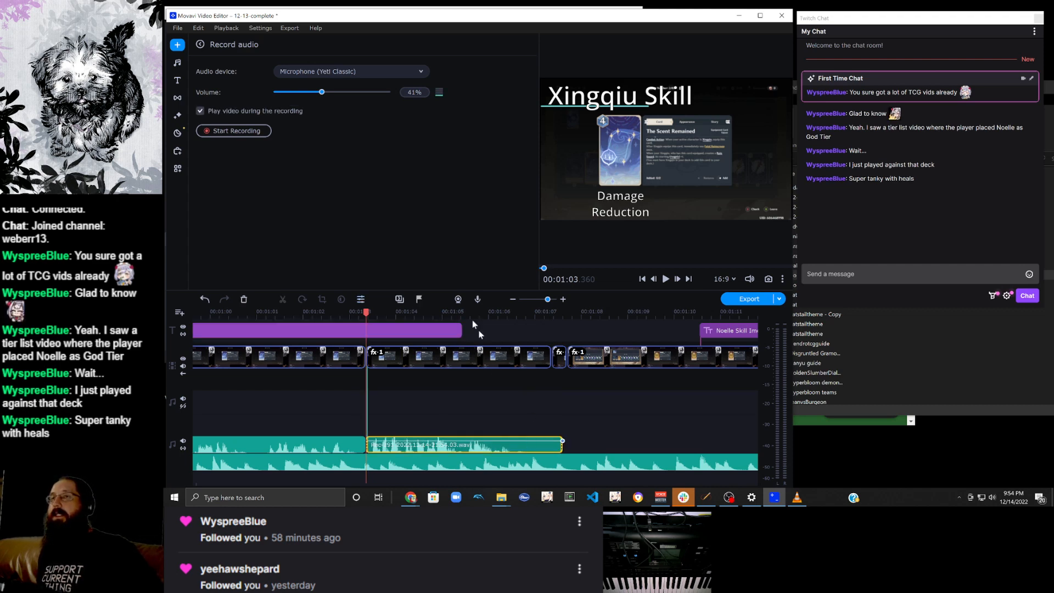
pyautogui.click(530, 452)
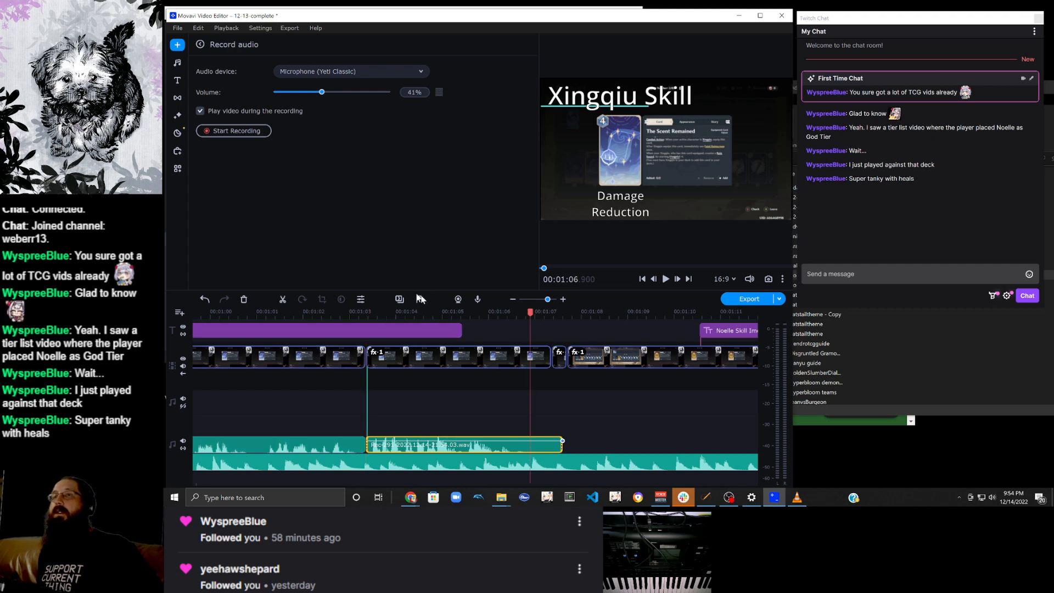
pyautogui.click(282, 300)
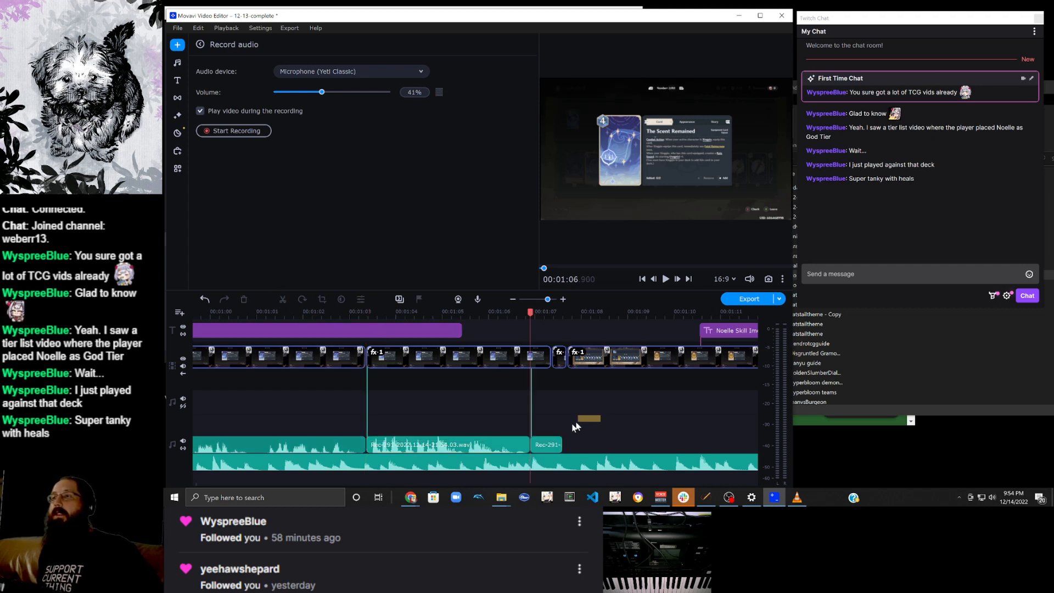
pyautogui.press('Delete')
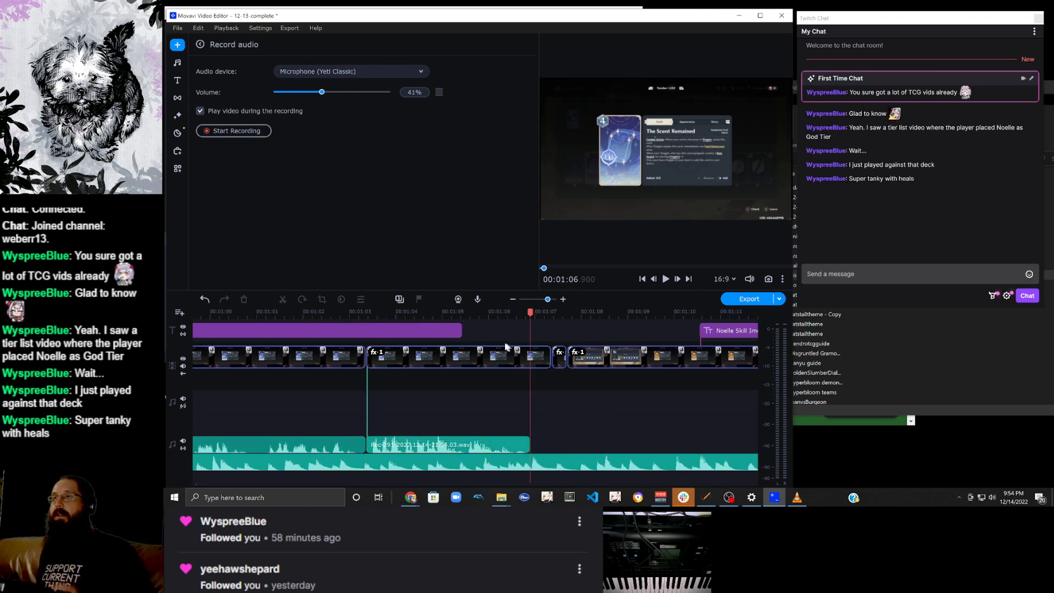
# Shorten the freeze frame to the narration's end and extend the Xingqiu title to end there at 00:01:06.900.
pyautogui.click(542, 360)
pyautogui.moveTo(549, 357); pyautogui.dragTo(529, 358)
pyautogui.click(454, 331)
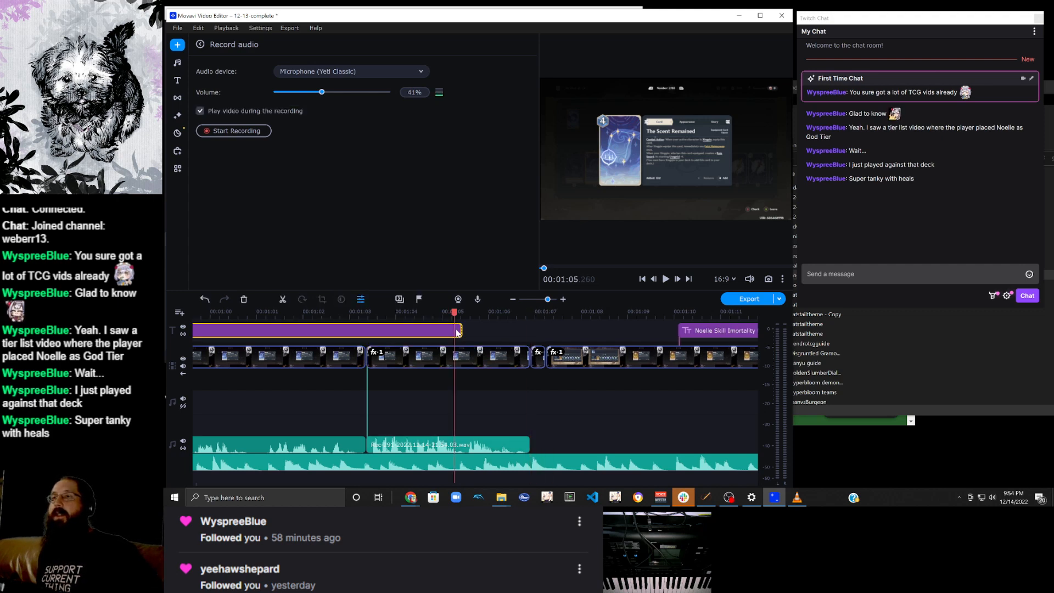
pyautogui.moveTo(460, 331); pyautogui.dragTo(529, 331)
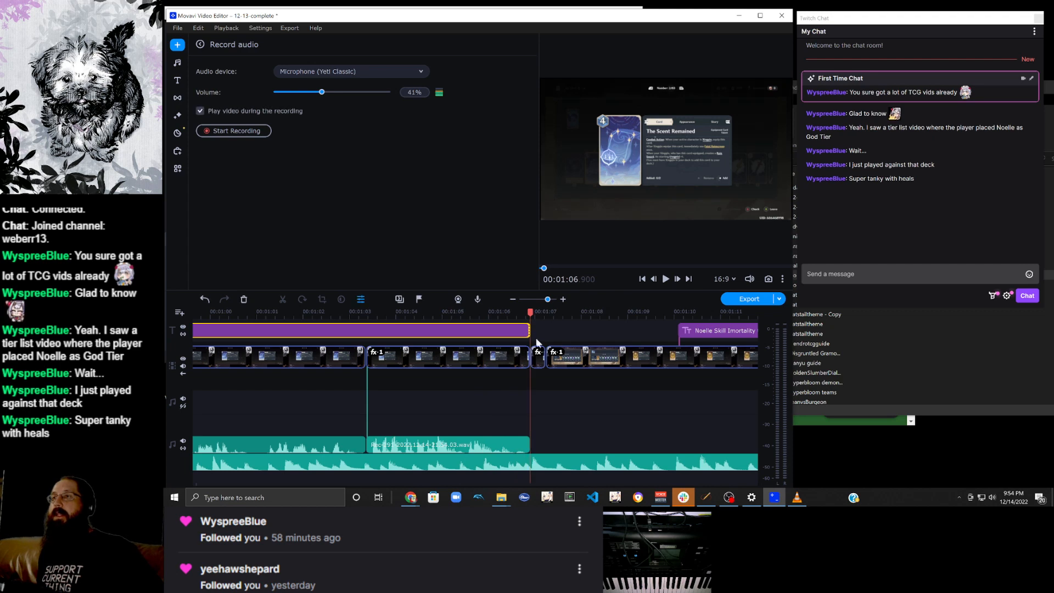
# Find where the I Got Your Back card opens in the footage and move the Noelle Skill Imortality title to start at 00:01:08.510.
pyautogui.hscroll(3, 577, 403)
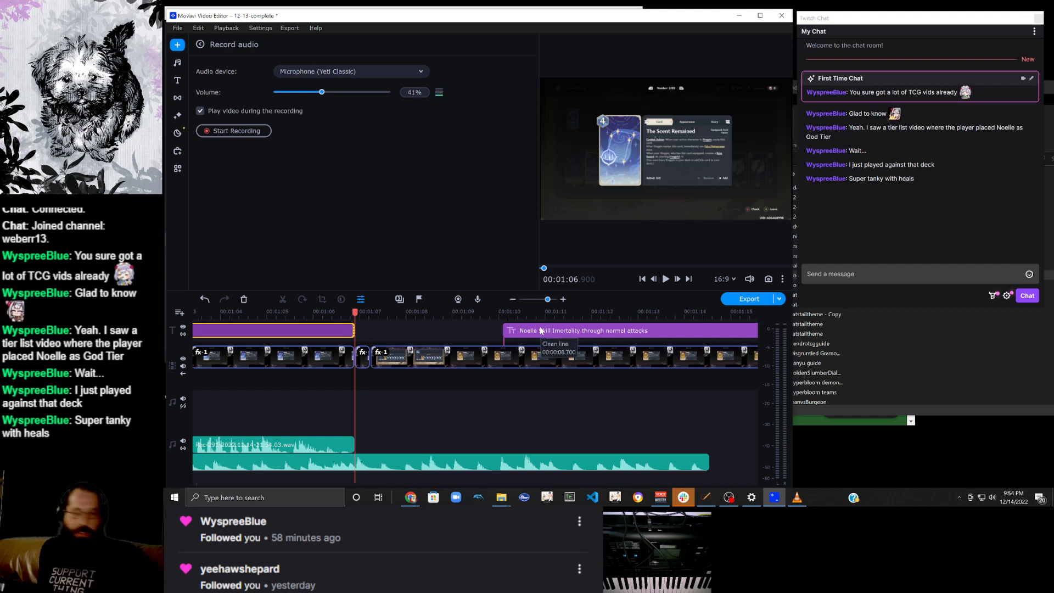
pyautogui.click(497, 362)
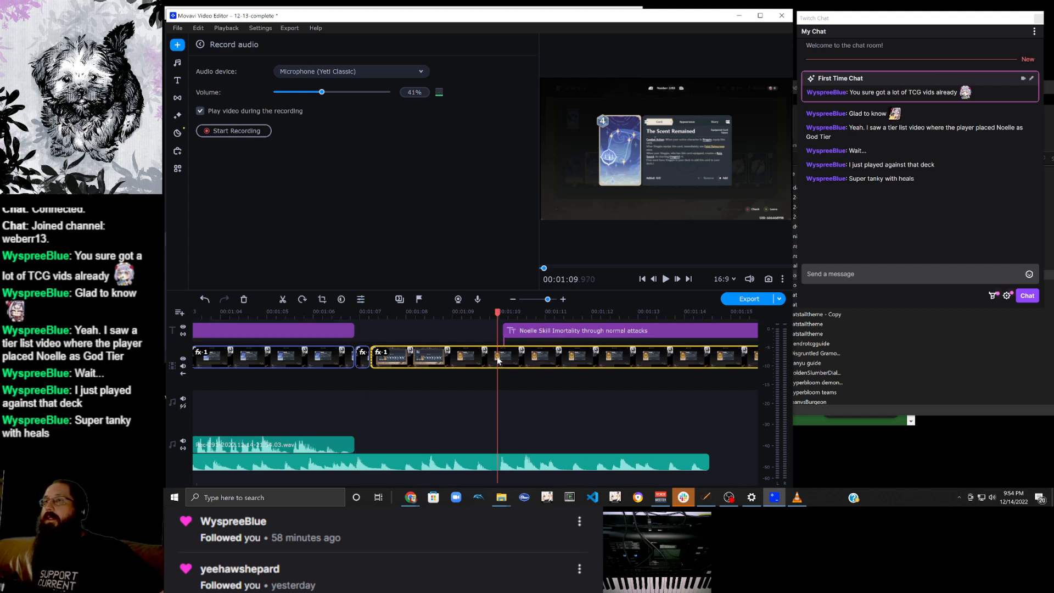
pyautogui.click(482, 361)
pyautogui.click(469, 359)
pyautogui.click(460, 358)
pyautogui.click(451, 358)
pyautogui.click(443, 358)
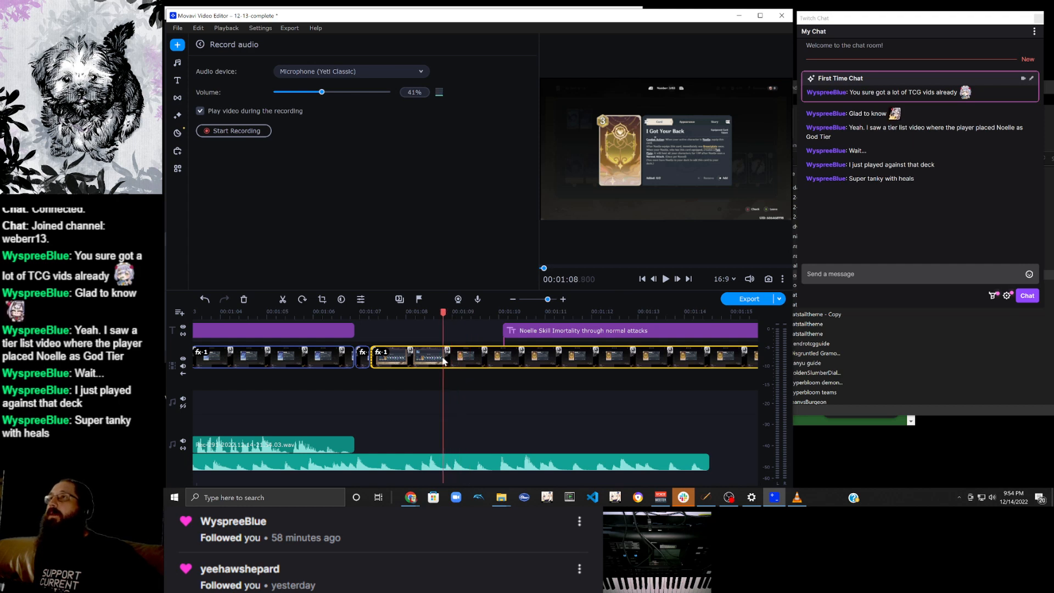
pyautogui.click(431, 359)
pyautogui.click(426, 360)
pyautogui.click(419, 361)
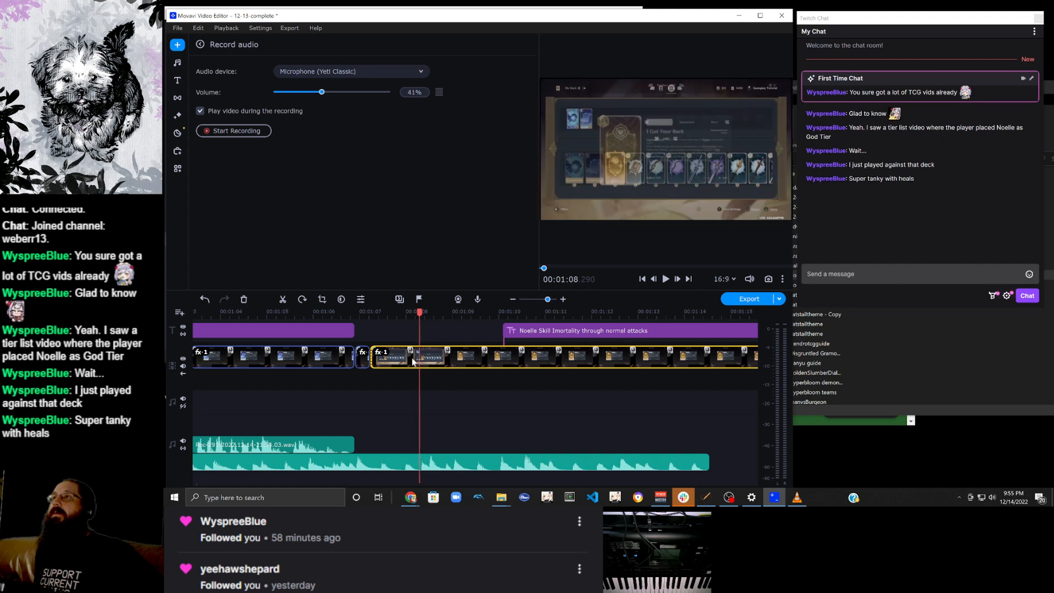
pyautogui.click(420, 360)
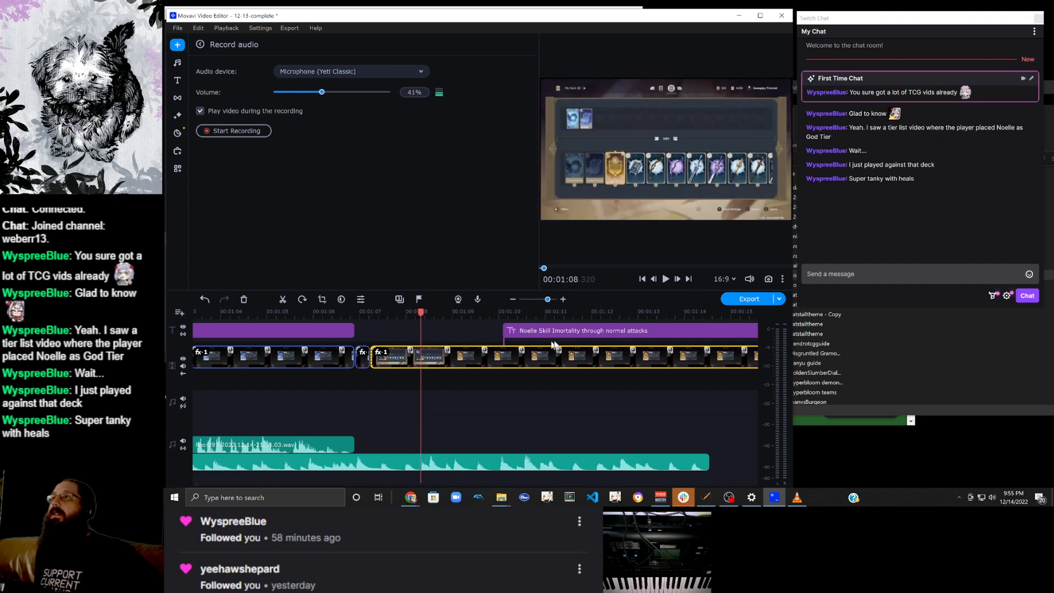
pyautogui.click(425, 360)
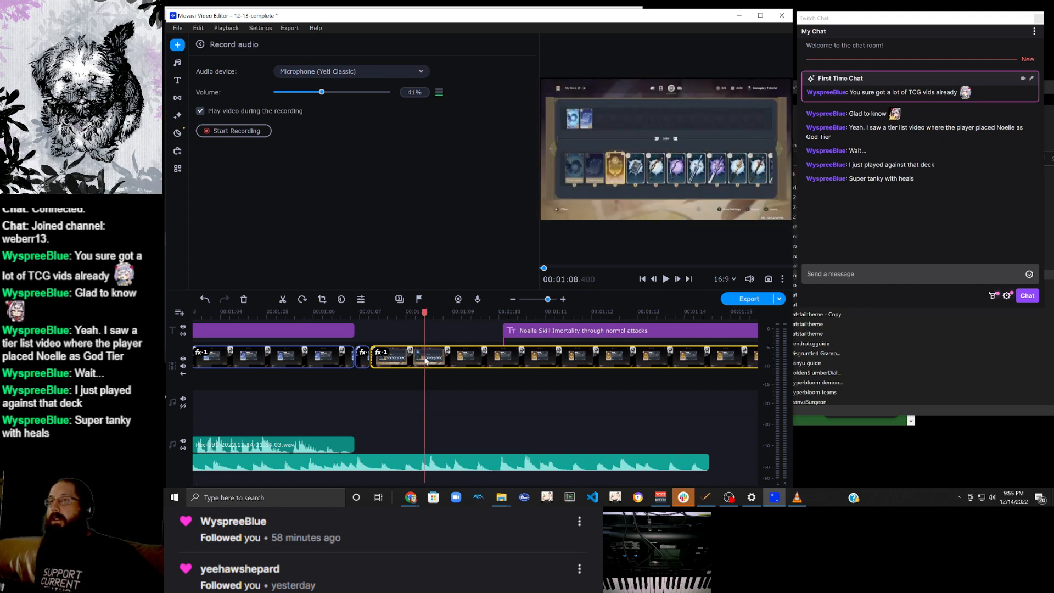
pyautogui.click(429, 360)
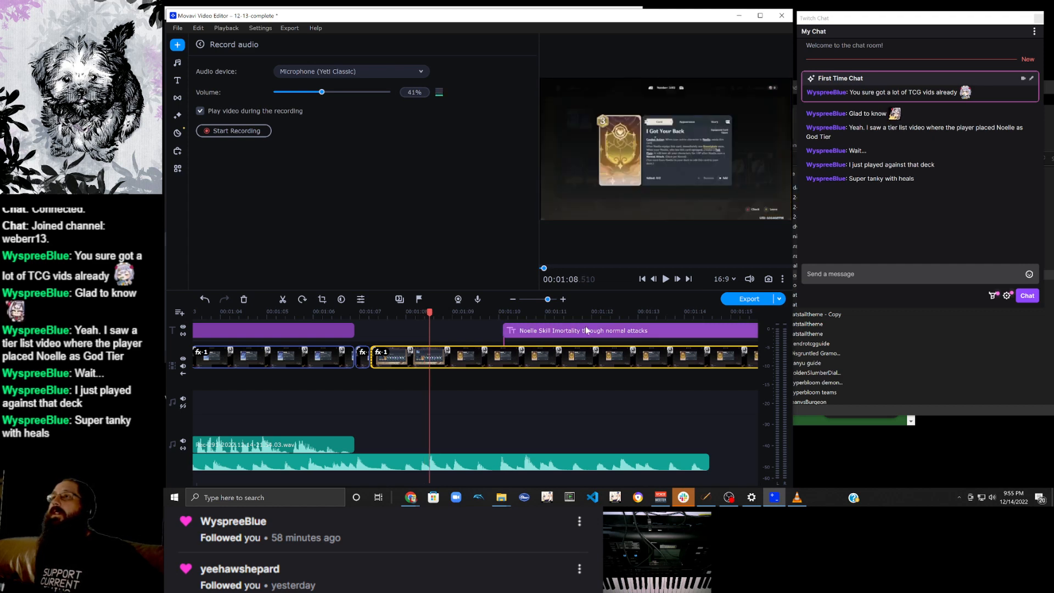
pyautogui.moveTo(592, 334); pyautogui.dragTo(518, 337)
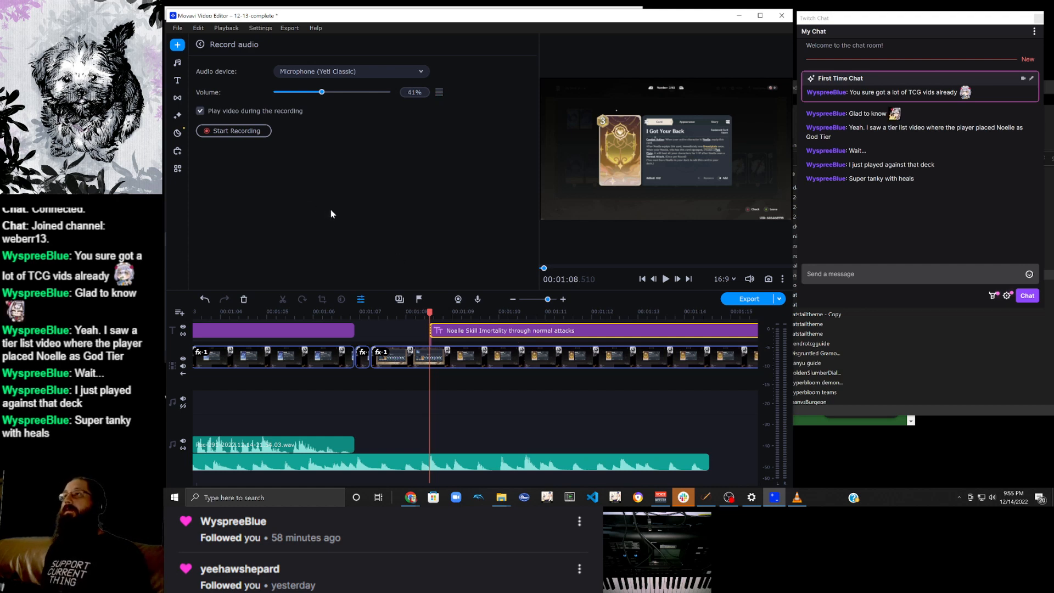
# Record a narration clip of about 11 seconds from the start of the Noelle Skill Imortality title.
pyautogui.click(253, 133)
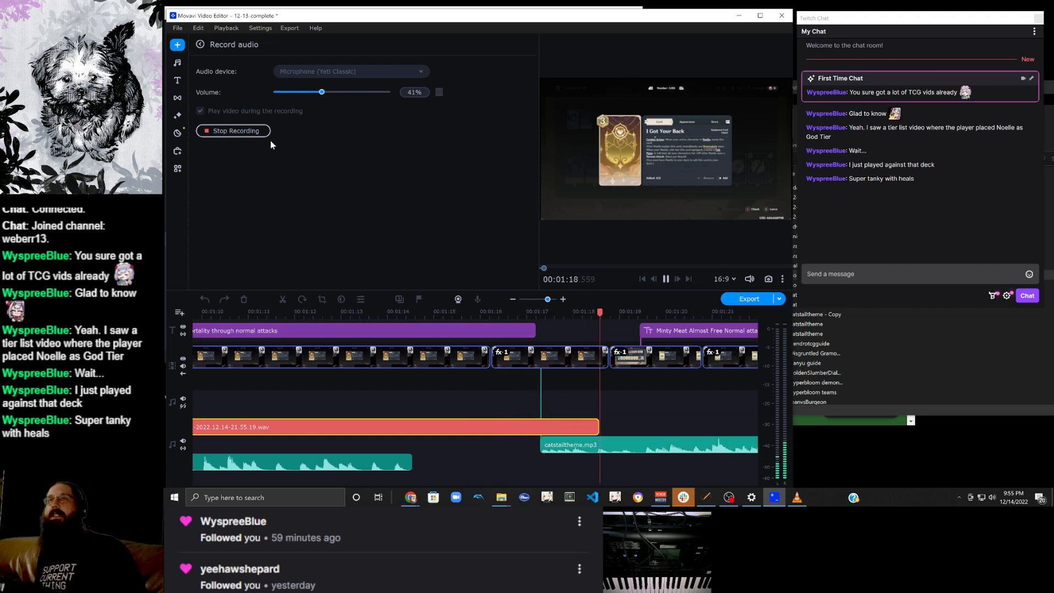
pyautogui.click(266, 132)
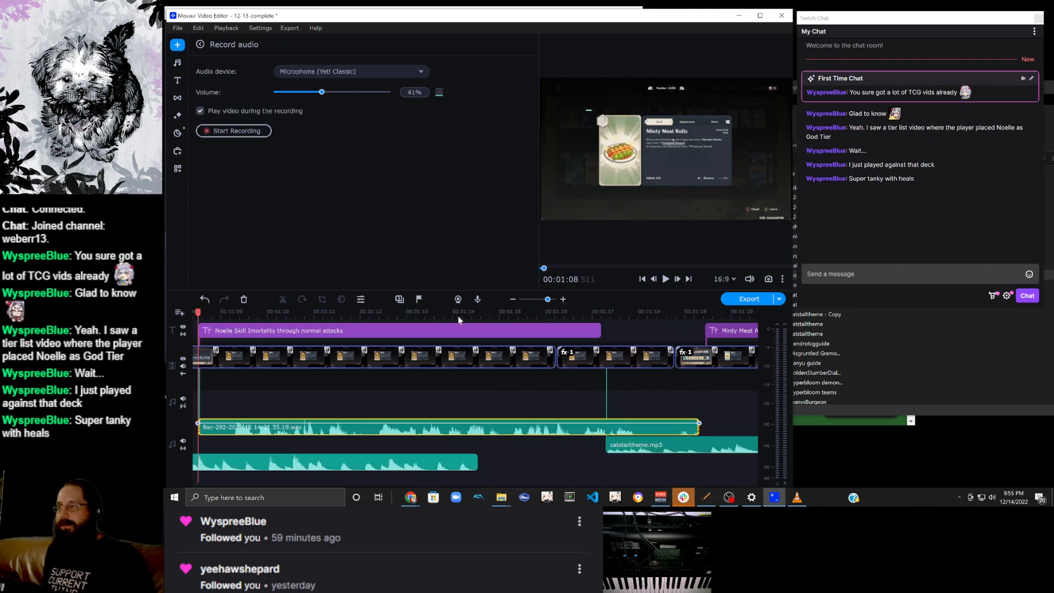
# Extend the last I Got Your Back clip under the Noelle narration so that it ends at about 00:01:20.084.
pyautogui.click(576, 433)
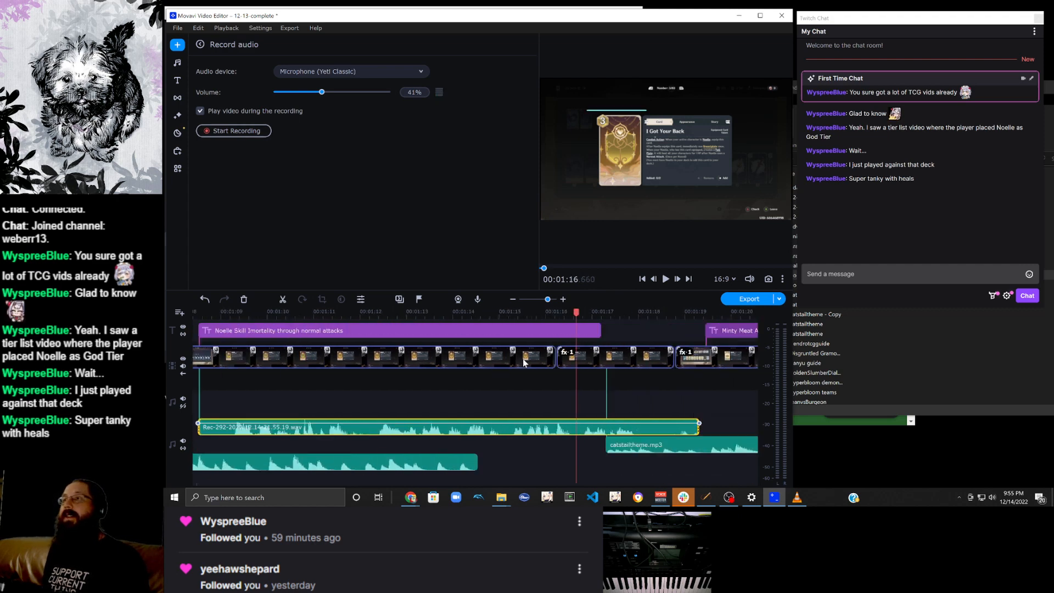
pyautogui.click(611, 360)
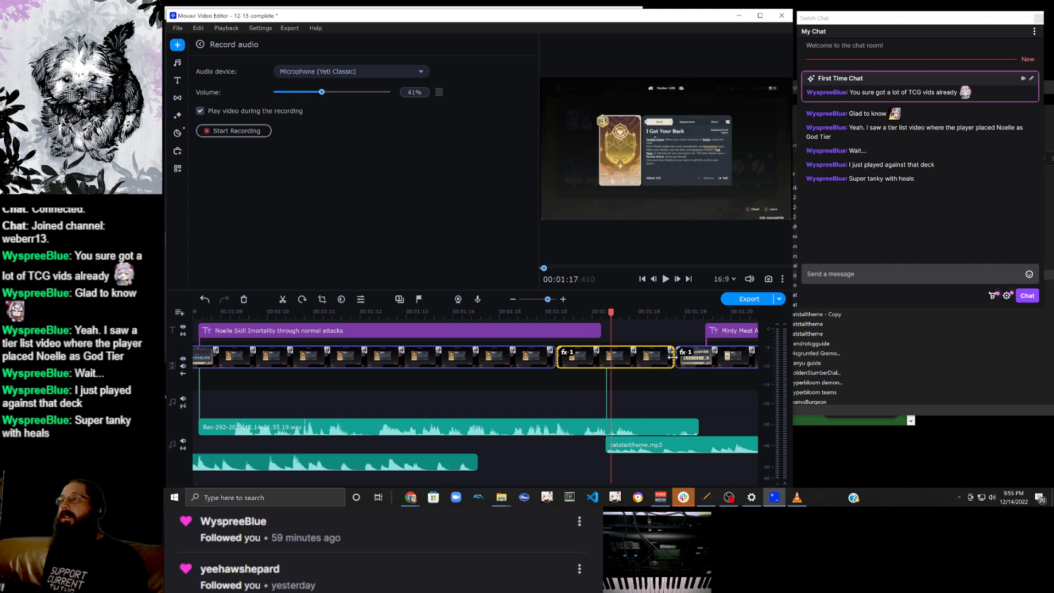
pyautogui.moveTo(674, 360); pyautogui.dragTo(734, 360)
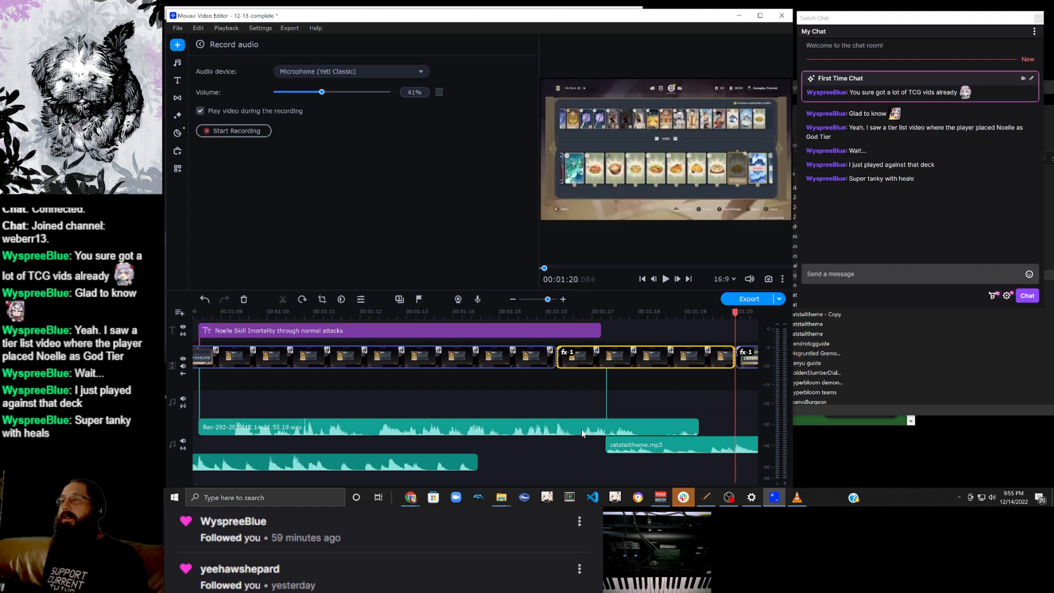
# Split the Noelle narration at 00:01:16.650, delete the part after it, and move the catstailtheme.mp3 clip against the preceding music.
pyautogui.click(591, 434)
pyautogui.click(666, 279)
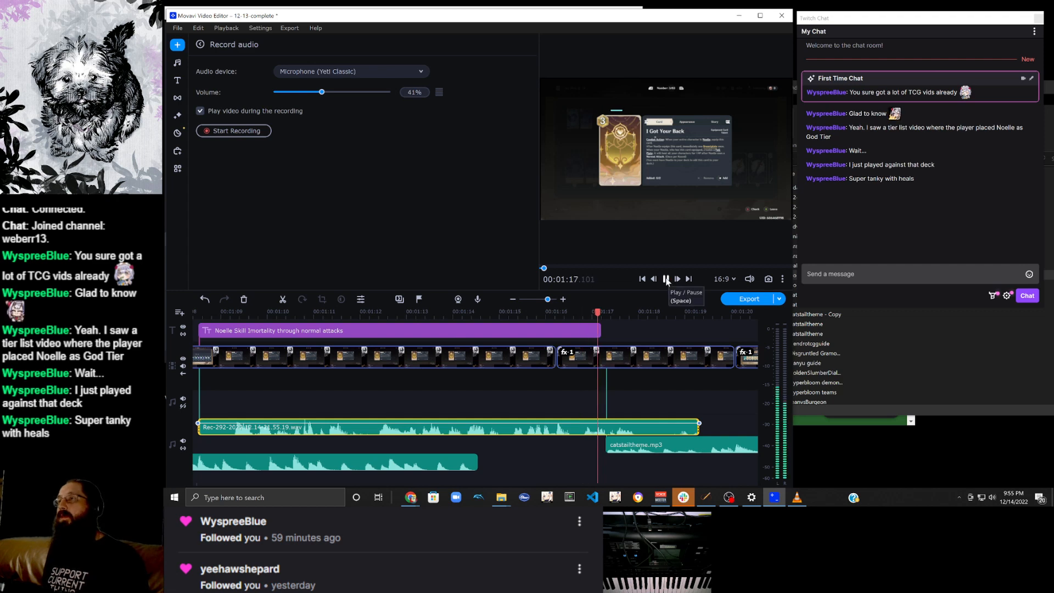
pyautogui.click(666, 279)
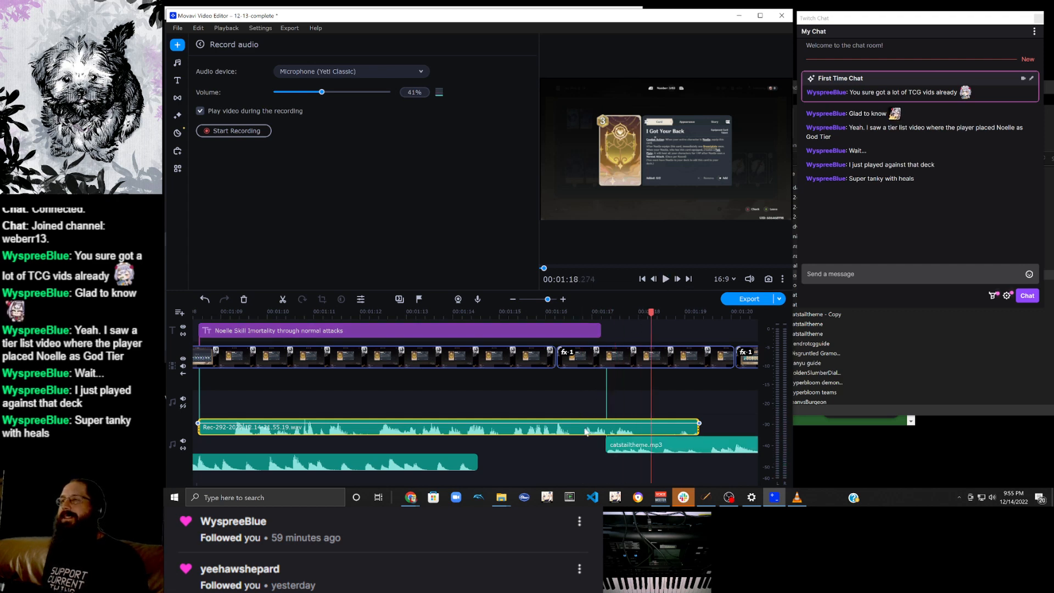
pyautogui.click(575, 311)
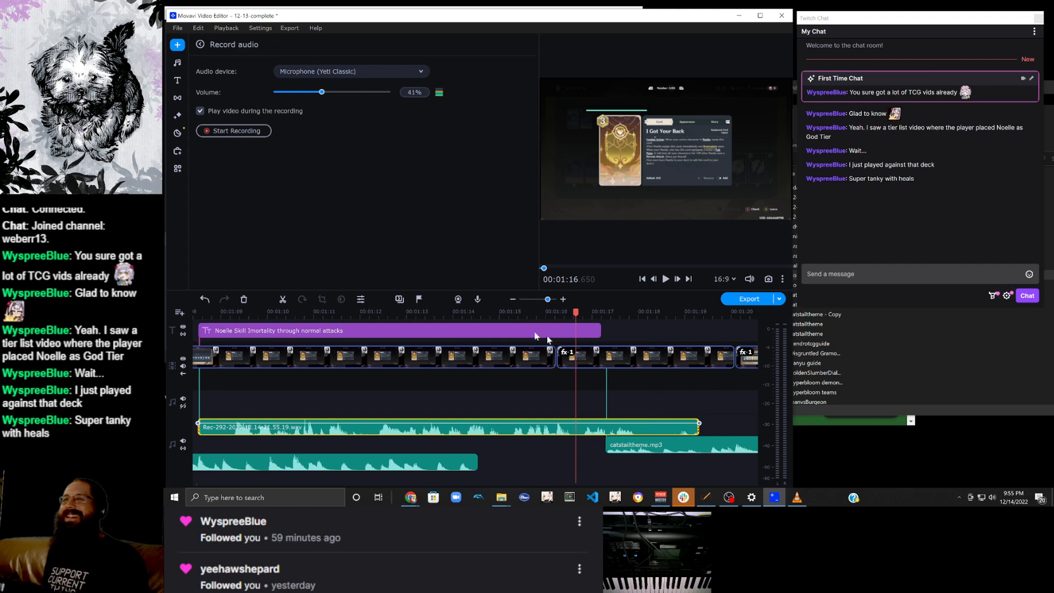
pyautogui.click(283, 300)
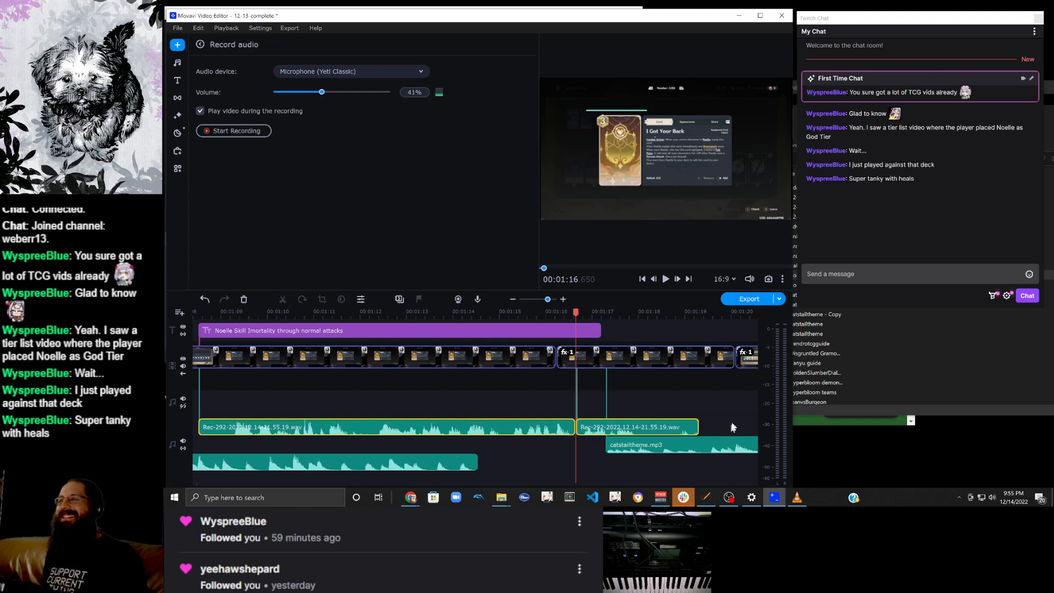
pyautogui.click(727, 402)
pyautogui.click(684, 426)
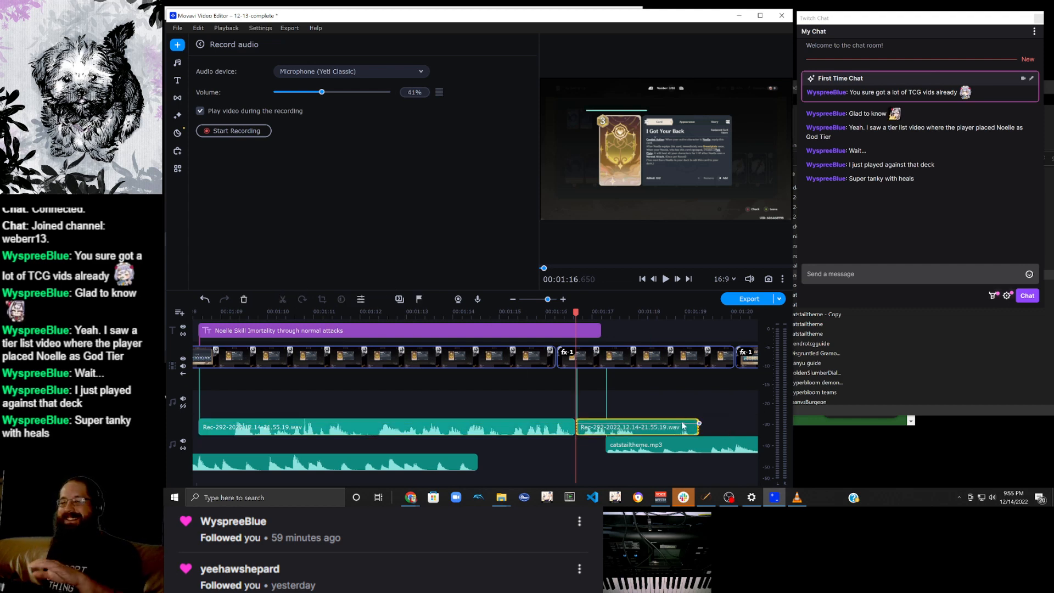
pyautogui.press('Delete')
pyautogui.moveTo(695, 446); pyautogui.dragTo(579, 460)
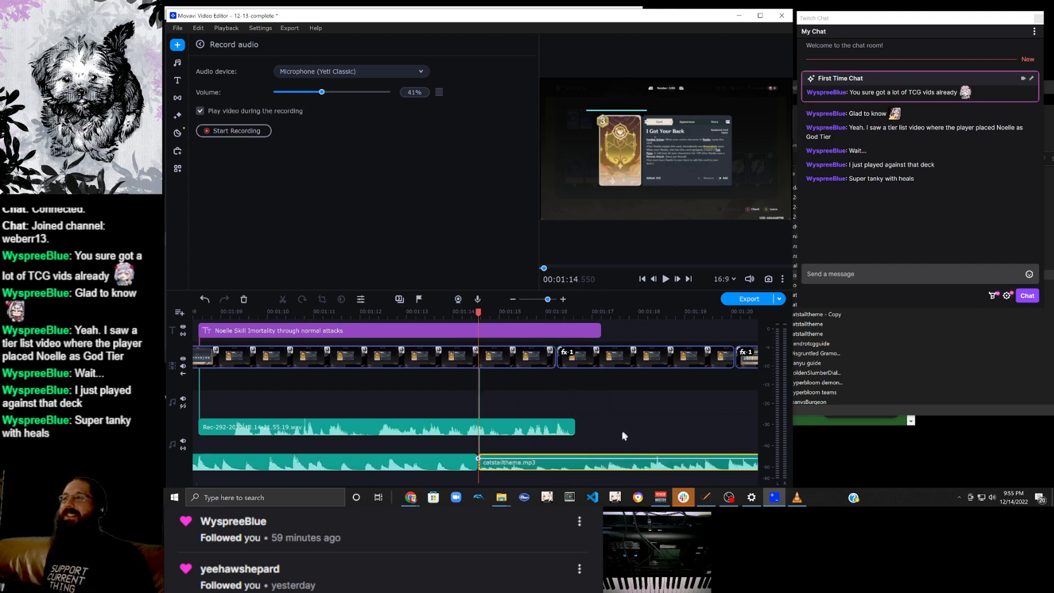
# Record a narration clip of about 5 seconds from the end of the trimmed Noelle narration at 00:01:16.660.
pyautogui.click(571, 430)
pyautogui.moveTo(478, 312); pyautogui.dragTo(576, 318)
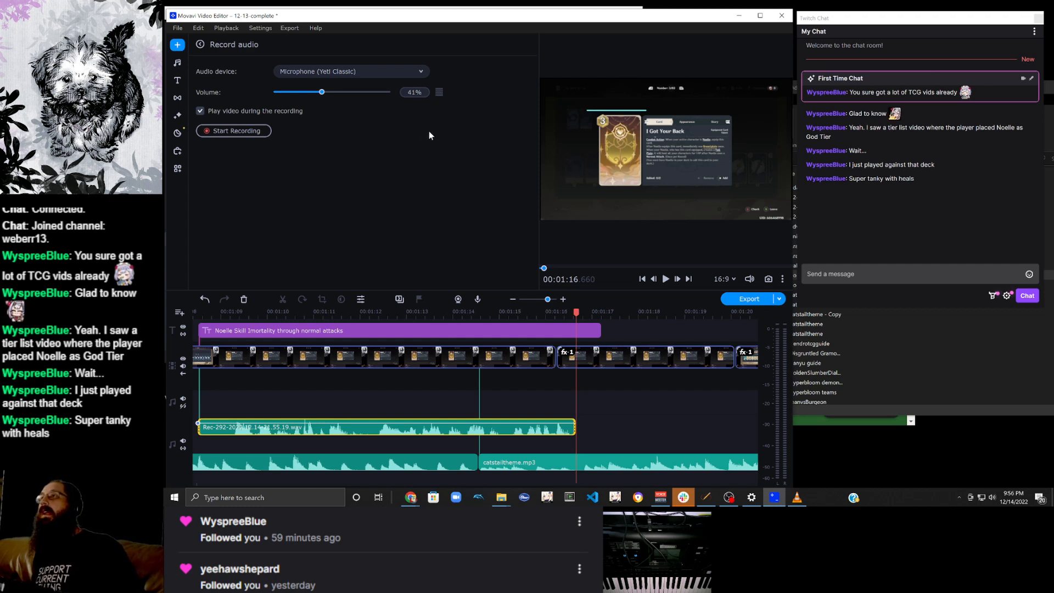
pyautogui.click(242, 132)
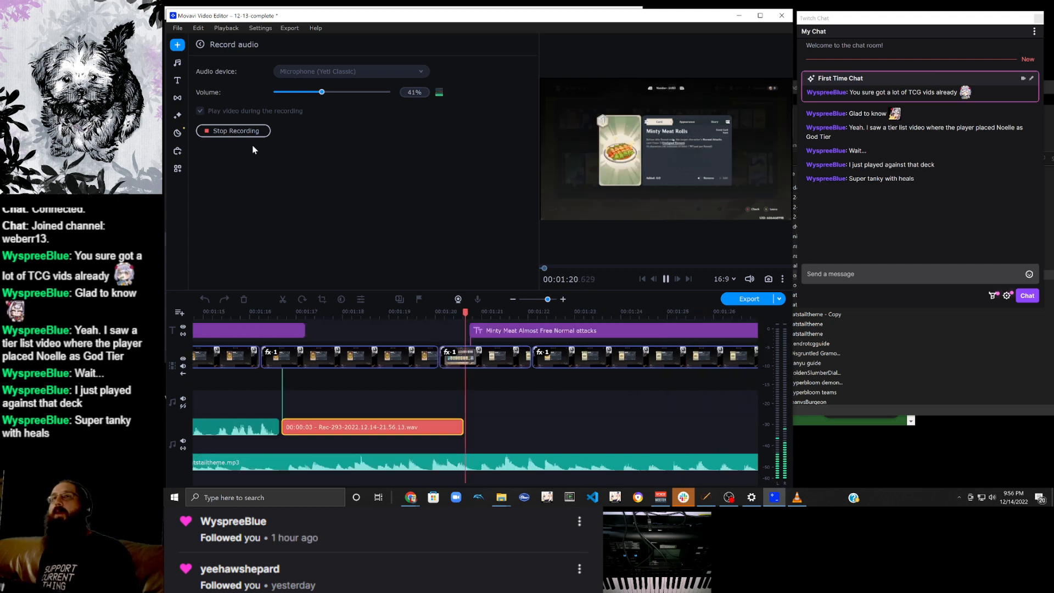
pyautogui.click(235, 130)
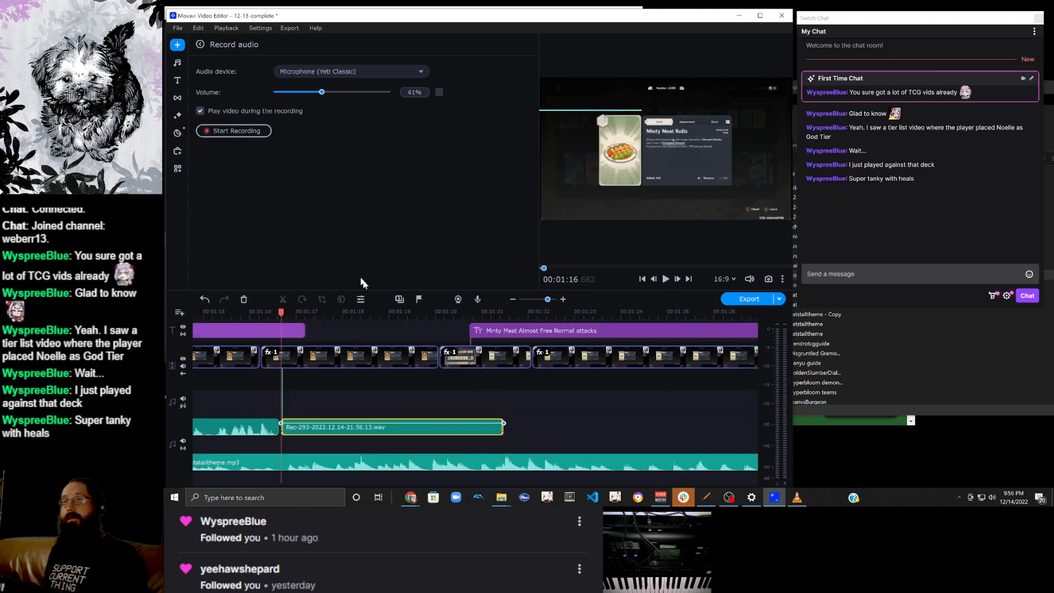
# Cut the silent lead-in before 00:01:17.170 from the new narration clip and move the rest against the previous narration.
pyautogui.click(420, 356)
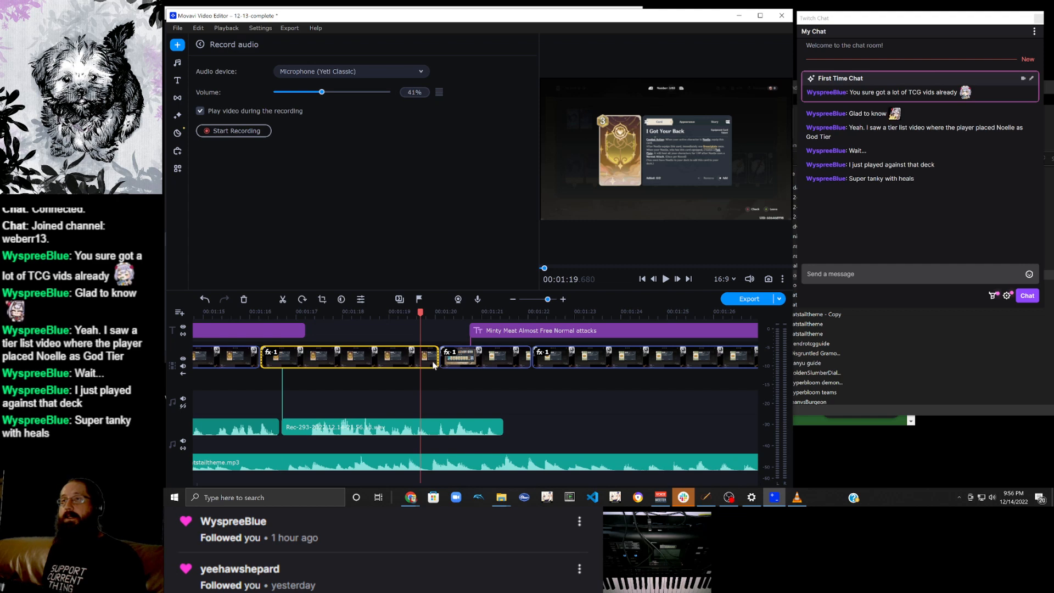
pyautogui.click(304, 436)
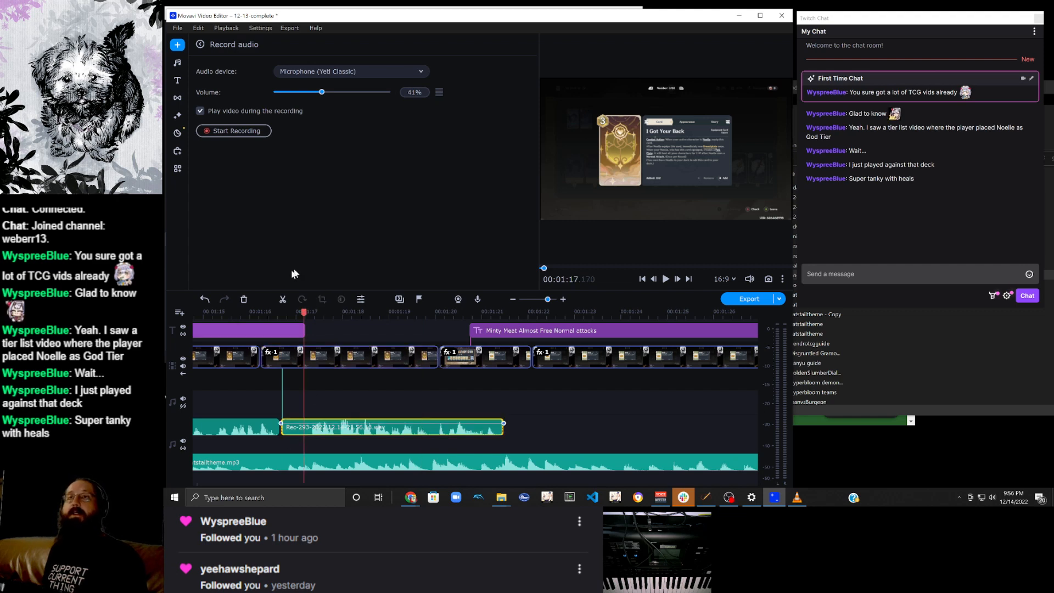
pyautogui.click(282, 301)
pyautogui.click(291, 427)
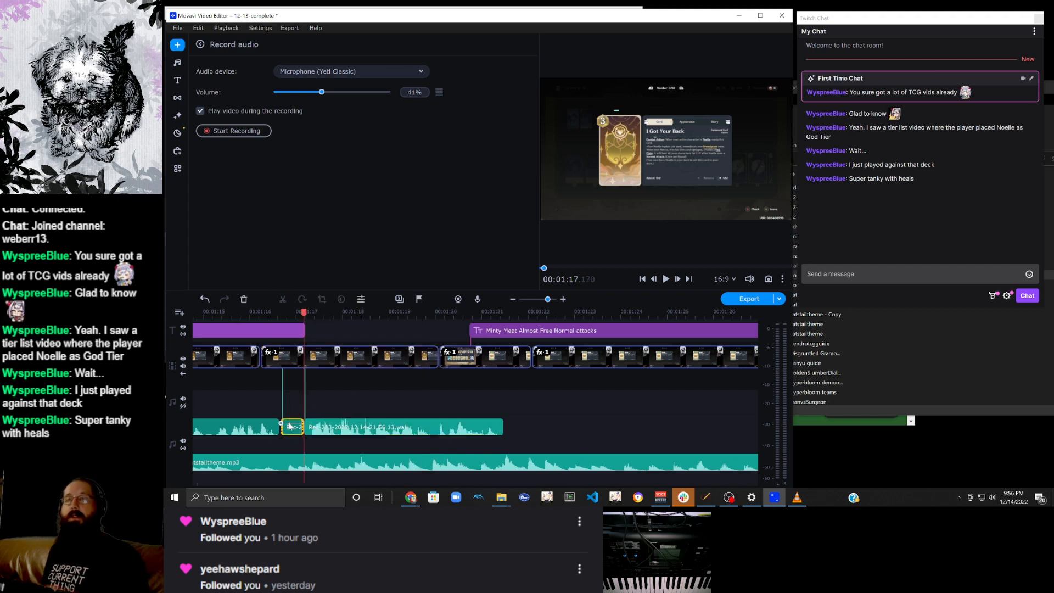
pyautogui.press('Delete')
pyautogui.moveTo(430, 429); pyautogui.dragTo(407, 432)
# Extend the last I Got Your Back clip and the Noelle Skill Imortality title to the narration's end at 00:01:20.961.
pyautogui.click(418, 358)
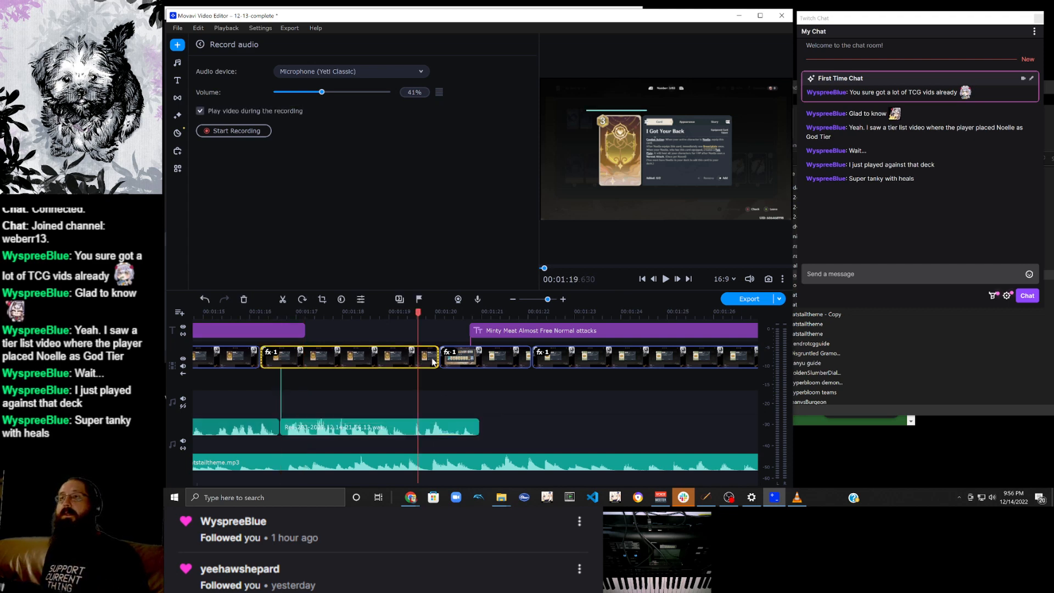
pyautogui.moveTo(433, 358); pyautogui.dragTo(479, 358)
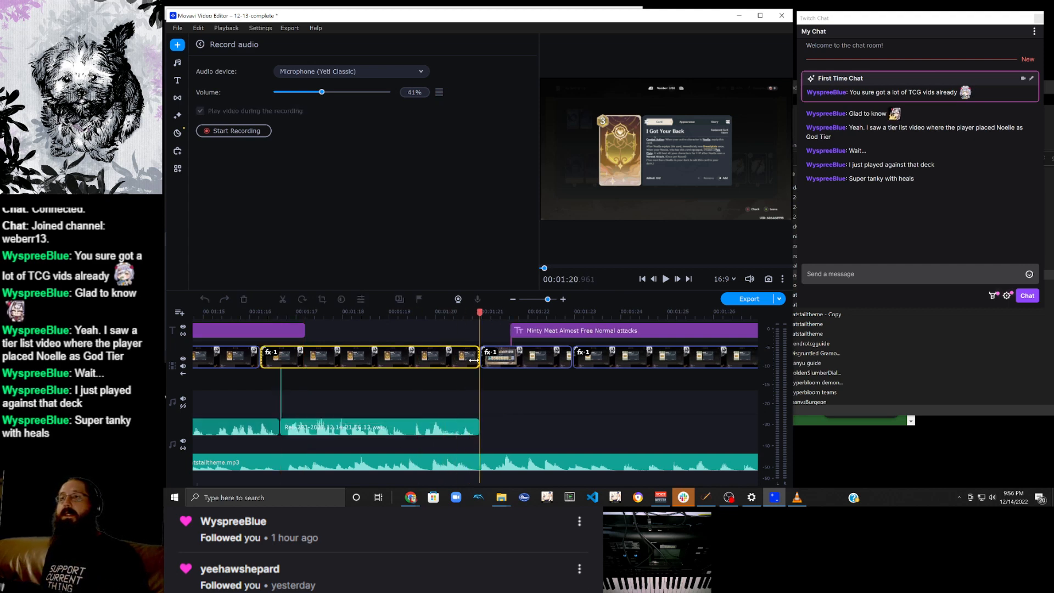
pyautogui.click(288, 328)
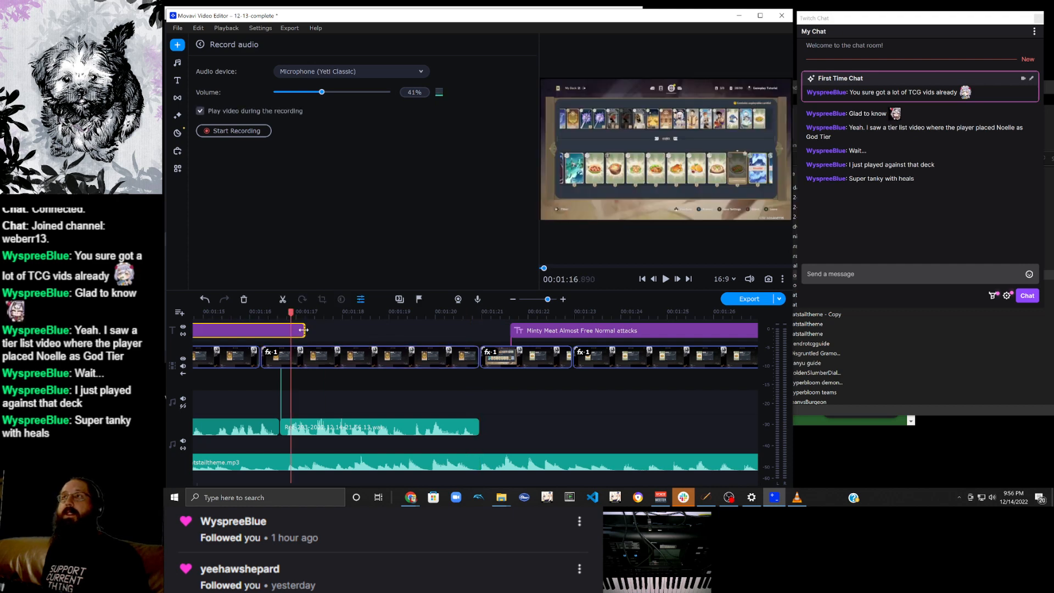
pyautogui.moveTo(302, 329); pyautogui.dragTo(476, 332)
# Record a narration clip of about 18 seconds from 00:01:21.670, where the Minty Meat title and card open.
pyautogui.click(508, 361)
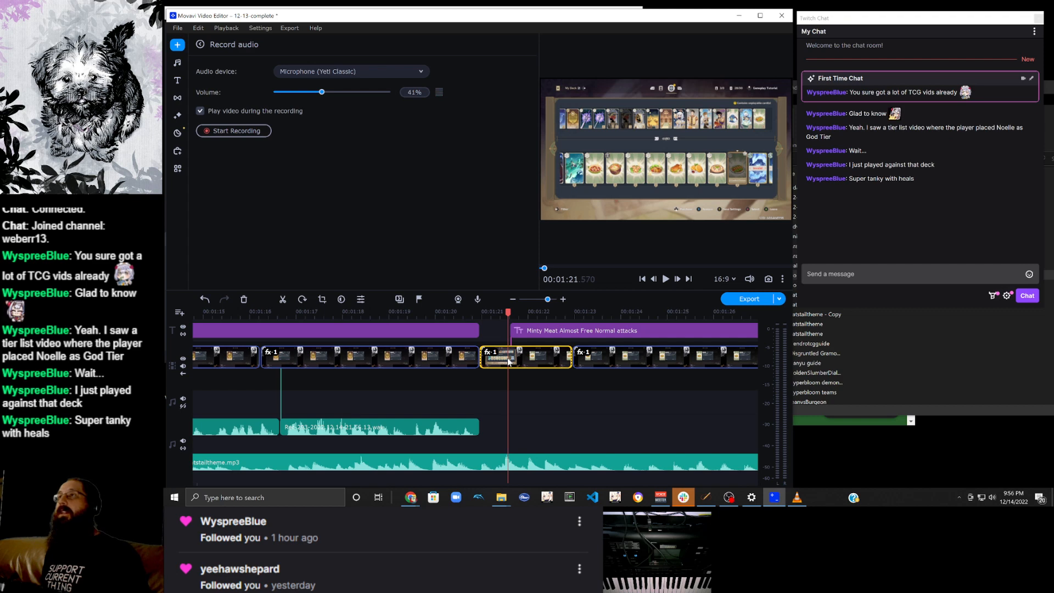
pyautogui.click(513, 360)
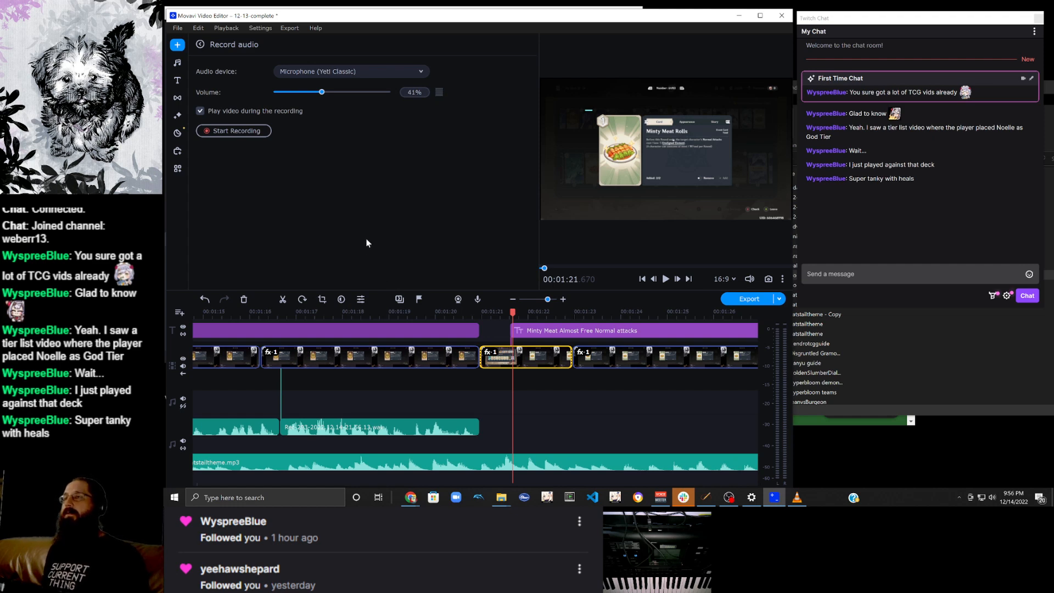
pyautogui.click(251, 133)
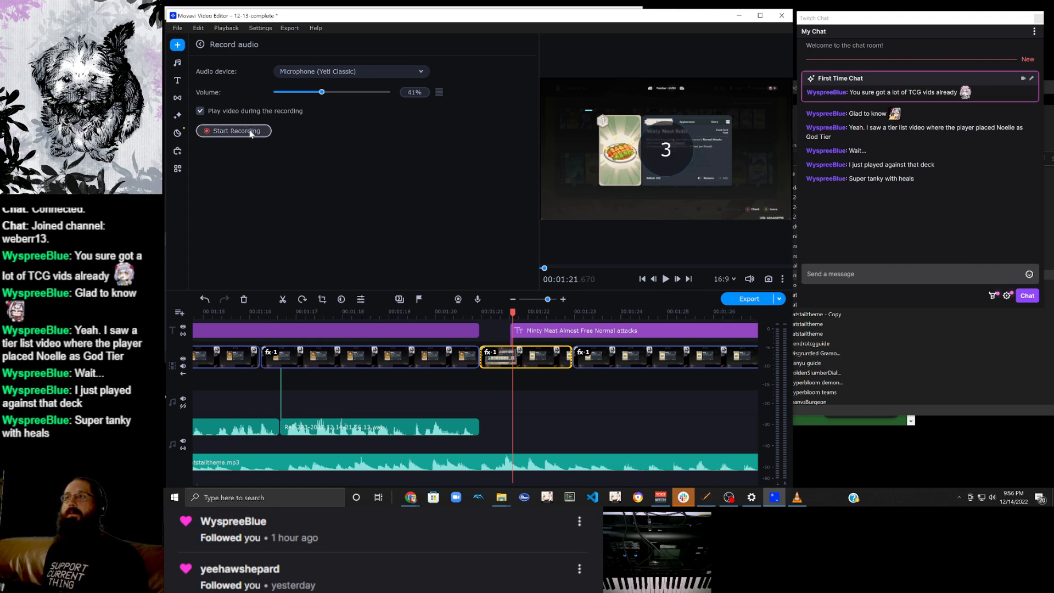
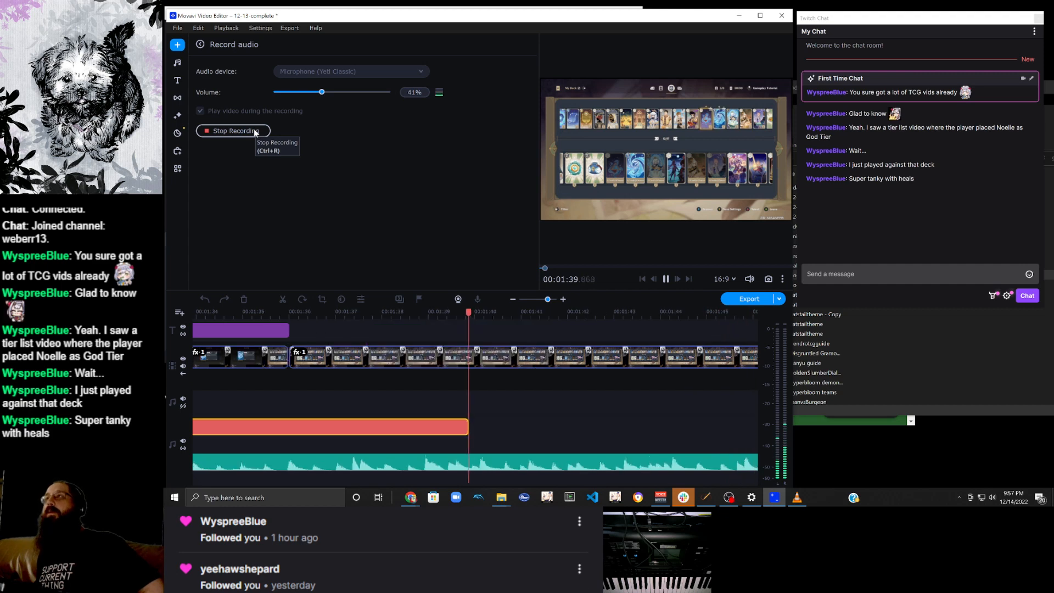
pyautogui.click(255, 131)
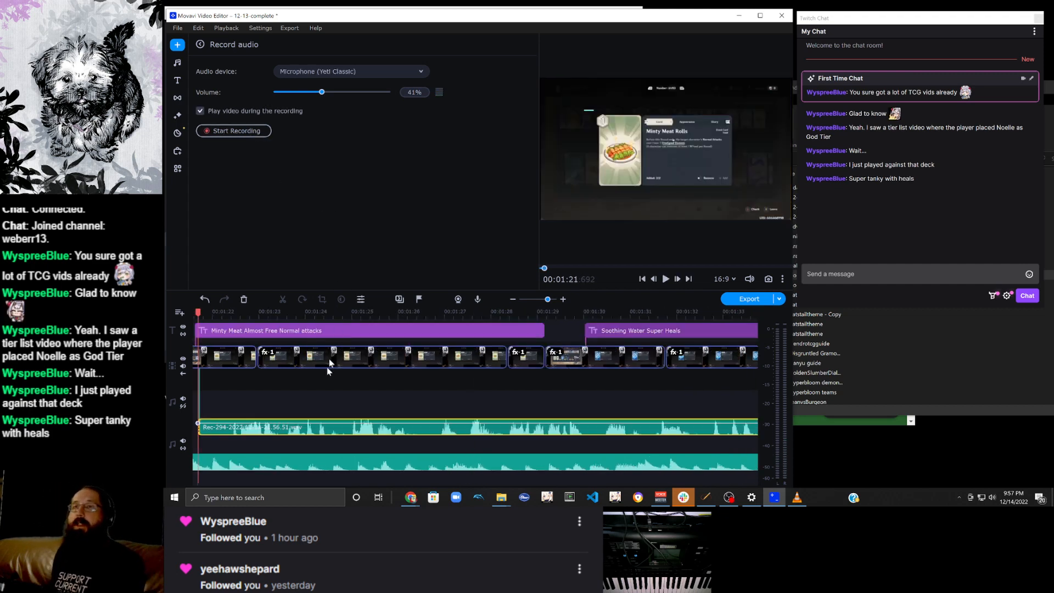
# Cut the lead-in before 00:01:22.270 from the Minty Meat narration and move the rest back to start at 00:01:21.611.
pyautogui.scroll(2, 291, 422)
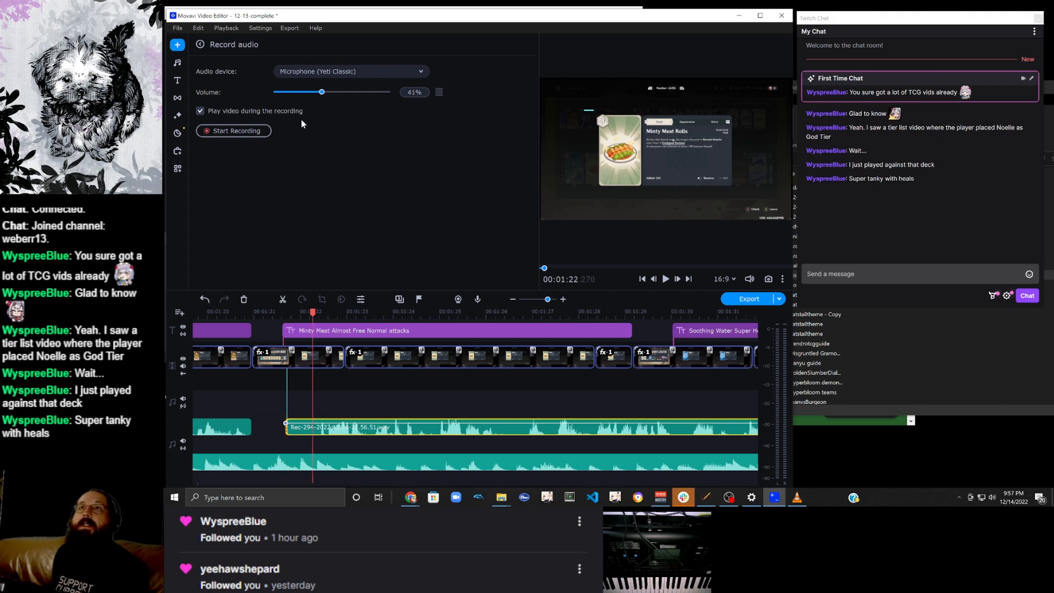
pyautogui.click(283, 299)
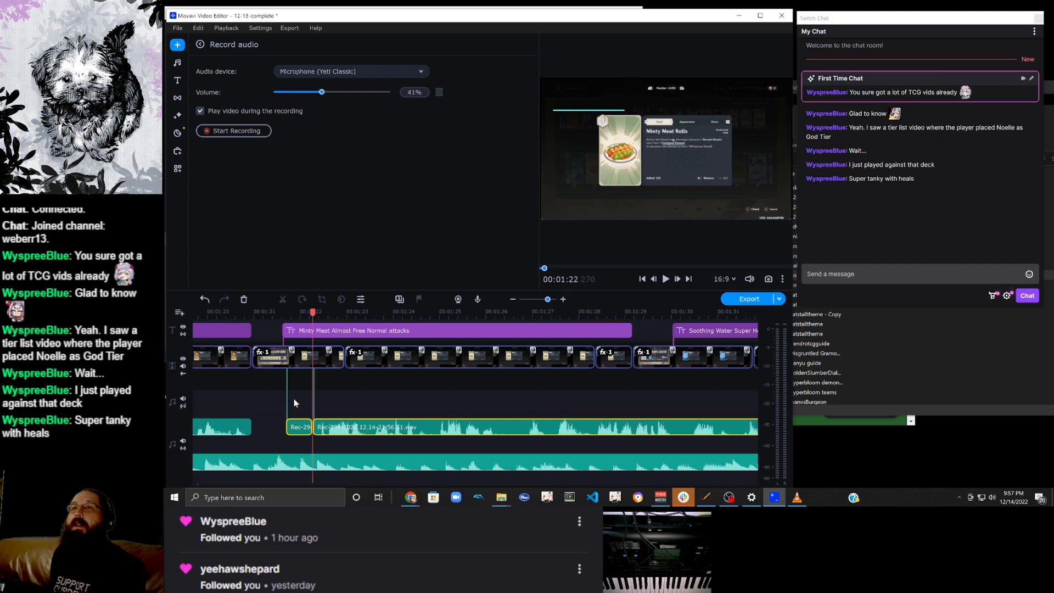
pyautogui.click(295, 427)
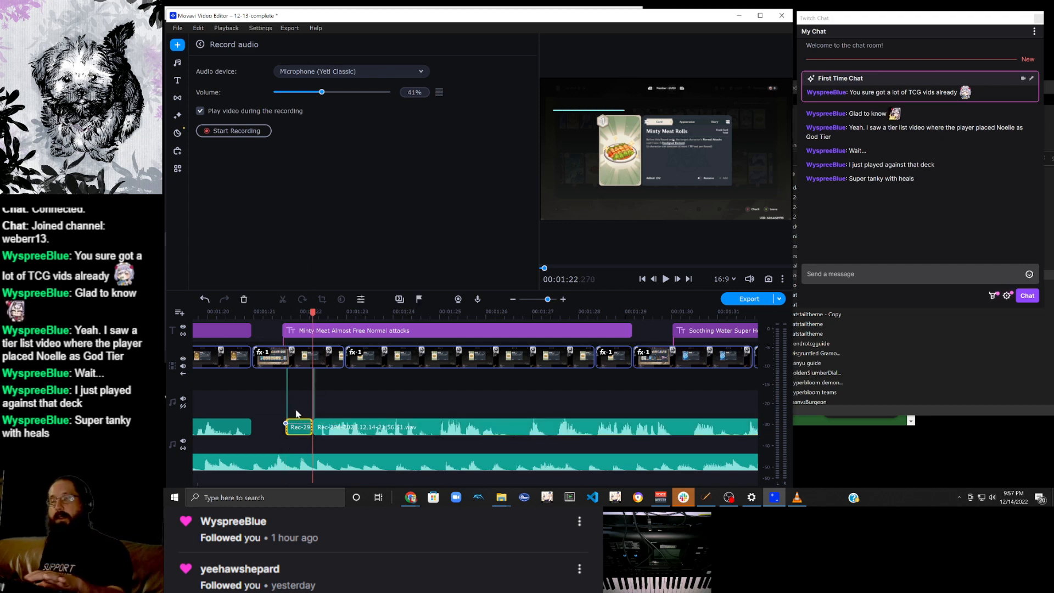
pyautogui.press('Delete')
pyautogui.moveTo(420, 425); pyautogui.dragTo(394, 428)
# Cut out the pause between 00:01:25.870 and 00:01:26.140 in the Minty Meat narration and close the gap.
pyautogui.hscroll(2, 428, 422)
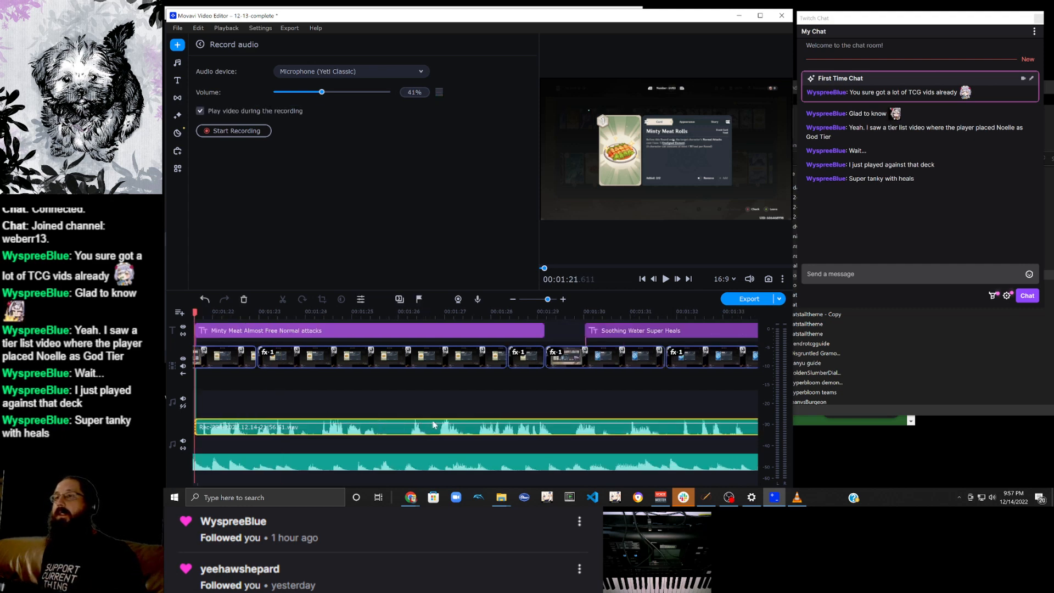
pyautogui.click(392, 428)
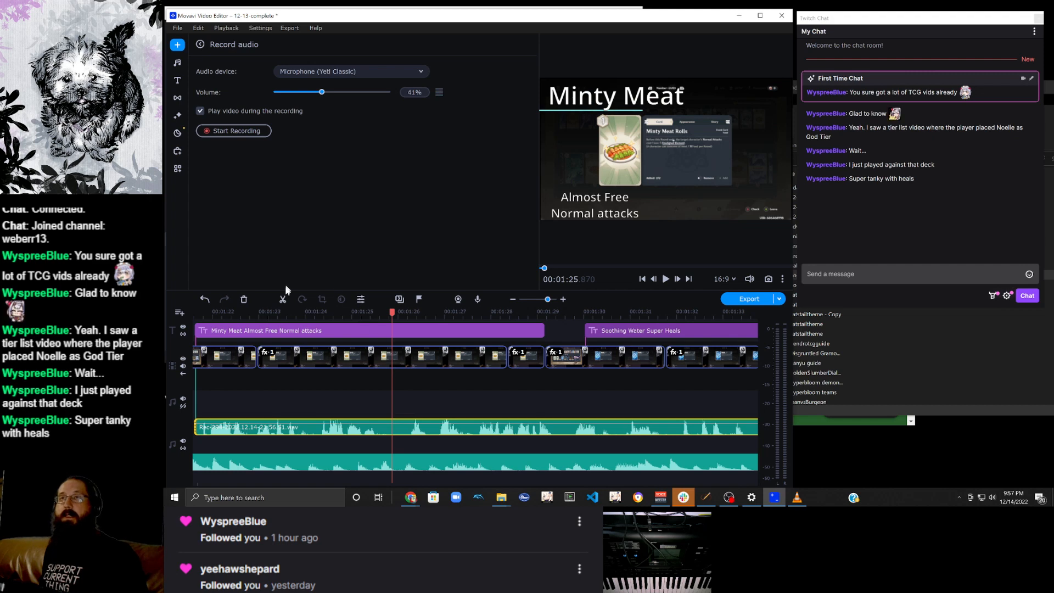
pyautogui.click(281, 300)
pyautogui.click(405, 434)
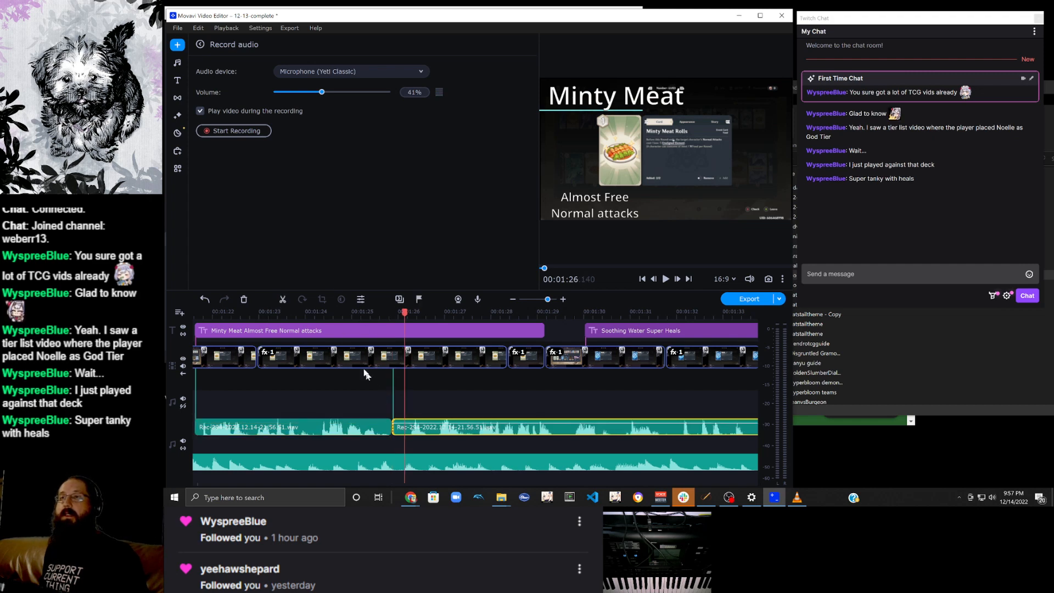
pyautogui.click(282, 299)
pyautogui.click(401, 427)
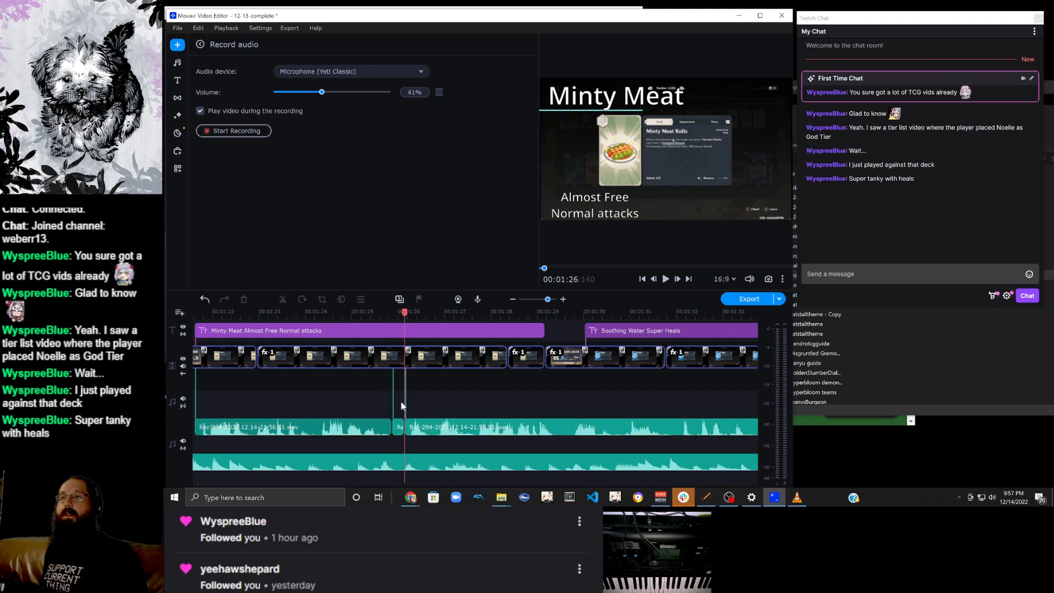
pyautogui.press('Delete')
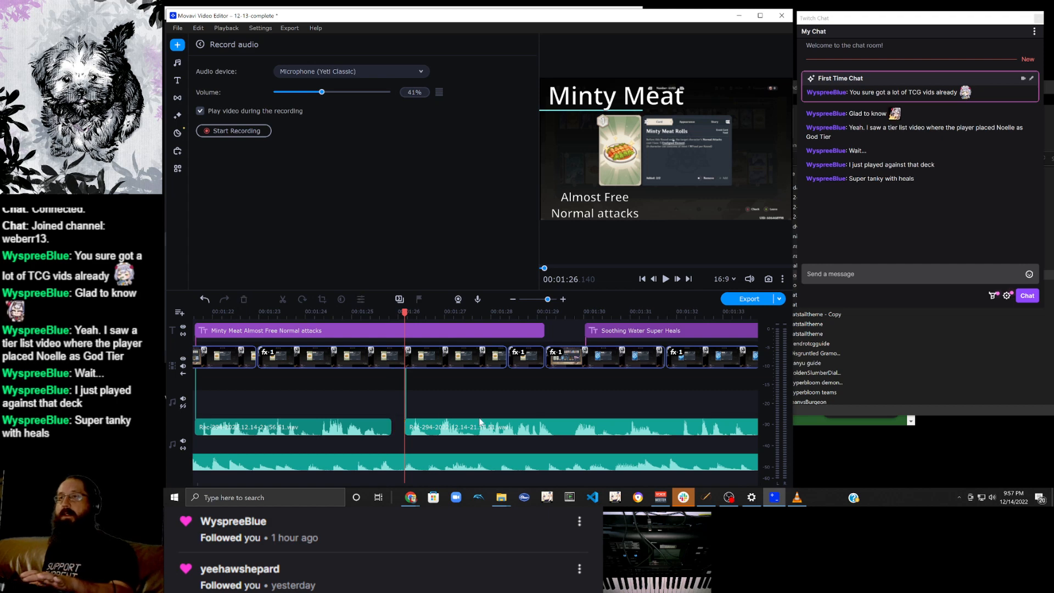
pyautogui.moveTo(560, 427); pyautogui.dragTo(551, 427)
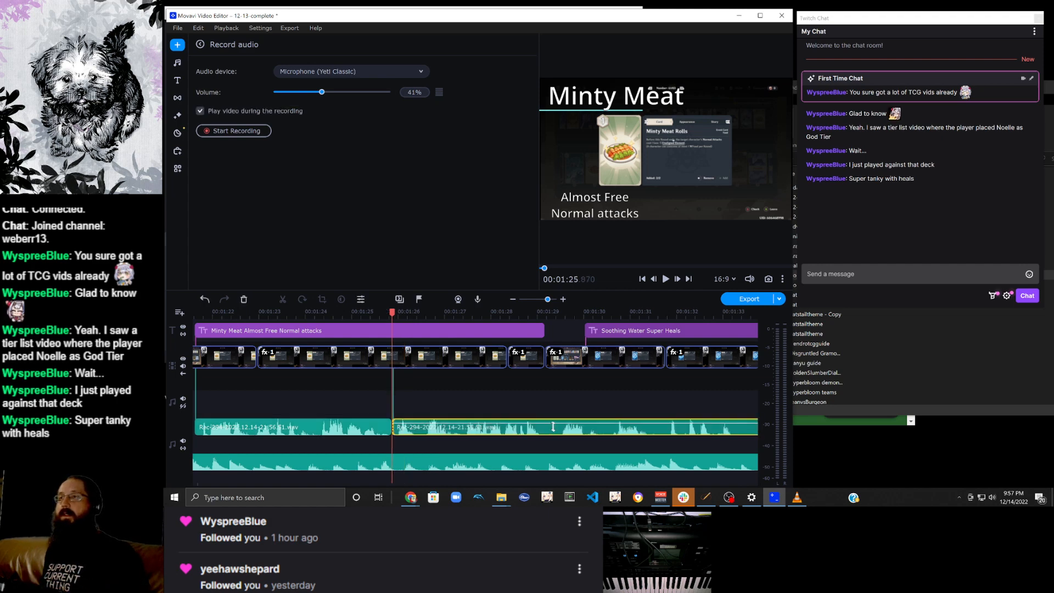
# Remove the narration section between 00:01:29.150 and 00:01:29.320 and move the remaining clip back to close the gap.
pyautogui.click(545, 433)
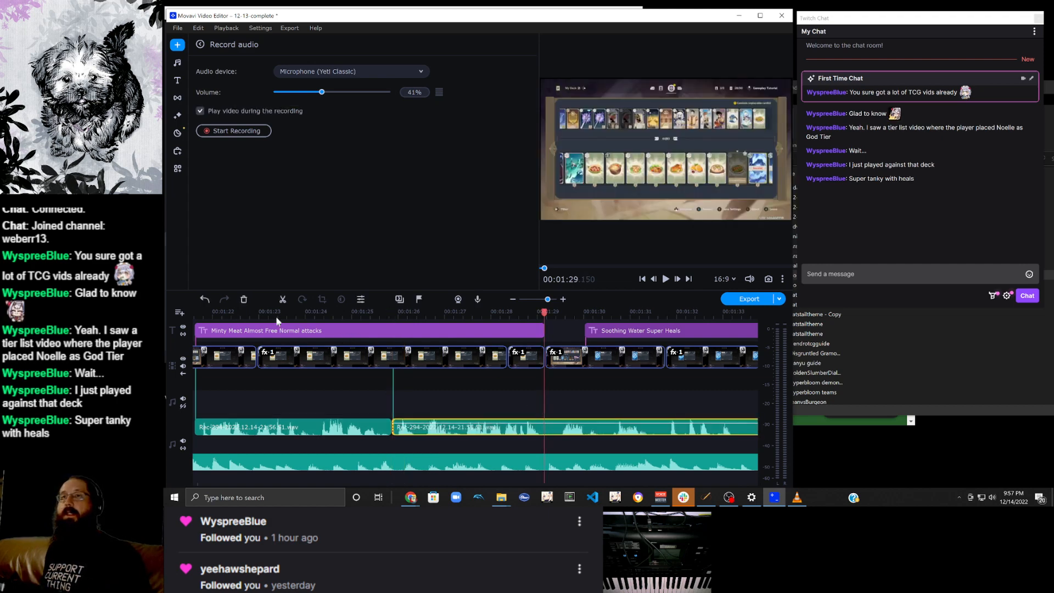
pyautogui.click(282, 299)
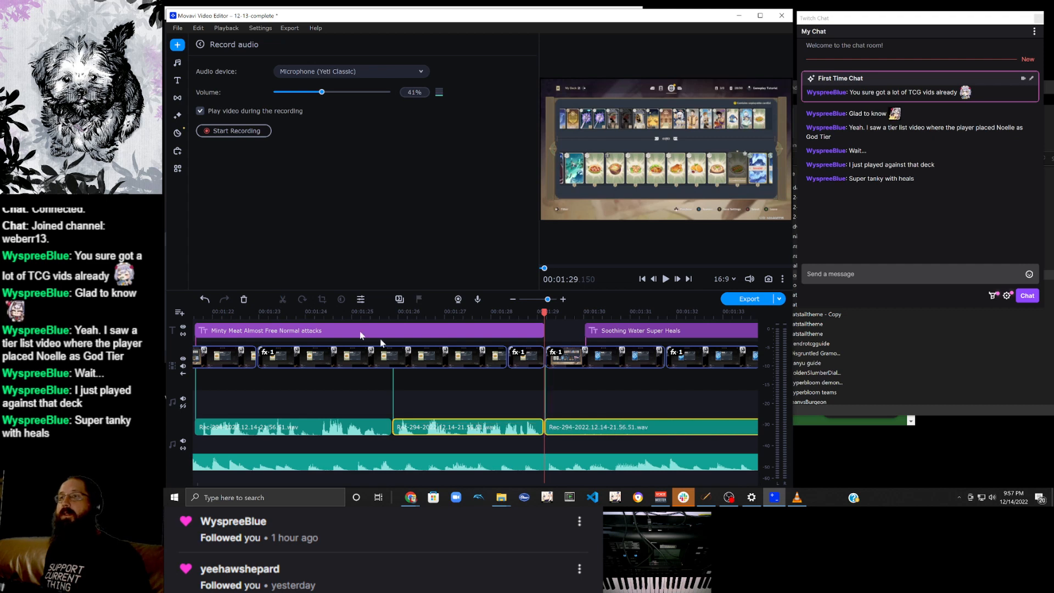
pyautogui.click(551, 433)
pyautogui.click(283, 300)
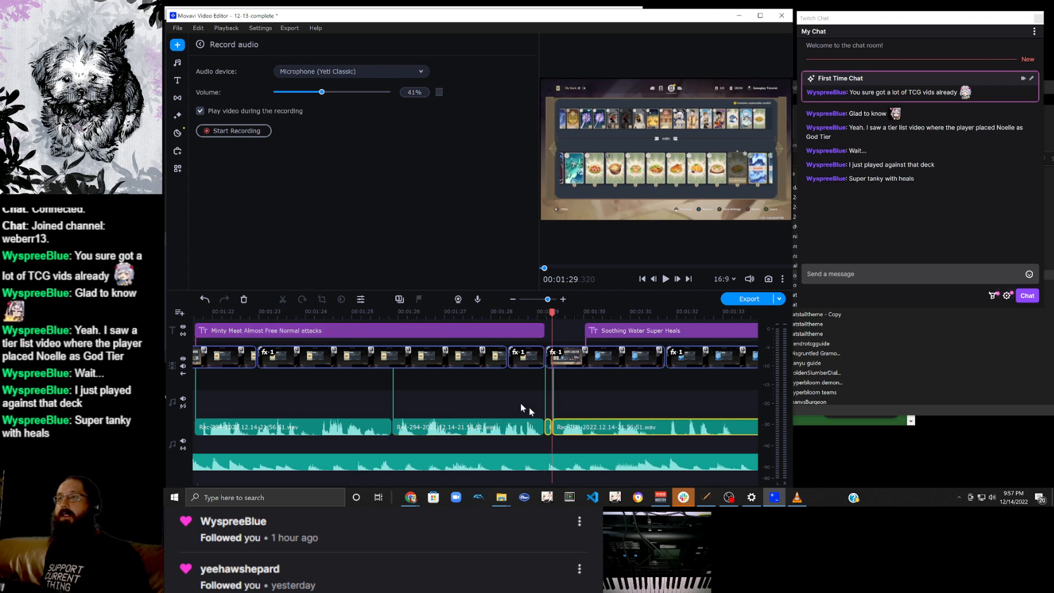
pyautogui.click(545, 448)
pyautogui.click(548, 438)
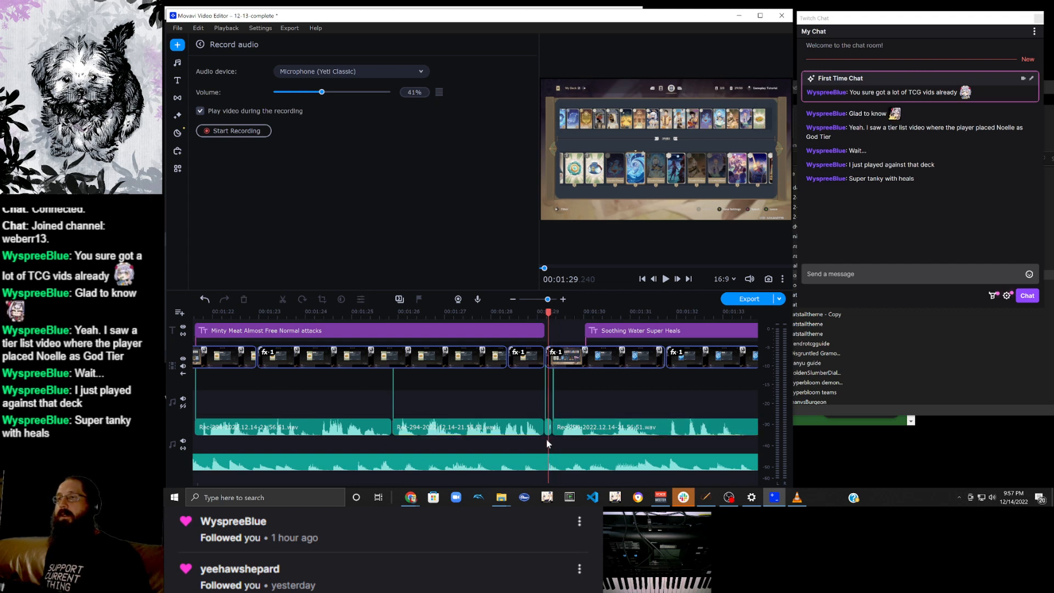
pyautogui.click(547, 431)
pyautogui.press('Delete')
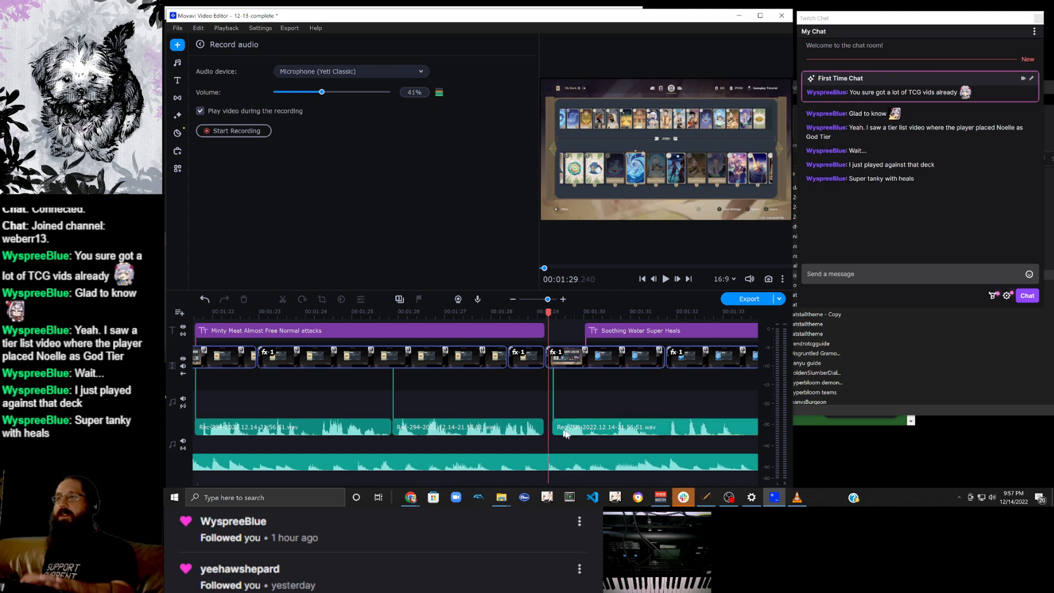
pyautogui.moveTo(601, 419); pyautogui.dragTo(594, 418)
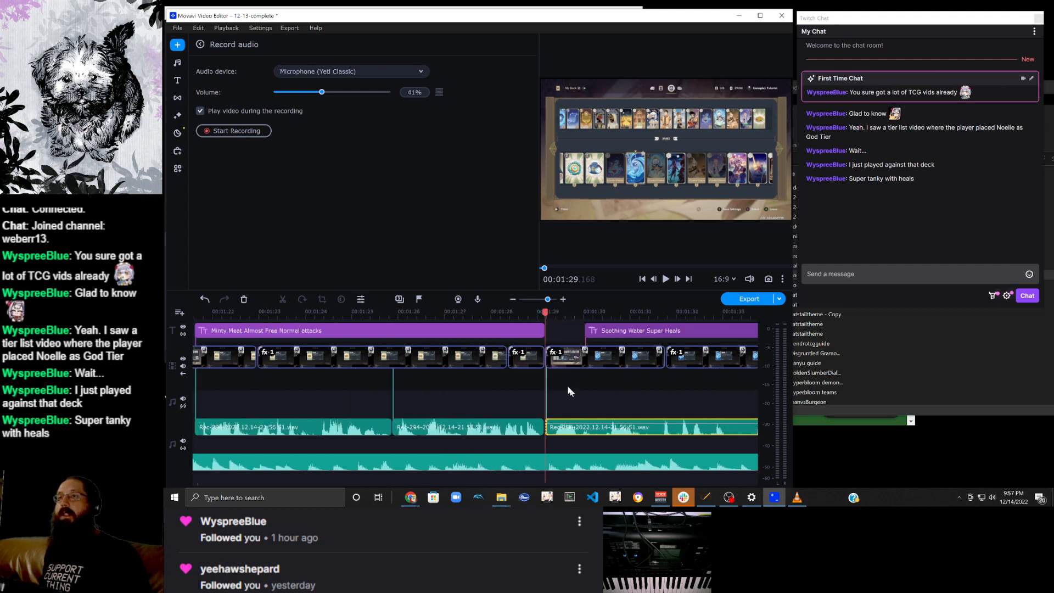
# Lengthen the Minty Meat Rolls freeze frame past 00:01:29.150 and move the displaced narration clip back to follow the preceding one.
pyautogui.click(533, 356)
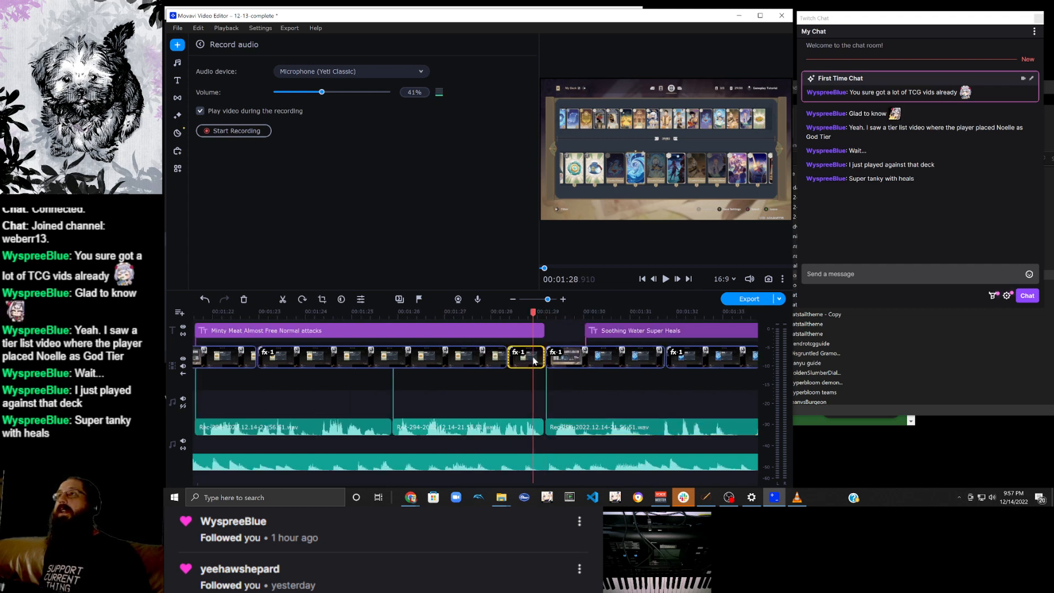
pyautogui.click(495, 359)
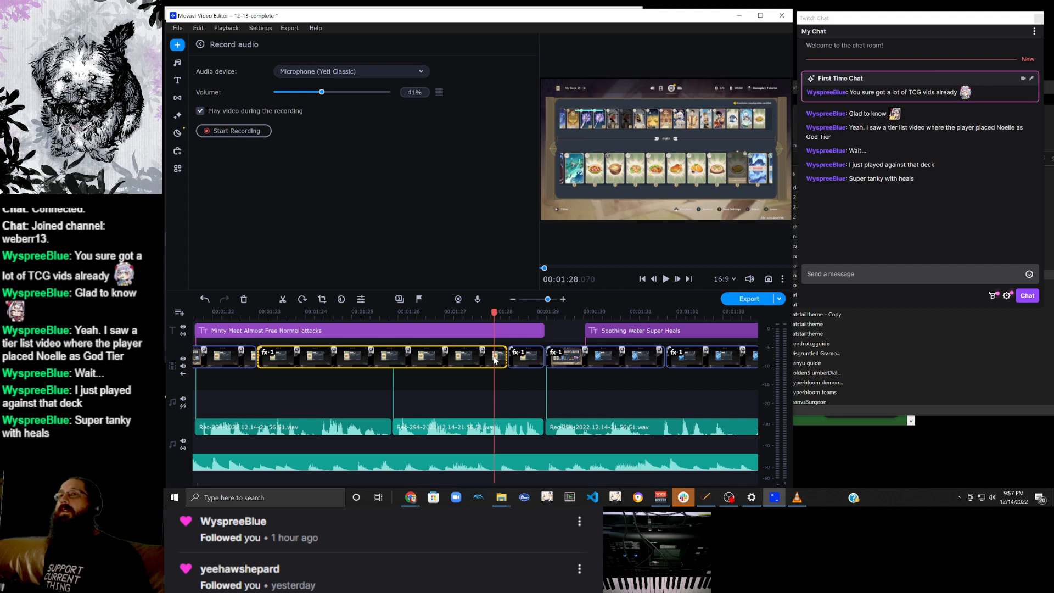
pyautogui.moveTo(501, 356); pyautogui.dragTo(542, 356)
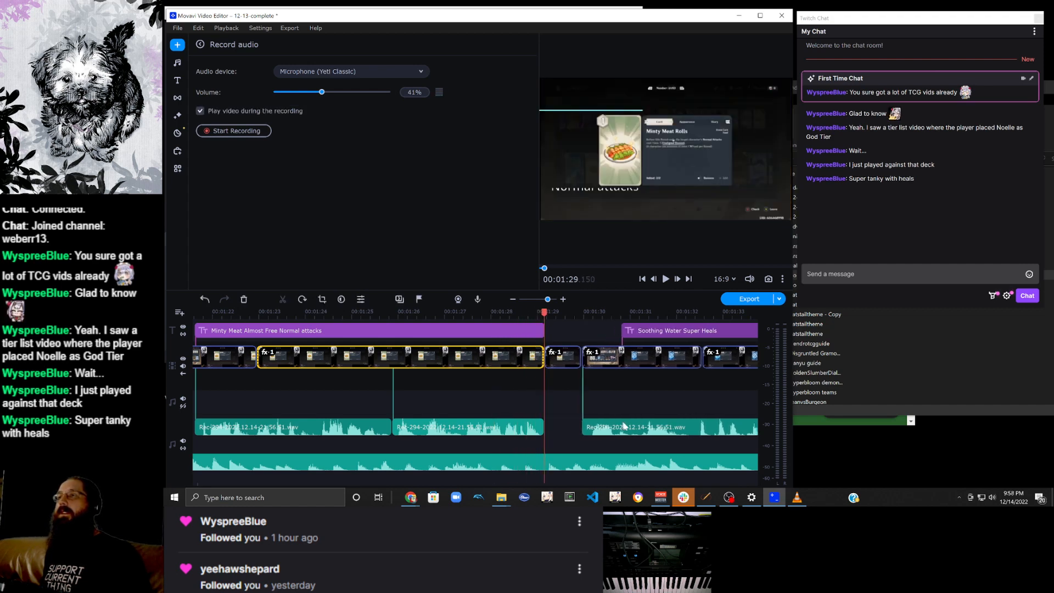
pyautogui.moveTo(638, 424); pyautogui.dragTo(601, 425)
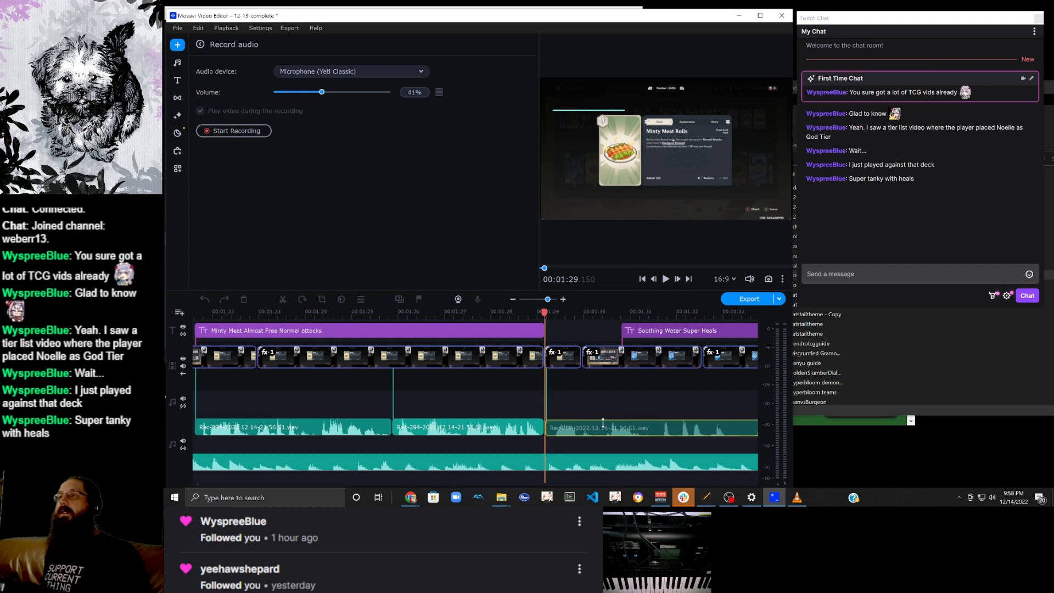
pyautogui.click(541, 357)
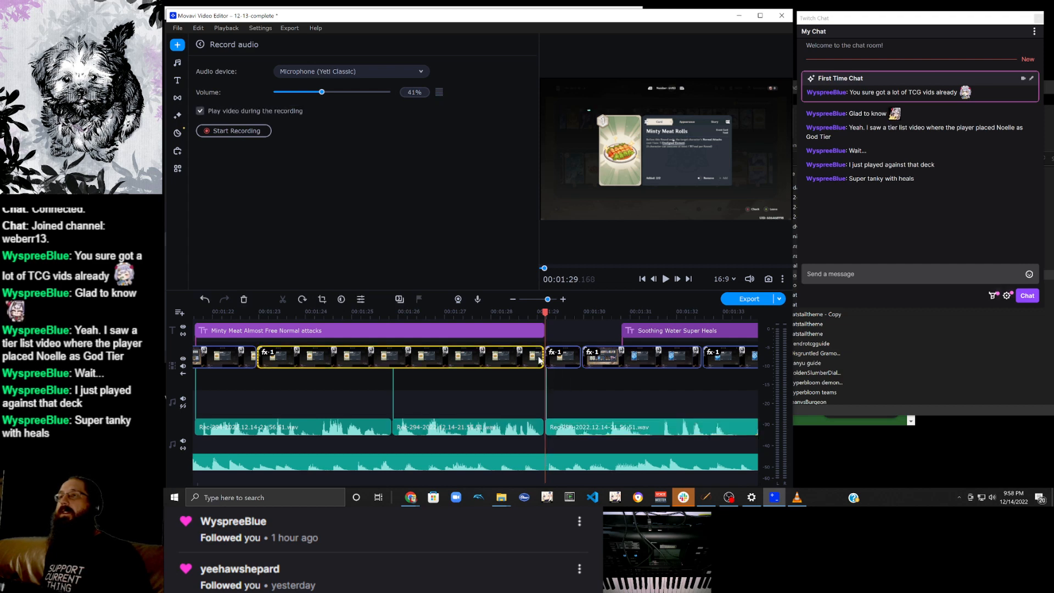
pyautogui.moveTo(542, 359); pyautogui.dragTo(667, 359)
pyautogui.moveTo(714, 426); pyautogui.dragTo(594, 425)
pyautogui.moveTo(542, 446); pyautogui.dragTo(582, 419)
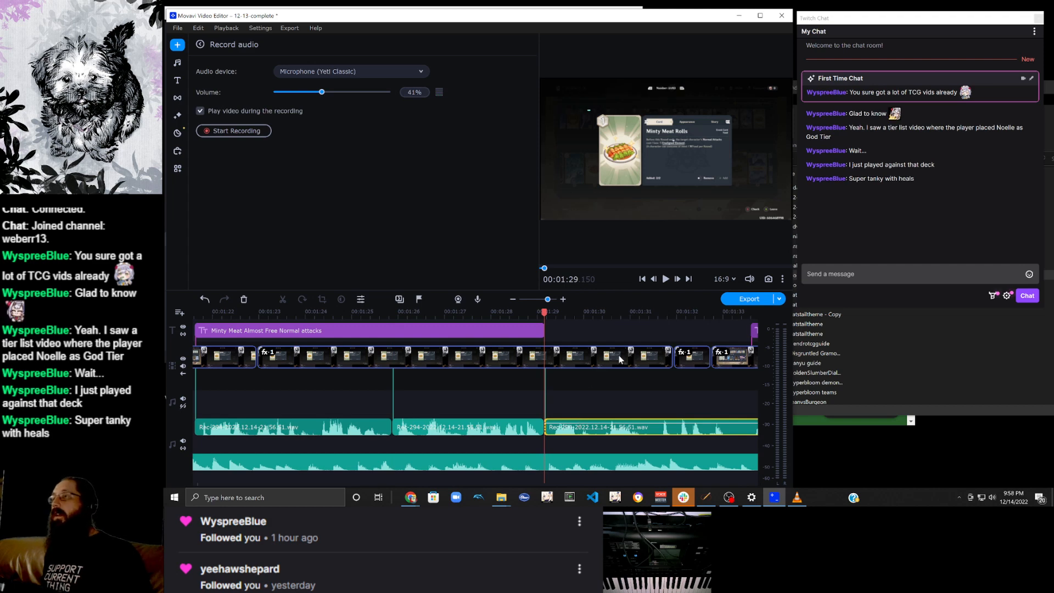
# Extend the Minty Meat Rolls freeze frame to the end of its narration at 00:01:39.200.
pyautogui.scroll(-5, 612, 357)
pyautogui.click(316, 358)
pyautogui.moveTo(321, 359); pyautogui.dragTo(659, 357)
# Extend the Minty Meat title to end with its narration at 00:01:39.200.
pyautogui.scroll(3, 552, 374)
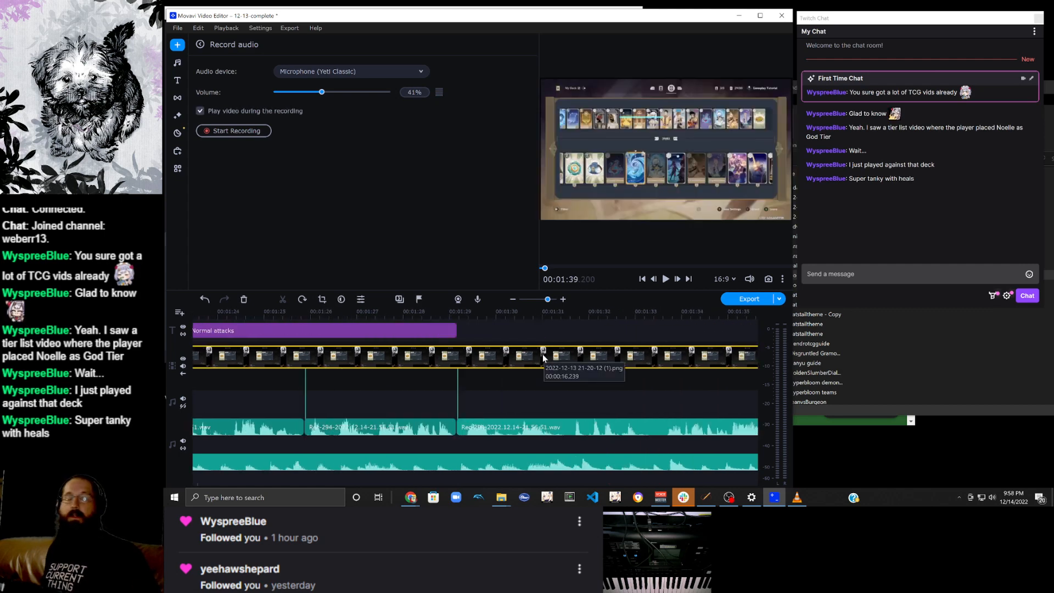
pyautogui.scroll(1, 543, 354)
pyautogui.scroll(5, 538, 370)
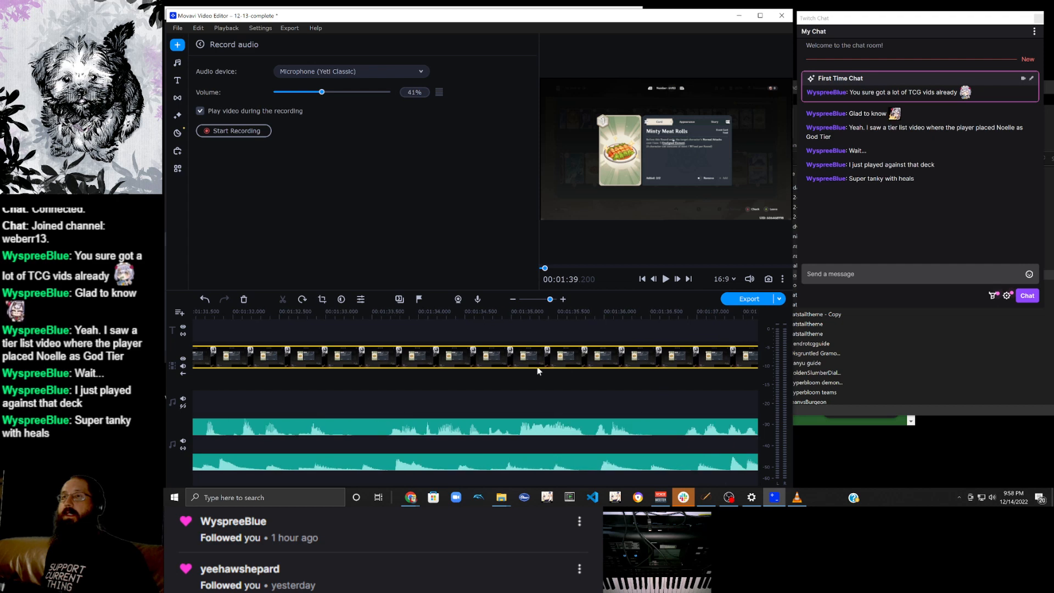
pyautogui.click(299, 328)
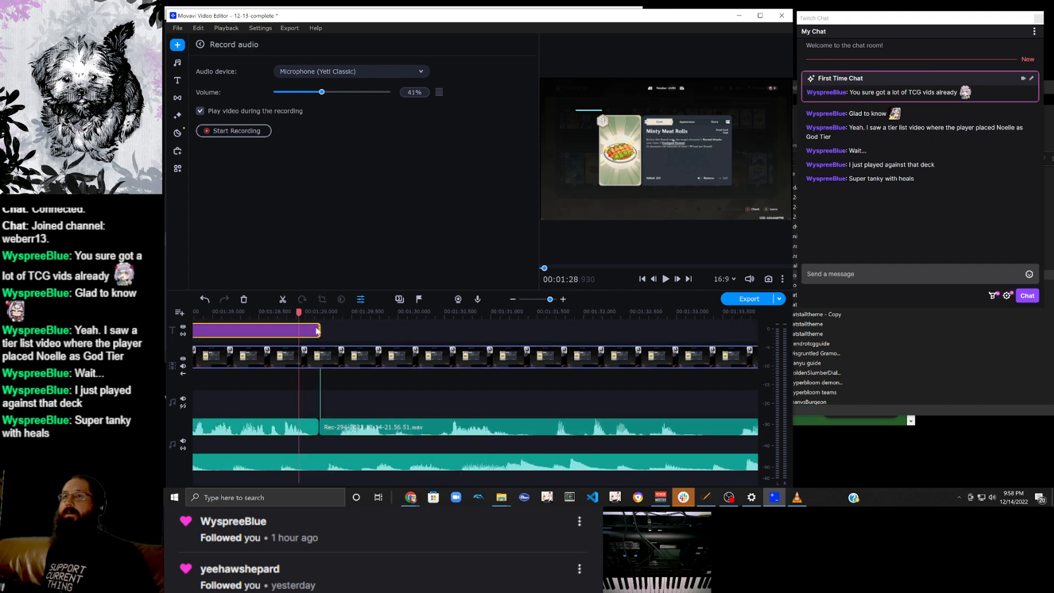
pyautogui.moveTo(319, 328); pyautogui.dragTo(708, 334)
pyautogui.scroll(1, 739, 394)
pyautogui.scroll(-6, 701, 386)
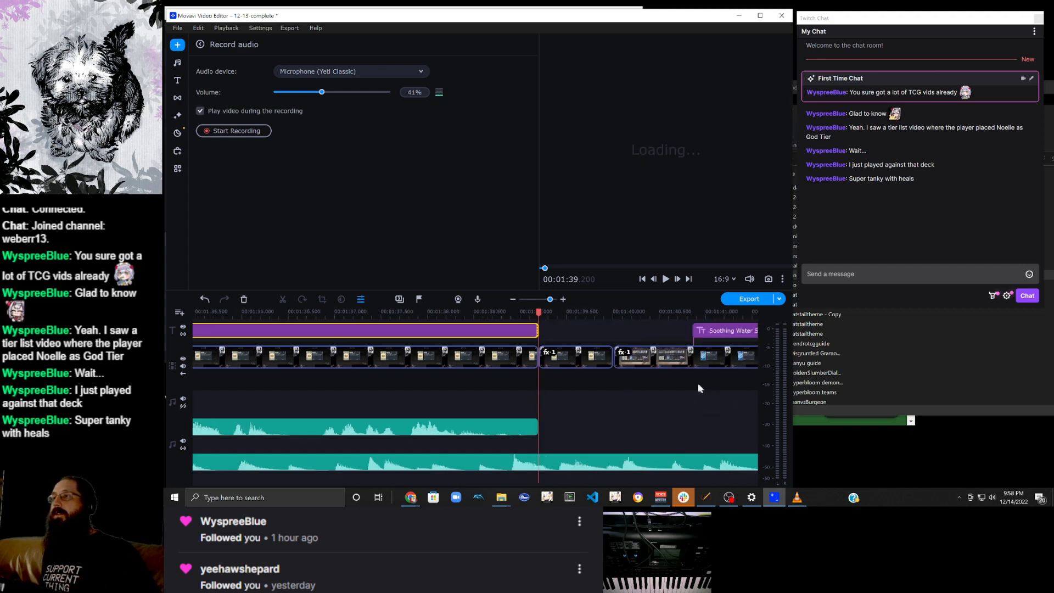
# Split the footage at 00:01:40.840, where the Soothing Water card opens, and record about 20 seconds of narration from there.
pyautogui.click(502, 360)
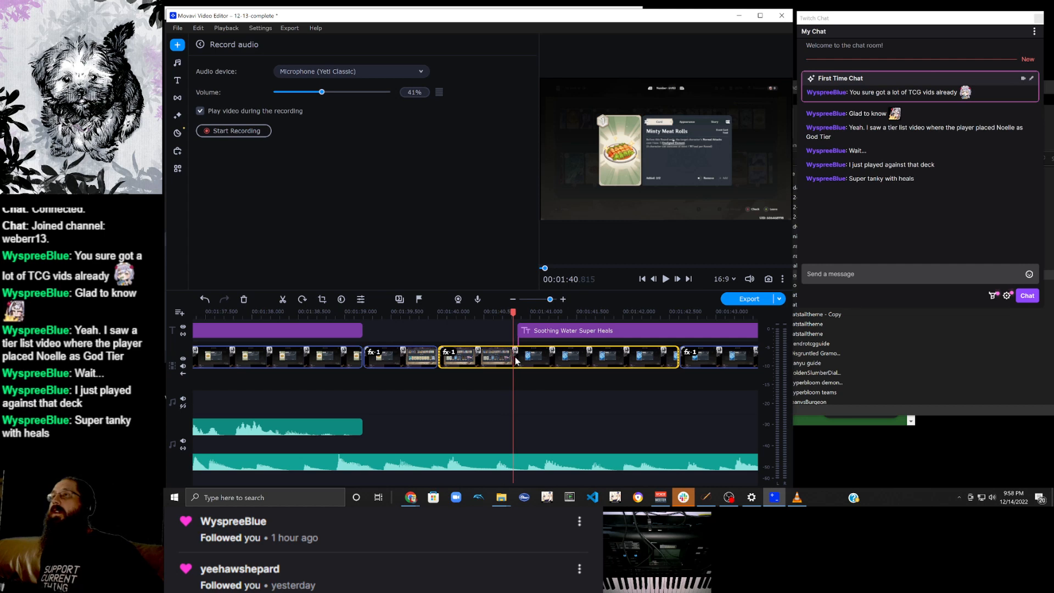
pyautogui.click(514, 357)
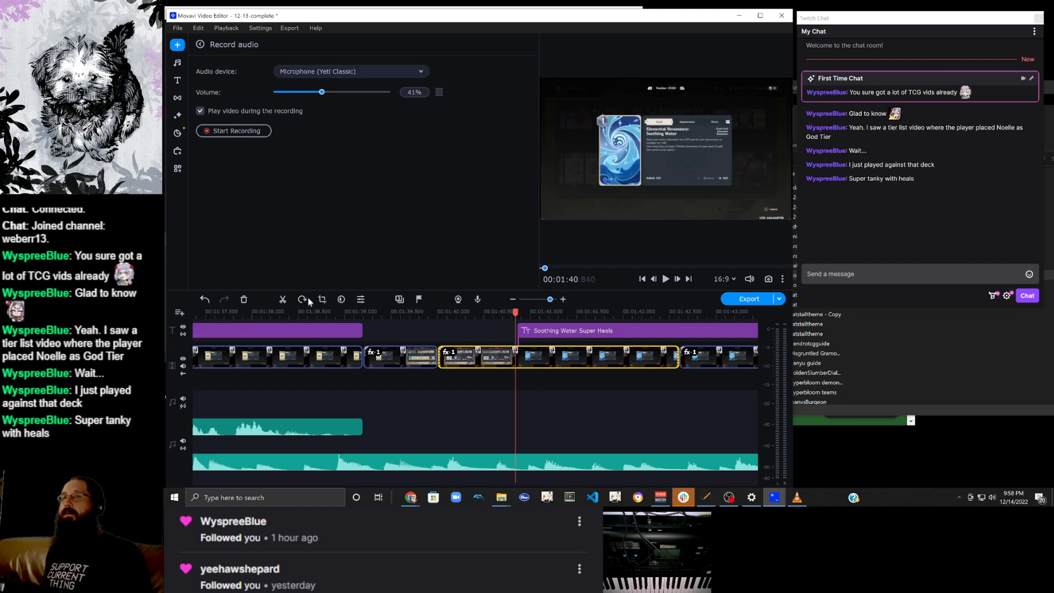
pyautogui.click(281, 300)
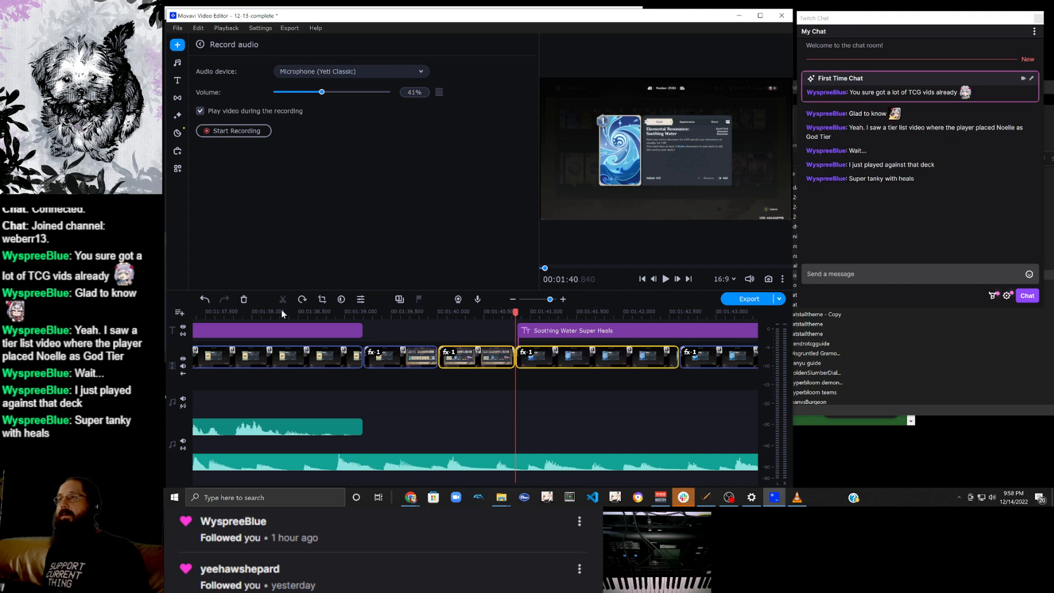
pyautogui.click(232, 132)
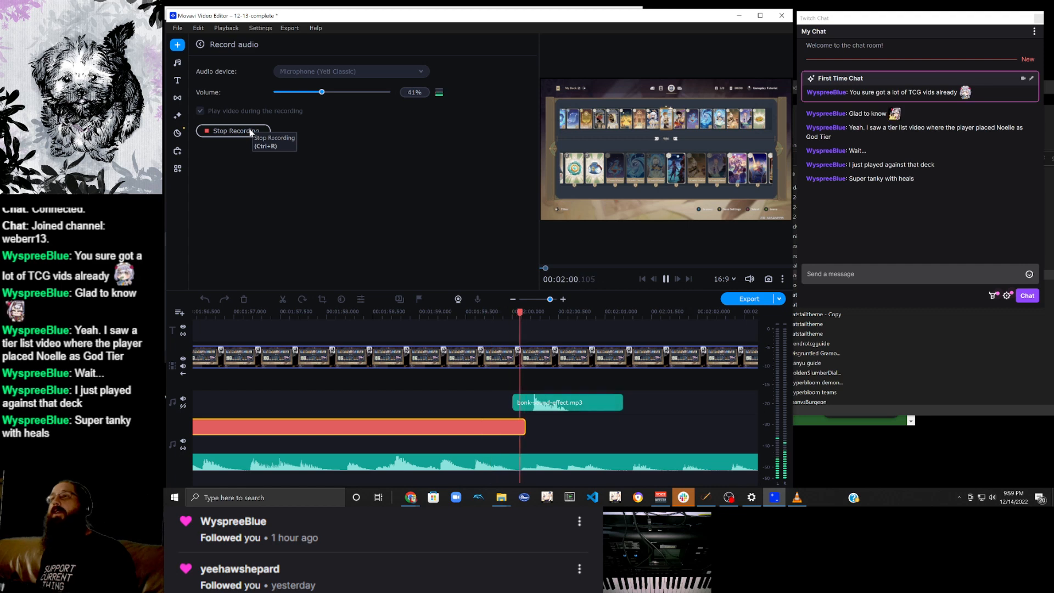
pyautogui.click(250, 132)
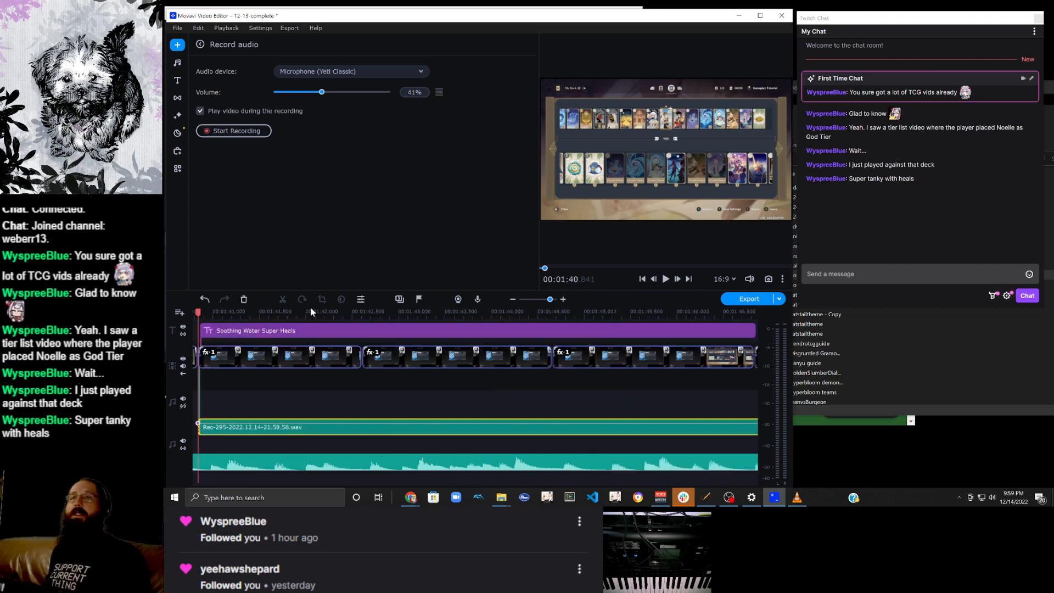
# Cut the lead-in before 00:01:41.360 from the Soothing Water narration and move the rest back to start at 00:01:40.857.
pyautogui.scroll(-5, 318, 383)
pyautogui.scroll(4, 318, 383)
pyautogui.scroll(4, 318, 383)
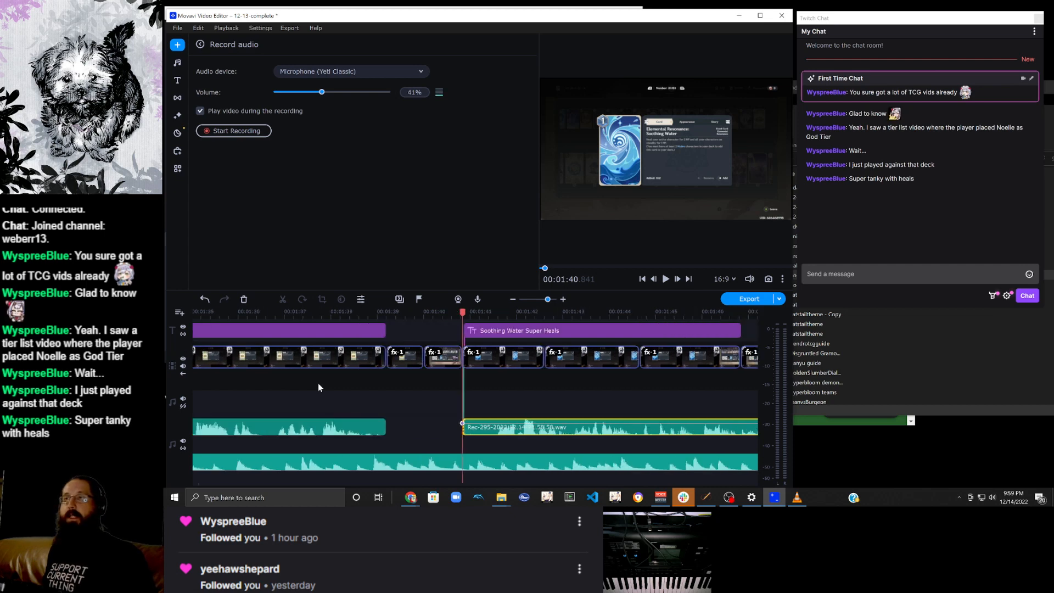
pyautogui.scroll(3, 318, 383)
pyautogui.scroll(-5, 317, 383)
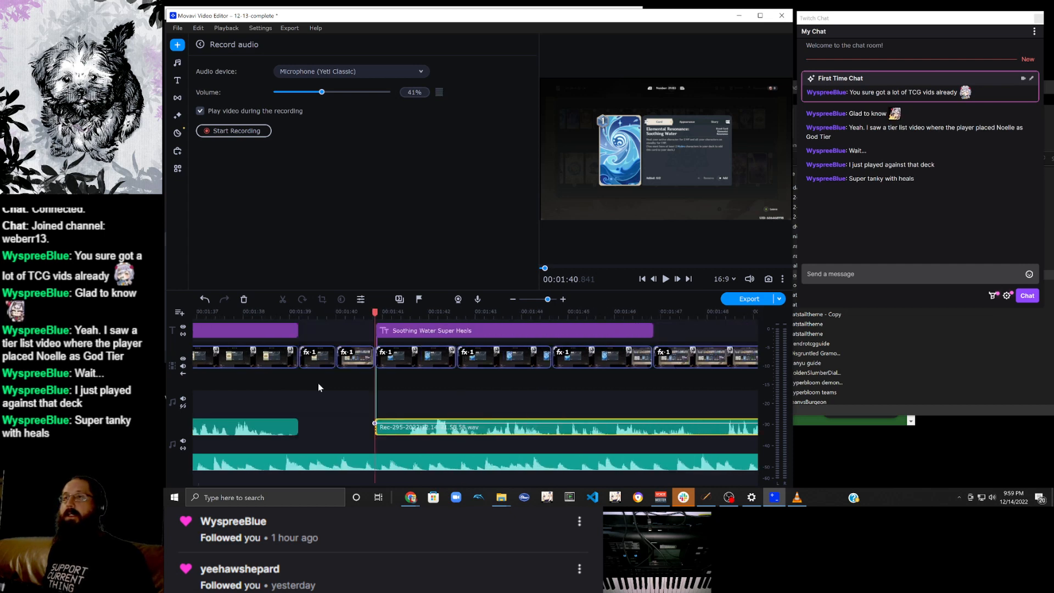
pyautogui.click(399, 433)
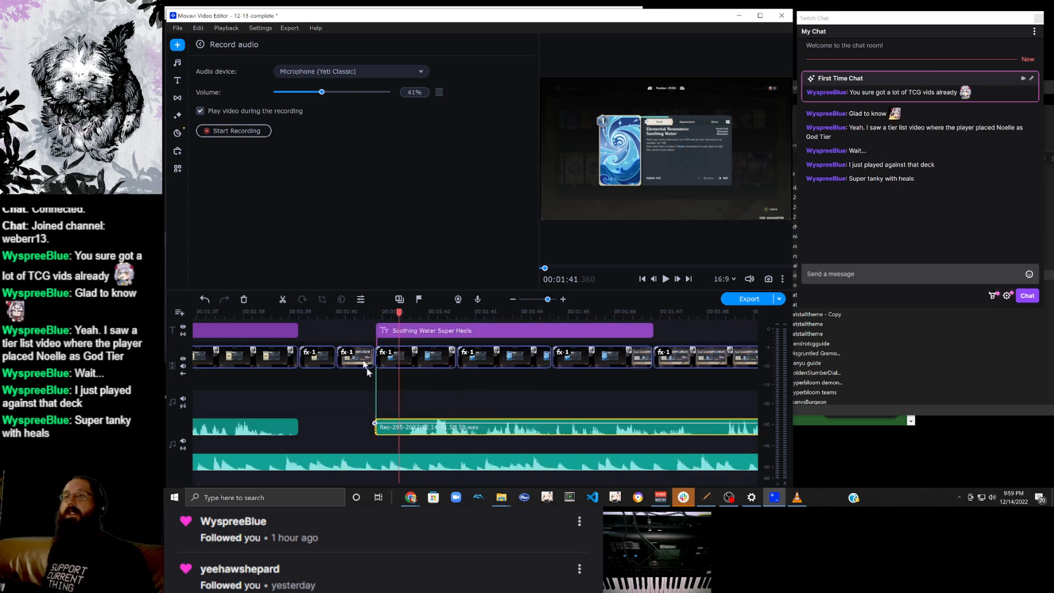
pyautogui.click(283, 300)
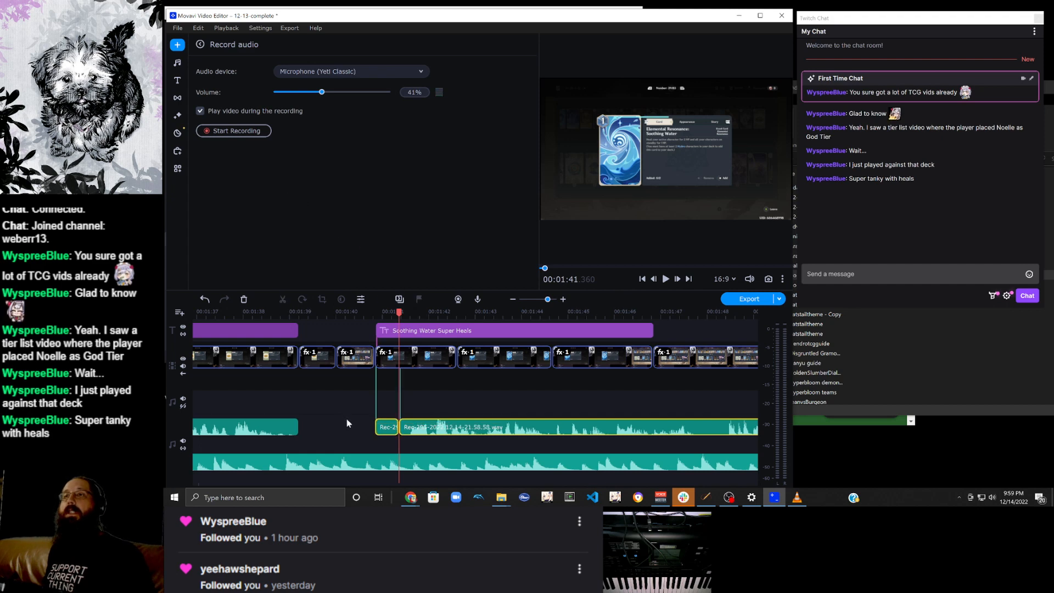
pyautogui.click(390, 428)
pyautogui.press('Delete')
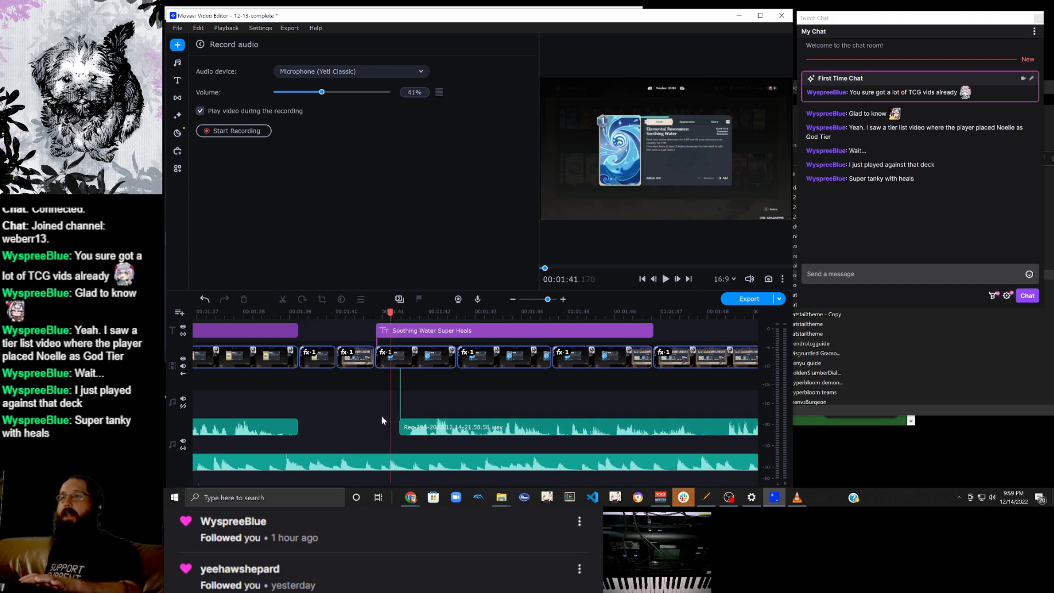
pyautogui.moveTo(435, 424); pyautogui.dragTo(418, 420)
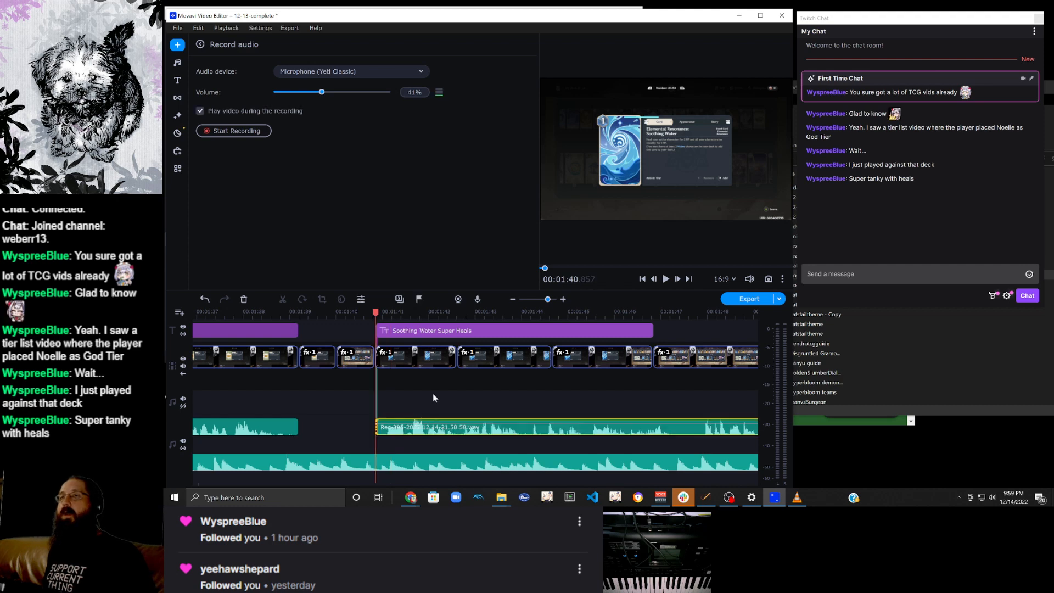
# Extend the Soothing Water card freeze frame to the end of its narration at 00:02:00.411.
pyautogui.hscroll(3, 431, 392)
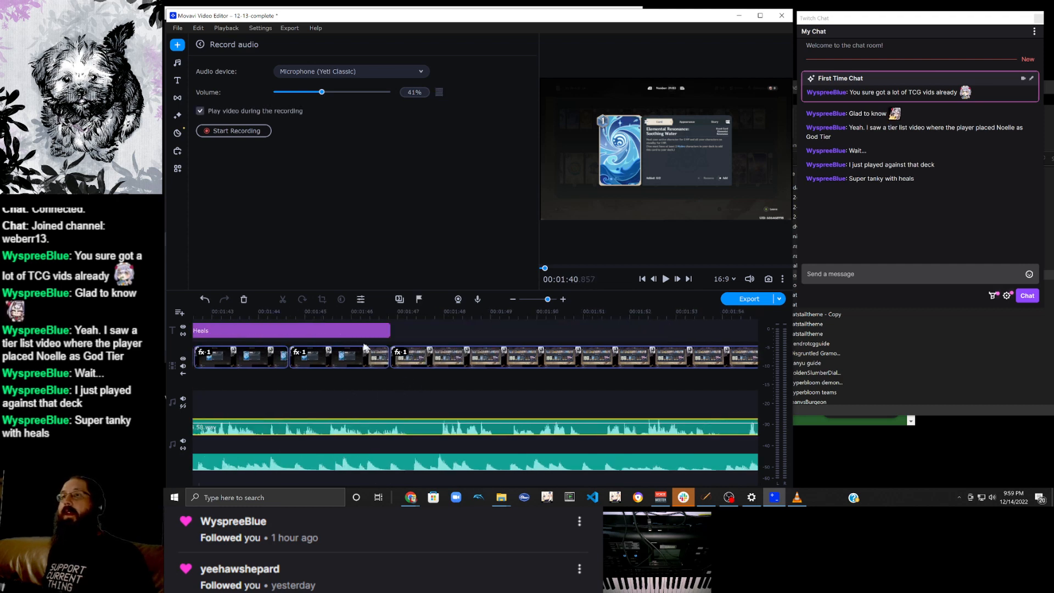
pyautogui.hscroll(-1, 343, 359)
pyautogui.click(340, 362)
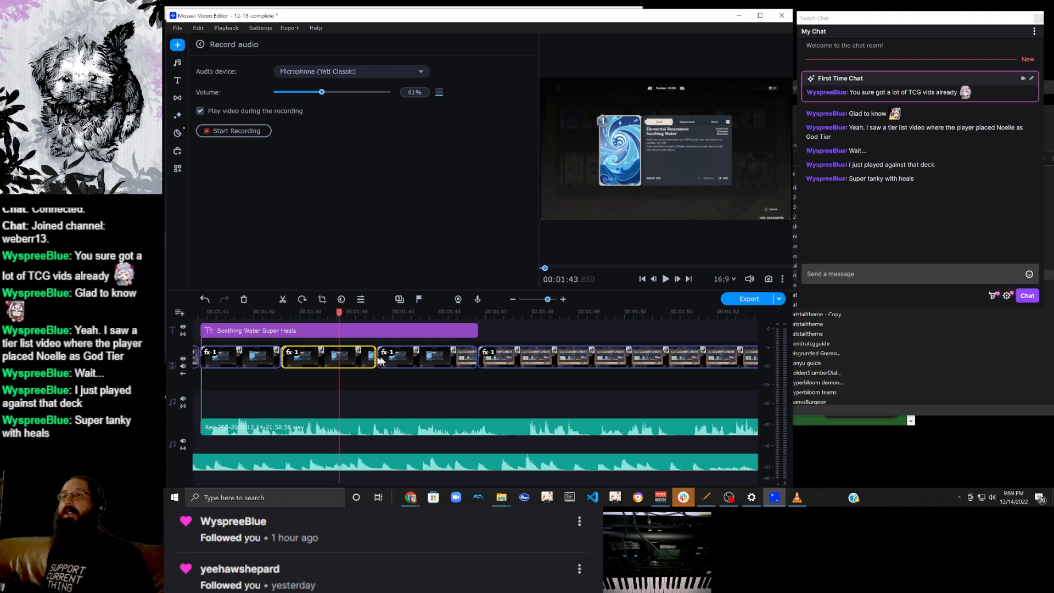
pyautogui.moveTo(393, 356); pyautogui.dragTo(706, 356)
pyautogui.hscroll(1, 486, 415)
pyautogui.hscroll(3, 482, 412)
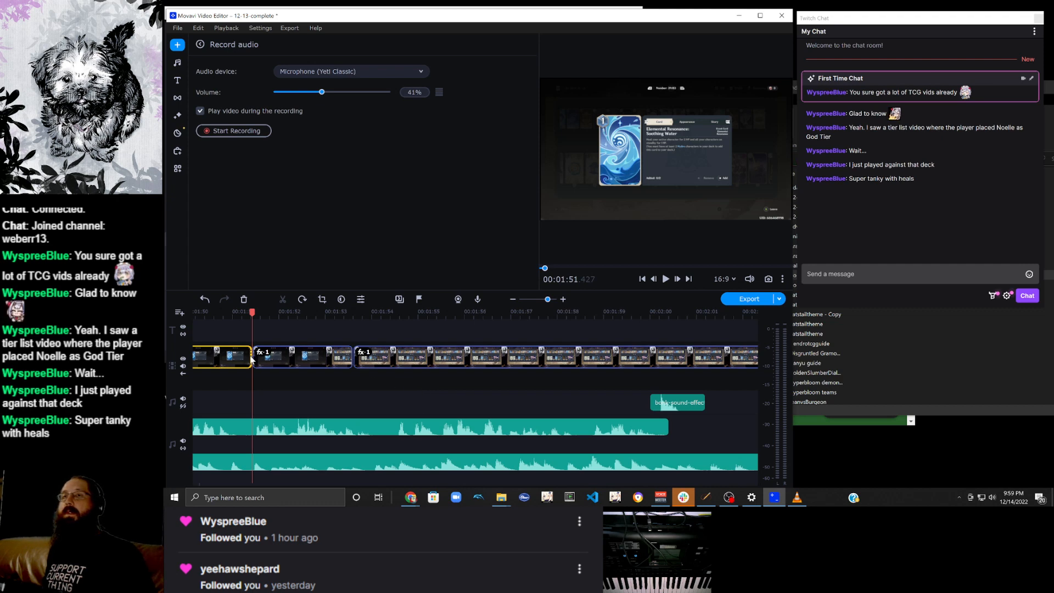
pyautogui.moveTo(251, 359); pyautogui.dragTo(695, 360)
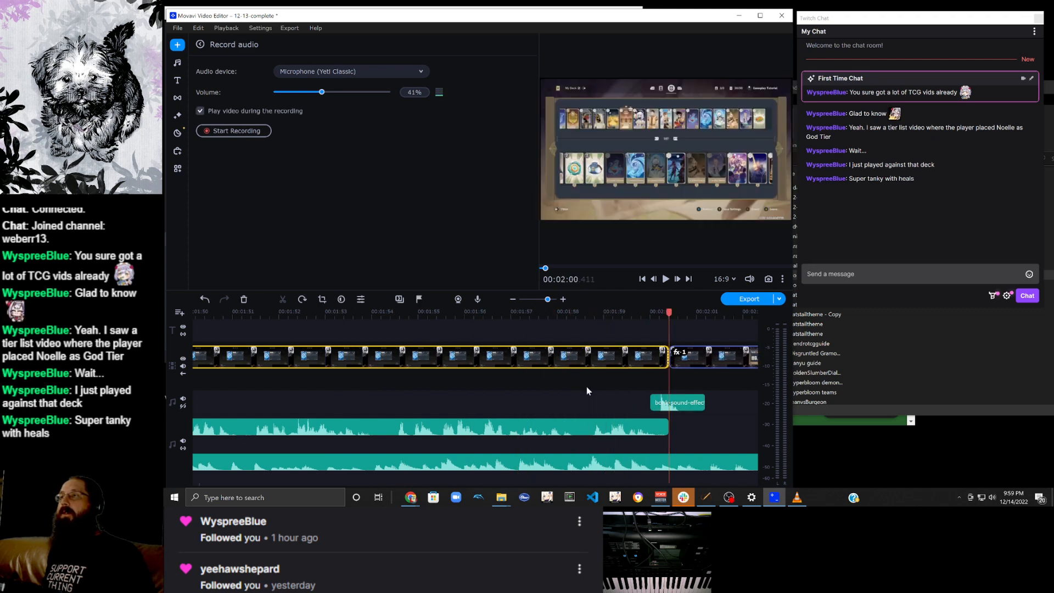
# Move the bonk sound effect from about 00:02:00 to the start of the "But!?" title.
pyautogui.hscroll(4, 547, 382)
pyautogui.scroll(-2, 416, 392)
pyautogui.scroll(-2, 416, 396)
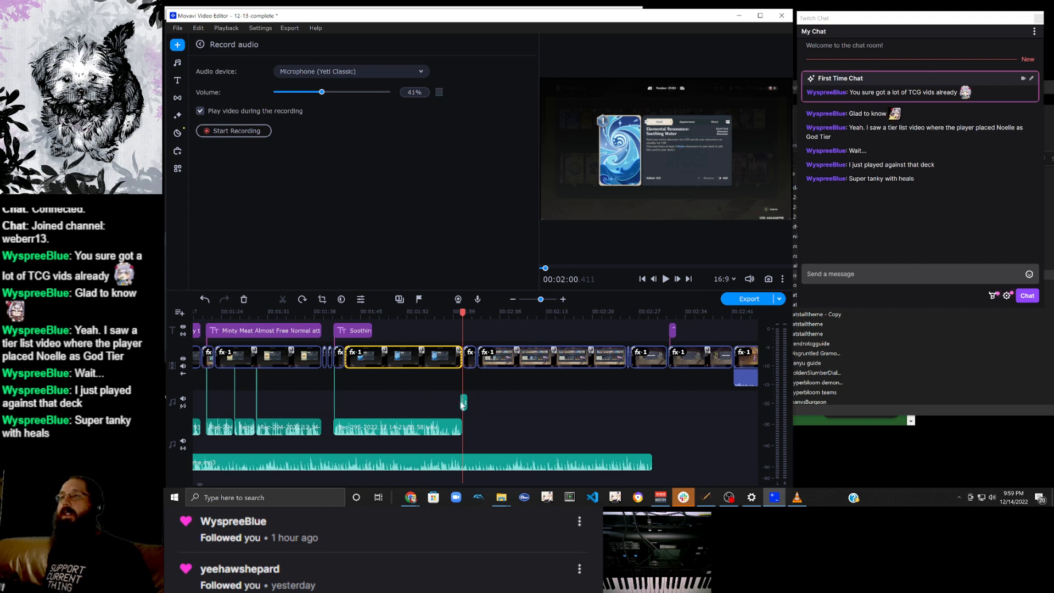
pyautogui.moveTo(464, 405); pyautogui.dragTo(612, 402)
pyautogui.moveTo(679, 399); pyautogui.dragTo(672, 398)
pyautogui.scroll(2, 462, 374)
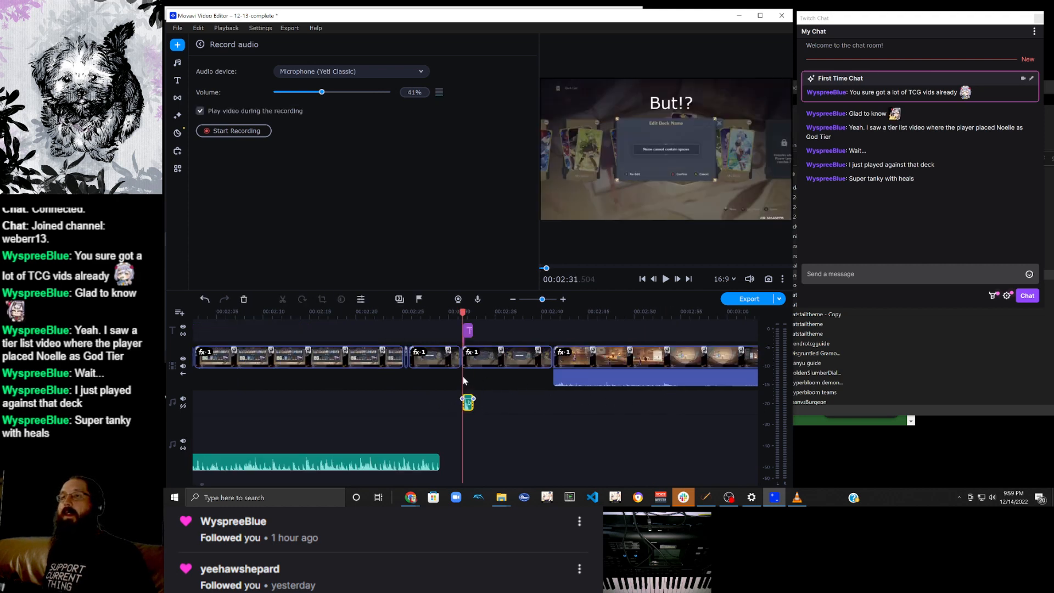
# Extend the Soothing Water Super Heals title to end with its narration at 00:02:00.411.
pyautogui.scroll(5, 385, 377)
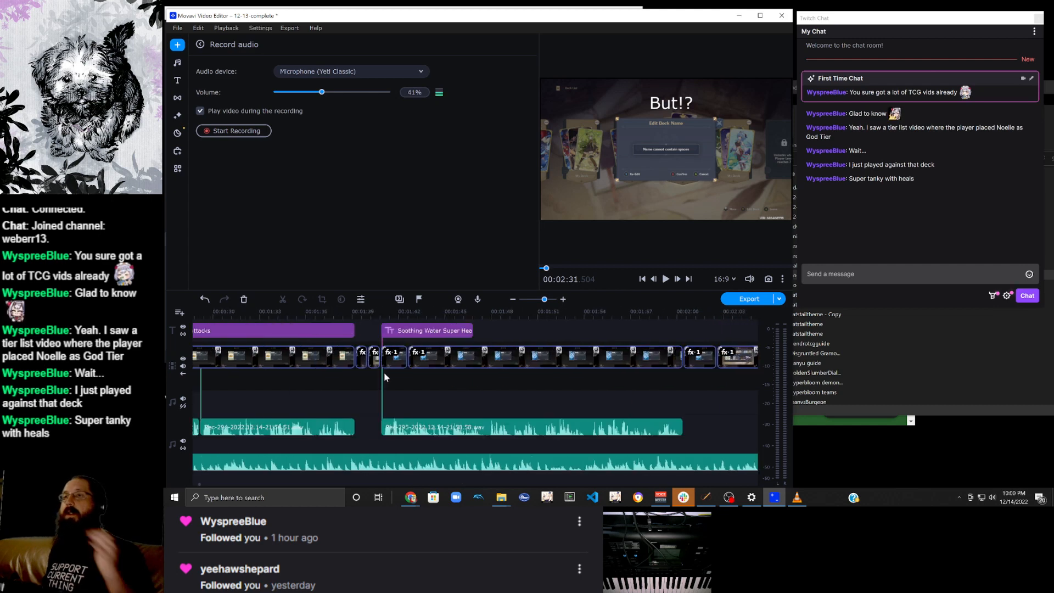
pyautogui.click(468, 333)
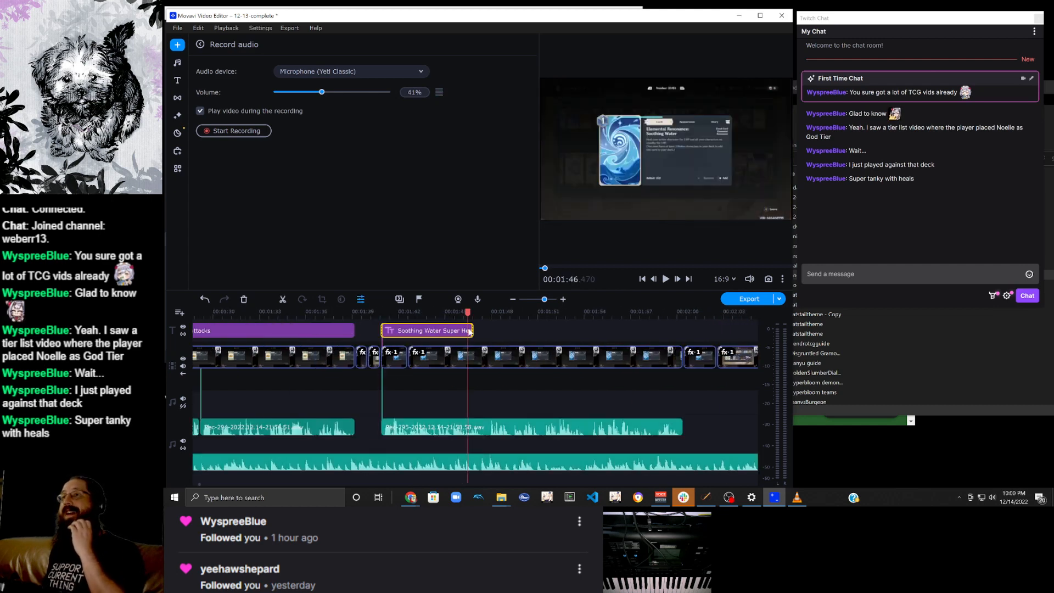
pyautogui.moveTo(469, 332); pyautogui.dragTo(682, 334)
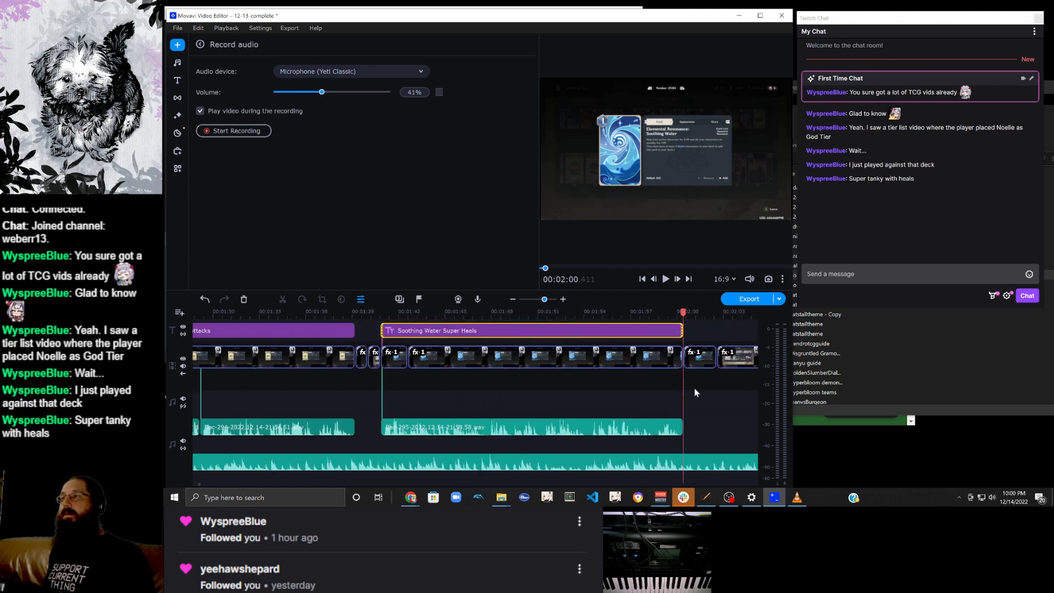
# Record a narration clip of about 10 seconds from 00:02:25.861, where the deck name is edited.
pyautogui.hscroll(5, 694, 387)
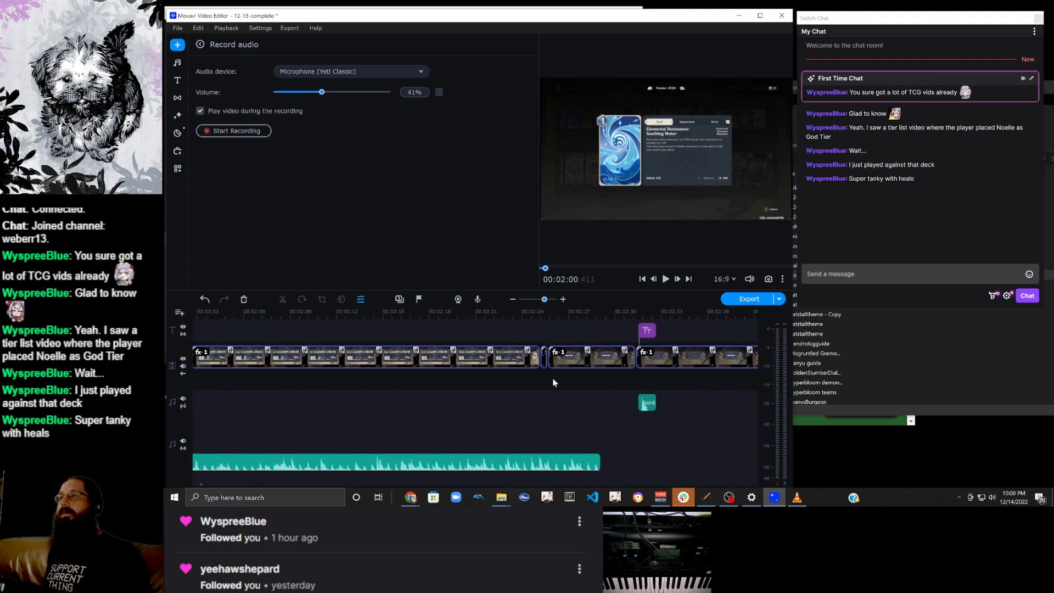
pyautogui.click(550, 358)
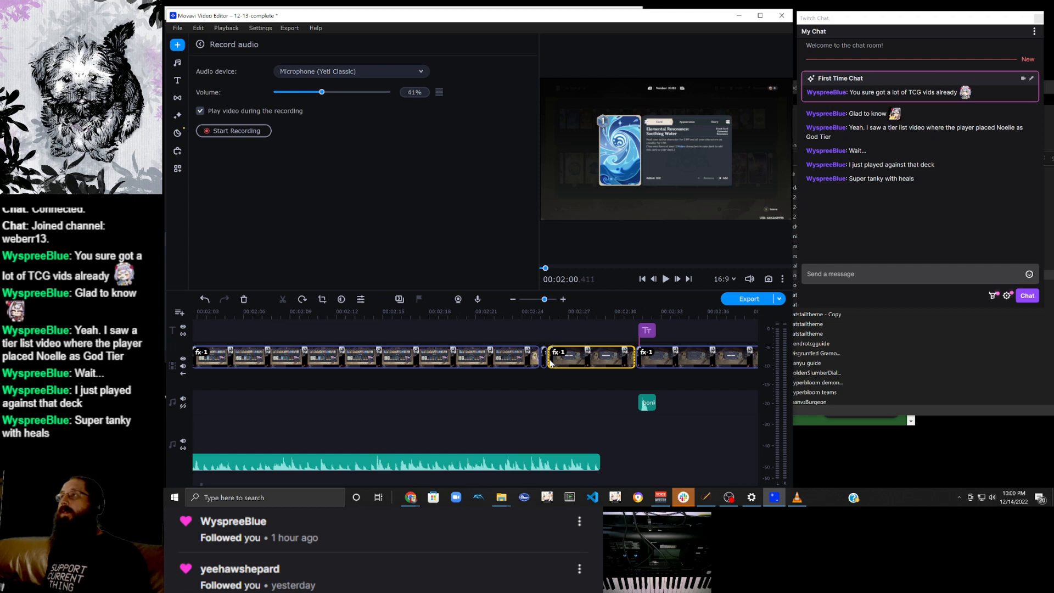
pyautogui.click(553, 316)
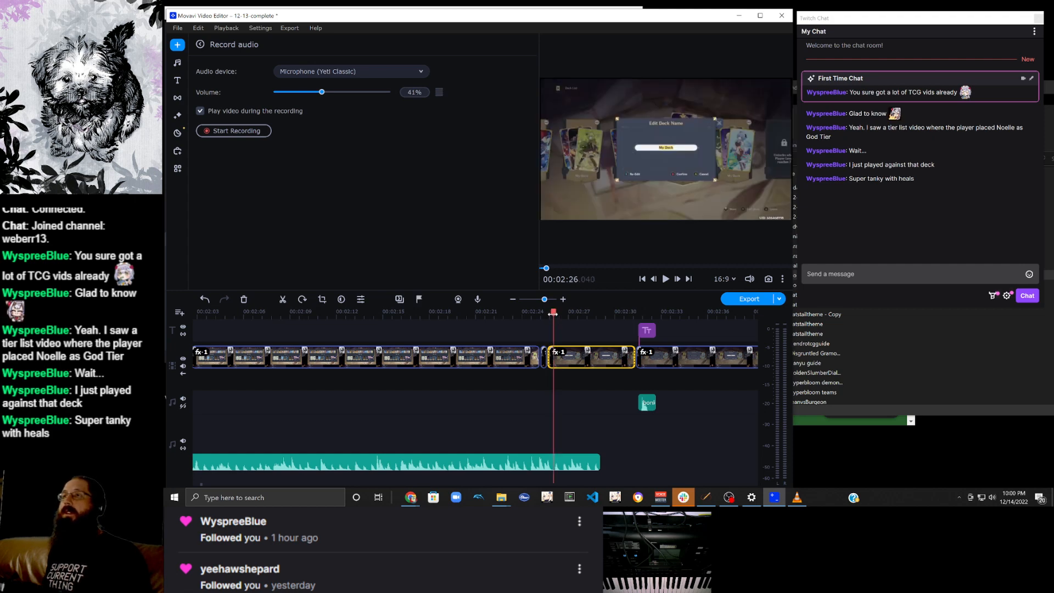
pyautogui.moveTo(552, 314); pyautogui.dragTo(551, 314)
pyautogui.click(245, 135)
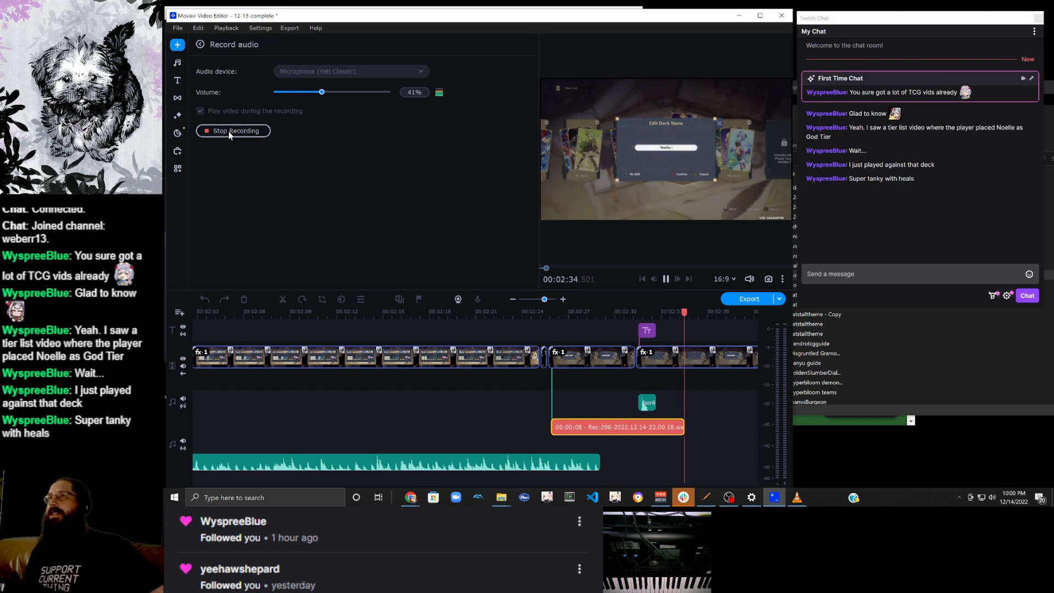
pyautogui.click(228, 131)
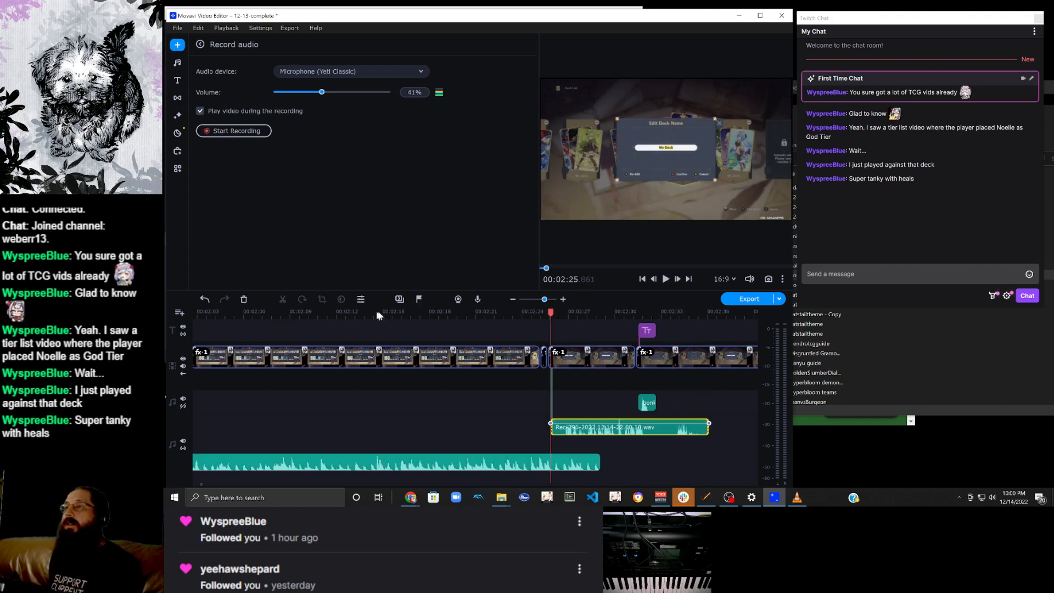
# Paste another catstailtheme.mp3 clip and align its start with the end of the existing music at 00:02:29.100.
pyautogui.scroll(-5, 314, 441)
pyautogui.click(316, 462)
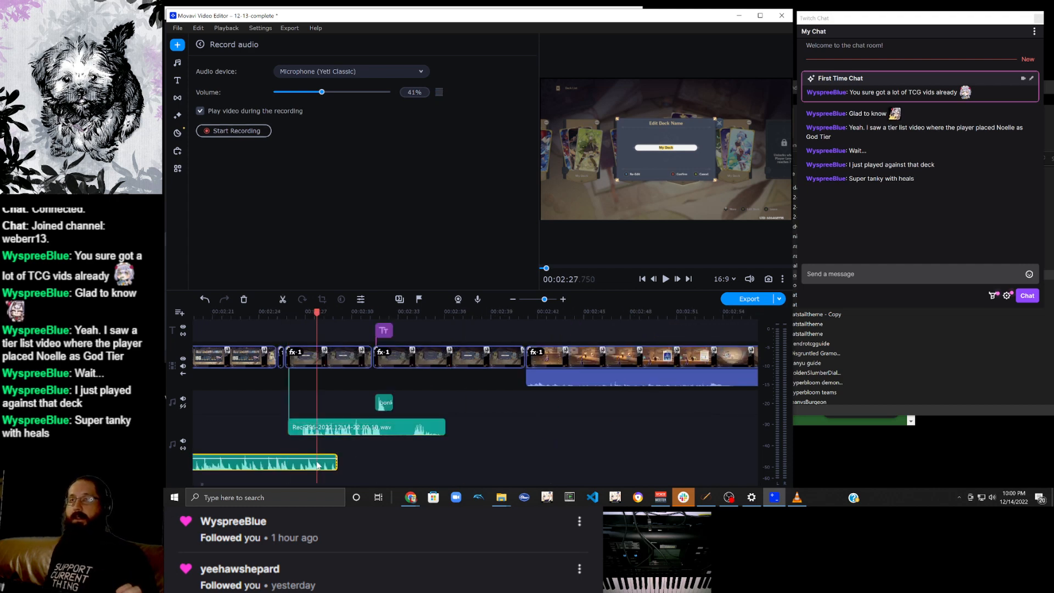
pyautogui.hotkey('ctrl', 'v')
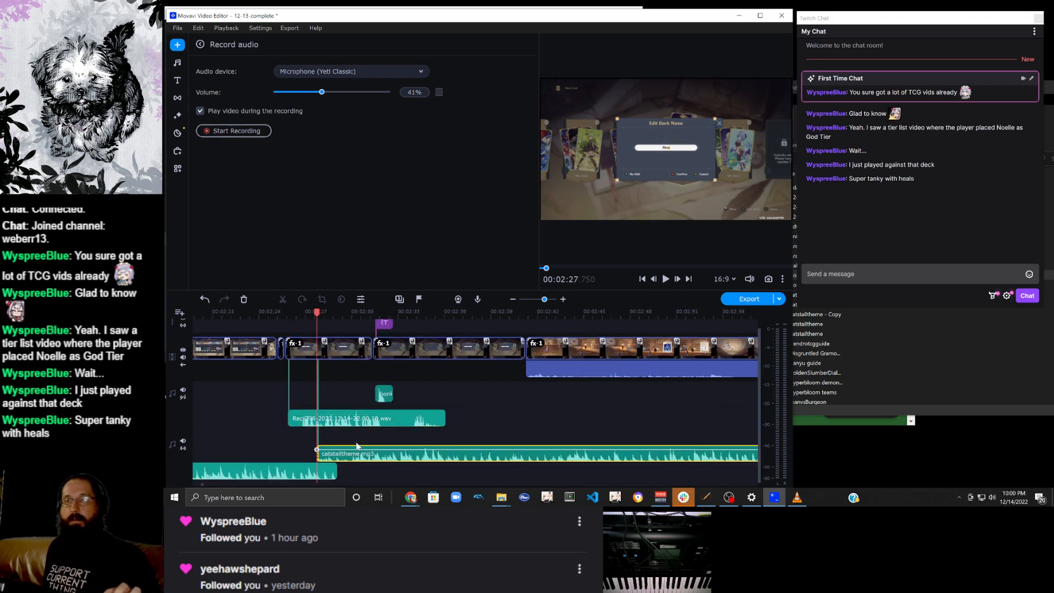
pyautogui.moveTo(372, 462); pyautogui.dragTo(391, 471)
pyautogui.scroll(-3, 445, 422)
pyautogui.scroll(3, 445, 422)
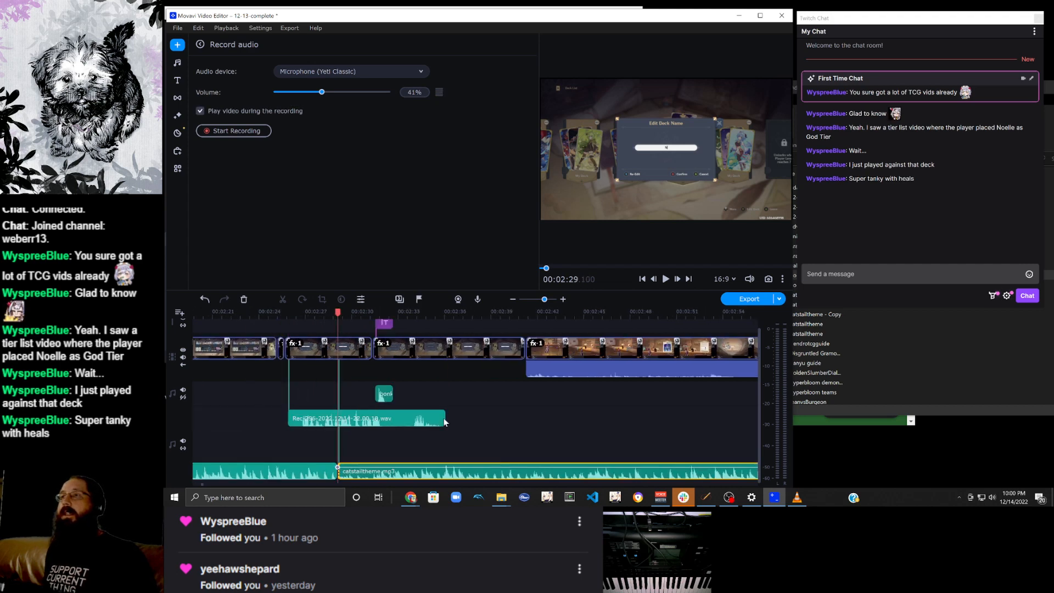
# Split the new catstailtheme clip where the deck name footage ends at 00:02:41.250 and delete the part after it.
pyautogui.click(520, 352)
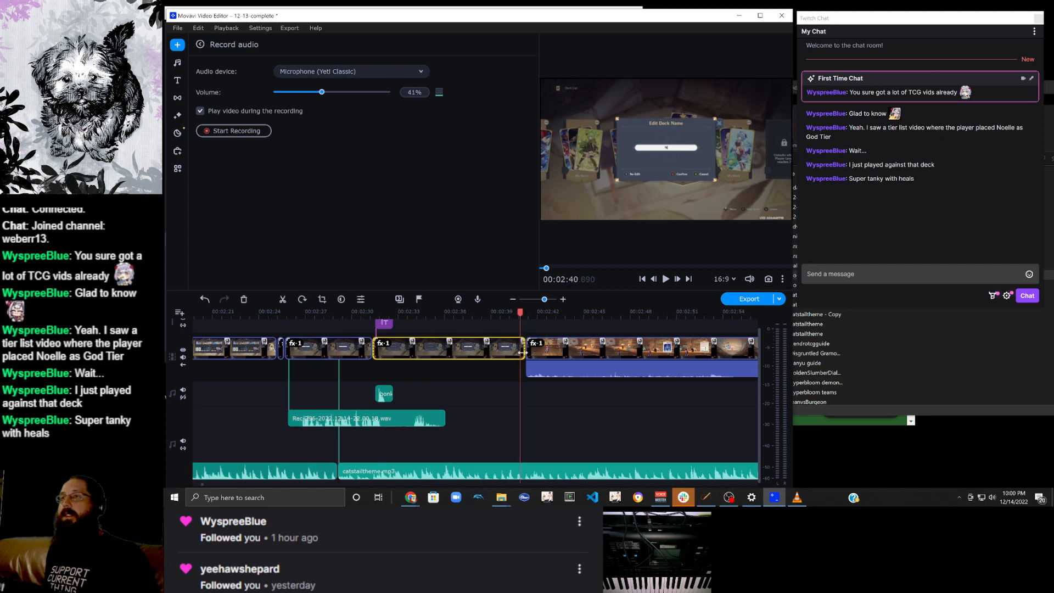
pyautogui.moveTo(520, 314); pyautogui.dragTo(525, 314)
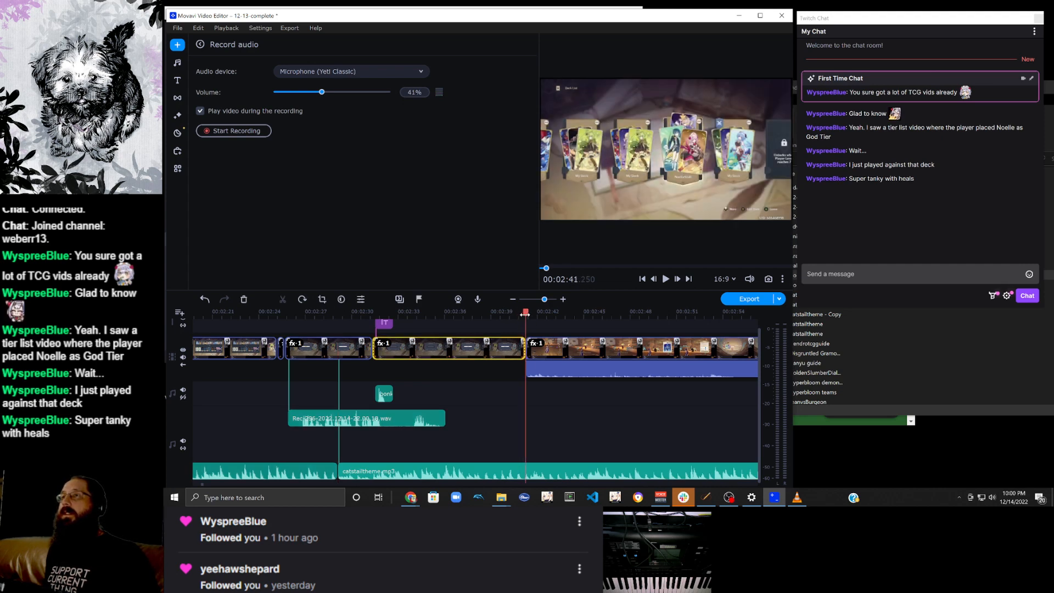
pyautogui.click(528, 467)
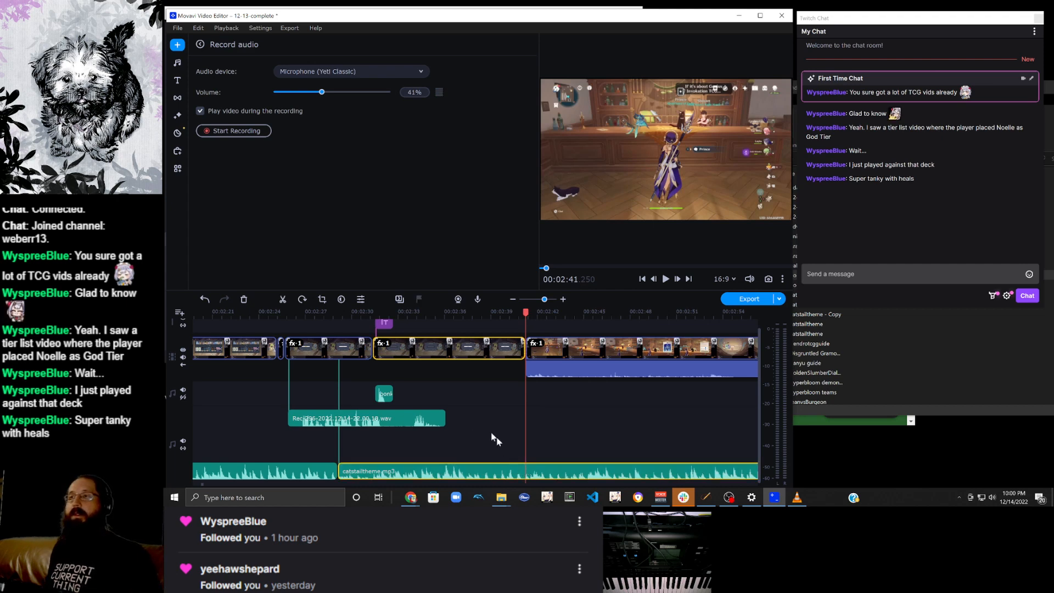
pyautogui.click(284, 302)
pyautogui.moveTo(579, 421); pyautogui.dragTo(625, 479)
pyautogui.press('Delete')
pyautogui.scroll(1, 548, 439)
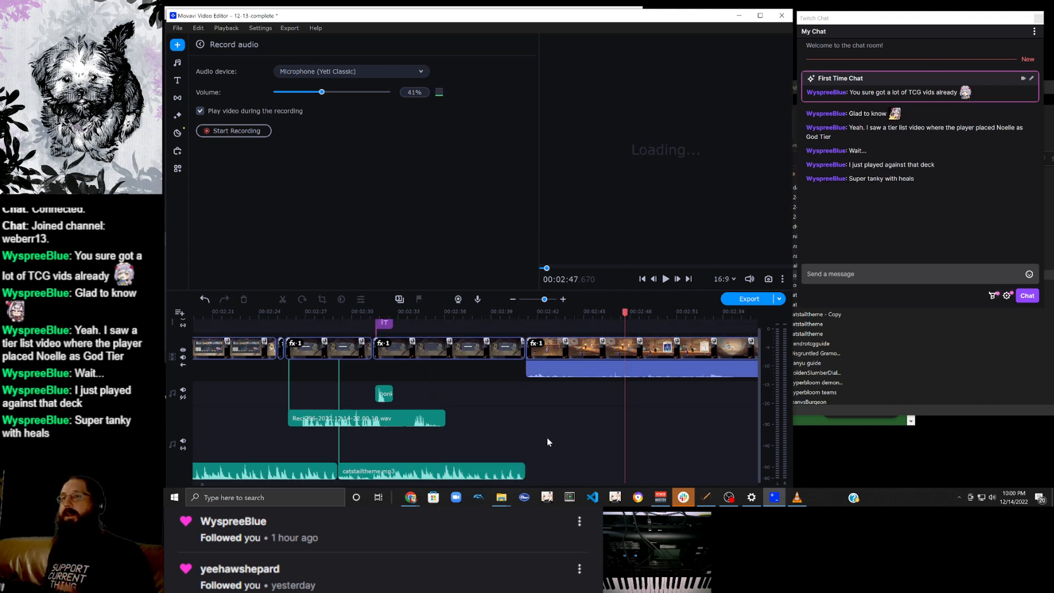
# Fade out the last catstailtheme clip by adding a volume point near its end and lowering the end point.
pyautogui.click(495, 473)
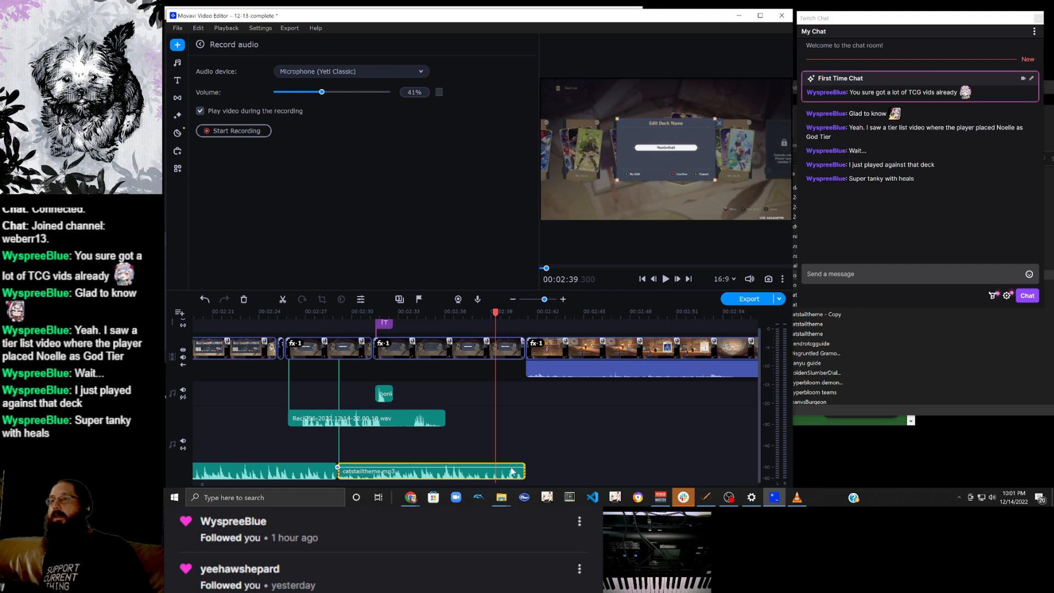
pyautogui.doubleClick(511, 467)
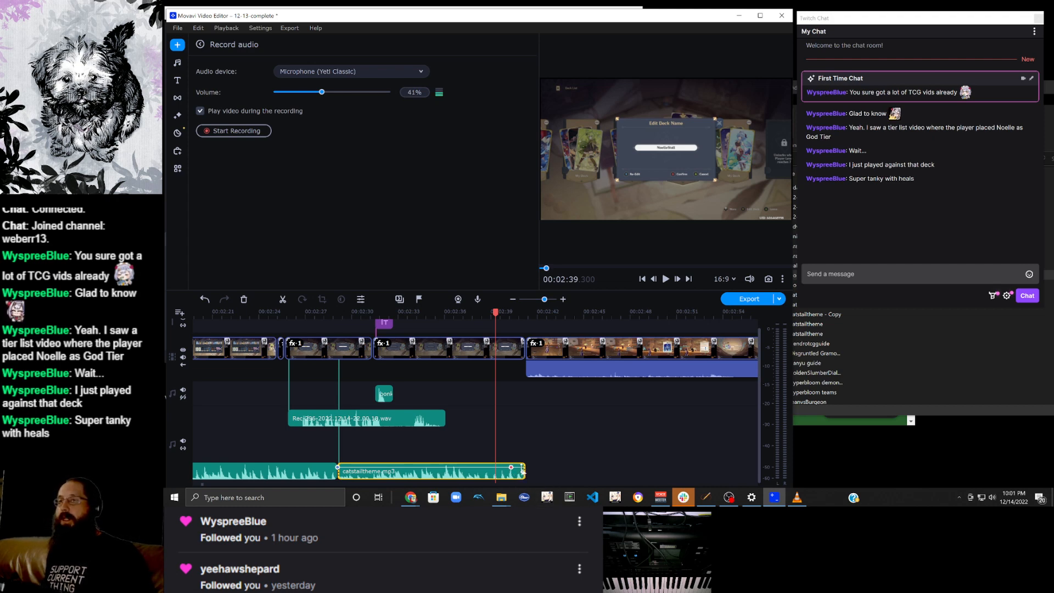
pyautogui.moveTo(521, 465); pyautogui.dragTo(525, 474)
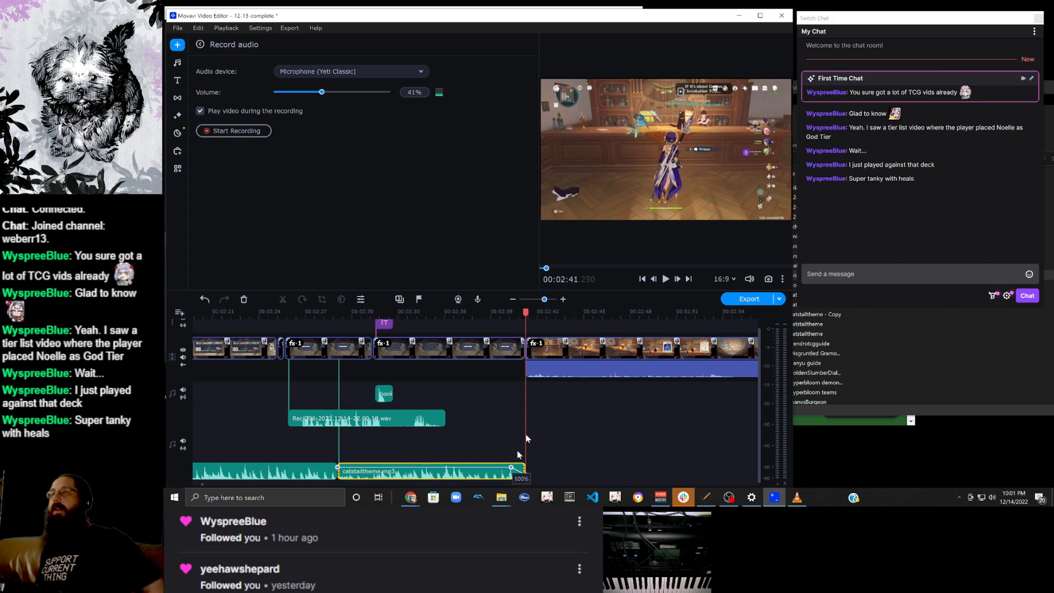
# Move the second and third catstailtheme clips up onto the same track row as the first music clip.
pyautogui.scroll(15, 578, 446)
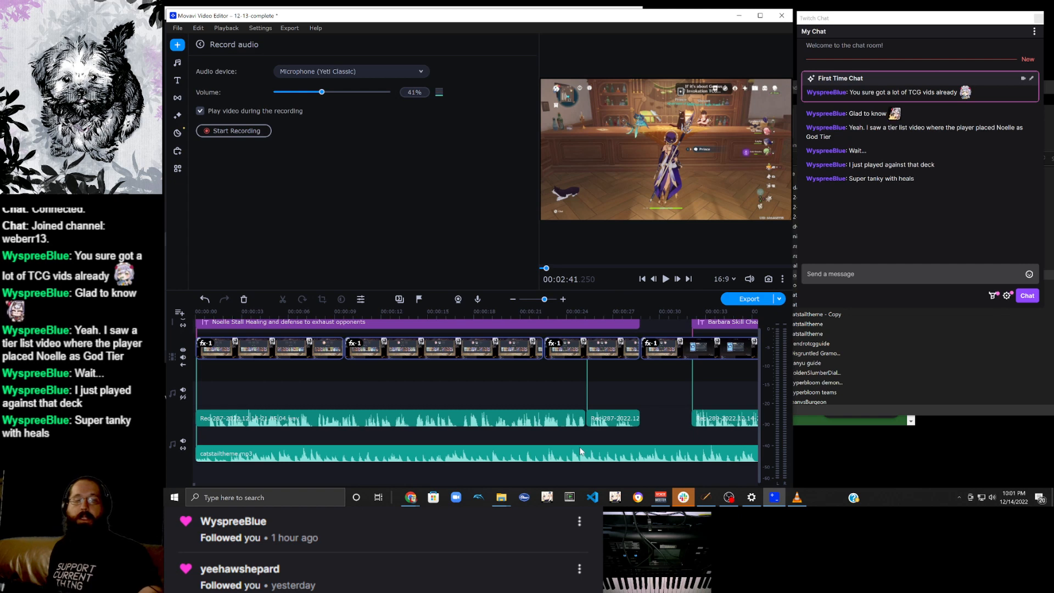
pyautogui.scroll(-3, 580, 450)
pyautogui.scroll(3, 580, 451)
pyautogui.scroll(5, 580, 449)
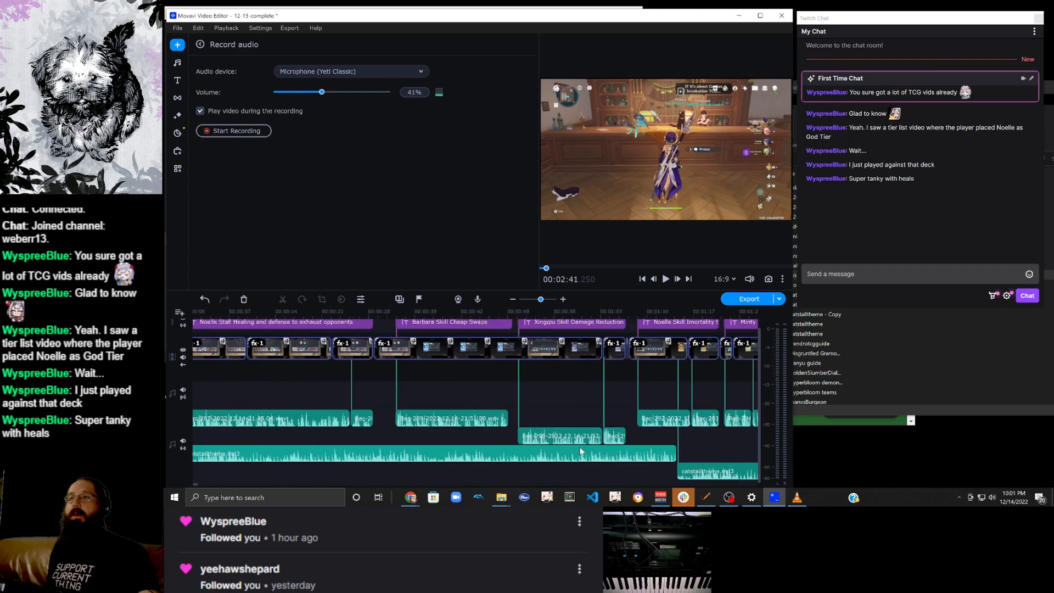
pyautogui.moveTo(534, 471); pyautogui.dragTo(535, 455)
pyautogui.scroll(-8, 538, 456)
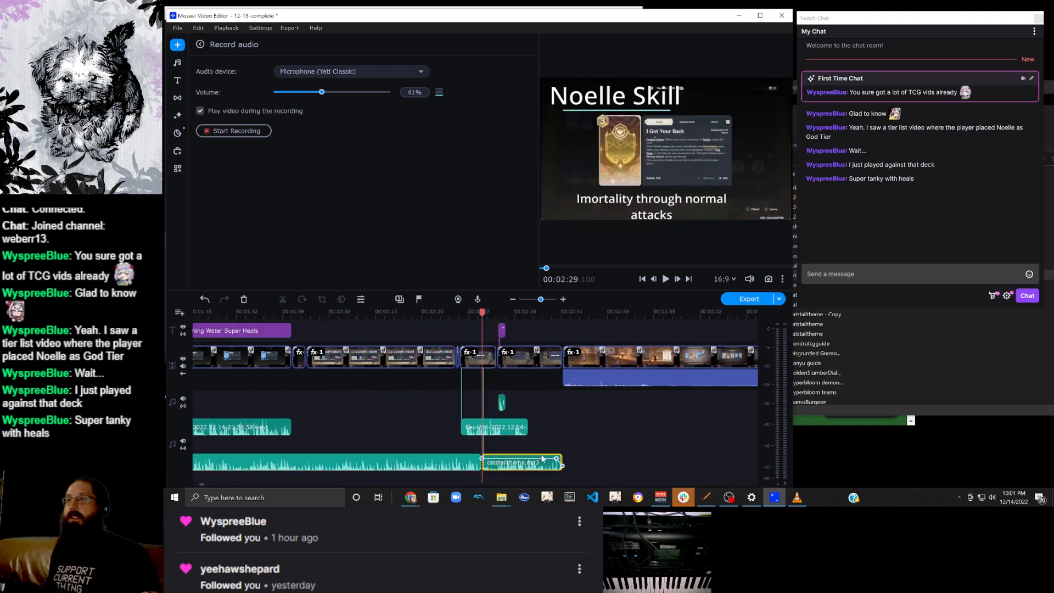
# Select all the narration clips and apply the Enhanced voice recording sound autocorrect preset to them.
pyautogui.scroll(1, 540, 462)
pyautogui.scroll(-1, 541, 462)
pyautogui.scroll(1, 540, 462)
pyautogui.scroll(-1, 541, 462)
pyautogui.scroll(3, 540, 462)
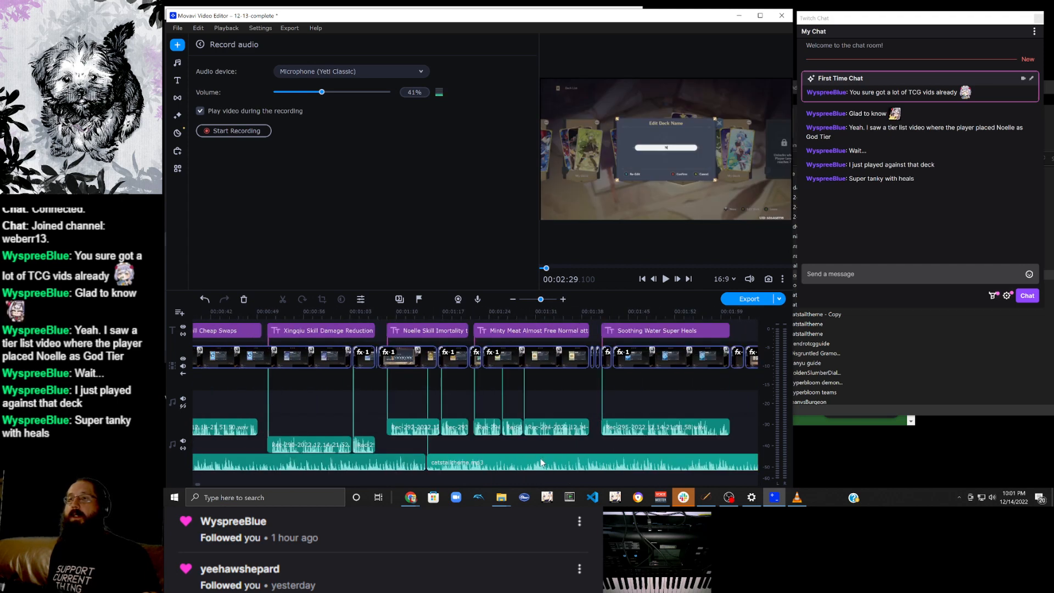
pyautogui.scroll(-2, 540, 458)
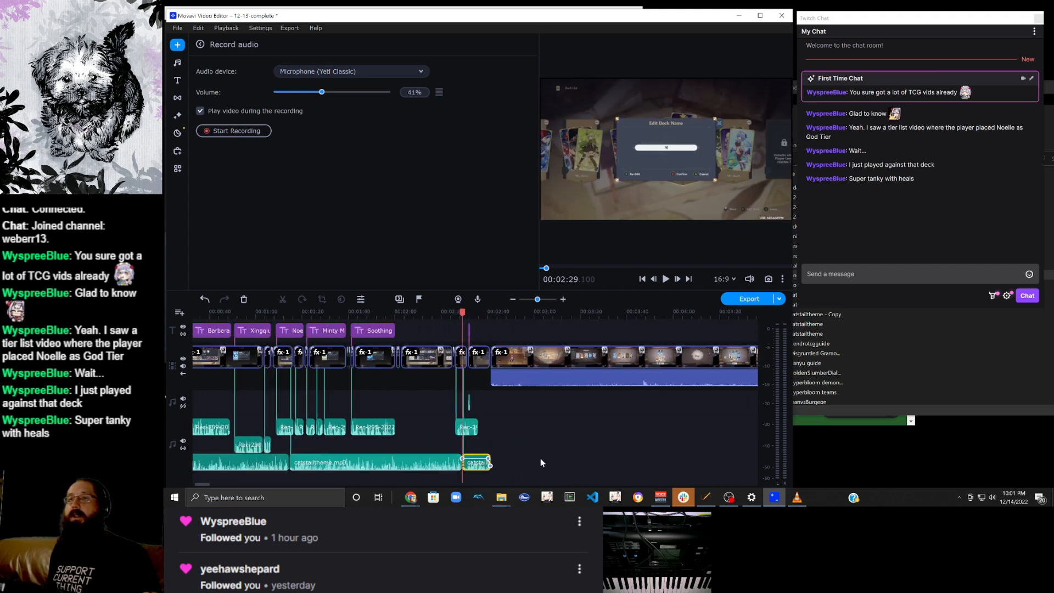
pyautogui.moveTo(398, 440); pyautogui.dragTo(173, 426)
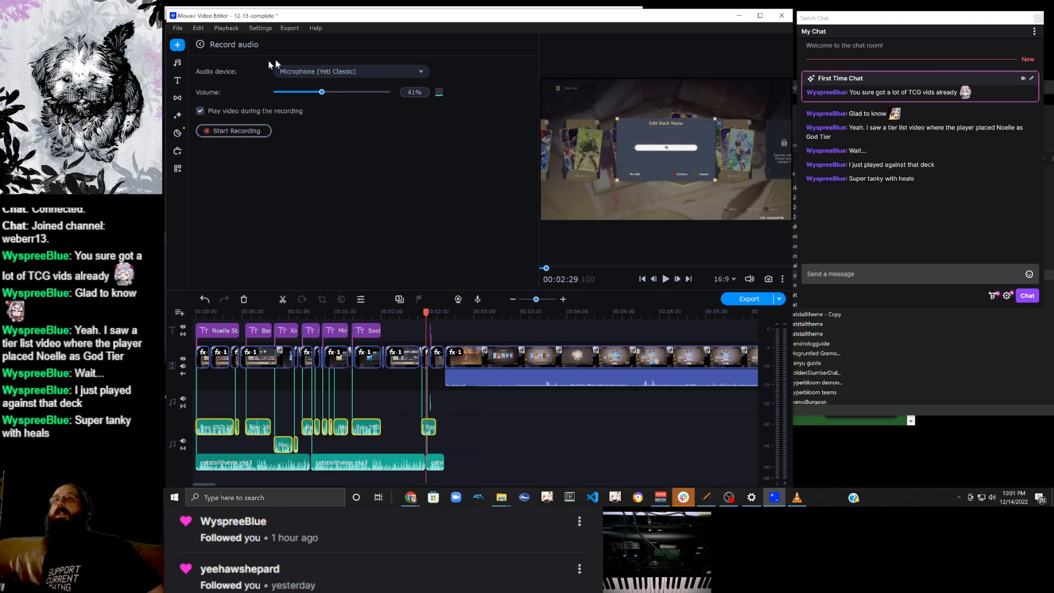
pyautogui.rightClick(371, 435)
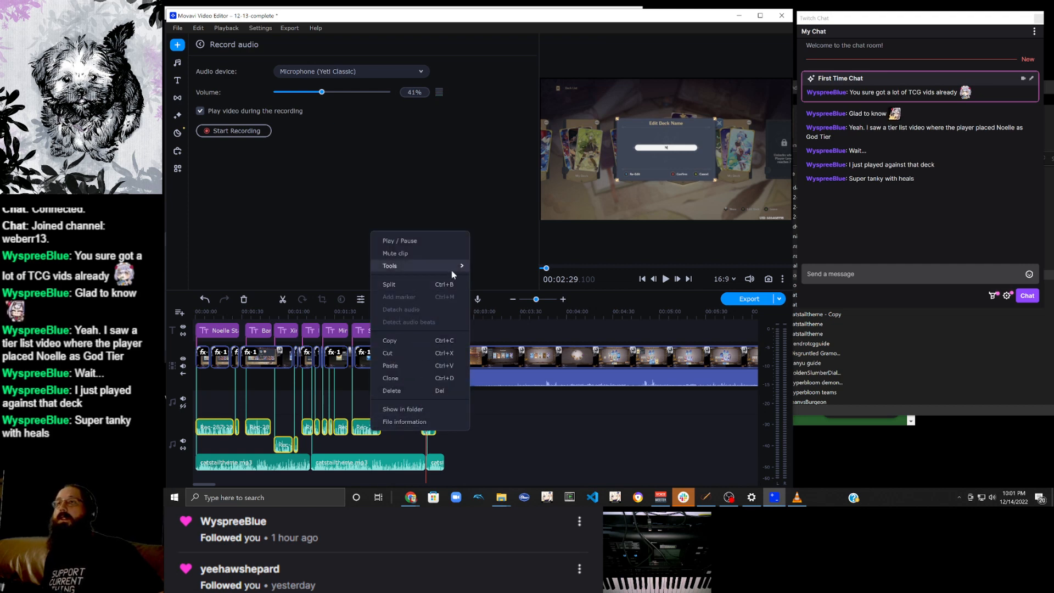
pyautogui.moveTo(460, 269)
pyautogui.click(539, 324)
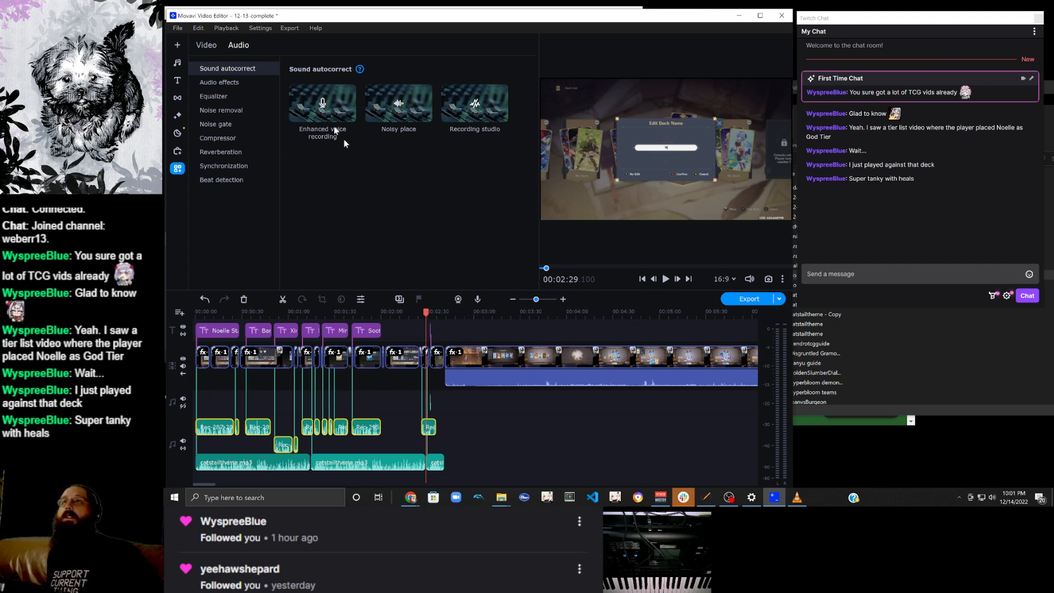
pyautogui.click(323, 103)
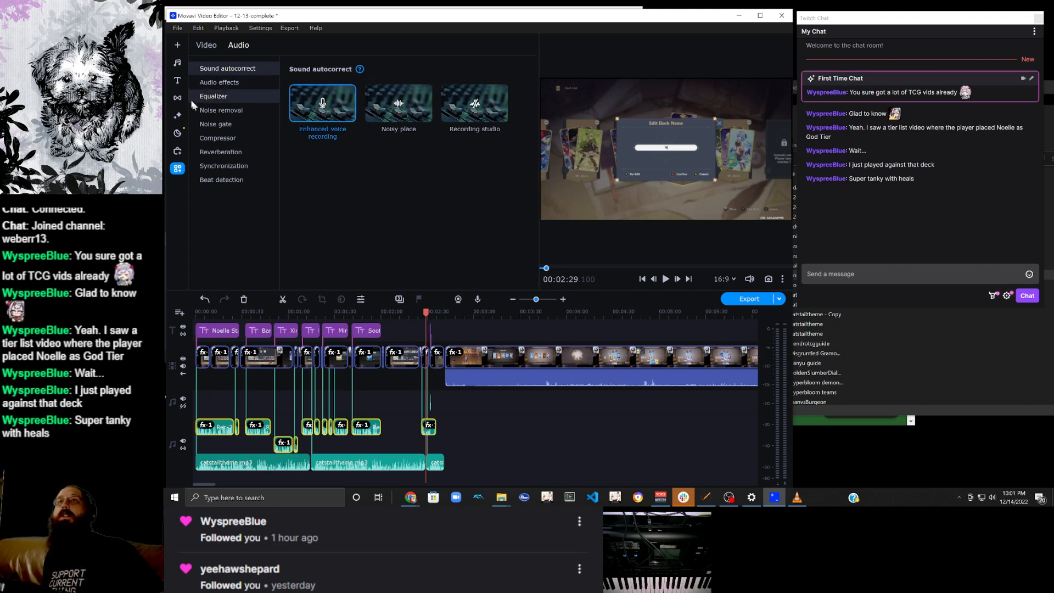
# Turn on Normalize for all the selected narration clips in their general clip properties.
pyautogui.rightClick(368, 436)
pyautogui.moveTo(429, 272)
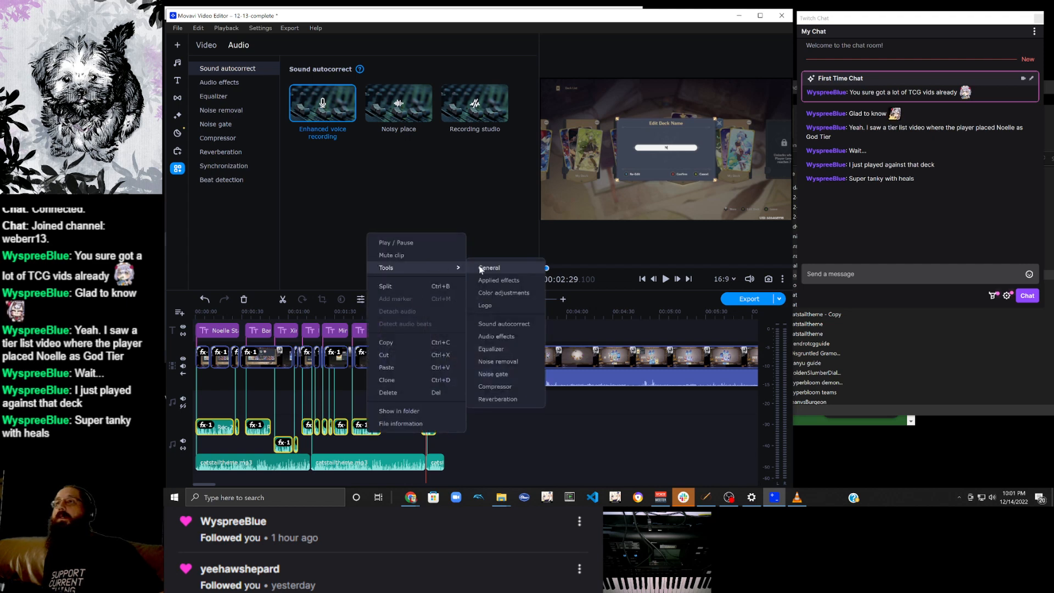
pyautogui.click(482, 269)
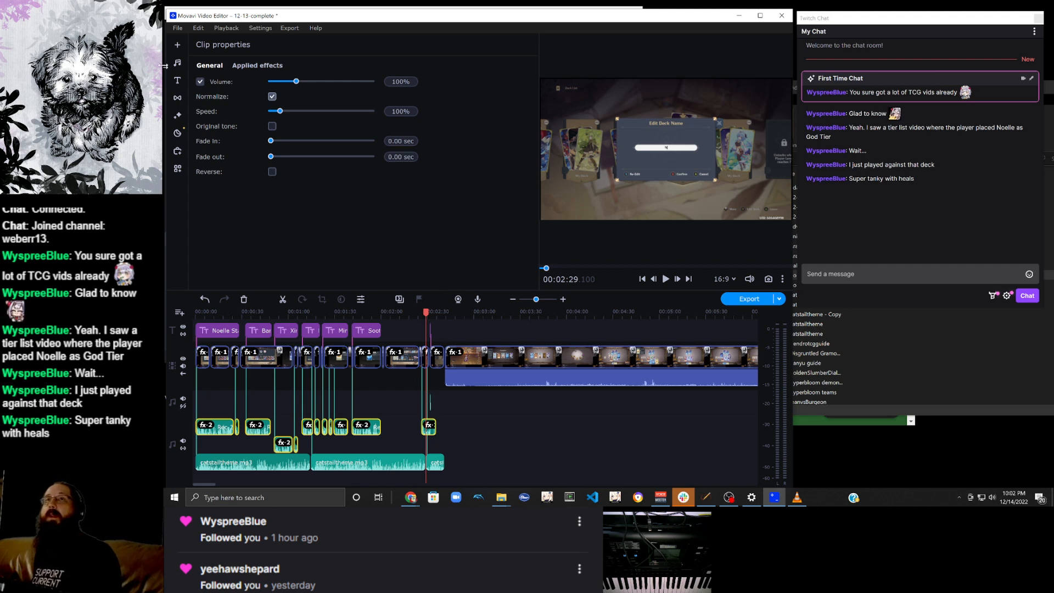
# Save the project as a new file named noelleStall in the videoAddins folder.
pyautogui.click(179, 28)
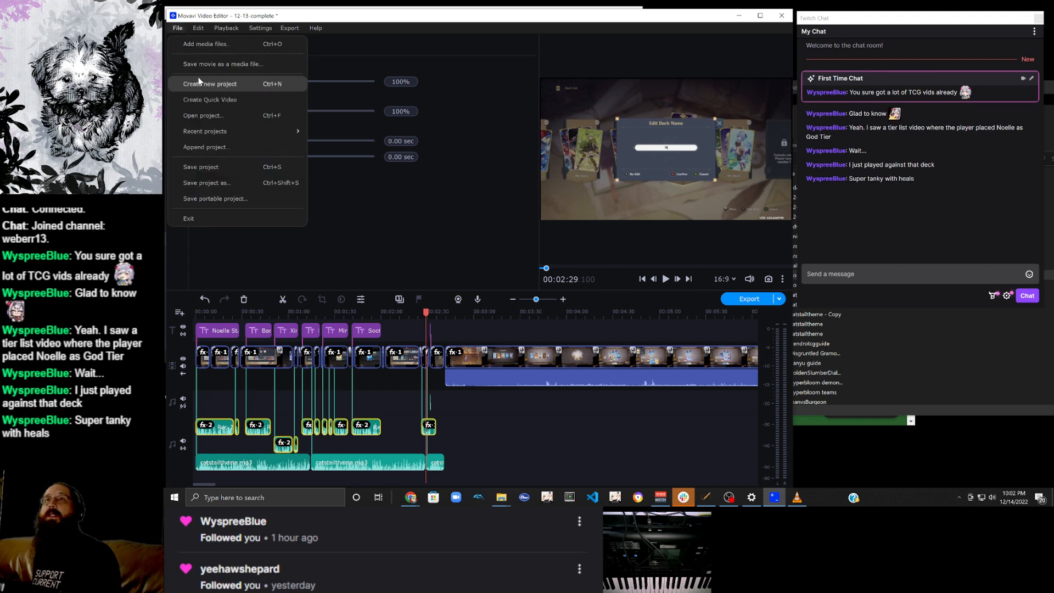
pyautogui.click(268, 181)
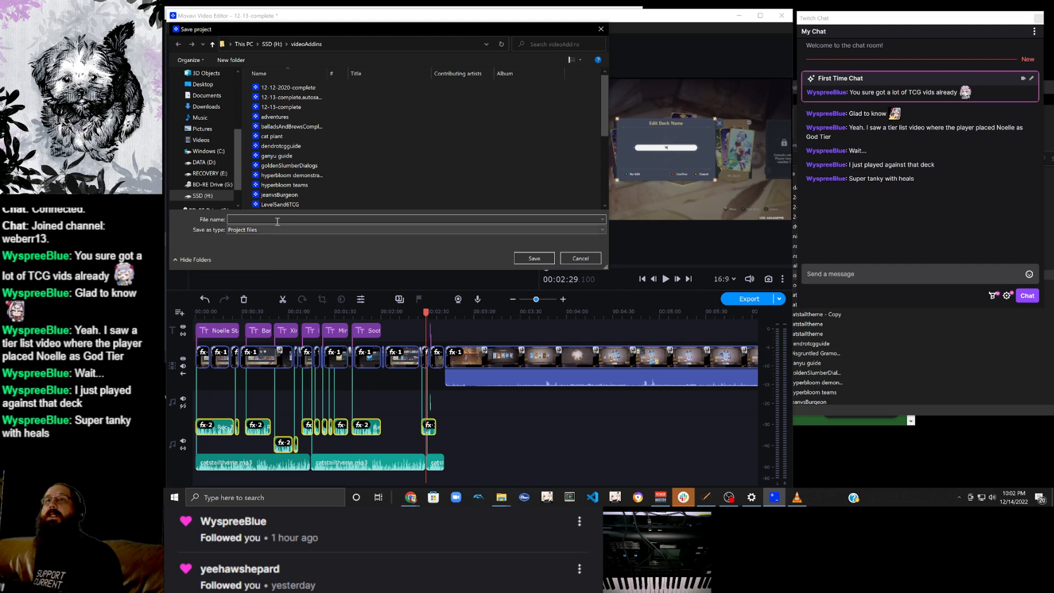
pyautogui.click(278, 220)
pyautogui.write('n')
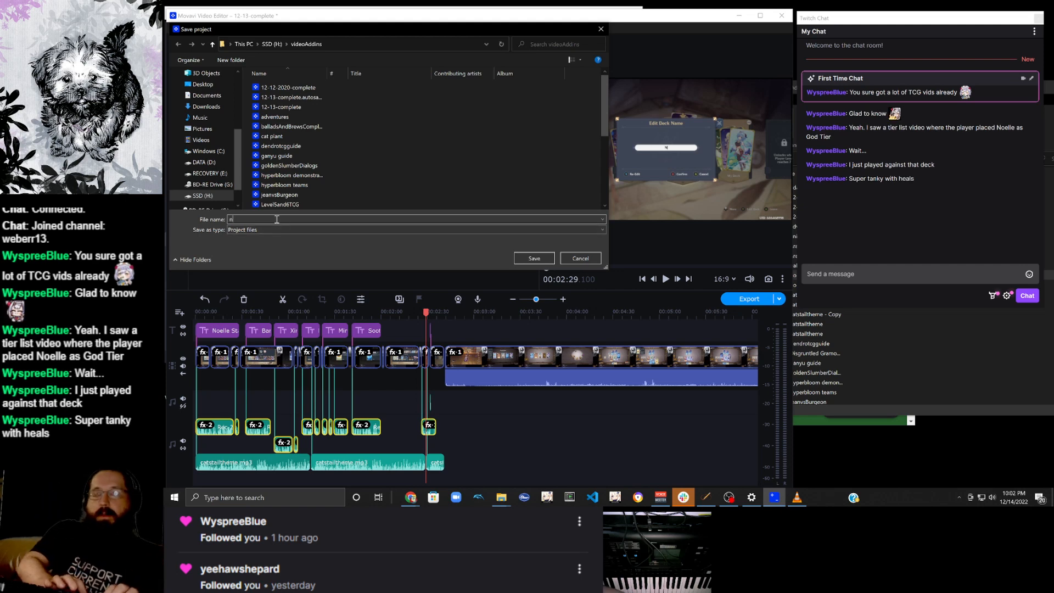
pyautogui.write('oellel')
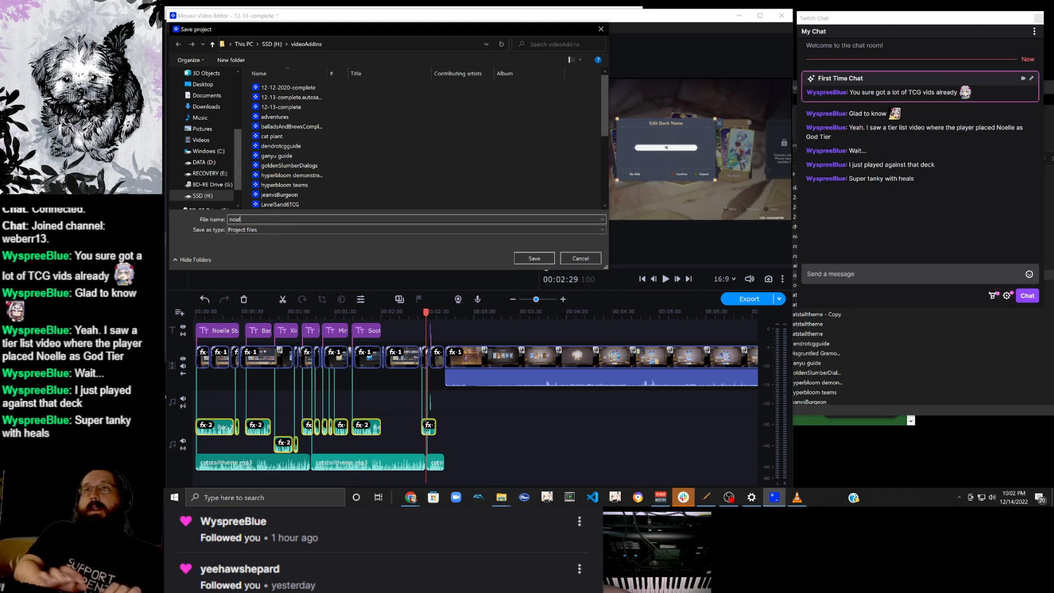
pyautogui.write('Stall')
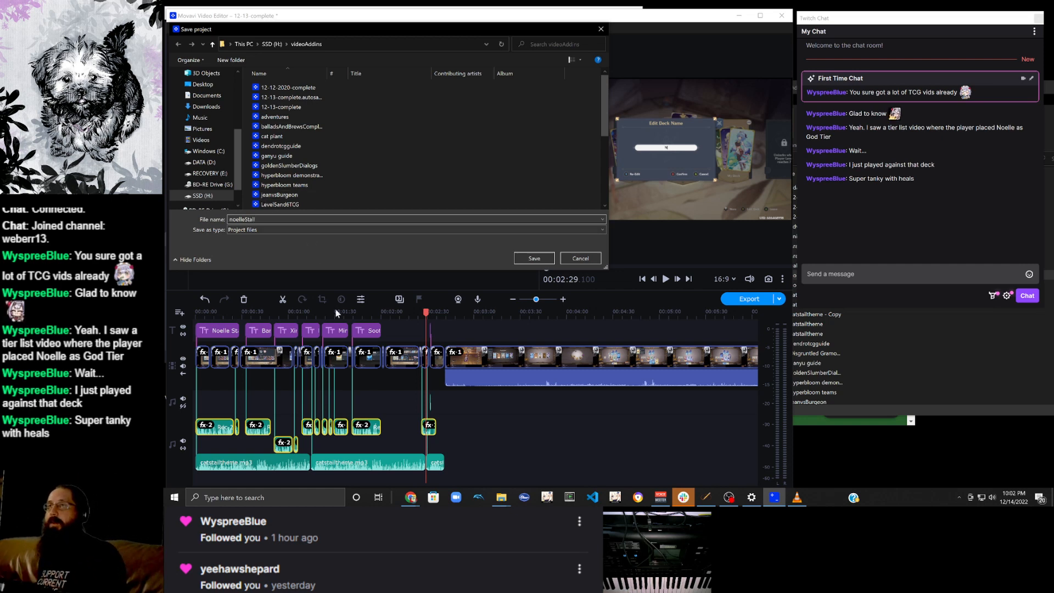
pyautogui.click(542, 258)
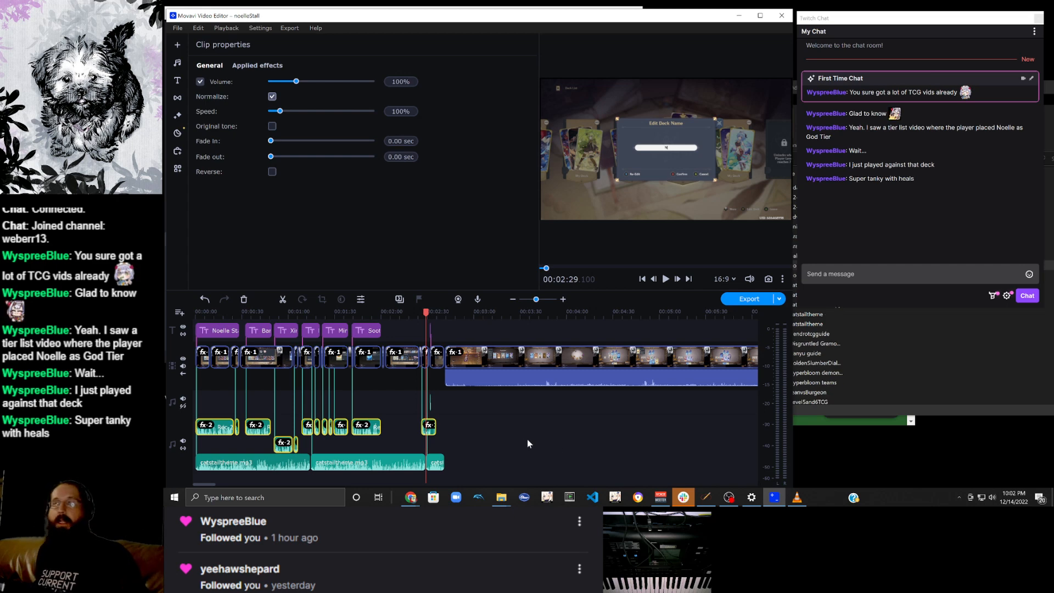
pyautogui.scroll(-5, 527, 439)
pyautogui.scroll(-2, 527, 440)
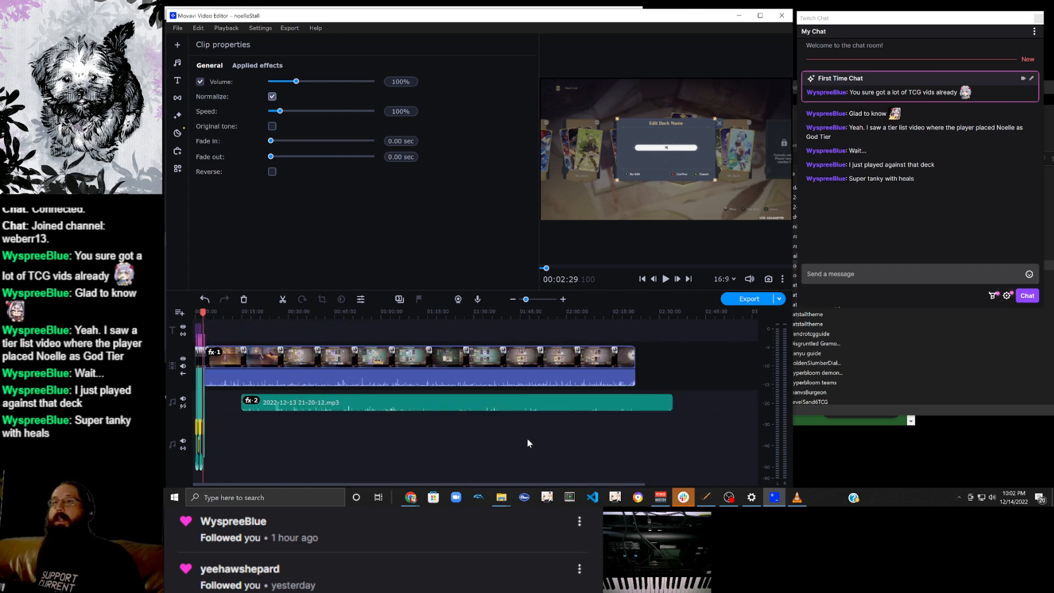
pyautogui.moveTo(475, 411); pyautogui.dragTo(451, 408)
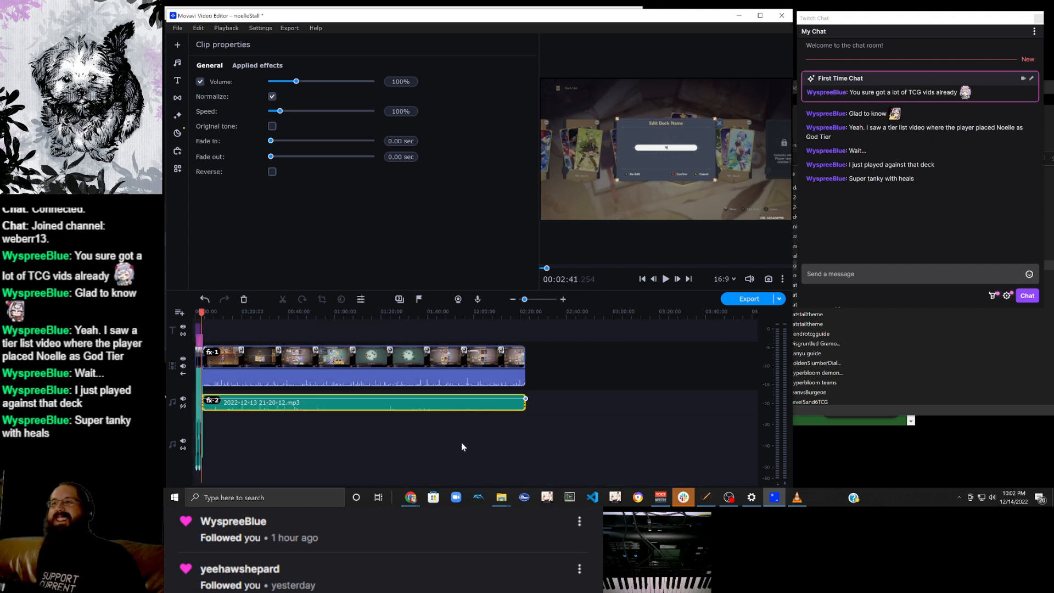
pyautogui.moveTo(562, 447); pyautogui.dragTo(453, 397)
pyautogui.press('Delete')
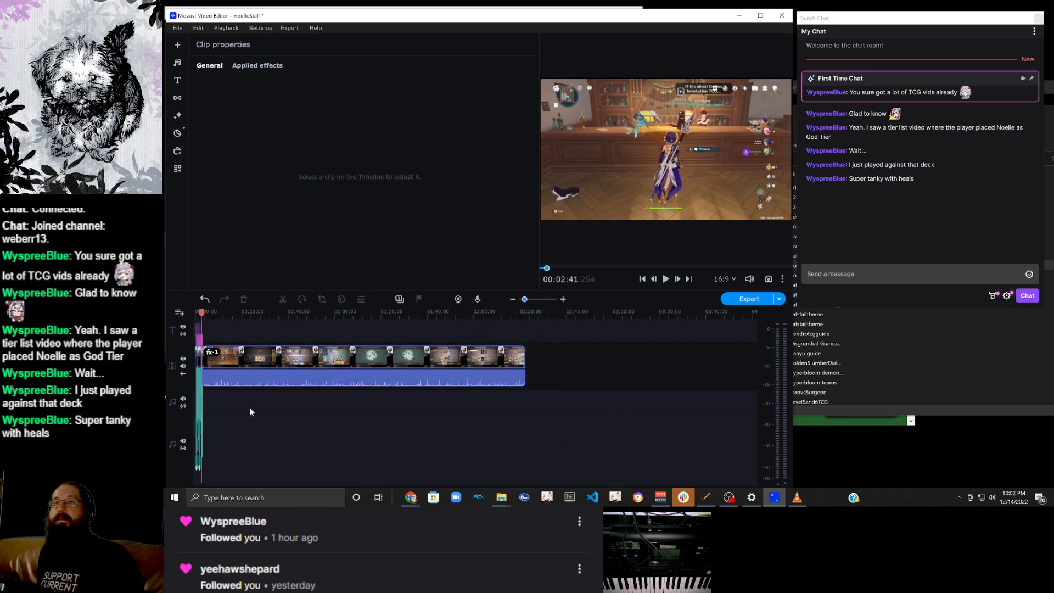
pyautogui.moveTo(413, 437); pyautogui.dragTo(366, 339)
pyautogui.press('Delete')
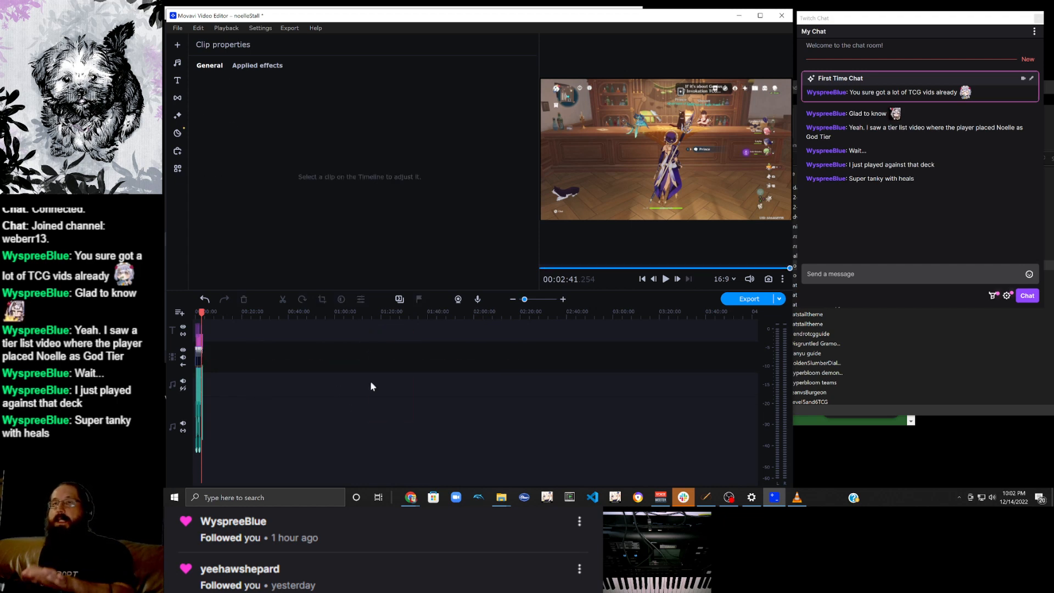
# Add the catsTailOutro video from the videoAddins folder in File Explorer to the video track at 00:02:41.254.
pyautogui.click(562, 300)
pyautogui.click(563, 300)
pyautogui.click(563, 300)
pyautogui.click(563, 300)
pyautogui.click(562, 300)
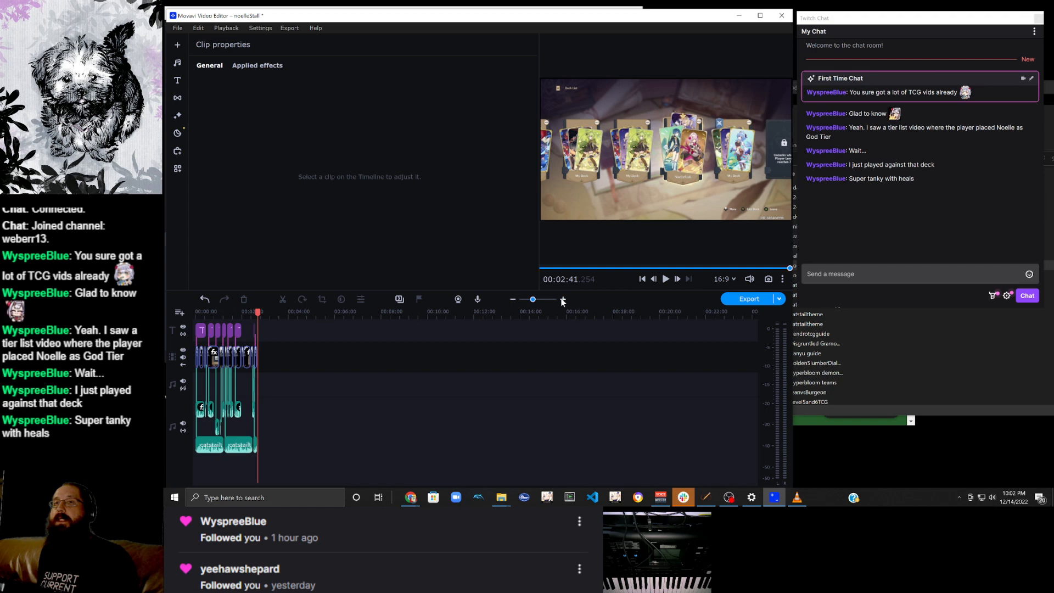
pyautogui.click(563, 300)
pyautogui.click(562, 300)
pyautogui.click(563, 299)
pyautogui.click(562, 299)
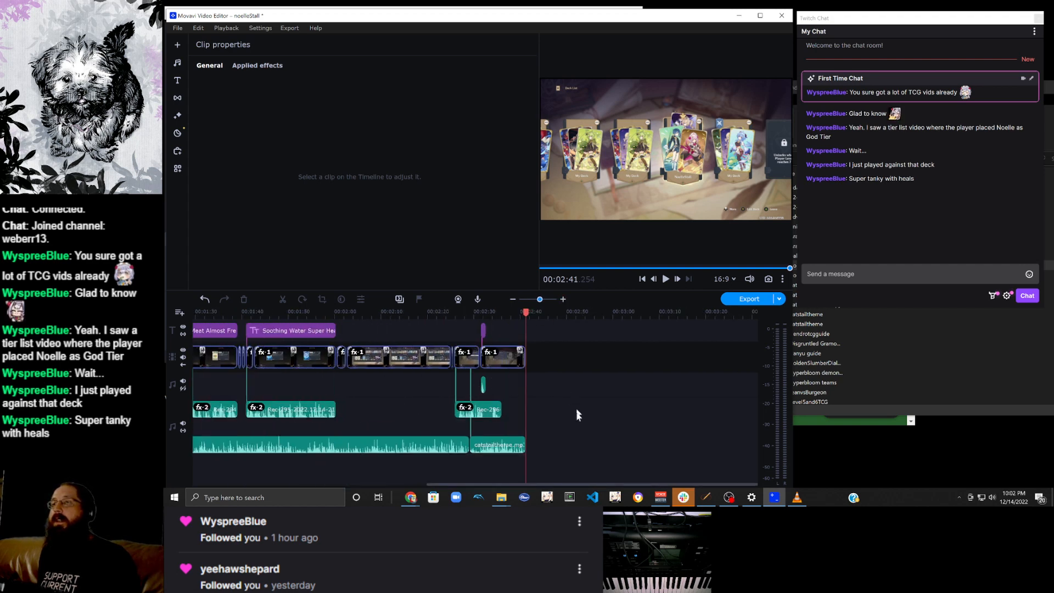
pyautogui.click(501, 500)
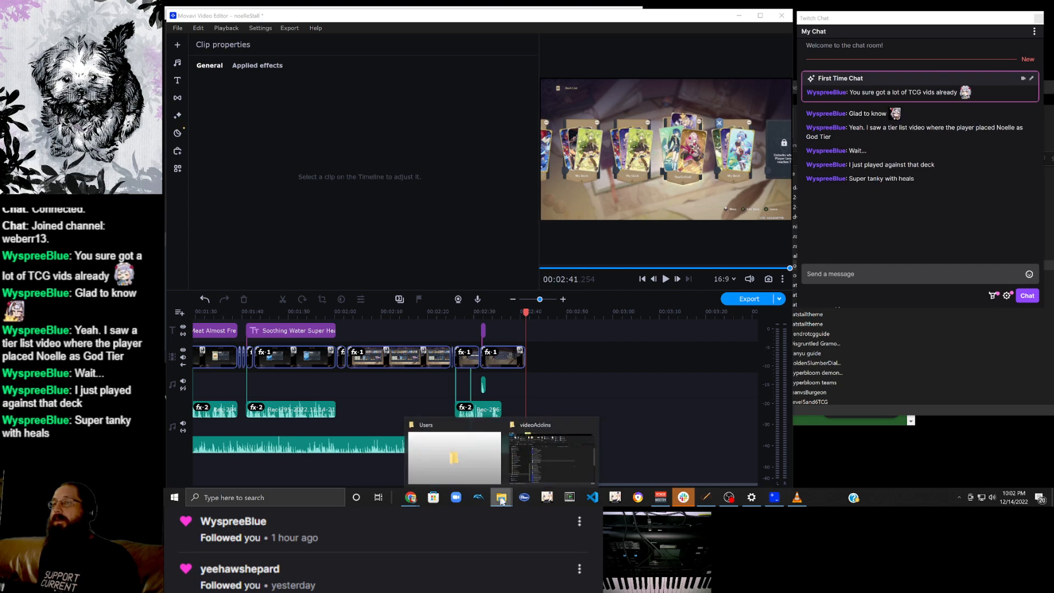
pyautogui.click(528, 462)
pyautogui.moveTo(833, 288); pyautogui.dragTo(578, 357)
pyautogui.click(797, 295)
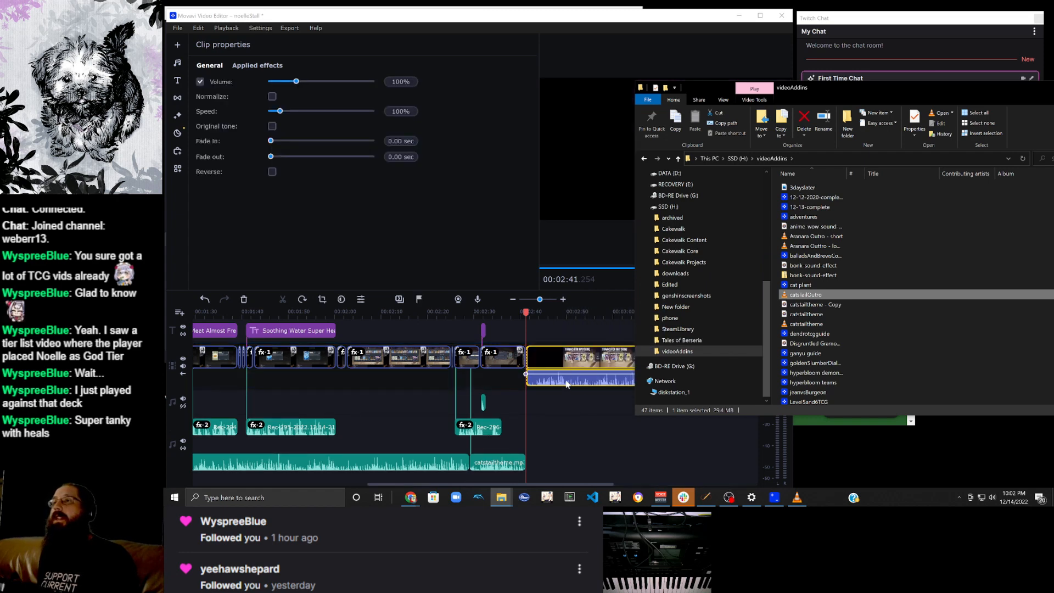
# Review the timeline clips from the start of the guide to the end of the last gameplay clip at 00:02:41.254.
pyautogui.click(601, 329)
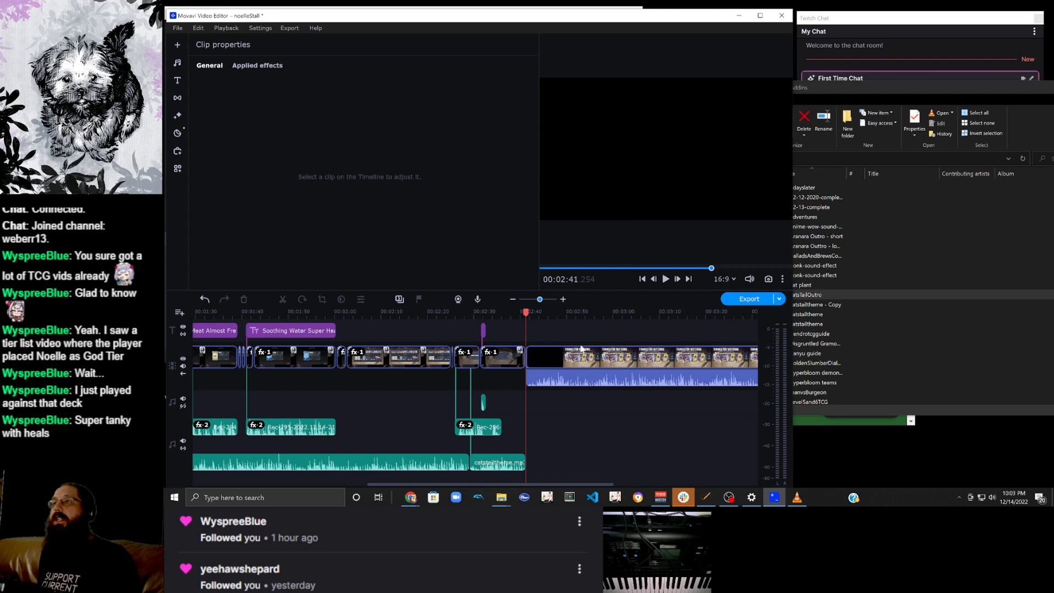
pyautogui.scroll(2, 578, 352)
pyautogui.scroll(2, 568, 351)
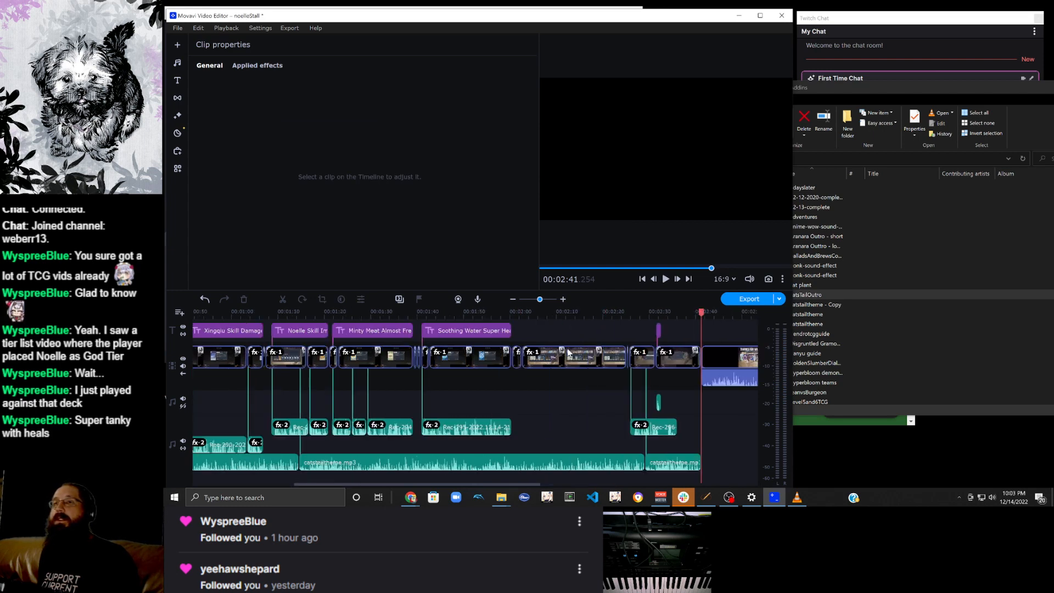
pyautogui.scroll(5, 569, 352)
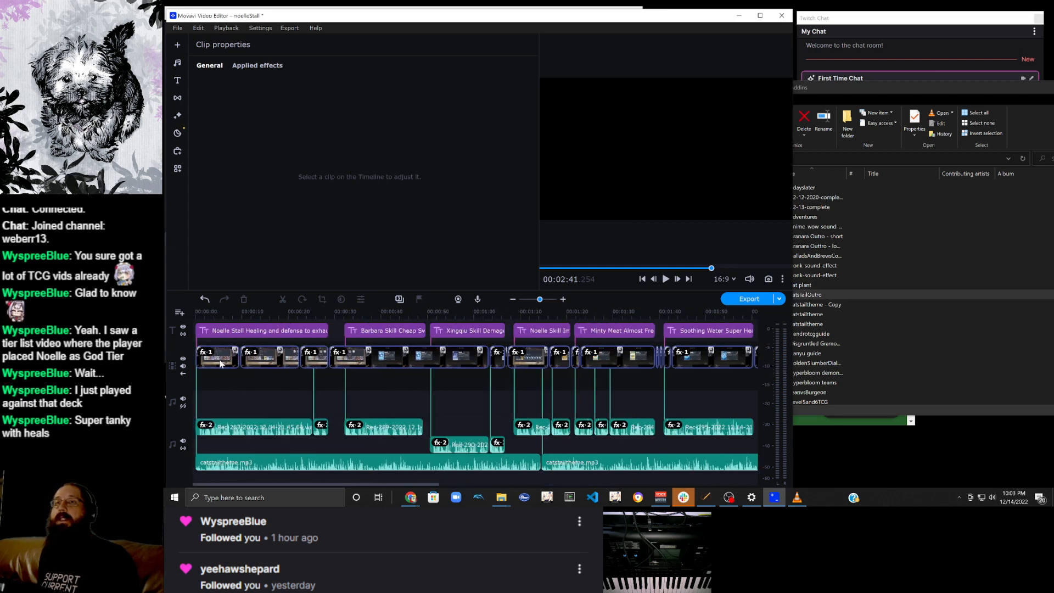
pyautogui.click(294, 357)
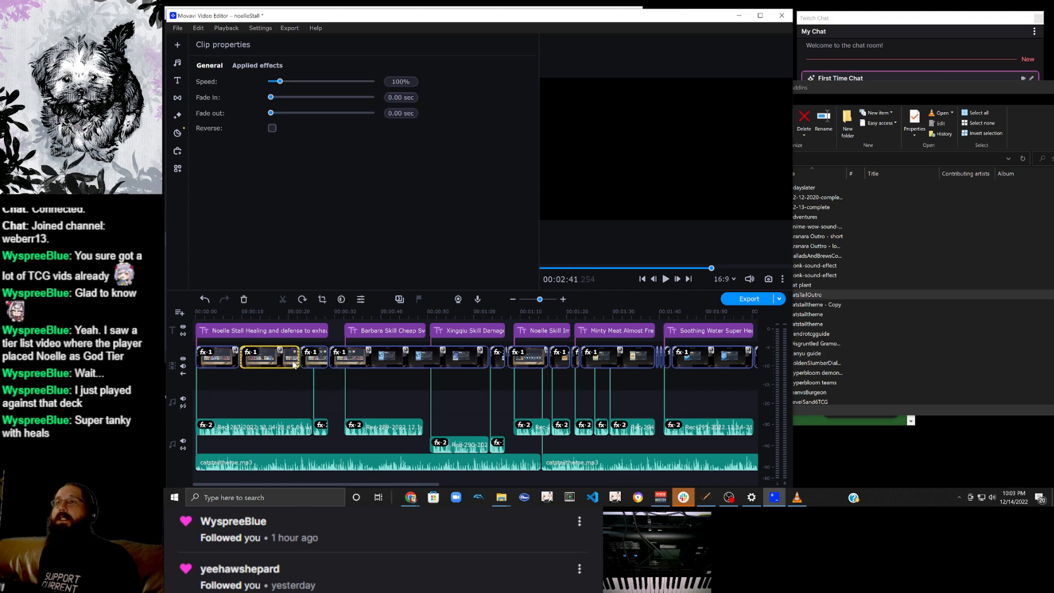
pyautogui.scroll(-8, 294, 365)
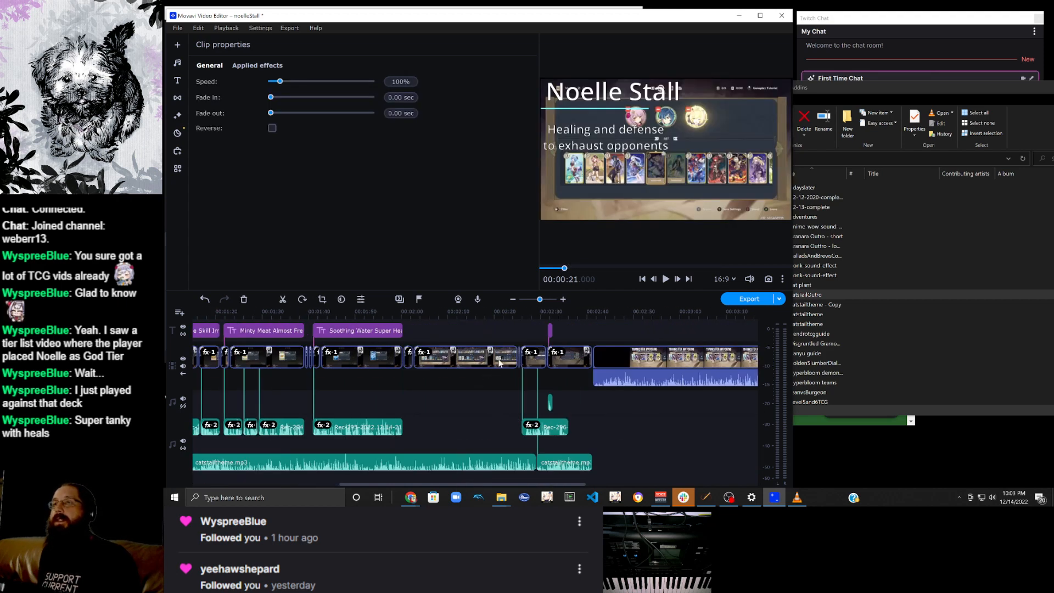
pyautogui.click(499, 362)
pyautogui.click(564, 360)
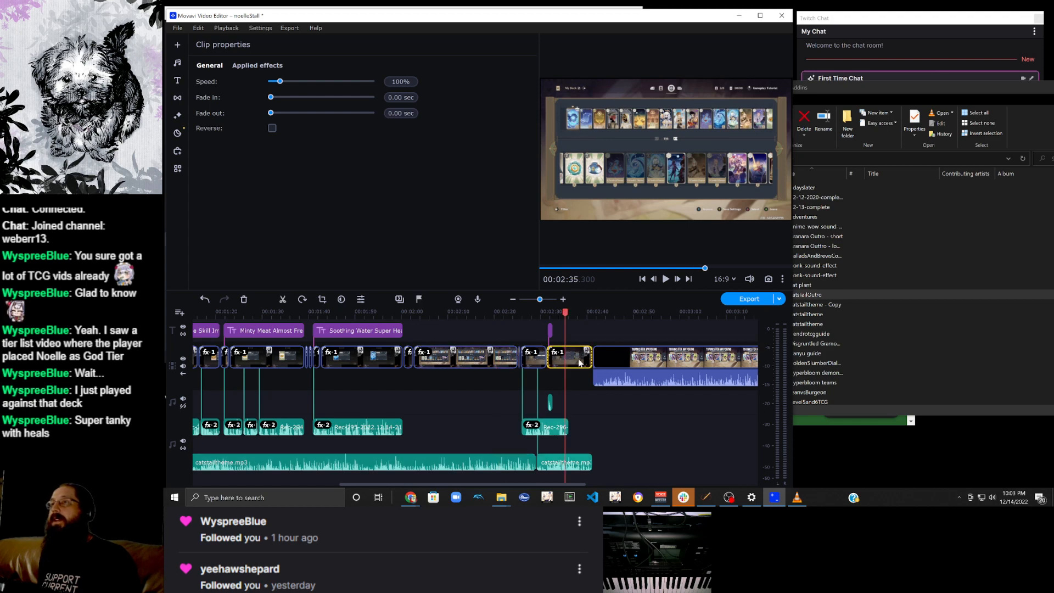
pyautogui.click(579, 362)
pyautogui.click(588, 362)
pyautogui.click(593, 361)
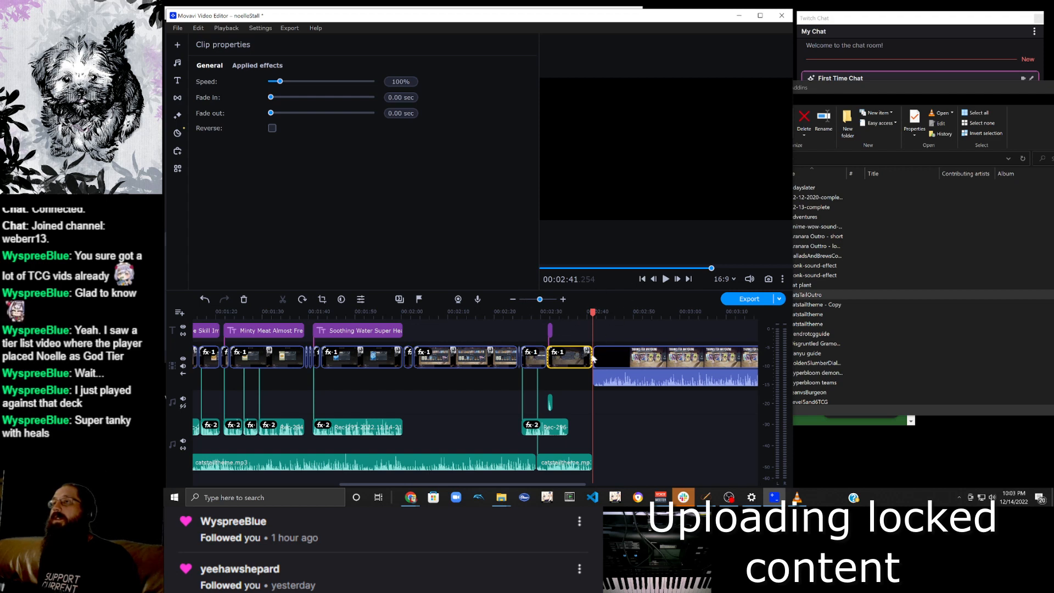
# Insert a freeze frame at 00:02:40.800, near the end of the last gameplay clip.
pyautogui.click(562, 299)
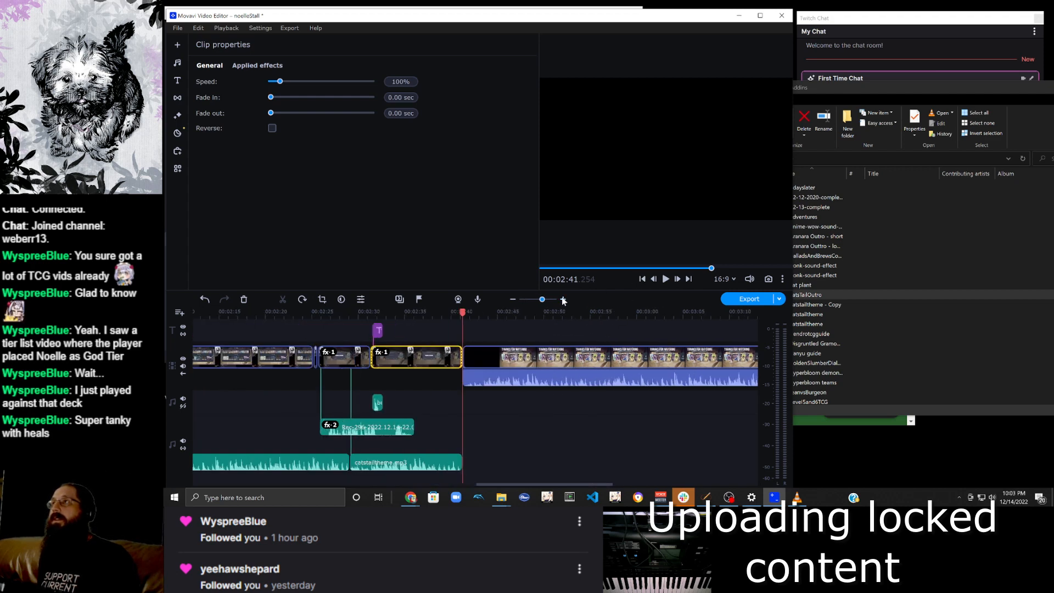
pyautogui.click(920, 20)
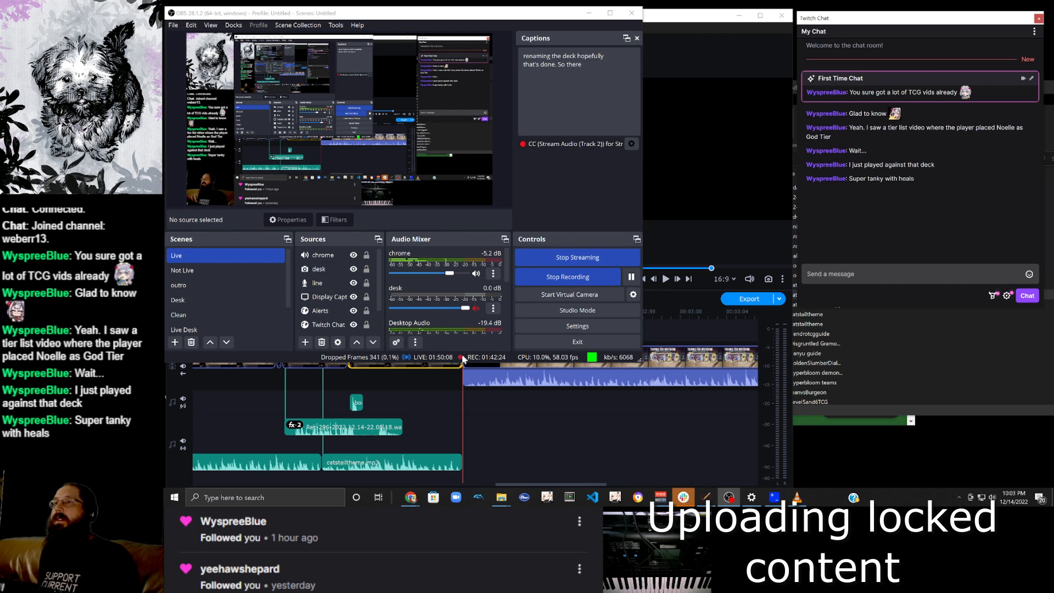
pyautogui.click(454, 371)
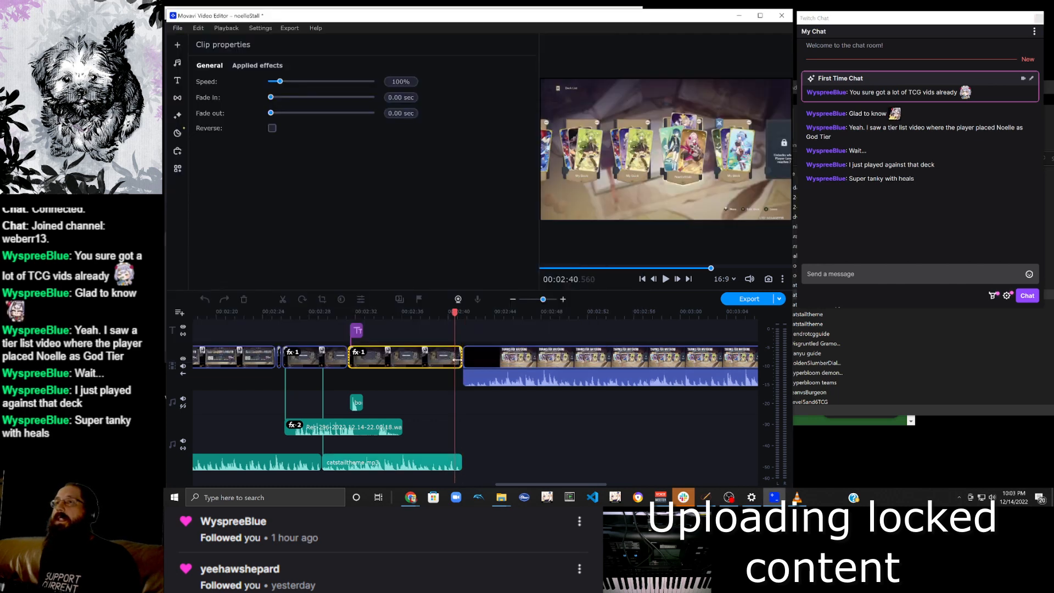
pyautogui.click(458, 356)
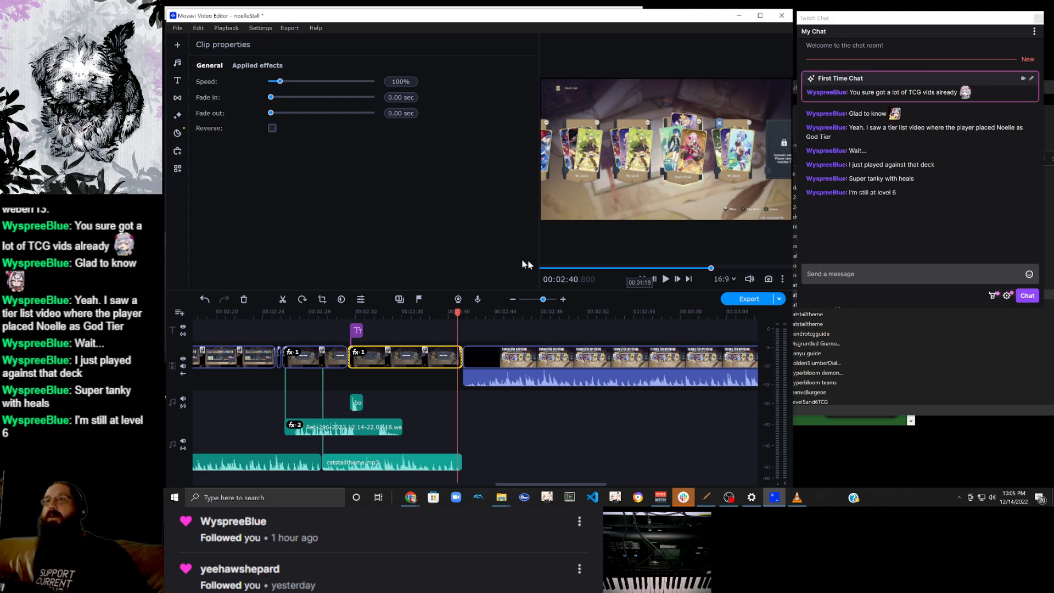
pyautogui.rightClick(460, 362)
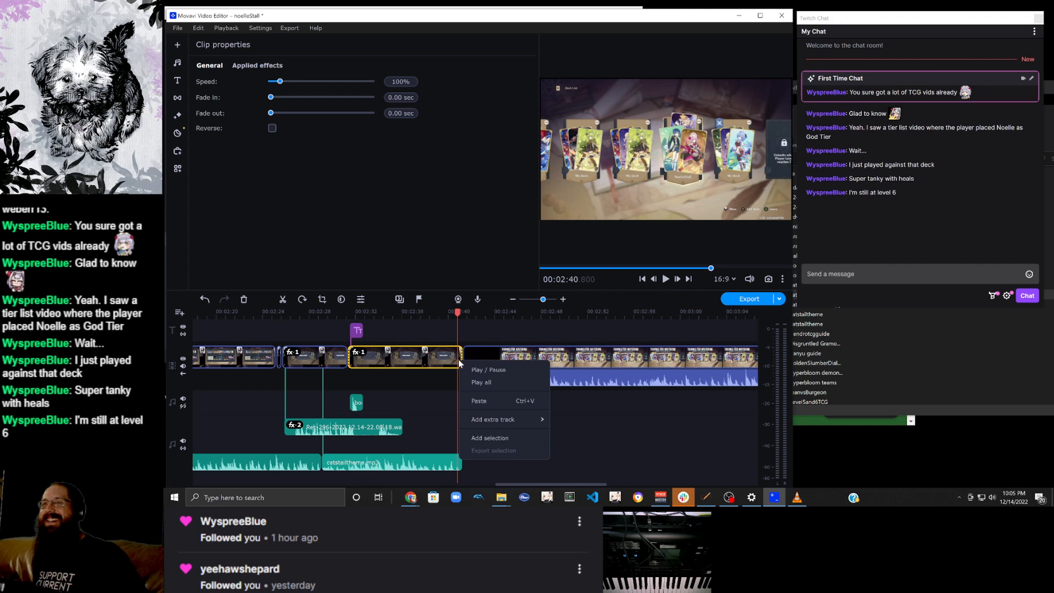
pyautogui.rightClick(457, 359)
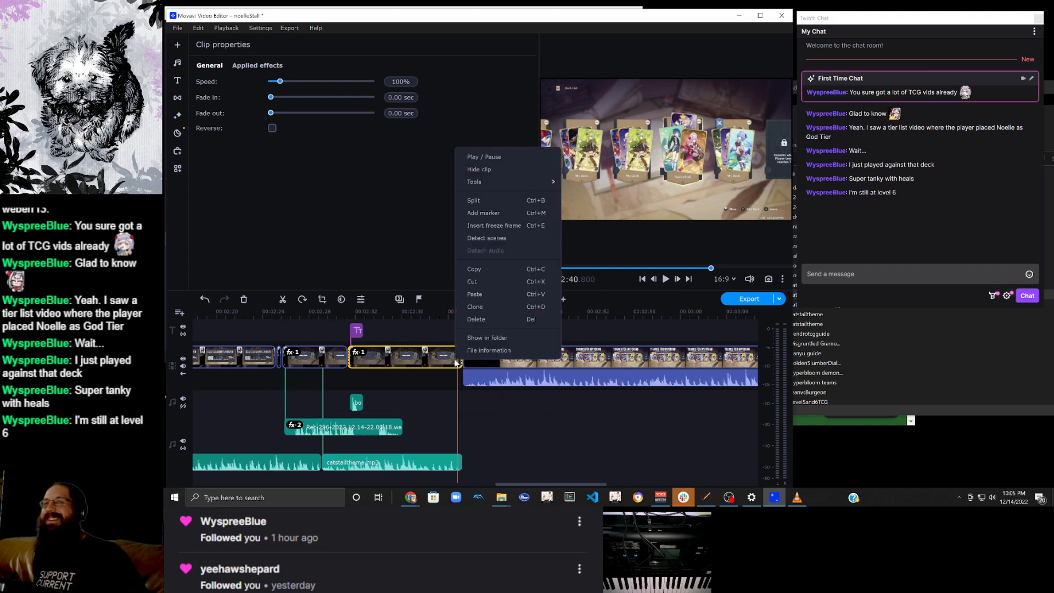
pyautogui.click(512, 226)
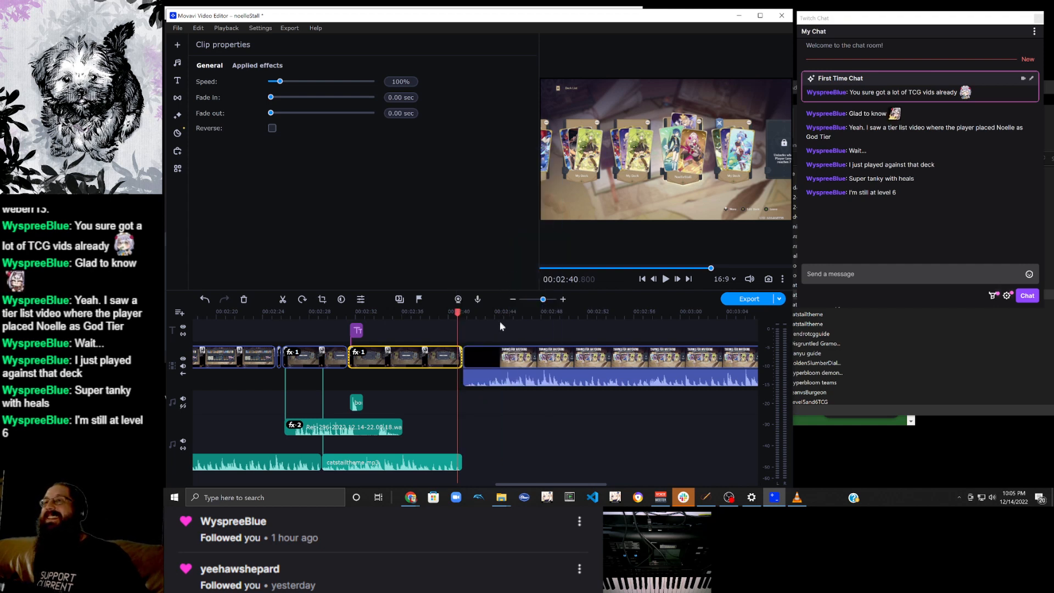
# Move the freeze frame onto the overlay track at 00:02:42.280 and detach the audio from the catsTailOutro clip.
pyautogui.moveTo(482, 366)
pyautogui.mouseDown()
pyautogui.moveTo(521, 362)
pyautogui.moveTo(490, 374)
pyautogui.moveTo(500, 370)
pyautogui.mouseUp()
pyautogui.rightClick(497, 383)
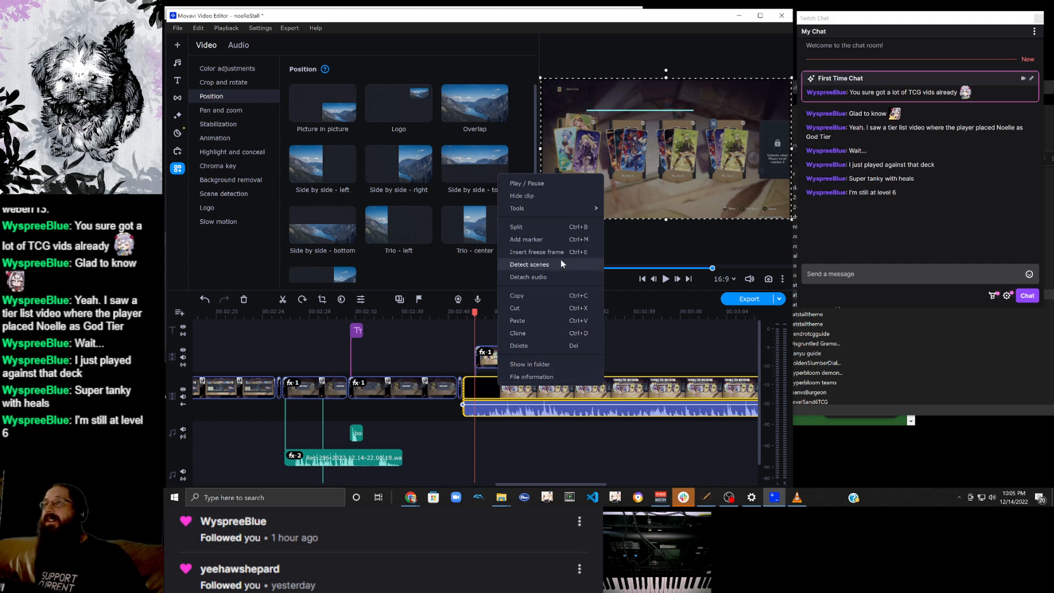
pyautogui.click(551, 276)
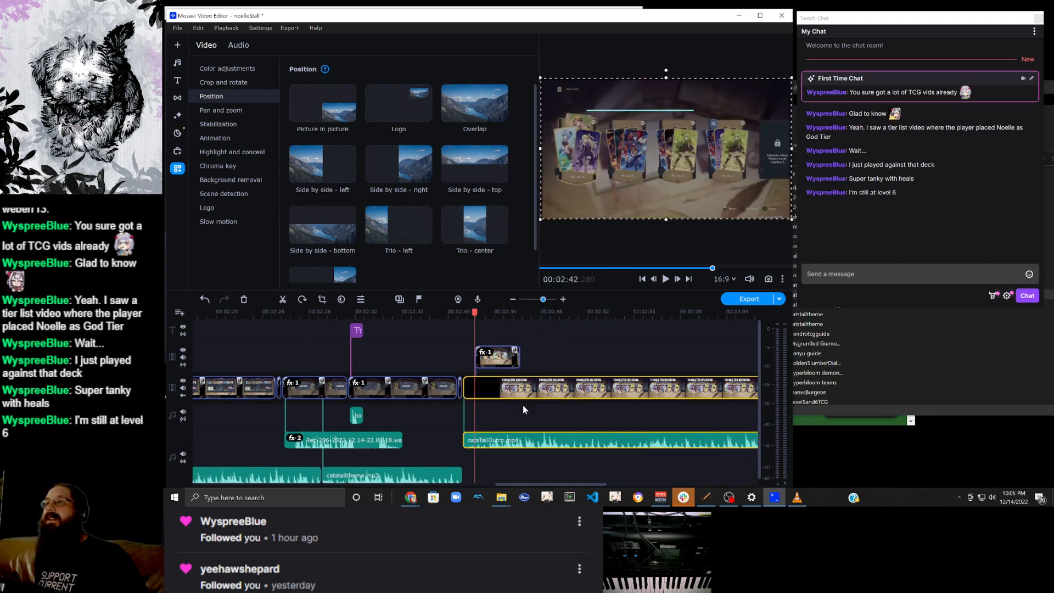
# Try deleting the catsTailOutro picture clip from the main video track, and undo the deletion.
pyautogui.click(538, 397)
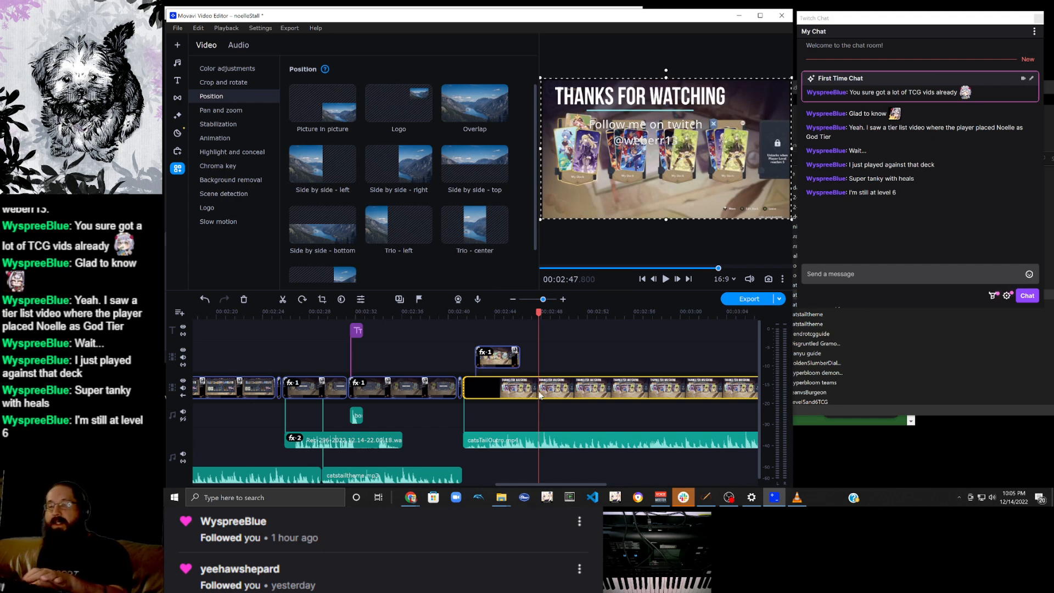
pyautogui.press('Delete')
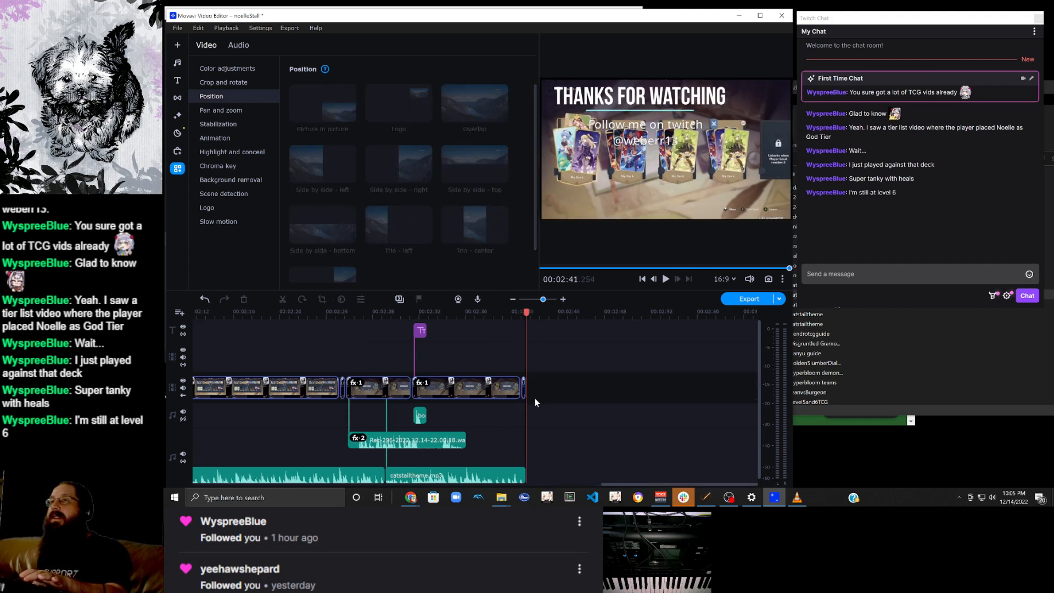
pyautogui.hotkey('ctrl', 'z')
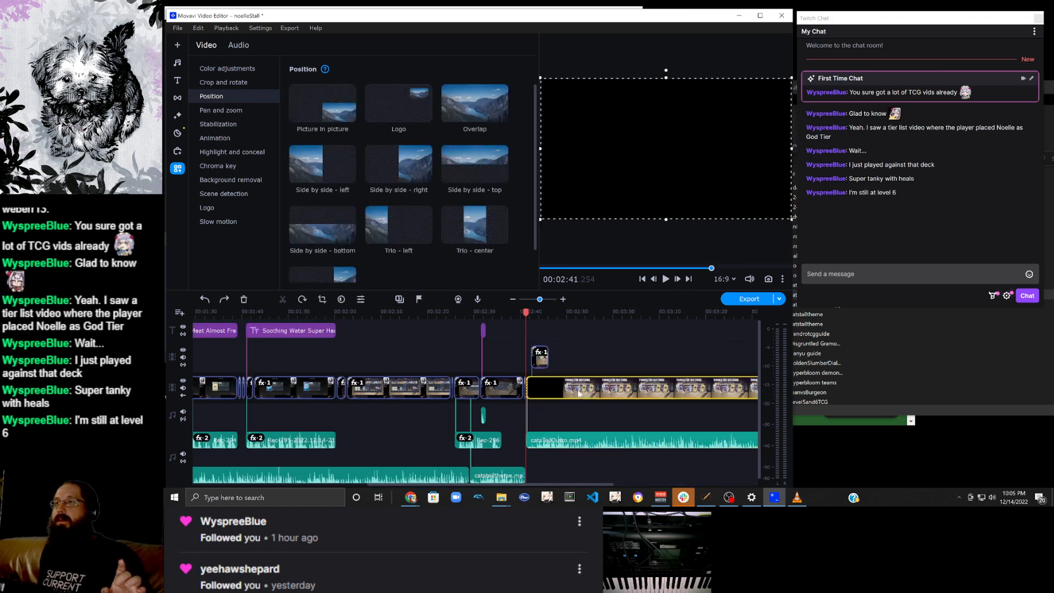
pyautogui.click(574, 407)
pyautogui.press('Delete')
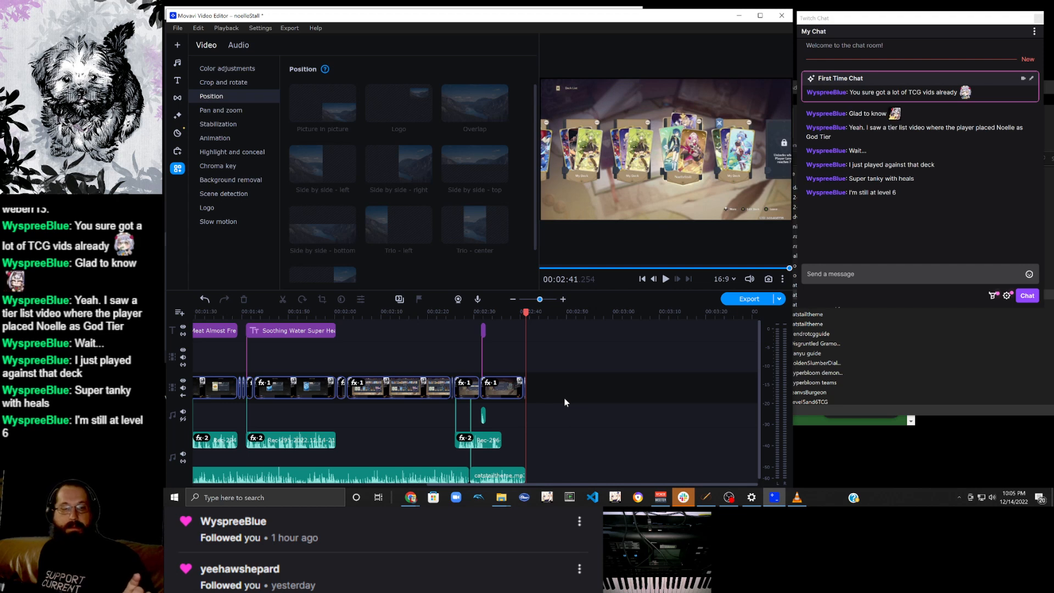
pyautogui.hotkey('ctrl', 'z')
pyautogui.click(585, 408)
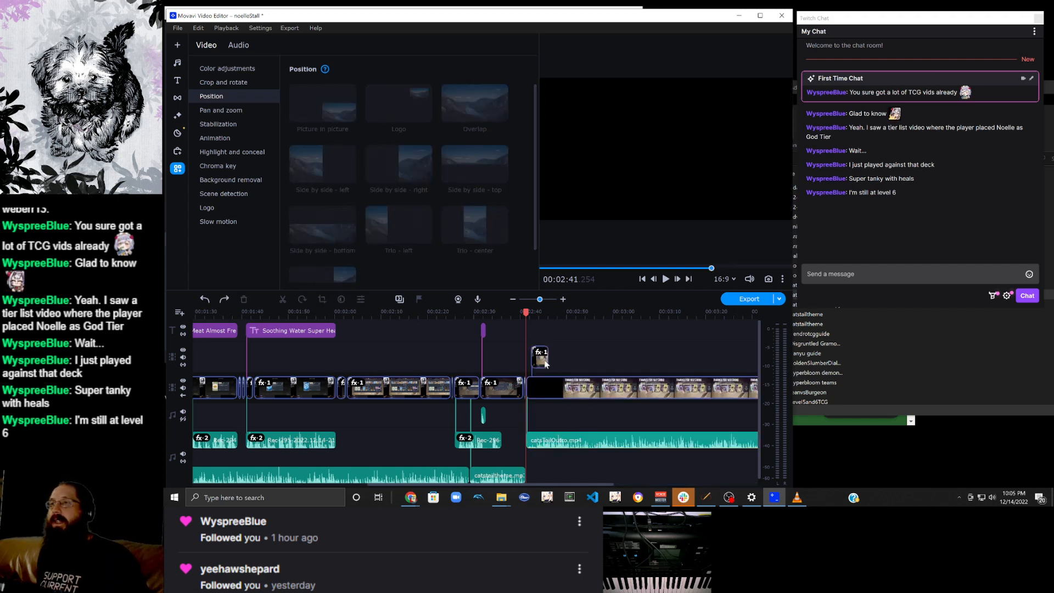
# Place the freeze frame on the main video track at 00:02:41.254 and delete the outro's picture clip, keeping its detached audio.
pyautogui.moveTo(546, 363); pyautogui.dragTo(539, 390)
pyautogui.moveTo(608, 436); pyautogui.dragTo(587, 439)
pyautogui.click(588, 381)
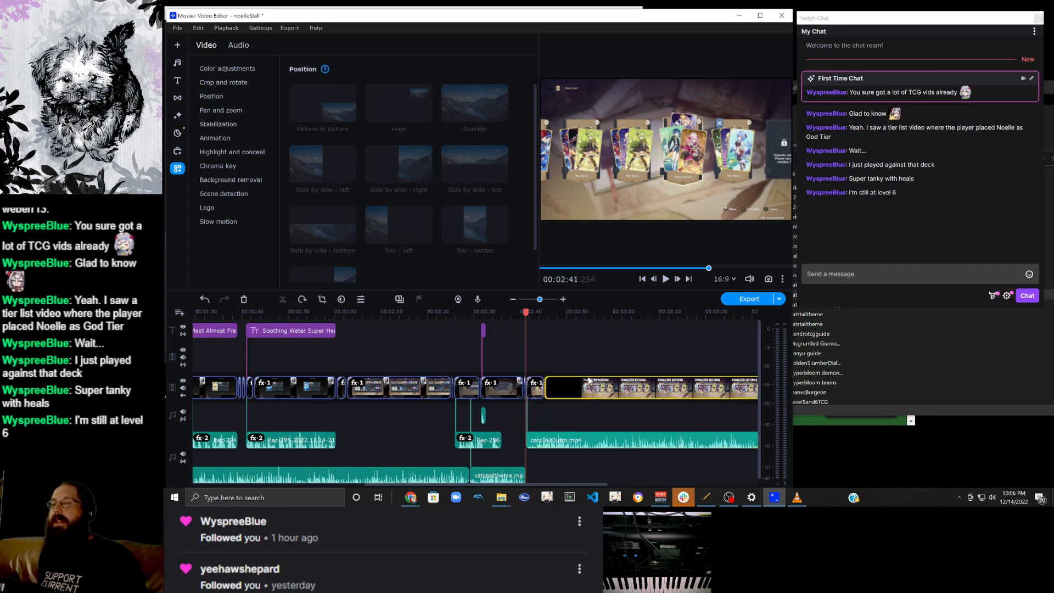
pyautogui.press('Delete')
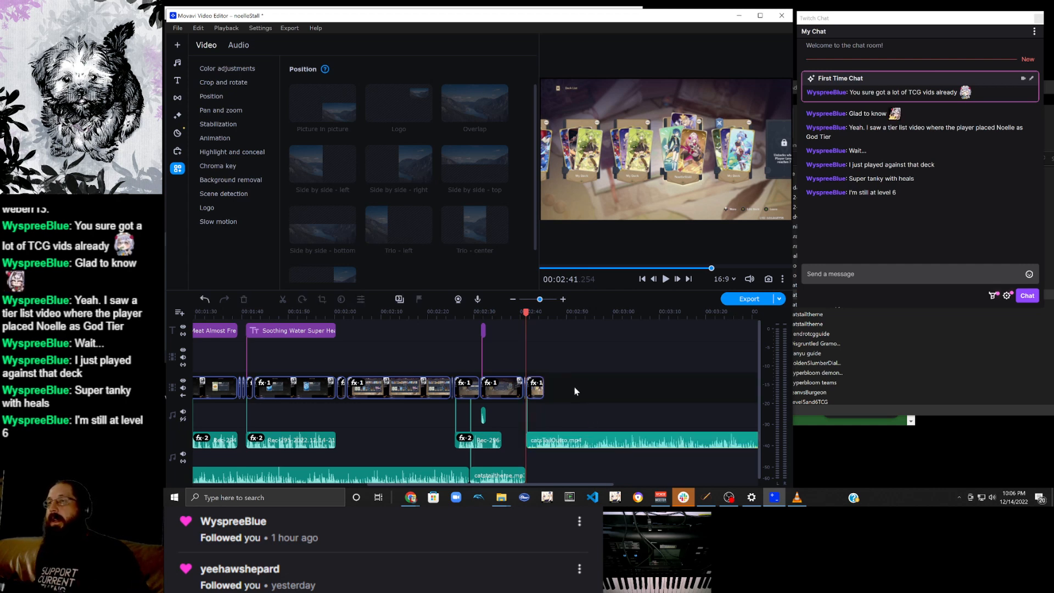
# Extend the freeze frame to the end of the outro audio at 00:03:55.929.
pyautogui.scroll(-5, 574, 388)
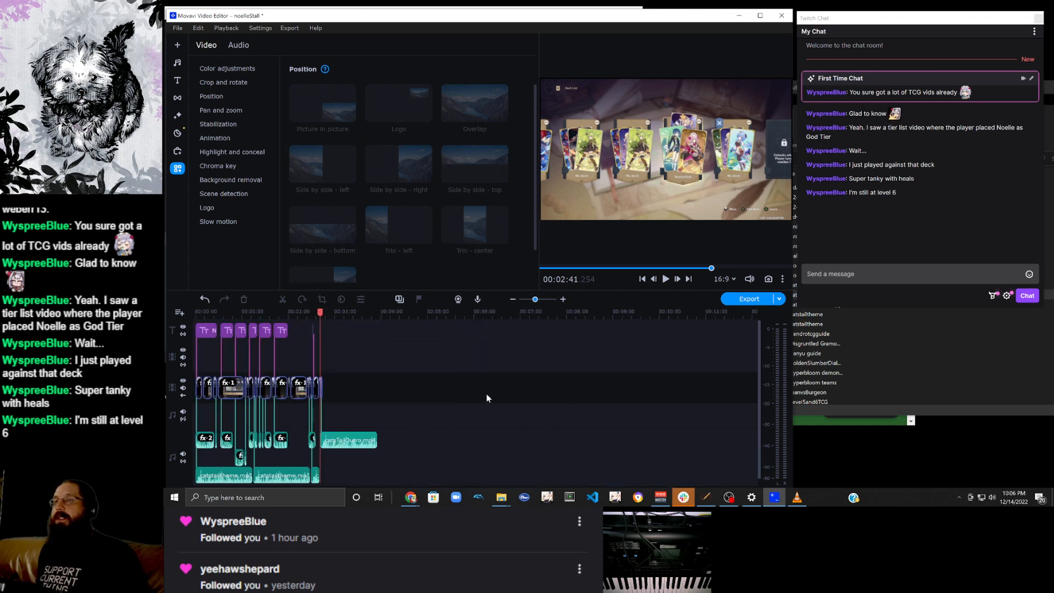
pyautogui.scroll(3, 487, 398)
pyautogui.click(470, 391)
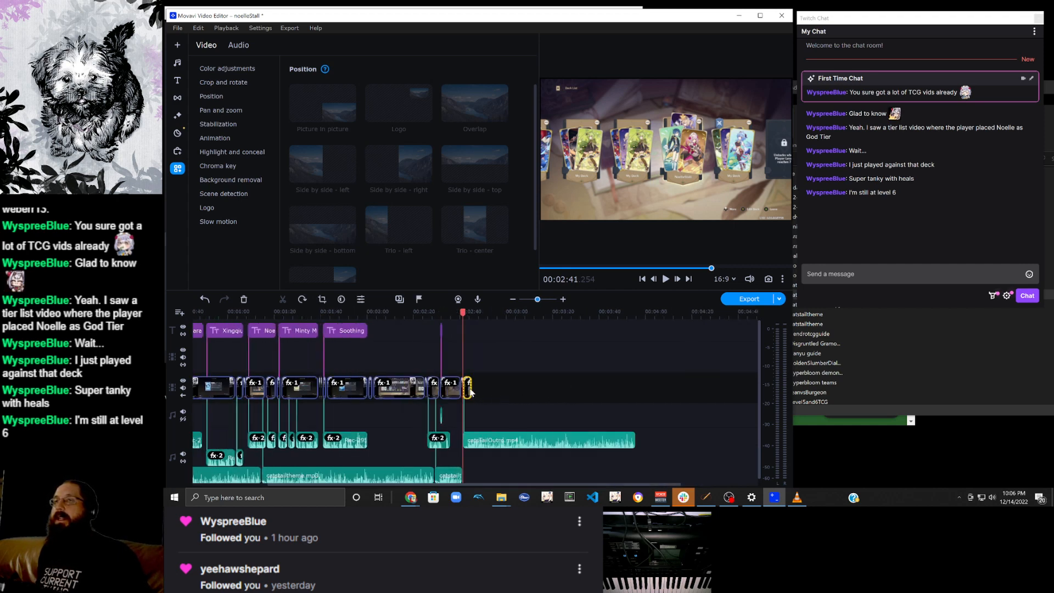
pyautogui.moveTo(469, 390); pyautogui.dragTo(632, 388)
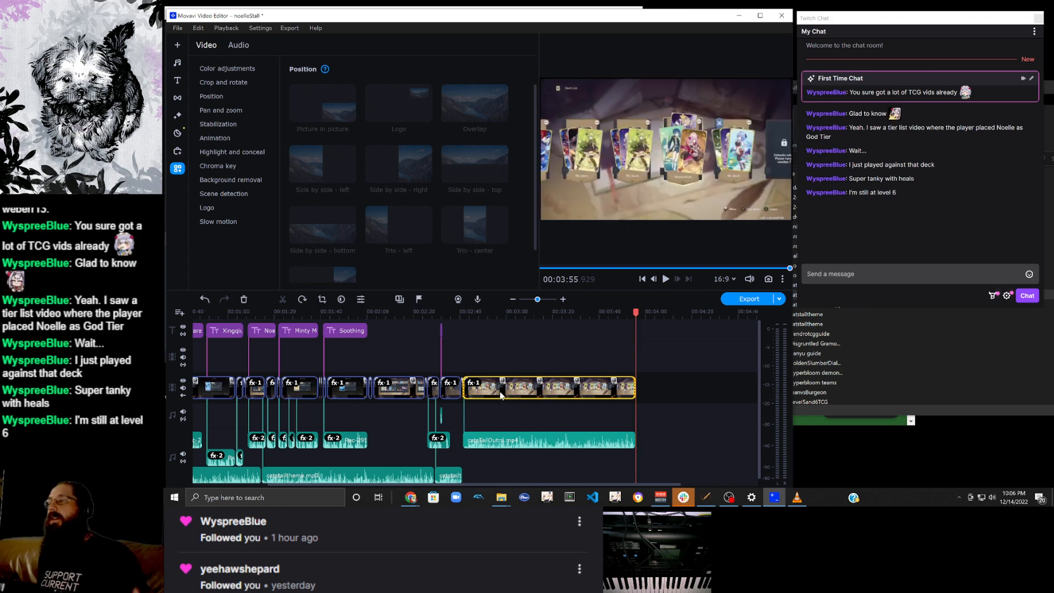
# Add a two-line title at 00:02:41.254, open it for editing and move its heading near the top of the frame.
pyautogui.click(464, 391)
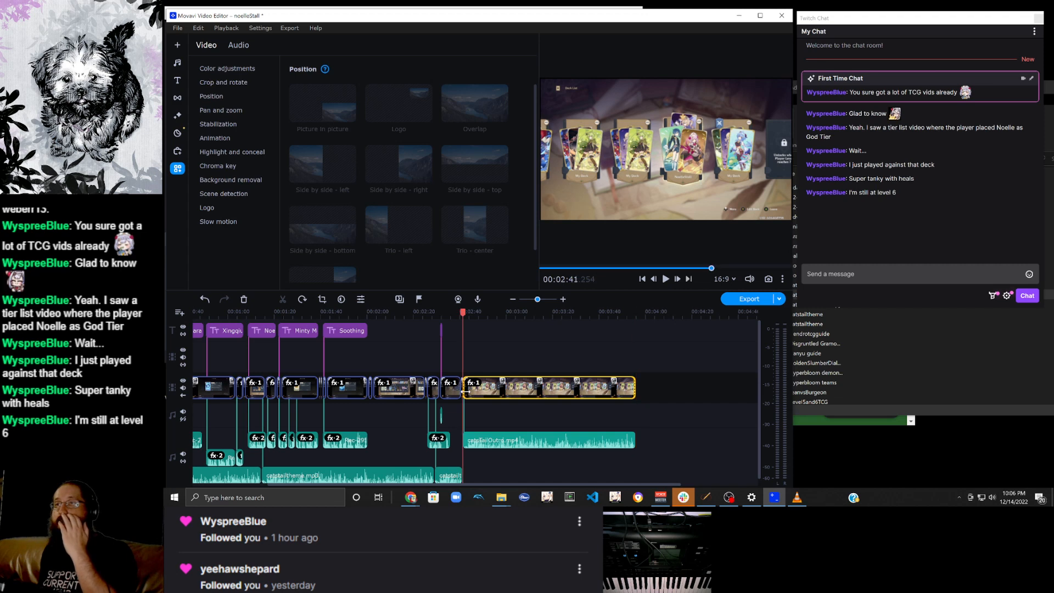
pyautogui.click(177, 80)
pyautogui.rightClick(310, 96)
pyautogui.click(350, 106)
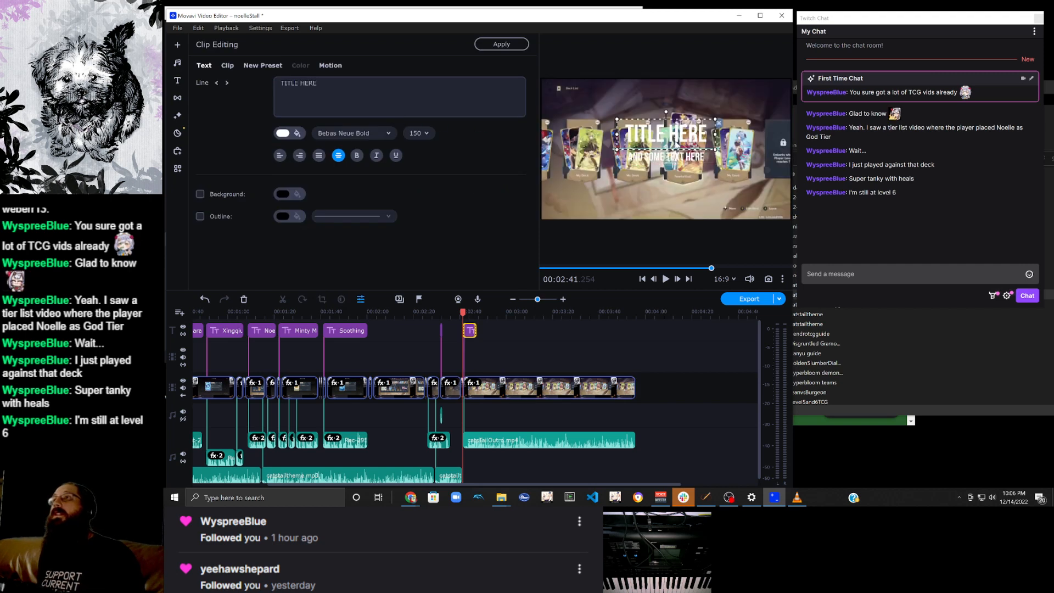
pyautogui.moveTo(674, 140); pyautogui.dragTo(666, 102)
# Set the title's heading to "Thank you for watching" and widen its text box so it wraps onto two lines.
pyautogui.click(345, 81)
pyautogui.moveTo(344, 82); pyautogui.dragTo(264, 83)
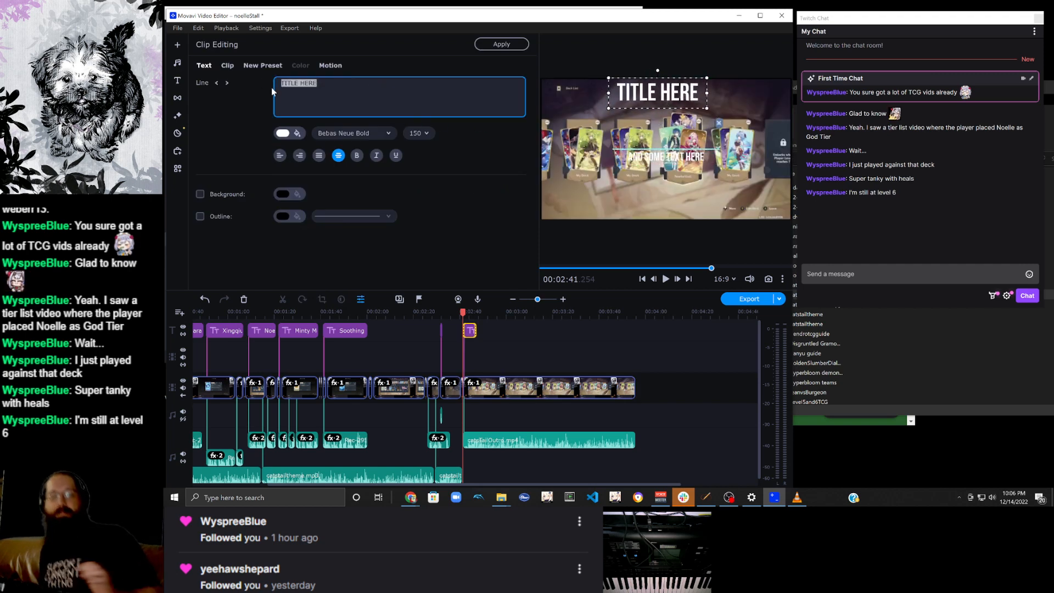
pyautogui.write('Thank ')
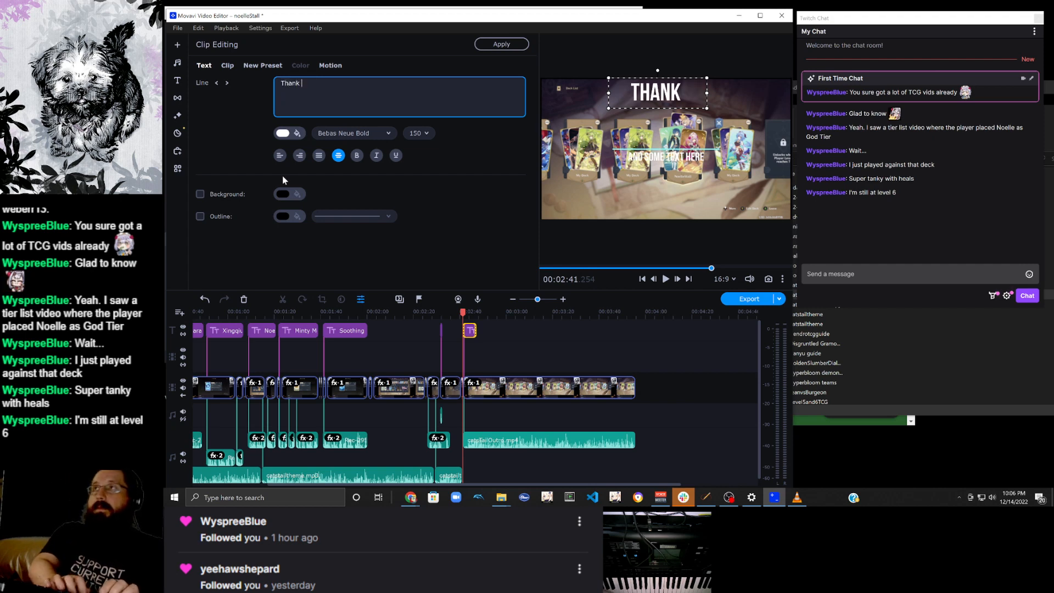
pyautogui.write('you for watchiong')
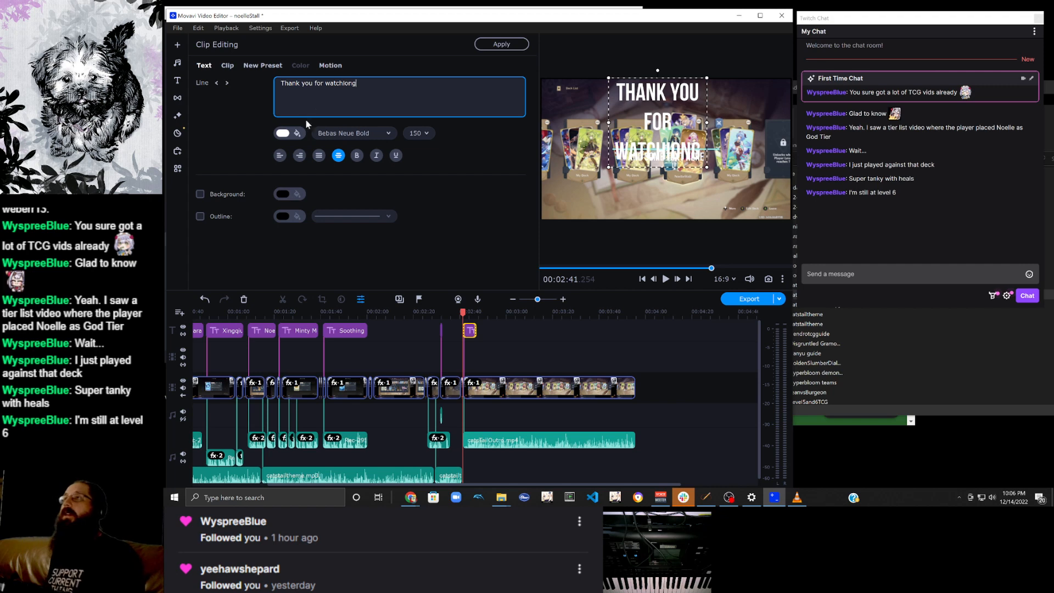
pyautogui.moveTo(709, 124)
pyautogui.mouseDown()
pyautogui.moveTo(785, 116)
pyautogui.moveTo(708, 115)
pyautogui.mouseUp()
pyautogui.click(349, 82)
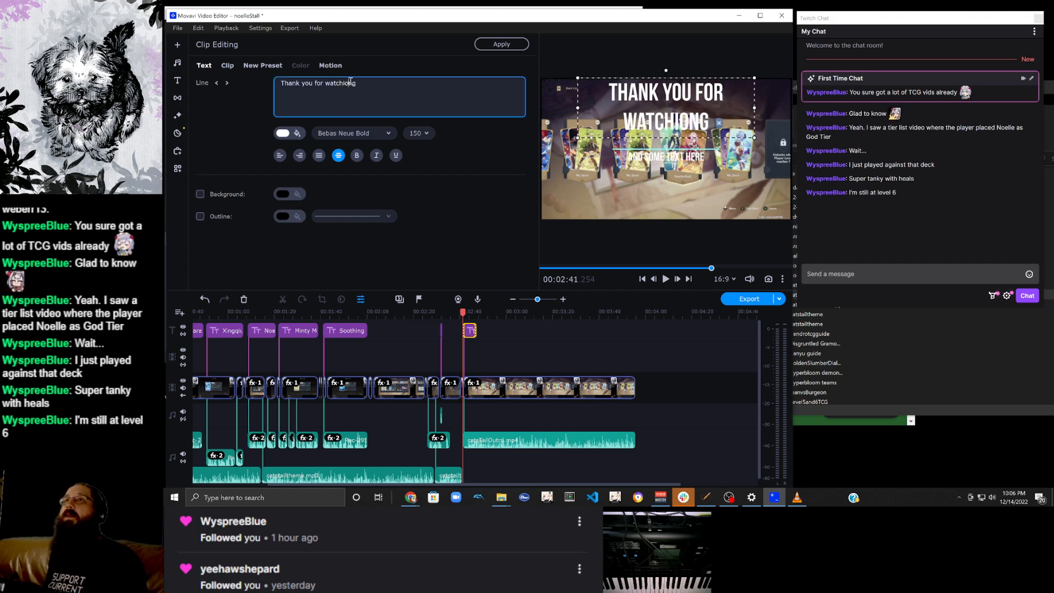
pyautogui.press('BackSpace')
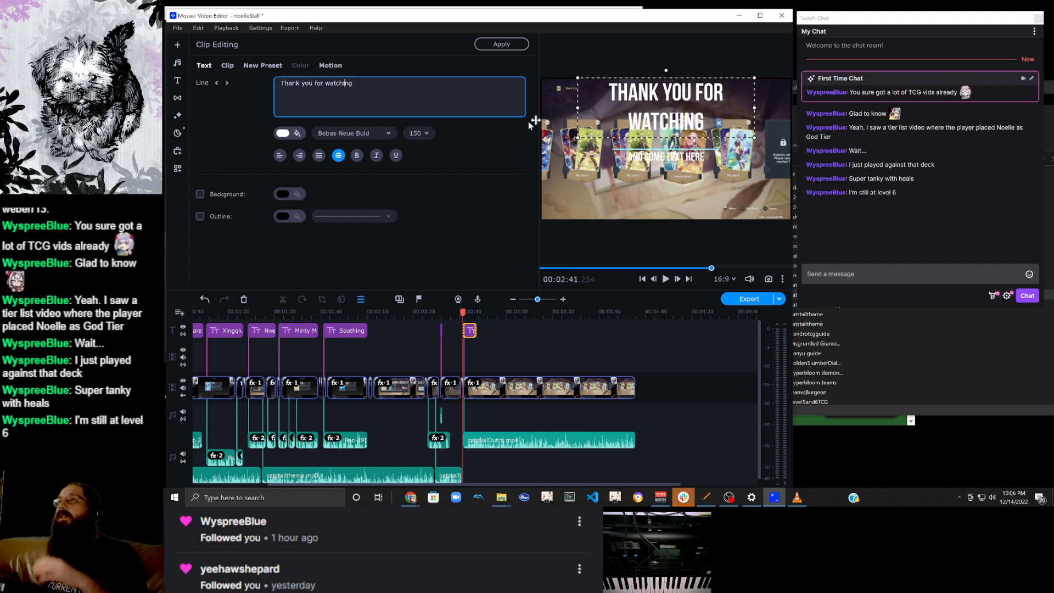
# Change the font of the "Thank you for watching" heading to Papyrus.
pyautogui.click(377, 134)
pyautogui.scroll(-2, 371, 195)
pyautogui.scroll(-12, 371, 194)
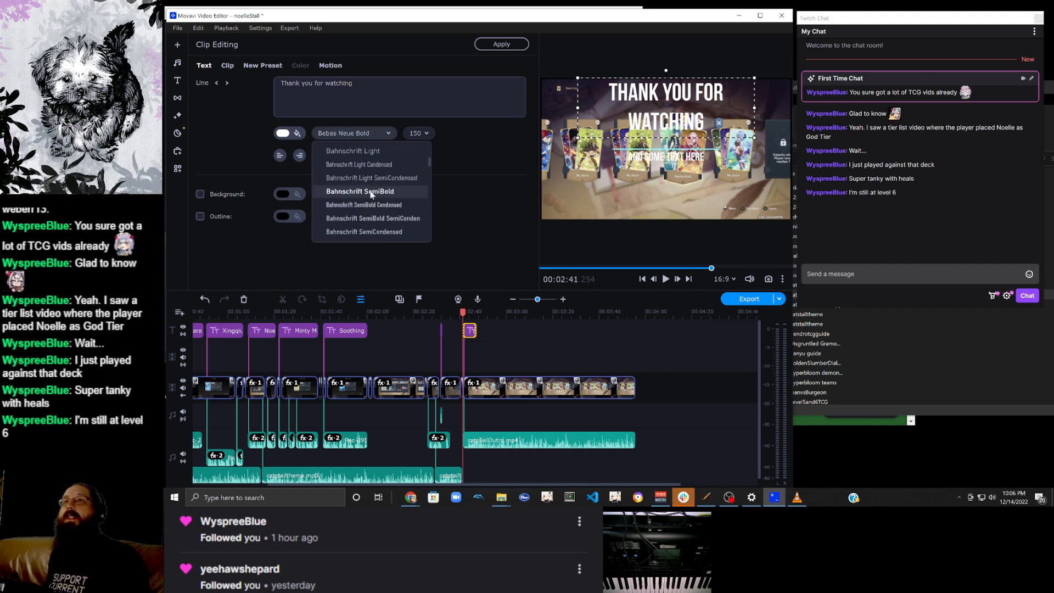
pyautogui.scroll(-5, 371, 194)
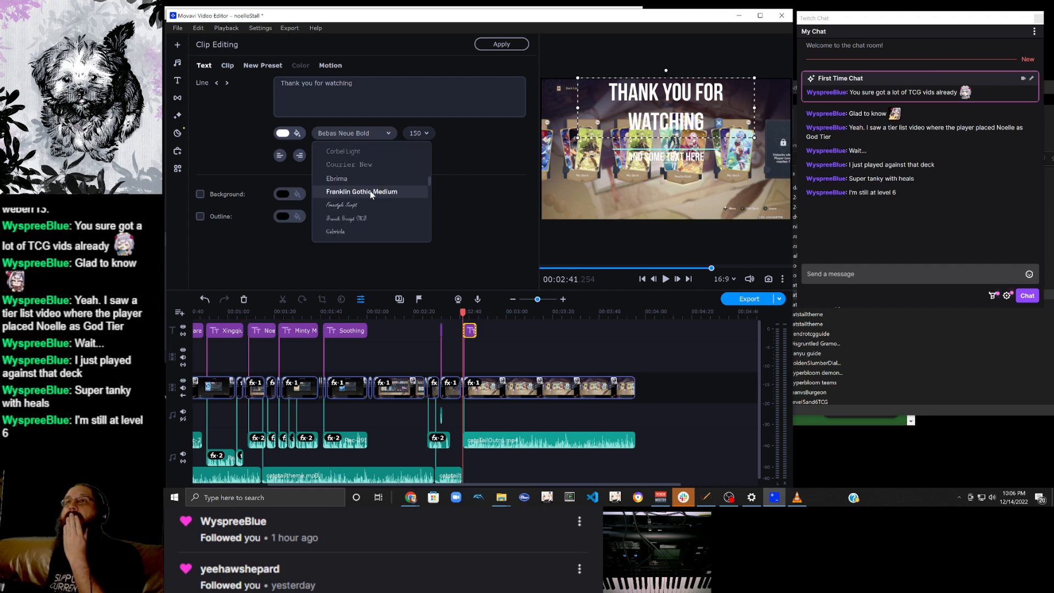
pyautogui.scroll(-8, 371, 194)
pyautogui.scroll(-7, 371, 194)
pyautogui.scroll(3, 371, 194)
pyautogui.scroll(-14, 371, 194)
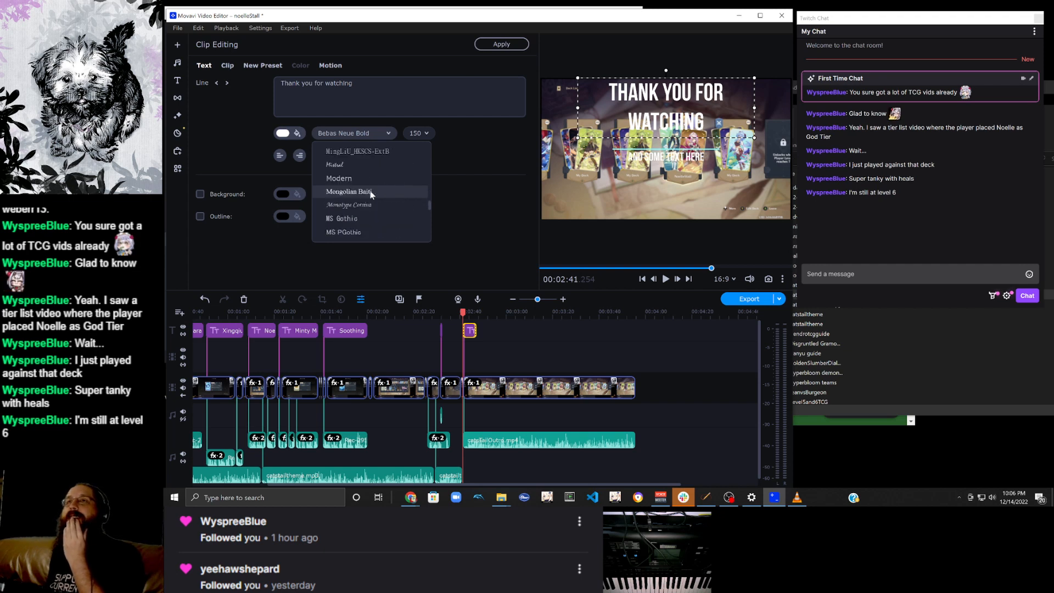
pyautogui.scroll(-7, 371, 194)
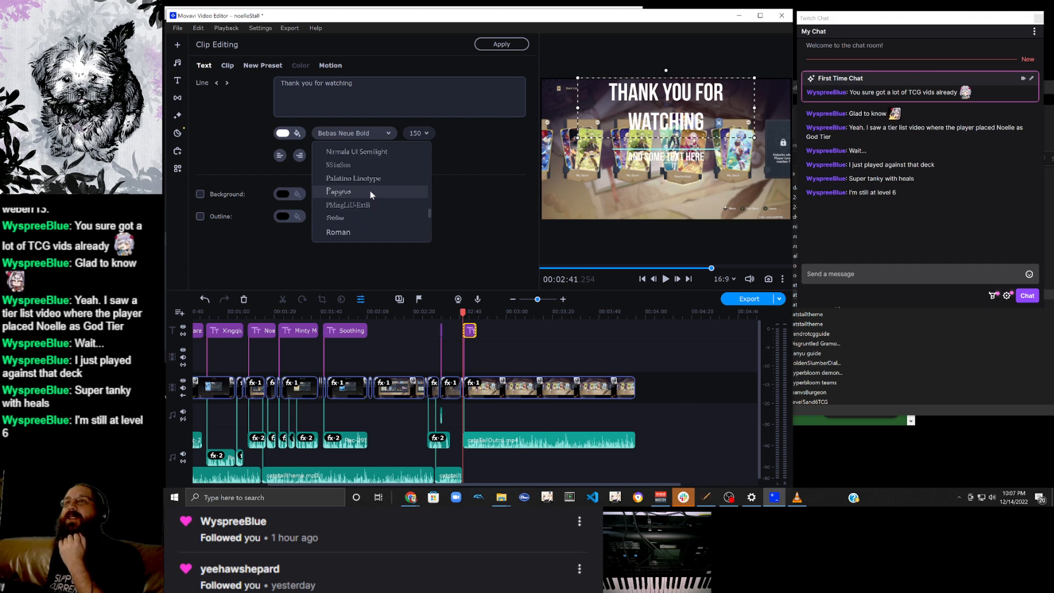
pyautogui.click(371, 192)
# Widen the heading's text box on both sides and set its font size to 100 so it fits on one line.
pyautogui.moveTo(579, 116); pyautogui.dragTo(556, 116)
pyautogui.moveTo(754, 117); pyautogui.dragTo(779, 116)
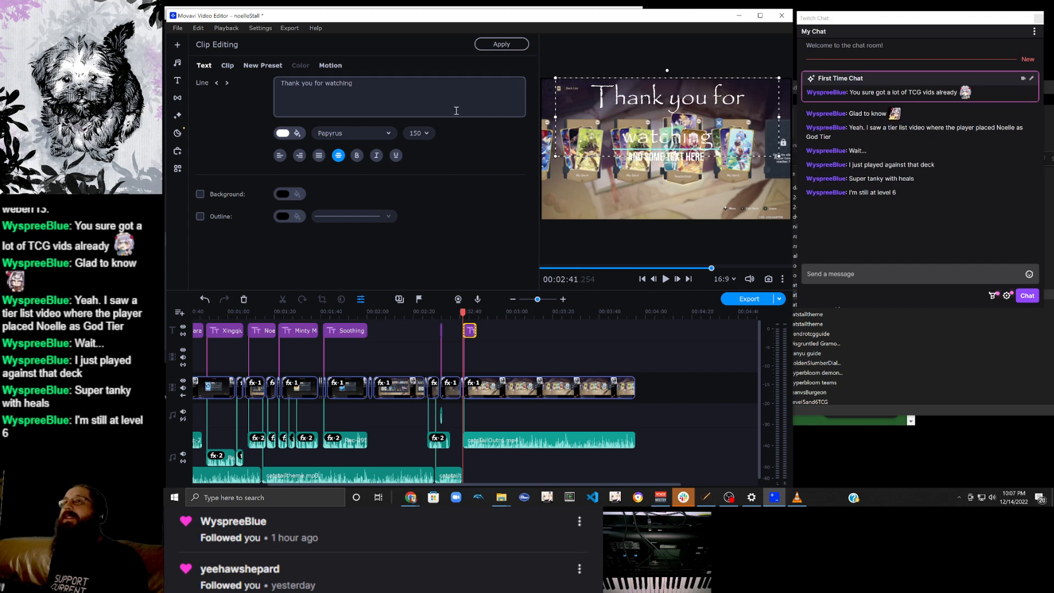
pyautogui.click(418, 133)
pyautogui.click(422, 239)
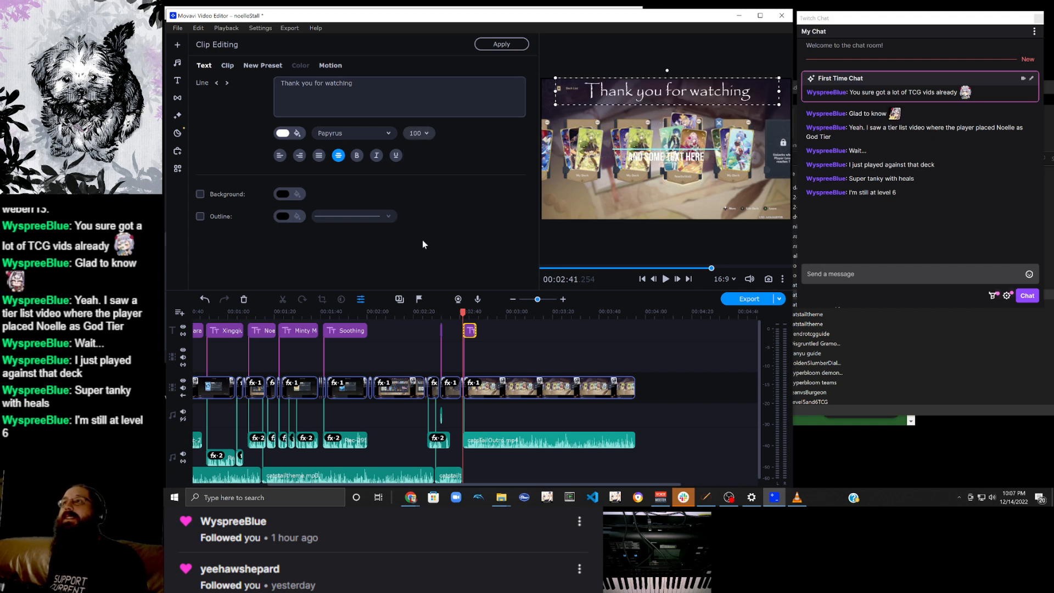
# Move the title's second line just below the heading and change its text to "Follow me on Twitch" followed by the channel handle.
pyautogui.click(674, 154)
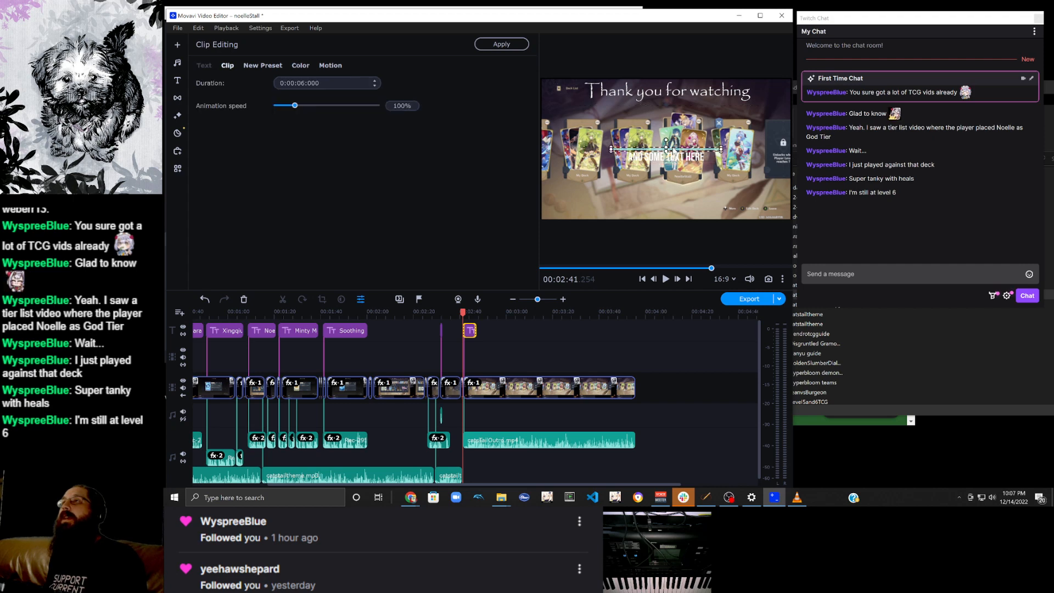
pyautogui.moveTo(674, 157); pyautogui.dragTo(624, 124)
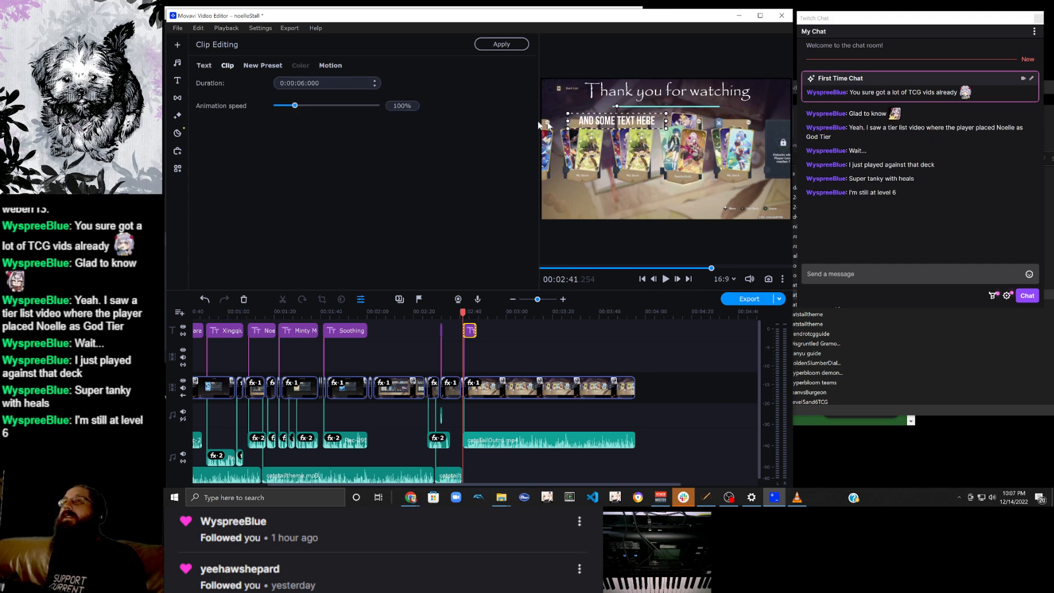
pyautogui.click(201, 66)
pyautogui.hotkey('ctrl', 'a')
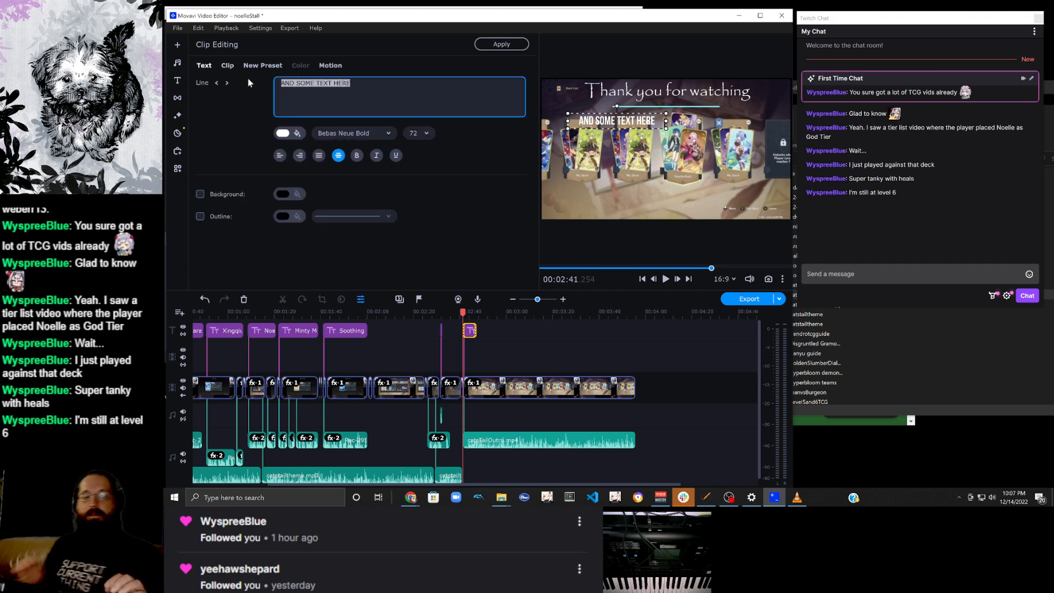
pyautogui.write('Follow me on Twithc')
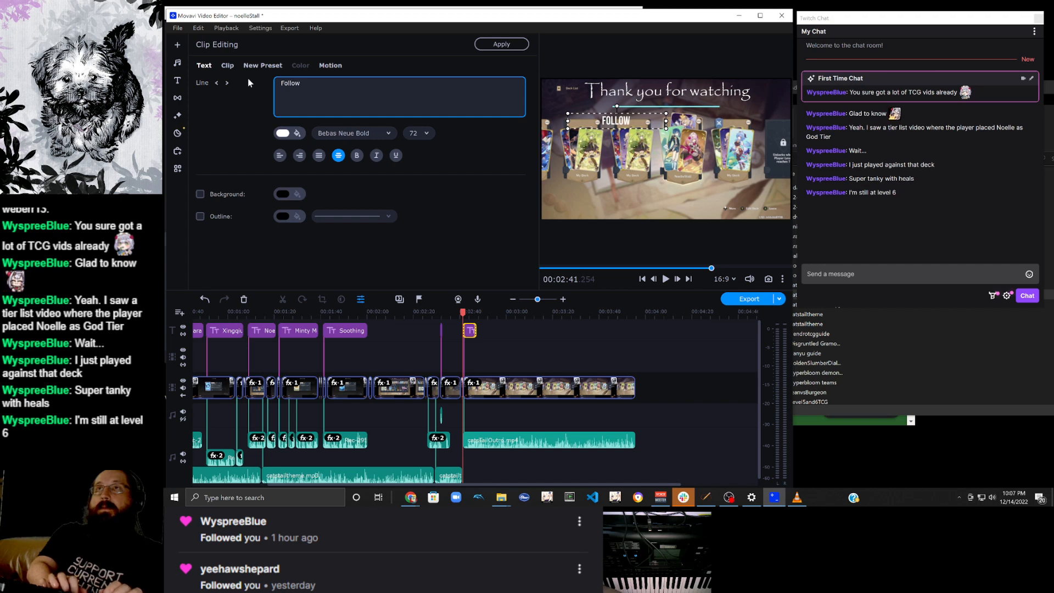
pyautogui.press('BackSpace')
pyautogui.press('BackSpace')
pyautogui.write('ch @weberr13')
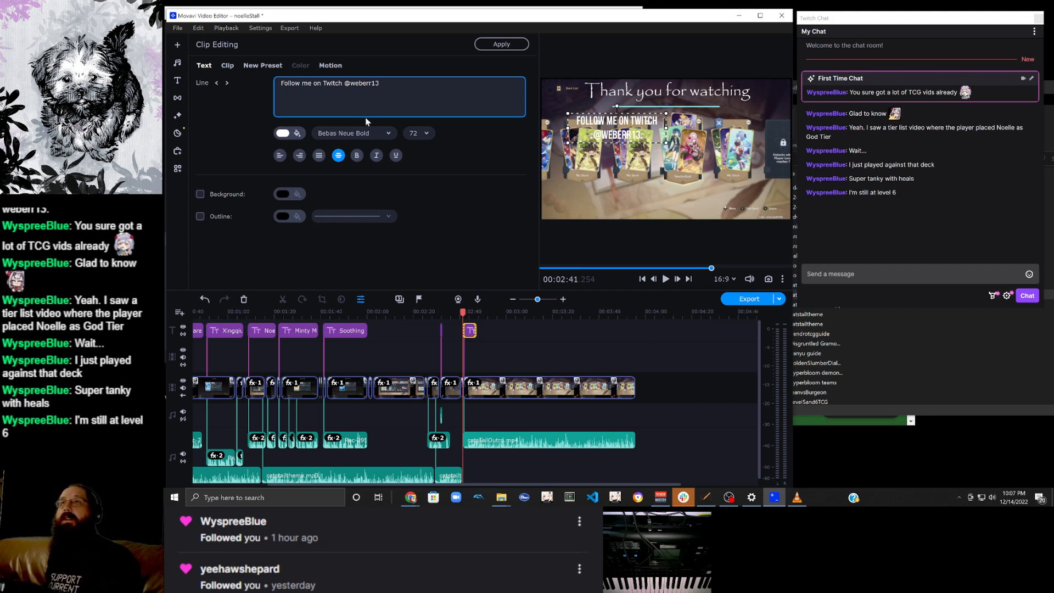
# Change the font of the title's Twitch line to Papyrus.
pyautogui.click(356, 136)
pyautogui.scroll(-10, 355, 191)
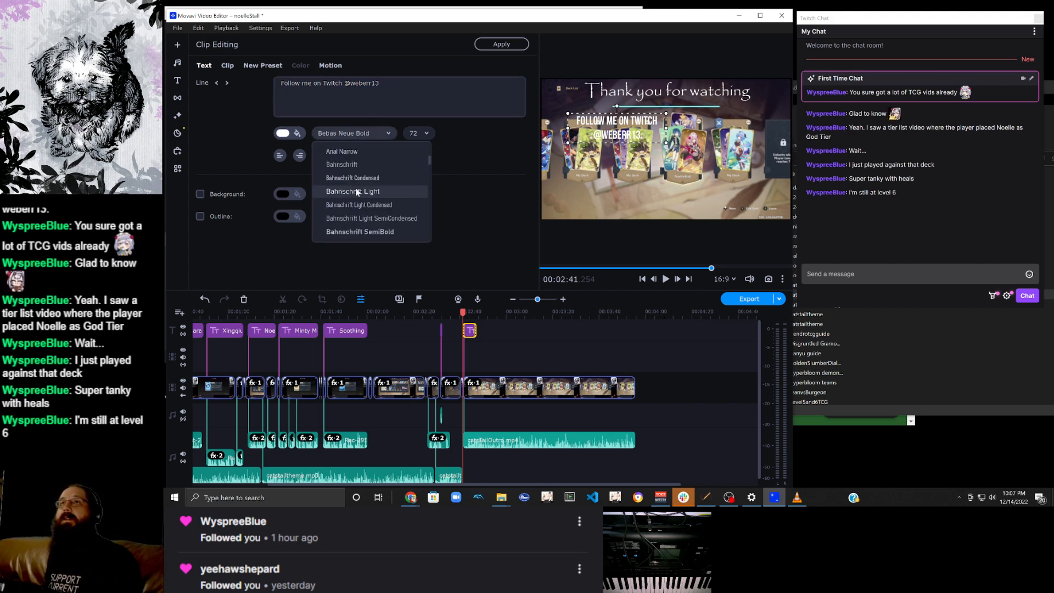
pyautogui.scroll(-10, 356, 191)
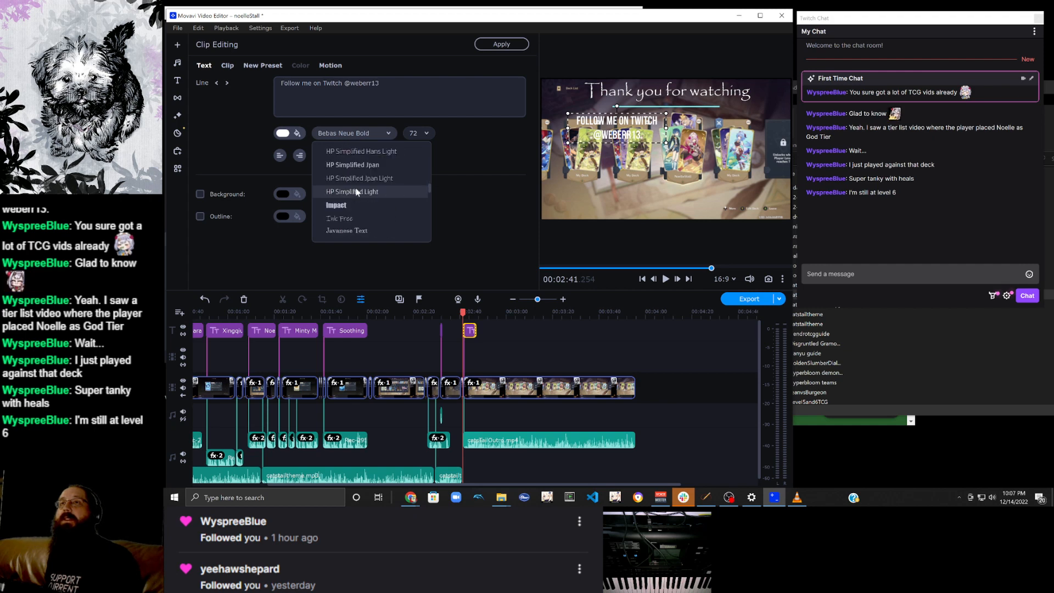
pyautogui.scroll(-10, 356, 191)
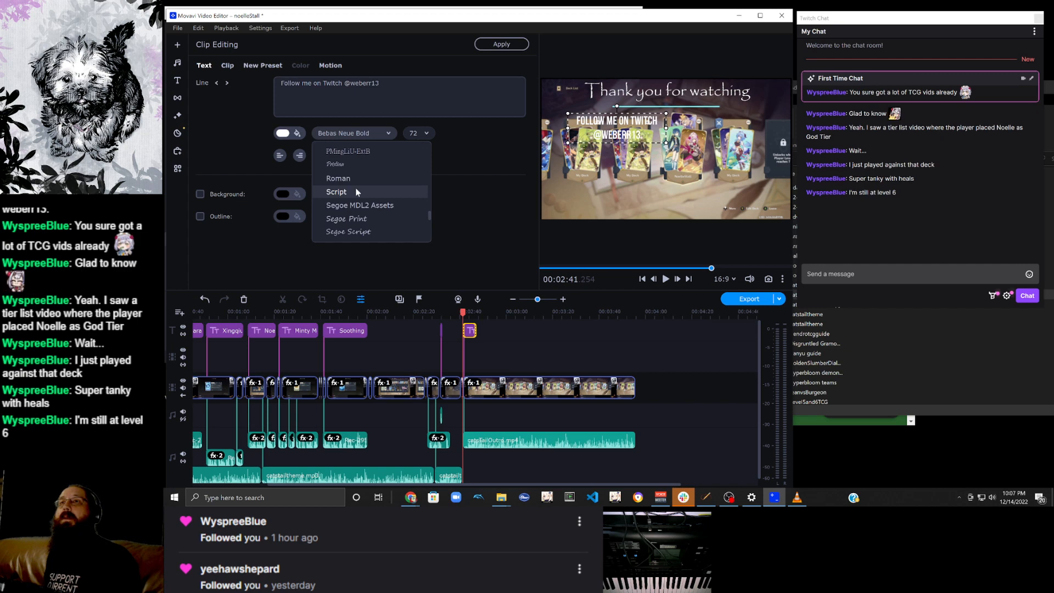
pyautogui.scroll(-1, 352, 170)
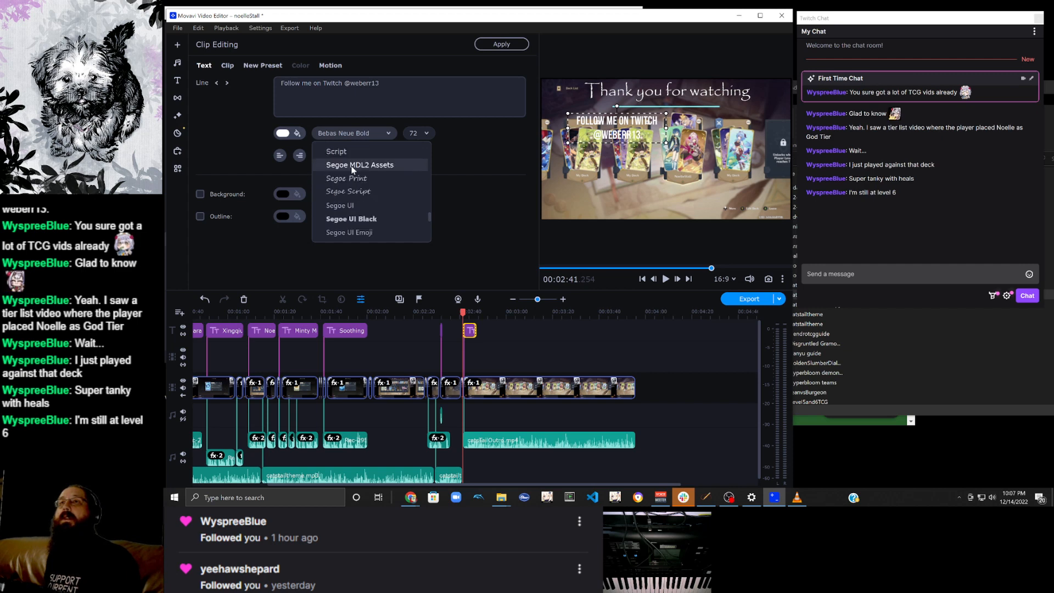
pyautogui.scroll(3, 351, 169)
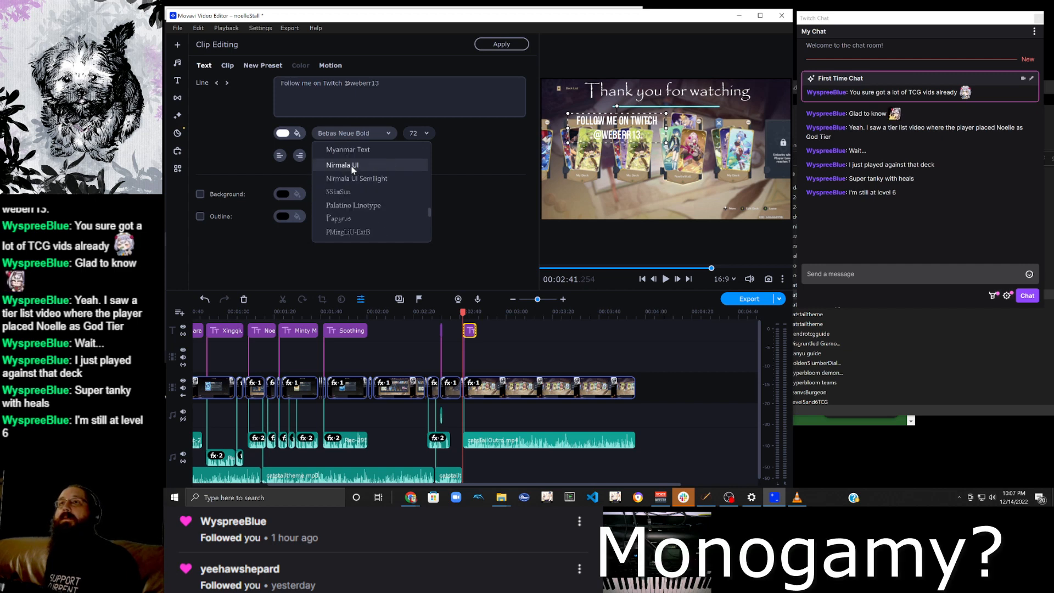
pyautogui.click(348, 218)
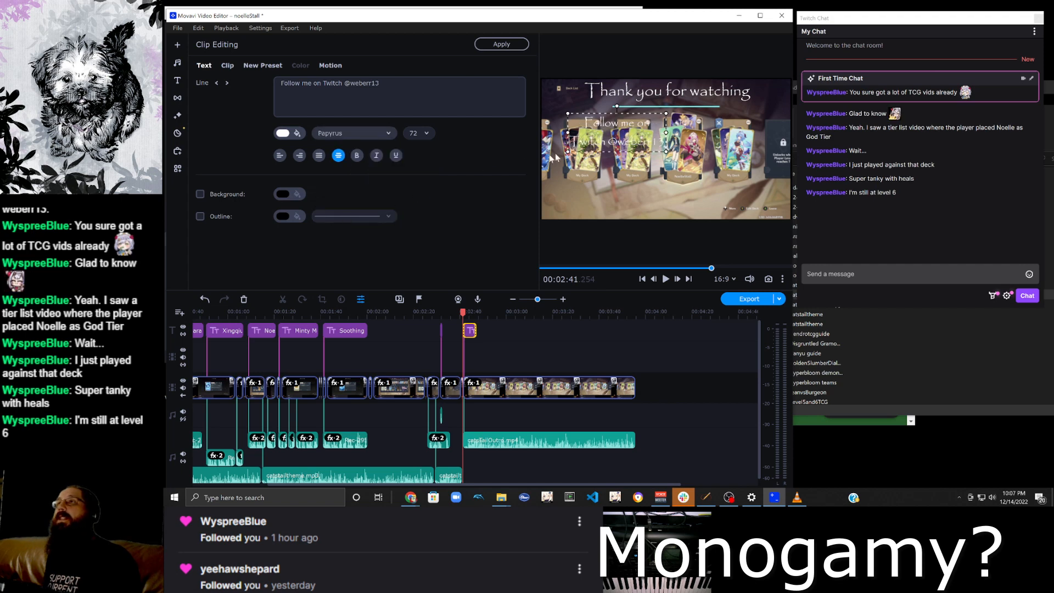
# Widen the Twitch line's text box to fit one line, and give its text bold style and an outline.
pyautogui.moveTo(629, 135); pyautogui.dragTo(568, 131)
pyautogui.moveTo(713, 132); pyautogui.dragTo(768, 130)
pyautogui.click(361, 157)
pyautogui.click(218, 219)
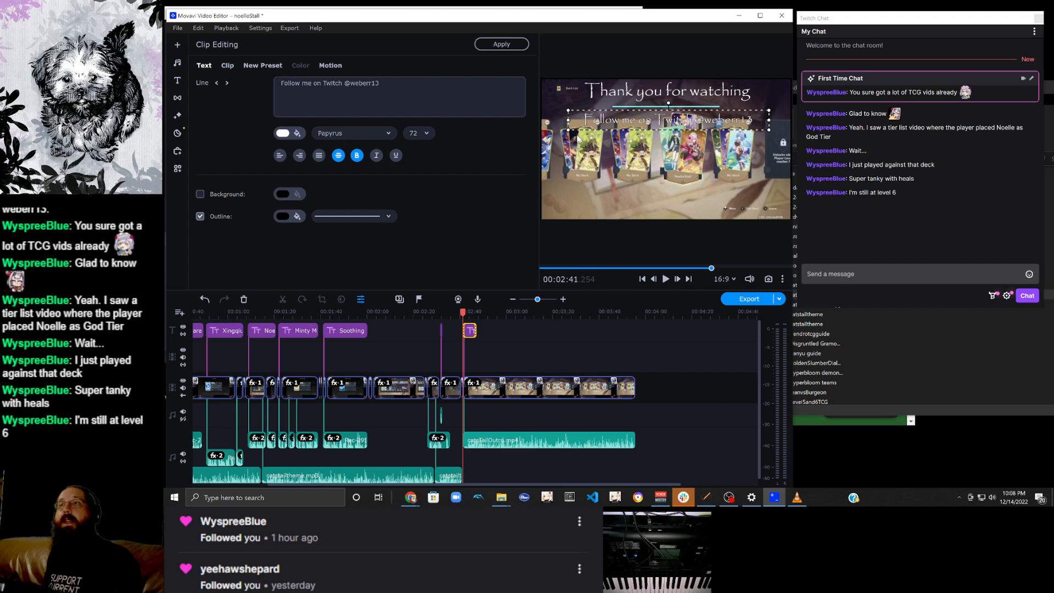
# Extend the thank-you title to the end of the outro at 00:03:55.929 and return the playhead to the start of the timeline.
pyautogui.moveTo(475, 329); pyautogui.dragTo(631, 333)
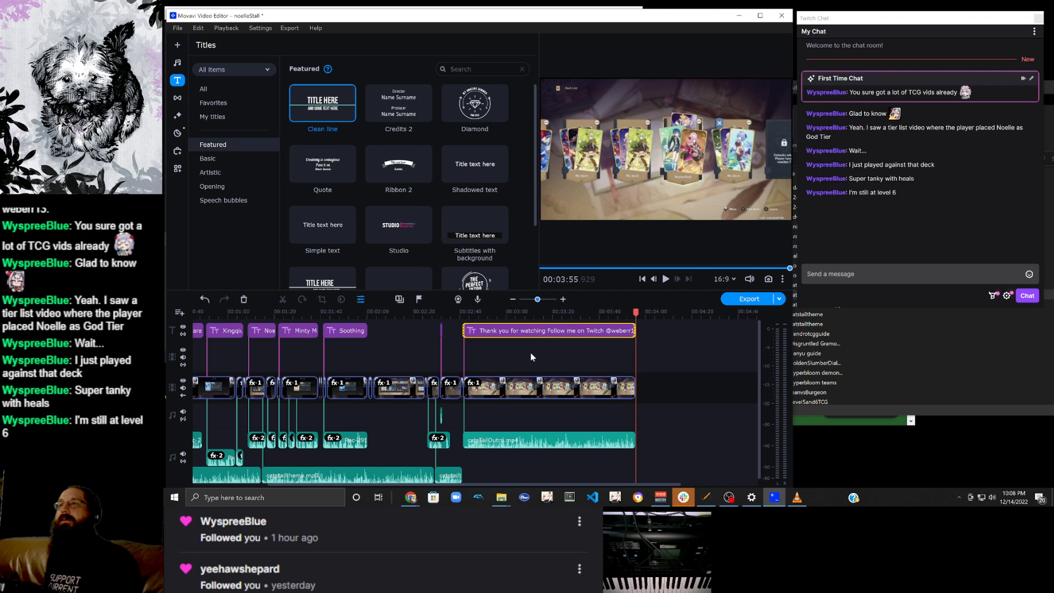
pyautogui.scroll(2, 530, 353)
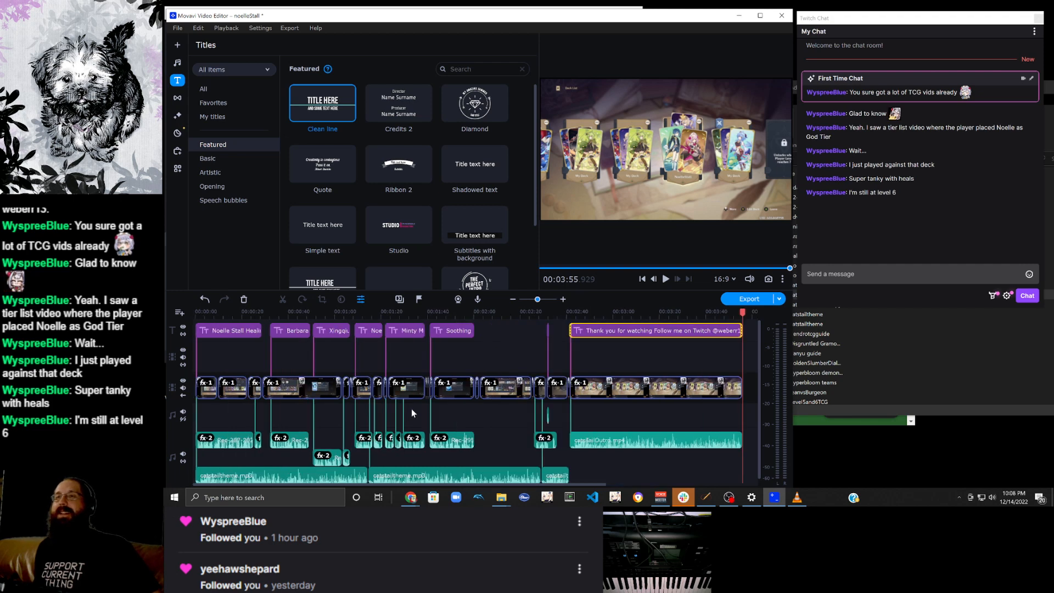
pyautogui.moveTo(744, 316); pyautogui.dragTo(164, 327)
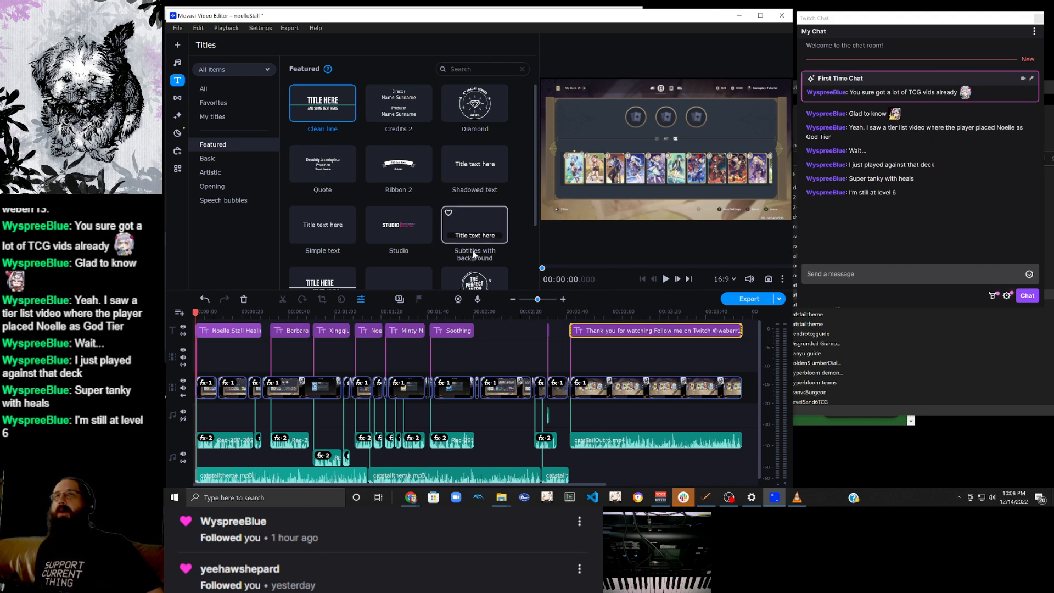
# Export the movie as an MP4 file titled "Noelle Stall Deck - Genius Invokation TCG - Gwentshin Impact".
pyautogui.click(178, 28)
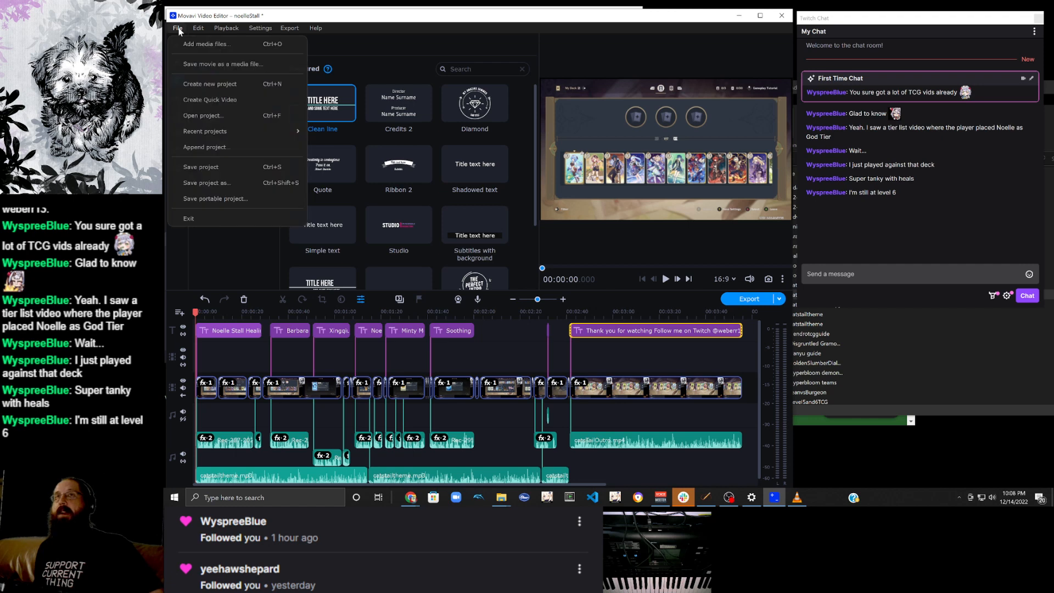
pyautogui.click(204, 66)
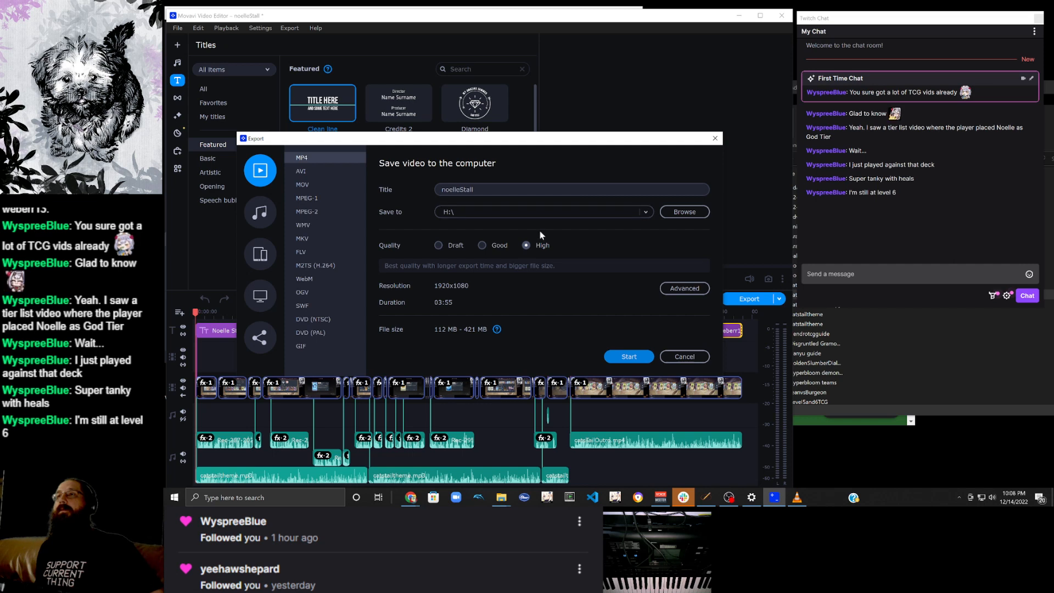
pyautogui.doubleClick(461, 189)
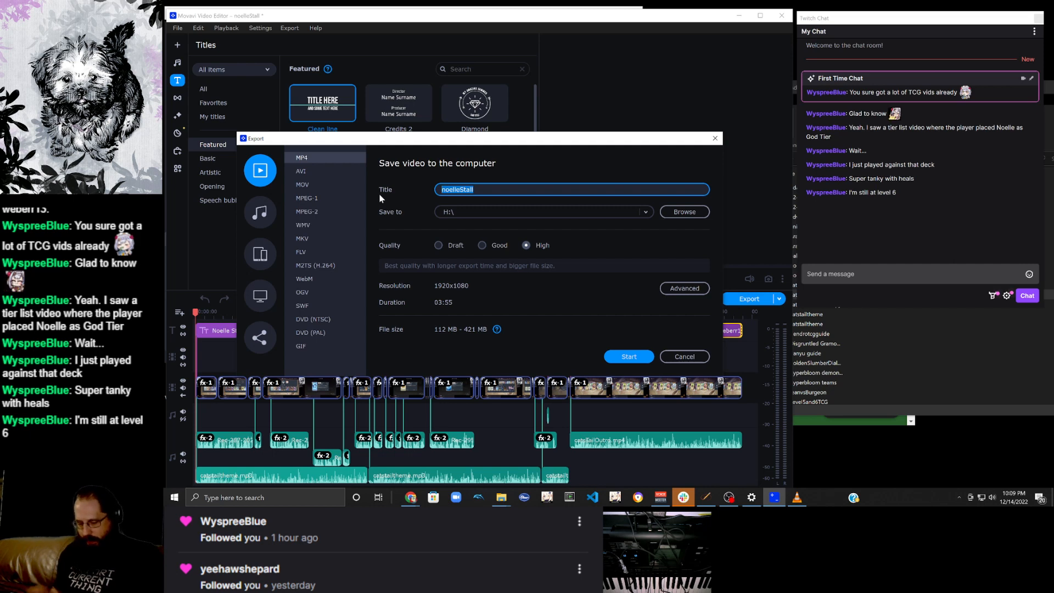
pyautogui.write('Noelleo')
pyautogui.press('BackSpace')
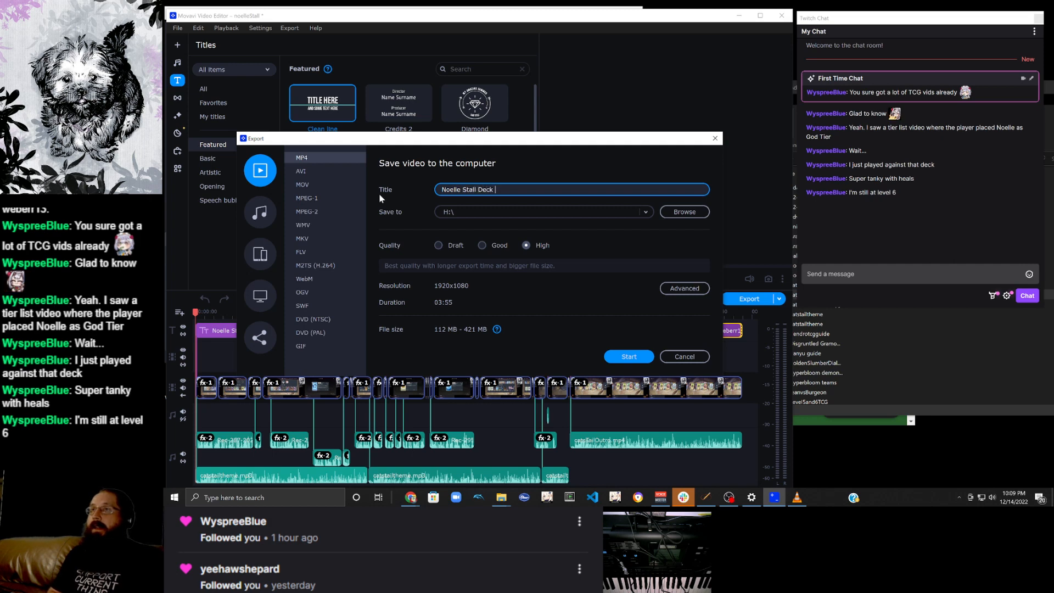
pyautogui.write('Stall Deck - ')
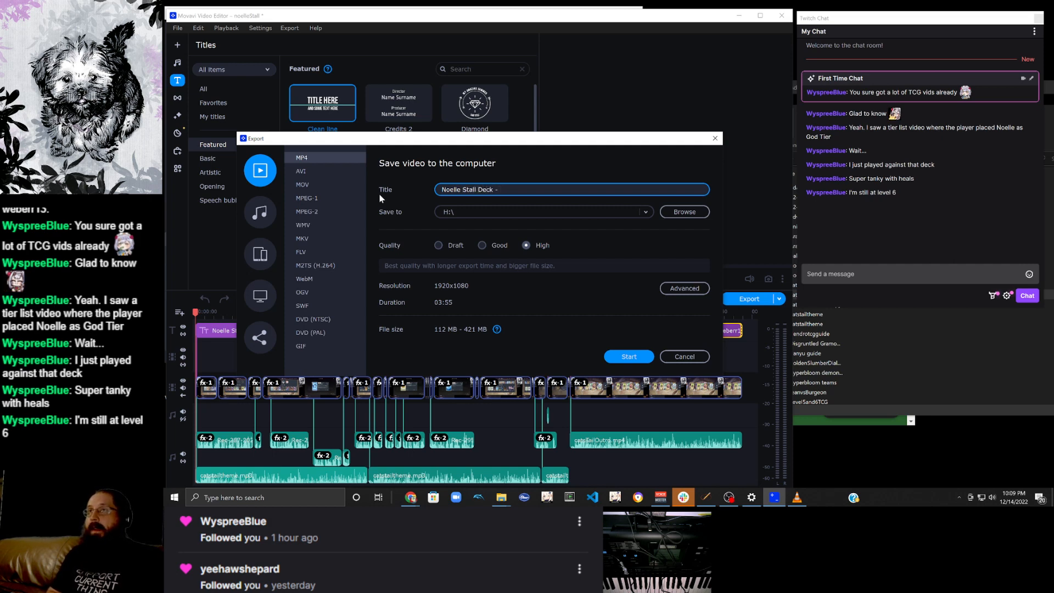
pyautogui.write('Genius Invok')
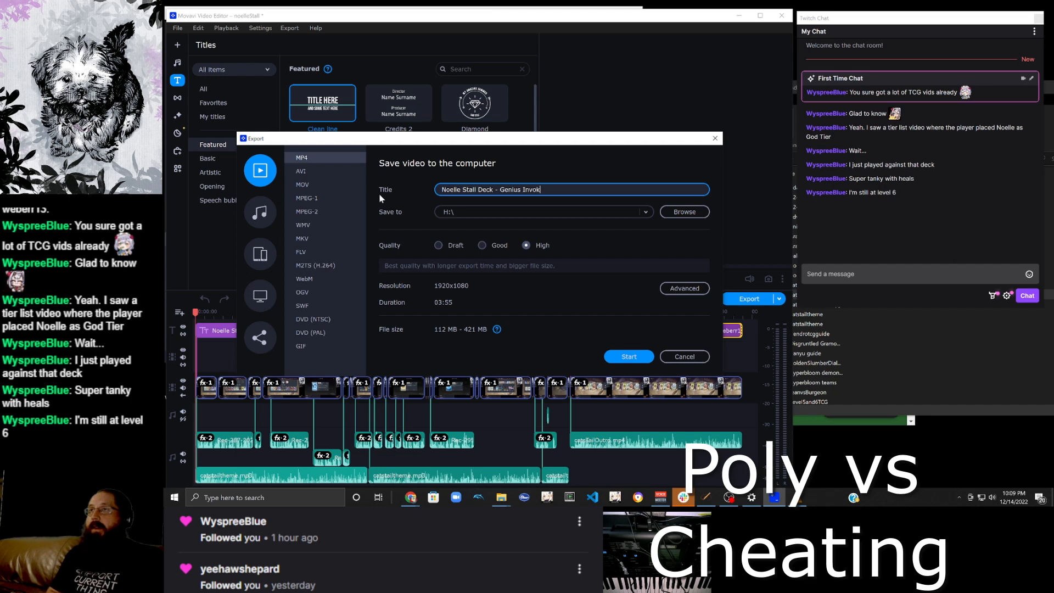
pyautogui.write('ation TCG - ')
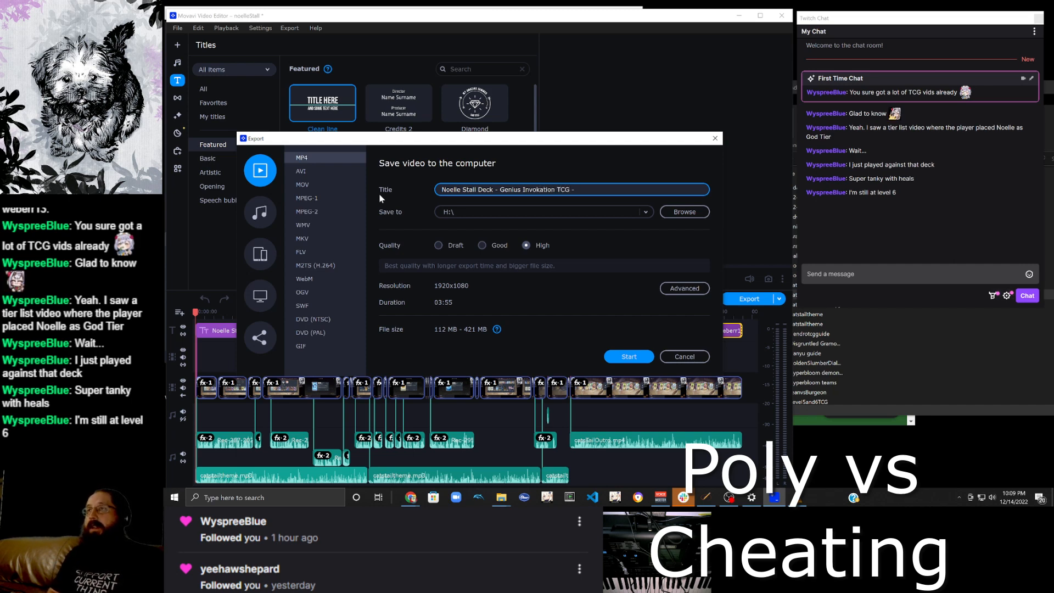
pyautogui.write('Gwent')
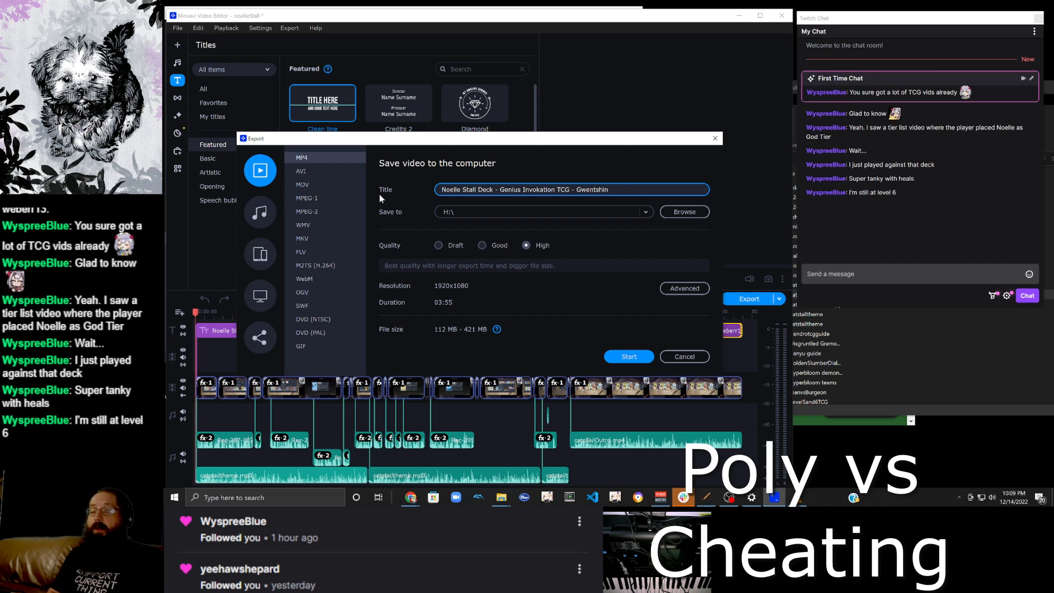
pyautogui.write('shin')
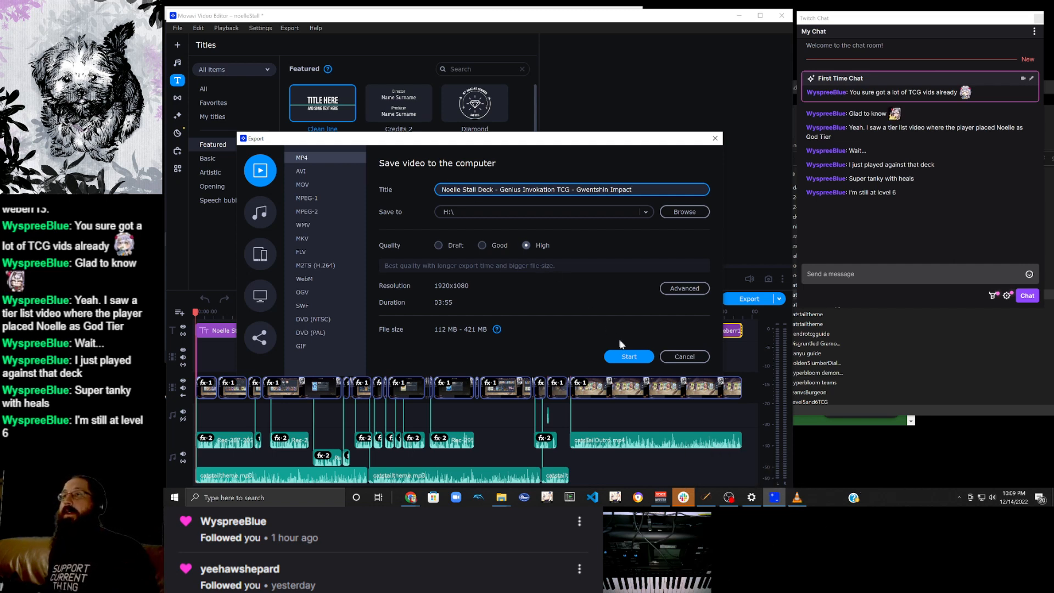
pyautogui.click(627, 356)
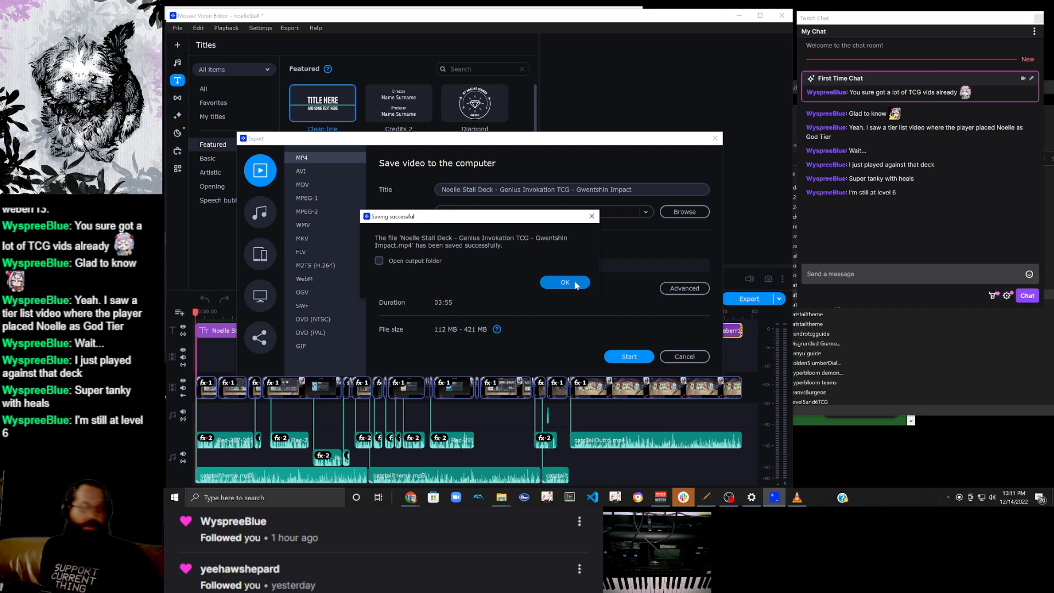
pyautogui.click(575, 283)
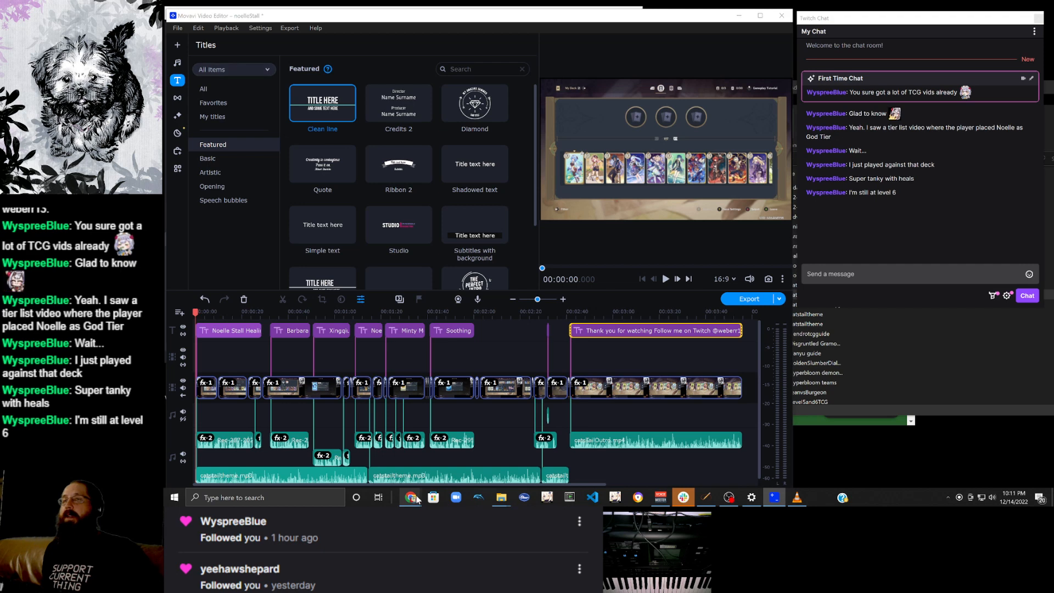
# Switch to YouTube Studio and upload the video file "Noelle Stall Deck - Genius Invokation TCG - Gwentshin Impact" from the SSD (H:) drive.
pyautogui.moveTo(413, 496)
pyautogui.click(369, 449)
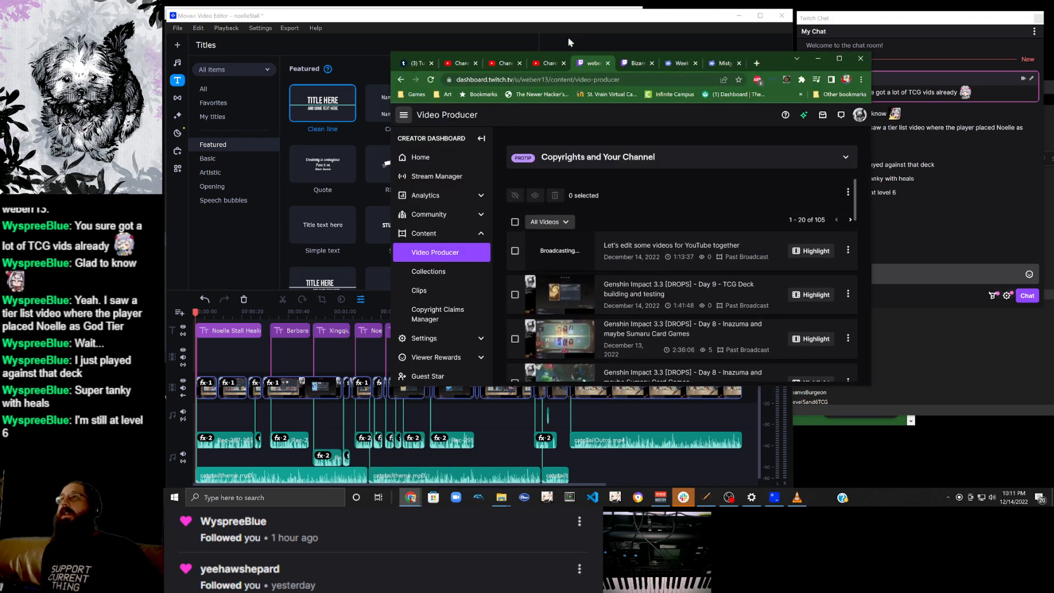
pyautogui.click(541, 64)
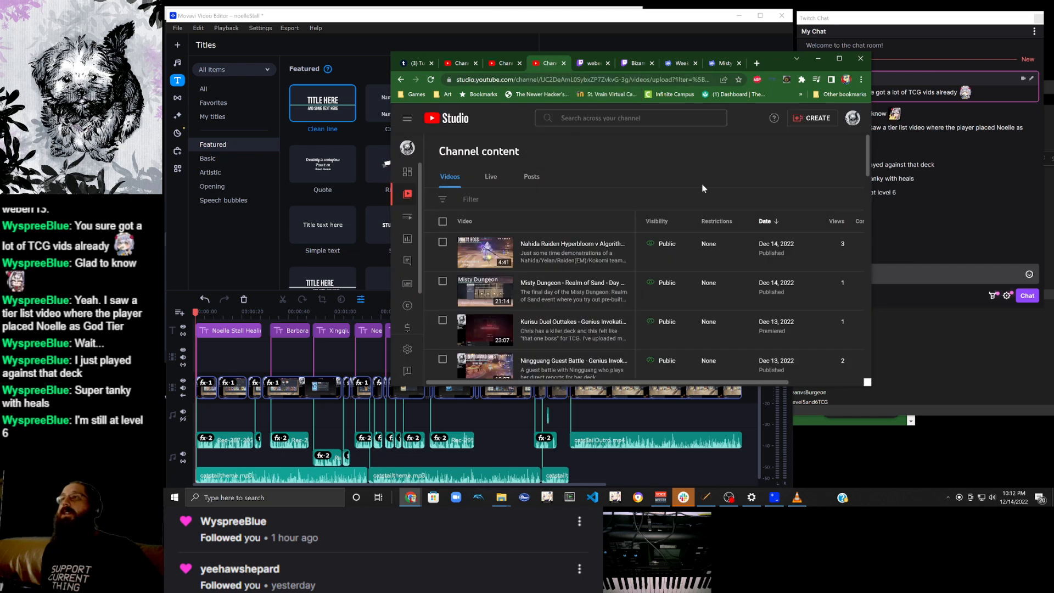
pyautogui.click(830, 120)
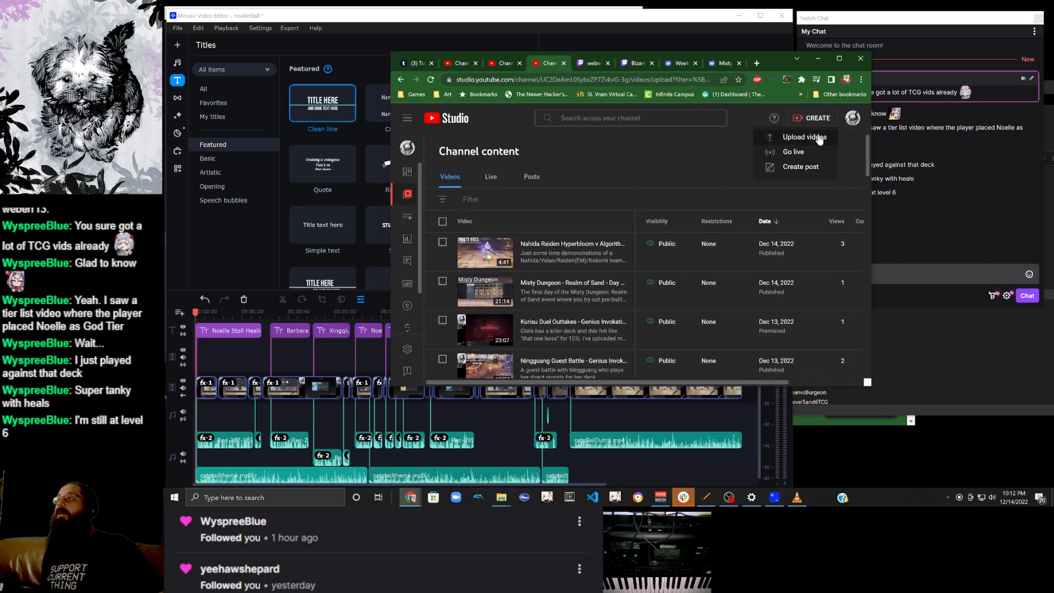
pyautogui.click(817, 140)
pyautogui.click(629, 307)
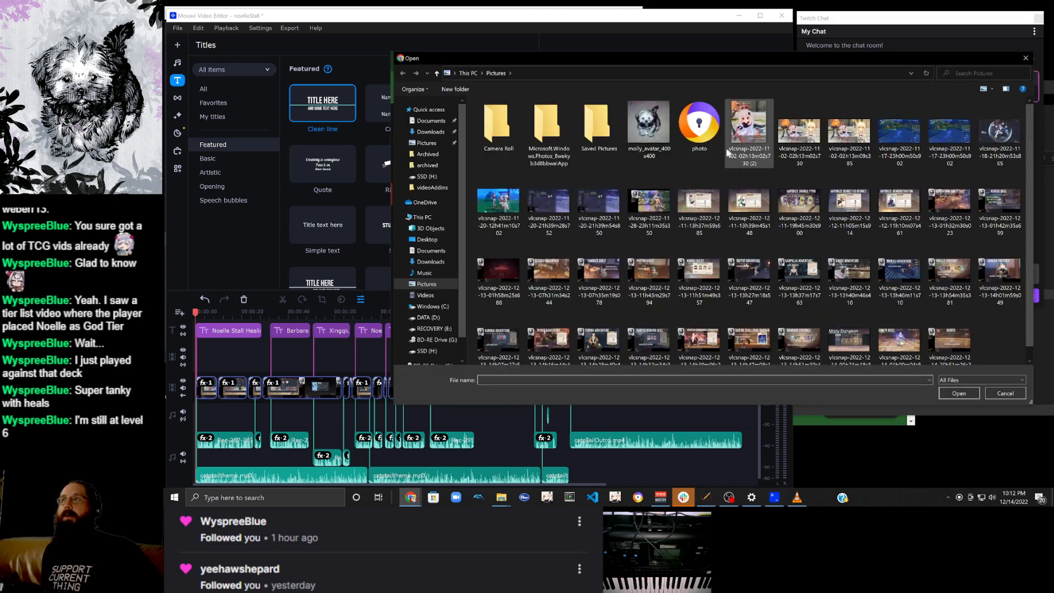
pyautogui.click(426, 351)
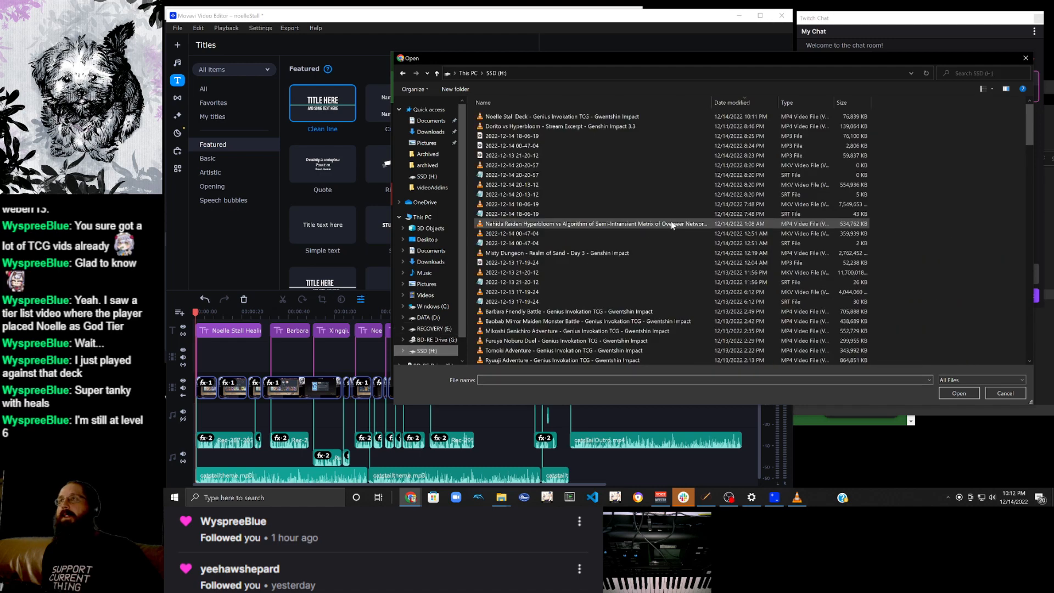
pyautogui.click(613, 117)
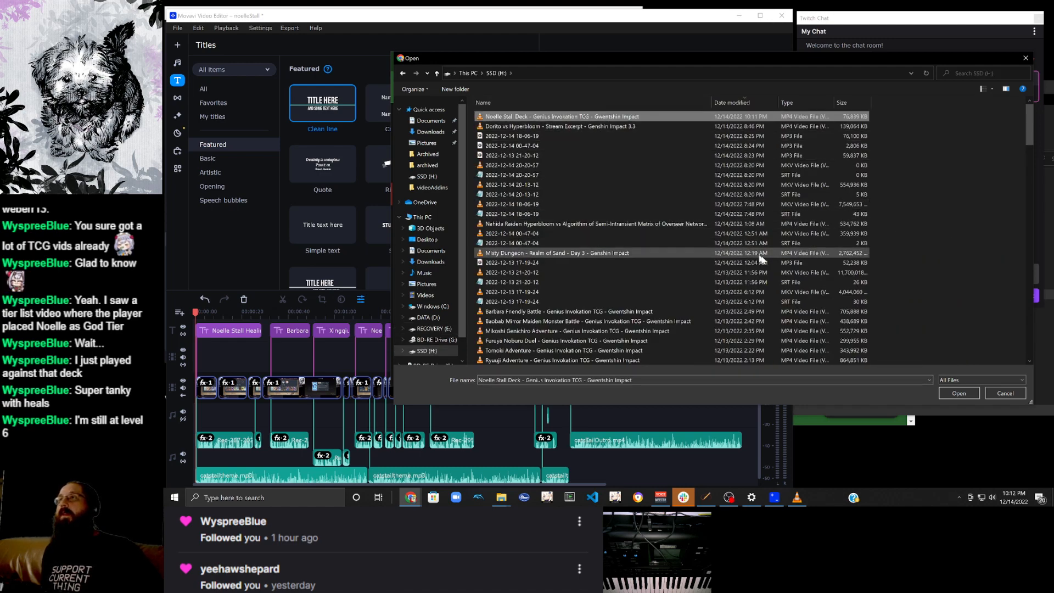
pyautogui.click(958, 393)
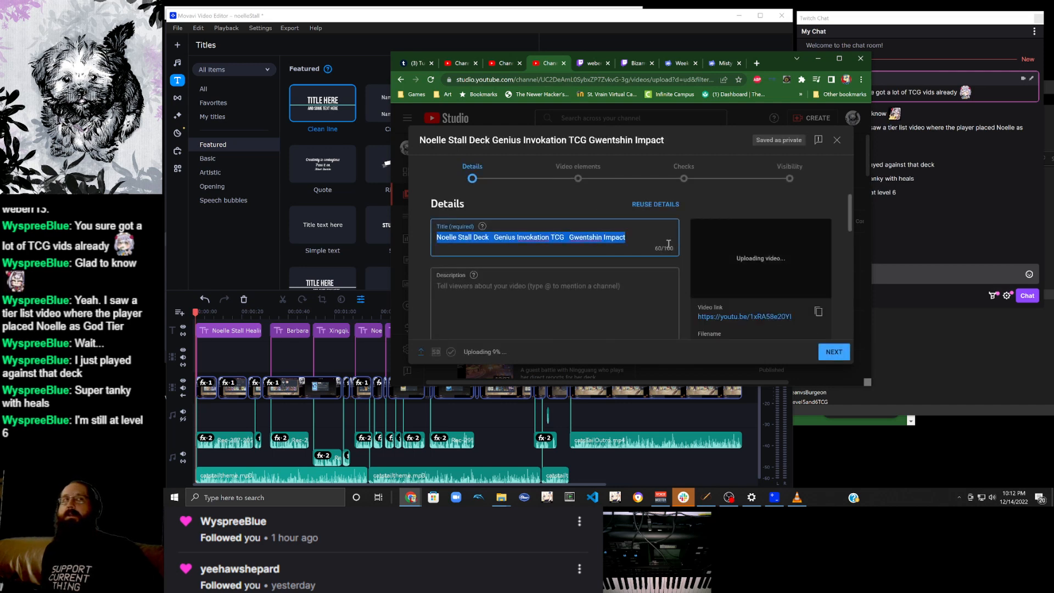
# Add the missing hyphens to the video title so it reads "Noelle Stall Deck - Genius Invokation TCG - Gwentshin Impact".
pyautogui.click(491, 237)
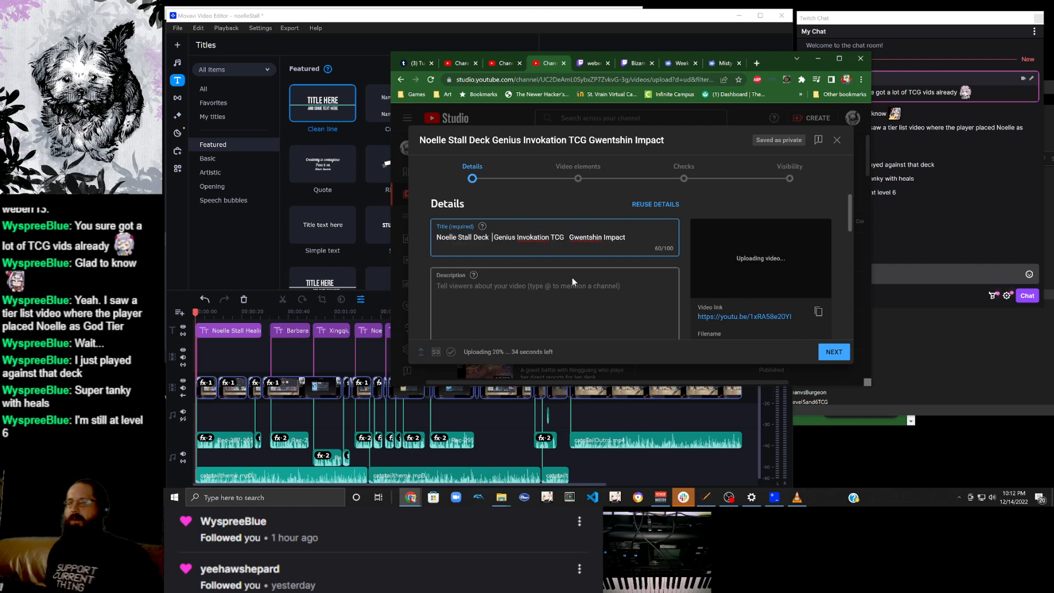
pyautogui.write('-')
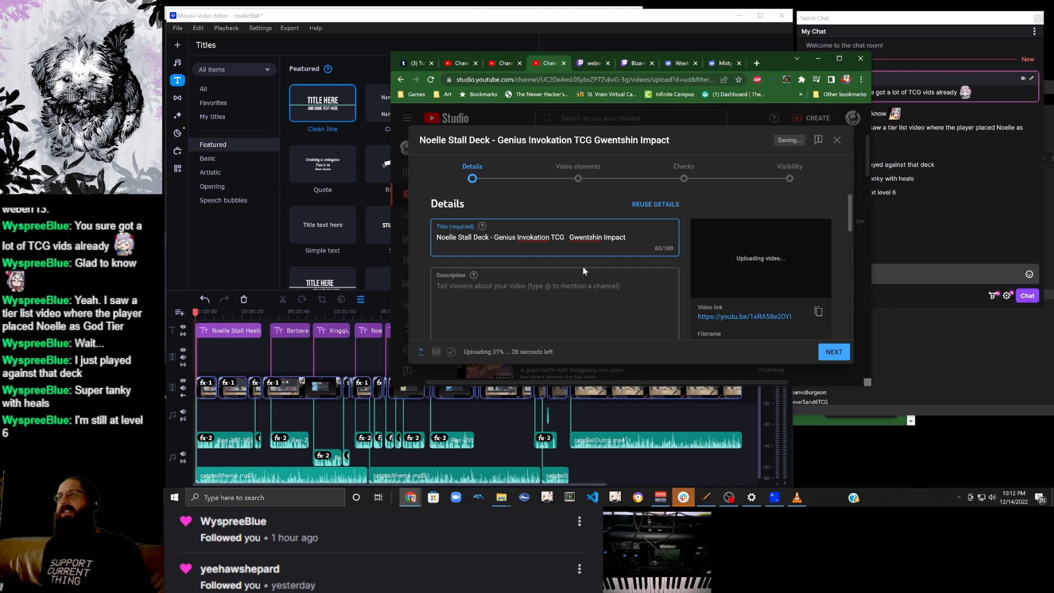
pyautogui.click(569, 237)
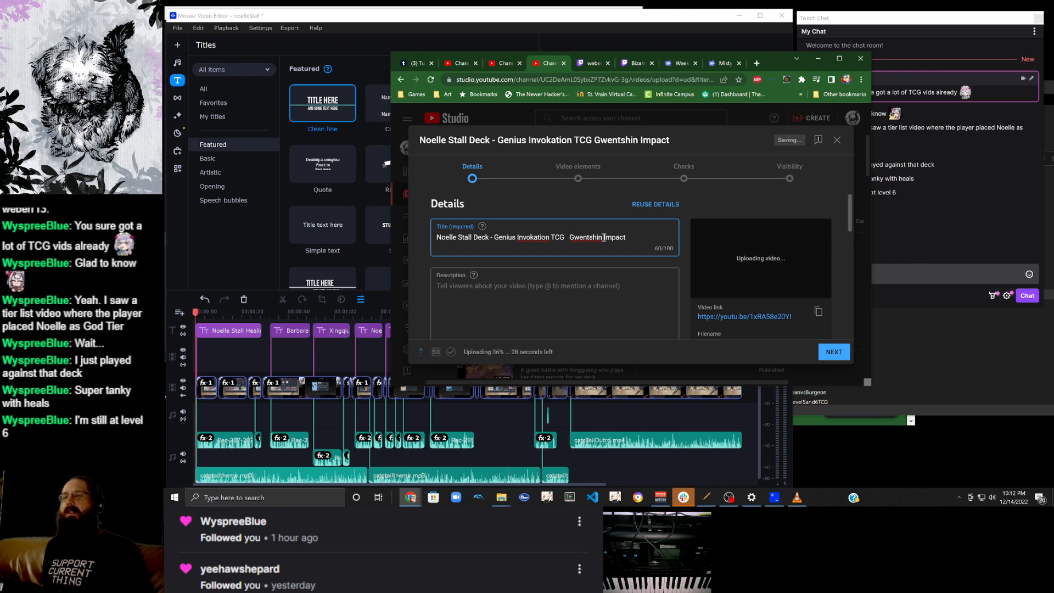
pyautogui.write('-')
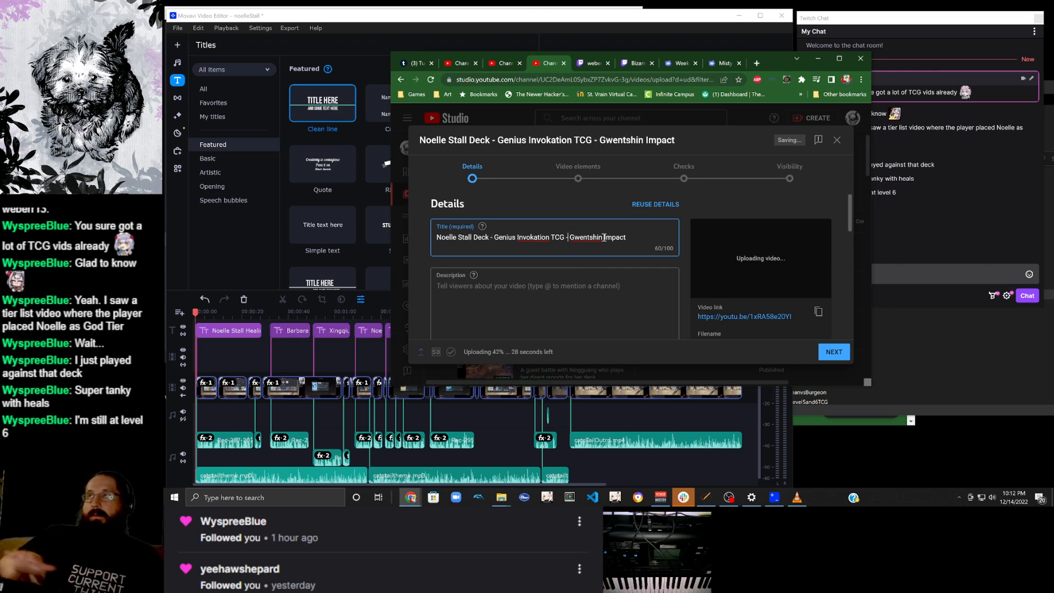
# Start the description with "This deck is built around Noelle as the DPS for a stalling strategy built on shields, damage reduction and healing.".
pyautogui.click(617, 286)
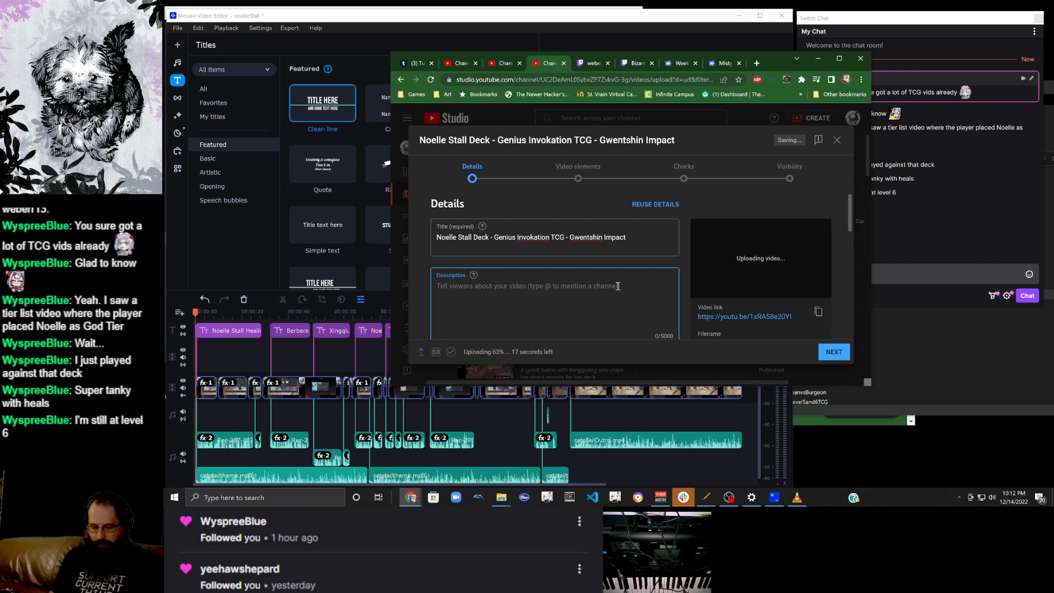
pyautogui.write('THis')
pyautogui.press('BackSpace')
pyautogui.press('BackSpace')
pyautogui.press('BackSpace')
pyautogui.press('BackSpace')
pyautogui.write('h')
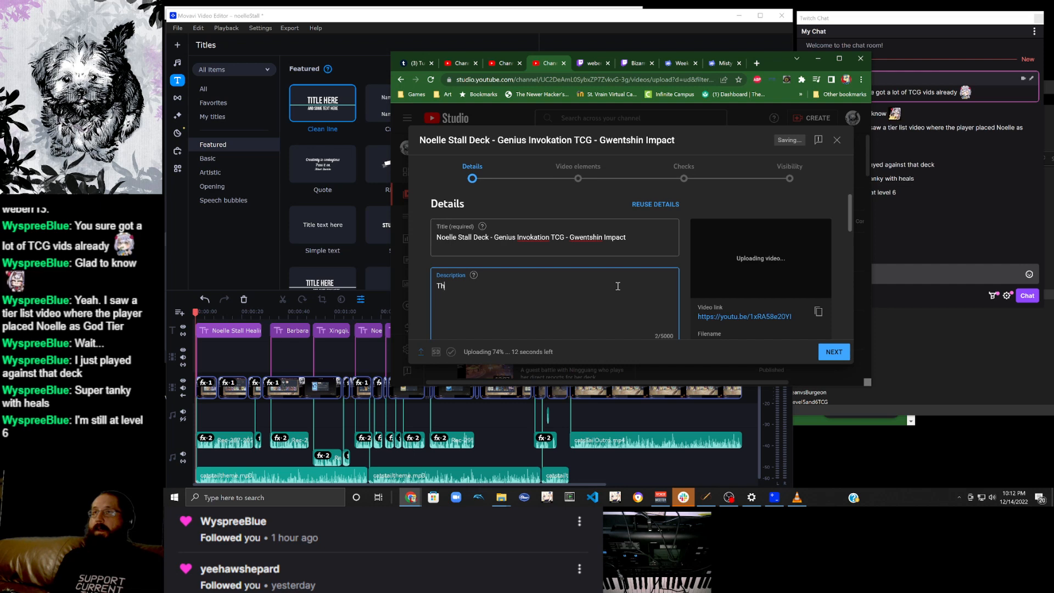
pyautogui.write('is De')
pyautogui.press('BackSpace')
pyautogui.press('BackSpace')
pyautogui.write('d')
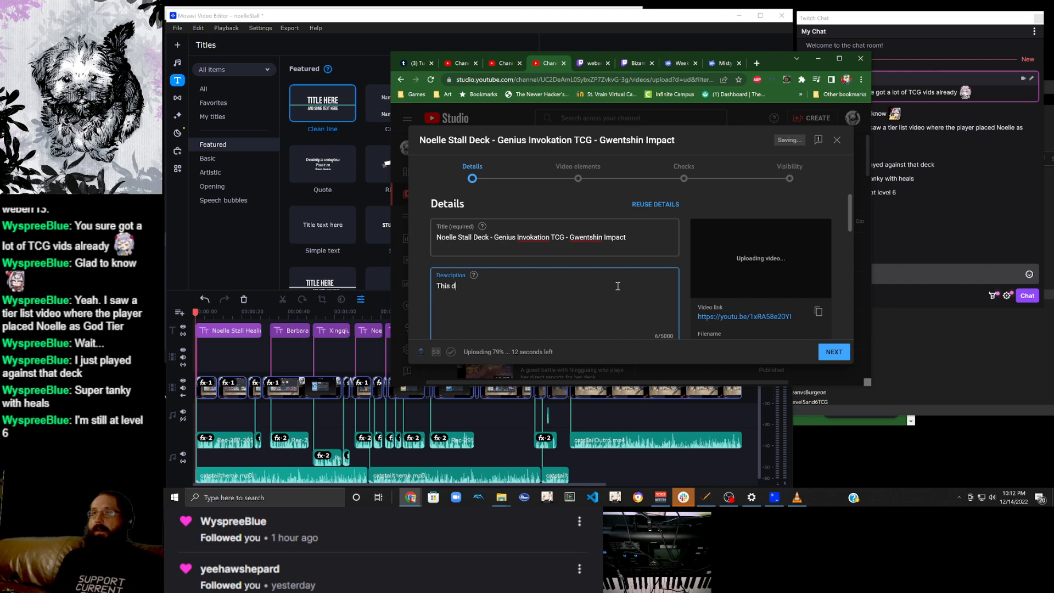
pyautogui.write('eck is built around Noelle as the DPS f')
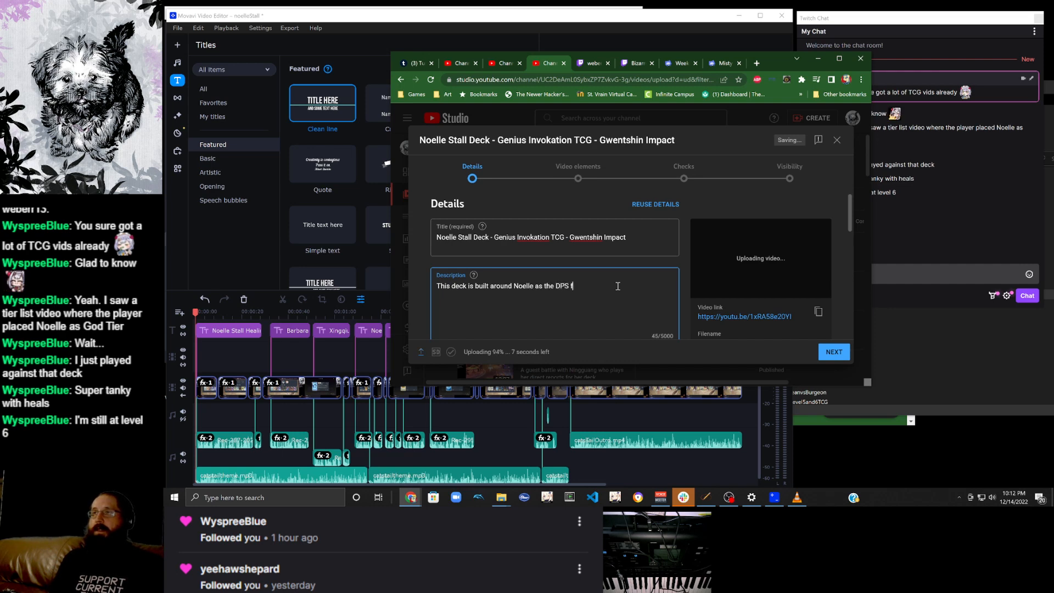
pyautogui.write('or a stalling strategy built on shields, d')
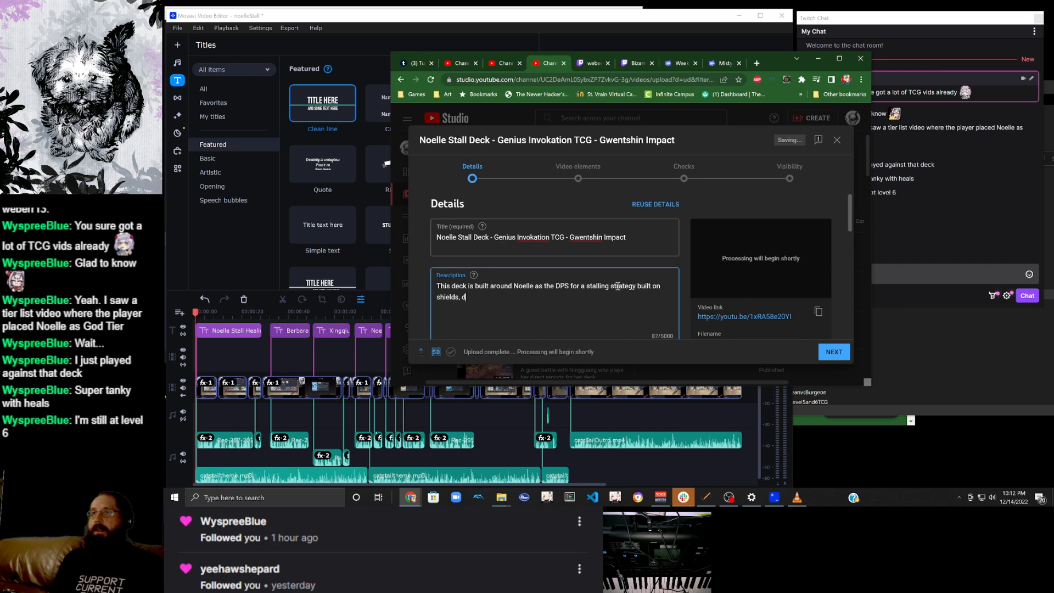
pyautogui.write('amage reduction and healing.  ONce')
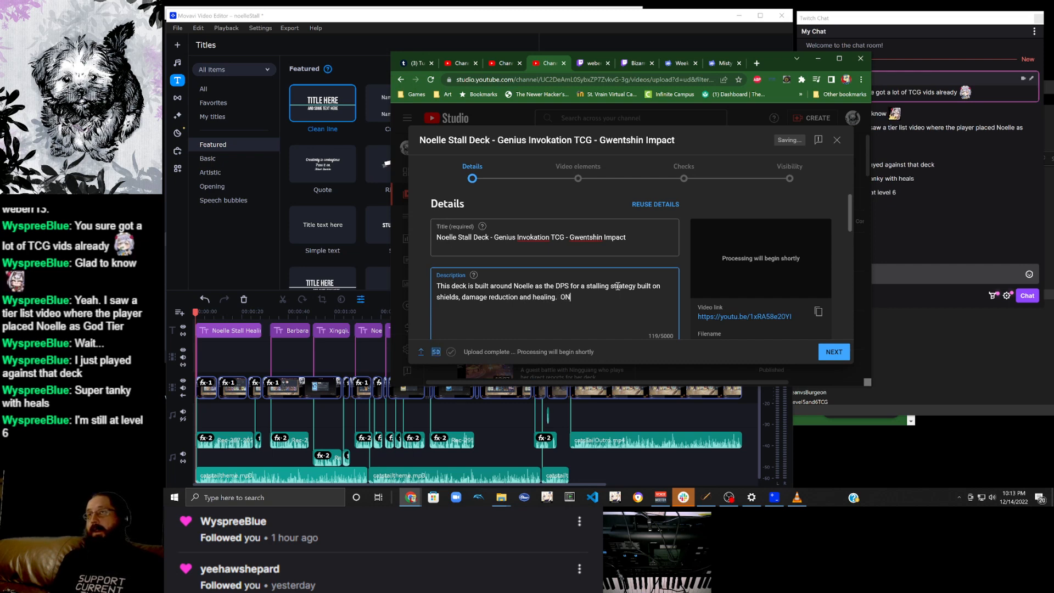
# Add "Once your opponent finishes playing their support cards switch to Noelle and utilize her burst to drop all the opponents before they know what hits them.".
pyautogui.press('BackSpace')
pyautogui.write('nce your opponent')
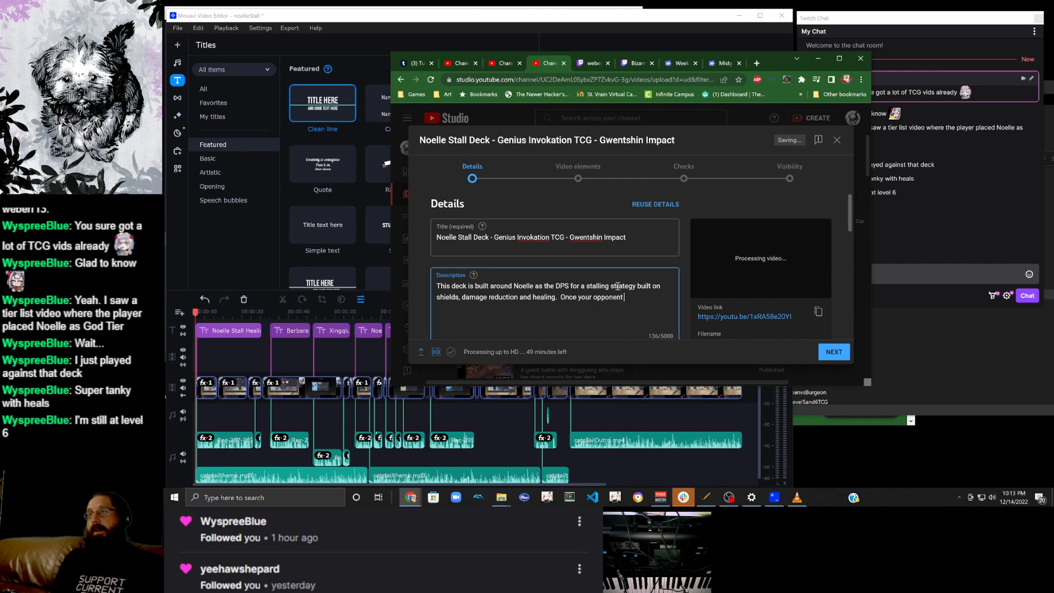
pyautogui.write(' finishes ')
pyautogui.write('playing')
pyautogui.write('g their ')
pyautogui.write('support car')
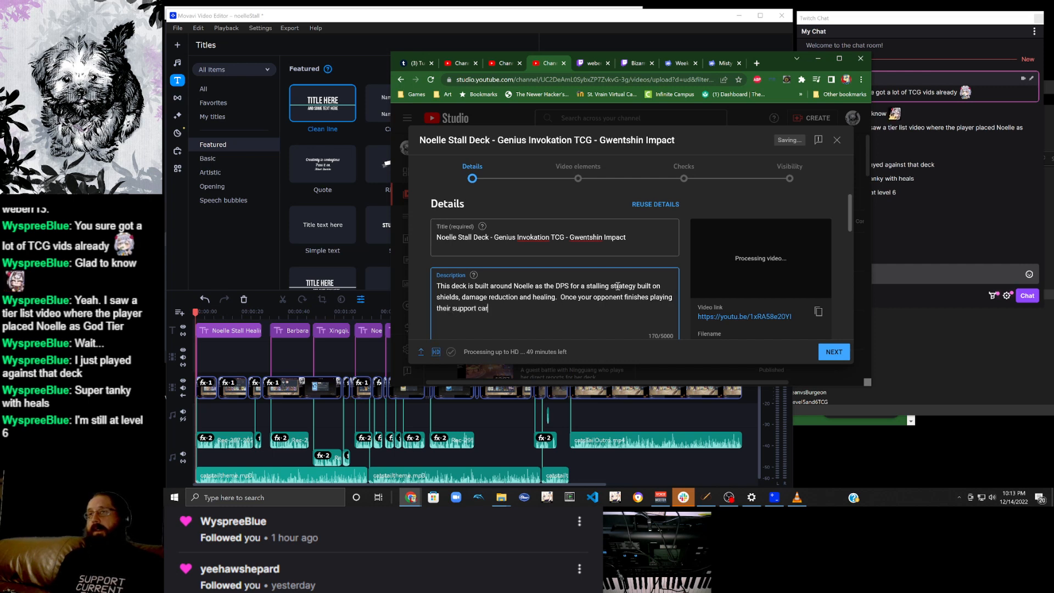
pyautogui.write('ds switch to Noelle and ')
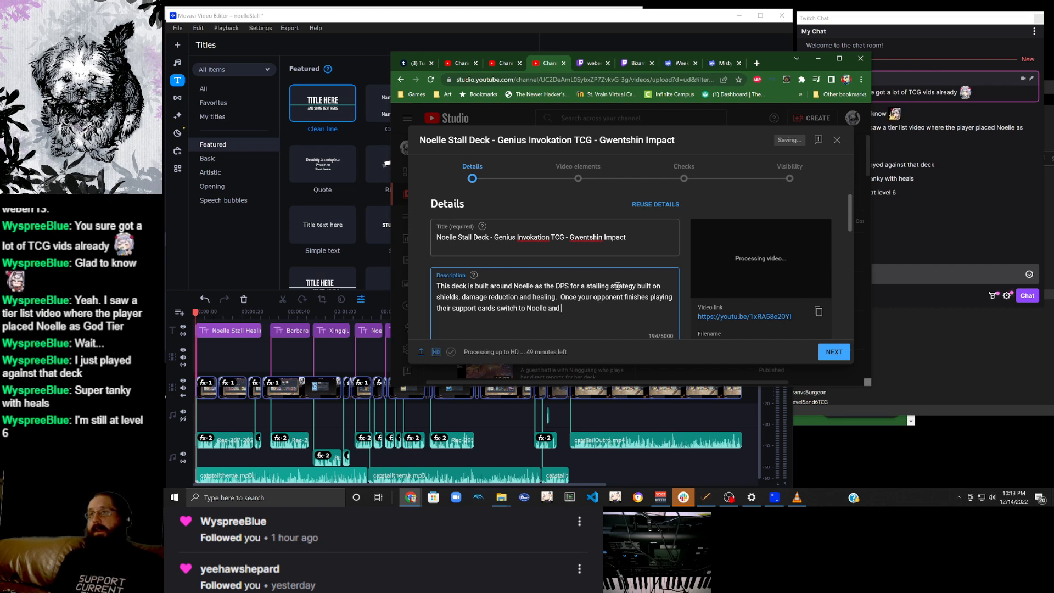
pyautogui.write('utilize her b')
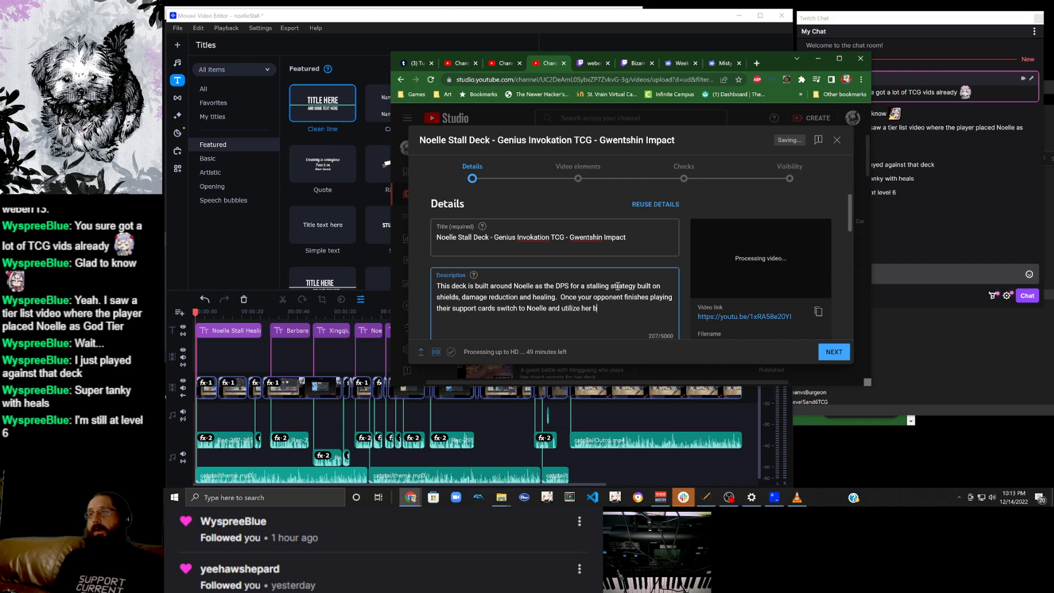
pyautogui.write('urst to d')
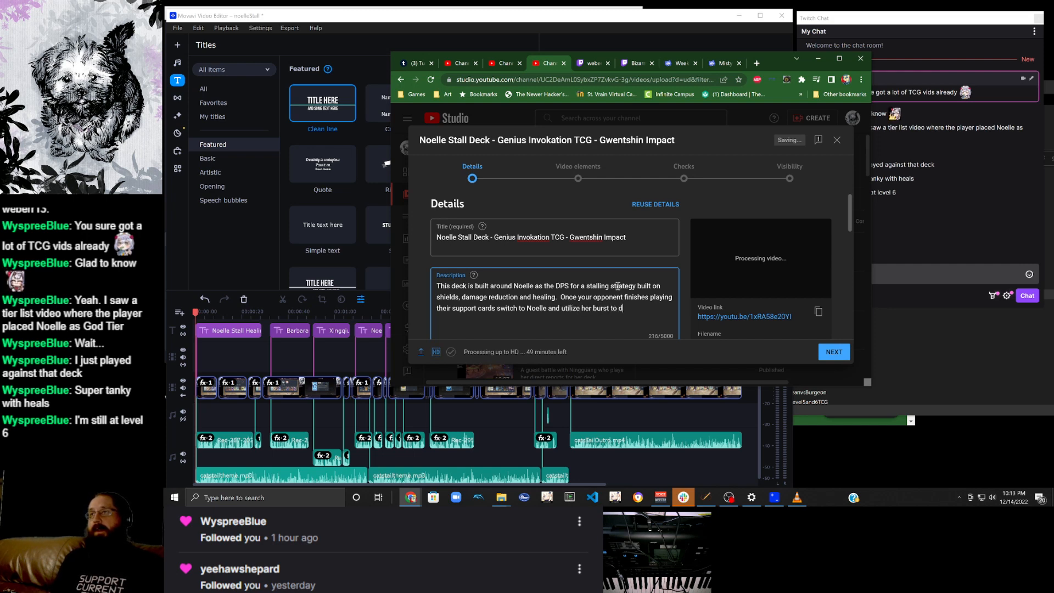
pyautogui.write('rop all the opponents be')
pyautogui.write('fore they know what hits thi')
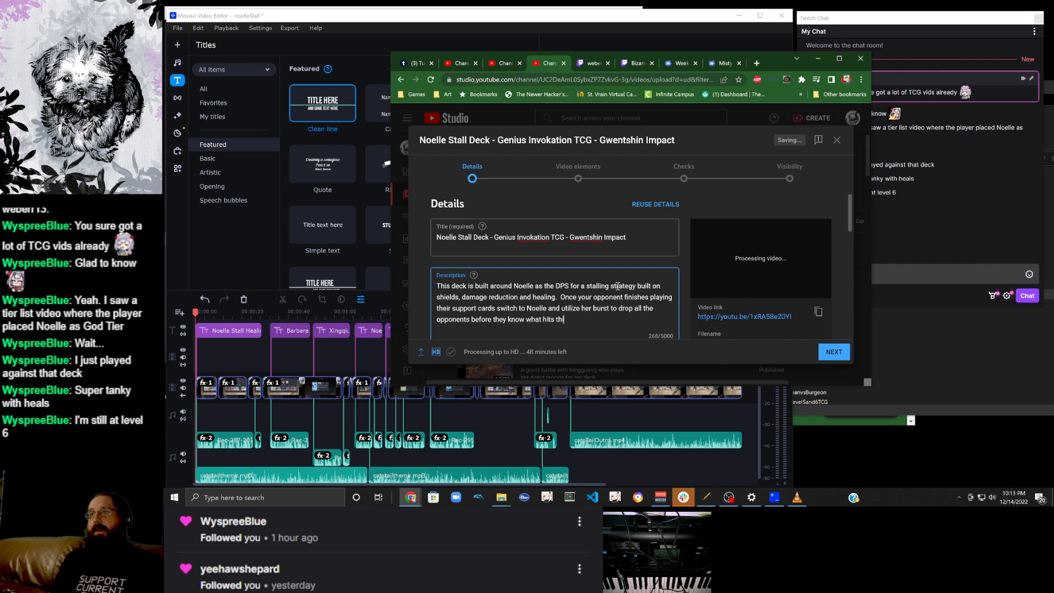
pyautogui.press('BackSpace')
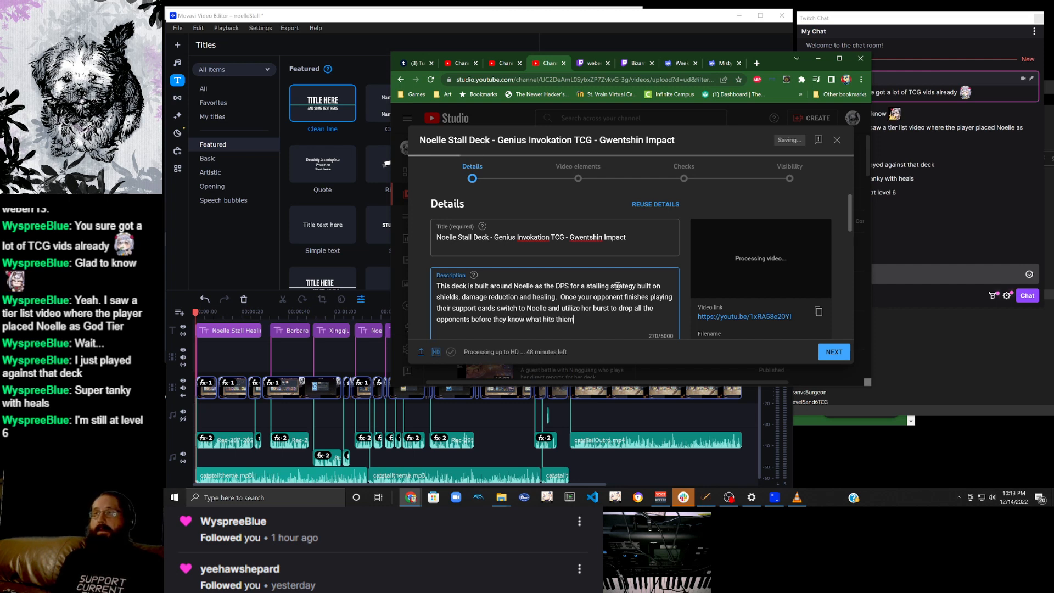
pyautogui.write('em.')
# Add a separate closing line to the description with "Follow me on Twitch:" and the link to the Twitch channel.
pyautogui.press('Return')
pyautogui.press('Return')
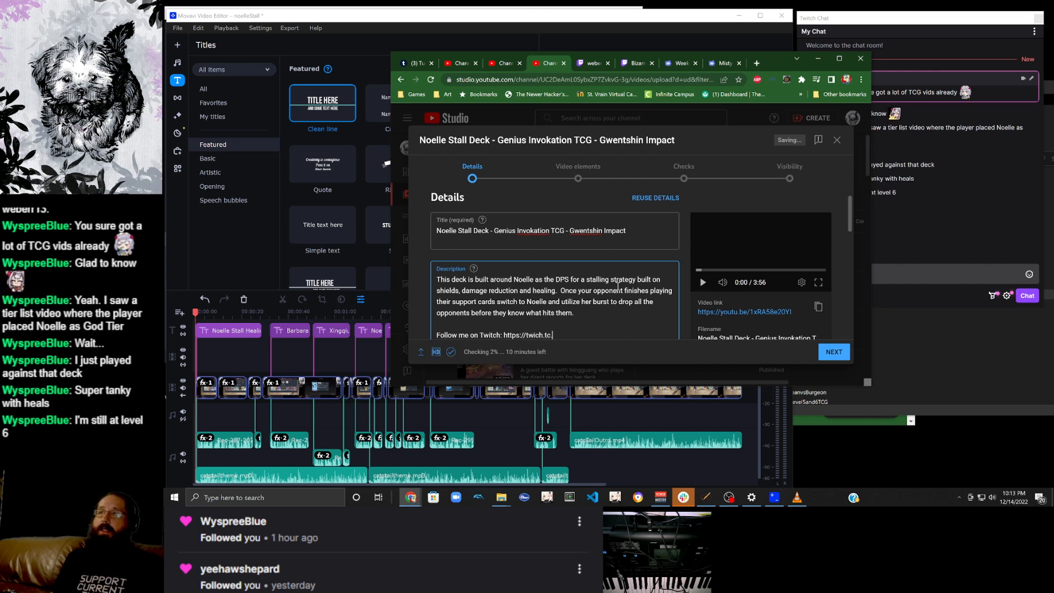
pyautogui.write('/')
pyautogui.press('BackSpace')
pyautogui.press('BackSpace')
pyautogui.press('BackSpace')
pyautogui.press('BackSpace')
pyautogui.write('weberr13')
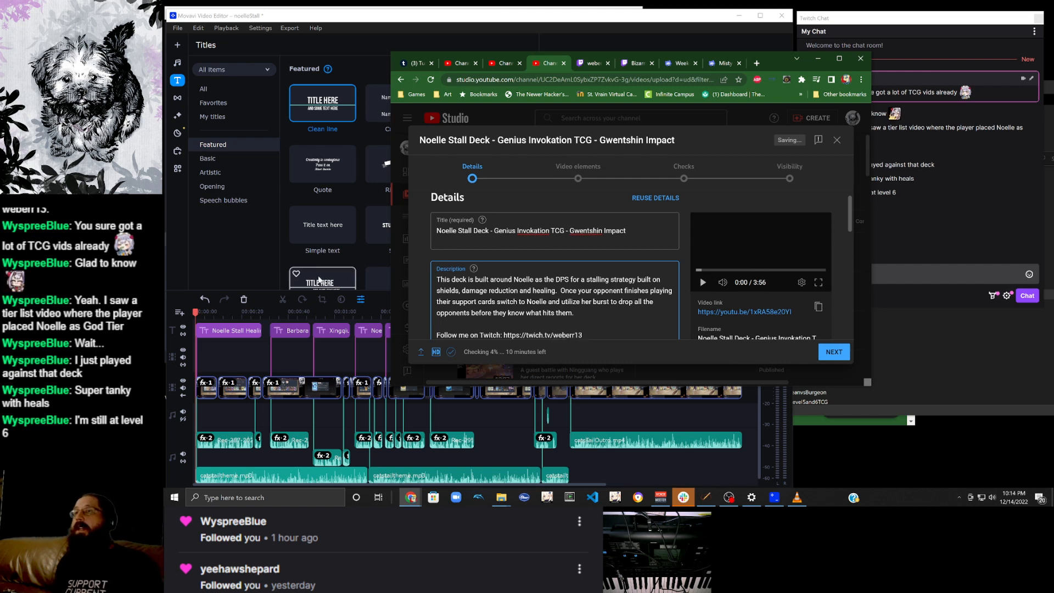
# Add the video to the Gwentshin Impact playlist.
pyautogui.scroll(-3, 527, 272)
pyautogui.scroll(-1, 527, 274)
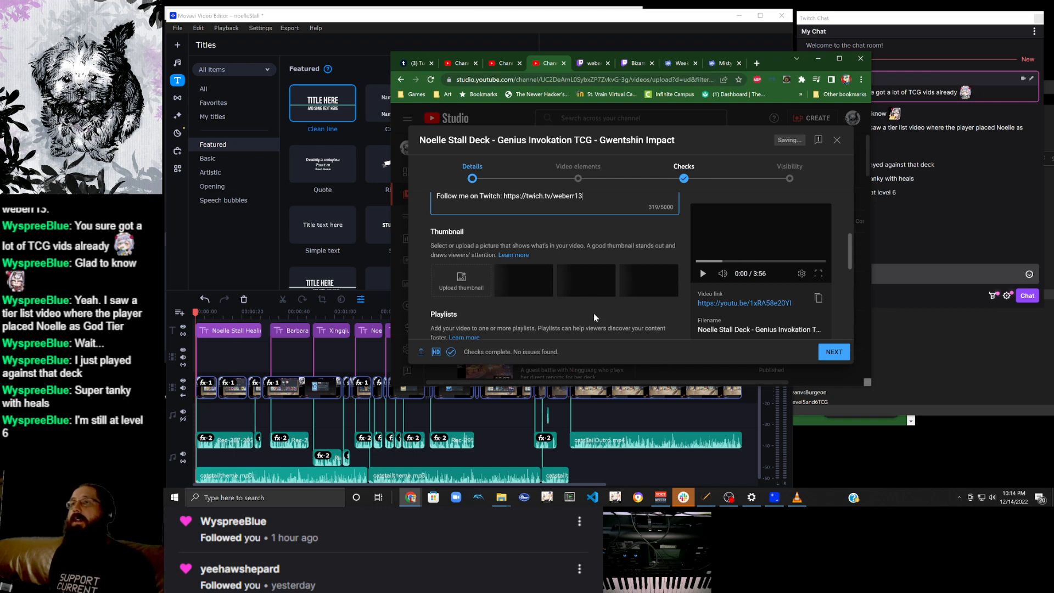
pyautogui.scroll(-1, 505, 307)
pyautogui.click(499, 307)
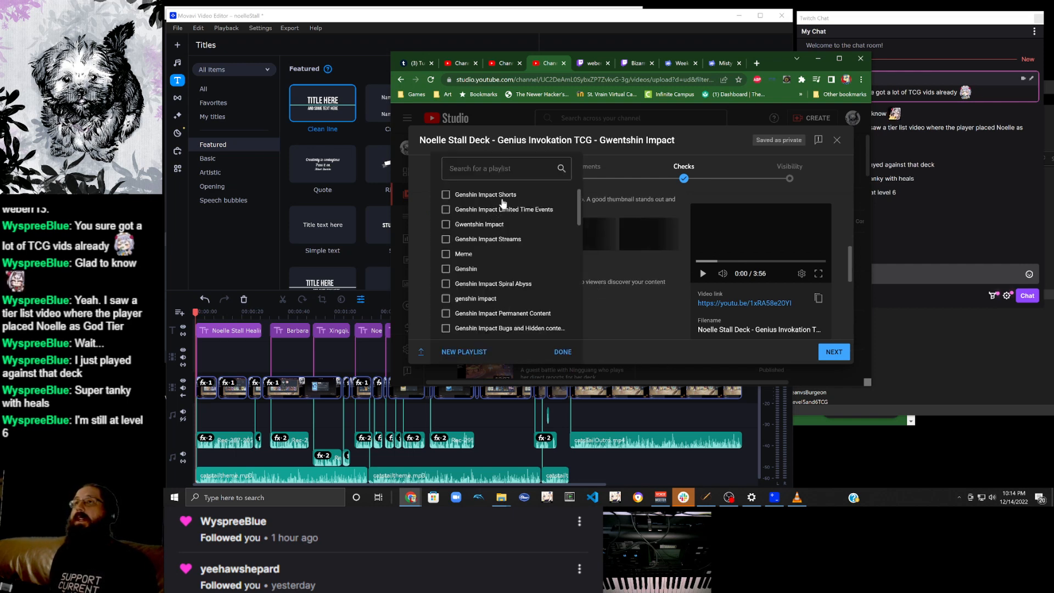
pyautogui.click(496, 224)
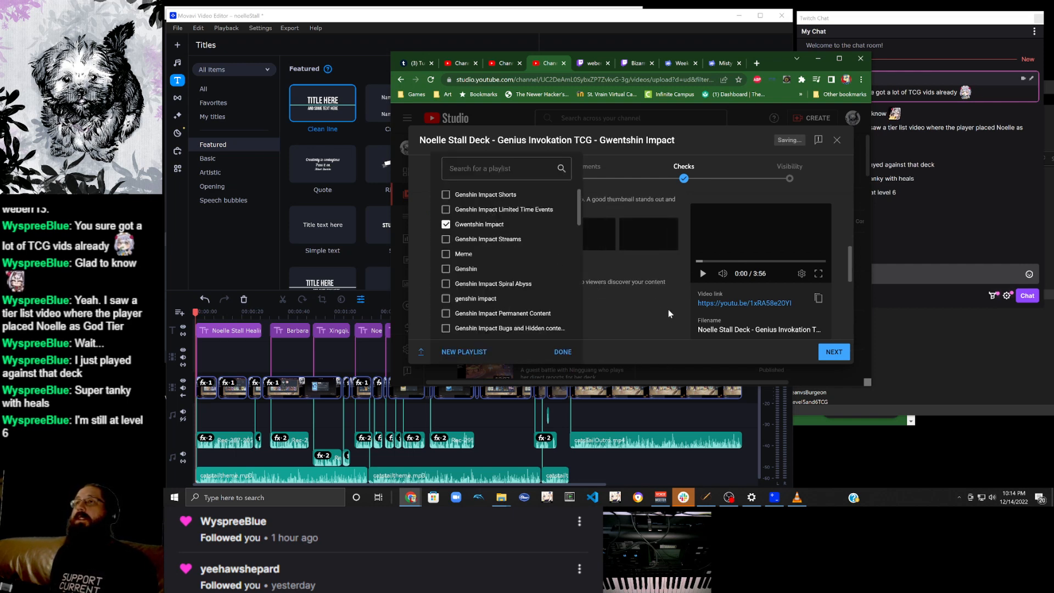
pyautogui.click(563, 352)
# Set the audience to "No, it's not made for kids" and proceed to the Video elements stage.
pyautogui.scroll(-1, 595, 317)
pyautogui.scroll(-3, 595, 317)
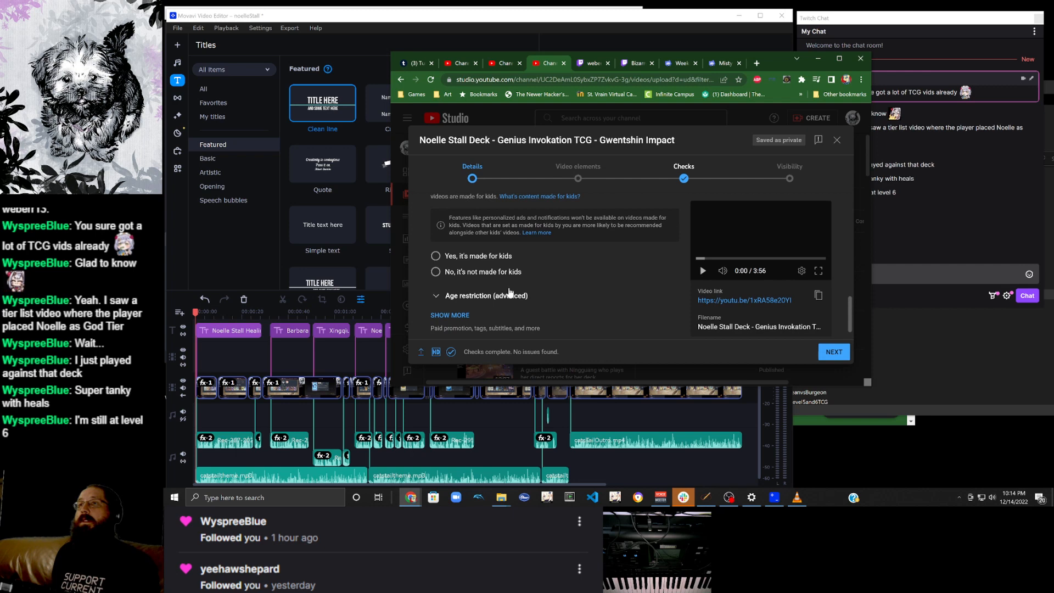
pyautogui.click(500, 274)
pyautogui.scroll(5, 587, 288)
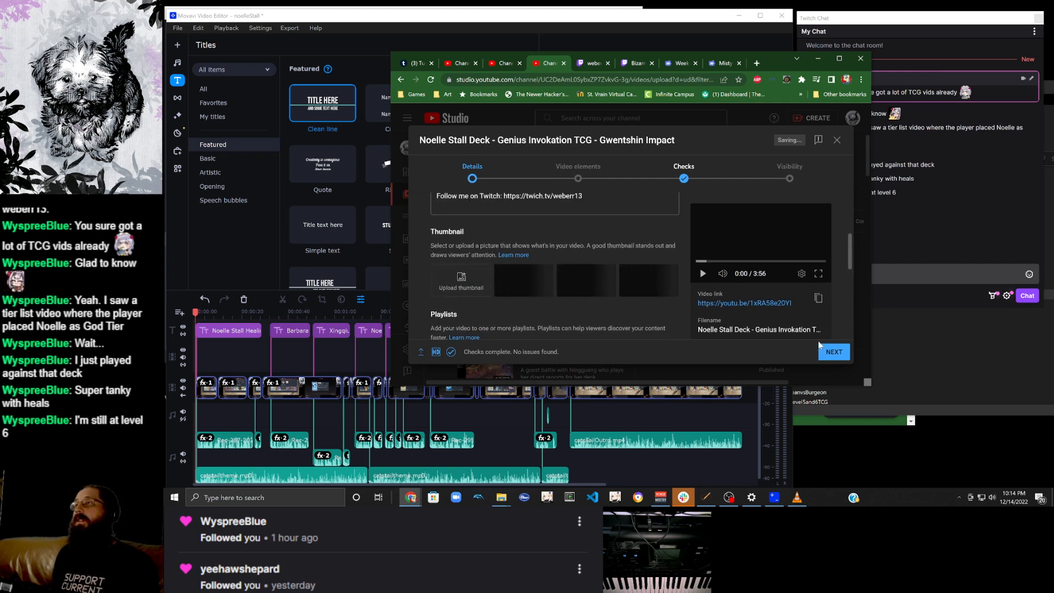
pyautogui.click(835, 359)
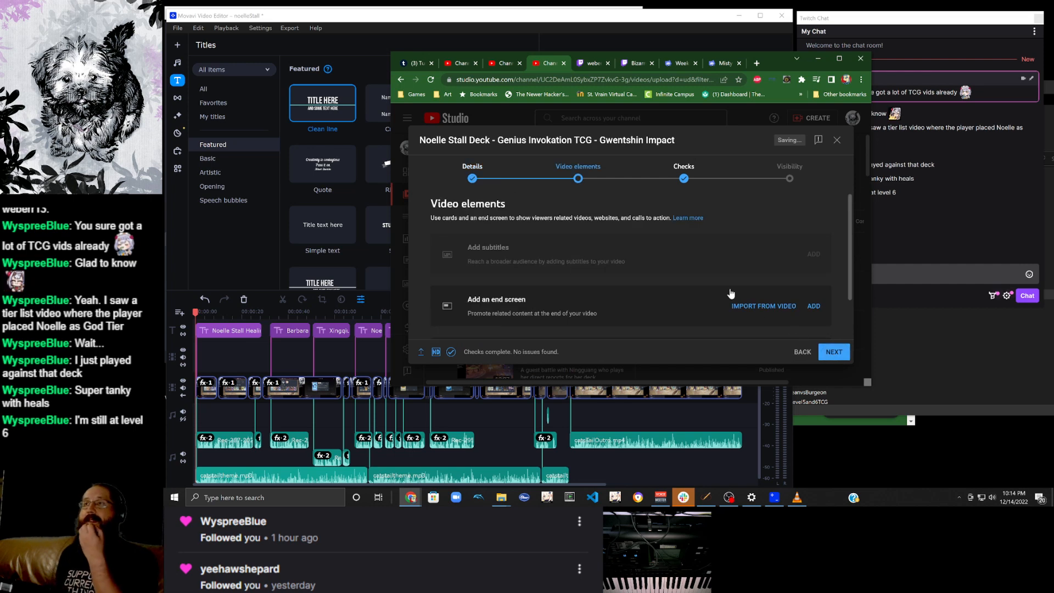
# Add an end screen imported from the latest video and change its playlist element to the Gwentshin Impact playlist.
pyautogui.click(813, 306)
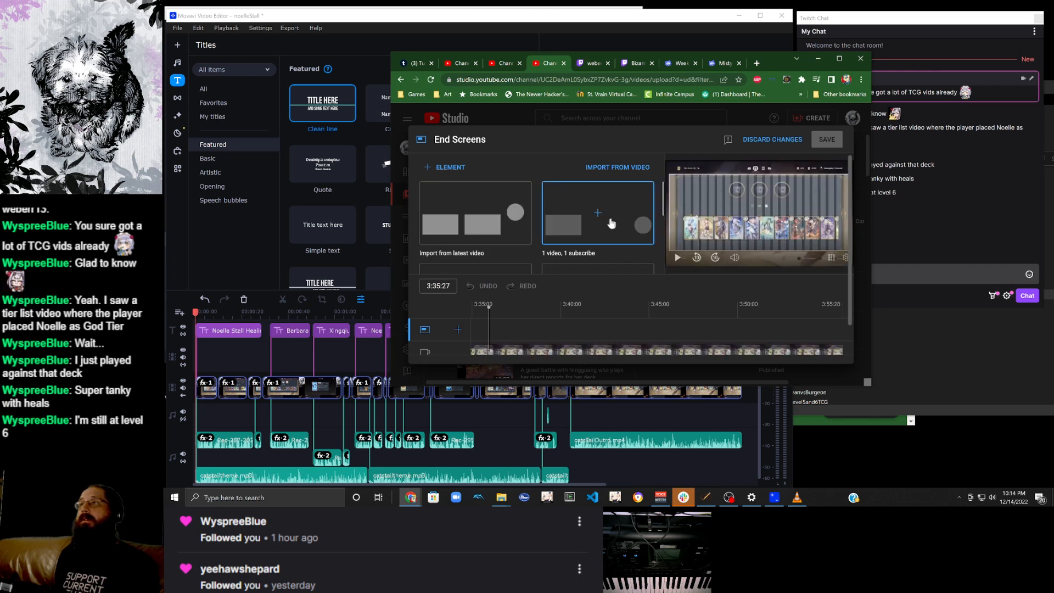
pyautogui.click(499, 205)
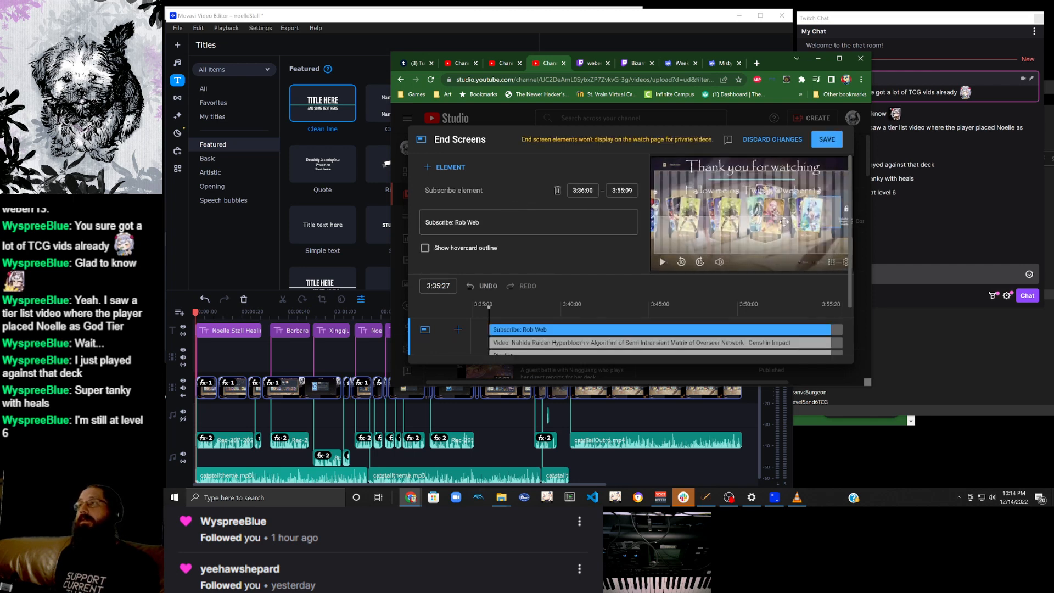
pyautogui.click(679, 230)
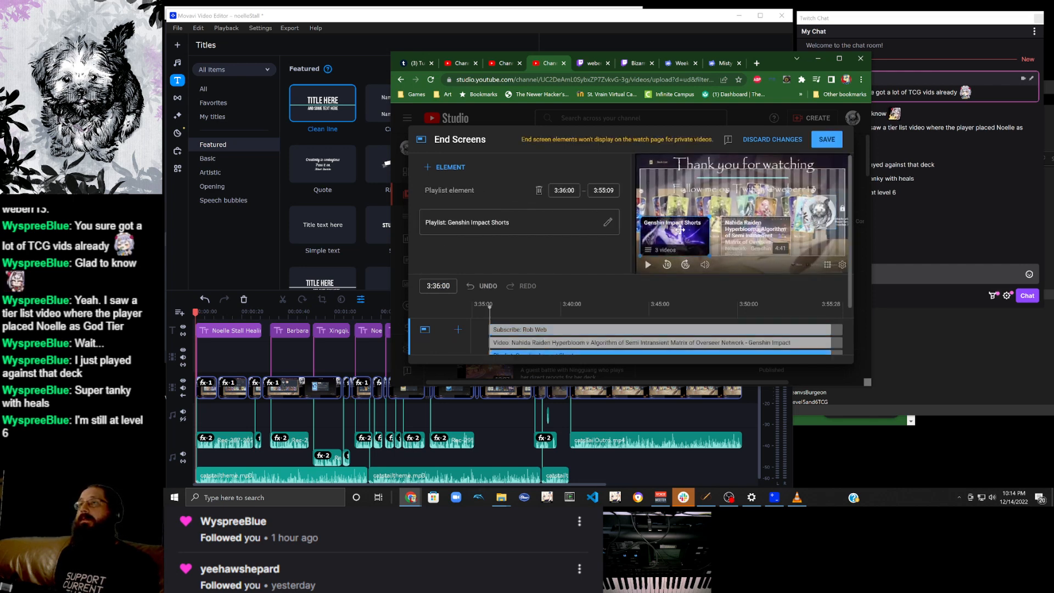
pyautogui.click(601, 223)
pyautogui.click(452, 218)
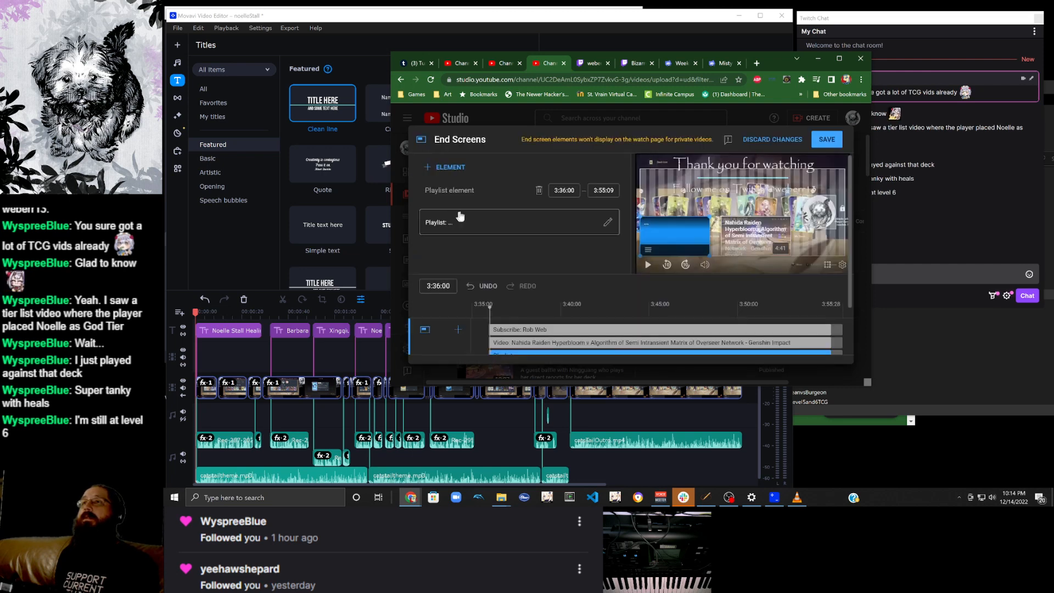
# Set the end screen's video element to the Vaporize Deck Guide - Genius Invokation TCG video and save the end screen.
pyautogui.click(755, 244)
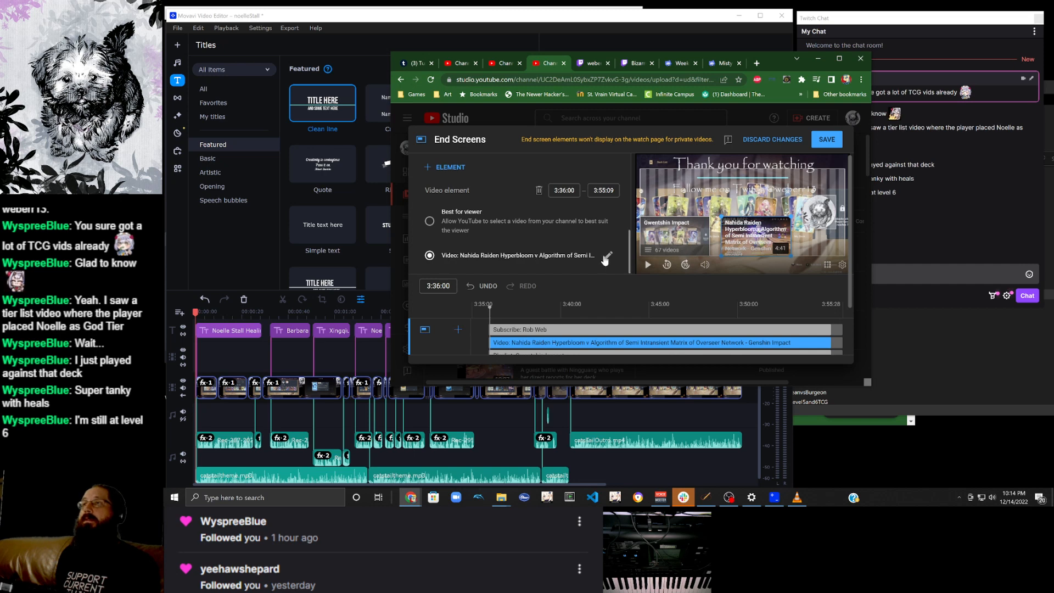
pyautogui.click(603, 256)
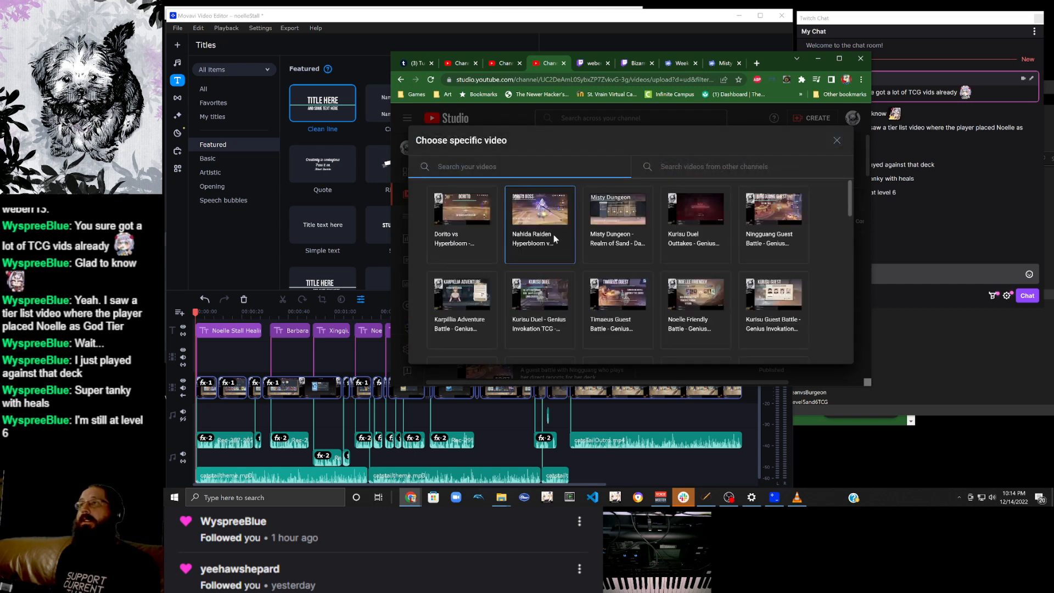
pyautogui.scroll(-1, 554, 234)
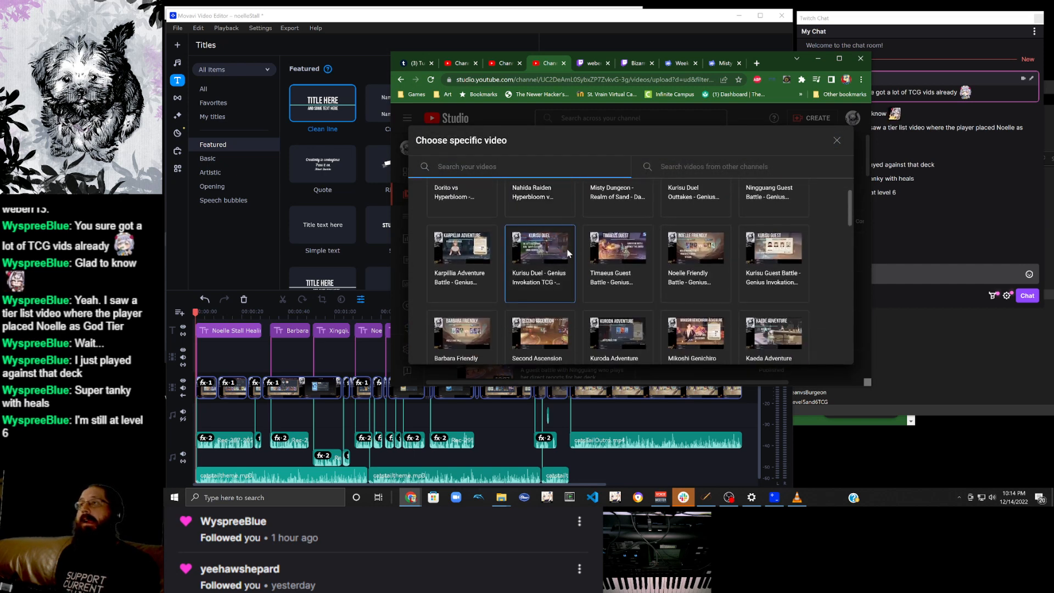
pyautogui.scroll(-1, 569, 253)
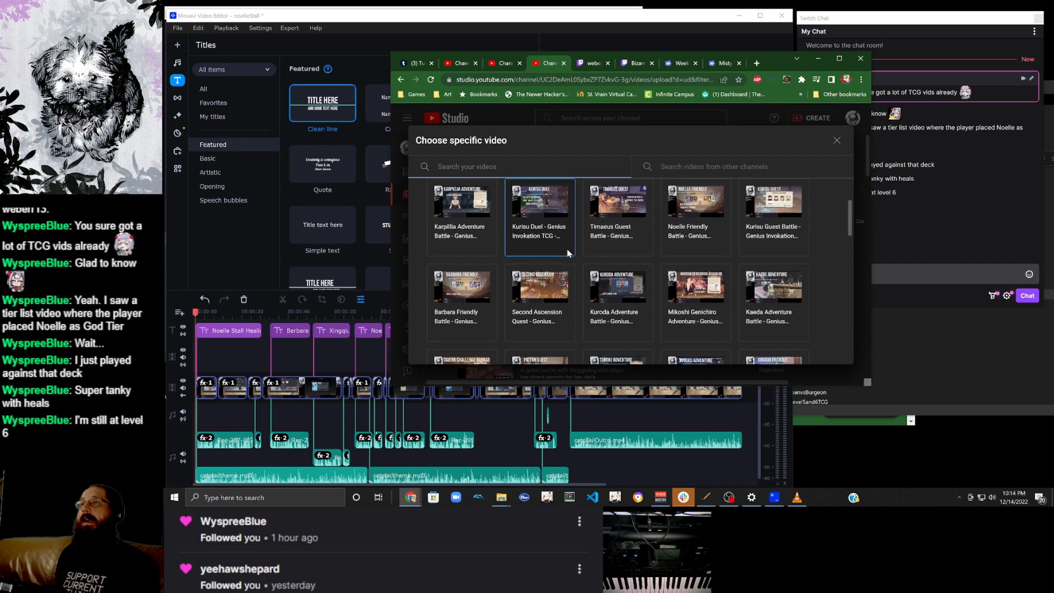
pyautogui.scroll(-1, 568, 253)
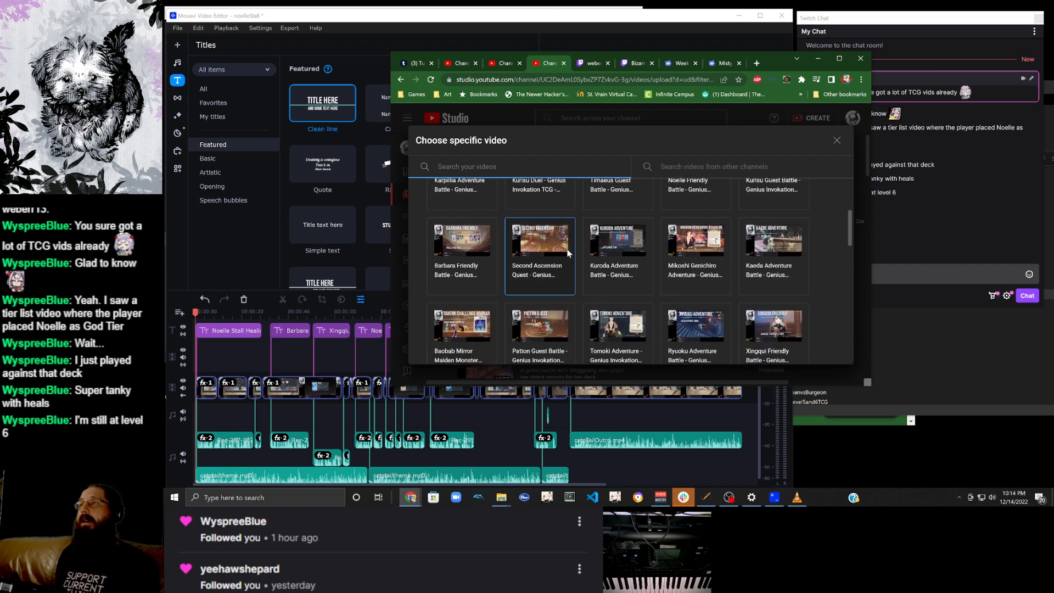
pyautogui.scroll(-1, 568, 253)
pyautogui.scroll(-1, 569, 253)
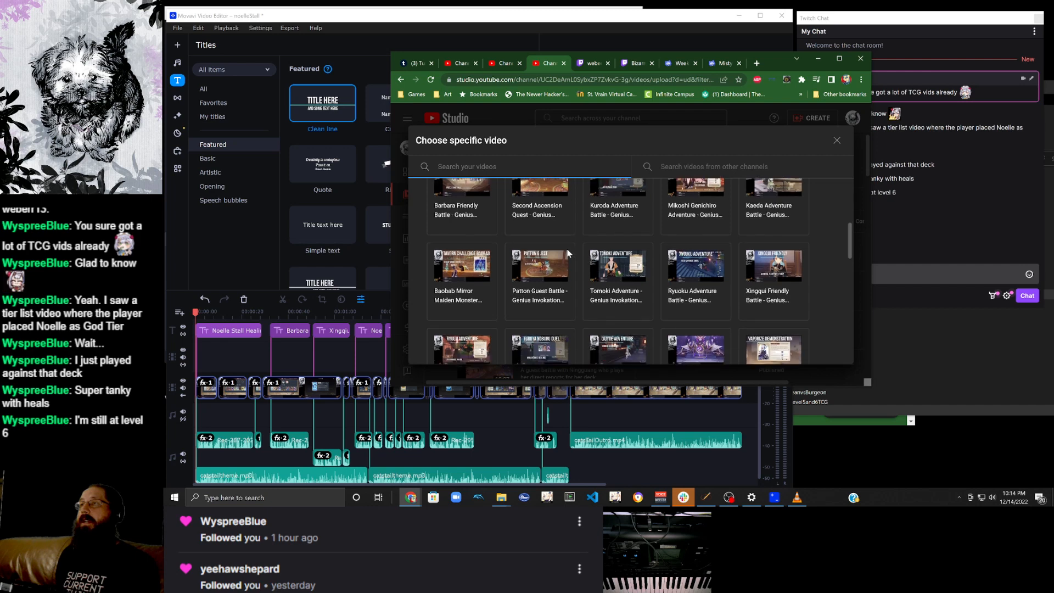
pyautogui.scroll(-1, 569, 253)
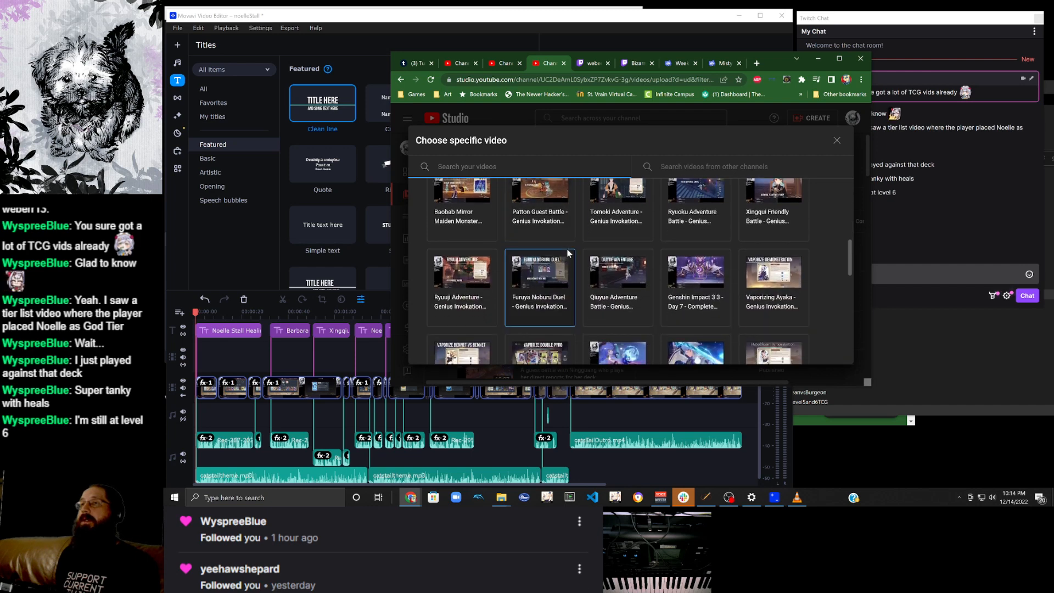
pyautogui.scroll(-1, 569, 253)
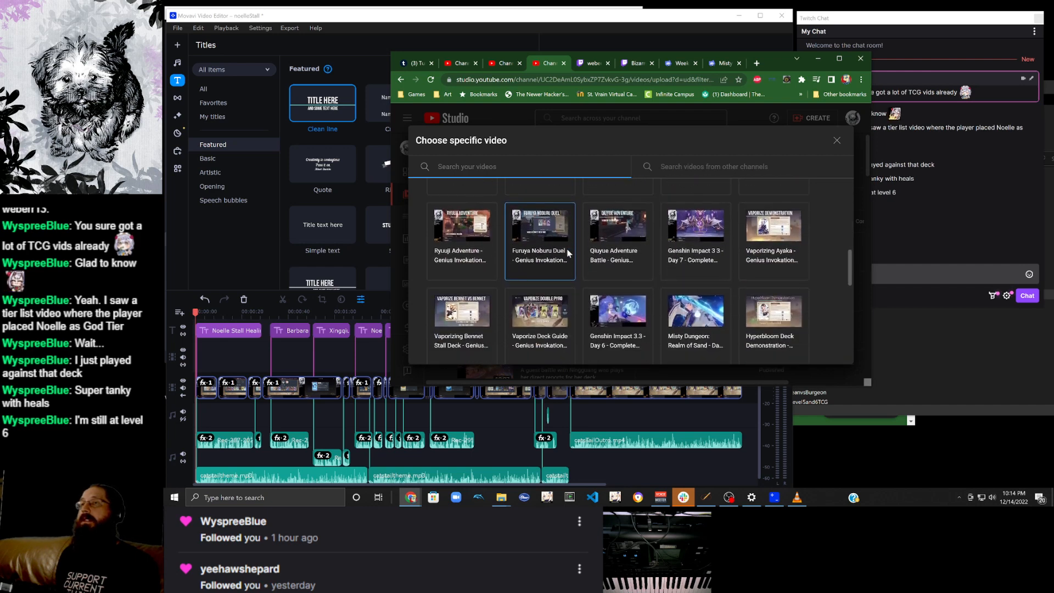
pyautogui.click(540, 321)
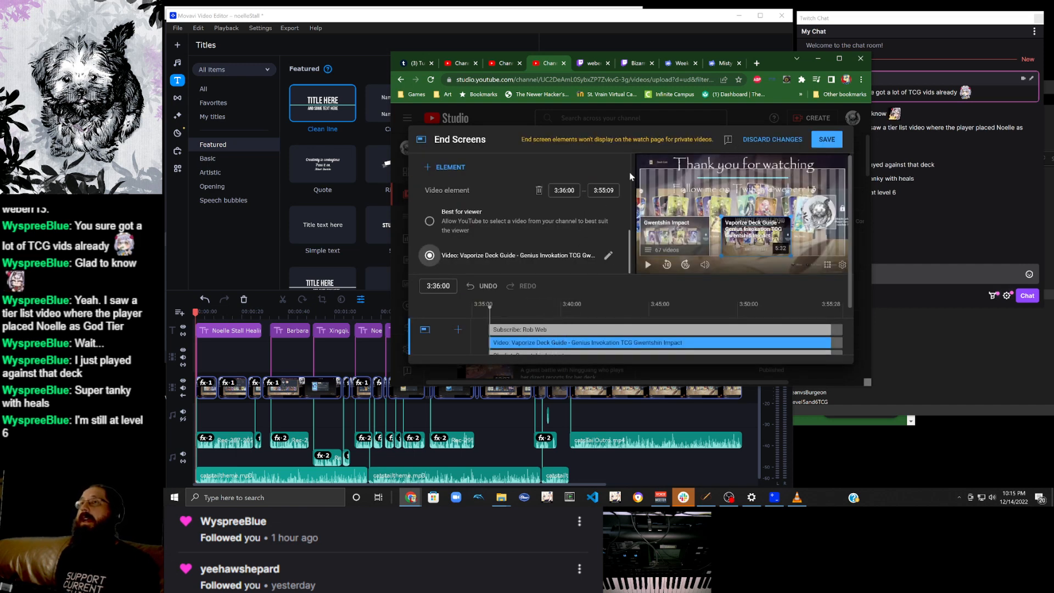
pyautogui.scroll(-1, 630, 176)
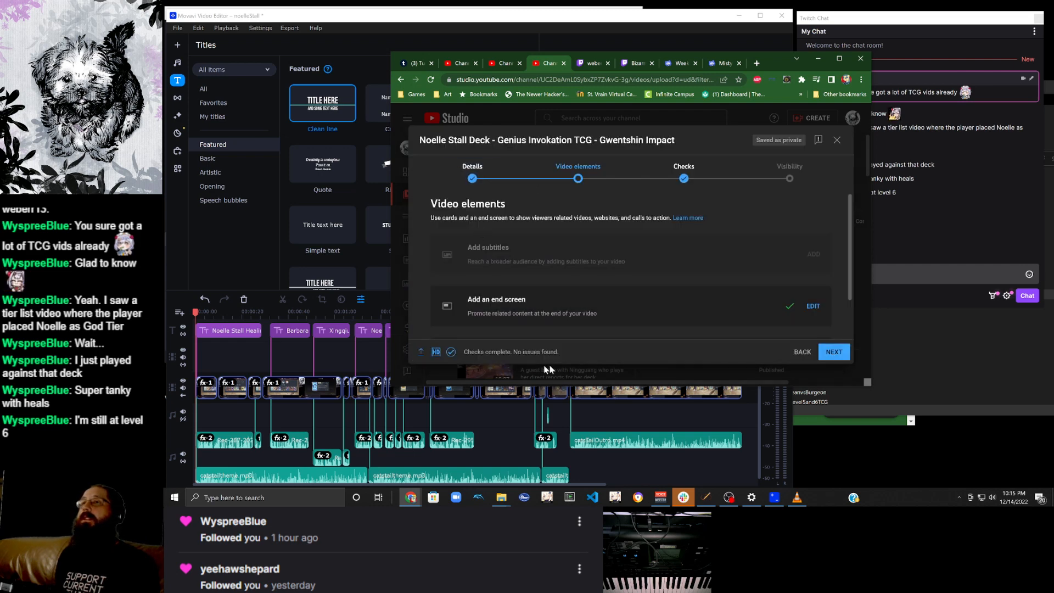
# Return to the Details stage and insert "Guide" after "Noelle Stall Deck" in the video title.
pyautogui.click(802, 352)
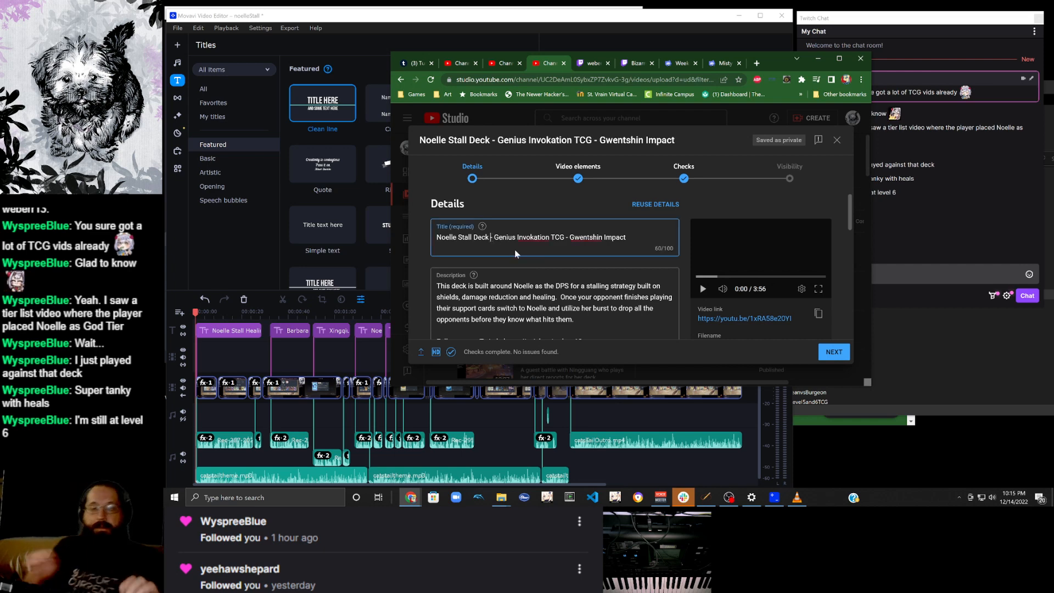
pyautogui.write('Guide')
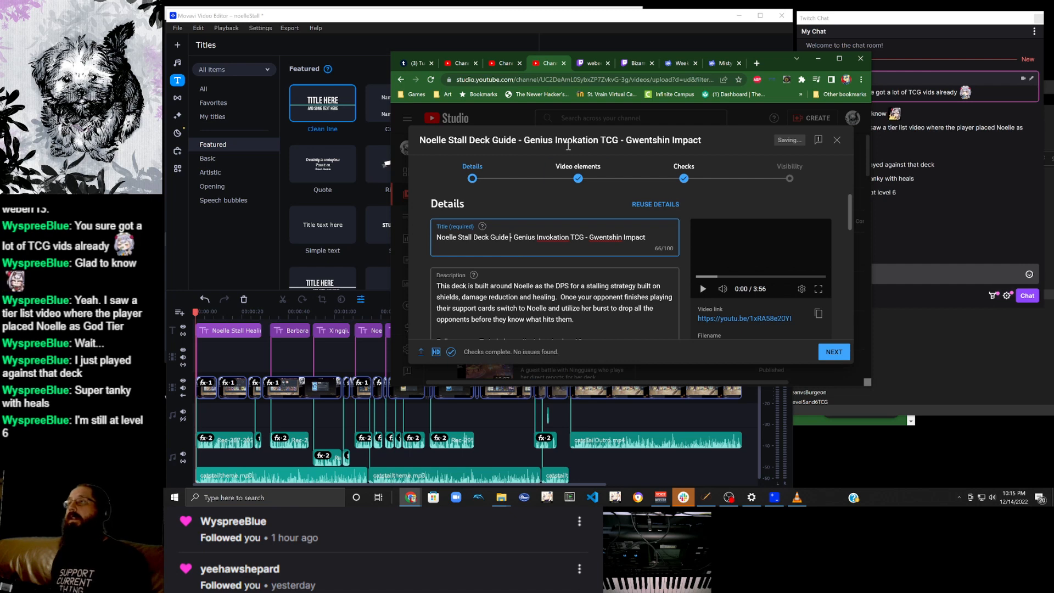
pyautogui.scroll(-2, 488, 260)
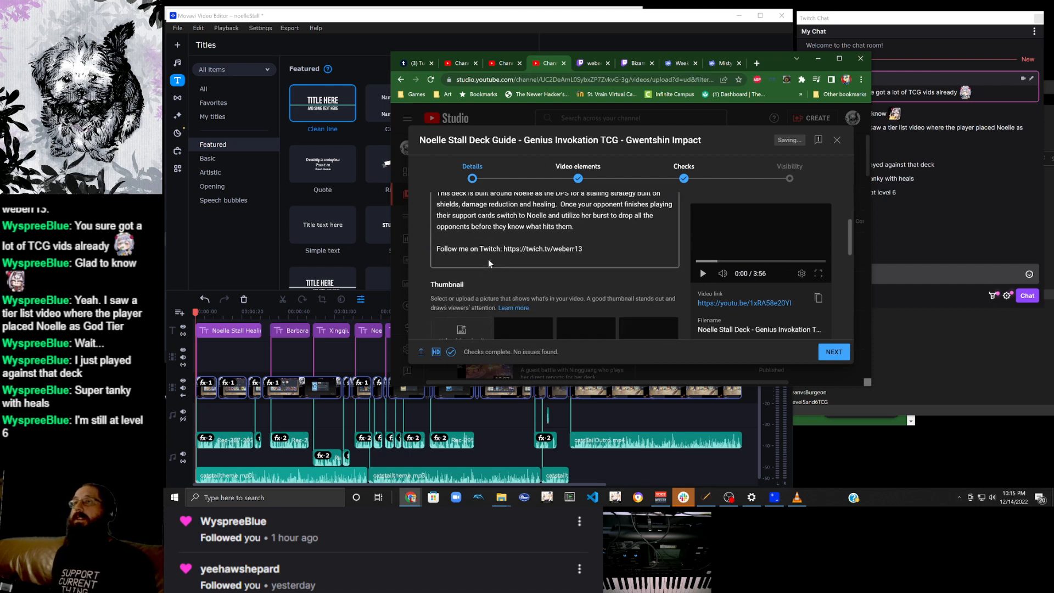
pyautogui.click(888, 281)
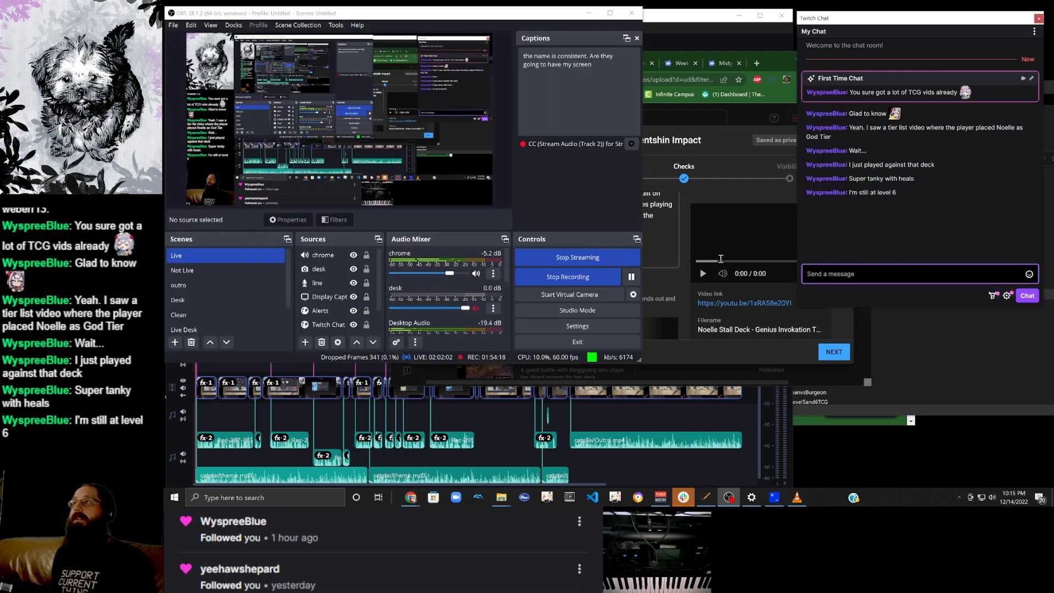
pyautogui.click(715, 142)
pyautogui.scroll(-1, 552, 253)
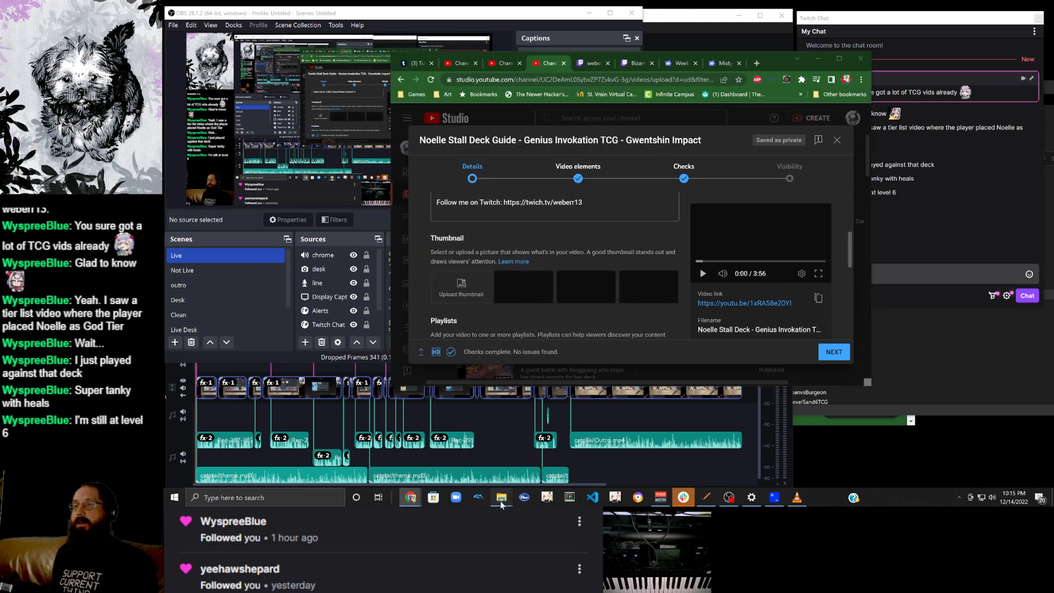
pyautogui.moveTo(501, 497)
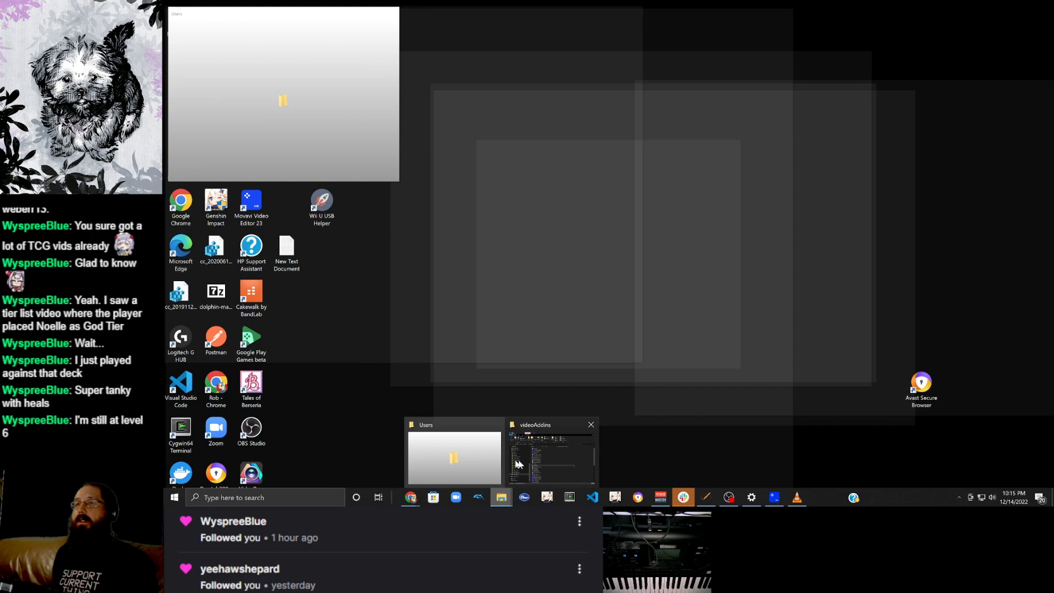
pyautogui.click(553, 453)
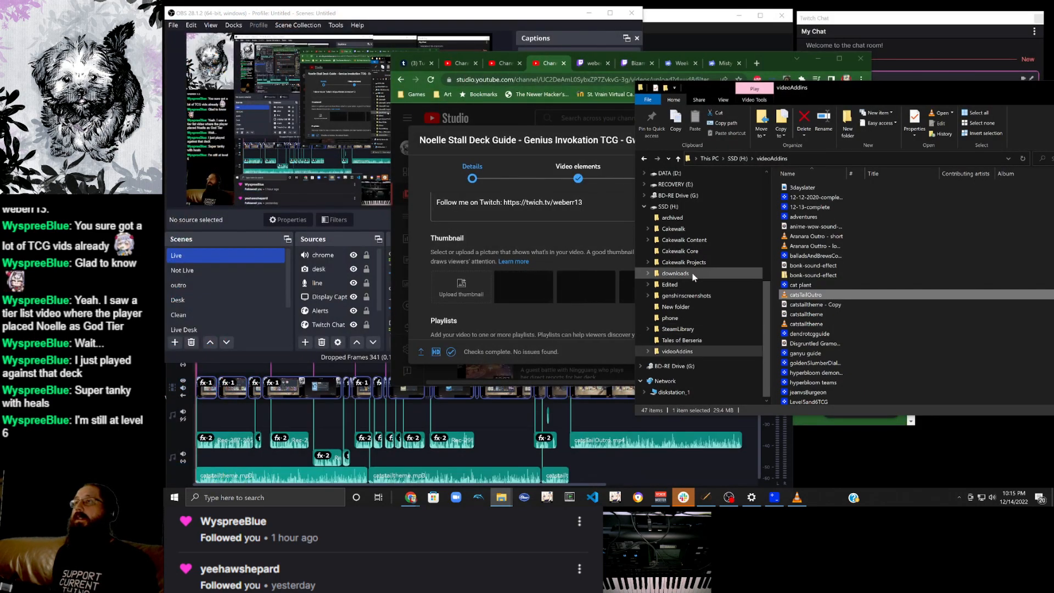
pyautogui.click(681, 205)
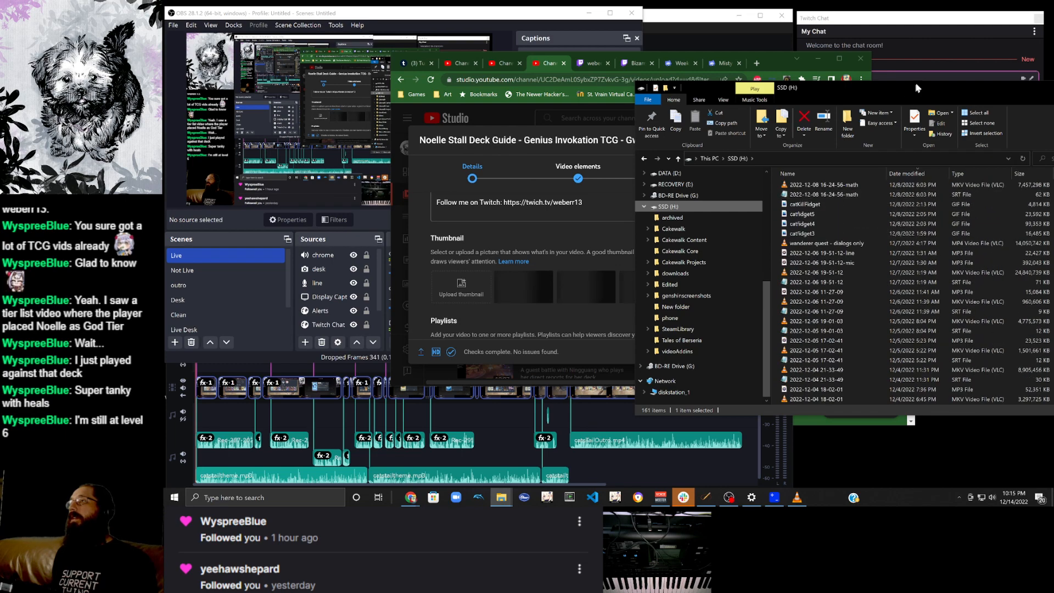
pyautogui.moveTo(920, 84); pyautogui.dragTo(589, 115)
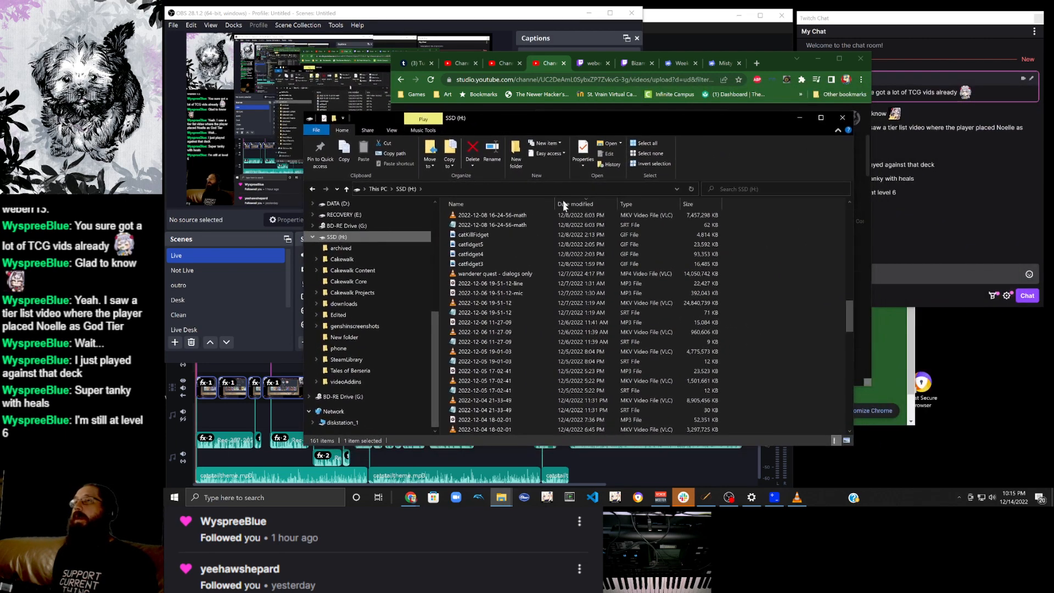
pyautogui.scroll(18, 558, 239)
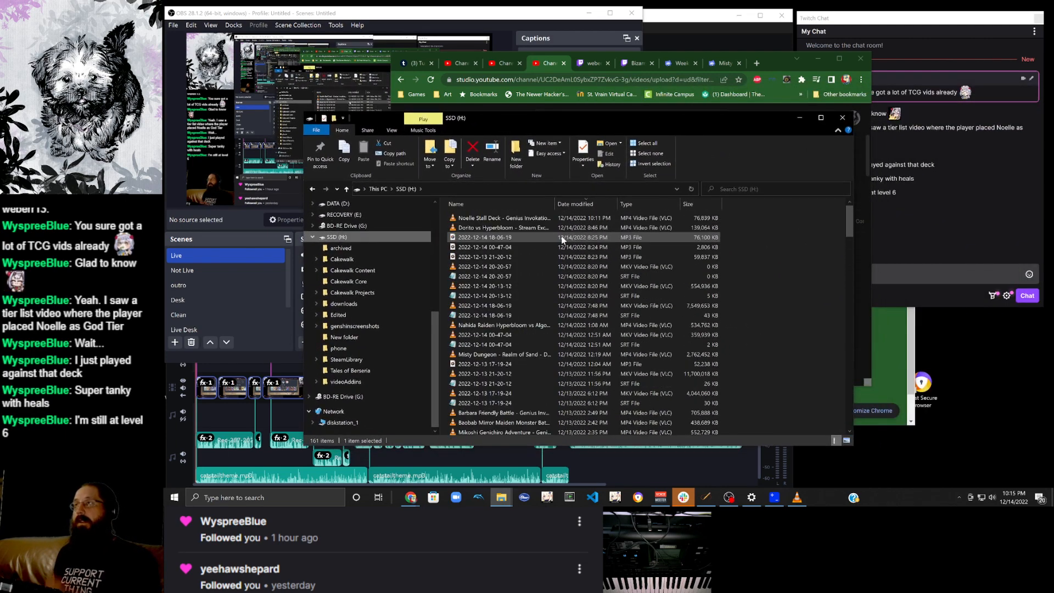
pyautogui.click(535, 221)
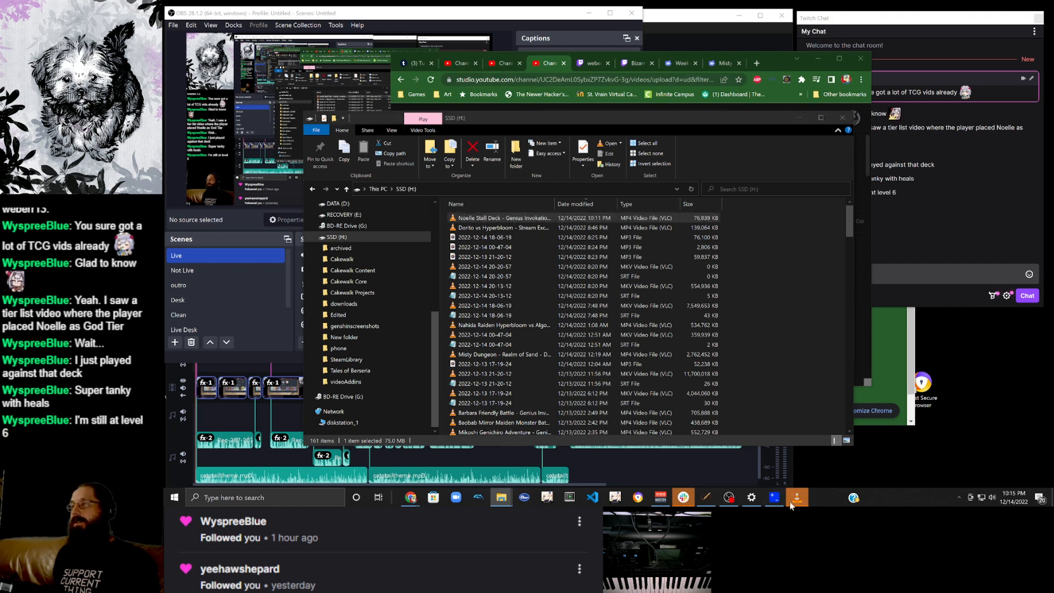
# Pause the video, go to the "Noelle Stall" title frame with the three chosen characters at 00:25, and take a snapshot.
pyautogui.click(439, 374)
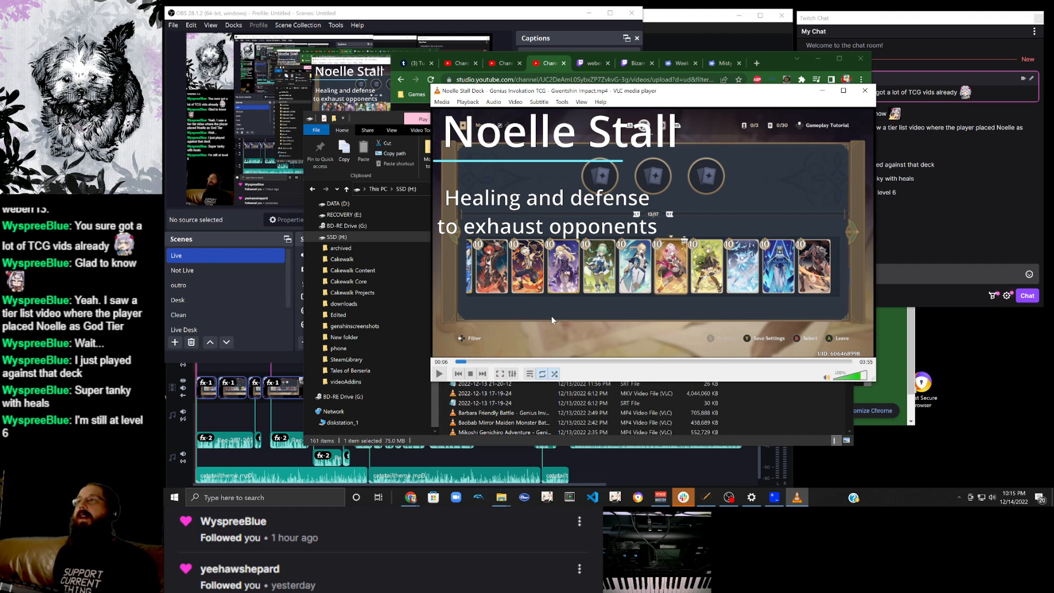
pyautogui.click(493, 361)
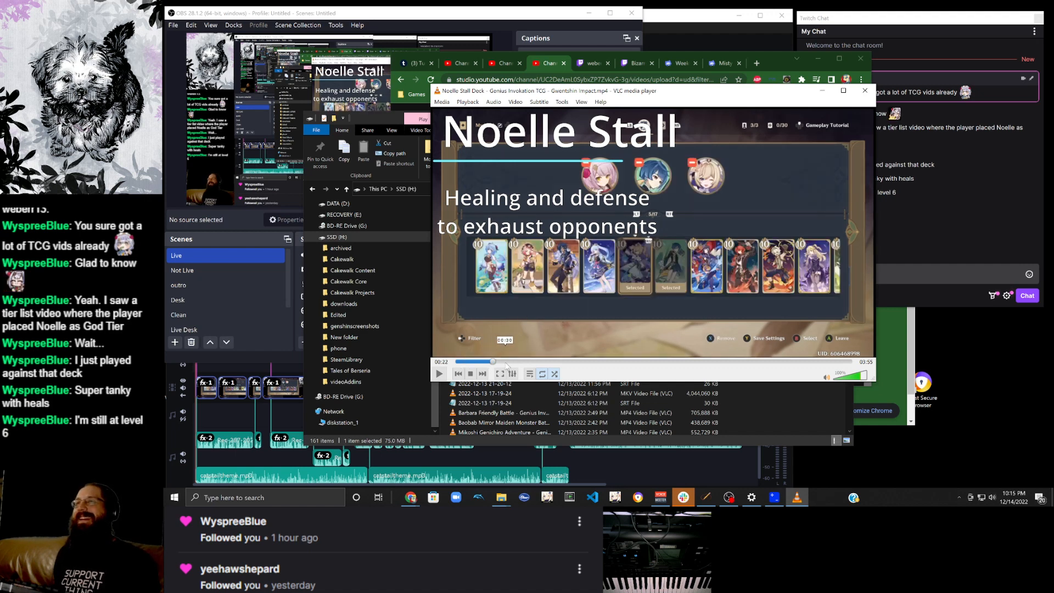
pyautogui.click(508, 362)
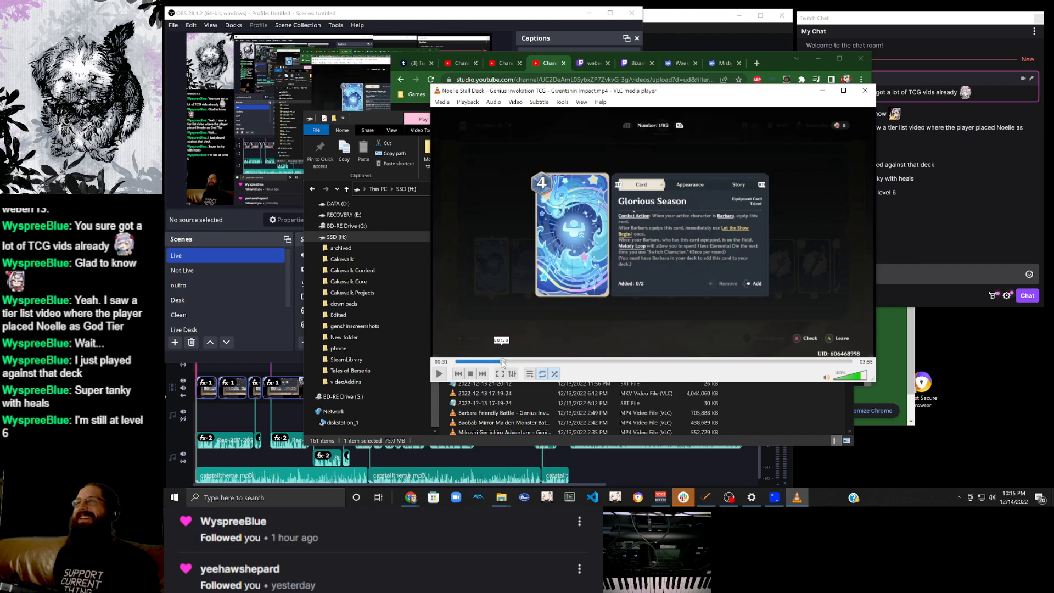
pyautogui.click(502, 362)
pyautogui.click(498, 361)
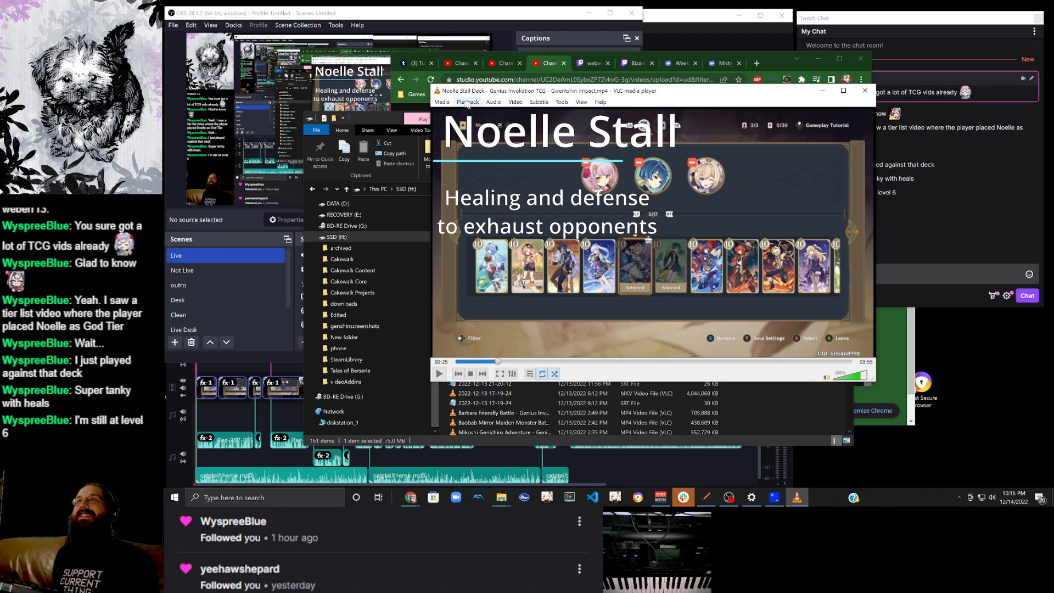
pyautogui.click(515, 101)
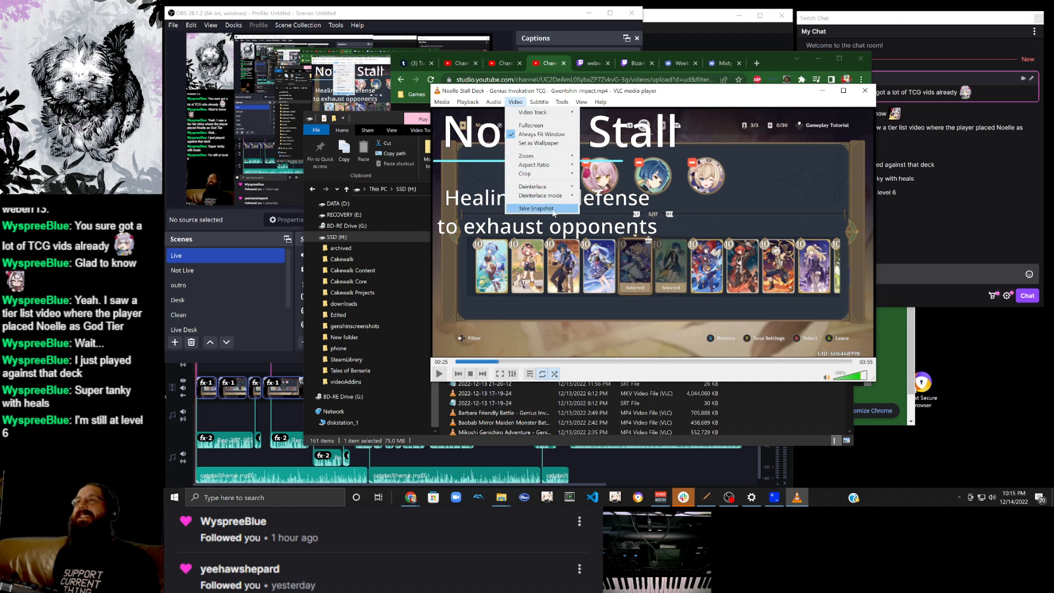
pyautogui.click(536, 208)
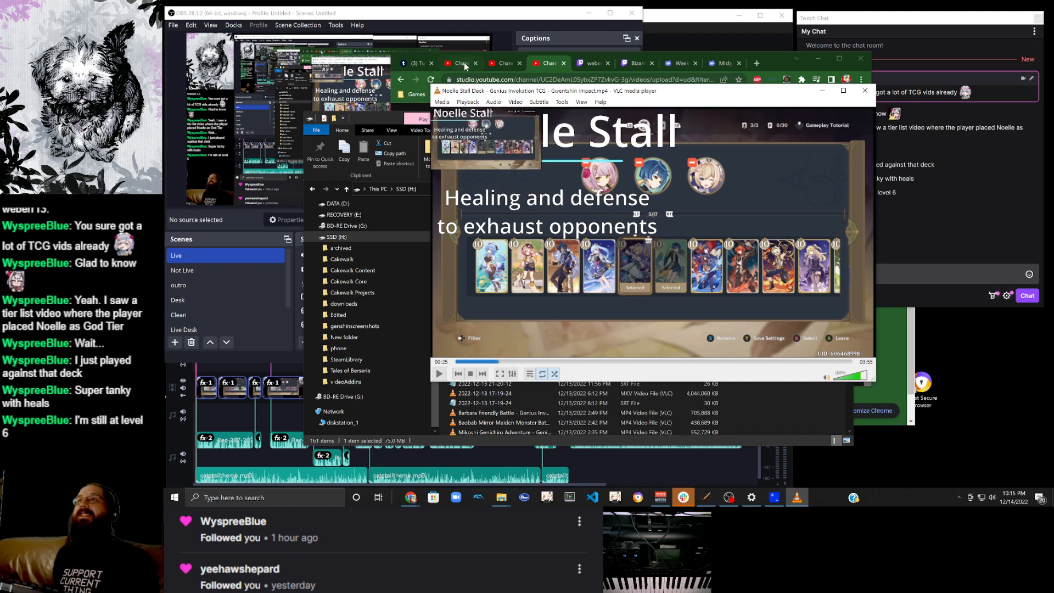
pyautogui.click(463, 63)
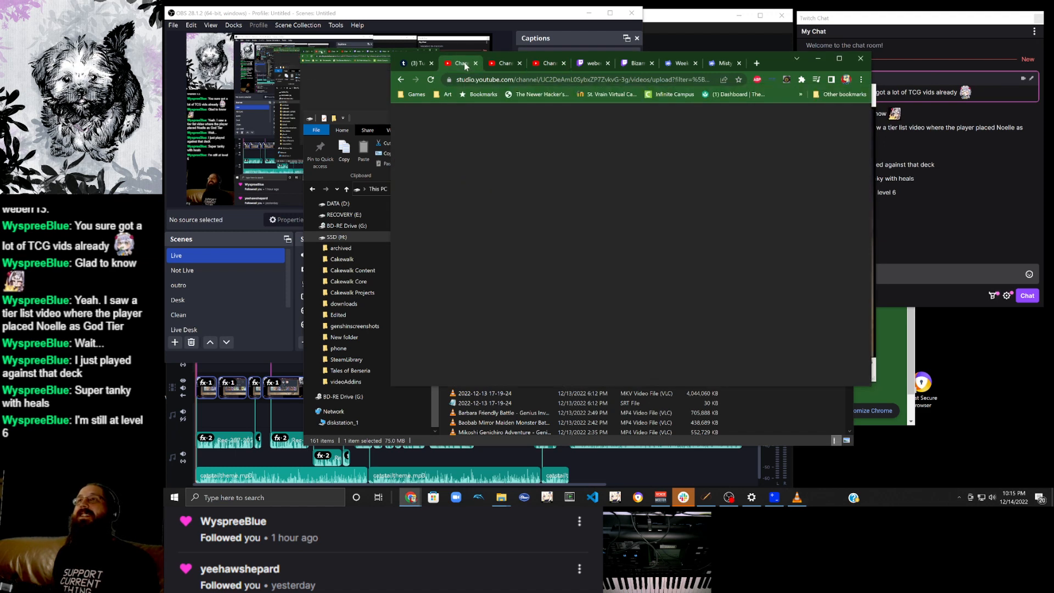
pyautogui.click(503, 67)
pyautogui.click(546, 65)
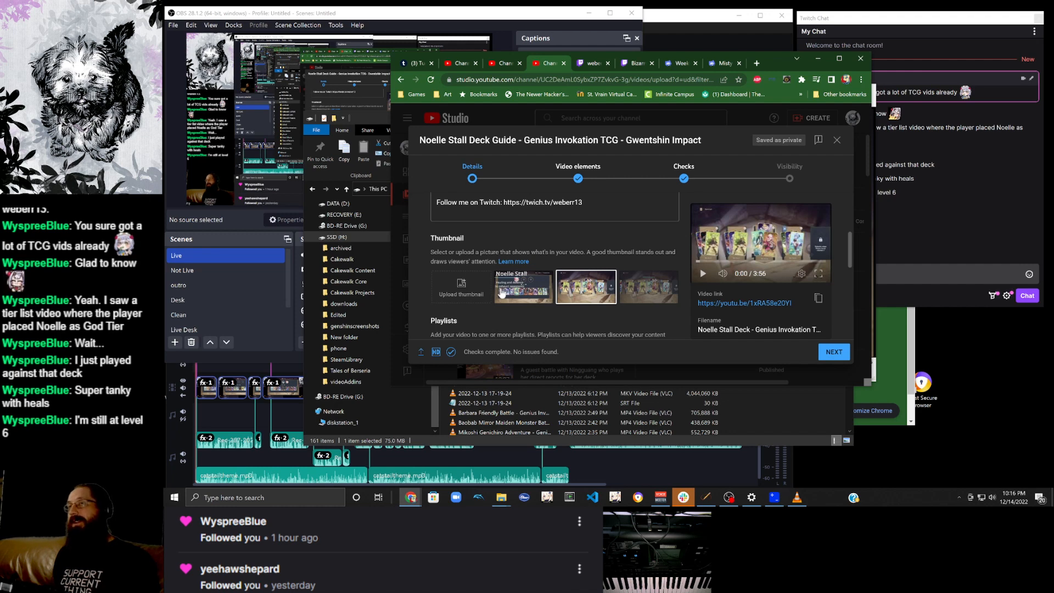
pyautogui.click(464, 288)
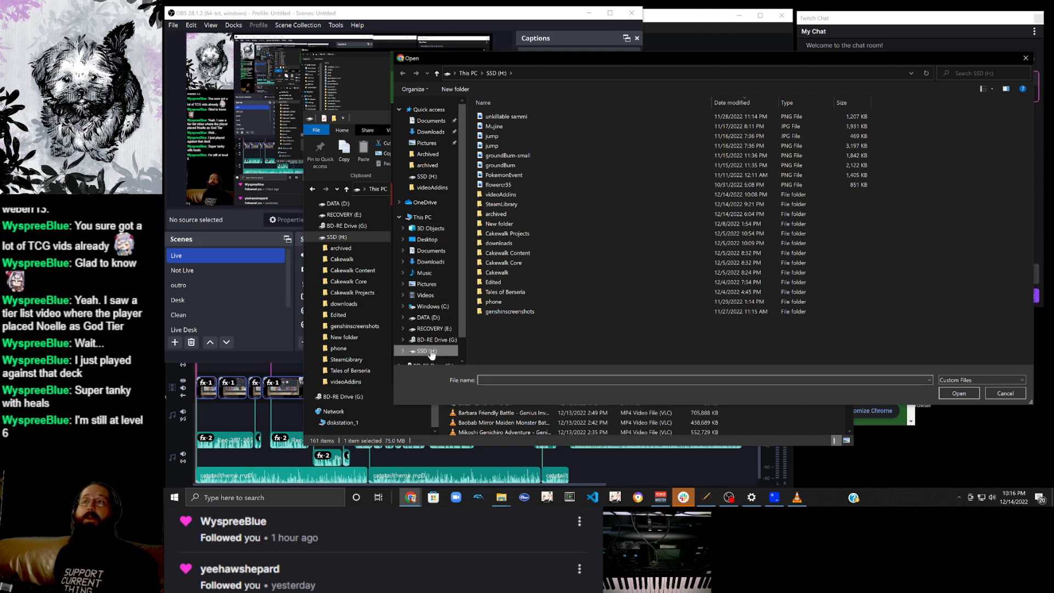
pyautogui.click(438, 143)
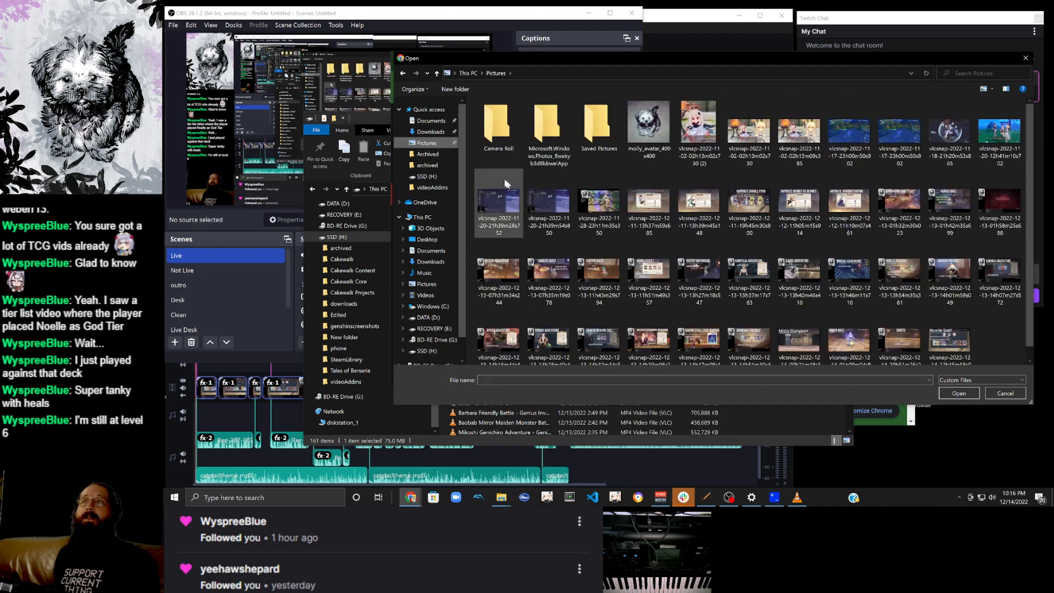
pyautogui.click(949, 349)
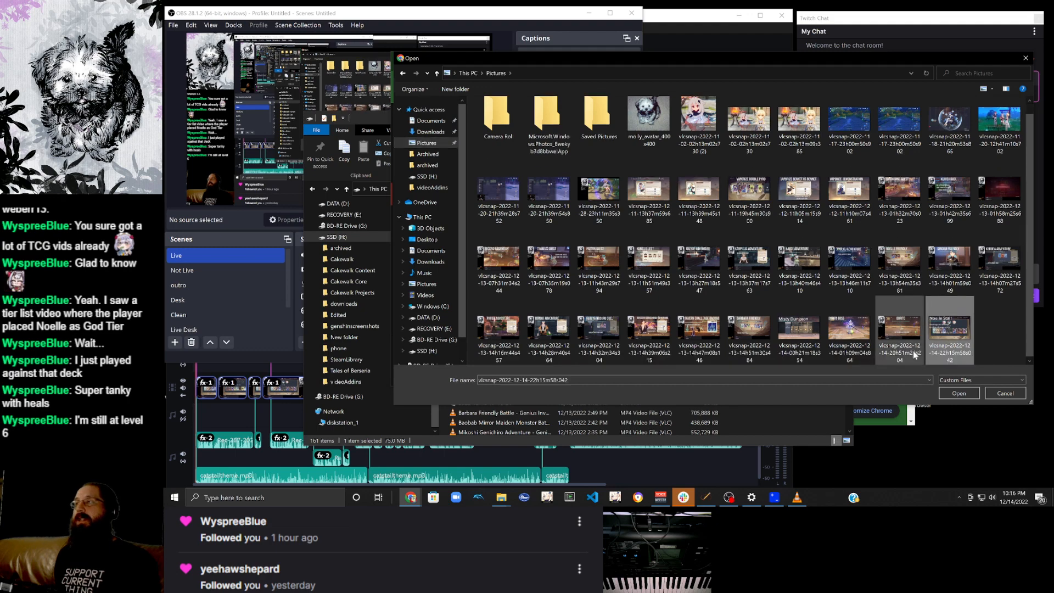
pyautogui.click(958, 392)
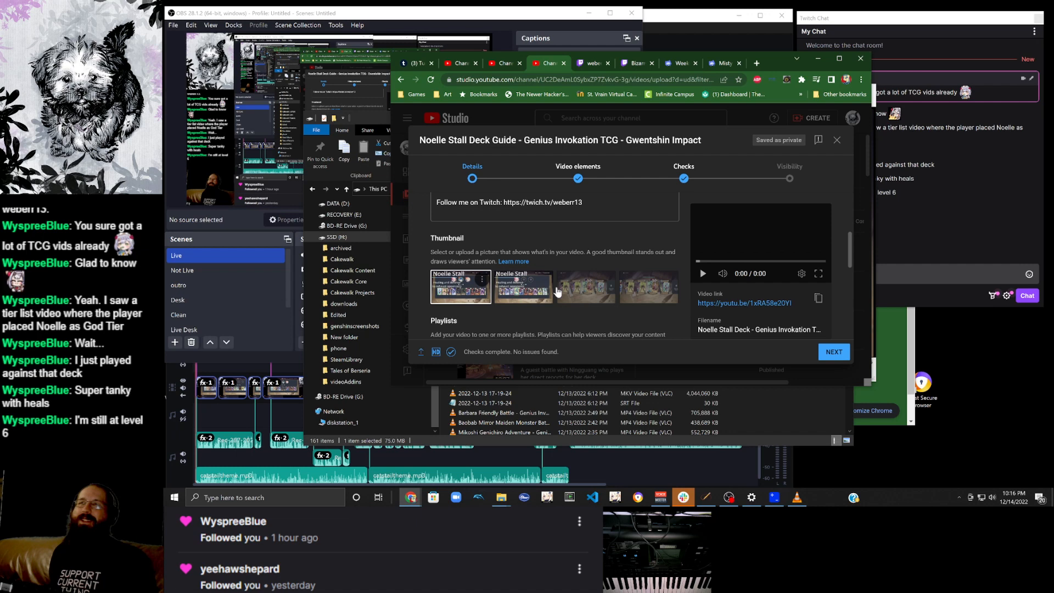
# Proceed from the Details stage through Video elements and Checks to the Visibility stage.
pyautogui.scroll(-5, 599, 306)
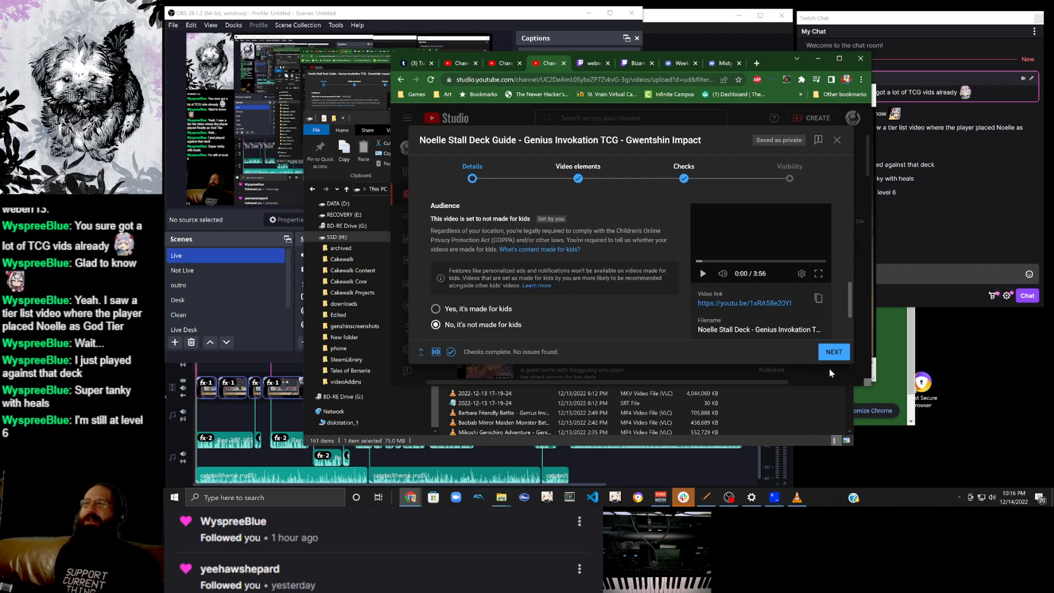
pyautogui.click(833, 351)
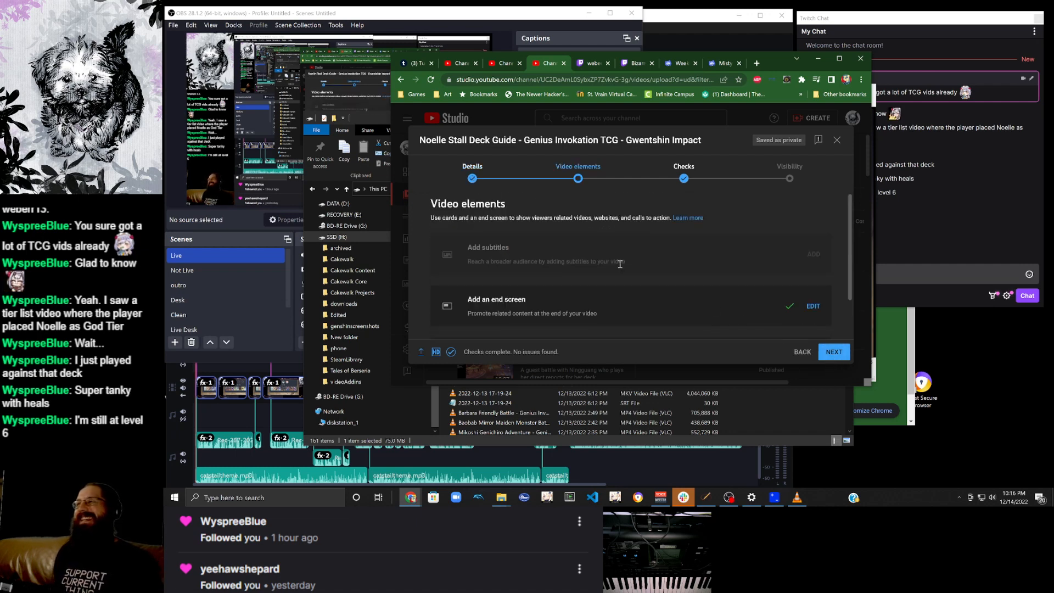
pyautogui.scroll(-1, 619, 264)
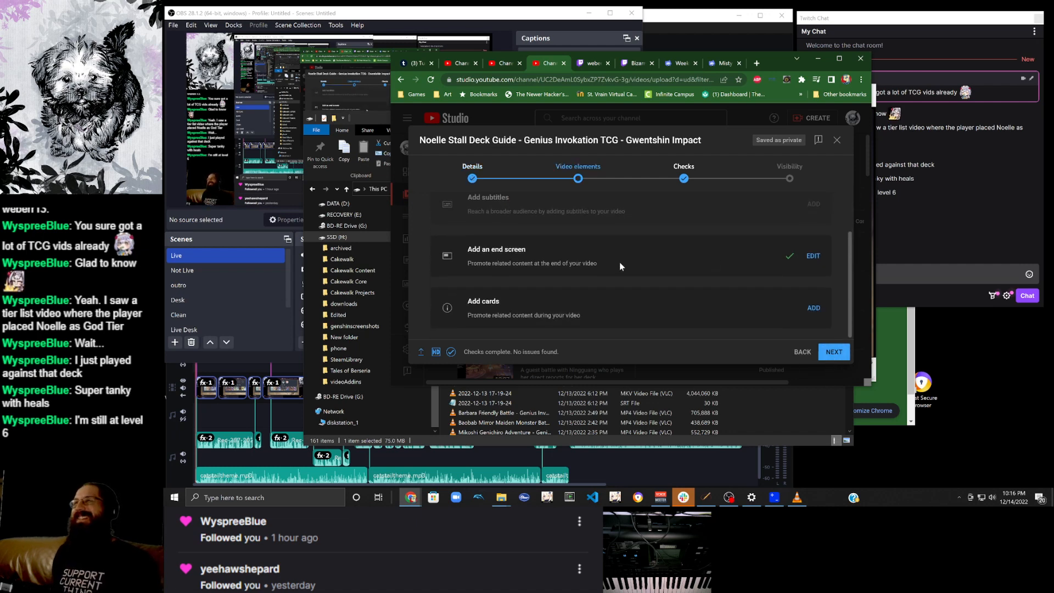
pyautogui.click(834, 352)
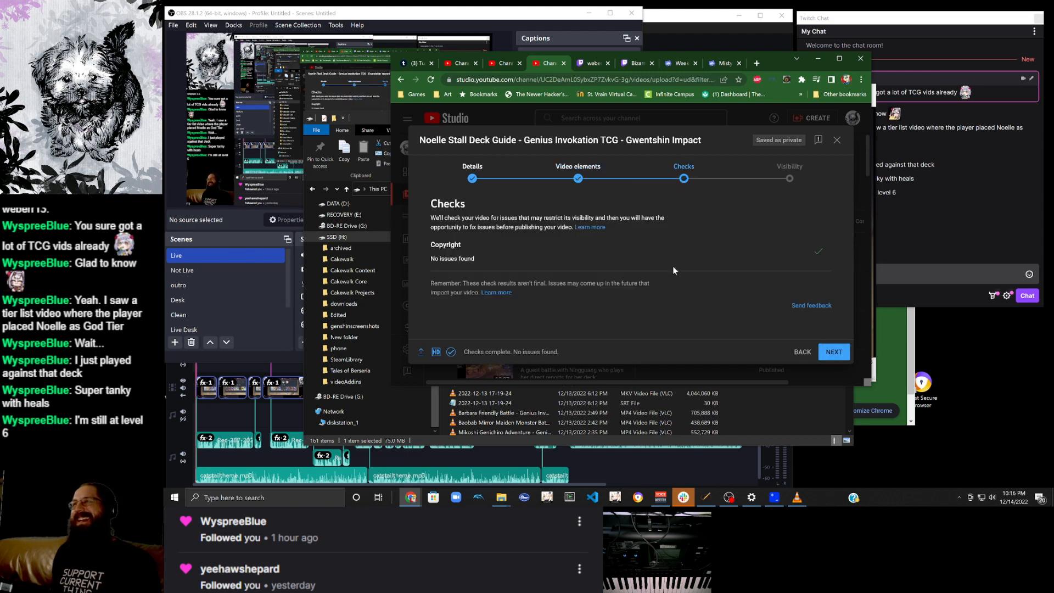
pyautogui.click(834, 352)
# Choose to schedule the video's publication and set it as a Premiere.
pyautogui.scroll(-2, 631, 260)
pyautogui.click(460, 290)
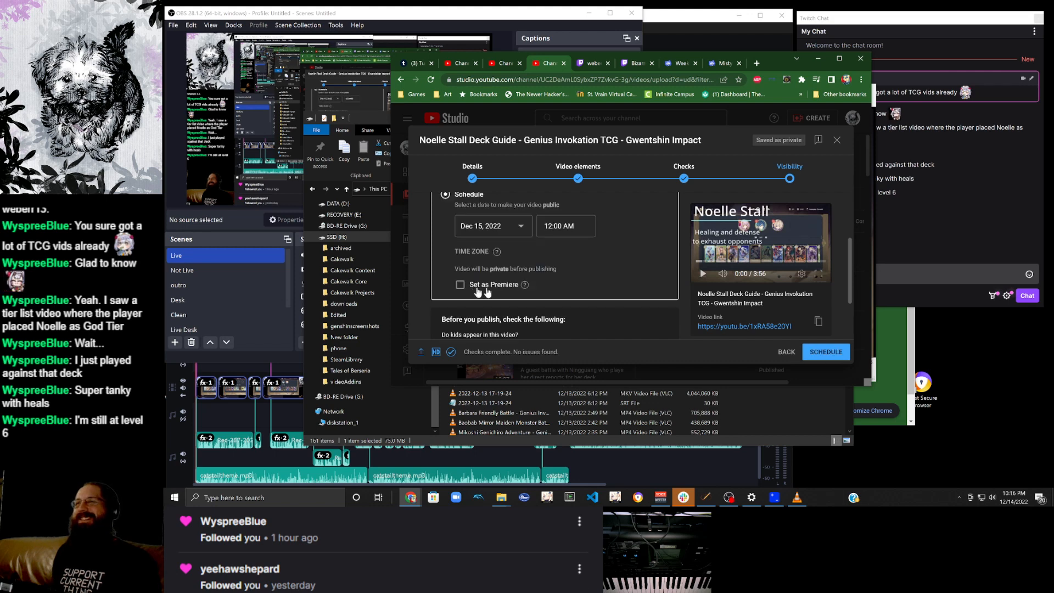
pyautogui.click(480, 285)
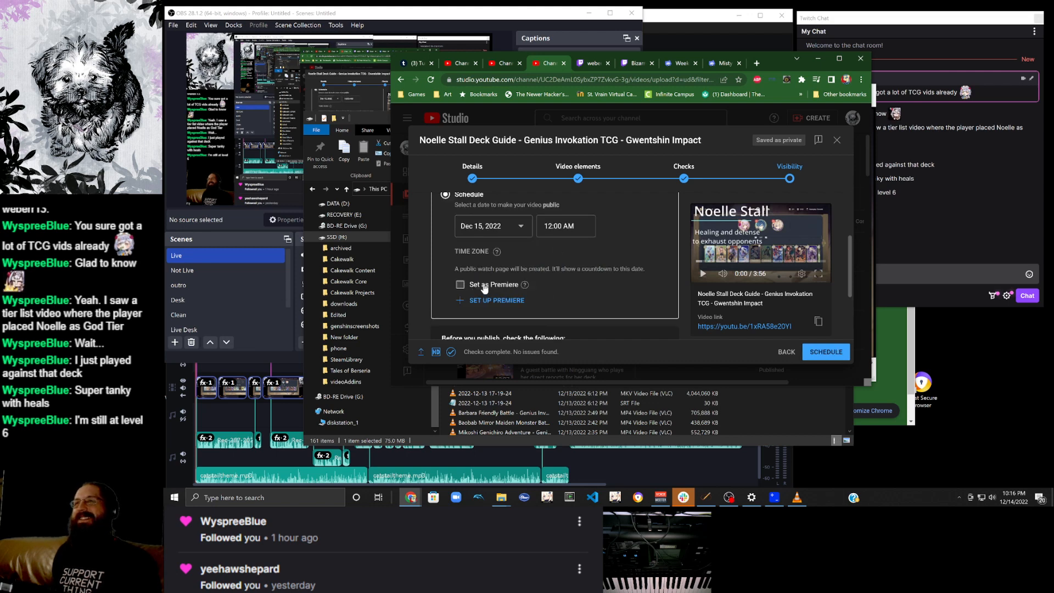
# Set the scheduled premiere time on Dec 15, 2022 to 6:10 PM.
pyautogui.click(557, 226)
pyautogui.scroll(-6, 571, 253)
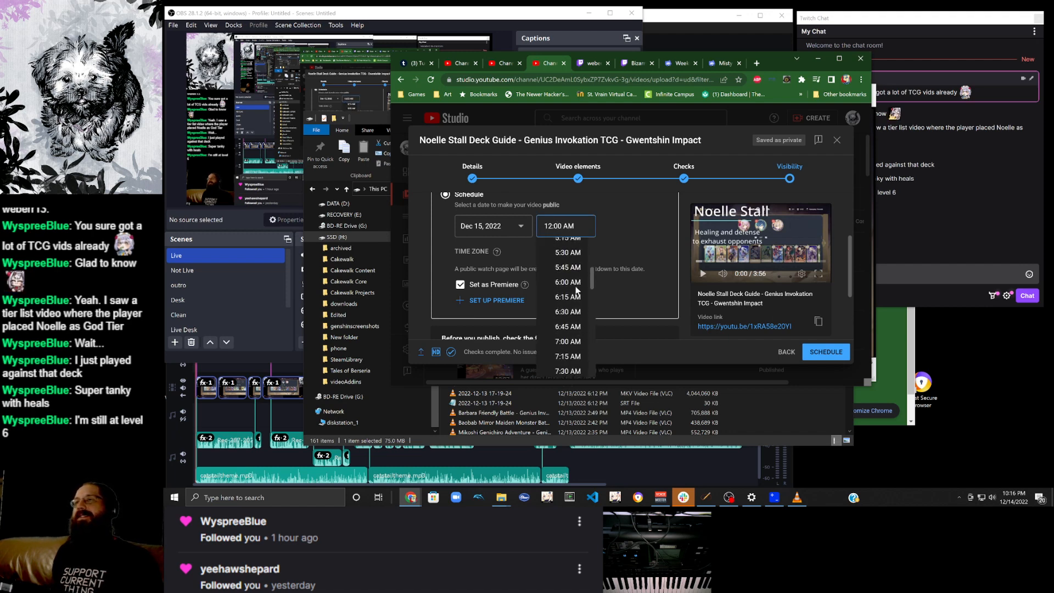
pyautogui.click(562, 274)
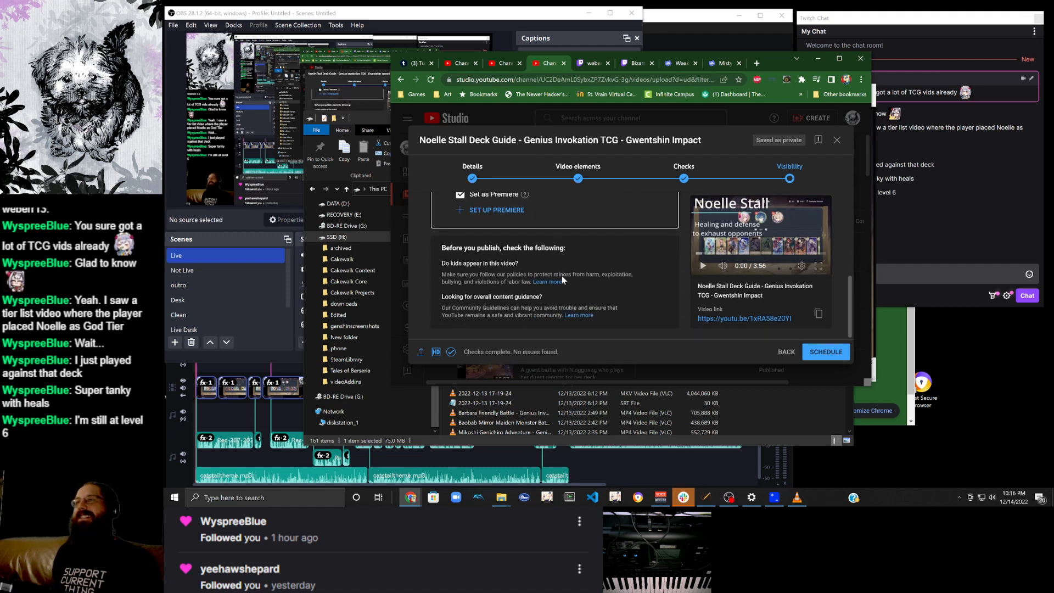
pyautogui.scroll(-8, 572, 276)
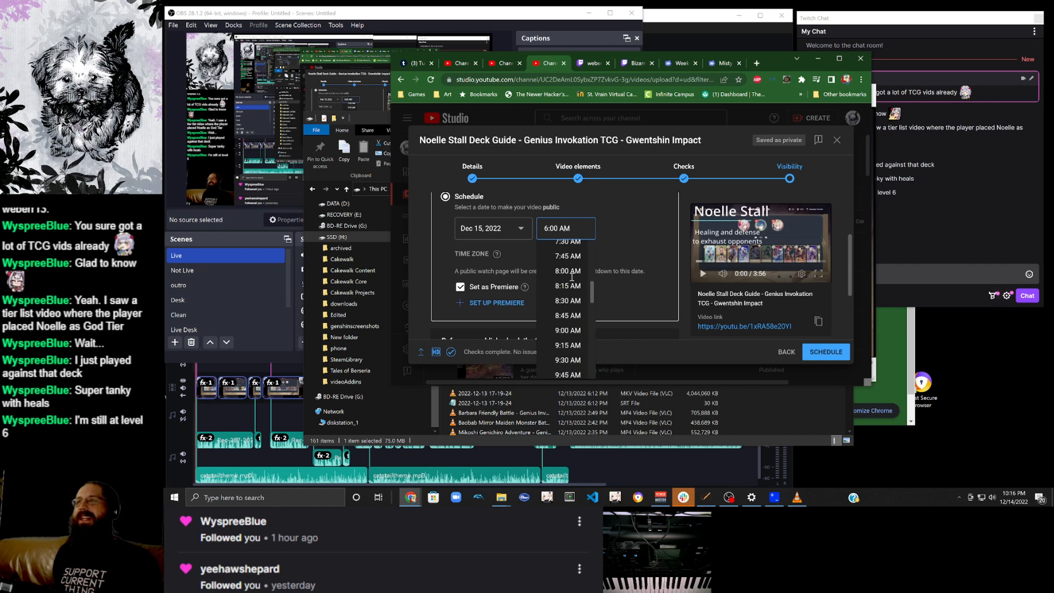
pyautogui.scroll(-4, 572, 276)
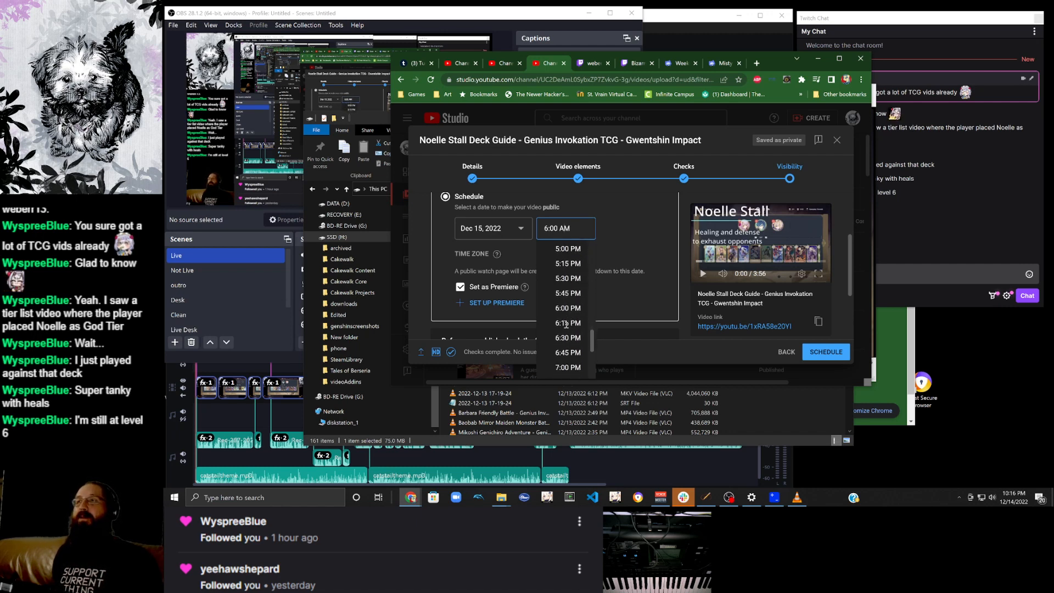
pyautogui.click(568, 322)
pyautogui.scroll(2, 619, 279)
pyautogui.scroll(-2, 619, 278)
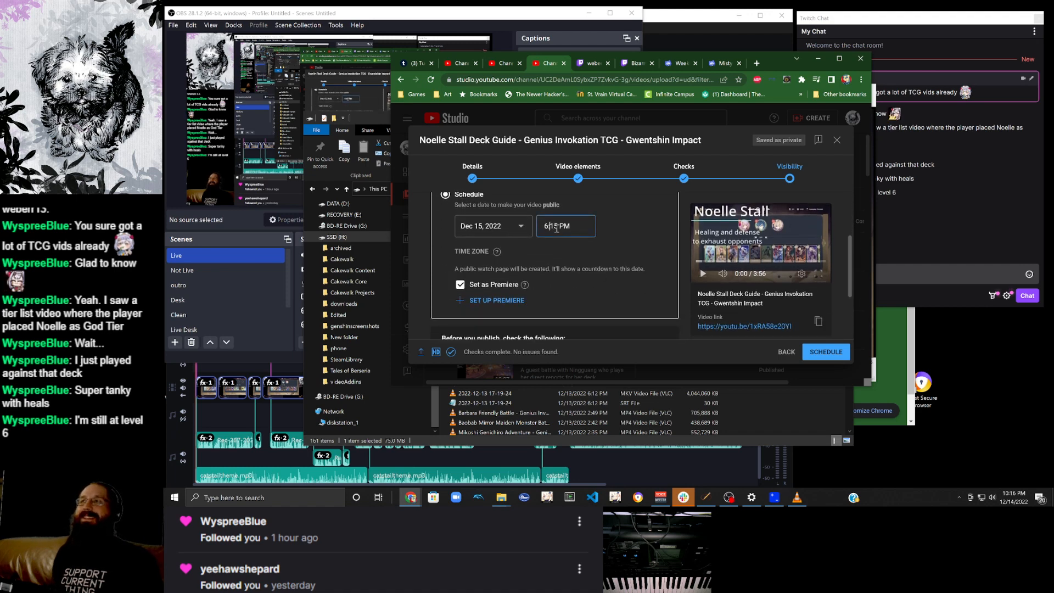
pyautogui.click(556, 230)
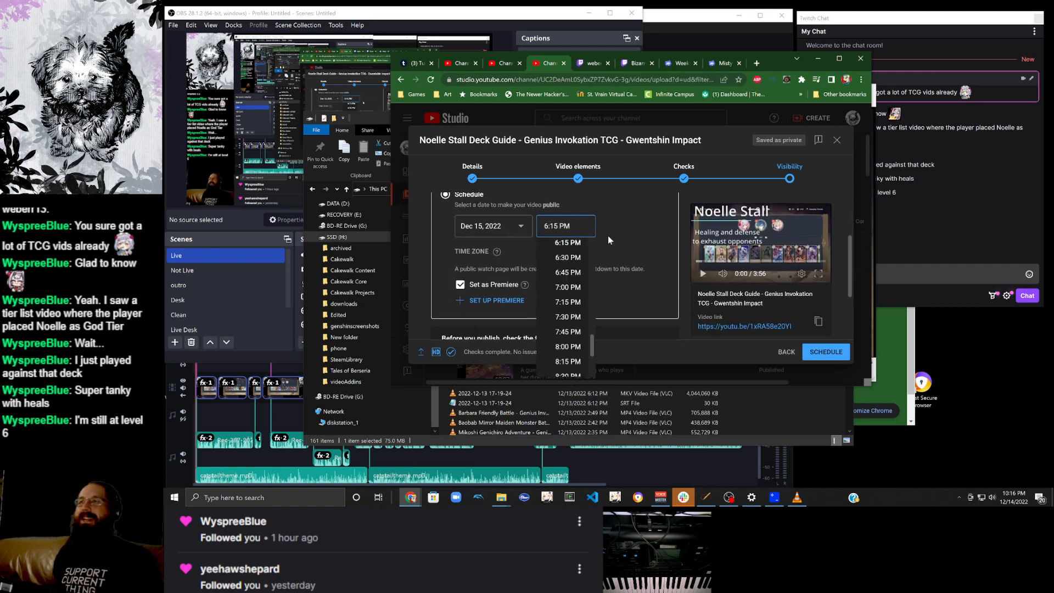
pyautogui.press('Delete')
pyautogui.write('0')
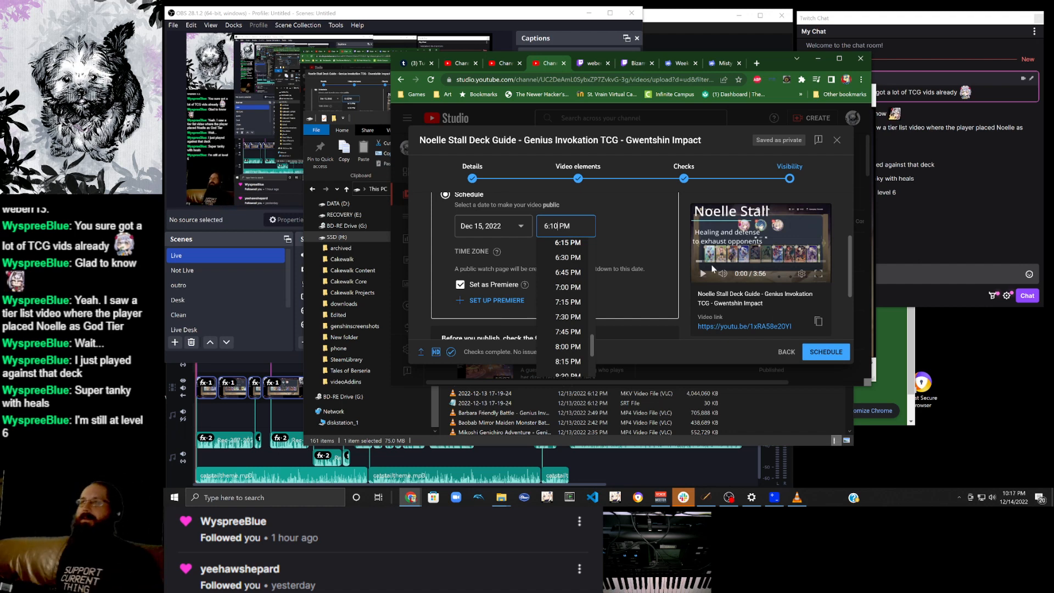
pyautogui.click(656, 249)
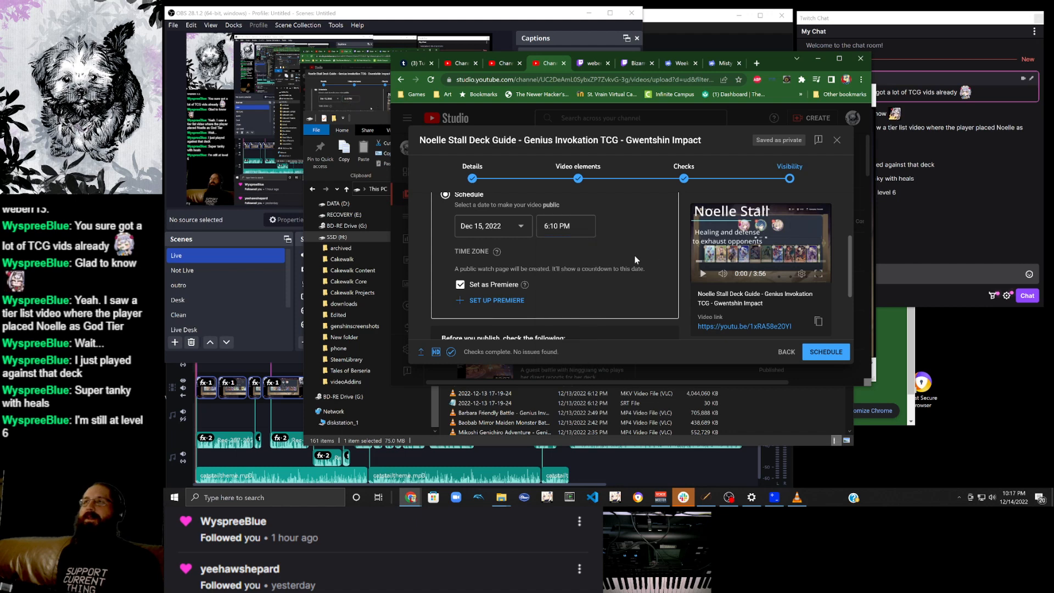
# Set up the premiere with a countdown length of 5 minutes and save it.
pyautogui.scroll(2, 636, 257)
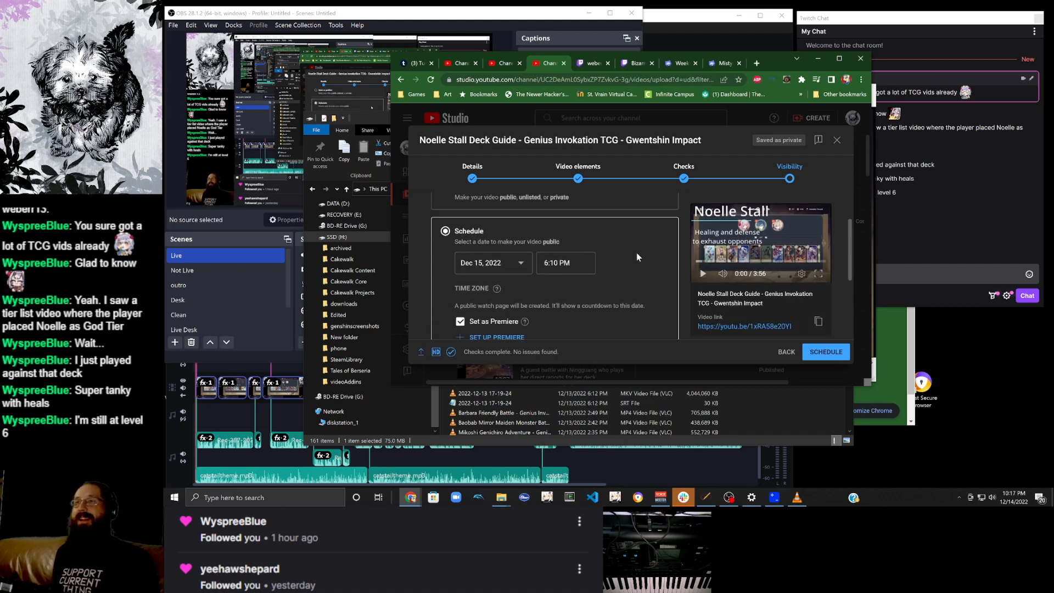
pyautogui.scroll(-2, 636, 253)
pyautogui.click(505, 300)
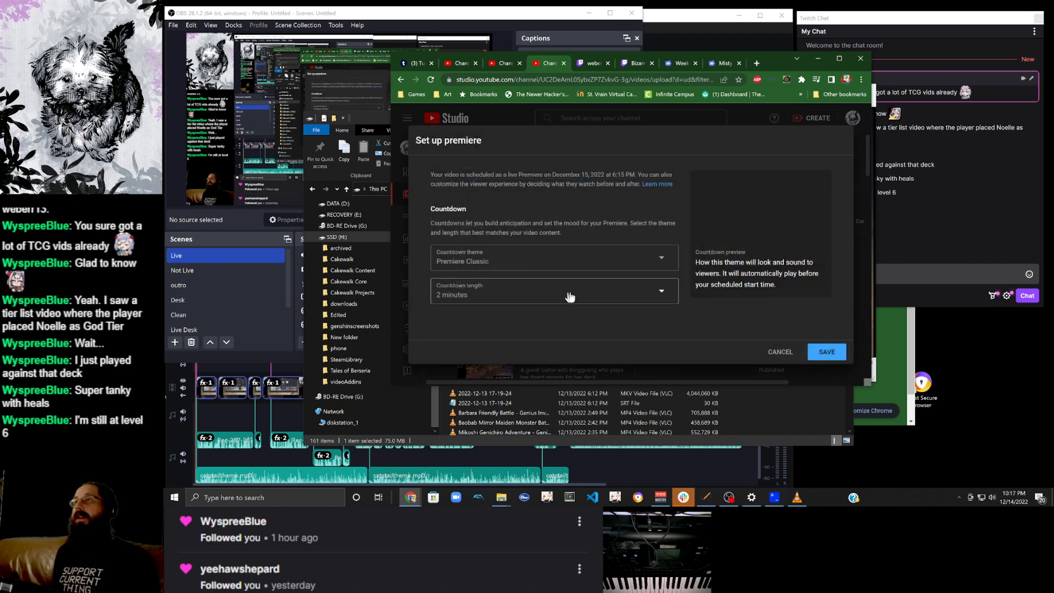
pyautogui.click(614, 289)
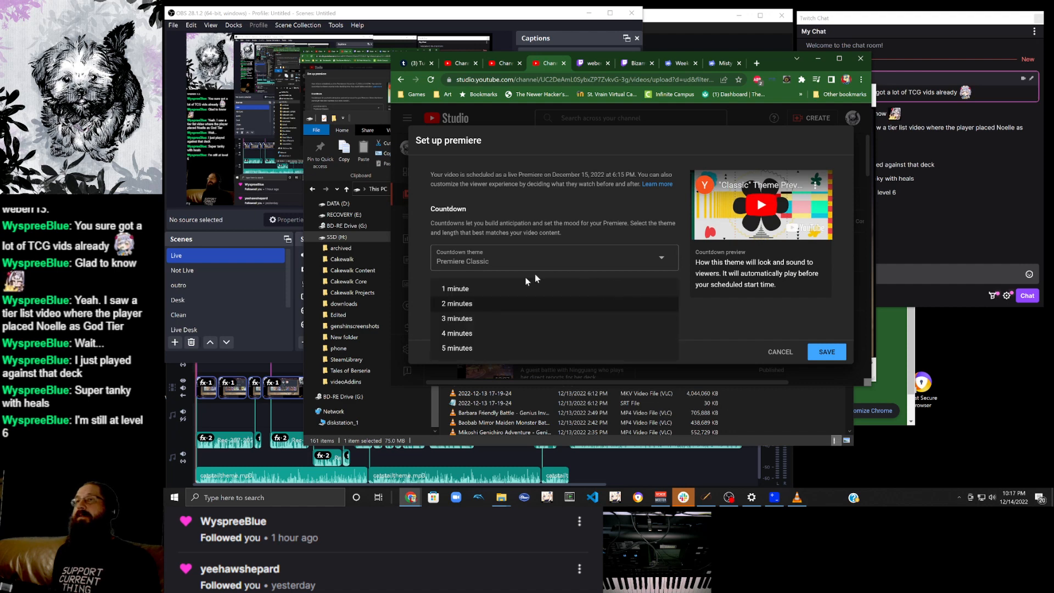
pyautogui.click(457, 348)
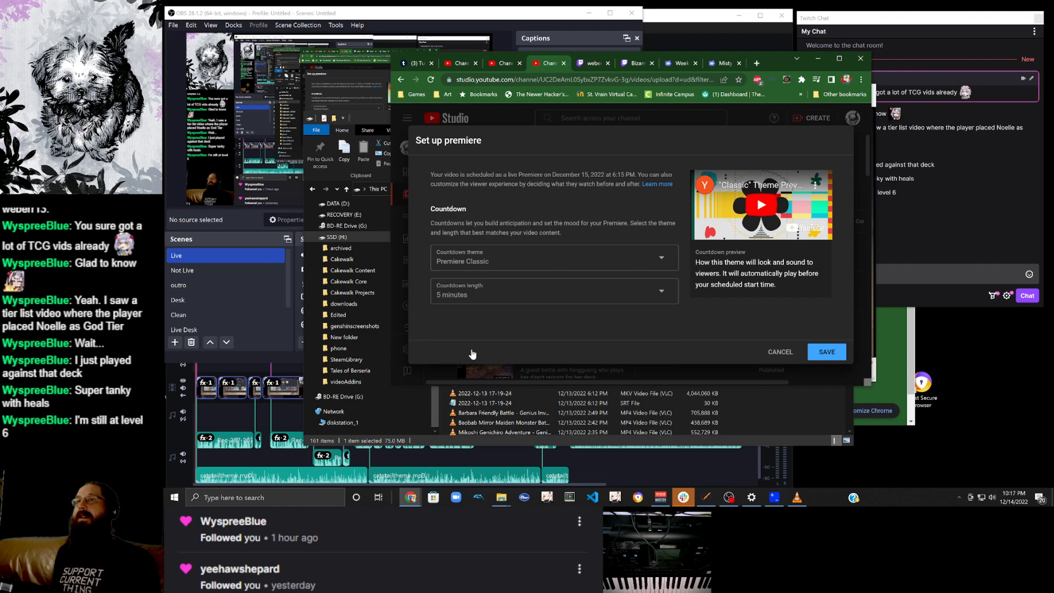
pyautogui.click(826, 352)
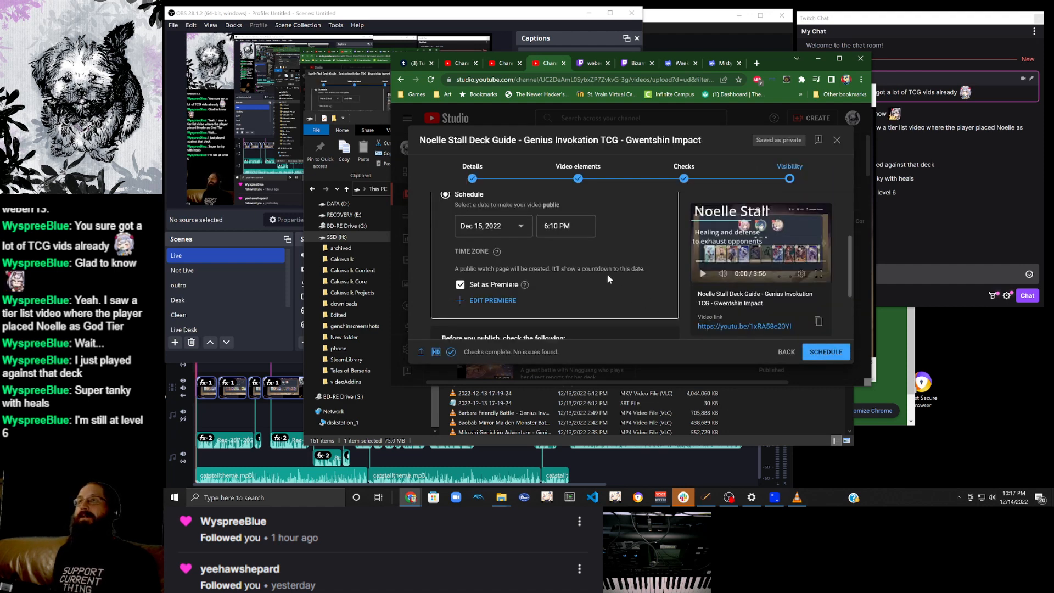
# Review the visibility settings and schedule the video.
pyautogui.scroll(-2, 610, 273)
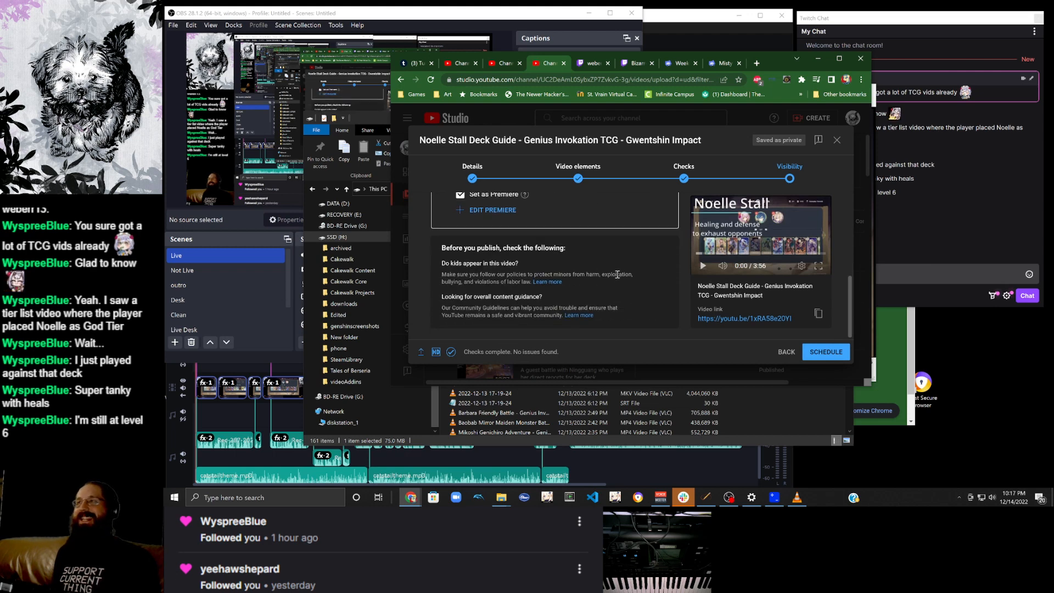
pyautogui.scroll(3, 618, 273)
pyautogui.scroll(-3, 626, 270)
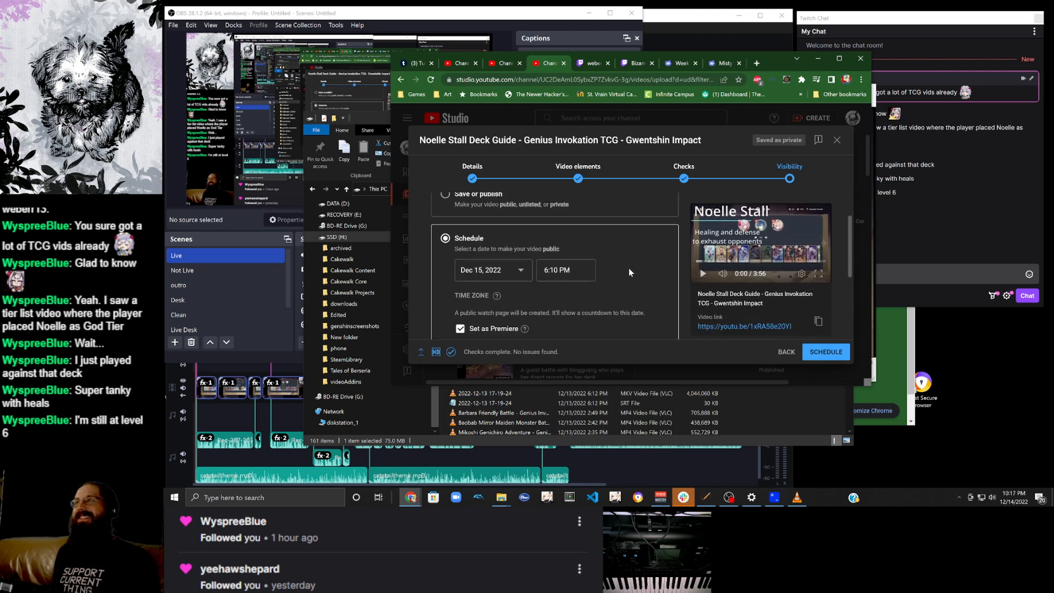
pyautogui.click(830, 354)
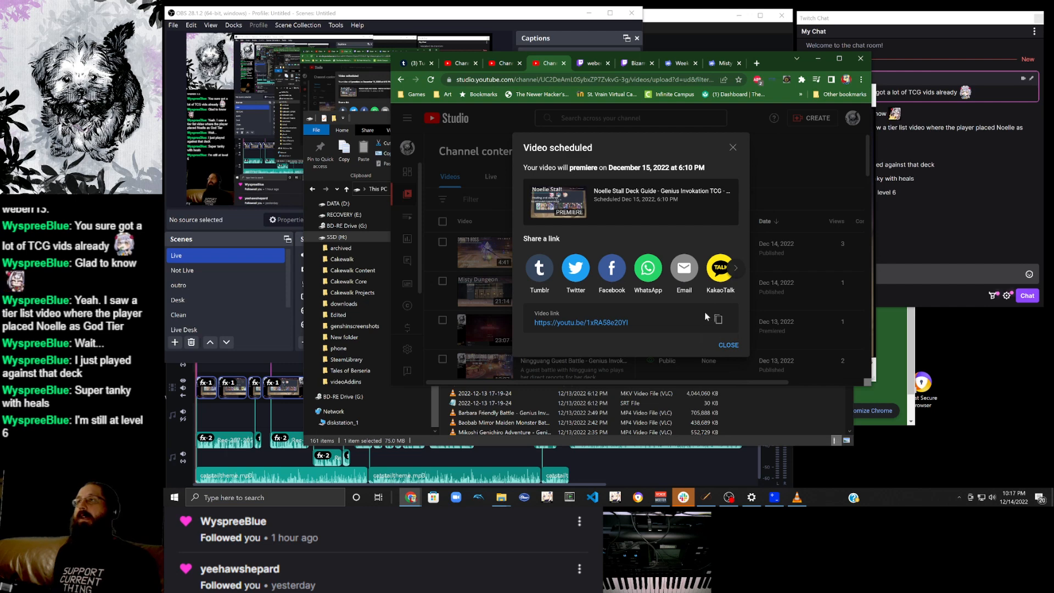
# Share the scheduled video on Twitter with the prefilled tweet and close the Twitter page.
pyautogui.click(580, 269)
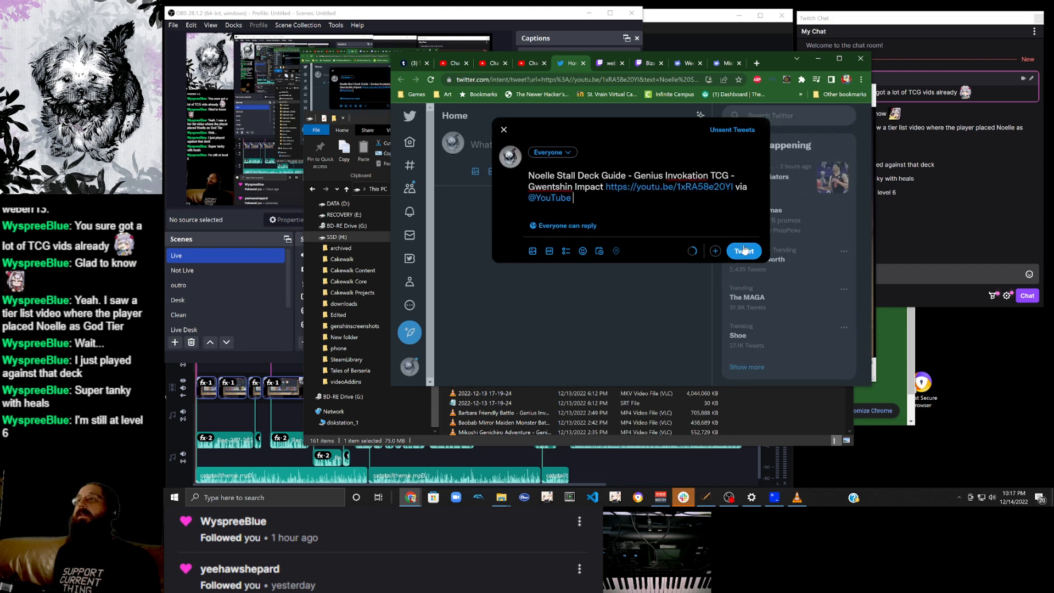
pyautogui.click(745, 250)
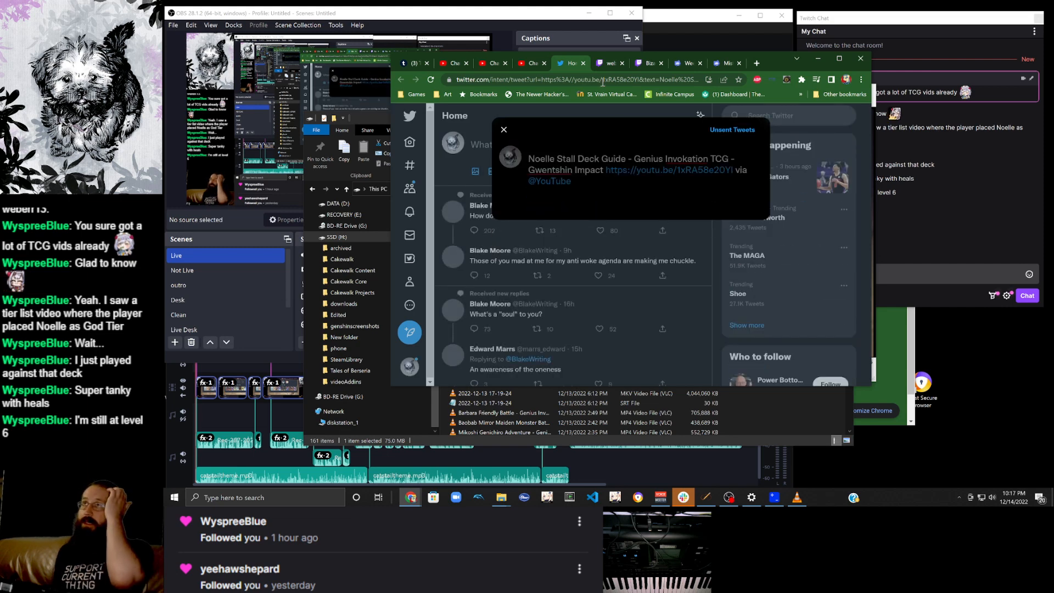
pyautogui.click(583, 63)
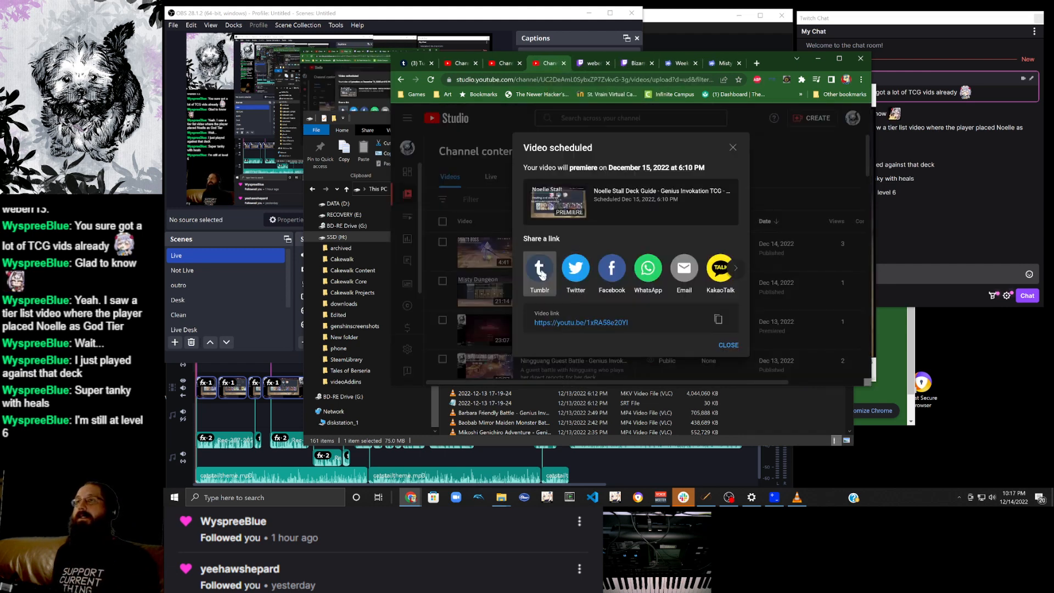
# Start a Tumblr share of the scheduled video and enter "genius" as a tag after #youtube.
pyautogui.hotkey('ctrl', 'shift', 't')
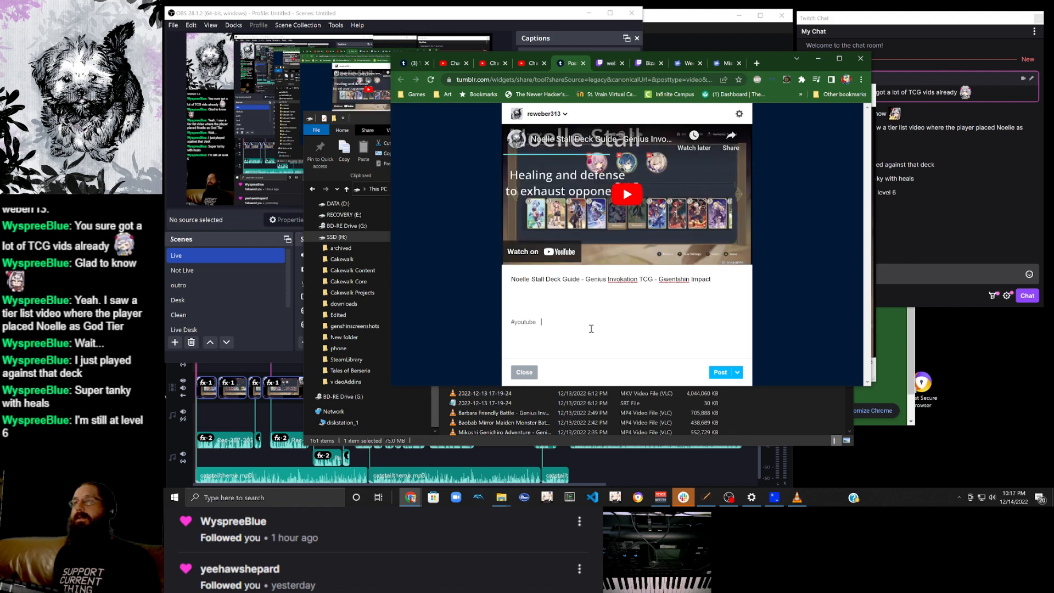
pyautogui.write('ge')
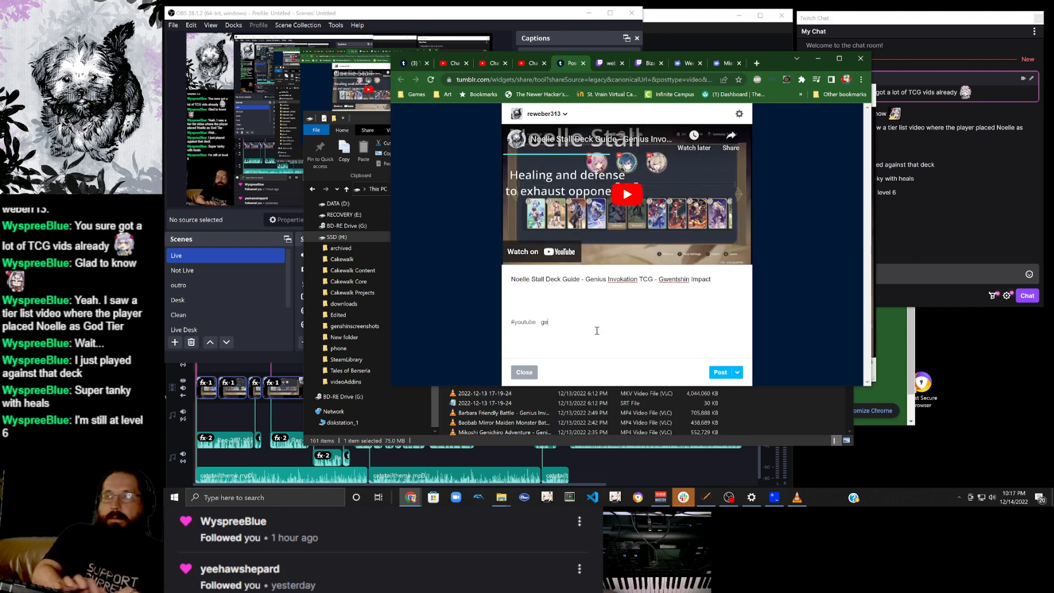
pyautogui.write('nius')
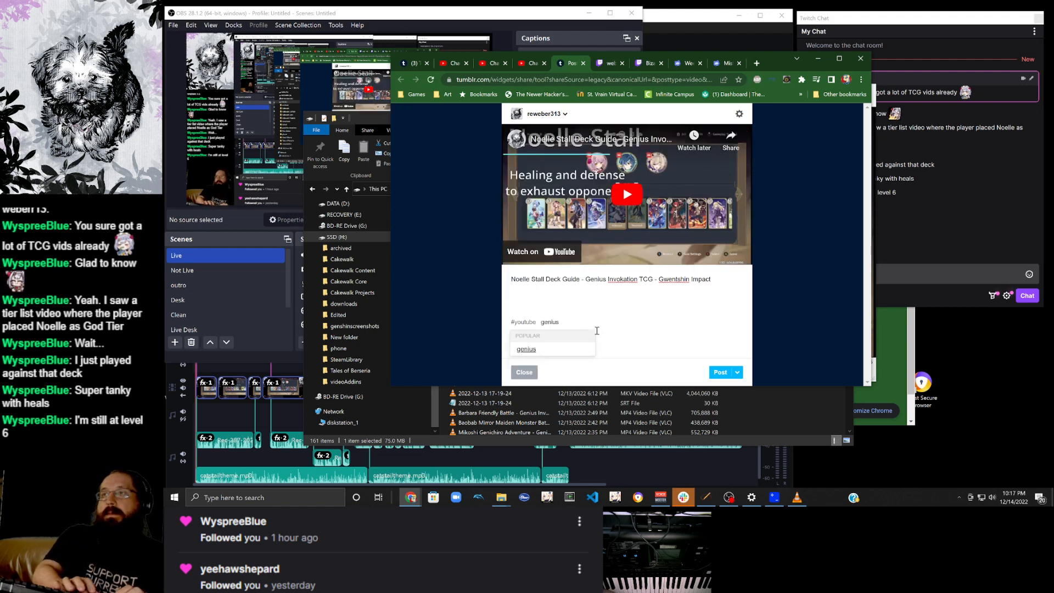
# Tag the Tumblr video post with "genius invokation tcg" and "gwentshin impact" and publish it.
pyautogui.write(' invoka')
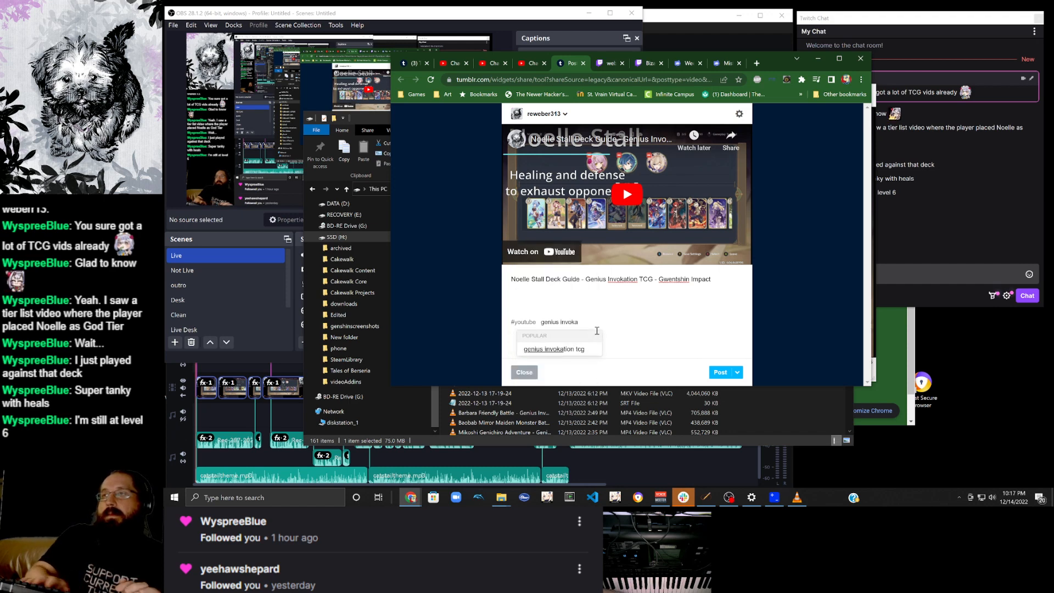
pyautogui.press('Down')
pyautogui.press('Return')
pyautogui.write('gwe')
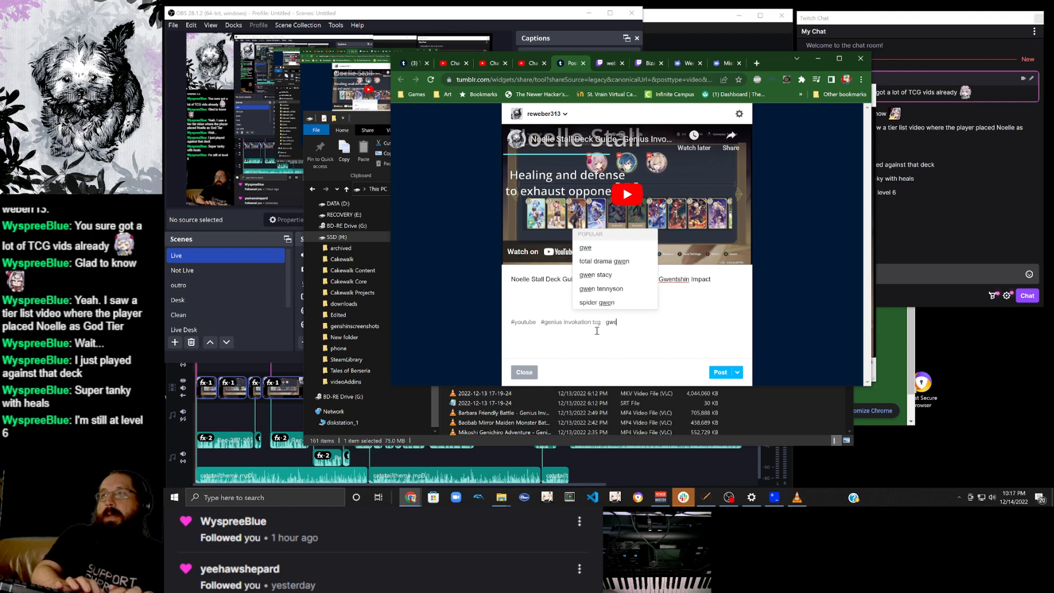
pyautogui.write('ntshin')
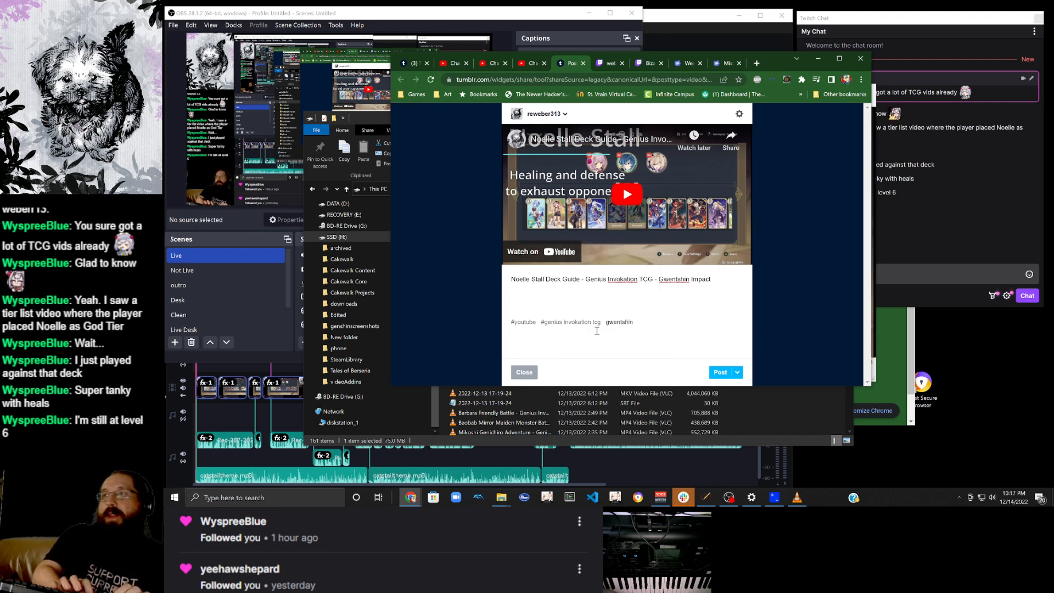
pyautogui.write(' impact')
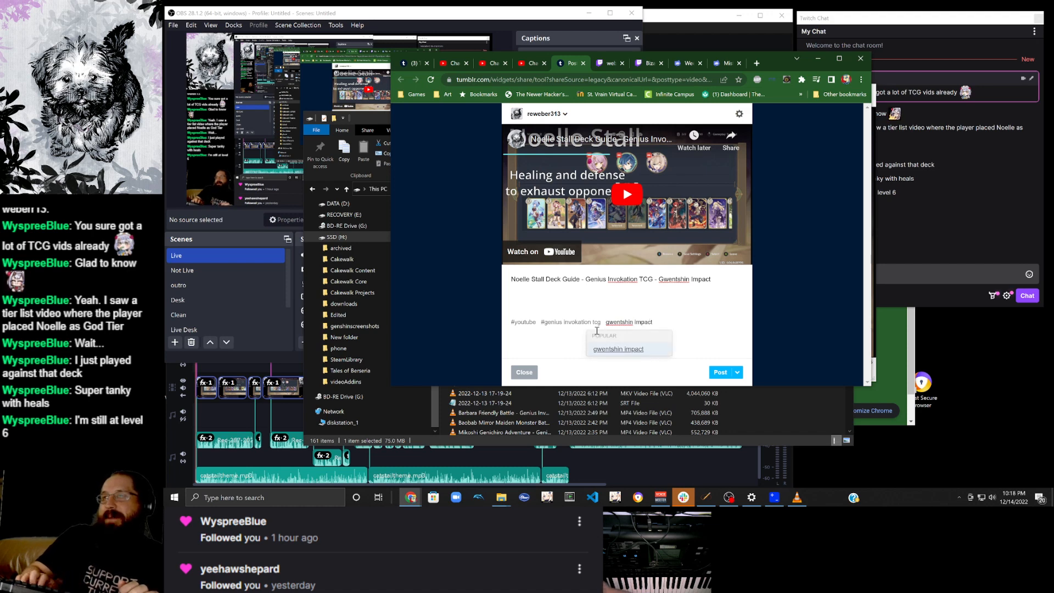
pyautogui.press('Return')
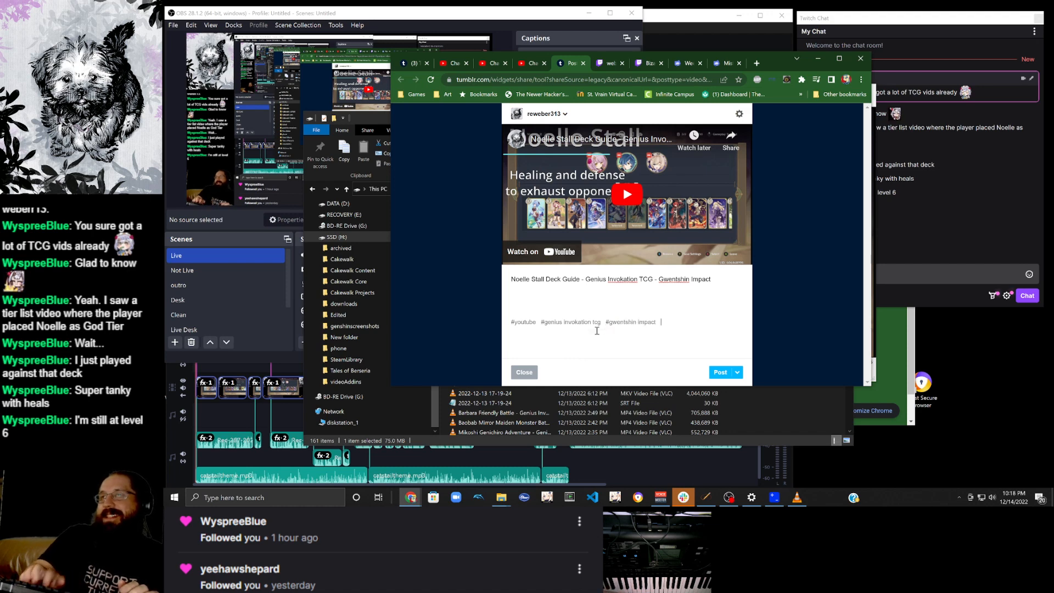
pyautogui.click(723, 375)
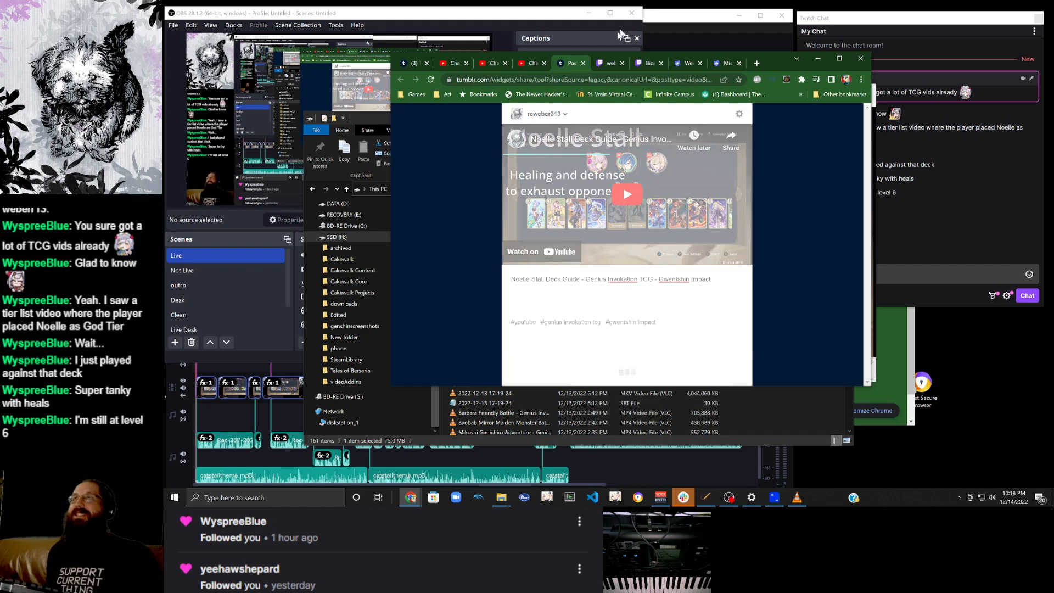
# Close the Tumblr share page and the Video scheduled dialog, and switch to Movavi Video Editor.
pyautogui.click(584, 64)
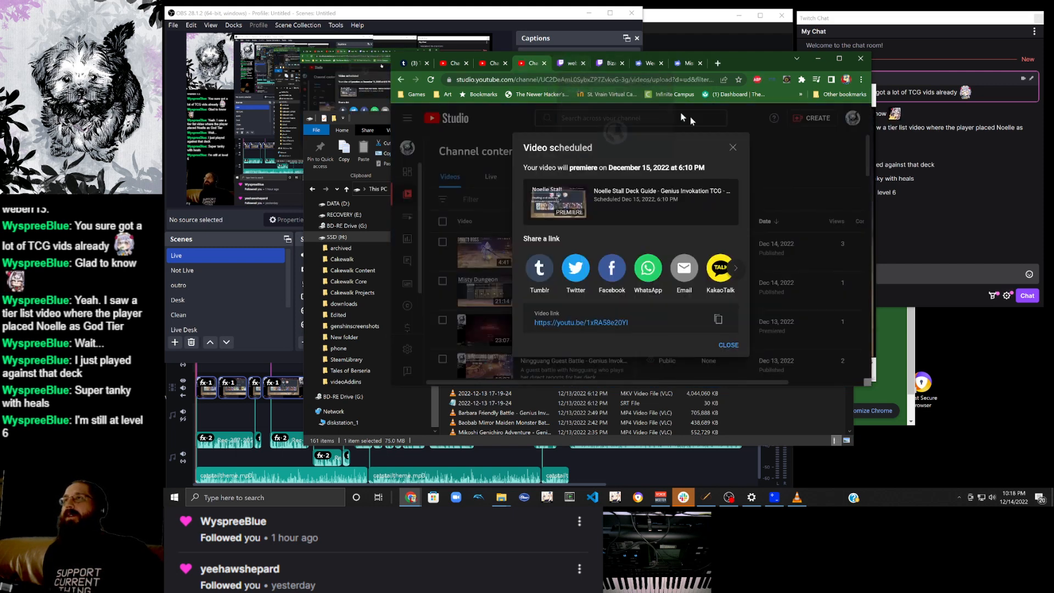
pyautogui.click(733, 148)
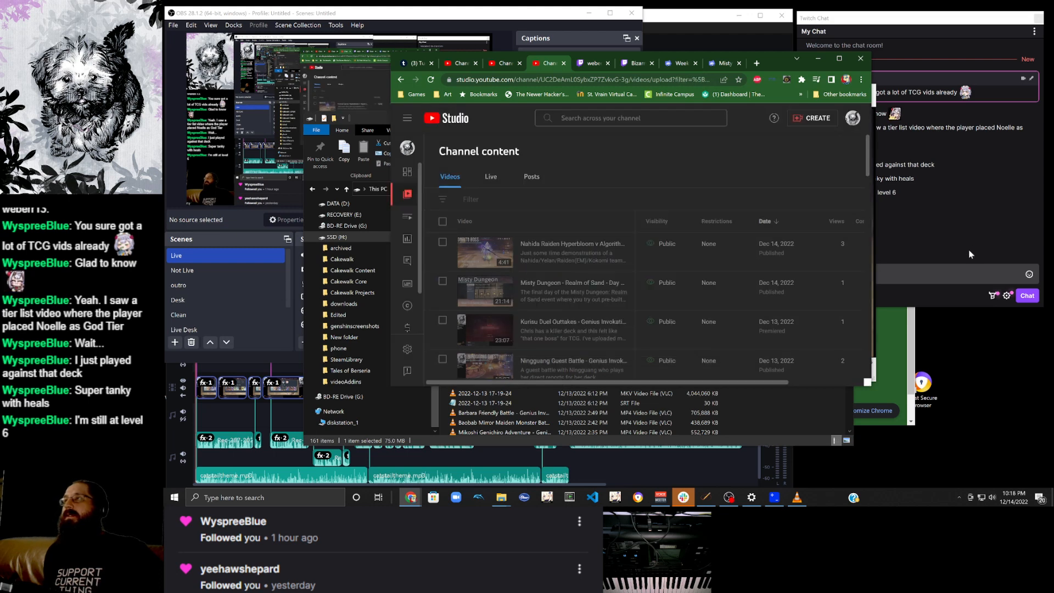
pyautogui.click(961, 253)
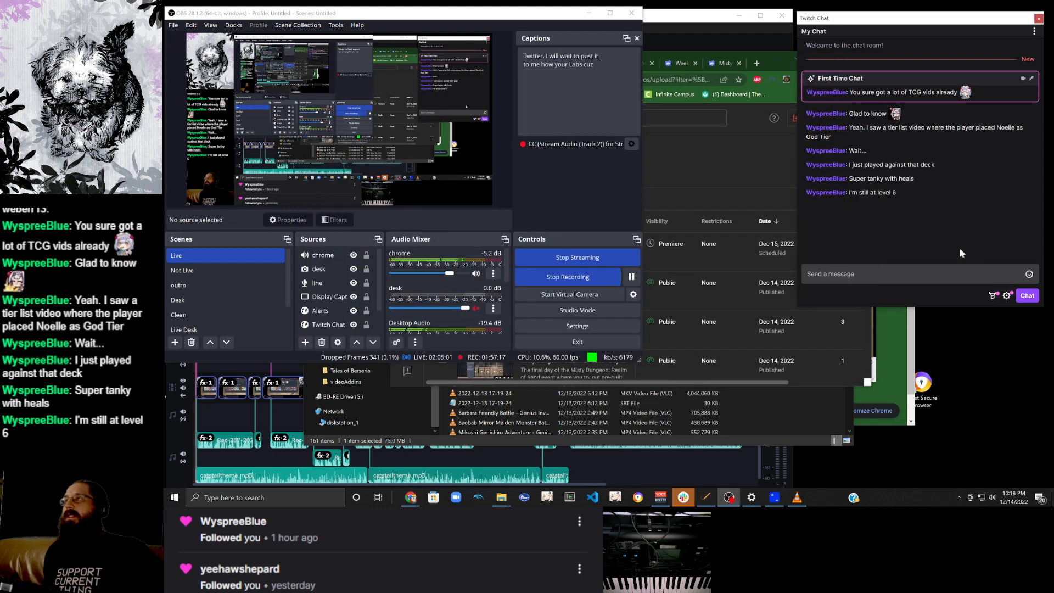
pyautogui.click(752, 68)
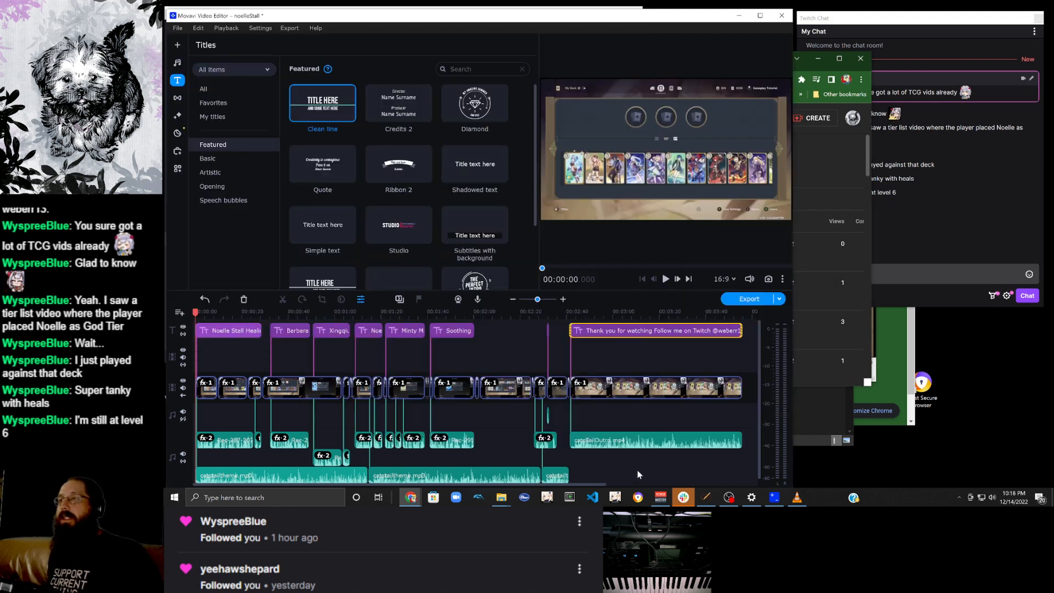
# Undo the last length change of the closing "Thank you for watching" title.
pyautogui.click(634, 473)
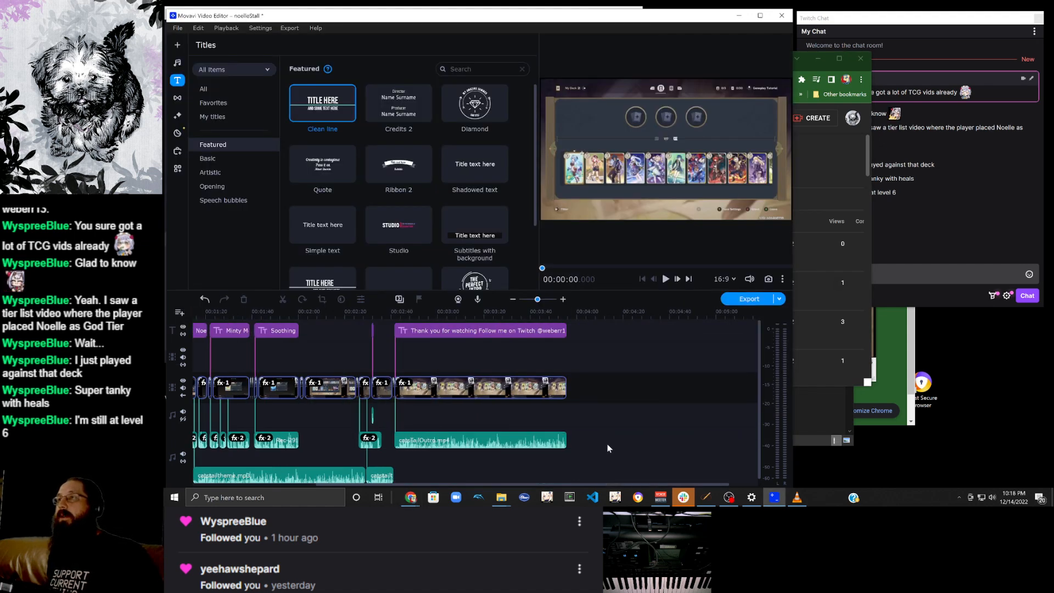
pyautogui.scroll(5, 608, 446)
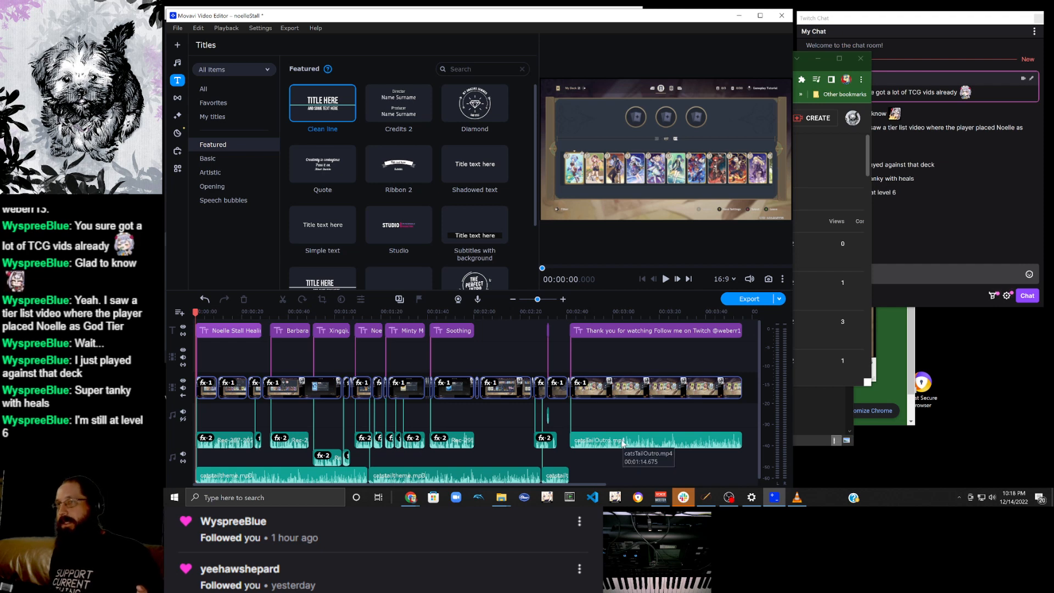
pyautogui.hotkey('ctrl', 'z')
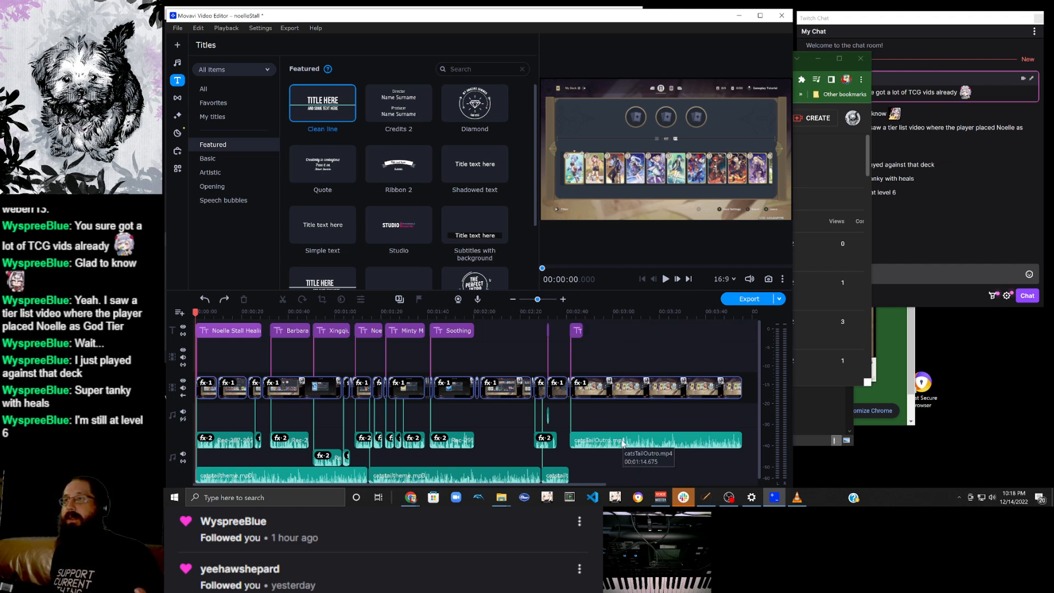
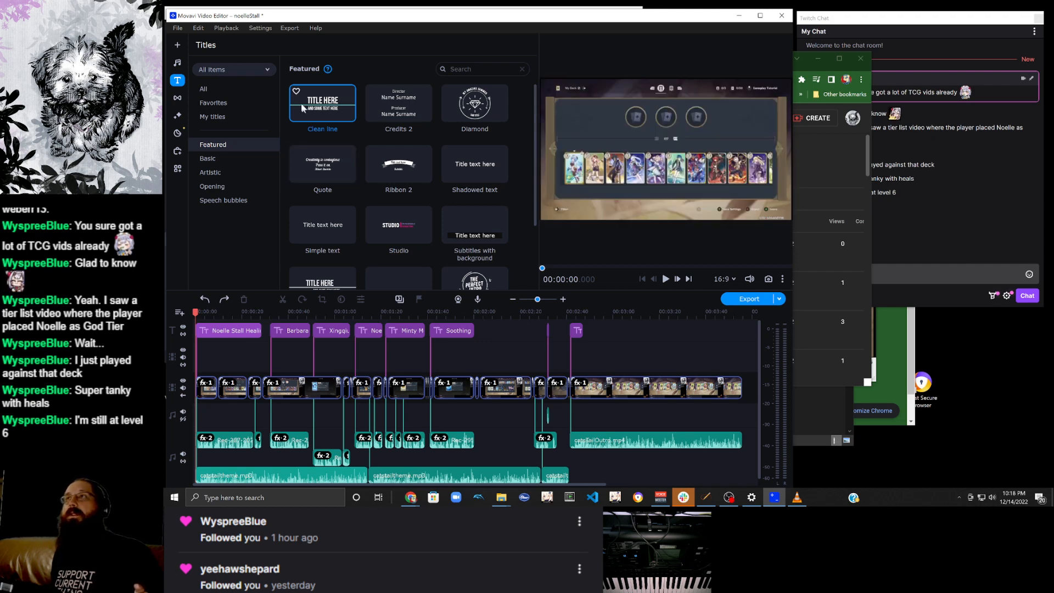
# Reopen the noelleStall project from the videoAddins folder without saving the current changes.
pyautogui.click(177, 29)
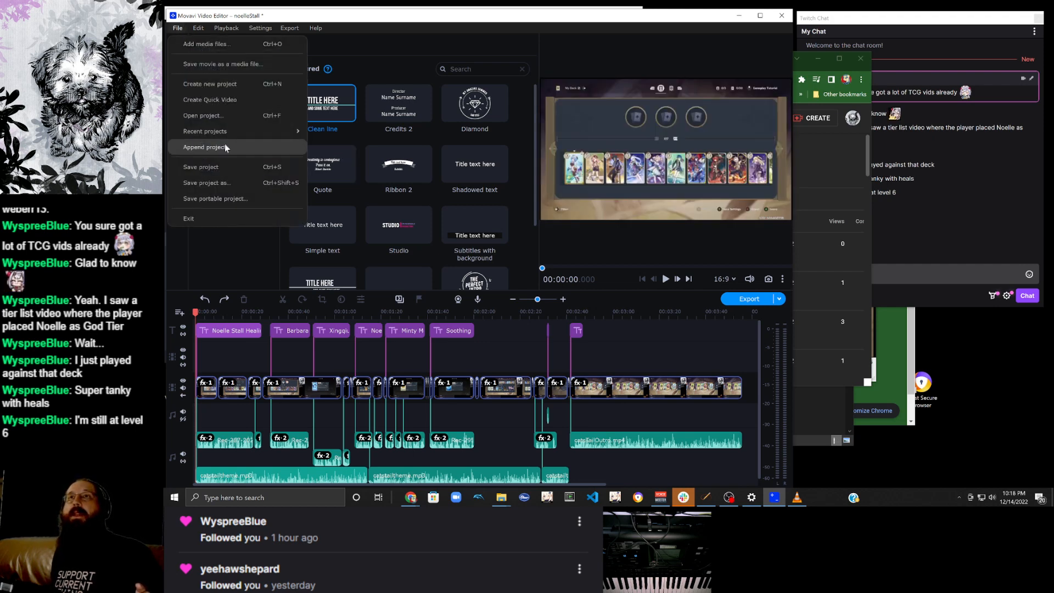
pyautogui.click(240, 116)
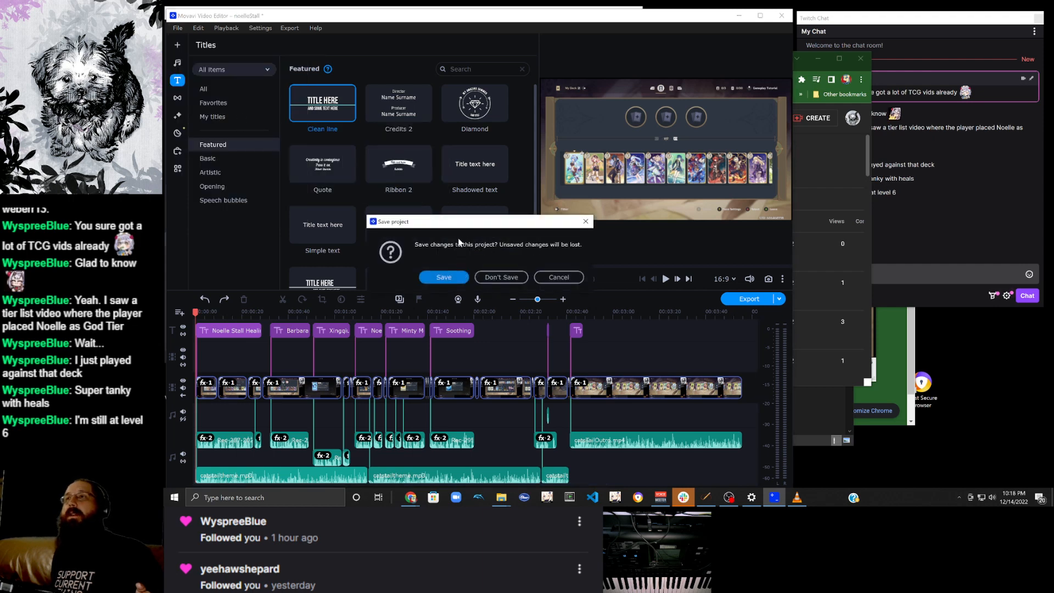
pyautogui.click(501, 277)
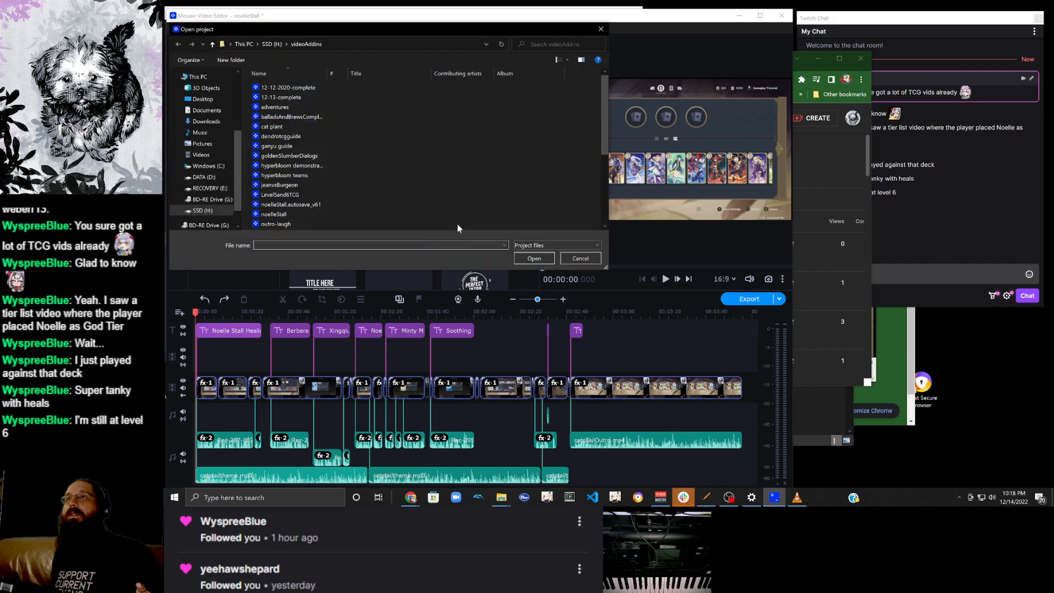
pyautogui.scroll(-5, 340, 144)
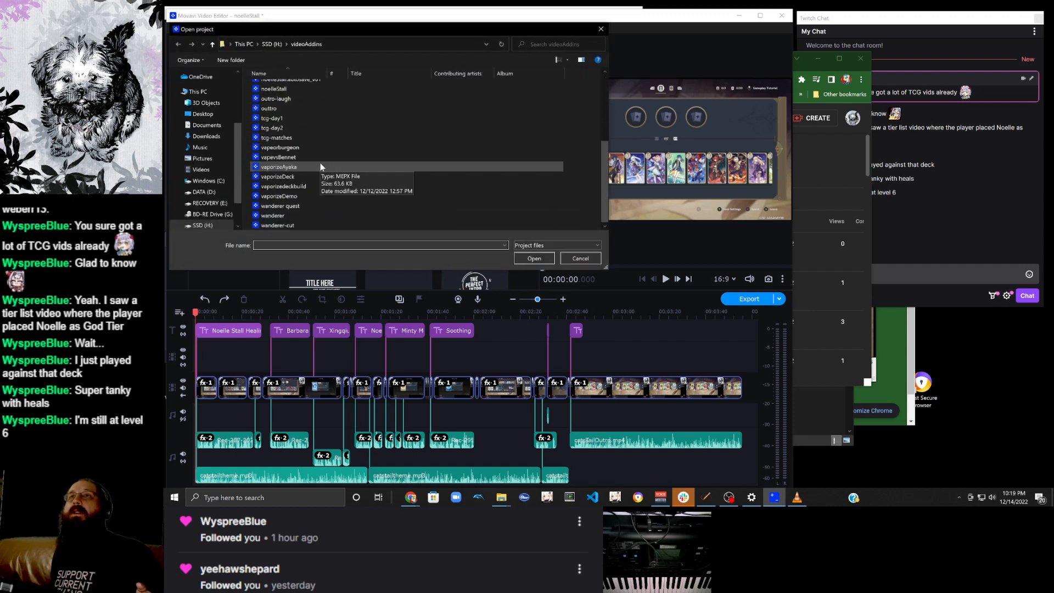
pyautogui.scroll(1, 321, 167)
pyautogui.click(307, 114)
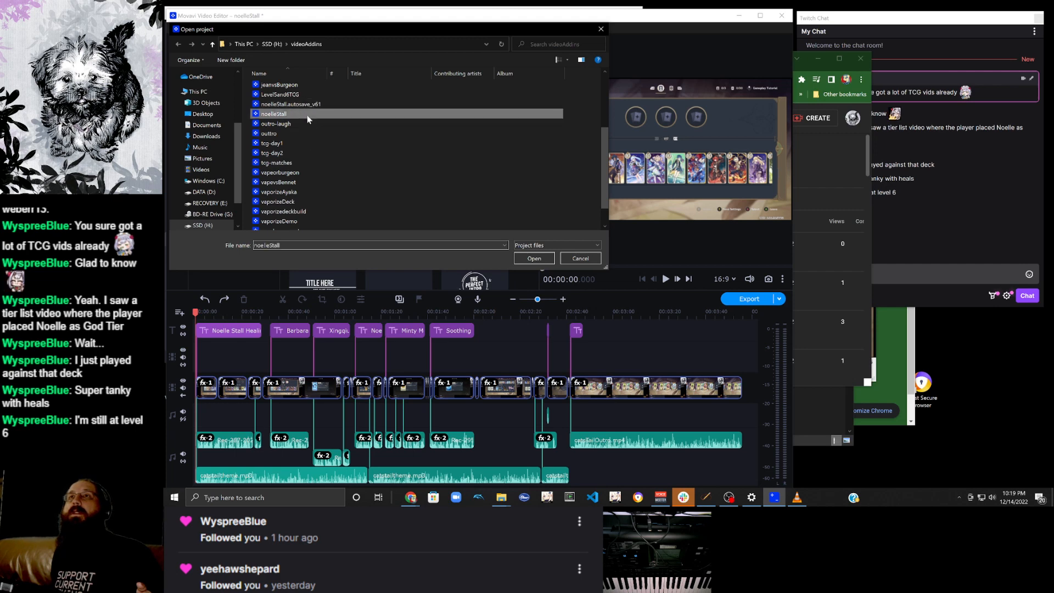
pyautogui.click(534, 258)
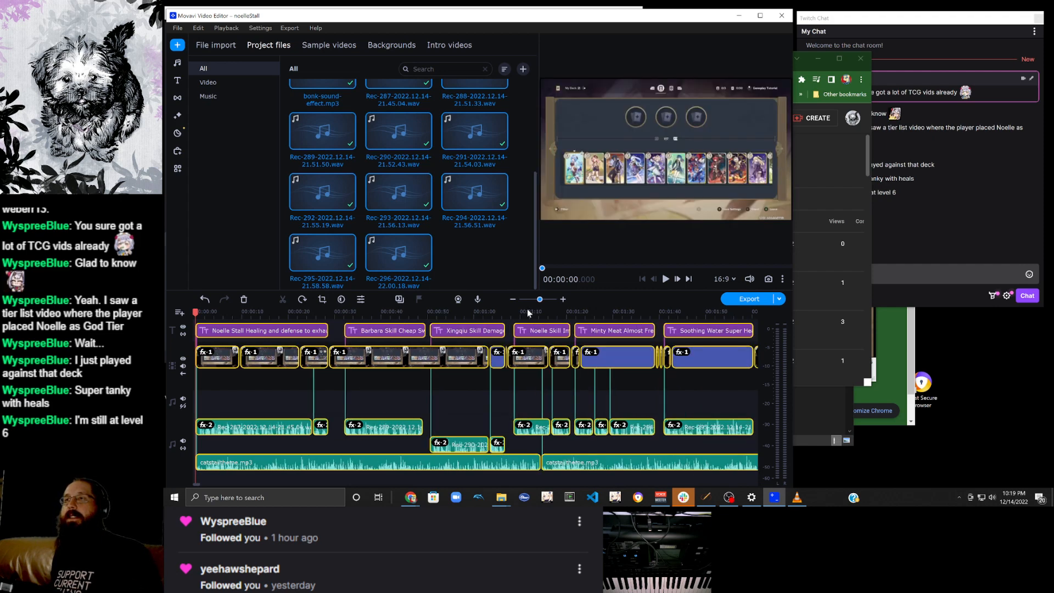
# Delete all the titles, edited video clips and audio clips that precede the long gameplay recording.
pyautogui.moveTo(433, 477); pyautogui.dragTo(163, 321)
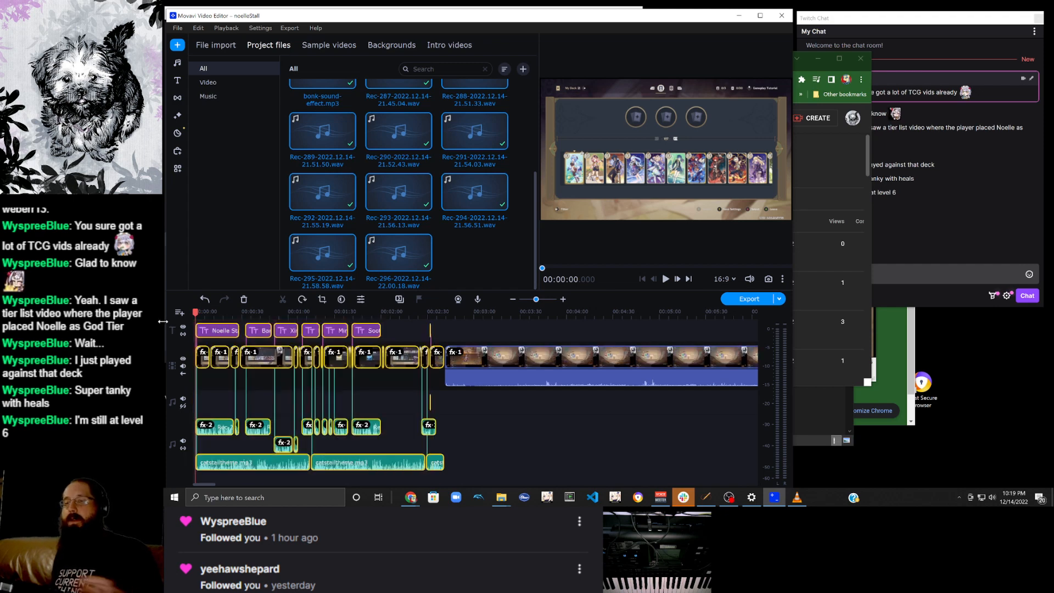
pyautogui.press('Delete')
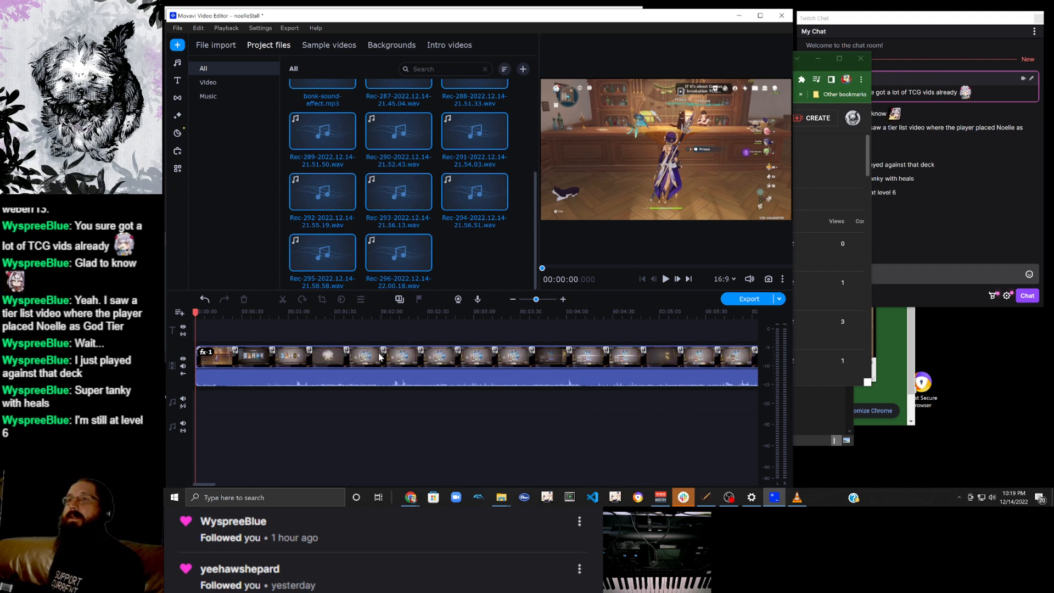
pyautogui.hscroll(3, 439, 360)
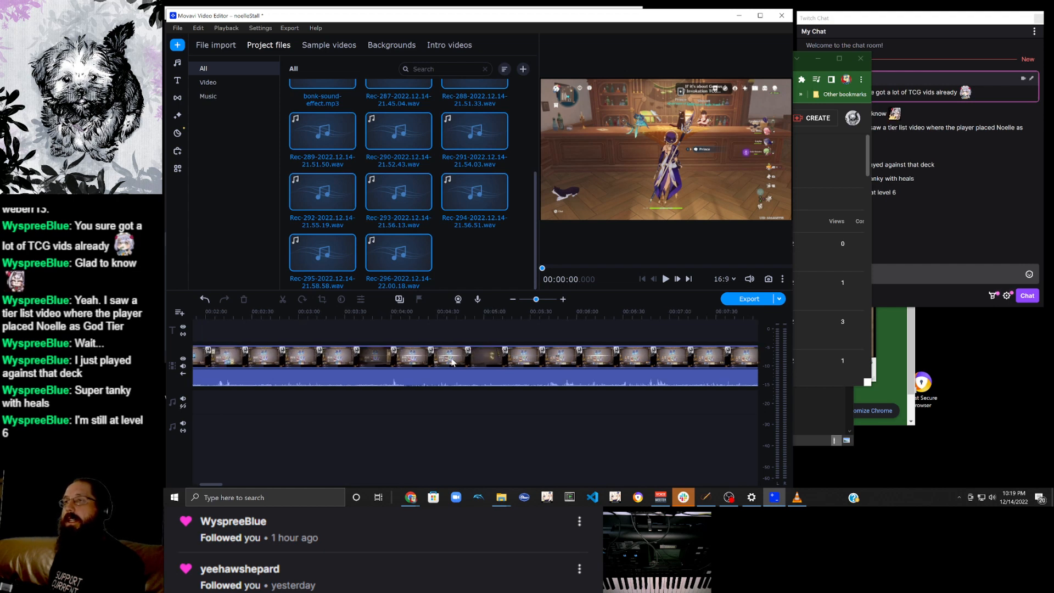
pyautogui.hscroll(1, 458, 360)
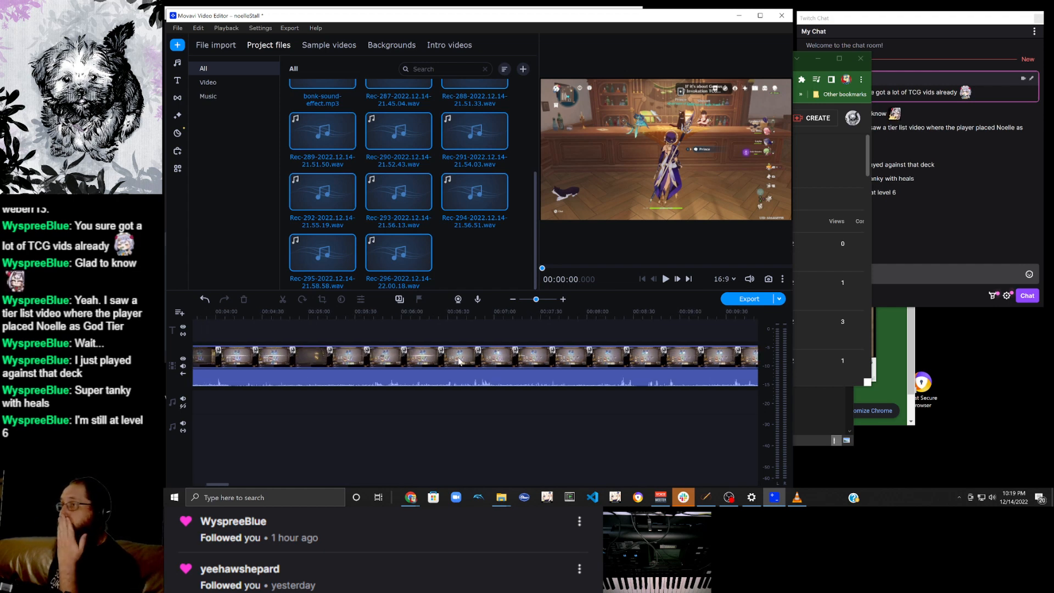
pyautogui.hscroll(-4, 464, 360)
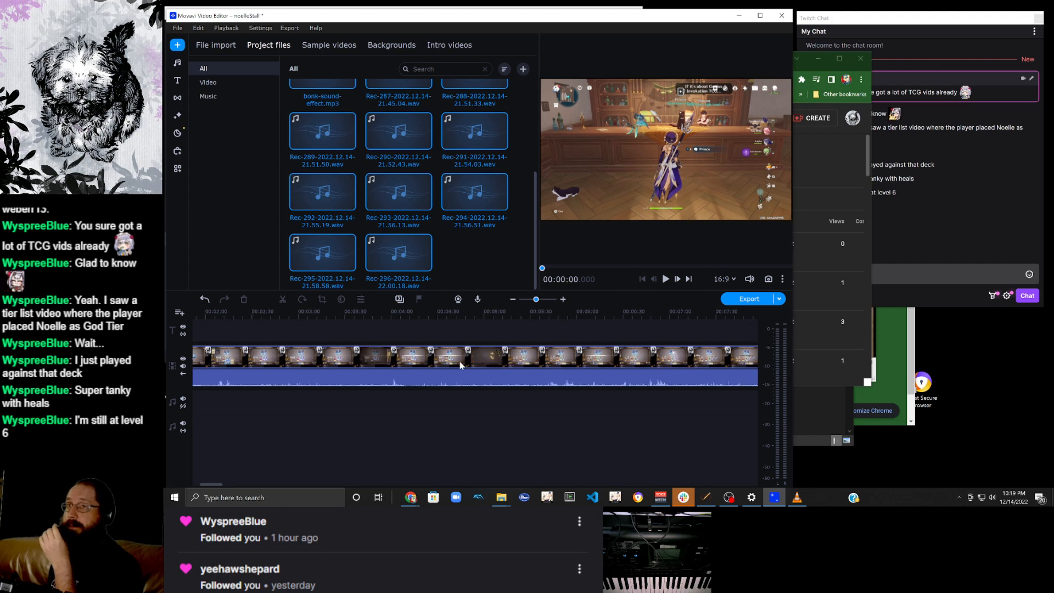
# Normalize the gameplay recording's audio and raise its volume to 207% in the general clip properties.
pyautogui.click(388, 378)
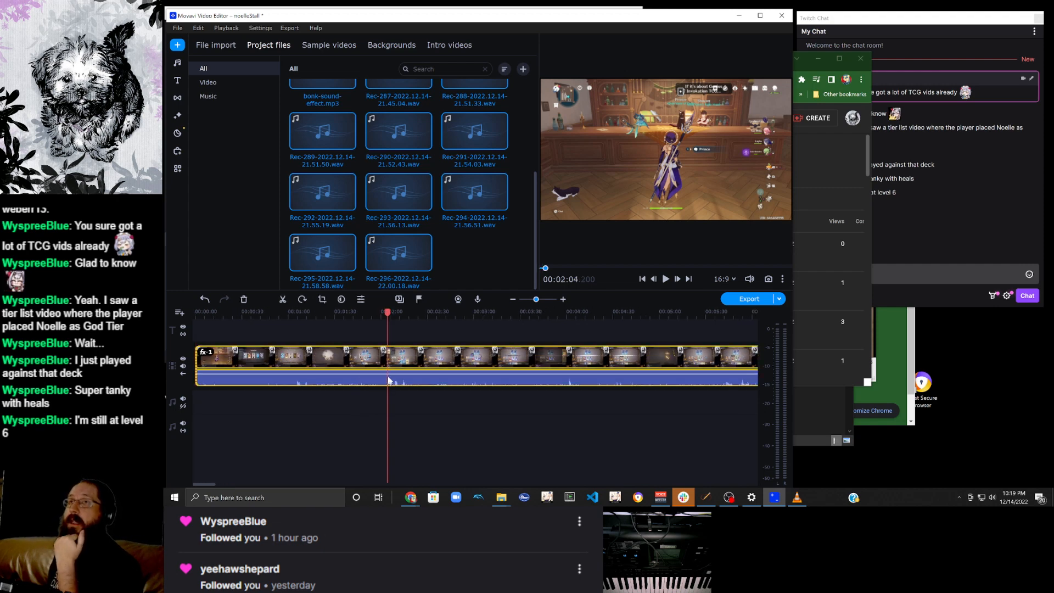
pyautogui.rightClick(409, 382)
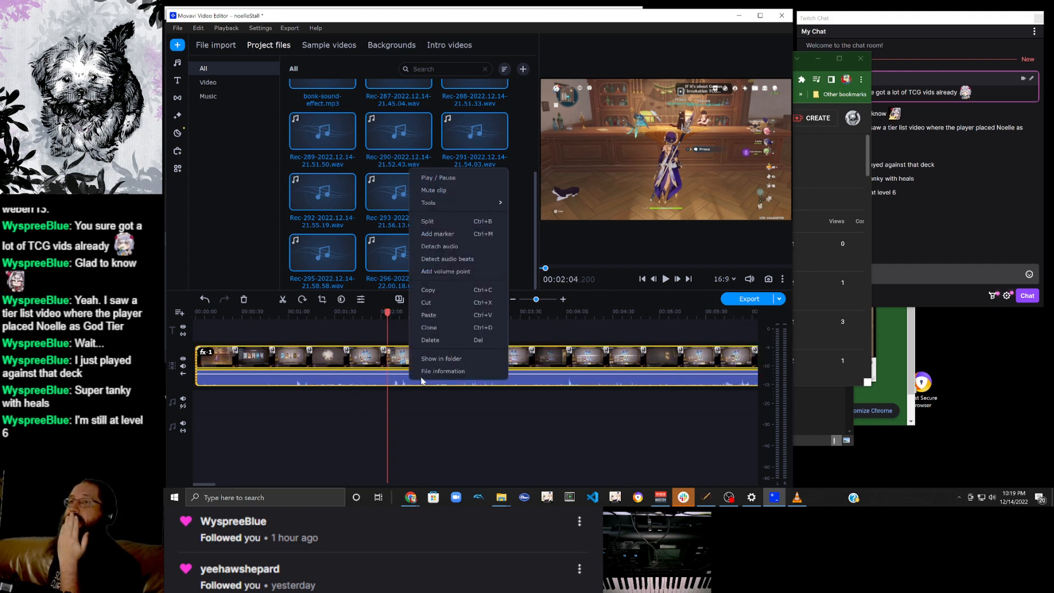
pyautogui.moveTo(500, 205)
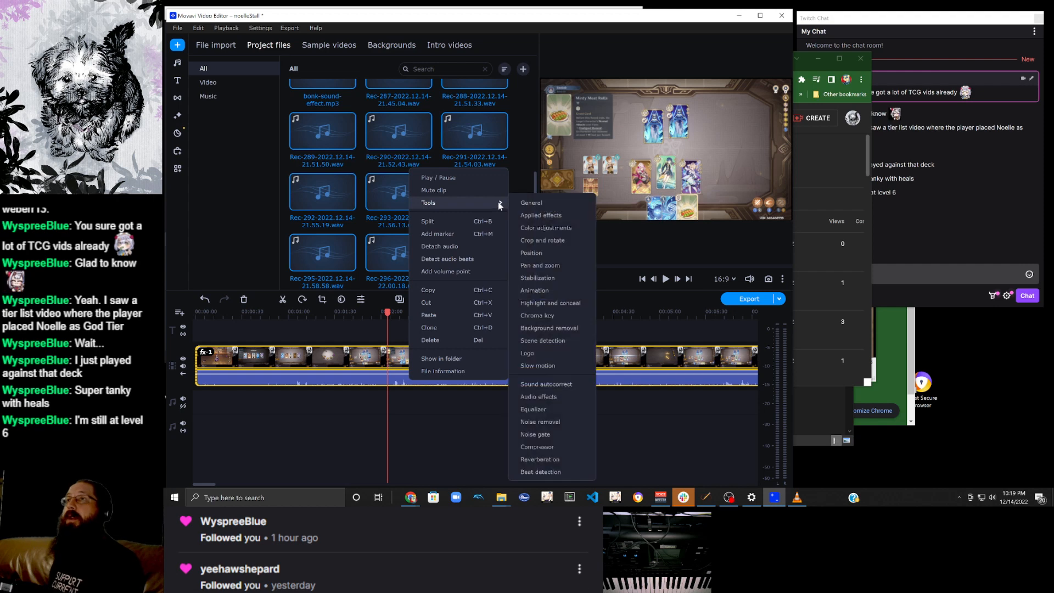
pyautogui.click(531, 202)
pyautogui.click(272, 96)
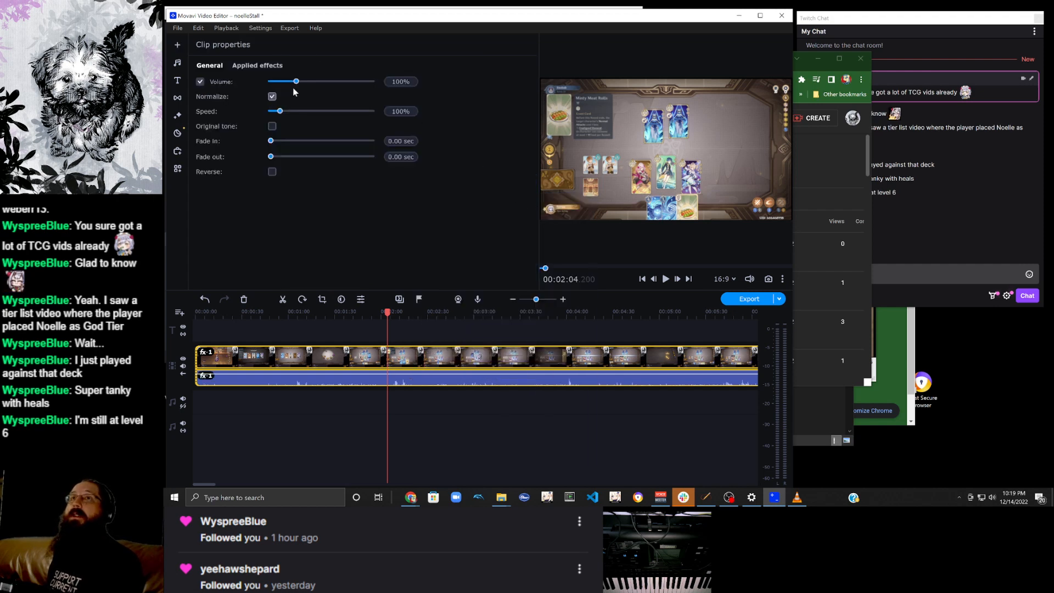
pyautogui.moveTo(297, 85); pyautogui.dragTo(322, 80)
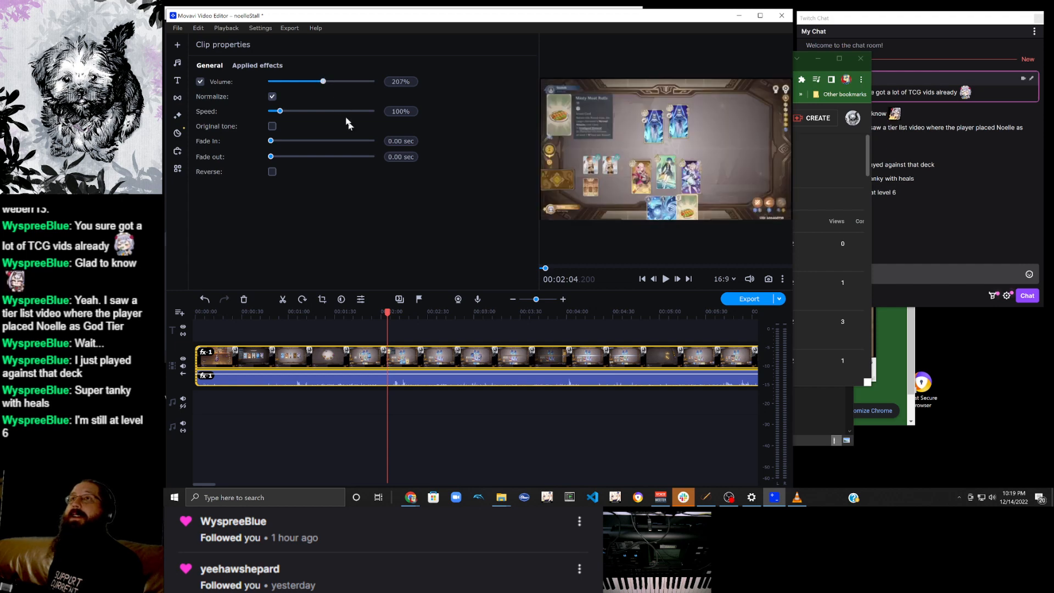
# Preview several points of the gameplay recording and play it from the beginning to check picture and sound.
pyautogui.click(217, 360)
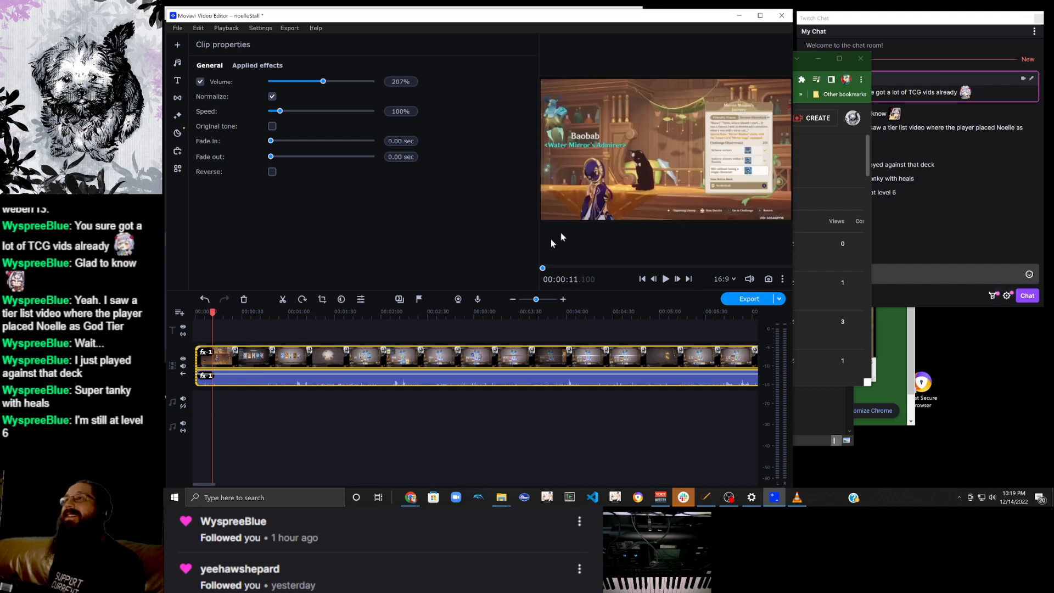
pyautogui.click(307, 355)
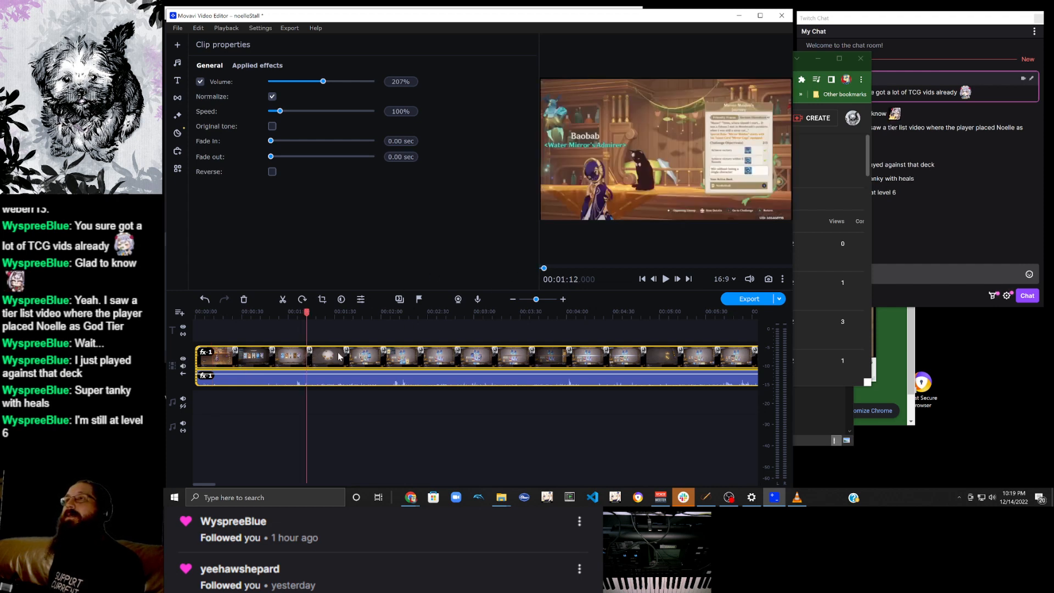
pyautogui.click(338, 355)
pyautogui.click(369, 357)
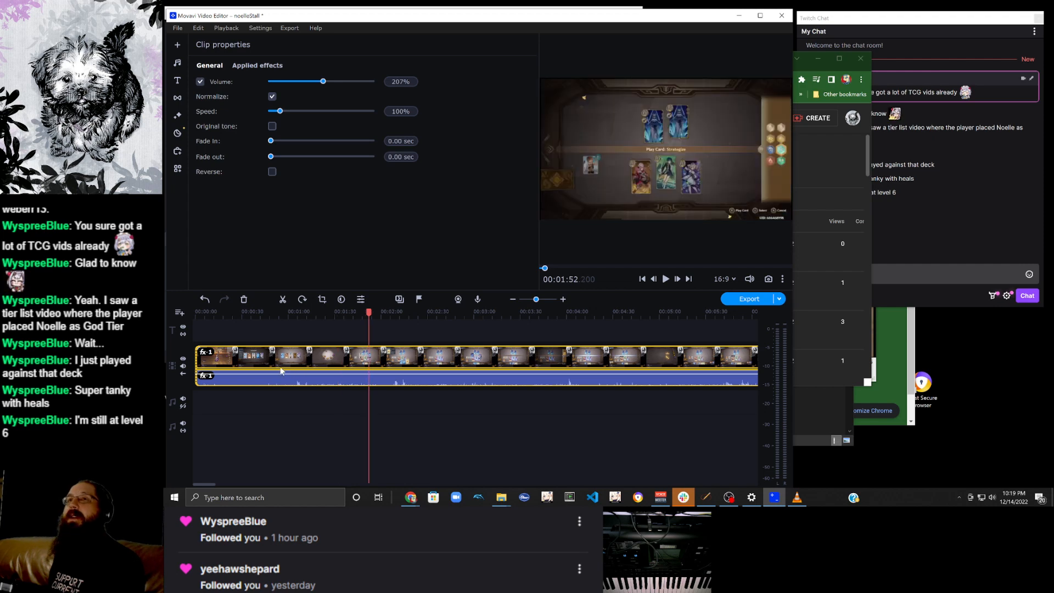
pyautogui.click(198, 360)
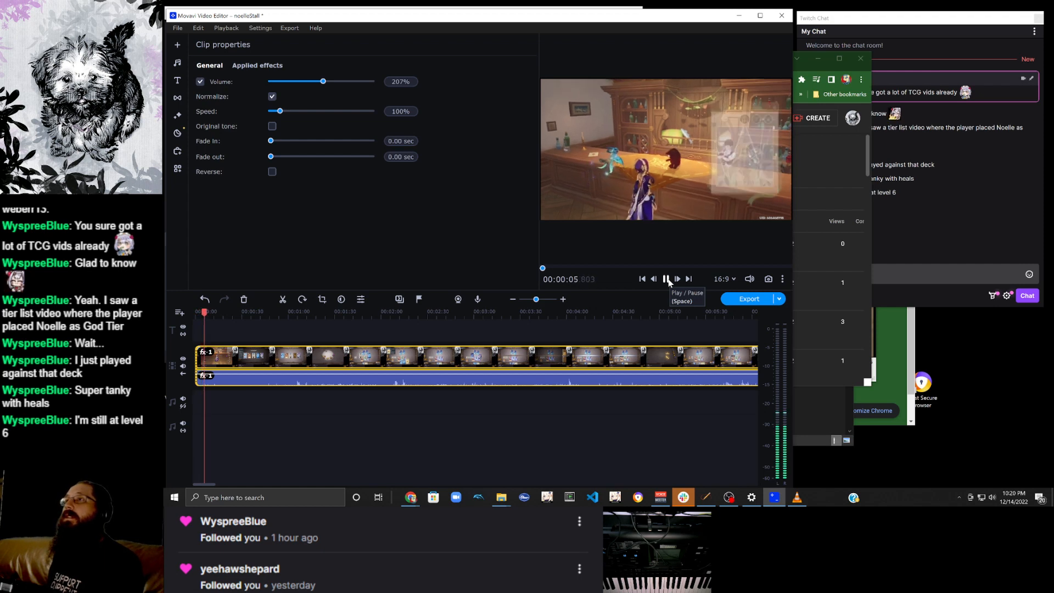
pyautogui.click(666, 278)
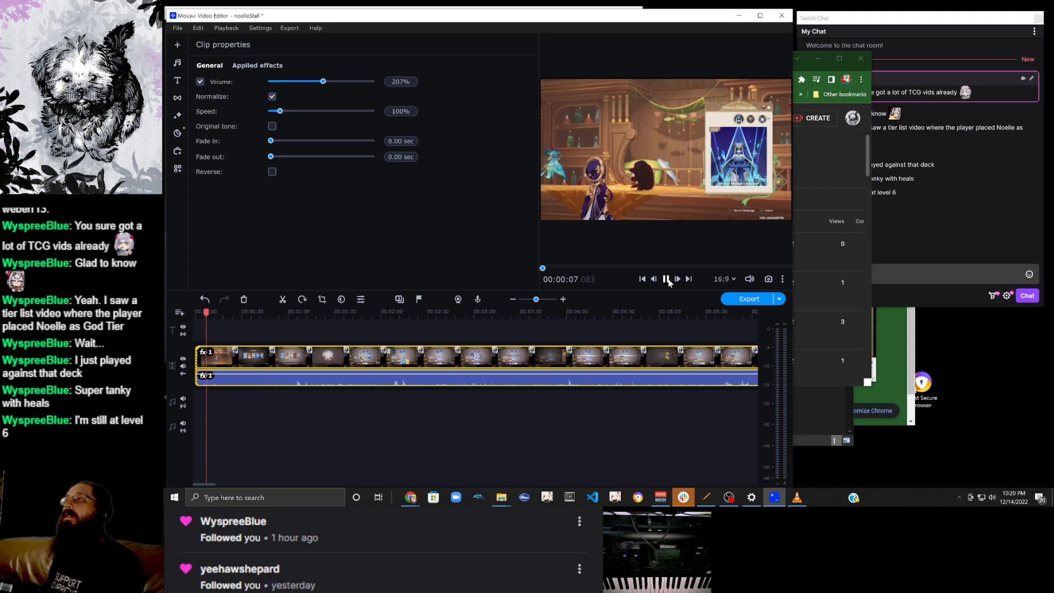
# Pause playback at the Baobab screen, split the gameplay recording at 00:00:09.944 and delete the segment before the cut.
pyautogui.click(666, 280)
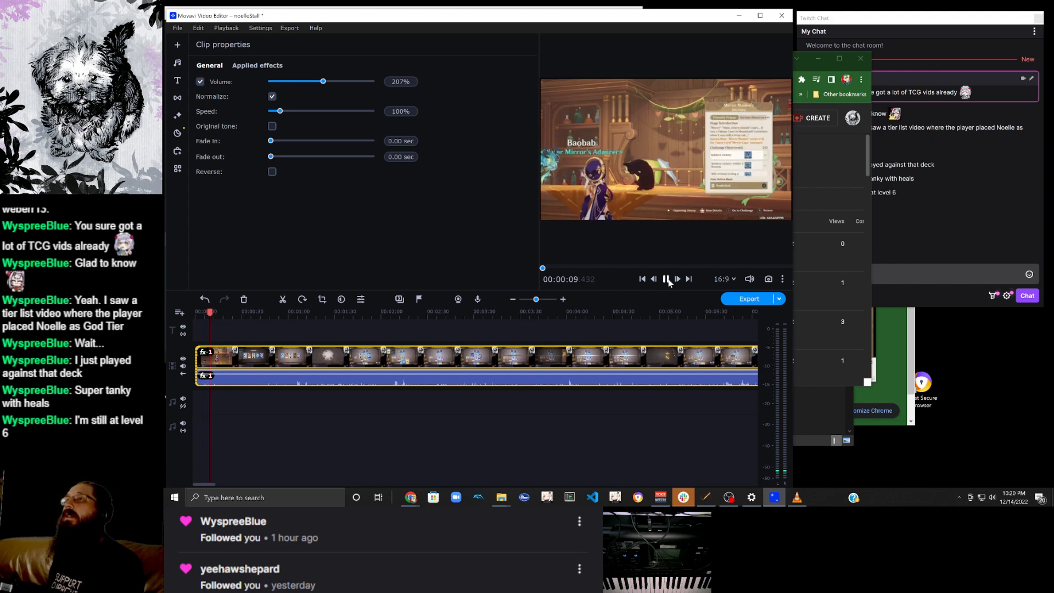
pyautogui.click(667, 279)
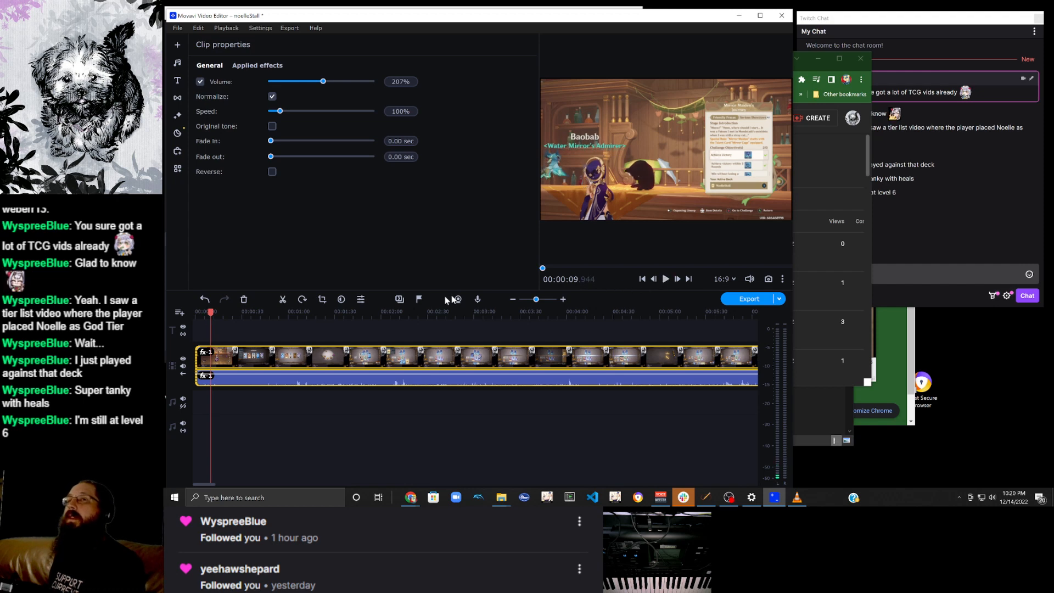
pyautogui.click(283, 299)
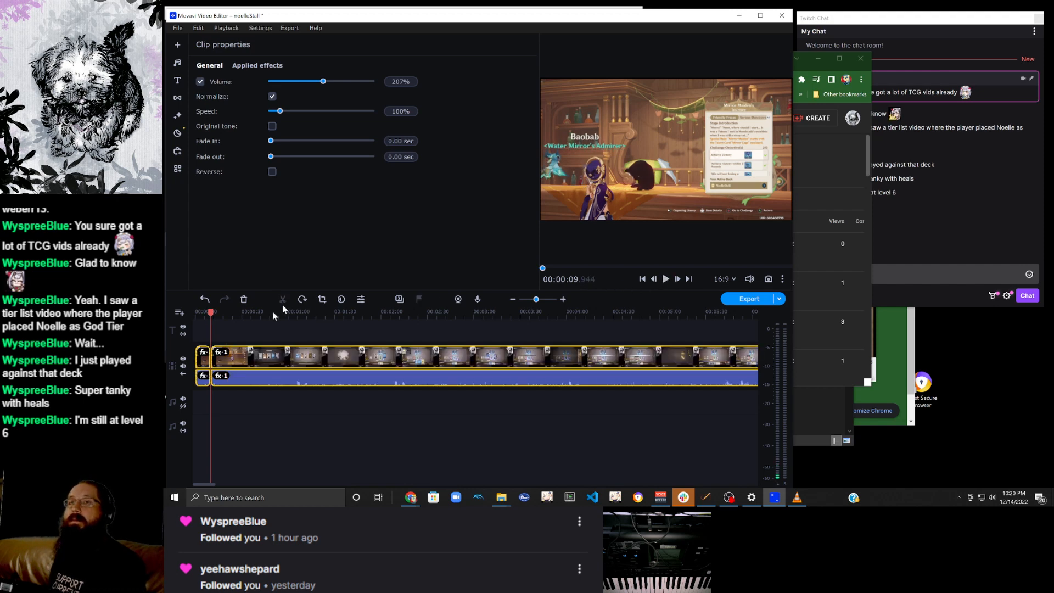
pyautogui.click(203, 379)
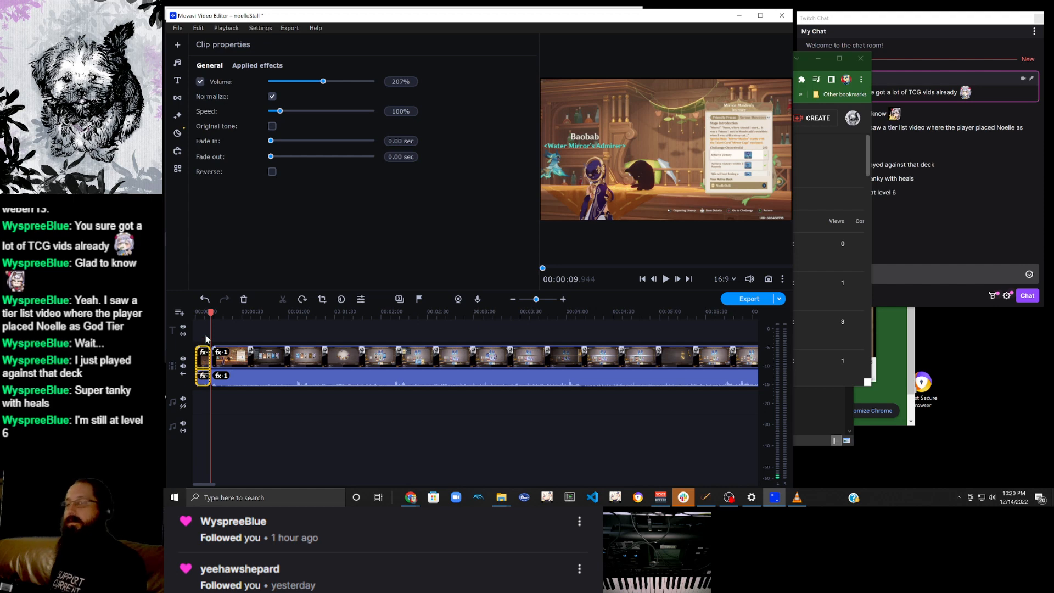
pyautogui.press('Delete')
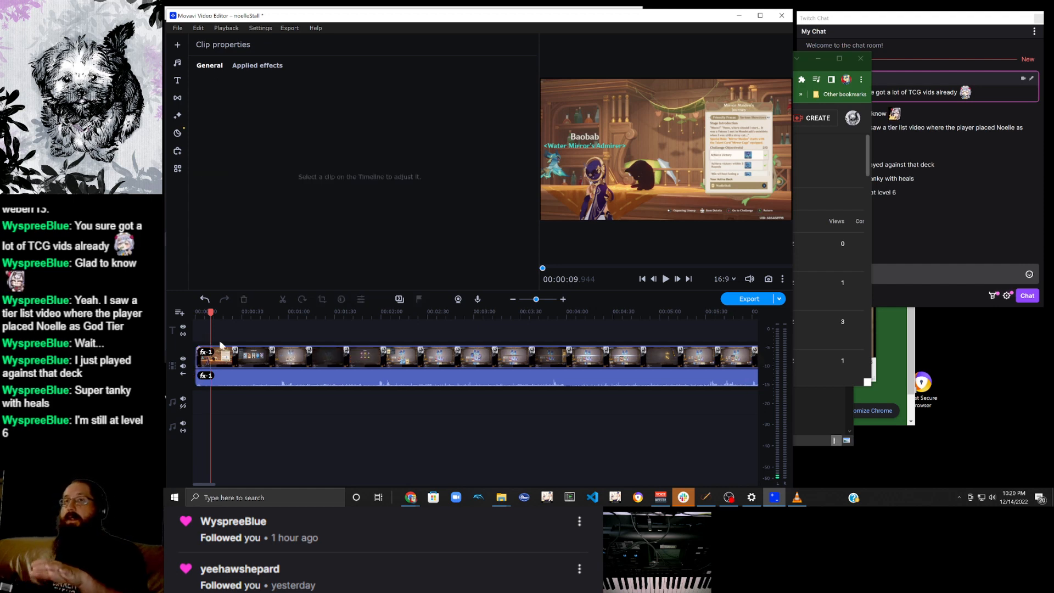
# Add a Clean line title at the very start of the timeline.
pyautogui.moveTo(210, 311); pyautogui.dragTo(183, 313)
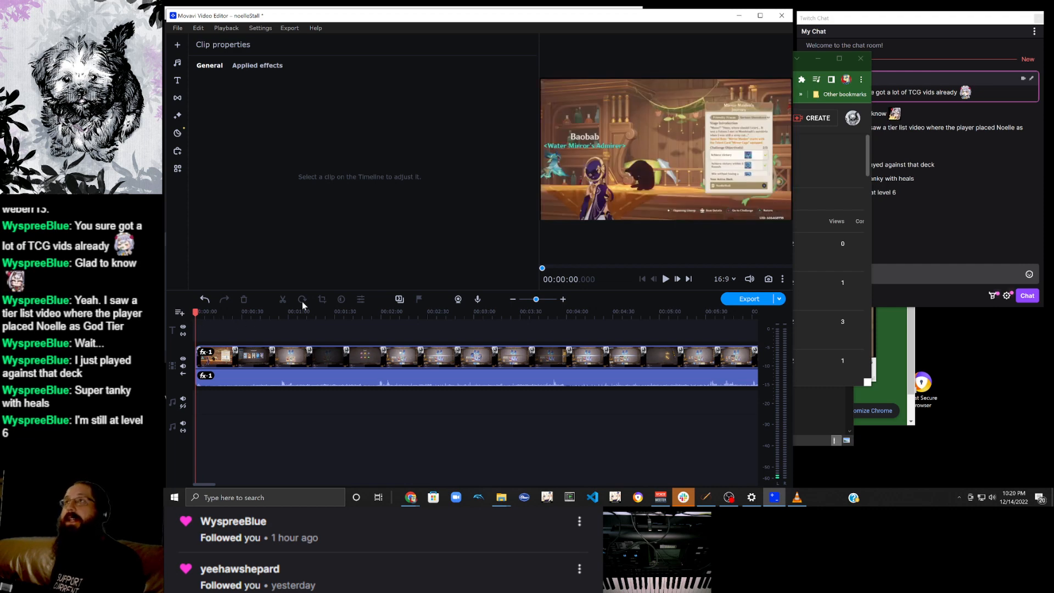
pyautogui.click(178, 80)
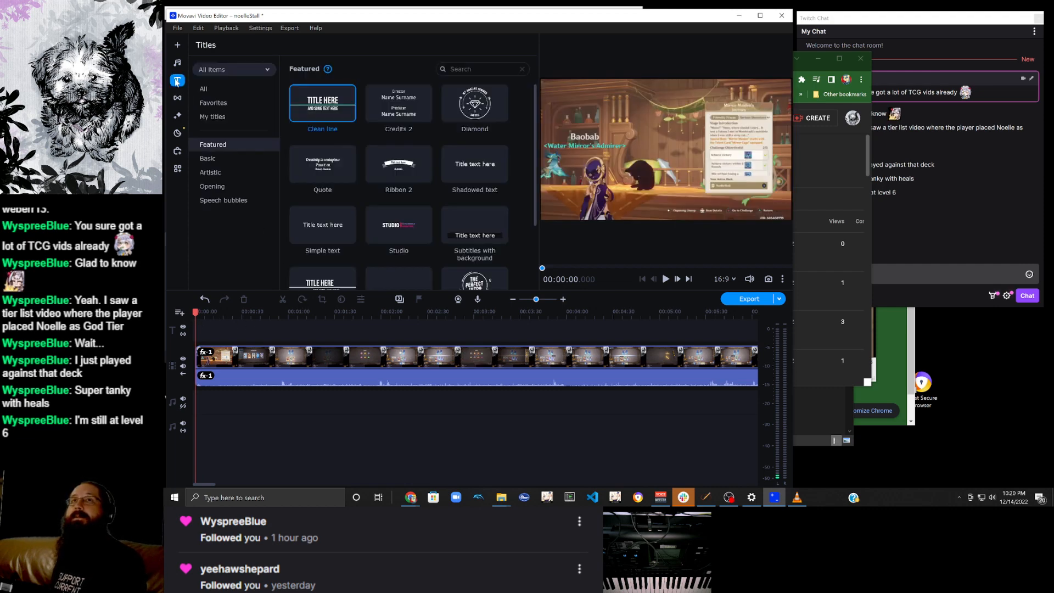
pyautogui.click(310, 106)
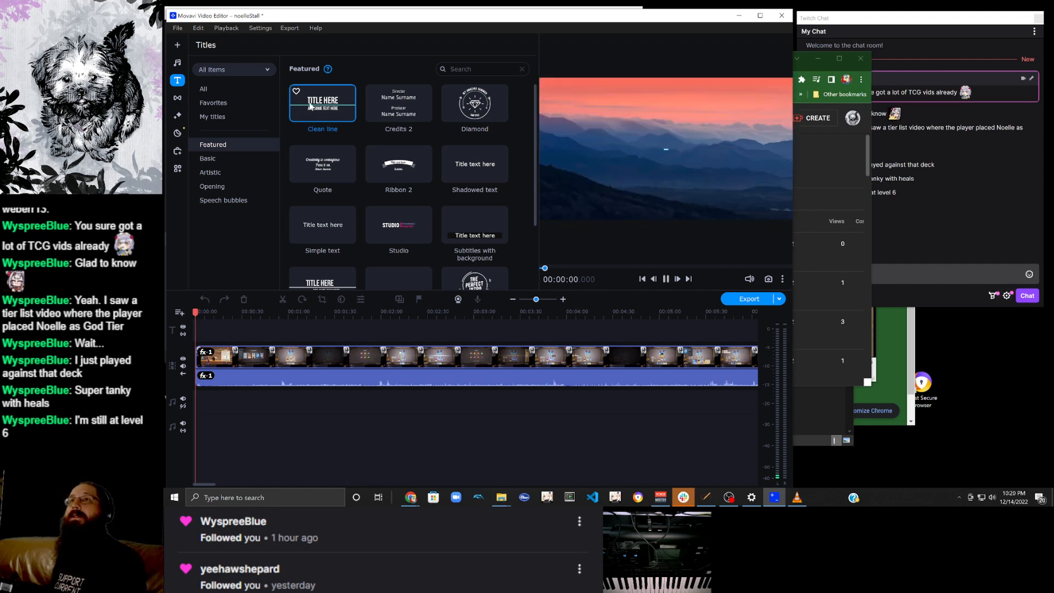
pyautogui.rightClick(310, 107)
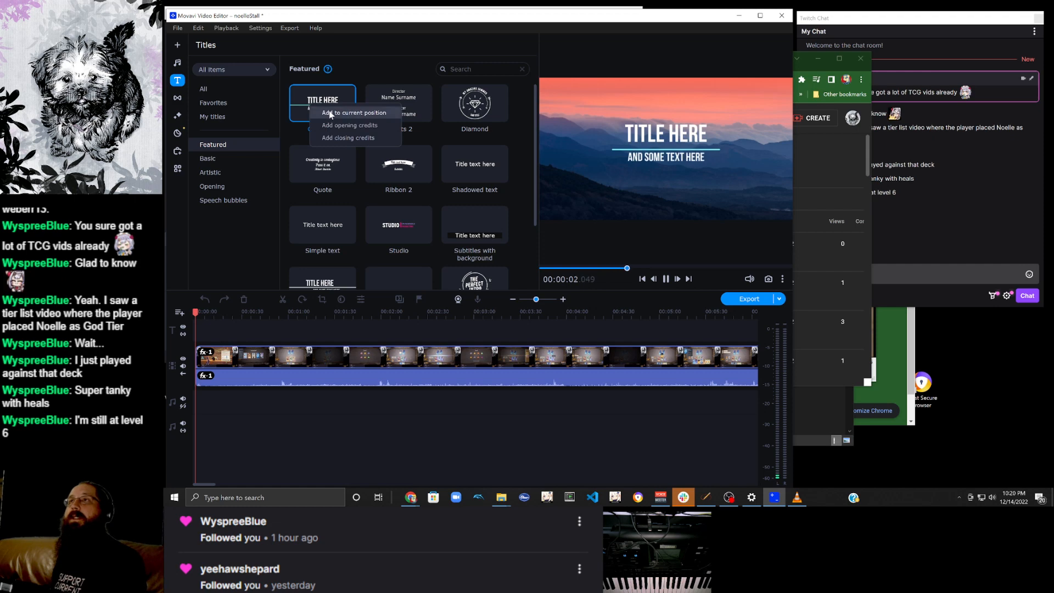
pyautogui.click(331, 113)
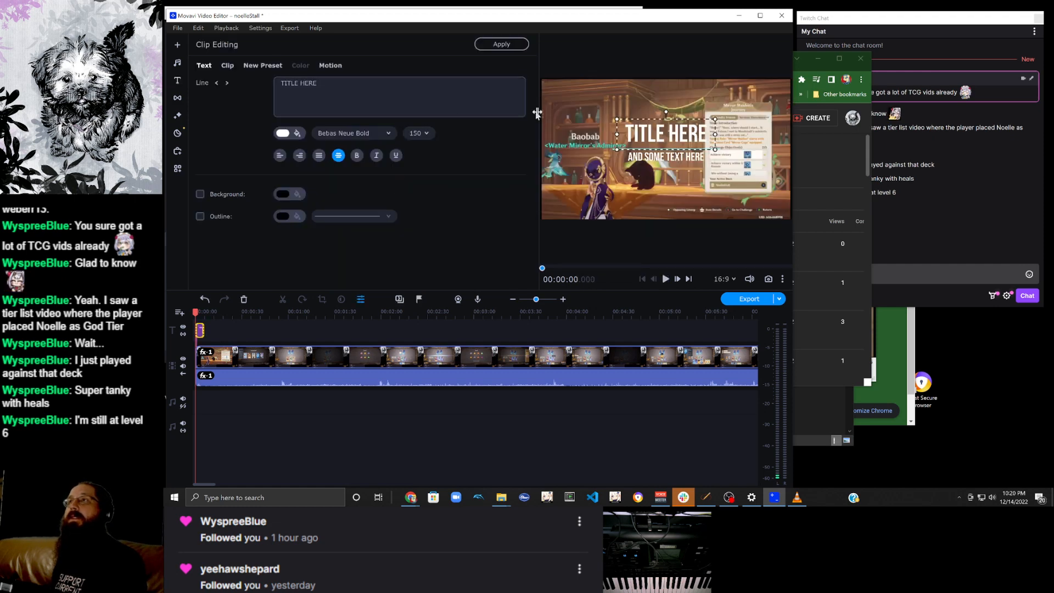
# Move the title's heading and divider line to the picture's upper left corner and its subtitle to the lower left.
pyautogui.moveTo(647, 139); pyautogui.dragTo(572, 98)
pyautogui.moveTo(641, 152); pyautogui.dragTo(570, 112)
pyautogui.moveTo(647, 158); pyautogui.dragTo(546, 186)
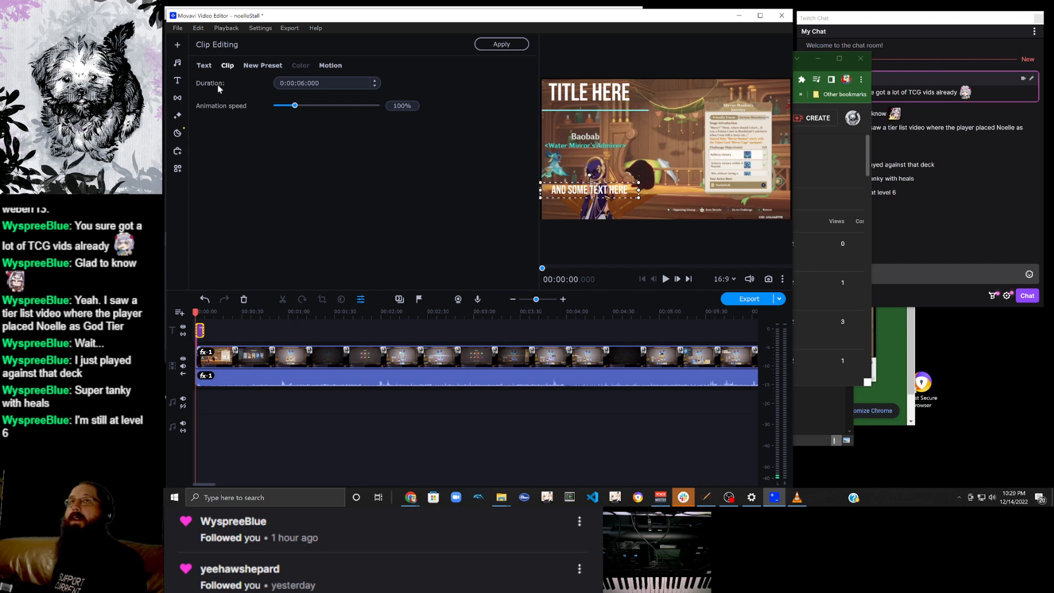
# Turn on the outline for both the subtitle and the heading of the title.
pyautogui.click(205, 65)
pyautogui.click(200, 215)
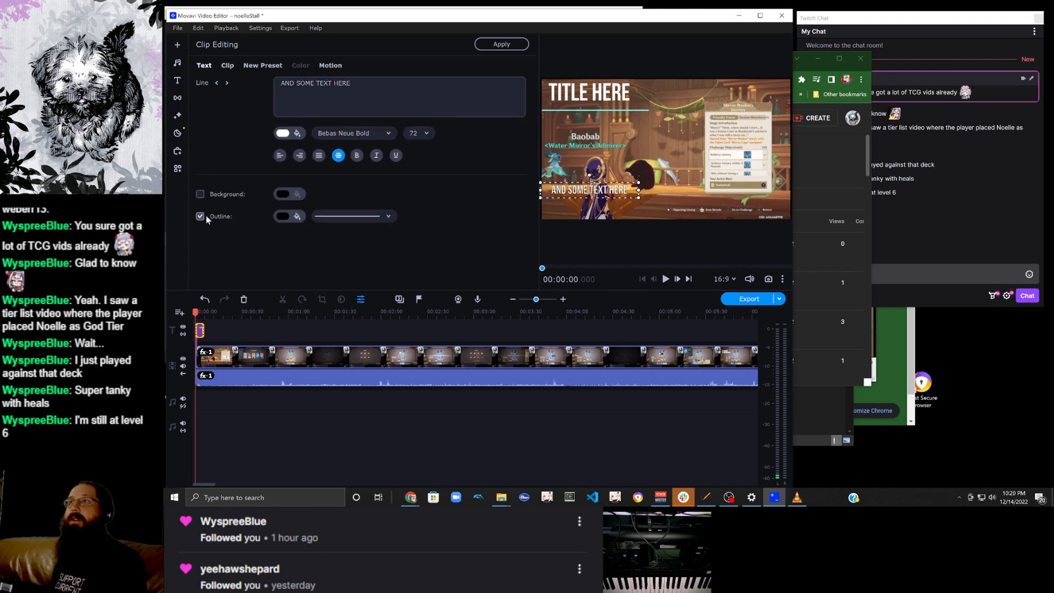
pyautogui.click(576, 96)
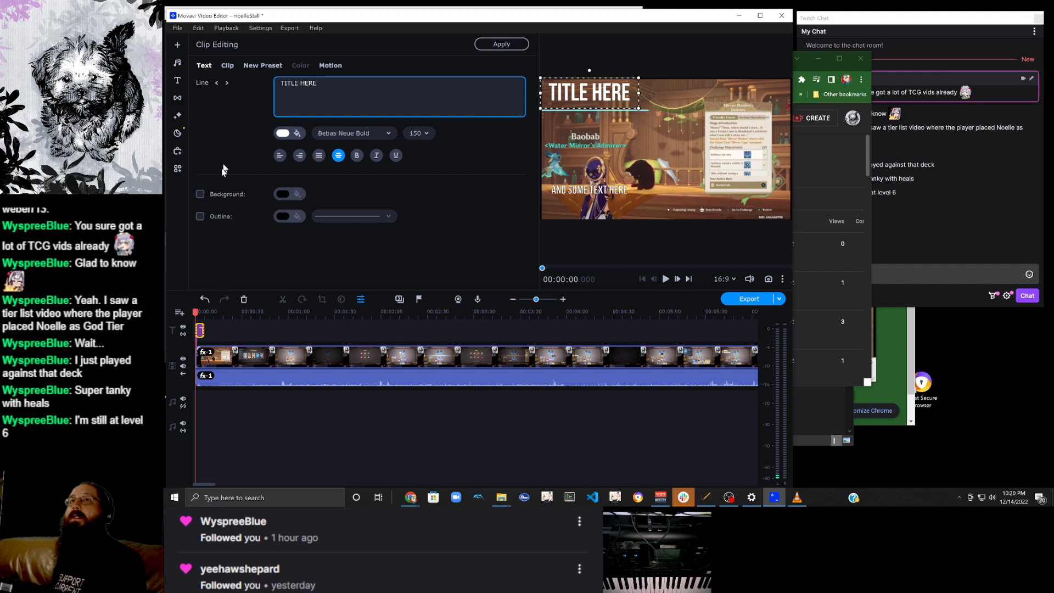
pyautogui.click(218, 218)
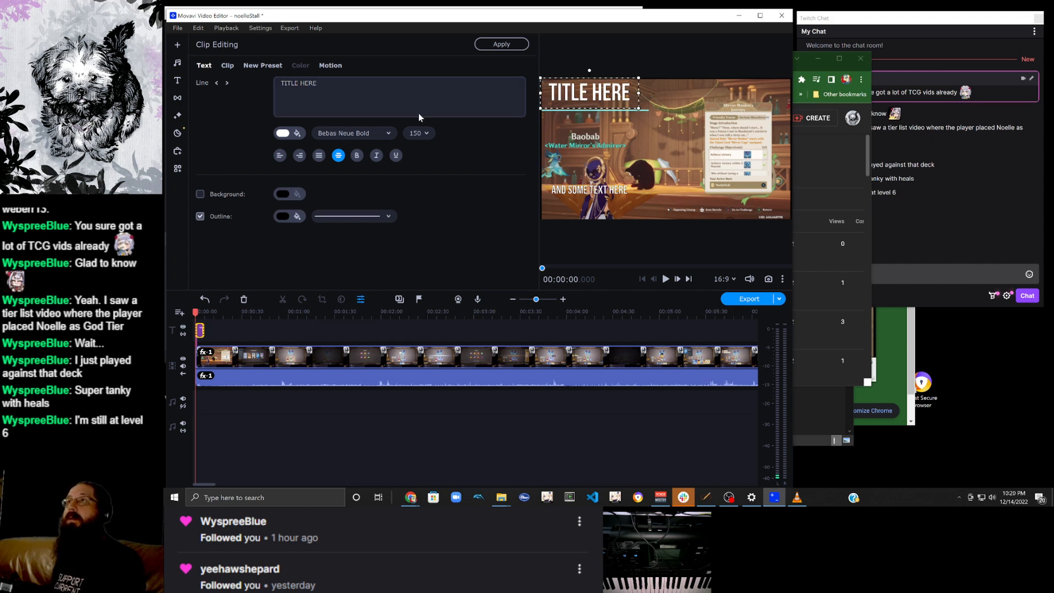
# Replace the heading text with "Noelle vs Mirror Maiden" and widen its text box so it fits on one line.
pyautogui.moveTo(370, 88); pyautogui.dragTo(238, 84)
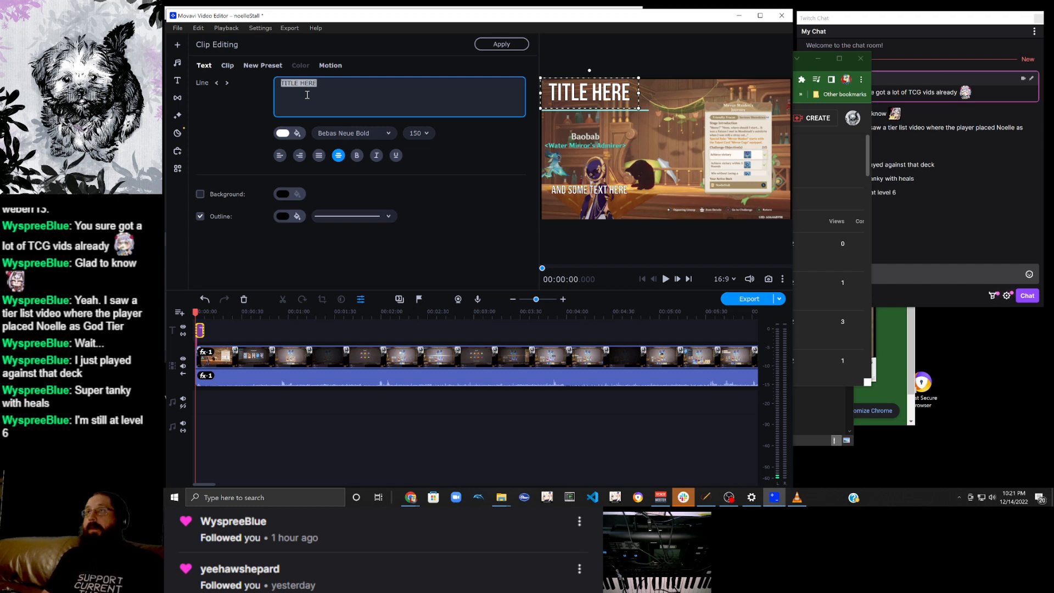
pyautogui.write('NOEL')
pyautogui.press('BackSpace')
pyautogui.press('BackSpace')
pyautogui.press('BackSpace')
pyautogui.press('BackSpace')
pyautogui.write('Nelle')
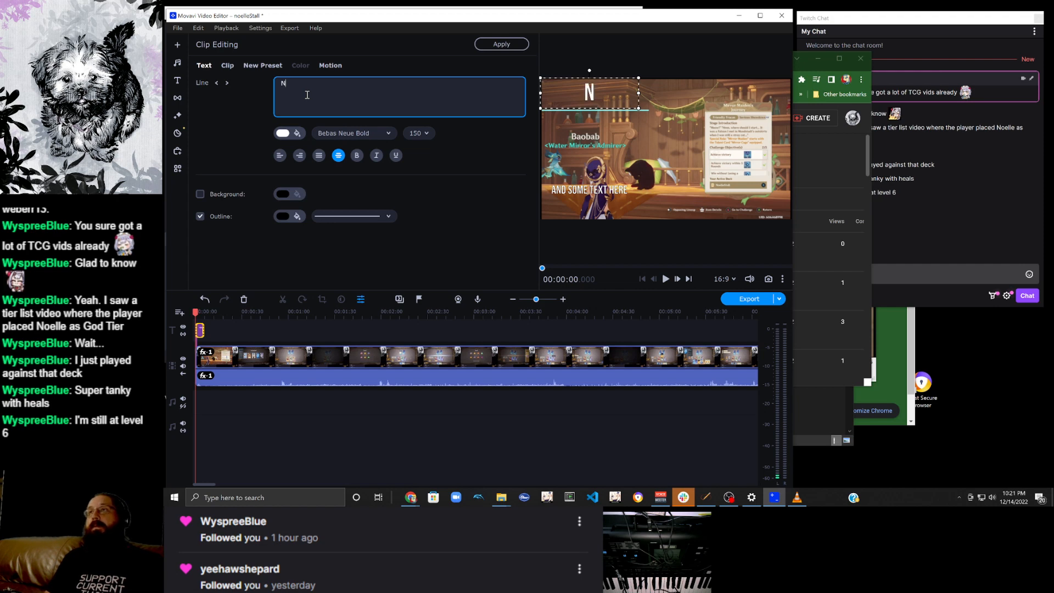
pyautogui.press('BackSpace')
pyautogui.press('BackSpace')
pyautogui.press('BackSpace')
pyautogui.press('BackSpace')
pyautogui.write('o')
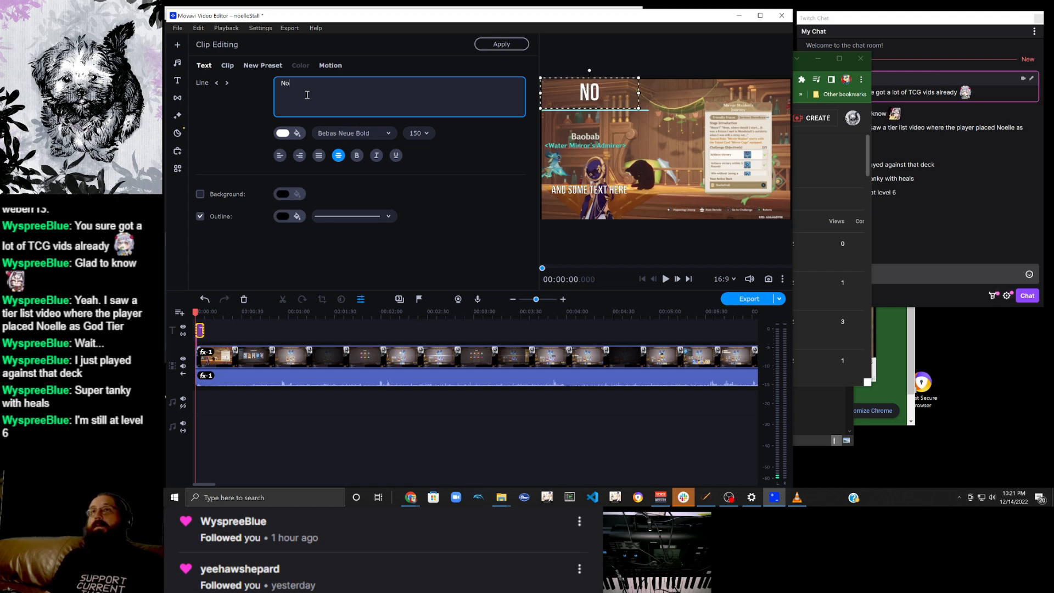
pyautogui.write('elle vs Mirror Maiden')
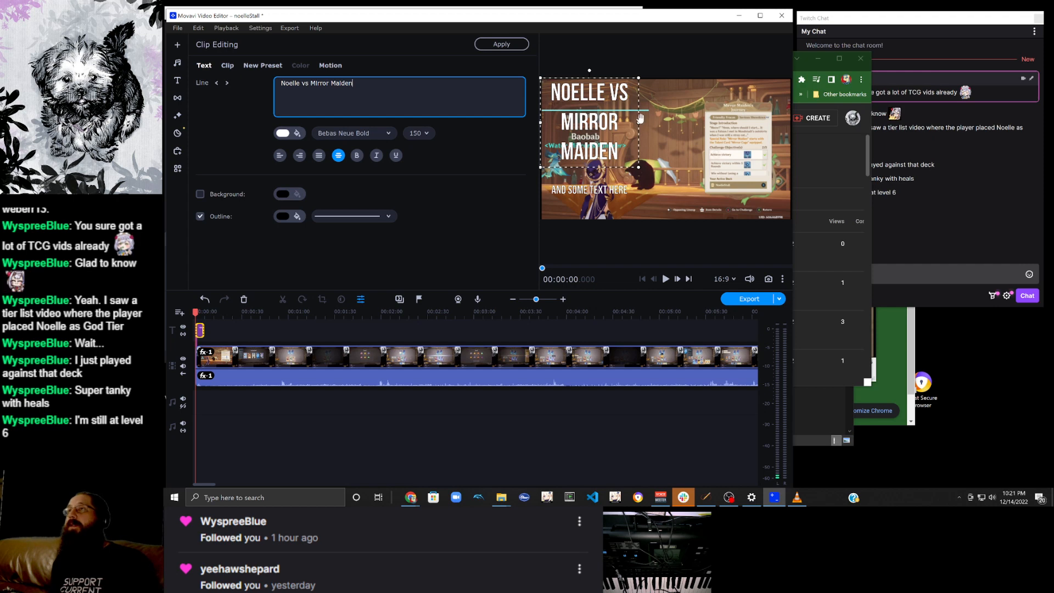
pyautogui.moveTo(635, 122); pyautogui.dragTo(751, 99)
# Place the subtitle near the picture's lower left edge and replace its text with "Stalling for survivablity".
pyautogui.click(604, 189)
pyautogui.moveTo(604, 190); pyautogui.dragTo(618, 125)
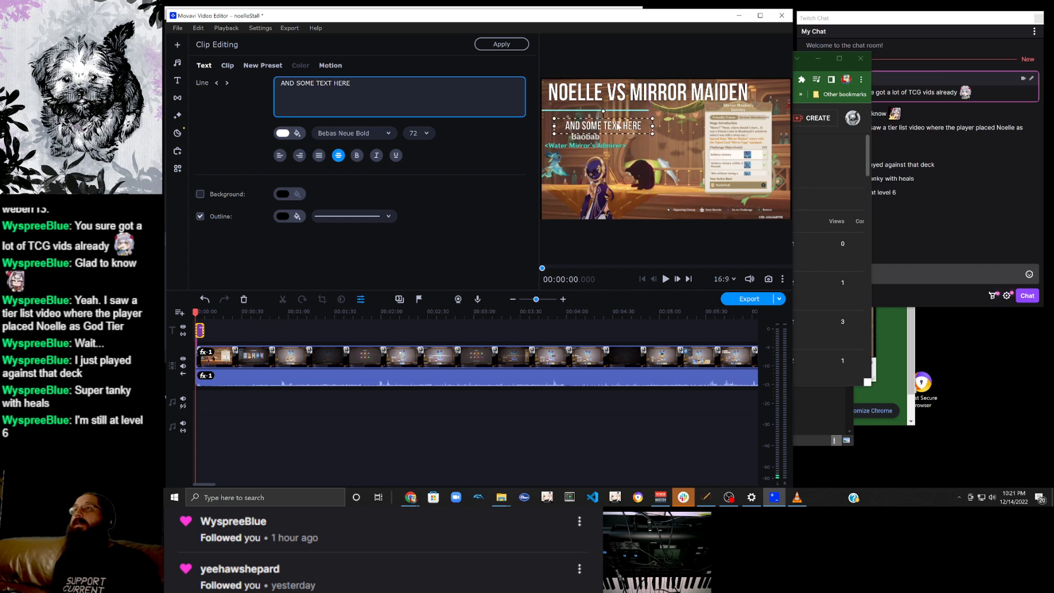
pyautogui.moveTo(280, 82)
pyautogui.mouseDown()
pyautogui.moveTo(362, 80)
pyautogui.moveTo(265, 75)
pyautogui.mouseUp()
pyautogui.moveTo(629, 133); pyautogui.dragTo(623, 210)
pyautogui.moveTo(356, 84); pyautogui.dragTo(277, 75)
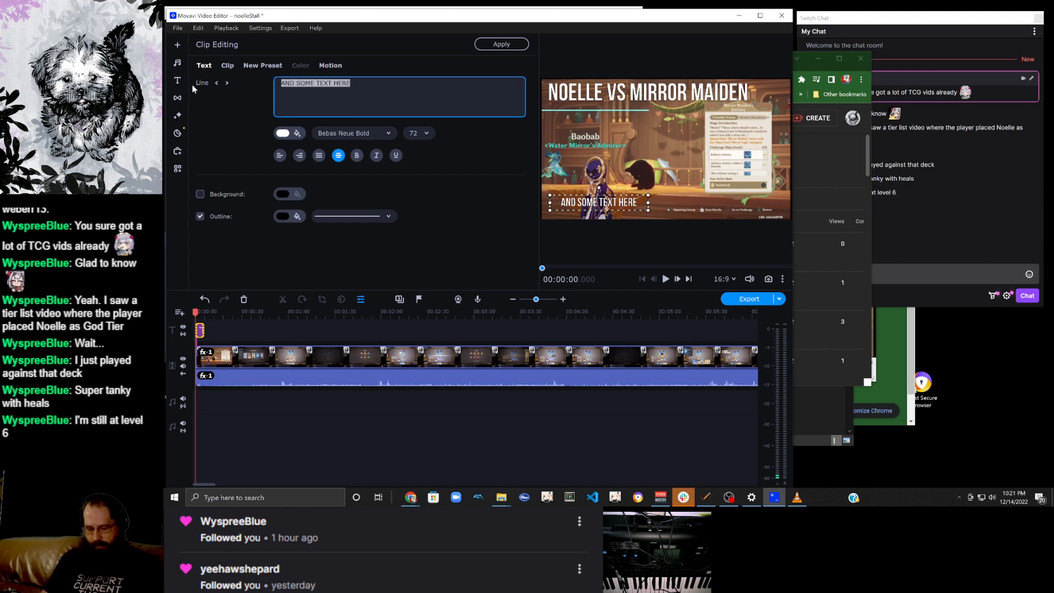
pyautogui.write('Stallin')
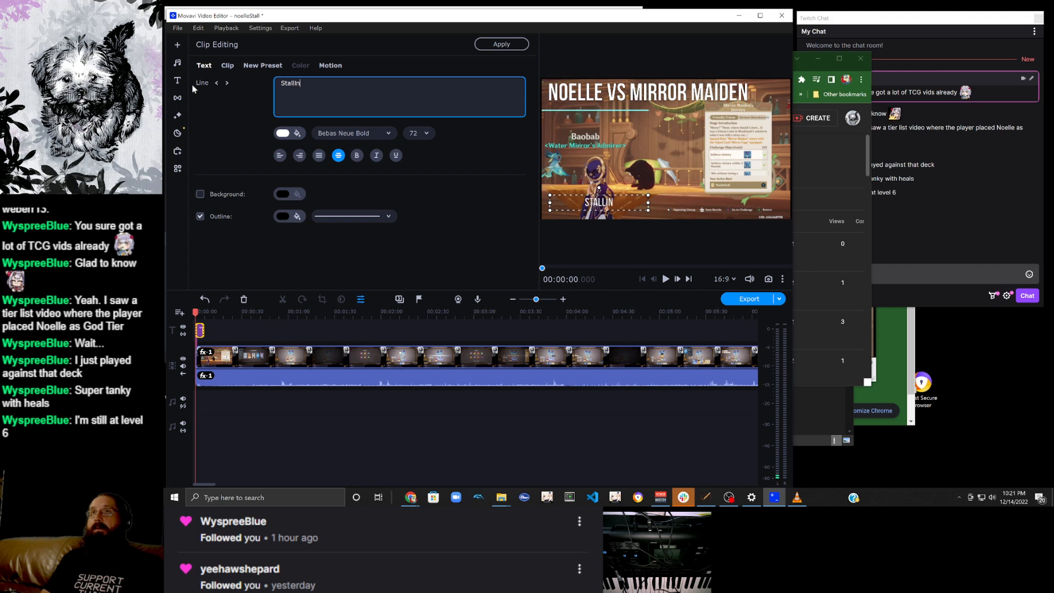
pyautogui.write('g fo')
pyautogui.press('BackSpace')
pyautogui.write('or')
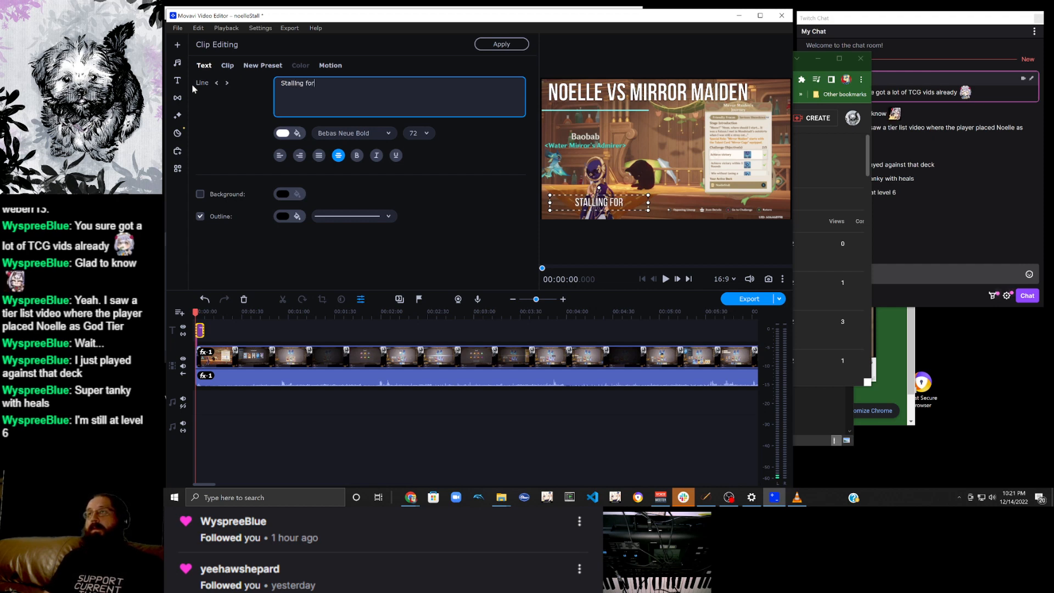
pyautogui.write(' survivablity')
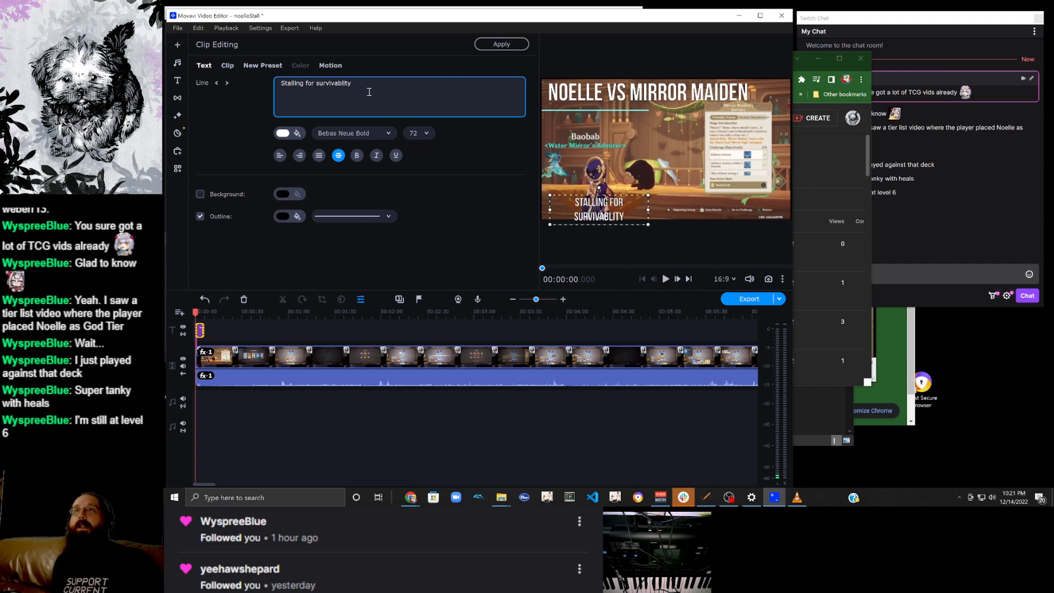
# Copy the word "survivablity" from the subtitle and search Google for it in a new Chrome tab to check its spelling.
pyautogui.doubleClick(339, 81)
pyautogui.rightClick(338, 115)
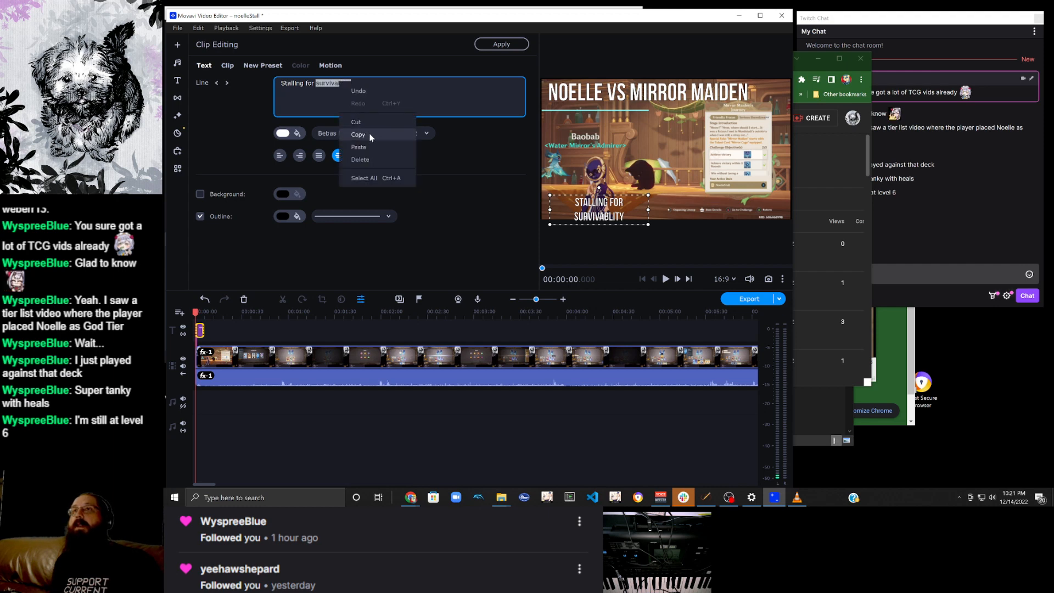
pyautogui.click(439, 108)
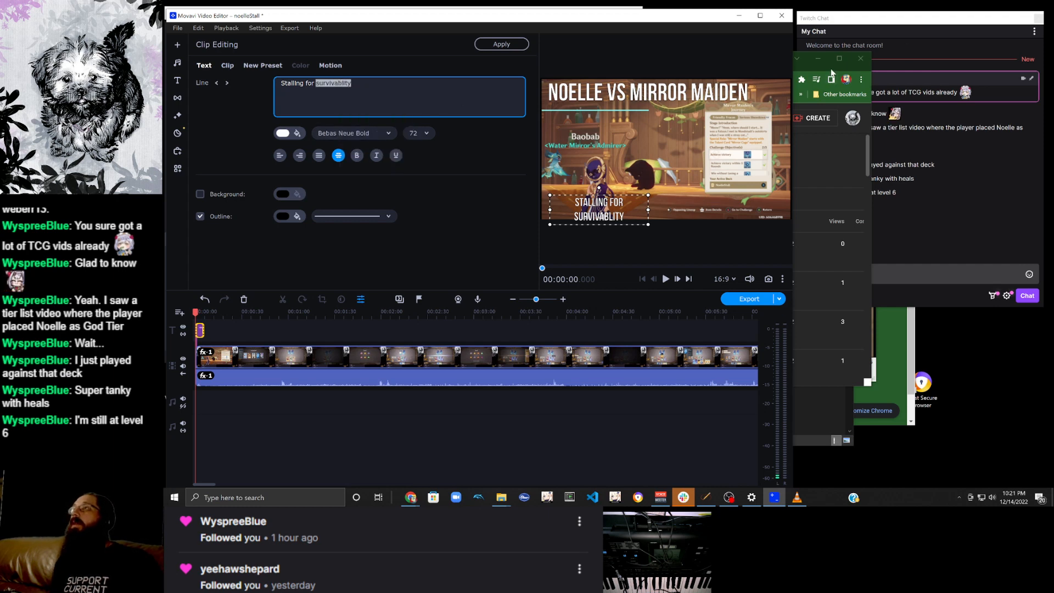
pyautogui.click(832, 73)
pyautogui.click(756, 63)
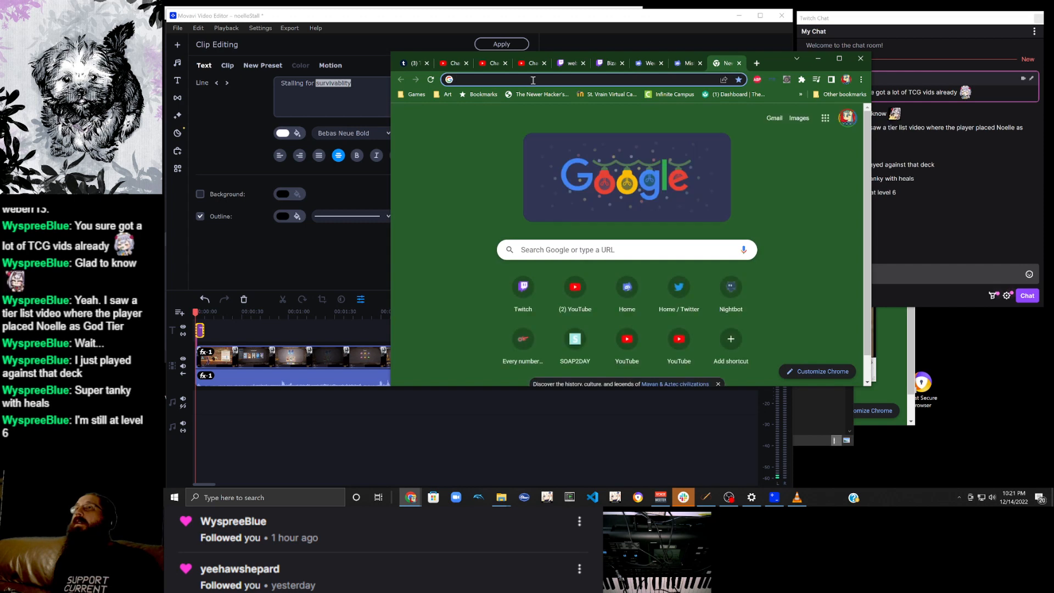
pyautogui.rightClick(532, 81)
pyautogui.click(574, 140)
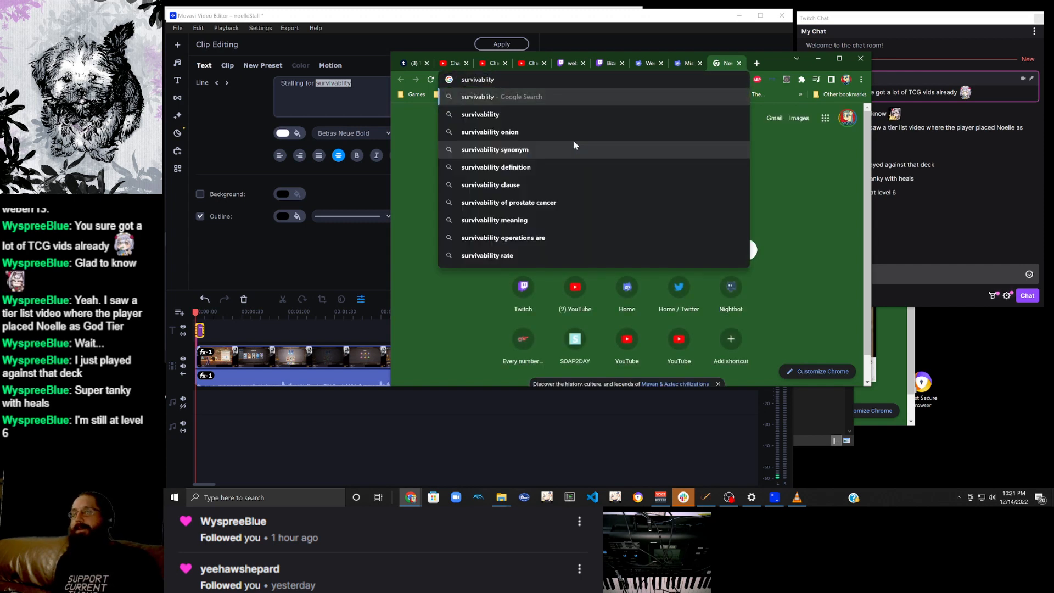
pyautogui.press('Return')
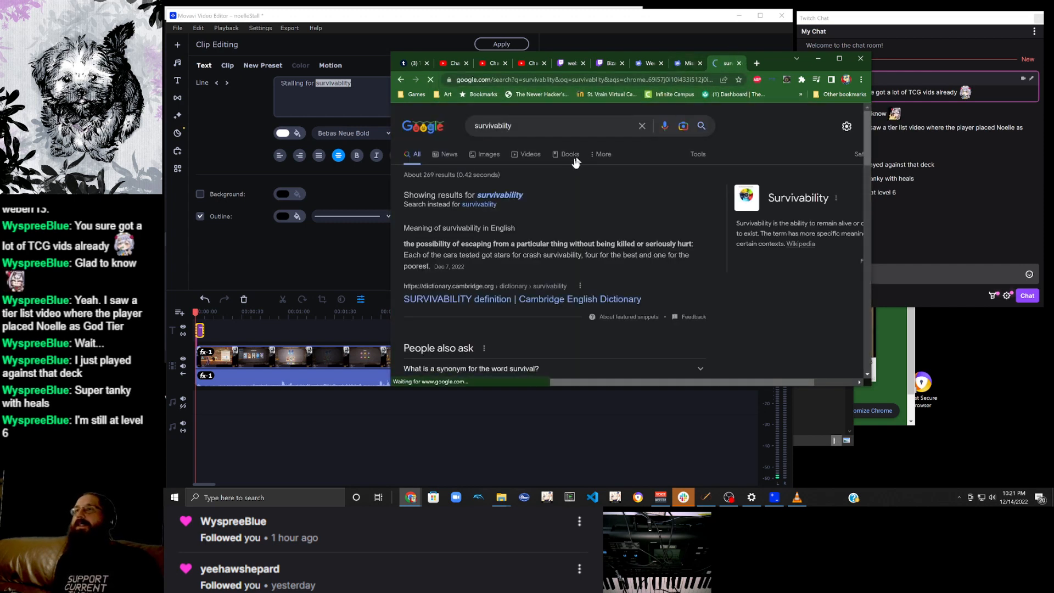
# Copy the corrected word "survivability" from the search results and paste it over the misspelled word in the Movavi subtitle.
pyautogui.moveTo(523, 195); pyautogui.dragTo(475, 196)
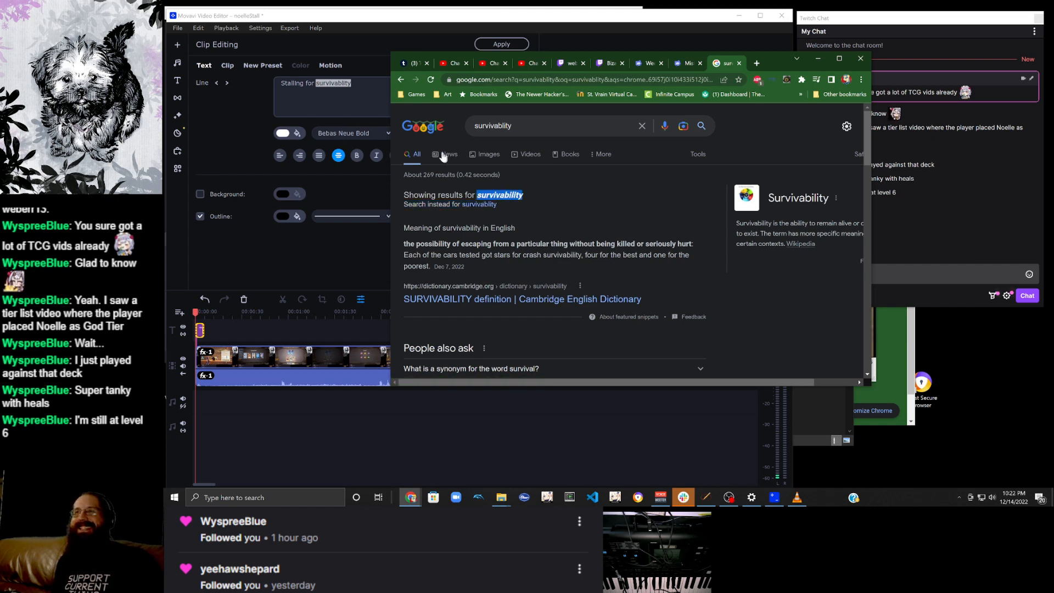
pyautogui.click(331, 87)
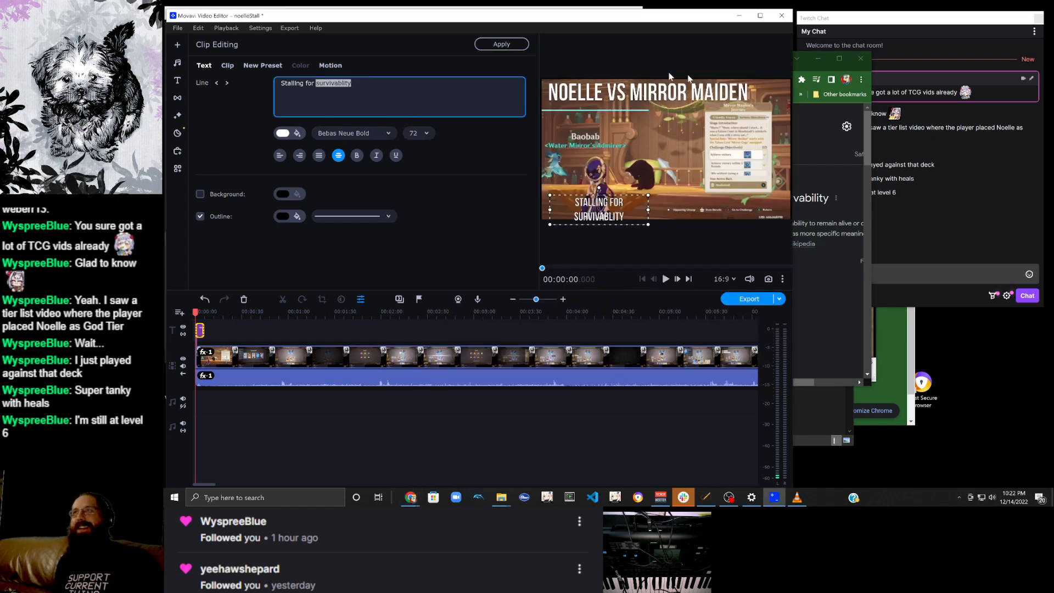
pyautogui.click(793, 125)
pyautogui.moveTo(543, 199); pyautogui.dragTo(478, 196)
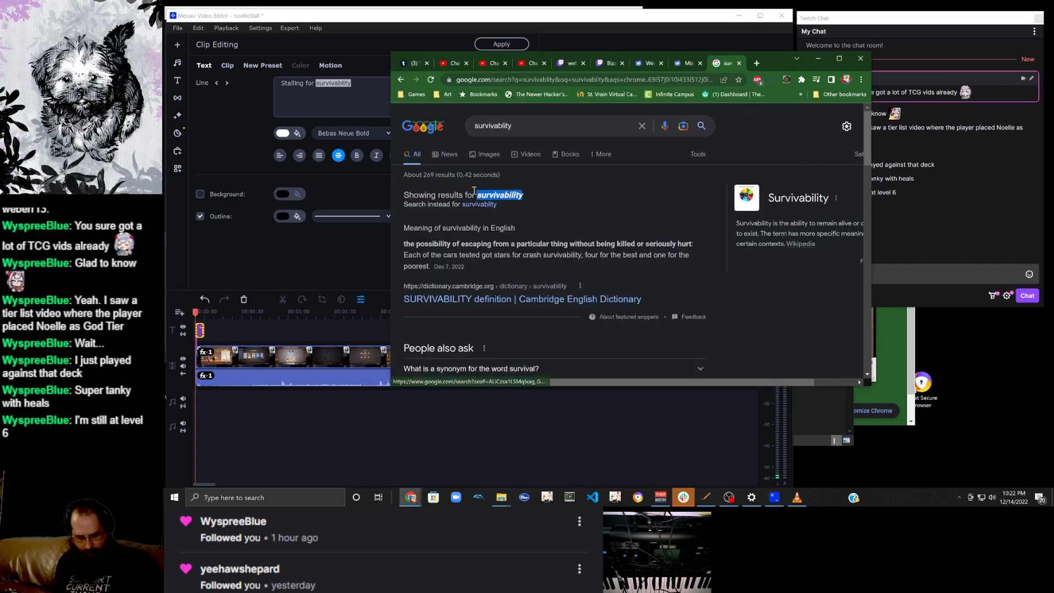
pyautogui.click(340, 82)
pyautogui.hotkey('ctrl', 'v')
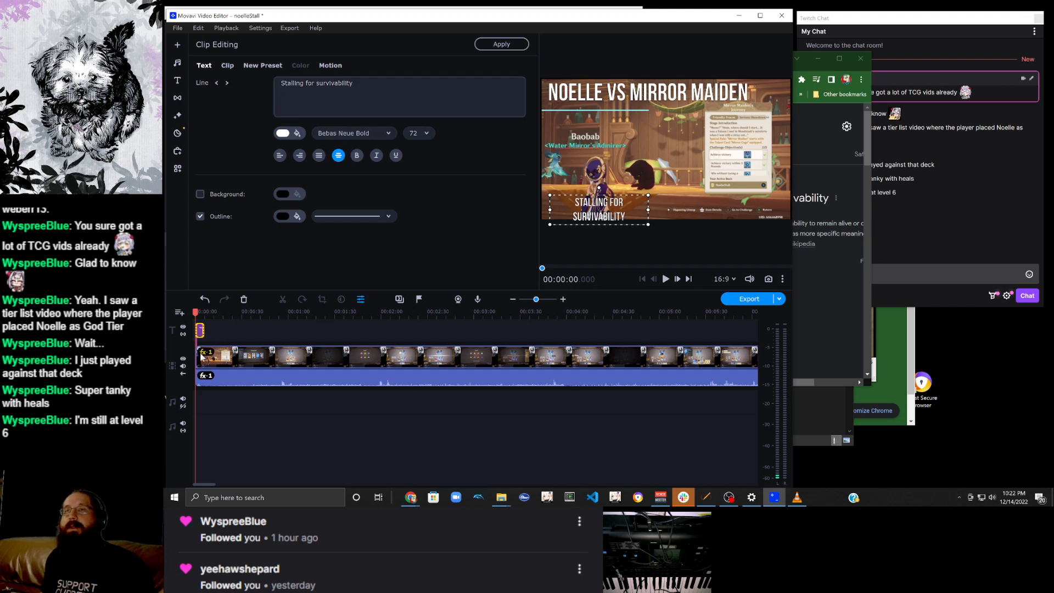
# Examine the title over the gameplay clip at about 4.7 seconds on an enlarged timeline.
pyautogui.click(202, 357)
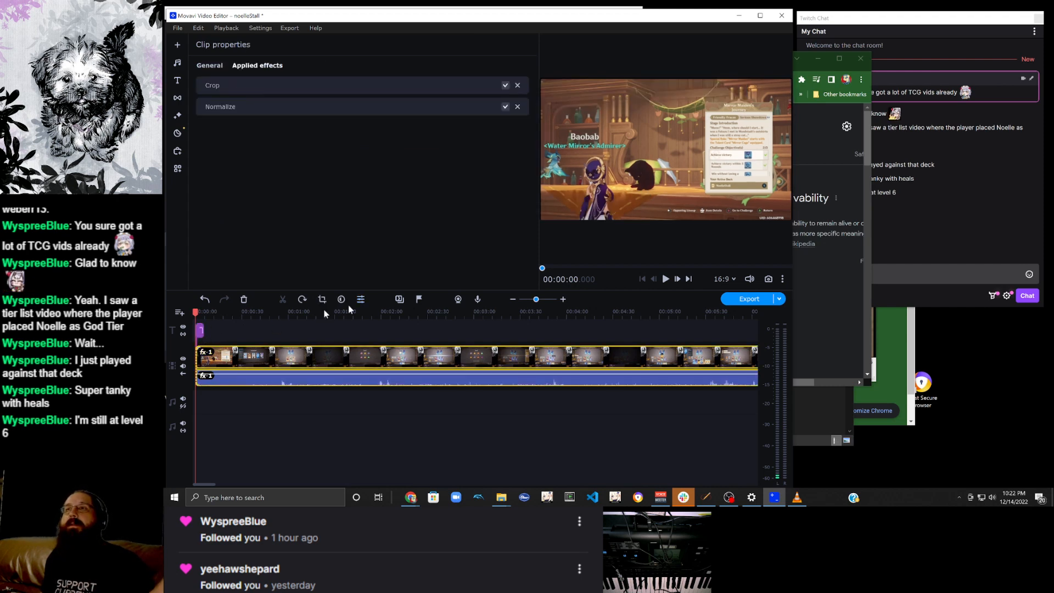
pyautogui.click(563, 300)
pyautogui.click(562, 299)
pyautogui.click(562, 299)
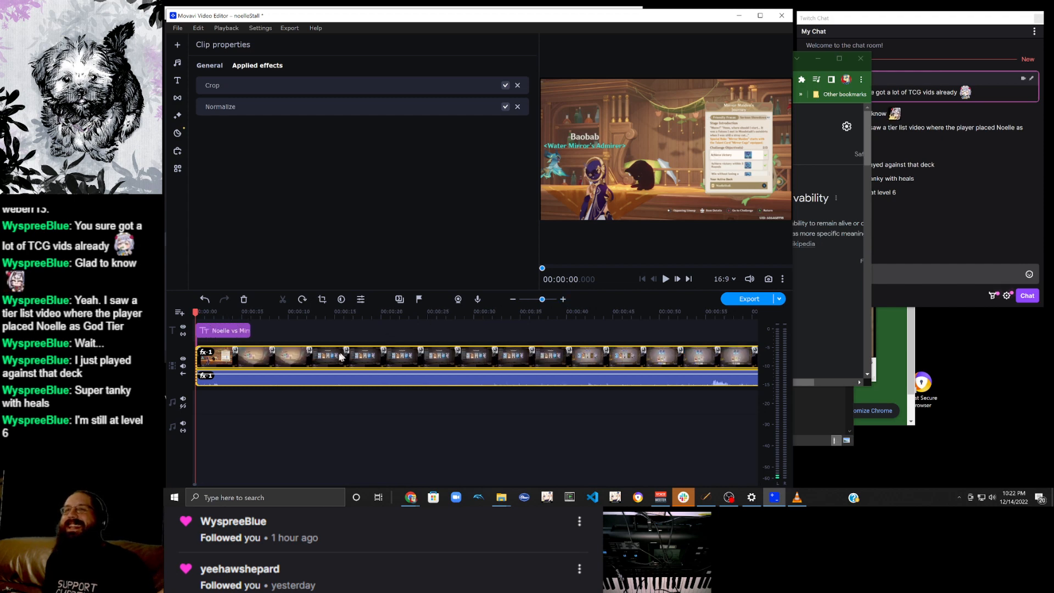
pyautogui.click(238, 358)
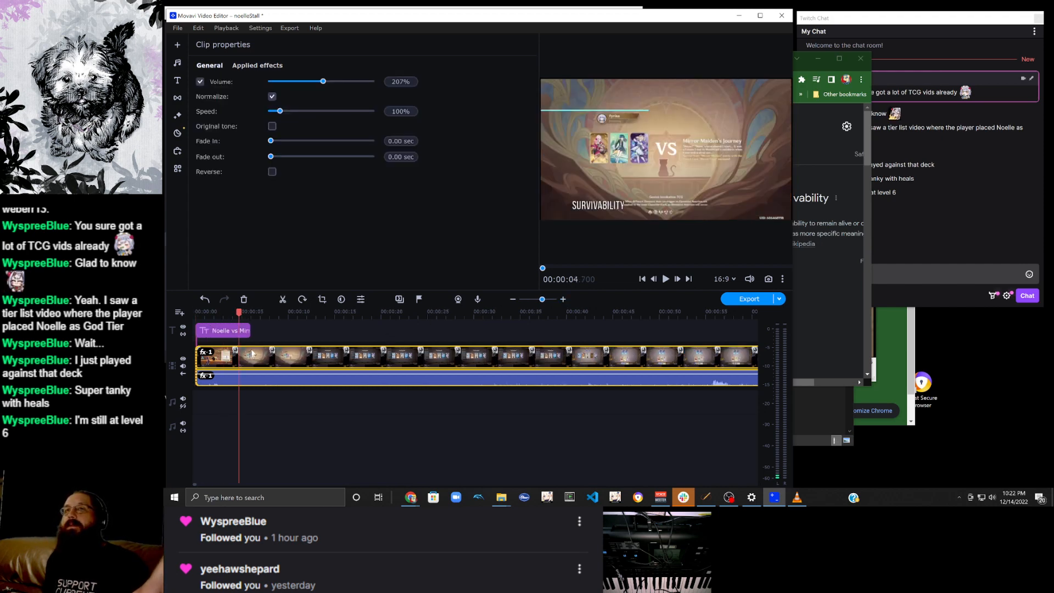
# Find where the versus screen fades out and extend the opening title to end there, at about 6.25 seconds.
pyautogui.click(247, 359)
pyautogui.click(260, 359)
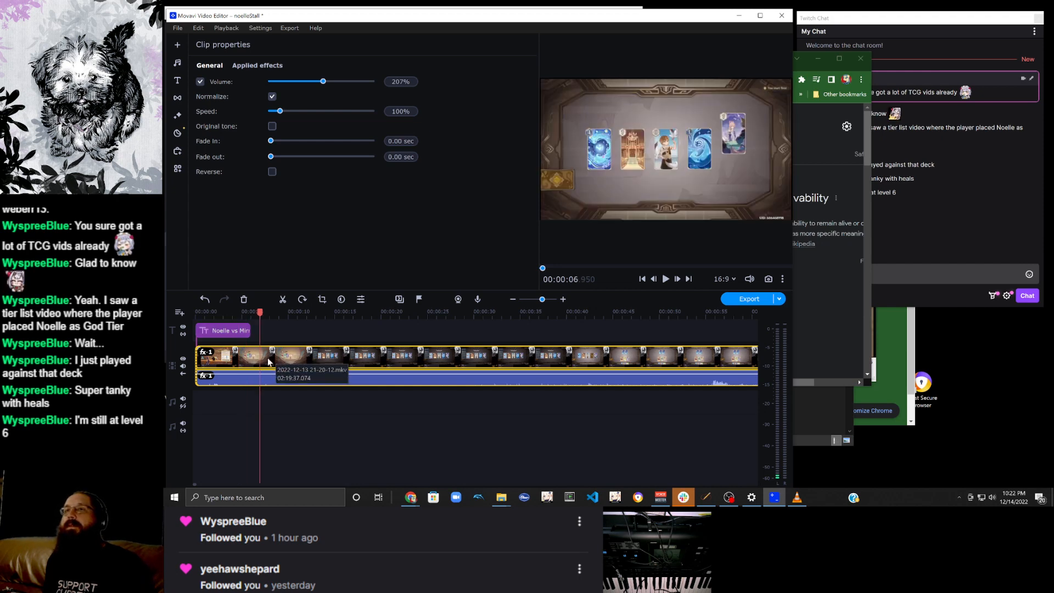
pyautogui.click(258, 361)
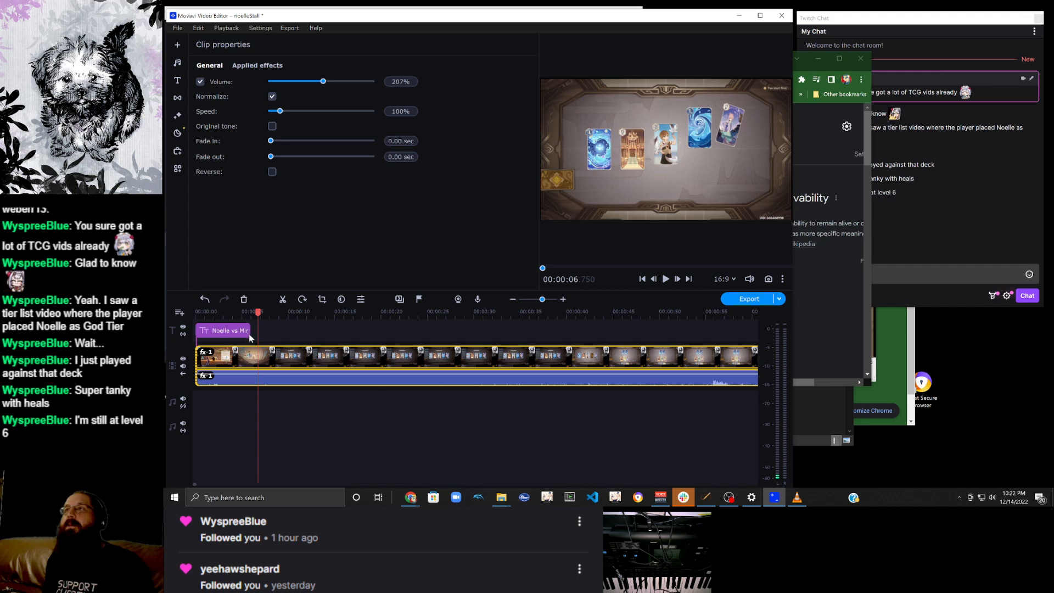
pyautogui.click(254, 360)
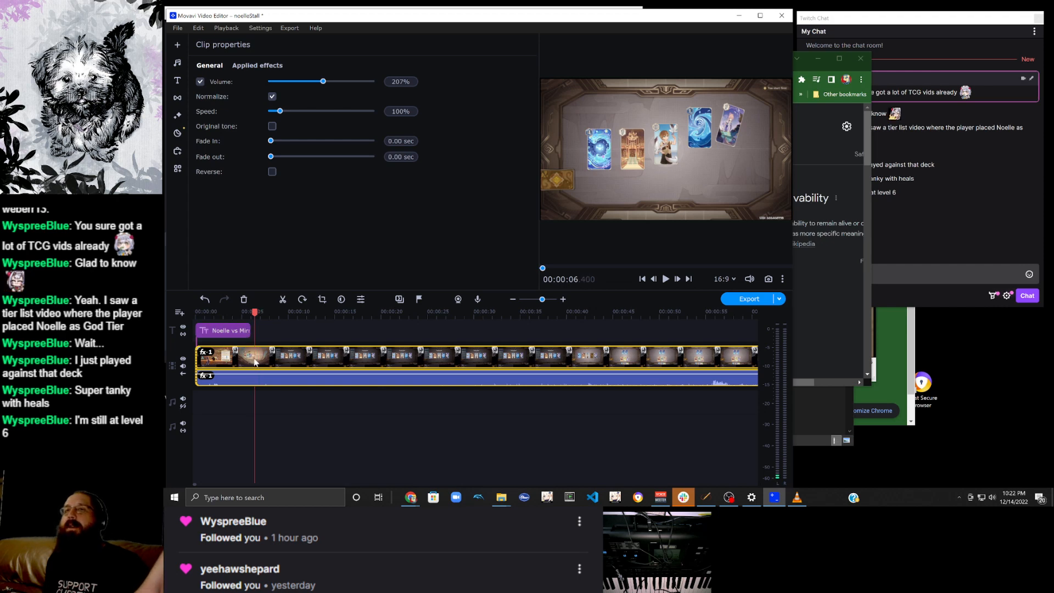
pyautogui.click(248, 361)
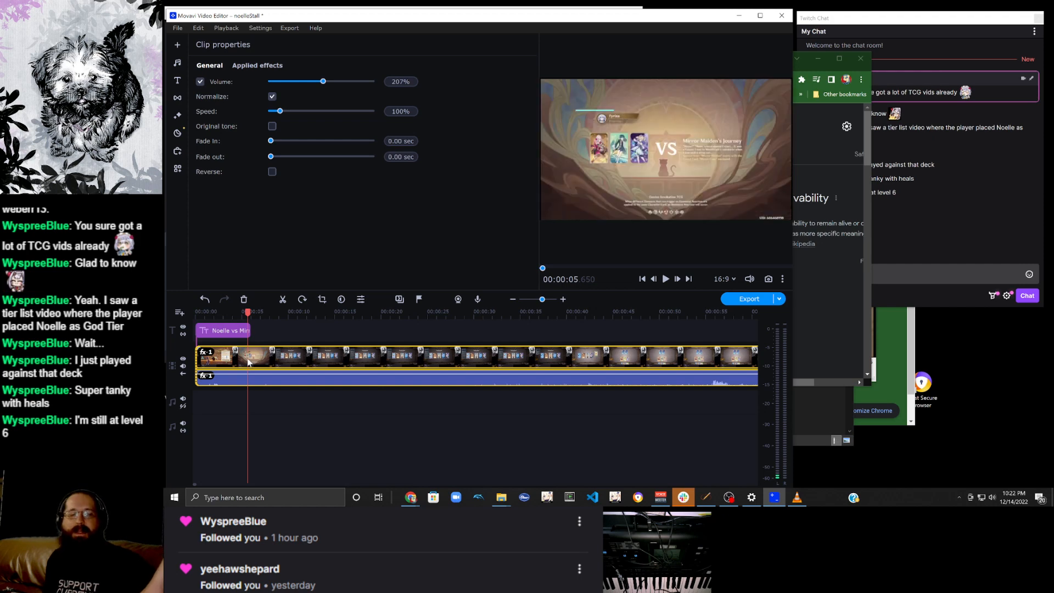
pyautogui.doubleClick(250, 330)
pyautogui.moveTo(250, 330); pyautogui.dragTo(253, 331)
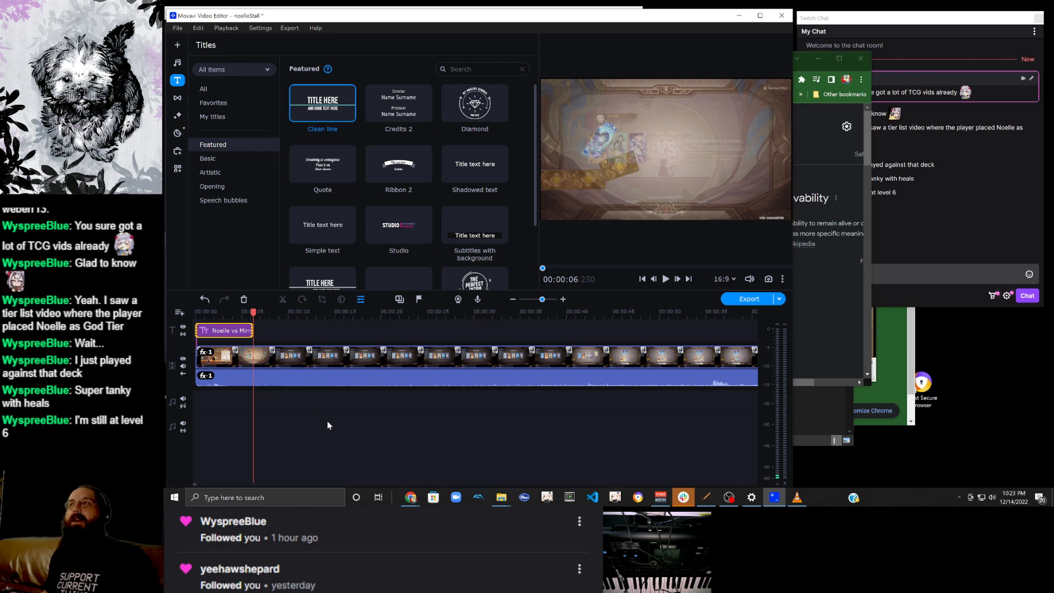
# Open the general properties of the gameplay clip's audio at about 15.4 seconds.
pyautogui.click(337, 381)
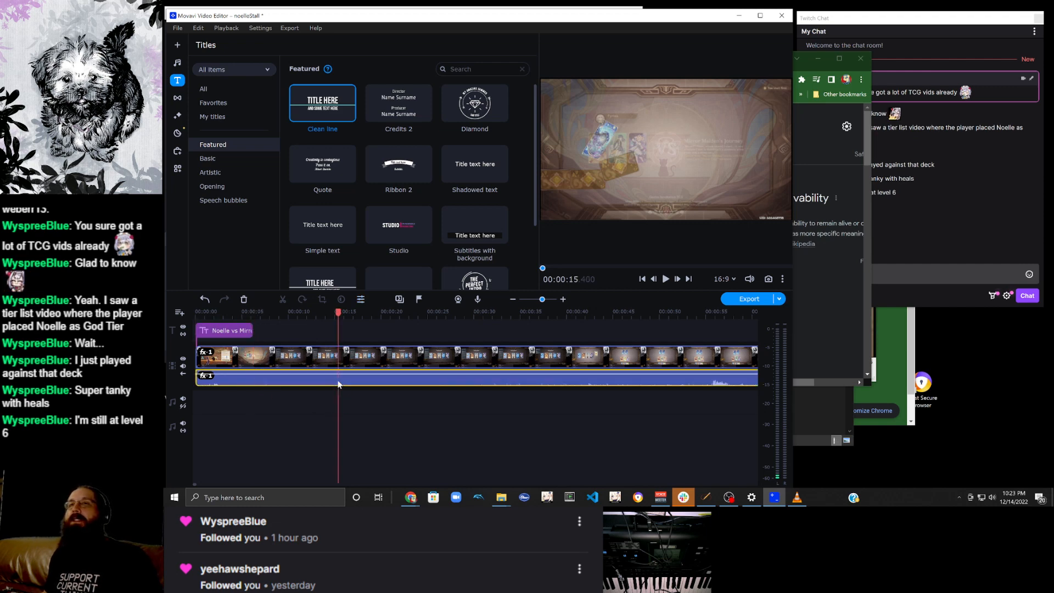
pyautogui.rightClick(339, 383)
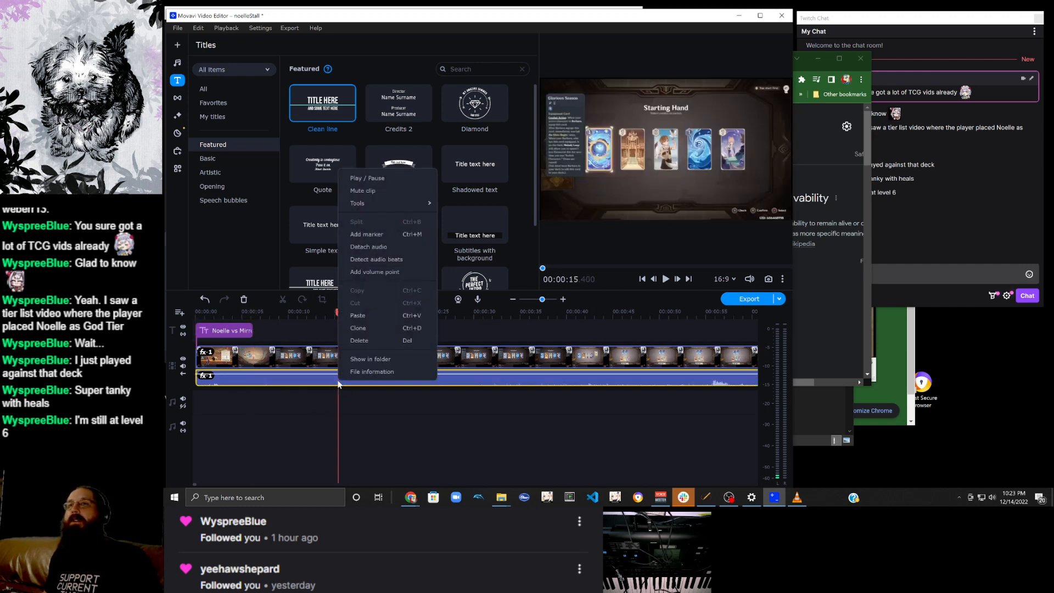
pyautogui.moveTo(397, 204)
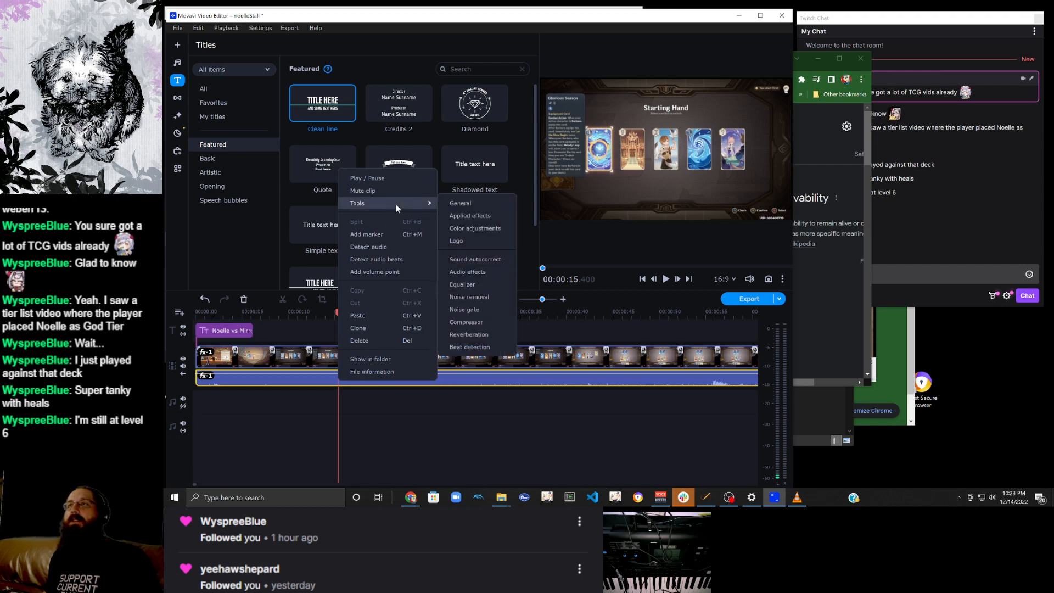
pyautogui.click(450, 204)
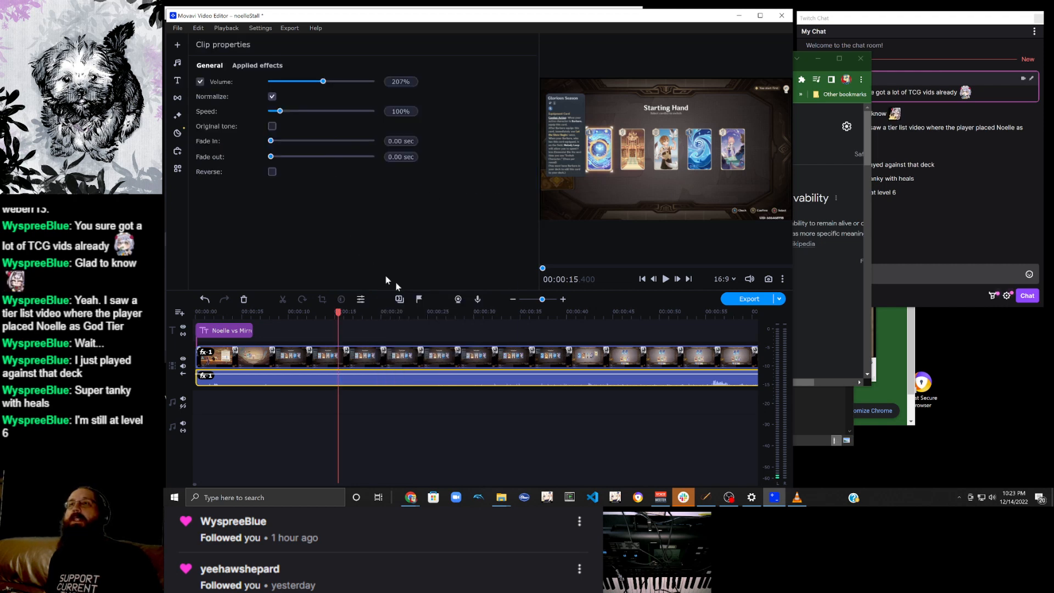
# Scan the gameplay clip through the starting hand part up to about 49 seconds.
pyautogui.click(272, 357)
pyautogui.click(297, 359)
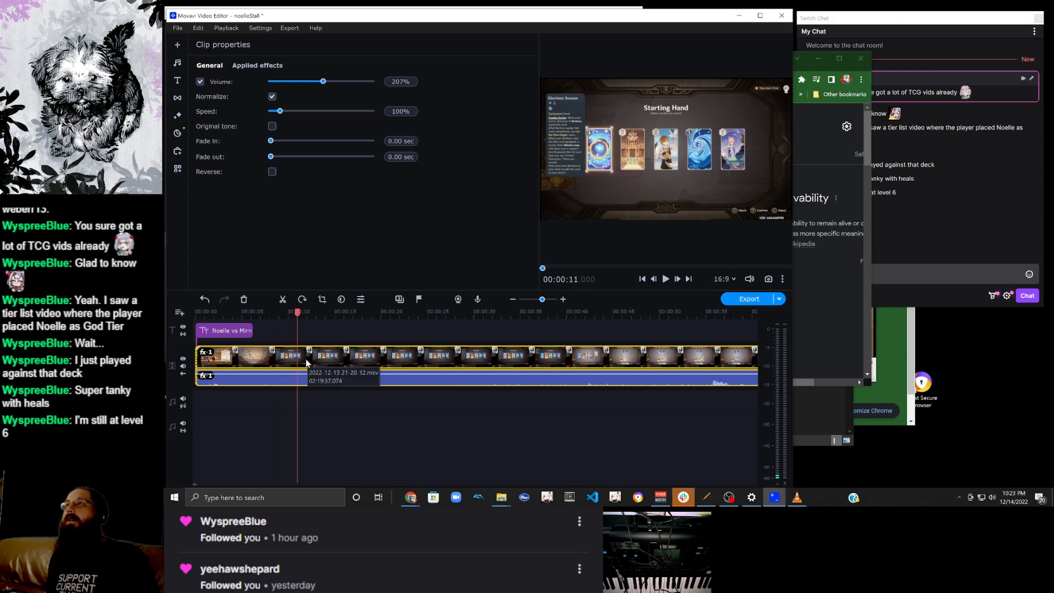
pyautogui.click(330, 360)
pyautogui.click(369, 359)
pyautogui.click(402, 360)
pyautogui.click(434, 359)
pyautogui.click(473, 357)
pyautogui.click(487, 356)
pyautogui.click(507, 356)
pyautogui.click(529, 356)
pyautogui.click(559, 357)
pyautogui.scroll(-2, 568, 356)
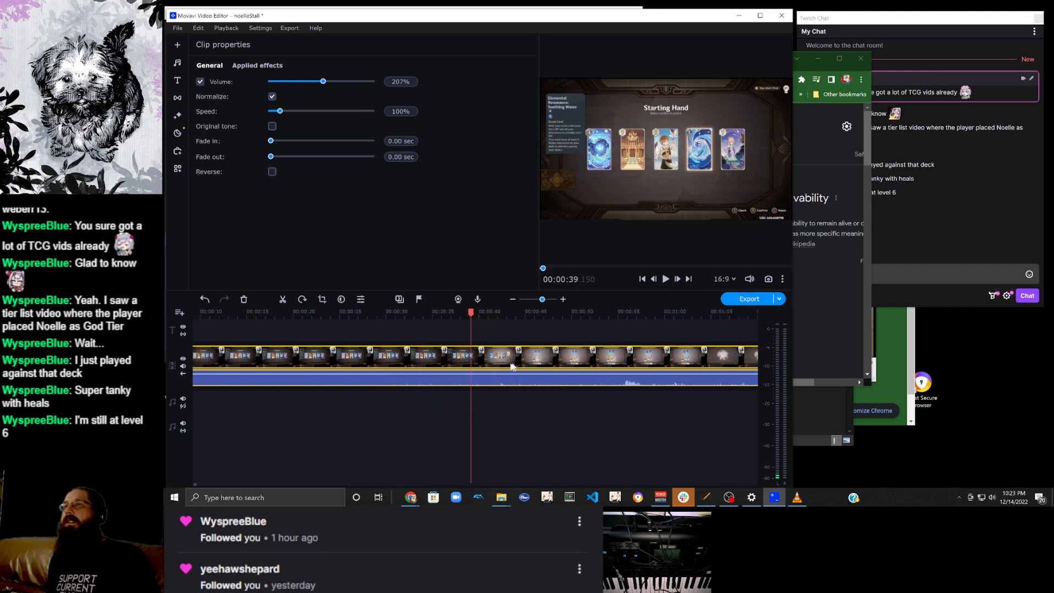
pyautogui.click(481, 361)
pyautogui.click(515, 360)
pyautogui.click(529, 359)
pyautogui.scroll(-2, 529, 358)
pyautogui.click(476, 361)
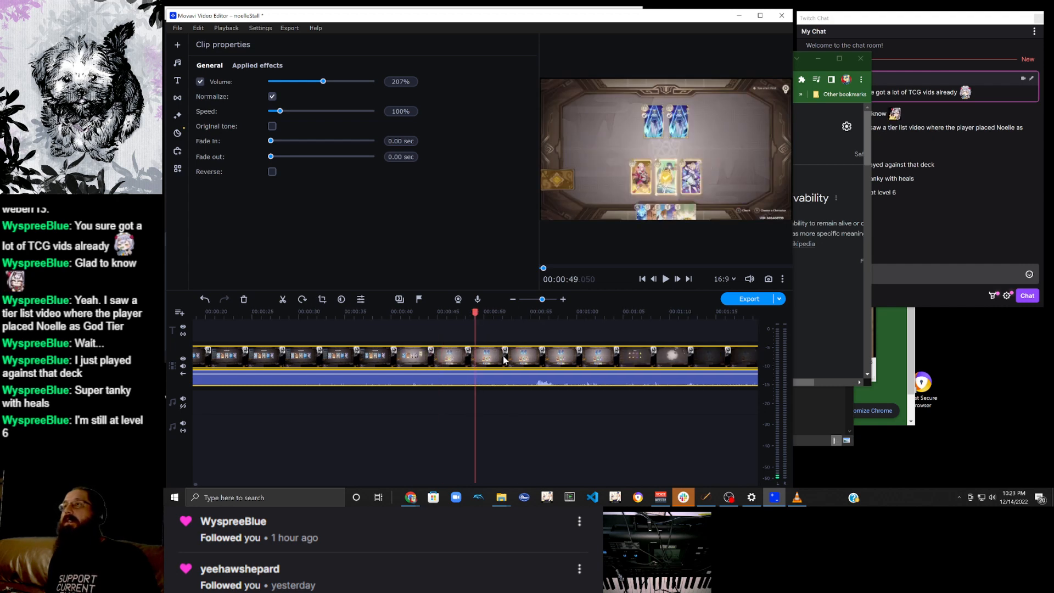
# Locate the first-character selection in the gameplay and park the playhead at about 42.9 seconds.
pyautogui.click(503, 356)
pyautogui.click(527, 357)
pyautogui.click(496, 362)
pyautogui.click(482, 363)
pyautogui.click(467, 362)
pyautogui.click(455, 364)
pyautogui.click(444, 364)
pyautogui.click(431, 357)
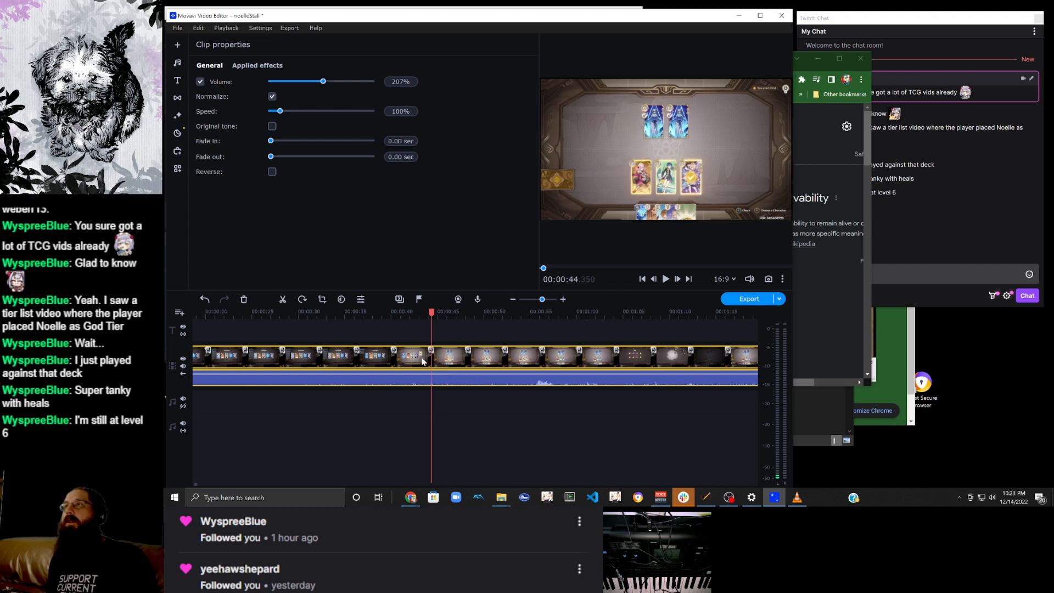
pyautogui.click(419, 359)
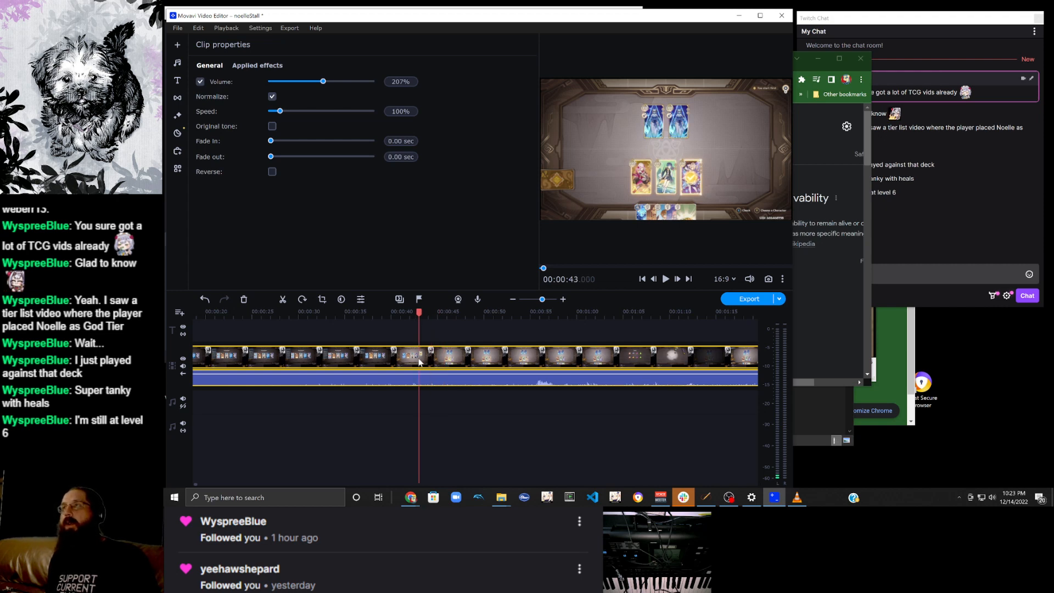
pyautogui.click(411, 363)
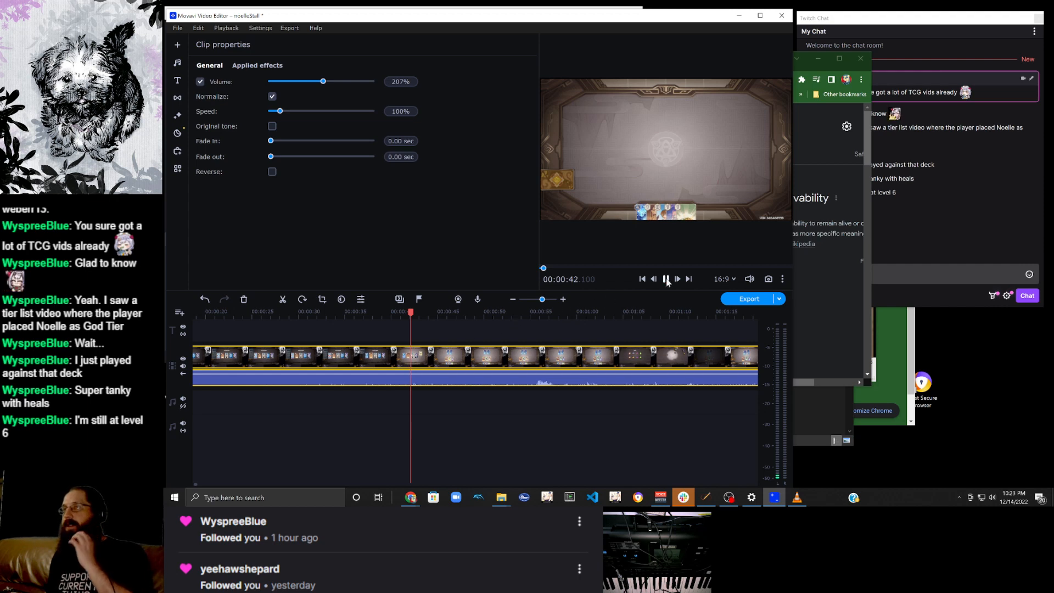
pyautogui.click(666, 279)
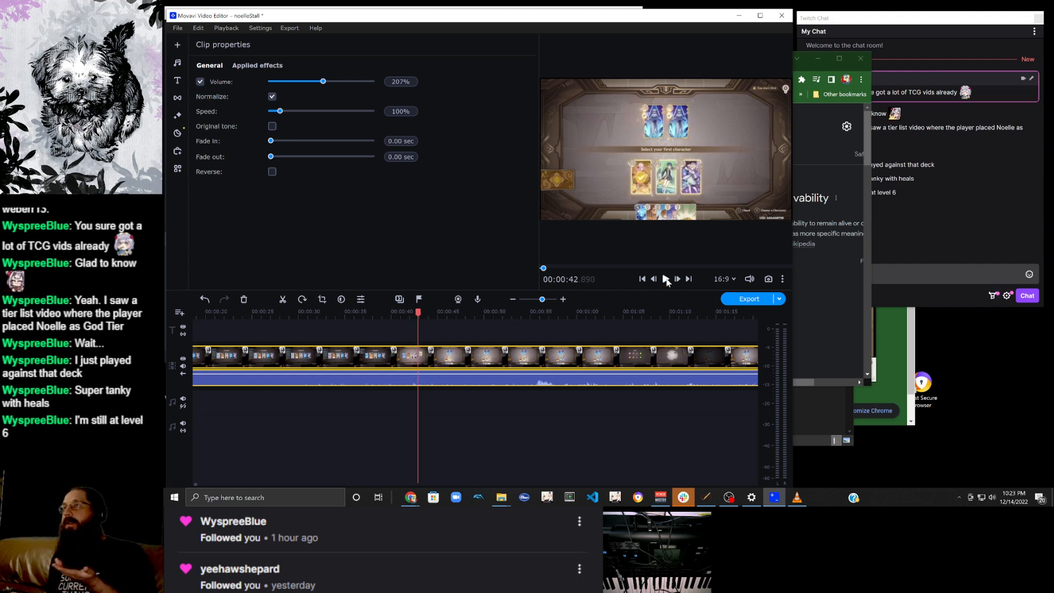
pyautogui.click(955, 274)
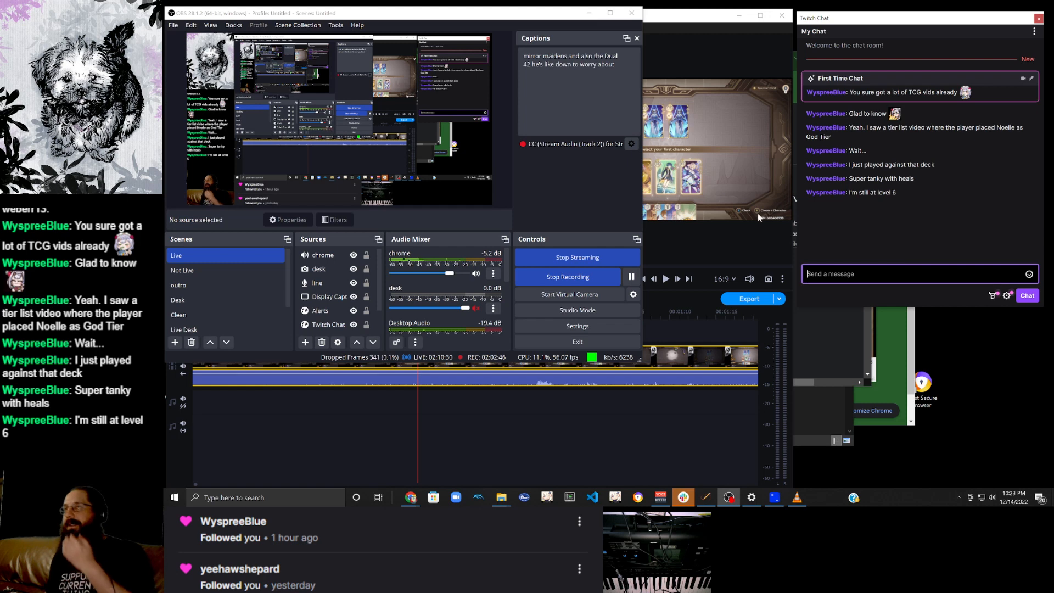
pyautogui.click(706, 23)
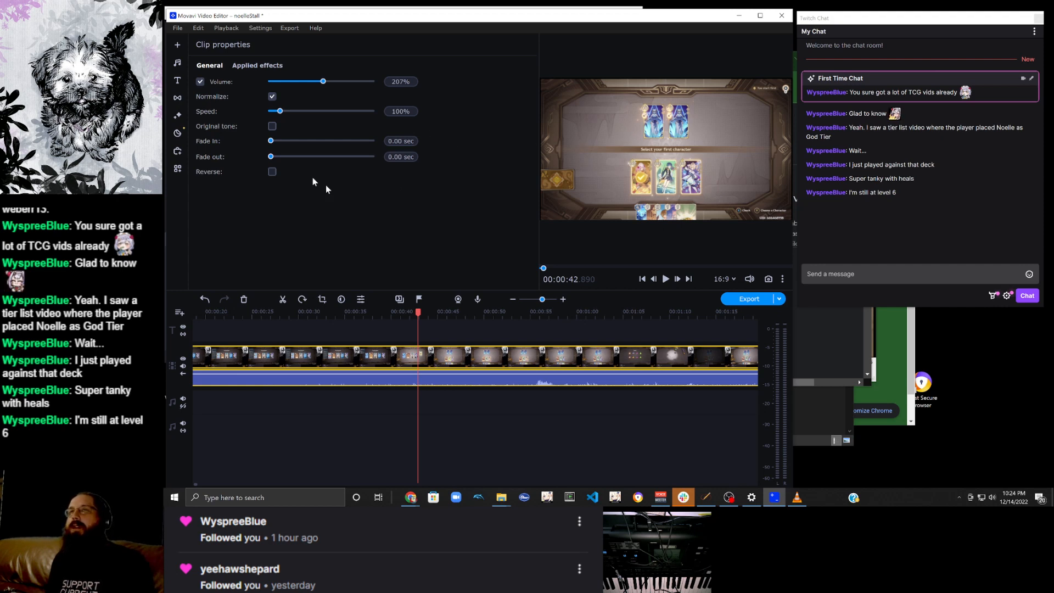
# Add a Clean line title at the current position, about 42.9 seconds.
pyautogui.click(178, 81)
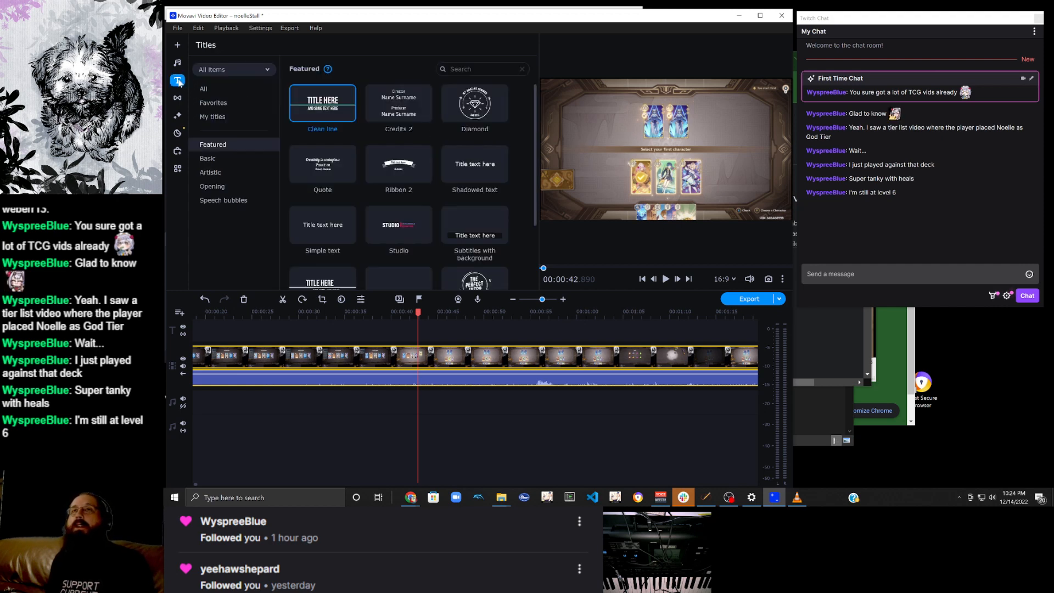
pyautogui.rightClick(325, 110)
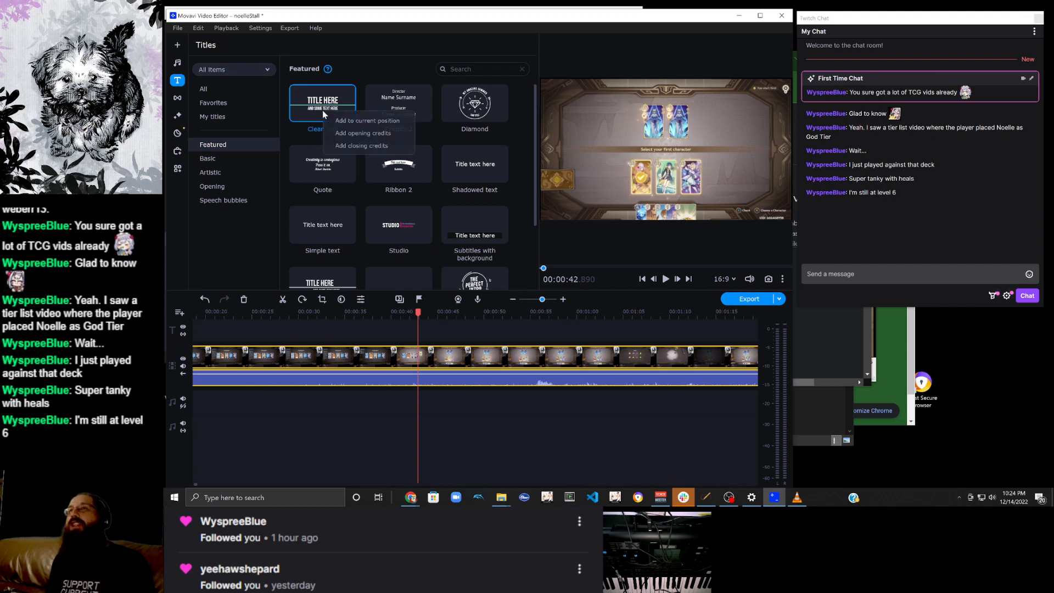
pyautogui.click(363, 121)
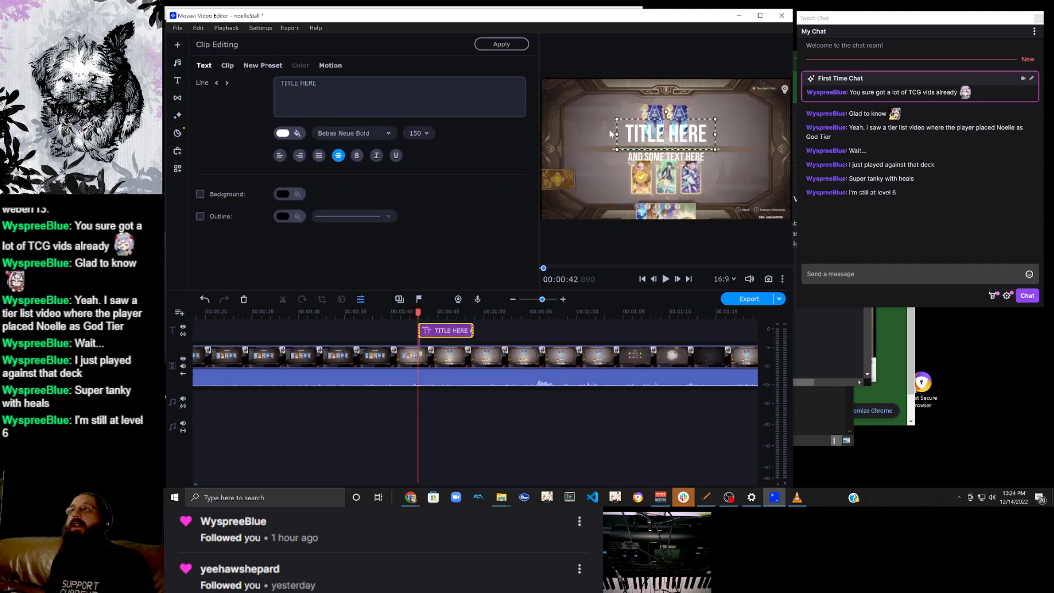
# Move both lines of the new title to the picture's upper left corner and enable an outline for the heading.
pyautogui.moveTo(632, 132); pyautogui.dragTo(559, 94)
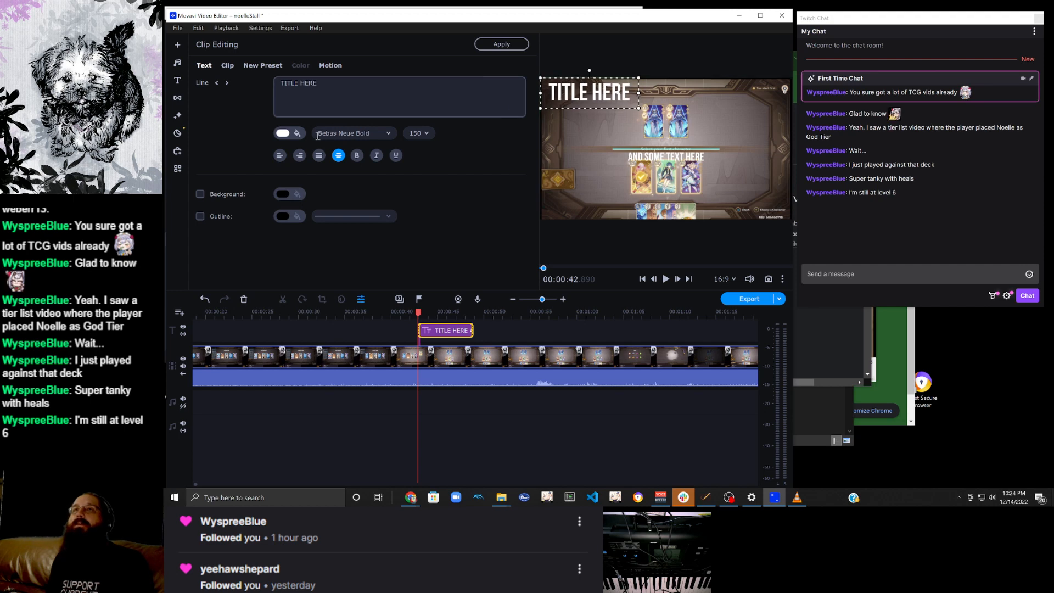
pyautogui.click(200, 216)
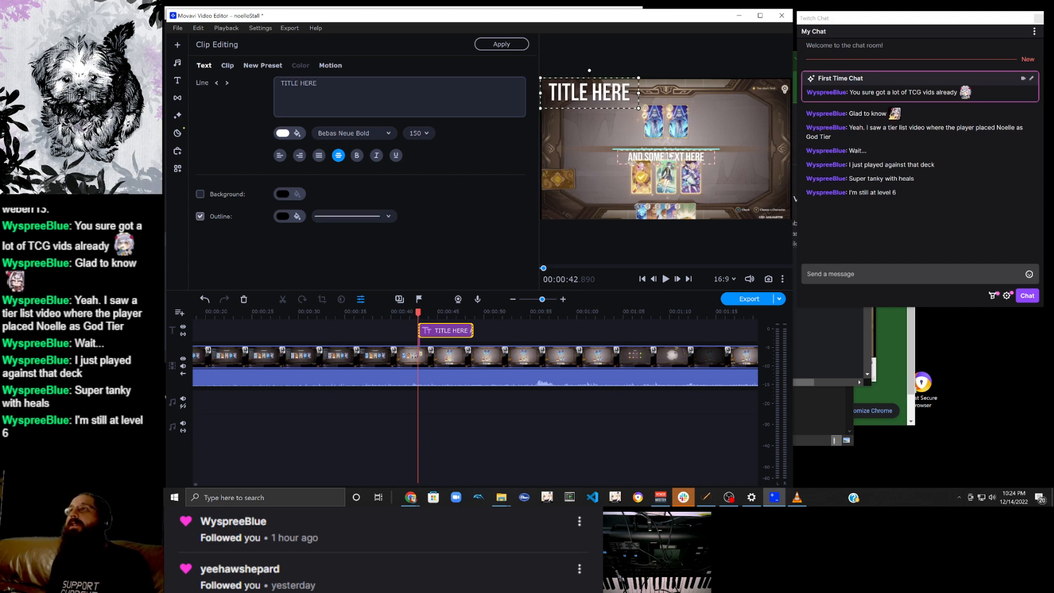
pyautogui.moveTo(671, 149); pyautogui.dragTo(599, 111)
pyautogui.moveTo(647, 159); pyautogui.dragTo(569, 125)
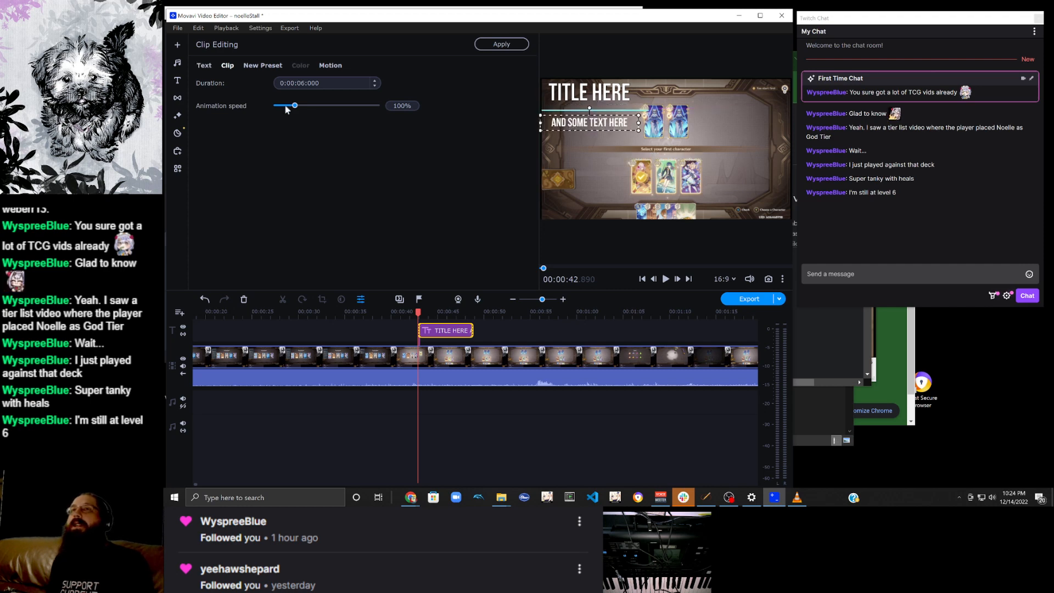
pyautogui.click(208, 67)
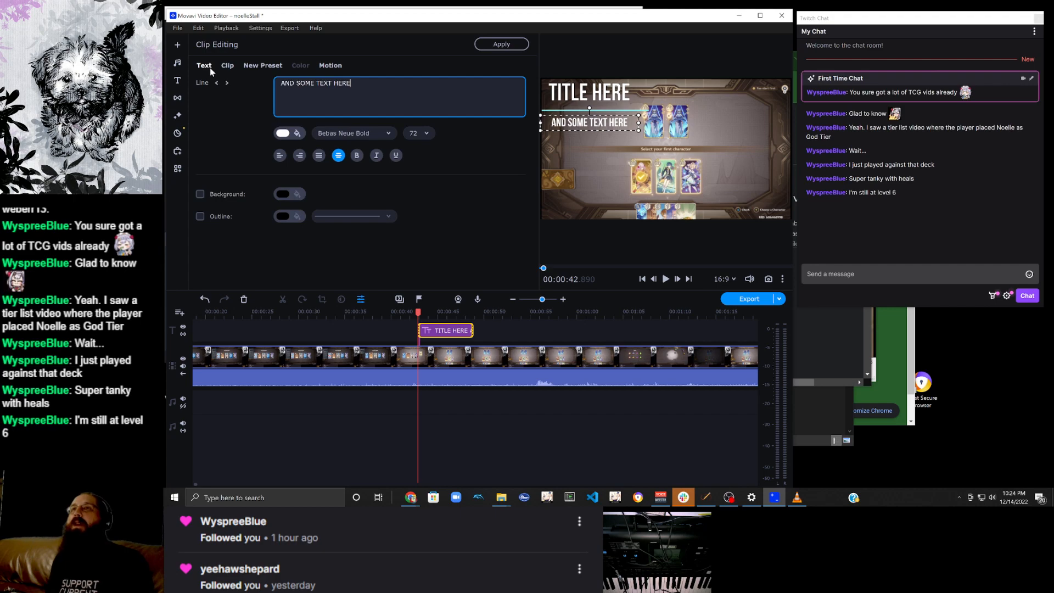
# Switch to Chrome, close the blank new tab beside the music playlist, and return to Movavi Video Editor.
pyautogui.click(416, 500)
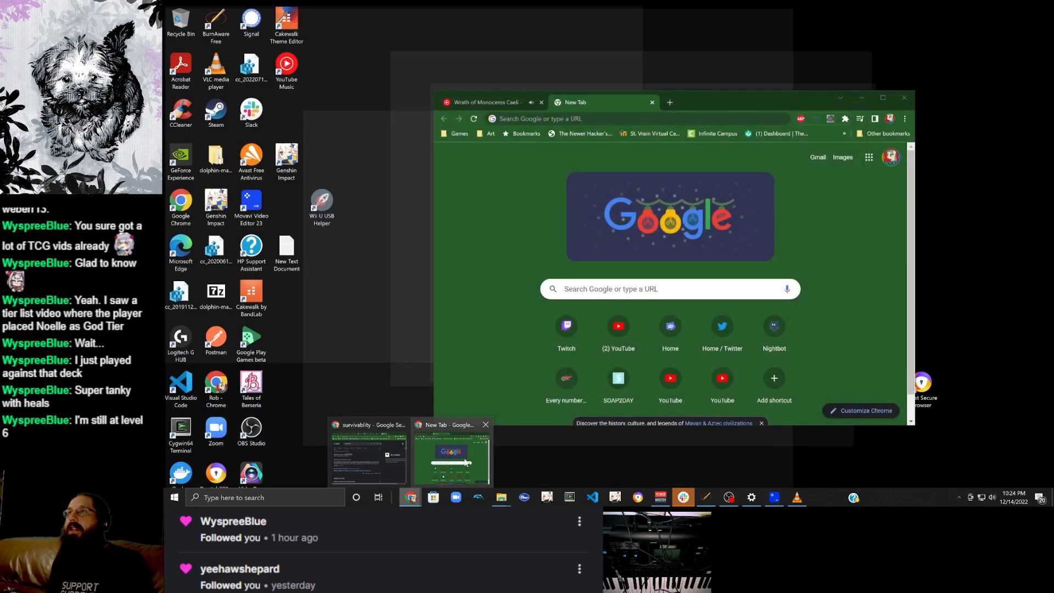
pyautogui.click(463, 458)
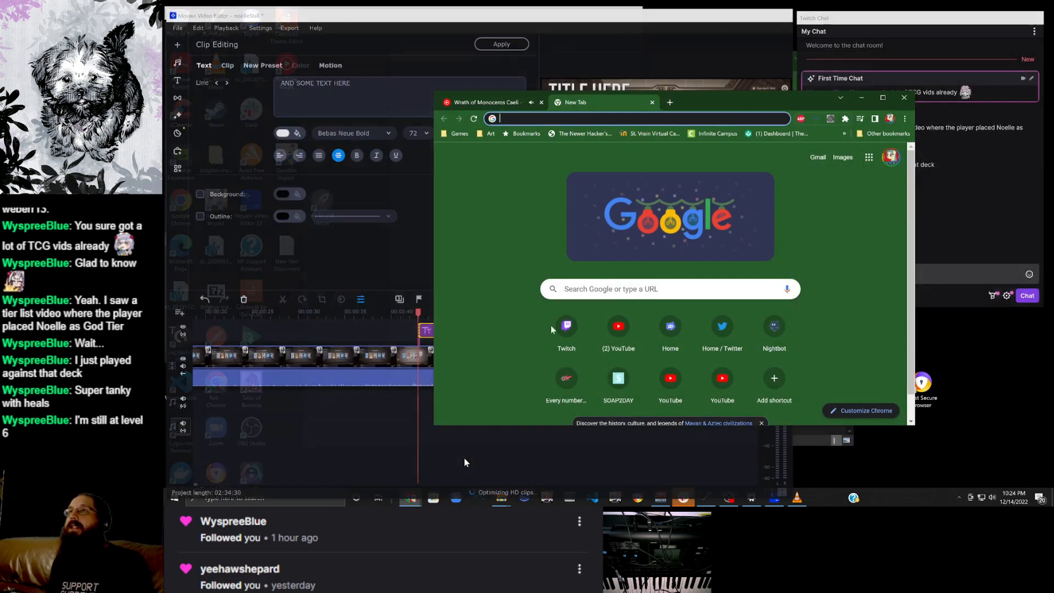
pyautogui.click(652, 102)
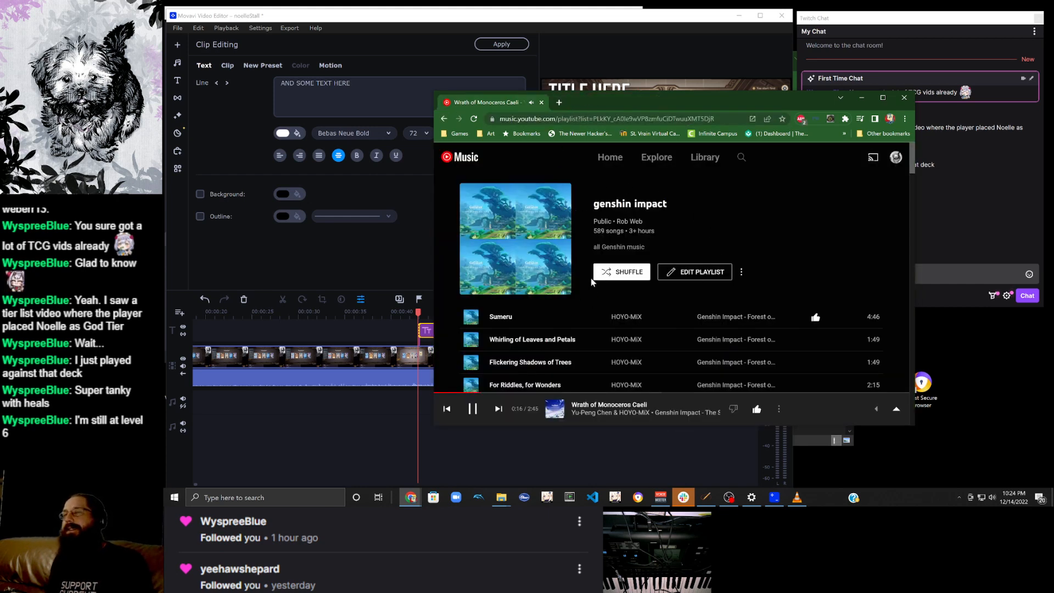
pyautogui.click(569, 19)
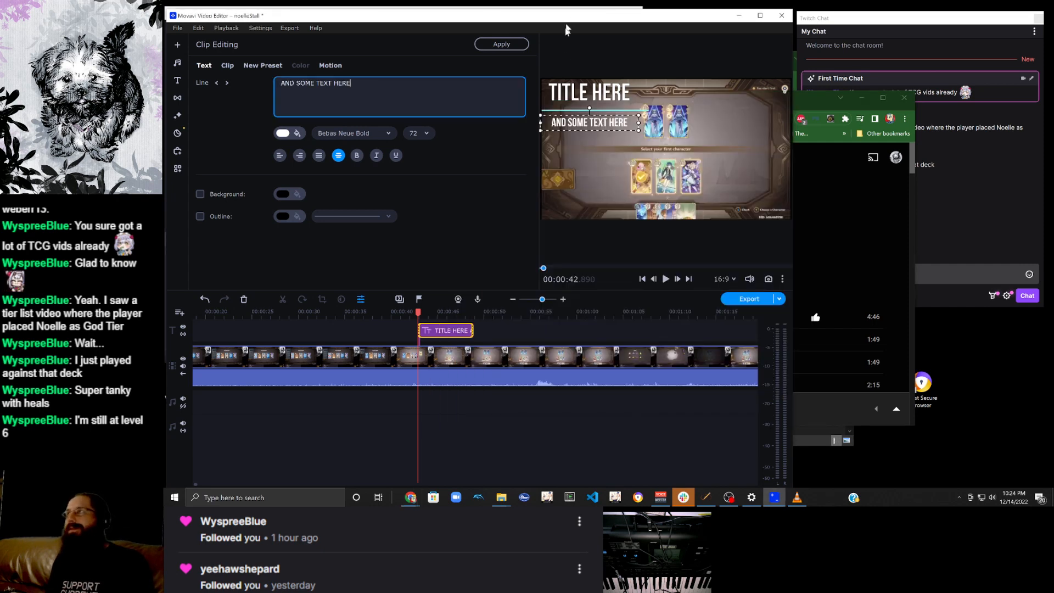
pyautogui.click(1006, 232)
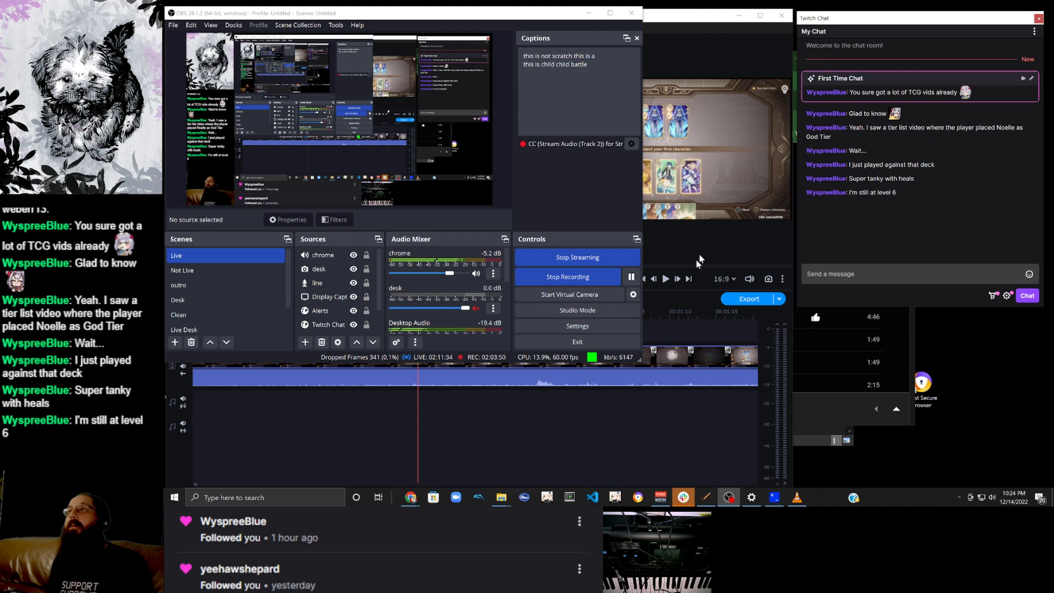
pyautogui.click(706, 233)
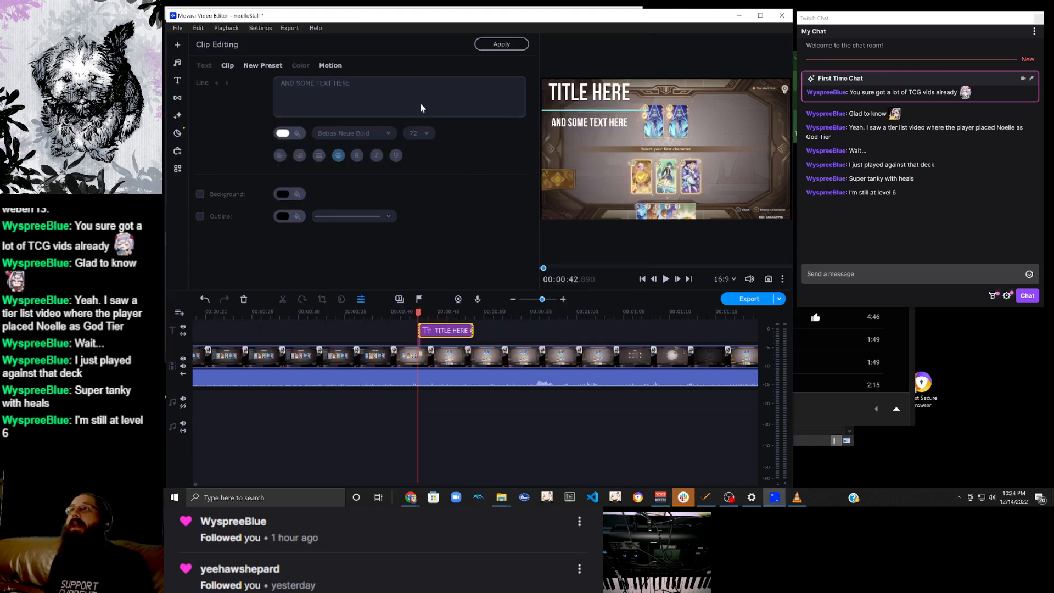
# Try "Startng" in place of the new title's "TITLE HERE" heading and clear the text.
pyautogui.click(555, 95)
pyautogui.moveTo(379, 91); pyautogui.dragTo(245, 79)
pyautogui.write('Startng')
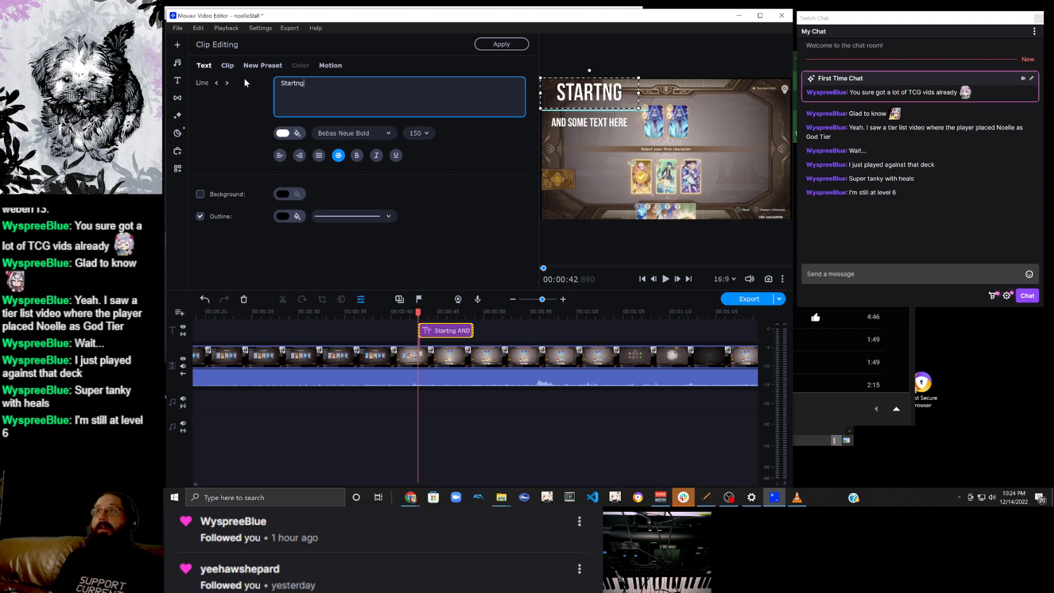
pyautogui.press('BackSpace')
pyautogui.press('BackSpace')
pyautogui.press('BackSpace')
pyautogui.press('BackSpace')
pyautogui.press('BackSpace')
pyautogui.press('BackSpace')
pyautogui.press('BackSpace')
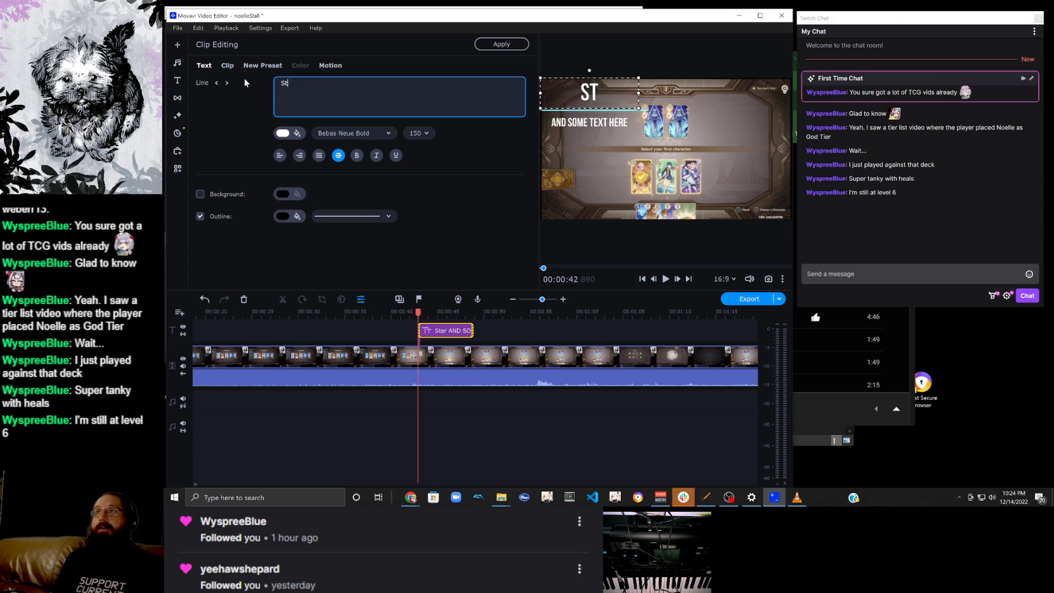
pyautogui.write('Barbara')
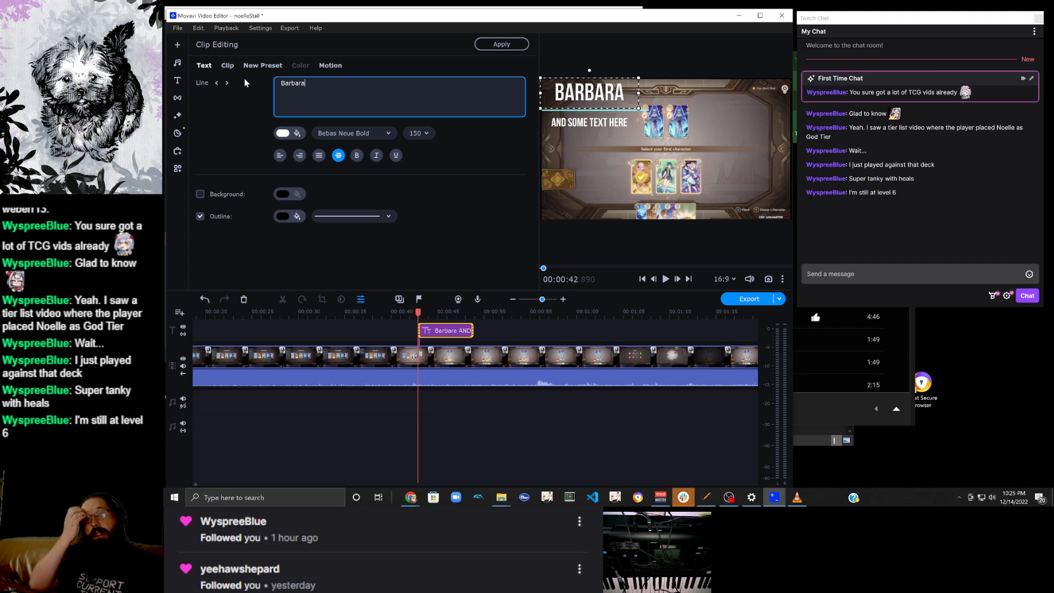
pyautogui.press('BackSpace')
pyautogui.press('BackSpace')
pyautogui.press('BackSpace')
pyautogui.press('BackSpace')
pyautogui.press('BackSpace')
pyautogui.press('BackSpace')
pyautogui.press('BackSpace')
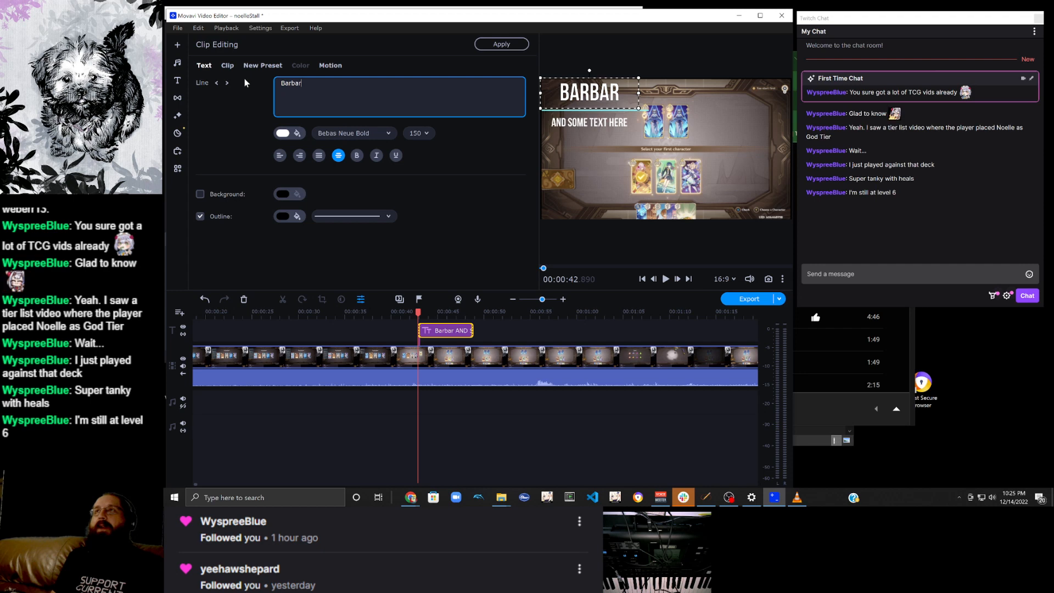
# Enter "Opening Act" as the title's heading and replace the second line with "Barbara starts off the show".
pyautogui.write('Openin')
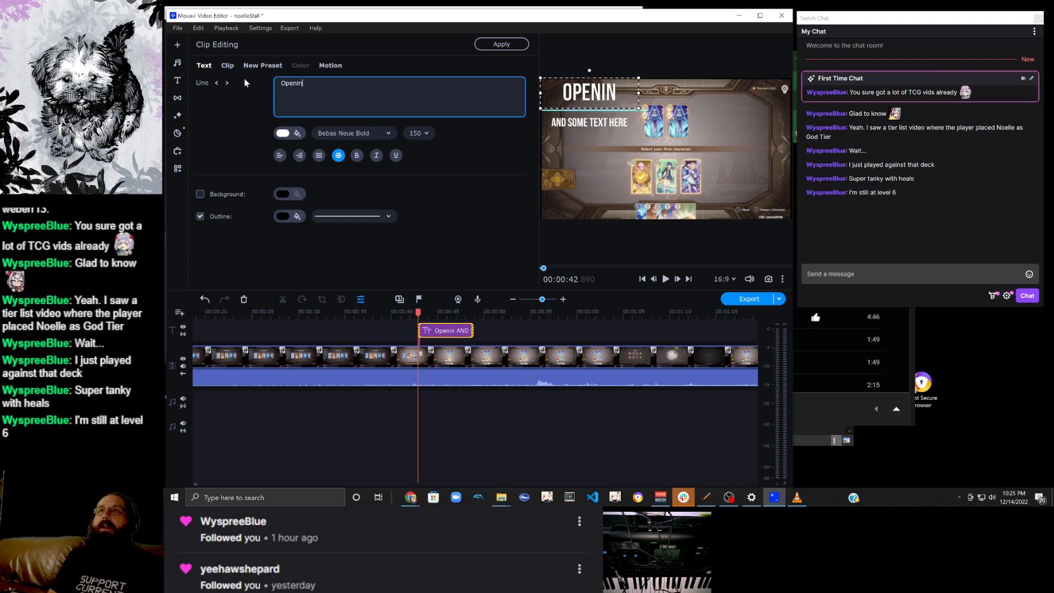
pyautogui.write('g Act')
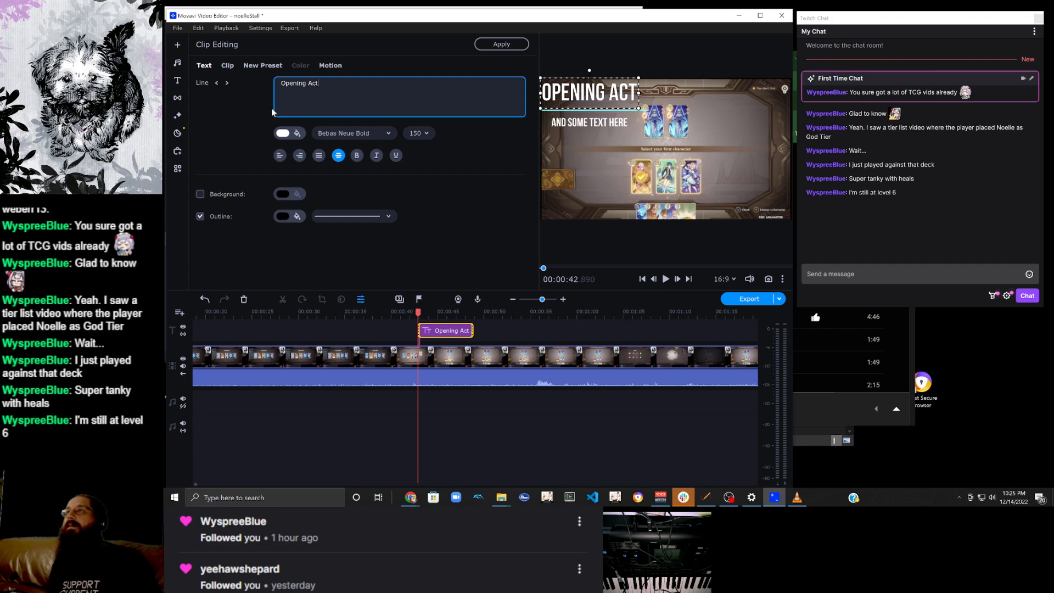
pyautogui.click(574, 124)
pyautogui.moveTo(405, 86); pyautogui.dragTo(278, 116)
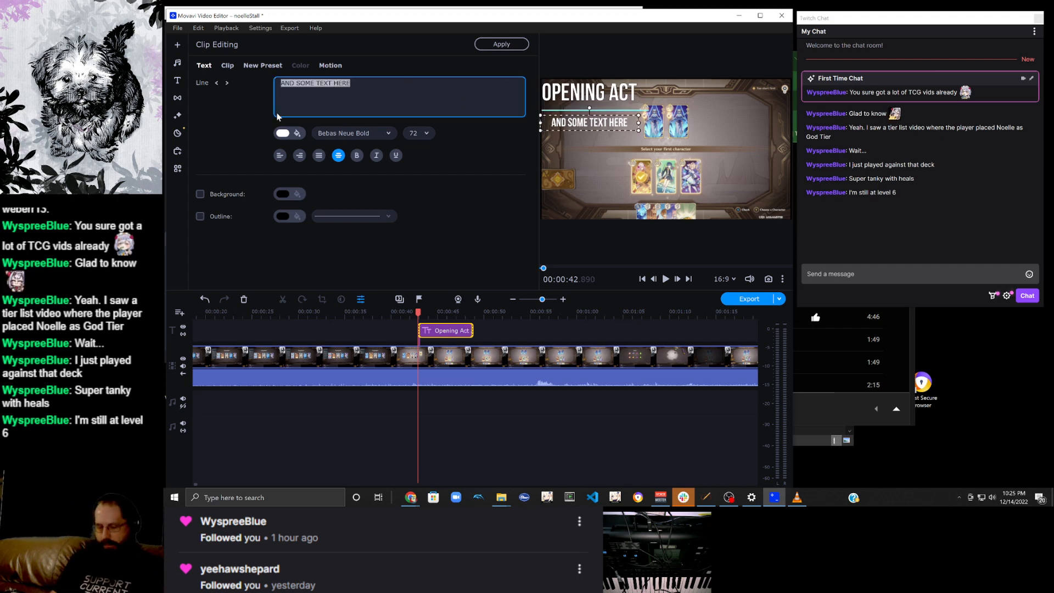
pyautogui.write('BNar')
pyautogui.press('BackSpace')
pyautogui.press('BackSpace')
pyautogui.press('BackSpace')
pyautogui.write('arbara ')
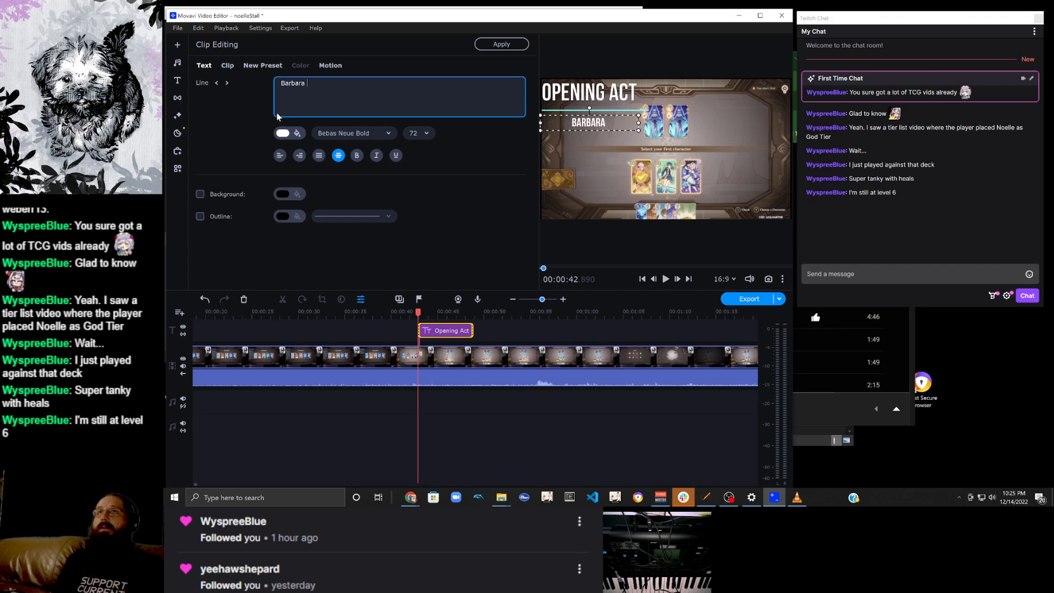
pyautogui.write('starts off the show')
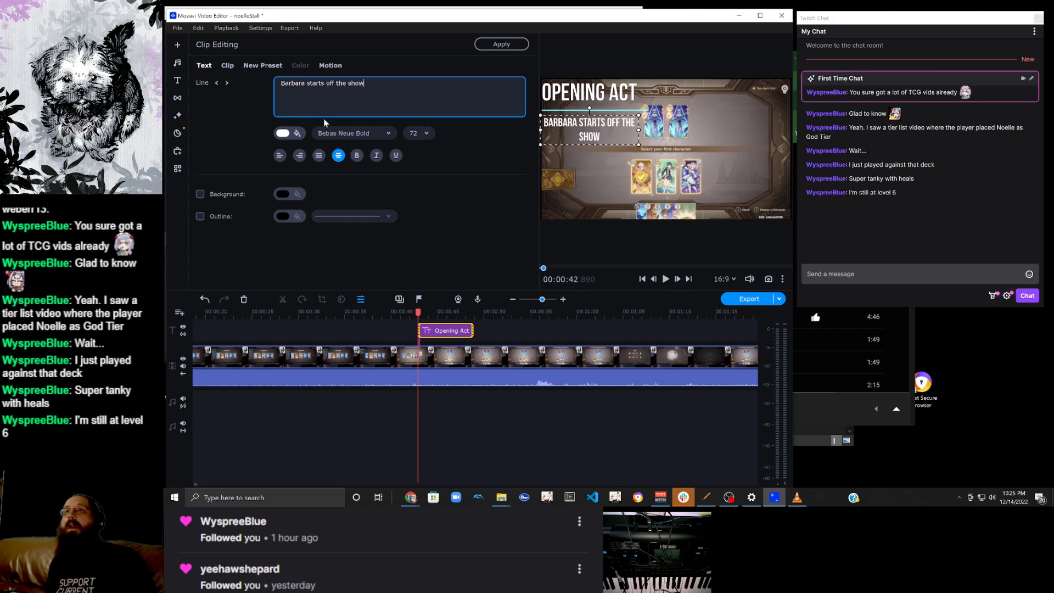
# Set the second line's font to Open Sans SemiBold and enable its outline.
pyautogui.click(351, 133)
pyautogui.scroll(-3, 367, 195)
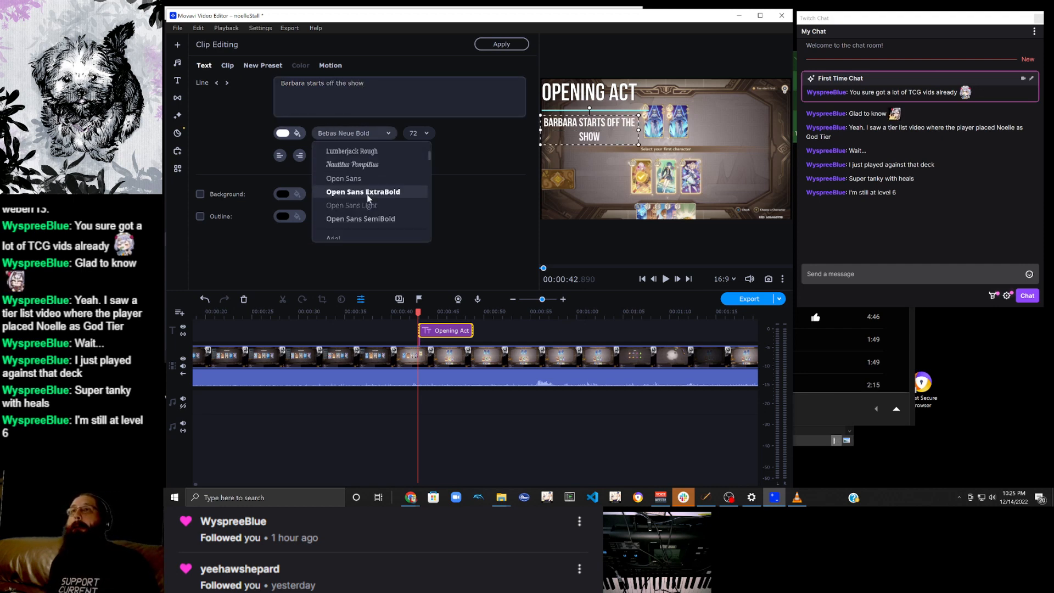
pyautogui.click(361, 219)
pyautogui.click(200, 216)
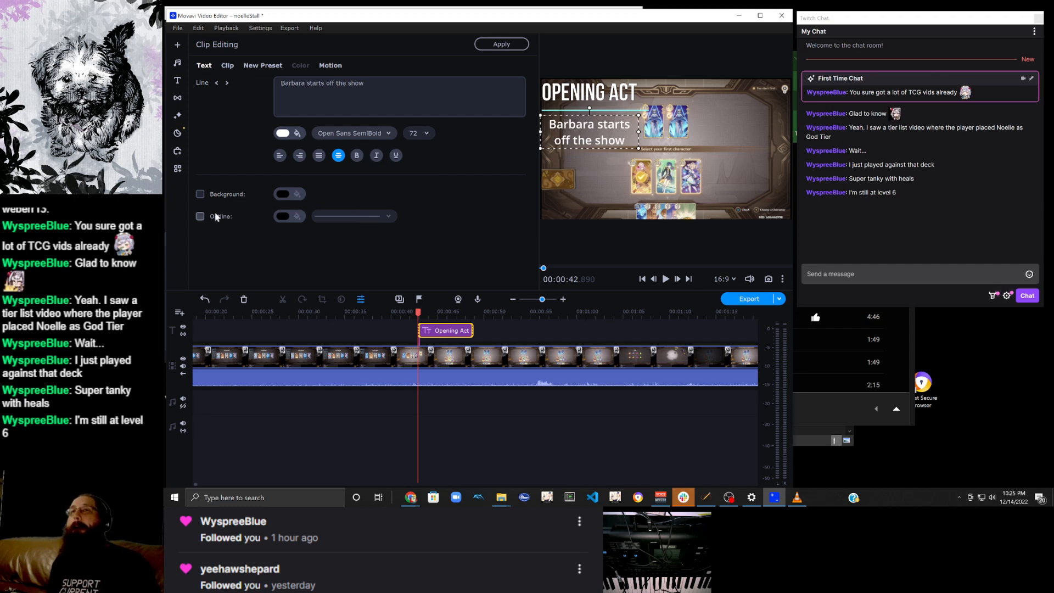
# Set the "Opening Act" heading's font to Open Sans SemiBold and widen its text box so it fits on one line.
pyautogui.click(561, 93)
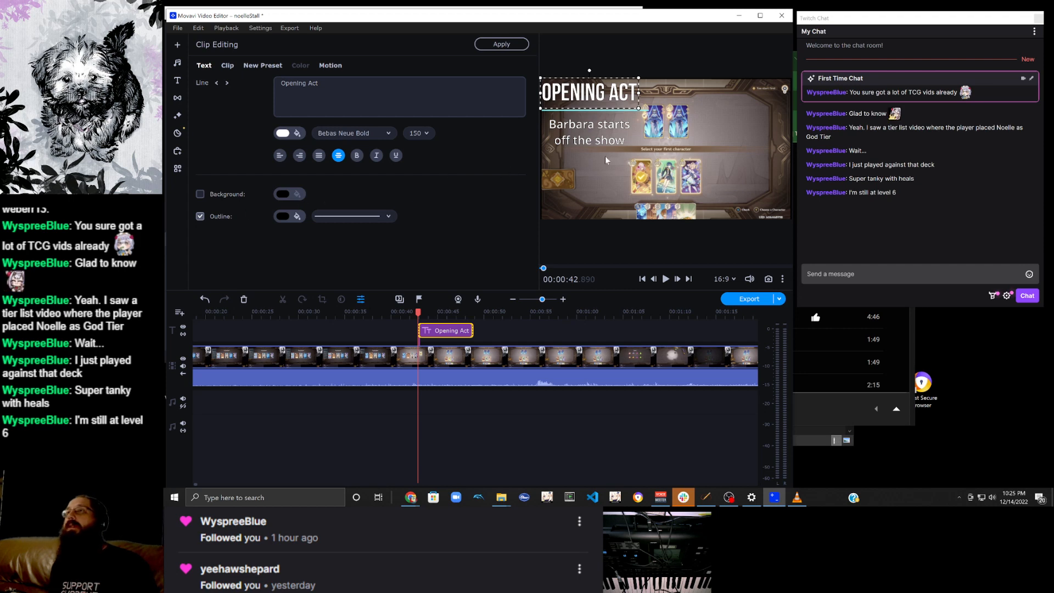
pyautogui.click(353, 133)
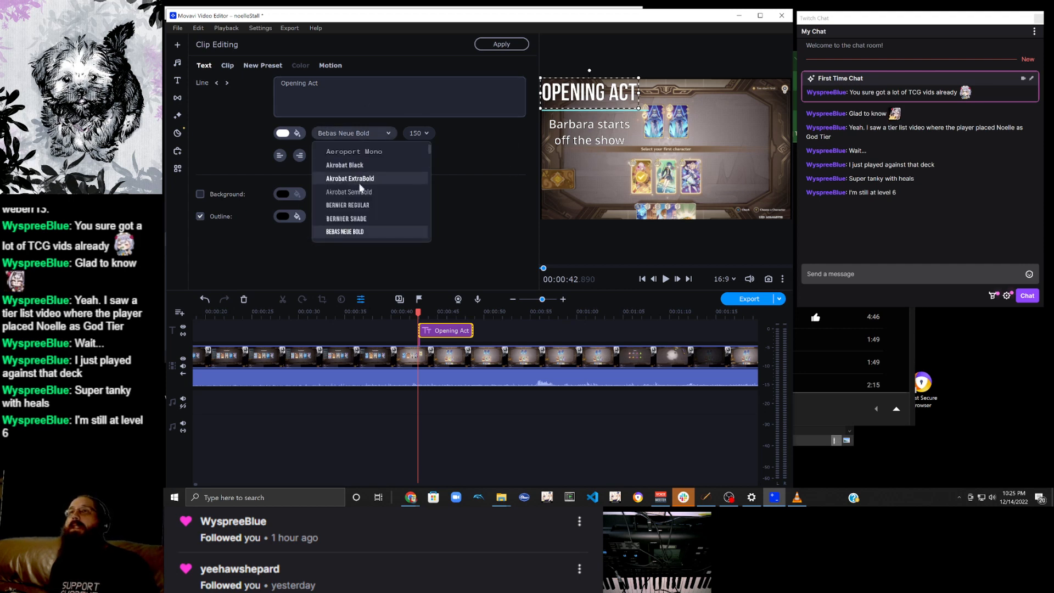
pyautogui.scroll(-2, 358, 194)
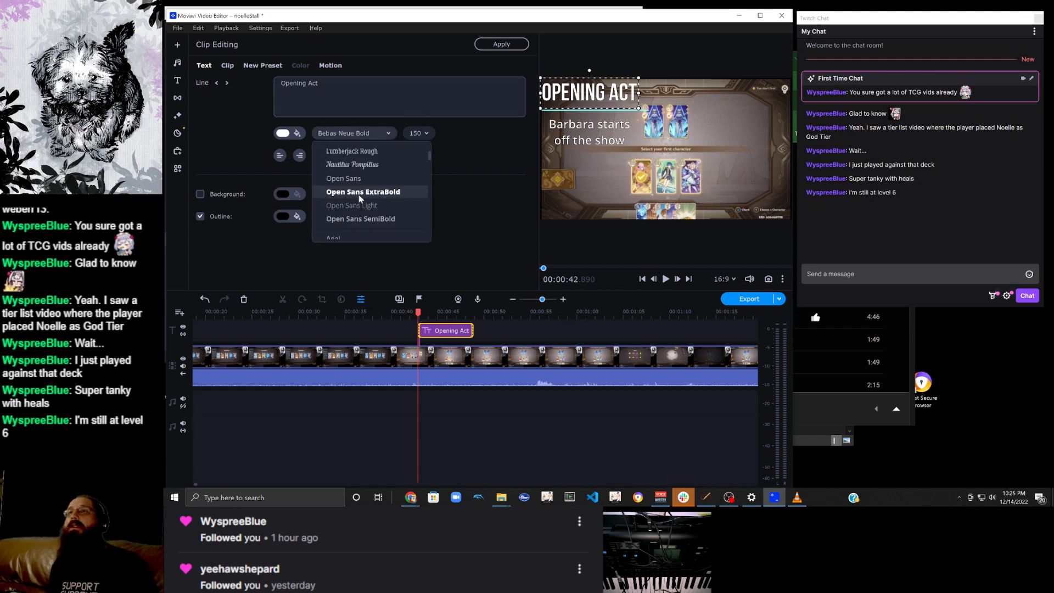
pyautogui.click(377, 219)
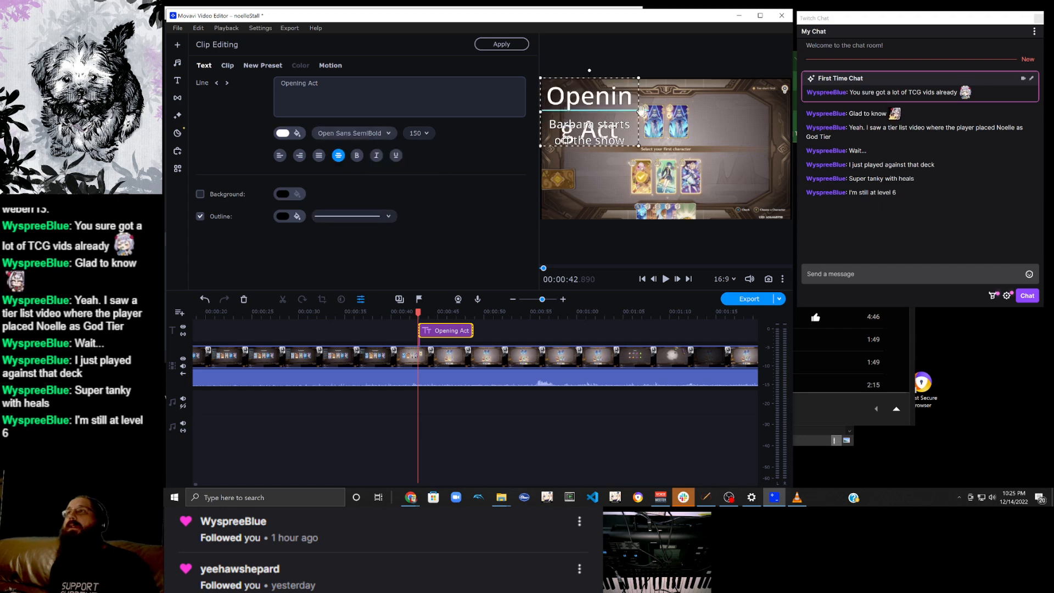
pyautogui.moveTo(638, 113); pyautogui.dragTo(704, 113)
pyautogui.click(701, 143)
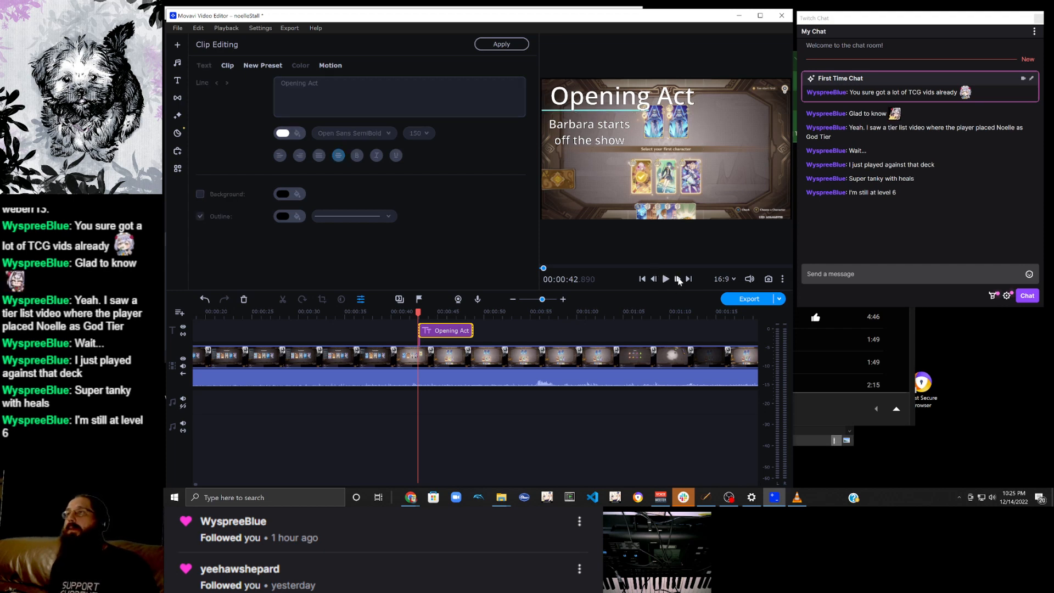
# Play back the gameplay after the Opening Act title to about 57 seconds and reopen the title for editing.
pyautogui.click(665, 279)
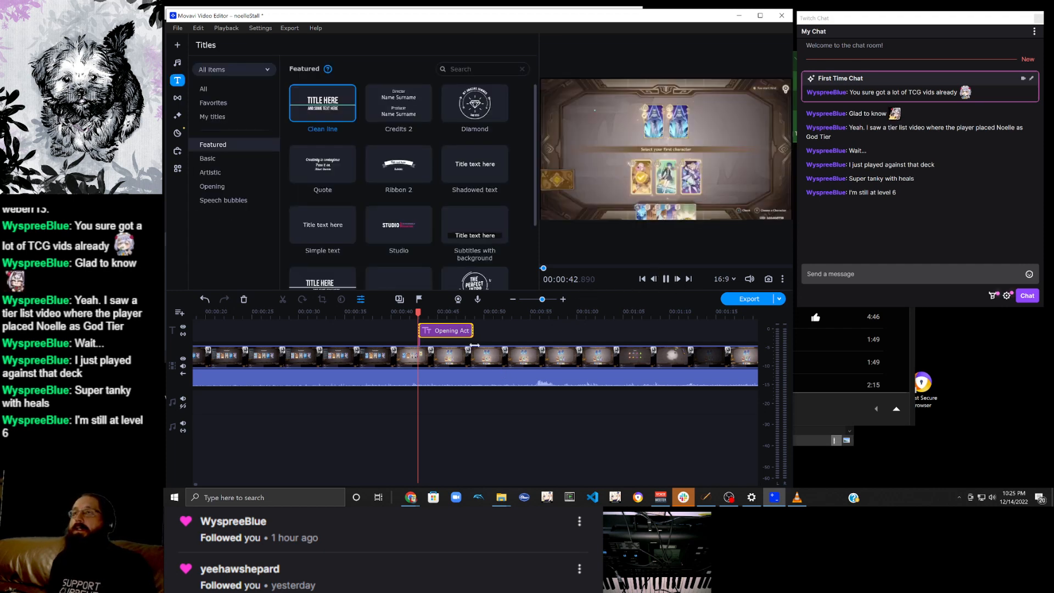
pyautogui.scroll(-3, 486, 364)
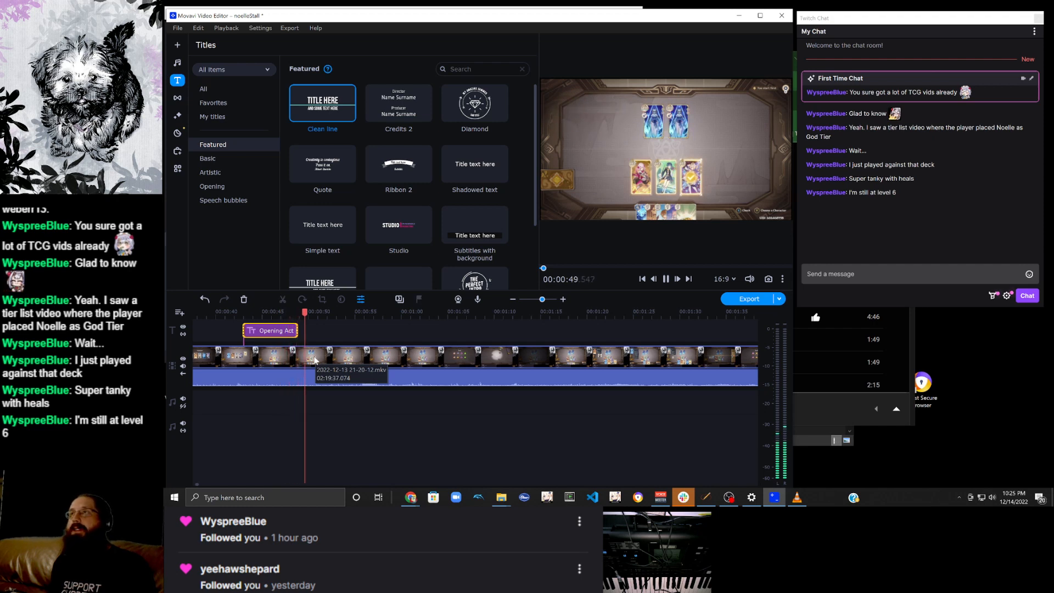
pyautogui.scroll(-1, 314, 361)
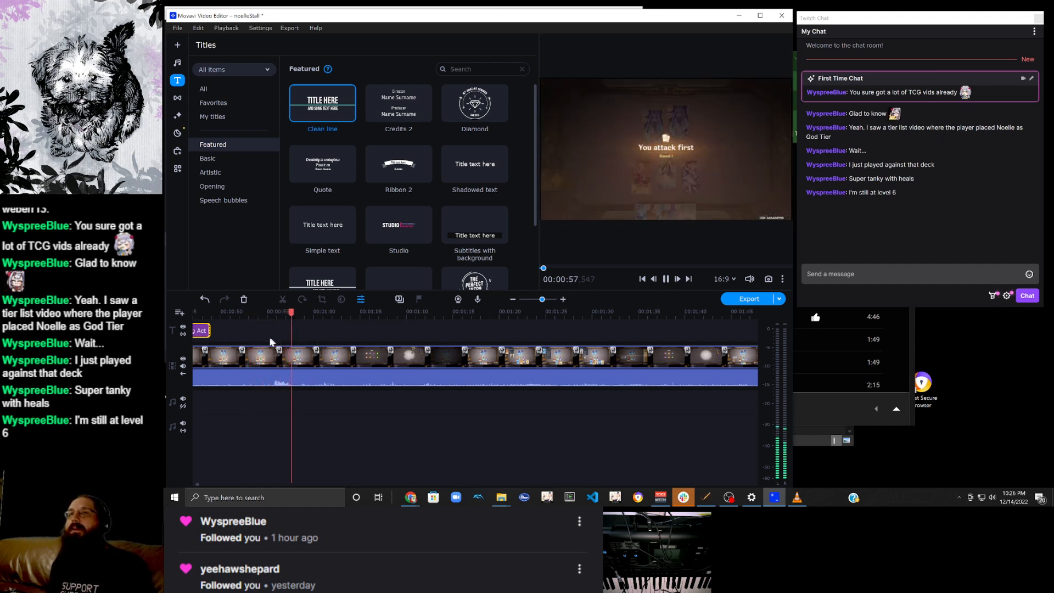
pyautogui.scroll(2, 313, 360)
pyautogui.press('space')
pyautogui.click(362, 331)
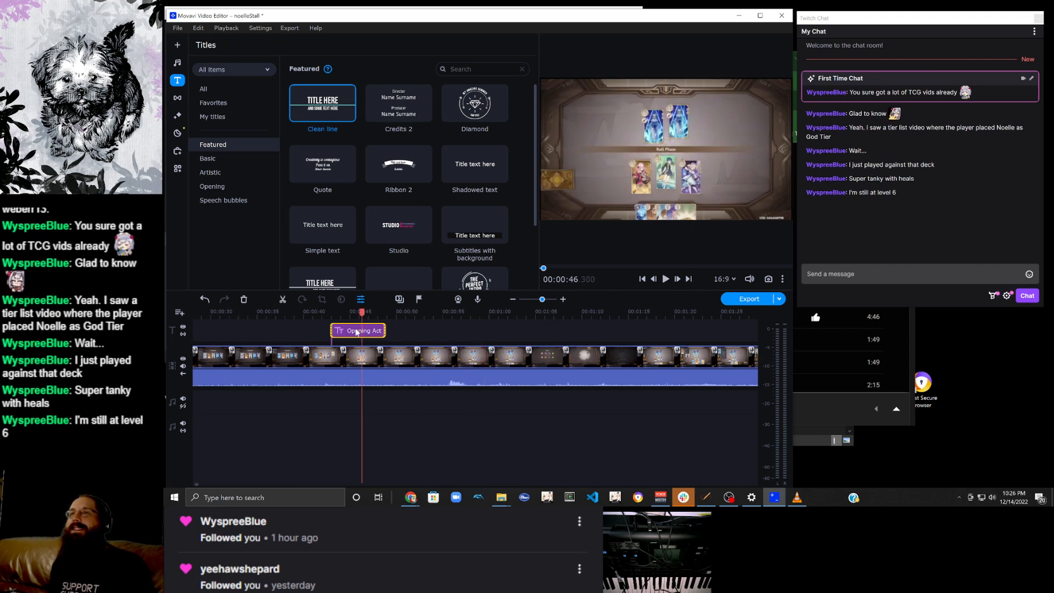
pyautogui.doubleClick(355, 330)
# Clear the title's heading and re-enter it as "Opening Act".
pyautogui.doubleClick(582, 142)
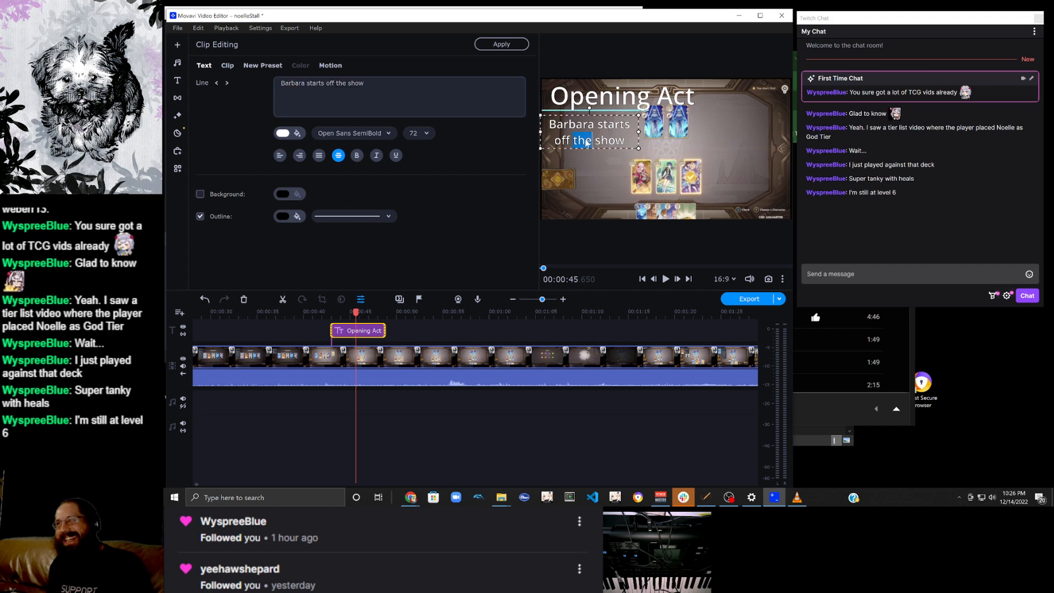
pyautogui.doubleClick(599, 97)
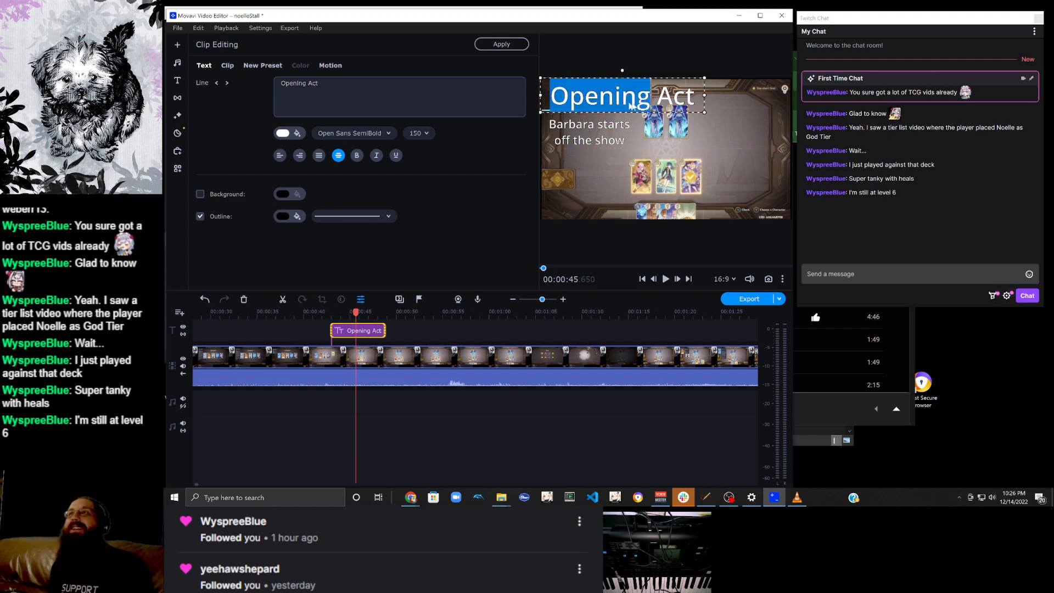
pyautogui.tripleClick(633, 105)
pyautogui.moveTo(372, 90); pyautogui.dragTo(188, 80)
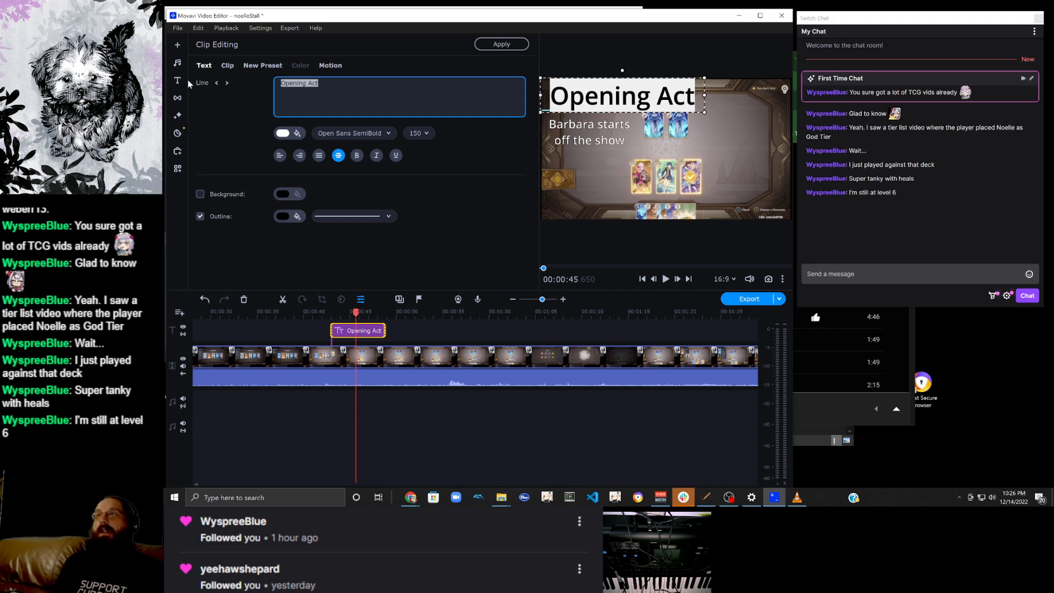
pyautogui.write('S')
pyautogui.press('BackSpace')
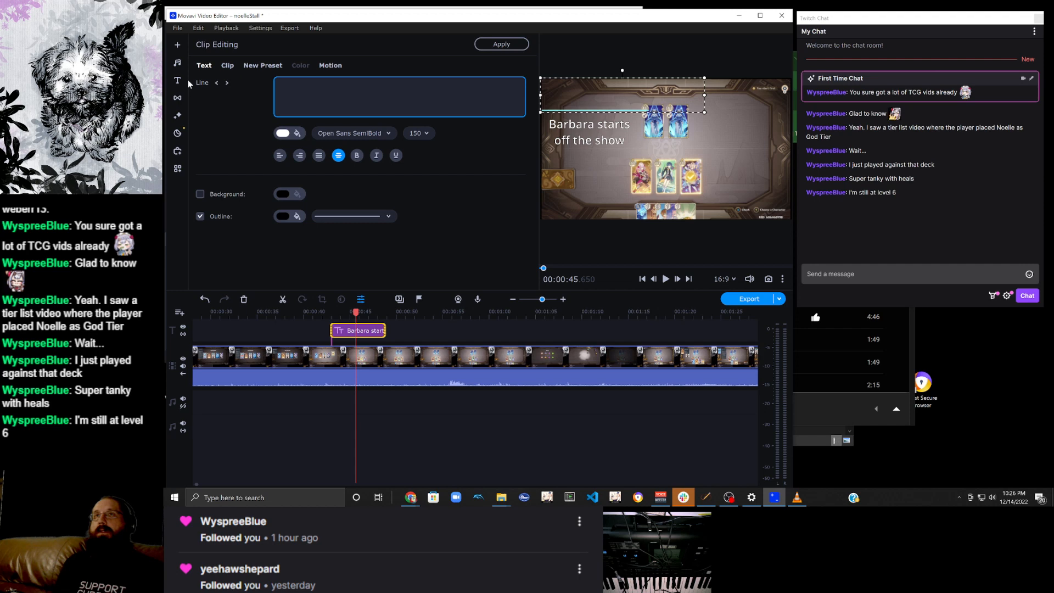
pyautogui.write('Opening Act')
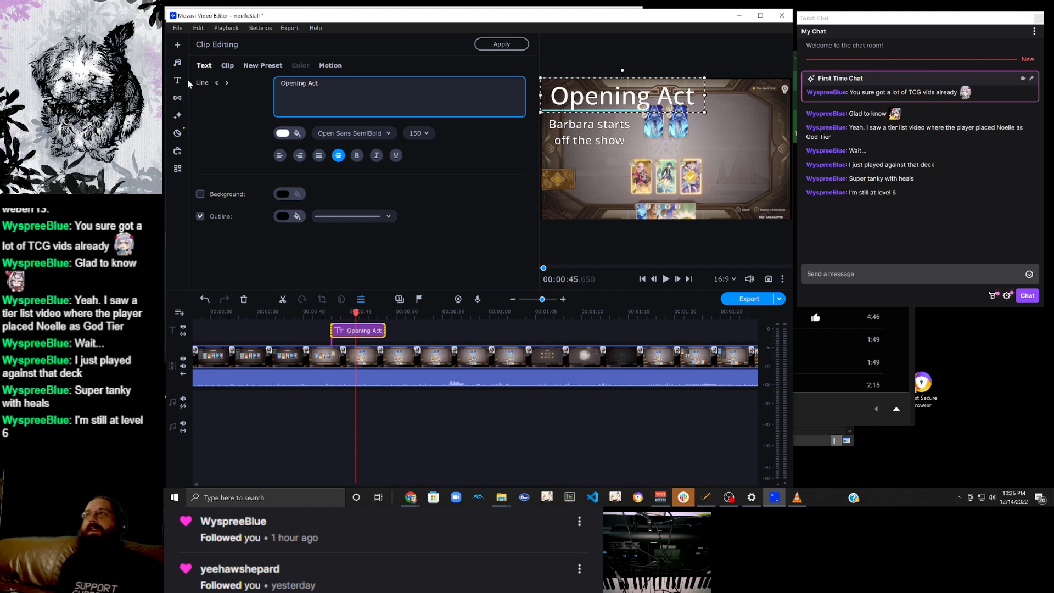
# Replace the title's second line with "Xingqiu acrobatics".
pyautogui.click(565, 129)
pyautogui.moveTo(402, 92); pyautogui.dragTo(259, 86)
pyautogui.moveTo(402, 90); pyautogui.dragTo(250, 83)
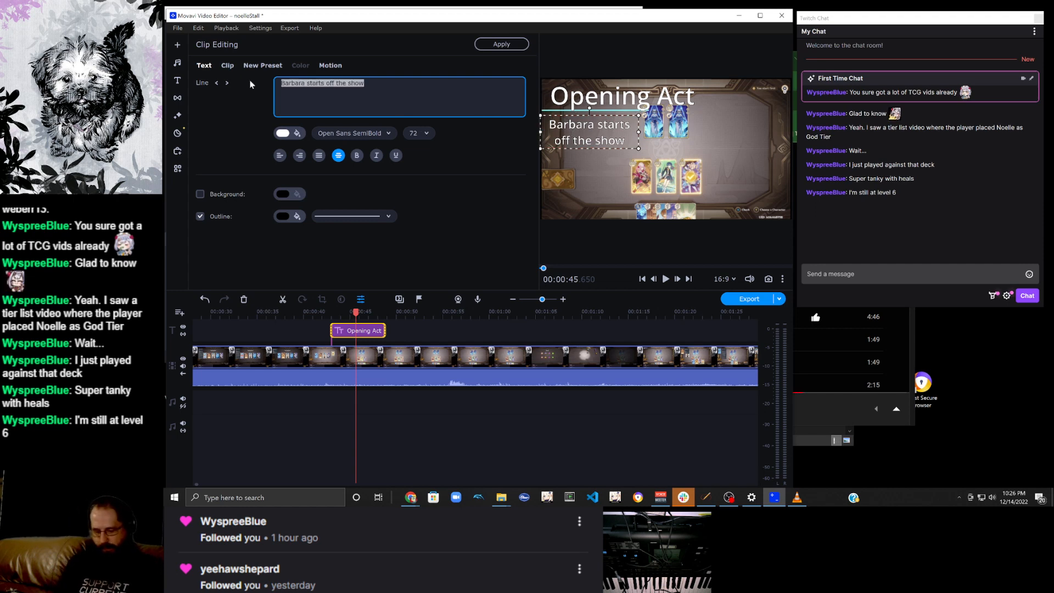
pyautogui.write('Xingqu')
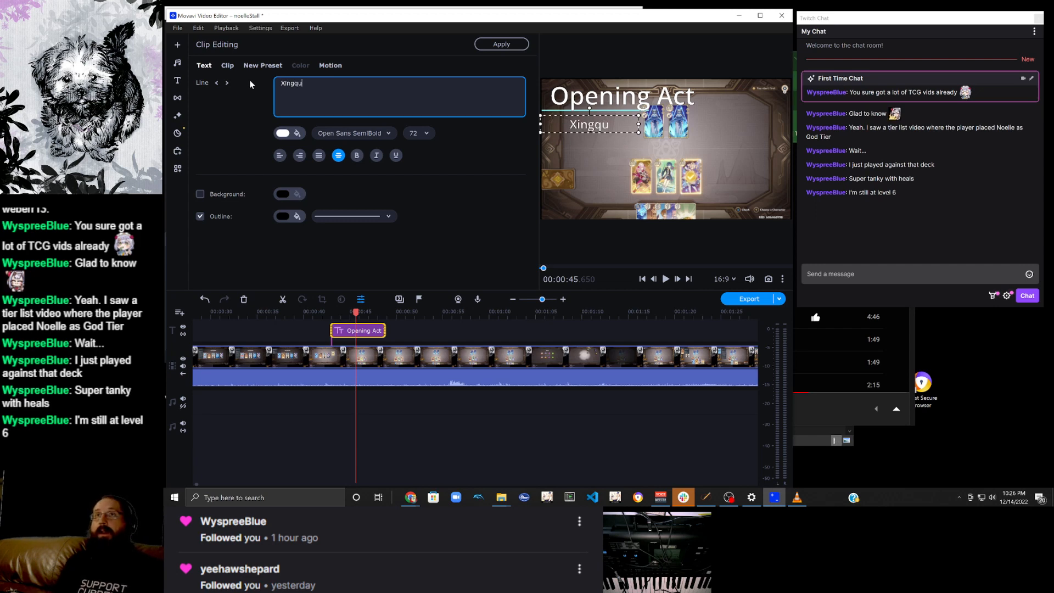
pyautogui.press('BackSpace')
pyautogui.write('iu acrobatics')
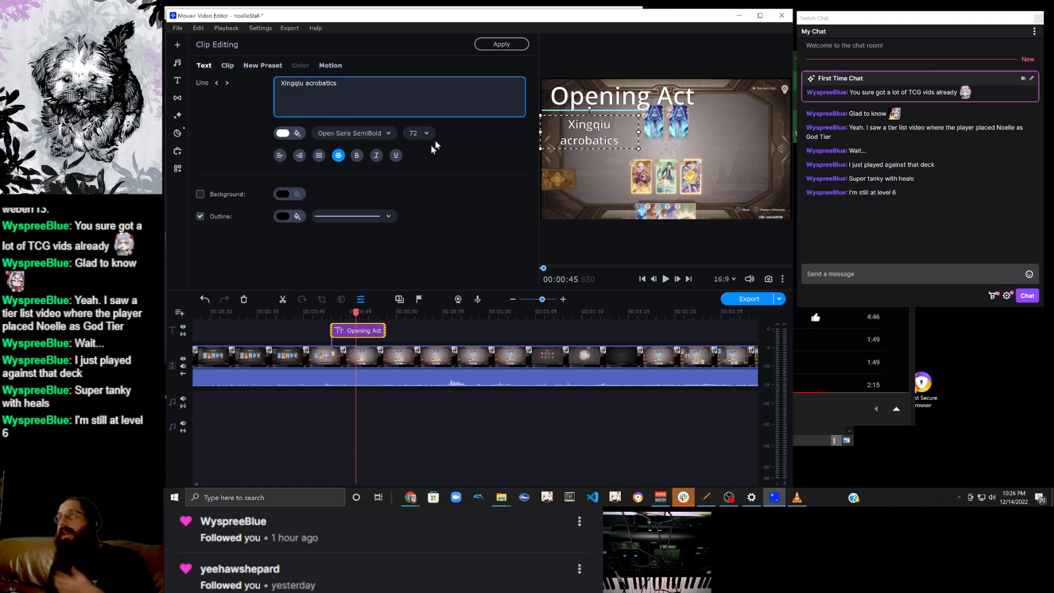
# Play through the gameplay after the Opening Act title, skipping ahead past one minute to follow the opening round.
pyautogui.click(665, 280)
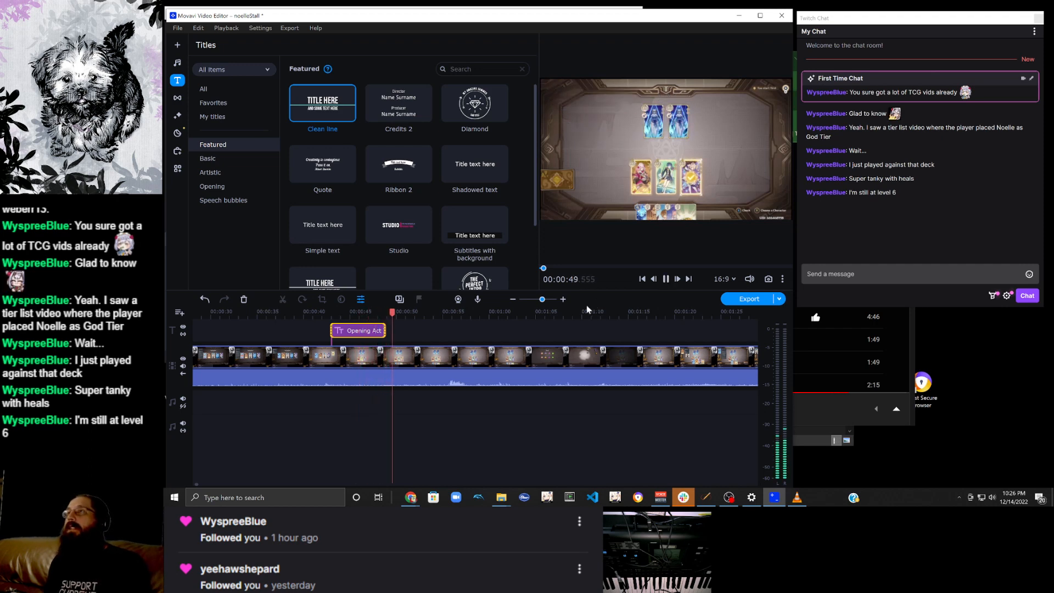
pyautogui.scroll(-1, 444, 363)
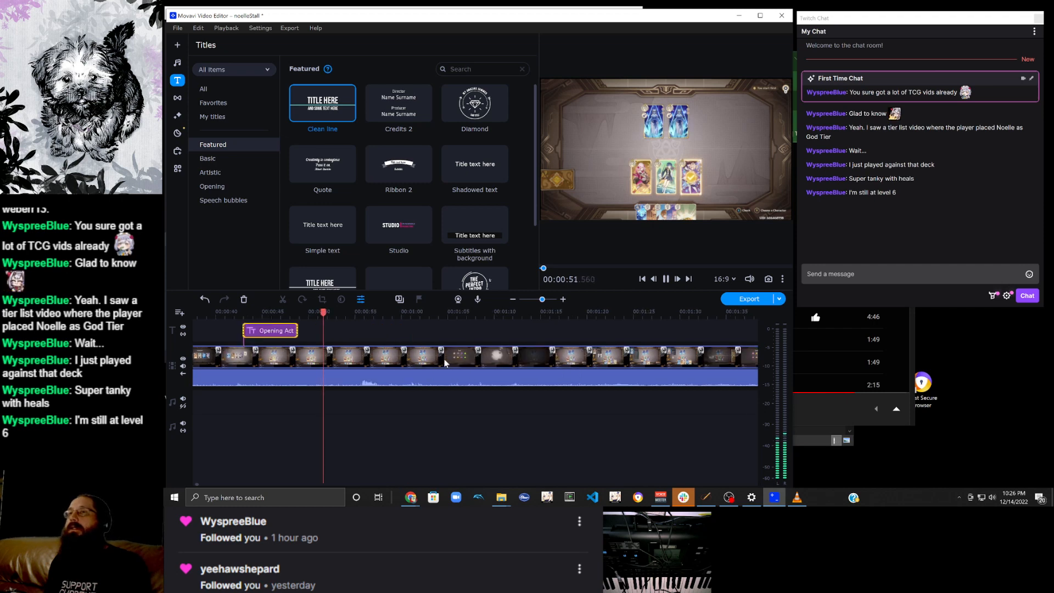
pyautogui.click(411, 359)
pyautogui.click(443, 354)
pyautogui.click(470, 354)
pyautogui.click(506, 354)
pyautogui.scroll(-1, 535, 358)
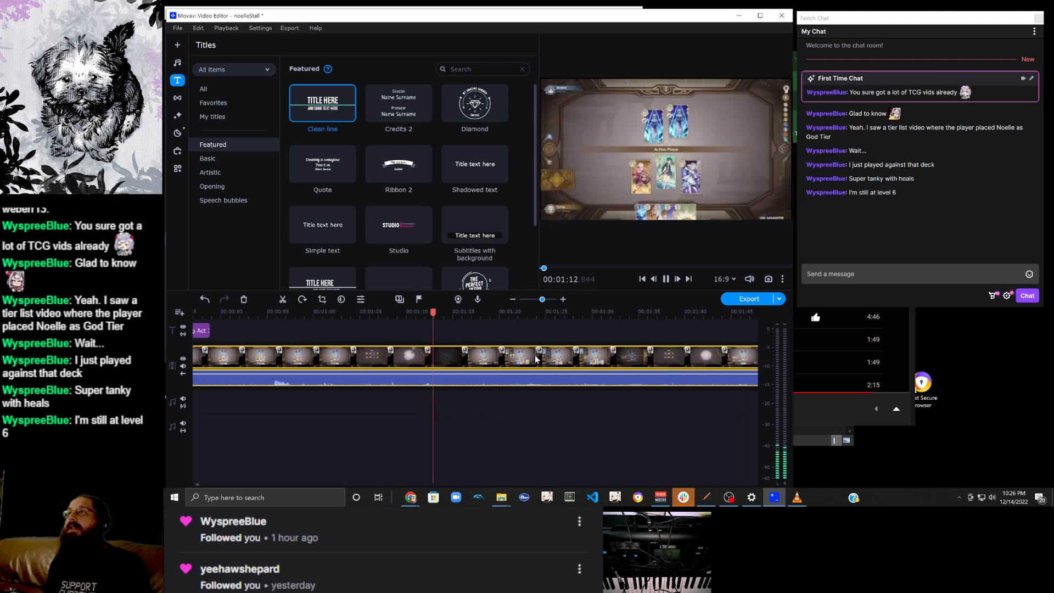
pyautogui.scroll(-1, 535, 355)
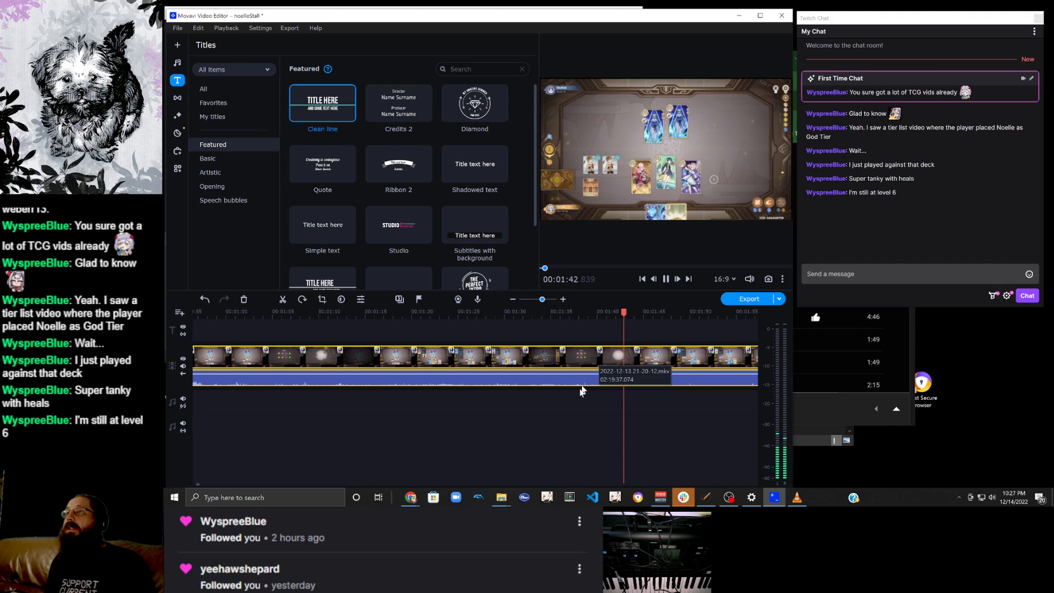
# Replay the attack from shortly before 2:04 and pause playback at about 2:05.
pyautogui.hscroll(2, 584, 357)
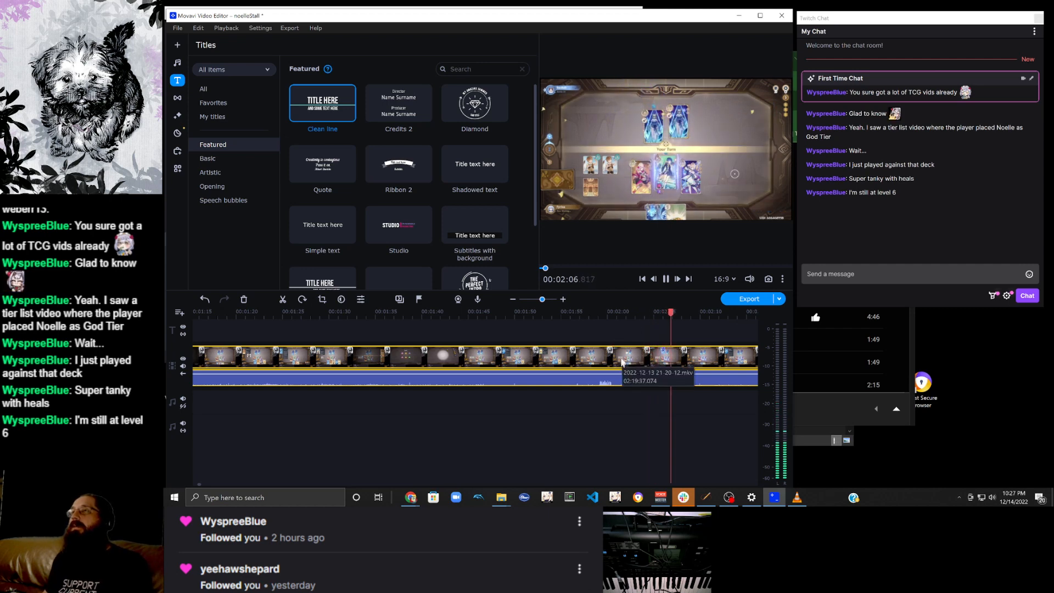
pyautogui.click(647, 360)
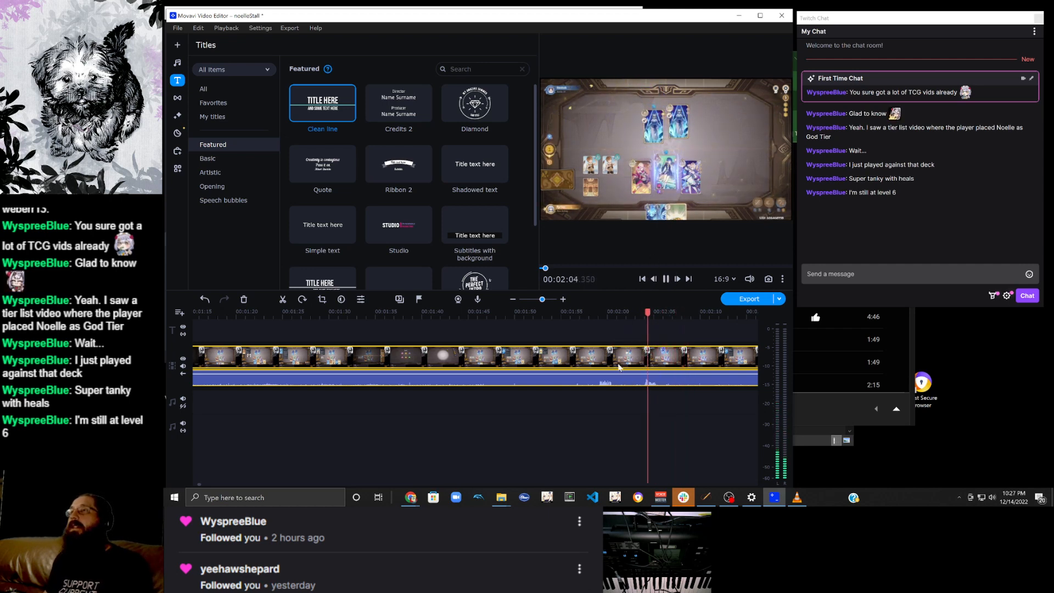
pyautogui.click(619, 365)
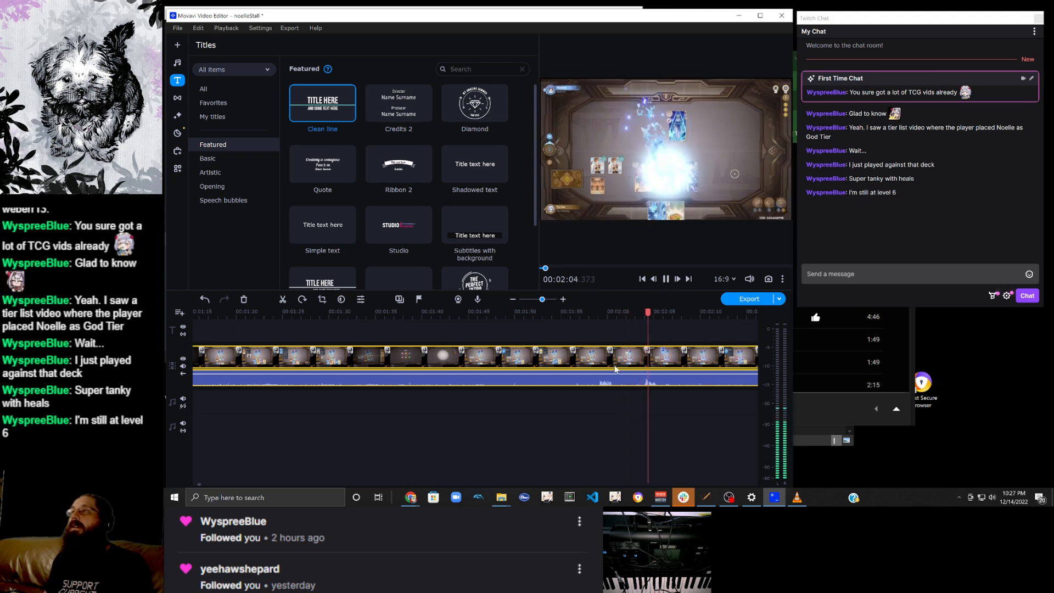
pyautogui.click(665, 279)
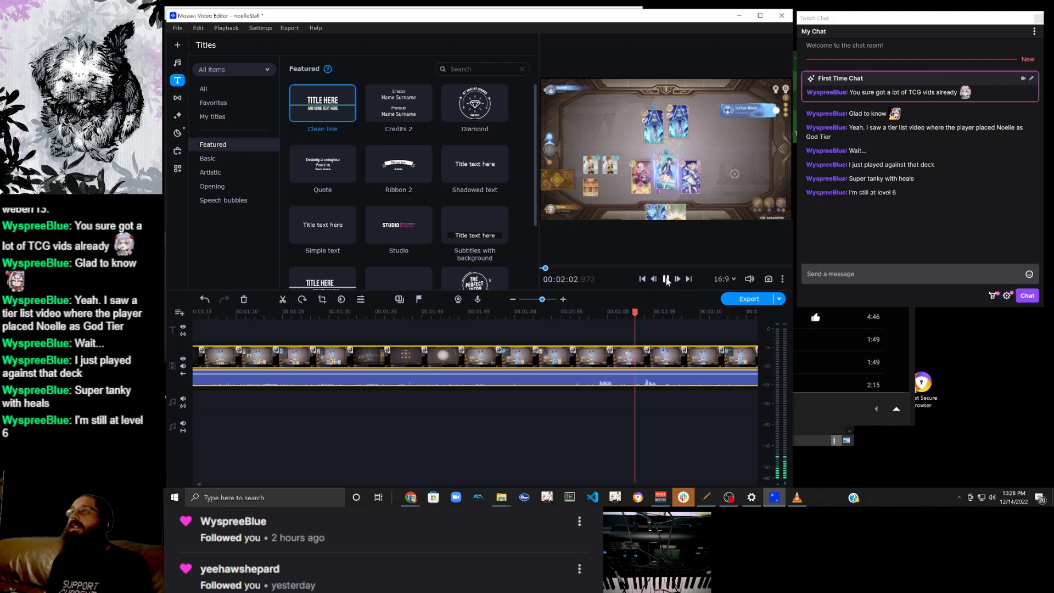
pyautogui.click(667, 279)
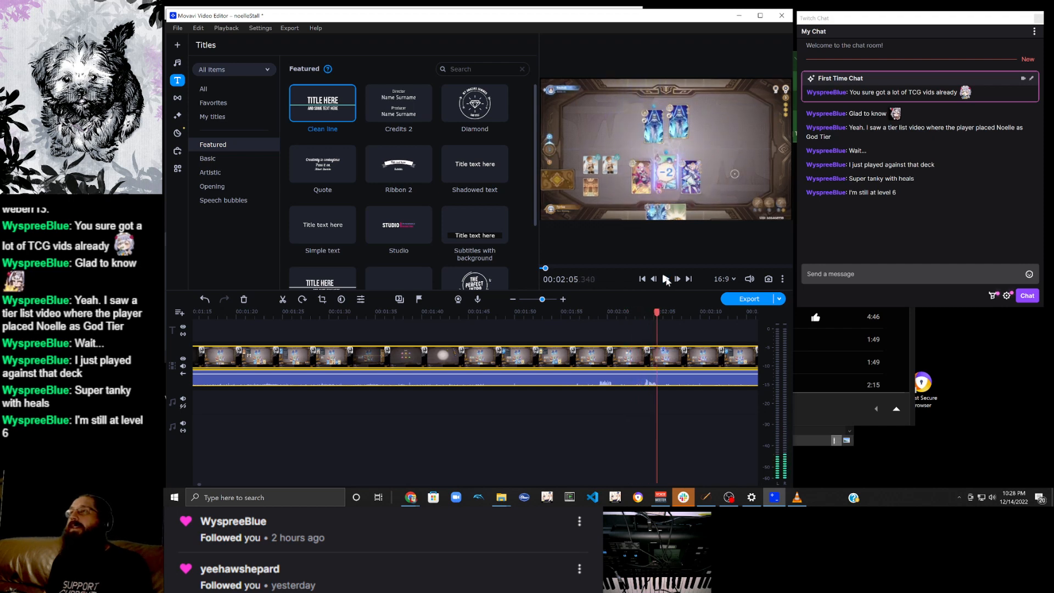
# Add a Clean line title at about 2:05 and set its heading to "Trapped!".
pyautogui.rightClick(308, 110)
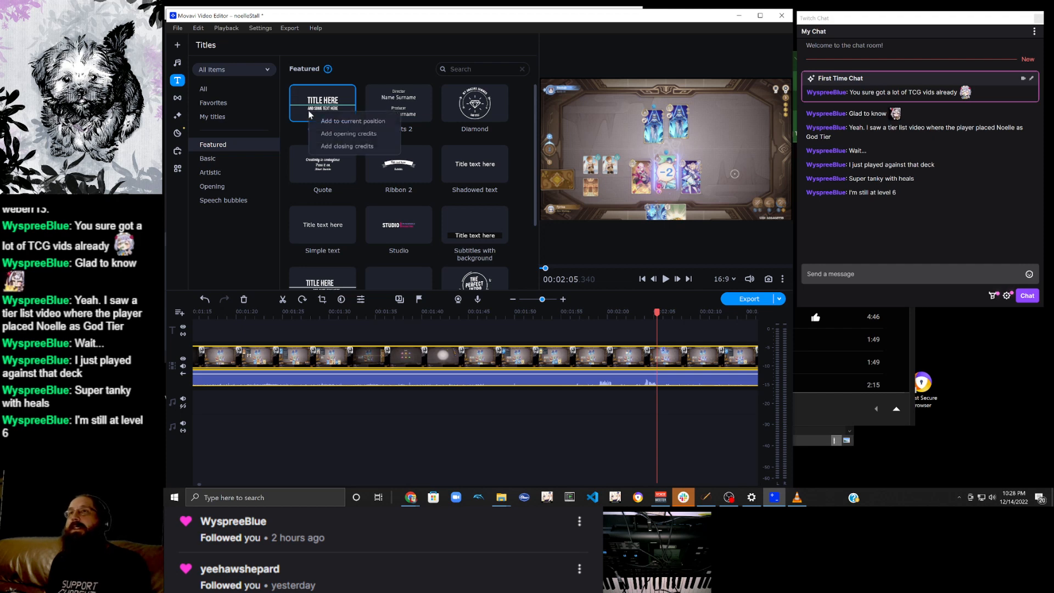
pyautogui.click(337, 124)
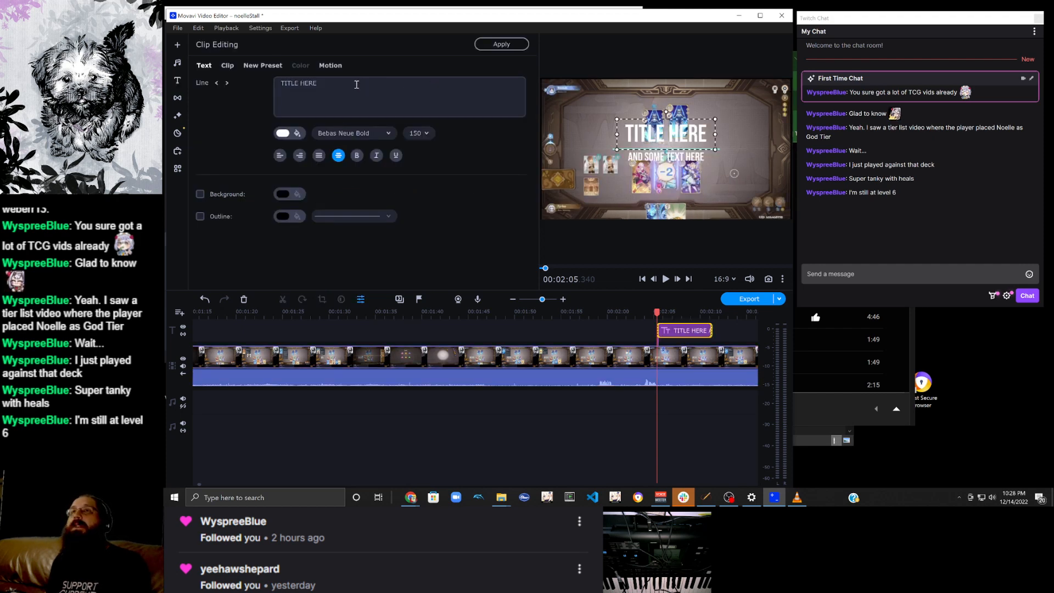
pyautogui.moveTo(356, 84); pyautogui.dragTo(257, 84)
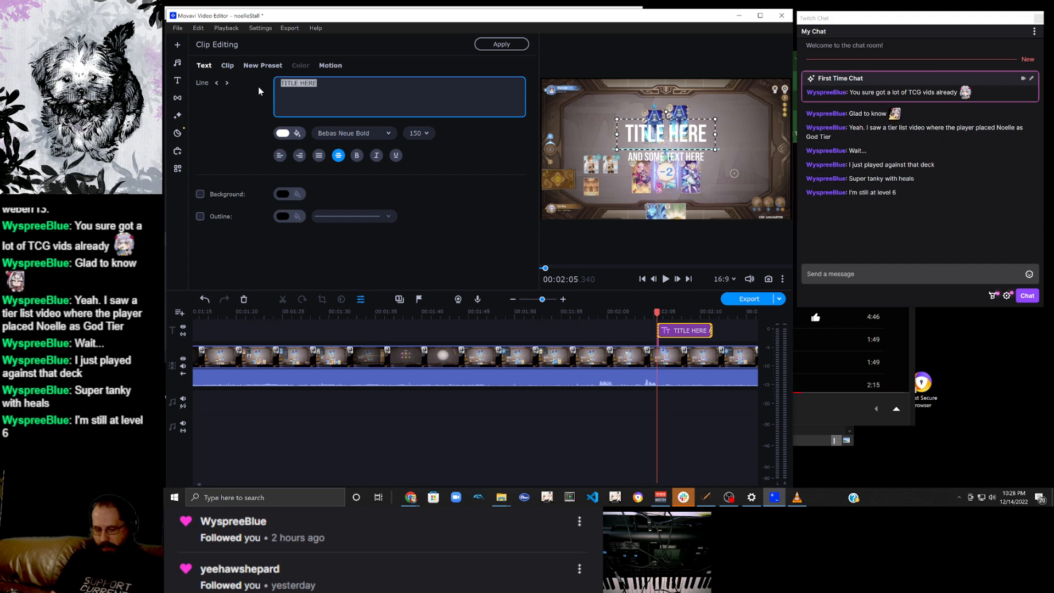
pyautogui.press('BackSpace')
pyautogui.write('Trapped!')
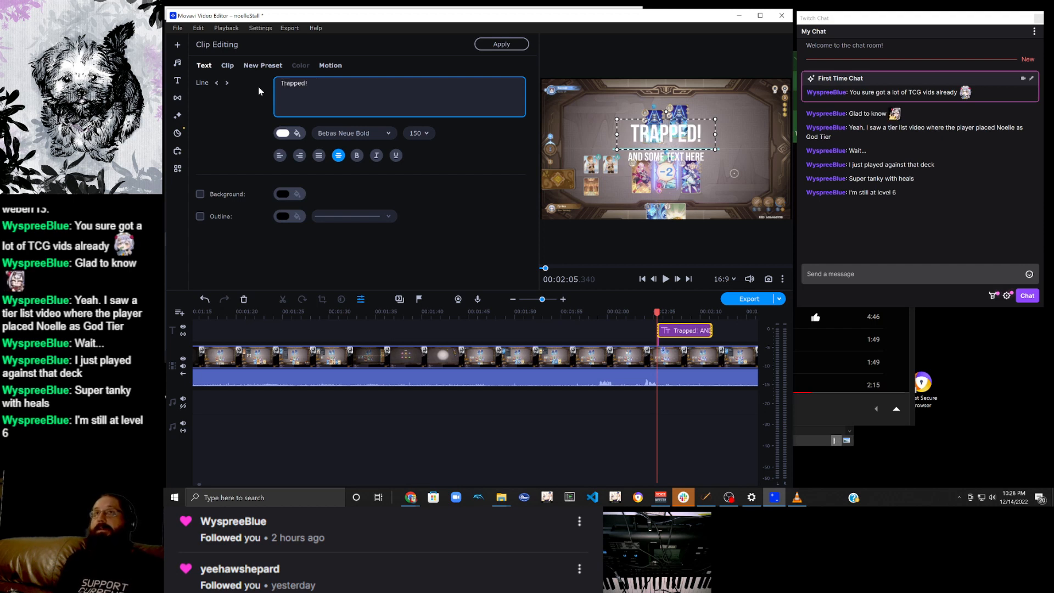
# Outline the "Trapped!" heading and move the heading, divider line and second text line to the upper-left corner of the video frame.
pyautogui.moveTo(661, 129); pyautogui.dragTo(584, 88)
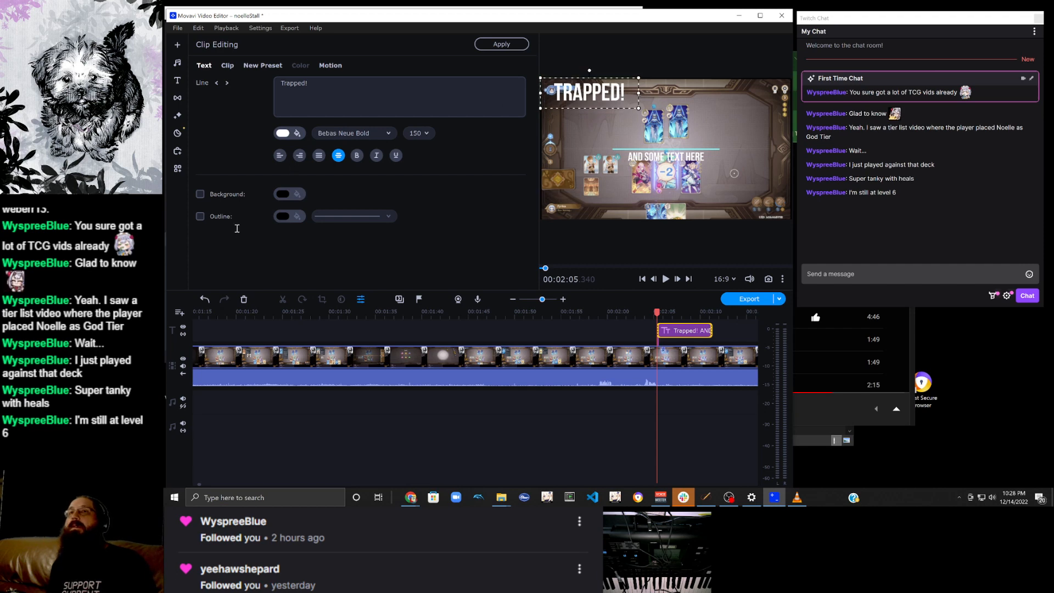
pyautogui.click(222, 217)
pyautogui.moveTo(623, 151); pyautogui.dragTo(551, 111)
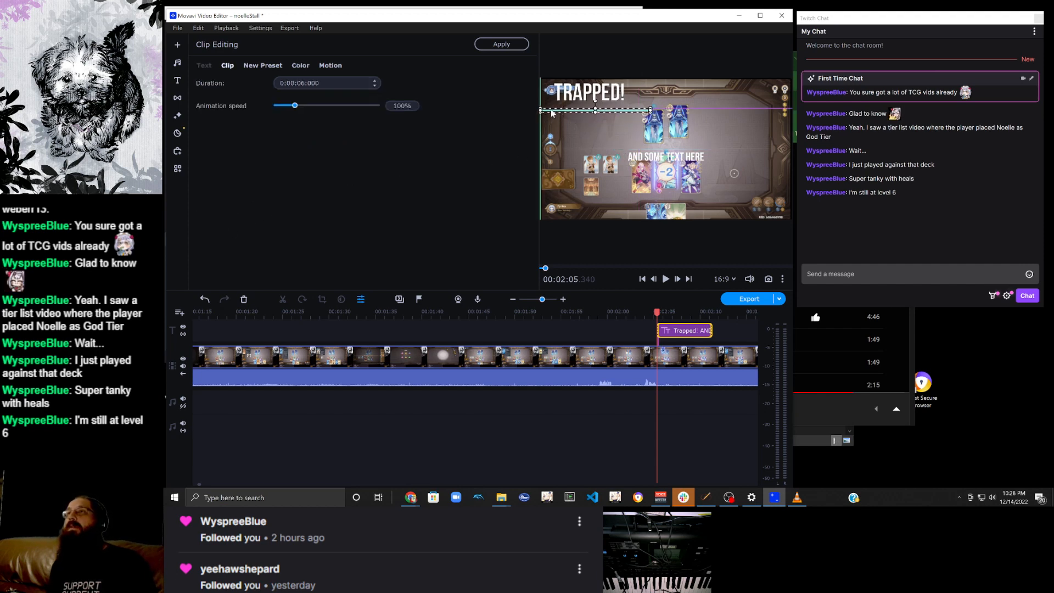
pyautogui.moveTo(635, 158); pyautogui.dragTo(564, 122)
# Replace the "Trapped!" title's second line with "+1 switch cost for 3 rounds" and give it an outline.
pyautogui.click(205, 66)
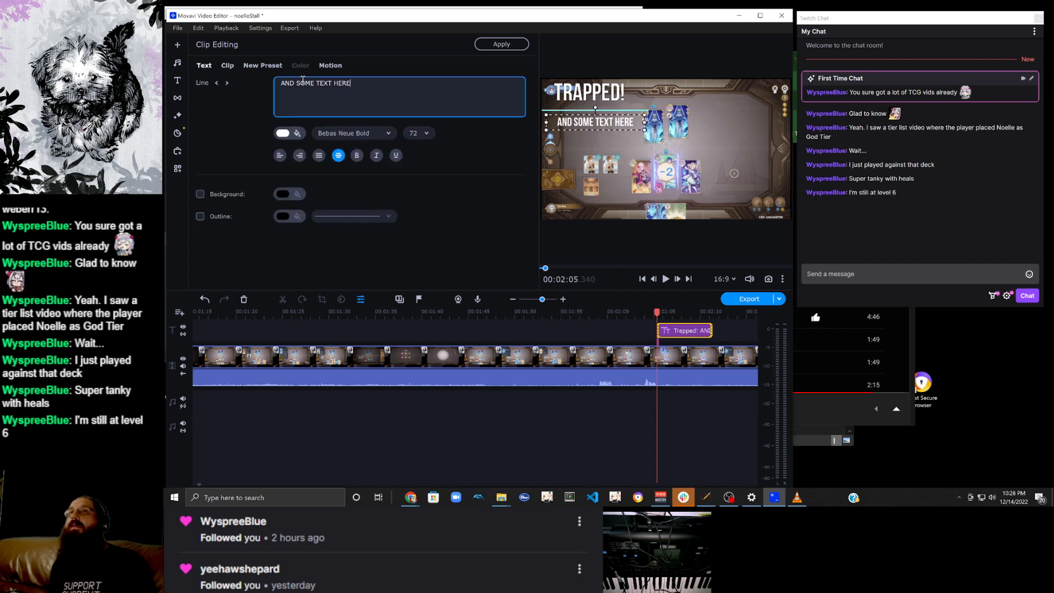
pyautogui.moveTo(386, 89); pyautogui.dragTo(239, 70)
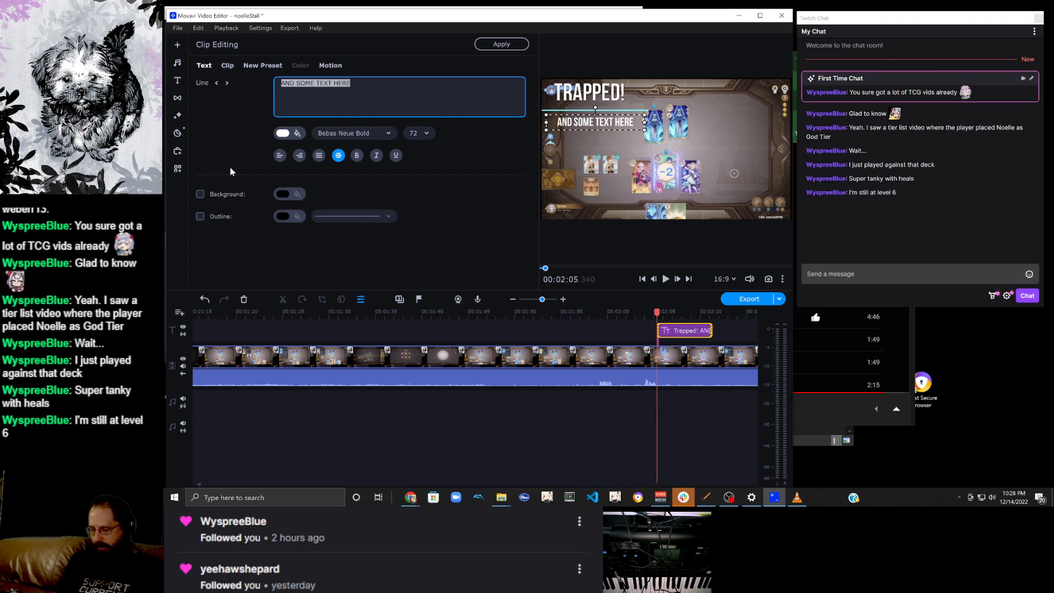
pyautogui.write('+1 skip')
pyautogui.press('BackSpace')
pyautogui.press('BackSpace')
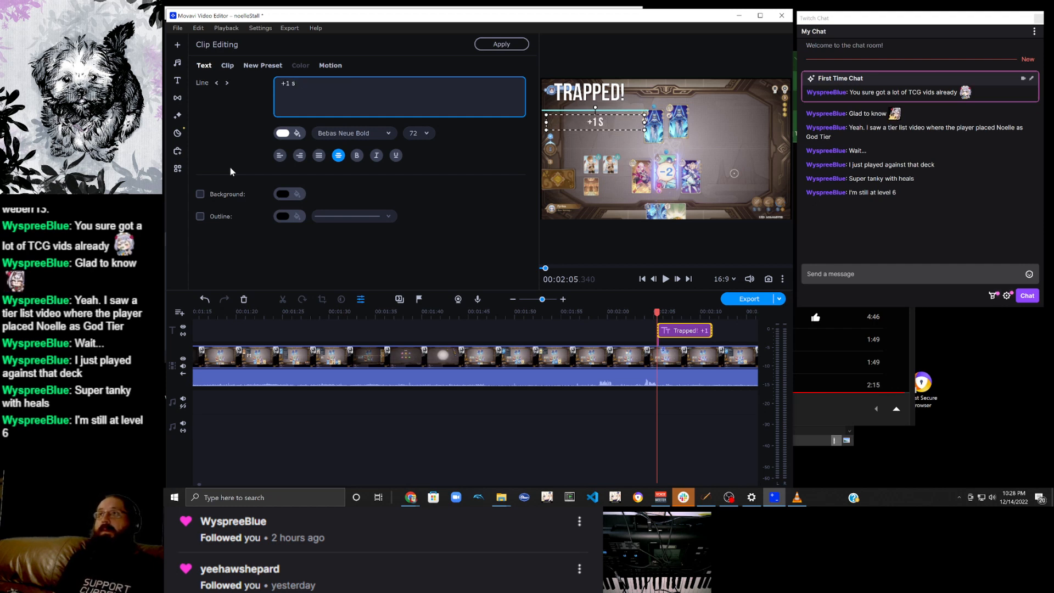
pyautogui.write('witch cost')
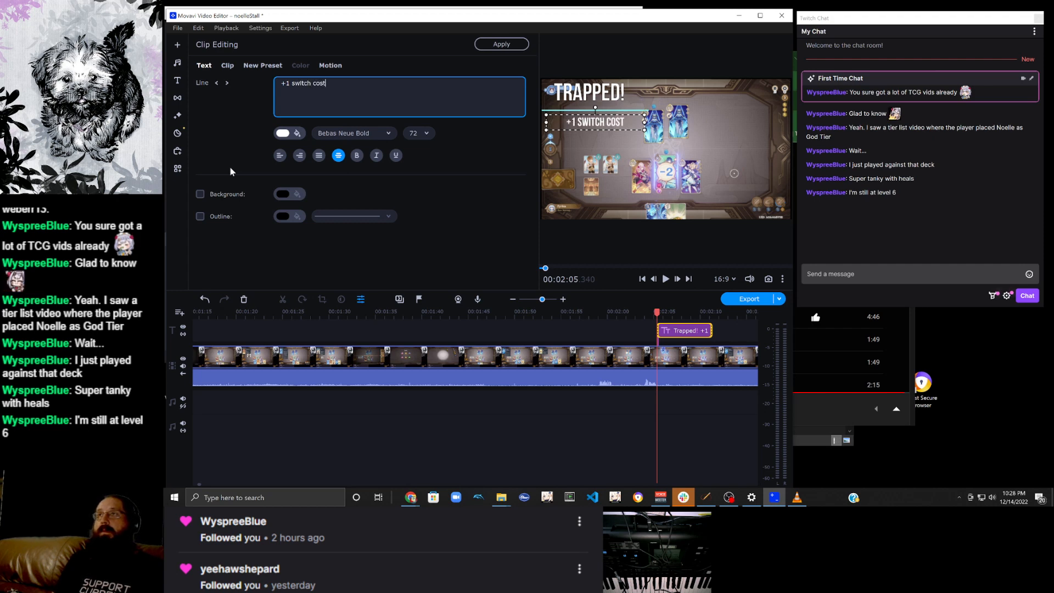
pyautogui.write(' for 3 rounds')
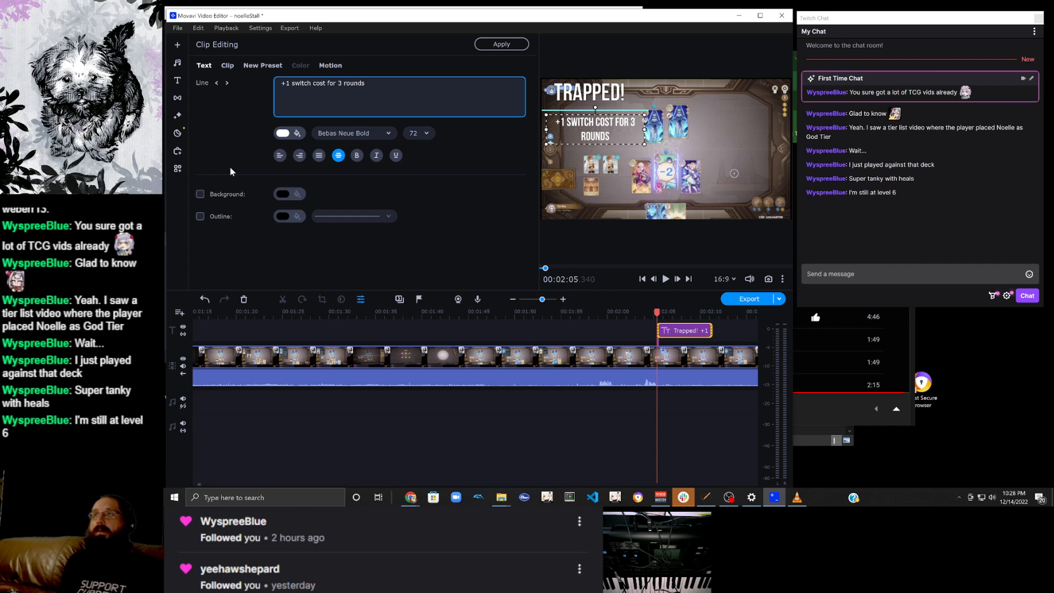
pyautogui.click(216, 215)
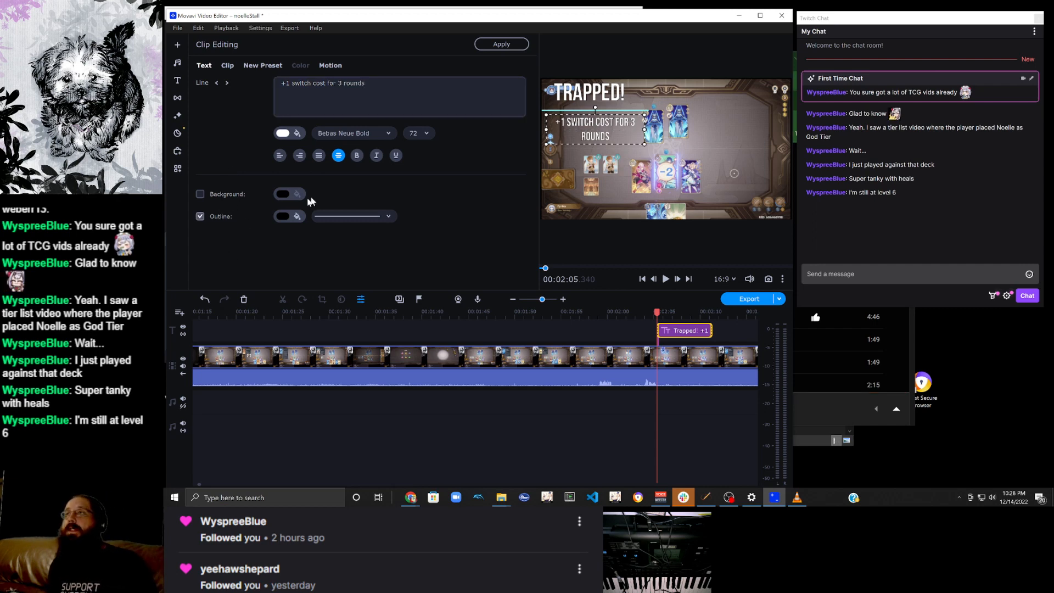
pyautogui.click(604, 99)
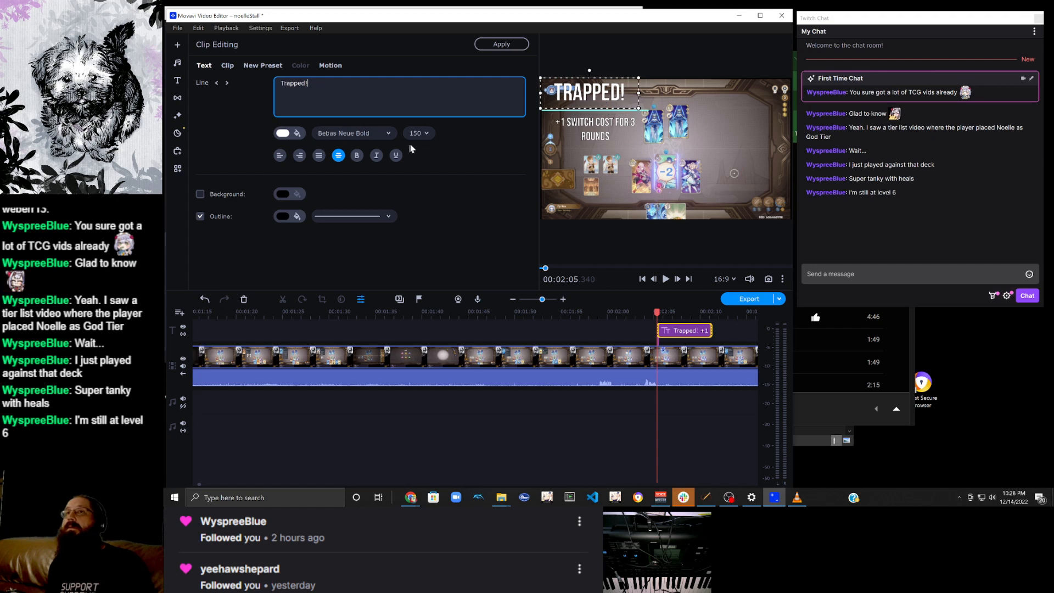
# Play through the gameplay after the "Trapped!" title into the second round and stop at about 3:27.
pyautogui.click(665, 279)
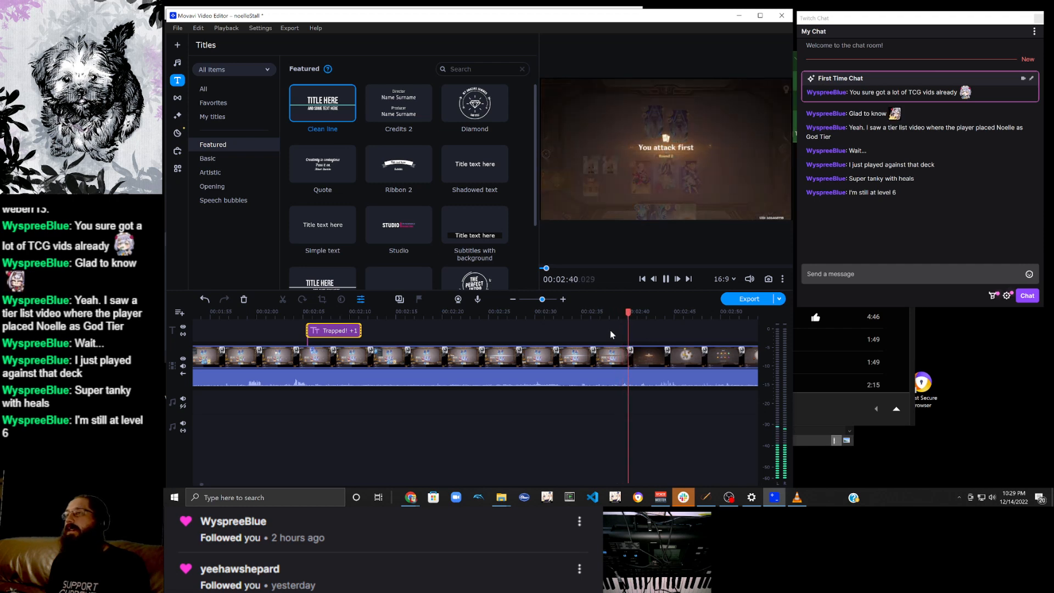
pyautogui.scroll(-1, 610, 331)
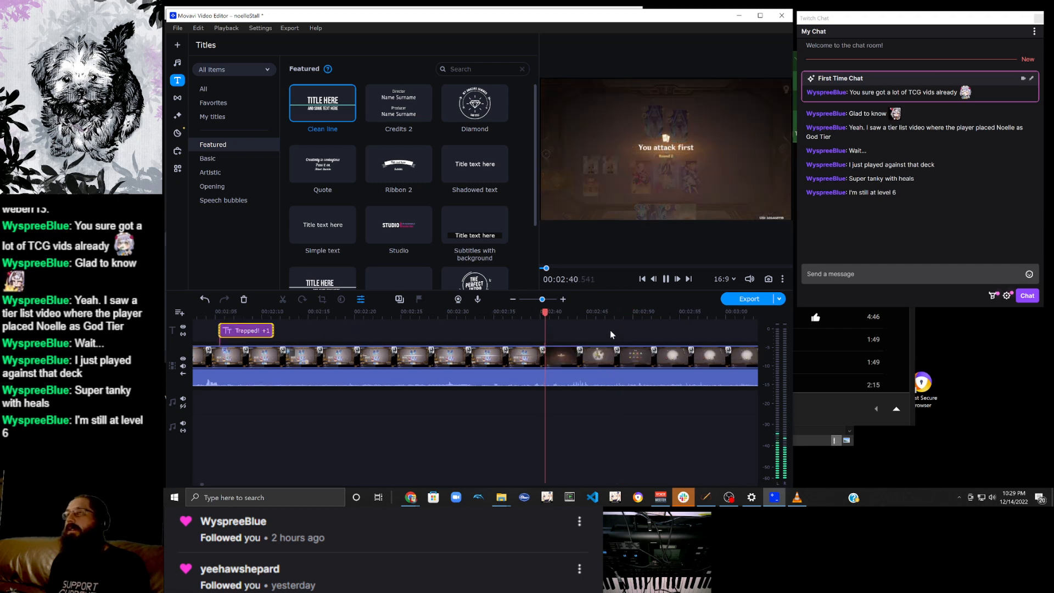
pyautogui.click(593, 360)
pyautogui.scroll(-1, 621, 352)
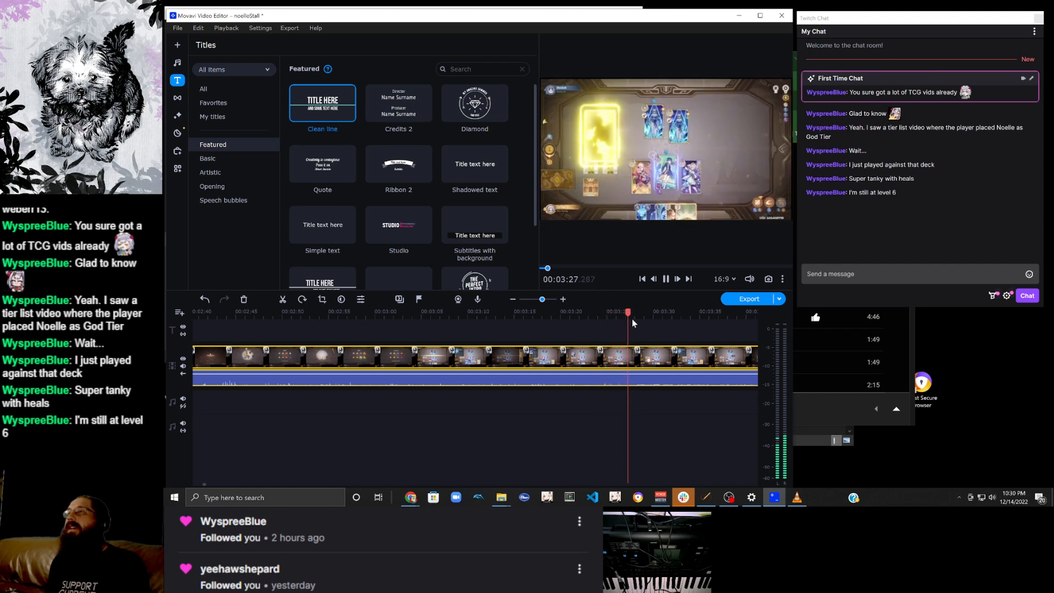
pyautogui.click(618, 364)
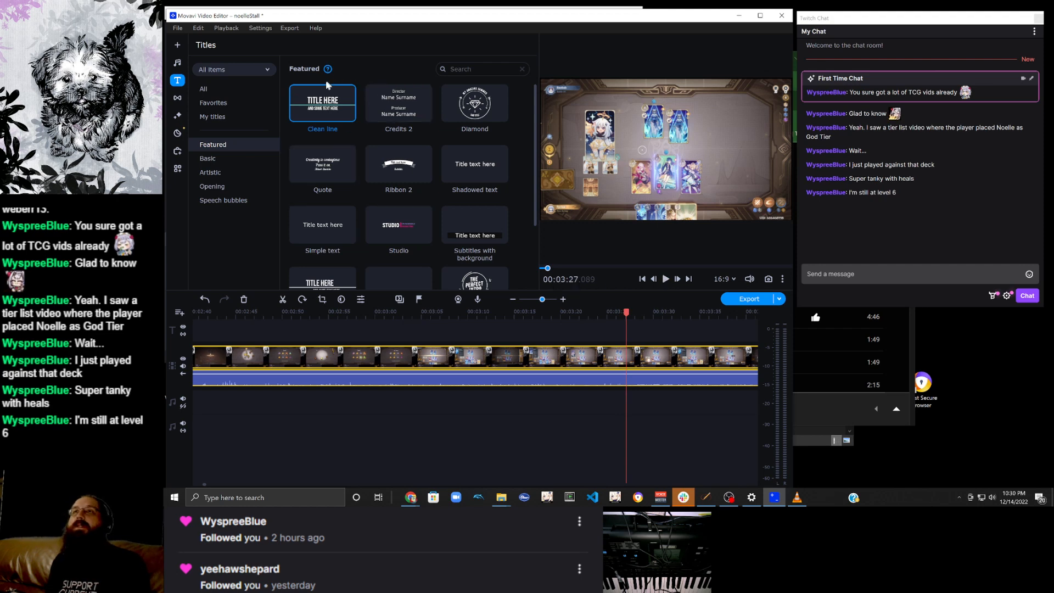
# Add a Clean line title at about 3:27 with an outlined "Save for later" heading in the upper-right corner of the video frame.
pyautogui.rightClick(326, 99)
pyautogui.click(345, 105)
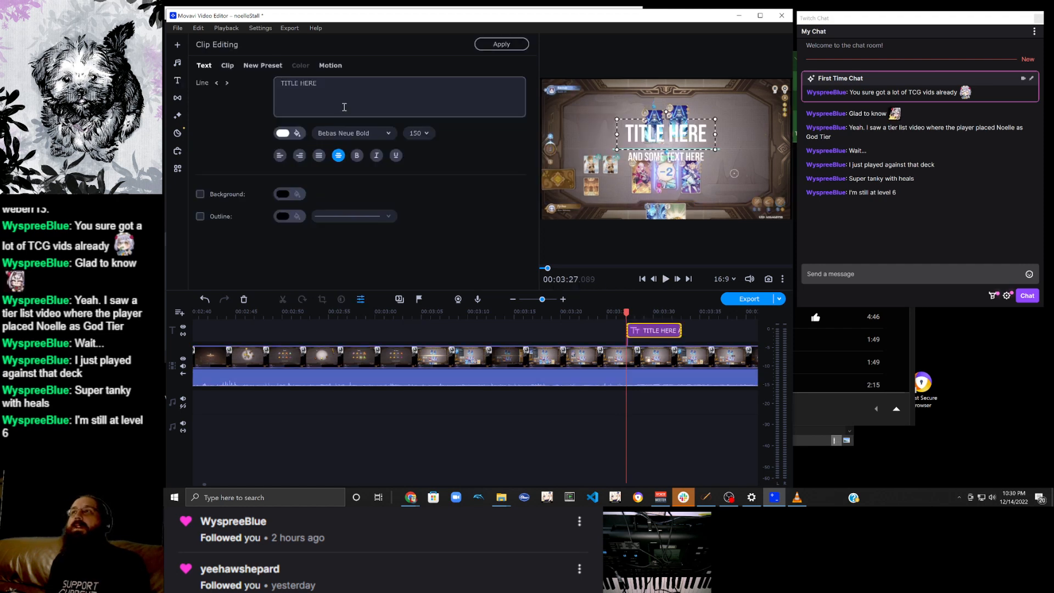
pyautogui.moveTo(643, 145); pyautogui.dragTo(707, 108)
pyautogui.click(331, 83)
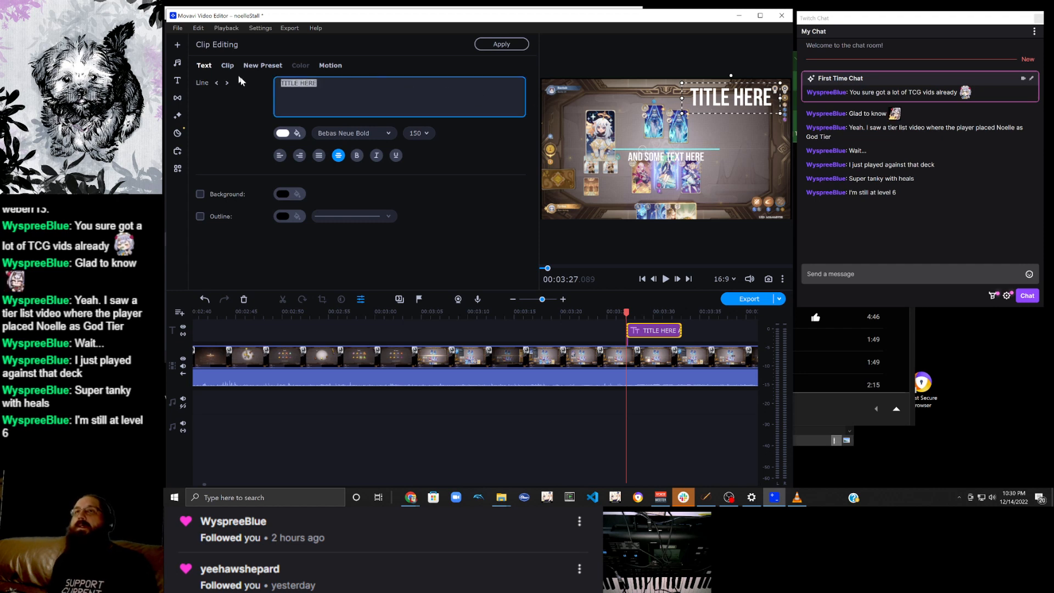
pyautogui.write('Save f')
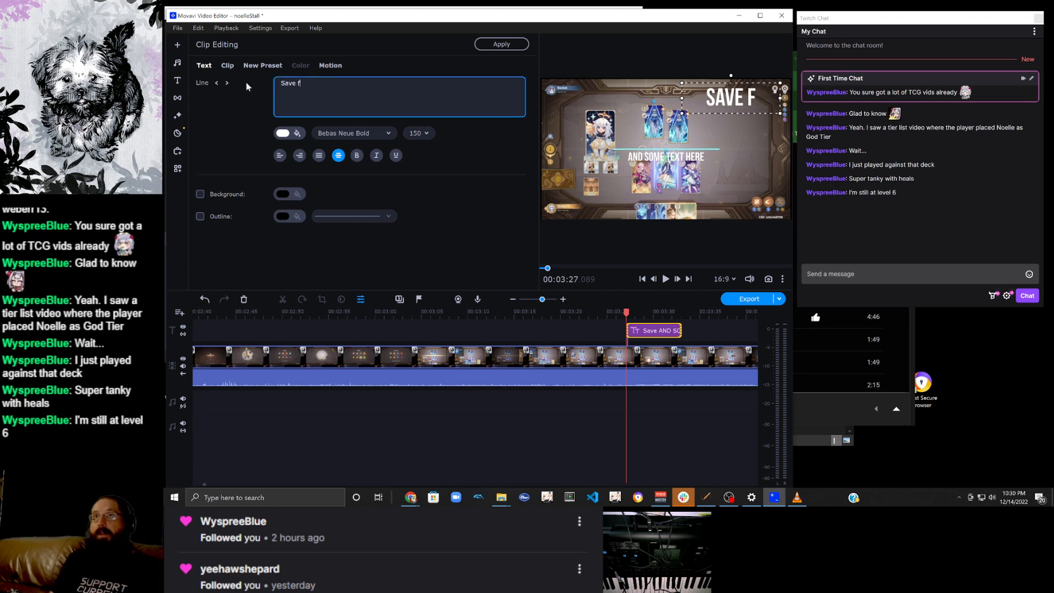
pyautogui.write('or later')
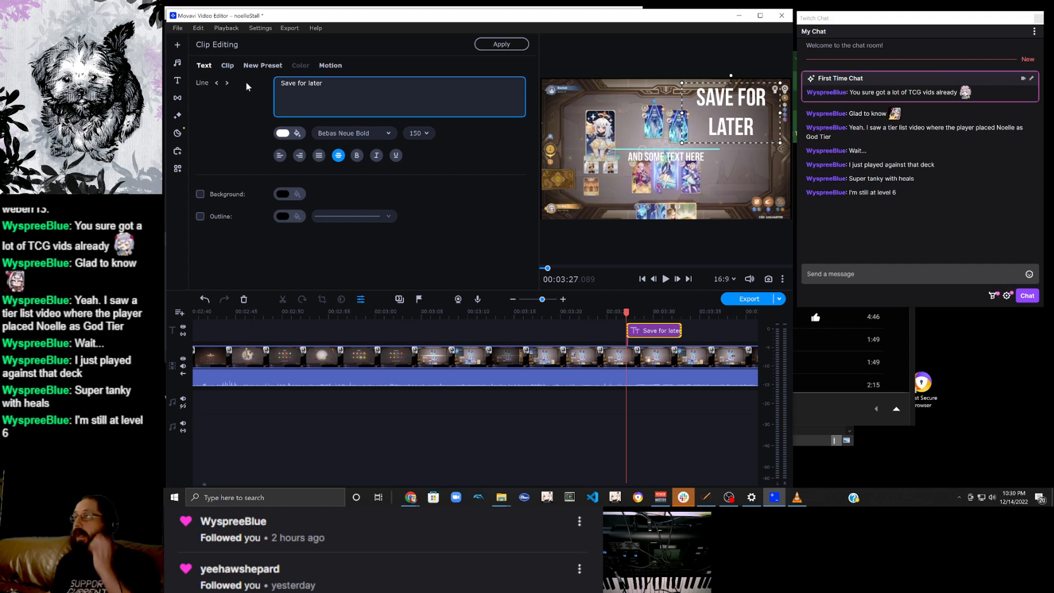
pyautogui.click(219, 216)
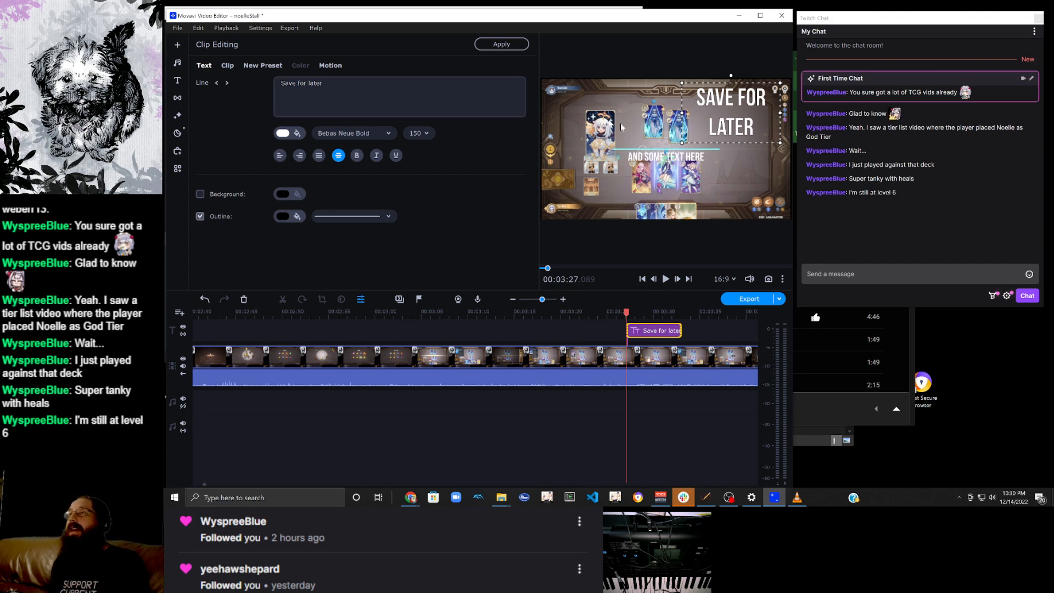
# Align the divider and second line beneath the "Save for later" heading, and change the second line to "not at risk now" with an outline.
pyautogui.moveTo(709, 148); pyautogui.dragTo(768, 148)
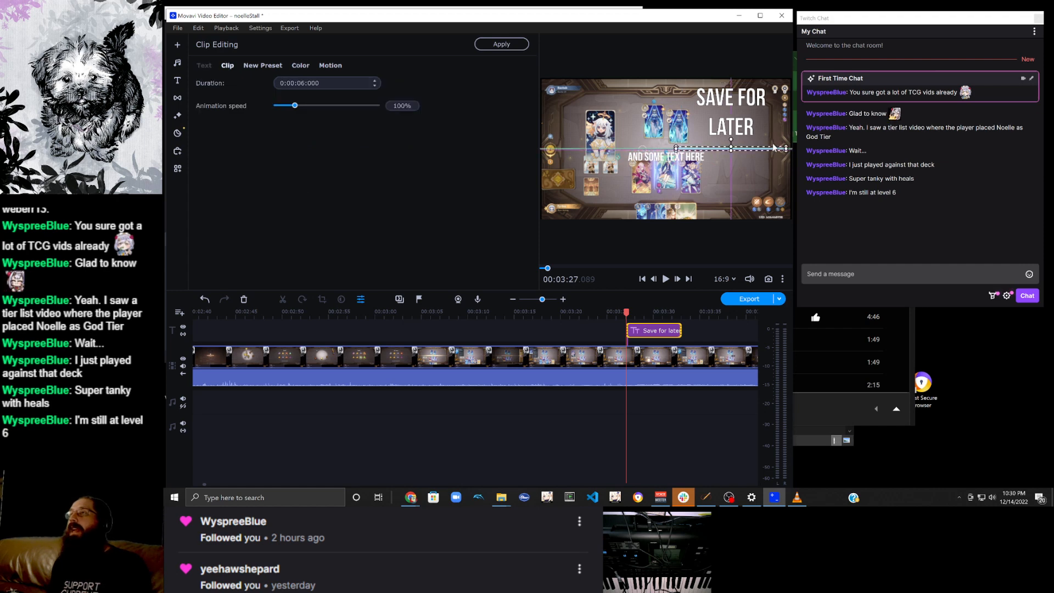
pyautogui.moveTo(667, 158); pyautogui.dragTo(743, 158)
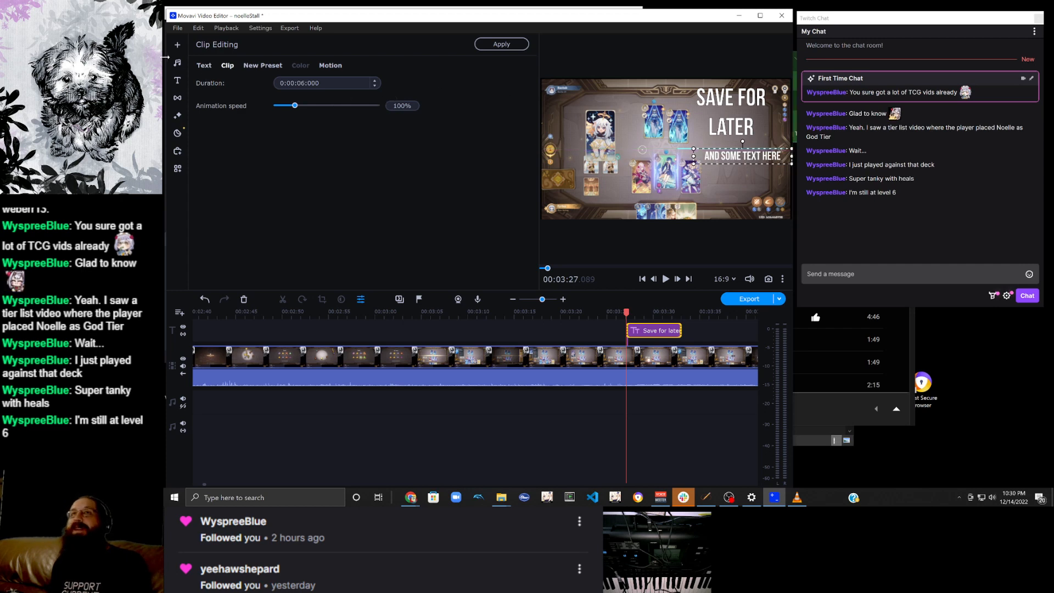
pyautogui.click(203, 66)
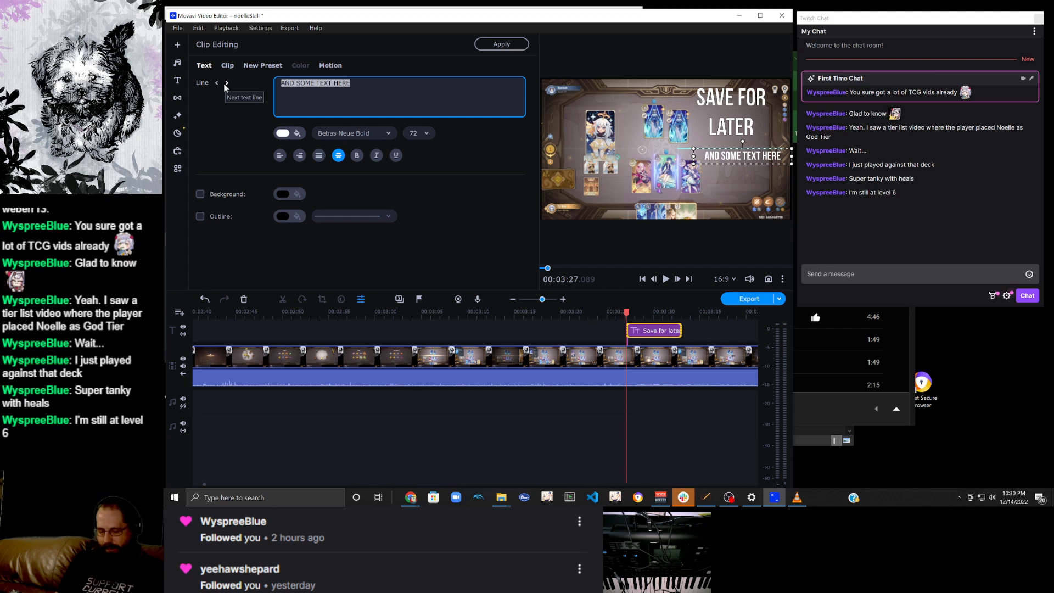
pyautogui.press('BackSpace')
pyautogui.write('not at risk now')
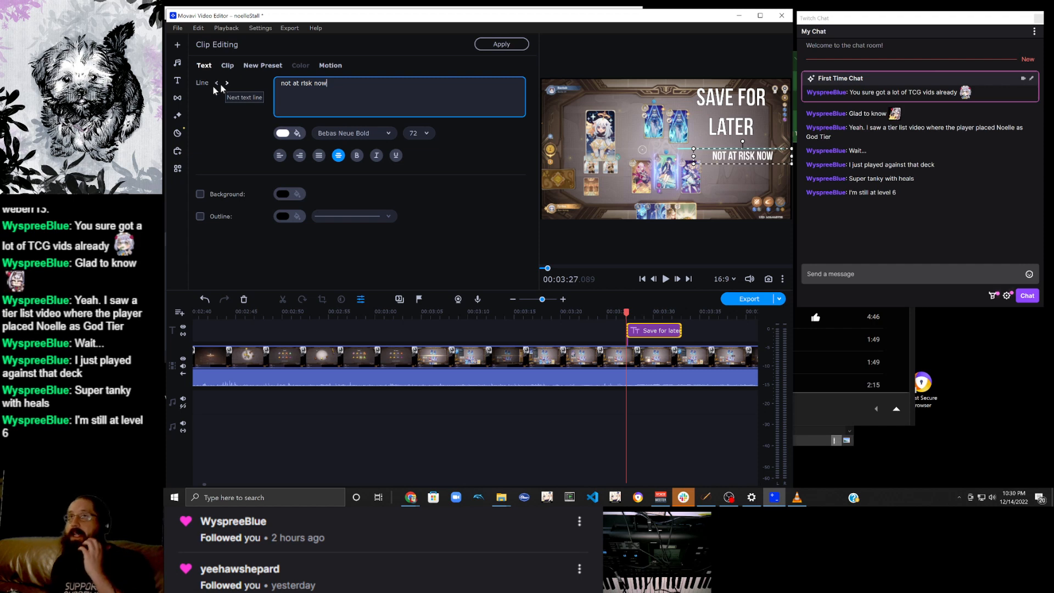
pyautogui.click(228, 217)
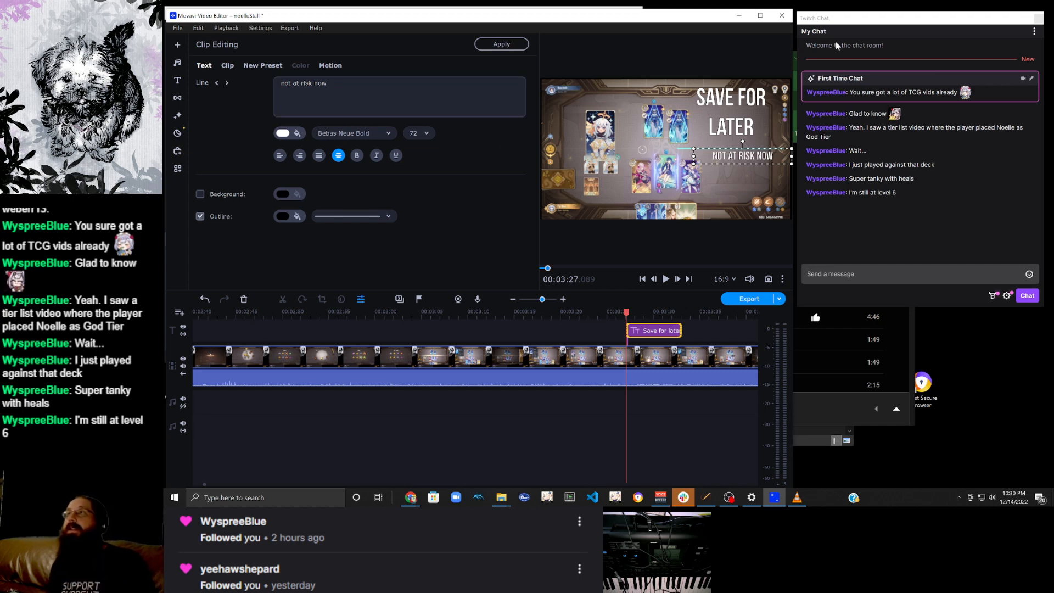
pyautogui.click(764, 106)
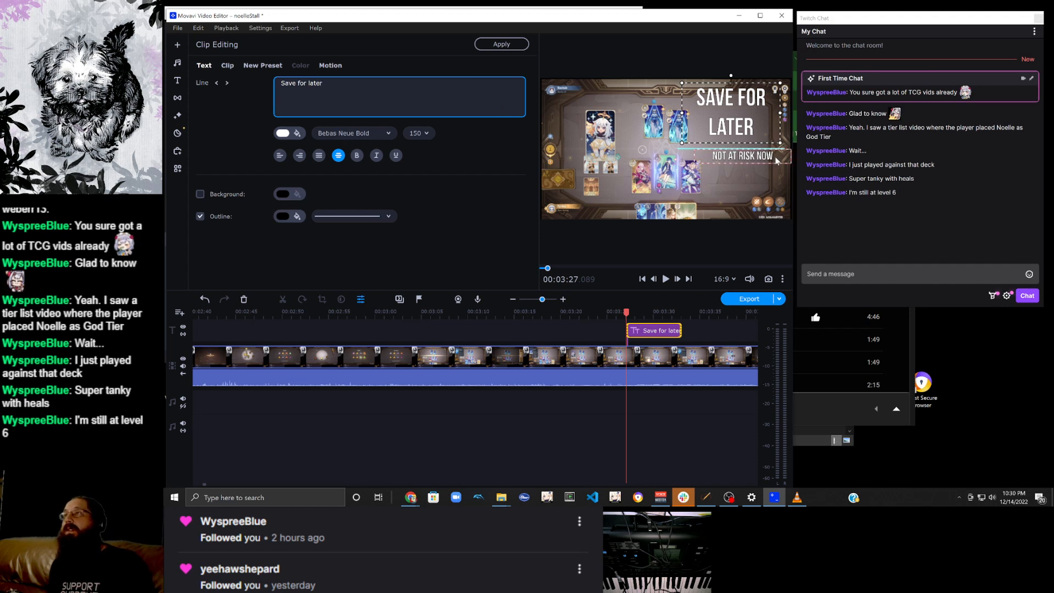
pyautogui.click(747, 159)
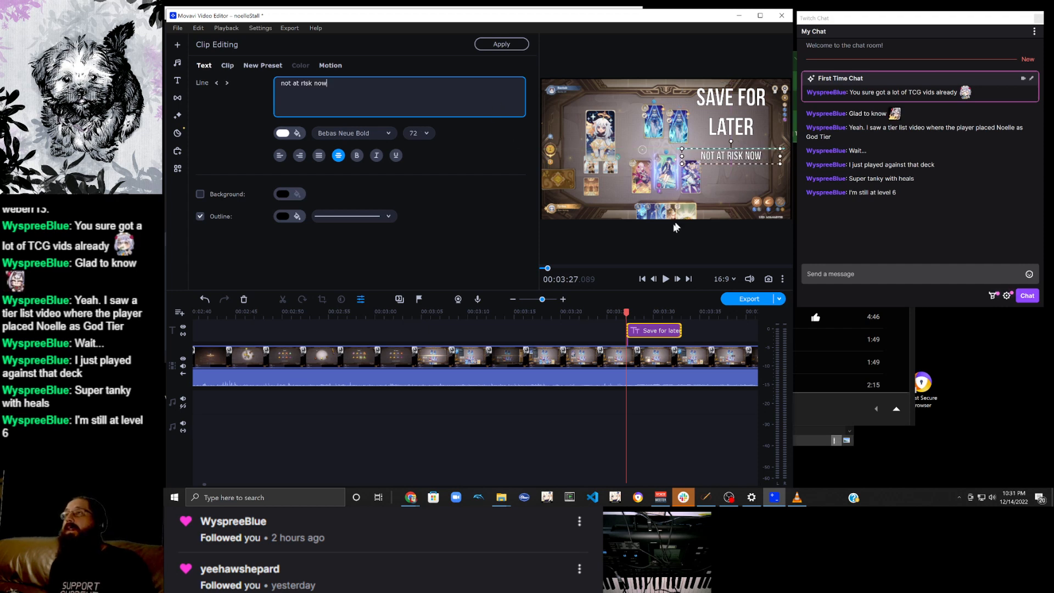
# Review the card play around 3:40 and add a Shadowed text title at about 3:39.
pyautogui.click(666, 279)
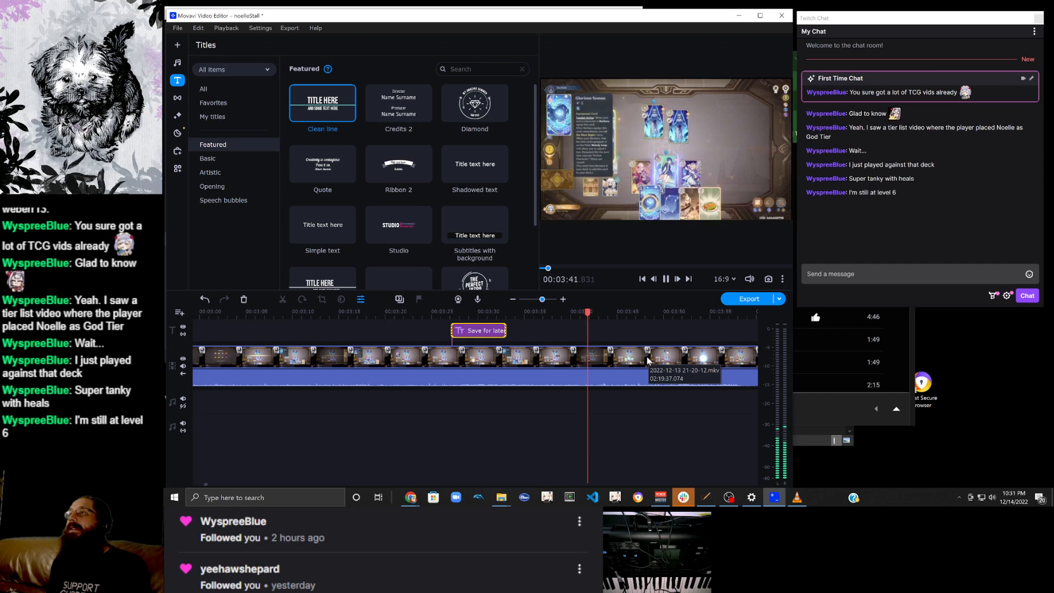
pyautogui.click(573, 362)
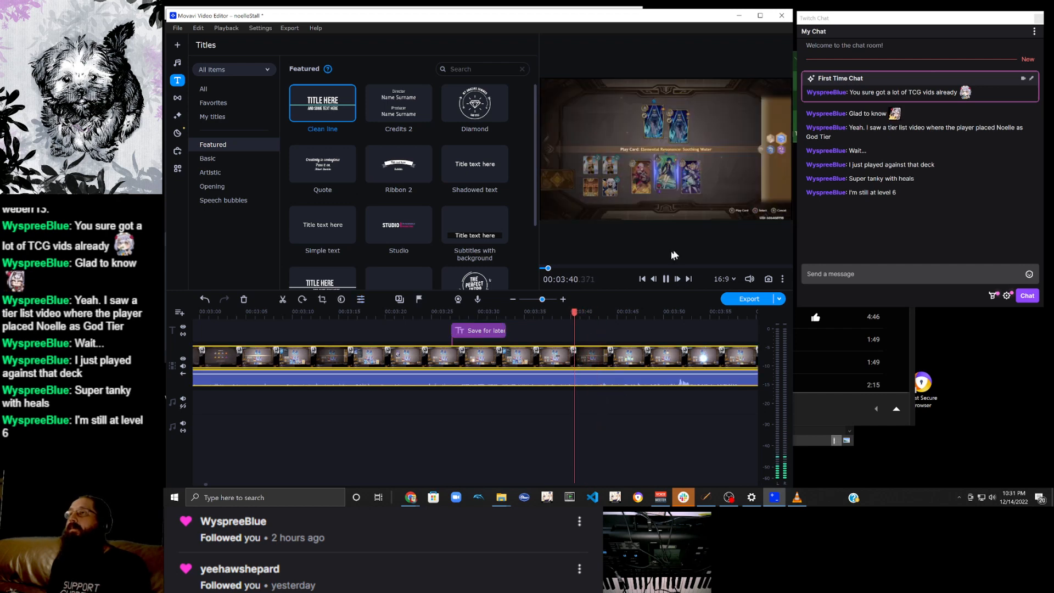
pyautogui.click(666, 279)
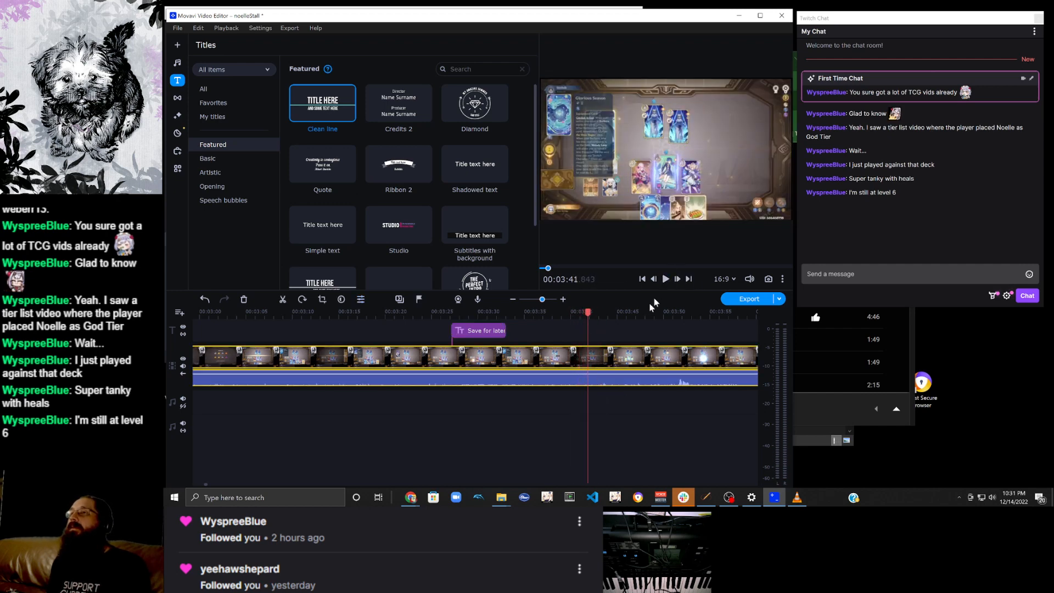
pyautogui.click(567, 360)
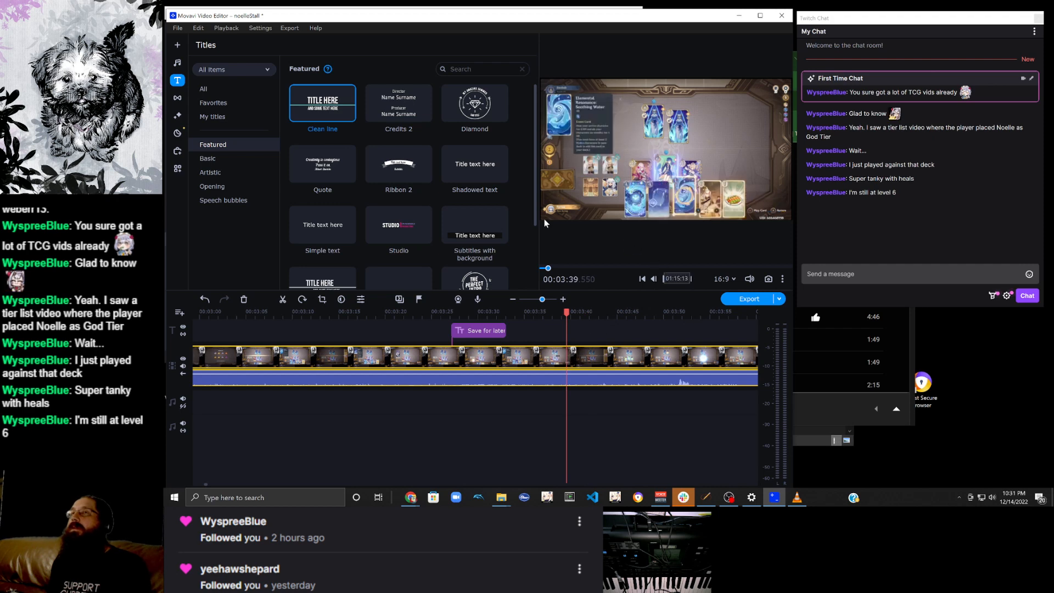
pyautogui.rightClick(465, 164)
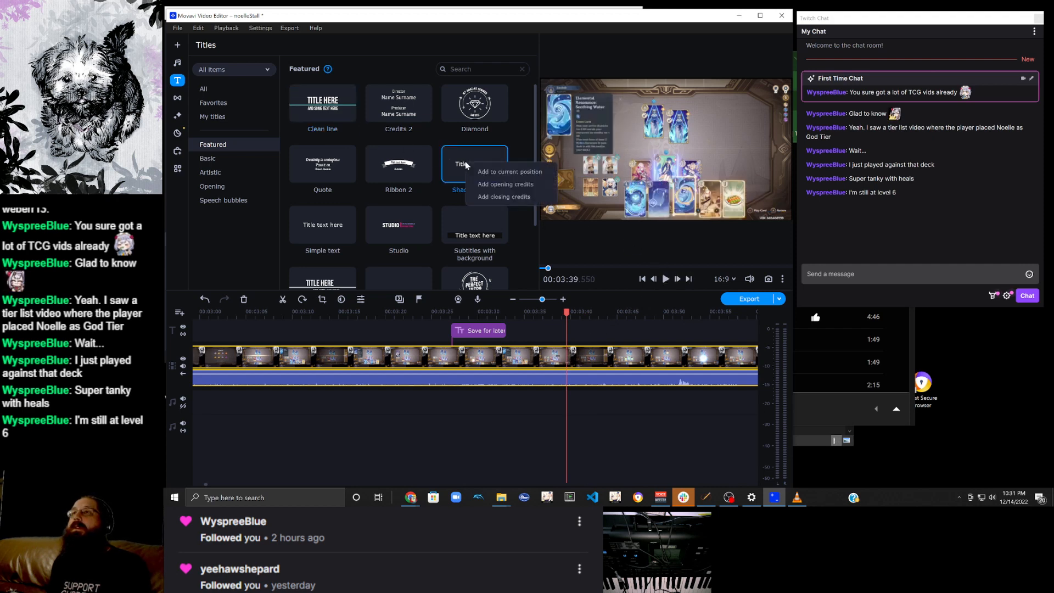
pyautogui.click(488, 173)
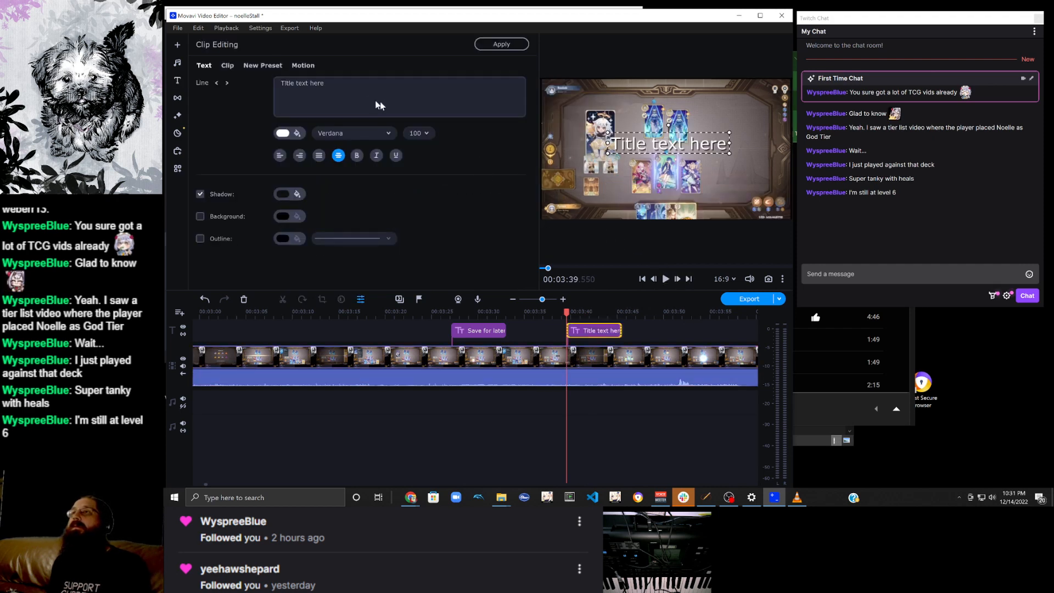
# Set the new title at about 3:39 to "Don't overheal!" and place it in the upper-right corner of the video frame.
pyautogui.write('Donte')
pyautogui.press('BackSpace')
pyautogui.press('BackSpace')
pyautogui.write("'t opver")
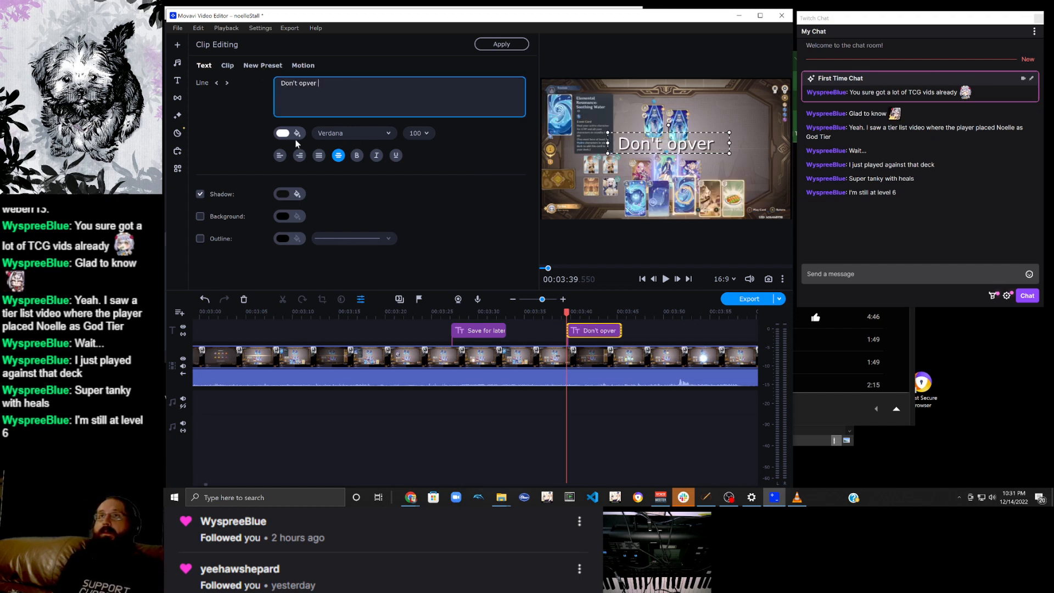
pyautogui.press('BackSpace')
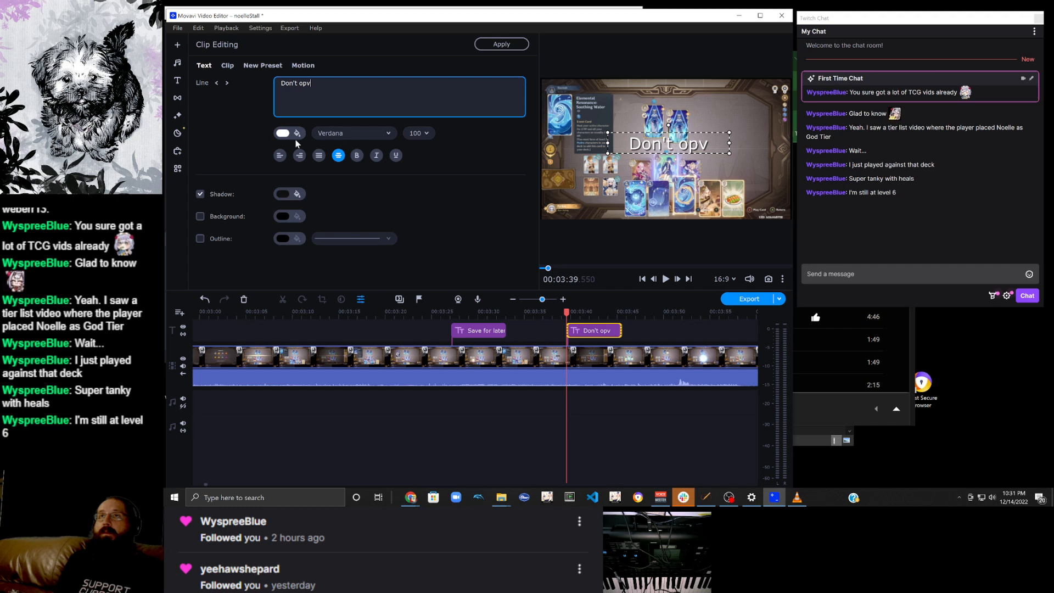
pyautogui.press('BackSpace')
pyautogui.press('BackSpace')
pyautogui.write('verheal!')
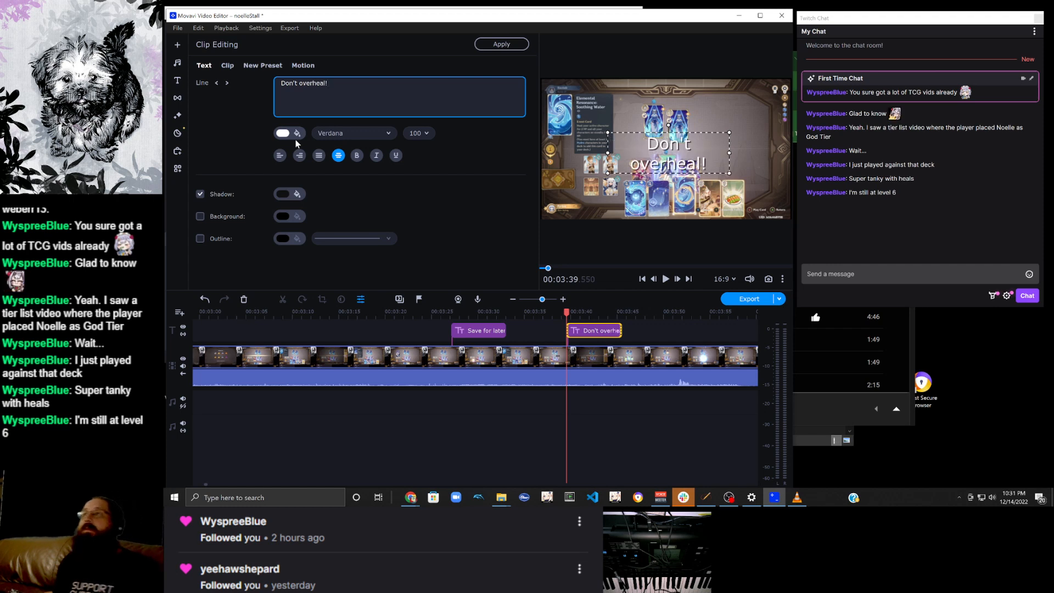
pyautogui.moveTo(669, 153); pyautogui.dragTo(729, 111)
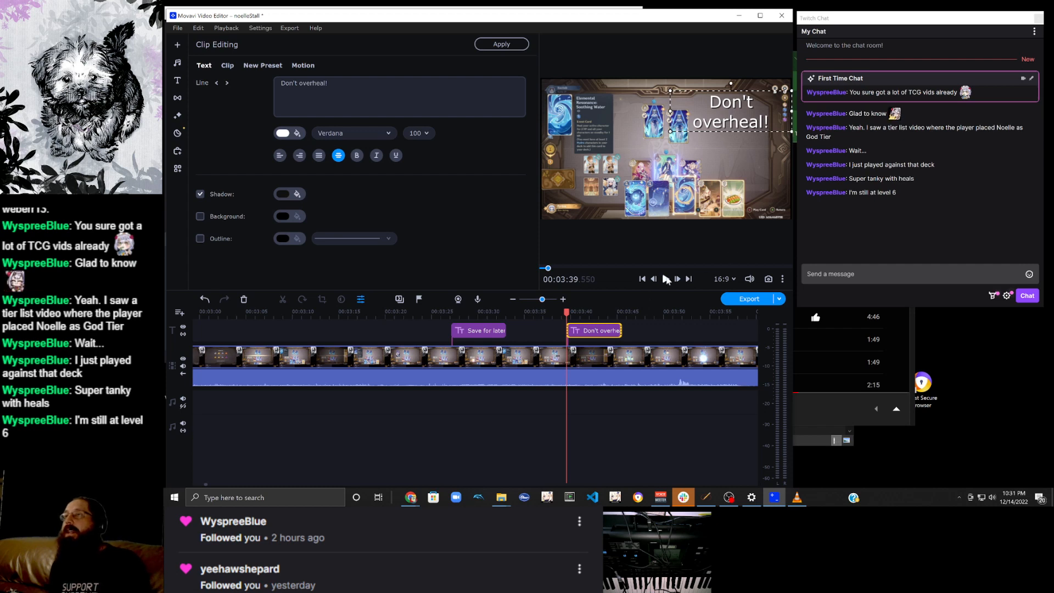
# Review the opponent's turn after the "Don't overheal!" title and stop playback at about 4:06.
pyautogui.click(666, 279)
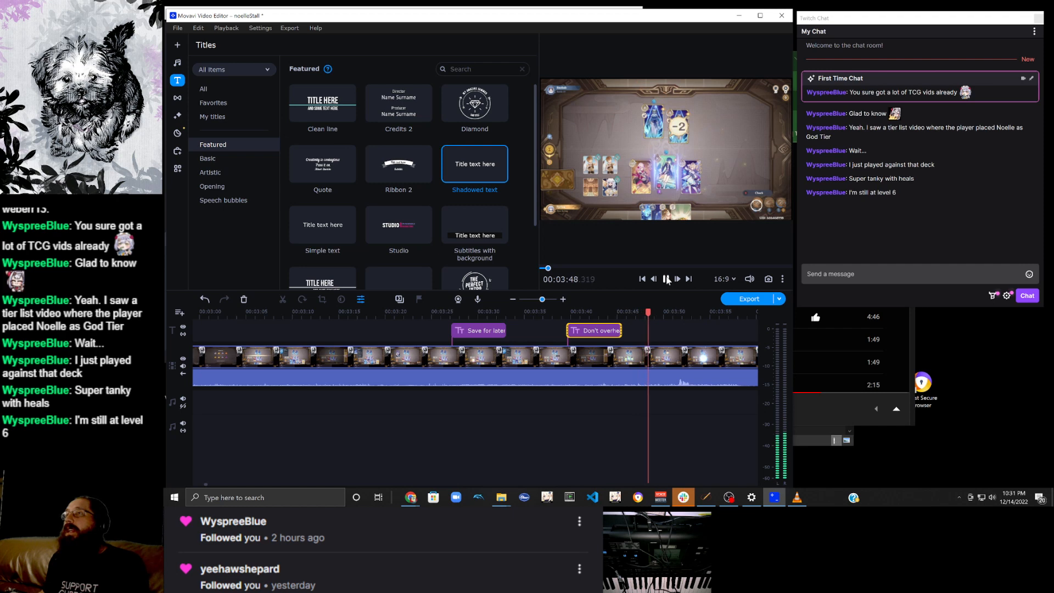
pyautogui.scroll(-1, 668, 334)
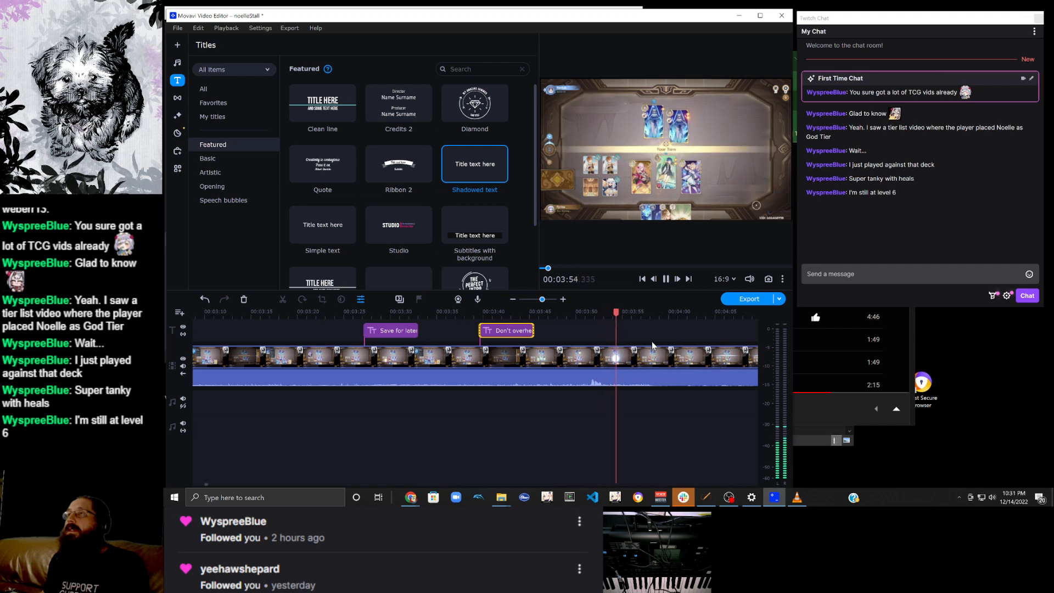
pyautogui.scroll(-1, 653, 345)
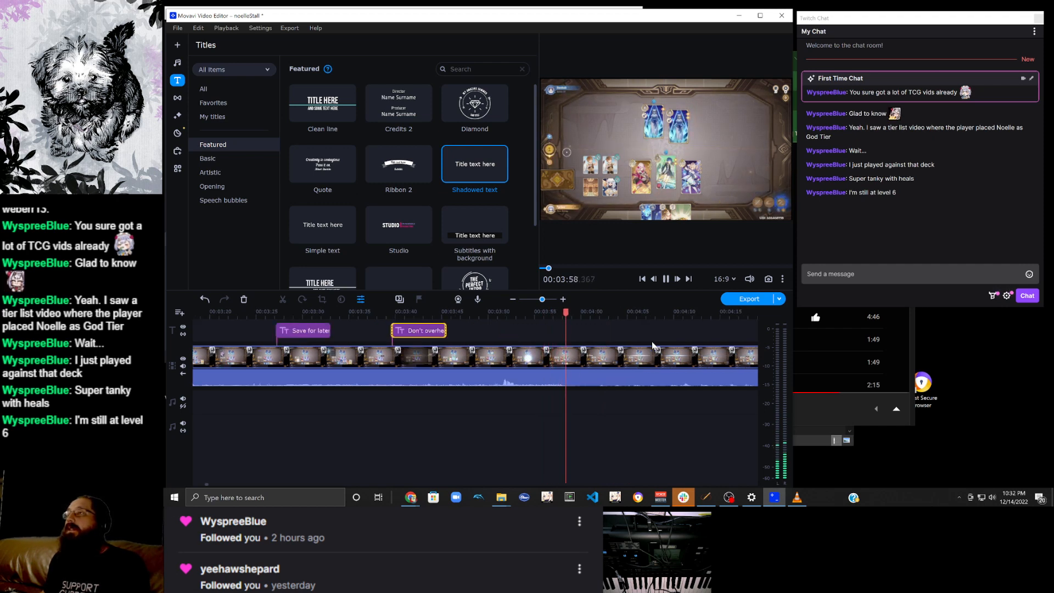
pyautogui.scroll(-1, 653, 345)
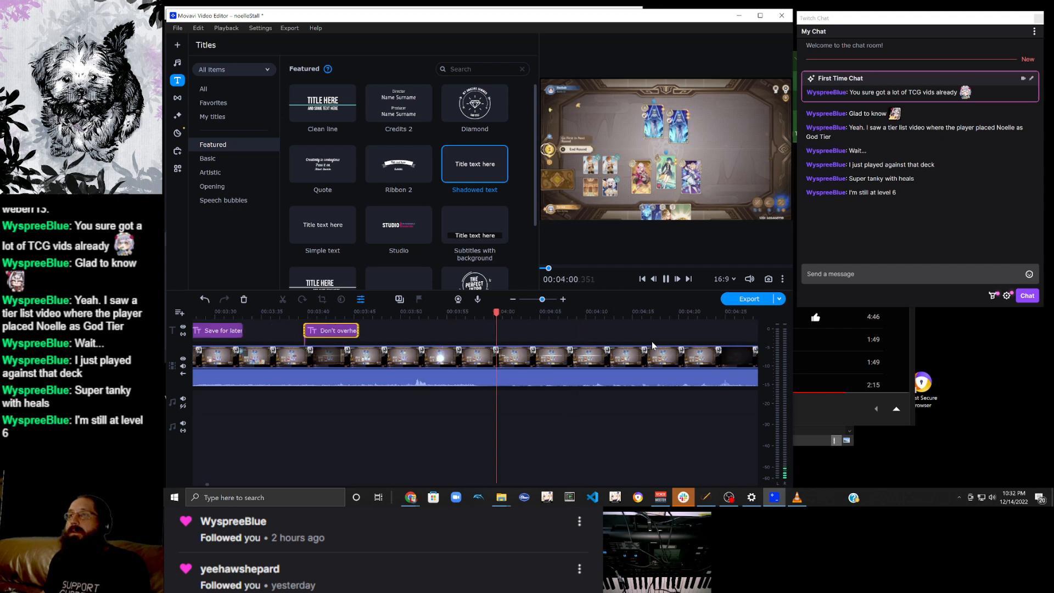
pyautogui.click(546, 361)
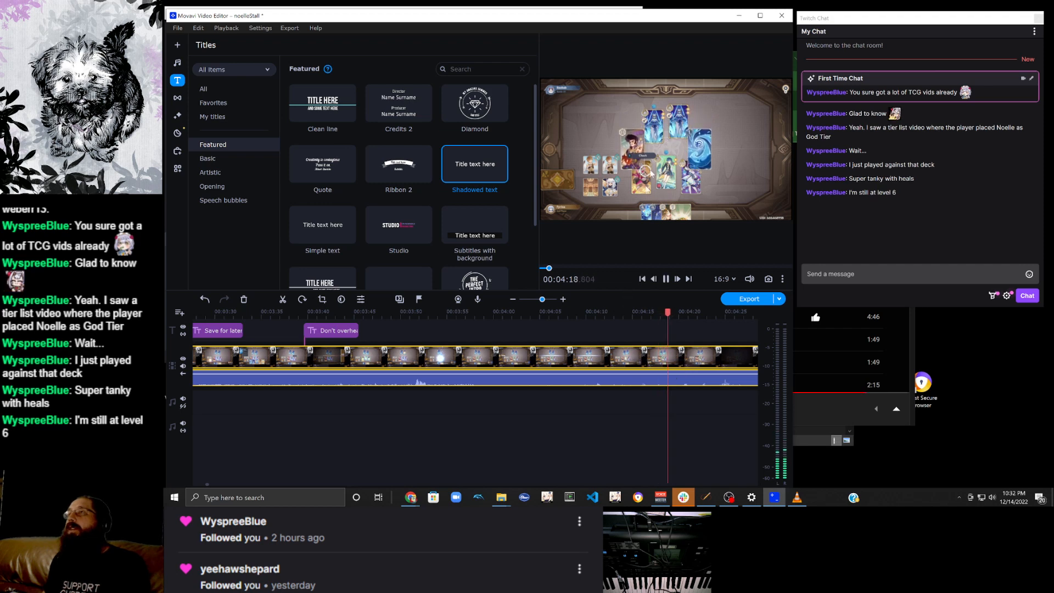
pyautogui.click(555, 358)
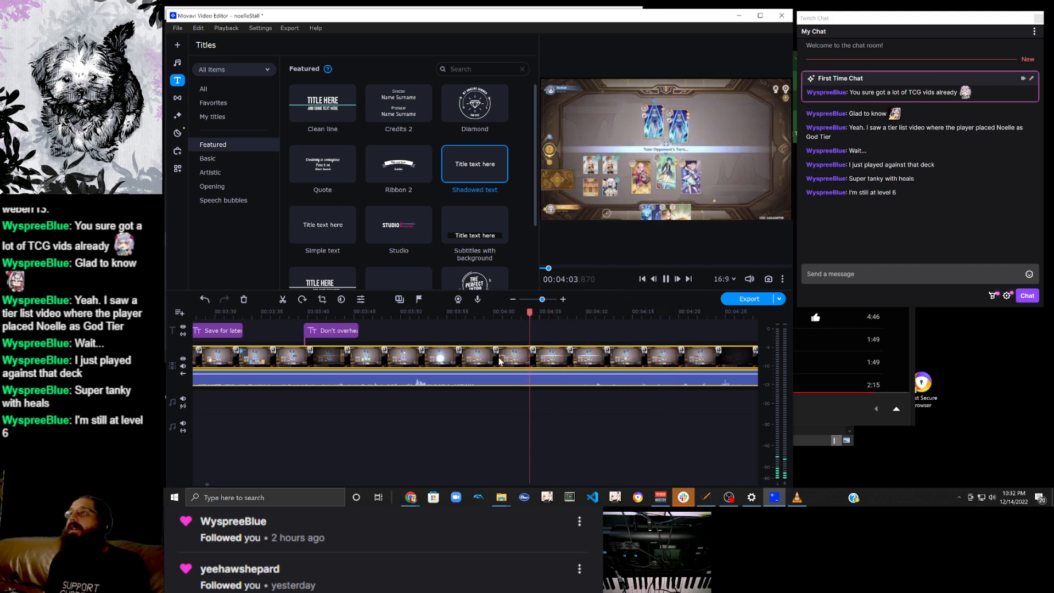
pyautogui.click(474, 351)
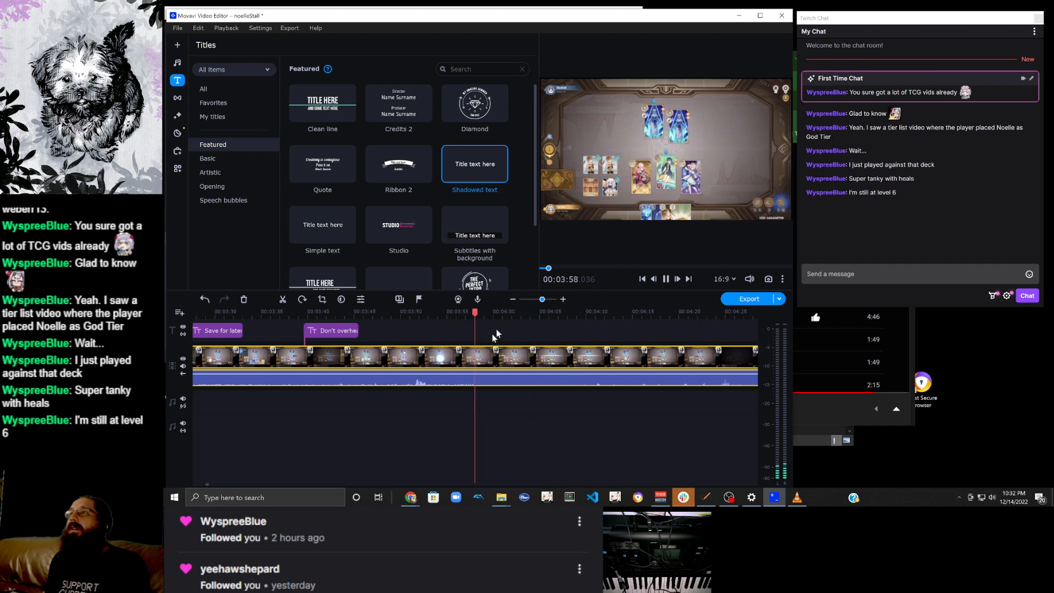
pyautogui.click(665, 279)
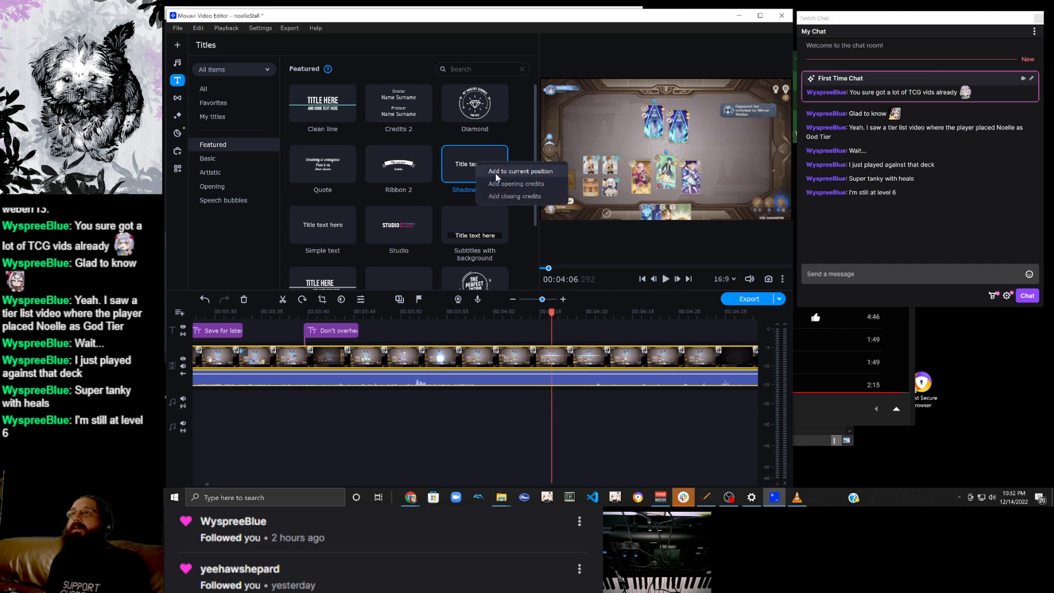
# Add a Shadowed text title reading "no dice? where's the burst?" at about 4:06, in the upper-left corner of the video frame.
pyautogui.click(499, 175)
pyautogui.moveTo(687, 148); pyautogui.dragTo(612, 96)
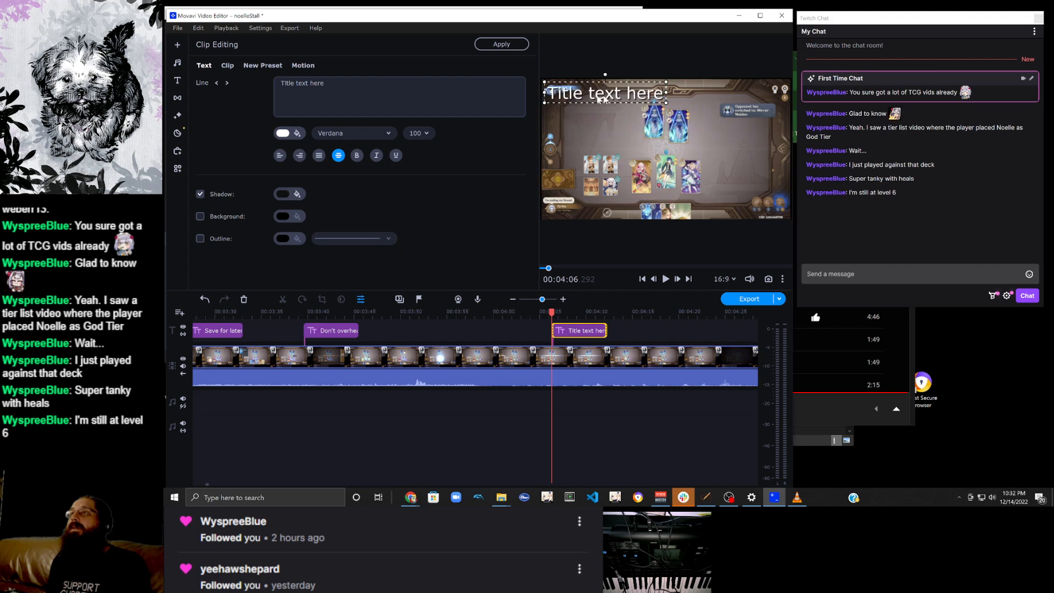
pyautogui.moveTo(323, 83); pyautogui.dragTo(253, 81)
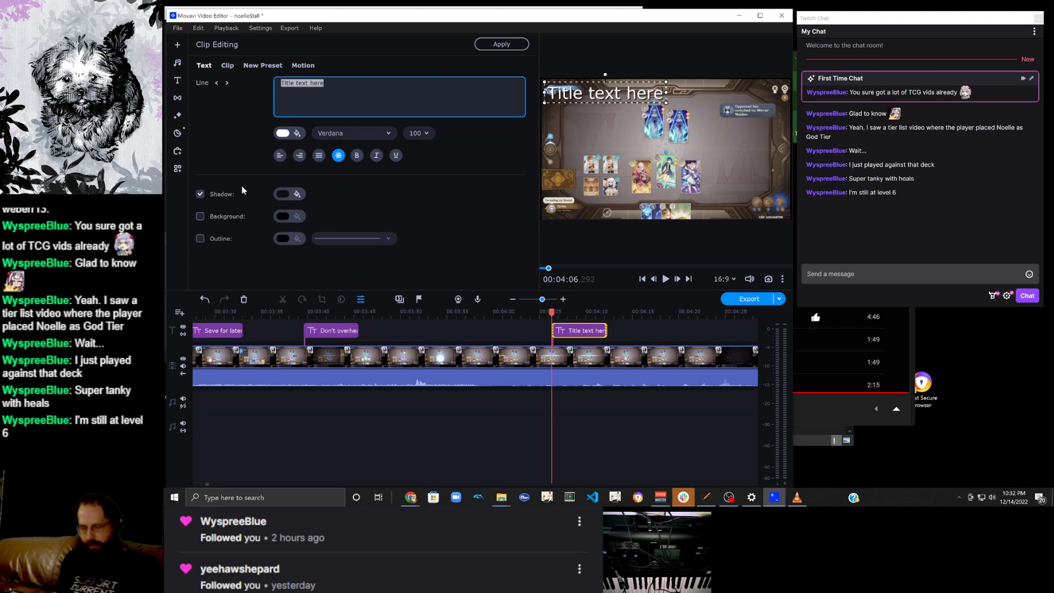
pyautogui.write("no dice? where's the burst?")
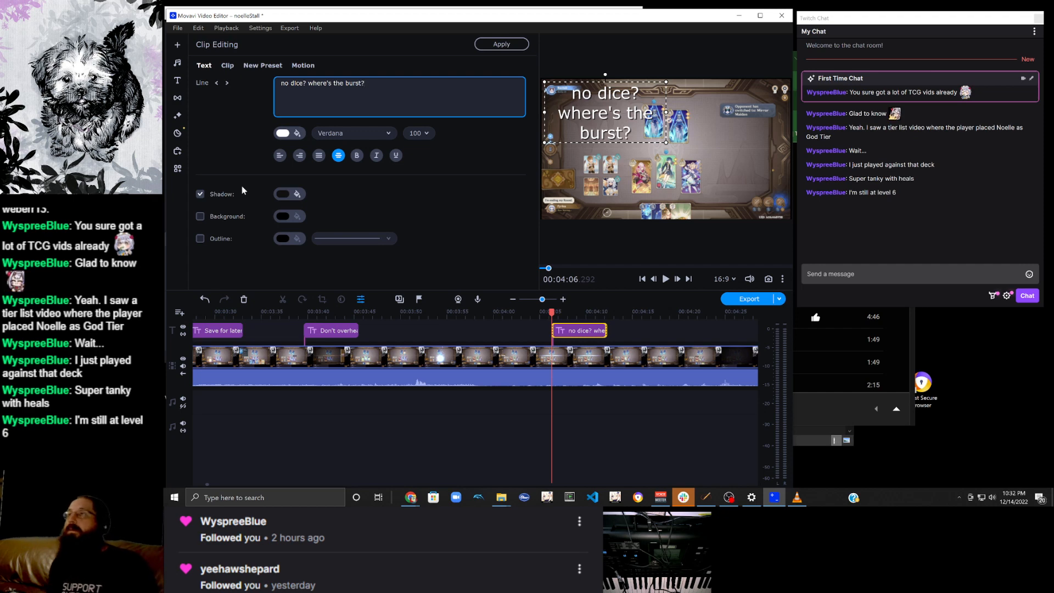
# Play on into the next round and add a Shadowed text title "Play it safe" at about 5:30, in the video frame's upper-left corner.
pyautogui.click(664, 279)
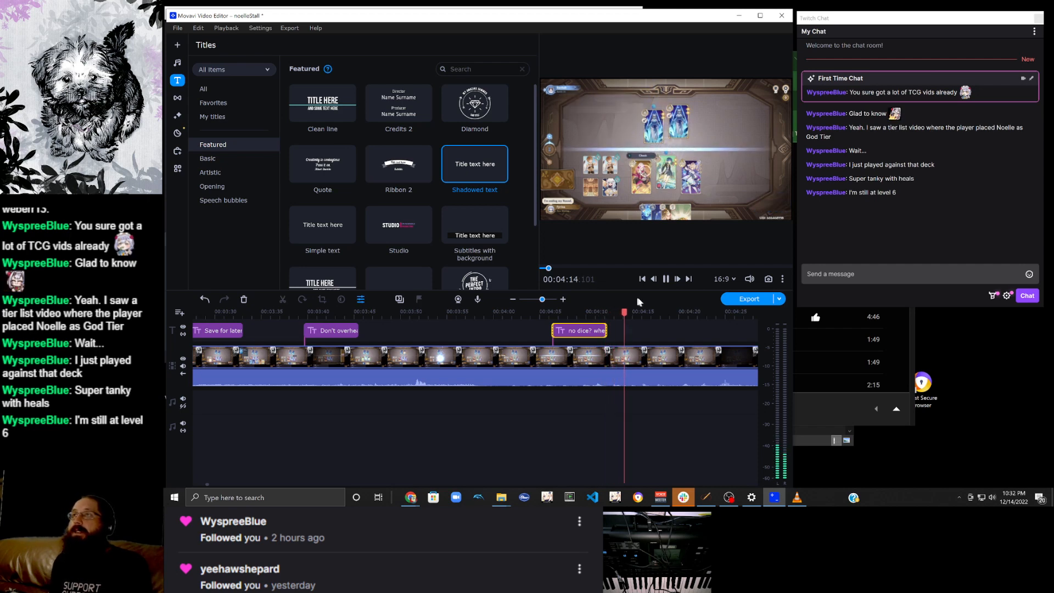
pyautogui.scroll(-3, 636, 359)
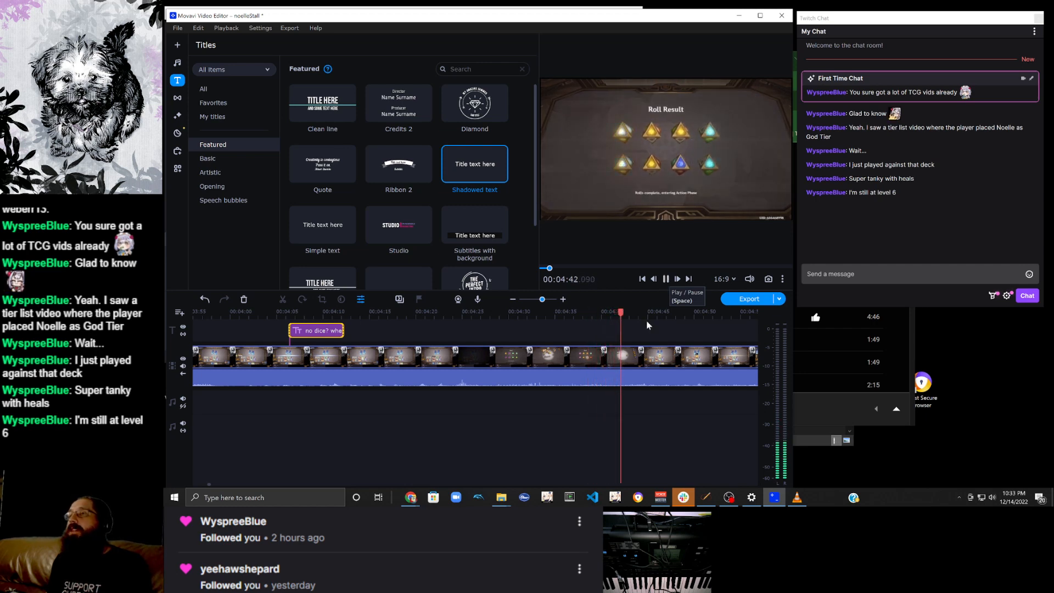
pyautogui.scroll(-1, 647, 325)
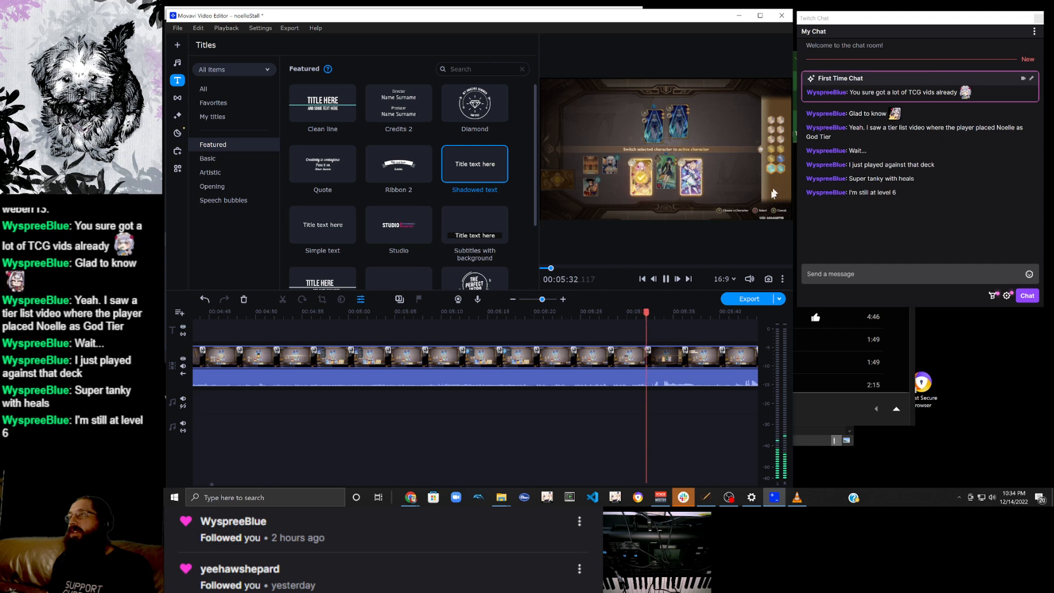
pyautogui.click(632, 357)
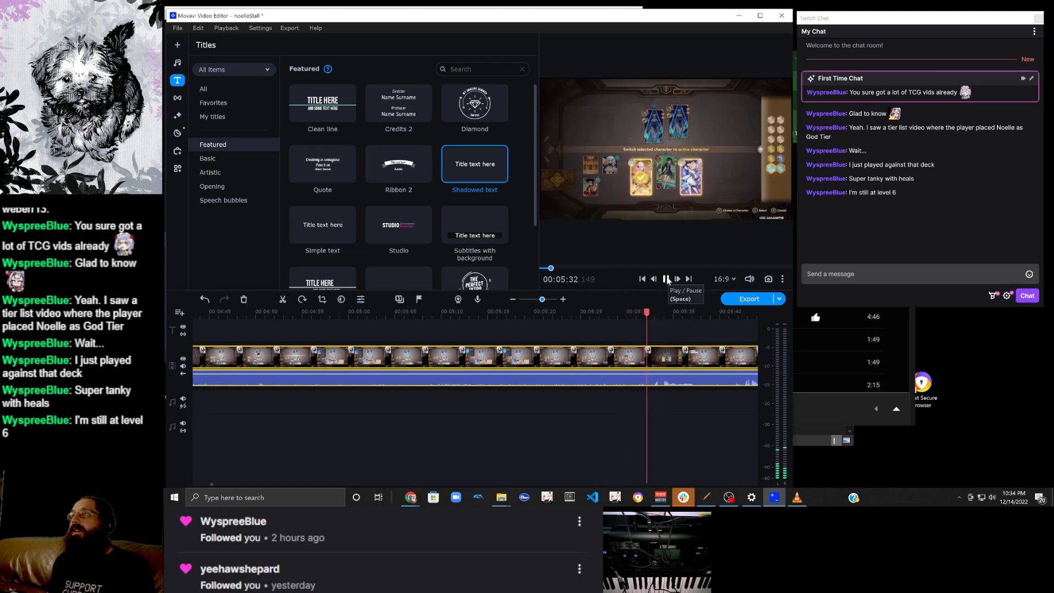
pyautogui.press('space')
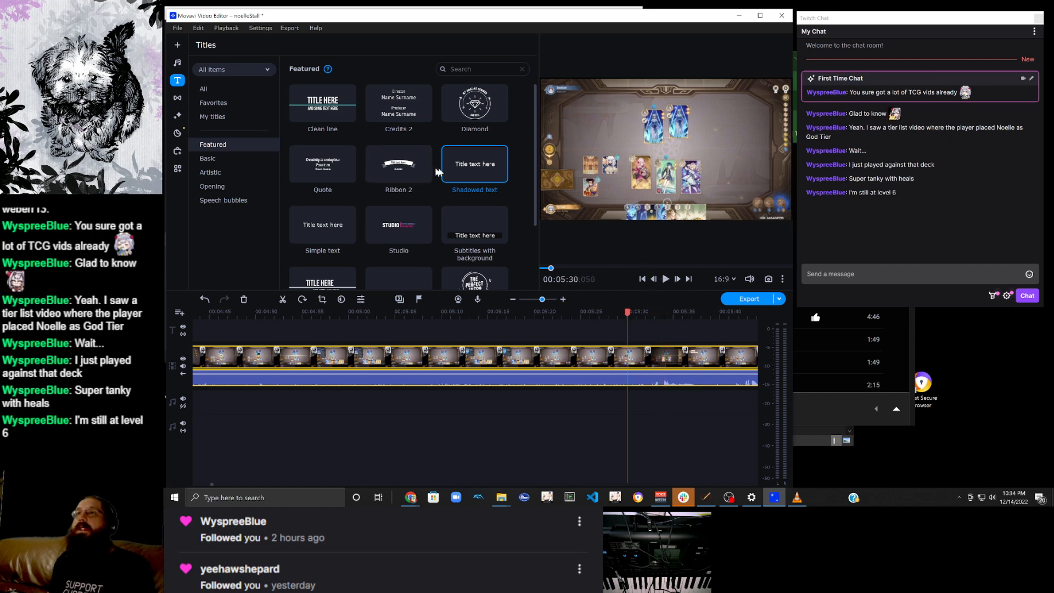
pyautogui.rightClick(474, 173)
pyautogui.click(518, 180)
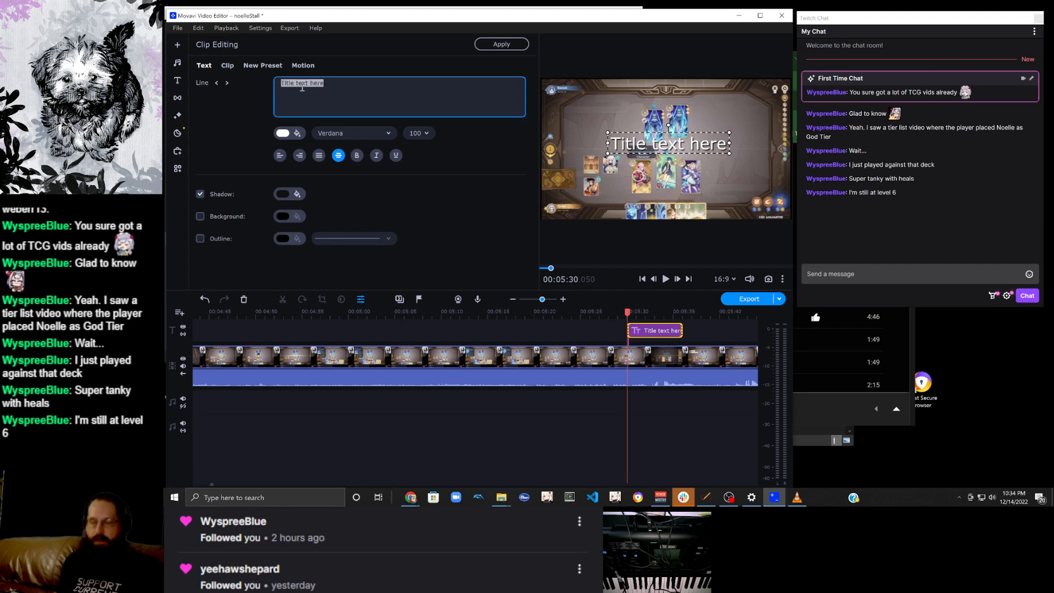
pyautogui.write('Play it safe')
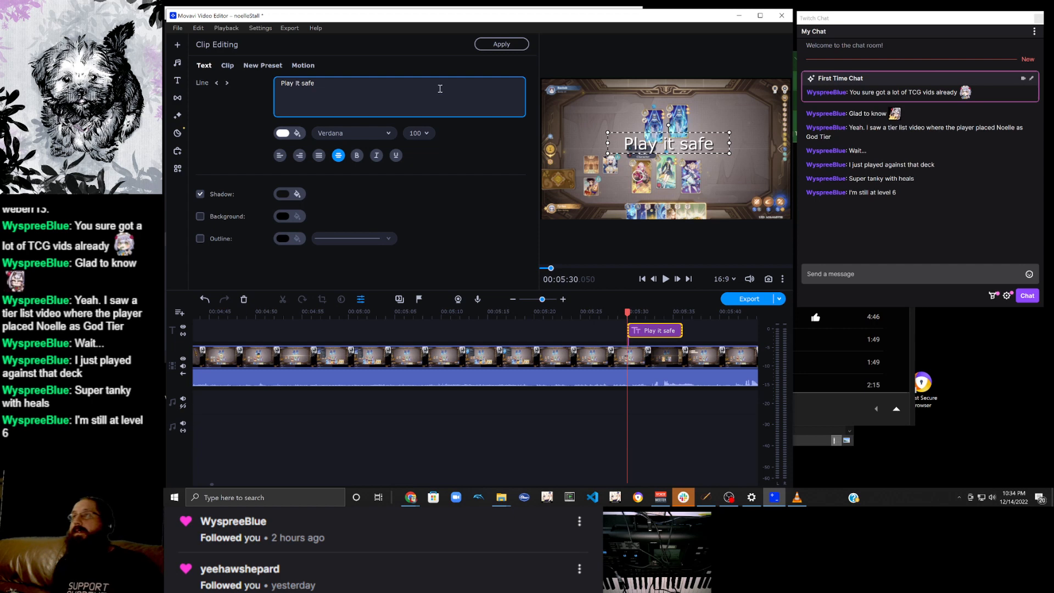
pyautogui.moveTo(658, 147); pyautogui.dragTo(583, 99)
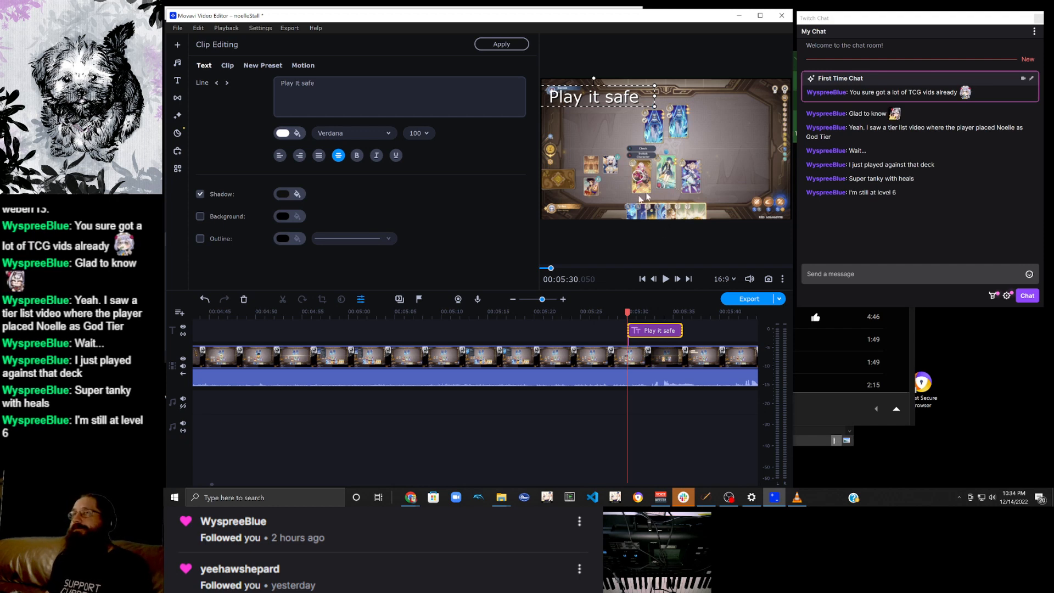
# Play on and add a Shadowed text title "Crystalize damage???" at about 5:59, in the upper-right corner of the video frame.
pyautogui.click(664, 280)
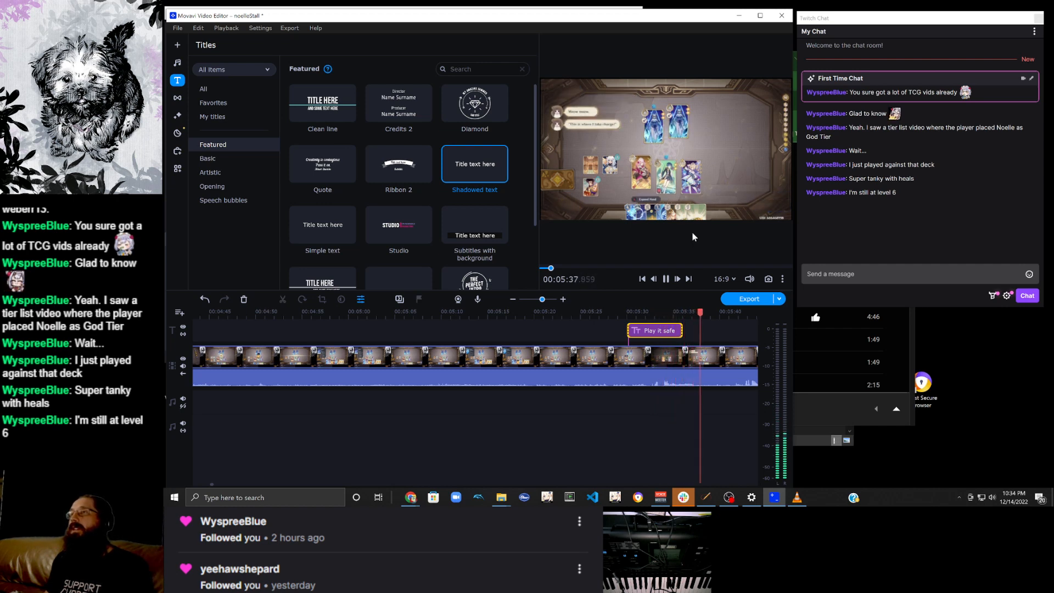
pyautogui.scroll(-2, 702, 340)
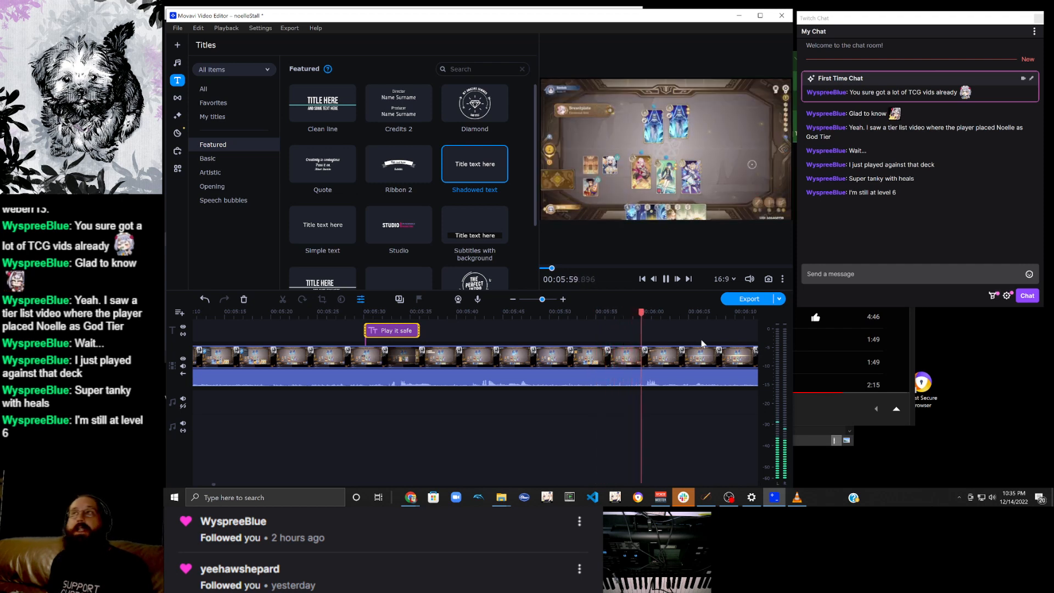
pyautogui.click(643, 362)
pyautogui.click(665, 279)
pyautogui.click(640, 358)
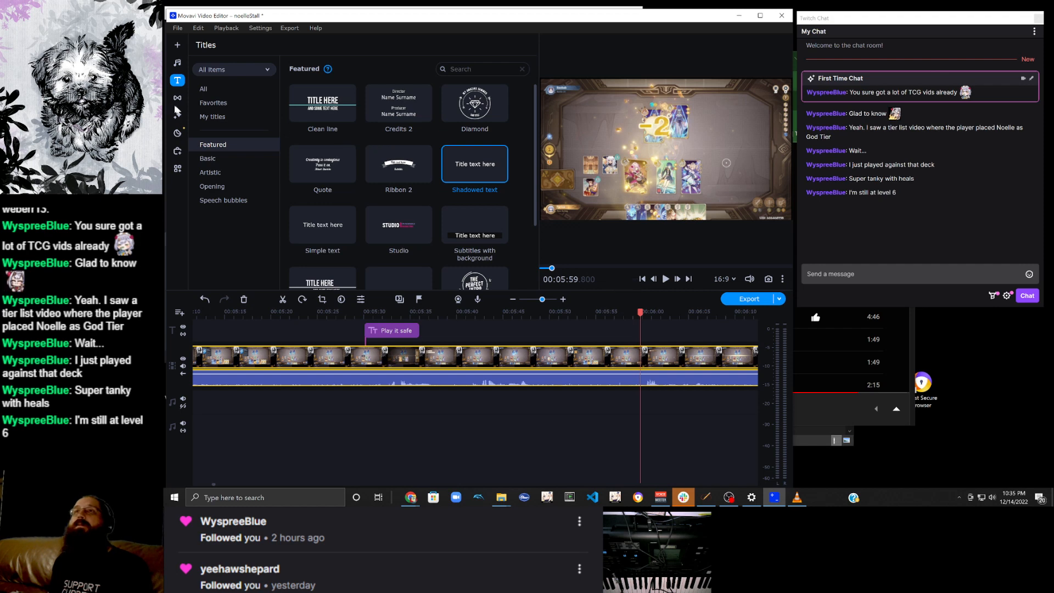
pyautogui.rightClick(467, 177)
pyautogui.click(493, 189)
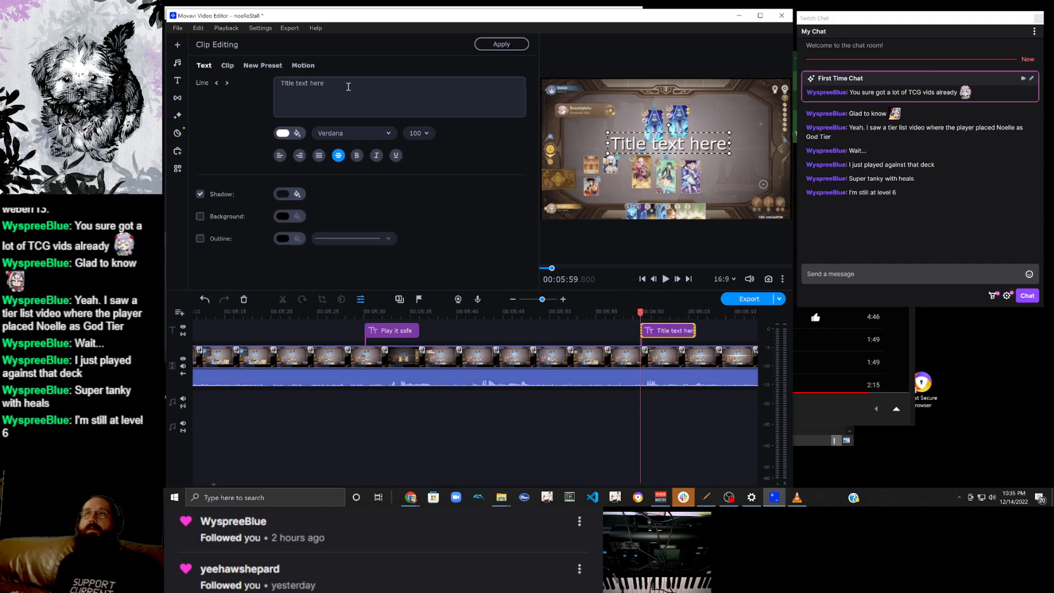
pyautogui.moveTo(348, 86); pyautogui.dragTo(254, 83)
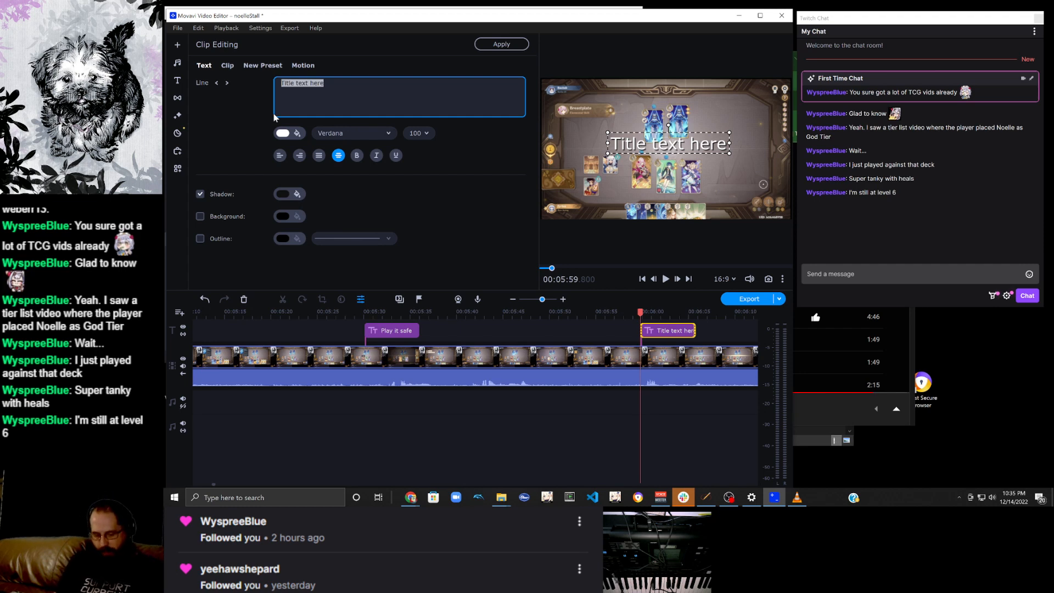
pyautogui.write('Crystalize ')
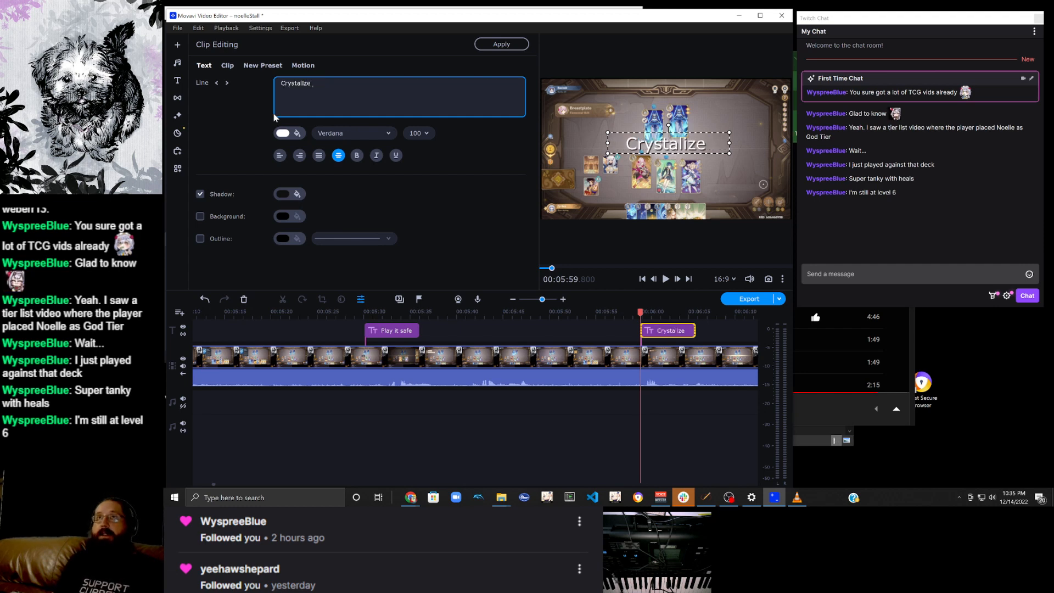
pyautogui.write('damage???')
pyautogui.moveTo(713, 137); pyautogui.dragTo(749, 87)
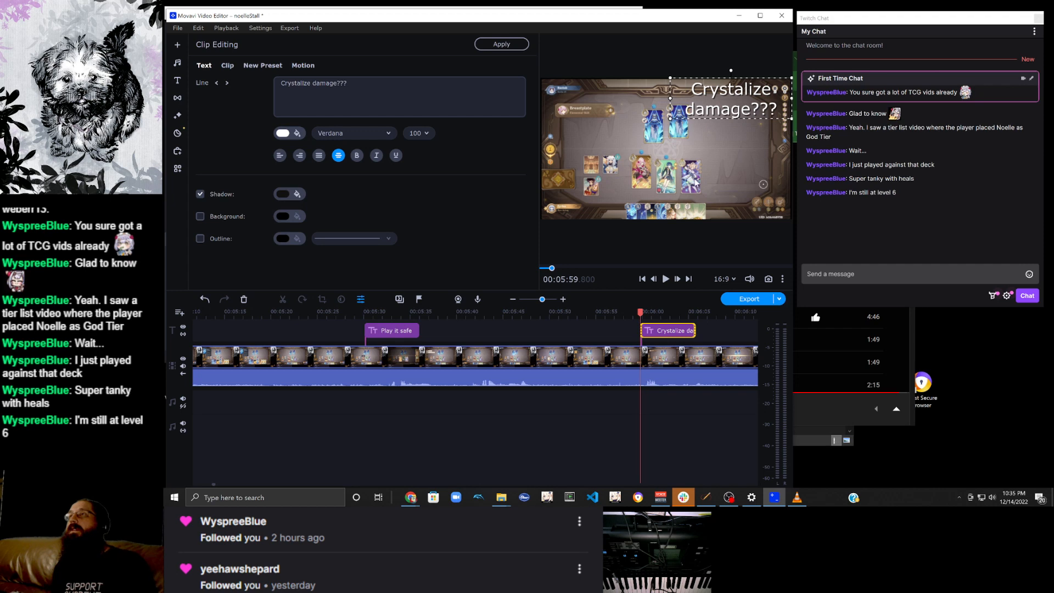
# Play on to about 6:07 and add a Shadowed text title there, placed in the upper-left corner of the video frame.
pyautogui.click(663, 279)
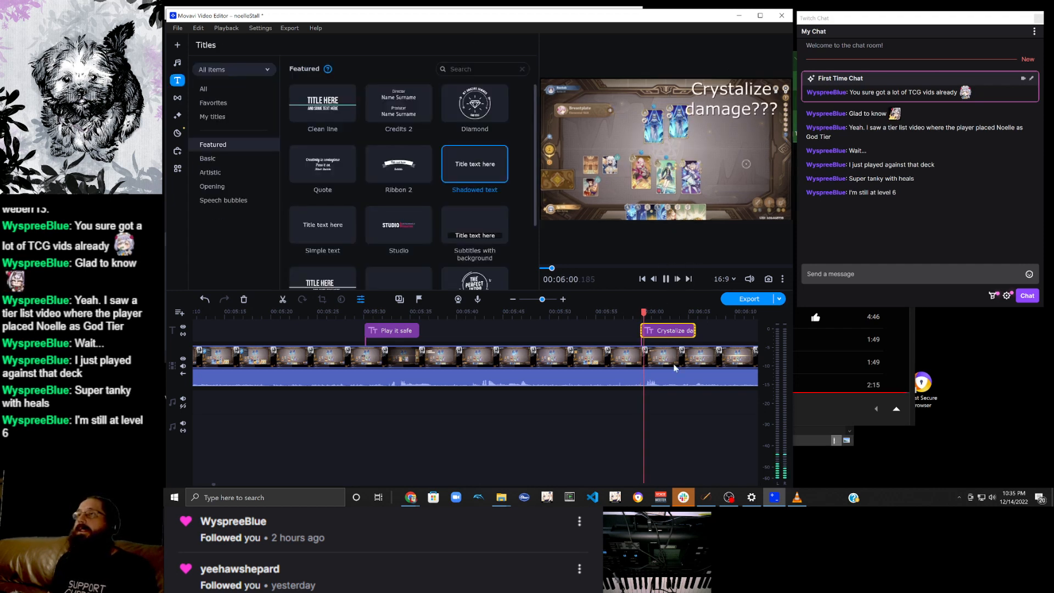
pyautogui.scroll(-2, 674, 367)
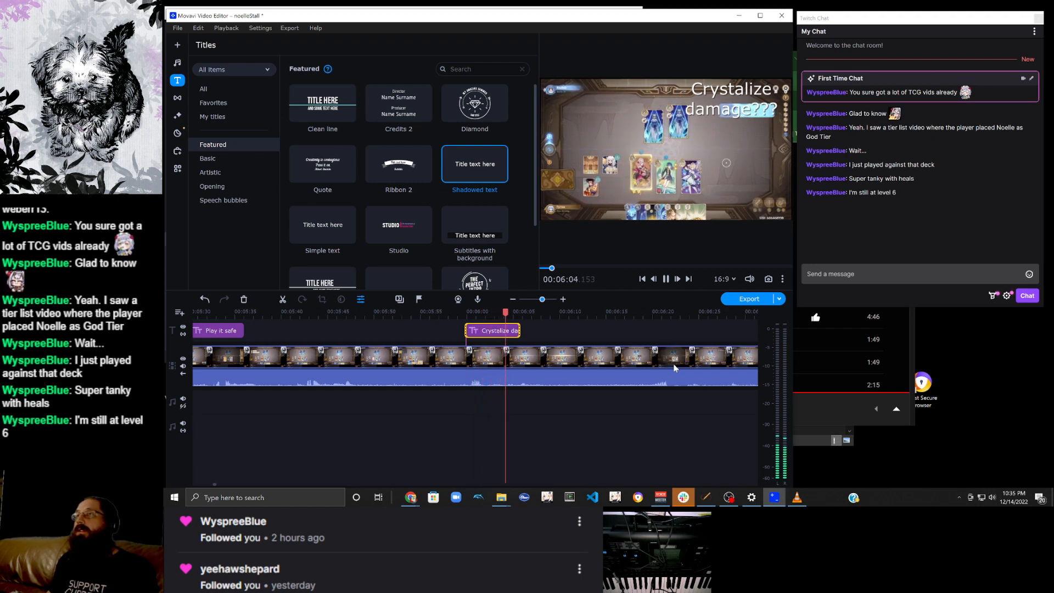
pyautogui.click(665, 279)
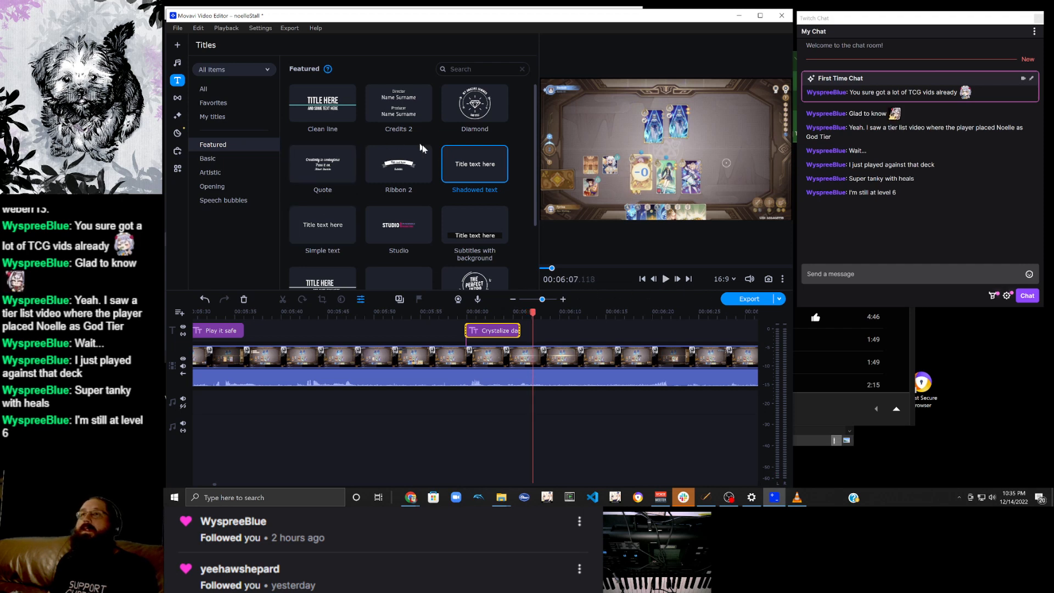
pyautogui.rightClick(457, 167)
pyautogui.click(496, 173)
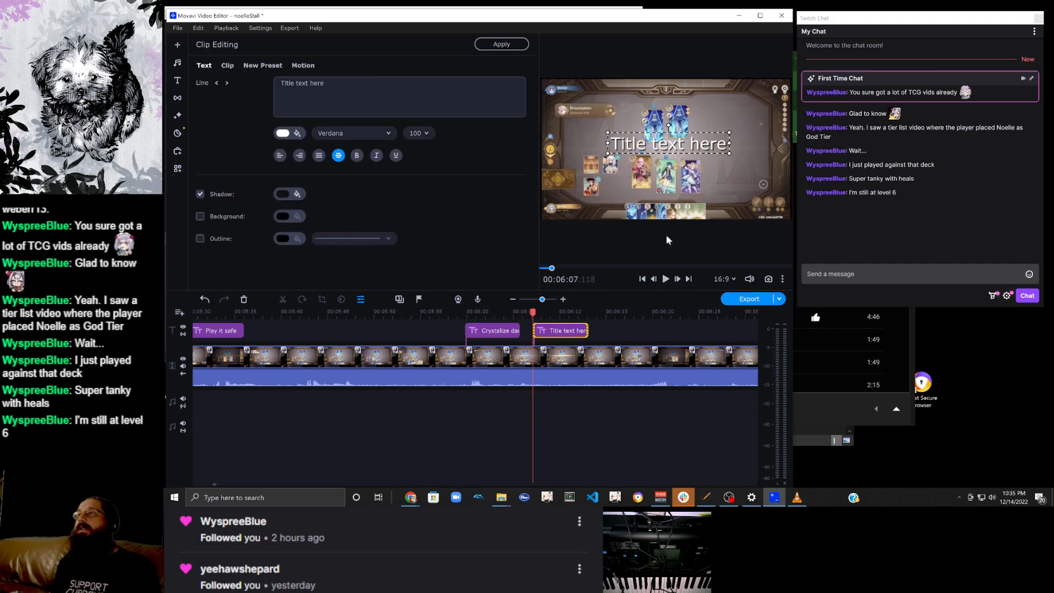
pyautogui.moveTo(674, 148); pyautogui.dragTo(644, 124)
# Set the new title's text to "Shields don't stack" and move it to start at about 6:05, directly after the "Crystalize damage???" title.
pyautogui.click(351, 85)
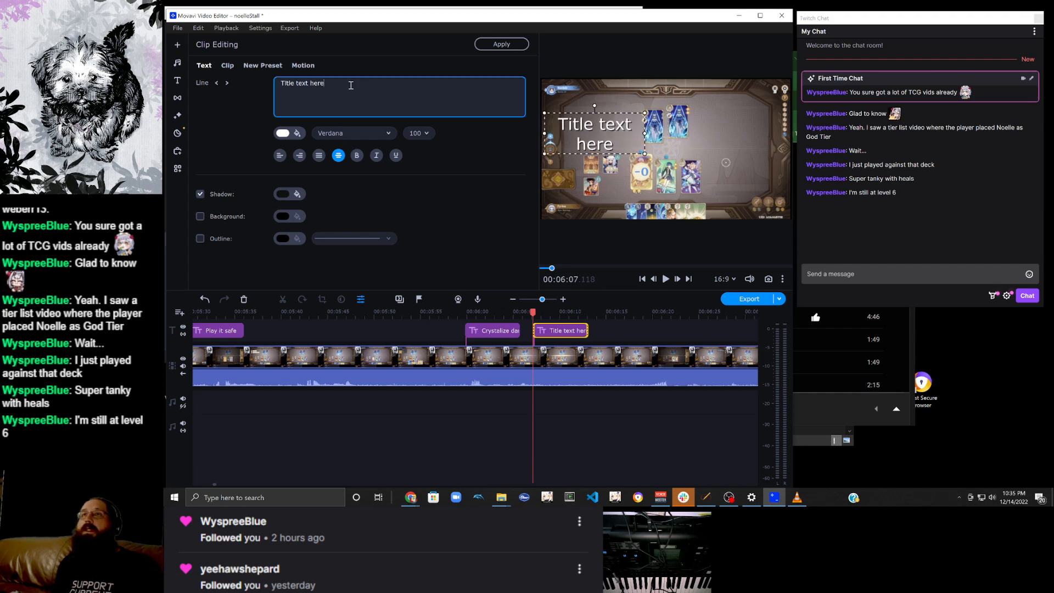
pyautogui.write('S')
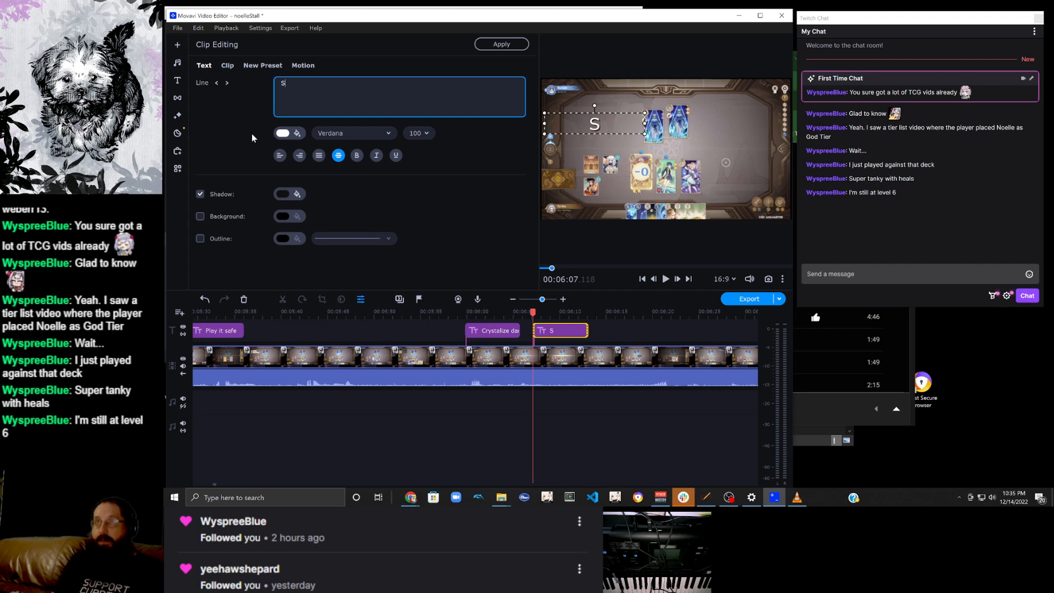
pyautogui.write("hields dont' s")
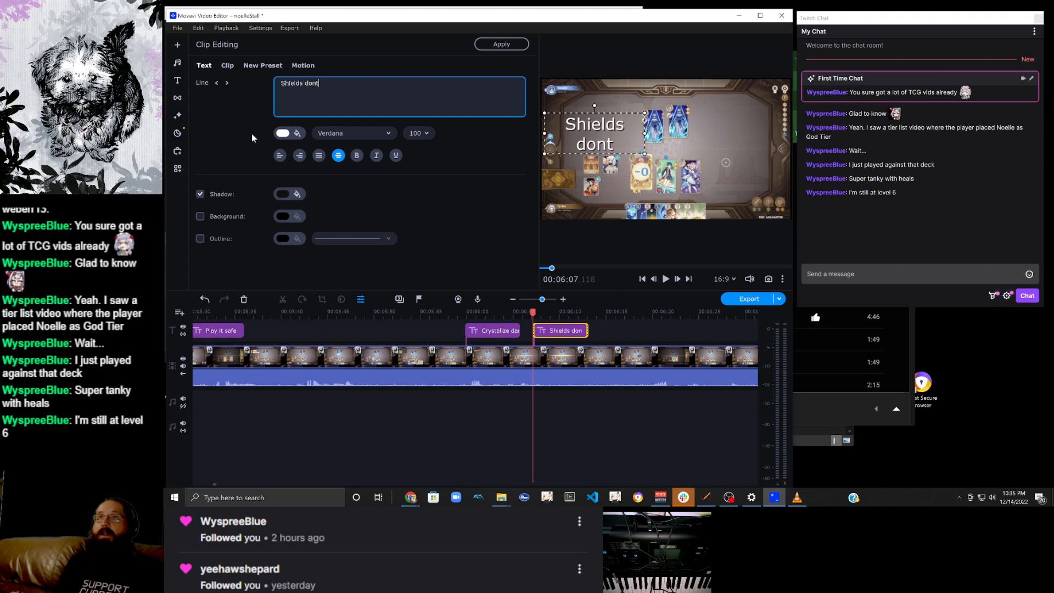
pyautogui.press('BackSpace')
pyautogui.press('BackSpace')
pyautogui.press('BackSpace')
pyautogui.press('BackSpace')
pyautogui.write("'t stack")
pyautogui.click(551, 332)
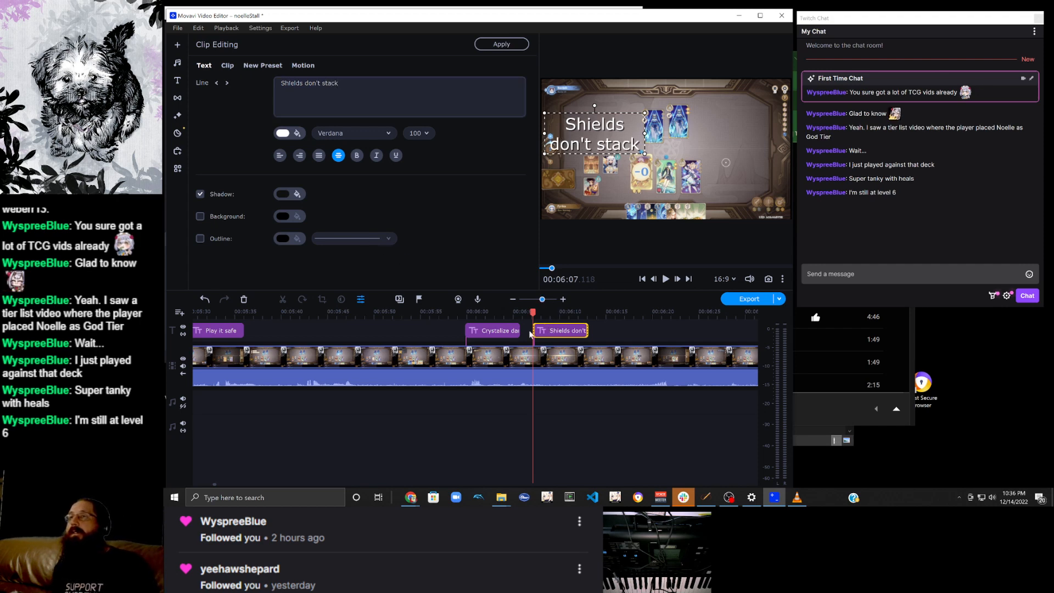
pyautogui.moveTo(548, 331); pyautogui.dragTo(535, 330)
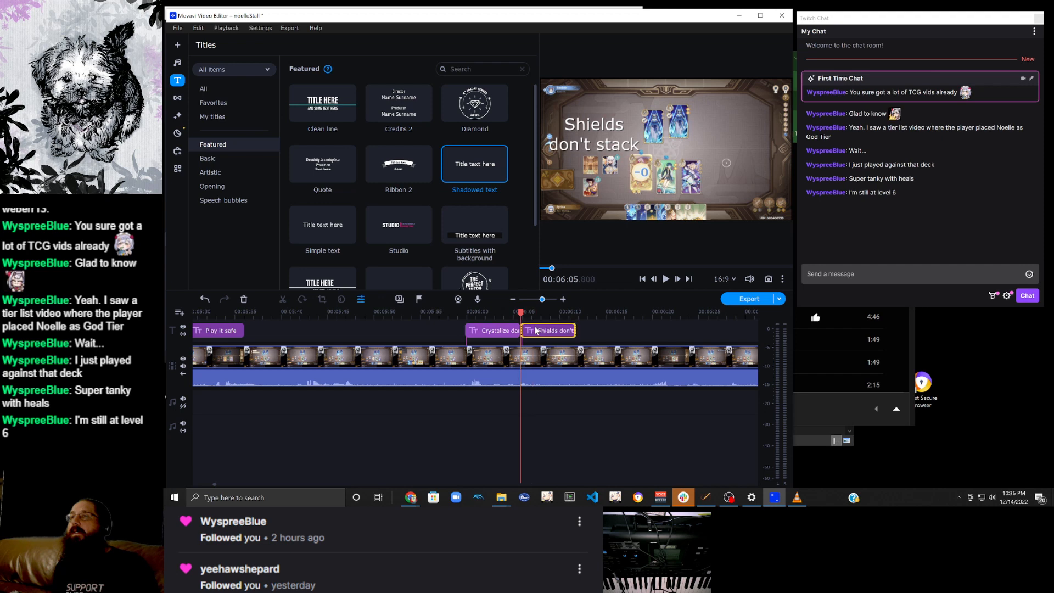
# Add a Zoom in effect to the gameplay clip at about 6:05.9, framed on the player's cards in the lower-left part of the board.
pyautogui.click(540, 362)
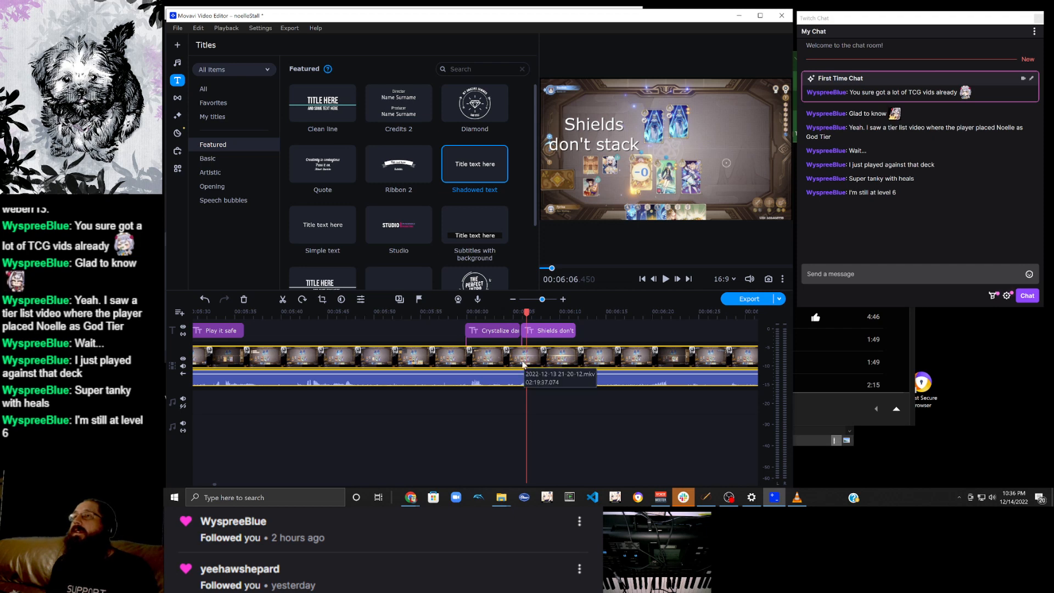
pyautogui.click(522, 364)
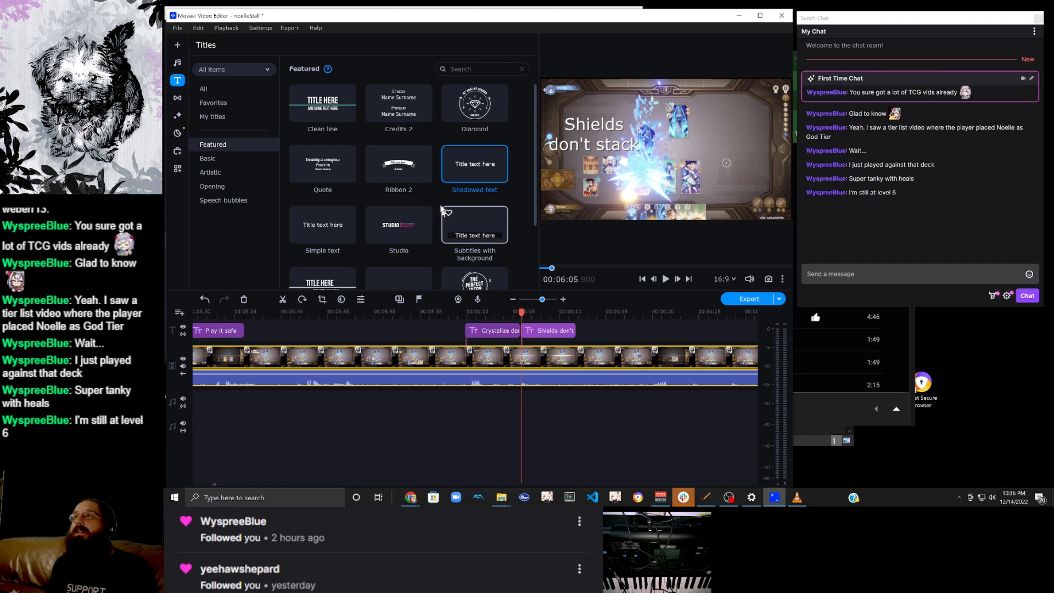
pyautogui.rightClick(525, 362)
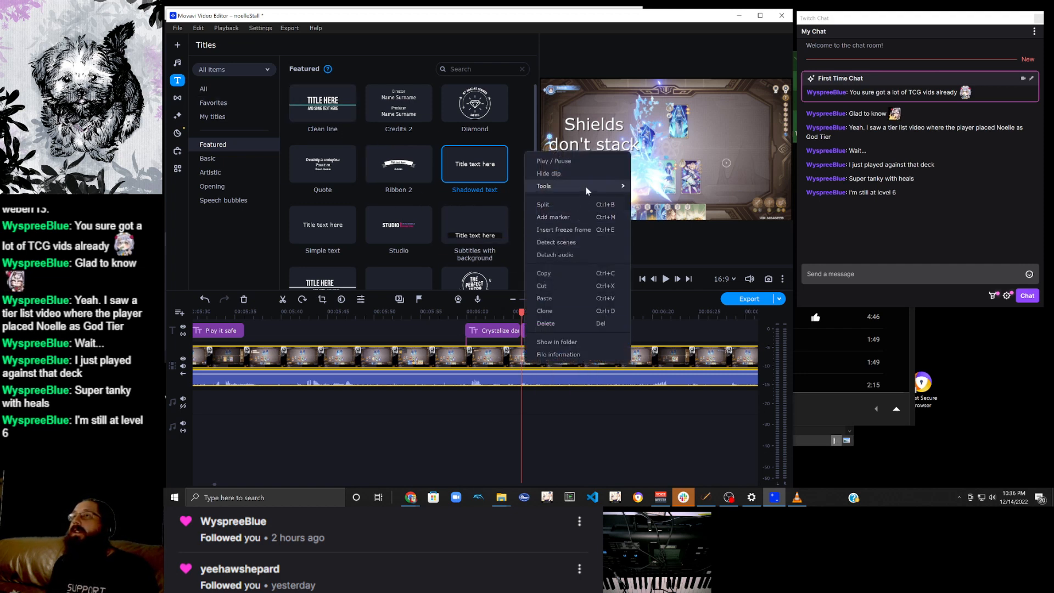
pyautogui.moveTo(586, 187)
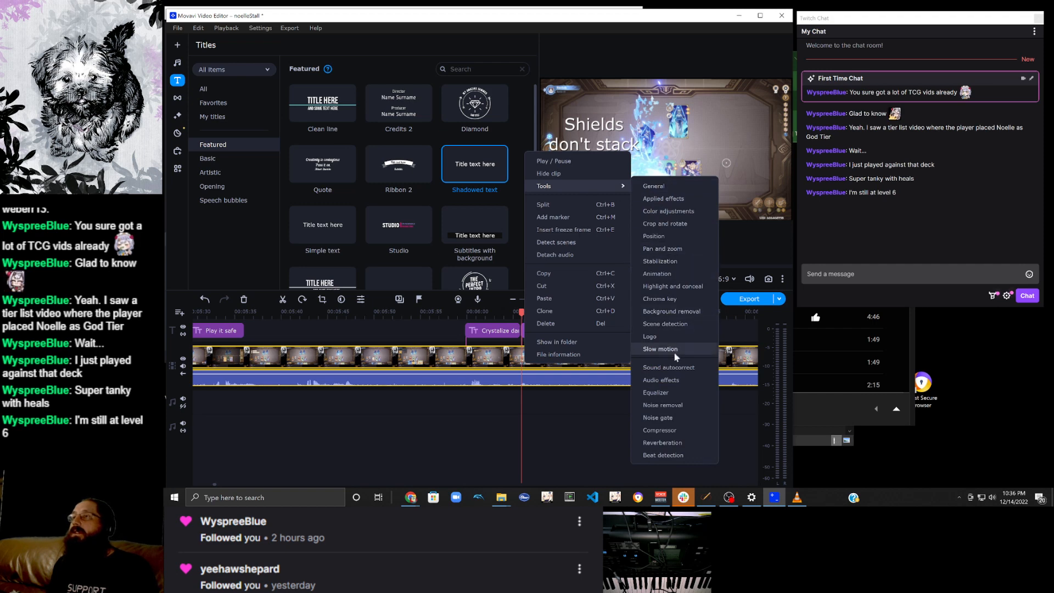
pyautogui.click(666, 249)
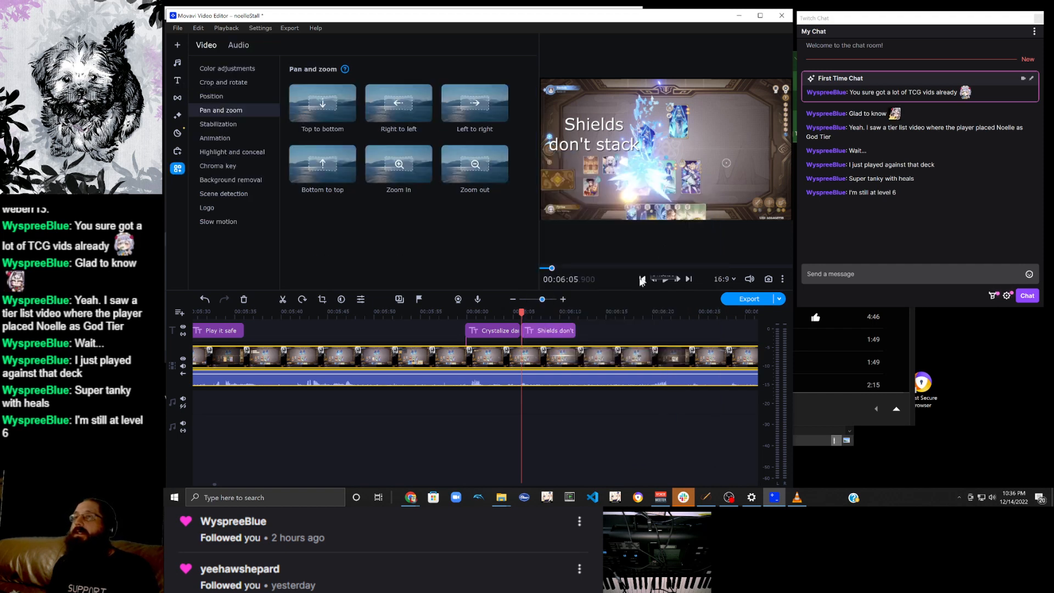
pyautogui.click(426, 181)
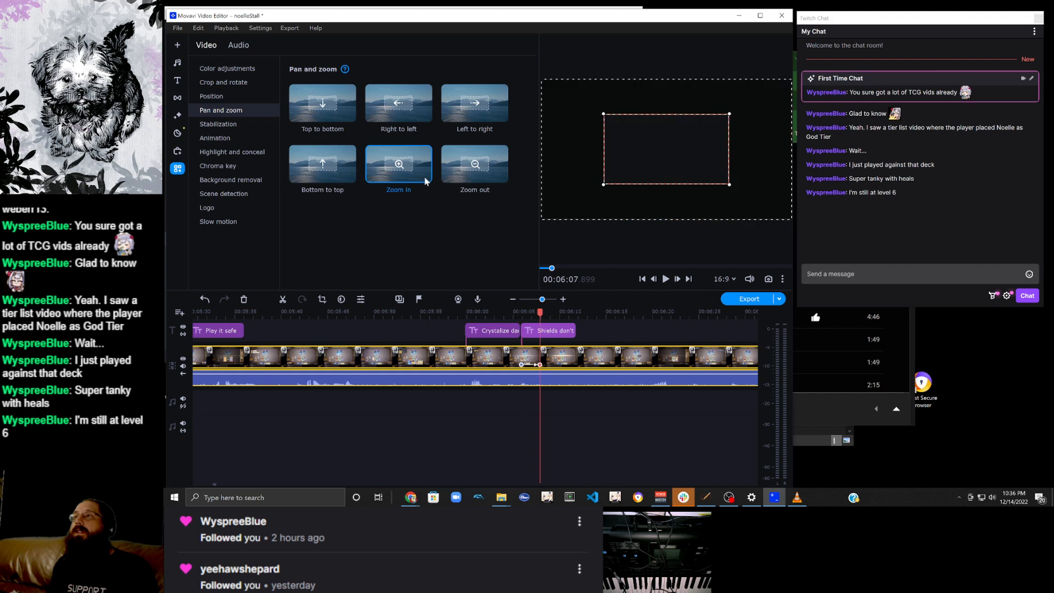
pyautogui.moveTo(690, 159); pyautogui.dragTo(644, 196)
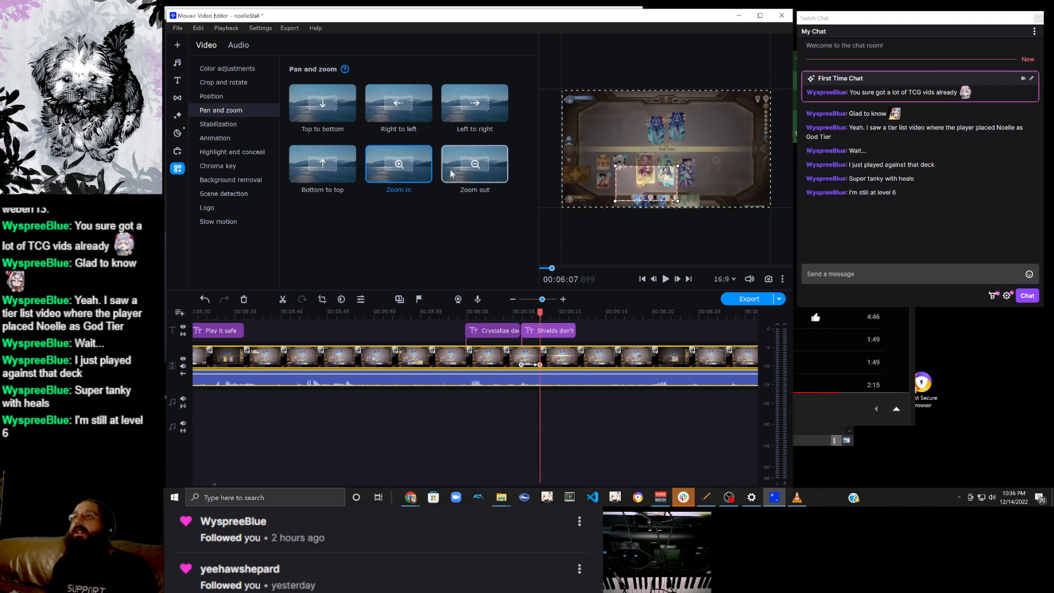
# Add a Zoom out back to the full frame, ending the zoom-in at about 6:06.6 and the zoom-out at about 6:08.7.
pyautogui.click(482, 180)
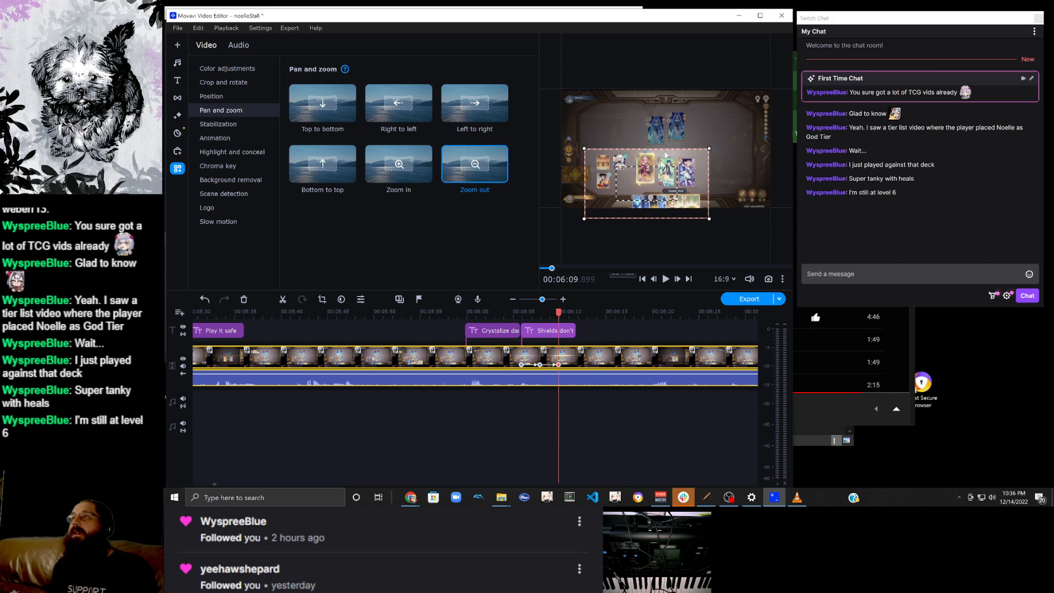
pyautogui.moveTo(682, 154); pyautogui.dragTo(708, 191)
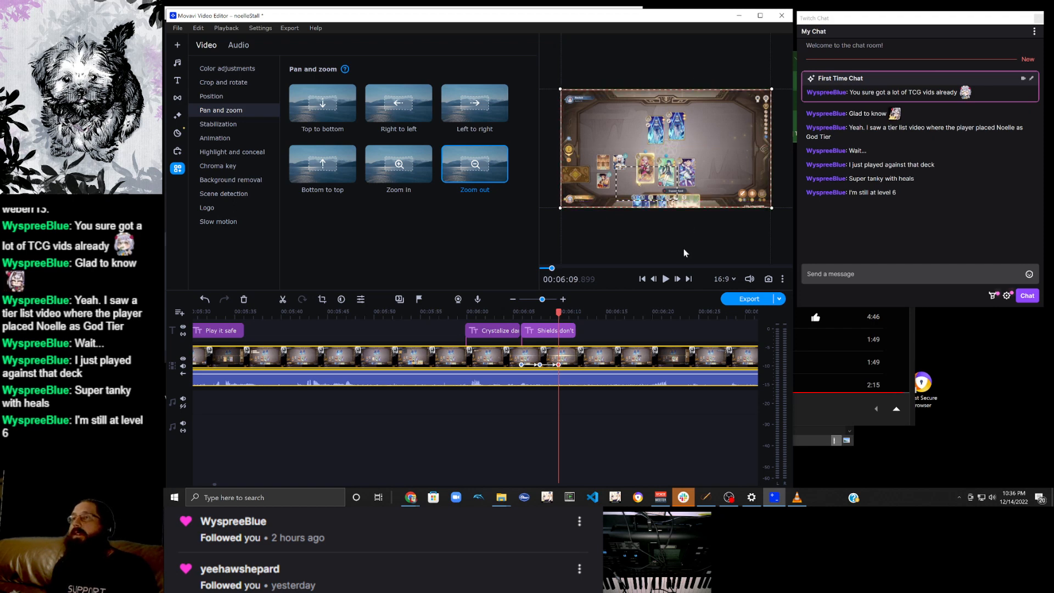
pyautogui.click(555, 365)
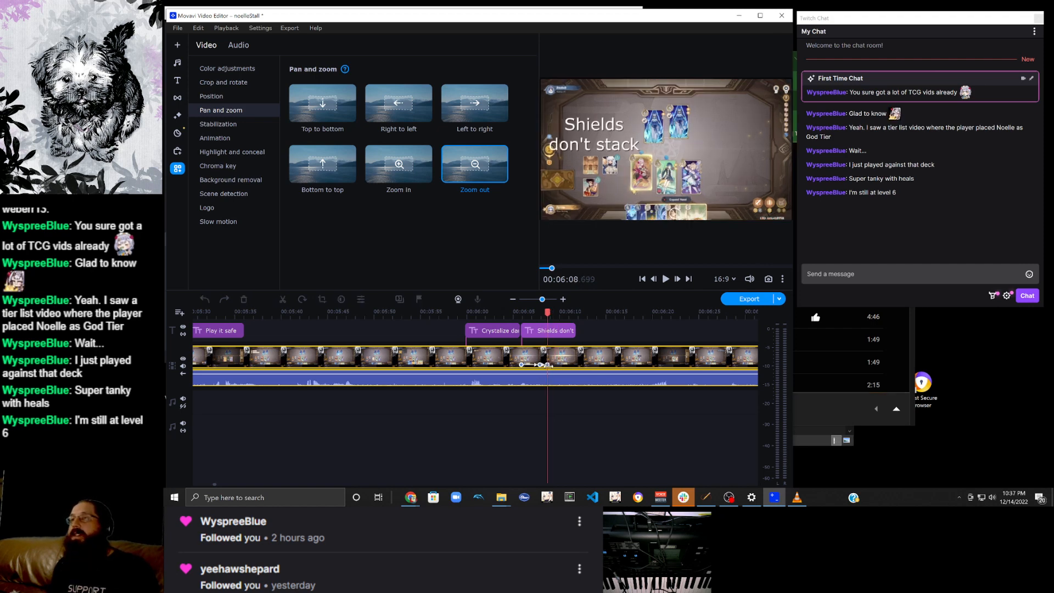
pyautogui.click(540, 365)
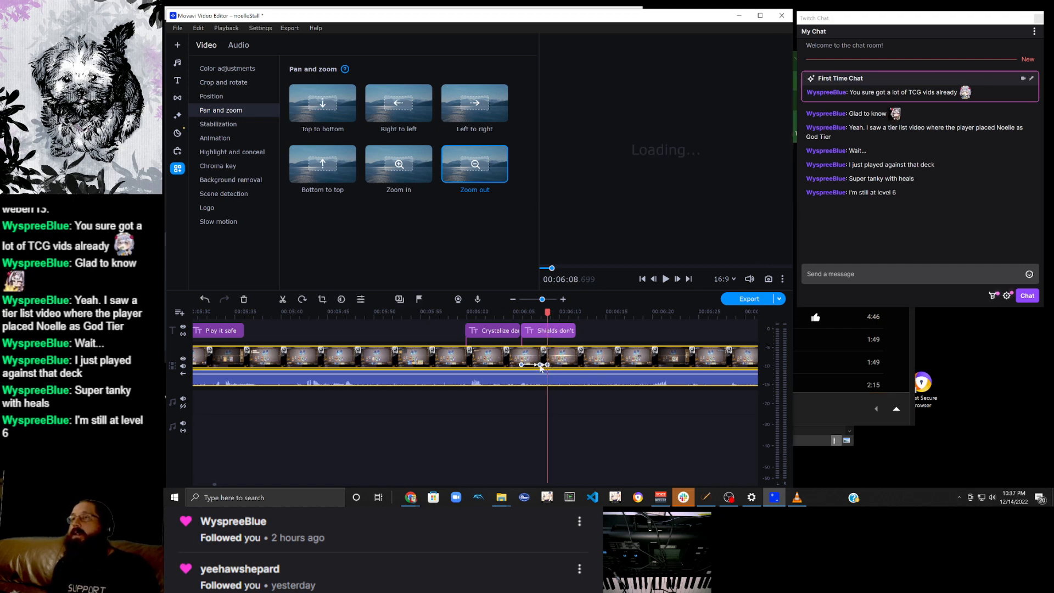
pyautogui.moveTo(540, 365); pyautogui.dragTo(530, 365)
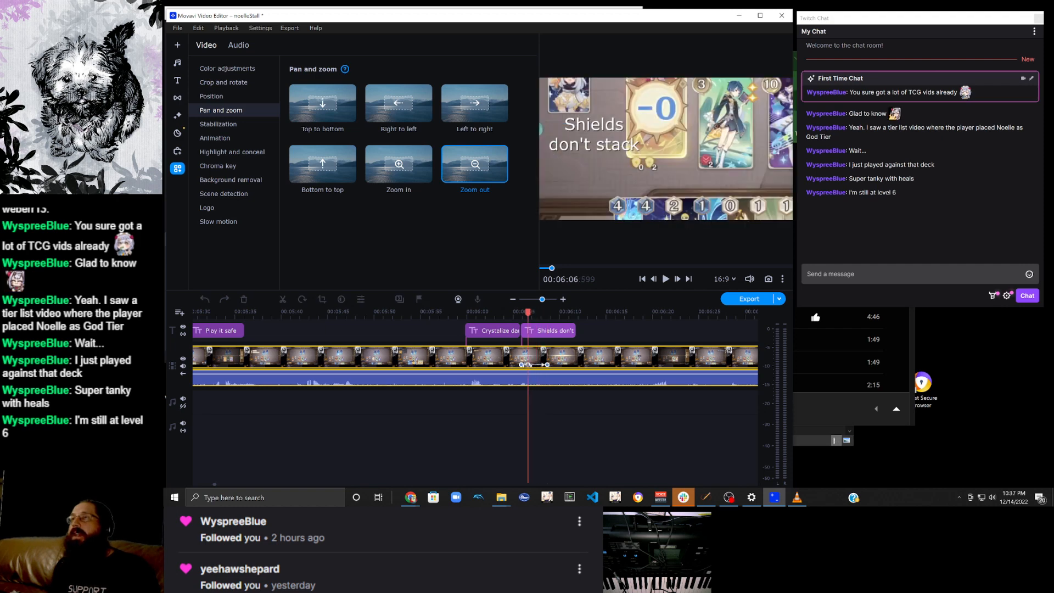
# Play back the zoom section under the "Shields don't stack" title twice from just before it starts.
pyautogui.click(505, 331)
pyautogui.moveTo(528, 313); pyautogui.dragTo(515, 312)
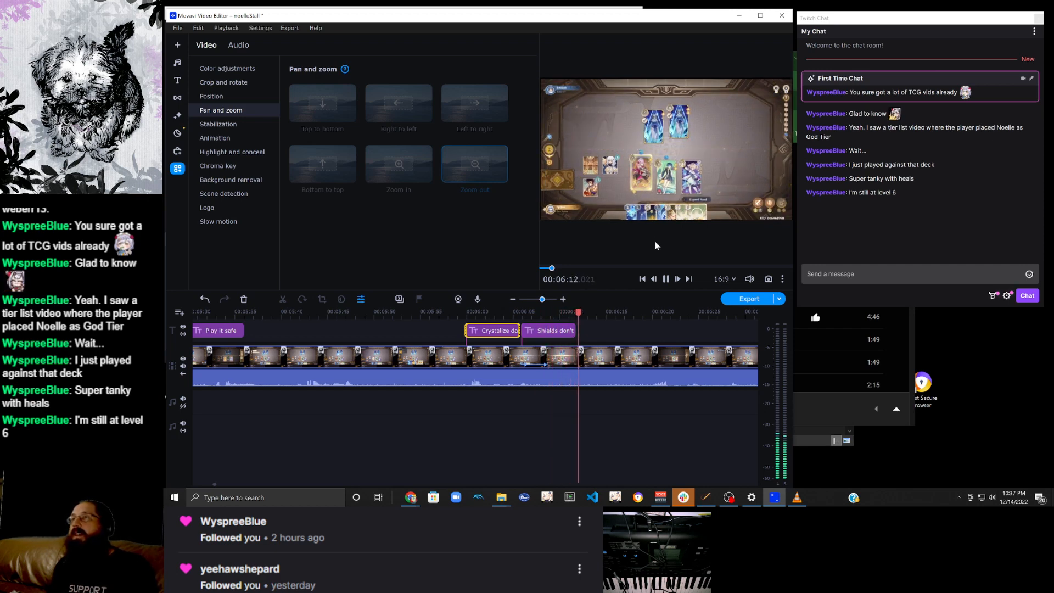
pyautogui.click(510, 321)
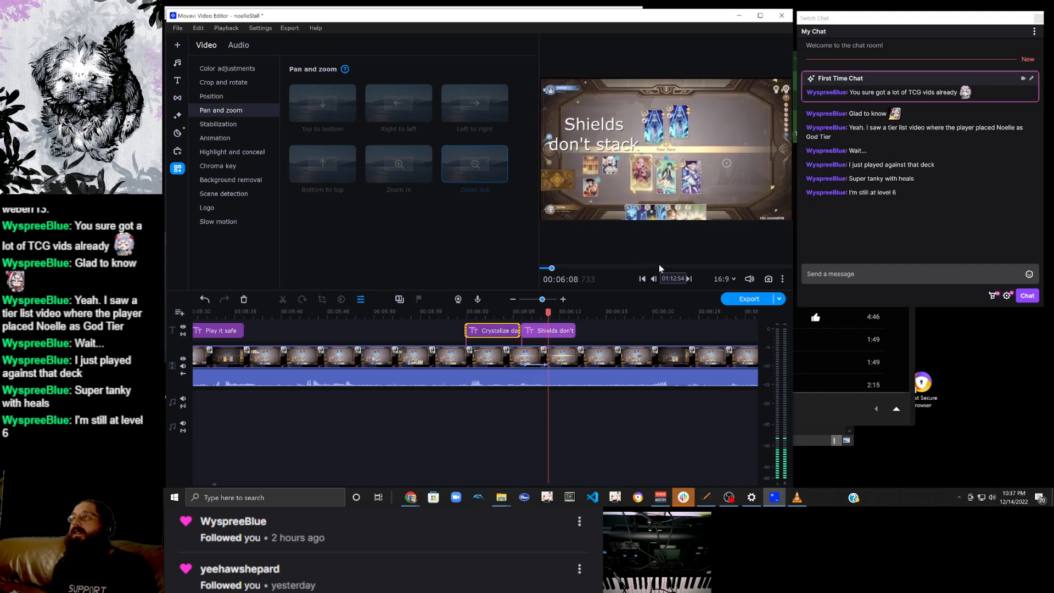
pyautogui.click(665, 279)
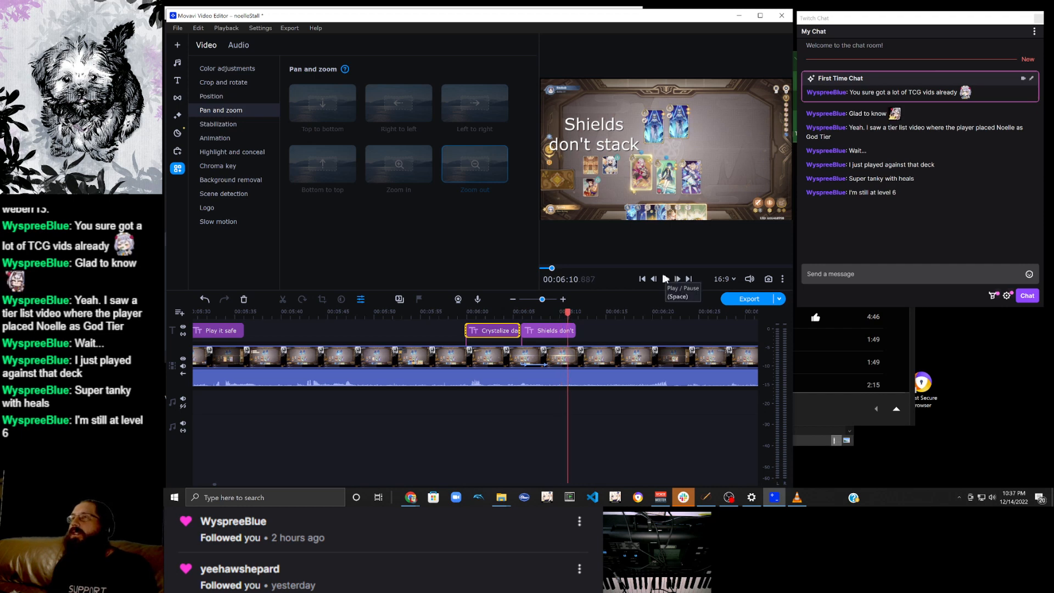
# Change the "Shields don't stack" title's text to "Shields stack!".
pyautogui.click(550, 331)
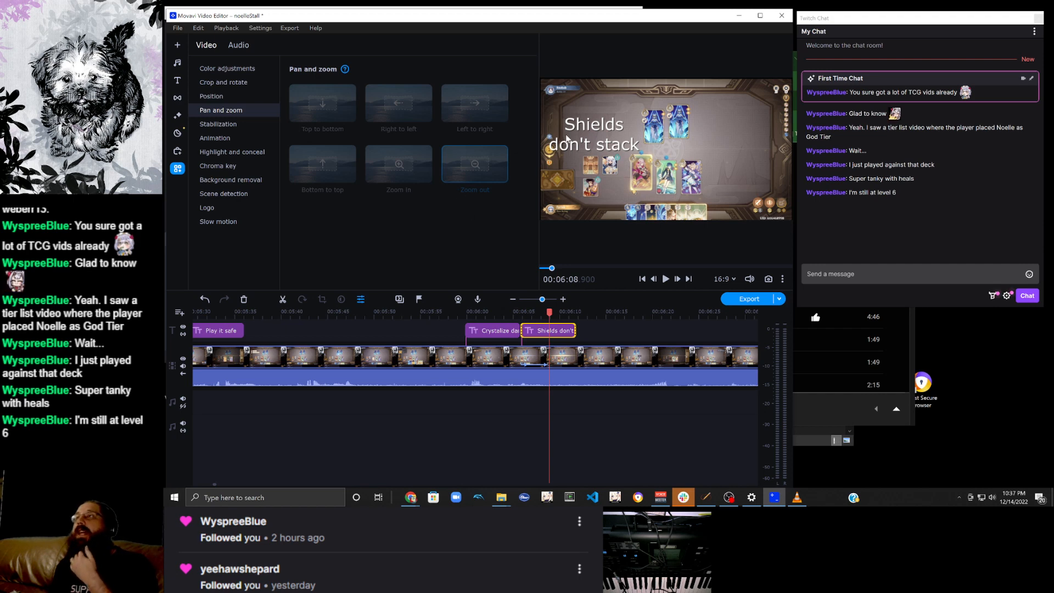
pyautogui.doubleClick(567, 138)
pyautogui.click(322, 83)
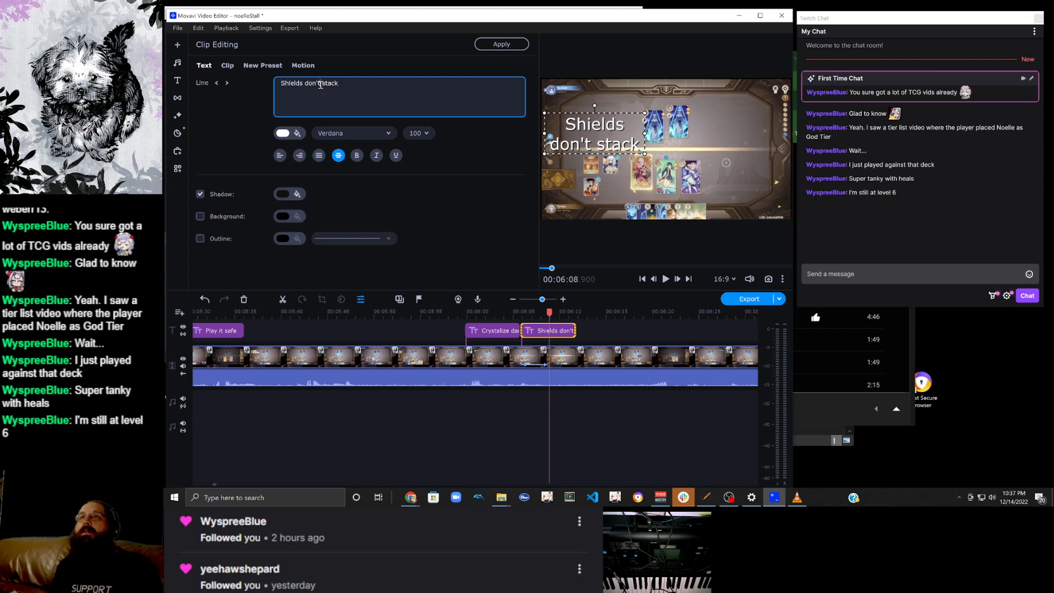
pyautogui.press('BackSpace')
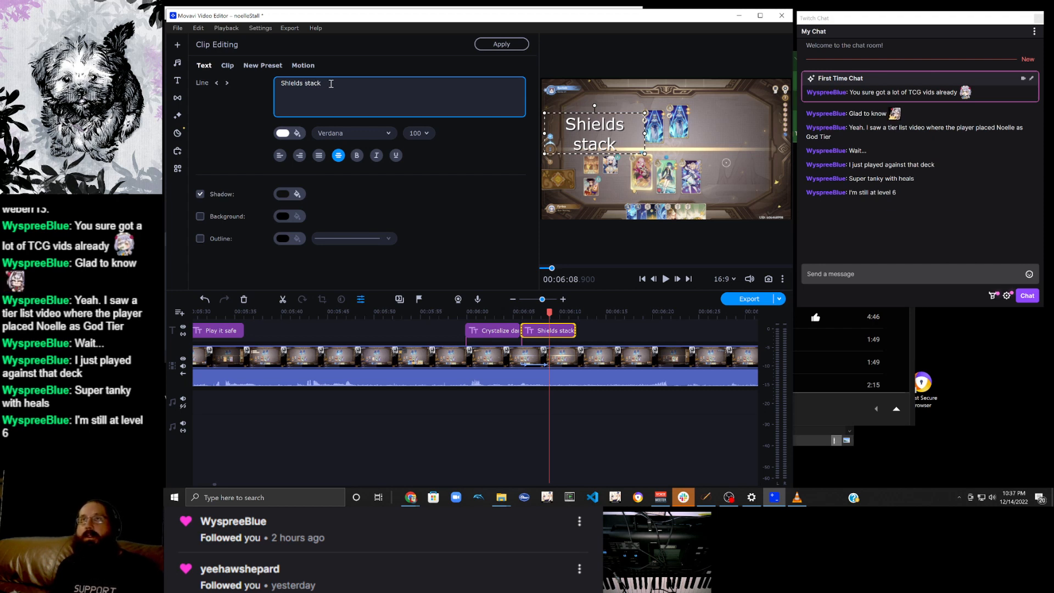
pyautogui.write('!')
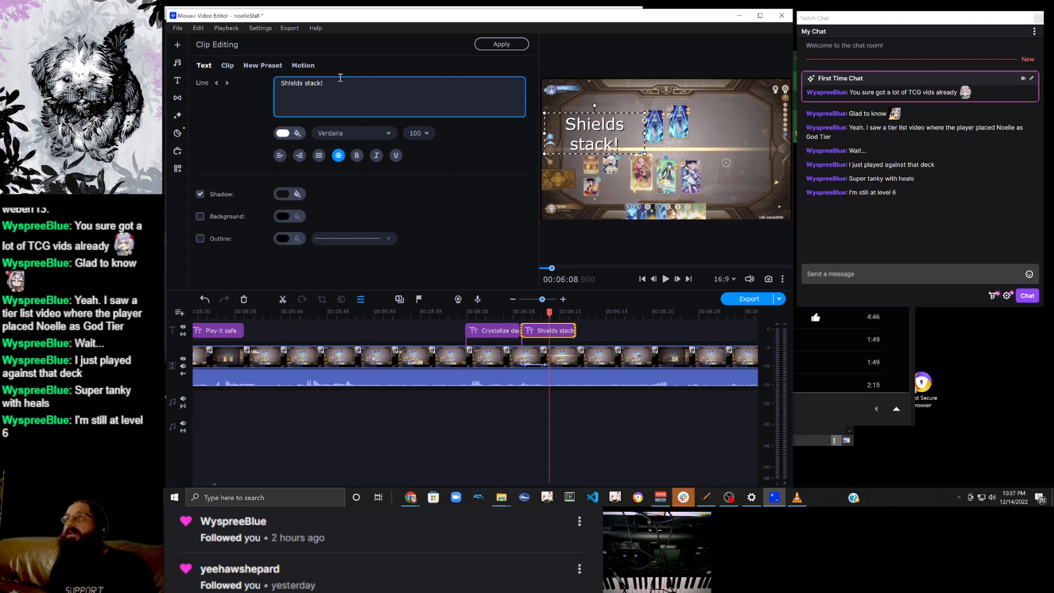
# Shorten the zoom-out on the gameplay clip so it ends at about 6:07.9.
pyautogui.moveTo(550, 317); pyautogui.dragTo(512, 329)
pyautogui.click(525, 317)
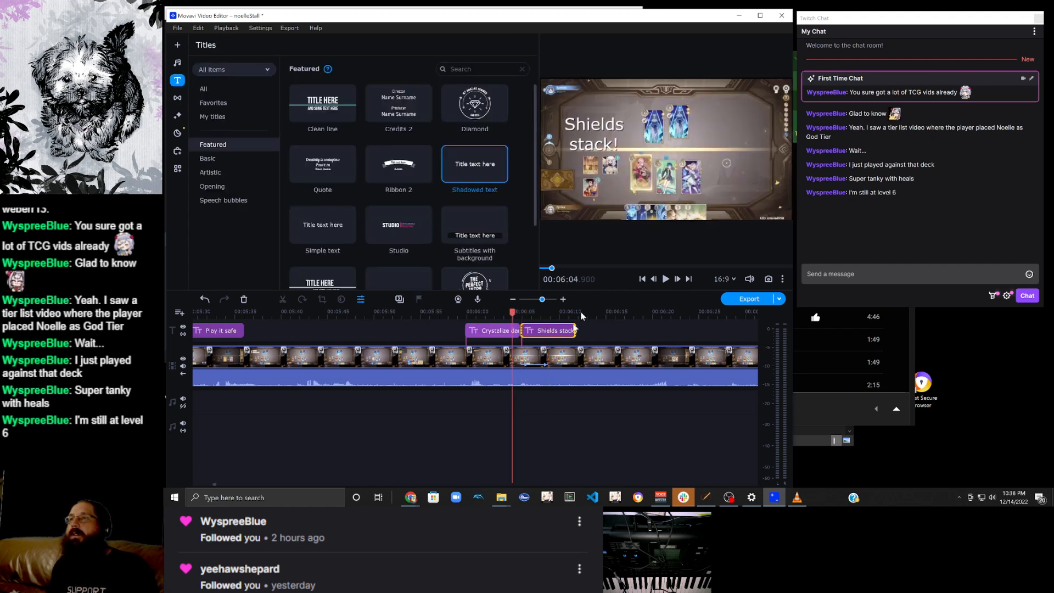
pyautogui.click(537, 363)
pyautogui.moveTo(546, 364); pyautogui.dragTo(540, 364)
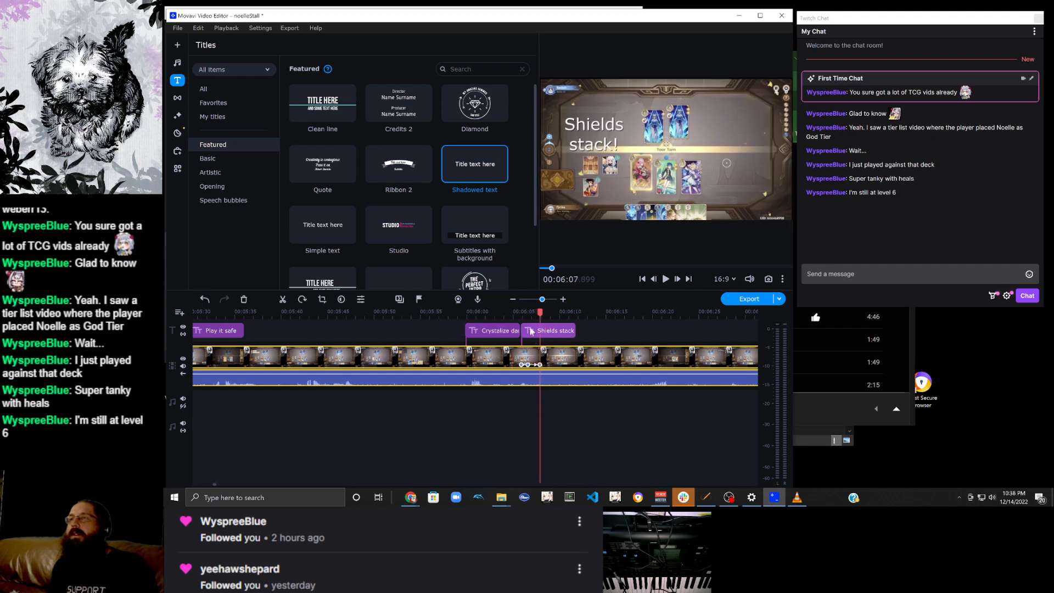
# Play back the footage from just before the "Shields stack!" title on to about 6:48 to review the next turns.
pyautogui.moveTo(540, 314); pyautogui.dragTo(511, 313)
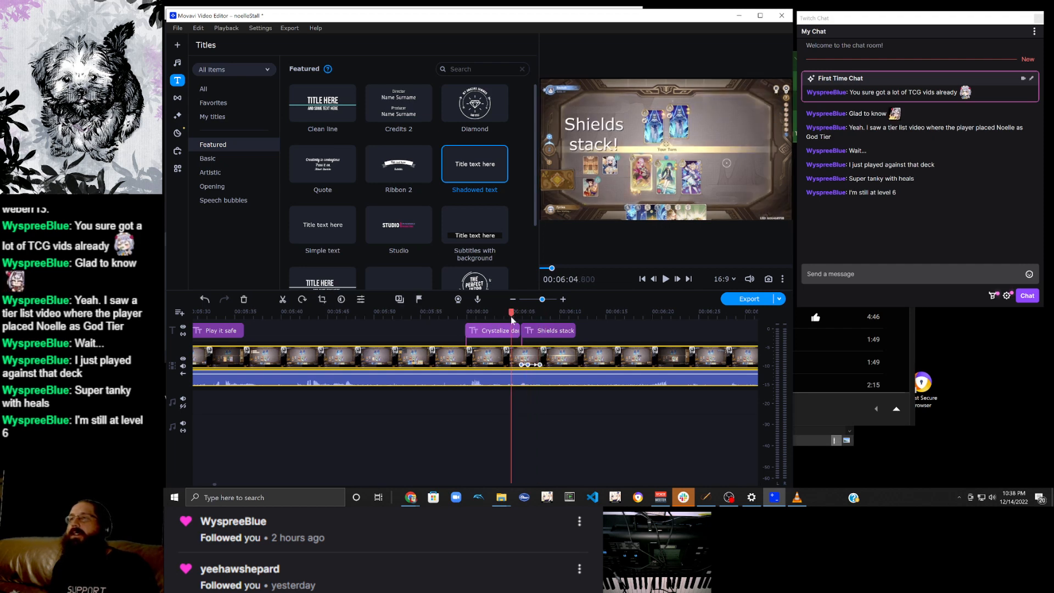
pyautogui.click(665, 280)
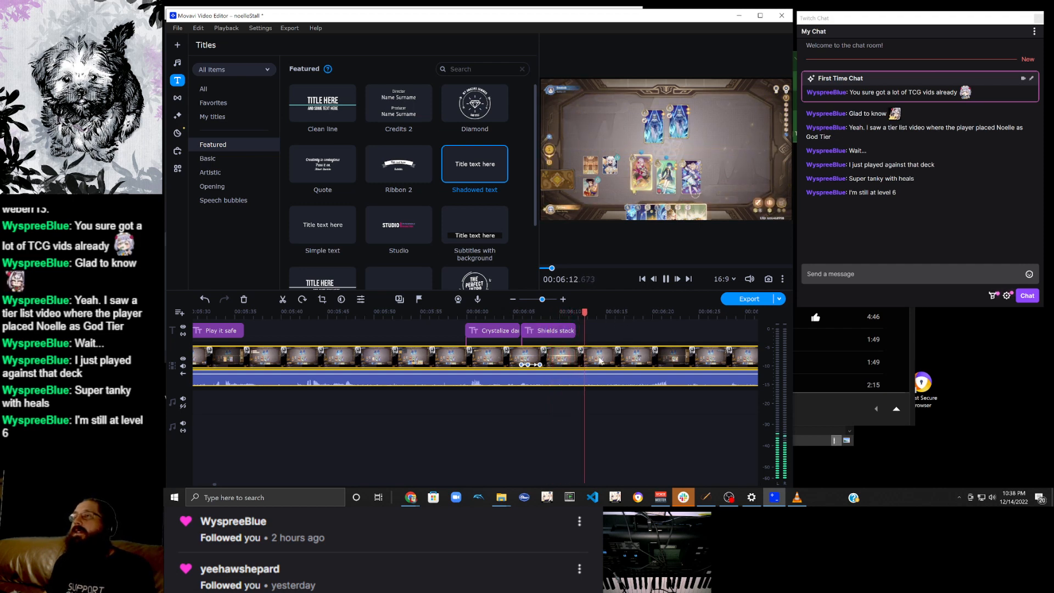
pyautogui.scroll(-1, 599, 358)
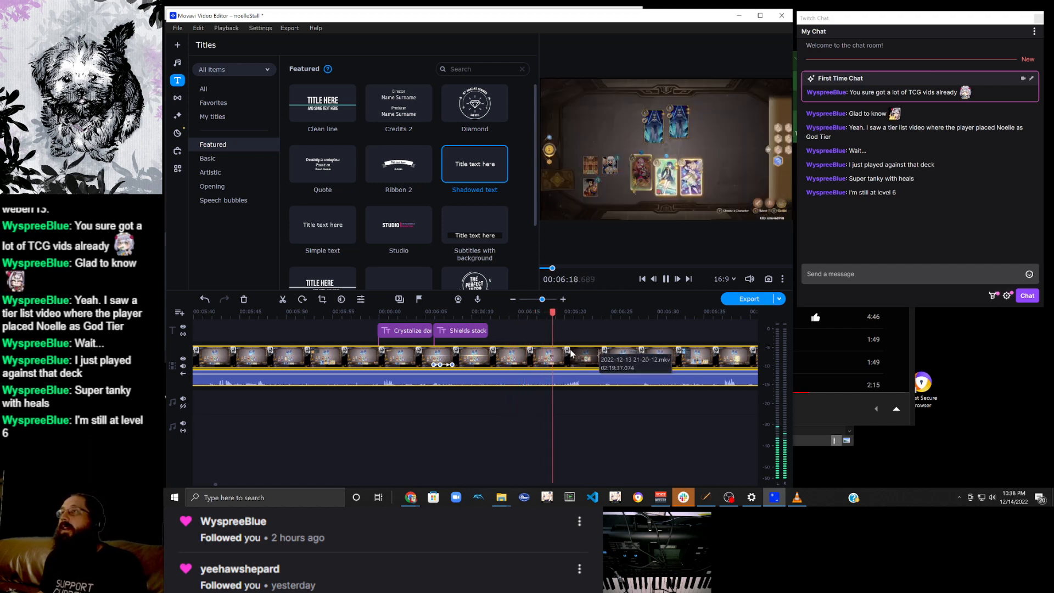
pyautogui.scroll(-1, 582, 354)
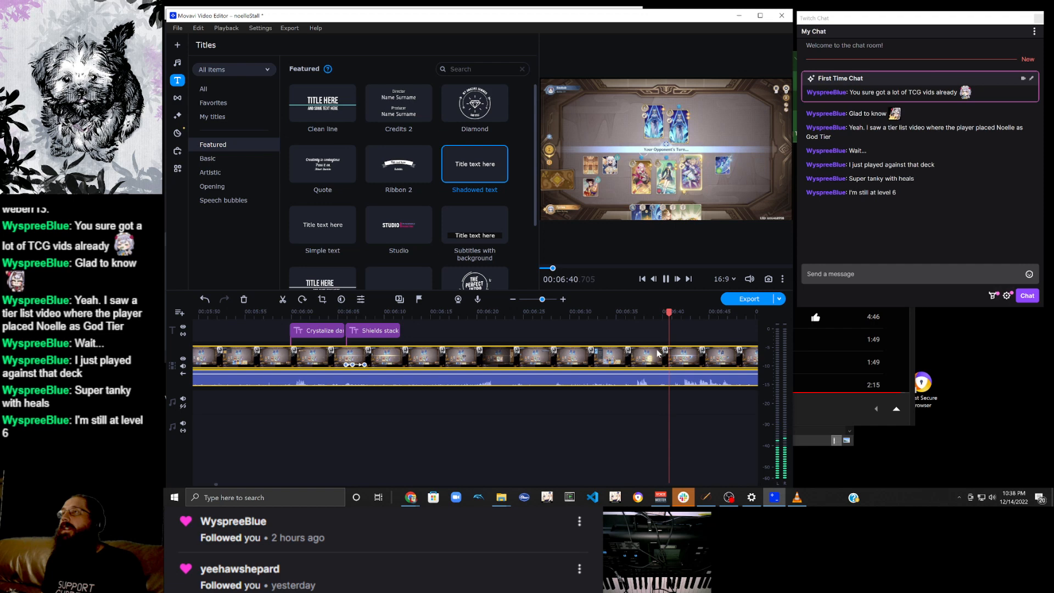
pyautogui.scroll(-1, 656, 349)
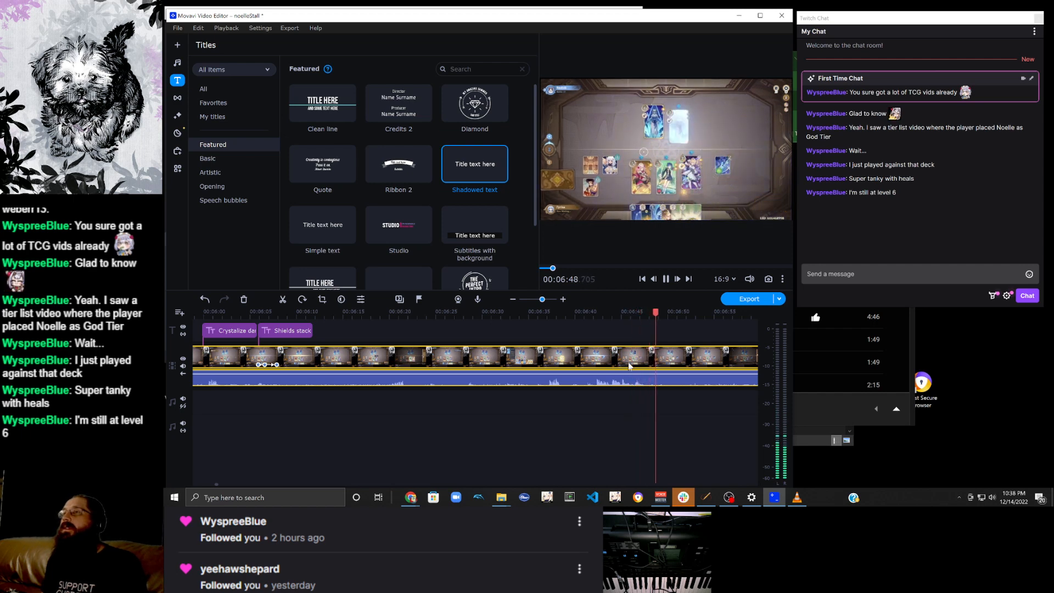
# Find the moment just before the hit on the player's character and add a Shadowed text title at about 6:44.4.
pyautogui.click(619, 312)
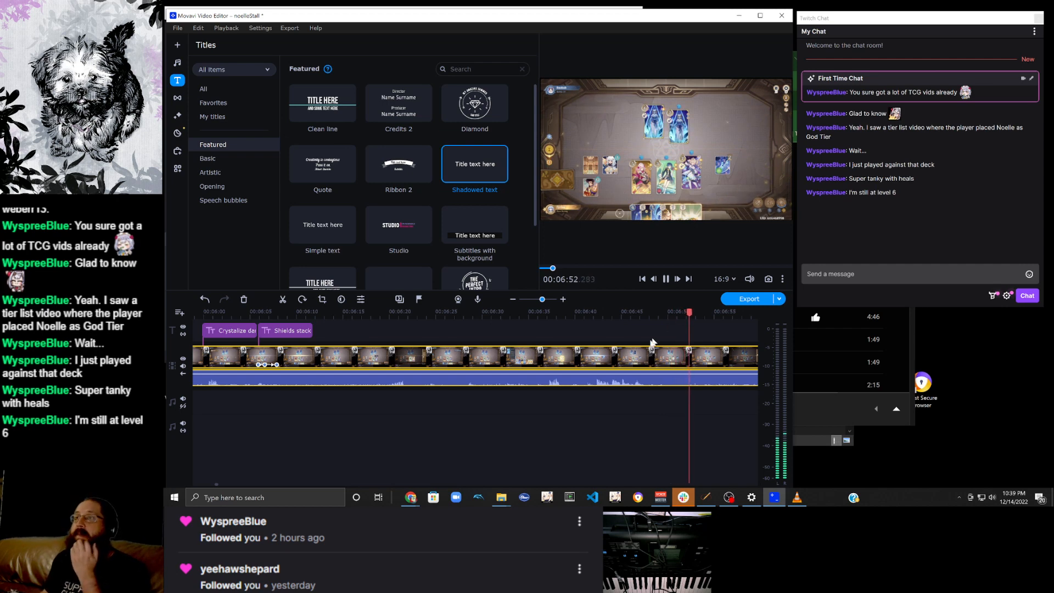
pyautogui.click(634, 361)
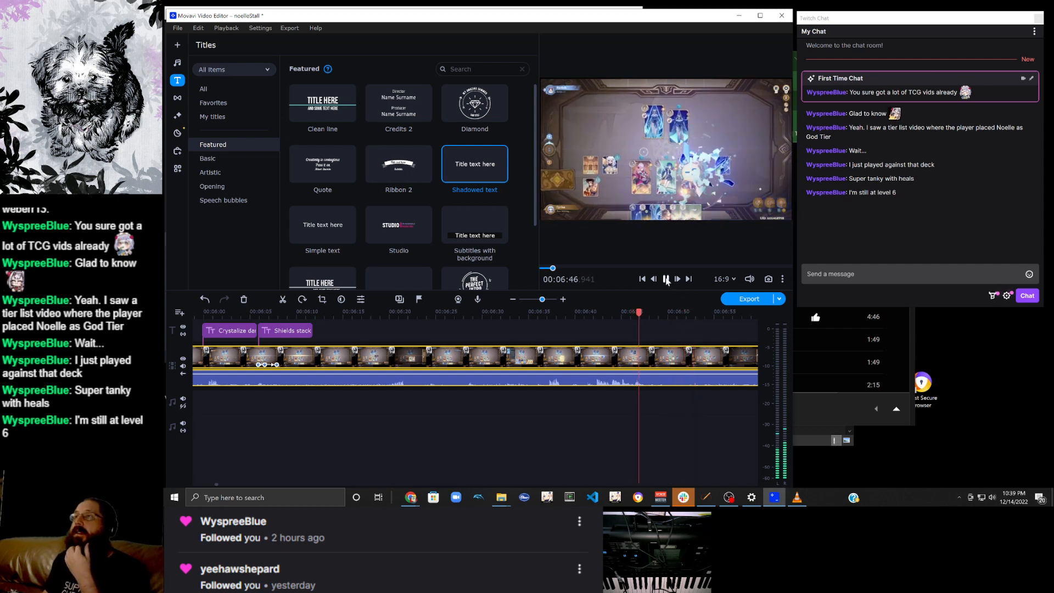
pyautogui.click(614, 358)
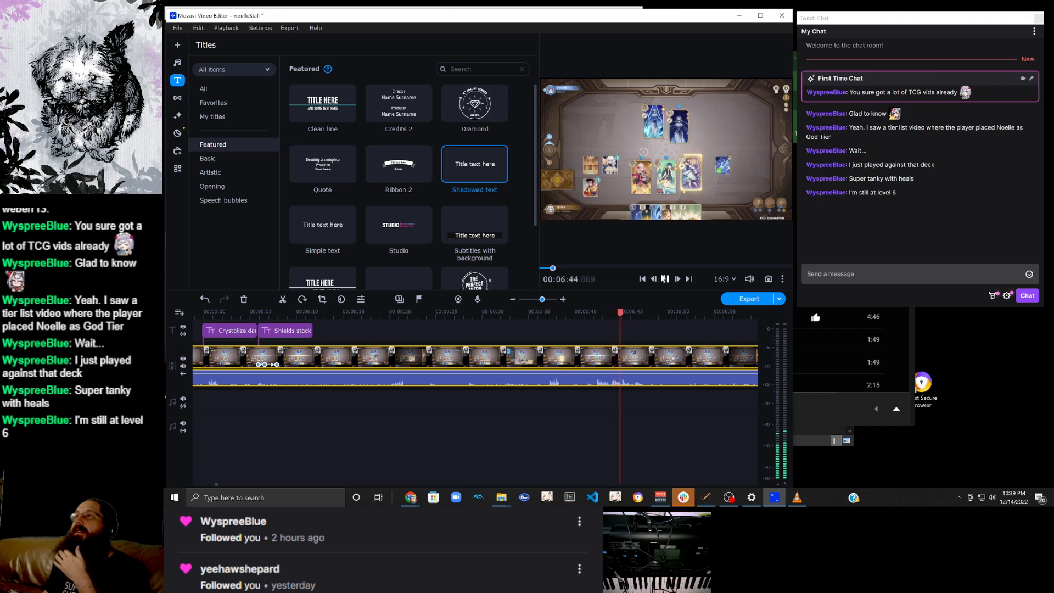
pyautogui.click(665, 278)
pyautogui.click(615, 363)
pyautogui.rightClick(327, 113)
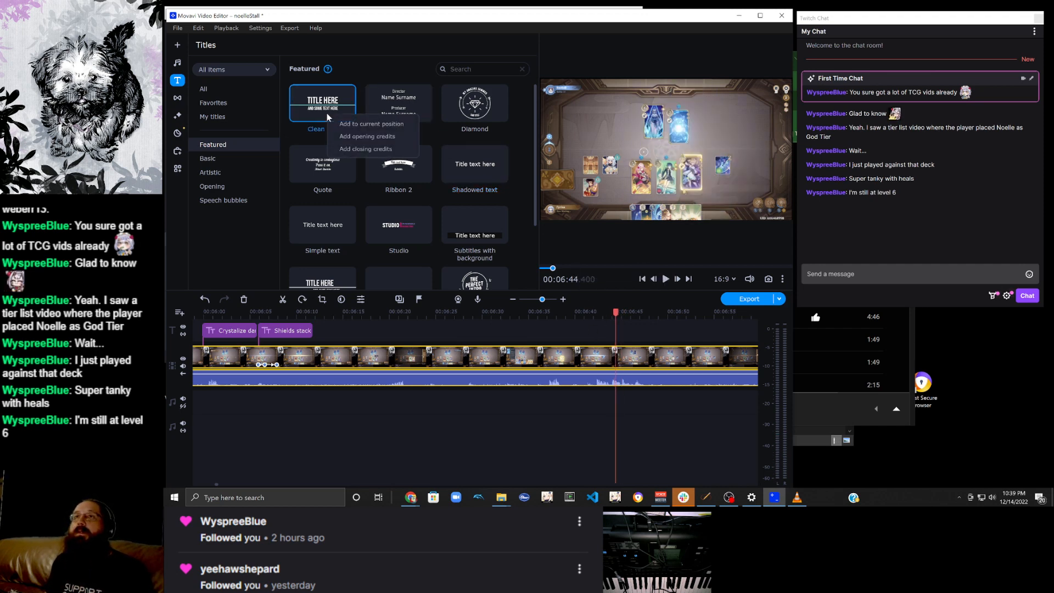
pyautogui.rightClick(457, 159)
pyautogui.rightClick(456, 160)
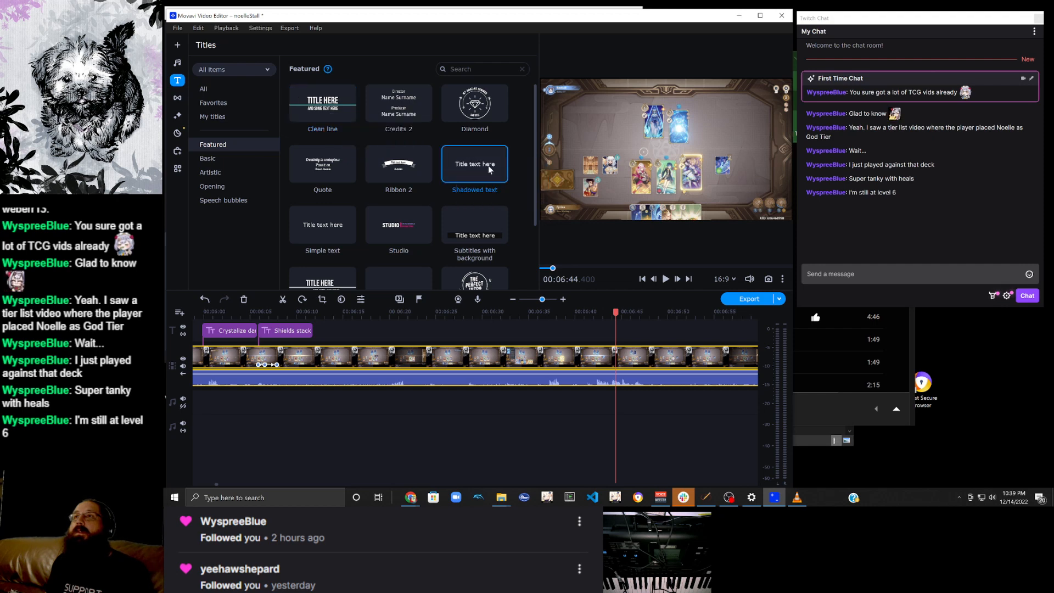
pyautogui.click(489, 170)
# Set the new title's text to "Direct damage reduction" and place it in the upper-left corner of the video frame.
pyautogui.moveTo(347, 87); pyautogui.dragTo(252, 78)
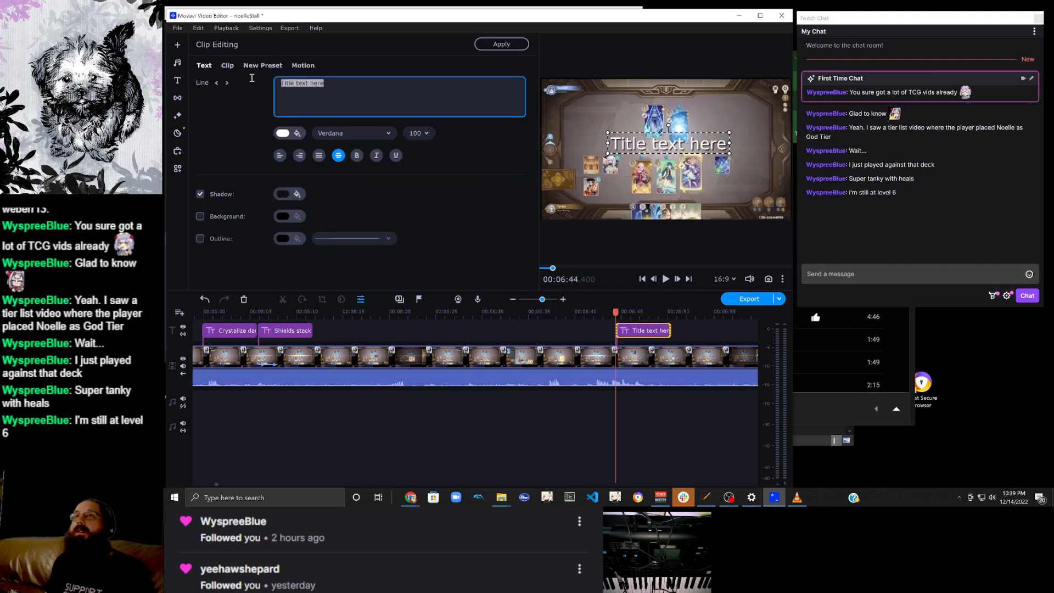
pyautogui.write('Direct damage reduction')
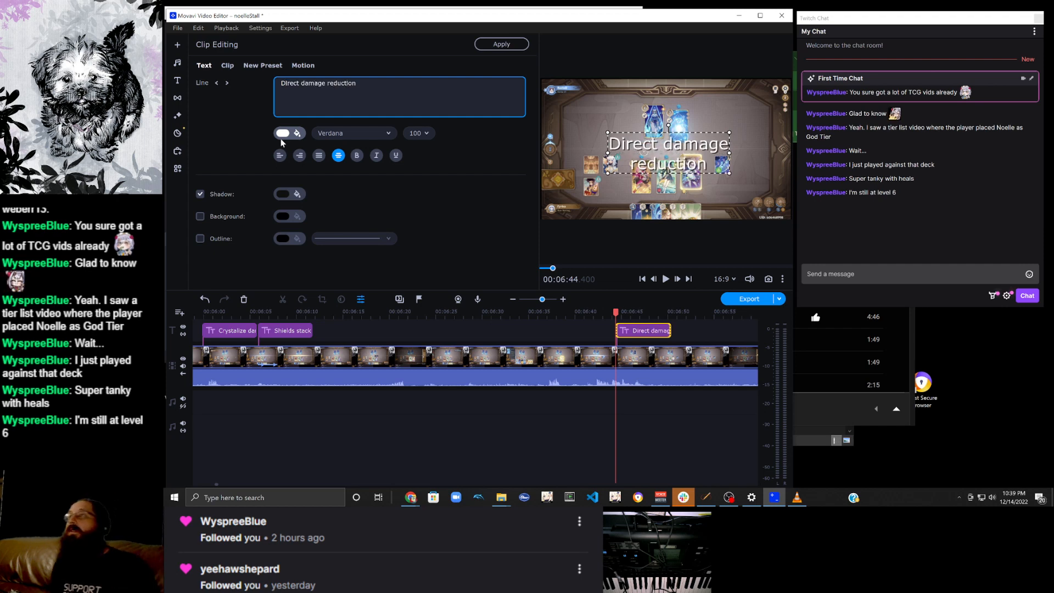
pyautogui.moveTo(695, 146); pyautogui.dragTo(659, 106)
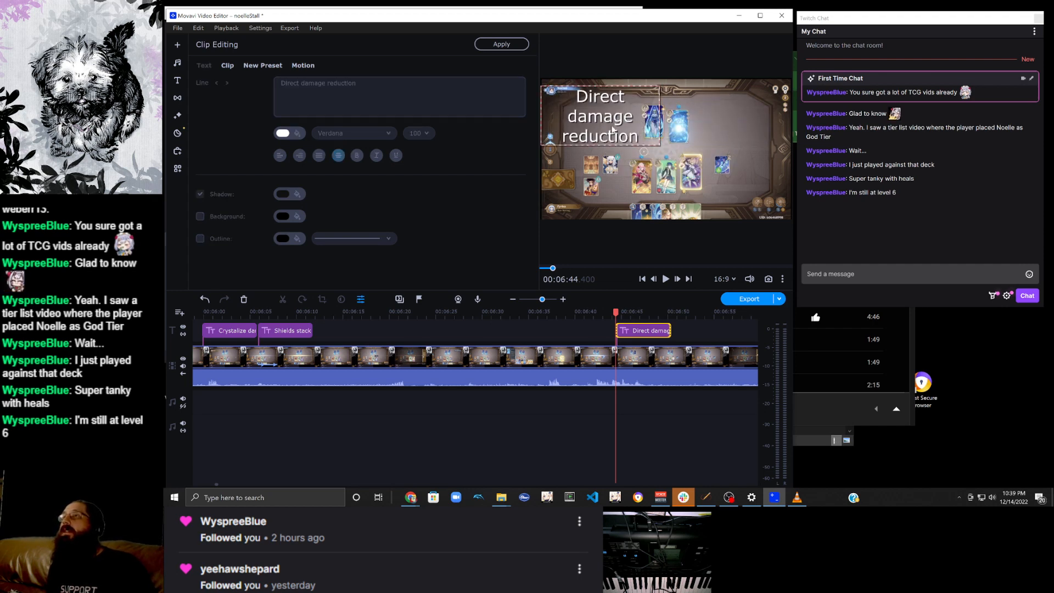
pyautogui.click(685, 187)
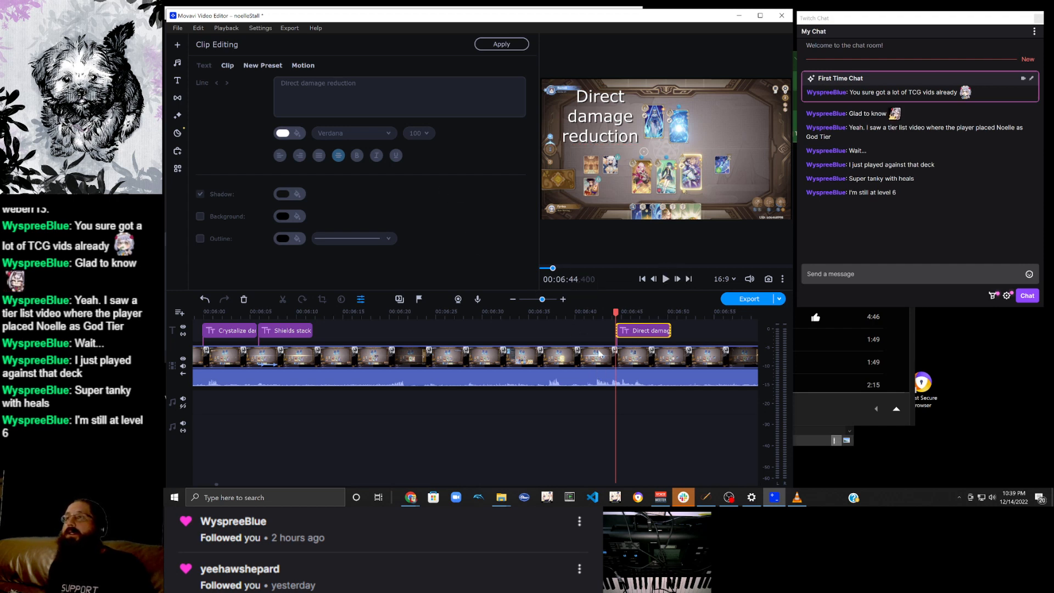
pyautogui.rightClick(620, 366)
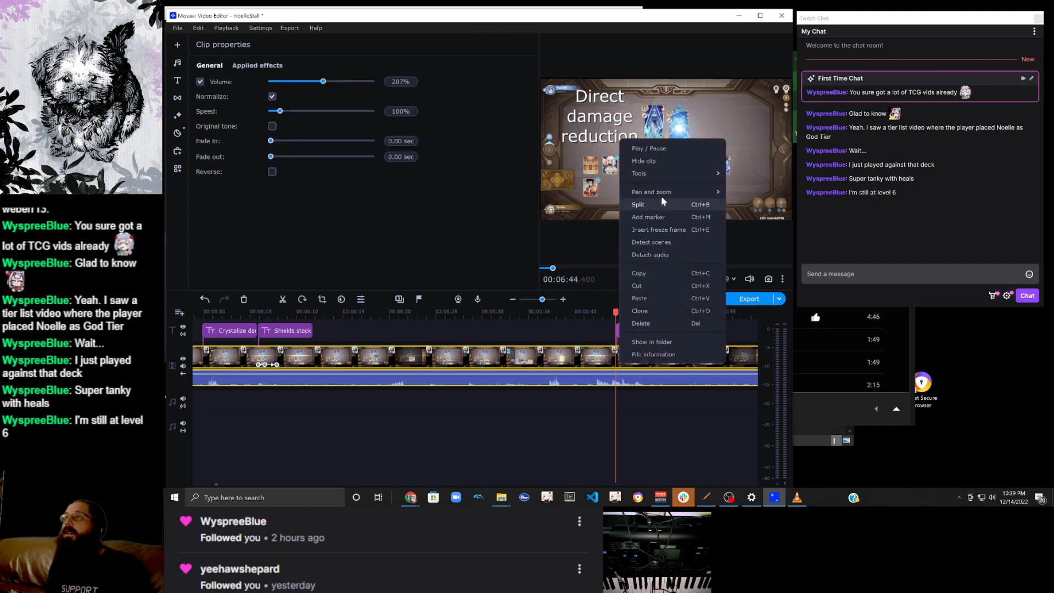
pyautogui.moveTo(662, 195)
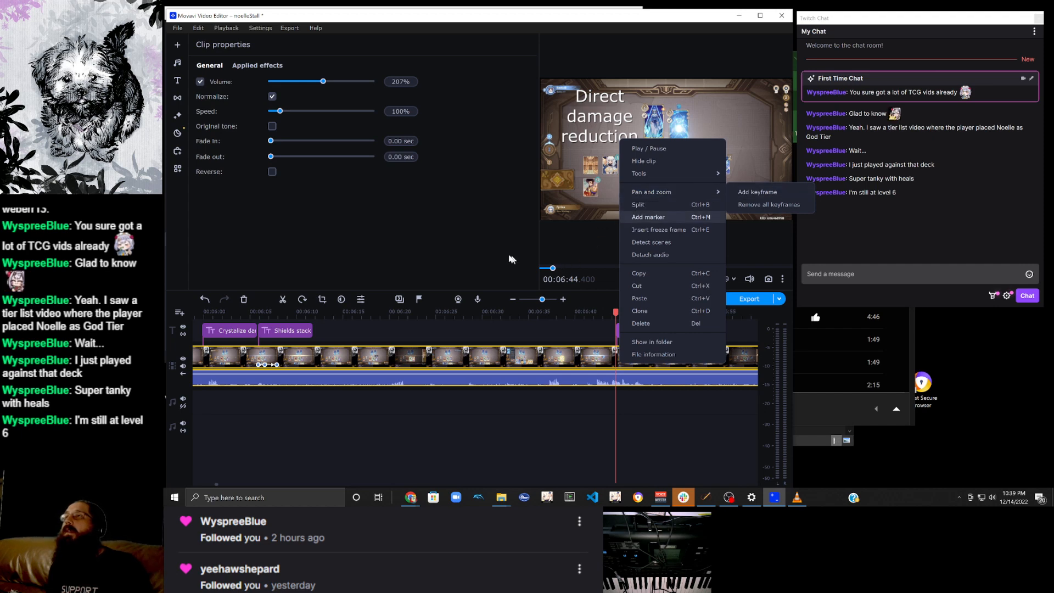
pyautogui.click(482, 240)
pyautogui.rightClick(617, 364)
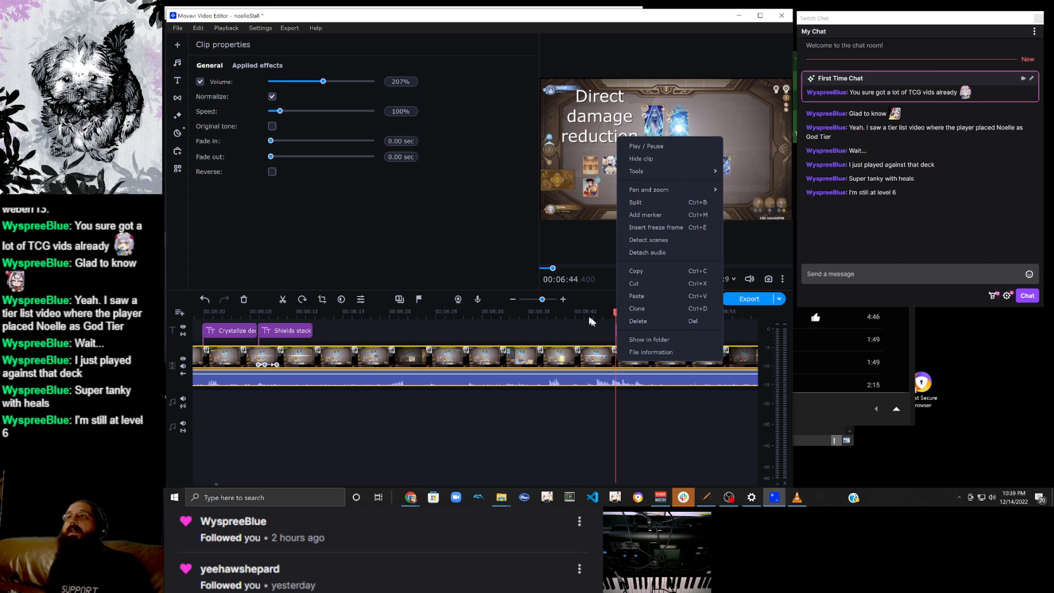
pyautogui.click(610, 367)
# Add a Zoom in to the gameplay clip at about 6:44.4, followed by a Zoom out ending at about 6:48.4.
pyautogui.click(617, 362)
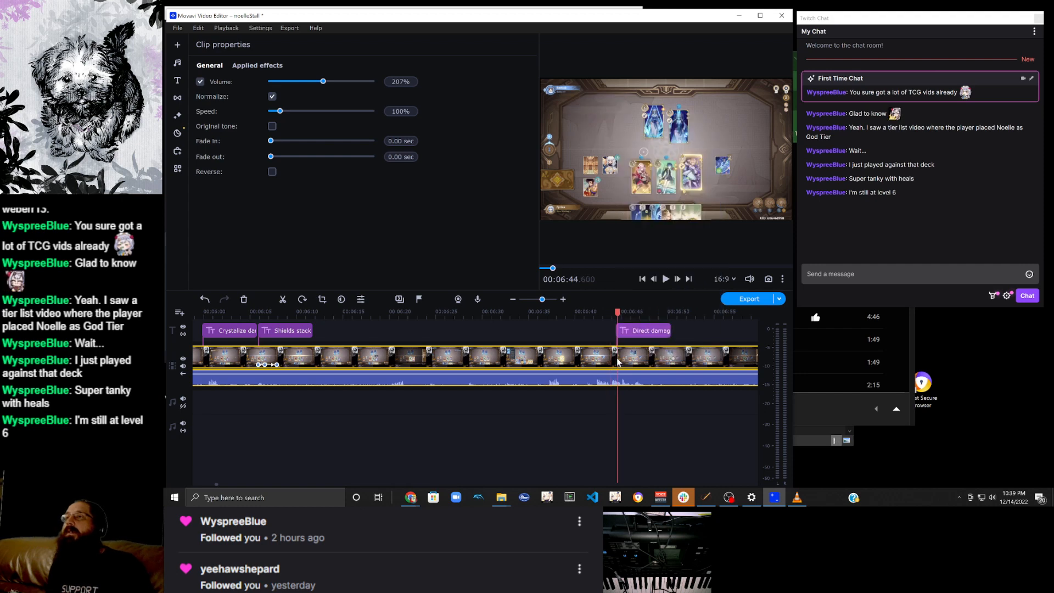
pyautogui.rightClick(615, 361)
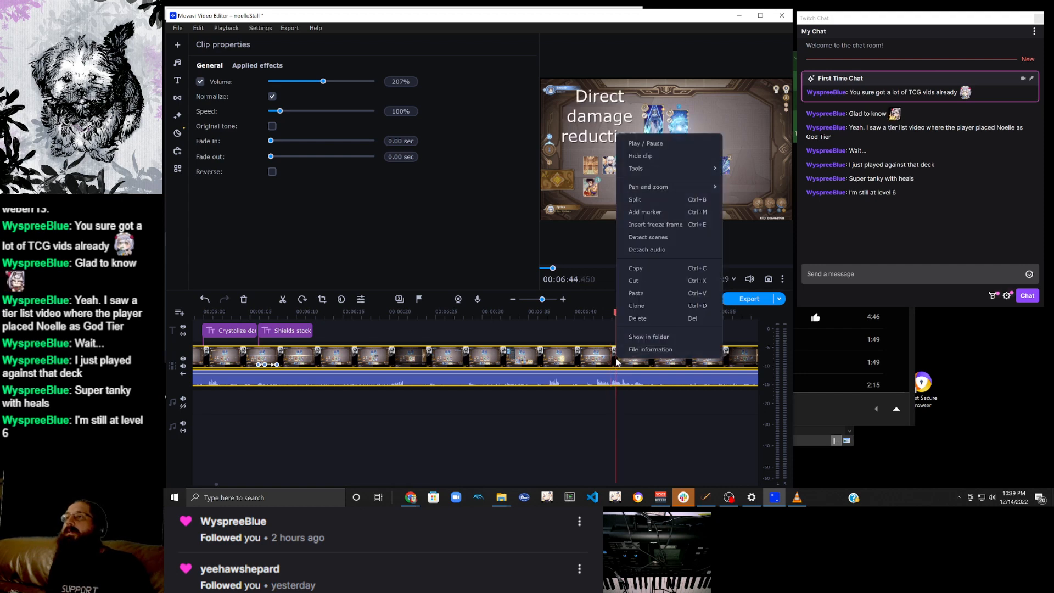
pyautogui.moveTo(660, 187)
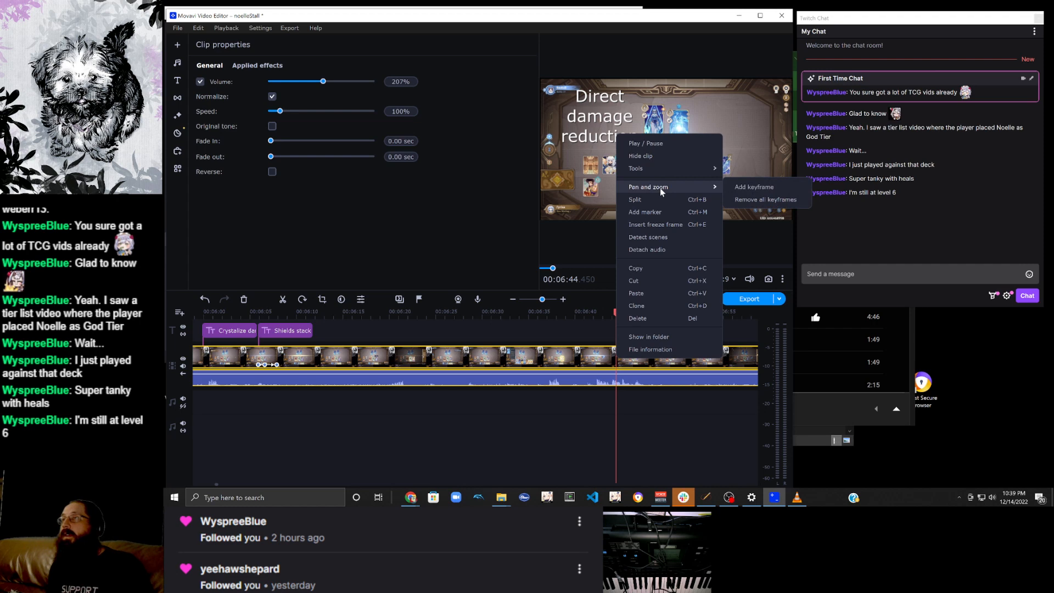
pyautogui.click(742, 190)
pyautogui.click(390, 166)
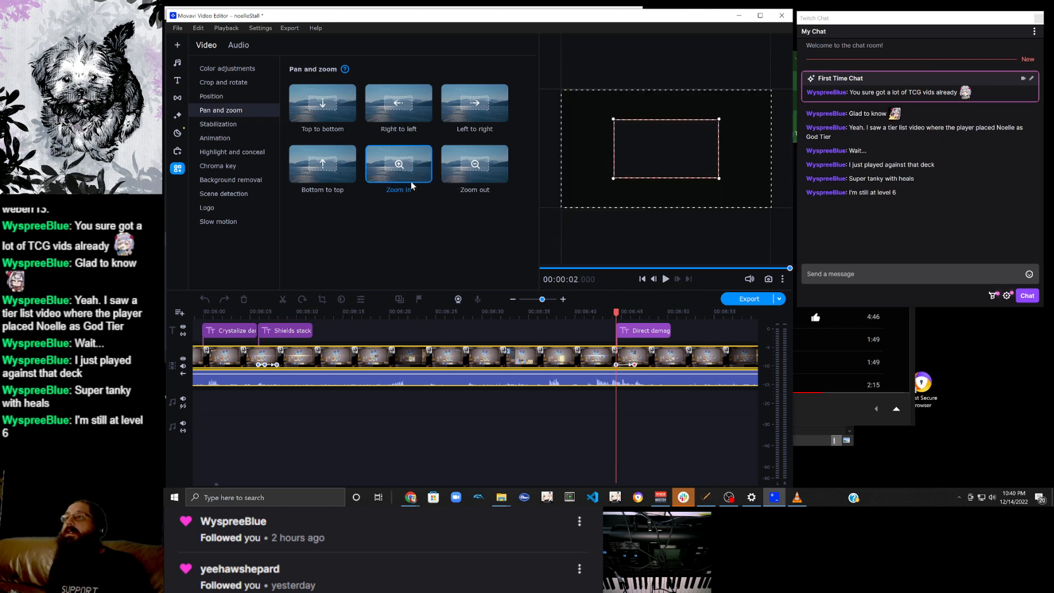
pyautogui.click(633, 365)
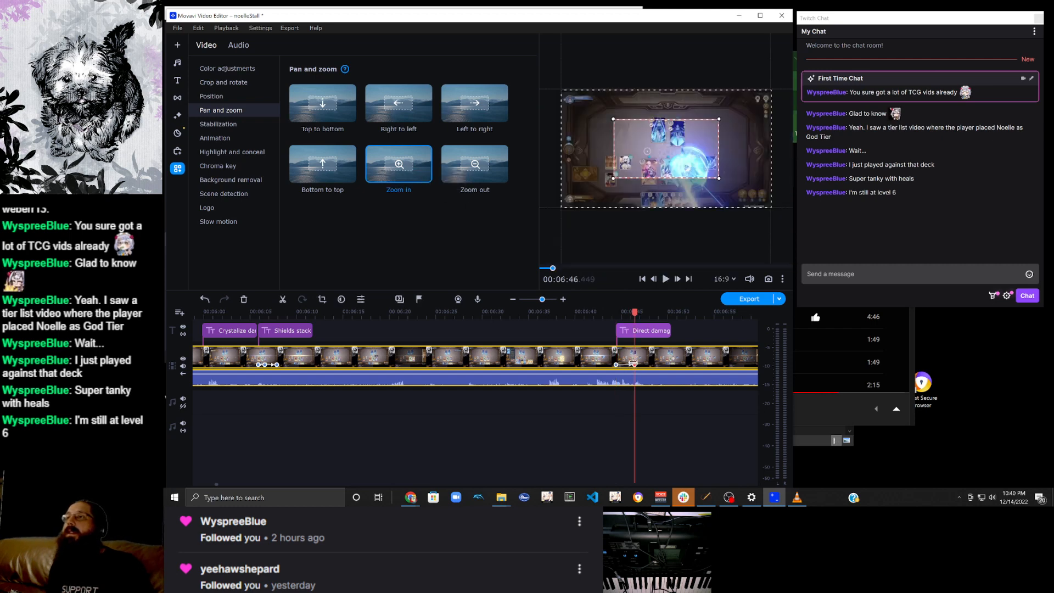
pyautogui.click(505, 183)
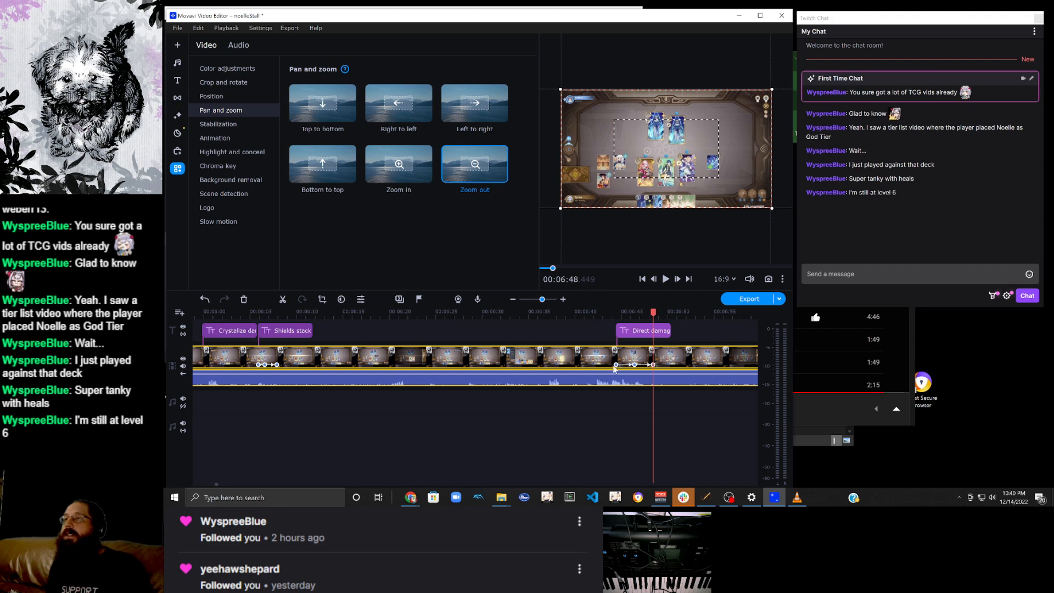
pyautogui.click(616, 365)
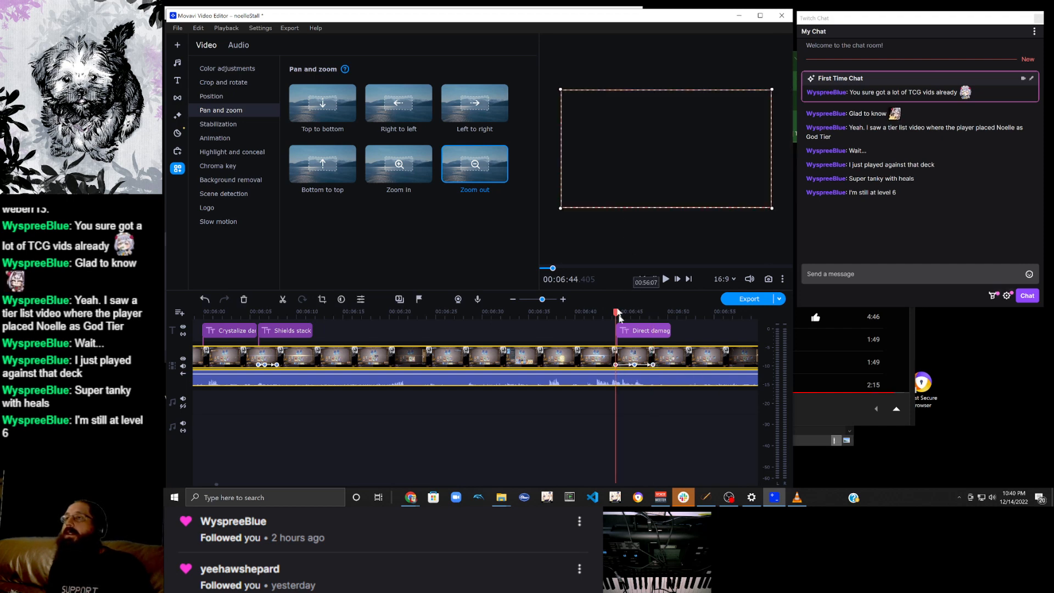
# Shrink the zoom-in's target frame and centre it on the player's rightmost character card being hit.
pyautogui.click(634, 365)
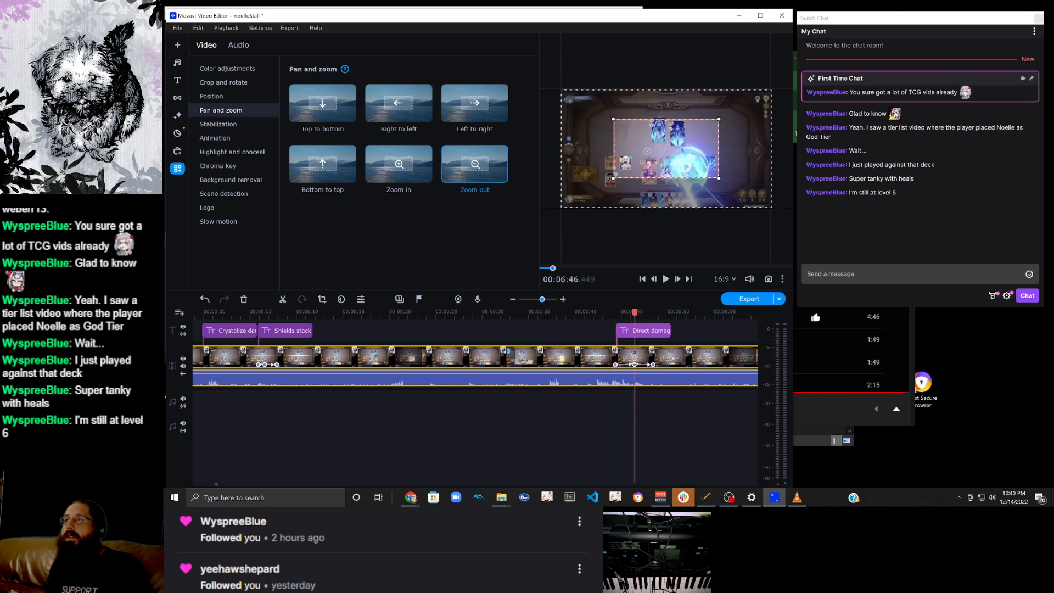
pyautogui.moveTo(642, 166); pyautogui.dragTo(689, 167)
pyautogui.moveTo(742, 144); pyautogui.dragTo(725, 157)
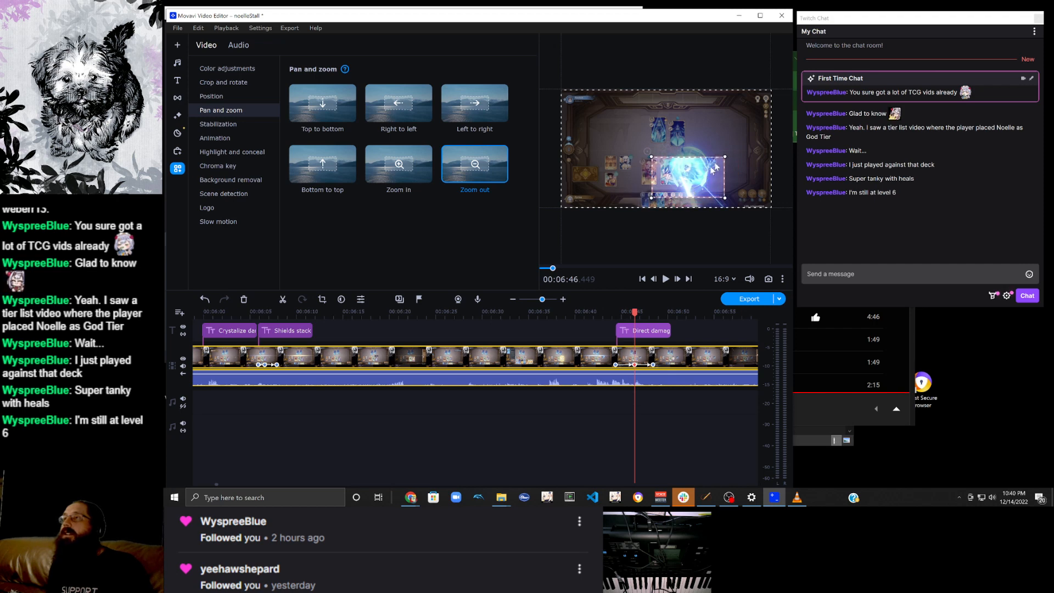
pyautogui.moveTo(727, 154); pyautogui.dragTo(714, 163)
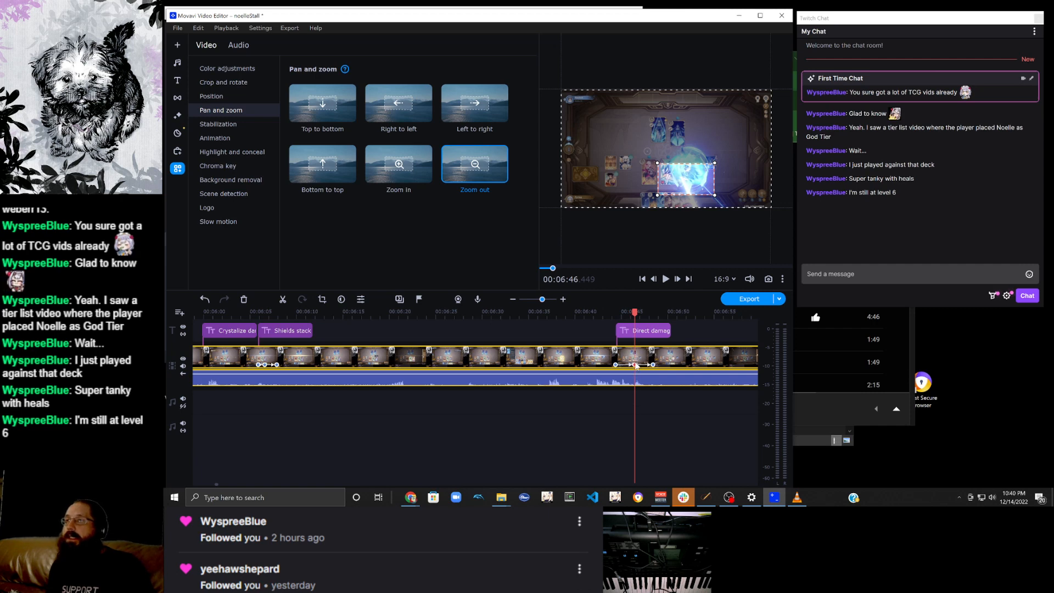
# Retime the zoom-in to start at about 6:46.4 and end at about 6:47.7.
pyautogui.moveTo(633, 366); pyautogui.dragTo(644, 365)
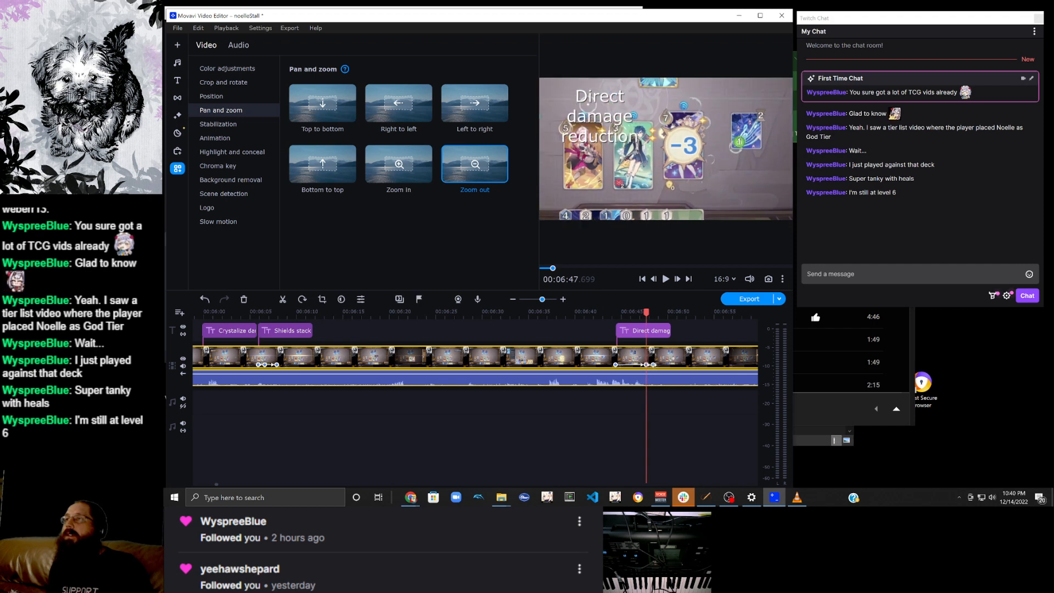
pyautogui.click(652, 364)
pyautogui.moveTo(613, 363); pyautogui.dragTo(625, 362)
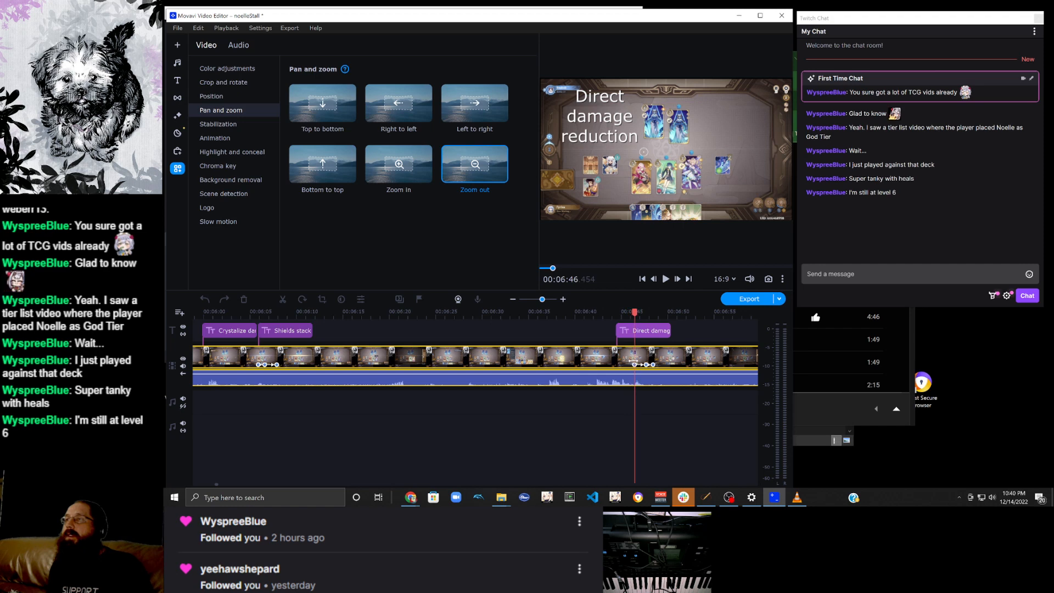
# Play back the gameplay from the direct damage zoom onward to the next round's dice roll.
pyautogui.click(627, 359)
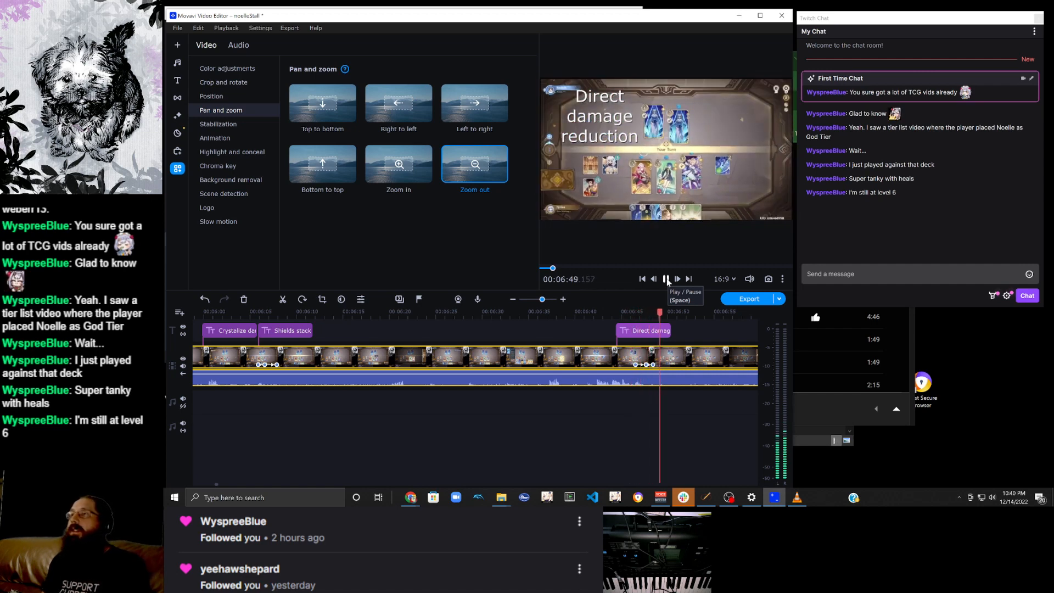
pyautogui.scroll(-4, 637, 371)
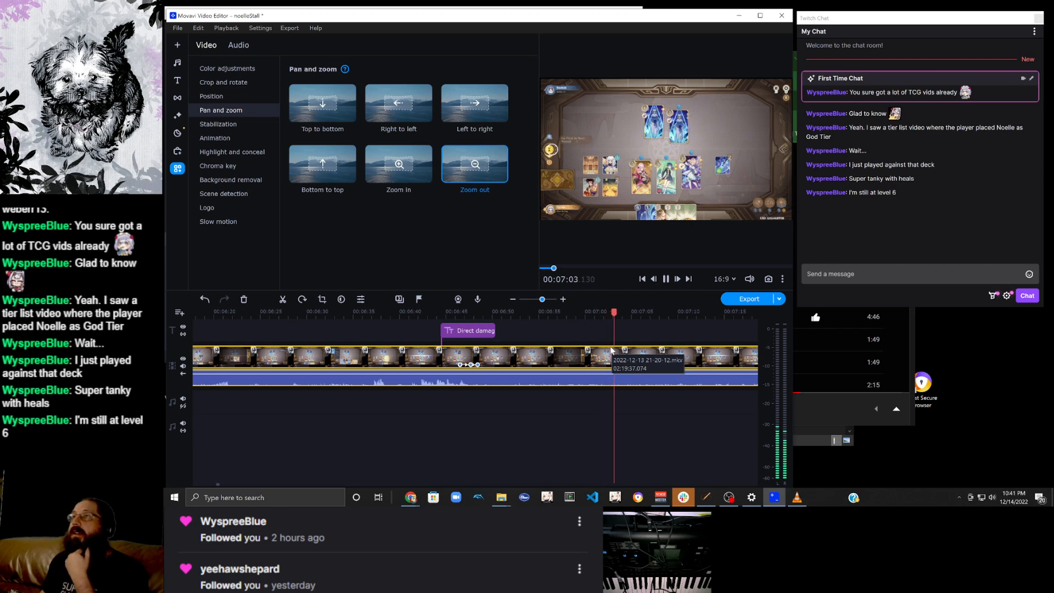
pyautogui.scroll(-2, 611, 349)
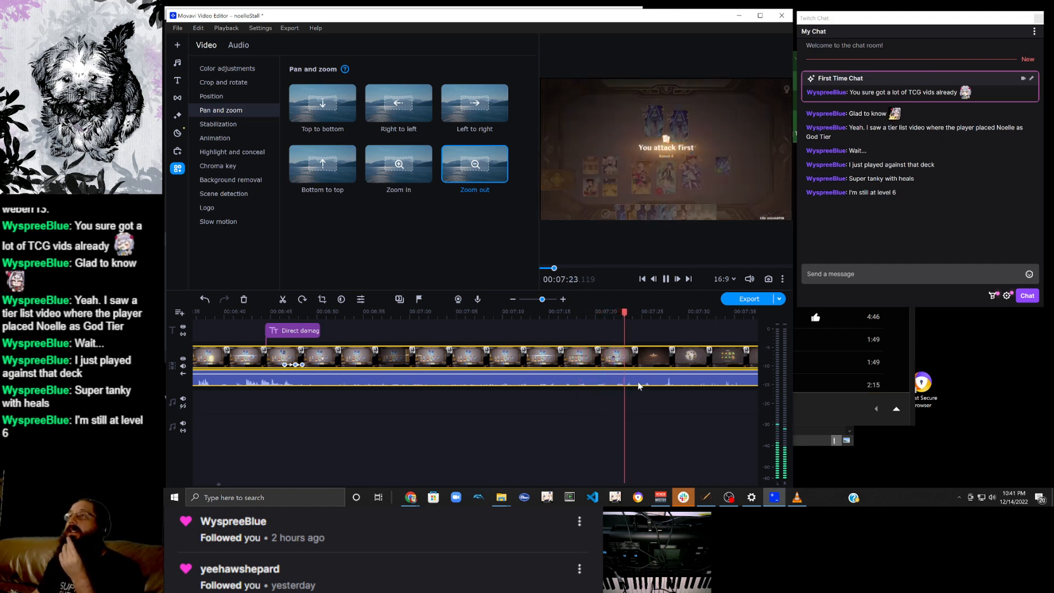
pyautogui.scroll(-2, 637, 381)
pyautogui.scroll(-6, 596, 368)
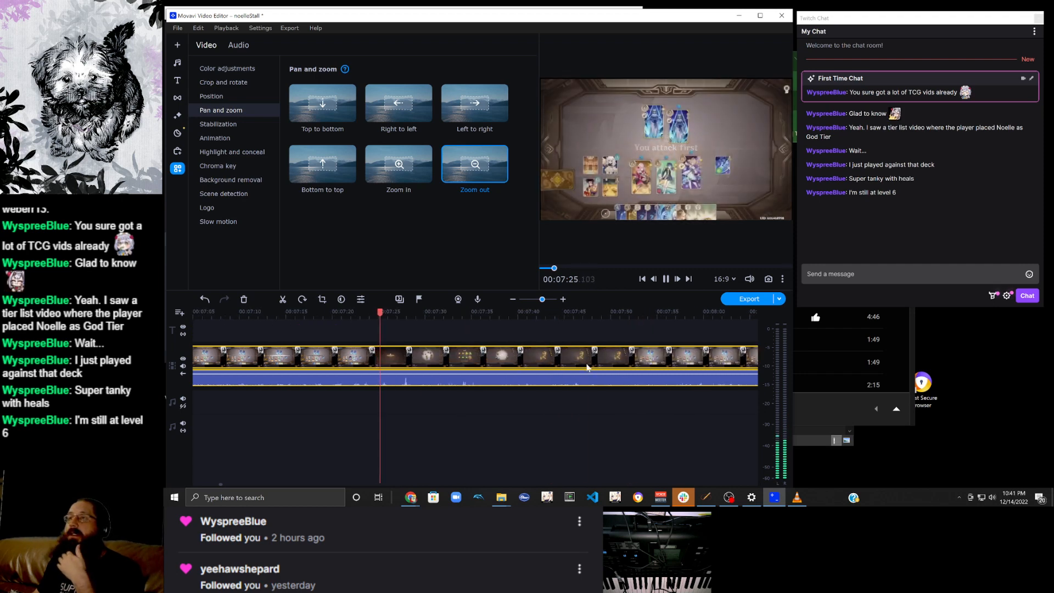
# Add a Shadowed text title at about 7:43.7, where the dice roll result is shown.
pyautogui.click(496, 356)
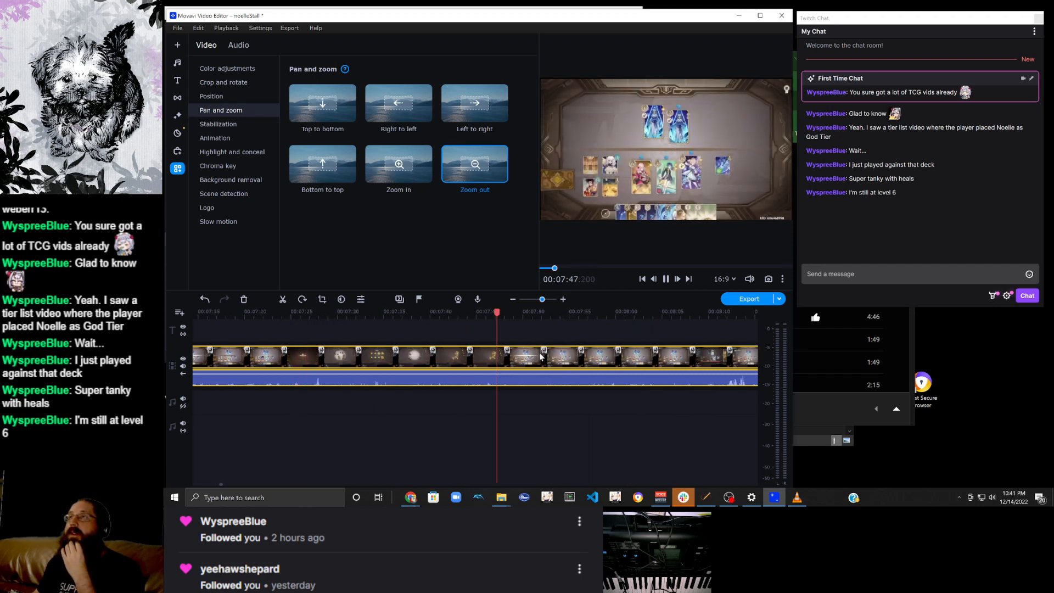
pyautogui.click(470, 360)
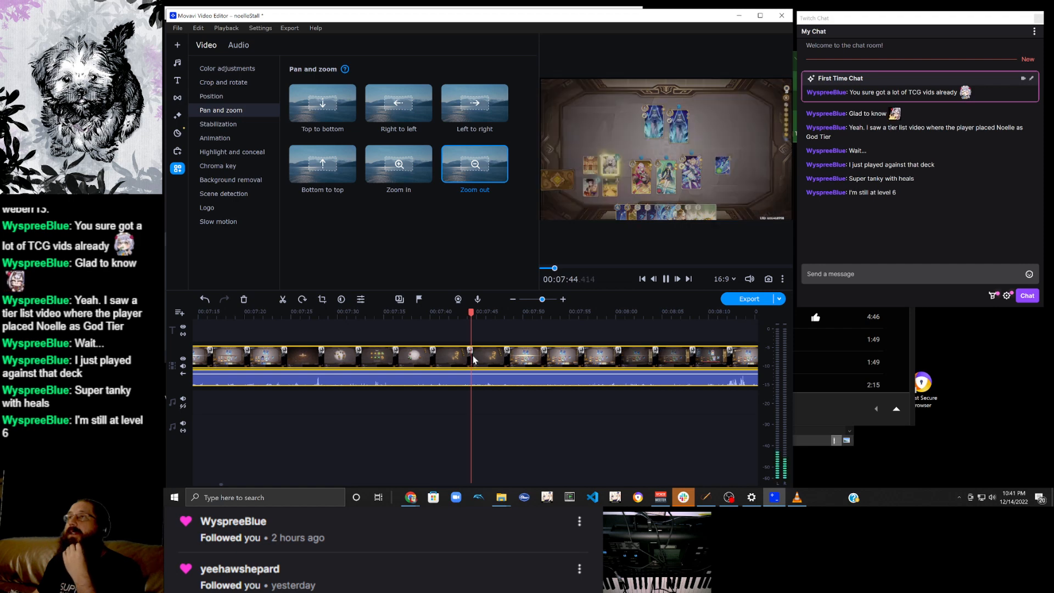
pyautogui.click(438, 359)
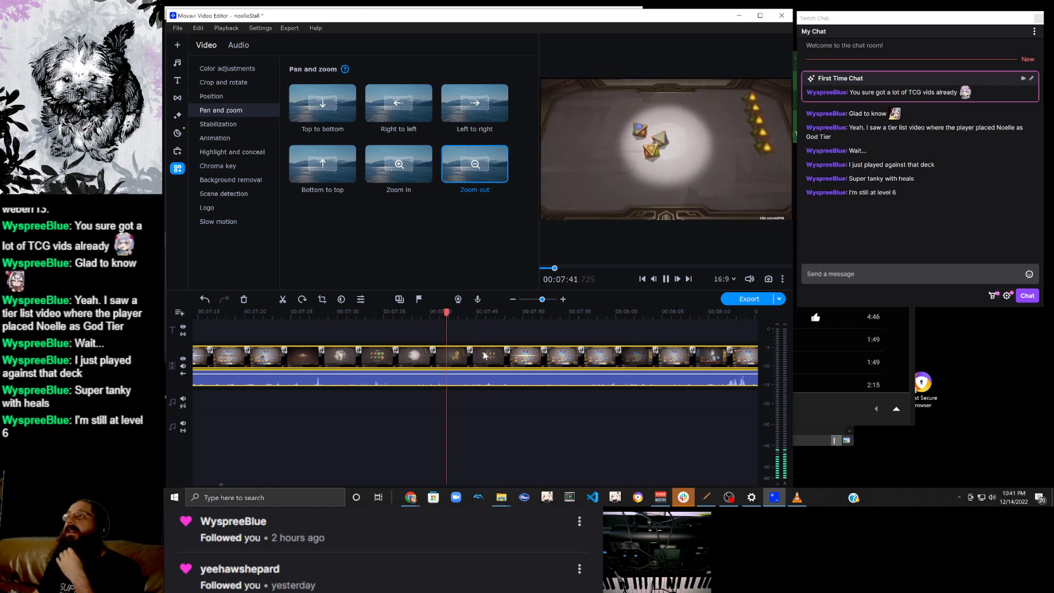
pyautogui.click(666, 279)
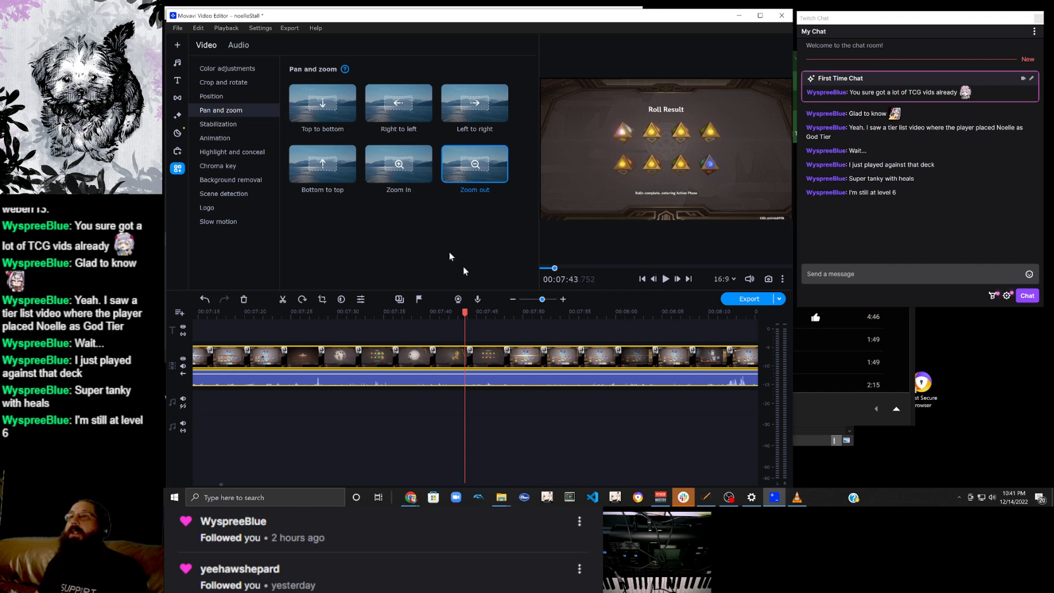
pyautogui.rightClick(465, 352)
pyautogui.moveTo(536, 181)
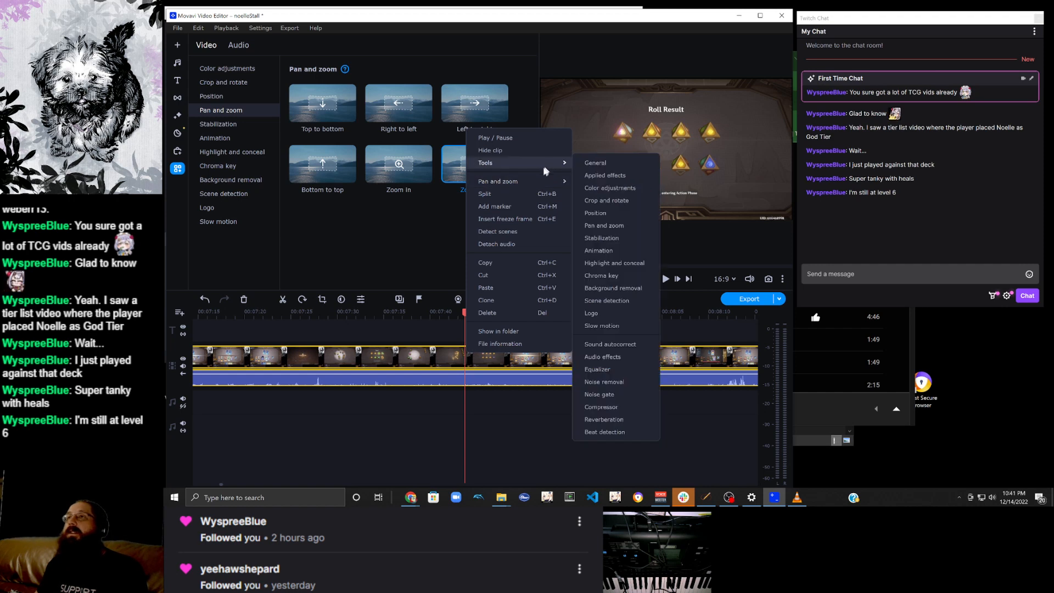
pyautogui.click(178, 83)
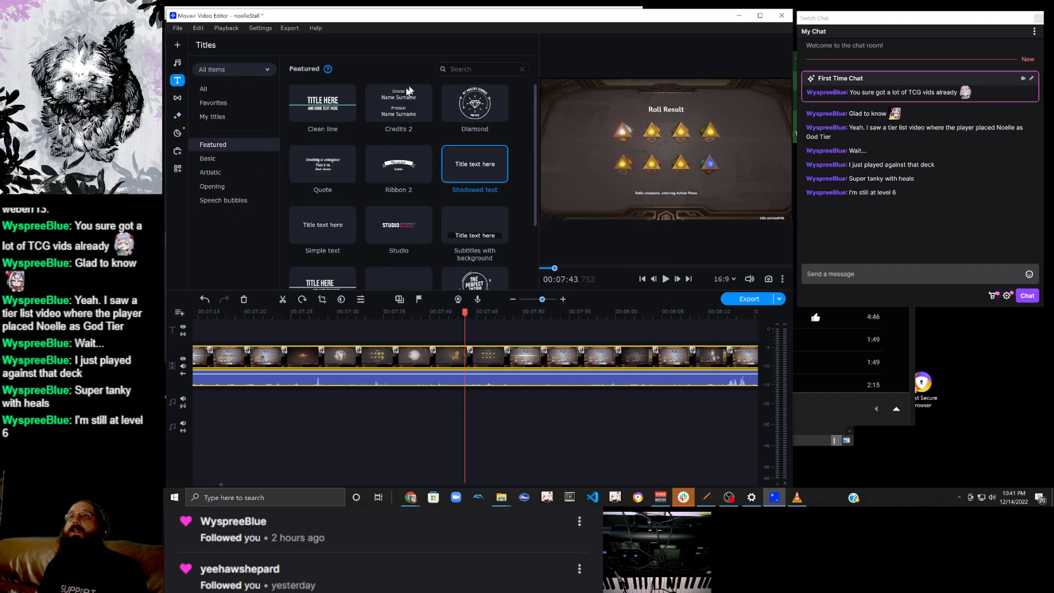
pyautogui.rightClick(483, 167)
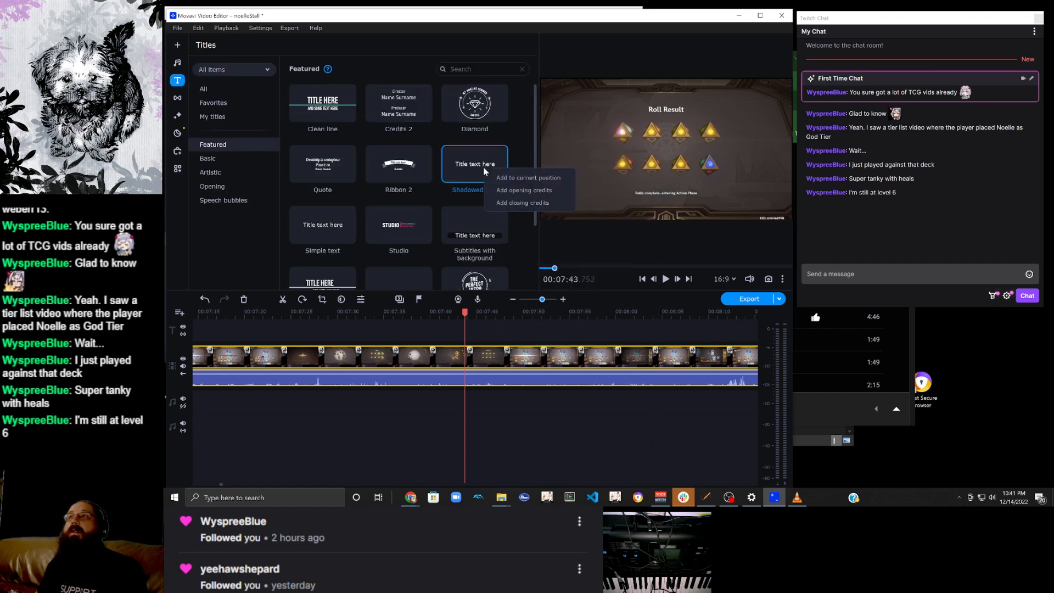
pyautogui.click(538, 178)
# Set the new title's text to "Epic Dice" and place it in the upper-left corner of the video frame.
pyautogui.moveTo(363, 83); pyautogui.dragTo(258, 75)
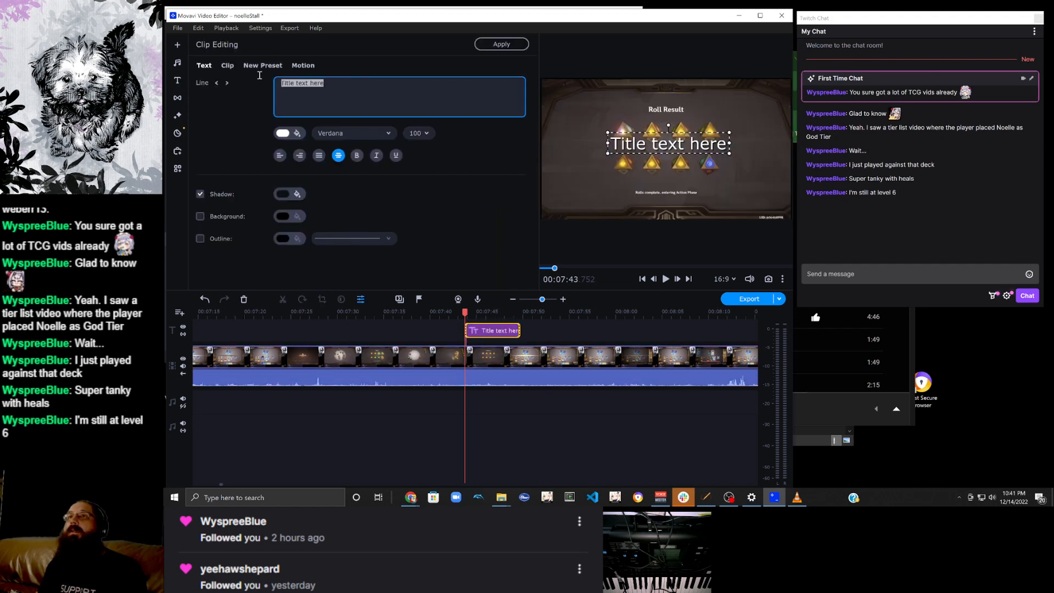
pyautogui.write('Epic Dice')
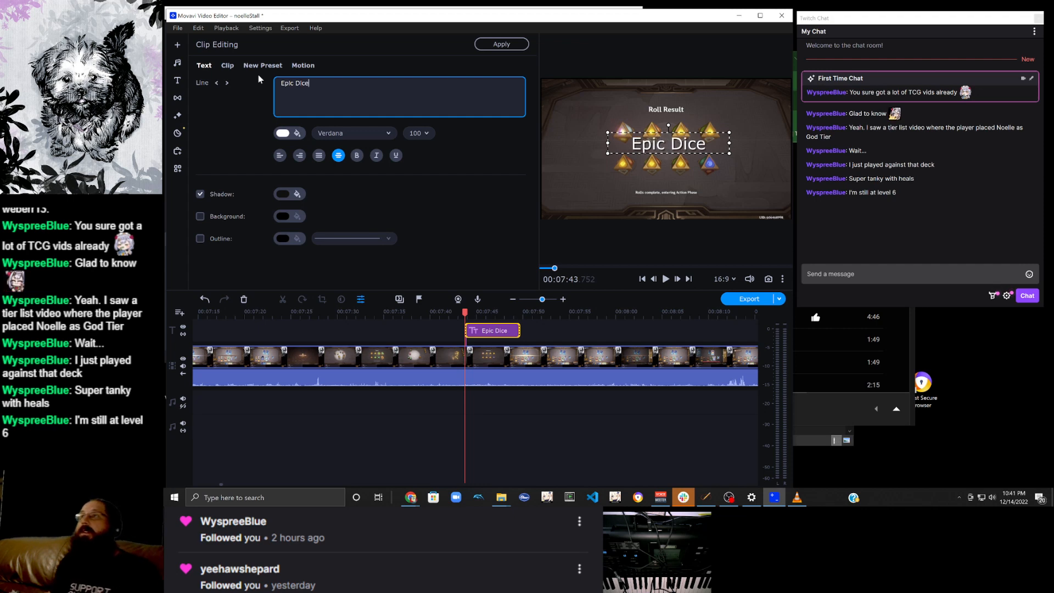
pyautogui.moveTo(689, 148); pyautogui.dragTo(630, 108)
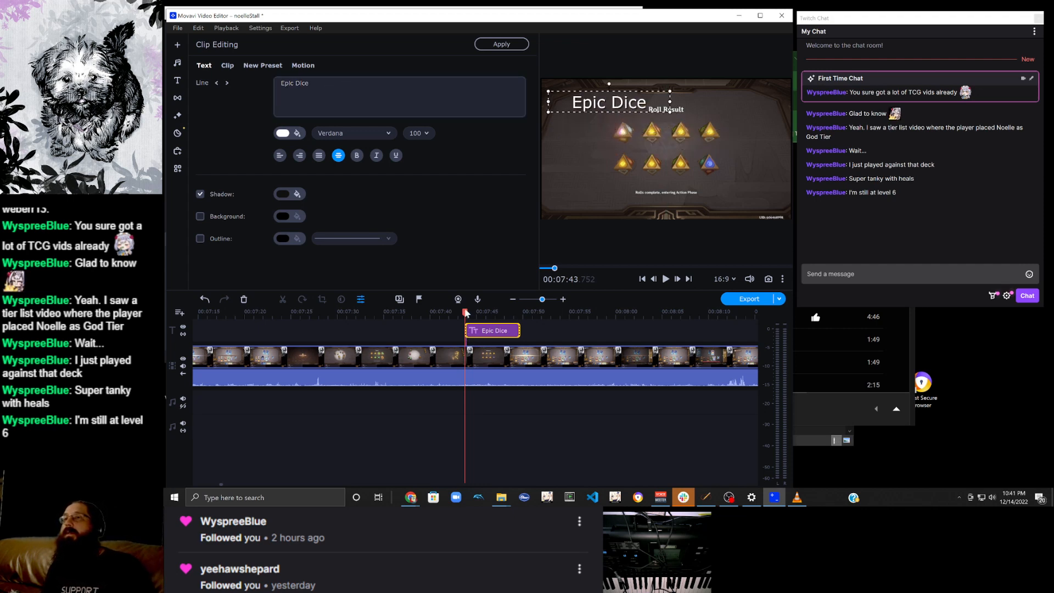
# Retime the "Epic Dice" title to start at about 7:42.2 and end at about 7:44.4.
pyautogui.moveTo(485, 332); pyautogui.dragTo(471, 333)
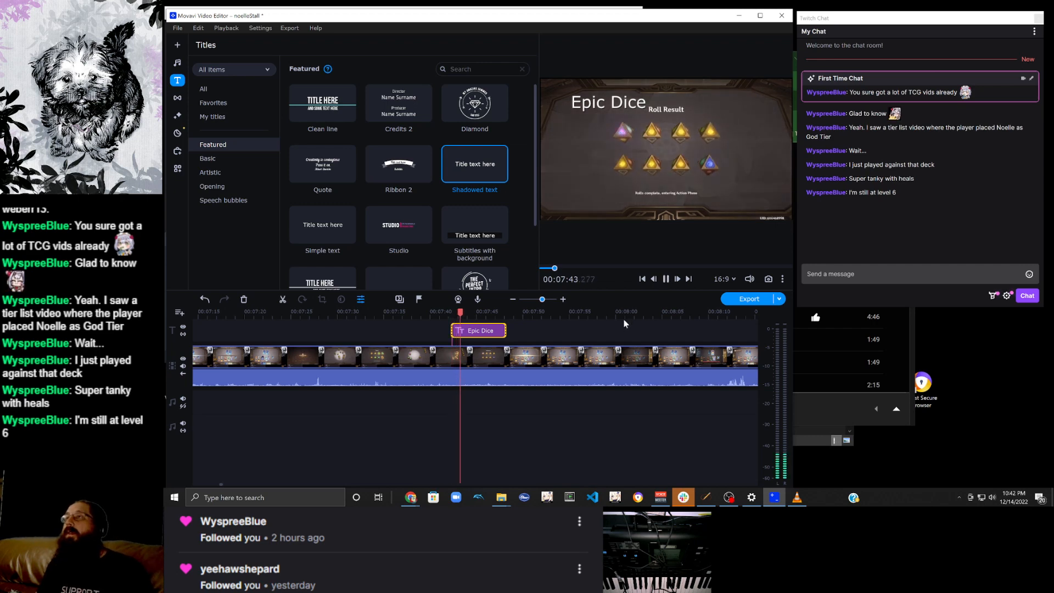
pyautogui.moveTo(505, 331); pyautogui.dragTo(464, 336)
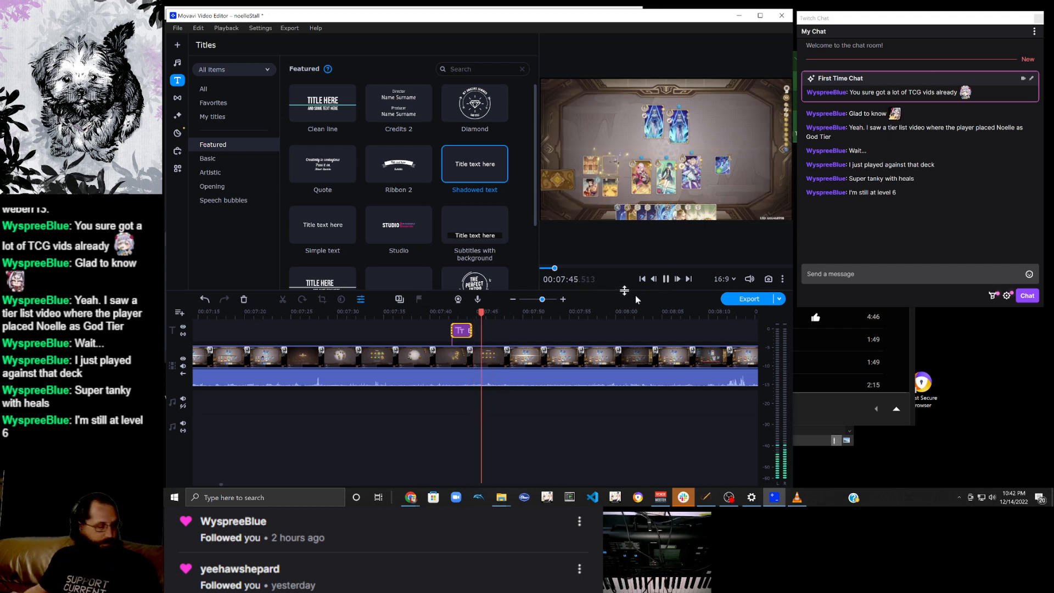
# Add a Shadowed text title at 8:28.2, where the player switches characters.
pyautogui.moveTo(654, 505)
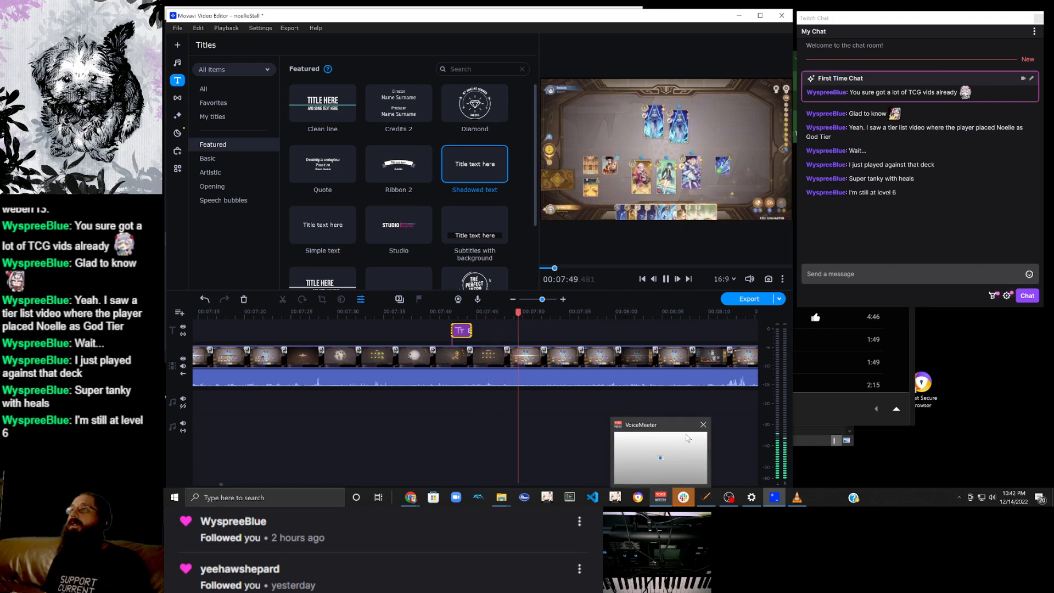
pyautogui.moveTo(686, 438)
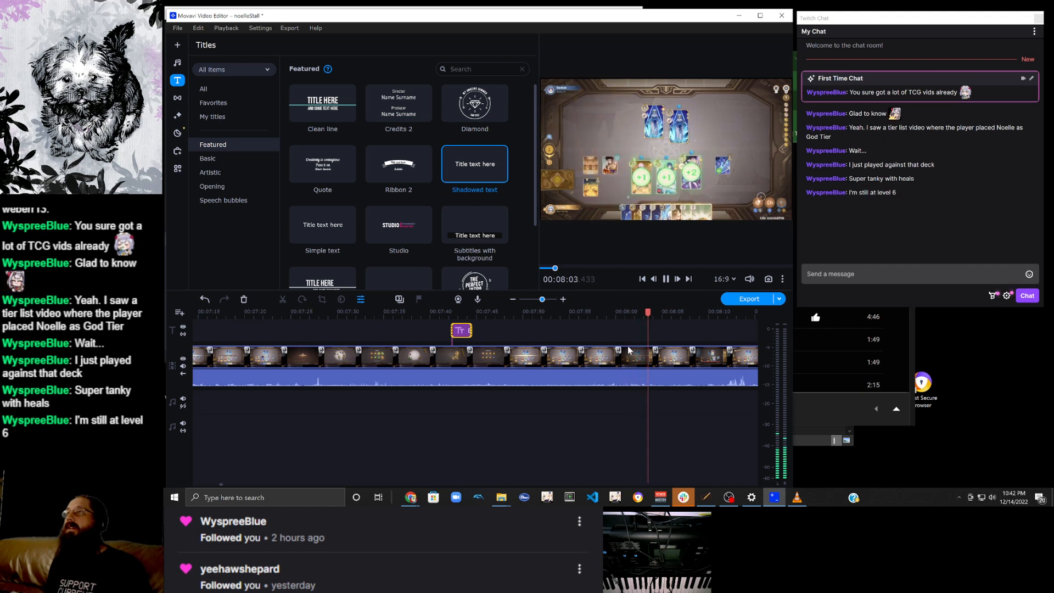
pyautogui.scroll(-1, 633, 342)
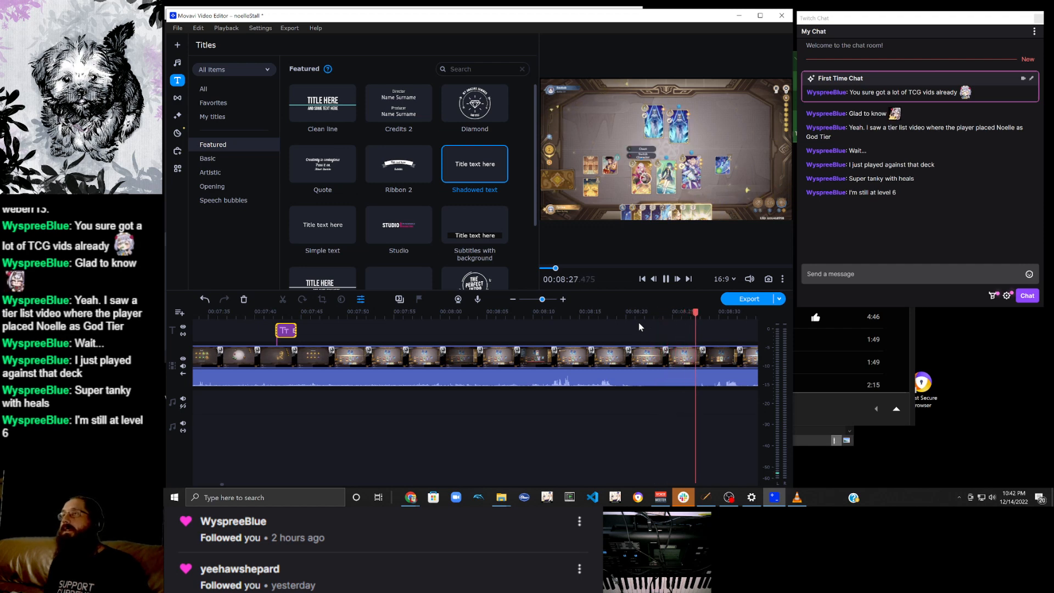
pyautogui.click(669, 279)
pyautogui.click(702, 361)
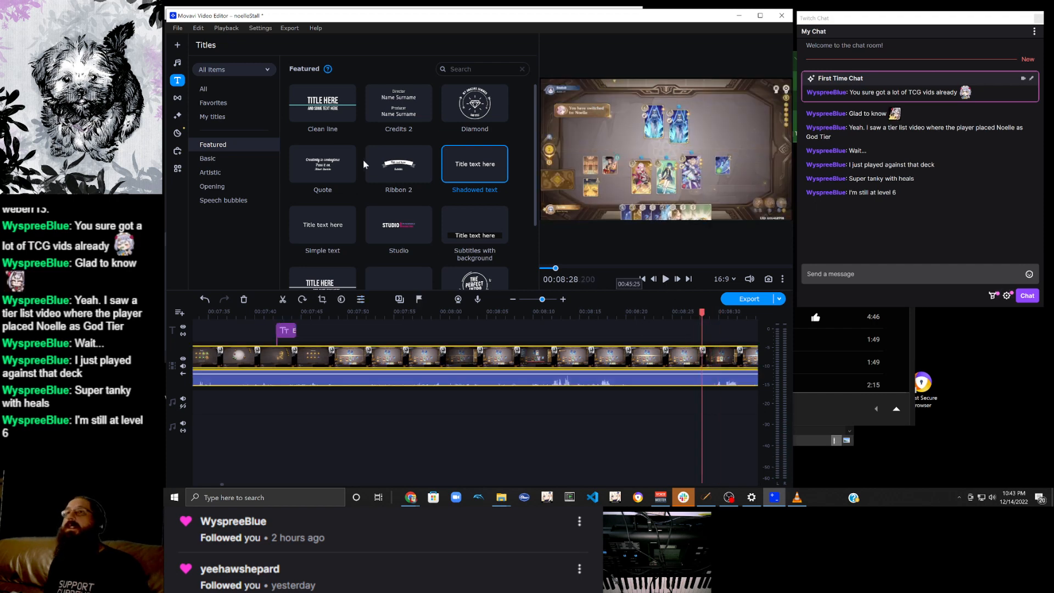
pyautogui.rightClick(462, 163)
pyautogui.click(483, 171)
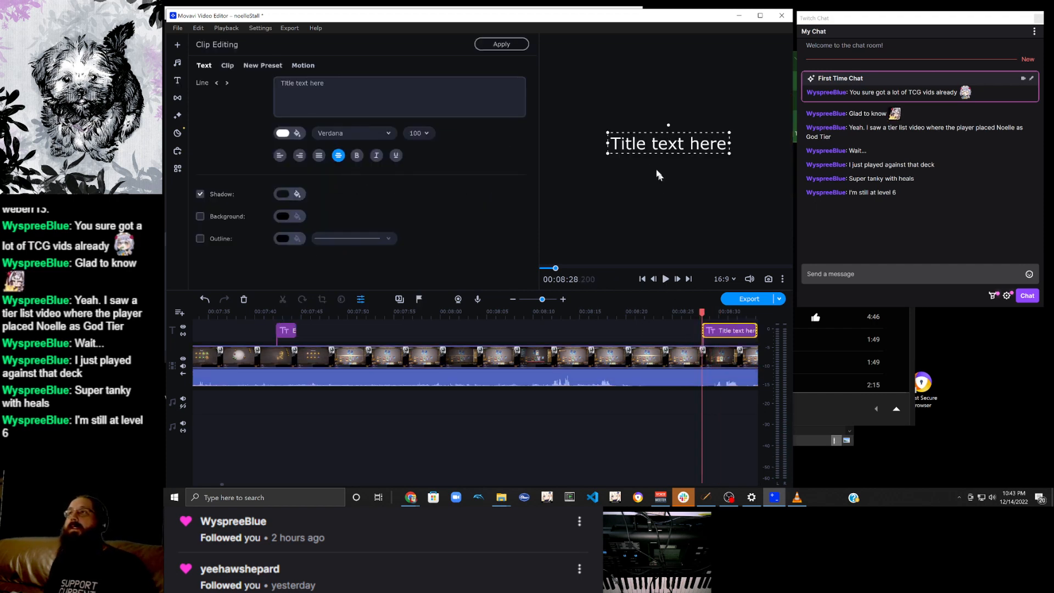
# Set the title's text to "Free switch" and place it in the upper-left corner of the video frame.
pyautogui.click(321, 88)
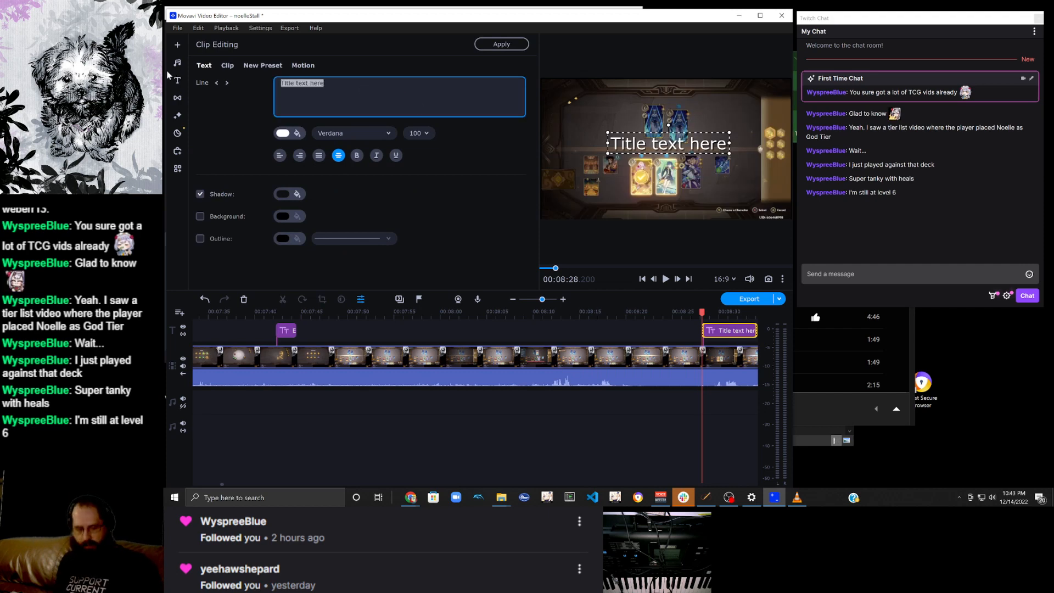
pyautogui.write('Free switch')
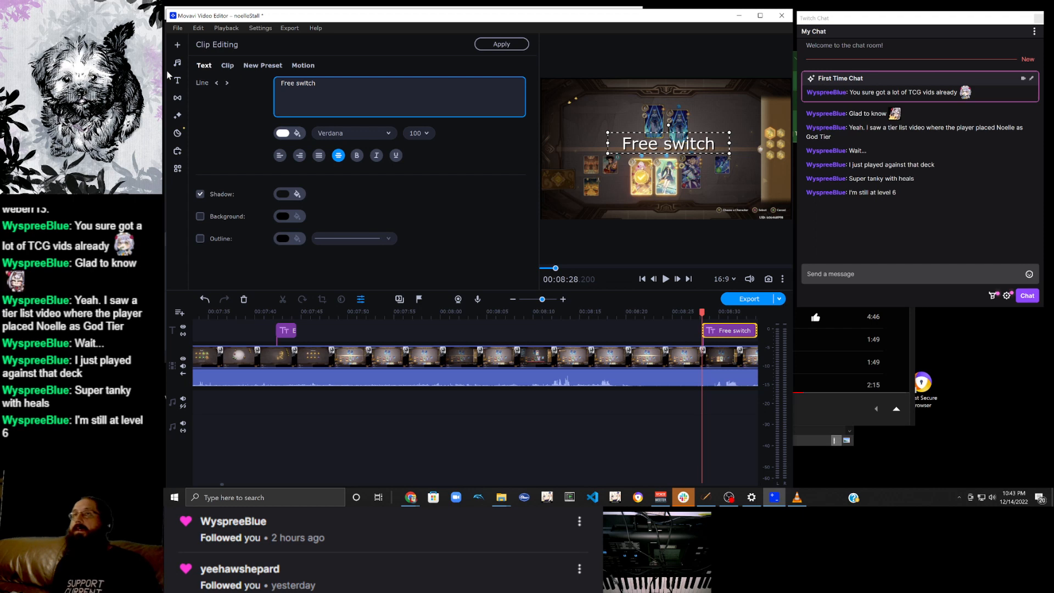
pyautogui.moveTo(661, 148); pyautogui.dragTo(670, 108)
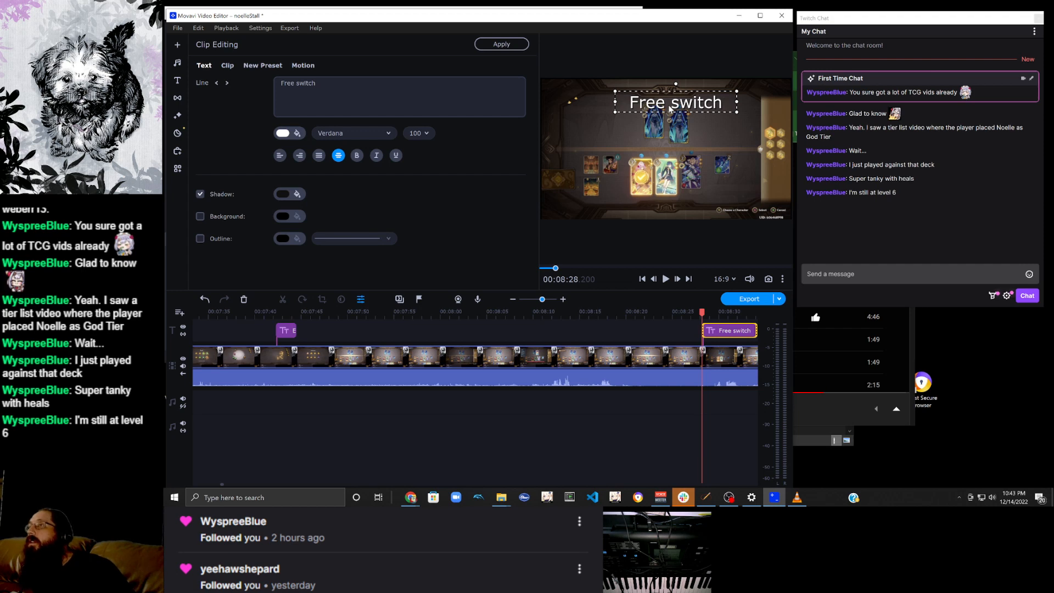
pyautogui.moveTo(670, 109); pyautogui.dragTo(603, 101)
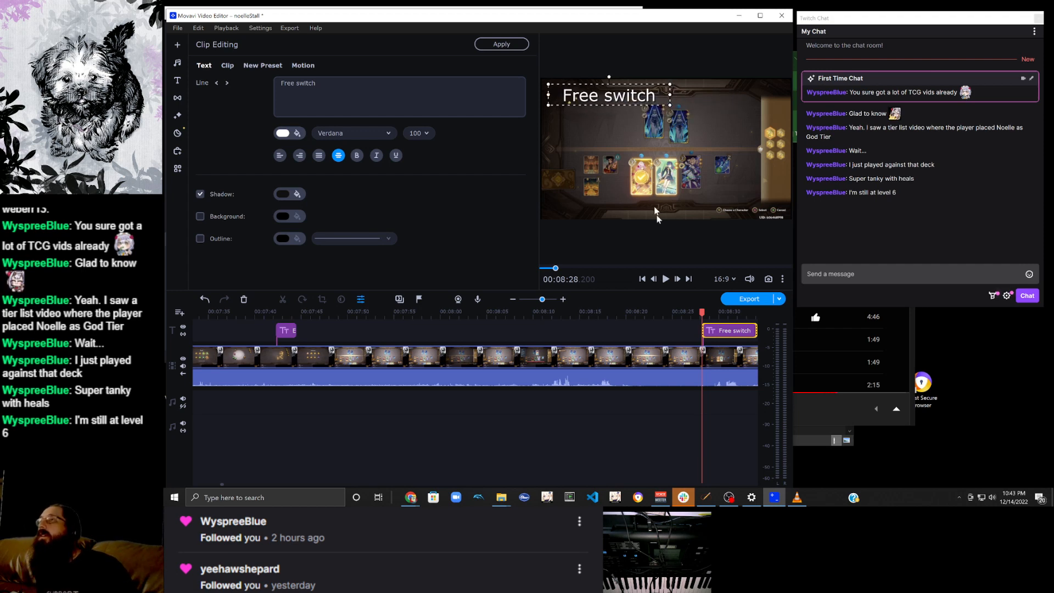
# Preview the "Free switch" title up to 8:33.5 and delete it from the timeline.
pyautogui.click(664, 279)
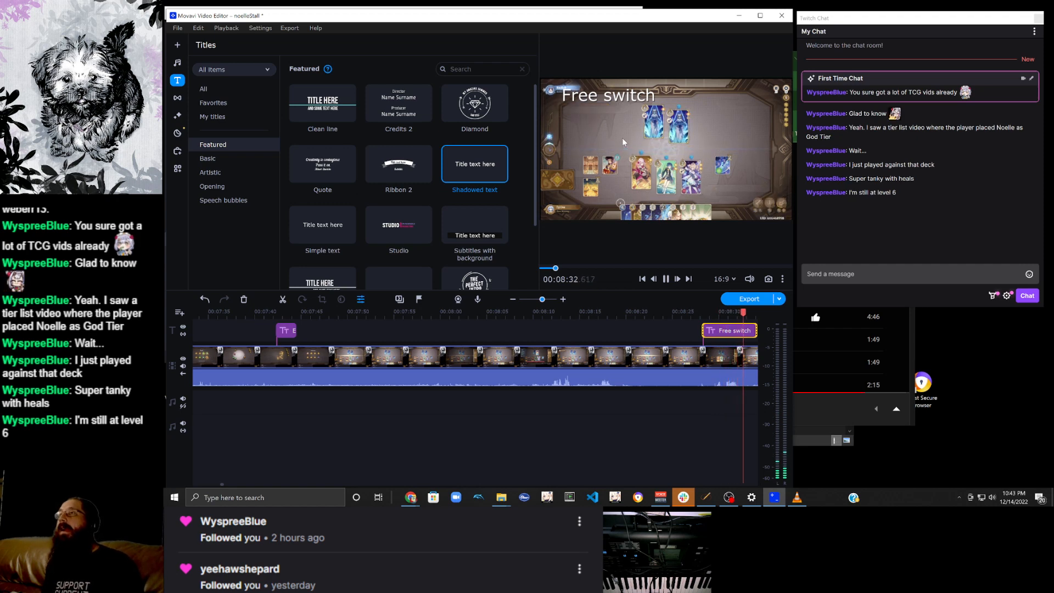
pyautogui.click(664, 278)
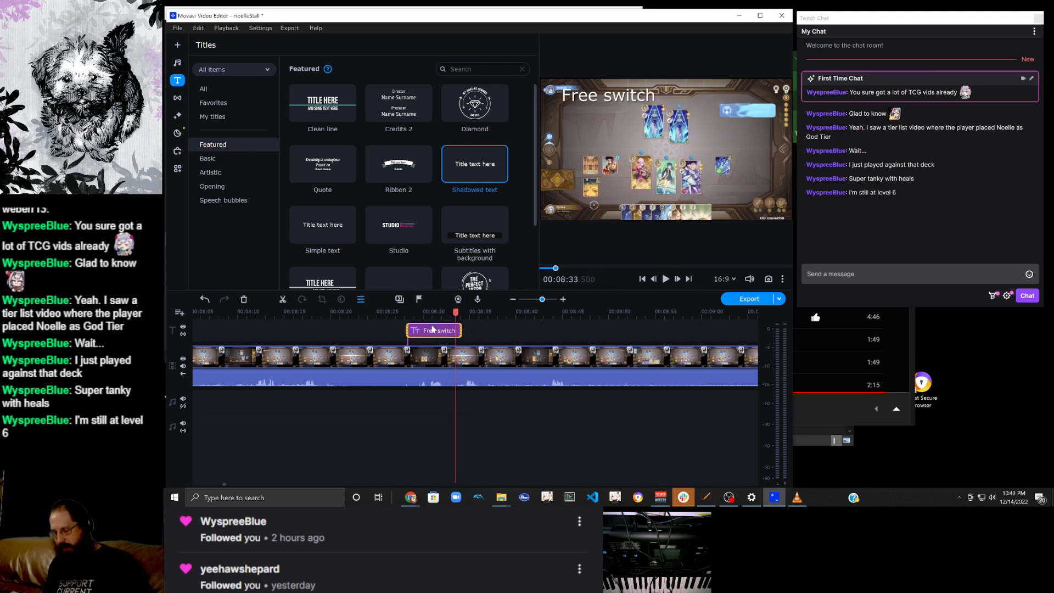
pyautogui.press('Delete')
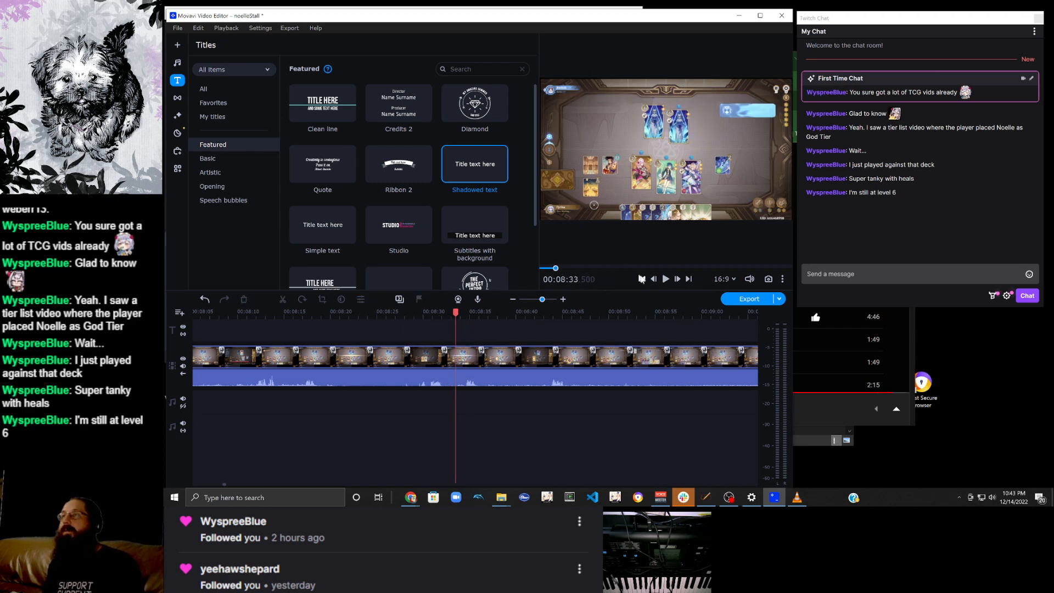
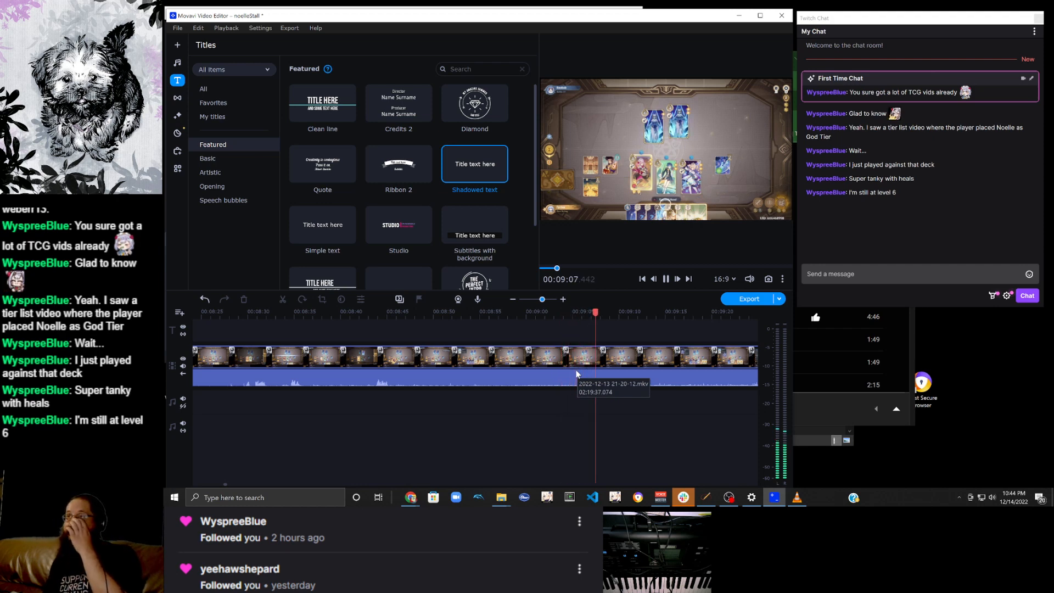
# Add a Shadowed text title at 9:16.0, where the player goes through the hand cards.
pyautogui.scroll(-1, 623, 362)
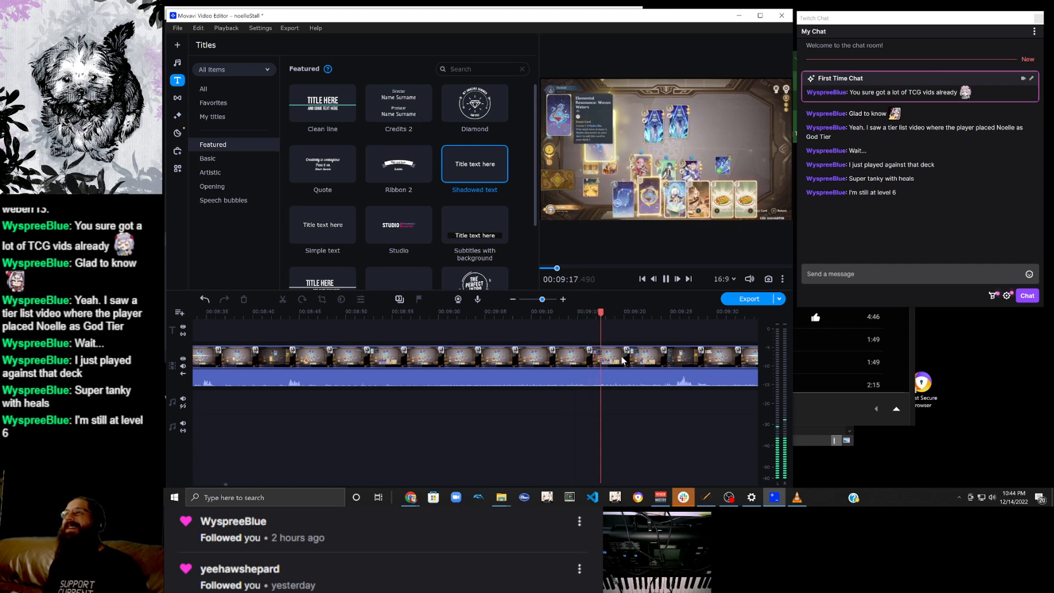
pyautogui.click(581, 355)
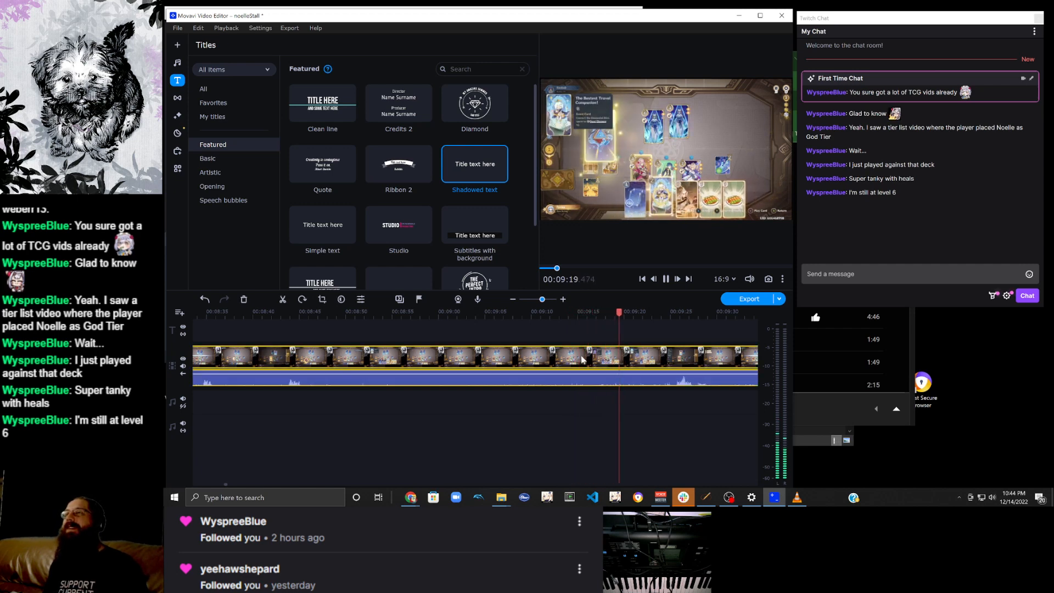
pyautogui.click(666, 279)
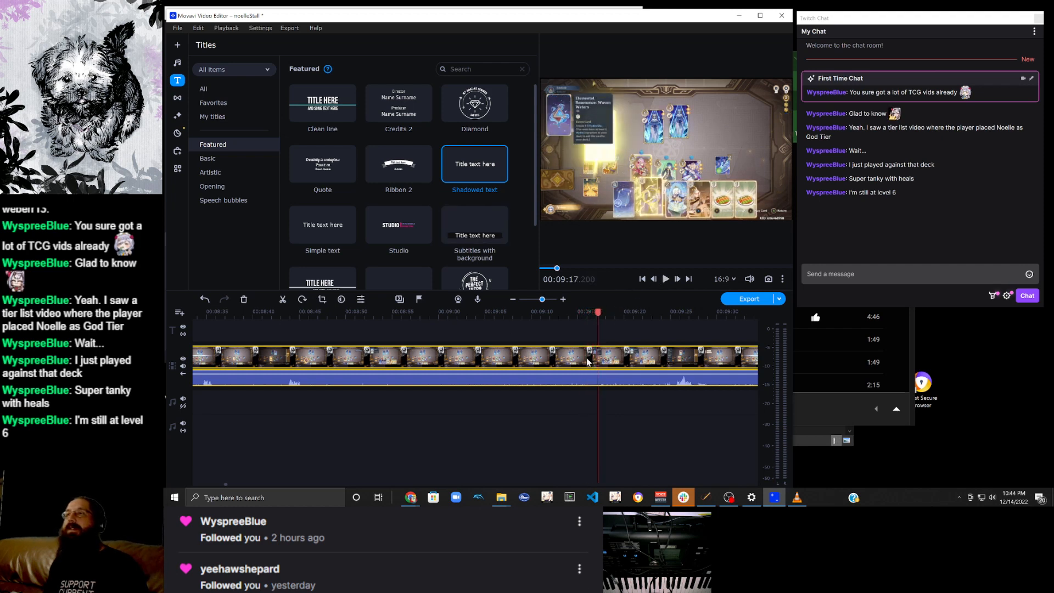
pyautogui.rightClick(478, 167)
pyautogui.click(527, 178)
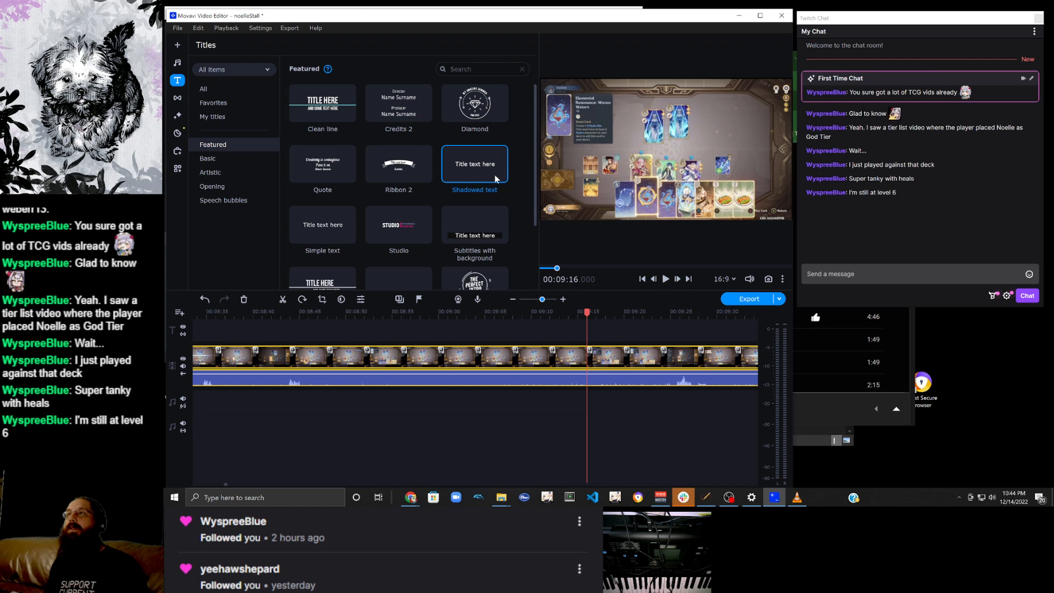
# Set the new title's text to "Press the advantage!" and move it to the upper-right part of the video frame.
pyautogui.click(300, 80)
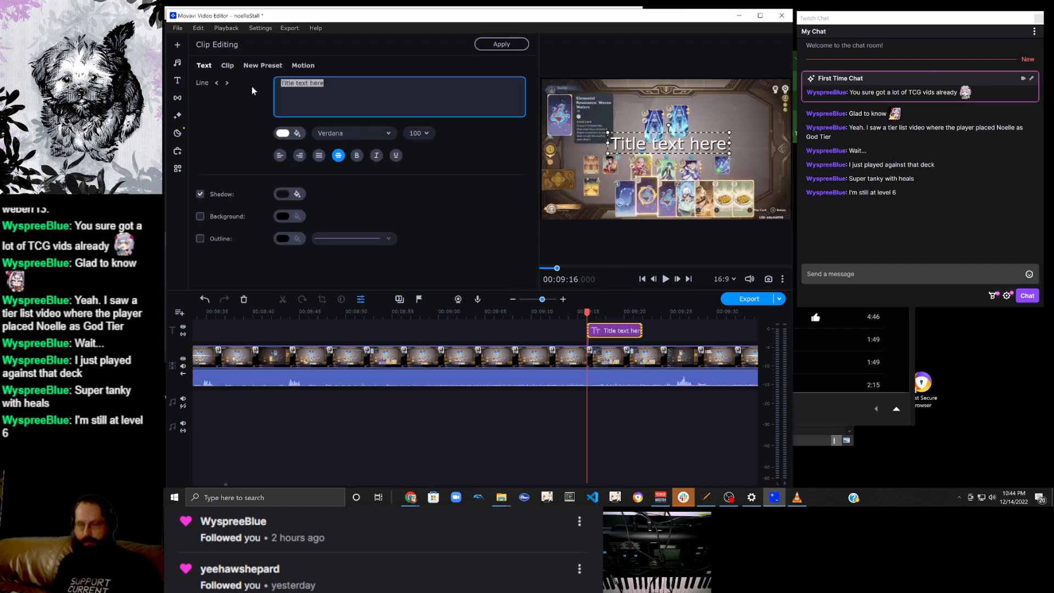
pyautogui.write('P')
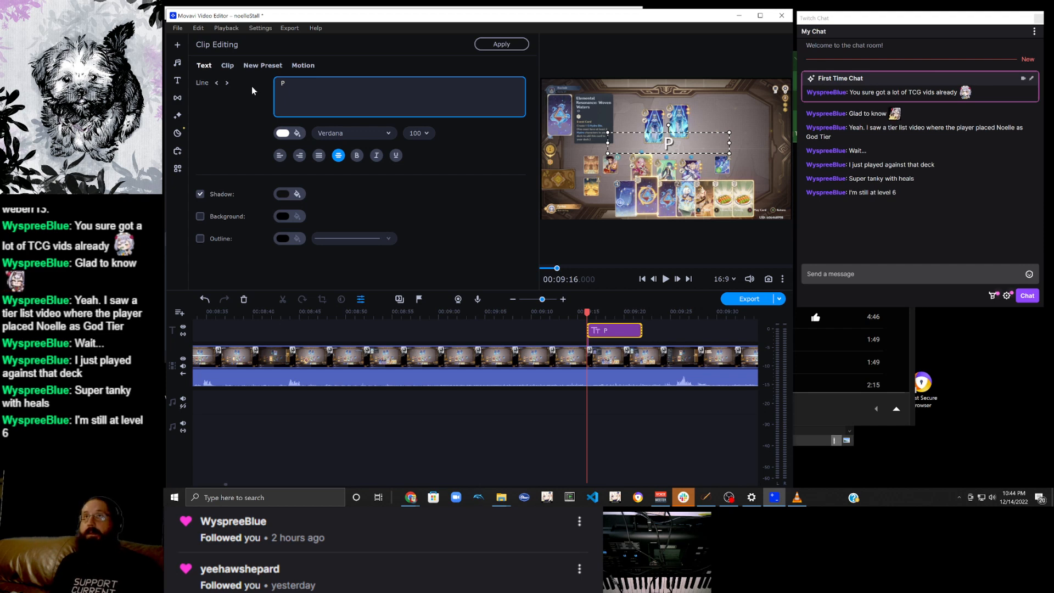
pyautogui.write('ress the advantag')
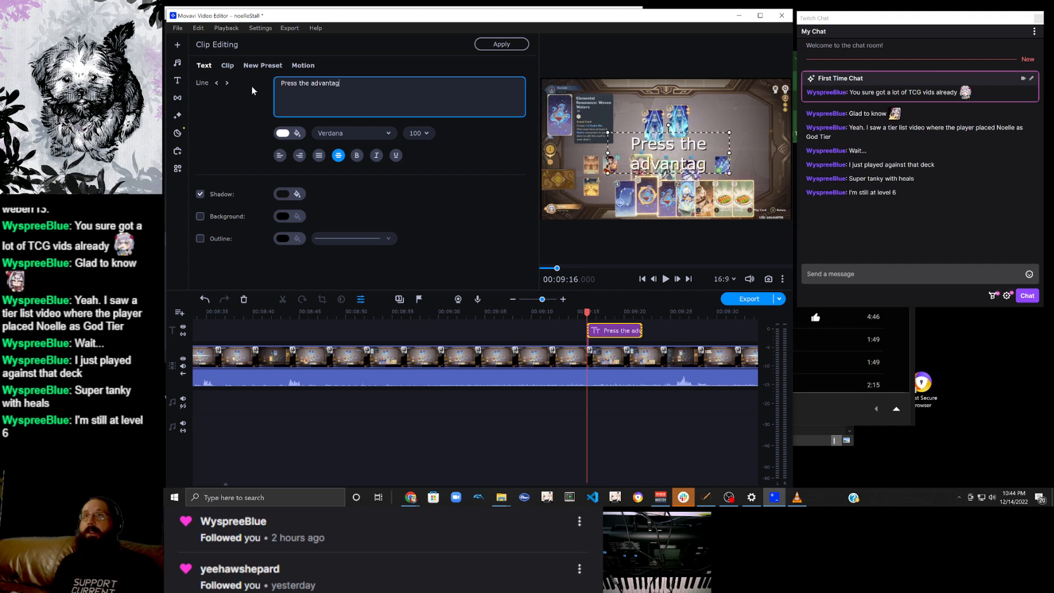
pyautogui.write('e!')
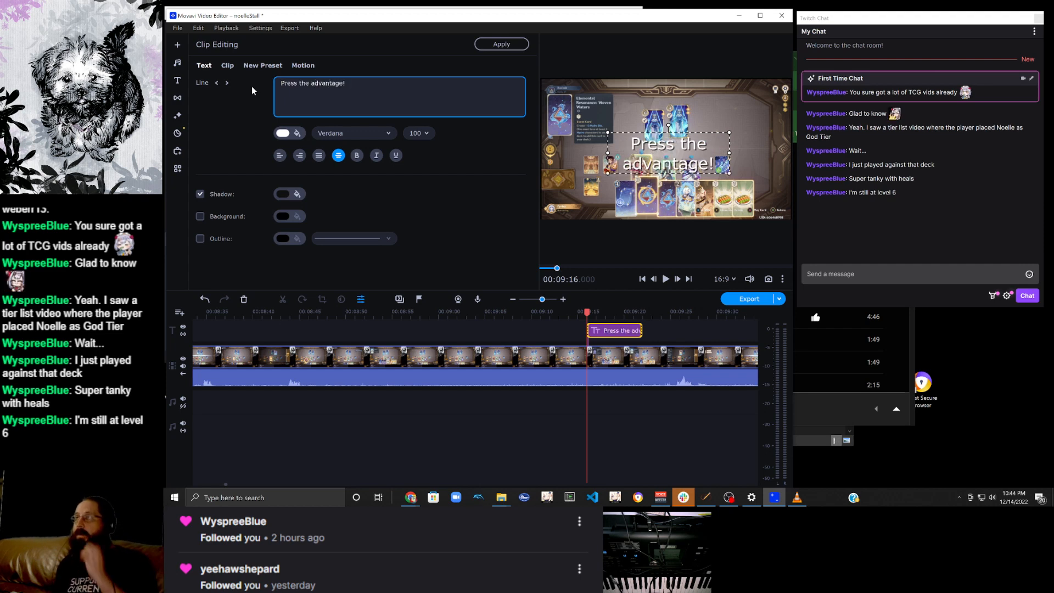
pyautogui.moveTo(713, 138); pyautogui.dragTo(729, 94)
# Play back the footage from 9:16 to about 10:29, replaying the dice roll result, to find the next spot for a title.
pyautogui.click(666, 279)
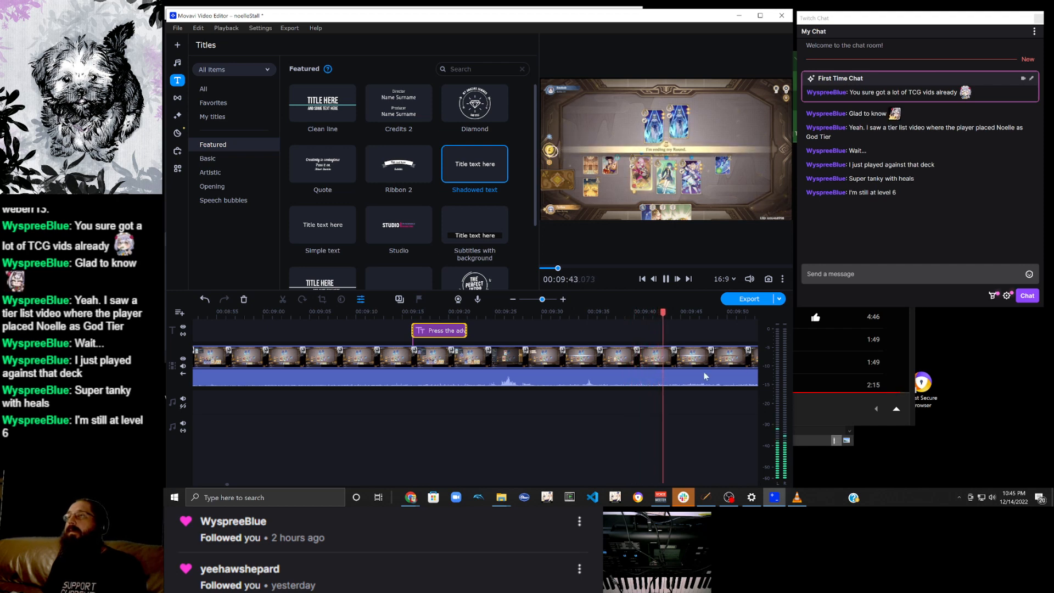
pyautogui.hscroll(3, 704, 370)
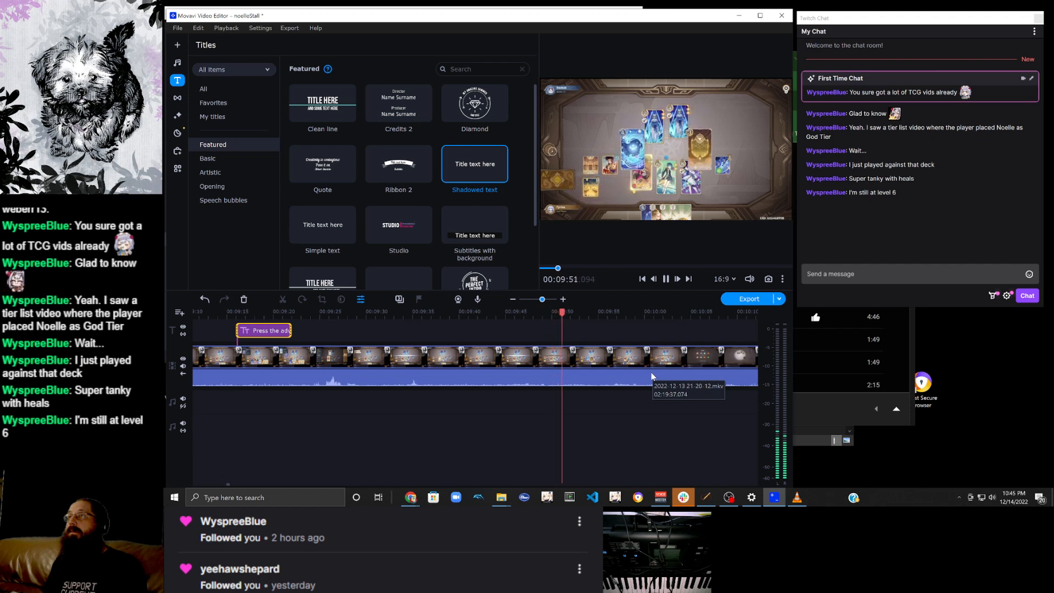
pyautogui.scroll(-1, 651, 376)
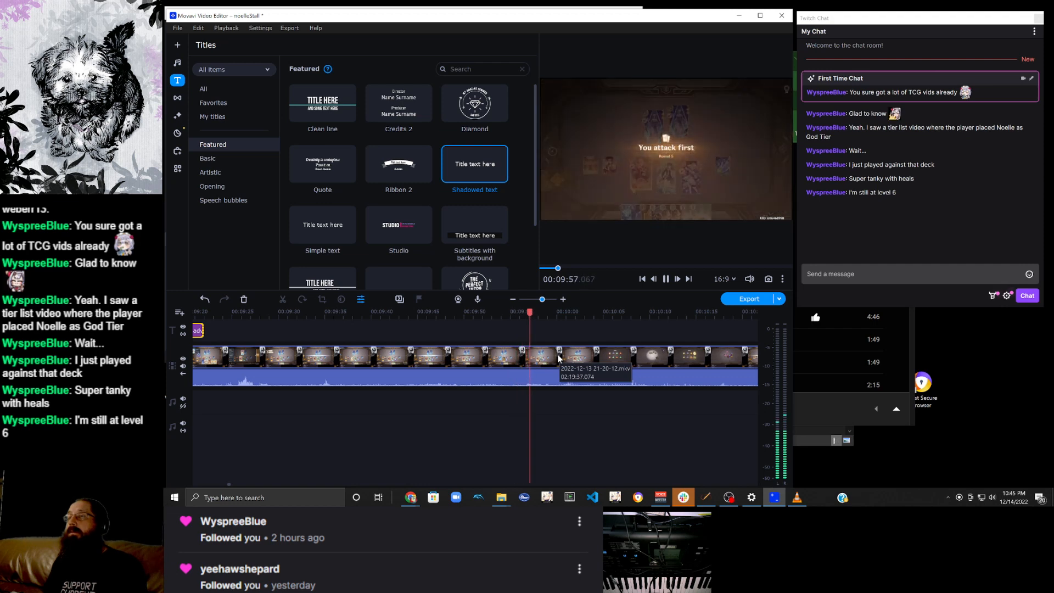
pyautogui.scroll(-1, 558, 358)
pyautogui.click(618, 354)
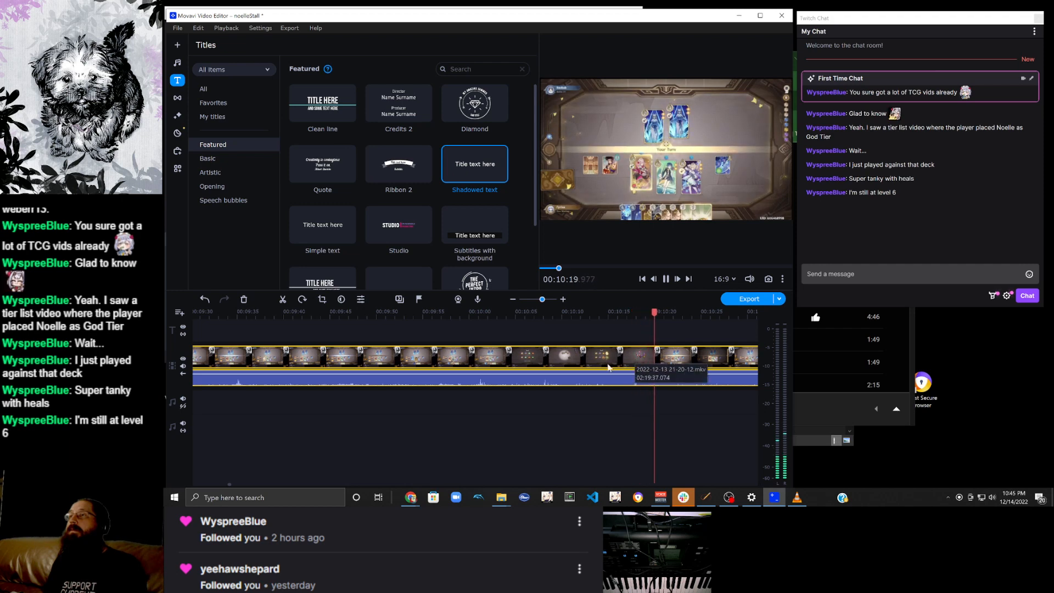
pyautogui.click(609, 360)
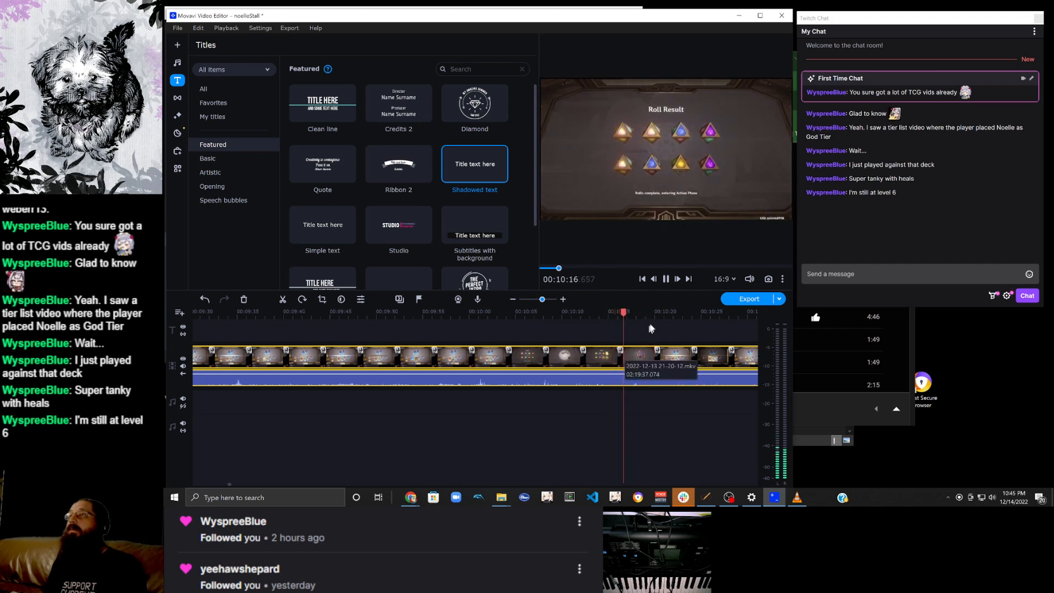
pyautogui.click(666, 279)
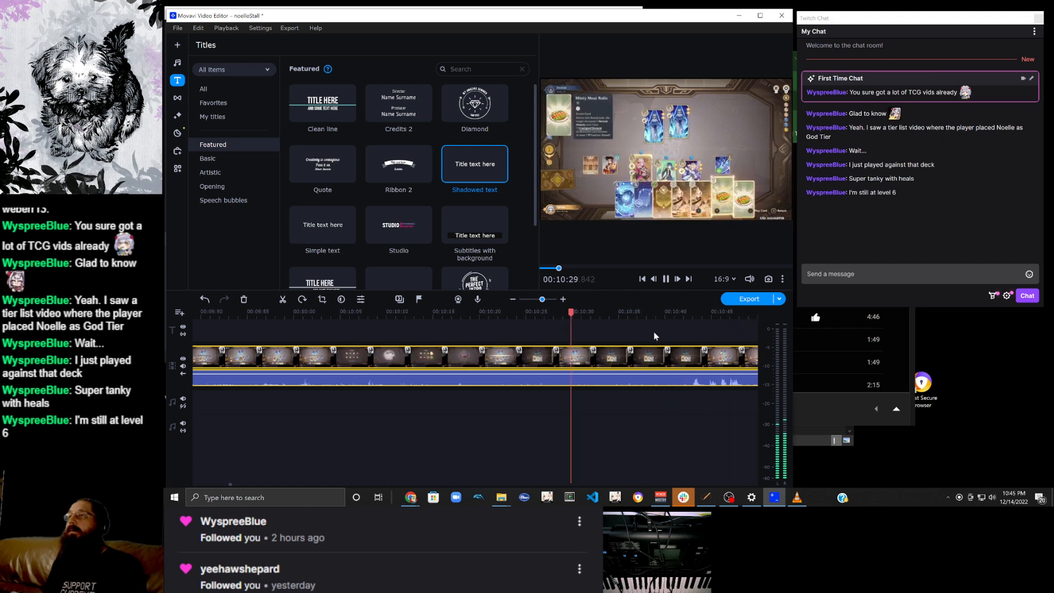
# Add a Shadowed text title at 10:31.4, where the player picks a food card.
pyautogui.click(579, 362)
pyautogui.click(666, 279)
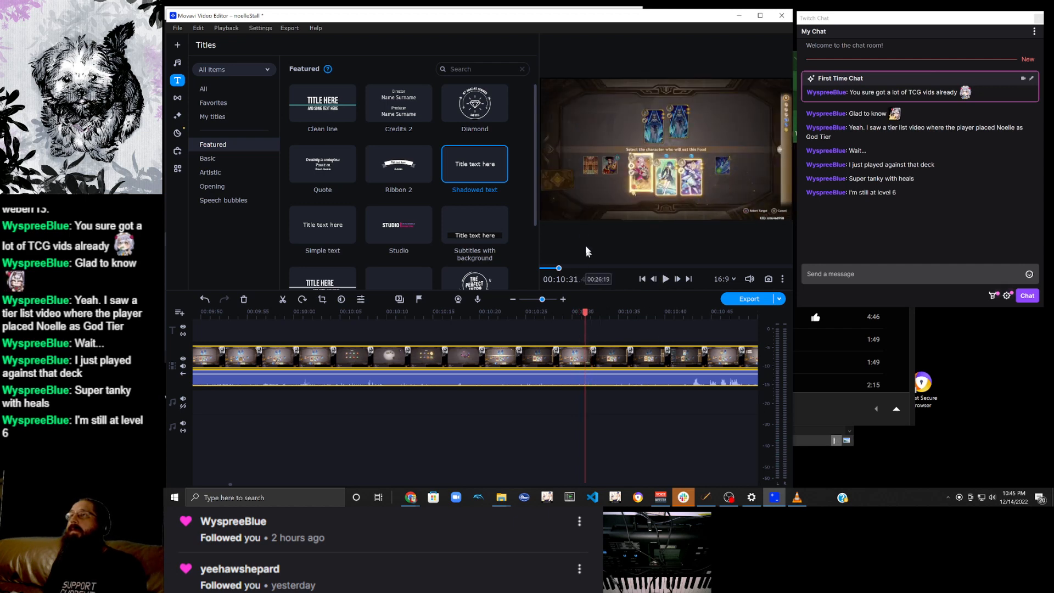
pyautogui.rightClick(472, 159)
pyautogui.click(505, 170)
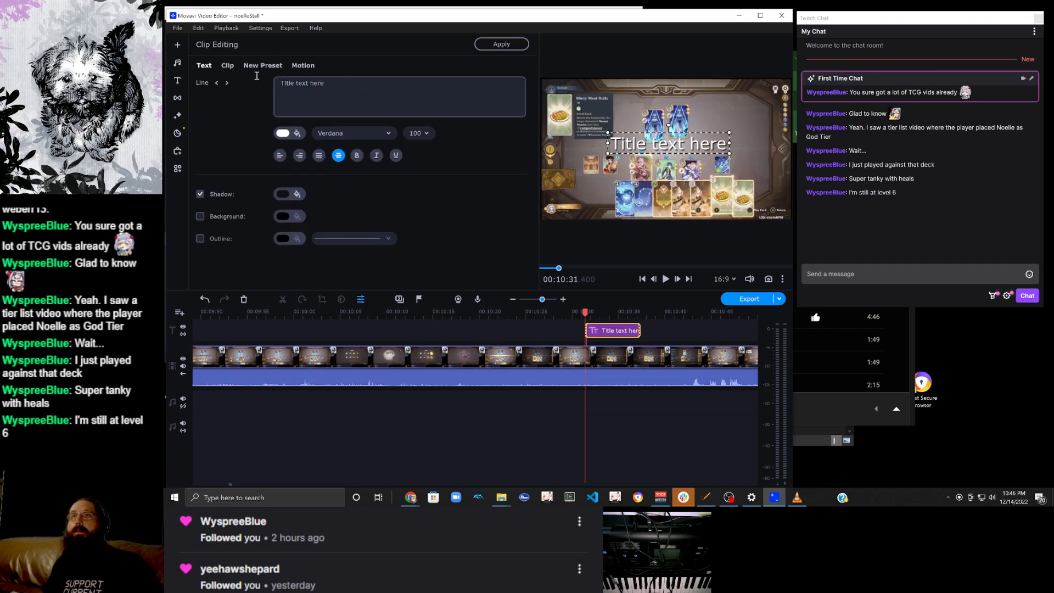
# Set the new title's text to "Normal attack spam!" and move it to the upper-right part of the video frame.
pyautogui.moveTo(340, 83); pyautogui.dragTo(262, 84)
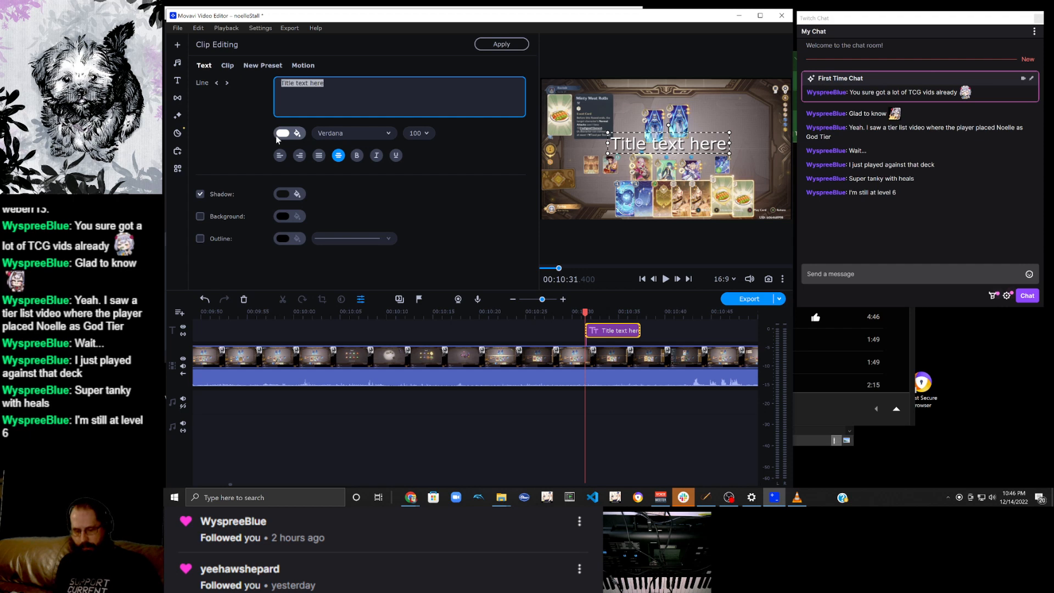
pyautogui.write('Normal attack spam!')
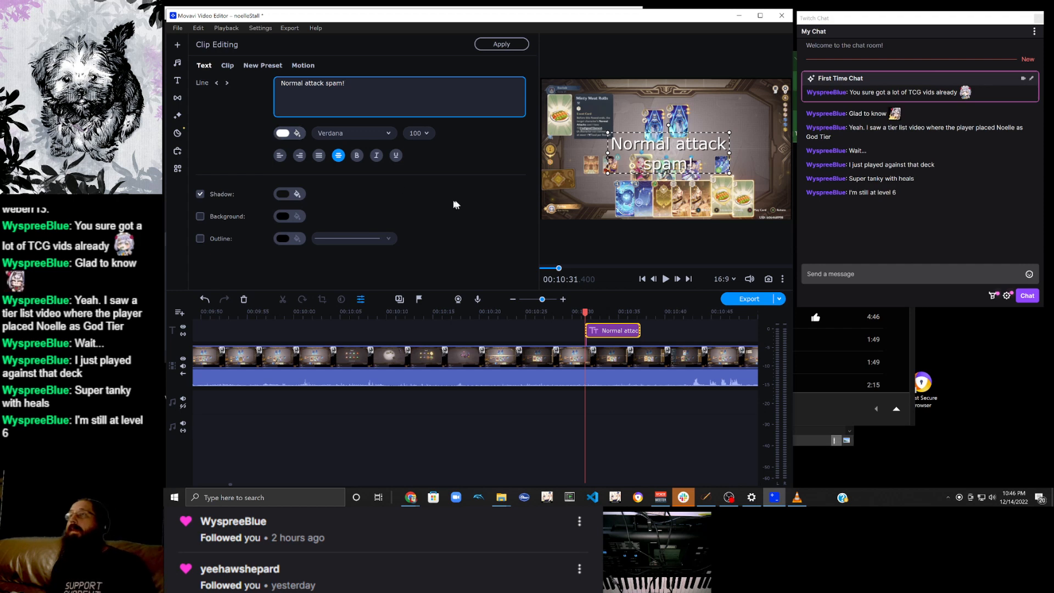
pyautogui.moveTo(678, 149); pyautogui.dragTo(715, 102)
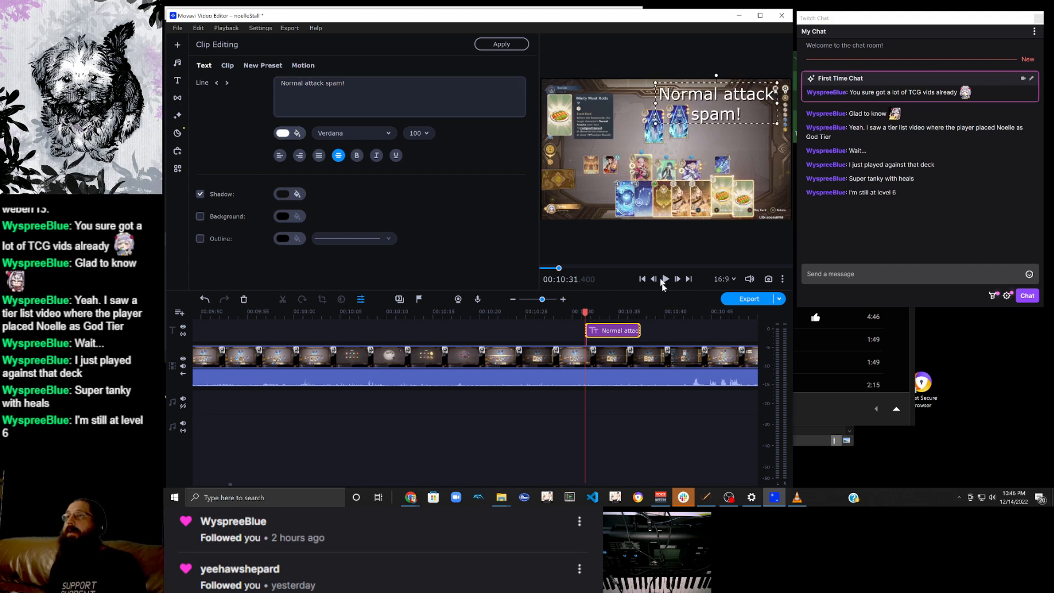
# Place bonk-sound-effect from the videoAddins folder on SSD (H:) on the audio track at about 10:43, where the attack hits.
pyautogui.click(664, 280)
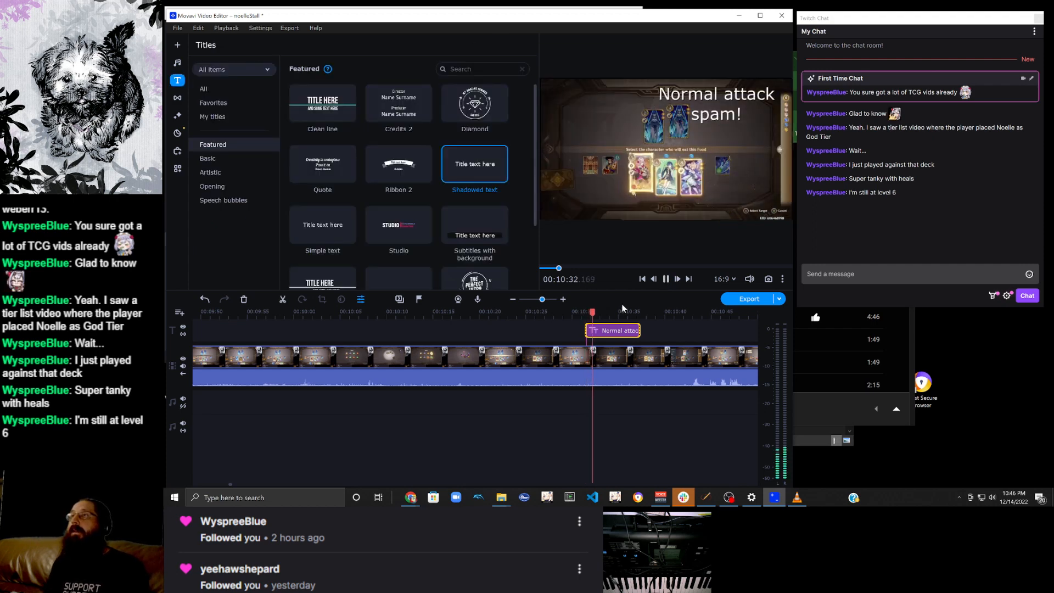
pyautogui.click(665, 278)
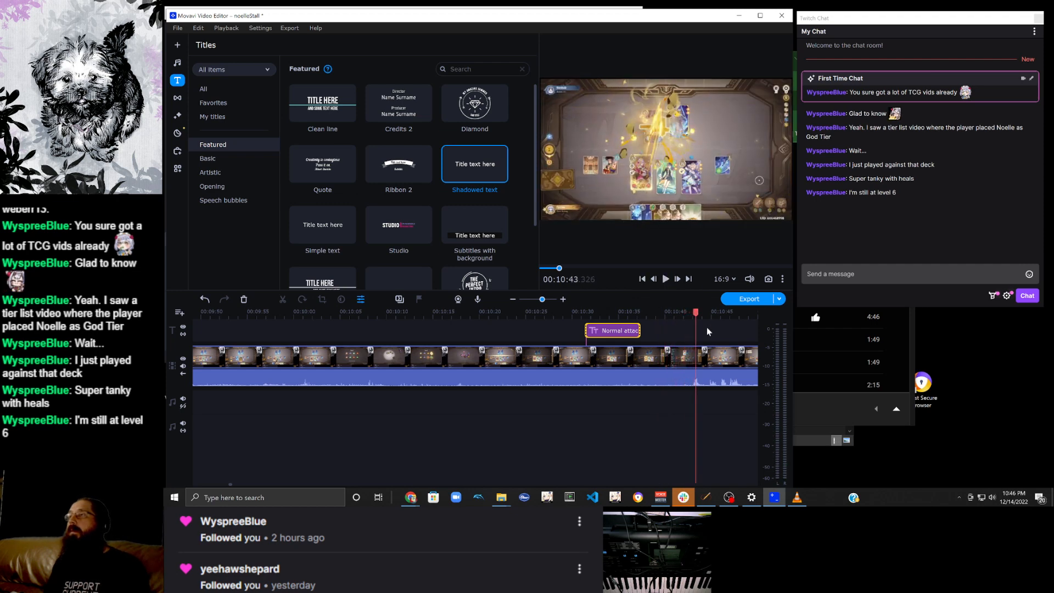
pyautogui.click(503, 498)
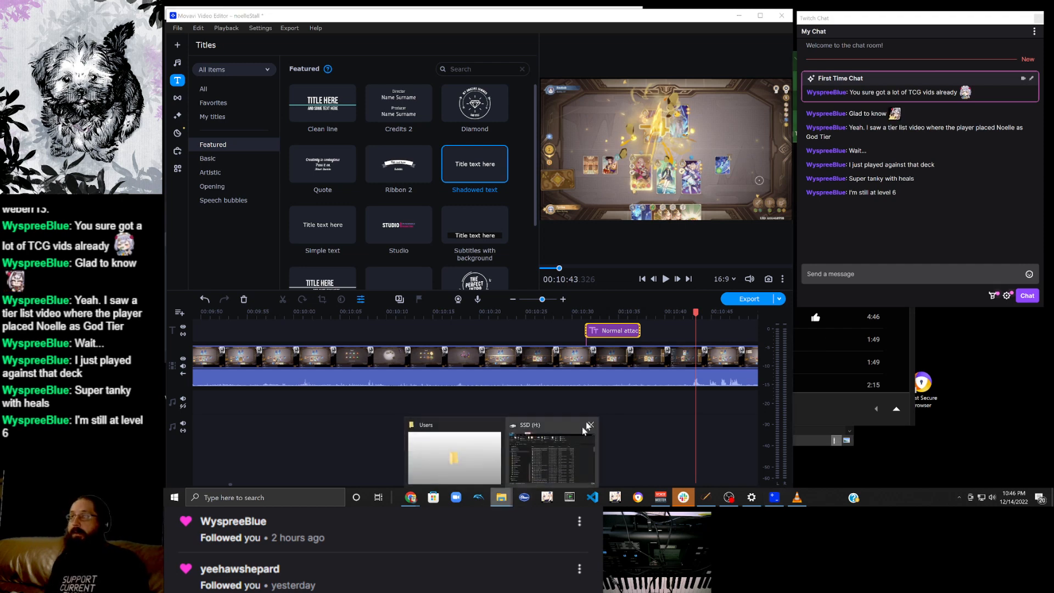
pyautogui.click(535, 453)
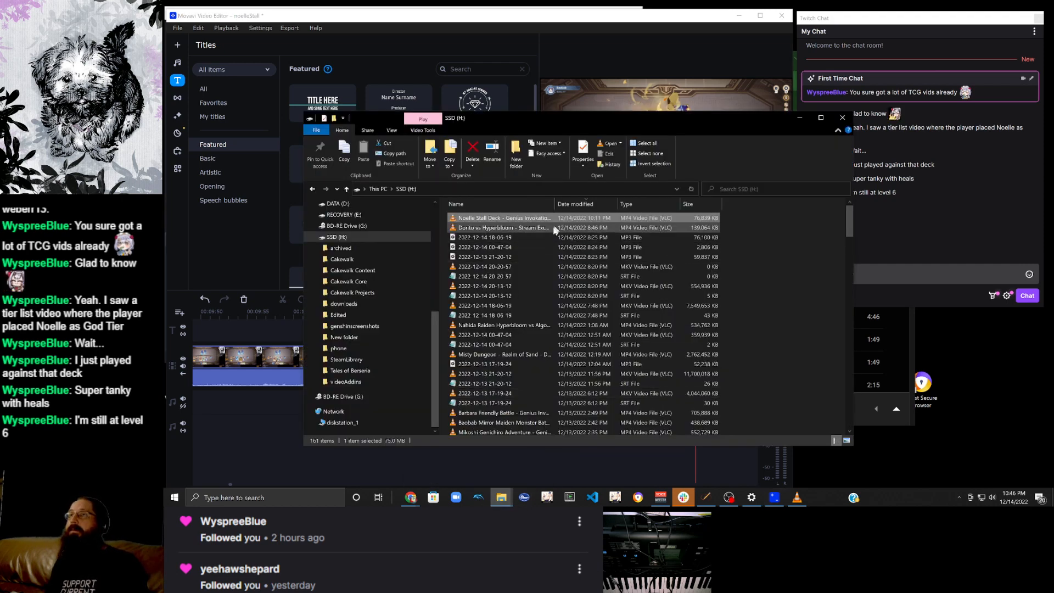
pyautogui.click(360, 384)
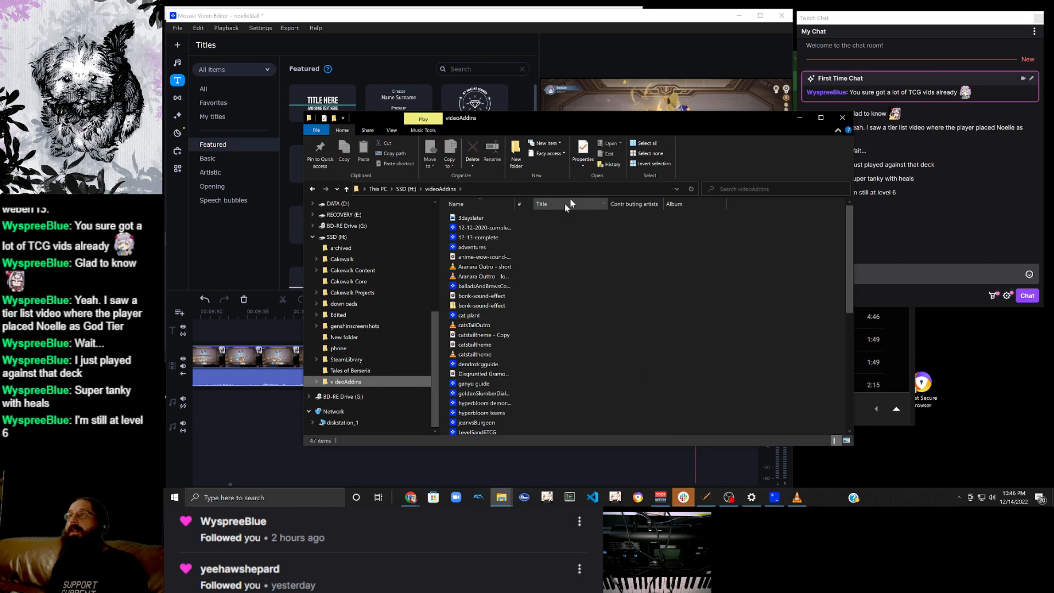
pyautogui.moveTo(604, 121); pyautogui.dragTo(1019, 85)
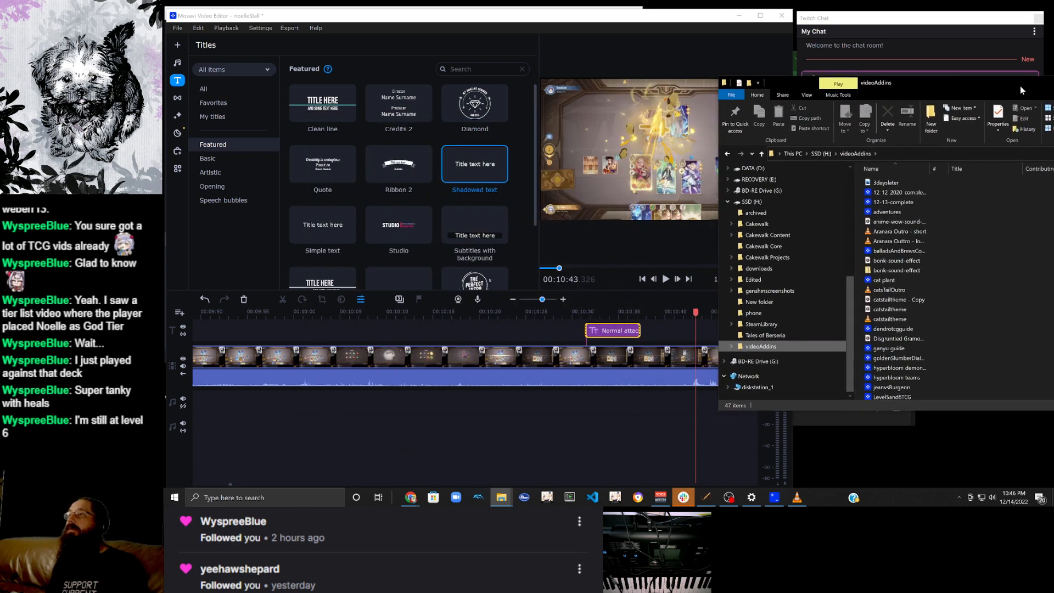
pyautogui.moveTo(890, 260); pyautogui.dragTo(695, 406)
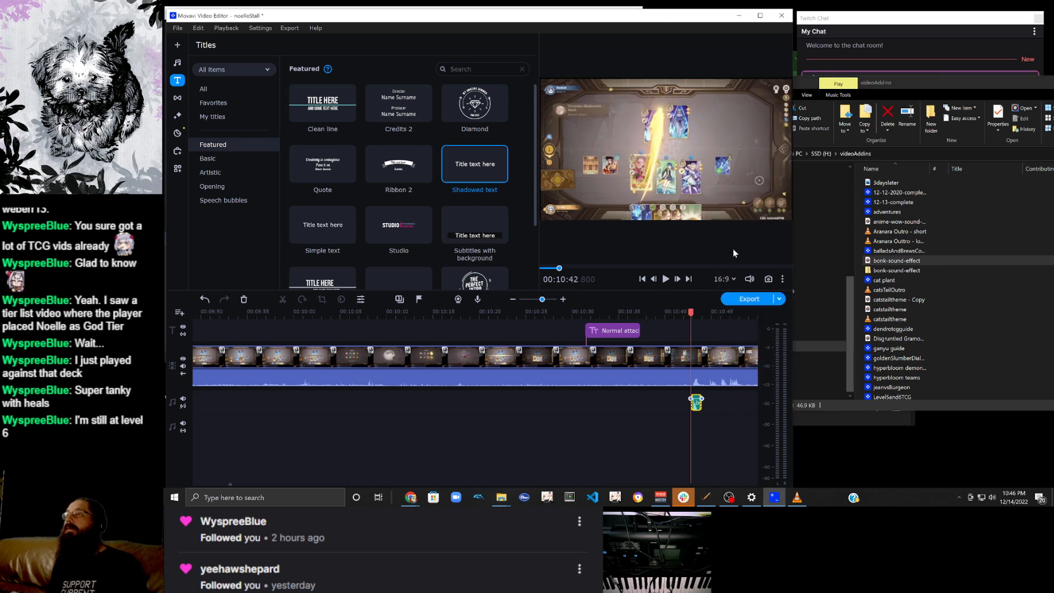
# Duplicate the bonk sound effect and place the copy at about 11:11.7, near the next finishing attack.
pyautogui.click(664, 279)
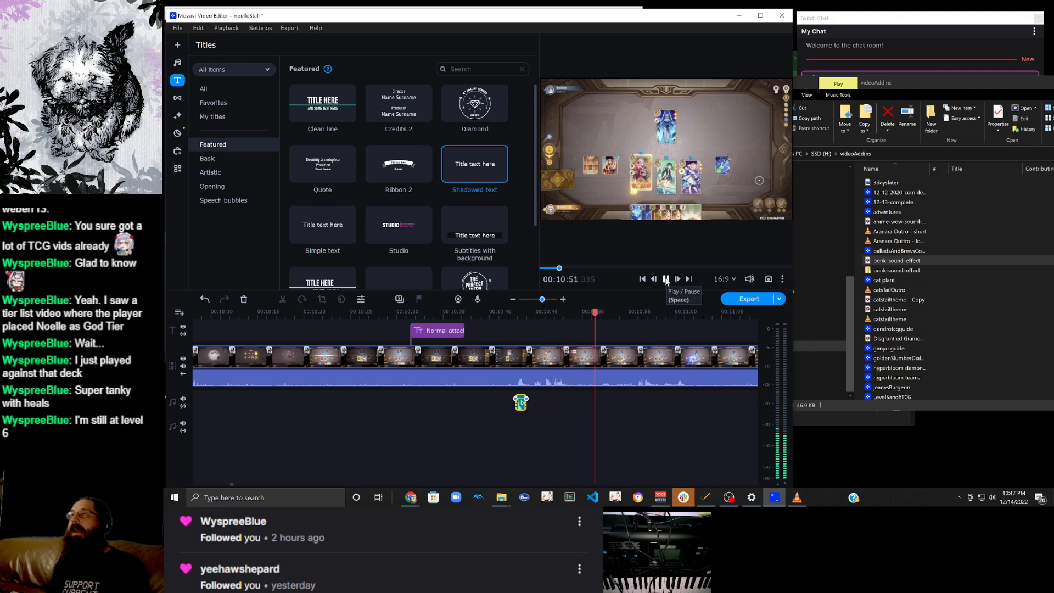
pyautogui.click(666, 279)
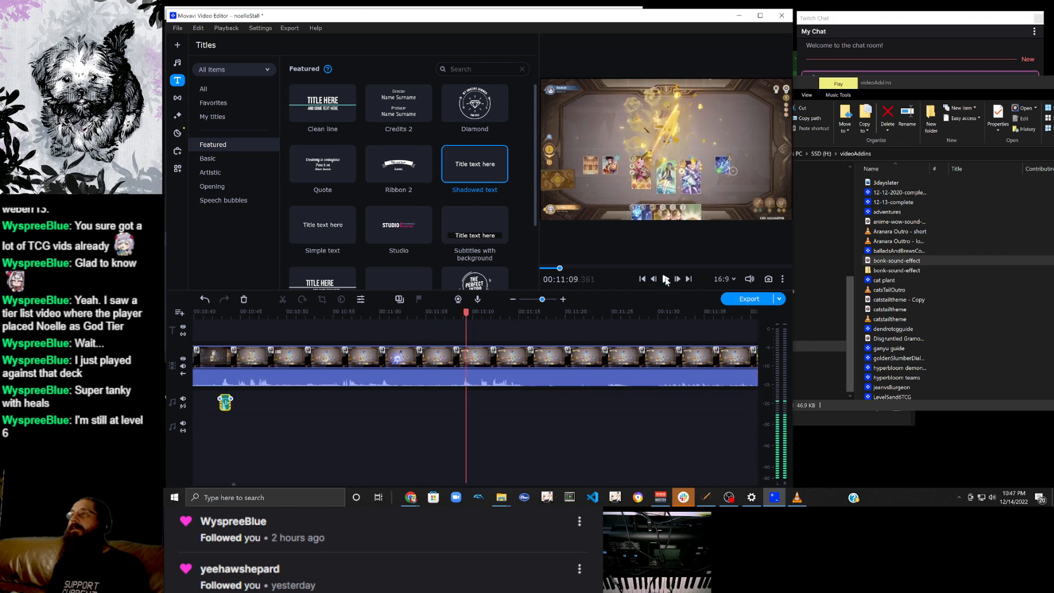
pyautogui.click(226, 404)
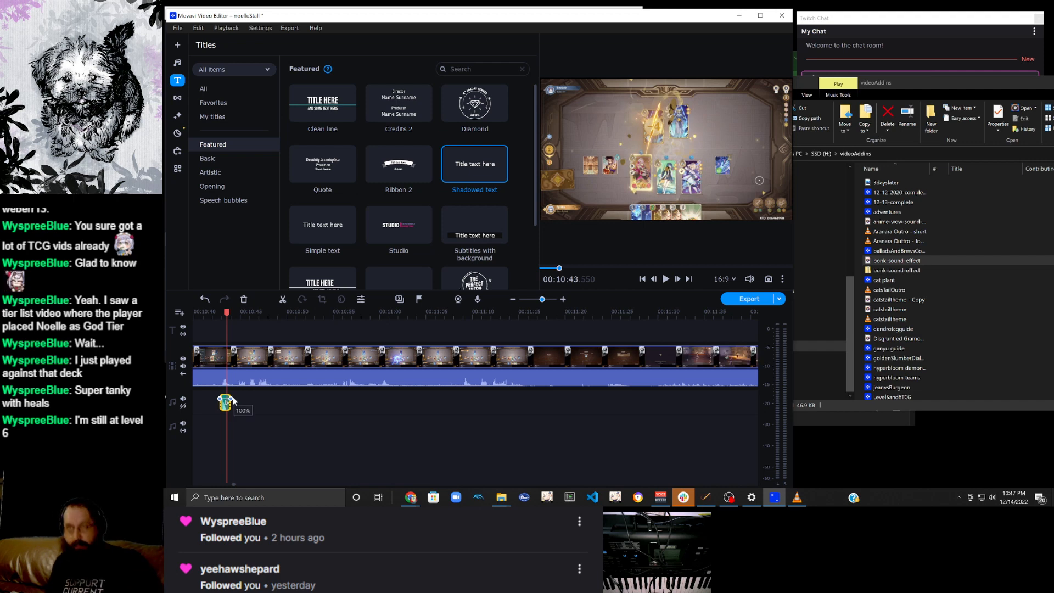
pyautogui.moveTo(230, 405); pyautogui.dragTo(228, 420)
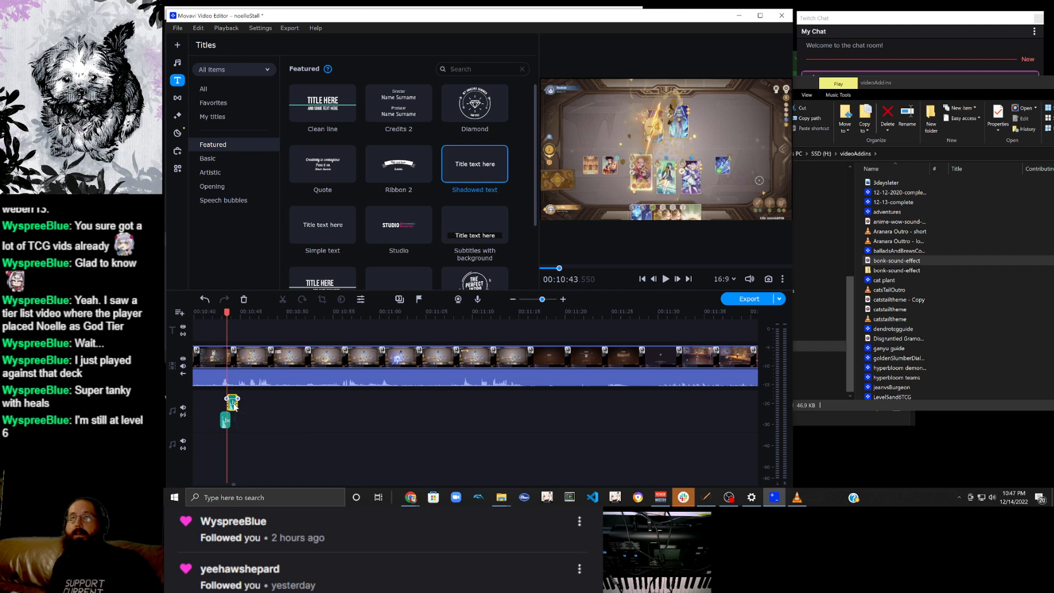
pyautogui.moveTo(495, 406); pyautogui.dragTo(493, 403)
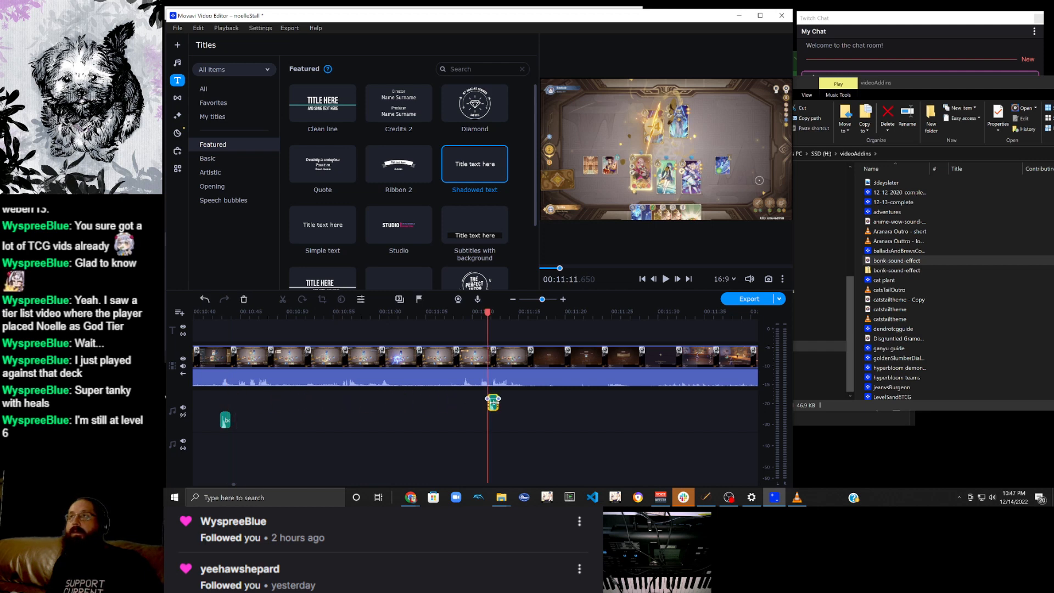
# Preview the first bonk sound, move the second one earlier to about 11:10, and play back the result.
pyautogui.click(225, 421)
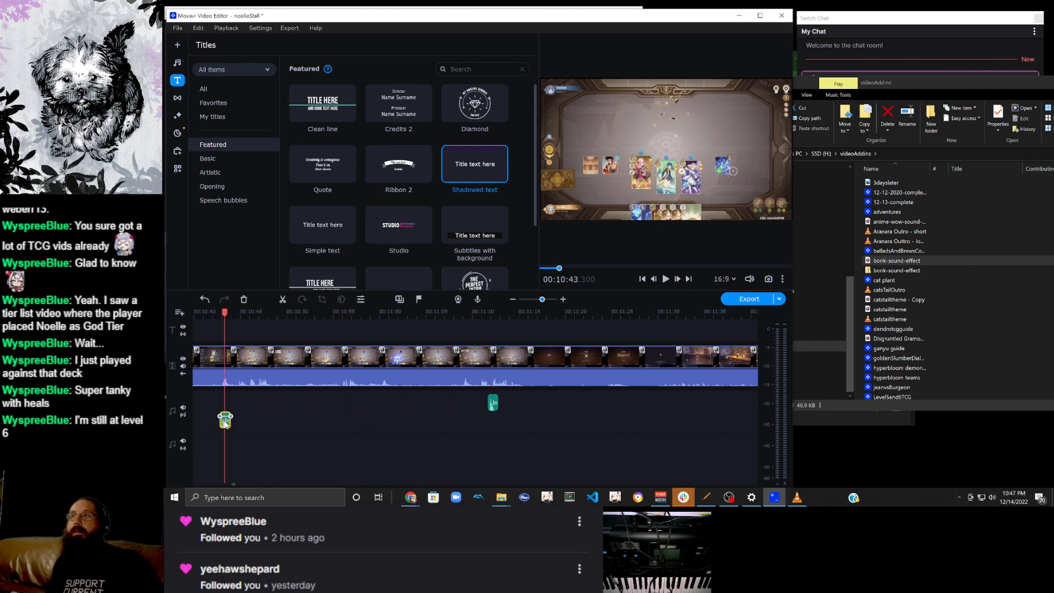
pyautogui.click(214, 356)
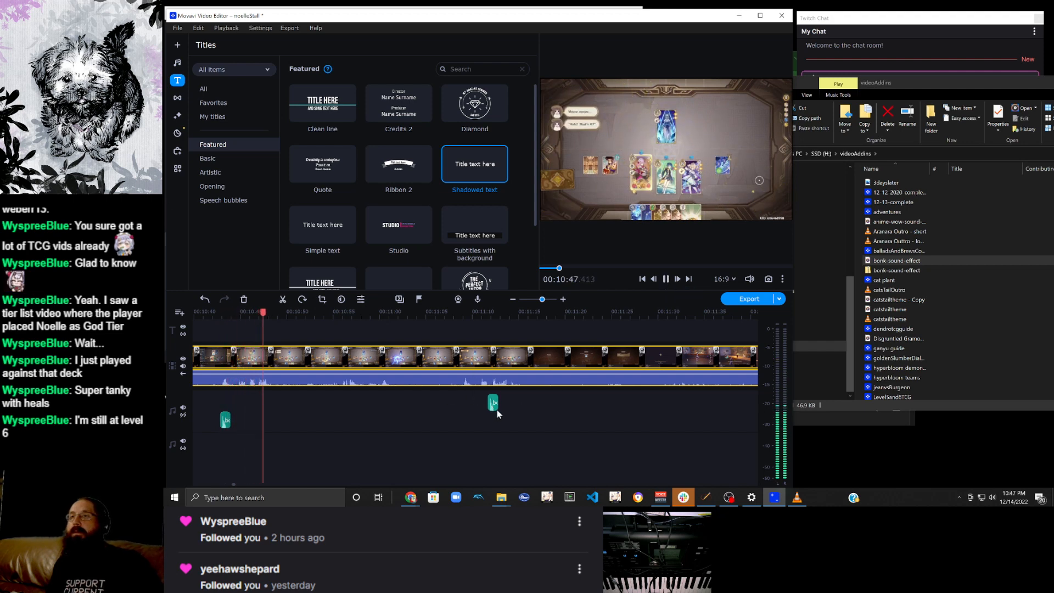
pyautogui.moveTo(486, 402); pyautogui.dragTo(474, 402)
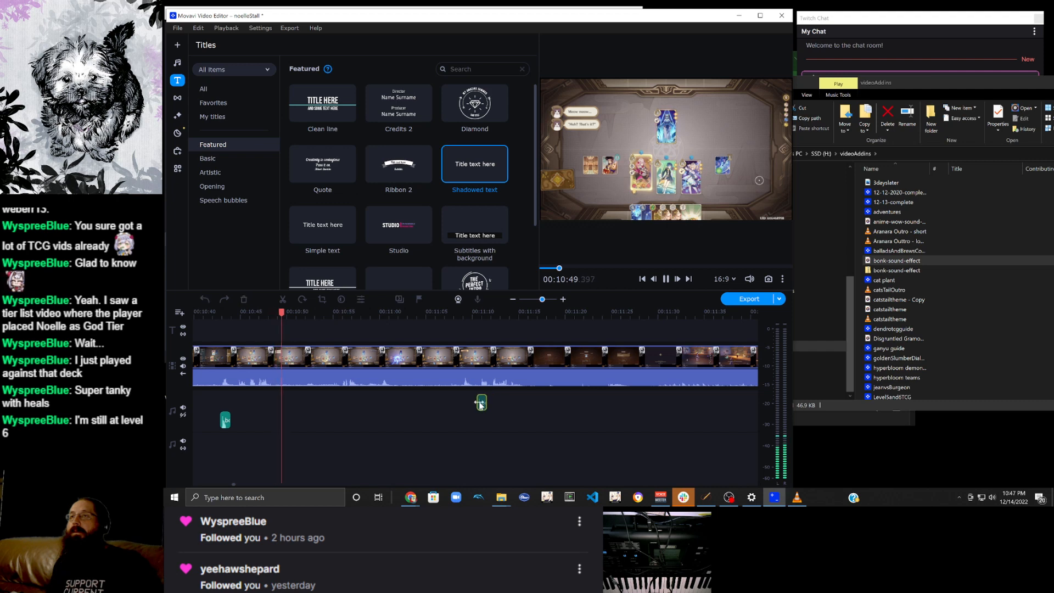
pyautogui.click(474, 373)
pyautogui.click(480, 406)
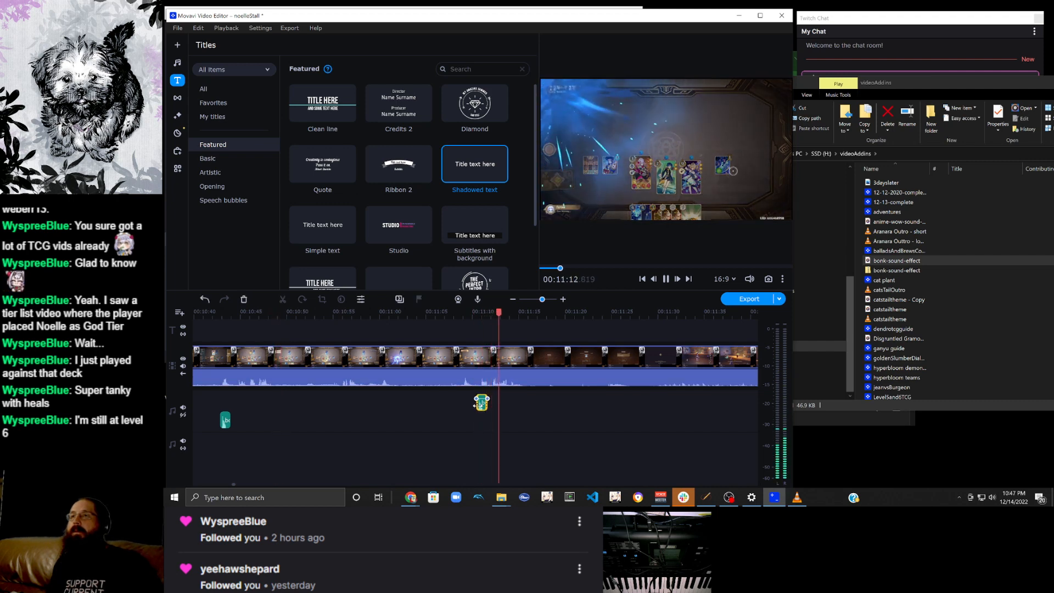
# Shift the second bonk sound effect slightly earlier to about 11:09 and play the result through the Victory screen.
pyautogui.press('space')
pyautogui.scroll(1, 482, 408)
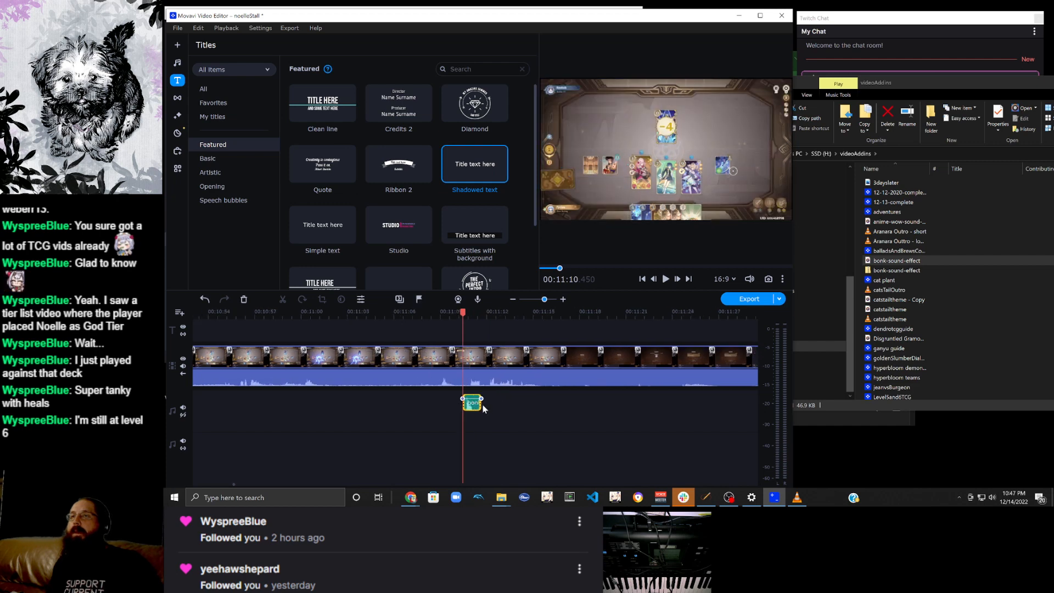
pyautogui.scroll(1, 483, 407)
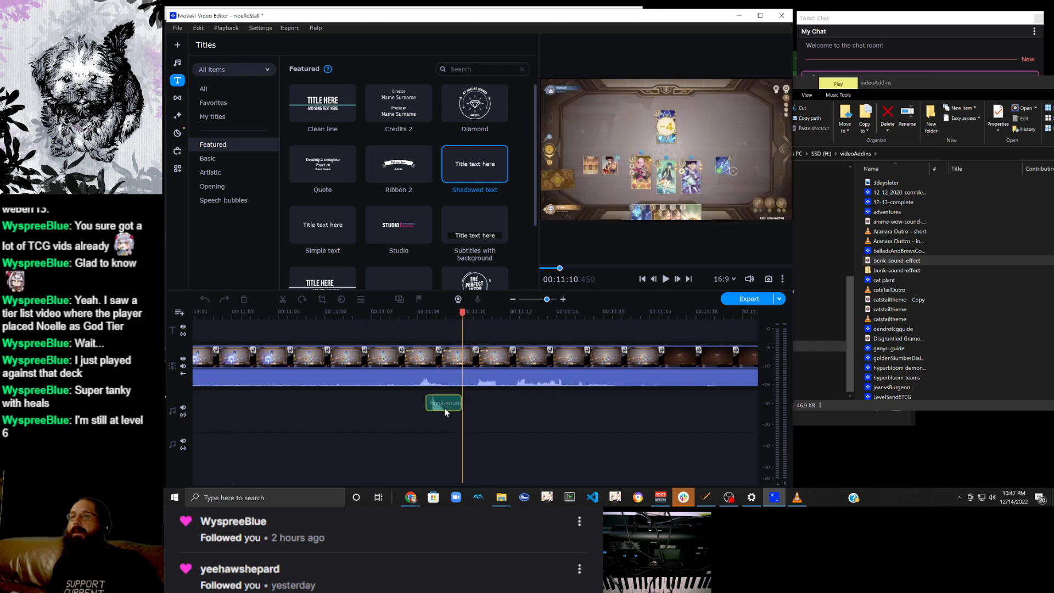
pyautogui.moveTo(443, 407); pyautogui.dragTo(430, 407)
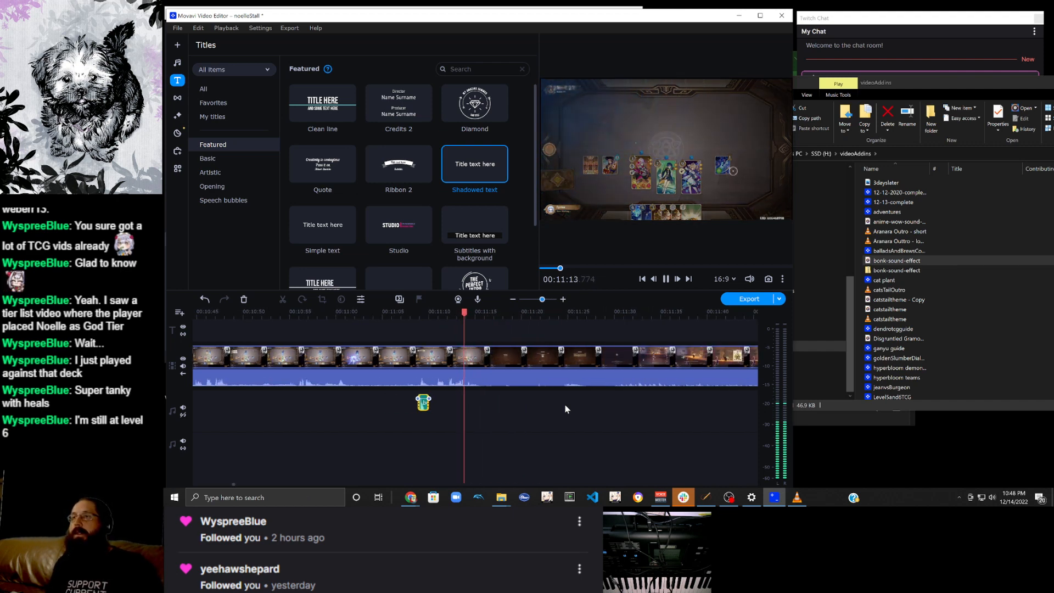
pyautogui.scroll(-3, 566, 409)
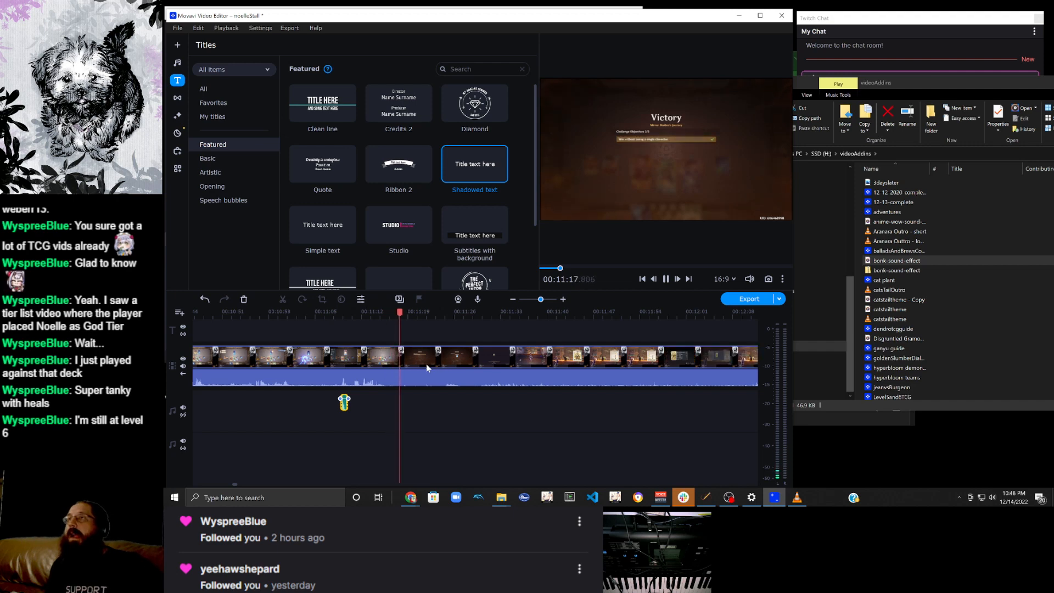
pyautogui.click(666, 279)
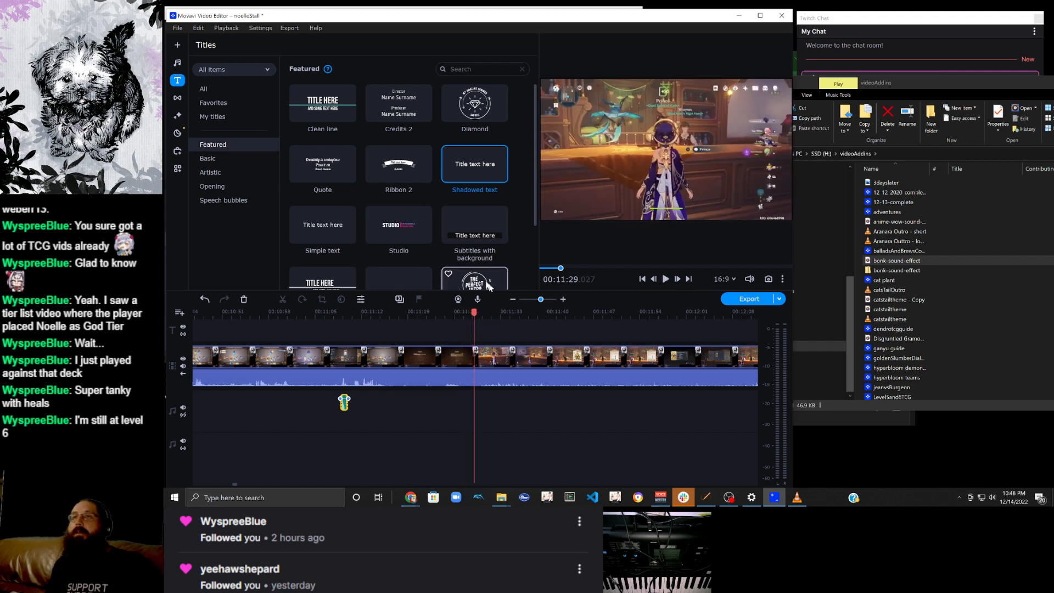
# Select the gameplay clip and set the playhead back on the Victory screen at about 11:24.
pyautogui.click(470, 365)
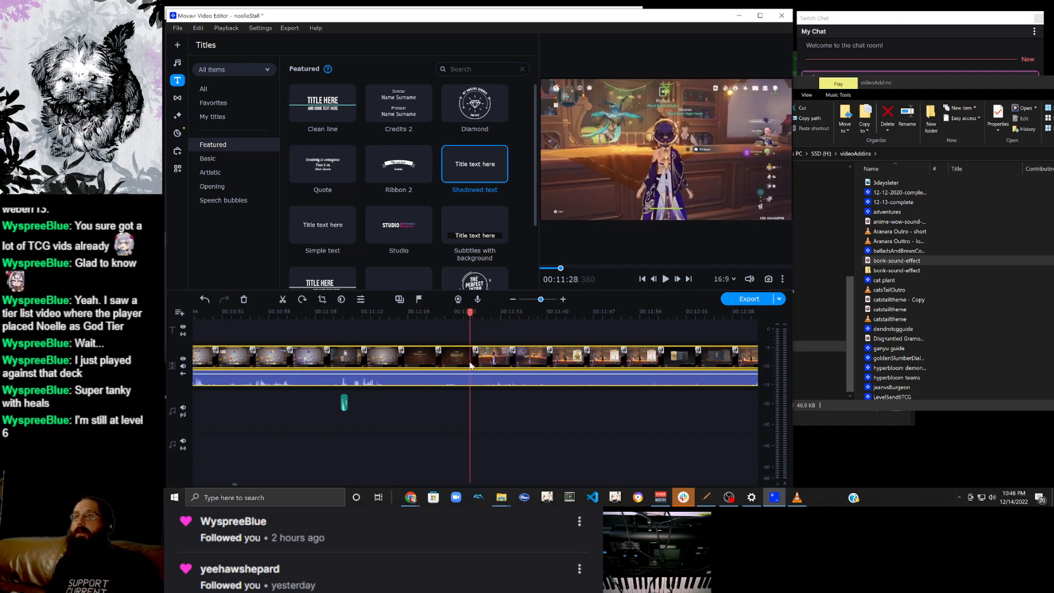
pyautogui.click(466, 364)
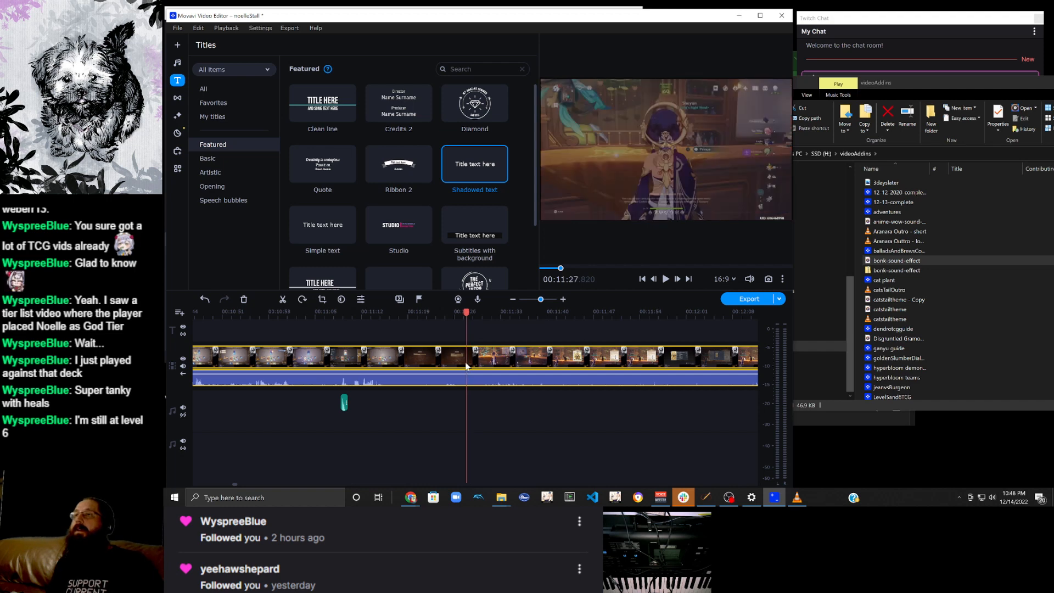
pyautogui.click(463, 365)
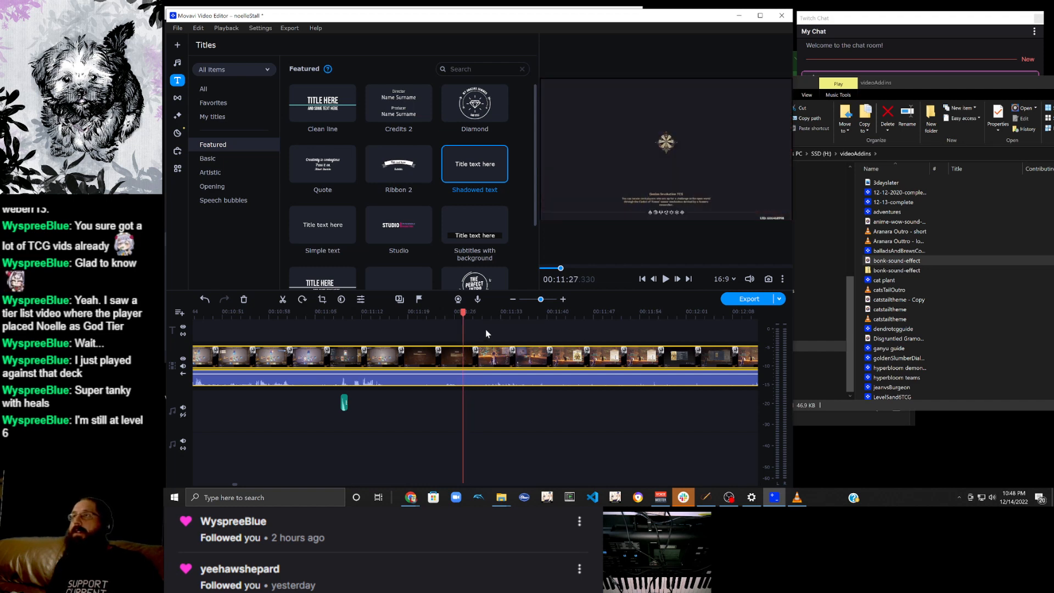
pyautogui.click(459, 364)
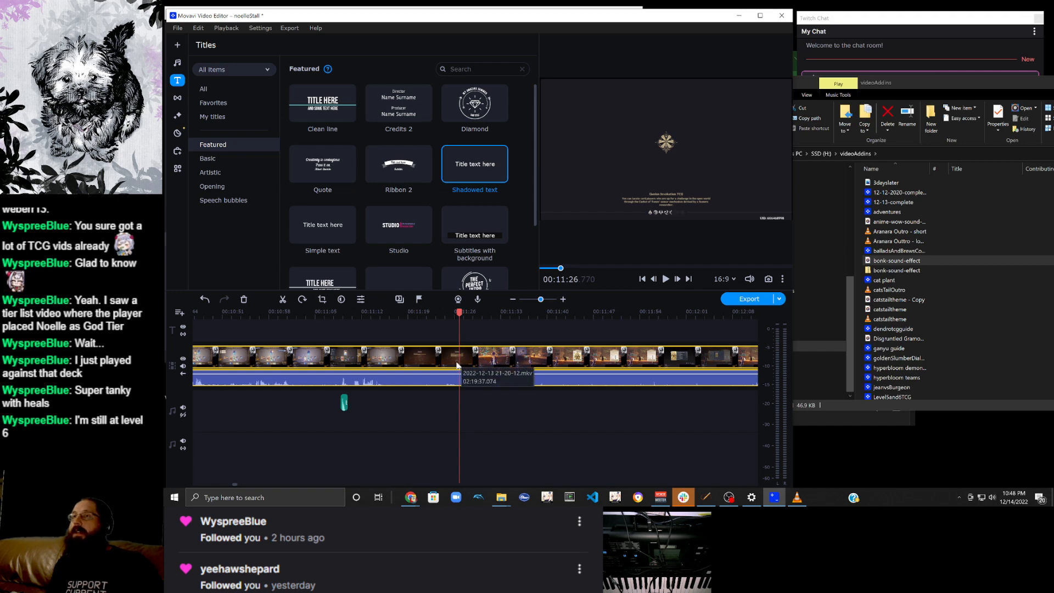
pyautogui.click(451, 366)
pyautogui.click(443, 367)
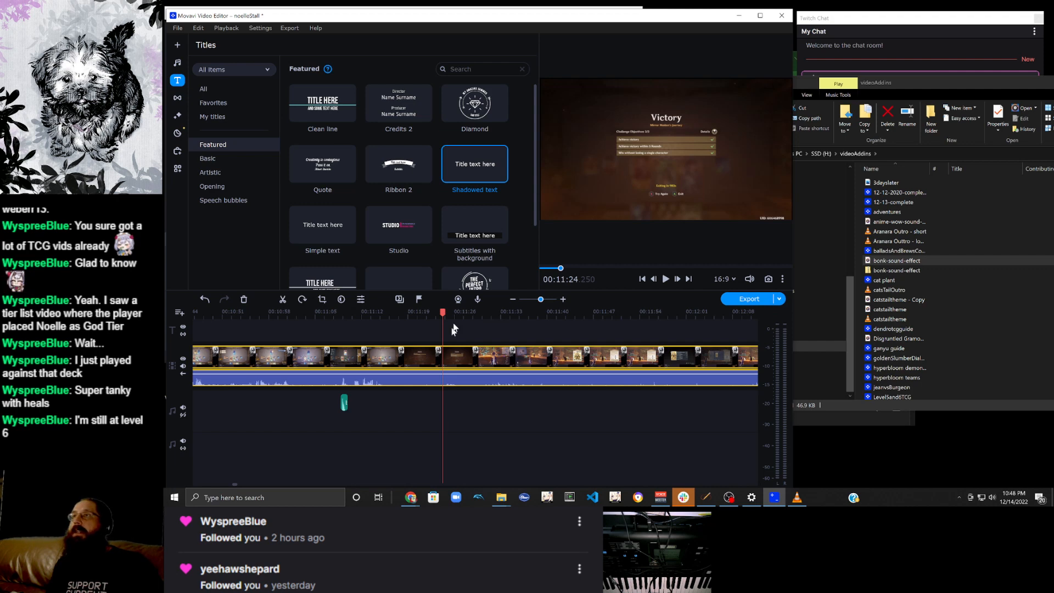
# Split the gameplay video clip at the playhead, 00:11:24.250, on the Victory screen.
pyautogui.click(283, 299)
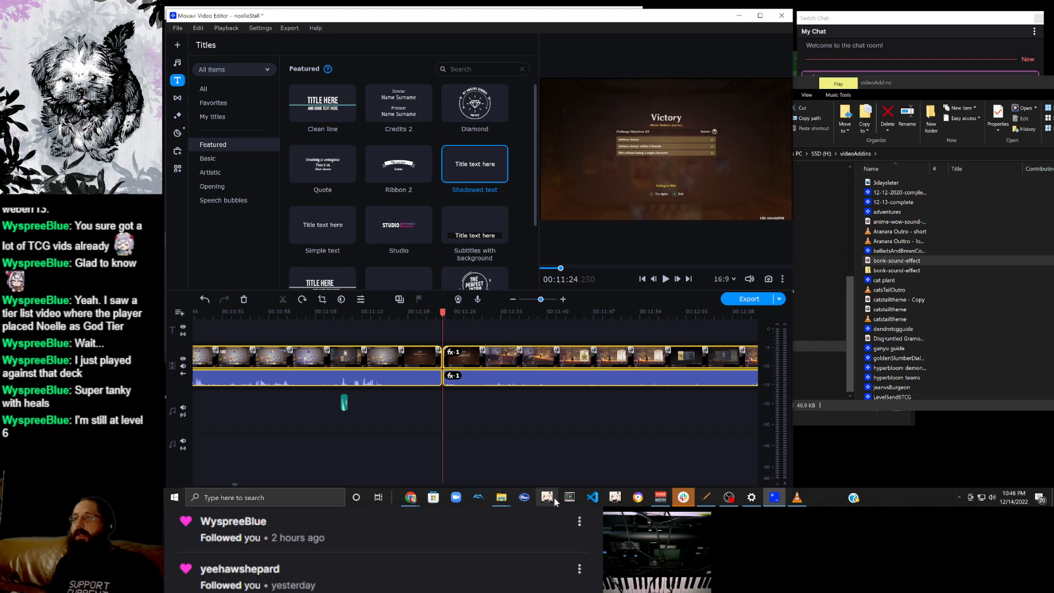
# Switch to OBS, change the stream scene to Not Live for a break, and restore the Live scene before returning to Movavi Video Editor.
pyautogui.click(730, 498)
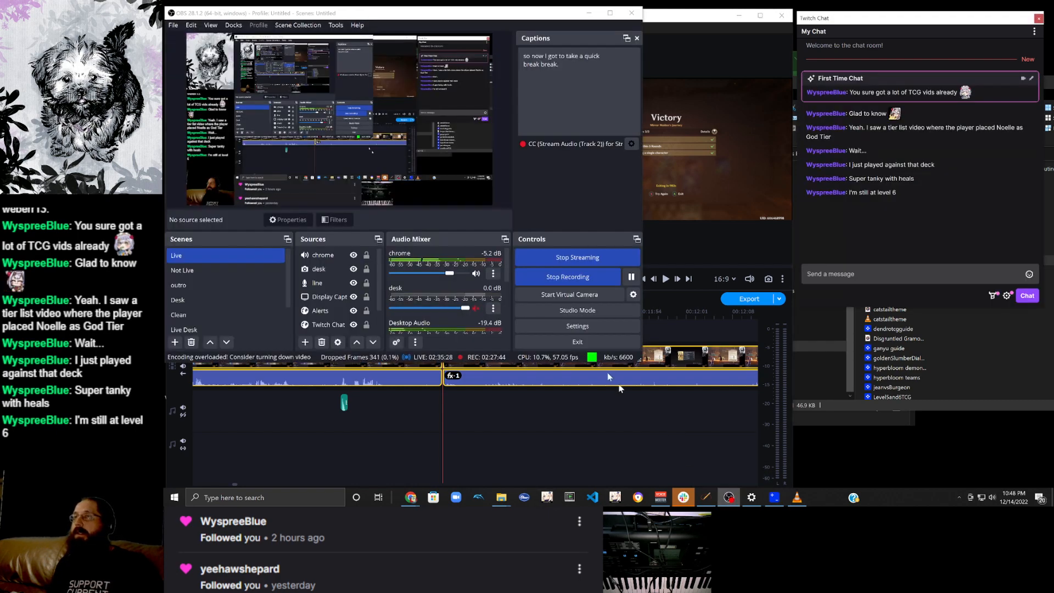
pyautogui.click(223, 271)
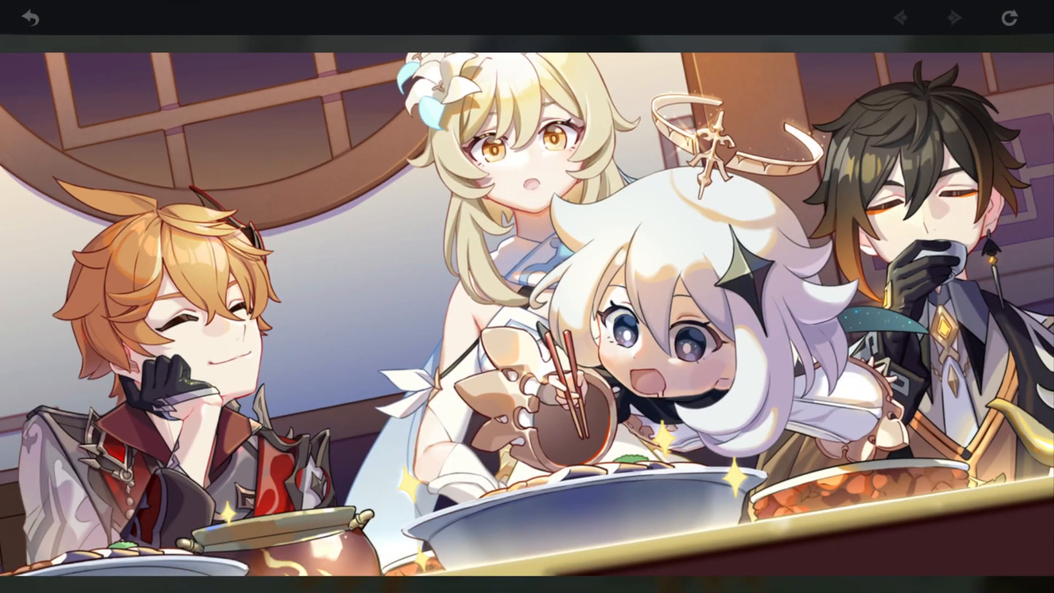
pyautogui.click(245, 259)
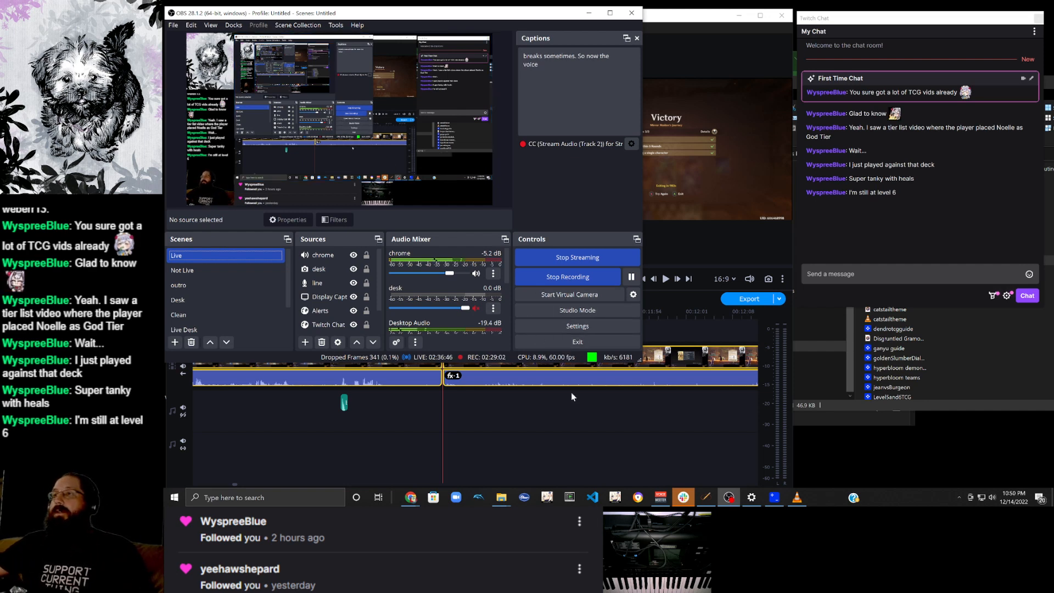
pyautogui.click(596, 436)
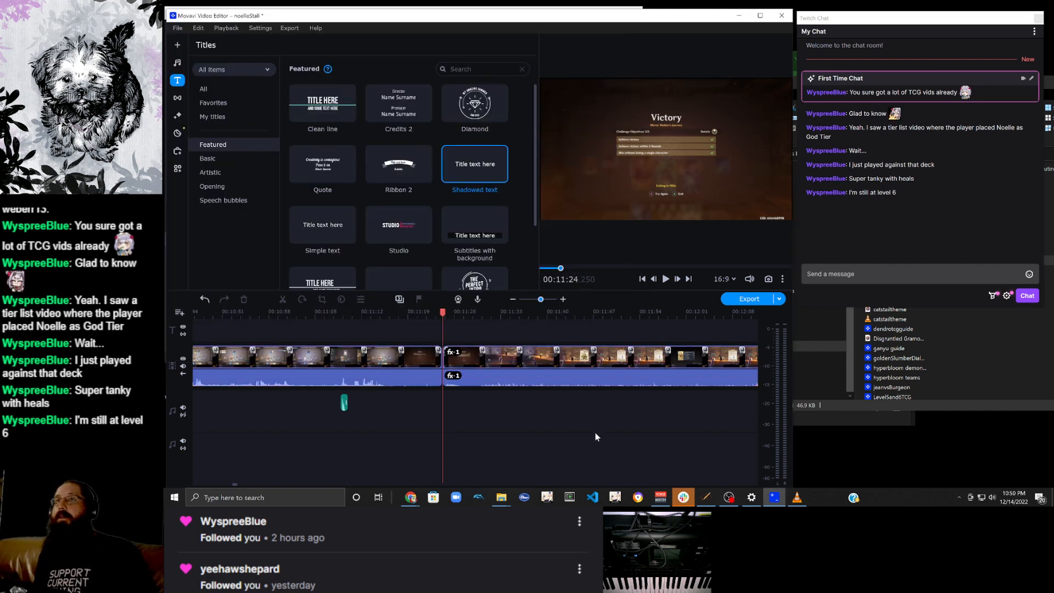
# Select the first gameplay clip and return the playhead to the start of the timeline.
pyautogui.scroll(15, 507, 443)
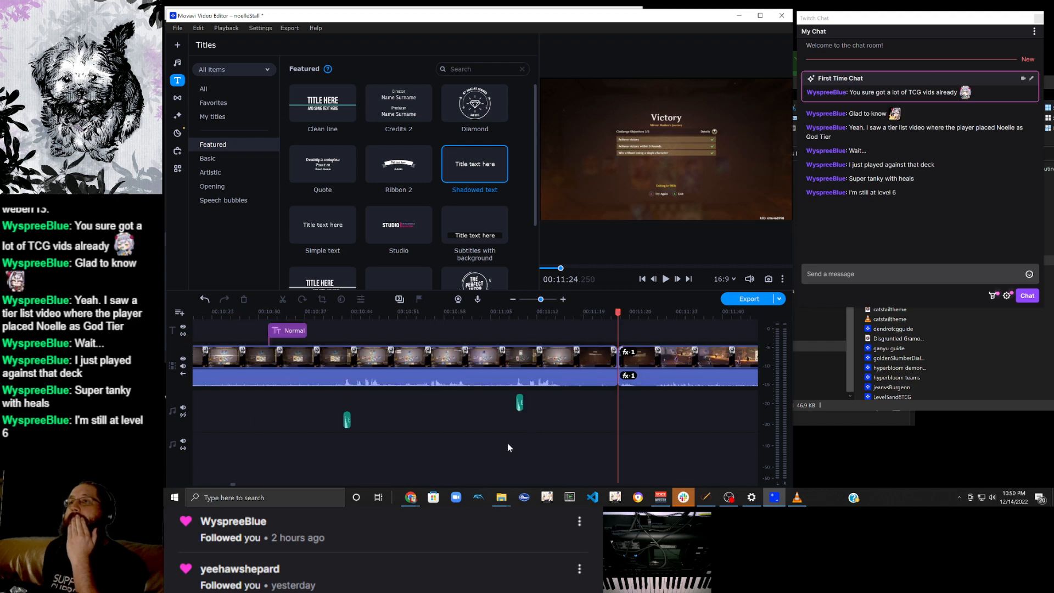
pyautogui.scroll(-4, 507, 443)
pyautogui.scroll(20, 507, 443)
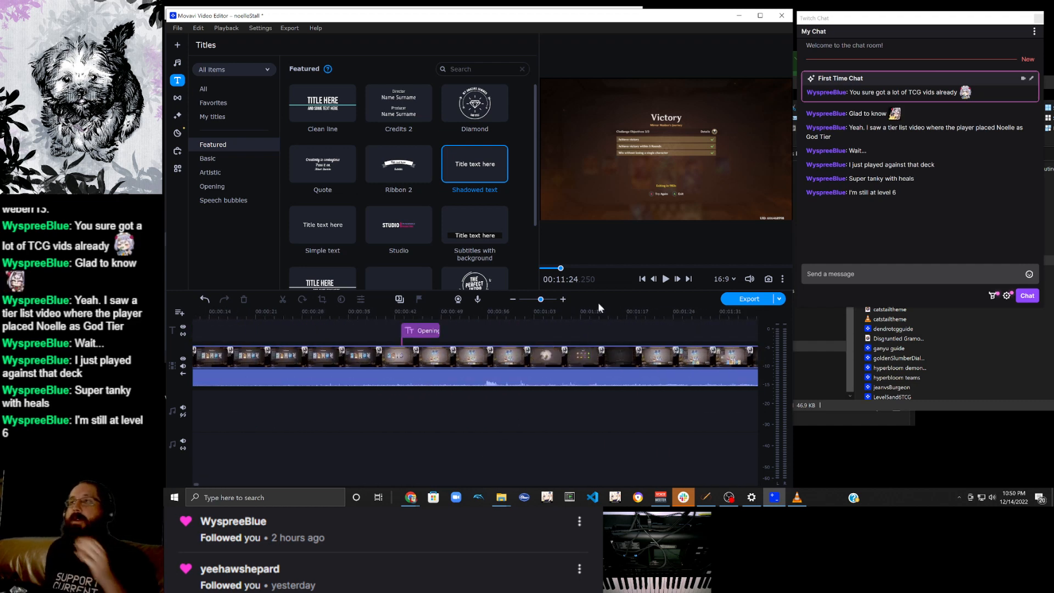
pyautogui.click(512, 299)
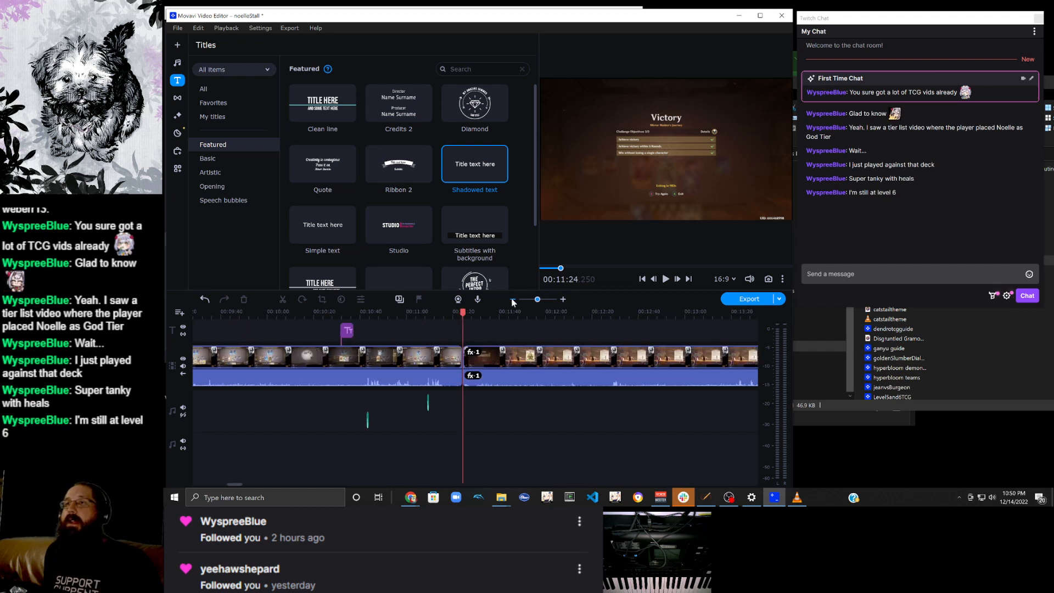
pyautogui.scroll(6, 414, 420)
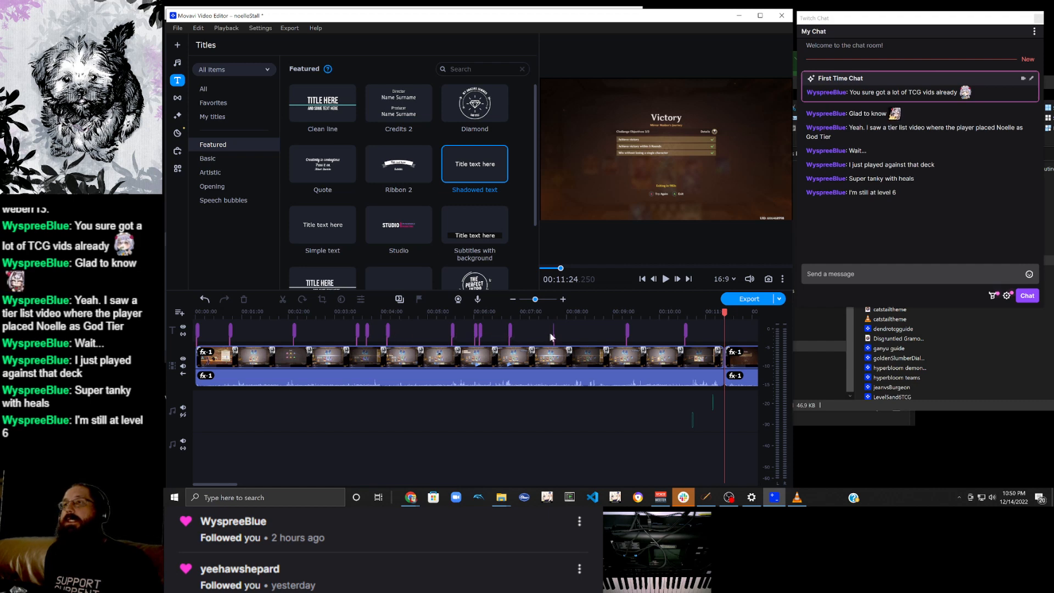
pyautogui.scroll(-2, 550, 332)
pyautogui.scroll(2, 520, 379)
pyautogui.click(203, 359)
pyautogui.press('Home')
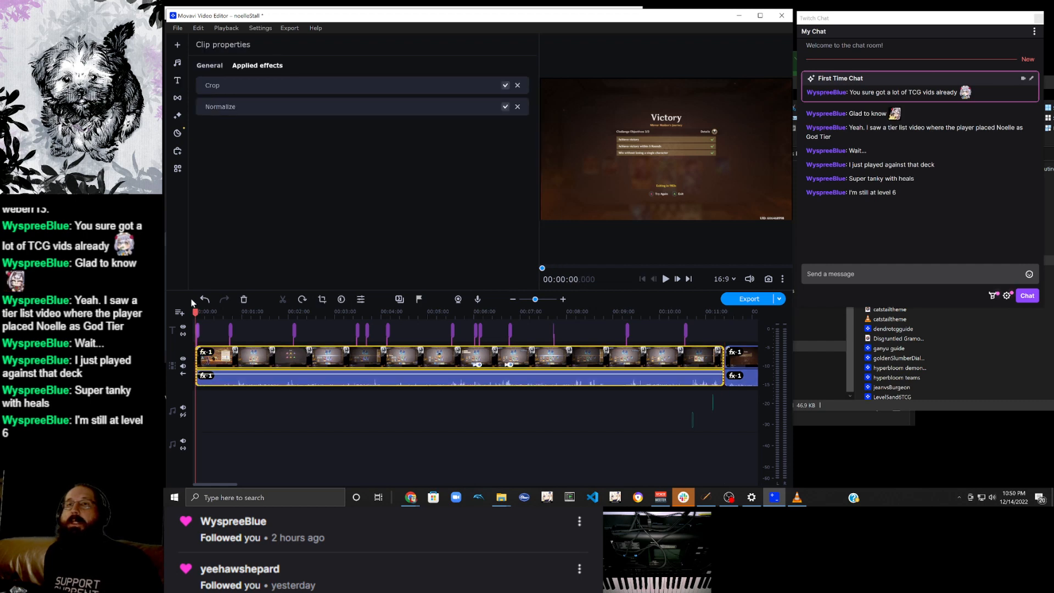
# Record a voice-over of about 15 seconds from the timeline start with the Yeti Classic microphone while the video plays.
pyautogui.click(562, 299)
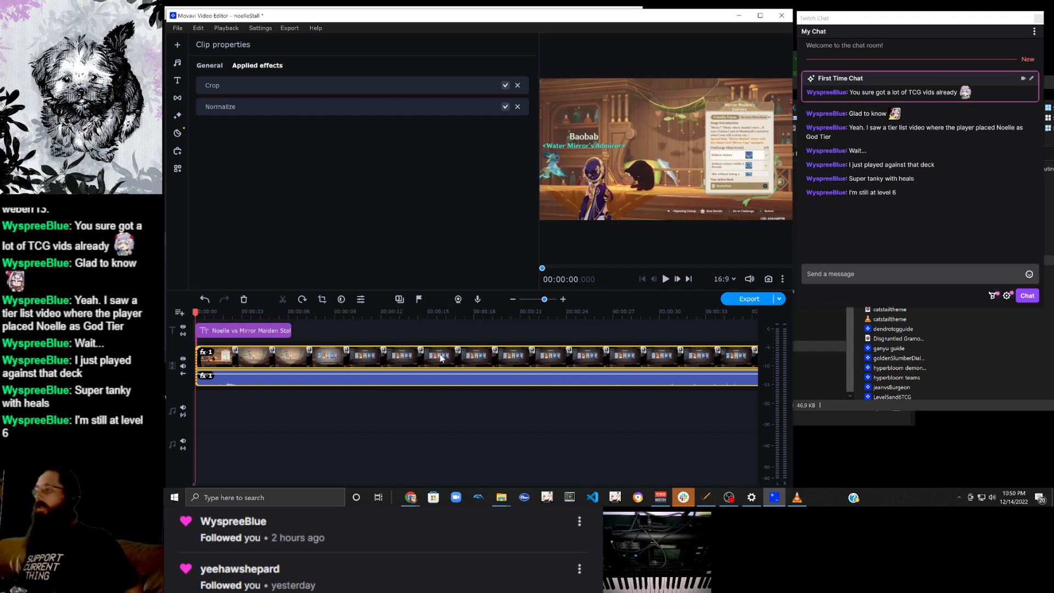
pyautogui.click(477, 299)
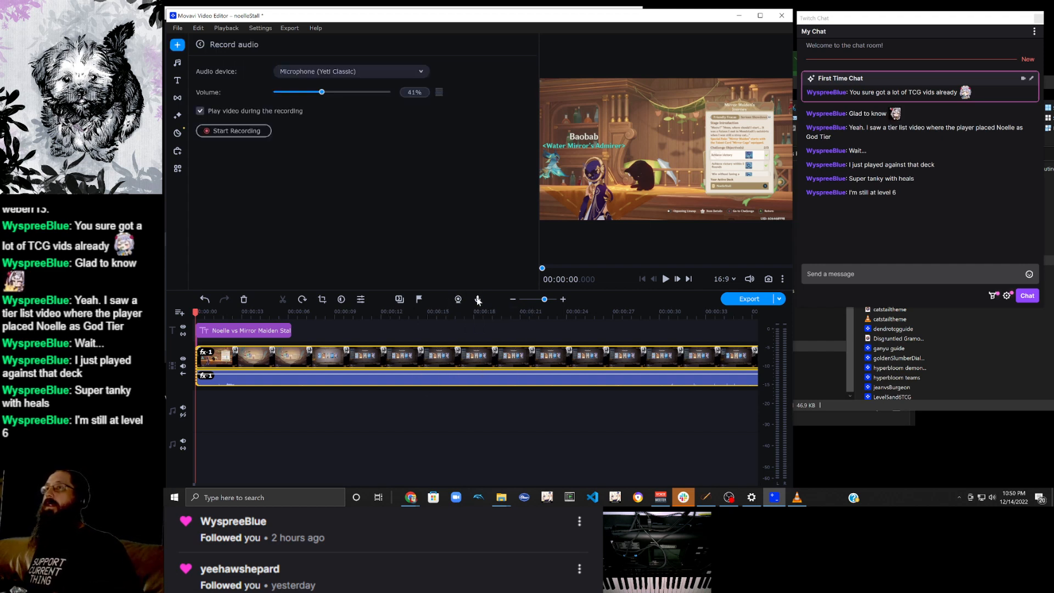
pyautogui.click(260, 134)
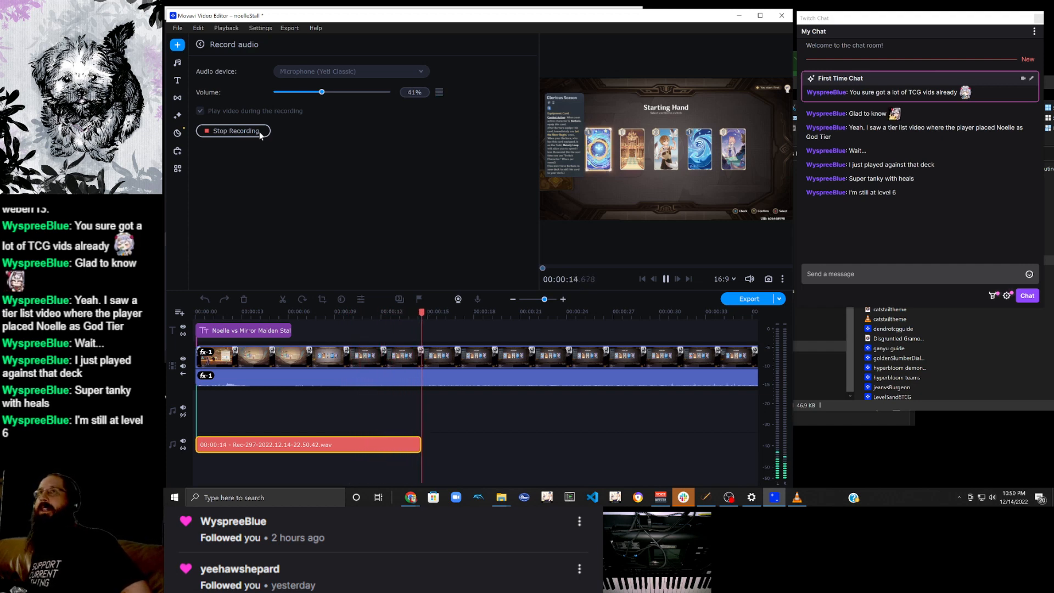
pyautogui.click(259, 131)
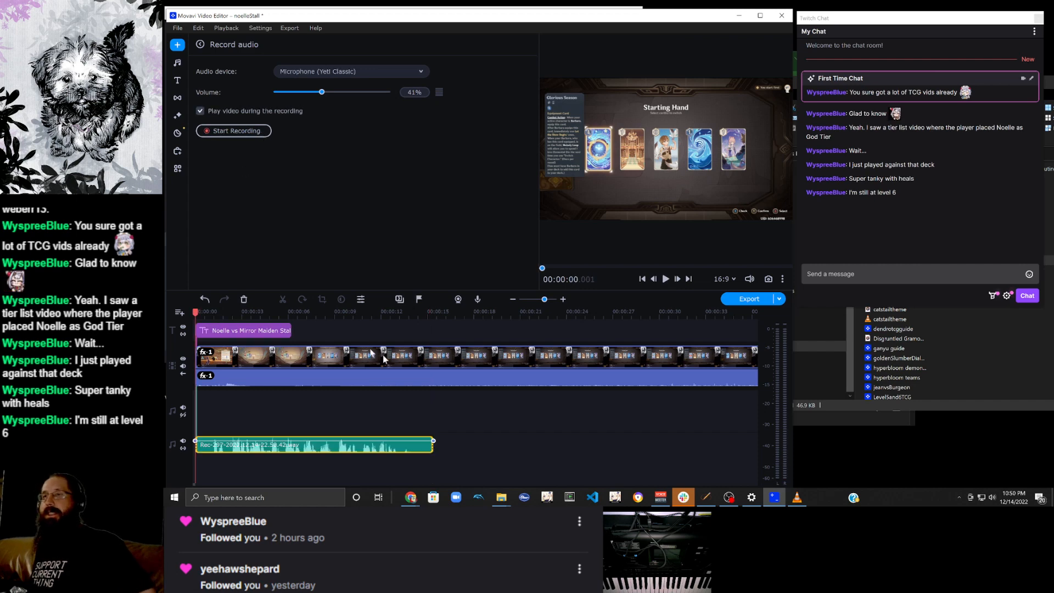
# Split the voice-over clip at 00:00:13.470 and delete the leftover piece at its end.
pyautogui.click(403, 450)
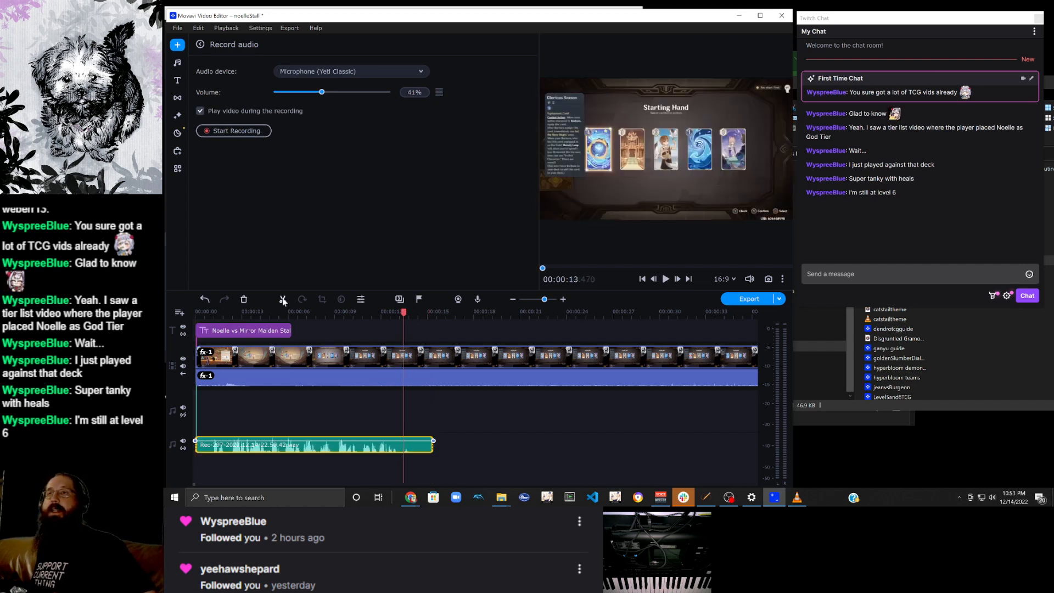
pyautogui.scroll(-5, 433, 447)
pyautogui.scroll(5, 405, 449)
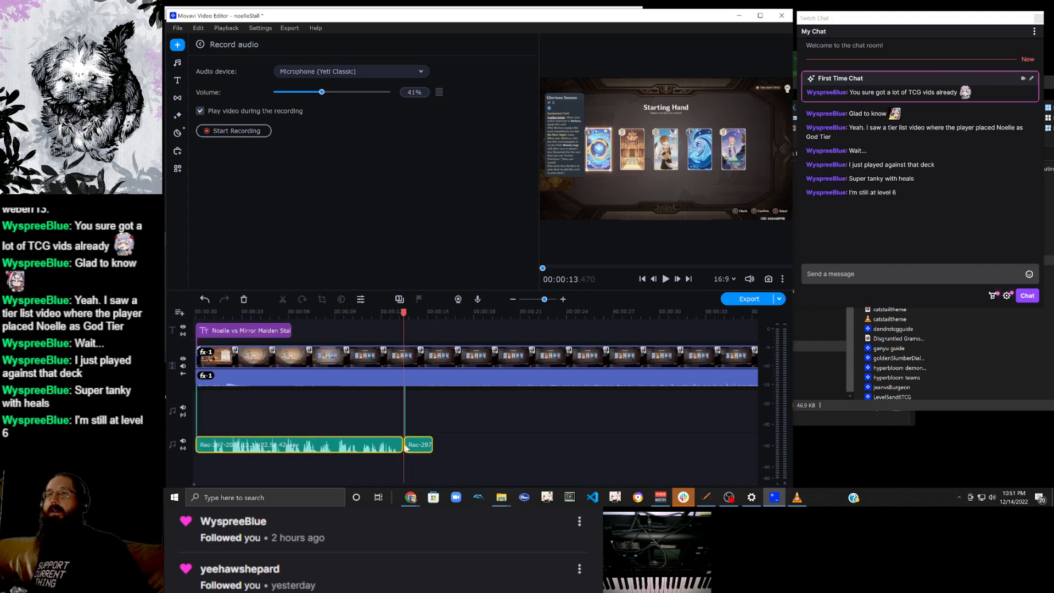
pyautogui.moveTo(458, 472); pyautogui.dragTo(422, 432)
pyautogui.press('Delete')
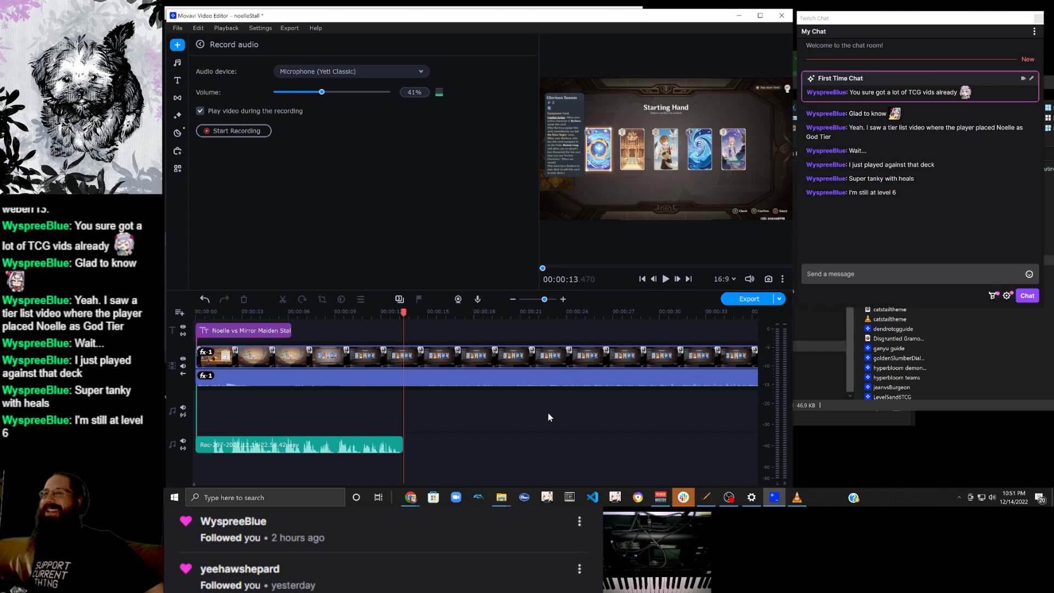
# Cut off the first 0.69 seconds of the voice-over and move the remaining recording to the start of the timeline.
pyautogui.click(206, 449)
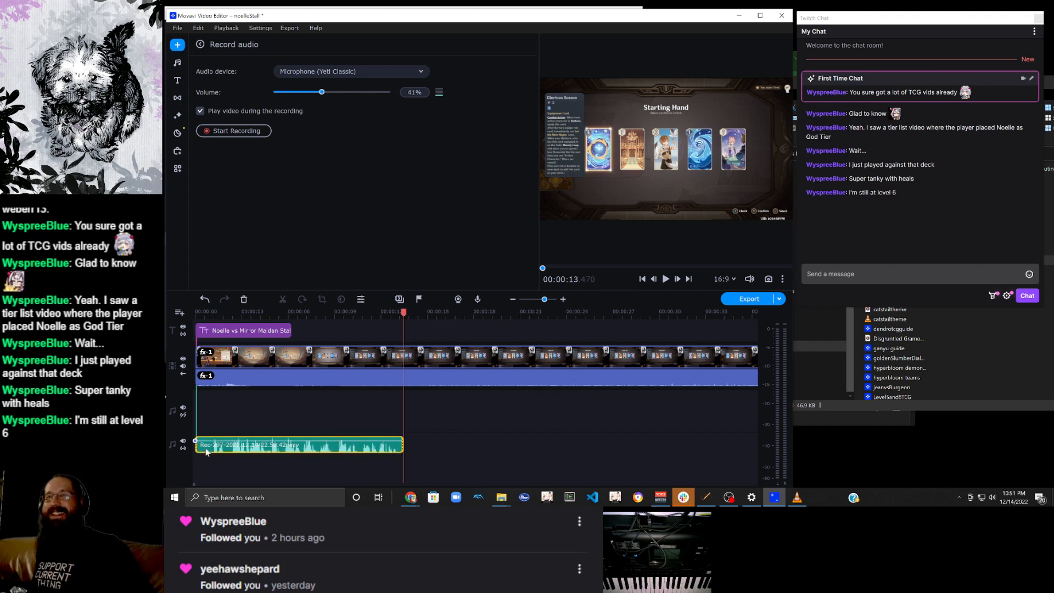
pyautogui.click(283, 300)
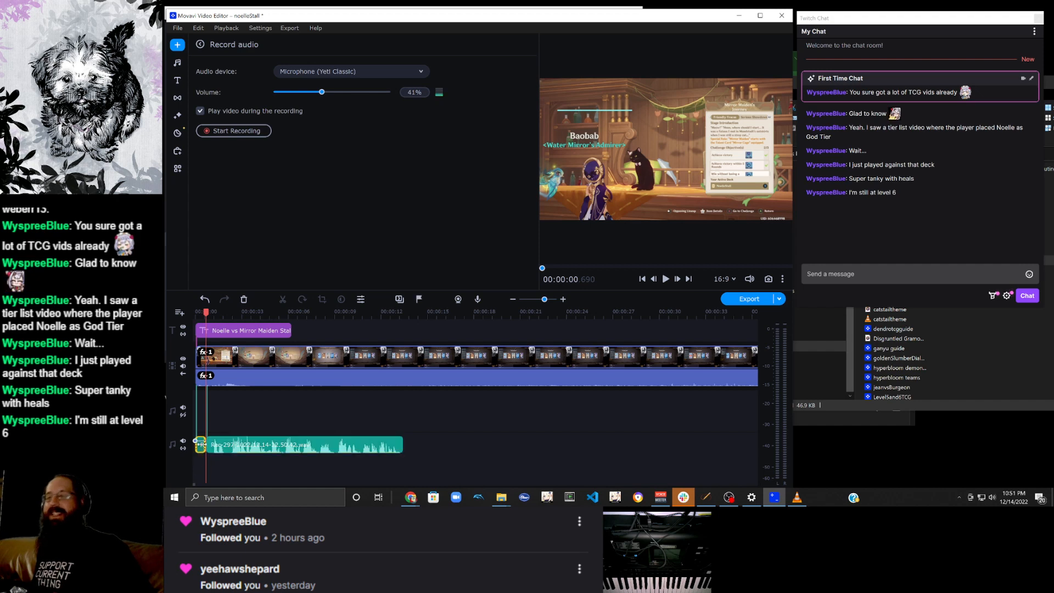
pyautogui.press('Delete')
pyautogui.moveTo(338, 440); pyautogui.dragTo(320, 437)
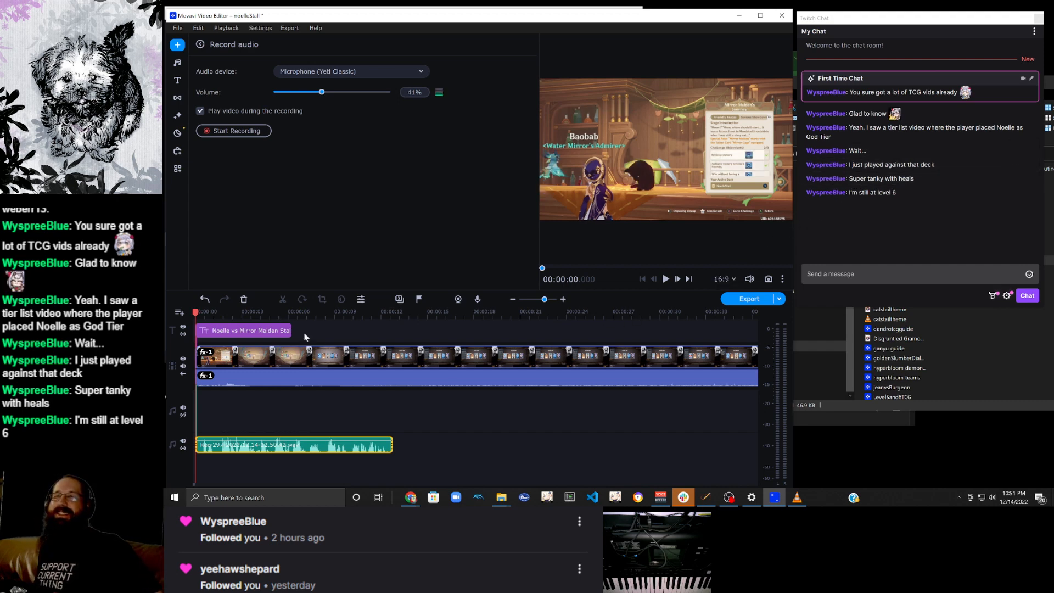
# Check the intro footage and extend the opening Noelle vs Mirror Maiden title clip to end at about 00:00:06.400.
pyautogui.click(280, 351)
pyautogui.click(297, 355)
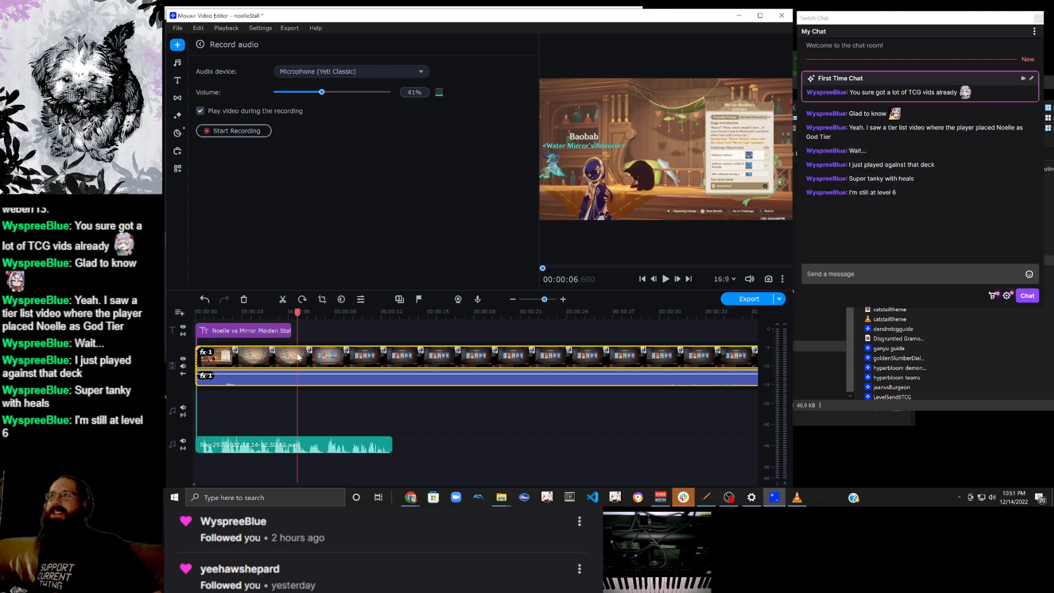
pyautogui.click(322, 359)
pyautogui.click(337, 357)
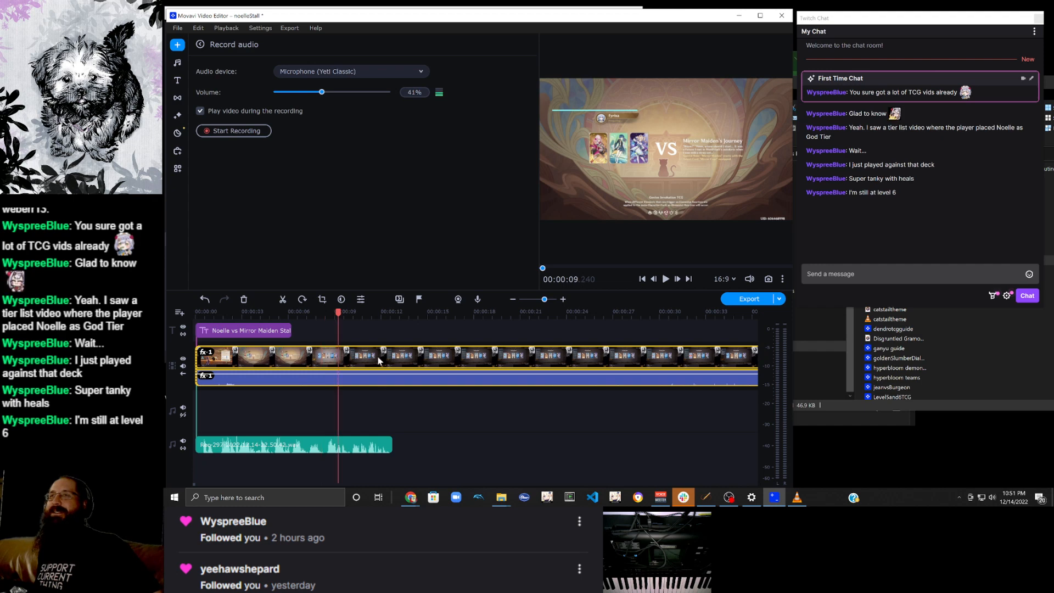
pyautogui.click(377, 359)
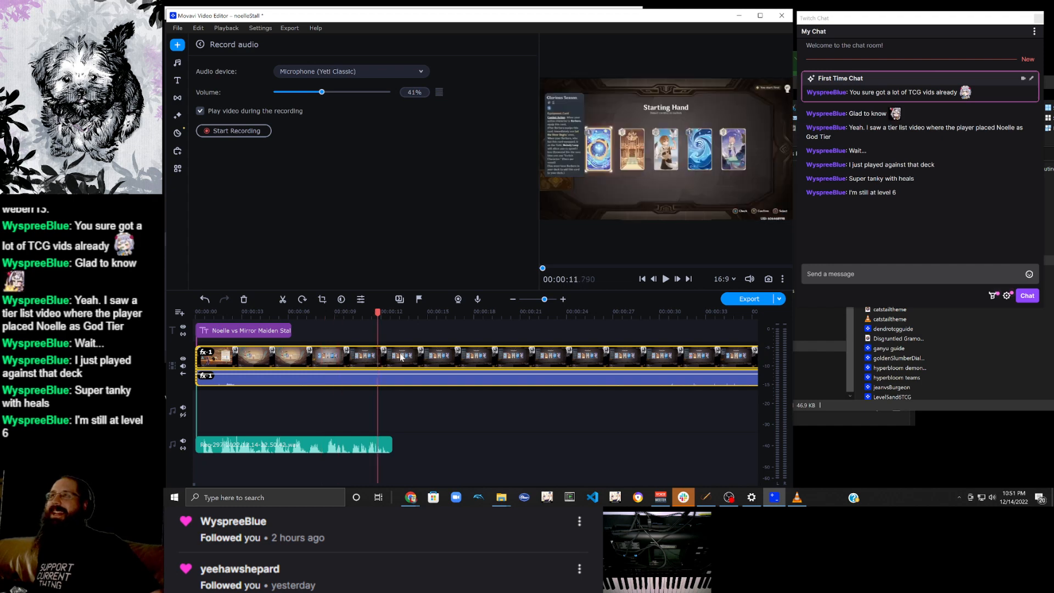
pyautogui.click(290, 332)
pyautogui.moveTo(289, 332); pyautogui.dragTo(319, 332)
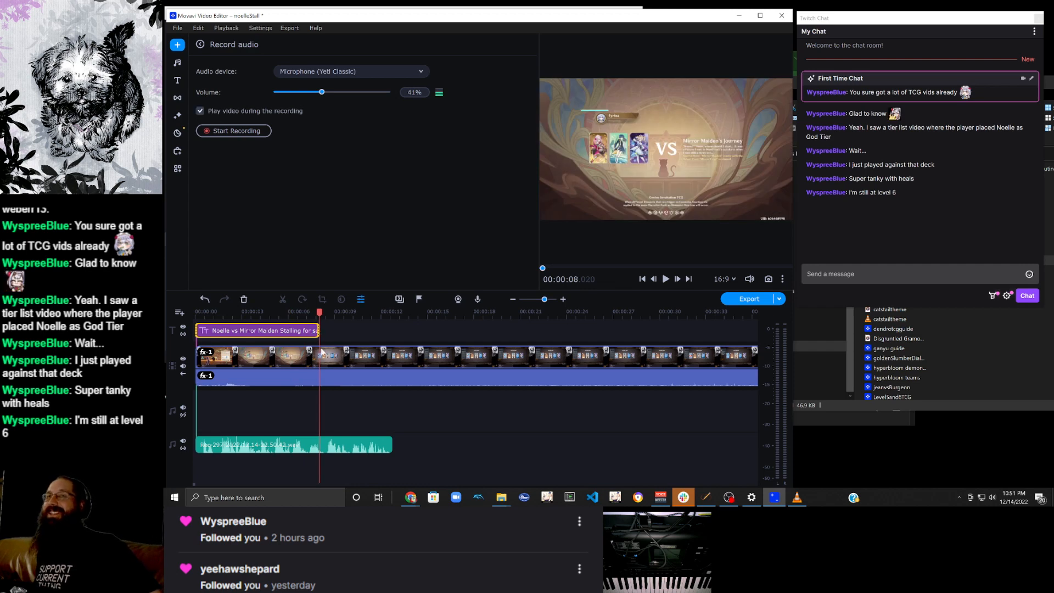
pyautogui.moveTo(317, 331); pyautogui.dragTo(295, 330)
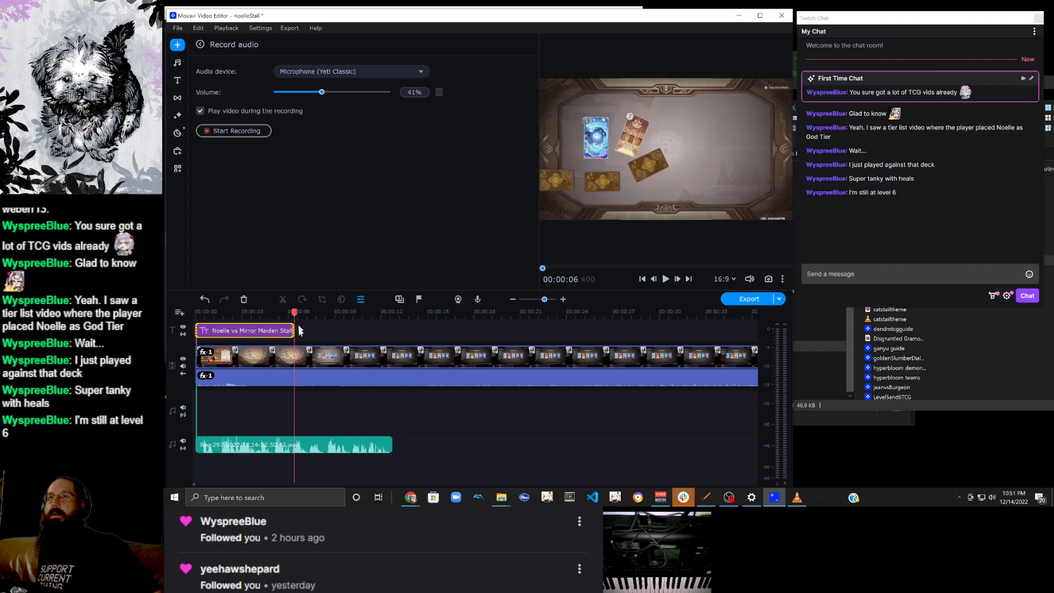
# Play the intro from the start of the timeline to review the voice-over with the footage and title.
pyautogui.moveTo(291, 311); pyautogui.dragTo(189, 312)
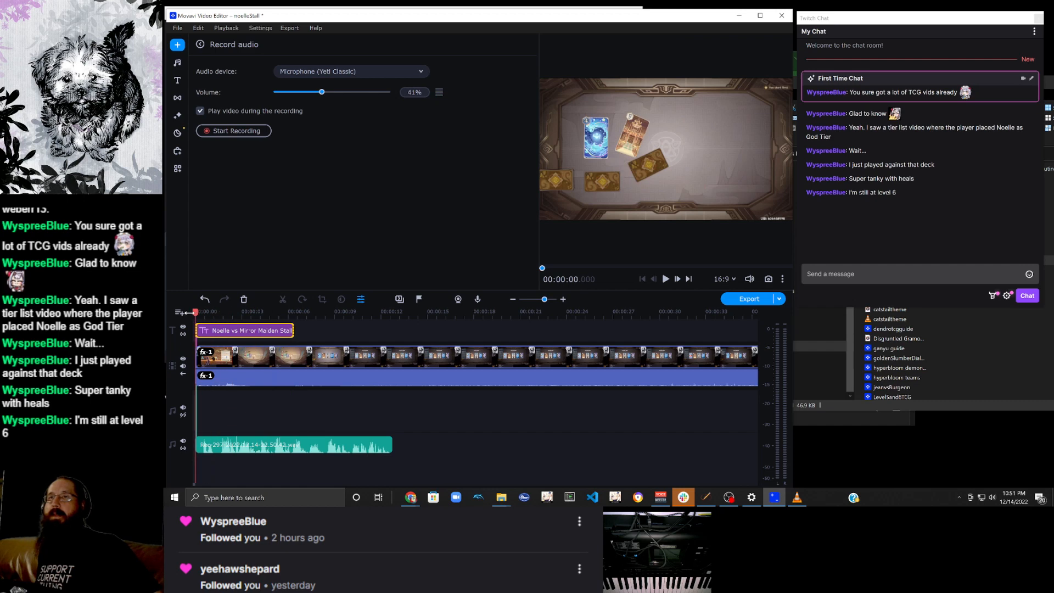
pyautogui.click(665, 279)
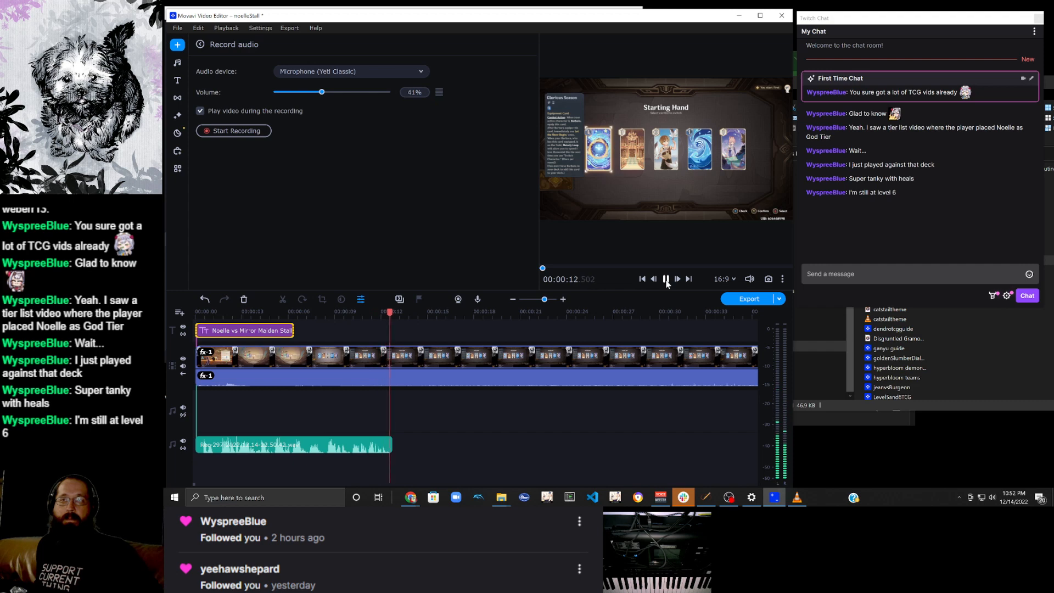
pyautogui.click(667, 279)
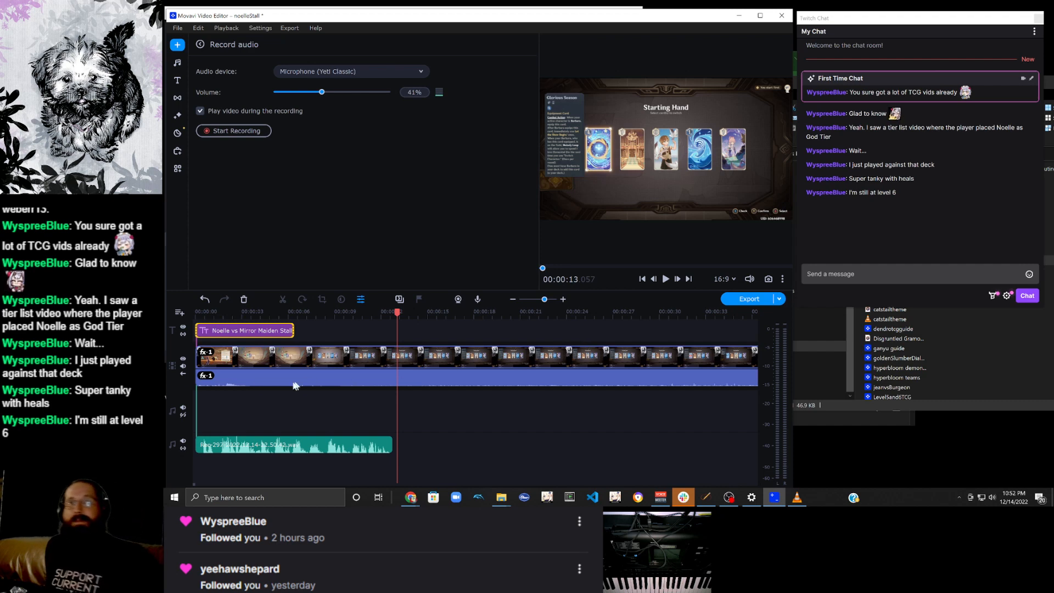
# Reposition the "Stalling for survivability" line of the opening title so it fits fully inside the frame's lower-left corner.
pyautogui.click(234, 312)
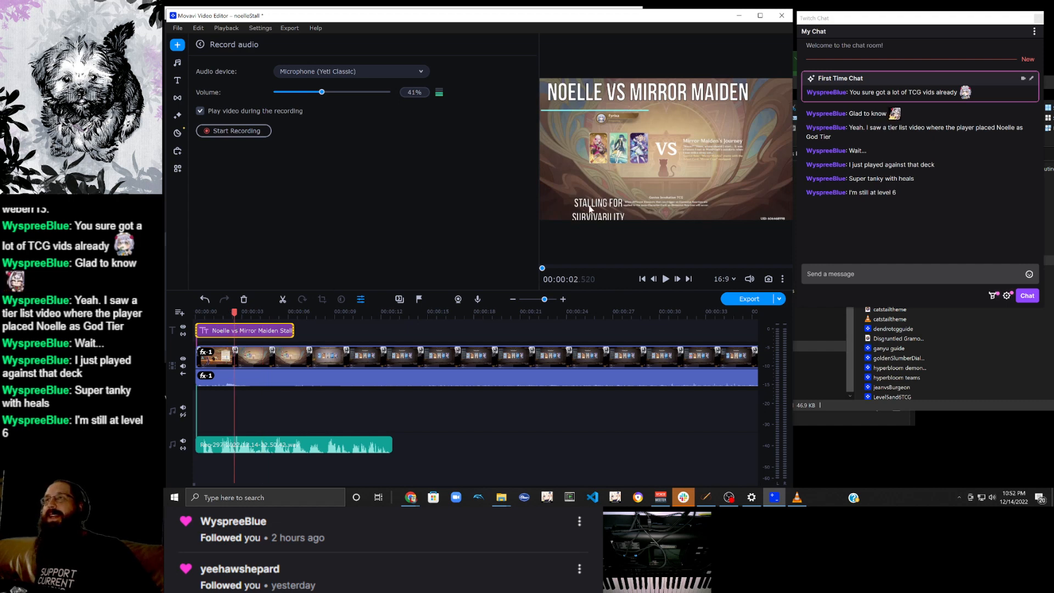
pyautogui.doubleClick(247, 333)
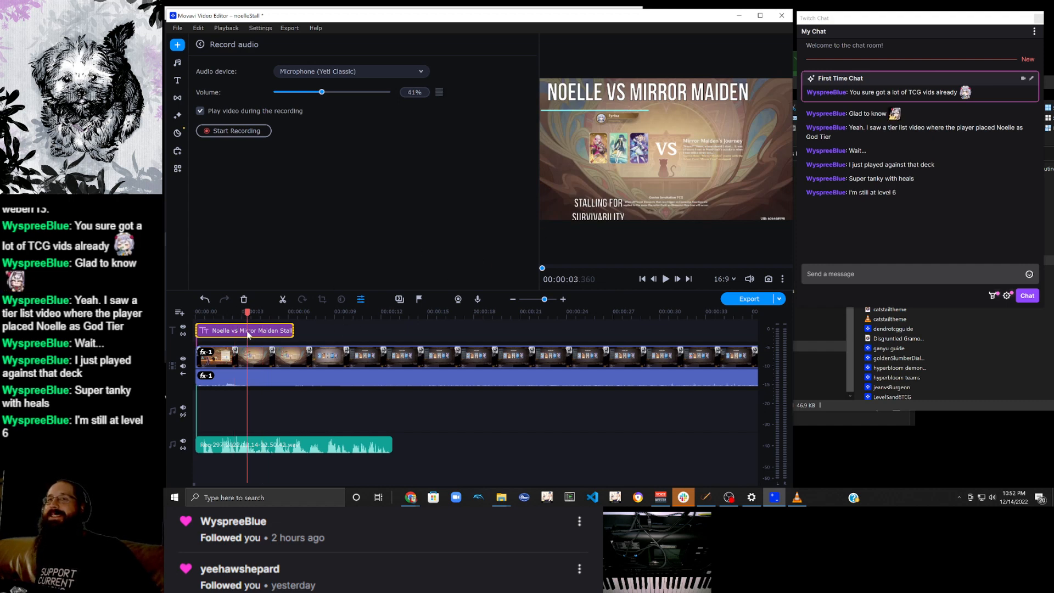
pyautogui.click(617, 199)
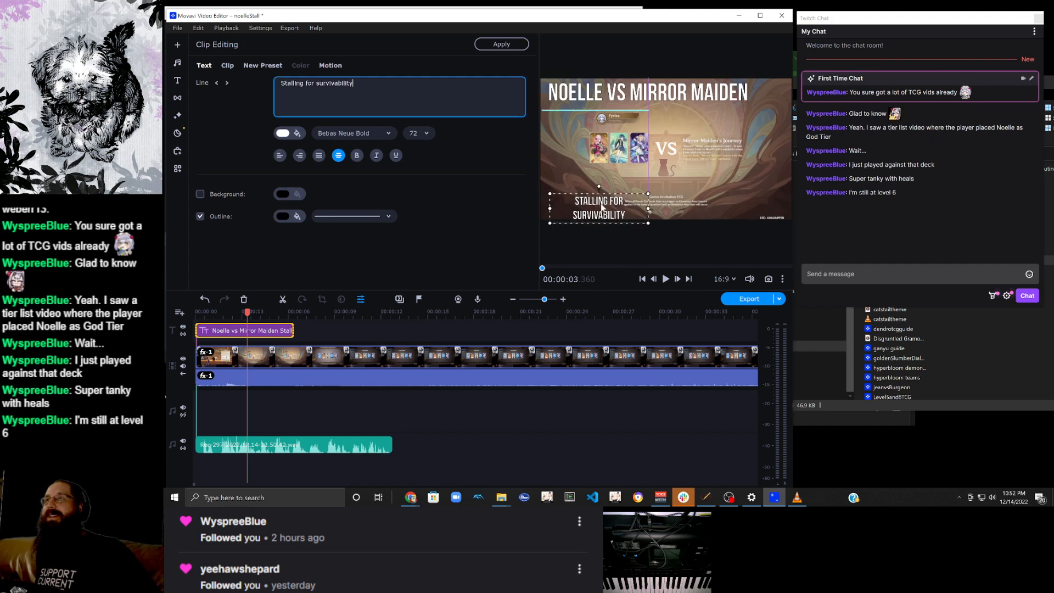
pyautogui.moveTo(597, 205); pyautogui.dragTo(590, 206)
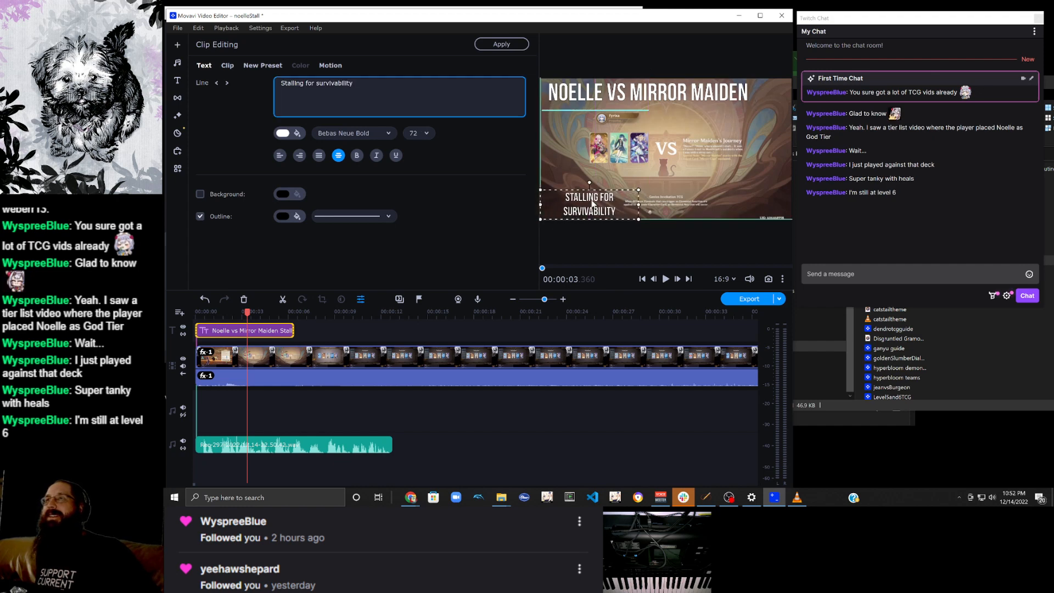
# Record a short additional microphone voice-over starting at 00:00:12.720, where the first voice-over clip ends.
pyautogui.click(392, 448)
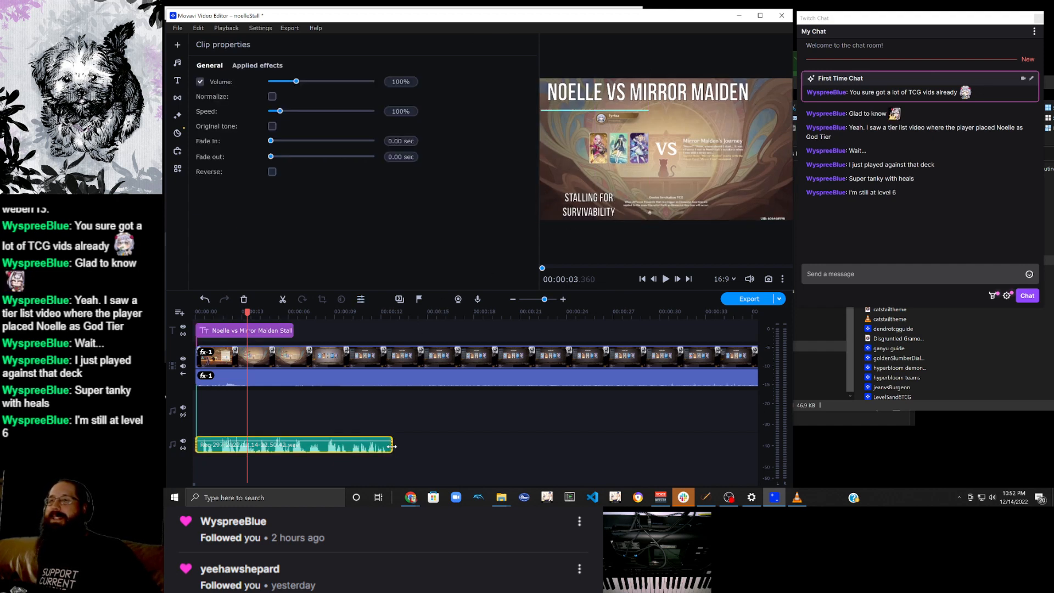
pyautogui.click(394, 362)
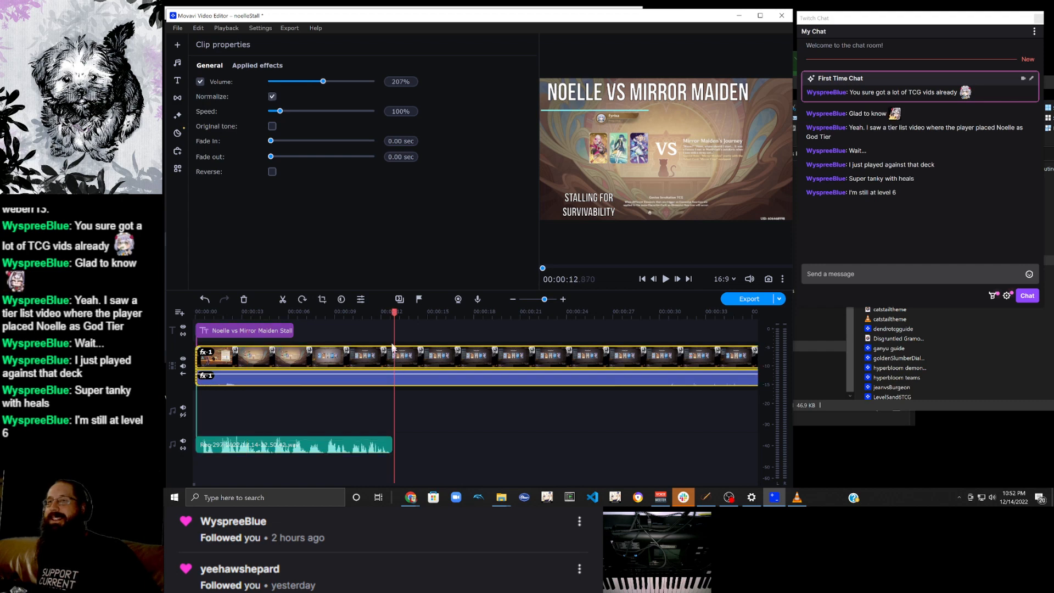
pyautogui.click(394, 312)
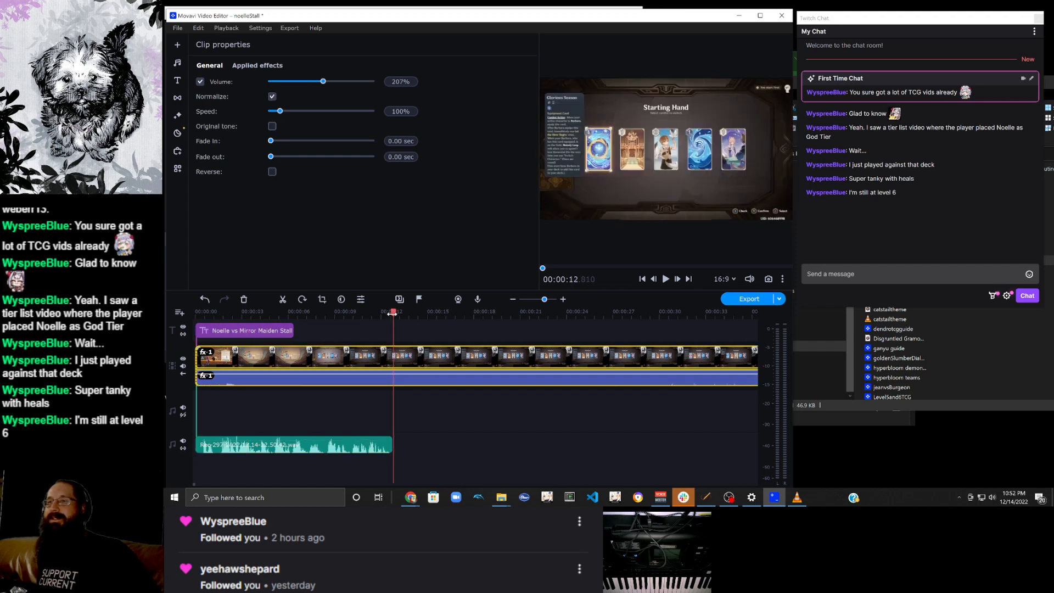
pyautogui.moveTo(393, 313); pyautogui.dragTo(392, 313)
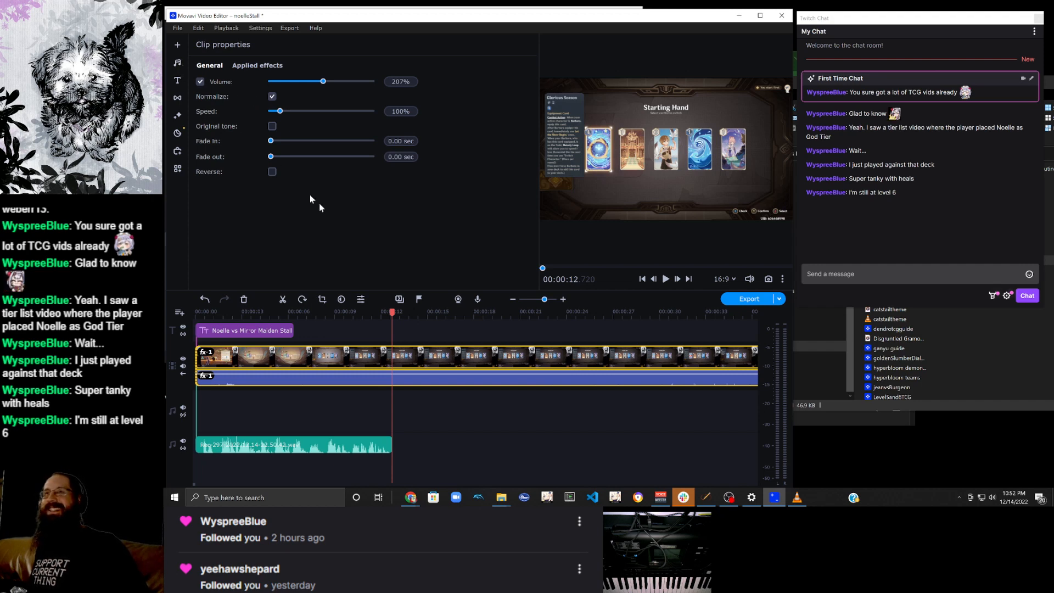
pyautogui.click(477, 299)
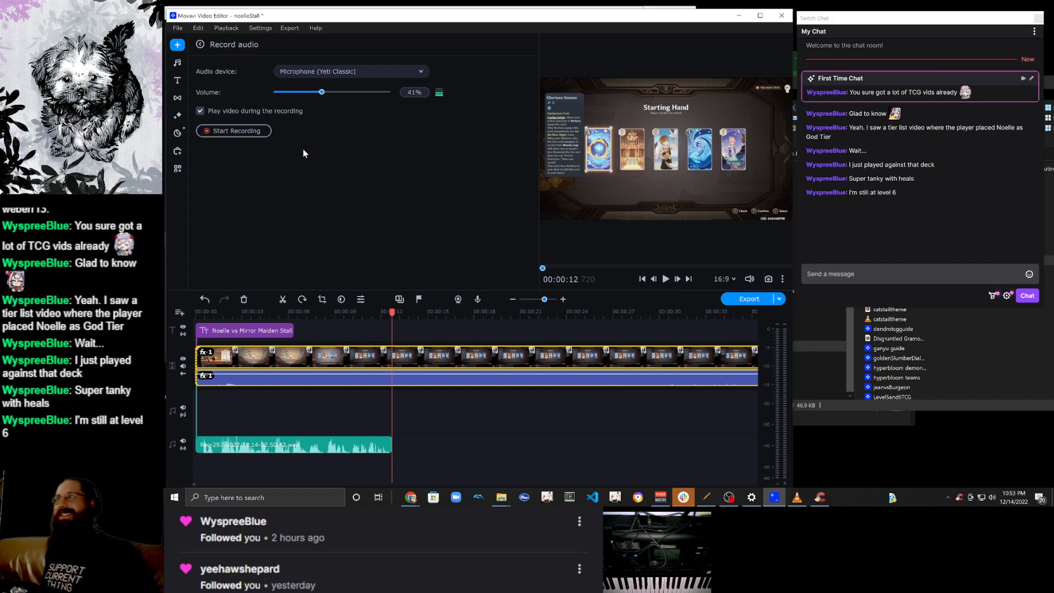
pyautogui.press('alt')
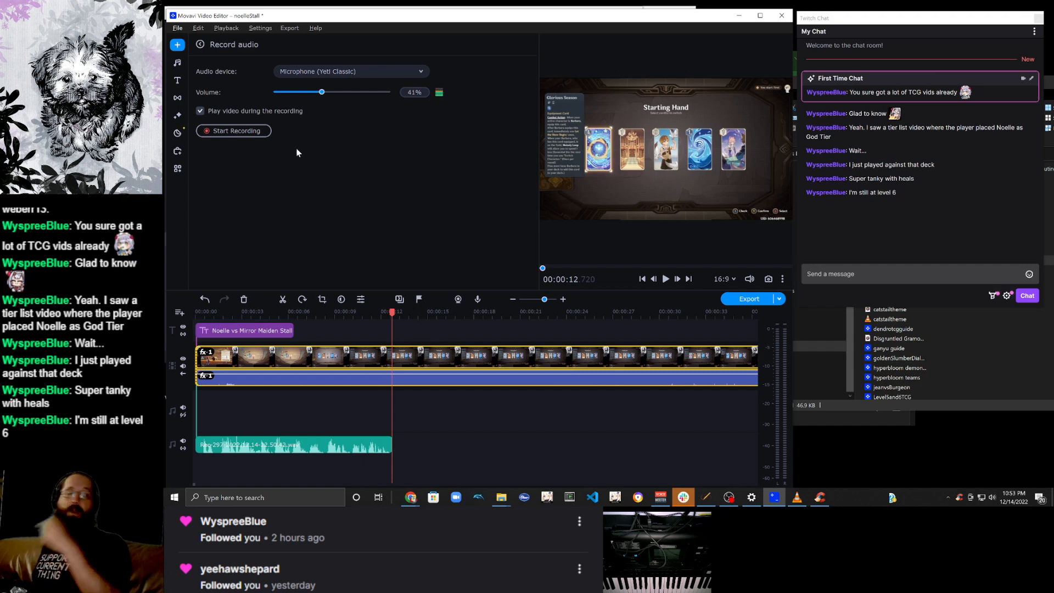
pyautogui.click(256, 131)
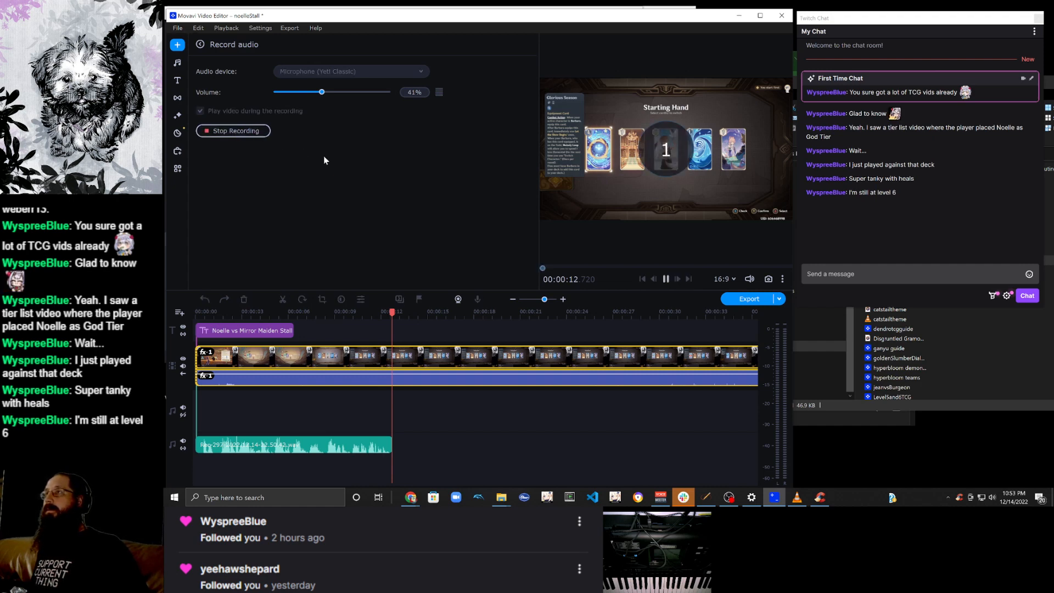
pyautogui.click(262, 131)
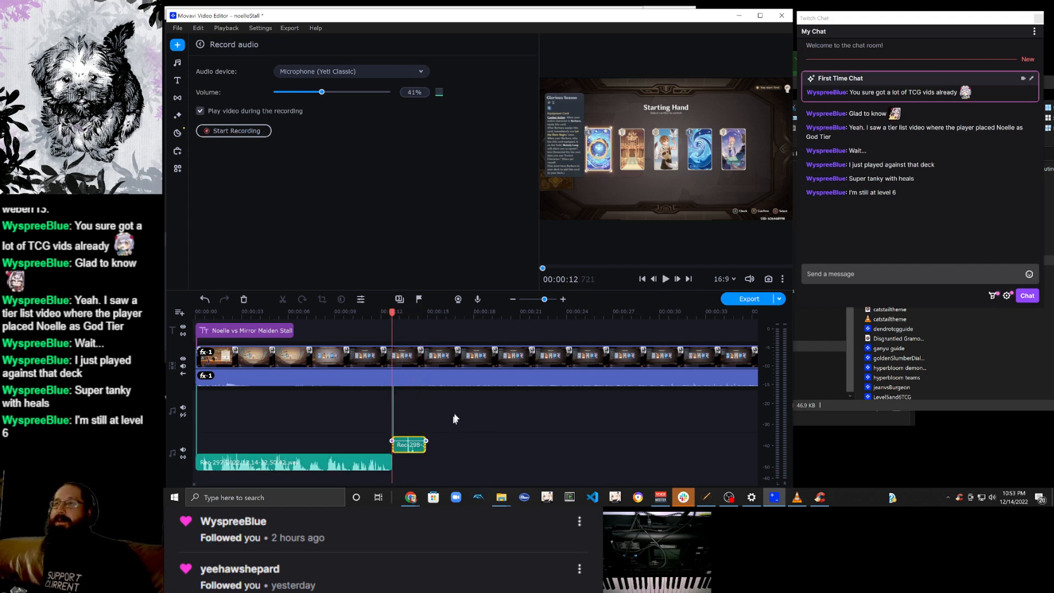
# Cut off the silent beginning of the new recording at 00:00:13.628 and place the rest directly behind the first voice-over clip.
pyautogui.click(563, 300)
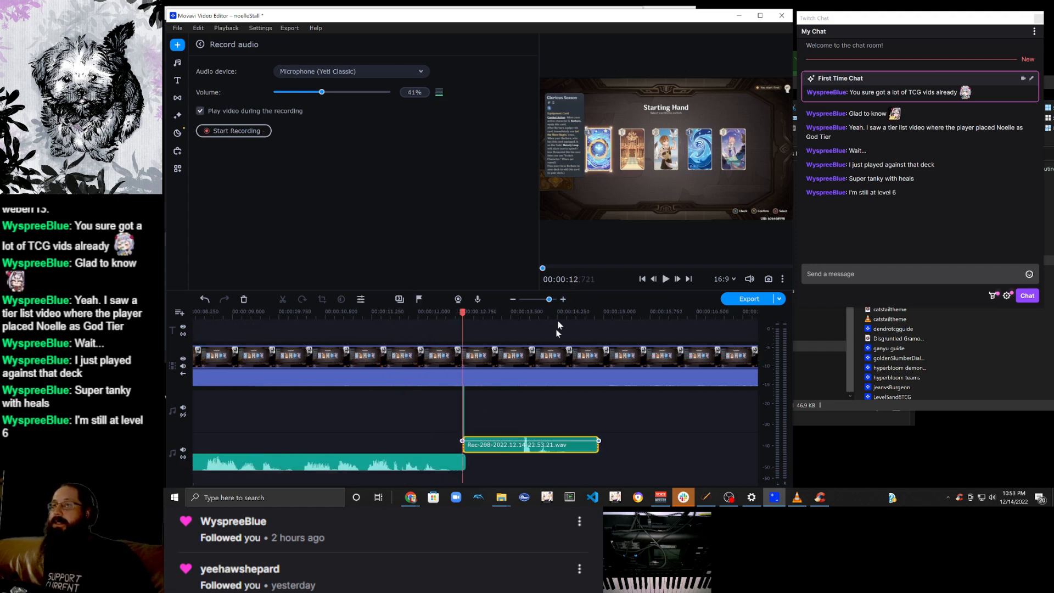
pyautogui.click(507, 449)
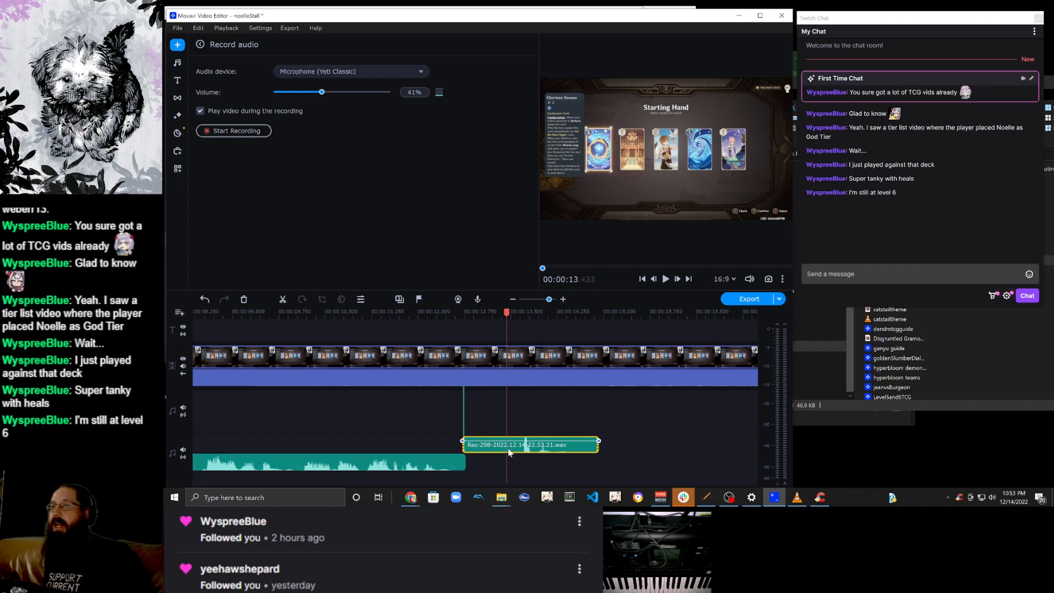
pyautogui.click(510, 452)
pyautogui.click(518, 451)
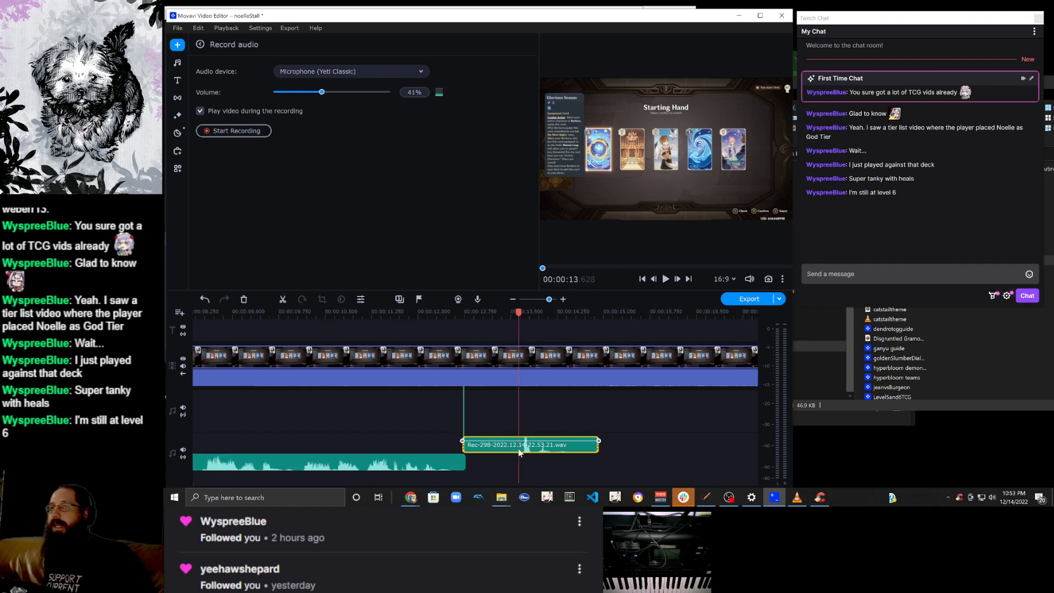
pyautogui.click(282, 299)
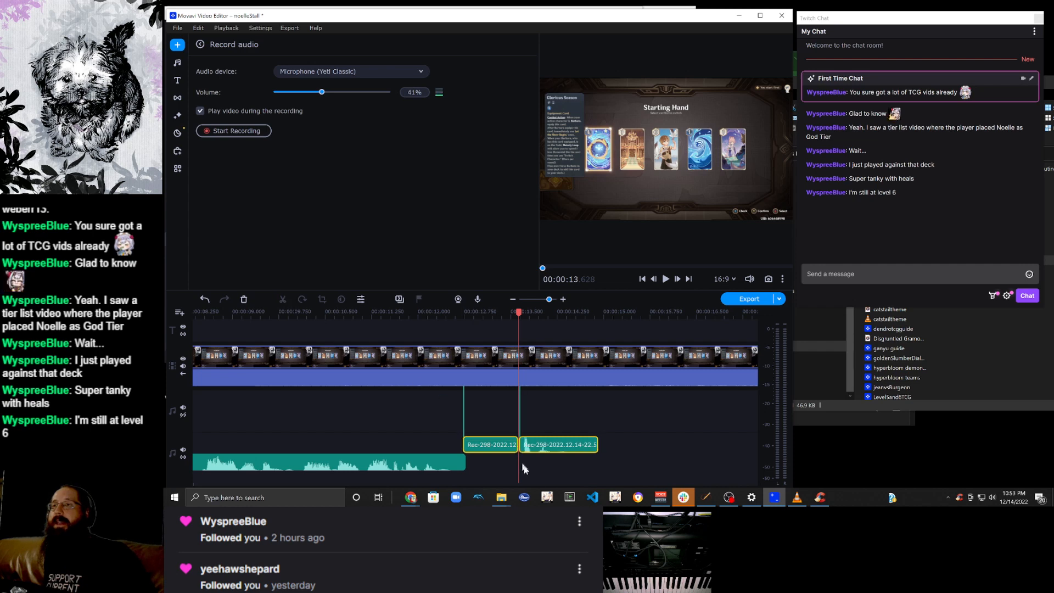
pyautogui.click(483, 446)
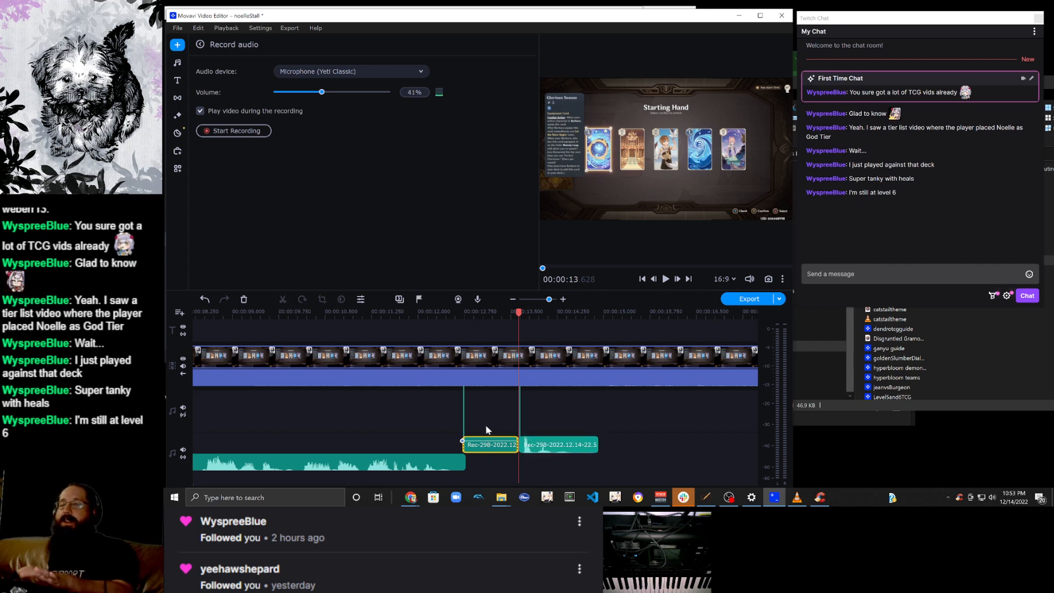
pyautogui.moveTo(555, 445); pyautogui.dragTo(504, 469)
# Review the transition, cut the first voice-over's tail off at 00:00:12.555, and close the gap with the second recording.
pyautogui.click(415, 447)
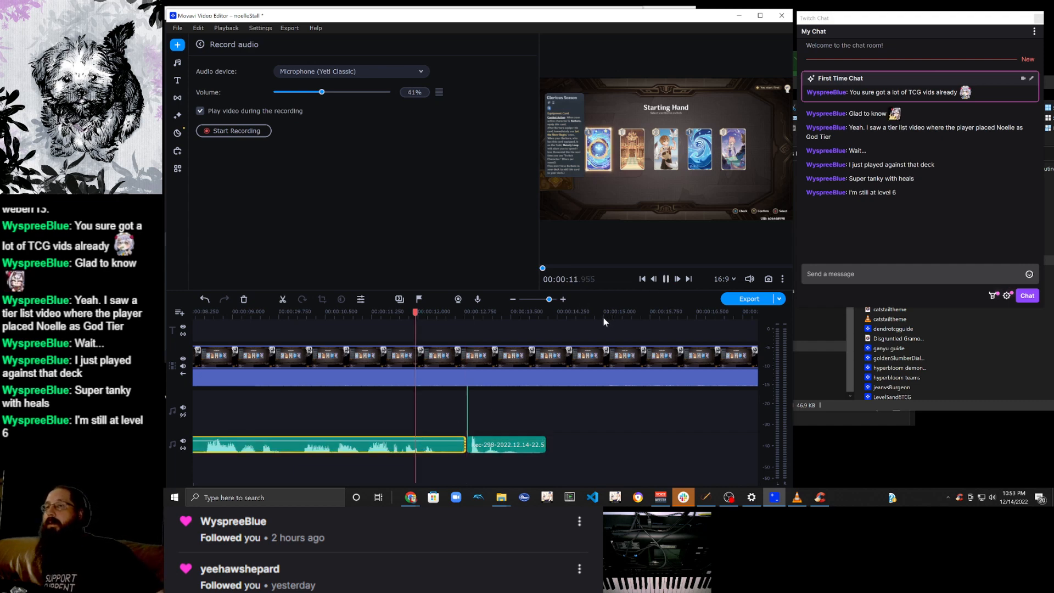
pyautogui.click(664, 279)
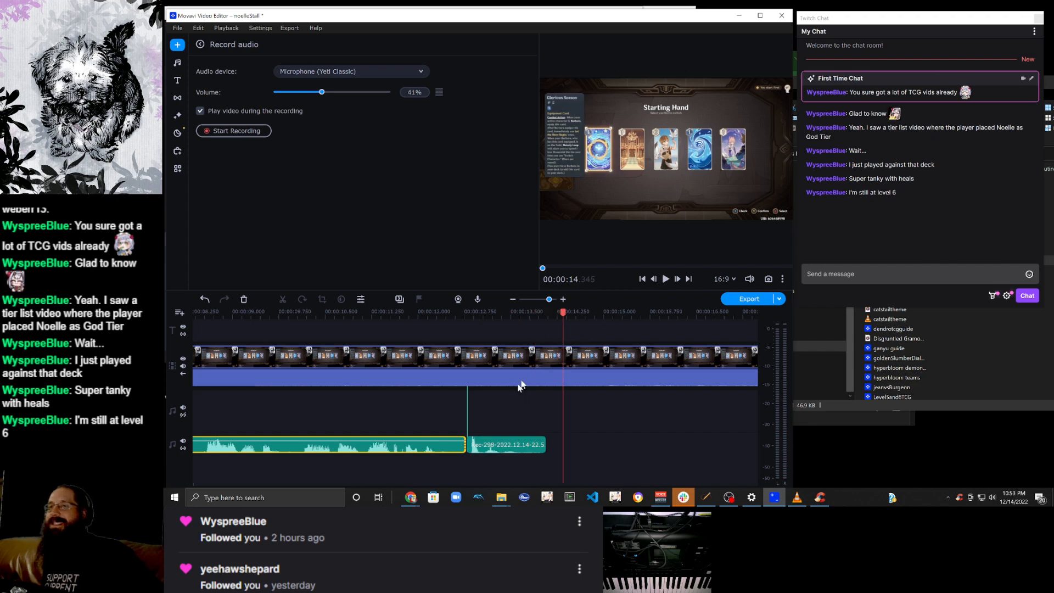
pyautogui.click(453, 451)
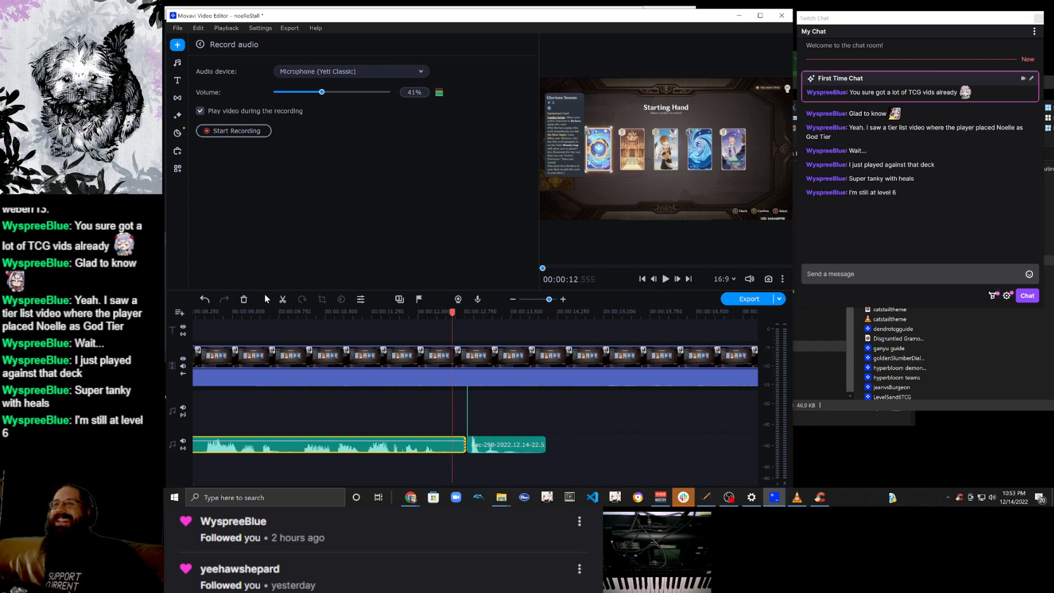
pyautogui.click(283, 298)
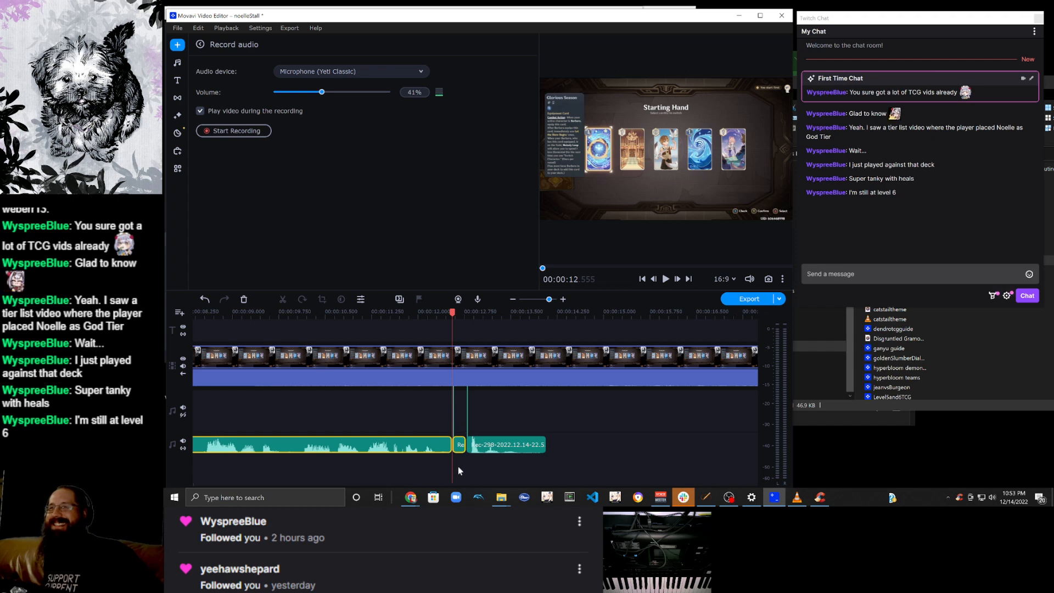
pyautogui.click(458, 447)
pyautogui.press('Delete')
pyautogui.moveTo(502, 448); pyautogui.dragTo(488, 446)
# Play the transition between the two joined voice-over clips to check the timing.
pyautogui.click(406, 443)
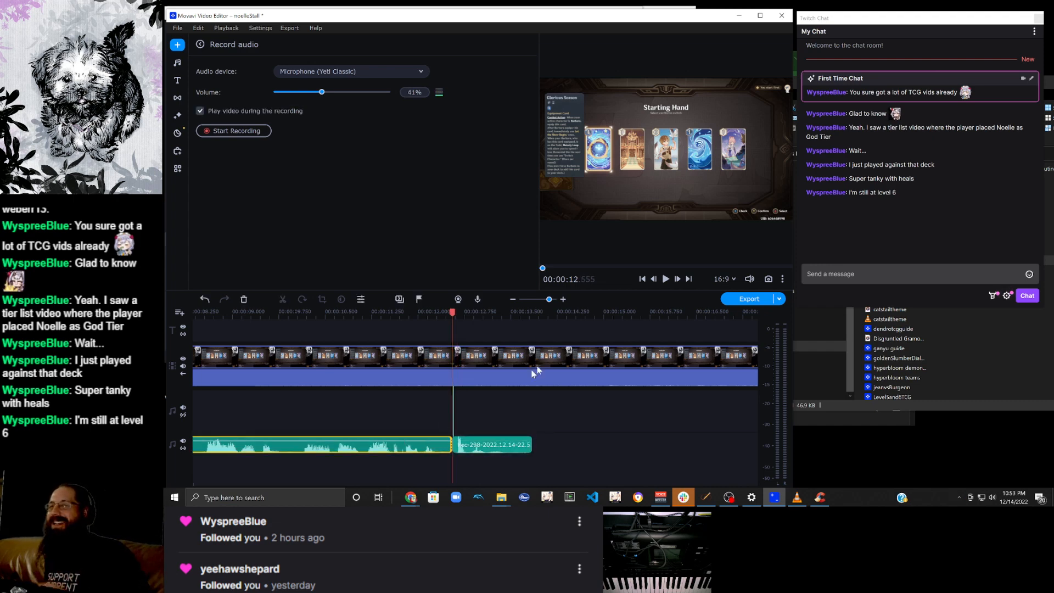
pyautogui.click(377, 450)
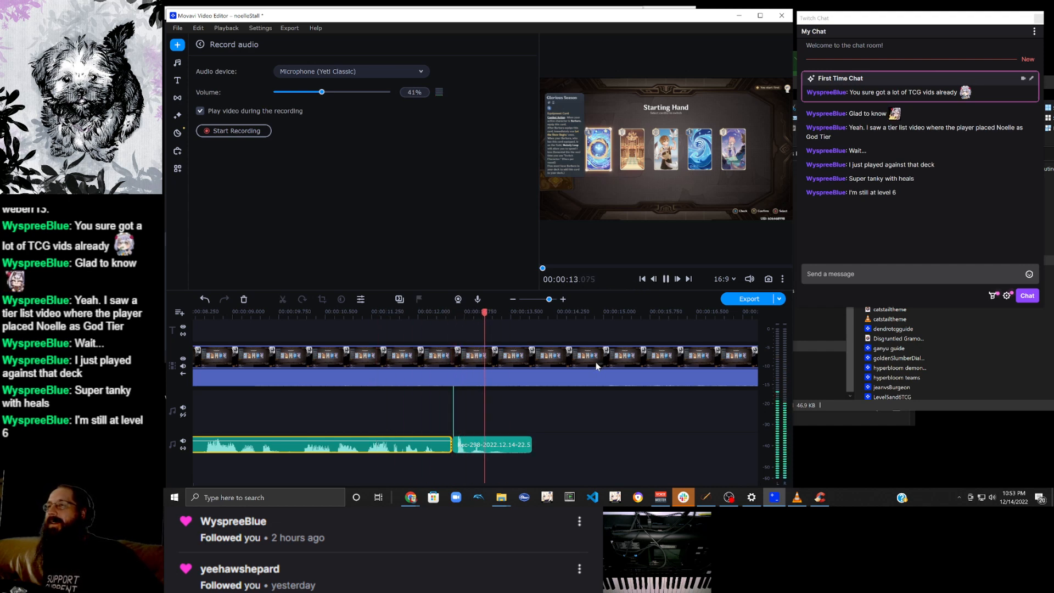
pyautogui.click(666, 279)
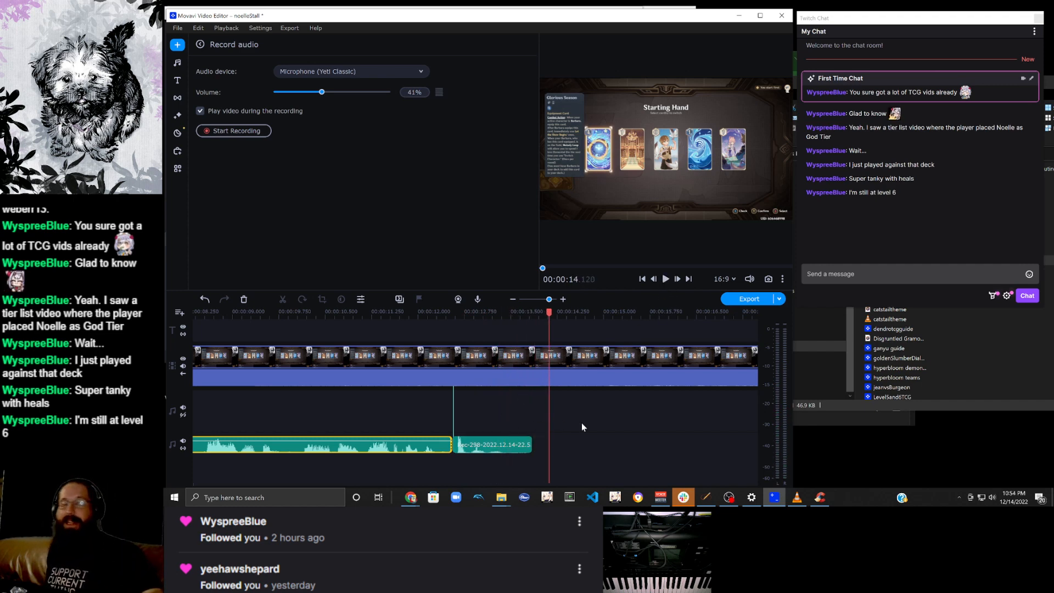
# Place the playhead at 00:00:43.000, the start of the Opening Act title clip.
pyautogui.scroll(-1, 579, 419)
pyautogui.scroll(-3, 584, 429)
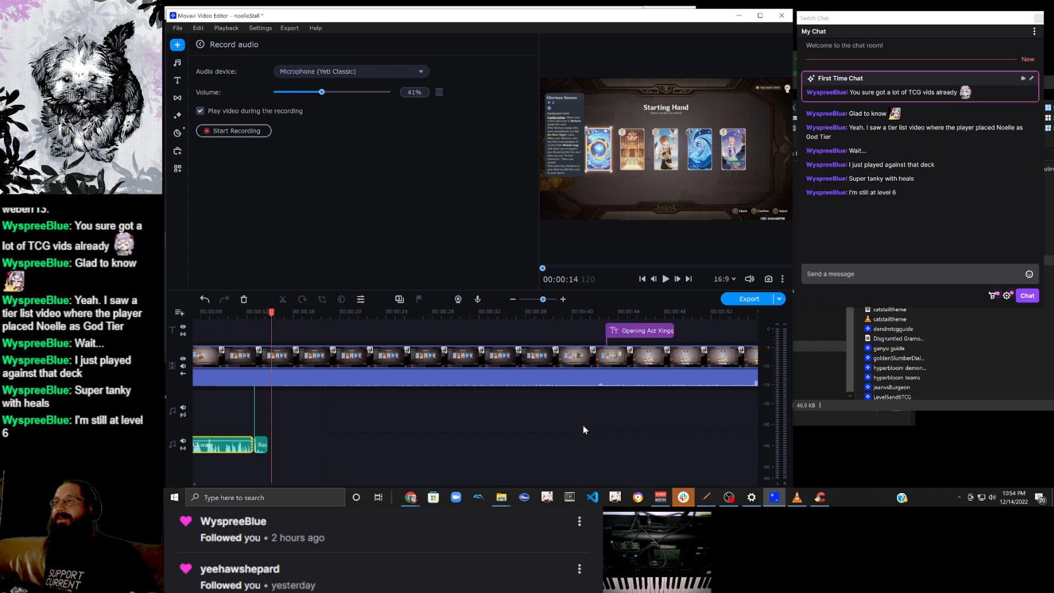
pyautogui.click(608, 353)
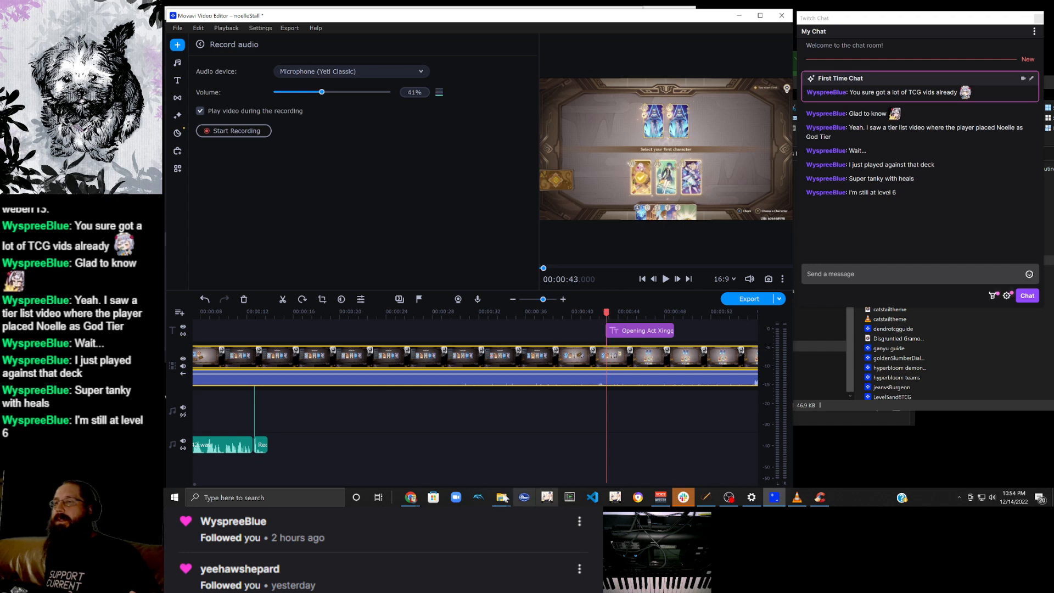
# Switch to OBS, raise the chrome audio source's volume to -1.7 dB, and return to Movavi.
pyautogui.moveTo(407, 499)
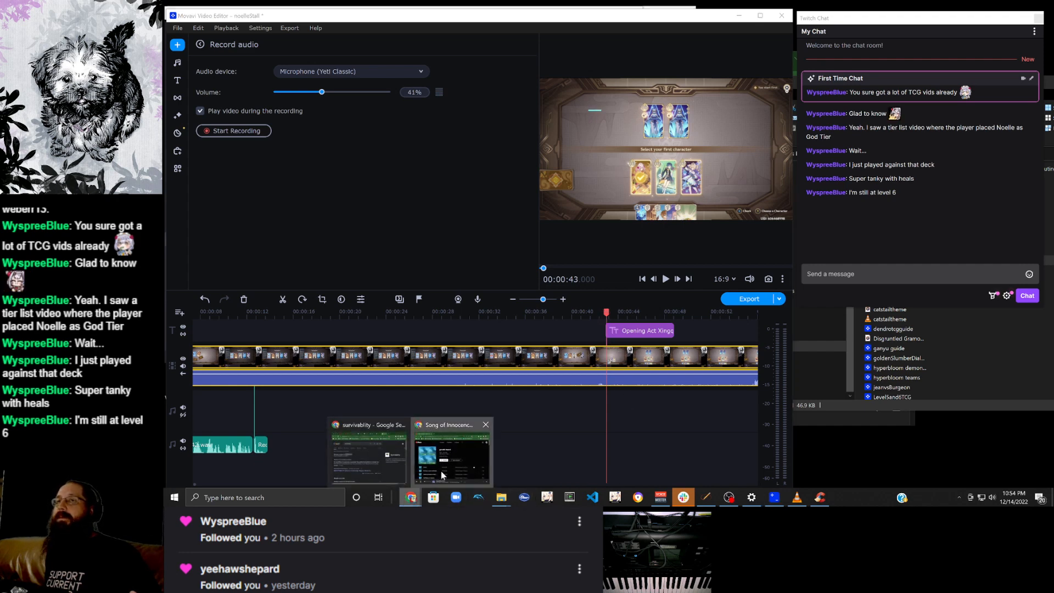
pyautogui.click(440, 471)
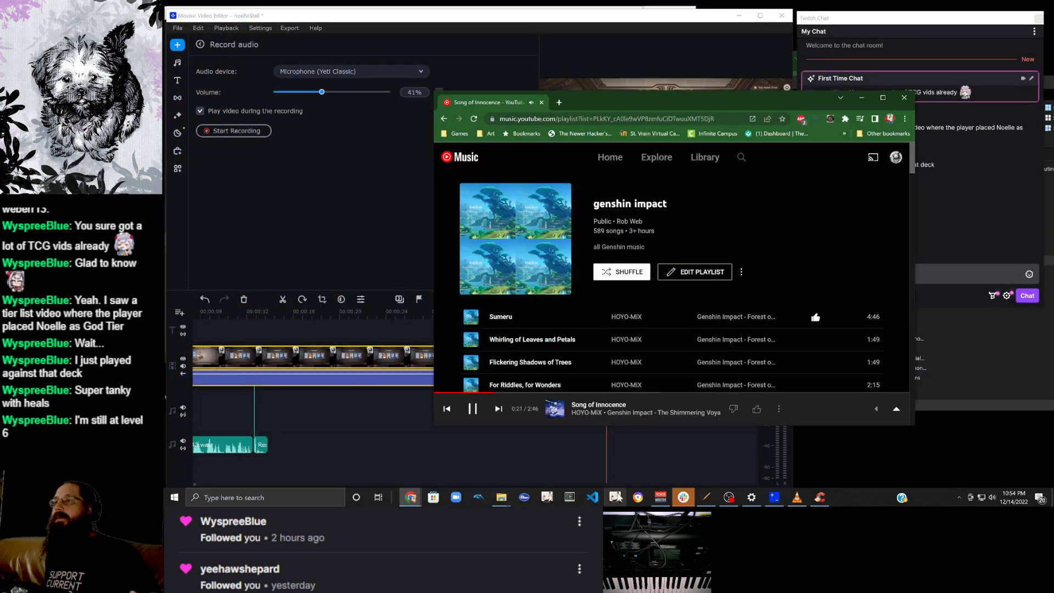
pyautogui.click(728, 497)
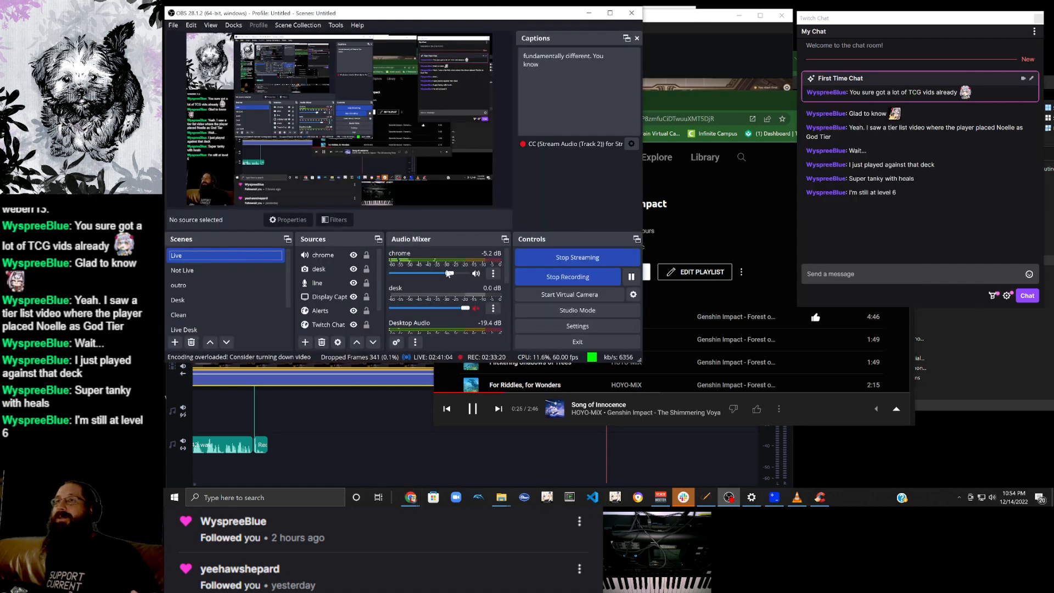
pyautogui.moveTo(447, 274); pyautogui.dragTo(460, 275)
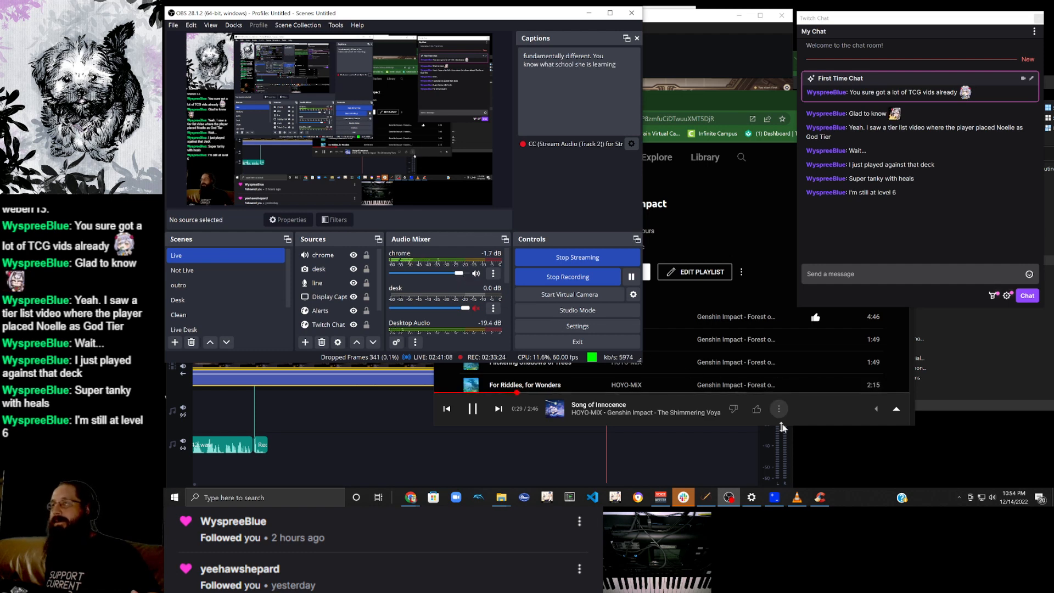
pyautogui.click(659, 461)
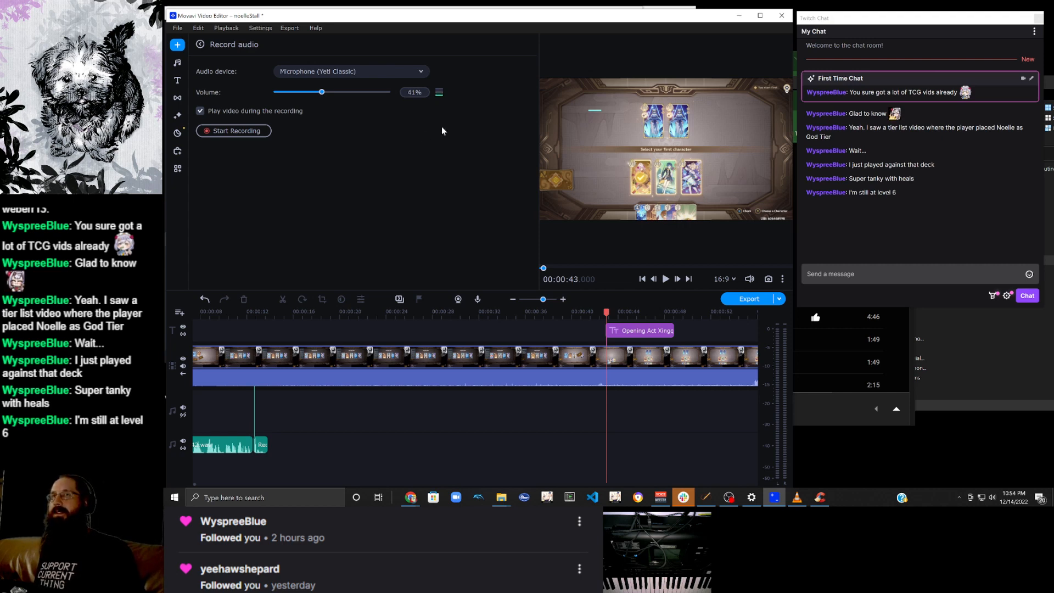
# Try to record a voice-over from the start of the Opening Act title at 00:00:43.000.
pyautogui.click(257, 132)
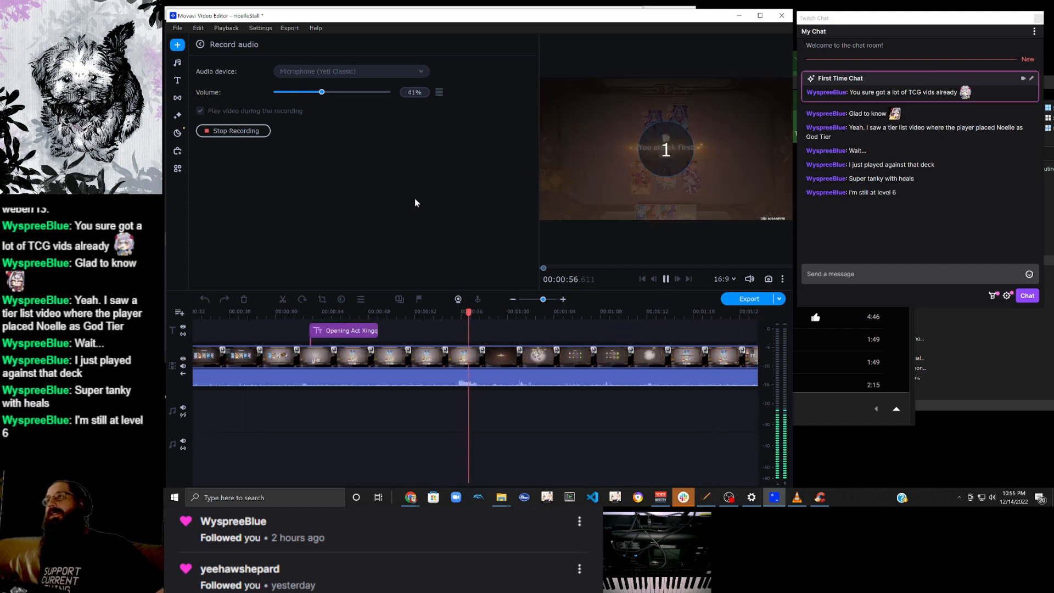
pyautogui.click(492, 312)
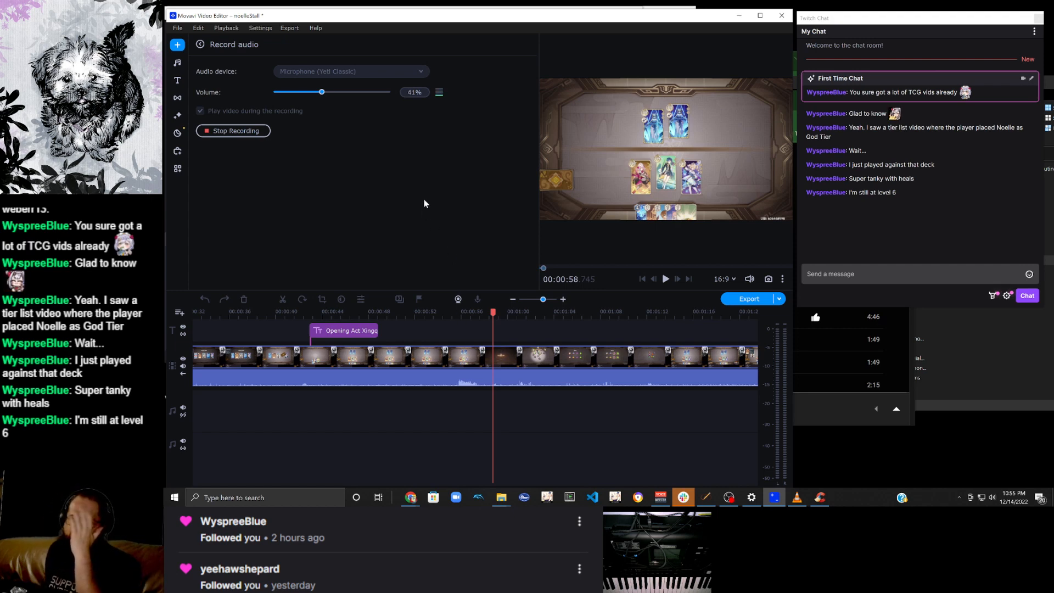
pyautogui.click(178, 28)
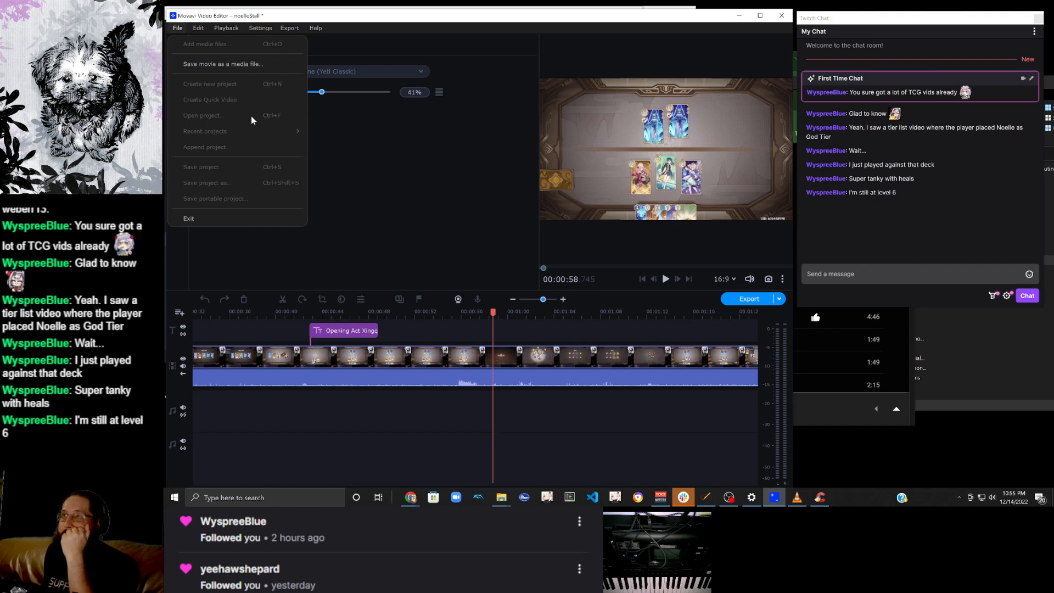
pyautogui.click(401, 149)
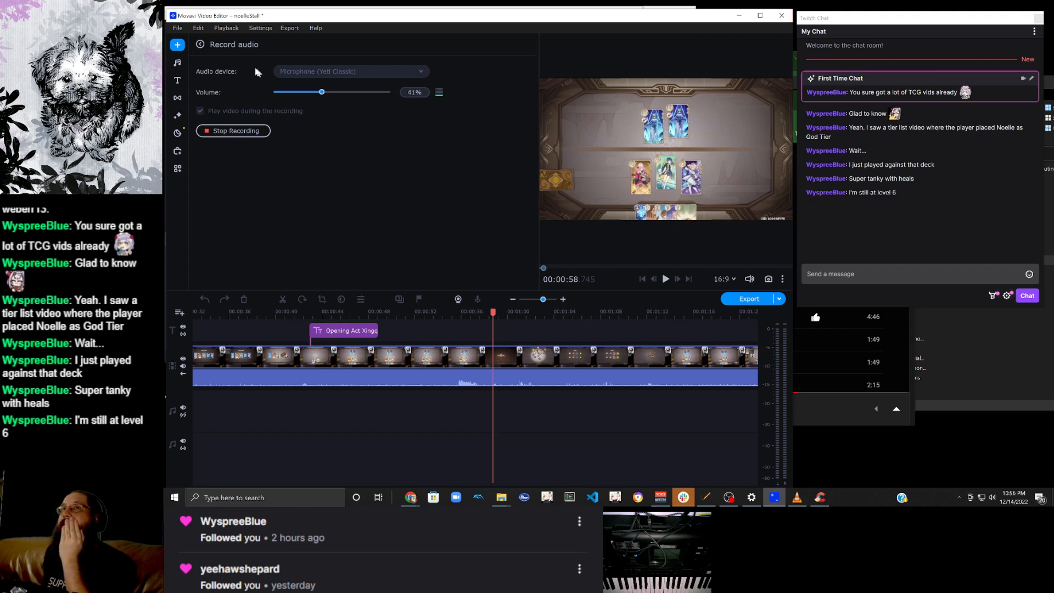
pyautogui.click(178, 28)
pyautogui.click(290, 28)
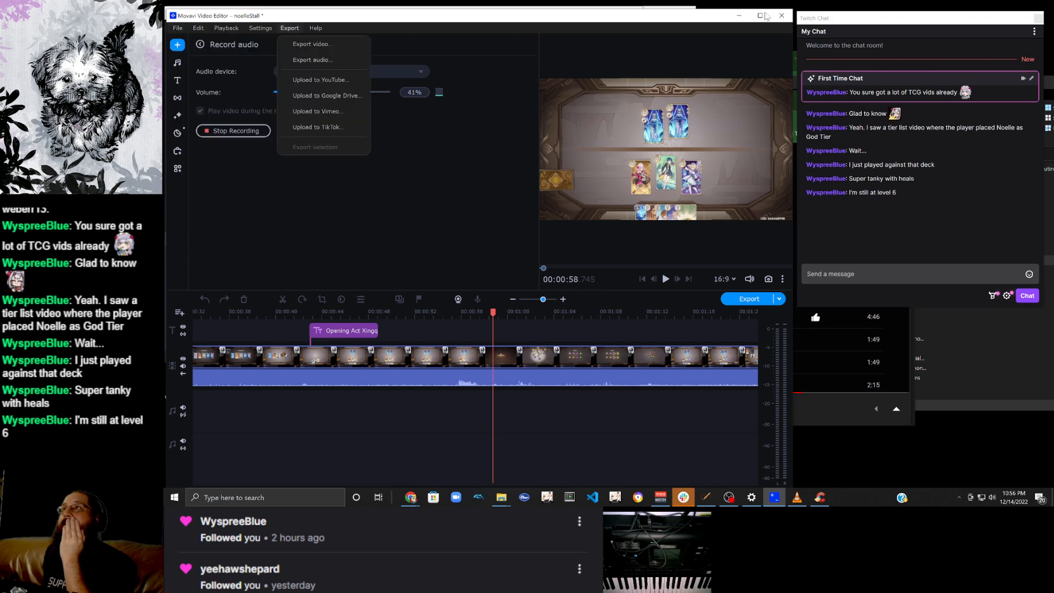
# Close the video editor, saving the project changes and dismissing the sale advertisement.
pyautogui.click(784, 17)
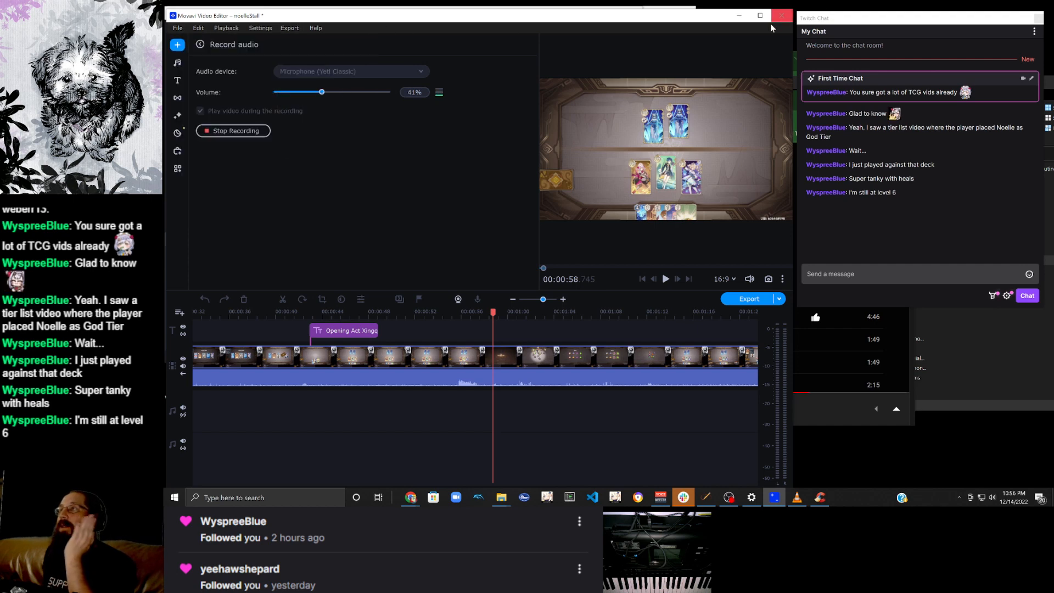
pyautogui.click(784, 16)
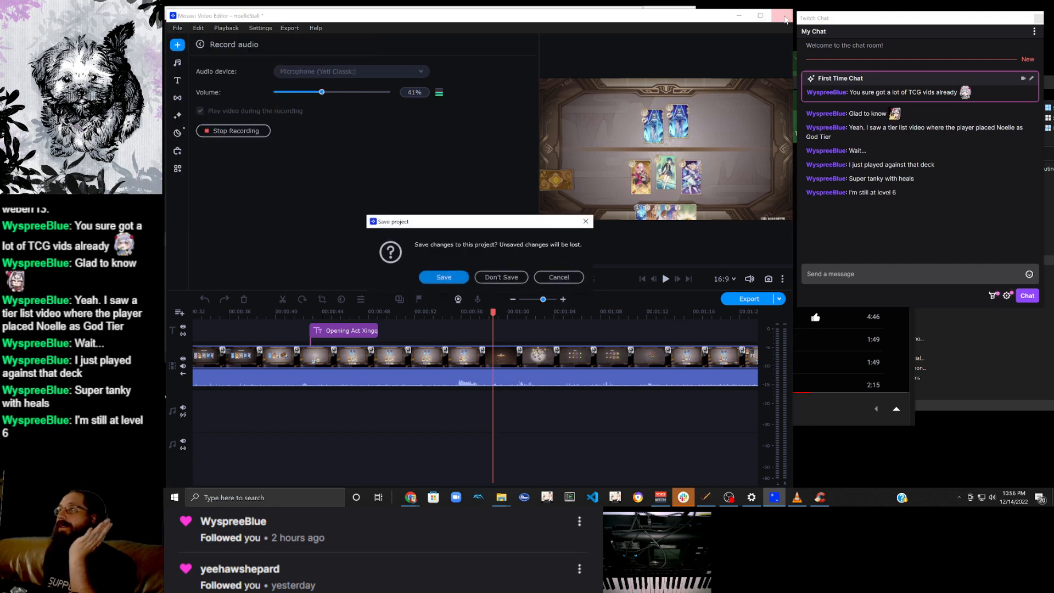
pyautogui.click(453, 280)
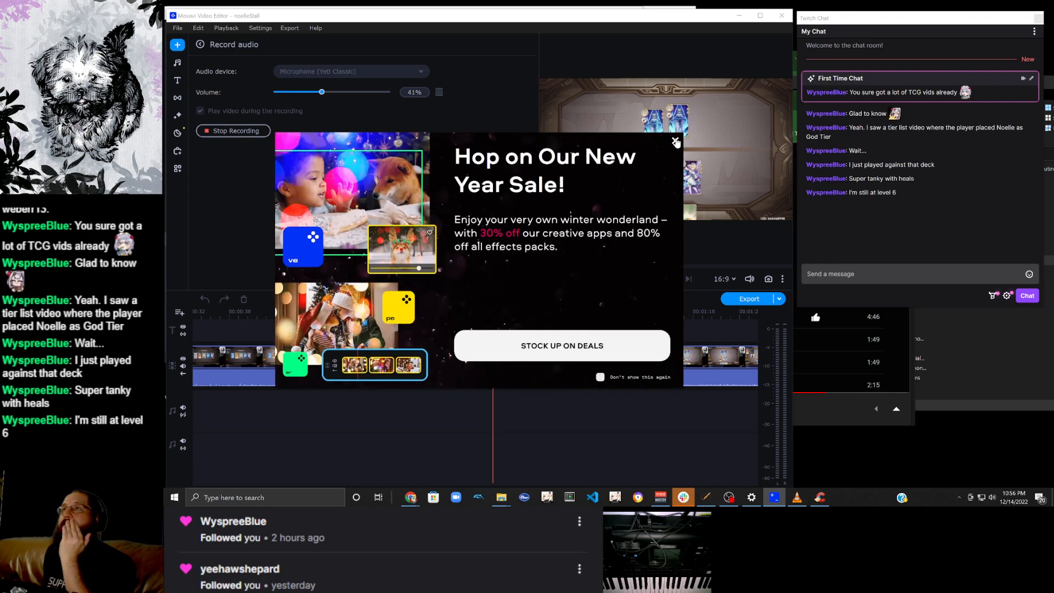
pyautogui.click(675, 141)
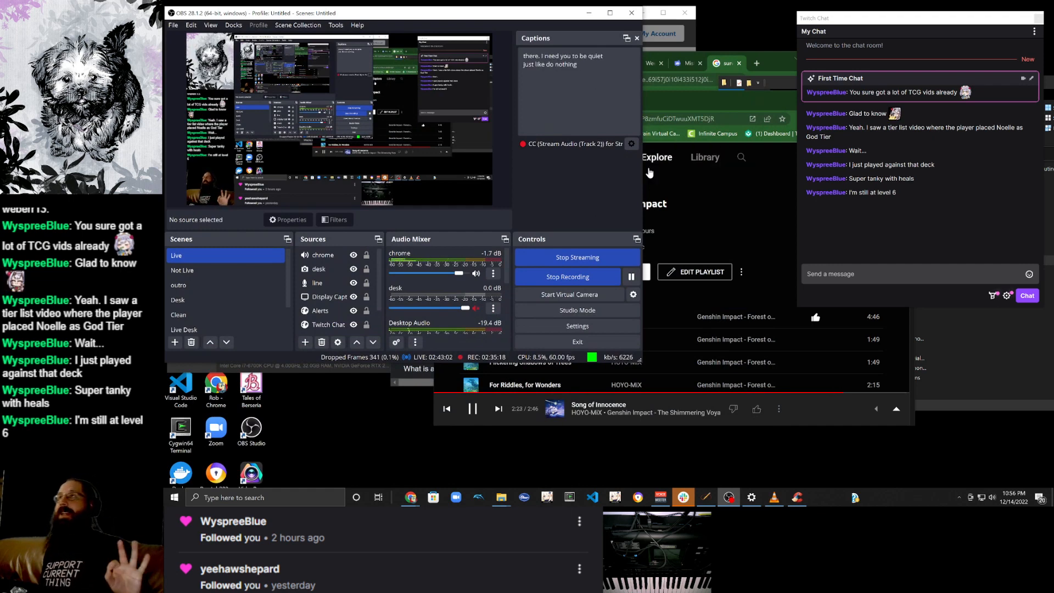
# Relaunch Movavi Video Editor and reopen the recent project noelleStall.mepx.
pyautogui.click(281, 499)
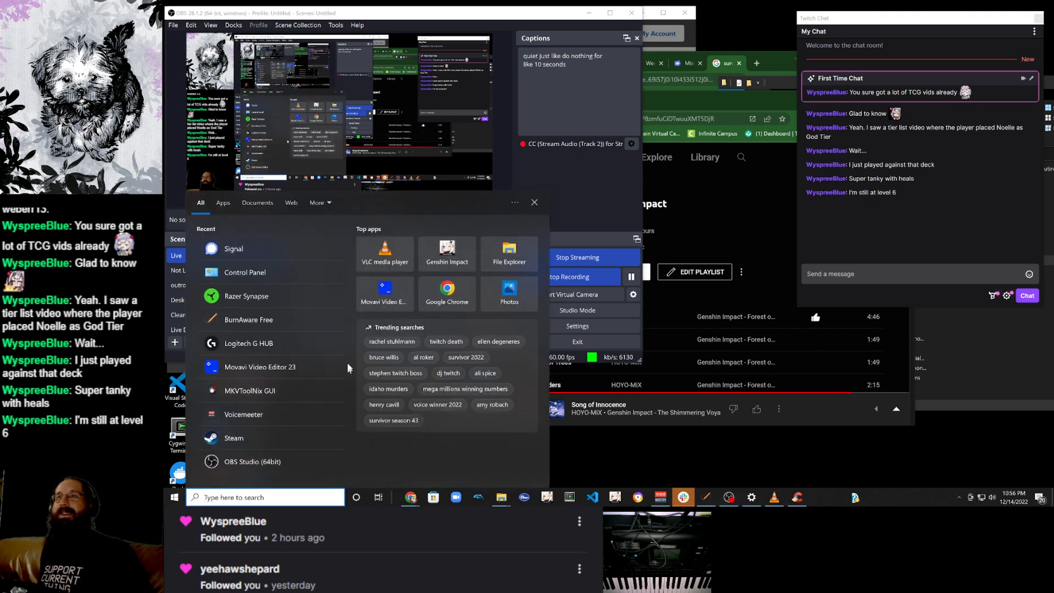
pyautogui.click(390, 296)
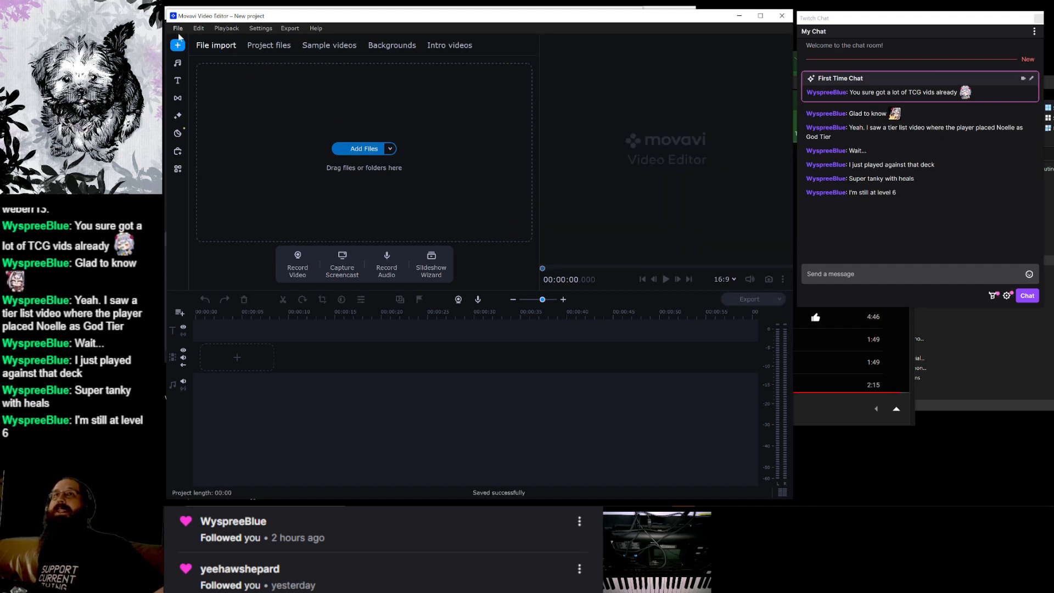
pyautogui.click(178, 28)
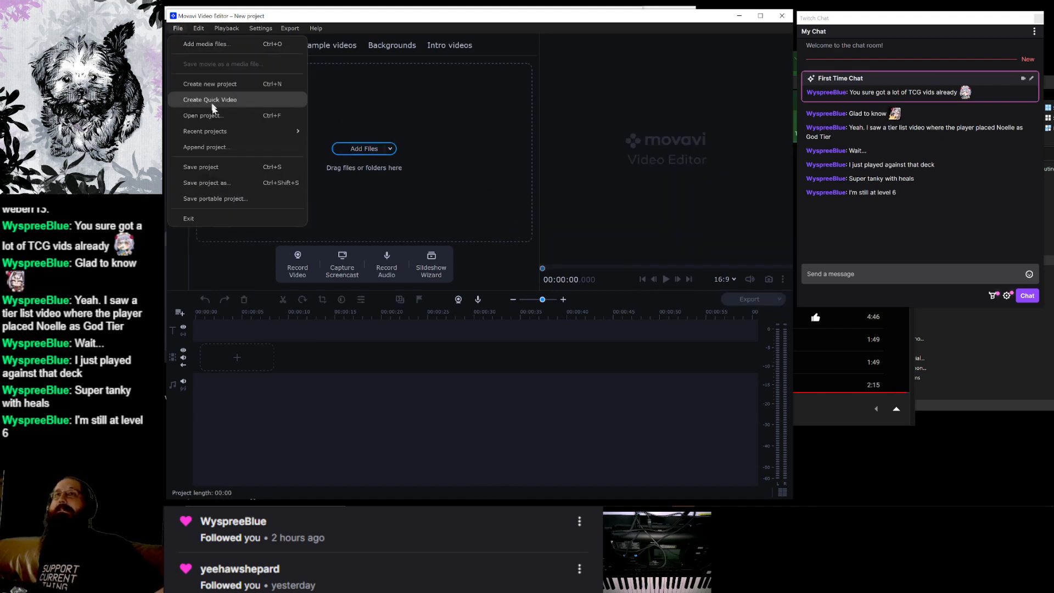
pyautogui.moveTo(267, 138)
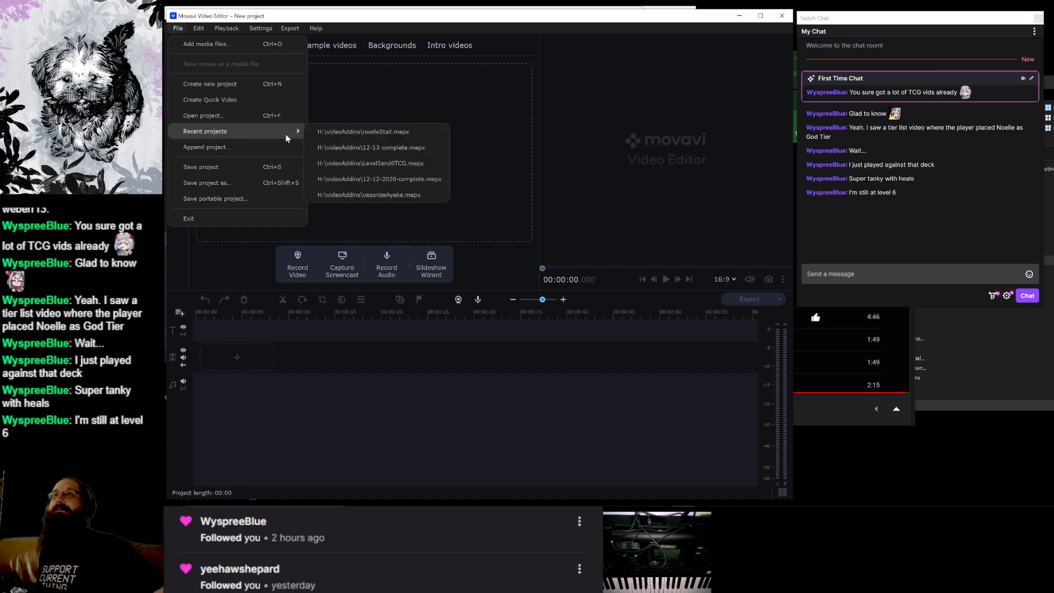
pyautogui.click(350, 133)
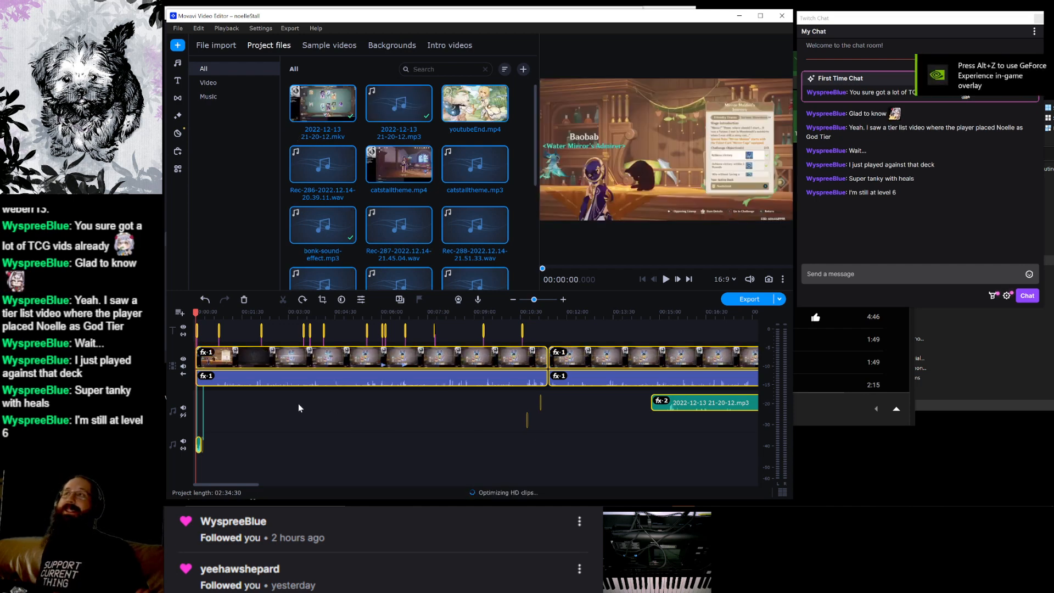
# Place the playhead at 00:00:43.050, the start of the Opening Act title clip.
pyautogui.click(563, 299)
pyautogui.click(564, 299)
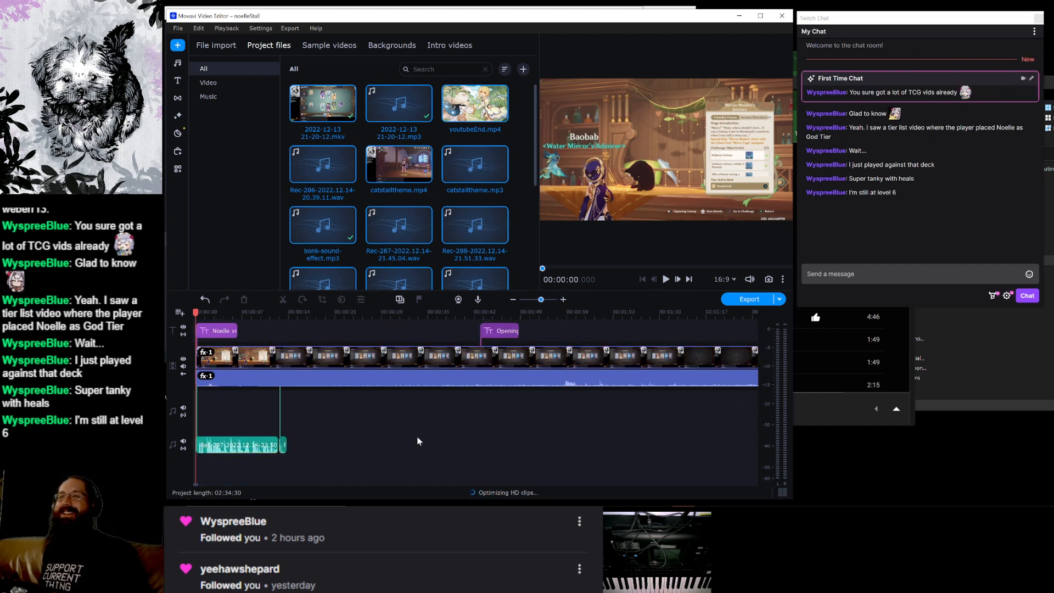
pyautogui.click(475, 355)
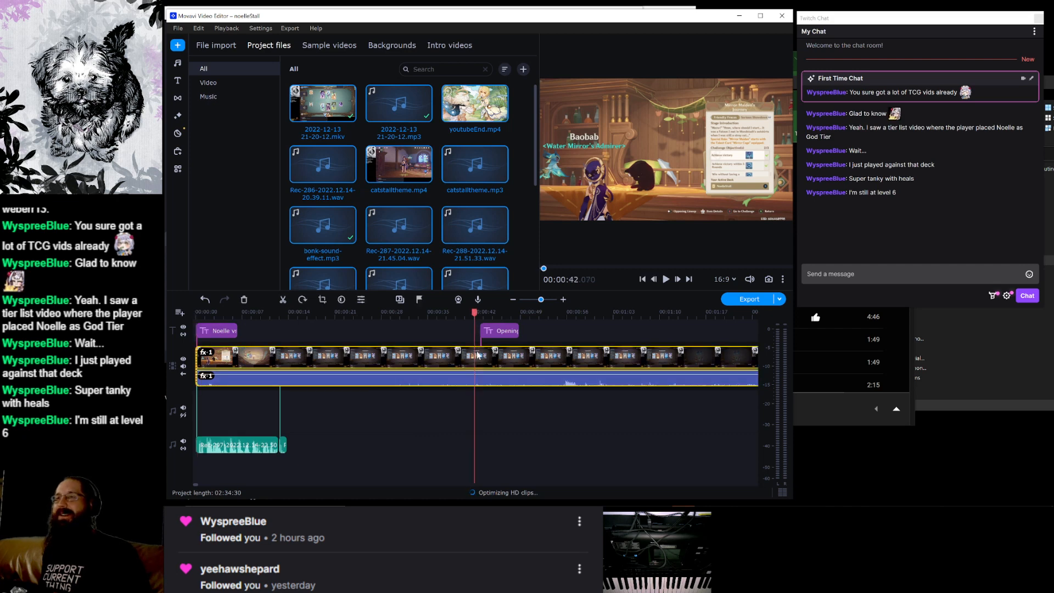
pyautogui.click(477, 354)
pyautogui.click(480, 354)
pyautogui.click(482, 354)
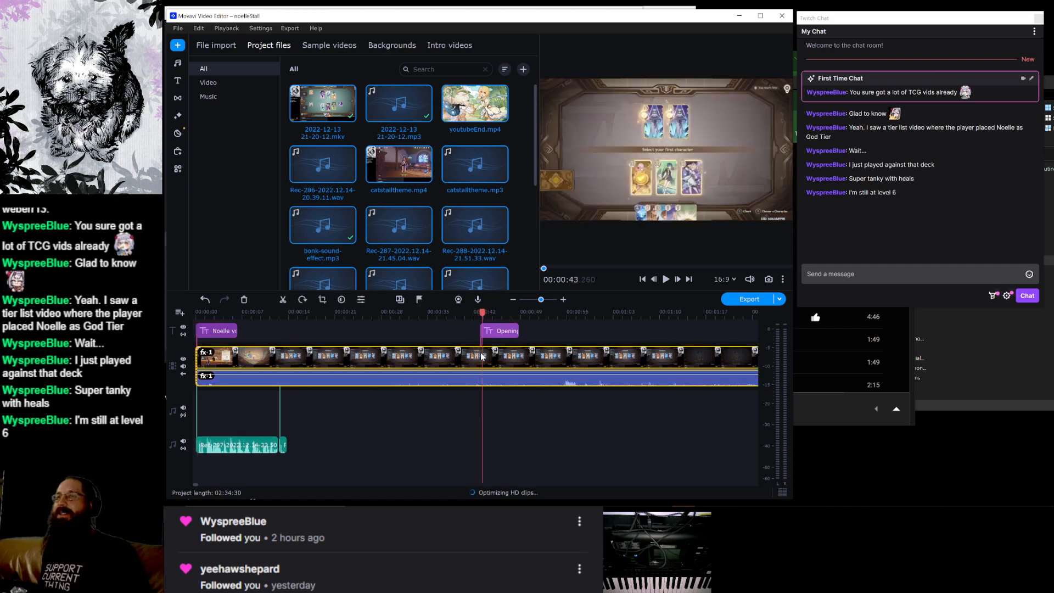
pyautogui.click(481, 355)
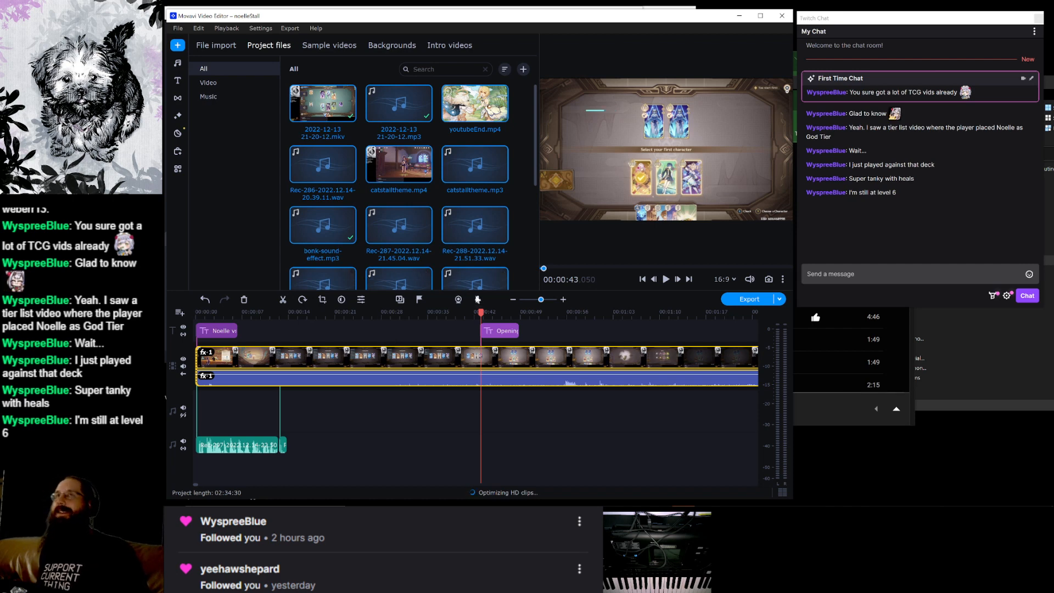
# Open audio recording and set the audio device to Microphone (Yeti Classic).
pyautogui.click(477, 299)
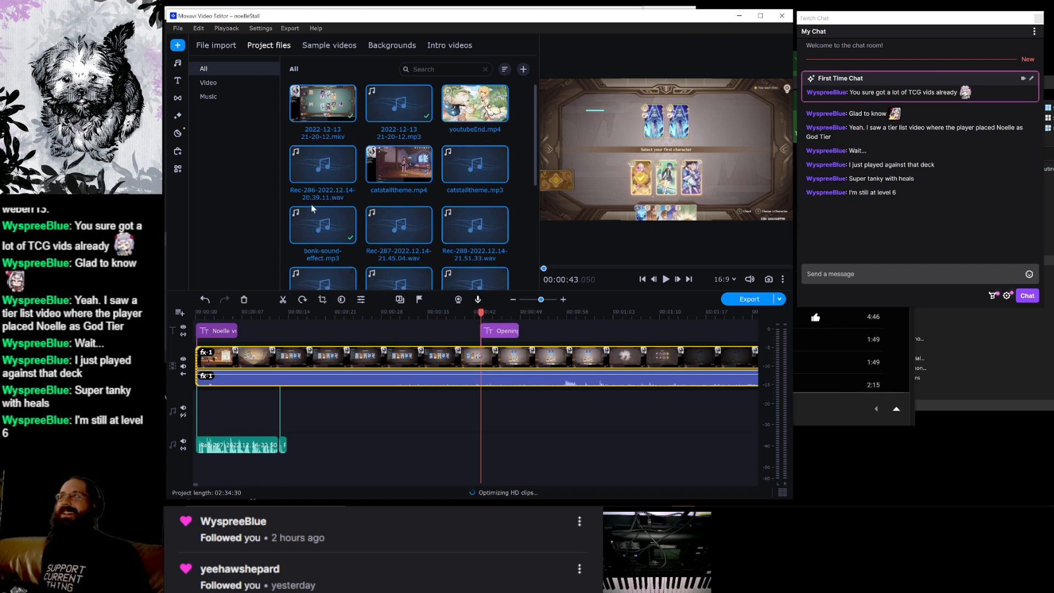
pyautogui.click(227, 112)
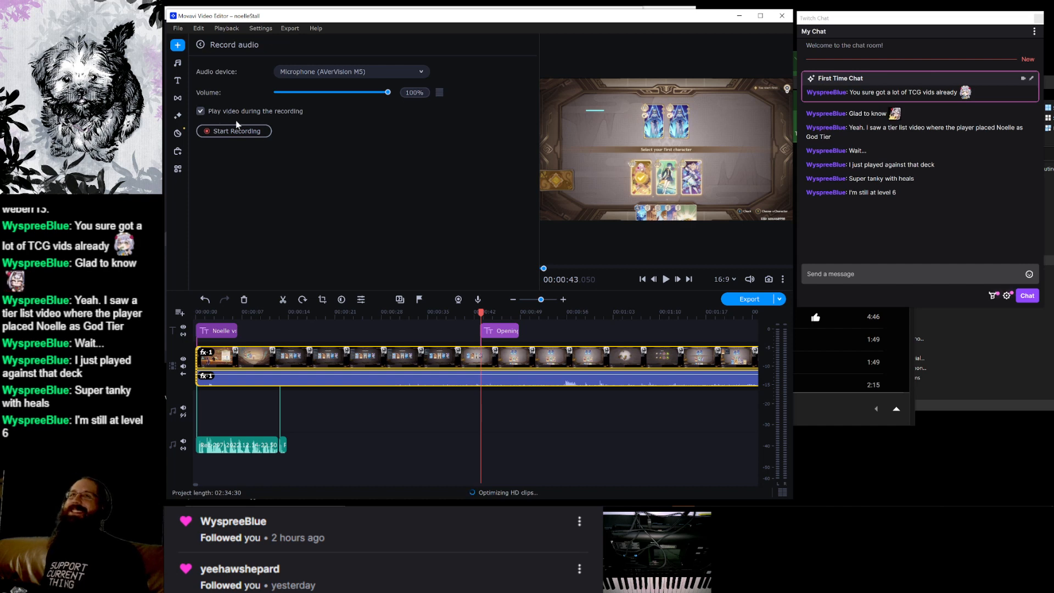
pyautogui.click(317, 72)
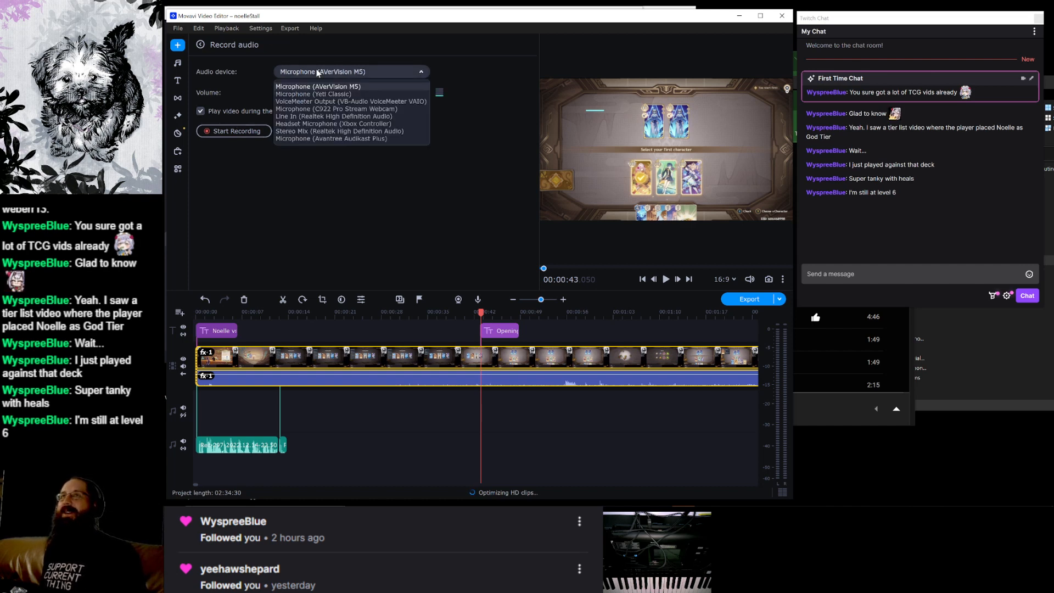
pyautogui.click(309, 94)
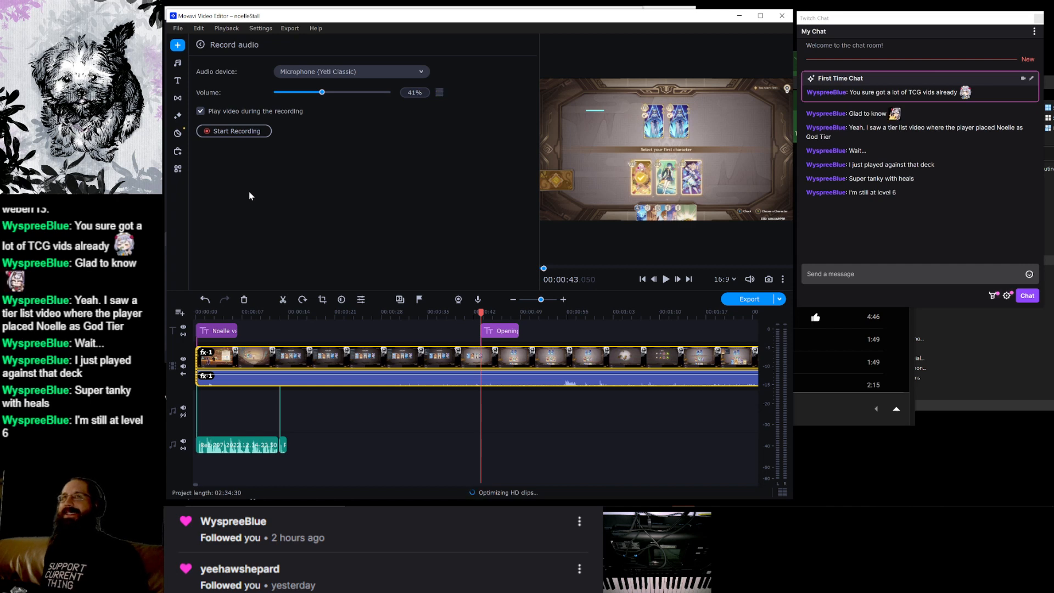
# Record a voice-over of about 9 seconds under the Opening Act title and extend the title to the recording's end at 00:00:51.714.
pyautogui.click(235, 131)
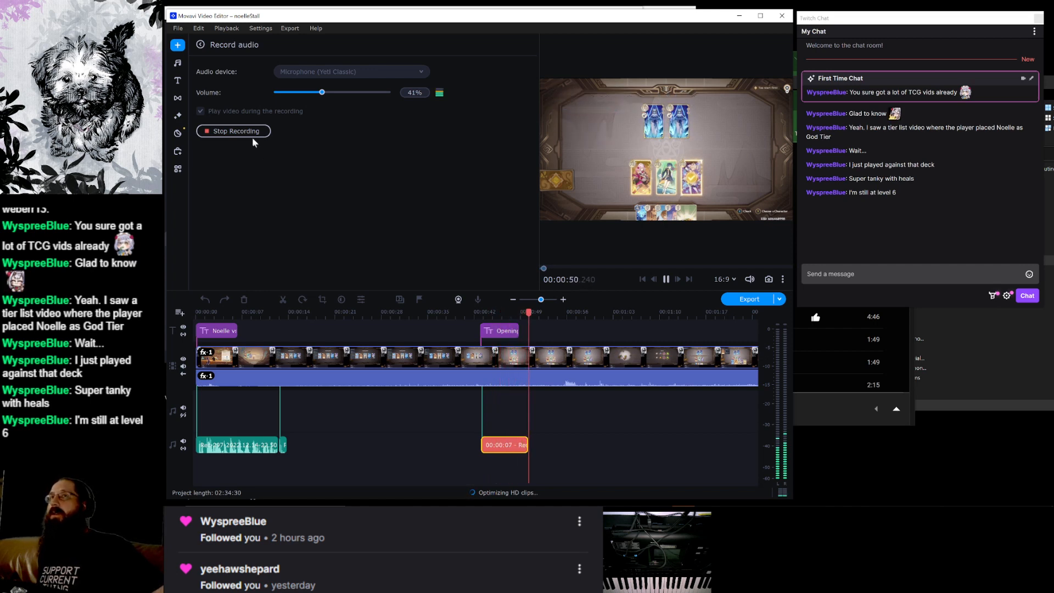
pyautogui.click(246, 130)
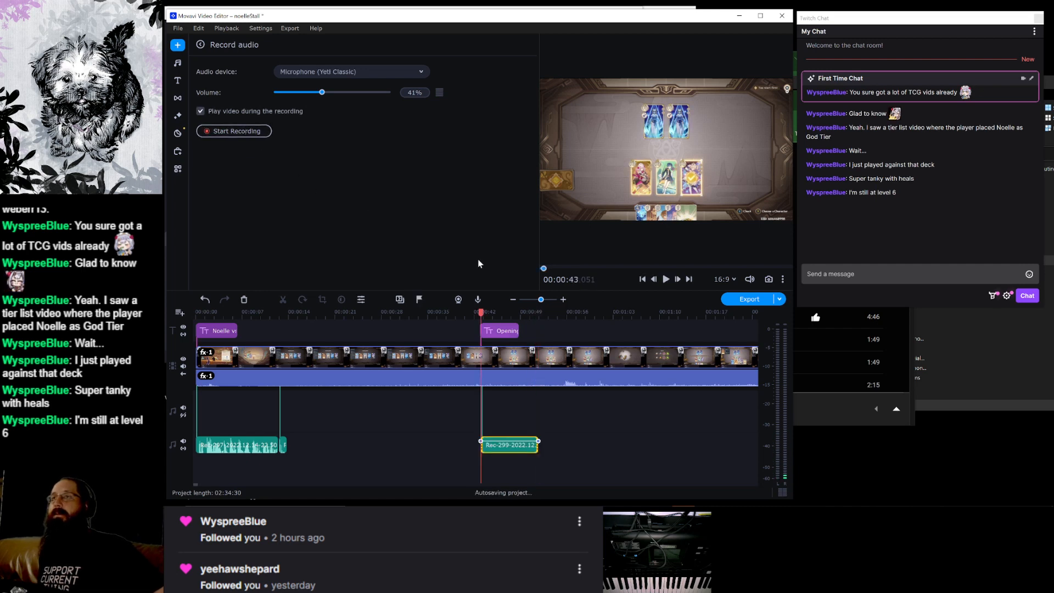
pyautogui.click(510, 332)
pyautogui.moveTo(518, 331); pyautogui.dragTo(541, 332)
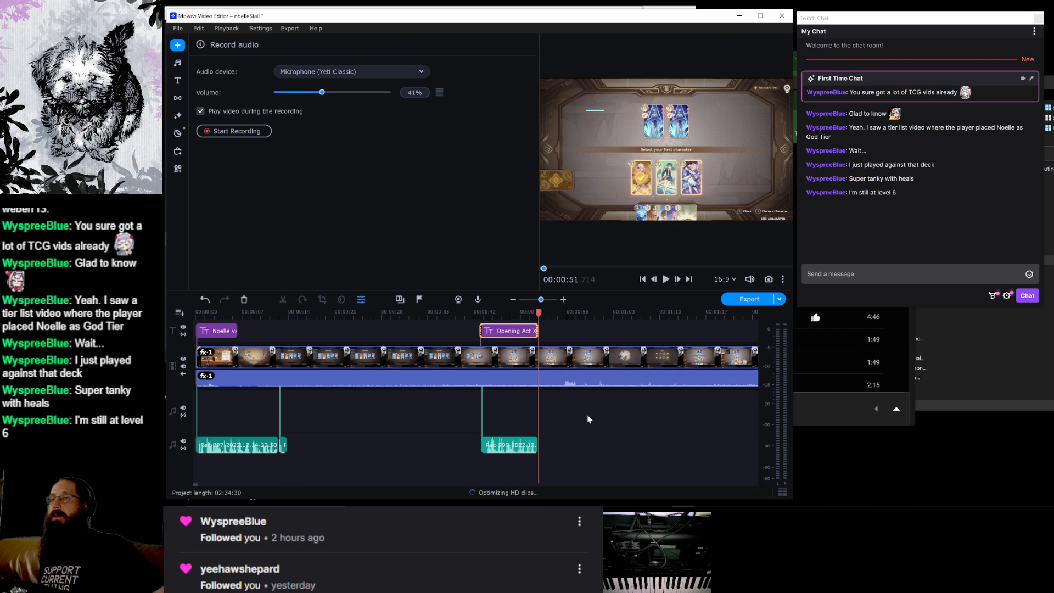
# Record a voice-over of about 16 seconds from the Trapped! title's start at 00:02:05.510, and extend the title to the recording's end.
pyautogui.scroll(-3, 616, 407)
pyautogui.scroll(-5, 615, 404)
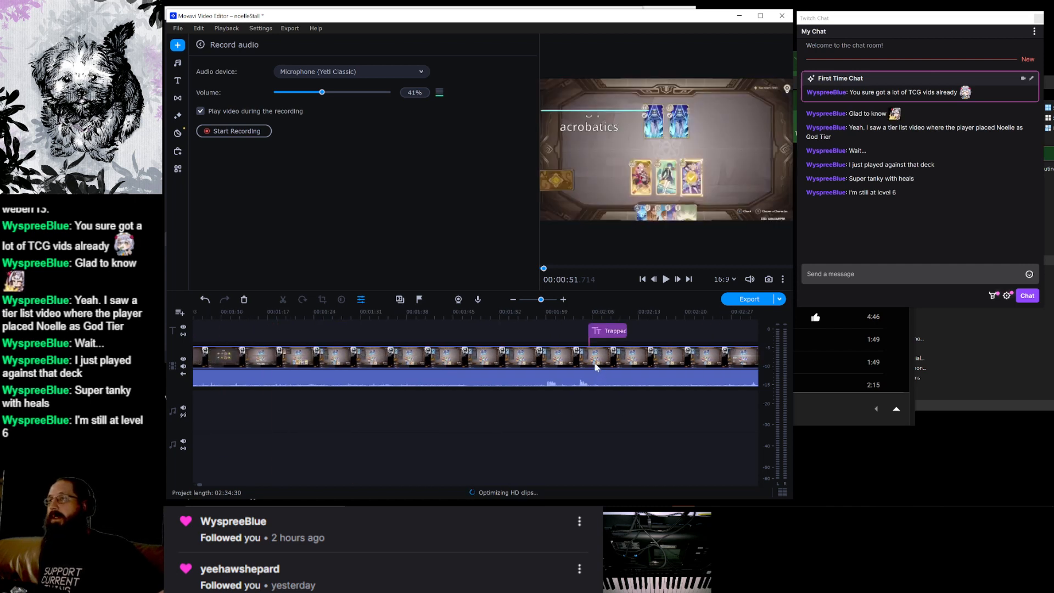
pyautogui.click(593, 361)
pyautogui.click(589, 359)
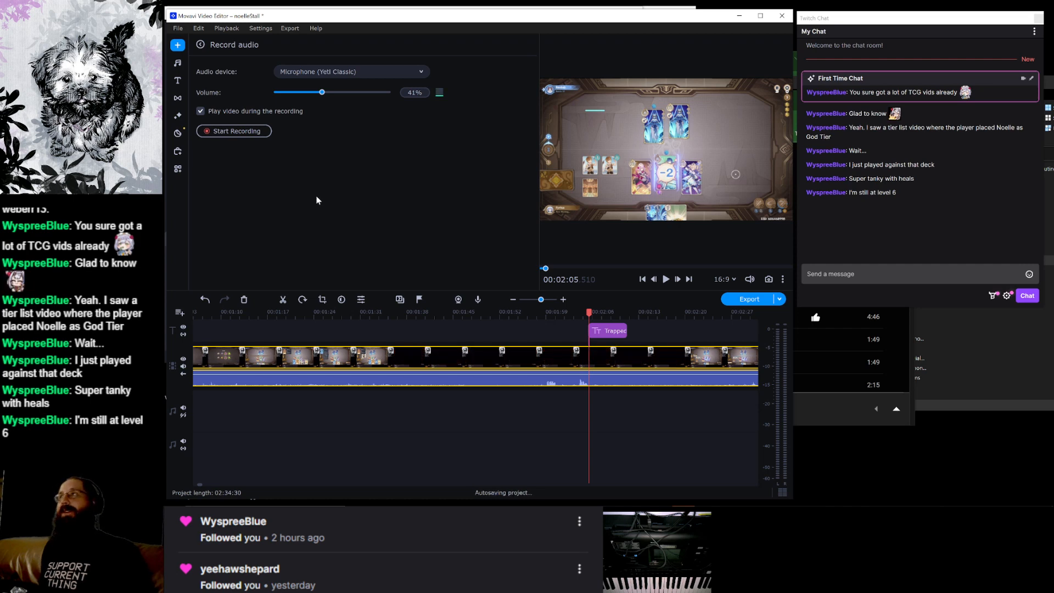
pyautogui.click(241, 130)
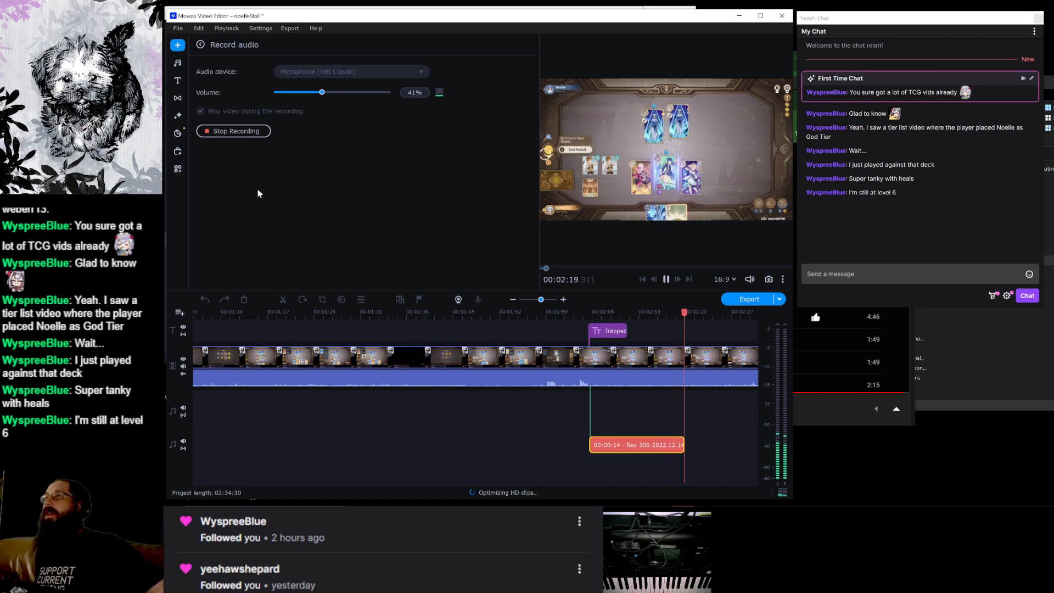
pyautogui.click(240, 131)
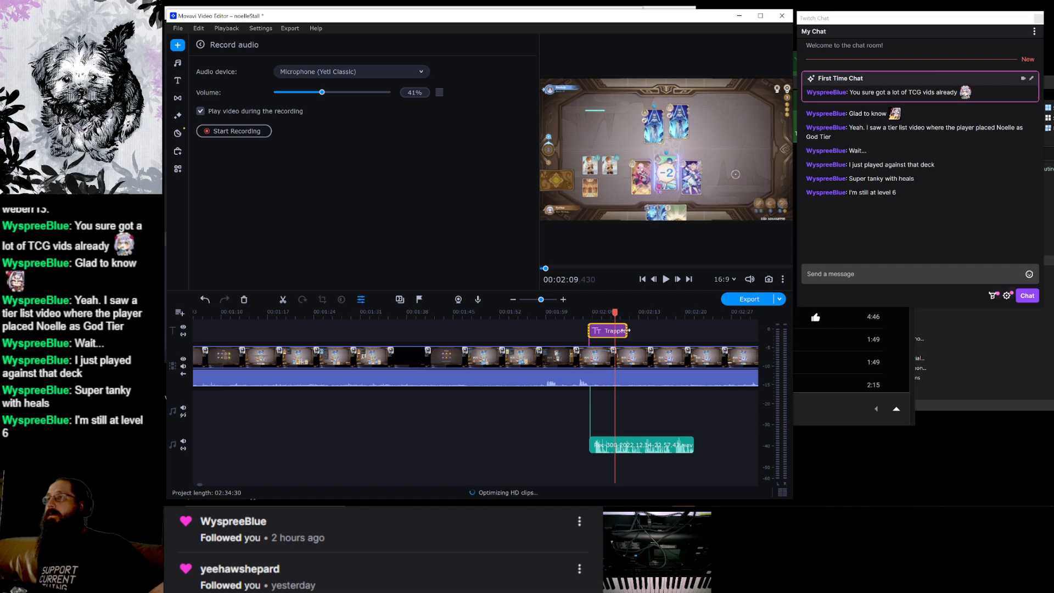
pyautogui.moveTo(626, 331); pyautogui.dragTo(692, 331)
# Record a voice-over of about 11 seconds starting at 00:03:26.850, just before the Save for title clip.
pyautogui.scroll(-10, 530, 349)
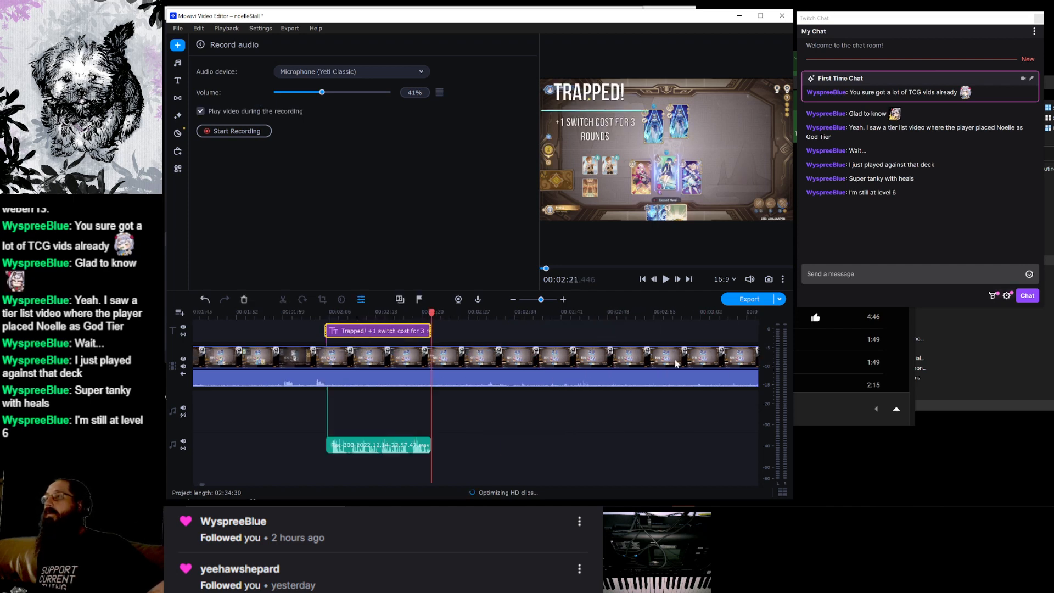
pyautogui.scroll(2, 529, 347)
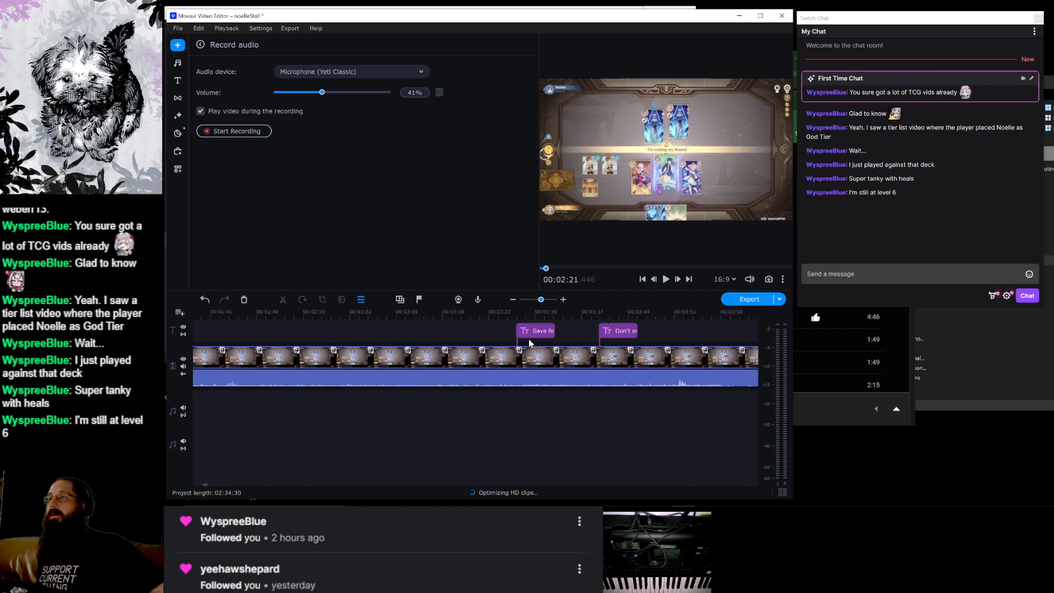
pyautogui.click(531, 340)
pyautogui.click(519, 358)
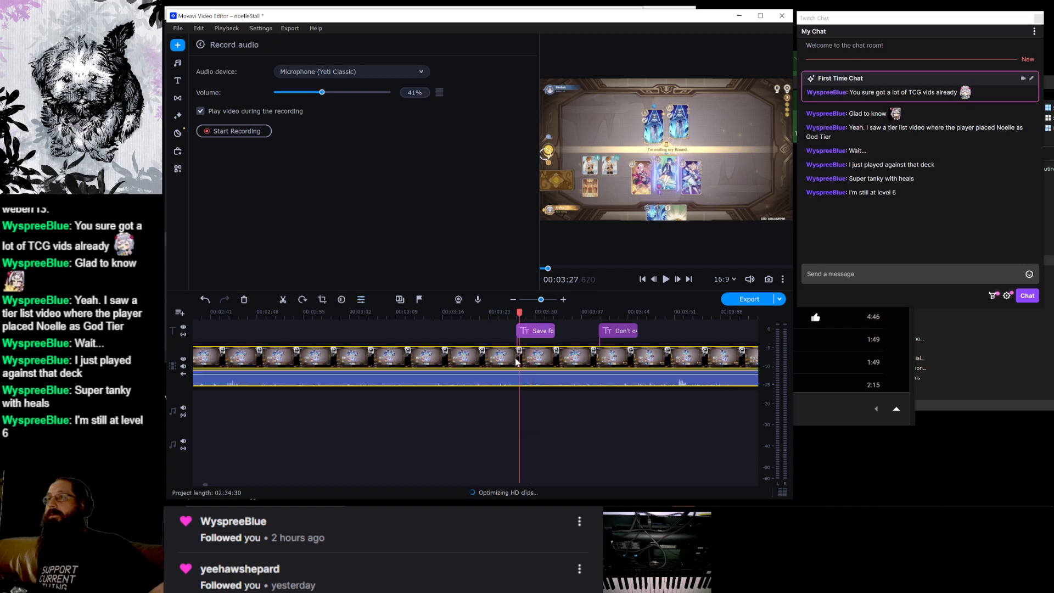
pyautogui.click(512, 357)
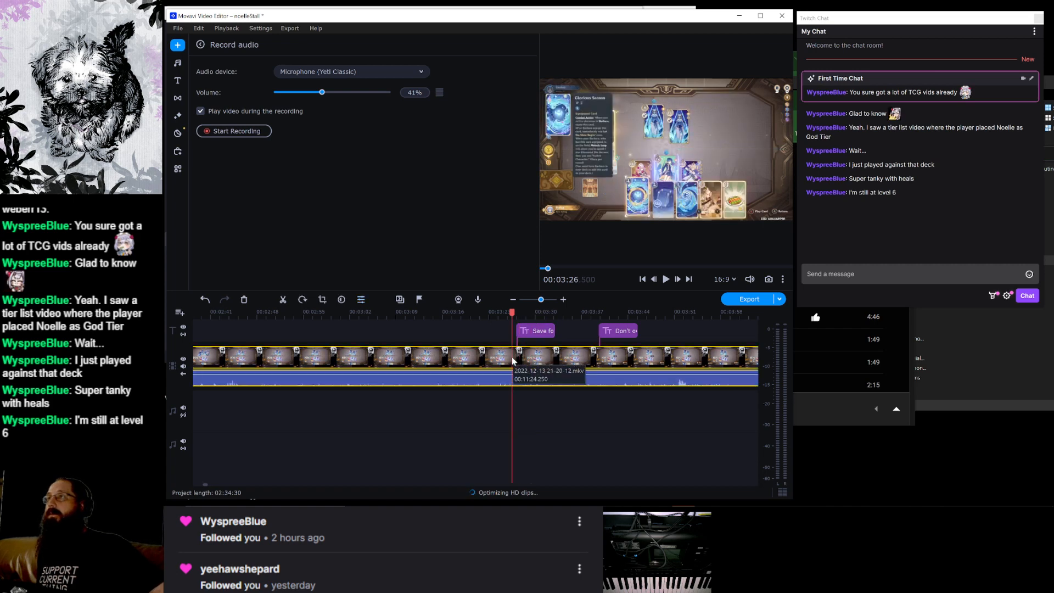
pyautogui.click(523, 356)
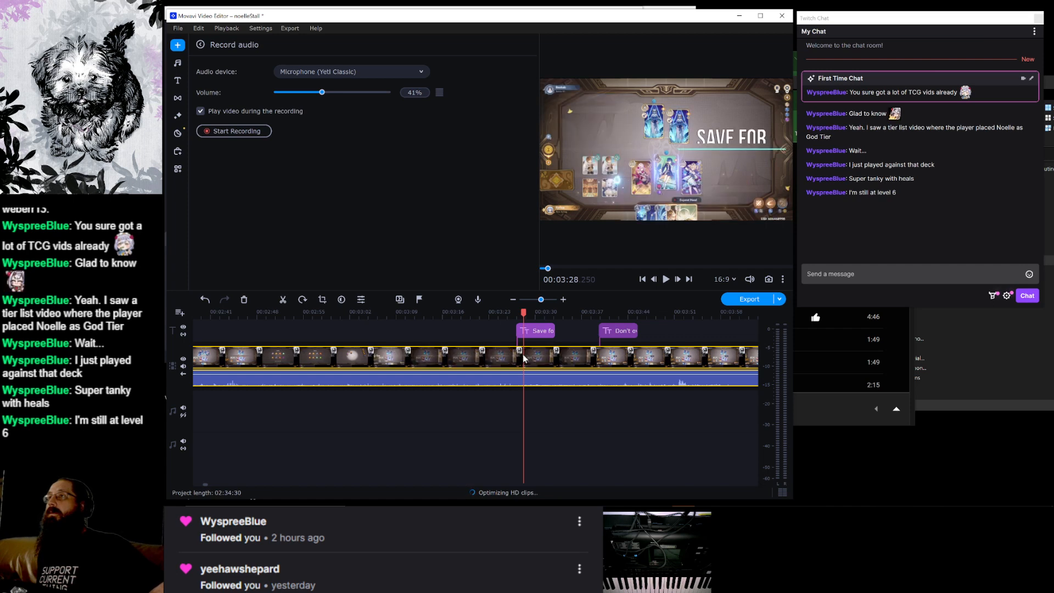
pyautogui.click(514, 358)
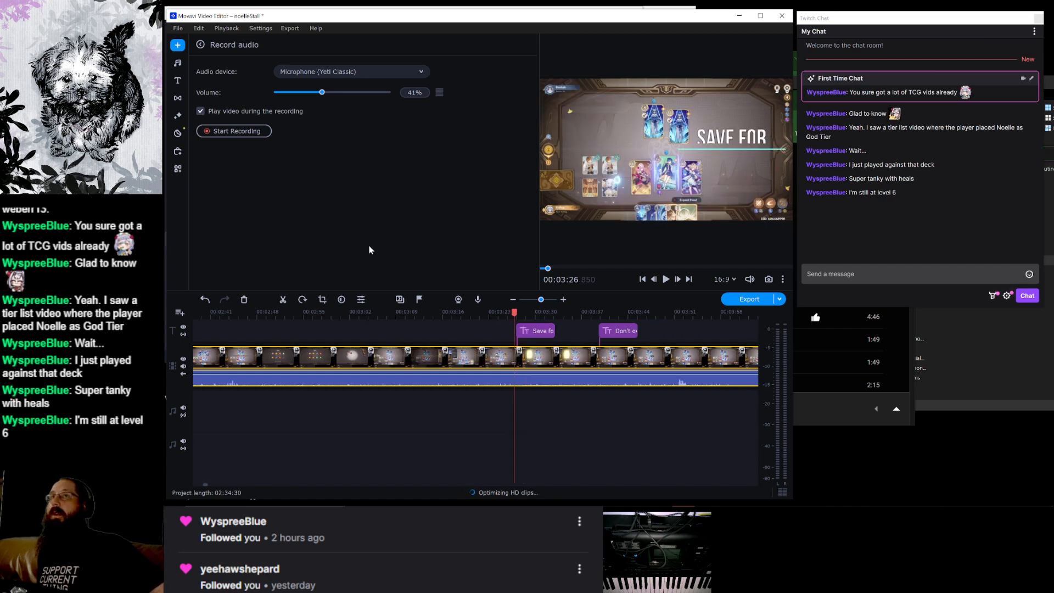
pyautogui.click(218, 137)
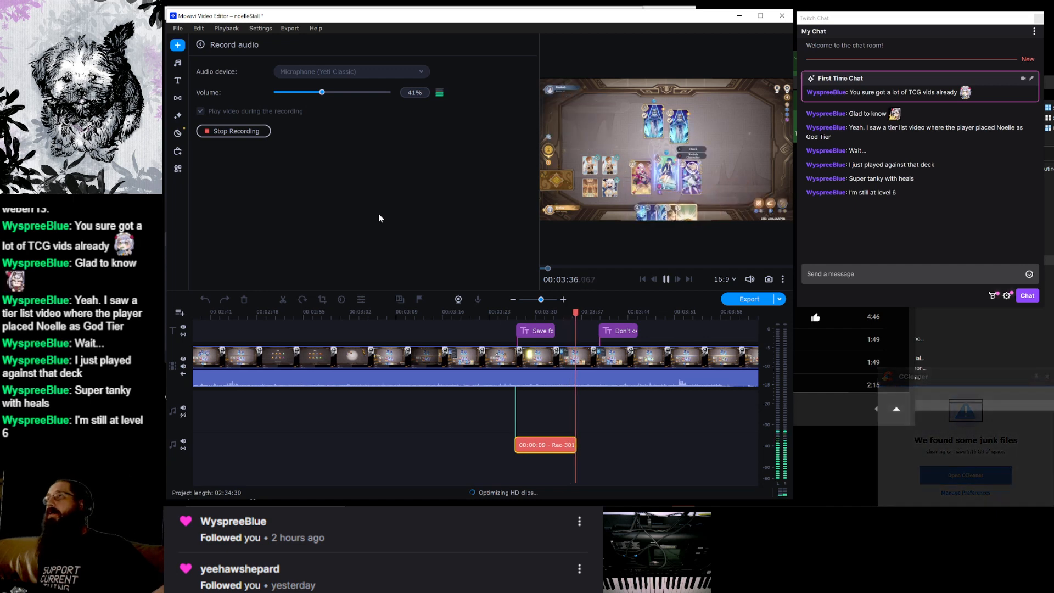
pyautogui.click(226, 131)
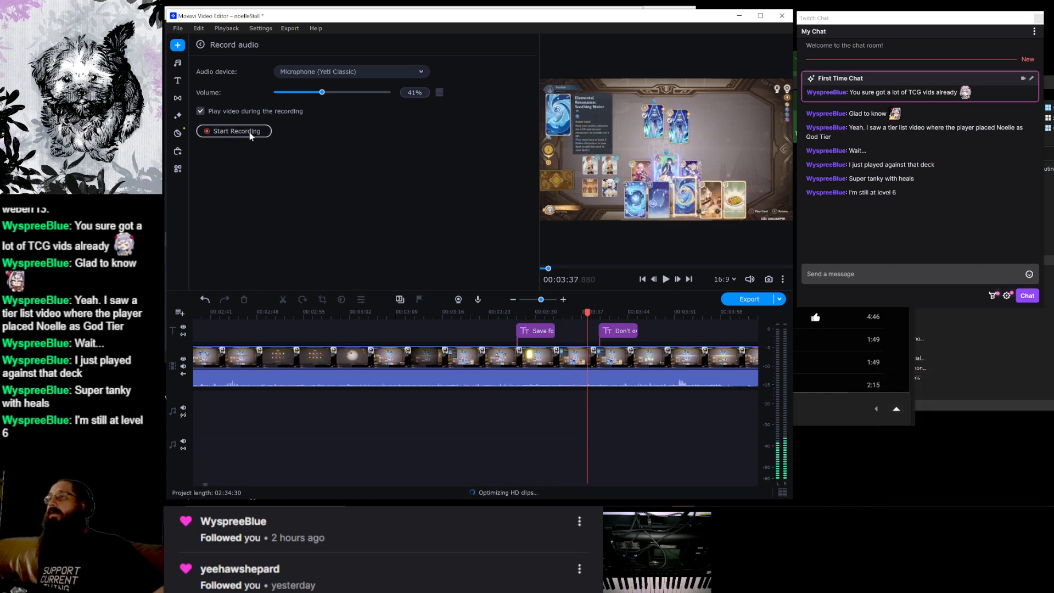
# Record a voice-over of about 13 seconds starting at 00:03:39.520, at the beginning of the Don't overheal! title.
pyautogui.click(606, 359)
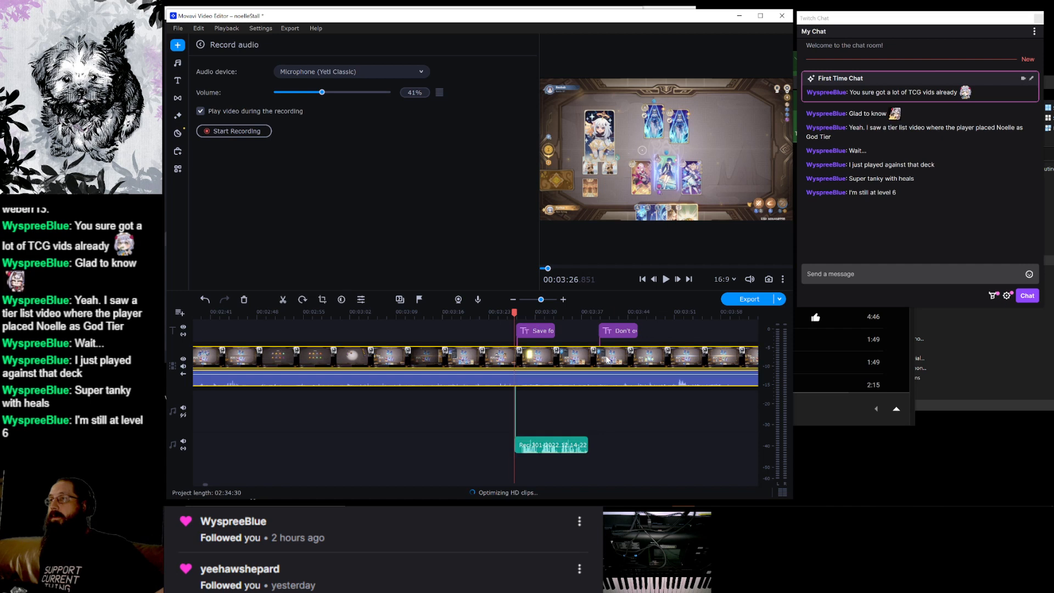
pyautogui.click(598, 360)
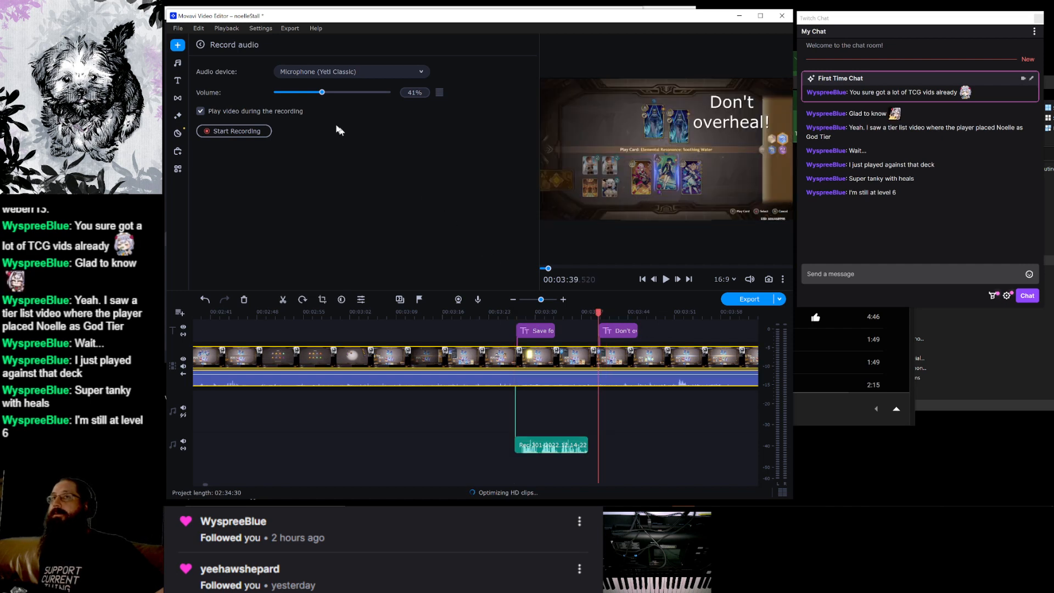
pyautogui.click(250, 135)
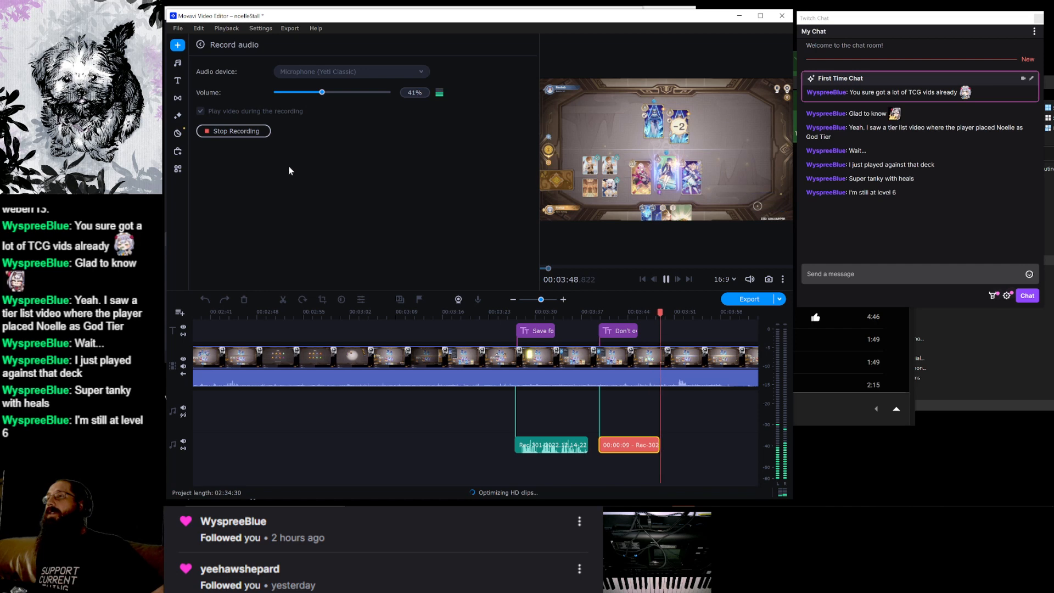
pyautogui.click(243, 133)
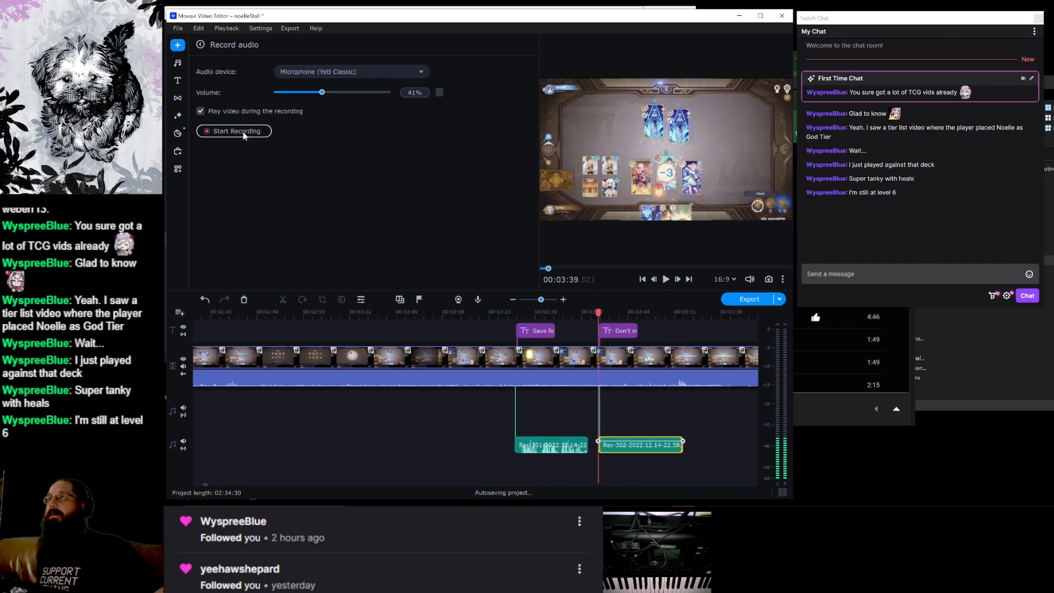
# Record a voice-over of about 13 seconds starting at 00:04:05.210, just before the no dice title.
pyautogui.hscroll(3, 506, 384)
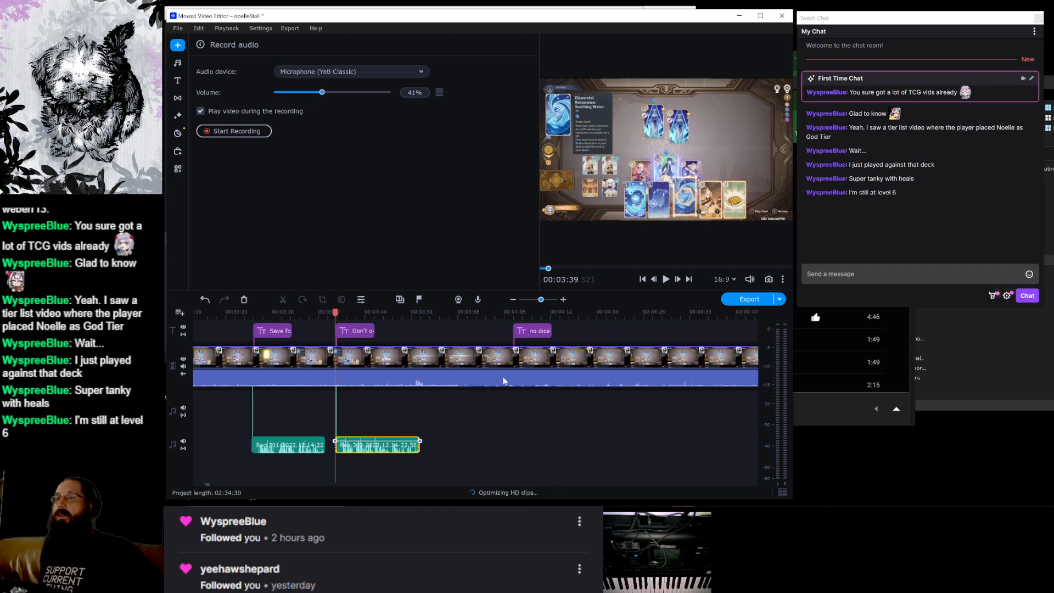
pyautogui.click(409, 376)
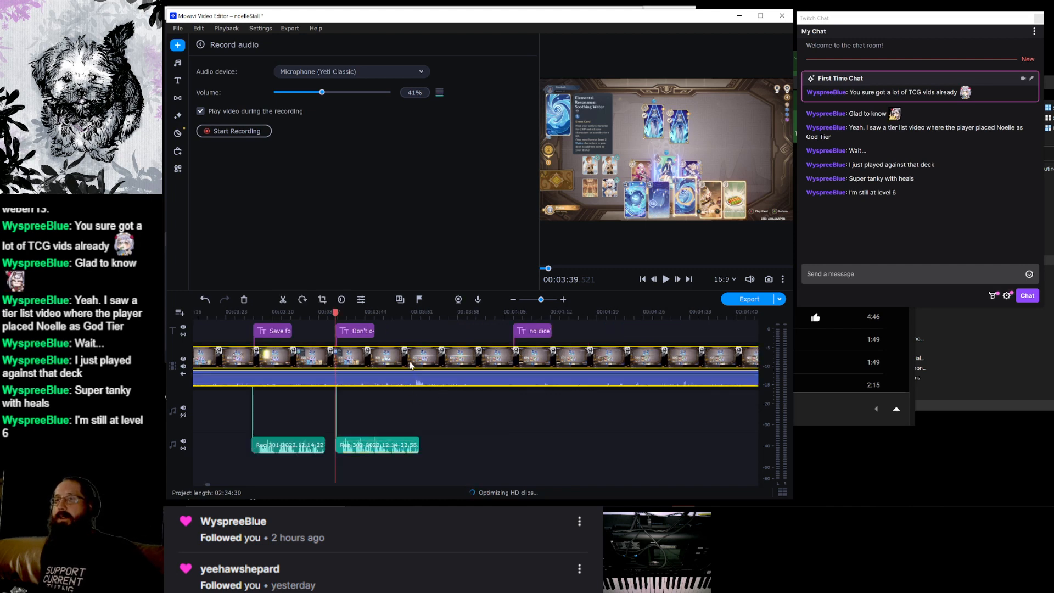
pyautogui.click(664, 279)
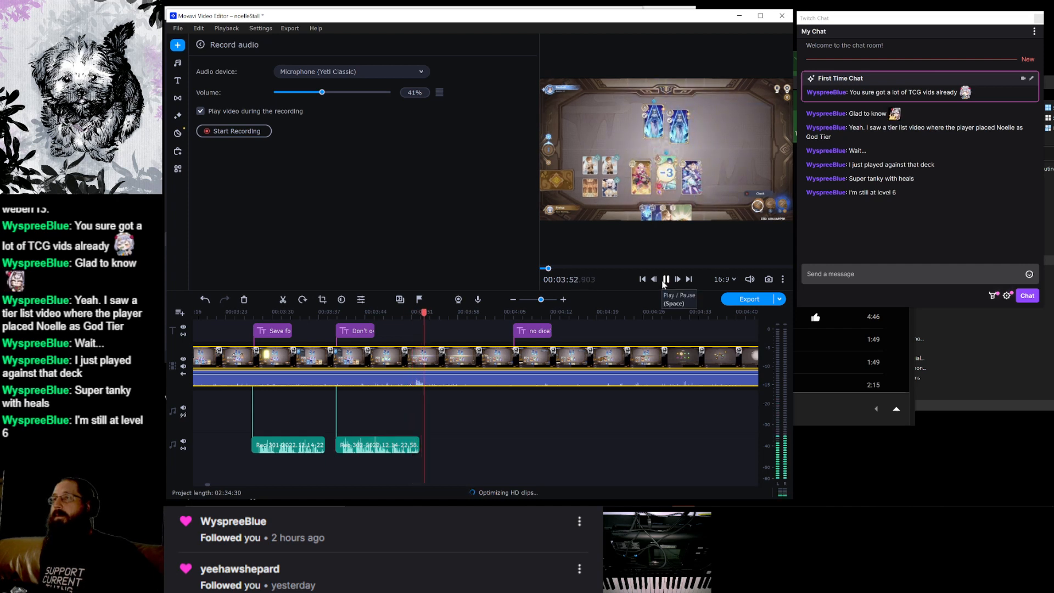
pyautogui.click(665, 280)
pyautogui.click(533, 332)
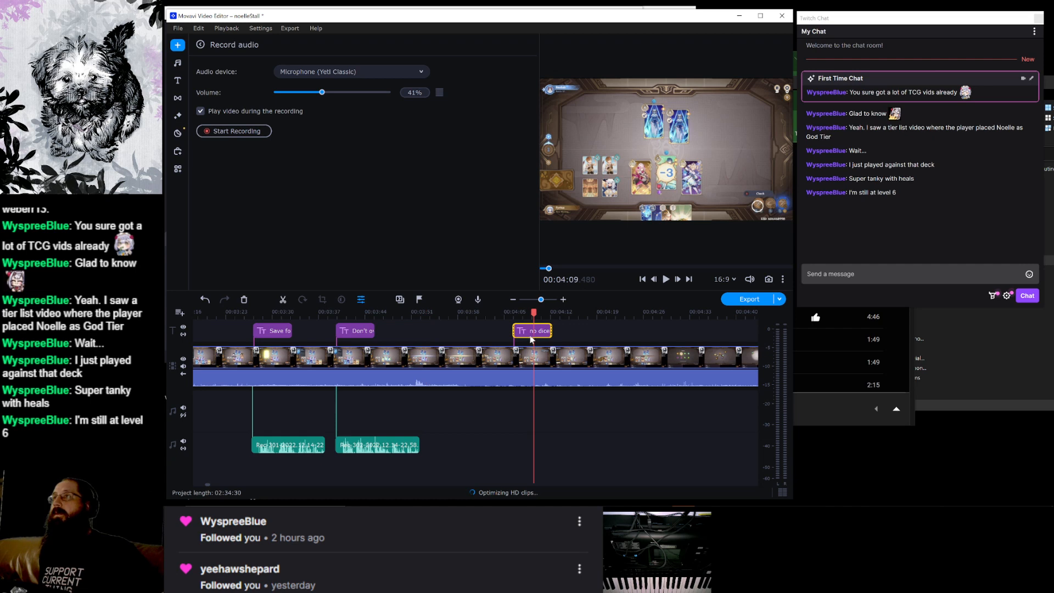
pyautogui.click(501, 344)
pyautogui.click(505, 360)
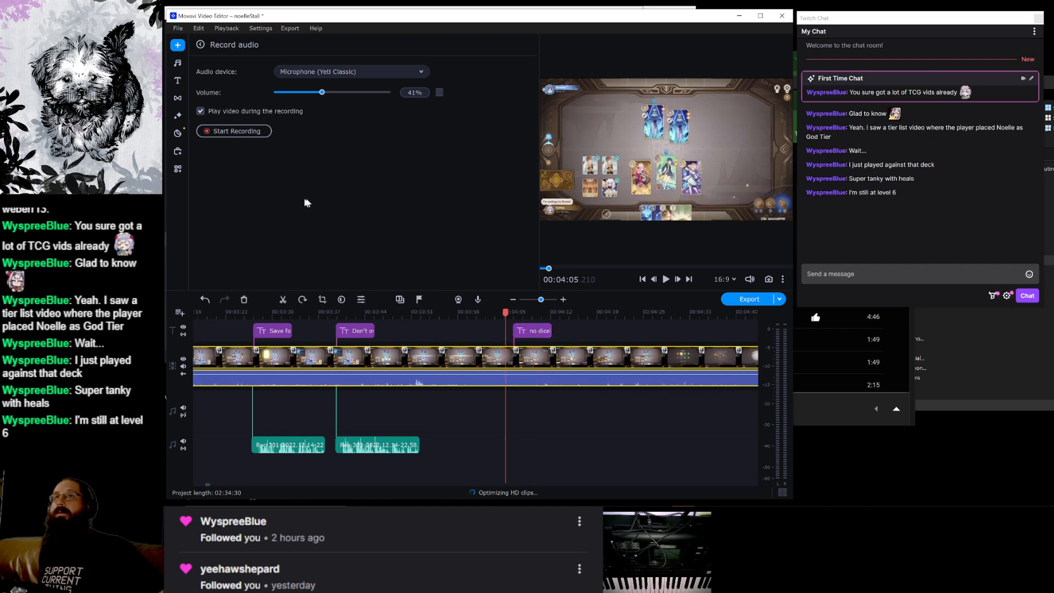
pyautogui.click(232, 130)
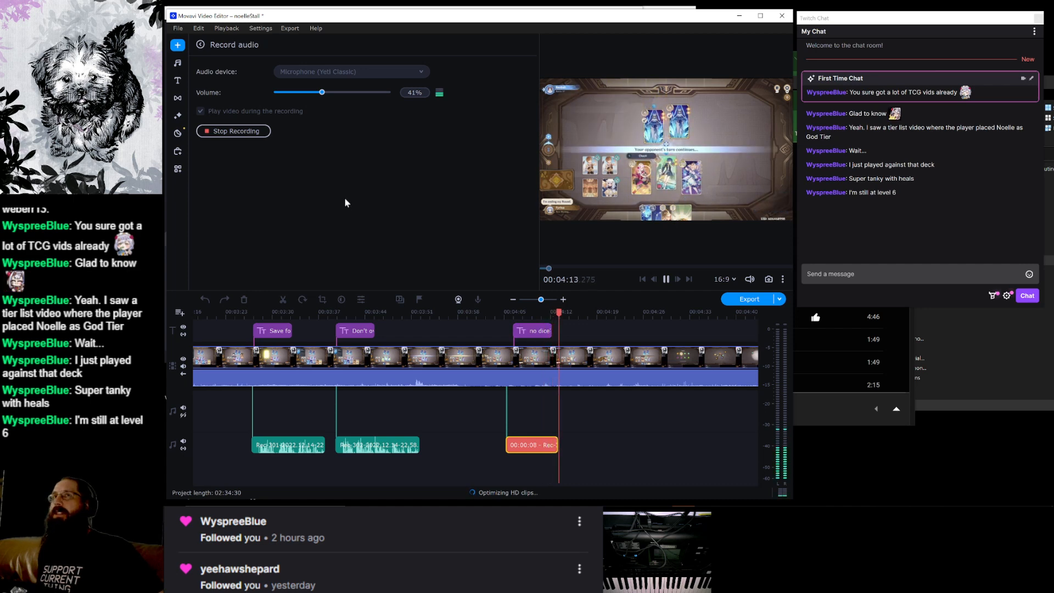
pyautogui.click(242, 132)
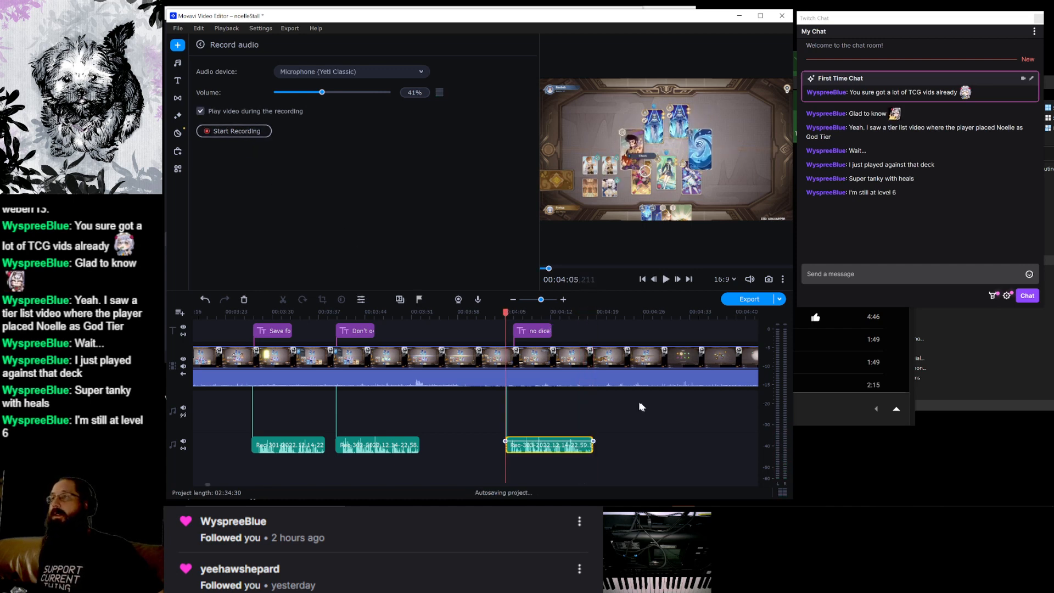
# Record a voice-over of about 9 seconds starting at 00:05:29.420, just before the Play it safe title.
pyautogui.scroll(-10, 640, 403)
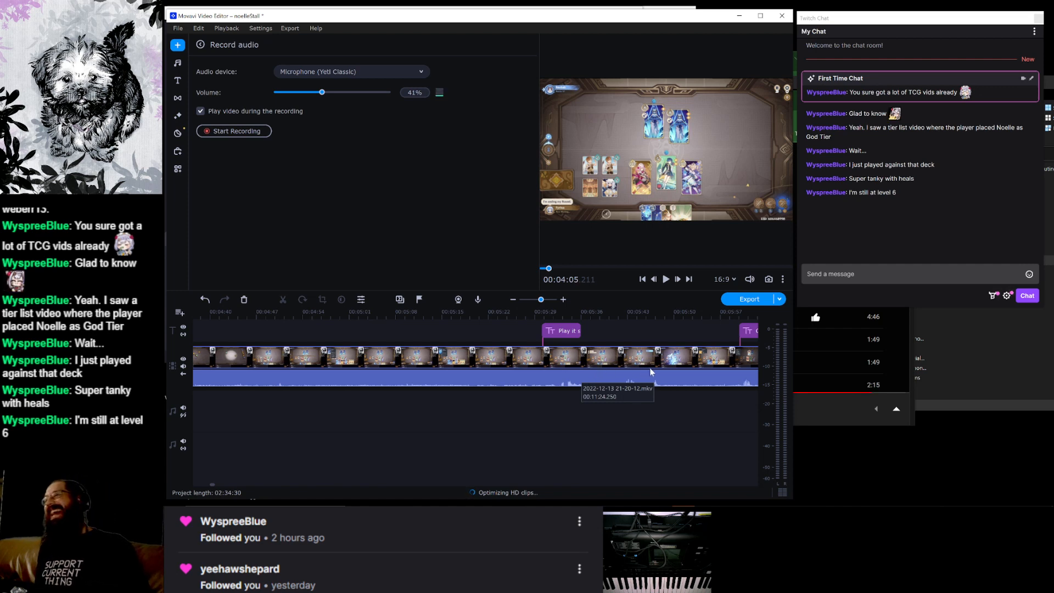
pyautogui.click(565, 338)
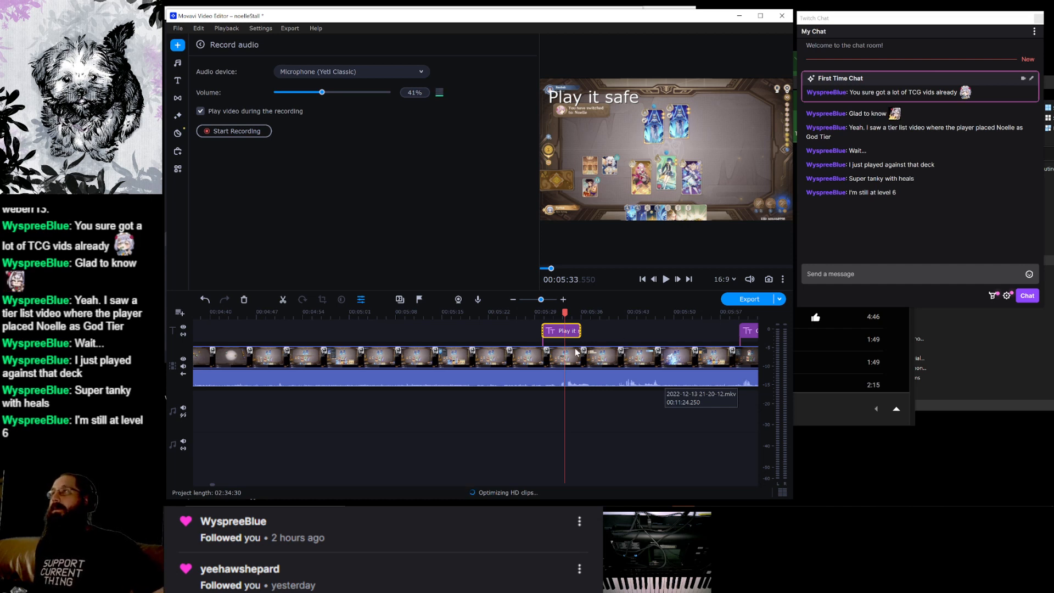
pyautogui.click(538, 343)
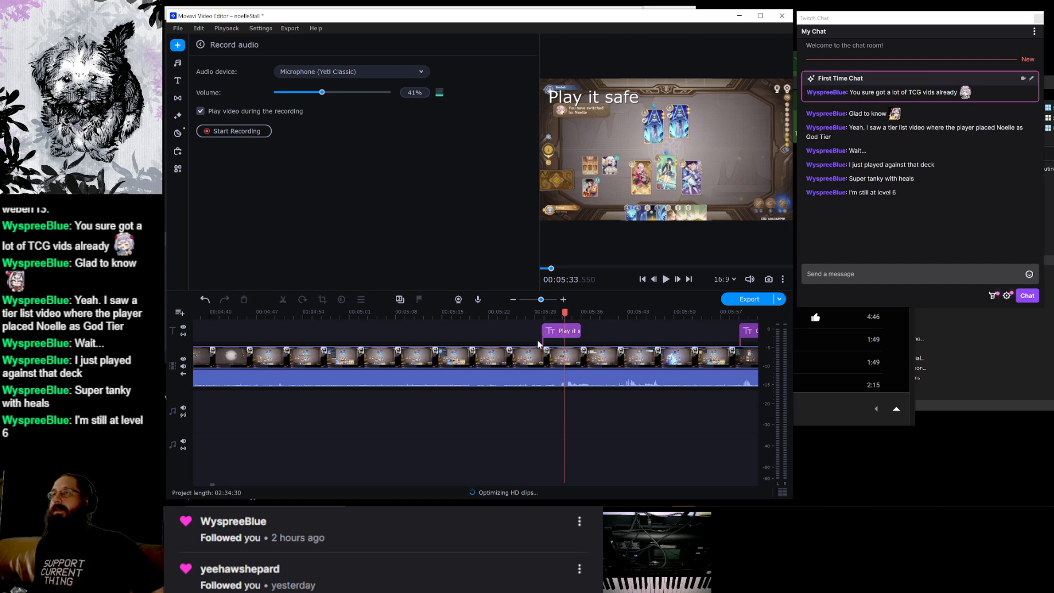
pyautogui.click(538, 356)
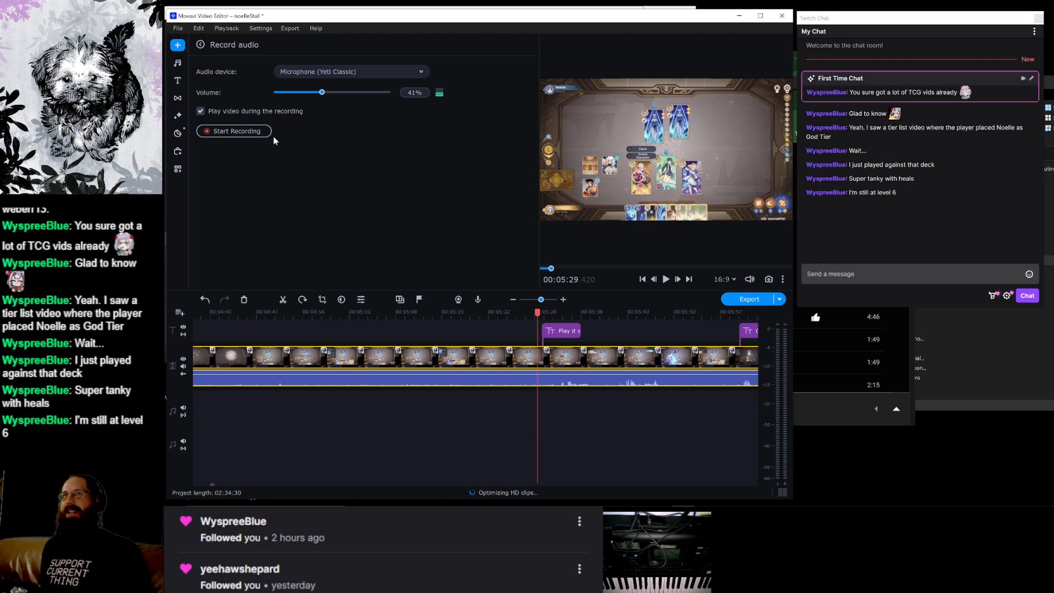
pyautogui.click(254, 132)
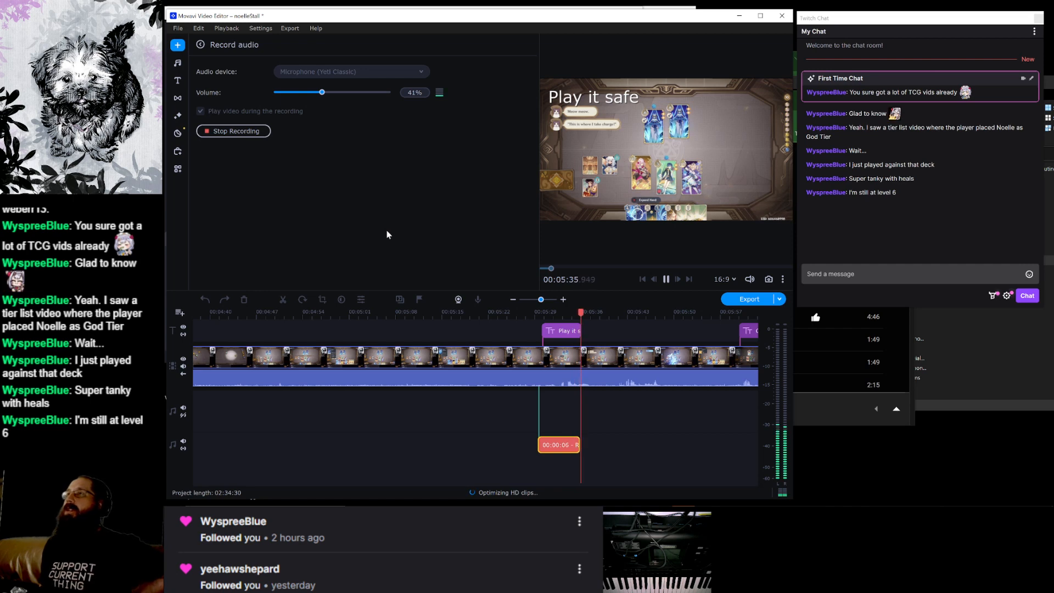
pyautogui.click(236, 131)
# Record a voice-over of about 21 seconds starting at 00:05:56.580, ahead of the Crystallize title and running past the Shields stack! title.
pyautogui.scroll(-3, 593, 367)
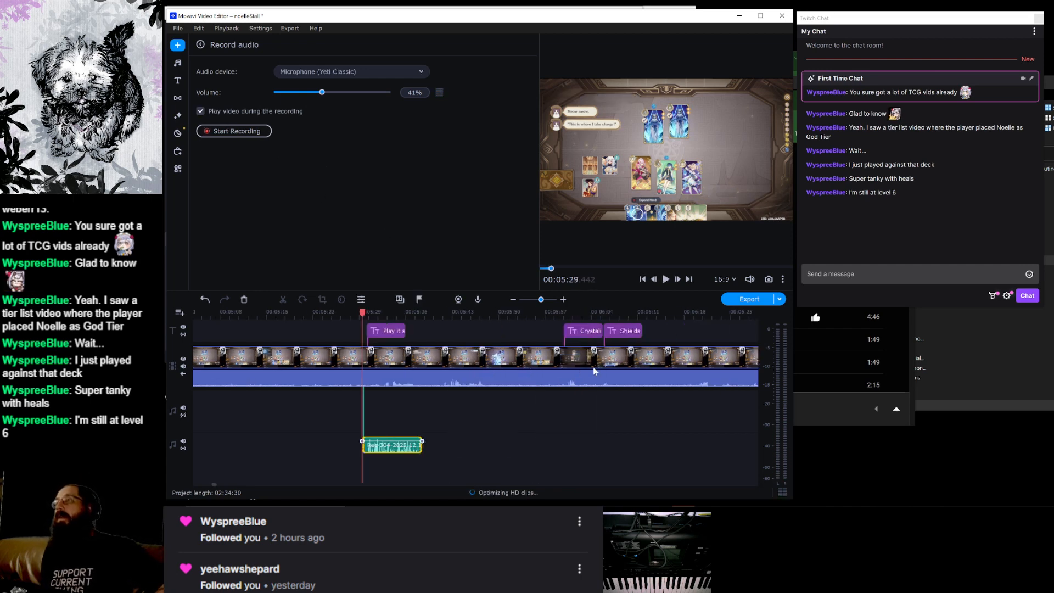
pyautogui.click(556, 342)
pyautogui.click(544, 351)
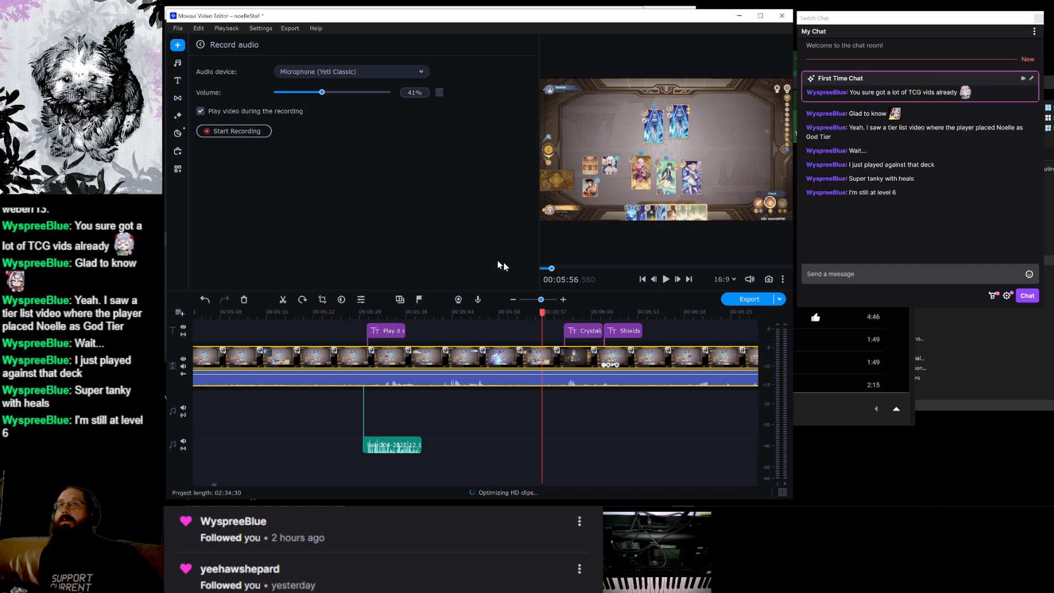
pyautogui.click(252, 131)
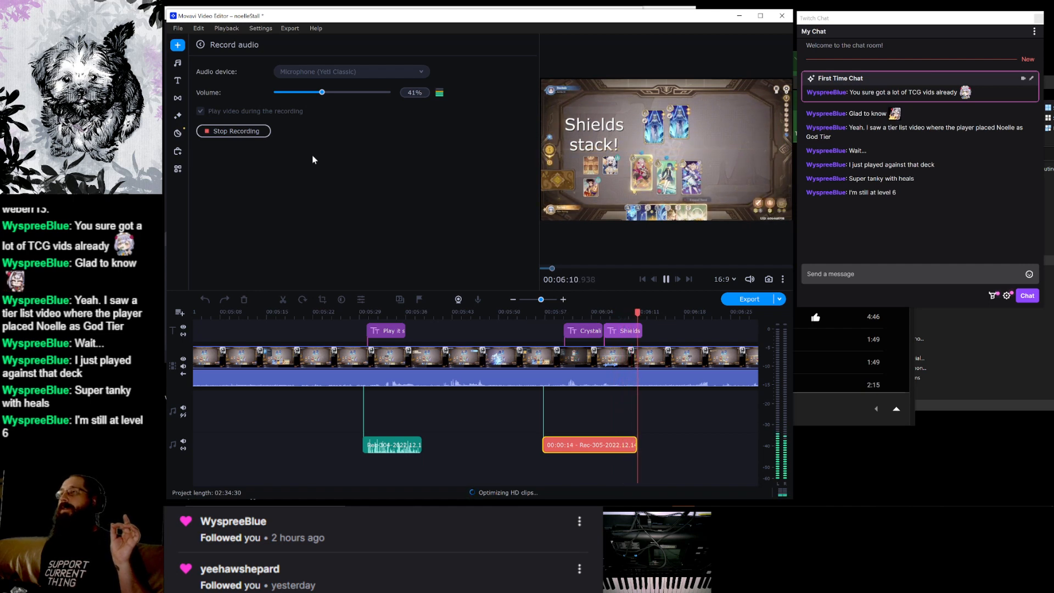
pyautogui.click(231, 134)
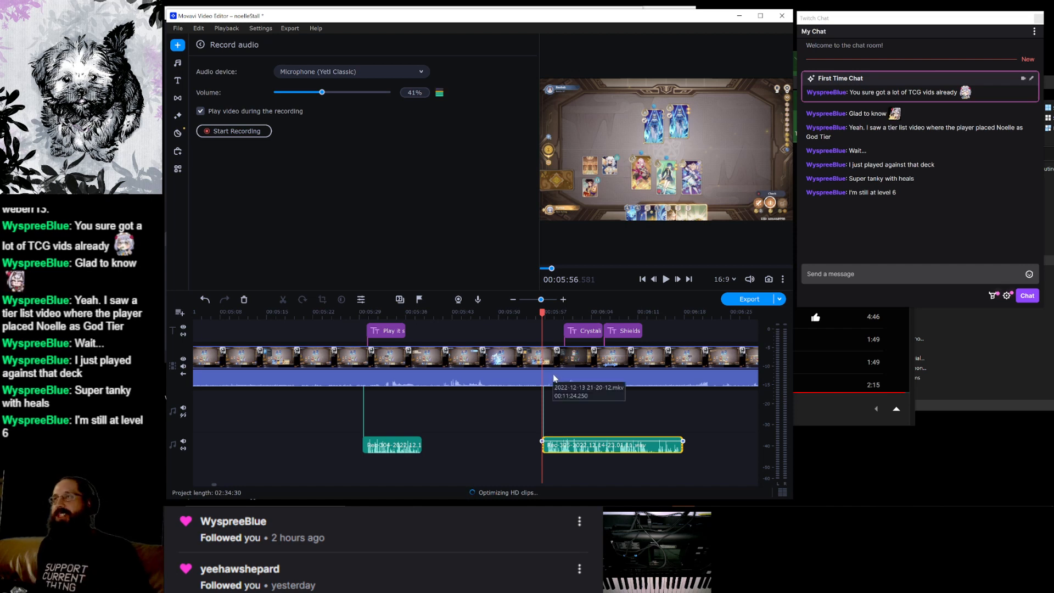
# Record a voice-over of about 8 seconds starting at 00:06:43.480, just before the Direct damage reduction title.
pyautogui.hscroll(3, 596, 373)
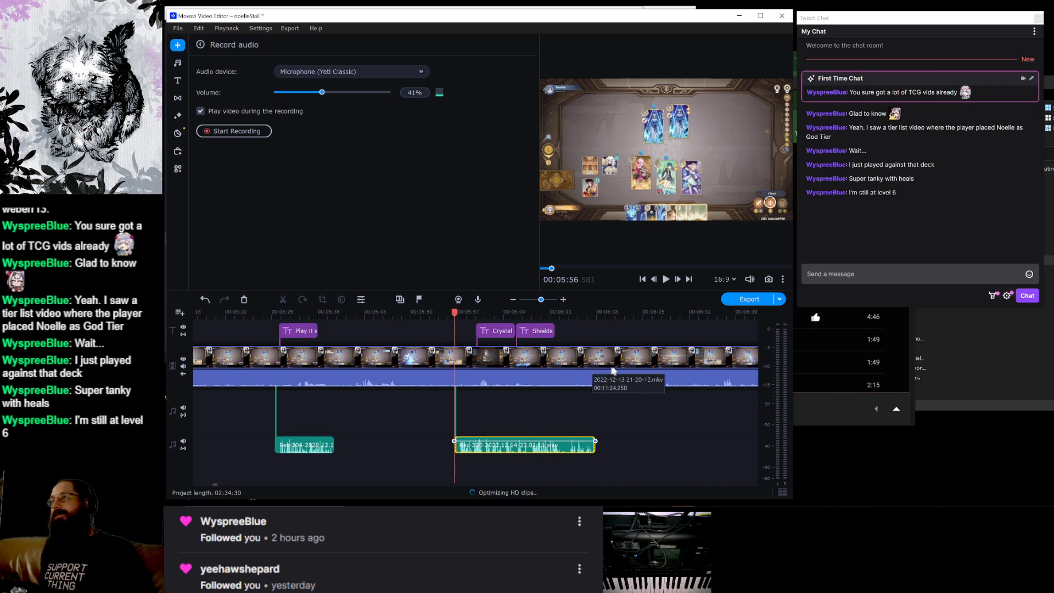
pyautogui.hscroll(3, 593, 370)
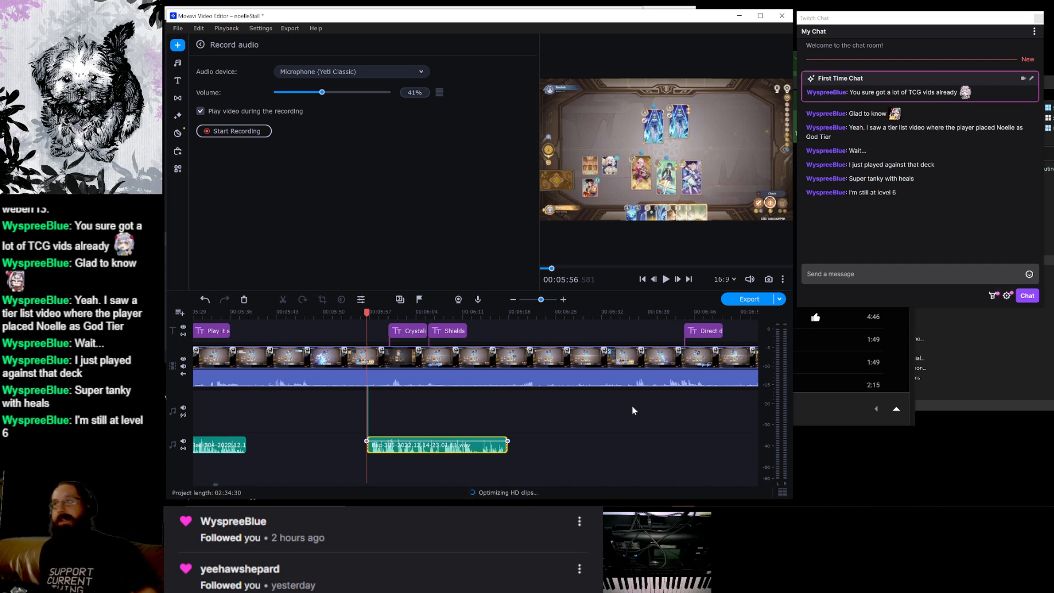
pyautogui.click(680, 357)
pyautogui.click(699, 336)
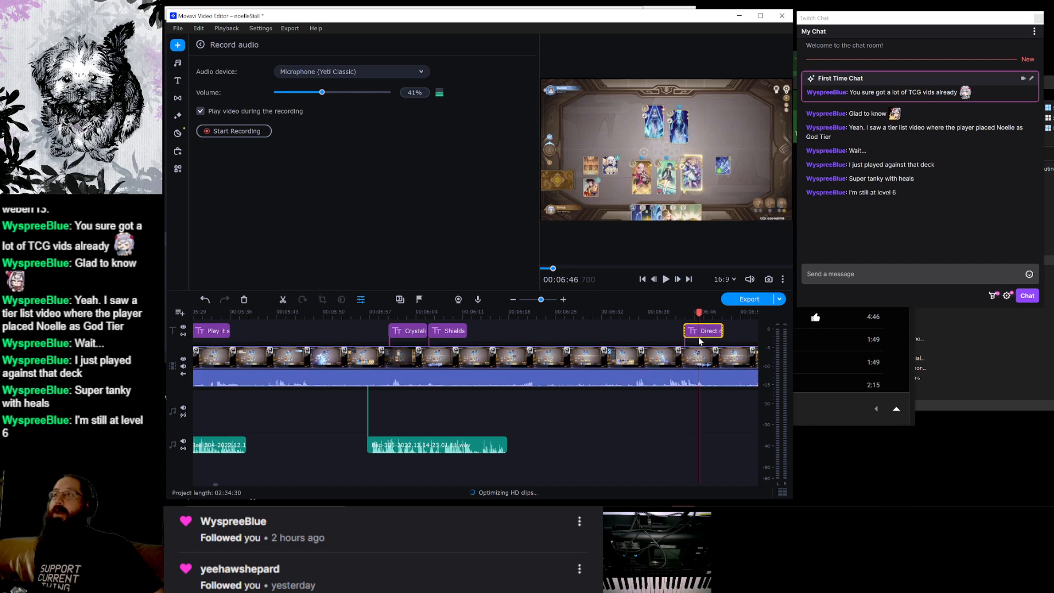
pyautogui.click(675, 373)
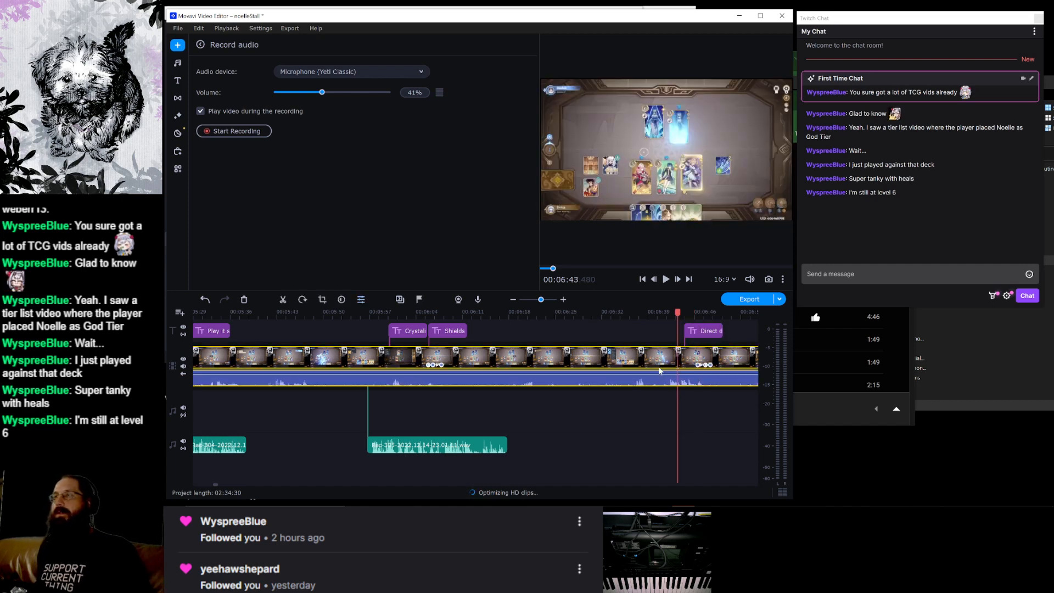
pyautogui.scroll(-4, 693, 433)
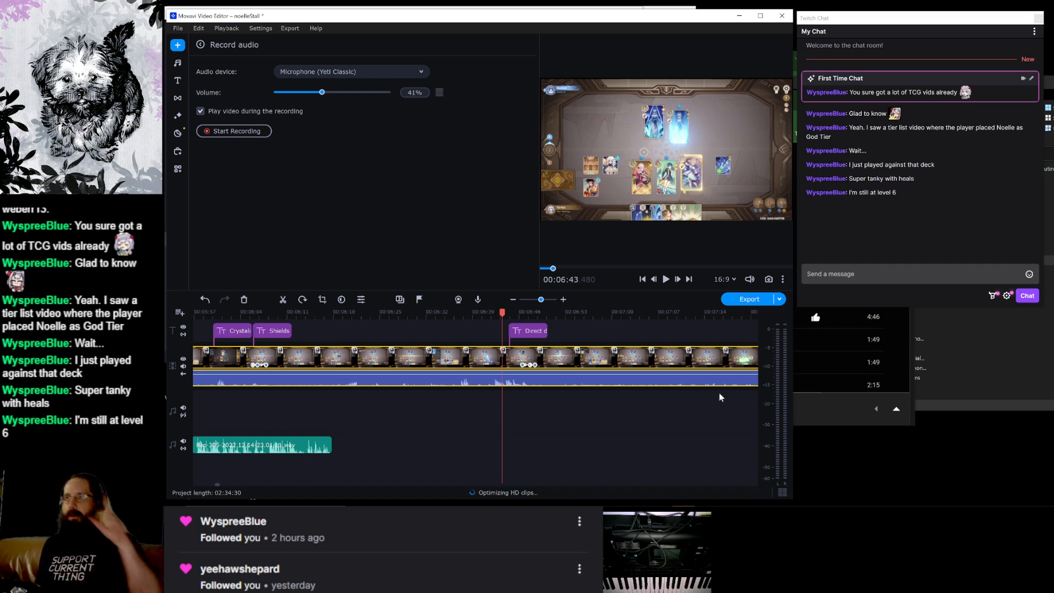
pyautogui.click(250, 133)
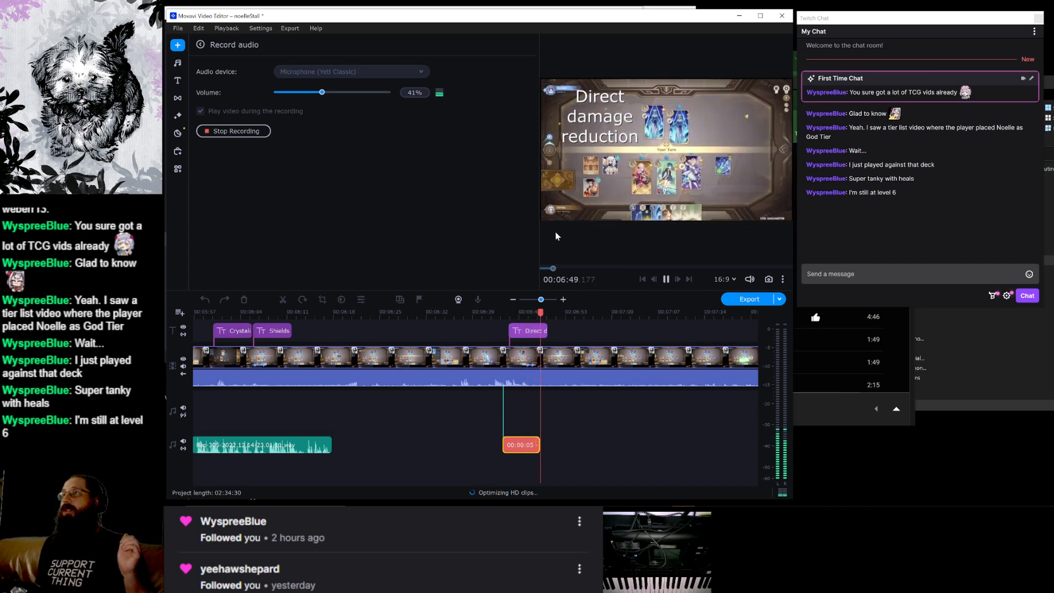
pyautogui.click(248, 131)
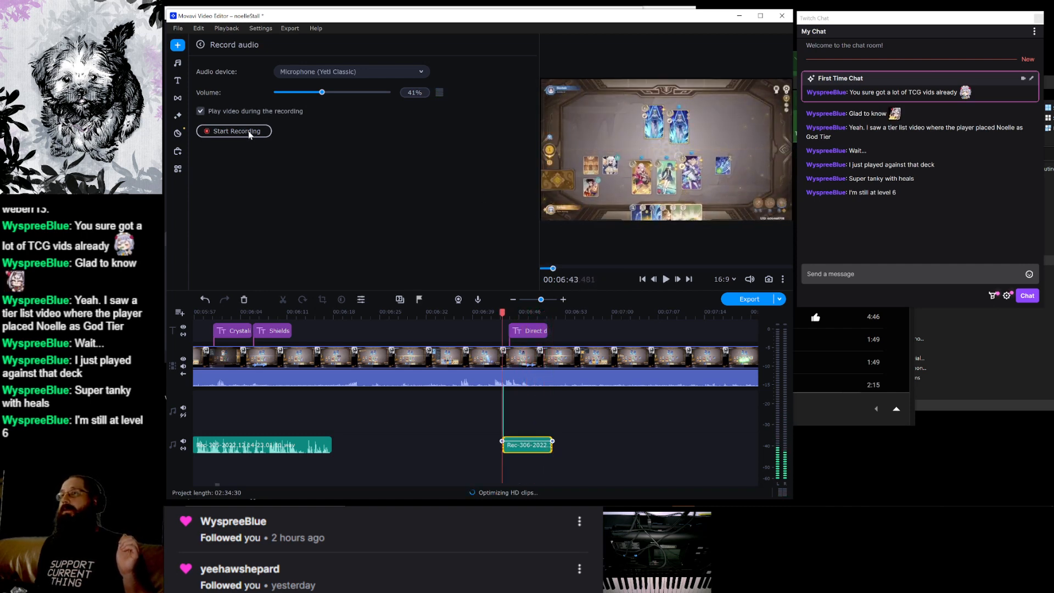
# Record a voice-over of about 7 seconds starting at about 00:07:38.5, shortly before the Epic Dice title.
pyautogui.scroll(-5, 545, 412)
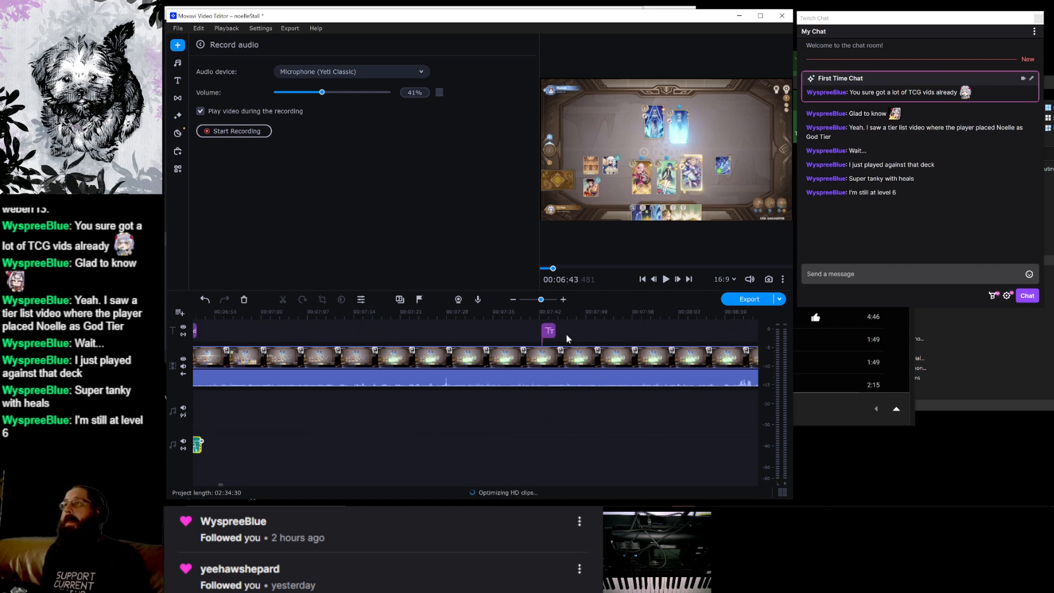
pyautogui.click(546, 333)
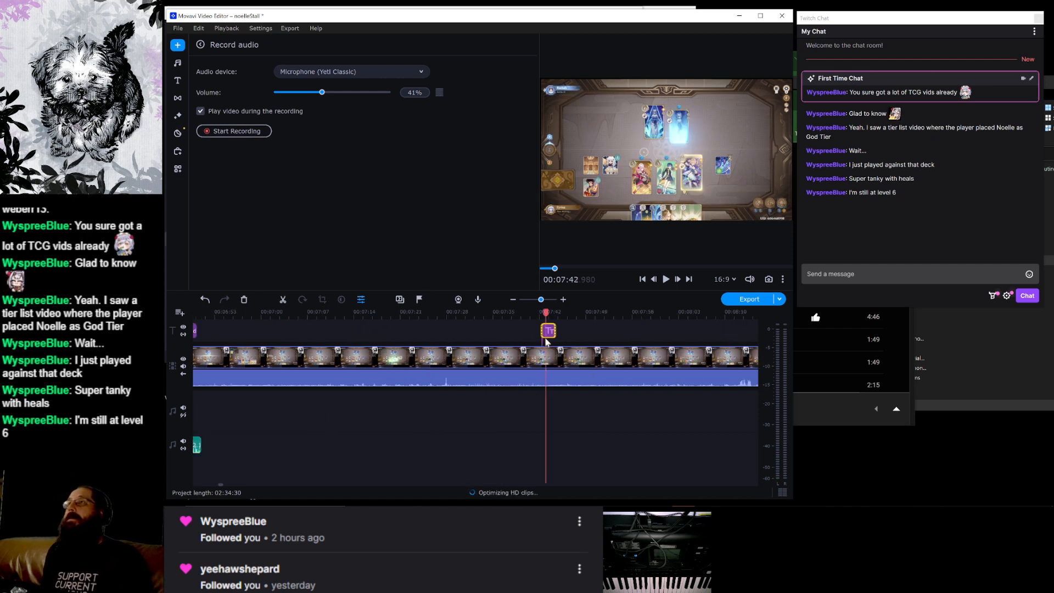
pyautogui.click(516, 357)
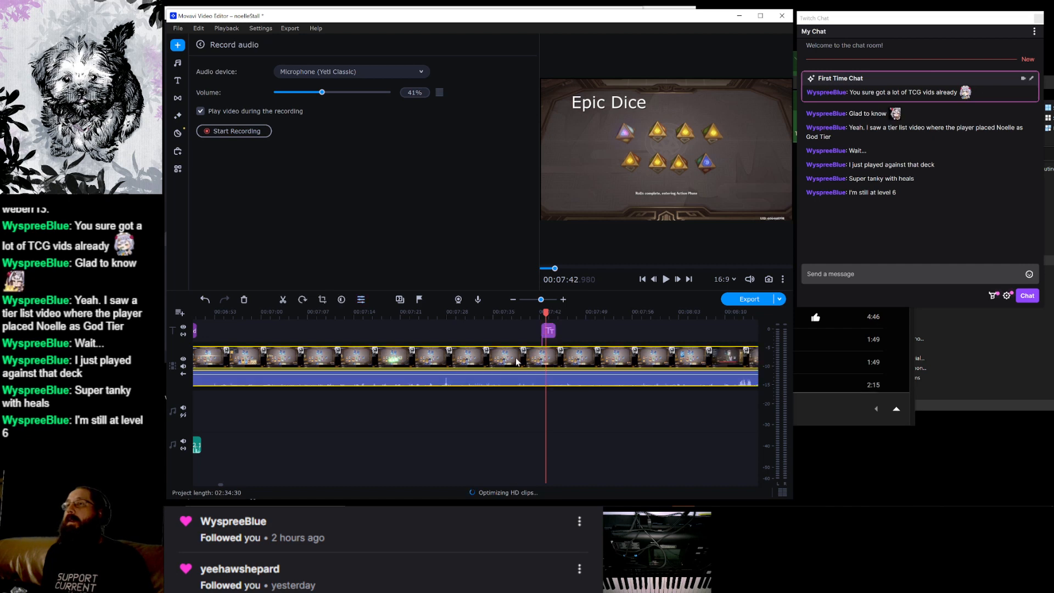
pyautogui.click(255, 130)
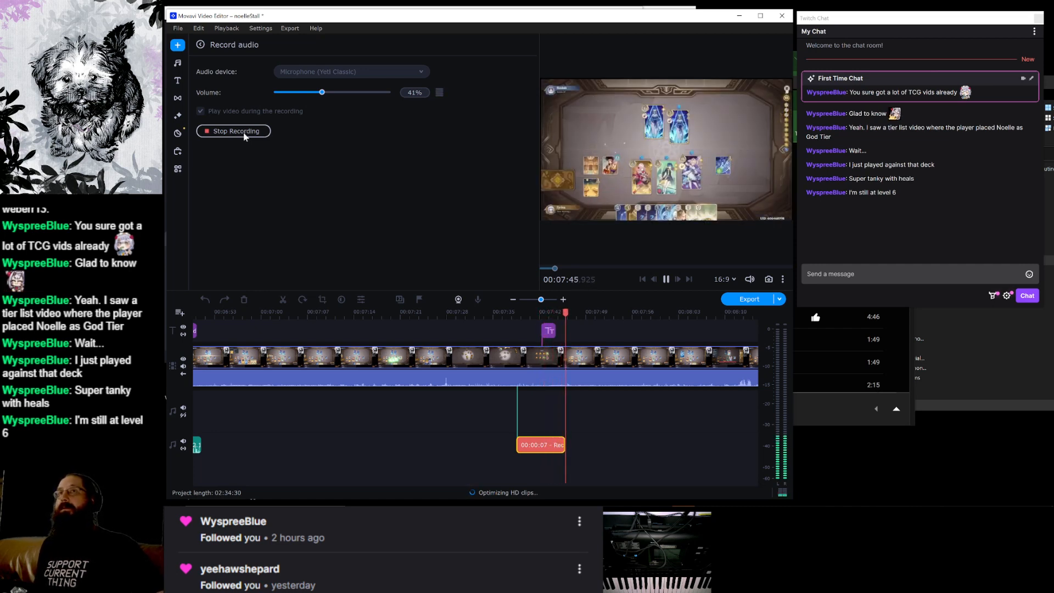
pyautogui.click(245, 135)
# Record a voice-over starting at about 00:09:12, shortly before the Press the advantage! title, and covering that title.
pyautogui.hscroll(10, 569, 360)
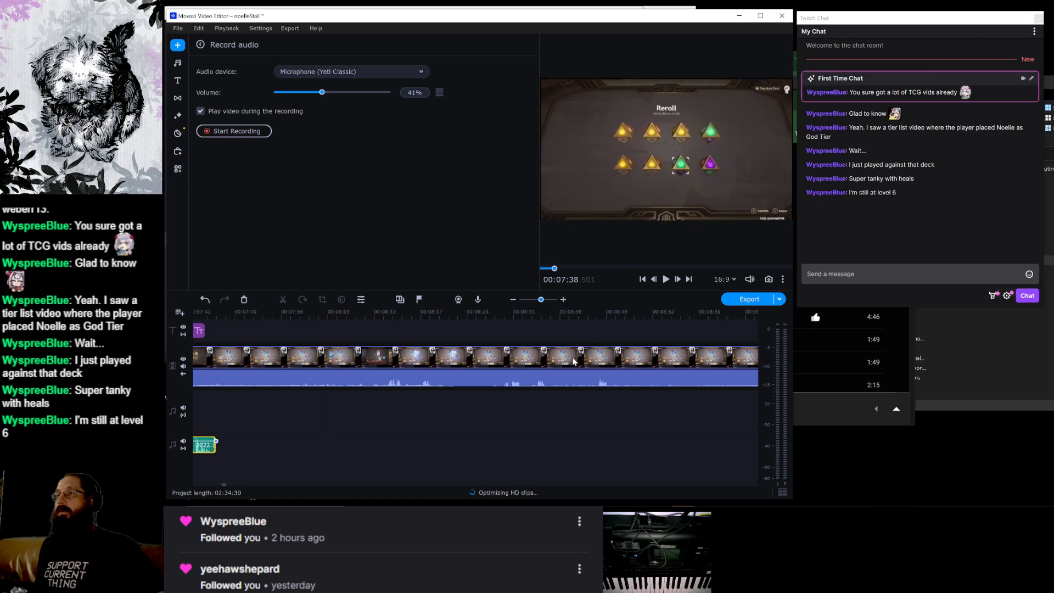
pyautogui.click(539, 356)
pyautogui.click(524, 356)
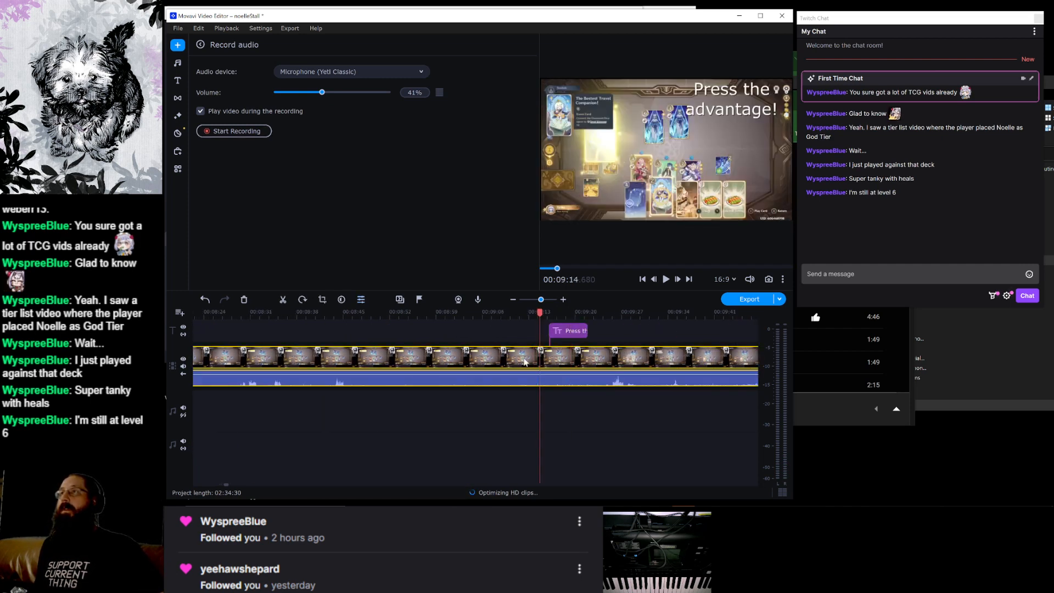
pyautogui.click(254, 131)
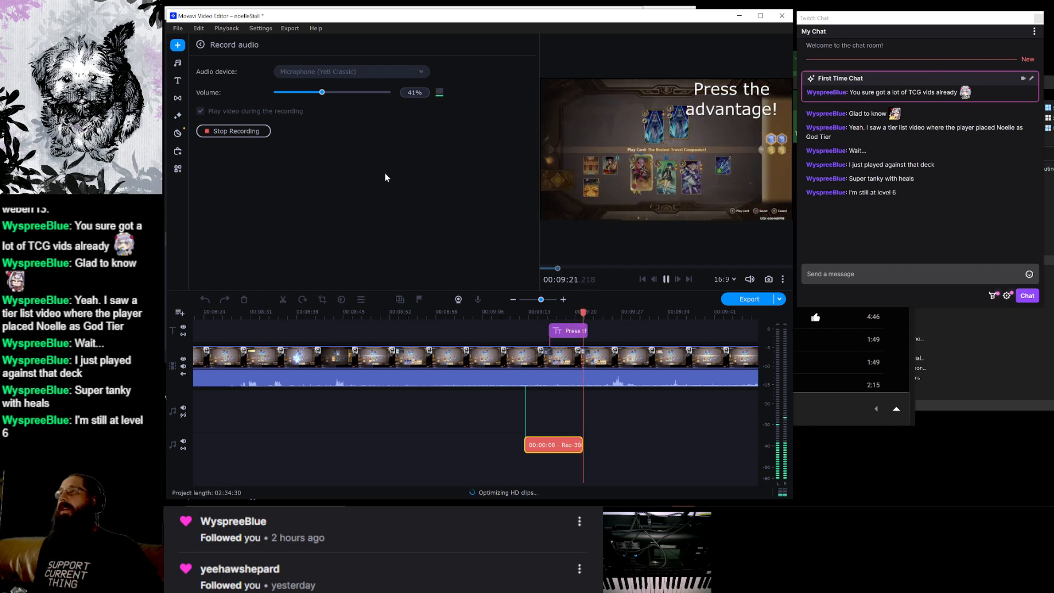
pyautogui.click(233, 131)
# Record a voice-over of about 14 seconds starting at about 00:10:30.5, shortly before the Normal title, and running past that title.
pyautogui.scroll(-5, 601, 394)
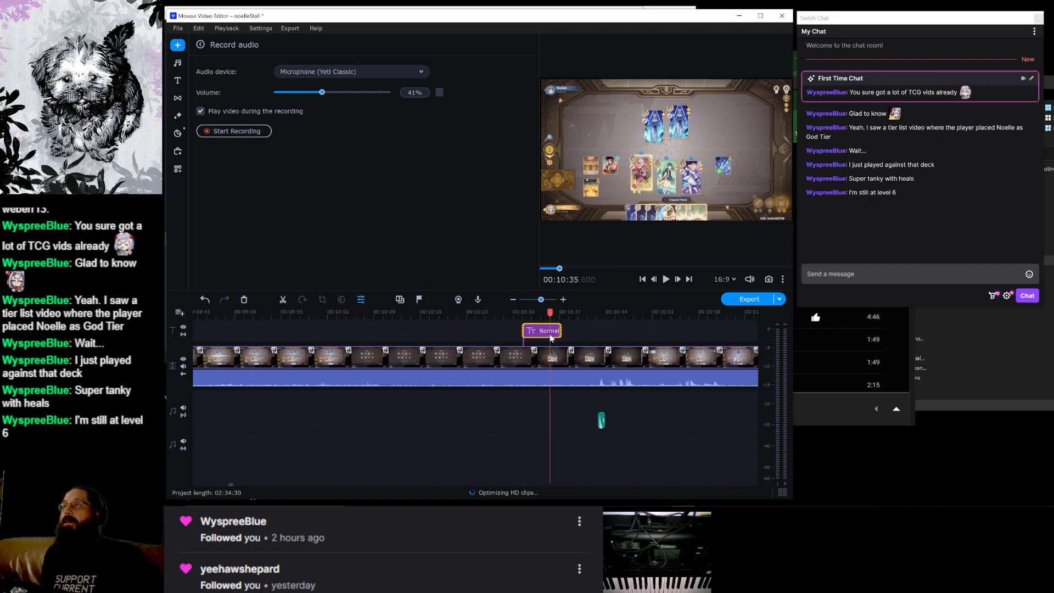
pyautogui.click(501, 355)
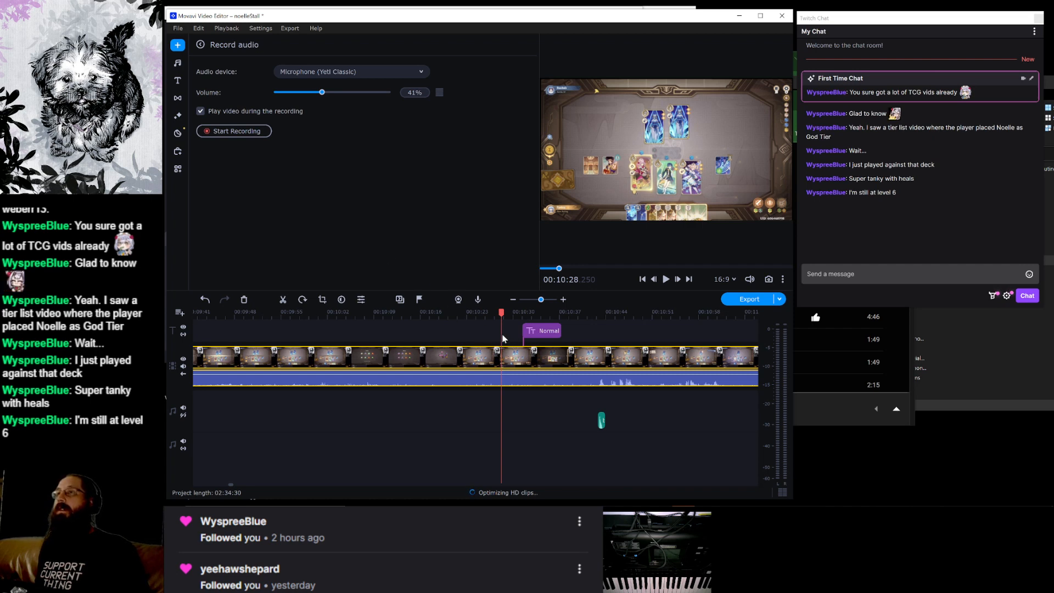
pyautogui.click(516, 341)
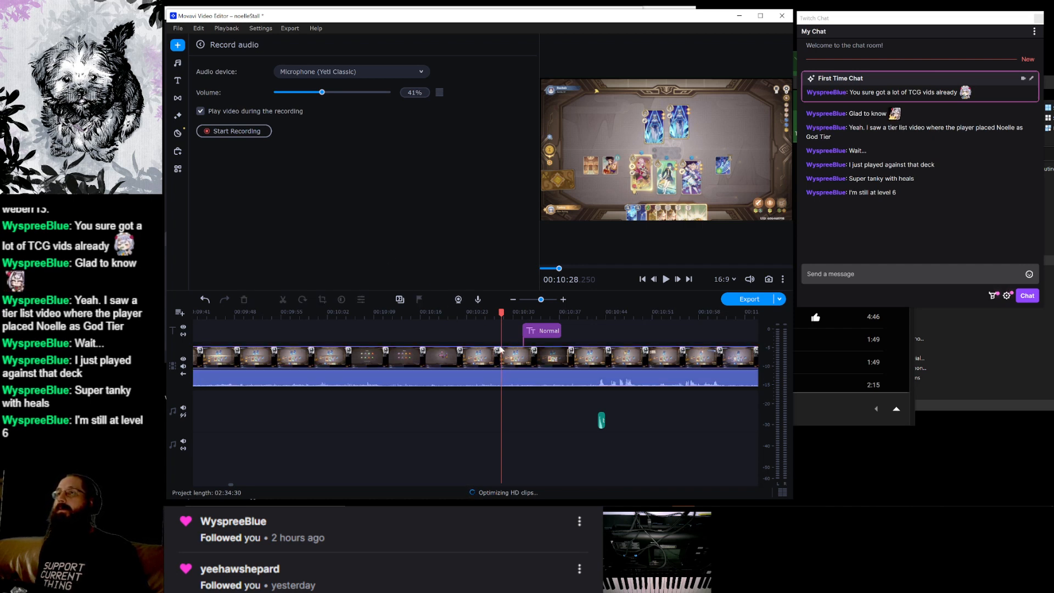
pyautogui.moveTo(501, 312); pyautogui.dragTo(515, 312)
pyautogui.click(232, 134)
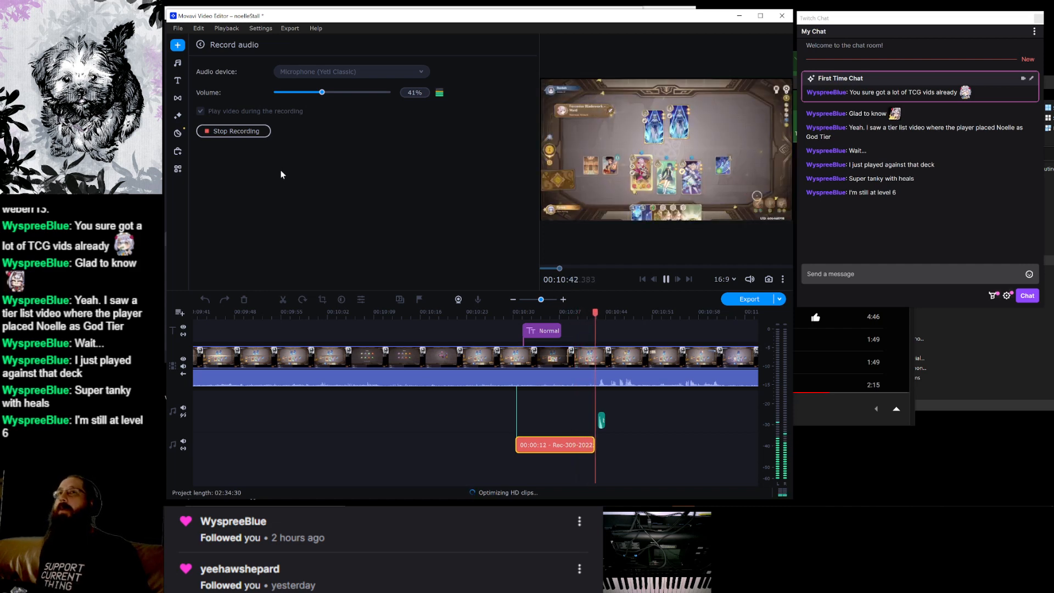
pyautogui.click(244, 131)
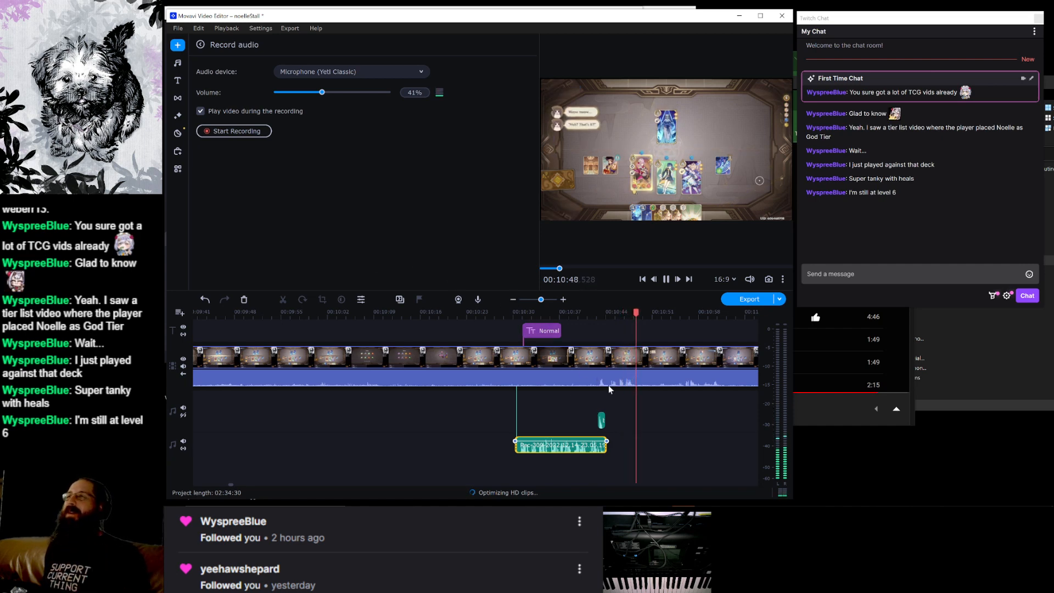
# Record a voice-over of about 16 seconds starting at 00:11:04.231, near the end of the first video clip, and save the project.
pyautogui.scroll(-3, 608, 386)
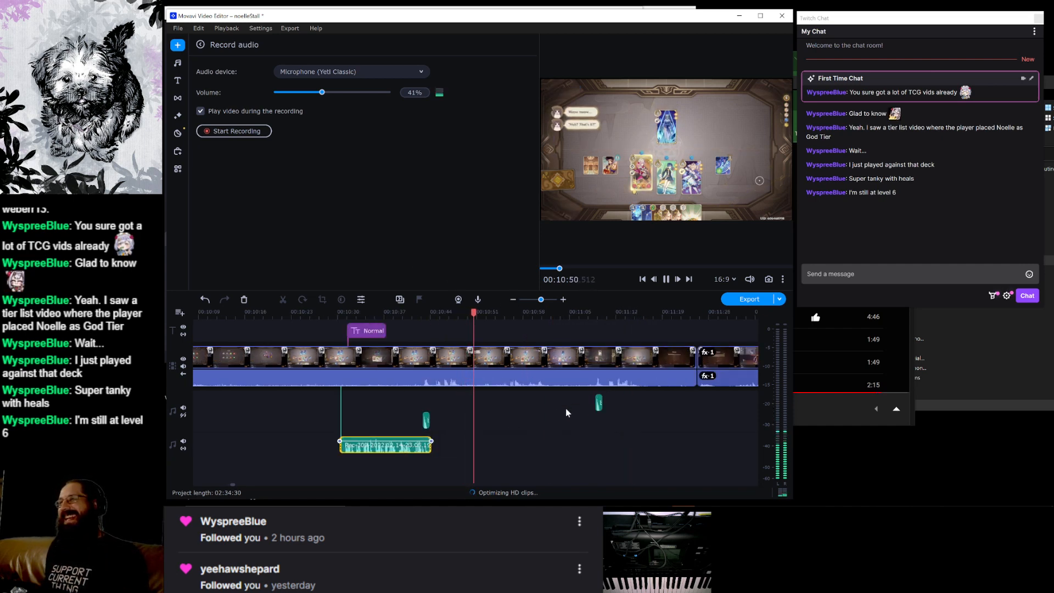
pyautogui.scroll(-6, 565, 408)
pyautogui.scroll(3, 565, 407)
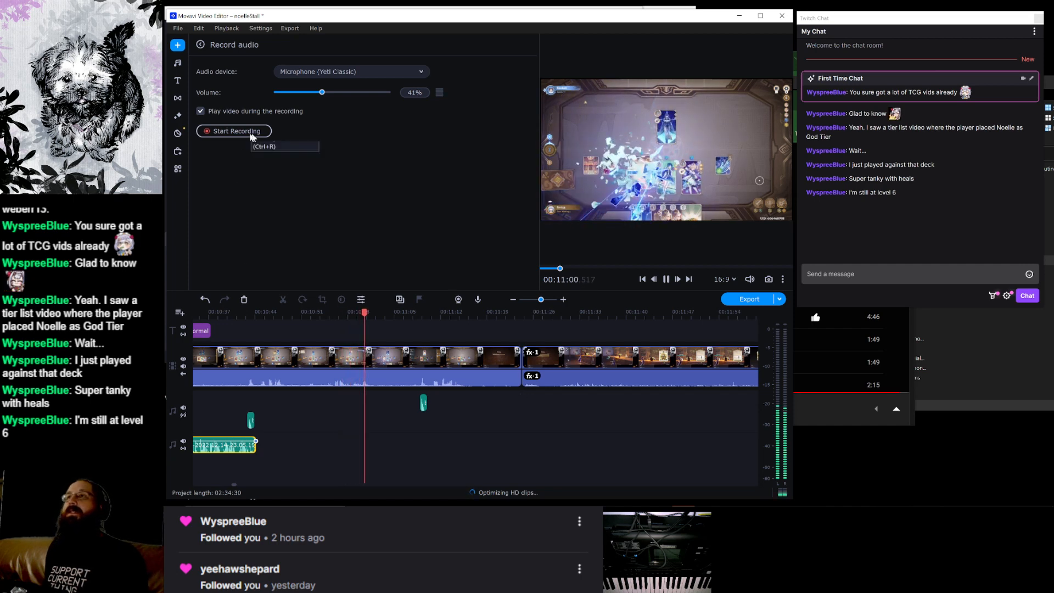
pyautogui.click(668, 280)
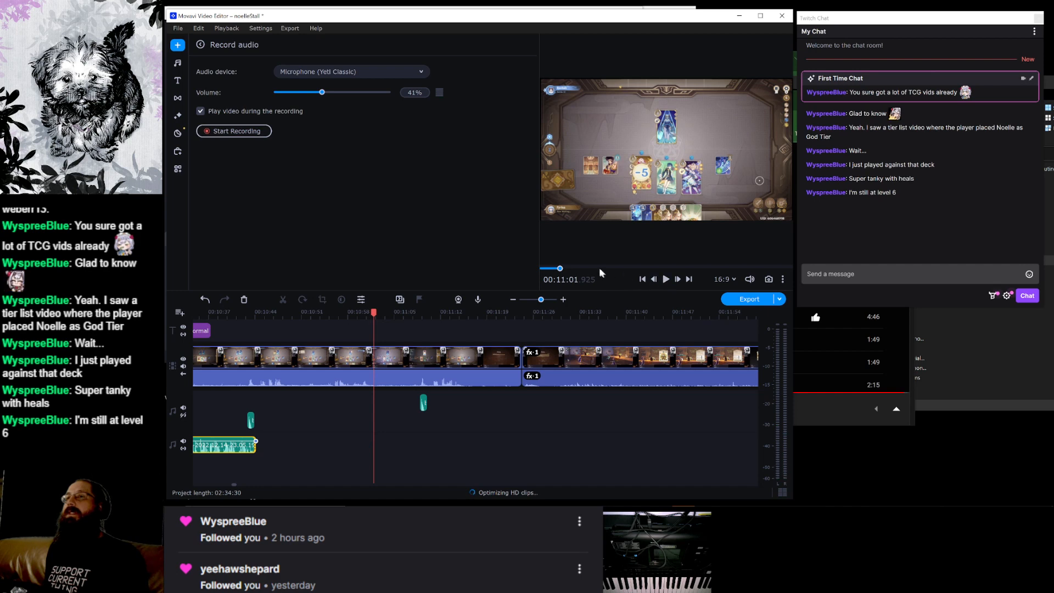
pyautogui.click(389, 362)
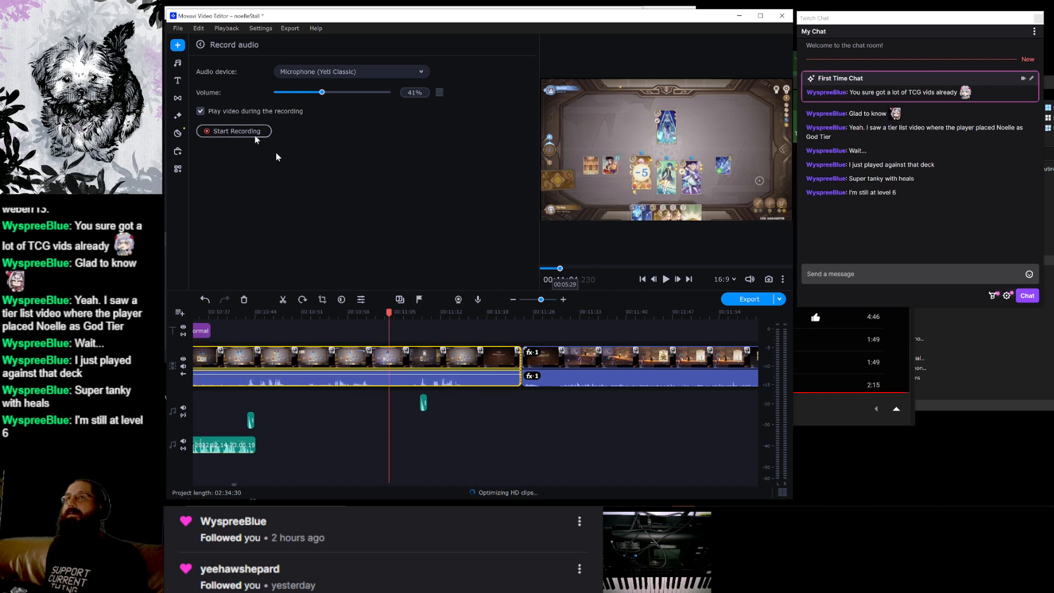
pyautogui.click(232, 134)
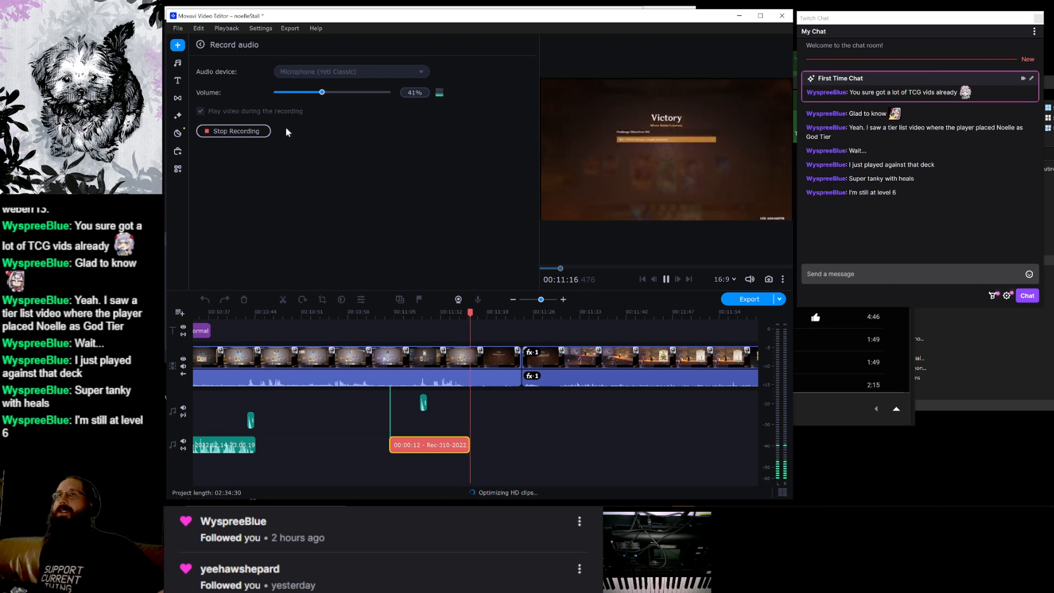
pyautogui.click(252, 133)
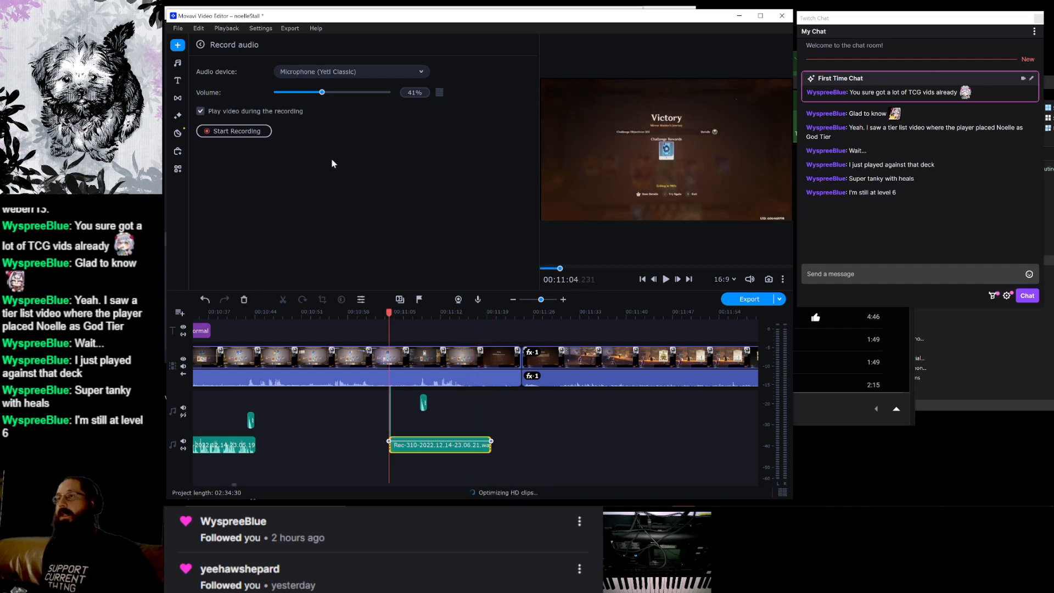
pyautogui.click(173, 30)
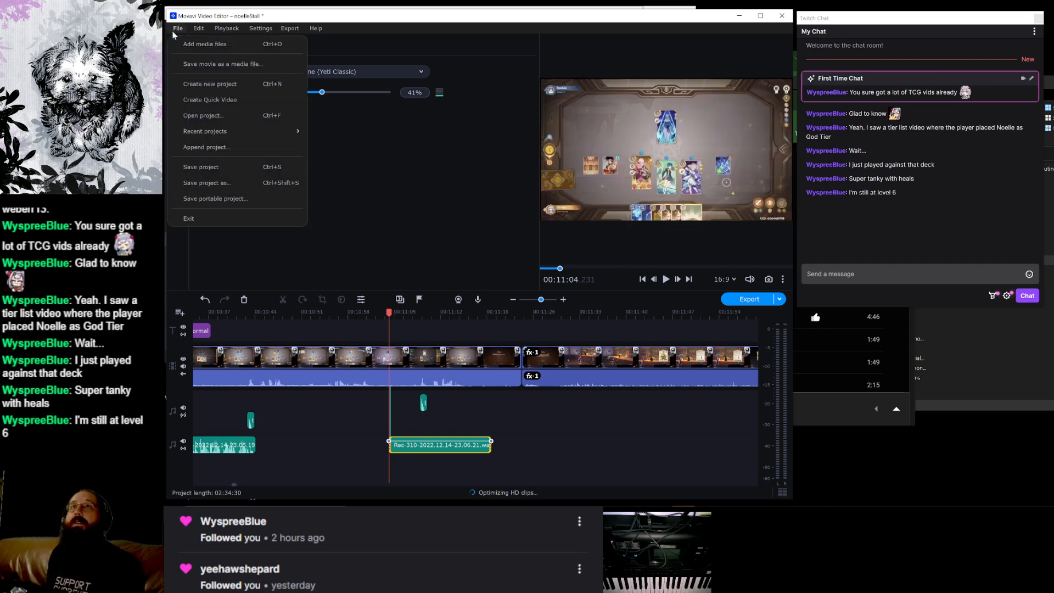
pyautogui.click(232, 169)
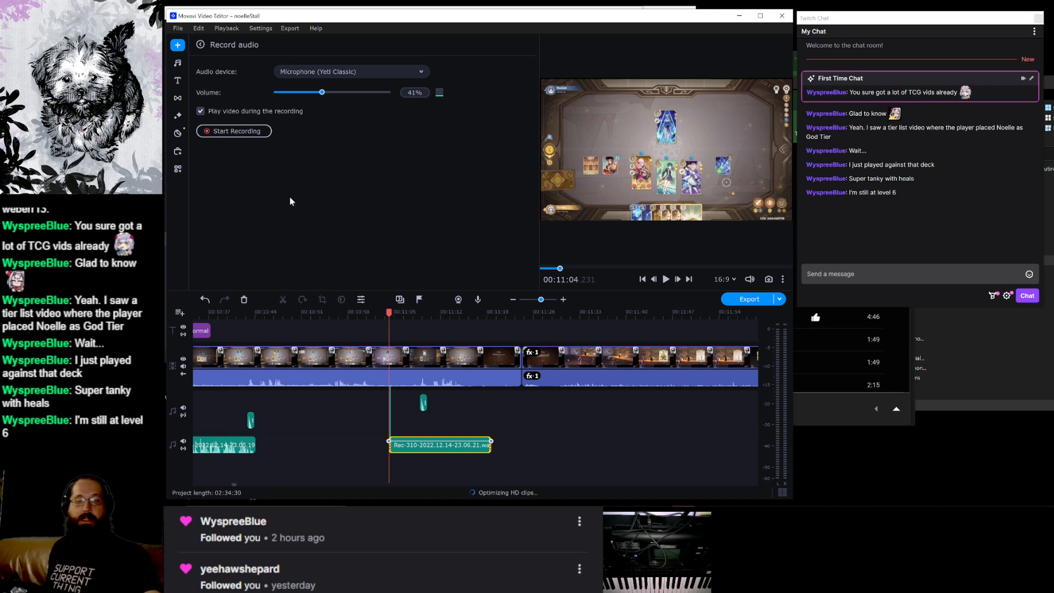
pyautogui.scroll(-5, 354, 387)
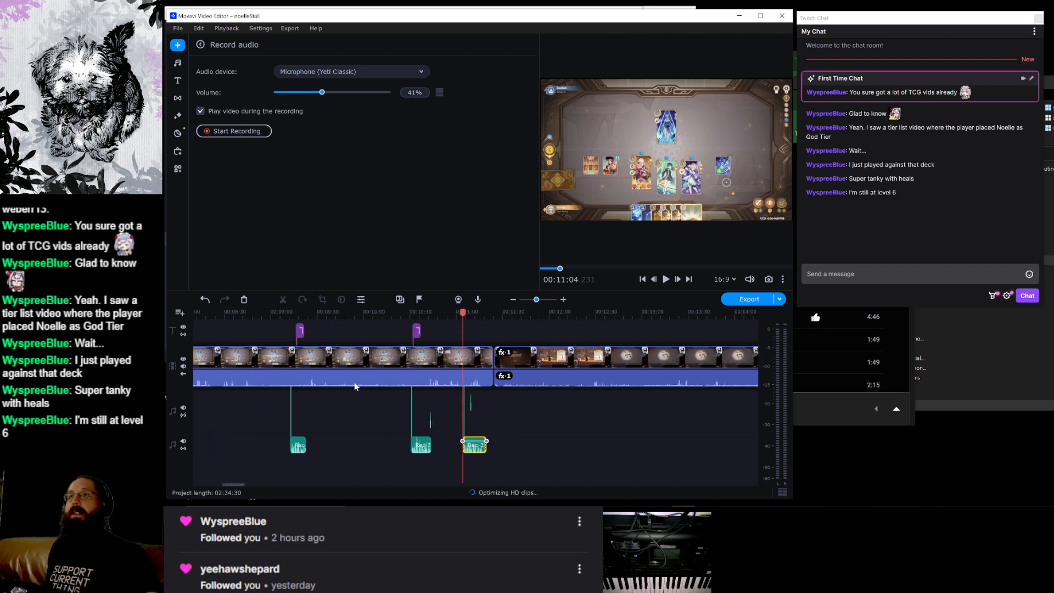
pyautogui.moveTo(393, 468); pyautogui.dragTo(170, 447)
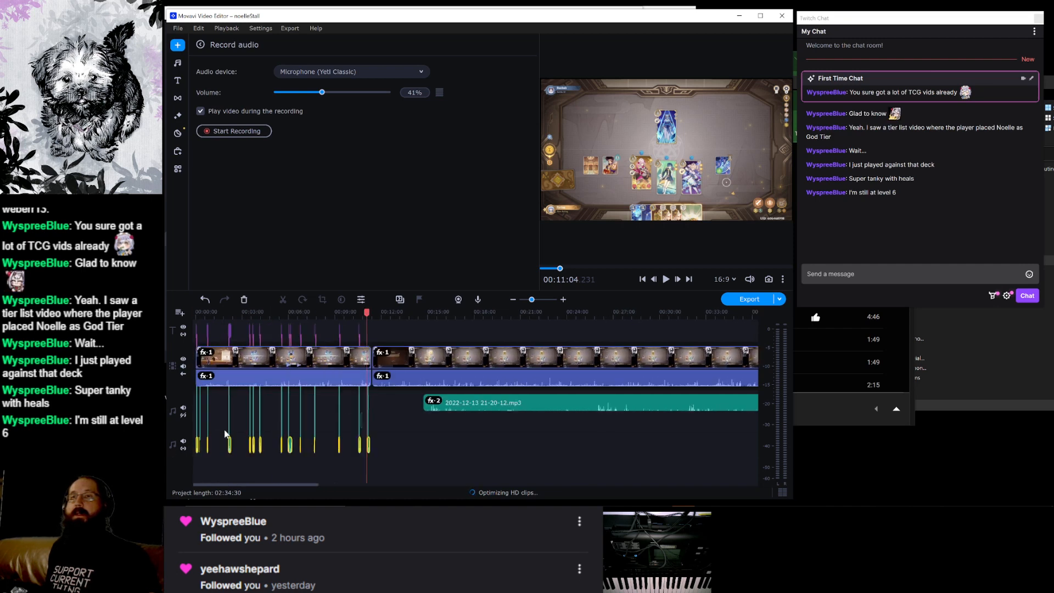
pyautogui.moveTo(393, 467); pyautogui.dragTo(204, 437)
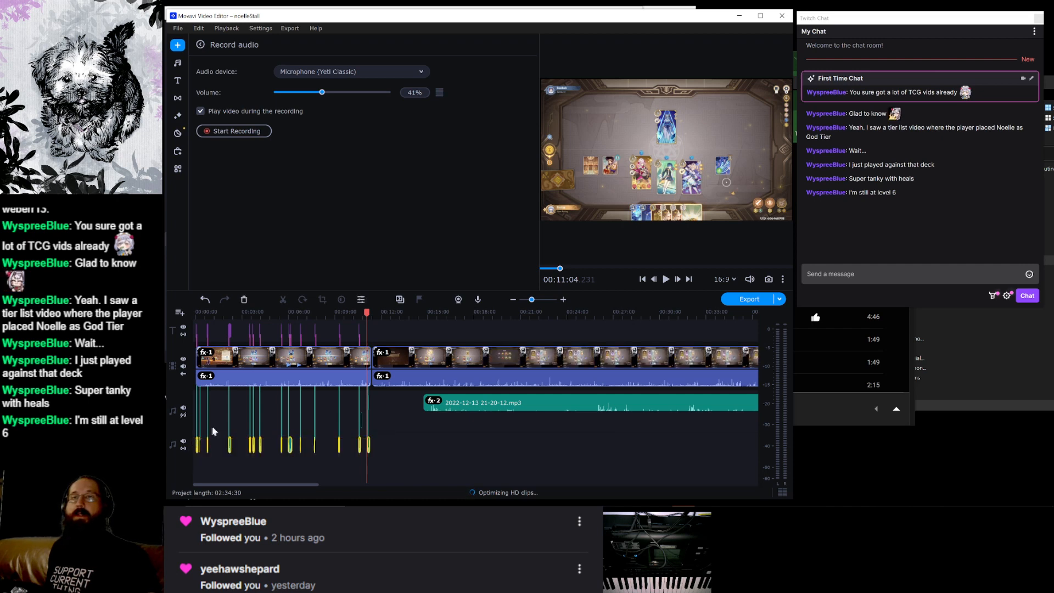
# Apply the Enhanced voice recording sound autocorrect to all the recorded voice-over clips on the lower audio track.
pyautogui.click(201, 362)
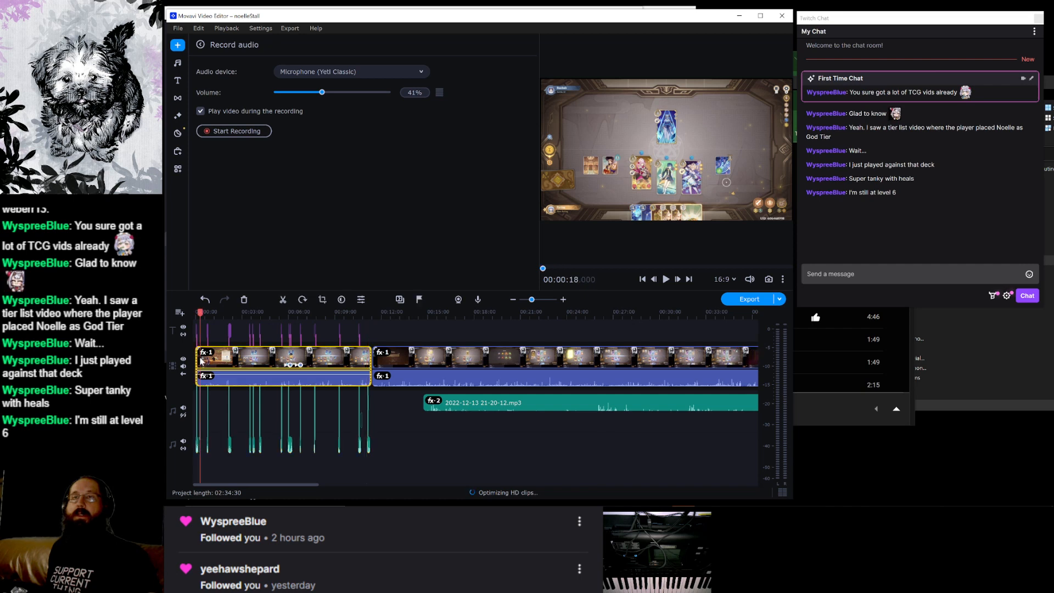
pyautogui.click(562, 300)
pyautogui.click(563, 300)
pyautogui.scroll(-1, 564, 456)
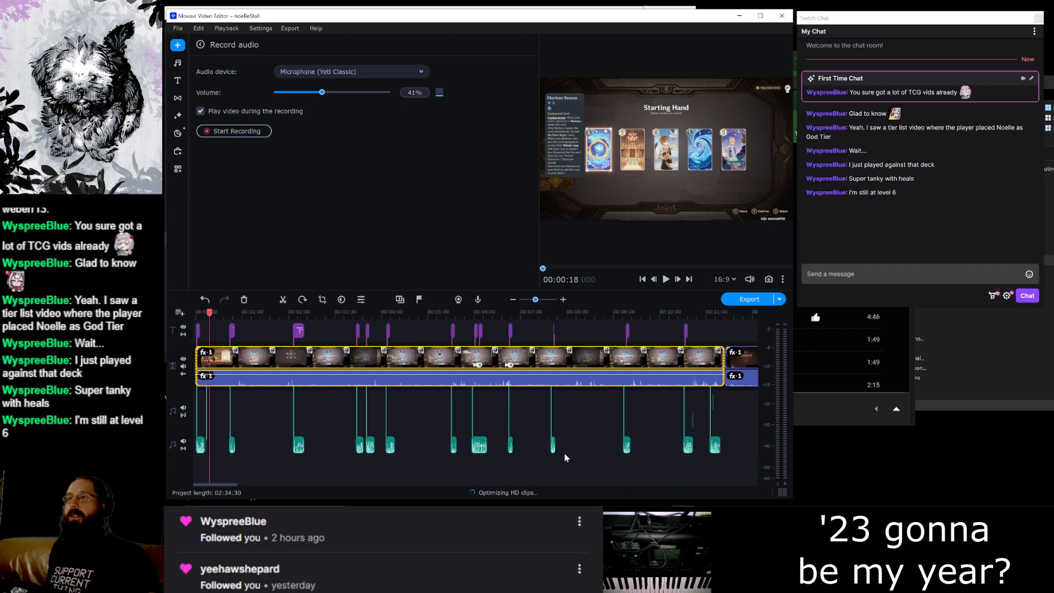
pyautogui.hscroll(3, 563, 455)
pyautogui.moveTo(483, 470); pyautogui.dragTo(163, 440)
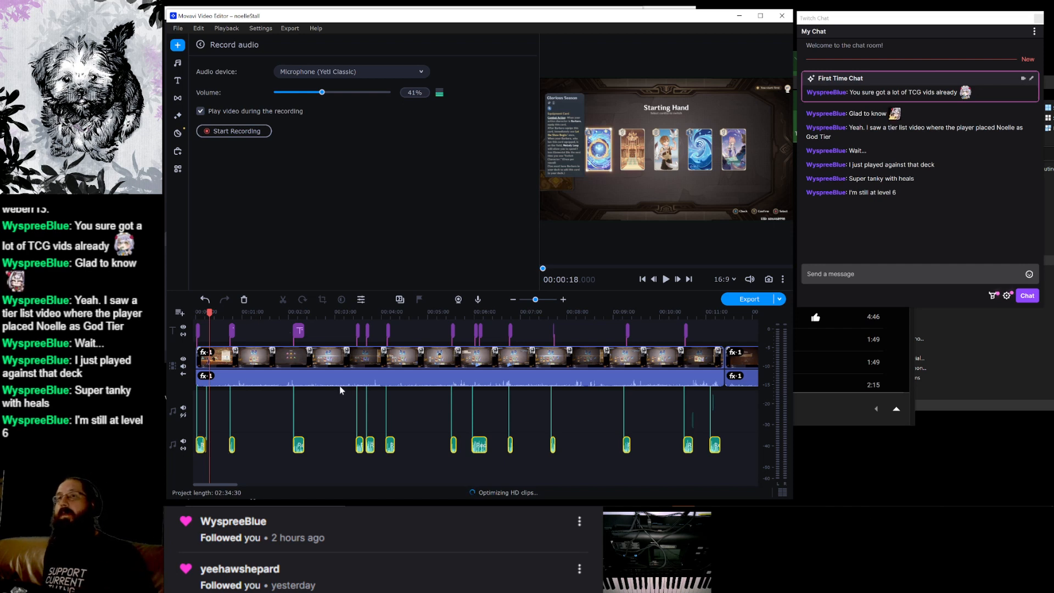
pyautogui.hscroll(3, 338, 395)
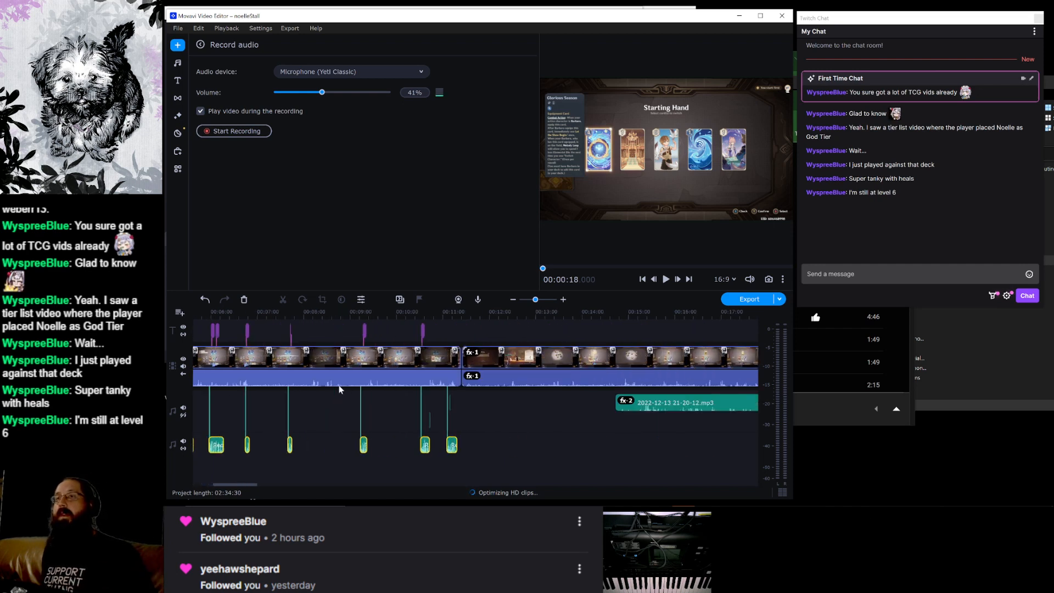
pyautogui.rightClick(425, 445)
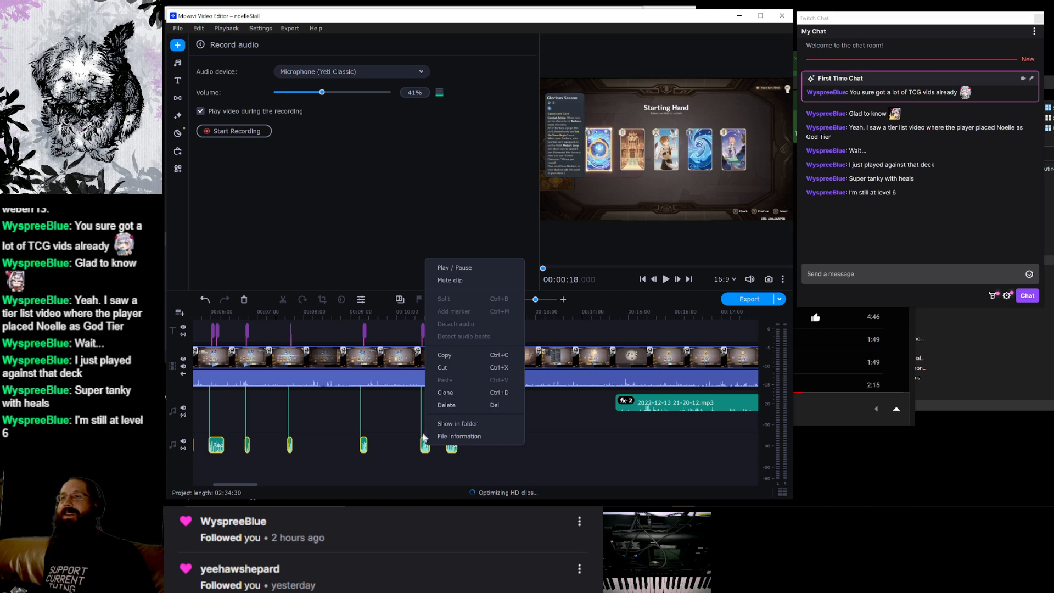
pyautogui.rightClick(423, 450)
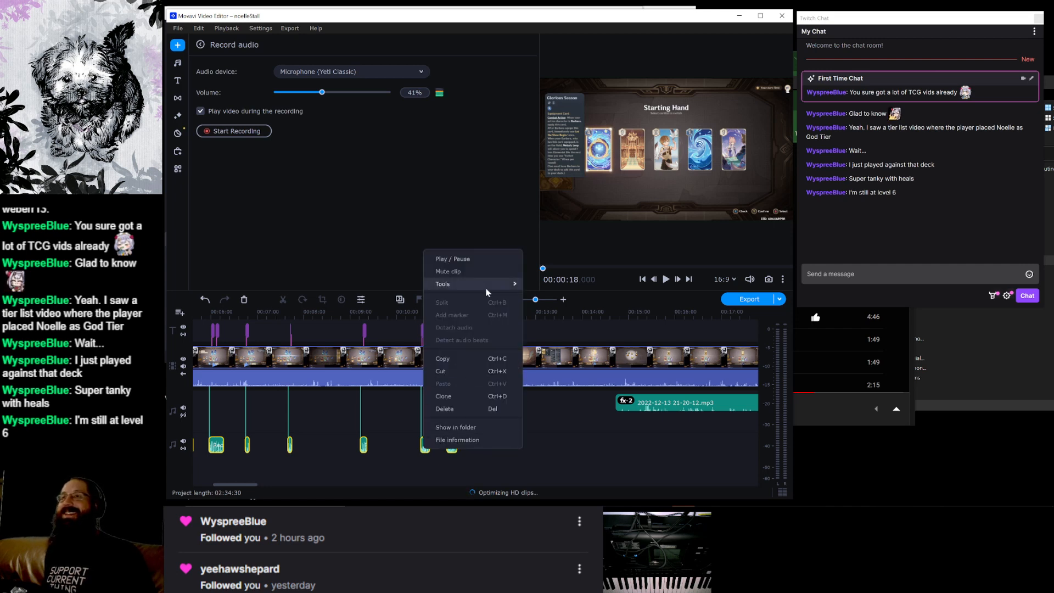
pyautogui.moveTo(498, 285)
pyautogui.click(562, 339)
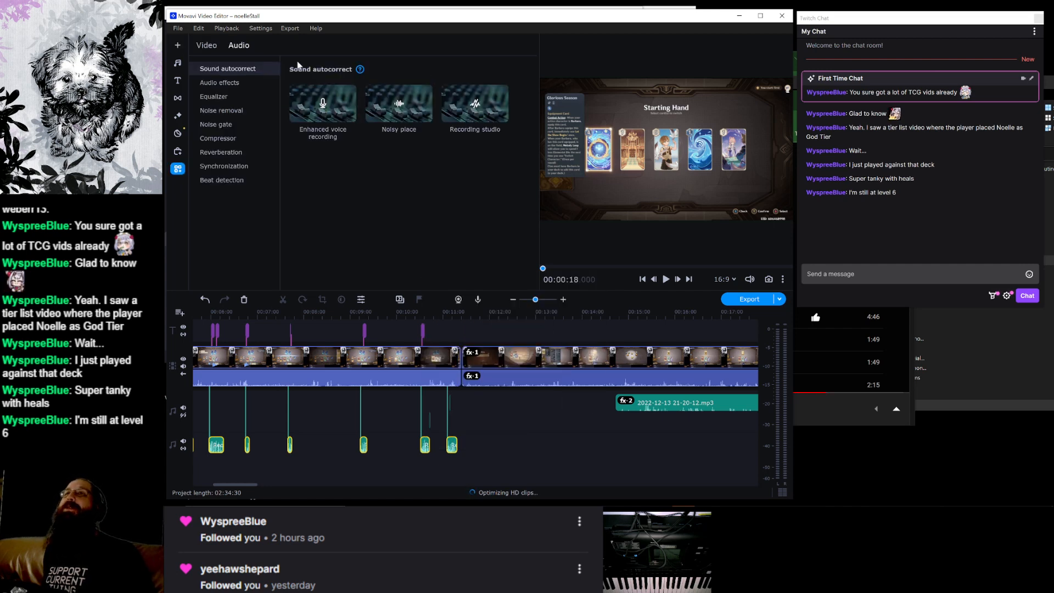
pyautogui.click(324, 118)
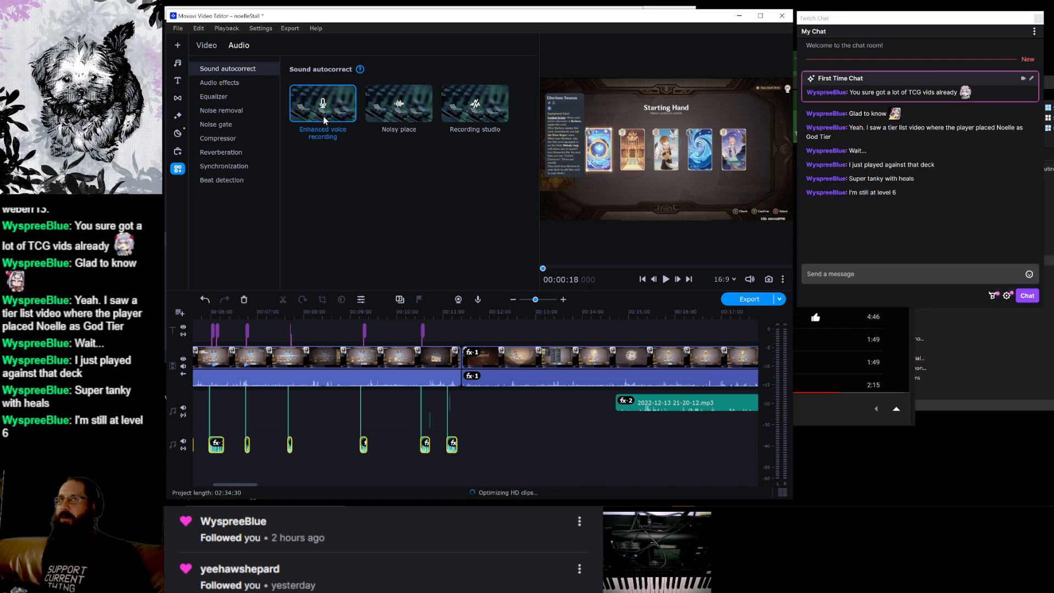
# Normalize the selected voice-over clips in their general clip properties and save the project.
pyautogui.rightClick(423, 451)
pyautogui.moveTo(469, 283)
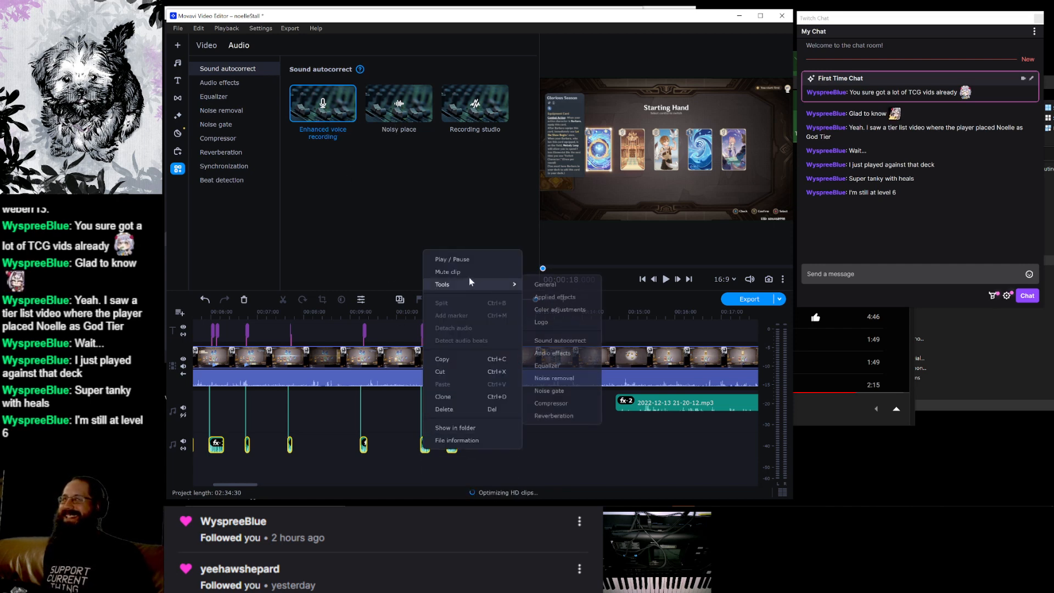
pyautogui.click(545, 284)
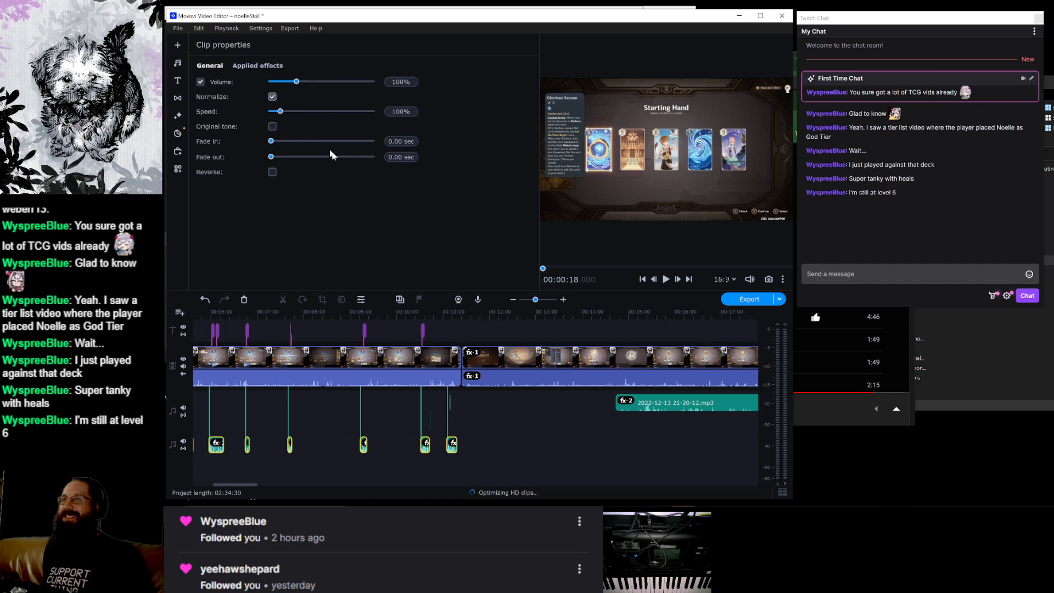
pyautogui.click(177, 28)
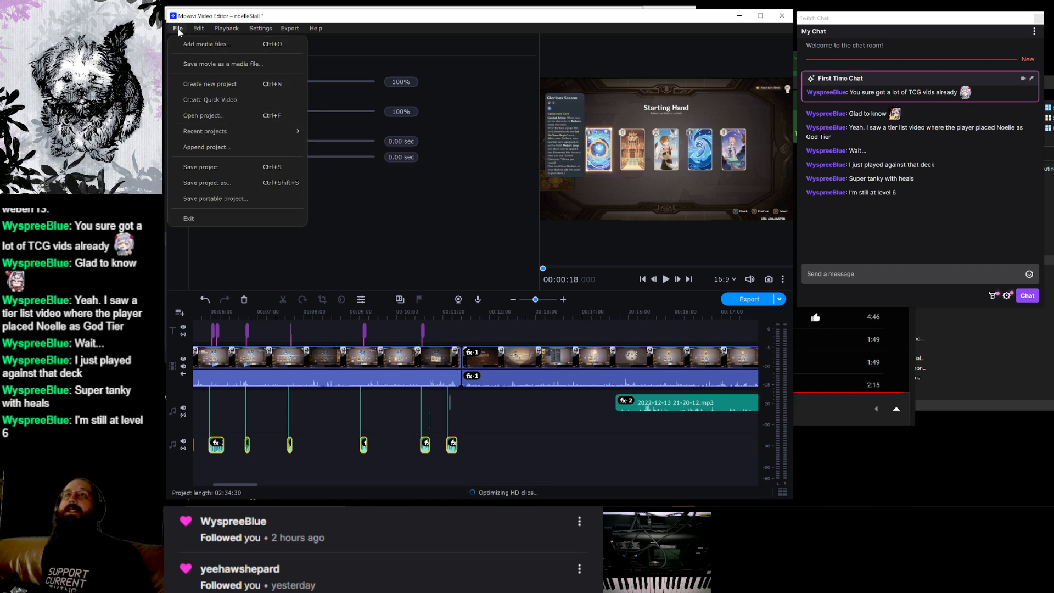
pyautogui.click(218, 167)
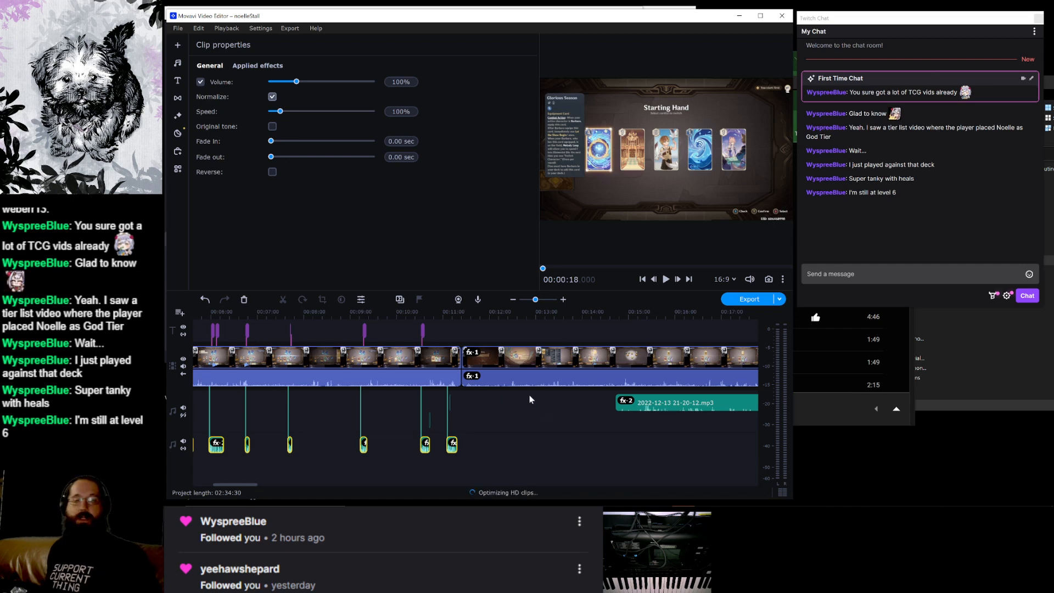
pyautogui.scroll(-5, 540, 421)
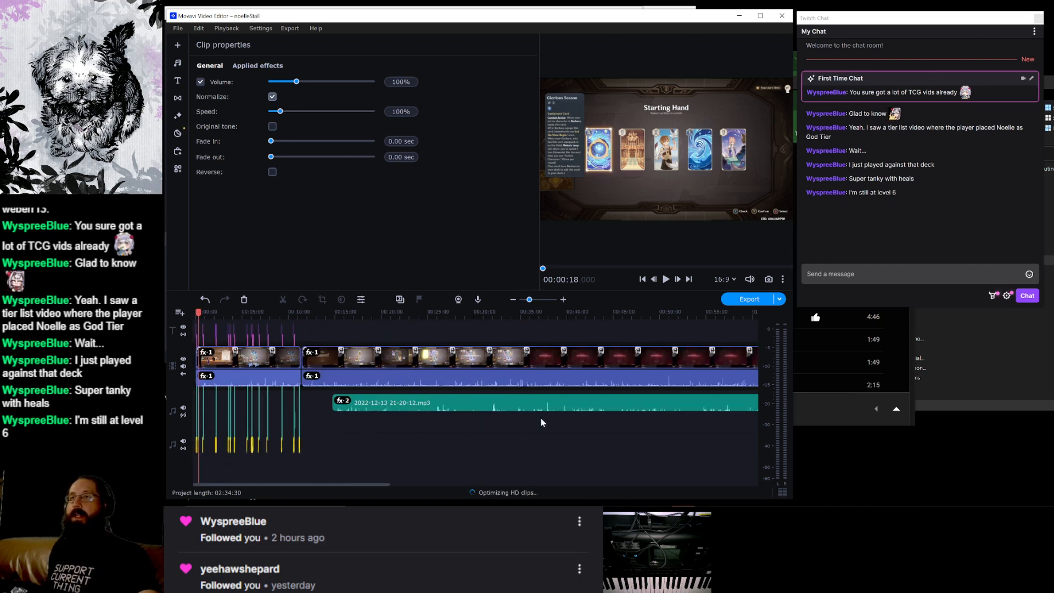
pyautogui.scroll(-2, 540, 421)
pyautogui.moveTo(604, 455); pyautogui.dragTo(290, 339)
pyautogui.press('Delete')
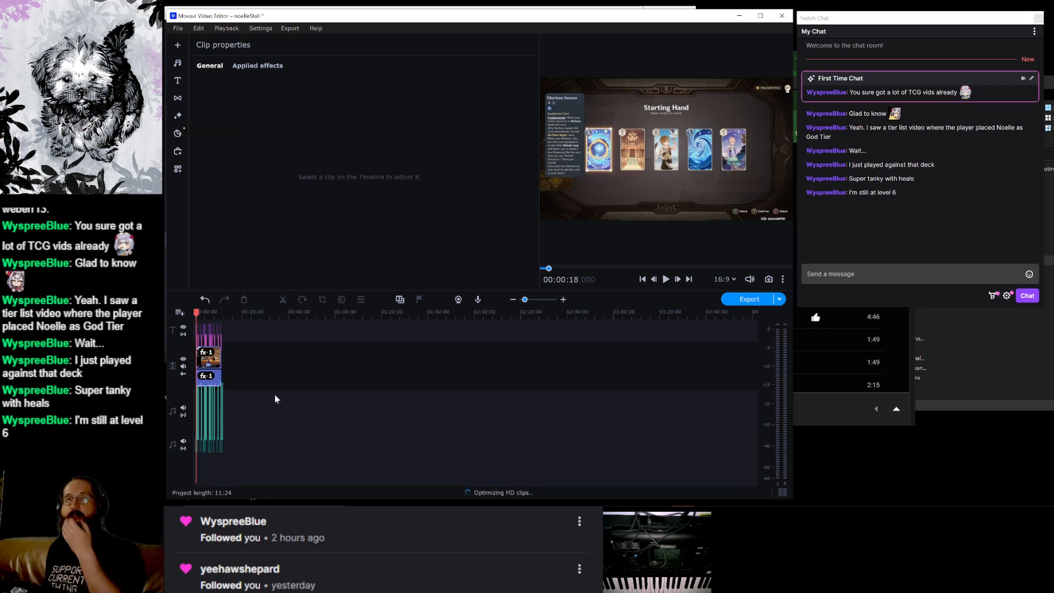
pyautogui.click(563, 299)
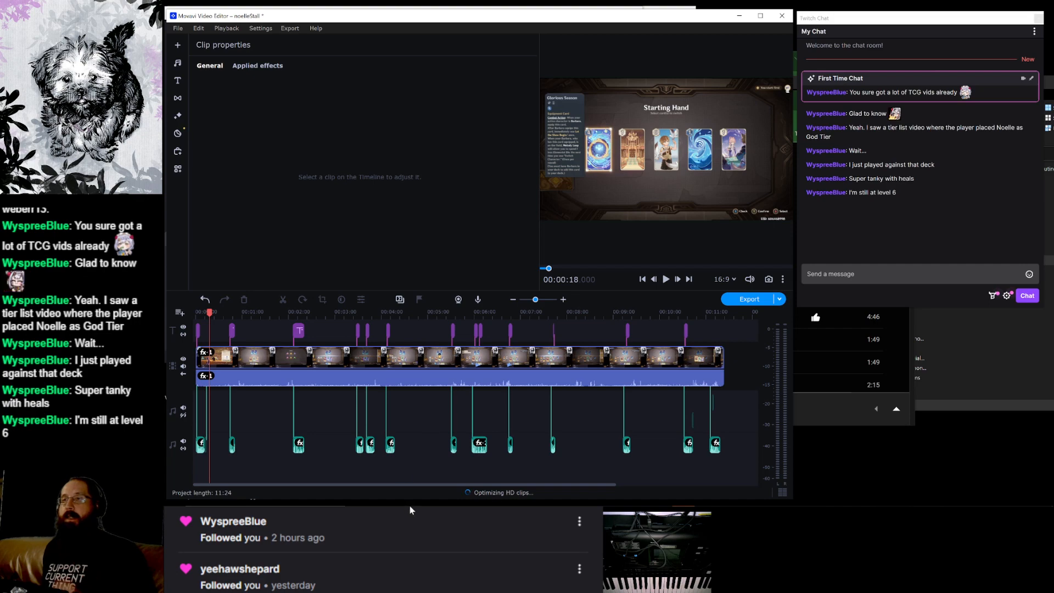
# Find the catsTailOutro video in the videoAddins folder and add it to the end of the video track in Movavi.
pyautogui.moveTo(396, 506)
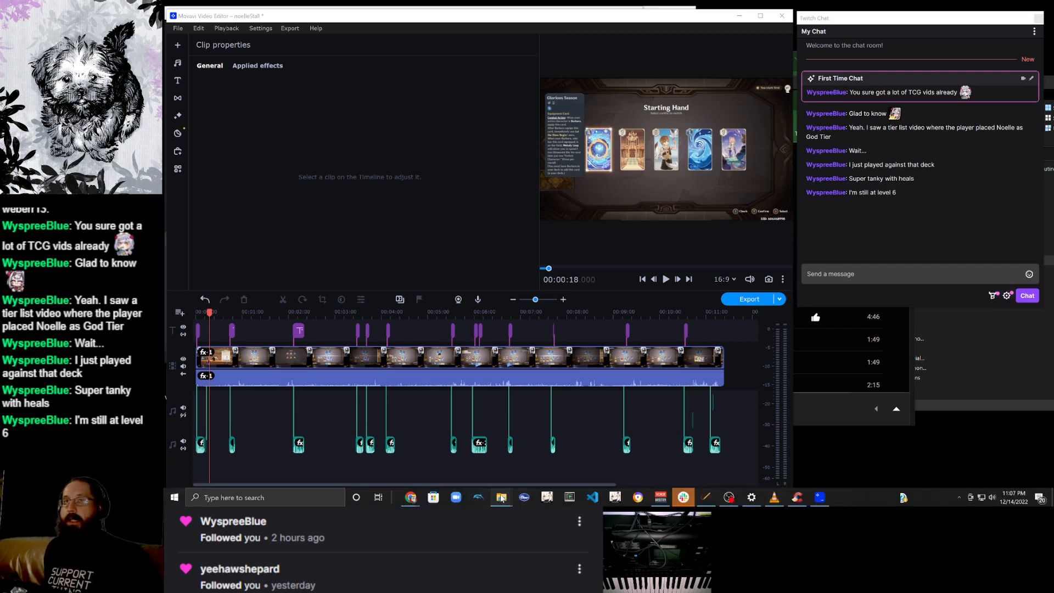
pyautogui.moveTo(496, 498)
pyautogui.click(544, 453)
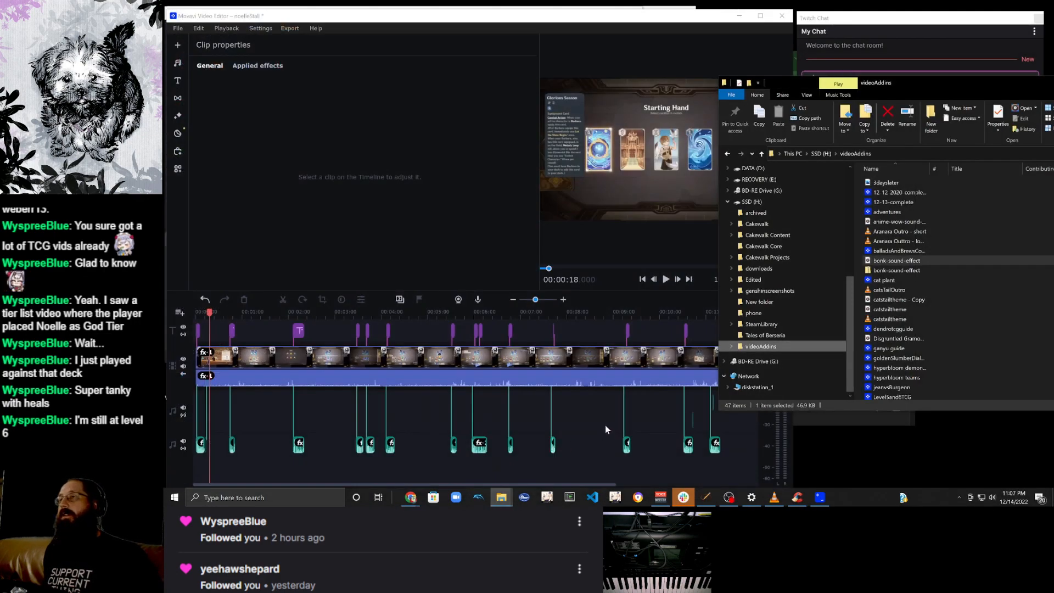
pyautogui.hscroll(3, 576, 424)
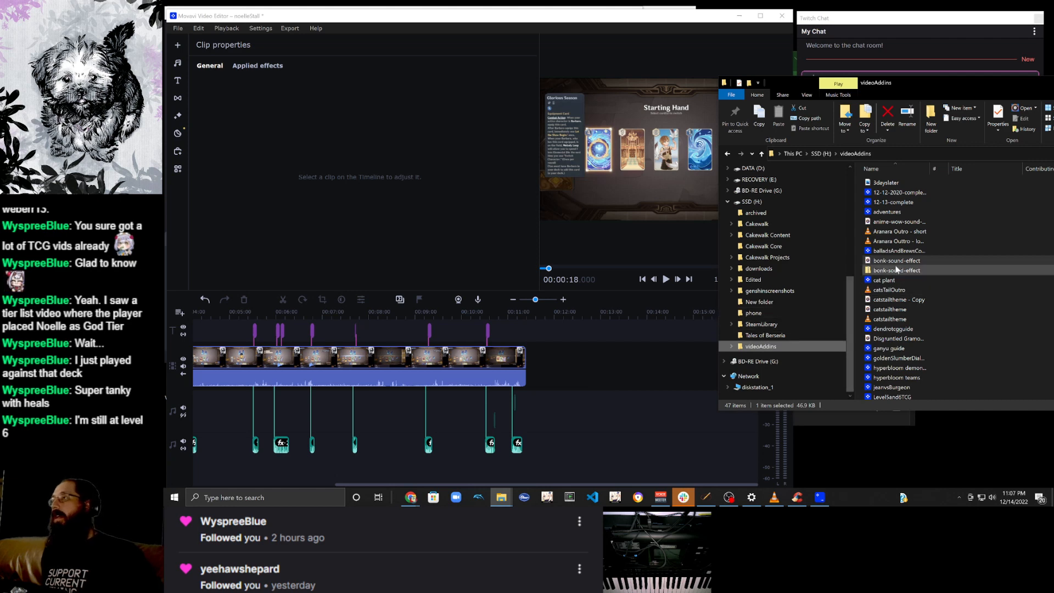
pyautogui.scroll(-5, 889, 279)
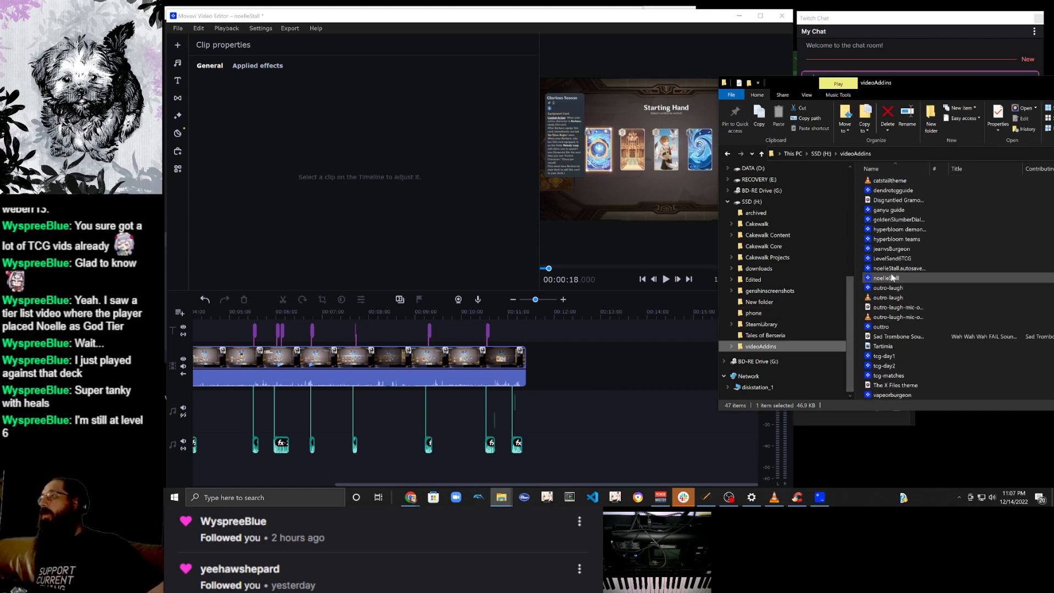
pyautogui.scroll(-2, 892, 278)
pyautogui.scroll(-2, 892, 278)
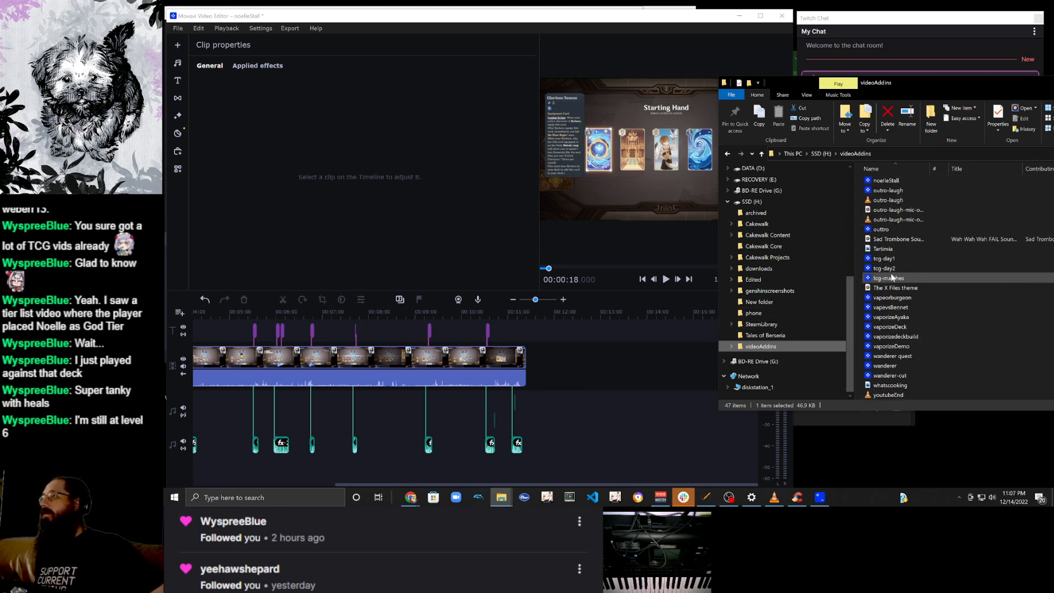
pyautogui.scroll(2, 905, 318)
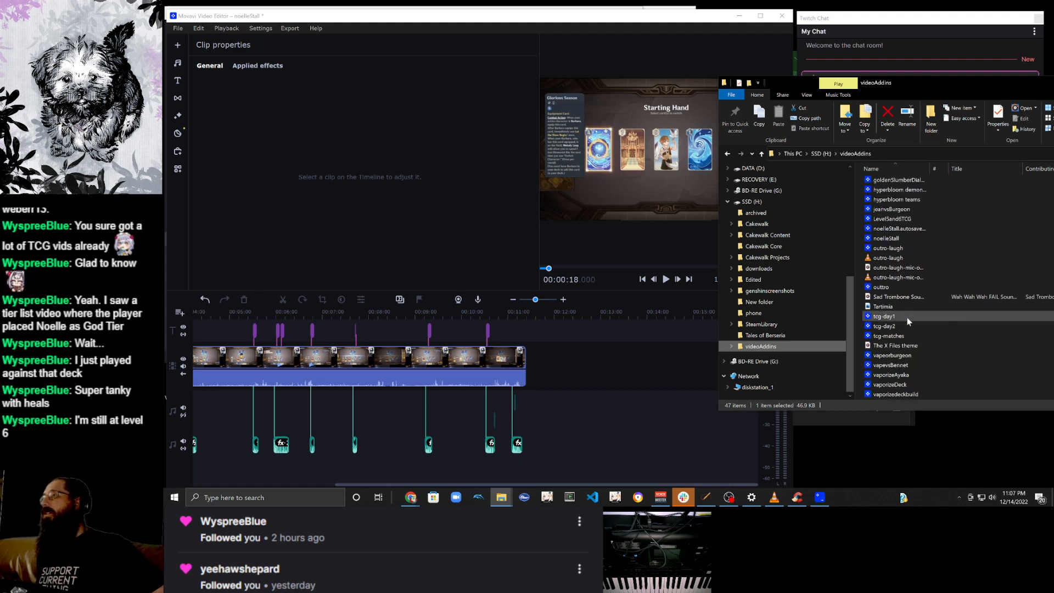
pyautogui.scroll(-2, 904, 317)
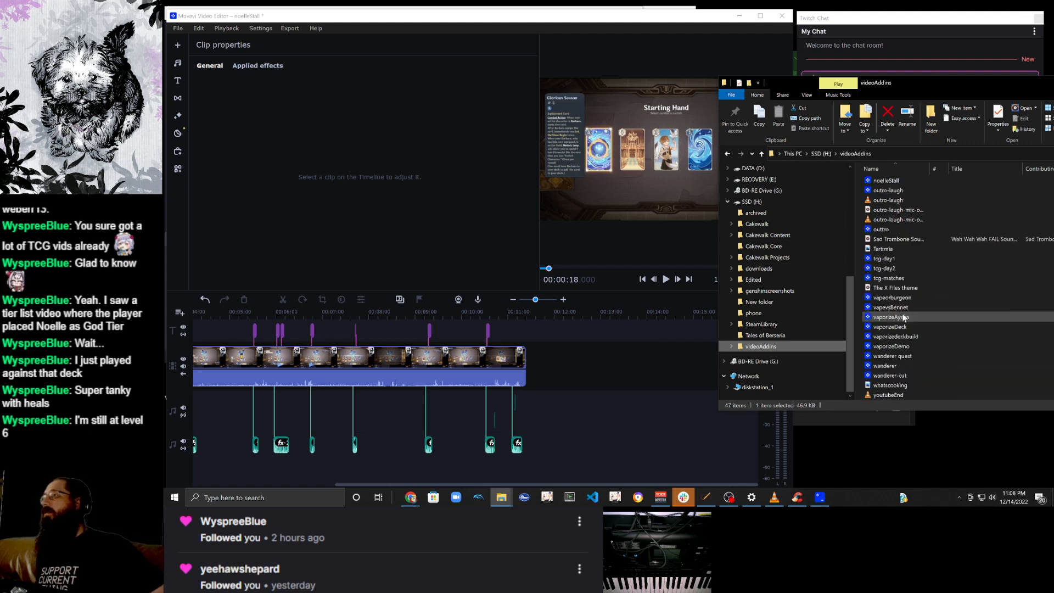
pyautogui.scroll(5, 903, 317)
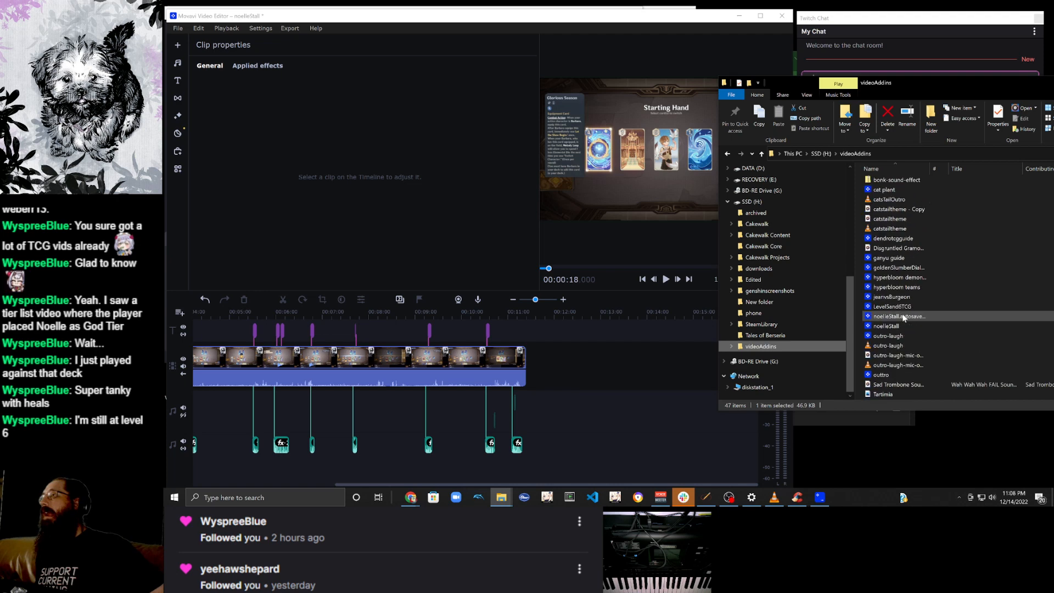
pyautogui.moveTo(890, 200); pyautogui.dragTo(556, 385)
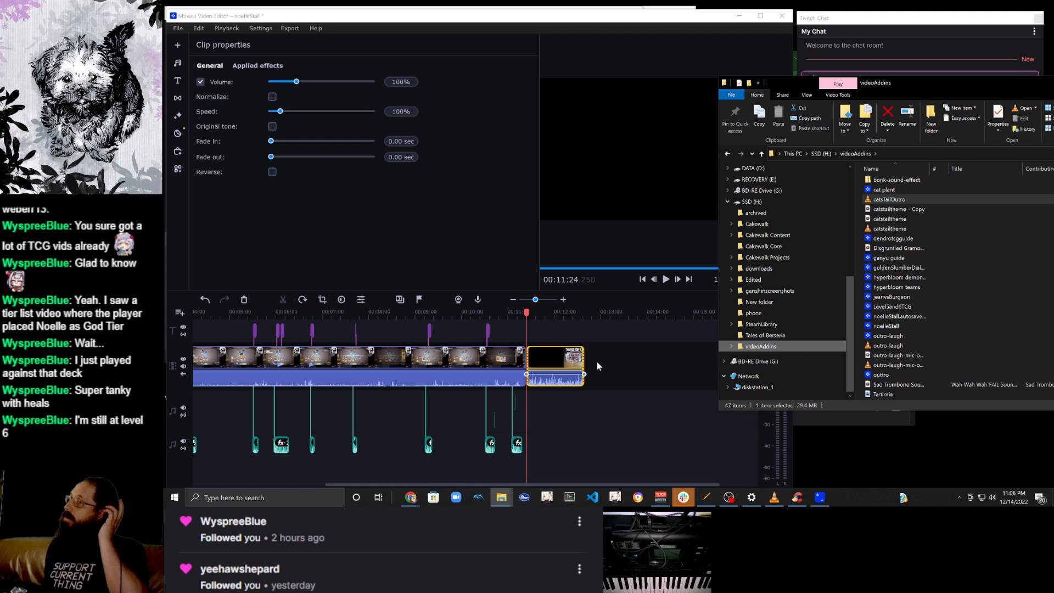
# Record a voice-over across the outro clip, starting at 00:11:26.329 where the thanks-for-watching text is fully shown.
pyautogui.click(557, 360)
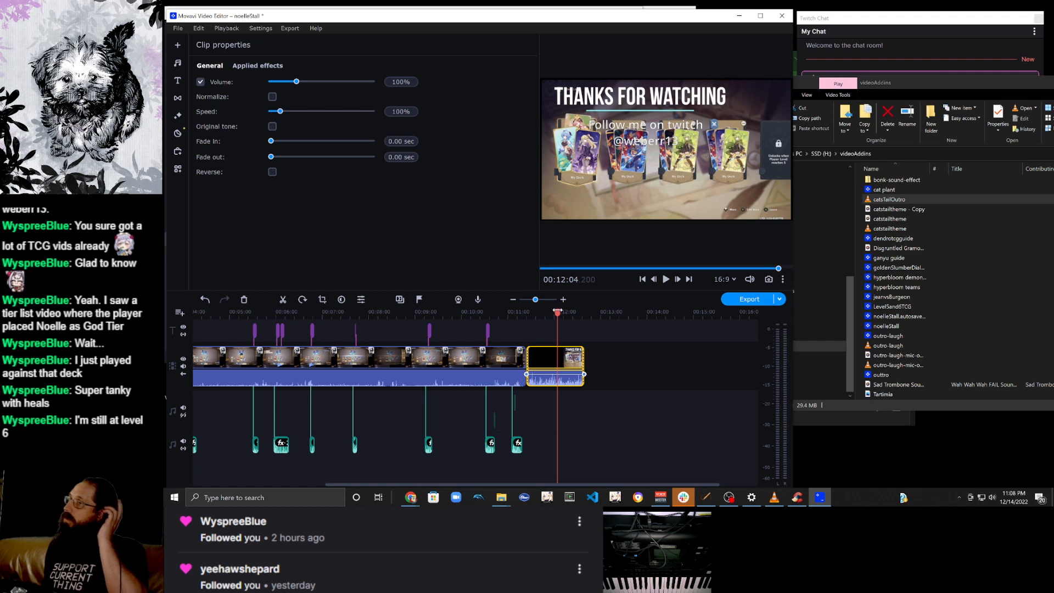
pyautogui.moveTo(557, 312); pyautogui.dragTo(526, 321)
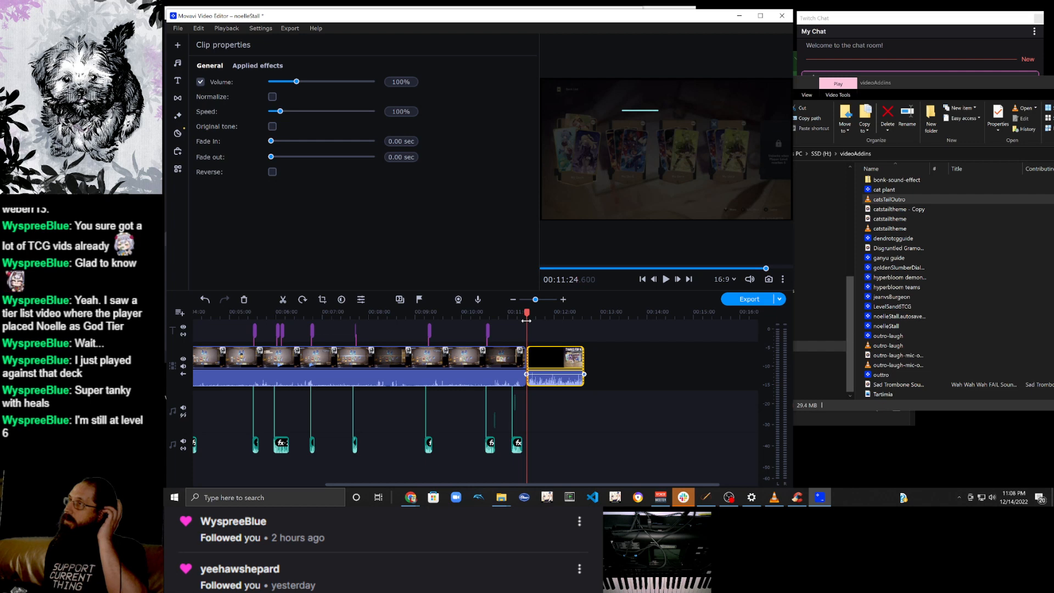
pyautogui.click(666, 280)
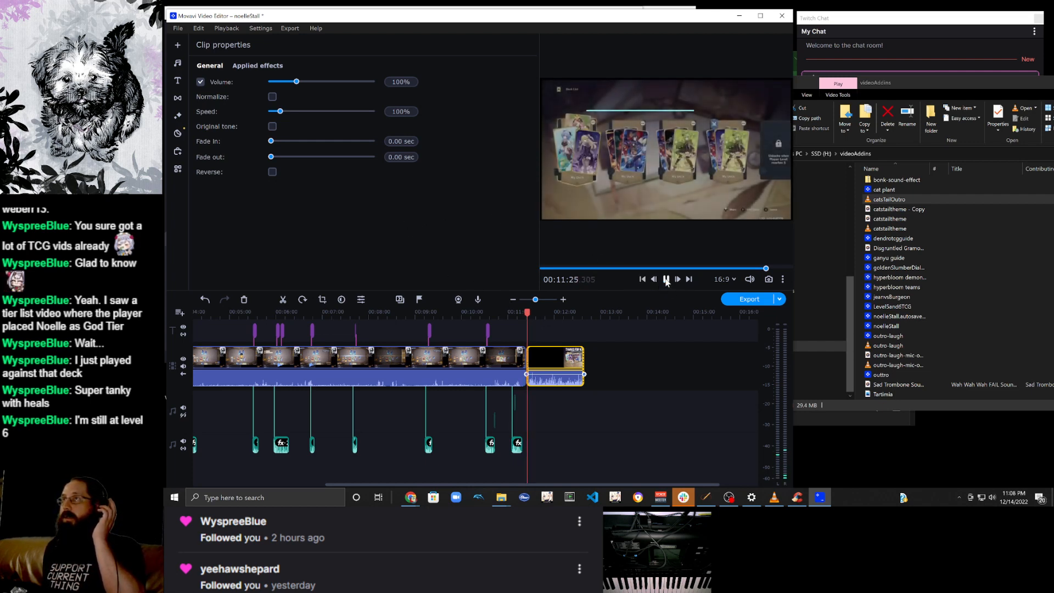
pyautogui.click(665, 279)
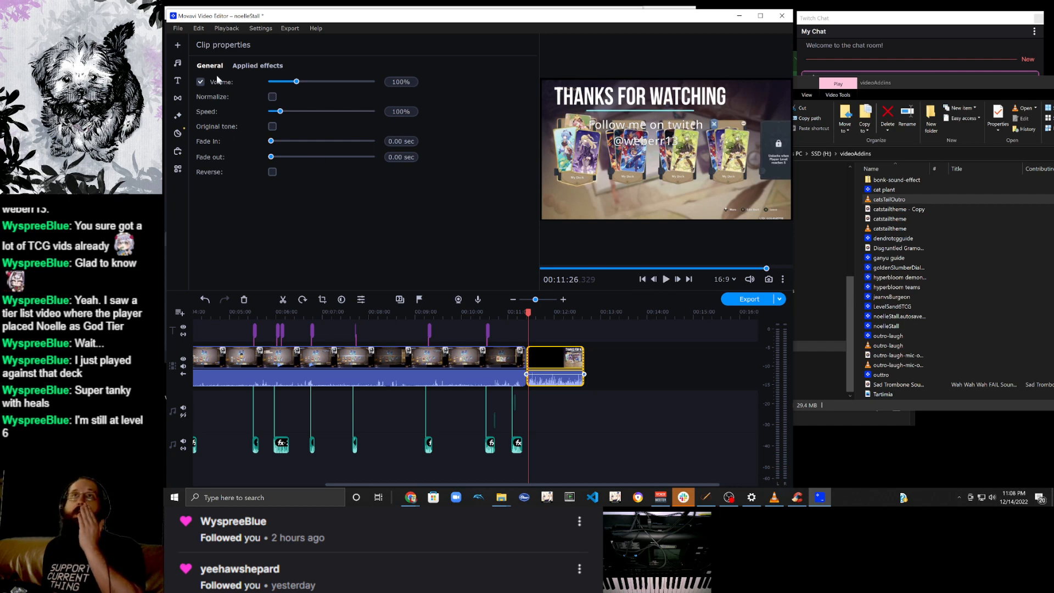
pyautogui.click(475, 300)
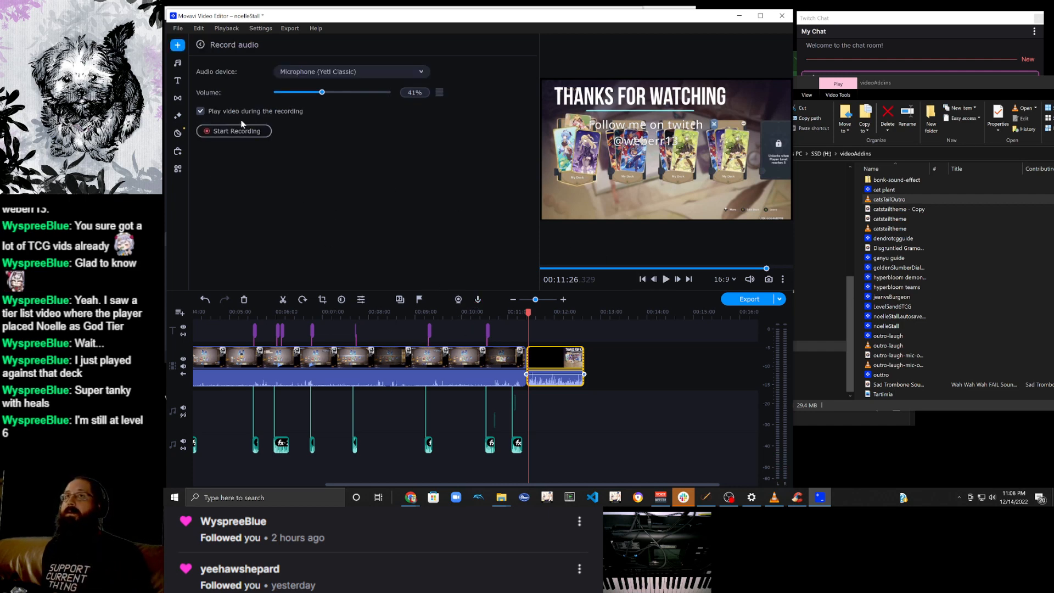
pyautogui.click(236, 134)
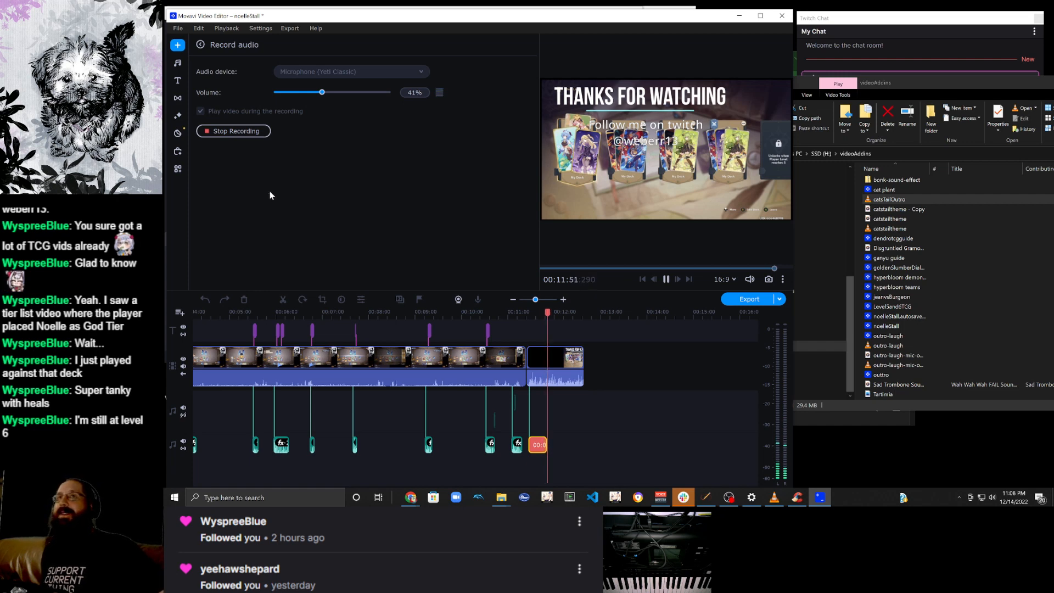
pyautogui.click(248, 131)
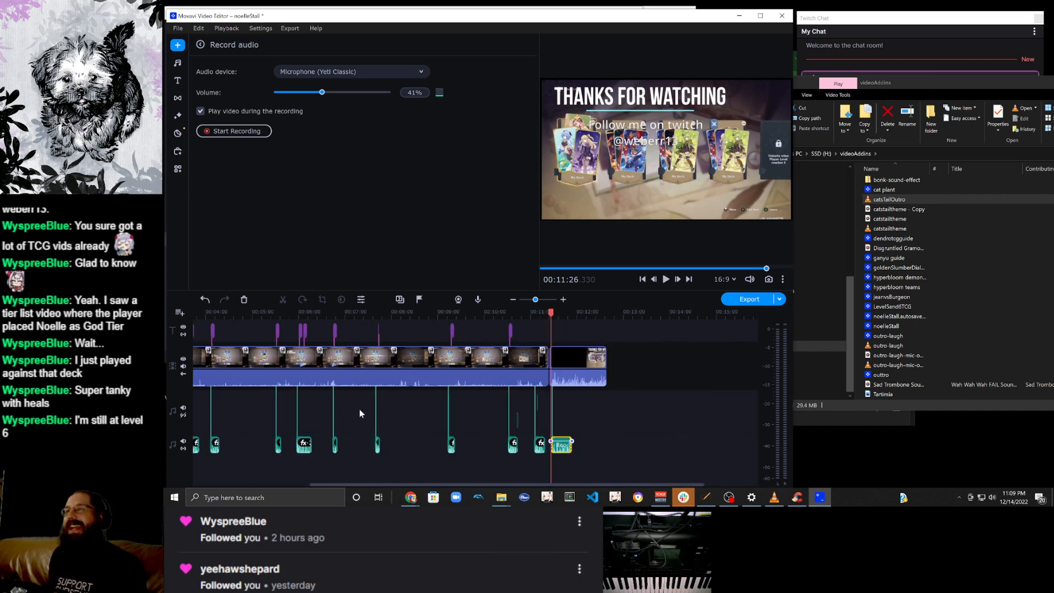
pyautogui.click(939, 29)
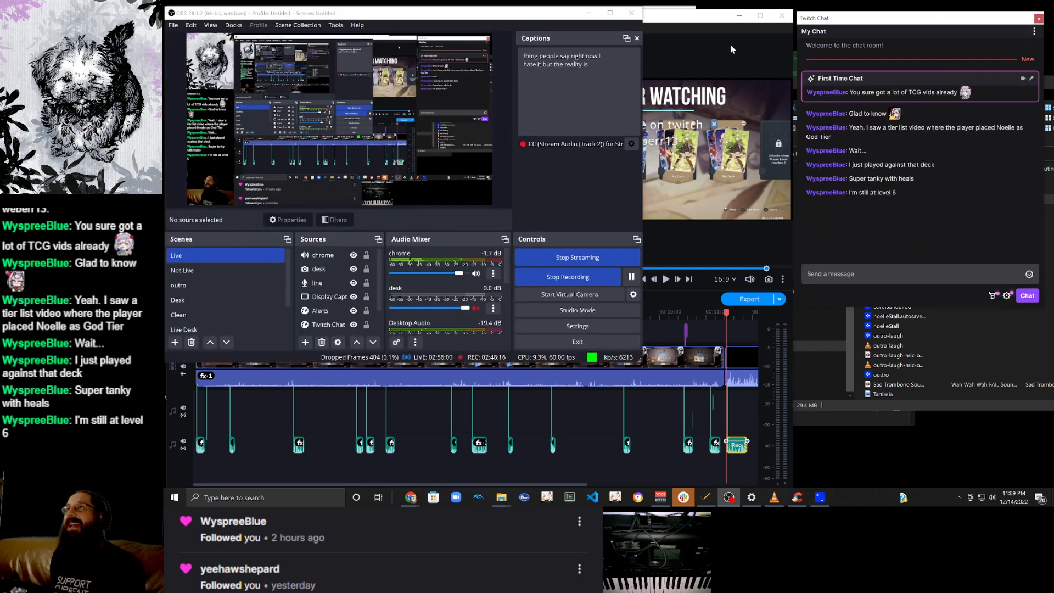
pyautogui.click(707, 22)
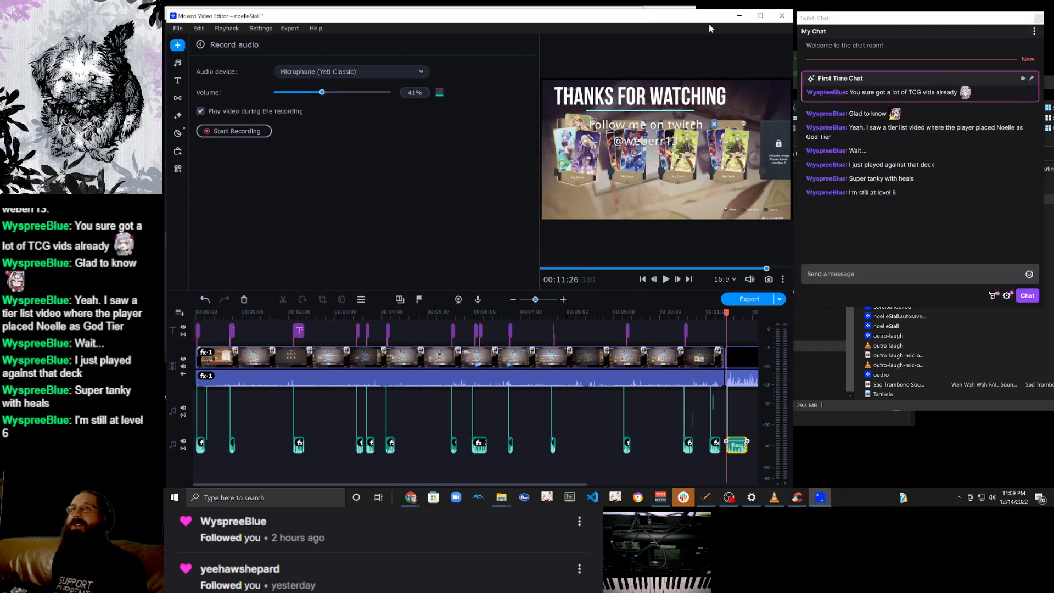
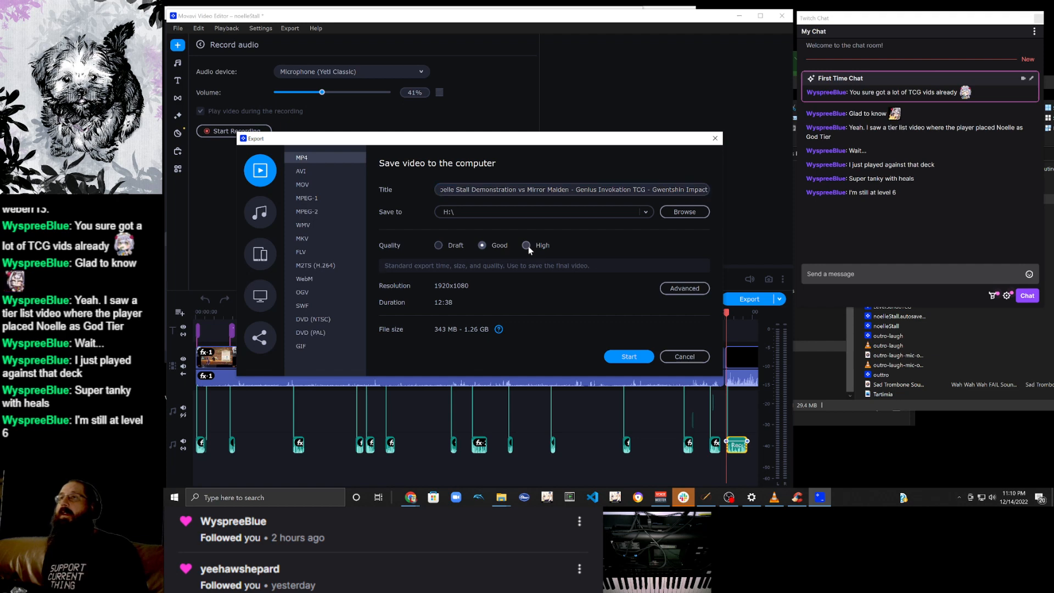
# Export the project to H:\ as an MP4 titled Noelle Stall Demonstration vs Mirror Maiden - Genius Invokation TCG - Gwentshin Impact.
pyautogui.click(694, 211)
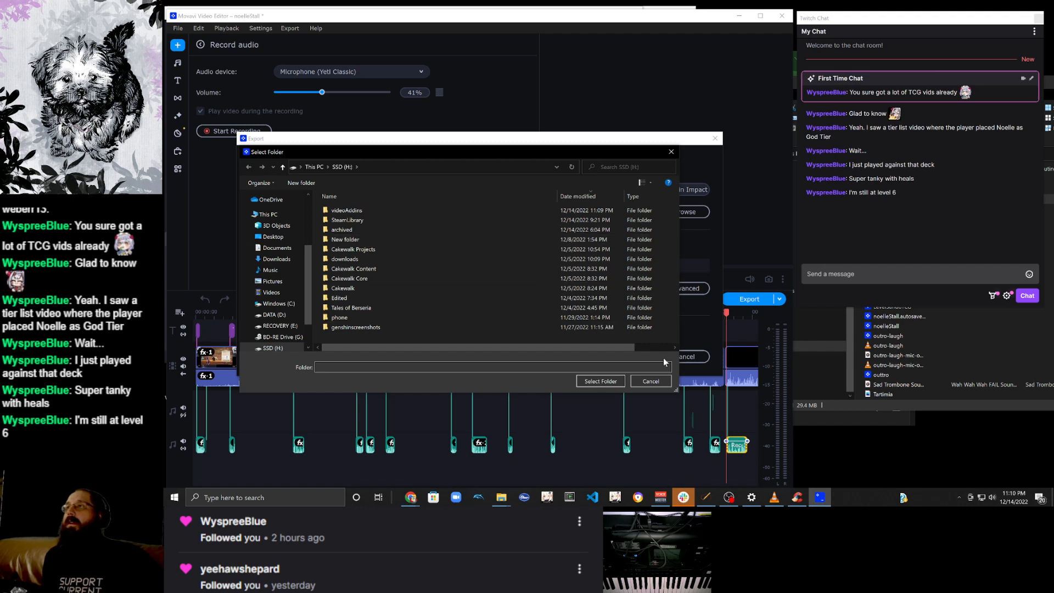
pyautogui.click(662, 381)
pyautogui.click(628, 357)
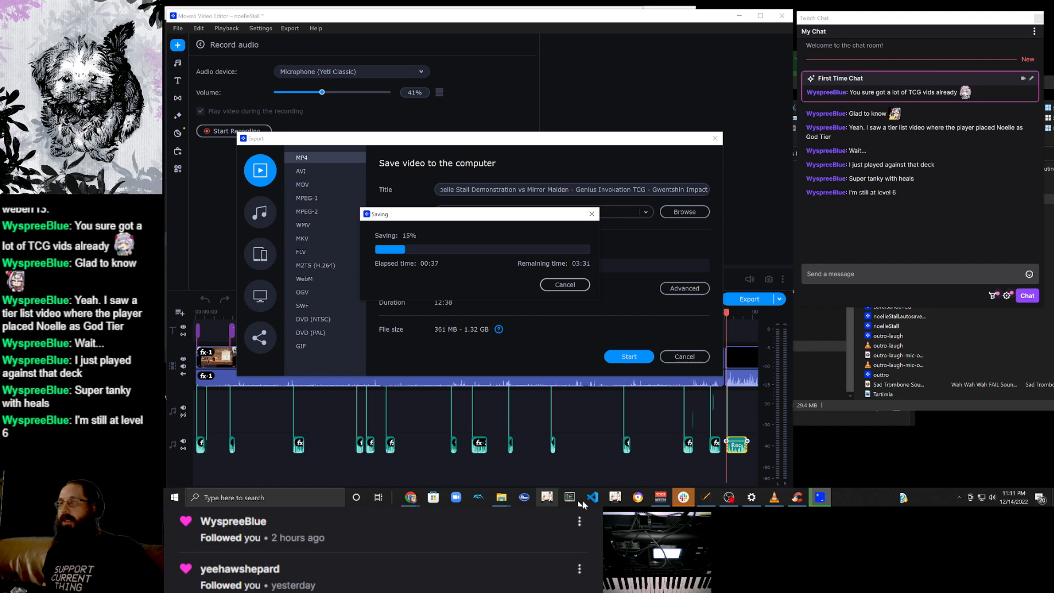
# Switch to OBS Studio and locate the line source in the audio mixer.
pyautogui.click(728, 497)
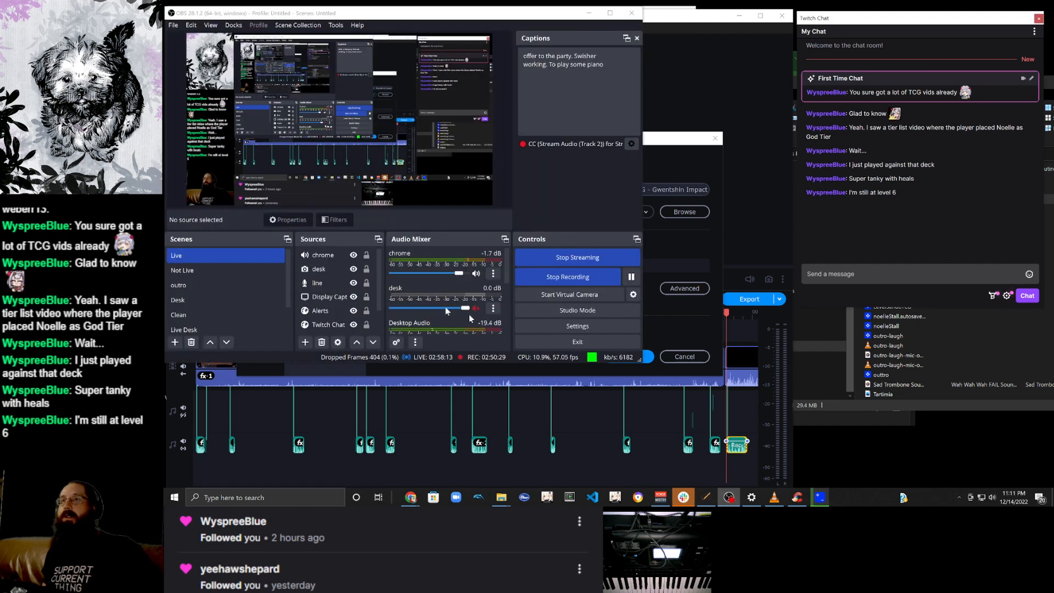
pyautogui.scroll(-2, 449, 296)
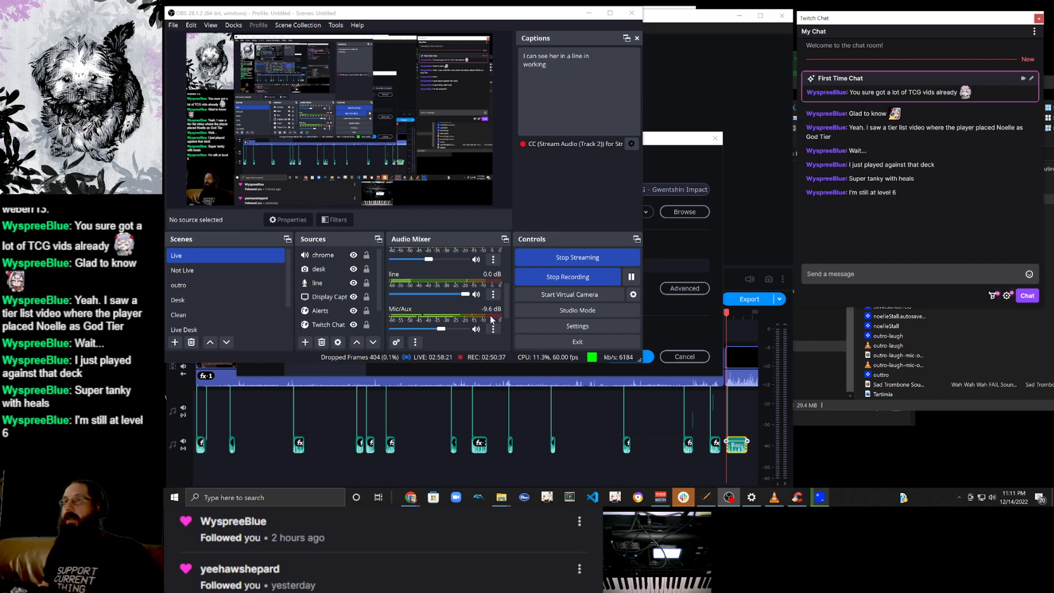
pyautogui.click(495, 297)
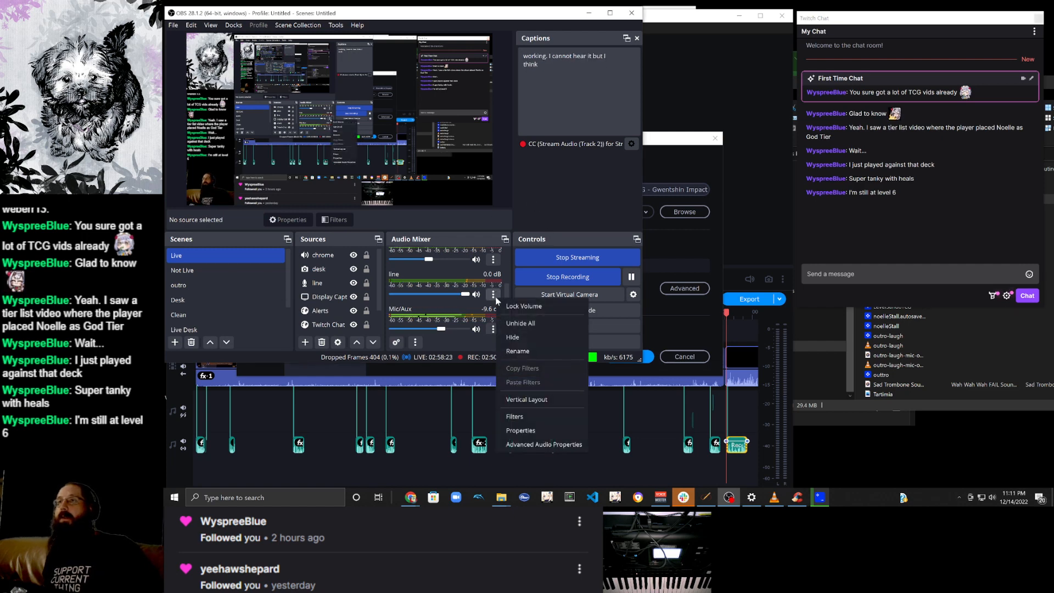
pyautogui.click(556, 439)
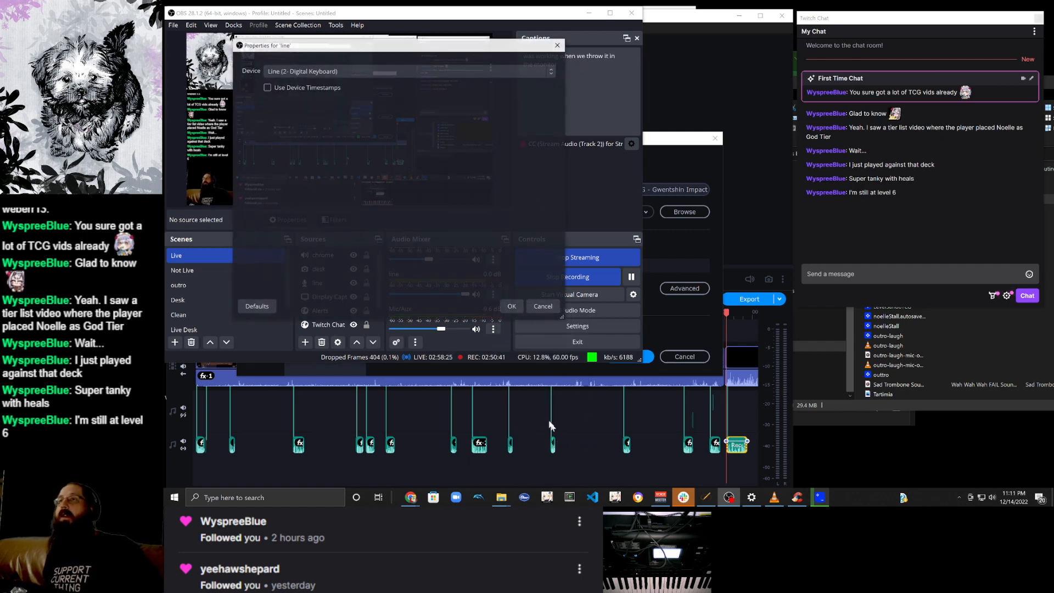
pyautogui.click(544, 306)
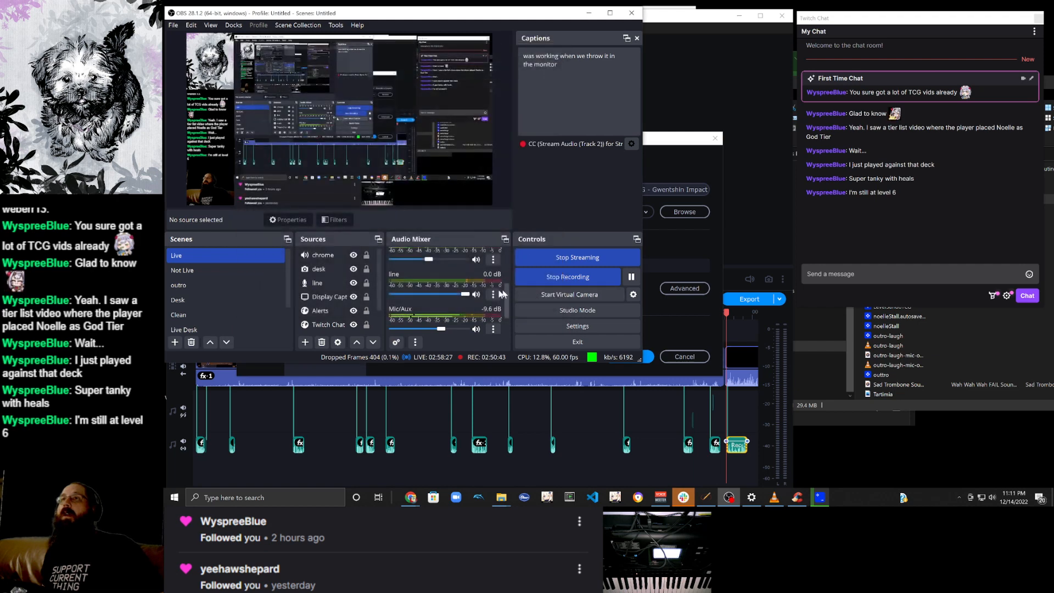
# Set the line source's audio monitoring to Monitor and Output in the advanced audio properties.
pyautogui.click(493, 294)
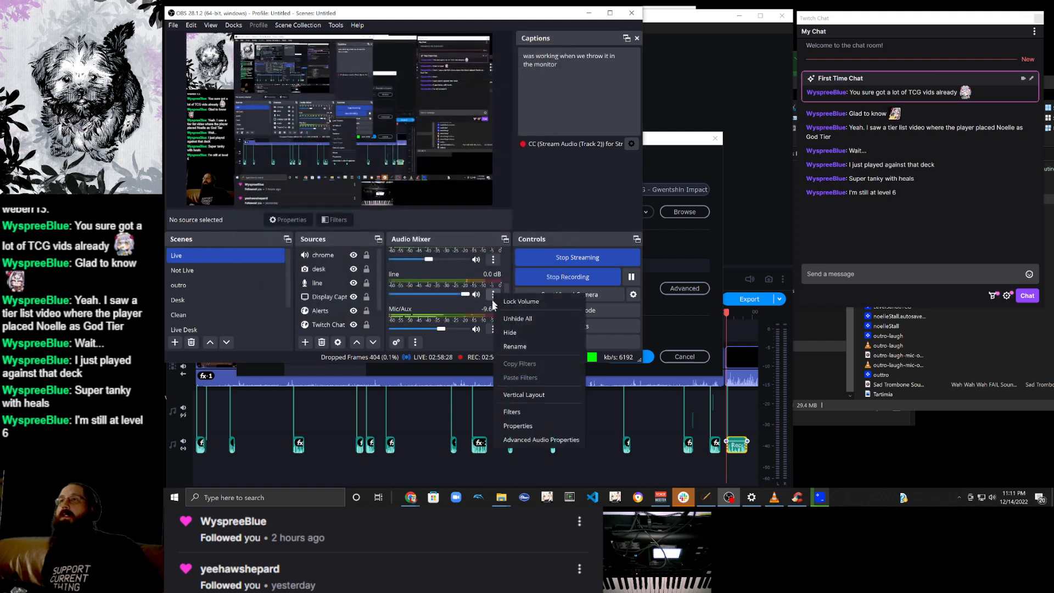
pyautogui.click(539, 439)
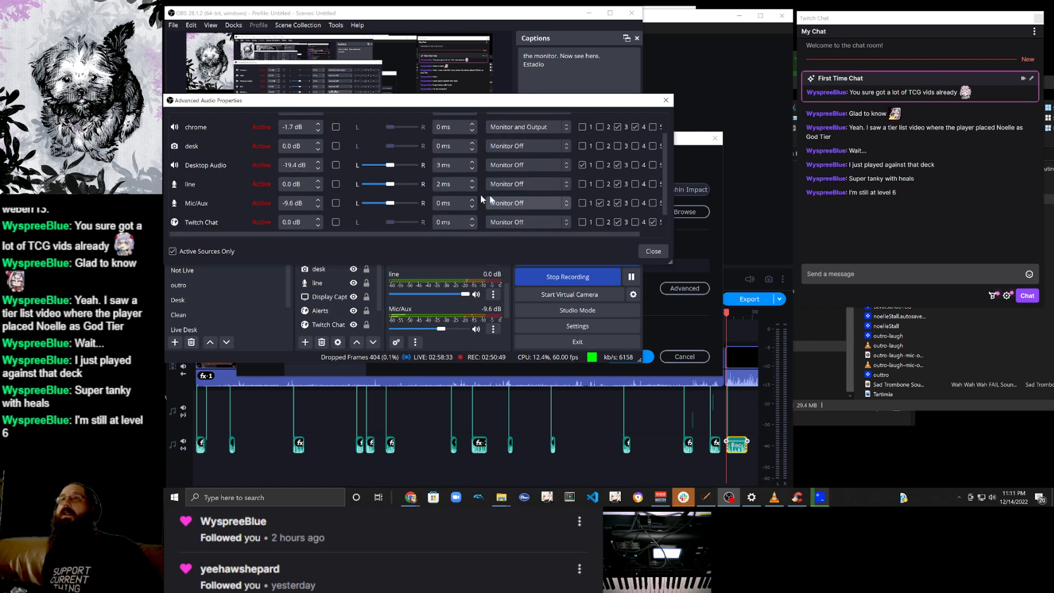
pyautogui.click(540, 188)
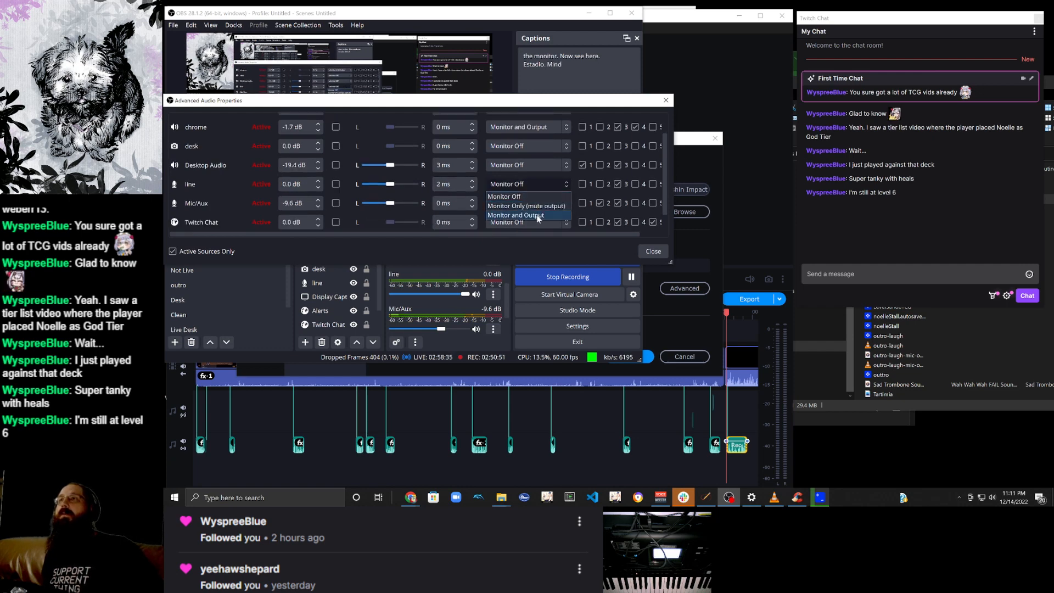
pyautogui.click(518, 214)
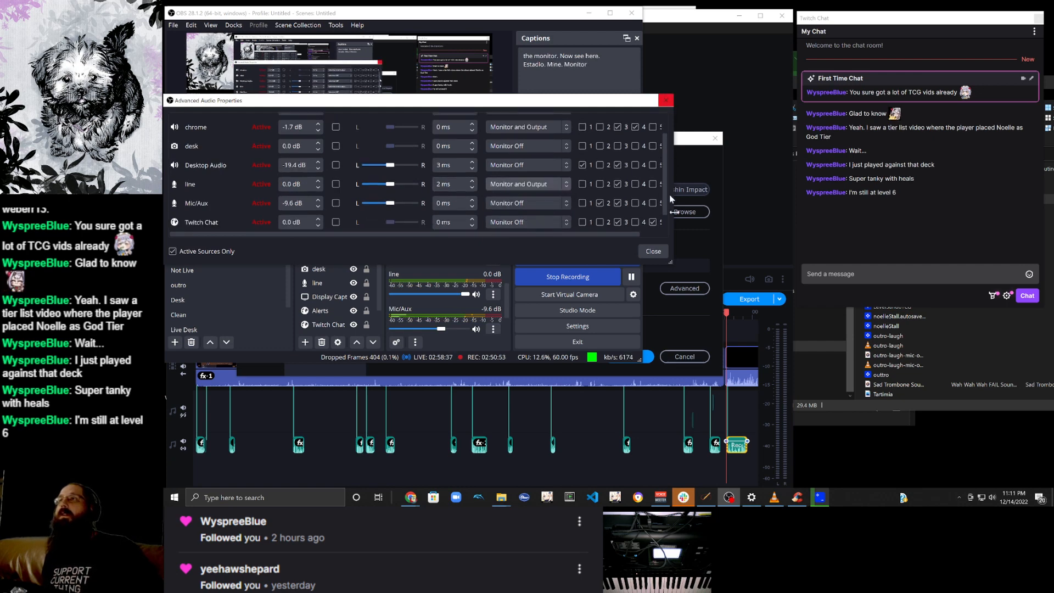
pyautogui.click(652, 252)
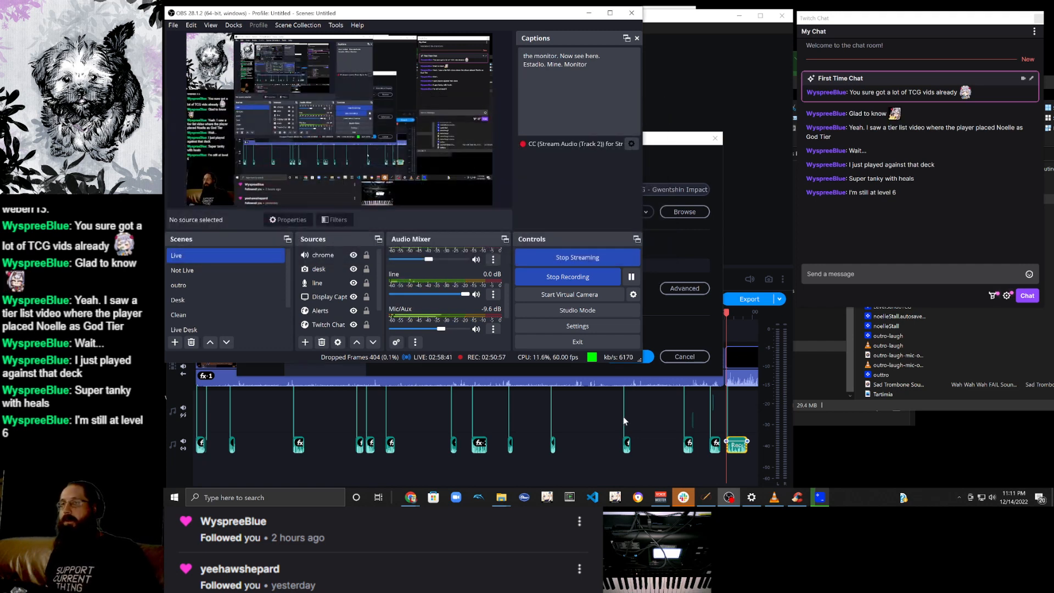
# Switch to YouTube Music in Chrome, like the song Melody of Distant Green Fields and pause its playback.
pyautogui.click(409, 499)
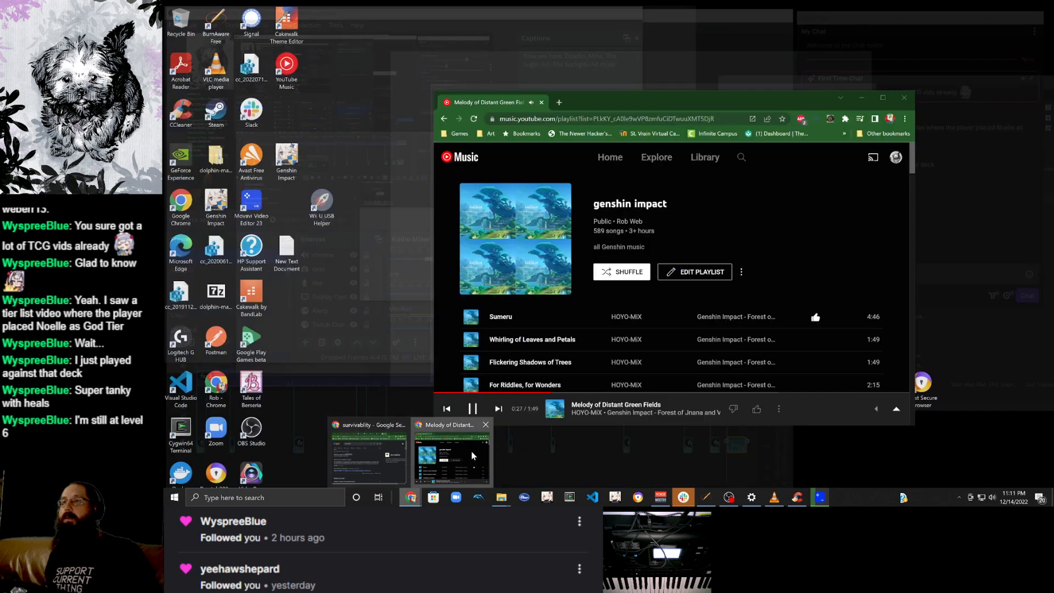
pyautogui.click(466, 455)
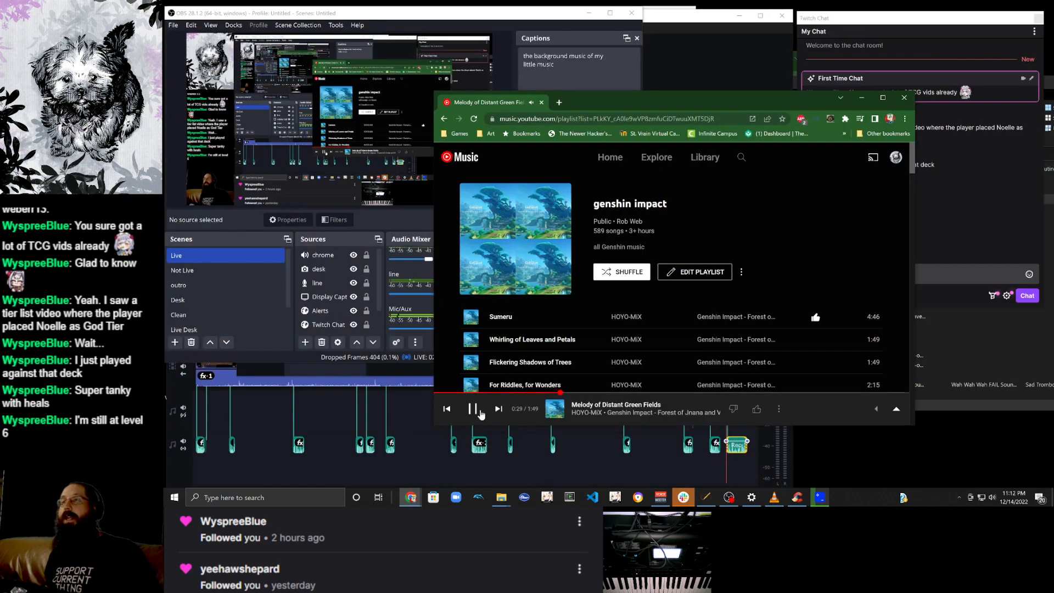
pyautogui.click(756, 408)
pyautogui.click(472, 408)
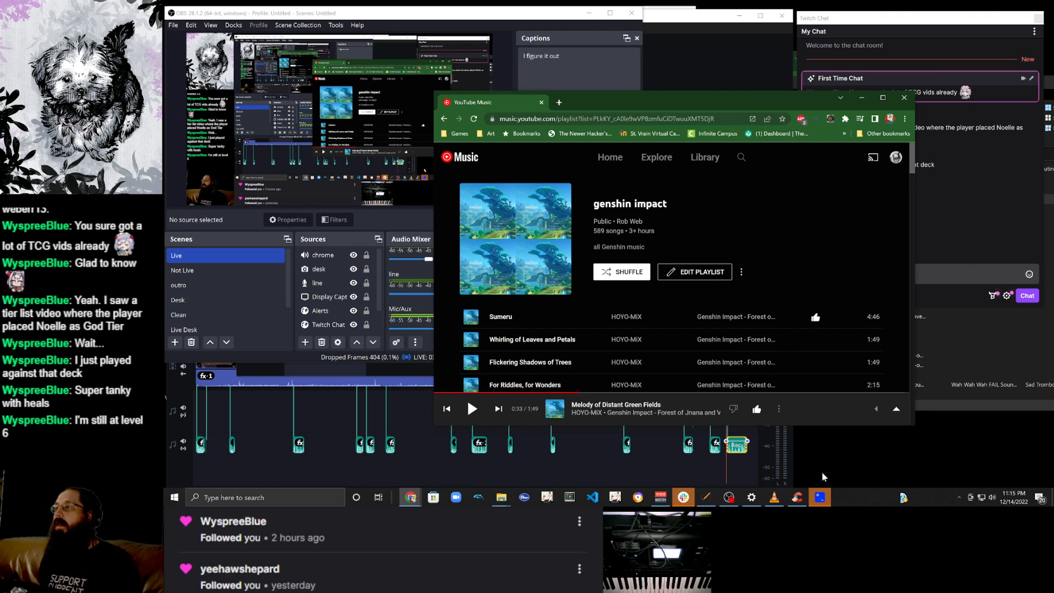
# Switch to Movavi, close the completed export message and apply the Enhanced voice recording sound autocorrect to the outro's voice recording.
pyautogui.click(819, 488)
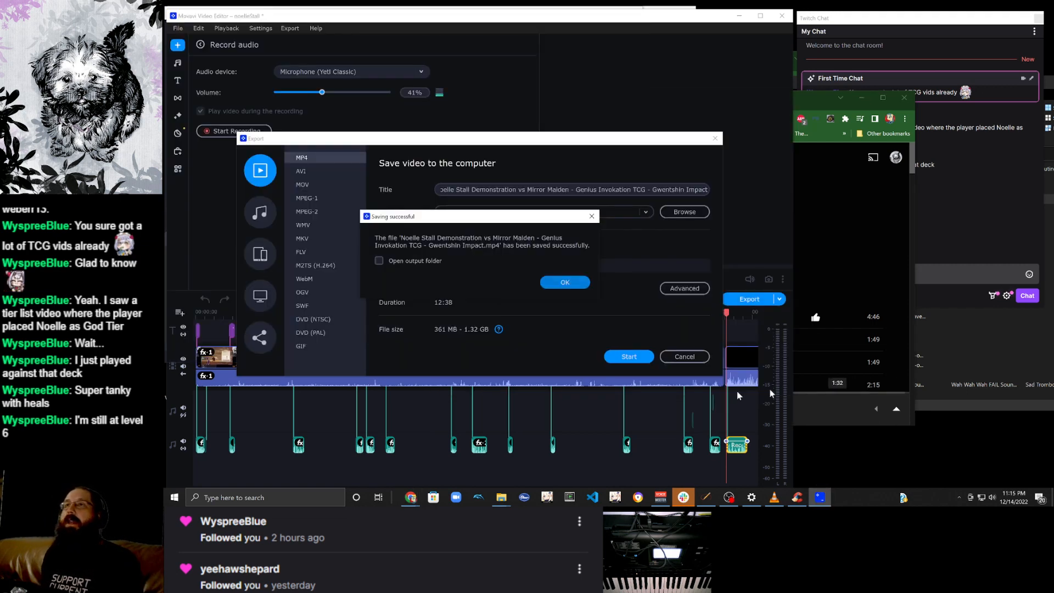
pyautogui.click(565, 281)
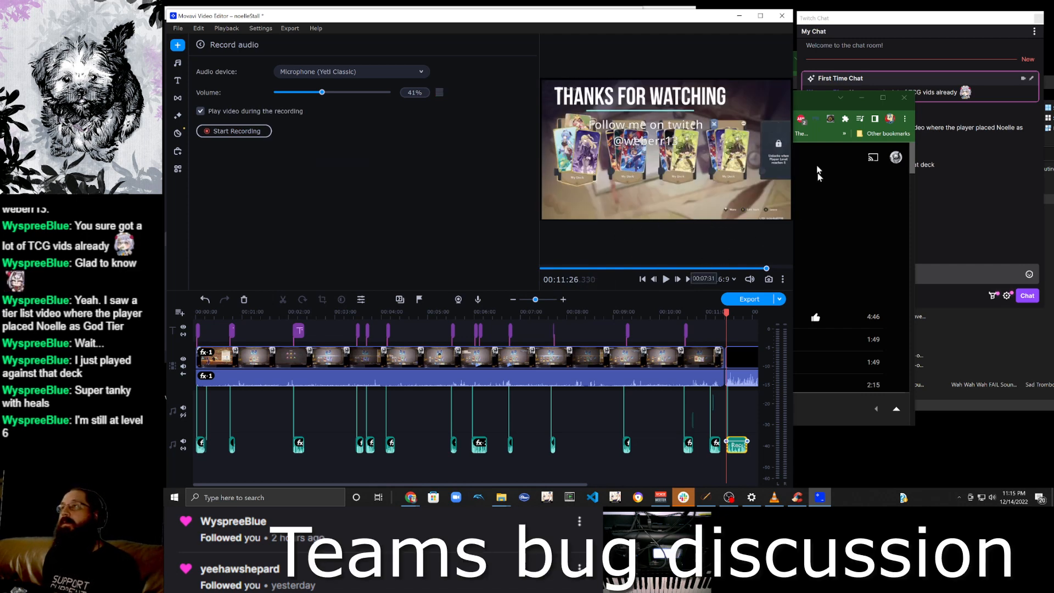
pyautogui.hscroll(5, 680, 358)
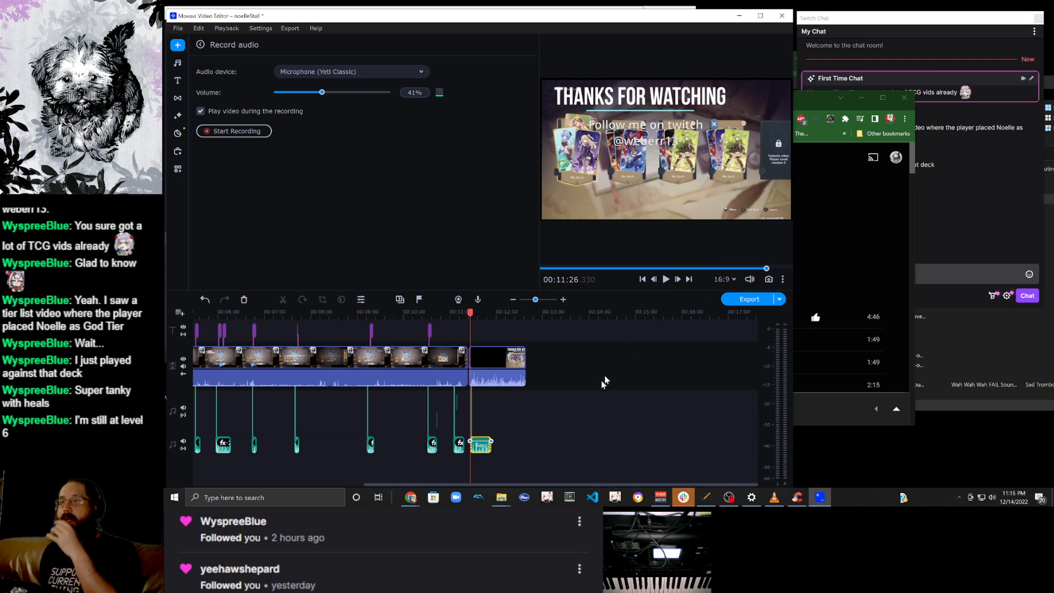
pyautogui.moveTo(530, 460); pyautogui.dragTo(479, 454)
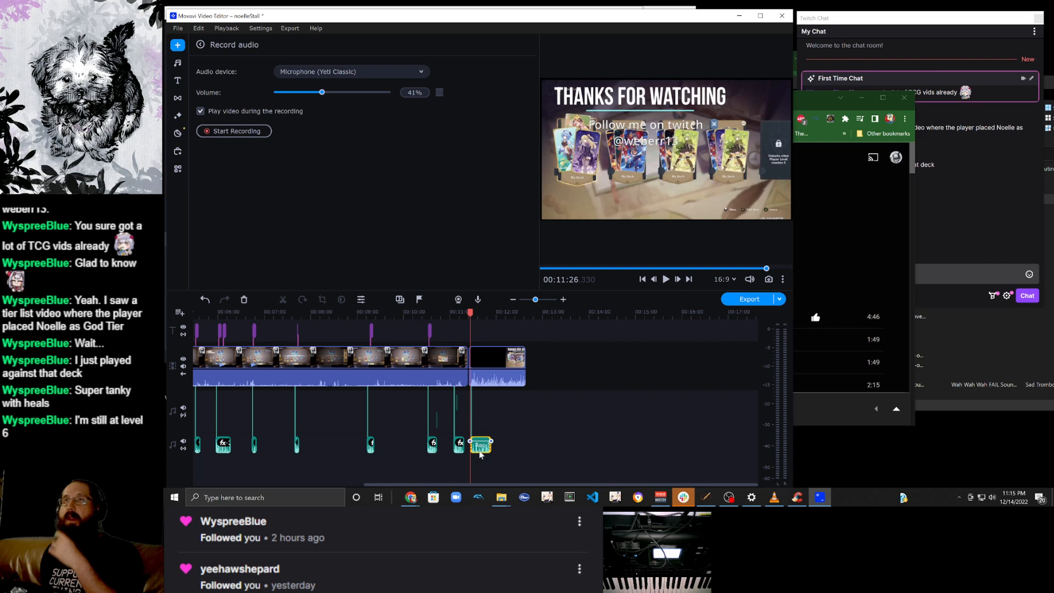
pyautogui.rightClick(479, 451)
pyautogui.moveTo(560, 273)
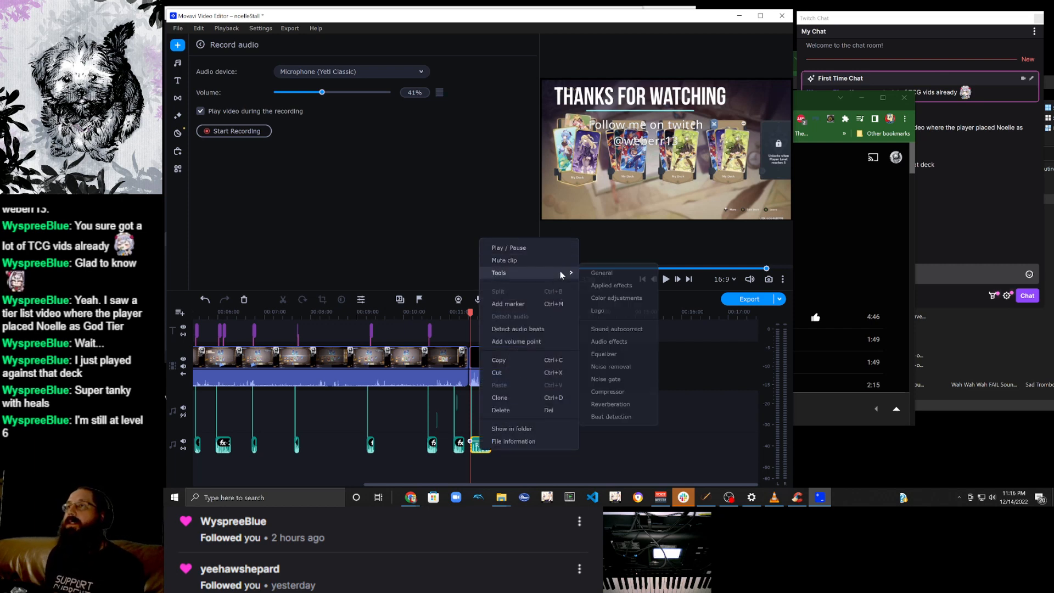
pyautogui.click(624, 328)
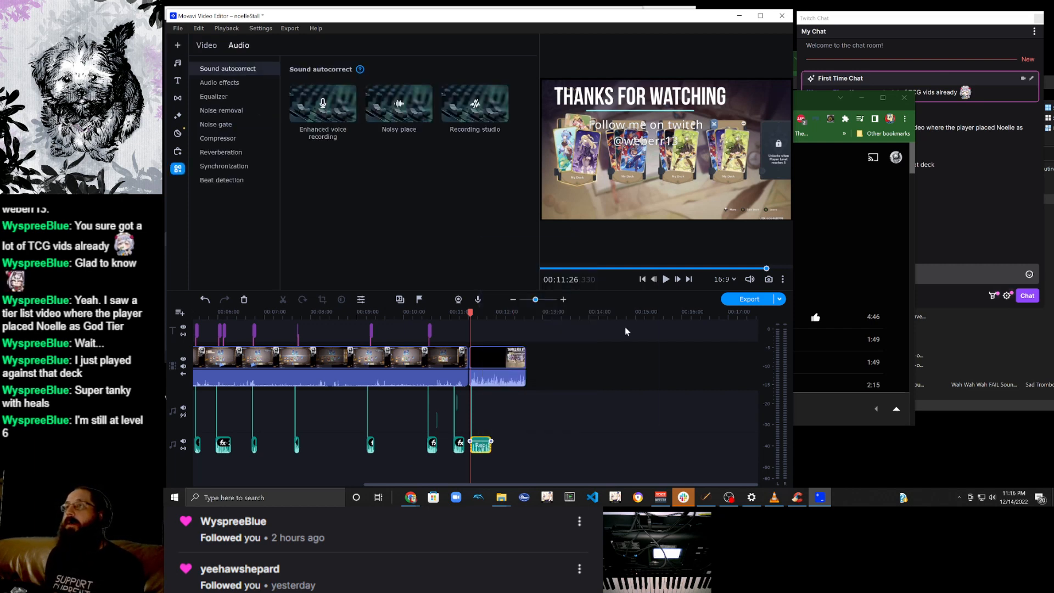
pyautogui.click(345, 117)
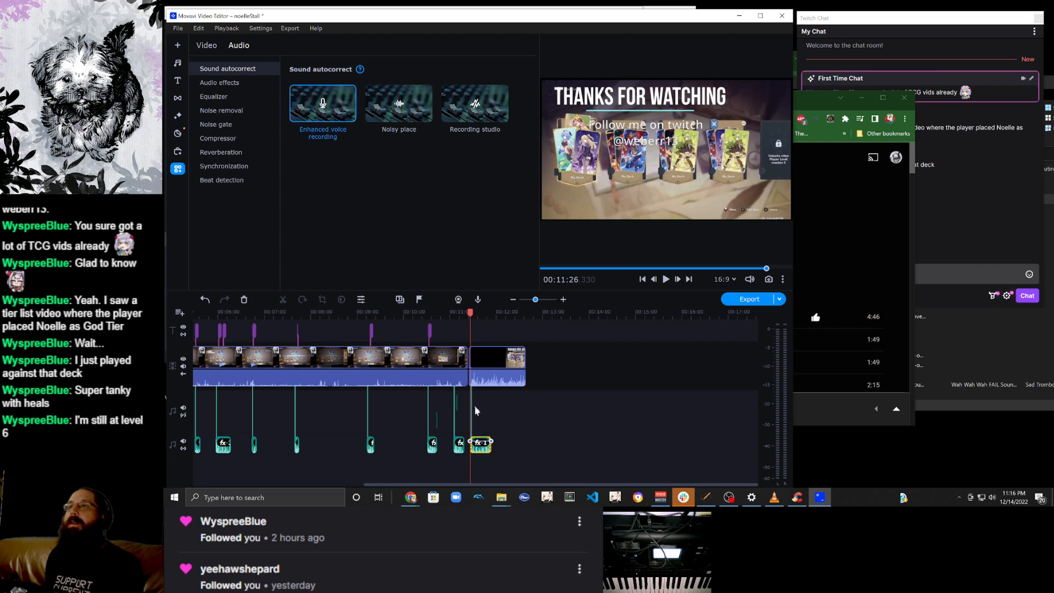
# Turn on Normalize in the general clip properties of the outro's voice recording.
pyautogui.rightClick(483, 448)
pyautogui.moveTo(543, 271)
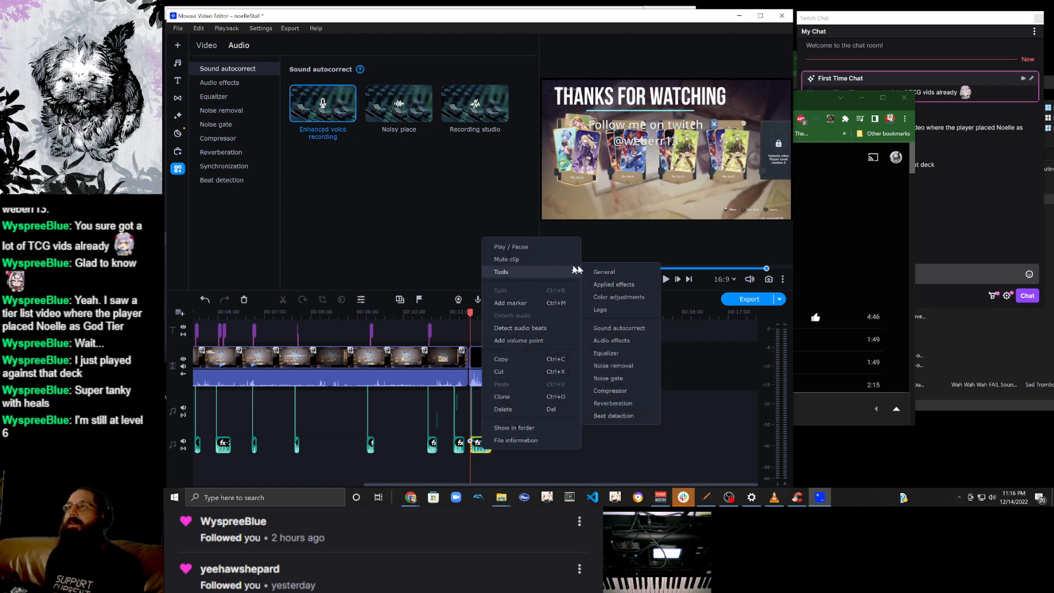
pyautogui.click(617, 270)
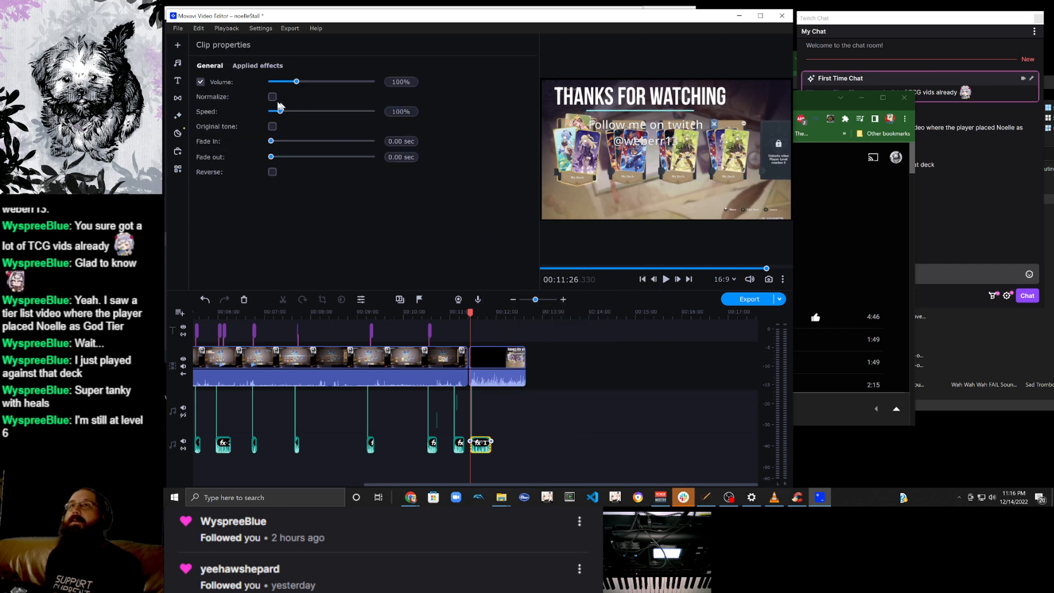
pyautogui.click(184, 26)
pyautogui.moveTo(238, 133)
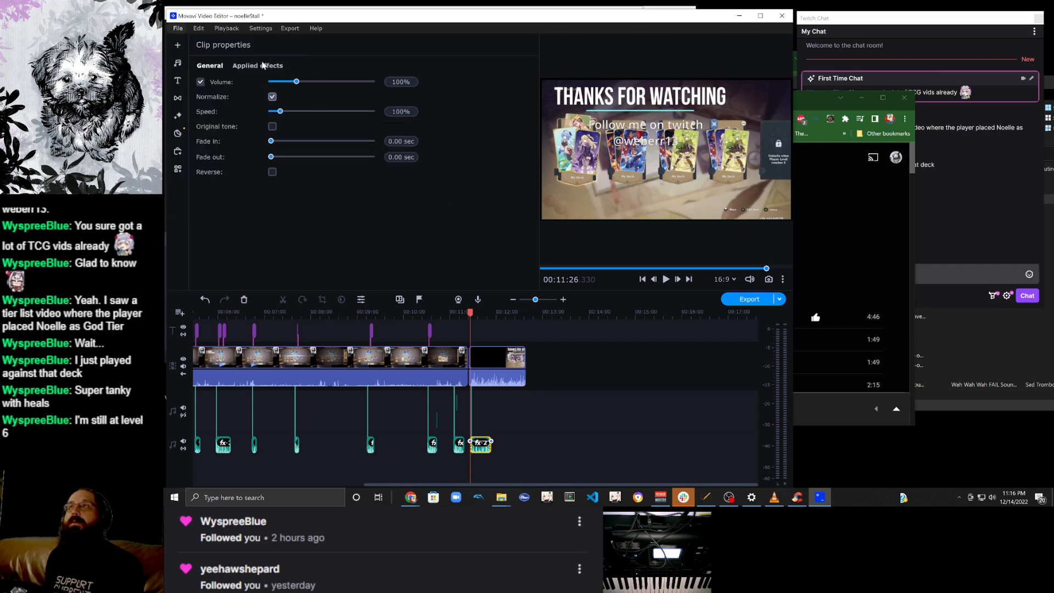
# Set the MP4 export title to Noelle Stall Demonstration vs Mirror Maiden - Genius Invokation TCG - Gwentshin Impact, copied from the existing file in H:\.
pyautogui.click(263, 65)
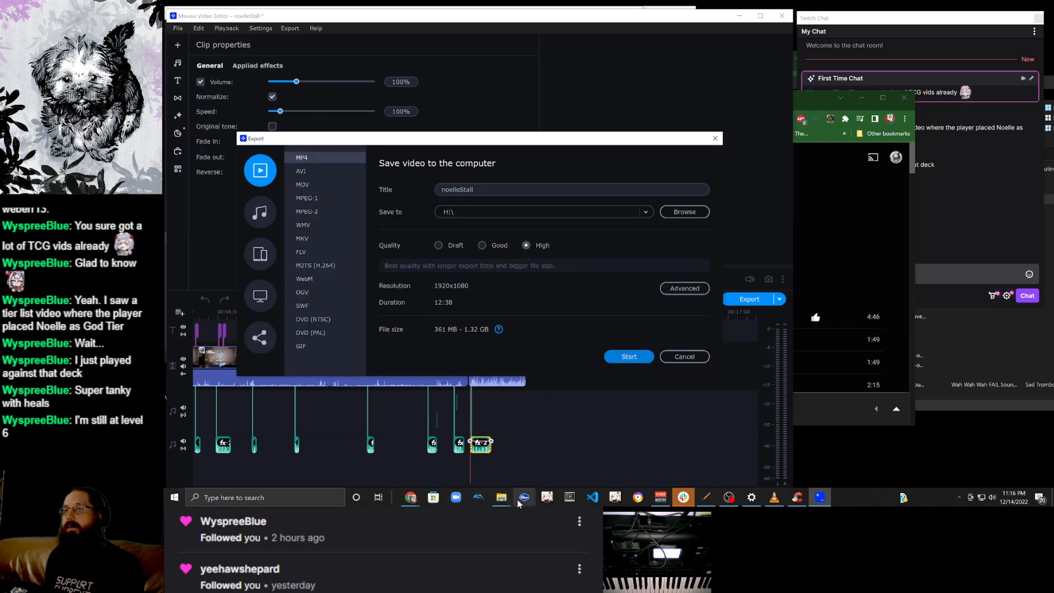
pyautogui.moveTo(501, 496)
pyautogui.moveTo(554, 469)
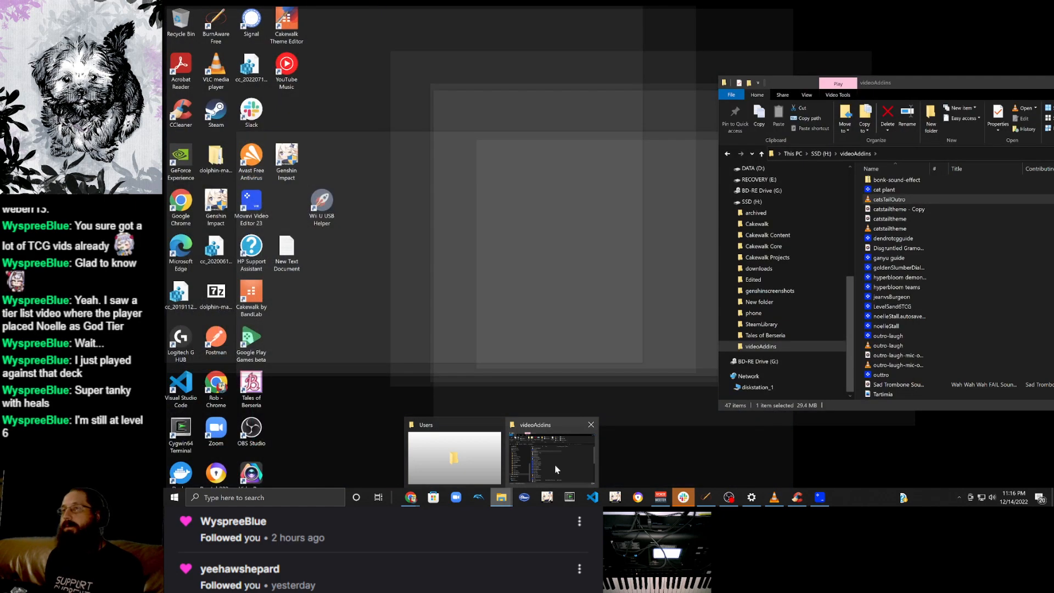
pyautogui.click(821, 154)
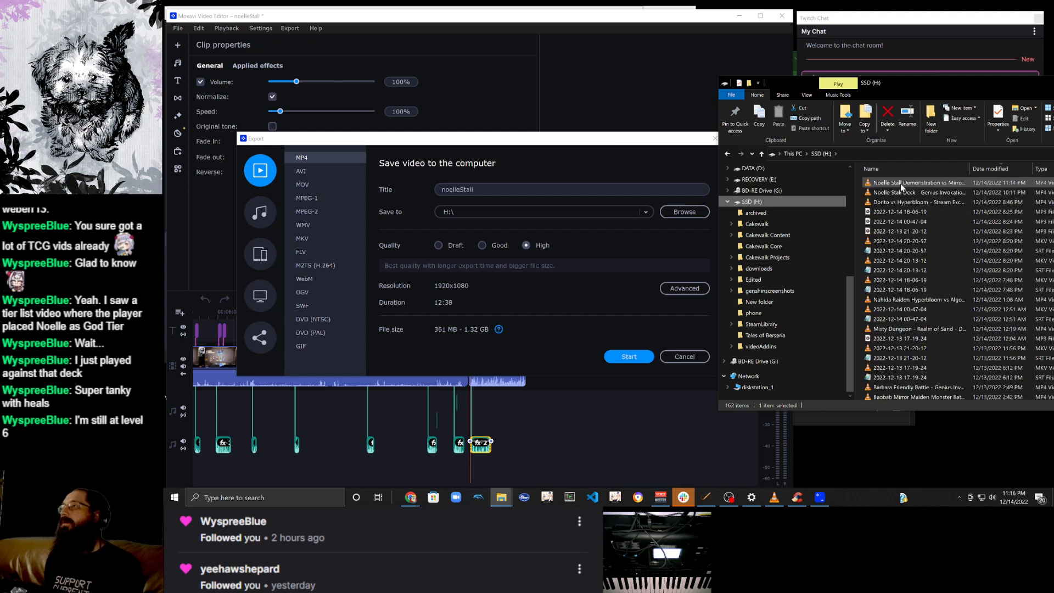
pyautogui.click(900, 183)
pyautogui.rightClick(900, 183)
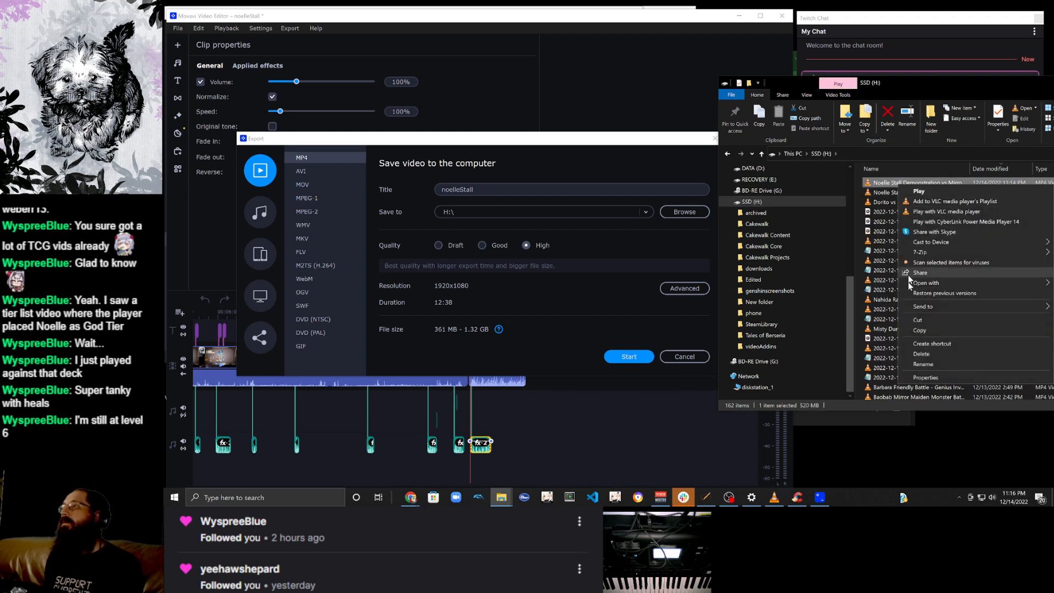
pyautogui.click(936, 362)
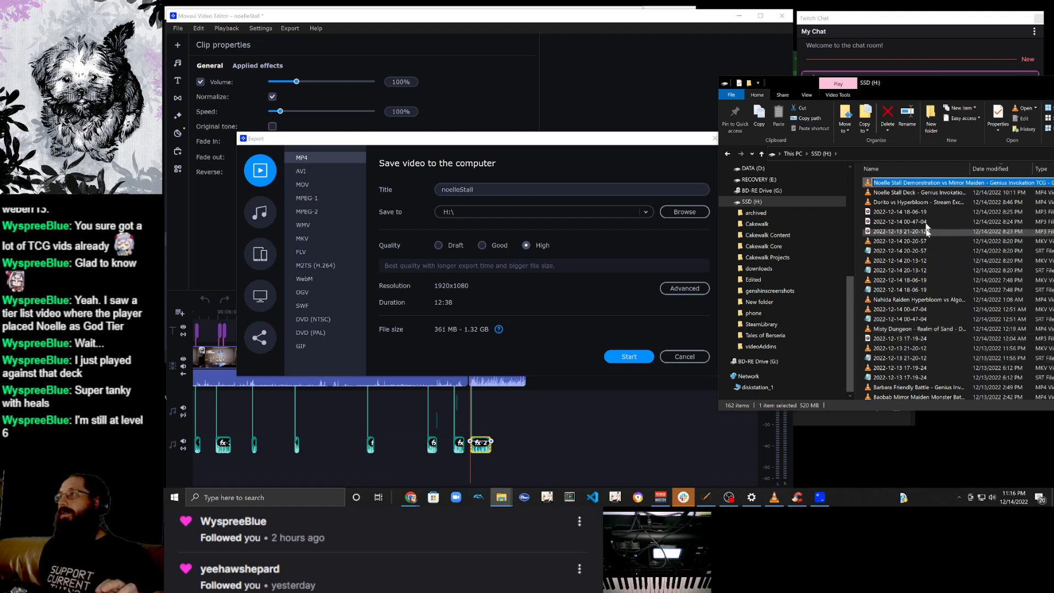
pyautogui.click(561, 187)
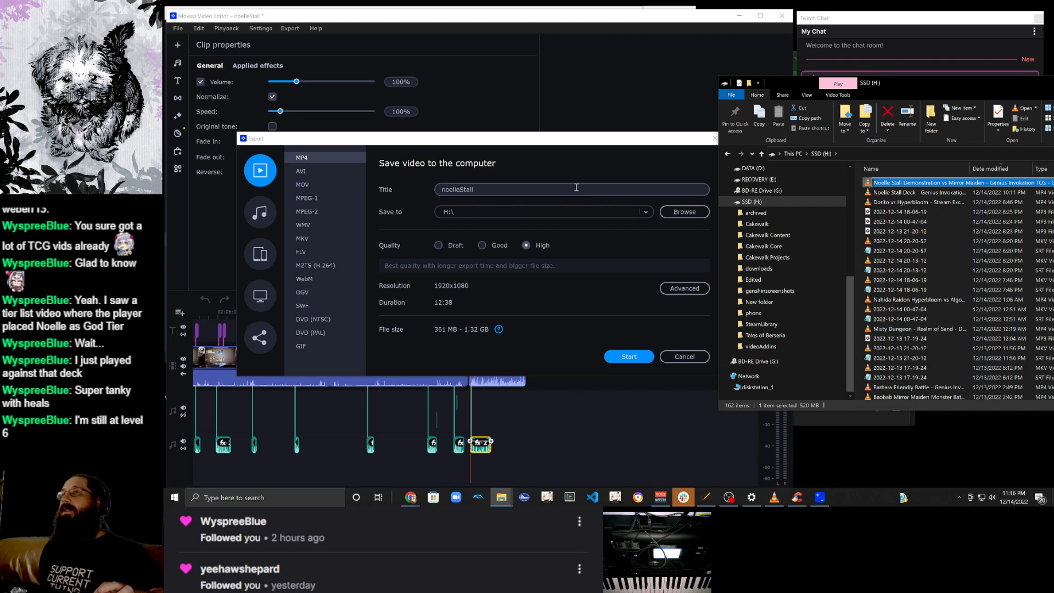
pyautogui.write('Noelle Stall Demonstration vs Mirror Maiden - Genius Invokation TCG - Gwentshin Impact')
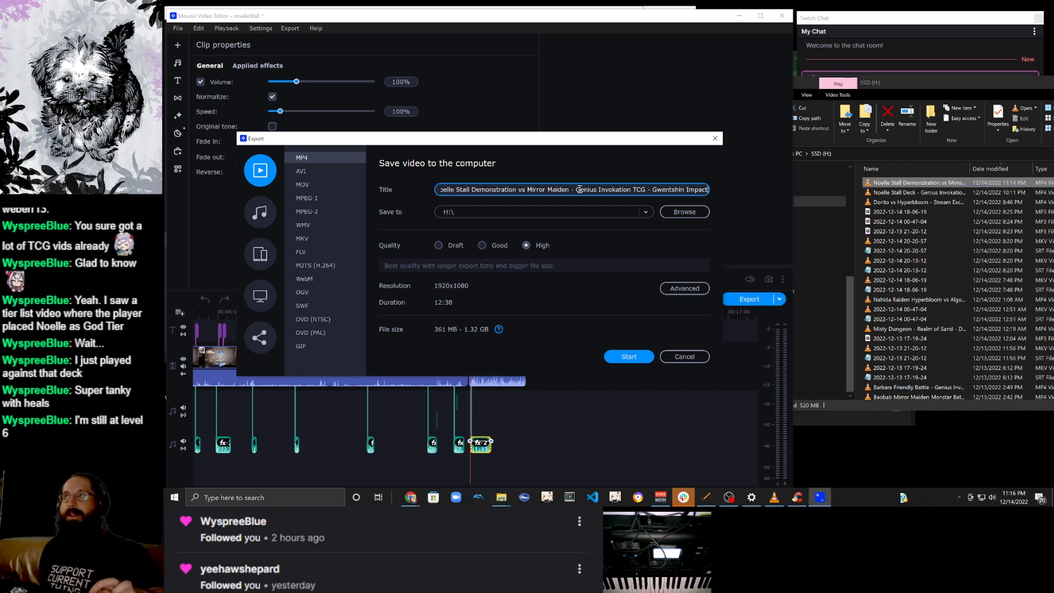
# Delete the previously exported Noelle Stall Demonstration vs Mirror Maiden video from H:\ in File Explorer.
pyautogui.click(882, 186)
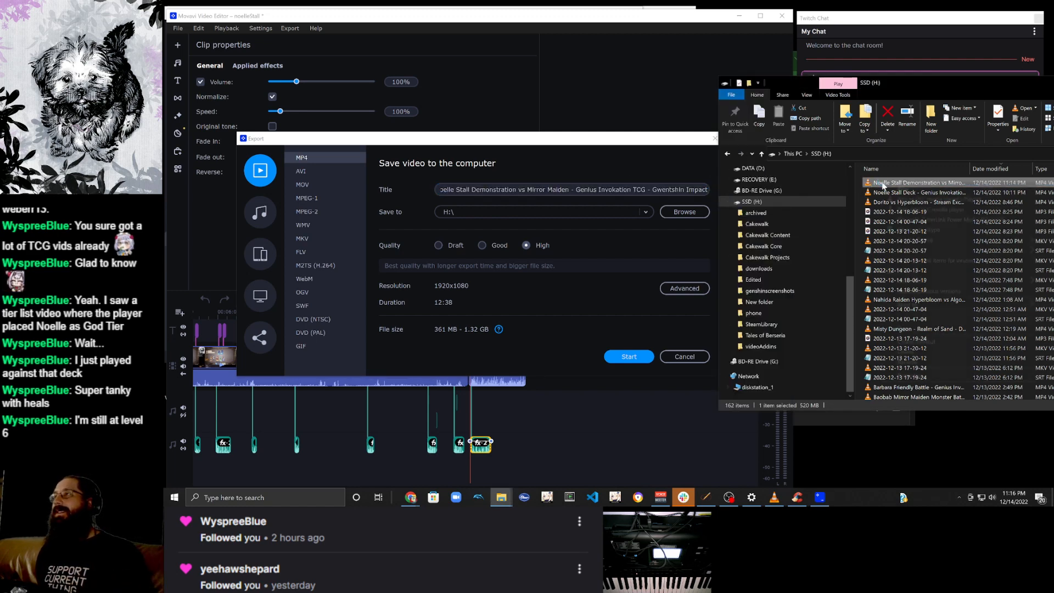
pyautogui.rightClick(882, 185)
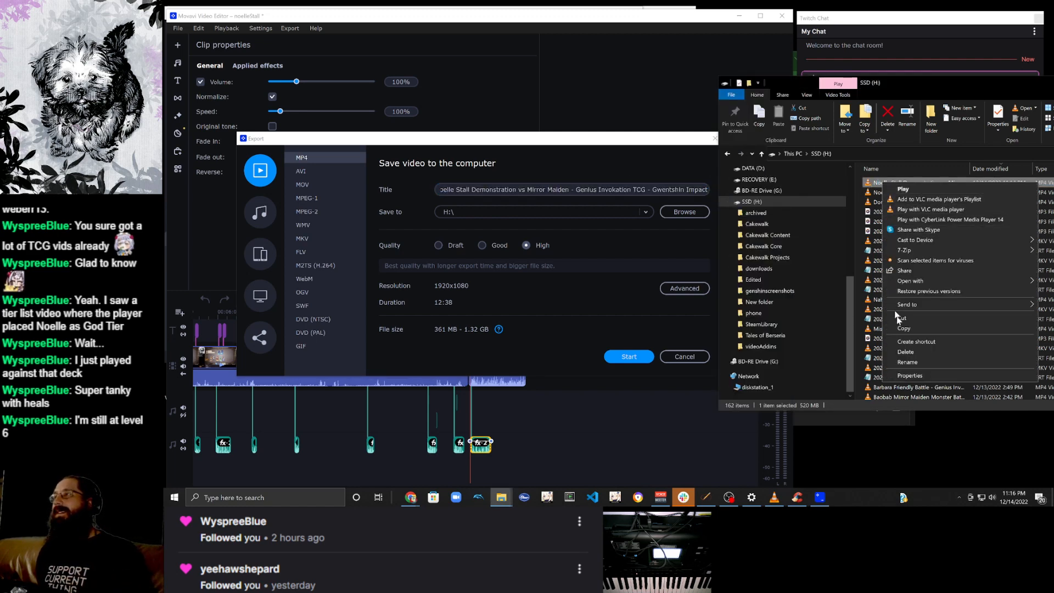
pyautogui.click(915, 353)
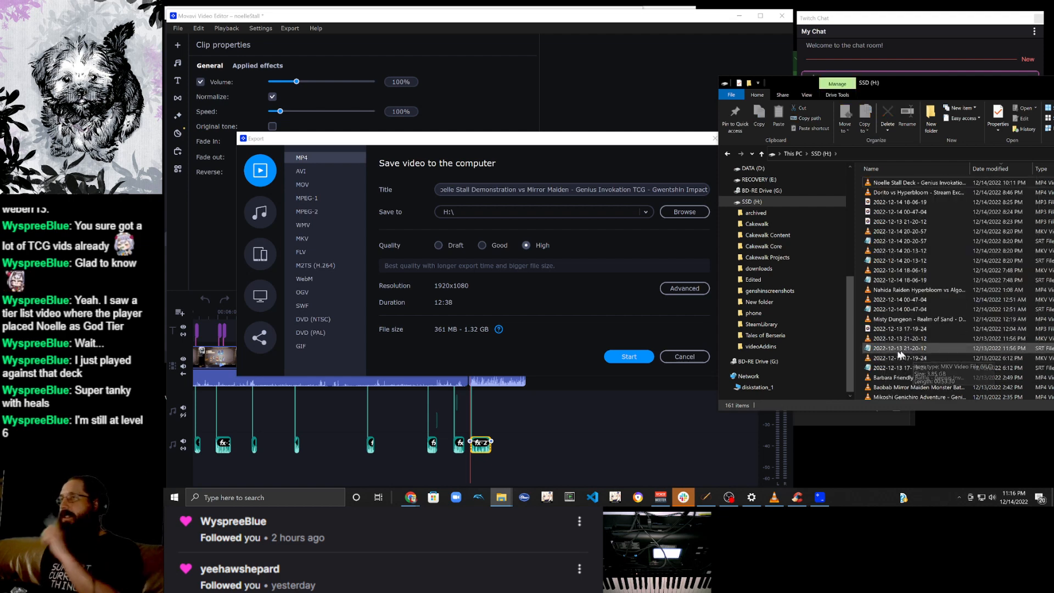
# Export the revised project to H:\ as a high-quality 1920x1080 MP4 and close the completion message.
pyautogui.click(629, 360)
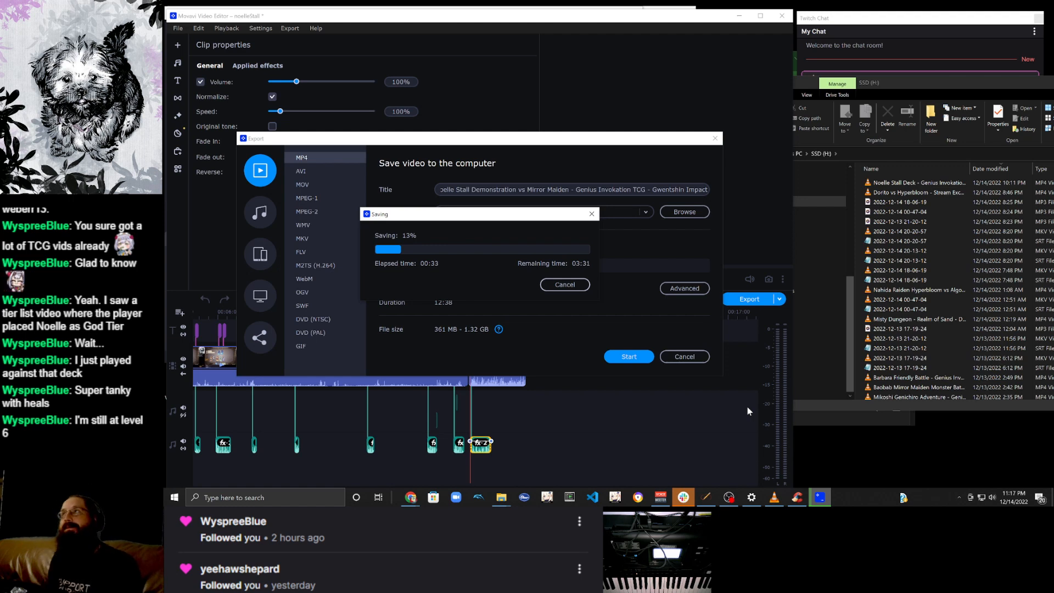
pyautogui.click(962, 23)
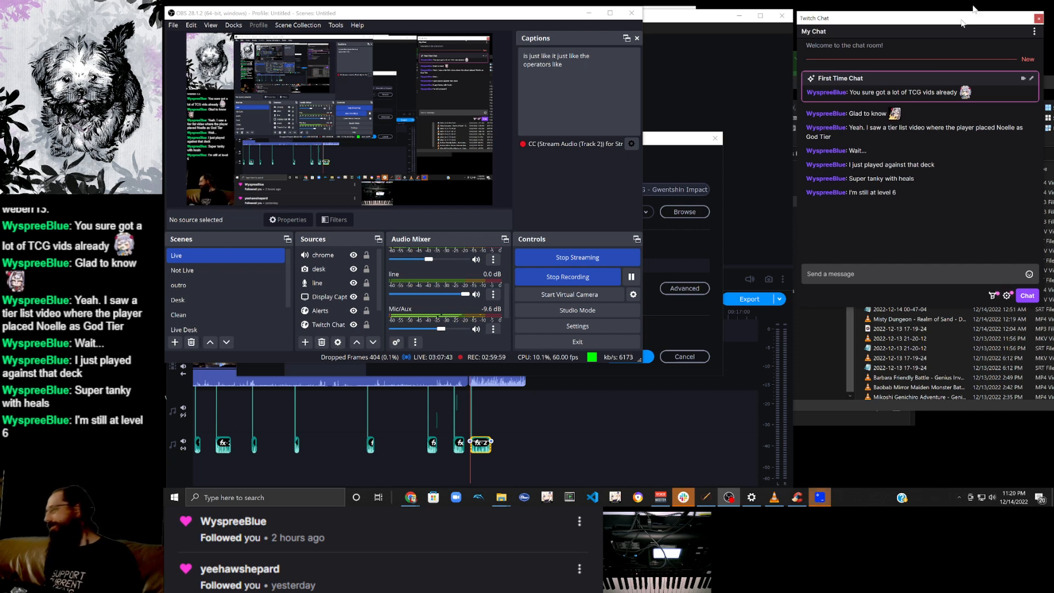
pyautogui.click(708, 240)
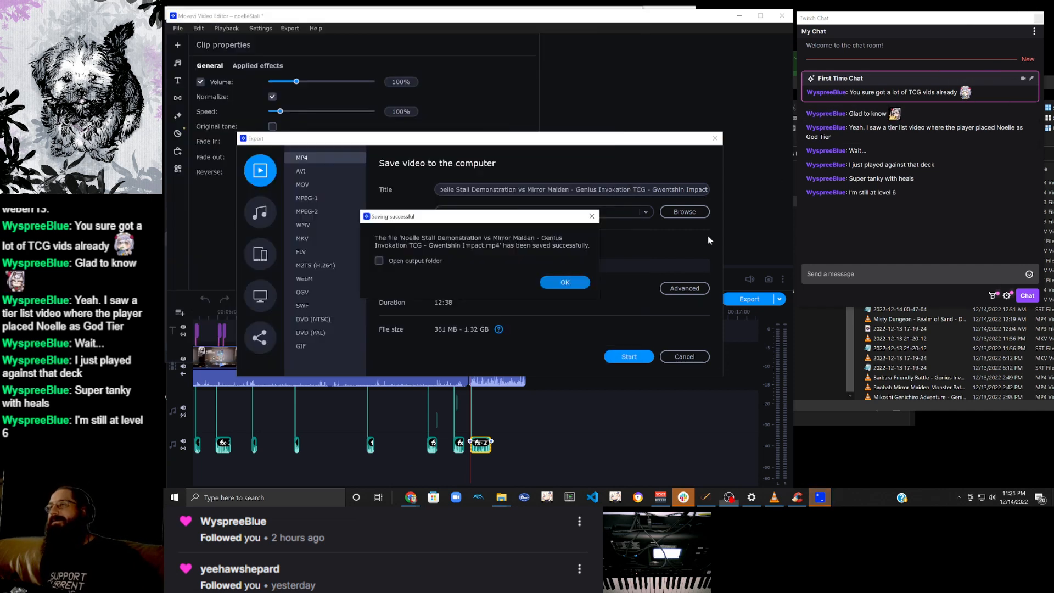
pyautogui.click(556, 285)
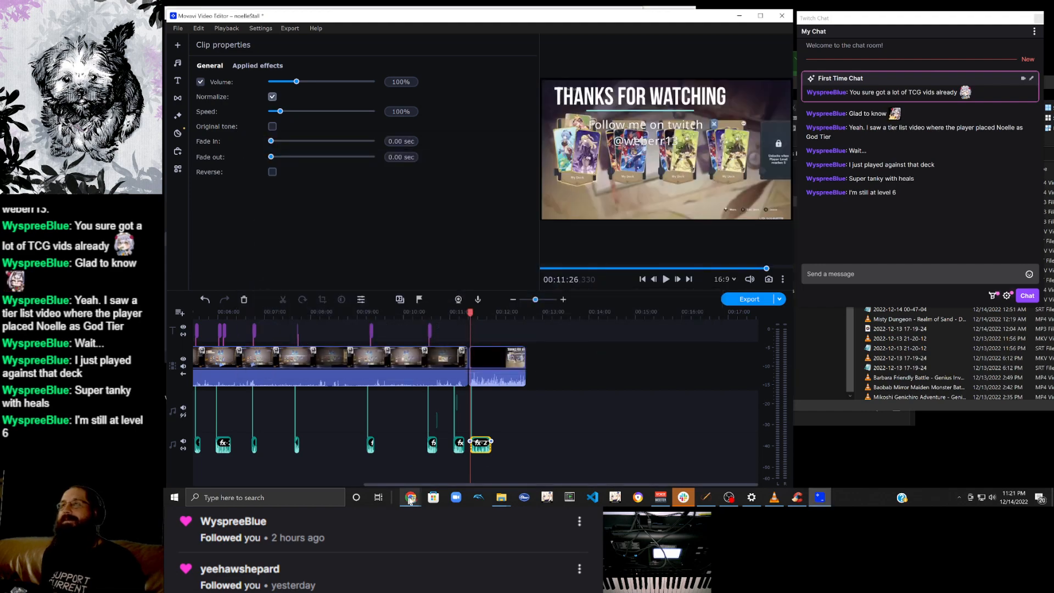
pyautogui.moveTo(410, 497)
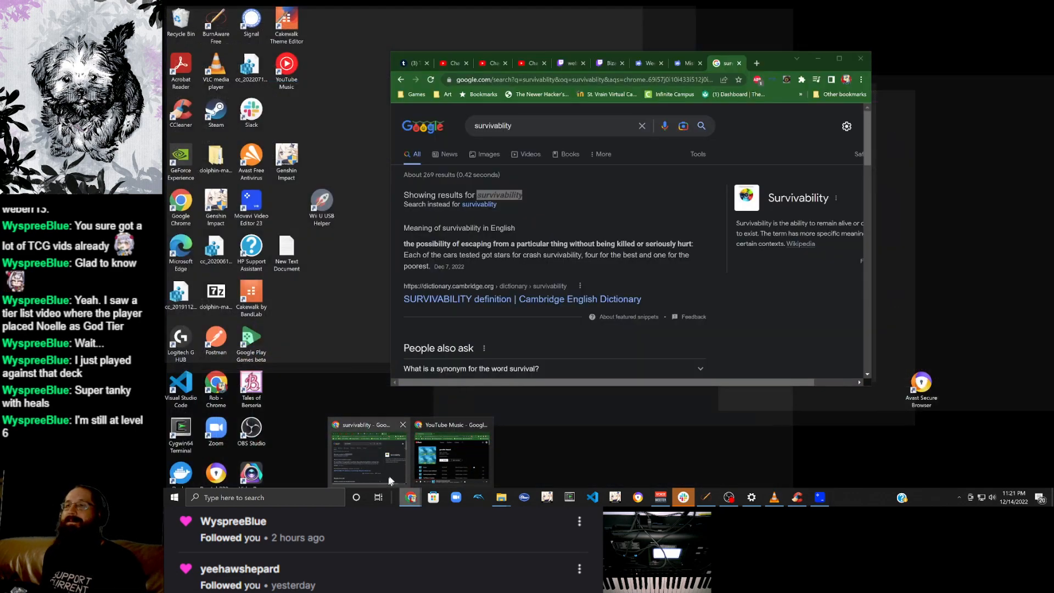
pyautogui.click(388, 466)
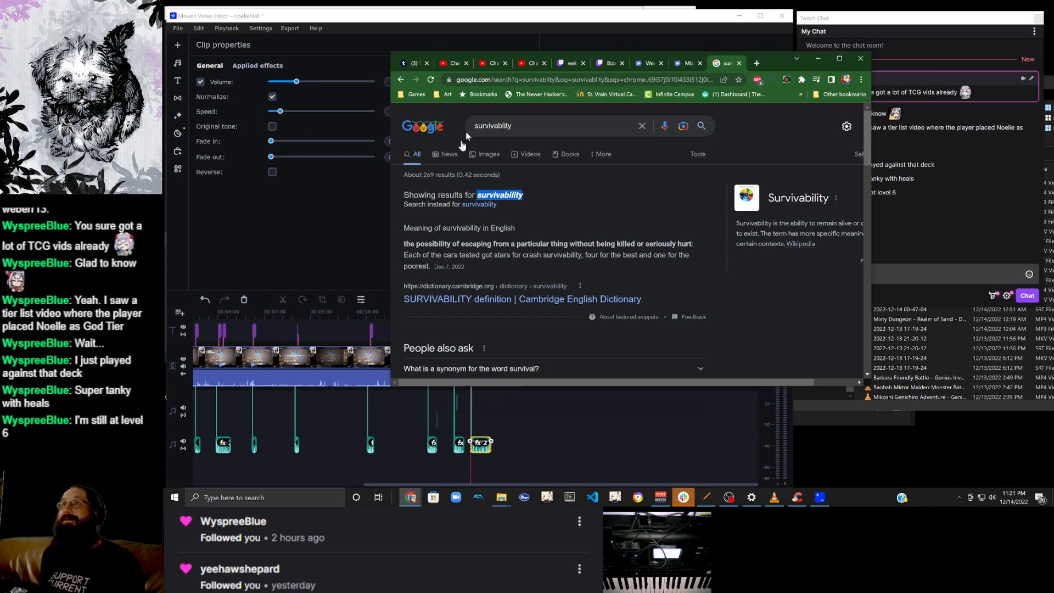
pyautogui.click(456, 64)
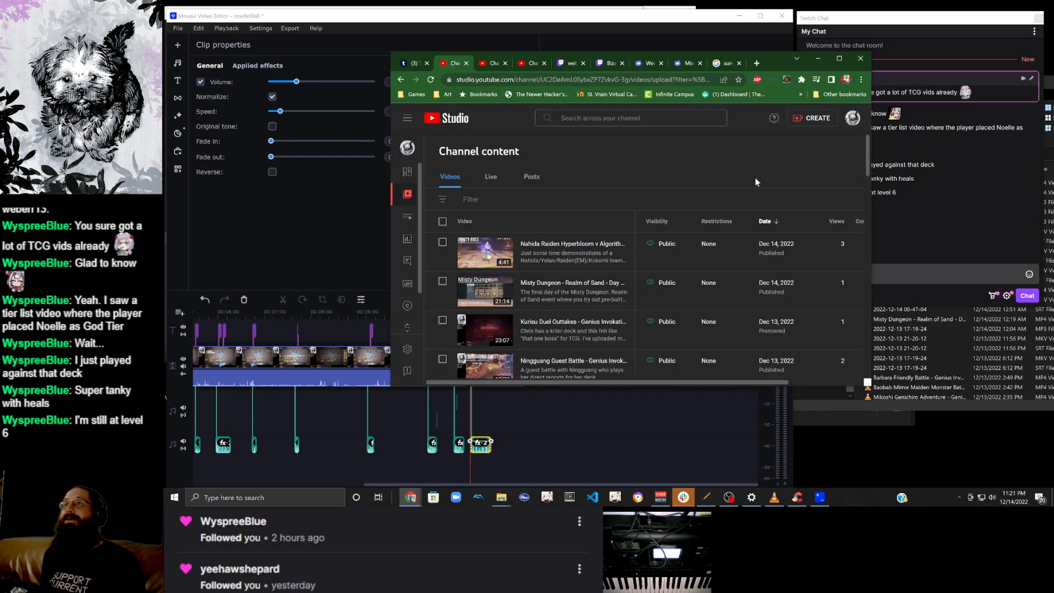
pyautogui.click(814, 120)
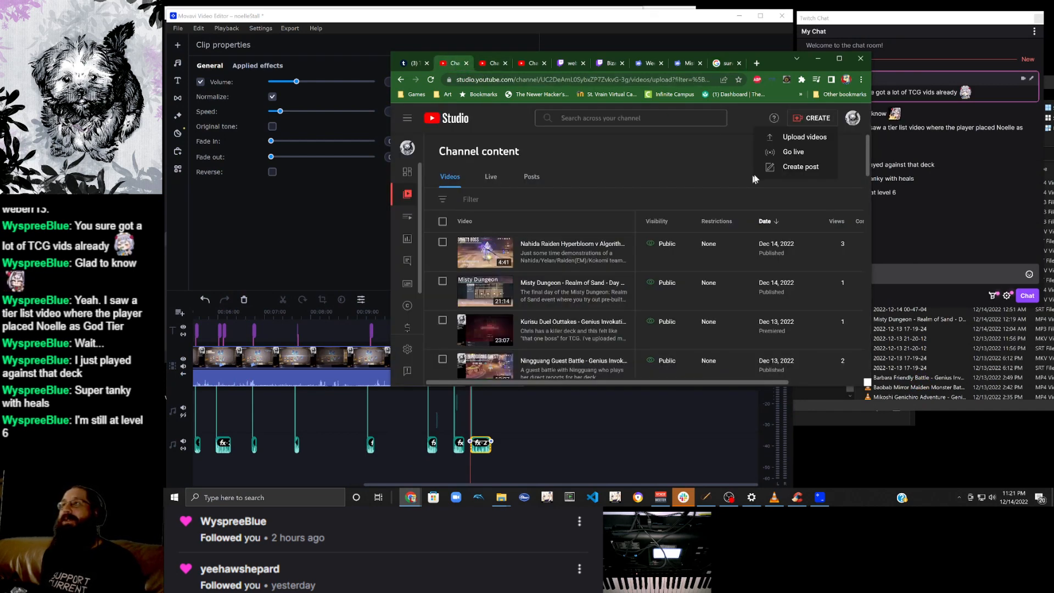
pyautogui.click(801, 138)
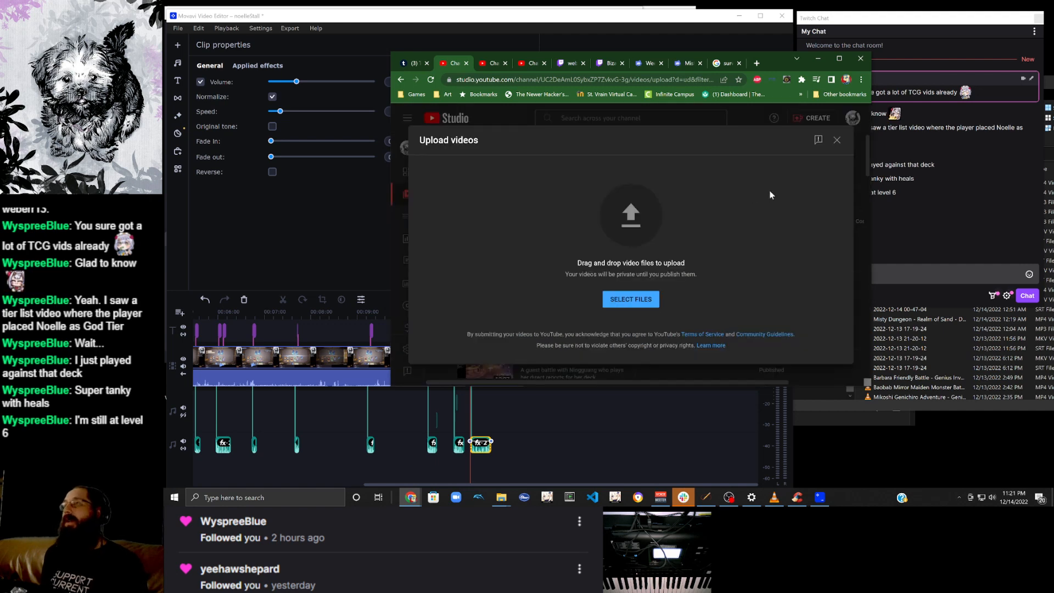
# Upload the file Noelle Stall Demonstration vs Mirror Maiden - Genius Invokation TCG - Gwentshin Impact from H:\.
pyautogui.click(634, 299)
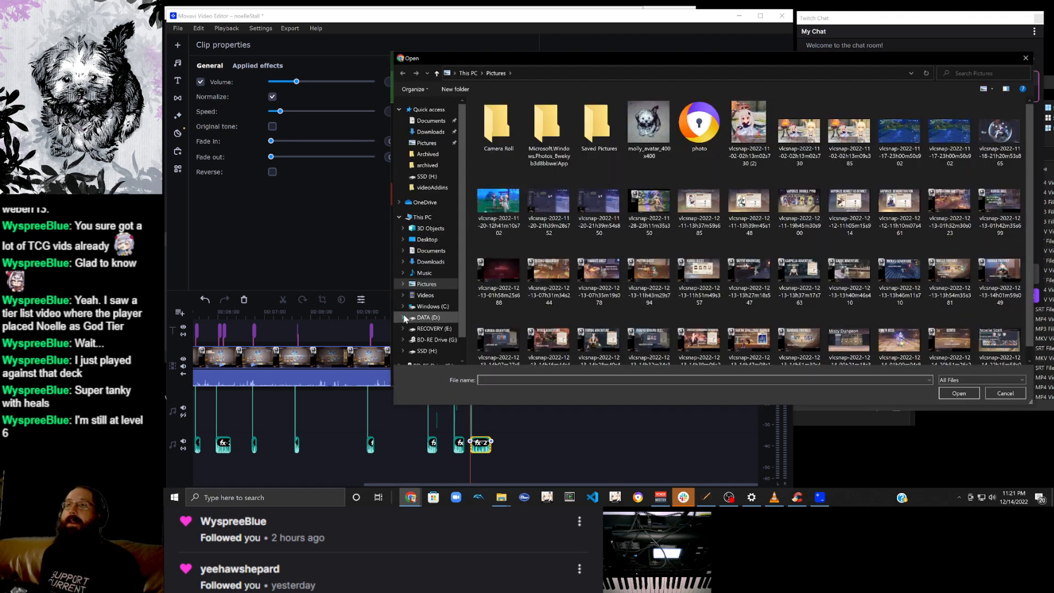
pyautogui.click(427, 350)
pyautogui.scroll(-1, 525, 290)
pyautogui.scroll(1, 525, 290)
pyautogui.click(596, 117)
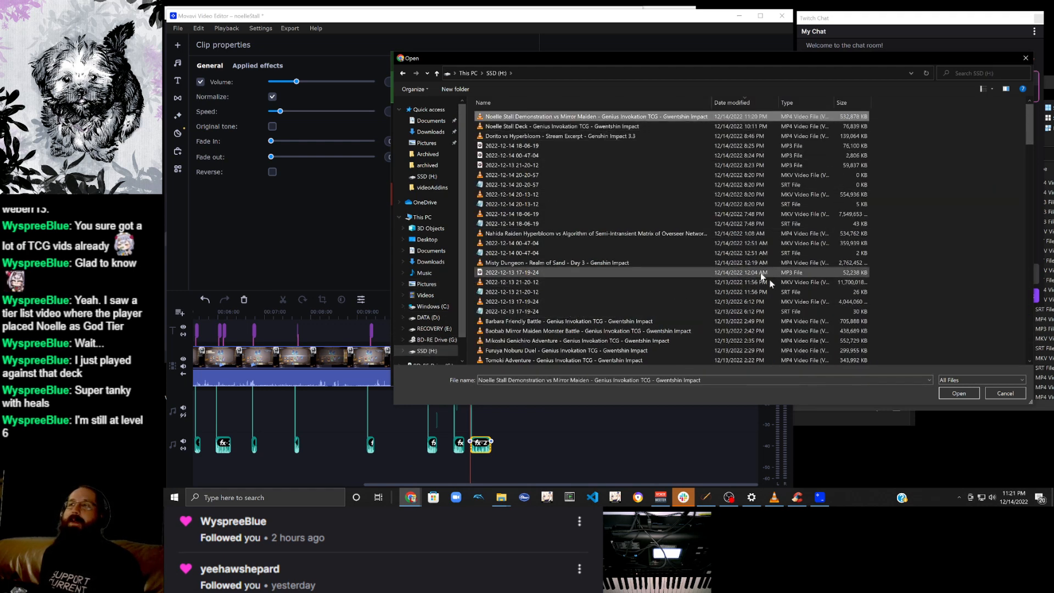
pyautogui.click(950, 394)
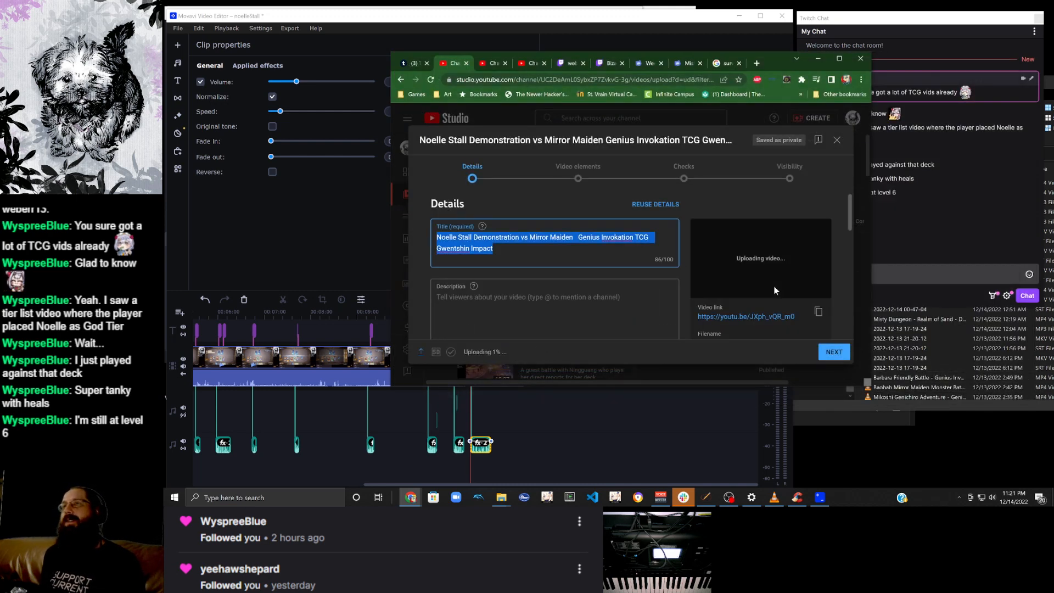
# Add dash separators to the video title so it reads "Noelle Stall Demonstration vs Mirror Maiden - Genius Invokation TCG - Gwentshin Impact".
pyautogui.click(575, 236)
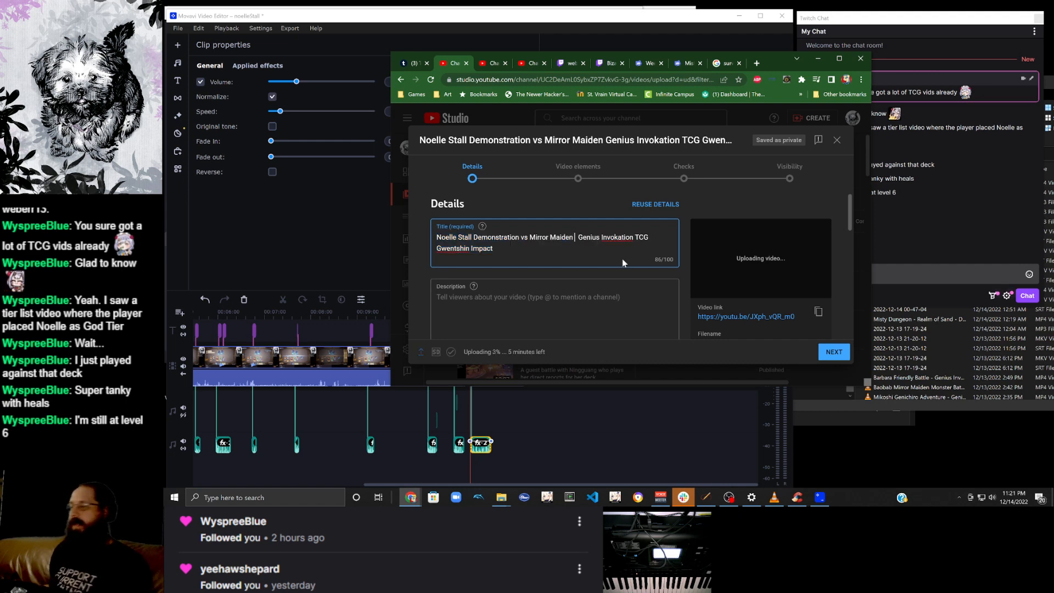
pyautogui.write('-')
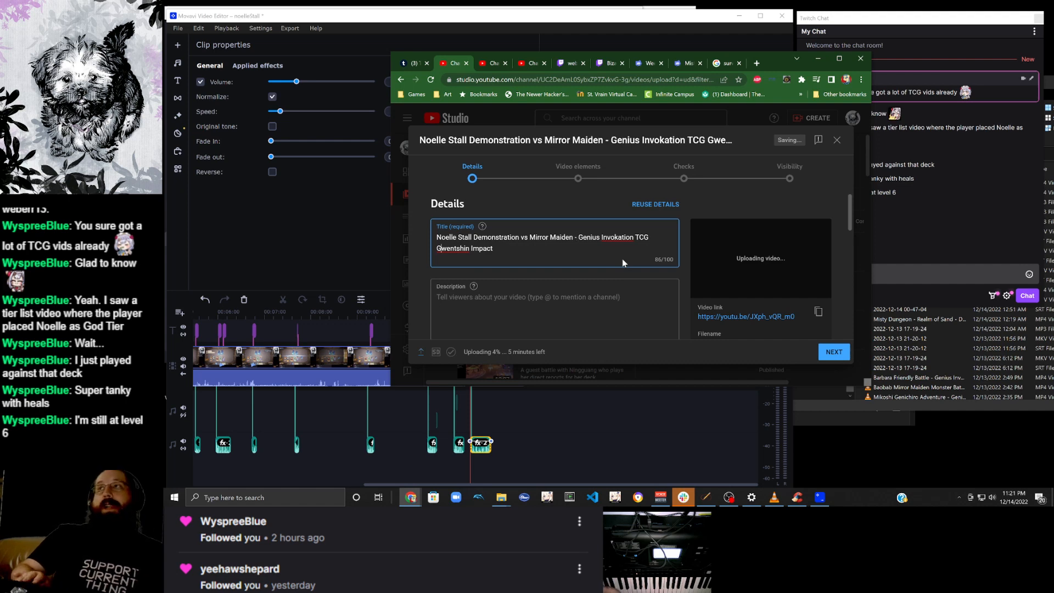
pyautogui.press('Left')
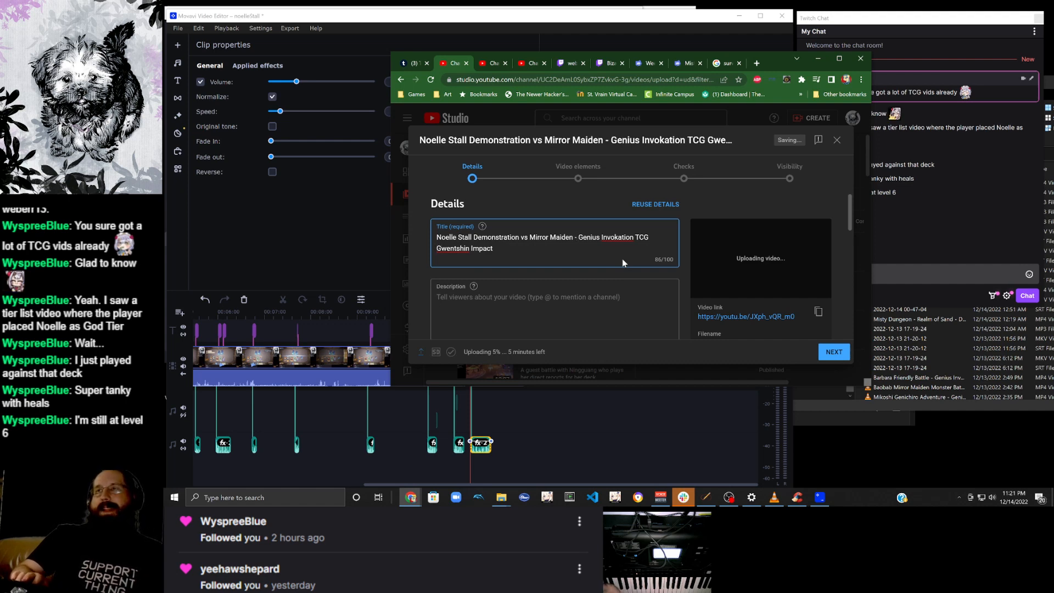
pyautogui.write('-')
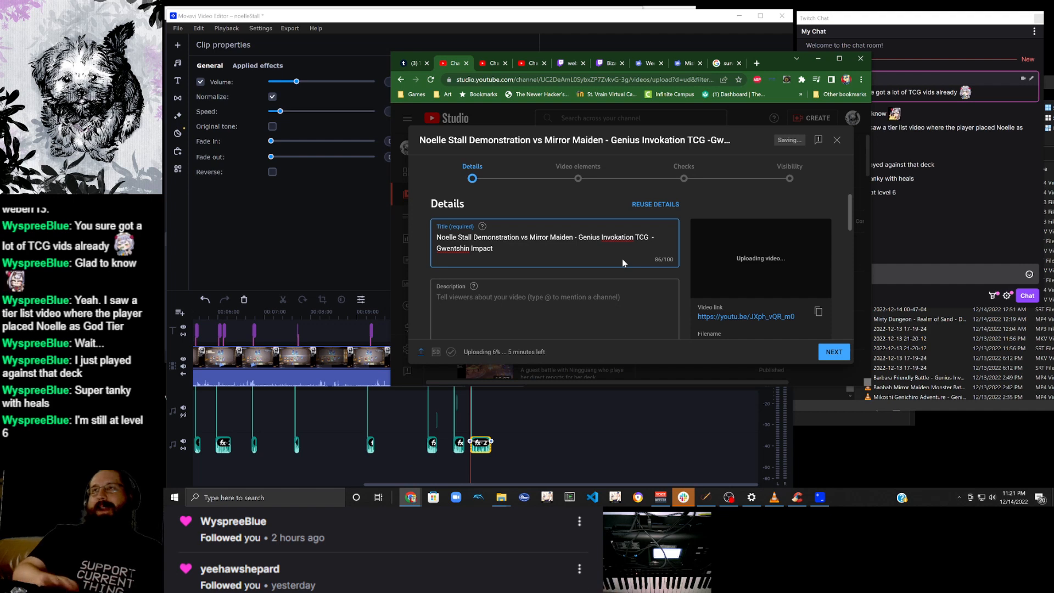
pyautogui.press('BackSpace')
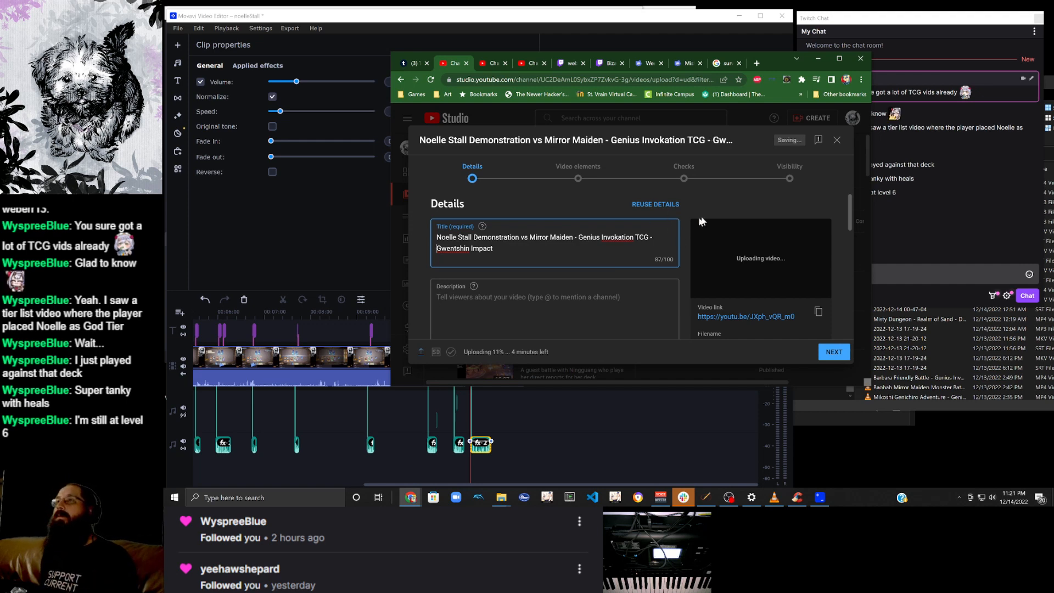
# Write a description of a Stall deck built around Noelle and hydro resonance, waiting out the opponent's most powerful attacks then finishing with powerful normal attacks.
pyautogui.scroll(-1, 560, 263)
pyautogui.click(571, 261)
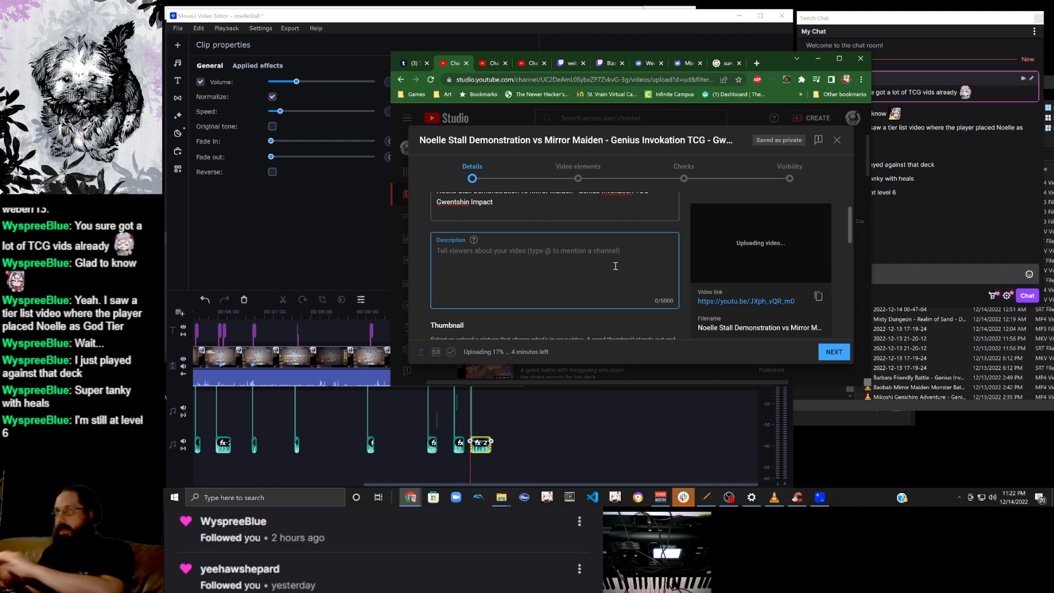
pyautogui.write('D')
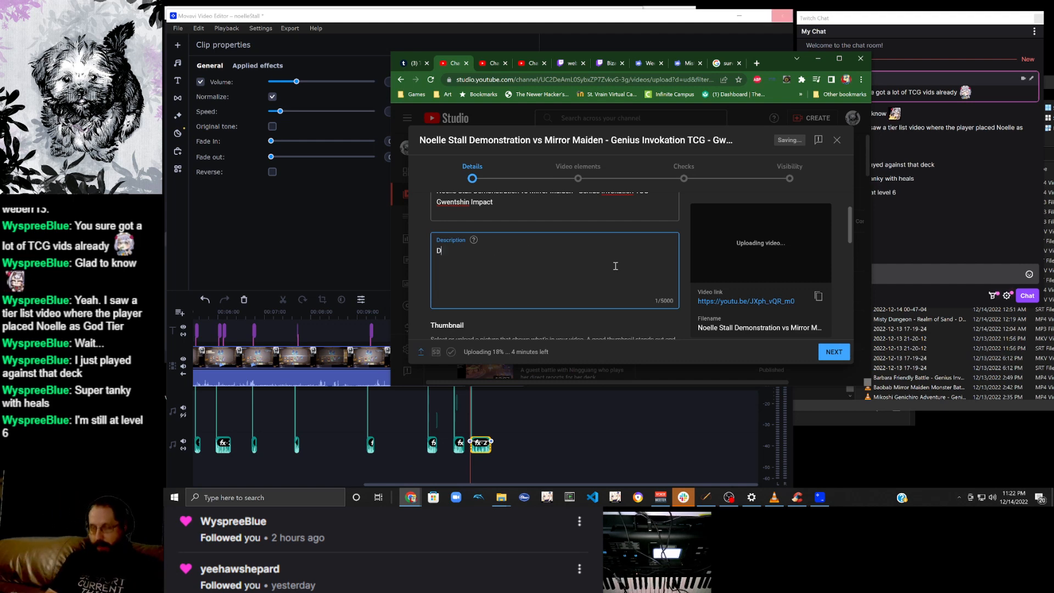
pyautogui.press('BackSpace')
pyautogui.write('This is a demonstration of using a Stall dec')
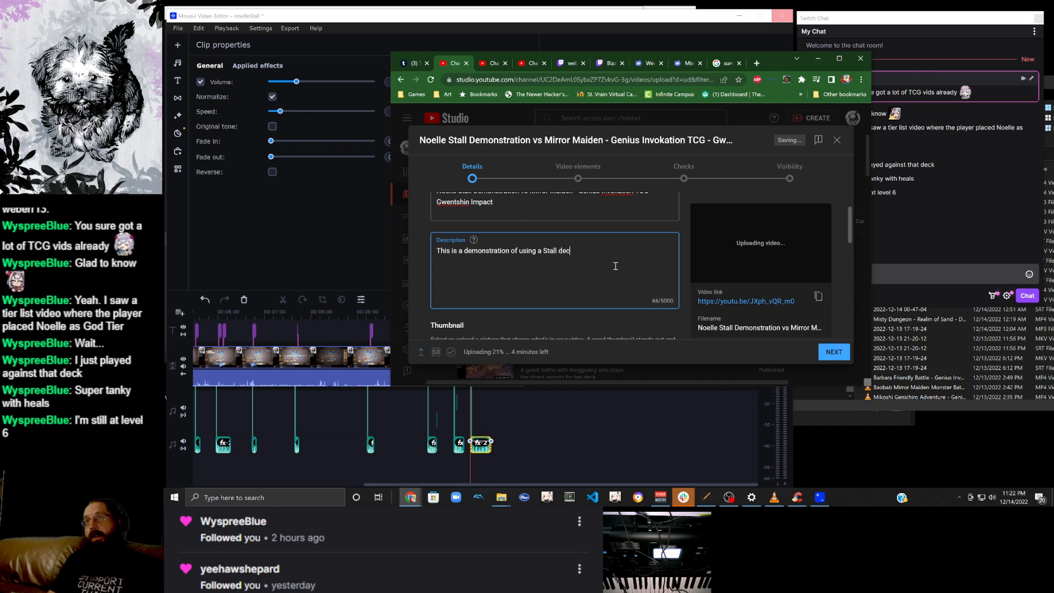
pyautogui.write('k built around Noelle and hydro reso')
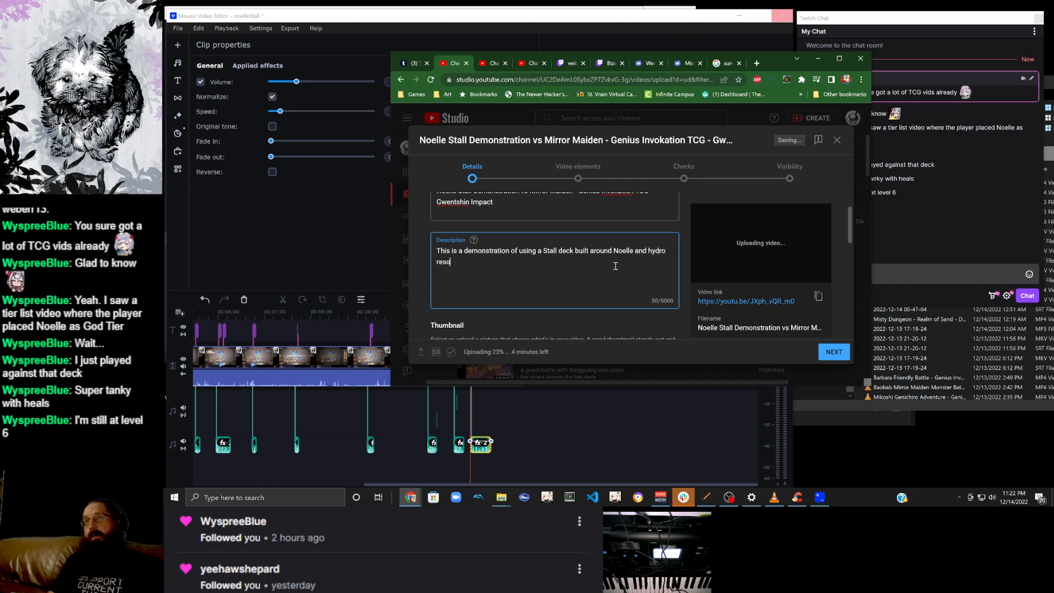
pyautogui.write("nance to wait out your oppenent's most powerful a")
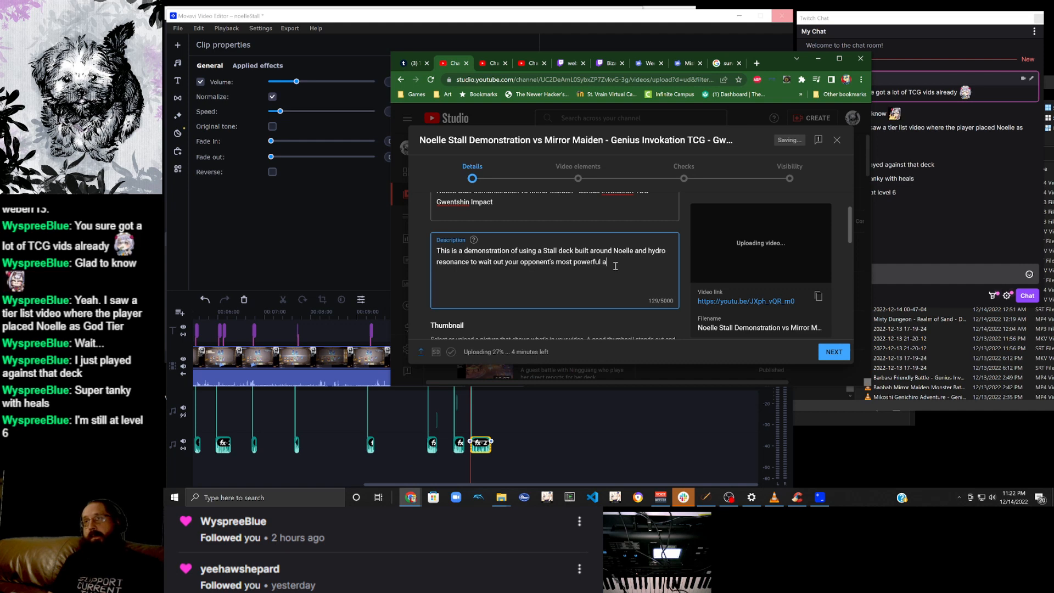
pyautogui.write('en fi')
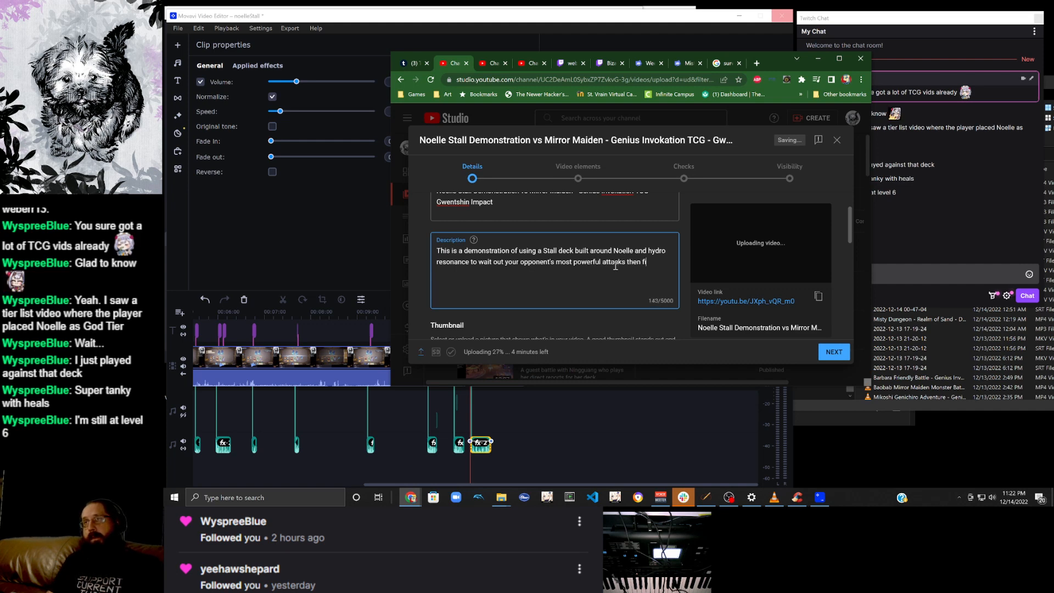
pyautogui.write('nish with a fu')
pyautogui.press('BackSpace')
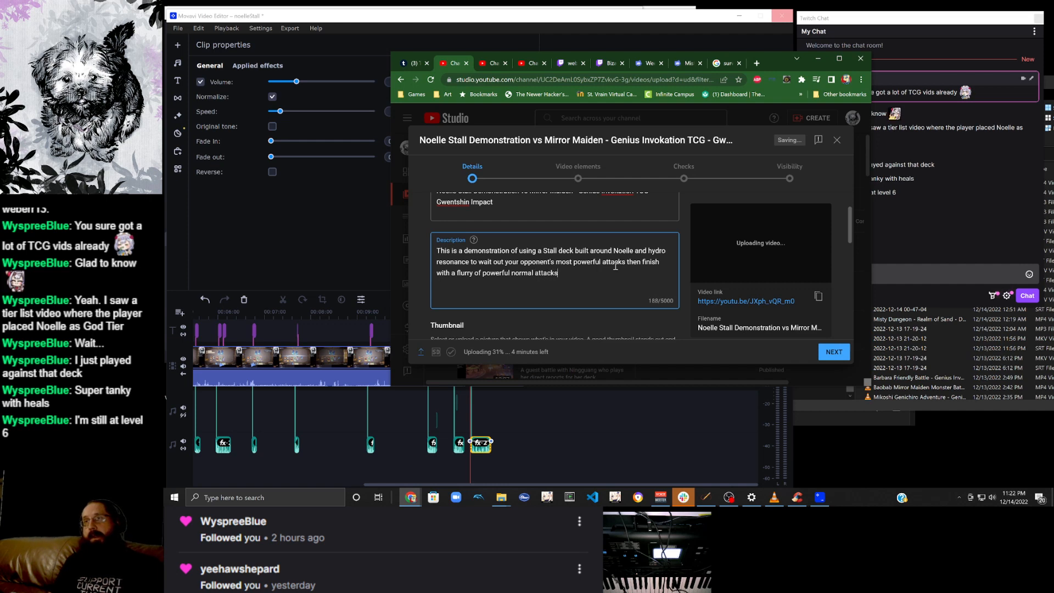
# Add a separate paragraph to the description reading "For more about the deck see:".
pyautogui.press('Return')
pyautogui.press('Return')
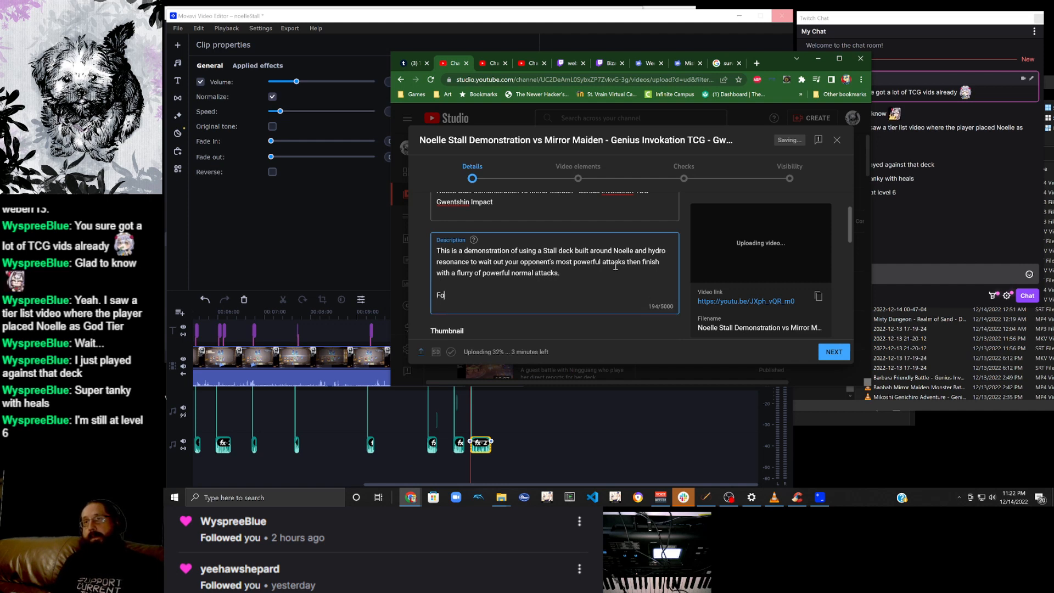
pyautogui.write('For more about the deck see:')
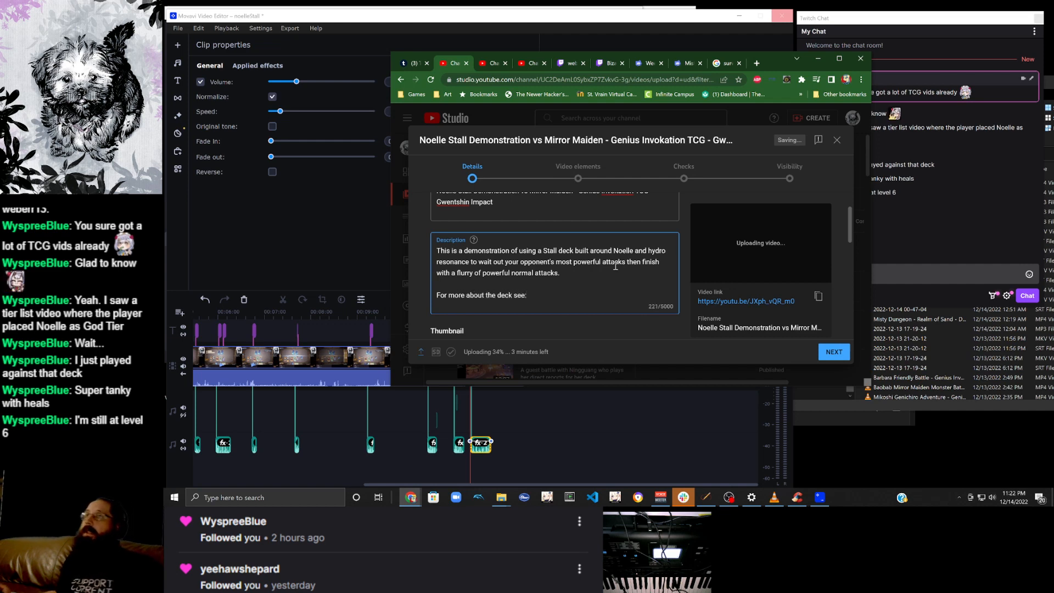
# Refresh the channel content list in the other YouTube Studio tab and copy the Noelle Stall Deck Guide video's shareable link.
pyautogui.click(496, 66)
pyautogui.scroll(5, 609, 219)
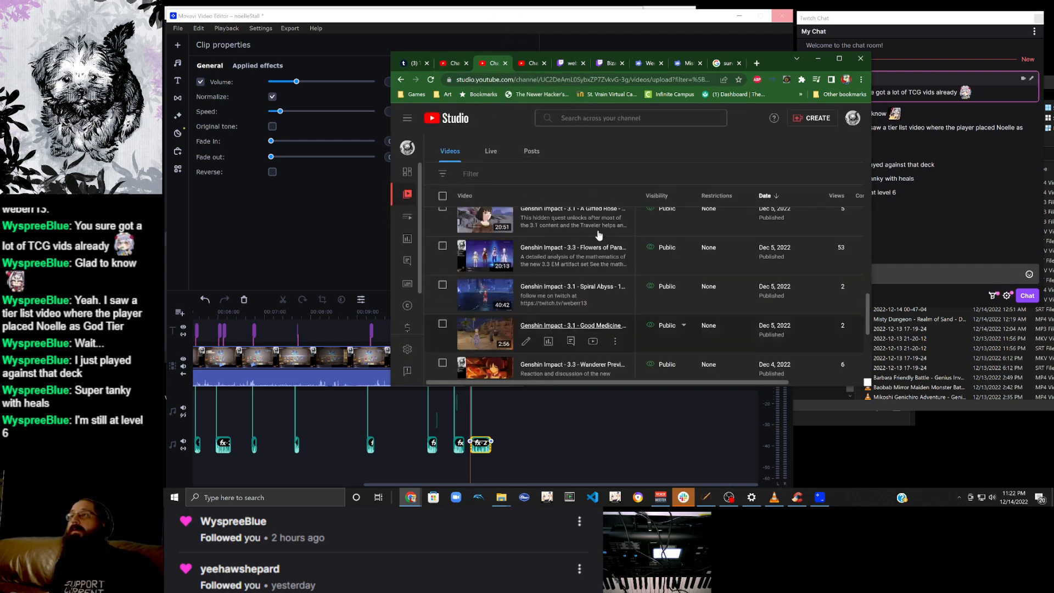
pyautogui.moveTo(617, 262)
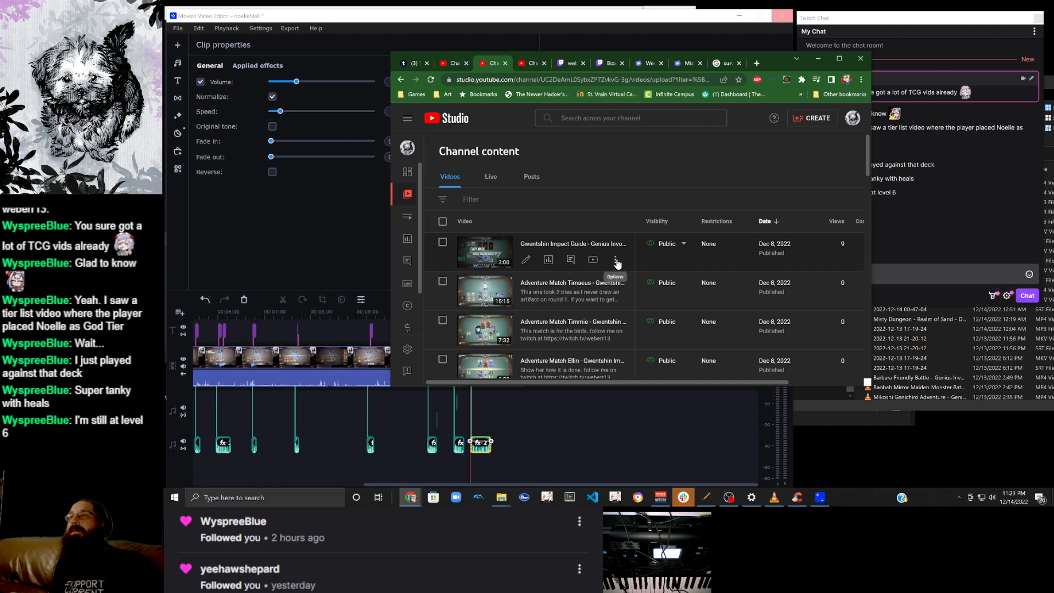
pyautogui.click(432, 80)
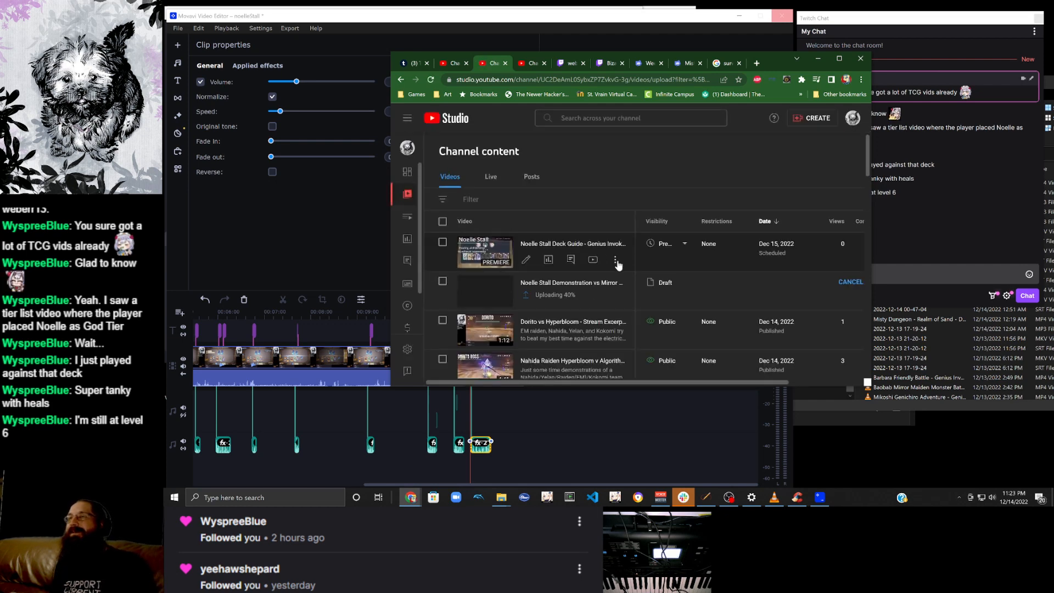
pyautogui.click(616, 262)
pyautogui.click(580, 278)
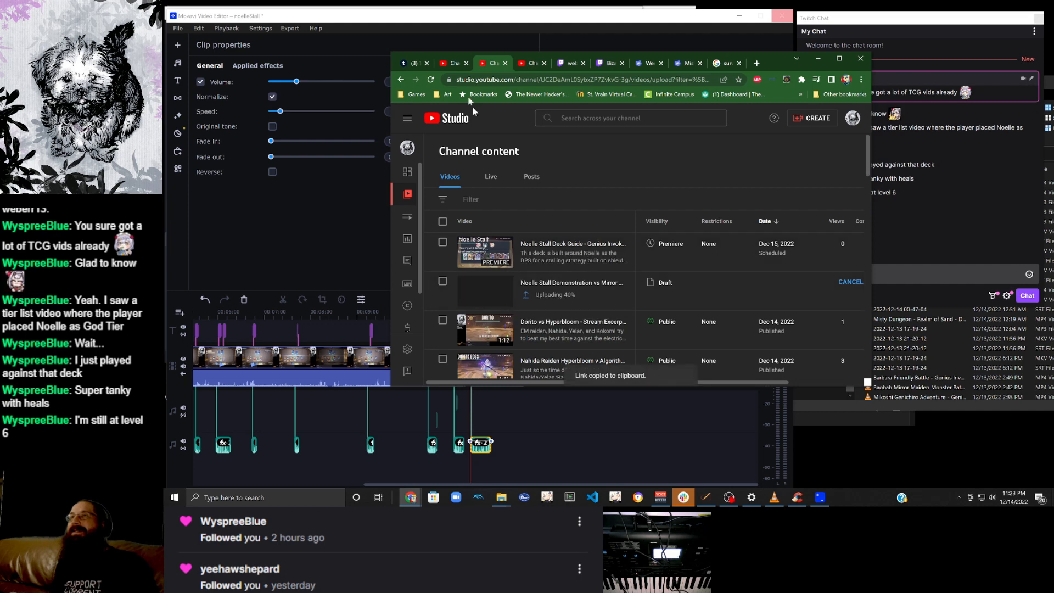
# Paste the deck guide link into the upload's description and add a line reading "Follow me on twitch at" with the Twitch channel URL.
pyautogui.click(446, 64)
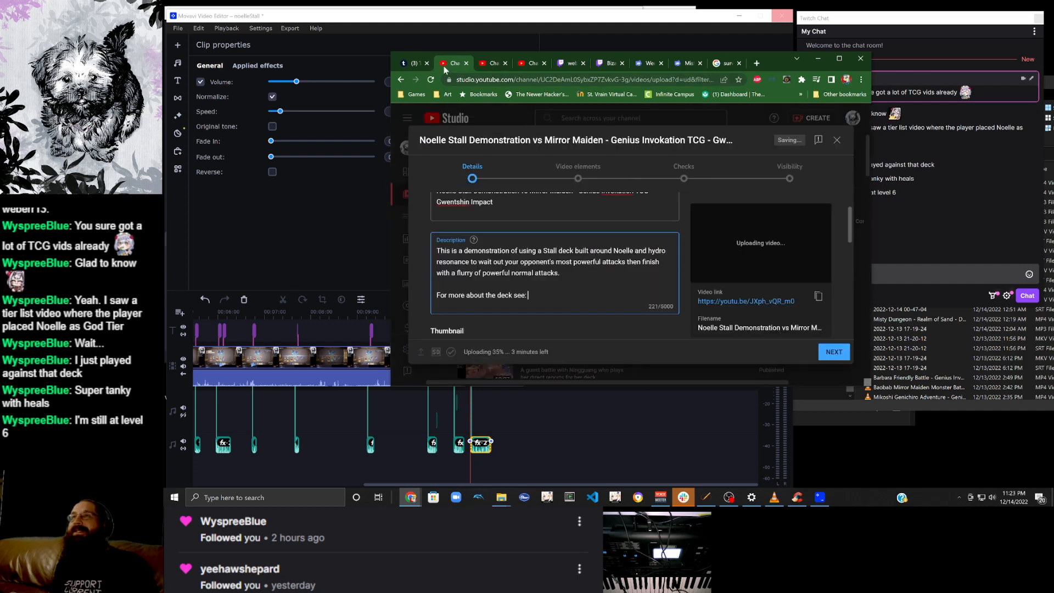
pyautogui.rightClick(546, 296)
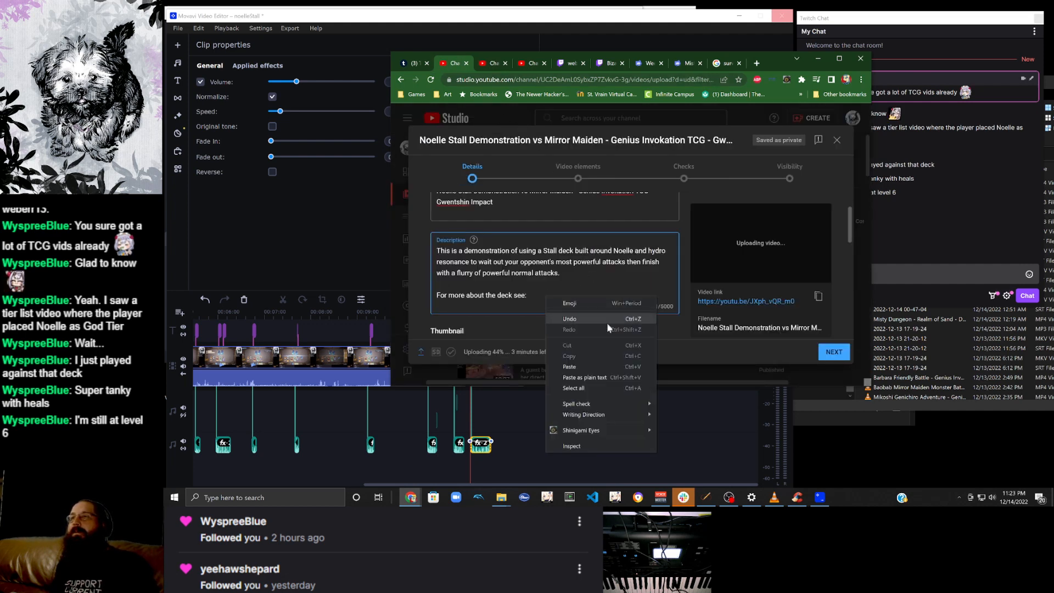
pyautogui.click(611, 363)
pyautogui.press('Return')
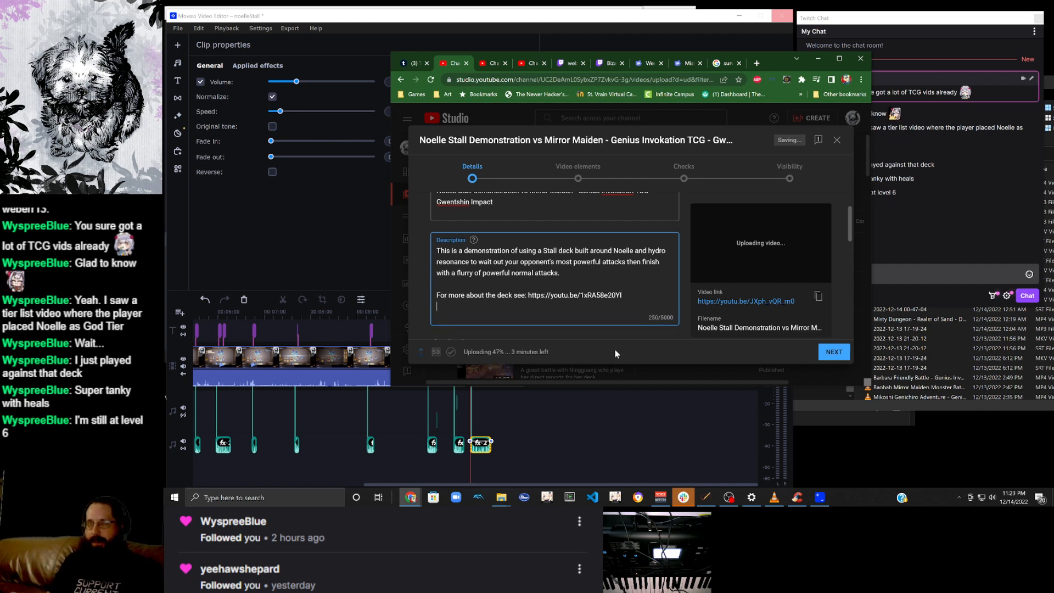
pyautogui.write('Follow me on twit')
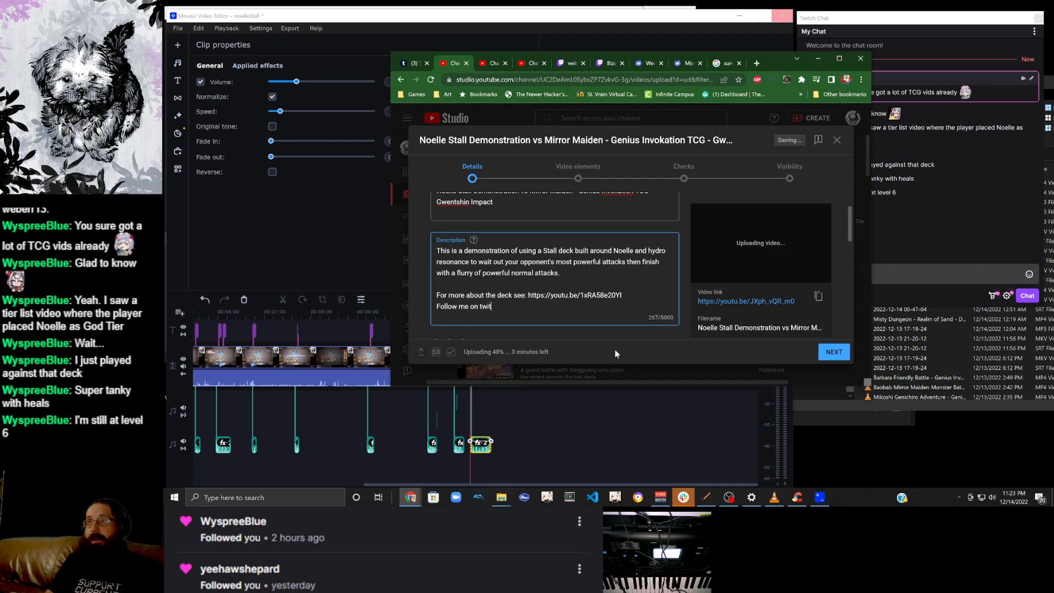
pyautogui.write('ch at https://twitch.tv/weberr13')
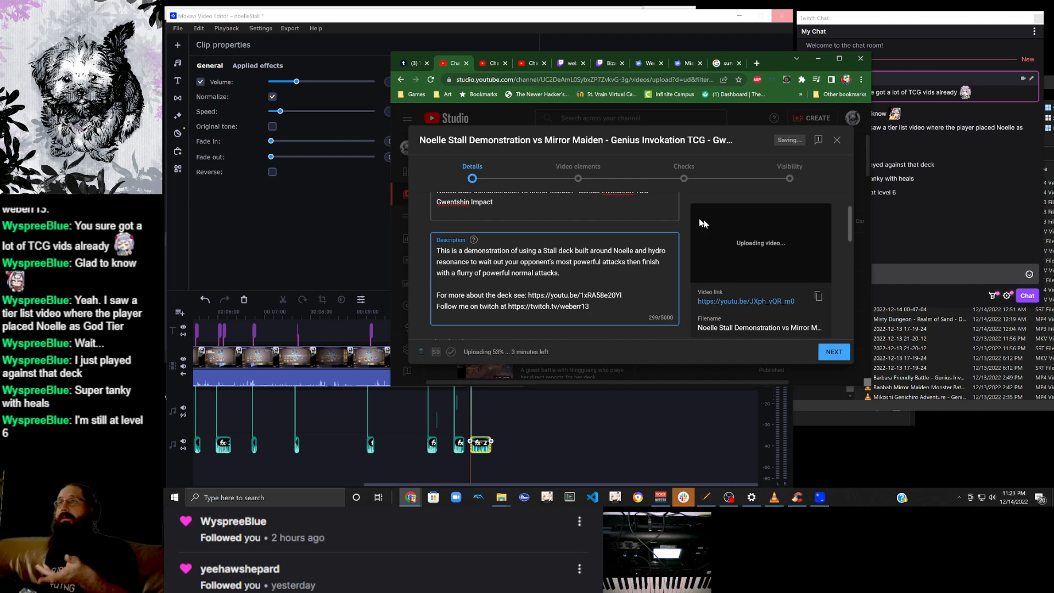
# Add the video to the Gwentshin Impact playlist and answer the made-for-kids audience question.
pyautogui.scroll(-5, 486, 283)
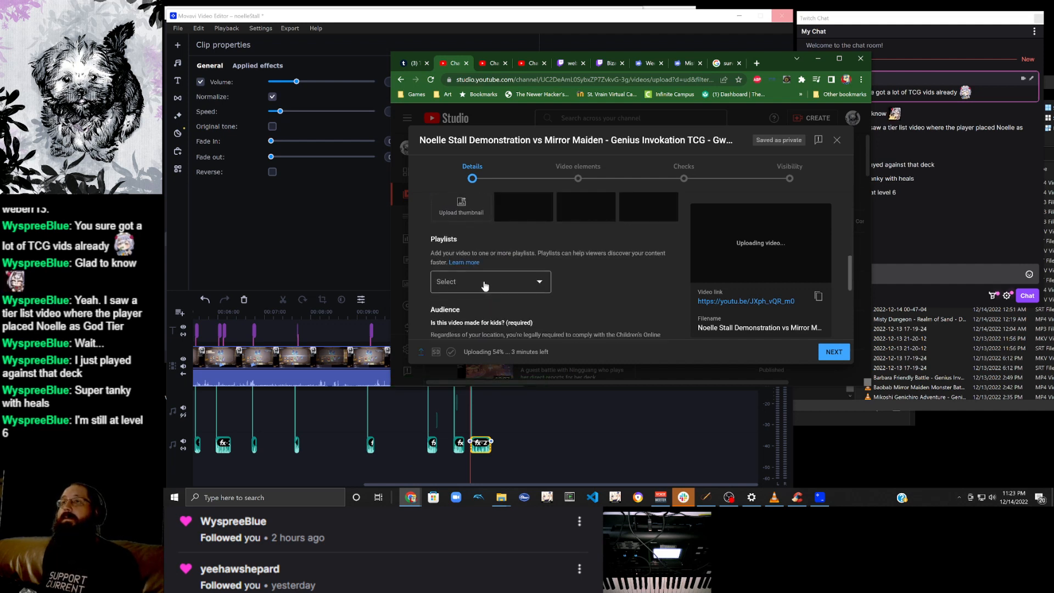
pyautogui.click(485, 283)
pyautogui.click(483, 198)
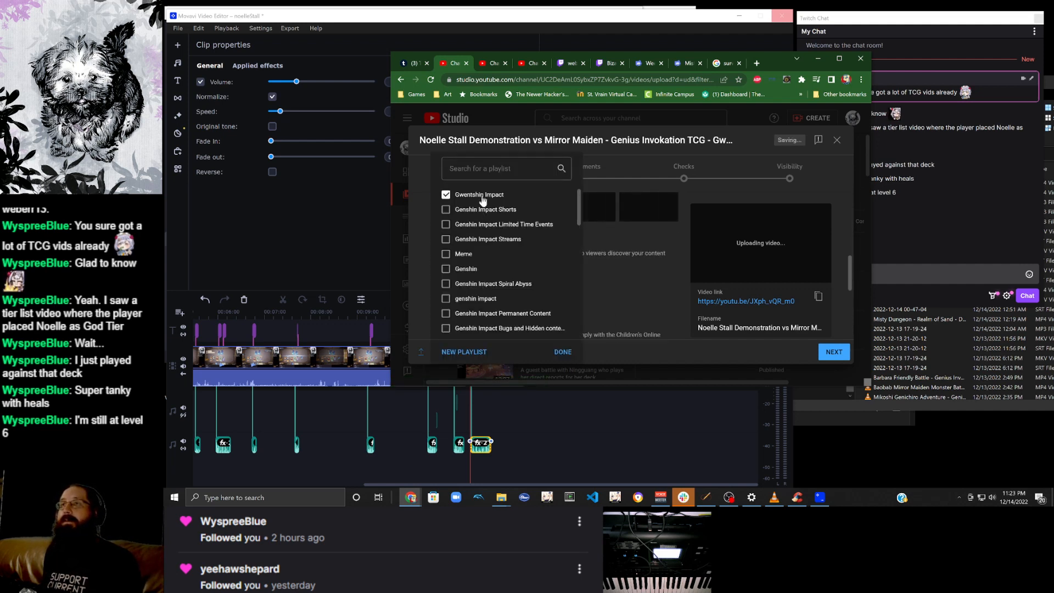
pyautogui.click(562, 352)
pyautogui.scroll(-5, 521, 297)
pyautogui.click(494, 290)
pyautogui.scroll(6, 627, 297)
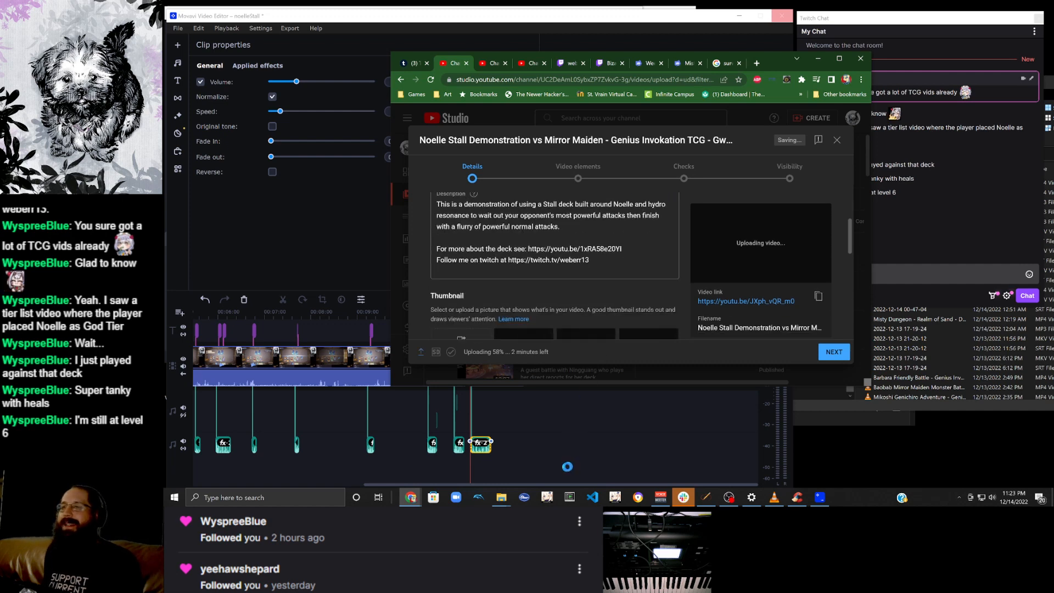
# Switch to the SSD (H:) window in File Explorer and move it fully into view over the browser.
pyautogui.moveTo(501, 497)
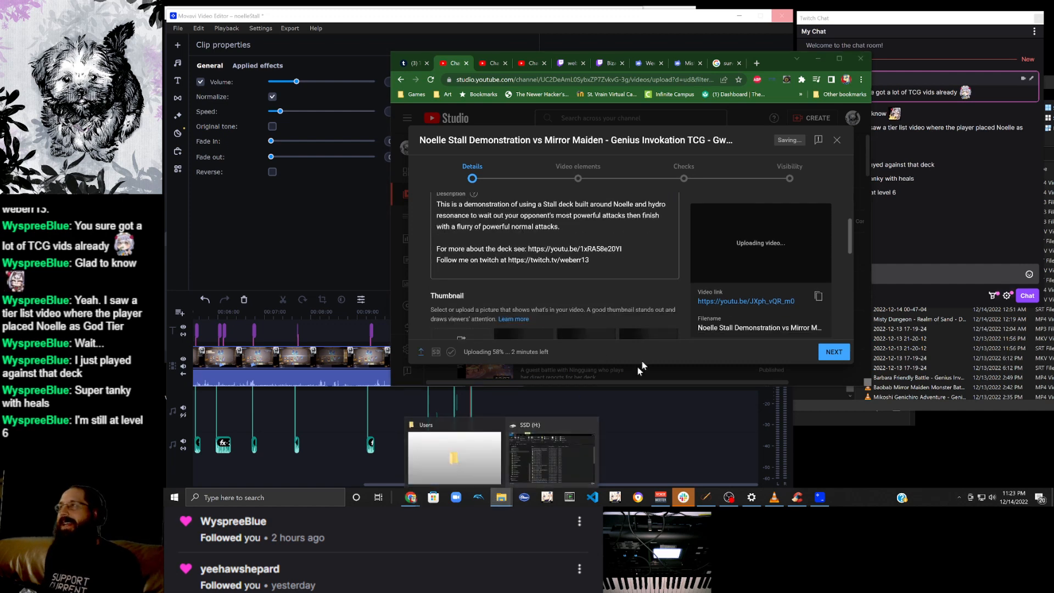
pyautogui.click(554, 464)
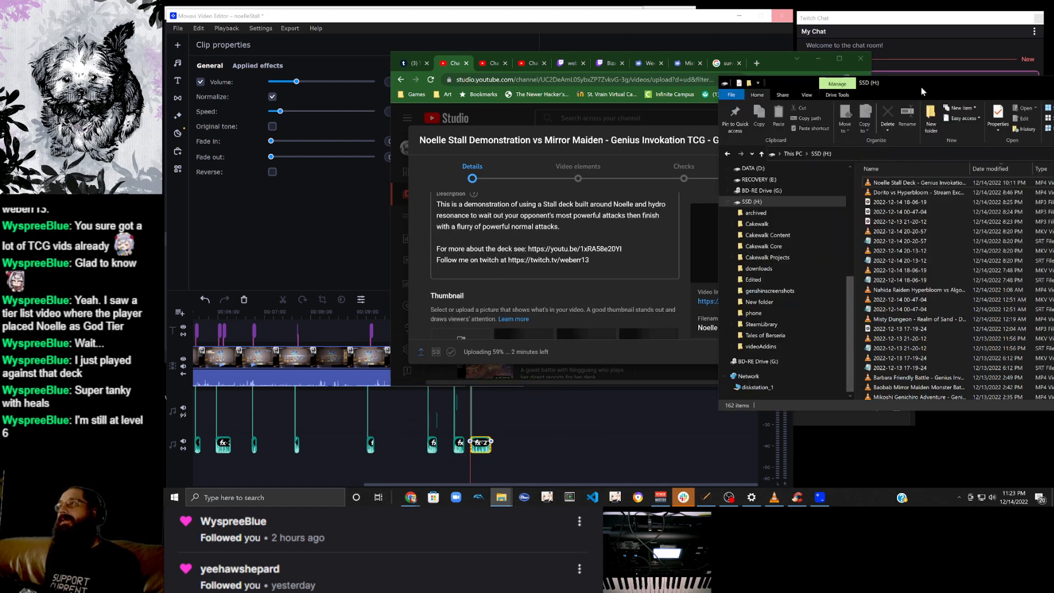
pyautogui.moveTo(884, 96); pyautogui.dragTo(650, 122)
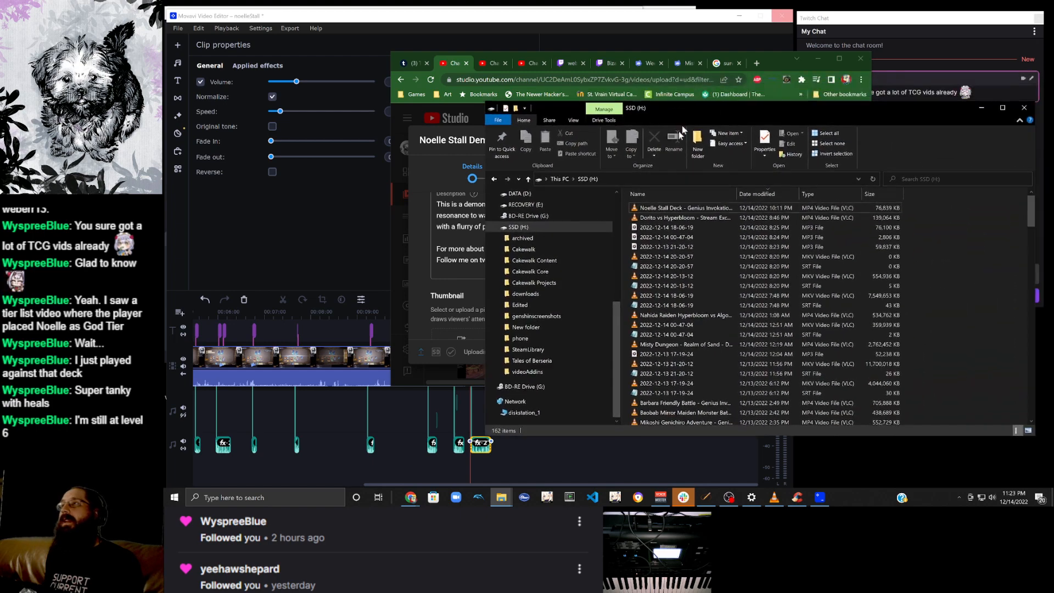
pyautogui.rightClick(671, 207)
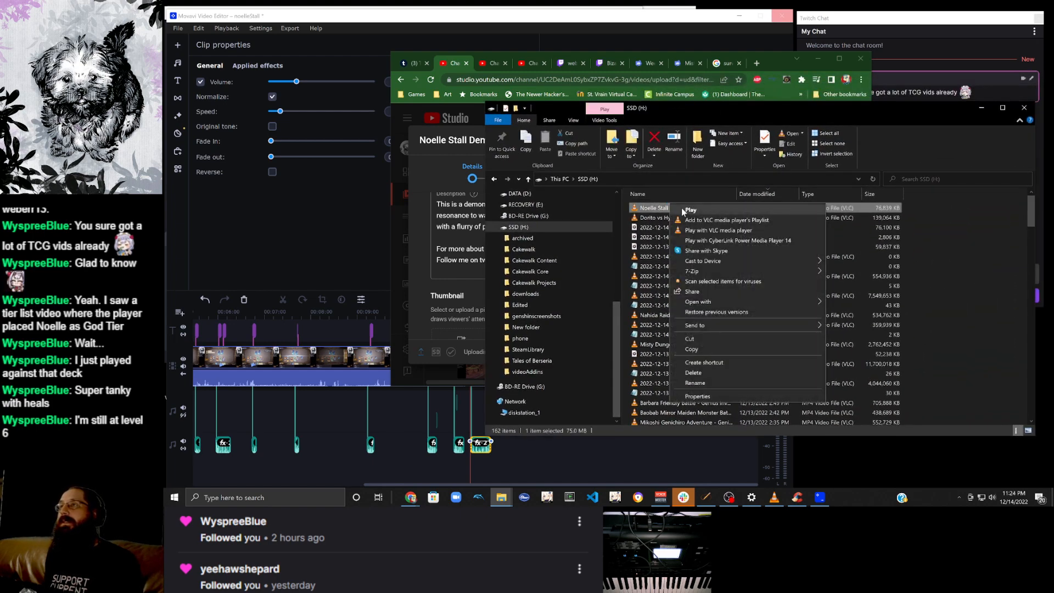
pyautogui.click(991, 262)
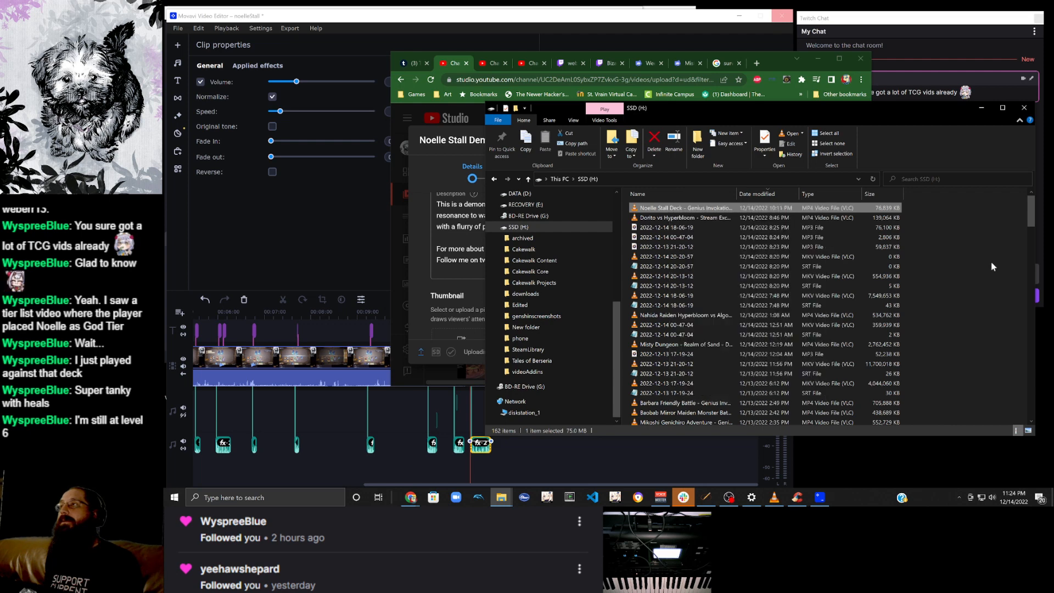
pyautogui.click(991, 261)
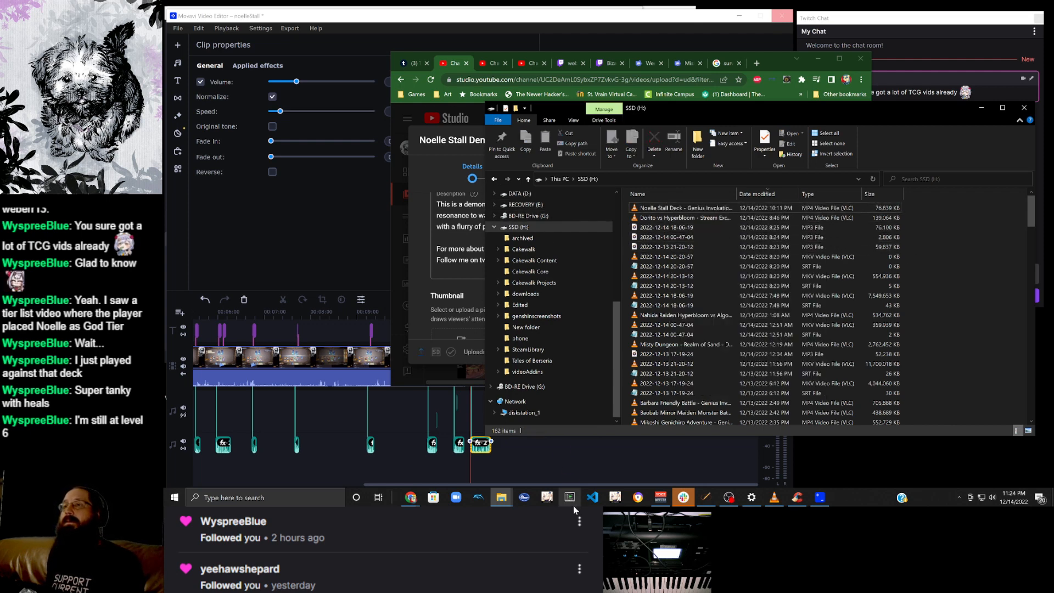
pyautogui.click(823, 498)
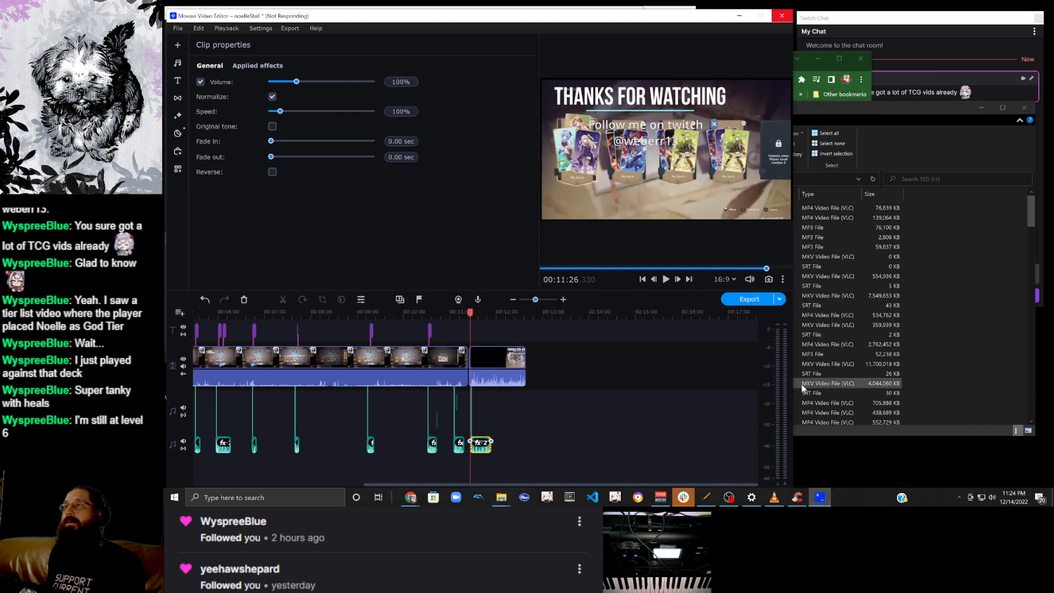
pyautogui.click(985, 335)
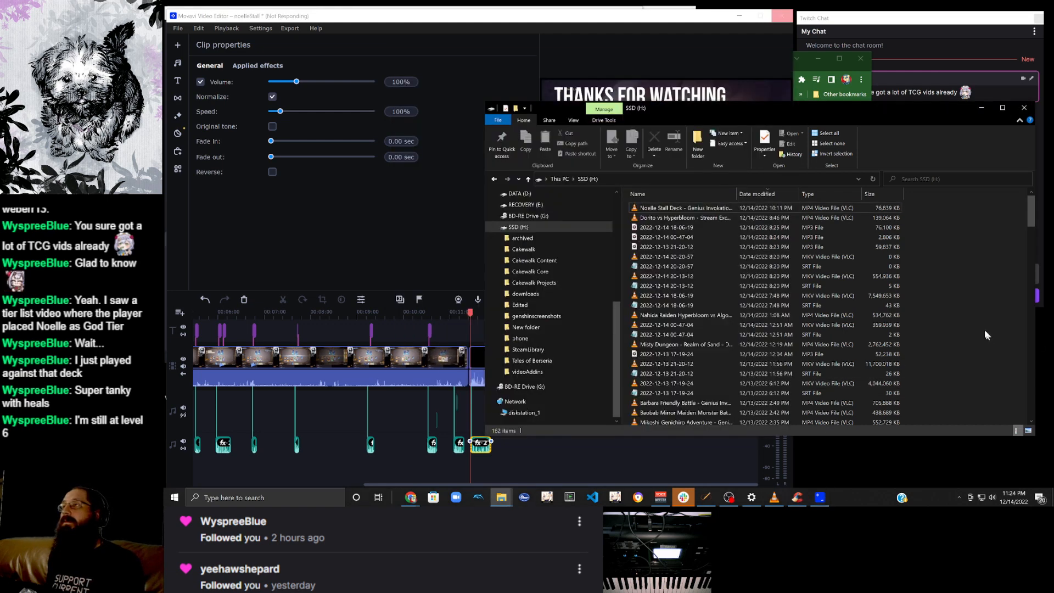
# Re-sort the files on H: by date modified with the newest first.
pyautogui.click(762, 197)
pyautogui.click(763, 197)
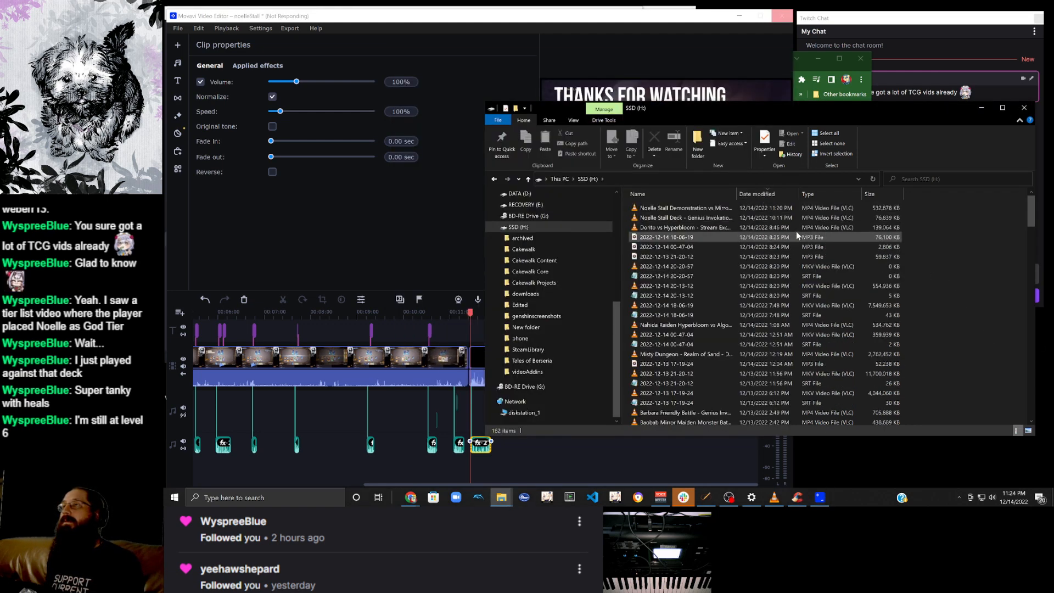
# Play the Noelle Stall Demonstration video from H: in VLC, pause on the opening "Noelle vs Mirror Maiden" title, and take a snapshot.
pyautogui.click(712, 209)
pyautogui.rightClick(711, 210)
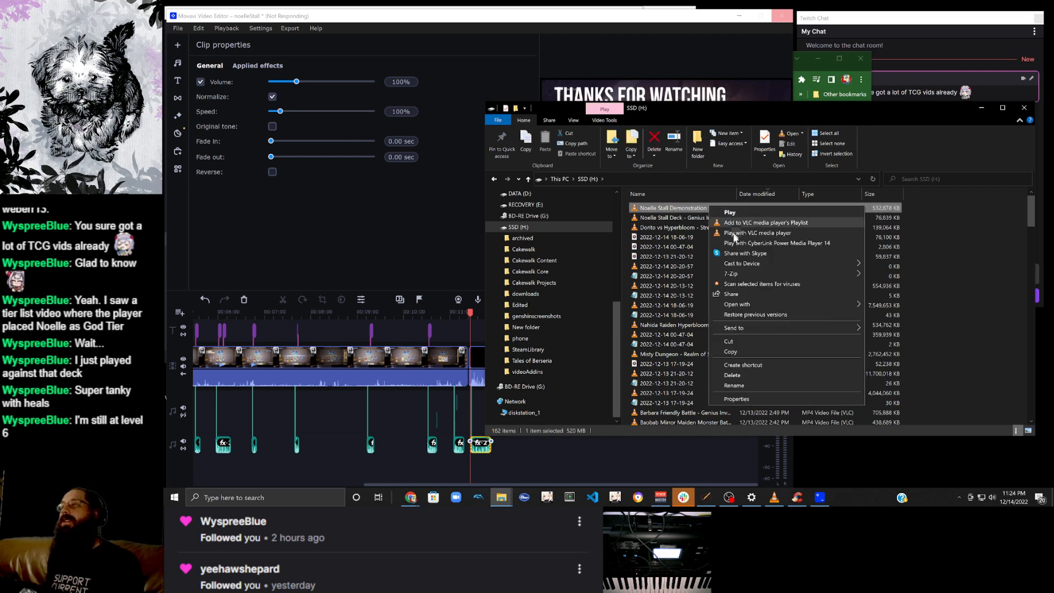
pyautogui.click(752, 211)
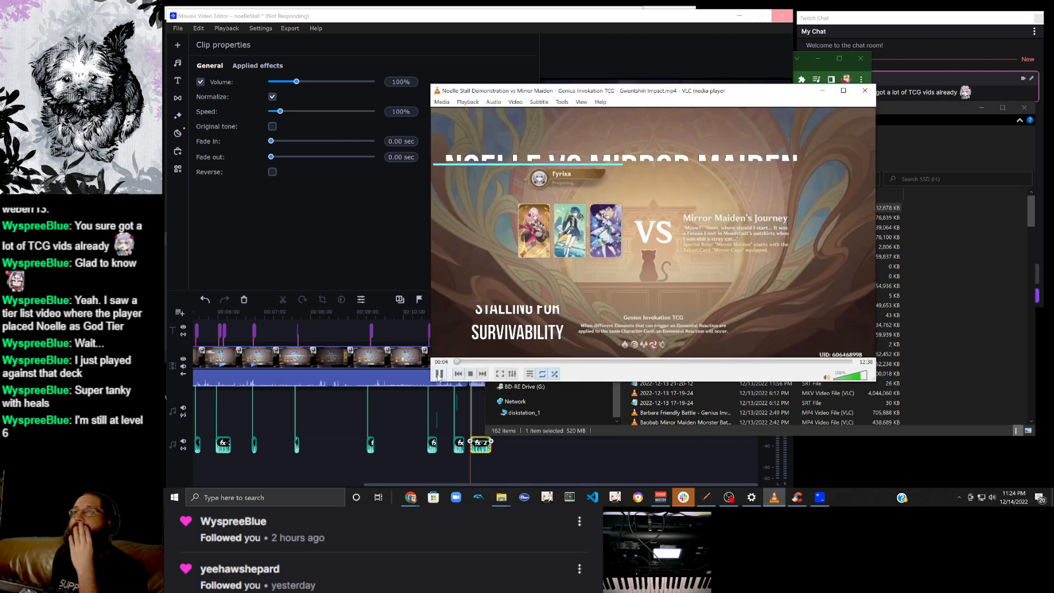
pyautogui.click(440, 374)
pyautogui.moveTo(459, 363); pyautogui.dragTo(456, 362)
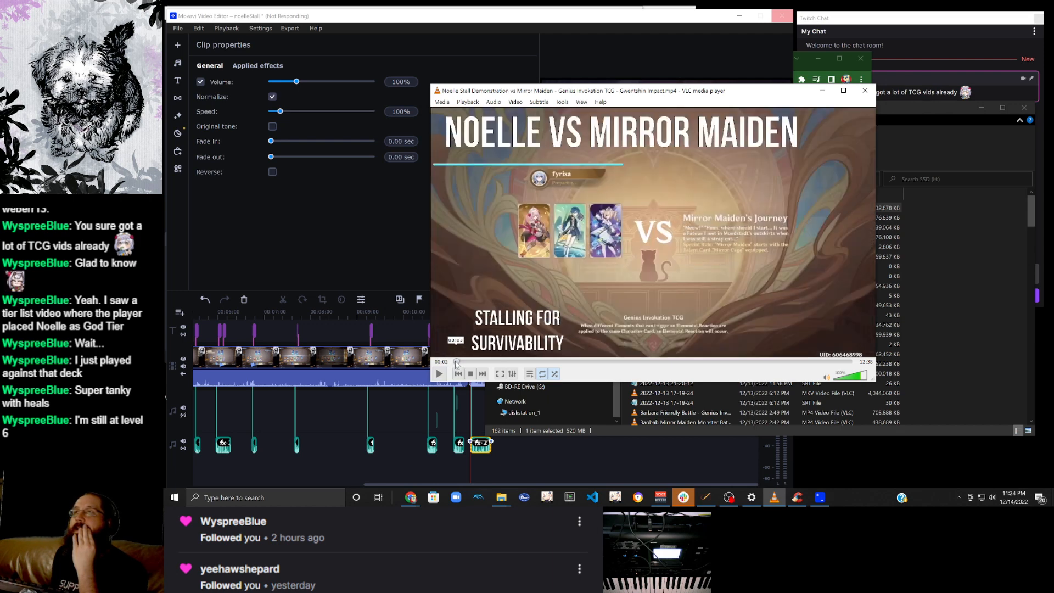
pyautogui.click(515, 102)
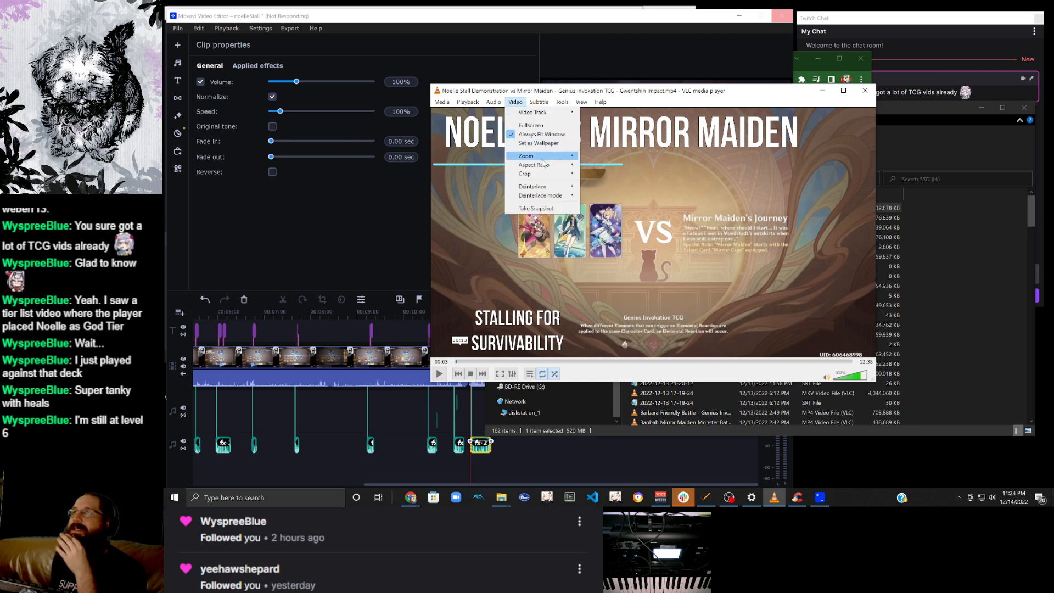
pyautogui.click(553, 209)
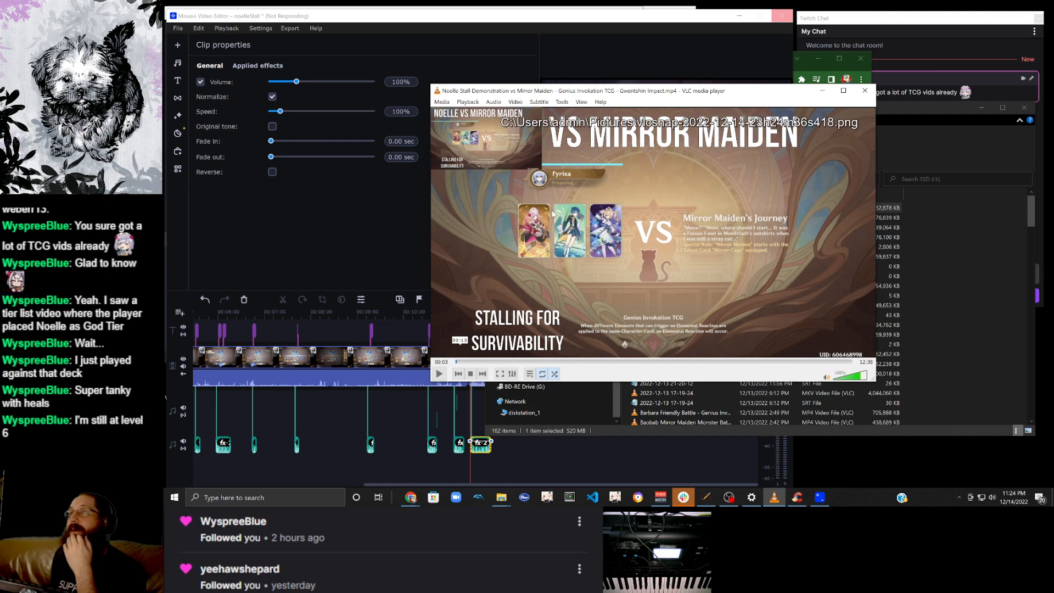
# Return to the YouTube upload in the browser and upload the newest VLC snapshot from the Pictures folder as the video's thumbnail.
pyautogui.click(598, 23)
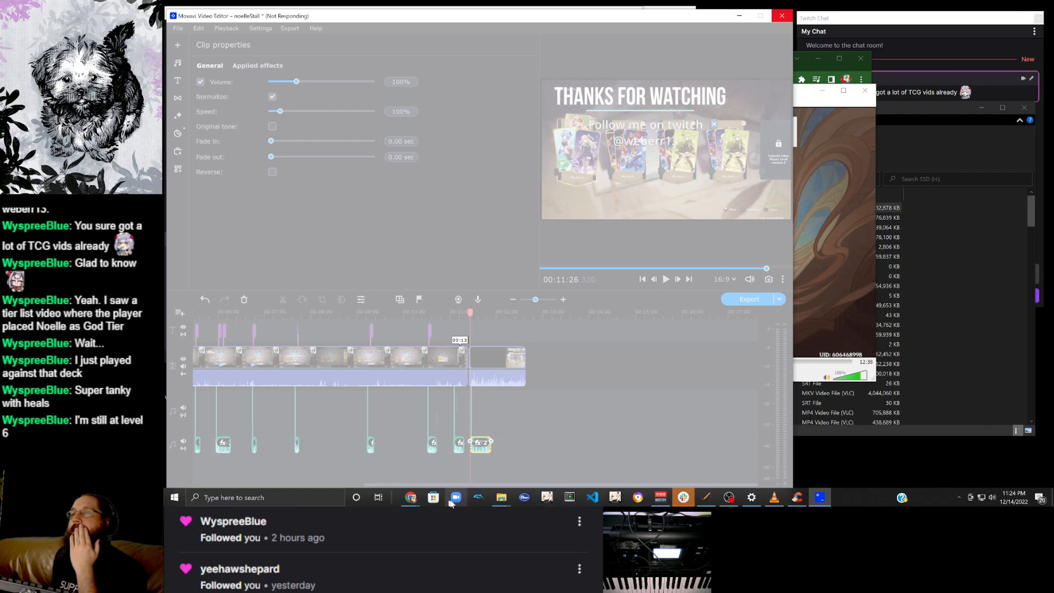
pyautogui.moveTo(496, 507)
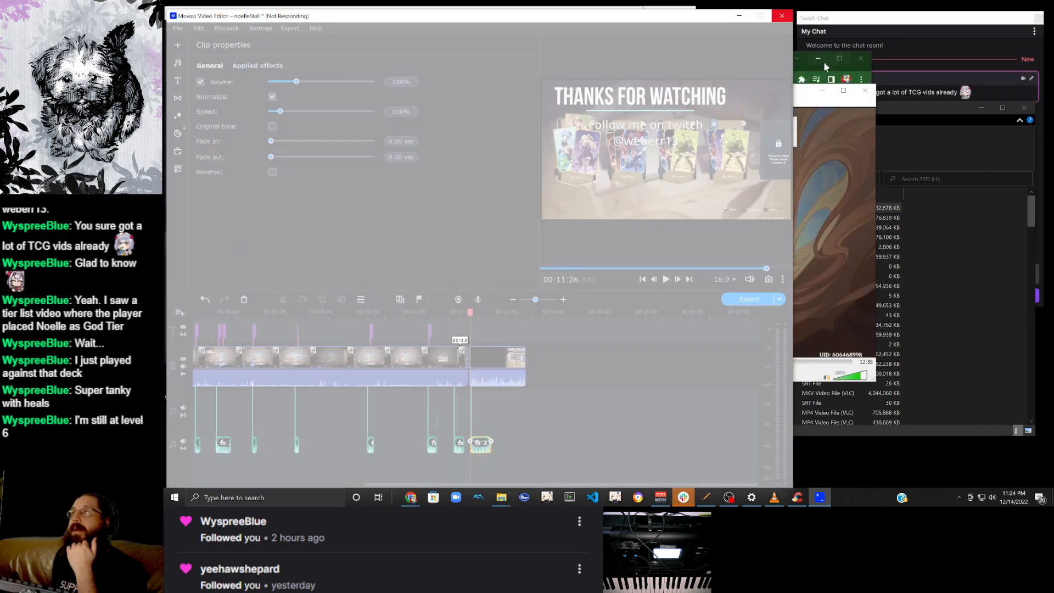
pyautogui.click(822, 65)
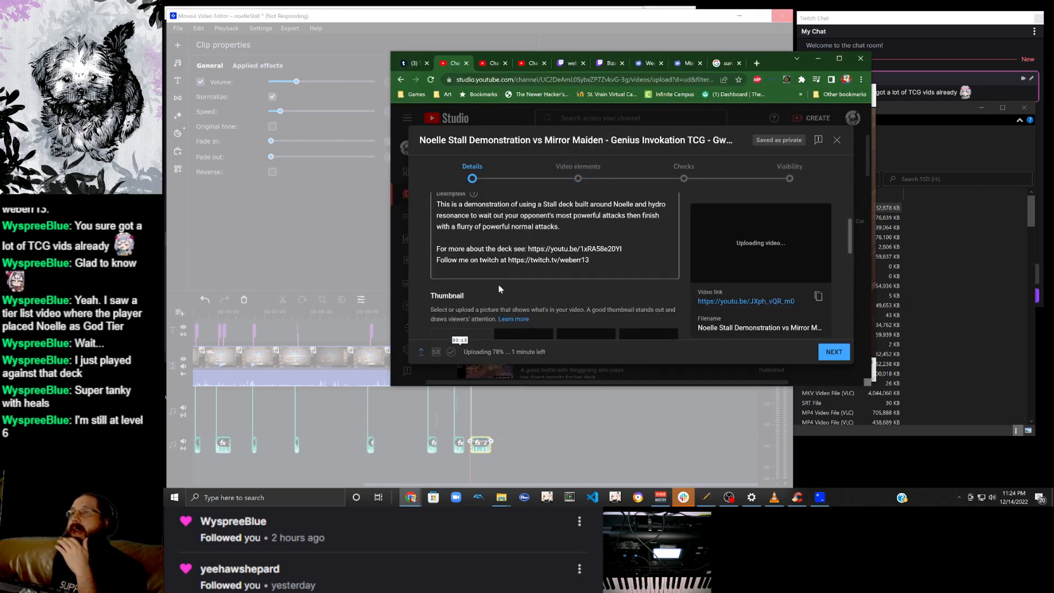
pyautogui.scroll(-2, 499, 283)
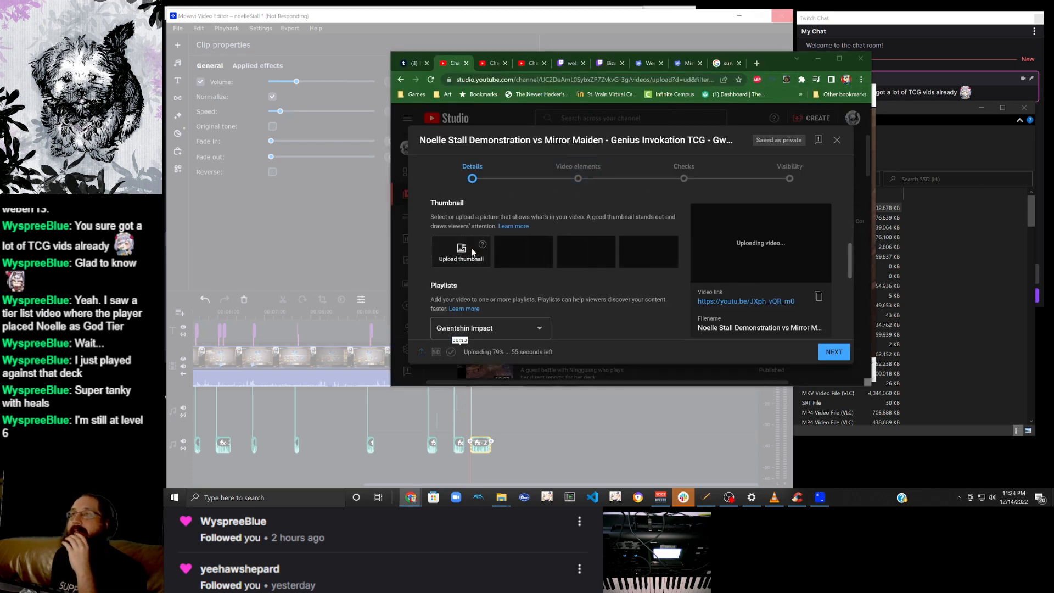
pyautogui.click(472, 252)
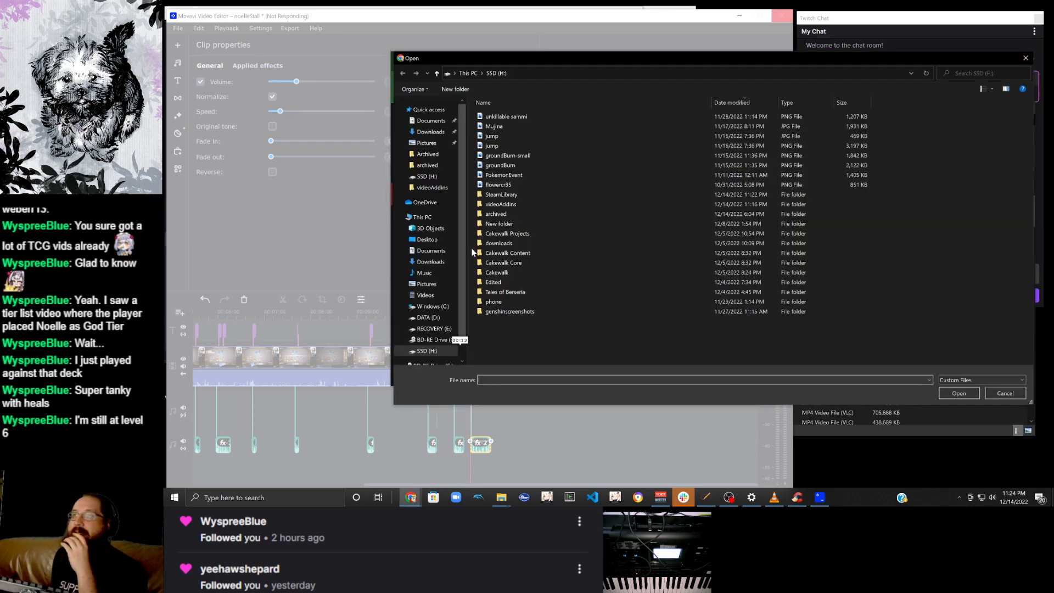
pyautogui.click(434, 144)
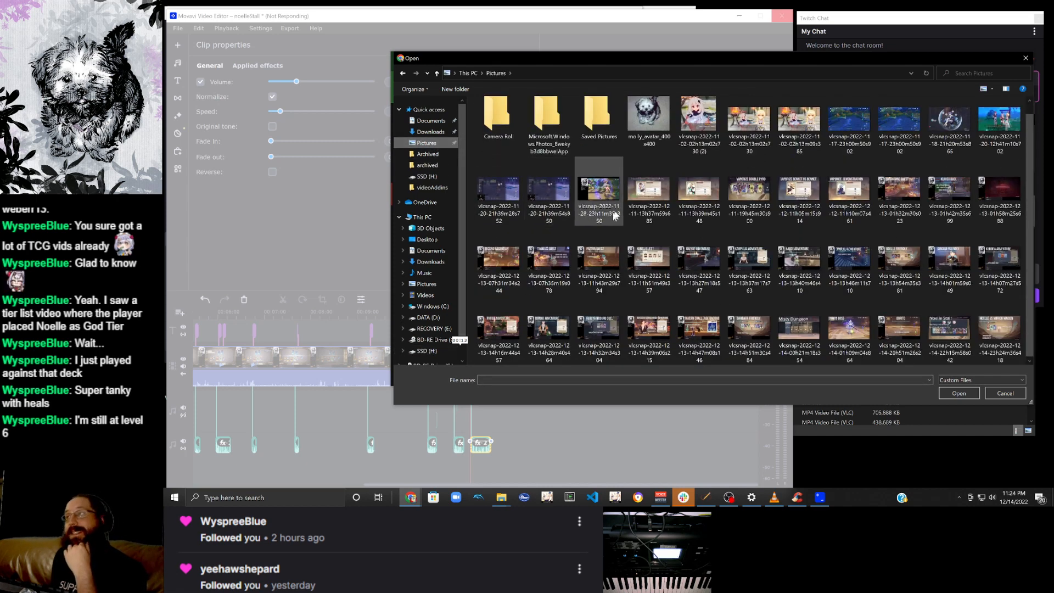
pyautogui.click(993, 341)
pyautogui.click(959, 393)
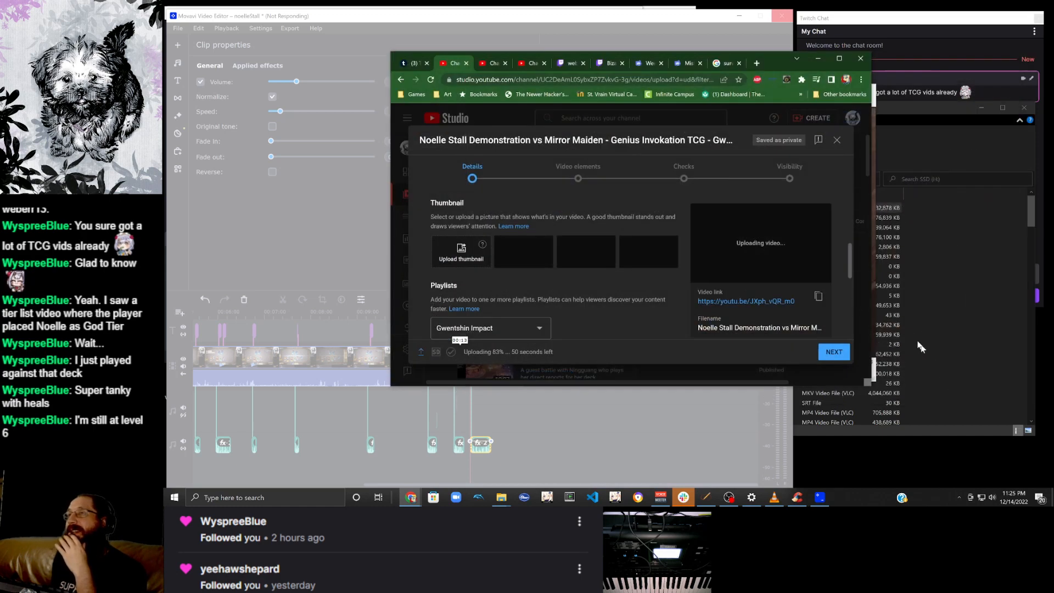
# Continue to the video elements stage and add an end screen with subscribe, video and Gwentshin Impact playlist elements.
pyautogui.scroll(-2, 571, 272)
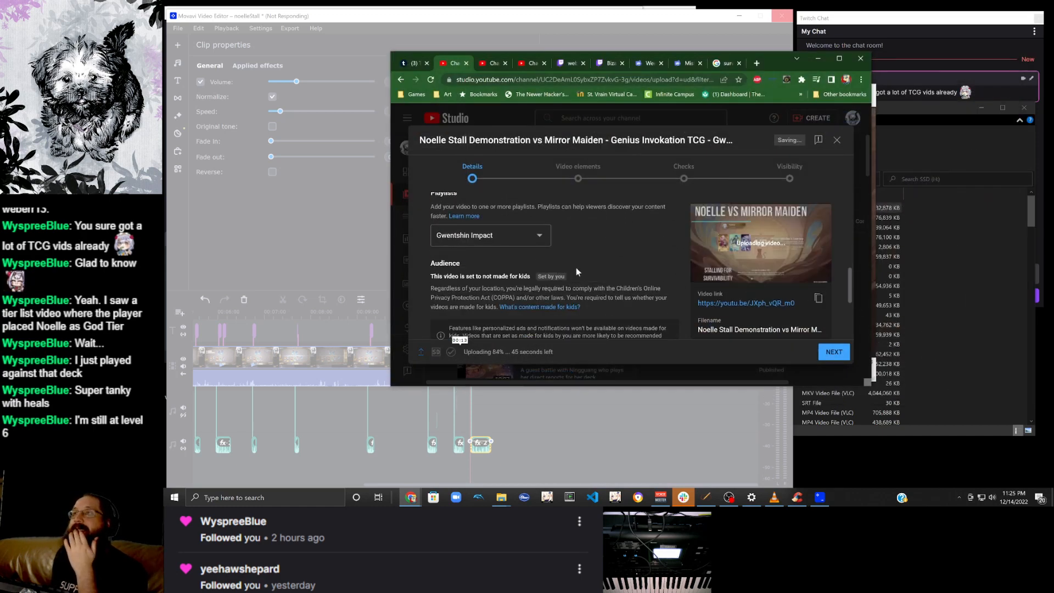
pyautogui.scroll(-3, 575, 272)
pyautogui.click(831, 352)
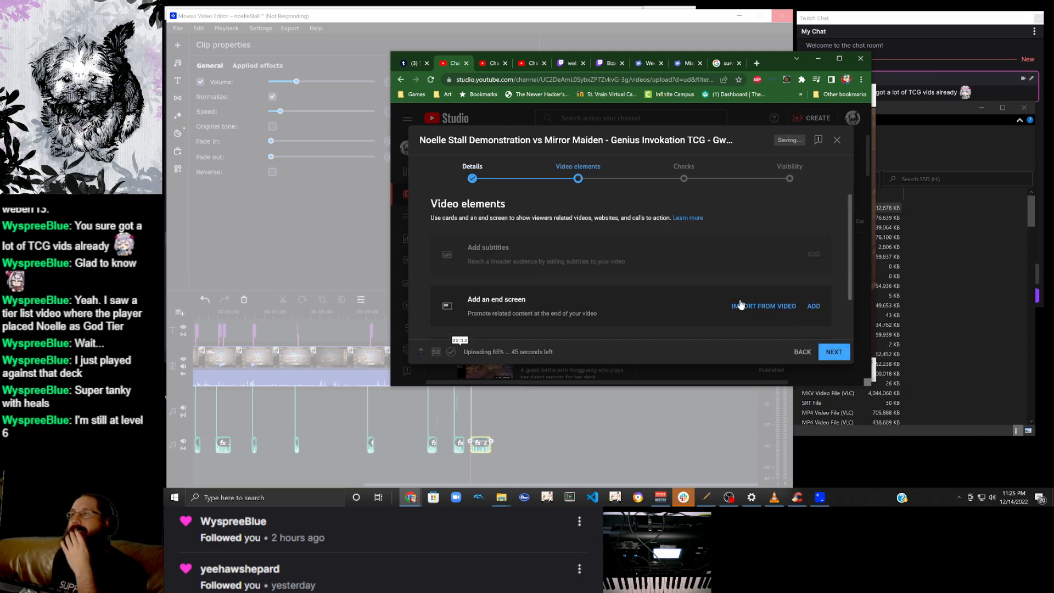
pyautogui.scroll(-1, 713, 292)
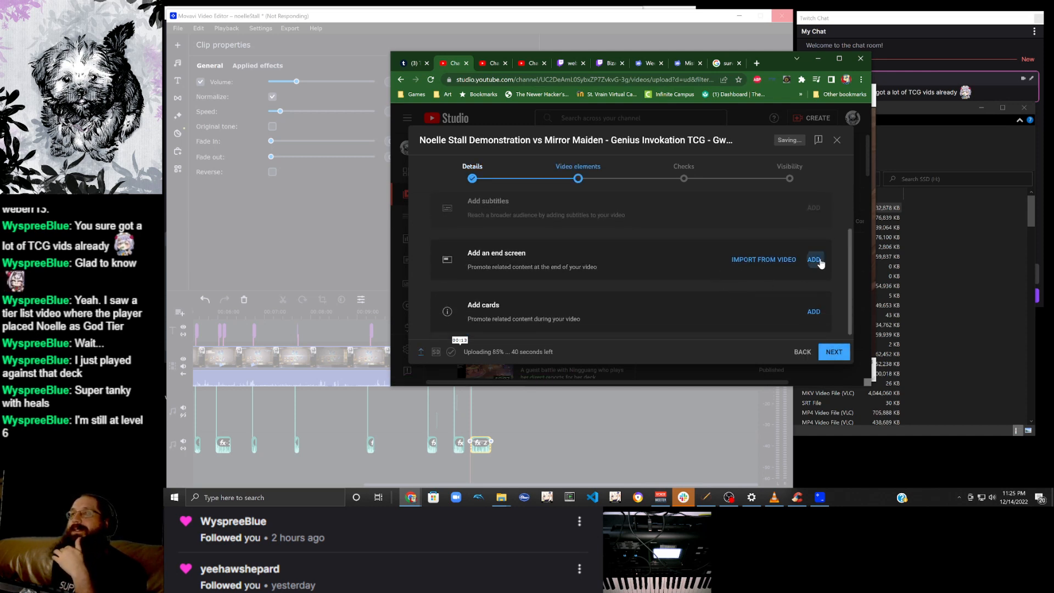
pyautogui.click(819, 260)
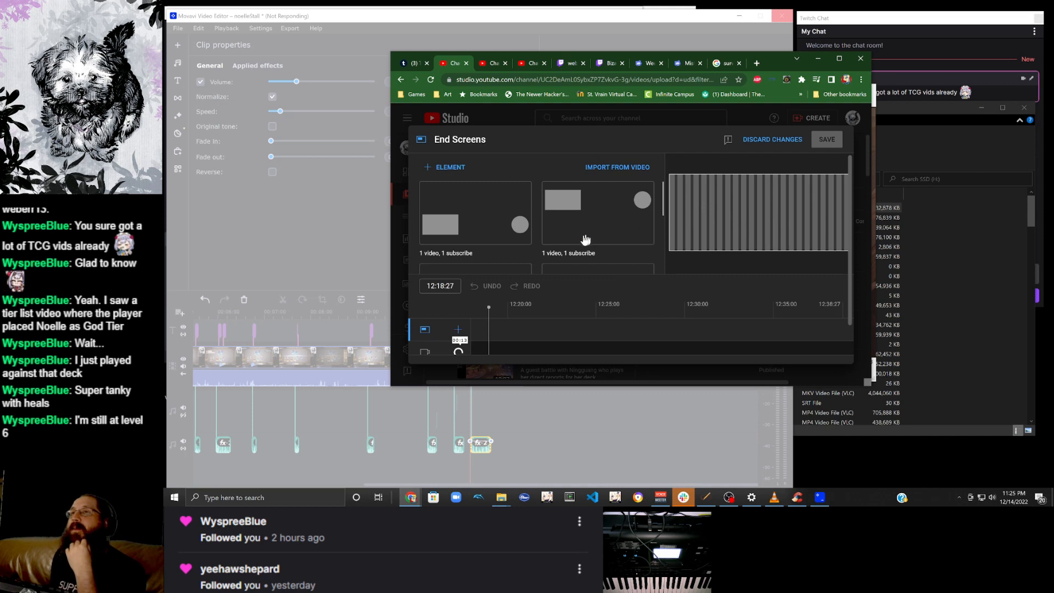
pyautogui.click(524, 236)
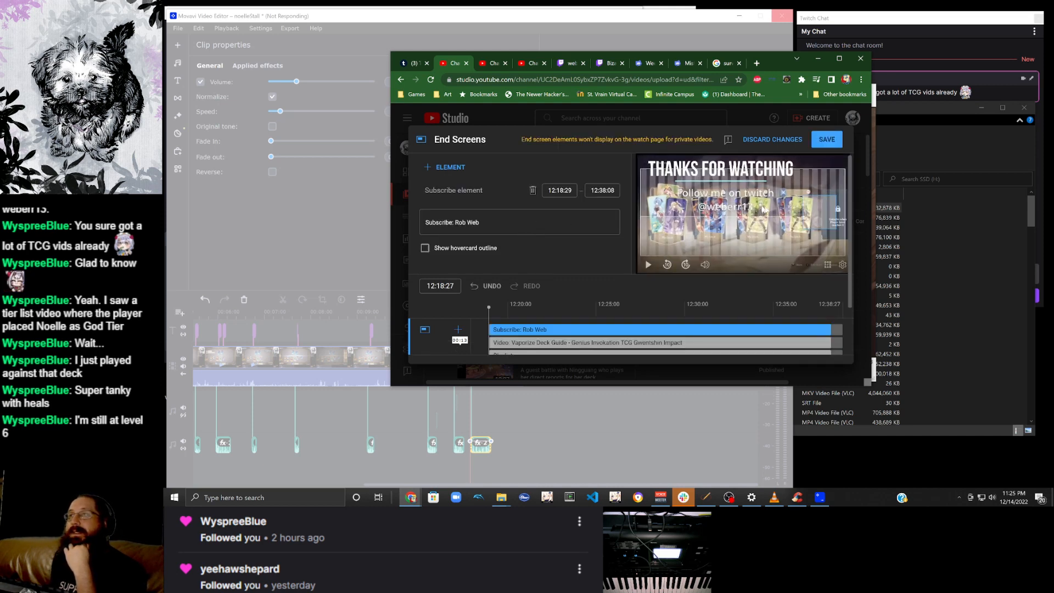
# Change the end screen's video element to the Noelle Stall Deck Guide video and save the end screen.
pyautogui.click(698, 240)
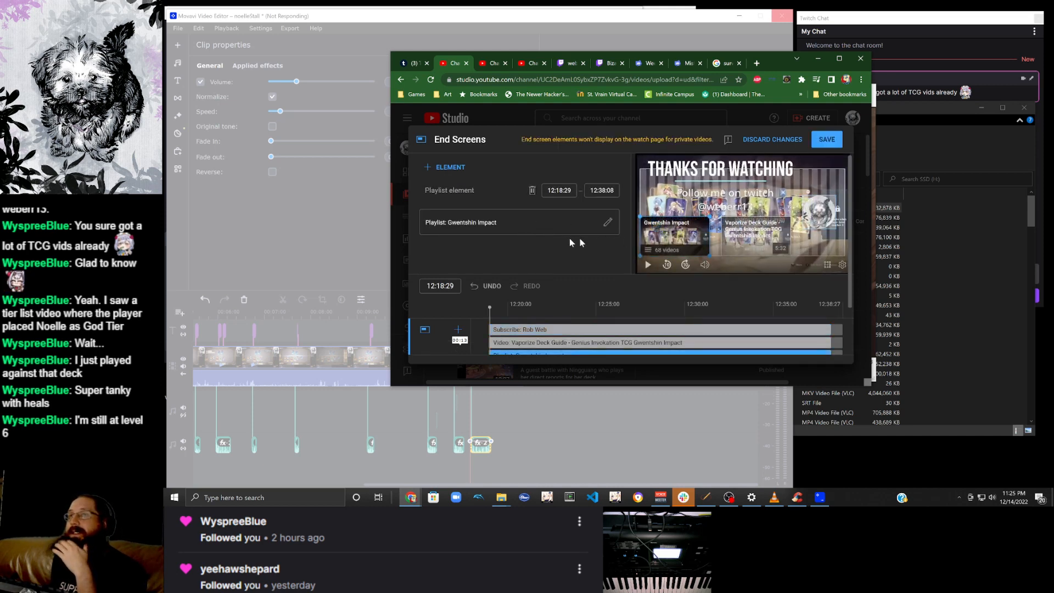
pyautogui.click(725, 236)
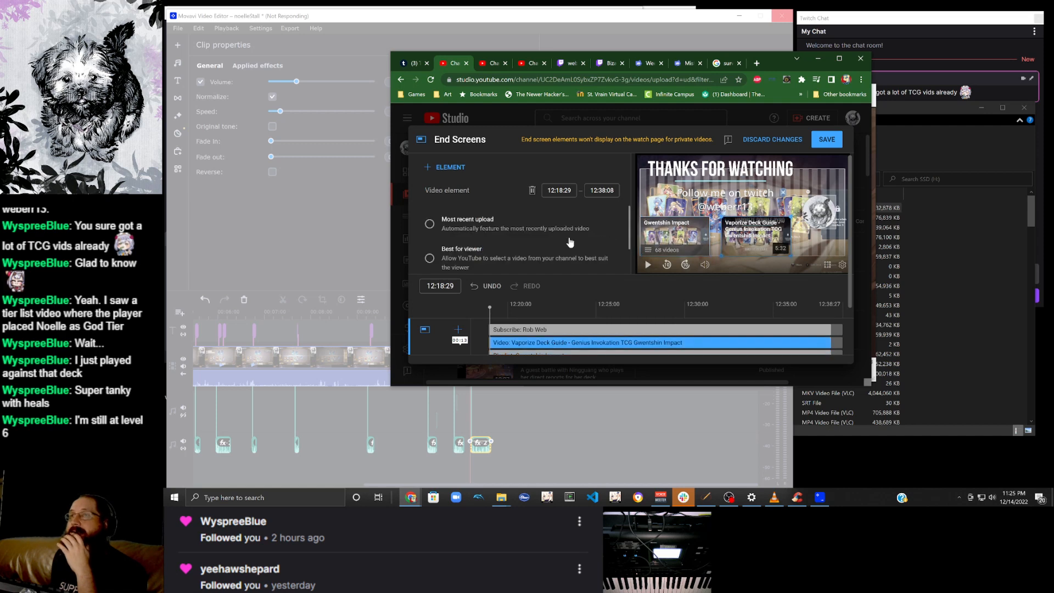
pyautogui.click(610, 256)
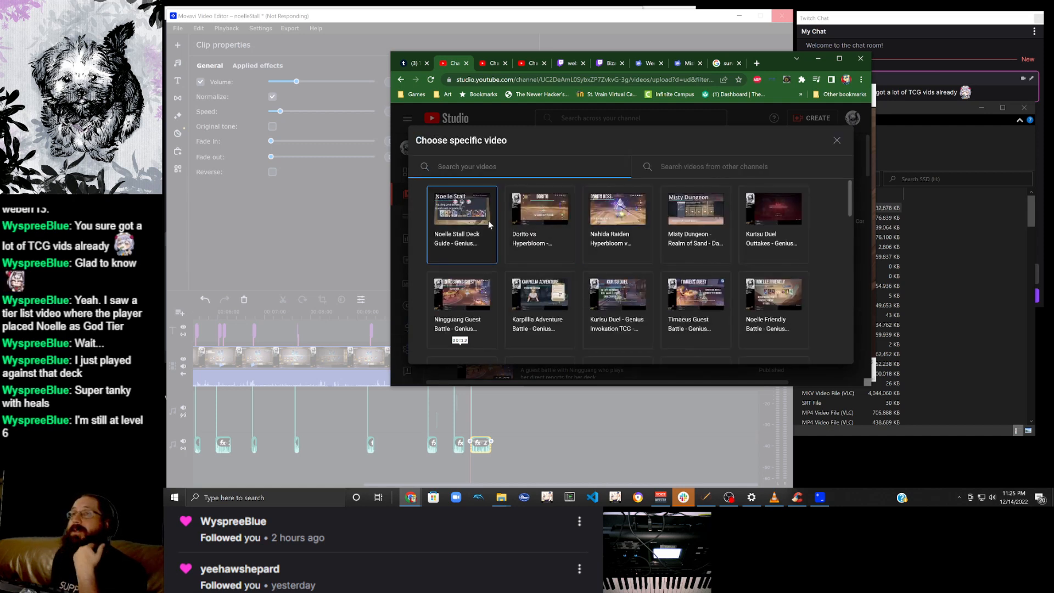
pyautogui.click(484, 224)
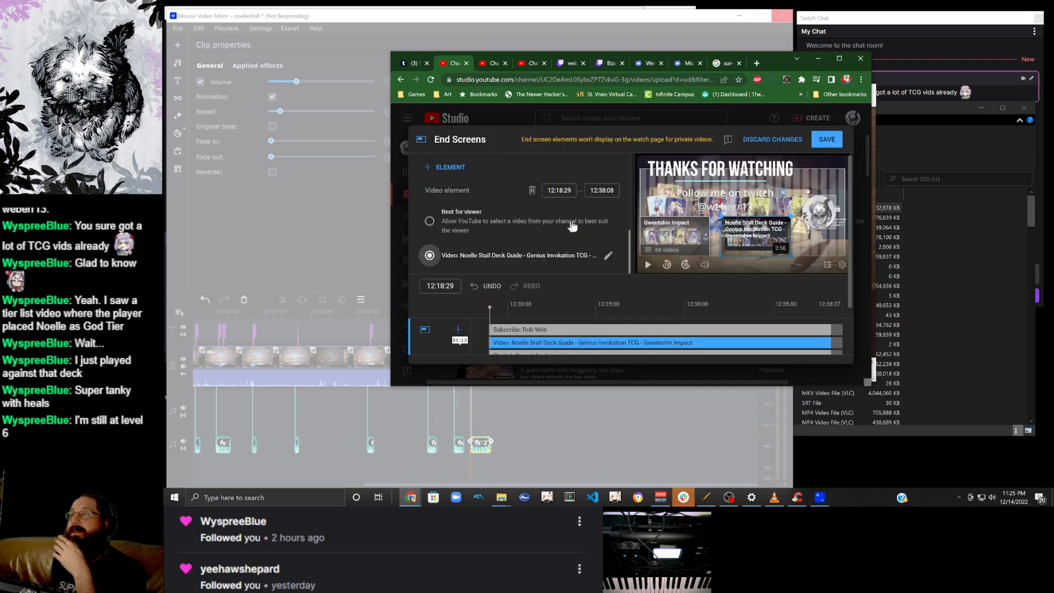
pyautogui.click(827, 144)
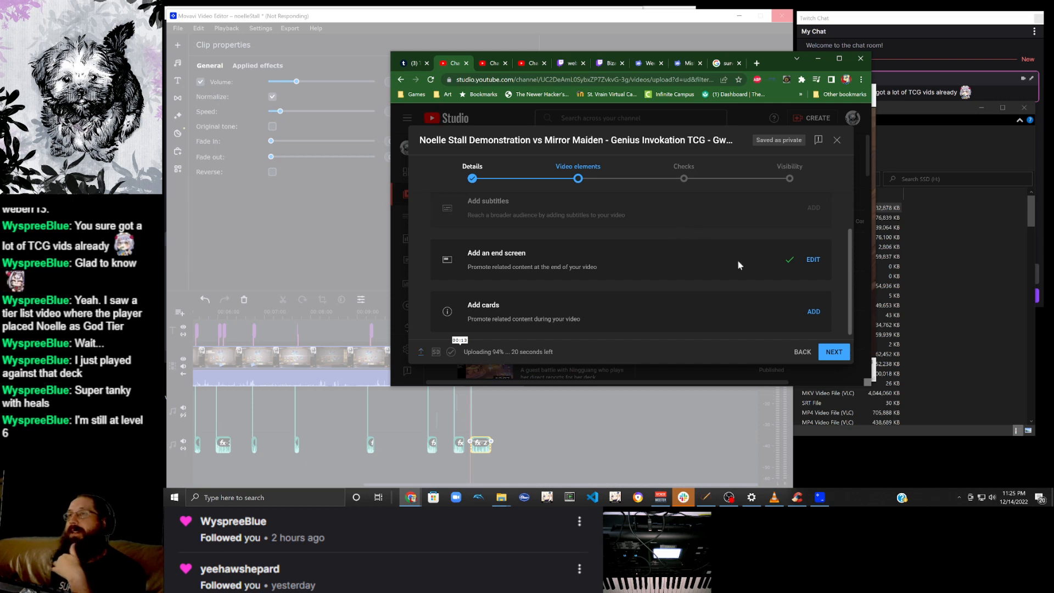
# Continue through the checks to the visibility stage and choose to schedule the video for Dec 15, 2022.
pyautogui.click(834, 350)
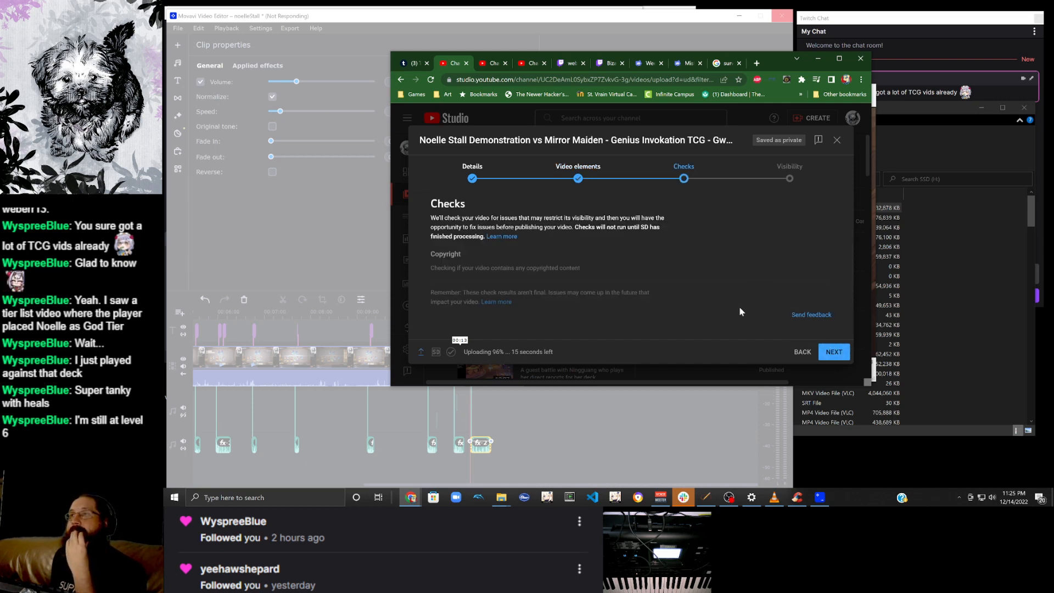
pyautogui.click(833, 354)
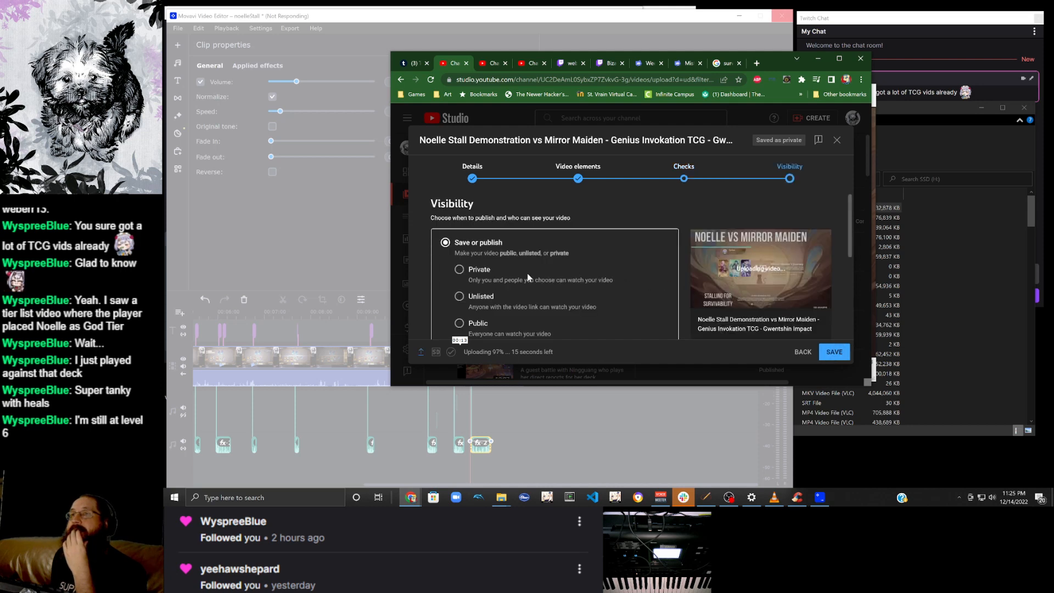
pyautogui.scroll(-2, 527, 272)
pyautogui.click(454, 289)
pyautogui.scroll(-2, 495, 296)
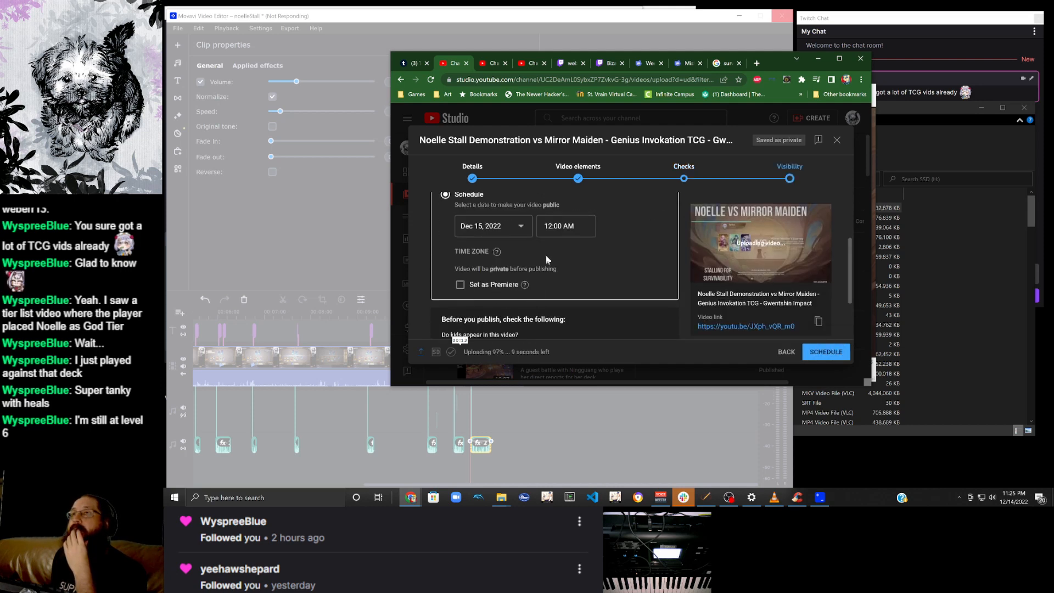
pyautogui.click(506, 225)
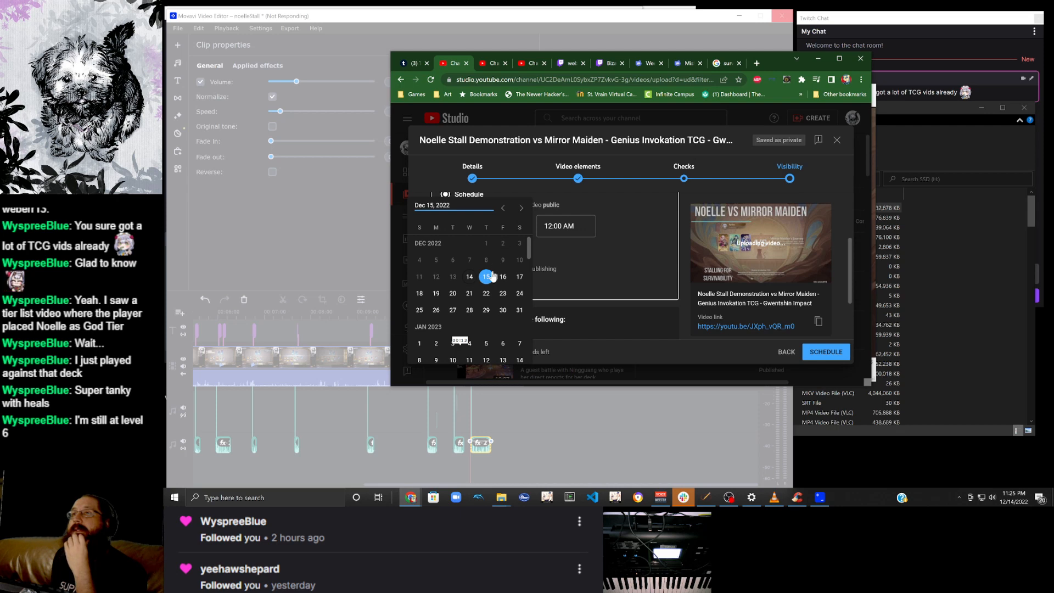
pyautogui.click(494, 276)
# Set the scheduled publishing time to 6:30 PM and review the remaining visibility options.
pyautogui.click(563, 231)
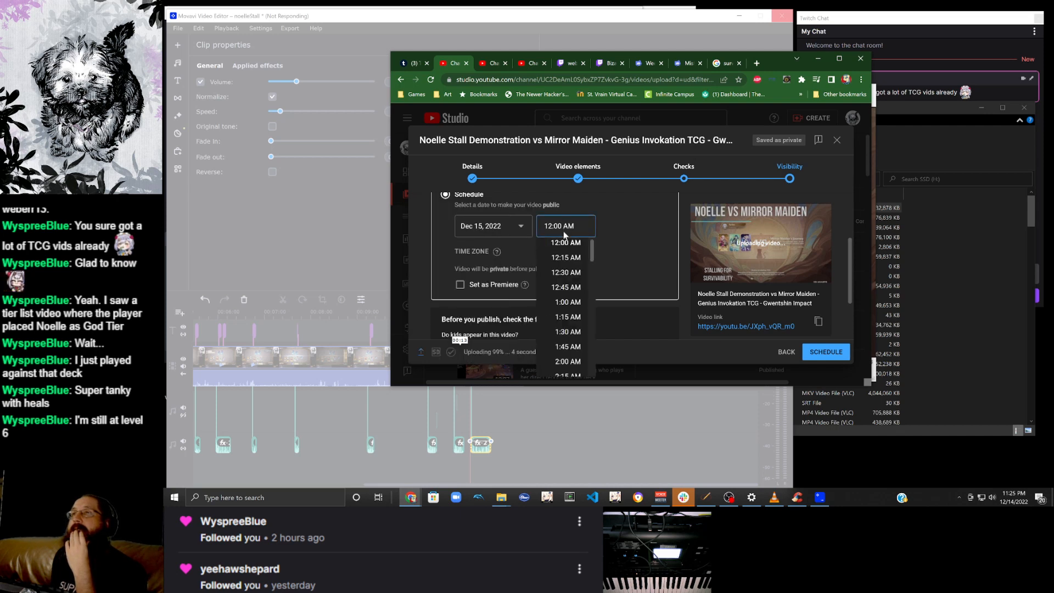
pyautogui.scroll(-6, 568, 274)
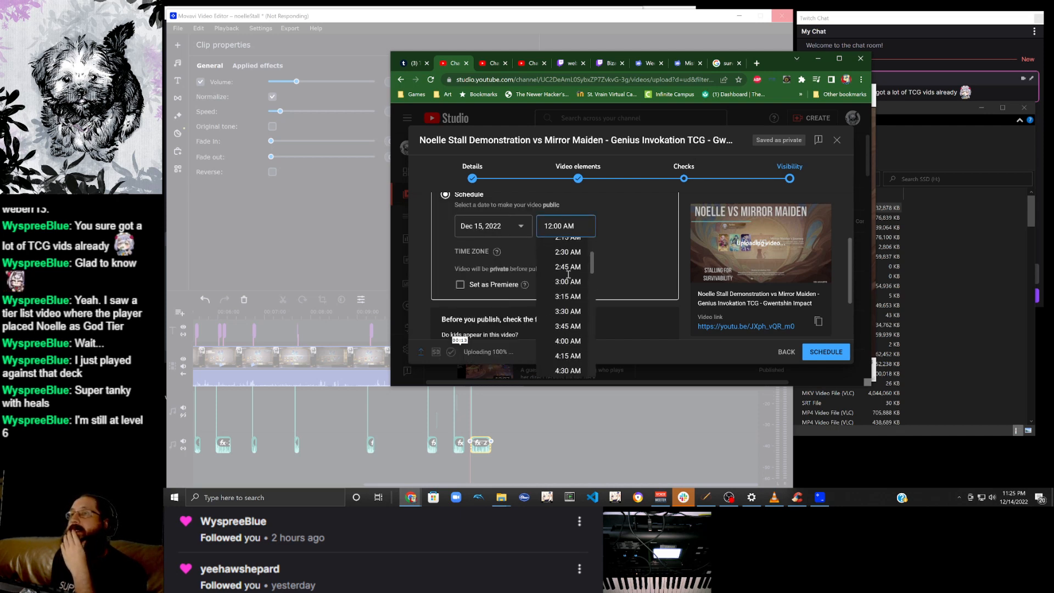
pyautogui.scroll(-1, 568, 274)
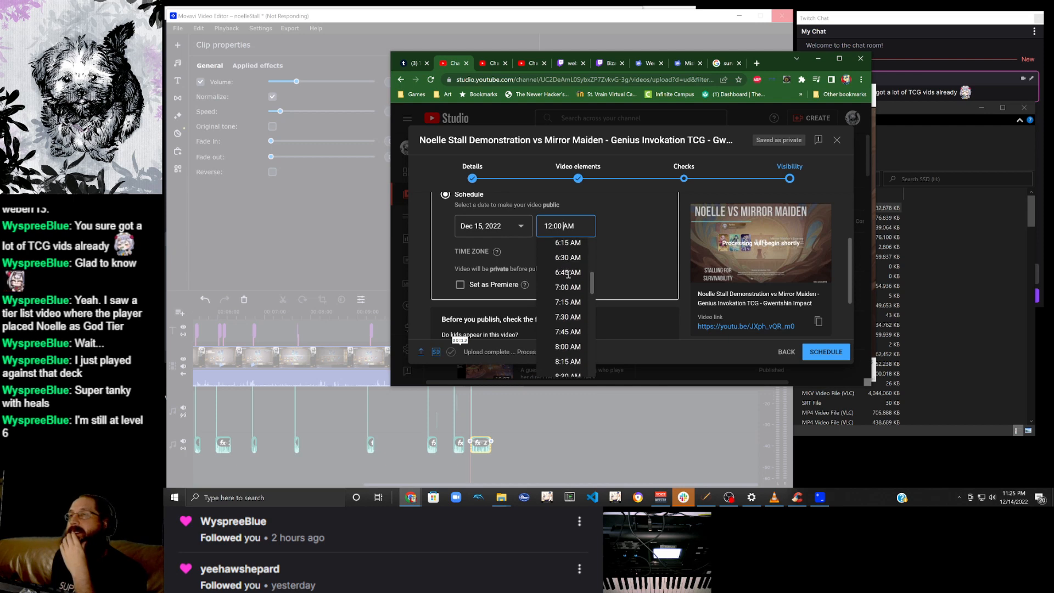
pyautogui.scroll(-5, 568, 274)
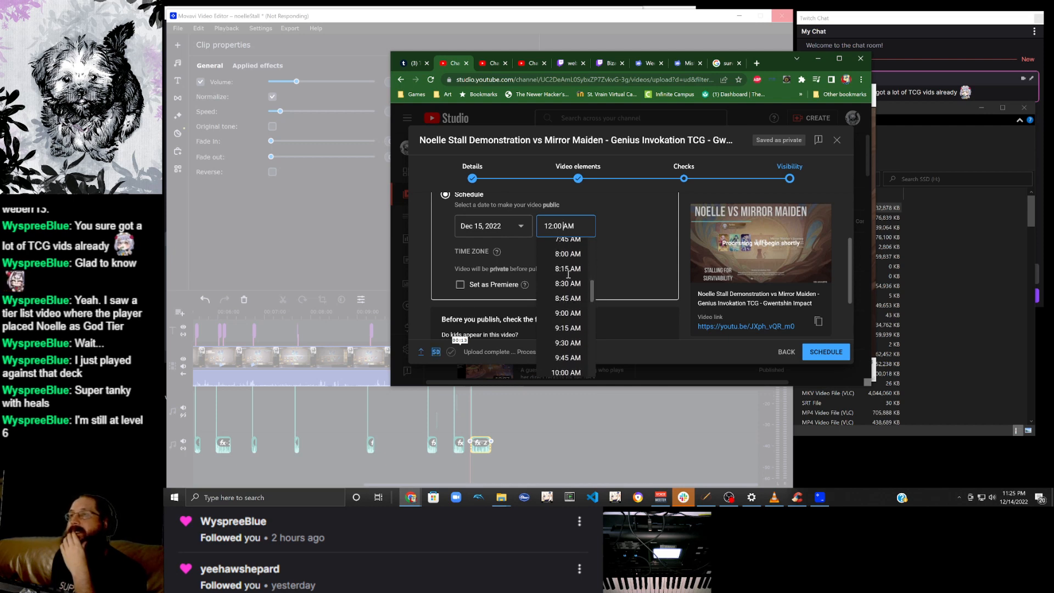
pyautogui.scroll(-5, 568, 277)
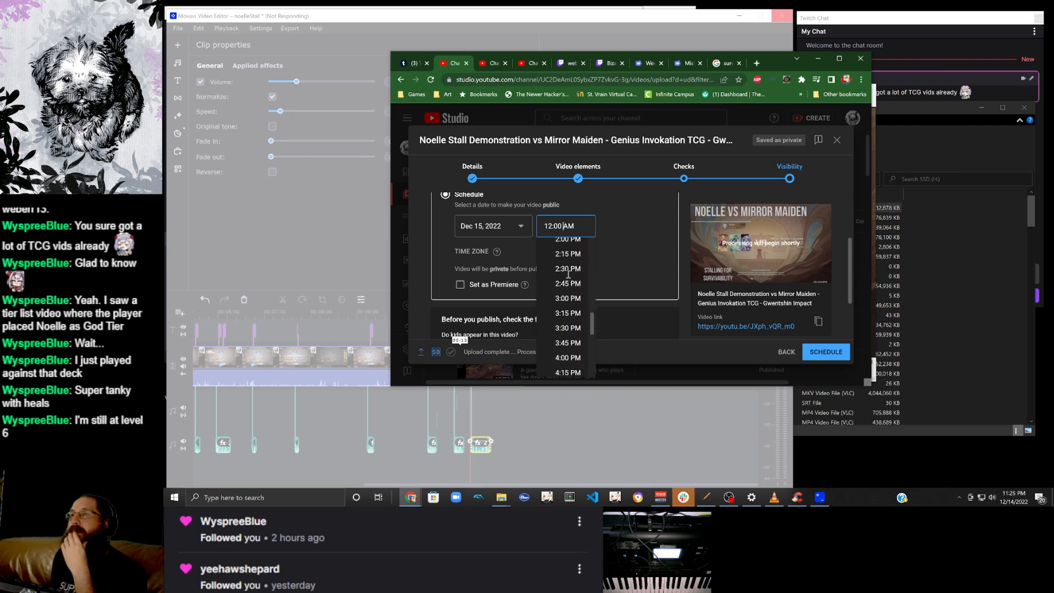
pyautogui.scroll(-2, 568, 274)
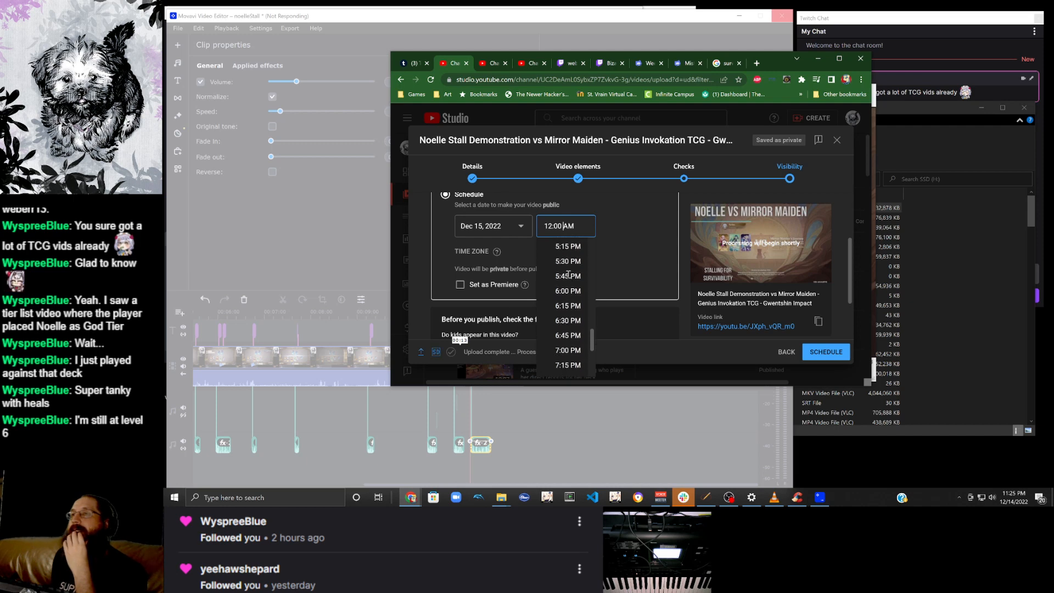
pyautogui.click(565, 322)
pyautogui.scroll(2, 614, 277)
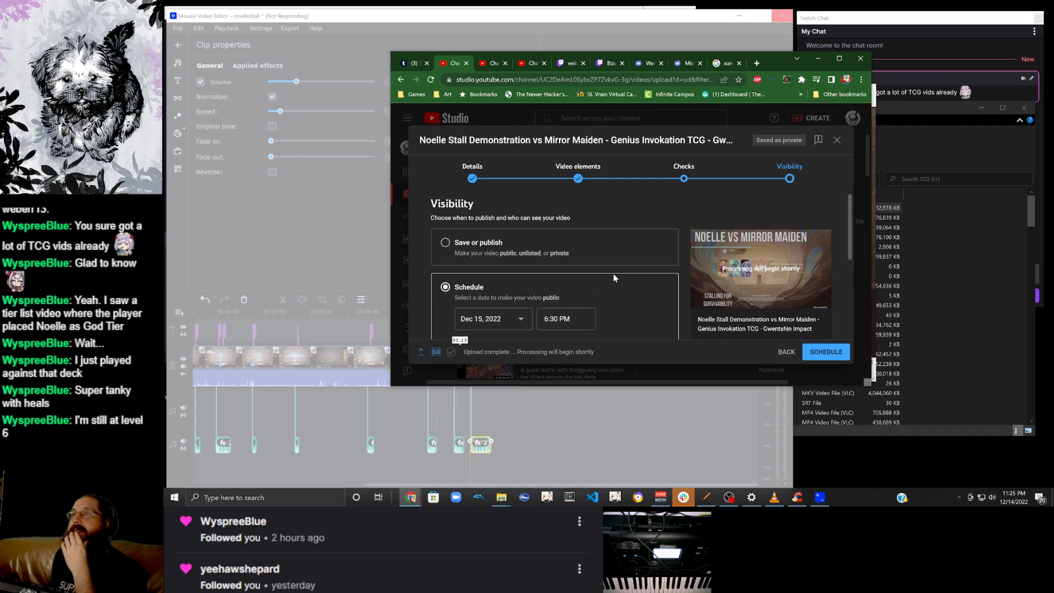
pyautogui.scroll(-3, 613, 273)
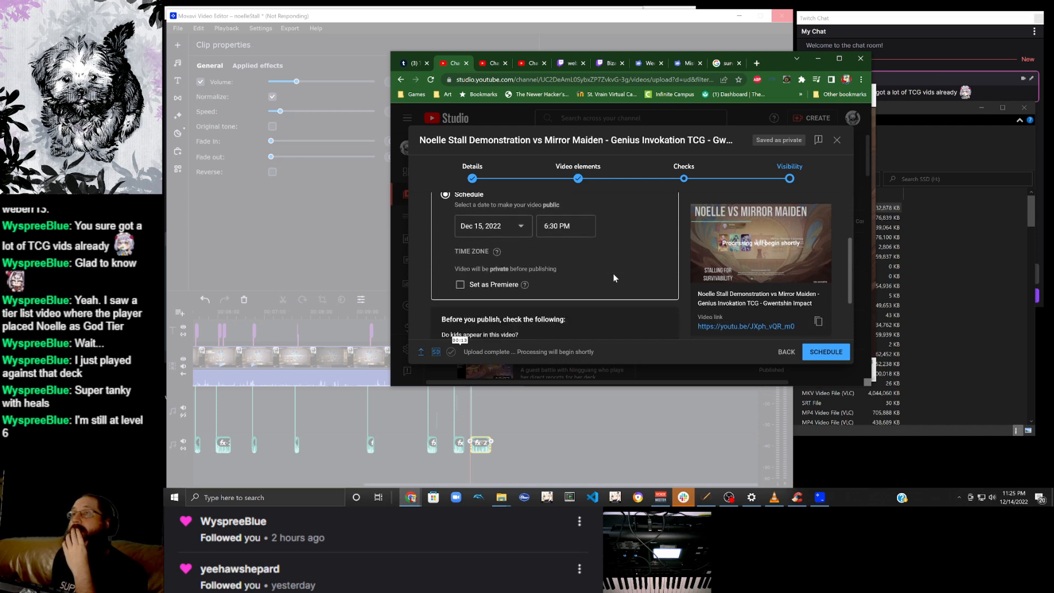
pyautogui.scroll(-2, 613, 273)
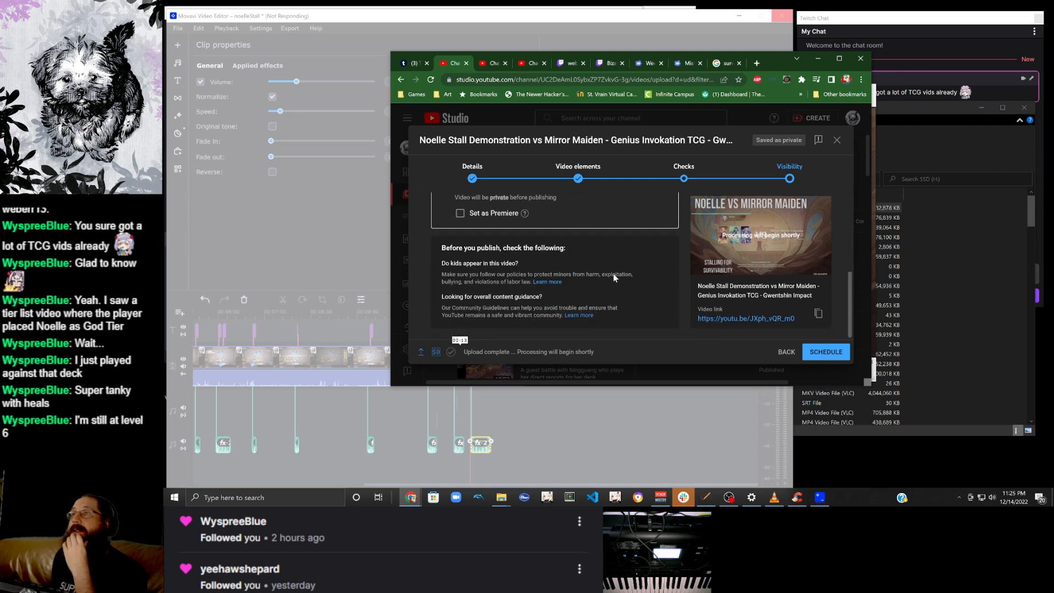
# Confirm the scheduled release of the Noelle Stall Demonstration vs Mirror Maiden video.
pyautogui.click(831, 353)
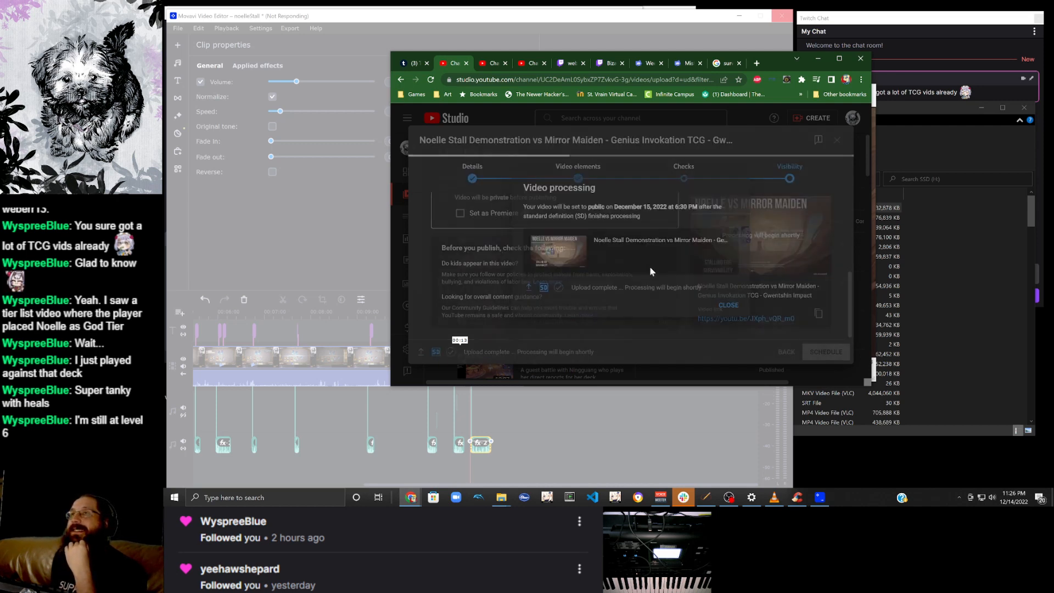
# Switch to the unresponsive Movavi Video Editor and force the program to close.
pyautogui.click(675, 24)
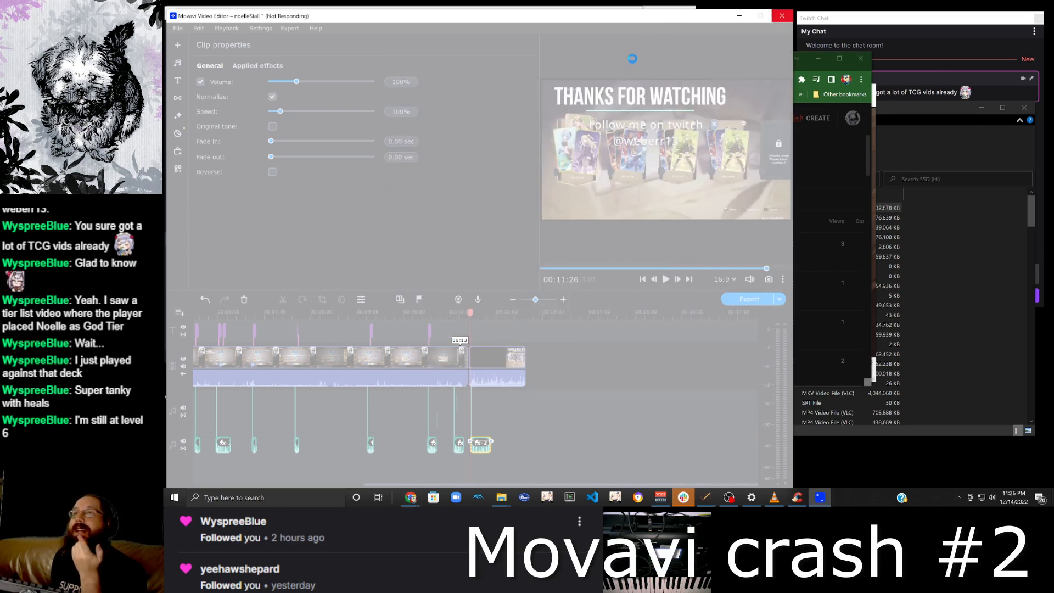
pyautogui.click(786, 20)
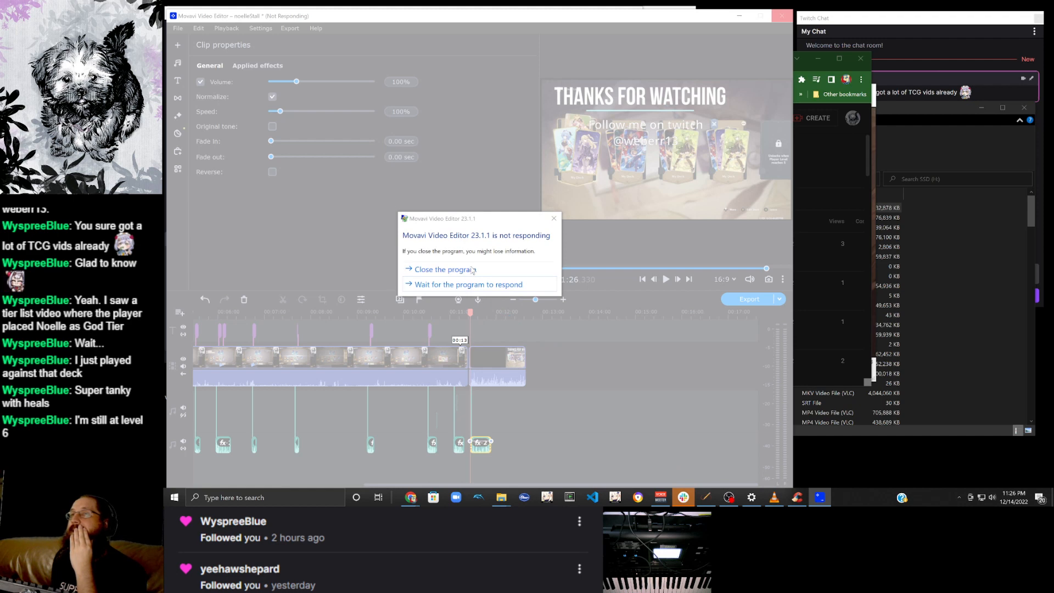
pyautogui.click(471, 270)
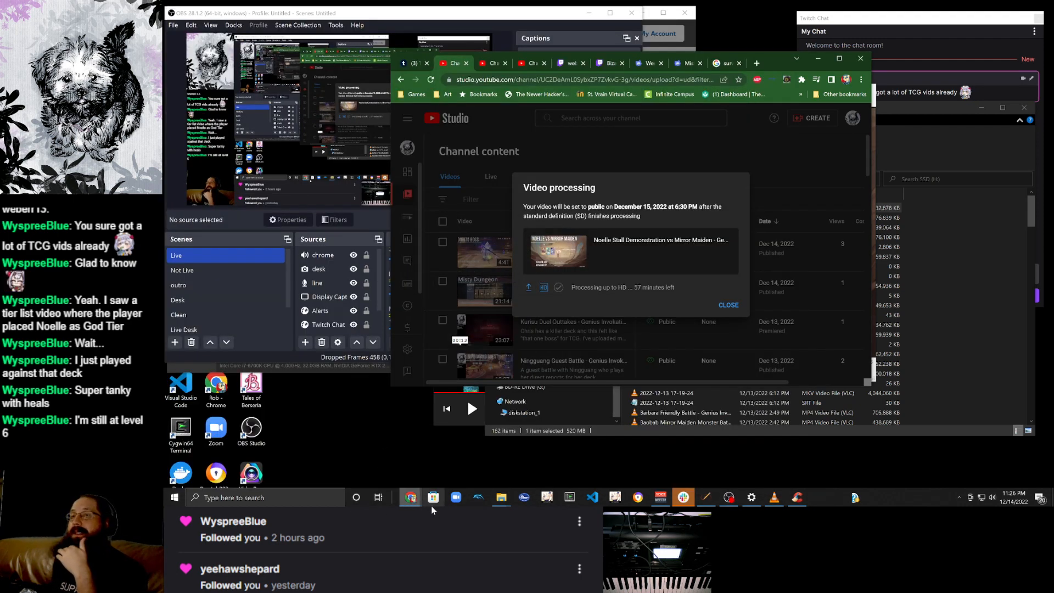
# Switch to File Explorer and check the used and free space in the Windows (C:) drive's properties.
pyautogui.rightClick(504, 504)
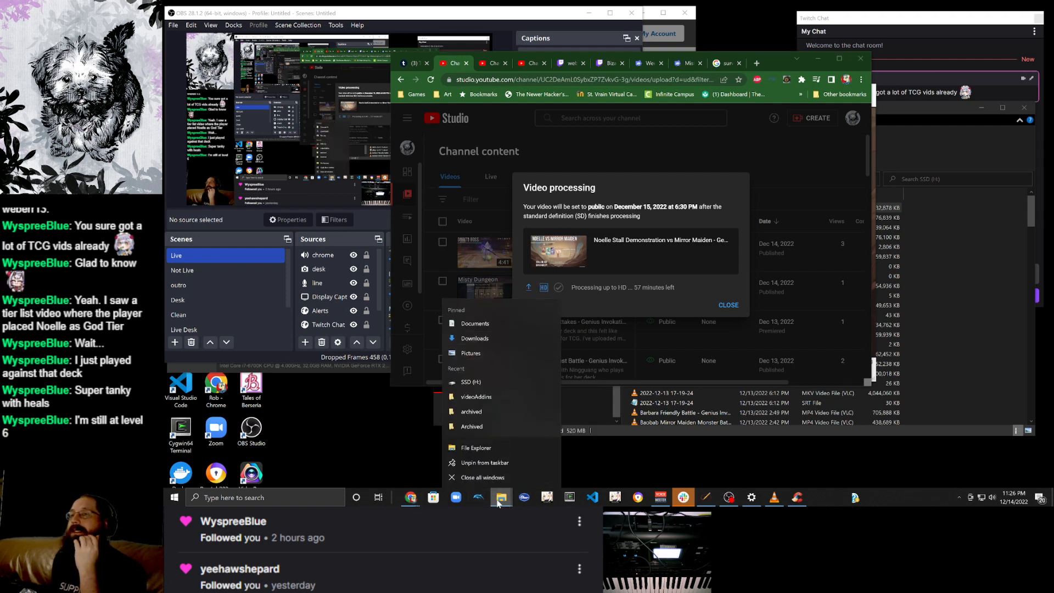
pyautogui.click(501, 496)
pyautogui.click(519, 468)
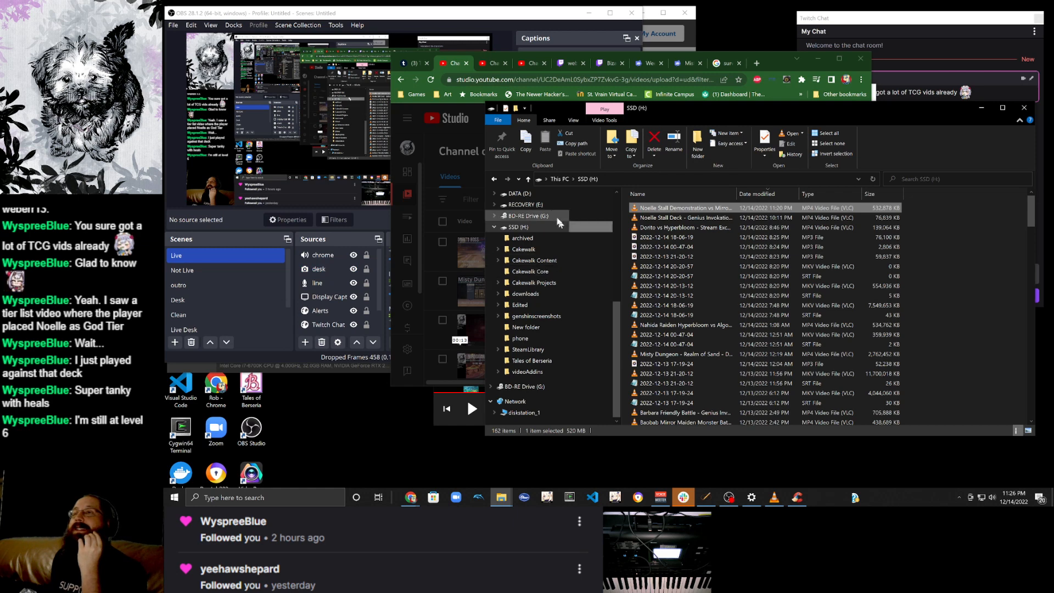
pyautogui.scroll(1, 527, 212)
pyautogui.rightClick(527, 211)
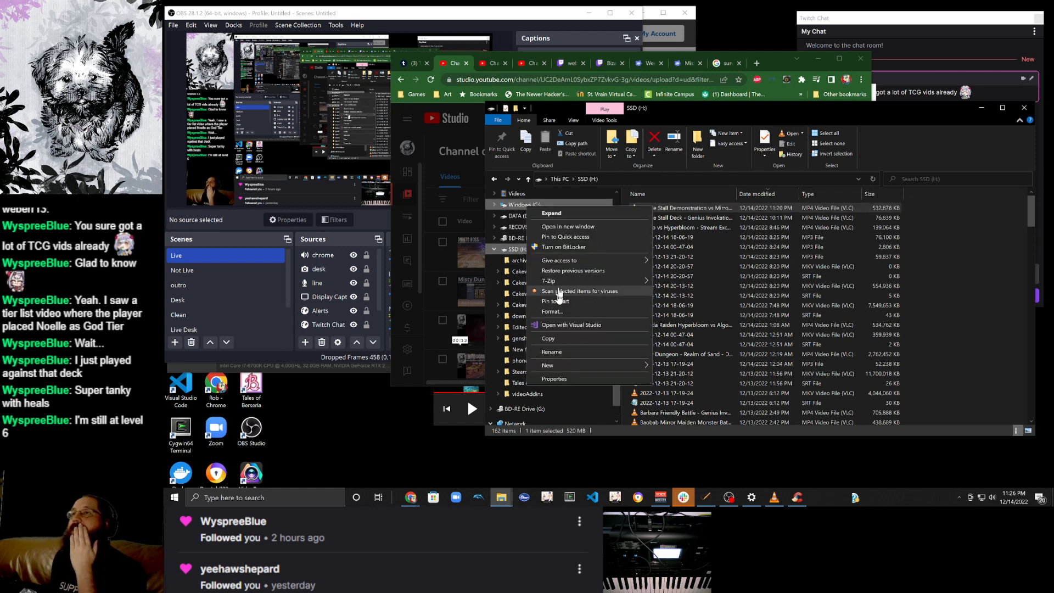
pyautogui.click(582, 382)
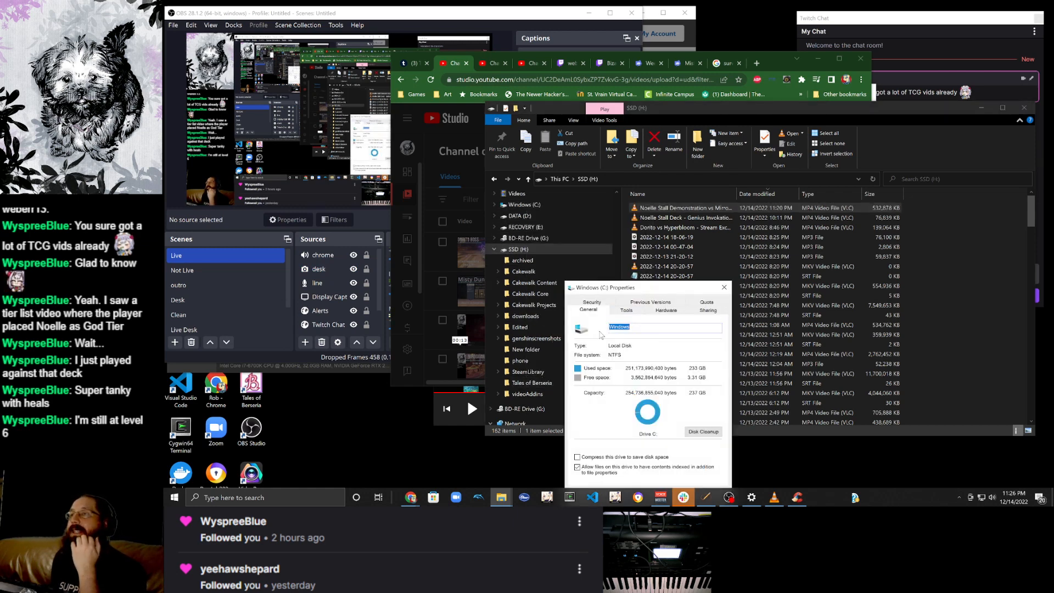
pyautogui.click(722, 290)
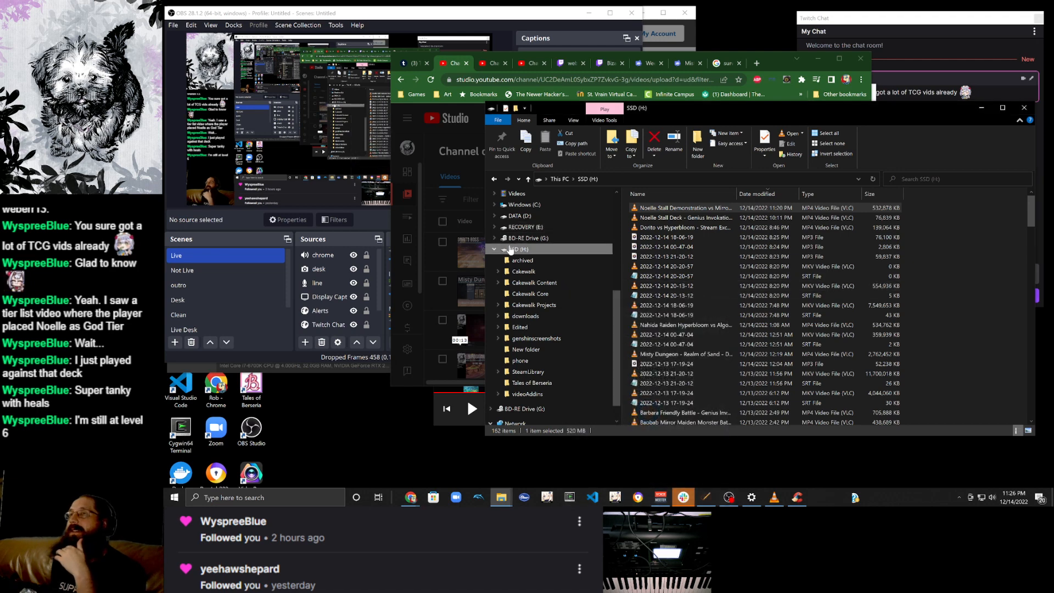
# Delete all the files in the Preview Files folder of Movavi Video Editor, inside the admin user's Videos folder on drive C.
pyautogui.click(535, 204)
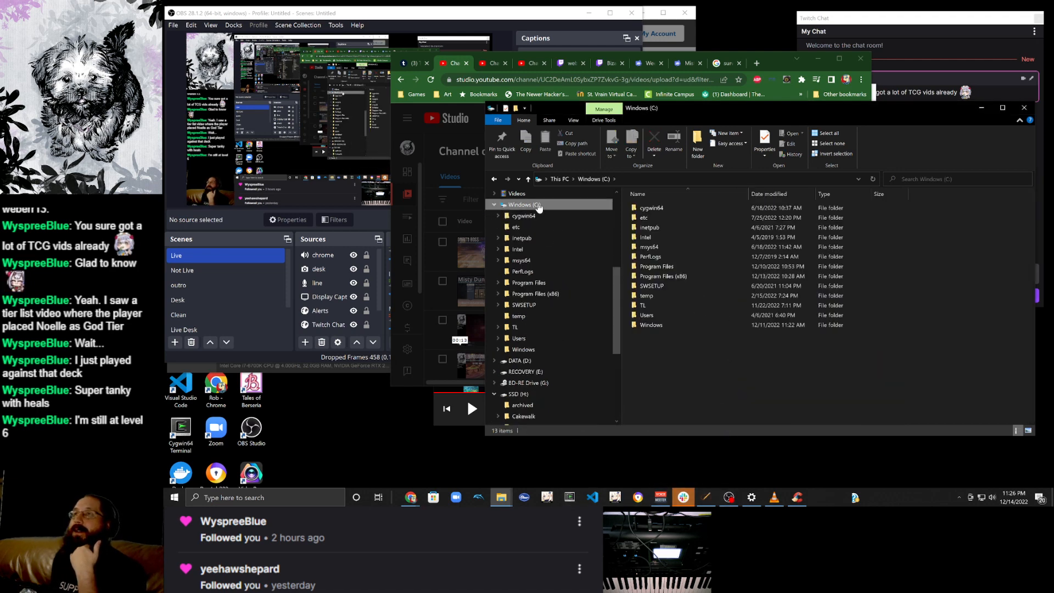
pyautogui.doubleClick(646, 315)
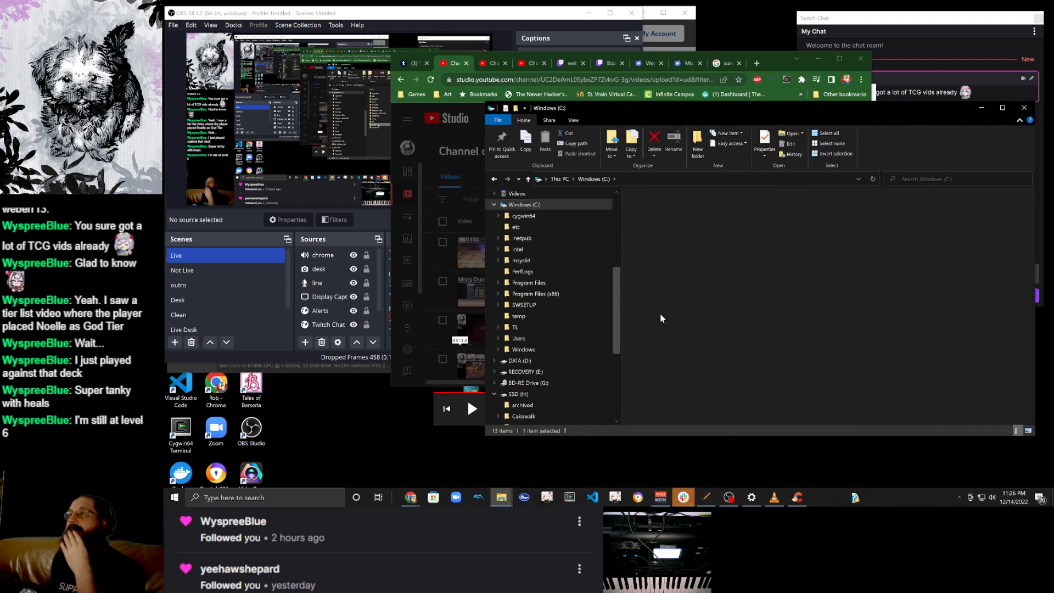
pyautogui.doubleClick(647, 208)
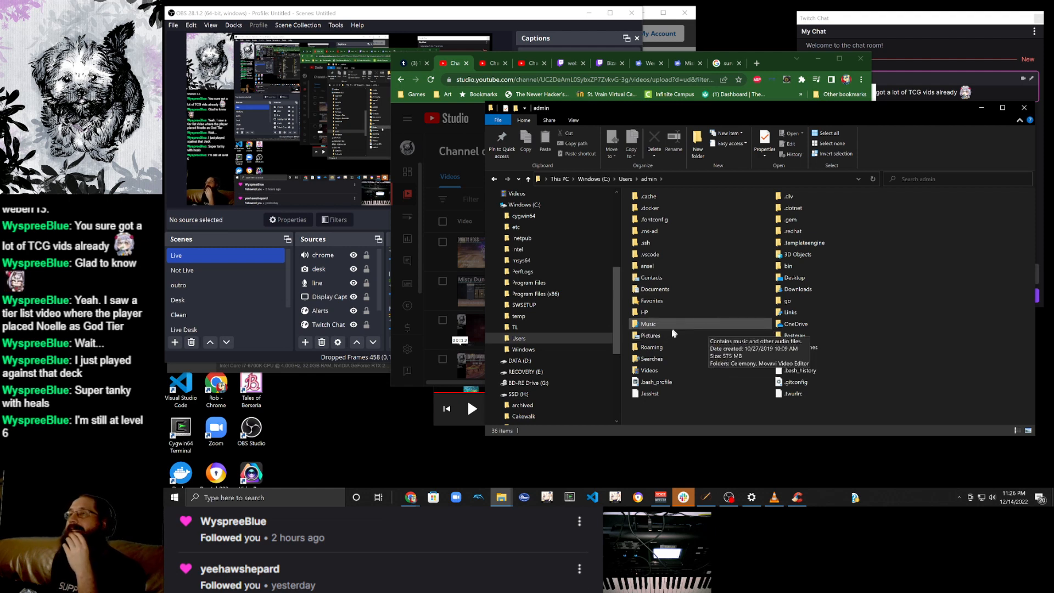
pyautogui.doubleClick(686, 371)
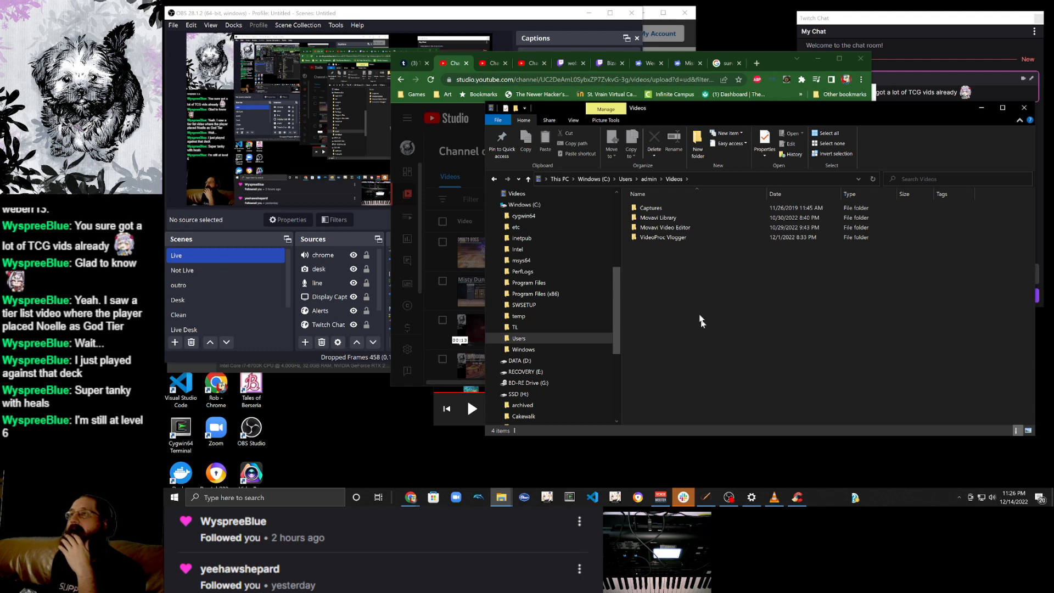
pyautogui.click(672, 217)
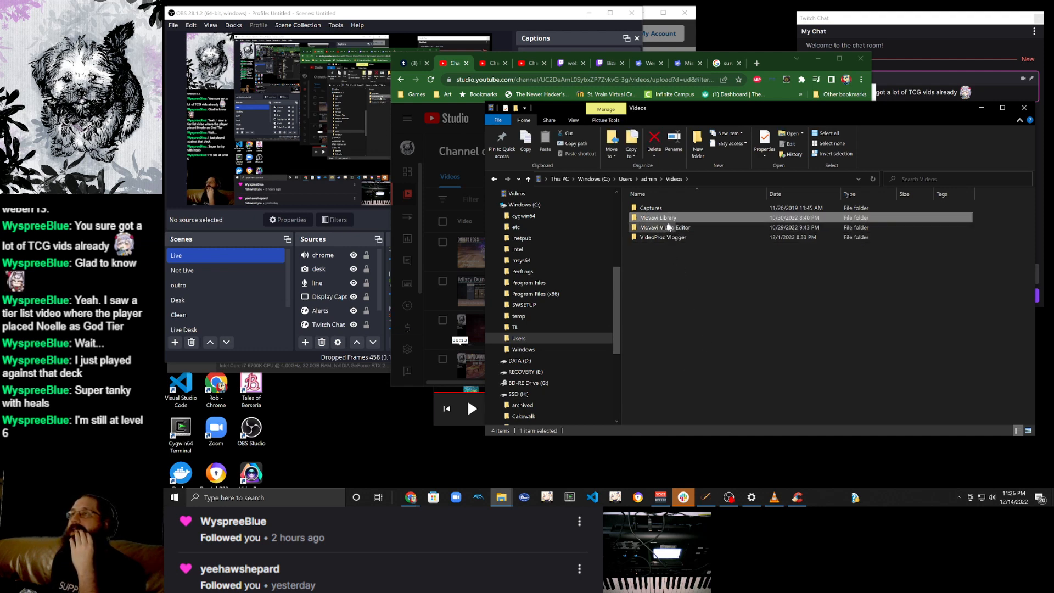
pyautogui.doubleClick(669, 225)
pyautogui.doubleClick(707, 228)
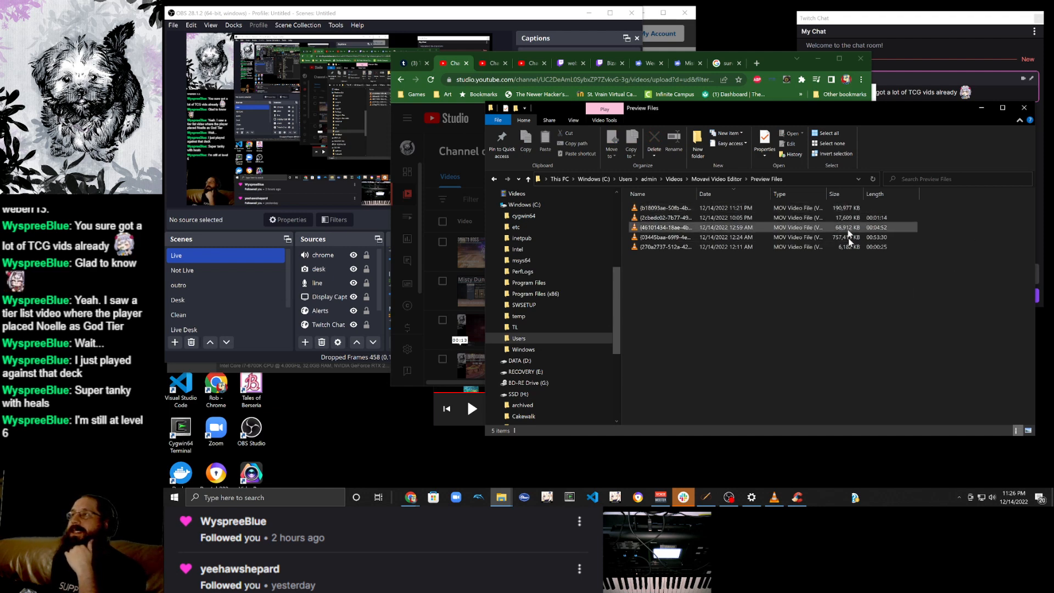
pyautogui.moveTo(877, 294); pyautogui.dragTo(665, 208)
pyautogui.rightClick(665, 208)
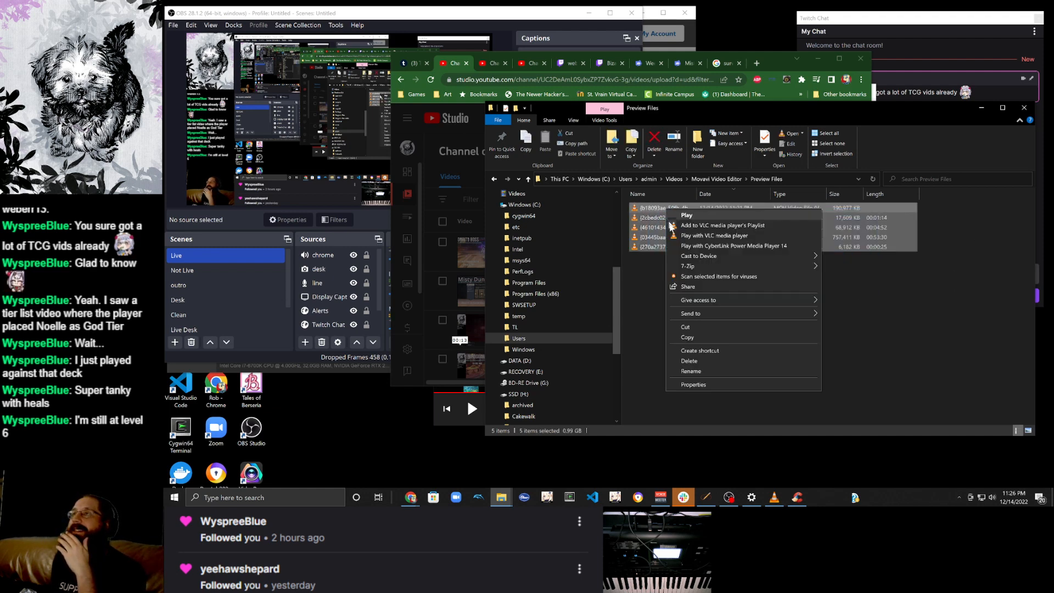
pyautogui.click(729, 361)
# Review the images in the Movavi Library folder in Details view, then return to the Videos folder.
pyautogui.click(716, 179)
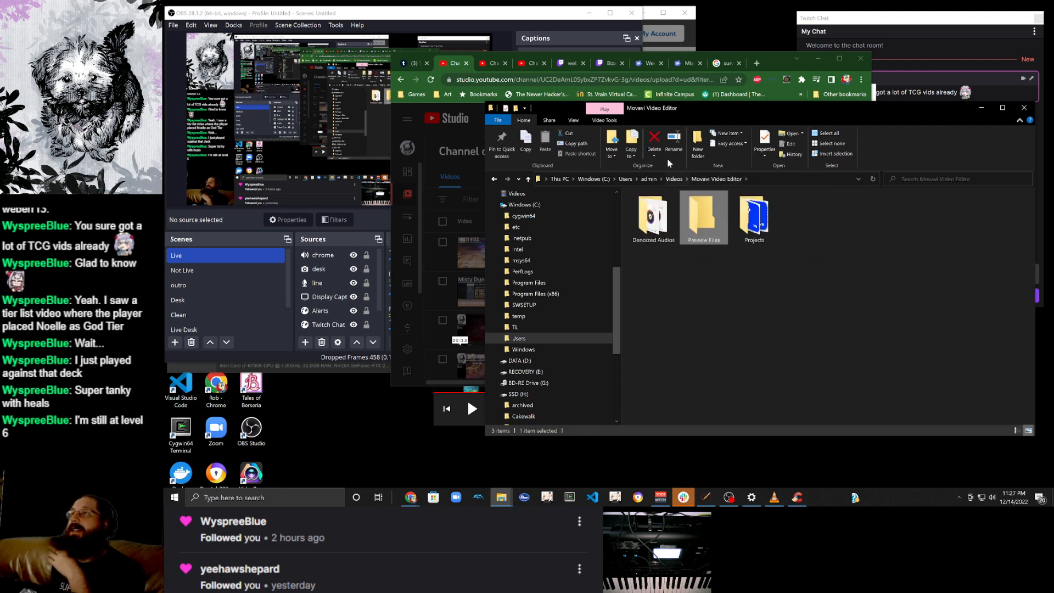
pyautogui.click(678, 180)
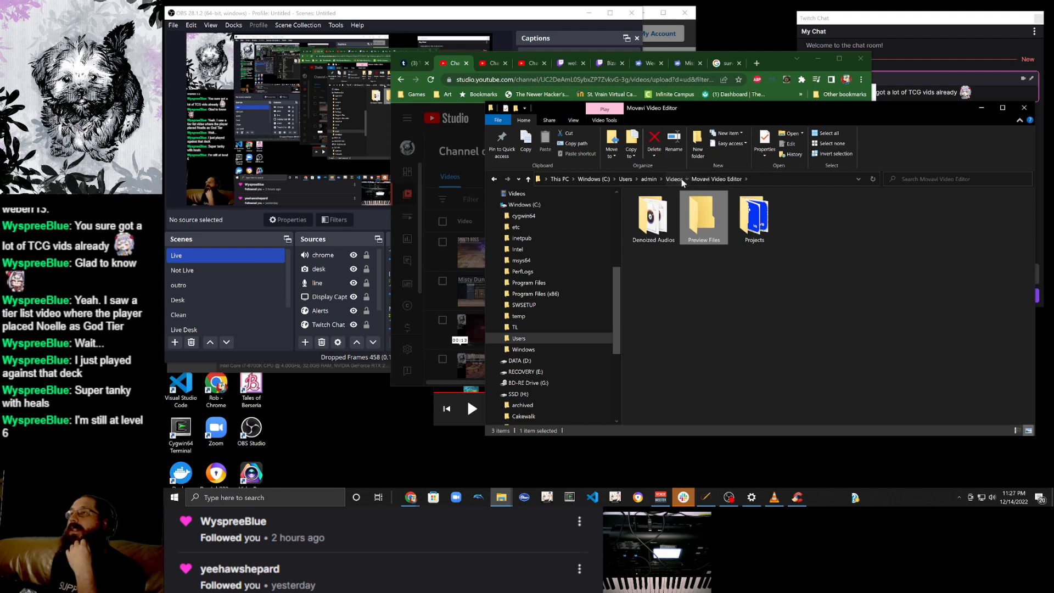
pyautogui.doubleClick(673, 219)
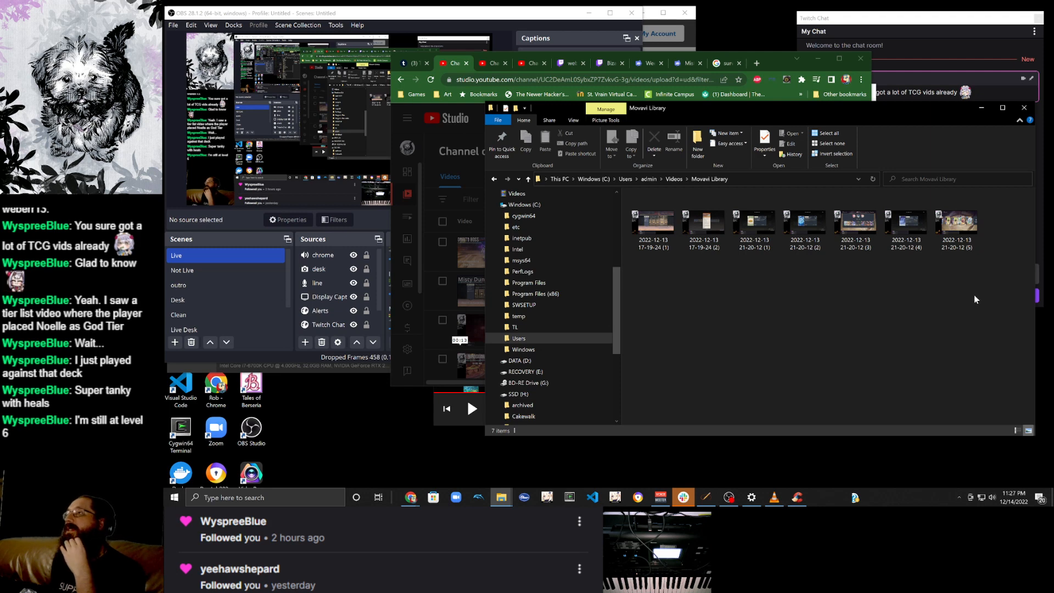
pyautogui.moveTo(975, 298); pyautogui.dragTo(666, 226)
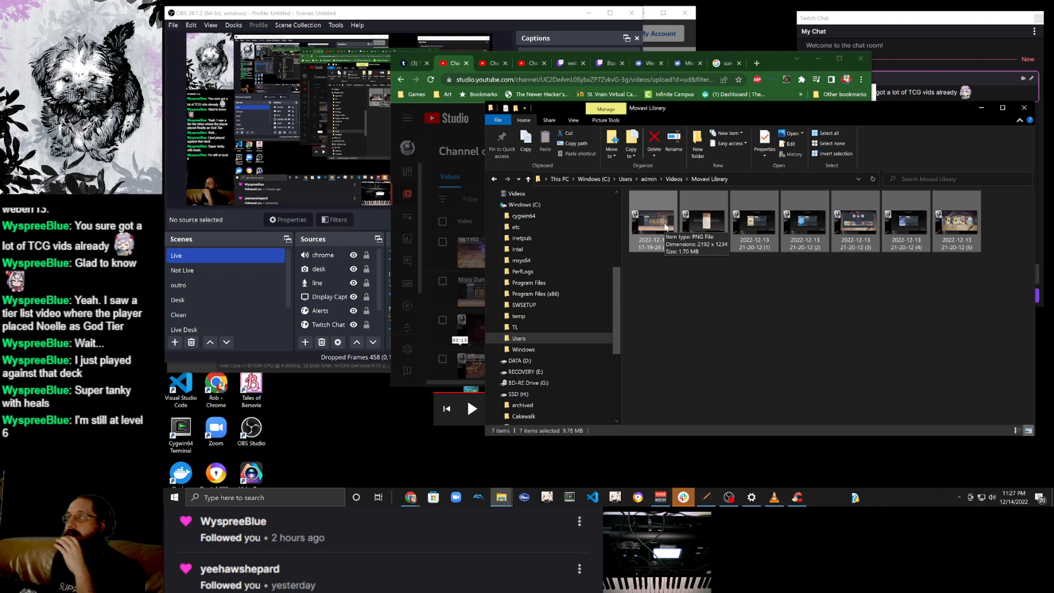
pyautogui.rightClick(666, 227)
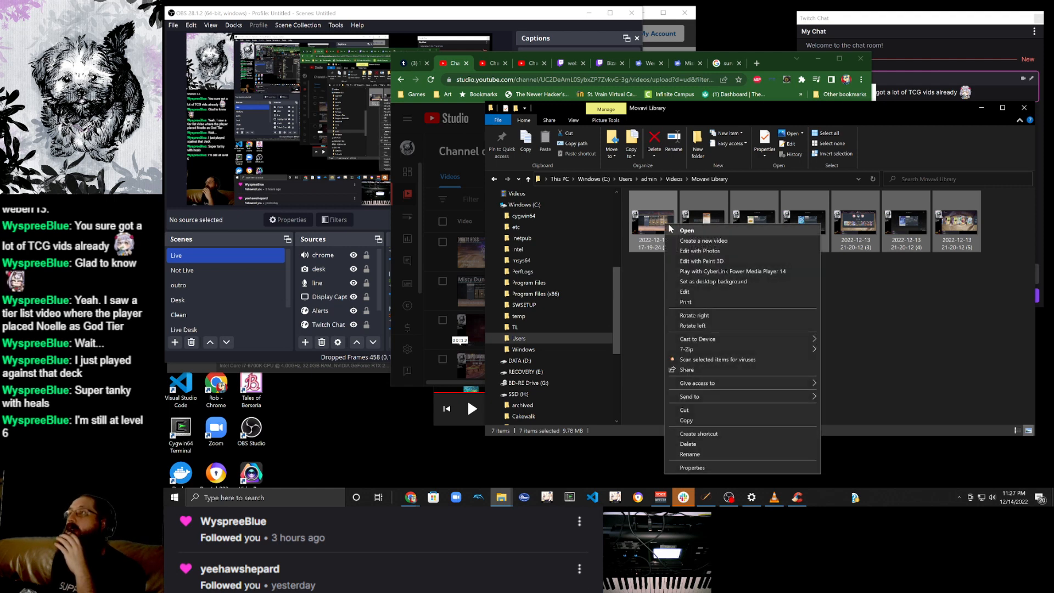
pyautogui.click(881, 253)
pyautogui.rightClick(878, 233)
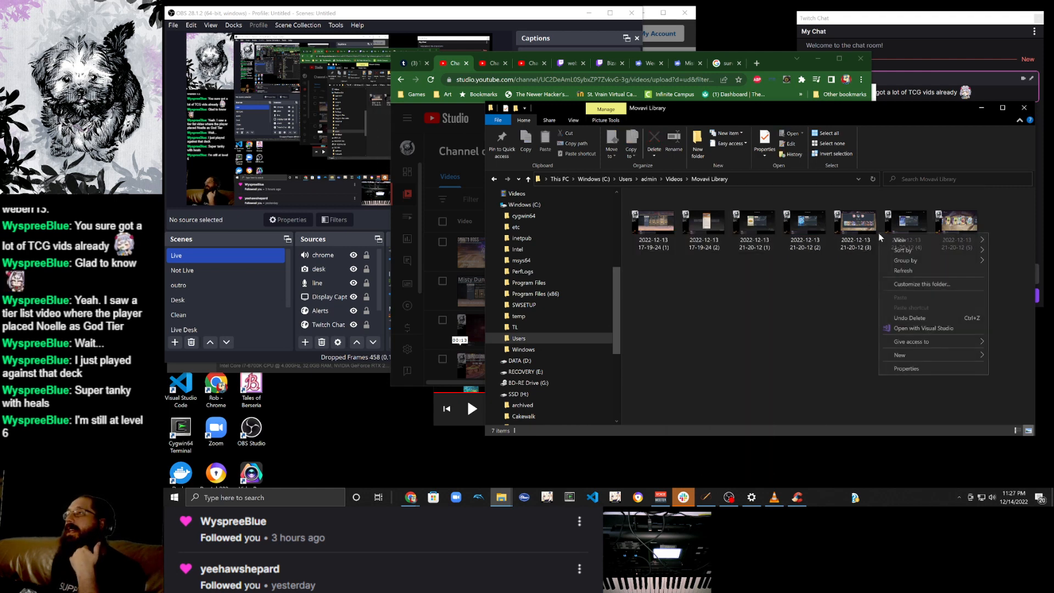
pyautogui.click(856, 338)
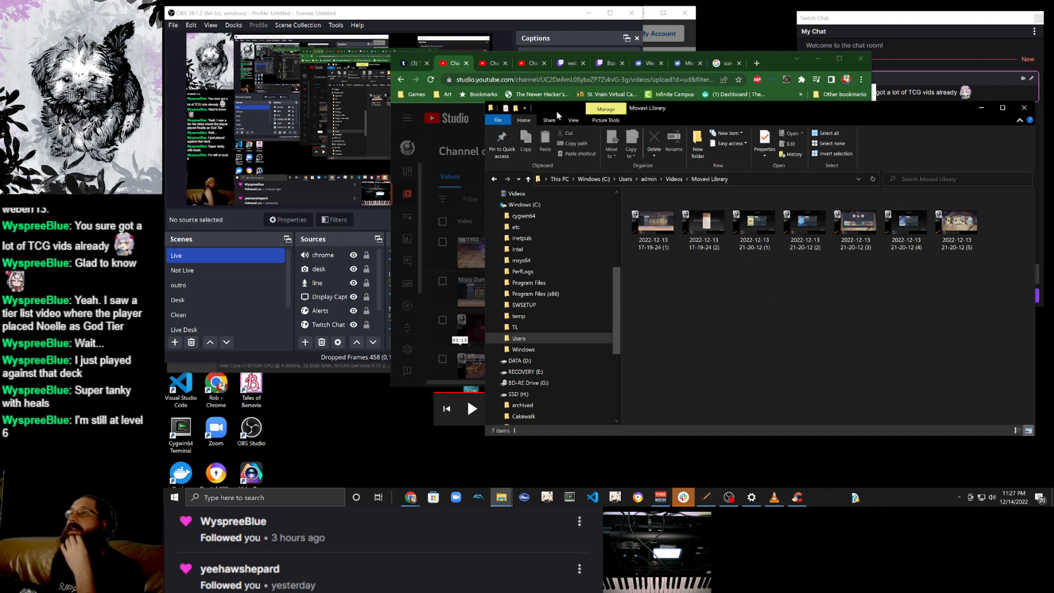
pyautogui.click(573, 122)
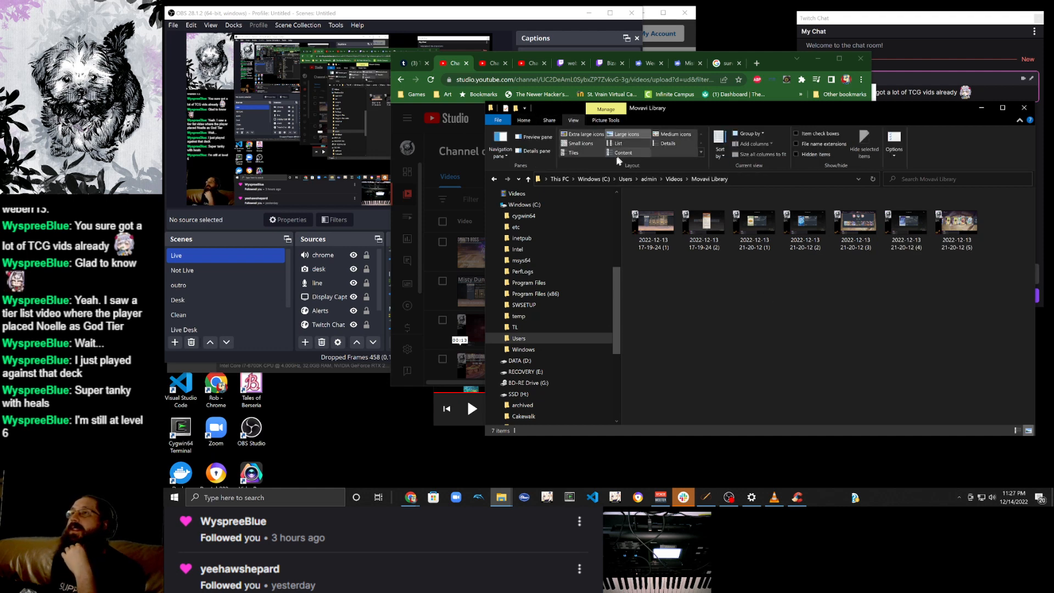
pyautogui.click(665, 143)
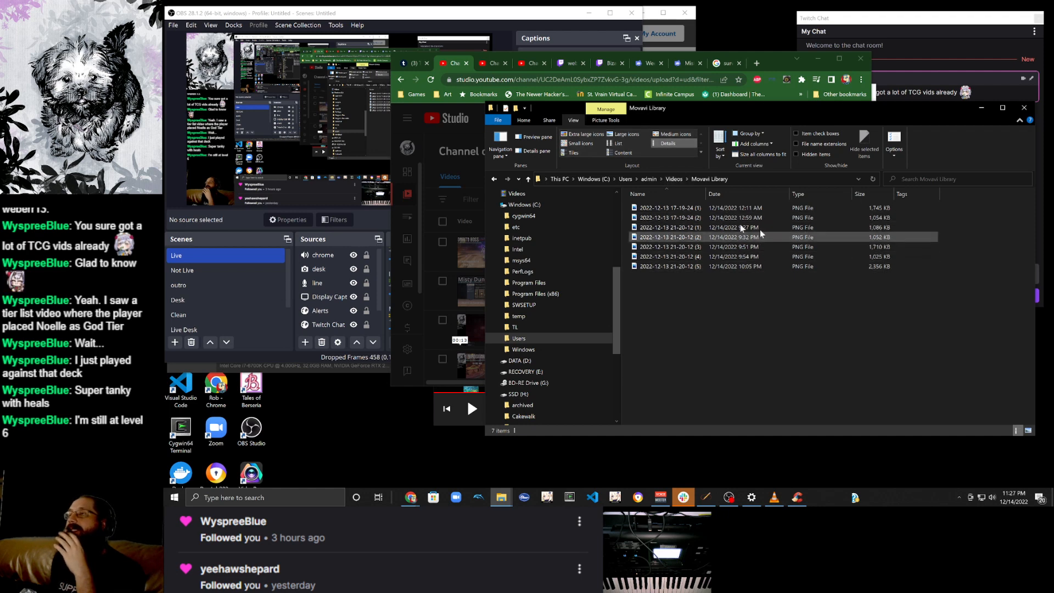
pyautogui.click(675, 179)
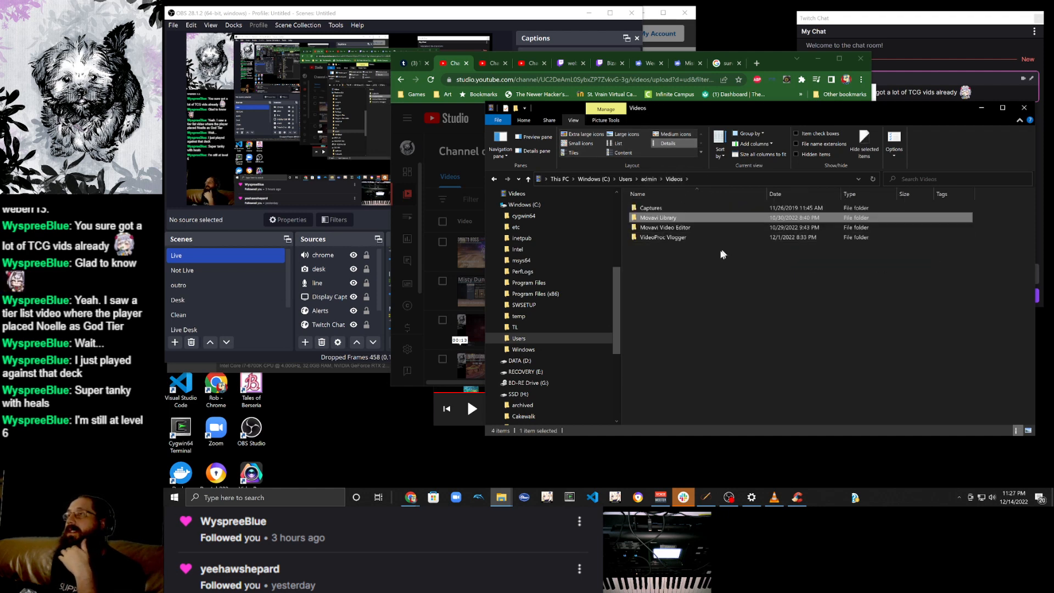
# Move the OBS window away from the desktop icons and close CCleaner, declining its Pro upgrade offer.
pyautogui.moveTo(367, 12); pyautogui.dragTo(435, 22)
pyautogui.click(219, 13)
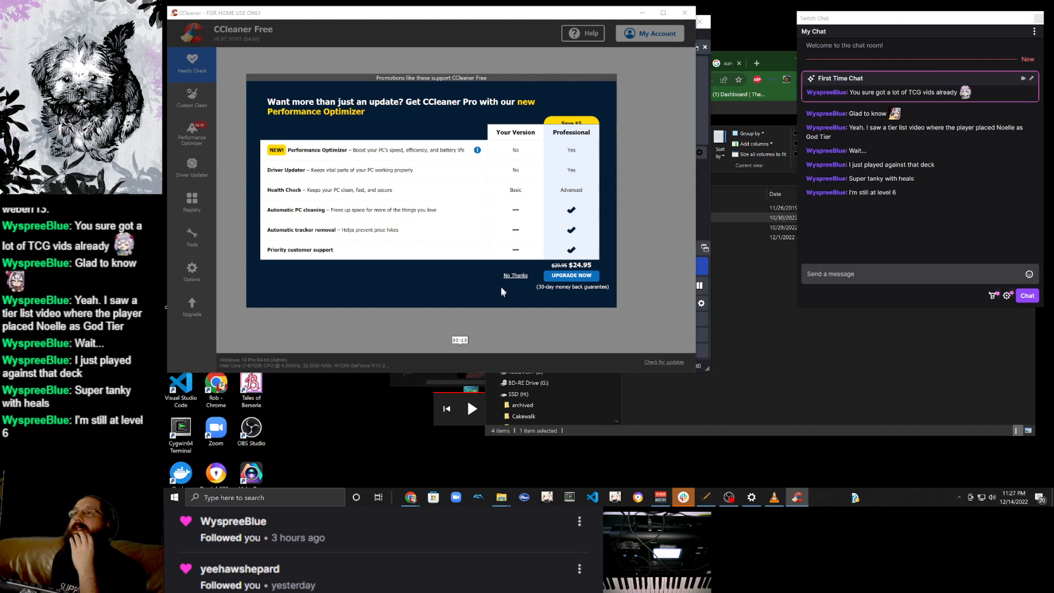
pyautogui.click(514, 276)
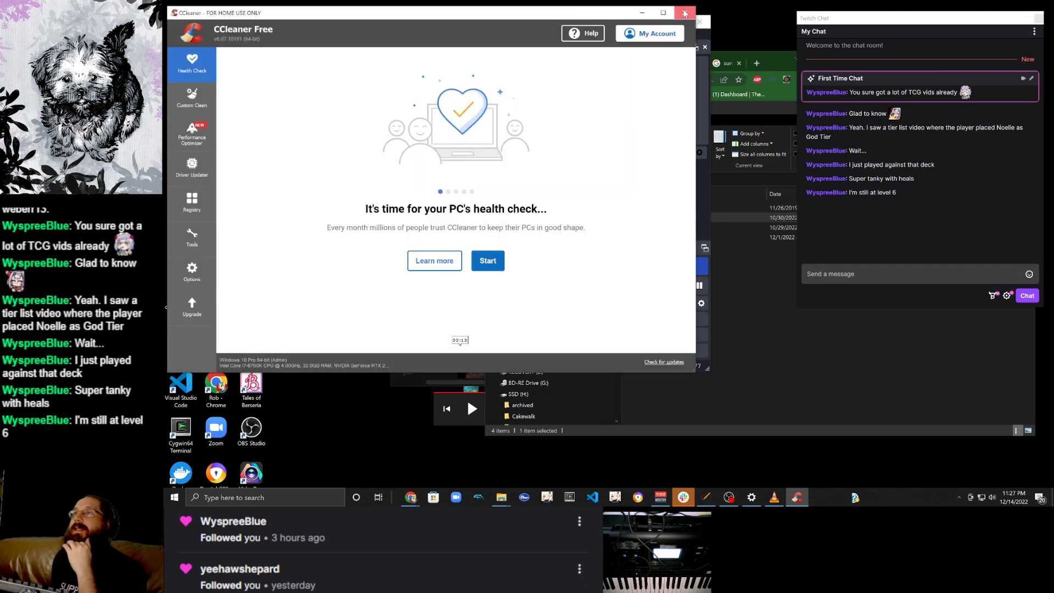
pyautogui.click(684, 13)
# Empty the Recycle Bin and permanently delete its contents.
pyautogui.rightClick(188, 26)
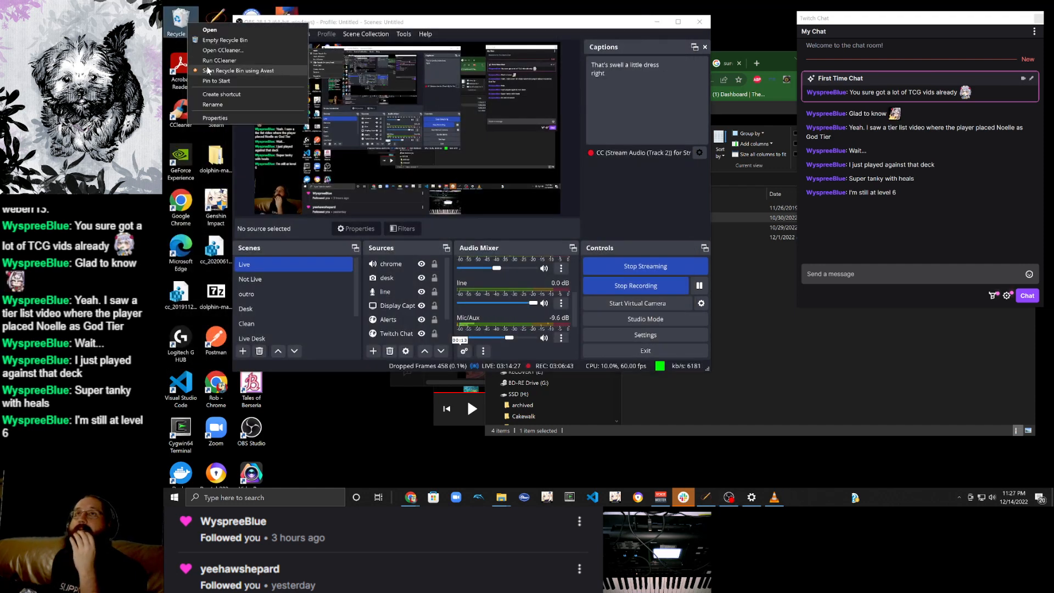
pyautogui.click(230, 41)
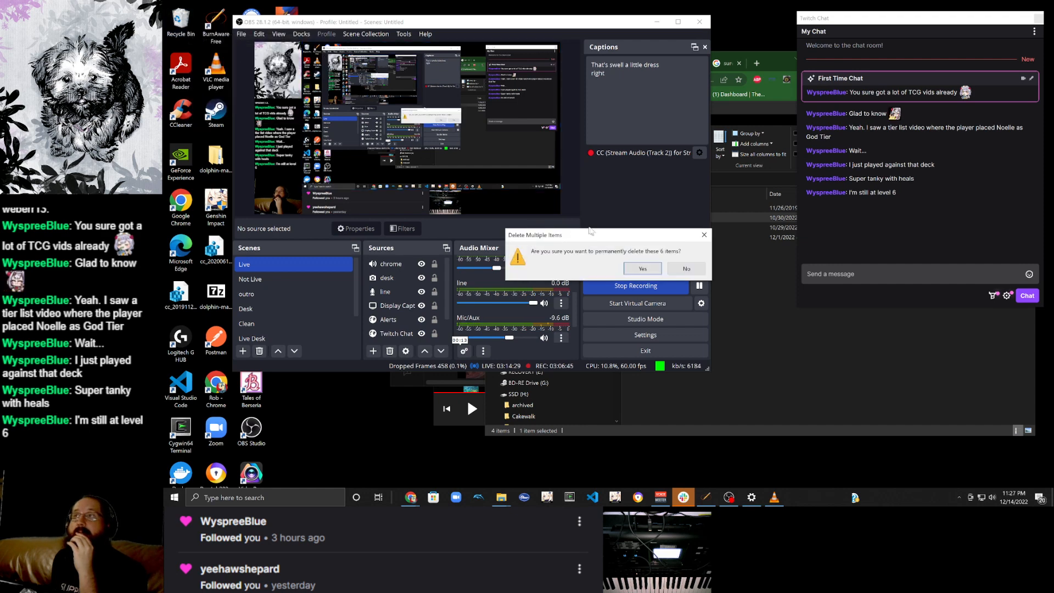
pyautogui.click(628, 270)
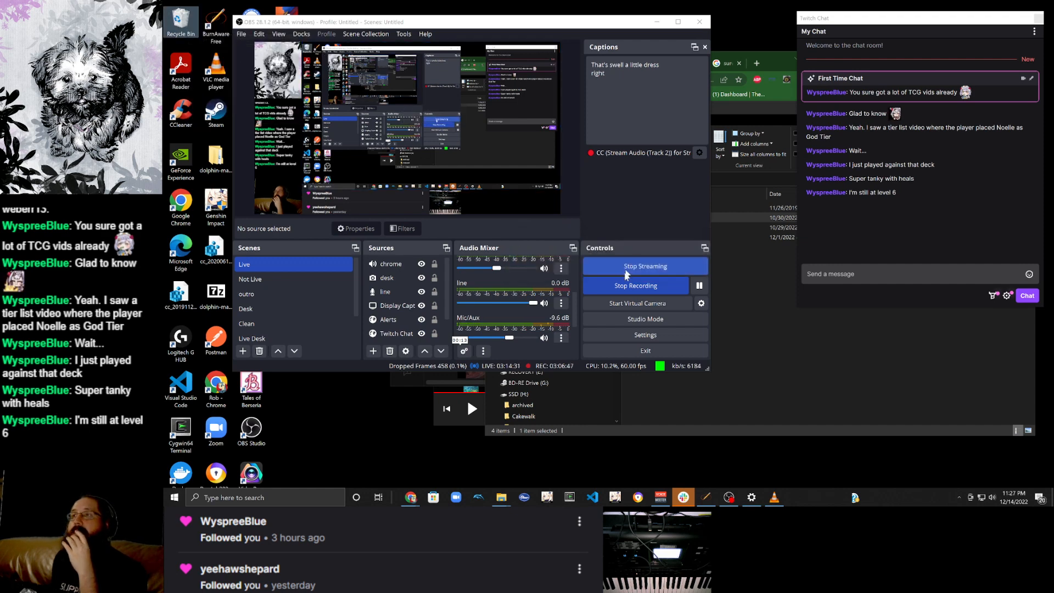
# Return to File Explorer and recheck the free space on drive C after the cleanup.
pyautogui.click(804, 391)
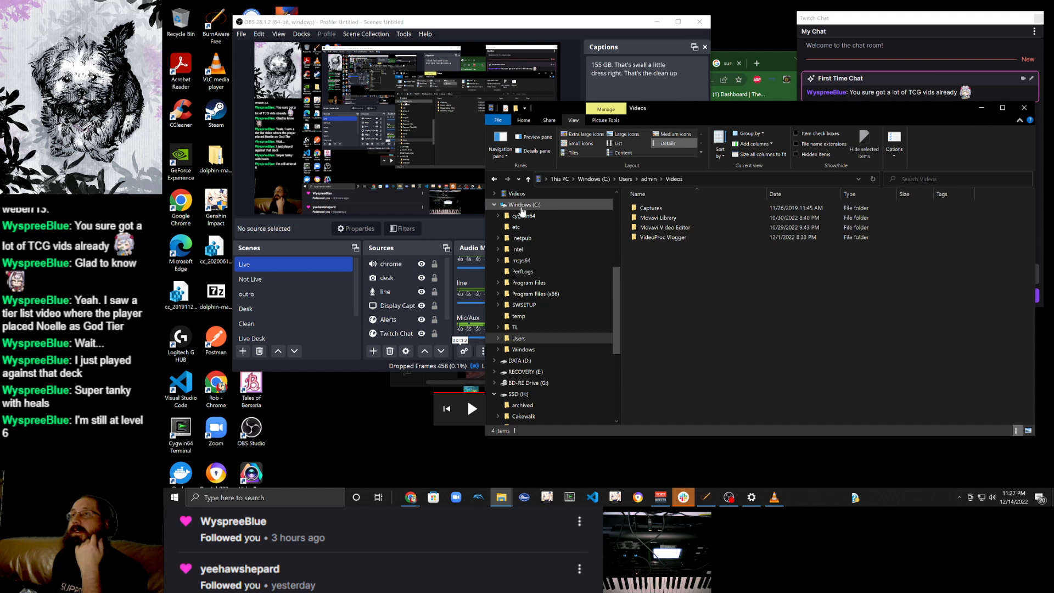
pyautogui.rightClick(522, 206)
pyautogui.click(581, 377)
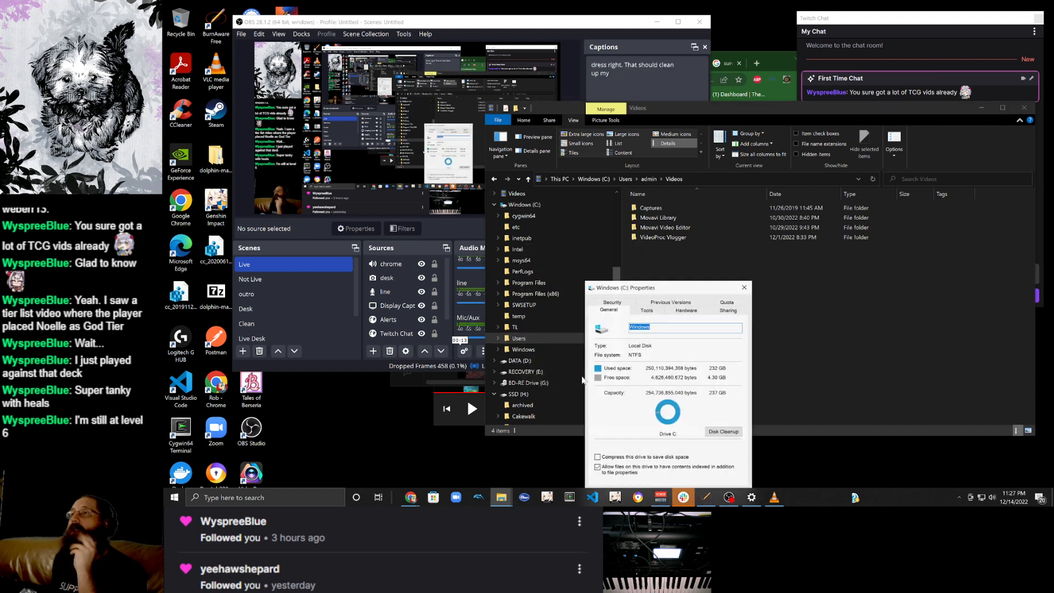
pyautogui.click(744, 287)
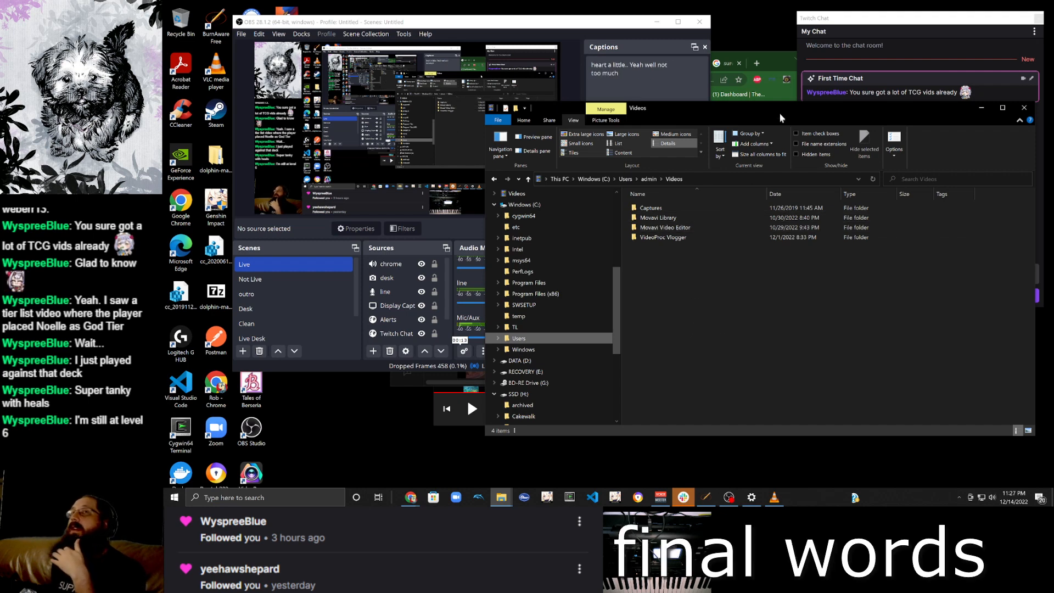
# Minimize File Explorer and dismiss the video processing dialog in YouTube Studio.
pyautogui.moveTo(780, 108); pyautogui.dragTo(582, 117)
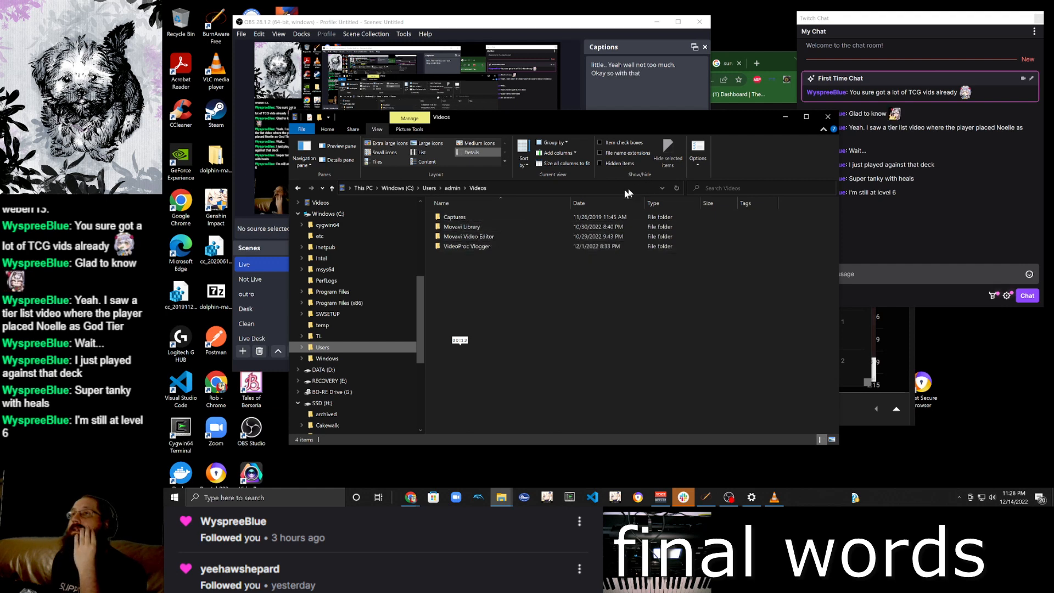
pyautogui.click(786, 118)
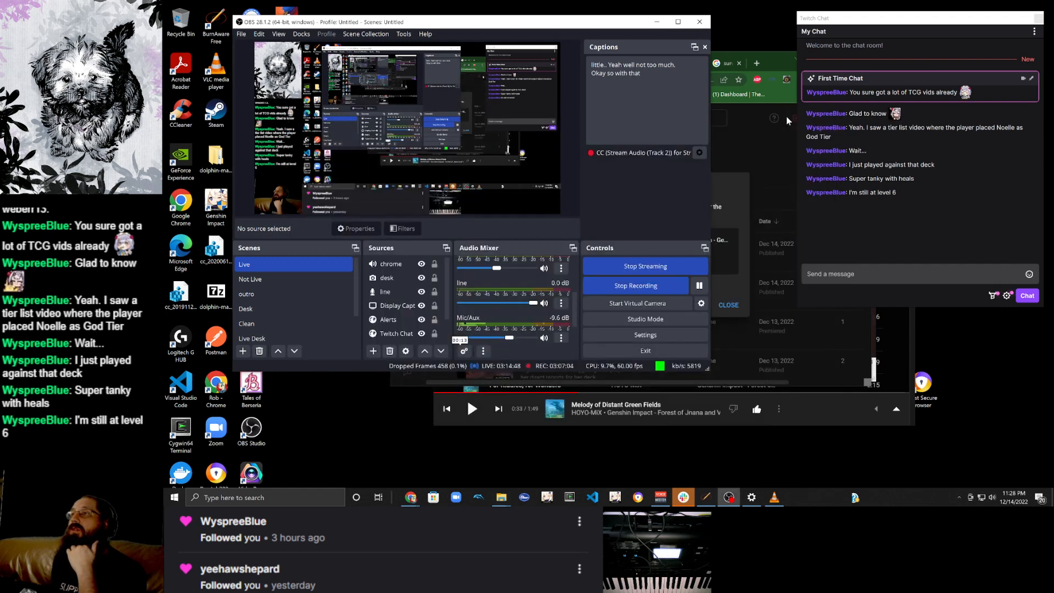
pyautogui.click(769, 57)
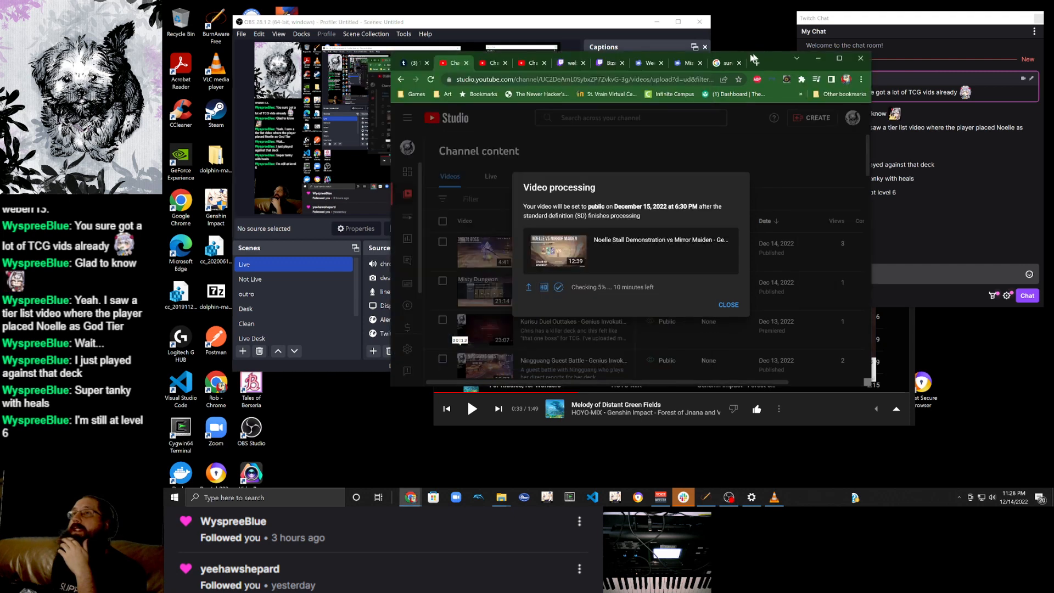
pyautogui.click(728, 305)
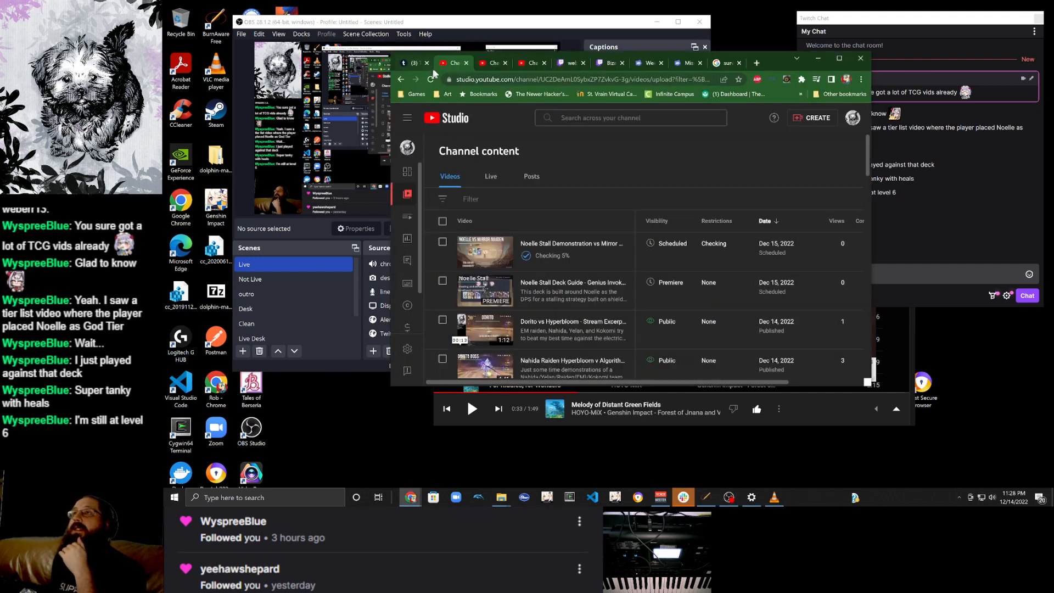
# Switch to OBS and change the live scene to outro.
pyautogui.click(546, 28)
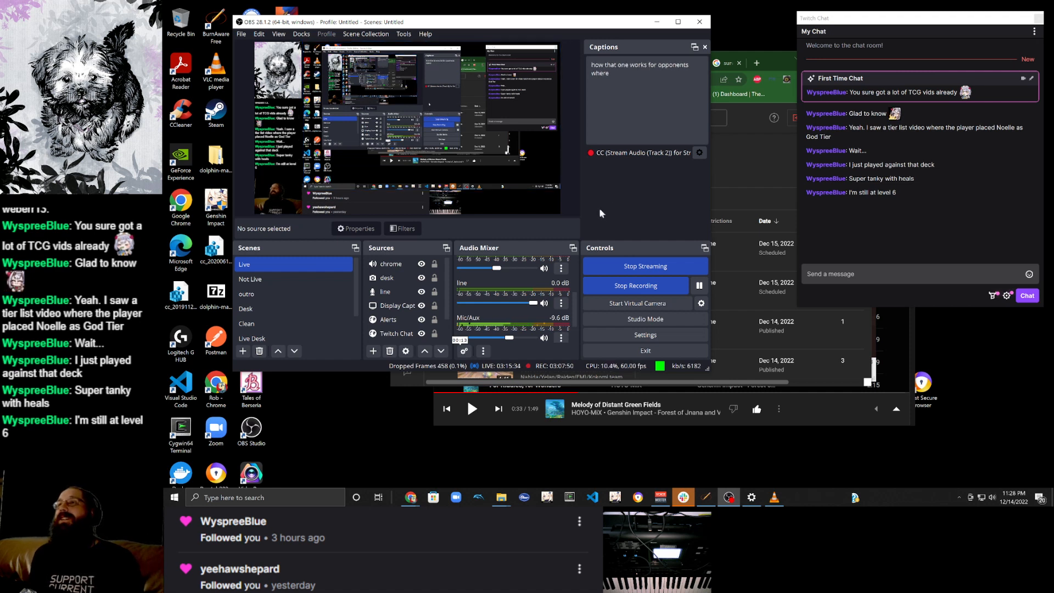
pyautogui.click(259, 294)
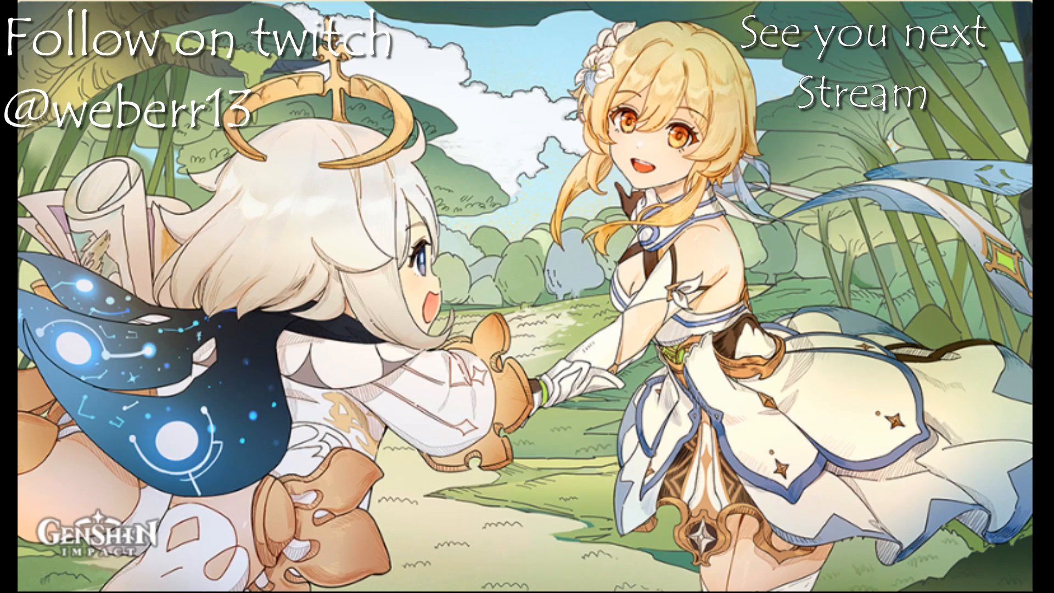